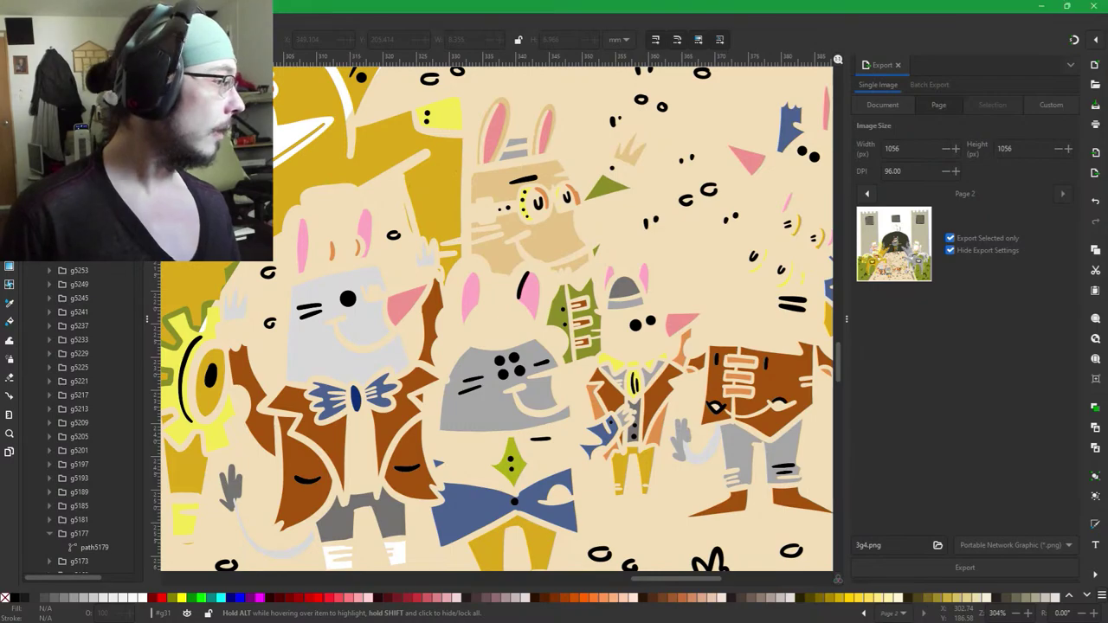
Export the small pink shape on the brown-hatted character in the lower right group as 8g4.png and delete it from the drawing.
{"action": "key", "text": "ctrl+v"}
{"action": "scroll", "coordinate": [622, 397], "scroll_direction": "down", "scroll_amount": 3}
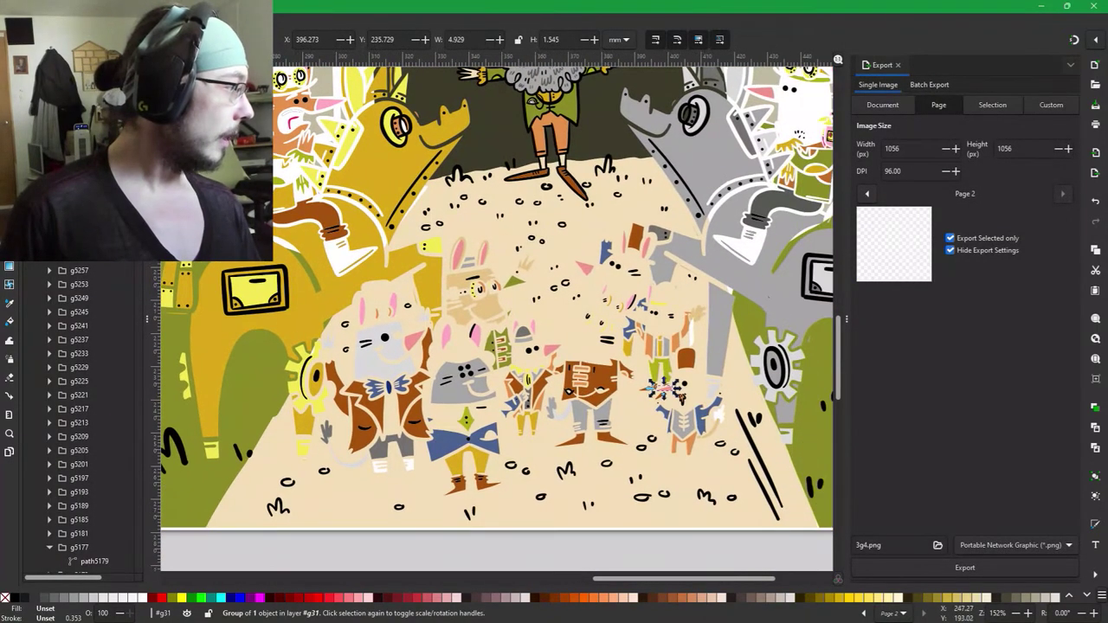
{"action": "left_click", "coordinate": [584, 269]}
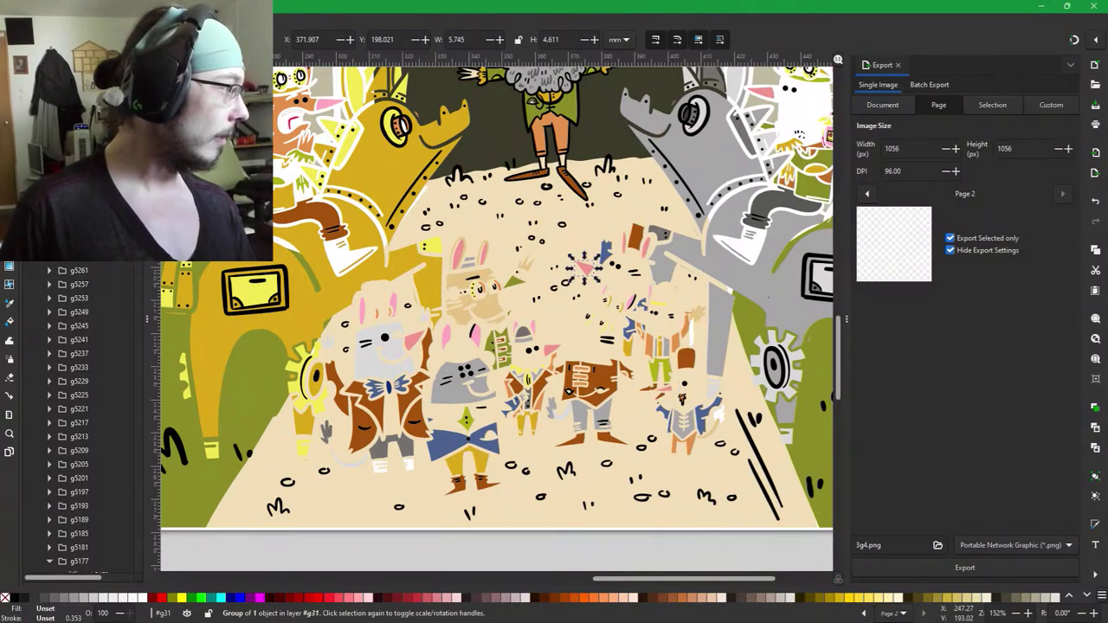
{"action": "left_click", "coordinate": [662, 387]}
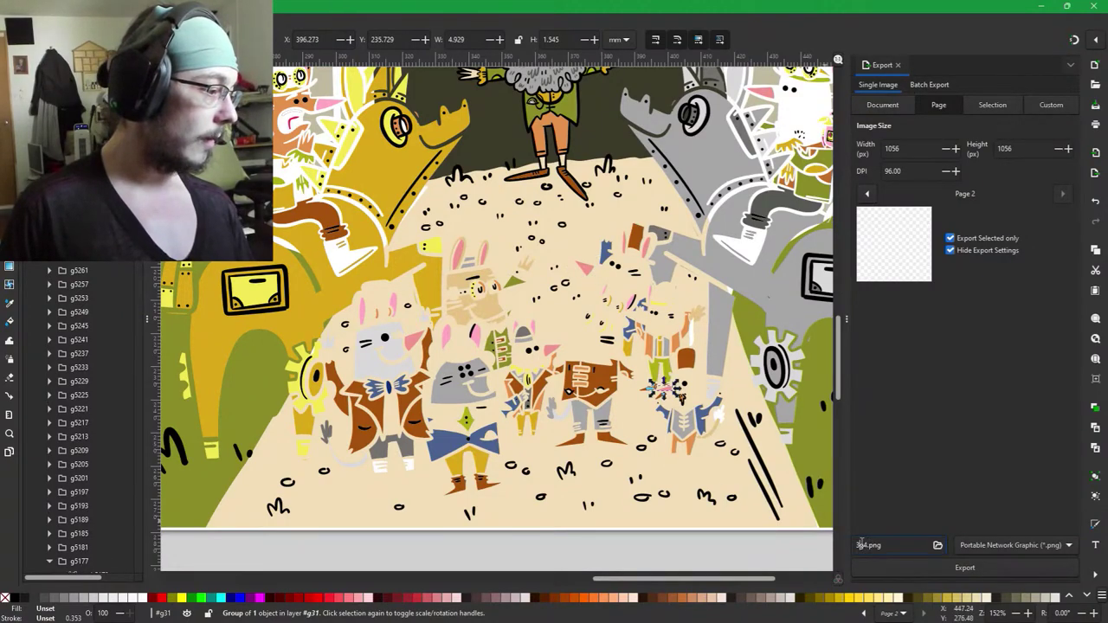
{"action": "key", "text": "BackSpace"}
{"action": "type", "text": "8"}
{"action": "key", "text": "Return"}
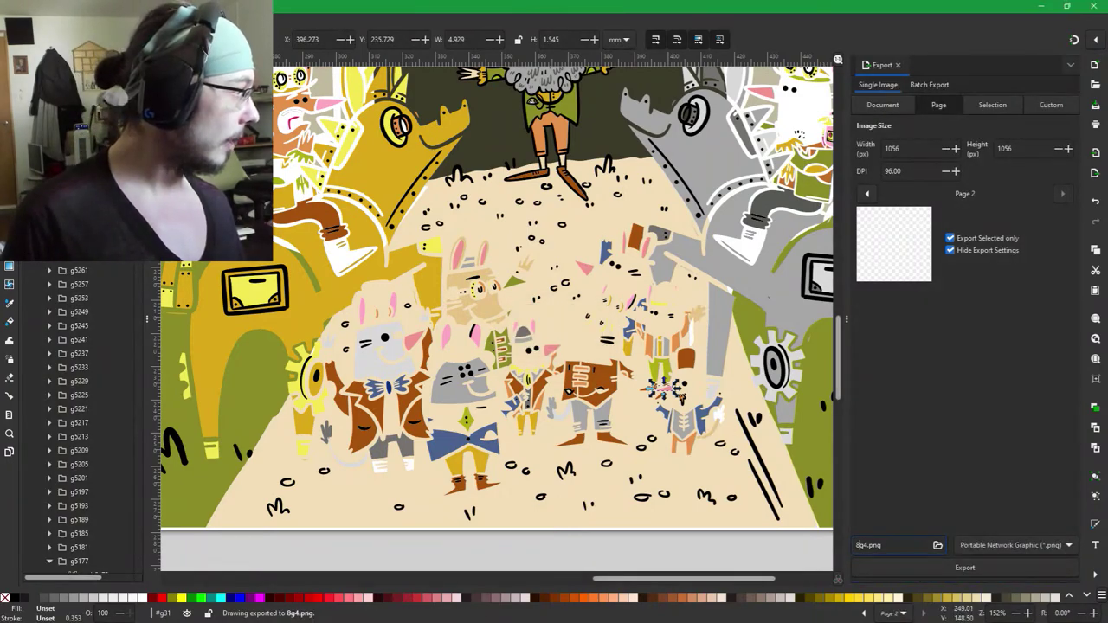
{"action": "key", "text": "Delete"}
Export the pink nose of the rear brown-hatted character in front of the grey horse as 6g3.png and delete it.
{"action": "left_click", "coordinate": [582, 270]}
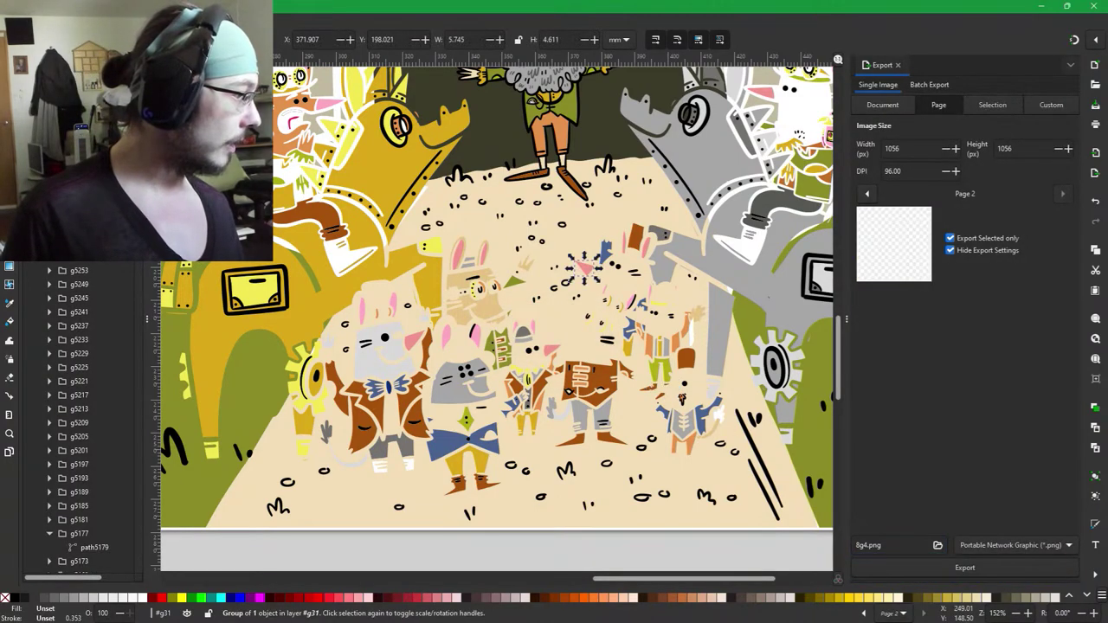
{"action": "left_click", "coordinate": [552, 349]}
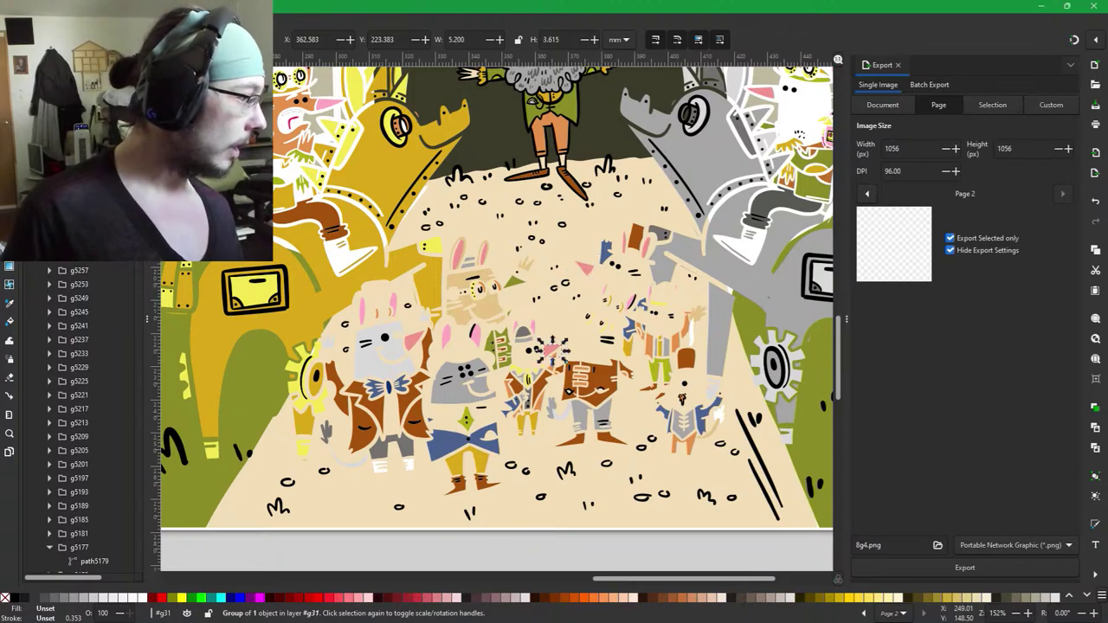
{"action": "left_click", "coordinate": [583, 270]}
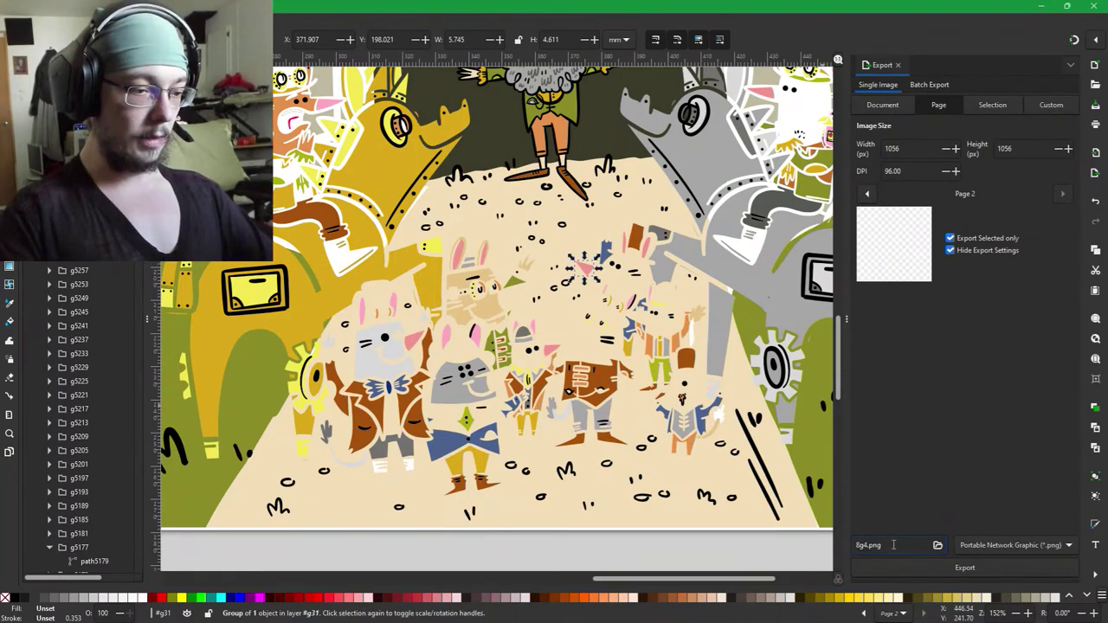
{"action": "key", "text": "BackSpace"}
{"action": "type", "text": "6"}
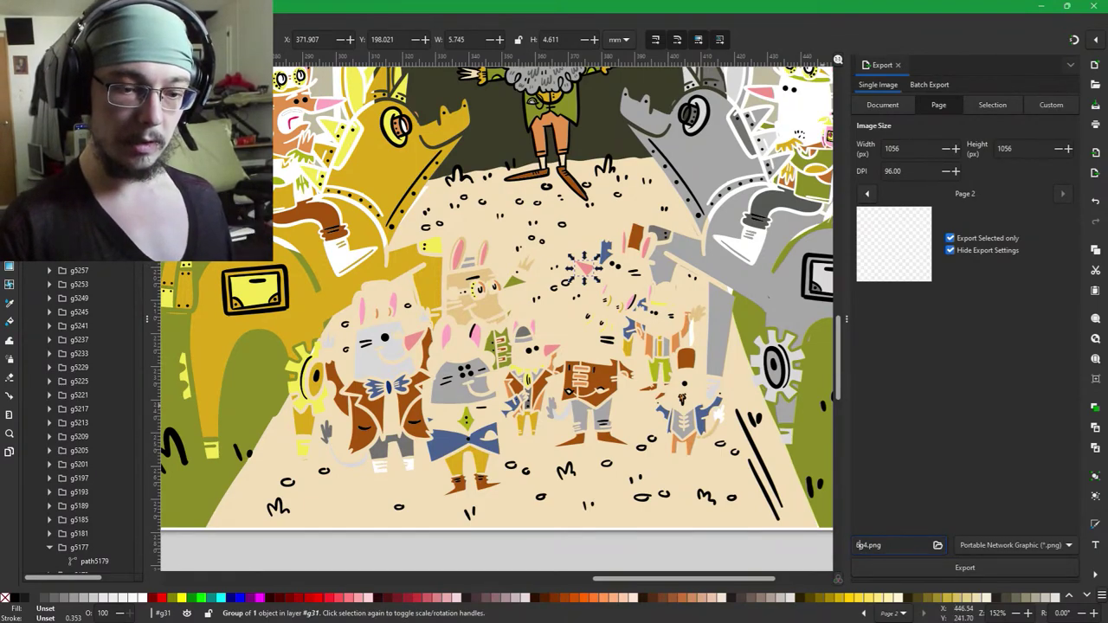
{"action": "key", "text": "Right"}
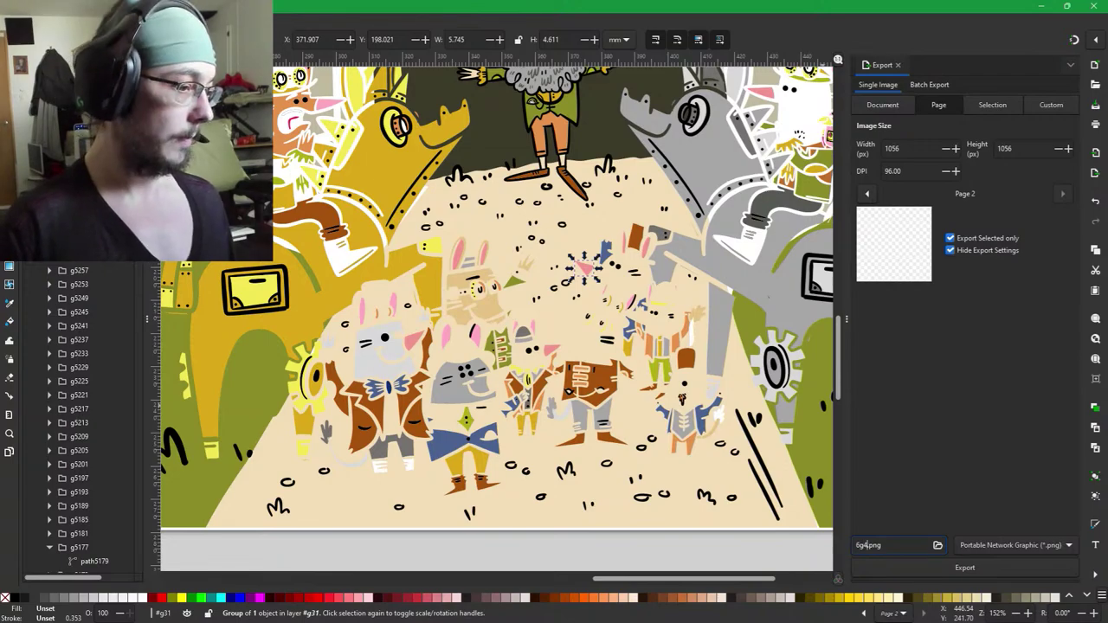
{"action": "key", "text": "BackSpace"}
{"action": "type", "text": "3"}
{"action": "key", "text": "Return"}
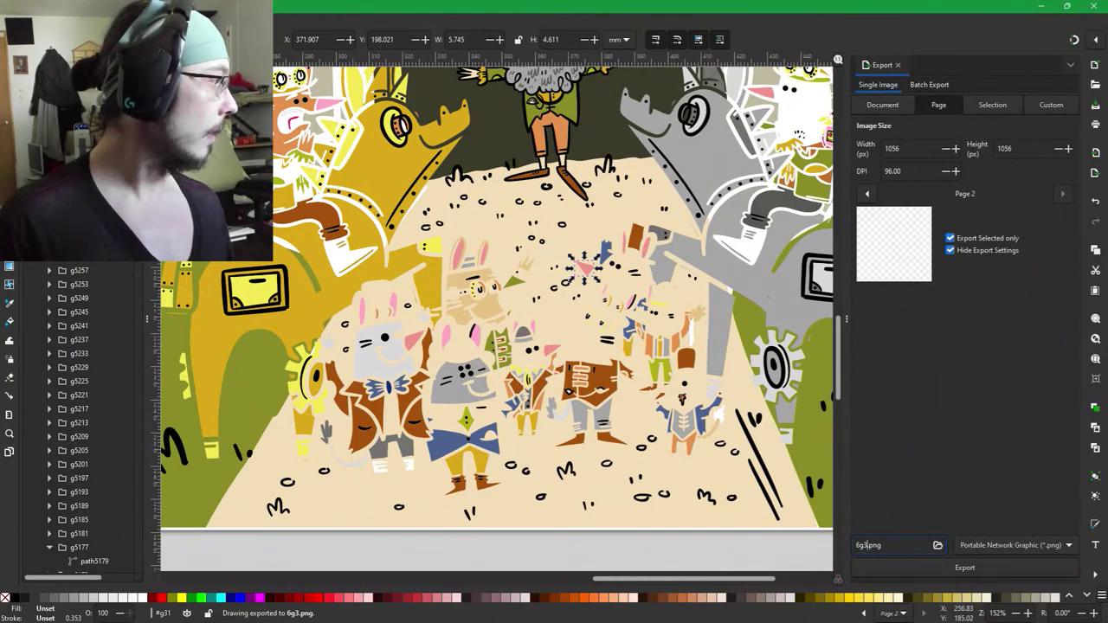
{"action": "key", "text": "Escape"}
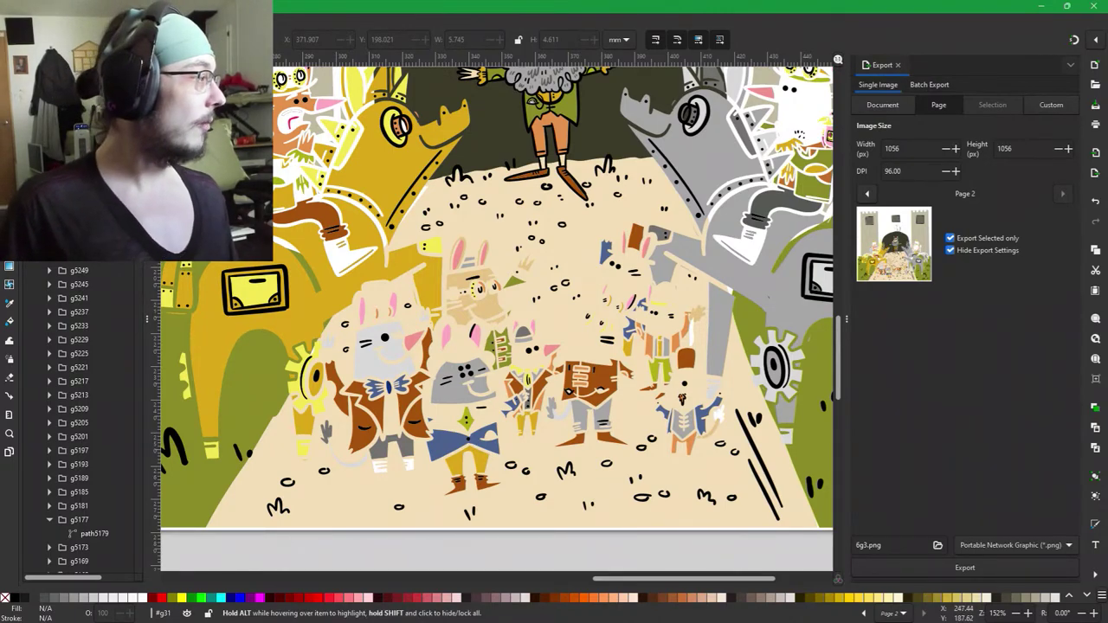
Export the pink nose of the small grey-capped character as 4g3.png and delete it from the drawing.
{"action": "left_click", "coordinate": [551, 349]}
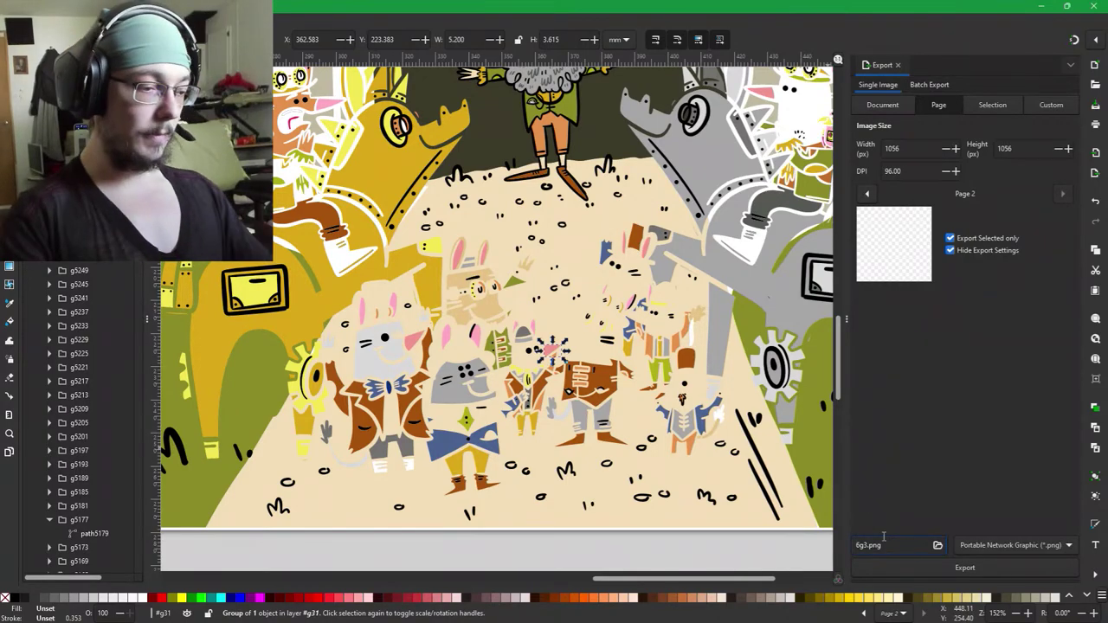
{"action": "key", "text": "Return"}
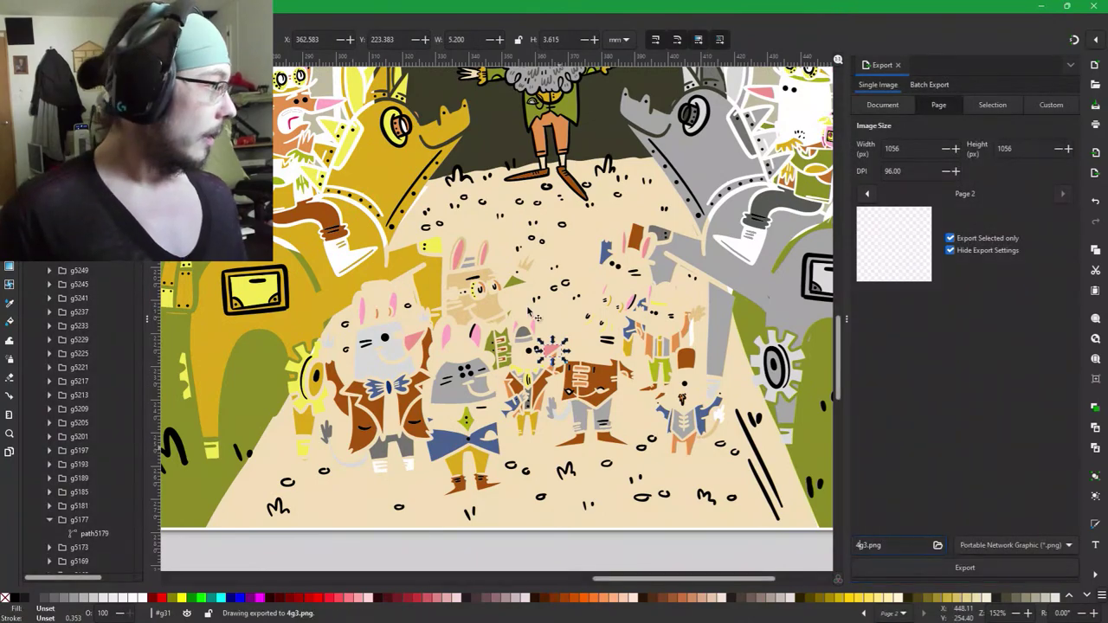
{"action": "key", "text": "Delete"}
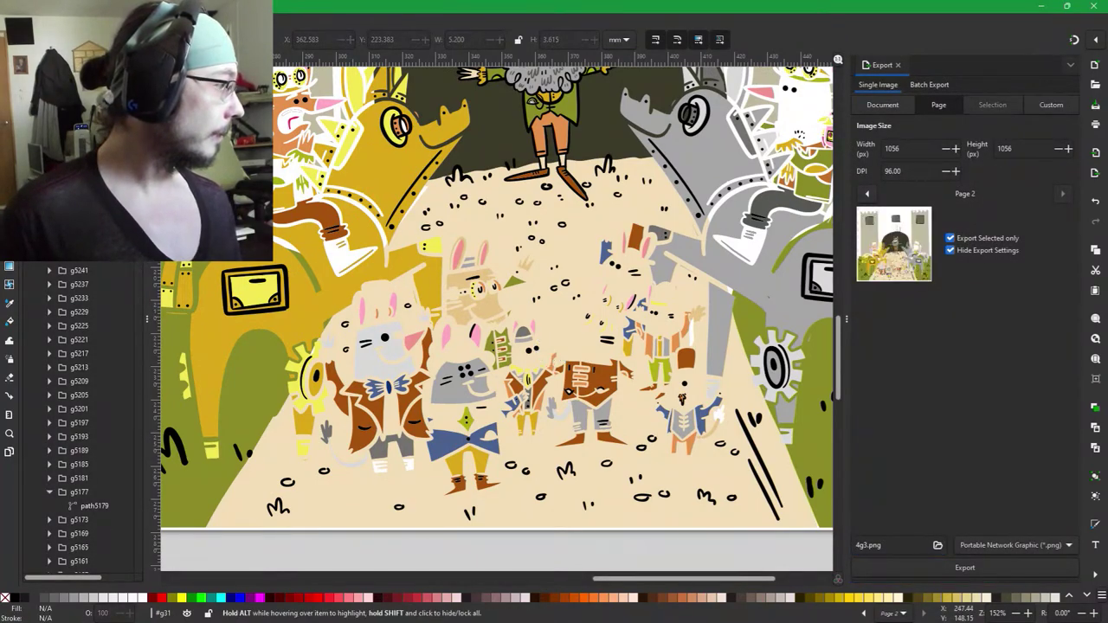
Export the pink nose of the large light-grey character with the blue bow tie as 1g4.png and delete it.
{"action": "left_click", "coordinate": [82, 95]}
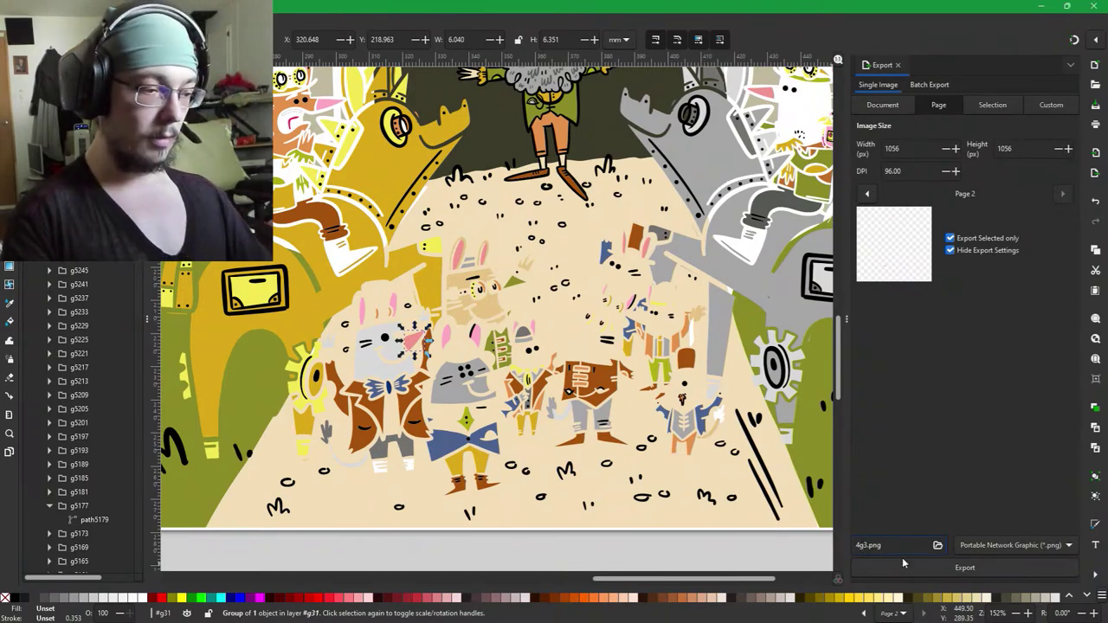
{"action": "key", "text": "Delete"}
{"action": "type", "text": "4"}
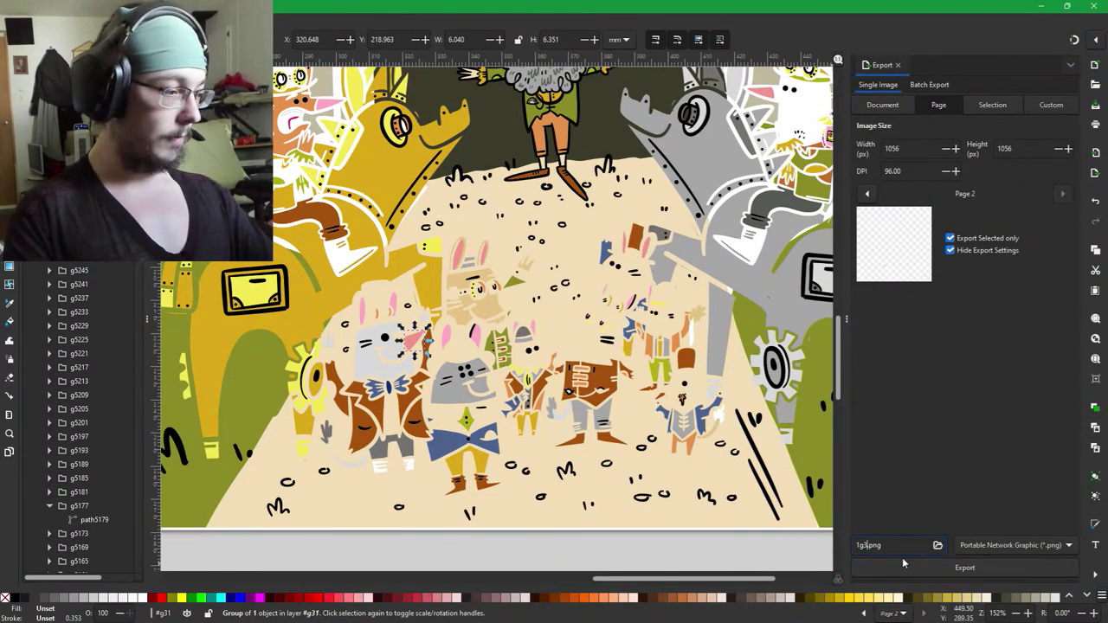
{"action": "left_click", "coordinate": [899, 561]}
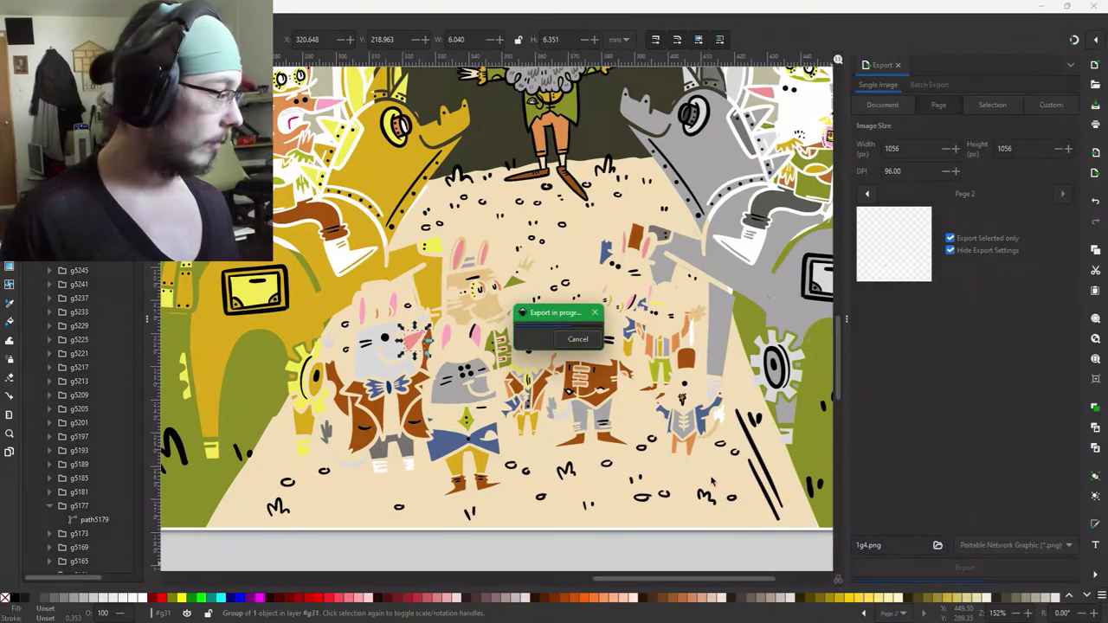
{"action": "key", "text": "Delete"}
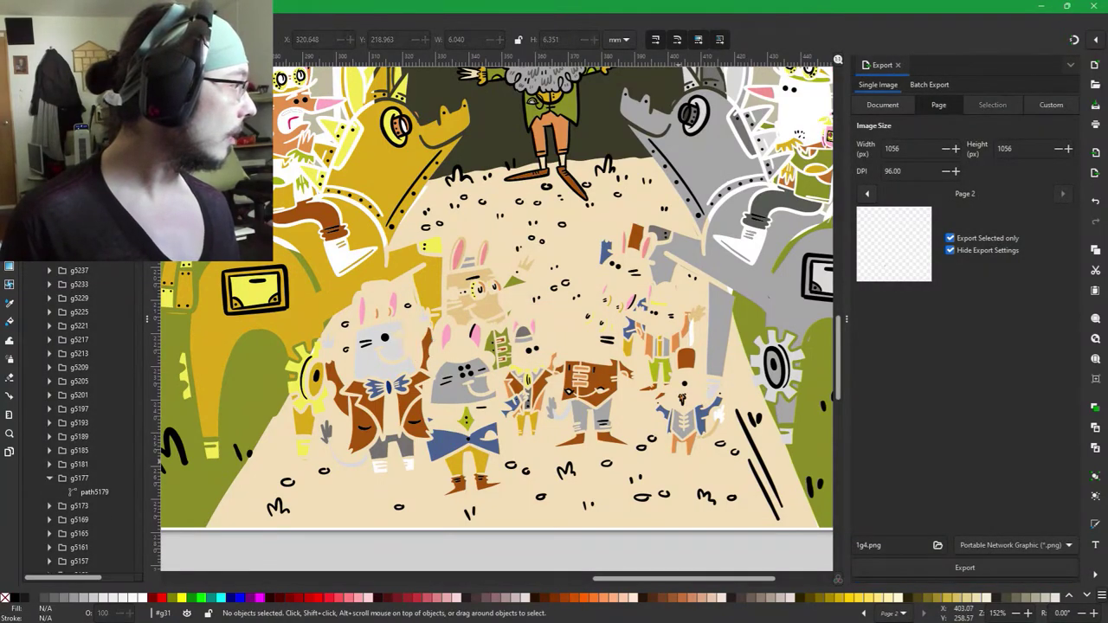
Export the four ear pieces of the rear brown-hatted character together as 6g5.png and delete them from the drawing.
{"action": "left_click", "coordinate": [79, 228]}
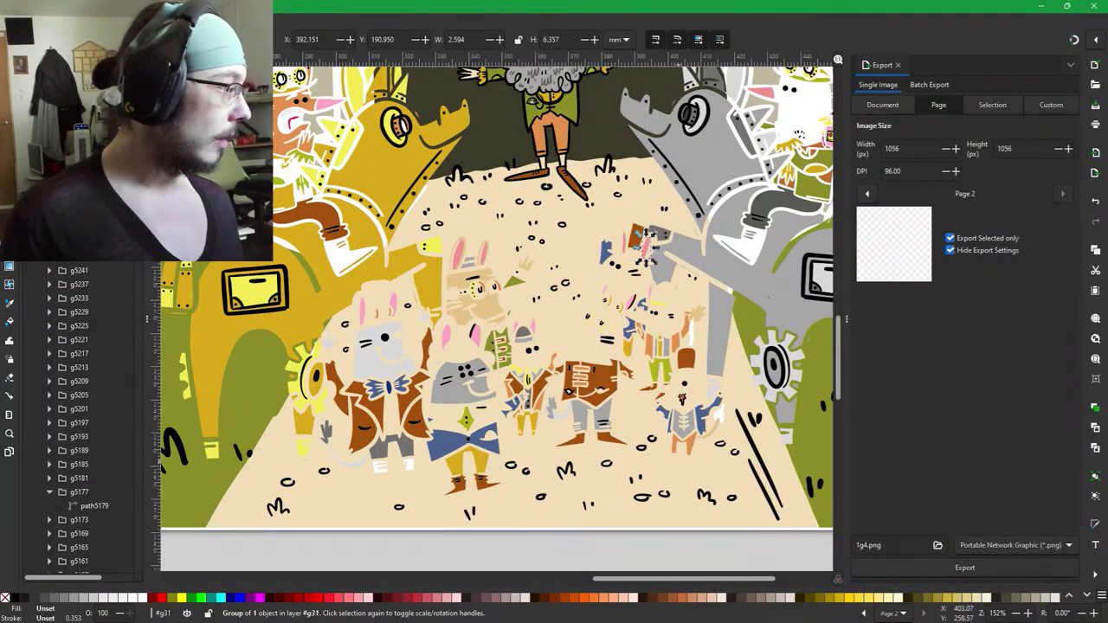
{"action": "left_click", "coordinate": [623, 243]}
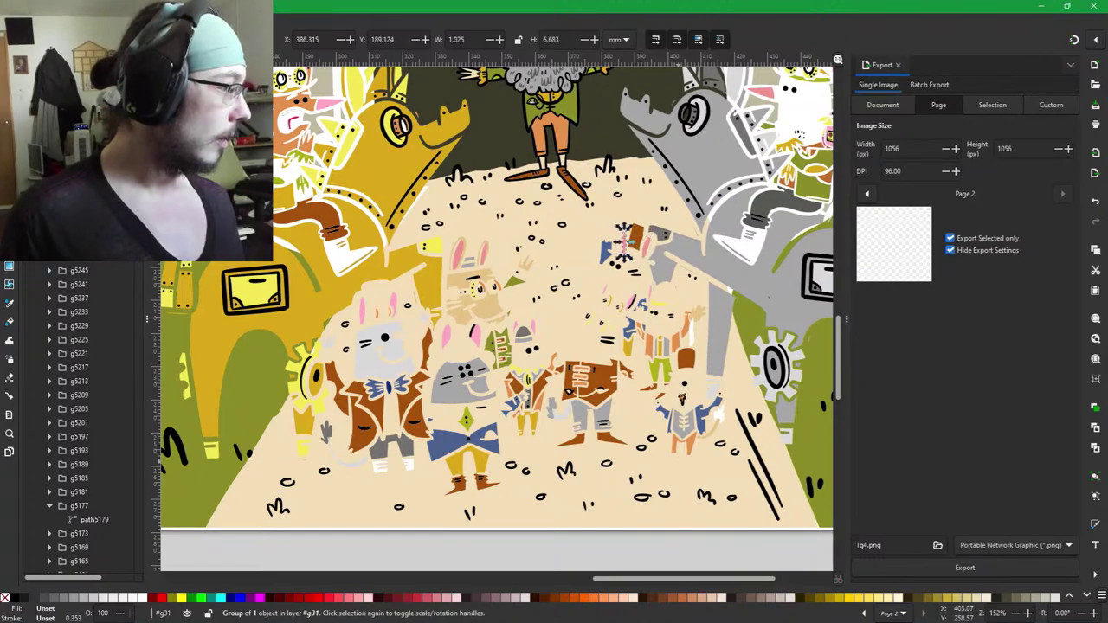
{"action": "left_click", "coordinate": [648, 243]}
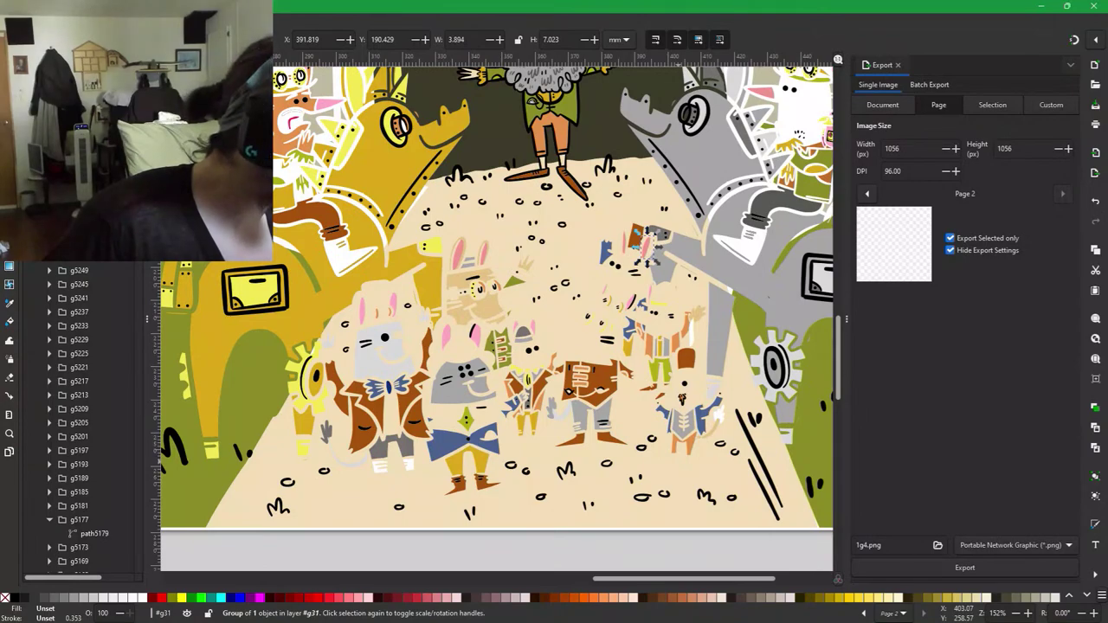
{"action": "left_click", "coordinate": [645, 245]}
{"action": "left_click", "coordinate": [645, 243]}
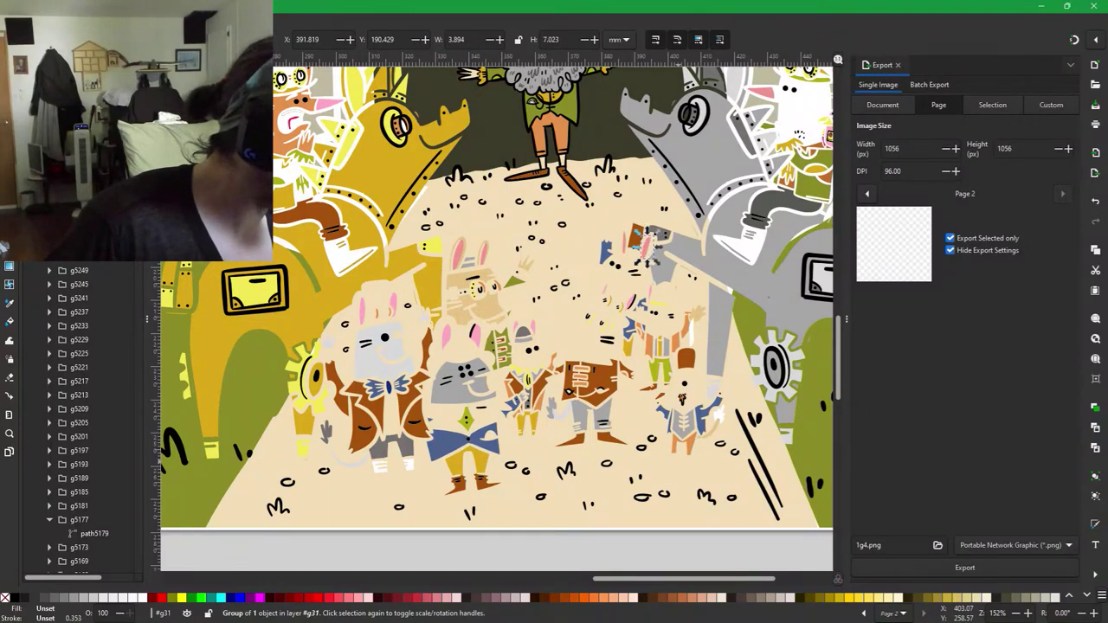
{"action": "key", "text": "Tab"}
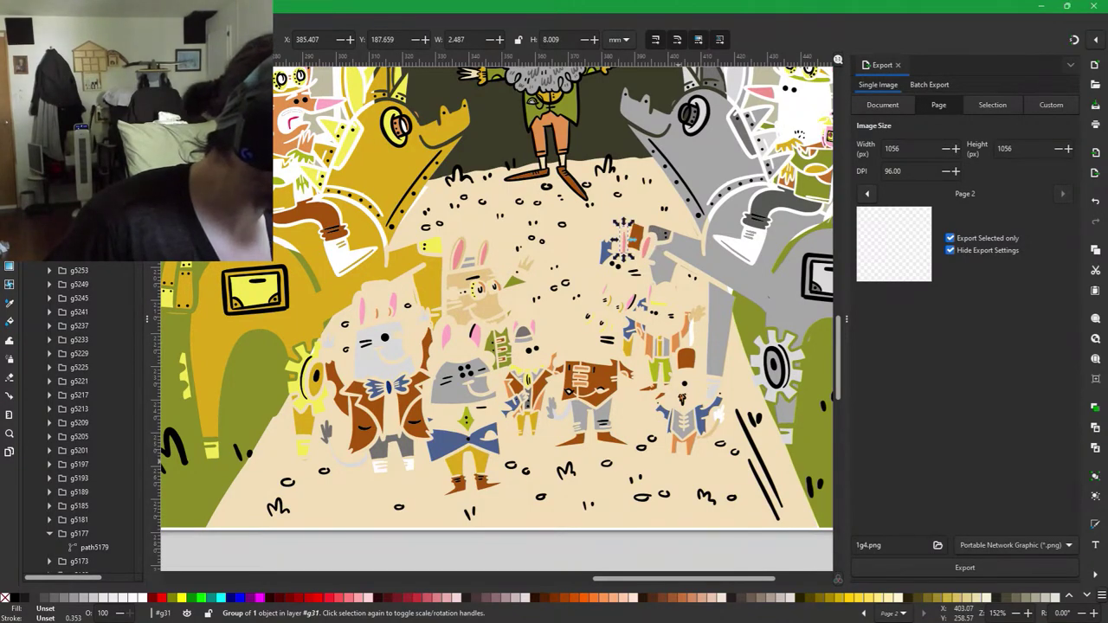
{"action": "left_click", "coordinate": [458, 253]}
{"action": "left_click", "coordinate": [622, 235]}
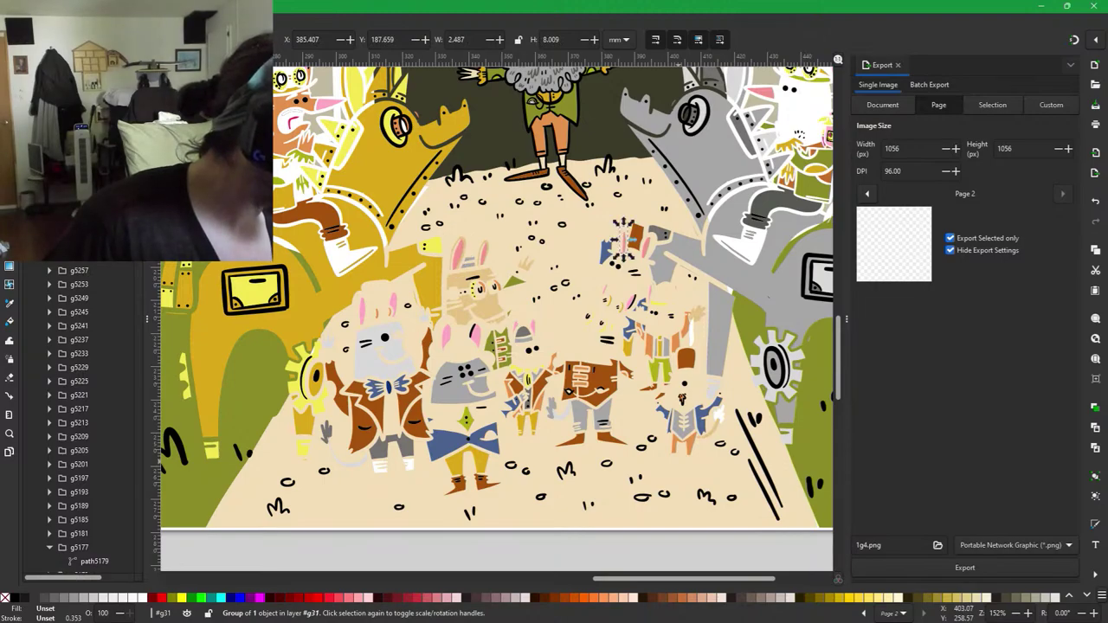
{"action": "left_click", "coordinate": [79, 214], "text": "shift"}
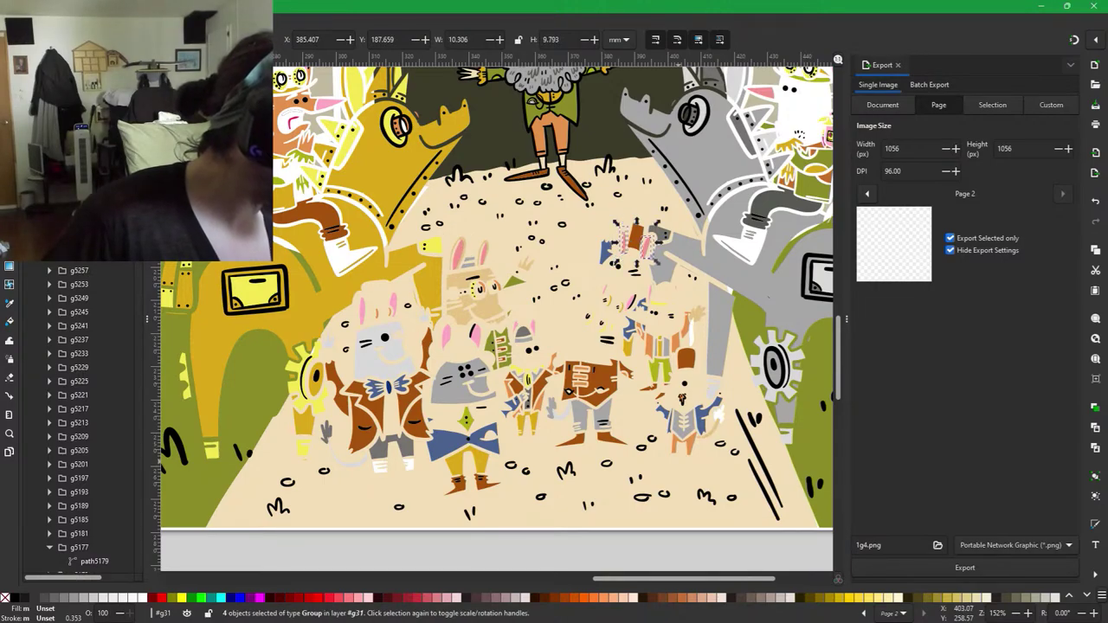
{"action": "left_click", "coordinate": [861, 545]}
{"action": "key", "text": "BackSpace"}
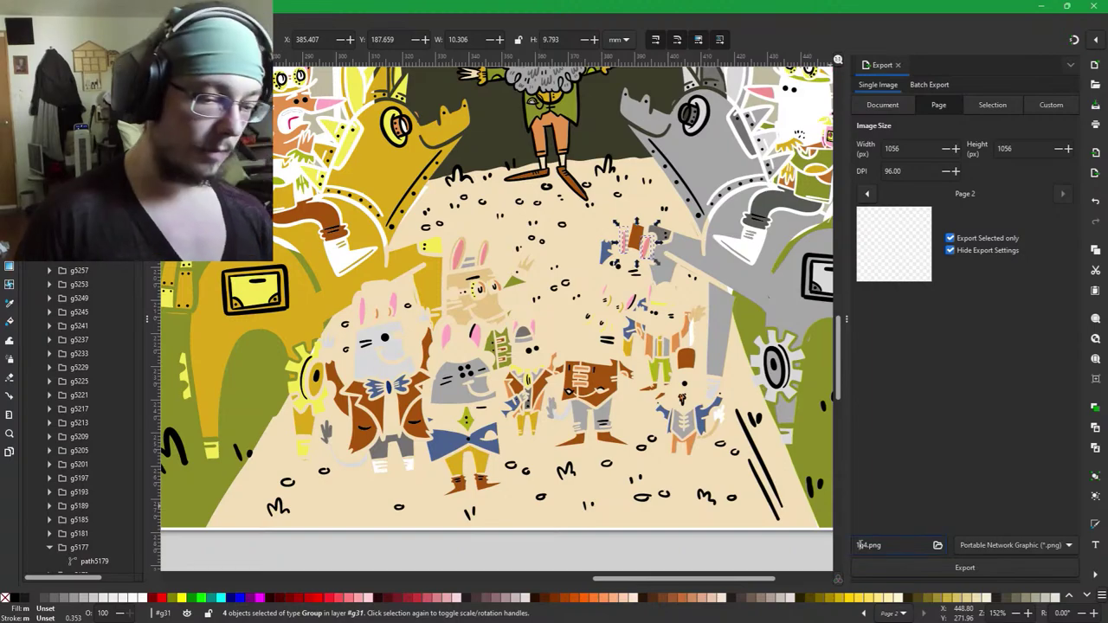
{"action": "type", "text": "6"}
{"action": "key", "text": "Right"}
{"action": "key", "text": "Right"}
{"action": "key", "text": "Delete"}
{"action": "type", "text": "5"}
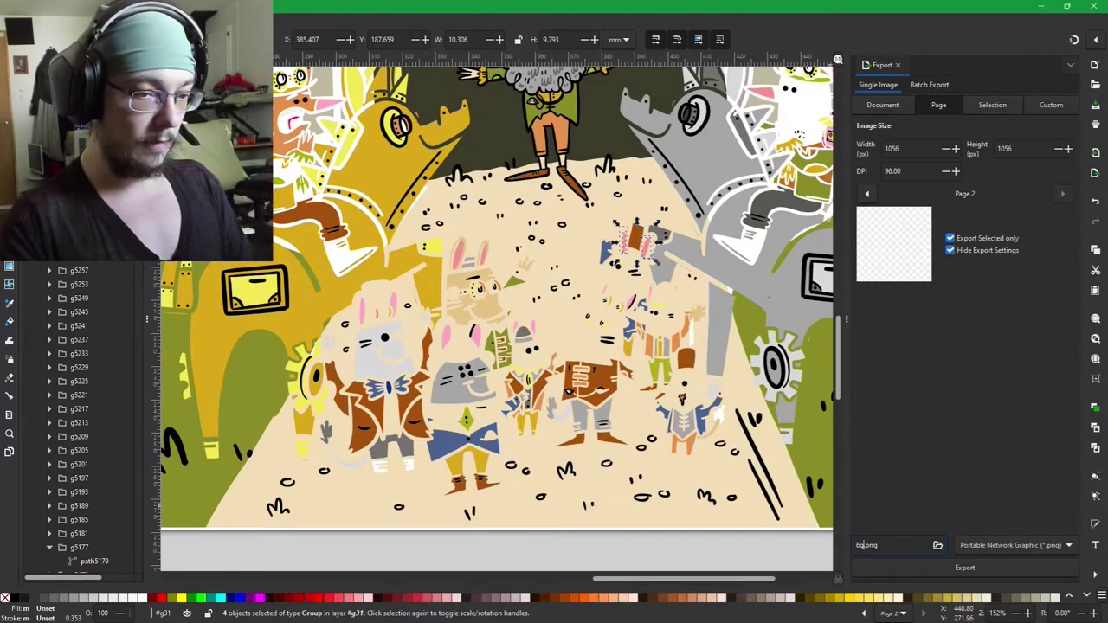
{"action": "key", "text": "Return"}
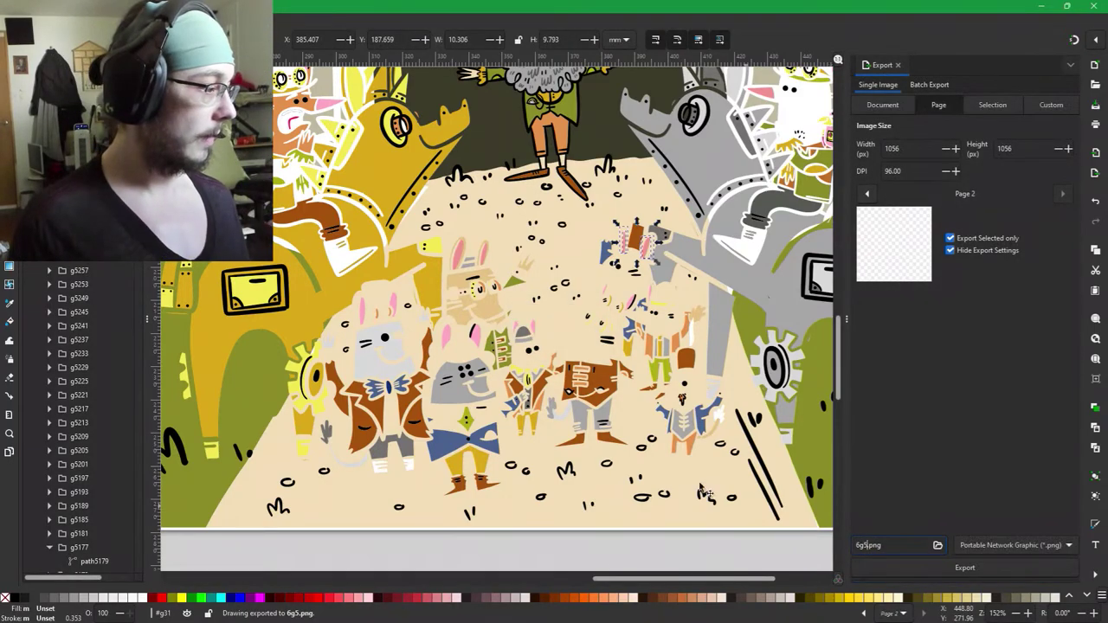
{"action": "key", "text": "Delete"}
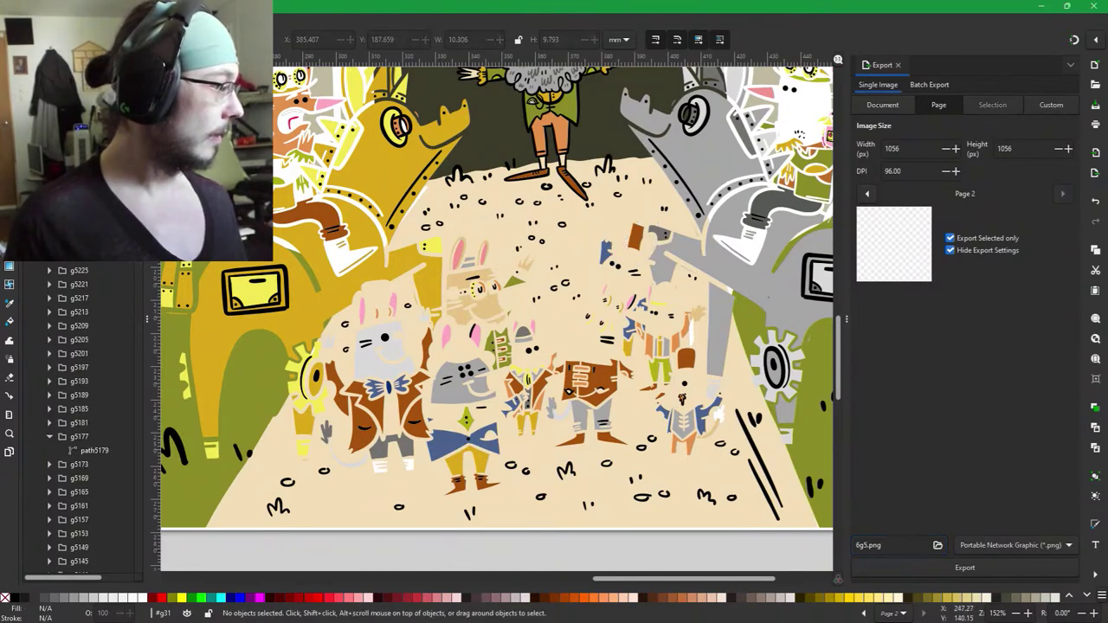
Select the ten groups forming the tan rear character's head, ears and raised paw beside the gold horse, and name the export 3g5.png.
{"action": "left_click", "coordinate": [459, 254]}
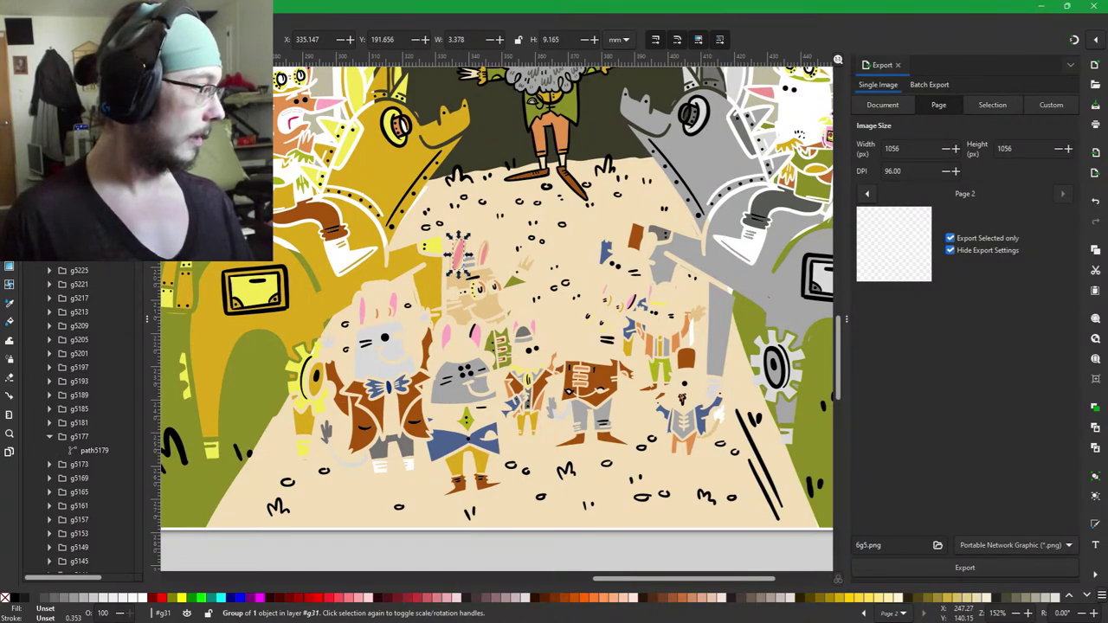
{"action": "left_click", "coordinate": [80, 173]}
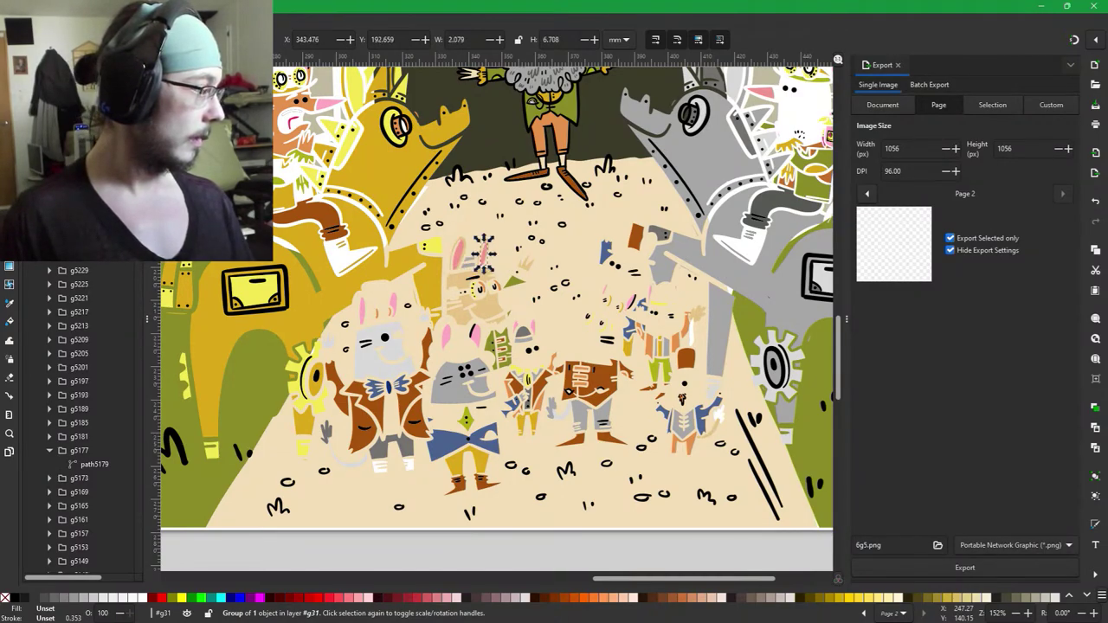
{"action": "left_click", "coordinate": [483, 251]}
{"action": "left_click", "coordinate": [458, 253]}
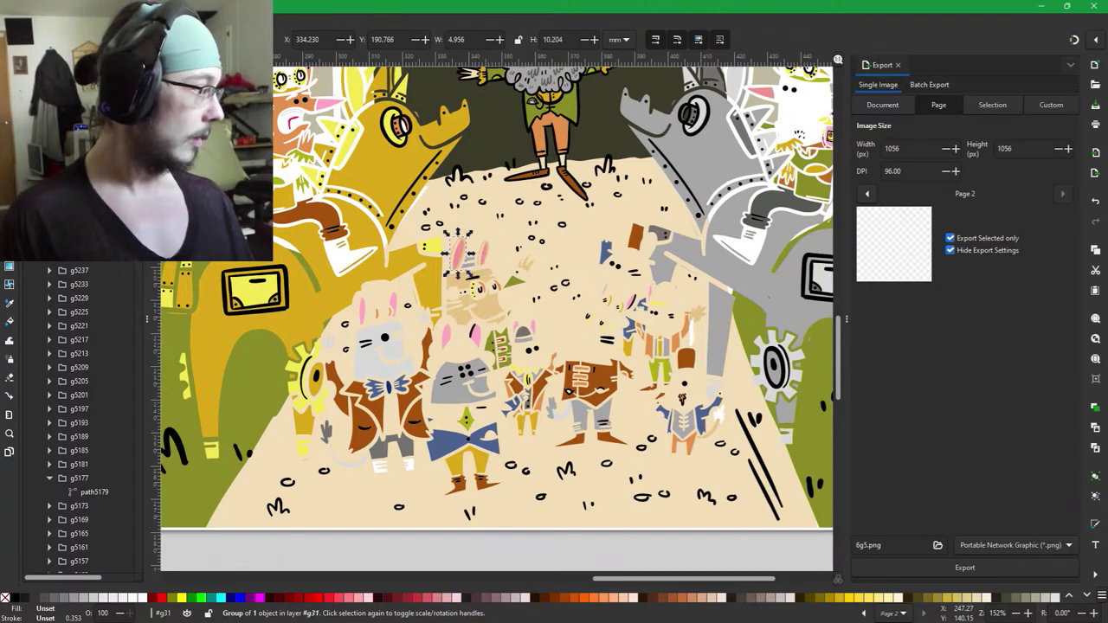
{"action": "left_click", "coordinate": [527, 258]}
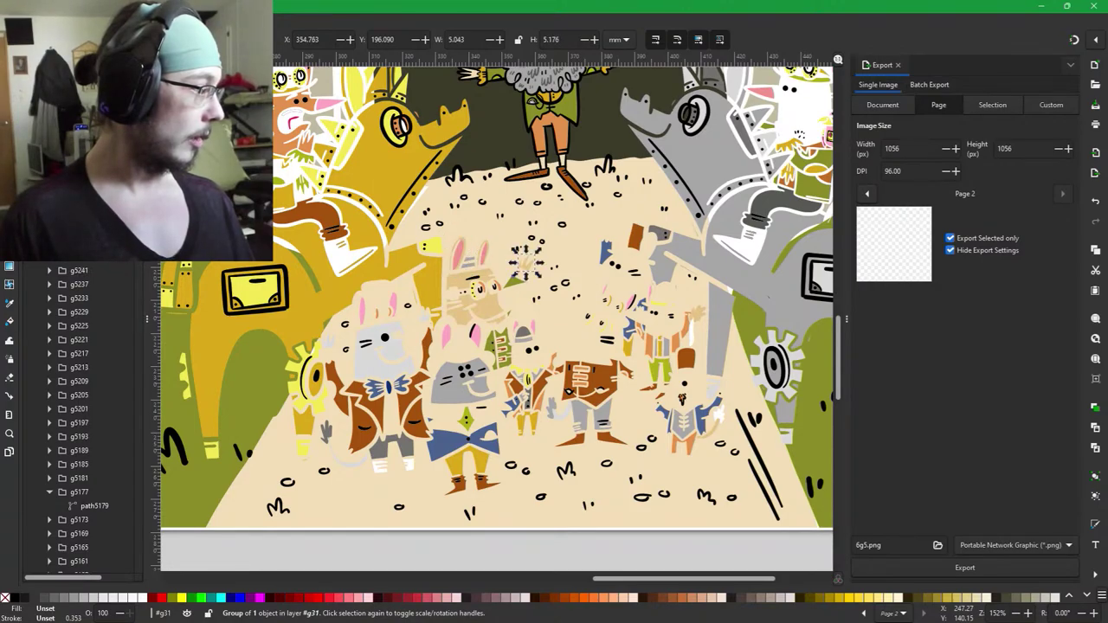
{"action": "left_click", "coordinate": [83, 272]}
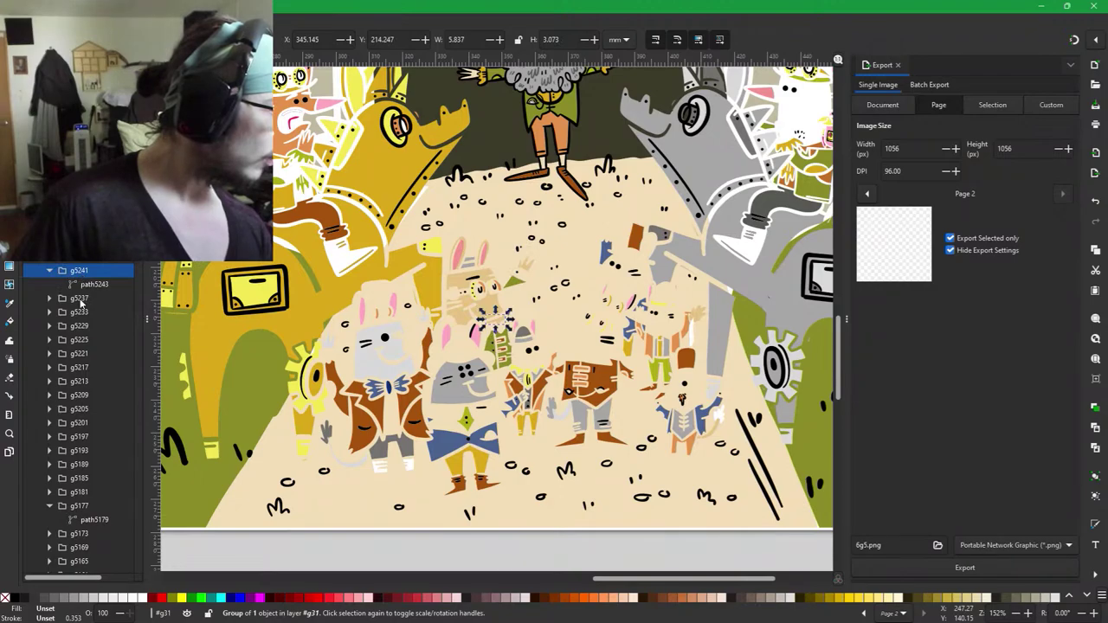
{"action": "left_click", "coordinate": [82, 298]}
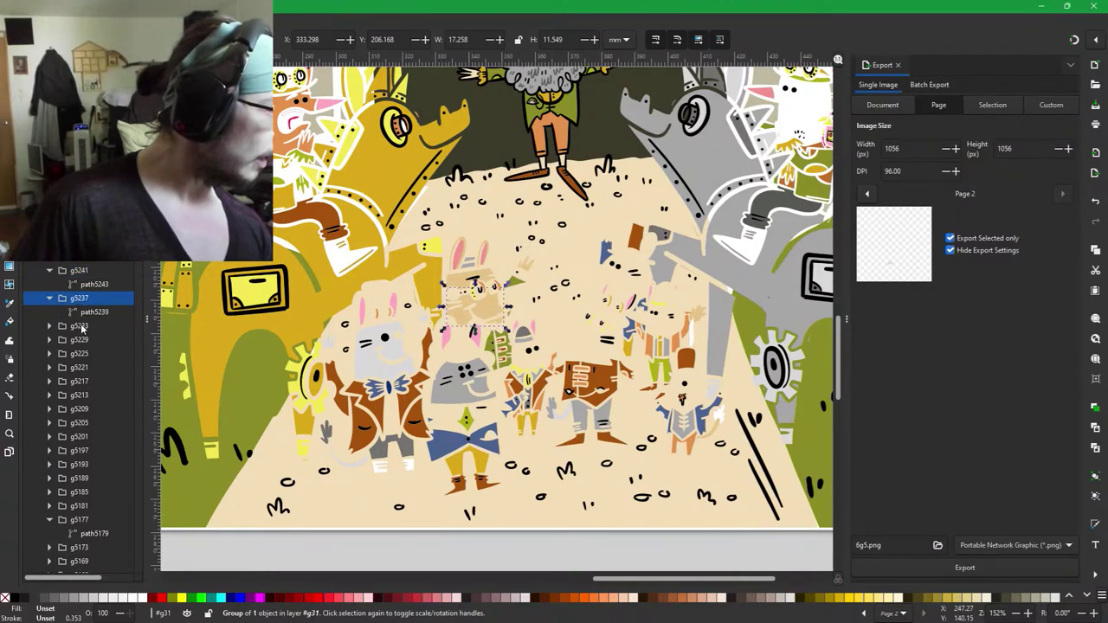
{"action": "left_click", "coordinate": [81, 327]}
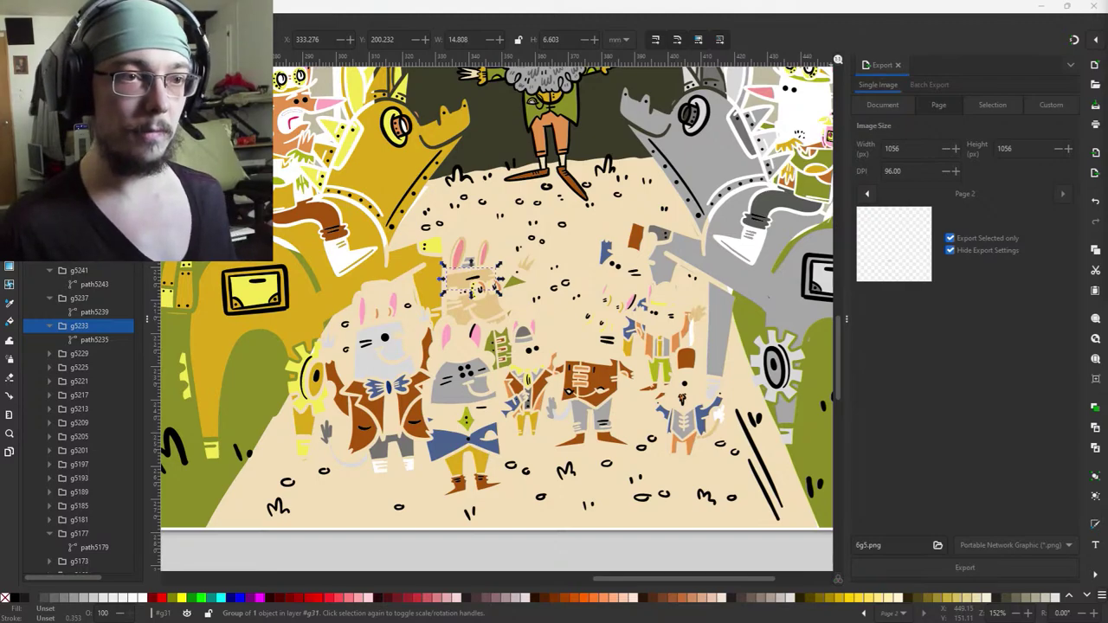
{"action": "left_click", "coordinate": [78, 354]}
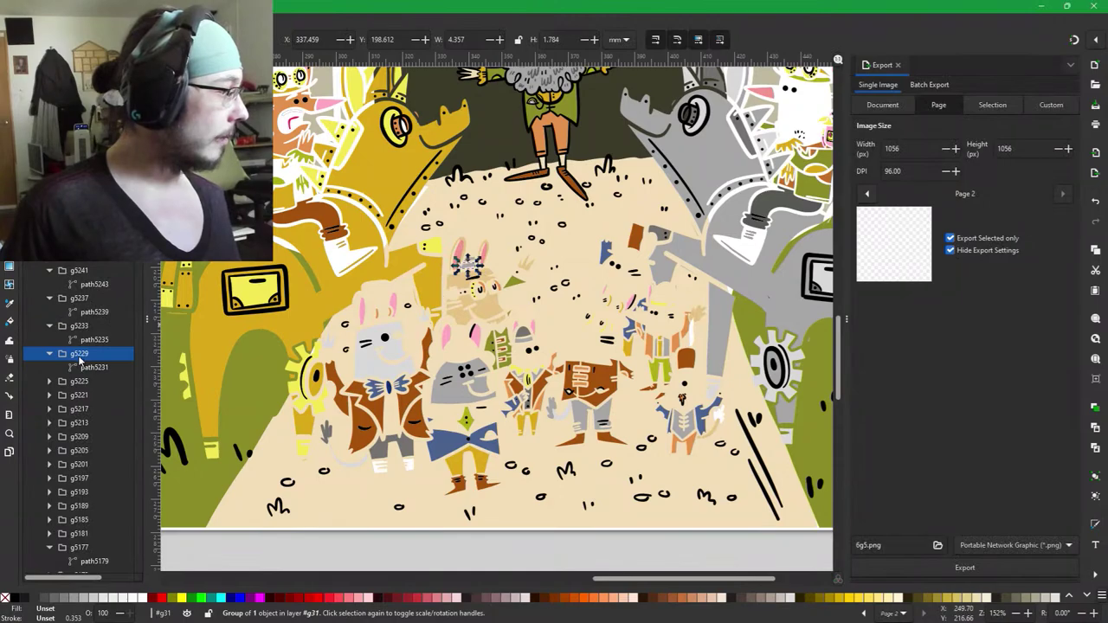
{"action": "left_click", "coordinate": [79, 383]}
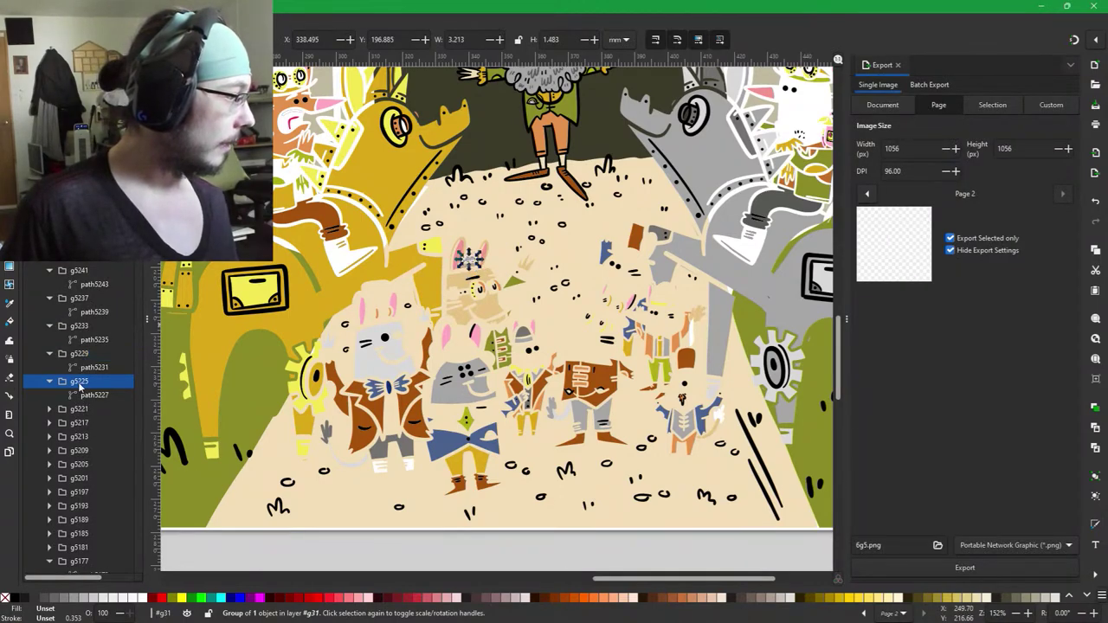
{"action": "left_click", "coordinate": [84, 411]}
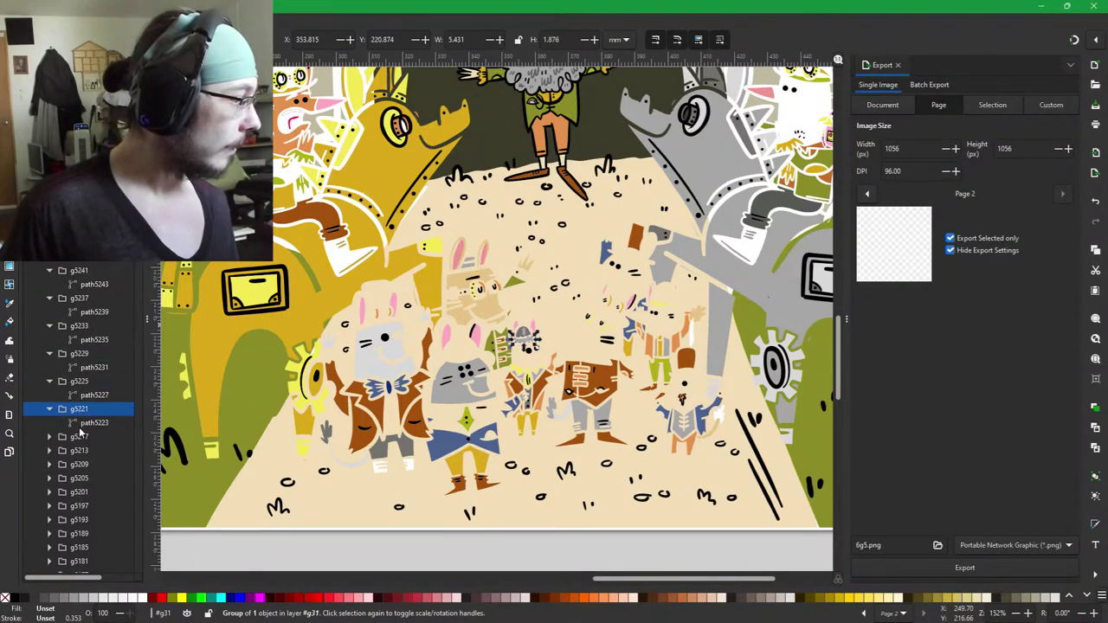
{"action": "left_click", "coordinate": [76, 386]}
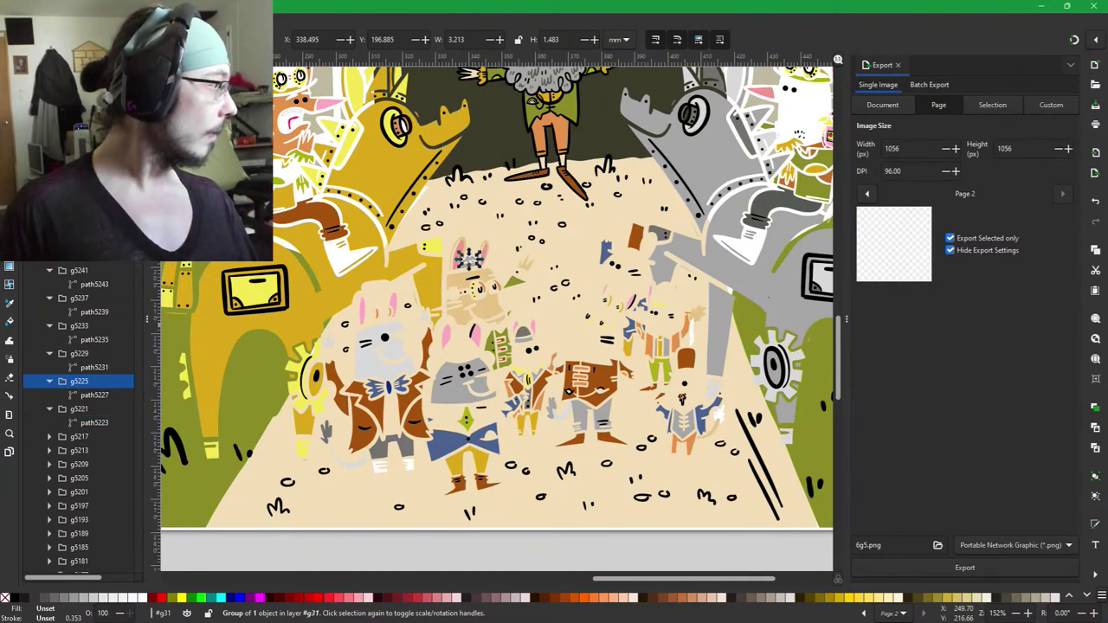
{"action": "left_click", "coordinate": [79, 132], "text": "shift"}
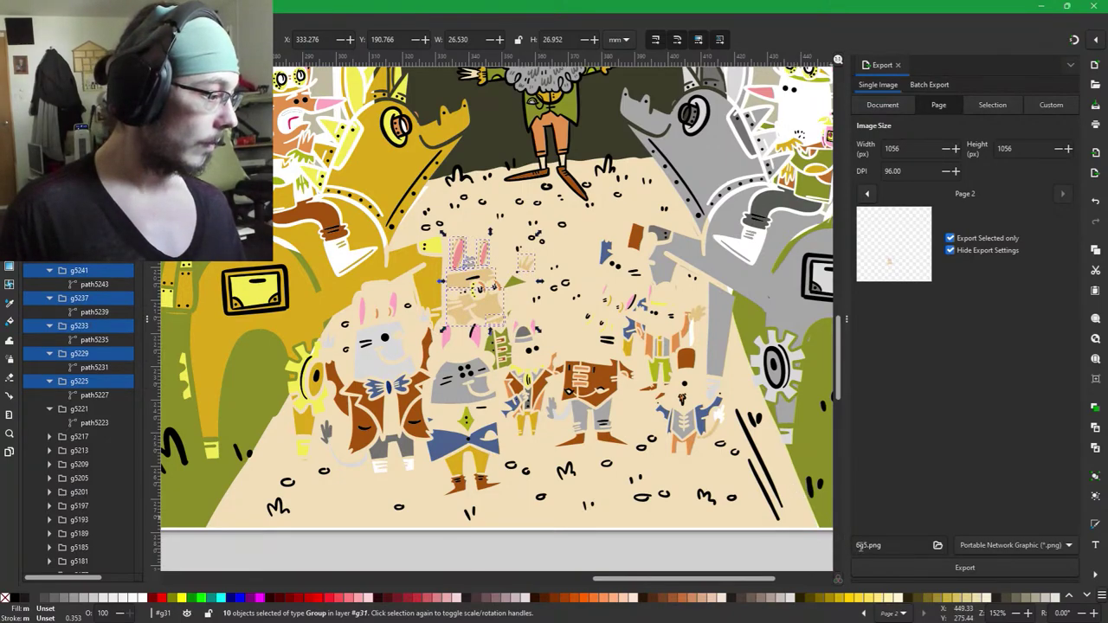
{"action": "key", "text": "BackSpace"}
{"action": "type", "text": "3"}
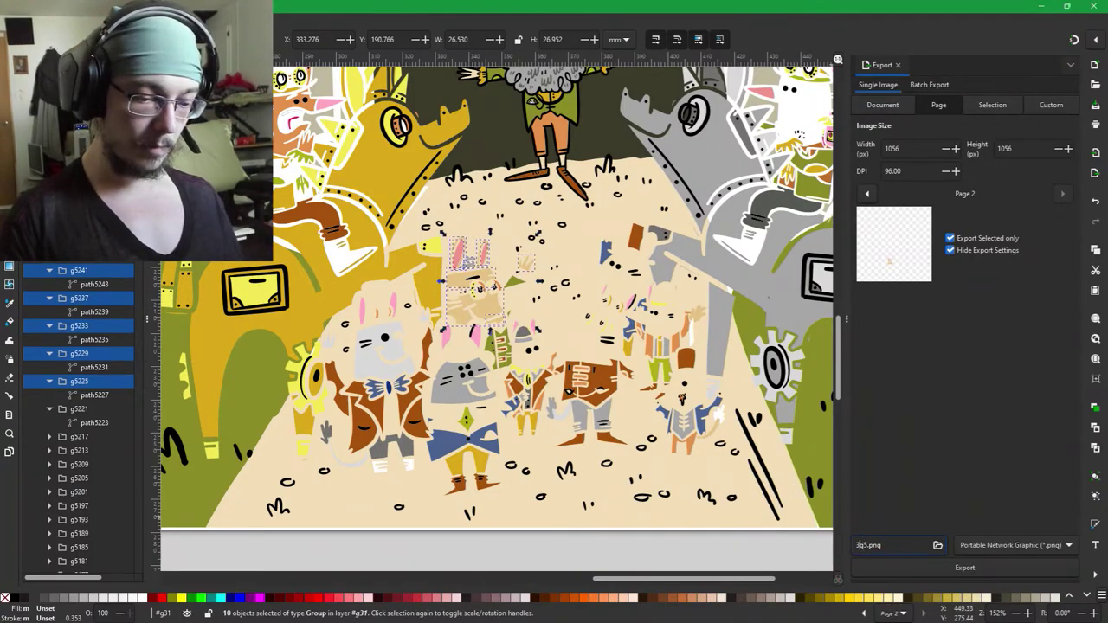
{"action": "key", "text": "Right"}
{"action": "key", "text": "Right"}
{"action": "key", "text": "BackSpace"}
{"action": "type", "text": "4"}
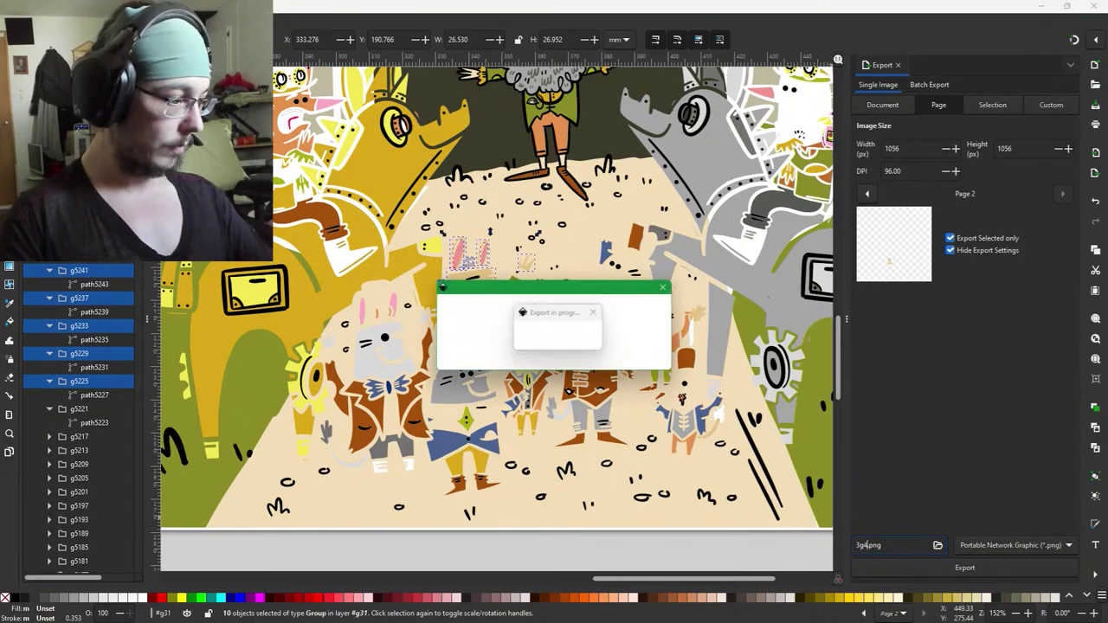
{"action": "key", "text": "Return"}
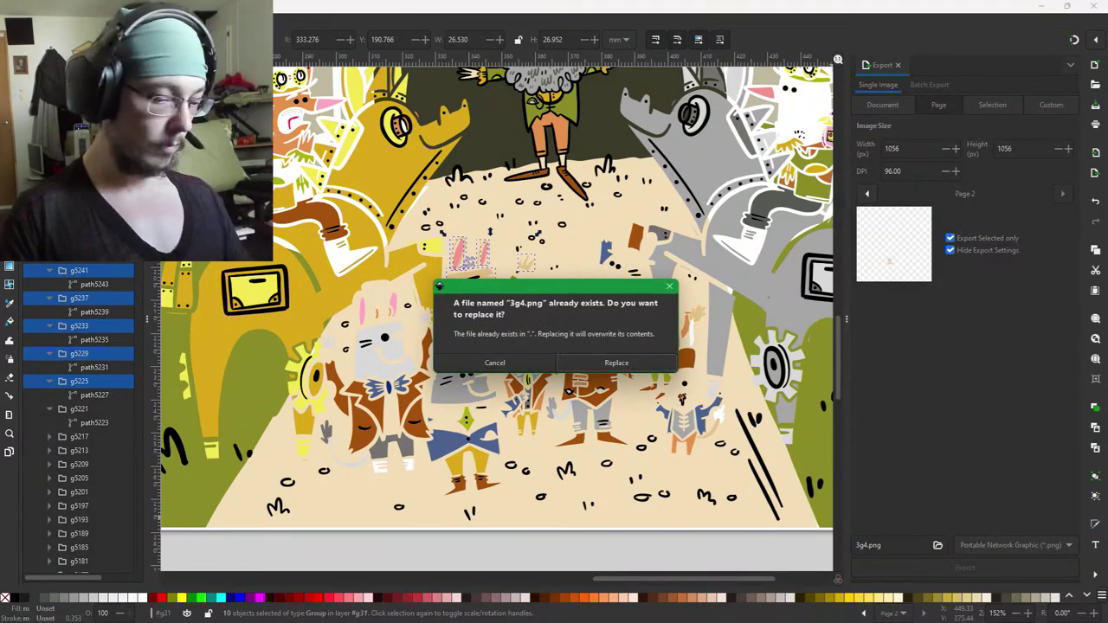
{"action": "key", "text": "Return"}
Export the selected tan character pieces as 3g5.png and delete them from the drawing.
{"action": "key", "text": "BackSpace"}
{"action": "type", "text": "5"}
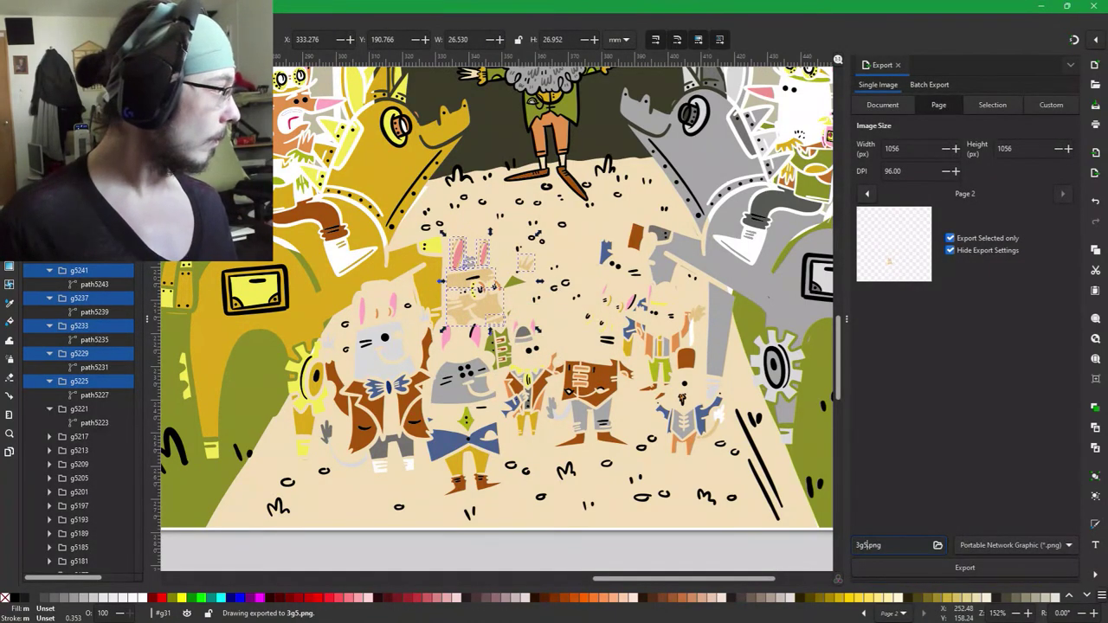
{"action": "key", "text": "Delete"}
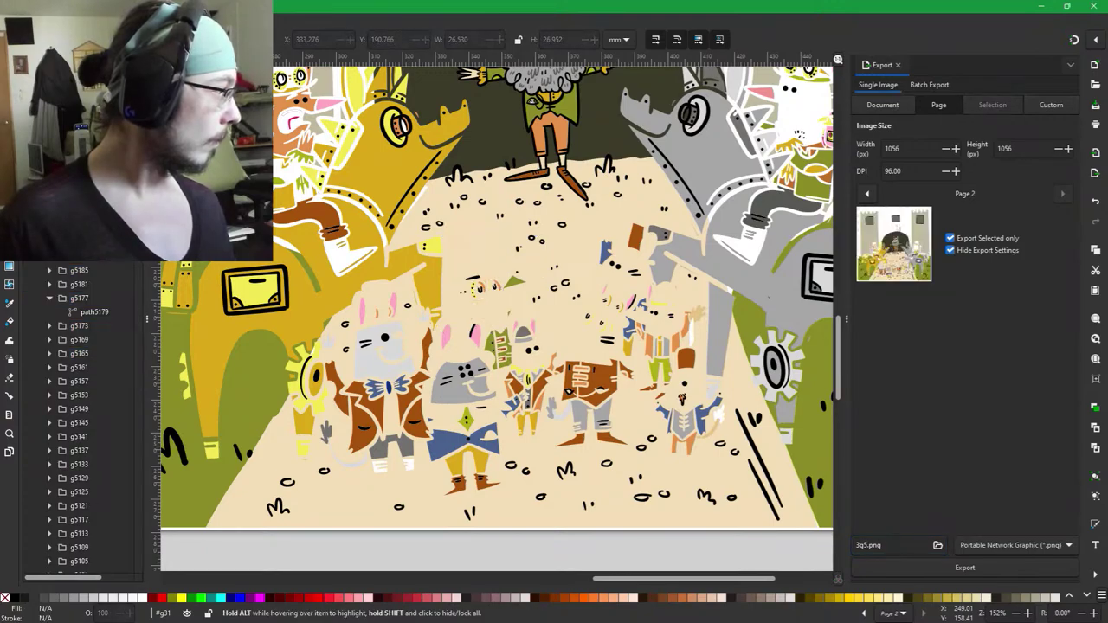
Select the ten consecutive groups of the small grey-capped character, from the grey cap to the brown jacket pieces and trousers.
{"action": "left_click", "coordinate": [78, 132]}
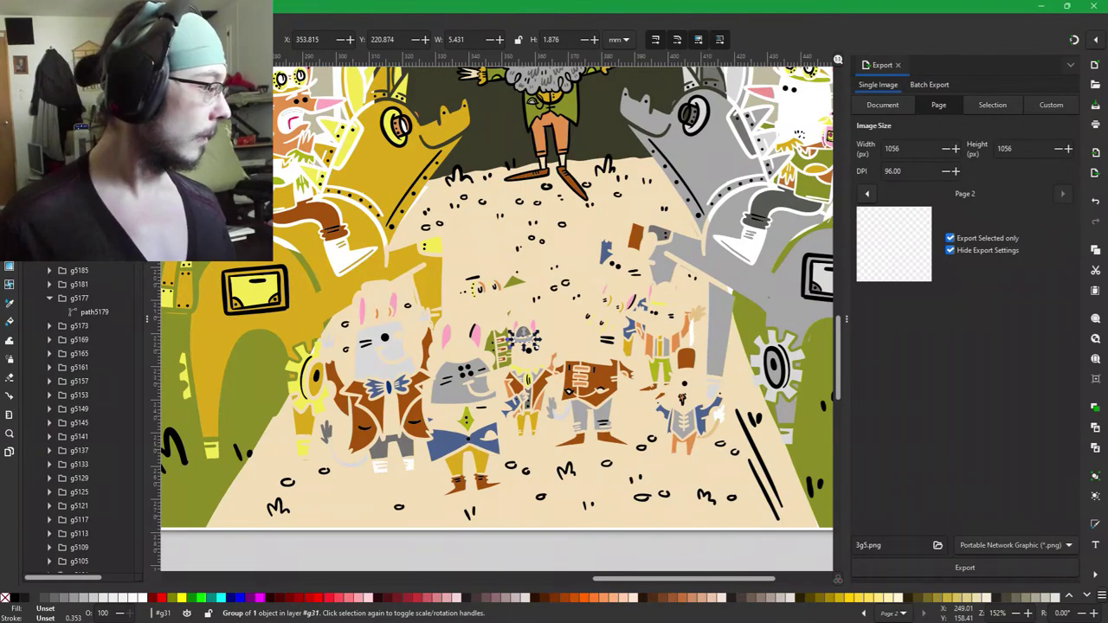
{"action": "key", "text": "Tab"}
{"action": "left_click", "coordinate": [520, 404]}
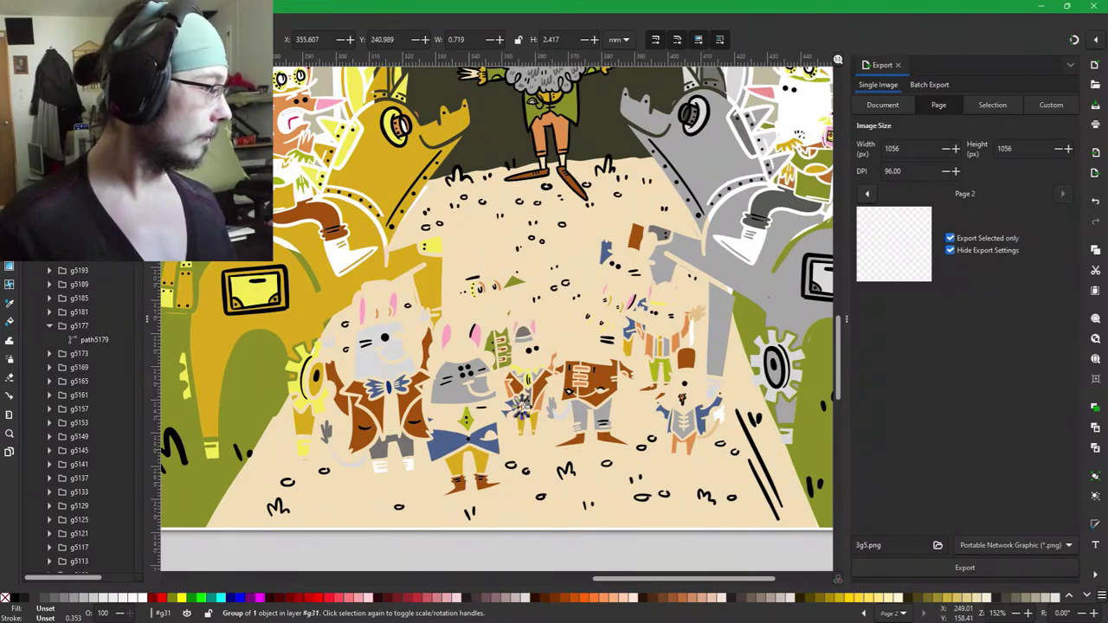
{"action": "left_click", "coordinate": [521, 408]}
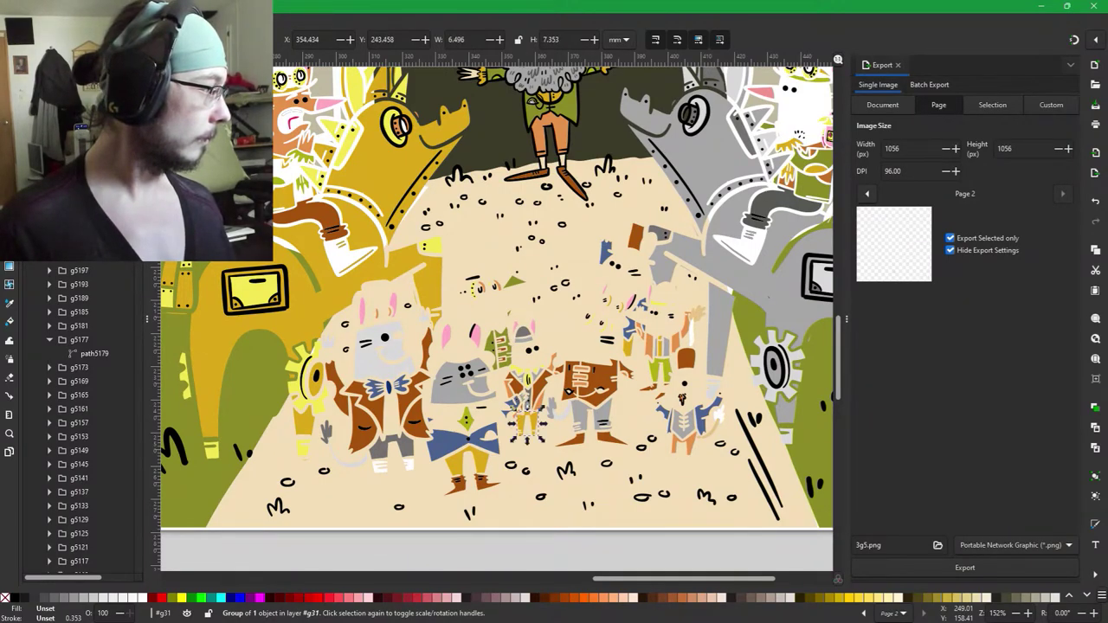
{"action": "left_click", "coordinate": [541, 366]}
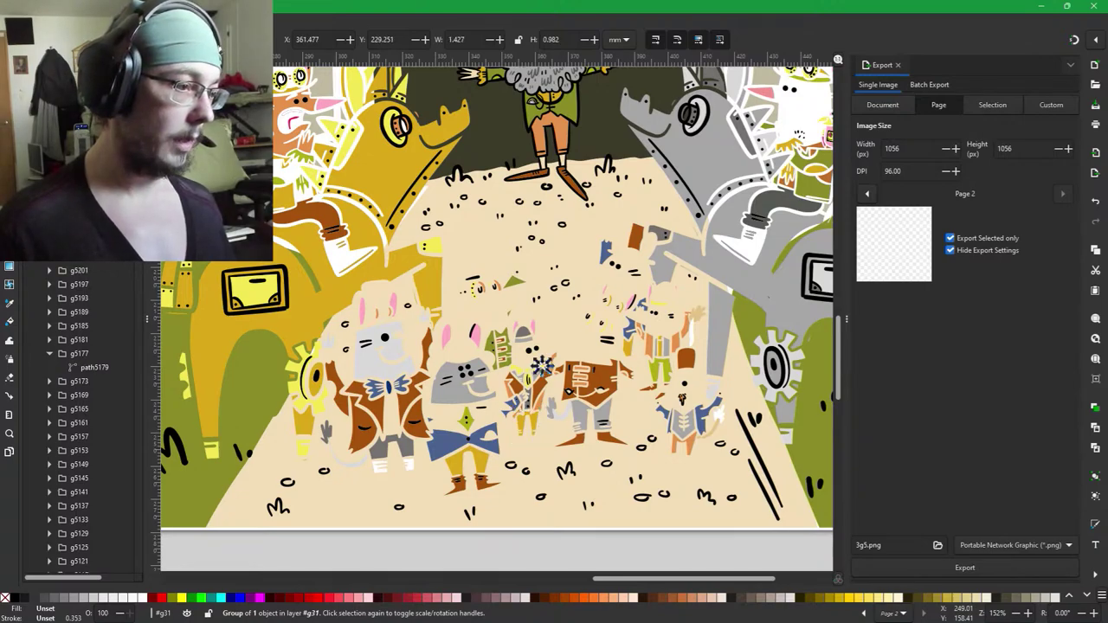
{"action": "left_click", "coordinate": [78, 272]}
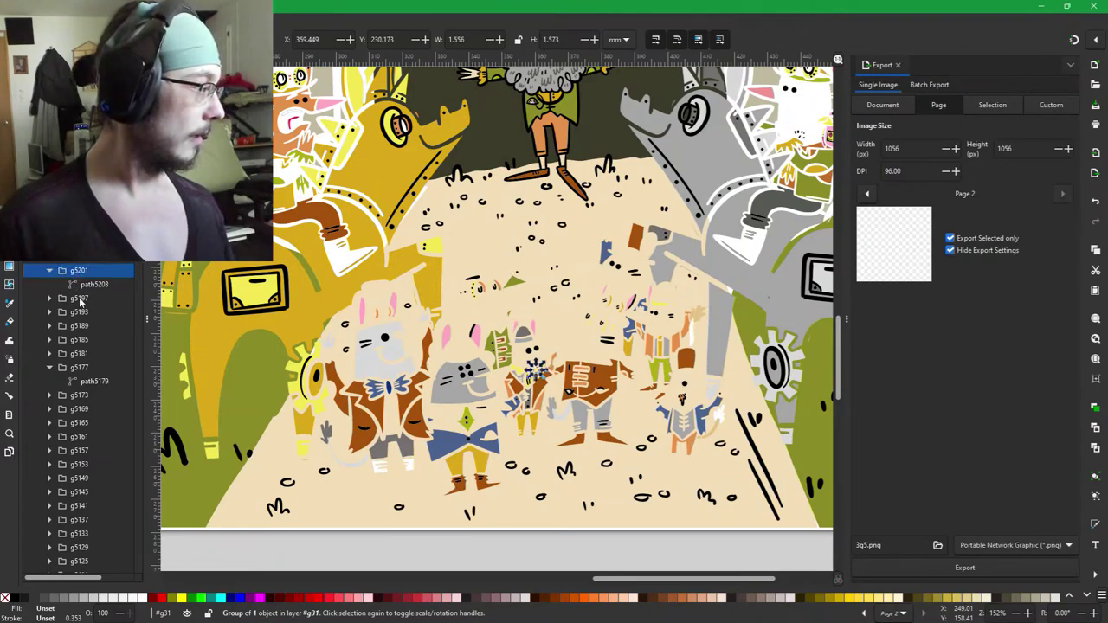
{"action": "left_click", "coordinate": [80, 300]}
{"action": "left_click", "coordinate": [77, 326]}
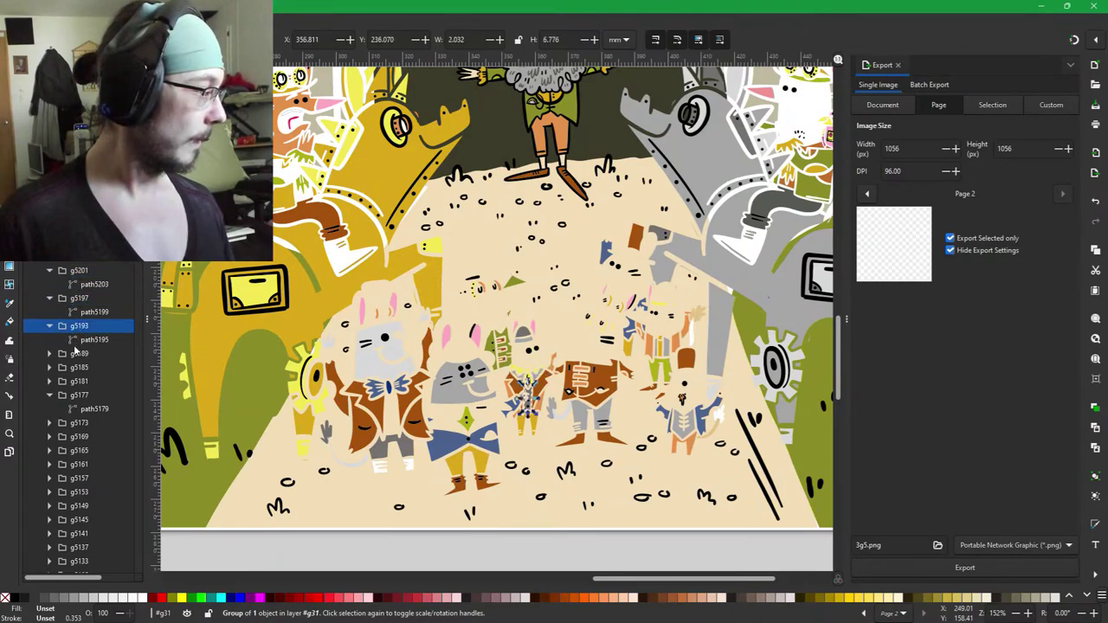
{"action": "left_click", "coordinate": [77, 354]}
{"action": "left_click", "coordinate": [77, 381]}
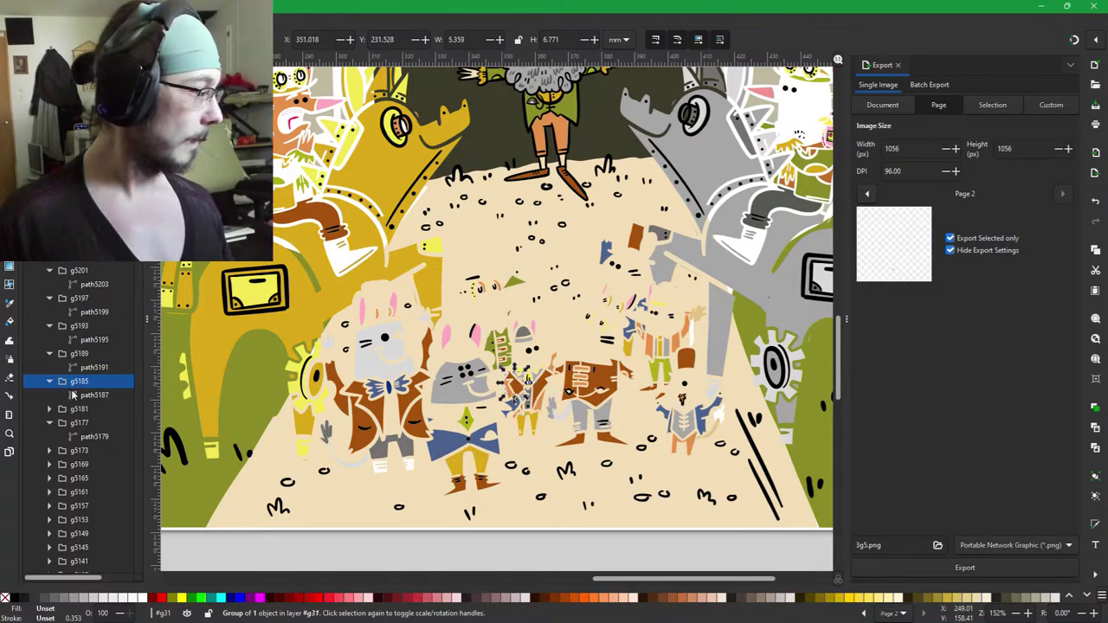
{"action": "left_click", "coordinate": [77, 409]}
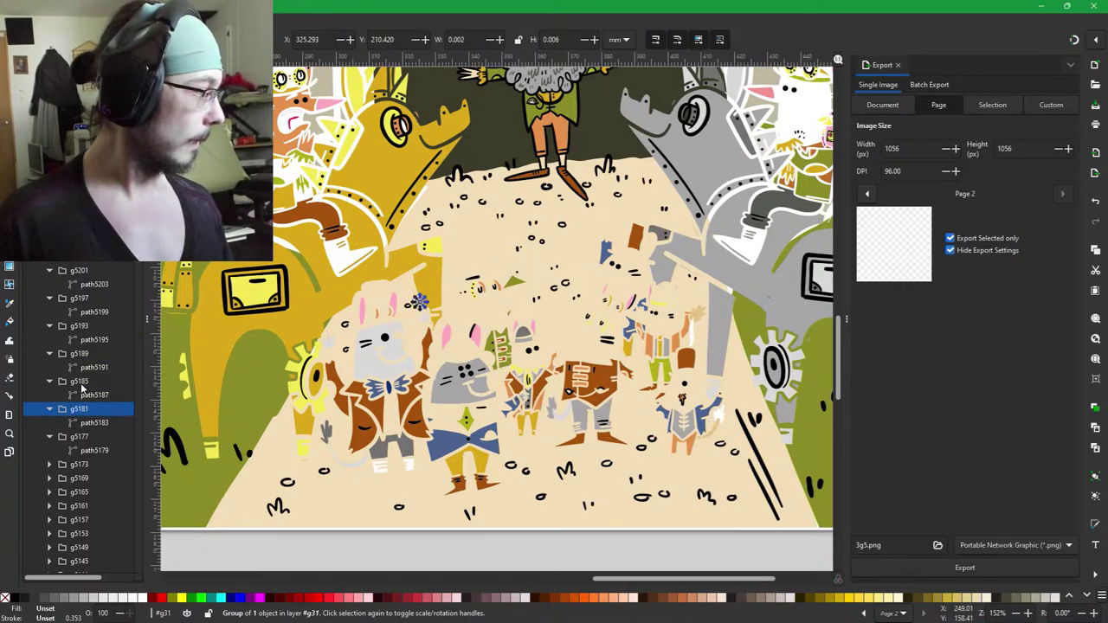
{"action": "left_click", "coordinate": [82, 381]}
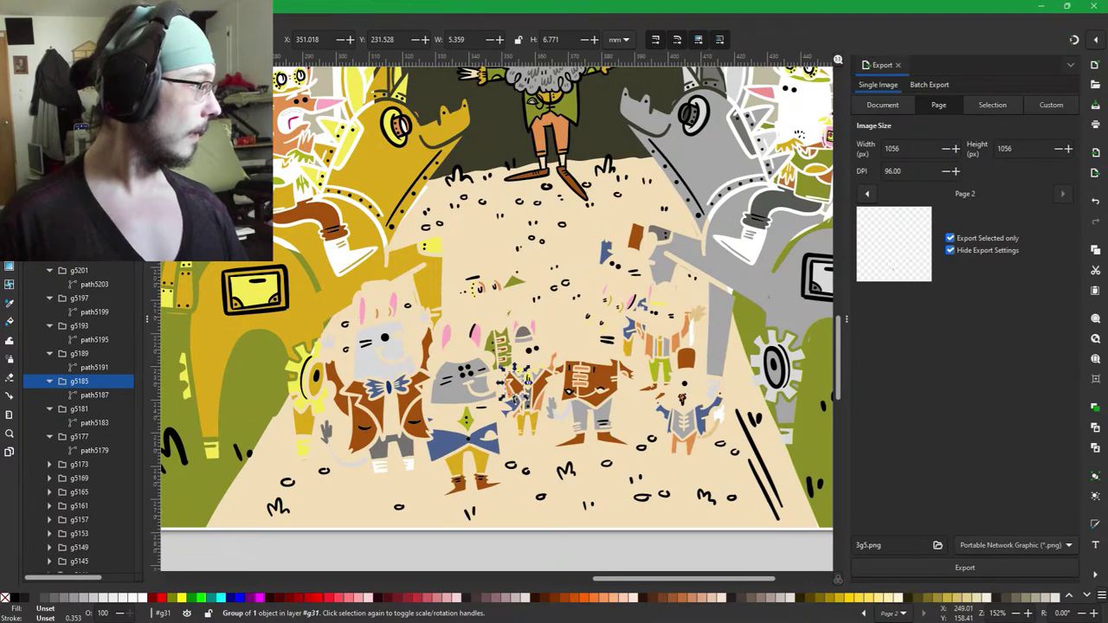
{"action": "left_click", "coordinate": [80, 131], "text": "shift"}
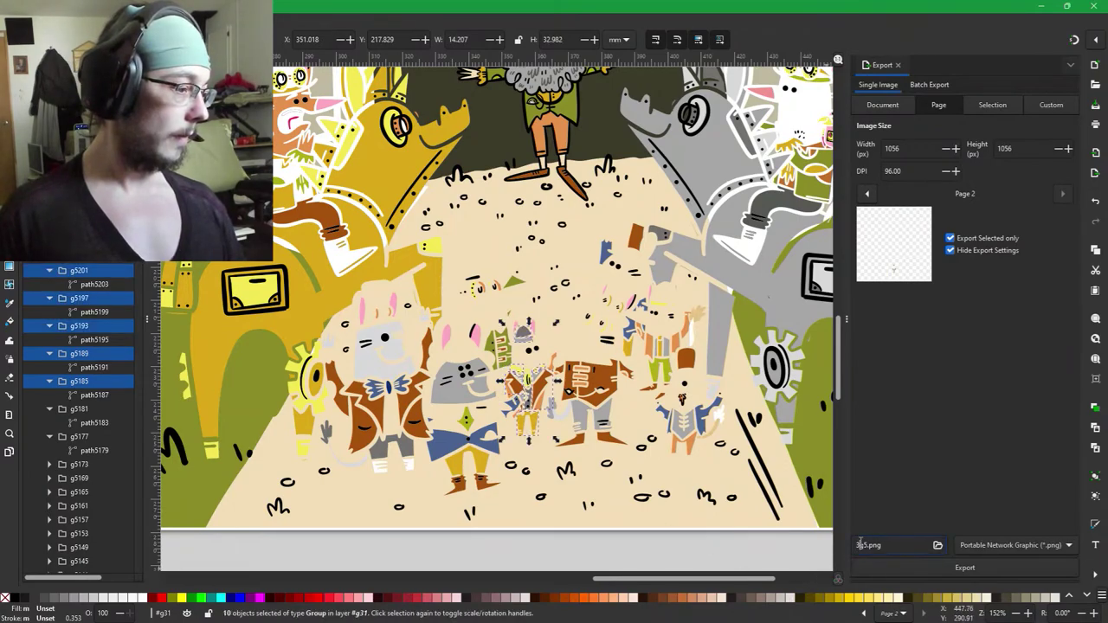
Export the selected cap, jacket and trouser pieces as 4g4.png and delete them from the drawing.
{"action": "key", "text": "BackSpace"}
{"action": "key", "text": "BackSpace"}
{"action": "type", "text": "40"}
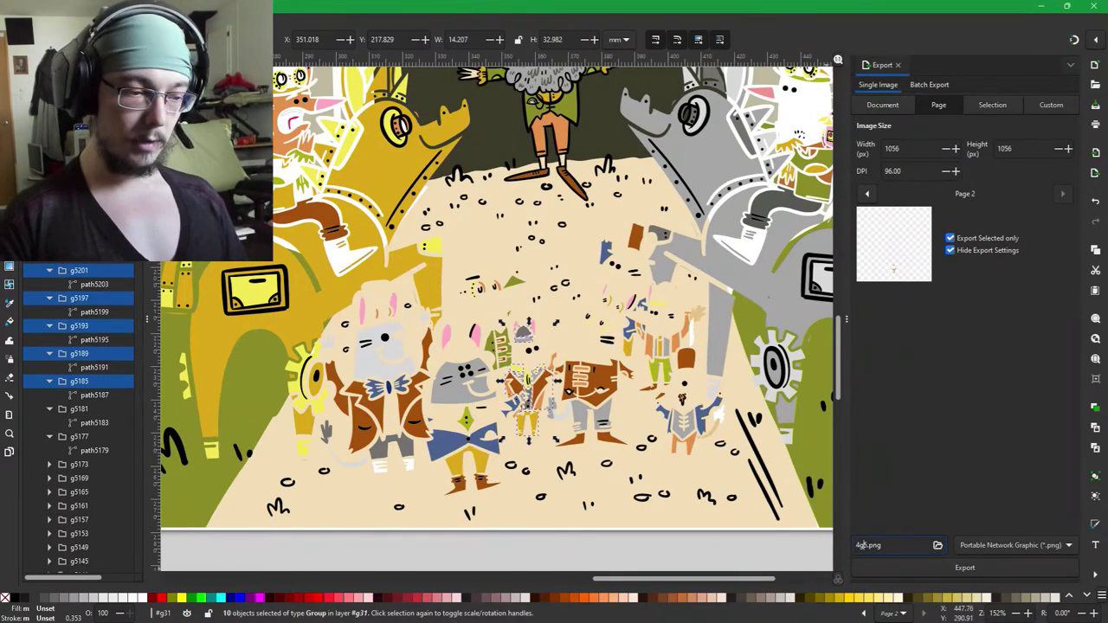
{"action": "key", "text": "Return"}
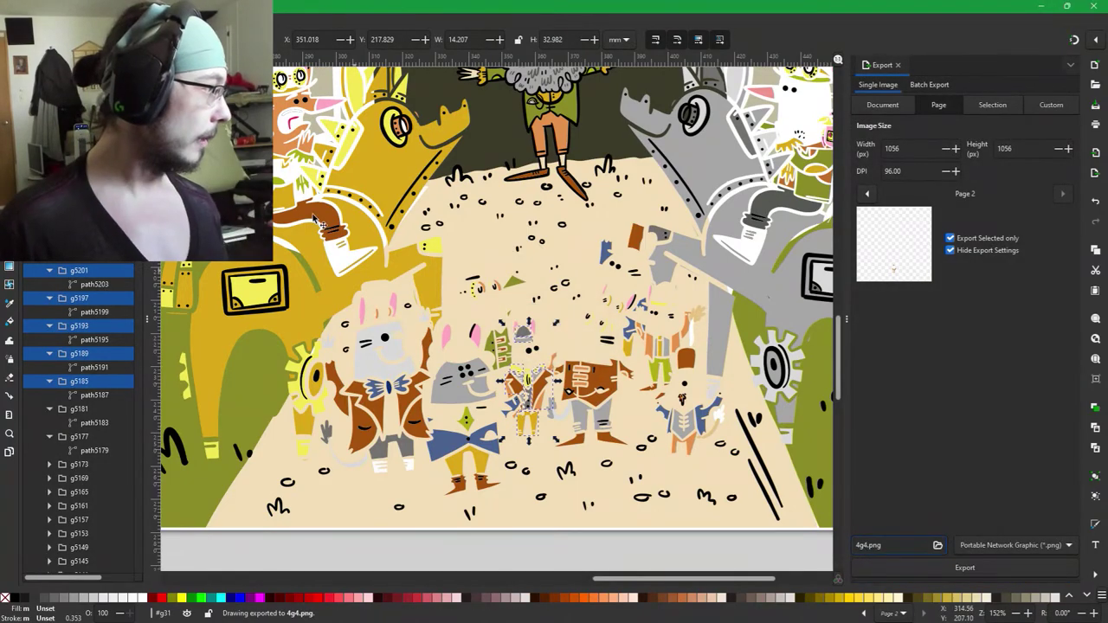
{"action": "key", "text": "Escape"}
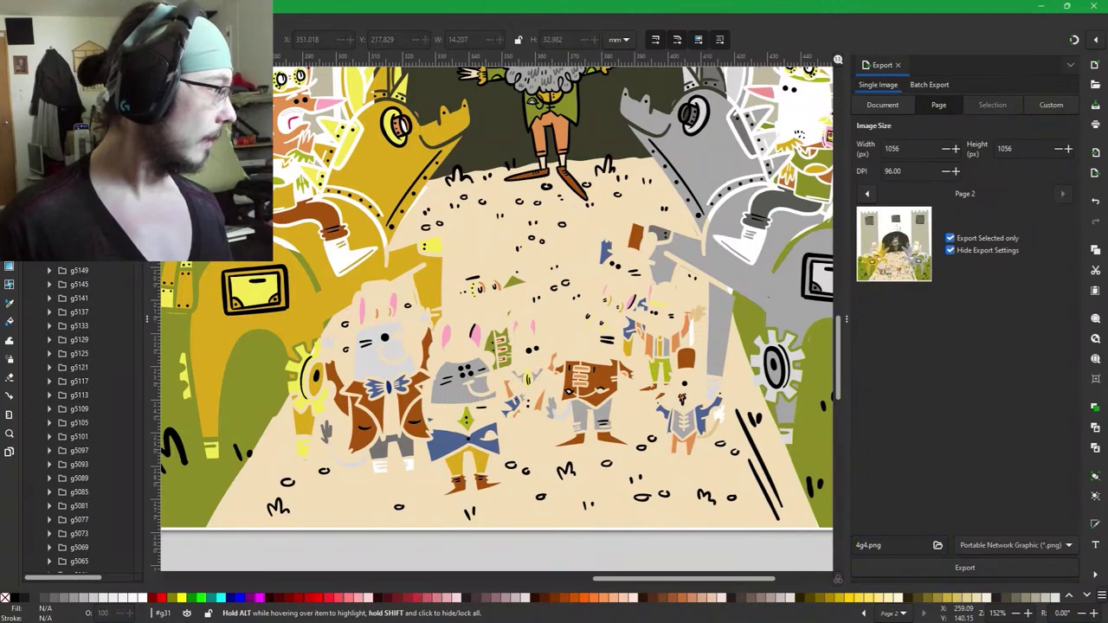
Stretch the tiny stray group beside the gold horse to about 7.7 mm tall and undo the change.
{"action": "left_click", "coordinate": [75, 285]}
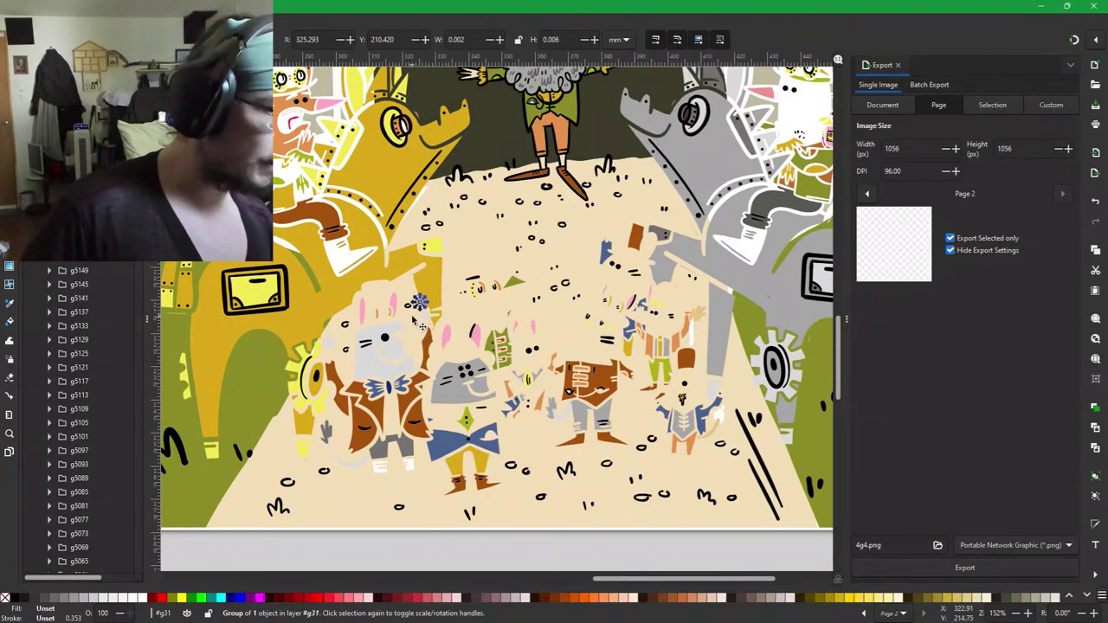
{"action": "scroll", "coordinate": [415, 321], "scroll_direction": "up", "scroll_amount": 5}
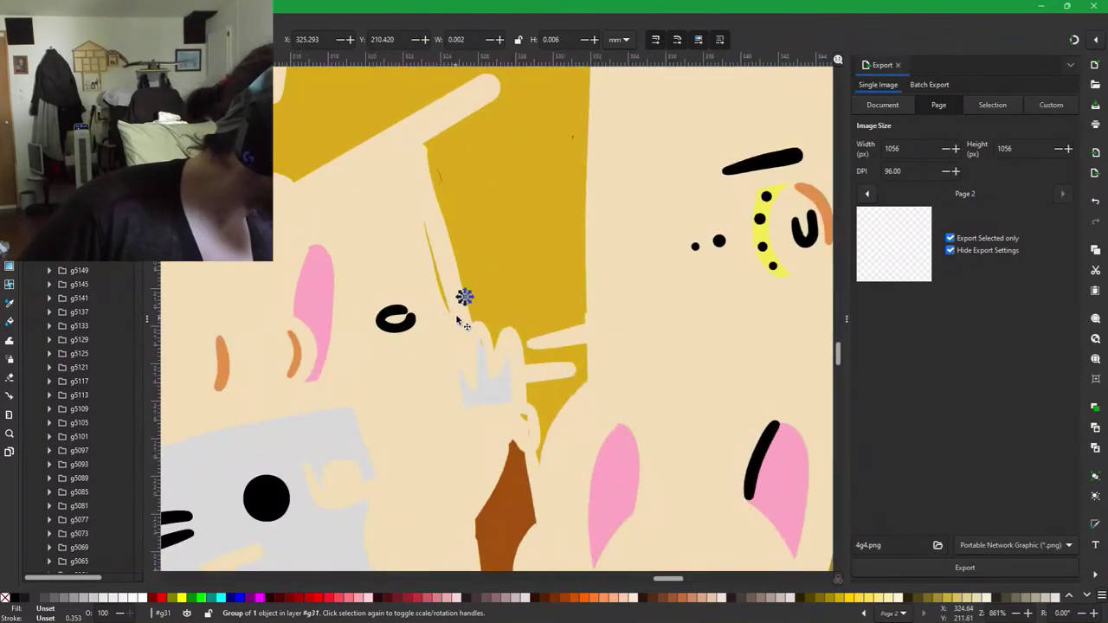
{"action": "left_click_drag", "start_coordinate": [464, 299], "coordinate": [407, 443]}
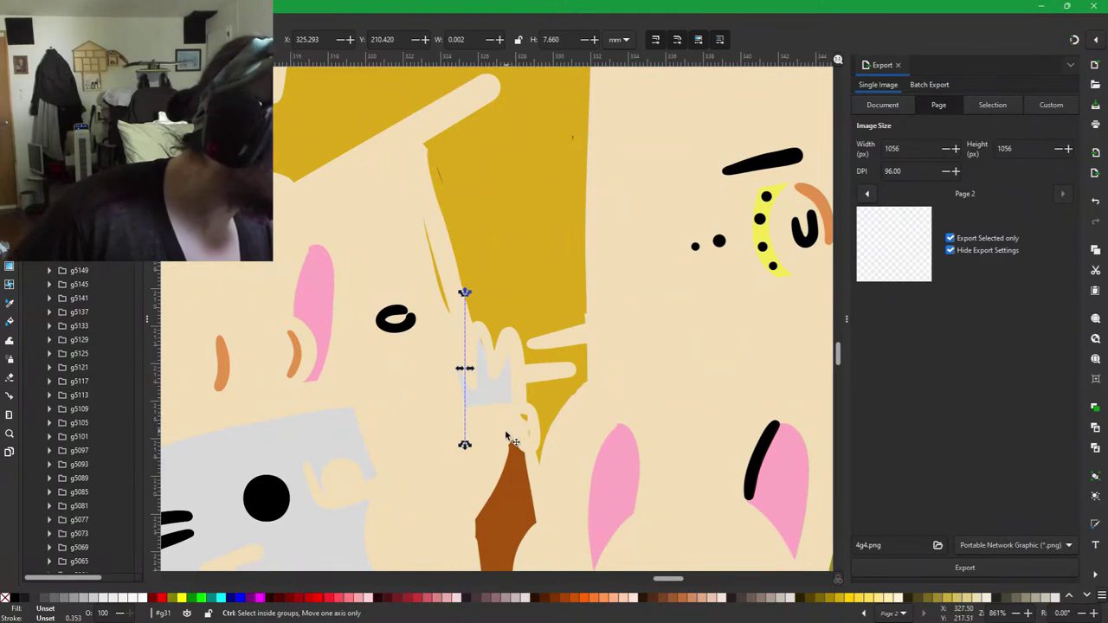
{"action": "key", "text": "ctrl+z"}
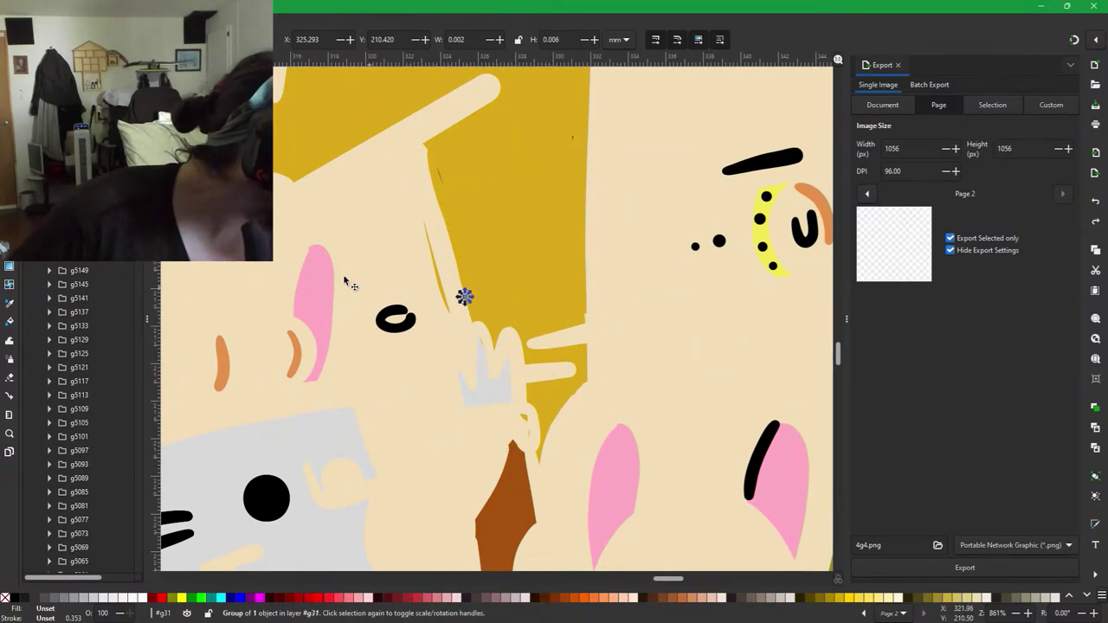
Single out the tiny stray group beside the gold horse from the neighbouring grey trousers and delete it.
{"action": "left_click", "coordinate": [87, 165]}
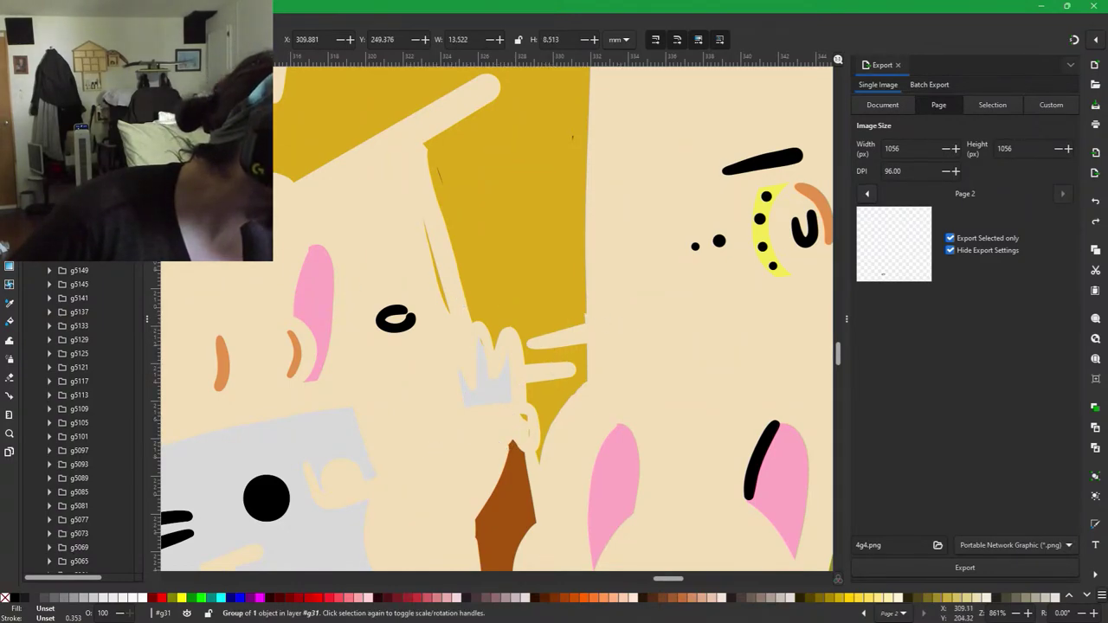
{"action": "left_click", "coordinate": [82, 173]}
{"action": "left_click", "coordinate": [87, 165]}
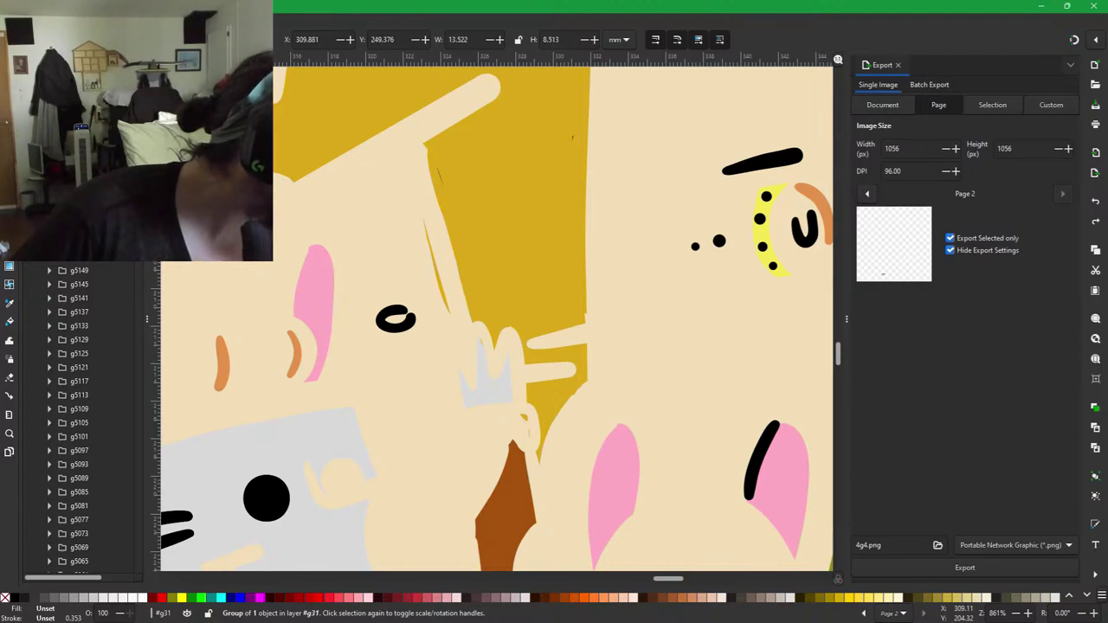
{"action": "left_click", "coordinate": [83, 173]}
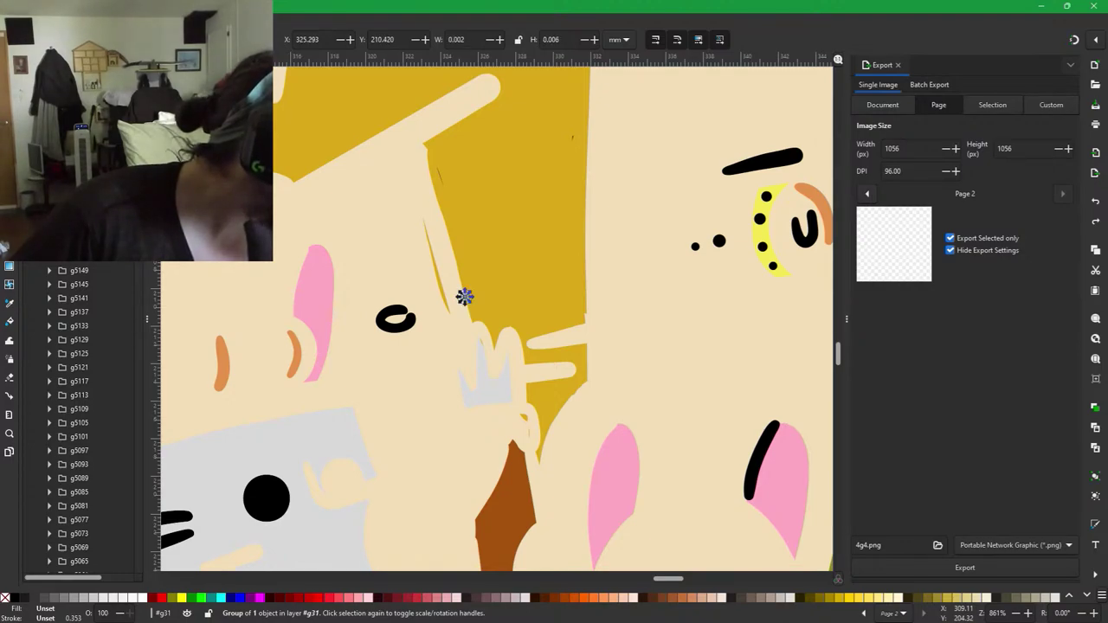
{"action": "key", "text": "Escape"}
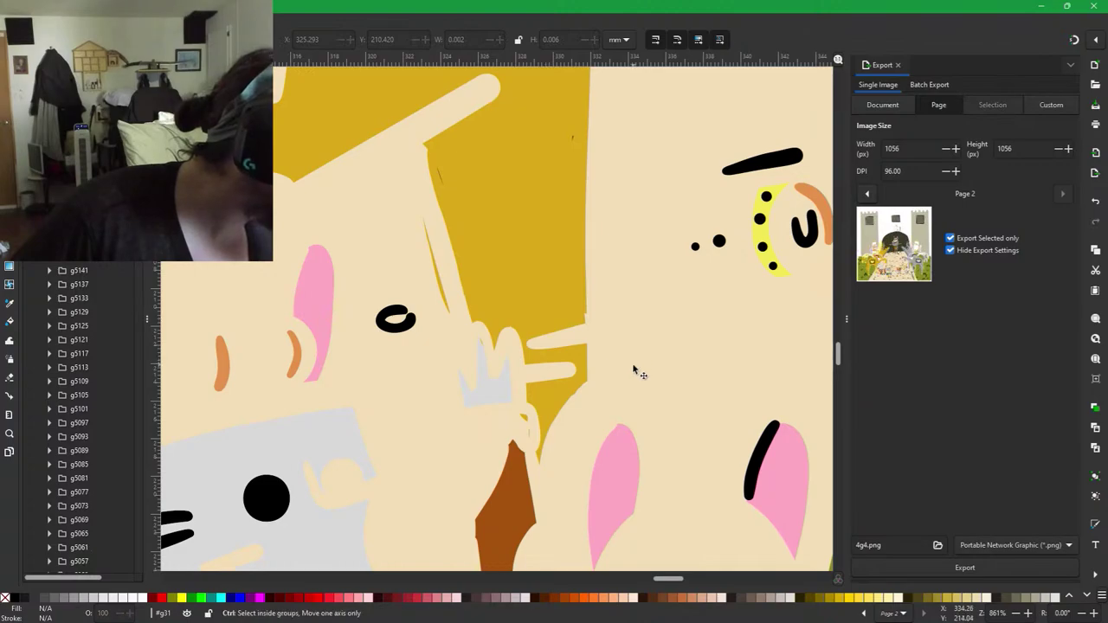
Select the five consecutive groups of the large light-grey character, from the dark grey trousers and tail to the paws and head.
{"action": "scroll", "coordinate": [634, 372], "scroll_direction": "down", "scroll_amount": 3}
{"action": "scroll", "coordinate": [634, 372], "scroll_direction": "down", "scroll_amount": 3}
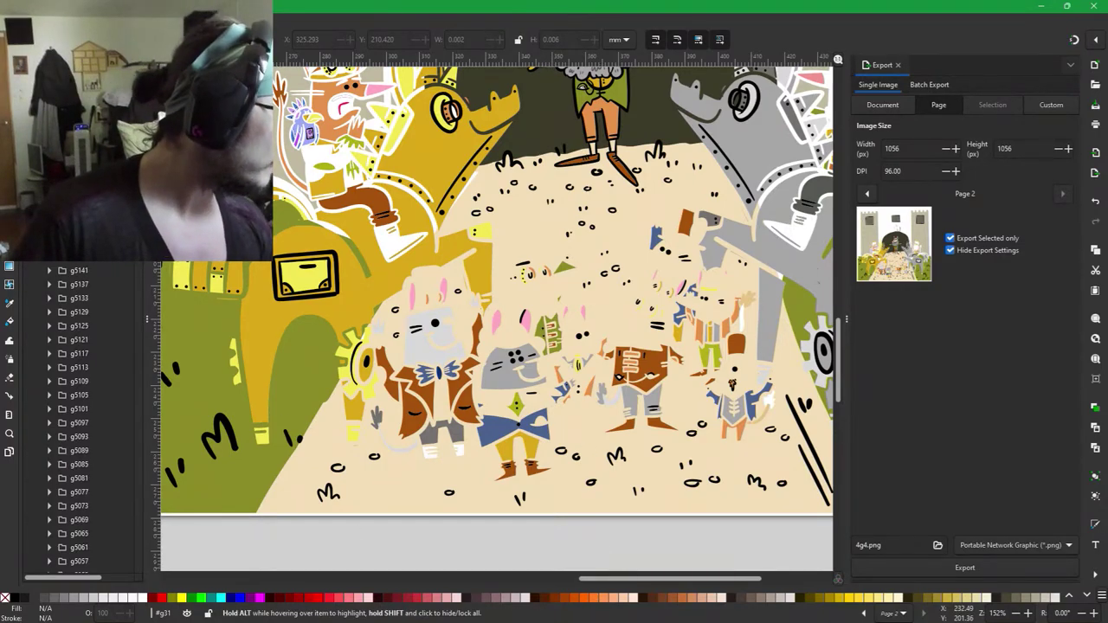
{"action": "left_click", "coordinate": [79, 201]}
{"action": "key", "text": "Tab"}
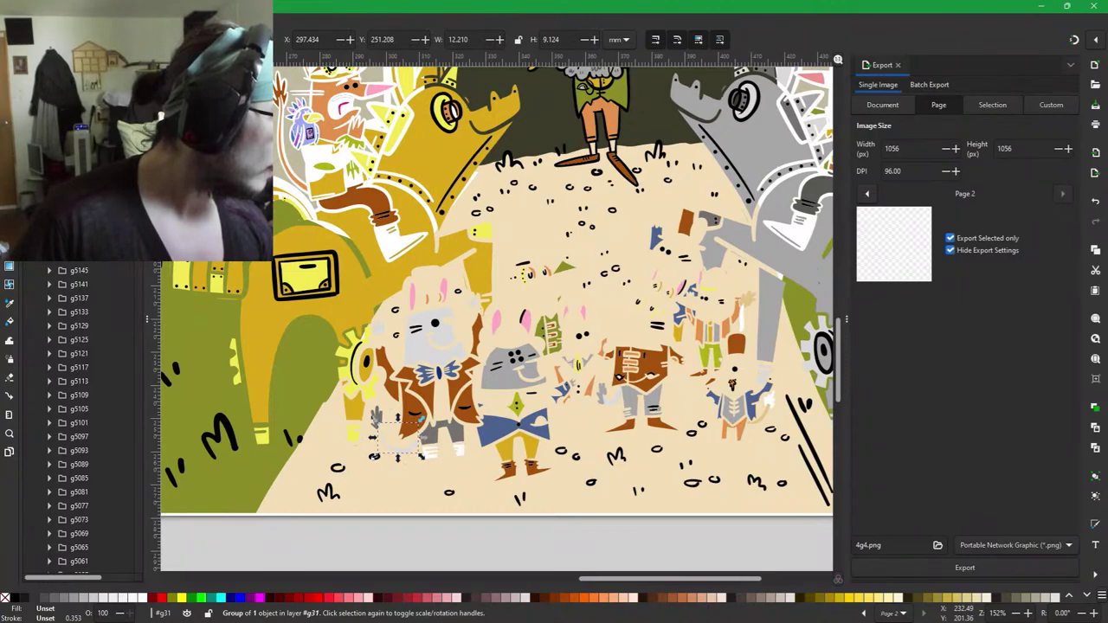
{"action": "key", "text": "Tab"}
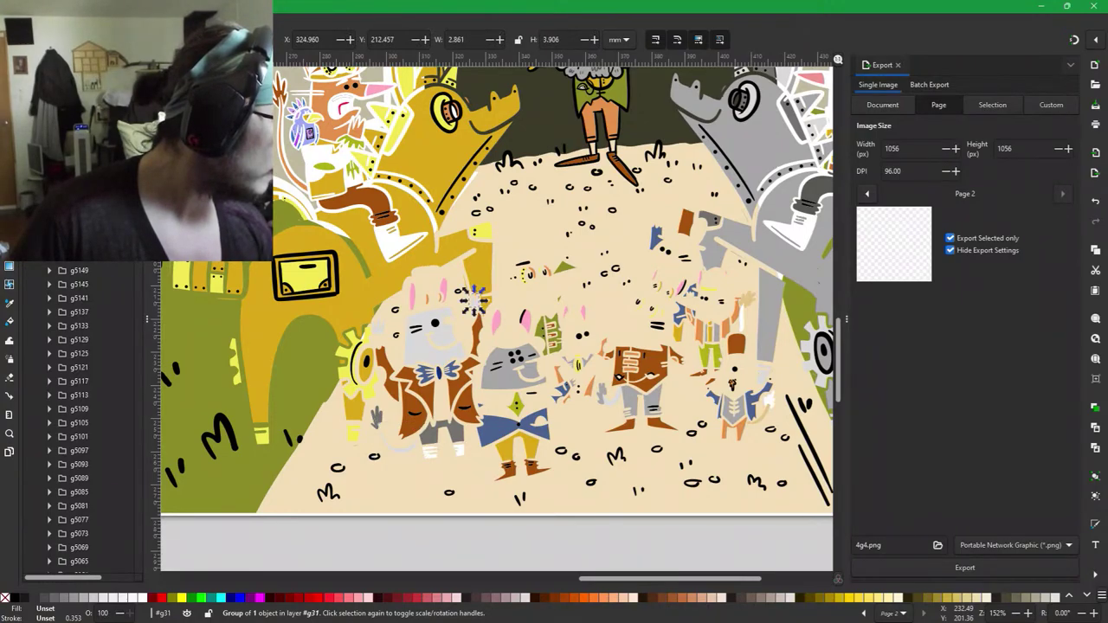
{"action": "key", "text": "Tab"}
{"action": "key", "text": "Tab"}
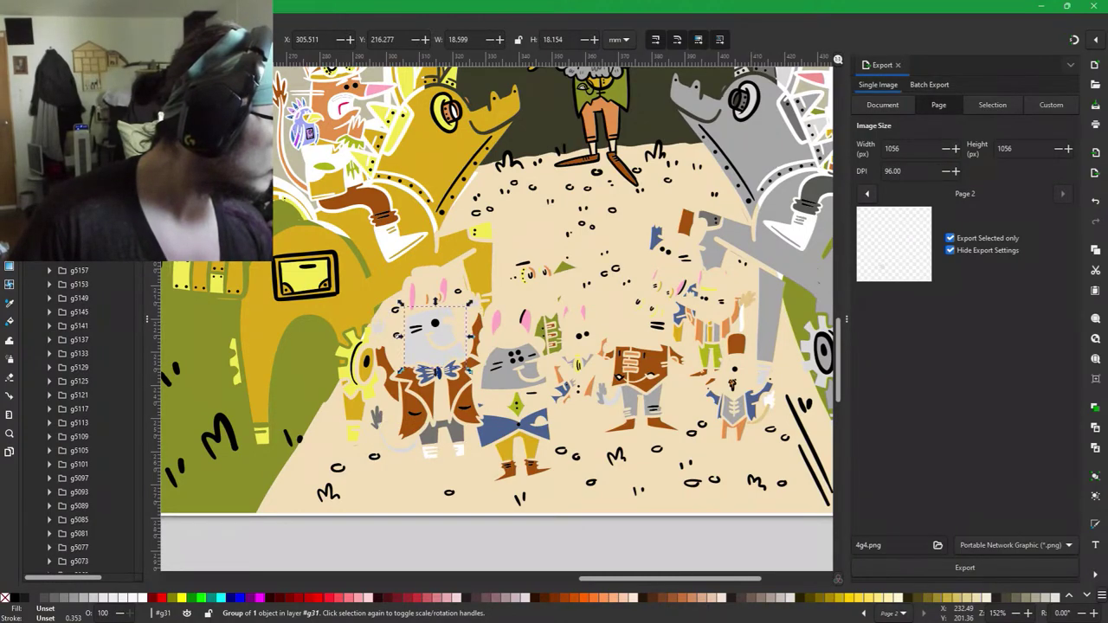
{"action": "left_click", "coordinate": [85, 272]}
{"action": "key", "text": "Tab"}
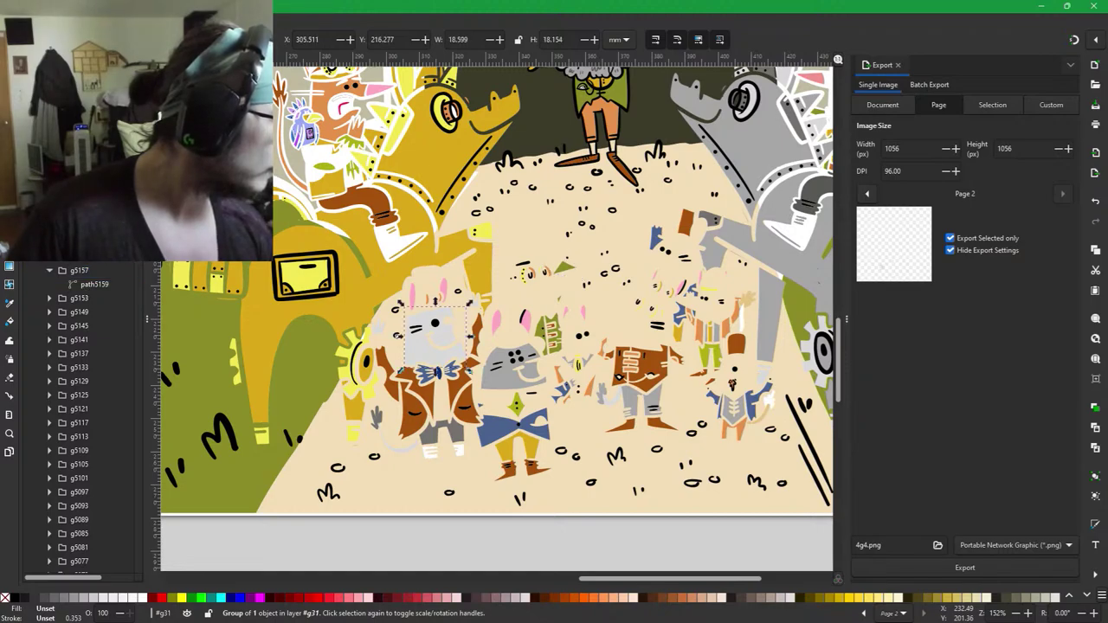
{"action": "left_click", "coordinate": [79, 201], "text": "shift"}
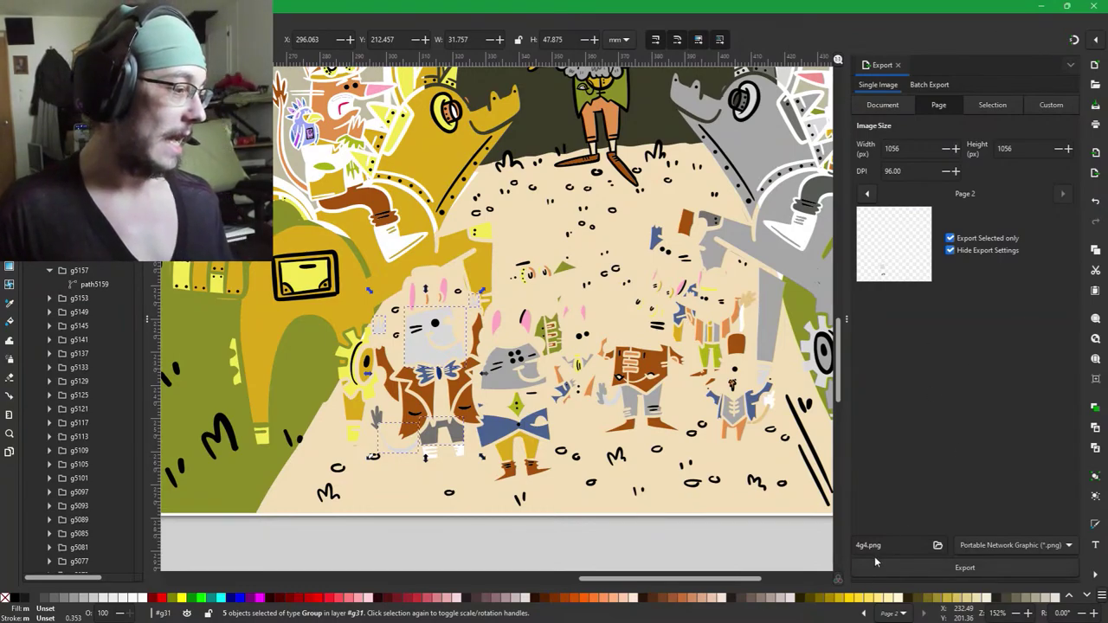
Export the selected light-grey head, paws, tail and trousers as 1g5.png and delete them from the drawing.
{"action": "key", "text": "Delete"}
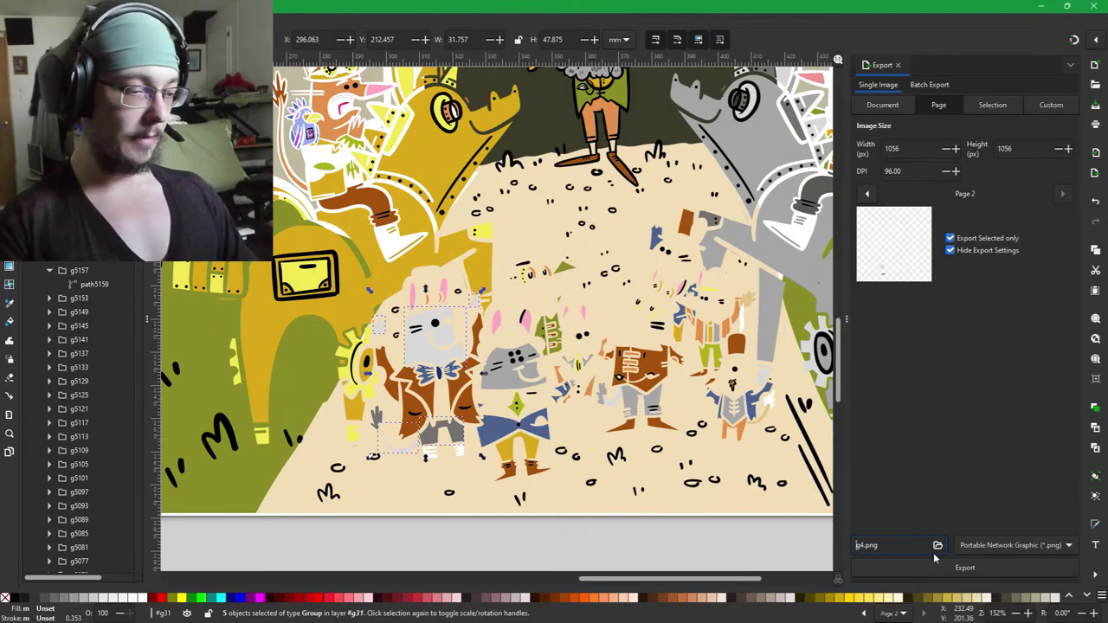
{"action": "type", "text": "1"}
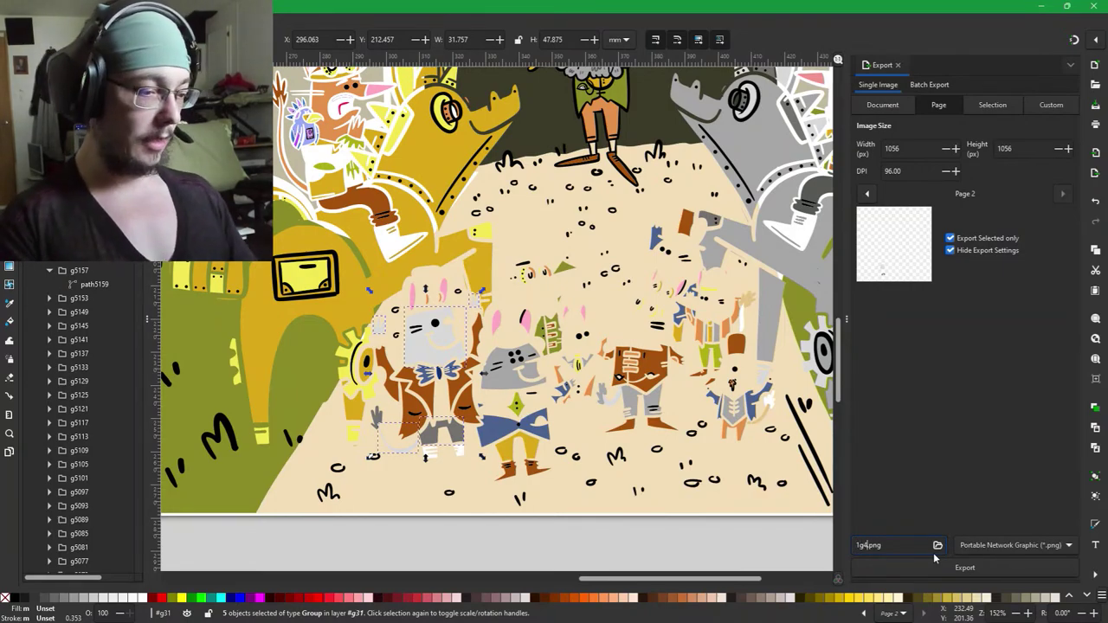
{"action": "key", "text": "Return"}
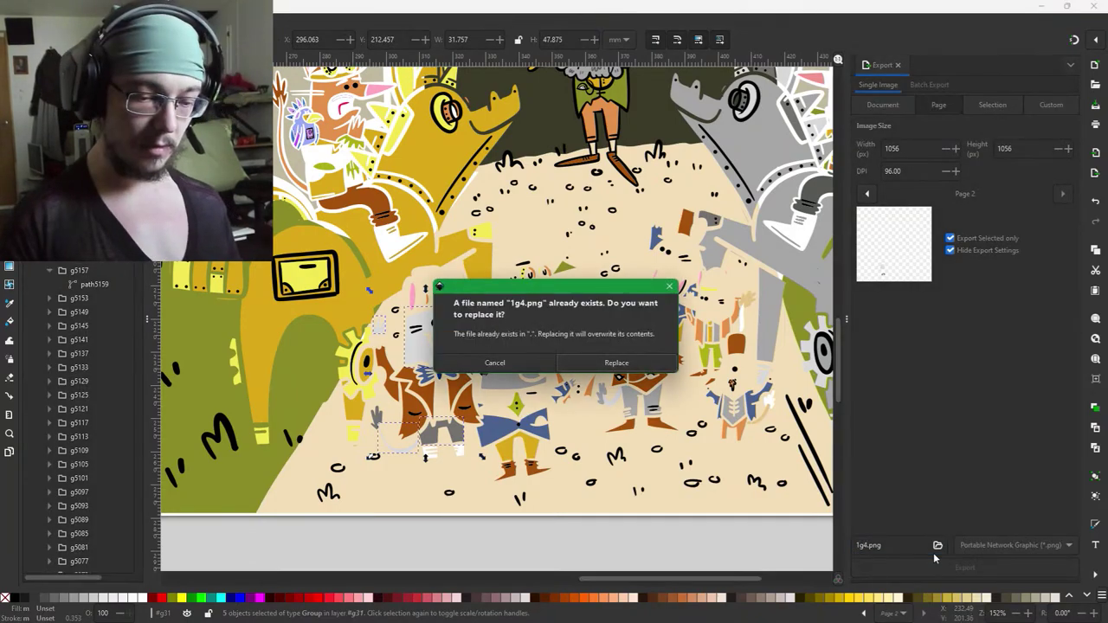
{"action": "left_click", "coordinate": [495, 363]}
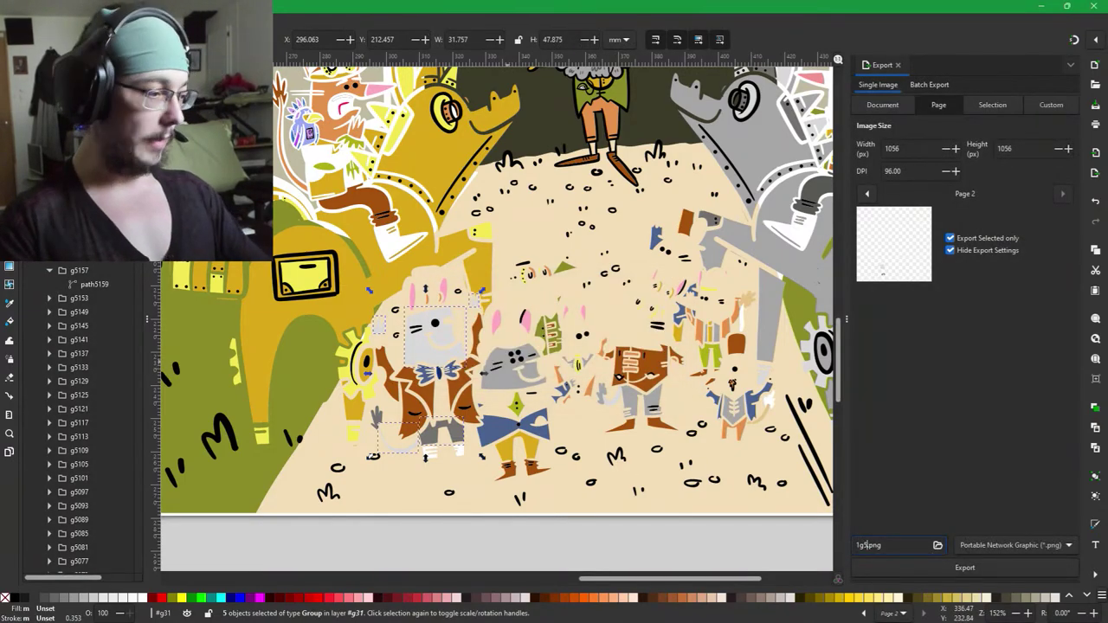
{"action": "key", "text": "Return"}
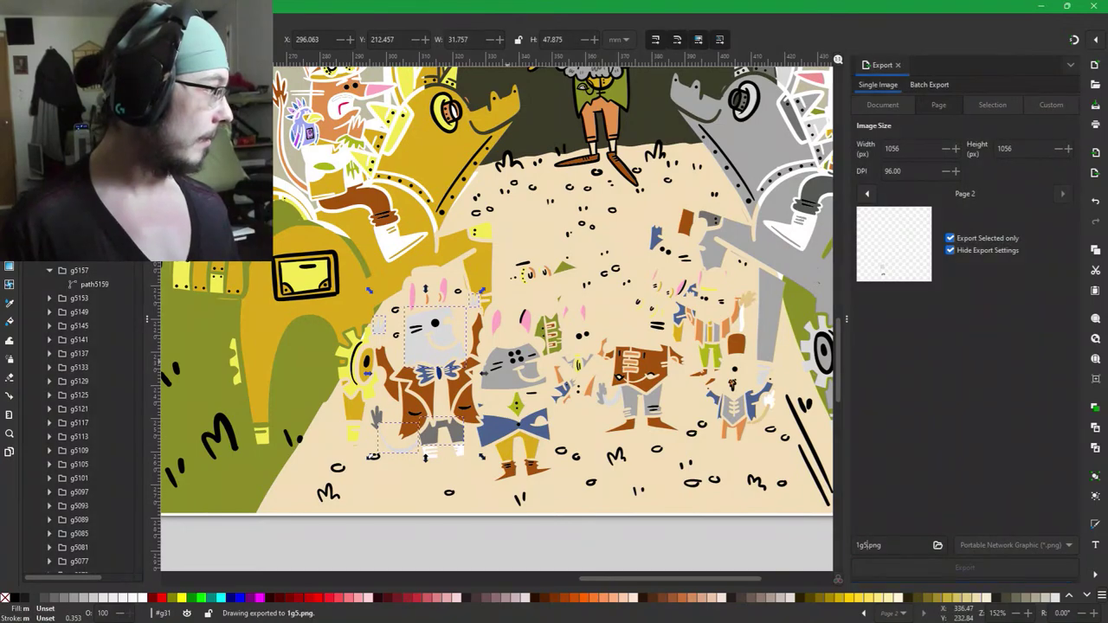
{"action": "key", "text": "Delete"}
Select the five consecutive groups of the small green-clothed character, from the green hat to the green jacket pieces.
{"action": "left_click", "coordinate": [80, 159]}
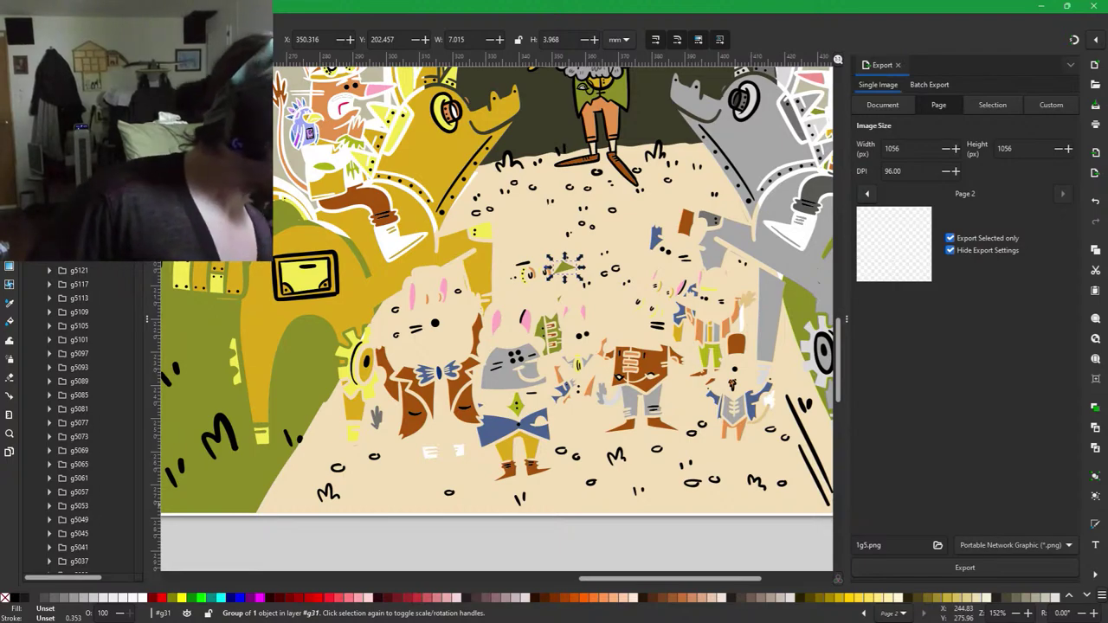
{"action": "key", "text": "Tab"}
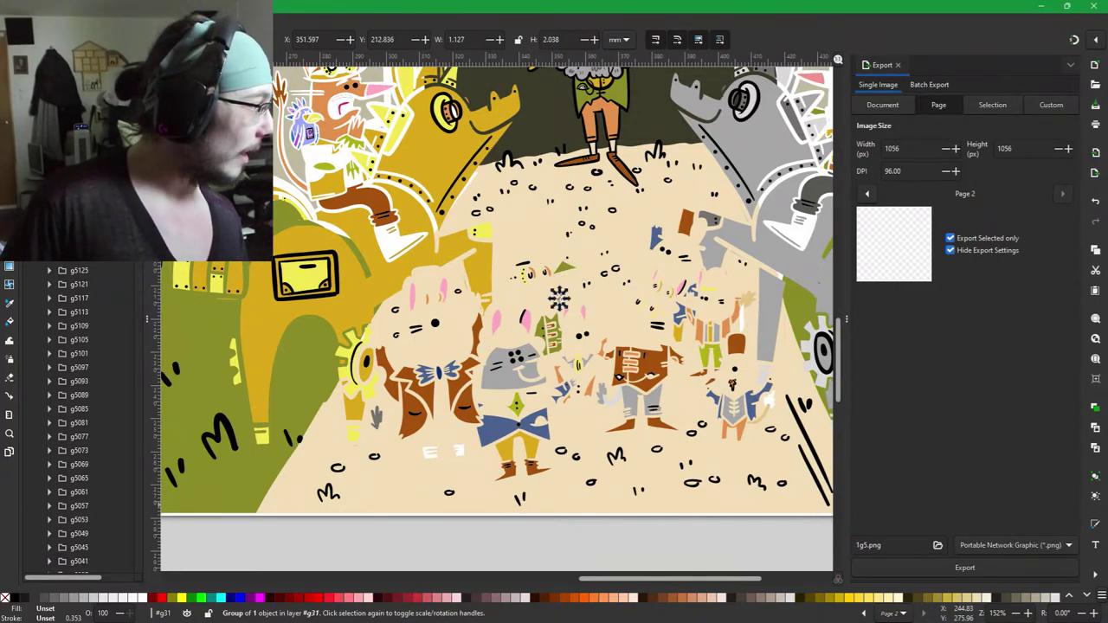
{"action": "left_click", "coordinate": [555, 346]}
{"action": "left_click", "coordinate": [551, 329]}
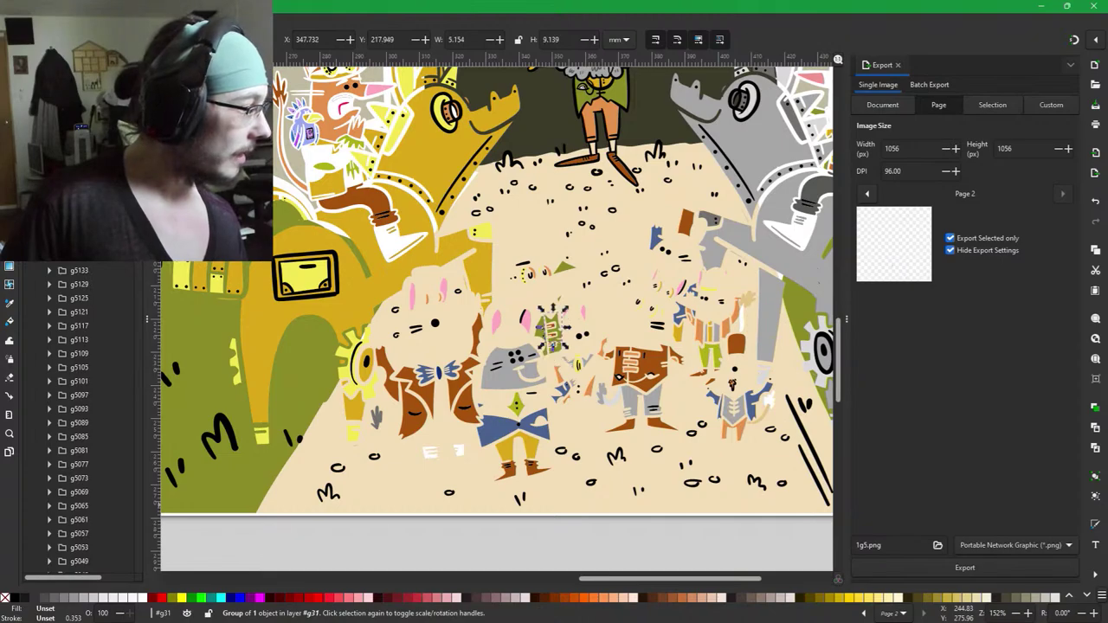
{"action": "left_click", "coordinate": [547, 327]}
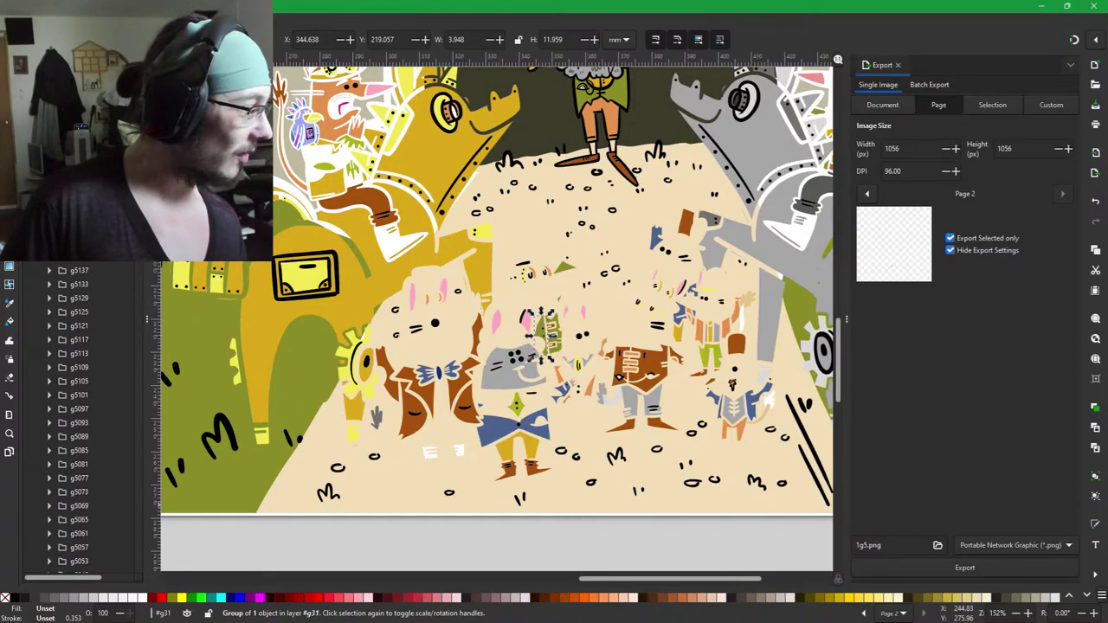
{"action": "left_click", "coordinate": [85, 272]}
{"action": "left_click", "coordinate": [85, 257]}
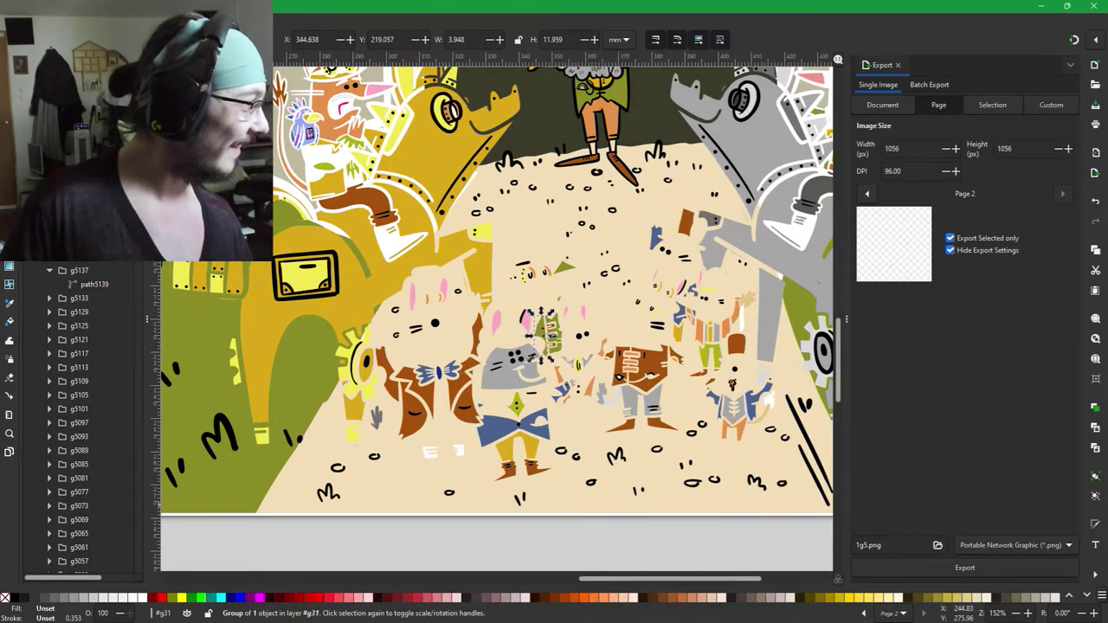
{"action": "left_click", "coordinate": [85, 202], "text": "shift"}
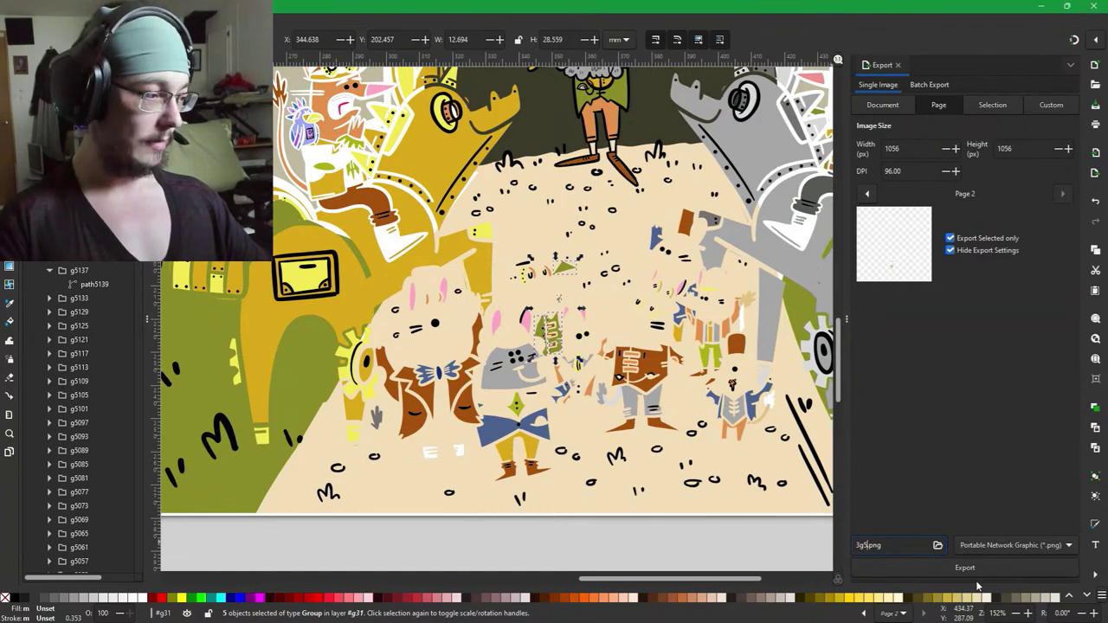
Export the selected green hat and jacket pieces as 3g7.png and delete them from the drawing.
{"action": "key", "text": "Return"}
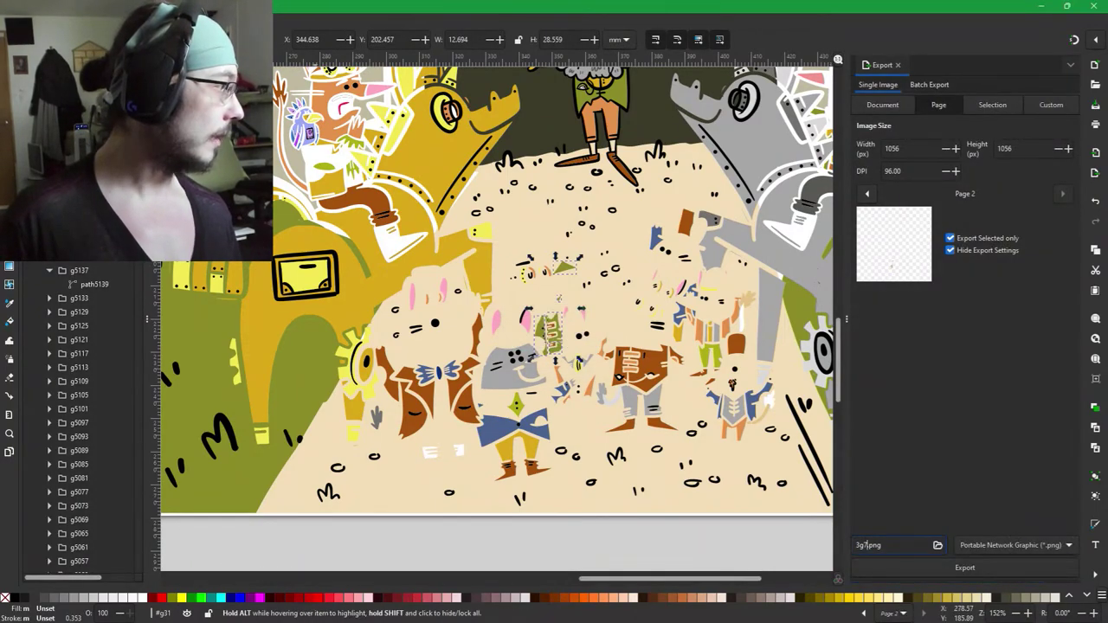
{"action": "key", "text": "Delete"}
Step through the next groups around the bow tie and the dark grey mouse head to identify which character they belong to.
{"action": "left_click", "coordinate": [80, 133]}
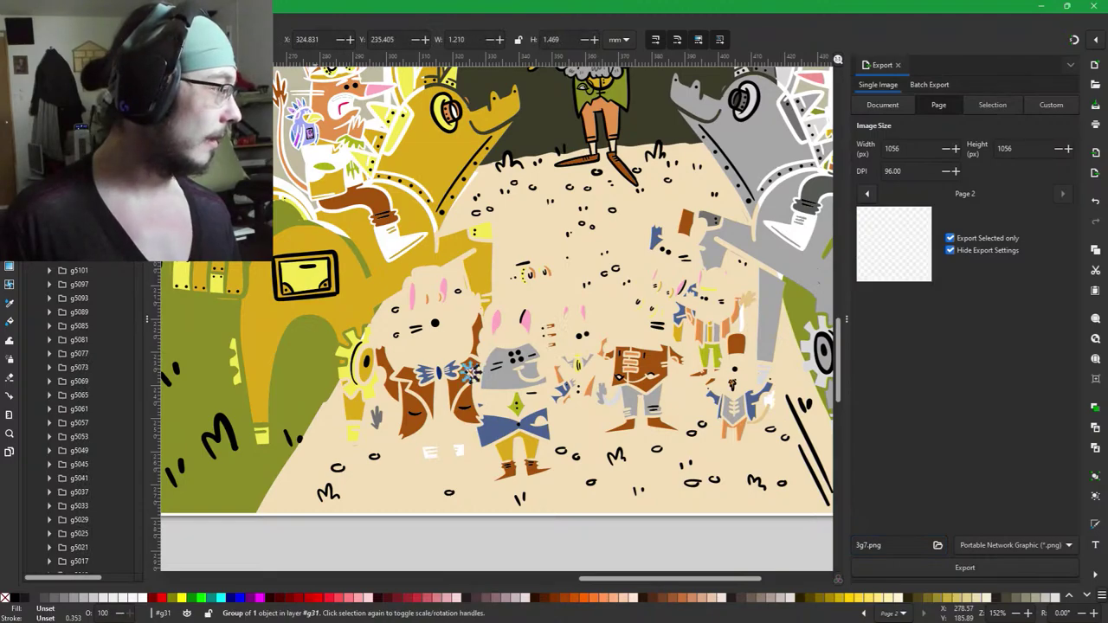
{"action": "left_click", "coordinate": [572, 381]}
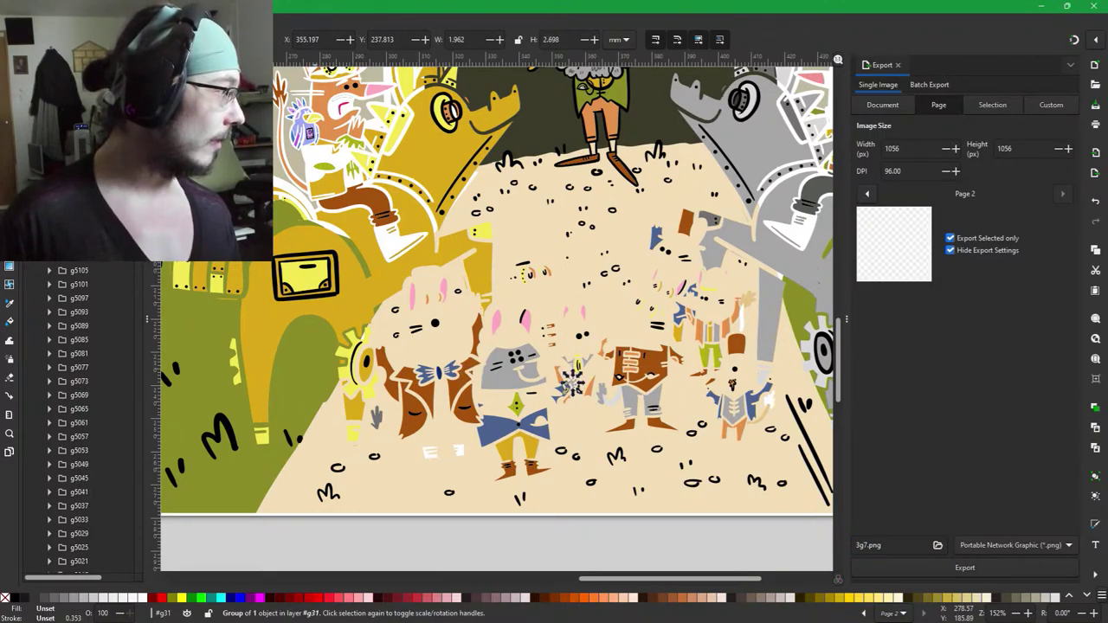
{"action": "left_click", "coordinate": [470, 372]}
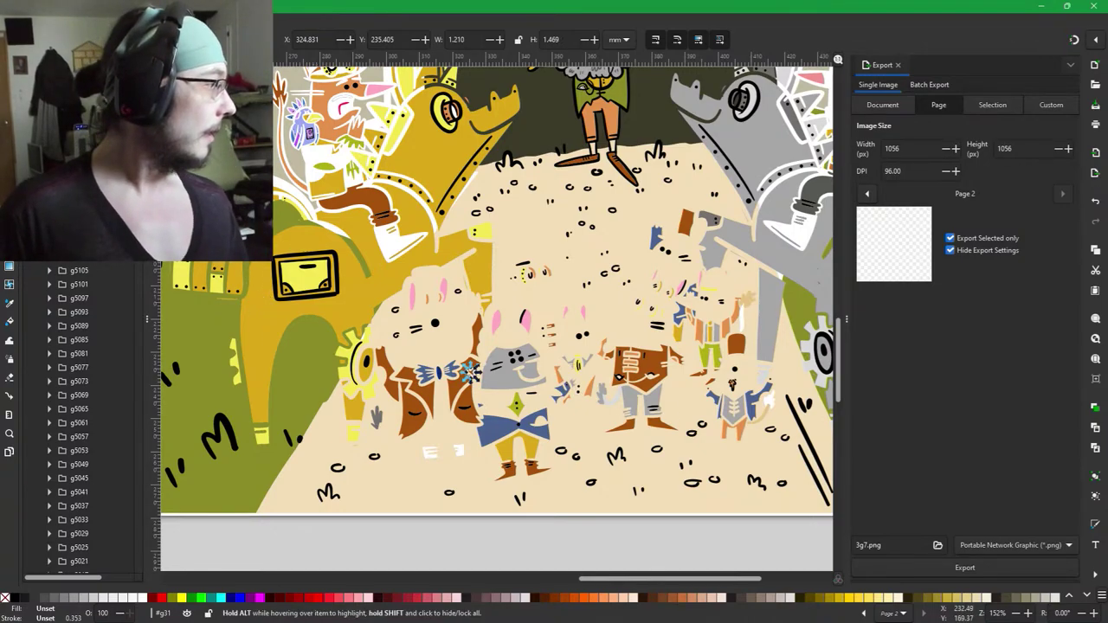
{"action": "left_click", "coordinate": [571, 380]}
{"action": "key", "text": "Tab"}
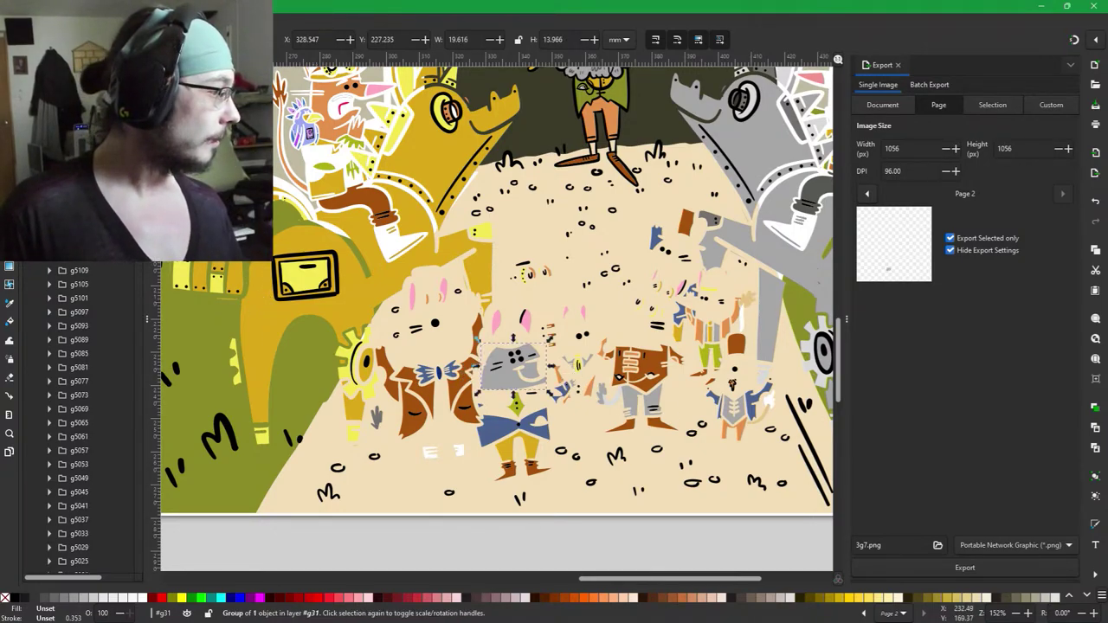
{"action": "key", "text": "Tab"}
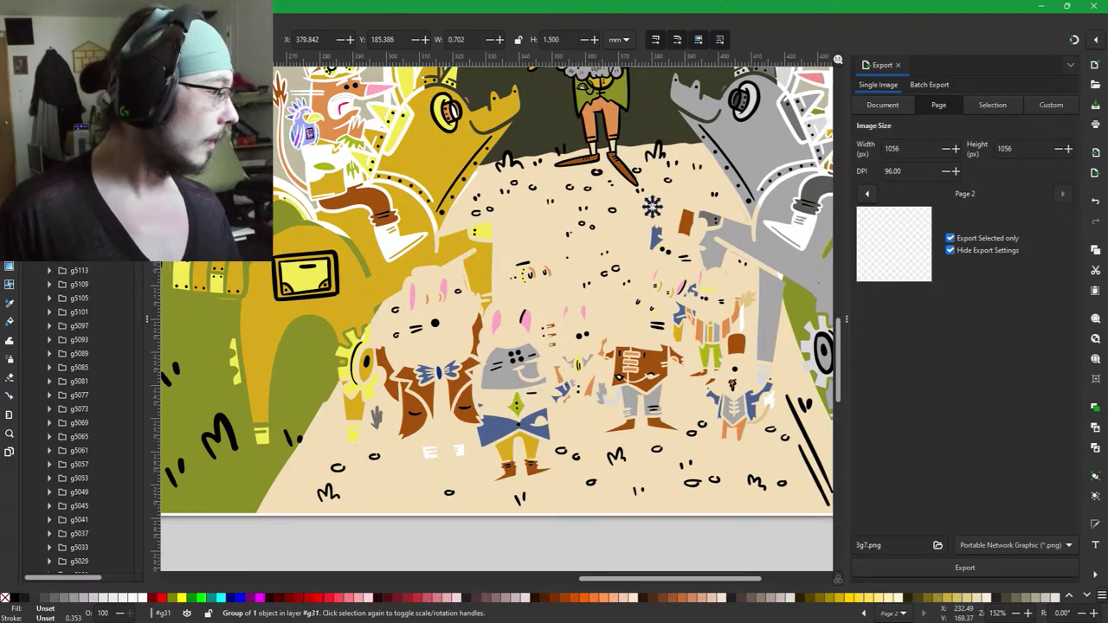
Stretch the tiny stray group below the bearded figure's shoe to about 9.1 mm wide and undo the change.
{"action": "scroll", "coordinate": [554, 320], "scroll_direction": "up", "scroll_amount": 4}
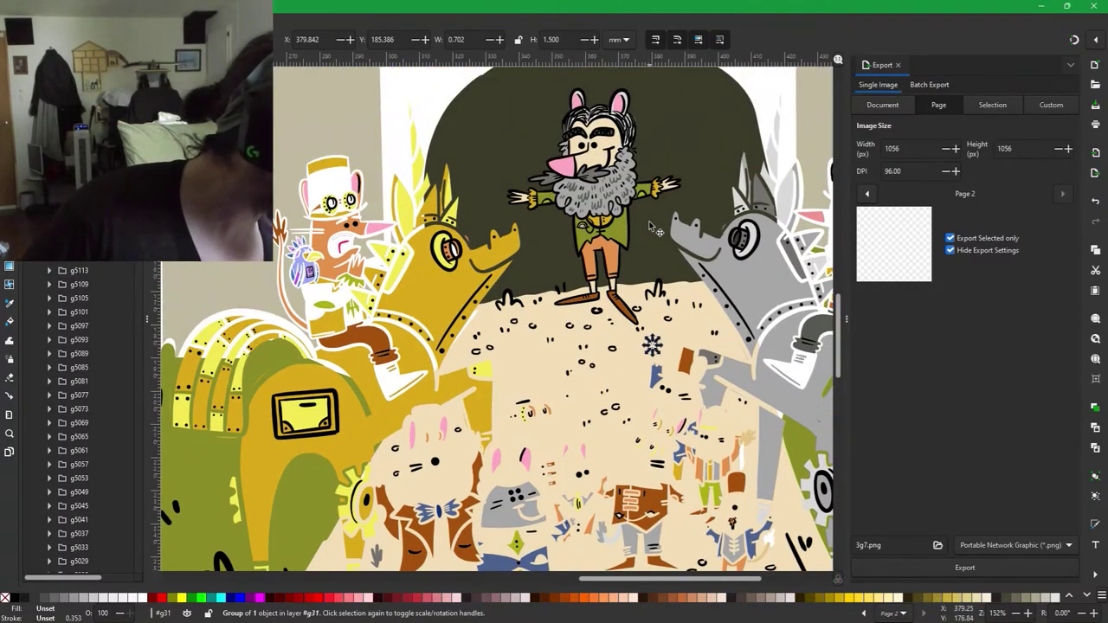
{"action": "scroll", "coordinate": [658, 353], "scroll_direction": "up", "scroll_amount": 4}
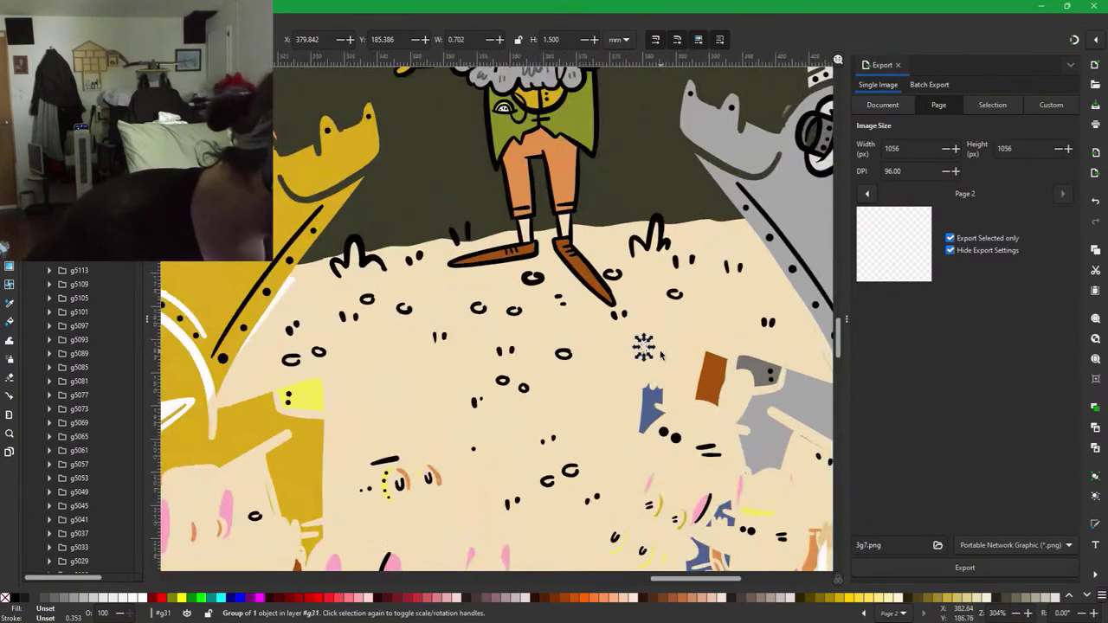
{"action": "left_click_drag", "start_coordinate": [640, 343], "coordinate": [670, 316]}
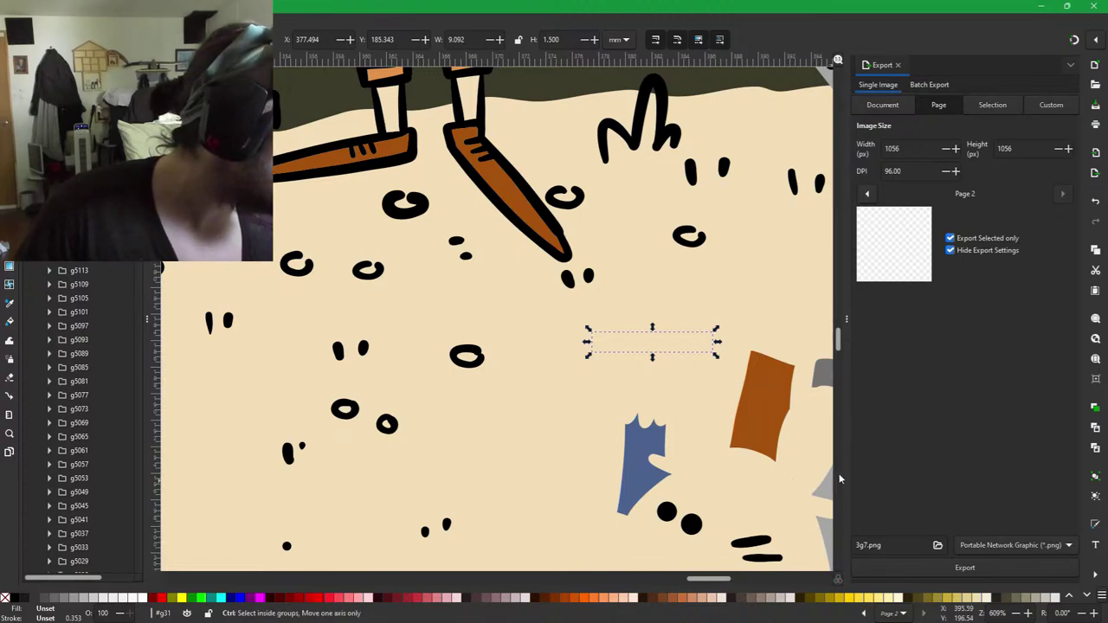
{"action": "key", "text": "ctrl+z"}
{"action": "key", "text": "ctrl+z"}
{"action": "key", "text": "ctrl+z"}
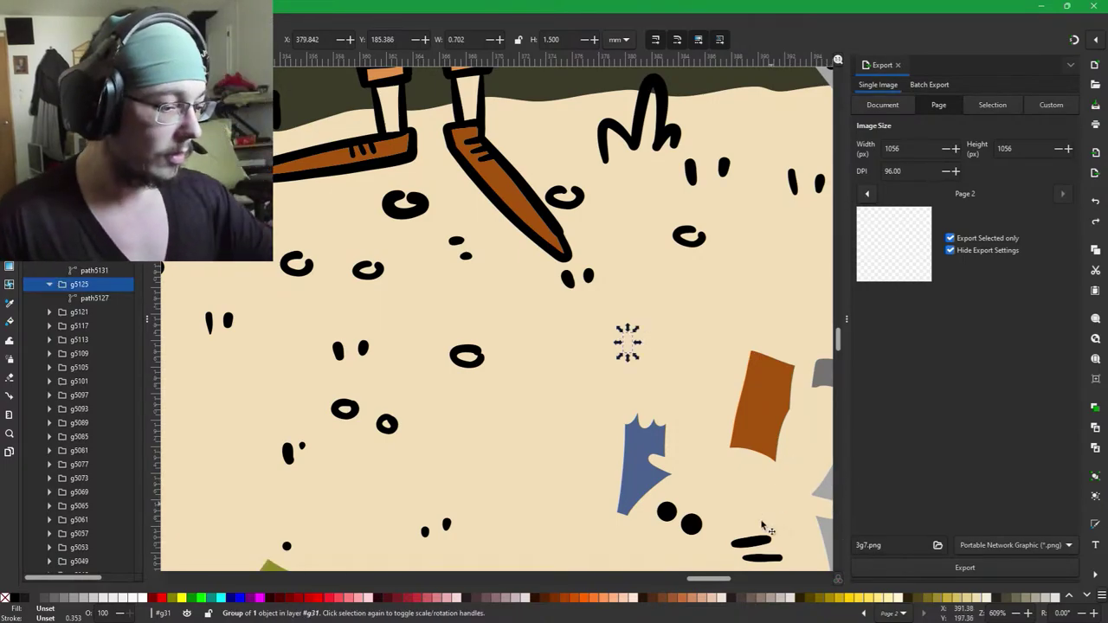
{"action": "key", "text": "ctrl+shift+z"}
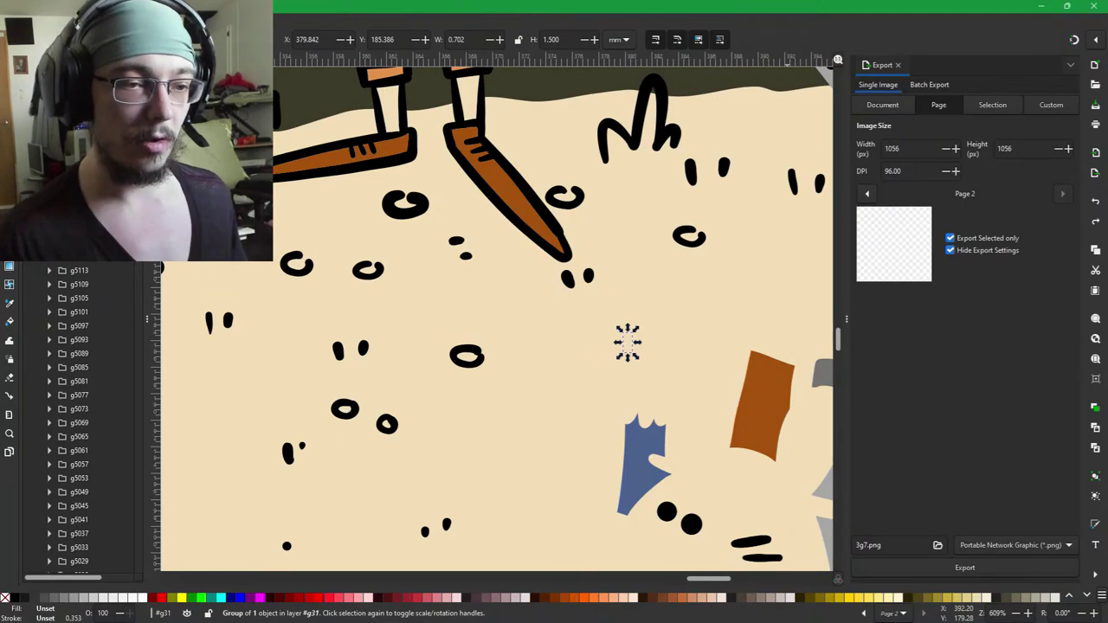
{"action": "key", "text": "alt+Tab"}
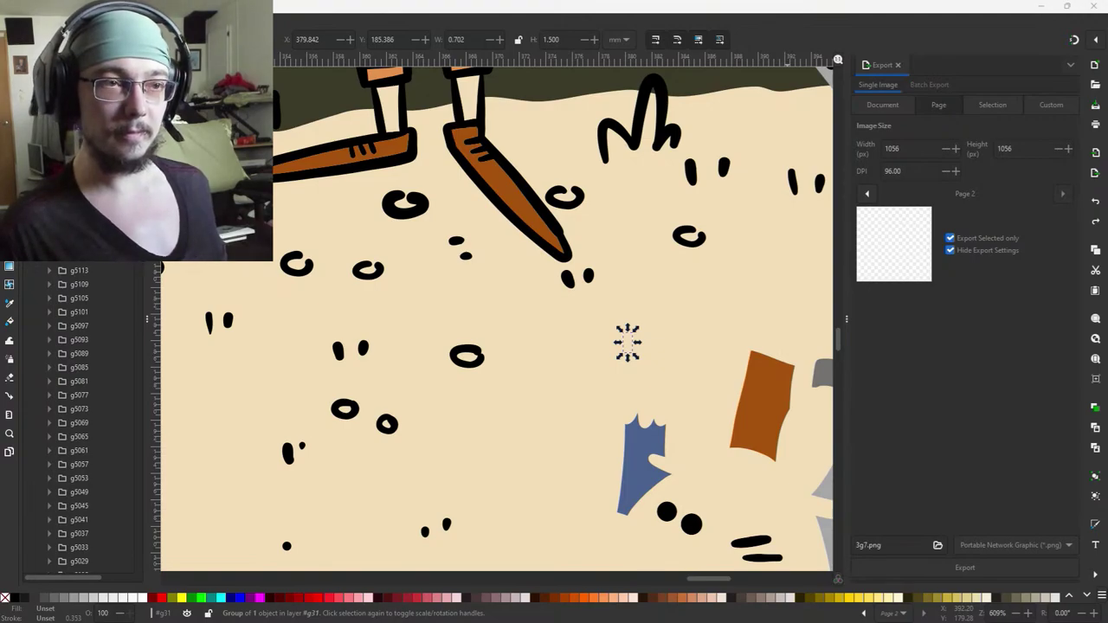
{"action": "scroll", "coordinate": [661, 347], "scroll_direction": "down", "scroll_amount": 2}
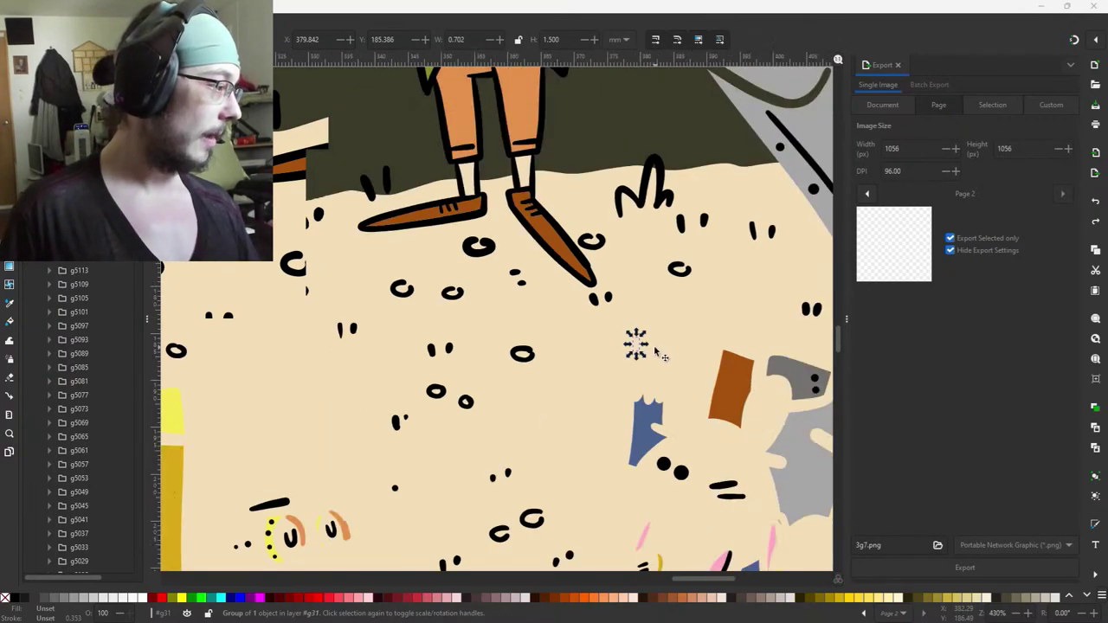
{"action": "left_click_drag", "start_coordinate": [653, 365], "coordinate": [607, 250]}
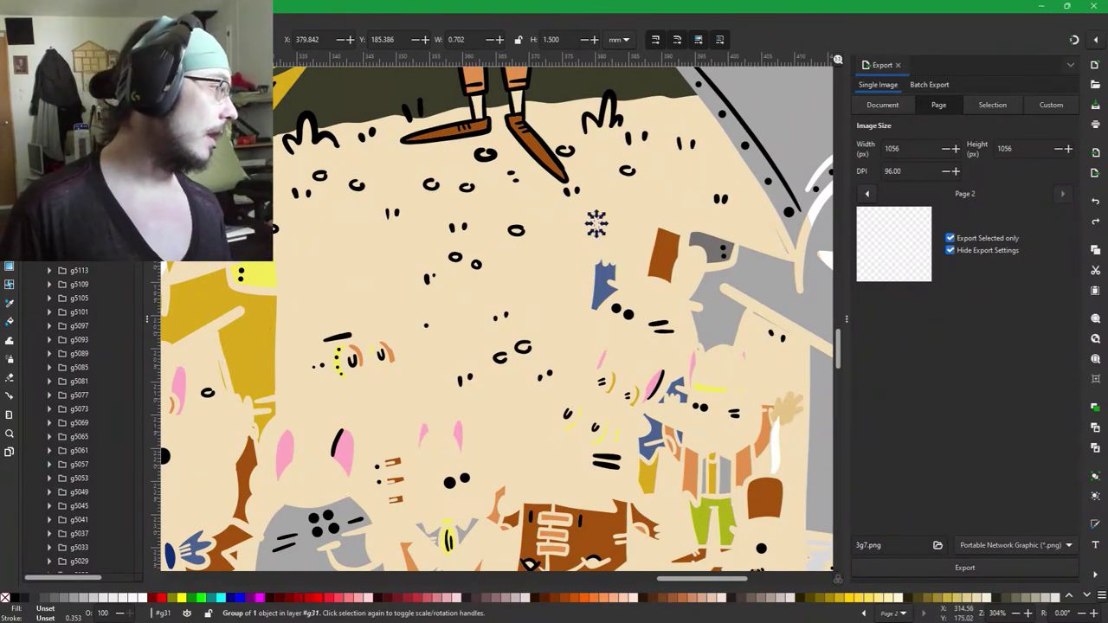
Export the grey mouse head together with its small grey companion group as 2g5.png and delete both from the drawing.
{"action": "left_click", "coordinate": [80, 186]}
{"action": "left_click_drag", "start_coordinate": [490, 483], "coordinate": [641, 298]}
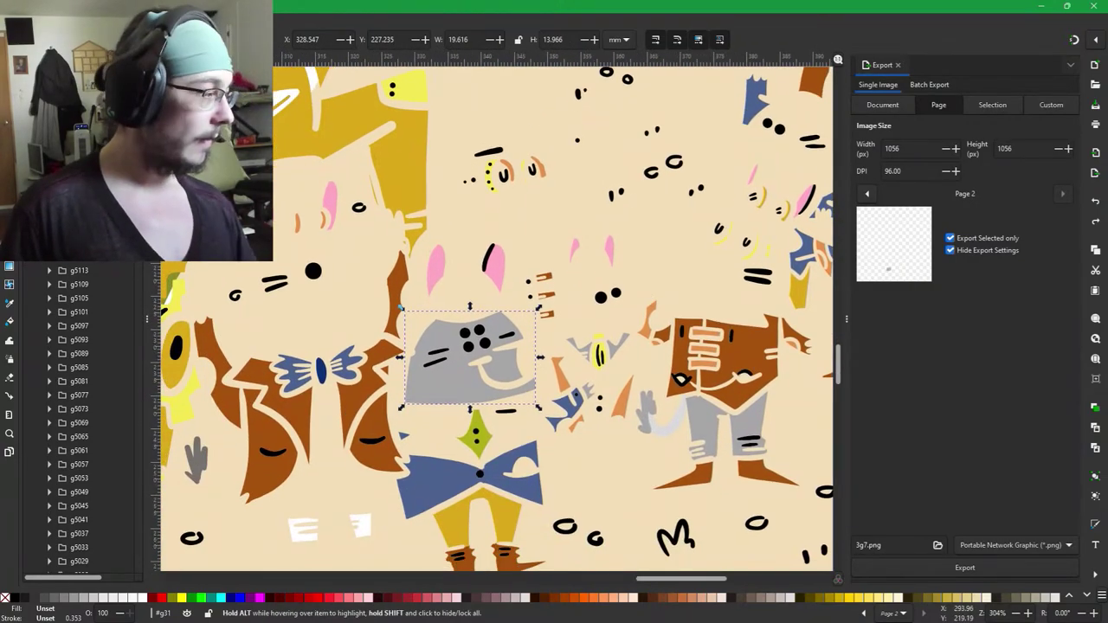
{"action": "left_click", "coordinate": [596, 403], "text": "shift"}
{"action": "scroll", "coordinate": [600, 359], "scroll_direction": "down", "scroll_amount": 2}
{"action": "scroll", "coordinate": [600, 359], "scroll_direction": "left", "scroll_amount": 2}
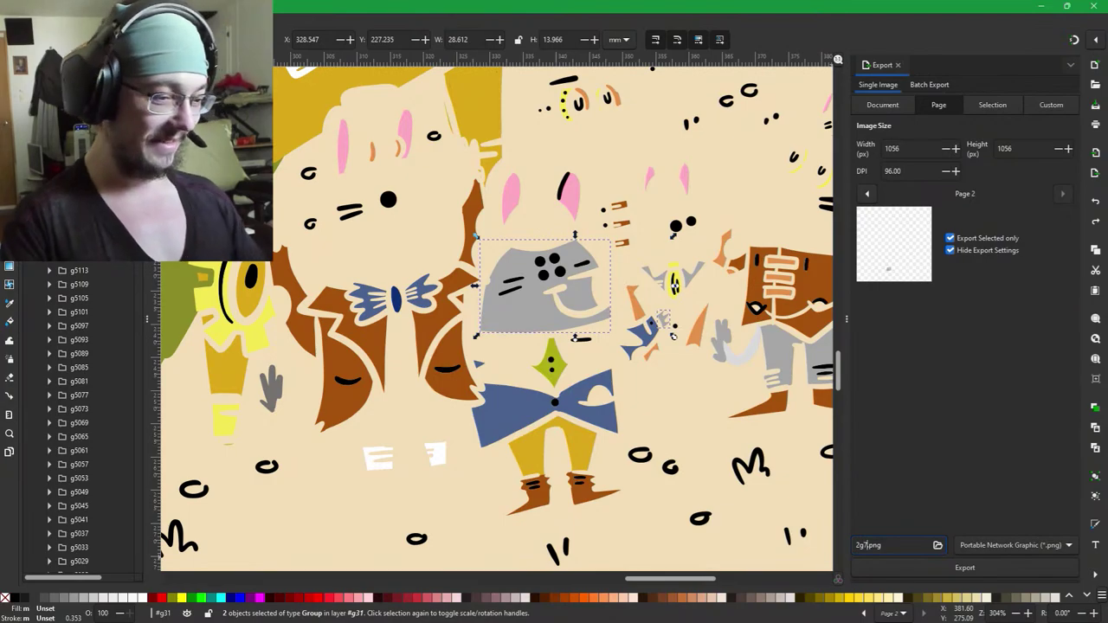
{"action": "key", "text": "Return"}
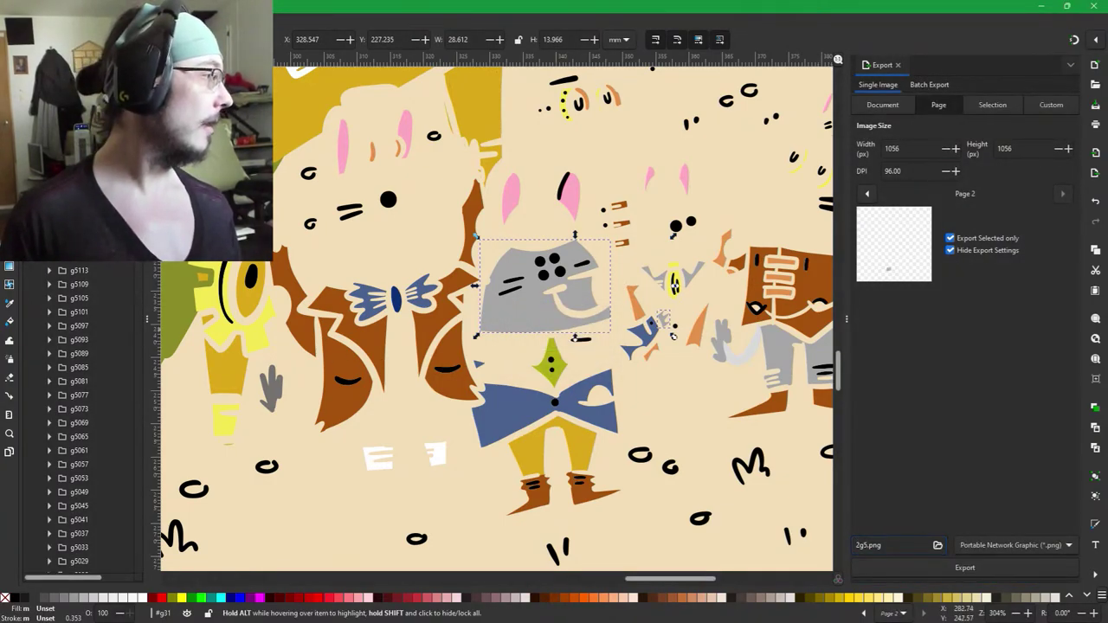
{"action": "key", "text": "Delete"}
Try moving the beige head group beside the blue sleeve onto the grey machine to reveal its shape, and undo both moves.
{"action": "left_click", "coordinate": [79, 228]}
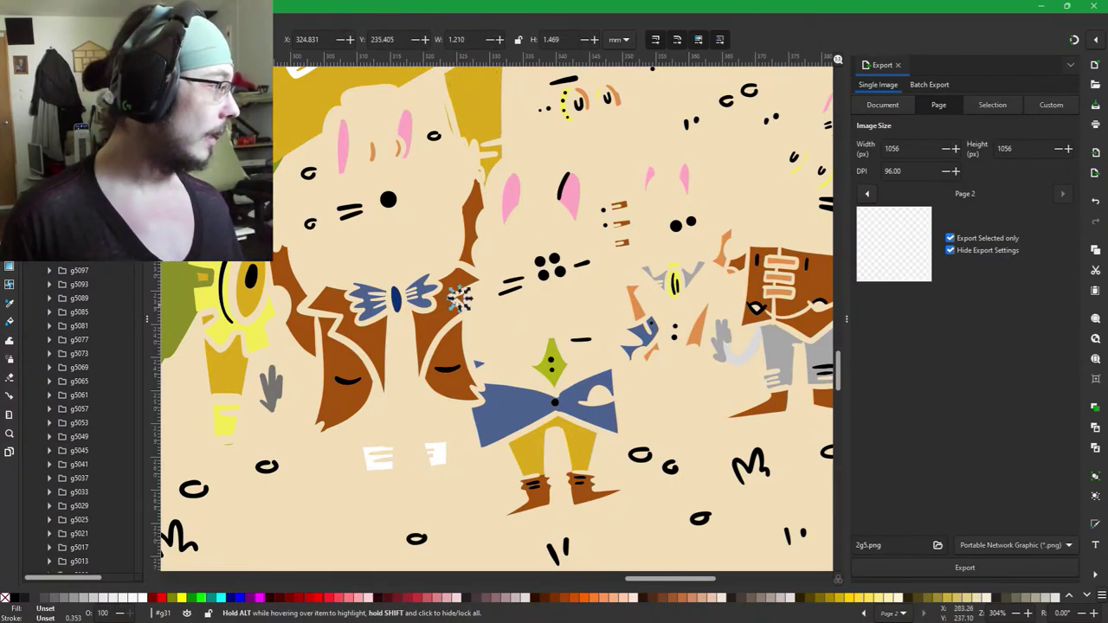
{"action": "key", "text": "Tab"}
{"action": "scroll", "coordinate": [640, 367], "scroll_direction": "down", "scroll_amount": 2, "text": "ctrl"}
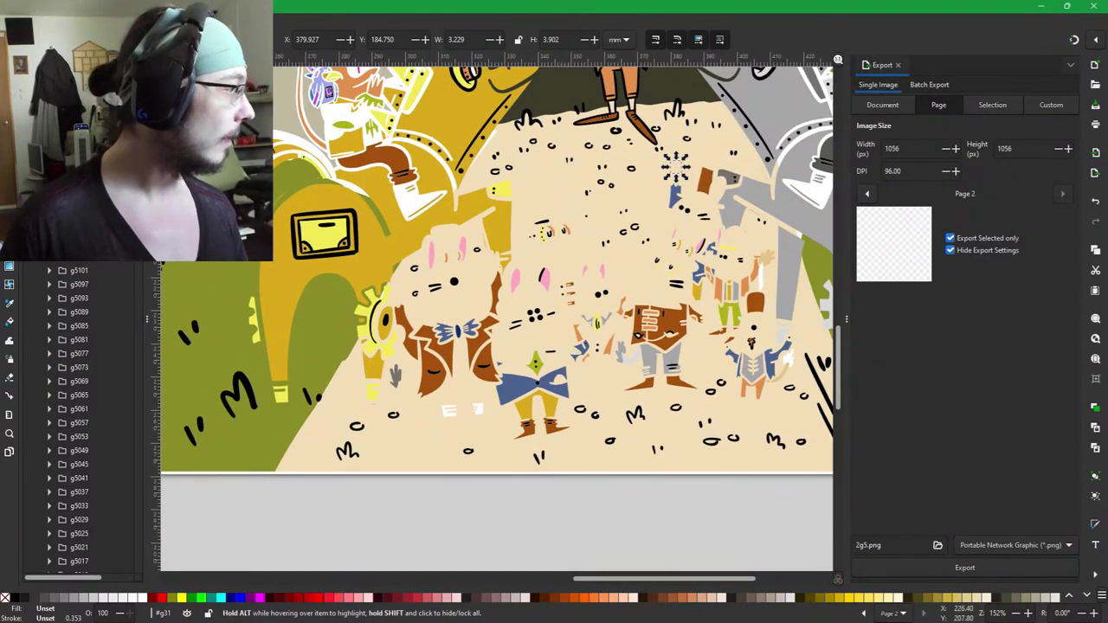
{"action": "key", "text": "Tab"}
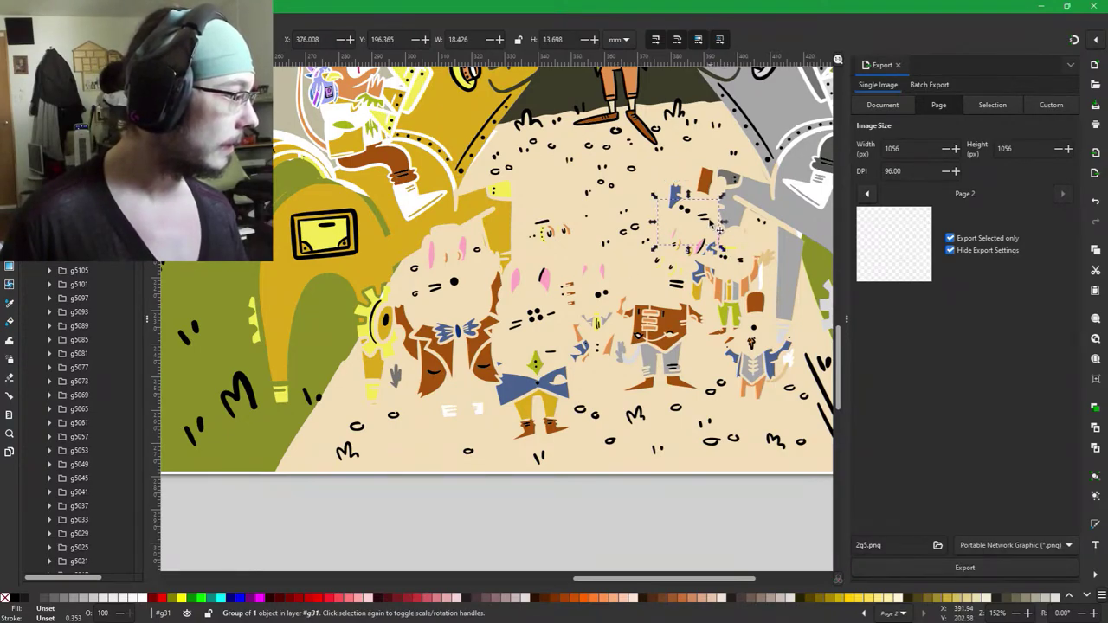
{"action": "left_click_drag", "start_coordinate": [699, 219], "coordinate": [698, 289]}
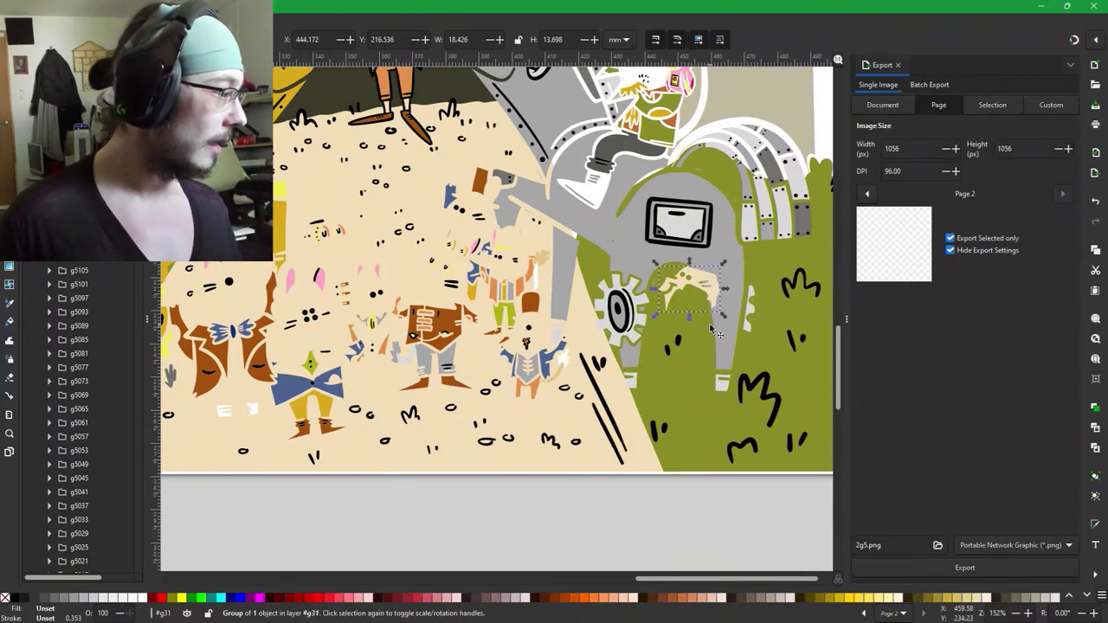
{"action": "key", "text": "ctrl"}
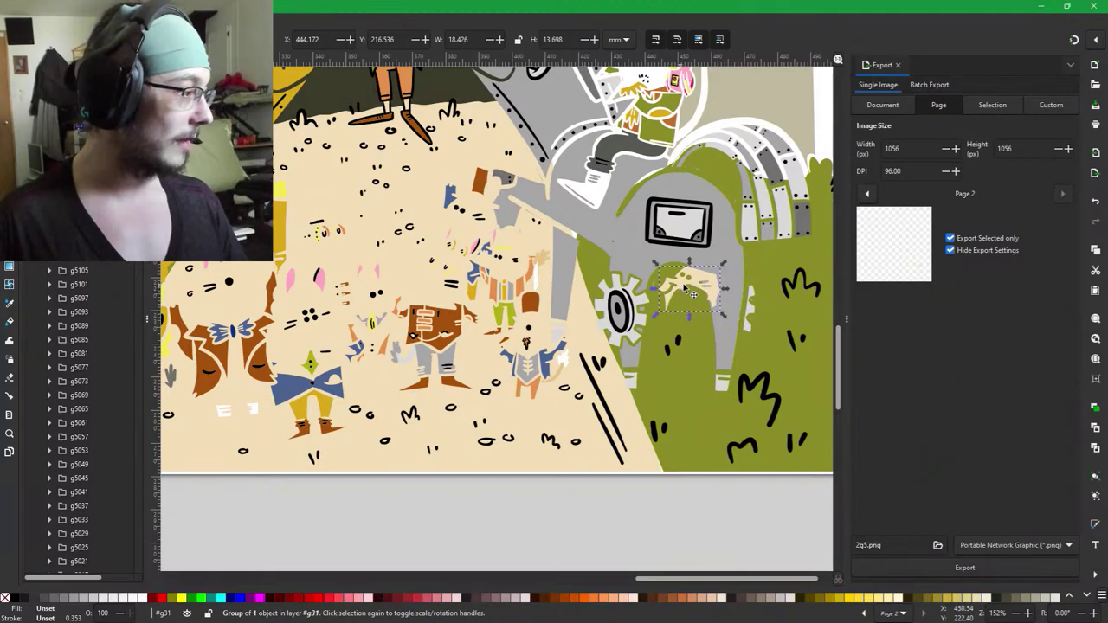
{"action": "left_click_drag", "start_coordinate": [703, 285], "coordinate": [699, 221]}
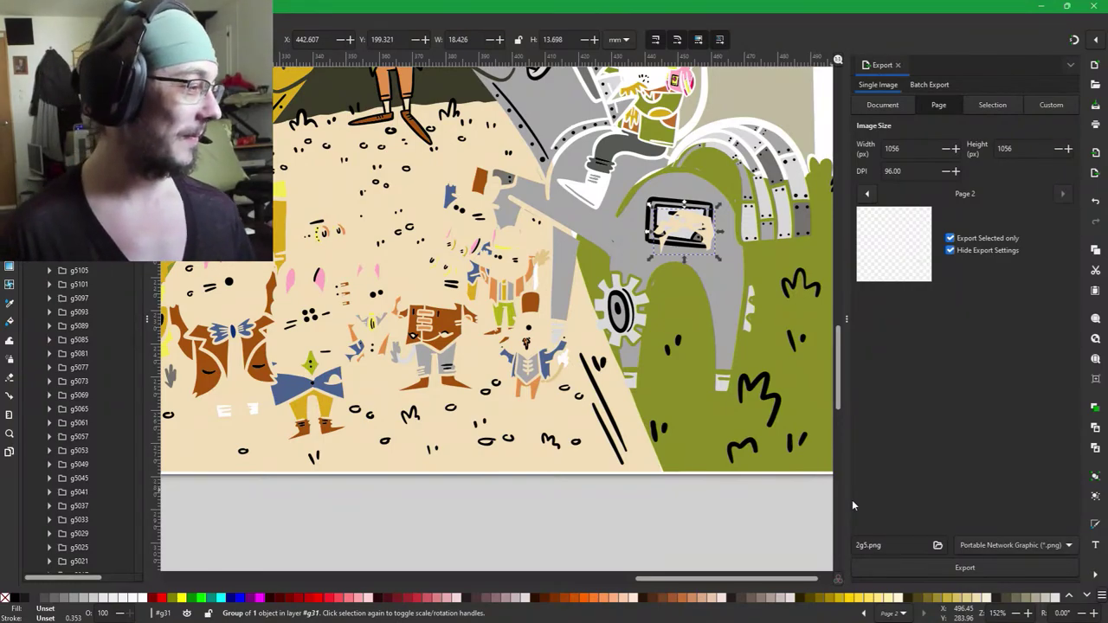
{"action": "key", "text": "ctrl+z"}
{"action": "key", "text": "ctrl+z"}
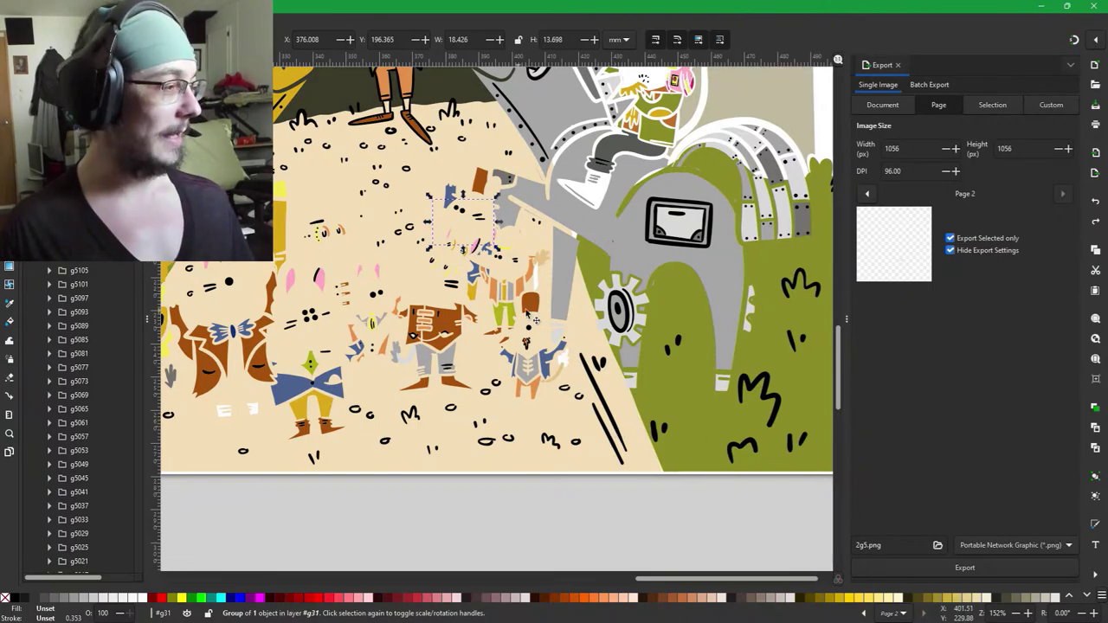
Try moving the small beige group above the blue sleeve onto the grey machine's neck, and undo the move.
{"action": "left_click_drag", "start_coordinate": [526, 315], "coordinate": [681, 325]}
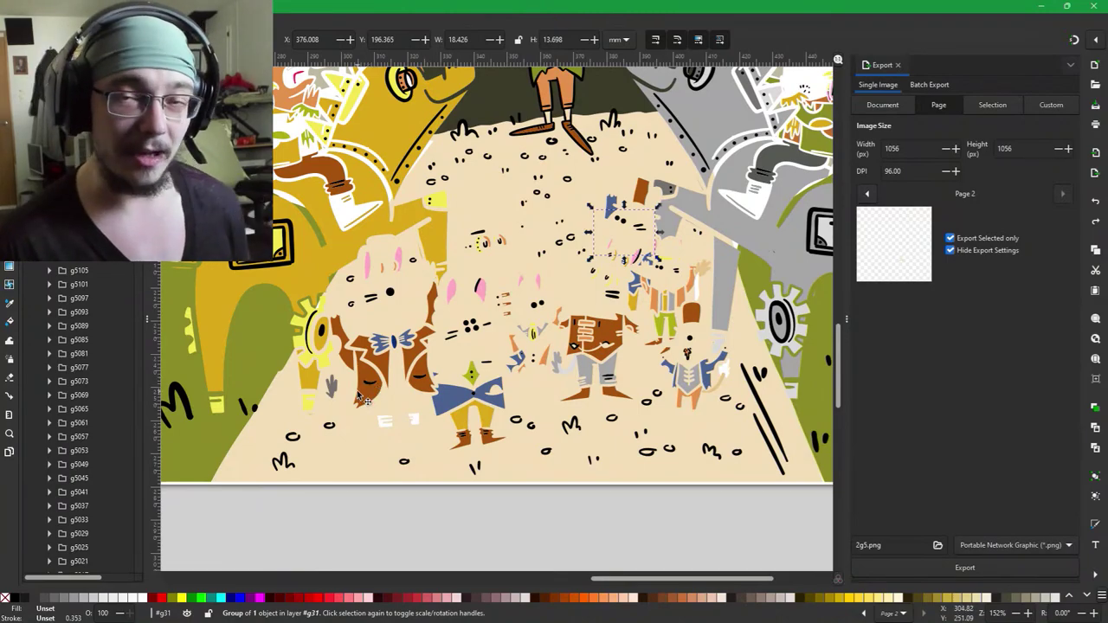
{"action": "left_click_drag", "start_coordinate": [417, 279], "coordinate": [474, 305]}
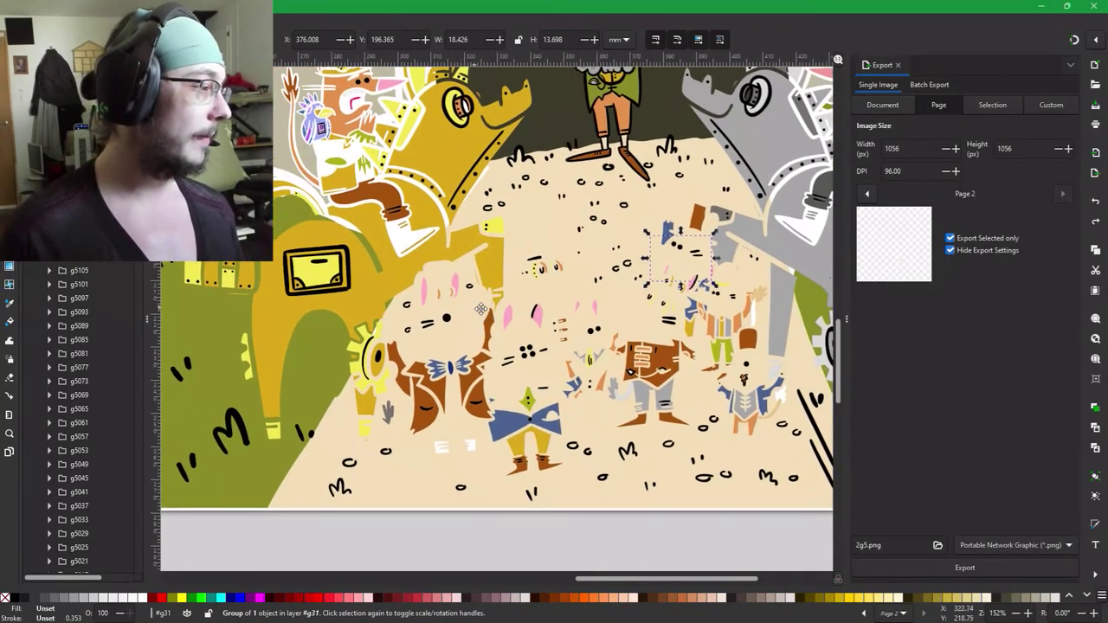
{"action": "scroll", "coordinate": [480, 309], "scroll_direction": "left", "scroll_amount": 1}
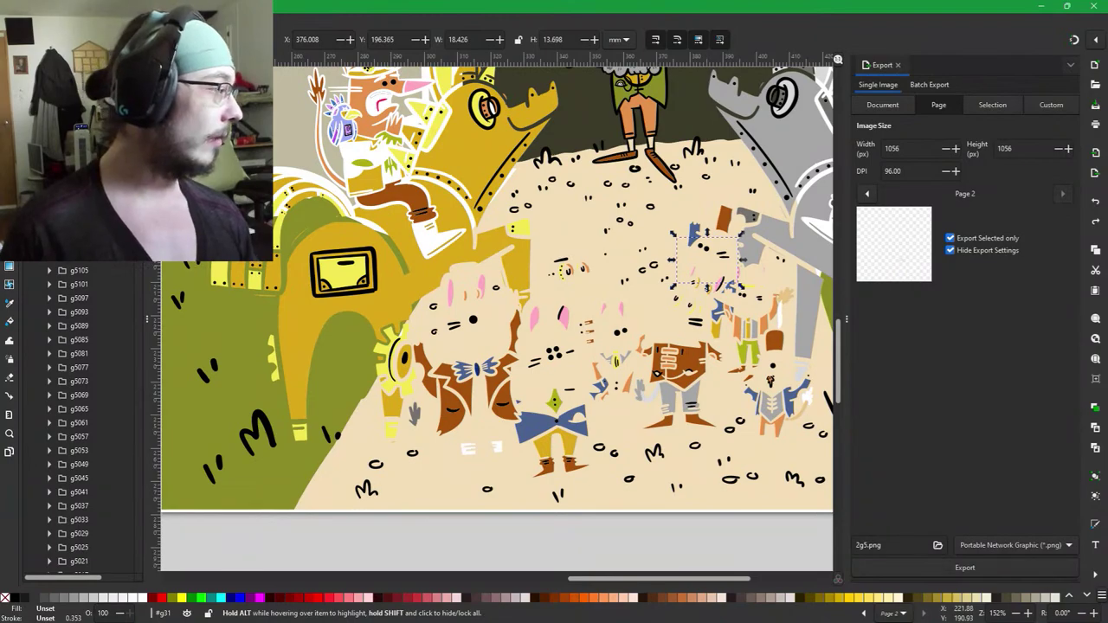
{"action": "left_click", "coordinate": [695, 204]}
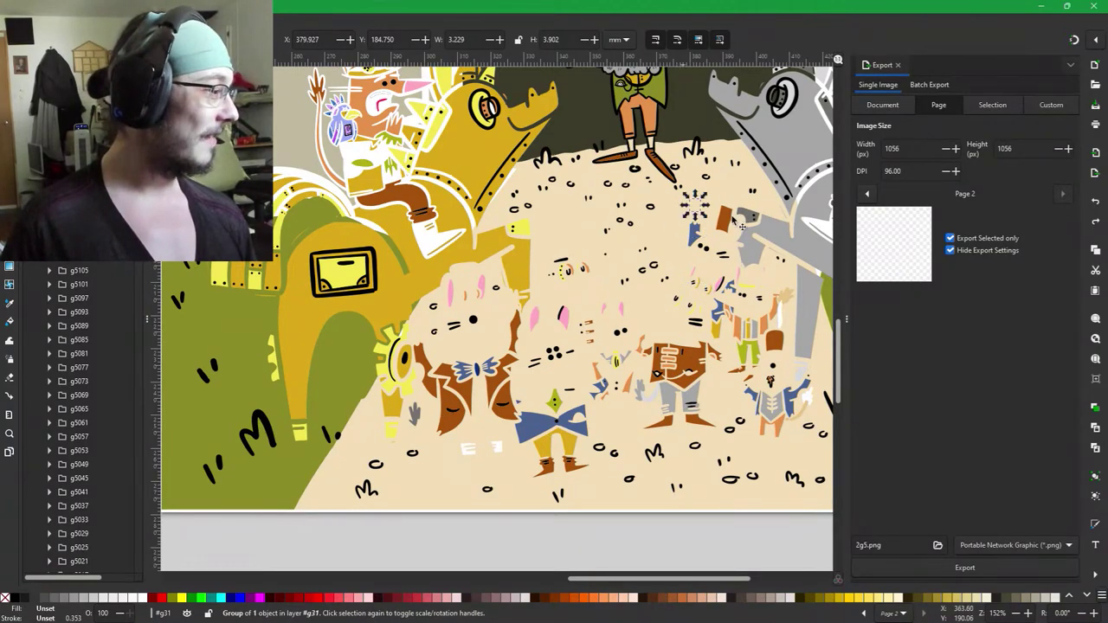
{"action": "left_click_drag", "start_coordinate": [710, 214], "coordinate": [802, 157]}
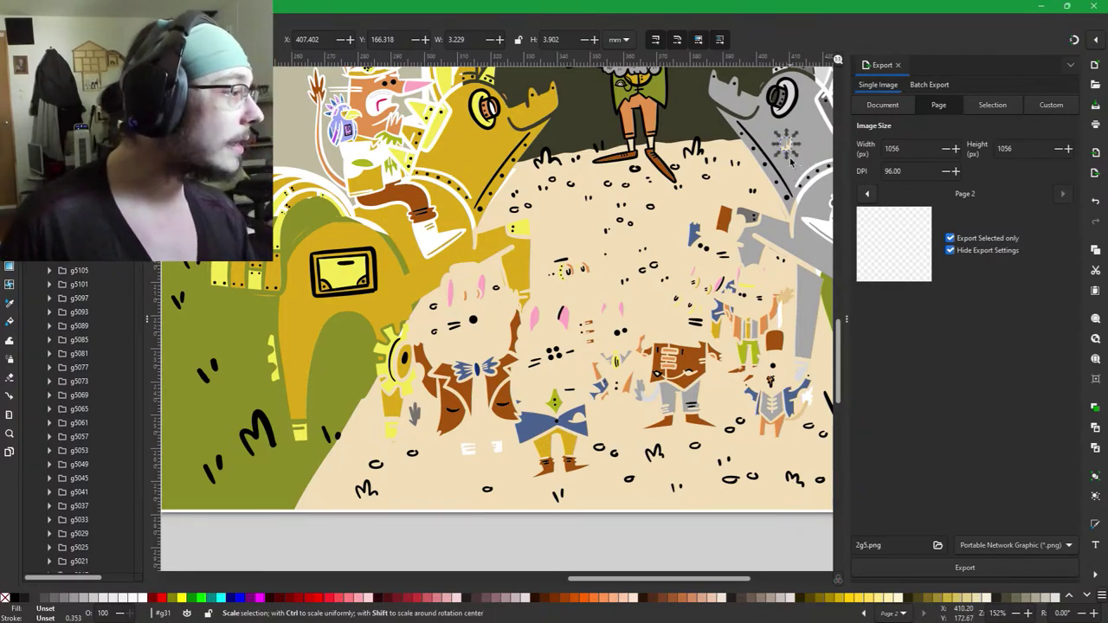
{"action": "key", "text": "ctrl+z"}
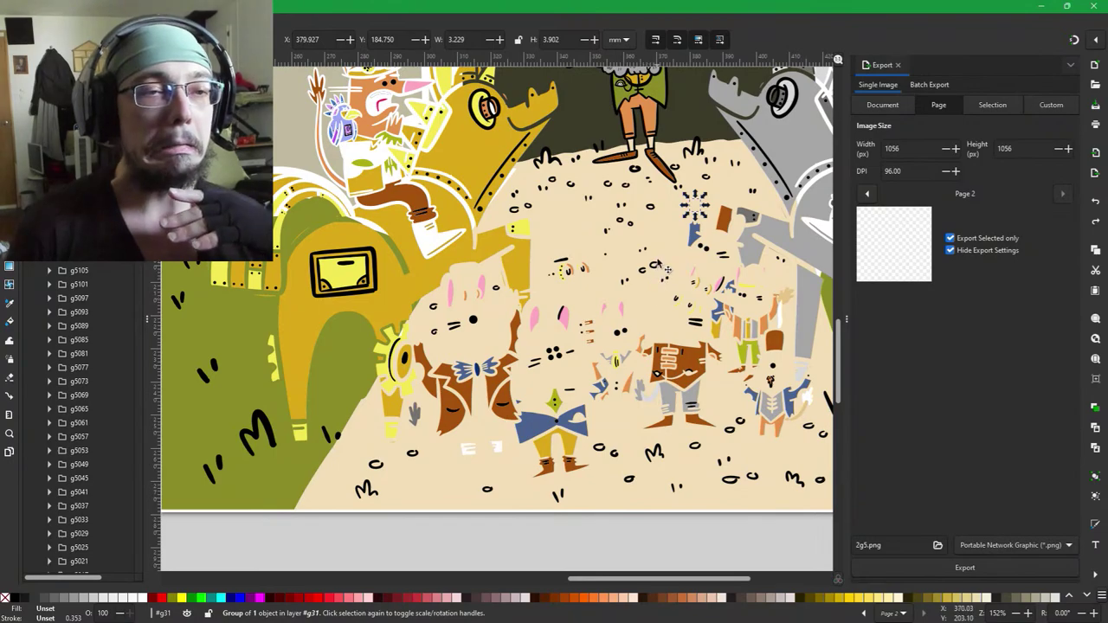
Try moving the tiny stray group below the bearded figure's shoe onto the grey machine's neck, inspect it closely and undo the move.
{"action": "left_click", "coordinate": [691, 203]}
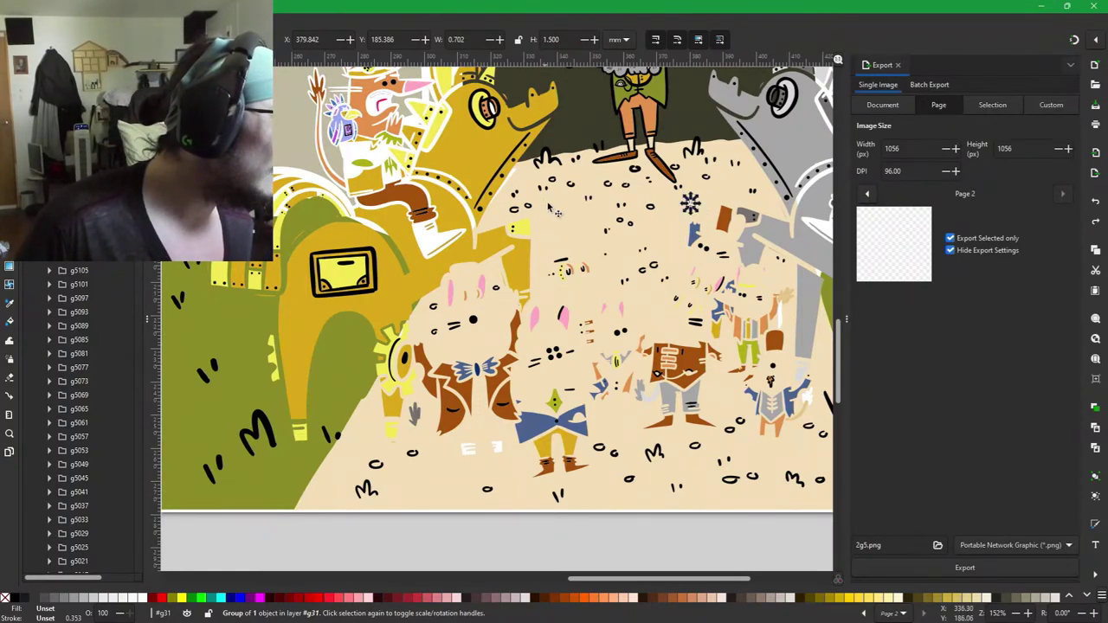
{"action": "left_click_drag", "start_coordinate": [690, 204], "coordinate": [789, 149]}
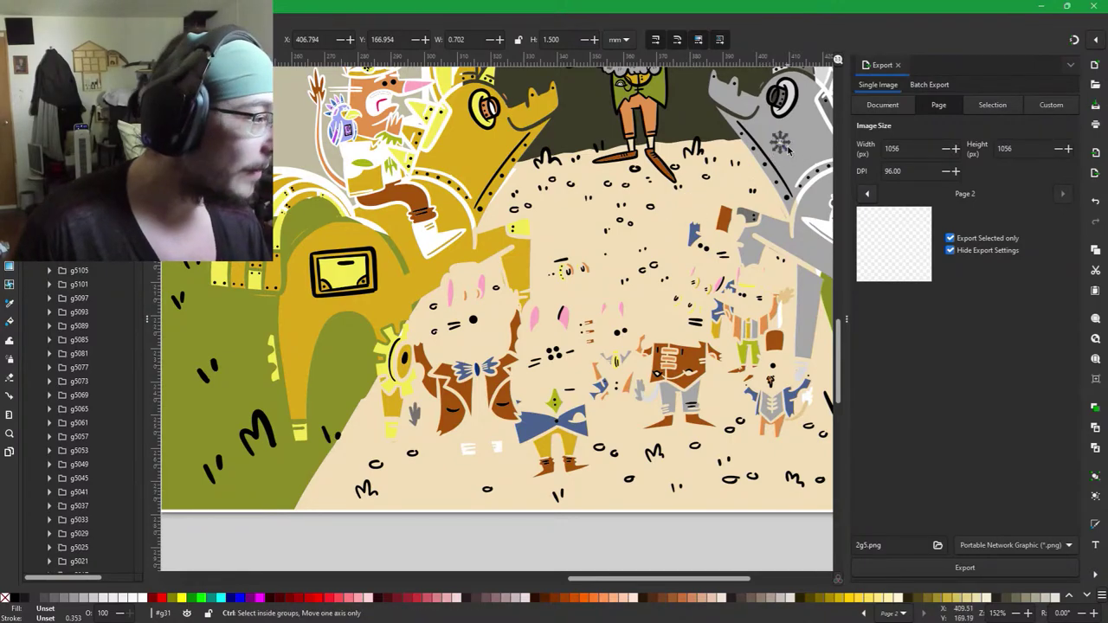
{"action": "scroll", "coordinate": [784, 149], "scroll_direction": "up", "scroll_amount": 4, "text": "ctrl"}
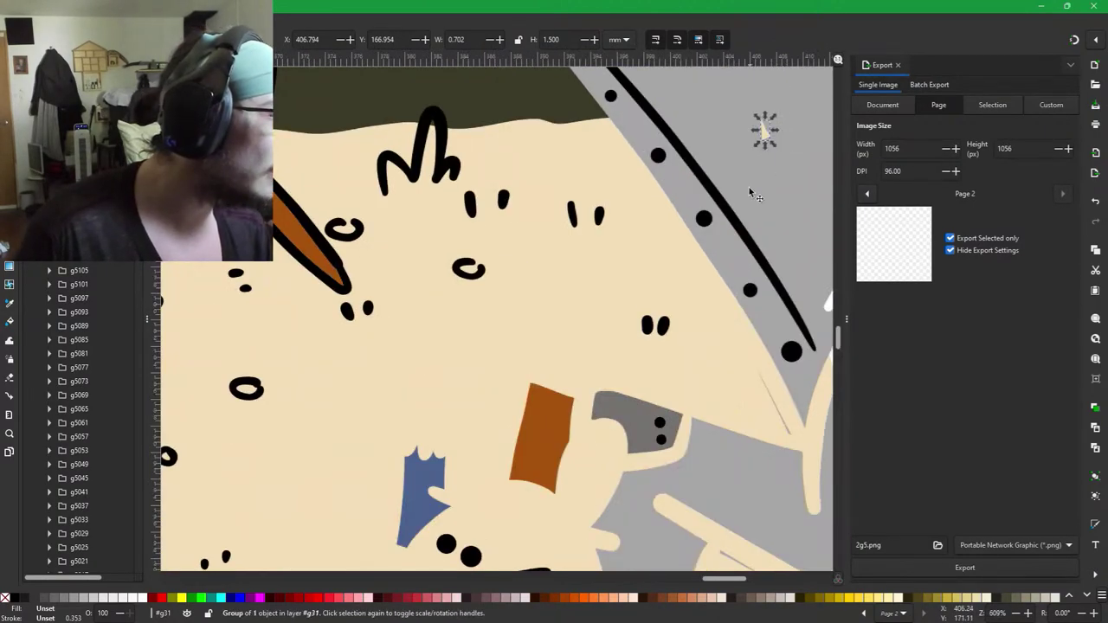
{"action": "key", "text": "ctrl+z"}
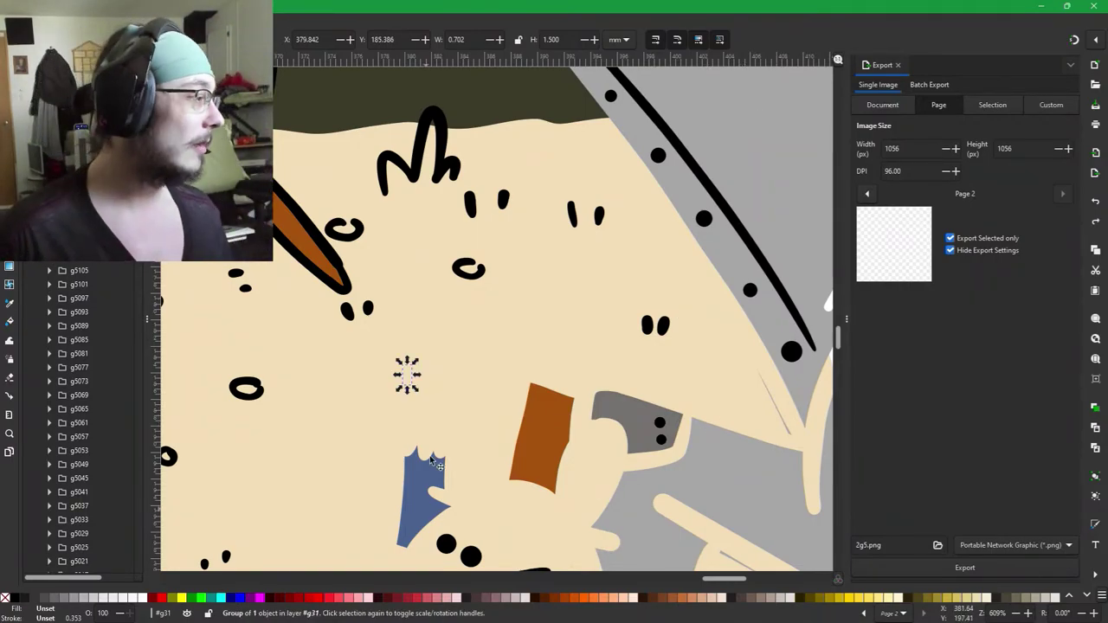
Look through the long list of remaining groups and the area around the bearded figure's feet to gauge what is left.
{"action": "left_click_drag", "start_coordinate": [465, 425], "coordinate": [622, 295]}
{"action": "scroll", "coordinate": [97, 309], "scroll_direction": "down", "scroll_amount": 11}
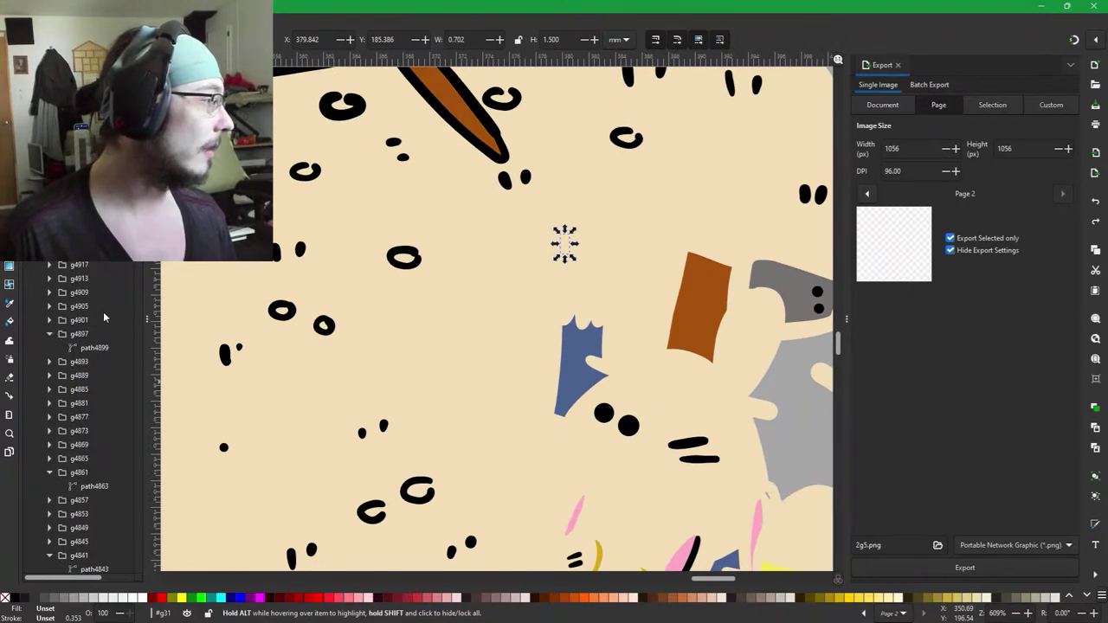
{"action": "scroll", "coordinate": [99, 324], "scroll_direction": "down", "scroll_amount": 20}
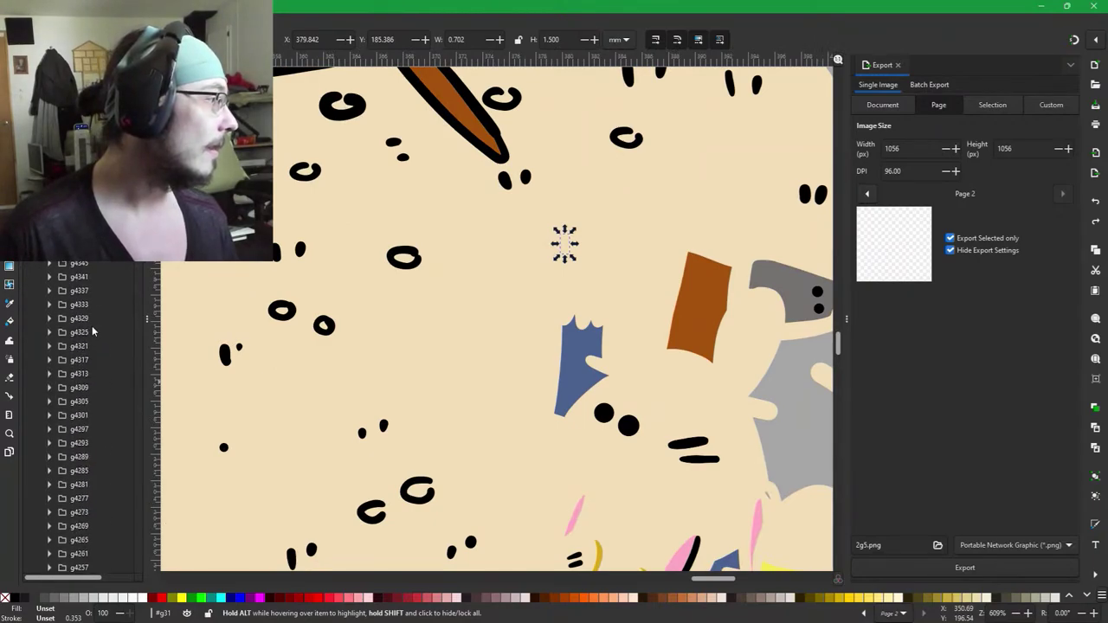
{"action": "scroll", "coordinate": [91, 333], "scroll_direction": "down", "scroll_amount": 20}
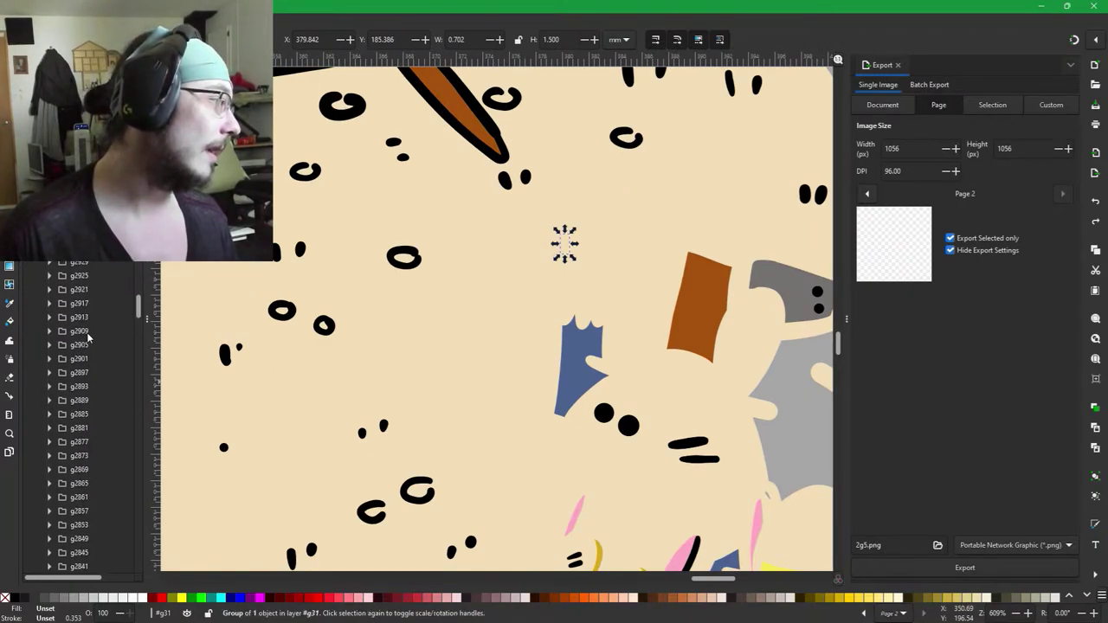
{"action": "scroll", "coordinate": [91, 347], "scroll_direction": "down", "scroll_amount": 20}
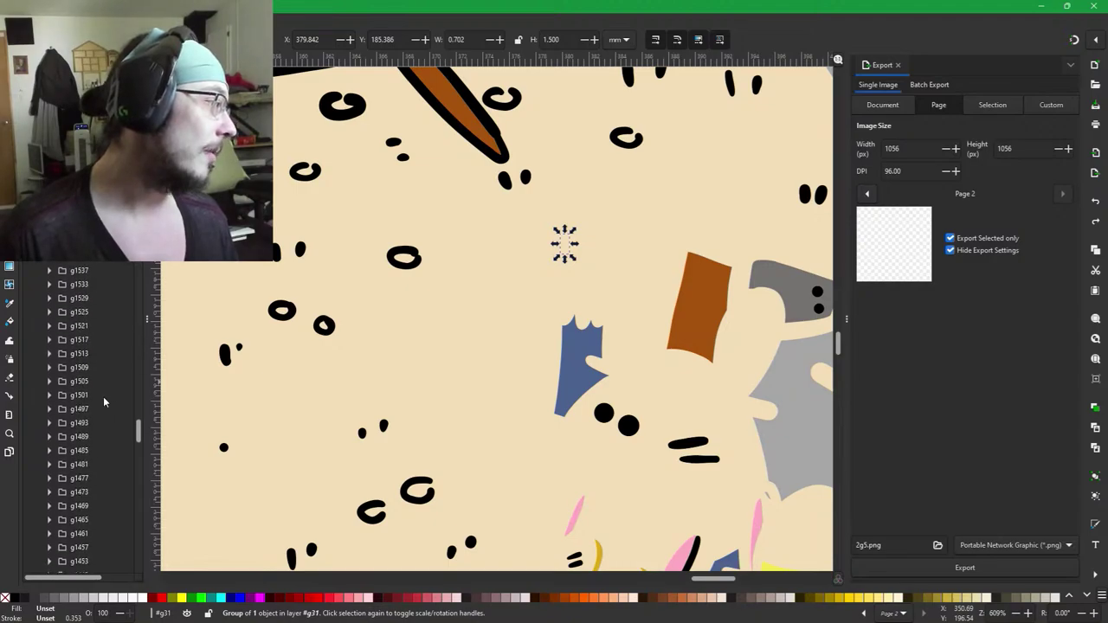
{"action": "scroll", "coordinate": [99, 400], "scroll_direction": "down", "scroll_amount": 20}
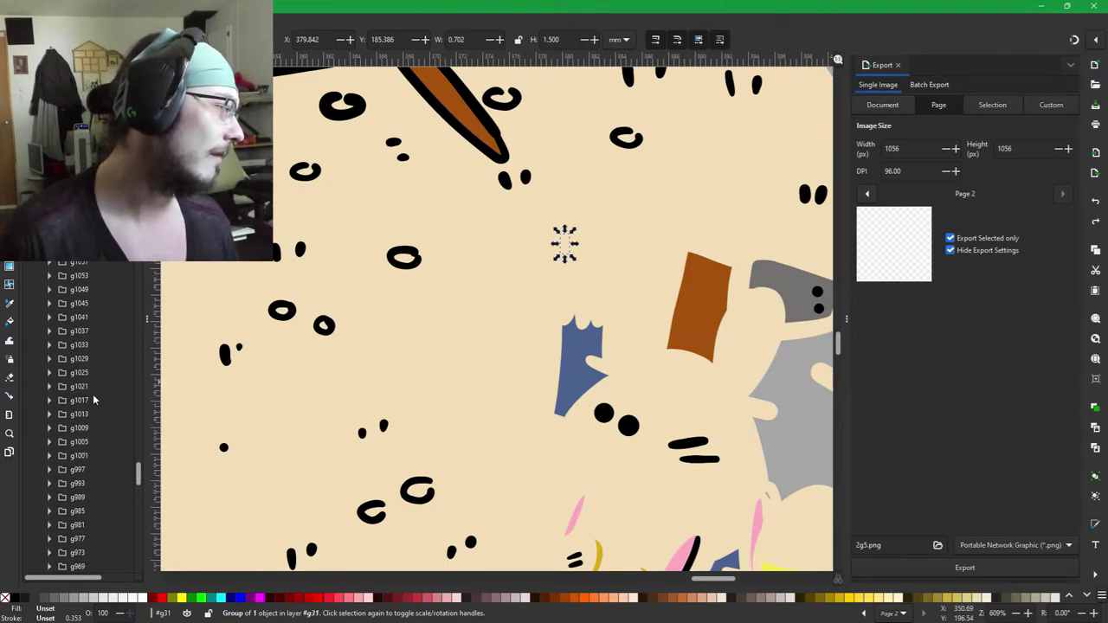
{"action": "scroll", "coordinate": [94, 399], "scroll_direction": "up", "scroll_amount": 20}
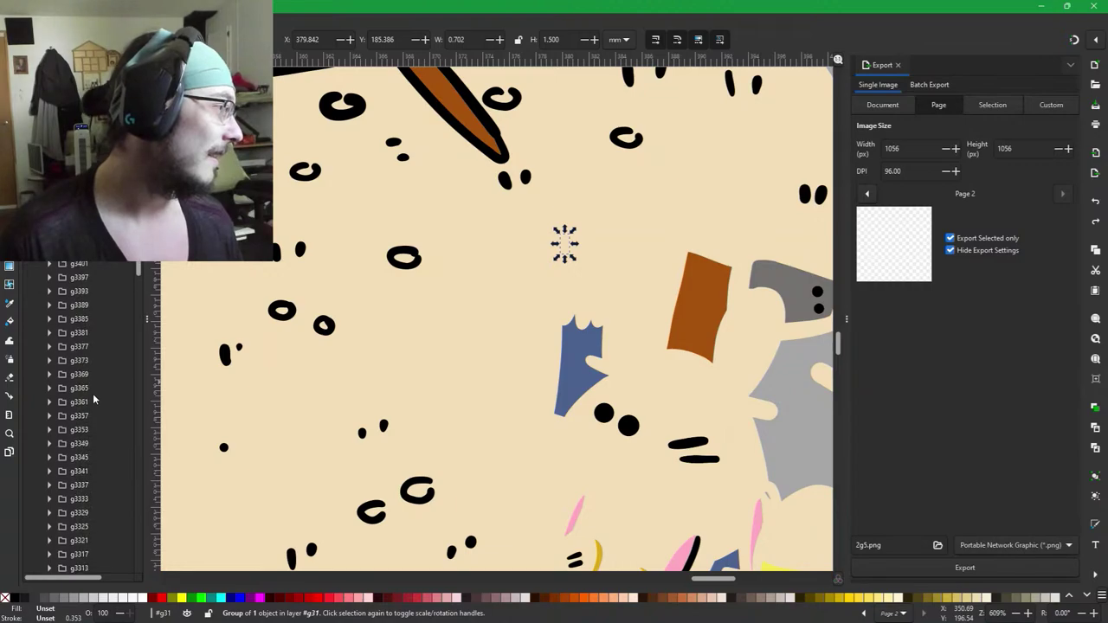
{"action": "scroll", "coordinate": [91, 396], "scroll_direction": "up", "scroll_amount": 20}
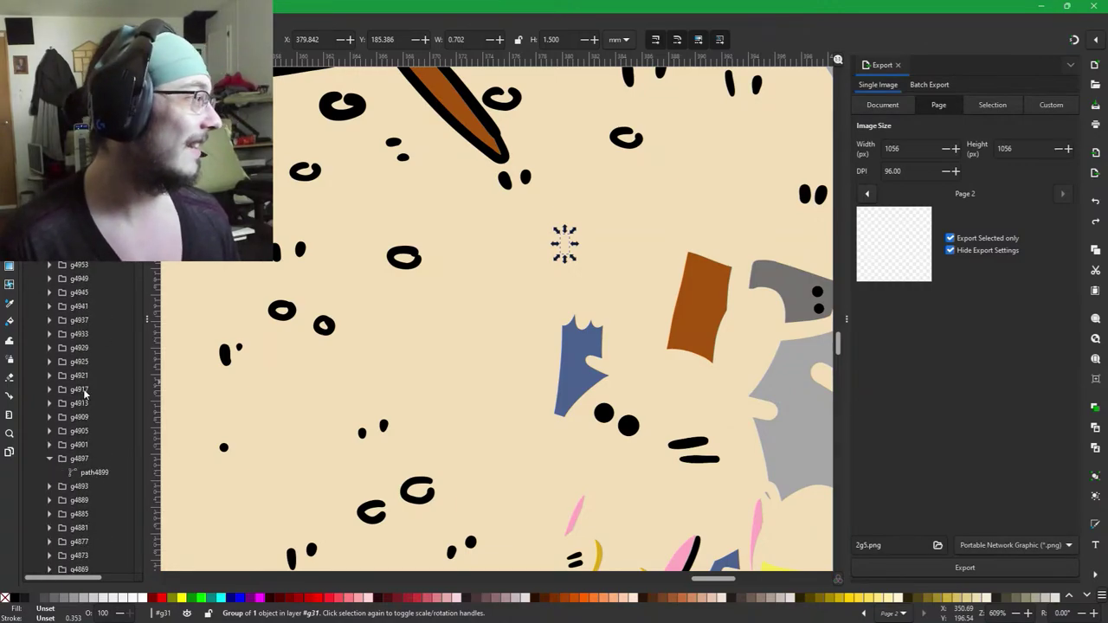
{"action": "scroll", "coordinate": [90, 394], "scroll_direction": "up", "scroll_amount": 10}
{"action": "scroll", "coordinate": [425, 289], "scroll_direction": "down", "scroll_amount": 1}
{"action": "scroll", "coordinate": [559, 378], "scroll_direction": "up", "scroll_amount": 5}
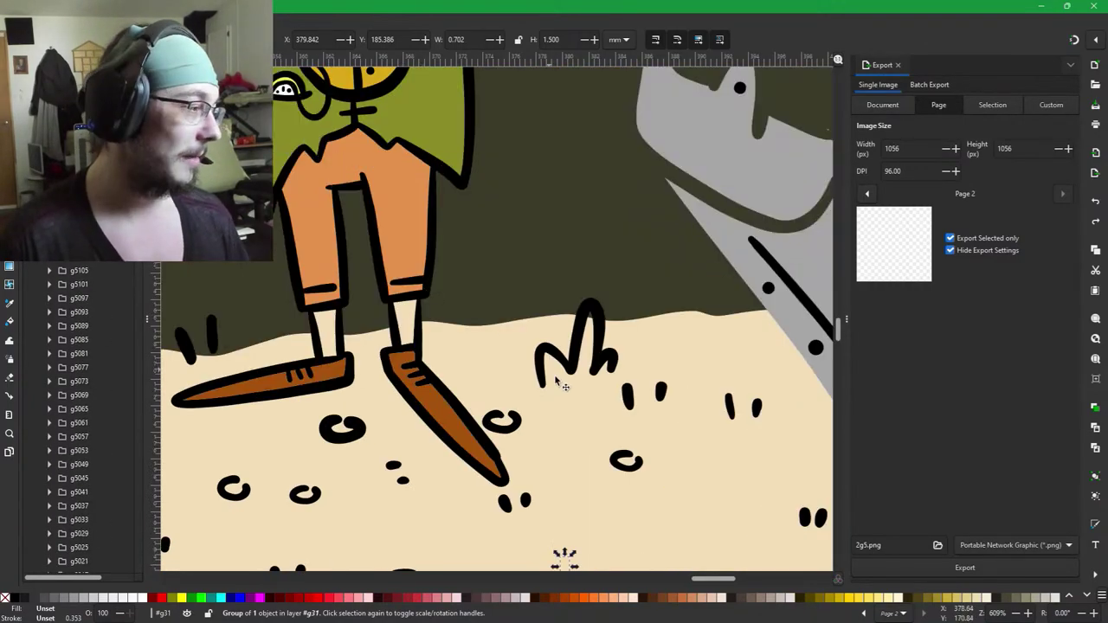
{"action": "scroll", "coordinate": [578, 400], "scroll_direction": "down", "scroll_amount": 1}
{"action": "scroll", "coordinate": [578, 400], "scroll_direction": "down", "scroll_amount": 2}
{"action": "scroll", "coordinate": [584, 329], "scroll_direction": "down", "scroll_amount": 7}
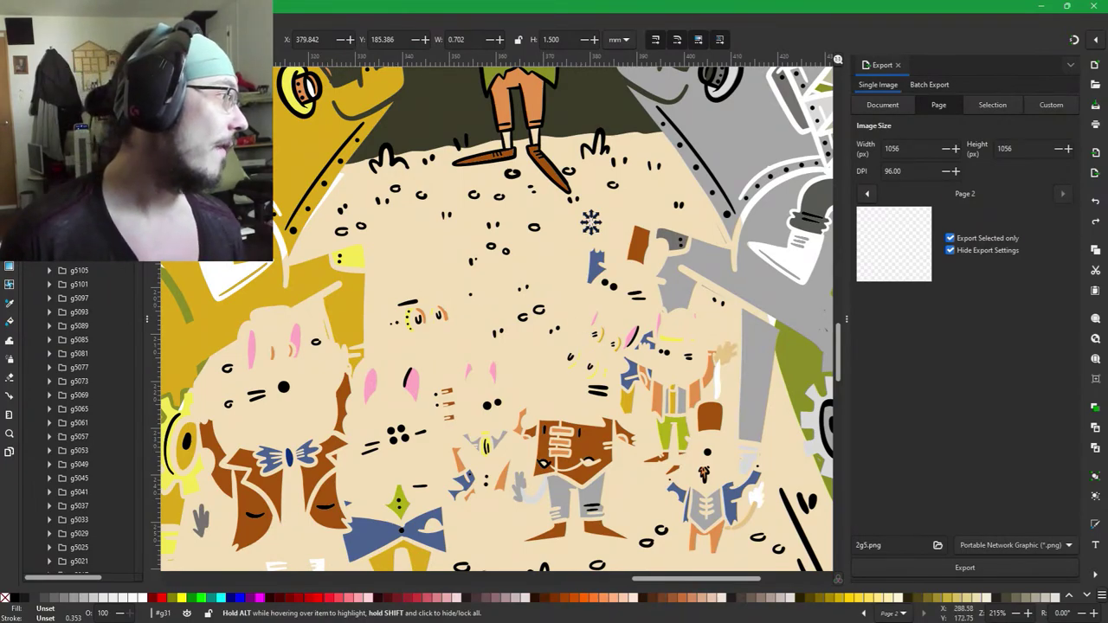
Select the three consecutive beige groups around the blue sleeve: the head, the small piece above it and the tiny stray piece.
{"action": "left_click", "coordinate": [591, 222]}
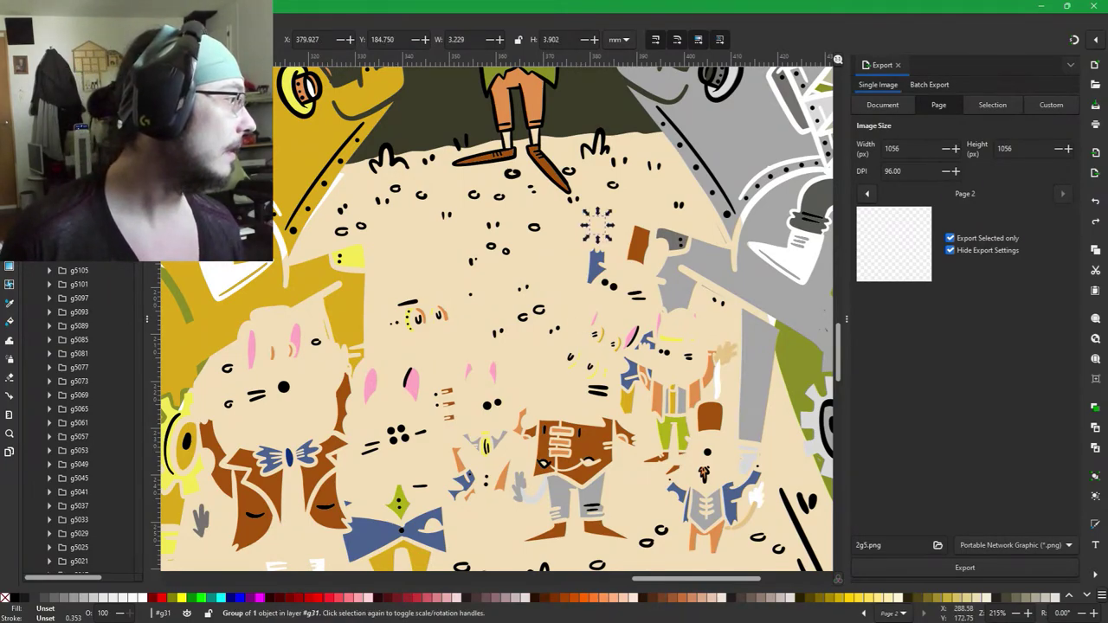
{"action": "left_click", "coordinate": [333, 456]}
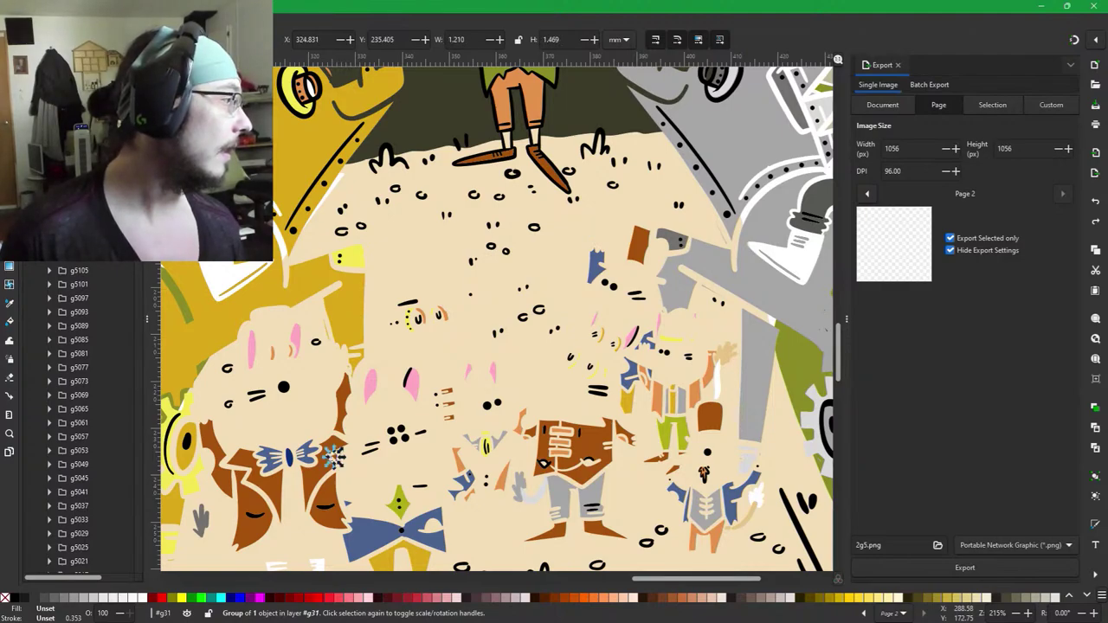
{"action": "left_click", "coordinate": [590, 222]}
{"action": "left_click", "coordinate": [590, 222]}
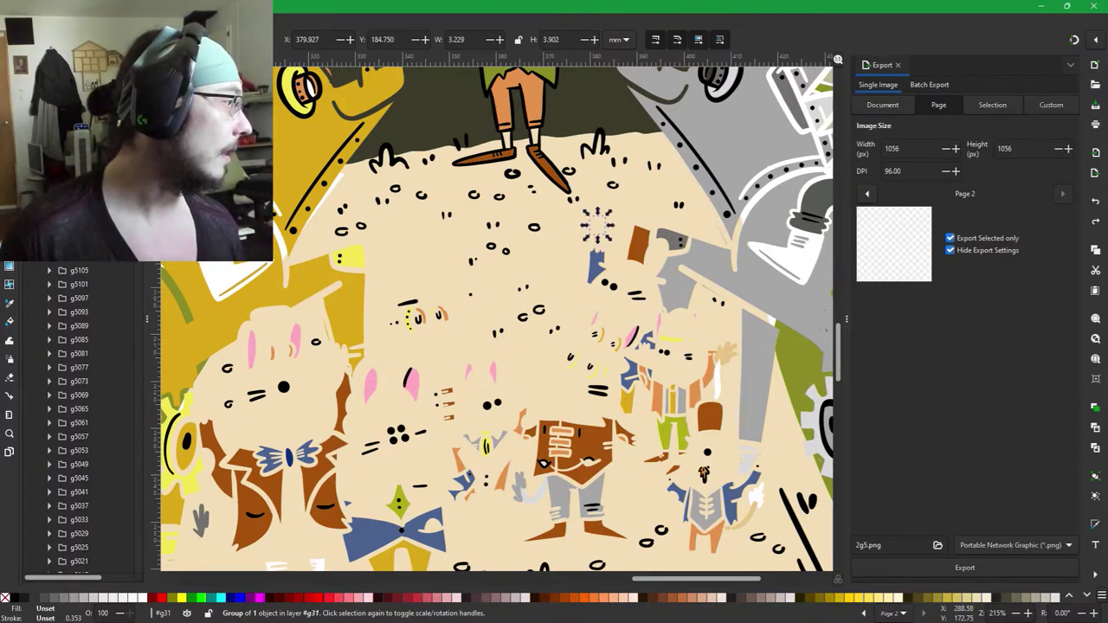
{"action": "key", "text": "Tab"}
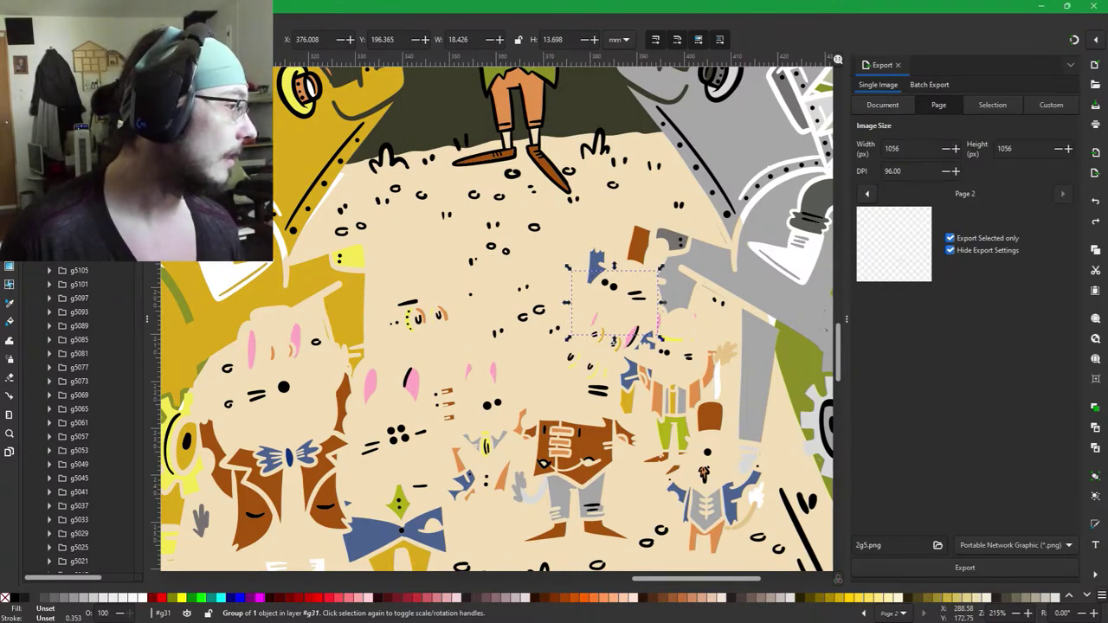
{"action": "left_click", "coordinate": [289, 457]}
{"action": "key", "text": "shift+Tab"}
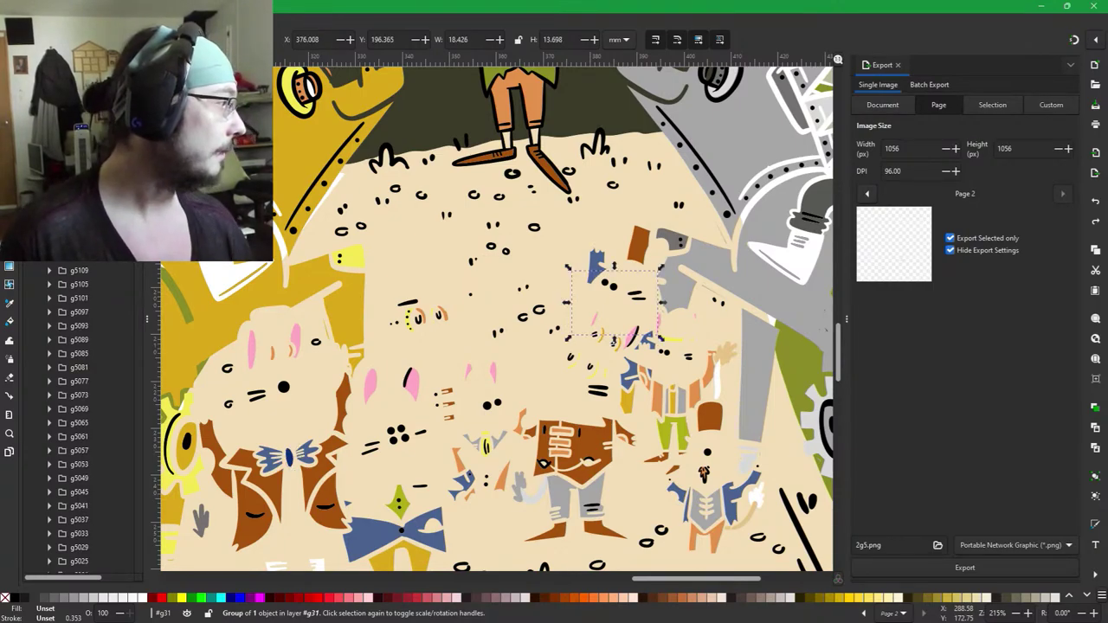
{"action": "left_click", "coordinate": [82, 160], "text": "shift"}
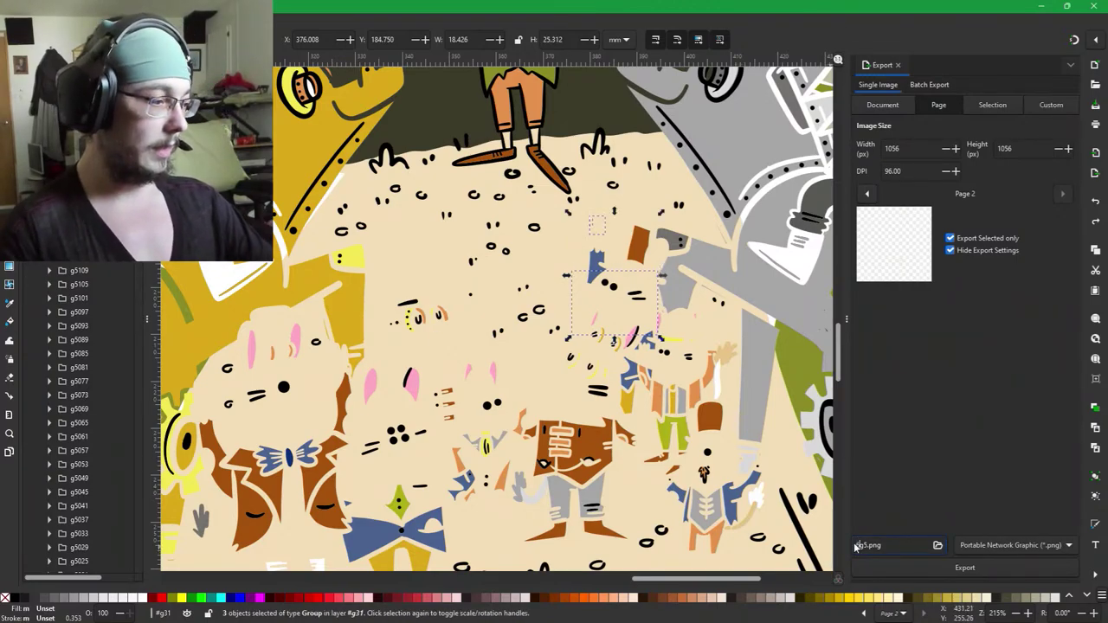
Export the three selected beige groups as 6g4.png and delete them from the drawing.
{"action": "key", "text": "BackSpace"}
{"action": "type", "text": "4"}
{"action": "key", "text": "Return"}
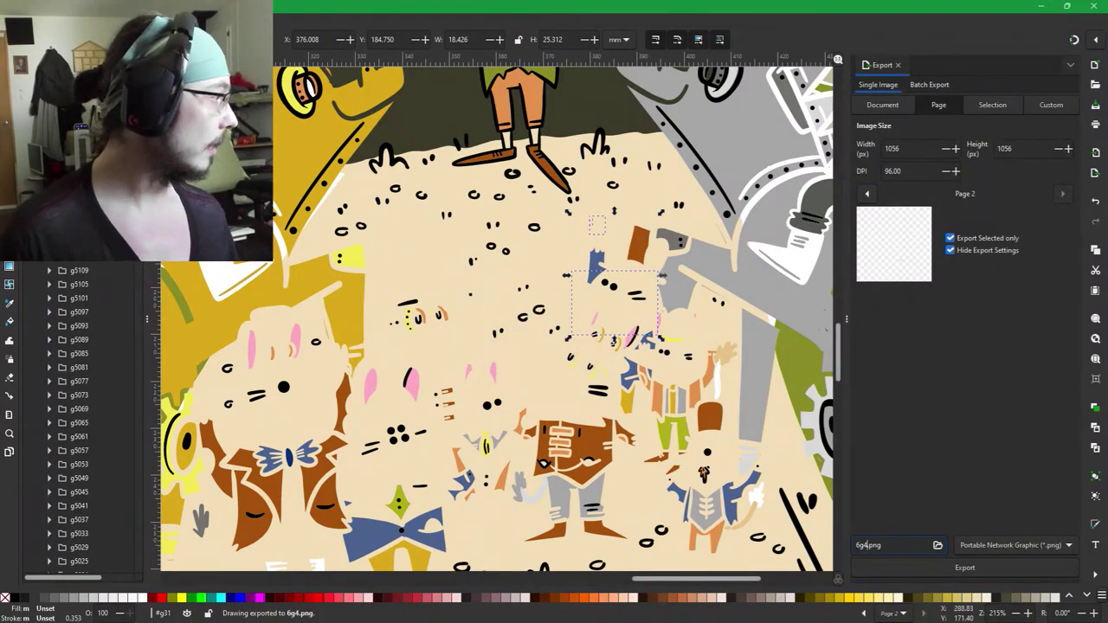
{"action": "key", "text": "Delete"}
Select the dark blue centre of the large rabbit's bow tie and the small stray piece on the brown coat beside it.
{"action": "left_click", "coordinate": [80, 160]}
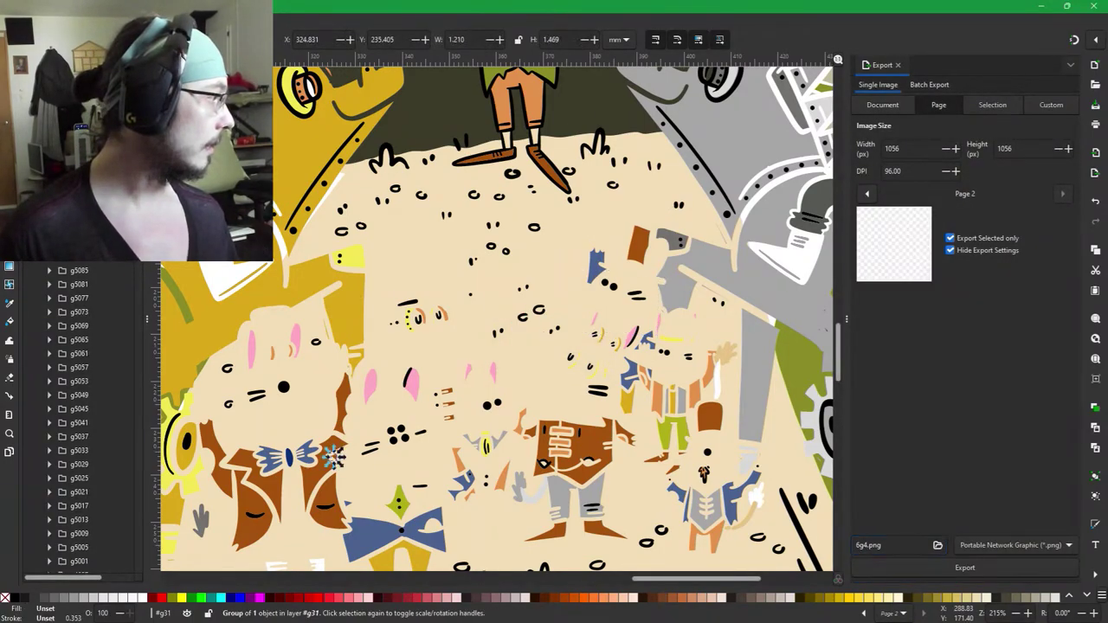
{"action": "left_click", "coordinate": [79, 173]}
{"action": "key", "text": "Tab"}
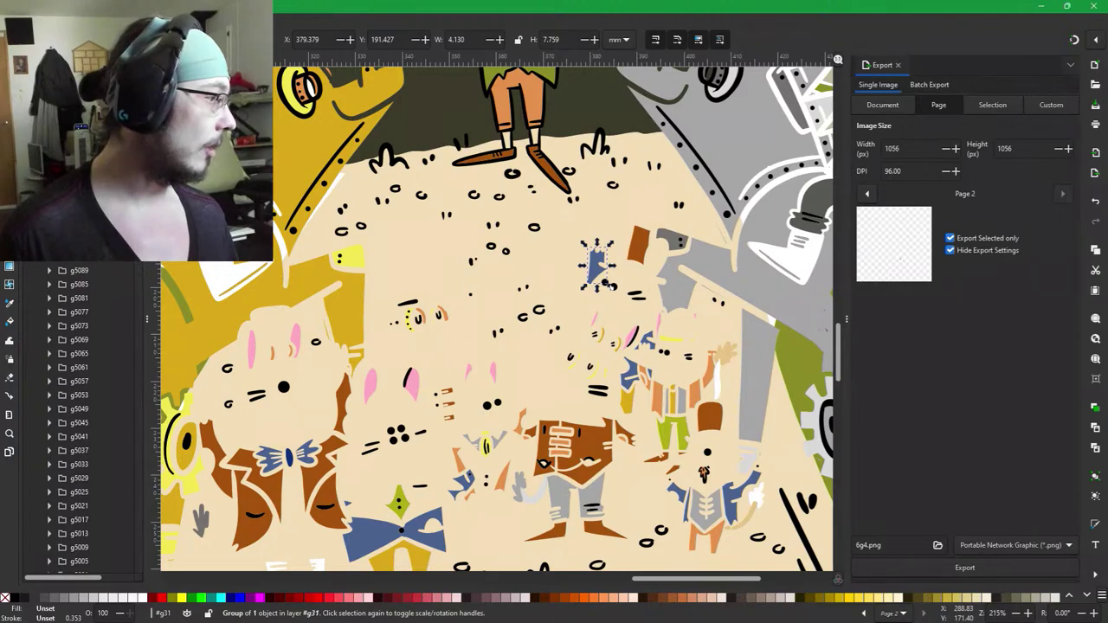
{"action": "key", "text": "Tab"}
{"action": "key", "text": "shift+Tab"}
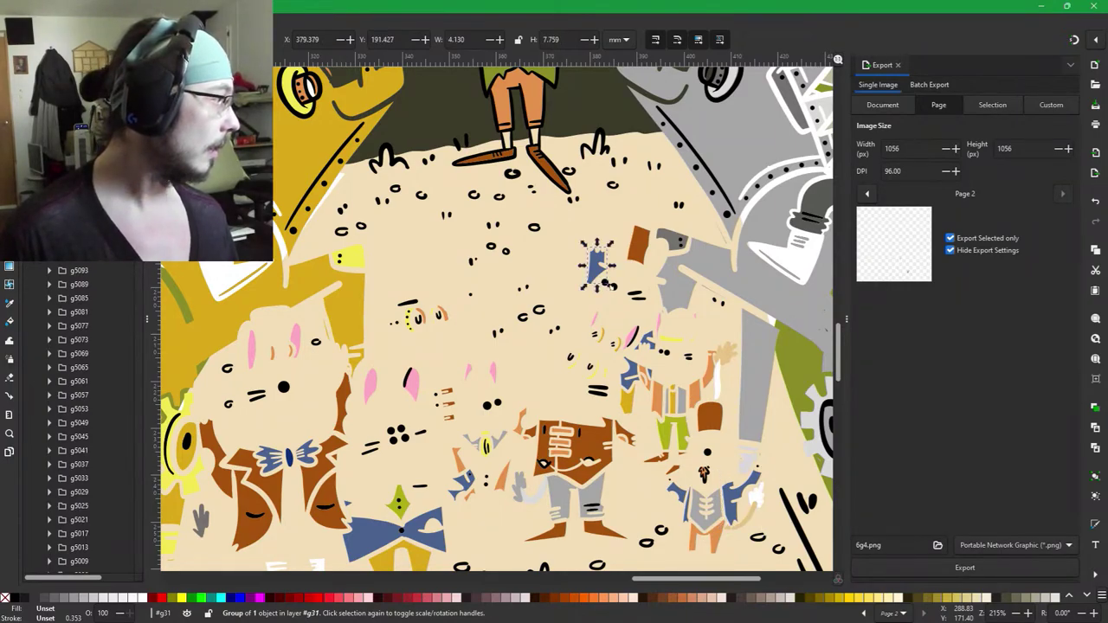
{"action": "left_click", "coordinate": [290, 456]}
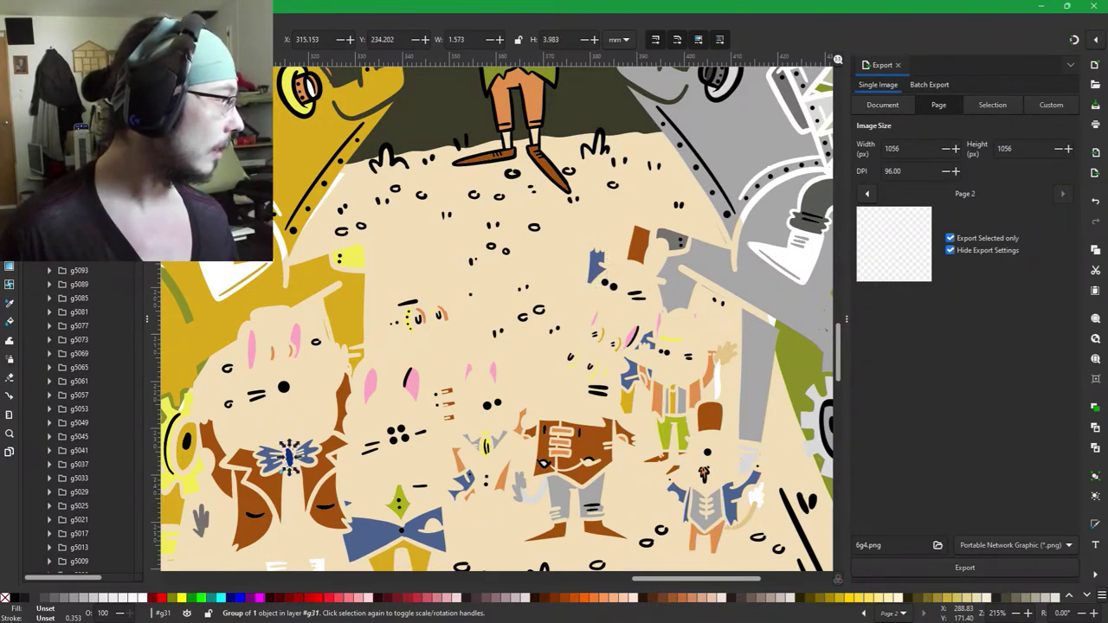
{"action": "left_click", "coordinate": [334, 457], "text": "shift"}
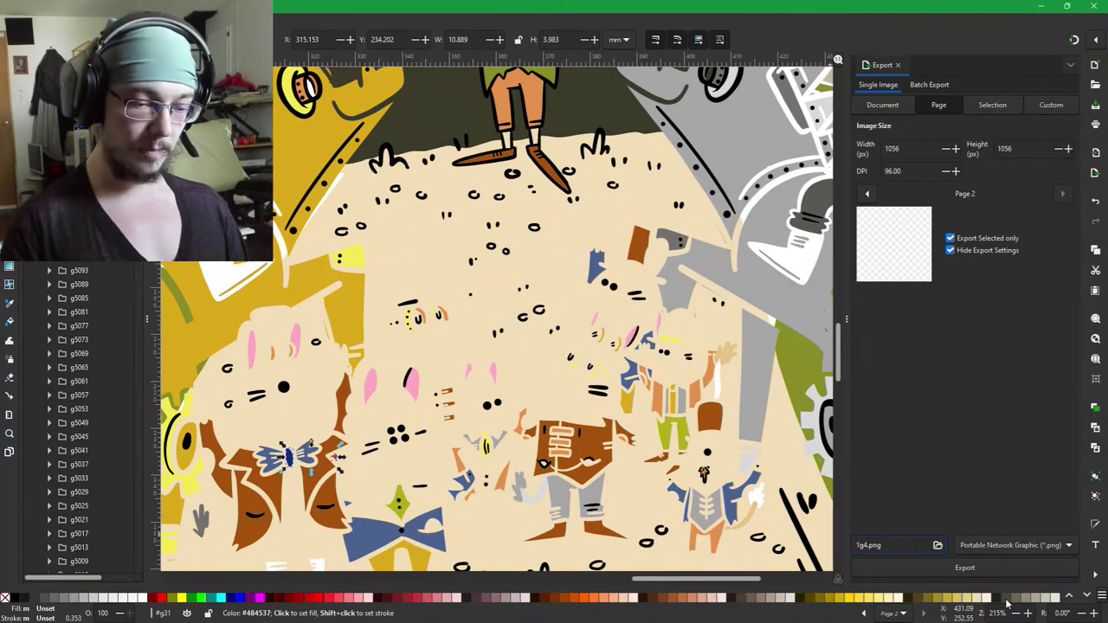
Export the bow tie centre and stray piece as 1g7.png and delete them from the drawing.
{"action": "key", "text": "Right"}
{"action": "key", "text": "Right"}
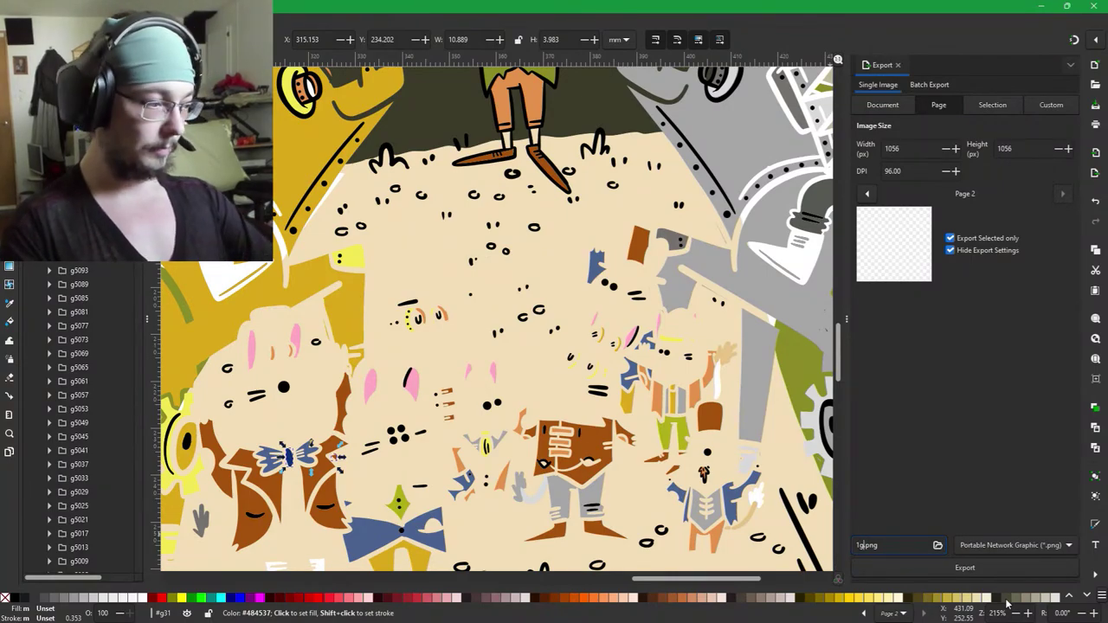
{"action": "key", "text": "Return"}
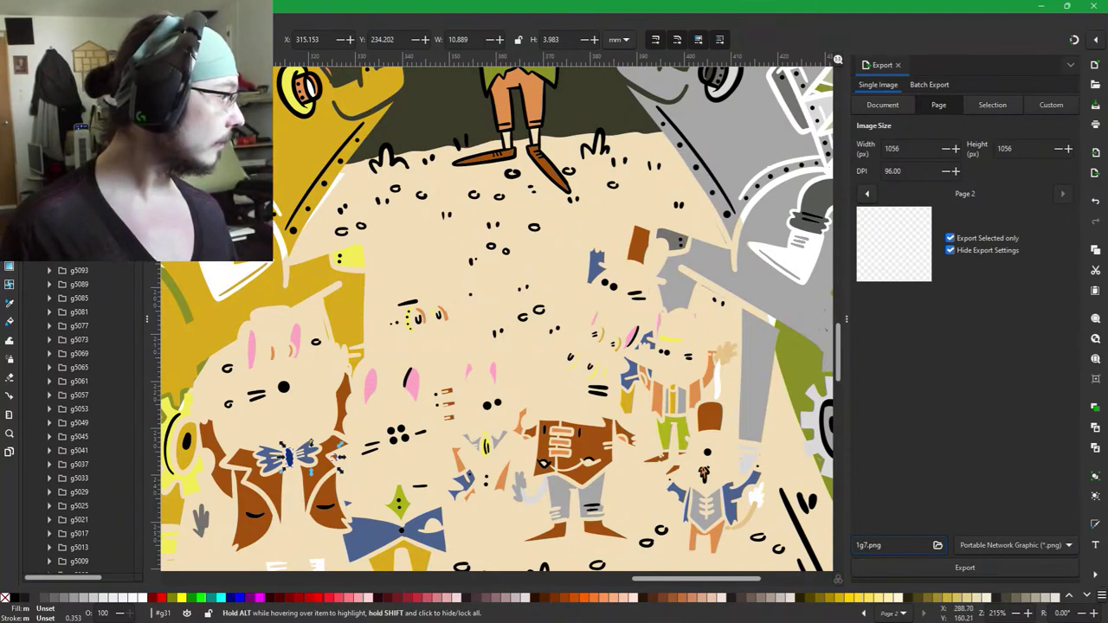
{"action": "key", "text": "Escape"}
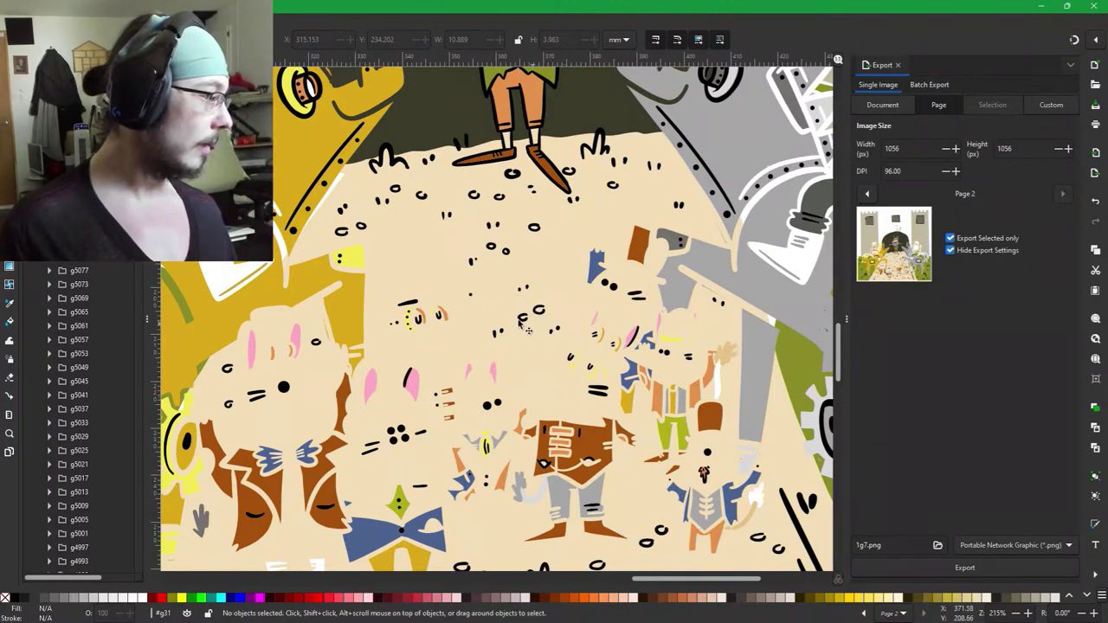
Select the large rabbit's left brown coat tail together with the curved black line on it.
{"action": "left_click_drag", "start_coordinate": [482, 287], "coordinate": [599, 193]}
{"action": "scroll", "coordinate": [600, 194], "scroll_direction": "left", "scroll_amount": 4}
{"action": "scroll", "coordinate": [599, 194], "scroll_direction": "down", "scroll_amount": 1}
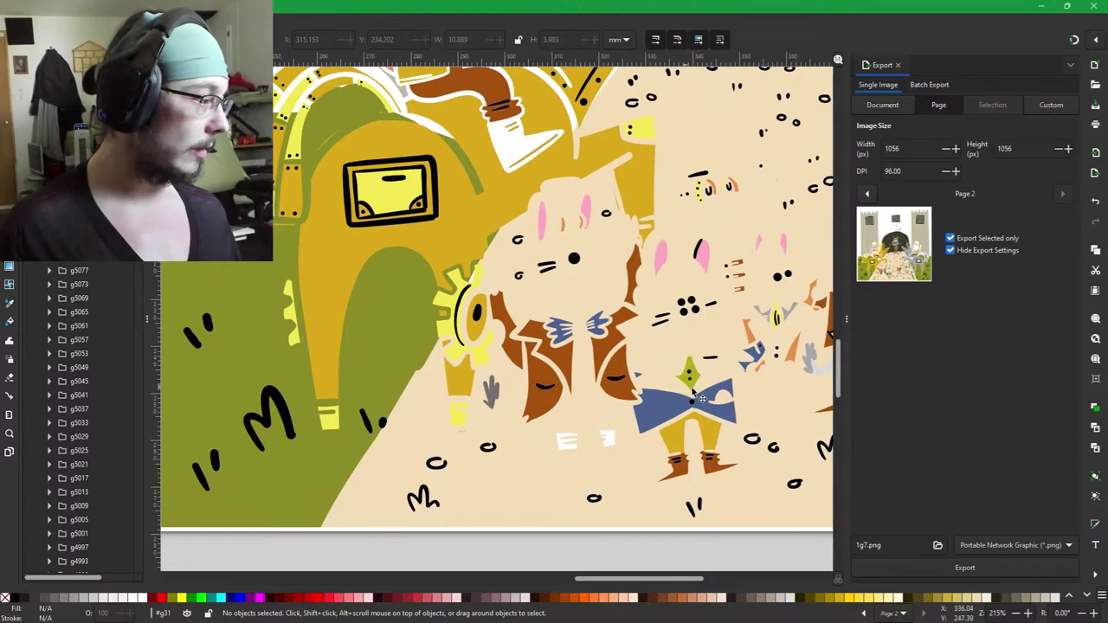
{"action": "left_click_drag", "start_coordinate": [692, 391], "coordinate": [589, 412]}
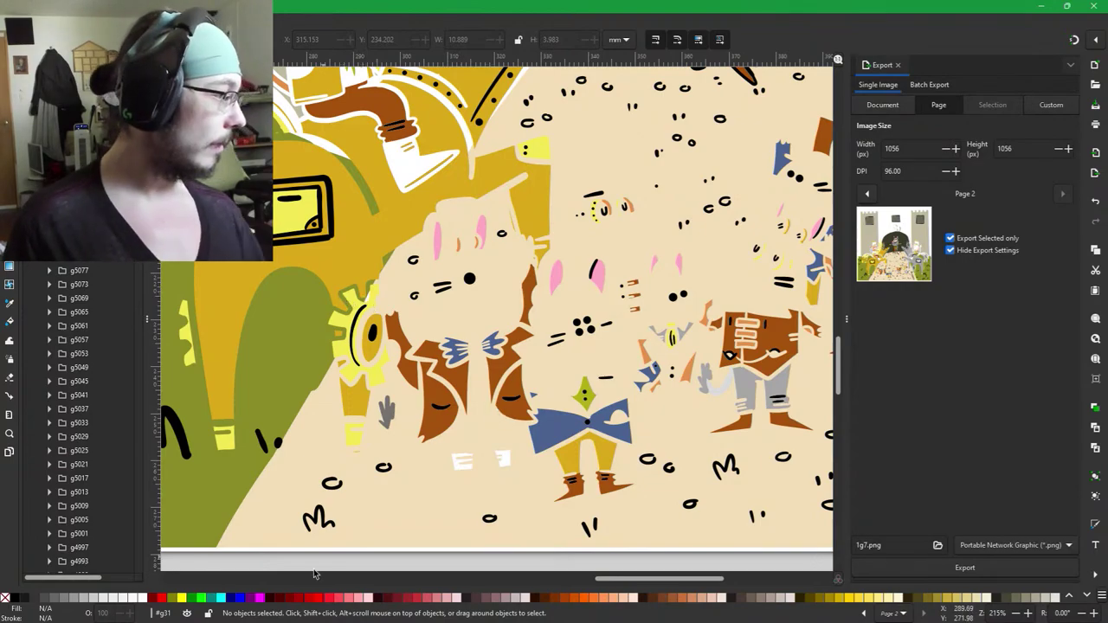
{"action": "left_click", "coordinate": [433, 410], "text": "ctrl"}
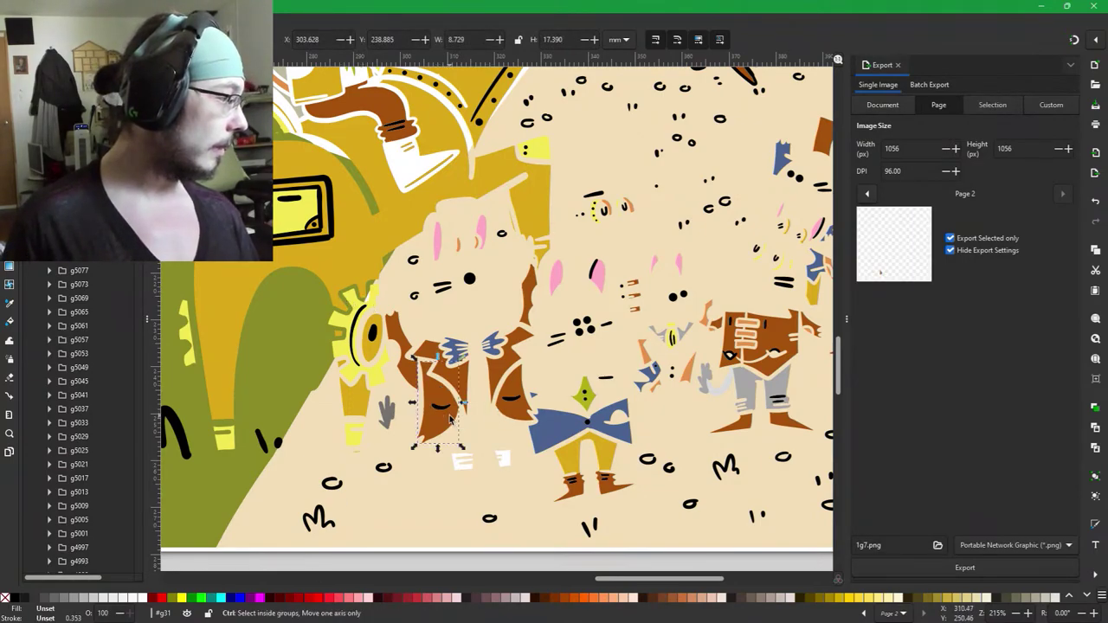
{"action": "scroll", "coordinate": [449, 419], "scroll_direction": "up", "scroll_amount": 2}
{"action": "scroll", "coordinate": [449, 415], "scroll_direction": "up", "scroll_amount": 1}
{"action": "key", "text": "Escape"}
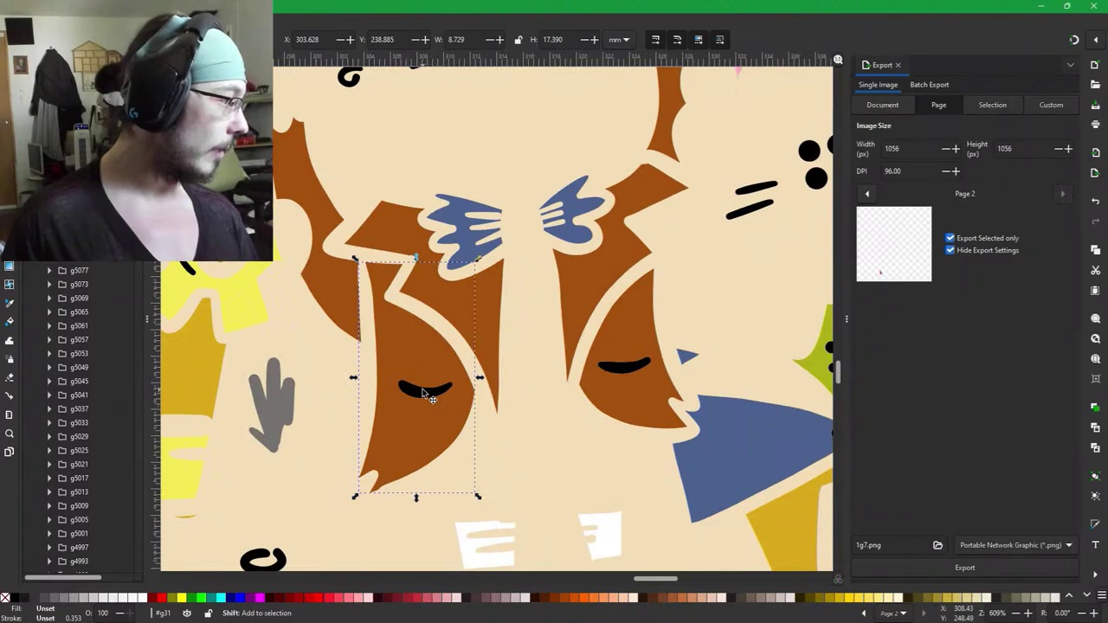
{"action": "left_click", "coordinate": [412, 391]}
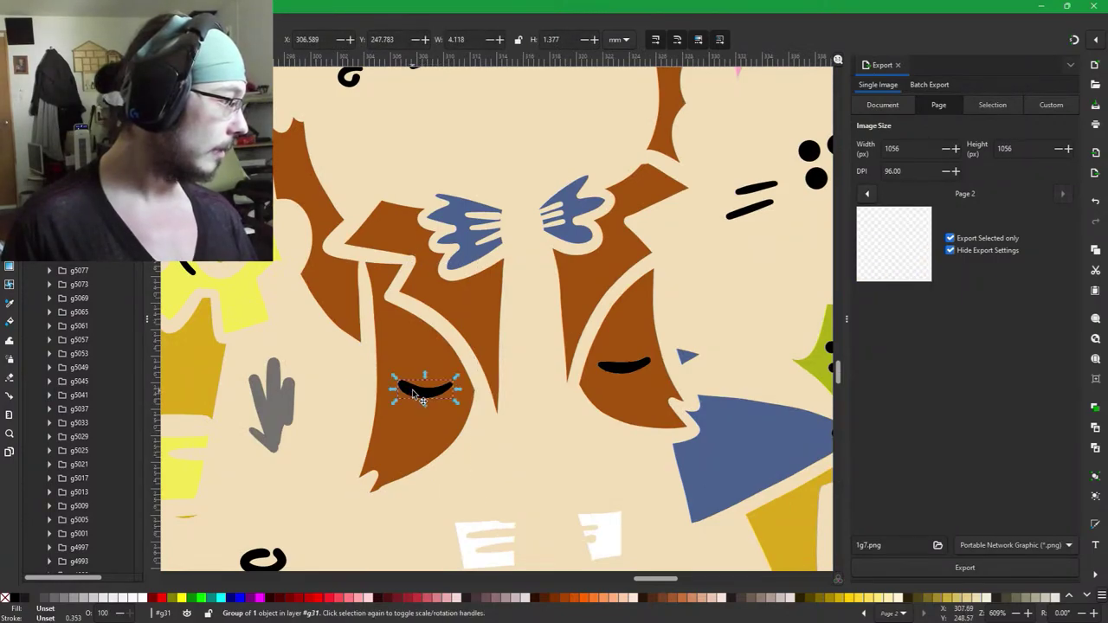
{"action": "left_click", "coordinate": [415, 354], "text": "shift"}
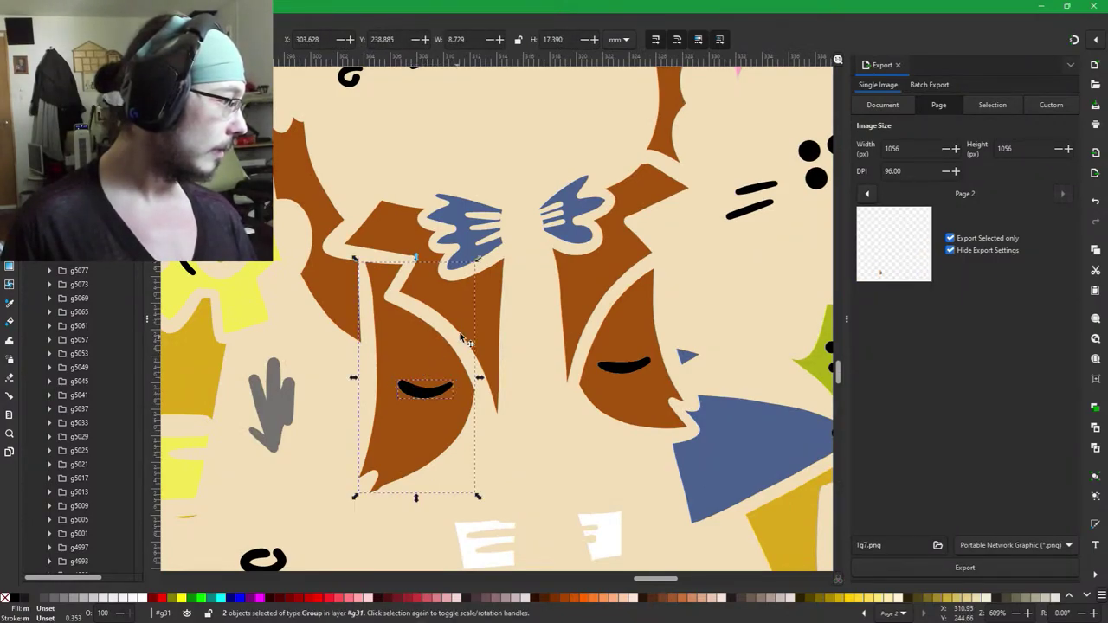
Add the left brown coat front, the left half of the blue bow tie and the left brown sleeve to the selection.
{"action": "left_click", "coordinate": [450, 199], "text": "shift"}
{"action": "left_click", "coordinate": [450, 199], "text": "shift"}
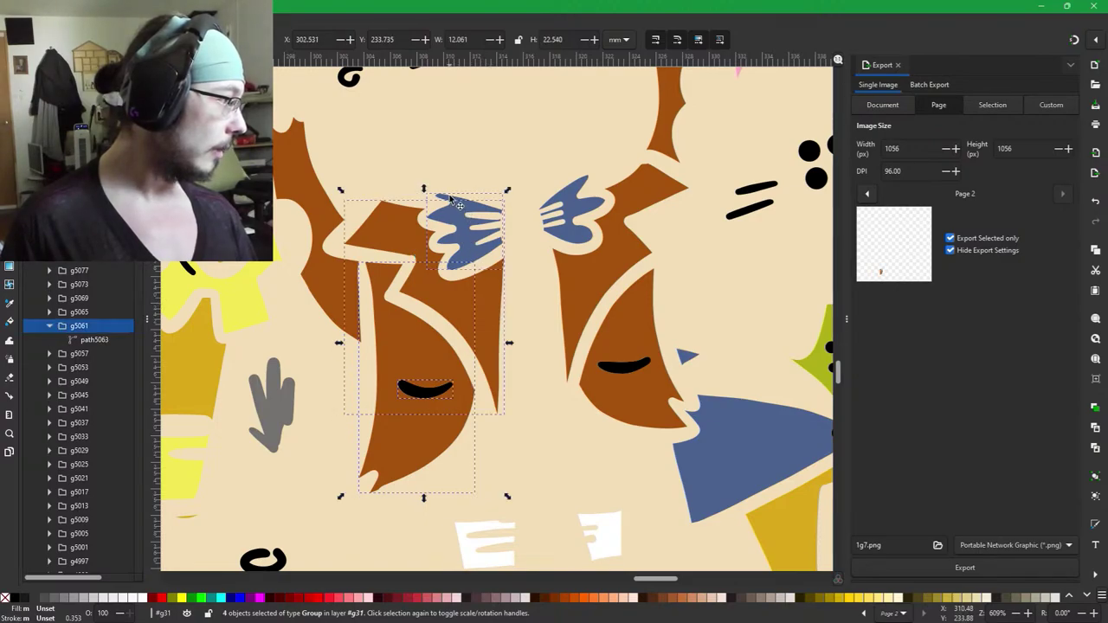
{"action": "left_click", "coordinate": [303, 185], "text": "shift"}
Add the two black whisker lines and the round black nose on the large rabbit's face to the selection.
{"action": "left_click_drag", "start_coordinate": [477, 248], "coordinate": [545, 391]}
{"action": "scroll", "coordinate": [559, 388], "scroll_direction": "down", "scroll_amount": 1}
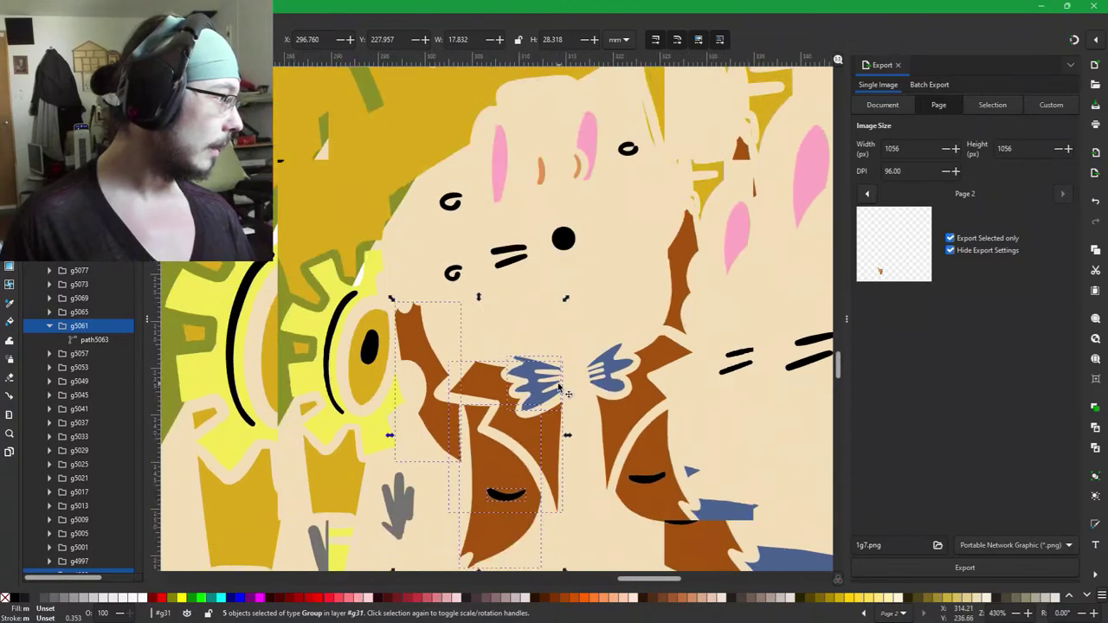
{"action": "scroll", "coordinate": [558, 387], "scroll_direction": "down", "scroll_amount": 1}
{"action": "scroll", "coordinate": [538, 370], "scroll_direction": "up", "scroll_amount": 2}
{"action": "left_click_drag", "start_coordinate": [574, 262], "coordinate": [536, 297]}
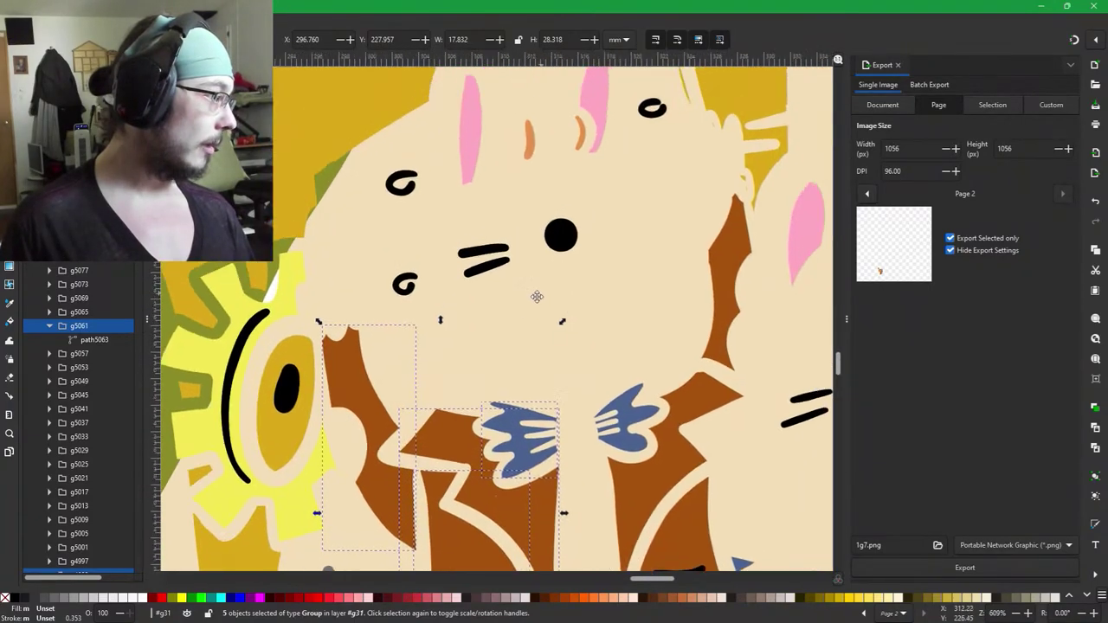
{"action": "scroll", "coordinate": [537, 296], "scroll_direction": "up", "scroll_amount": 1}
{"action": "scroll", "coordinate": [536, 297], "scroll_direction": "right", "scroll_amount": 1}
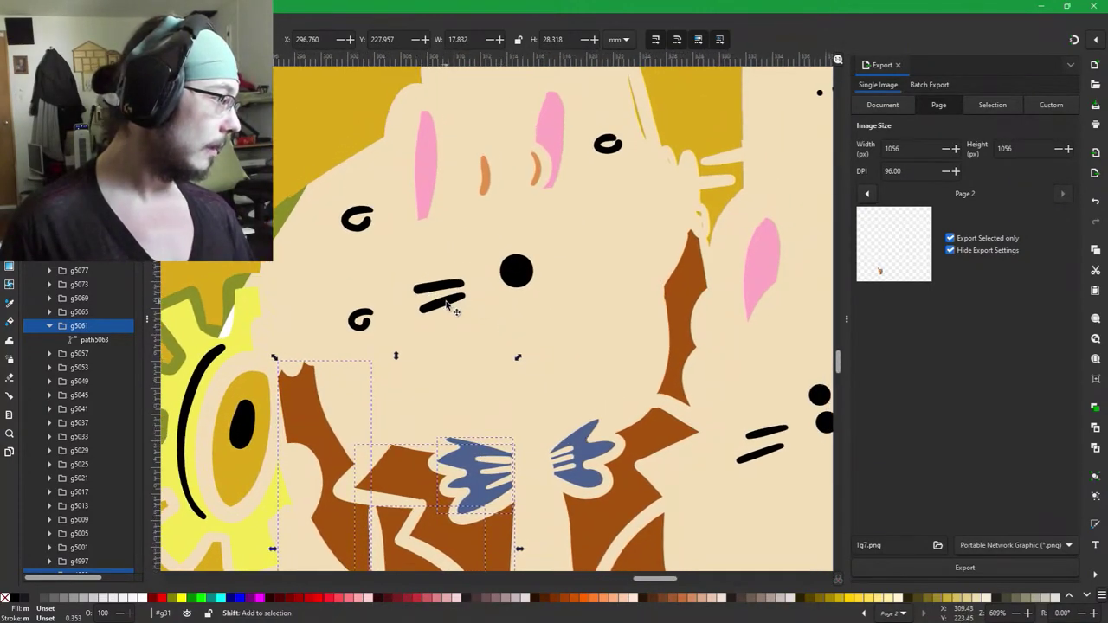
{"action": "left_click", "coordinate": [447, 299], "text": "shift"}
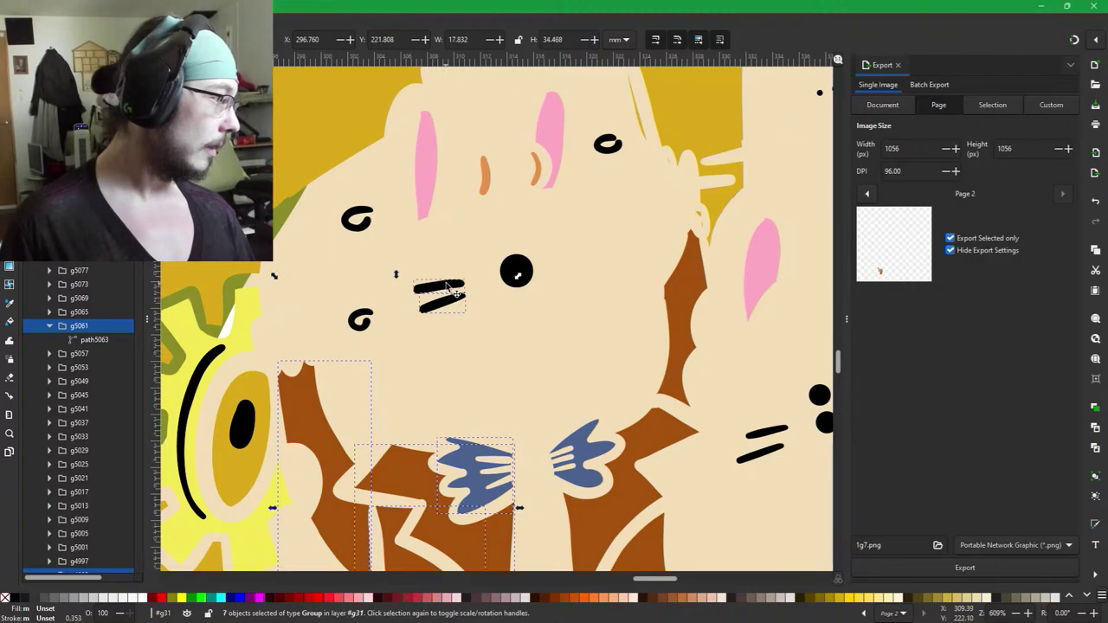
{"action": "left_click", "coordinate": [517, 274], "text": "shift"}
Add both pink inner ears and the two orange marks between them to the selection.
{"action": "left_click", "coordinate": [426, 173], "text": "shift"}
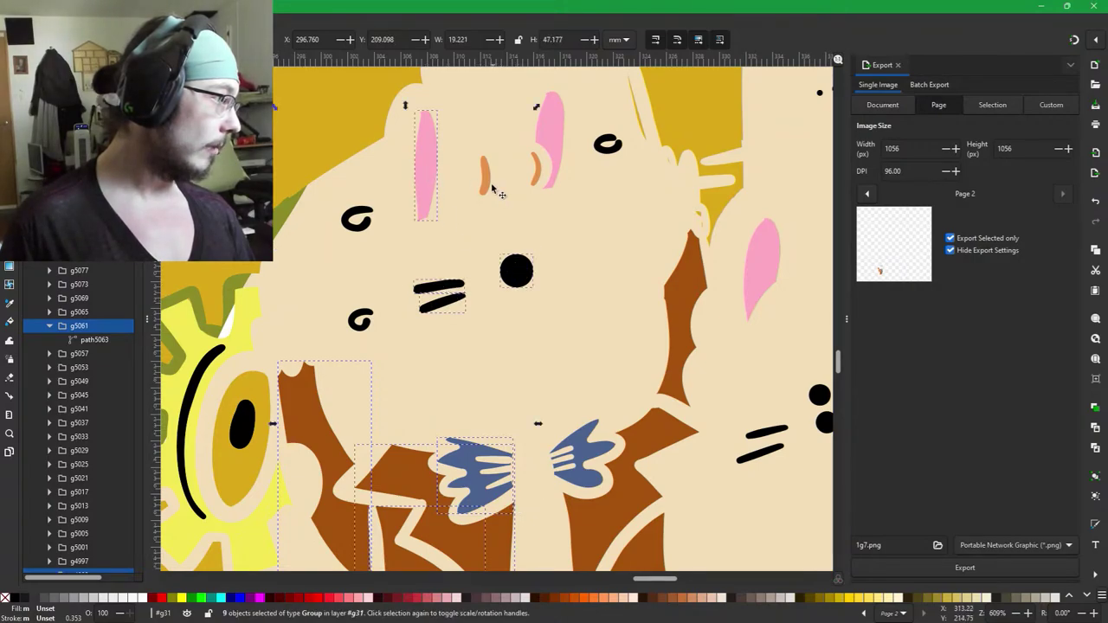
{"action": "left_click", "coordinate": [484, 180], "text": "shift"}
{"action": "left_click", "coordinate": [538, 169], "text": "shift"}
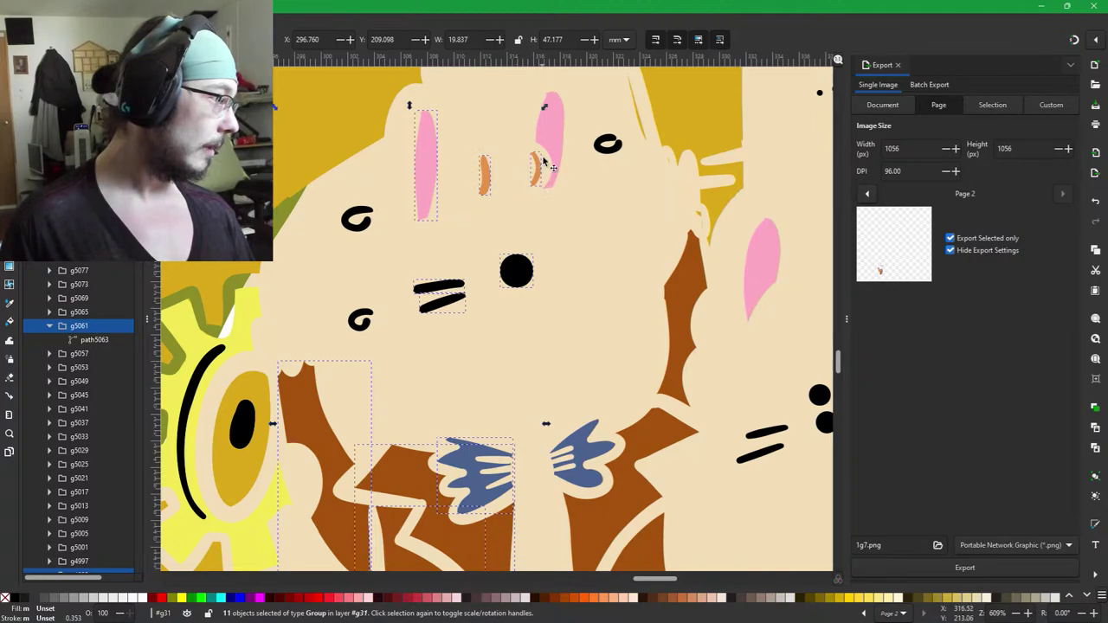
{"action": "left_click", "coordinate": [556, 143], "text": "shift"}
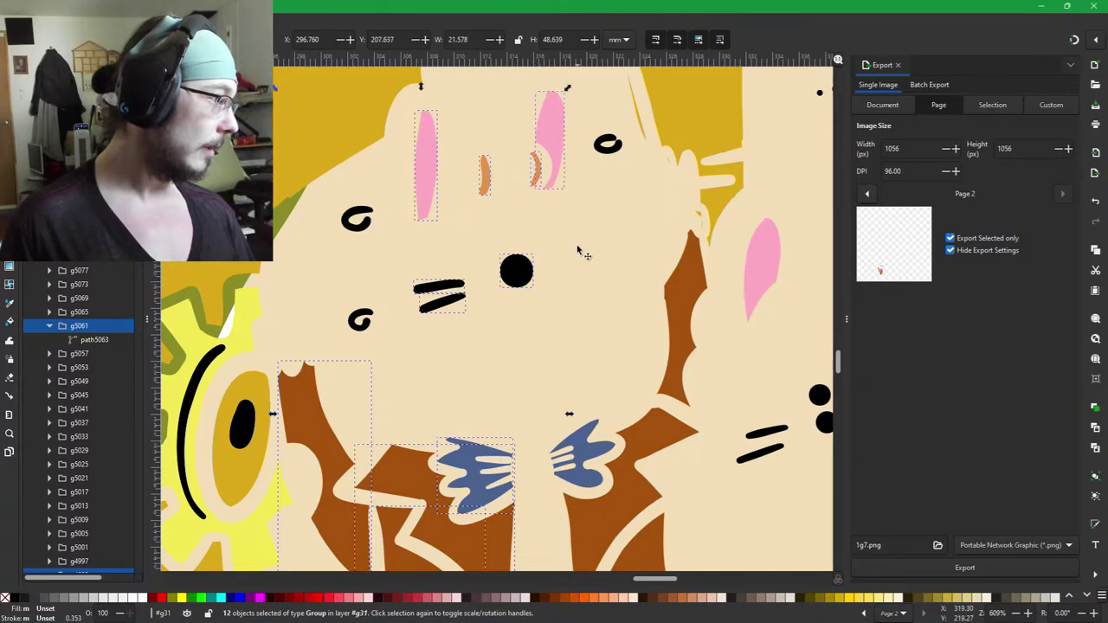
Add the right brown sleeve, coat front and coat tail and the right half of the blue bow tie to the selection.
{"action": "left_click", "coordinate": [688, 283], "text": "shift"}
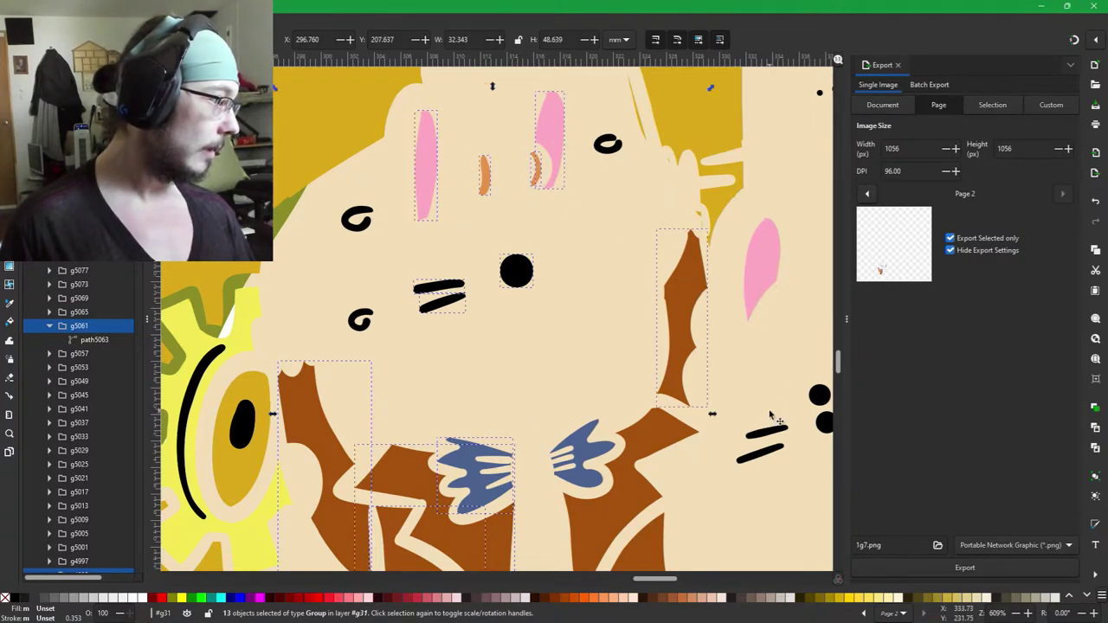
{"action": "scroll", "coordinate": [771, 421], "scroll_direction": "down", "scroll_amount": 3}
{"action": "left_click", "coordinate": [597, 347], "text": "shift"}
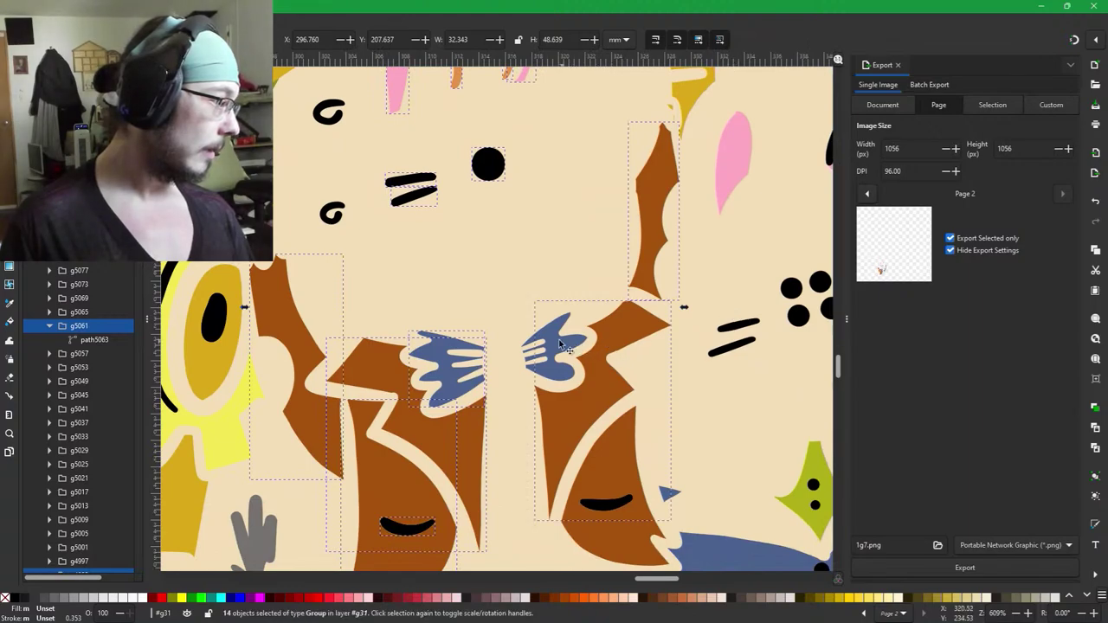
{"action": "left_click", "coordinate": [535, 350], "text": "shift"}
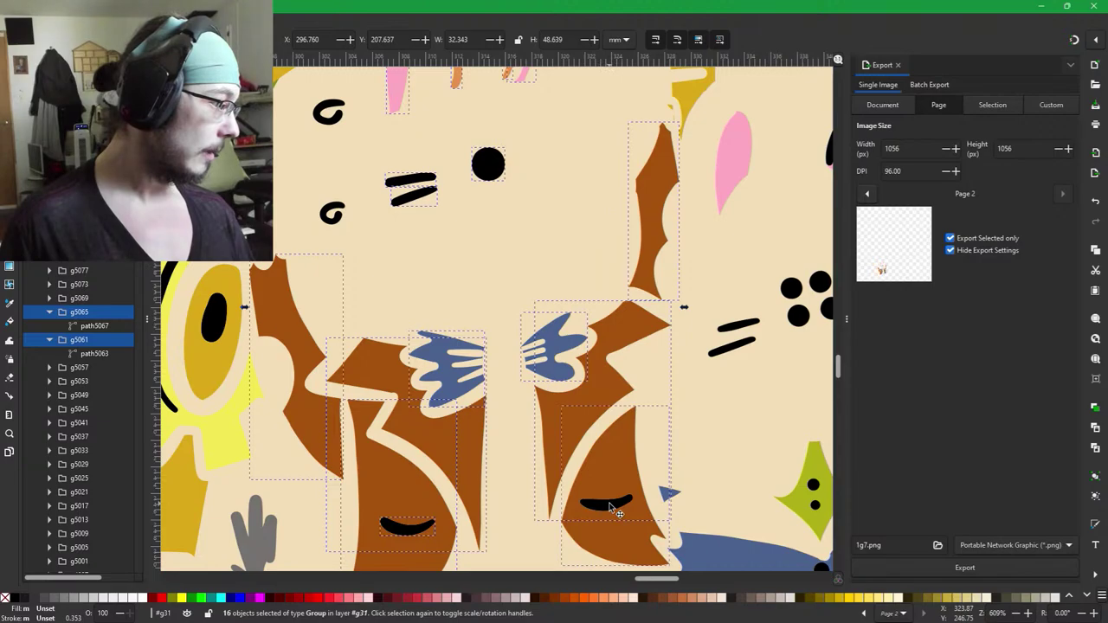
{"action": "left_click", "coordinate": [618, 543], "text": "shift"}
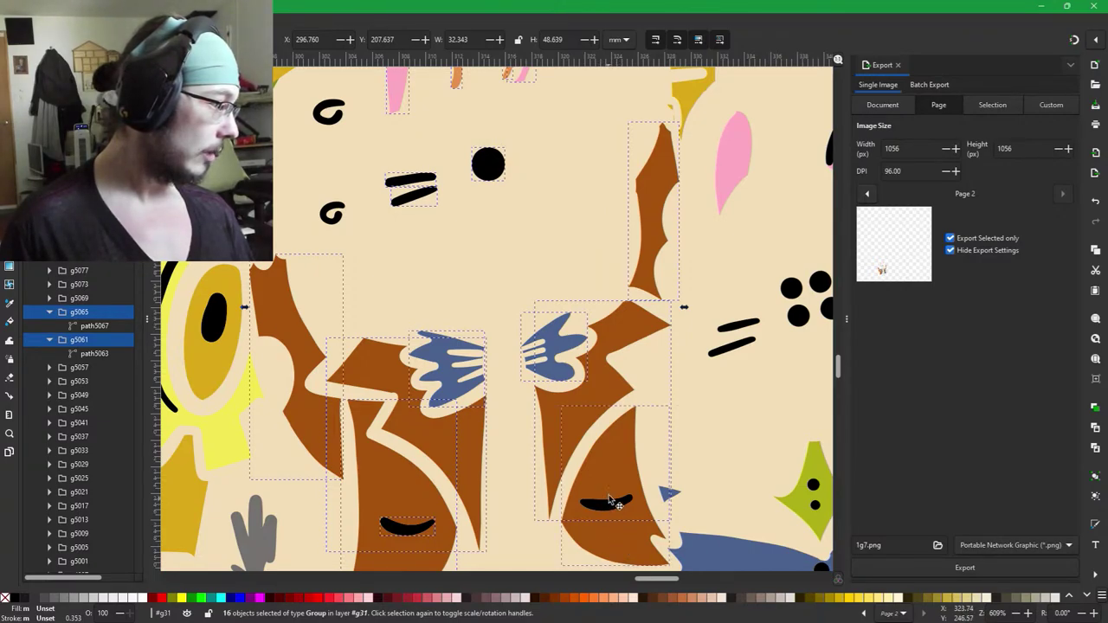
Try to add the curved black line on the right coat tail, keeping the right coat front in the selection.
{"action": "left_click", "coordinate": [609, 498], "text": "shift"}
{"action": "left_click", "coordinate": [579, 408], "text": "shift"}
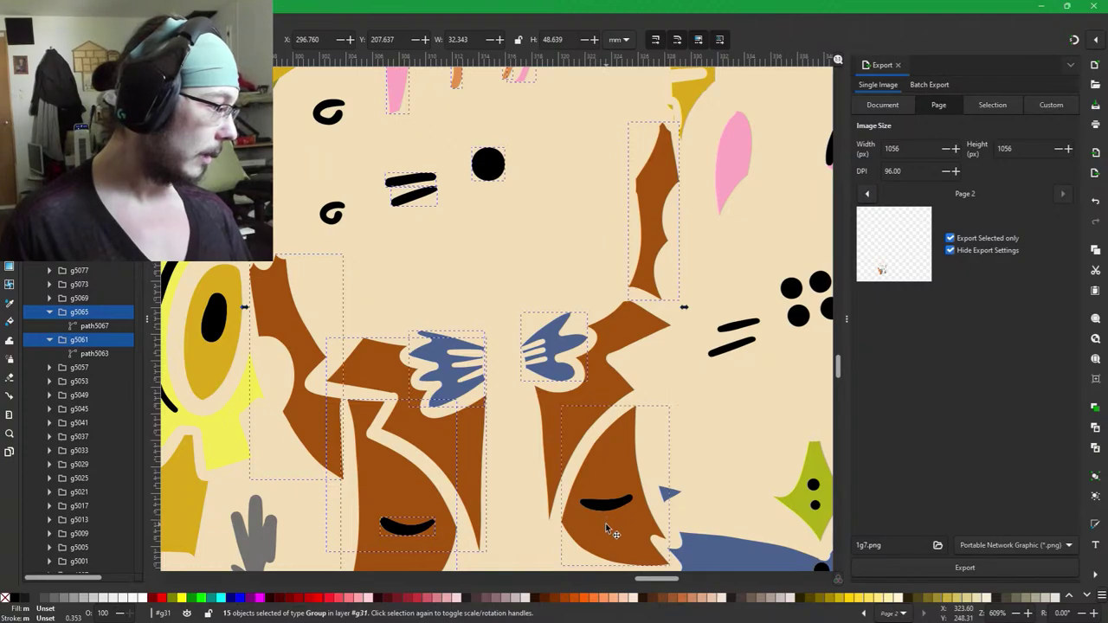
{"action": "left_click", "coordinate": [569, 432], "text": "shift"}
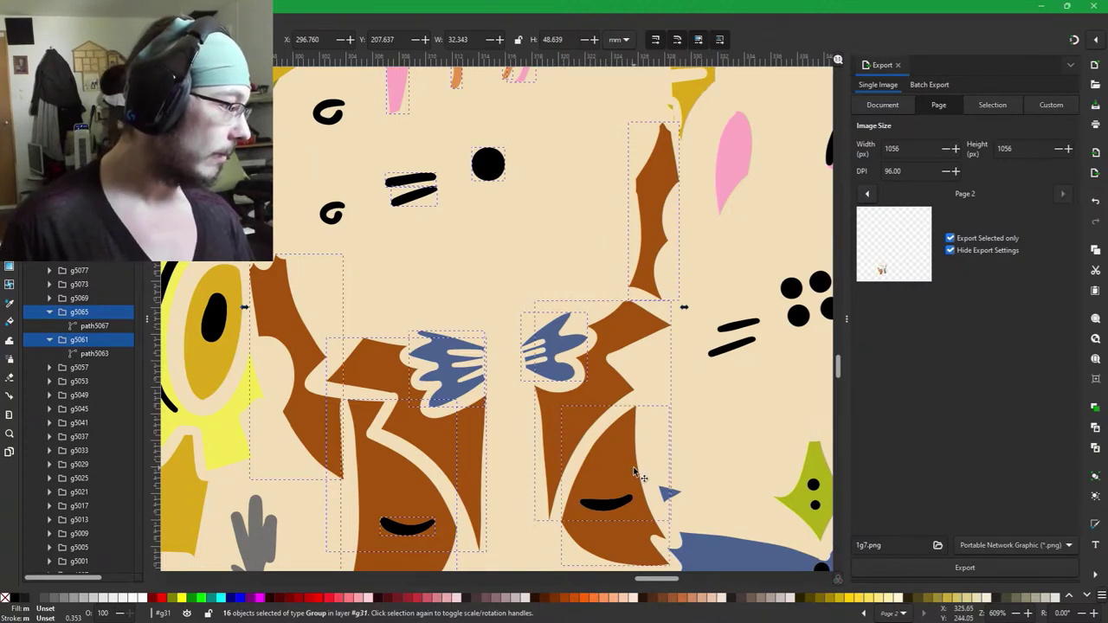
Add the two striped white pieces below the brown coat to the selection.
{"action": "scroll", "coordinate": [561, 421], "scroll_direction": "down", "scroll_amount": 2}
{"action": "scroll", "coordinate": [623, 446], "scroll_direction": "down", "scroll_amount": 3}
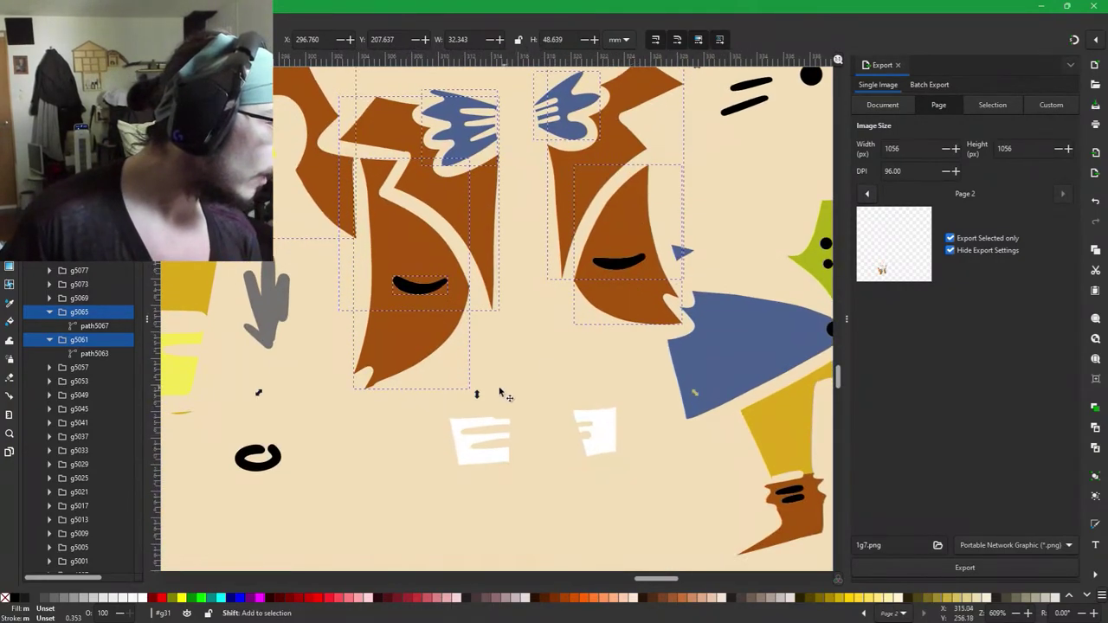
{"action": "left_click", "coordinate": [468, 430], "text": "shift"}
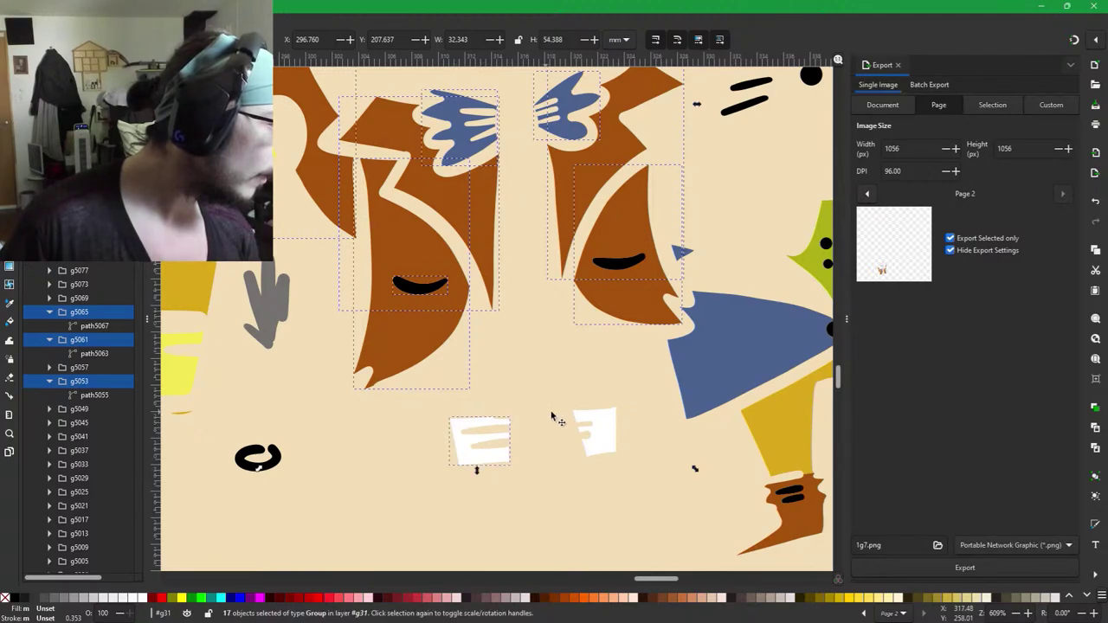
{"action": "left_click", "coordinate": [597, 429], "text": "shift"}
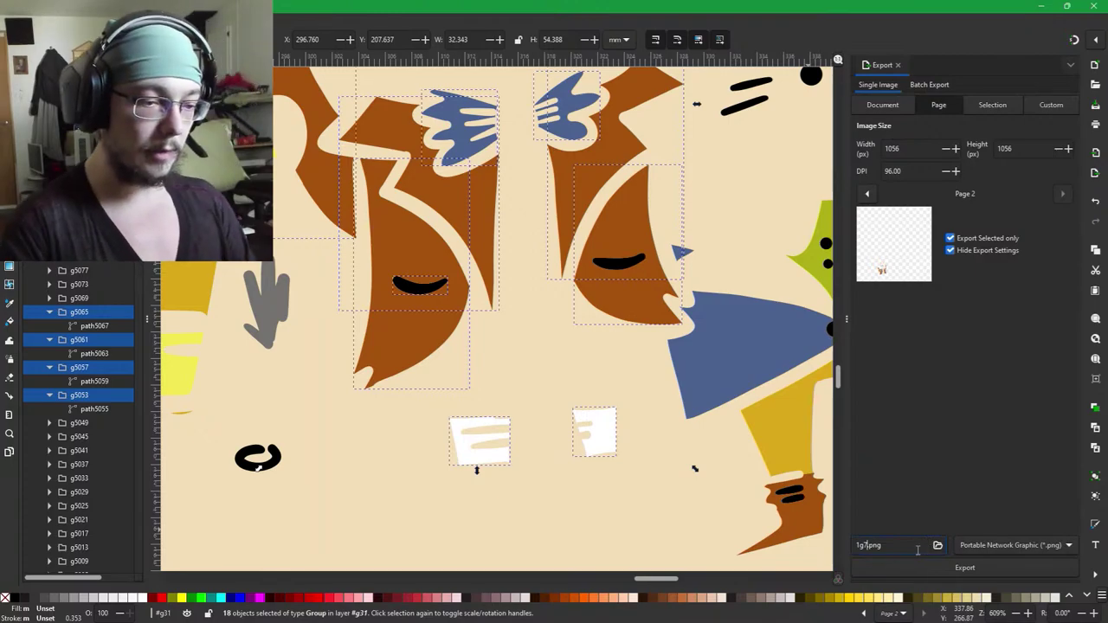
Export the large rabbit's selected coloured parts as 1g8.png and delete them from the drawing.
{"action": "key", "text": "BackSpace"}
{"action": "type", "text": "8"}
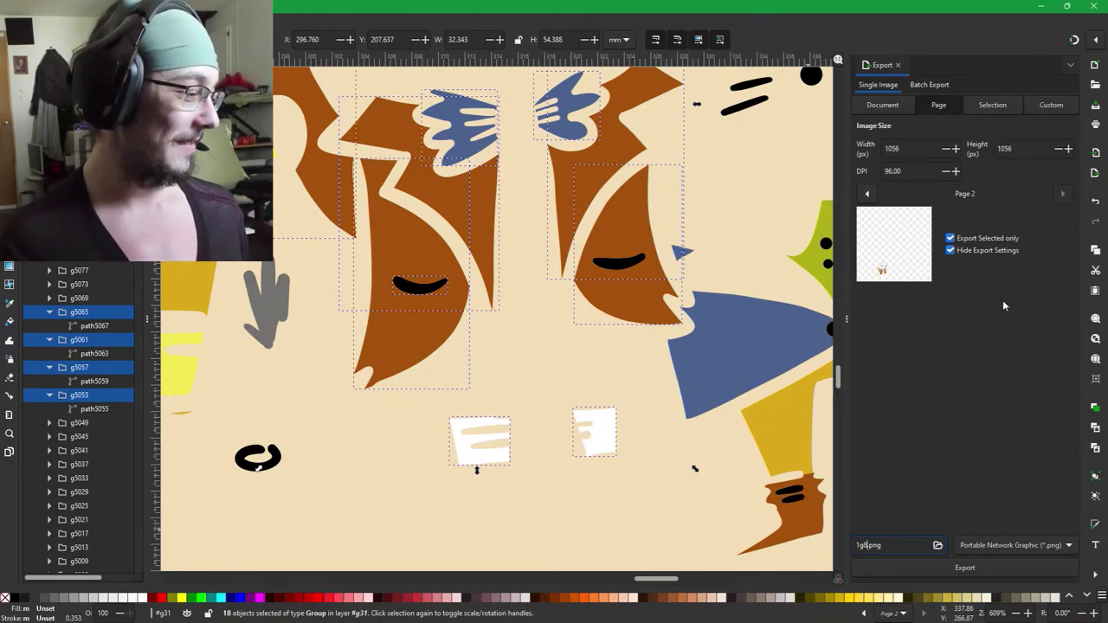
{"action": "key", "text": "Return"}
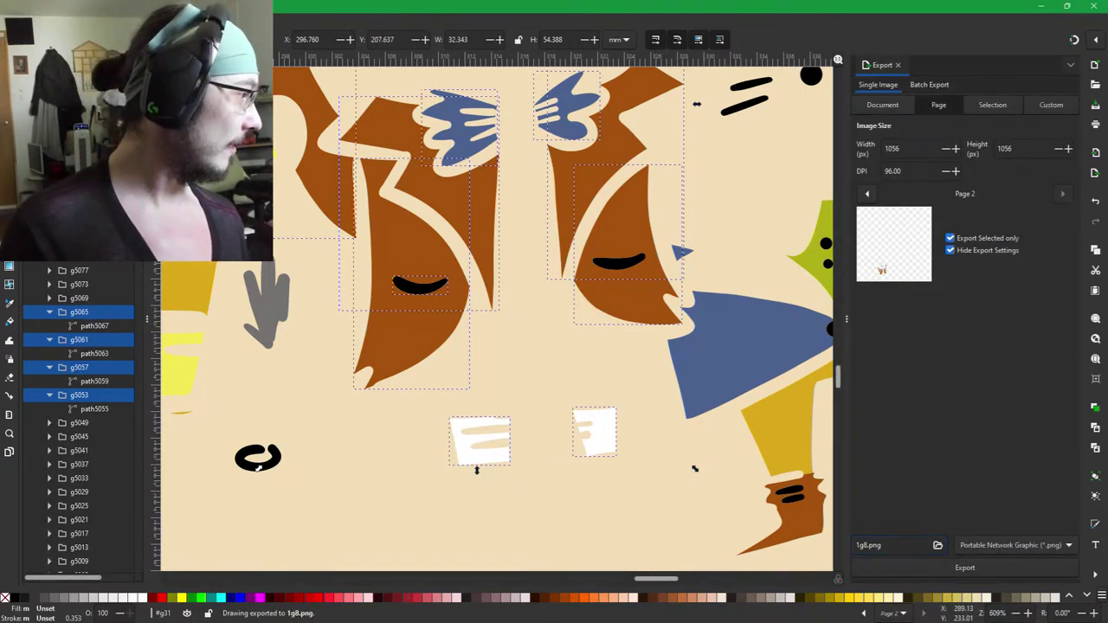
{"action": "key", "text": "Delete"}
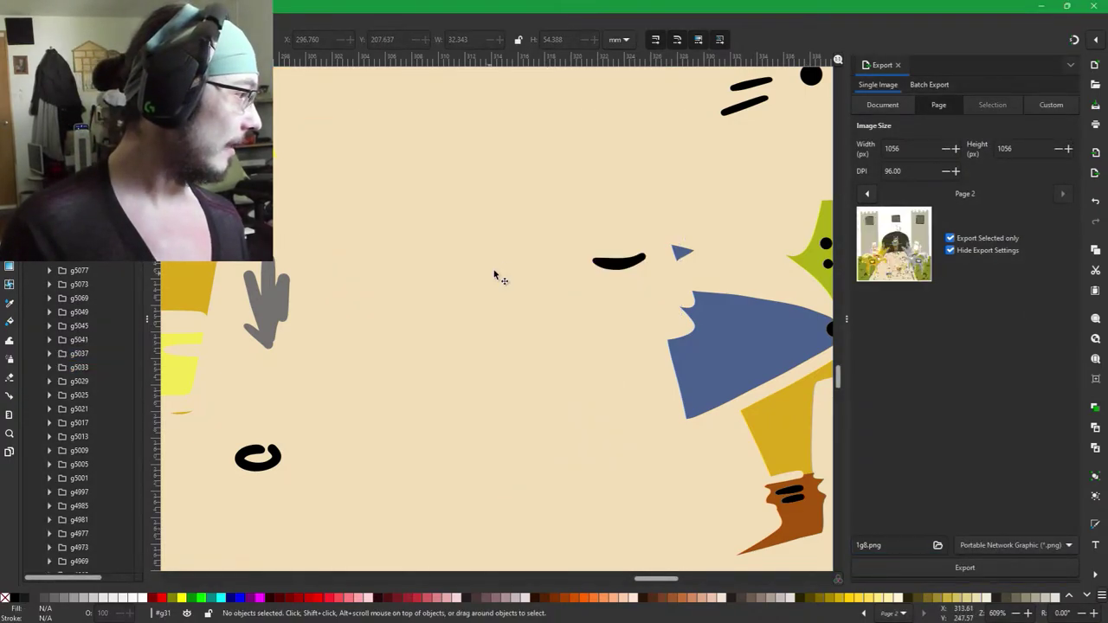
Try deleting the large beige road shape beneath the characters, and undo the deletion.
{"action": "left_click", "coordinate": [618, 270]}
{"action": "scroll", "coordinate": [549, 308], "scroll_direction": "up", "scroll_amount": 5}
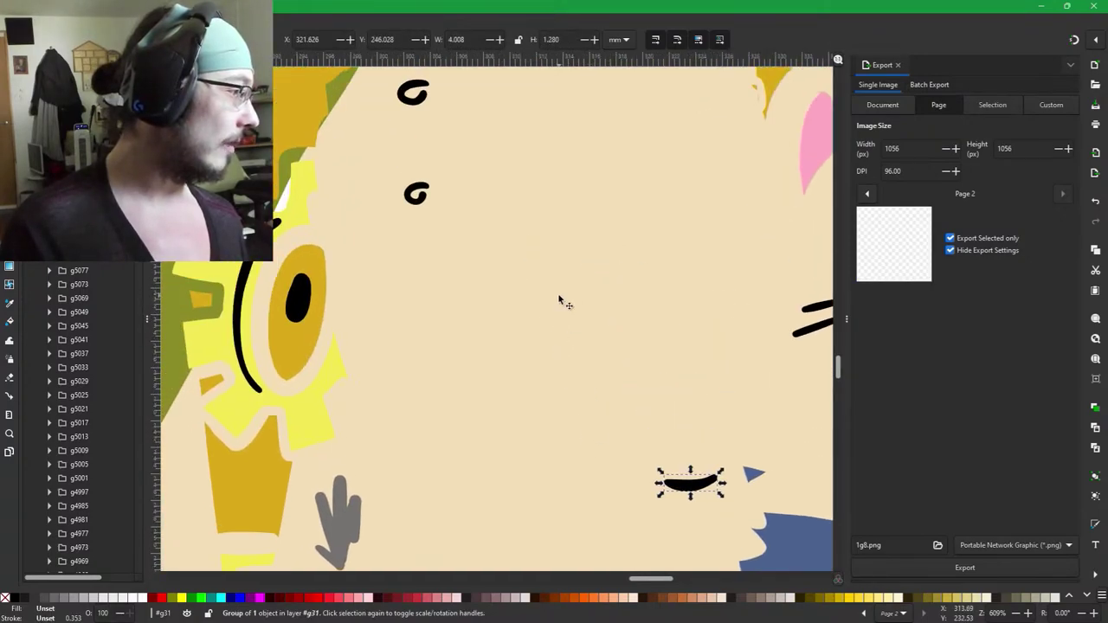
{"action": "left_click", "coordinate": [560, 300]}
{"action": "scroll", "coordinate": [638, 431], "scroll_direction": "down", "scroll_amount": 2}
{"action": "scroll", "coordinate": [638, 431], "scroll_direction": "right", "scroll_amount": 2}
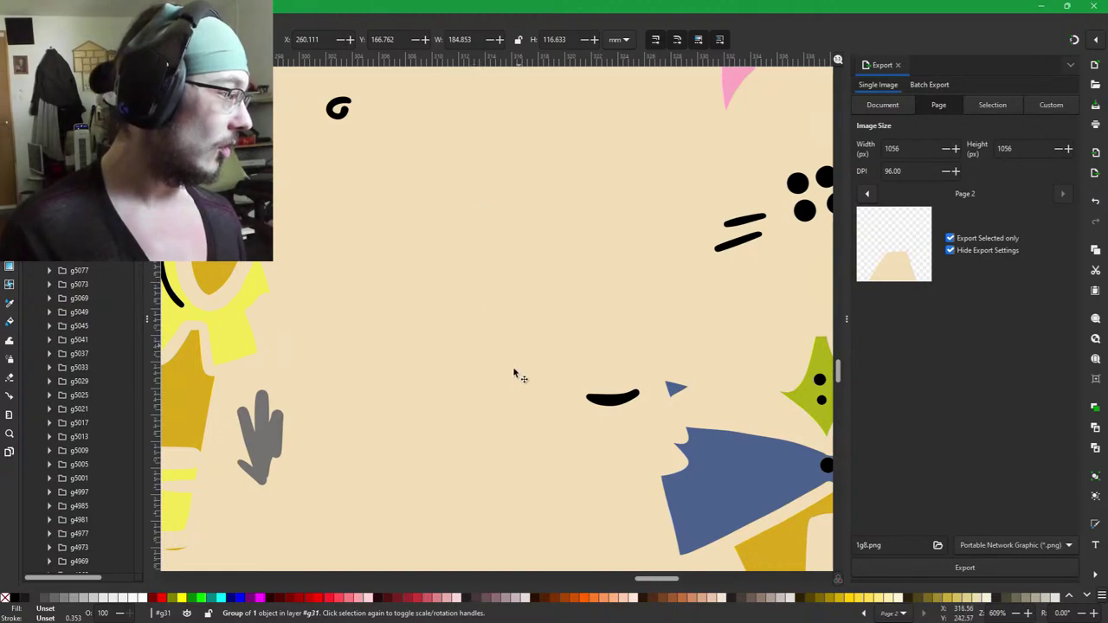
{"action": "scroll", "coordinate": [571, 410], "scroll_direction": "down", "scroll_amount": 2, "text": "ctrl"}
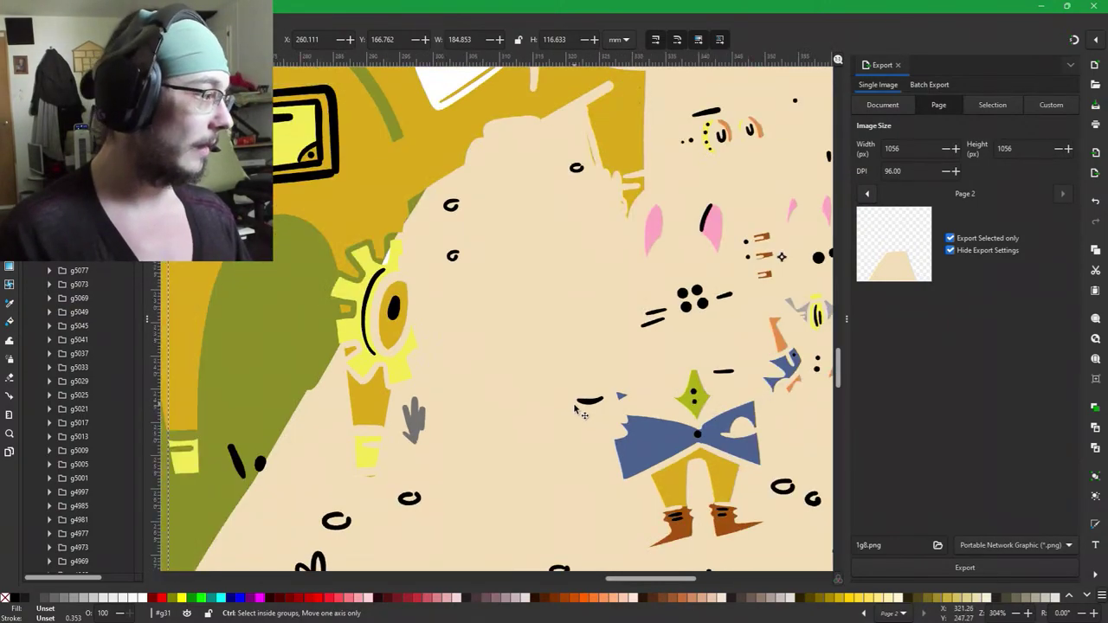
{"action": "scroll", "coordinate": [658, 474], "scroll_direction": "down", "scroll_amount": 2, "text": "ctrl"}
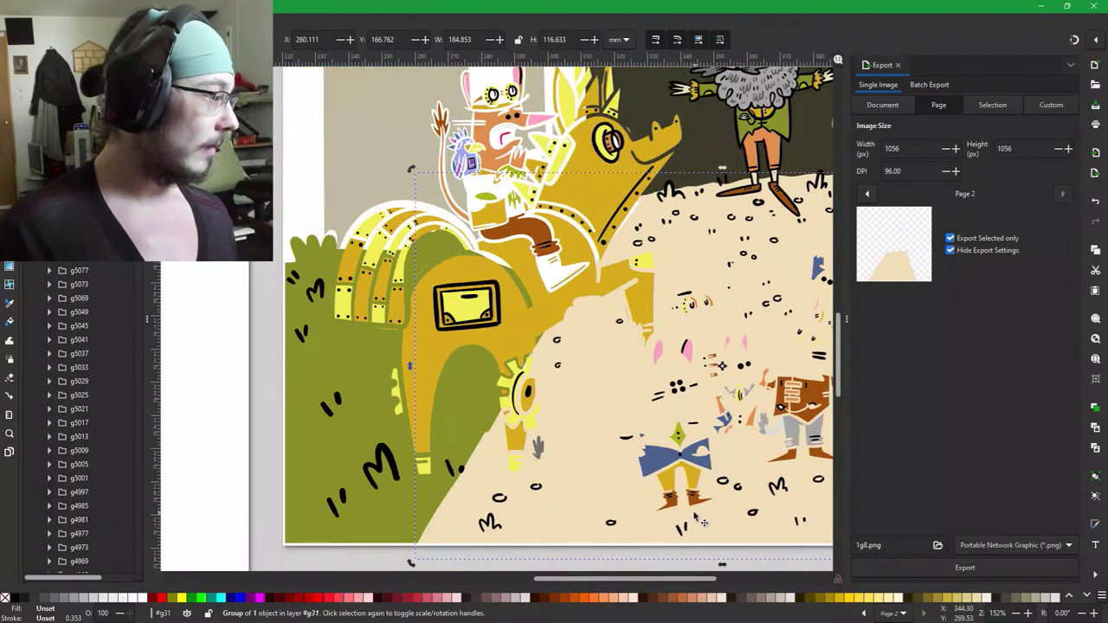
{"action": "left_click_drag", "start_coordinate": [699, 521], "coordinate": [530, 430]}
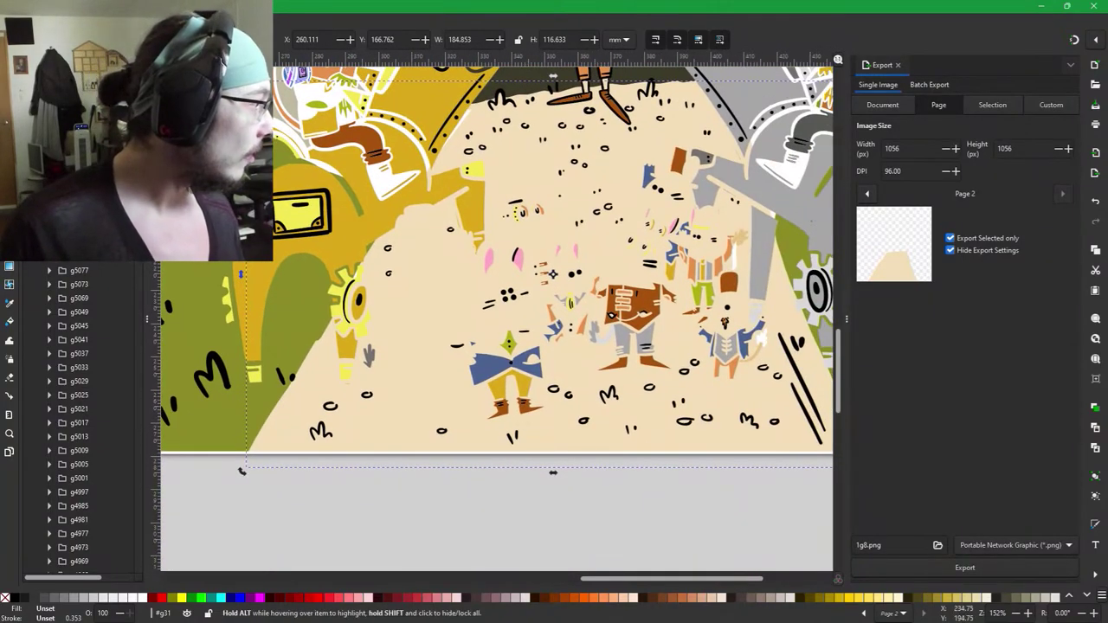
{"action": "key", "text": "Delete"}
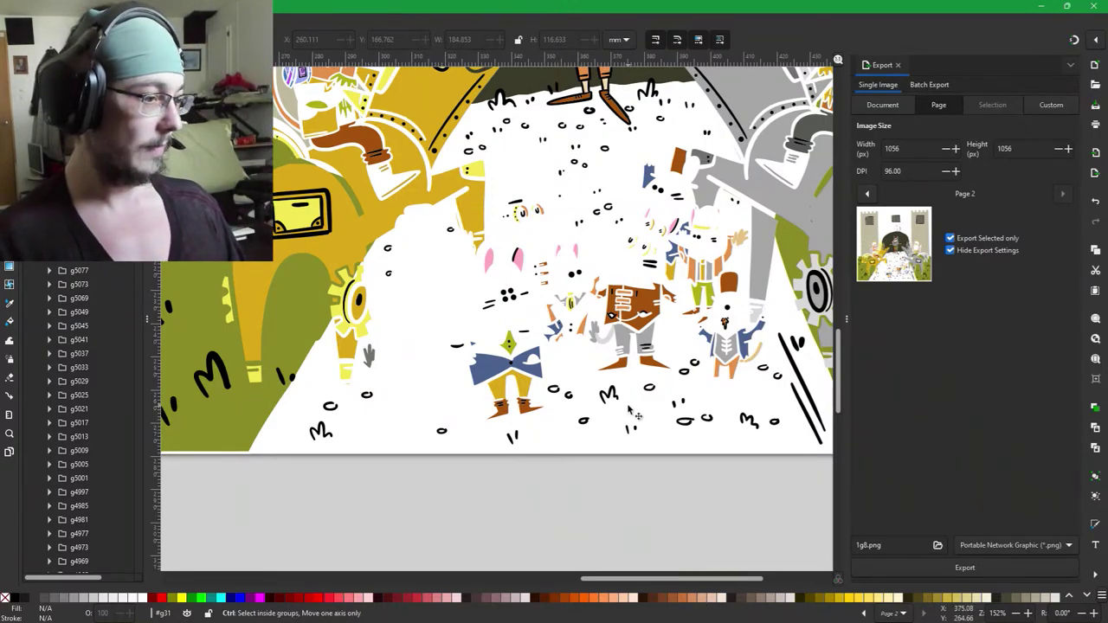
{"action": "key", "text": "ctrl+z"}
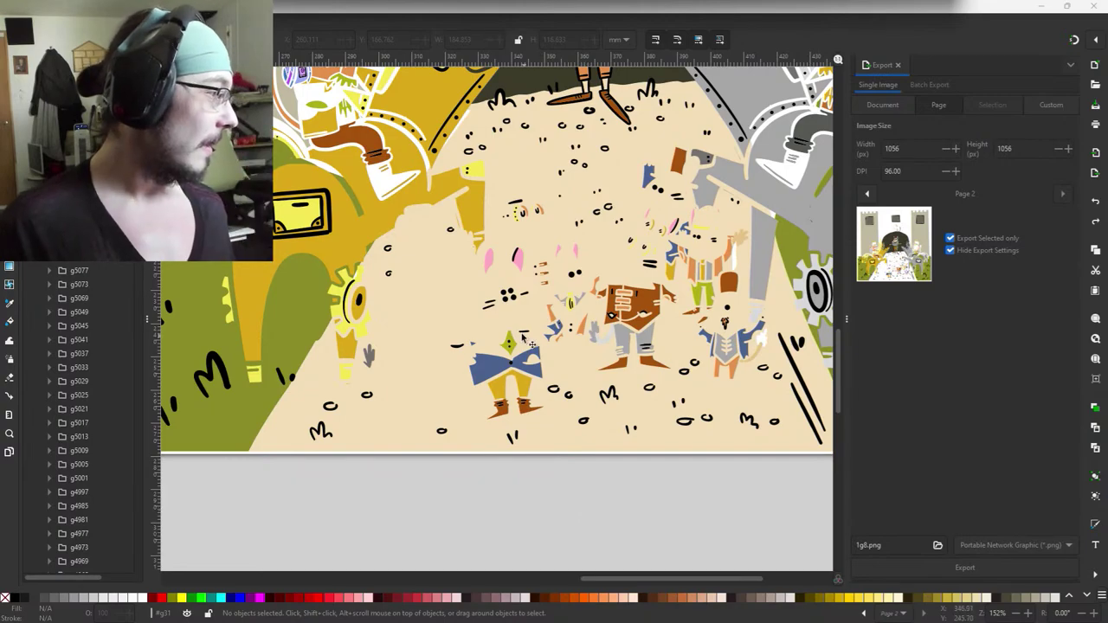
{"action": "left_click", "coordinate": [649, 177]}
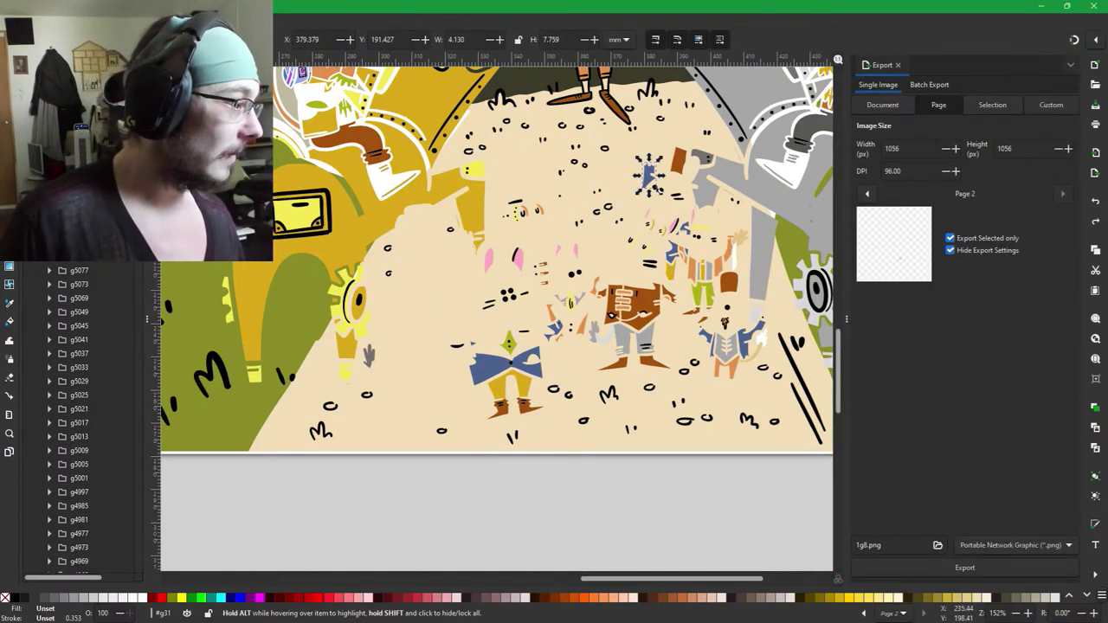
{"action": "left_click", "coordinate": [740, 337]}
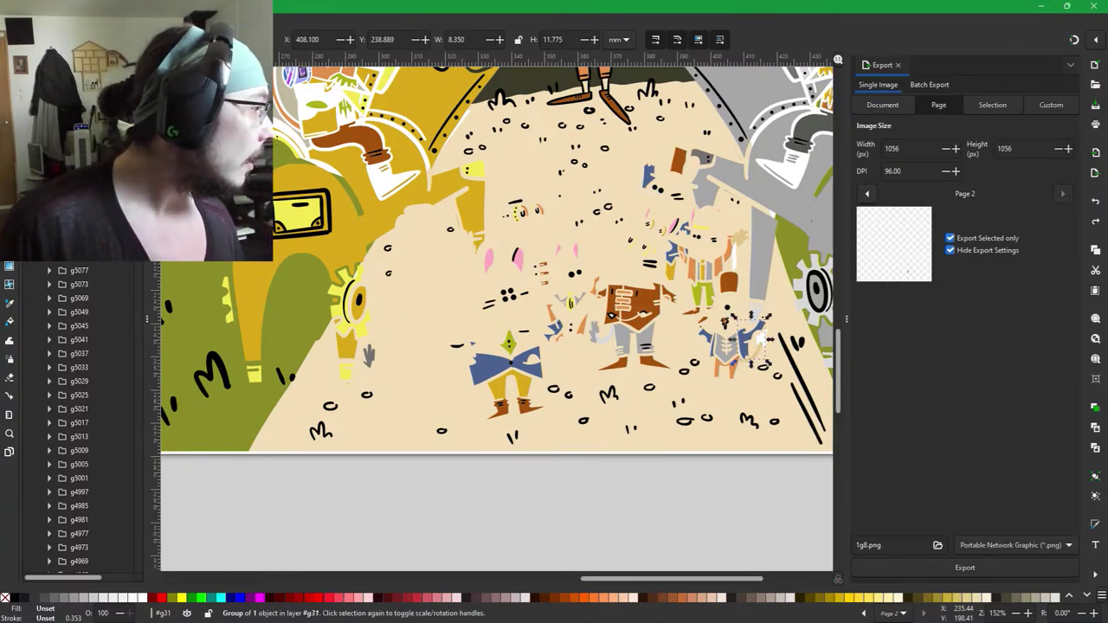
Select the beige road shape, export it as road.png and delete it from the drawing.
{"action": "left_click", "coordinate": [426, 327]}
{"action": "left_click_drag", "start_coordinate": [427, 327], "coordinate": [713, 356]}
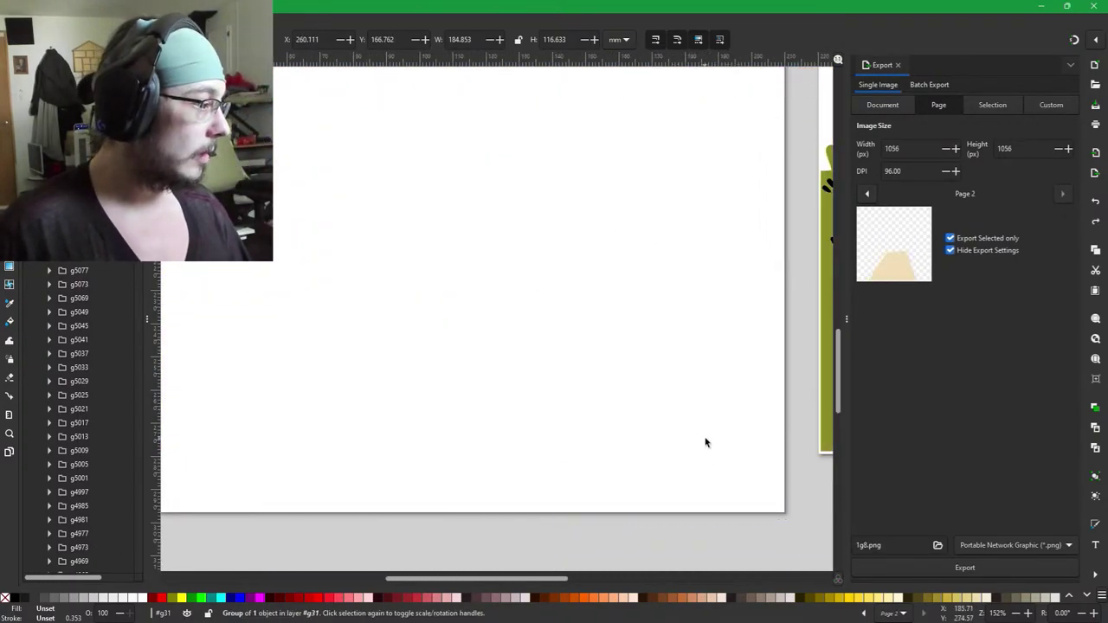
{"action": "double_click", "coordinate": [865, 544]}
{"action": "type", "text": "roa"}
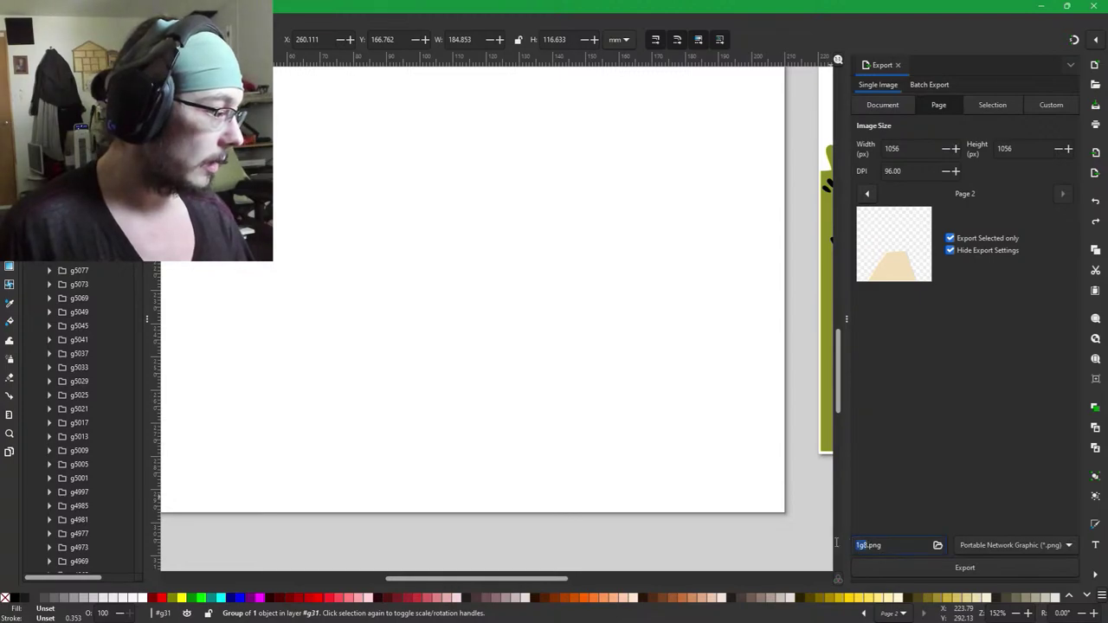
{"action": "type", "text": "d"}
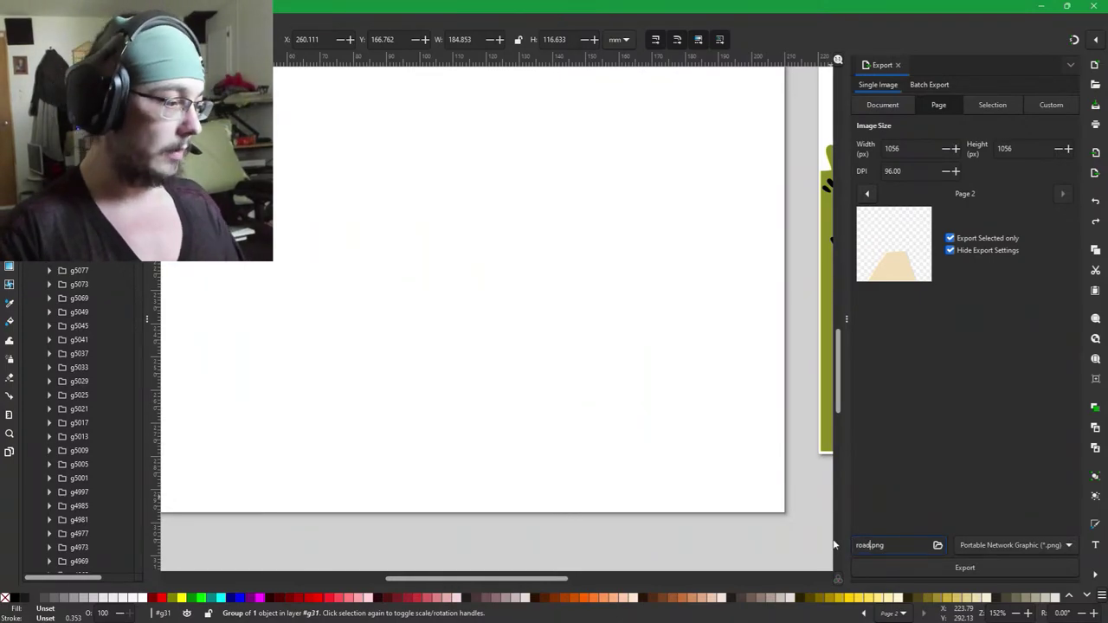
{"action": "key", "text": "Return"}
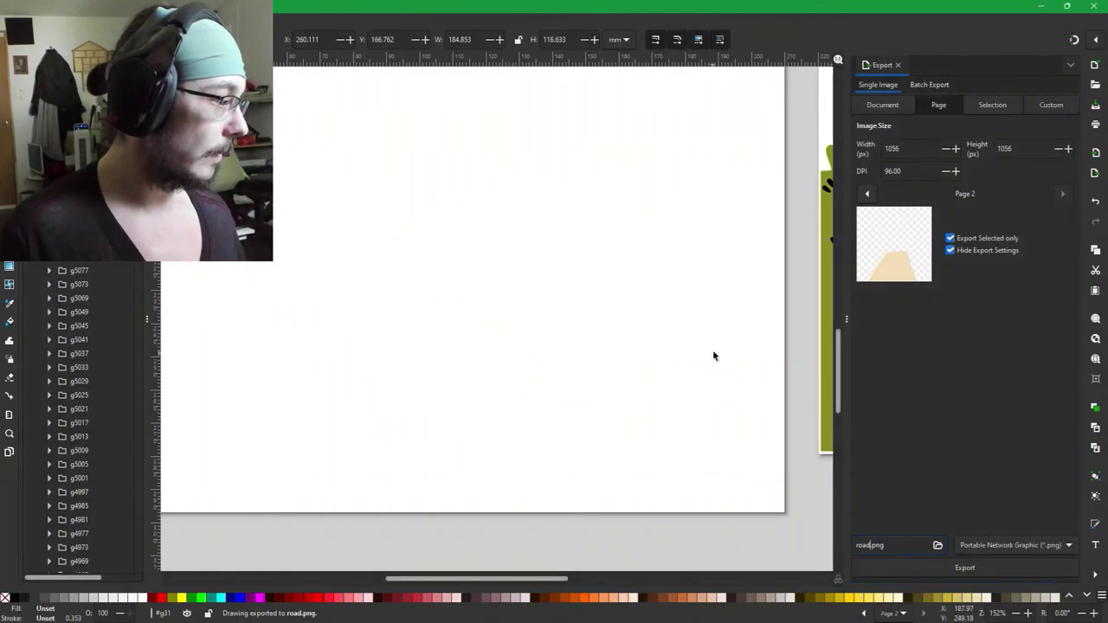
{"action": "left_click_drag", "start_coordinate": [705, 338], "coordinate": [317, 351]}
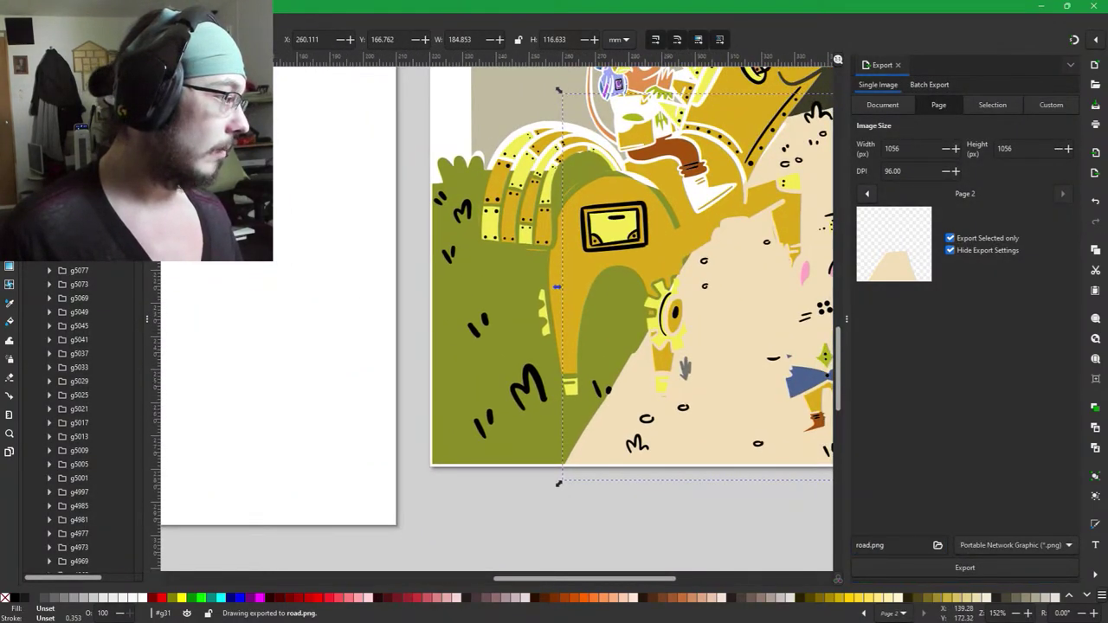
{"action": "key", "text": "Delete"}
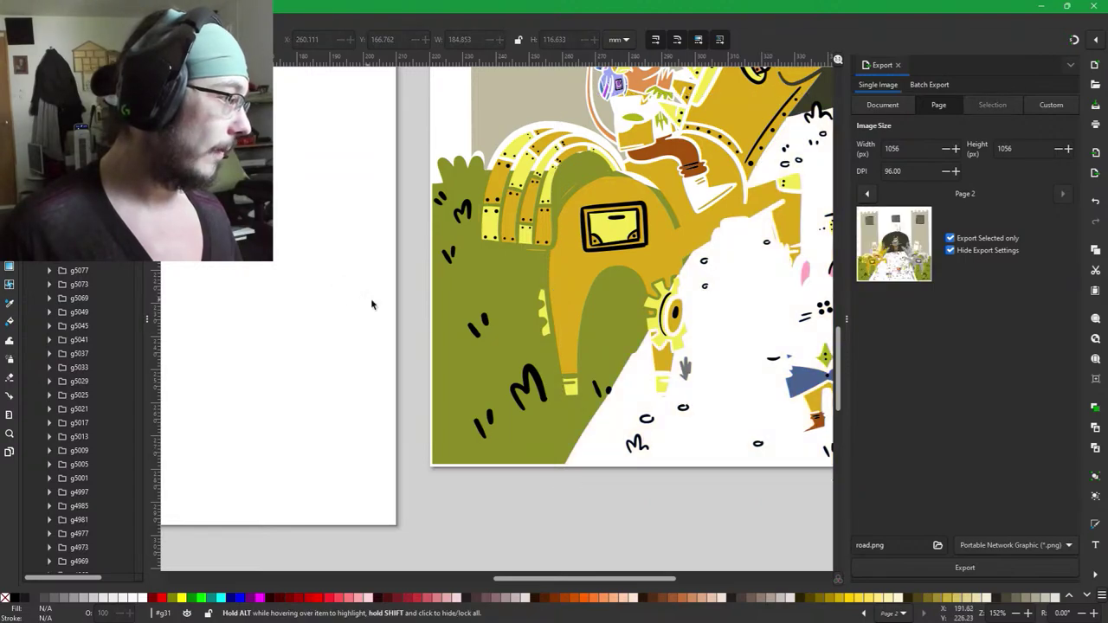
Look over the remaining parts of the rabbits and small characters to find the next piece for export.
{"action": "left_click_drag", "start_coordinate": [659, 540], "coordinate": [447, 514]}
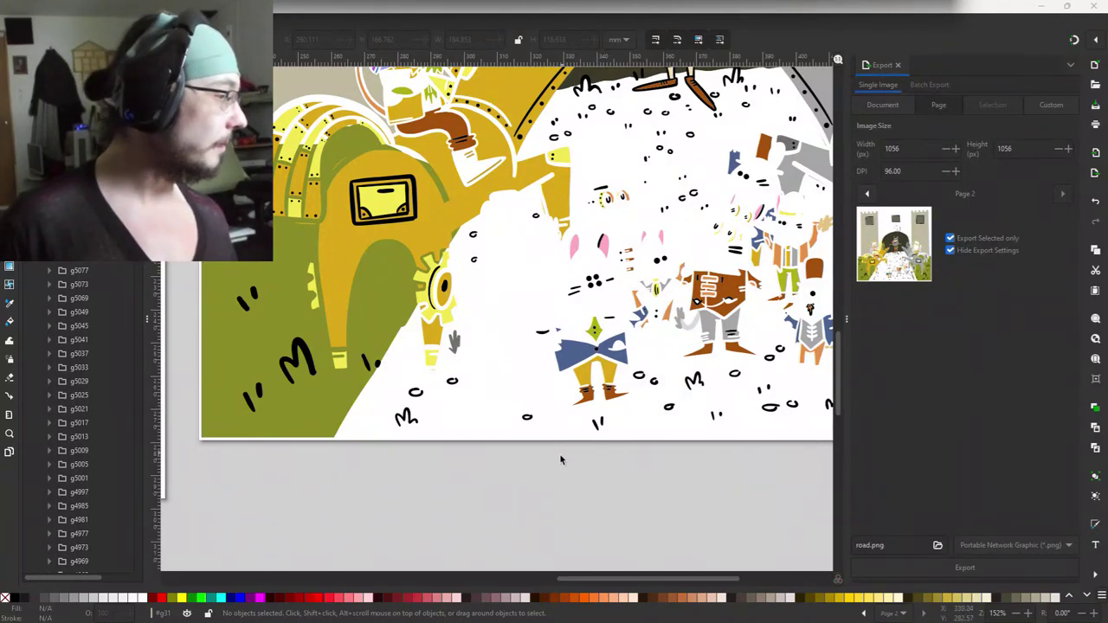
{"action": "left_click", "coordinate": [566, 504]}
{"action": "mouse_move", "coordinate": [713, 408]}
{"action": "left_mouse_down"}
{"action": "mouse_move", "coordinate": [624, 389]}
{"action": "mouse_move", "coordinate": [606, 405]}
{"action": "left_mouse_up"}
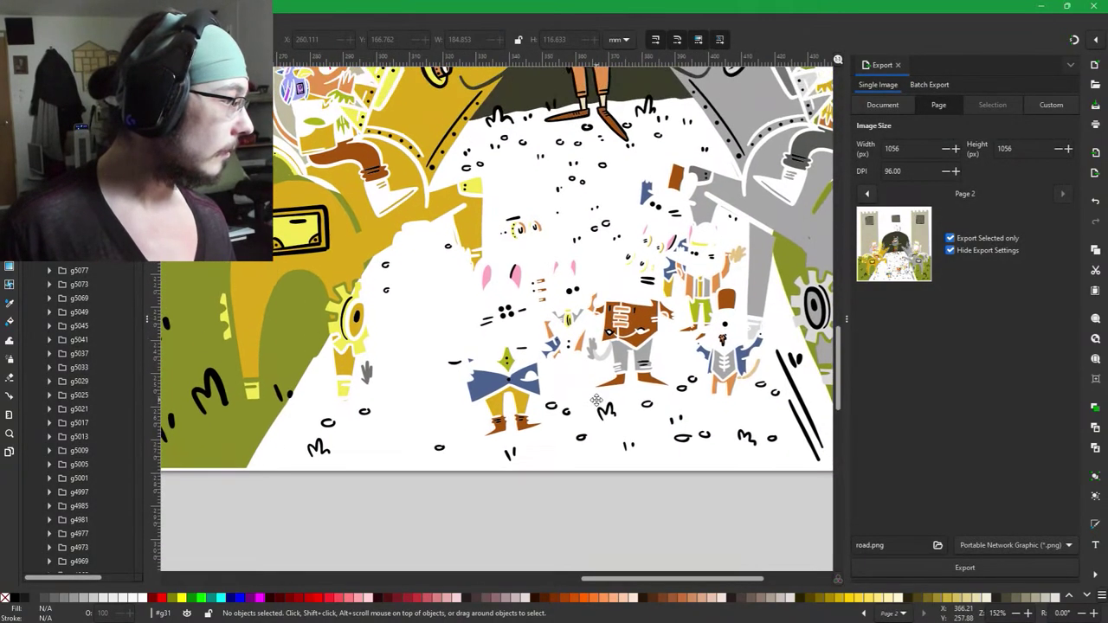
{"action": "scroll", "coordinate": [532, 363], "scroll_direction": "up", "scroll_amount": 4, "text": "ctrl"}
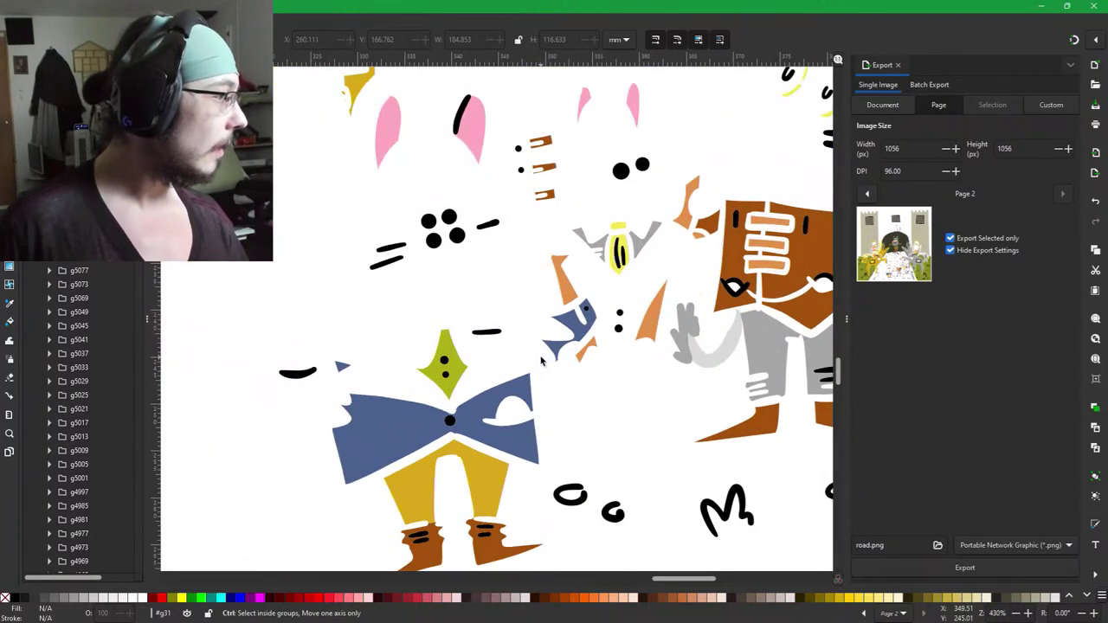
{"action": "scroll", "coordinate": [561, 301], "scroll_direction": "down", "scroll_amount": 1, "text": "ctrl"}
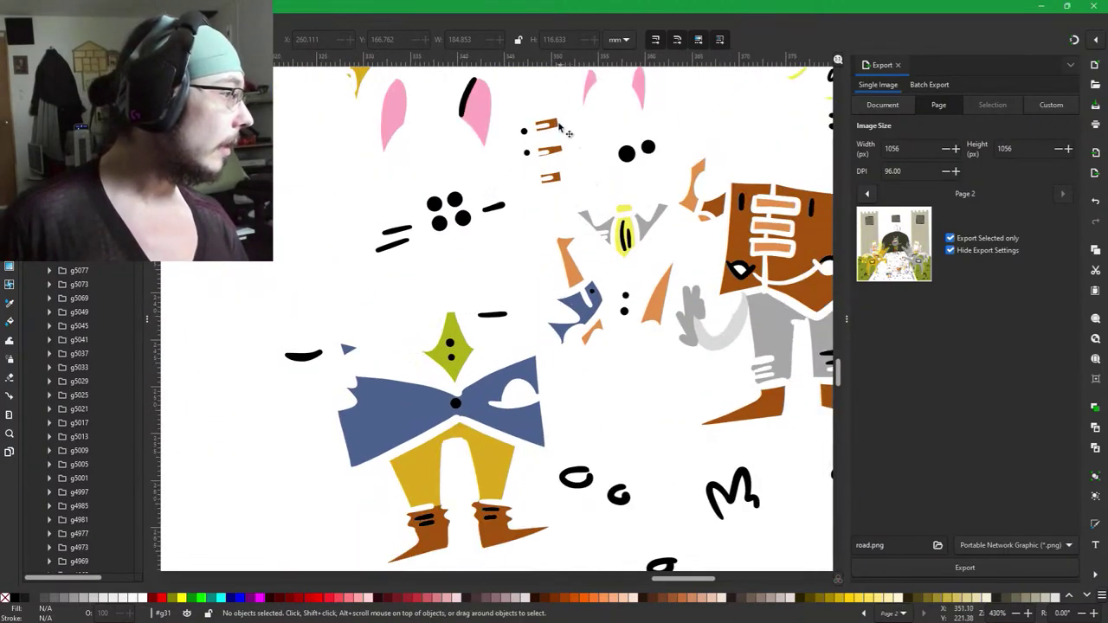
{"action": "scroll", "coordinate": [560, 130], "scroll_direction": "up", "scroll_amount": 5}
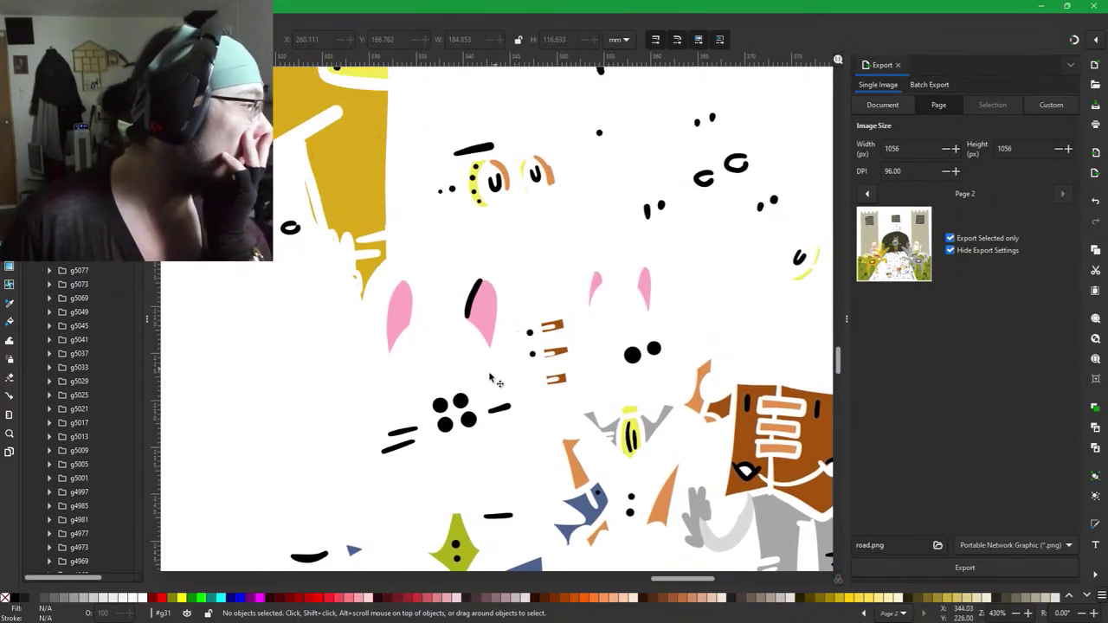
{"action": "scroll", "coordinate": [571, 505], "scroll_direction": "down", "scroll_amount": 5}
{"action": "scroll", "coordinate": [482, 388], "scroll_direction": "left", "scroll_amount": 1}
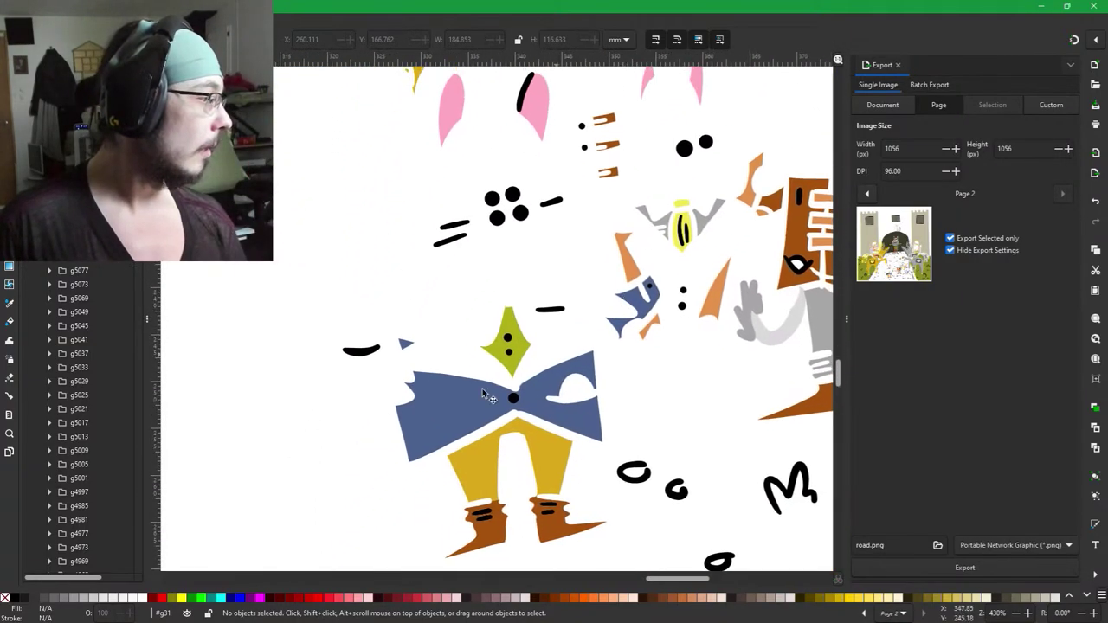
Export the small black curved stroke beside the blue-coated rabbit as 1g9.png and delete it from the drawing.
{"action": "left_click_drag", "start_coordinate": [516, 362], "coordinate": [687, 394]}
{"action": "left_click", "coordinate": [537, 388]}
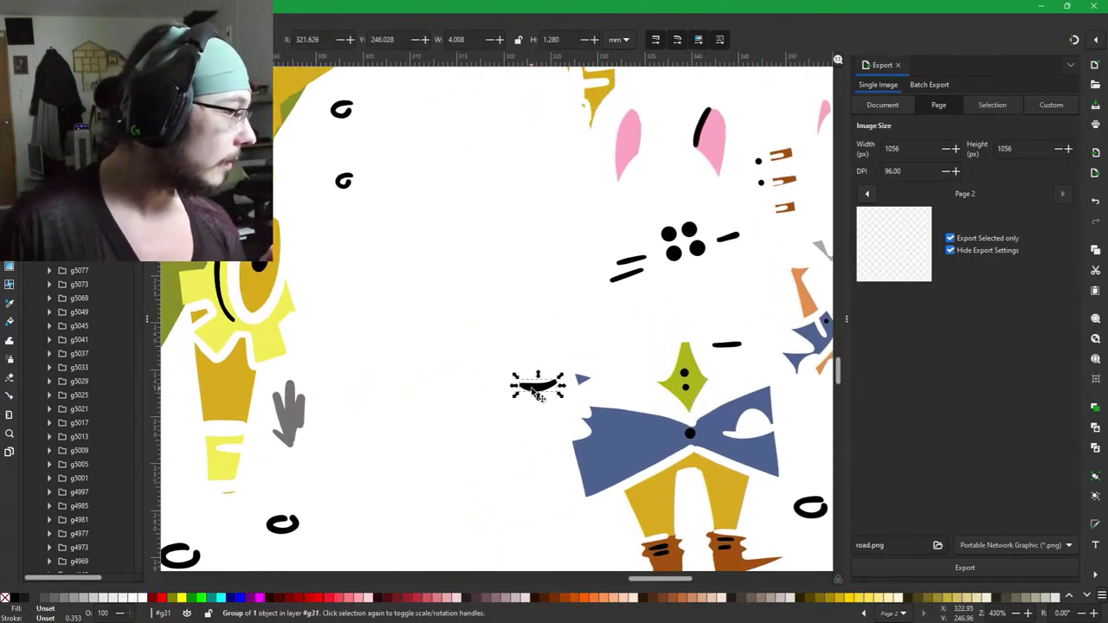
{"action": "double_click", "coordinate": [868, 545]}
{"action": "type", "text": "1"}
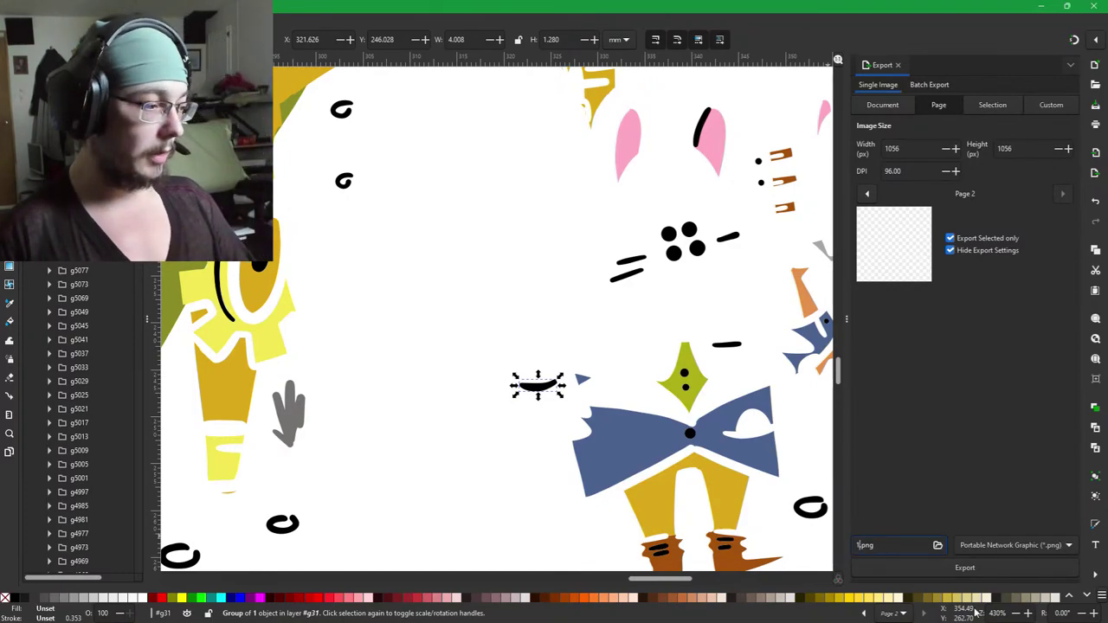
{"action": "type", "text": "g9"}
{"action": "key", "text": "Return"}
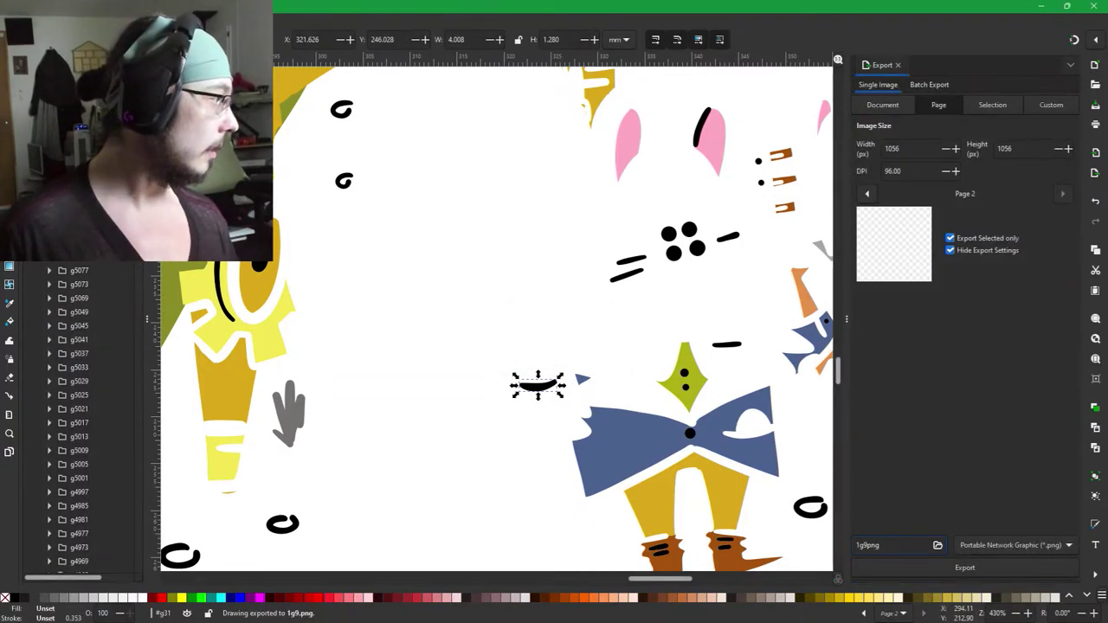
{"action": "key", "text": "Delete"}
Select the blue-coated rabbit's right brown boot.
{"action": "left_click_drag", "start_coordinate": [673, 418], "coordinate": [516, 362]}
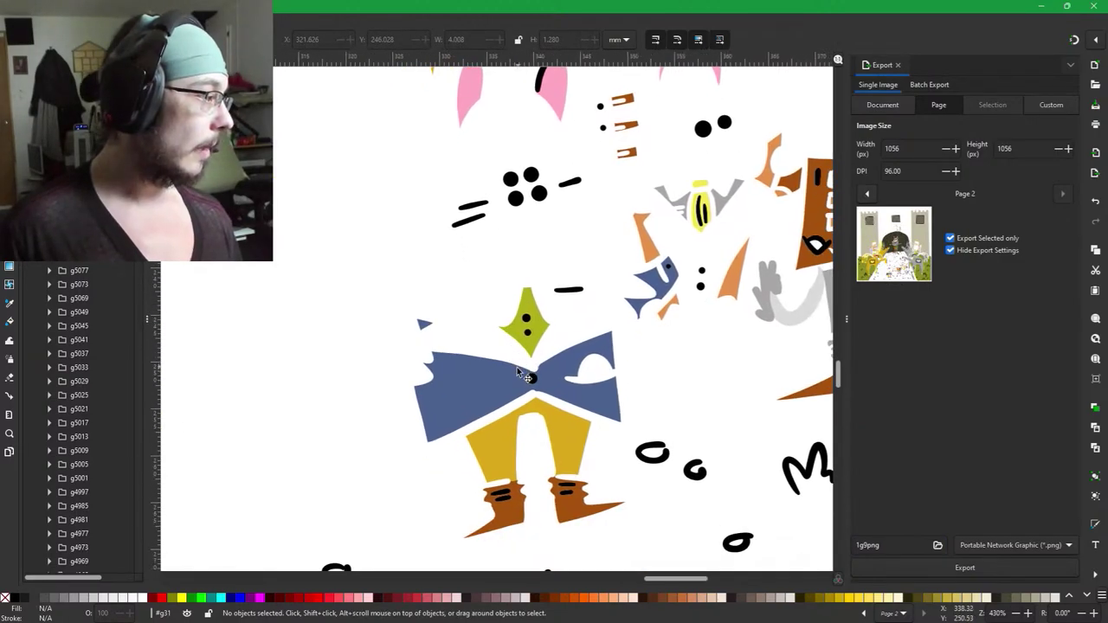
{"action": "left_click_drag", "start_coordinate": [604, 377], "coordinate": [582, 371]}
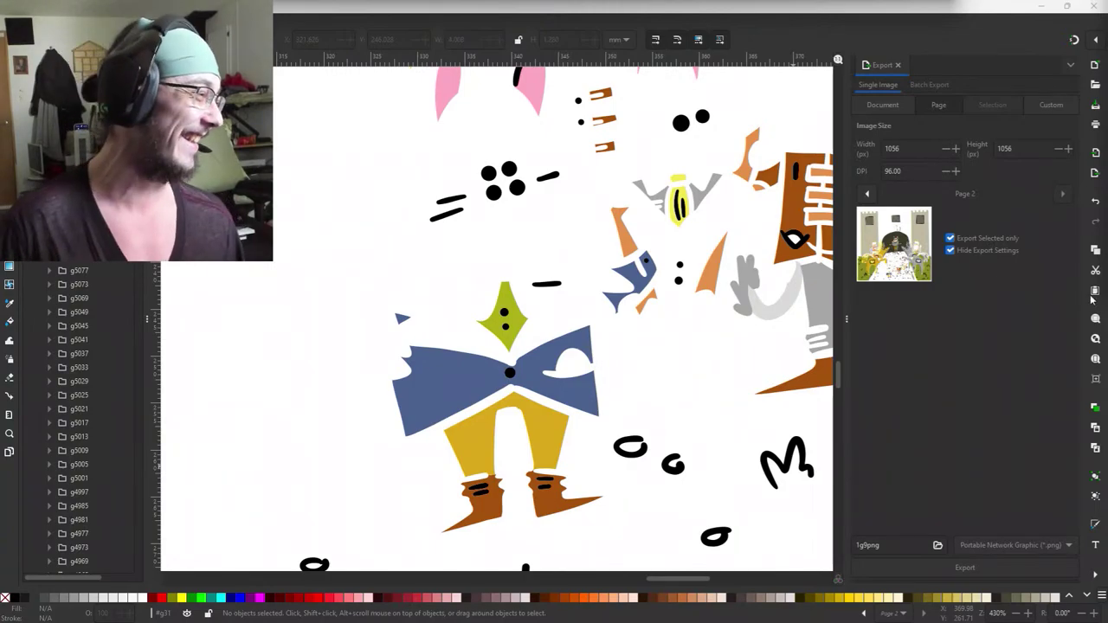
{"action": "left_click", "coordinate": [662, 421]}
{"action": "scroll", "coordinate": [637, 351], "scroll_direction": "down", "scroll_amount": 4}
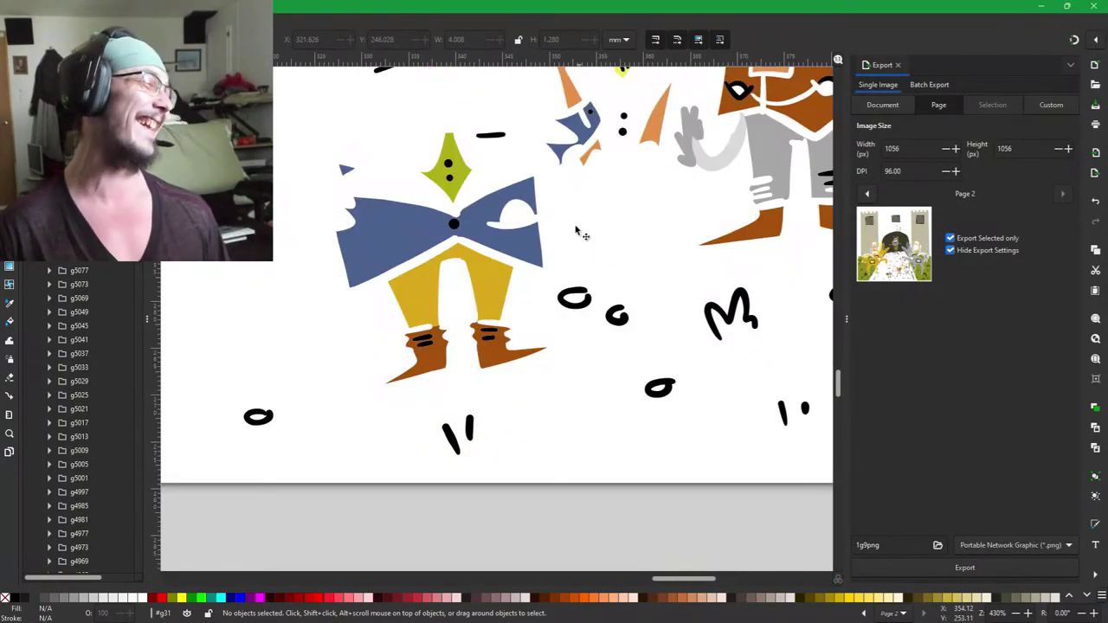
{"action": "left_click_drag", "start_coordinate": [575, 228], "coordinate": [589, 303]}
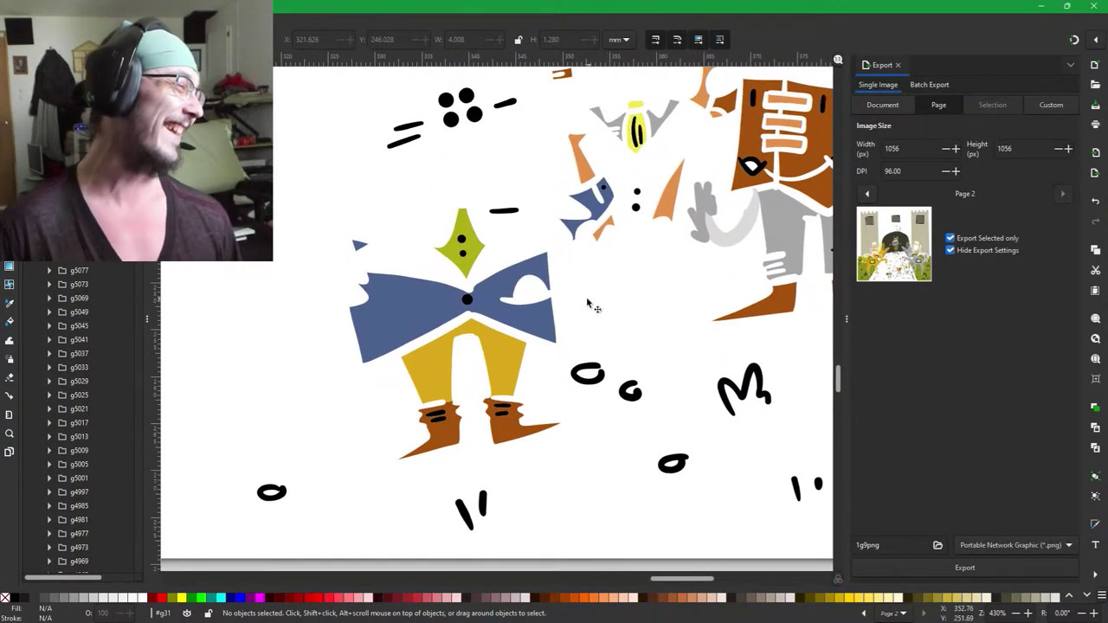
{"action": "left_click", "coordinate": [510, 424]}
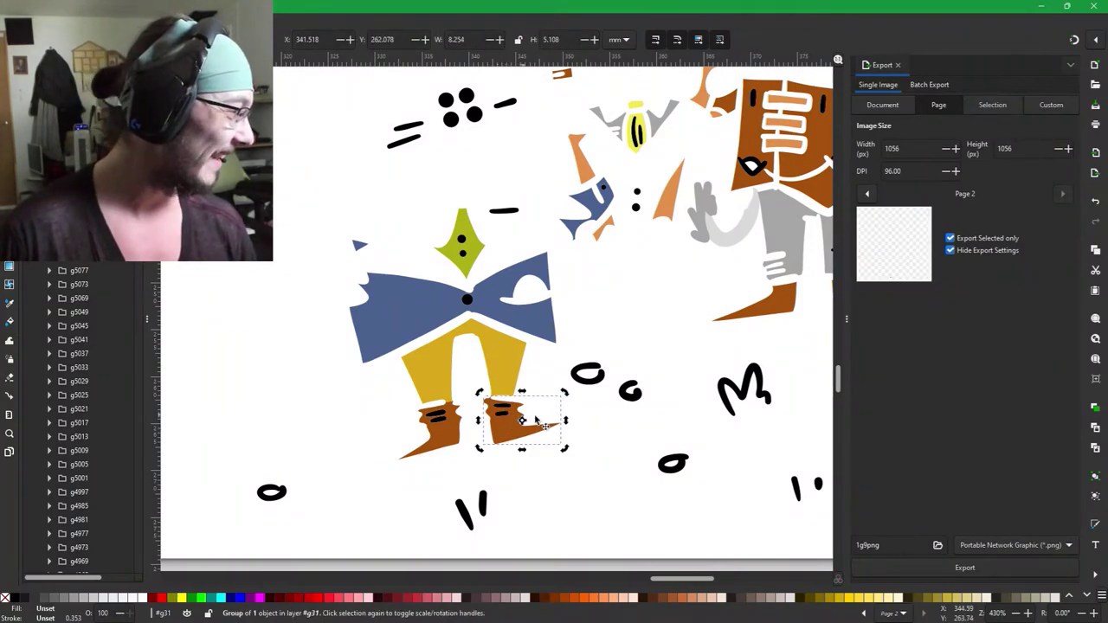
{"action": "key", "text": "Tab"}
{"action": "left_click", "coordinate": [507, 409]}
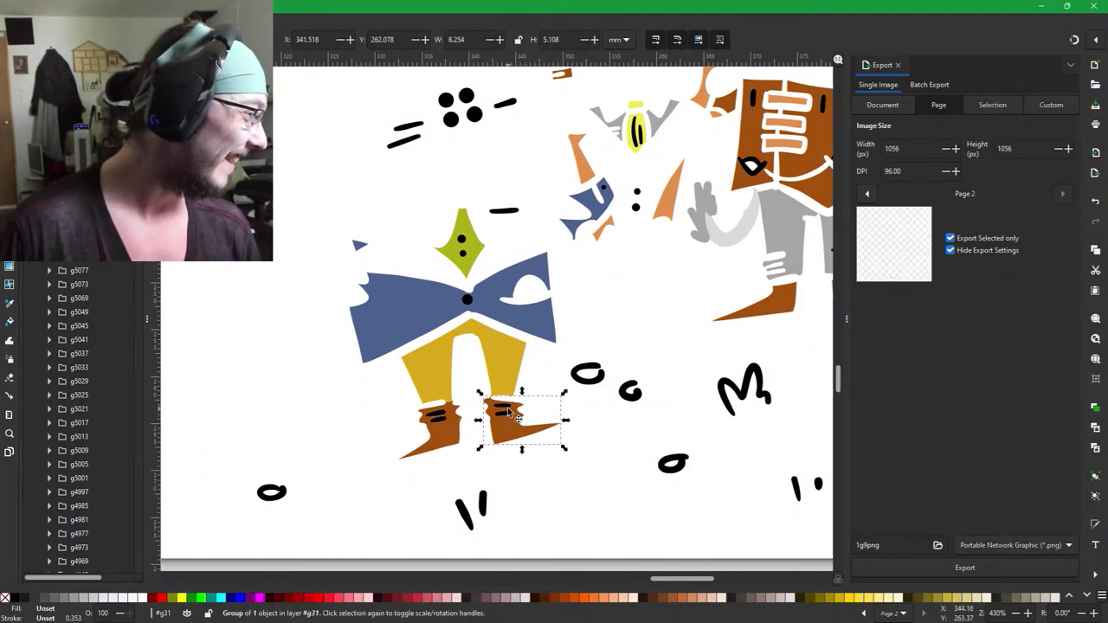
Try to select the black stripes on the blue-coated rabbit's right boot.
{"action": "left_click", "coordinate": [558, 372]}
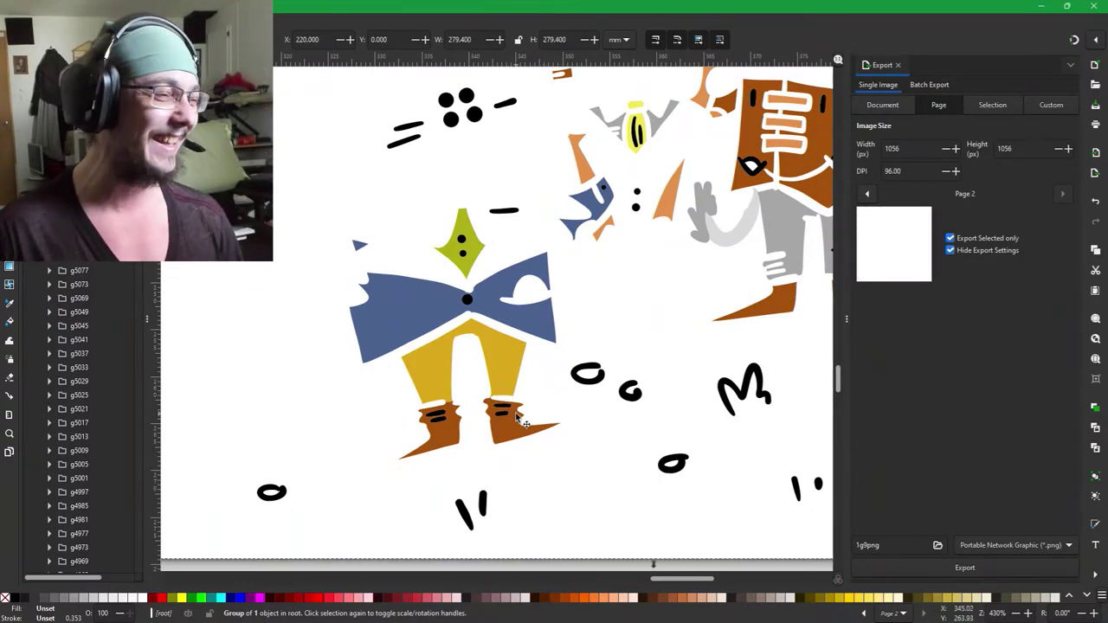
{"action": "scroll", "coordinate": [519, 417], "scroll_direction": "up", "scroll_amount": 3}
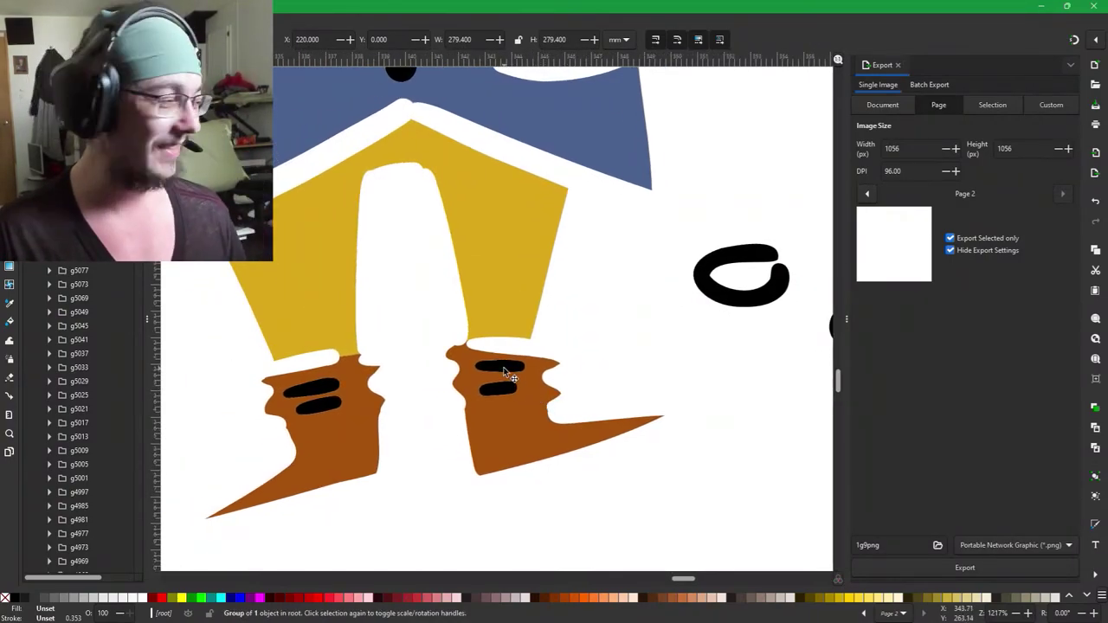
{"action": "left_click", "coordinate": [507, 373]}
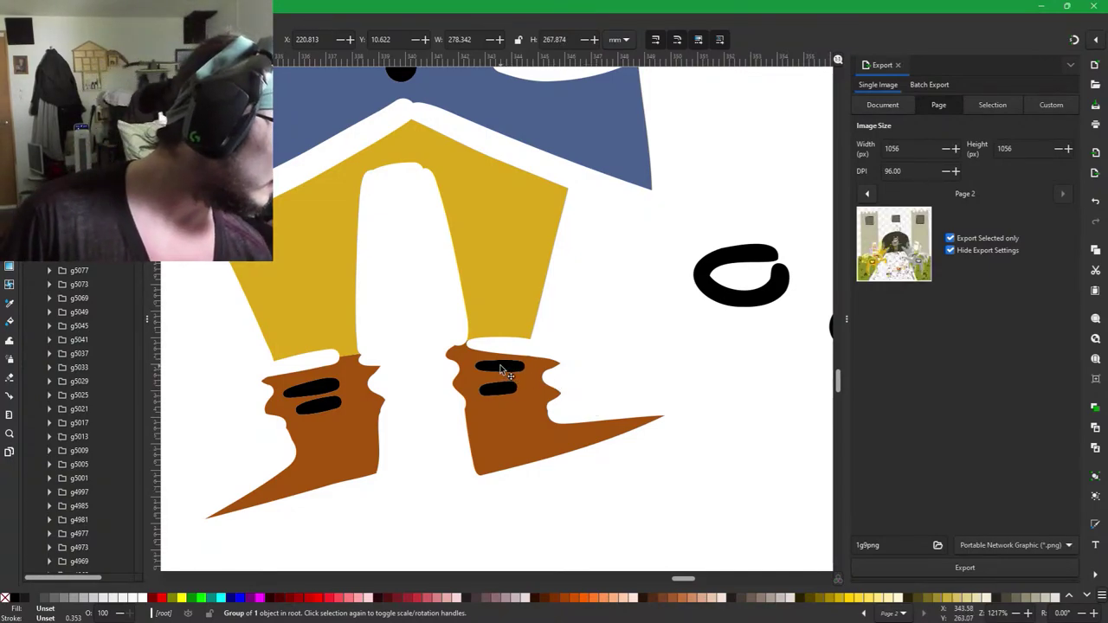
{"action": "left_click_drag", "start_coordinate": [552, 422], "coordinate": [640, 458]}
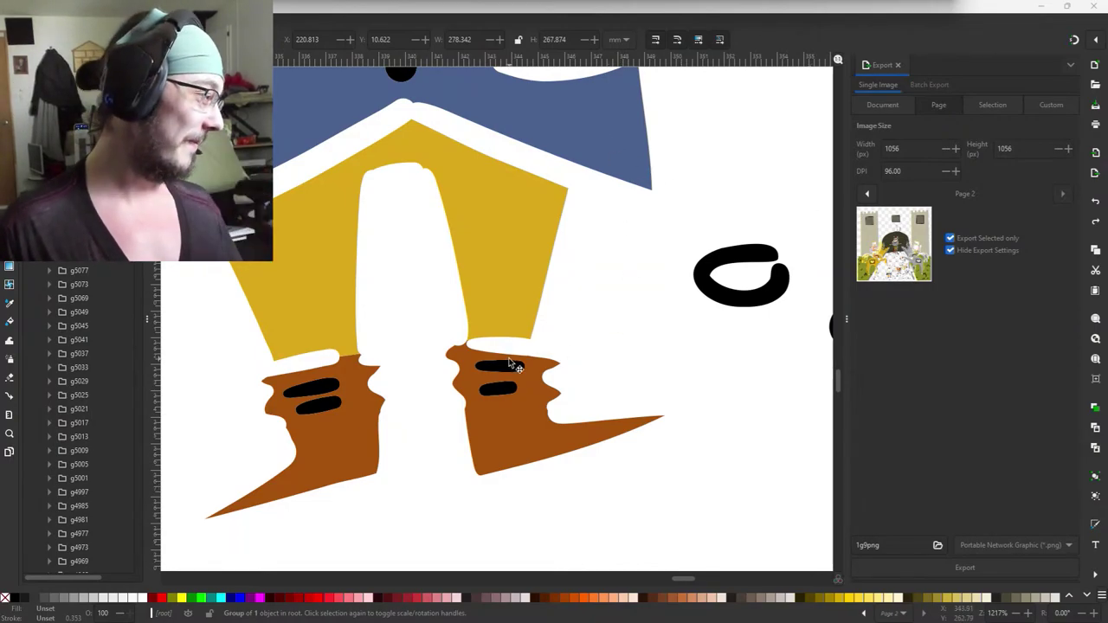
{"action": "scroll", "coordinate": [618, 346], "scroll_direction": "left", "scroll_amount": 3}
{"action": "scroll", "coordinate": [618, 346], "scroll_direction": "down", "scroll_amount": 1}
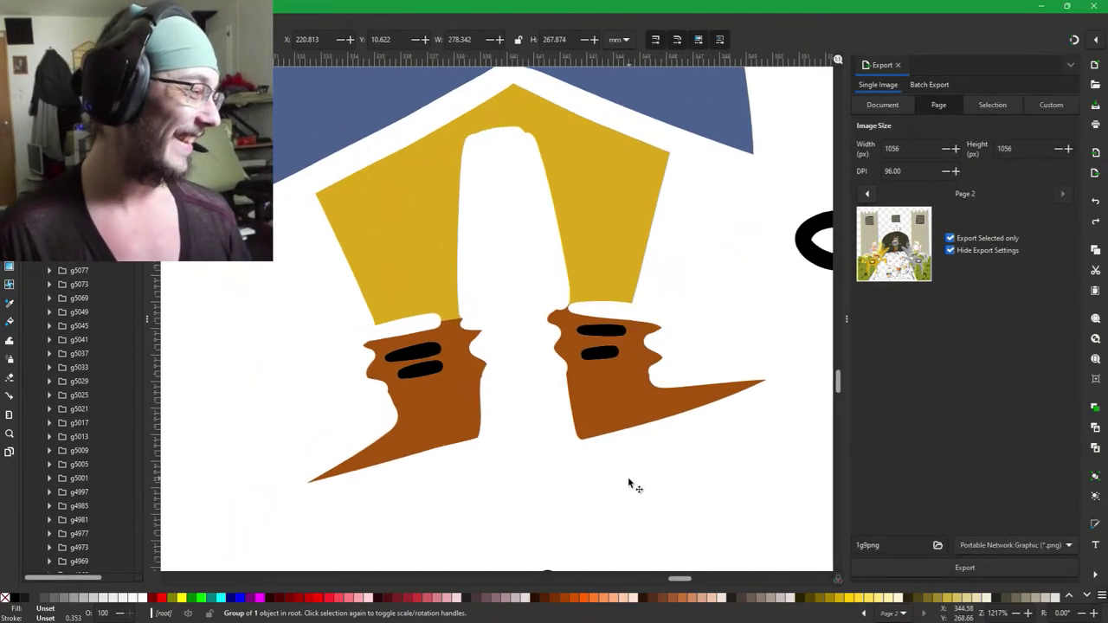
{"action": "left_click_drag", "start_coordinate": [579, 487], "coordinate": [460, 406]}
{"action": "left_click_drag", "start_coordinate": [296, 300], "coordinate": [384, 335]}
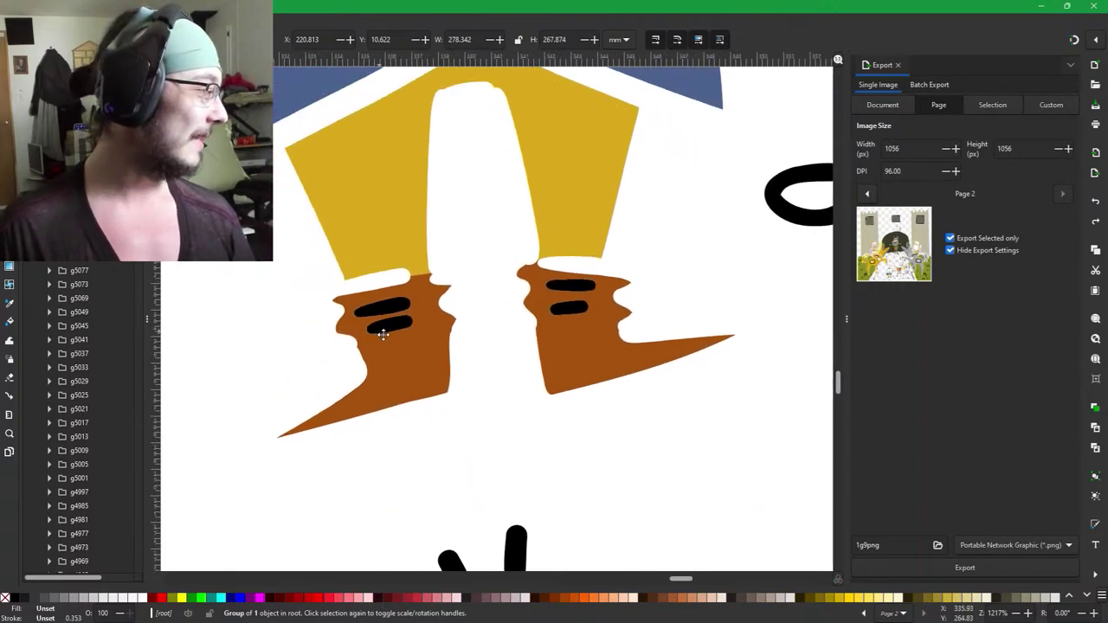
{"action": "scroll", "coordinate": [383, 334], "scroll_direction": "left", "scroll_amount": 2}
{"action": "scroll", "coordinate": [384, 334], "scroll_direction": "up", "scroll_amount": 1}
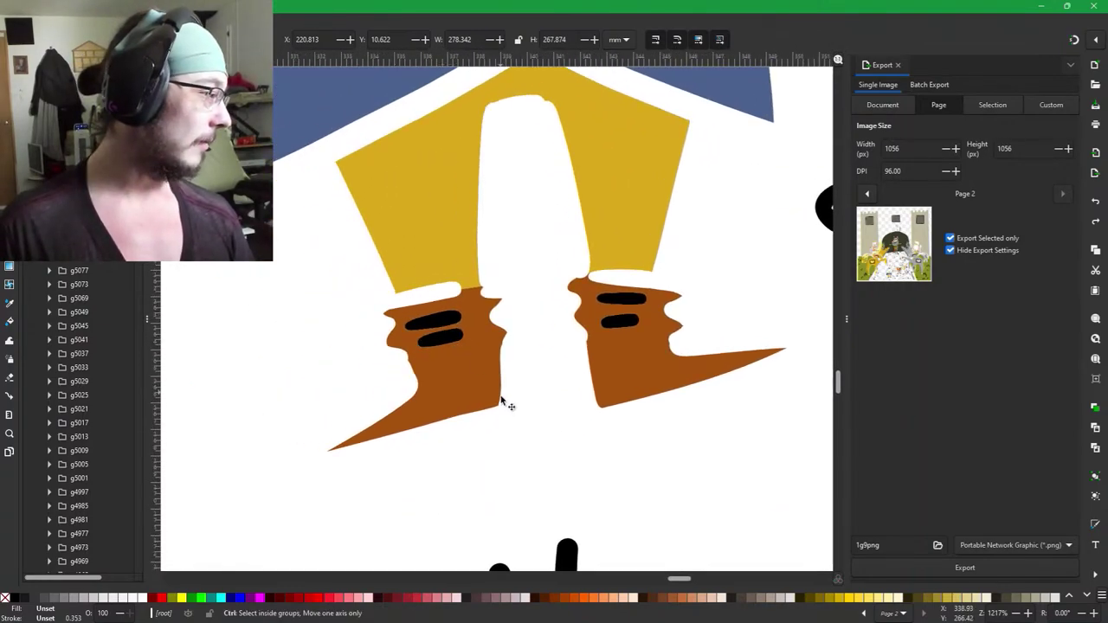
{"action": "scroll", "coordinate": [501, 399], "scroll_direction": "down", "scroll_amount": 2, "text": "ctrl"}
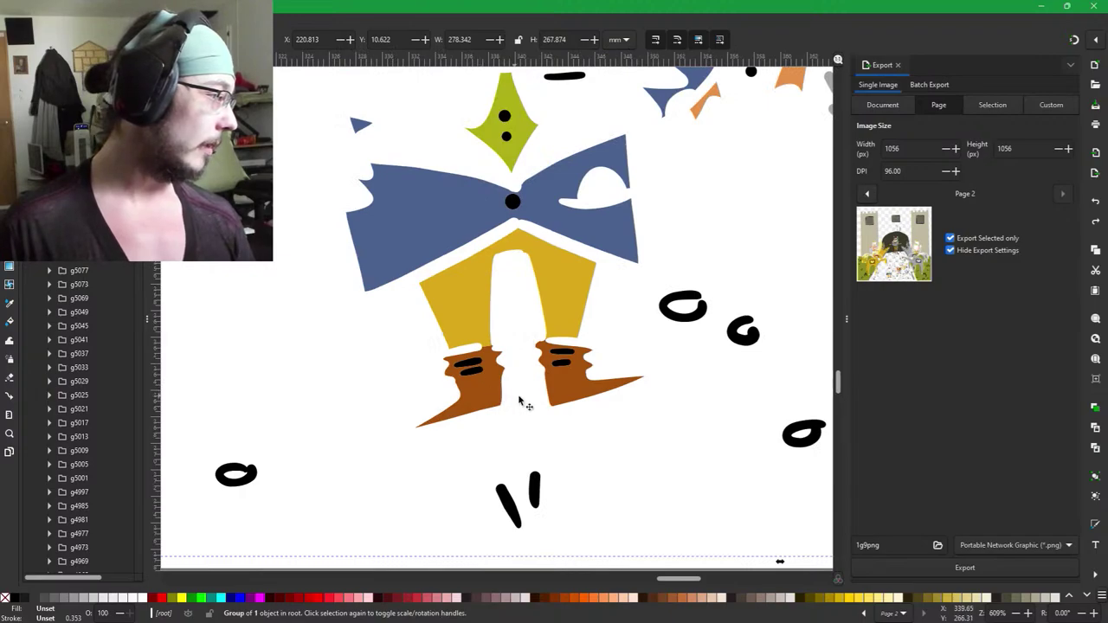
{"action": "left_click_drag", "start_coordinate": [554, 187], "coordinate": [555, 186]}
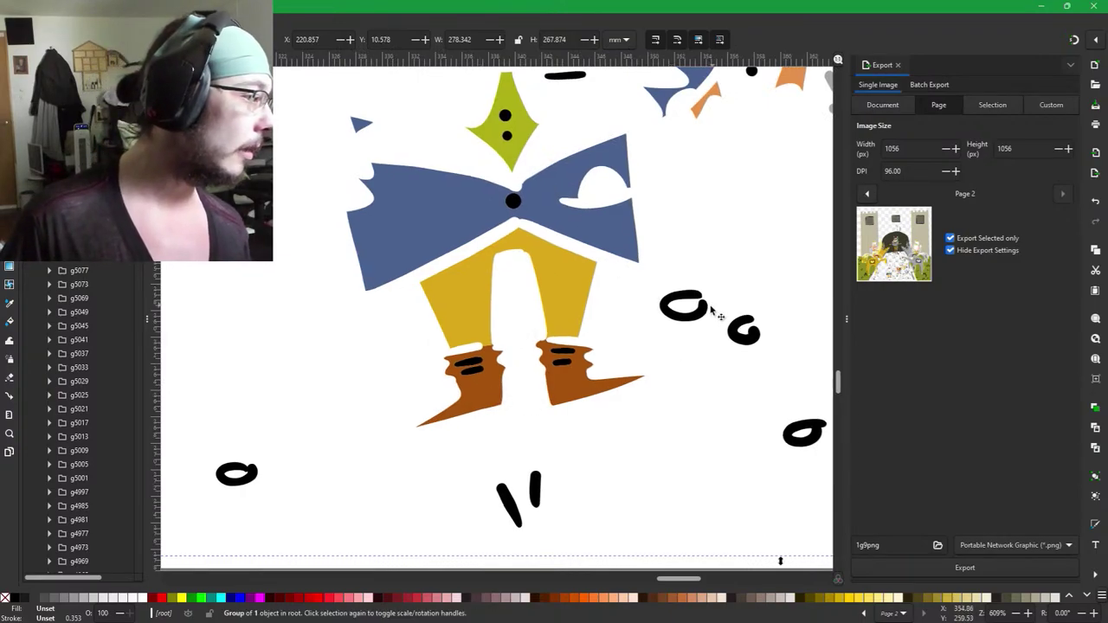
{"action": "scroll", "coordinate": [709, 351], "scroll_direction": "down", "scroll_amount": 3}
{"action": "left_click", "coordinate": [644, 504]}
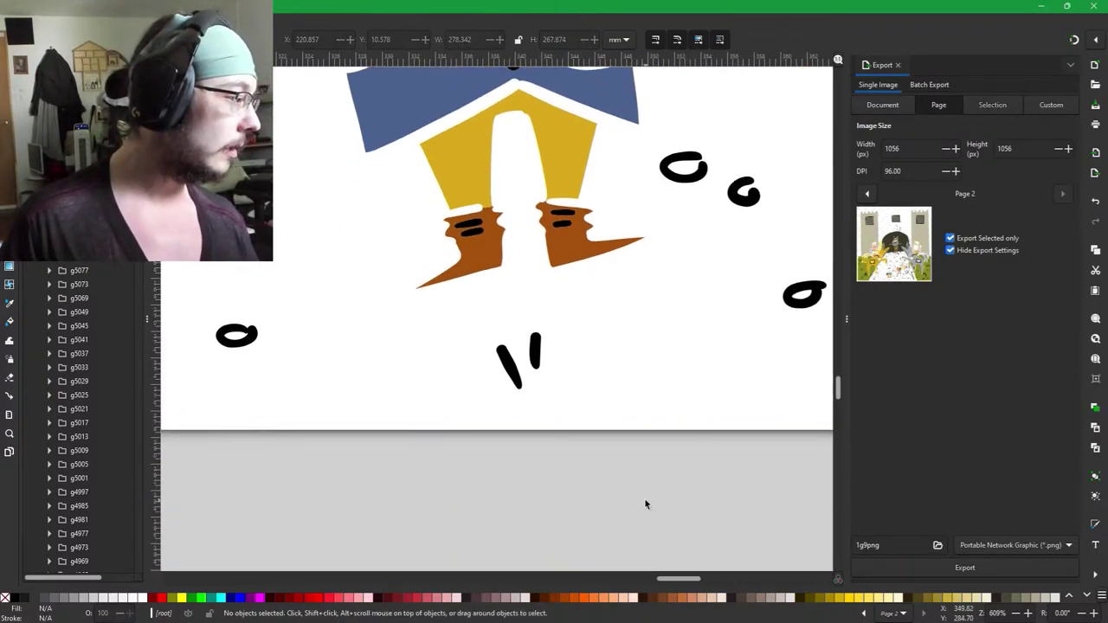
{"action": "left_click", "coordinate": [562, 222]}
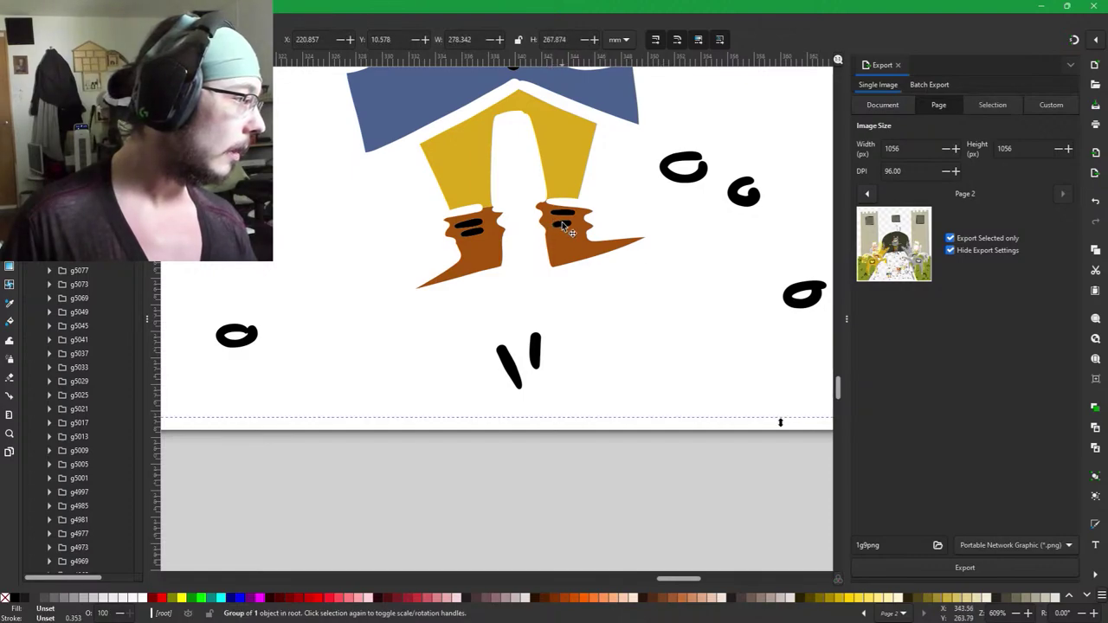
{"action": "left_click", "coordinate": [567, 329]}
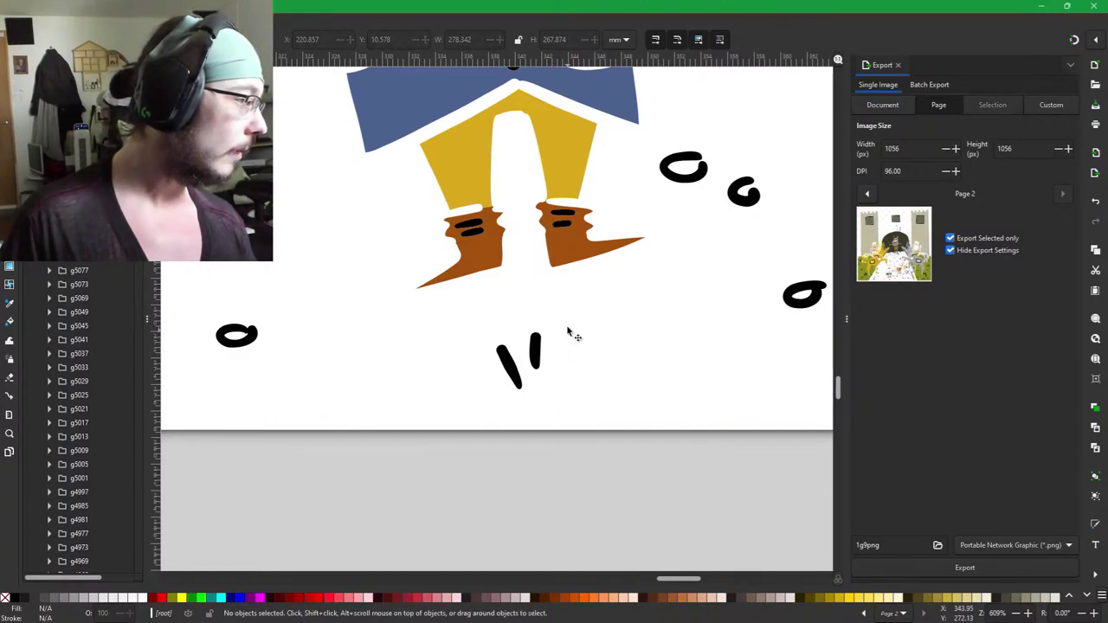
{"action": "left_click", "coordinate": [573, 262]}
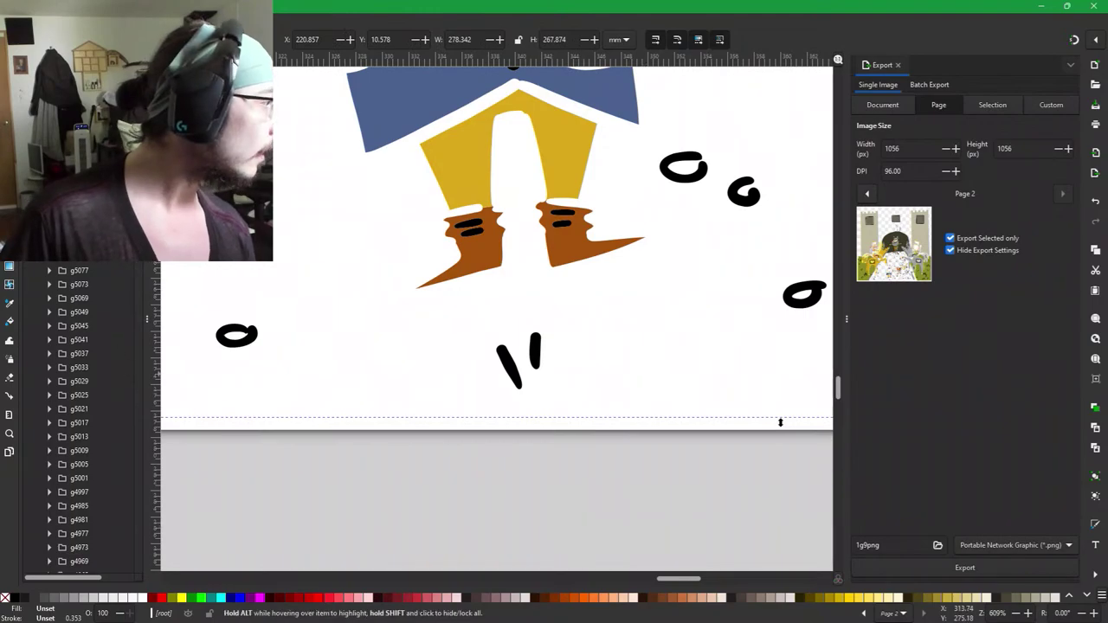
{"action": "scroll", "coordinate": [665, 456], "scroll_direction": "down", "scroll_amount": 3}
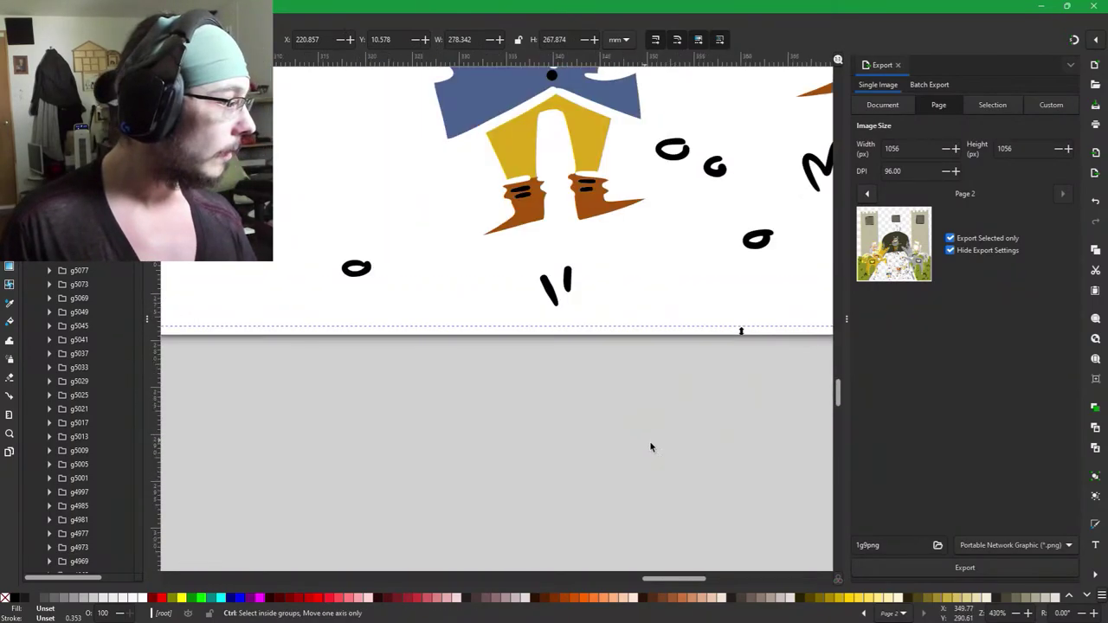
{"action": "left_click_drag", "start_coordinate": [660, 423], "coordinate": [652, 578]}
{"action": "left_click_drag", "start_coordinate": [372, 260], "coordinate": [640, 432]}
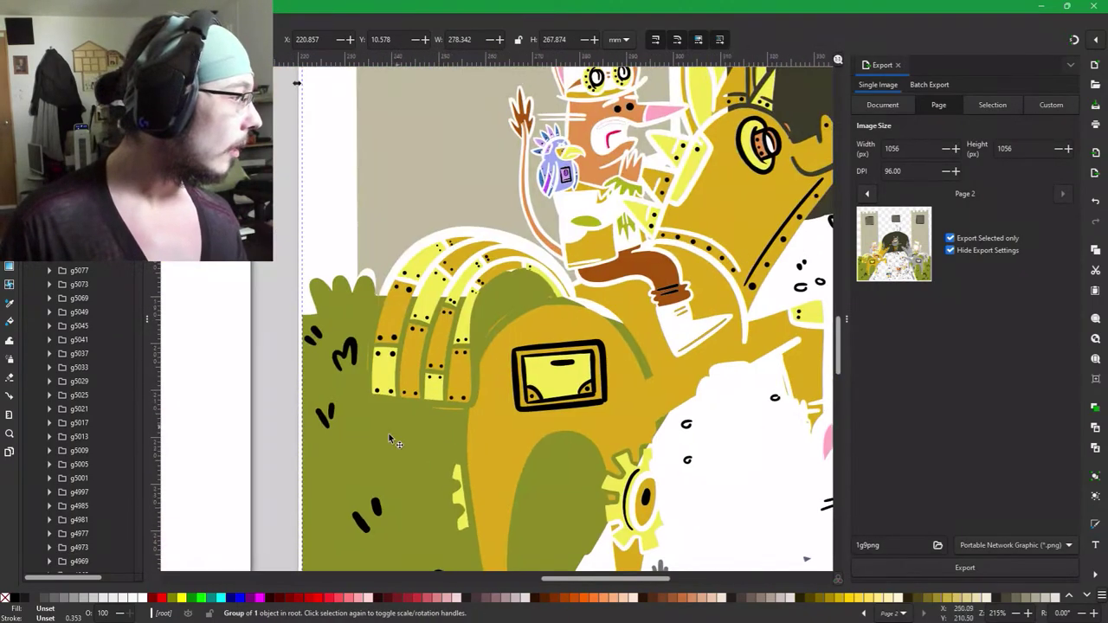
{"action": "left_click", "coordinate": [79, 105]}
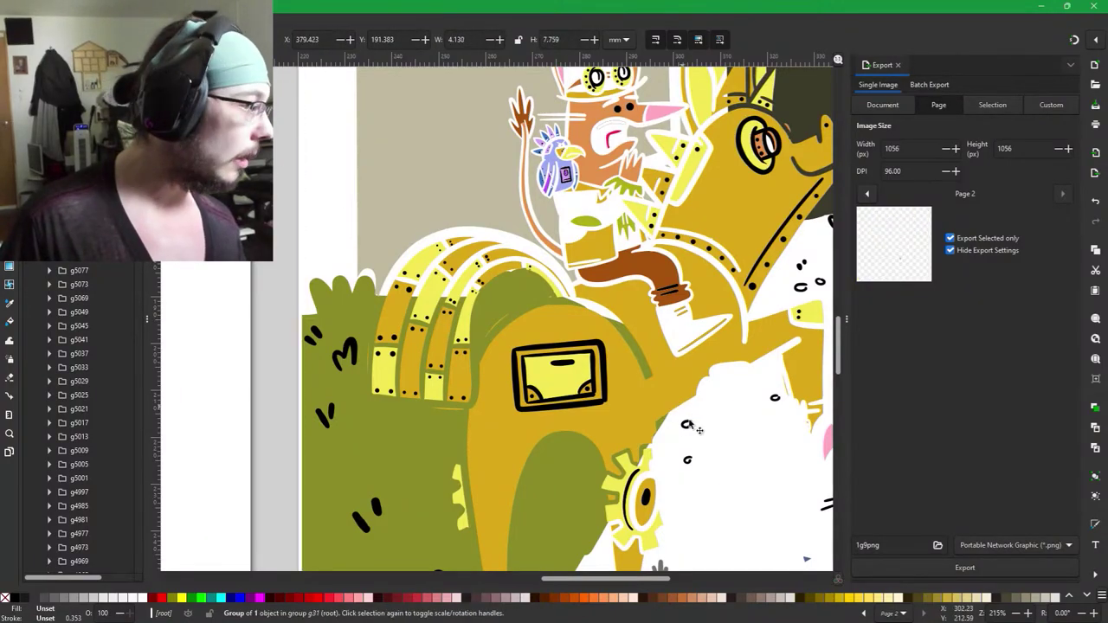
{"action": "left_click_drag", "start_coordinate": [699, 424], "coordinate": [458, 116]}
{"action": "scroll", "coordinate": [621, 343], "scroll_direction": "up", "scroll_amount": 4}
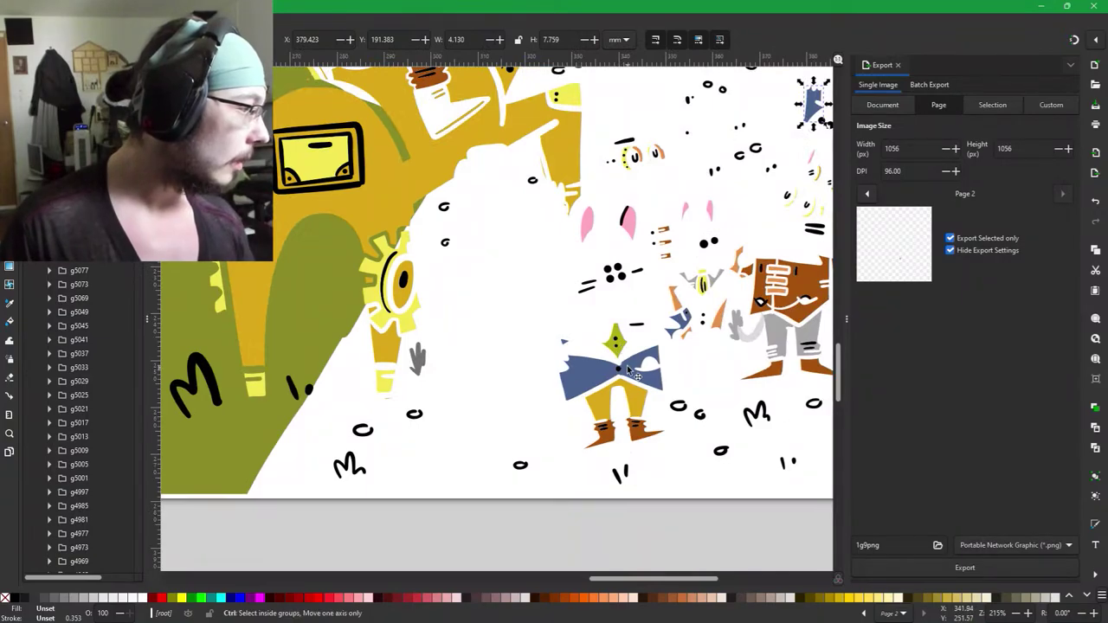
{"action": "scroll", "coordinate": [622, 357], "scroll_direction": "up", "scroll_amount": 2}
{"action": "left_click", "coordinate": [507, 390]}
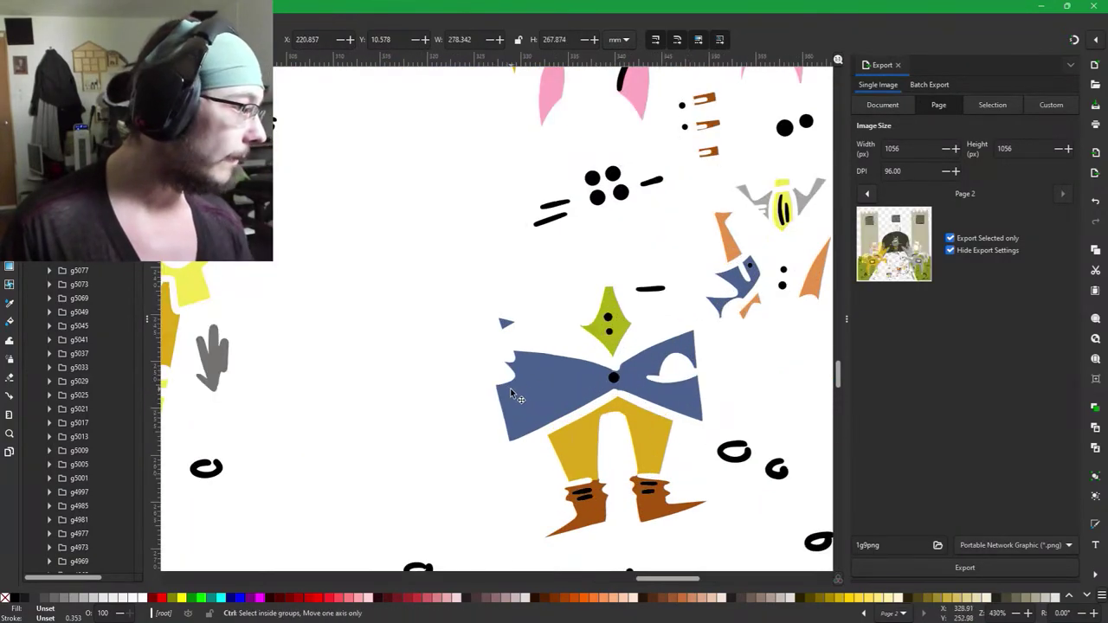
{"action": "key", "text": "ctrl+z"}
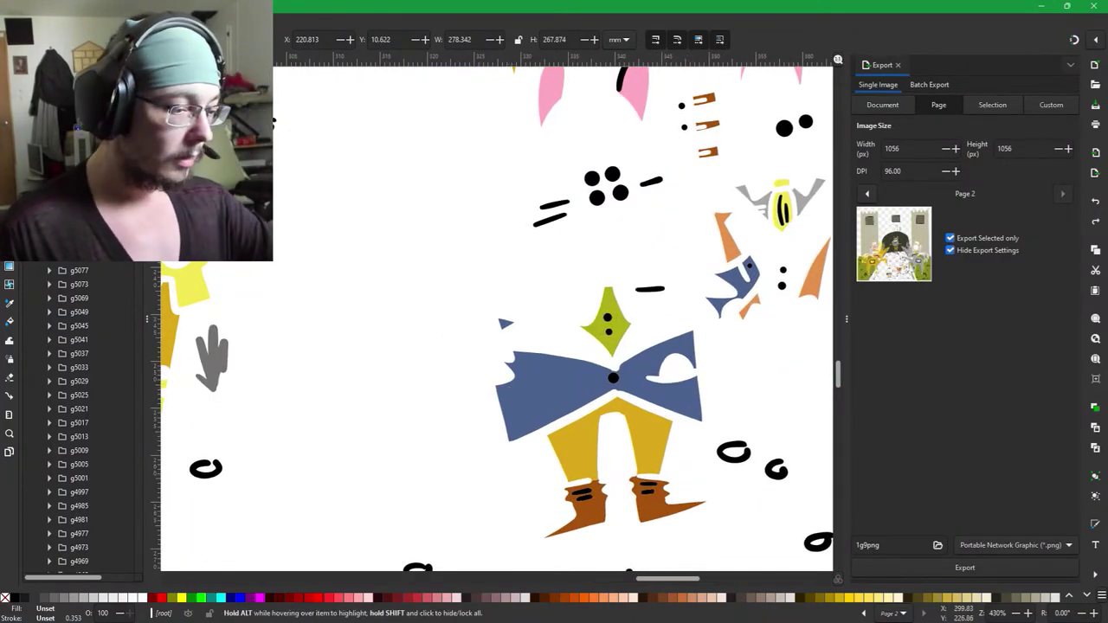
{"action": "key", "text": "ctrl+z"}
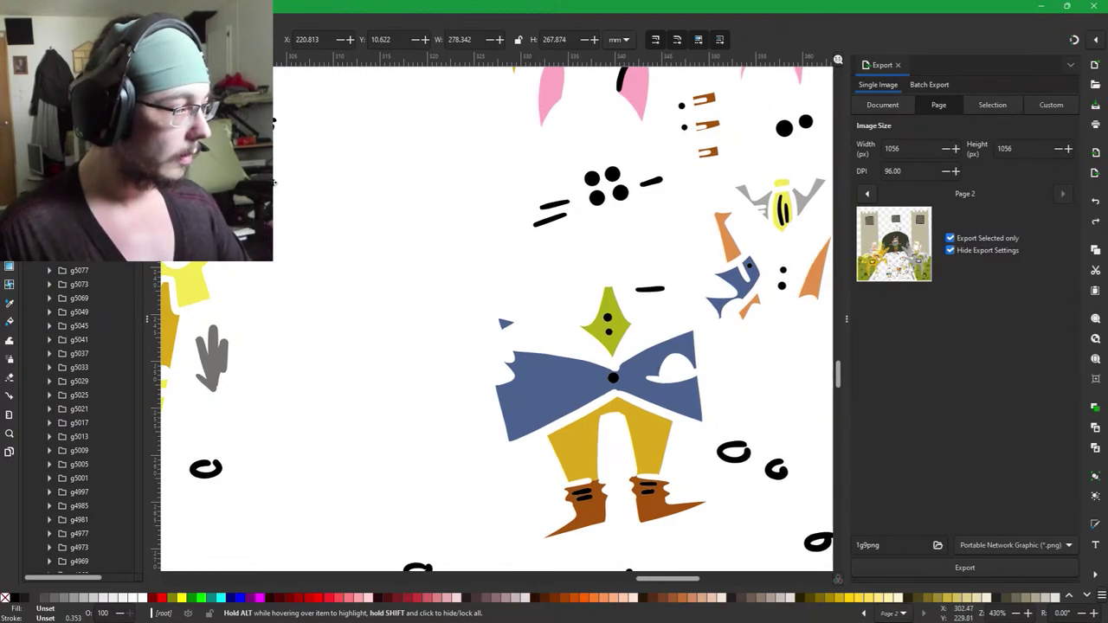
Select the rabbit's blue coat inside the group together with the yellow trousers and both brown boots.
{"action": "left_click", "coordinate": [384, 302]}
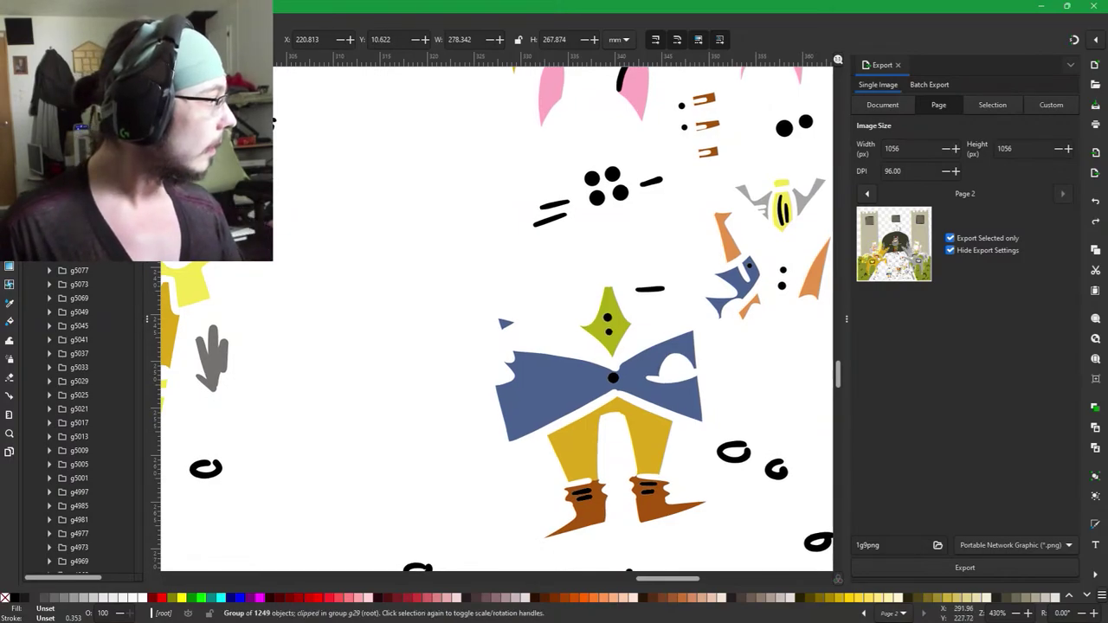
{"action": "left_click", "coordinate": [570, 413]}
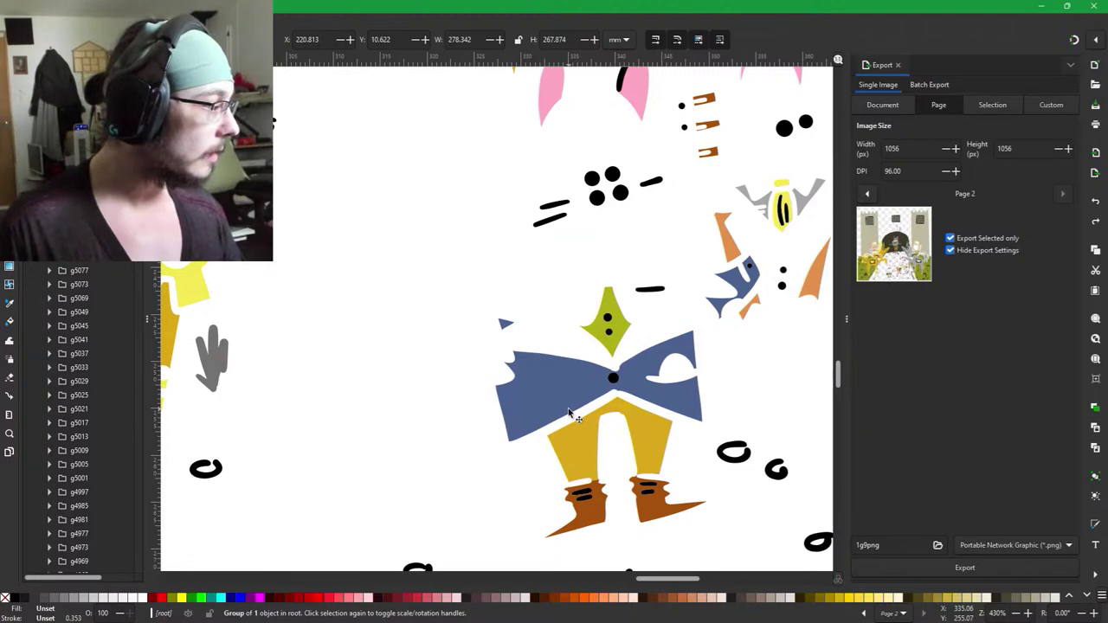
{"action": "double_click", "coordinate": [569, 414]}
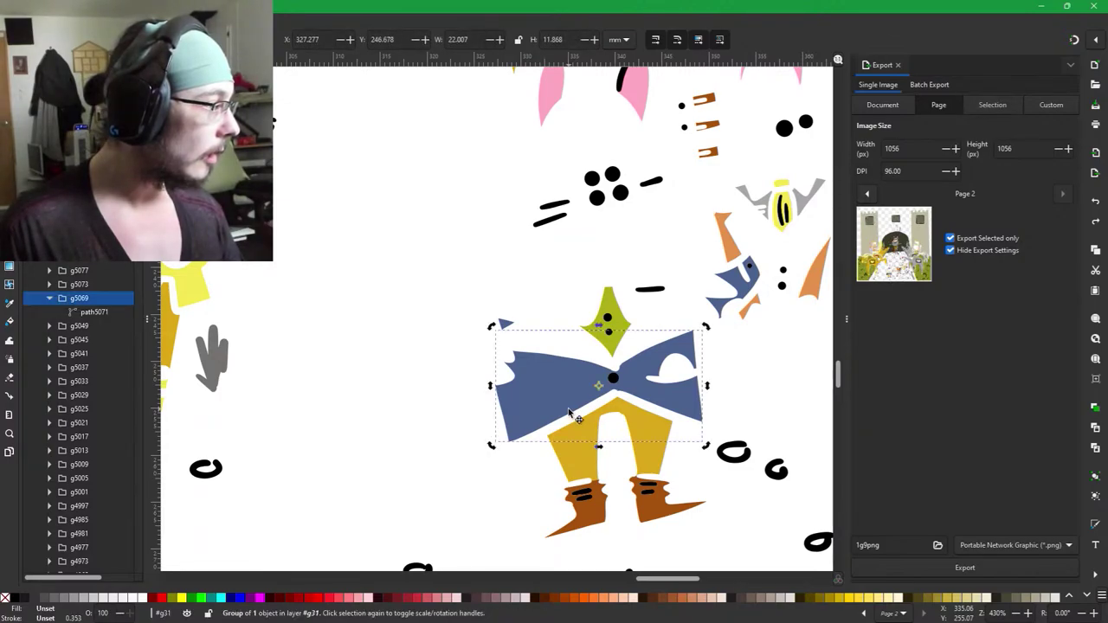
{"action": "left_click", "coordinate": [593, 475], "text": "shift"}
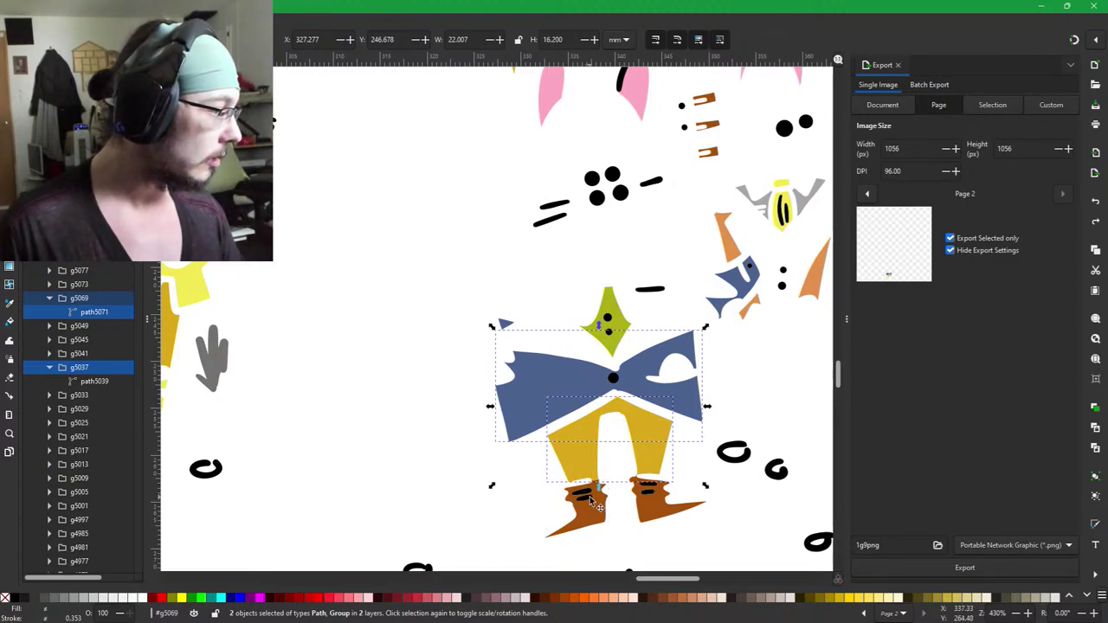
{"action": "left_click", "coordinate": [589, 496], "text": "shift"}
{"action": "left_click", "coordinate": [655, 495], "text": "shift"}
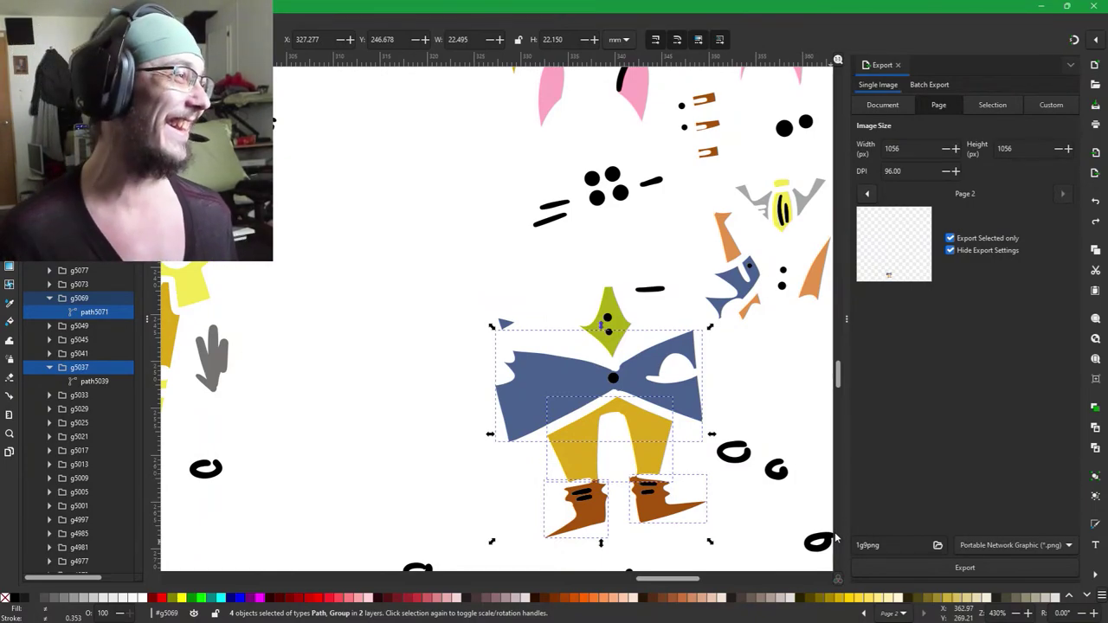
Add the green collar piece, the small blue triangle and the short black stroke beside the collar to the selection.
{"action": "scroll", "coordinate": [610, 381], "scroll_direction": "up", "scroll_amount": 2}
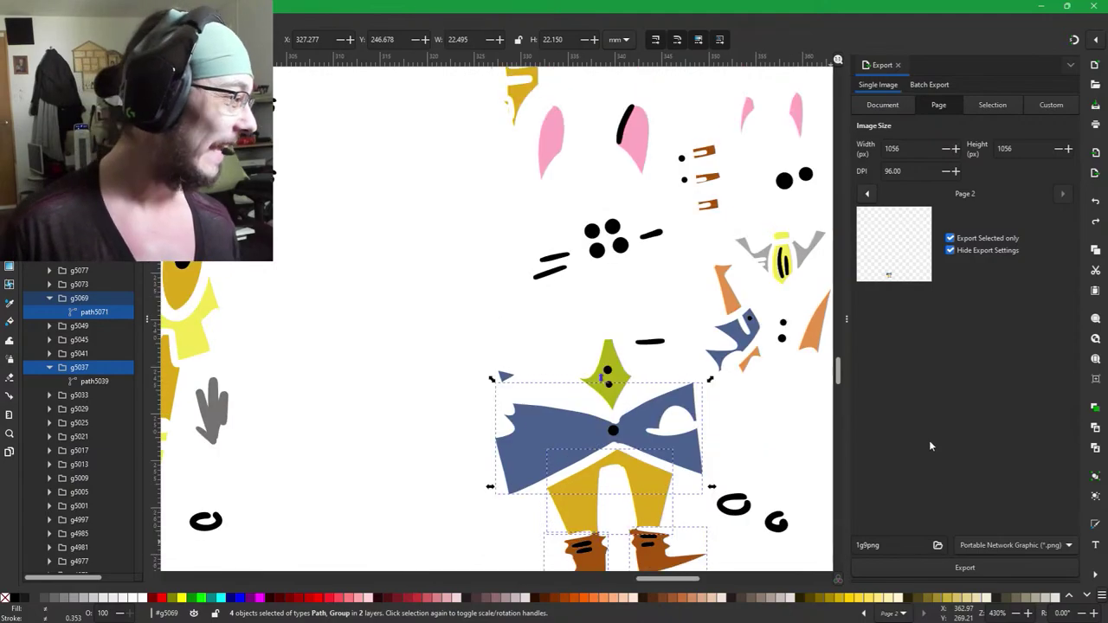
{"action": "left_click", "coordinate": [610, 377], "text": "shift"}
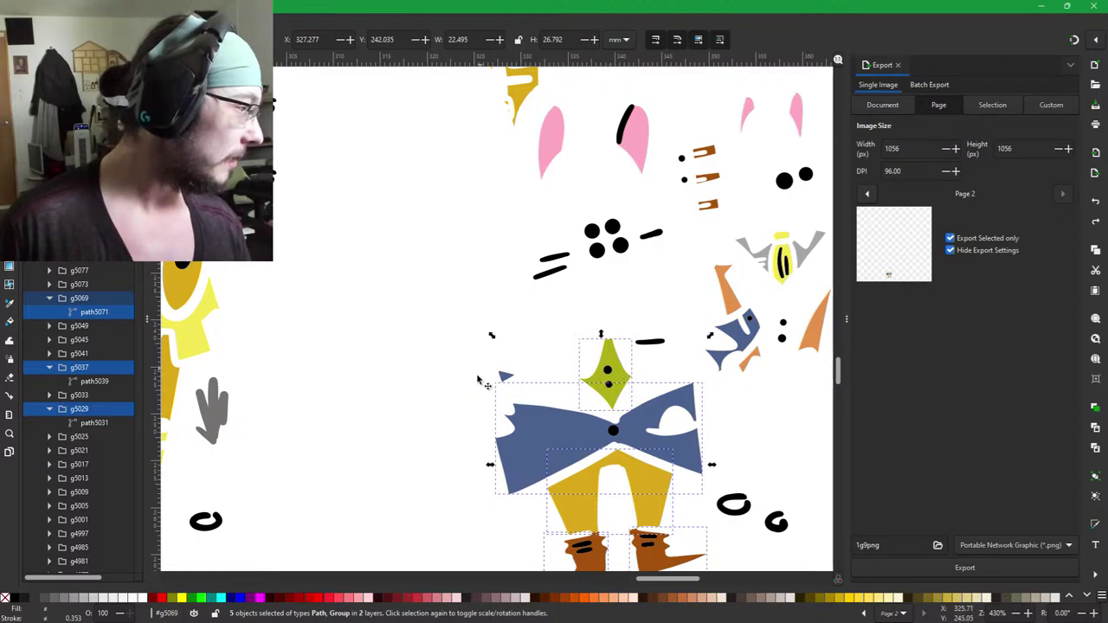
{"action": "left_click", "coordinate": [508, 378], "text": "shift"}
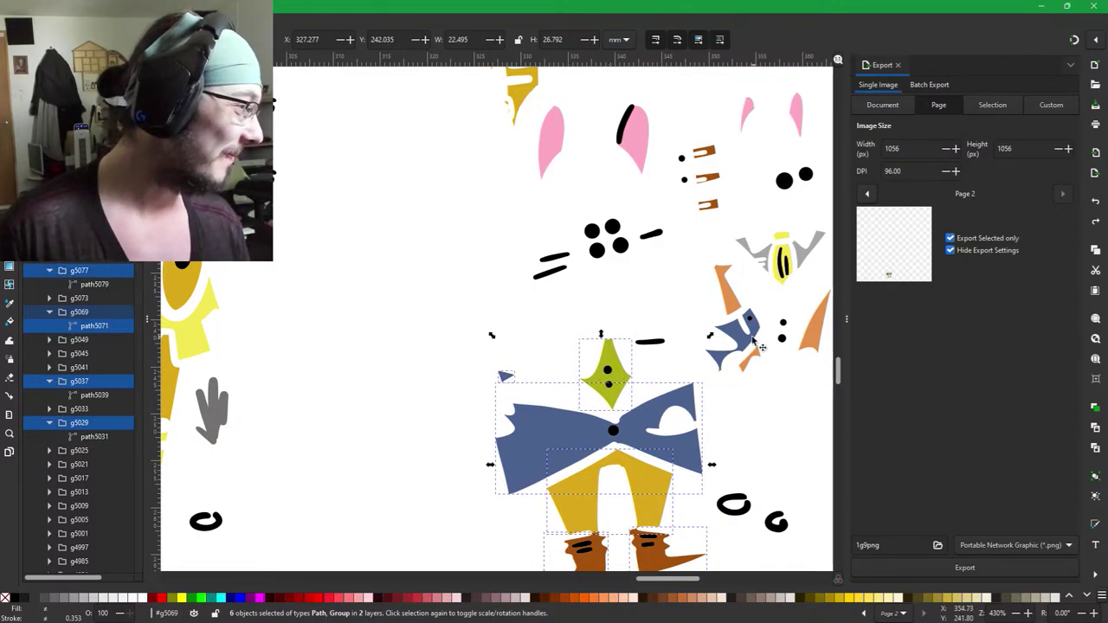
{"action": "scroll", "coordinate": [746, 363], "scroll_direction": "up", "scroll_amount": 2}
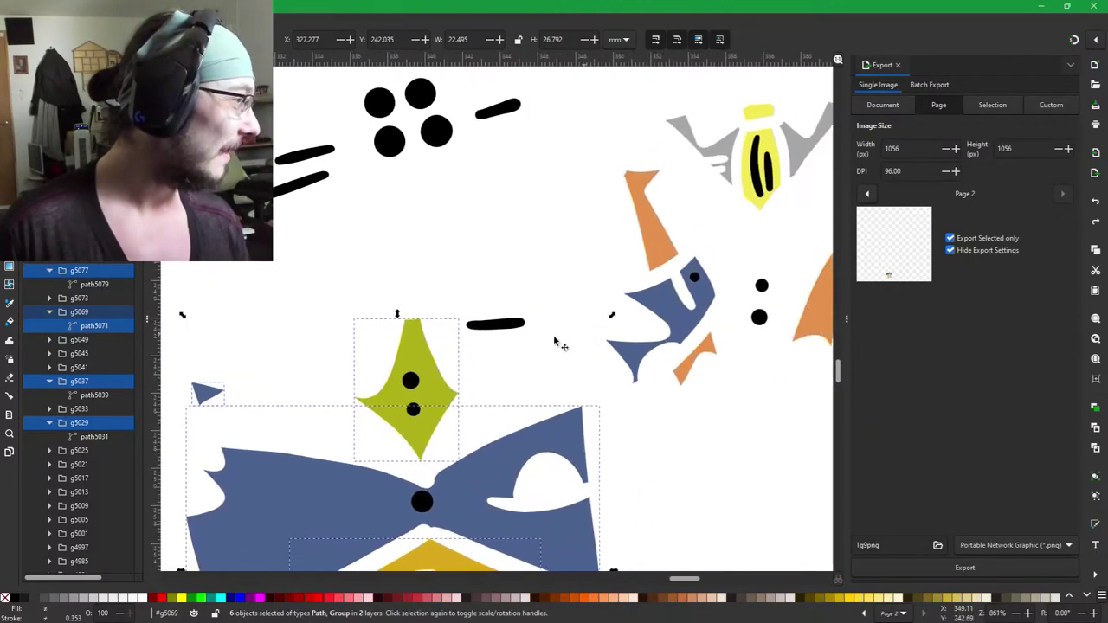
{"action": "left_click", "coordinate": [503, 322], "text": "shift"}
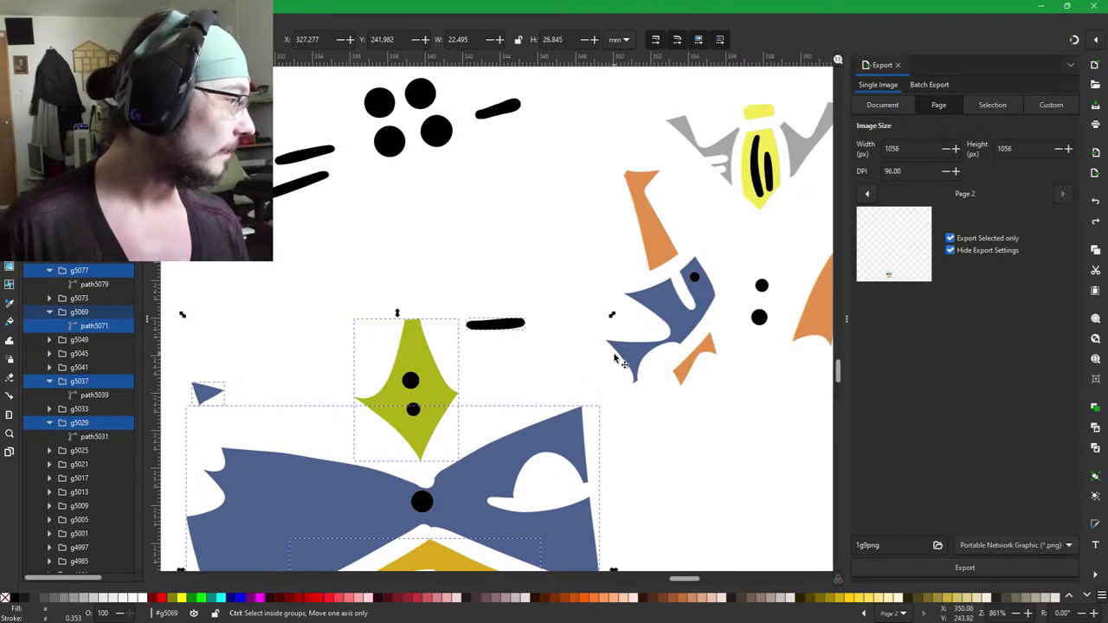
Add the separate blue sleeve shape between the two rabbits to the selection.
{"action": "scroll", "coordinate": [616, 363], "scroll_direction": "down", "scroll_amount": 2}
{"action": "scroll", "coordinate": [681, 422], "scroll_direction": "up", "scroll_amount": 1}
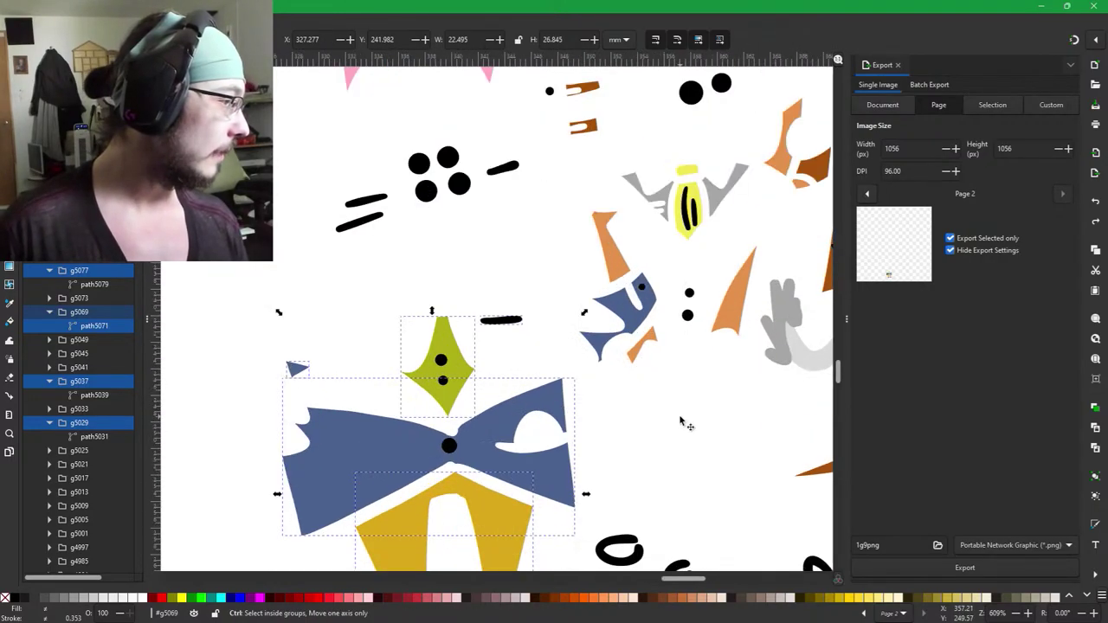
{"action": "scroll", "coordinate": [681, 423], "scroll_direction": "up", "scroll_amount": 1}
{"action": "left_click", "coordinate": [604, 284], "text": "shift"}
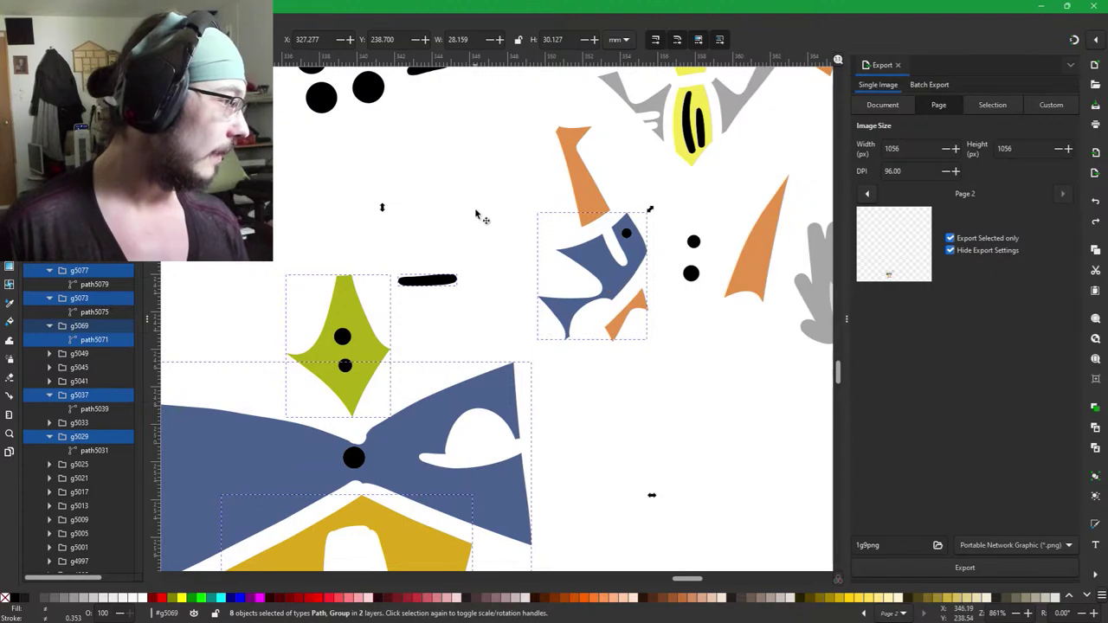
{"action": "scroll", "coordinate": [476, 215], "scroll_direction": "up", "scroll_amount": 2}
{"action": "left_click", "coordinate": [656, 299], "text": "shift"}
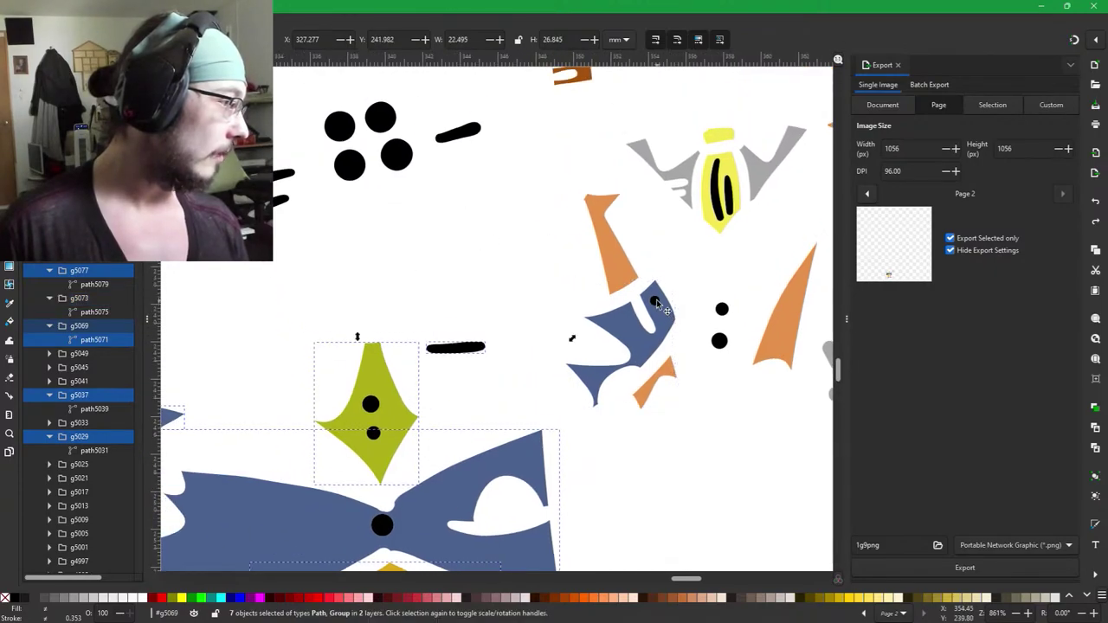
{"action": "left_click", "coordinate": [656, 299], "text": "shift"}
Add the four black dots of the blue-coated rabbit's face to the selection.
{"action": "scroll", "coordinate": [589, 308], "scroll_direction": "up", "scroll_amount": 3}
{"action": "scroll", "coordinate": [589, 307], "scroll_direction": "left", "scroll_amount": 2}
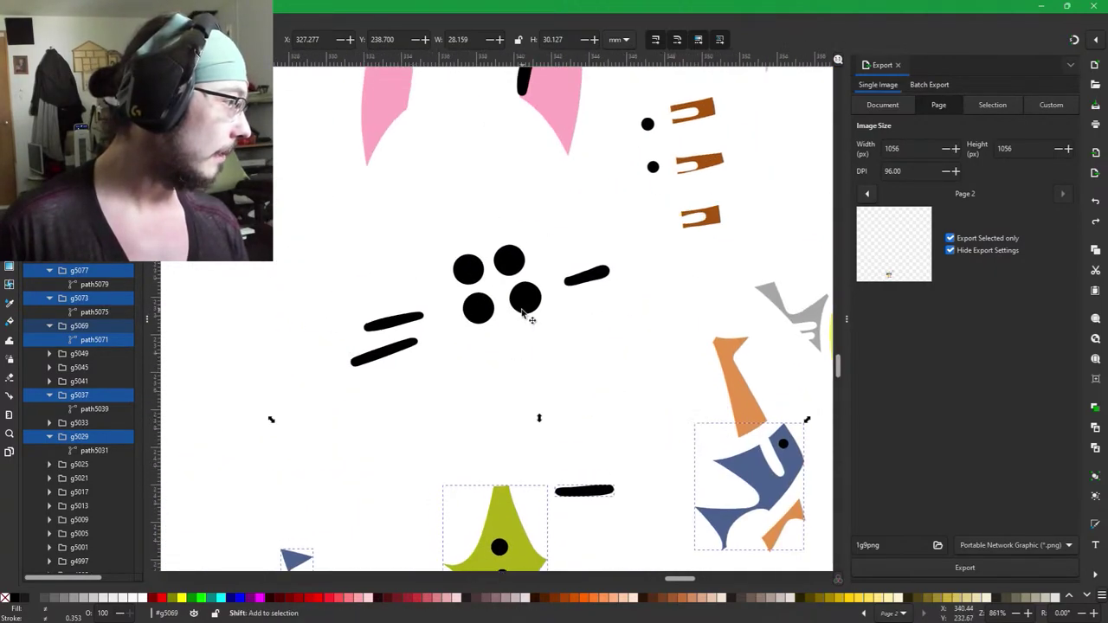
{"action": "left_click", "coordinate": [523, 310], "text": "shift"}
{"action": "left_click", "coordinate": [481, 310], "text": "shift"}
{"action": "left_click", "coordinate": [510, 261], "text": "shift"}
{"action": "left_click", "coordinate": [469, 269], "text": "shift"}
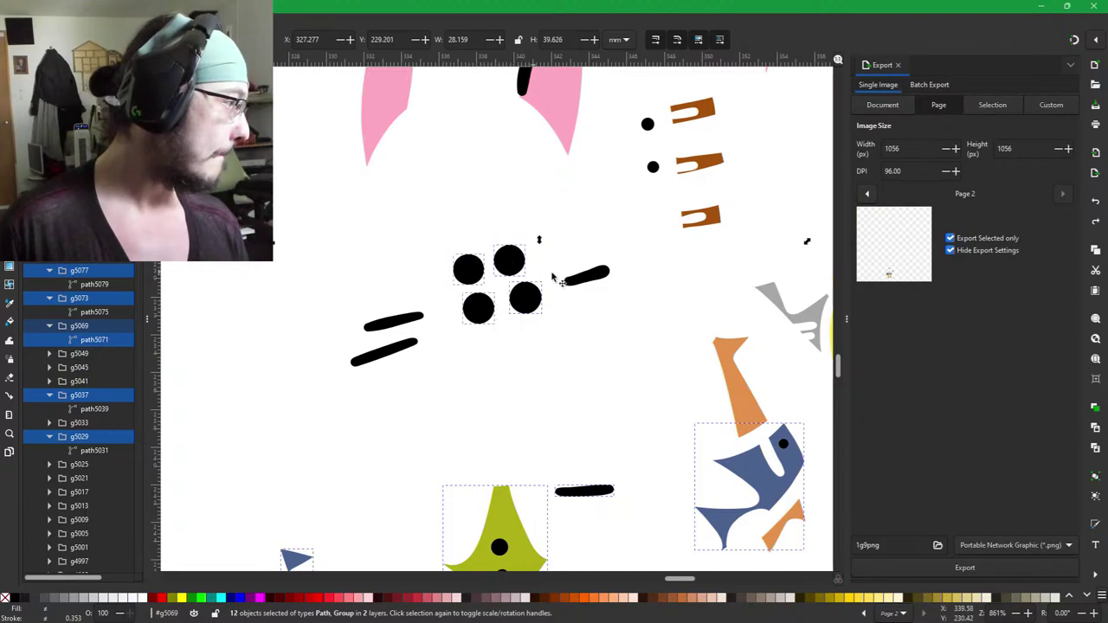
Add the three black whisker strokes of the blue-coated rabbit's face to the selection.
{"action": "left_click", "coordinate": [599, 277], "text": "shift"}
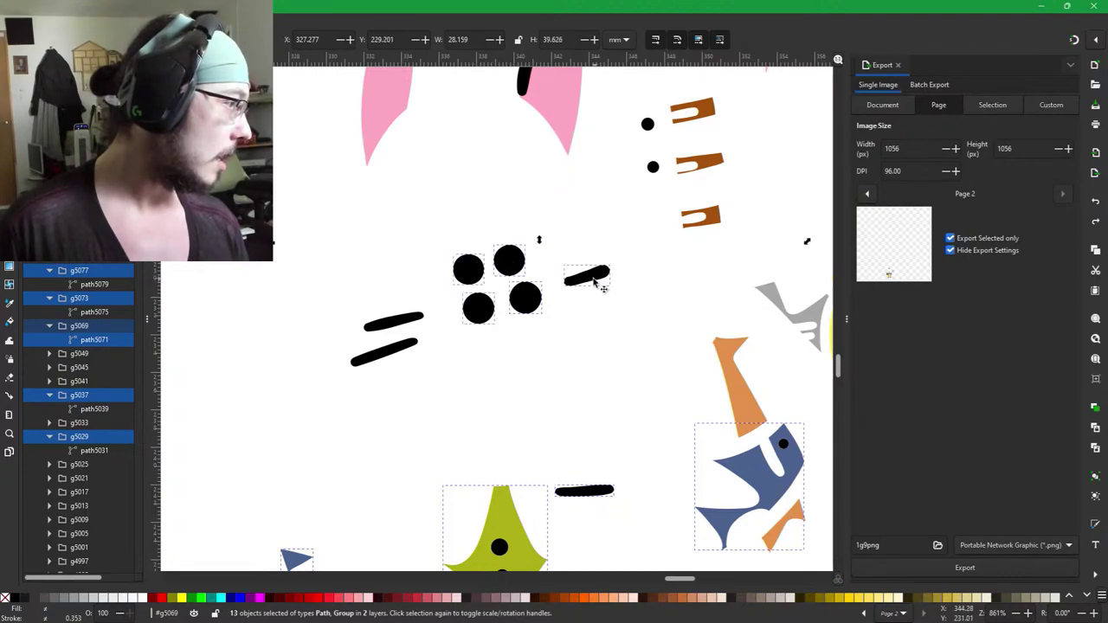
{"action": "left_click", "coordinate": [414, 322], "text": "shift"}
{"action": "left_click", "coordinate": [412, 350], "text": "shift"}
{"action": "scroll", "coordinate": [574, 417], "scroll_direction": "down", "scroll_amount": 2, "text": "ctrl"}
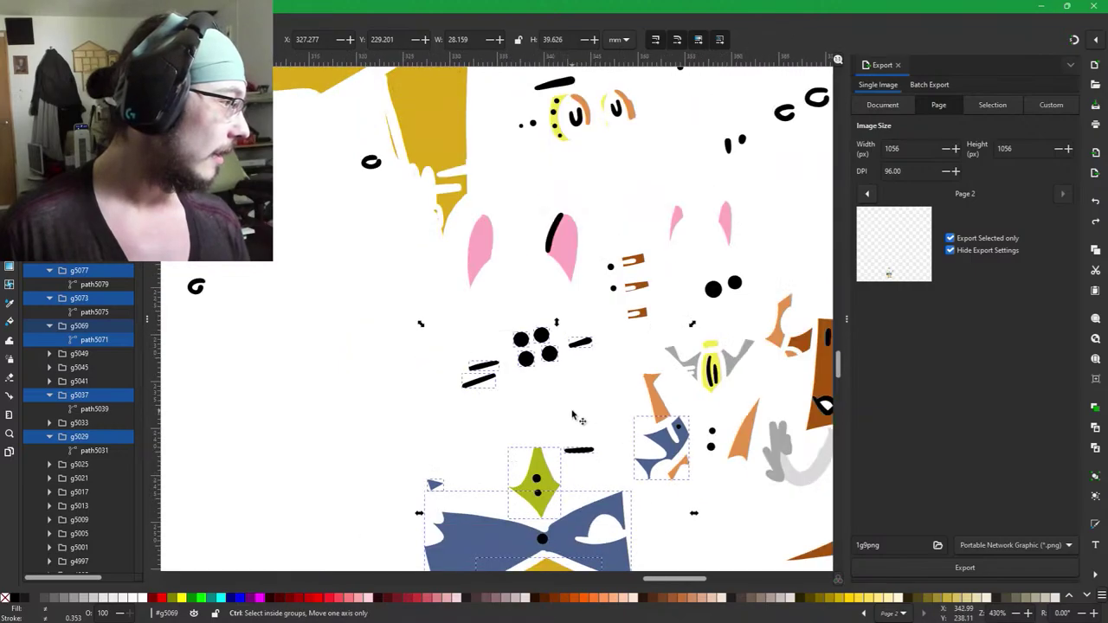
Add both pink inner ears and the black stroke on one ear to the selection.
{"action": "scroll", "coordinate": [566, 257], "scroll_direction": "up", "scroll_amount": 1, "text": "ctrl"}
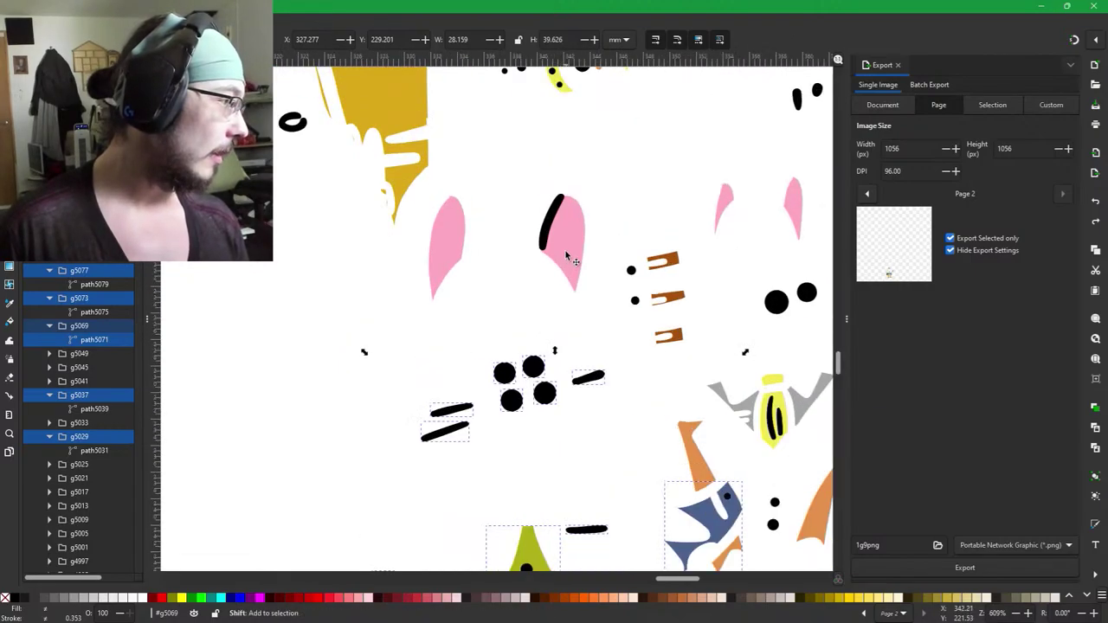
{"action": "left_click", "coordinate": [567, 256], "text": "shift"}
{"action": "left_click", "coordinate": [554, 240], "text": "shift"}
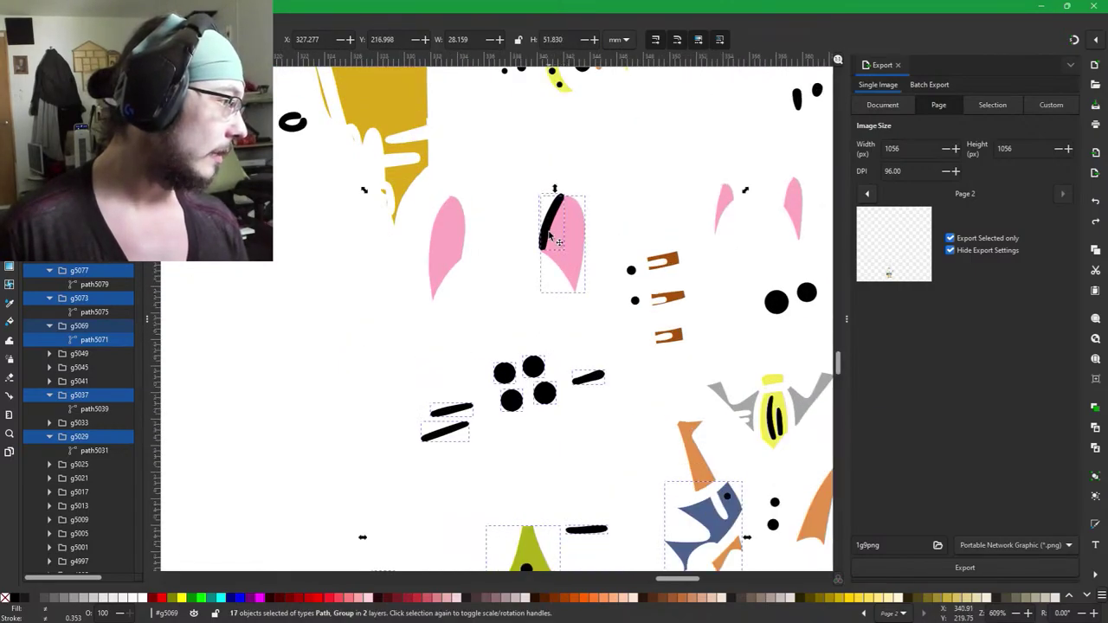
{"action": "left_click", "coordinate": [437, 242], "text": "shift"}
Export the selected rabbit parts as 2g7png, and delete those parts from the drawing.
{"action": "scroll", "coordinate": [606, 416], "scroll_direction": "down", "scroll_amount": 4}
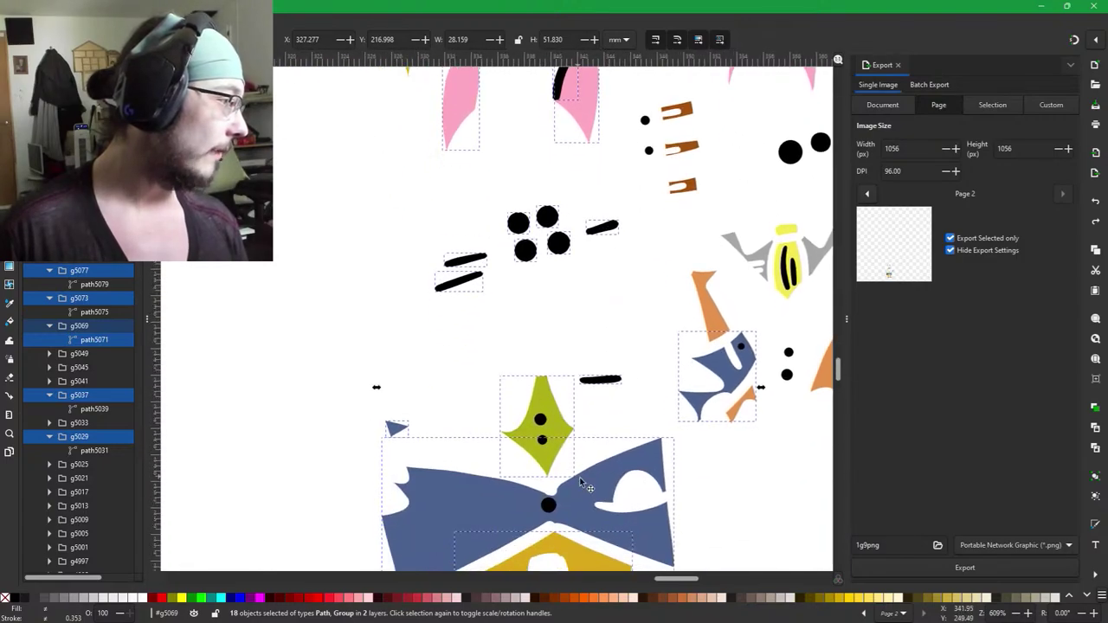
{"action": "scroll", "coordinate": [580, 481], "scroll_direction": "down", "scroll_amount": 7}
{"action": "scroll", "coordinate": [689, 447], "scroll_direction": "down", "scroll_amount": 2, "text": "ctrl"}
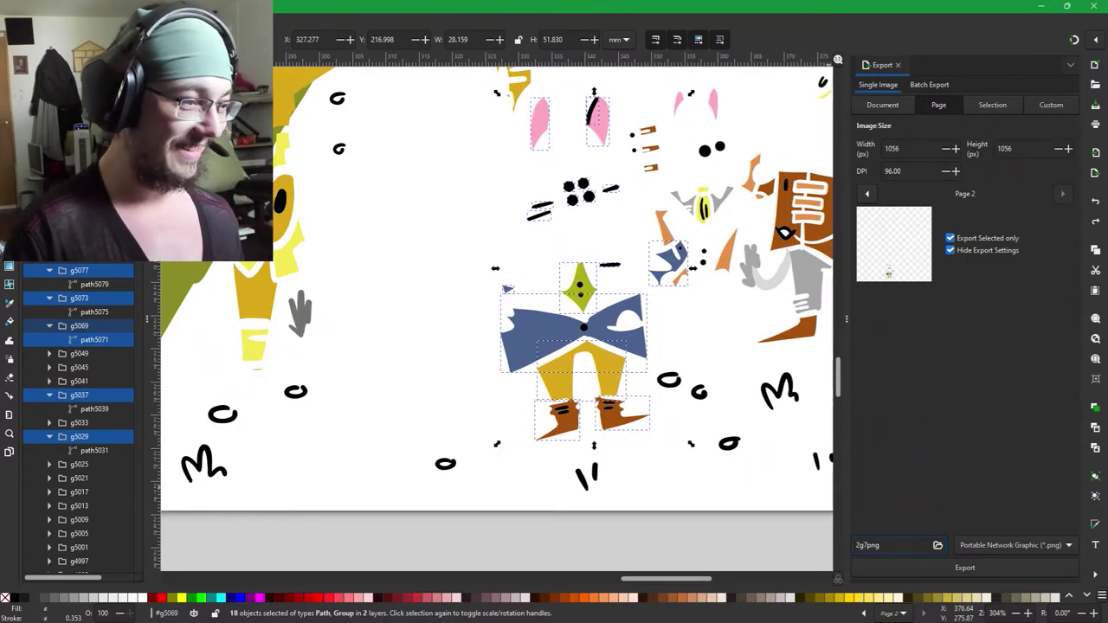
{"action": "key", "text": "Return"}
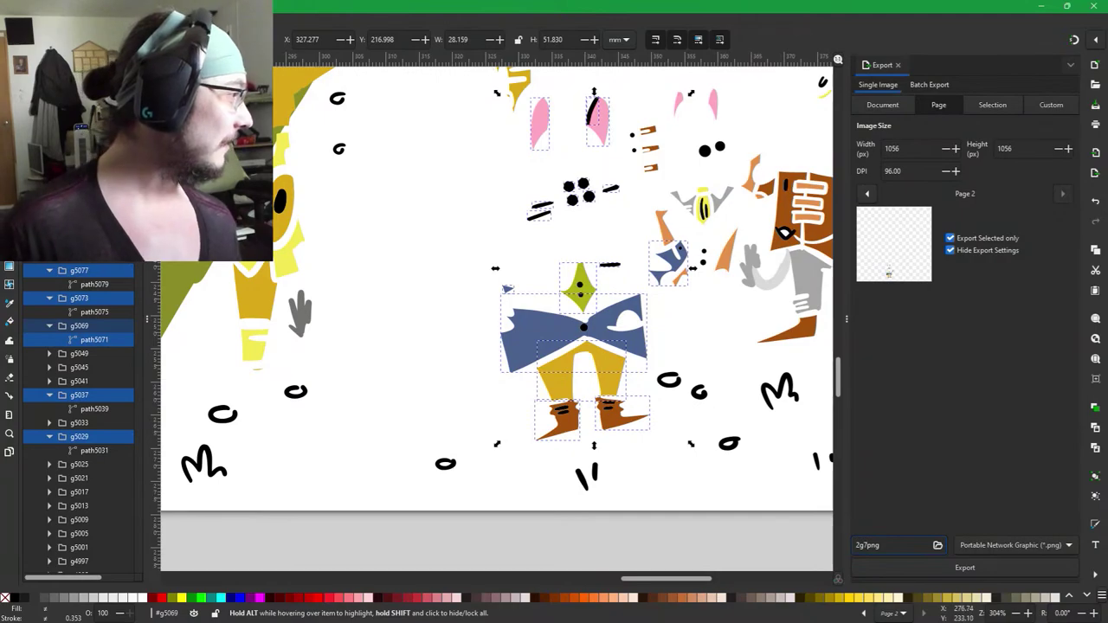
{"action": "key", "text": "Delete"}
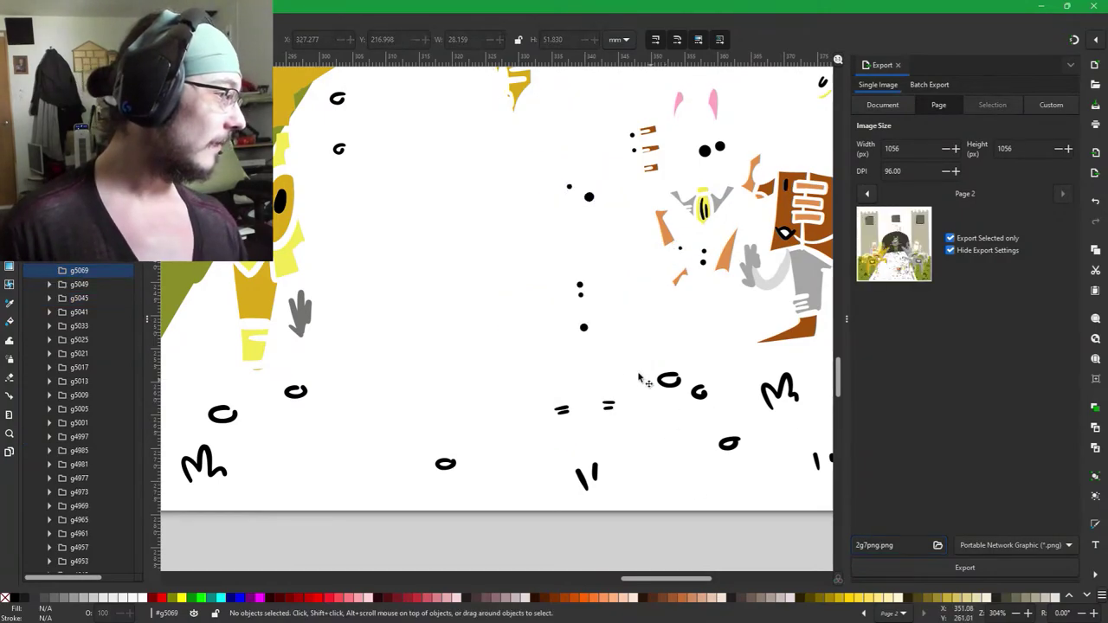
Select the four black boot strokes, the black coat button and the two black collar dots.
{"action": "scroll", "coordinate": [622, 424], "scroll_direction": "up", "scroll_amount": 3}
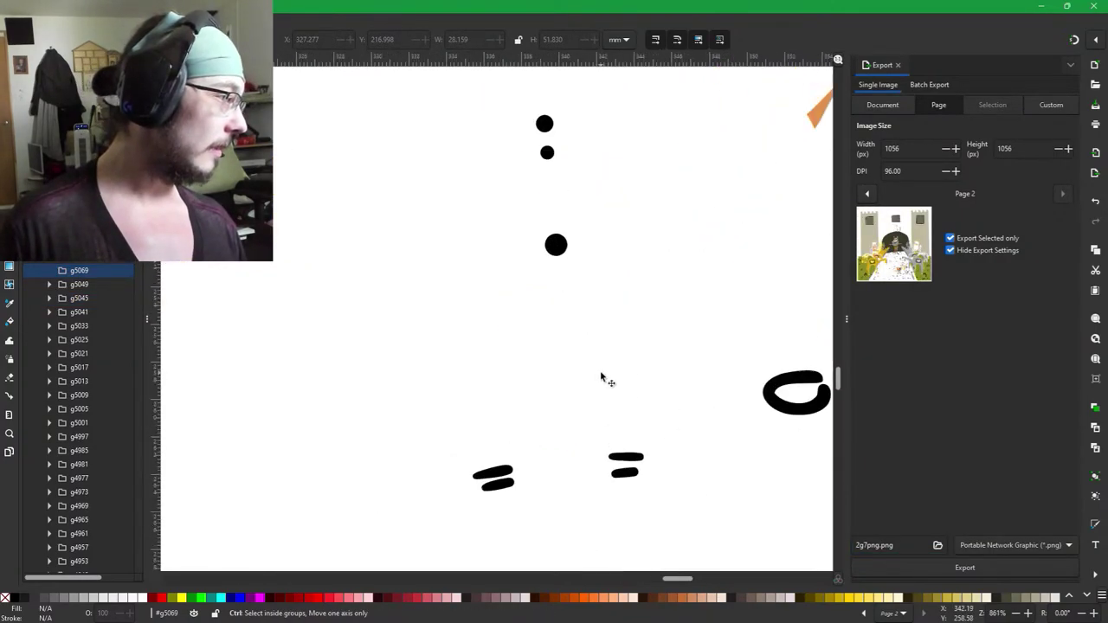
{"action": "left_click", "coordinate": [636, 462]}
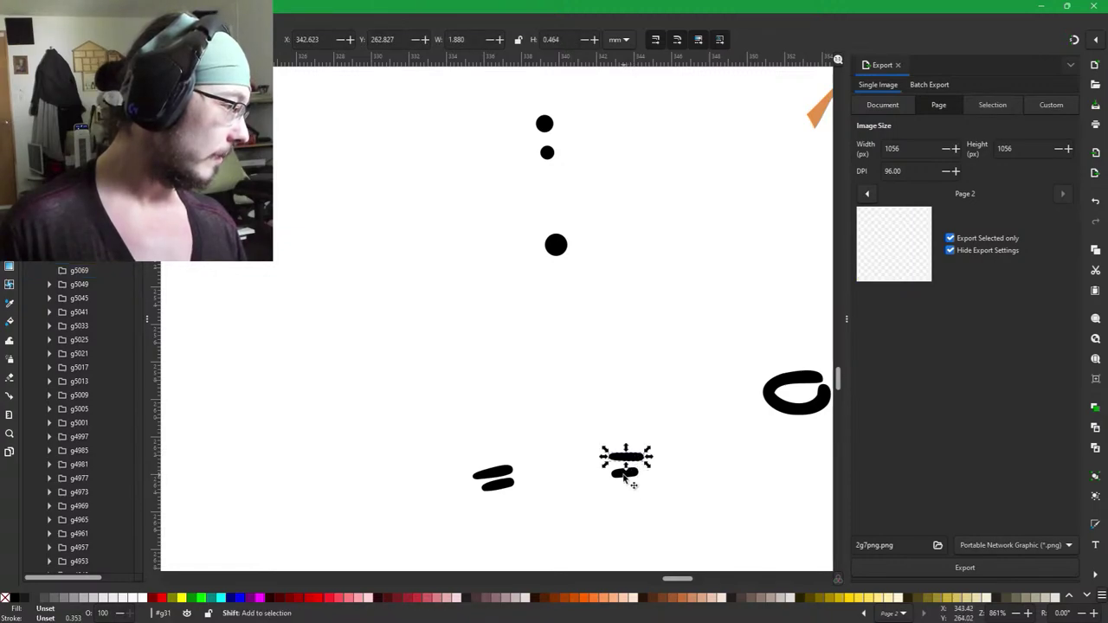
{"action": "left_click", "coordinate": [505, 472], "text": "shift"}
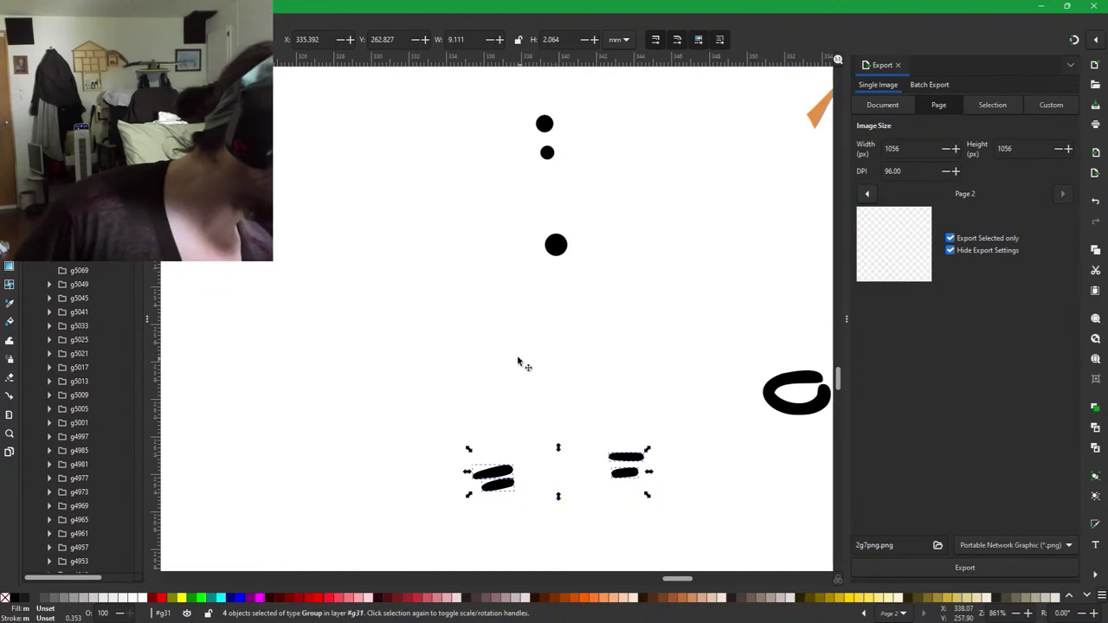
{"action": "left_click", "coordinate": [557, 245], "text": "shift"}
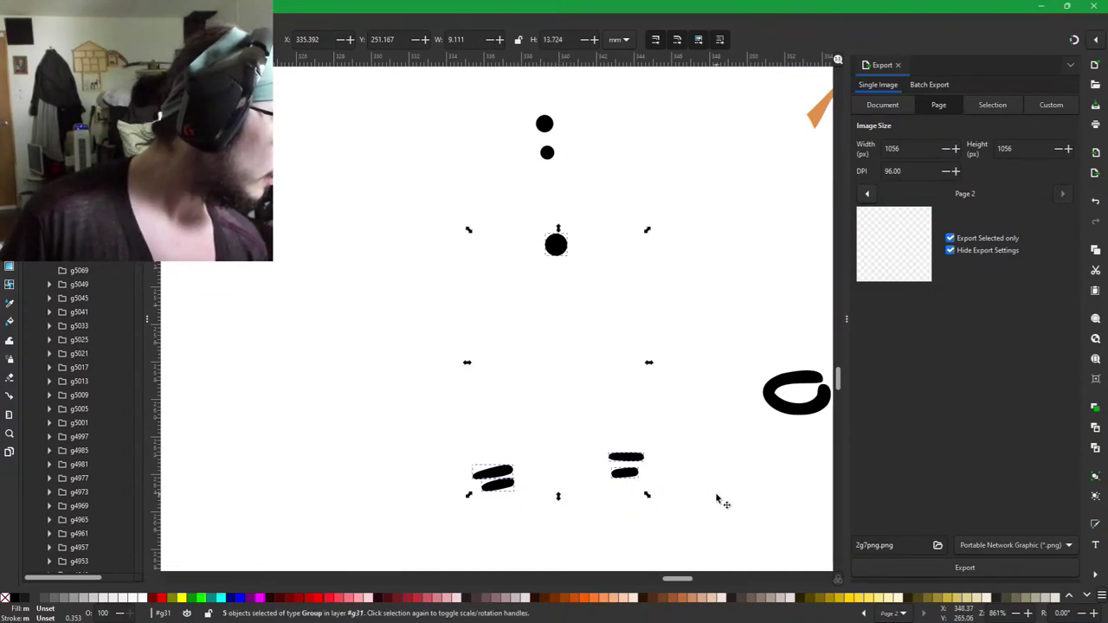
{"action": "left_click", "coordinate": [548, 152], "text": "shift"}
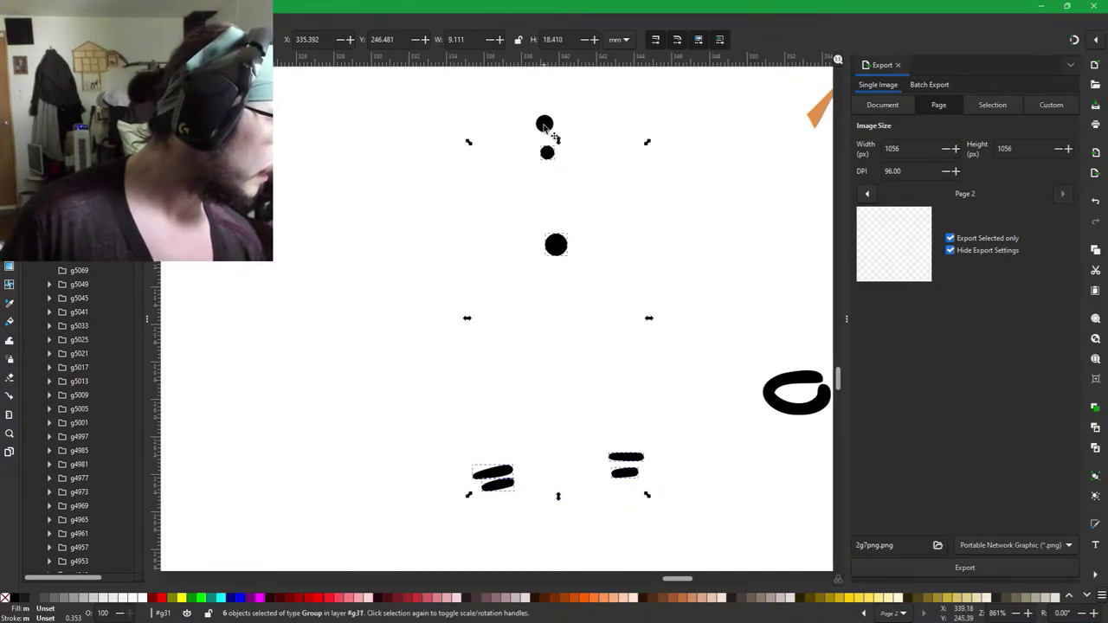
{"action": "left_click", "coordinate": [543, 124], "text": "shift"}
{"action": "scroll", "coordinate": [549, 396], "scroll_direction": "up", "scroll_amount": 5}
{"action": "scroll", "coordinate": [548, 257], "scroll_direction": "up", "scroll_amount": 4}
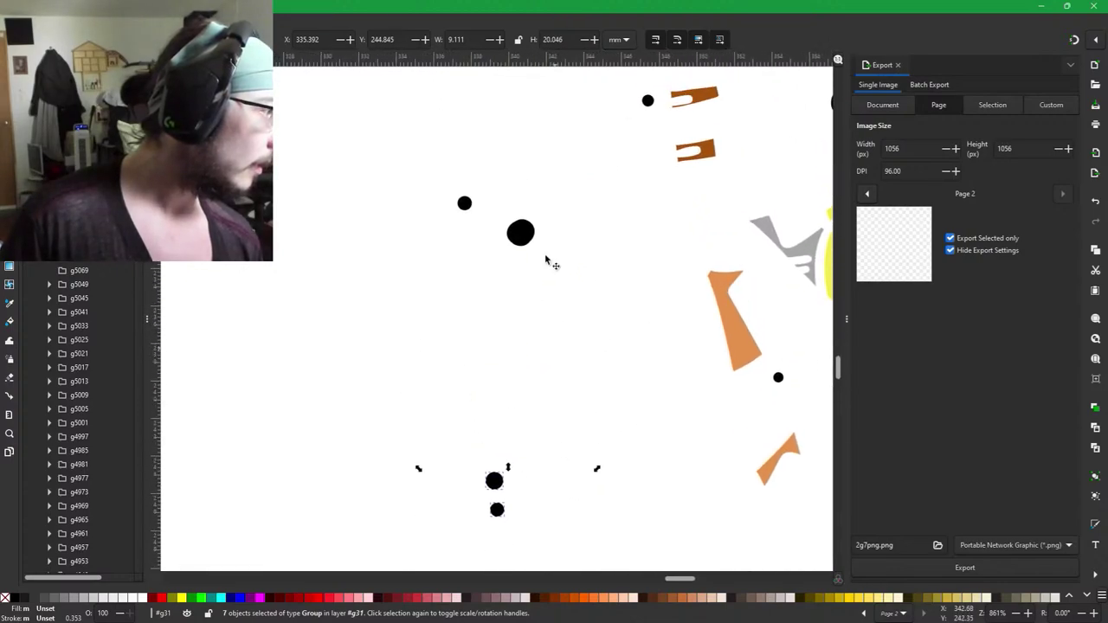
{"action": "left_click", "coordinate": [545, 286], "text": "shift"}
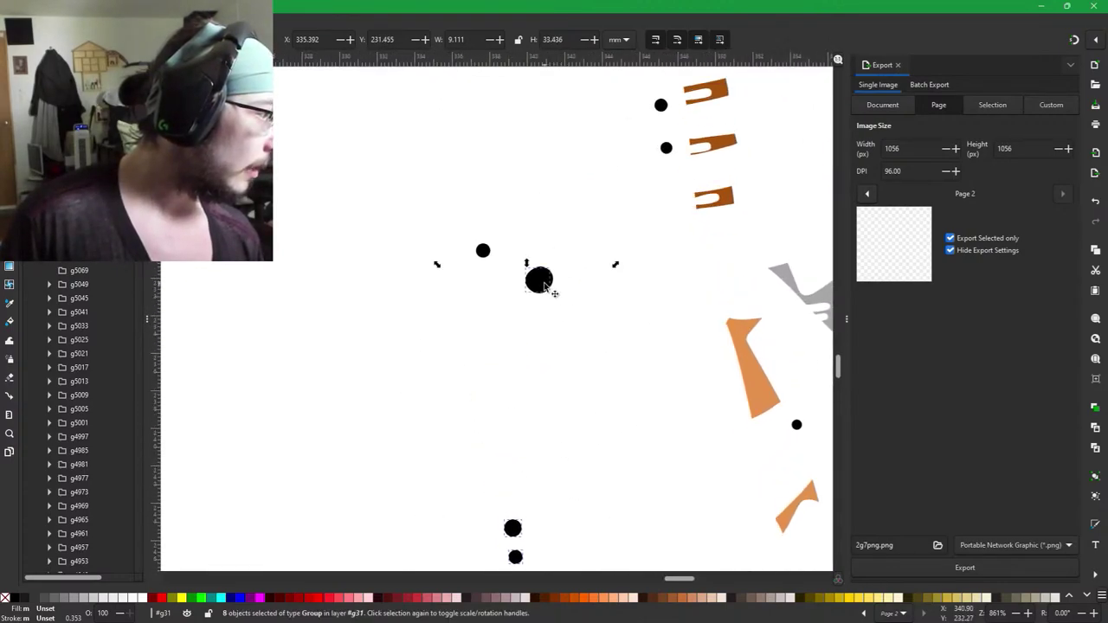
{"action": "left_click", "coordinate": [542, 286], "text": "shift"}
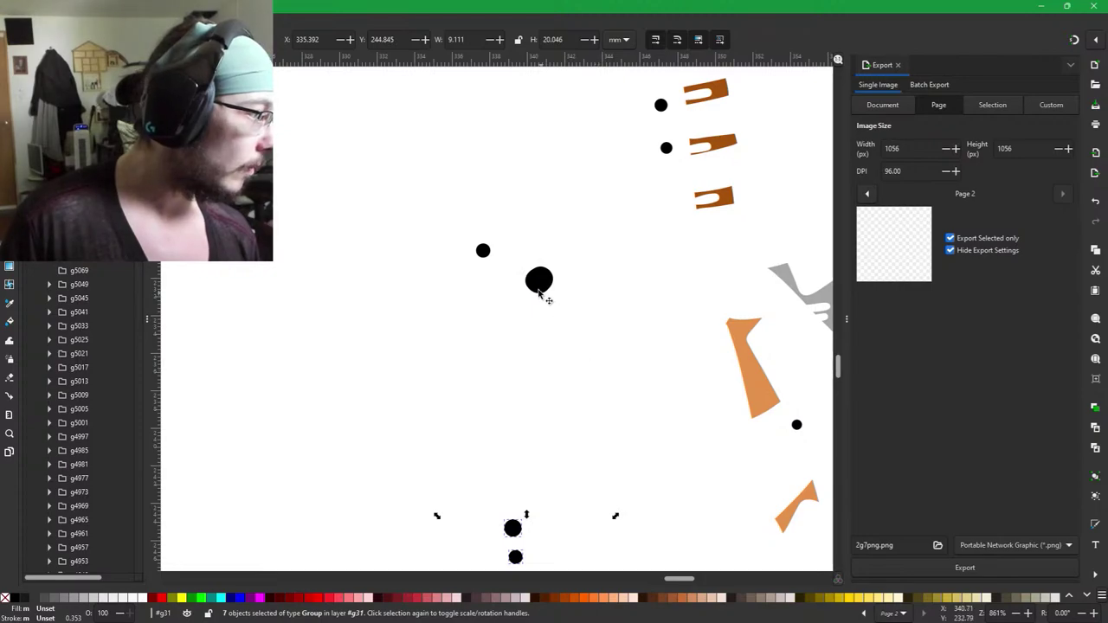
{"action": "left_click_drag", "start_coordinate": [631, 370], "coordinate": [600, 231]}
{"action": "scroll", "coordinate": [724, 523], "scroll_direction": "down", "scroll_amount": 2}
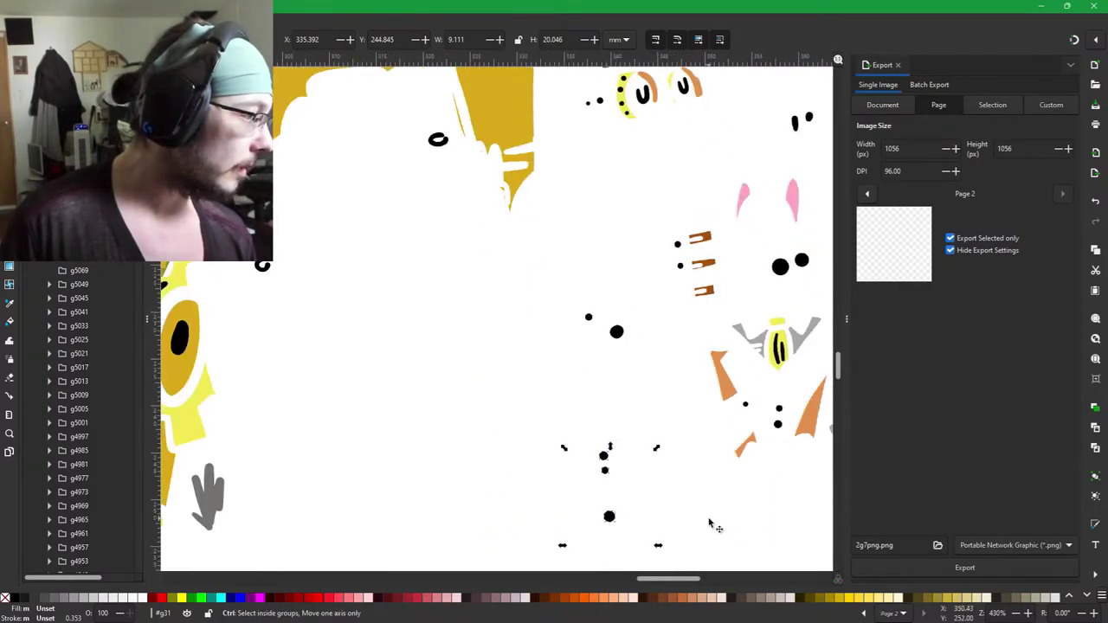
{"action": "left_click_drag", "start_coordinate": [696, 508], "coordinate": [649, 495]}
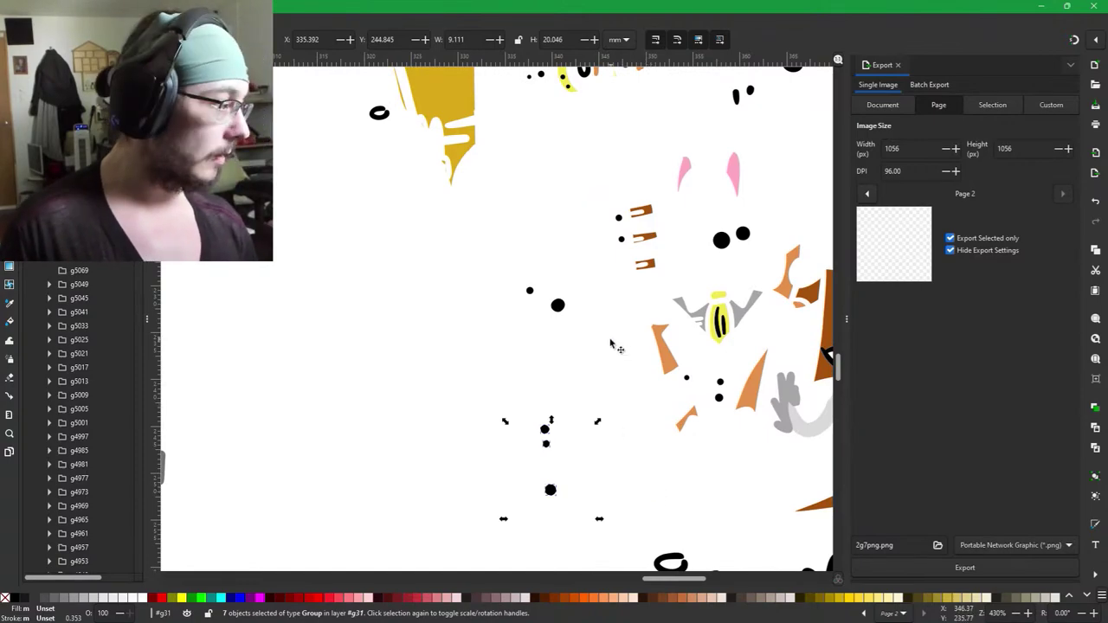
Add the small face dot and both overlapping large face dots to the selection without shifting them.
{"action": "scroll", "coordinate": [558, 304], "scroll_direction": "up", "scroll_amount": 2, "text": "ctrl"}
{"action": "left_click", "coordinate": [558, 304], "text": "shift"}
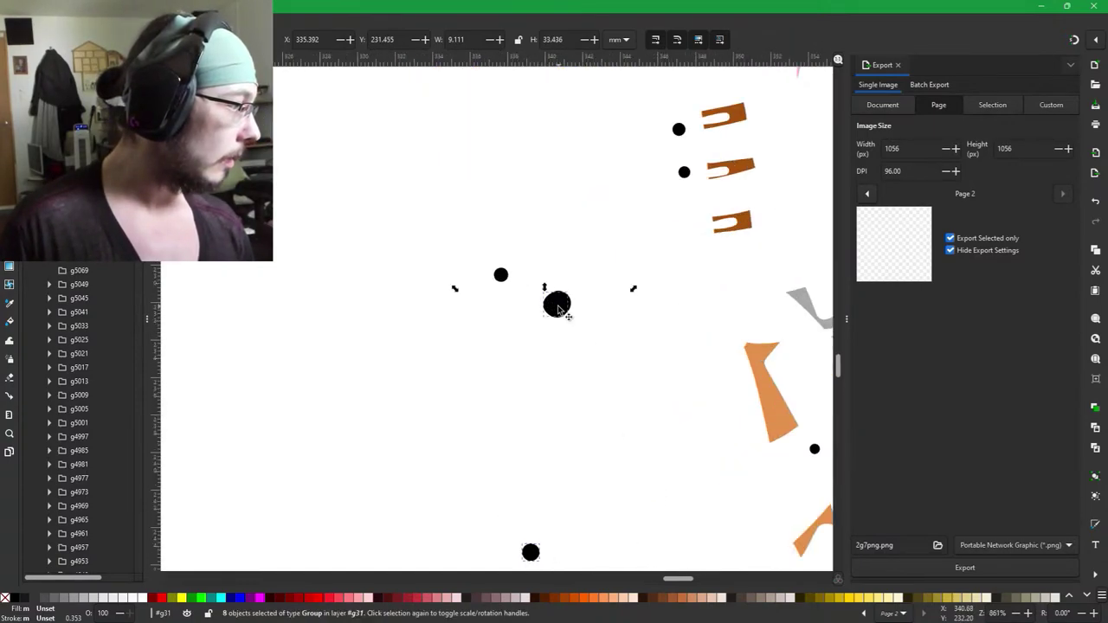
{"action": "left_click", "coordinate": [570, 304], "text": "shift"}
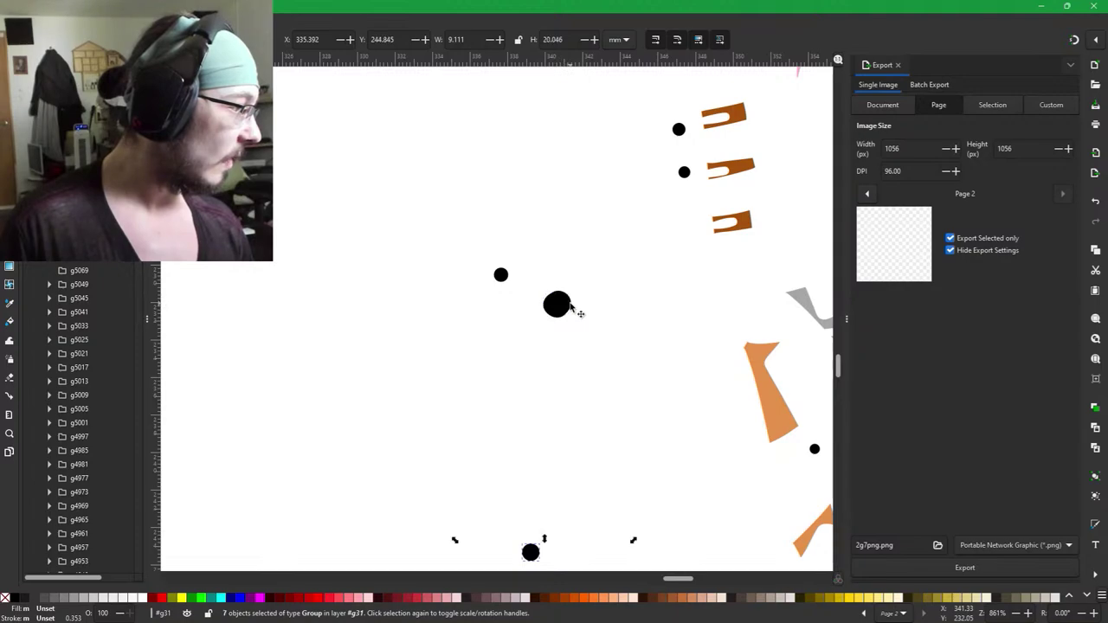
{"action": "left_click", "coordinate": [571, 306], "text": "shift"}
{"action": "left_click", "coordinate": [508, 279], "text": "shift"}
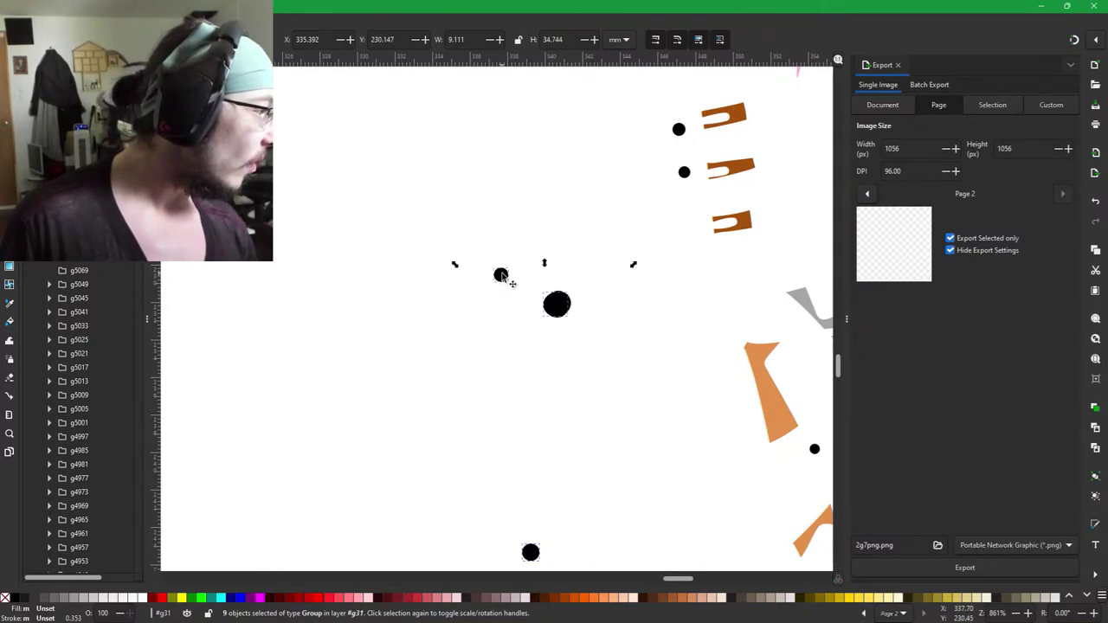
{"action": "left_click_drag", "start_coordinate": [553, 311], "coordinate": [534, 320]}
{"action": "key", "text": "ctrl+z"}
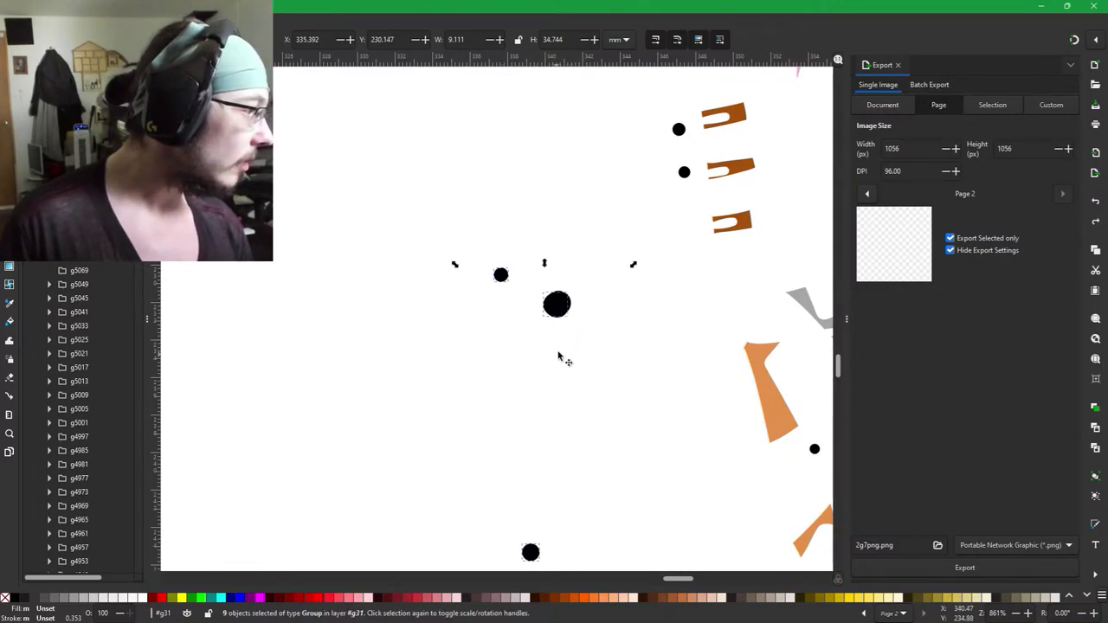
{"action": "left_click", "coordinate": [575, 306], "text": "shift"}
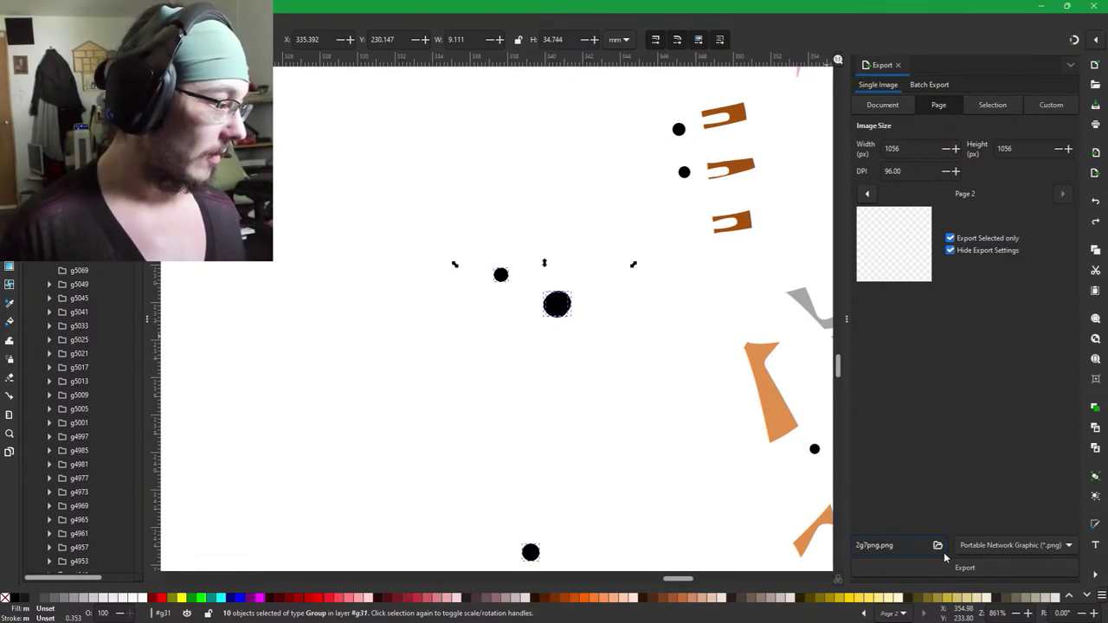
Rename the export file as 2g8.png and export the selected black details.
{"action": "key", "text": "BackSpace"}
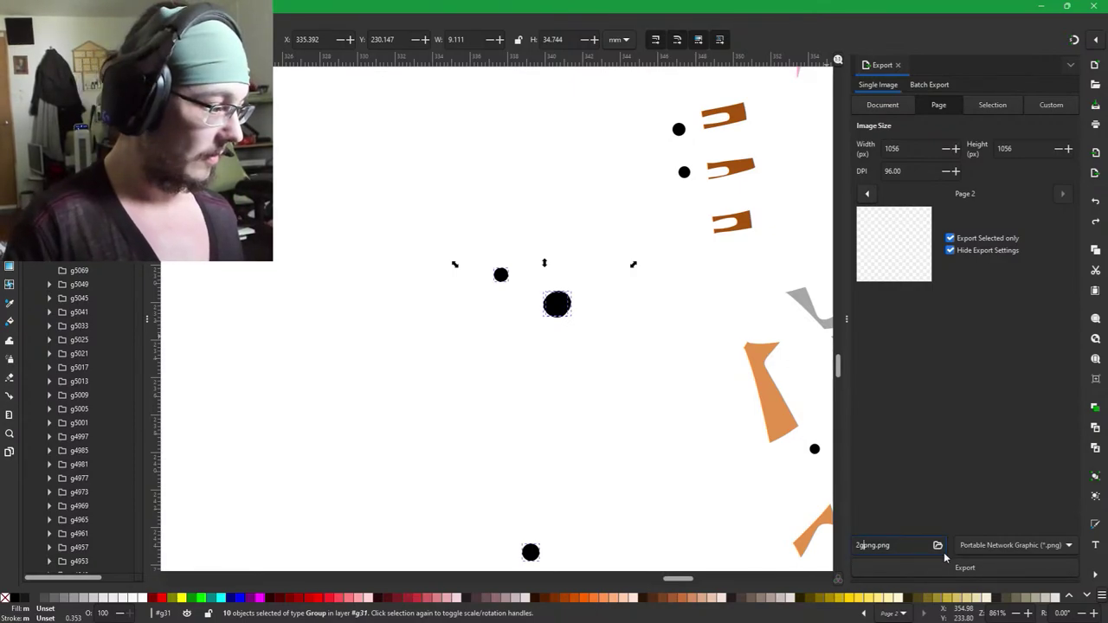
{"action": "type", "text": "8"}
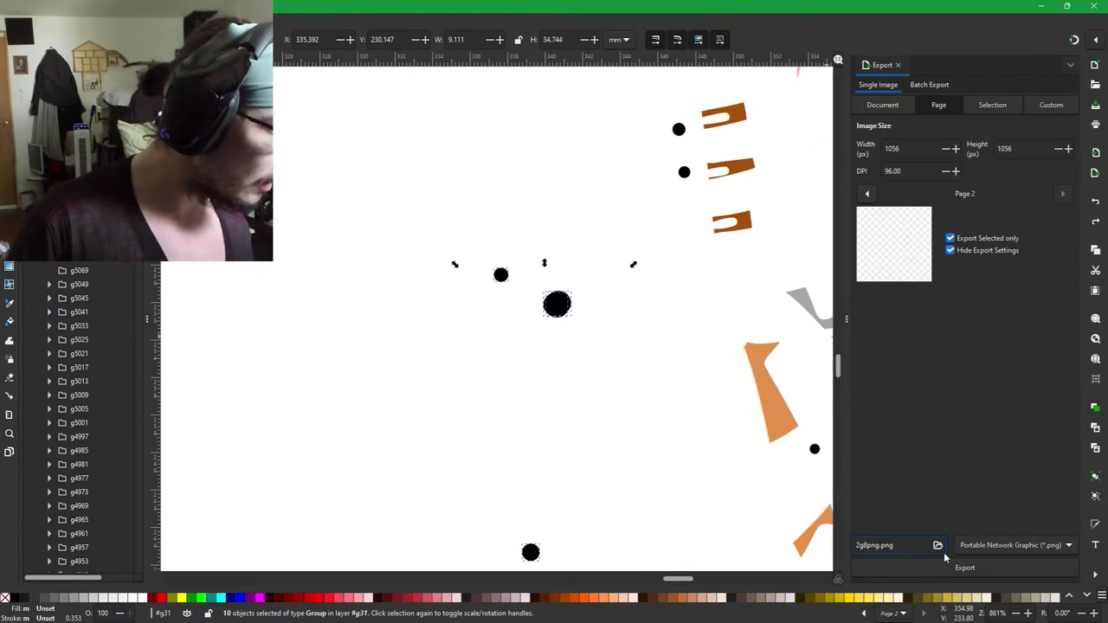
{"action": "key", "text": "Delete"}
{"action": "key", "text": "Delete"}
{"action": "key", "text": "Delete"}
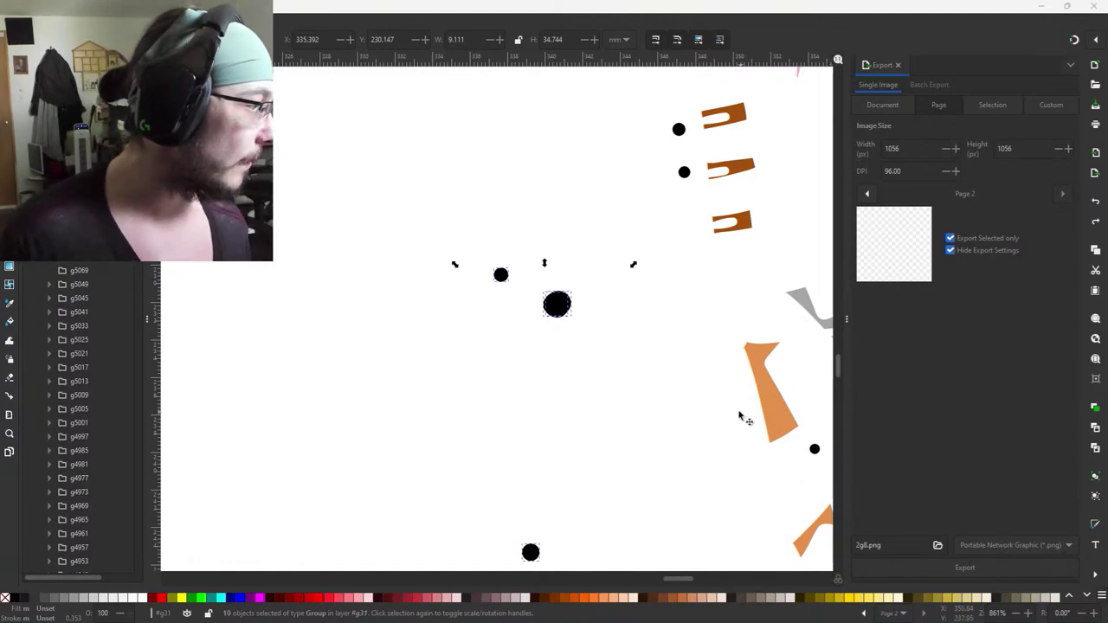
{"action": "left_click", "coordinate": [868, 16]}
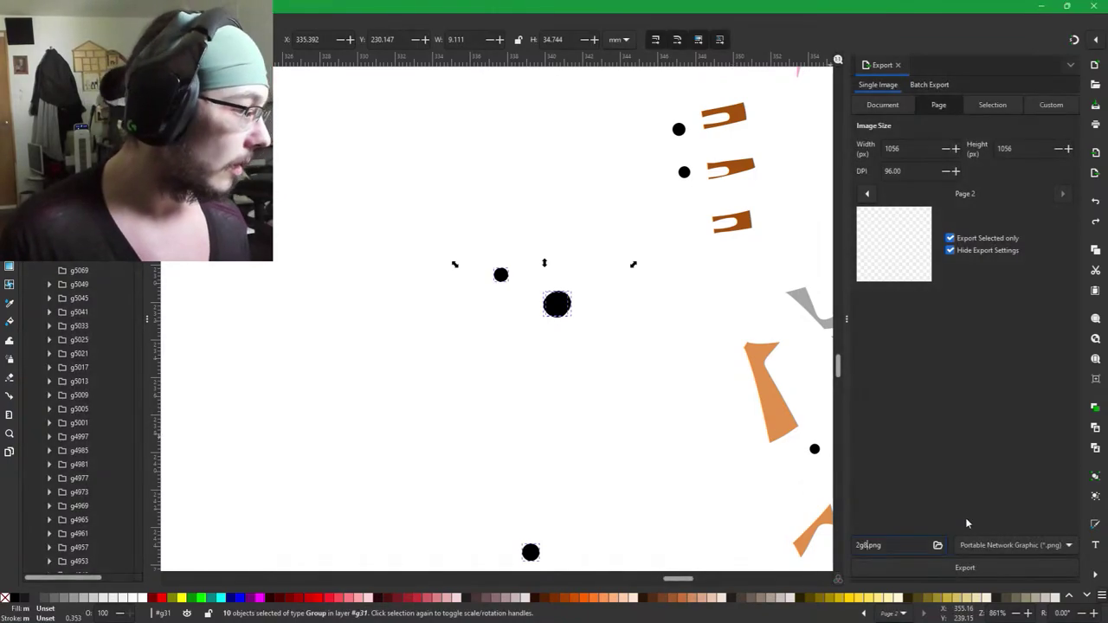
{"action": "left_click", "coordinate": [909, 568]}
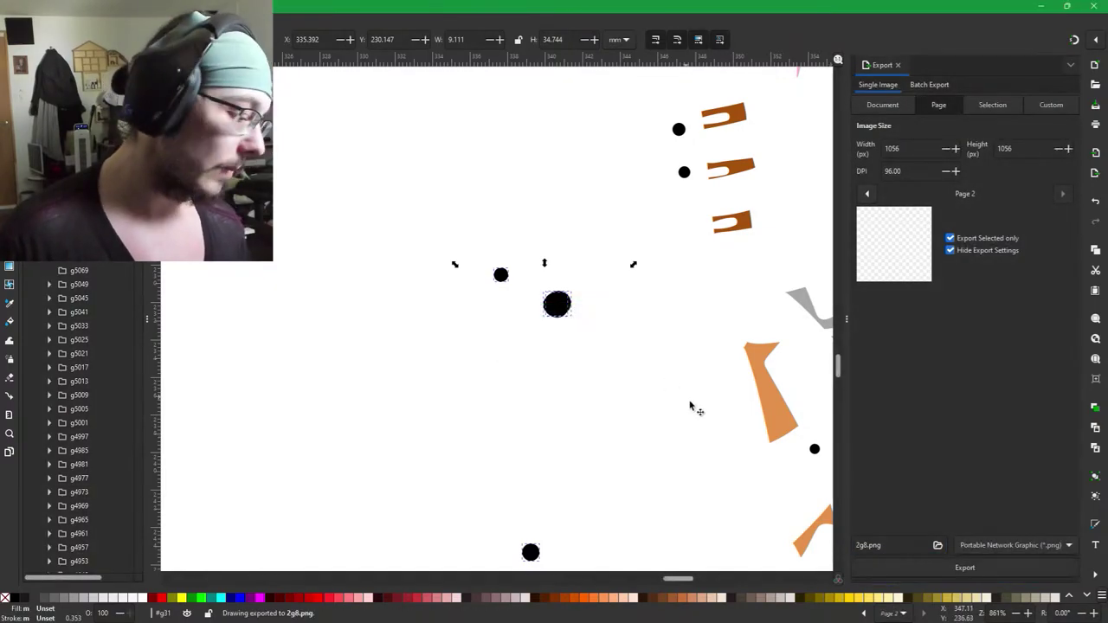
Undo the deletion of the rabbit's coloured parts and add both brown boots and the yellow trousers to the selection.
{"action": "scroll", "coordinate": [690, 322], "scroll_direction": "down", "scroll_amount": 3}
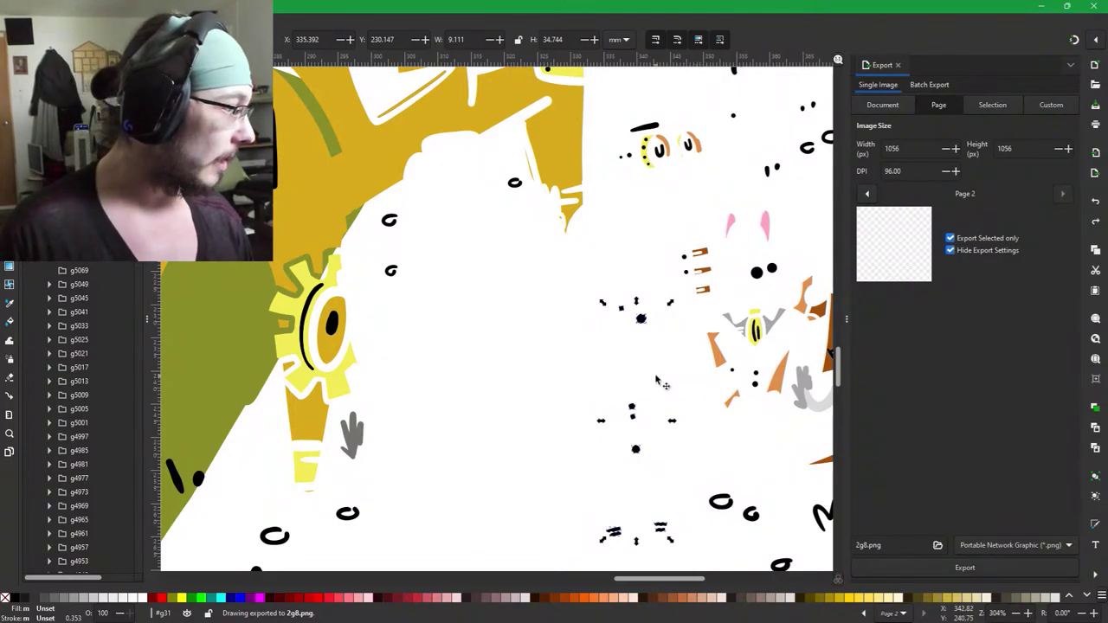
{"action": "key", "text": "ctrl+z"}
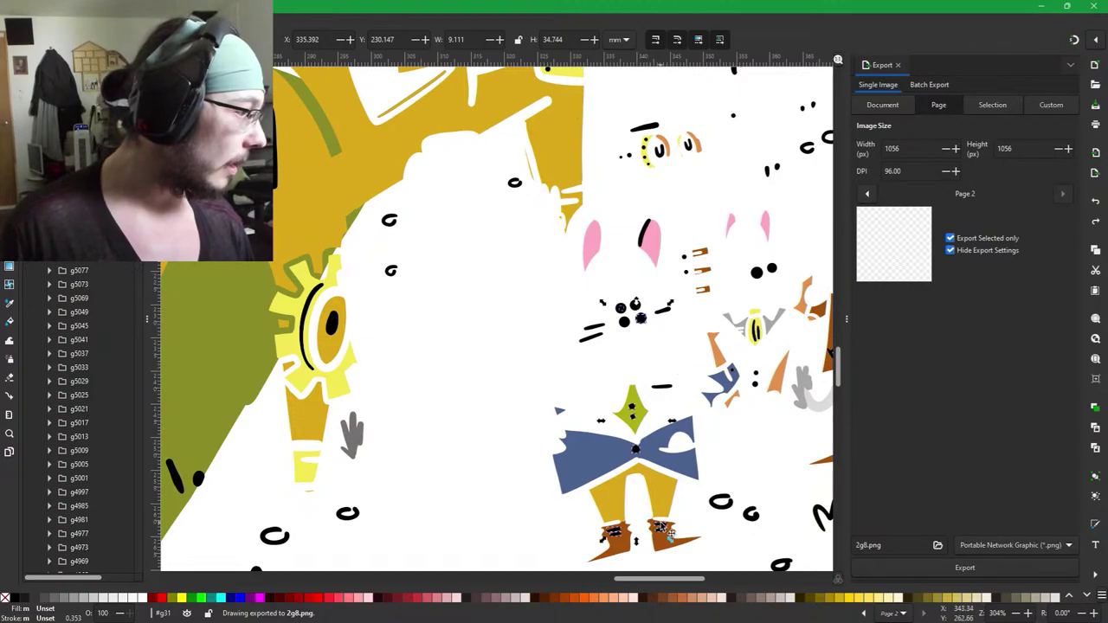
{"action": "left_click", "coordinate": [662, 530]}
{"action": "scroll", "coordinate": [649, 517], "scroll_direction": "up", "scroll_amount": 3}
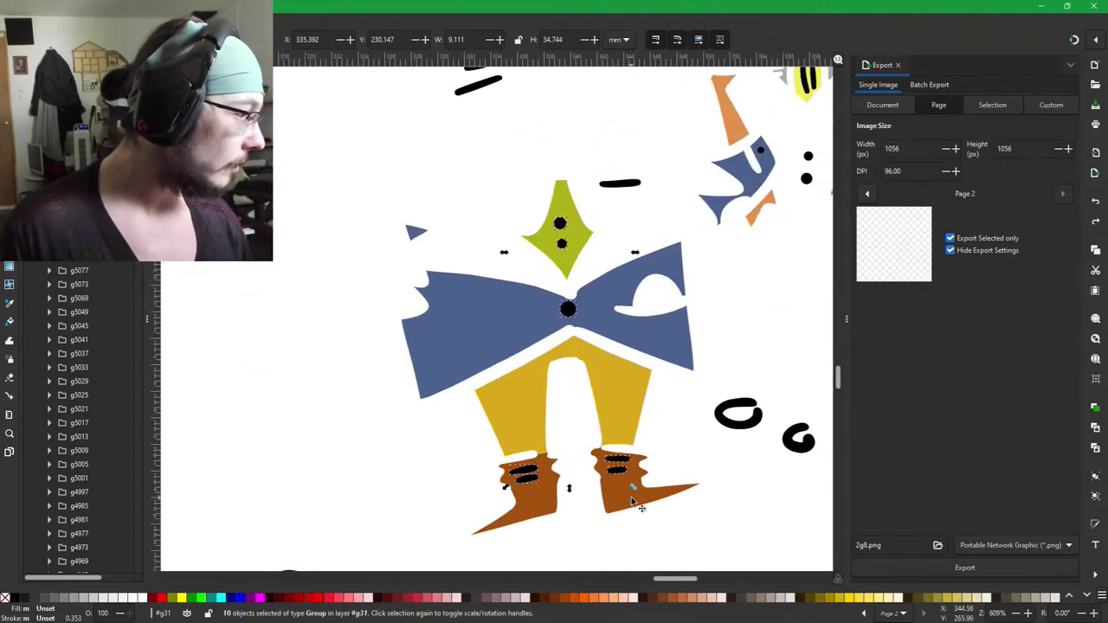
{"action": "left_click", "coordinate": [554, 510], "text": "shift"}
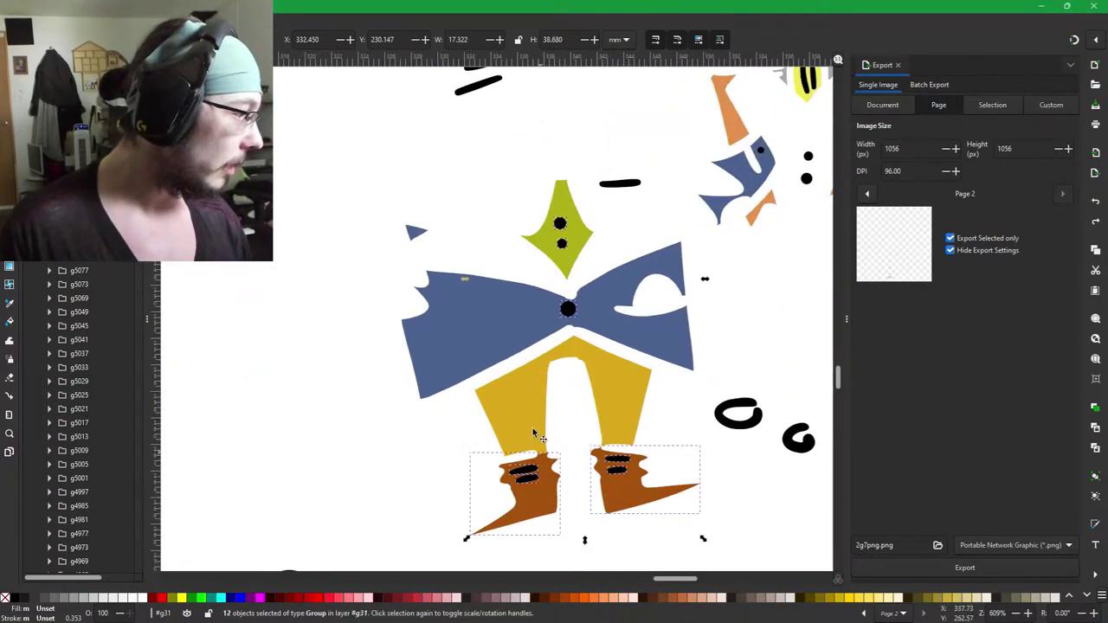
{"action": "left_click", "coordinate": [520, 386], "text": "shift"}
Add the blue coat, the green collar piece, the short black stroke beside it and the separate blue sleeve to the selection.
{"action": "left_click", "coordinate": [494, 305], "text": "shift"}
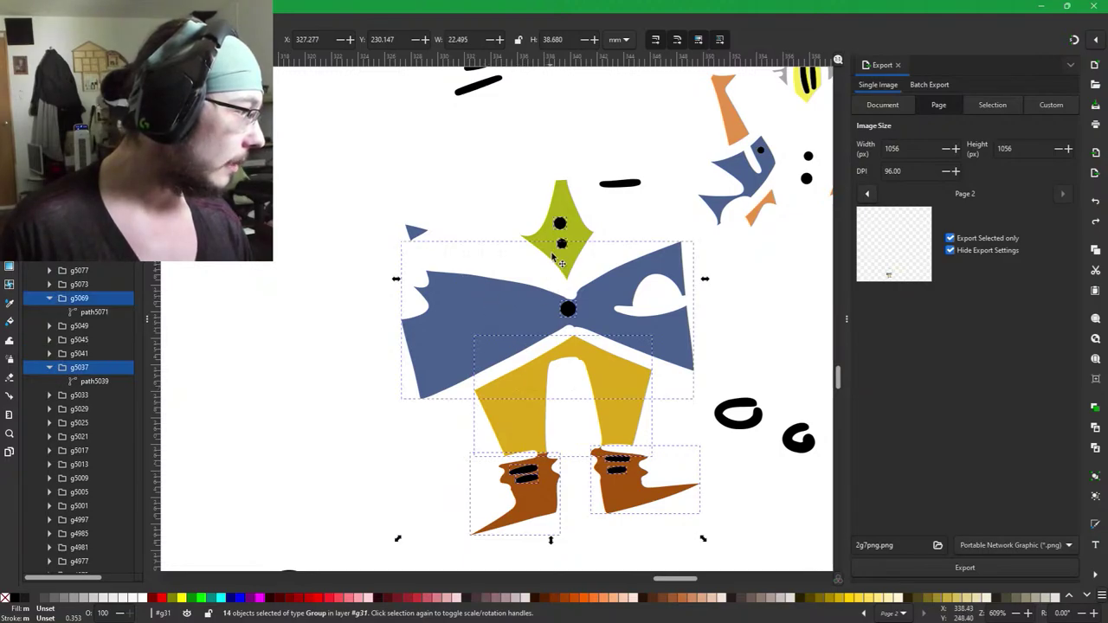
{"action": "left_click", "coordinate": [562, 217], "text": "shift"}
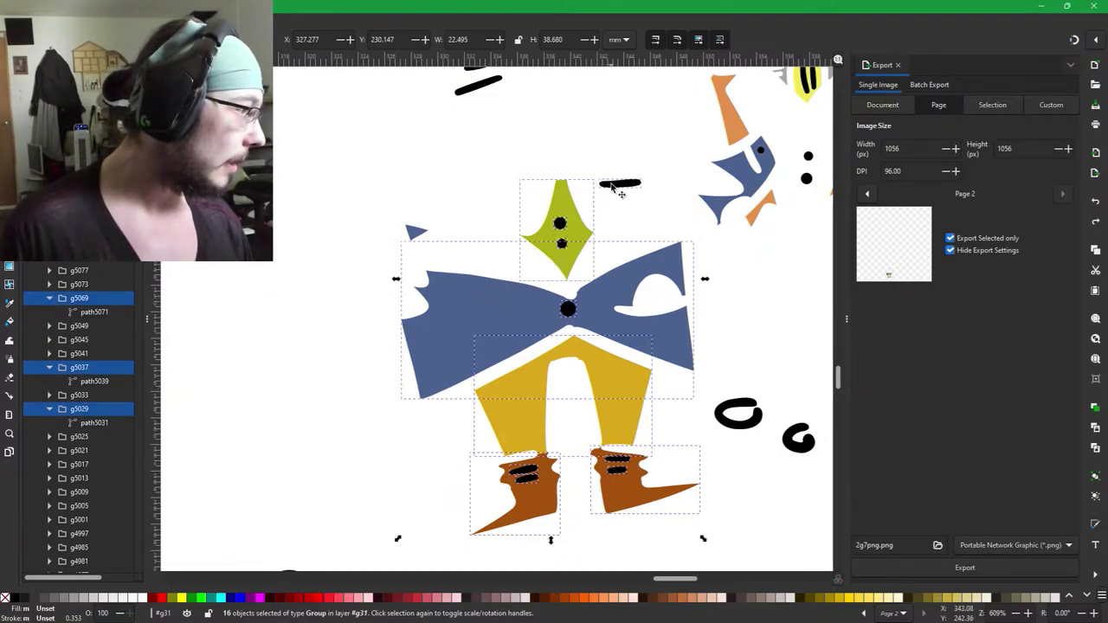
{"action": "left_click", "coordinate": [760, 190], "text": "shift"}
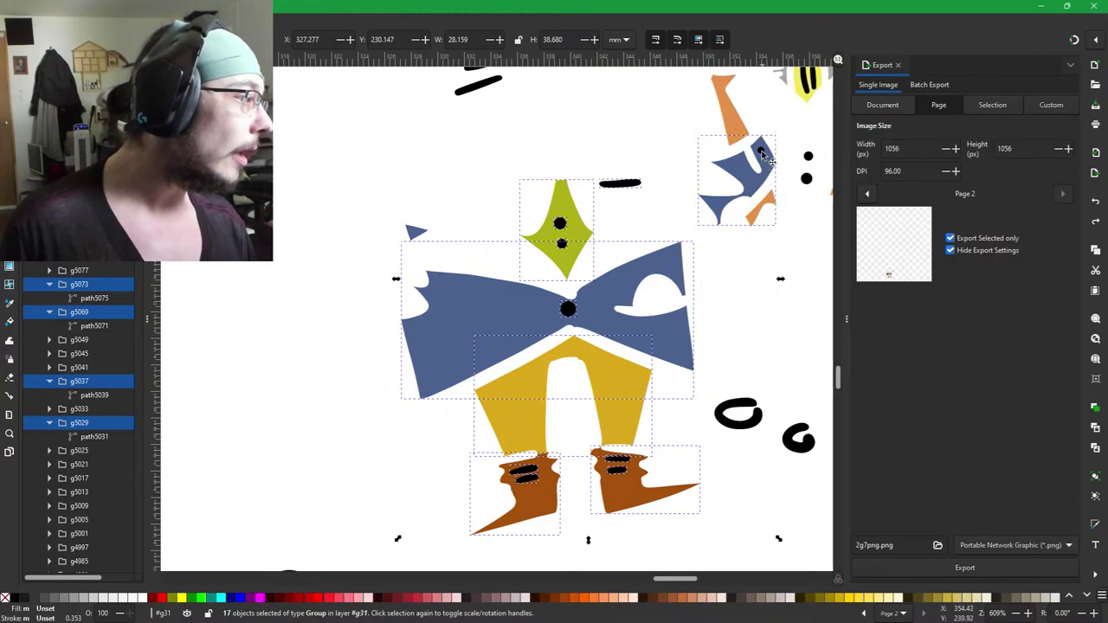
Deselect the orange animal's blue coat piece and add the small blue triangle, the black whisker strokes and the remaining face dots to the selection.
{"action": "left_click", "coordinate": [762, 154], "text": "shift"}
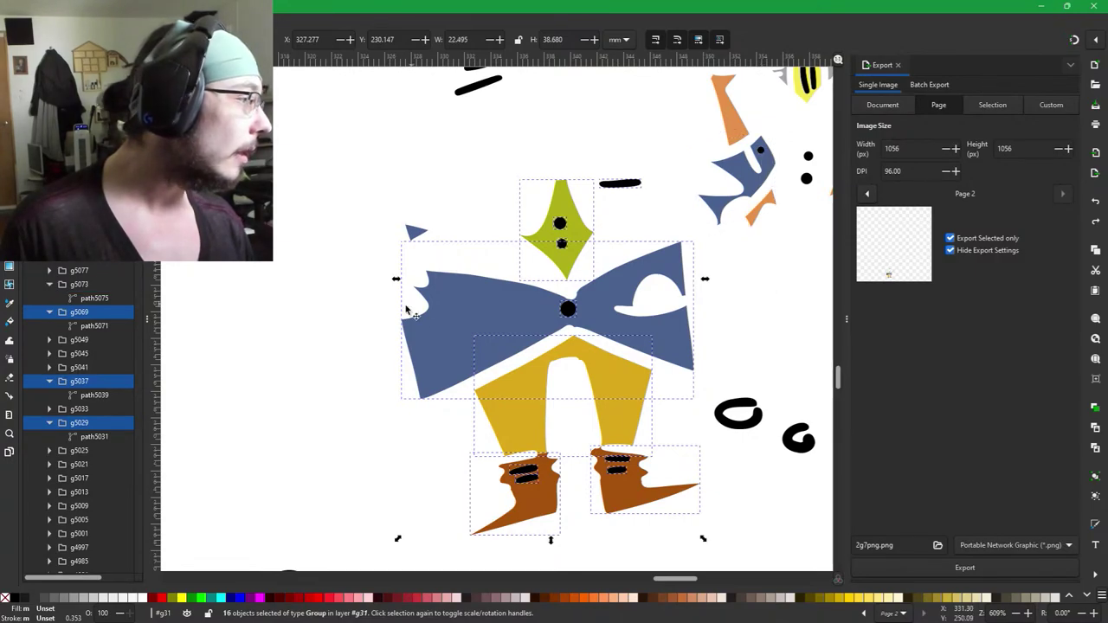
{"action": "left_click", "coordinate": [418, 235], "text": "shift"}
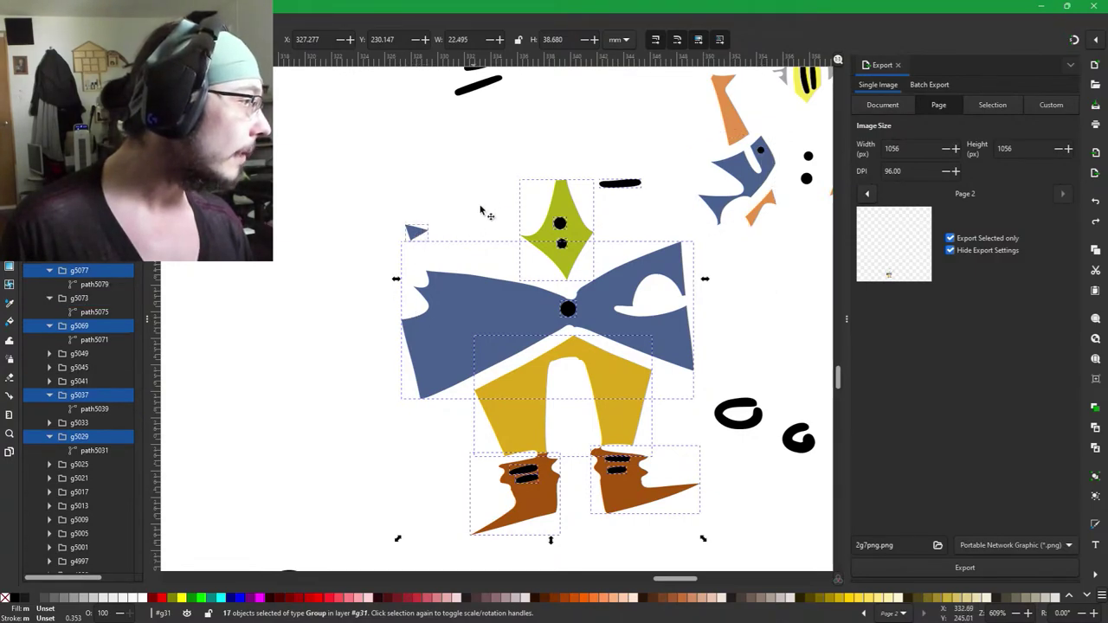
{"action": "left_click_drag", "start_coordinate": [501, 161], "coordinate": [369, 339]}
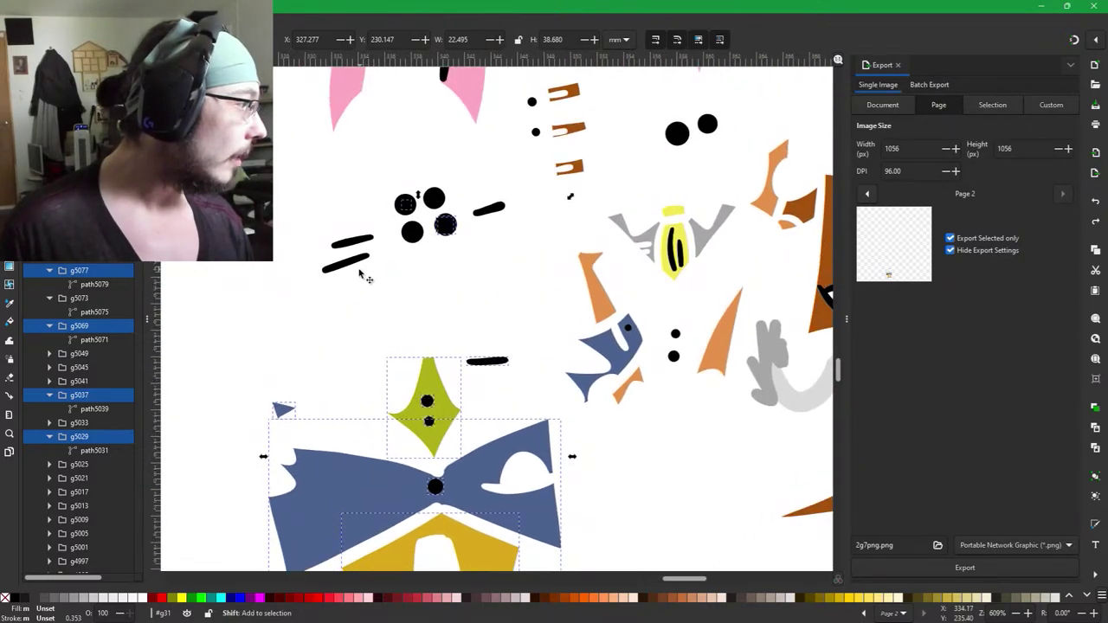
{"action": "left_click", "coordinate": [348, 255], "text": "shift"}
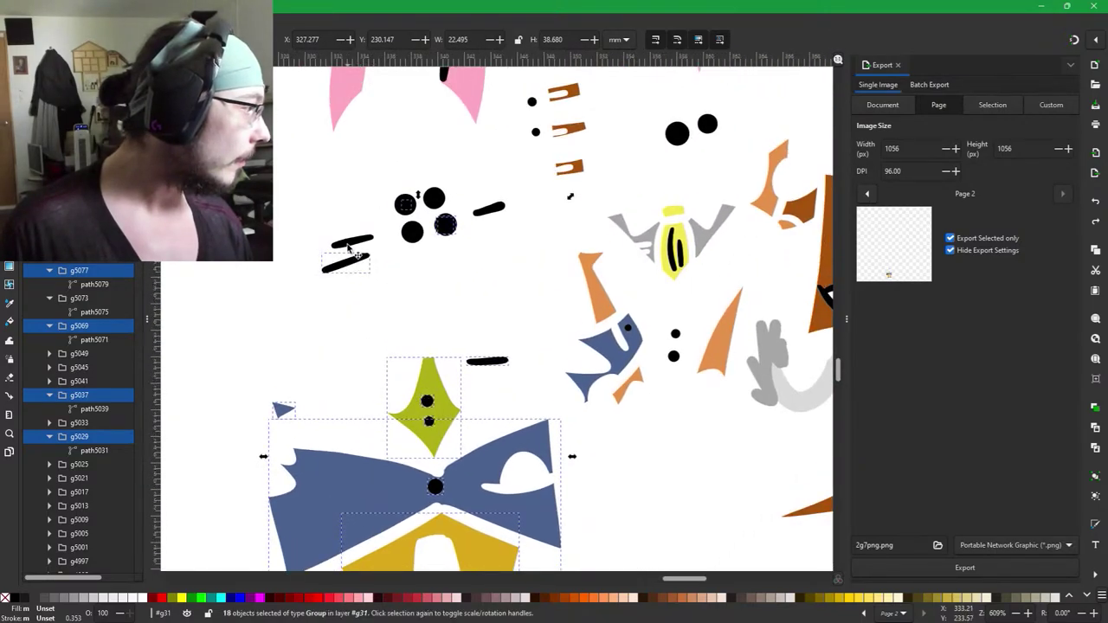
{"action": "left_click", "coordinate": [405, 225], "text": "shift"}
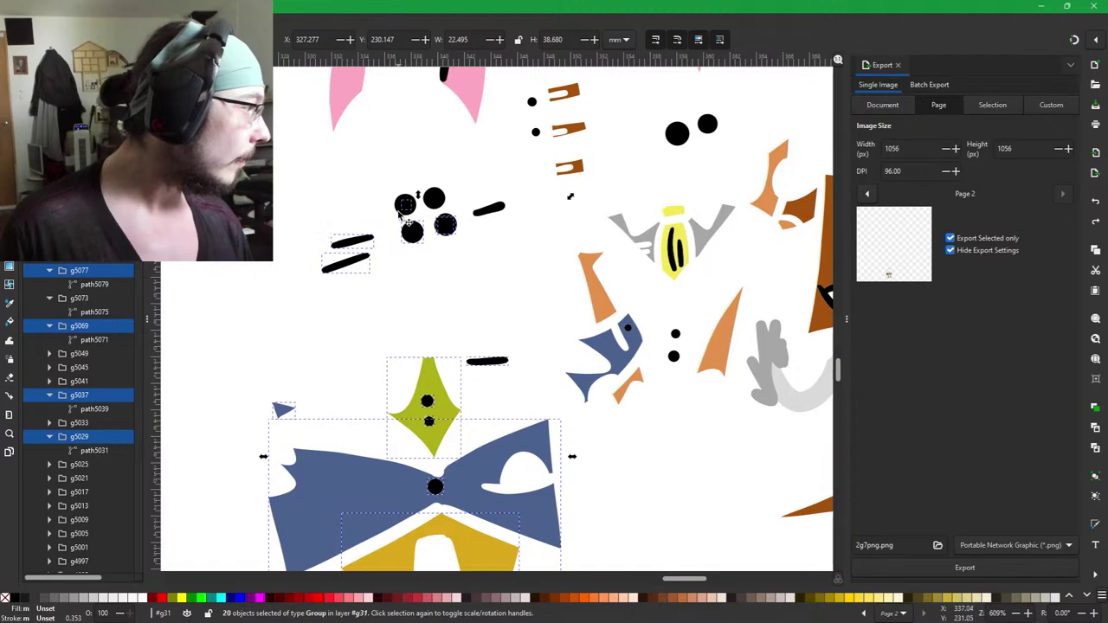
{"action": "left_click", "coordinate": [398, 211], "text": "shift"}
{"action": "left_click", "coordinate": [436, 201], "text": "shift"}
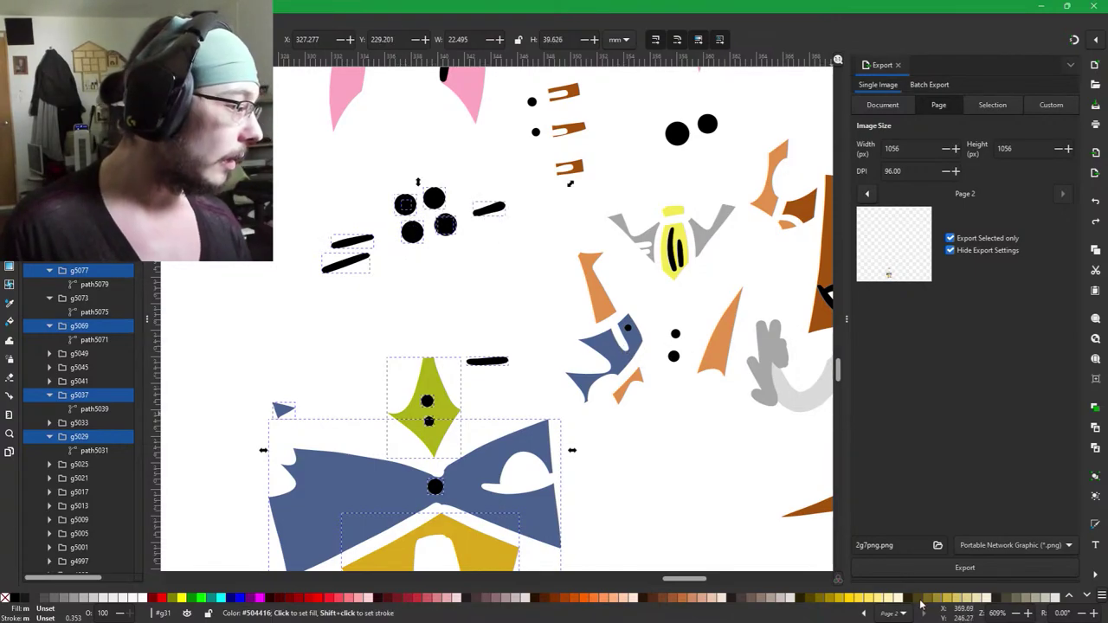
Rename the export file as 2g7.png and export the selected blue-coated rabbit parts.
{"action": "triple_click", "coordinate": [899, 545]}
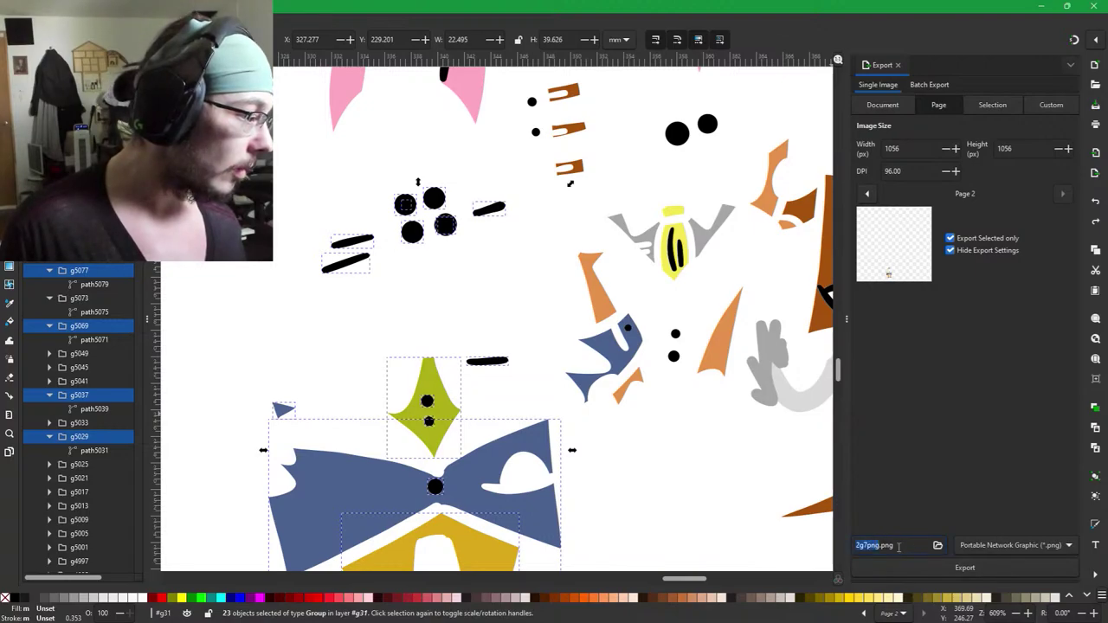
{"action": "key", "text": "Right"}
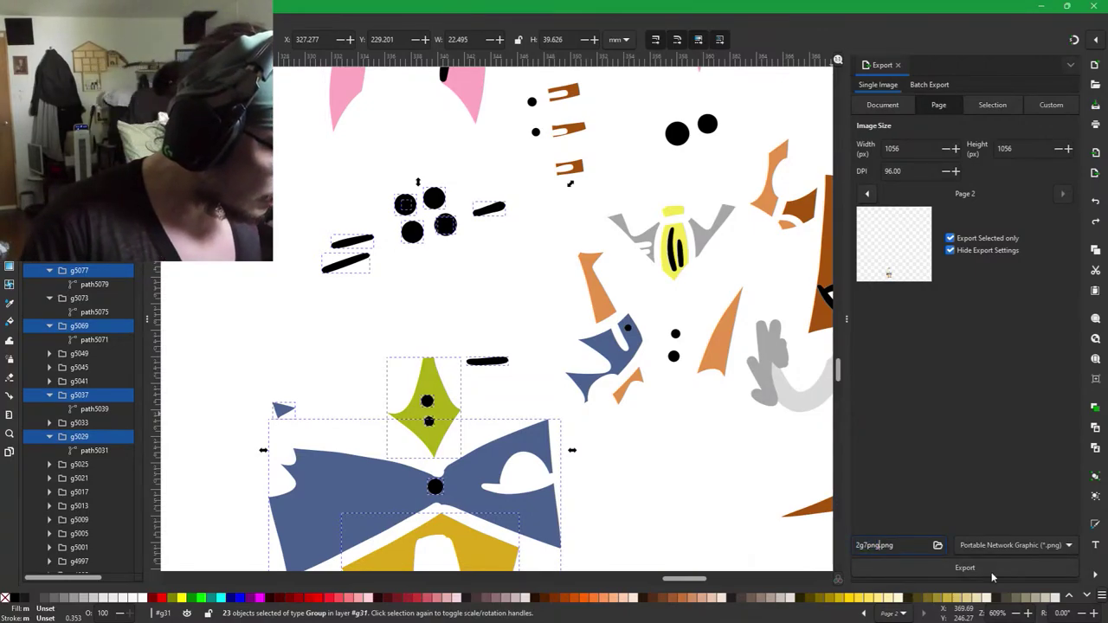
{"action": "key", "text": "BackSpace"}
{"action": "key", "text": "BackSpace"}
{"action": "key", "text": "BackSpace"}
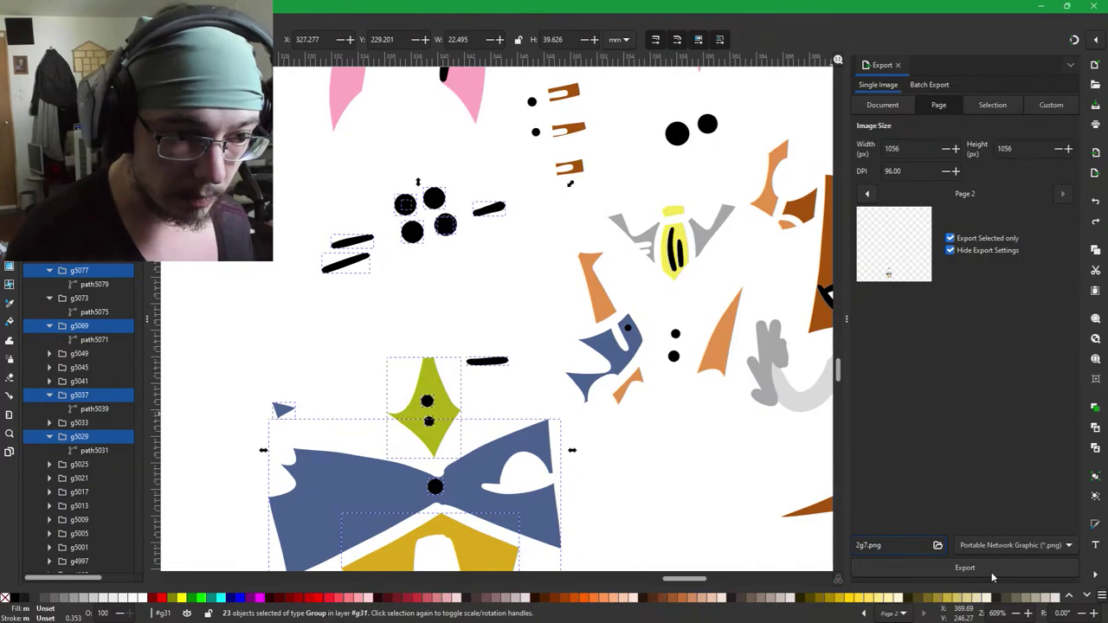
{"action": "left_click", "coordinate": [993, 571]}
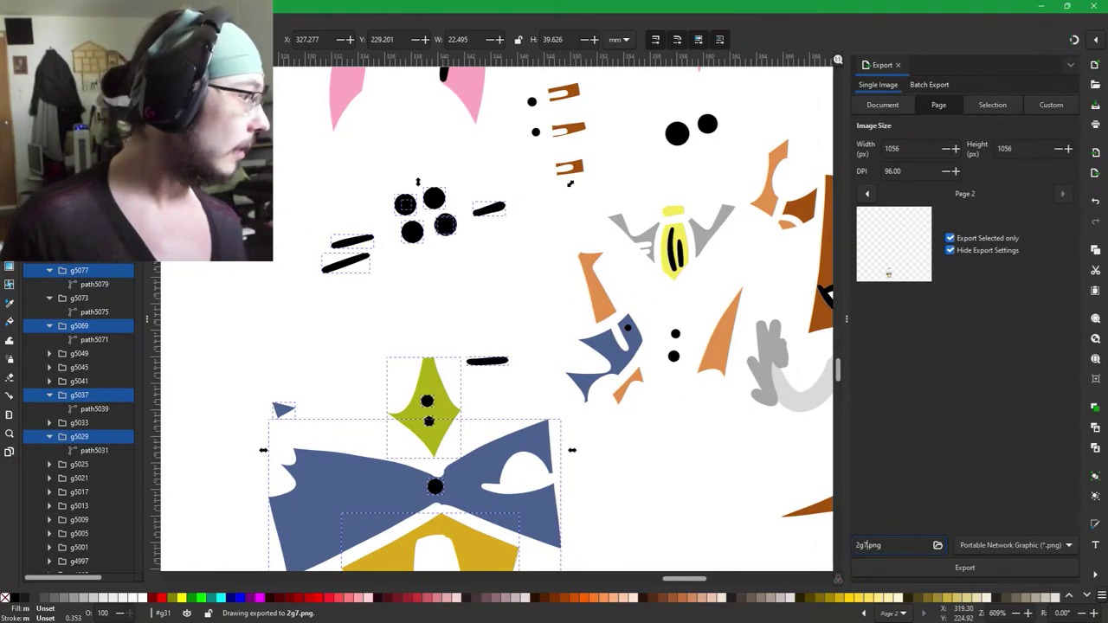
Delete the exported blue-coated rabbit parts from the drawing, undo the deletion and redo it.
{"action": "key", "text": "Delete"}
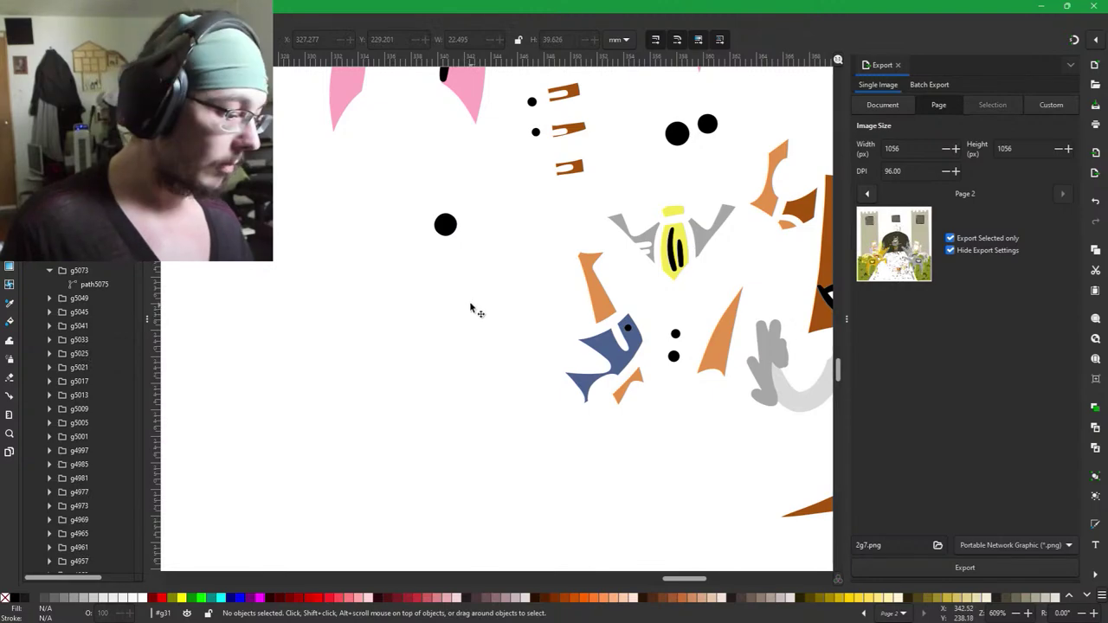
{"action": "key", "text": "ctrl+z"}
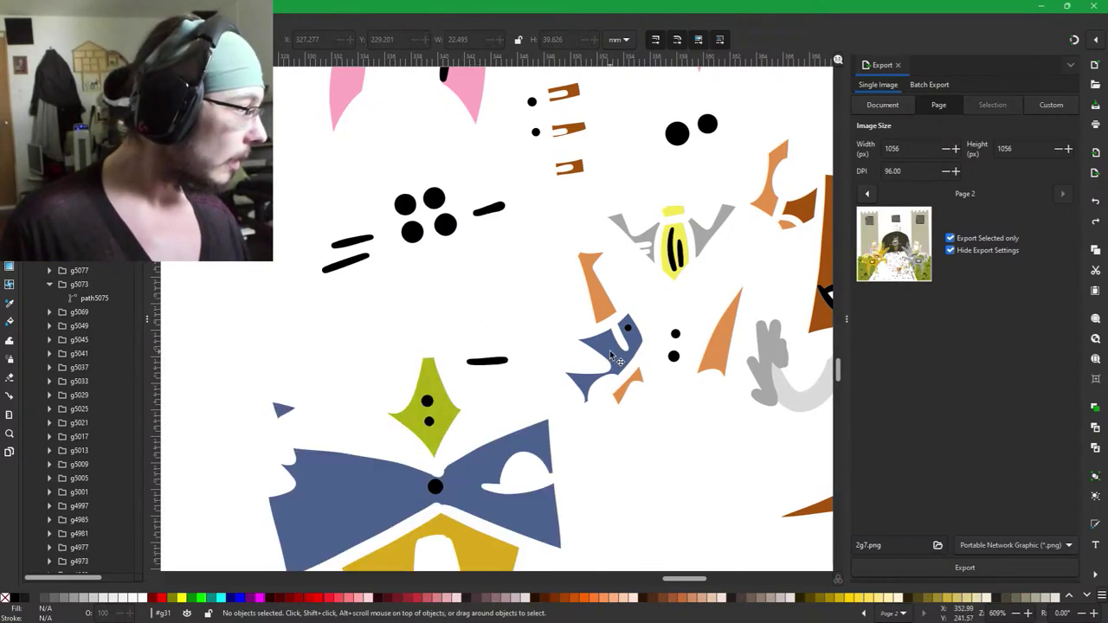
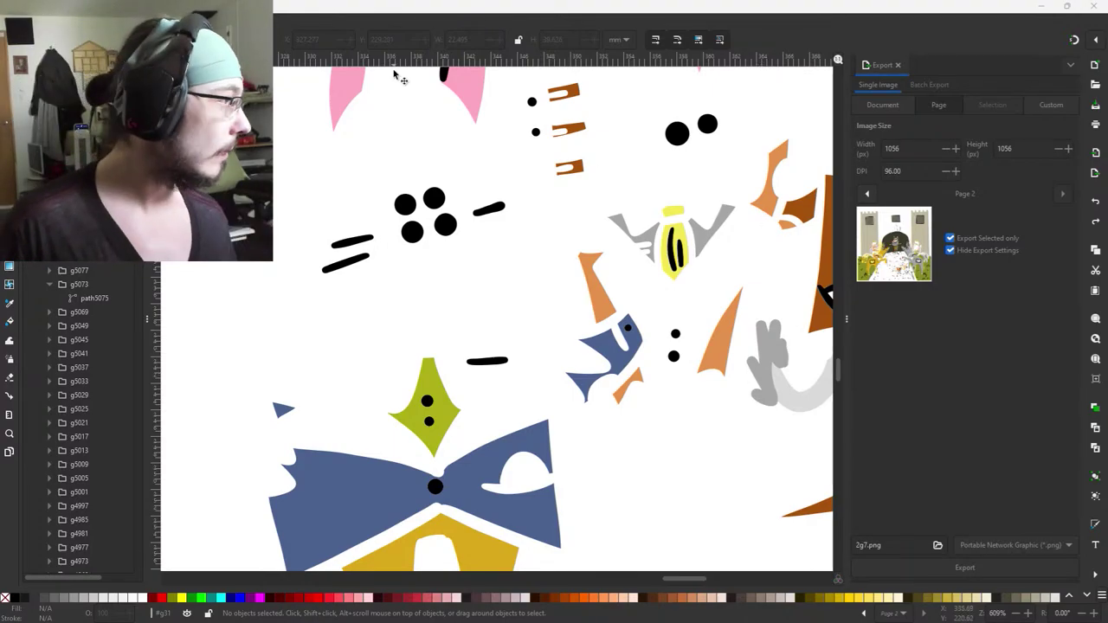
{"action": "left_click", "coordinate": [424, 7]}
{"action": "key", "text": "ctrl+shift+z"}
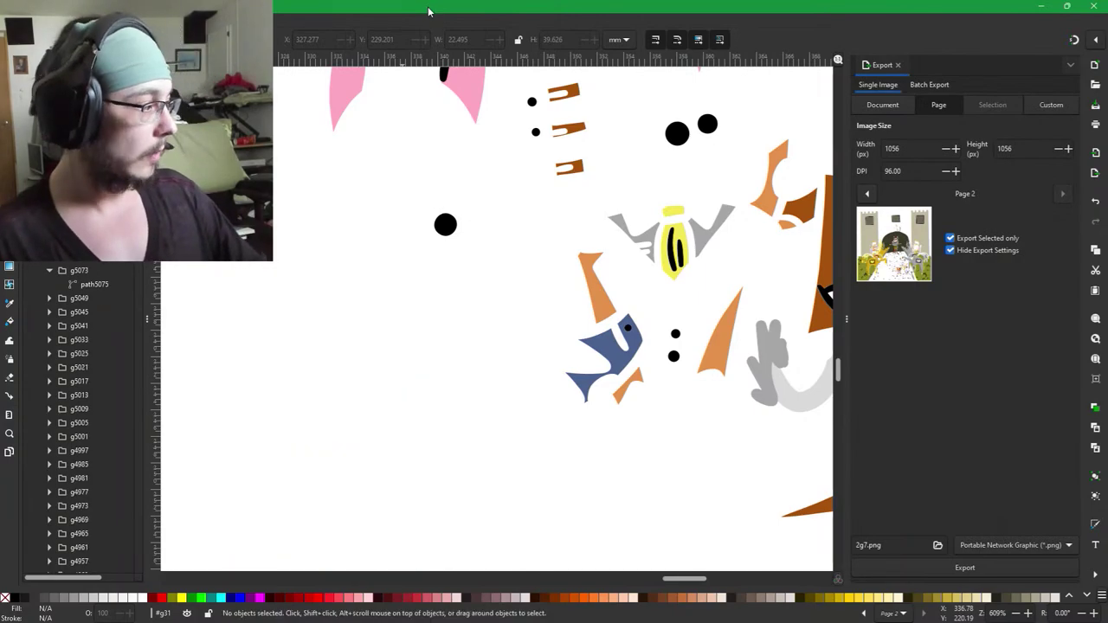
{"action": "left_click", "coordinate": [631, 335]}
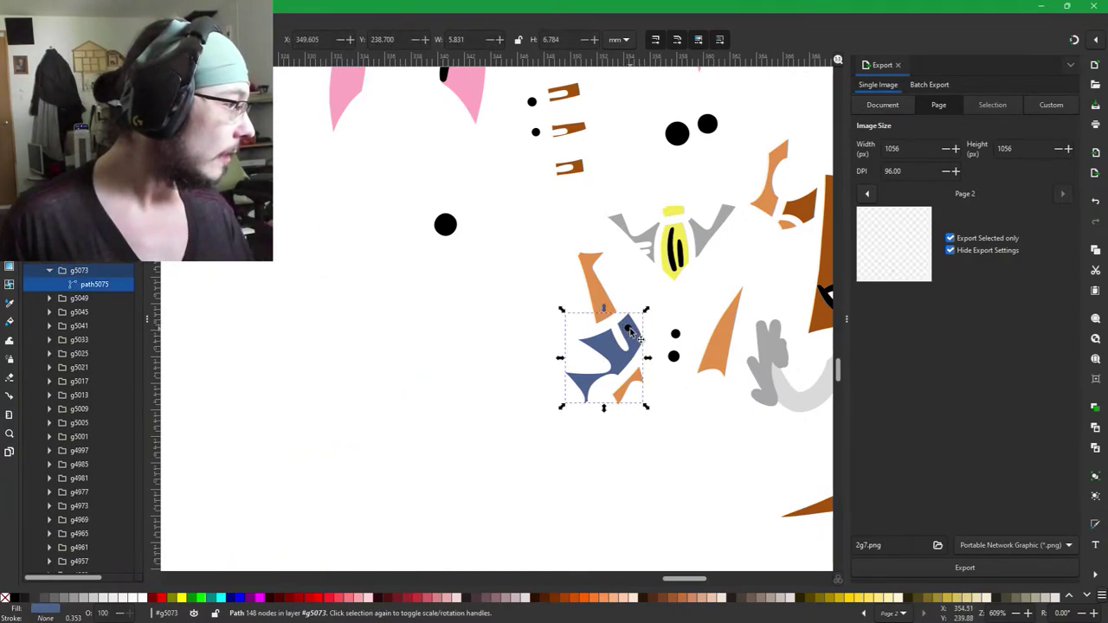
{"action": "double_click", "coordinate": [632, 333]}
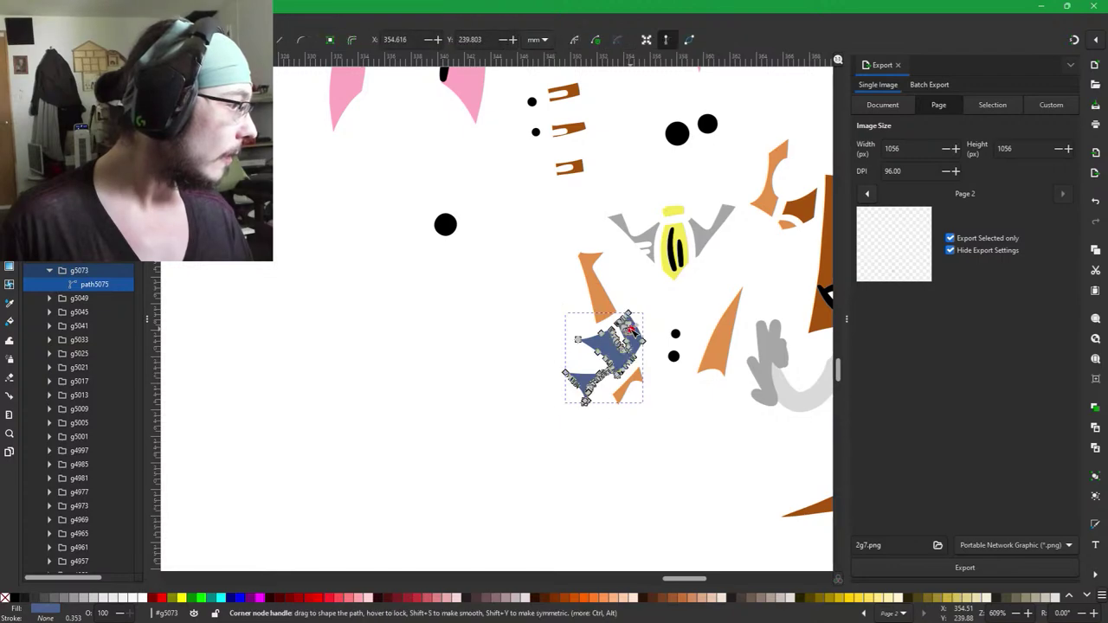
{"action": "left_click", "coordinate": [524, 439]}
{"action": "scroll", "coordinate": [584, 468], "scroll_direction": "down", "scroll_amount": 5}
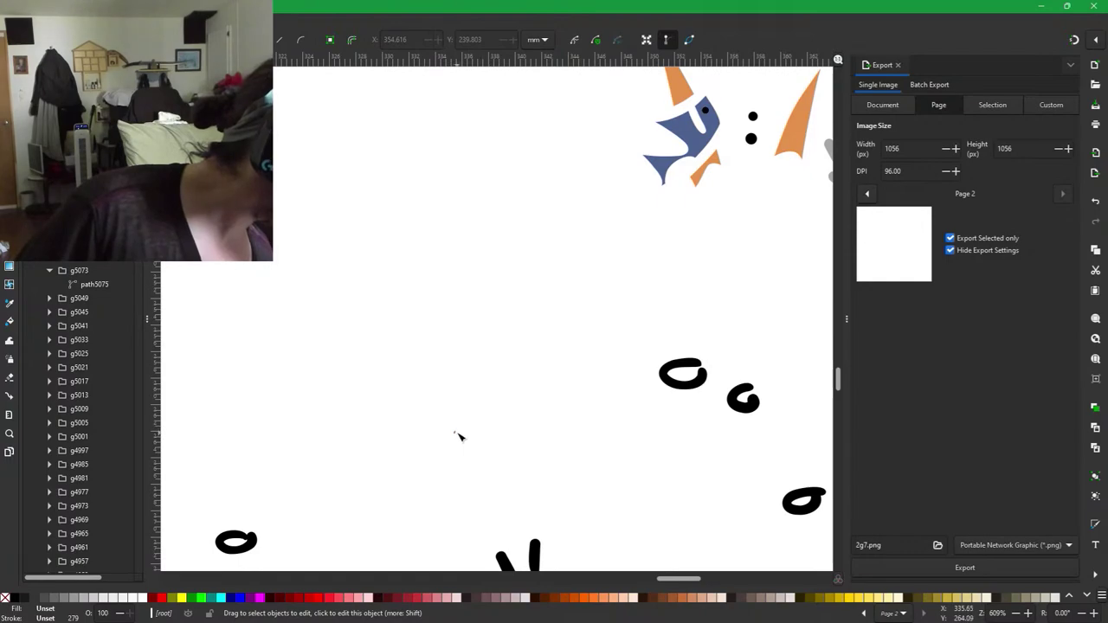
{"action": "scroll", "coordinate": [536, 320], "scroll_direction": "up", "scroll_amount": 5}
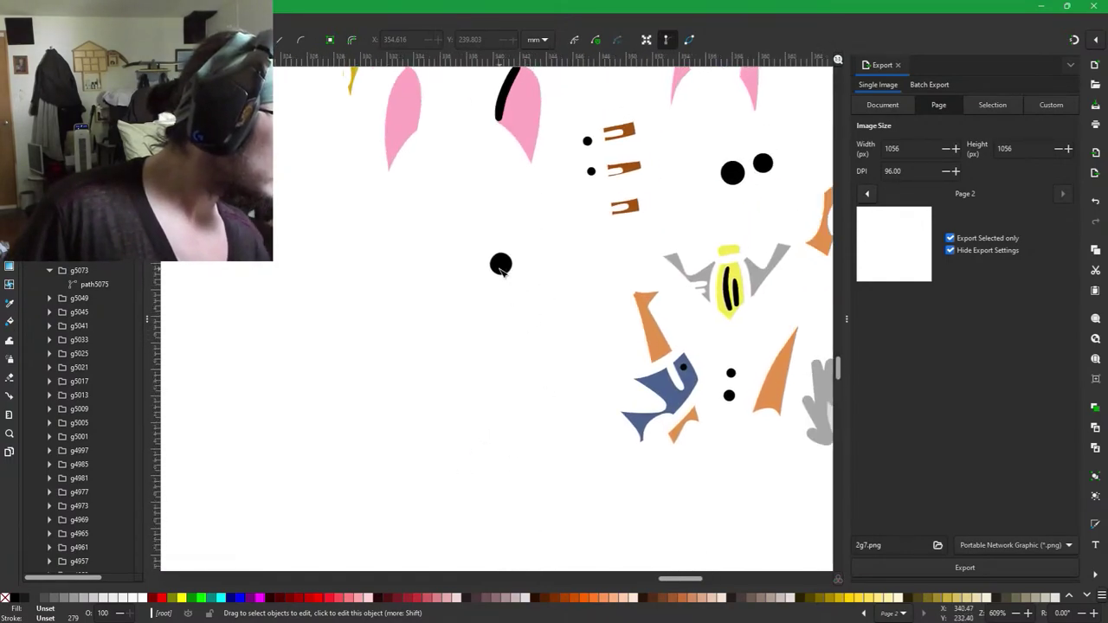
{"action": "left_click", "coordinate": [501, 264]}
{"action": "left_click", "coordinate": [526, 137]}
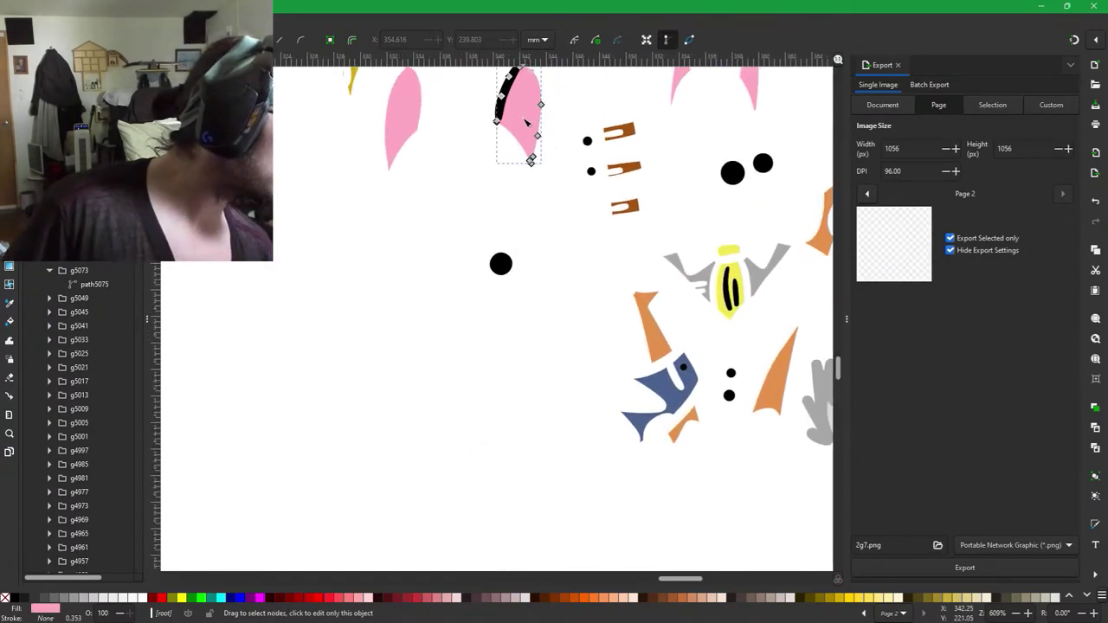
{"action": "left_click", "coordinate": [288, 309]}
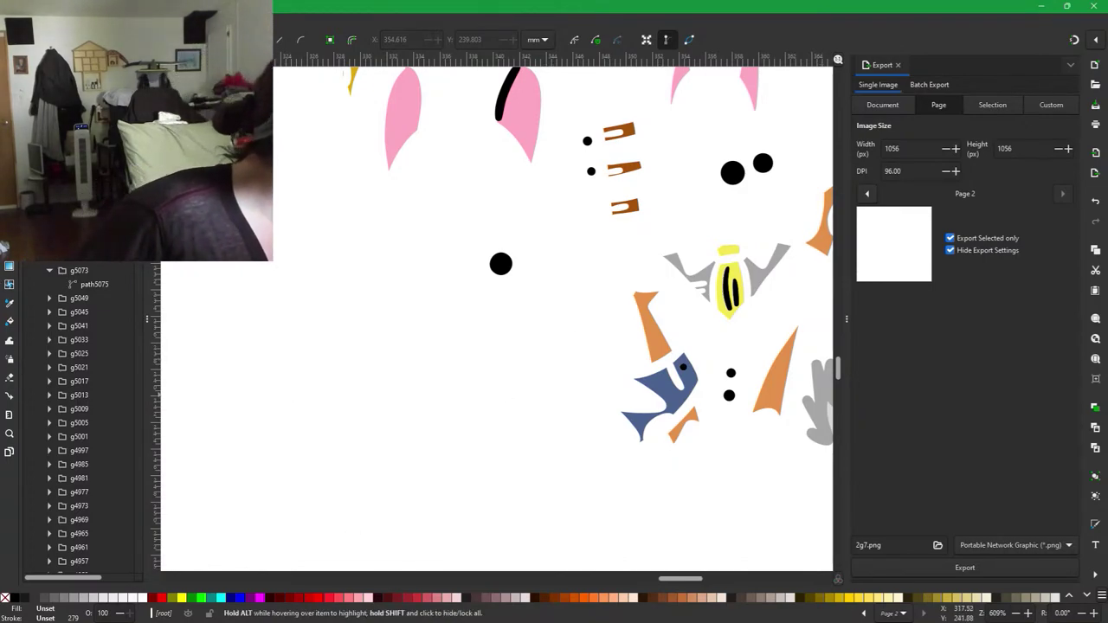
{"action": "key", "text": "s"}
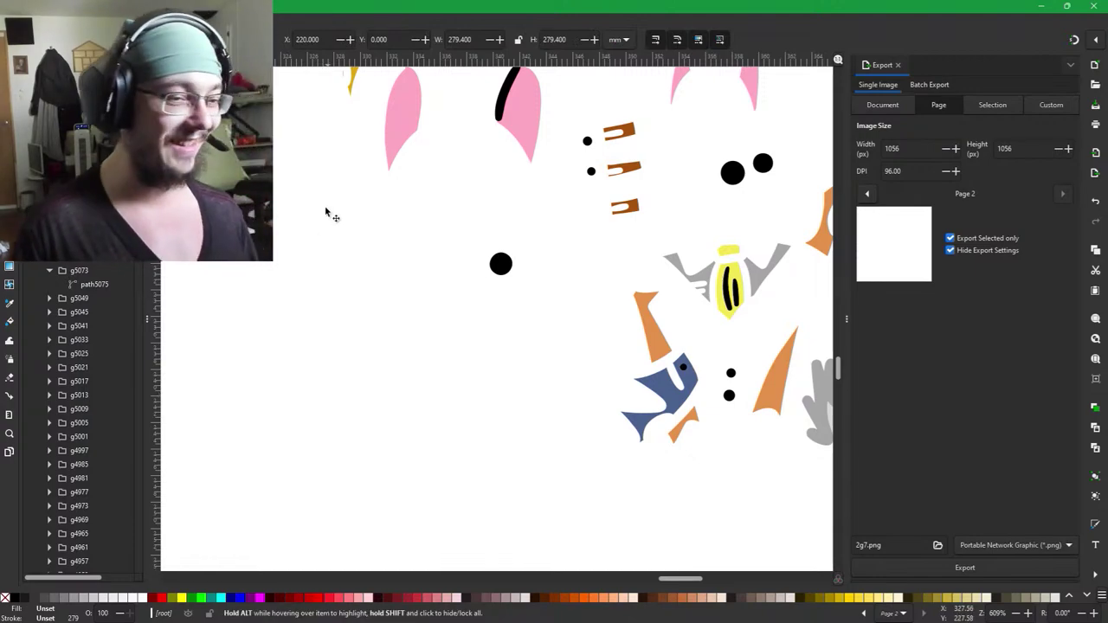
Enter the artwork group containing the pink ears for individual piece selection and clear the current selection.
{"action": "left_click", "coordinate": [419, 122]}
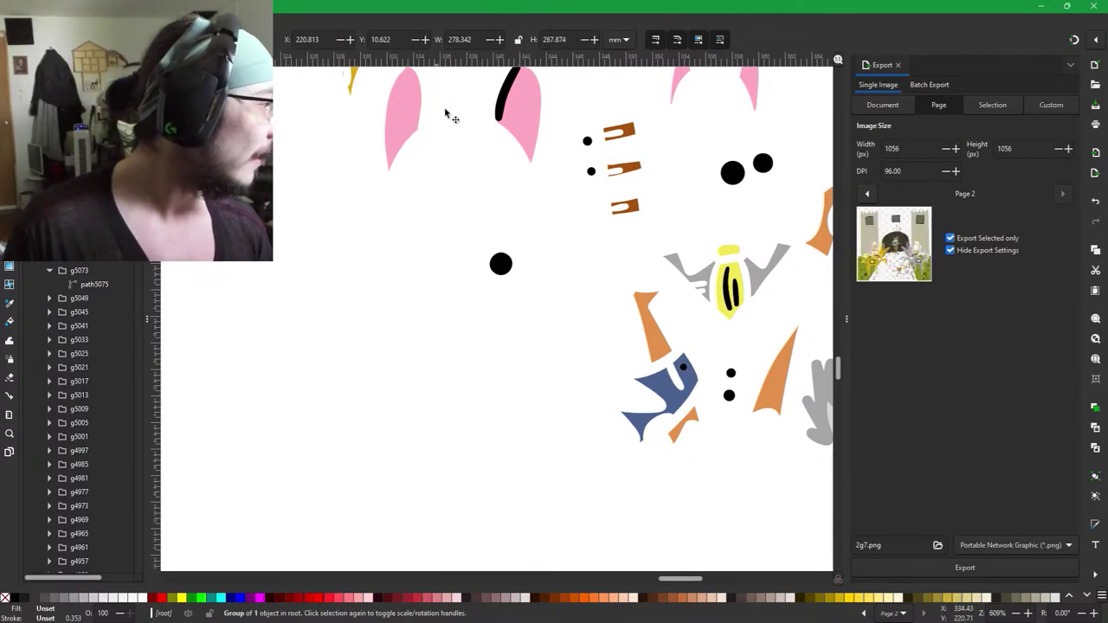
{"action": "left_click_drag", "start_coordinate": [437, 243], "coordinate": [560, 341]}
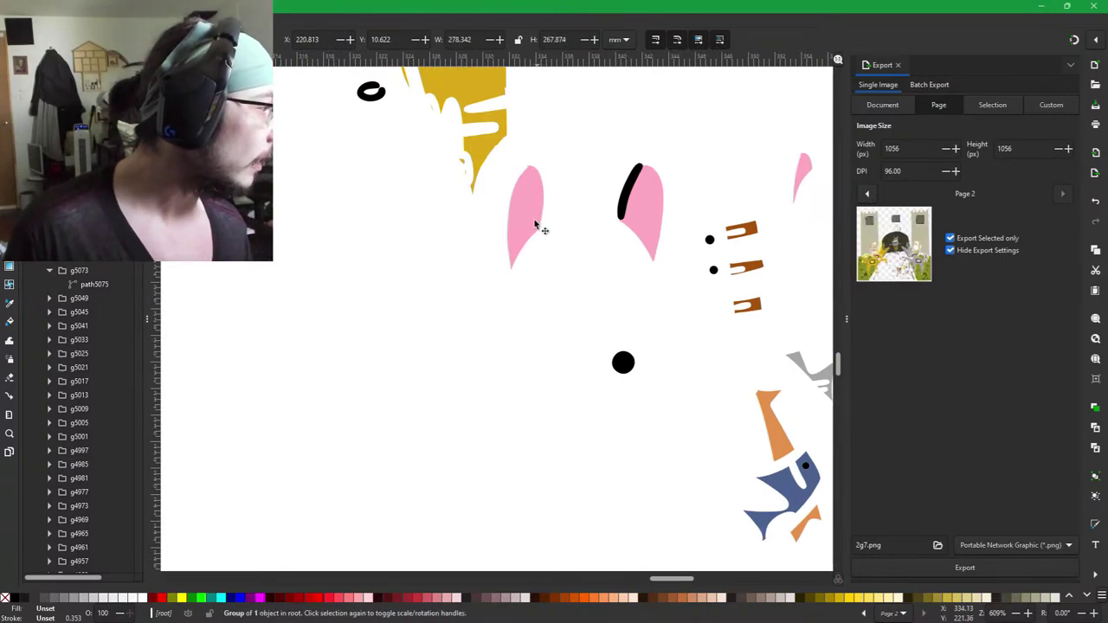
{"action": "left_click", "coordinate": [124, 312]}
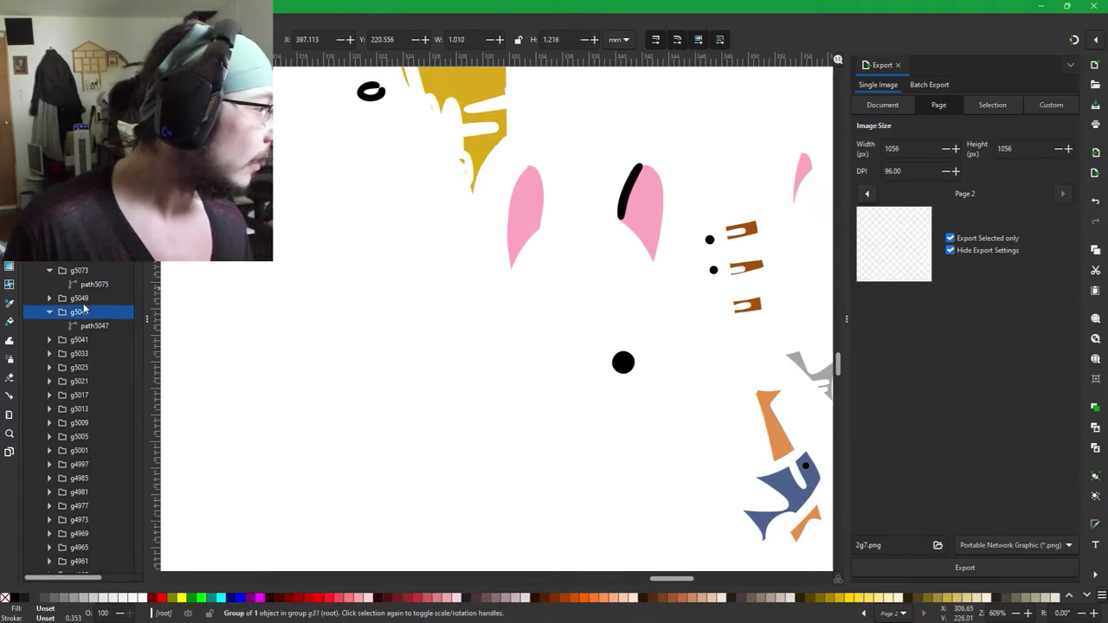
{"action": "left_click", "coordinate": [84, 299]}
{"action": "left_click", "coordinate": [526, 196]}
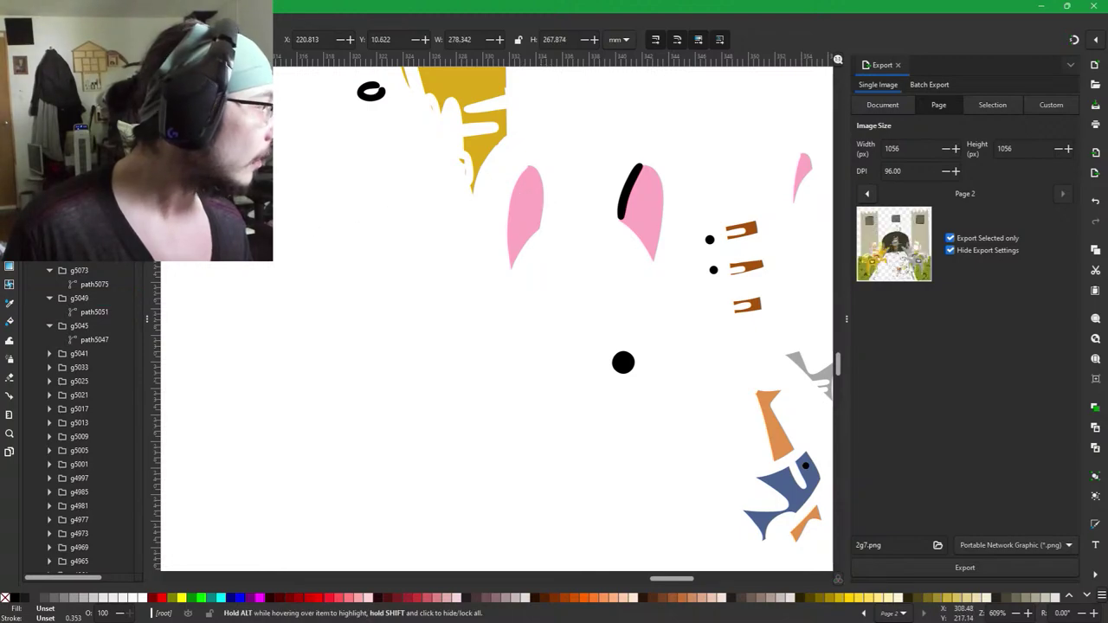
{"action": "left_click", "coordinate": [395, 232]}
{"action": "key", "text": "Escape"}
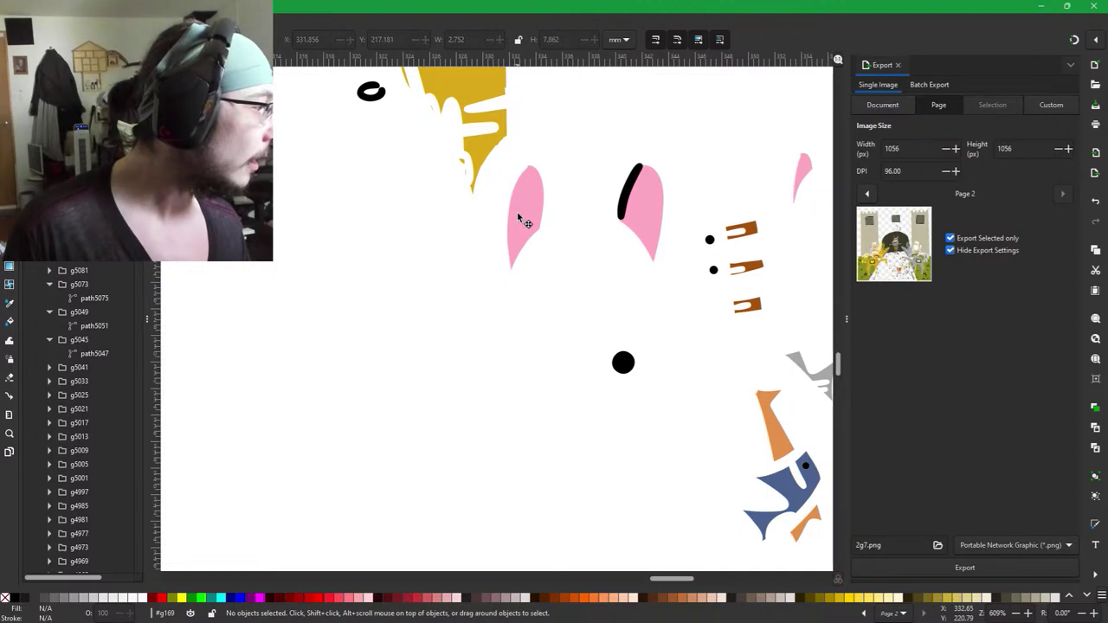
Select both pink ears, the black ear stroke, the large face dot and the orange animal's blue coat piece.
{"action": "left_click", "coordinate": [517, 215]}
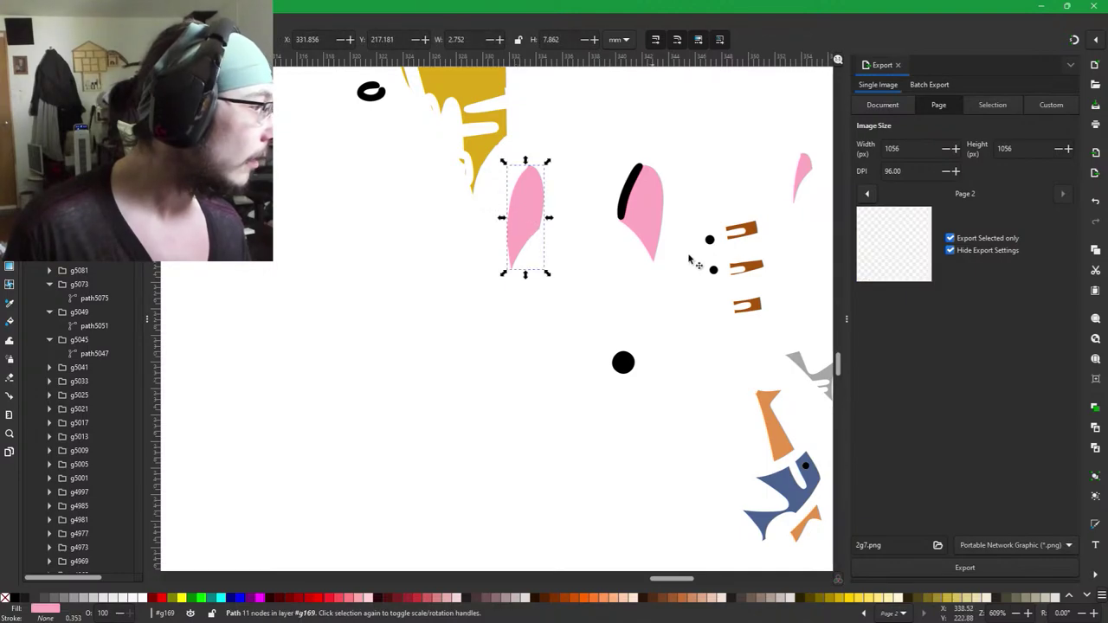
{"action": "left_click", "coordinate": [637, 199], "text": "shift"}
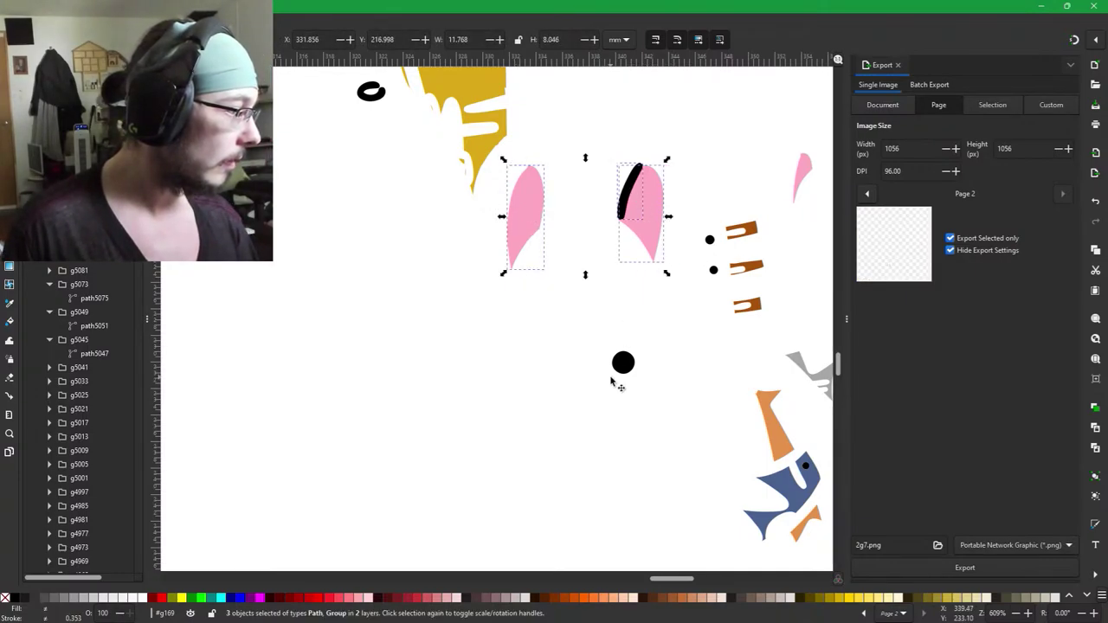
{"action": "left_click", "coordinate": [623, 364], "text": "shift"}
{"action": "scroll", "coordinate": [625, 368], "scroll_direction": "down", "scroll_amount": 3}
{"action": "scroll", "coordinate": [625, 367], "scroll_direction": "right", "scroll_amount": 4}
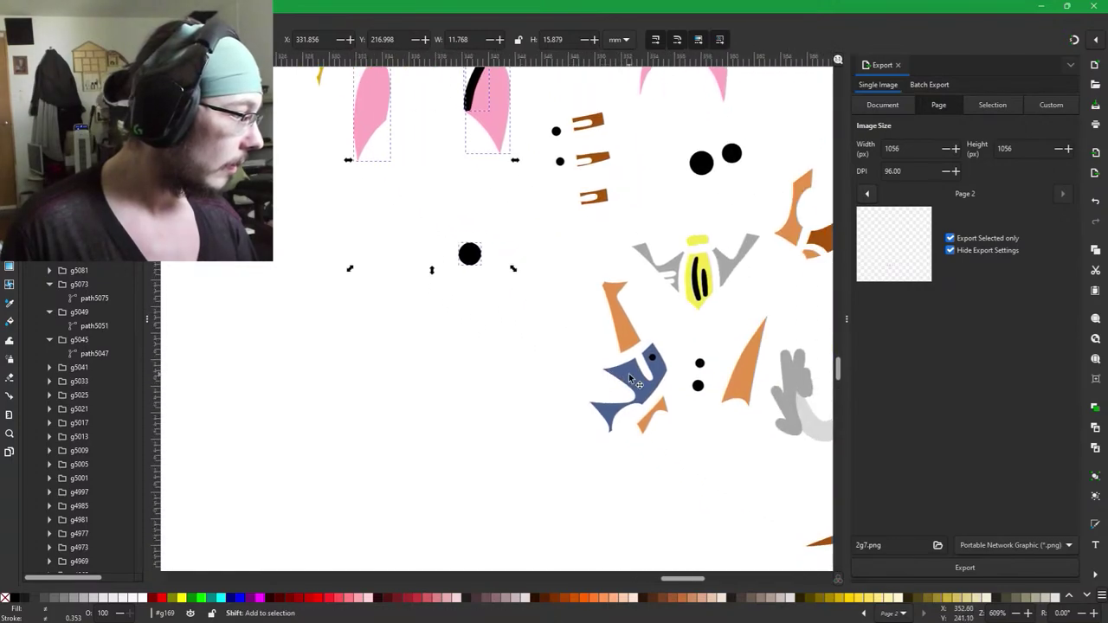
{"action": "left_click", "coordinate": [629, 376], "text": "shift"}
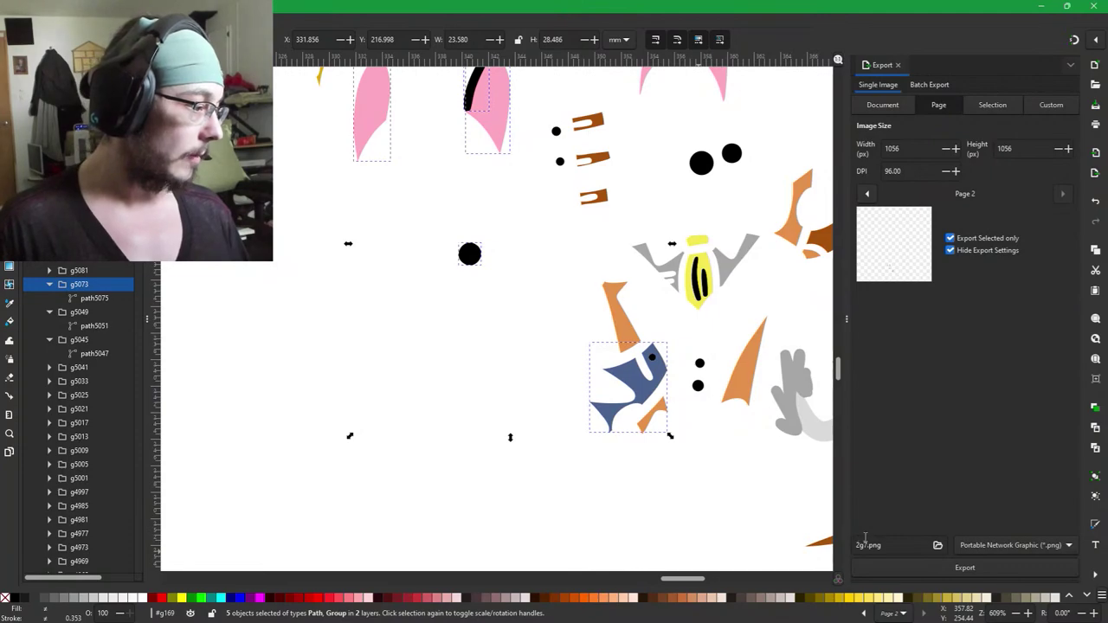
Export the selected ears, face dot and blue coat piece as 2g8.png and delete them from the drawing.
{"action": "type", "text": "4"}
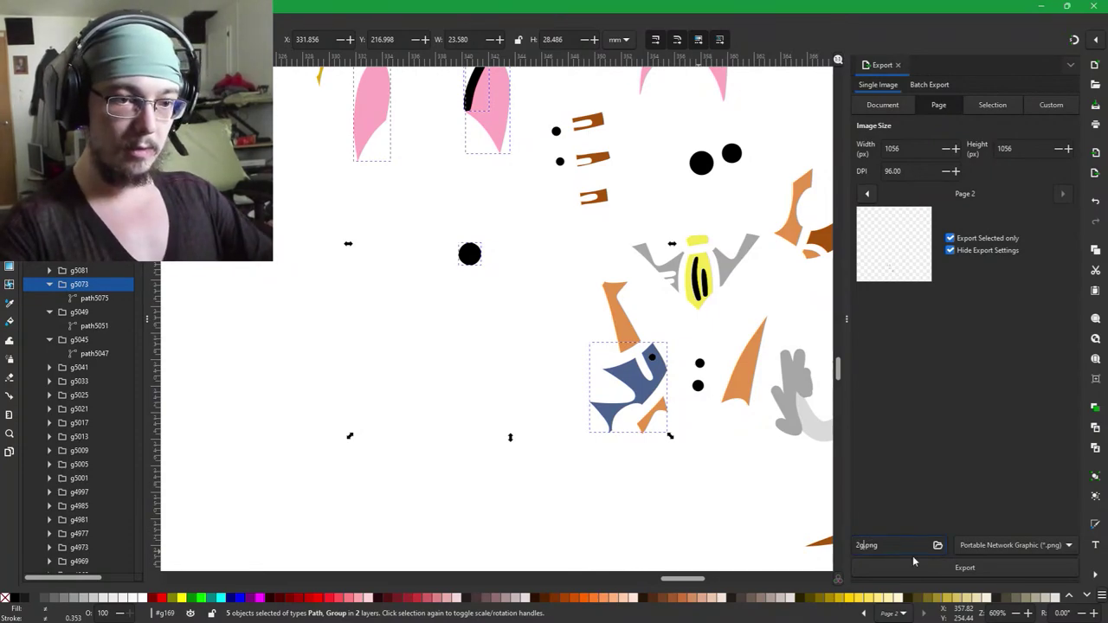
{"action": "key", "text": "Return"}
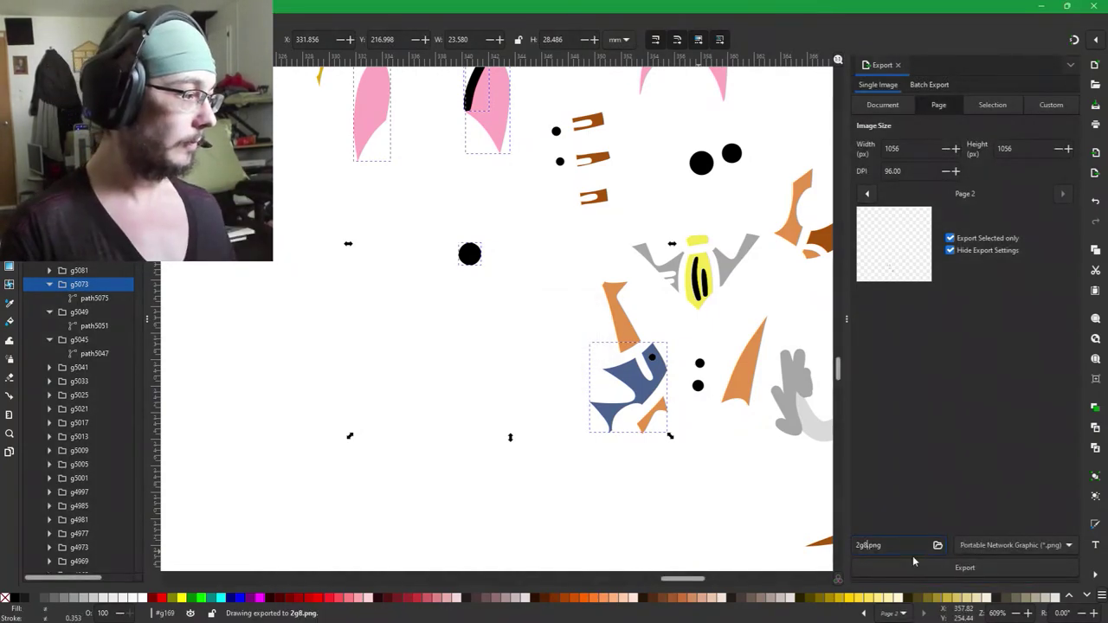
{"action": "left_click", "coordinate": [867, 545]}
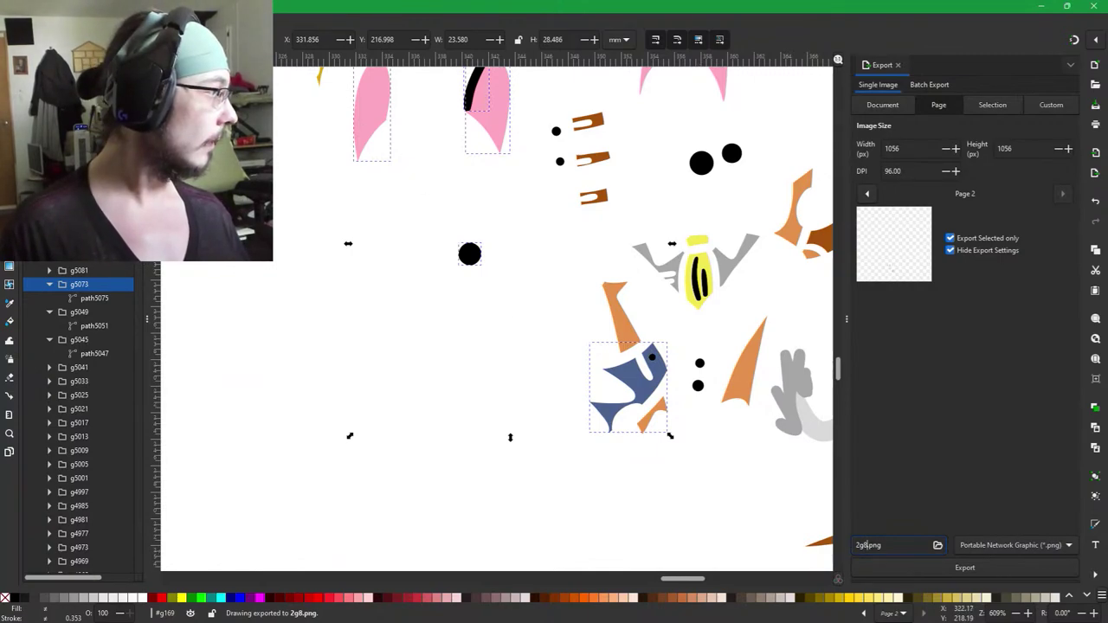
{"action": "key", "text": "Delete"}
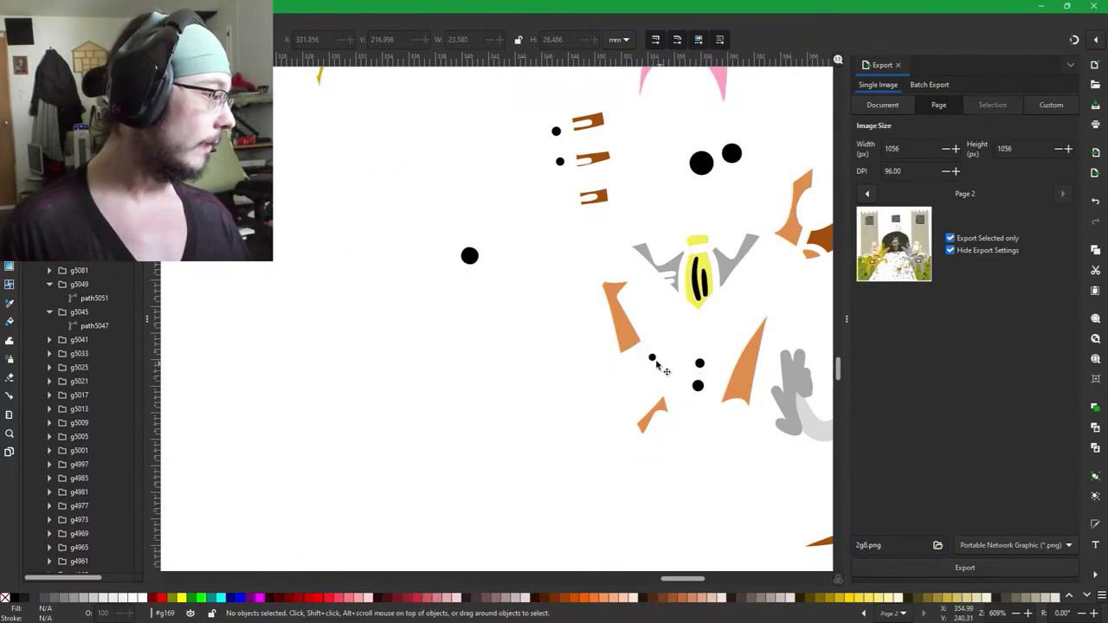
Select the isolated large black dot and the small dot beside the orange coat piece, export them as 2g9.png and delete them.
{"action": "left_click", "coordinate": [651, 358]}
{"action": "left_click", "coordinate": [470, 259], "text": "shift"}
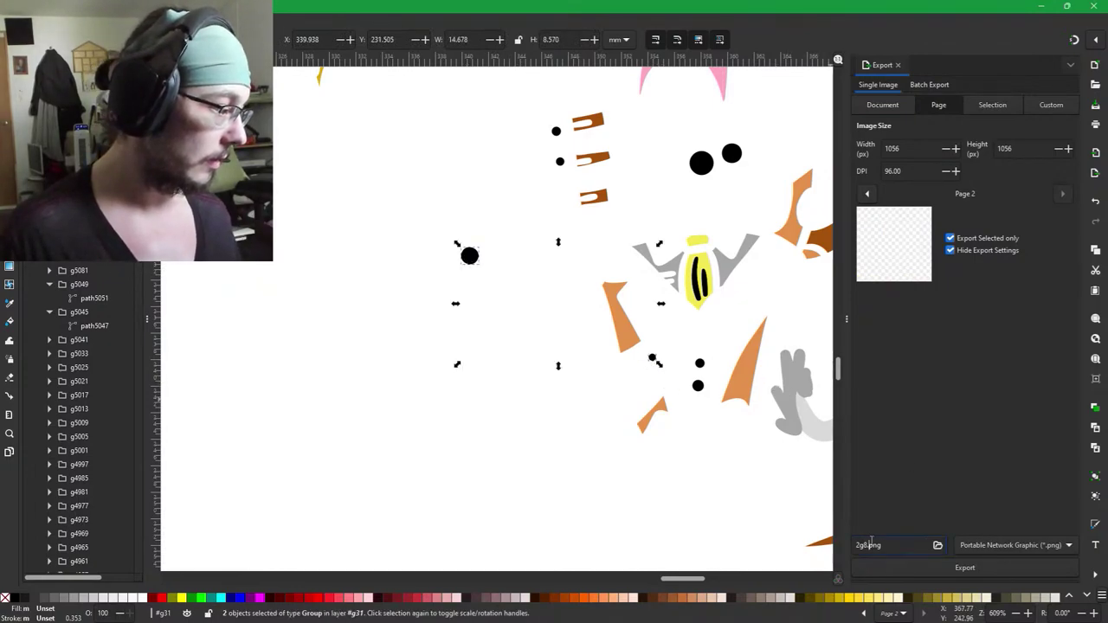
{"action": "key", "text": "BackSpace"}
{"action": "type", "text": "9"}
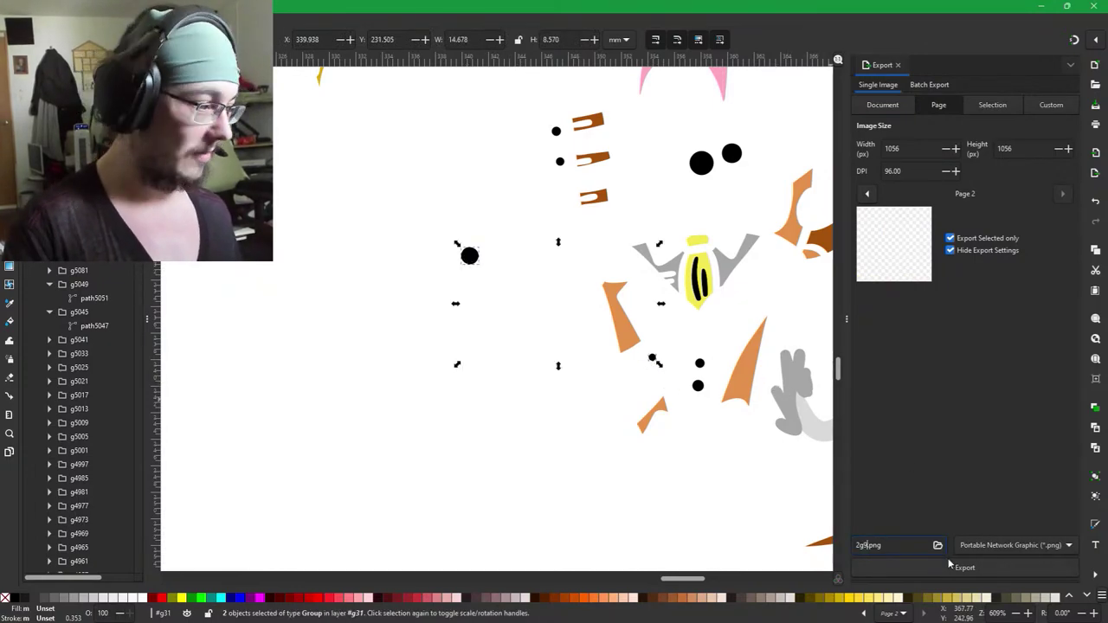
{"action": "left_click", "coordinate": [950, 564]}
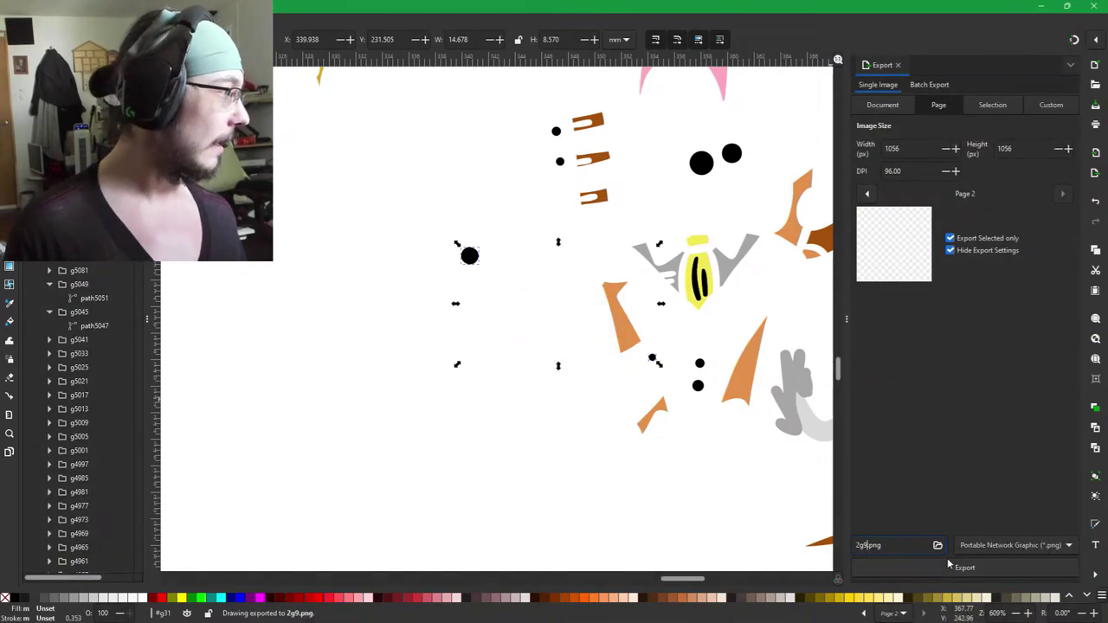
{"action": "key", "text": "Escape"}
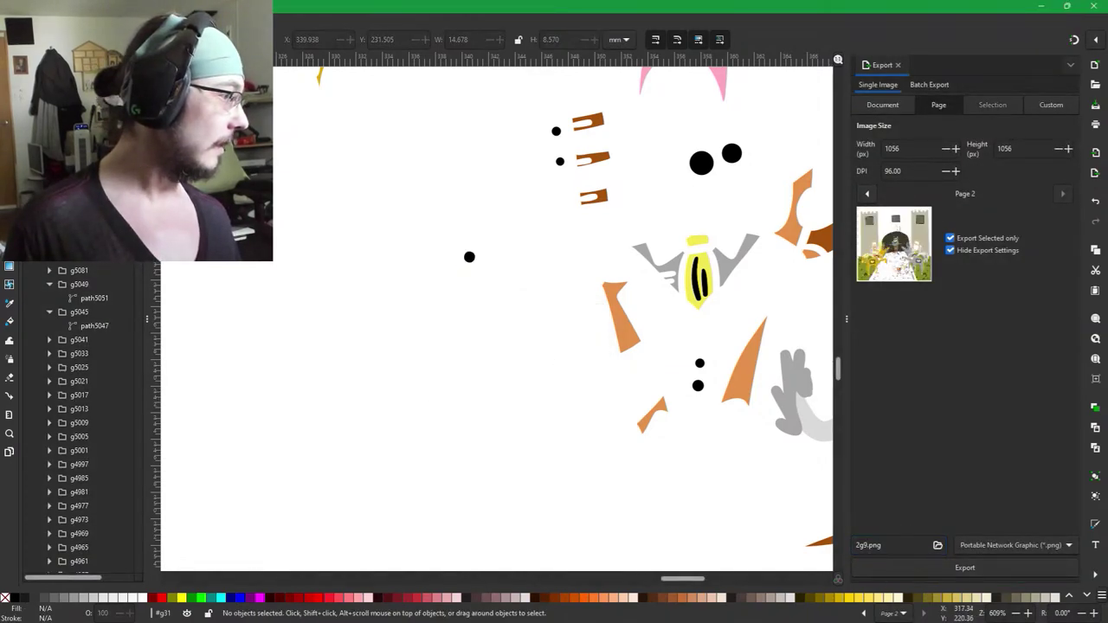
Export the small leftover dot in the empty white area as 2g10.png and delete it from the drawing.
{"action": "left_click", "coordinate": [469, 258]}
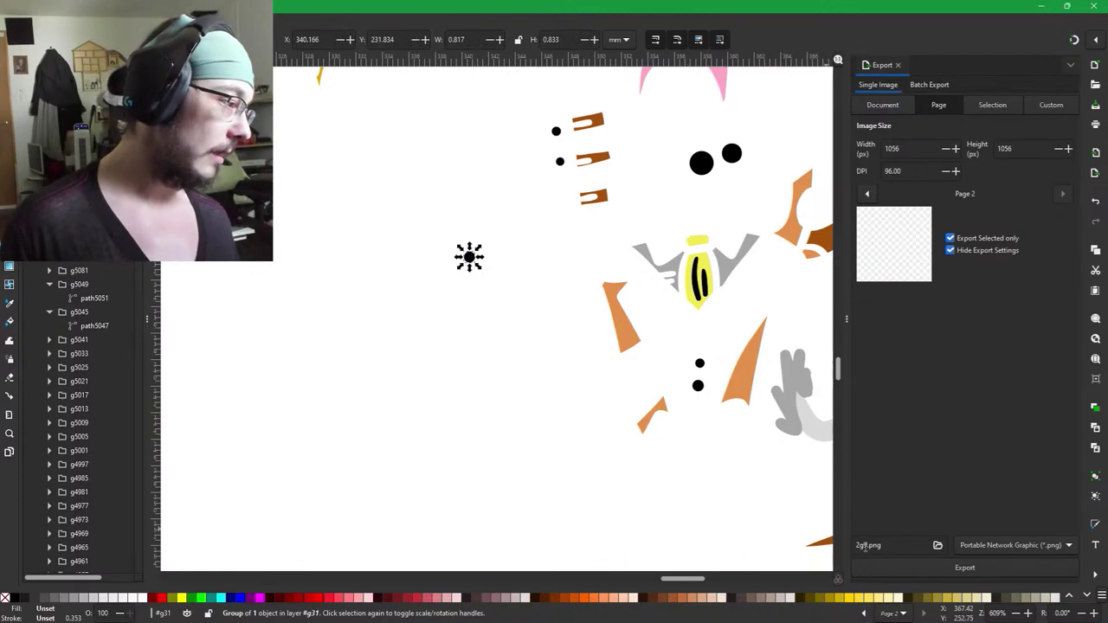
{"action": "key", "text": "BackSpace"}
{"action": "type", "text": "10"}
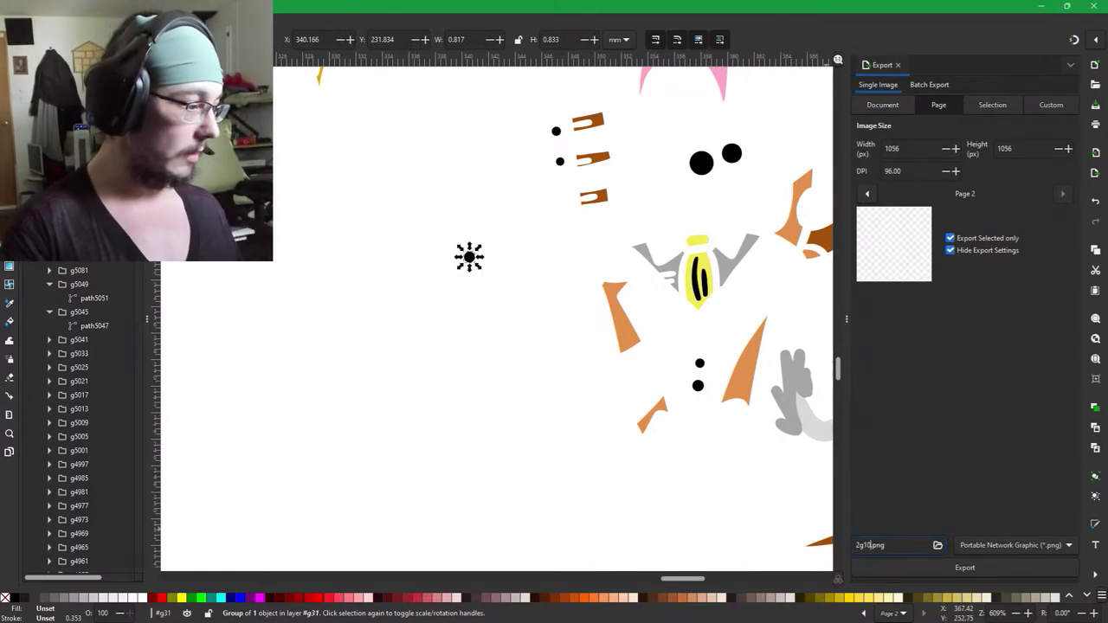
{"action": "key", "text": "Return"}
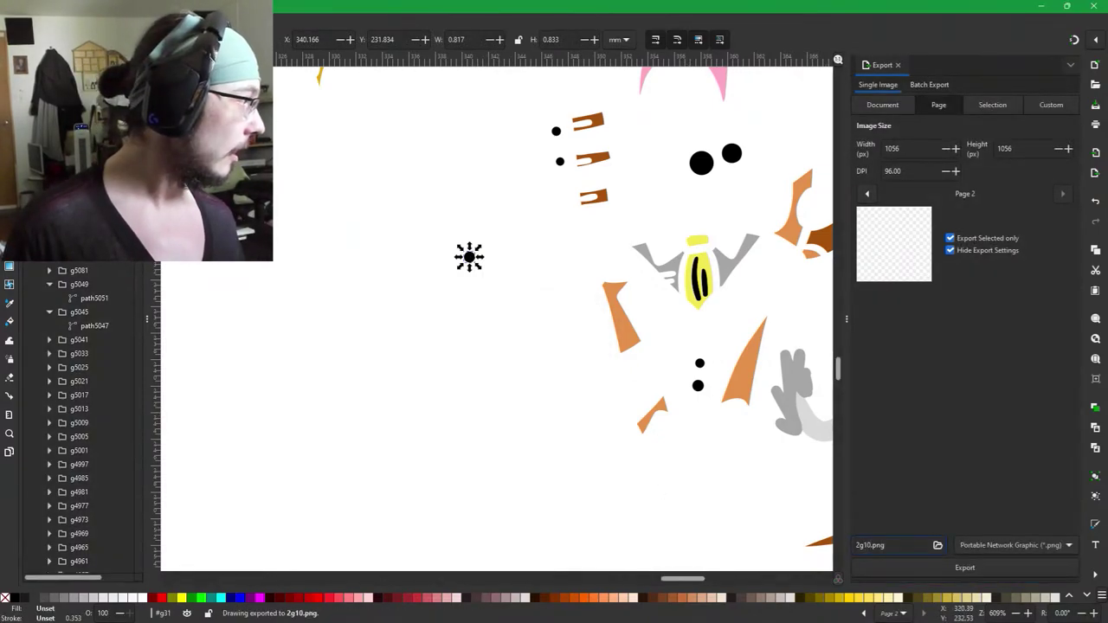
{"action": "key", "text": "Escape"}
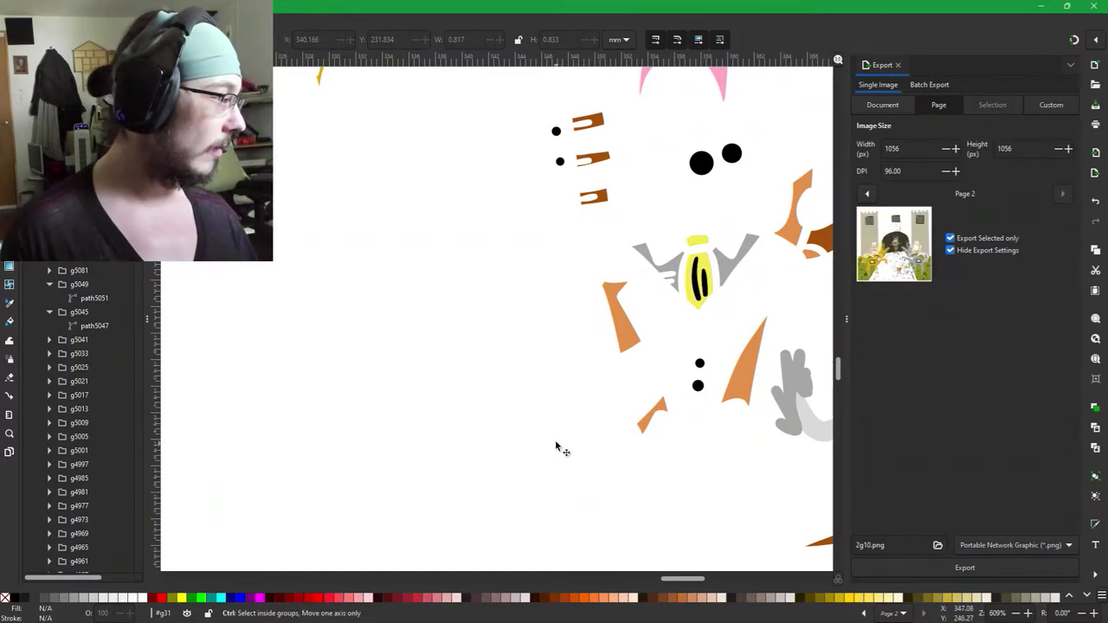
Examine the remaining artwork around the pink-eared character, the neighbouring animals and the golden machine for the next parts to export.
{"action": "scroll", "coordinate": [556, 447], "scroll_direction": "down", "scroll_amount": 3, "text": "ctrl"}
{"action": "scroll", "coordinate": [569, 483], "scroll_direction": "up", "scroll_amount": 1, "text": "ctrl"}
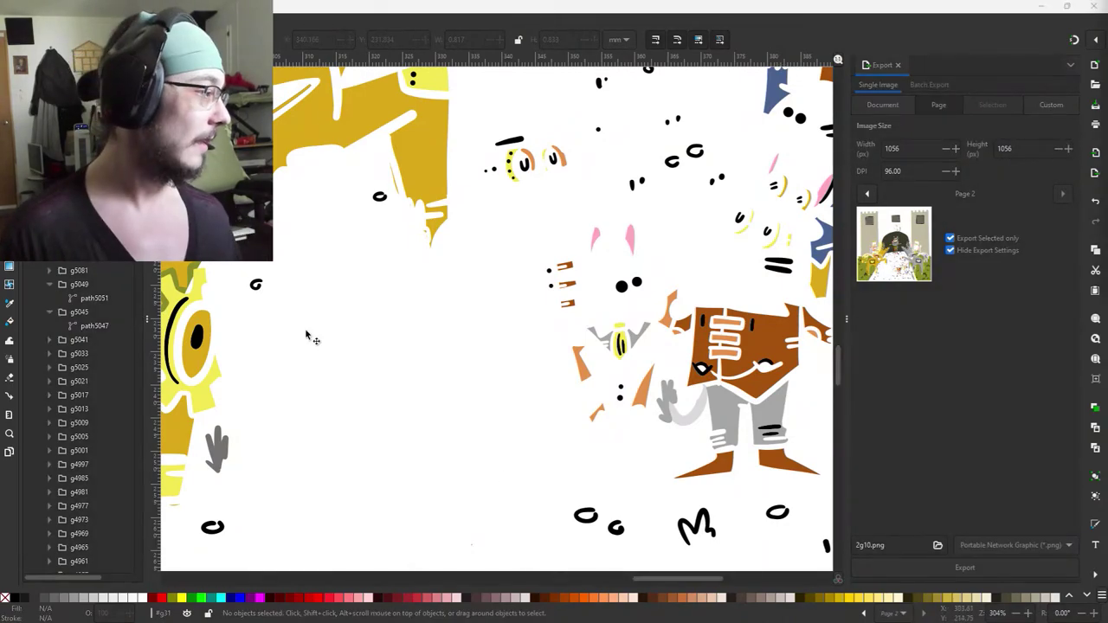
{"action": "left_click_drag", "start_coordinate": [590, 291], "coordinate": [608, 378]}
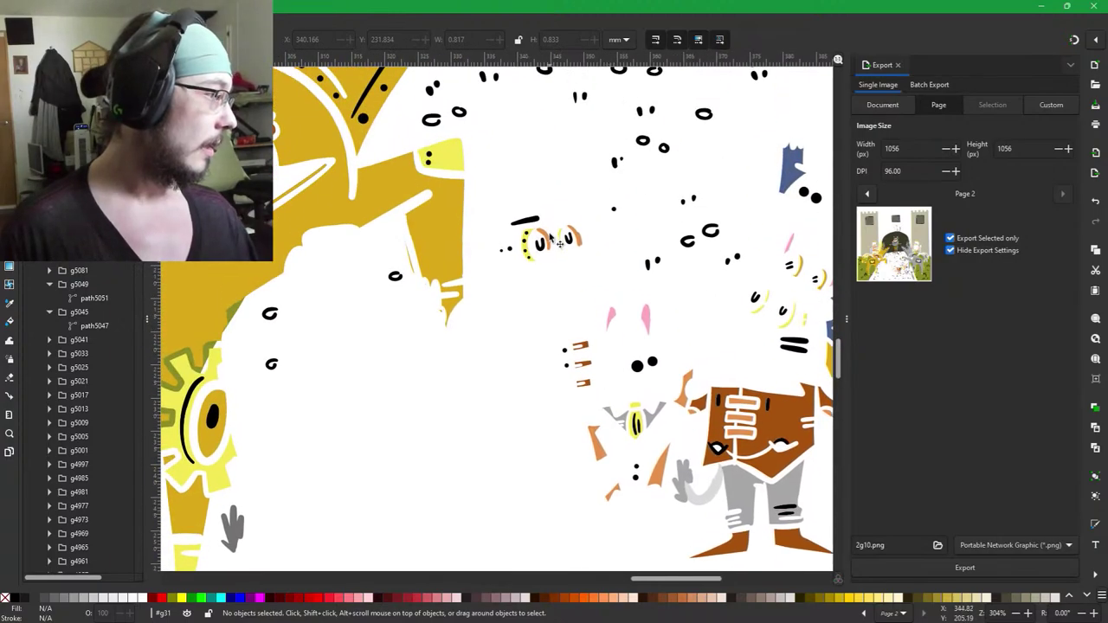
{"action": "scroll", "coordinate": [552, 240], "scroll_direction": "up", "scroll_amount": 3}
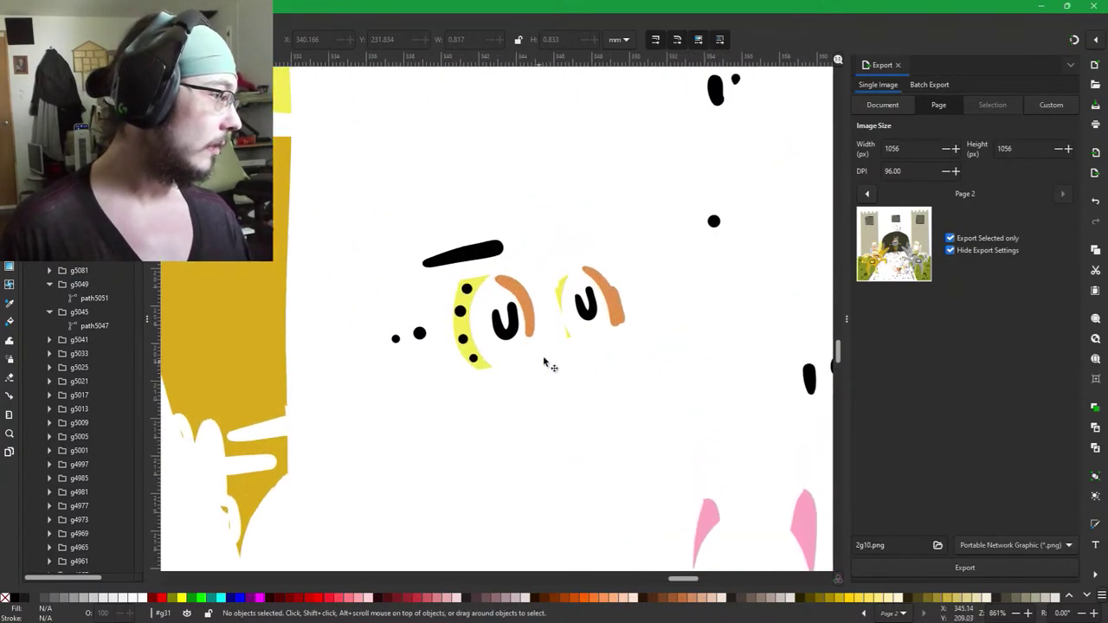
{"action": "left_click_drag", "start_coordinate": [695, 324], "coordinate": [475, 363]}
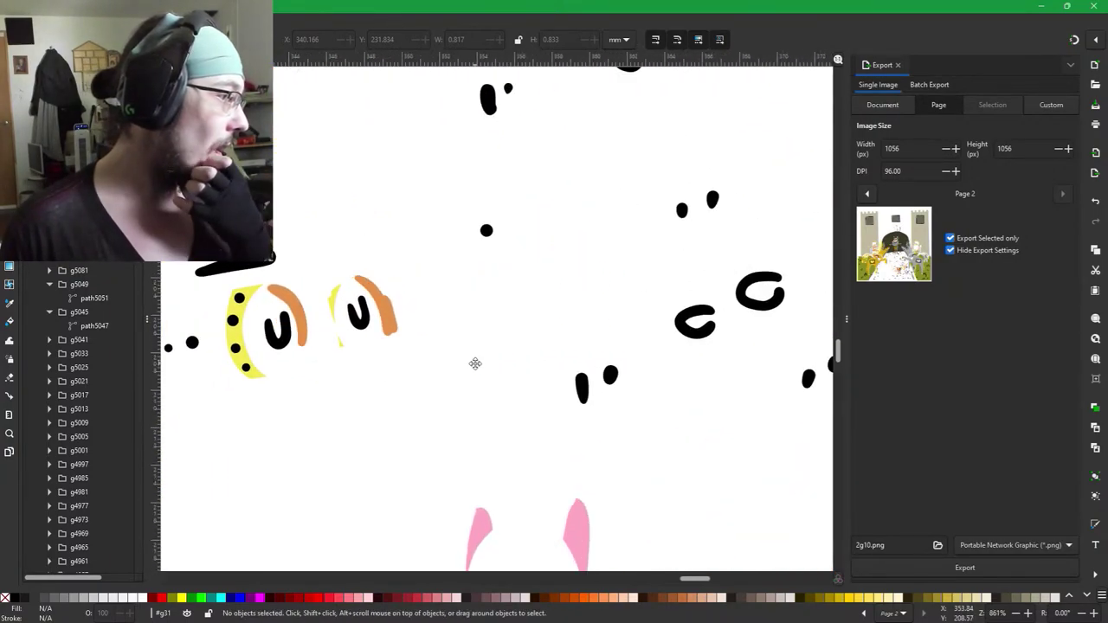
{"action": "left_click", "coordinate": [486, 232]}
{"action": "left_click_drag", "start_coordinate": [508, 432], "coordinate": [548, 387]}
{"action": "scroll", "coordinate": [564, 394], "scroll_direction": "down", "scroll_amount": 2}
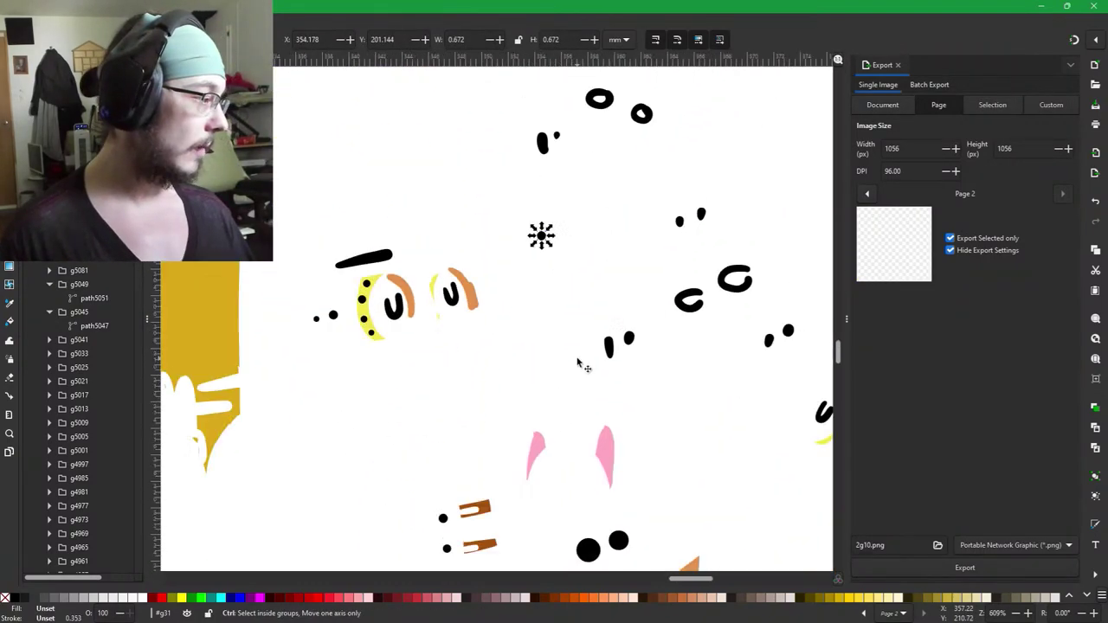
{"action": "scroll", "coordinate": [606, 363], "scroll_direction": "down", "scroll_amount": 4}
{"action": "scroll", "coordinate": [630, 345], "scroll_direction": "down", "scroll_amount": 3}
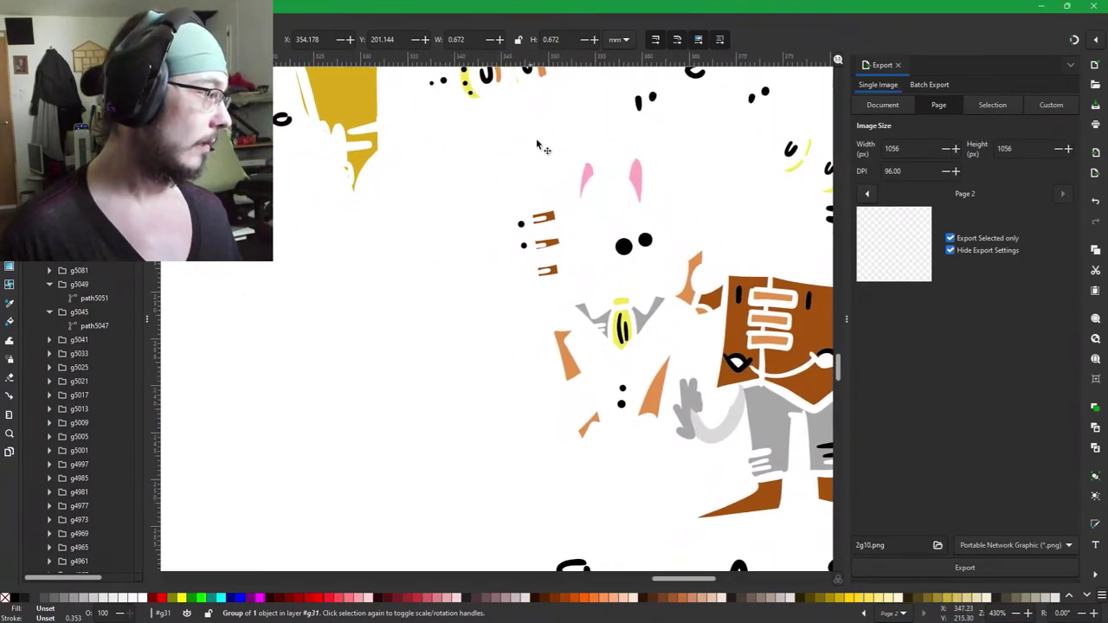
{"action": "left_click_drag", "start_coordinate": [676, 325], "coordinate": [332, 443]}
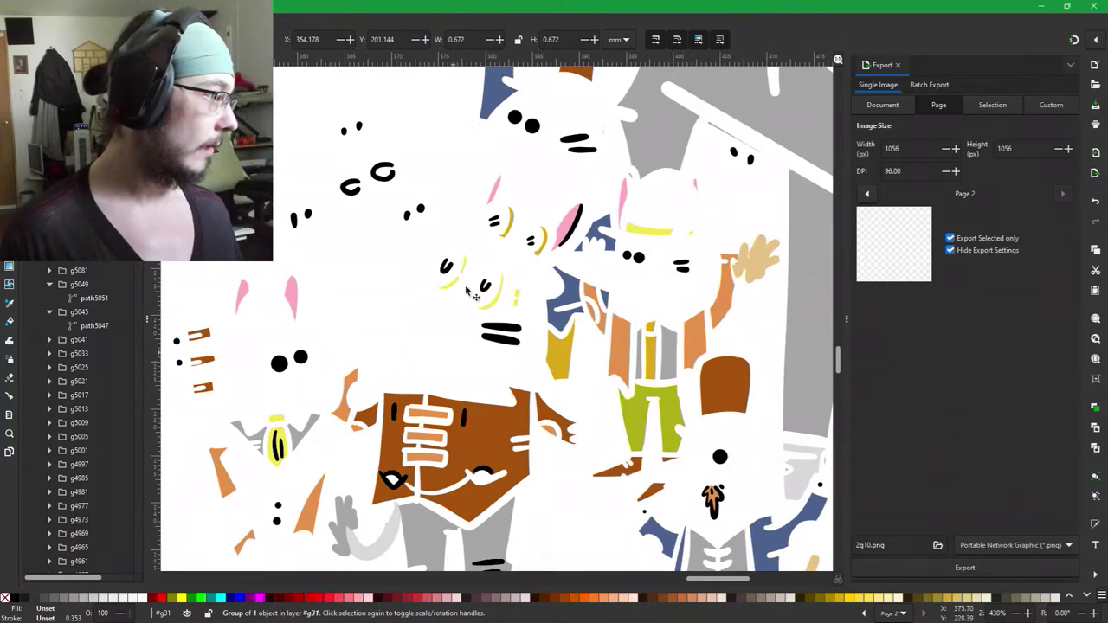
{"action": "left_click_drag", "start_coordinate": [319, 356], "coordinate": [675, 472]}
{"action": "left_click_drag", "start_coordinate": [578, 281], "coordinate": [611, 324]}
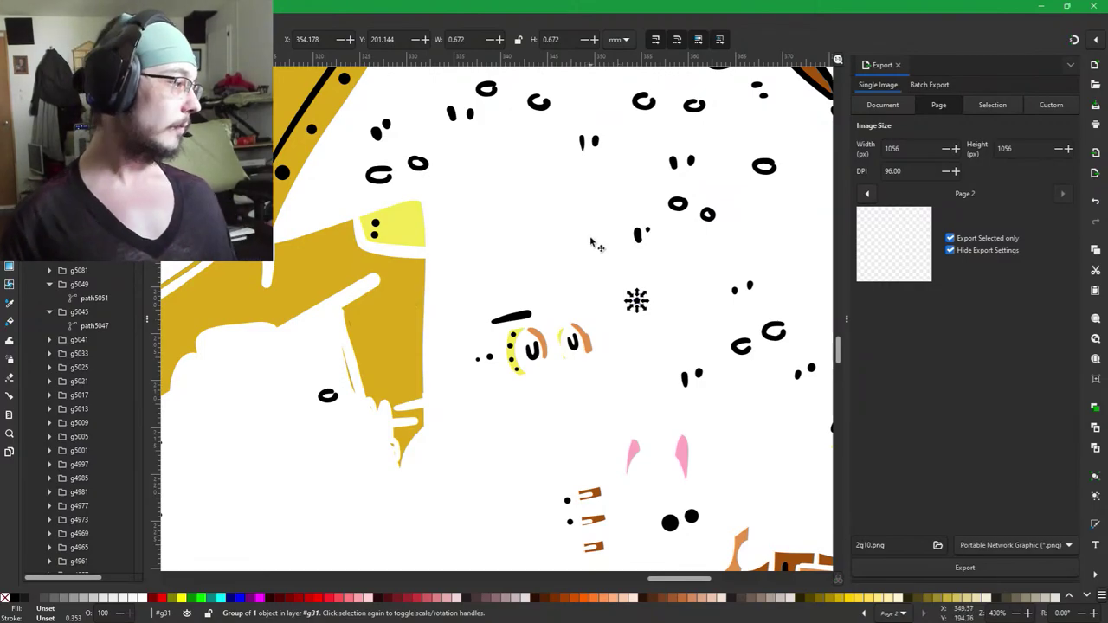
{"action": "left_click_drag", "start_coordinate": [377, 182], "coordinate": [710, 270]}
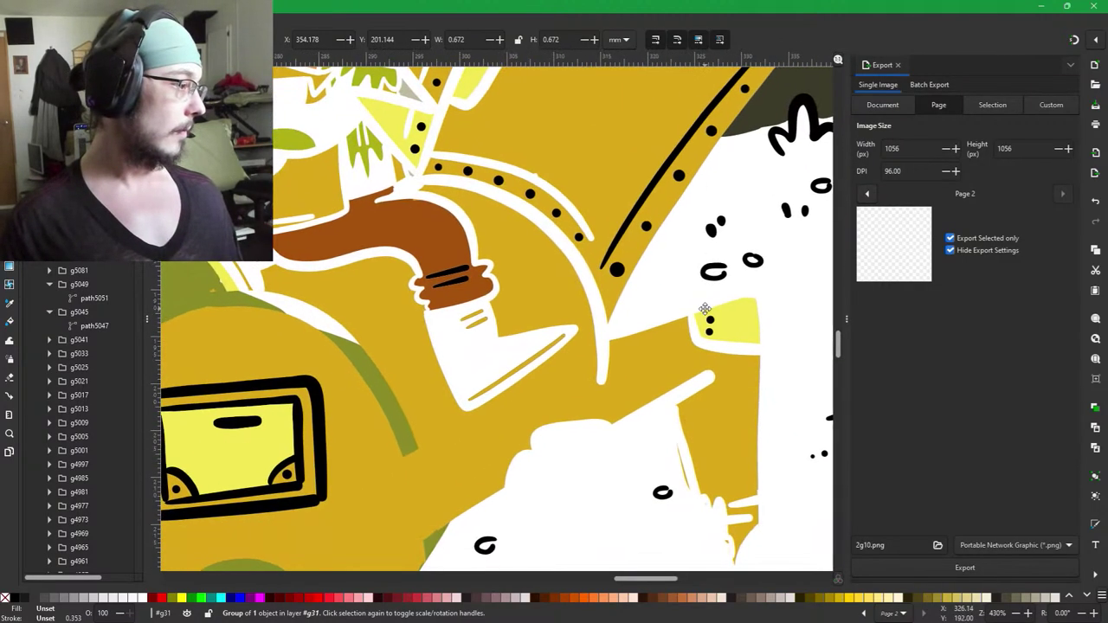
{"action": "left_click_drag", "start_coordinate": [705, 312], "coordinate": [445, 219]}
{"action": "scroll", "coordinate": [630, 394], "scroll_direction": "up", "scroll_amount": 3}
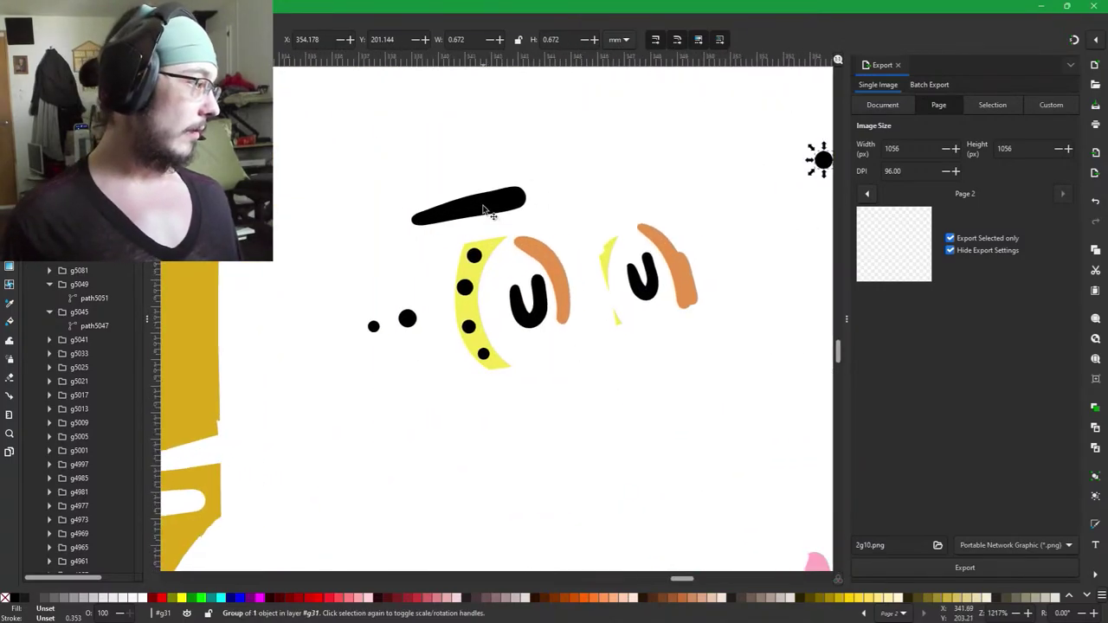
Select the black eyebrow stroke, the two dots beside the face, and the yellow crescent with its four black dots.
{"action": "left_click", "coordinate": [484, 211]}
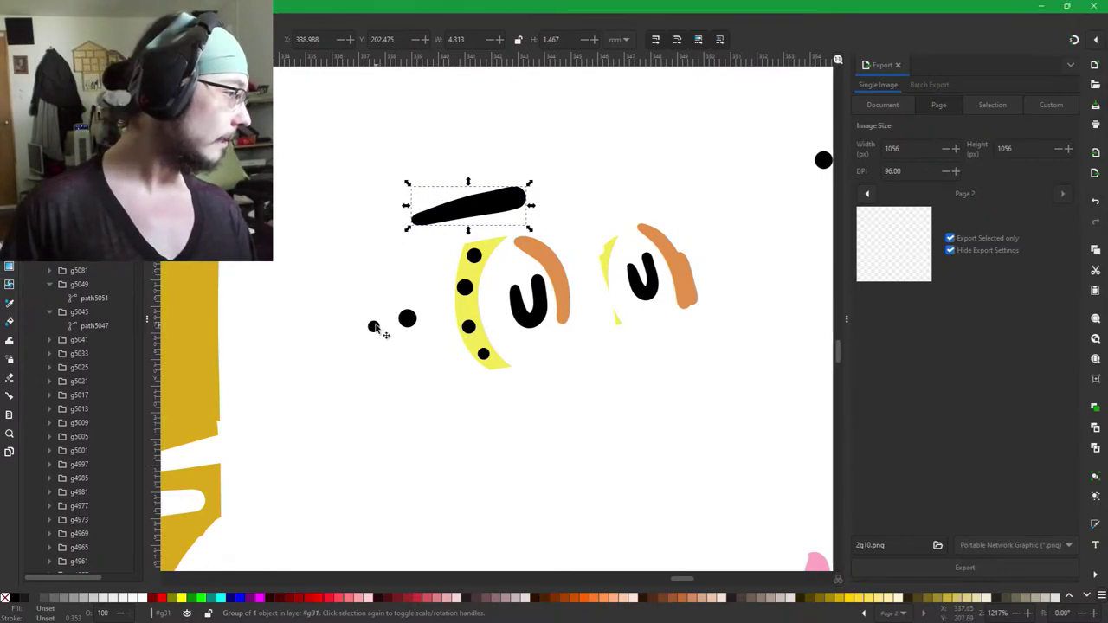
{"action": "left_click", "coordinate": [406, 321], "text": "shift"}
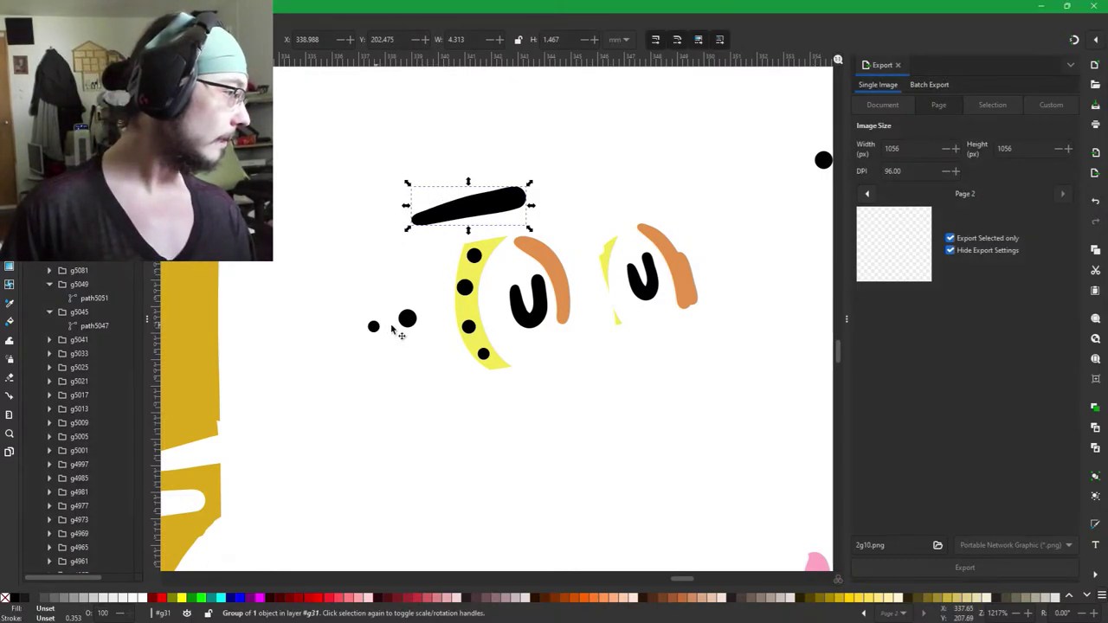
{"action": "left_click", "coordinate": [467, 289], "text": "shift"}
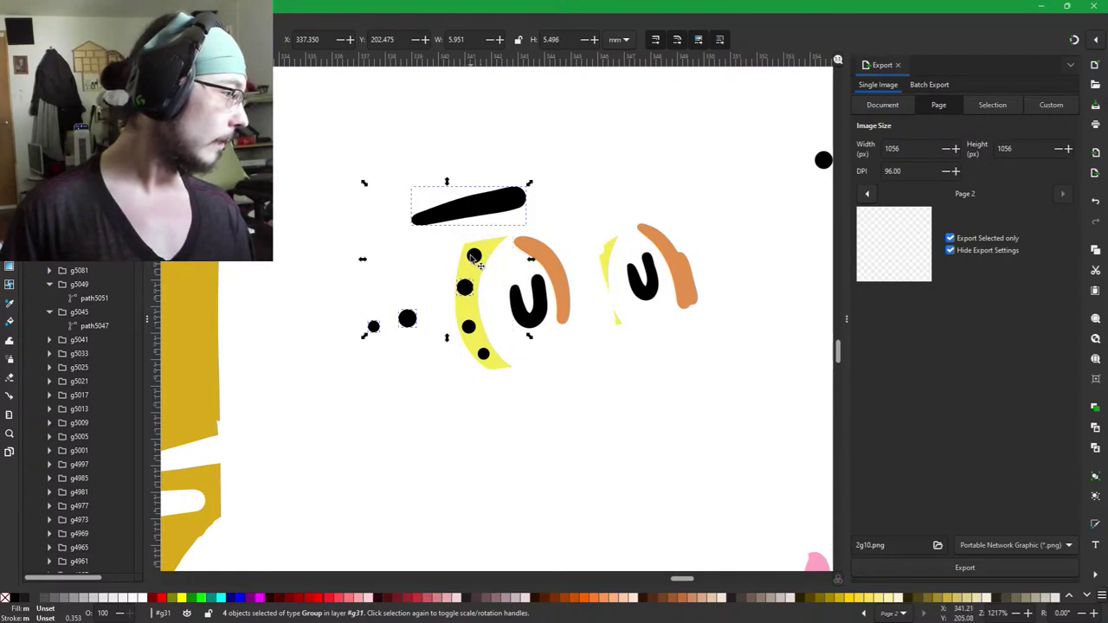
{"action": "left_click", "coordinate": [474, 257], "text": "shift"}
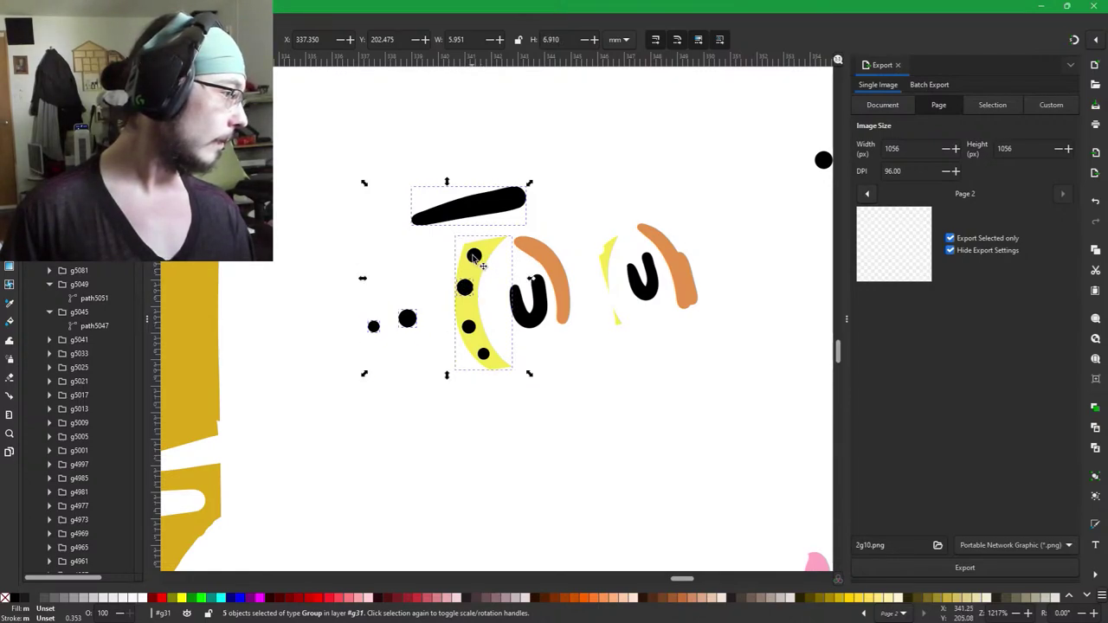
{"action": "left_click", "coordinate": [470, 328], "text": "shift"}
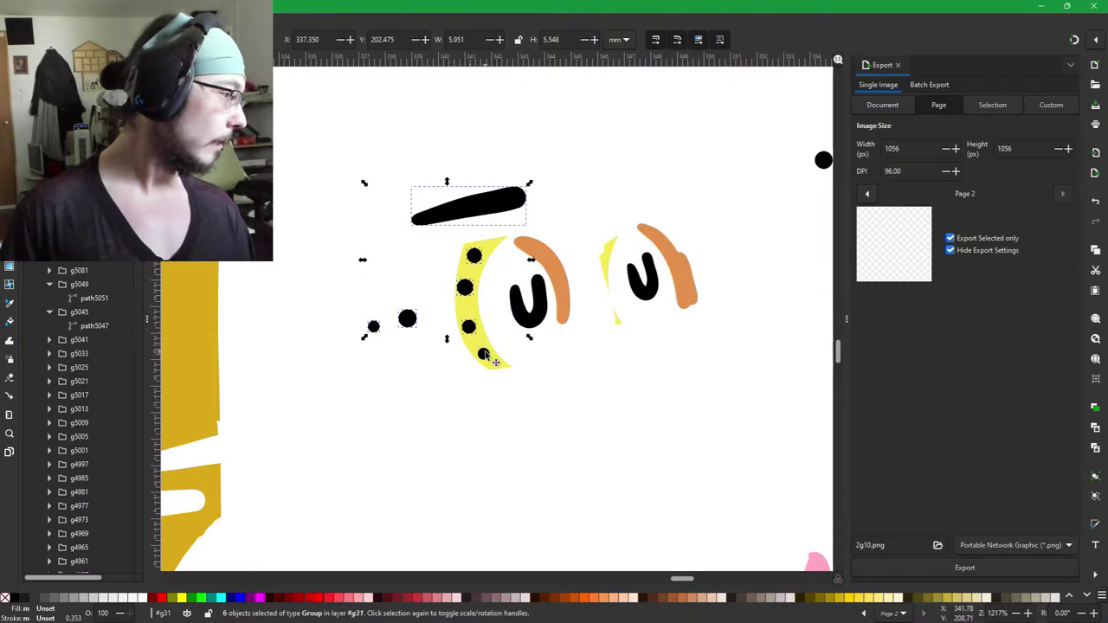
{"action": "left_click", "coordinate": [484, 355], "text": "shift"}
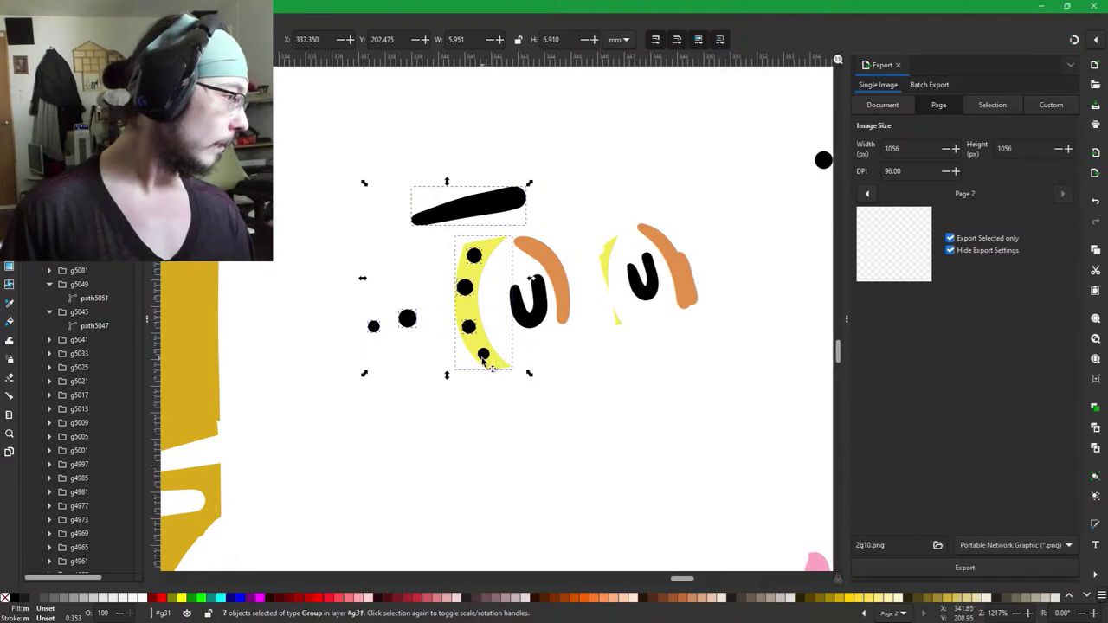
{"action": "left_click", "coordinate": [494, 364], "text": "shift"}
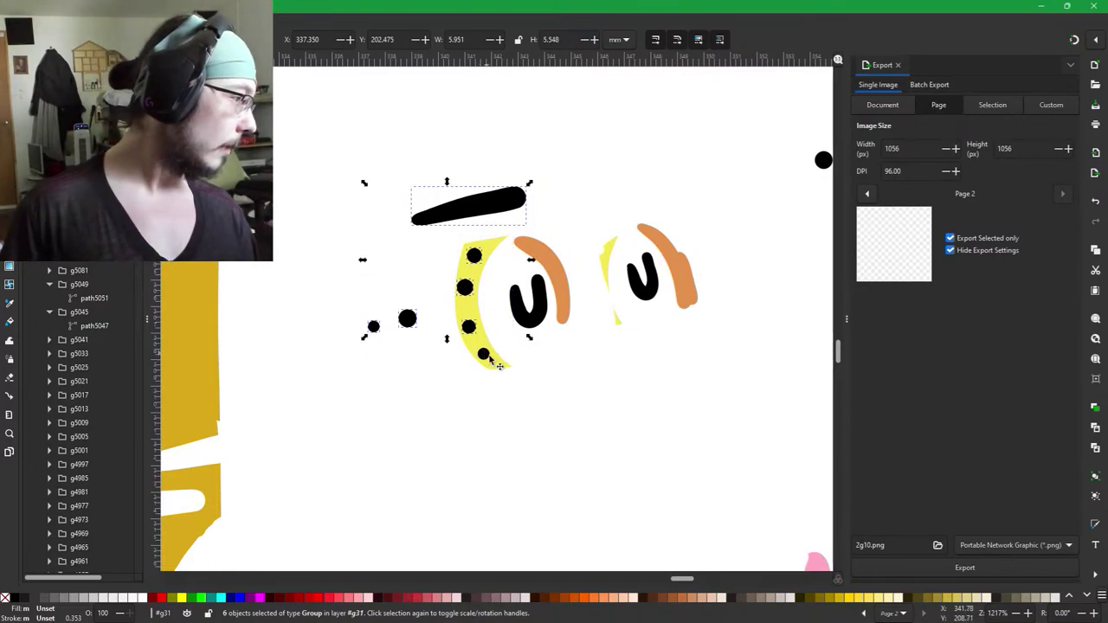
{"action": "left_click", "coordinate": [488, 356], "text": "shift"}
{"action": "scroll", "coordinate": [485, 351], "scroll_direction": "up", "scroll_amount": 5}
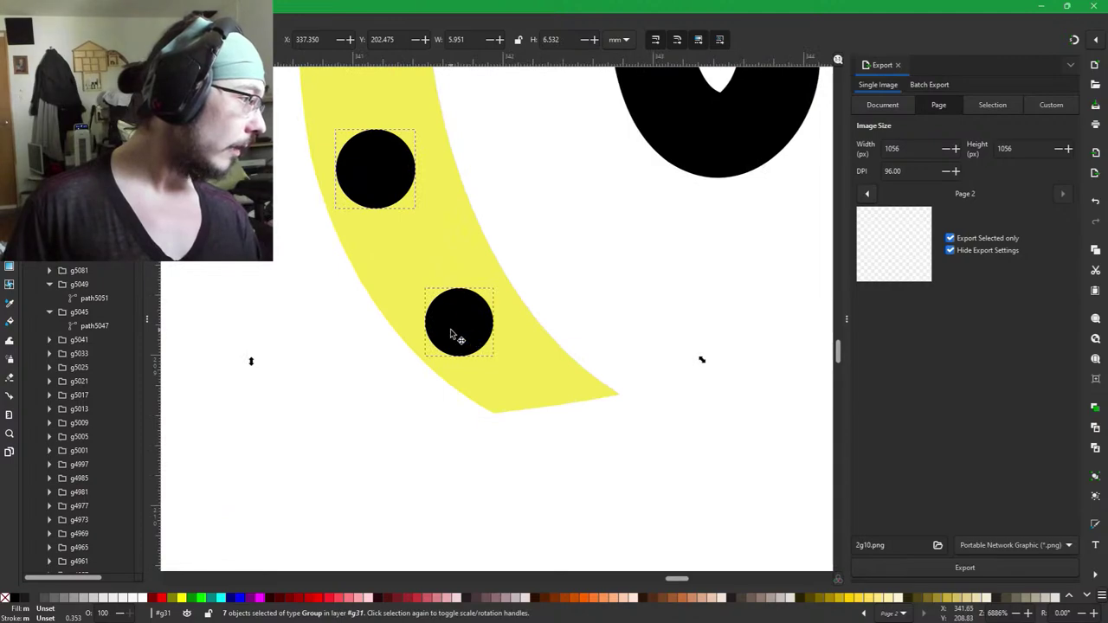
{"action": "left_click", "coordinate": [416, 277], "text": "shift"}
Add both black U-shaped eyes, both orange arcs and the two small yellow slivers to the selection.
{"action": "left_click_drag", "start_coordinate": [640, 317], "coordinate": [473, 488]}
{"action": "scroll", "coordinate": [608, 396], "scroll_direction": "down", "scroll_amount": 1}
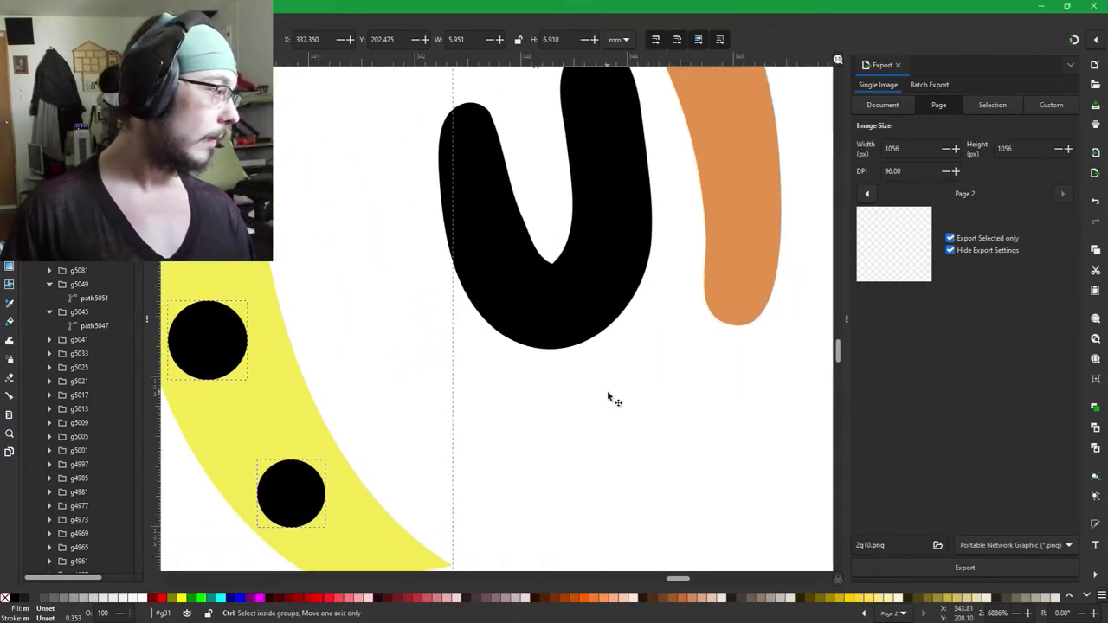
{"action": "scroll", "coordinate": [607, 396], "scroll_direction": "down", "scroll_amount": 1}
{"action": "left_click_drag", "start_coordinate": [611, 379], "coordinate": [491, 410]}
{"action": "left_click", "coordinate": [486, 373], "text": "shift"}
{"action": "left_click", "coordinate": [549, 322], "text": "shift"}
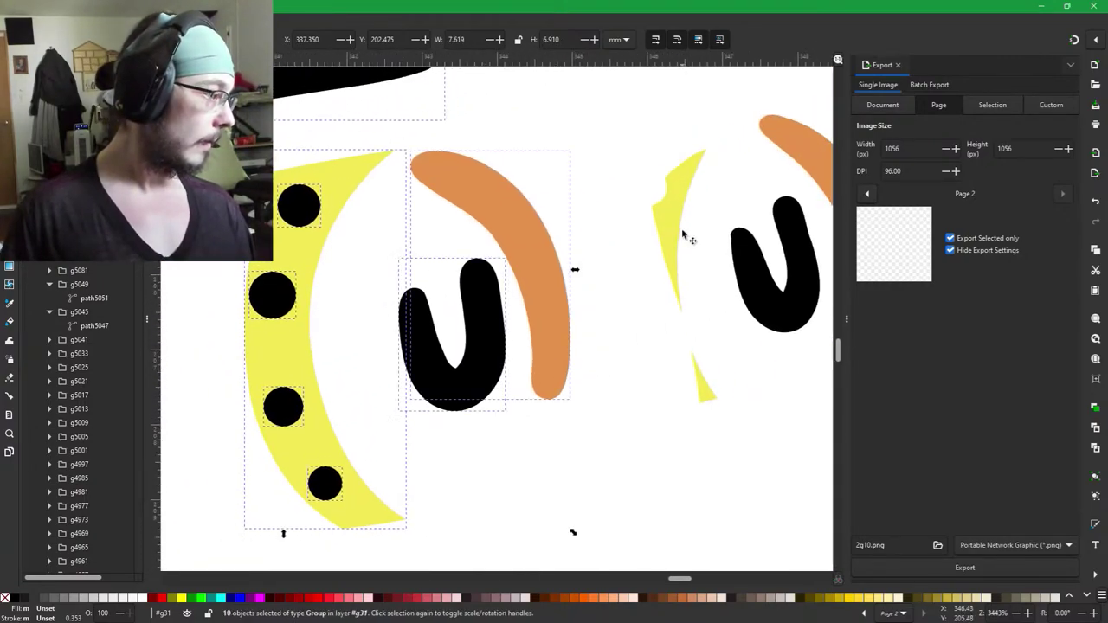
{"action": "left_click", "coordinate": [683, 234], "text": "shift"}
{"action": "left_click_drag", "start_coordinate": [812, 353], "coordinate": [363, 455]}
{"action": "left_click", "coordinate": [359, 412], "text": "shift"}
{"action": "left_click", "coordinate": [452, 394], "text": "shift"}
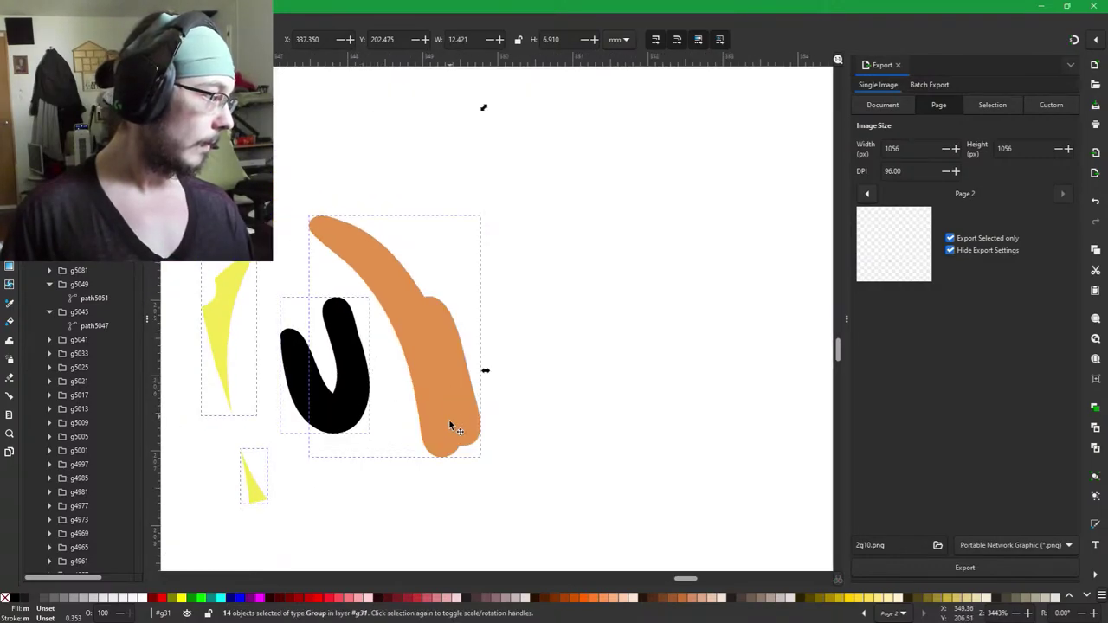
Add the two black dots and the three brown notched pieces beside the pink-eared character to the selection.
{"action": "scroll", "coordinate": [507, 470], "scroll_direction": "down", "scroll_amount": 3}
{"action": "scroll", "coordinate": [548, 485], "scroll_direction": "down", "scroll_amount": 1}
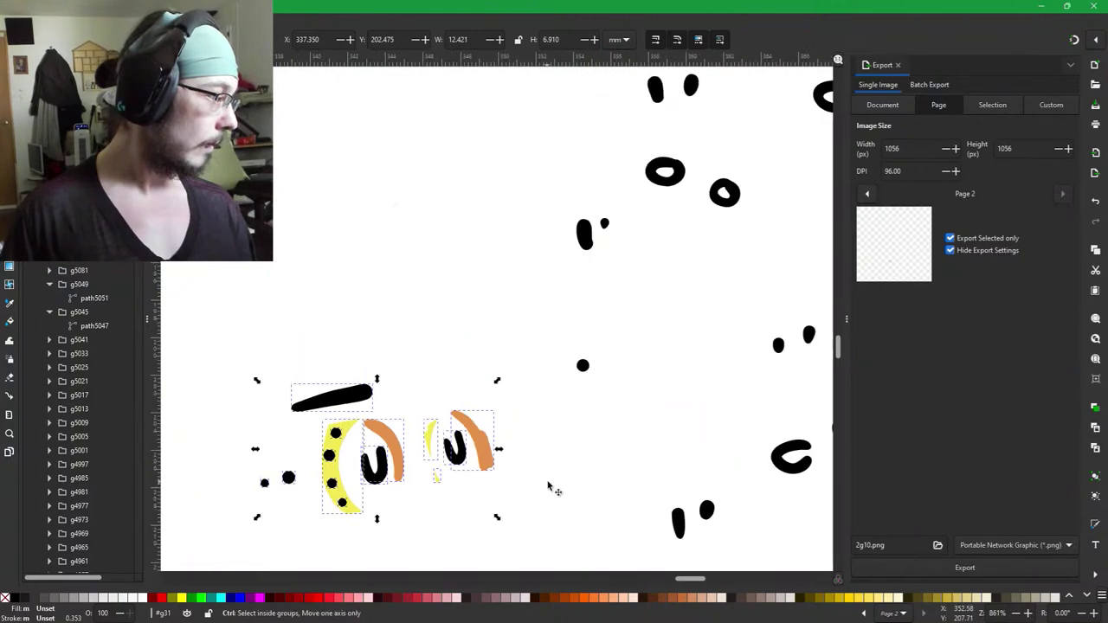
{"action": "scroll", "coordinate": [550, 285], "scroll_direction": "down", "scroll_amount": 5}
{"action": "left_click_drag", "start_coordinate": [524, 314], "coordinate": [536, 292]}
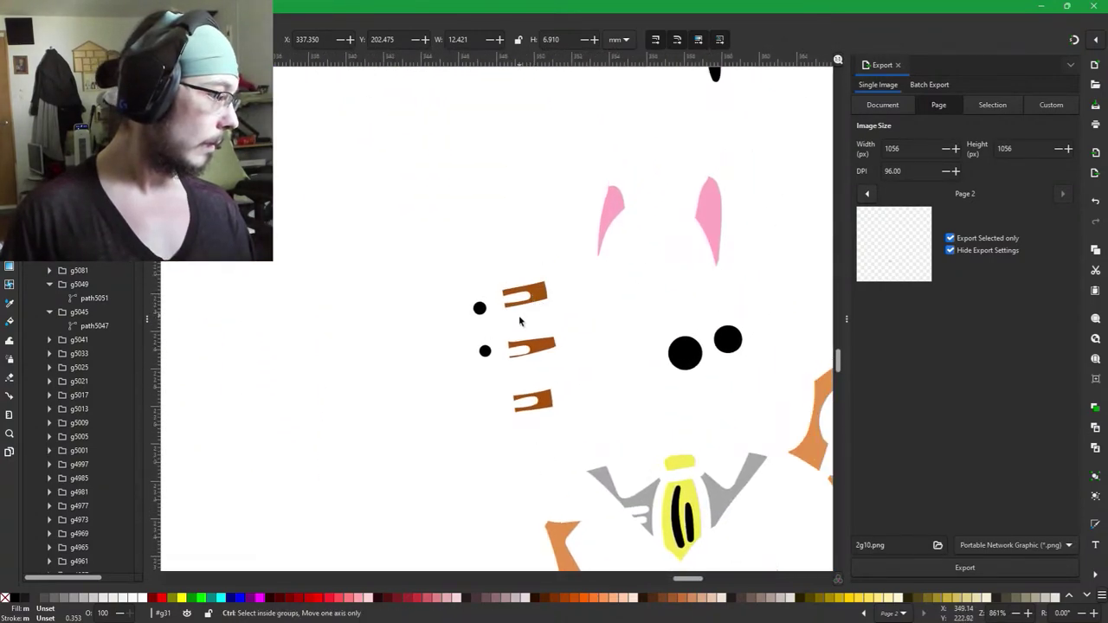
{"action": "scroll", "coordinate": [532, 299], "scroll_direction": "up", "scroll_amount": 2}
{"action": "left_click", "coordinate": [437, 299], "text": "shift"}
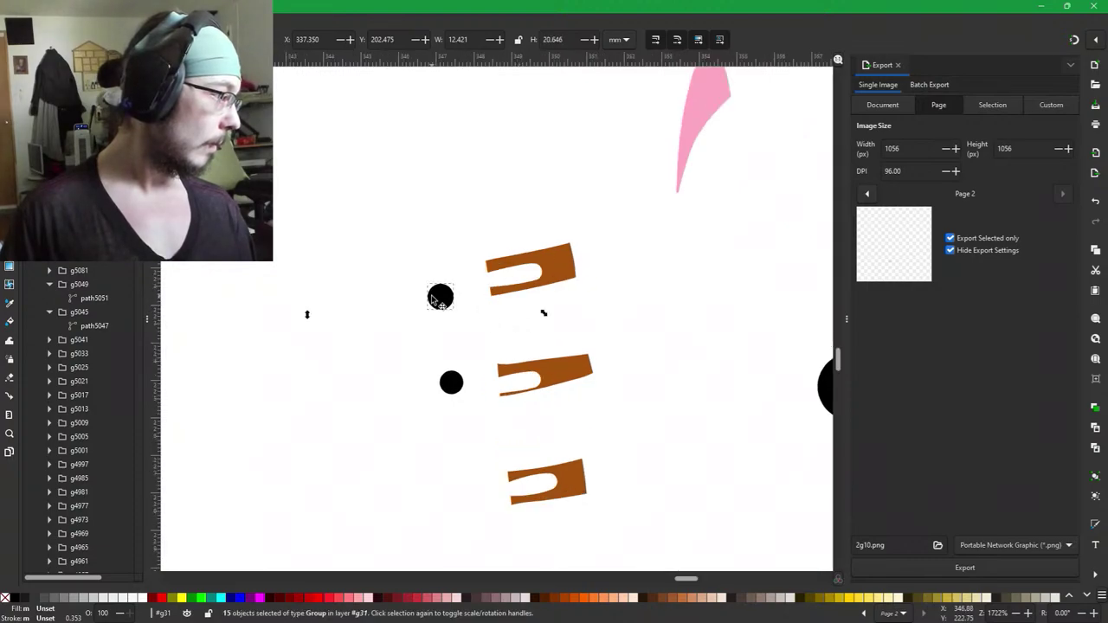
{"action": "left_click", "coordinate": [452, 384], "text": "shift"}
{"action": "left_click", "coordinate": [560, 388], "text": "shift"}
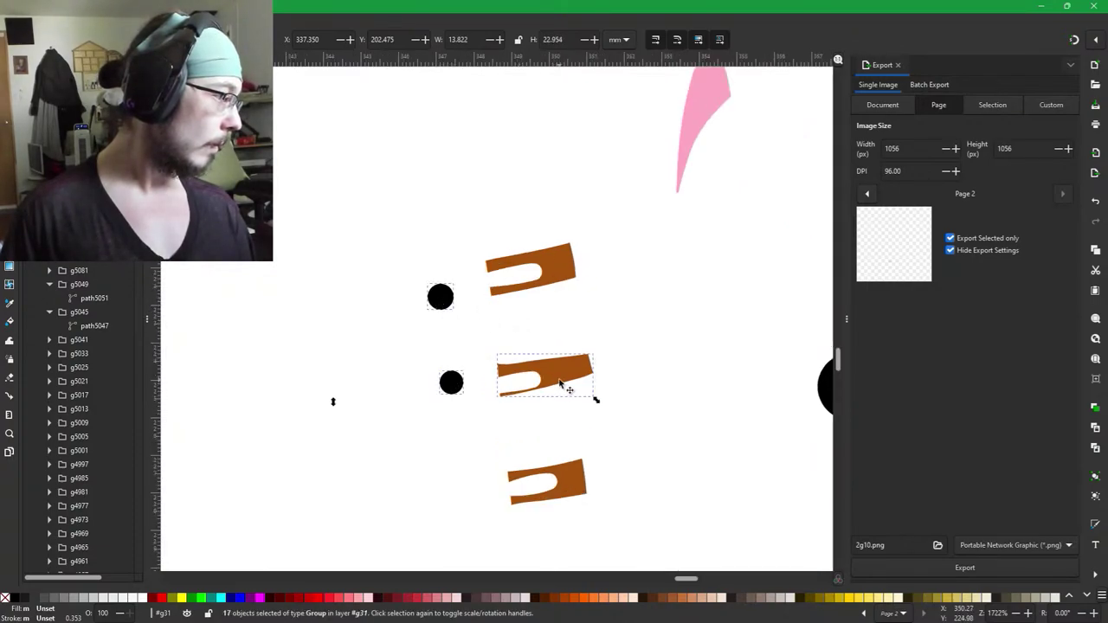
{"action": "left_click", "coordinate": [581, 501], "text": "shift"}
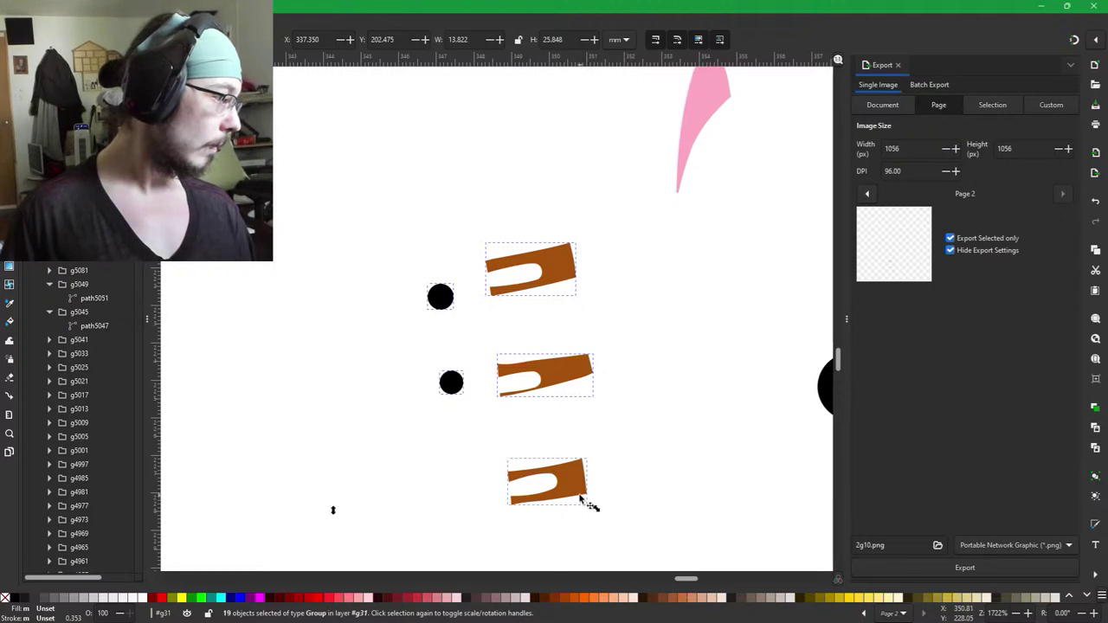
{"action": "scroll", "coordinate": [571, 501], "scroll_direction": "down", "scroll_amount": 4}
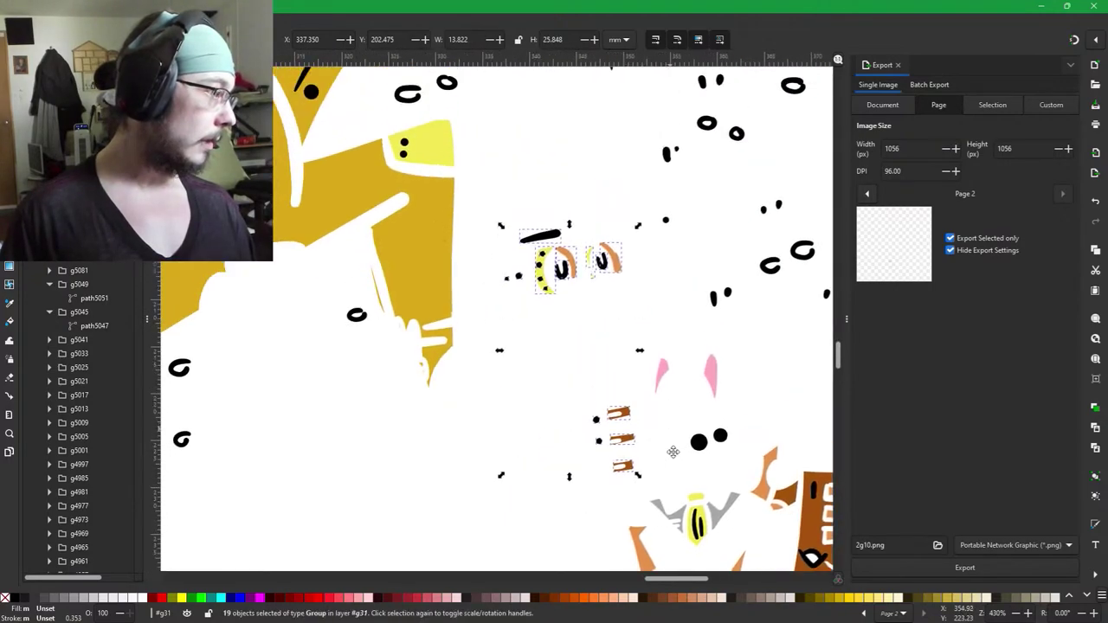
Rename the export file to 3g7.png and try to export the selected face parts and brown pieces without overwriting anything.
{"action": "left_click_drag", "start_coordinate": [611, 475], "coordinate": [559, 454]}
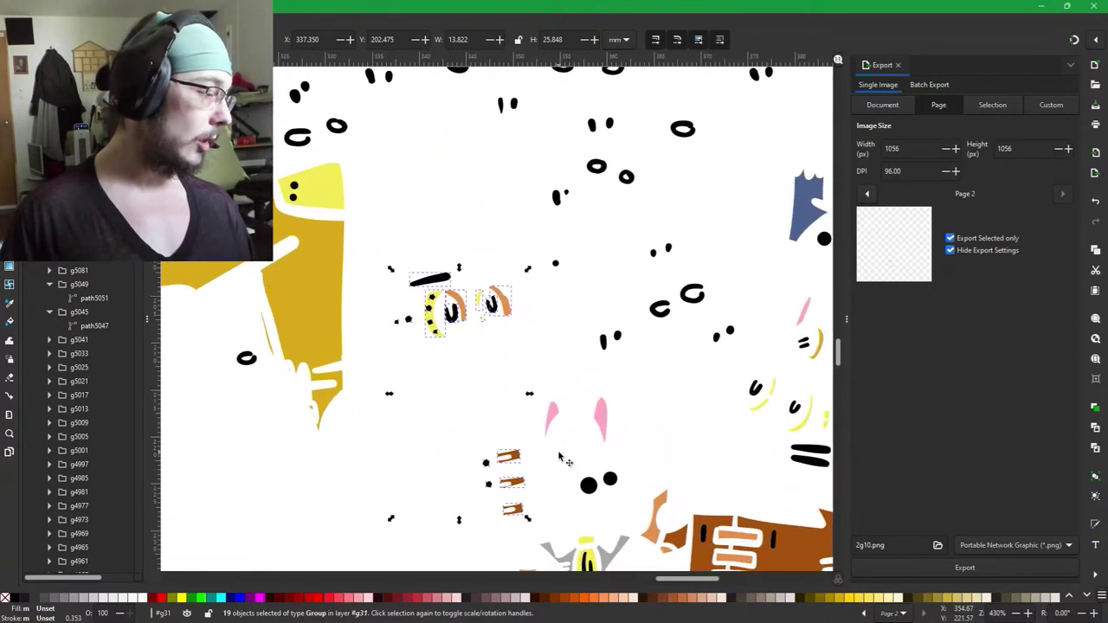
{"action": "left_click", "coordinate": [860, 544]}
{"action": "key", "text": "BackSpace"}
{"action": "type", "text": "3"}
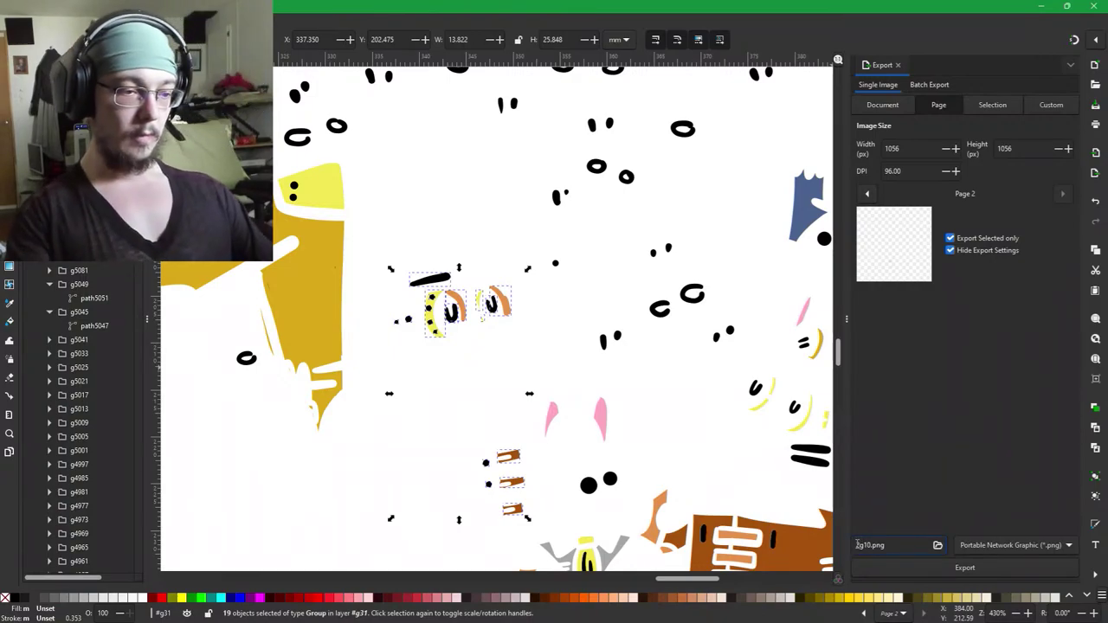
{"action": "left_click", "coordinate": [872, 545]}
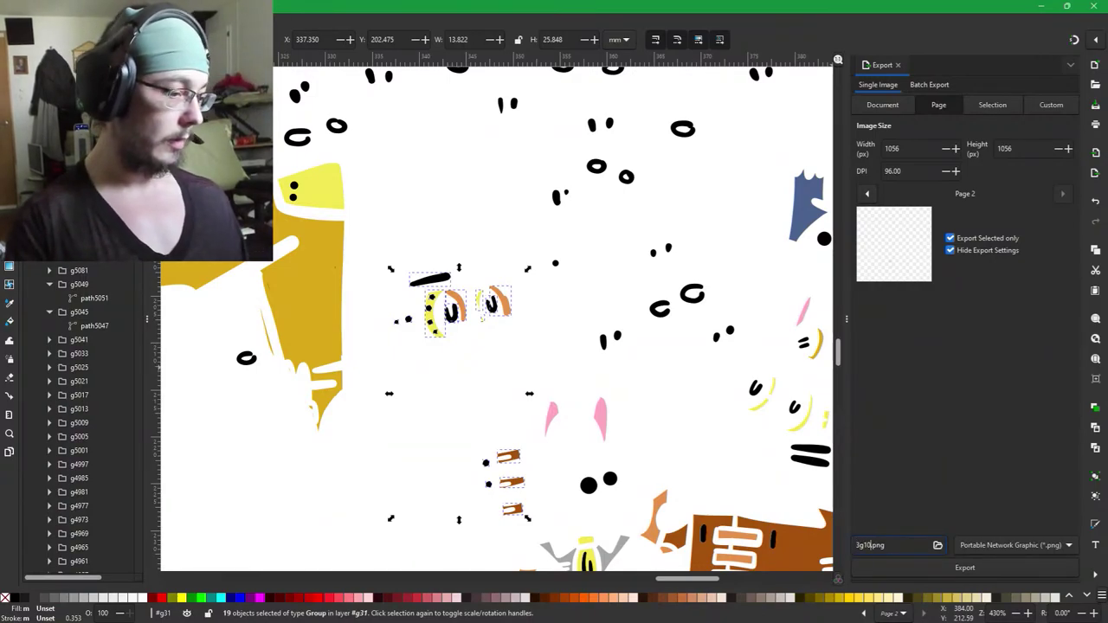
{"action": "key", "text": "BackSpace"}
{"action": "key", "text": "BackSpace"}
{"action": "type", "text": "7"}
{"action": "key", "text": "Return"}
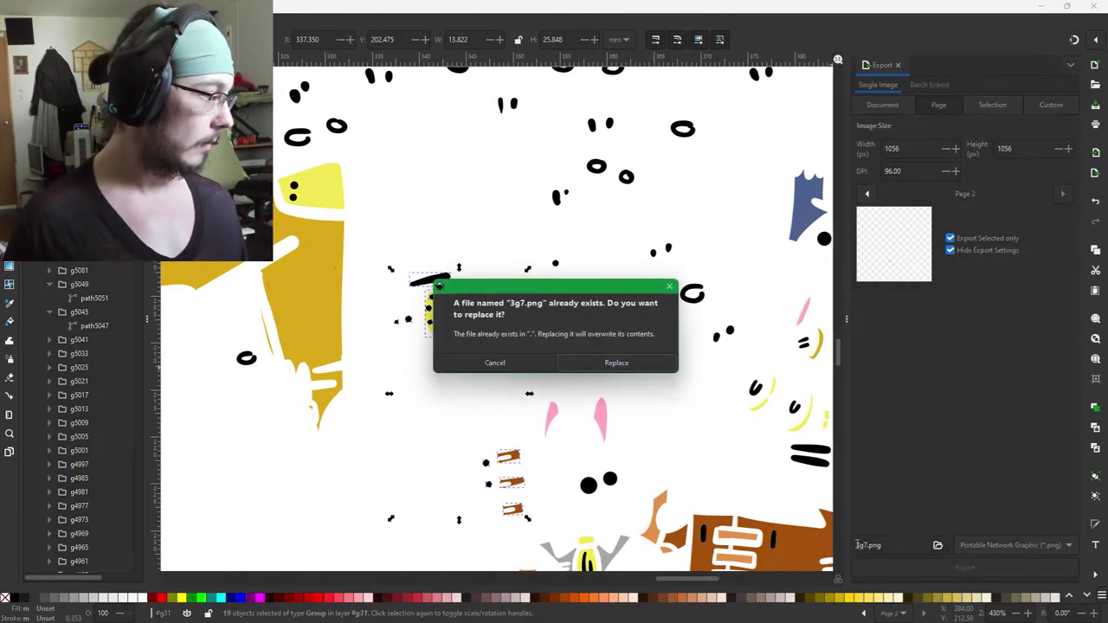
{"action": "left_click", "coordinate": [488, 363]}
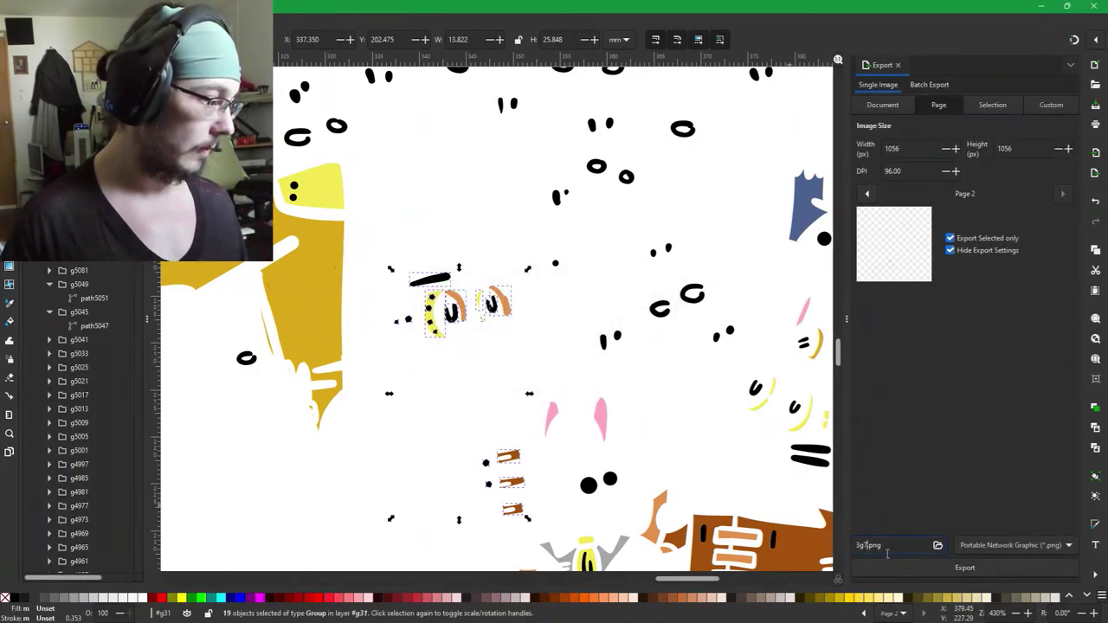
Export the selected parts as 3g8.png and delete them from the drawing.
{"action": "type", "text": "8"}
{"action": "key", "text": "Return"}
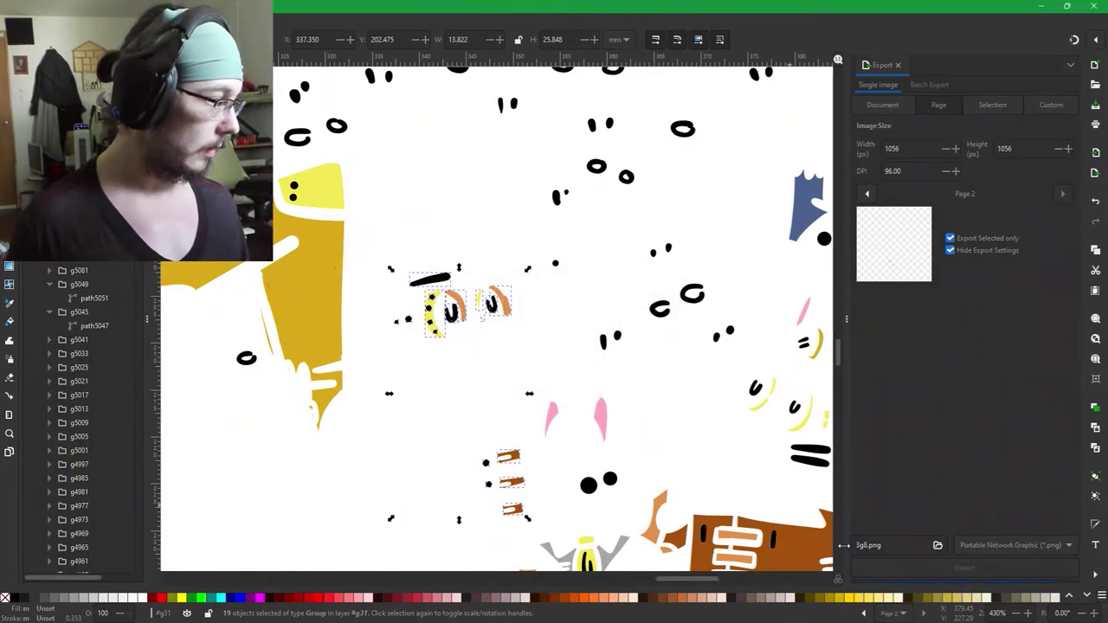
{"action": "key", "text": "Delete"}
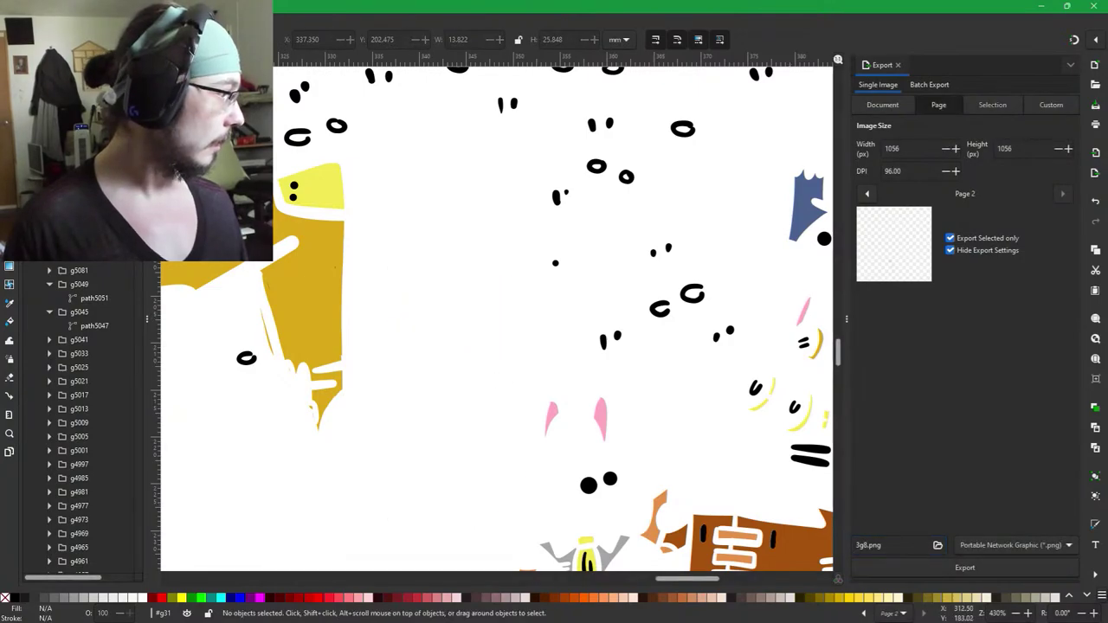
Select both pink ears and the two large black dots below them on the pink-eared character.
{"action": "left_click_drag", "start_coordinate": [621, 441], "coordinate": [464, 99]}
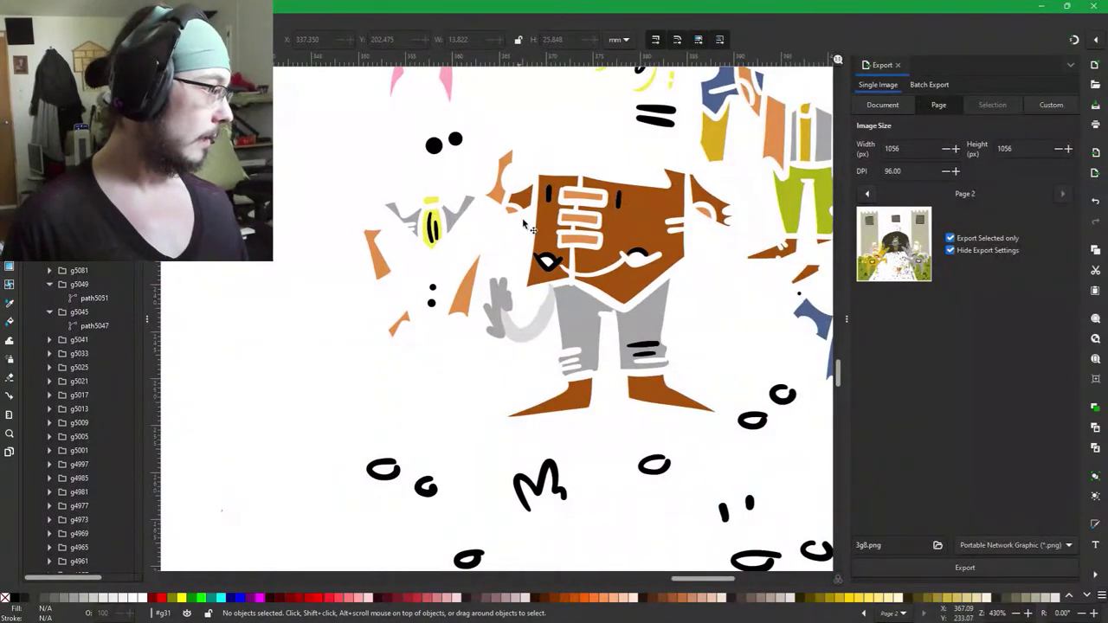
{"action": "left_click_drag", "start_coordinate": [500, 173], "coordinate": [631, 309]}
{"action": "scroll", "coordinate": [630, 309], "scroll_direction": "up", "scroll_amount": 1}
{"action": "scroll", "coordinate": [631, 309], "scroll_direction": "up", "scroll_amount": 1}
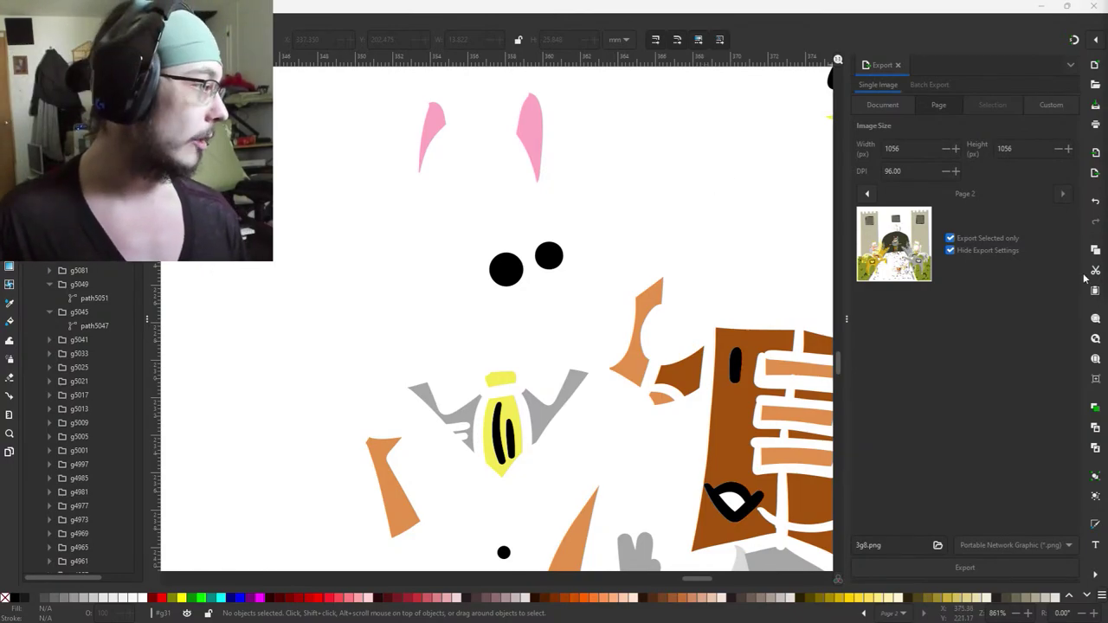
{"action": "left_click", "coordinate": [435, 125]}
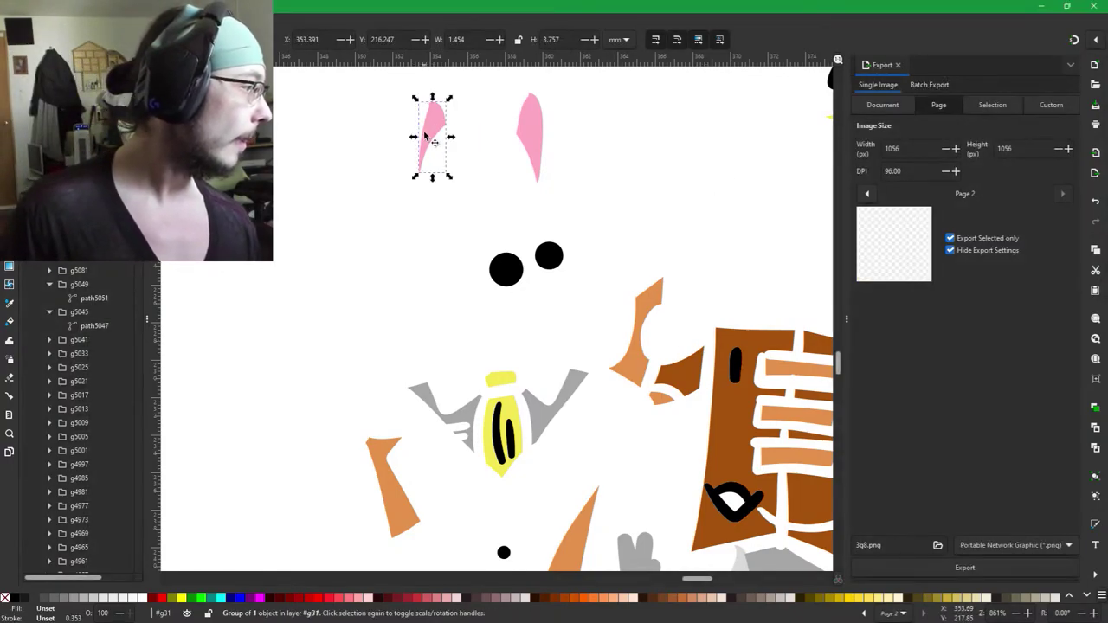
{"action": "left_click", "coordinate": [529, 122], "text": "ctrl"}
{"action": "left_click_drag", "start_coordinate": [240, 332], "coordinate": [478, 143]}
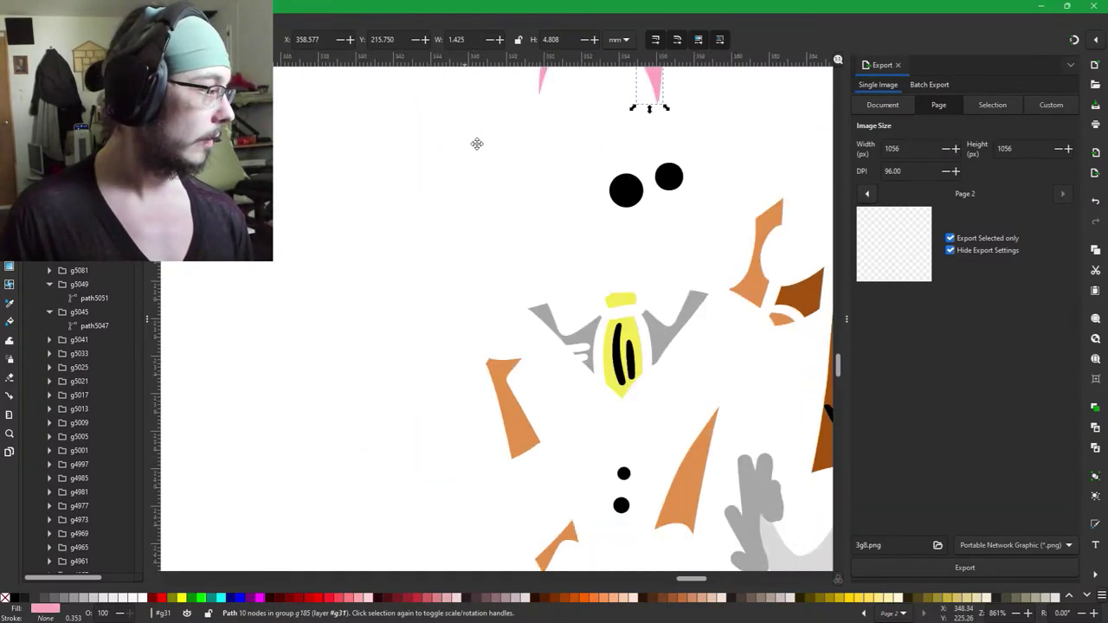
{"action": "scroll", "coordinate": [647, 433], "scroll_direction": "down", "scroll_amount": 3}
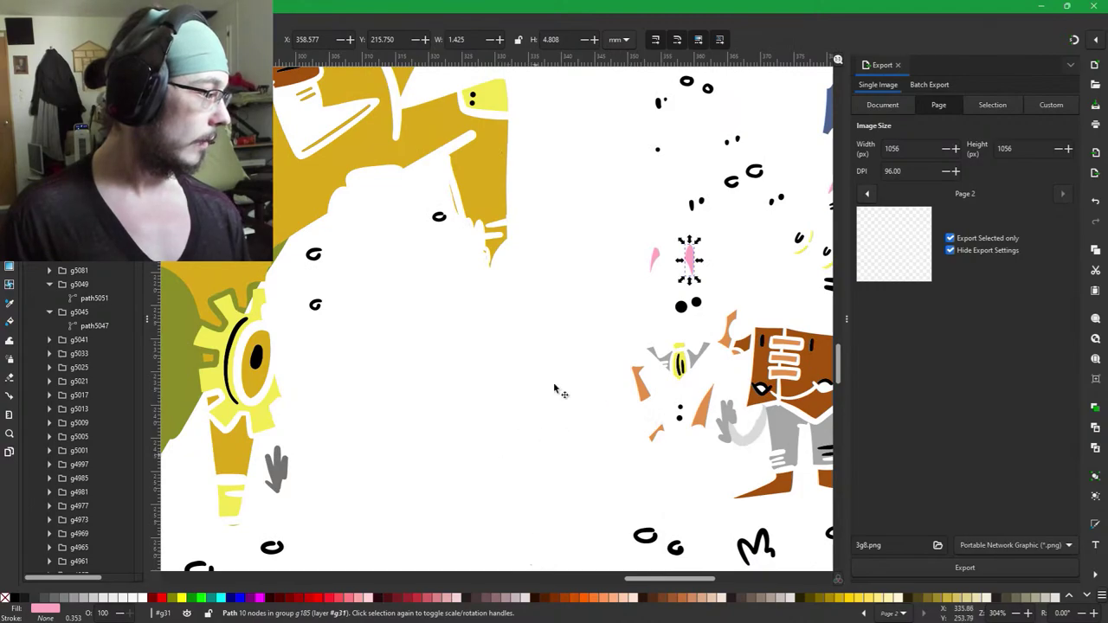
{"action": "left_click", "coordinate": [655, 257], "text": "shift"}
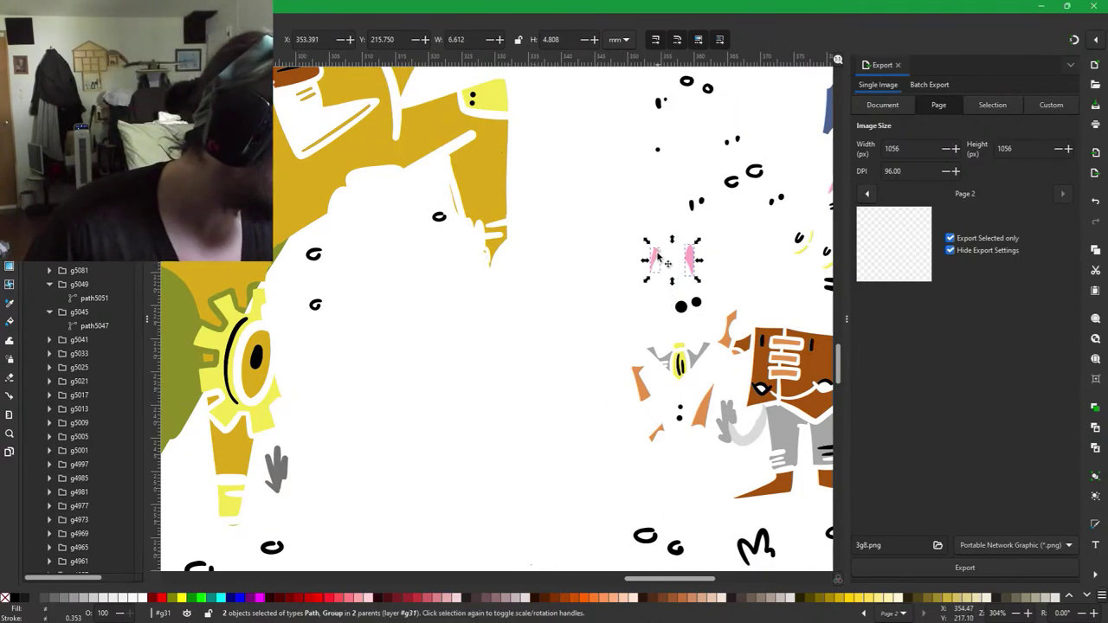
{"action": "left_click", "coordinate": [682, 306], "text": "shift"}
{"action": "left_click", "coordinate": [696, 303], "text": "shift"}
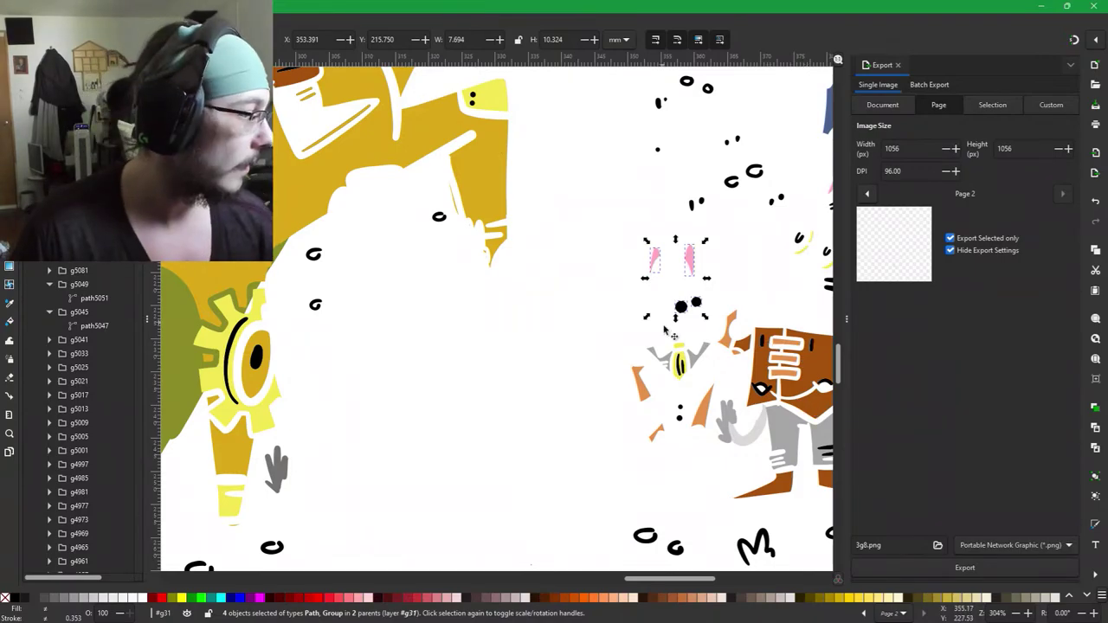
Add the yellow tie pieces, their two black stripes and both grey collar shapes to the selection.
{"action": "scroll", "coordinate": [697, 388], "scroll_direction": "up", "scroll_amount": 2}
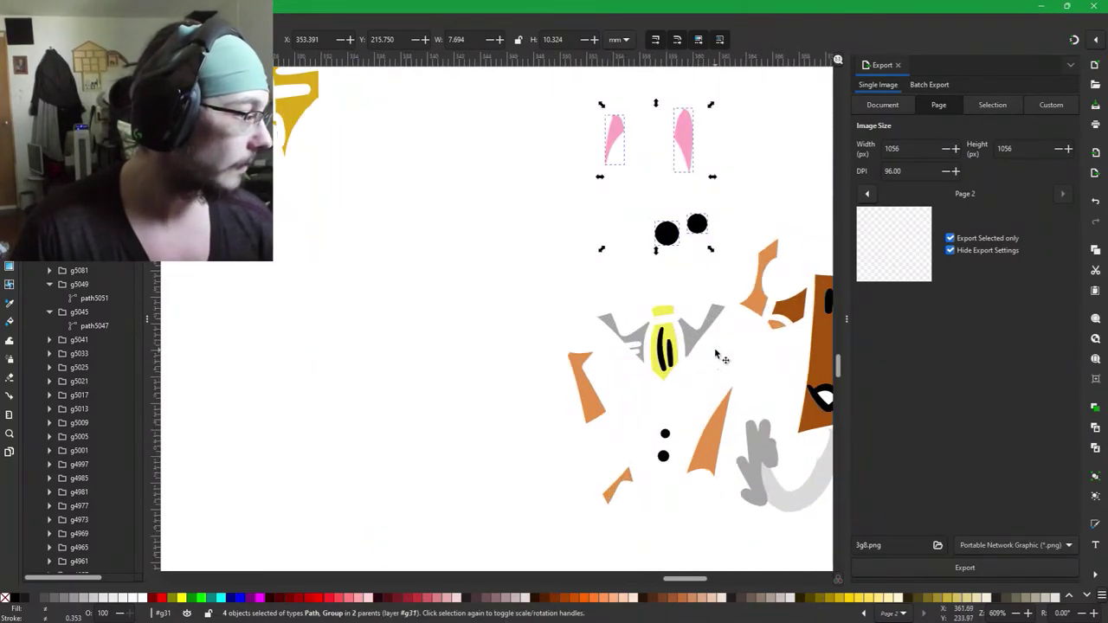
{"action": "scroll", "coordinate": [716, 350], "scroll_direction": "up", "scroll_amount": 2}
{"action": "left_click_drag", "start_coordinate": [716, 350], "coordinate": [663, 281]}
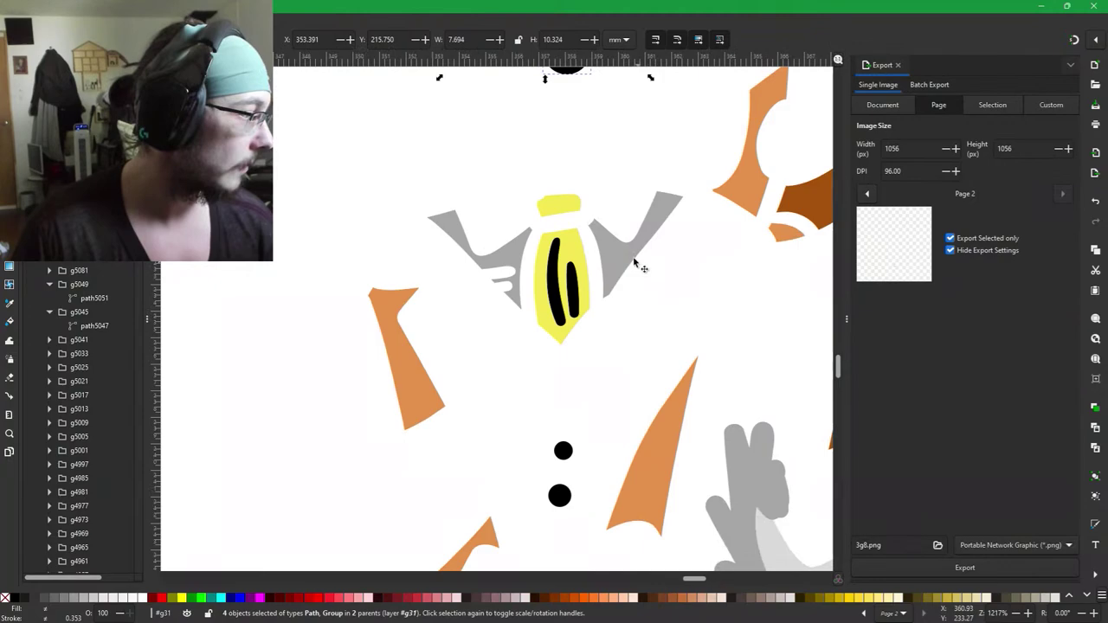
{"action": "left_click", "coordinate": [565, 208], "text": "shift"}
{"action": "left_click", "coordinate": [518, 252], "text": "shift"}
{"action": "left_click", "coordinate": [567, 271], "text": "shift"}
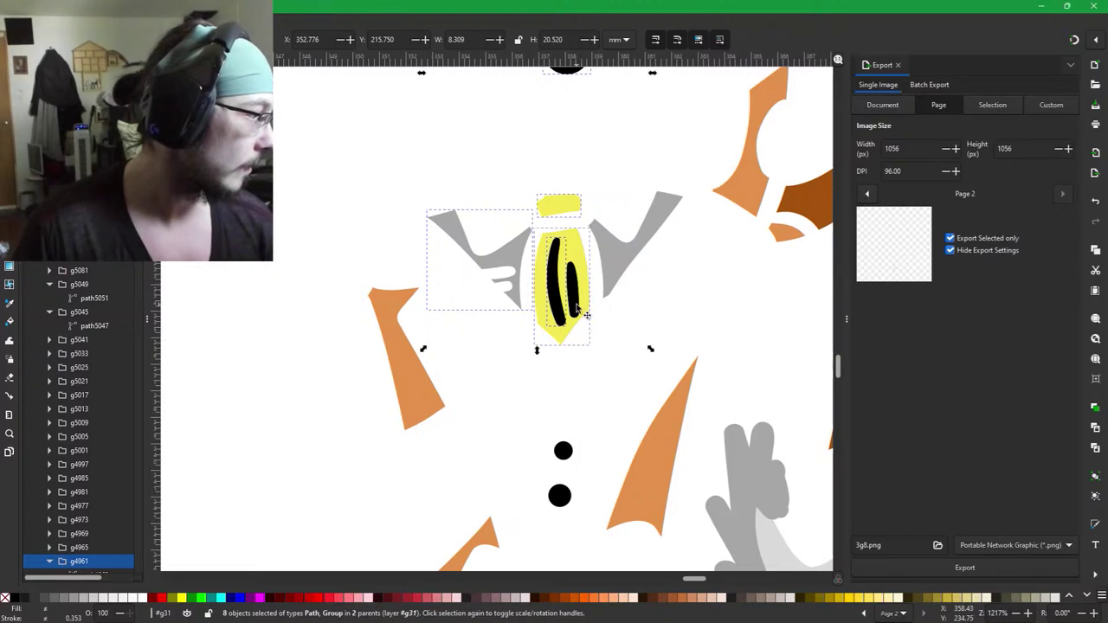
{"action": "left_click", "coordinate": [582, 297], "text": "shift"}
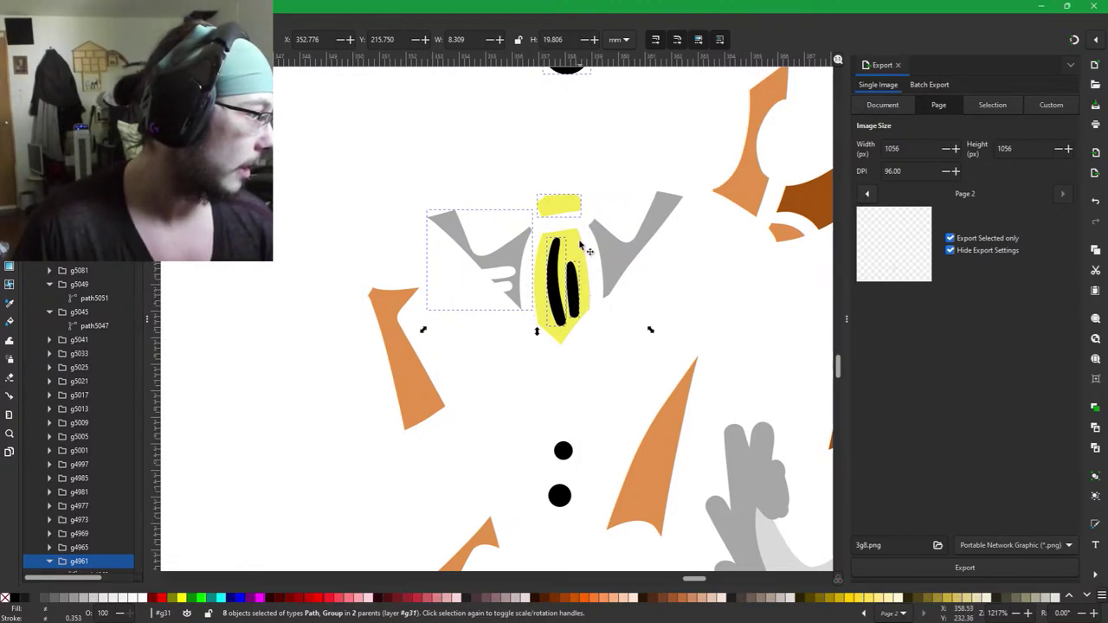
{"action": "left_click", "coordinate": [617, 254], "text": "shift"}
Add the tall orange piece beside the grey hand and the curved orange piece near the brown vest to the selection.
{"action": "left_click", "coordinate": [659, 444], "text": "shift"}
{"action": "scroll", "coordinate": [640, 424], "scroll_direction": "down", "scroll_amount": 1}
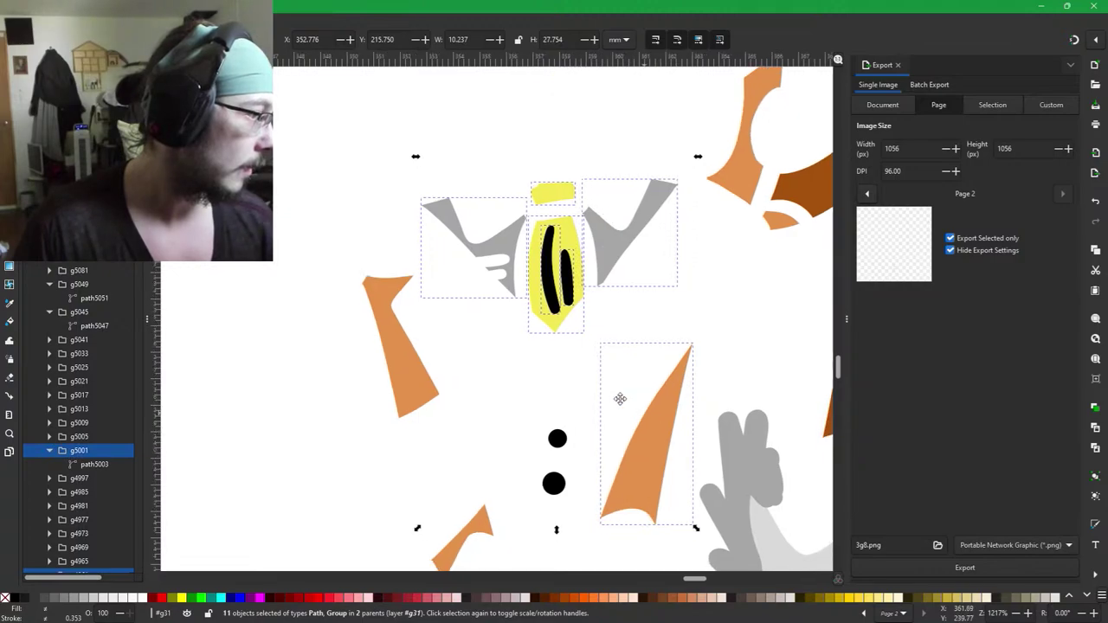
{"action": "left_click_drag", "start_coordinate": [620, 399], "coordinate": [501, 453]}
{"action": "left_click_drag", "start_coordinate": [668, 210], "coordinate": [617, 229]}
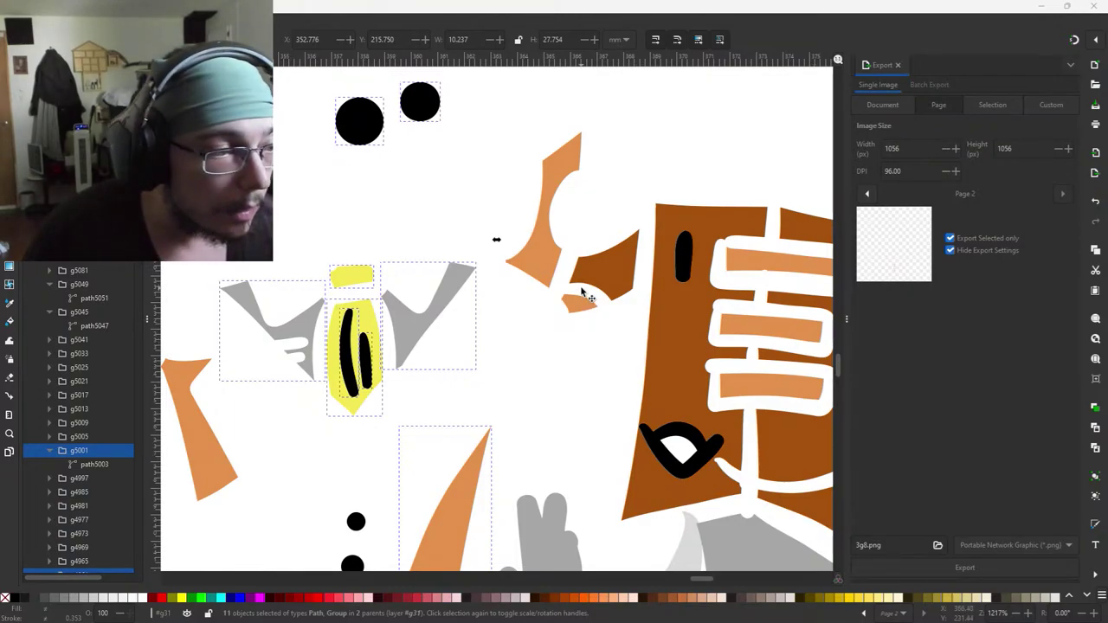
{"action": "left_click", "coordinate": [540, 251], "text": "shift"}
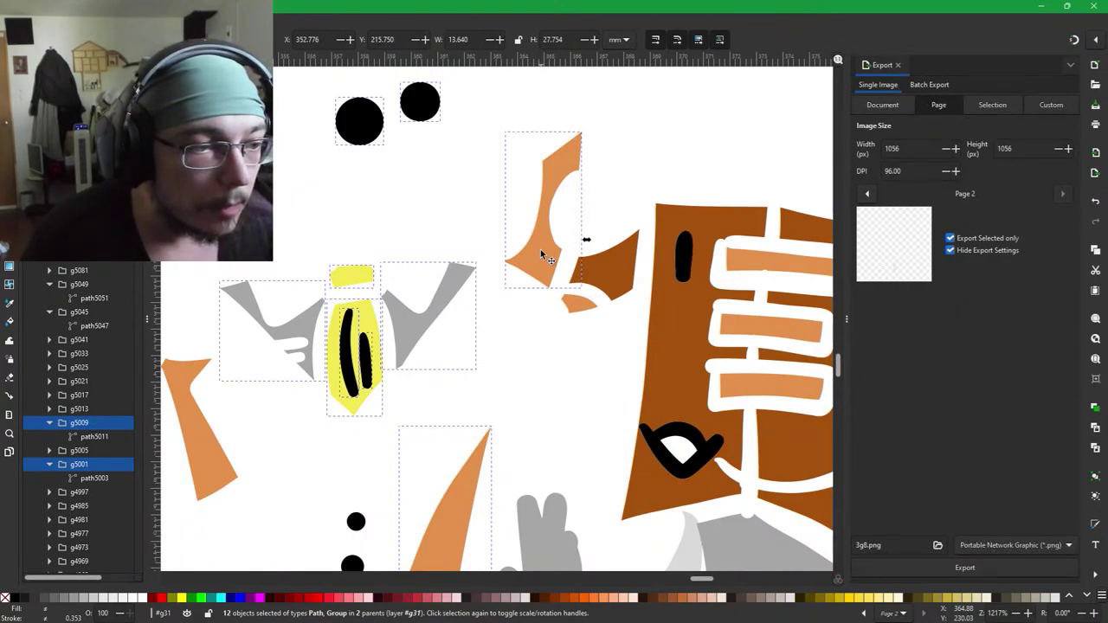
Add the remaining loose orange limb pieces beside and below the grey-collared yellow tie to the current selection.
{"action": "left_click_drag", "start_coordinate": [530, 379], "coordinate": [669, 177]}
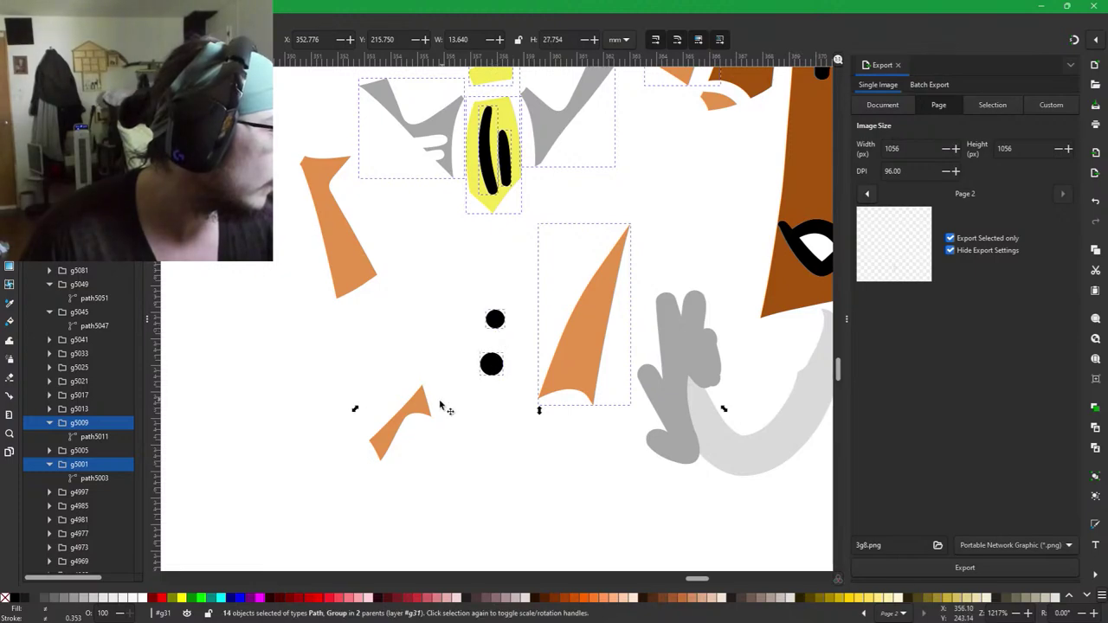
{"action": "left_click", "coordinate": [422, 412], "text": "shift"}
{"action": "left_click", "coordinate": [330, 250], "text": "shift"}
{"action": "scroll", "coordinate": [548, 424], "scroll_direction": "down", "scroll_amount": 3}
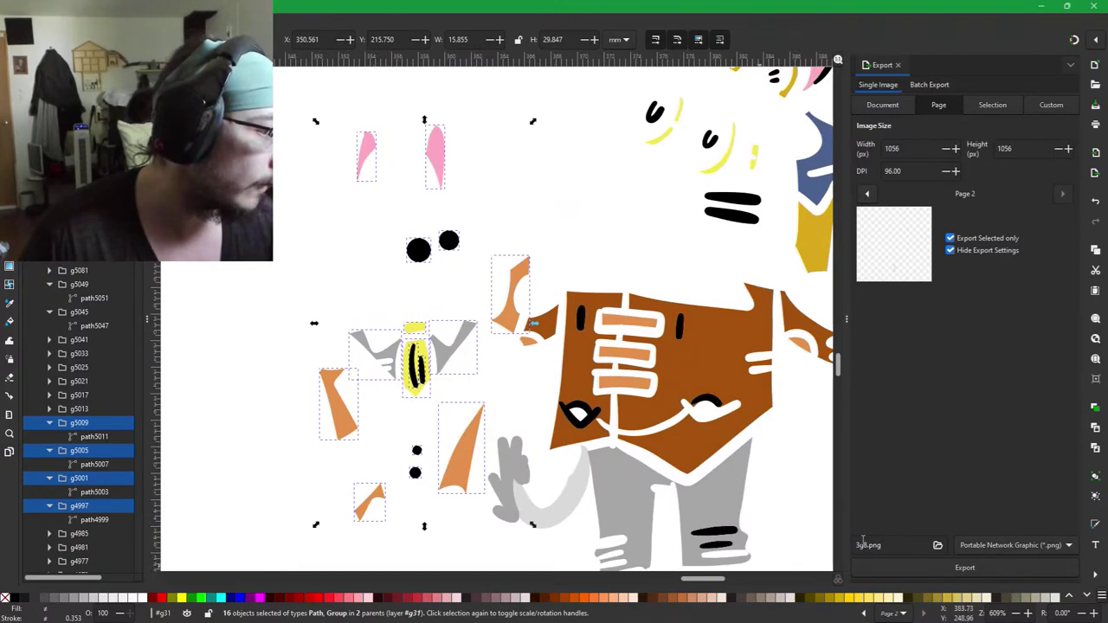
Export the selected character parts as 4g8.png, and delete them from the drawing.
{"action": "key", "text": "BackSpace"}
{"action": "type", "text": "49"}
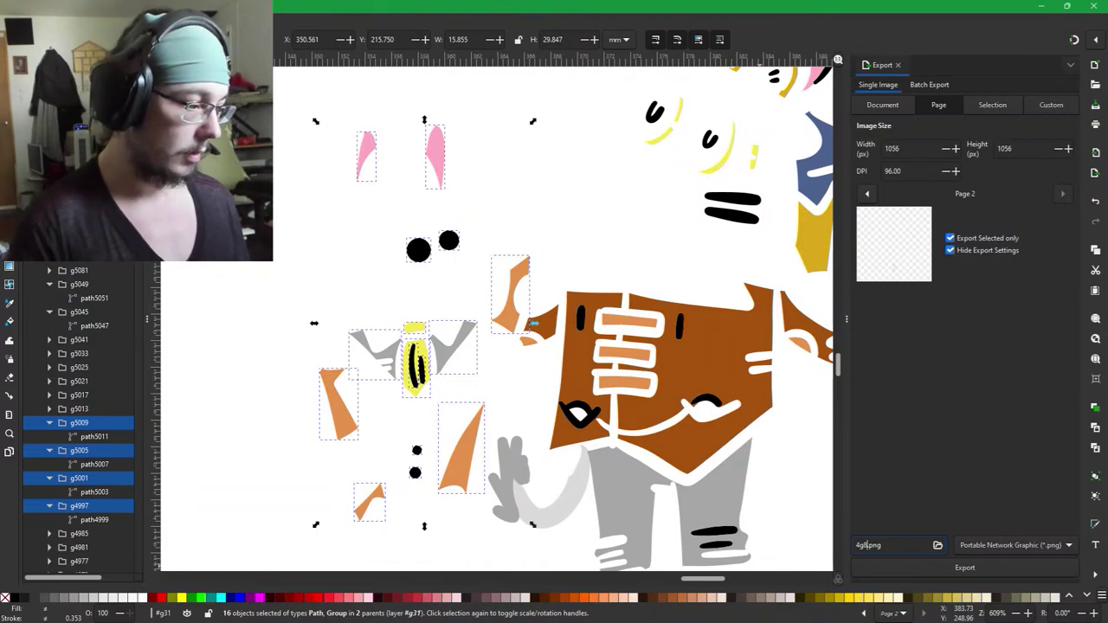
{"action": "key", "text": "Return"}
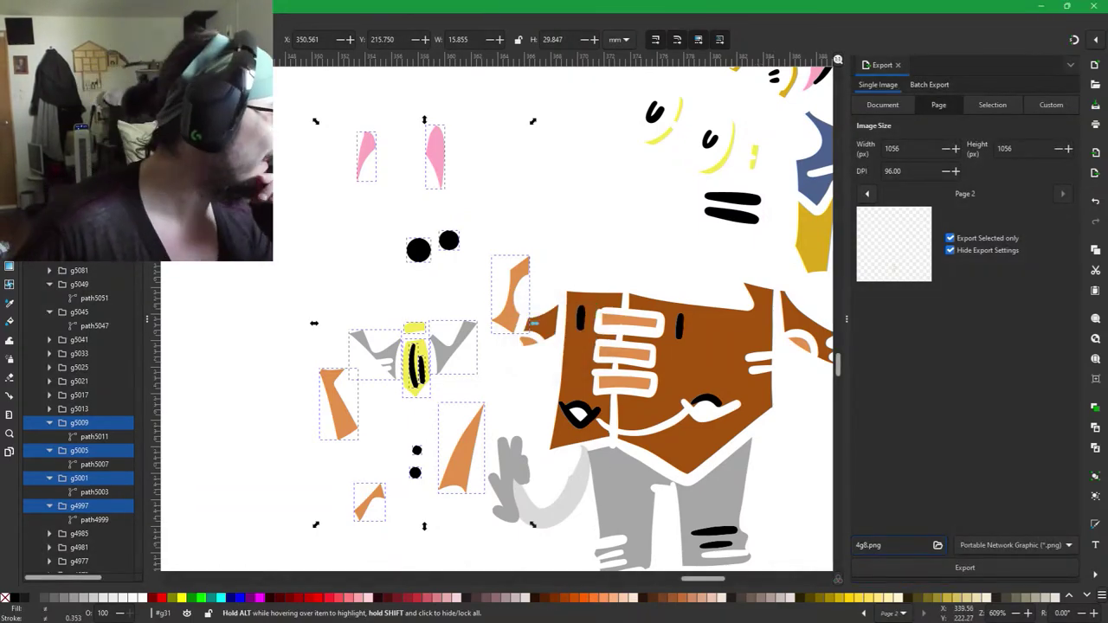
{"action": "key", "text": "Delete"}
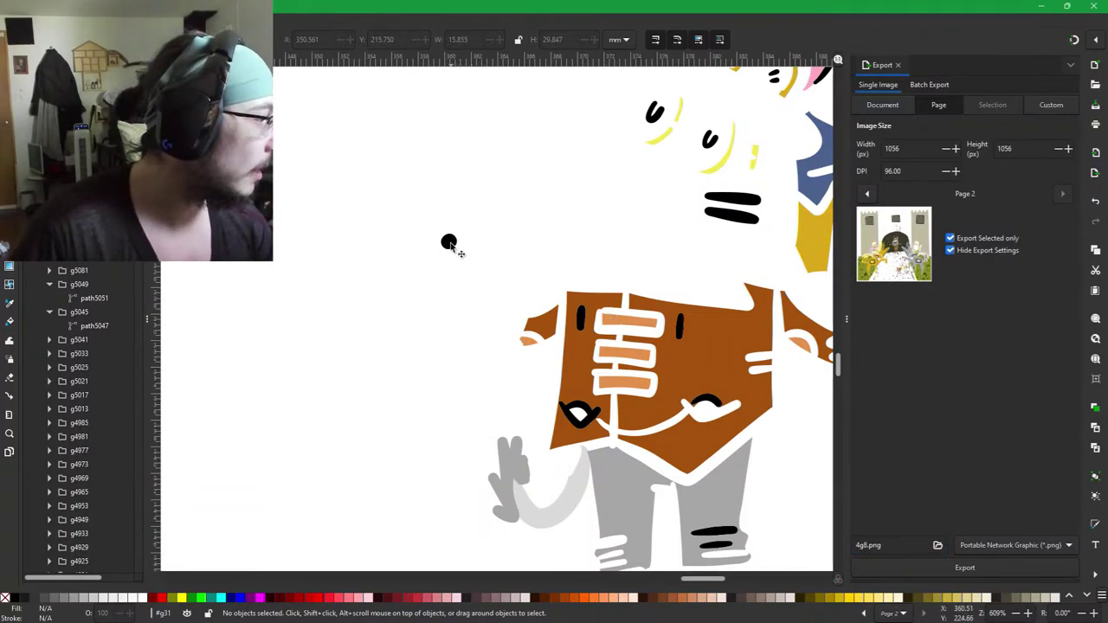
Select the two overlapping black dots left on the empty canvas and export them as 4g9.png.
{"action": "left_click", "coordinate": [451, 244]}
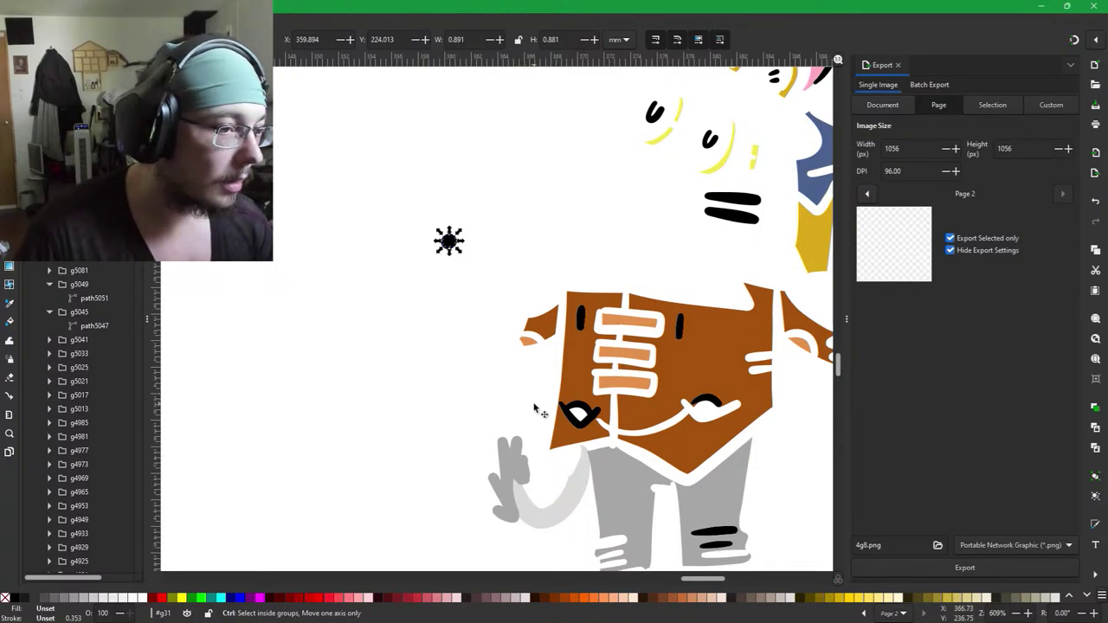
{"action": "scroll", "coordinate": [545, 398], "scroll_direction": "up", "scroll_amount": 2}
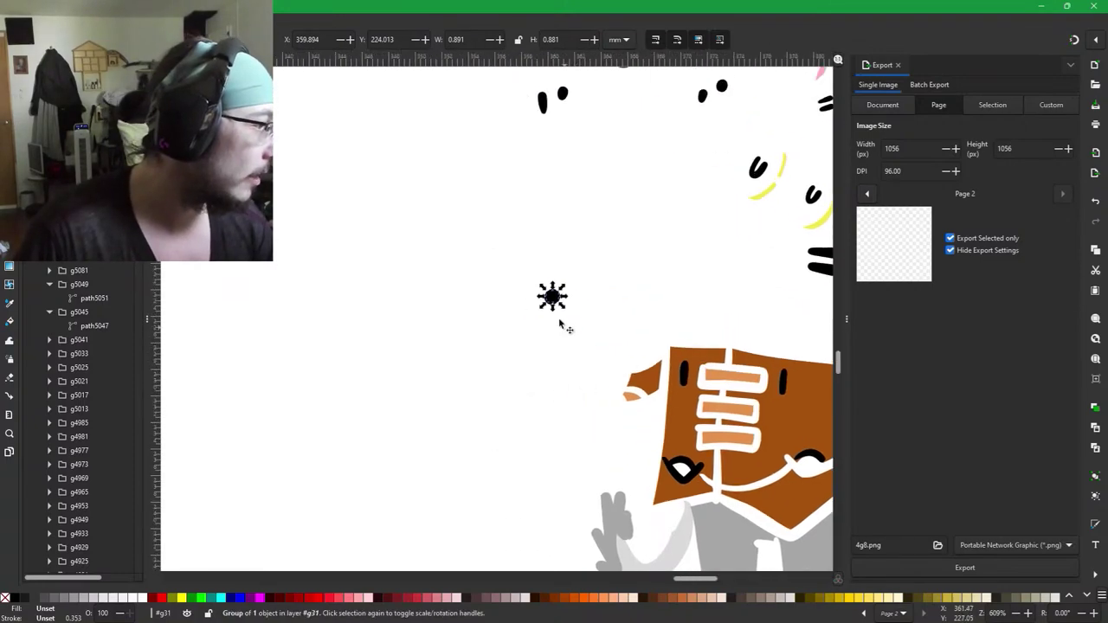
{"action": "scroll", "coordinate": [558, 320], "scroll_direction": "up", "scroll_amount": 1}
{"action": "scroll", "coordinate": [551, 317], "scroll_direction": "up", "scroll_amount": 1}
{"action": "left_click", "coordinate": [545, 281], "text": "shift"}
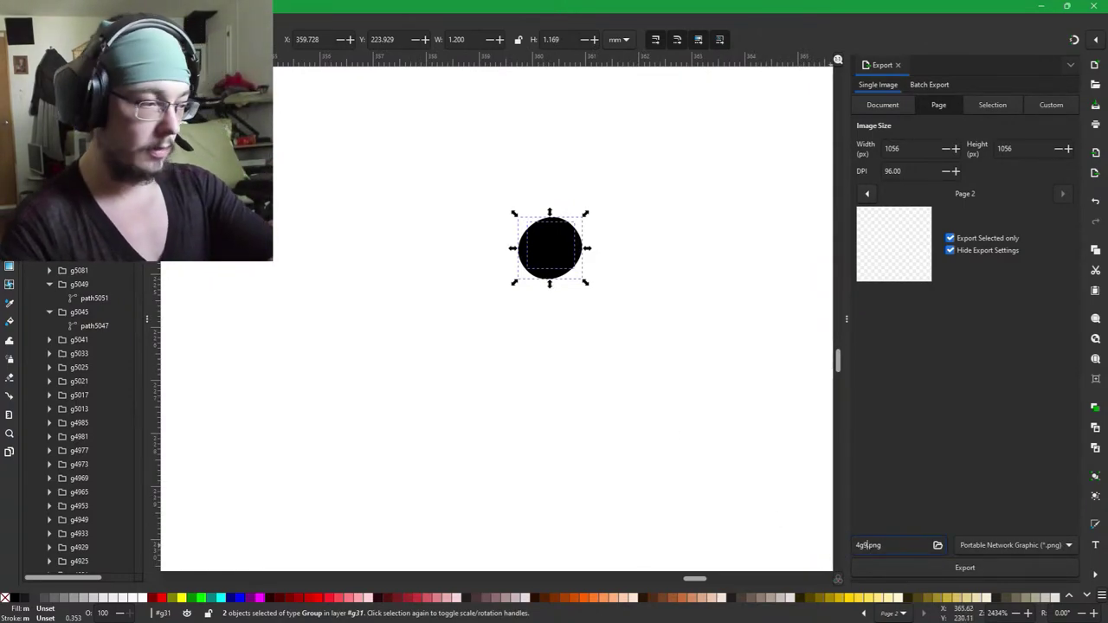
{"action": "key", "text": "Return"}
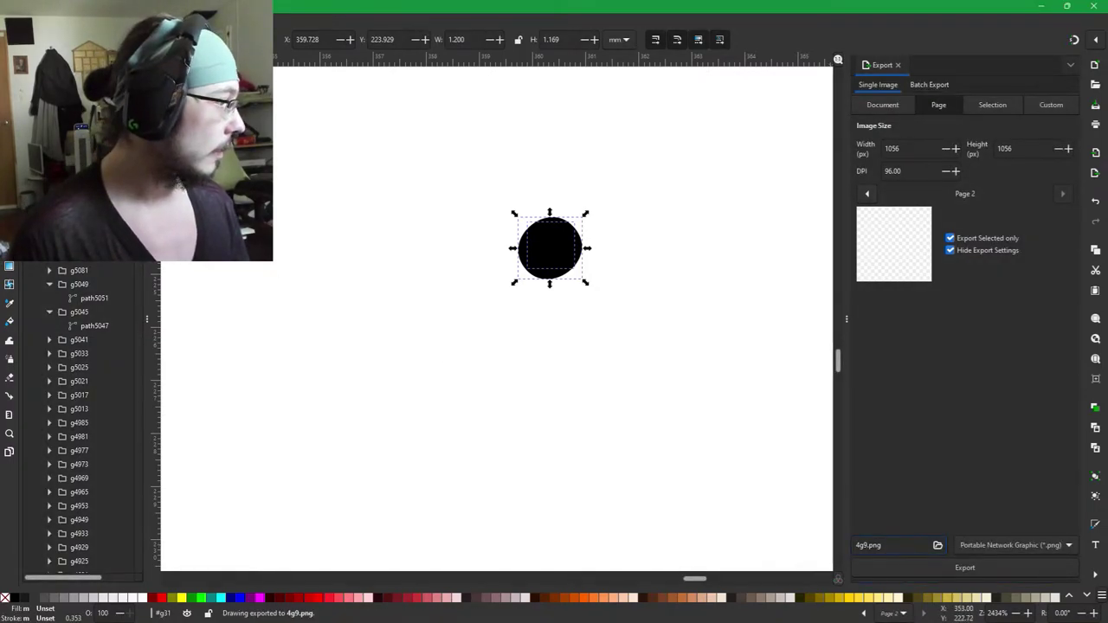
Select only the smaller black dot, export it as 4g10.png, and delete it.
{"action": "left_click", "coordinate": [562, 320]}
{"action": "left_click", "coordinate": [546, 271]}
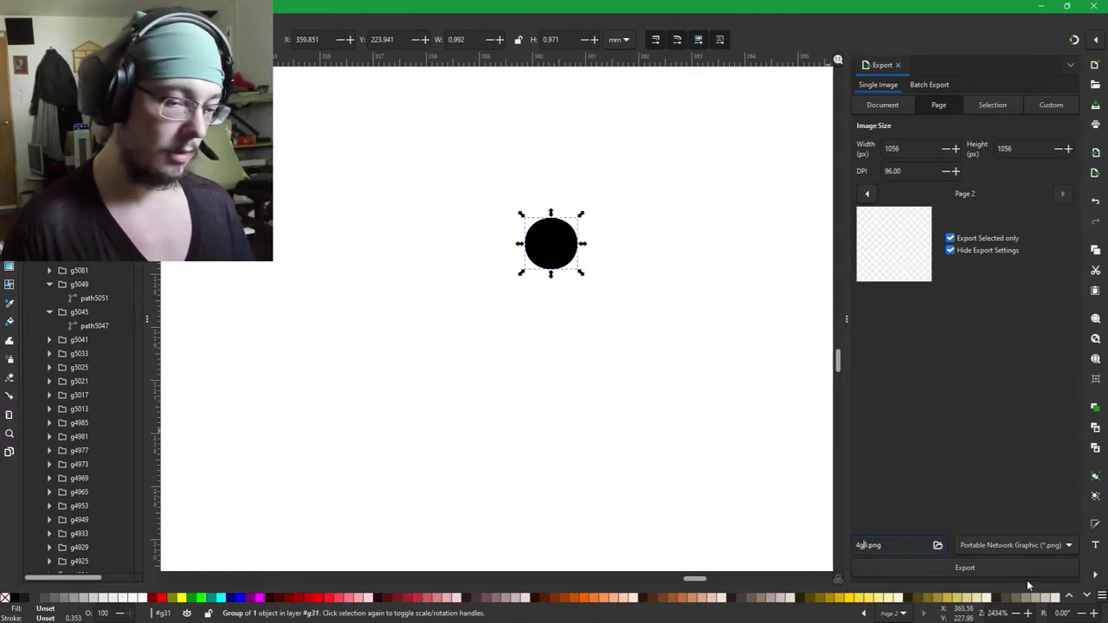
{"action": "left_click", "coordinate": [996, 567]}
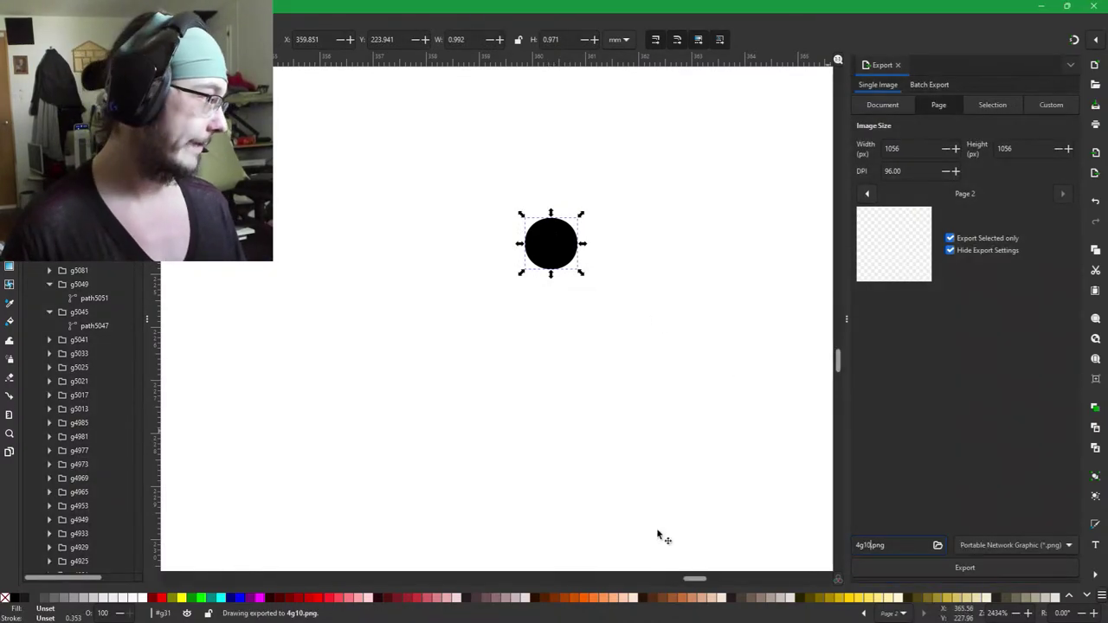
{"action": "key", "text": "Delete"}
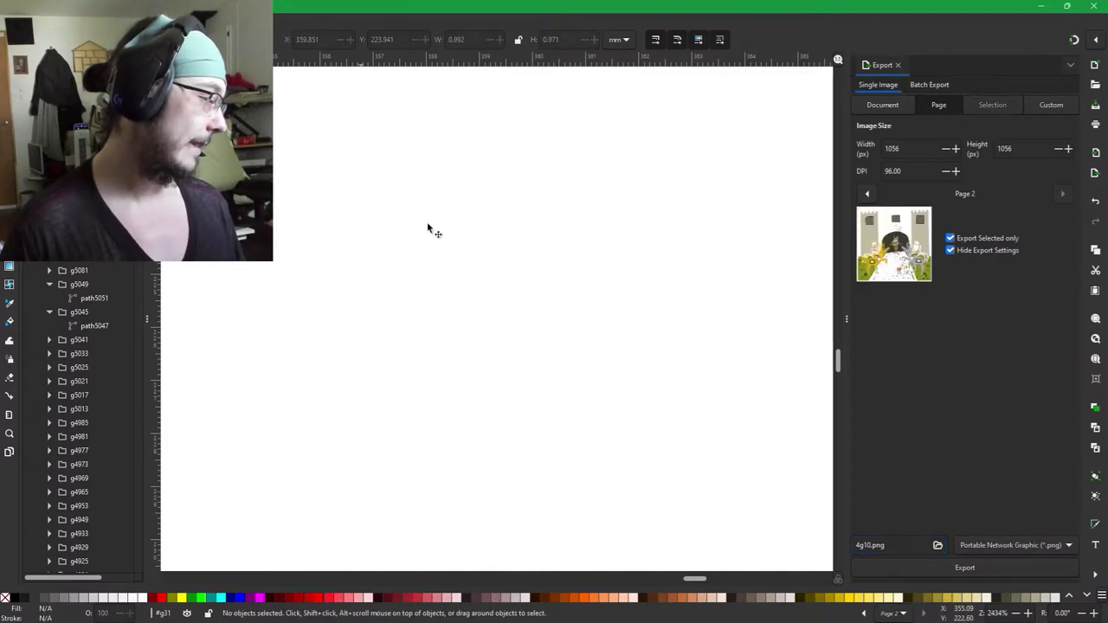
Examine the artwork around the brown-jacketed figure for the parts that make up the next character.
{"action": "scroll", "coordinate": [683, 385], "scroll_direction": "down", "scroll_amount": 3}
{"action": "scroll", "coordinate": [684, 396], "scroll_direction": "down", "scroll_amount": 4}
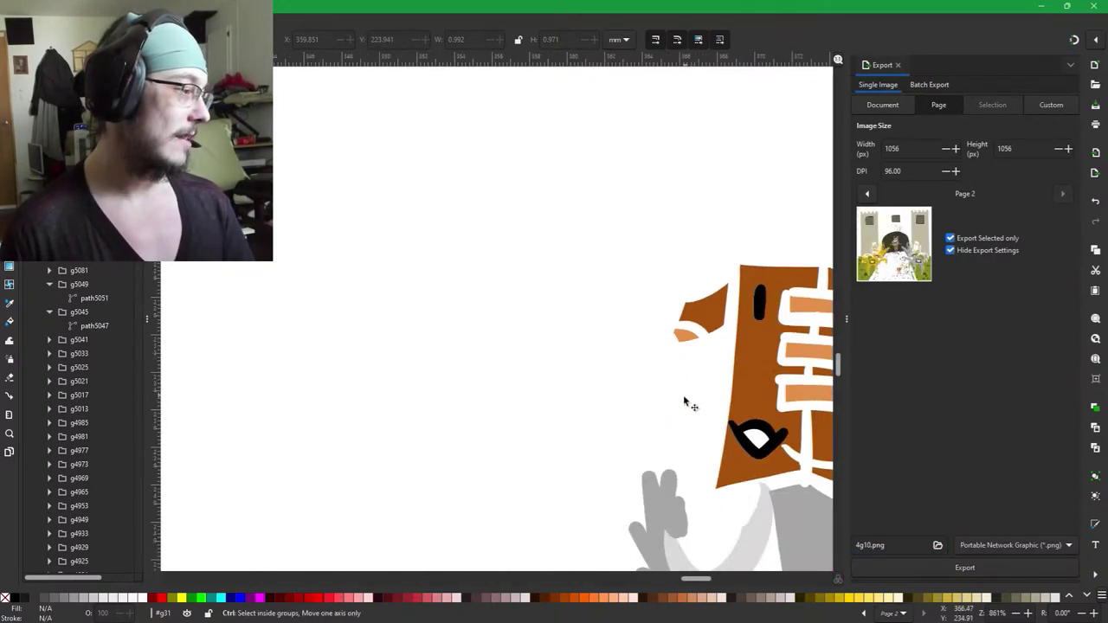
{"action": "scroll", "coordinate": [662, 432], "scroll_direction": "down", "scroll_amount": 1}
{"action": "left_click_drag", "start_coordinate": [711, 470], "coordinate": [387, 362]}
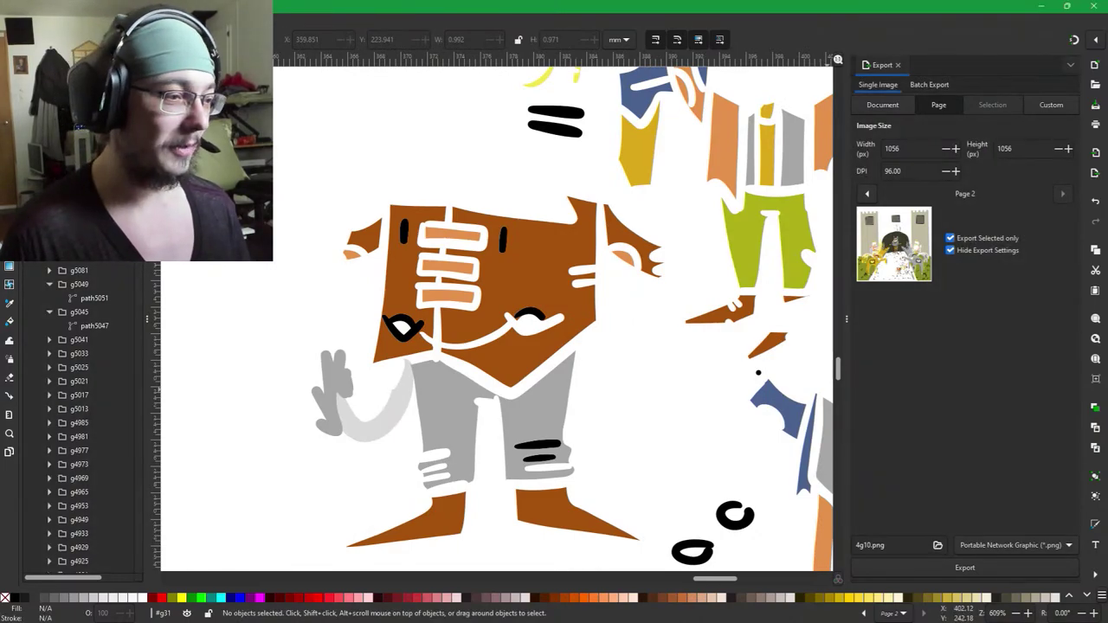
{"action": "scroll", "coordinate": [596, 381], "scroll_direction": "down", "scroll_amount": 5}
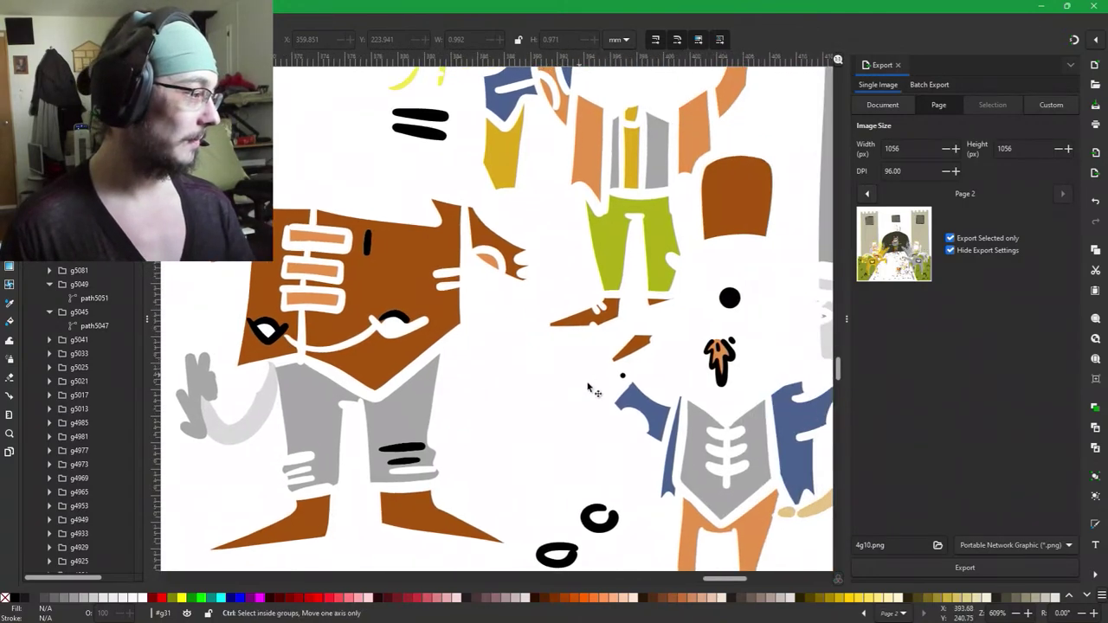
{"action": "scroll", "coordinate": [481, 275], "scroll_direction": "up", "scroll_amount": 2}
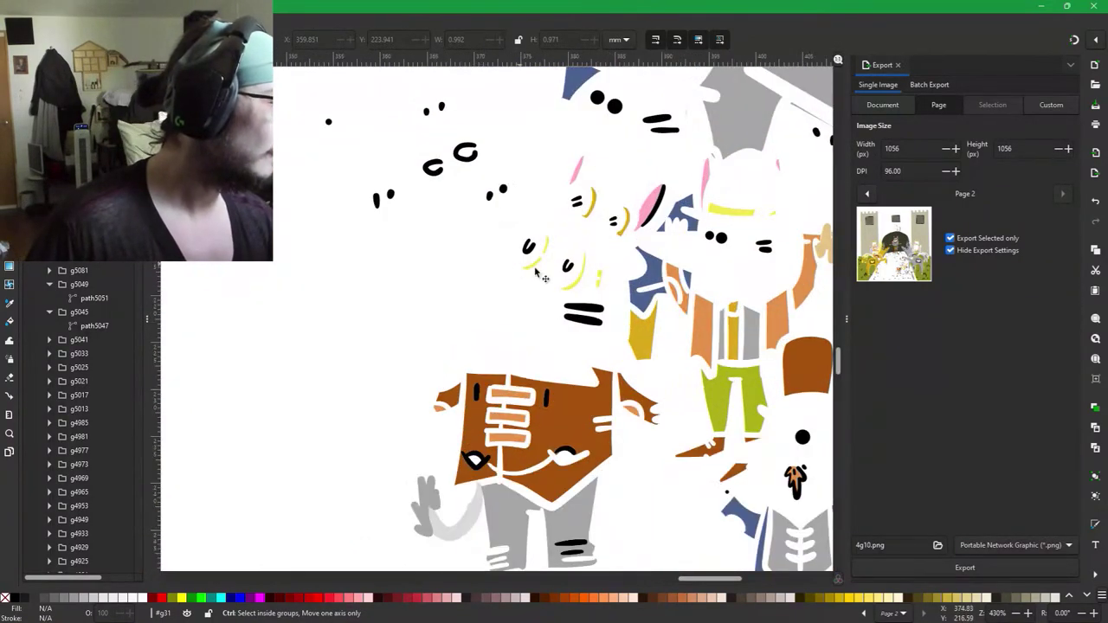
{"action": "scroll", "coordinate": [711, 306], "scroll_direction": "down", "scroll_amount": 1}
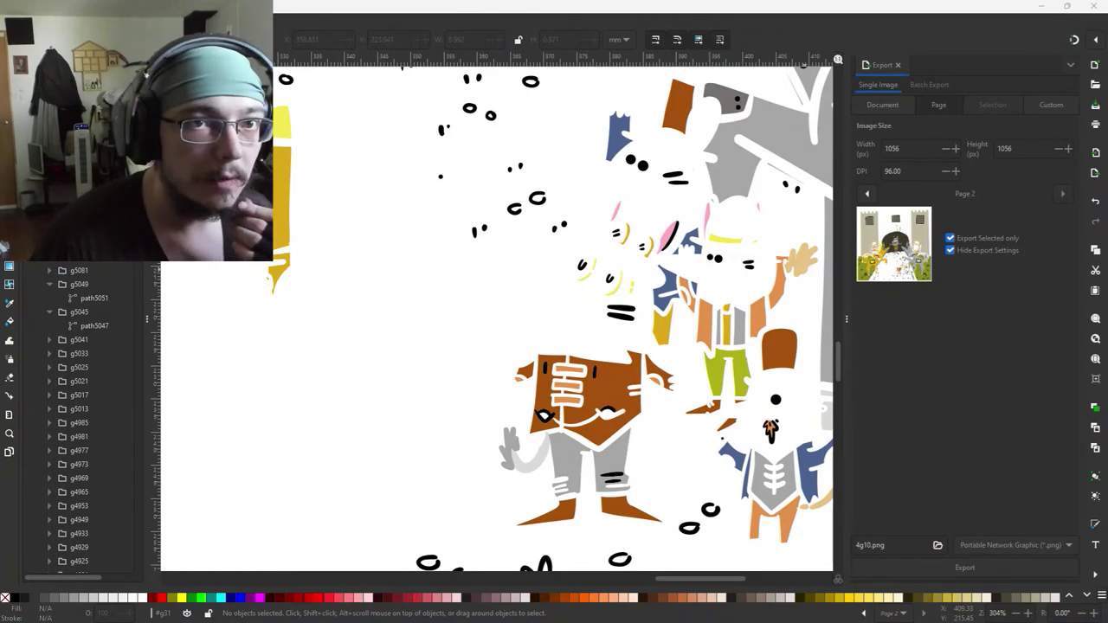
{"action": "key", "text": "alt+Tab"}
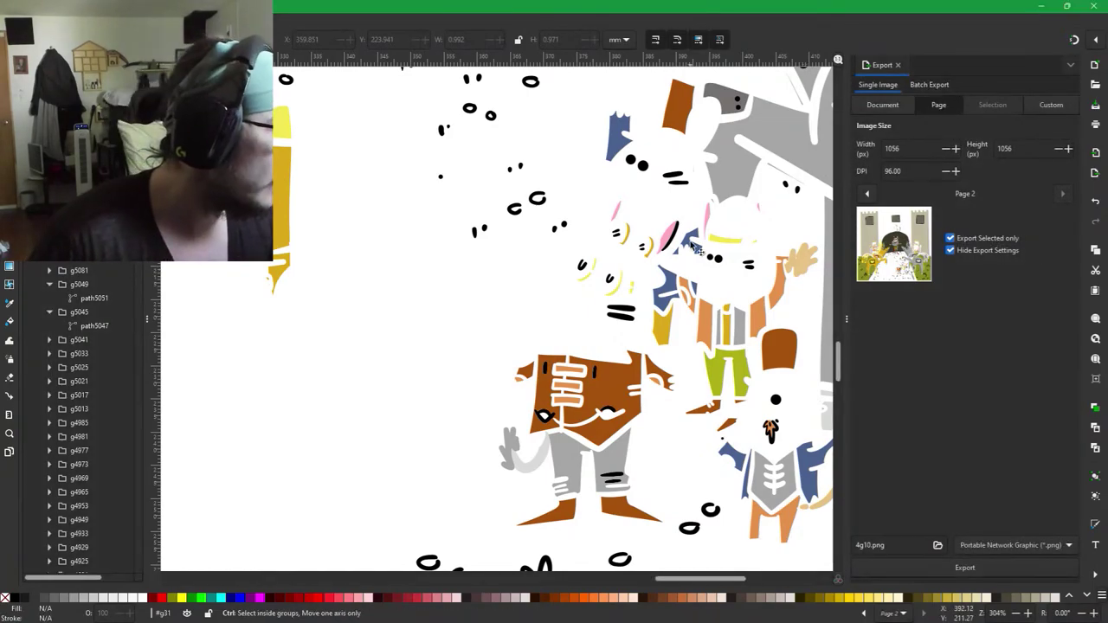
Select the pink ear pieces, the black ear stroke, both gold crescents and the small black strokes beside them above the brown jacket.
{"action": "scroll", "coordinate": [662, 238], "scroll_direction": "up", "scroll_amount": 2}
{"action": "left_click", "coordinate": [655, 235]}
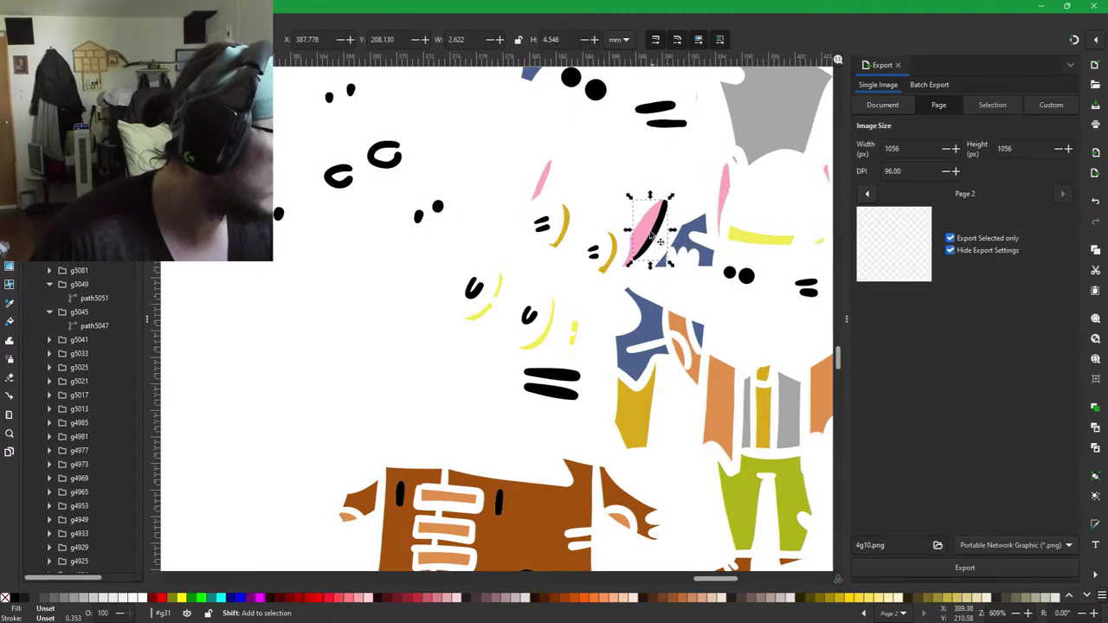
{"action": "left_click", "coordinate": [648, 233], "text": "shift"}
{"action": "left_click", "coordinate": [647, 234]}
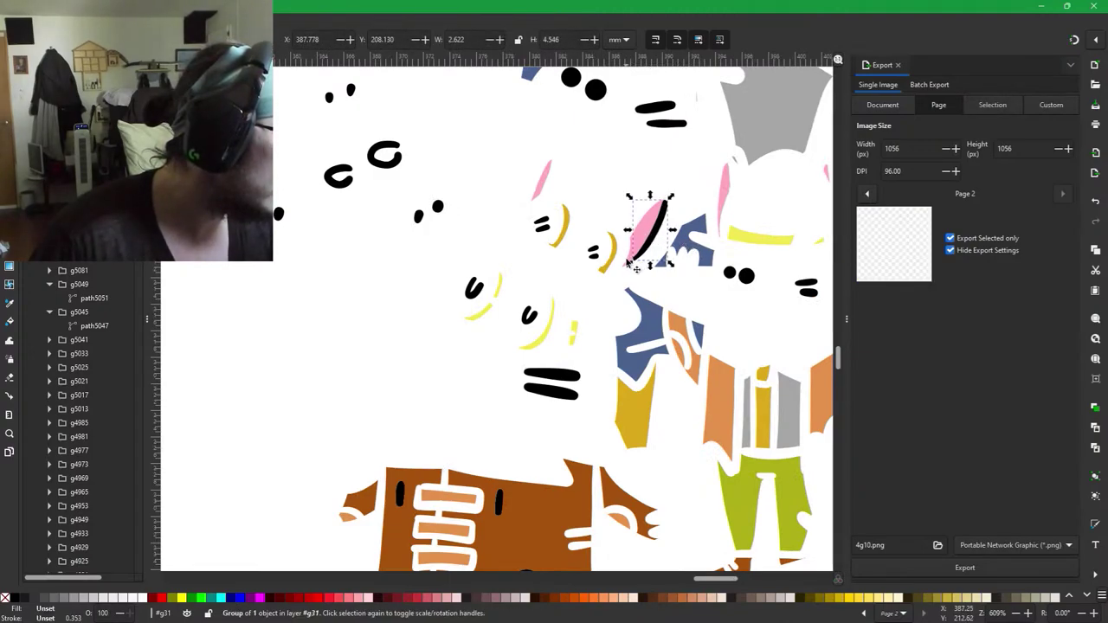
{"action": "left_click", "coordinate": [629, 263], "text": "shift"}
{"action": "left_click", "coordinate": [607, 258], "text": "shift"}
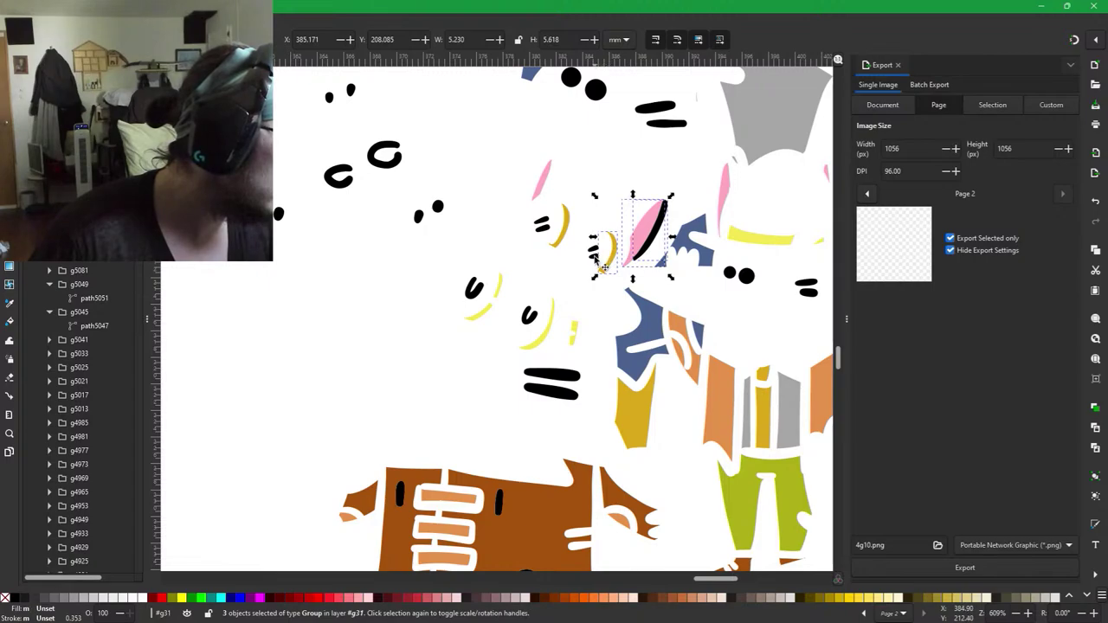
{"action": "left_click", "coordinate": [595, 256], "text": "shift"}
{"action": "left_click", "coordinate": [594, 252], "text": "shift"}
{"action": "left_click", "coordinate": [558, 244], "text": "shift"}
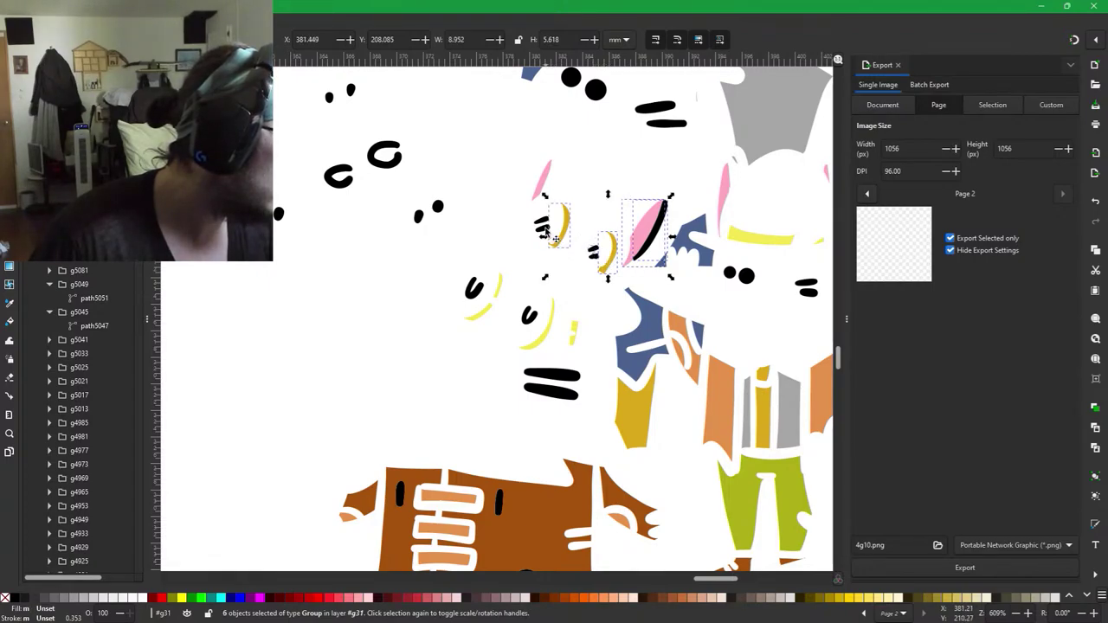
{"action": "left_click", "coordinate": [542, 229], "text": "shift"}
{"action": "left_click", "coordinate": [543, 221], "text": "shift"}
{"action": "left_click", "coordinate": [541, 184], "text": "shift"}
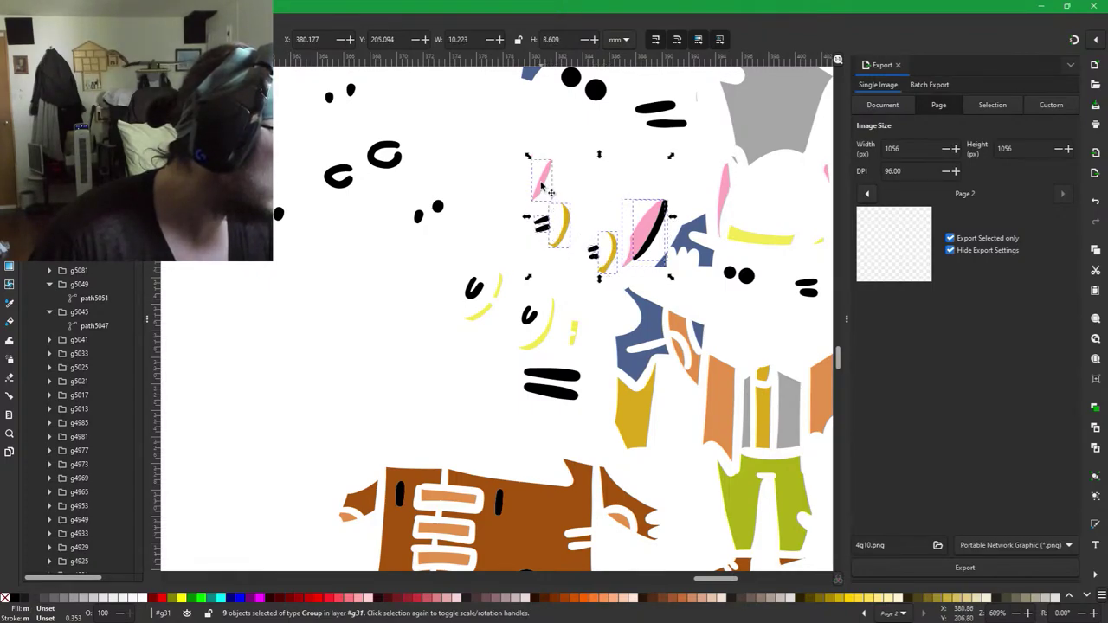
Add both black curls, the yellow crescents, the small yellow marks and the thick black bars above the jacket to the selection.
{"action": "left_click", "coordinate": [475, 296], "text": "shift"}
{"action": "left_click", "coordinate": [499, 293], "text": "shift"}
{"action": "left_click", "coordinate": [490, 313], "text": "shift"}
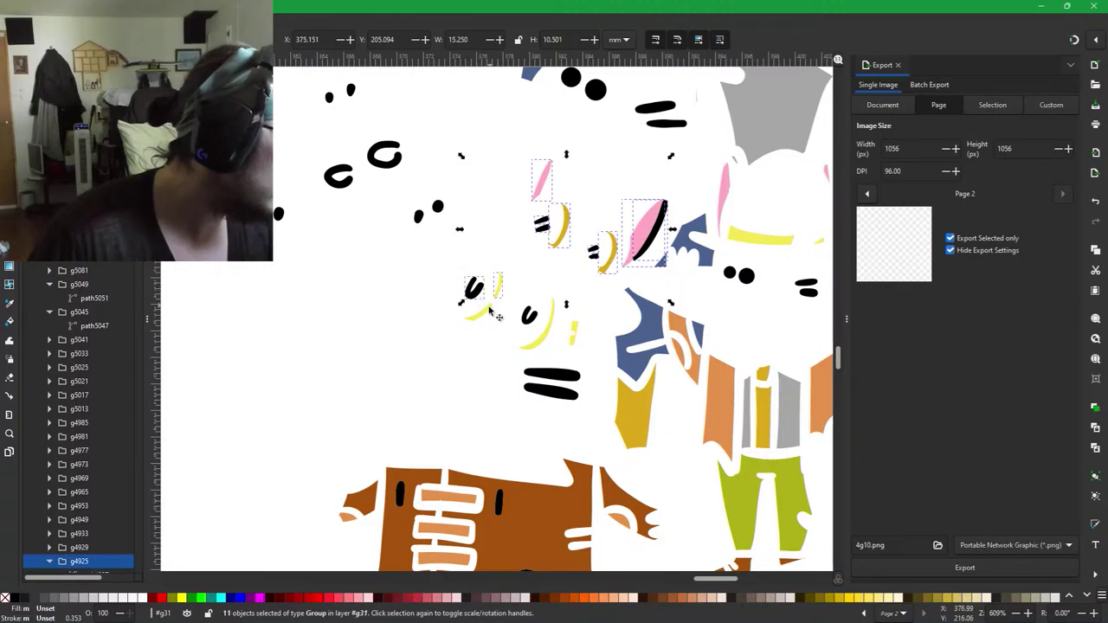
{"action": "left_click", "coordinate": [526, 315], "text": "shift"}
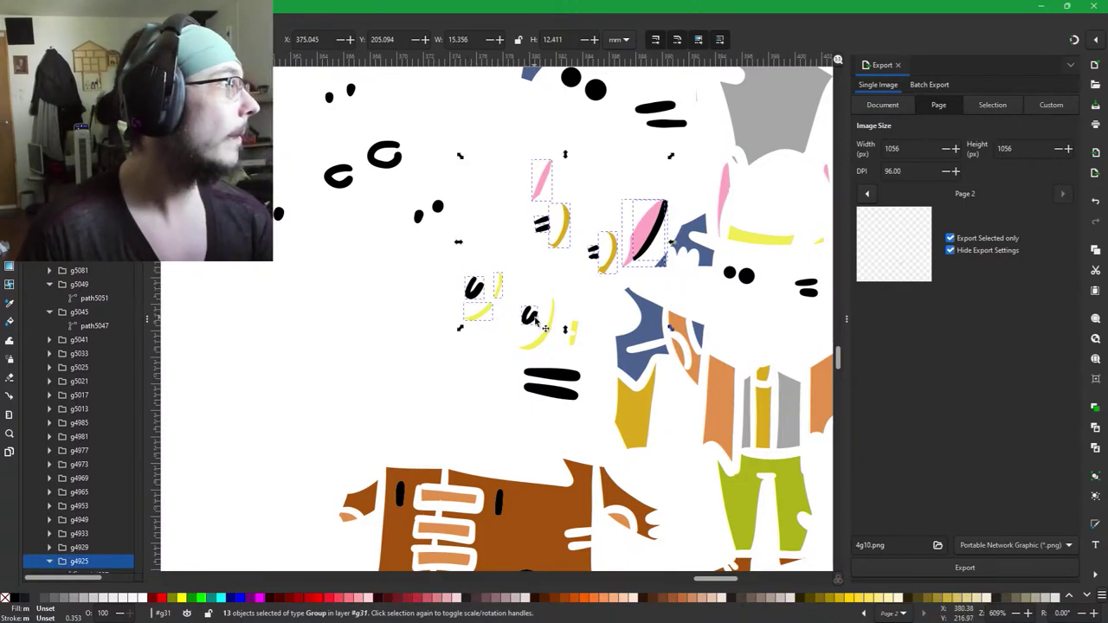
{"action": "left_click", "coordinate": [551, 328], "text": "shift"}
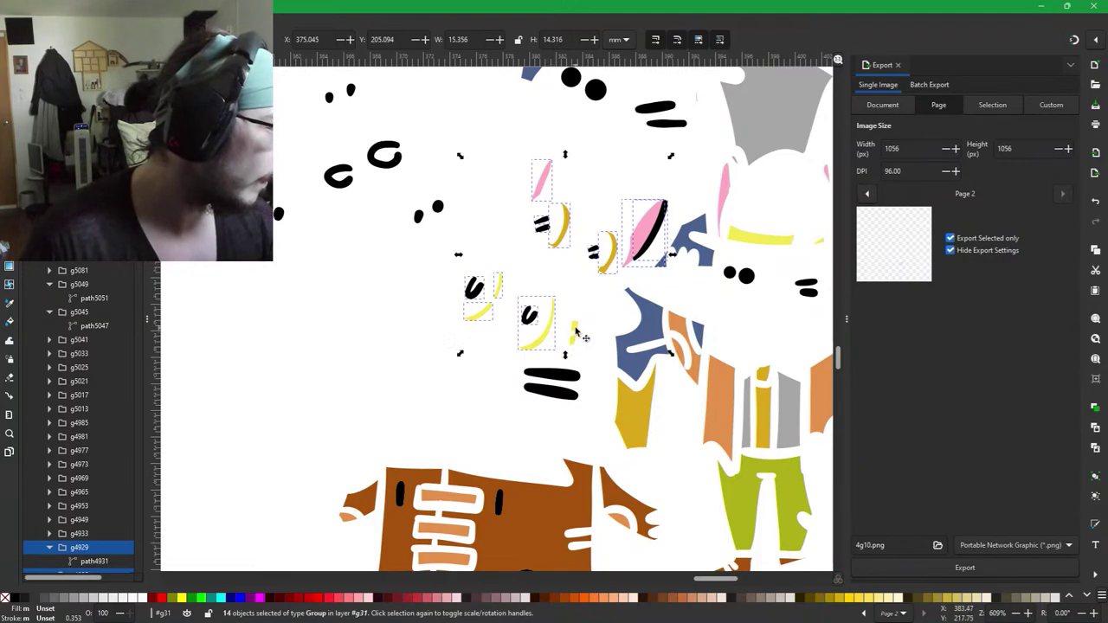
{"action": "left_click", "coordinate": [574, 331], "text": "shift"}
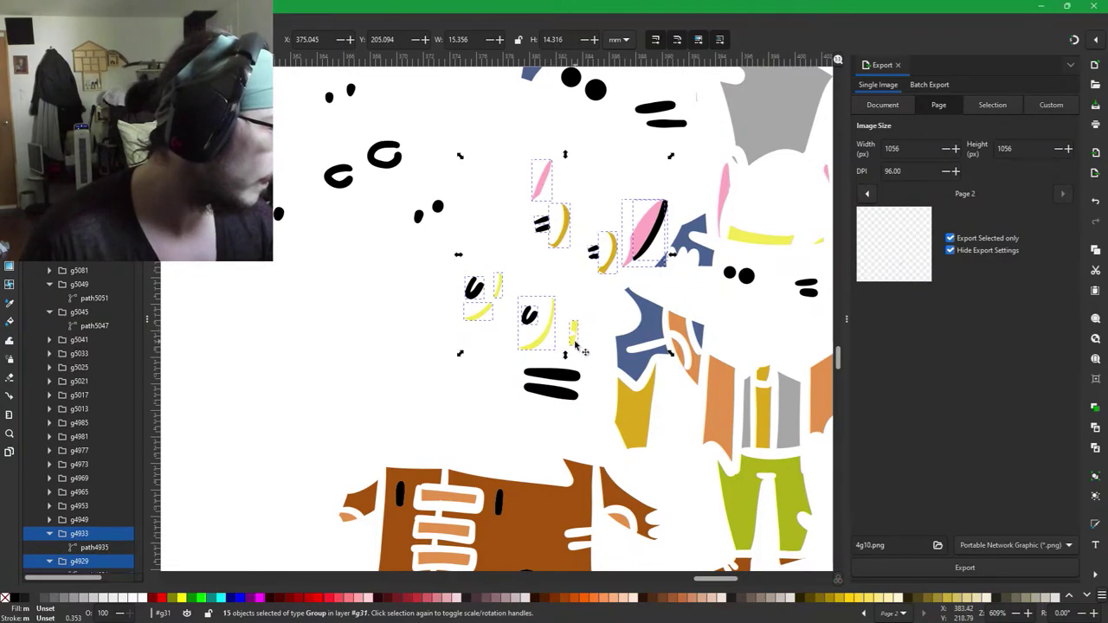
{"action": "left_click", "coordinate": [567, 387], "text": "shift"}
Add the brown sleeves on both sides of the jacket and their orange inner pieces to the selection.
{"action": "scroll", "coordinate": [555, 458], "scroll_direction": "down", "scroll_amount": 3}
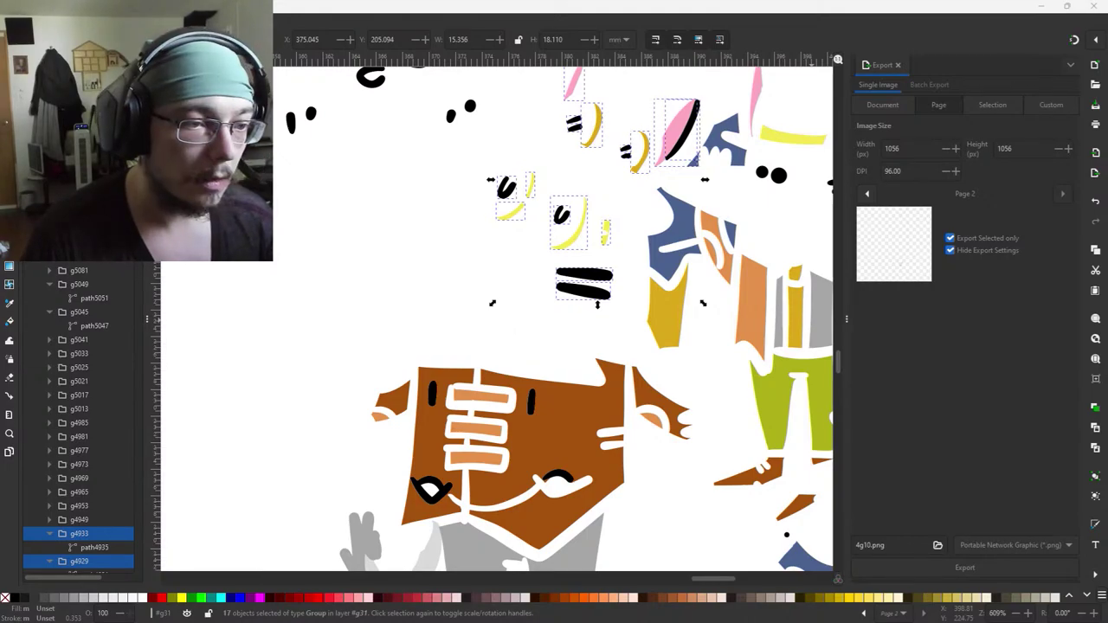
{"action": "left_click", "coordinate": [642, 400], "text": "shift"}
{"action": "left_click", "coordinate": [655, 422], "text": "shift"}
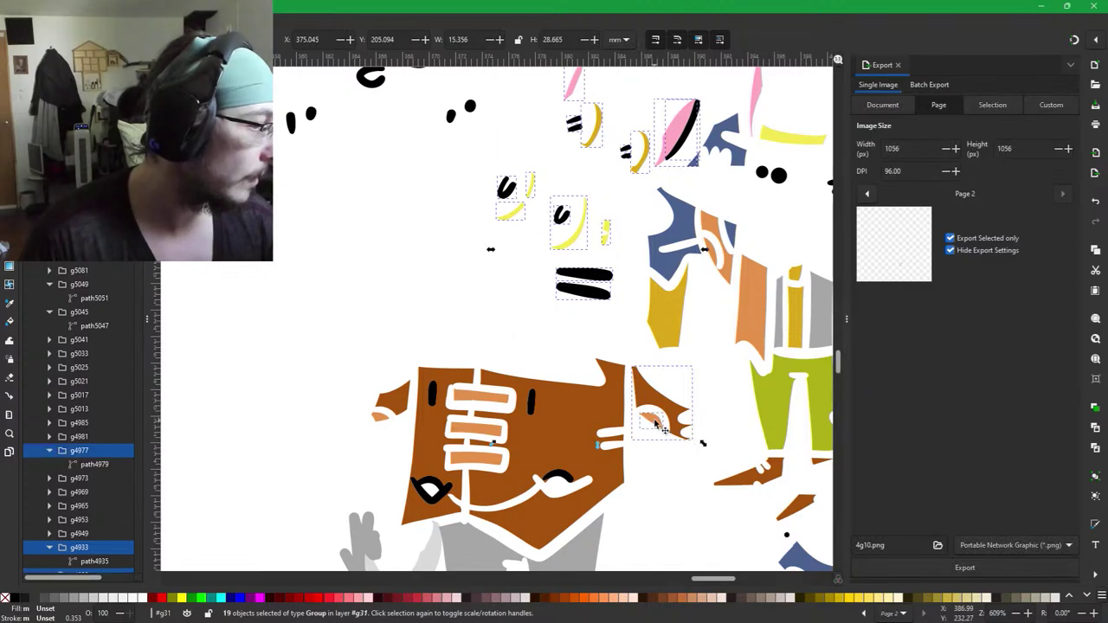
{"action": "left_click_drag", "start_coordinate": [587, 431], "coordinate": [710, 311]}
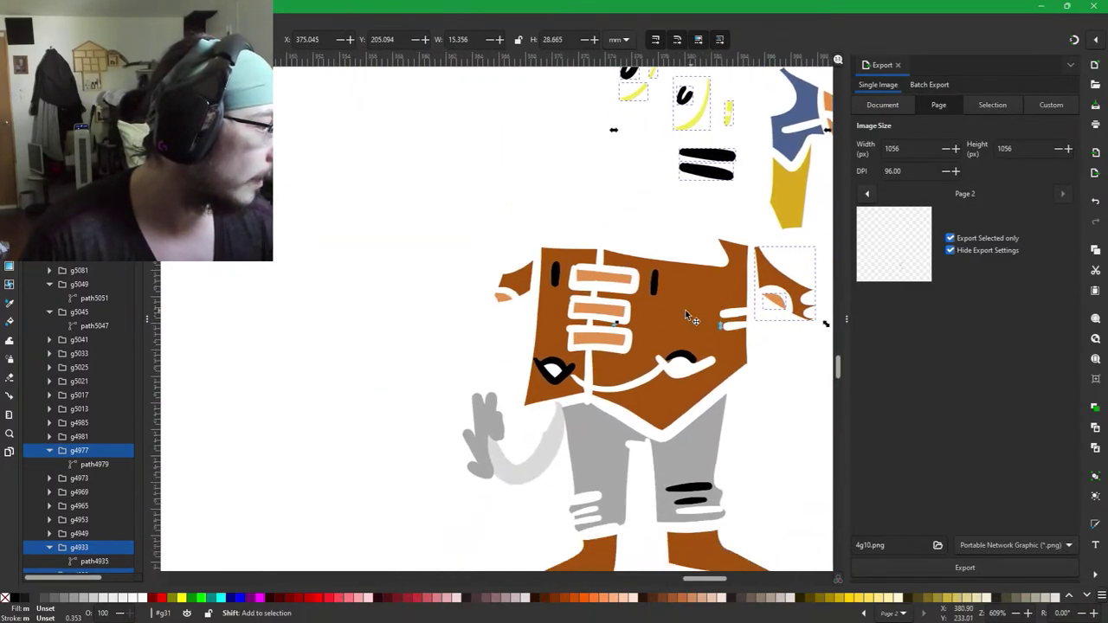
{"action": "left_click", "coordinate": [507, 300], "text": "shift"}
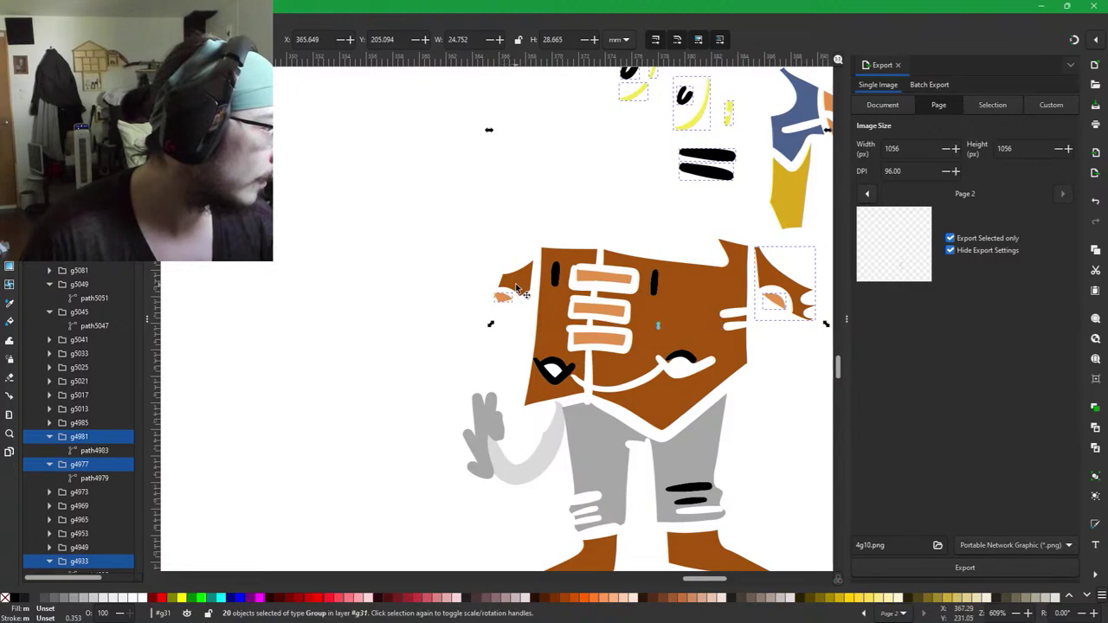
Add the grey hand, the light grey curved arm, the grey trousers and both black knee stripes to the selection.
{"action": "left_click", "coordinate": [495, 445], "text": "shift"}
{"action": "left_click", "coordinate": [552, 474], "text": "shift"}
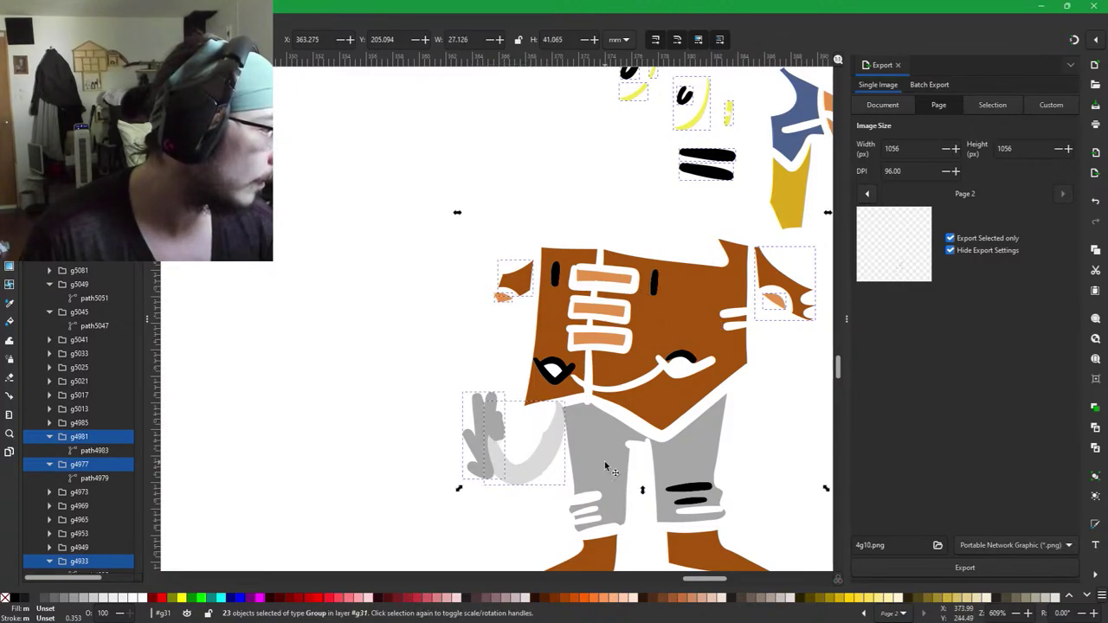
{"action": "left_click", "coordinate": [607, 463], "text": "shift"}
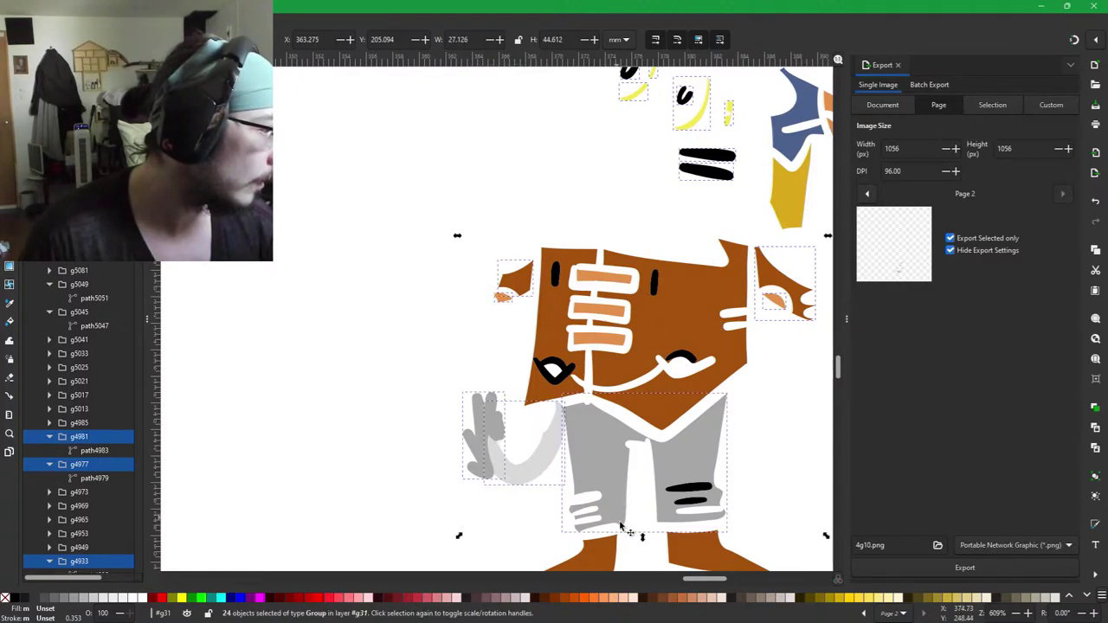
{"action": "left_click", "coordinate": [693, 492], "text": "shift"}
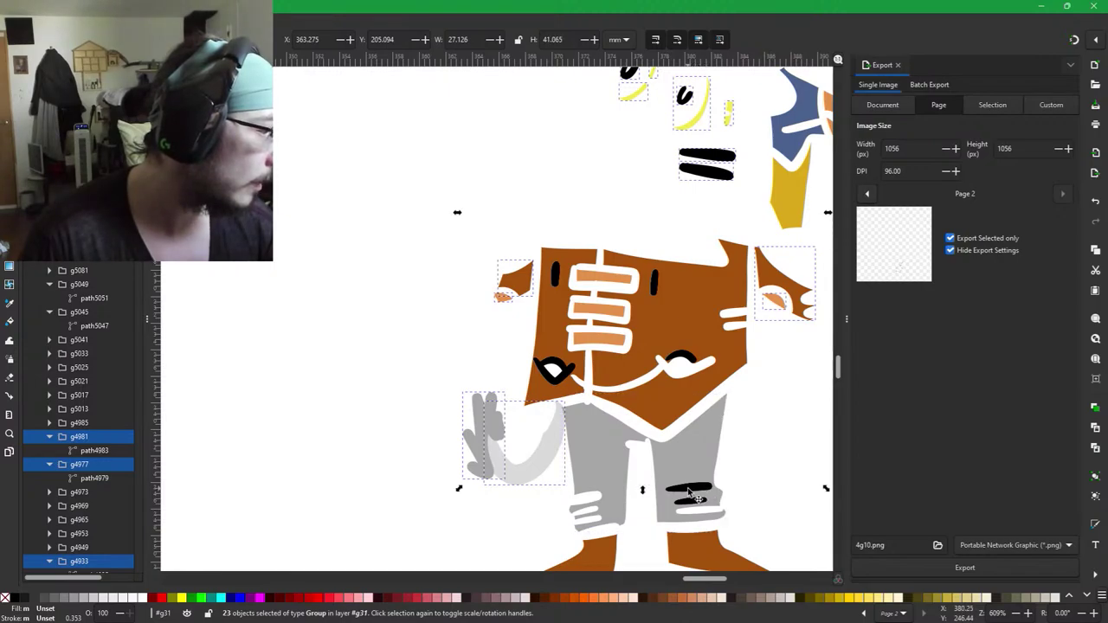
{"action": "scroll", "coordinate": [692, 492], "scroll_direction": "up", "scroll_amount": 3, "text": "ctrl"}
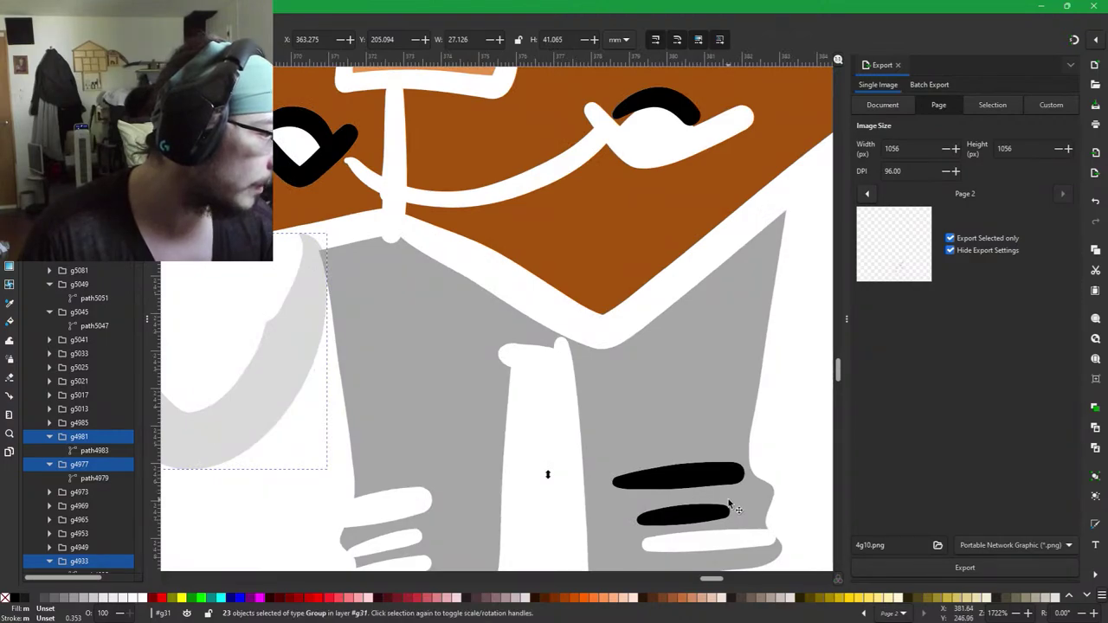
{"action": "left_click_drag", "start_coordinate": [728, 503], "coordinate": [624, 402]}
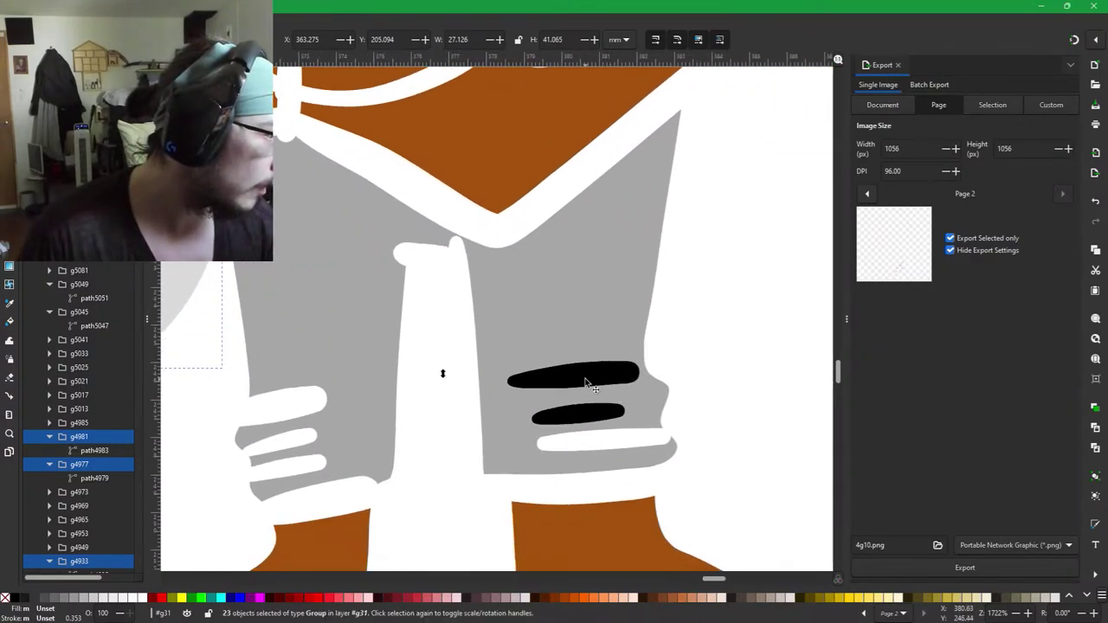
{"action": "left_click", "coordinate": [586, 381], "text": "shift"}
{"action": "left_click", "coordinate": [584, 415], "text": "shift"}
{"action": "left_click", "coordinate": [513, 446], "text": "shift"}
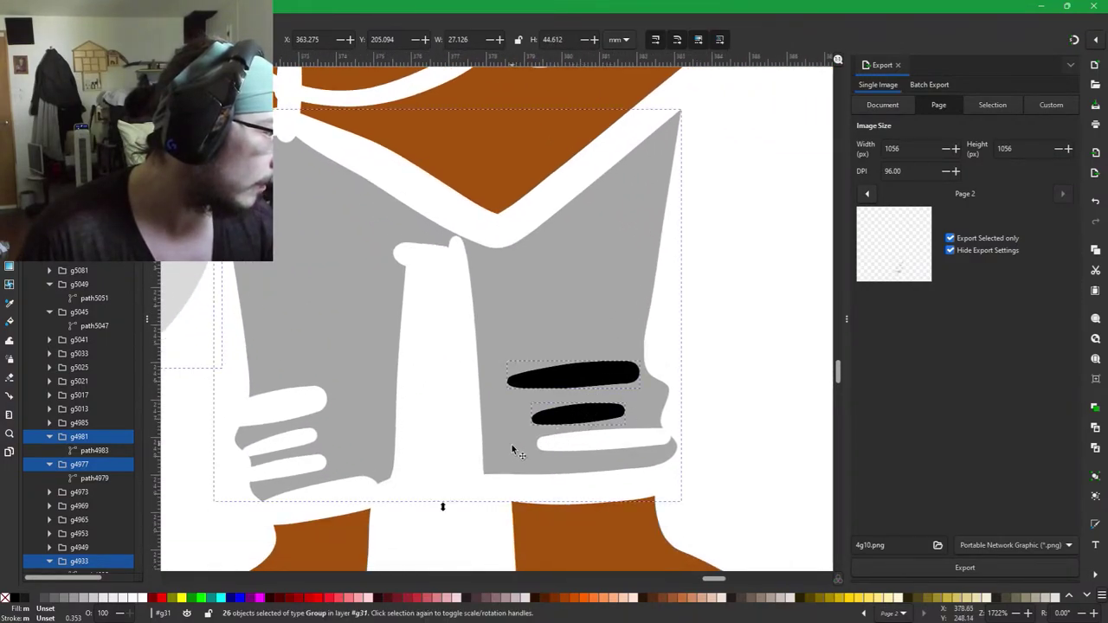
Add both brown boots below the grey trousers to the selection.
{"action": "scroll", "coordinate": [649, 390], "scroll_direction": "down", "scroll_amount": 5}
{"action": "left_click", "coordinate": [623, 396], "text": "shift"}
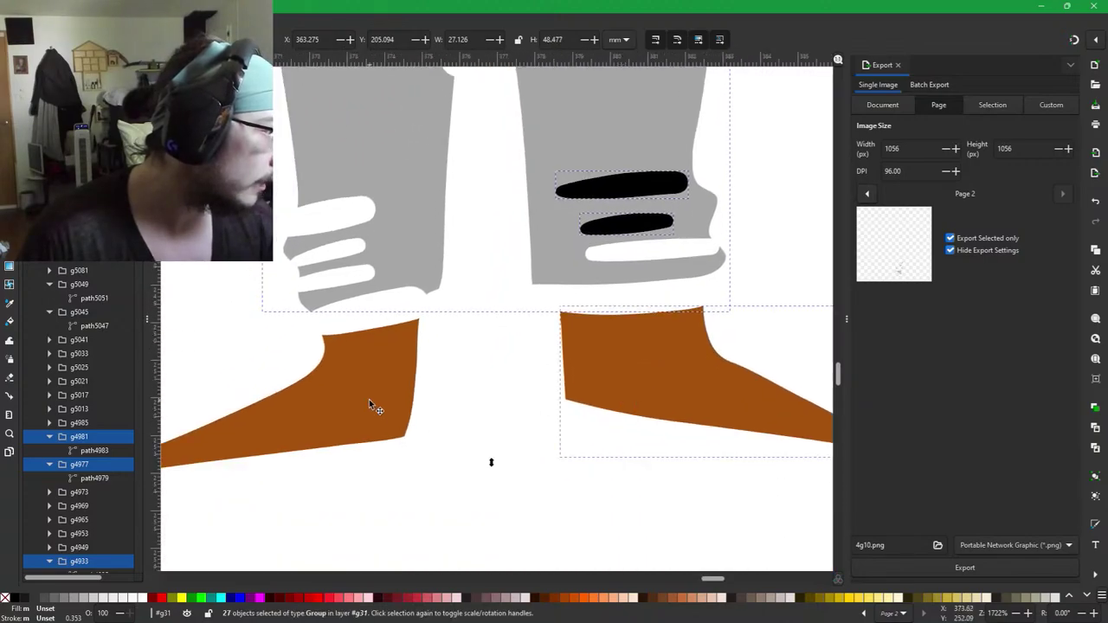
{"action": "left_click", "coordinate": [370, 402], "text": "shift"}
Add both black pocket shapes and the three orange bars on the brown jacket to the selection.
{"action": "scroll", "coordinate": [574, 470], "scroll_direction": "up", "scroll_amount": 15}
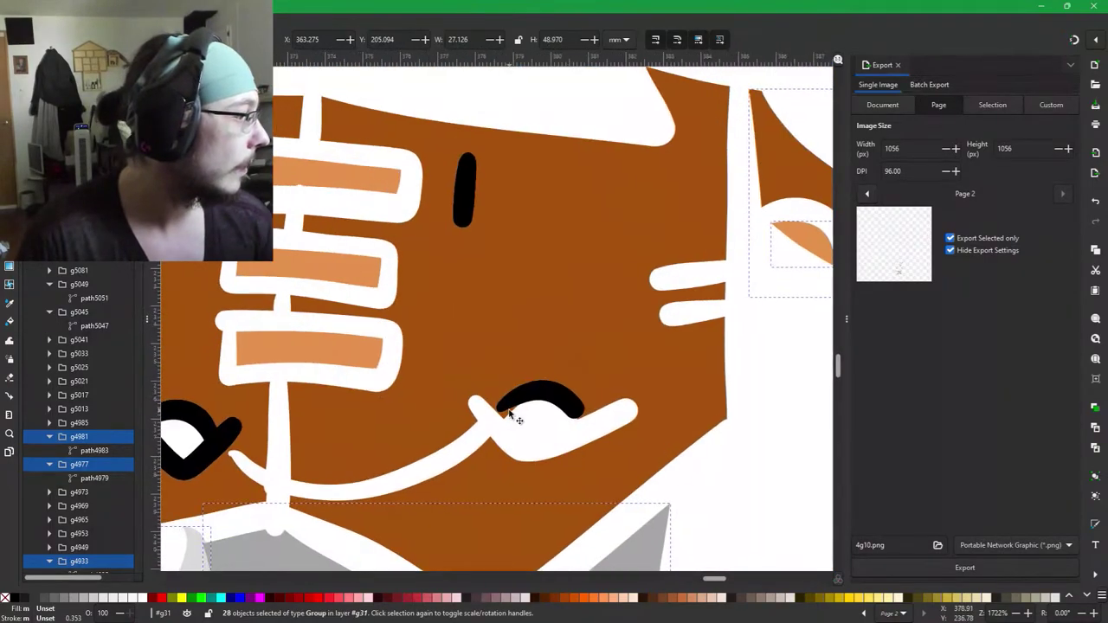
{"action": "left_click_drag", "start_coordinate": [509, 414], "coordinate": [619, 390]}
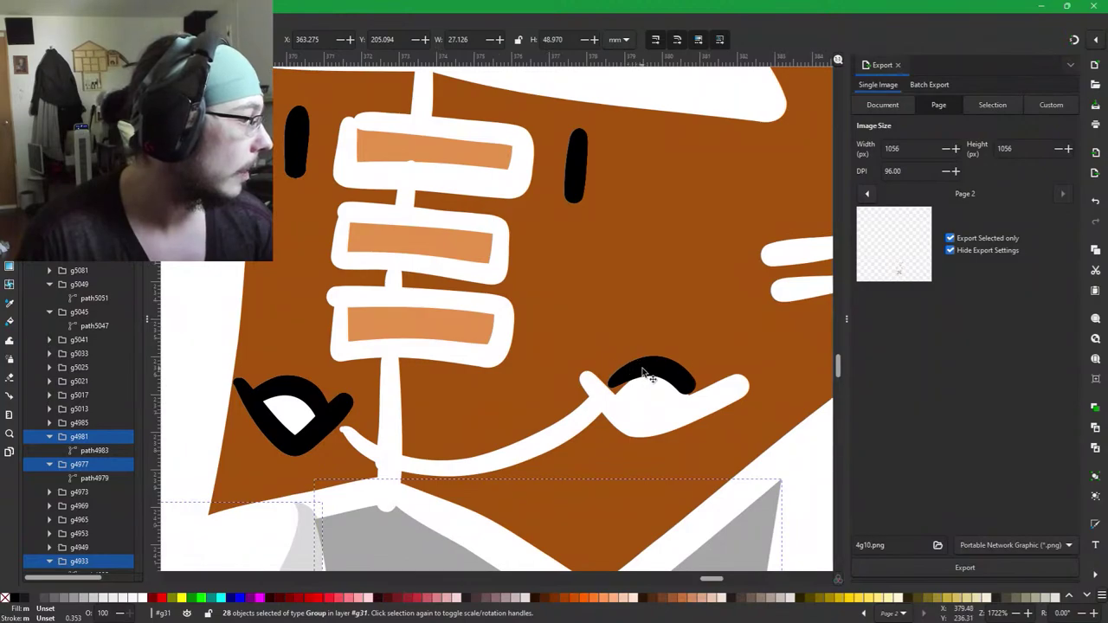
{"action": "left_click", "coordinate": [642, 372], "text": "shift"}
{"action": "left_click", "coordinate": [317, 420], "text": "shift"}
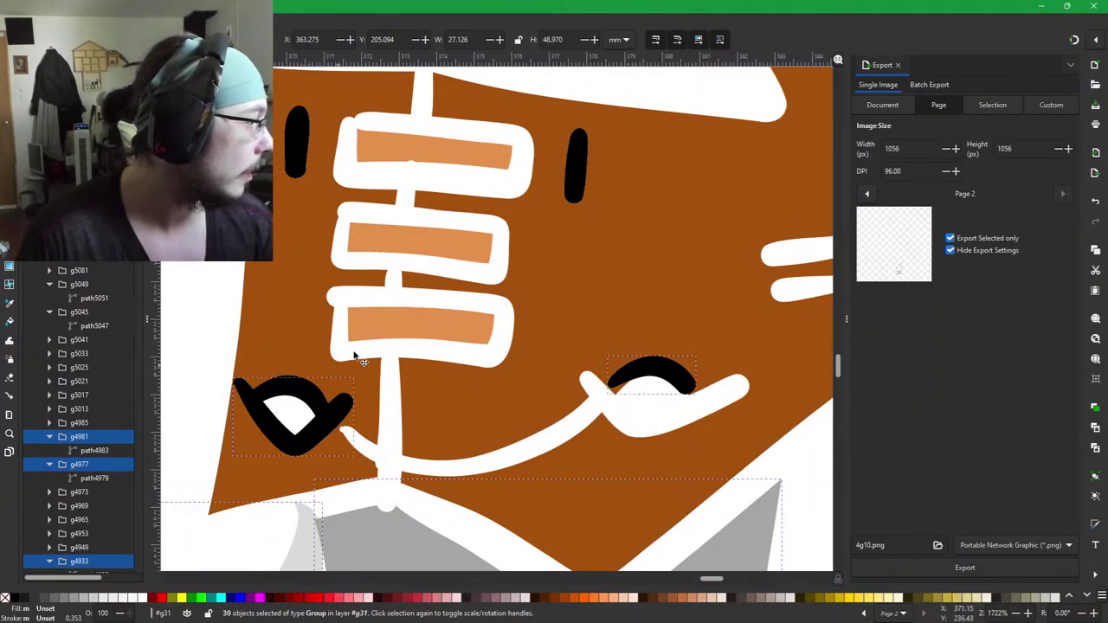
{"action": "left_click", "coordinate": [407, 328], "text": "shift"}
{"action": "left_click", "coordinate": [407, 248], "text": "shift"}
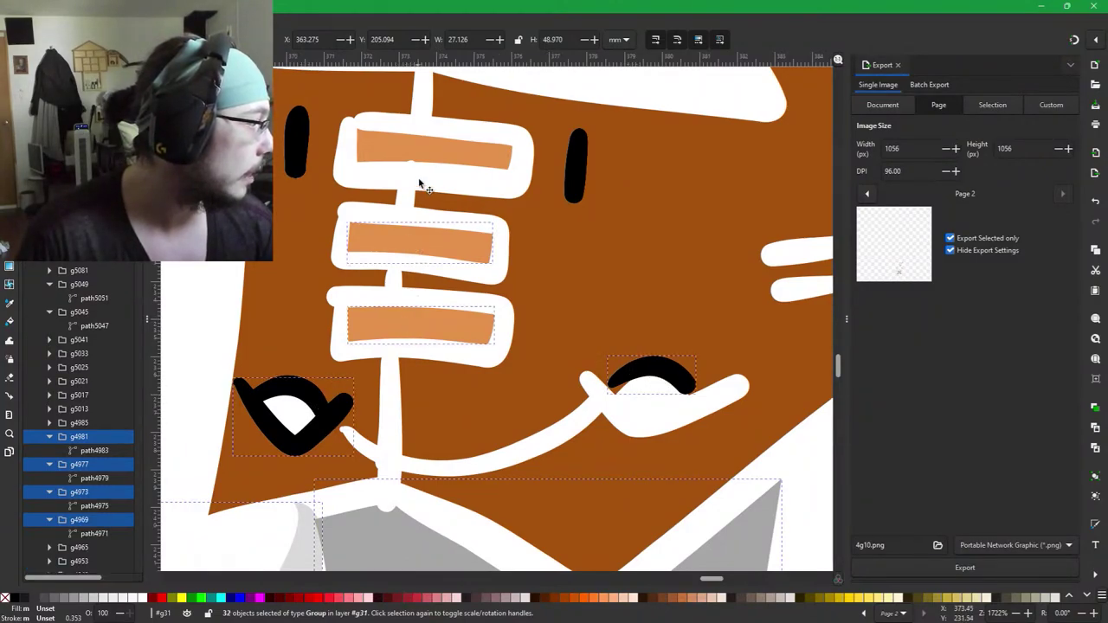
{"action": "left_click", "coordinate": [427, 153], "text": "shift"}
Add both vertical black marks and both halves of the brown jacket to the selection.
{"action": "left_click", "coordinate": [296, 140], "text": "shift"}
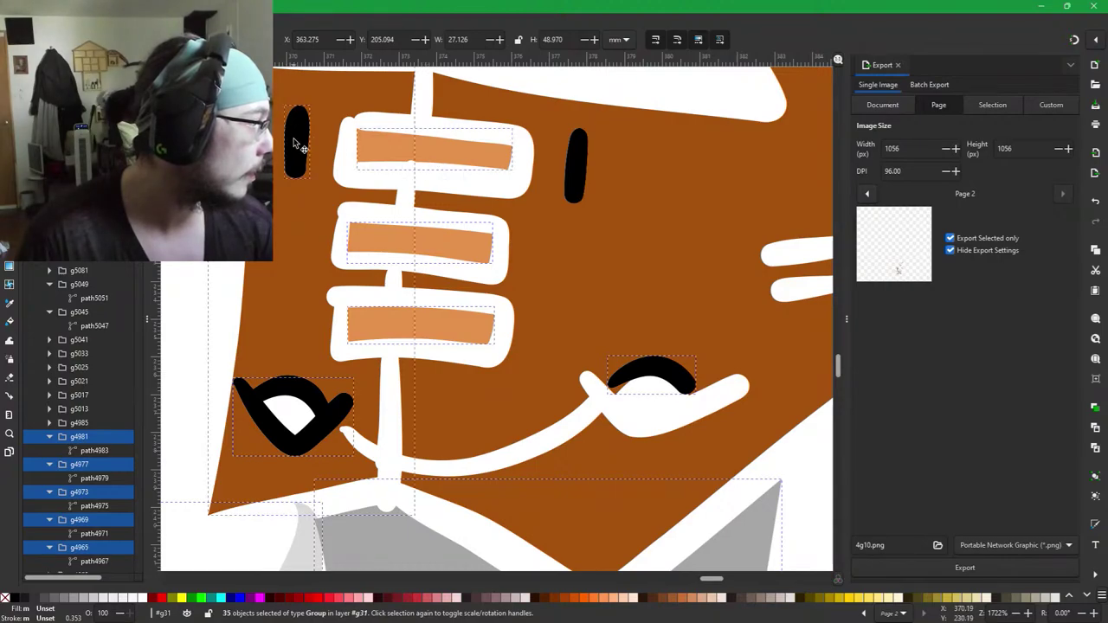
{"action": "left_click", "coordinate": [300, 215], "text": "shift"}
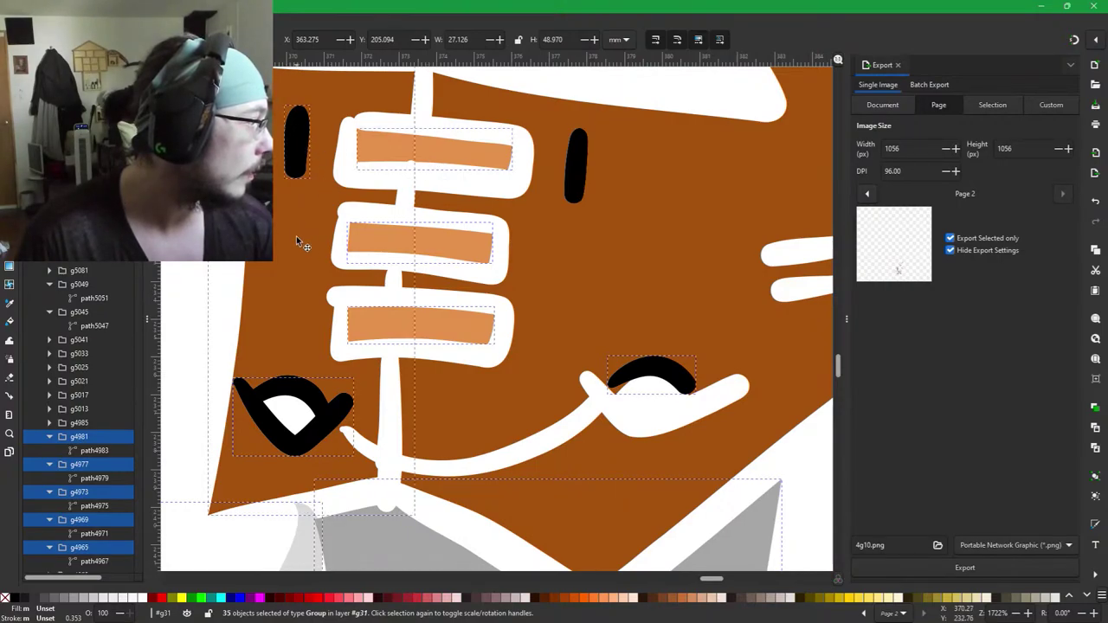
{"action": "left_click", "coordinate": [580, 176], "text": "shift"}
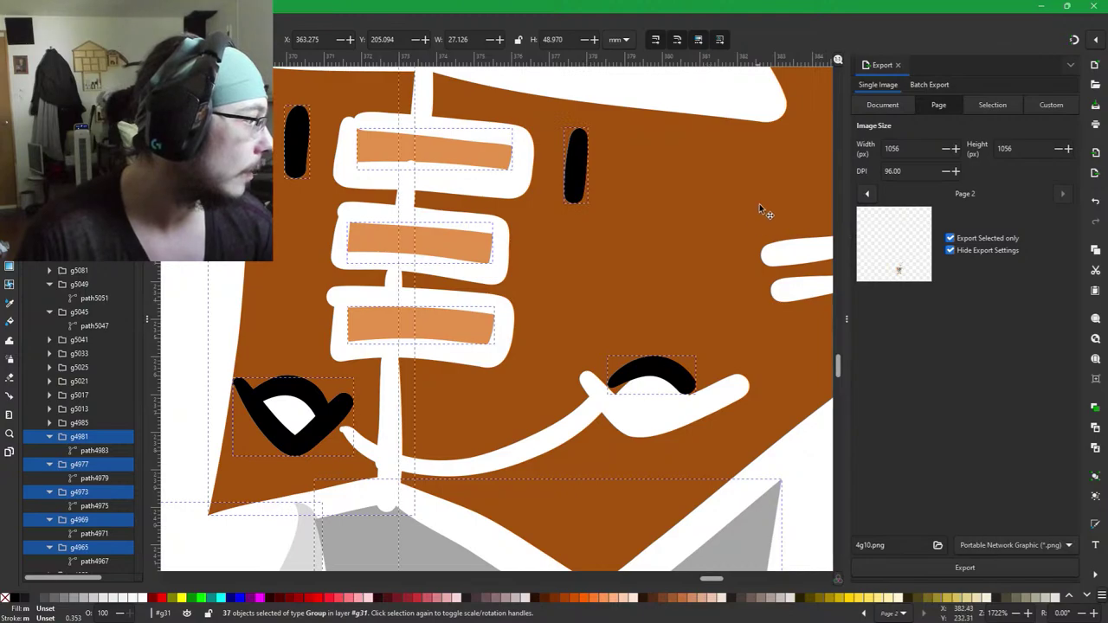
Export the selected brown-jacketed character's pieces as 5g7.png and delete them from the drawing.
{"action": "scroll", "coordinate": [618, 321], "scroll_direction": "down", "scroll_amount": 2}
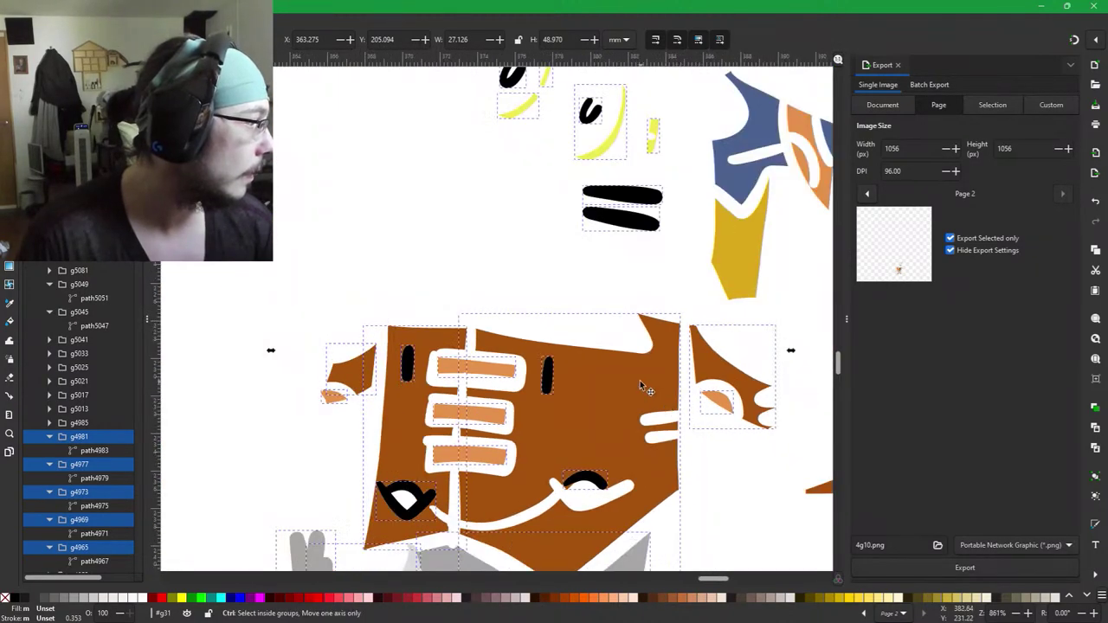
{"action": "scroll", "coordinate": [640, 378], "scroll_direction": "down", "scroll_amount": 1}
{"action": "left_click_drag", "start_coordinate": [643, 461], "coordinate": [568, 353]}
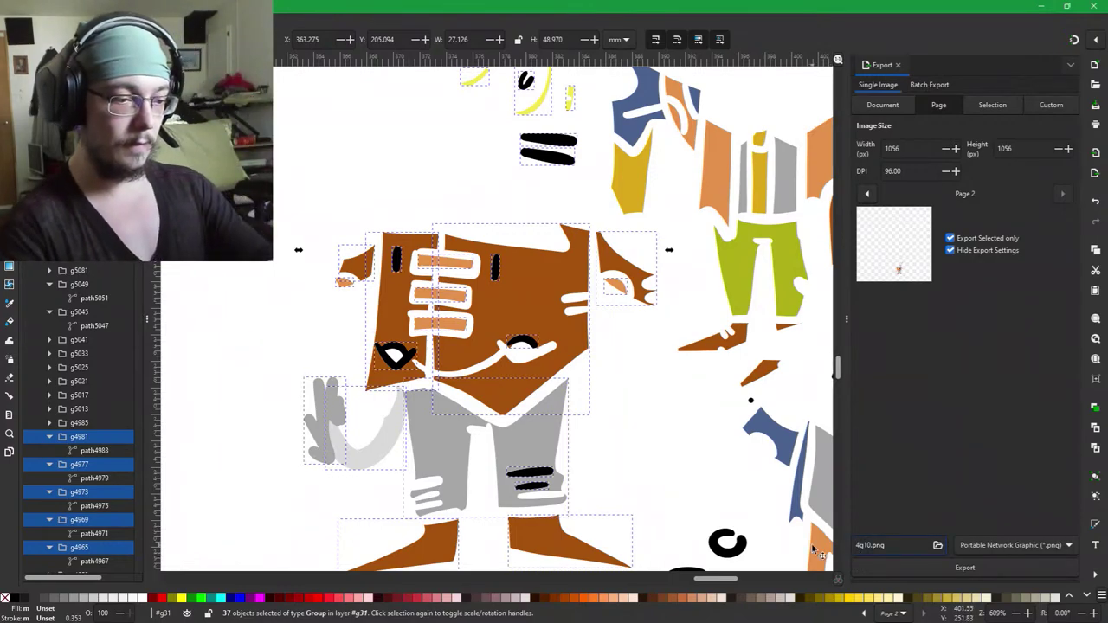
{"action": "key", "text": "BackSpace"}
{"action": "type", "text": "5"}
{"action": "key", "text": "Right"}
{"action": "key", "text": "Right"}
{"action": "key", "text": "Delete"}
{"action": "key", "text": "BackSpace"}
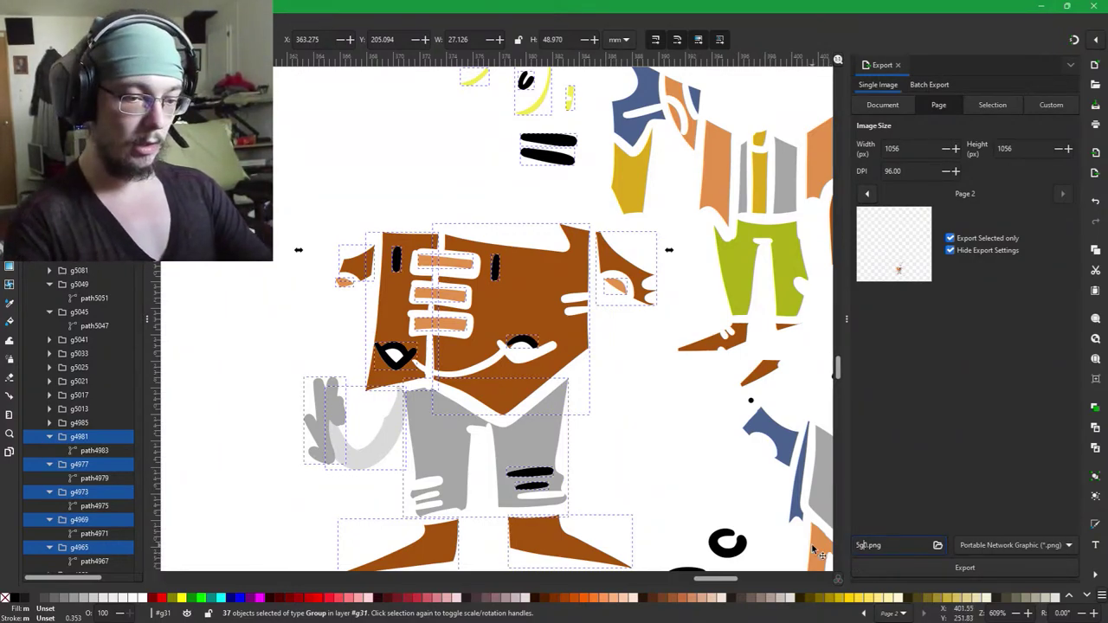
{"action": "type", "text": "7"}
{"action": "key", "text": "Return"}
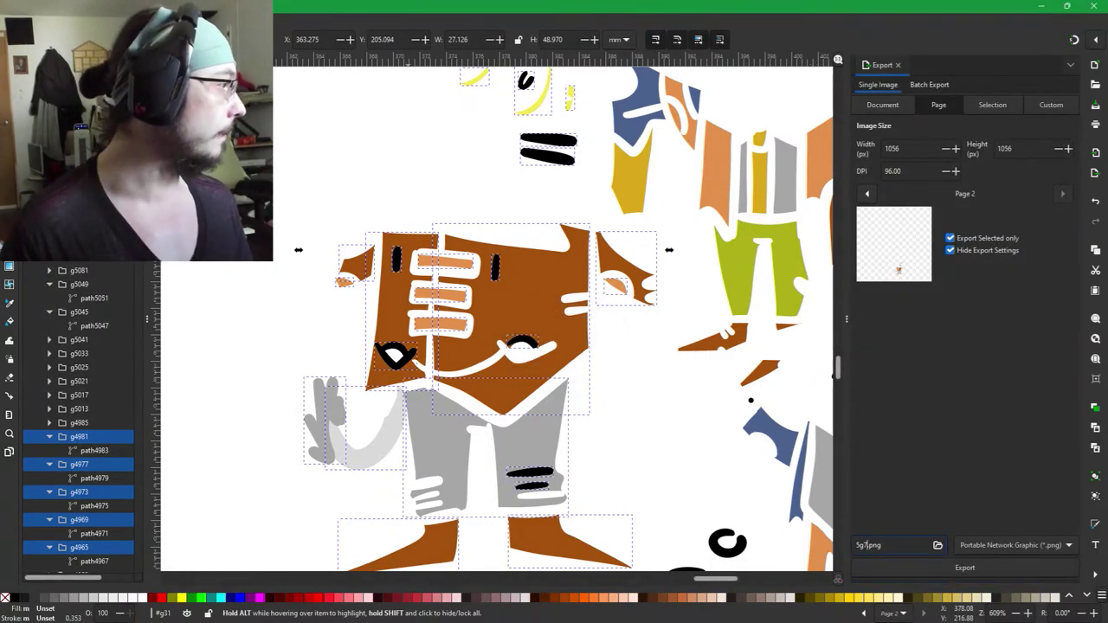
{"action": "key", "text": "Delete"}
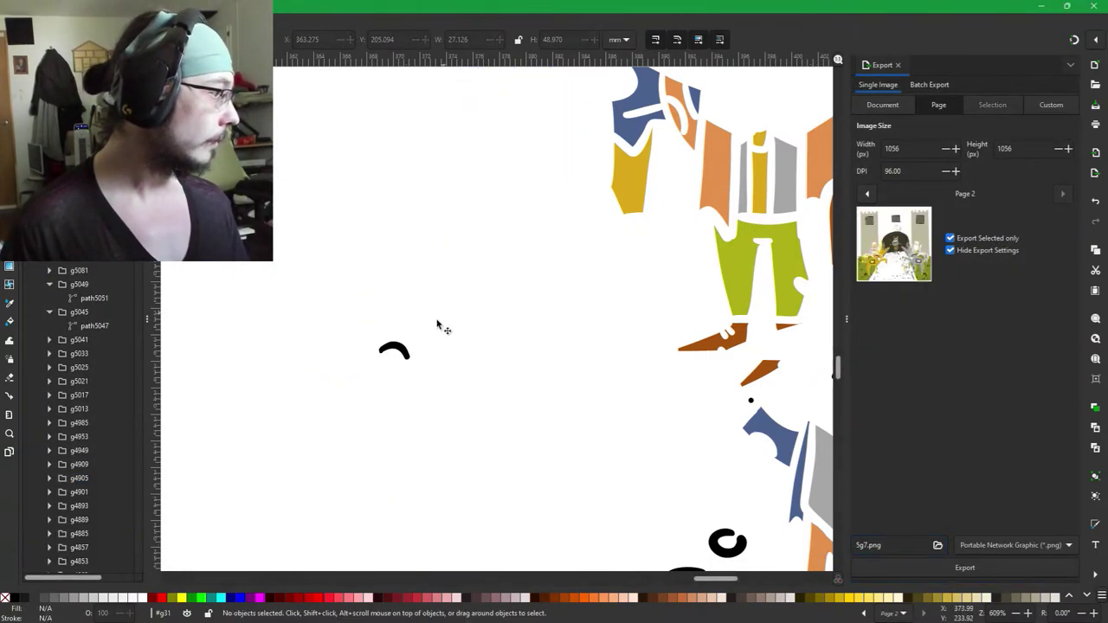
Export the leftover black arc as 5g8.png and delete it from the drawing.
{"action": "left_click", "coordinate": [400, 353]}
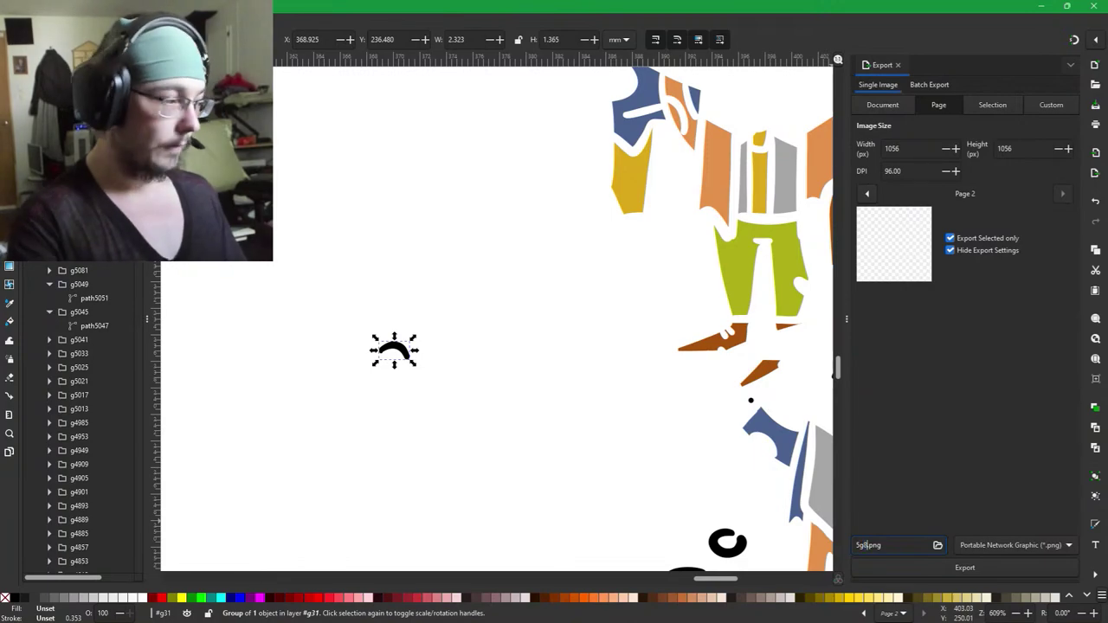
{"action": "key", "text": "Return"}
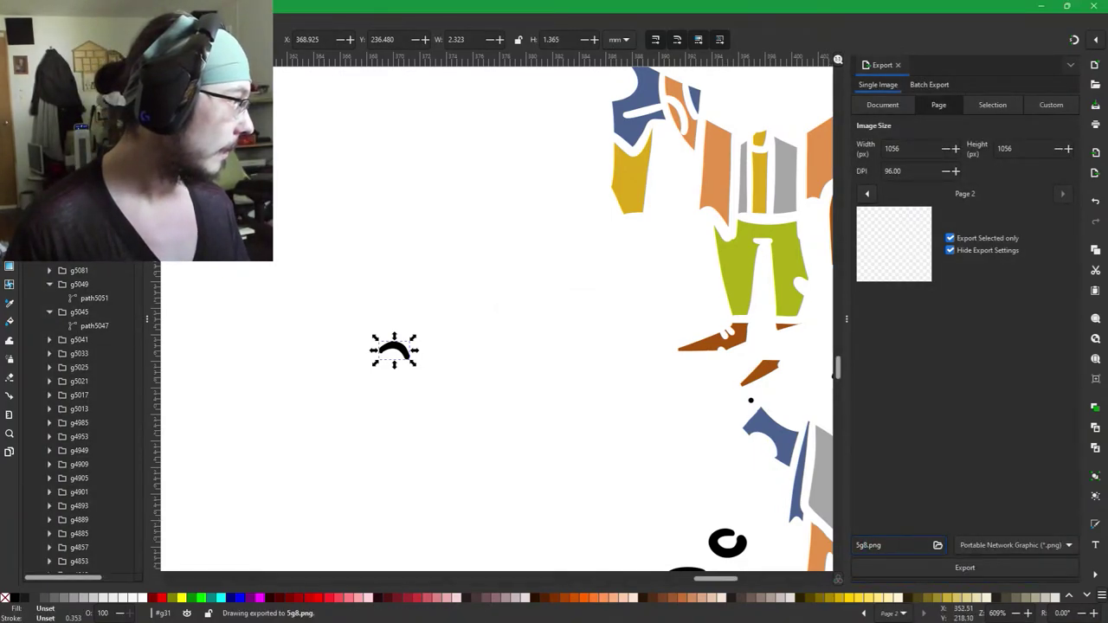
{"action": "key", "text": "Delete"}
Examine the artwork around the blue-sleeved and orange-jacketed figures for the parts that make up the next character.
{"action": "left_click_drag", "start_coordinate": [657, 289], "coordinate": [427, 486]}
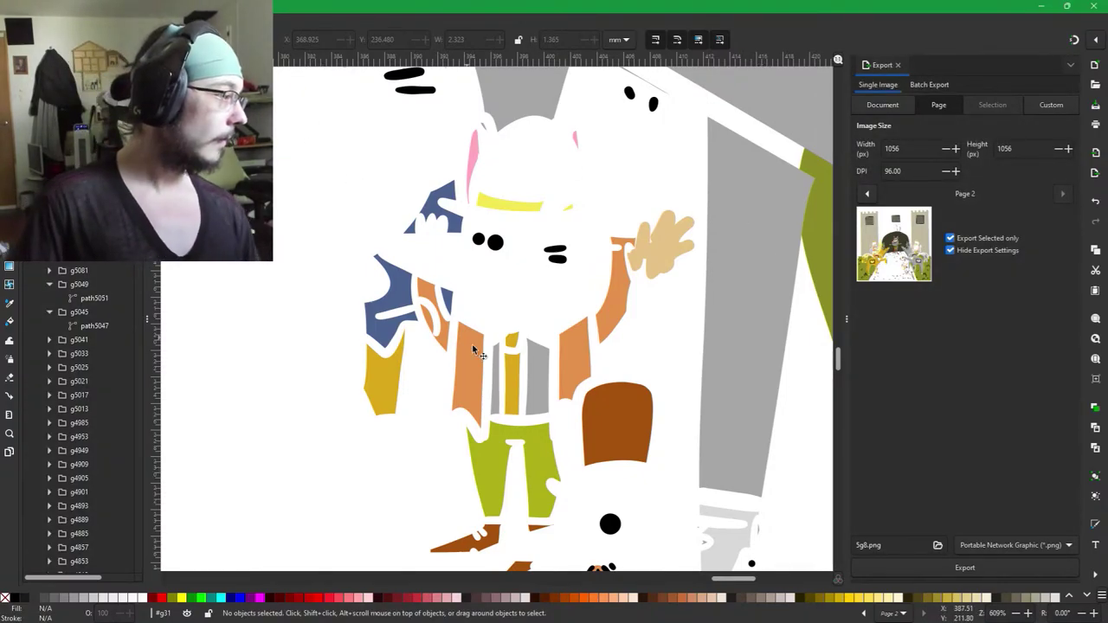
{"action": "left_click_drag", "start_coordinate": [473, 354], "coordinate": [626, 467]}
{"action": "scroll", "coordinate": [623, 471], "scroll_direction": "up", "scroll_amount": 2}
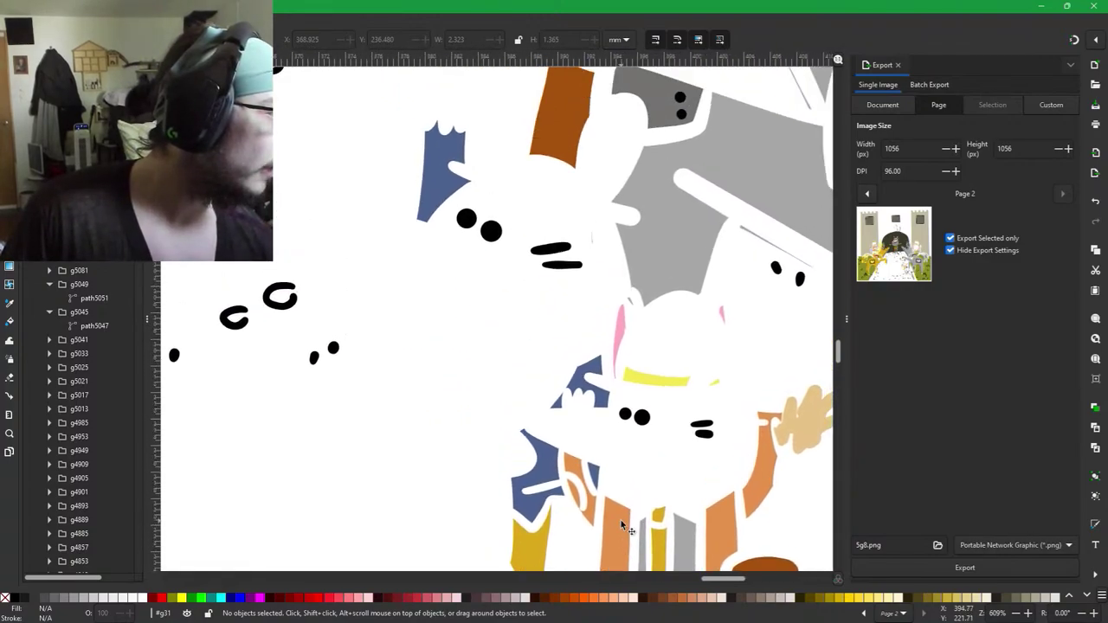
{"action": "scroll", "coordinate": [605, 433], "scroll_direction": "up", "scroll_amount": 2}
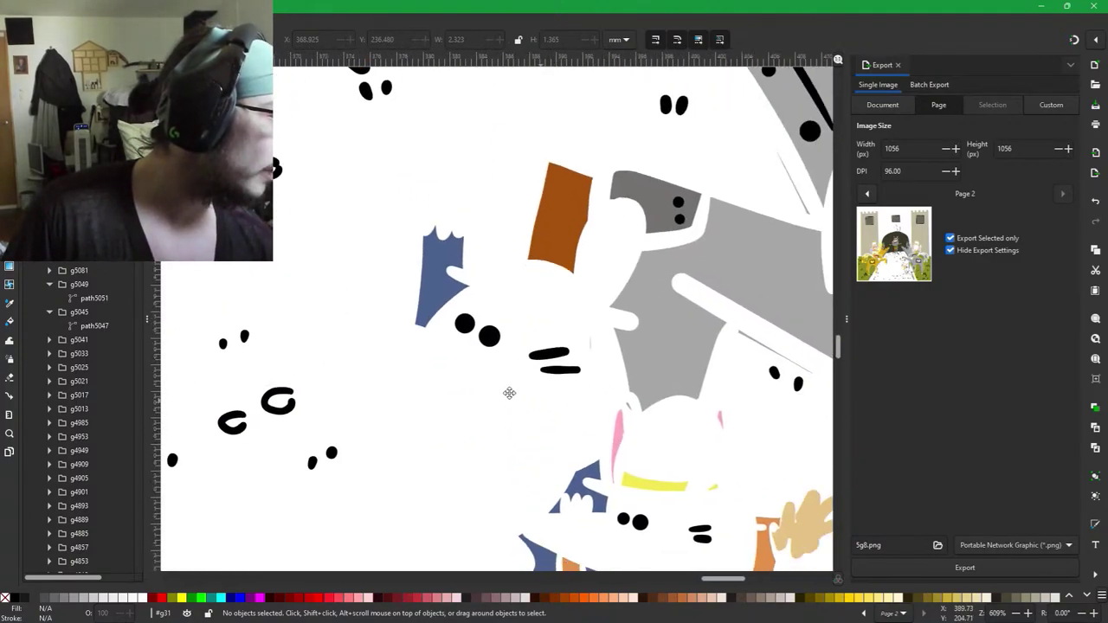
{"action": "scroll", "coordinate": [519, 385], "scroll_direction": "right", "scroll_amount": 2}
{"action": "scroll", "coordinate": [498, 355], "scroll_direction": "down", "scroll_amount": 1}
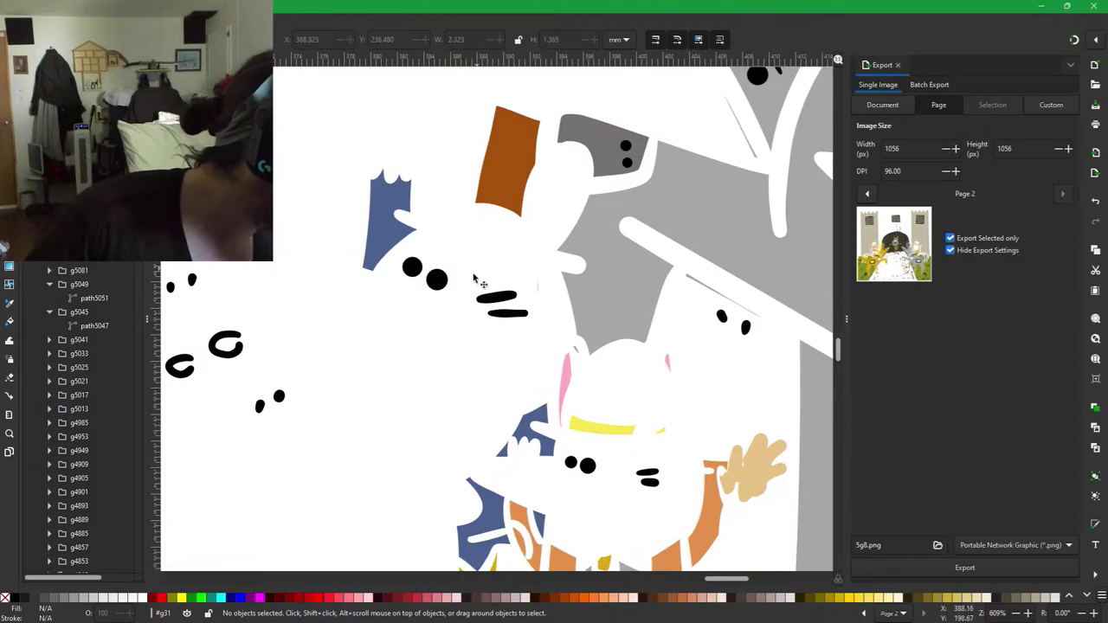
{"action": "scroll", "coordinate": [519, 130], "scroll_direction": "down", "scroll_amount": 6}
{"action": "mouse_move", "coordinate": [521, 92]}
{"action": "left_mouse_down"}
{"action": "mouse_move", "coordinate": [537, 99]}
{"action": "mouse_move", "coordinate": [497, 50]}
{"action": "mouse_move", "coordinate": [575, 236]}
{"action": "mouse_move", "coordinate": [707, 376]}
{"action": "left_mouse_up"}
{"action": "scroll", "coordinate": [702, 419], "scroll_direction": "down", "scroll_amount": 4}
{"action": "scroll", "coordinate": [703, 419], "scroll_direction": "right", "scroll_amount": 3}
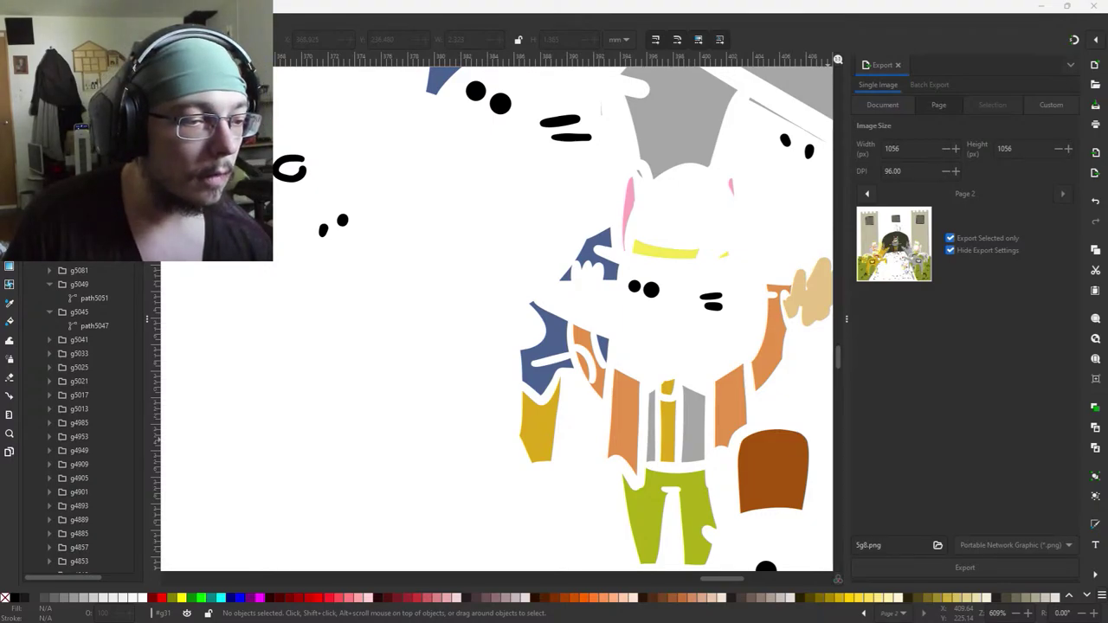
Select the gold piece and the blue sleeve and hand pieces beside the orange-jacketed figure.
{"action": "left_click", "coordinate": [531, 432]}
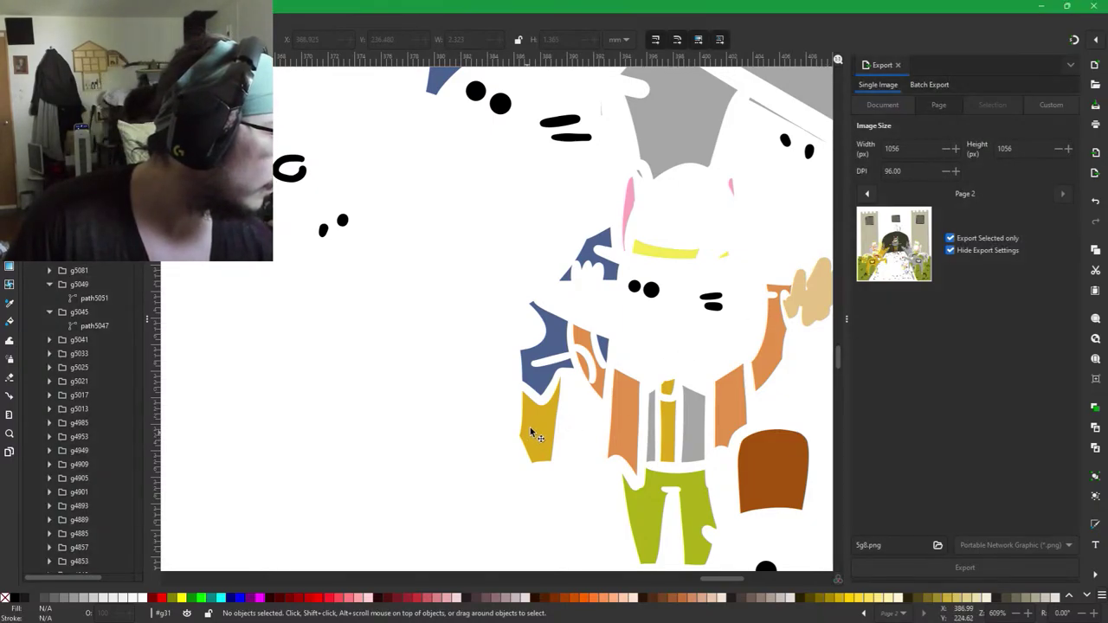
{"action": "left_click", "coordinate": [533, 434]}
{"action": "left_click", "coordinate": [545, 353], "text": "shift"}
{"action": "left_click", "coordinate": [604, 349], "text": "shift"}
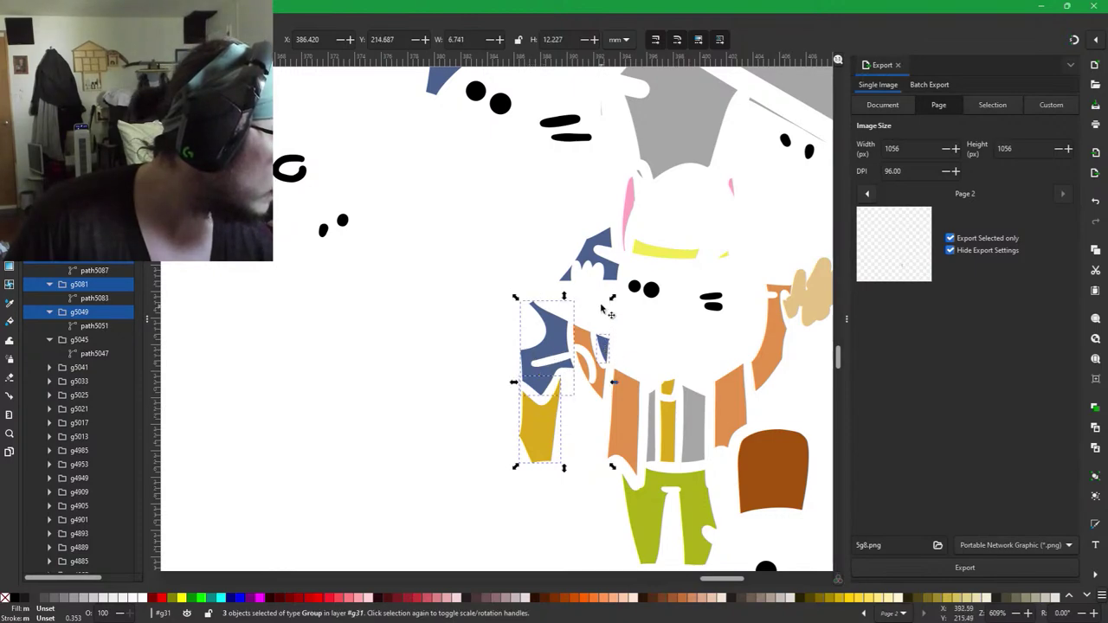
{"action": "left_click", "coordinate": [597, 260], "text": "shift"}
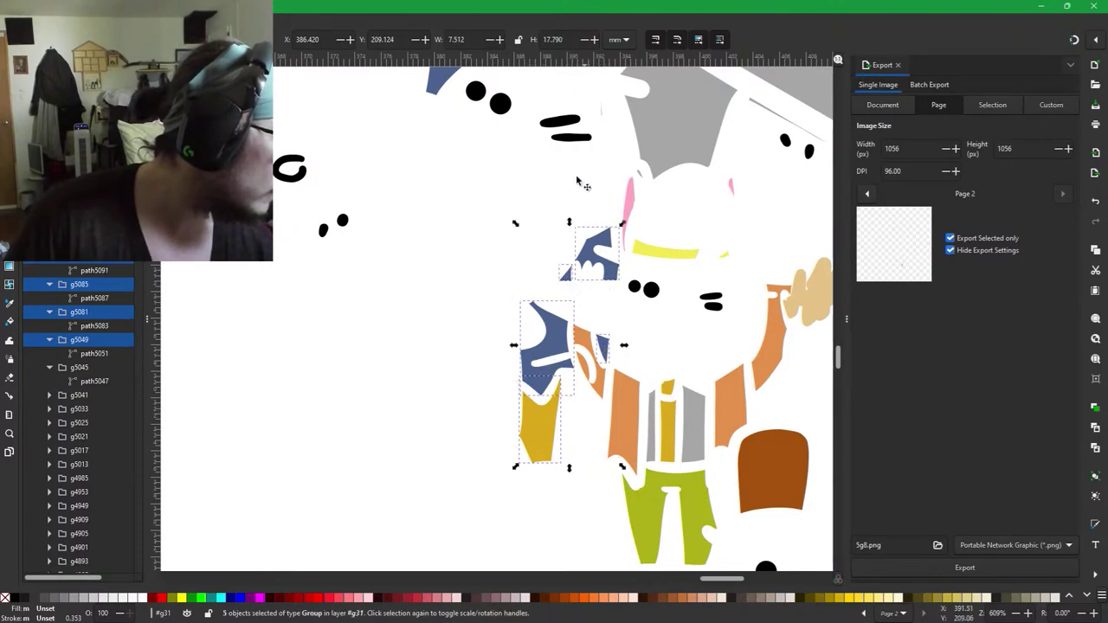
Add the two black stripes, the tiny mark beside them, the brown block, both black dots and the upper blue hand to the selection.
{"action": "scroll", "coordinate": [623, 364], "scroll_direction": "up", "scroll_amount": 5}
{"action": "scroll", "coordinate": [658, 387], "scroll_direction": "left", "scroll_amount": 2}
{"action": "left_click", "coordinate": [651, 387], "text": "shift"}
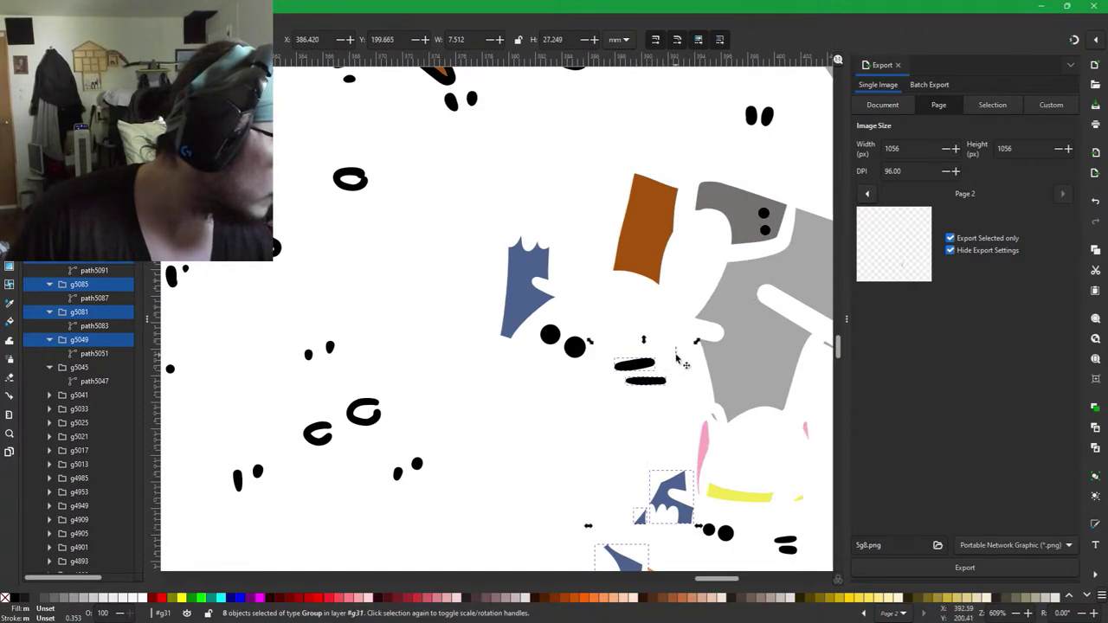
{"action": "left_click", "coordinate": [644, 260], "text": "shift"}
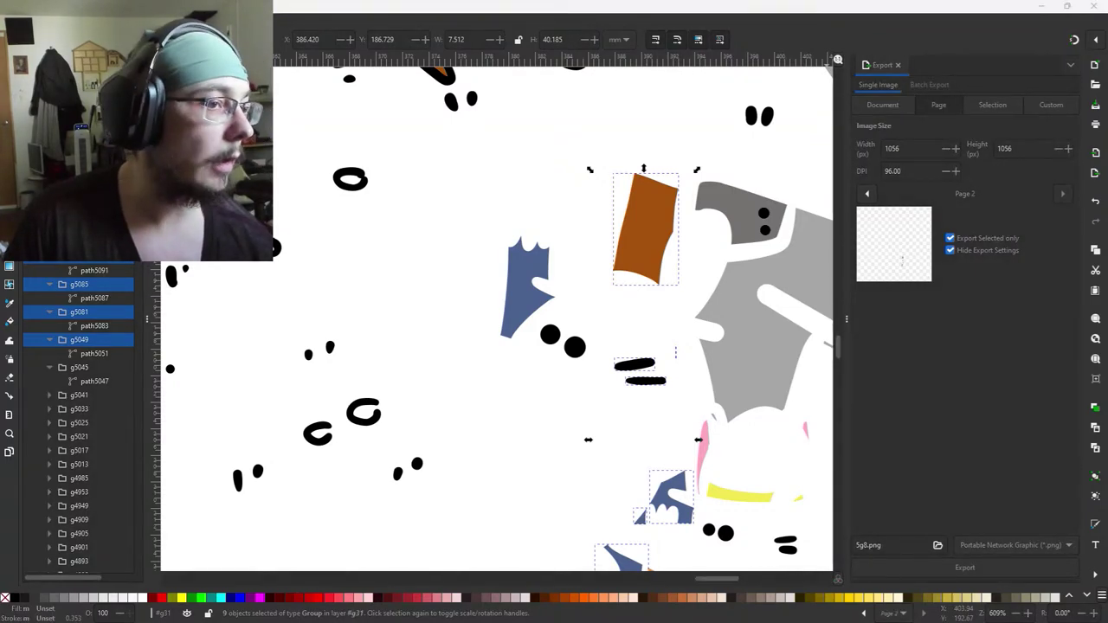
{"action": "left_click", "coordinate": [573, 347], "text": "shift"}
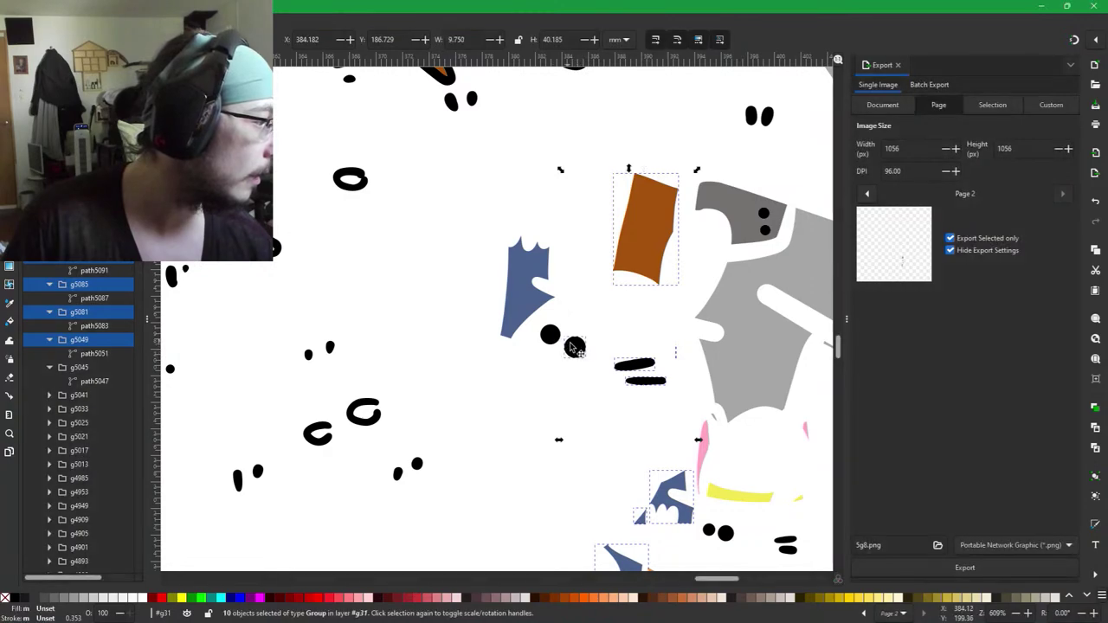
{"action": "left_click", "coordinate": [555, 335], "text": "shift"}
{"action": "left_click", "coordinate": [524, 300], "text": "shift"}
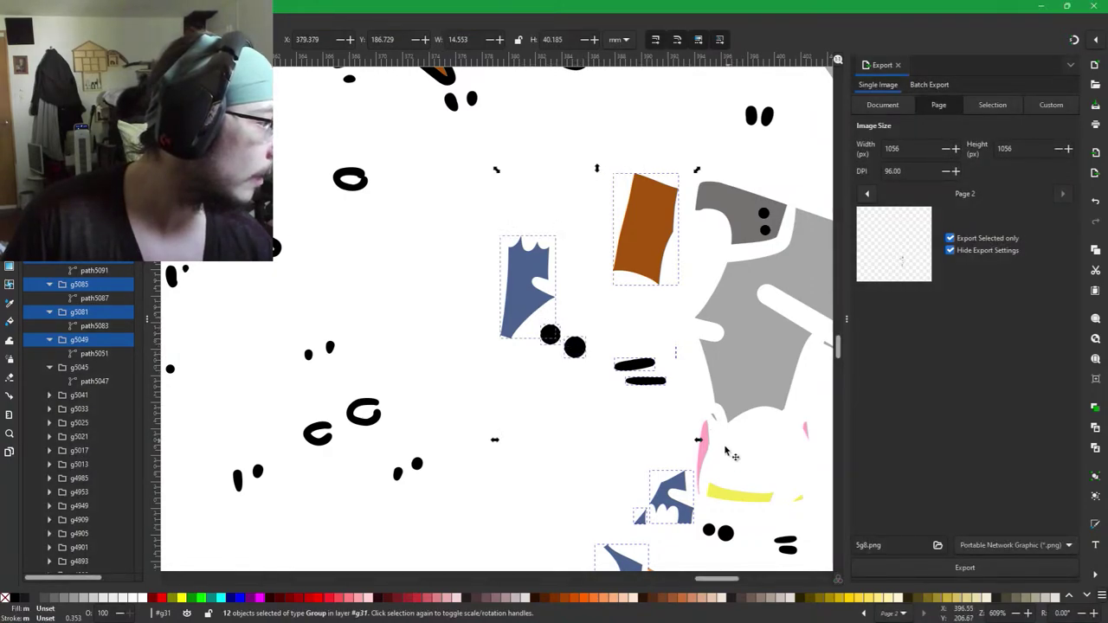
Export the selected blue-sleeved character's pieces as 6g6.png and delete them from the drawing.
{"action": "left_click_drag", "start_coordinate": [721, 415], "coordinate": [765, 207]}
{"action": "scroll", "coordinate": [765, 206], "scroll_direction": "down", "scroll_amount": 5}
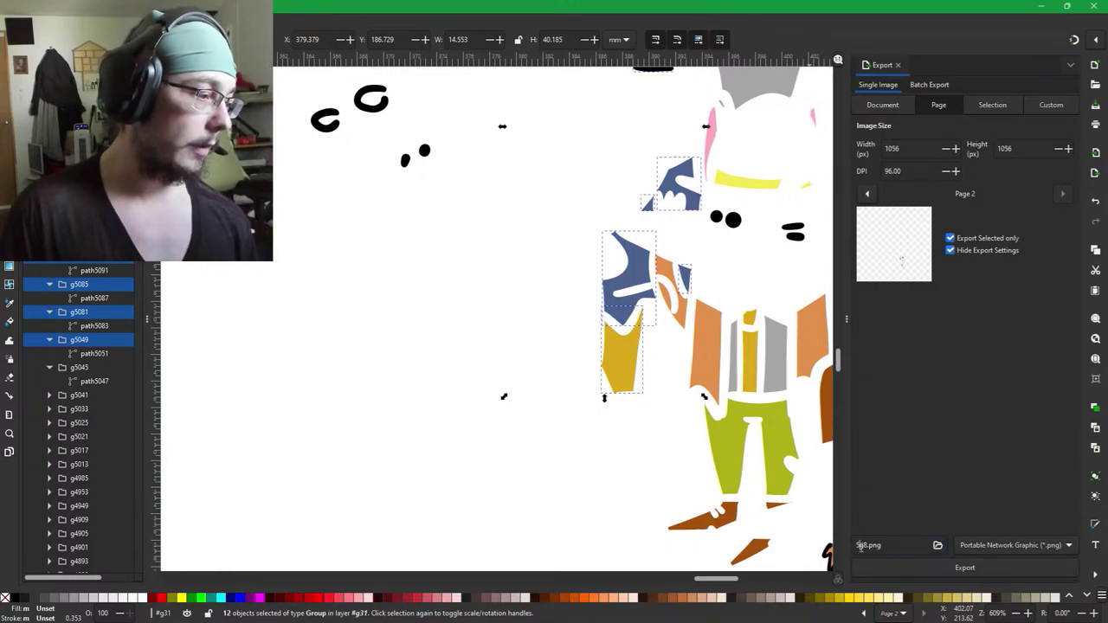
{"action": "double_click", "coordinate": [867, 550]}
{"action": "type", "text": "6g8"}
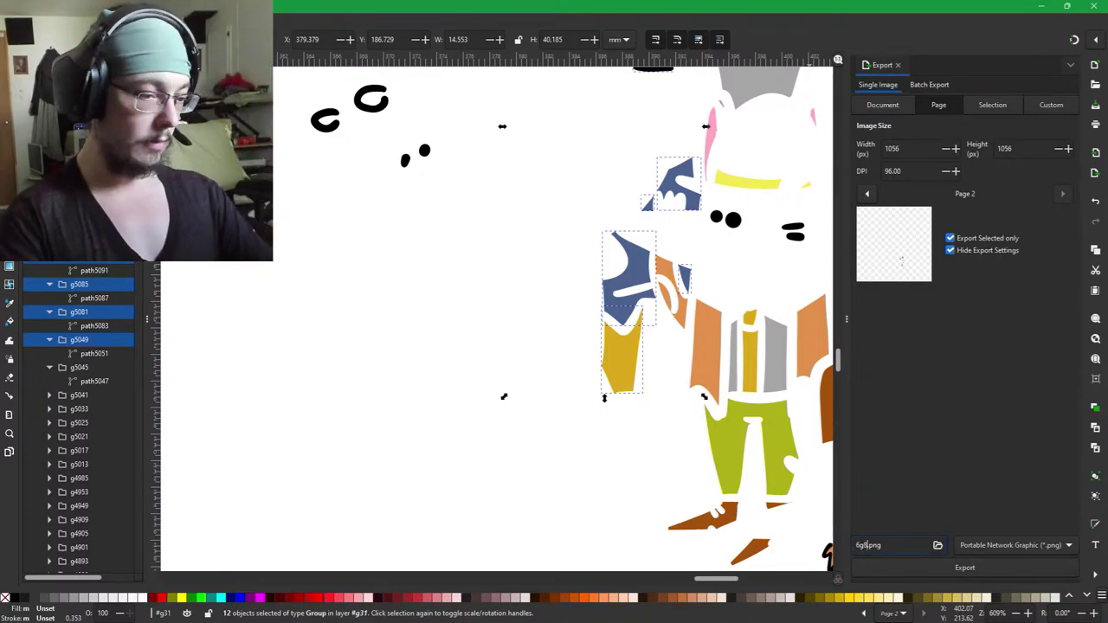
{"action": "key", "text": "Right"}
{"action": "key", "text": "Right"}
{"action": "key", "text": "BackSpace"}
{"action": "type", "text": "6"}
{"action": "key", "text": "Return"}
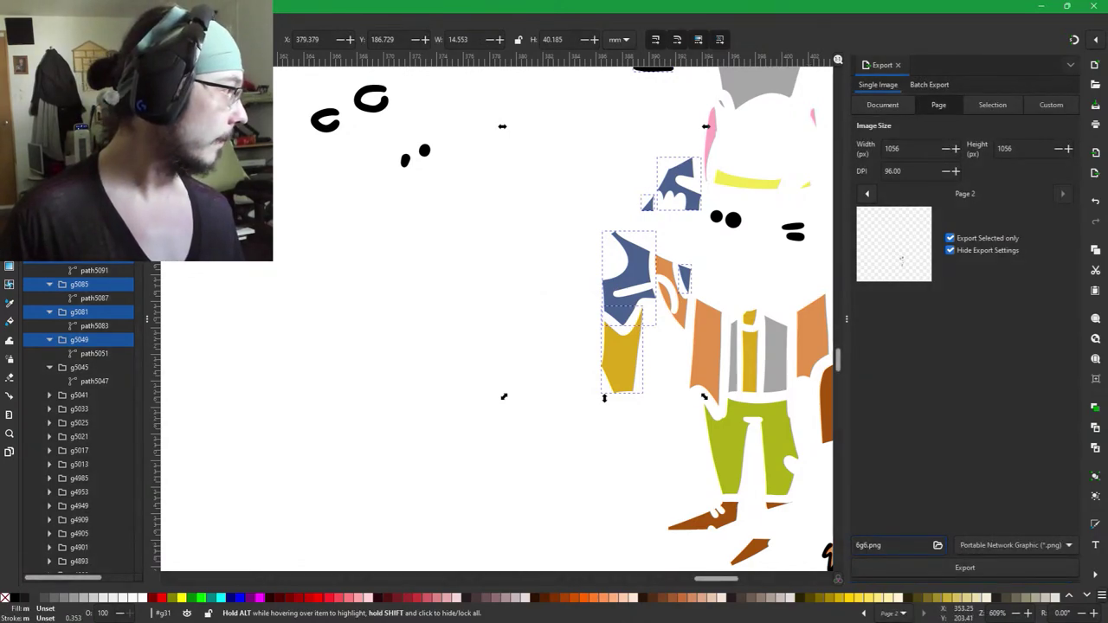
{"action": "key", "text": "Delete"}
Select the orange-jacketed figure's raised tan hand, raised orange sleeve, adjacent jacket half and wide grey shirt panel.
{"action": "left_click_drag", "start_coordinate": [590, 195], "coordinate": [496, 128]}
{"action": "left_click_drag", "start_coordinate": [586, 451], "coordinate": [561, 553]}
{"action": "left_click_drag", "start_coordinate": [619, 357], "coordinate": [566, 409]}
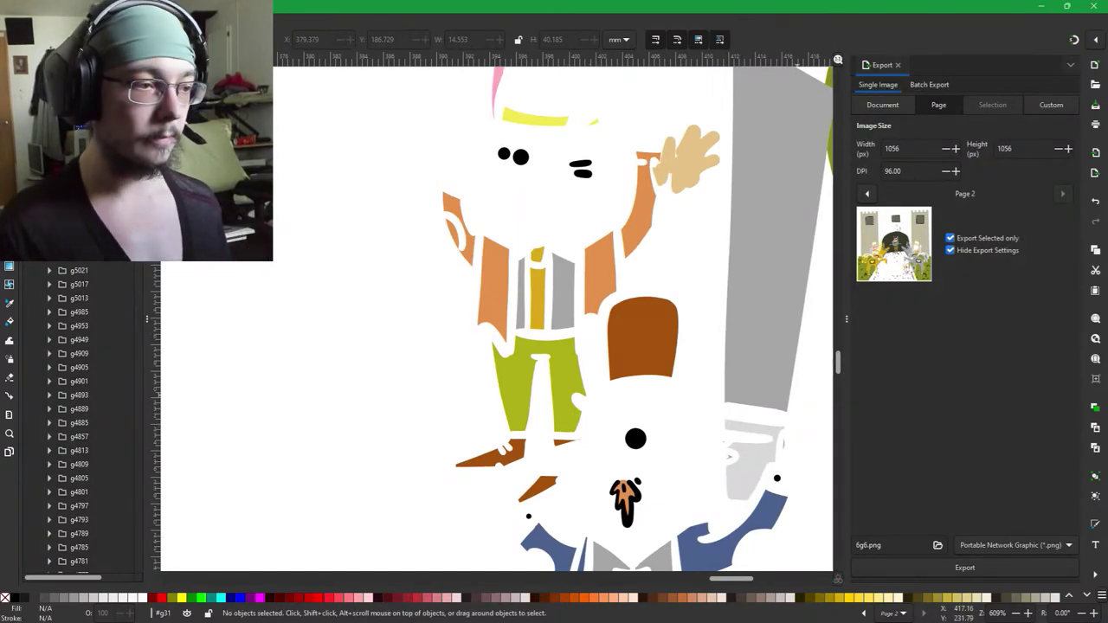
{"action": "left_click_drag", "start_coordinate": [622, 221], "coordinate": [507, 221]}
{"action": "scroll", "coordinate": [508, 221], "scroll_direction": "down", "scroll_amount": 1}
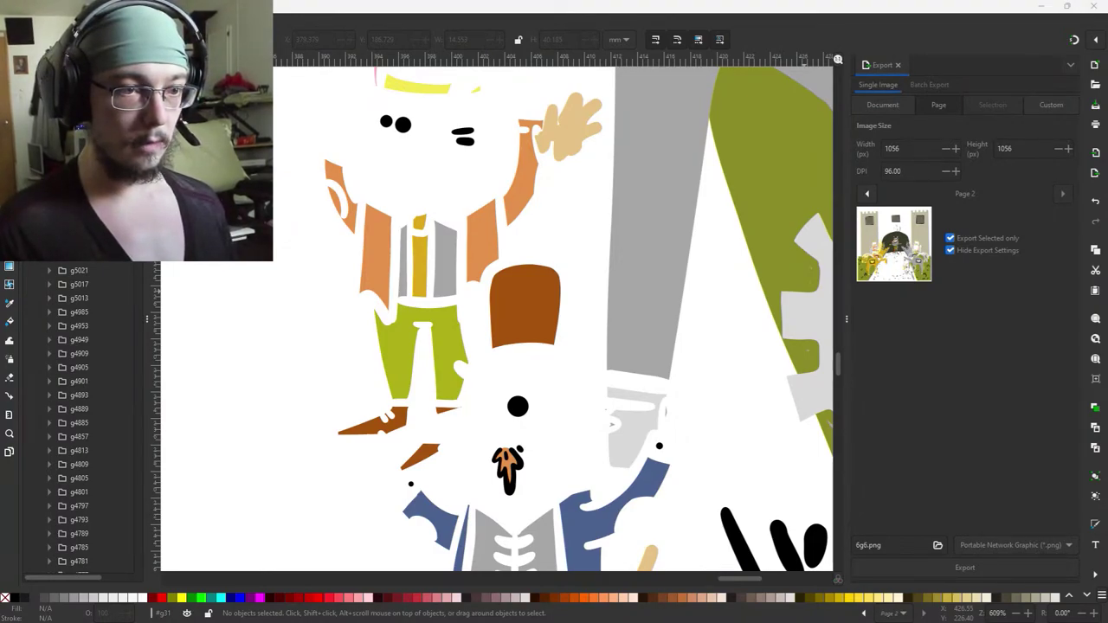
{"action": "left_click", "coordinate": [566, 128]}
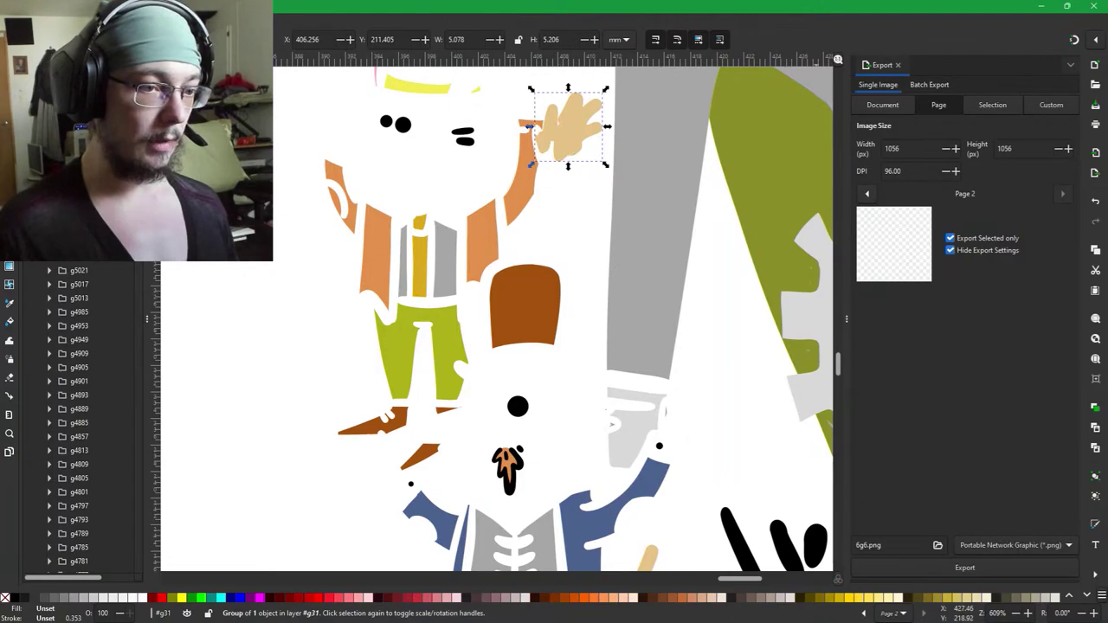
{"action": "key", "text": "alt+Tab"}
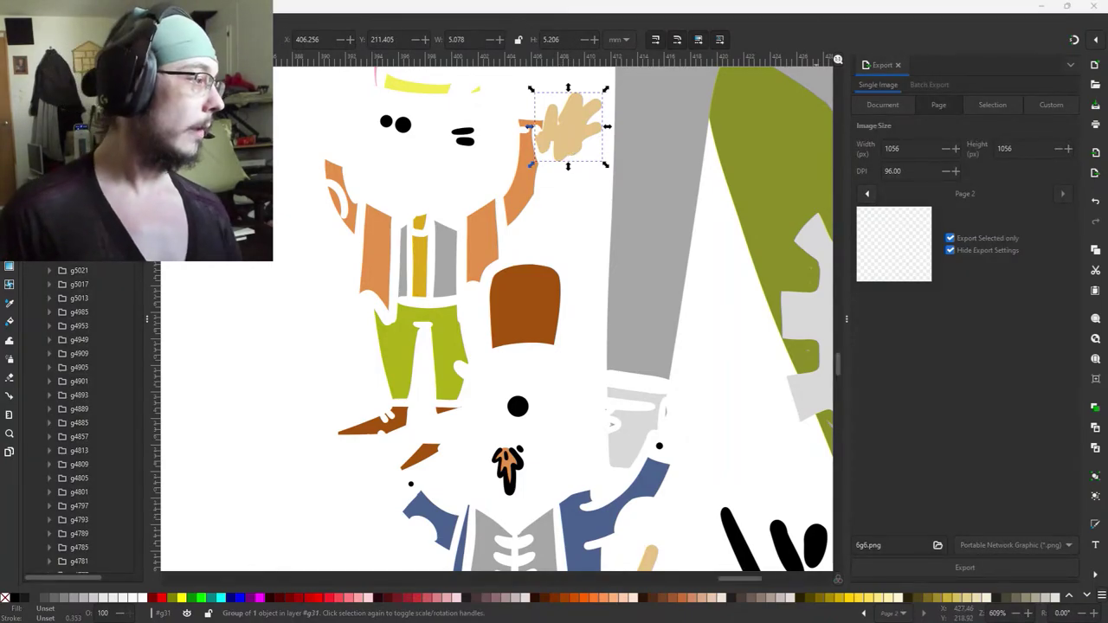
{"action": "left_click", "coordinate": [512, 215], "text": "shift"}
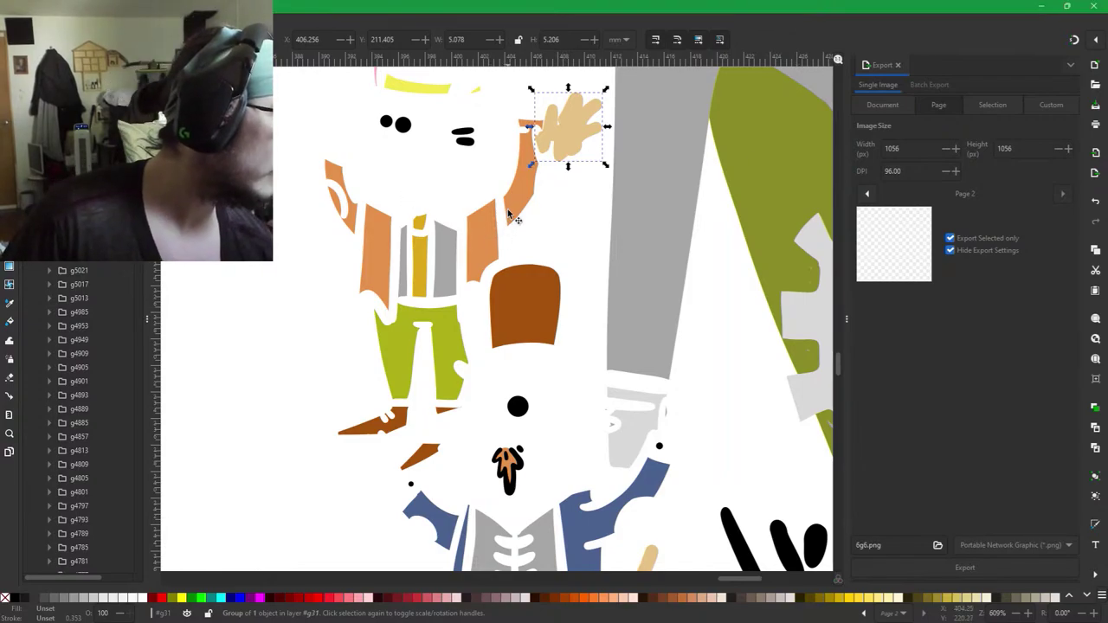
{"action": "left_click", "coordinate": [491, 243], "text": "shift"}
{"action": "left_click", "coordinate": [441, 274], "text": "shift"}
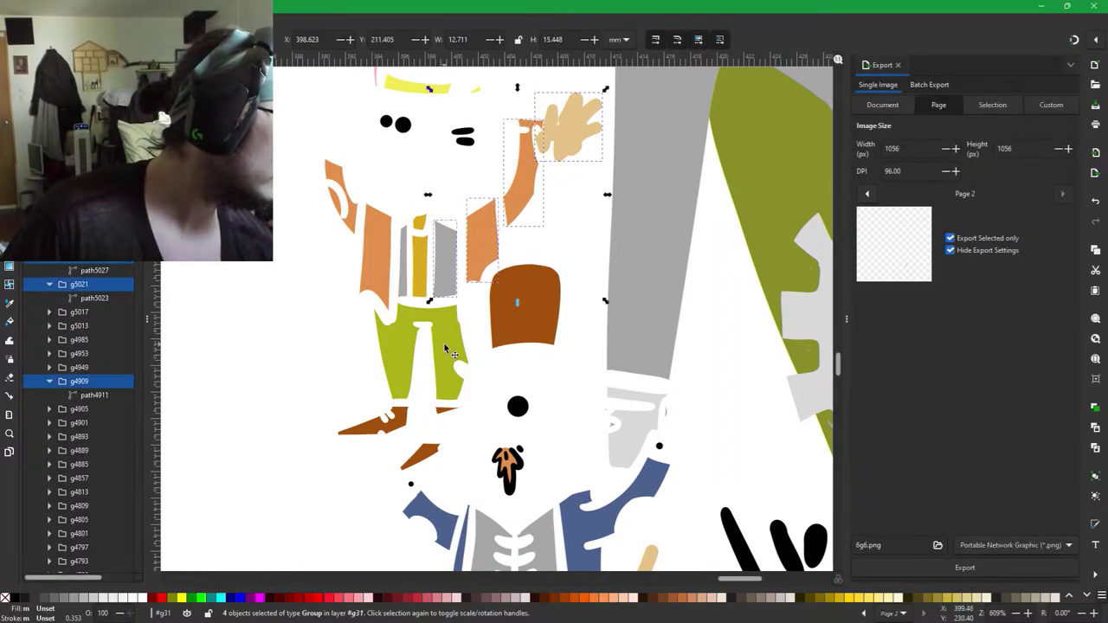
Add the green trousers, three brown shoe pieces, other jacket half, narrow grey strip, two gold pieces and lowered orange sleeve to the selection.
{"action": "left_click", "coordinate": [446, 346], "text": "shift"}
{"action": "left_click", "coordinate": [442, 414], "text": "shift"}
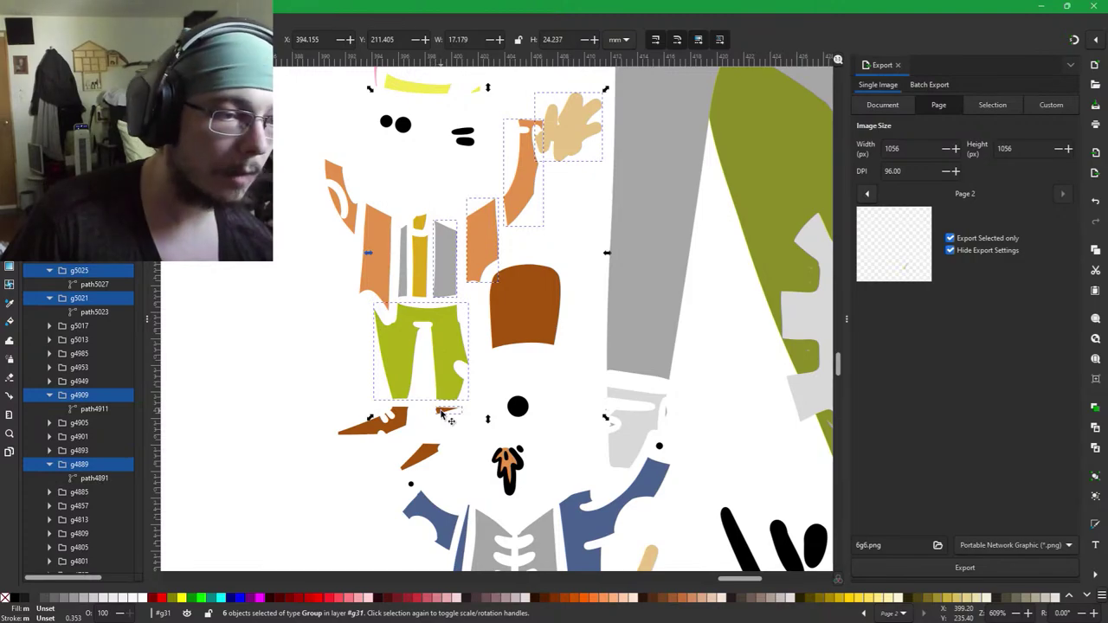
{"action": "left_click", "coordinate": [417, 455], "text": "shift"}
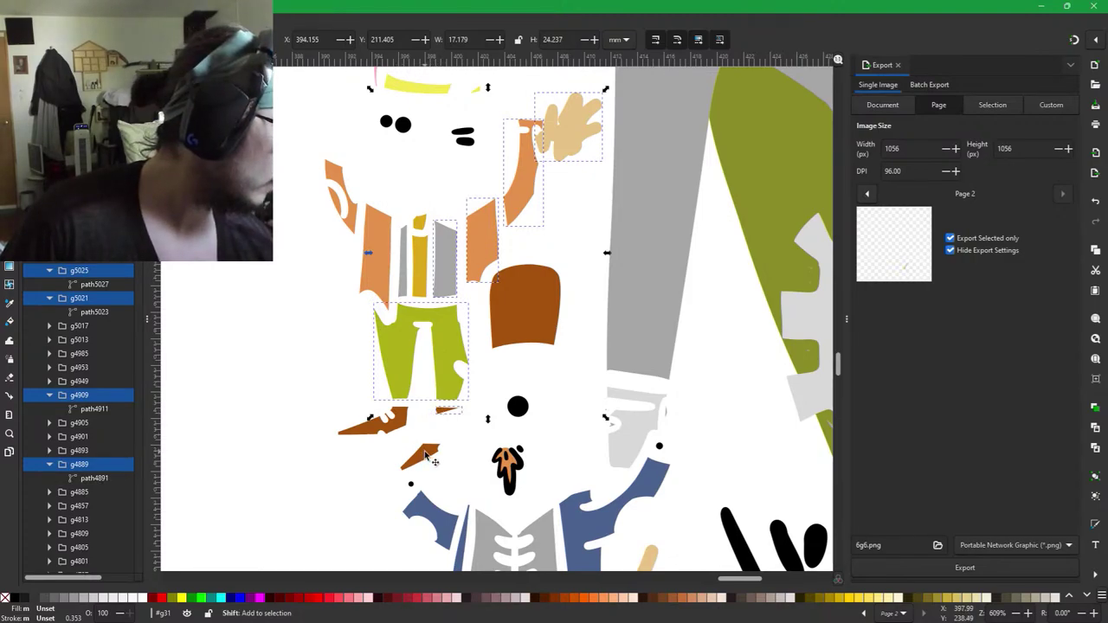
{"action": "left_click", "coordinate": [394, 424], "text": "shift"}
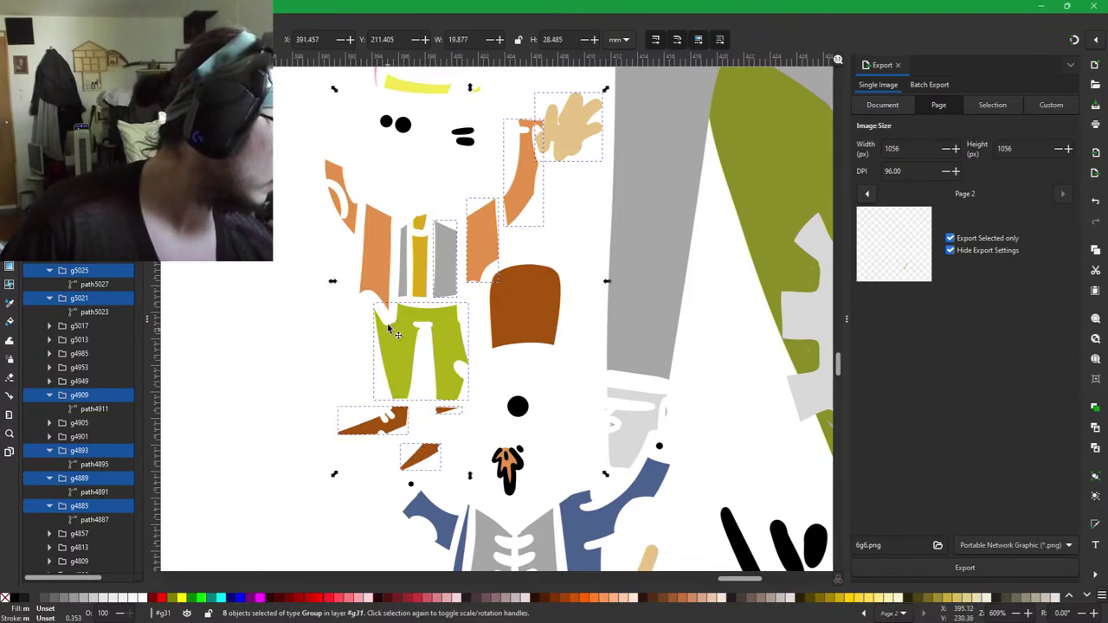
{"action": "left_click", "coordinate": [378, 283], "text": "shift"}
{"action": "left_click", "coordinate": [413, 270], "text": "shift"}
{"action": "left_click", "coordinate": [421, 226], "text": "shift"}
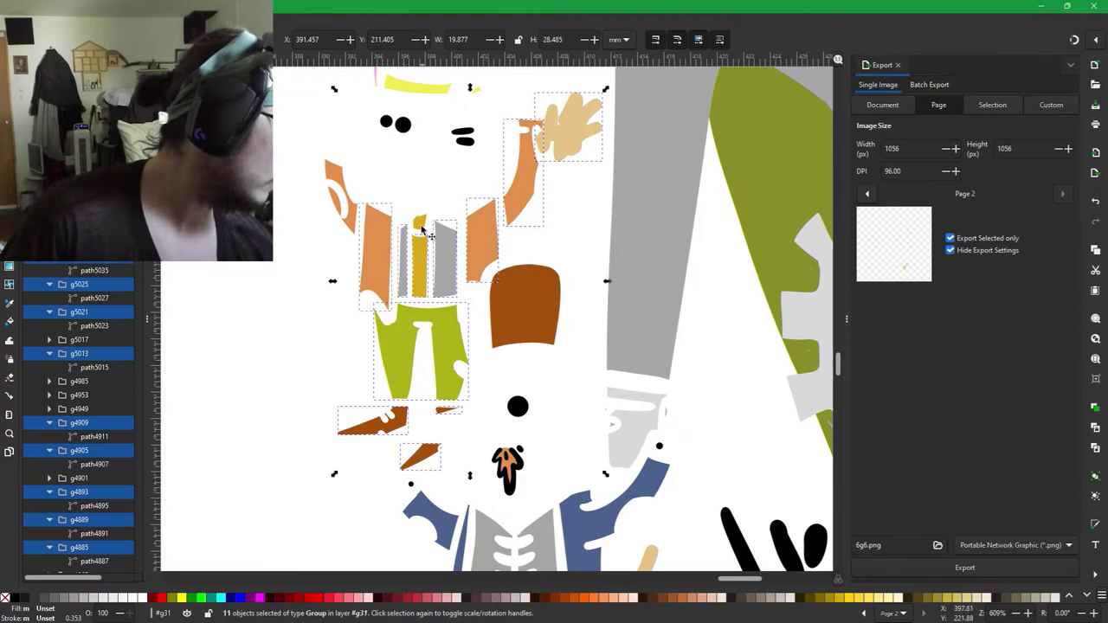
{"action": "left_click", "coordinate": [341, 216], "text": "shift"}
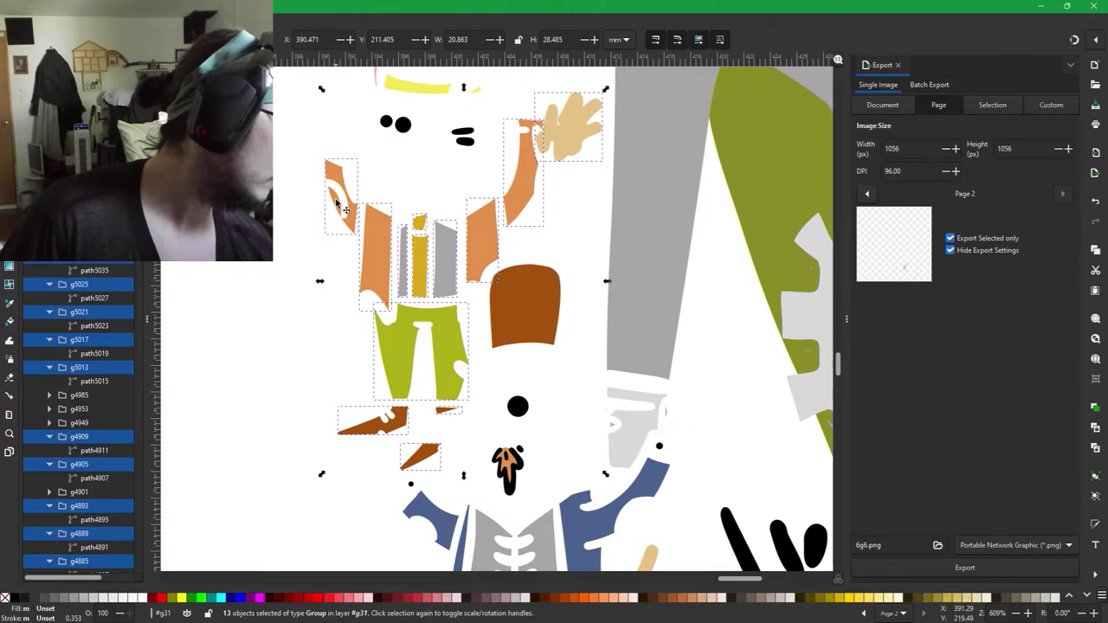
Add the two black stripes and both black dots above the orange jacket to the selection.
{"action": "scroll", "coordinate": [349, 211], "scroll_direction": "up", "scroll_amount": 4}
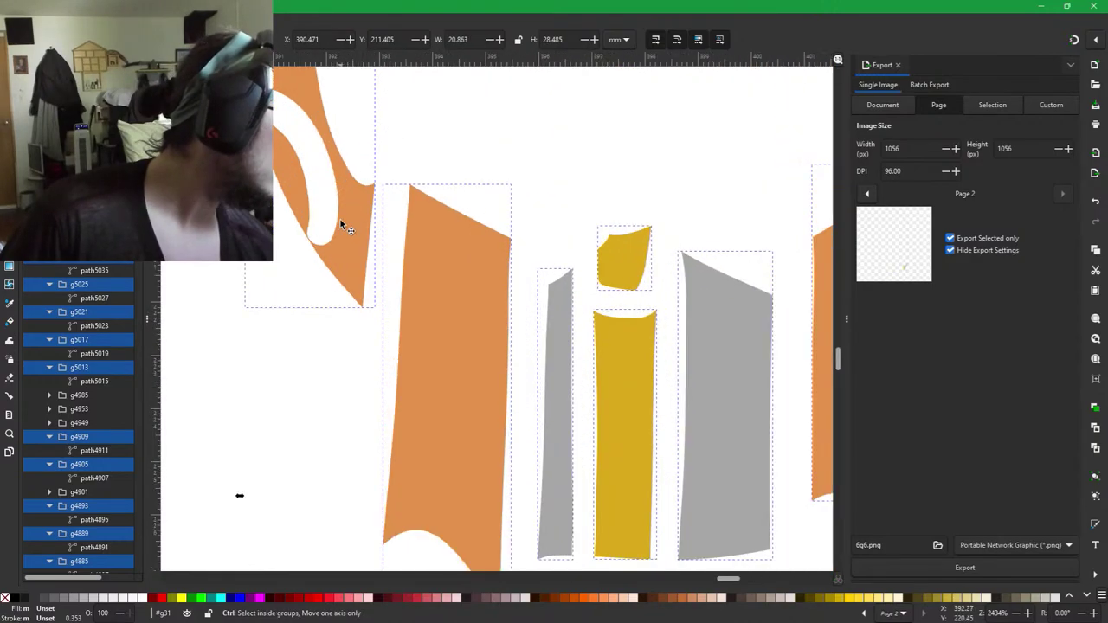
{"action": "scroll", "coordinate": [340, 223], "scroll_direction": "down", "scroll_amount": 2, "text": "ctrl"}
{"action": "scroll", "coordinate": [554, 199], "scroll_direction": "up", "scroll_amount": 3}
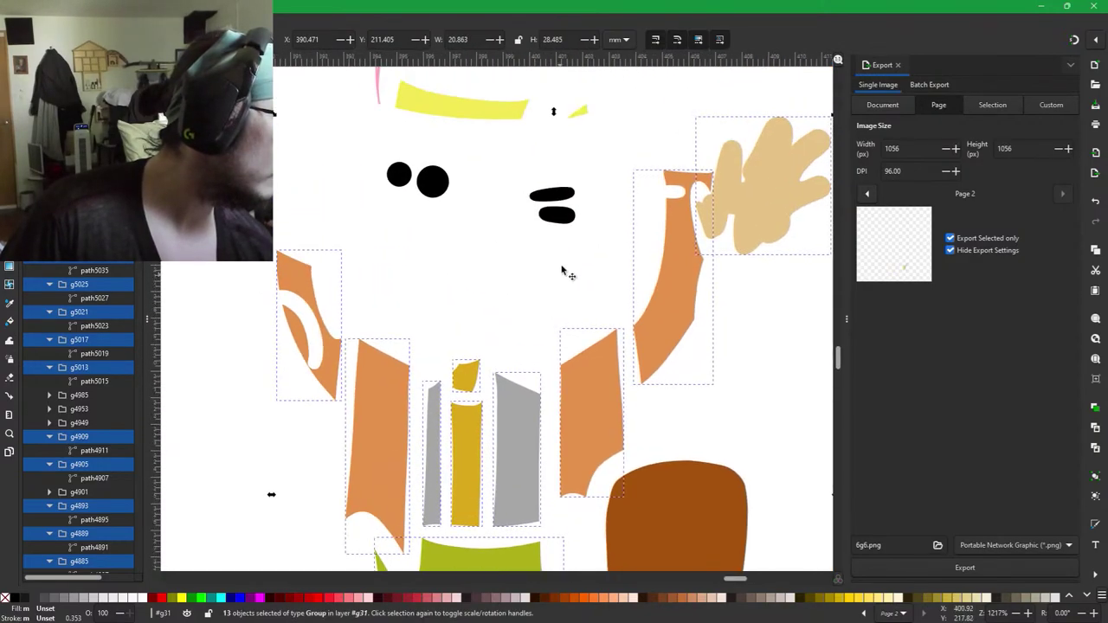
{"action": "left_click", "coordinate": [556, 217], "text": "shift"}
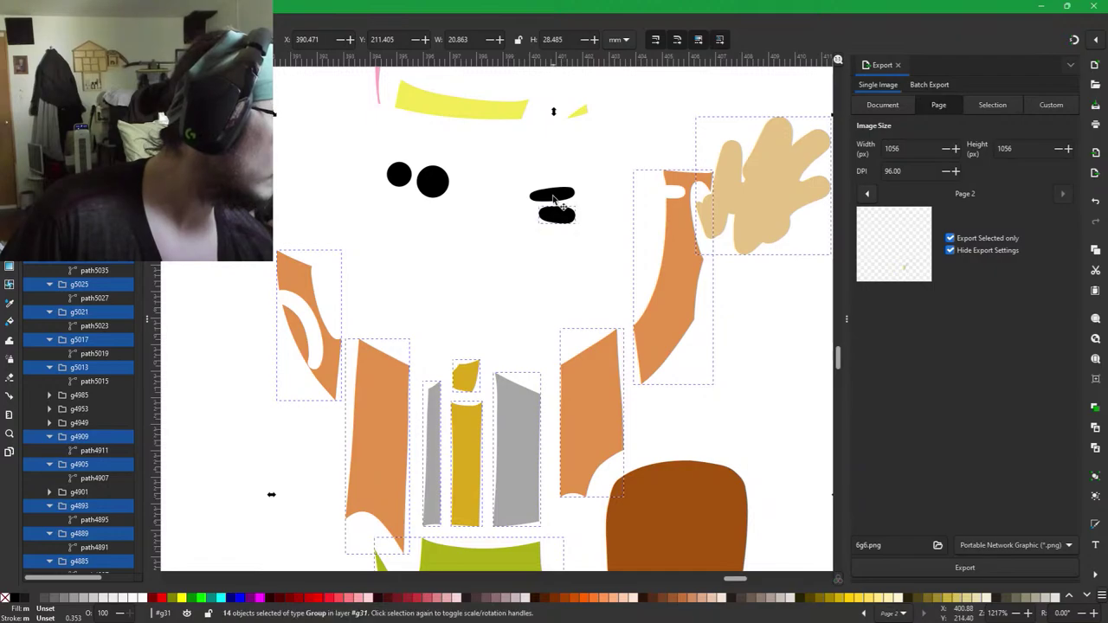
{"action": "left_click", "coordinate": [400, 177], "text": "shift"}
{"action": "scroll", "coordinate": [545, 232], "scroll_direction": "up", "scroll_amount": 5}
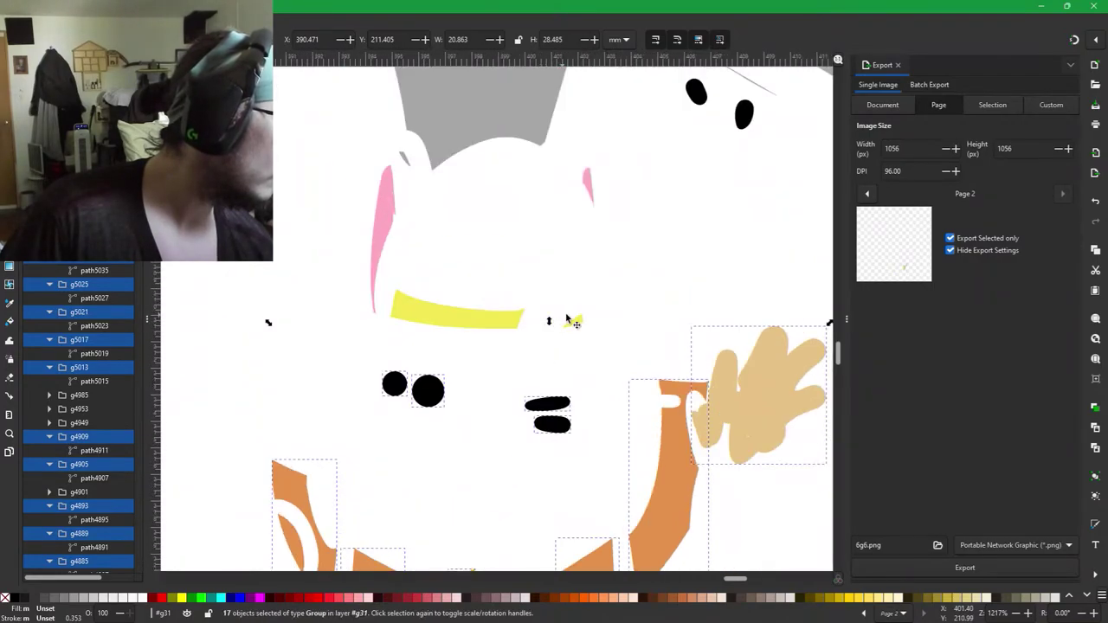
Add both yellow pieces, both pink pieces and the tiny grey sliver above the face to the selection.
{"action": "left_click", "coordinate": [577, 325], "text": "shift"}
{"action": "left_click", "coordinate": [437, 308], "text": "shift"}
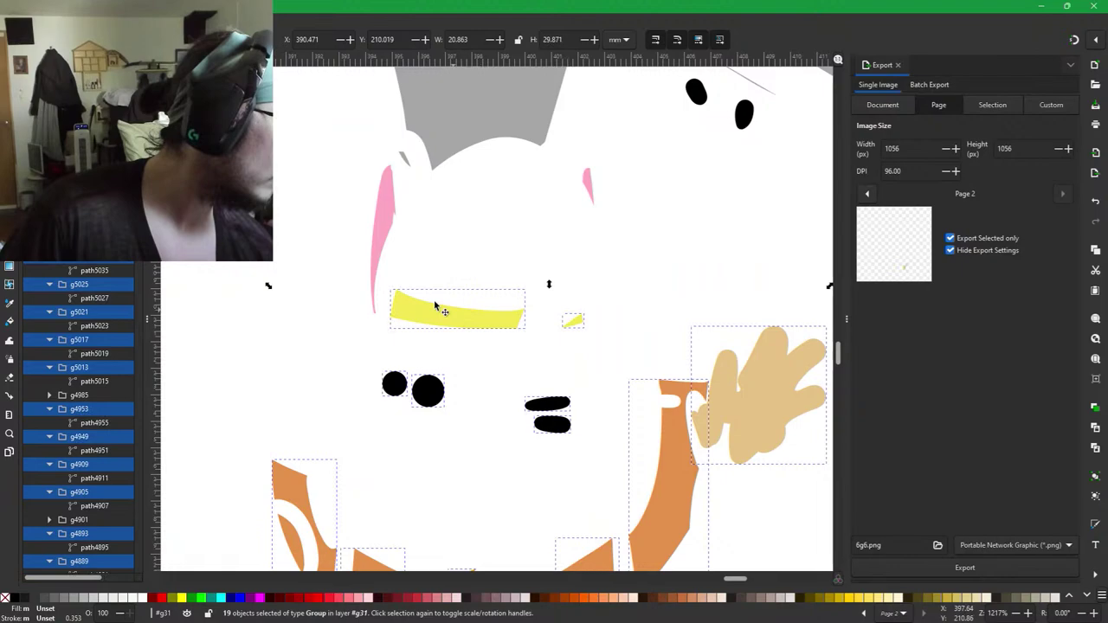
{"action": "left_click", "coordinate": [378, 242], "text": "shift"}
{"action": "left_click", "coordinate": [398, 163], "text": "shift"}
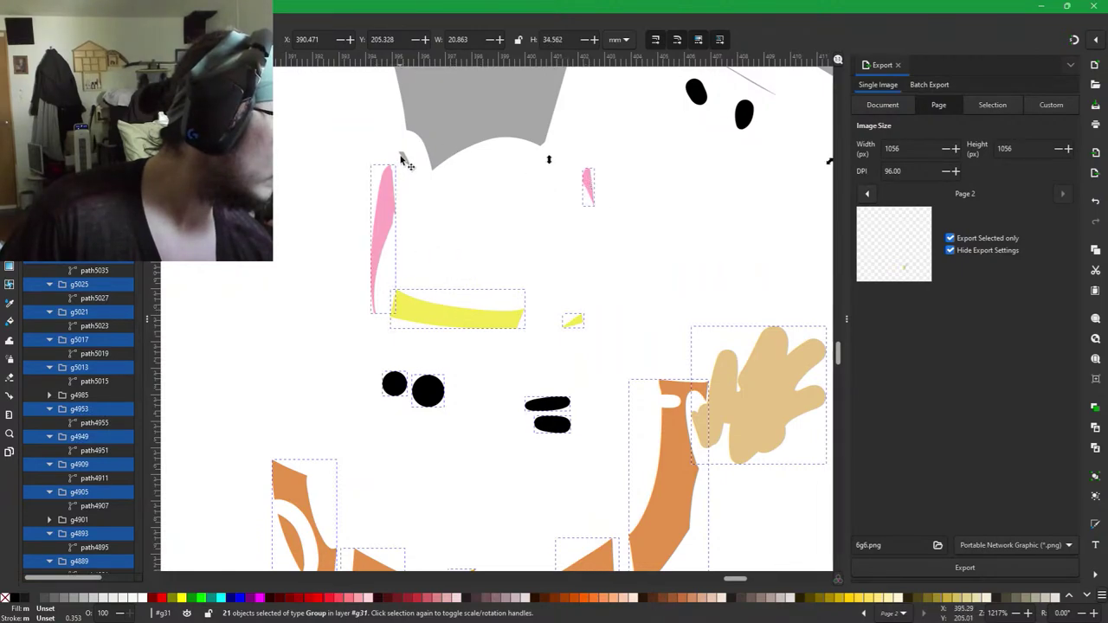
{"action": "left_click", "coordinate": [403, 157], "text": "shift"}
{"action": "left_click", "coordinate": [439, 149], "text": "shift"}
{"action": "left_click_drag", "start_coordinate": [641, 202], "coordinate": [608, 408]}
{"action": "left_click", "coordinate": [460, 302], "text": "shift"}
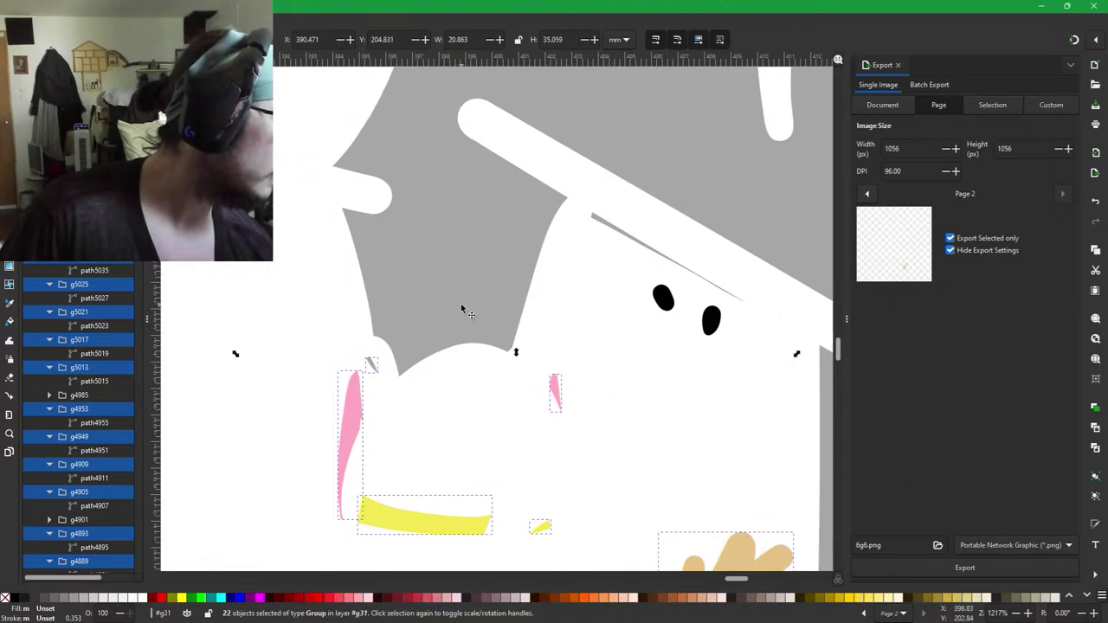
Remove the tiny grey sliver beside the large grey shape from the selection.
{"action": "scroll", "coordinate": [638, 401], "scroll_direction": "down", "scroll_amount": 3}
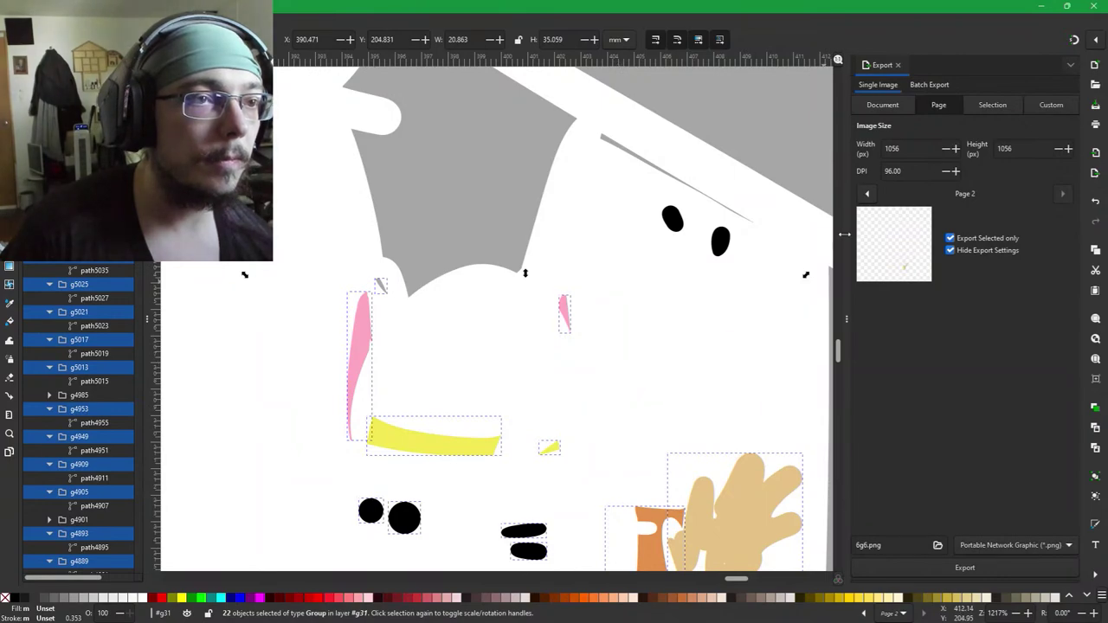
{"action": "left_click", "coordinate": [937, 545]}
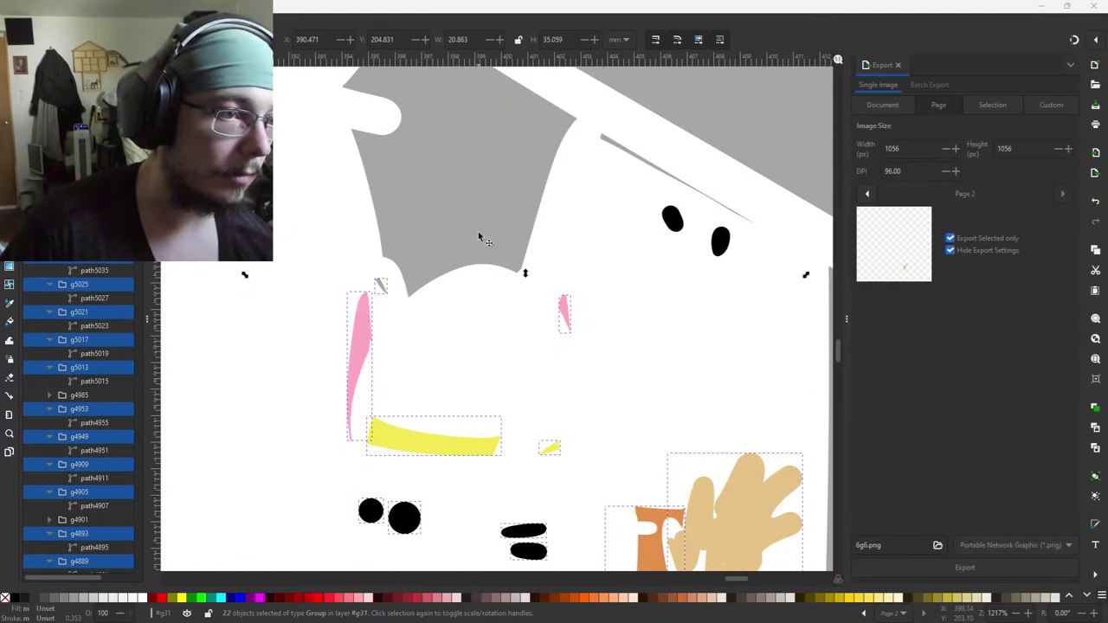
{"action": "left_click", "coordinate": [388, 286], "text": "shift"}
{"action": "scroll", "coordinate": [635, 453], "scroll_direction": "down", "scroll_amount": 3}
{"action": "scroll", "coordinate": [636, 452], "scroll_direction": "right", "scroll_amount": 1}
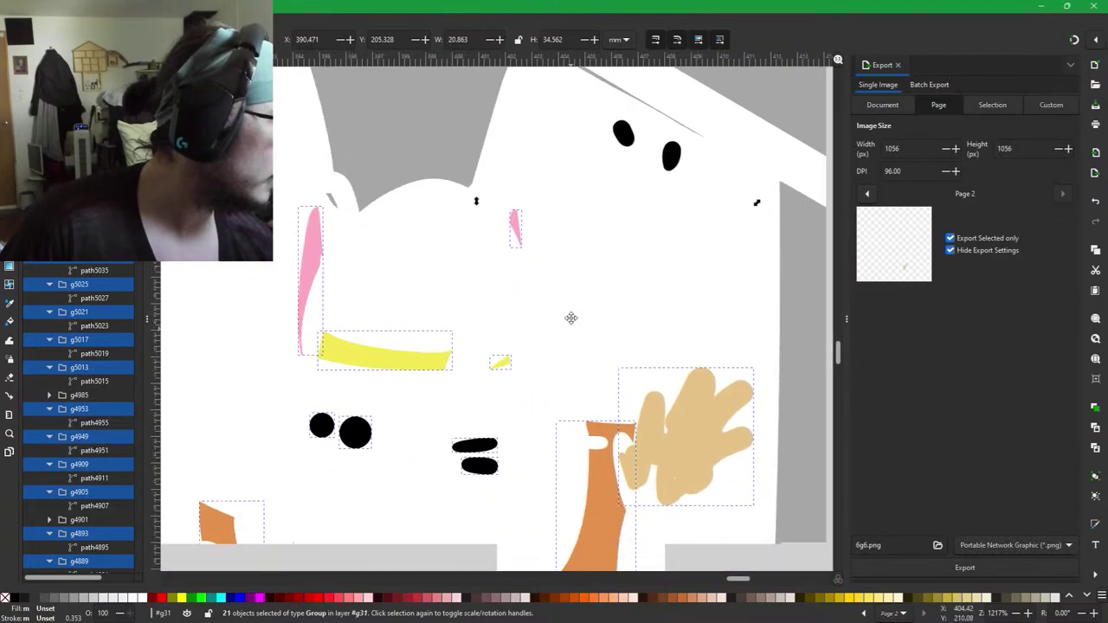
{"action": "scroll", "coordinate": [544, 427], "scroll_direction": "down", "scroll_amount": 2}
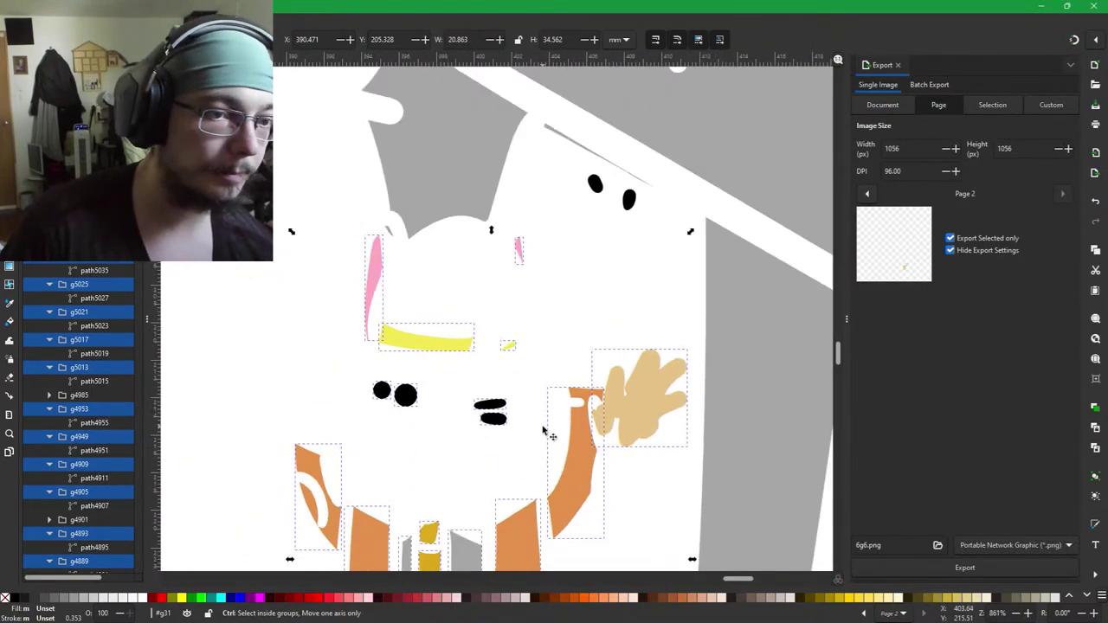
Export the selected orange-jacketed character's pieces as 7g6.png and delete them from the drawing.
{"action": "left_click_drag", "start_coordinate": [742, 517], "coordinate": [671, 205]}
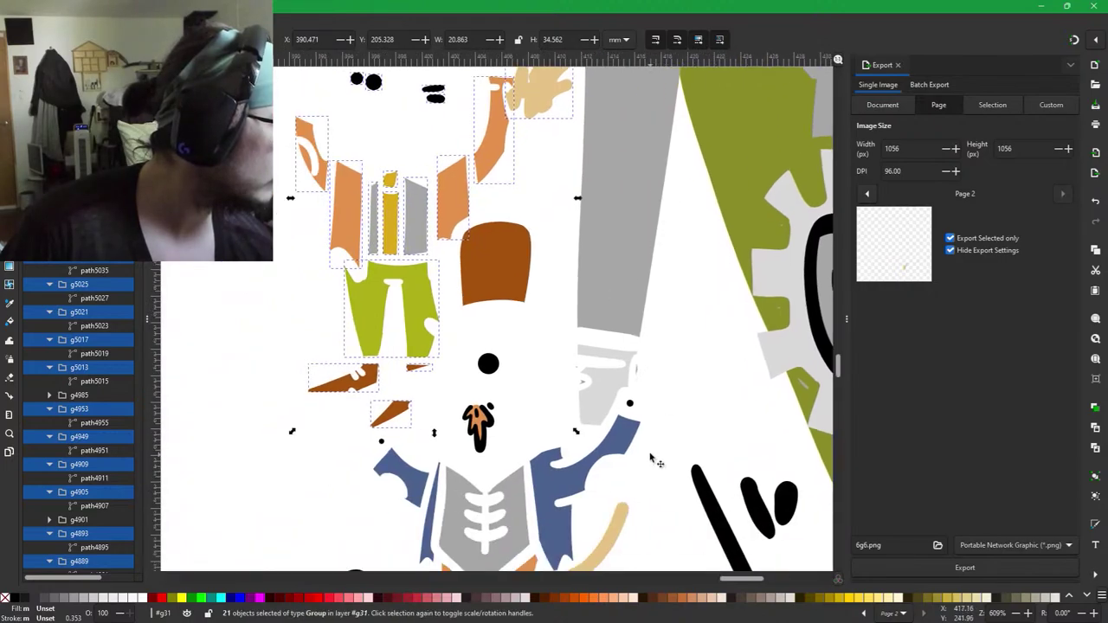
{"action": "scroll", "coordinate": [595, 467], "scroll_direction": "down", "scroll_amount": 2}
{"action": "left_click_drag", "start_coordinate": [593, 454], "coordinate": [686, 395]}
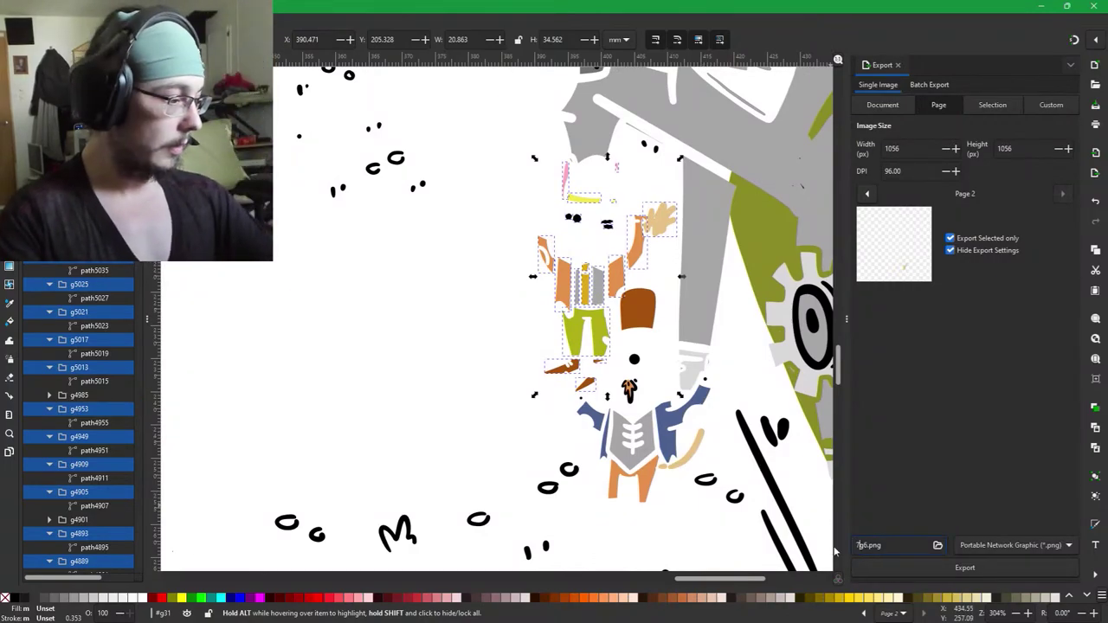
{"action": "key", "text": "Return"}
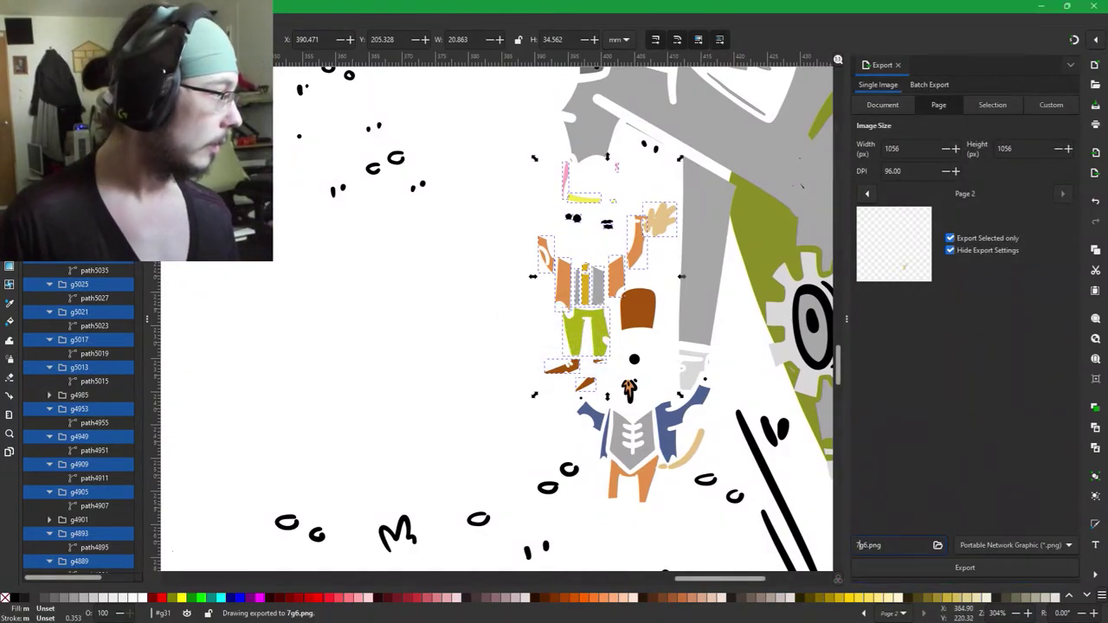
{"action": "key", "text": "Delete"}
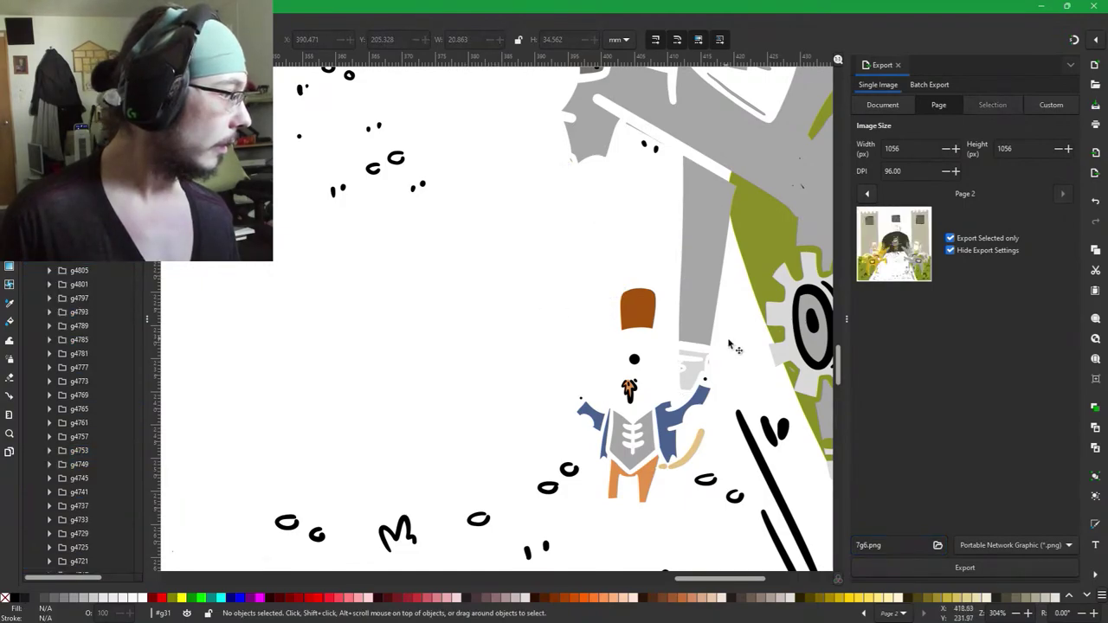
Select the blue-coated figure's black dot above the raised sleeve, large blue coat piece, orange trousers and two tan pieces.
{"action": "scroll", "coordinate": [729, 347], "scroll_direction": "up", "scroll_amount": 3}
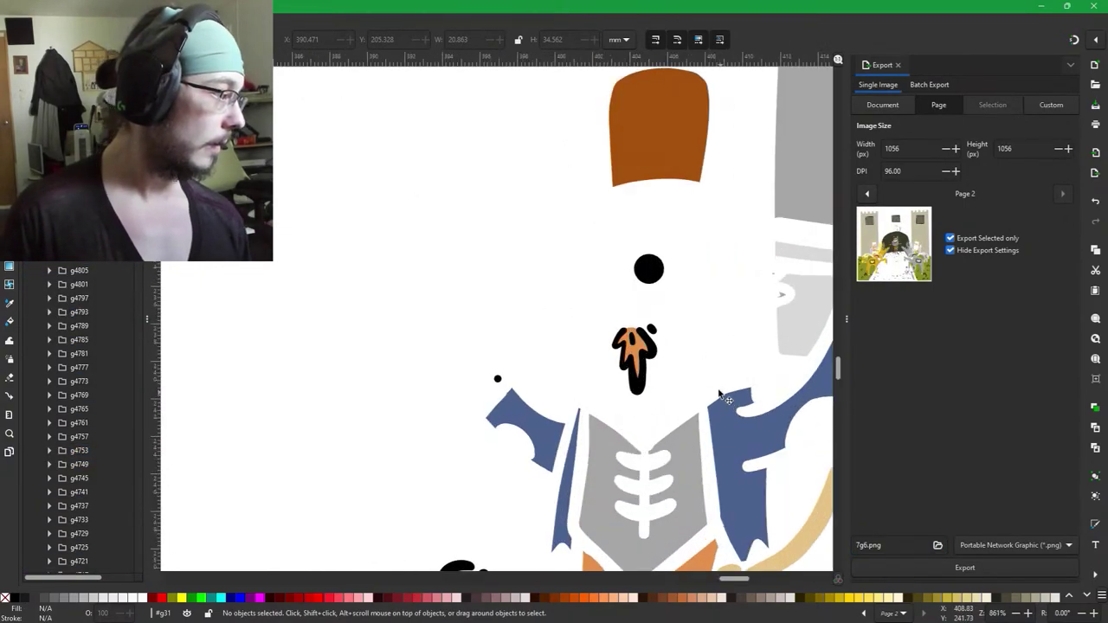
{"action": "left_click_drag", "start_coordinate": [719, 393], "coordinate": [591, 295]}
{"action": "left_click_drag", "start_coordinate": [736, 270], "coordinate": [719, 244]}
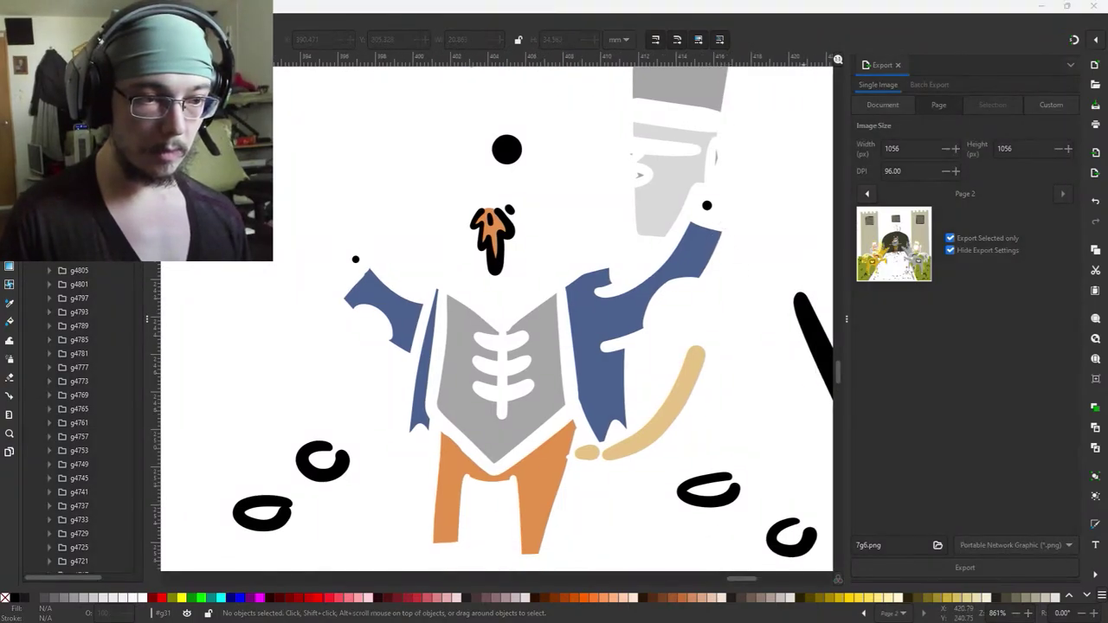
{"action": "left_click", "coordinate": [706, 206]}
{"action": "left_click", "coordinate": [686, 252], "text": "shift"}
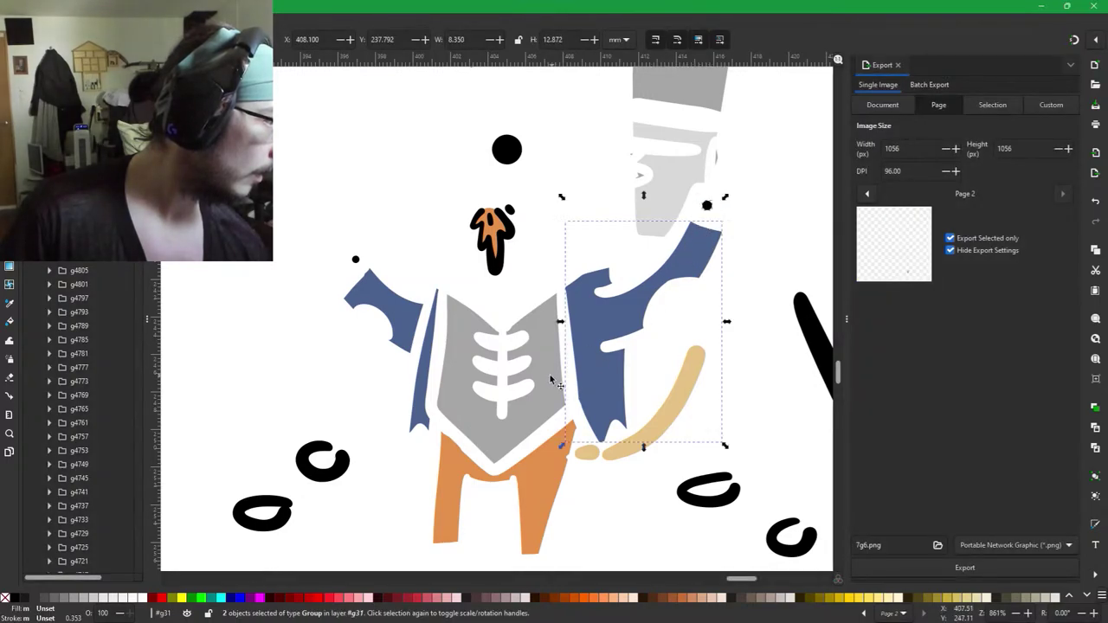
{"action": "left_click", "coordinate": [563, 475], "text": "shift"}
{"action": "left_click", "coordinate": [618, 455], "text": "shift"}
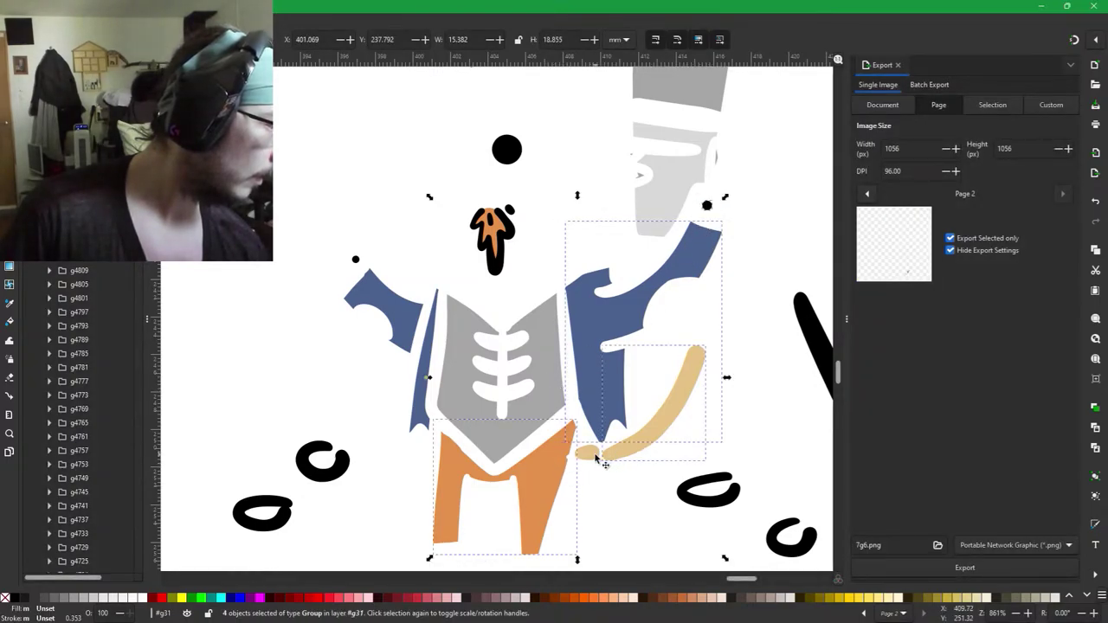
Add the grey vest, narrow blue coat strip, smaller blue sleeve and the black dot above it to the selection.
{"action": "left_click", "coordinate": [511, 430], "text": "shift"}
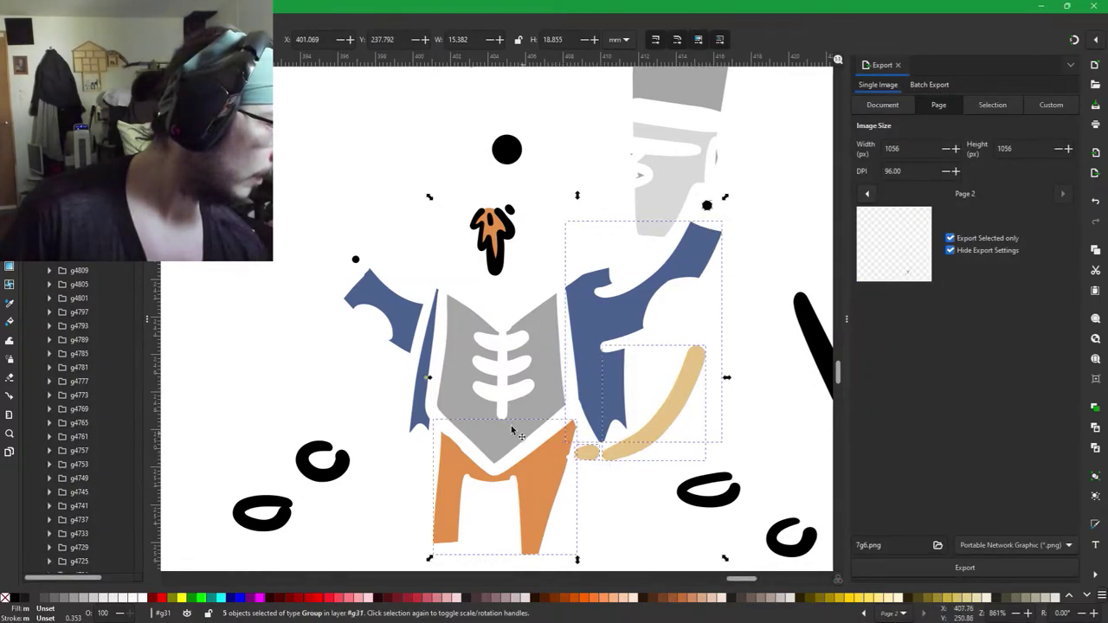
{"action": "left_click", "coordinate": [424, 386], "text": "shift"}
{"action": "left_click", "coordinate": [368, 277], "text": "shift"}
{"action": "left_click", "coordinate": [354, 260], "text": "shift"}
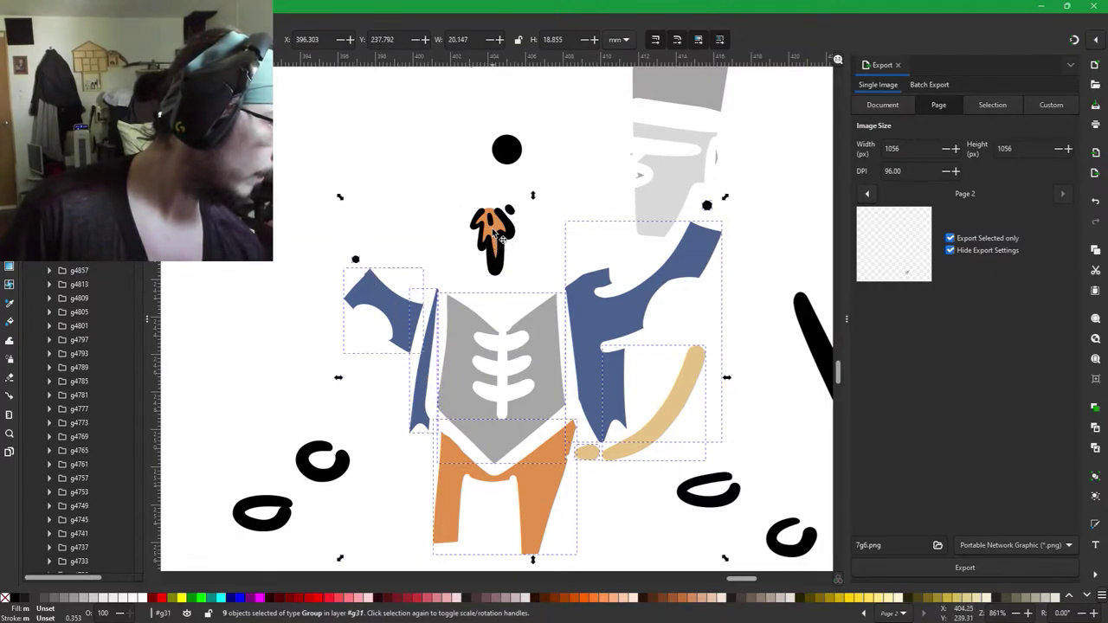
Add the orange-and-black head pieces, the black dot above them and the brown cap shape to the selection.
{"action": "left_click", "coordinate": [497, 233], "text": "shift"}
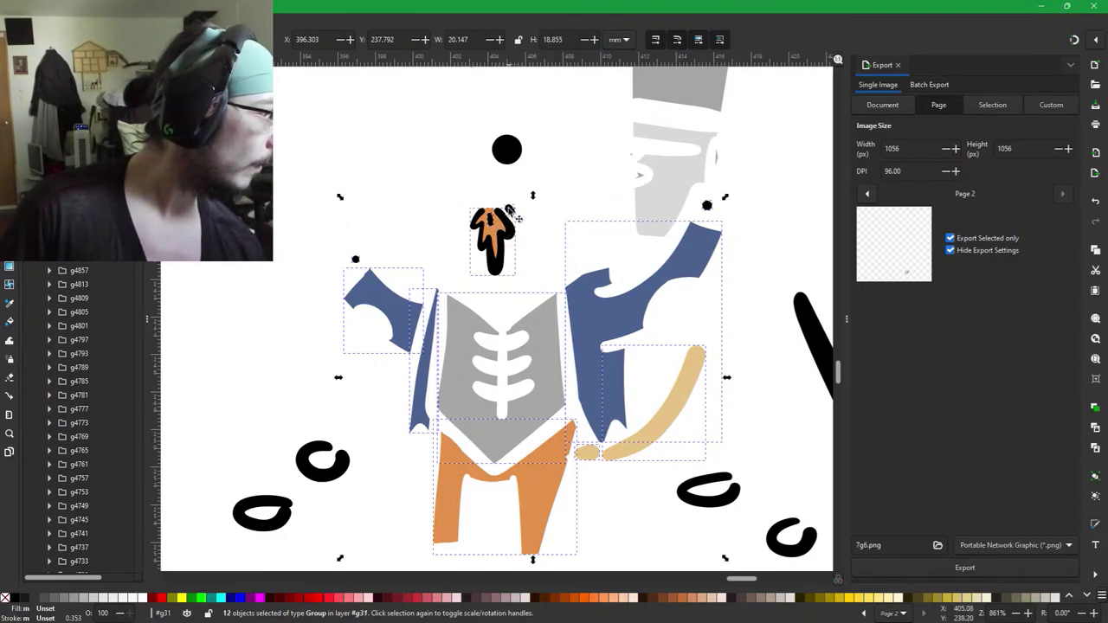
{"action": "left_click", "coordinate": [516, 158], "text": "shift"}
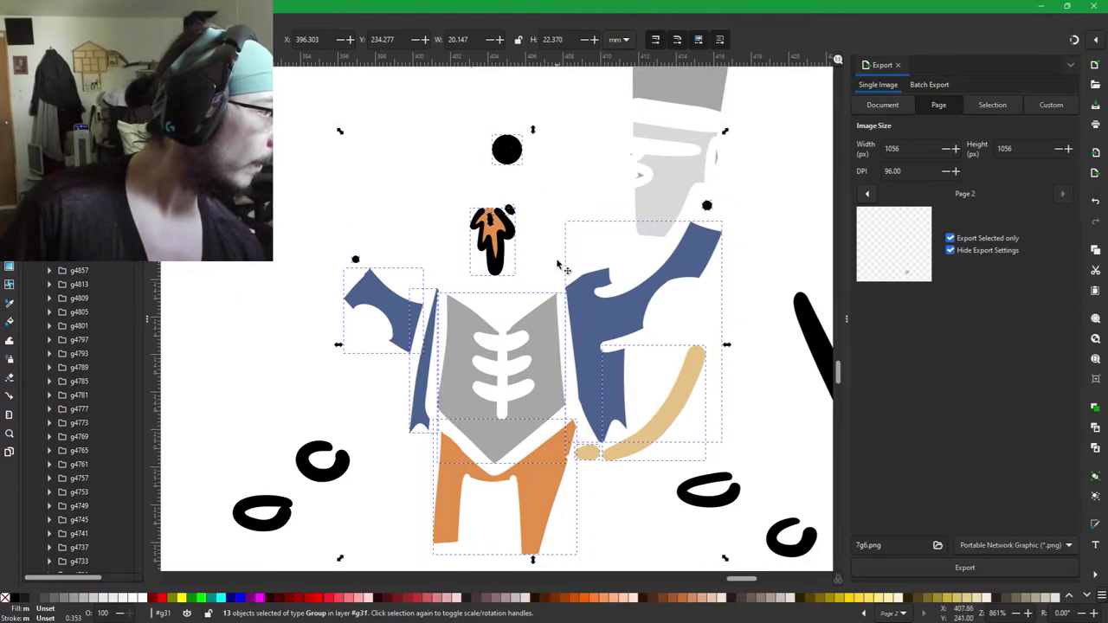
{"action": "scroll", "coordinate": [524, 170], "scroll_direction": "up", "scroll_amount": 5}
{"action": "left_click", "coordinate": [537, 179], "text": "shift"}
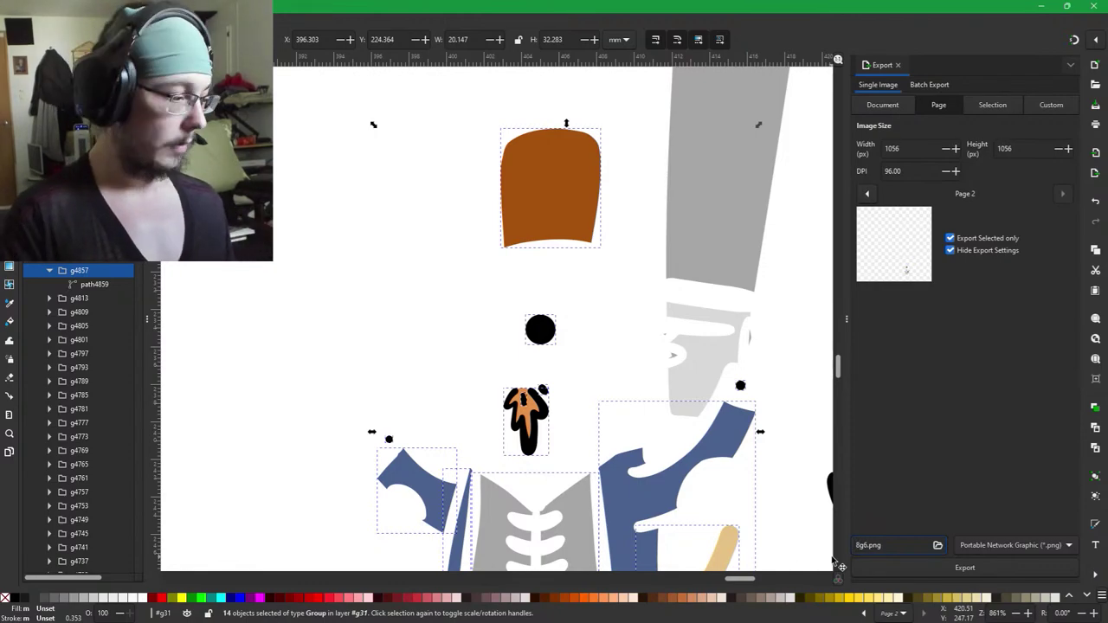
Export the selected blue-coated figure's pieces as 8g6.png and delete them from the drawing.
{"action": "key", "text": "Return"}
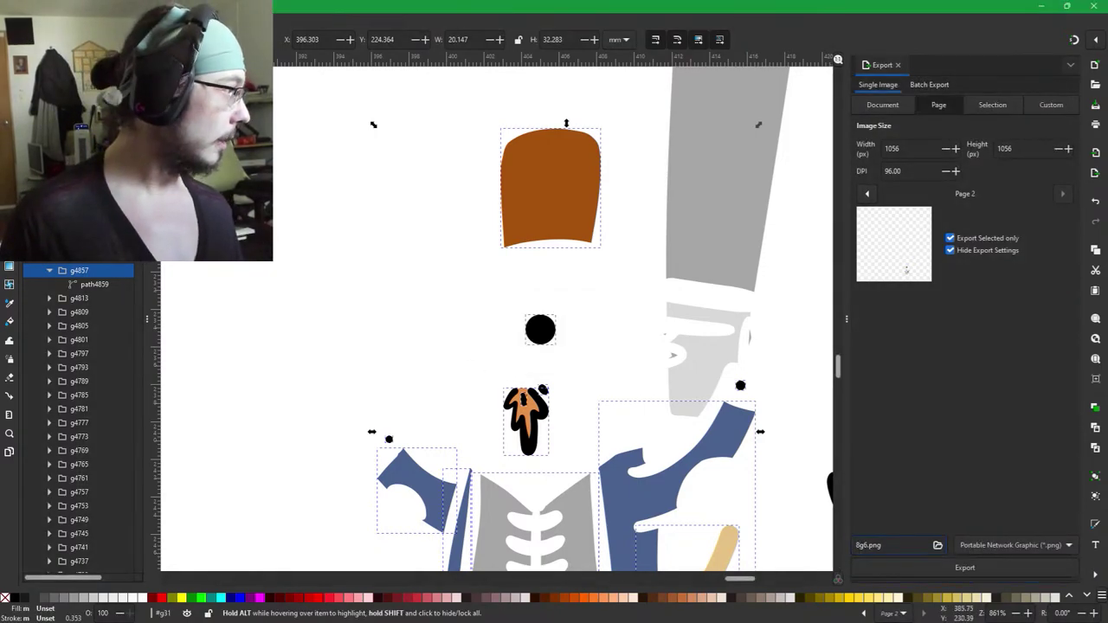
{"action": "key", "text": "Delete"}
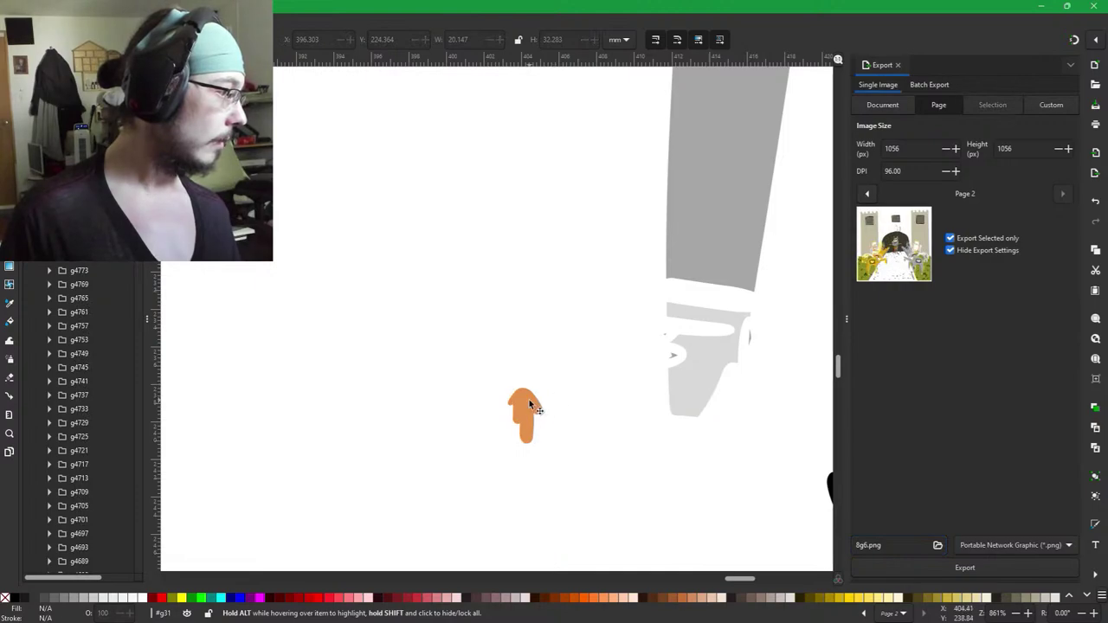
Export the leftover orange head piece as 8g7.png and delete it from the drawing.
{"action": "left_click", "coordinate": [534, 413]}
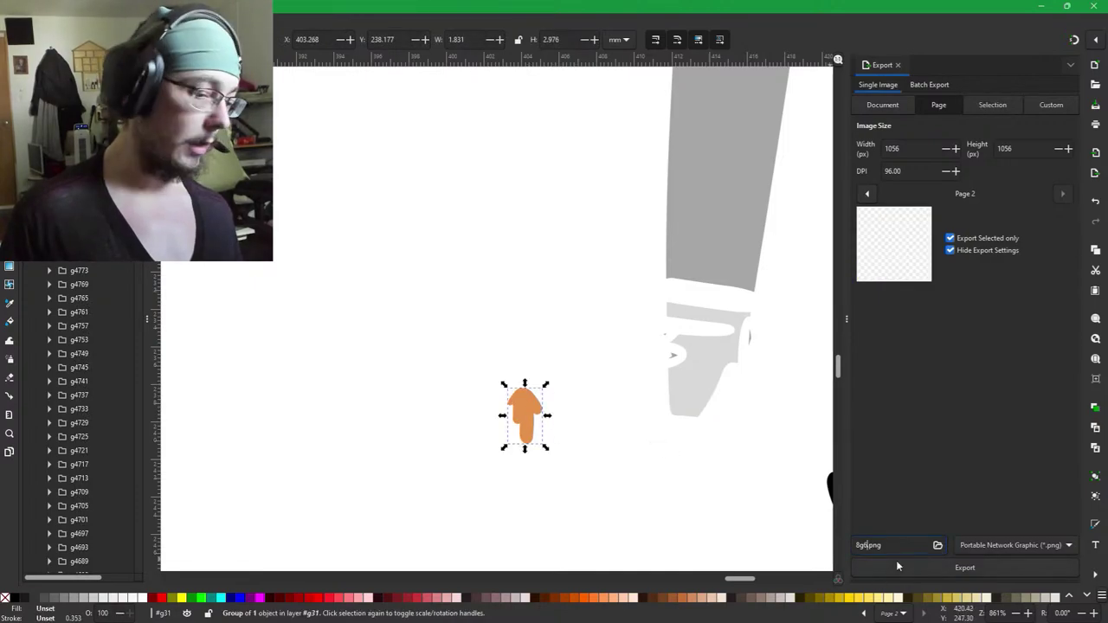
{"action": "key", "text": "BackSpace"}
{"action": "type", "text": "7"}
{"action": "key", "text": "Return"}
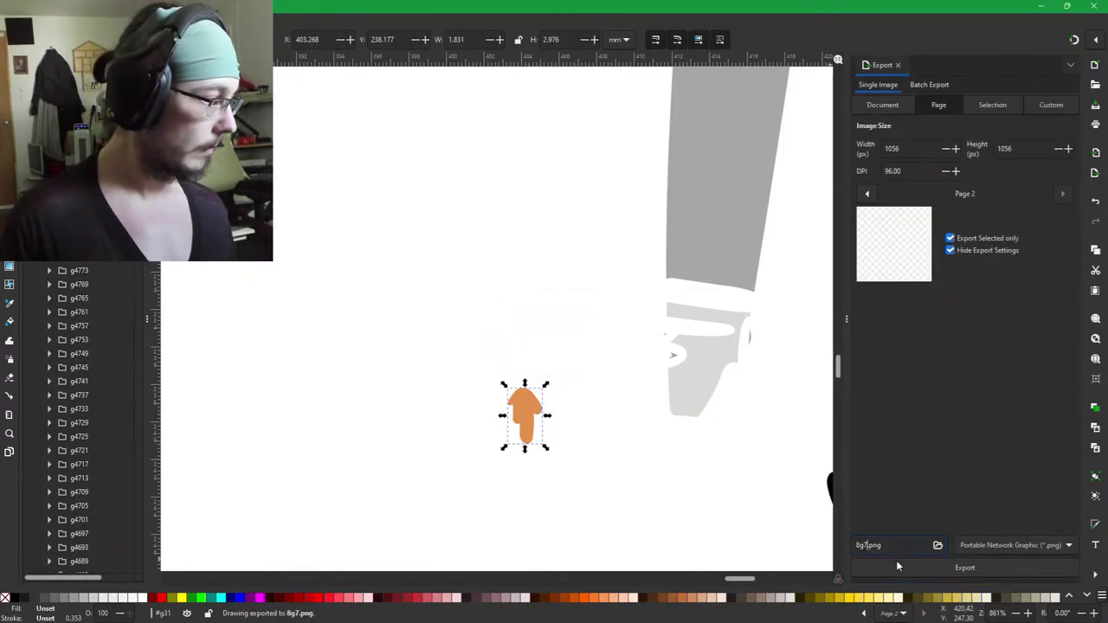
{"action": "key", "text": "Delete"}
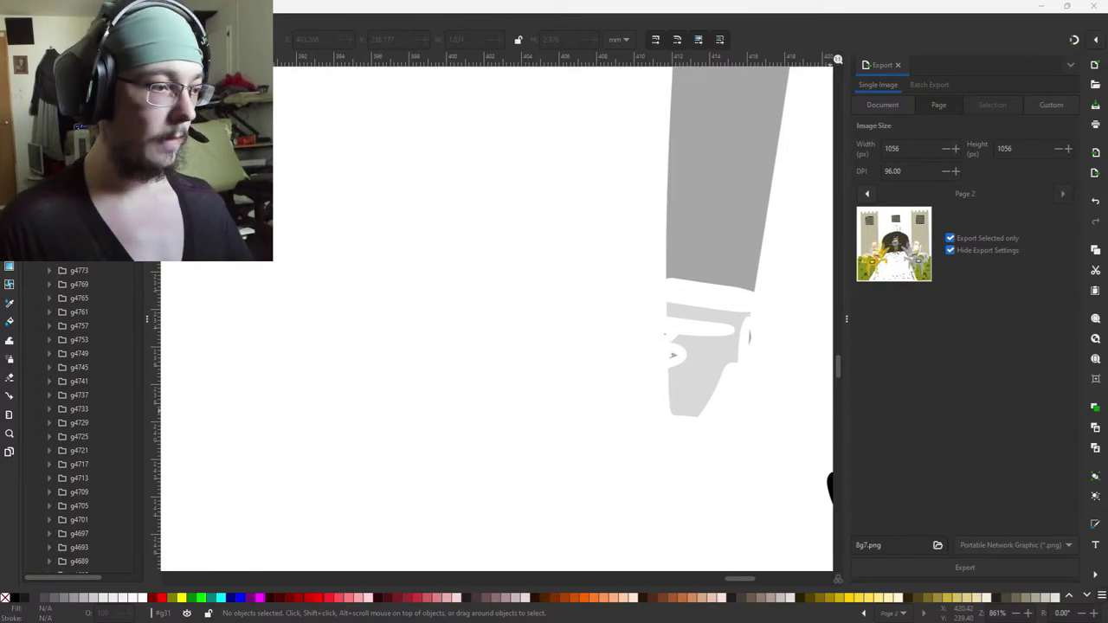
Look over the whole castle illustration for the remaining pieces and clear the selection.
{"action": "left_click", "coordinate": [535, 207]}
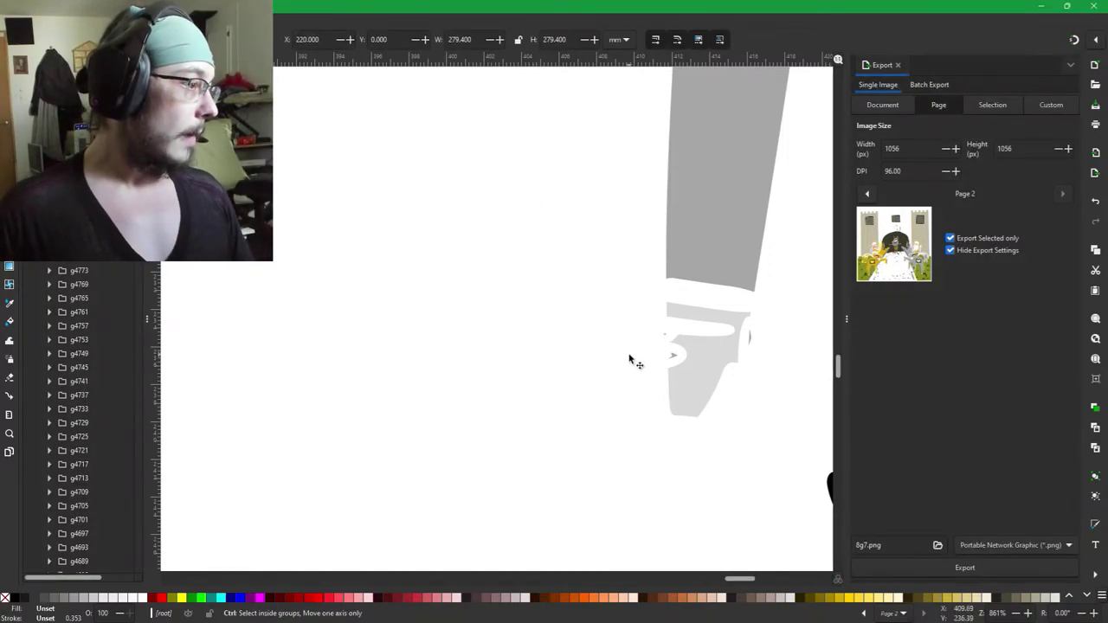
{"action": "scroll", "coordinate": [628, 358], "scroll_direction": "down", "scroll_amount": 6}
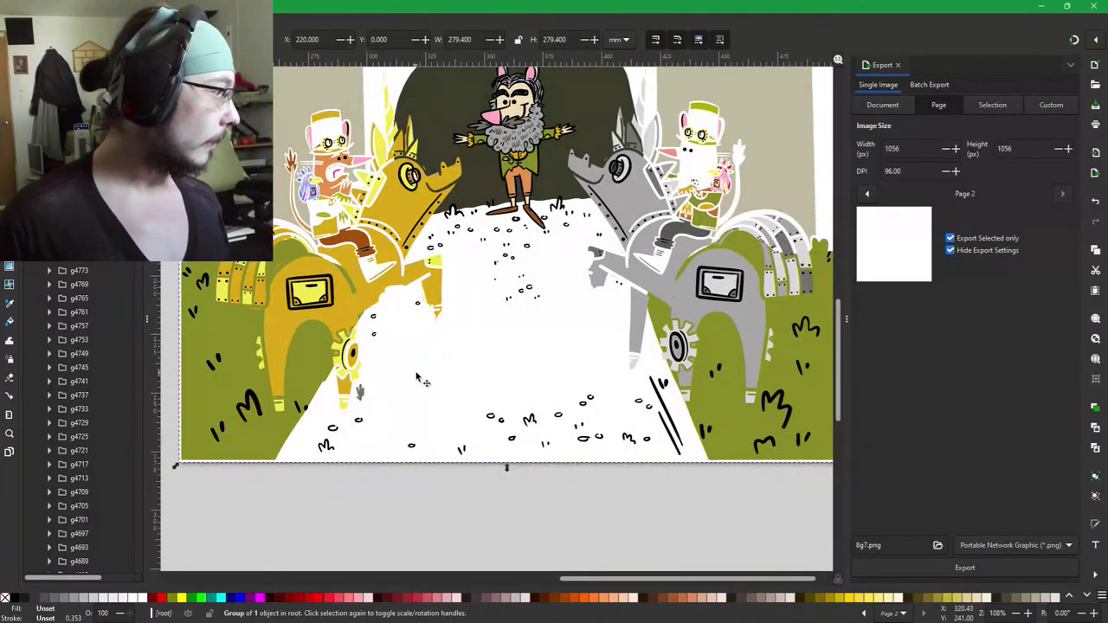
{"action": "left_click_drag", "start_coordinate": [420, 378], "coordinate": [604, 574]}
{"action": "left_click_drag", "start_coordinate": [740, 249], "coordinate": [560, 432]}
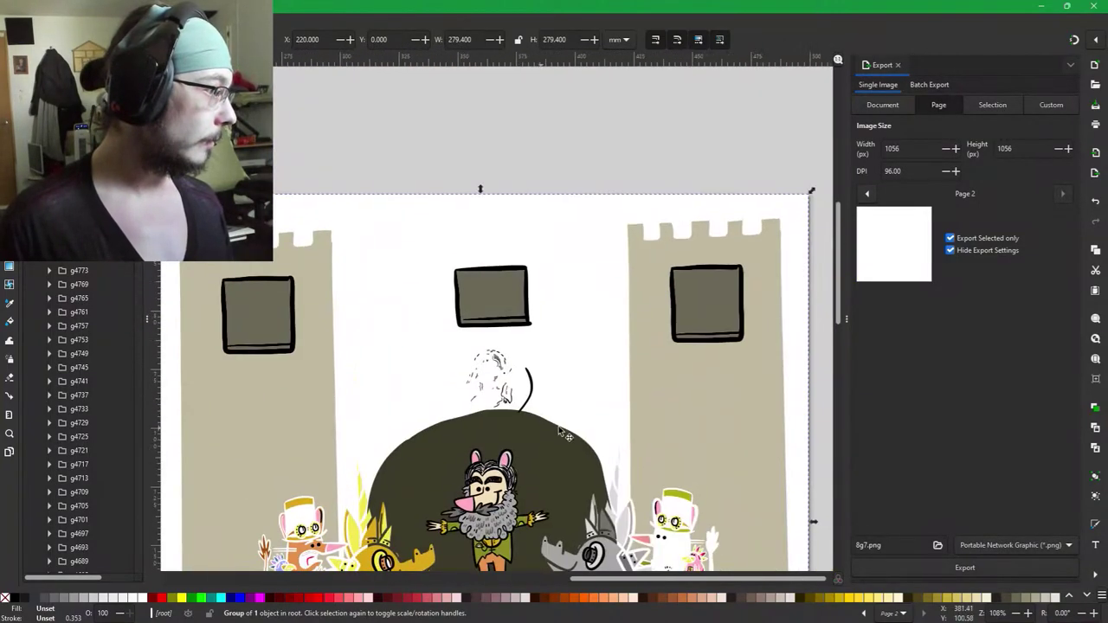
{"action": "scroll", "coordinate": [685, 458], "scroll_direction": "down", "scroll_amount": 8}
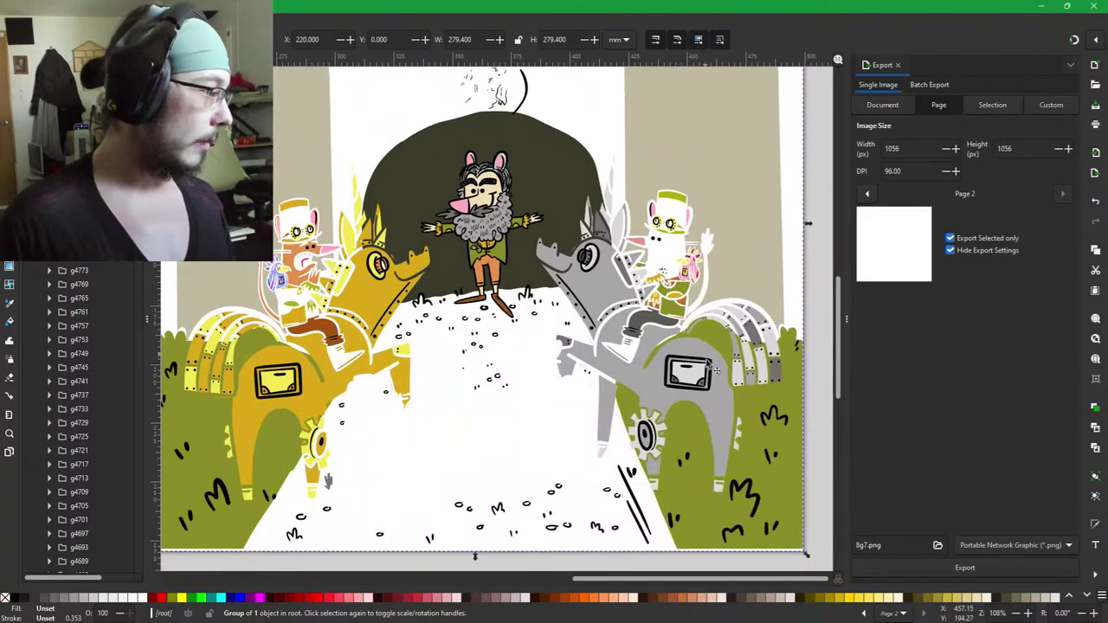
{"action": "left_click_drag", "start_coordinate": [582, 254], "coordinate": [794, 436]}
{"action": "left_click_drag", "start_coordinate": [600, 315], "coordinate": [395, 249]}
{"action": "scroll", "coordinate": [505, 321], "scroll_direction": "up", "scroll_amount": 4}
{"action": "scroll", "coordinate": [504, 321], "scroll_direction": "left", "scroll_amount": 5}
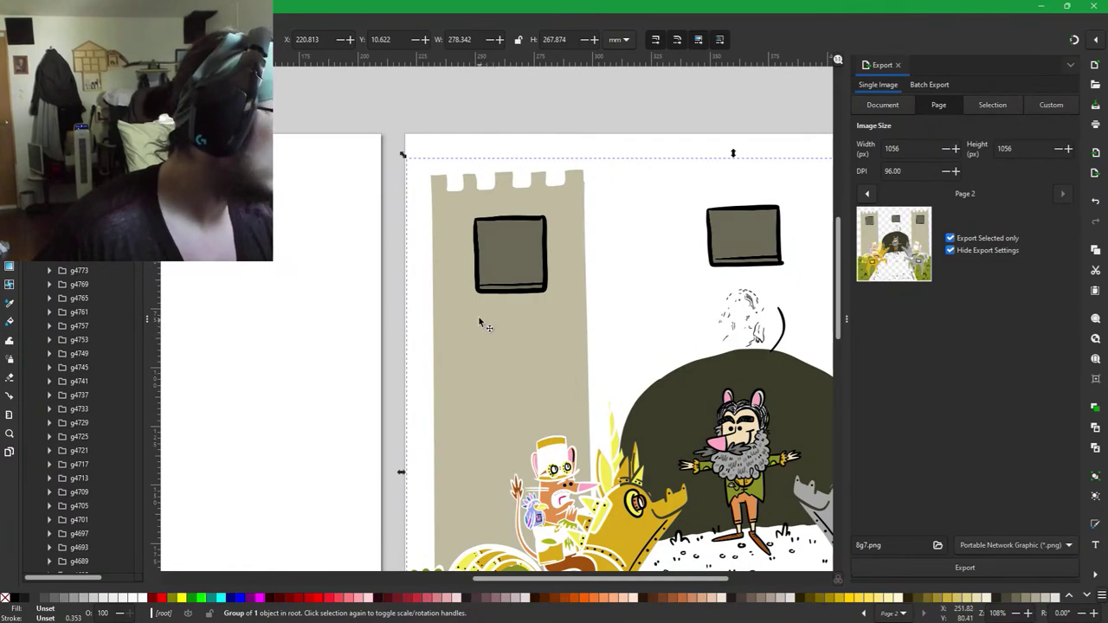
{"action": "key", "text": "Escape"}
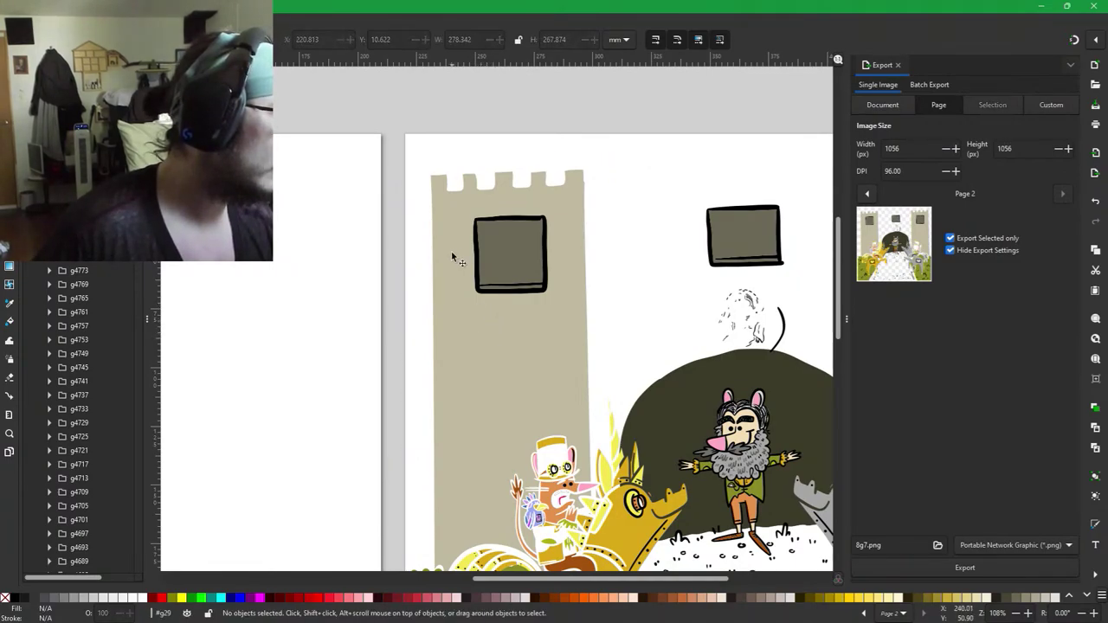
Locate the small white piece on the lower part of the path, try to move it, and undo the move.
{"action": "left_click", "coordinate": [456, 259]}
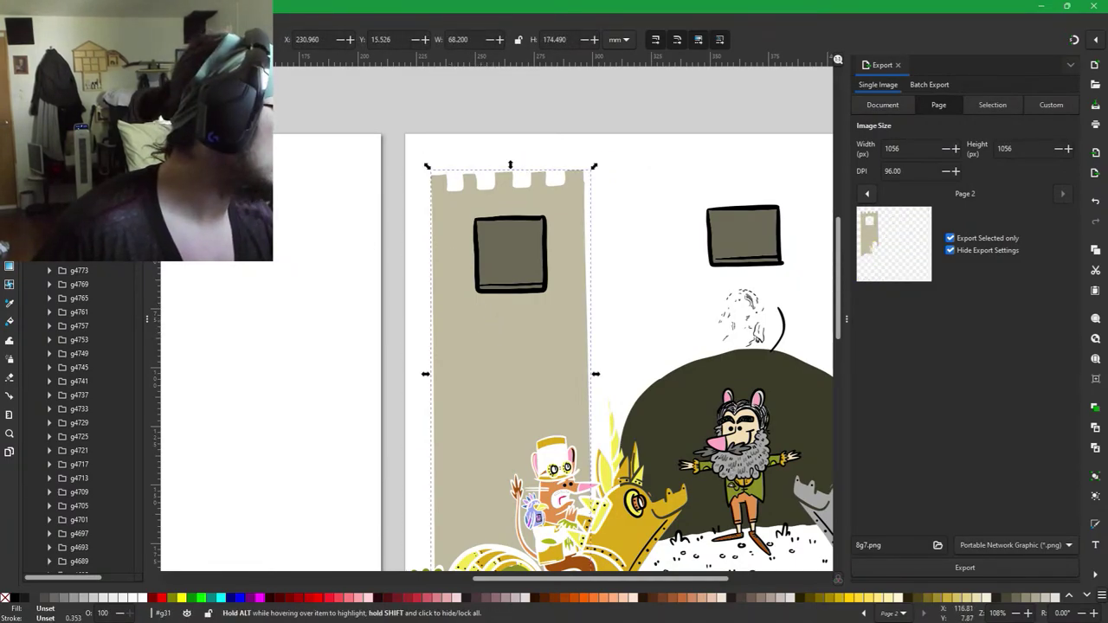
{"action": "key", "text": "Tab"}
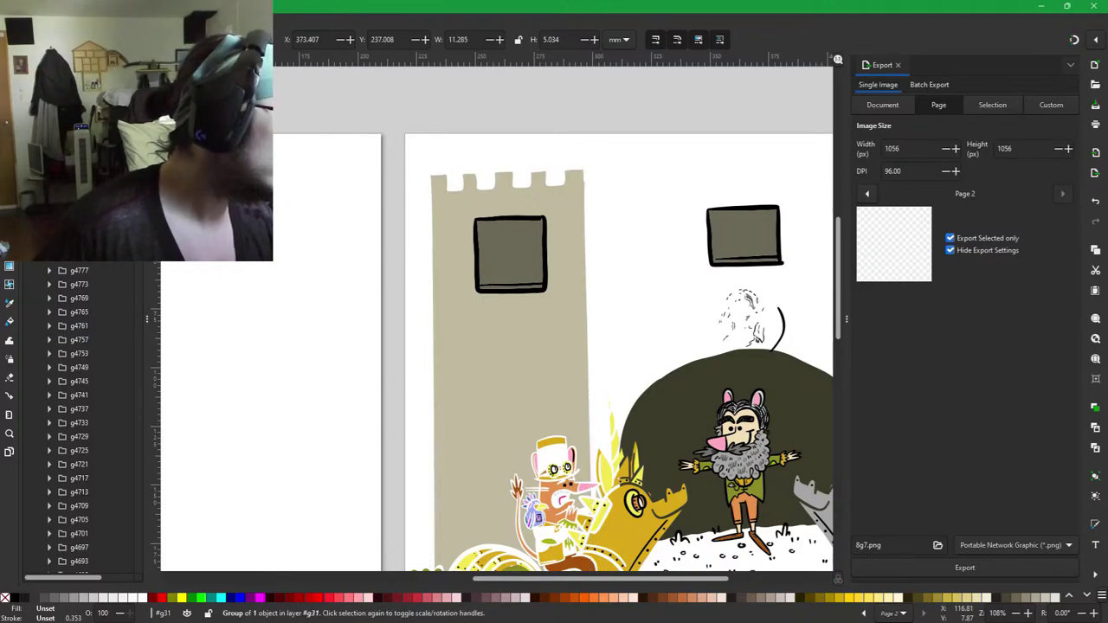
{"action": "left_click_drag", "start_coordinate": [751, 357], "coordinate": [649, 86]}
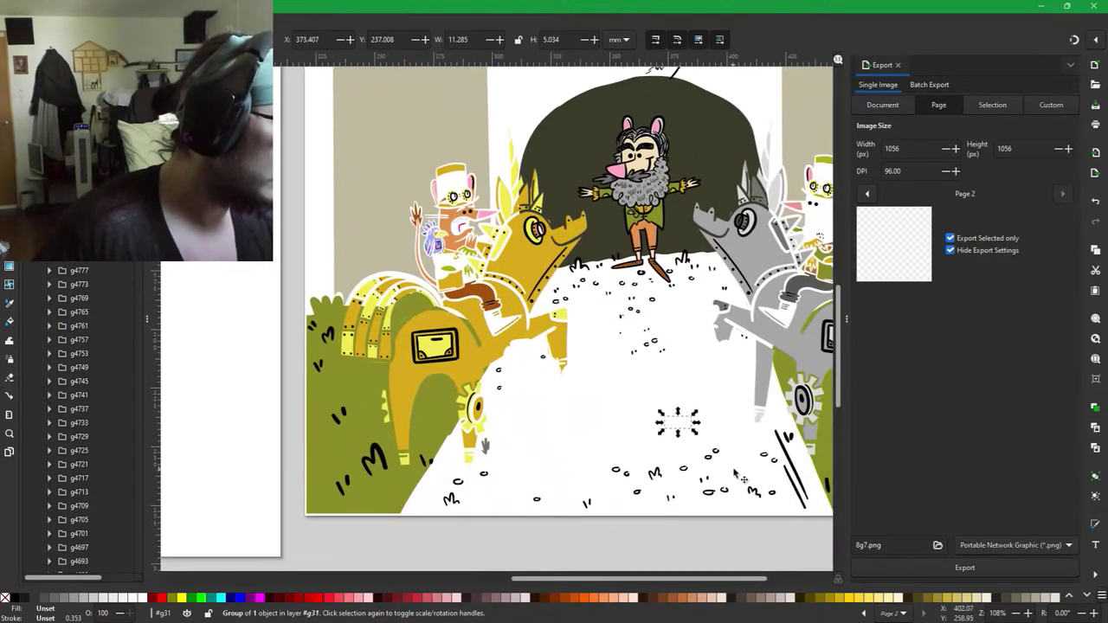
{"action": "left_click_drag", "start_coordinate": [735, 471], "coordinate": [666, 439]}
{"action": "left_click_drag", "start_coordinate": [609, 395], "coordinate": [642, 429]}
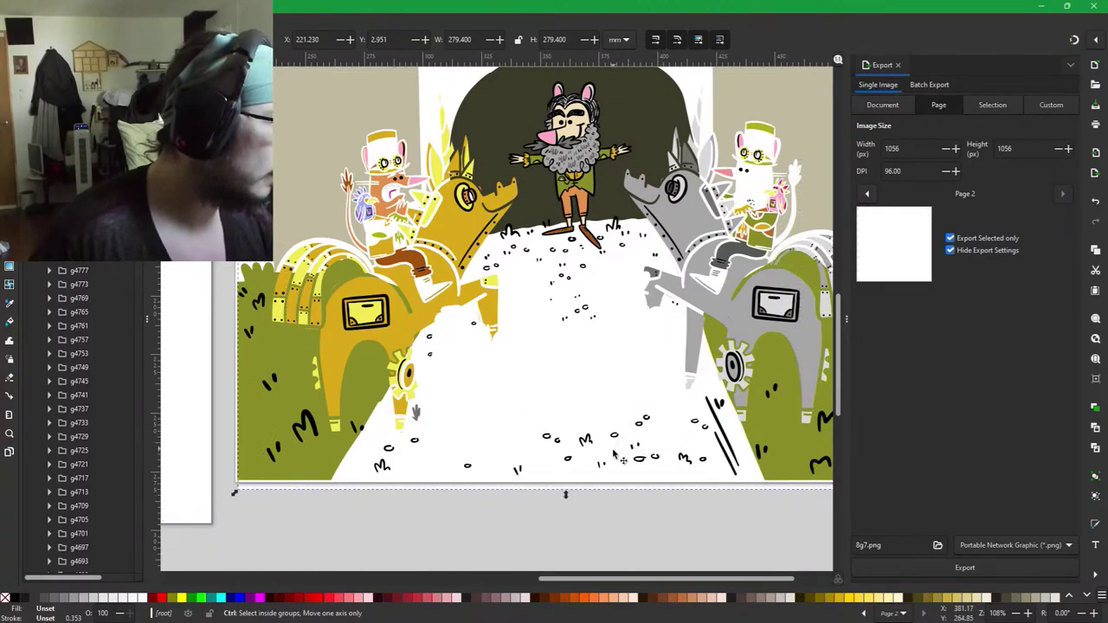
{"action": "left_click", "coordinate": [609, 389], "text": "ctrl"}
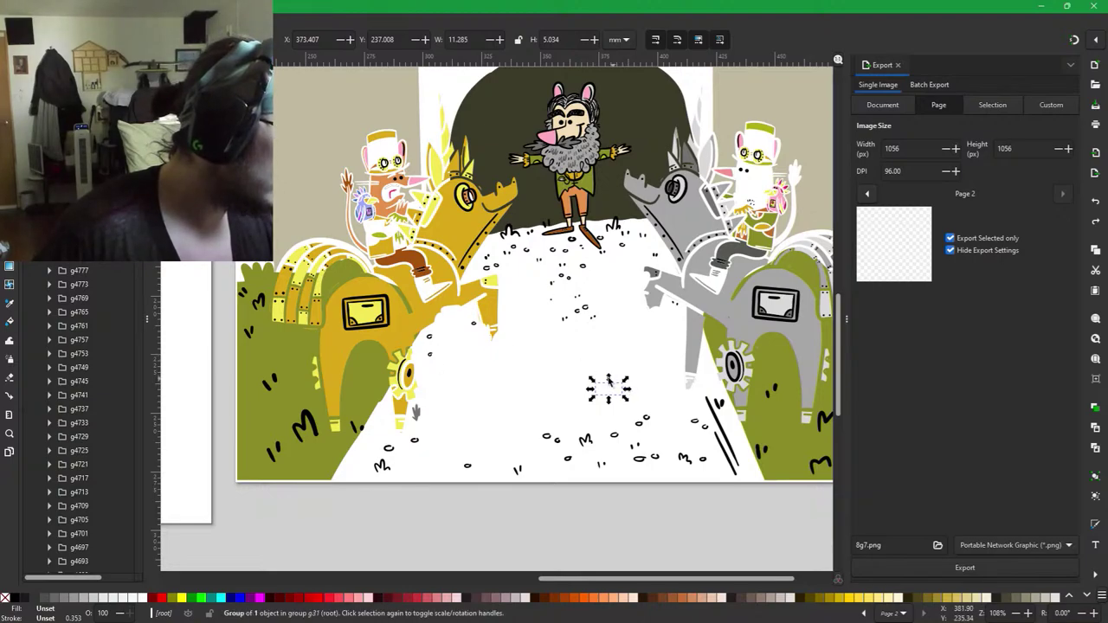
{"action": "left_click_drag", "start_coordinate": [608, 401], "coordinate": [592, 482]}
{"action": "key", "text": "ctrl+z"}
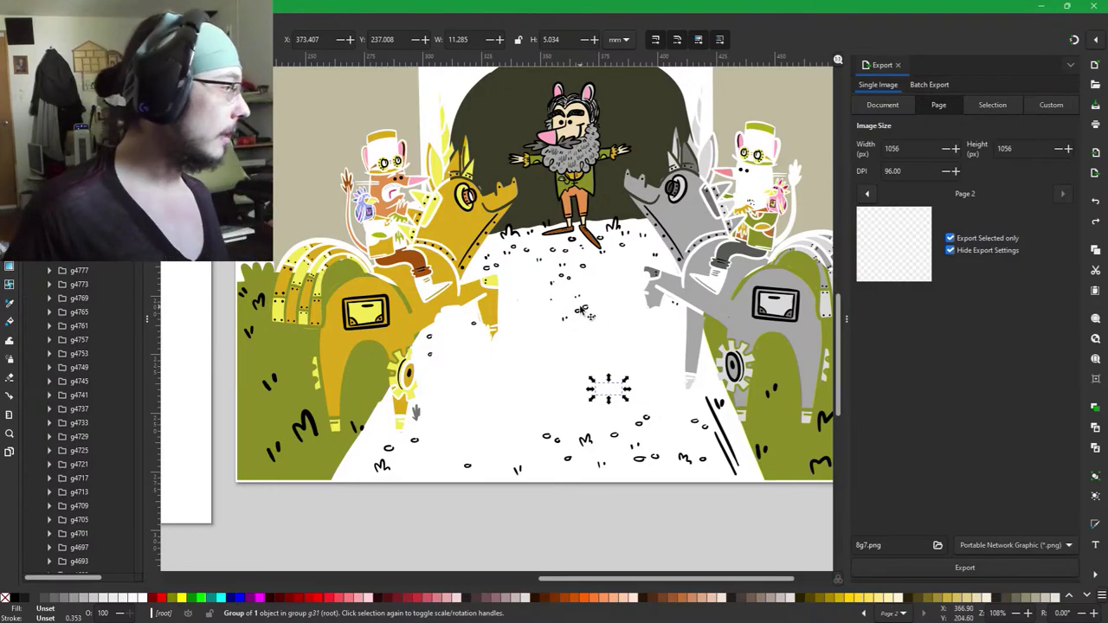
Examine which artwork belongs to the topmost small groups, the clipped parent group and the background group.
{"action": "left_click", "coordinate": [79, 250]}
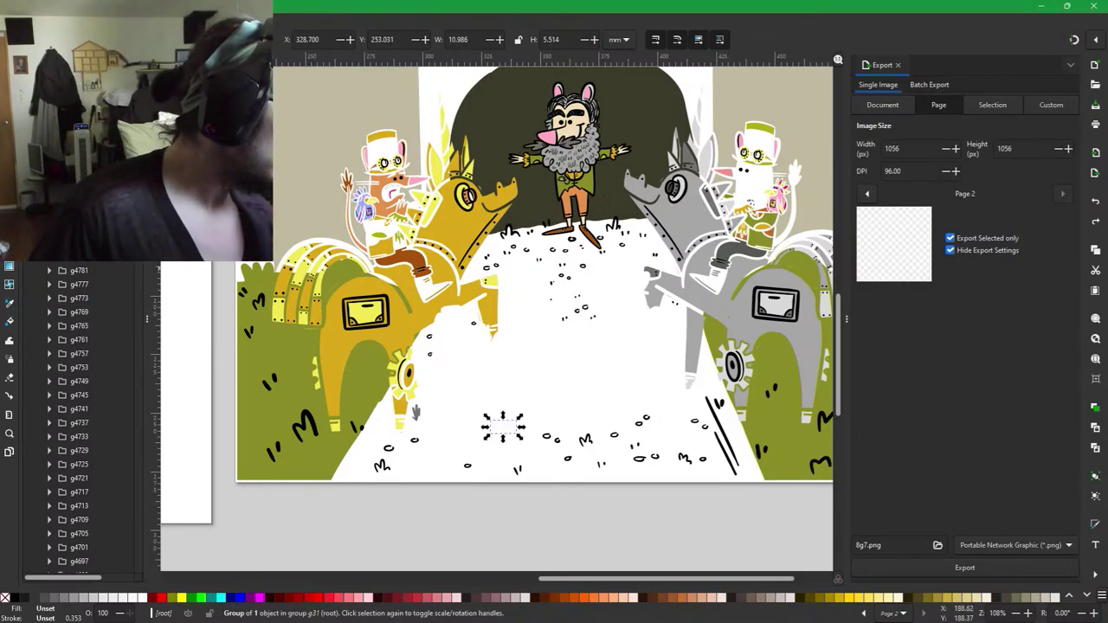
{"action": "key", "text": "ctrl+v"}
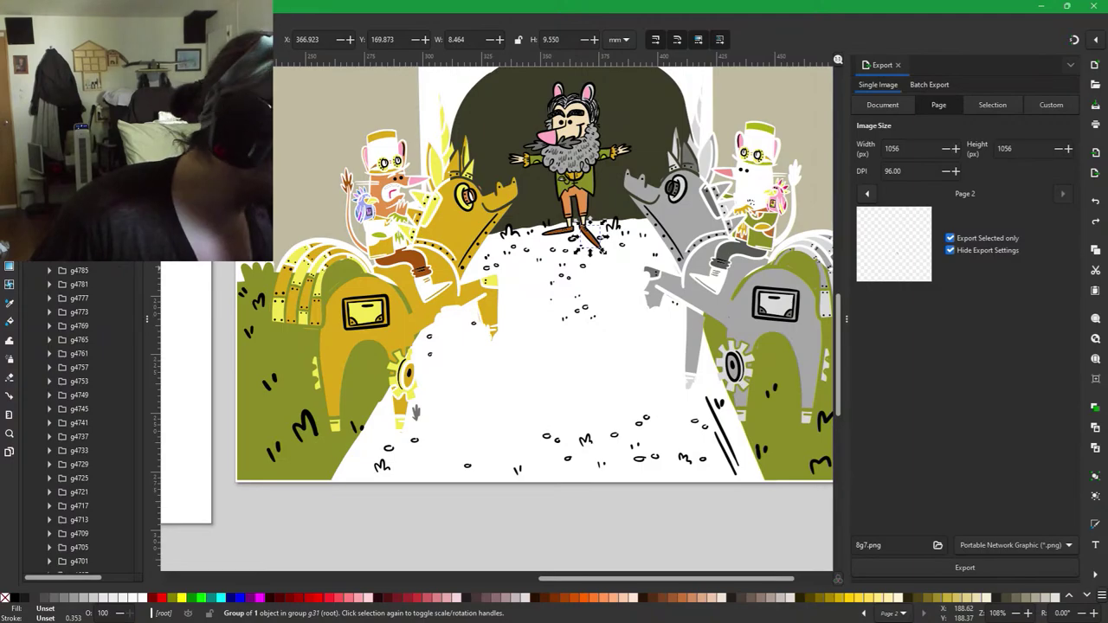
{"action": "scroll", "coordinate": [616, 400], "scroll_direction": "up", "scroll_amount": 5}
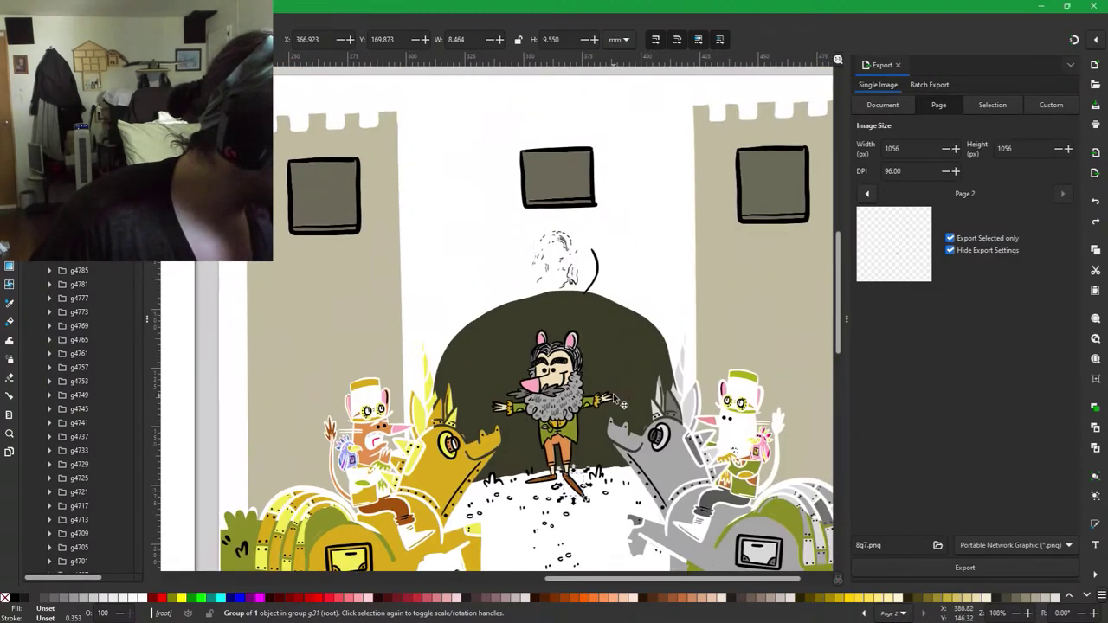
{"action": "left_click", "coordinate": [633, 362]}
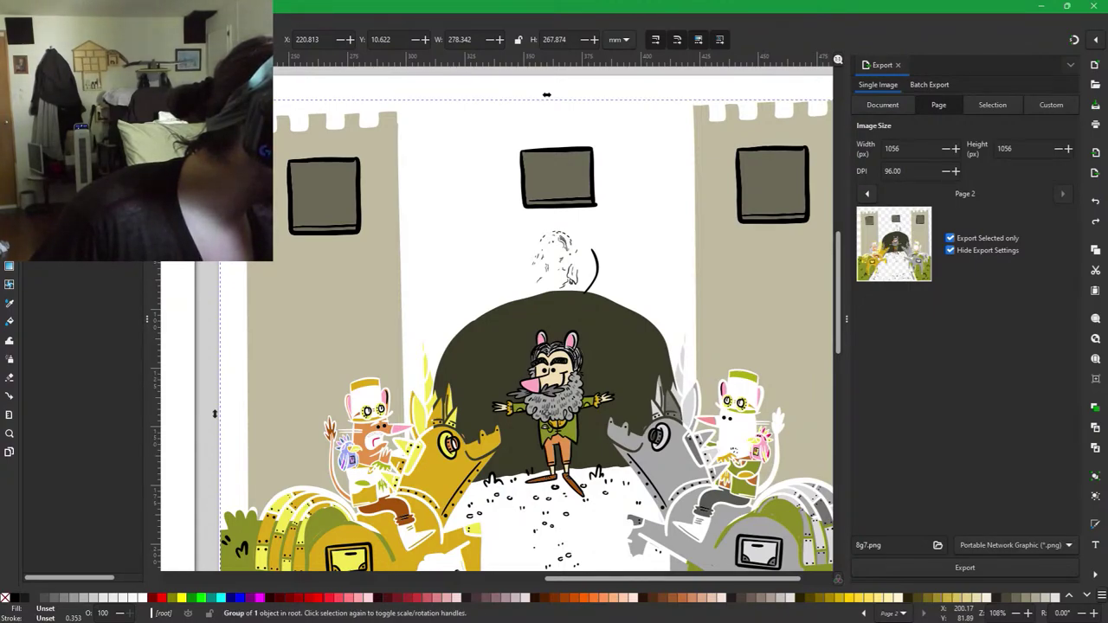
{"action": "left_click_drag", "start_coordinate": [546, 95], "coordinate": [546, 69]}
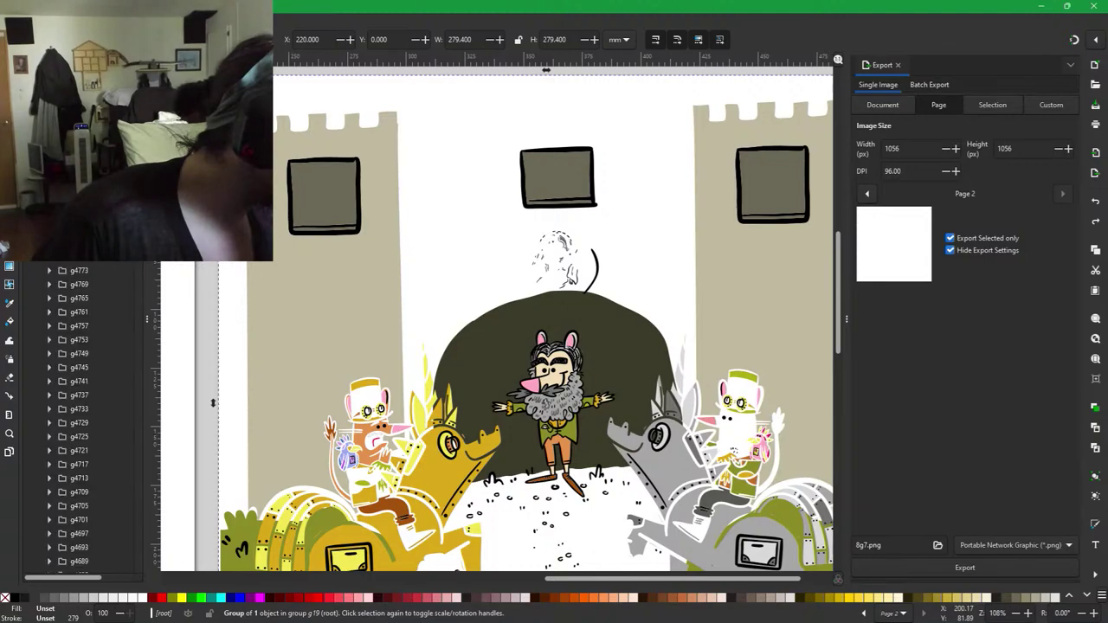
{"action": "key", "text": "ctrl+z"}
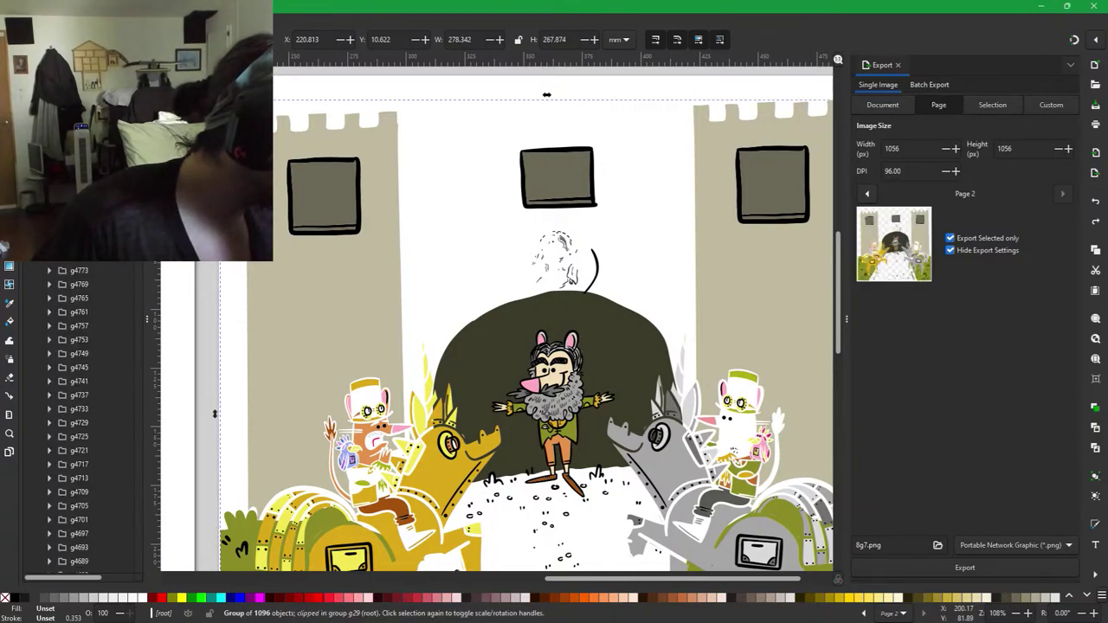
{"action": "left_click", "coordinate": [80, 208]}
Examine the lowest groups in the object hierarchy, from g37 up to g65, to identify their pieces, and select the white background.
{"action": "scroll", "coordinate": [80, 208], "scroll_direction": "down", "scroll_amount": 20}
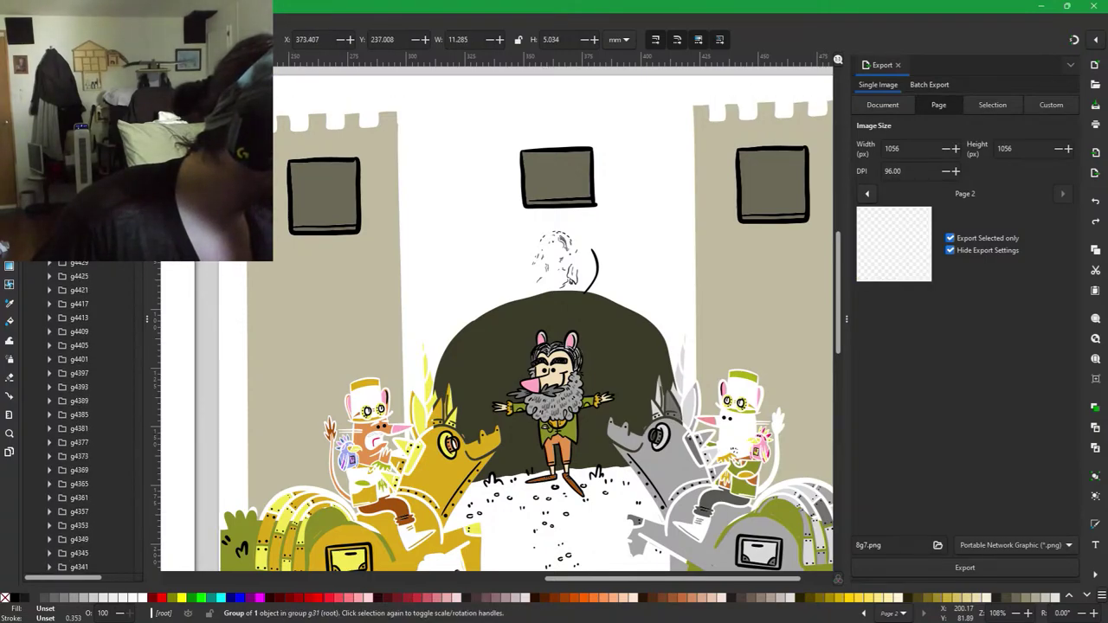
{"action": "scroll", "coordinate": [90, 282], "scroll_direction": "down", "scroll_amount": 20}
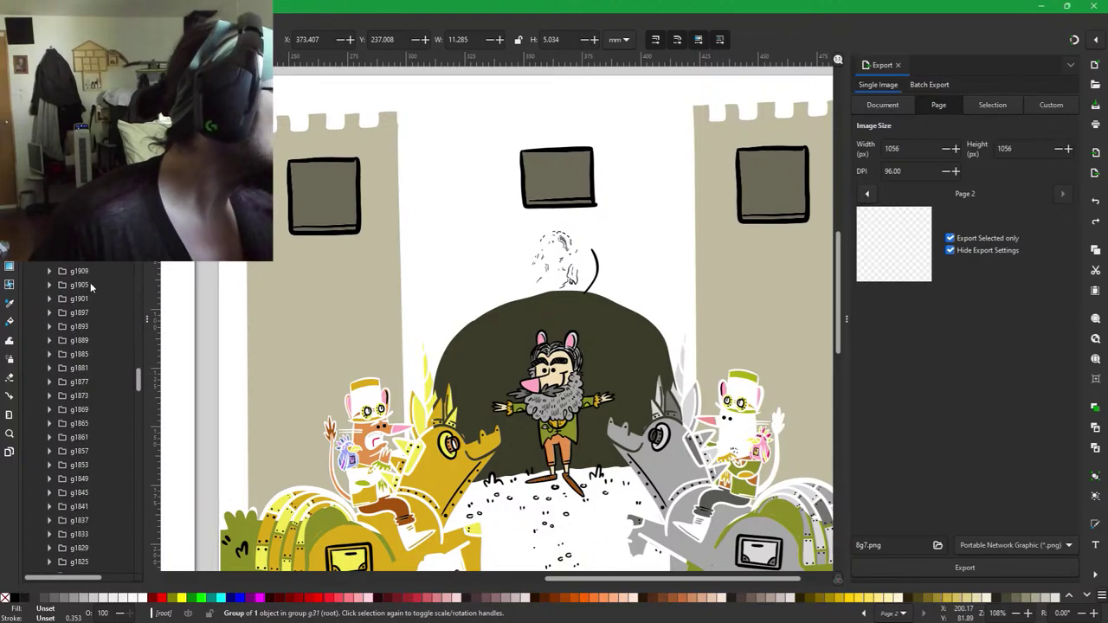
{"action": "scroll", "coordinate": [90, 283], "scroll_direction": "down", "scroll_amount": 10}
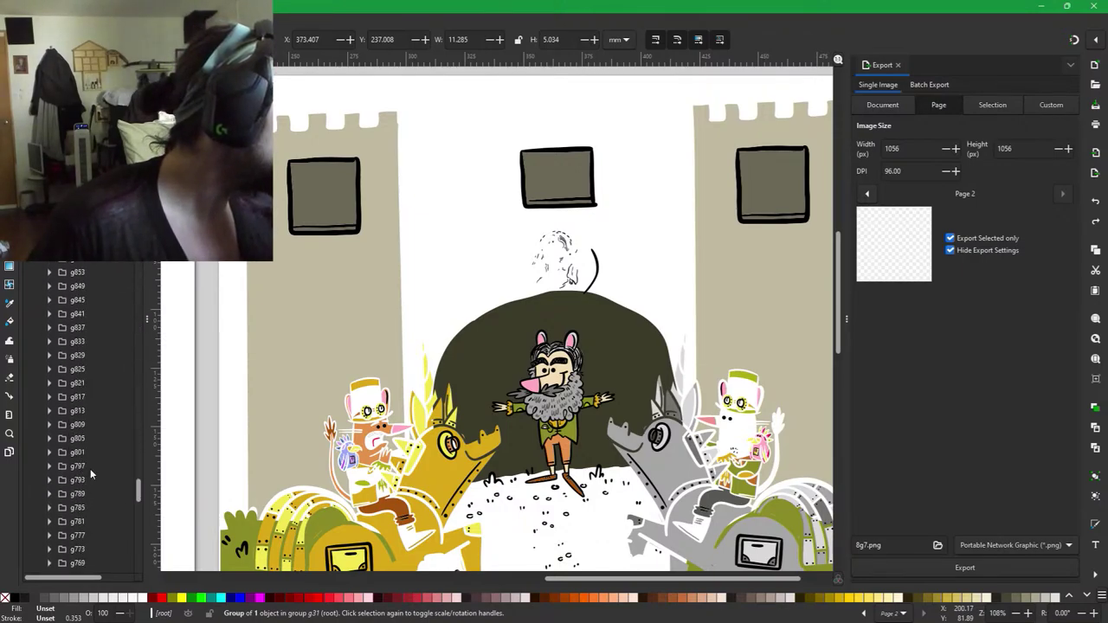
{"action": "scroll", "coordinate": [90, 468], "scroll_direction": "down", "scroll_amount": 8}
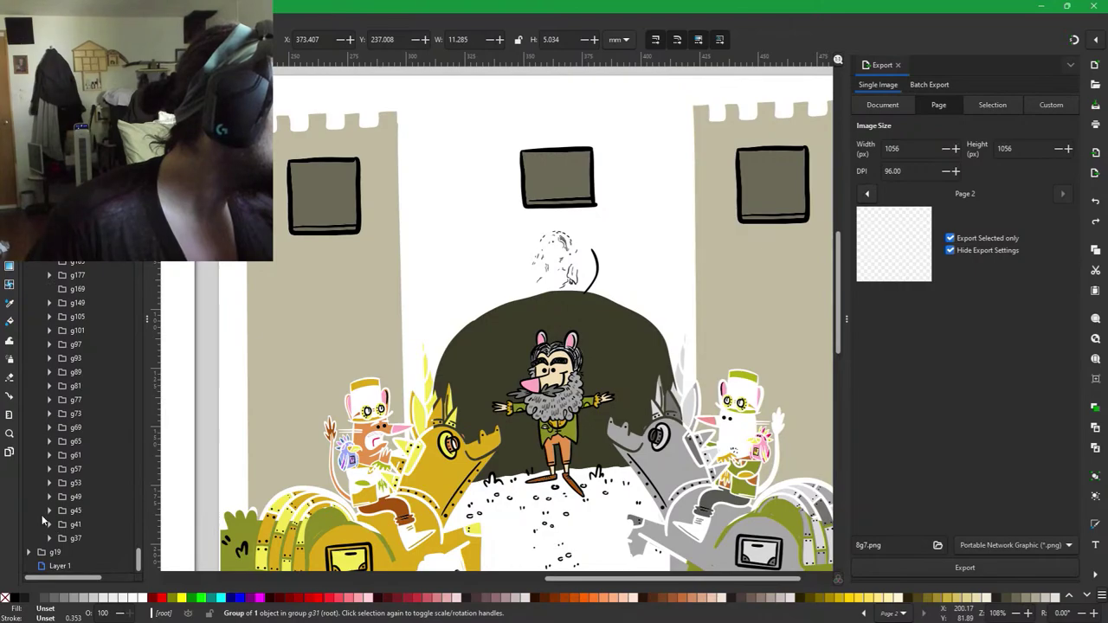
{"action": "left_click", "coordinate": [74, 539]}
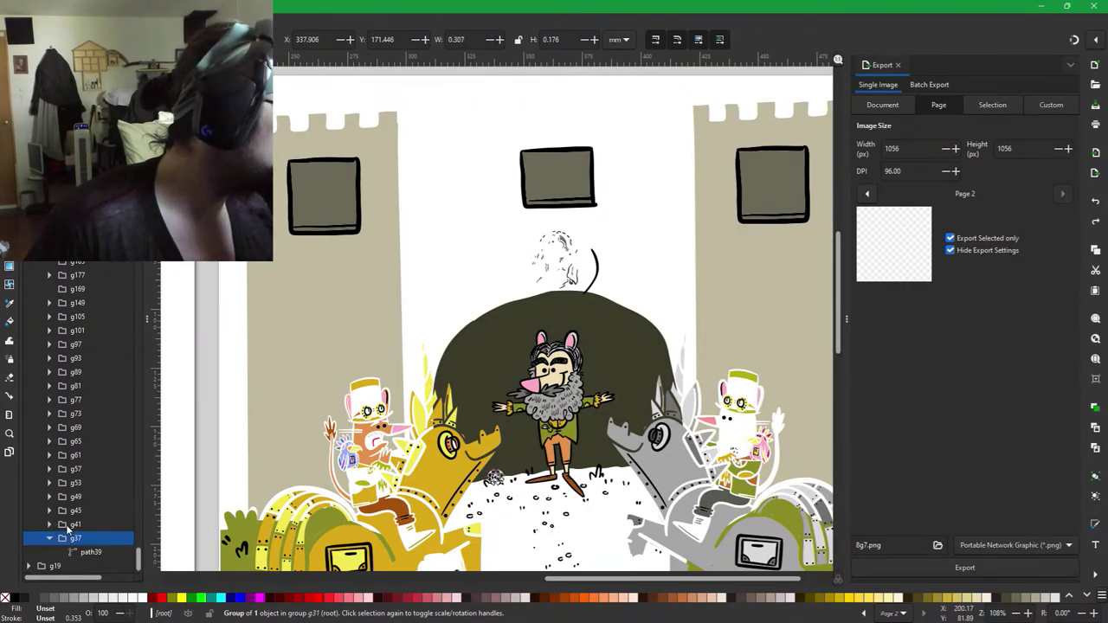
{"action": "left_click", "coordinate": [71, 524]}
{"action": "left_click", "coordinate": [69, 511]}
{"action": "left_click", "coordinate": [70, 483]}
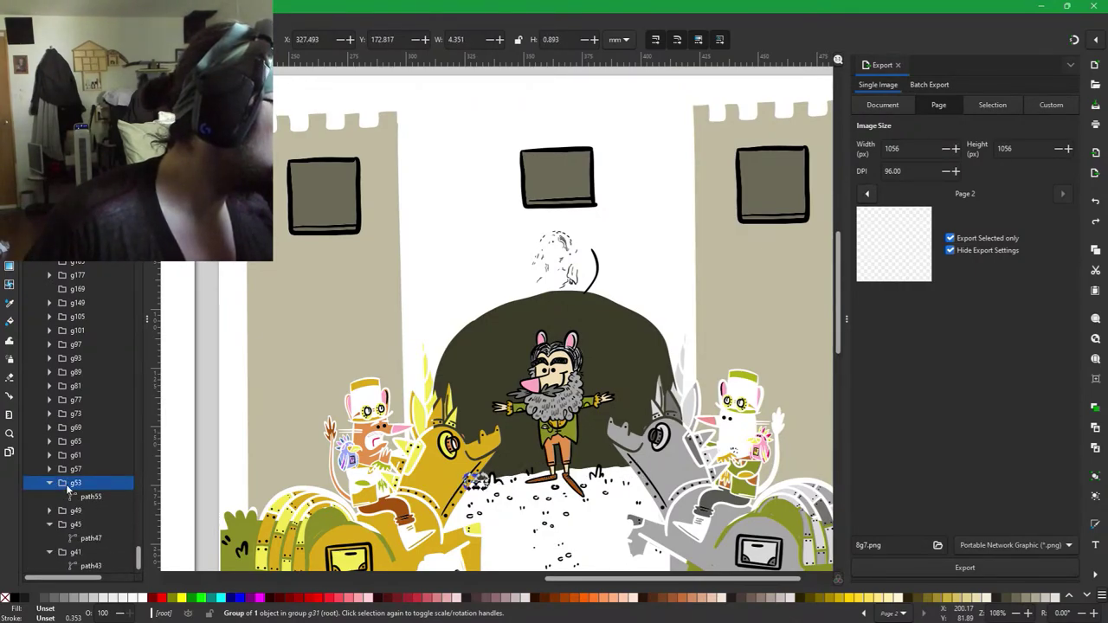
{"action": "left_click", "coordinate": [62, 510]}
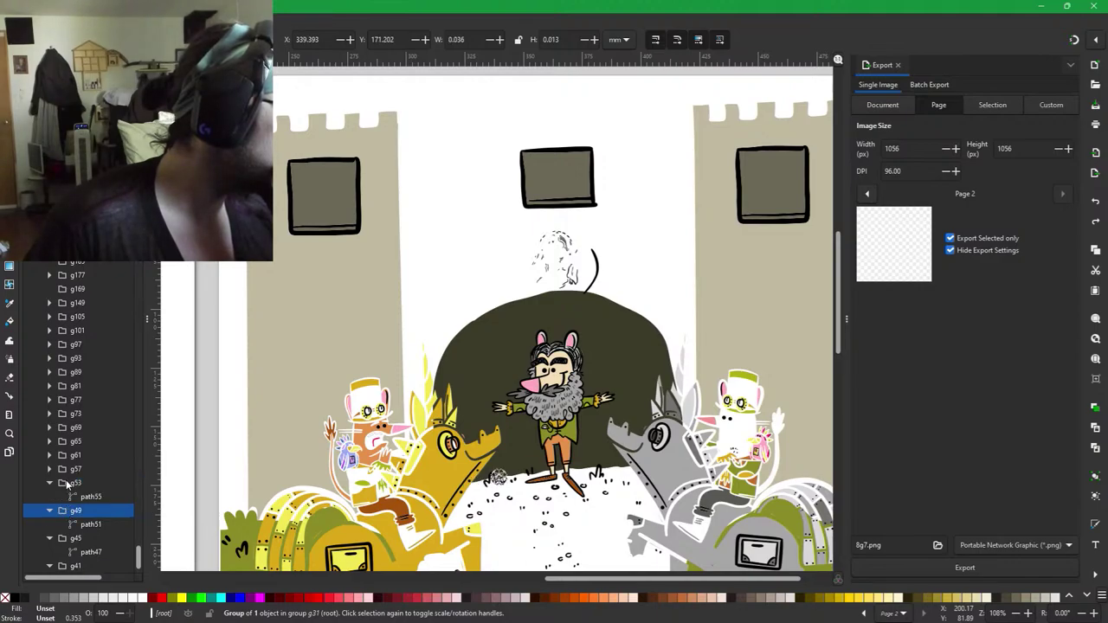
{"action": "left_click", "coordinate": [69, 468]}
{"action": "left_click", "coordinate": [69, 455]}
{"action": "left_click", "coordinate": [70, 440]}
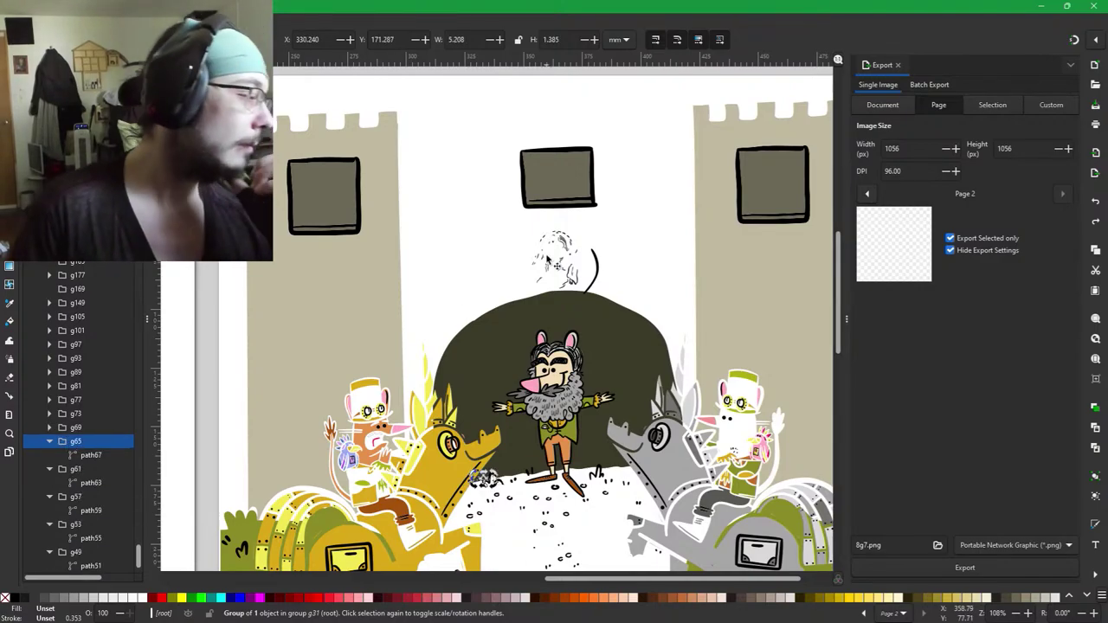
{"action": "left_click", "coordinate": [645, 227]}
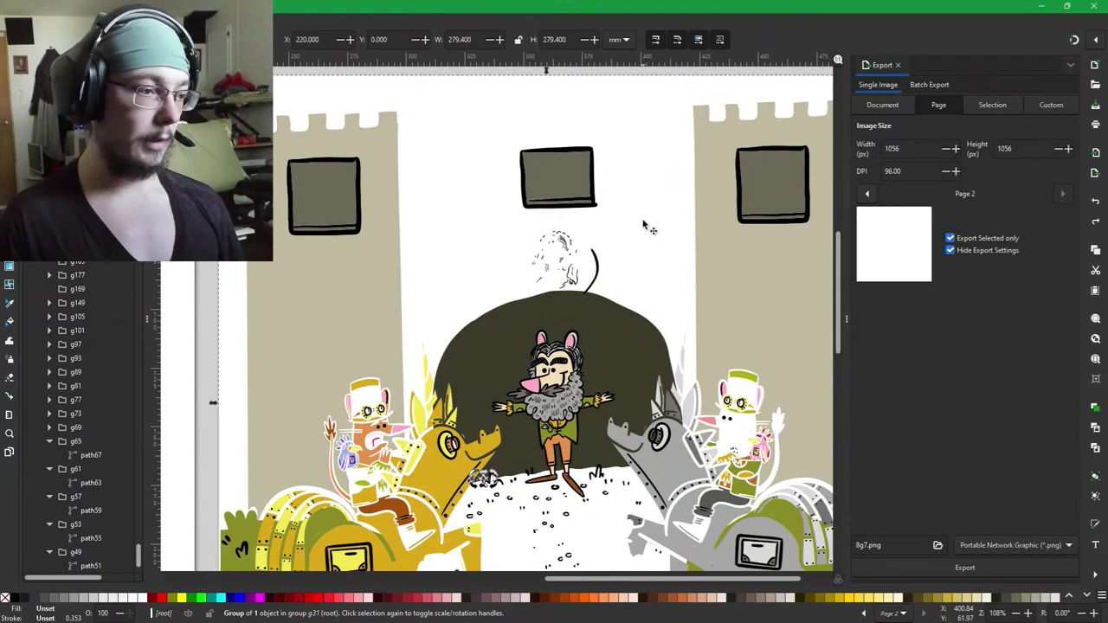
Enter the illustration's parent group and select the left castle tower together with its window pane and black window frame.
{"action": "left_click", "coordinate": [339, 294]}
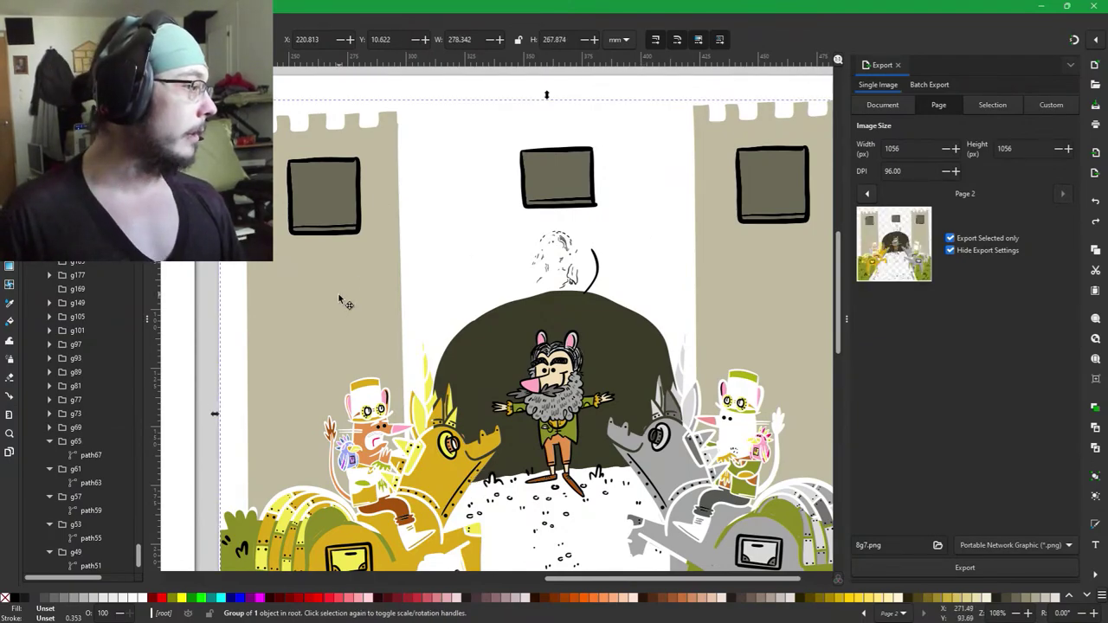
{"action": "double_click", "coordinate": [339, 299]}
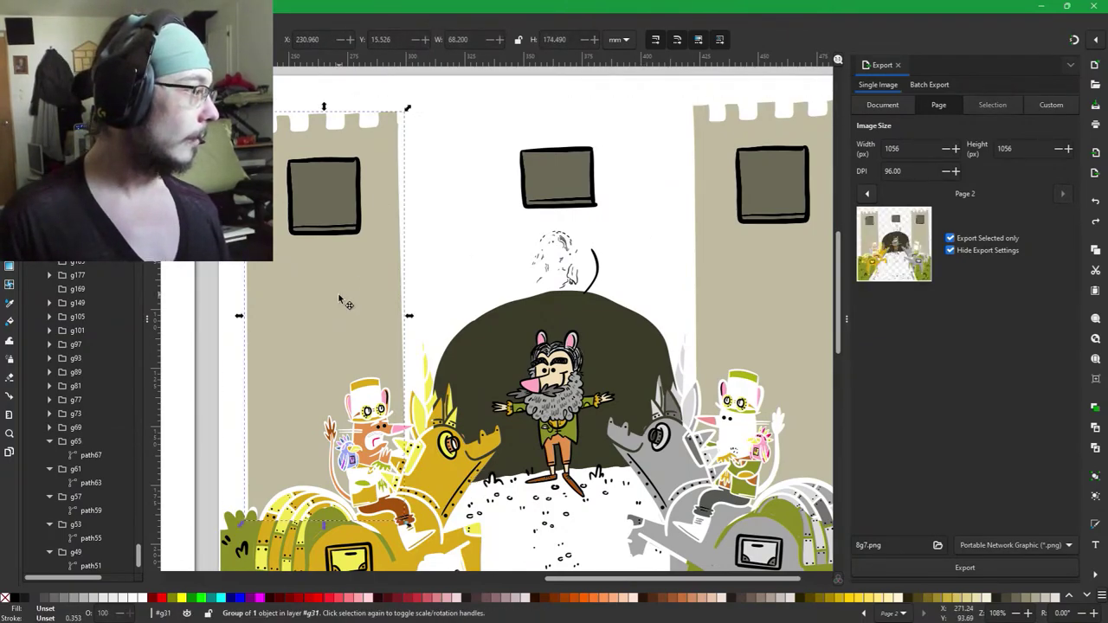
{"action": "double_click", "coordinate": [339, 300]}
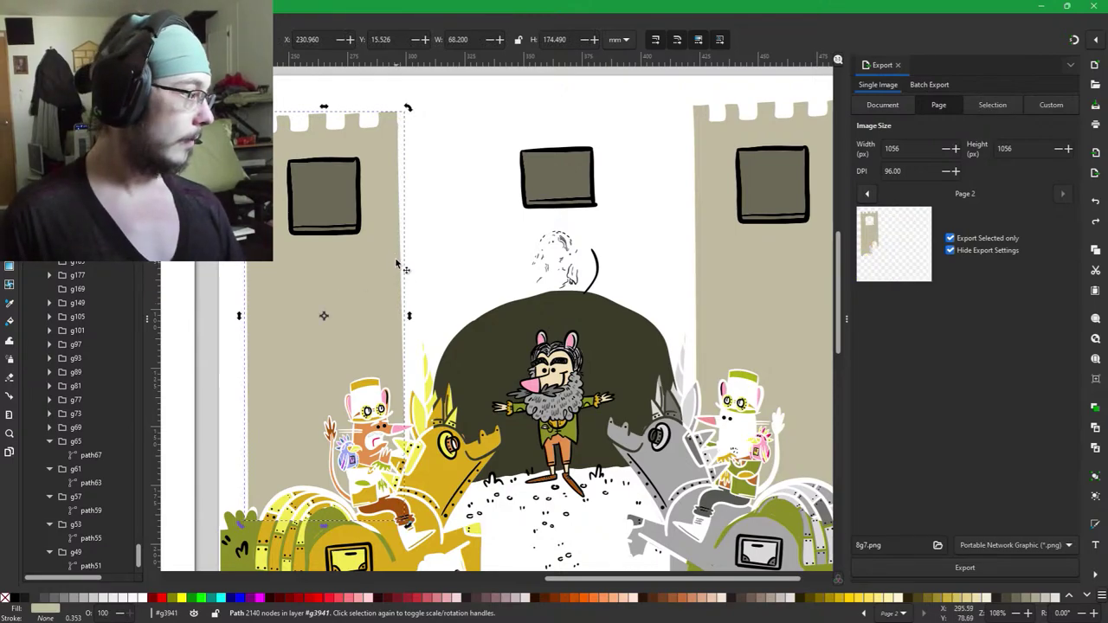
{"action": "left_click", "coordinate": [337, 206]}
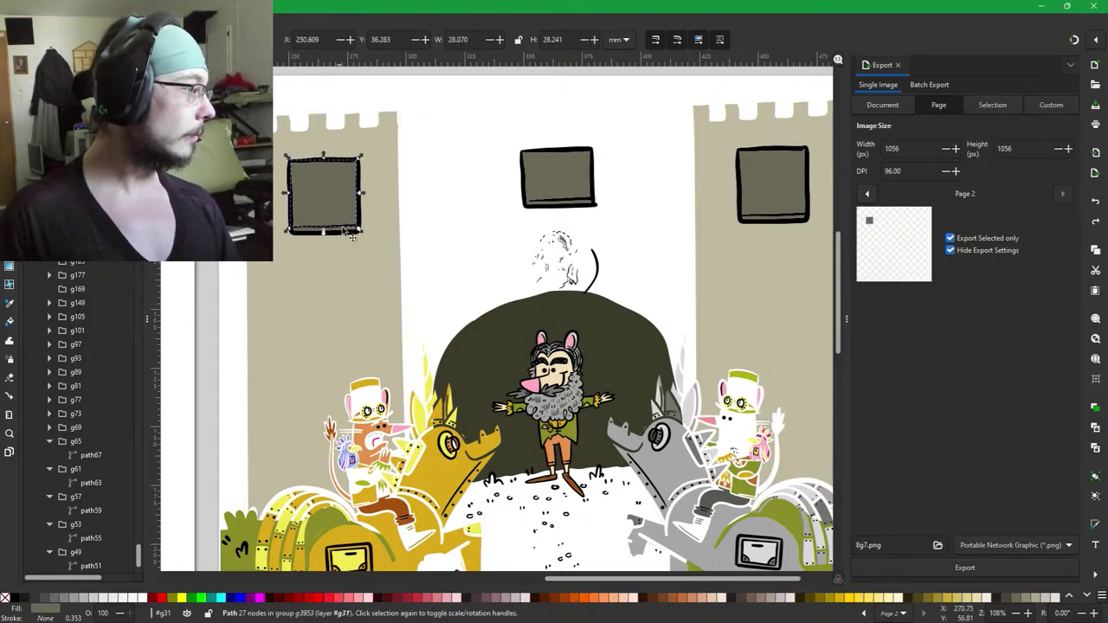
{"action": "left_click", "coordinate": [345, 296], "text": "shift"}
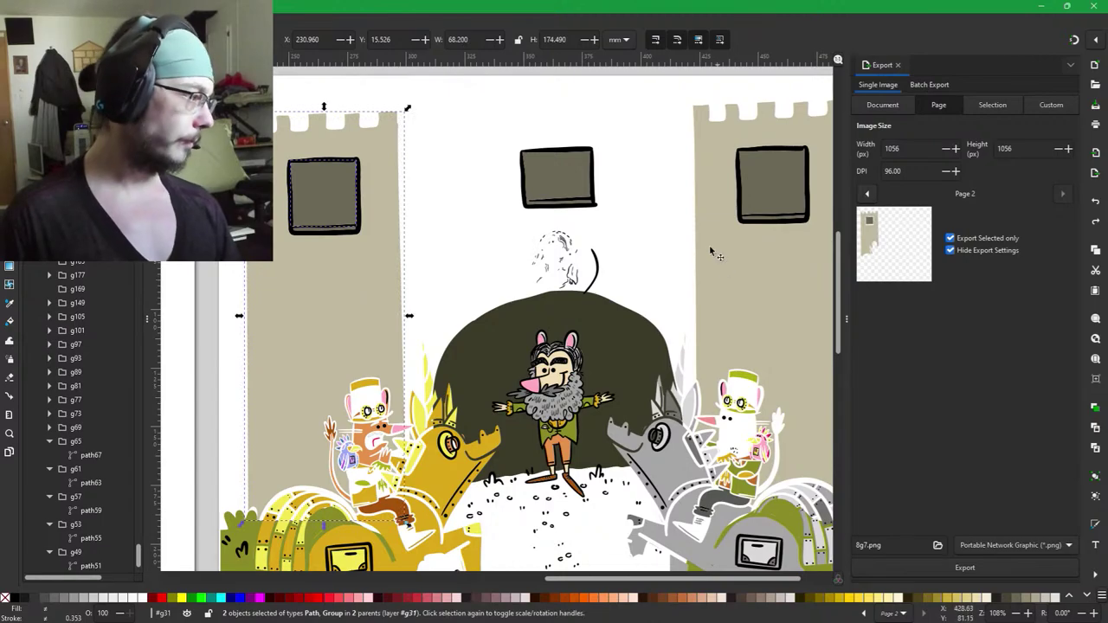
{"action": "scroll", "coordinate": [375, 220], "scroll_direction": "up", "scroll_amount": 4}
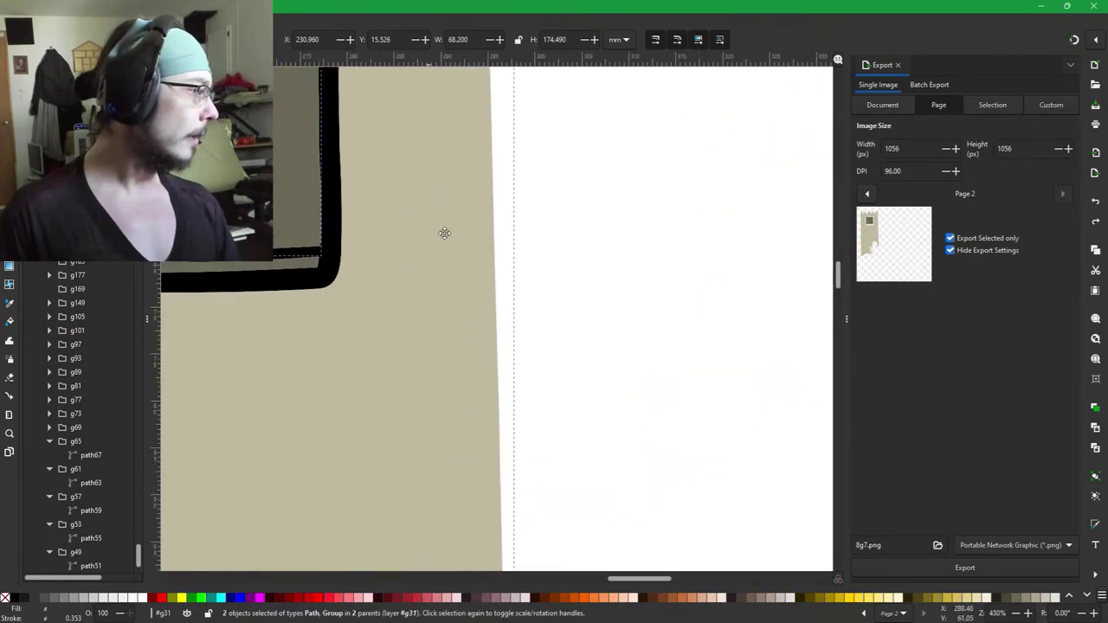
{"action": "left_click_drag", "start_coordinate": [521, 245], "coordinate": [621, 321]}
{"action": "left_click", "coordinate": [536, 286], "text": "shift"}
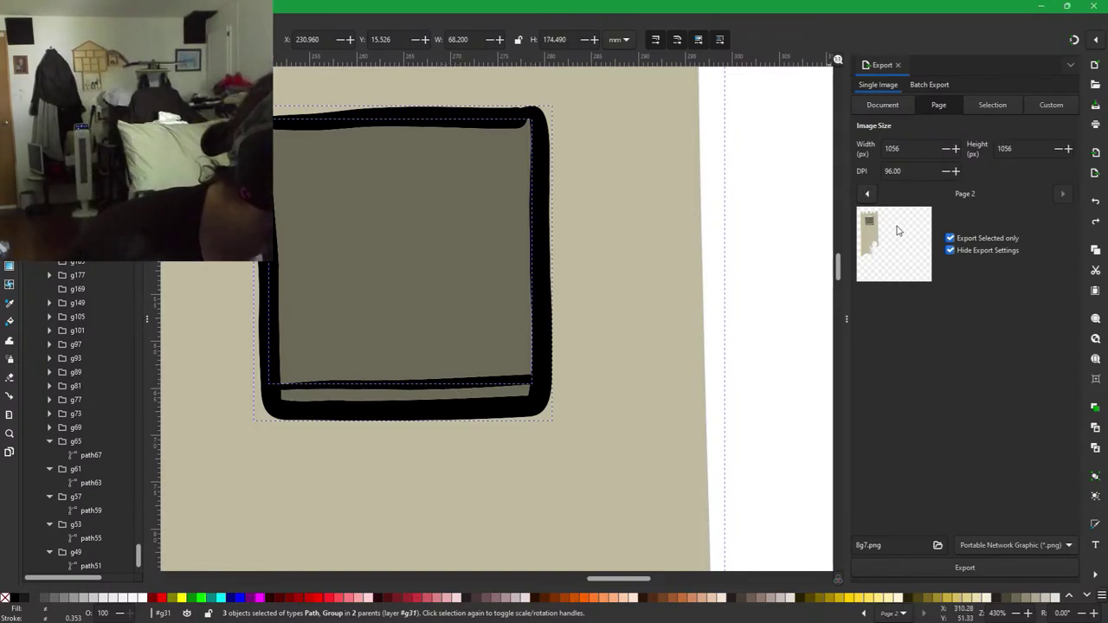
Add the remaining sill and ledge-line pieces of the left tower's window to the selection, keeping the pane and frame selected.
{"action": "left_click", "coordinate": [489, 385]}
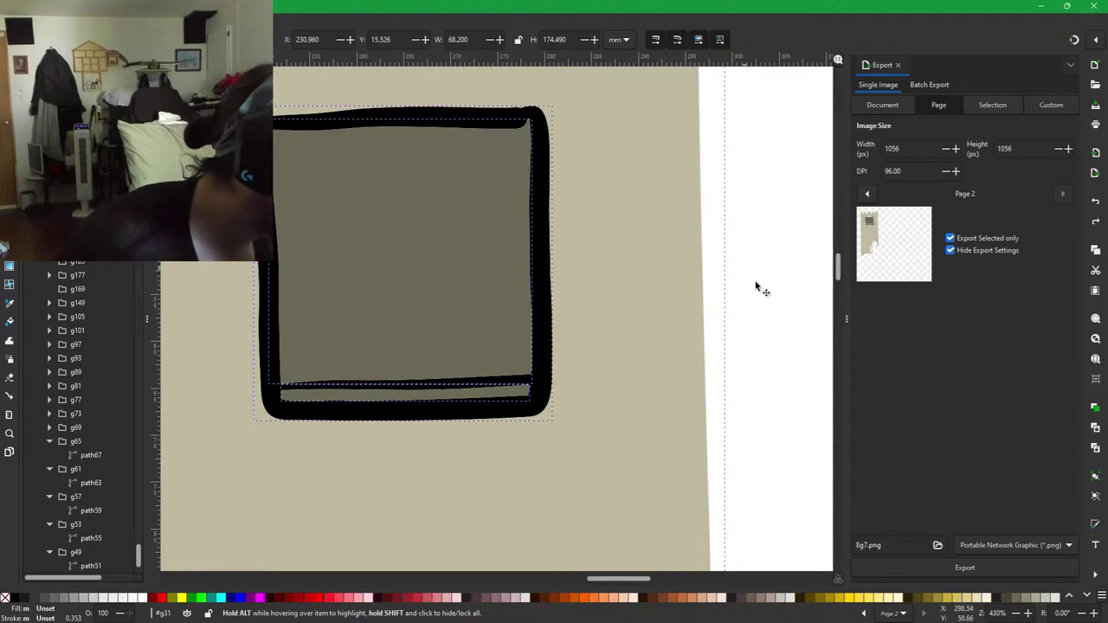
{"action": "left_click_drag", "start_coordinate": [538, 340], "coordinate": [782, 395]}
{"action": "key", "text": "ctrl+z"}
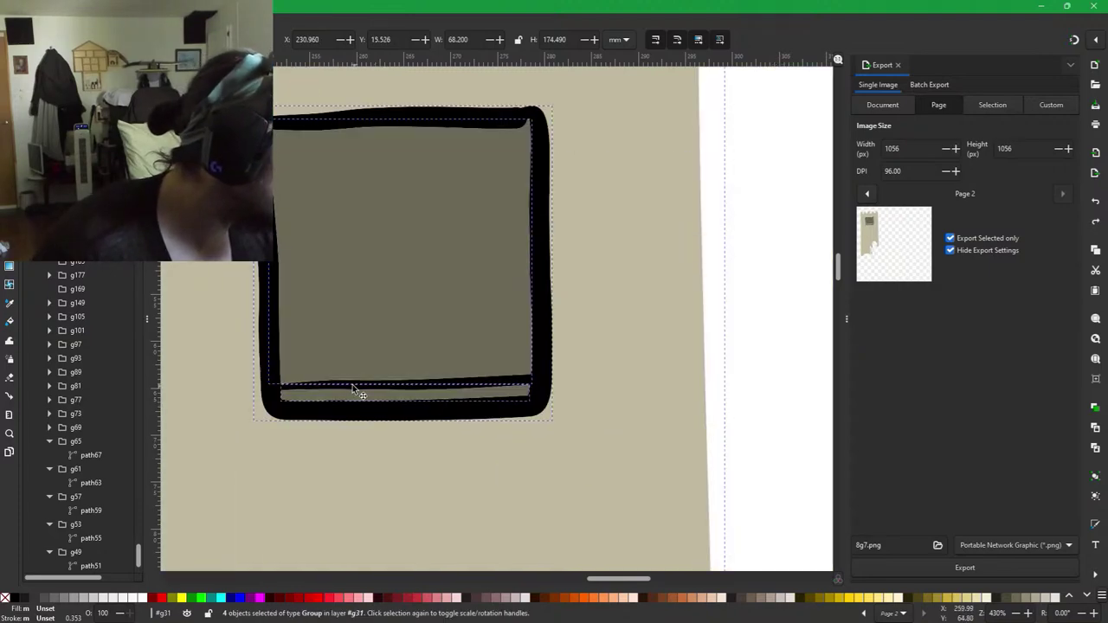
{"action": "key", "text": "shift"}
{"action": "left_click", "coordinate": [532, 379], "text": "shift"}
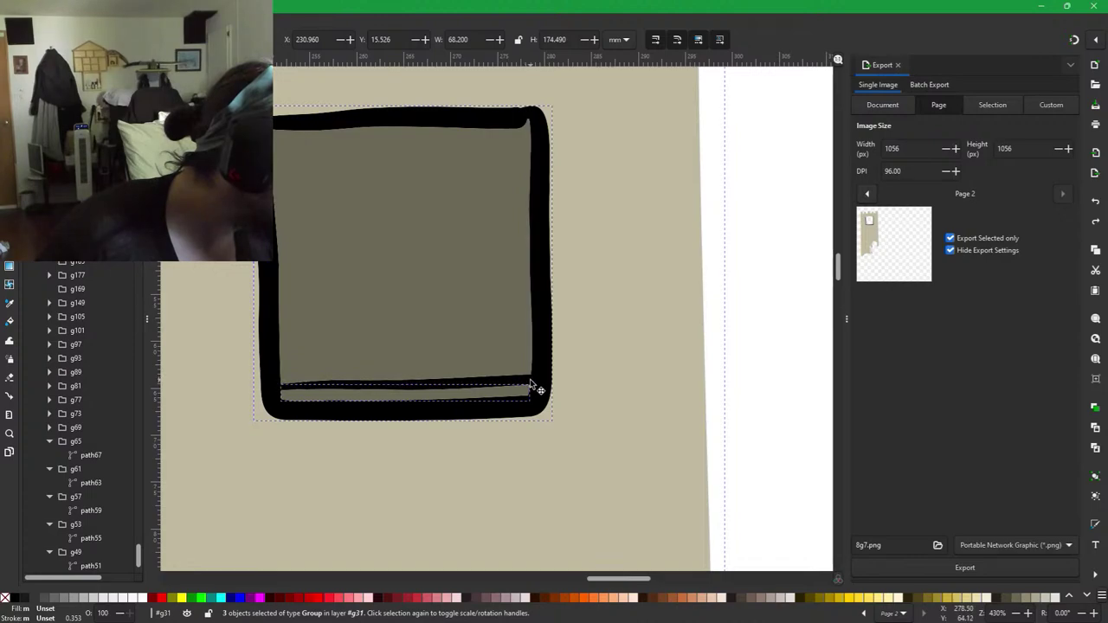
{"action": "left_click", "coordinate": [528, 380], "text": "shift"}
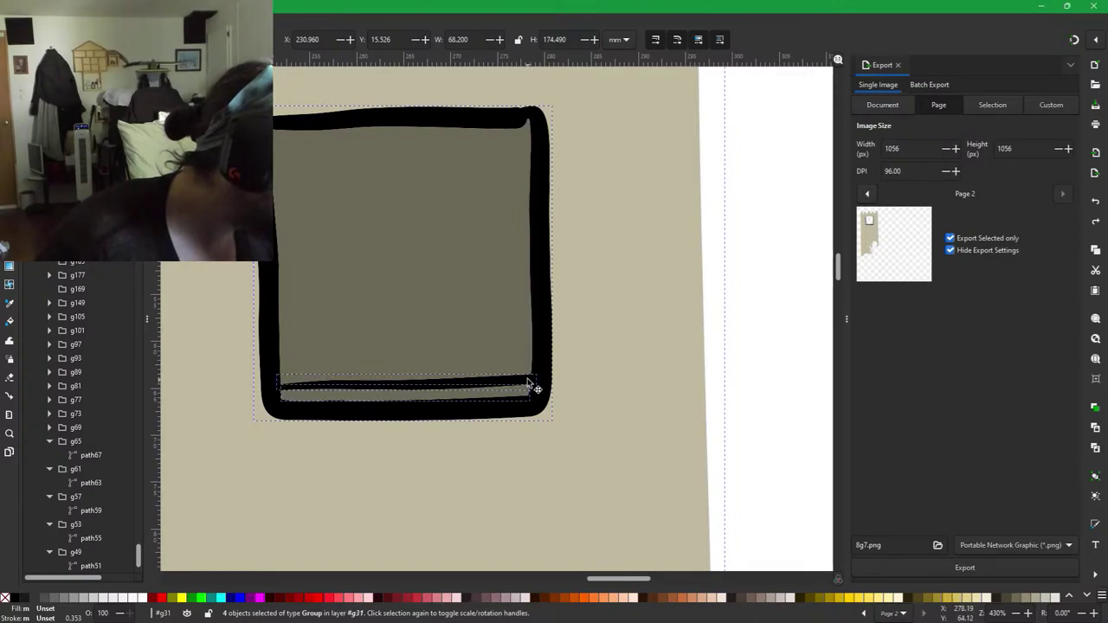
{"action": "left_click", "coordinate": [523, 360], "text": "shift"}
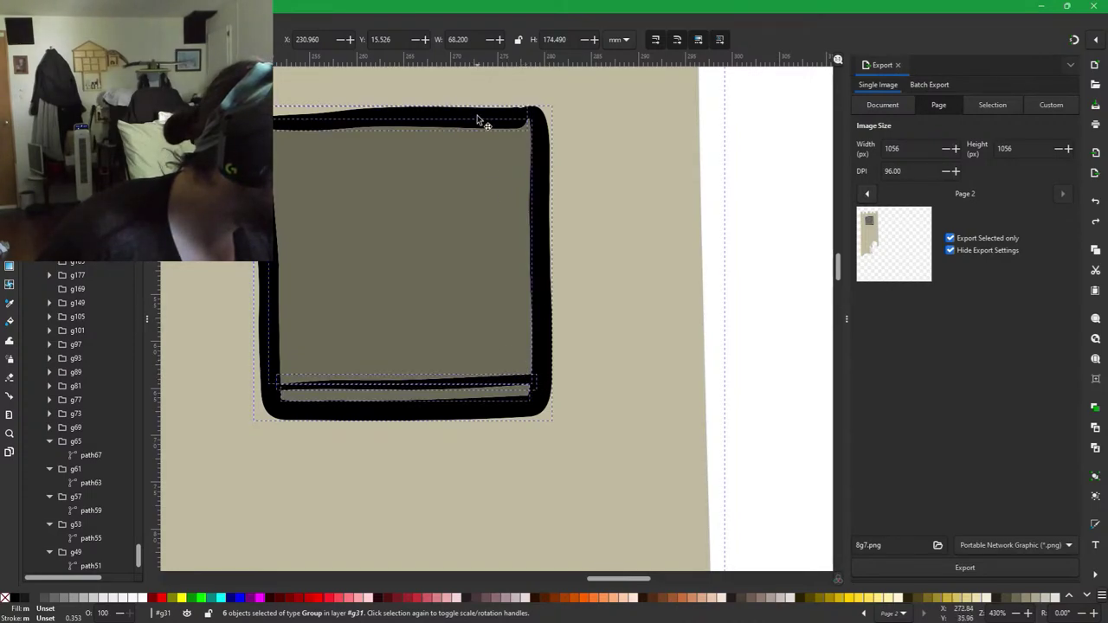
Add the pane, black outline and ledge pieces of the centre window between the towers to the selection.
{"action": "scroll", "coordinate": [692, 346], "scroll_direction": "down", "scroll_amount": 3, "text": "ctrl"}
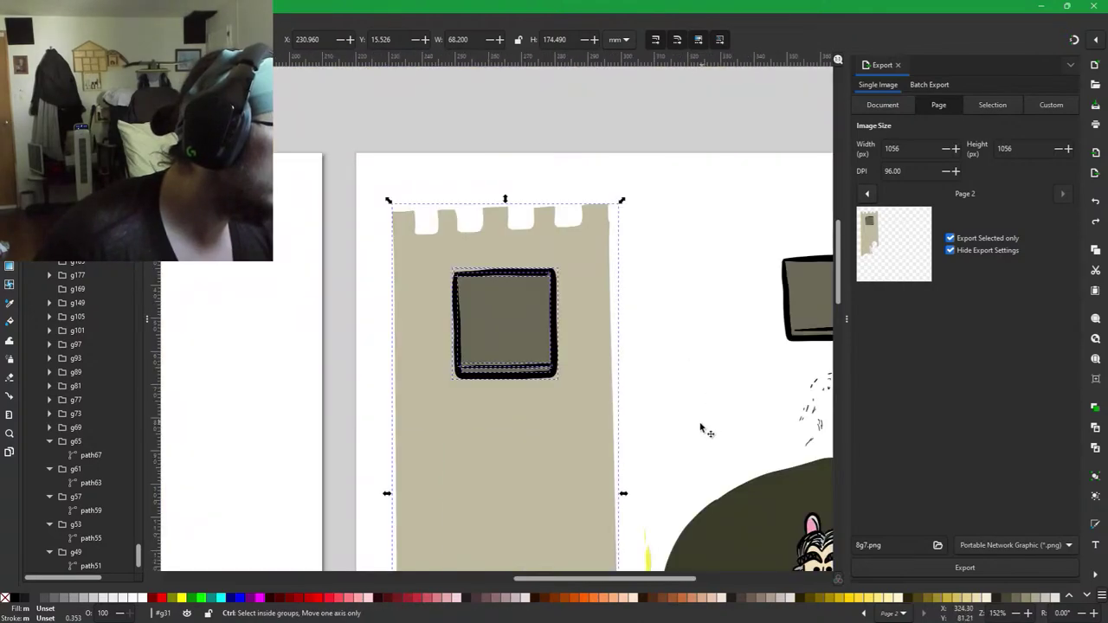
{"action": "scroll", "coordinate": [706, 430], "scroll_direction": "down", "scroll_amount": 1}
{"action": "scroll", "coordinate": [603, 407], "scroll_direction": "up", "scroll_amount": 2}
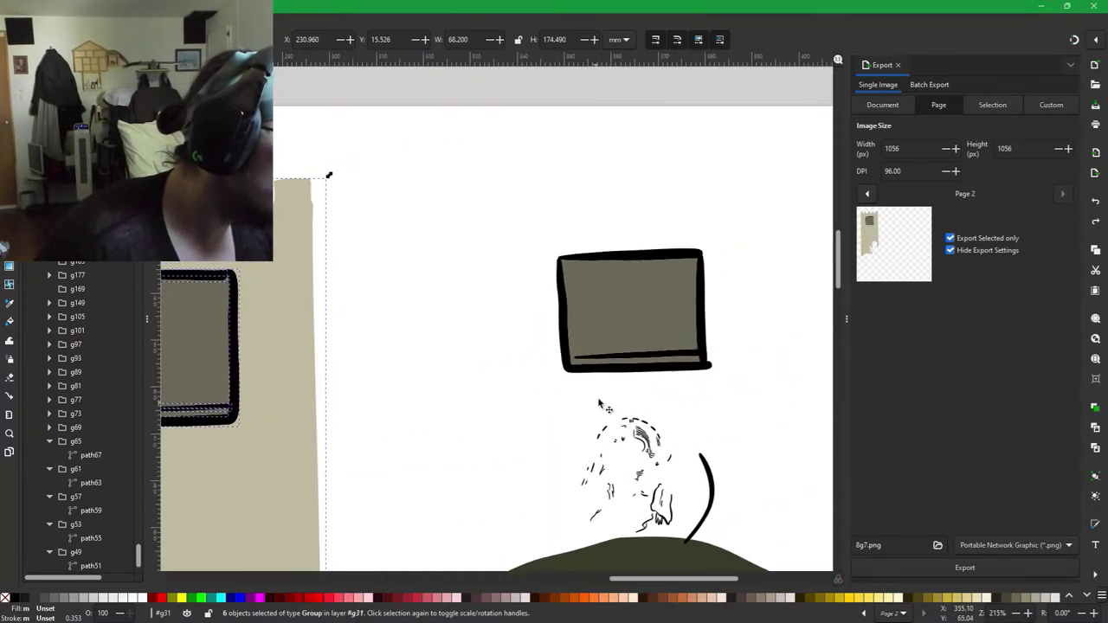
{"action": "left_click", "coordinate": [627, 270], "text": "shift"}
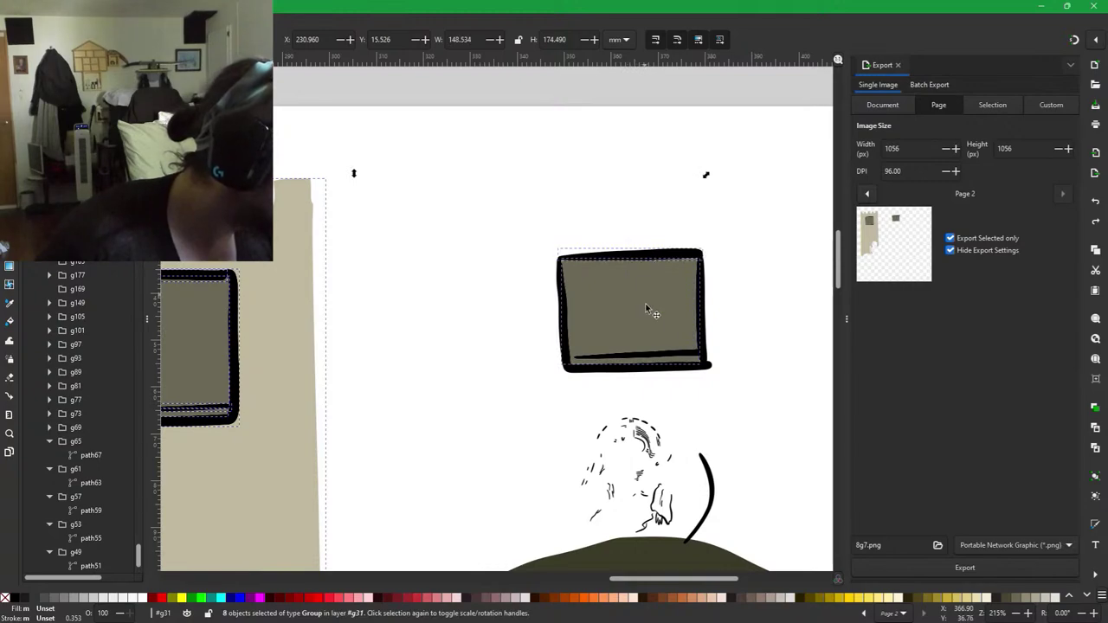
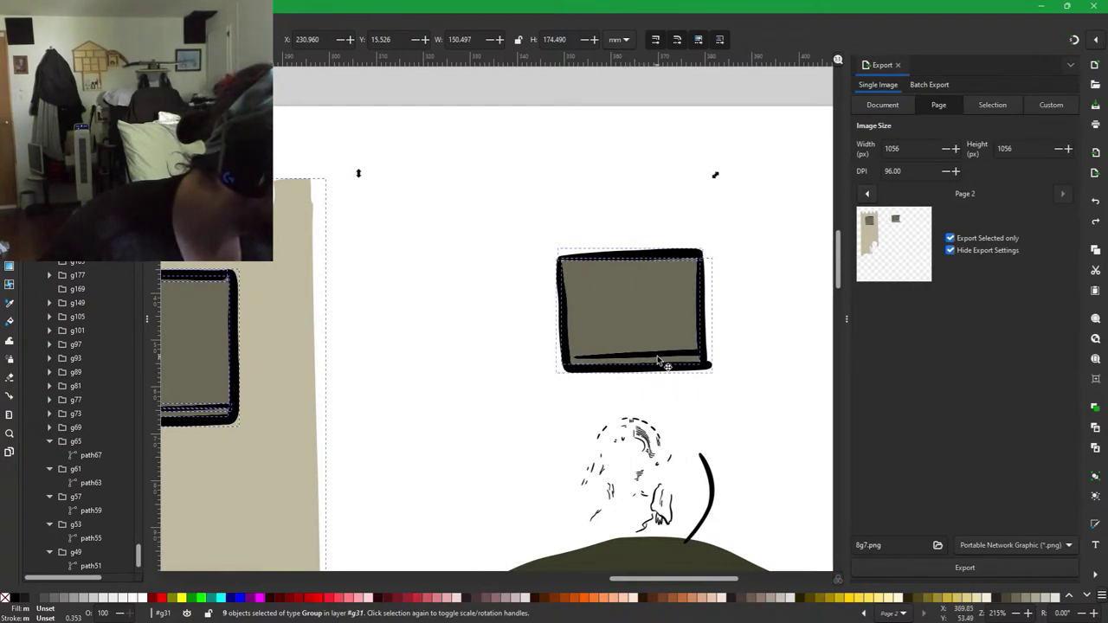
{"action": "left_click", "coordinate": [706, 355], "text": "shift"}
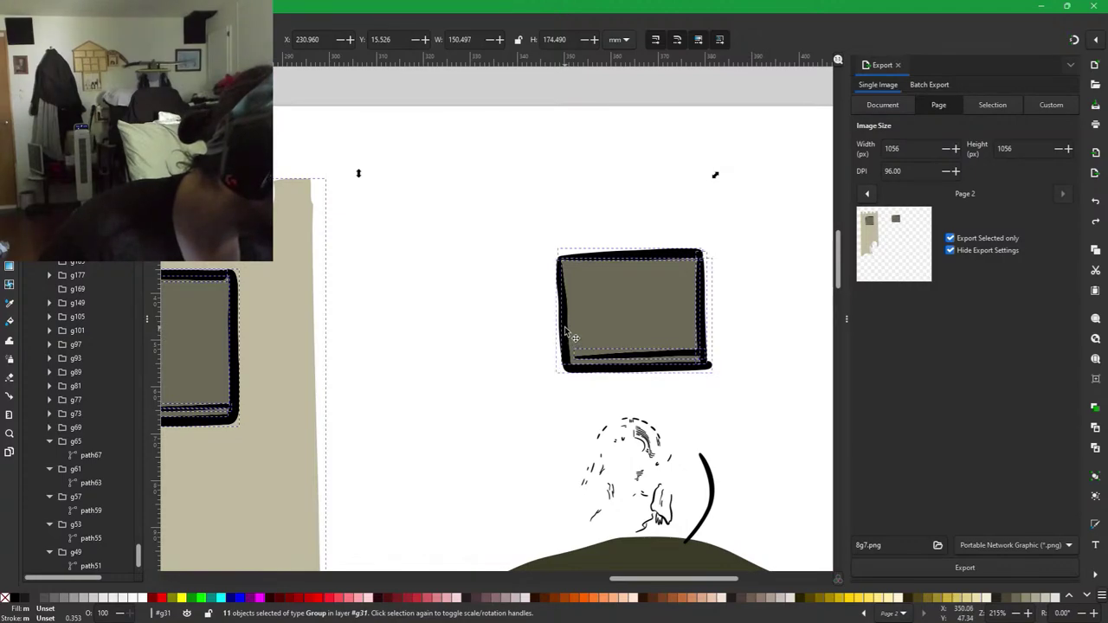
{"action": "left_click", "coordinate": [564, 326], "text": "shift"}
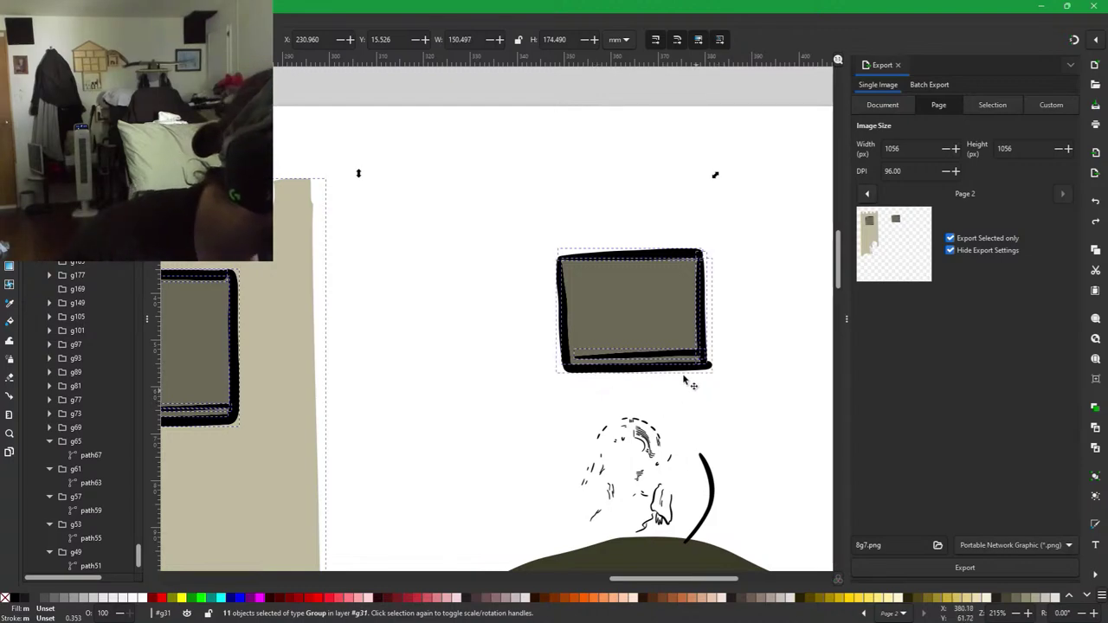
{"action": "left_click_drag", "start_coordinate": [608, 337], "coordinate": [515, 357]}
{"action": "key", "text": "ctrl+z"}
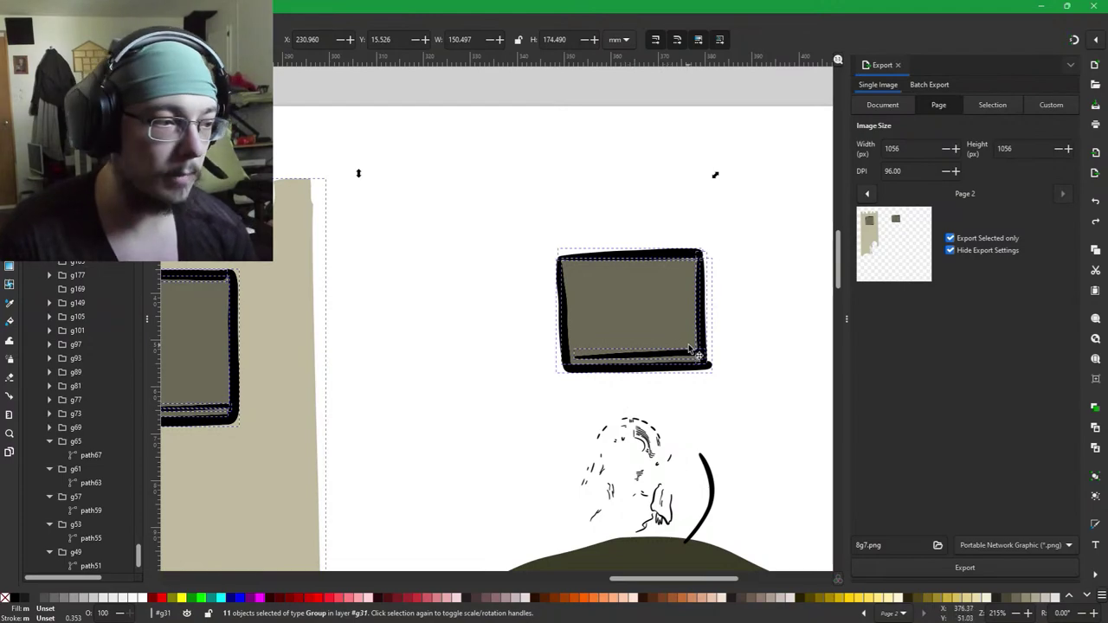
Add the right castle tower and all pieces of its window to the selection, undoing any accidental move.
{"action": "left_click_drag", "start_coordinate": [633, 348], "coordinate": [474, 334]}
{"action": "scroll", "coordinate": [475, 334], "scroll_direction": "right", "scroll_amount": 10}
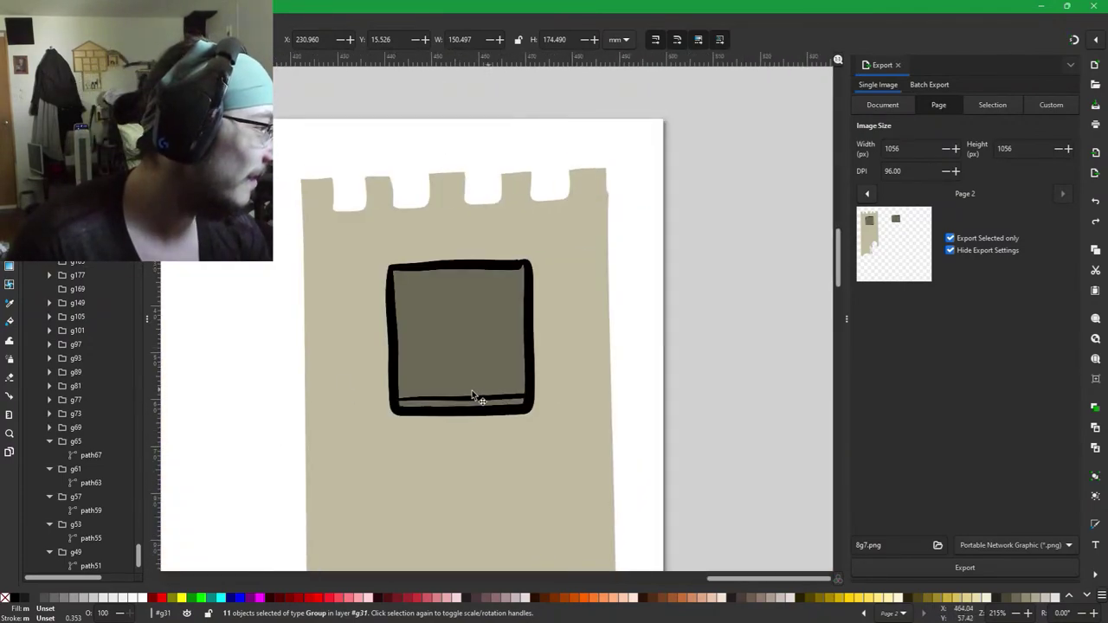
{"action": "left_click", "coordinate": [327, 354], "text": "shift"}
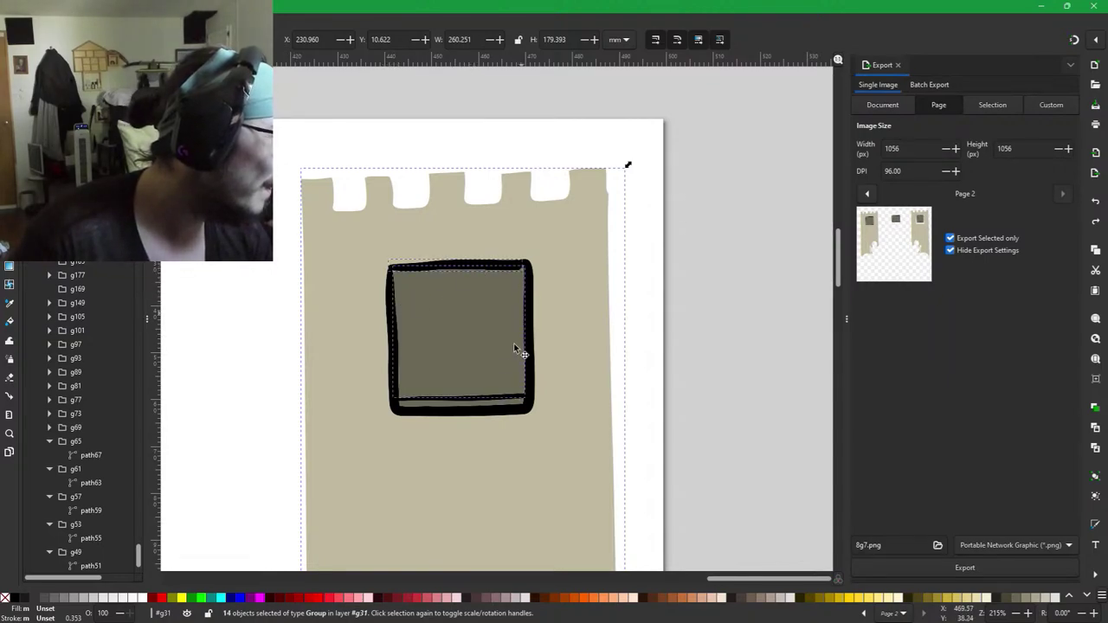
{"action": "left_click", "coordinate": [497, 414], "text": "shift"}
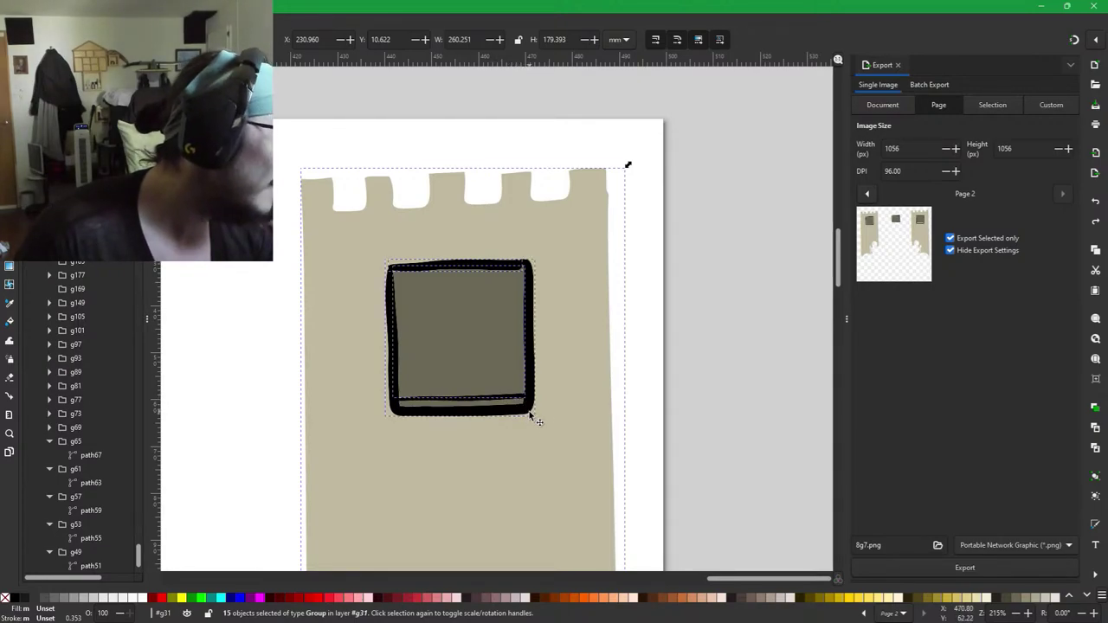
{"action": "scroll", "coordinate": [537, 421], "scroll_direction": "up", "scroll_amount": 3}
{"action": "left_click", "coordinate": [530, 363], "text": "shift"}
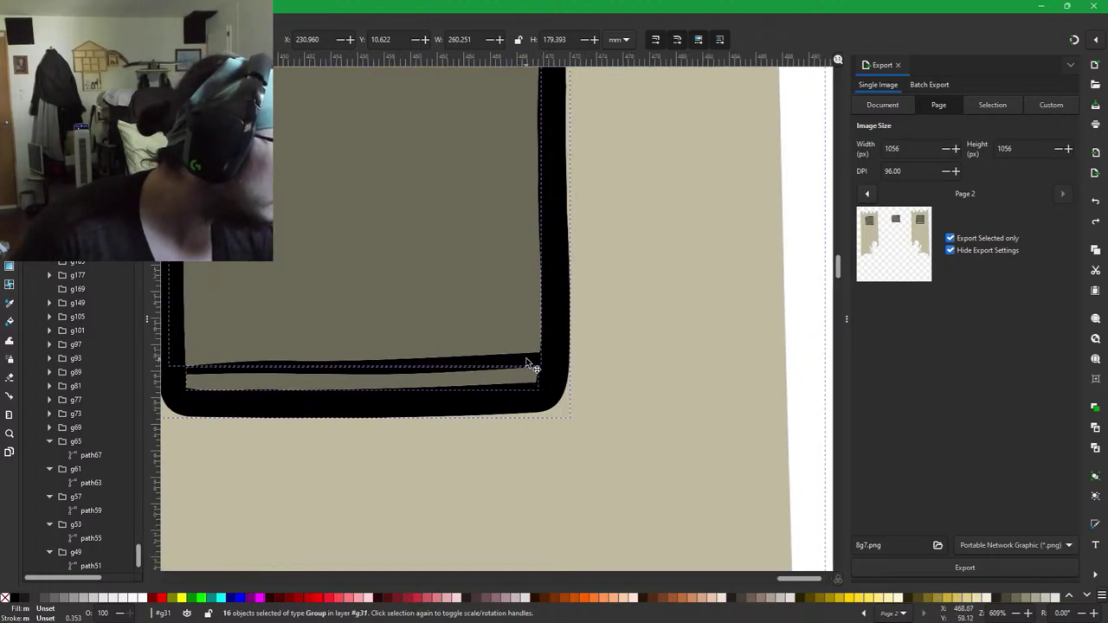
{"action": "left_click_drag", "start_coordinate": [501, 344], "coordinate": [616, 320]}
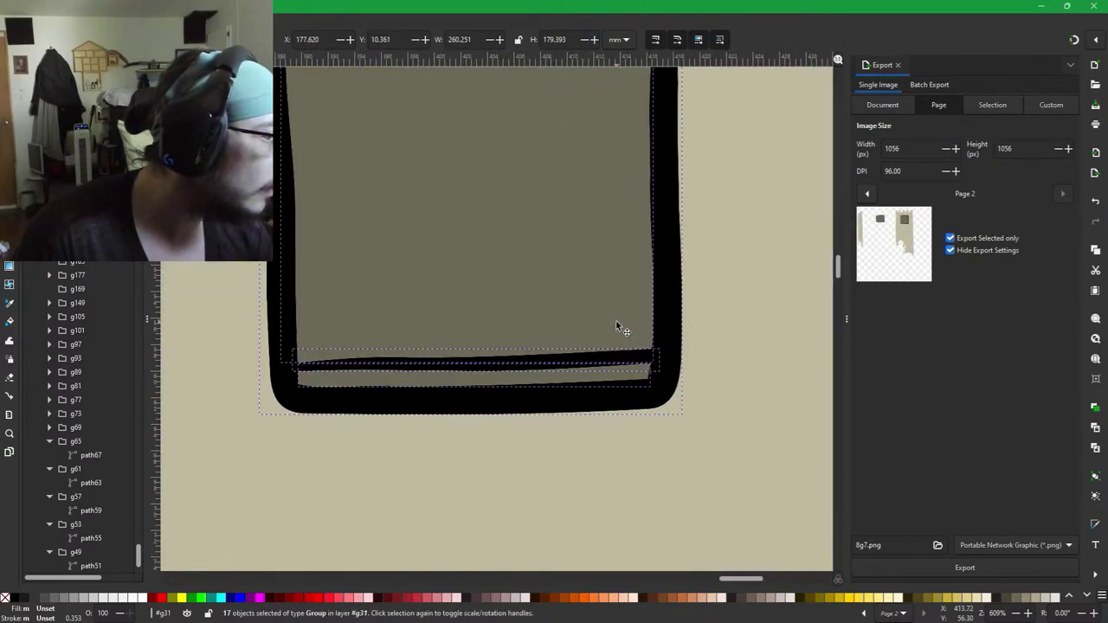
{"action": "key", "text": "ctrl+z"}
Add the dark archway and the curved black line above it to the selection.
{"action": "scroll", "coordinate": [673, 379], "scroll_direction": "down", "scroll_amount": 5}
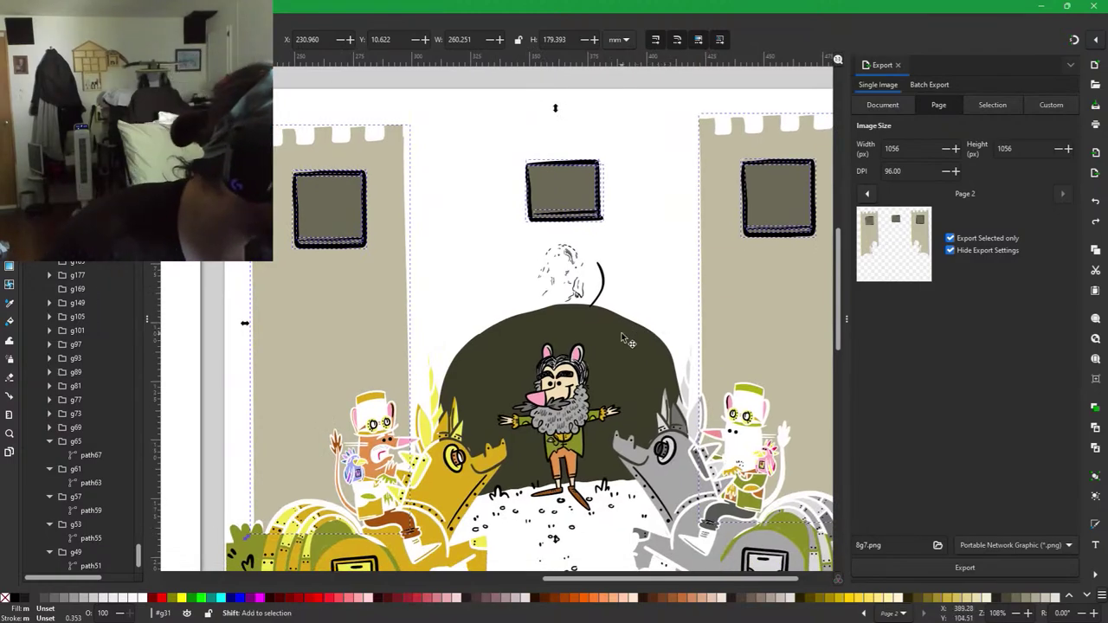
{"action": "left_click", "coordinate": [630, 341]}
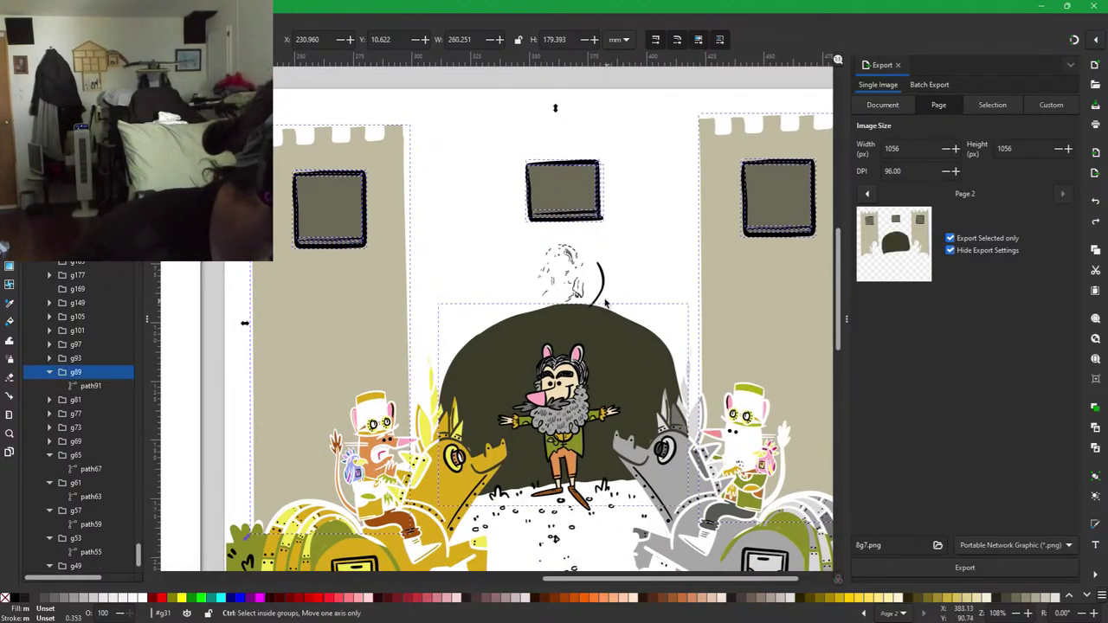
{"action": "scroll", "coordinate": [606, 302], "scroll_direction": "up", "scroll_amount": 3}
{"action": "key", "text": "shift"}
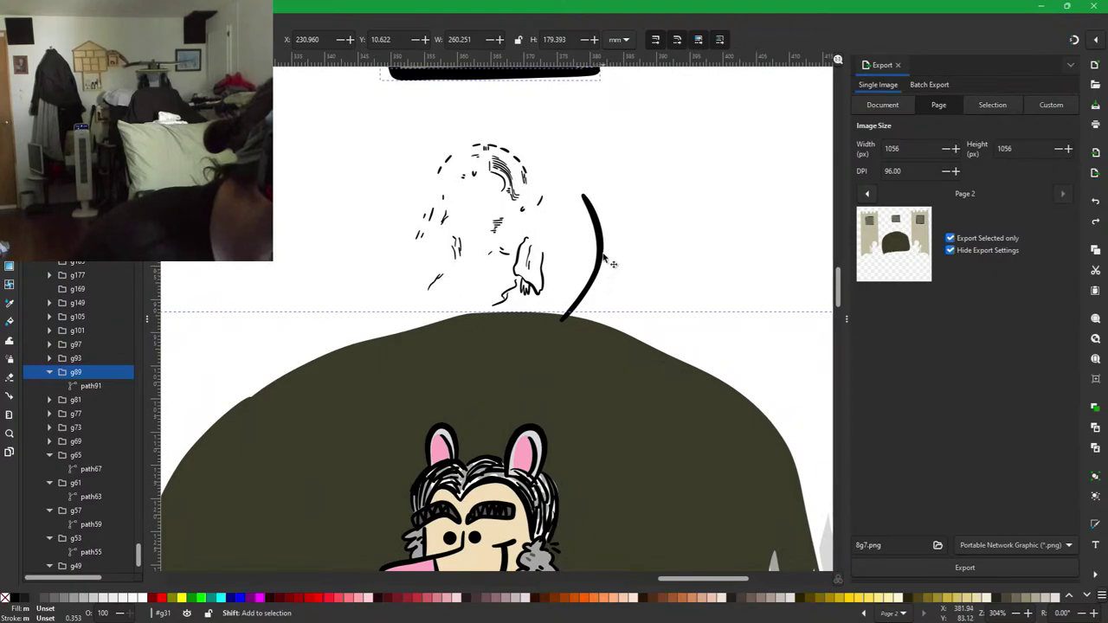
{"action": "left_click", "coordinate": [609, 250], "text": "shift"}
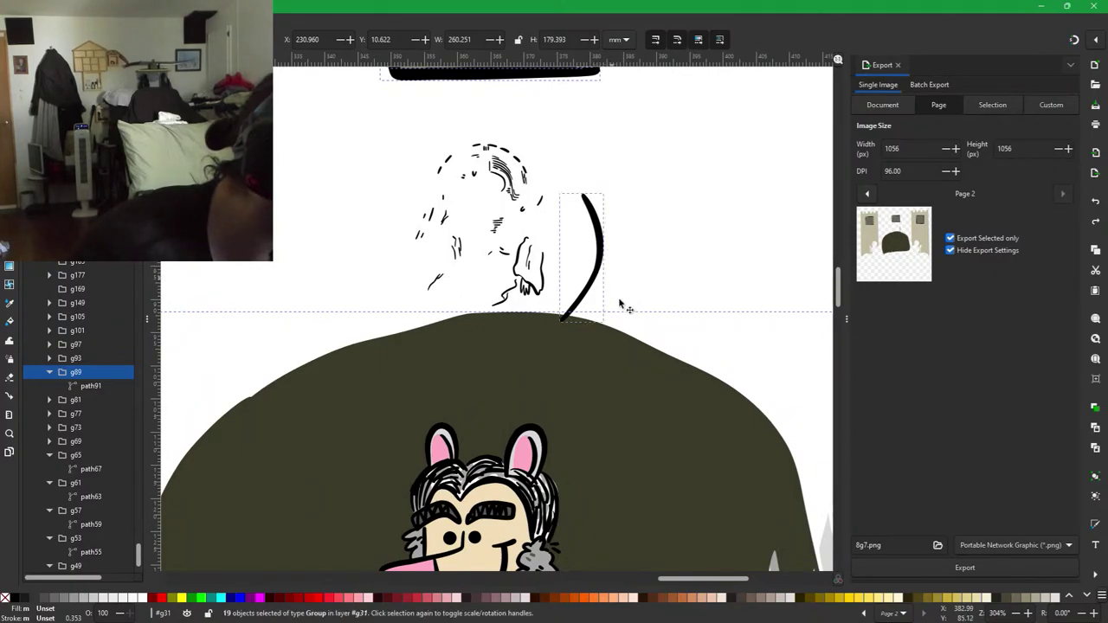
{"action": "scroll", "coordinate": [640, 471], "scroll_direction": "down", "scroll_amount": 3}
Add the green grass areas on both sides of the path to the selection.
{"action": "scroll", "coordinate": [519, 450], "scroll_direction": "down", "scroll_amount": 5}
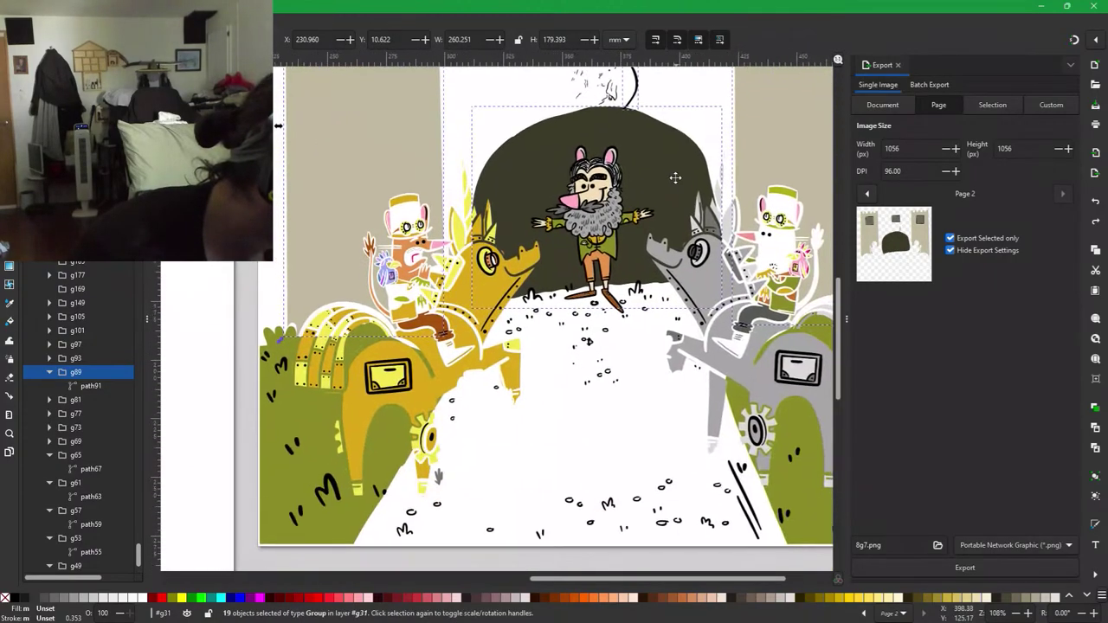
{"action": "left_click", "coordinate": [281, 456], "text": "shift"}
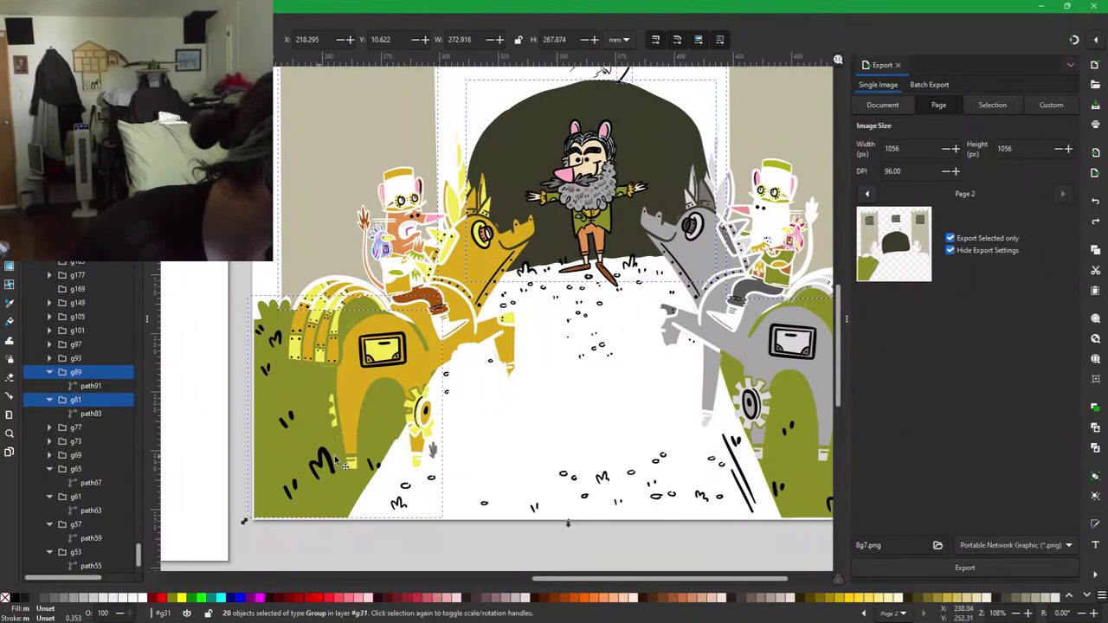
{"action": "scroll", "coordinate": [744, 443], "scroll_direction": "right", "scroll_amount": 4}
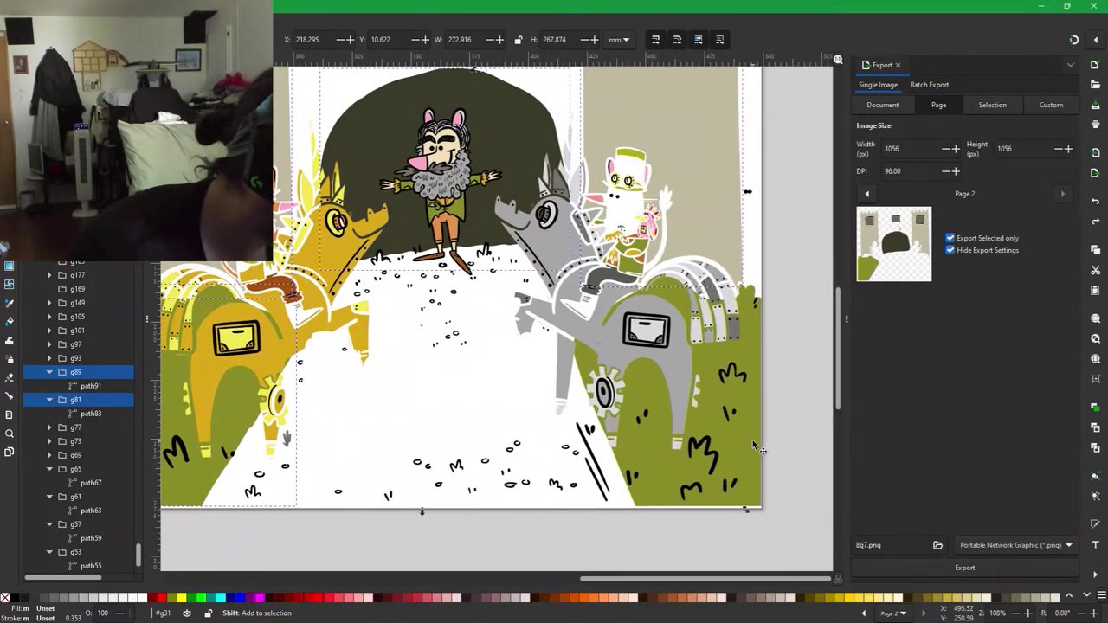
{"action": "left_click", "coordinate": [752, 445], "text": "shift"}
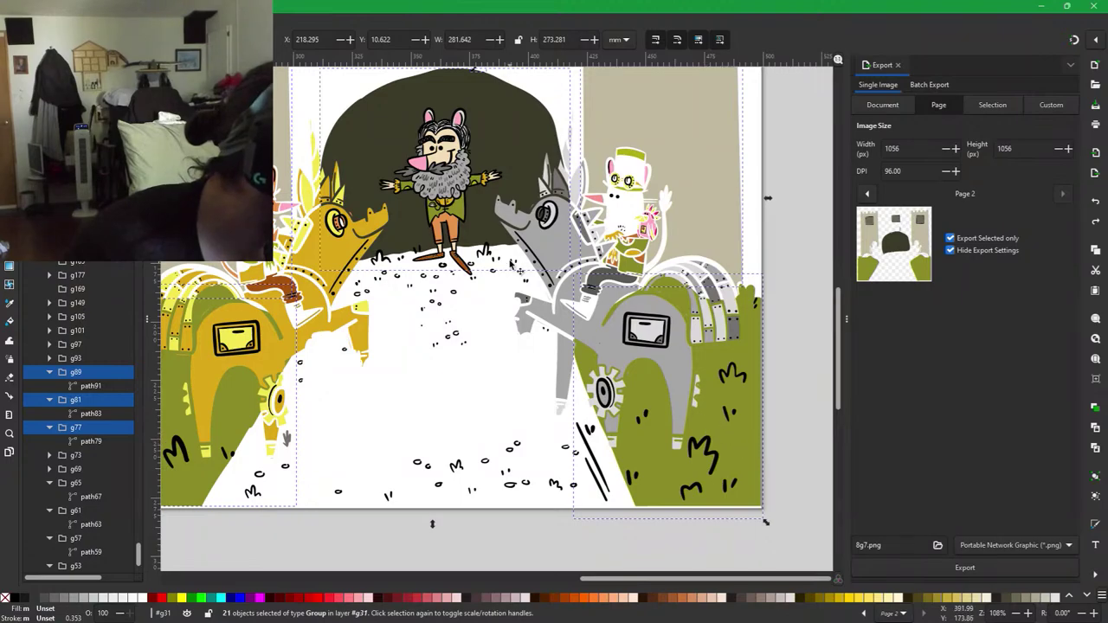
Export the selected castle background pieces as castle back.png and delete them from the illustration.
{"action": "left_click_drag", "start_coordinate": [510, 261], "coordinate": [630, 400]}
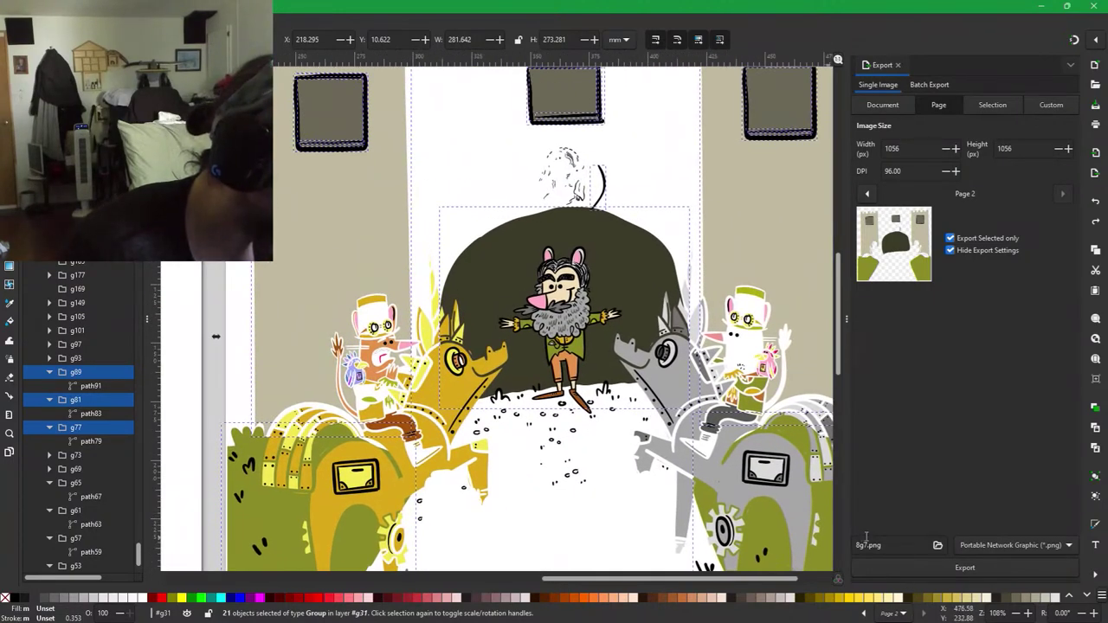
{"action": "type", "text": "cas"}
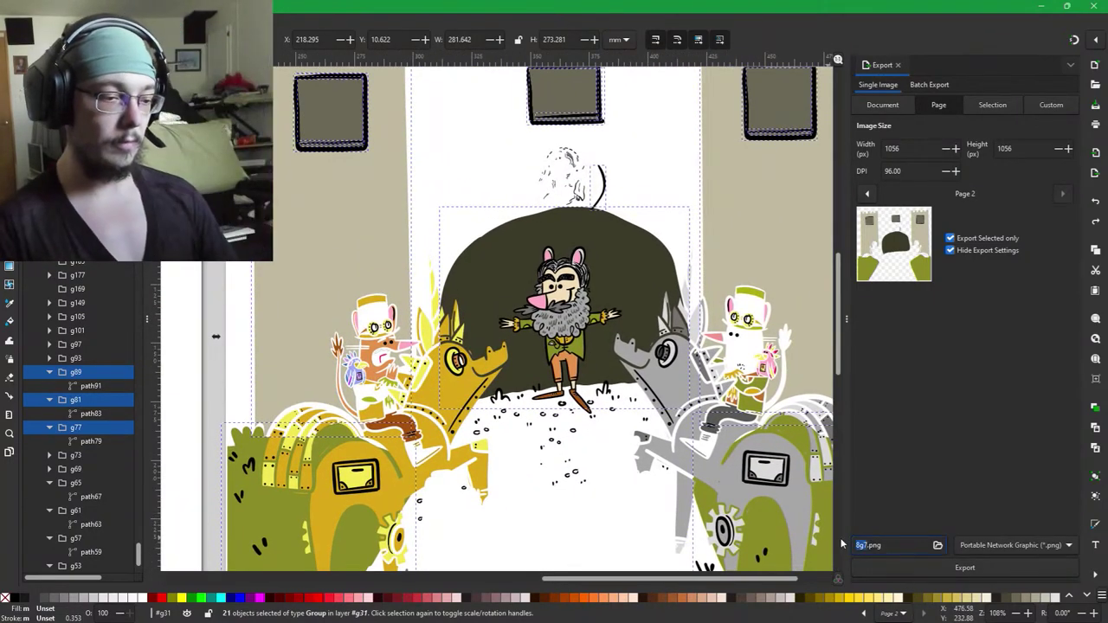
{"action": "type", "text": "tle ba"}
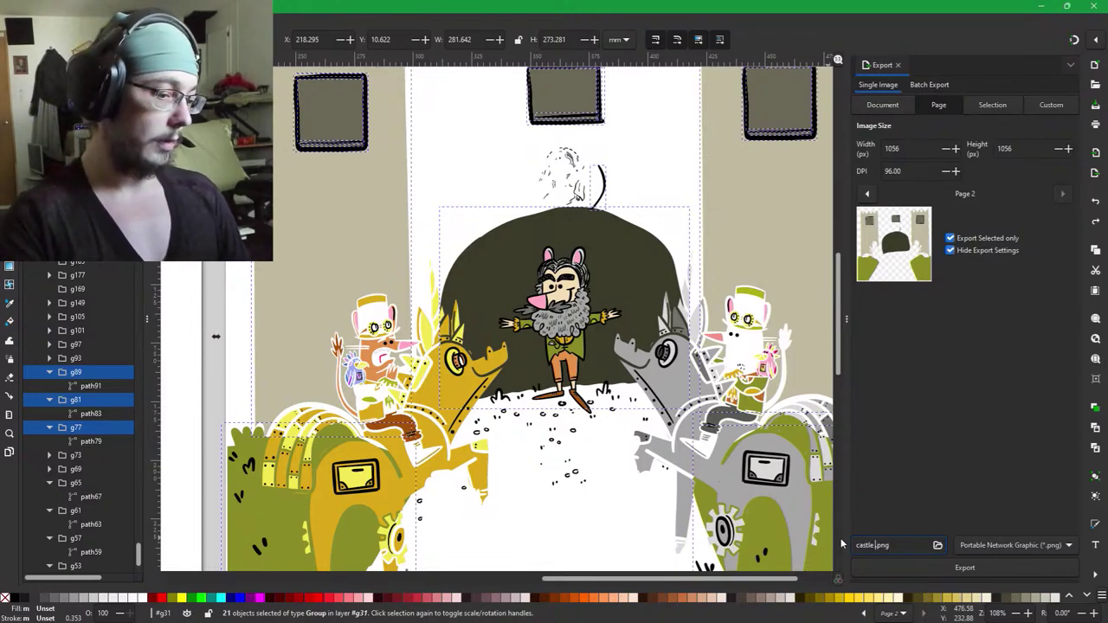
{"action": "type", "text": "ck"}
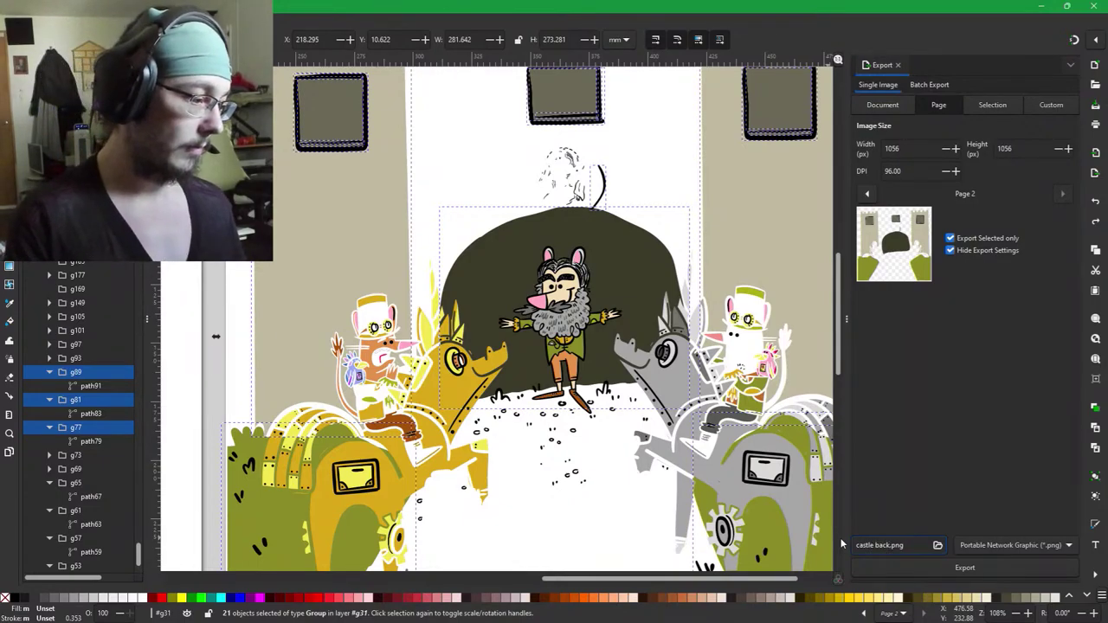
{"action": "key", "text": "Return"}
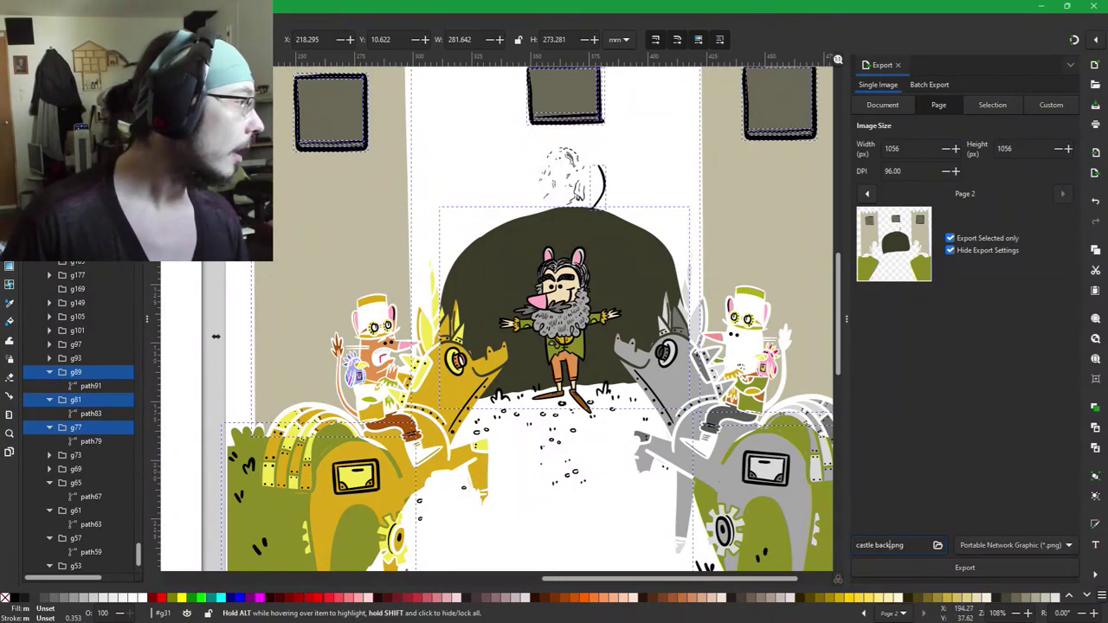
{"action": "key", "text": "Delete"}
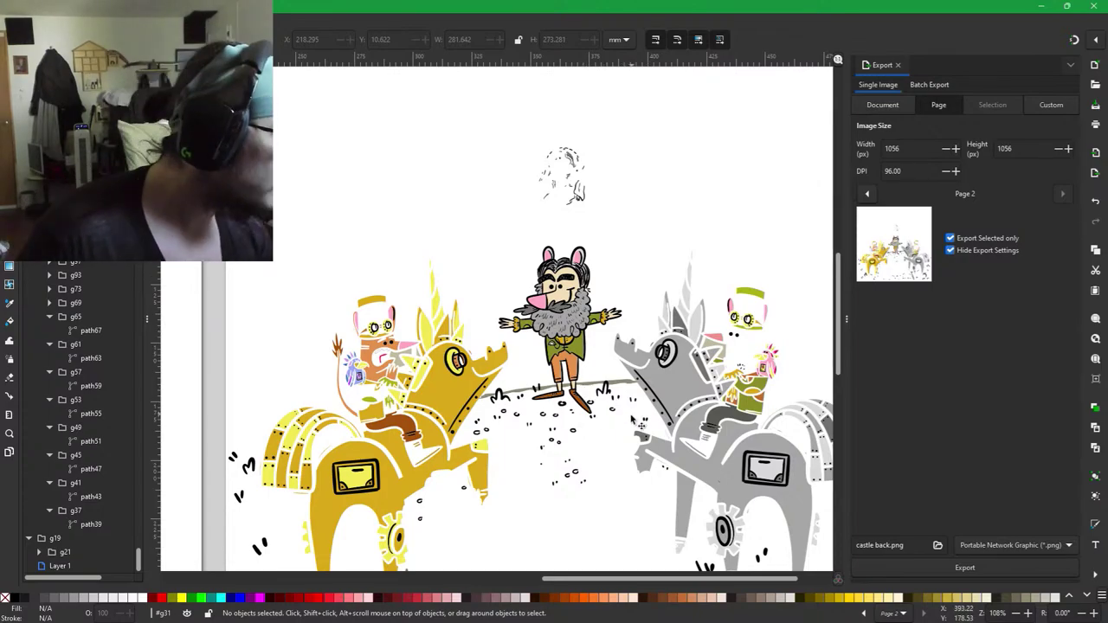
{"action": "scroll", "coordinate": [571, 402], "scroll_direction": "up", "scroll_amount": 4}
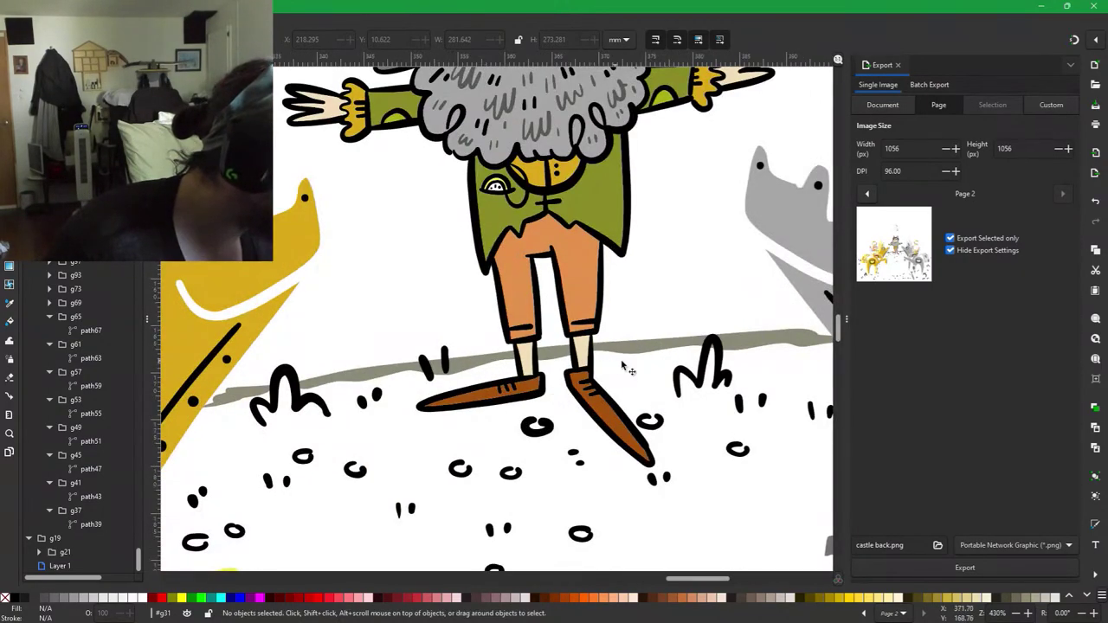
{"action": "left_click", "coordinate": [642, 352]}
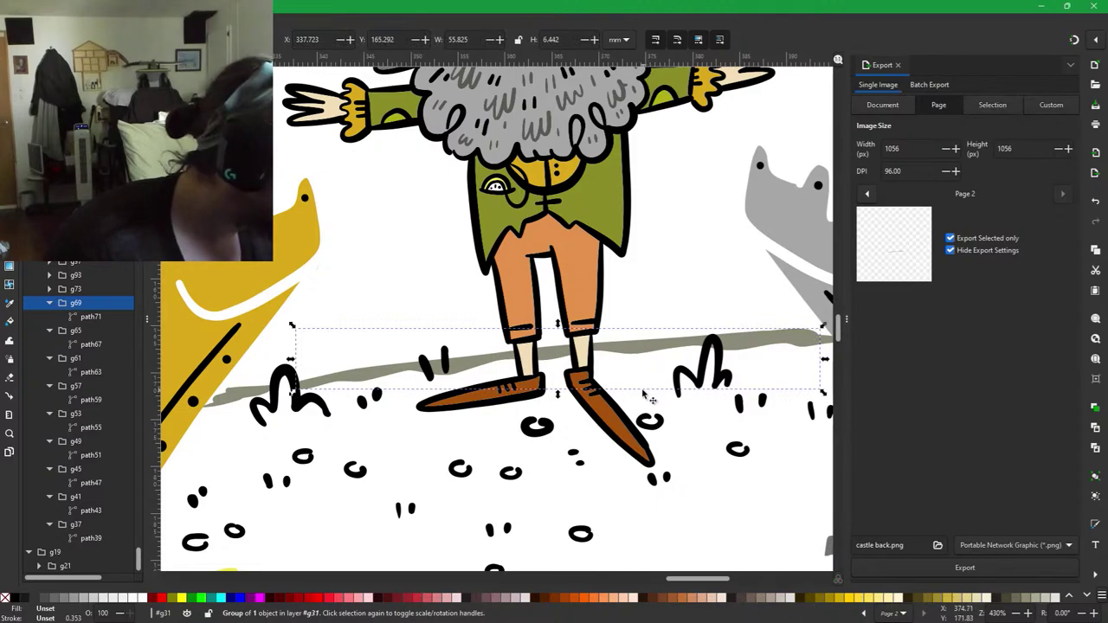
{"action": "left_click", "coordinate": [238, 395], "text": "shift"}
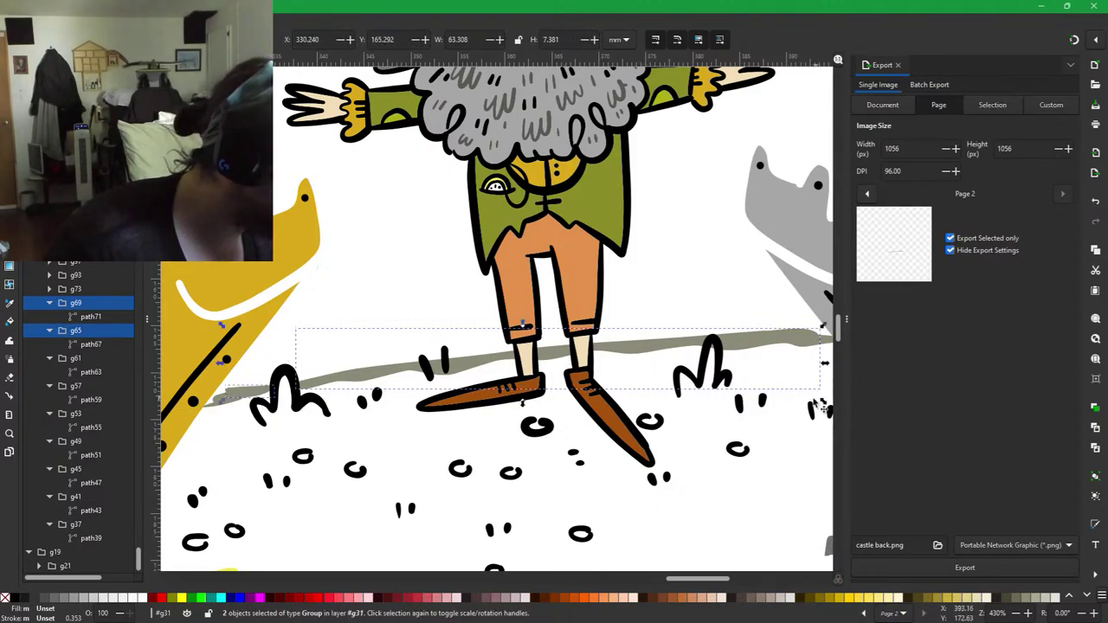
{"action": "left_click_drag", "start_coordinate": [831, 369], "coordinate": [758, 376]}
{"action": "left_click", "coordinate": [746, 353], "text": "shift"}
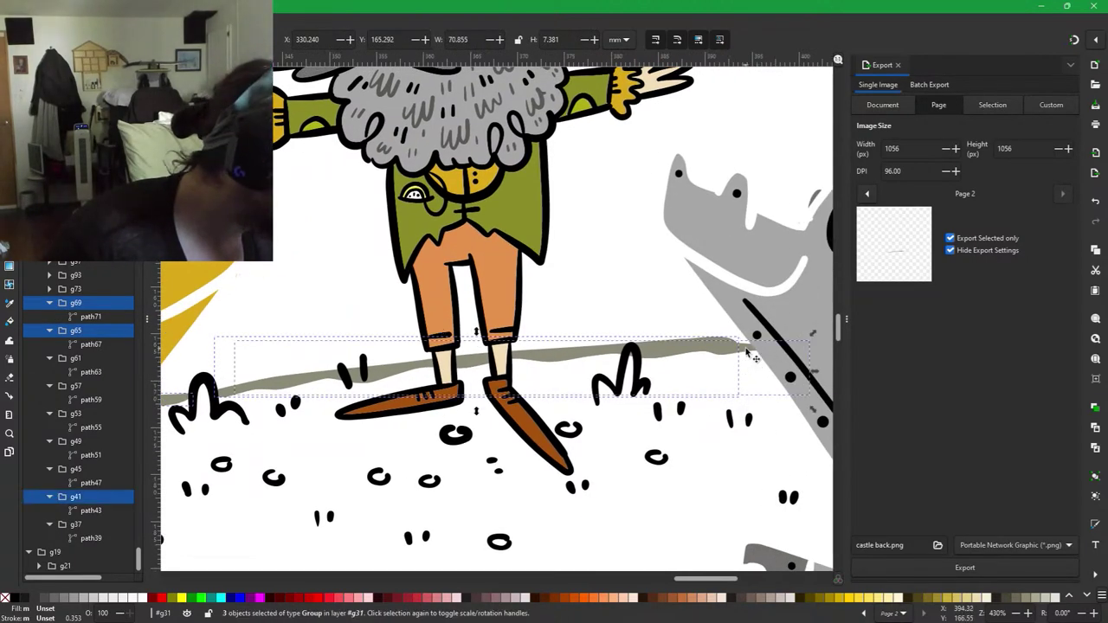
{"action": "left_click_drag", "start_coordinate": [688, 346], "coordinate": [711, 514]}
{"action": "key", "text": "ctrl+z"}
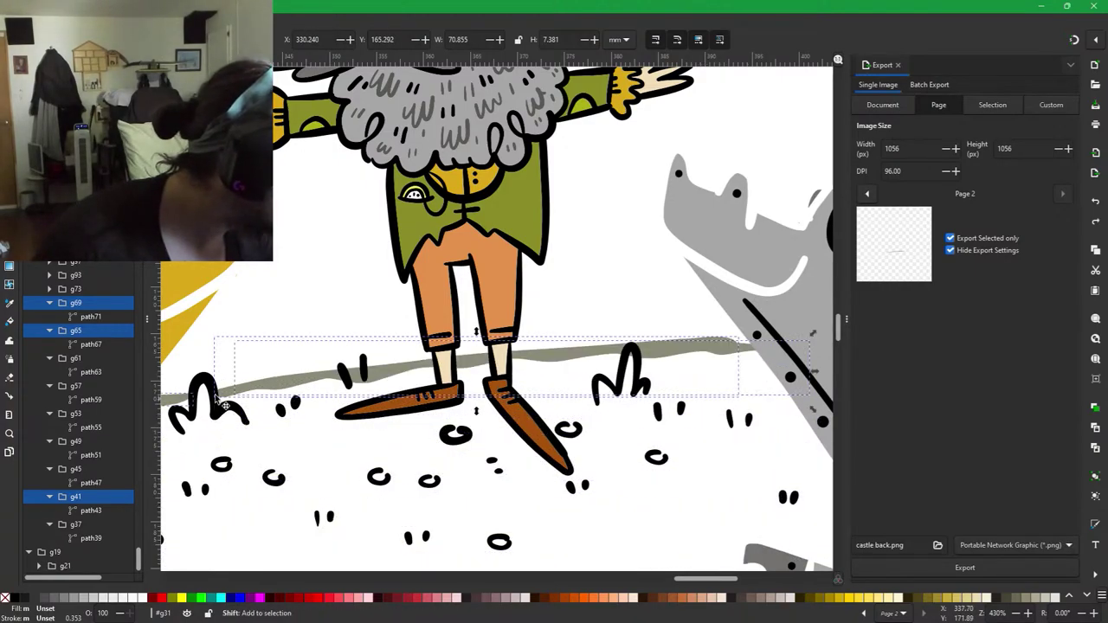
{"action": "left_click", "coordinate": [222, 394], "text": "shift"}
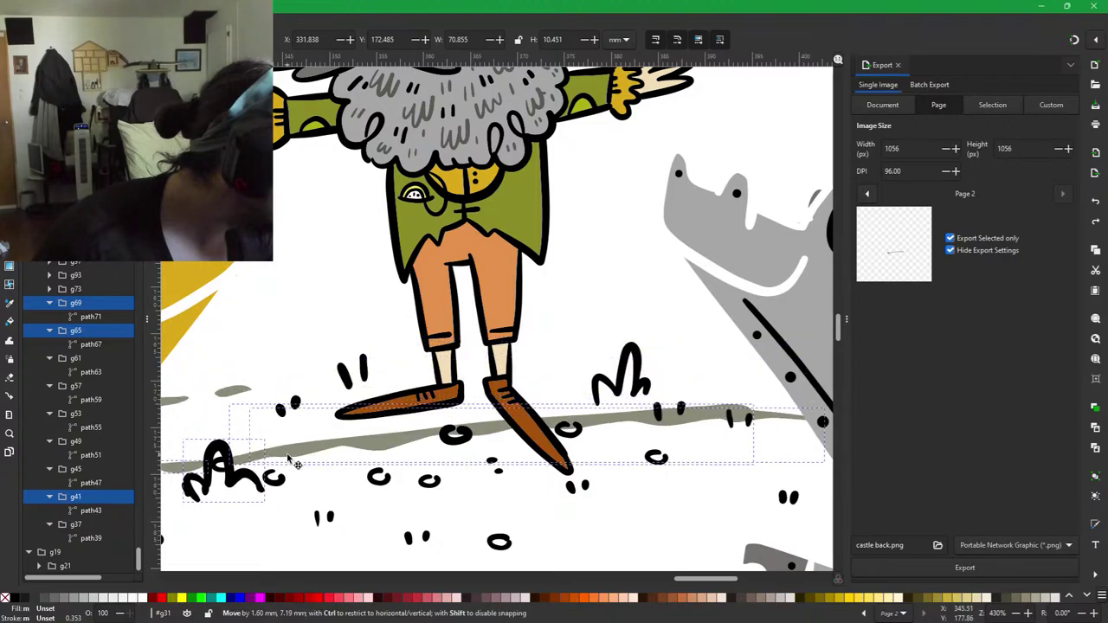
{"action": "left_click", "coordinate": [175, 405], "text": "shift"}
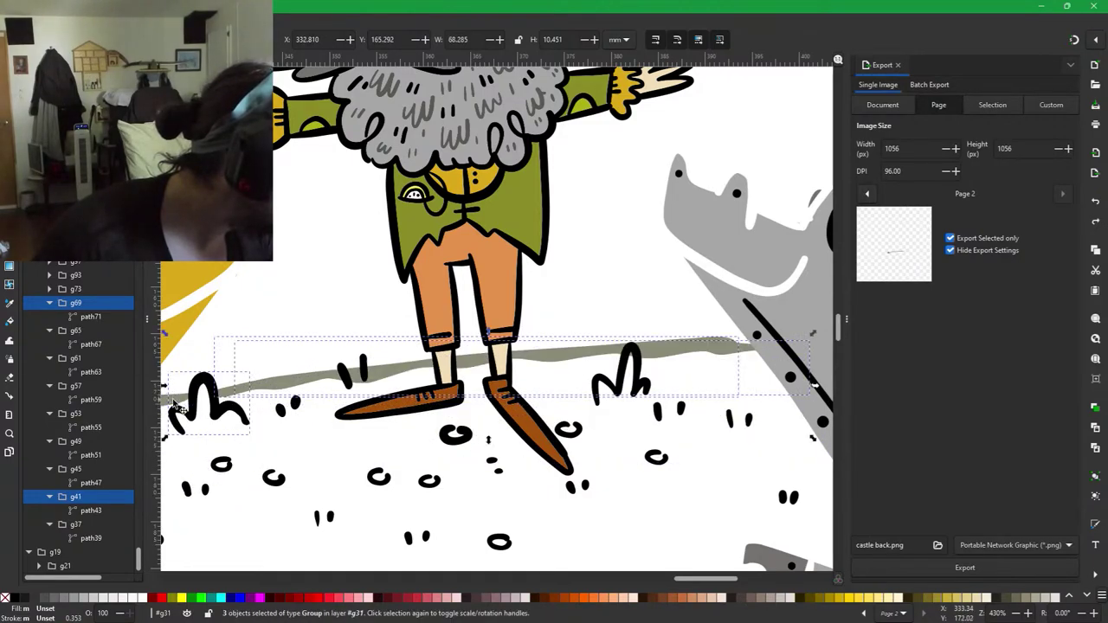
{"action": "left_click", "coordinate": [174, 405], "text": "shift"}
{"action": "left_click", "coordinate": [173, 405], "text": "shift"}
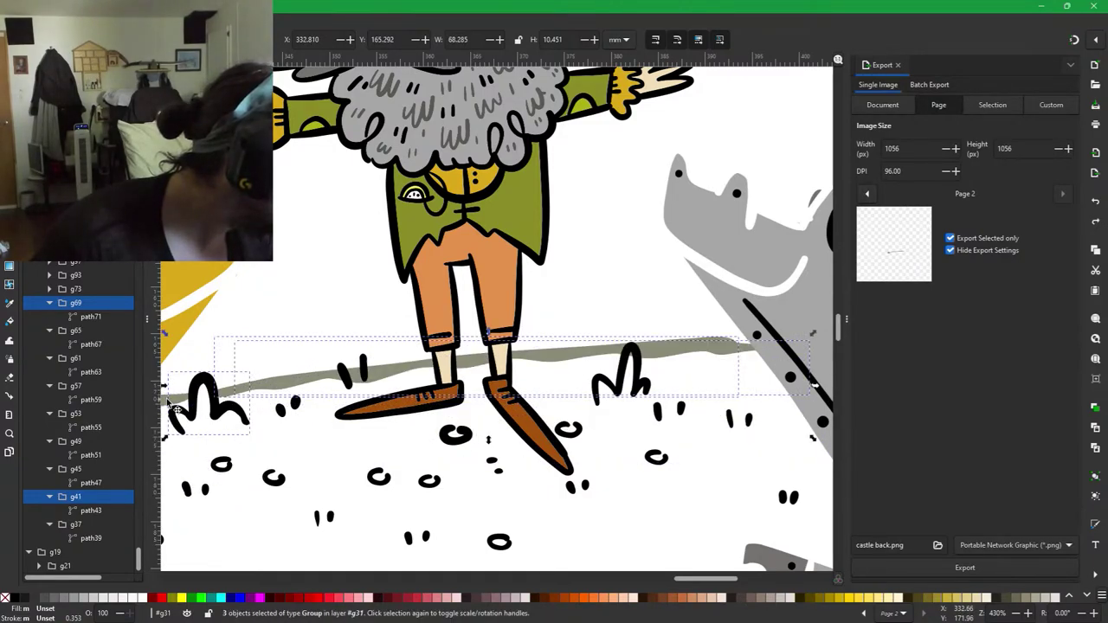
{"action": "scroll", "coordinate": [246, 429], "scroll_direction": "left", "scroll_amount": 5}
{"action": "left_click", "coordinate": [336, 433], "text": "shift"}
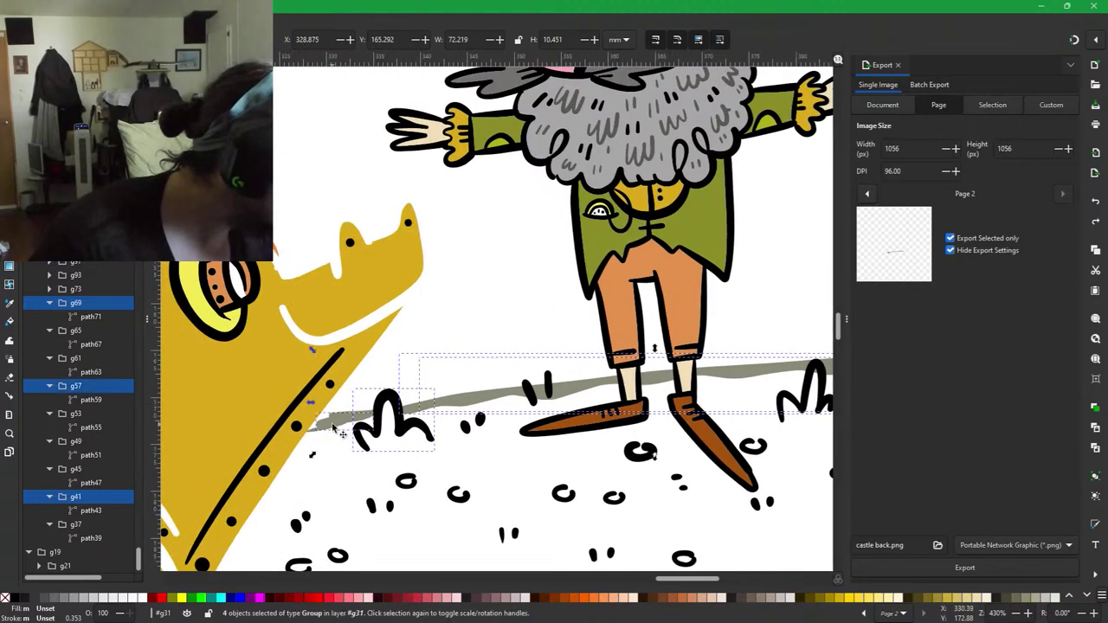
{"action": "left_click", "coordinate": [318, 432], "text": "shift"}
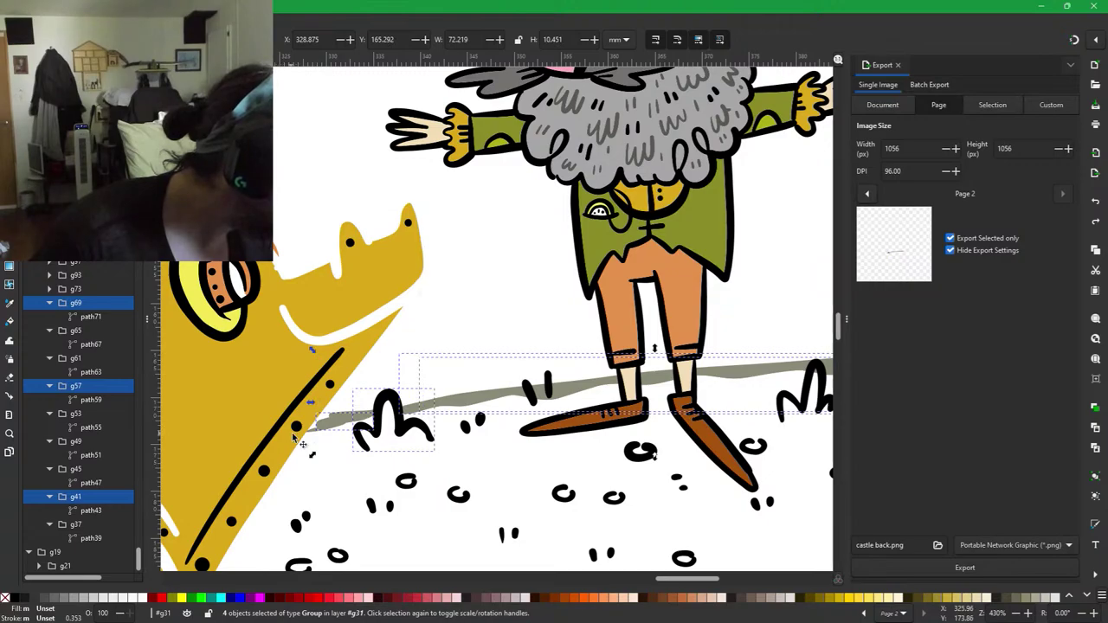
Select the three overlapping grey-green ground line pieces beside the gold mount's neck, undoing any trial move.
{"action": "left_click", "coordinate": [333, 428]}
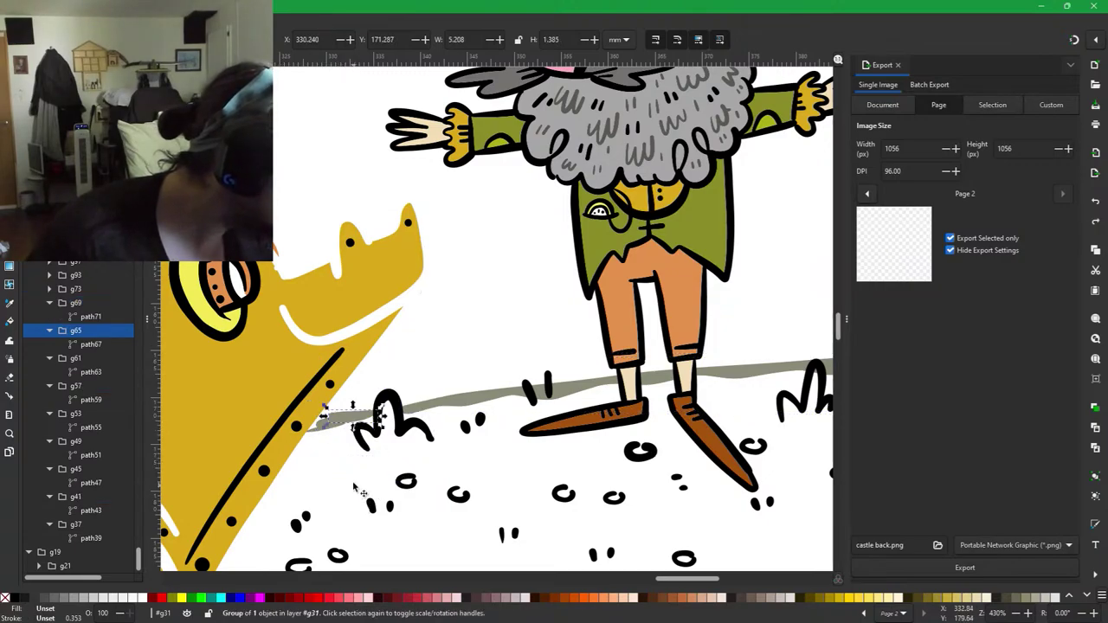
{"action": "left_click", "coordinate": [315, 433], "text": "shift"}
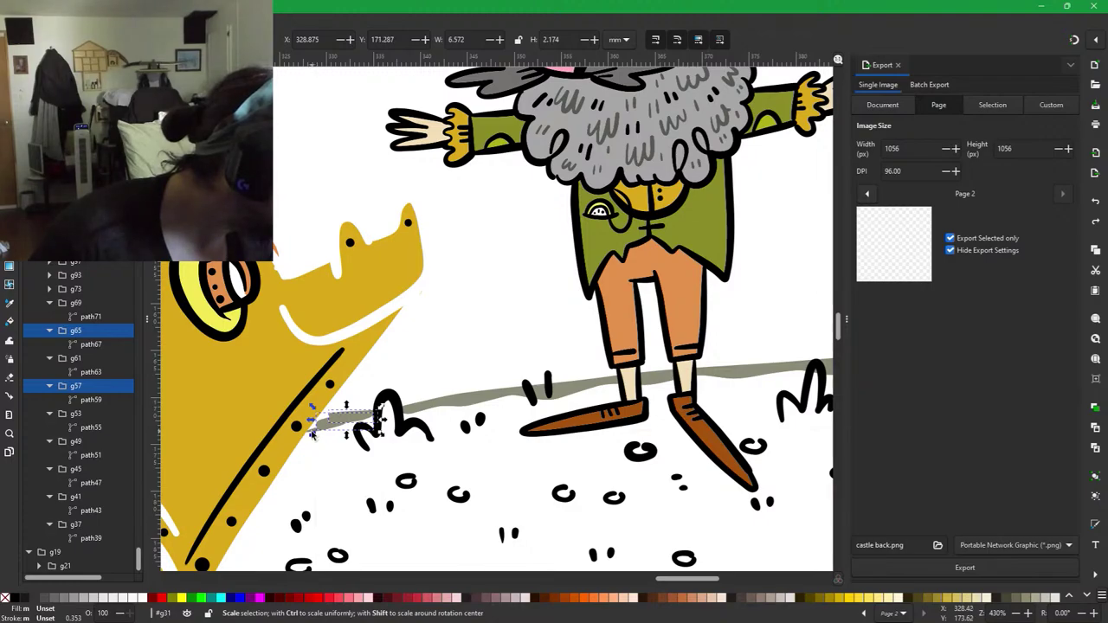
{"action": "scroll", "coordinate": [313, 434], "scroll_direction": "up", "scroll_amount": 5}
{"action": "left_click", "coordinate": [297, 407], "text": "shift"}
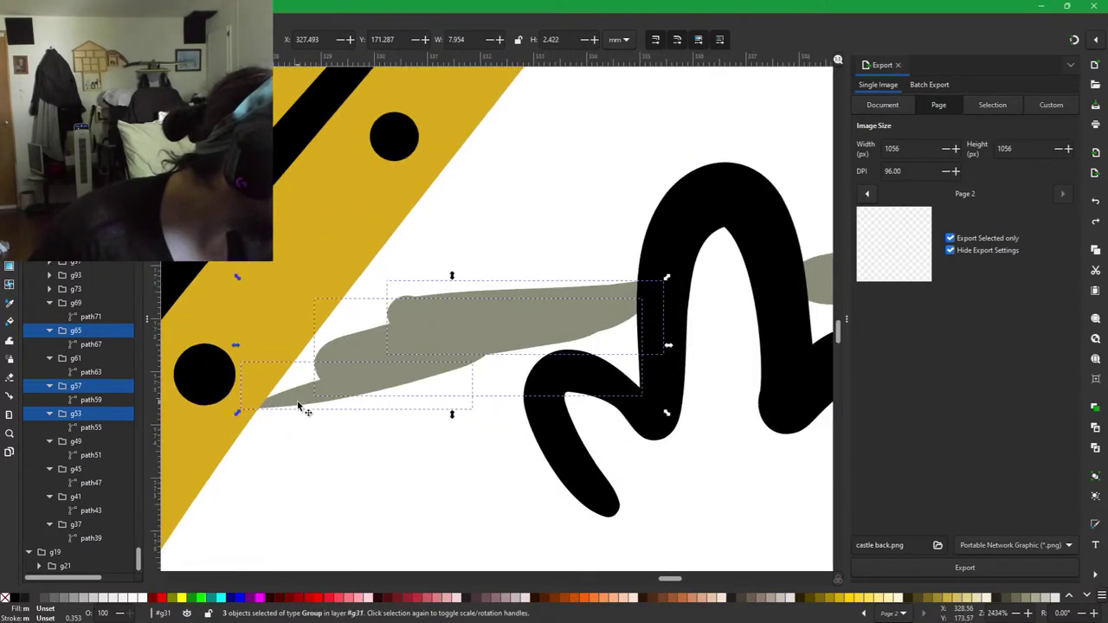
{"action": "left_click_drag", "start_coordinate": [790, 426], "coordinate": [610, 462]}
{"action": "left_click_drag", "start_coordinate": [354, 370], "coordinate": [484, 521]}
{"action": "key", "text": "ctrl+z"}
Add the long middle piece and the end piece near the grey mount of the ground line to the selection, undoing the trial move.
{"action": "scroll", "coordinate": [693, 420], "scroll_direction": "down", "scroll_amount": 3}
{"action": "left_click_drag", "start_coordinate": [781, 389], "coordinate": [566, 441]}
{"action": "left_click", "coordinate": [618, 410], "text": "shift"}
{"action": "left_click_drag", "start_coordinate": [649, 438], "coordinate": [344, 437]}
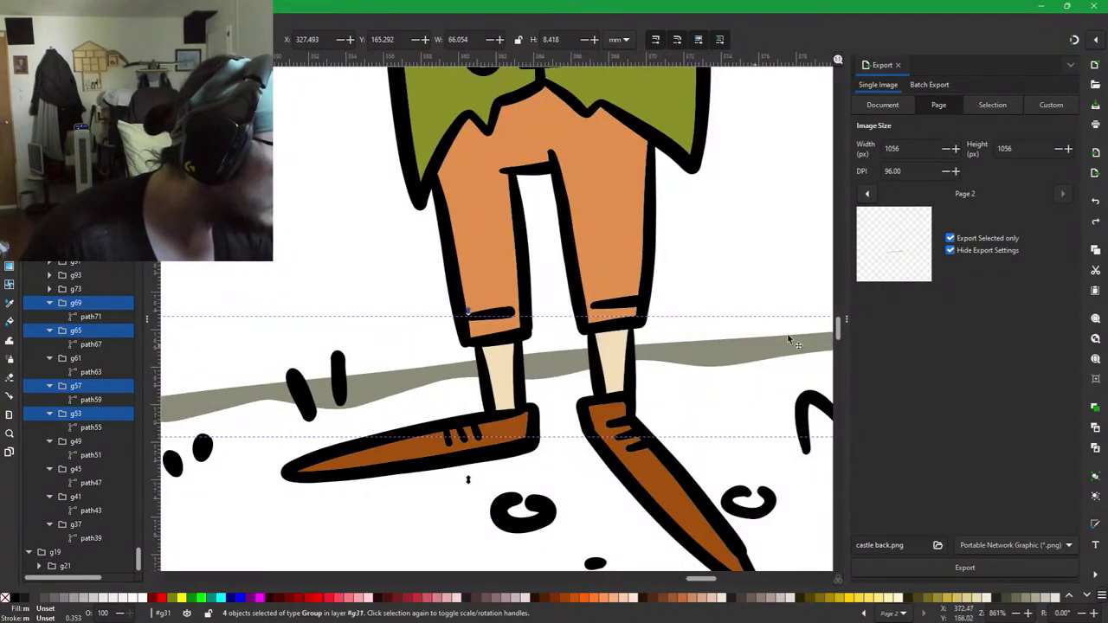
{"action": "scroll", "coordinate": [762, 346], "scroll_direction": "right", "scroll_amount": 3}
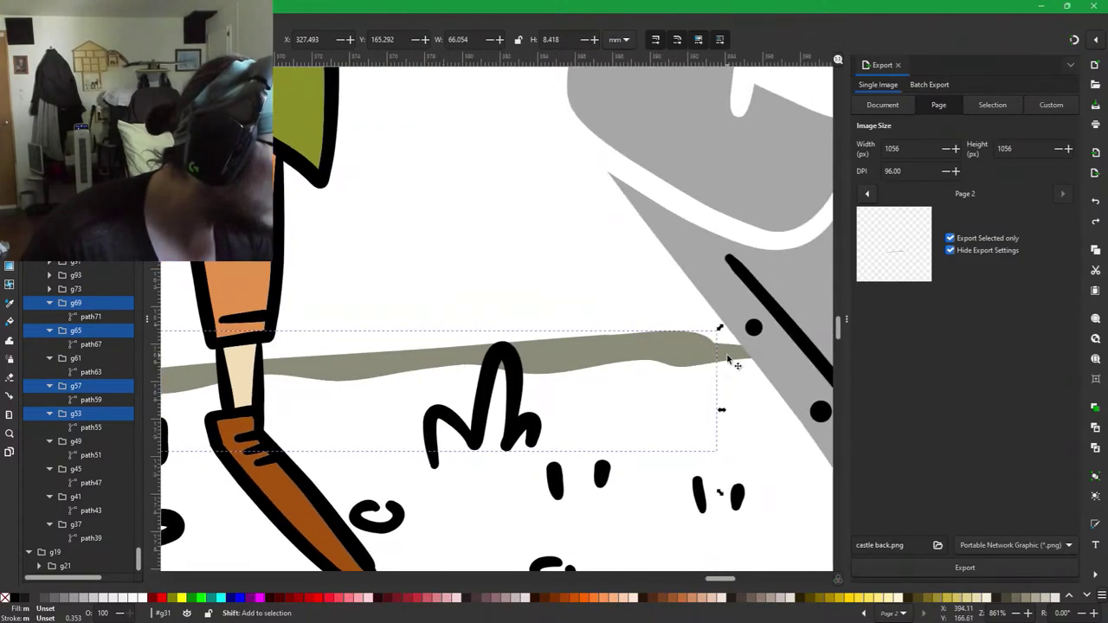
{"action": "left_click", "coordinate": [731, 360], "text": "shift"}
{"action": "scroll", "coordinate": [597, 372], "scroll_direction": "down", "scroll_amount": 3}
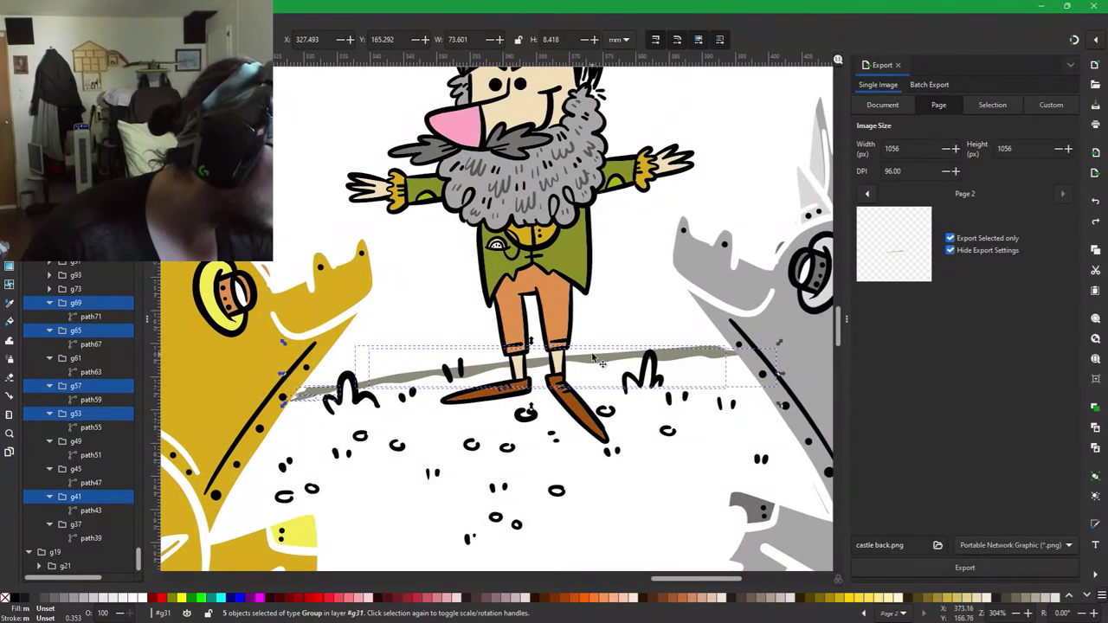
{"action": "left_click_drag", "start_coordinate": [597, 367], "coordinate": [609, 451]}
{"action": "key", "text": "ctrl+z"}
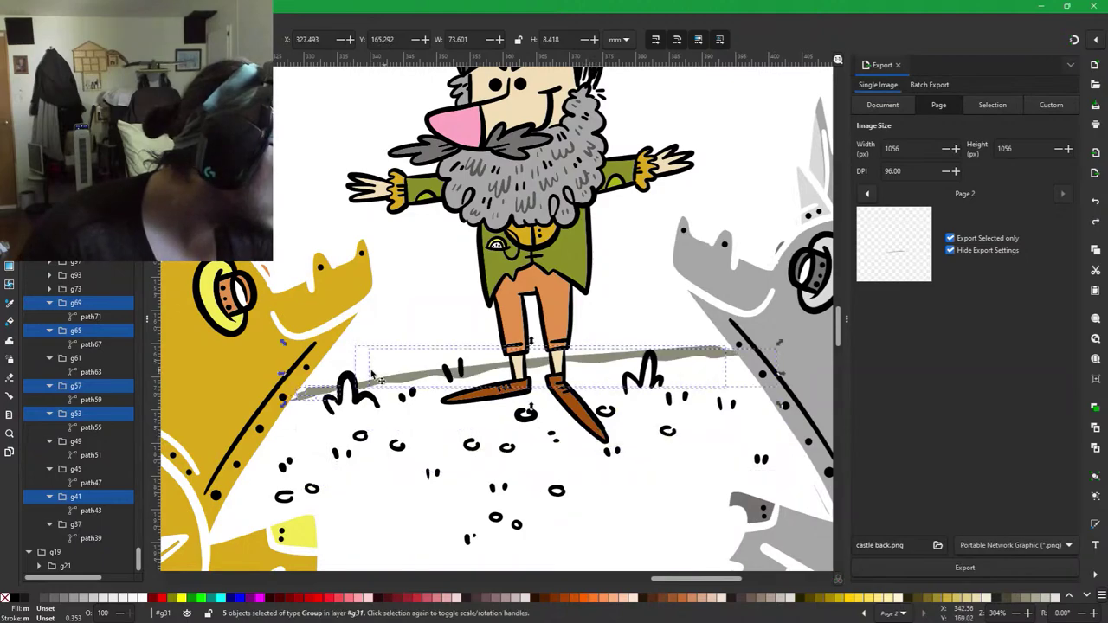
Try to add the ground line piece beside the grass tuft near the gold mount to the selection.
{"action": "left_click", "coordinate": [367, 392], "text": "shift"}
{"action": "left_click", "coordinate": [371, 394], "text": "shift"}
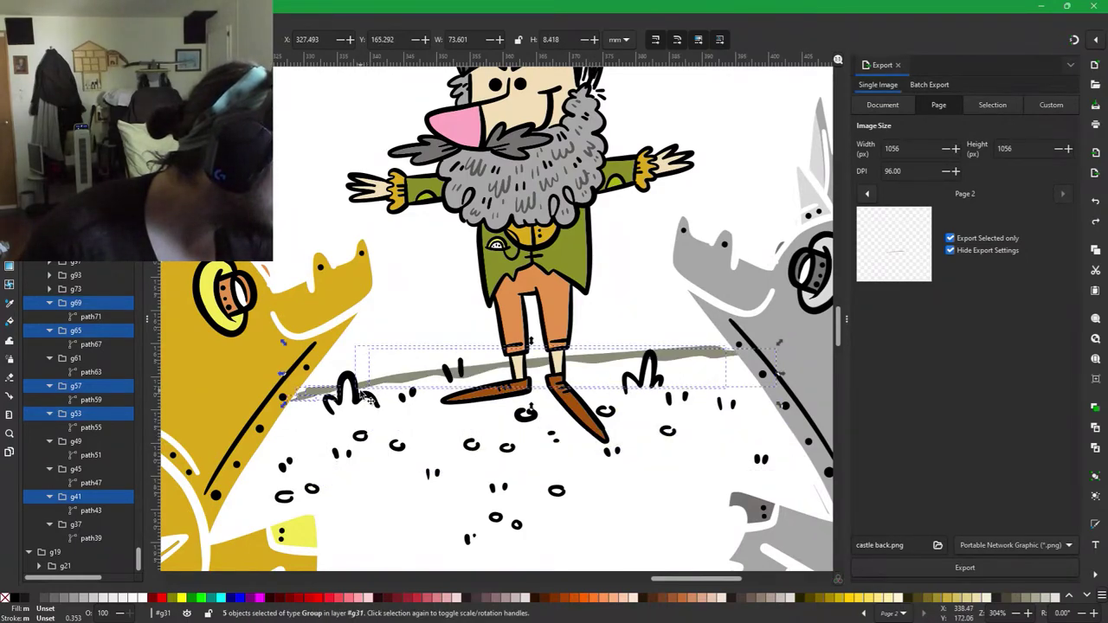
{"action": "left_click", "coordinate": [371, 395], "text": "shift"}
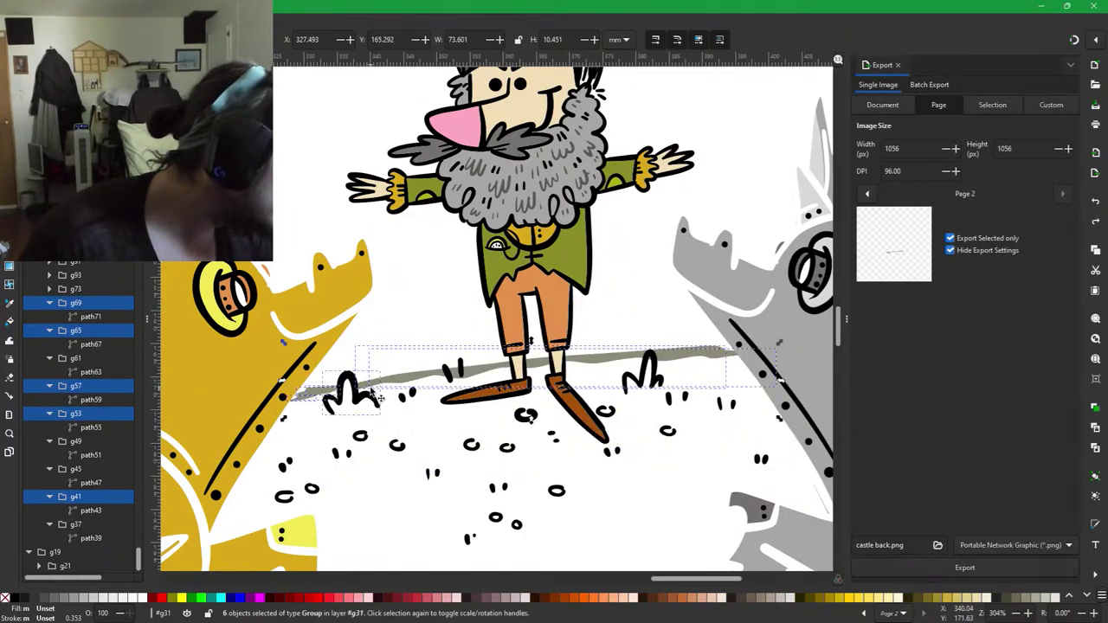
{"action": "left_click", "coordinate": [372, 392], "text": "shift"}
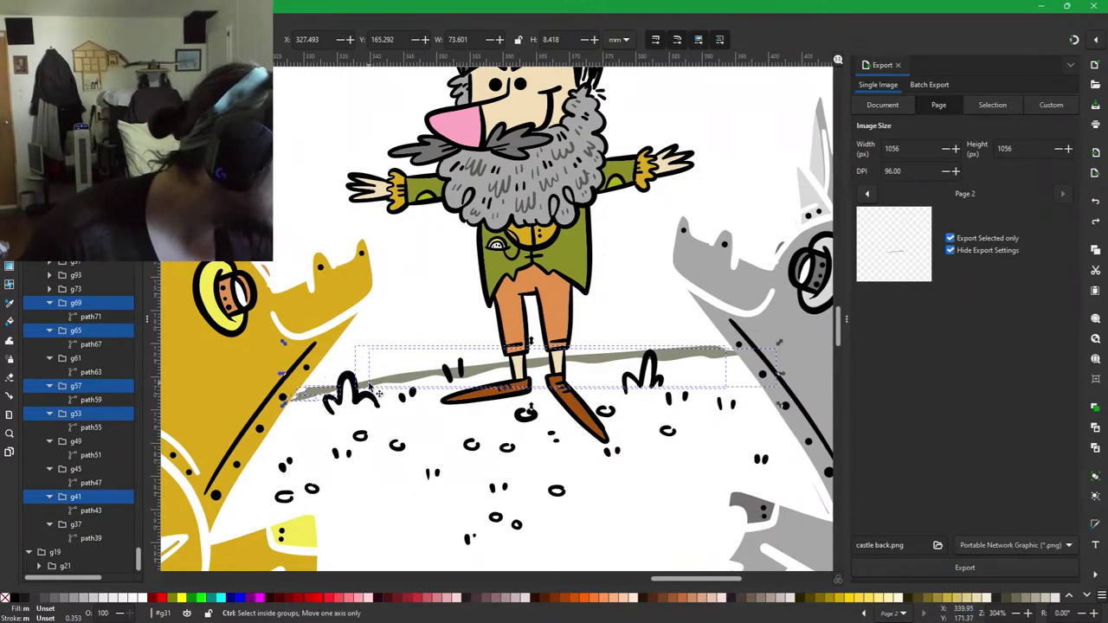
Toggle the long ground line piece in the selection to find out which piece covers its end at the grass tuft.
{"action": "scroll", "coordinate": [372, 394], "scroll_direction": "up", "scroll_amount": 5}
{"action": "left_click", "coordinate": [346, 417], "text": "shift"}
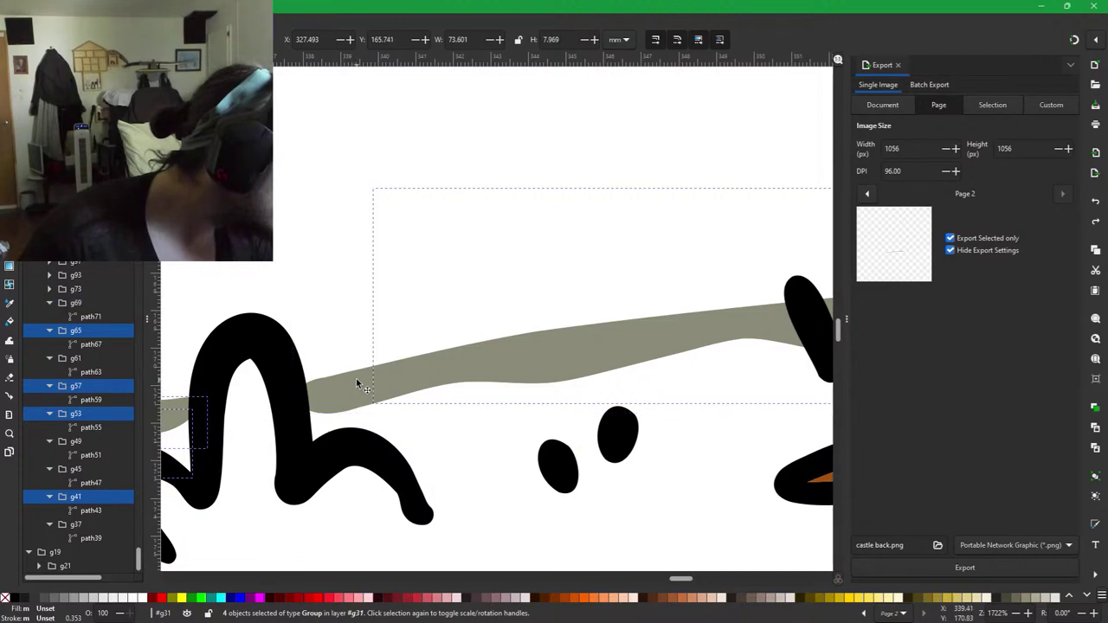
{"action": "left_click", "coordinate": [328, 417], "text": "shift"}
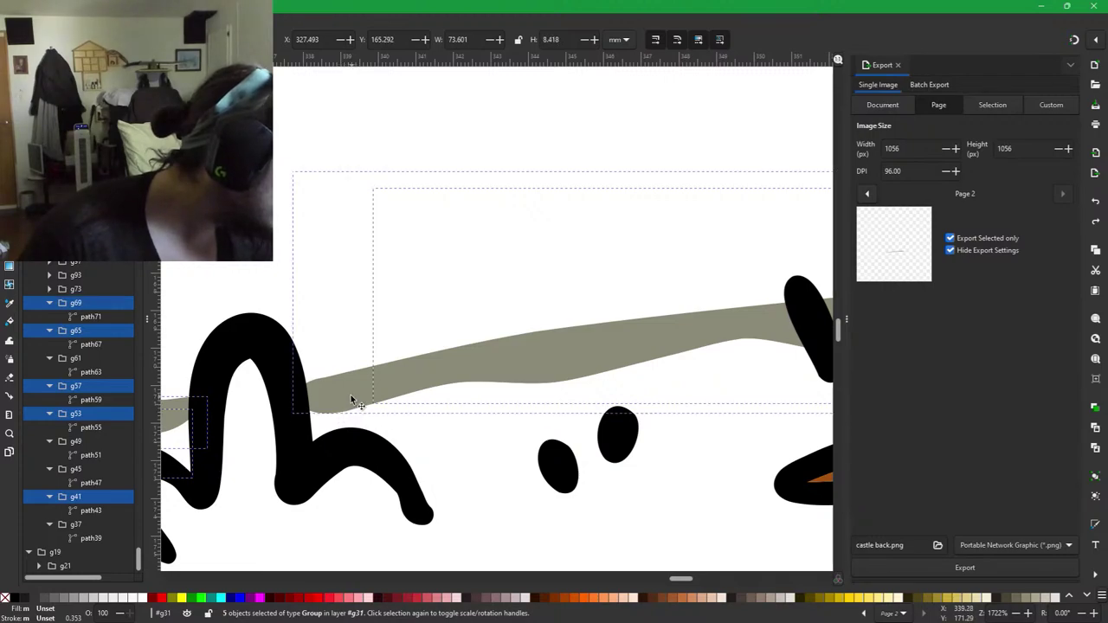
{"action": "mouse_move", "coordinate": [354, 394]}
{"action": "left_mouse_down"}
{"action": "mouse_move", "coordinate": [485, 424]}
{"action": "mouse_move", "coordinate": [345, 399]}
{"action": "left_mouse_up"}
{"action": "left_click", "coordinate": [345, 413], "text": "shift"}
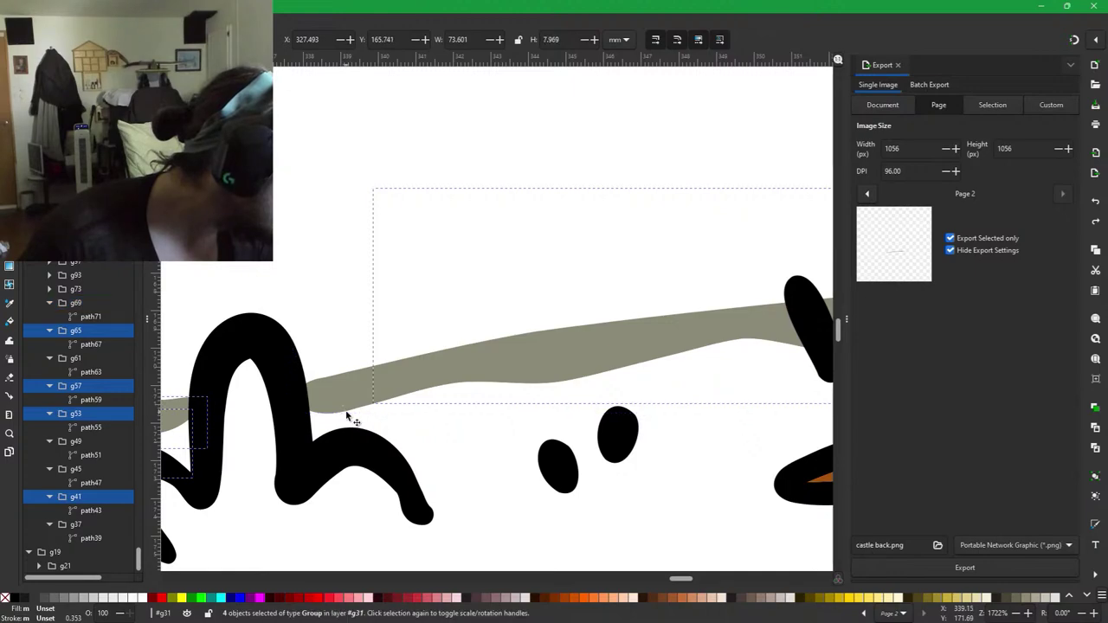
{"action": "left_click", "coordinate": [345, 413], "text": "shift"}
{"action": "left_click", "coordinate": [330, 404], "text": "shift"}
{"action": "left_click", "coordinate": [329, 379], "text": "shift"}
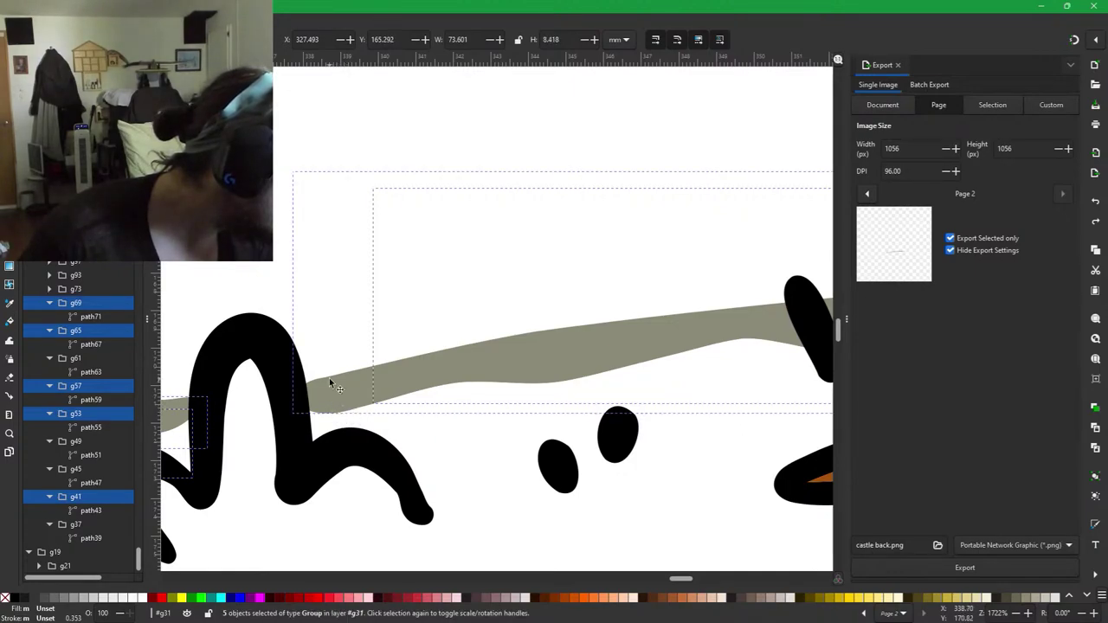
{"action": "left_click", "coordinate": [343, 377], "text": "shift"}
{"action": "left_click", "coordinate": [346, 385], "text": "shift"}
{"action": "left_click", "coordinate": [350, 386], "text": "shift"}
{"action": "left_click", "coordinate": [379, 385], "text": "shift"}
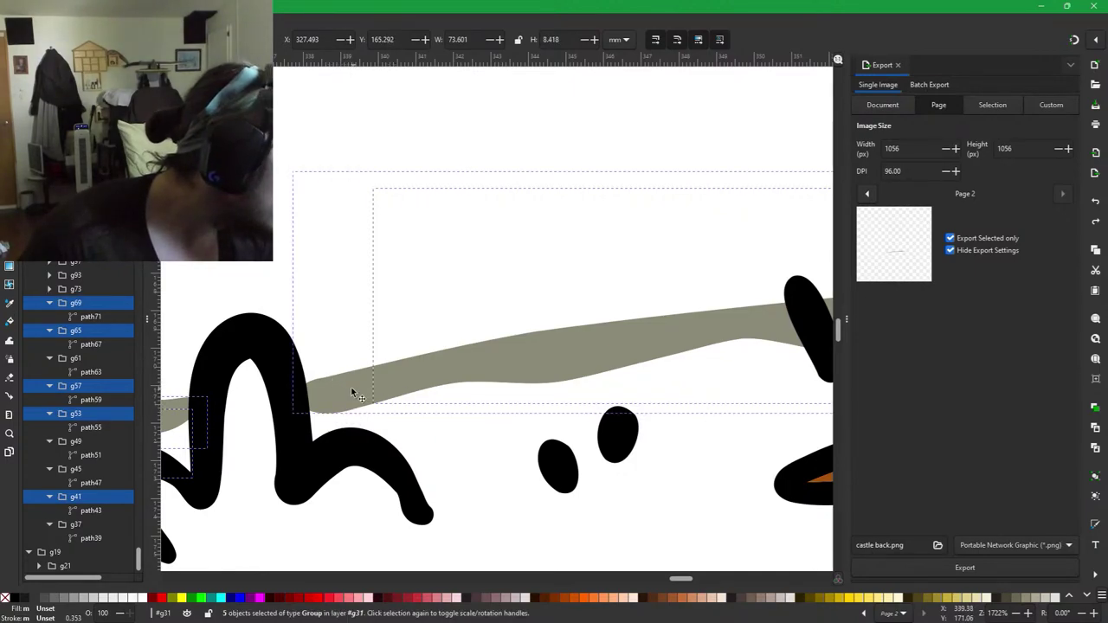
{"action": "mouse_move", "coordinate": [346, 392]}
{"action": "left_mouse_down"}
{"action": "mouse_move", "coordinate": [523, 273]}
{"action": "mouse_move", "coordinate": [394, 405]}
{"action": "left_mouse_up"}
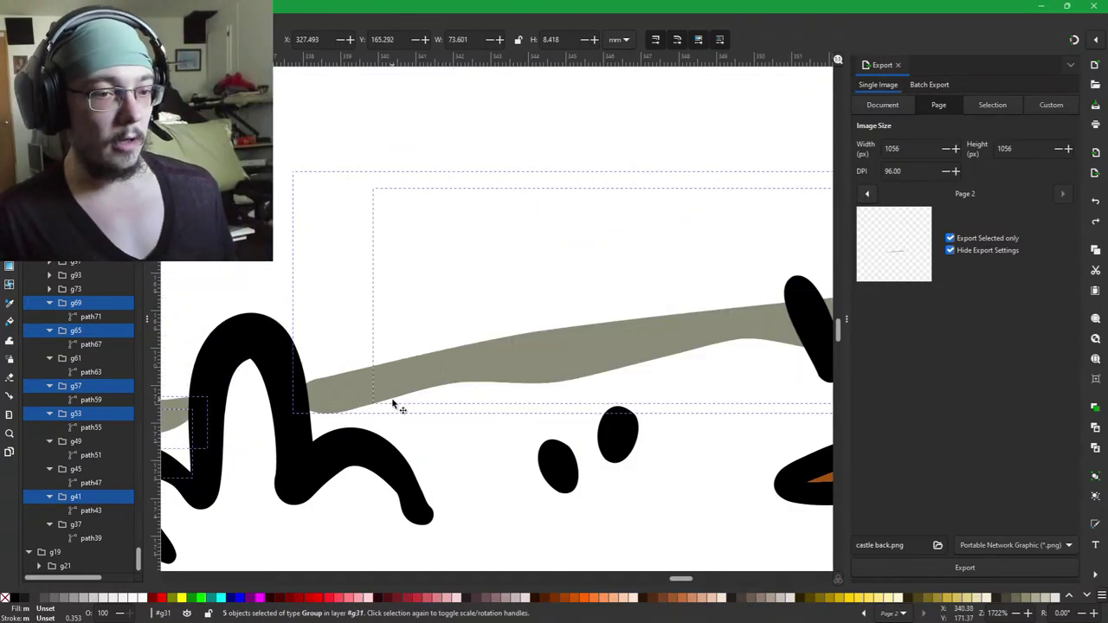
Try to pick the ground line piece at the grass tuft by toggling the long piece, and clear the selection.
{"action": "scroll", "coordinate": [340, 398], "scroll_direction": "up", "scroll_amount": 4}
{"action": "left_click_drag", "start_coordinate": [356, 418], "coordinate": [533, 378]}
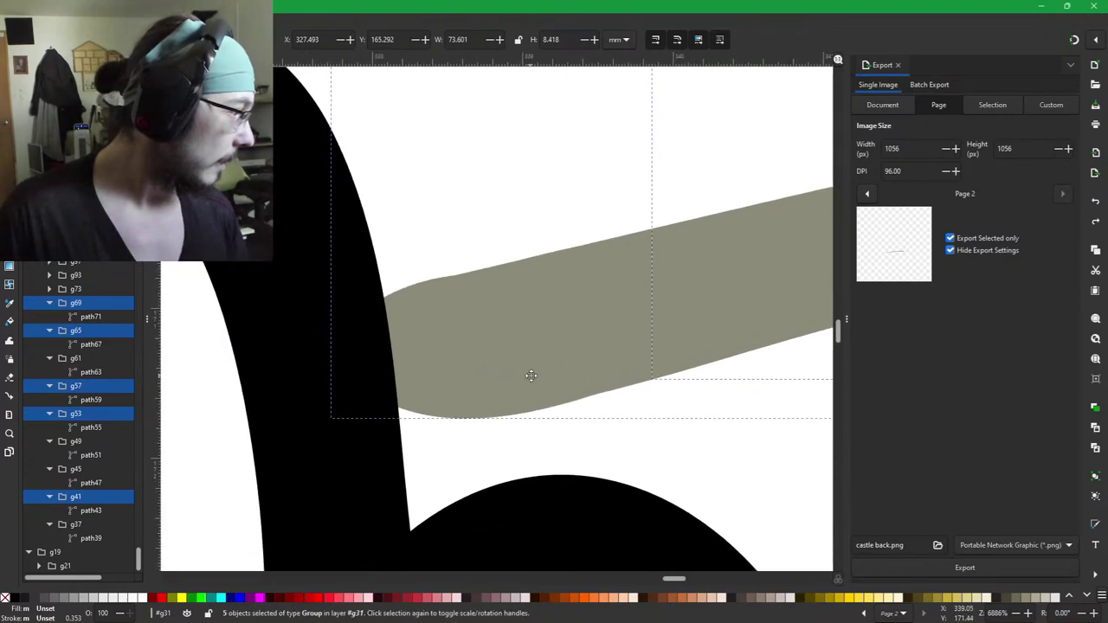
{"action": "left_click", "coordinate": [474, 394], "text": "shift"}
{"action": "left_click", "coordinate": [478, 386], "text": "shift"}
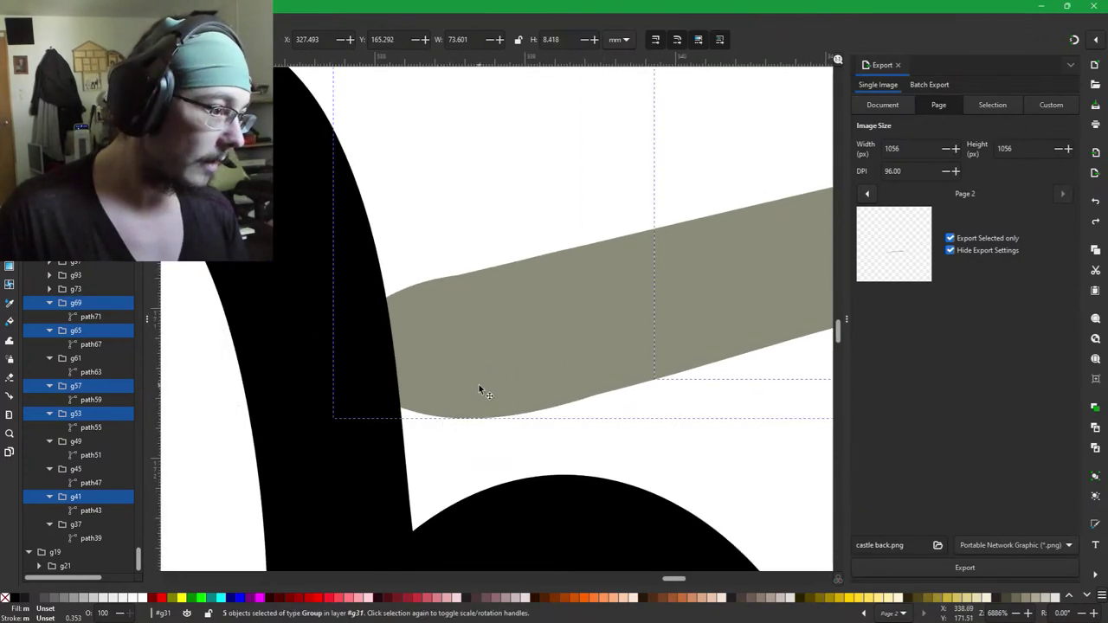
{"action": "left_click", "coordinate": [478, 384], "text": "shift"}
{"action": "left_click", "coordinate": [466, 338], "text": "shift"}
{"action": "left_click", "coordinate": [536, 318], "text": "shift"}
{"action": "left_click", "coordinate": [537, 318], "text": "shift"}
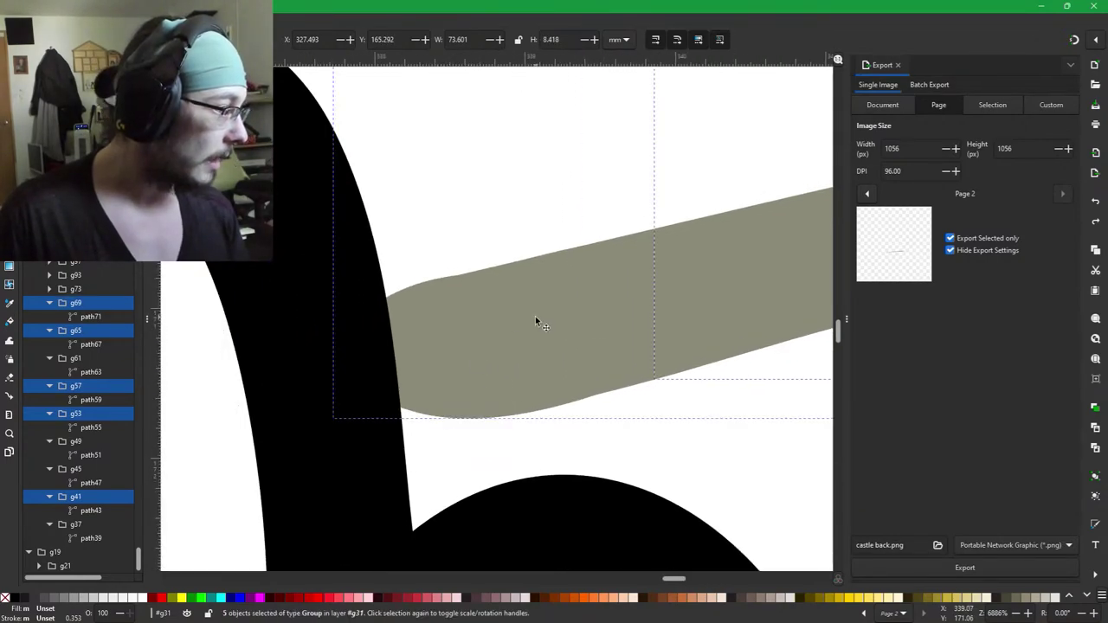
{"action": "scroll", "coordinate": [570, 349], "scroll_direction": "down", "scroll_amount": 2}
{"action": "left_click", "coordinate": [532, 317], "text": "shift"}
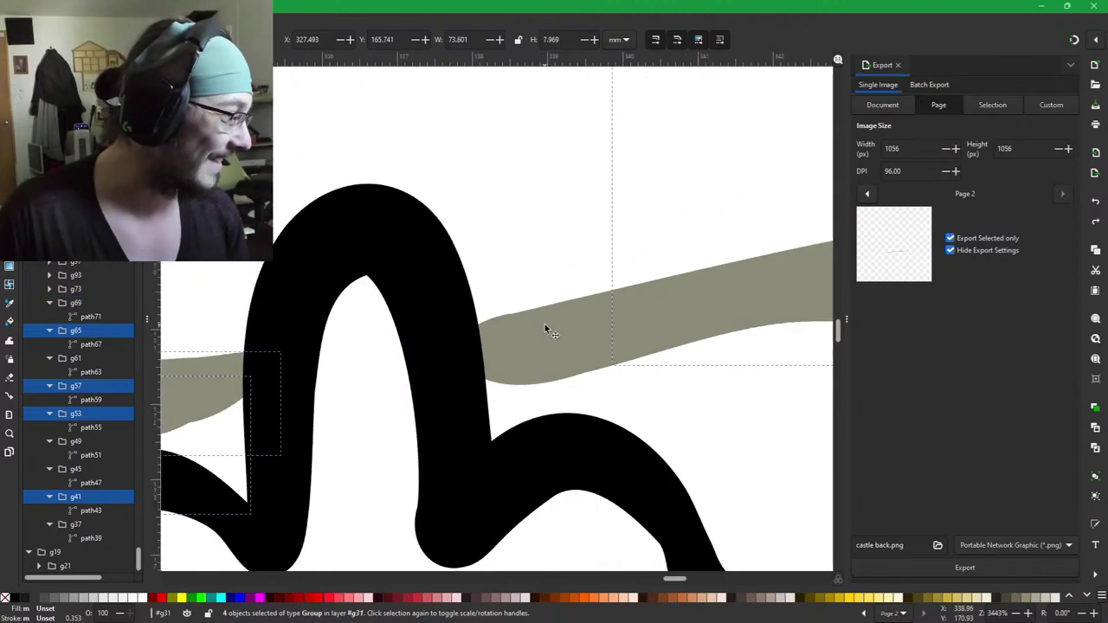
{"action": "left_click", "coordinate": [545, 324], "text": "shift"}
{"action": "left_click", "coordinate": [544, 324], "text": "shift"}
{"action": "key", "text": "Escape"}
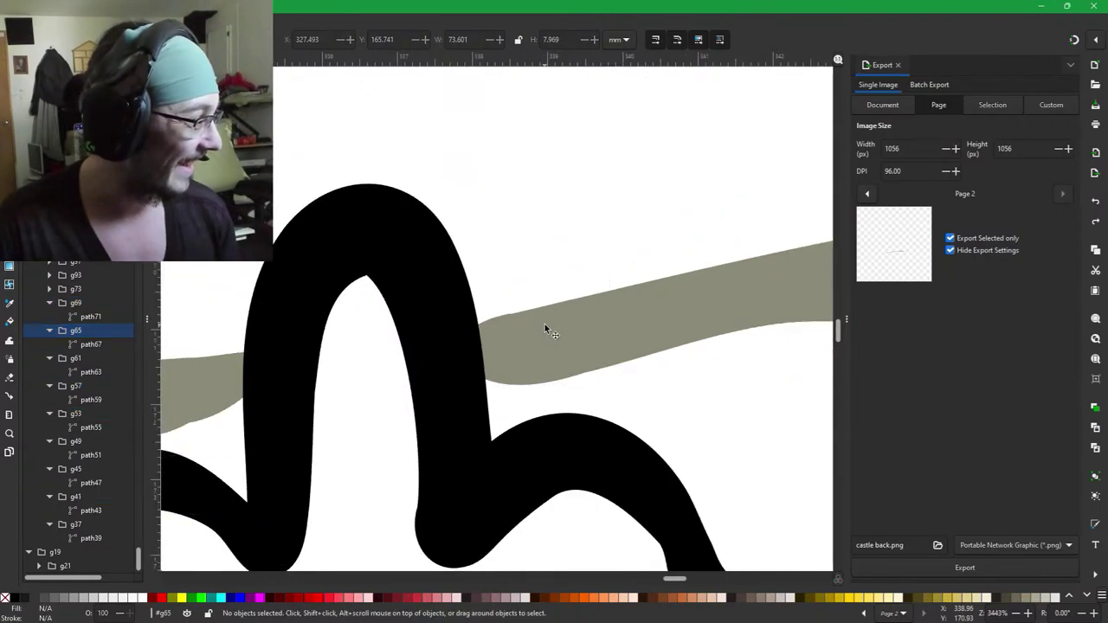
Select the long ground line piece on its own to check where it ends beside the grass tuft.
{"action": "left_click", "coordinate": [545, 324]}
{"action": "scroll", "coordinate": [641, 387], "scroll_direction": "down", "scroll_amount": 2}
{"action": "scroll", "coordinate": [713, 429], "scroll_direction": "up", "scroll_amount": 1}
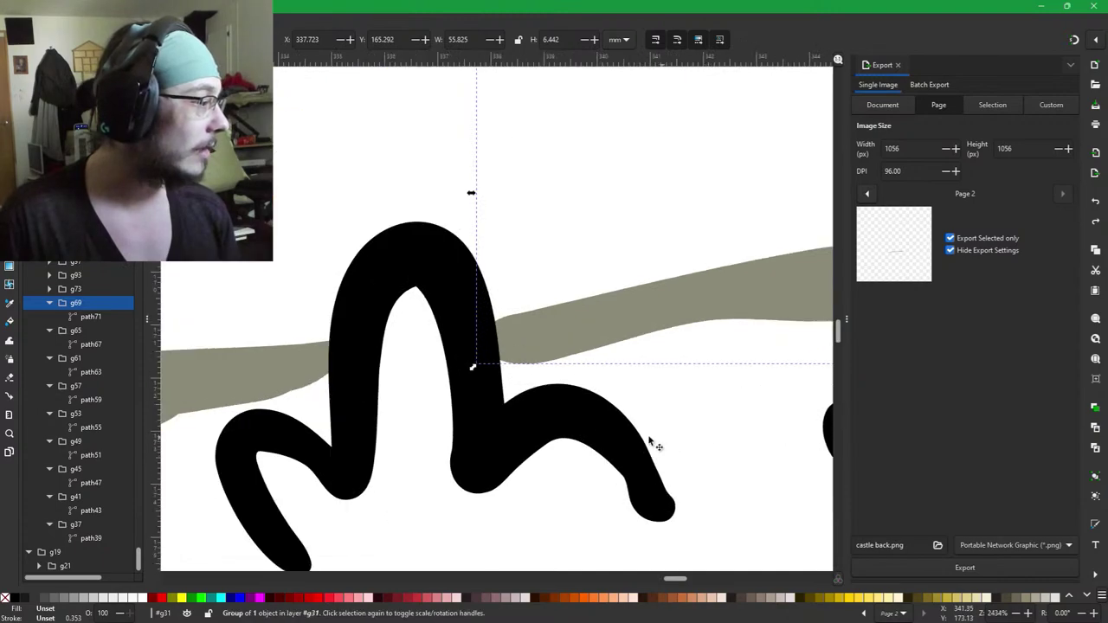
{"action": "left_click_drag", "start_coordinate": [571, 486], "coordinate": [265, 386]}
{"action": "scroll", "coordinate": [680, 359], "scroll_direction": "down", "scroll_amount": 1}
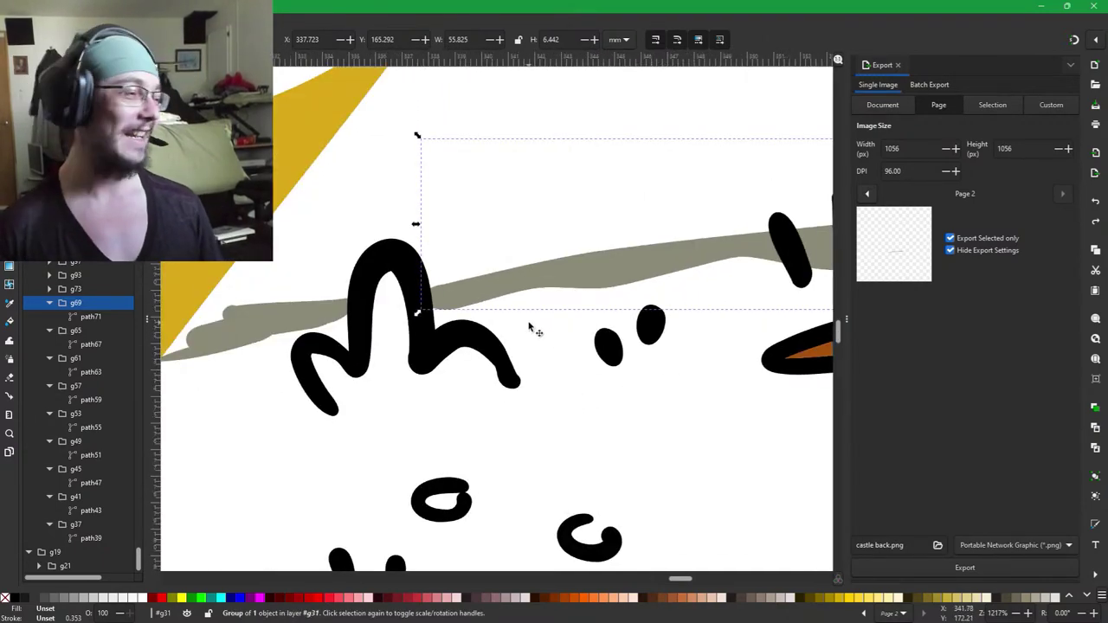
{"action": "left_click", "coordinate": [441, 303]}
{"action": "left_click", "coordinate": [439, 300]}
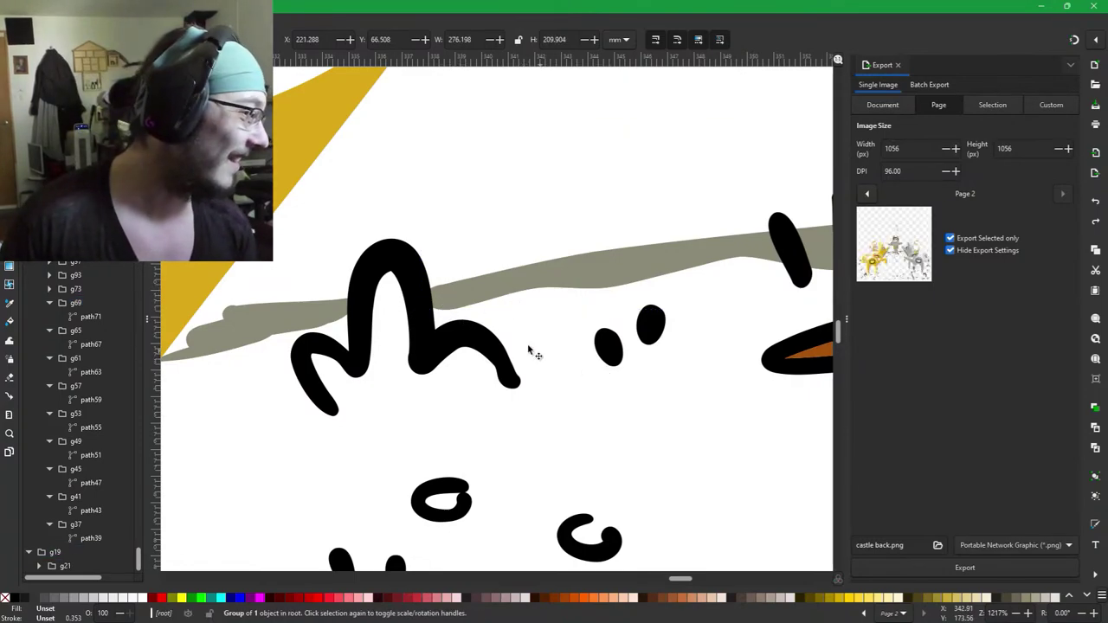
{"action": "left_click_drag", "start_coordinate": [530, 351], "coordinate": [767, 443]}
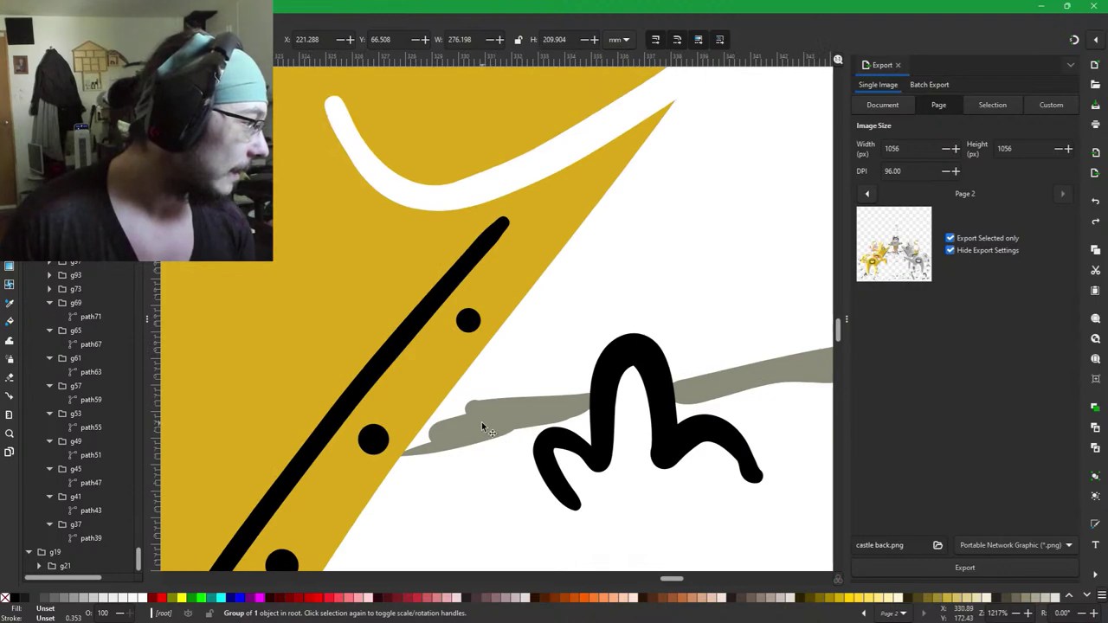
Start a fresh selection with the three overlapping grey-green ground line pieces beside the gold mount's neck.
{"action": "key", "text": "Escape"}
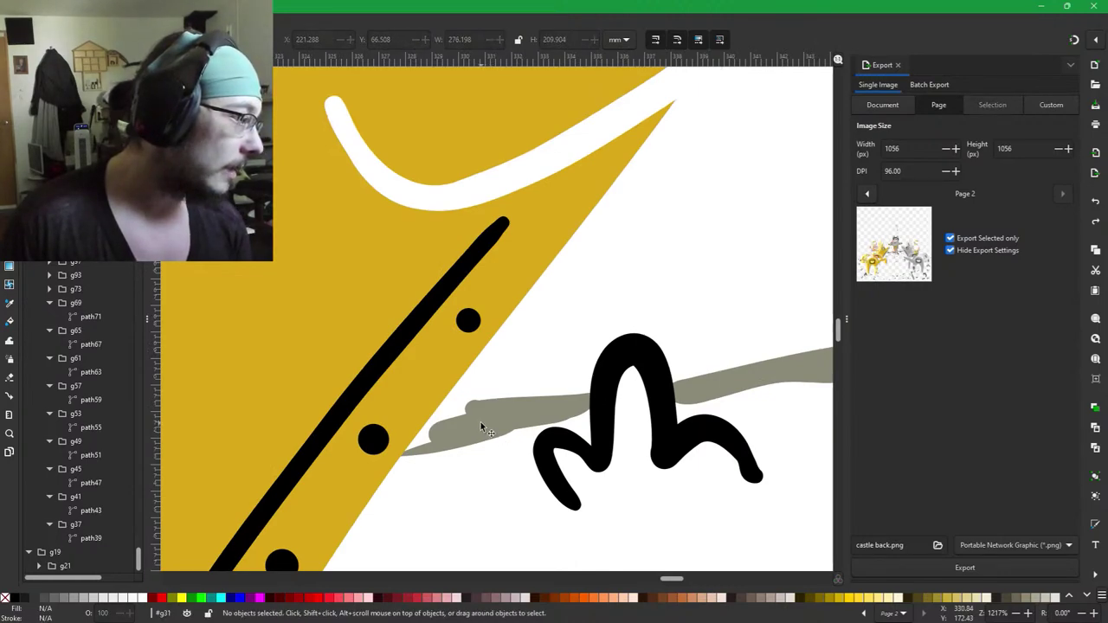
{"action": "left_click", "coordinate": [483, 428]}
{"action": "left_click", "coordinate": [422, 452], "text": "shift"}
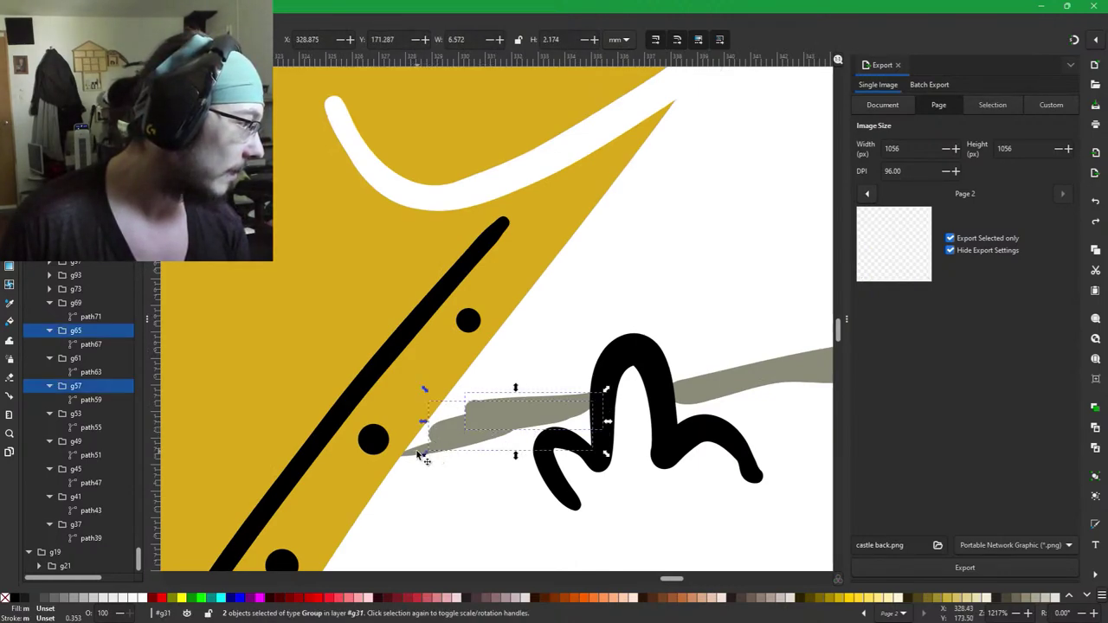
{"action": "left_click", "coordinate": [418, 453], "text": "shift"}
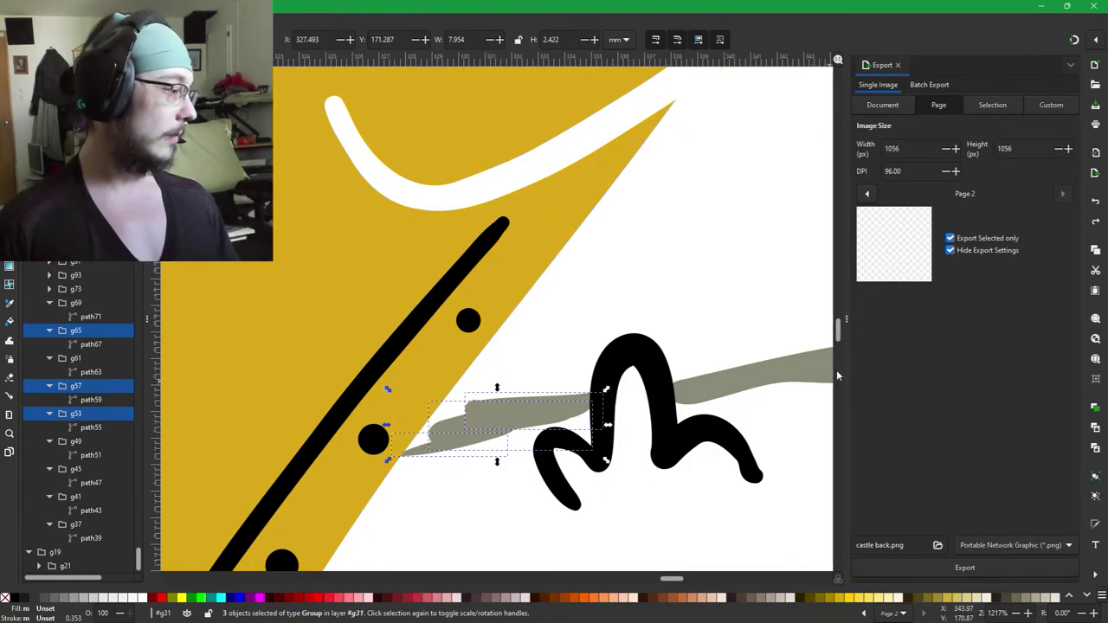
Add the long middle ground line piece between the grass tuft and the standing figure's feet to the selection.
{"action": "left_click_drag", "start_coordinate": [762, 382], "coordinate": [722, 381]}
{"action": "scroll", "coordinate": [722, 381], "scroll_direction": "right", "scroll_amount": 5}
{"action": "left_click", "coordinate": [474, 419], "text": "shift"}
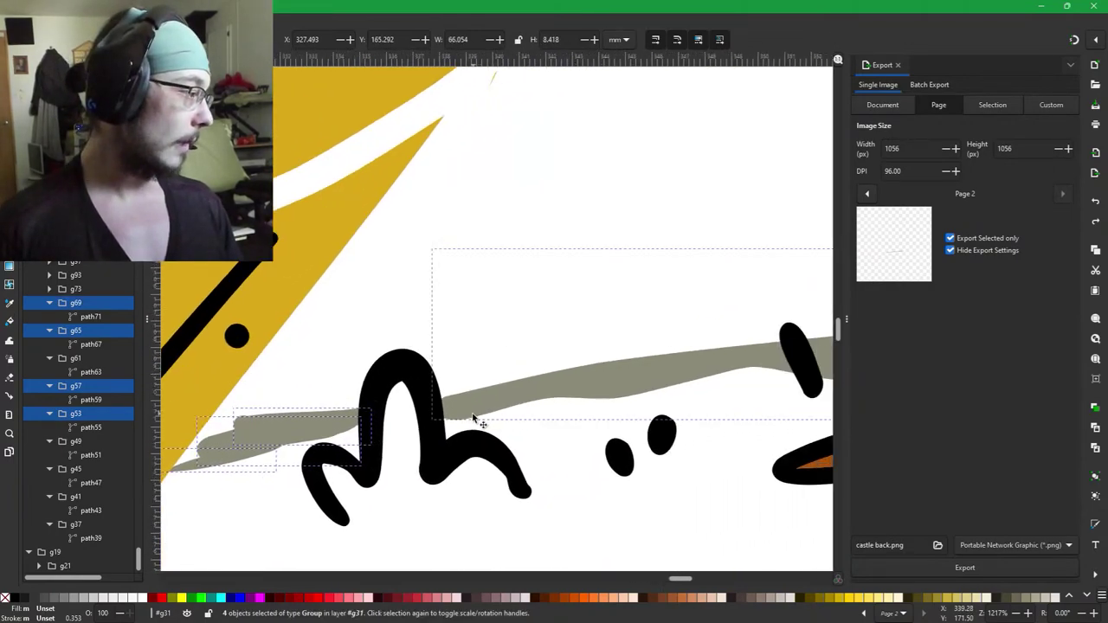
{"action": "left_click", "coordinate": [466, 423], "text": "shift"}
{"action": "left_click", "coordinate": [468, 415], "text": "shift"}
{"action": "left_click", "coordinate": [468, 413], "text": "shift"}
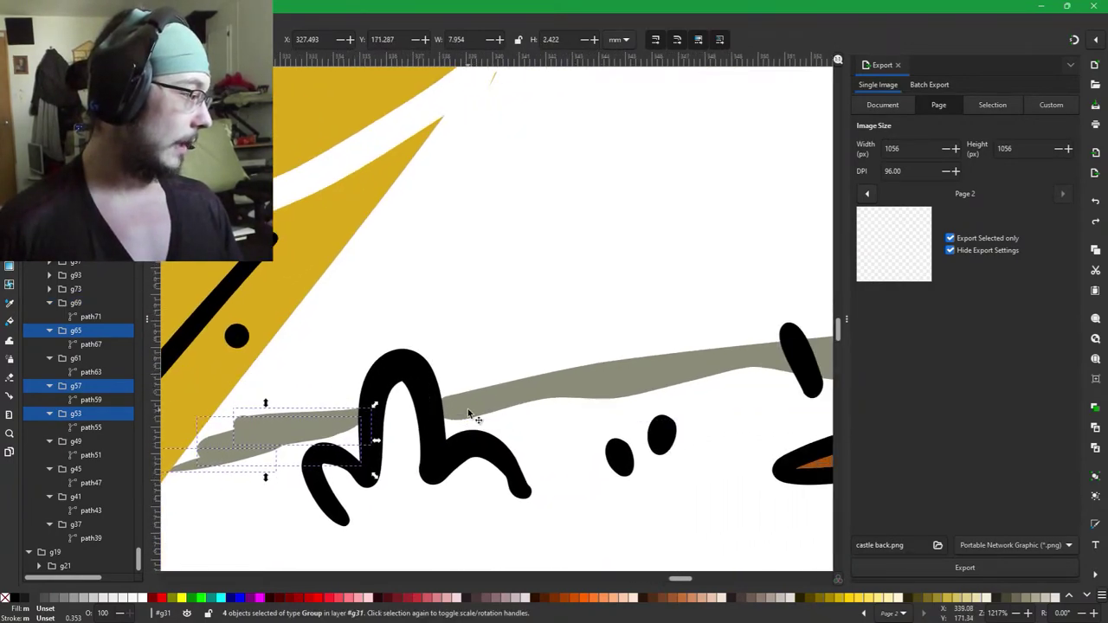
{"action": "left_click", "coordinate": [468, 415], "text": "shift"}
{"action": "left_click", "coordinate": [514, 402], "text": "shift"}
{"action": "left_click", "coordinate": [710, 382], "text": "shift"}
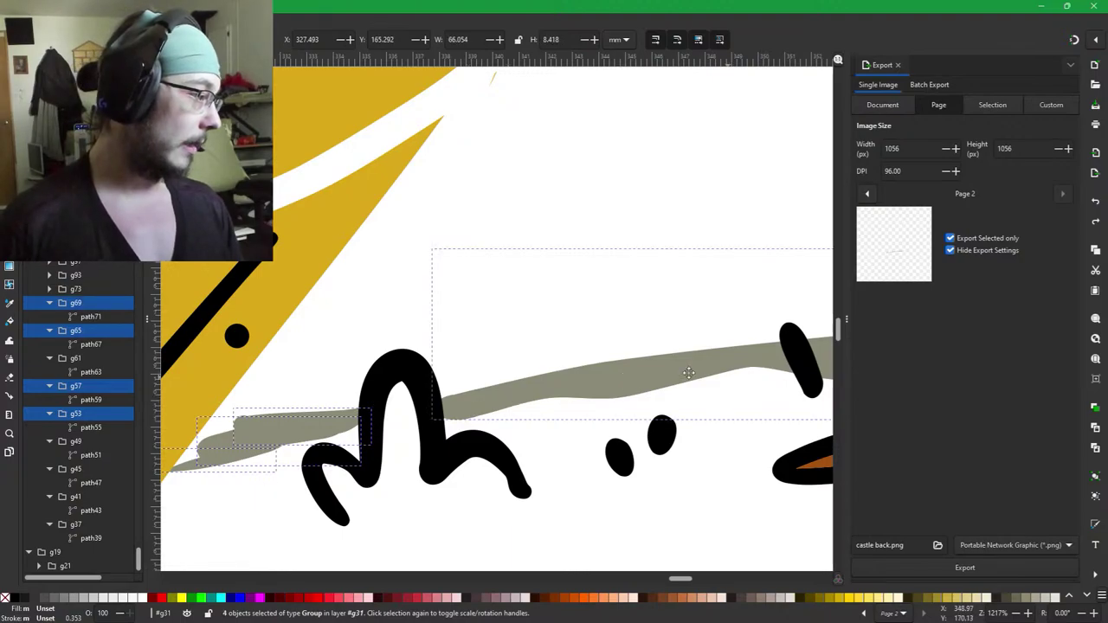
Add the short ground line end piece beside the grey mount's neck to the selection.
{"action": "scroll", "coordinate": [271, 374], "scroll_direction": "right", "scroll_amount": 12}
{"action": "scroll", "coordinate": [606, 329], "scroll_direction": "right", "scroll_amount": 9}
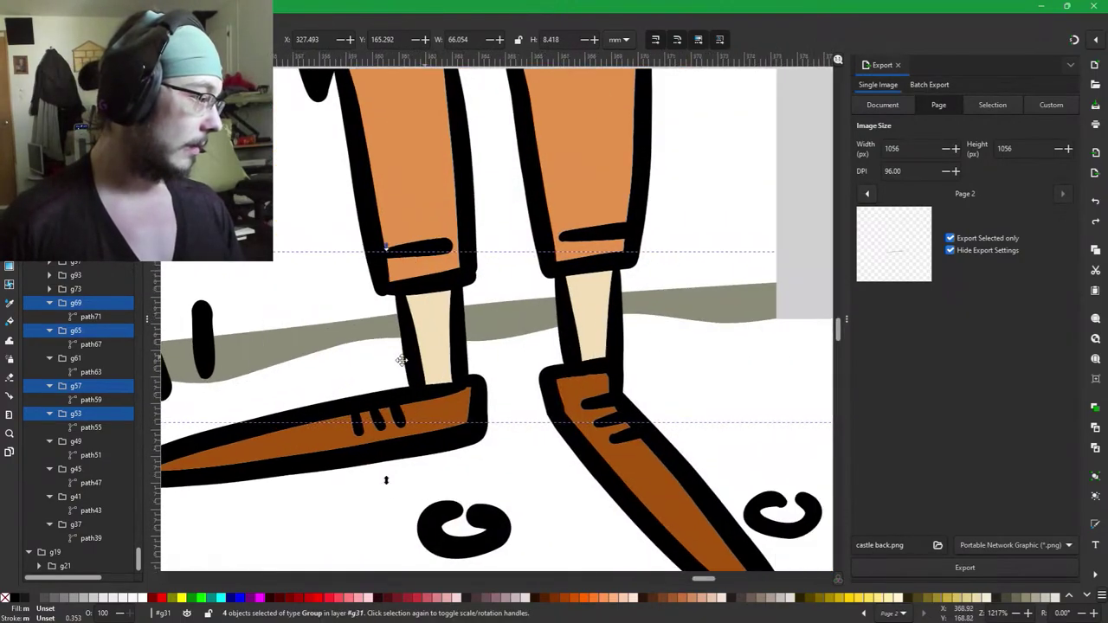
{"action": "scroll", "coordinate": [517, 357], "scroll_direction": "right", "scroll_amount": 9}
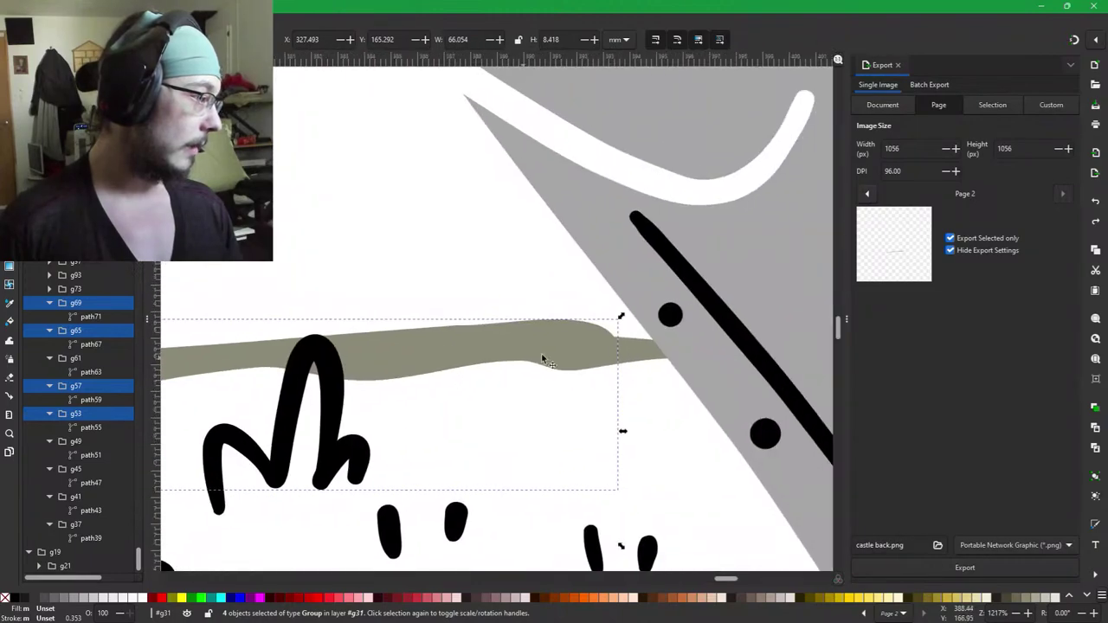
{"action": "left_click", "coordinate": [630, 355], "text": "shift"}
Move the selection aside to expose the hidden piece behind the grass tuft, add that piece, and undo the trial moves.
{"action": "scroll", "coordinate": [594, 371], "scroll_direction": "down", "scroll_amount": 4}
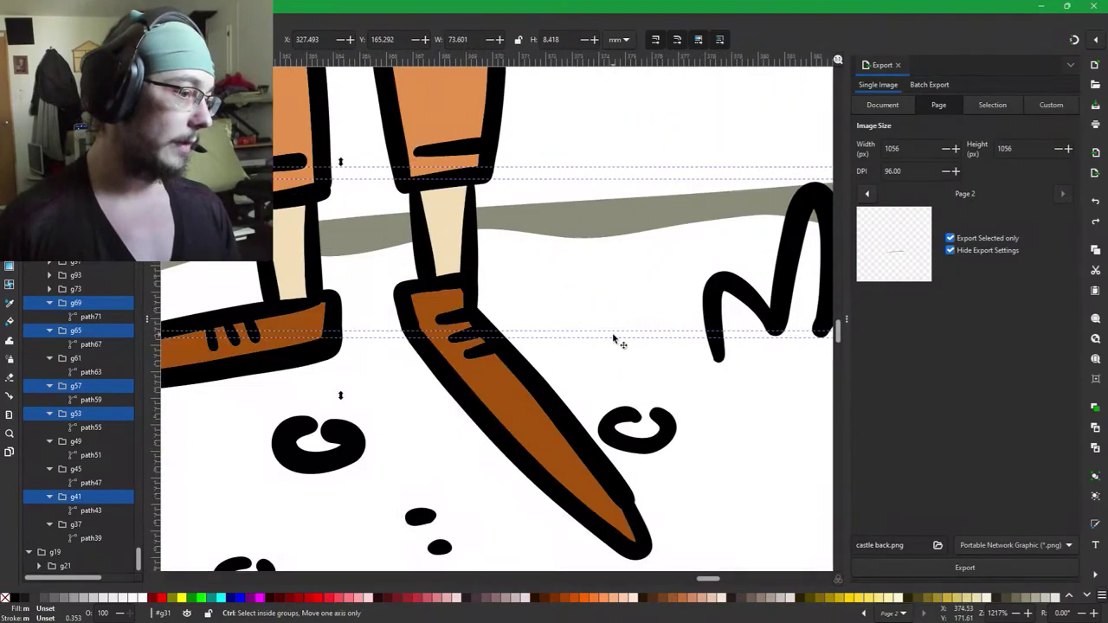
{"action": "left_click_drag", "start_coordinate": [468, 258], "coordinate": [500, 325]}
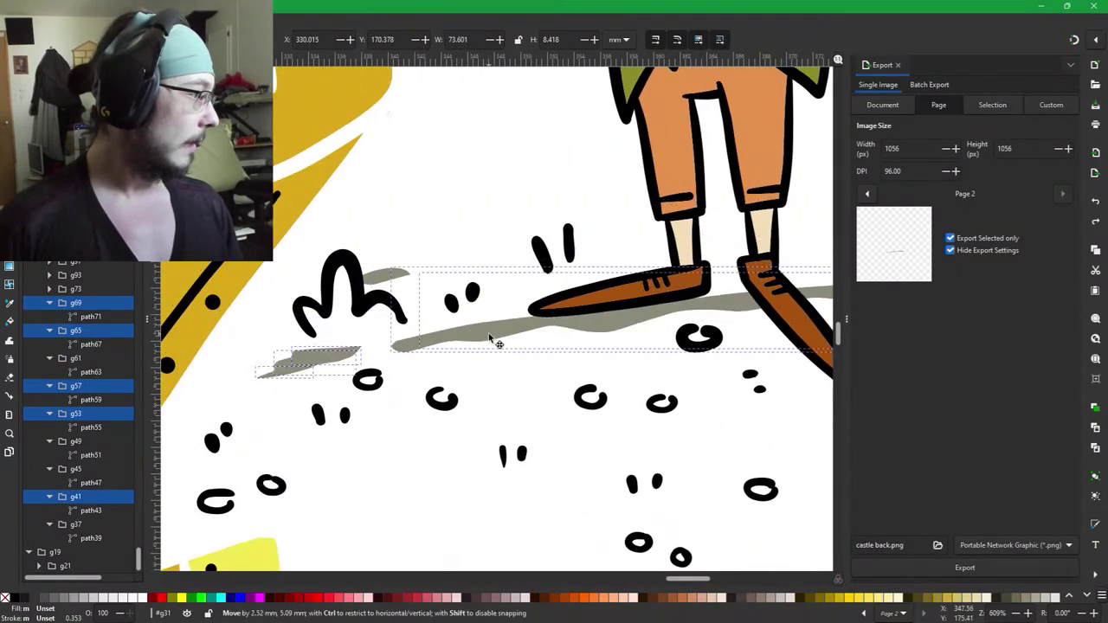
{"action": "left_click", "coordinate": [386, 284], "text": "shift"}
{"action": "left_click_drag", "start_coordinate": [466, 335], "coordinate": [459, 220]}
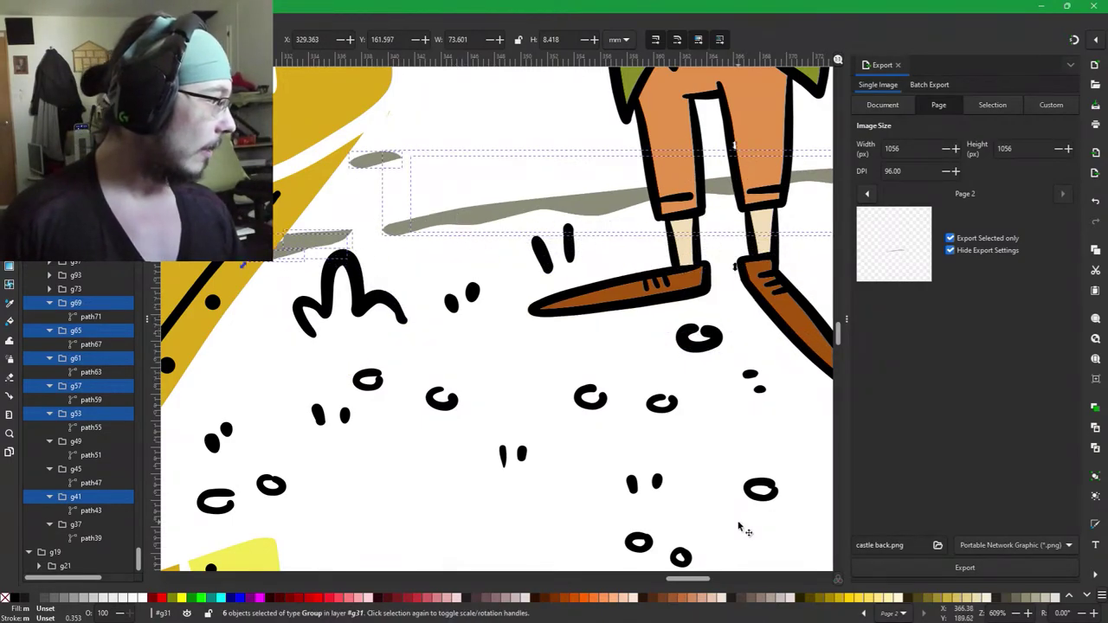
{"action": "key", "text": "ctrl+z"}
{"action": "key", "text": "ctrl+z"}
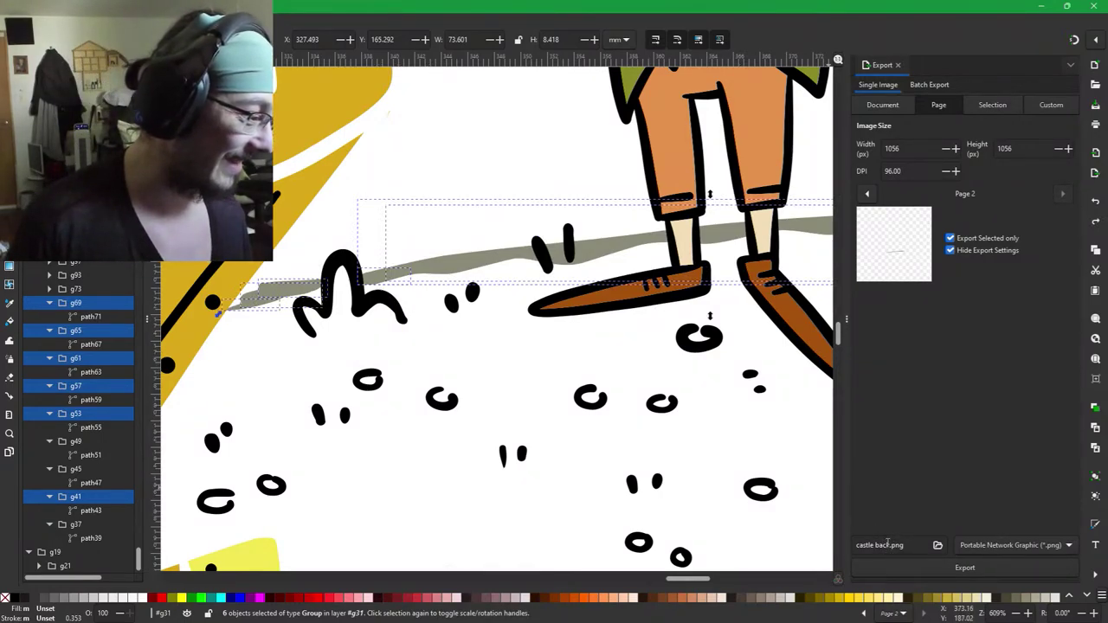
Export the selected ground line pieces as arch floor.png and delete them from the drawing.
{"action": "key", "text": "BackSpace"}
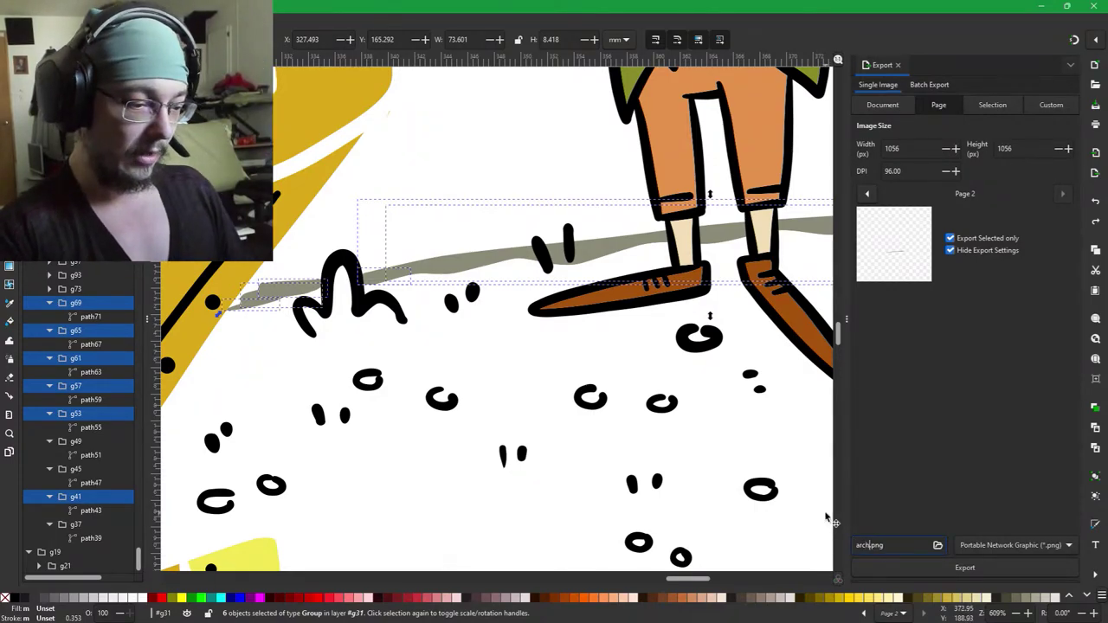
{"action": "type", "text": "arch floor"}
{"action": "key", "text": "Return"}
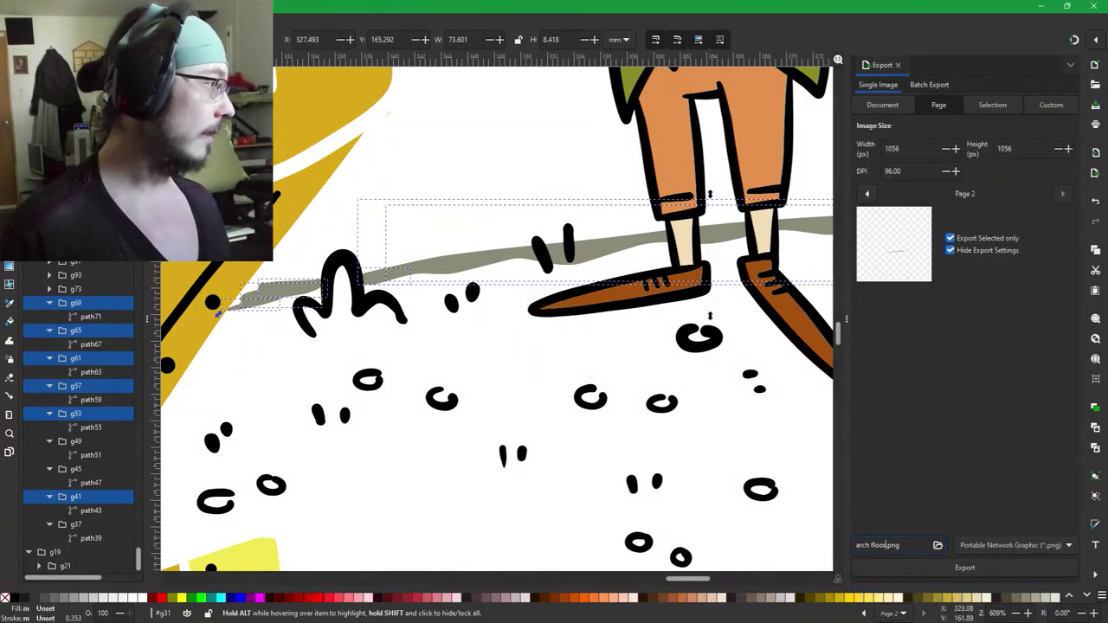
{"action": "key", "text": "Escape"}
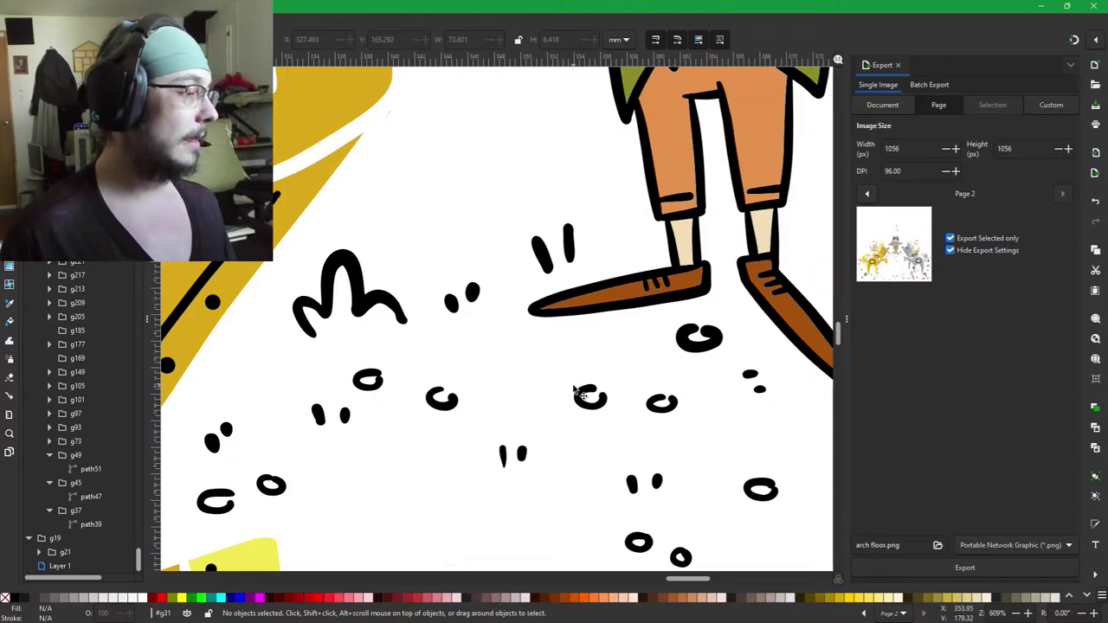
Try moving the white background group beside the grey mount's rider, and undo the moves.
{"action": "scroll", "coordinate": [625, 325], "scroll_direction": "down", "scroll_amount": 3}
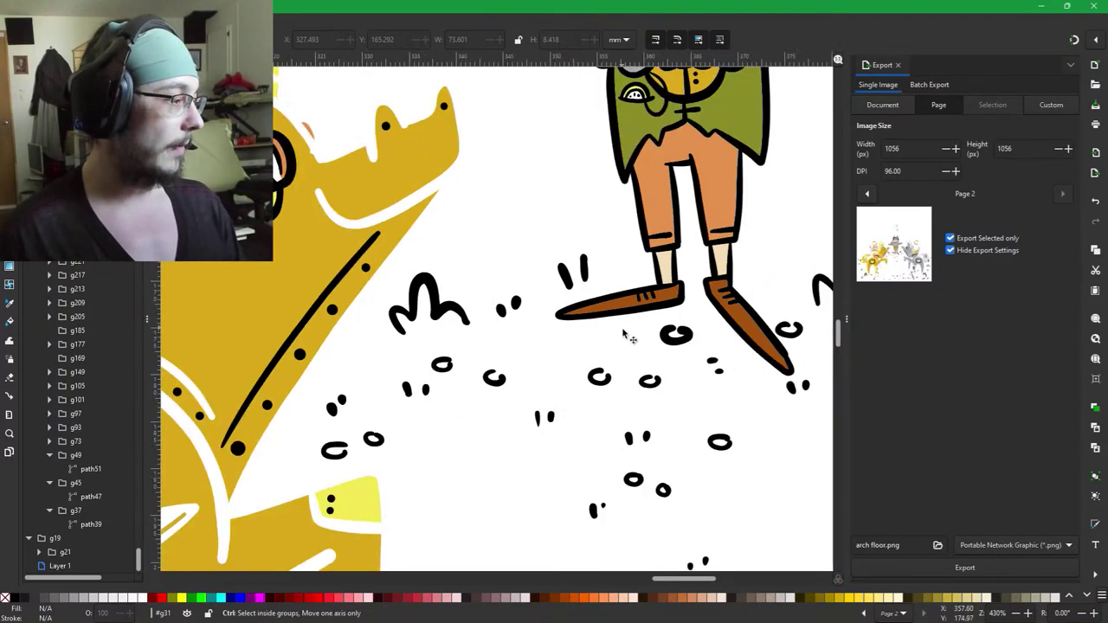
{"action": "left_click_drag", "start_coordinate": [643, 377], "coordinate": [603, 431]}
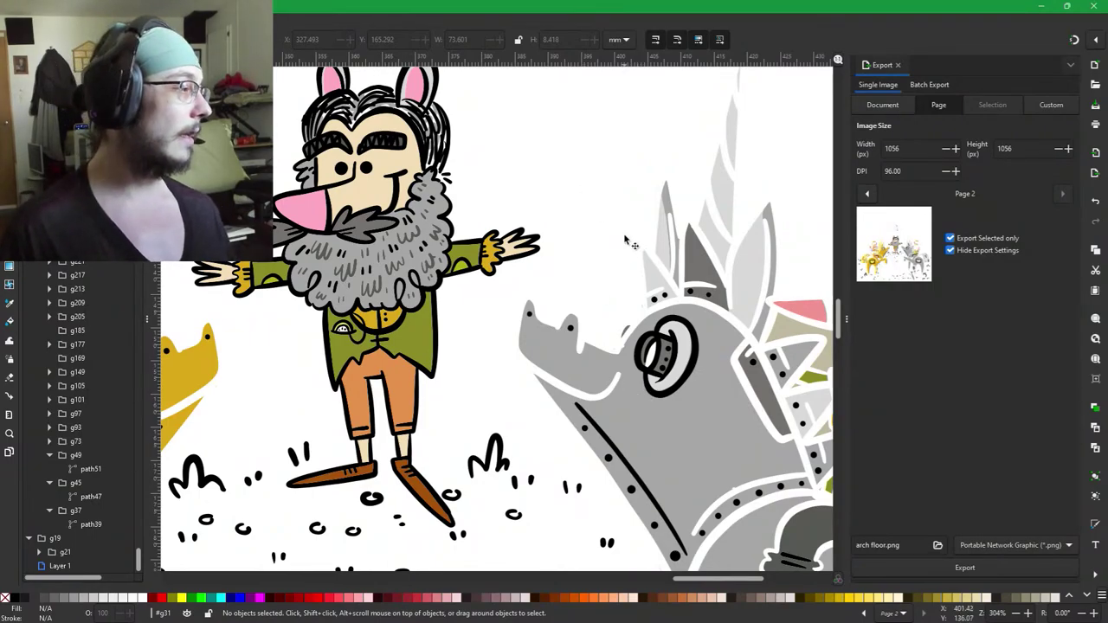
{"action": "scroll", "coordinate": [588, 403], "scroll_direction": "up", "scroll_amount": 1}
{"action": "scroll", "coordinate": [588, 402], "scroll_direction": "right", "scroll_amount": 5}
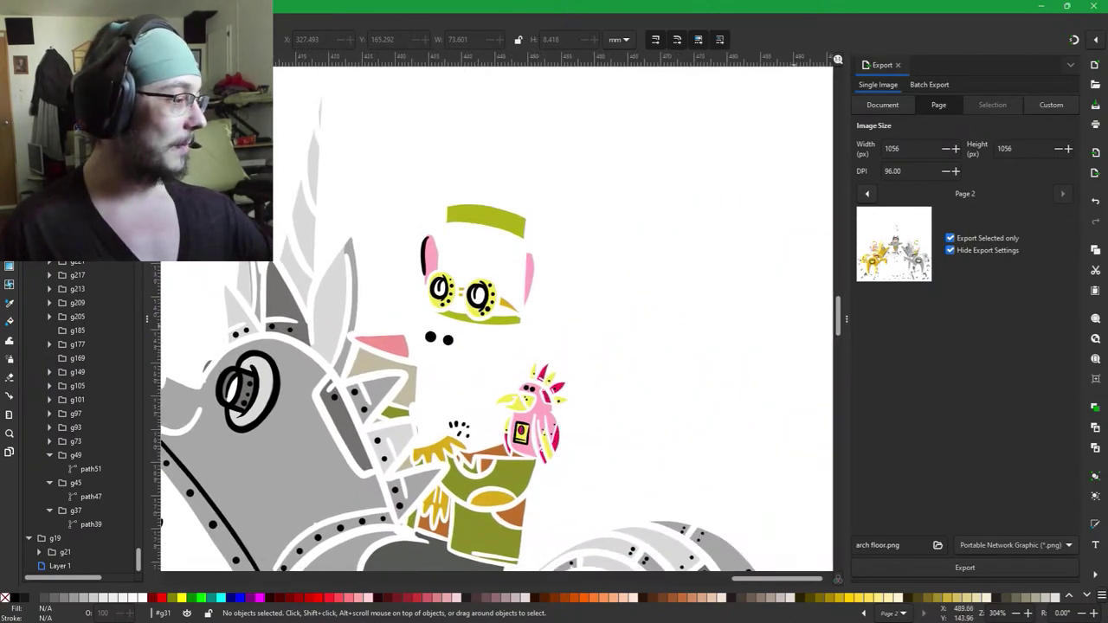
{"action": "left_click_drag", "start_coordinate": [794, 327], "coordinate": [462, 356]}
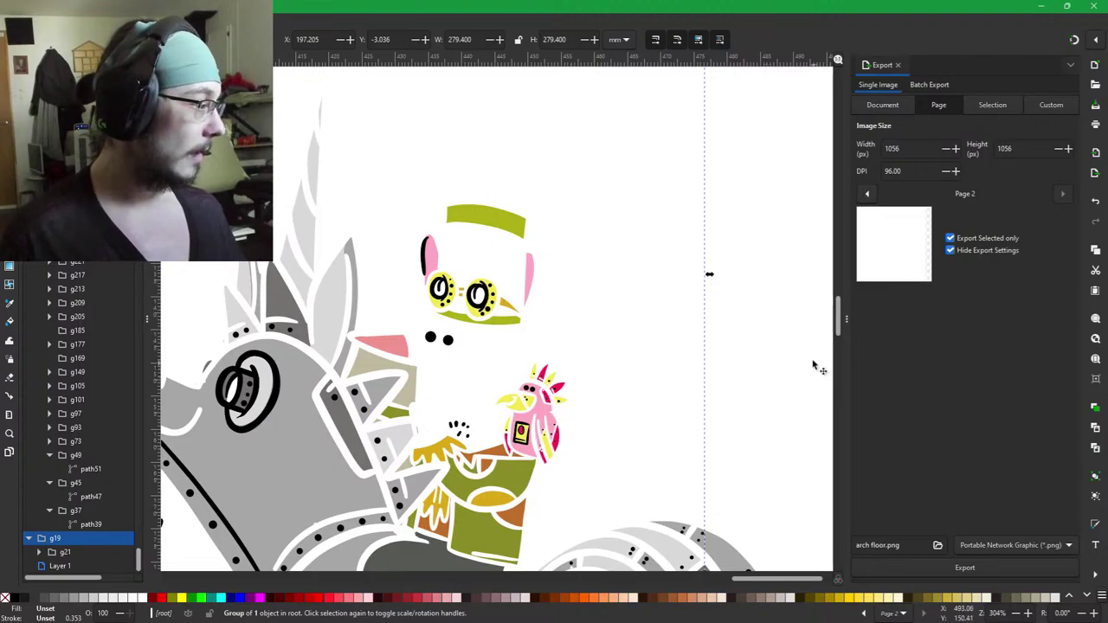
{"action": "left_click_drag", "start_coordinate": [636, 412], "coordinate": [815, 465]}
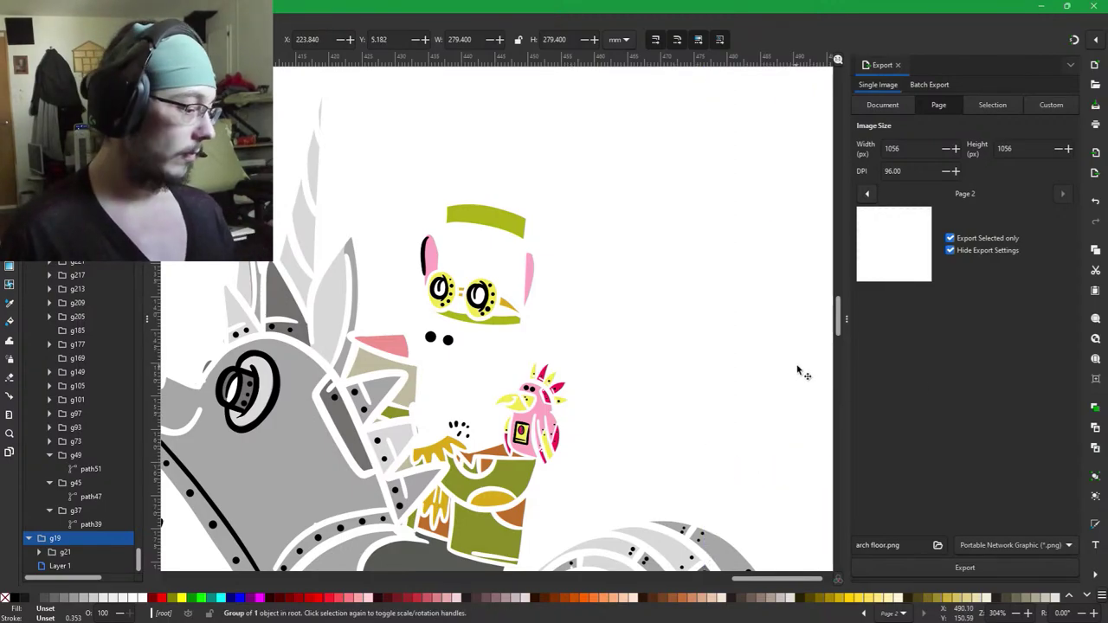
{"action": "key", "text": "ctrl+z"}
Examine the artwork left on the page, from the grass marks and dashed outline to the standing figure and grey mount.
{"action": "scroll", "coordinate": [772, 381], "scroll_direction": "down", "scroll_amount": 3, "text": "ctrl"}
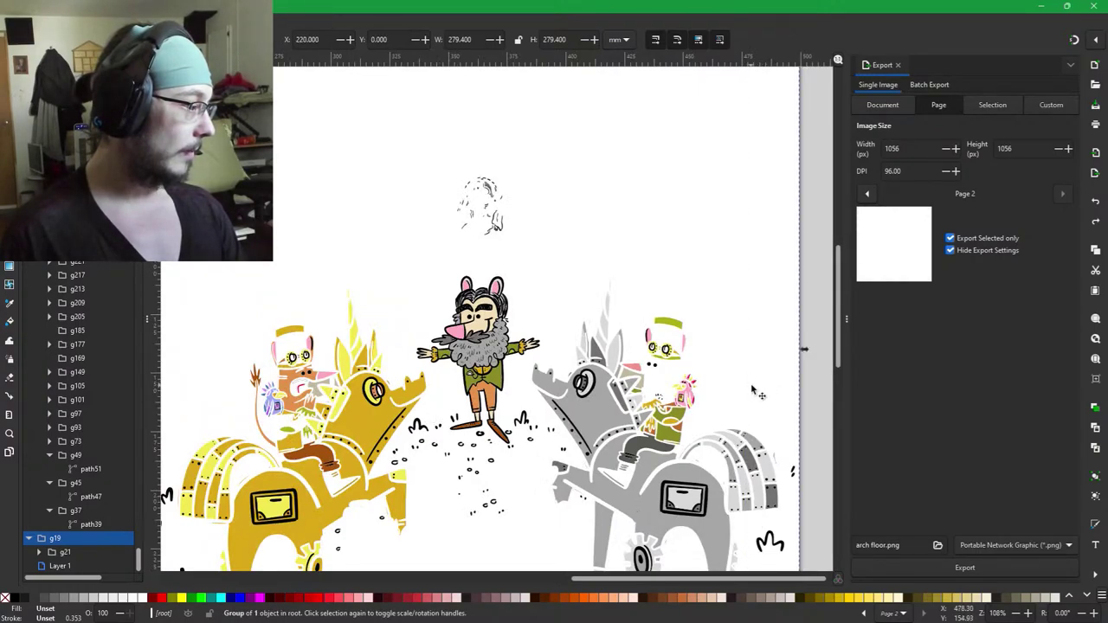
{"action": "left_click", "coordinate": [816, 341]}
{"action": "left_click_drag", "start_coordinate": [528, 528], "coordinate": [705, 272]}
{"action": "left_click_drag", "start_coordinate": [660, 360], "coordinate": [570, 360]}
{"action": "scroll", "coordinate": [684, 407], "scroll_direction": "right", "scroll_amount": 3}
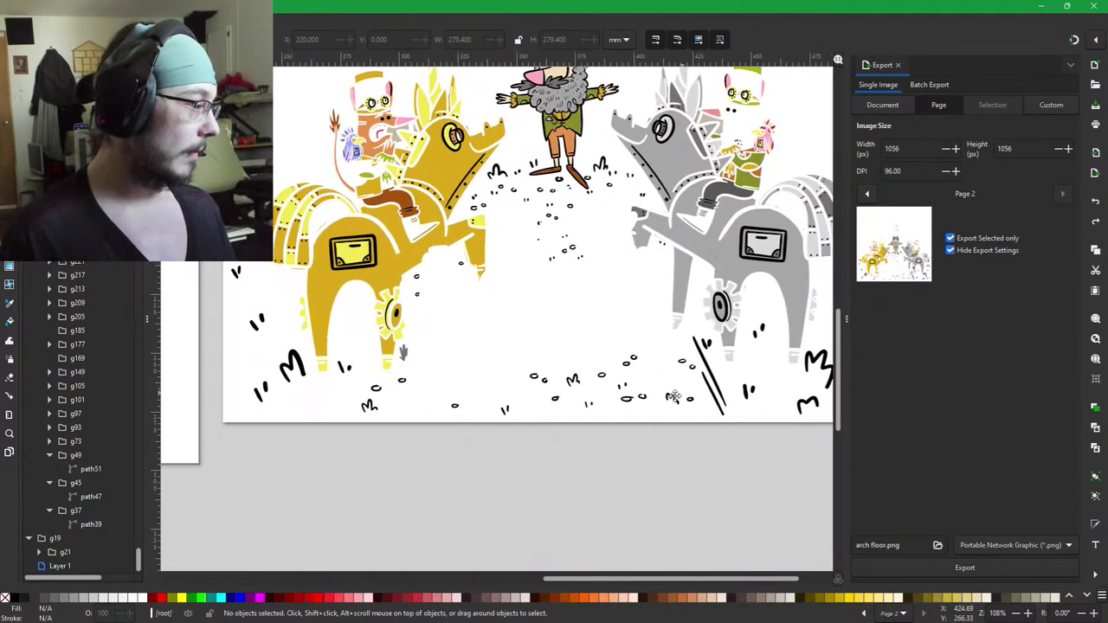
{"action": "left_click_drag", "start_coordinate": [523, 355], "coordinate": [738, 509]}
{"action": "left_click_drag", "start_coordinate": [680, 275], "coordinate": [546, 489]}
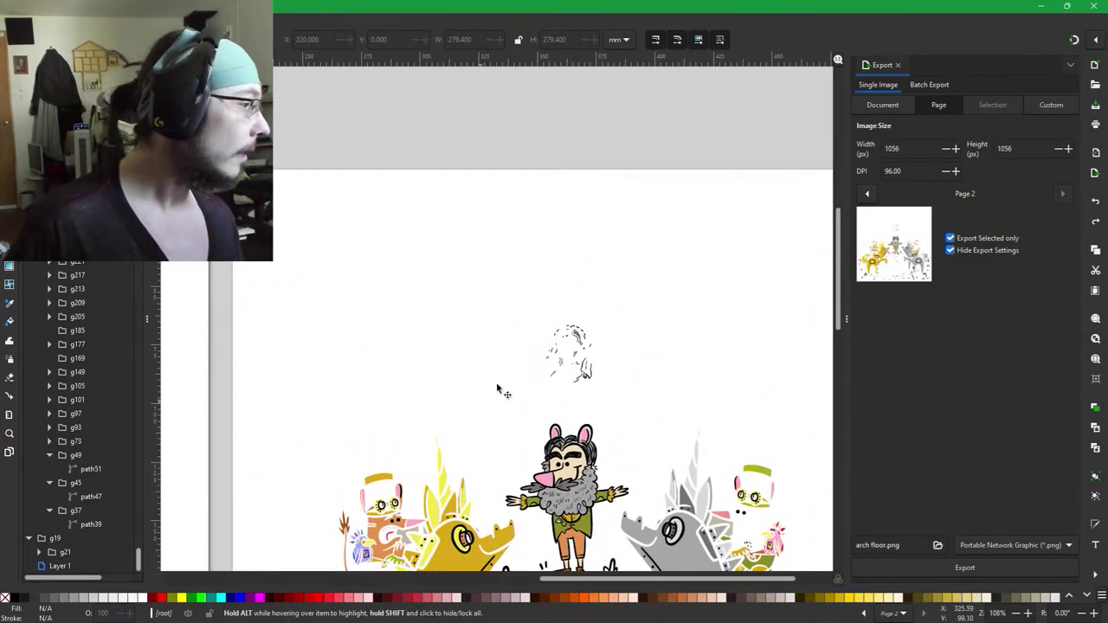
{"action": "left_click_drag", "start_coordinate": [493, 318], "coordinate": [464, 237]}
{"action": "key", "text": "Escape"}
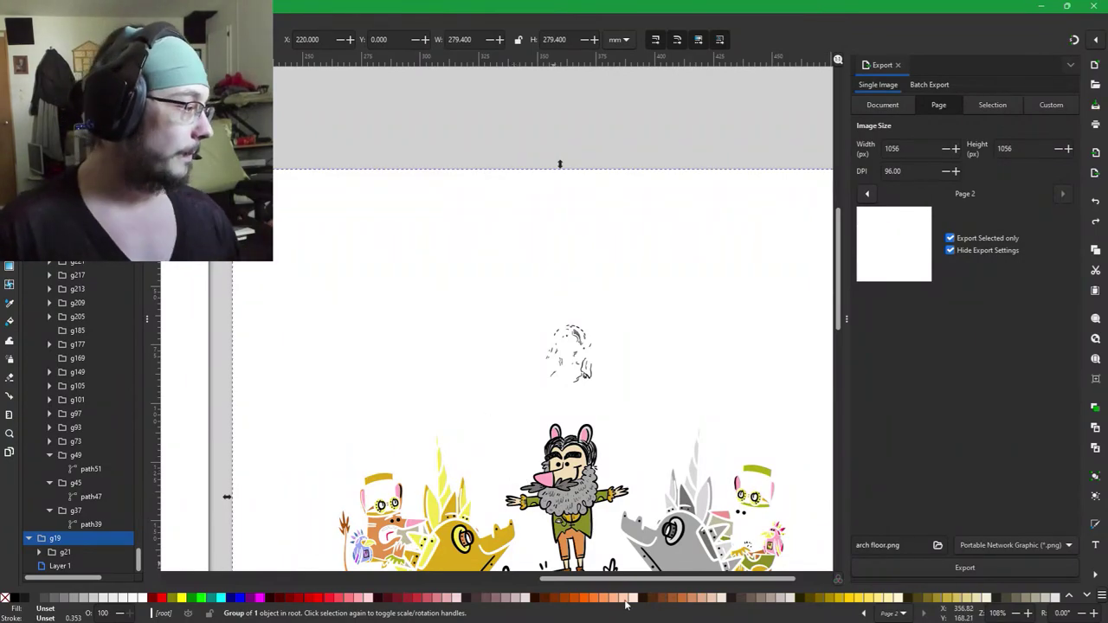
{"action": "scroll", "coordinate": [603, 474], "scroll_direction": "up", "scroll_amount": 1}
{"action": "scroll", "coordinate": [552, 463], "scroll_direction": "up", "scroll_amount": 1}
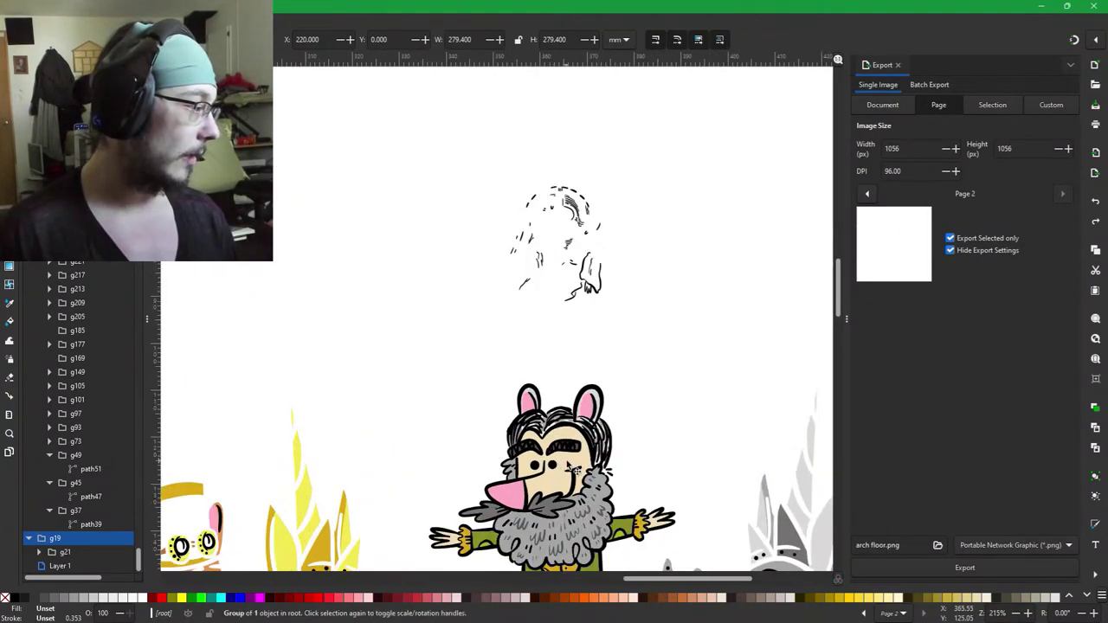
{"action": "left_click_drag", "start_coordinate": [580, 535], "coordinate": [579, 310]}
{"action": "left_click_drag", "start_coordinate": [641, 401], "coordinate": [575, 369]}
{"action": "left_click_drag", "start_coordinate": [748, 404], "coordinate": [483, 339]}
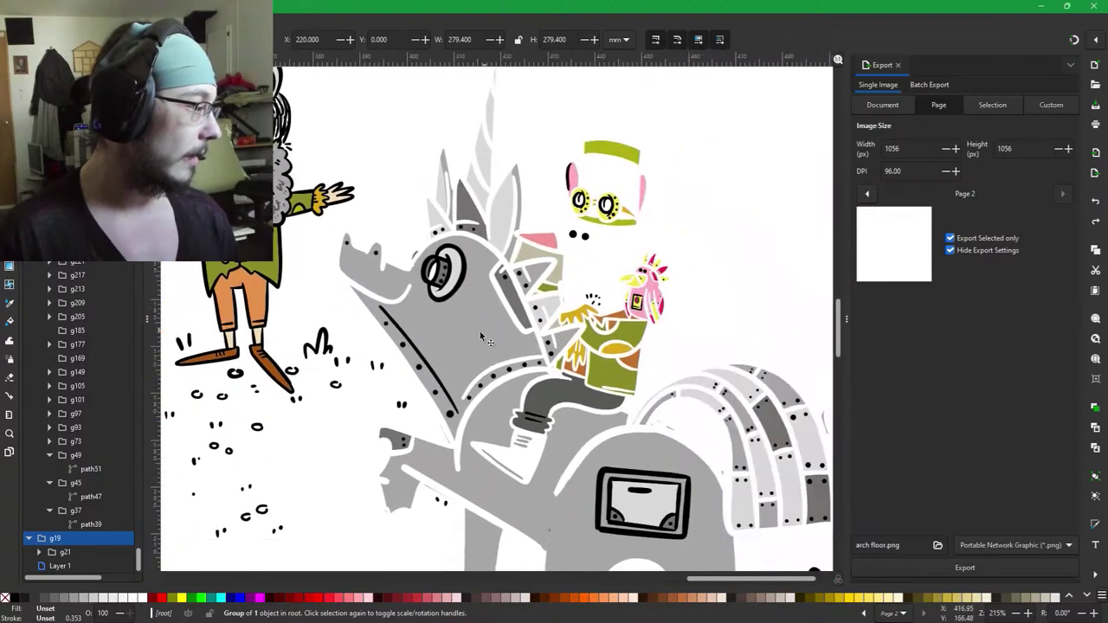
Examine the grey mount's legs, the grass marks along the page's lower edge, the golden mount and the small line sketch above the standing figure.
{"action": "scroll", "coordinate": [630, 445], "scroll_direction": "down", "scroll_amount": 3}
{"action": "scroll", "coordinate": [692, 407], "scroll_direction": "down", "scroll_amount": 4}
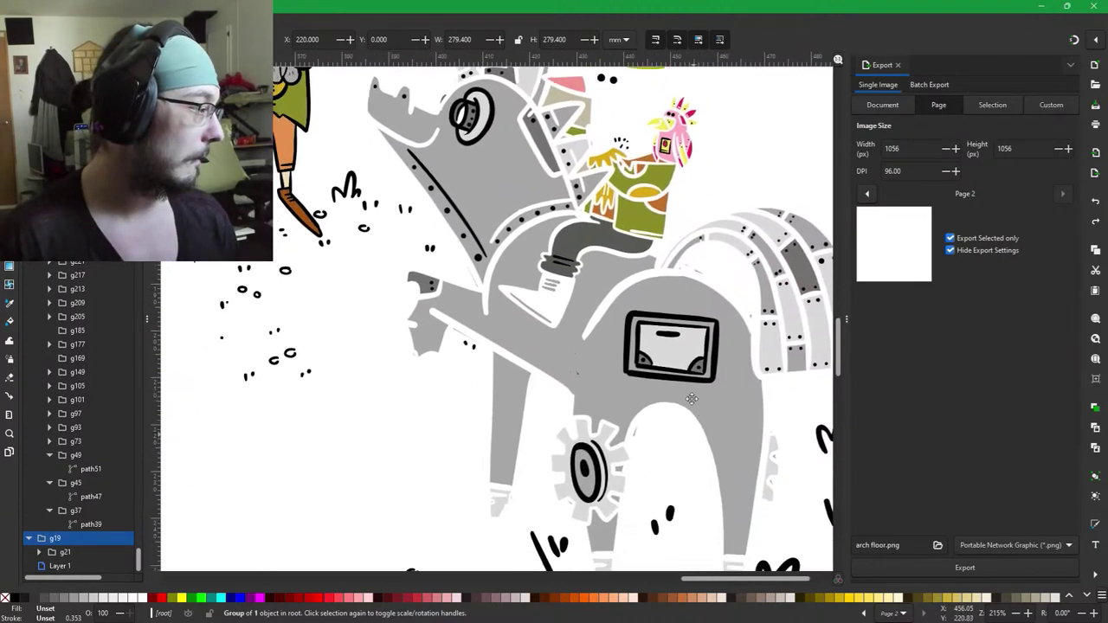
{"action": "scroll", "coordinate": [766, 288], "scroll_direction": "down", "scroll_amount": 2}
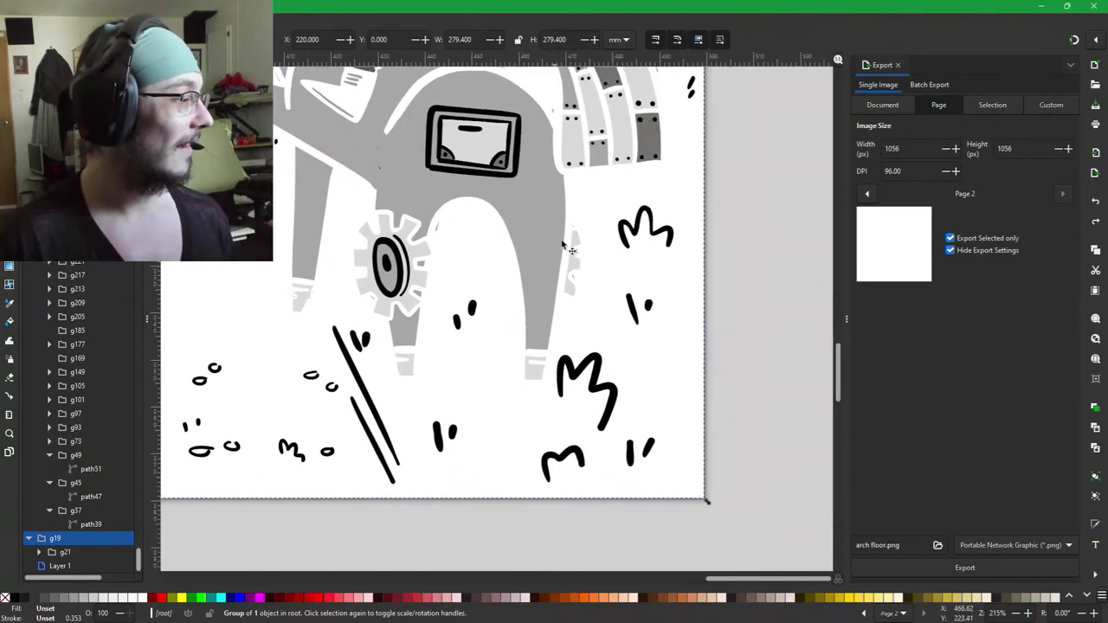
{"action": "scroll", "coordinate": [463, 325], "scroll_direction": "up", "scroll_amount": 2}
{"action": "scroll", "coordinate": [519, 355], "scroll_direction": "down", "scroll_amount": 3}
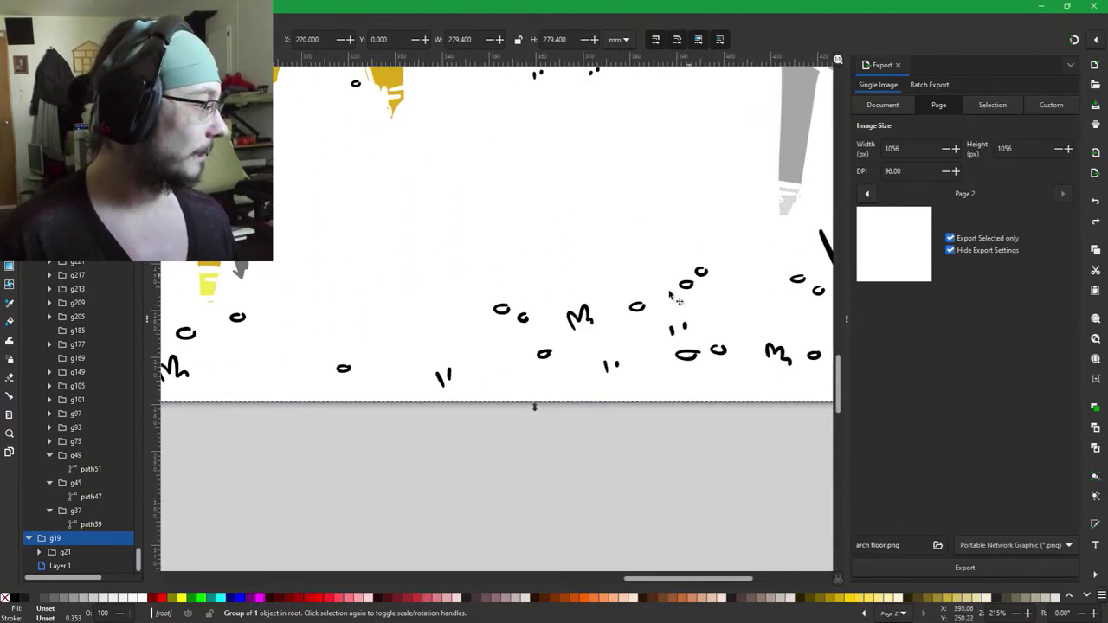
{"action": "scroll", "coordinate": [537, 364], "scroll_direction": "up", "scroll_amount": 2}
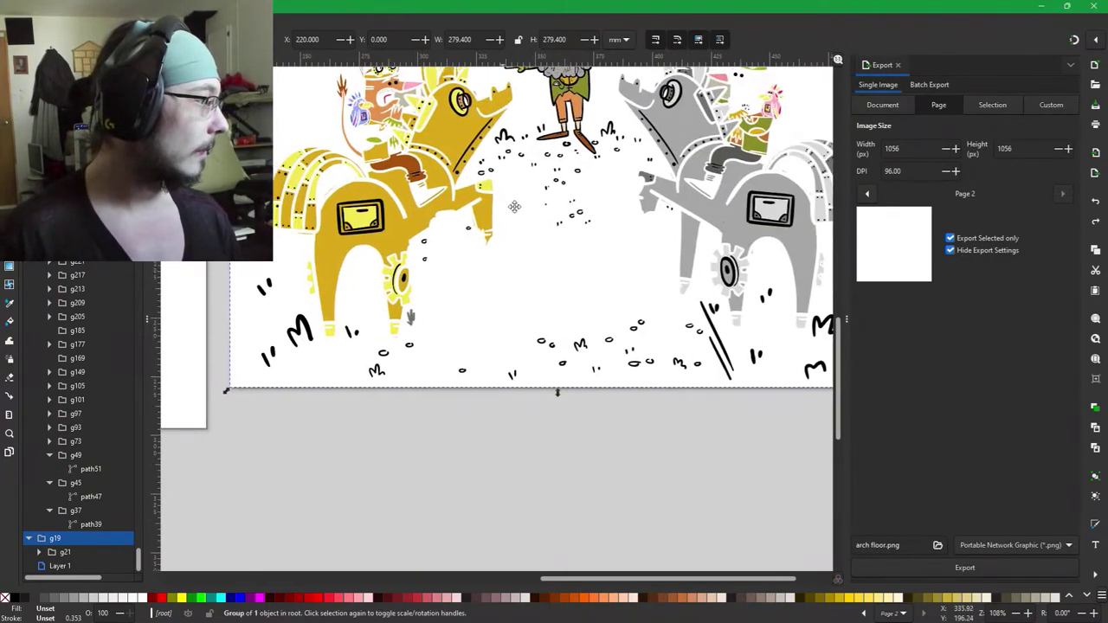
{"action": "scroll", "coordinate": [545, 363], "scroll_direction": "up", "scroll_amount": 5}
{"action": "scroll", "coordinate": [554, 365], "scroll_direction": "left", "scroll_amount": 5}
{"action": "scroll", "coordinate": [553, 368], "scroll_direction": "right", "scroll_amount": 2}
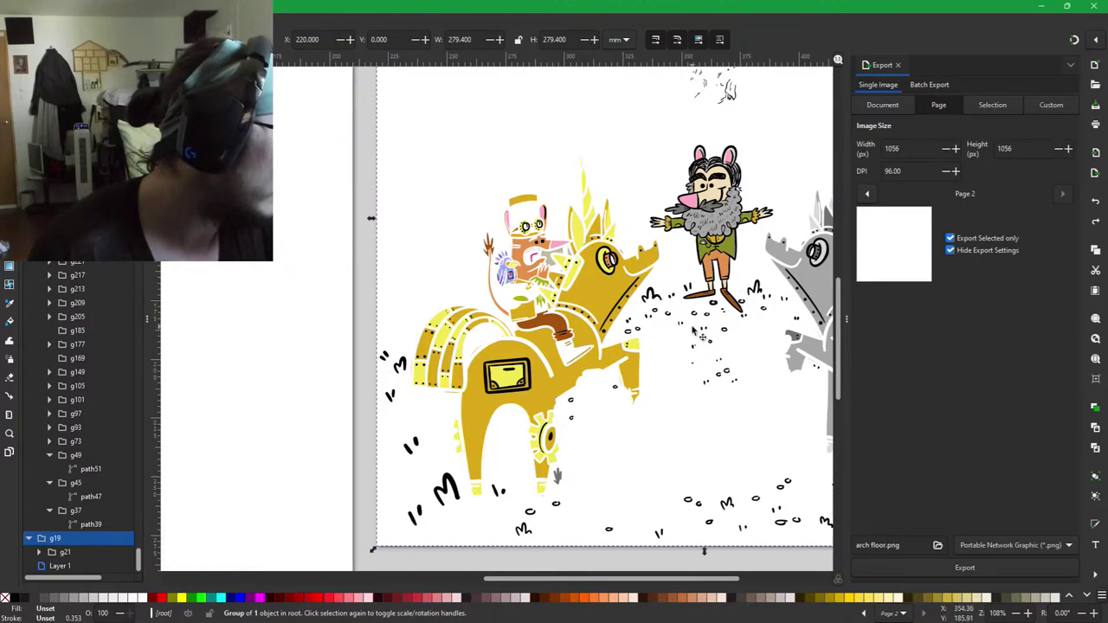
{"action": "scroll", "coordinate": [671, 281], "scroll_direction": "up", "scroll_amount": 4}
{"action": "scroll", "coordinate": [672, 282], "scroll_direction": "right", "scroll_amount": 1}
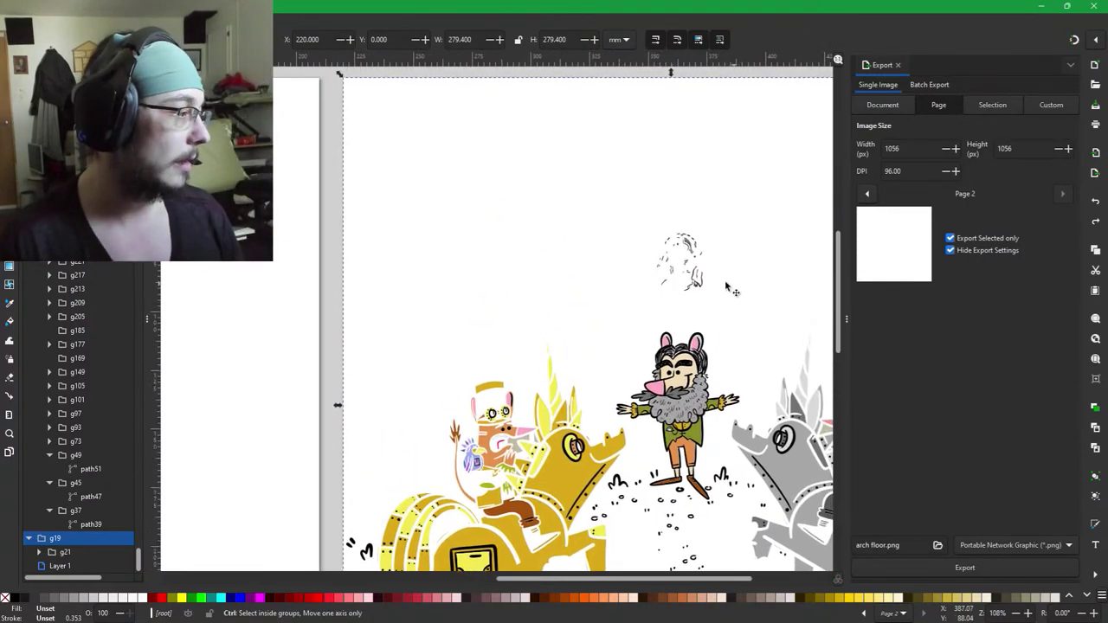
Select the sleeve-shaped outline and the small jagged piece beneath it in the line sketch above the standing figure.
{"action": "scroll", "coordinate": [671, 281], "scroll_direction": "up", "scroll_amount": 4, "text": "ctrl"}
{"action": "scroll", "coordinate": [677, 282], "scroll_direction": "up", "scroll_amount": 2, "text": "ctrl"}
{"action": "scroll", "coordinate": [657, 243], "scroll_direction": "down", "scroll_amount": 1, "text": "ctrl"}
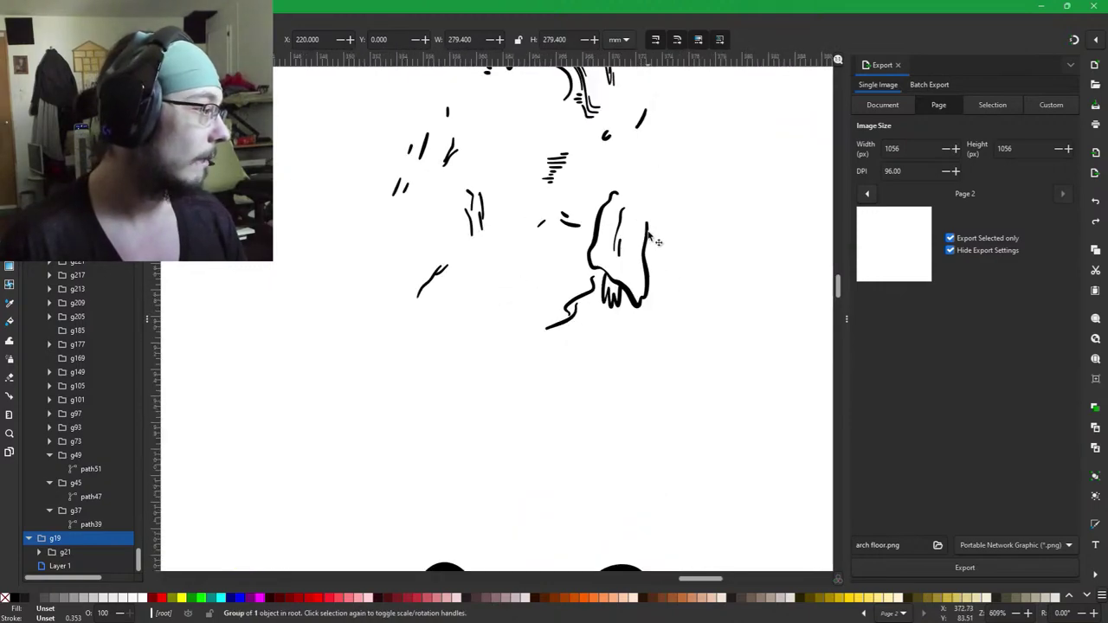
{"action": "left_click_drag", "start_coordinate": [658, 242], "coordinate": [641, 403]}
{"action": "left_click", "coordinate": [634, 435]}
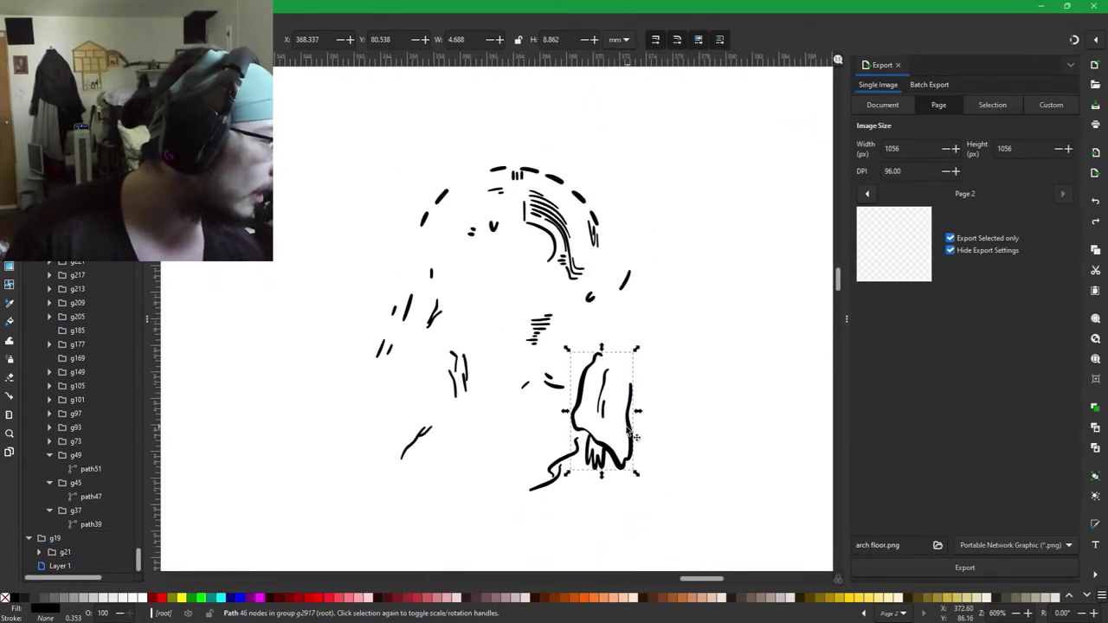
{"action": "left_click", "coordinate": [614, 457]}
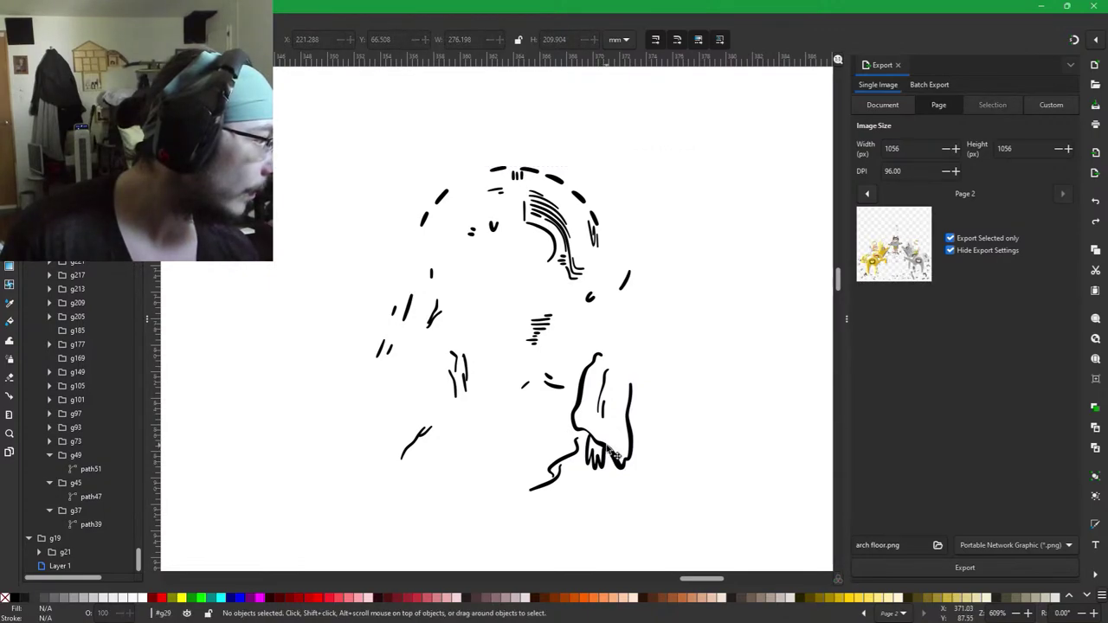
{"action": "key", "text": "Escape"}
{"action": "left_click", "coordinate": [613, 454]}
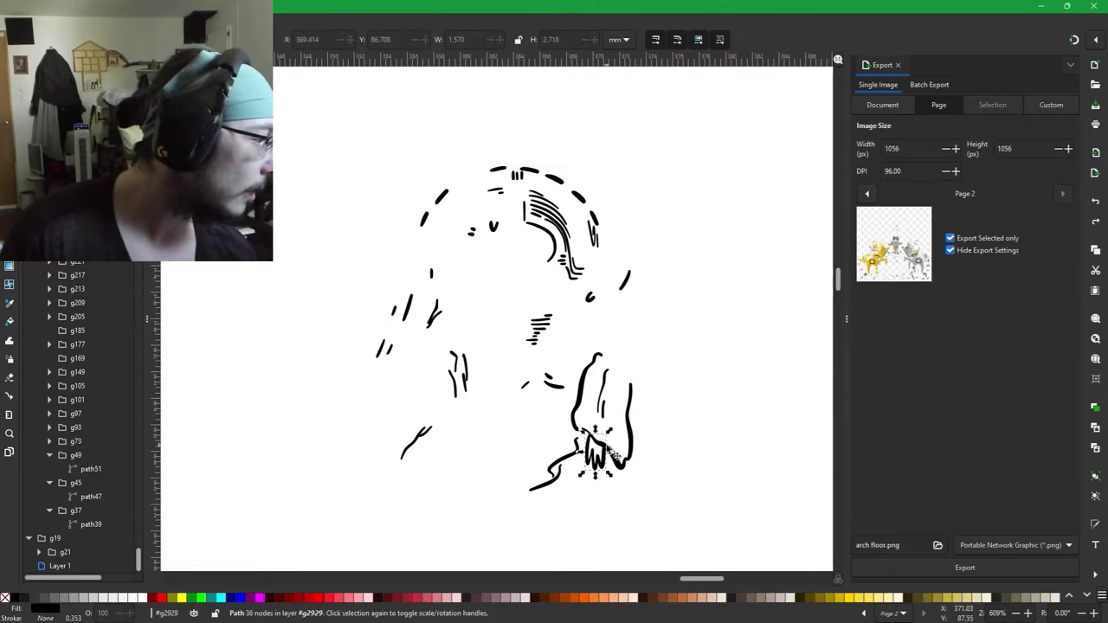
{"action": "left_click", "coordinate": [627, 466], "text": "shift"}
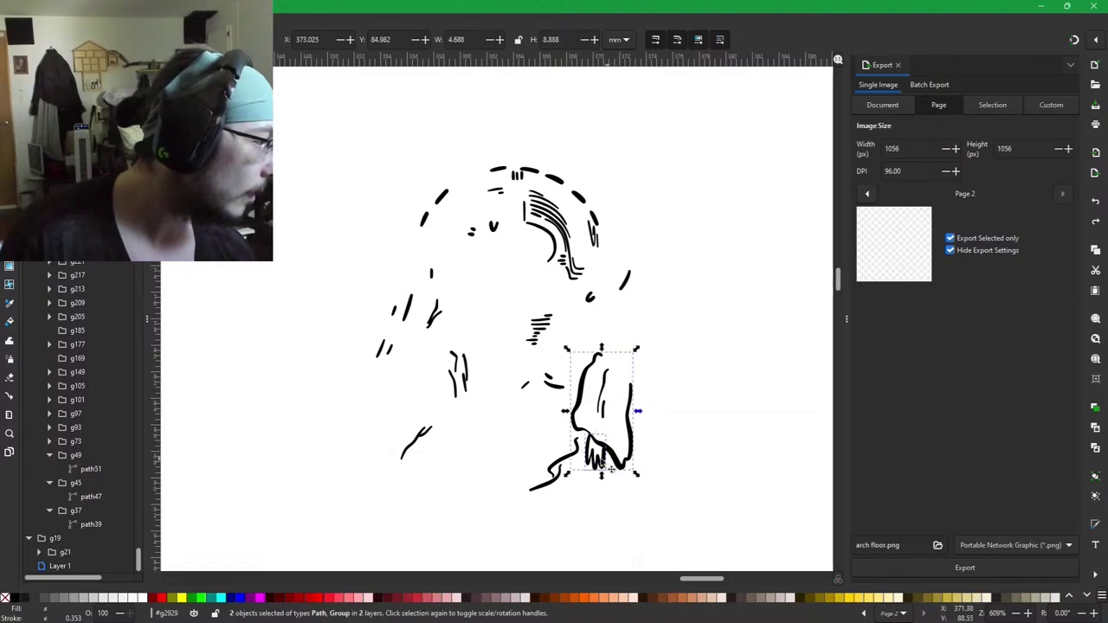
Add the two joined wavy lines, the strokes inside the sleeve shape and the small dashes beside it to the selection.
{"action": "left_click", "coordinate": [567, 479], "text": "shift"}
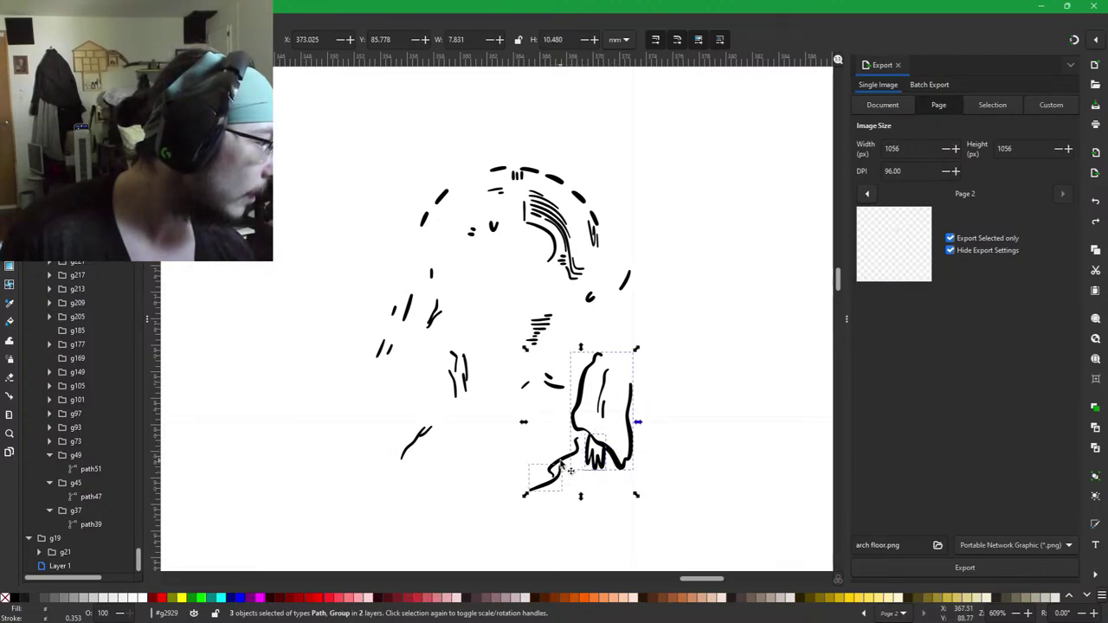
{"action": "left_click", "coordinate": [560, 468], "text": "shift"}
{"action": "left_click", "coordinate": [560, 460], "text": "shift"}
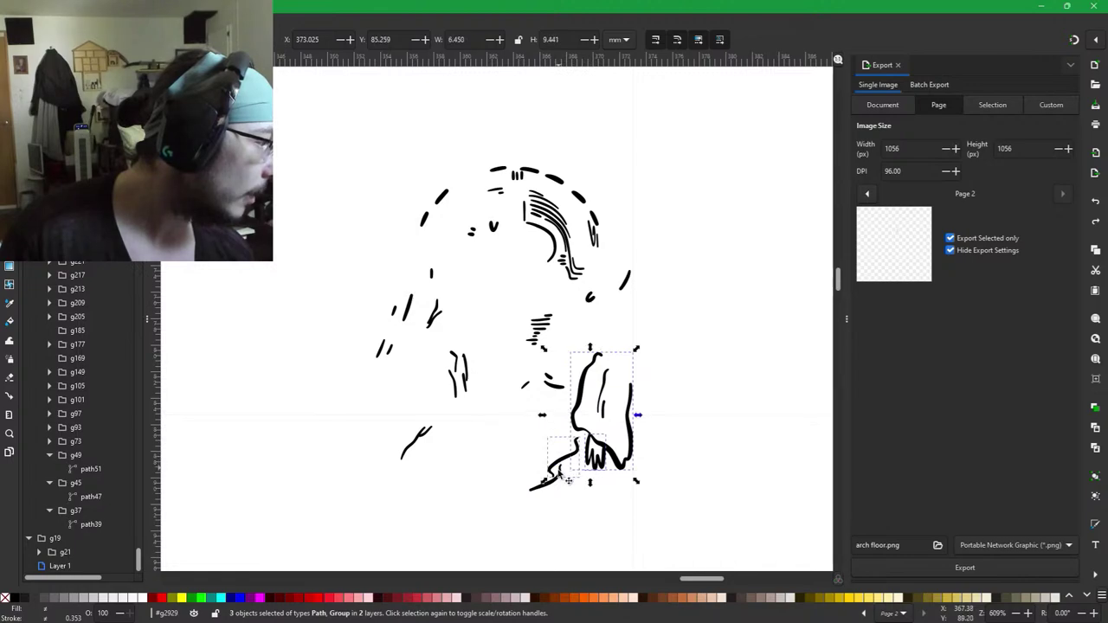
{"action": "left_click", "coordinate": [562, 483], "text": "shift"}
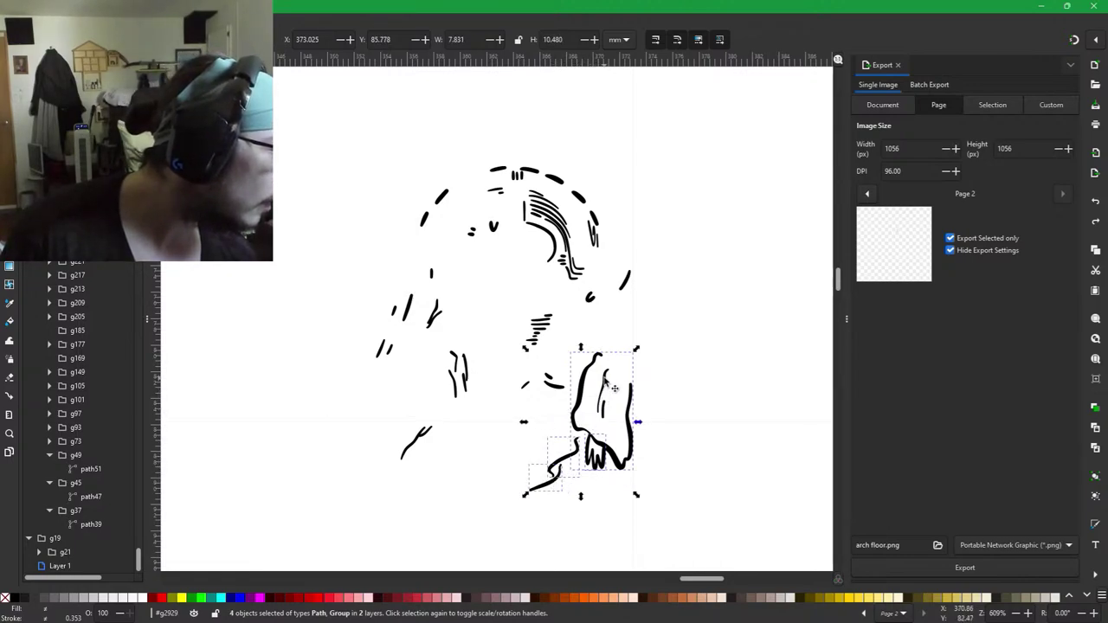
{"action": "left_click", "coordinate": [603, 412], "text": "shift"}
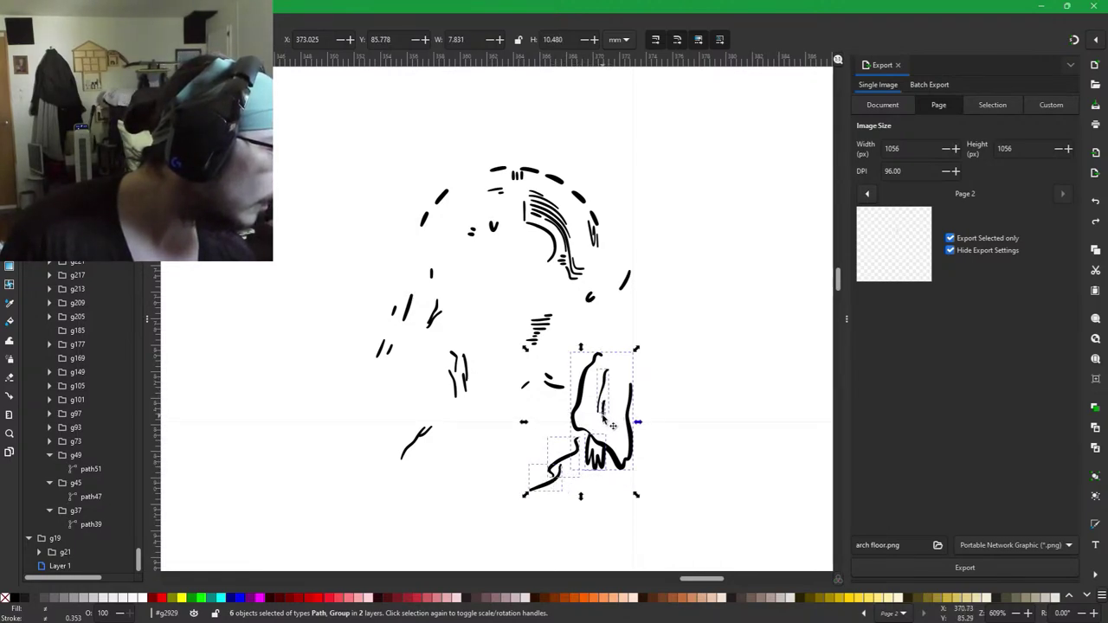
{"action": "left_click", "coordinate": [549, 382], "text": "shift"}
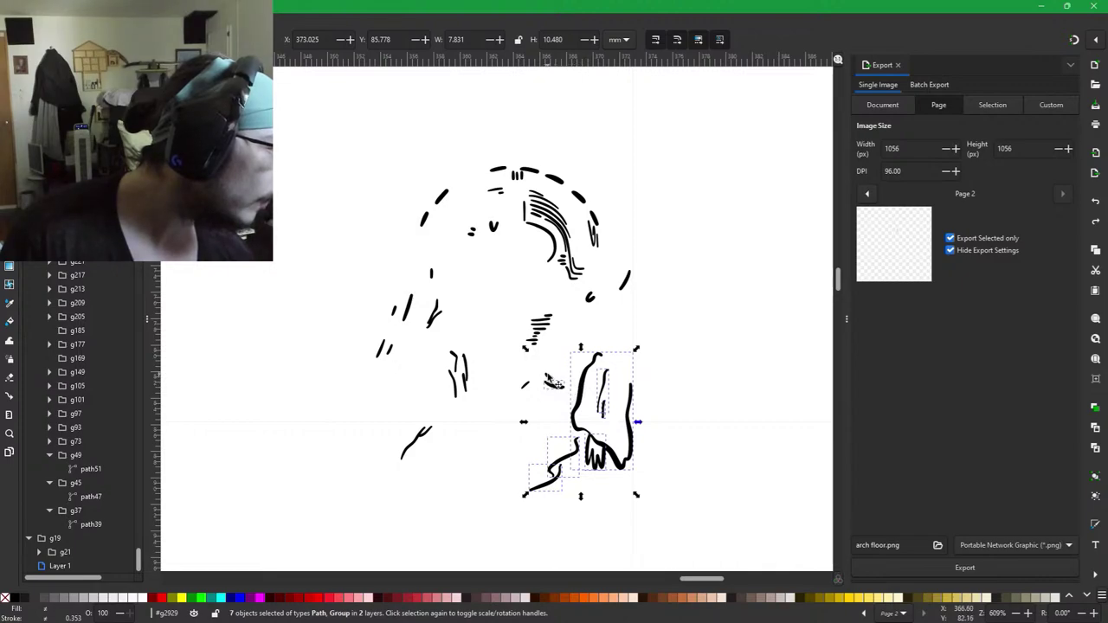
{"action": "left_click", "coordinate": [536, 387], "text": "shift"}
{"action": "left_click", "coordinate": [524, 383], "text": "shift"}
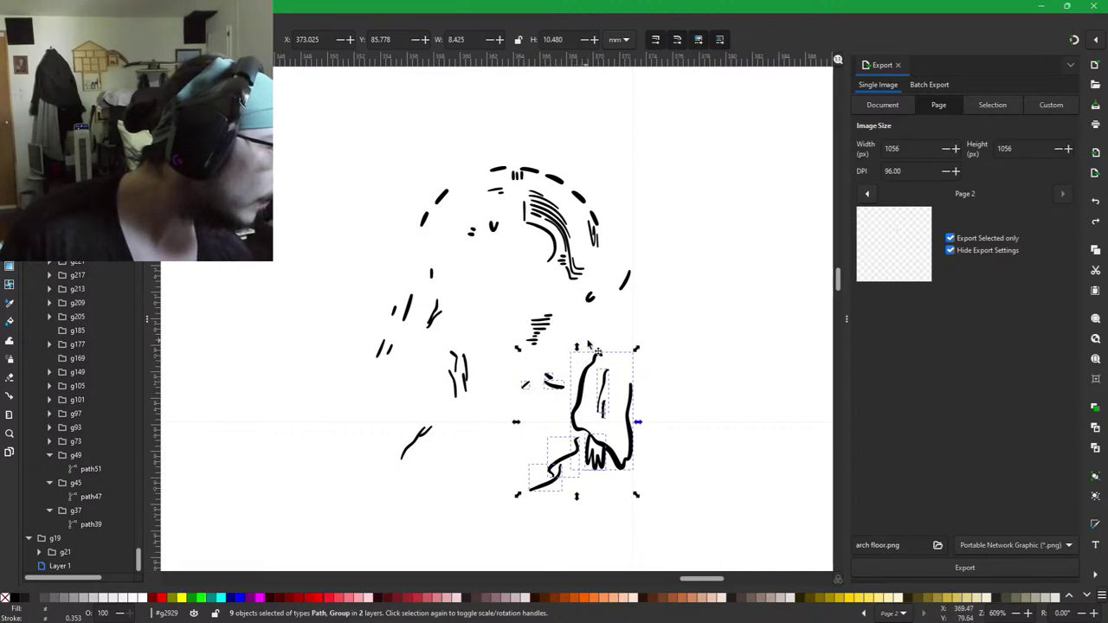
Add the forked diagonal line and the cluster of four curved vertical strokes to the selection.
{"action": "scroll", "coordinate": [600, 337], "scroll_direction": "up", "scroll_amount": 2}
{"action": "left_click_drag", "start_coordinate": [429, 403], "coordinate": [641, 292]}
{"action": "left_click", "coordinate": [444, 439], "text": "shift"}
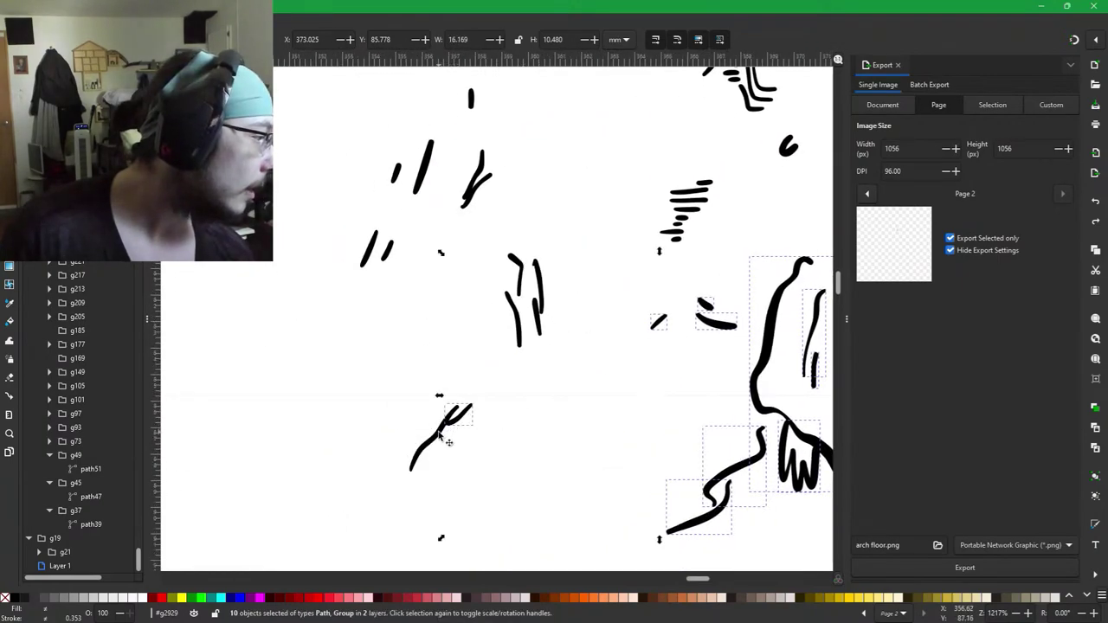
{"action": "left_click", "coordinate": [465, 420], "text": "shift"}
{"action": "left_click", "coordinate": [521, 288], "text": "shift"}
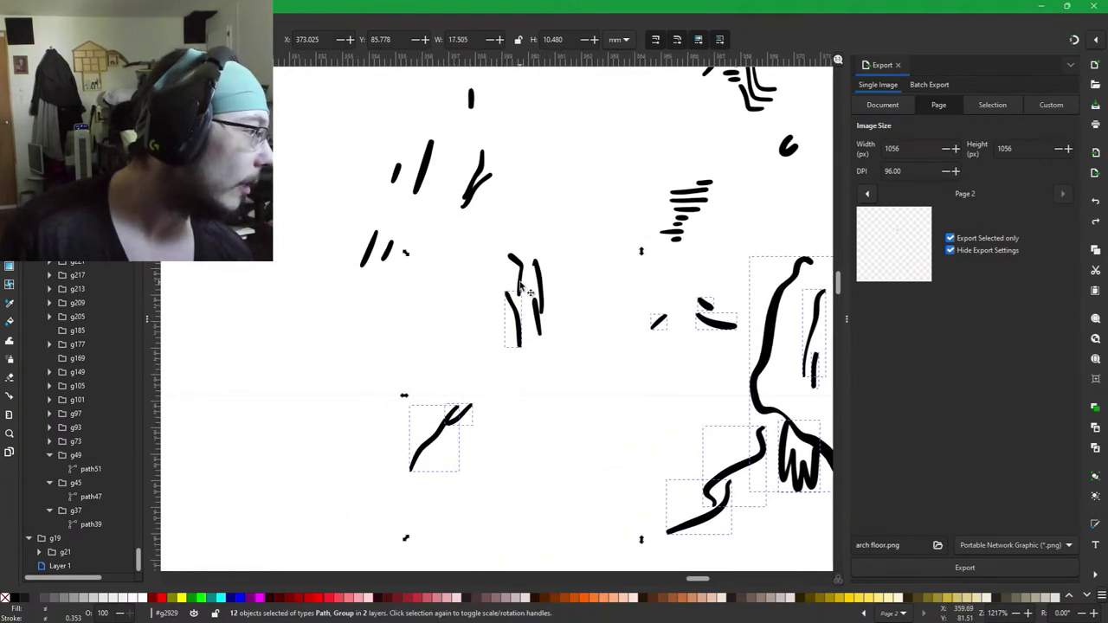
{"action": "left_click", "coordinate": [535, 318], "text": "shift"}
{"action": "left_click", "coordinate": [542, 296], "text": "shift"}
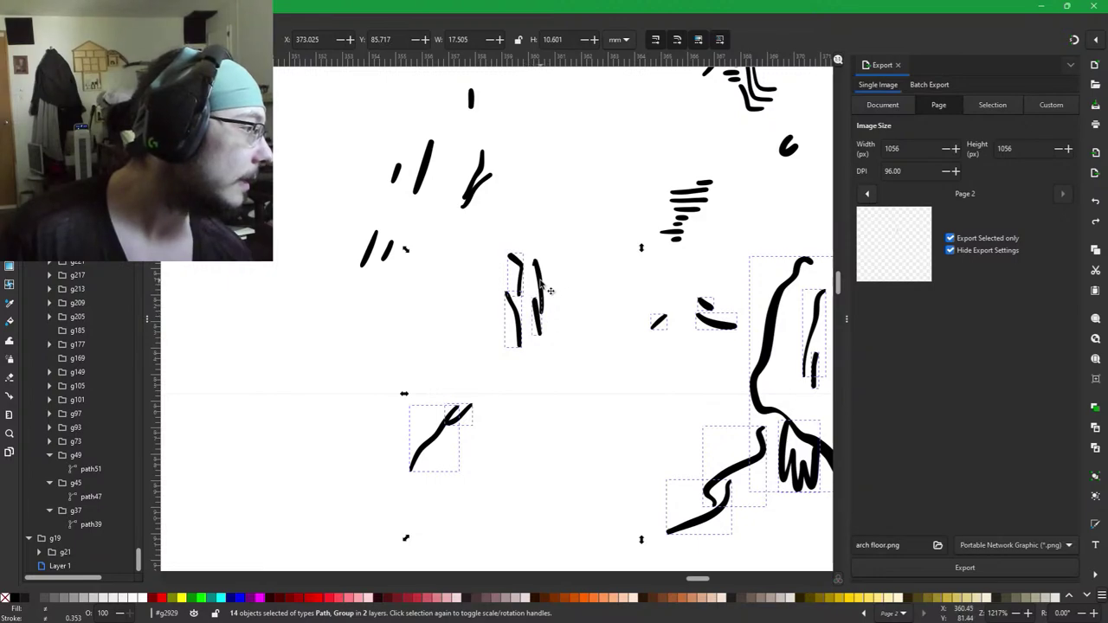
{"action": "left_click", "coordinate": [541, 282], "text": "shift"}
Add the stack of short horizontal hatch lines above the small dashes to the selection.
{"action": "left_click", "coordinate": [675, 239], "text": "shift"}
{"action": "left_click", "coordinate": [676, 231], "text": "shift"}
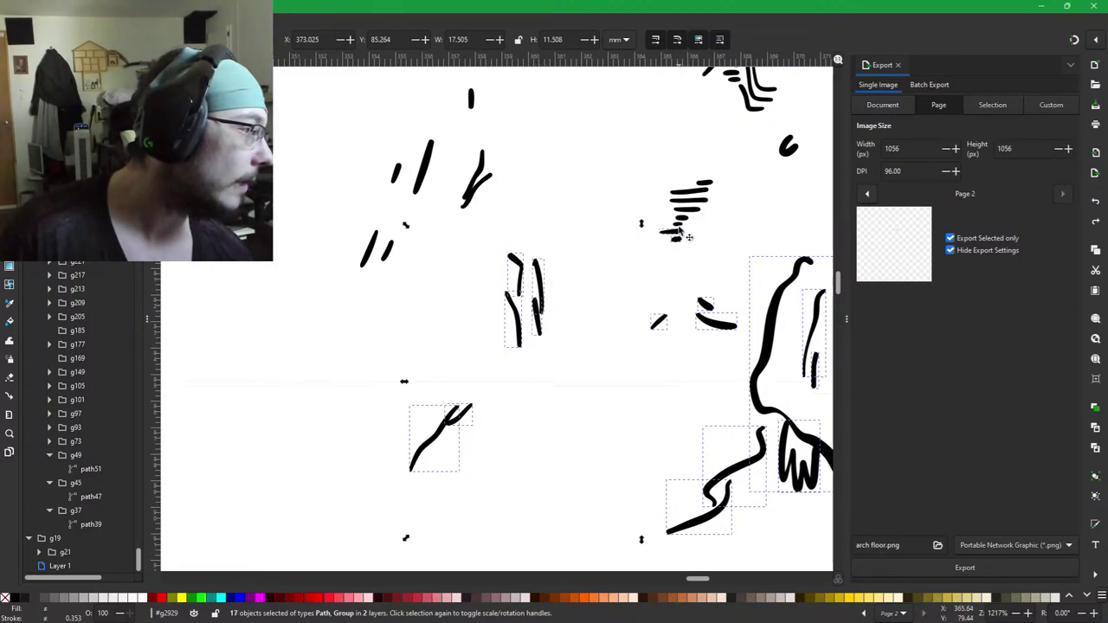
{"action": "left_click", "coordinate": [680, 229], "text": "shift"}
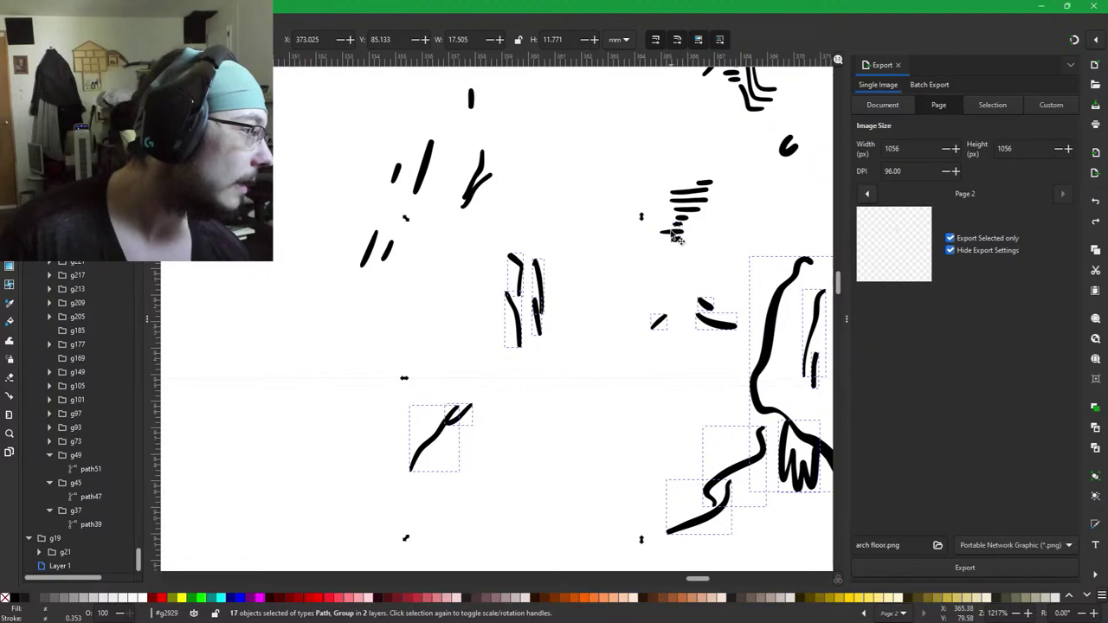
{"action": "left_click", "coordinate": [686, 222], "text": "shift"}
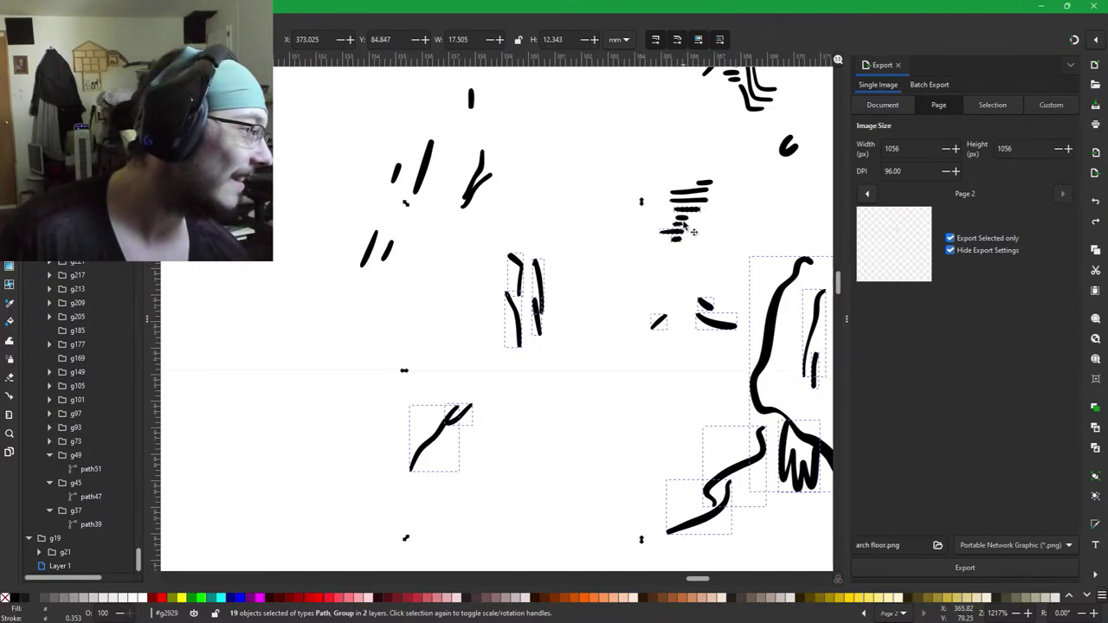
{"action": "left_click", "coordinate": [711, 208], "text": "shift"}
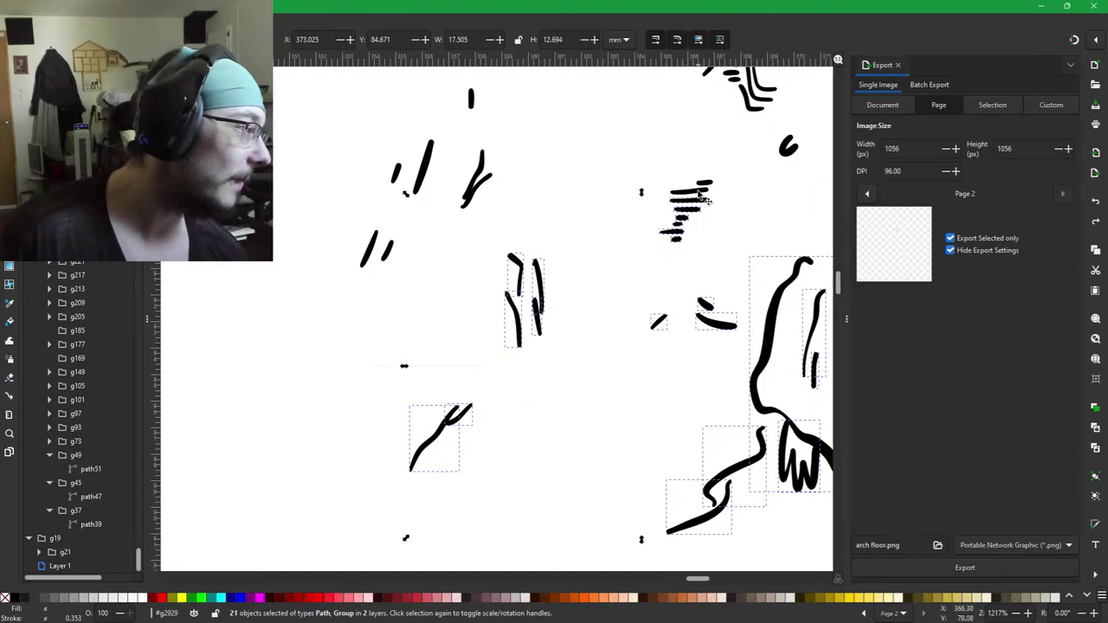
{"action": "left_click", "coordinate": [714, 199], "text": "shift"}
{"action": "left_click", "coordinate": [707, 185], "text": "shift"}
Add the slanted stroke pairs, the forked stroke and the short vertical dash on the sketch's outer side to the selection.
{"action": "mouse_move", "coordinate": [456, 343]}
{"action": "left_mouse_down"}
{"action": "mouse_move", "coordinate": [497, 383]}
{"action": "mouse_move", "coordinate": [555, 508]}
{"action": "left_mouse_up"}
{"action": "left_click", "coordinate": [486, 416], "text": "shift"}
{"action": "left_click", "coordinate": [468, 411], "text": "shift"}
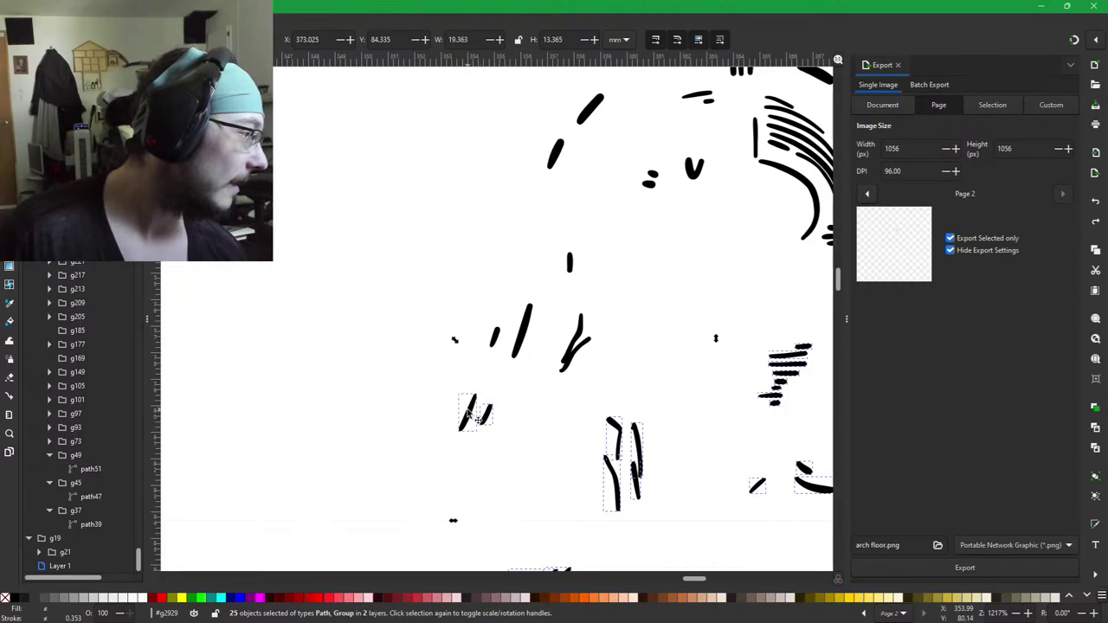
{"action": "left_click", "coordinate": [525, 329], "text": "shift"}
{"action": "left_click", "coordinate": [495, 337], "text": "shift"}
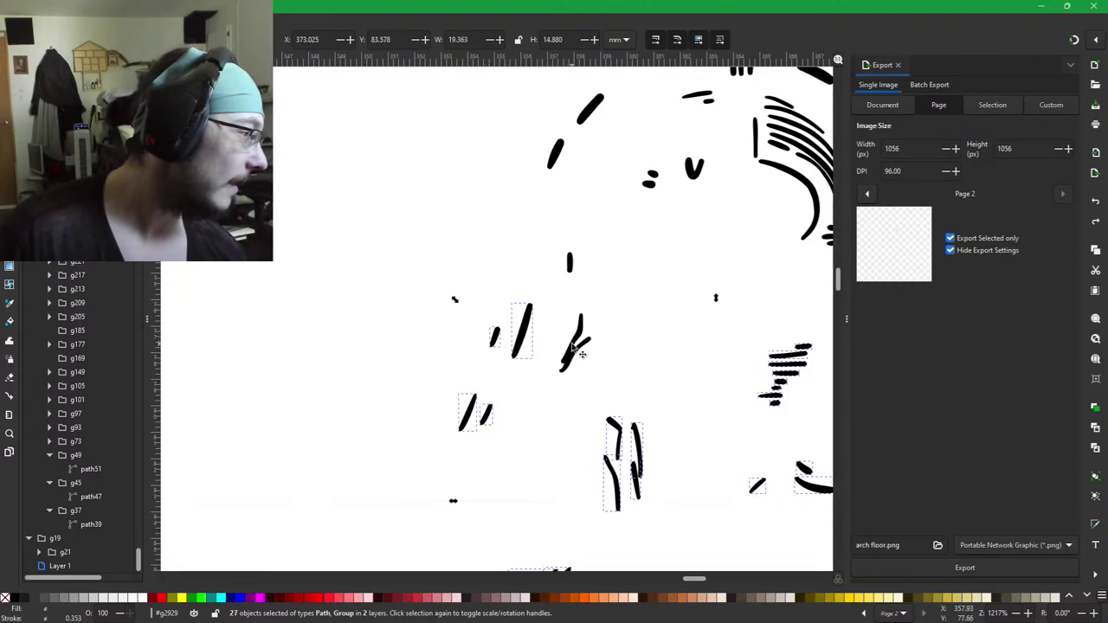
{"action": "left_click", "coordinate": [572, 345], "text": "shift"}
{"action": "left_click", "coordinate": [586, 344], "text": "shift"}
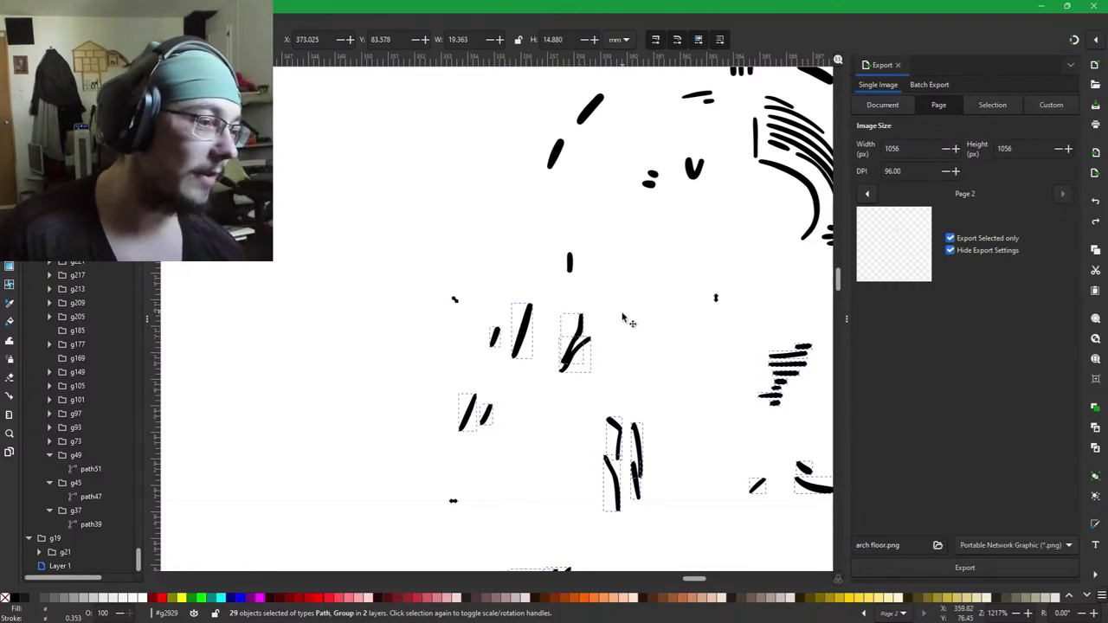
{"action": "left_click_drag", "start_coordinate": [624, 315], "coordinate": [601, 396]}
{"action": "left_click", "coordinate": [546, 347], "text": "shift"}
Add the two slanted dashes at the start of the dashed arch, the pair of dots and the V-shaped mark to the selection.
{"action": "left_click", "coordinate": [532, 245], "text": "shift"}
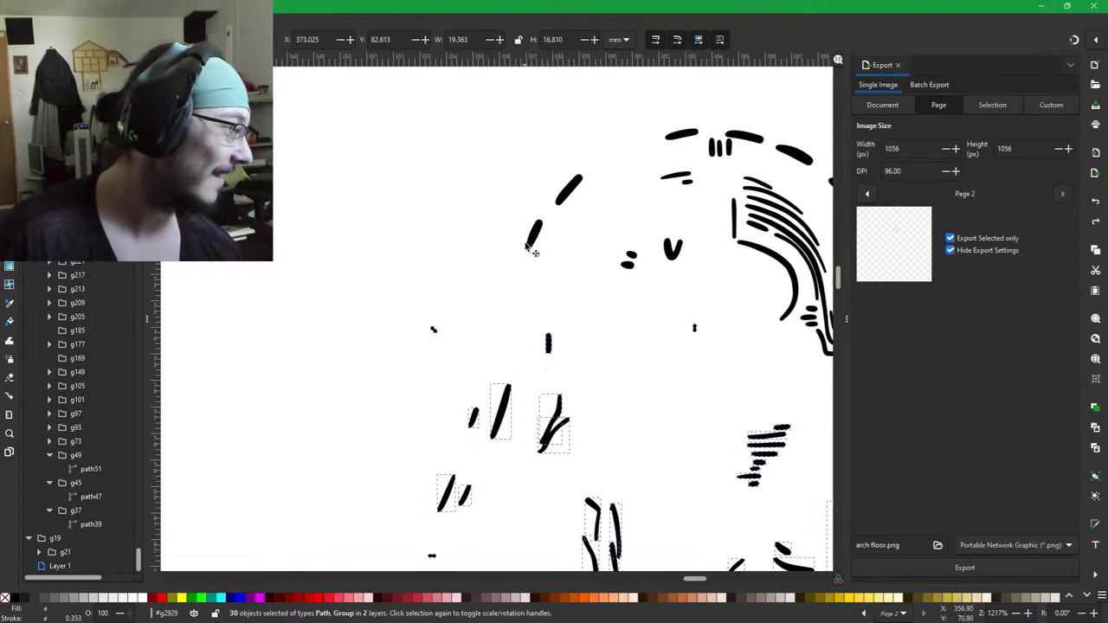
{"action": "left_click", "coordinate": [576, 196], "text": "shift"}
{"action": "left_click", "coordinate": [626, 265], "text": "shift"}
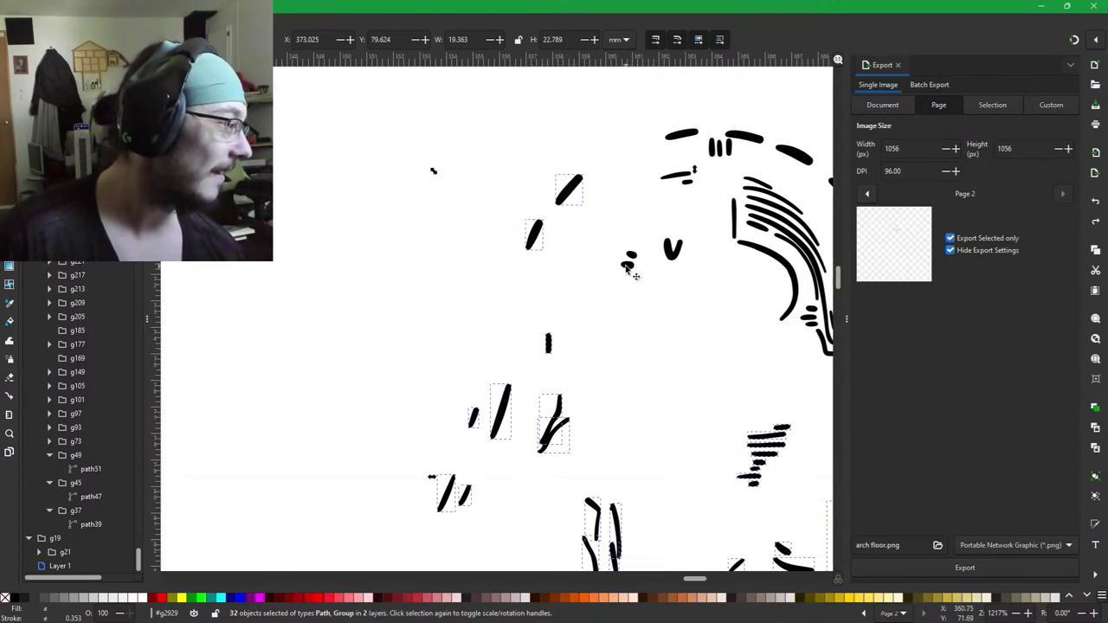
{"action": "left_click", "coordinate": [630, 256], "text": "shift"}
{"action": "left_click", "coordinate": [637, 262], "text": "shift"}
{"action": "left_click", "coordinate": [673, 252], "text": "shift"}
Add the two thin strokes under the arch, the first dash at its crown and the short vertical bars to the selection.
{"action": "scroll", "coordinate": [675, 285], "scroll_direction": "up", "scroll_amount": 3}
{"action": "scroll", "coordinate": [675, 286], "scroll_direction": "right", "scroll_amount": 2}
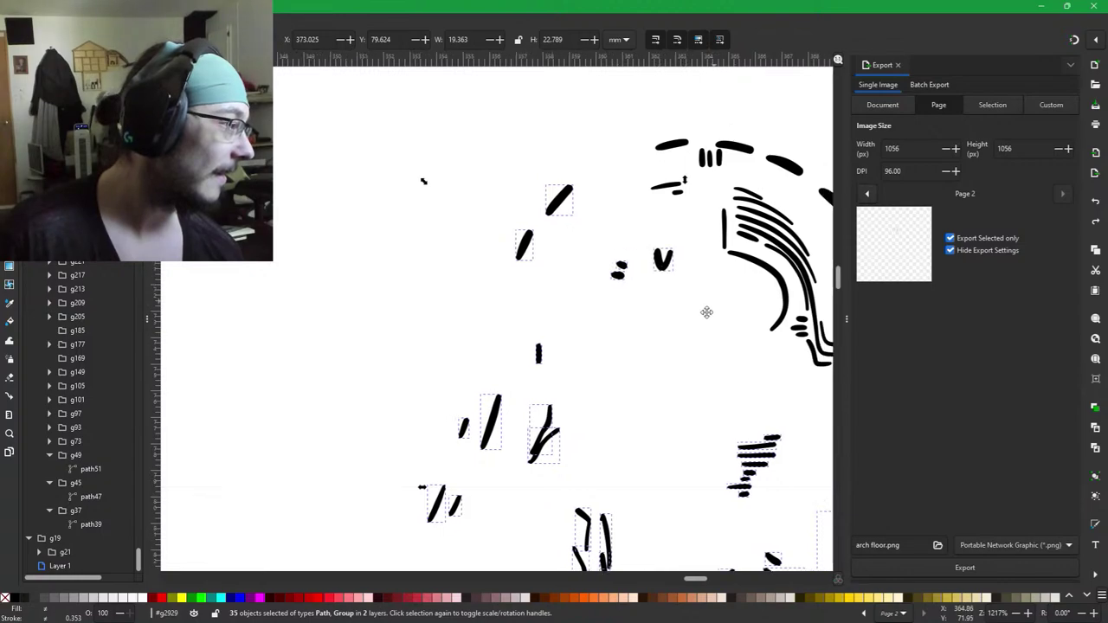
{"action": "left_click", "coordinate": [620, 274], "text": "shift"}
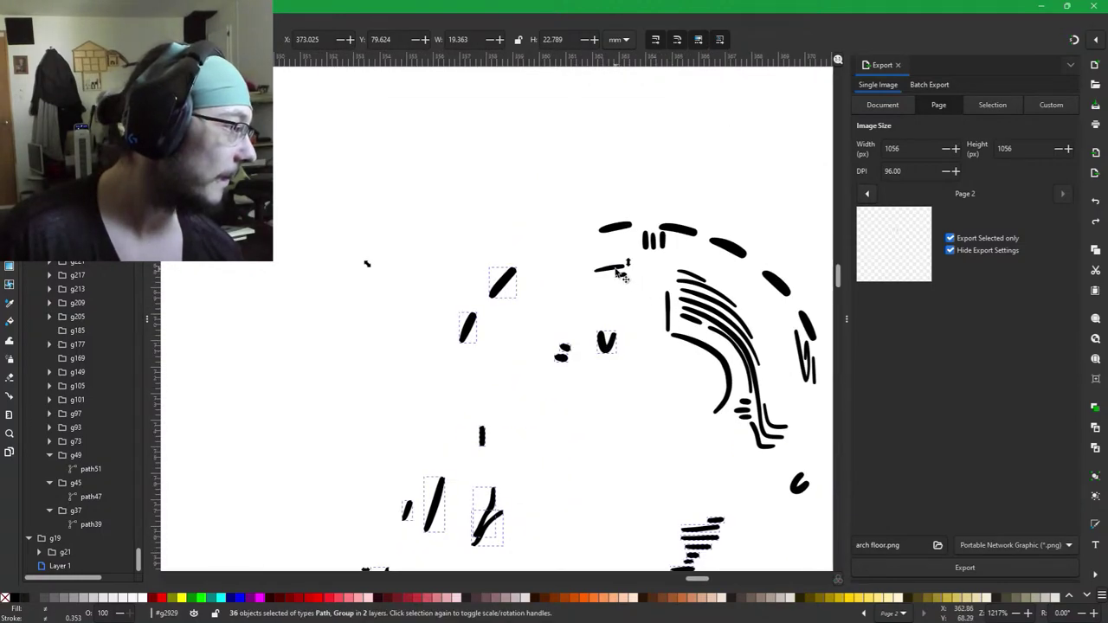
{"action": "left_click", "coordinate": [616, 269], "text": "shift"}
{"action": "left_click", "coordinate": [615, 229], "text": "shift"}
{"action": "left_click", "coordinate": [646, 243], "text": "shift"}
{"action": "left_click", "coordinate": [654, 242], "text": "shift"}
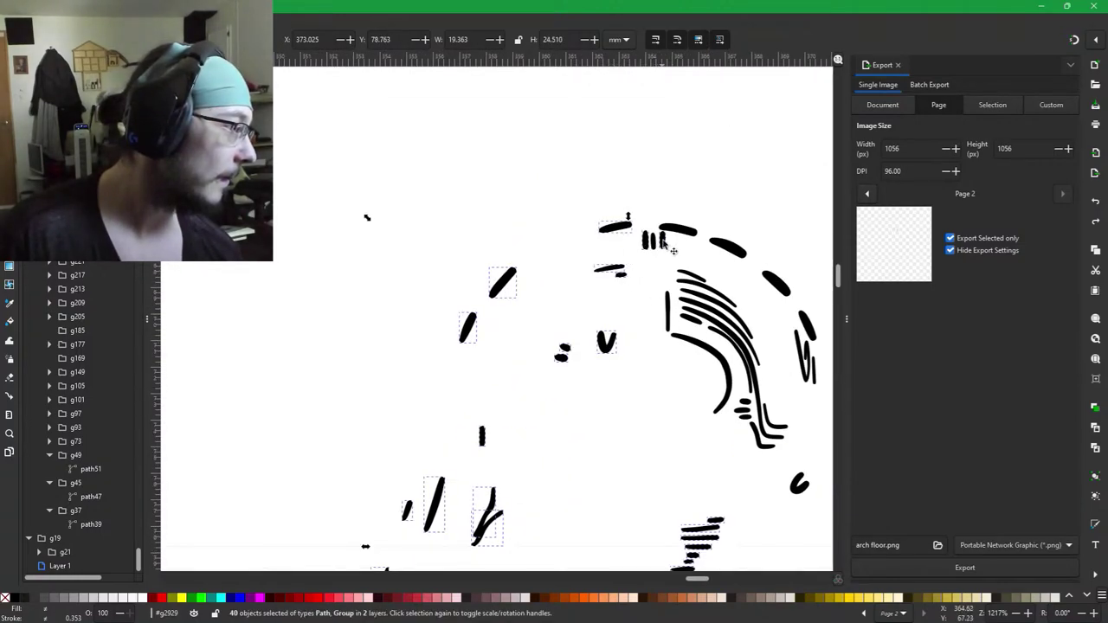
Add the remaining dashes along the descending side of the arch and the small curled mark below it to the selection.
{"action": "left_click", "coordinate": [680, 232], "text": "shift"}
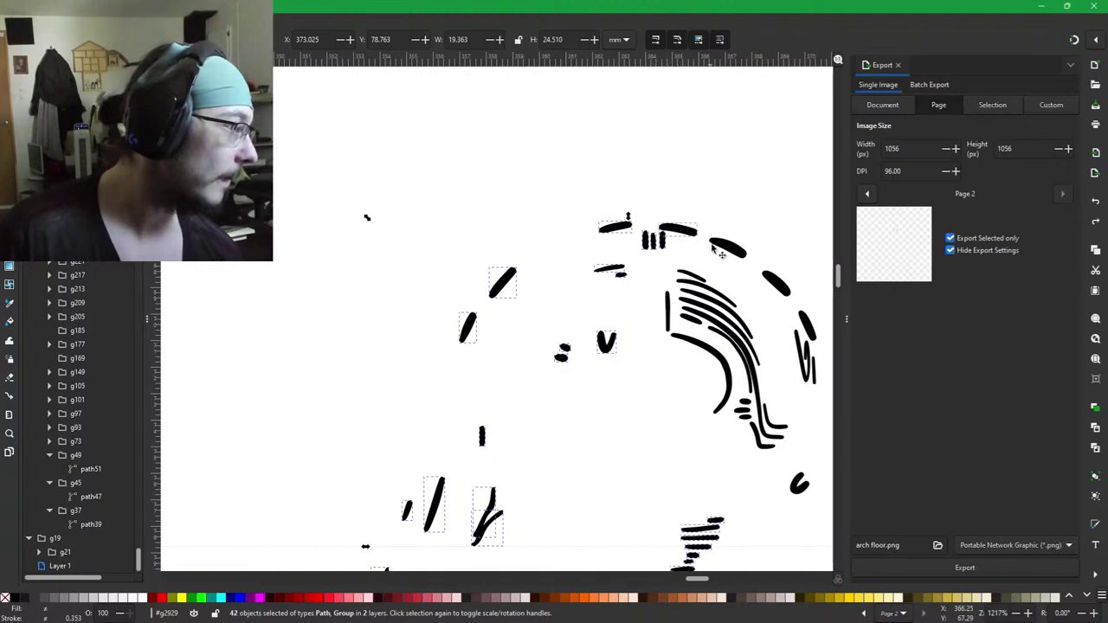
{"action": "left_click", "coordinate": [727, 249], "text": "shift"}
{"action": "left_click", "coordinate": [775, 282], "text": "shift"}
{"action": "left_click", "coordinate": [775, 282], "text": "shift"}
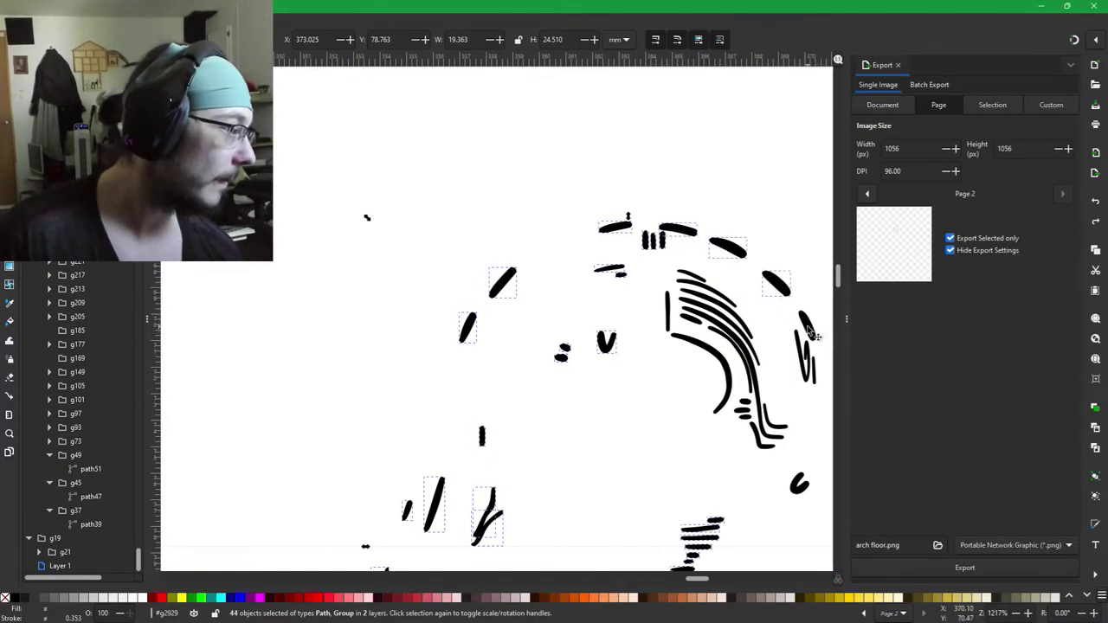
{"action": "left_click", "coordinate": [807, 333], "text": "shift"}
{"action": "scroll", "coordinate": [753, 417], "scroll_direction": "down", "scroll_amount": 2}
{"action": "scroll", "coordinate": [752, 418], "scroll_direction": "right", "scroll_amount": 3}
{"action": "left_click", "coordinate": [682, 414], "text": "shift"}
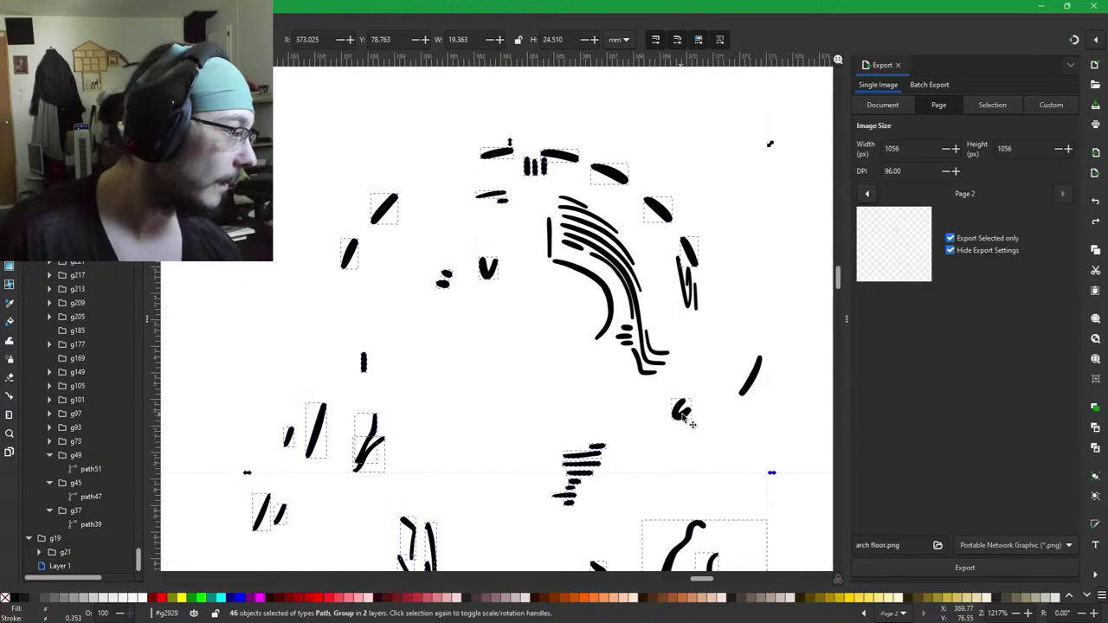
Add the thin strokes beside the arch's last dash, the outer slanted stroke and the uppermost curved lines to the selection.
{"action": "left_click", "coordinate": [697, 306], "text": "shift"}
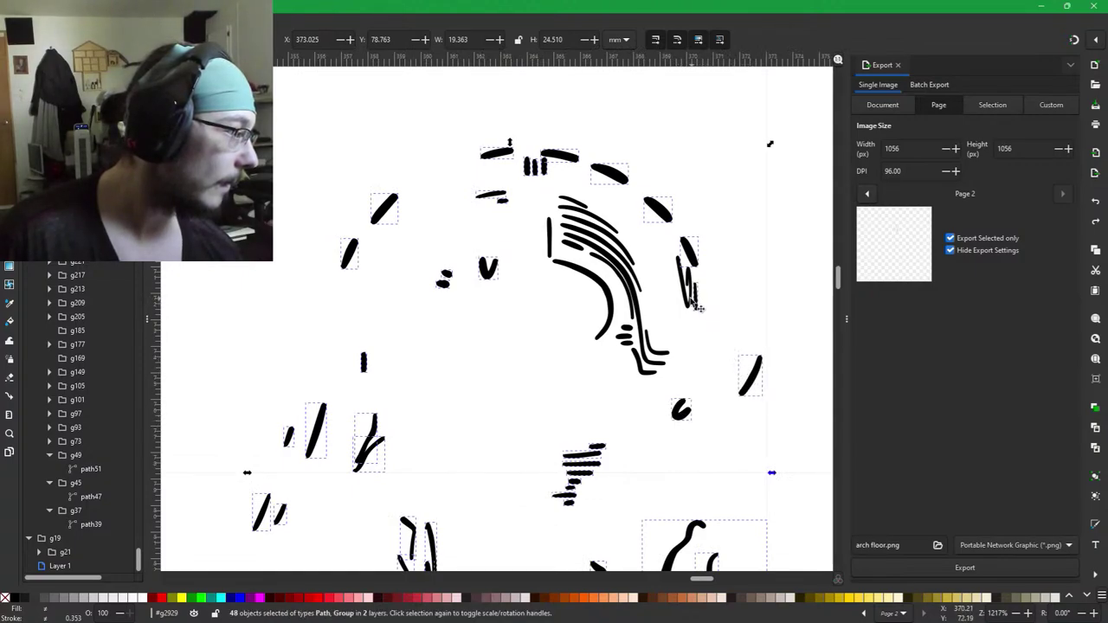
{"action": "left_click", "coordinate": [585, 216], "text": "shift"}
{"action": "left_click", "coordinate": [586, 214], "text": "shift"}
{"action": "left_click", "coordinate": [586, 224], "text": "shift"}
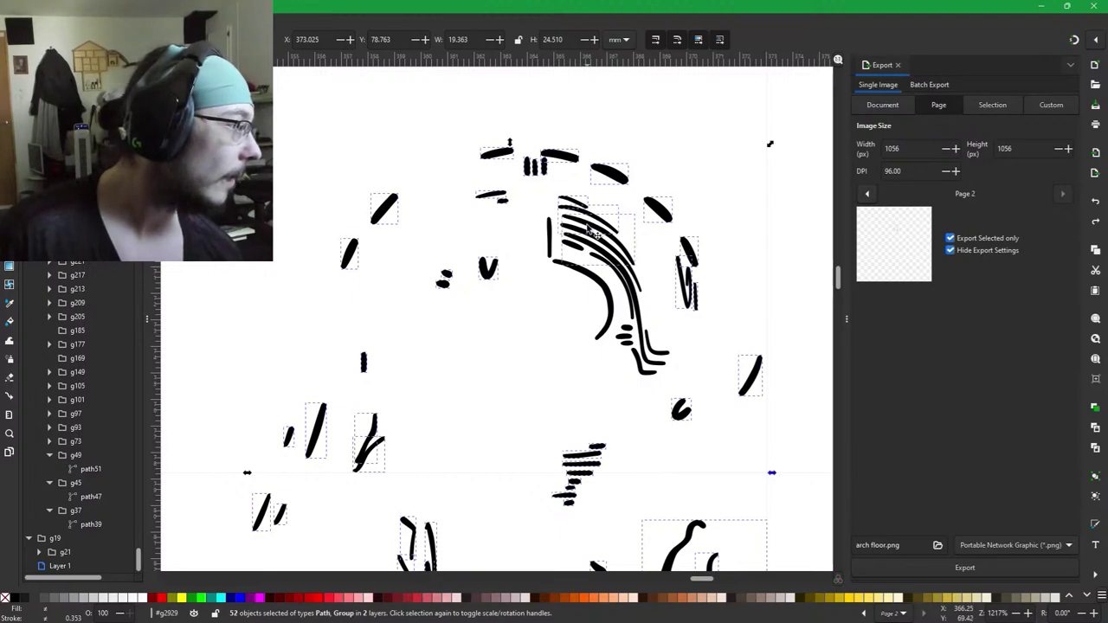
Add the remaining long curved lines, the short dashes between them and the stepped strokes at their lower end to the selection.
{"action": "left_click", "coordinate": [591, 283], "text": "shift"}
{"action": "left_click", "coordinate": [588, 277], "text": "shift"}
{"action": "left_click", "coordinate": [574, 245], "text": "shift"}
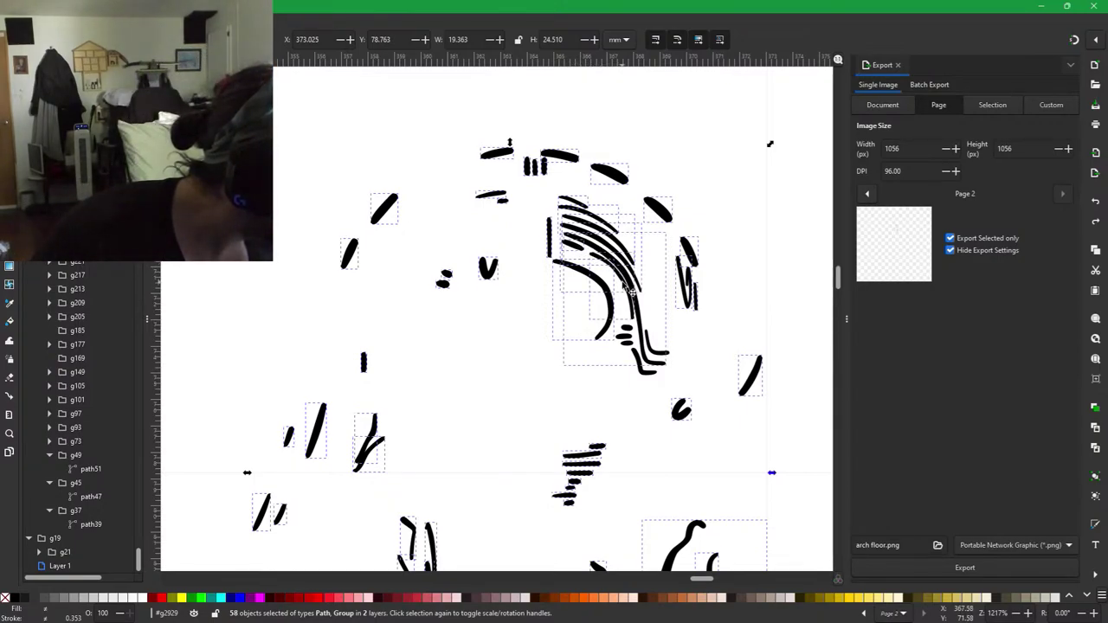
{"action": "left_click", "coordinate": [638, 351], "text": "shift"}
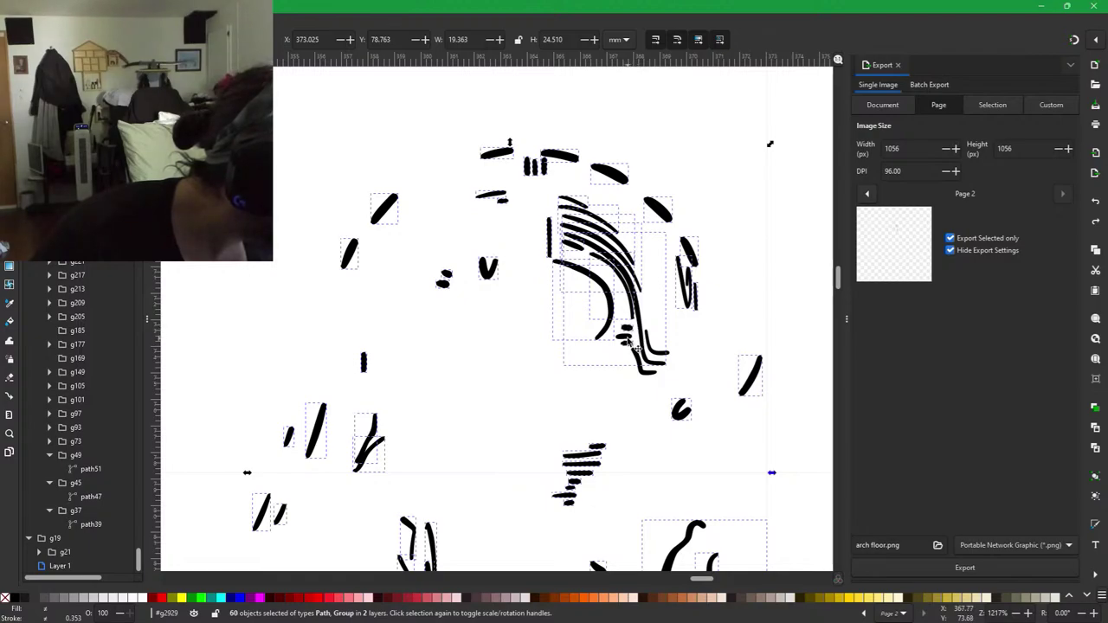
{"action": "left_click", "coordinate": [633, 347], "text": "shift"}
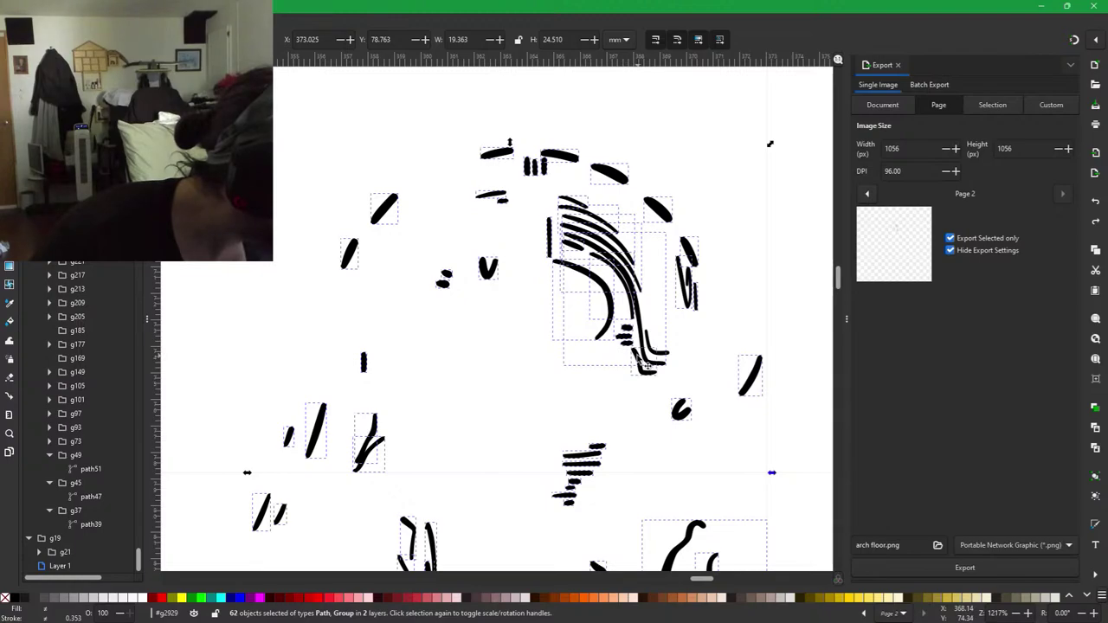
{"action": "left_click", "coordinate": [657, 350], "text": "shift"}
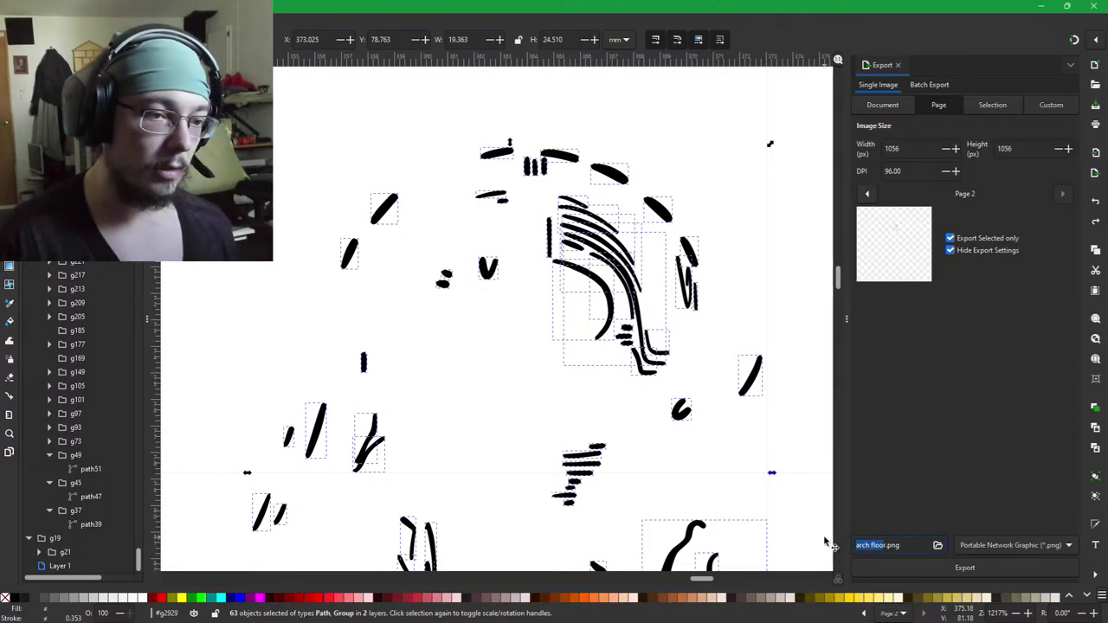
Export the selected arch strokes as "angel arch 3.png" and delete them from the drawing.
{"action": "type", "text": "a"}
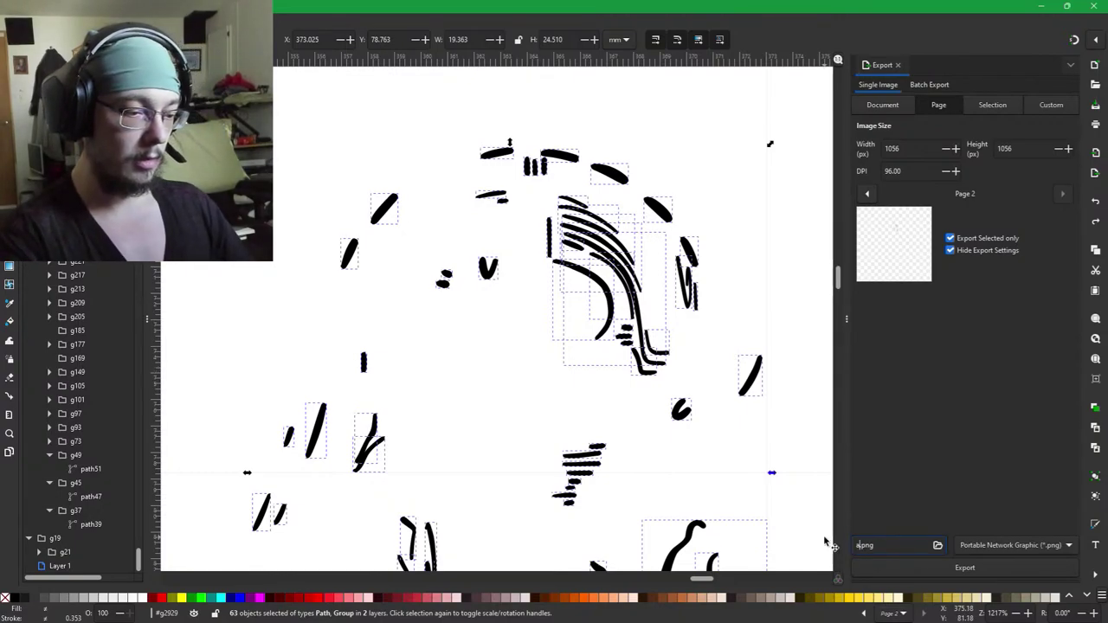
{"action": "type", "text": "ngel arch"}
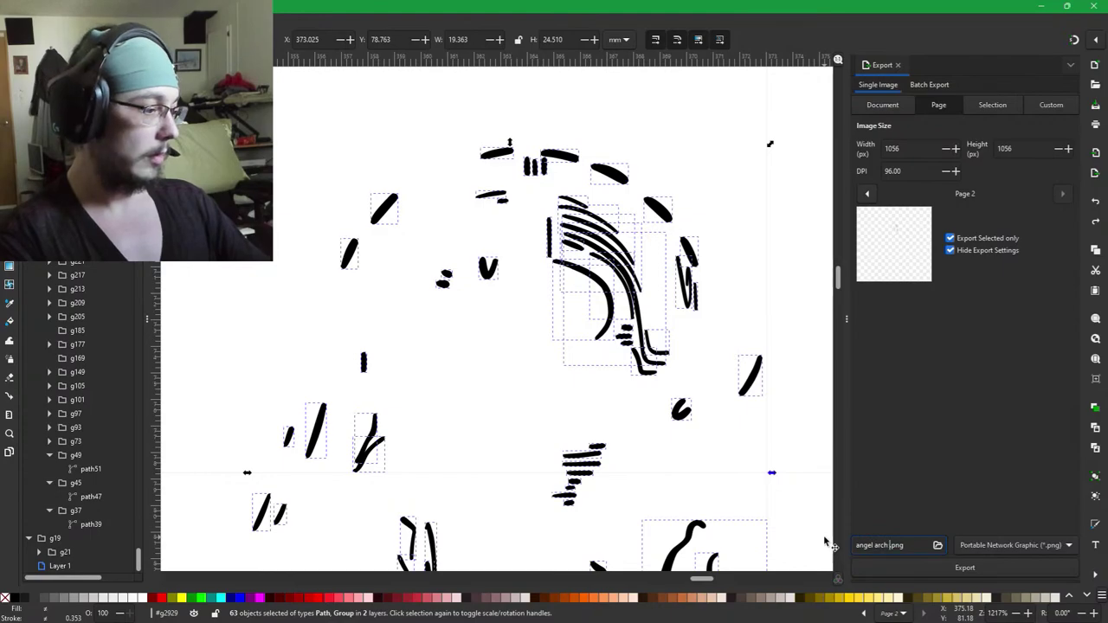
{"action": "type", "text": " 3"}
{"action": "key", "text": "Return"}
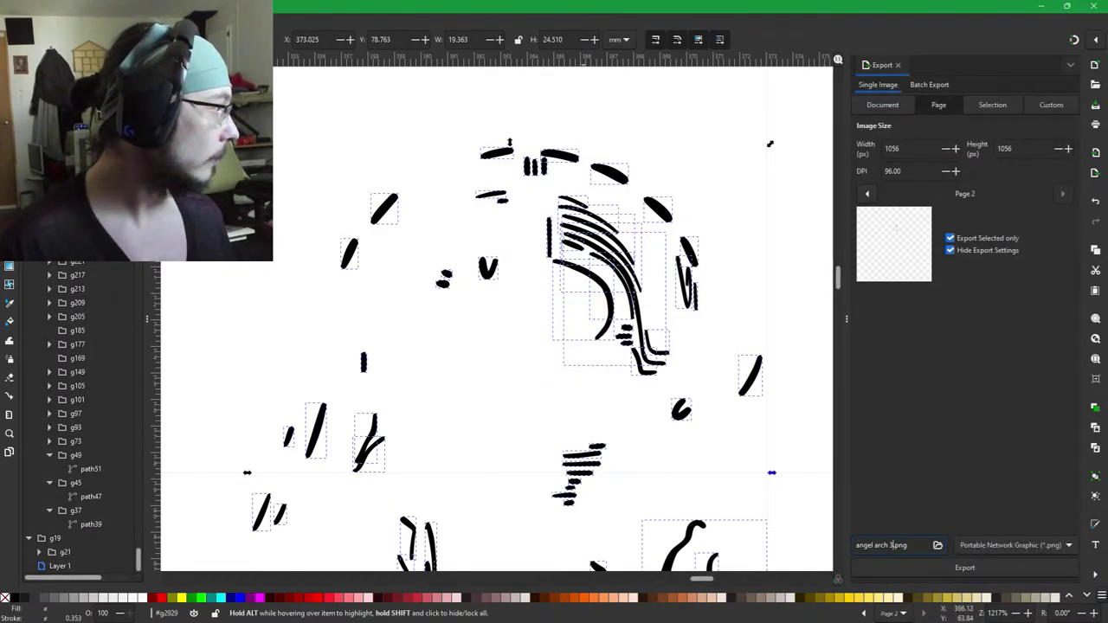
{"action": "key", "text": "Delete"}
Look over the remaining artwork around the bearded figure, both horses and the ground for further pieces to export.
{"action": "scroll", "coordinate": [645, 381], "scroll_direction": "down", "scroll_amount": 5}
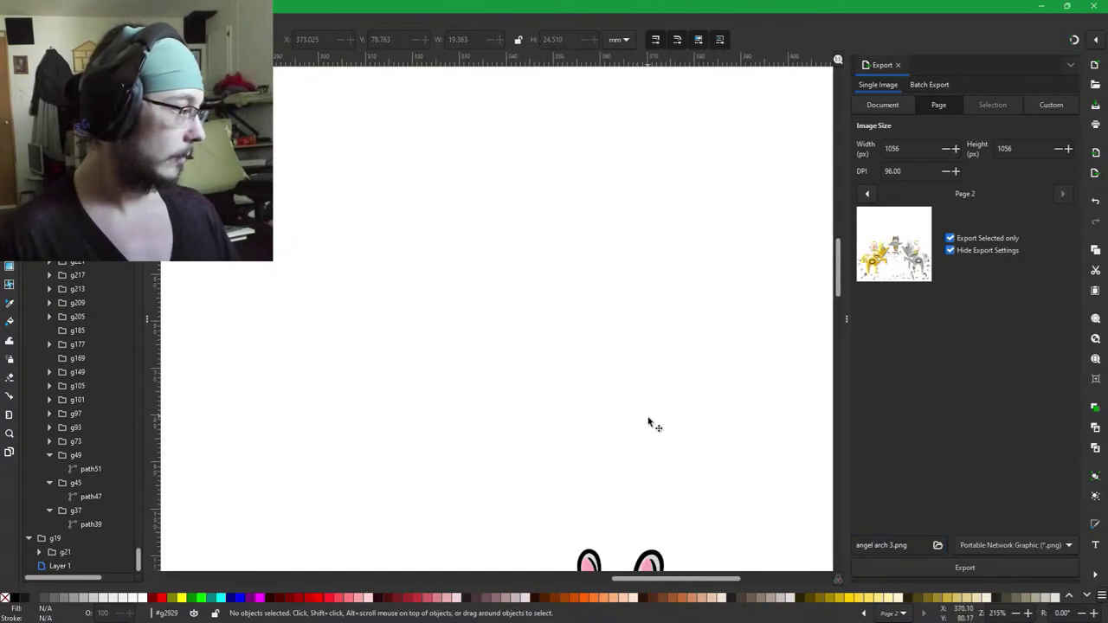
{"action": "scroll", "coordinate": [634, 360], "scroll_direction": "down", "scroll_amount": 4}
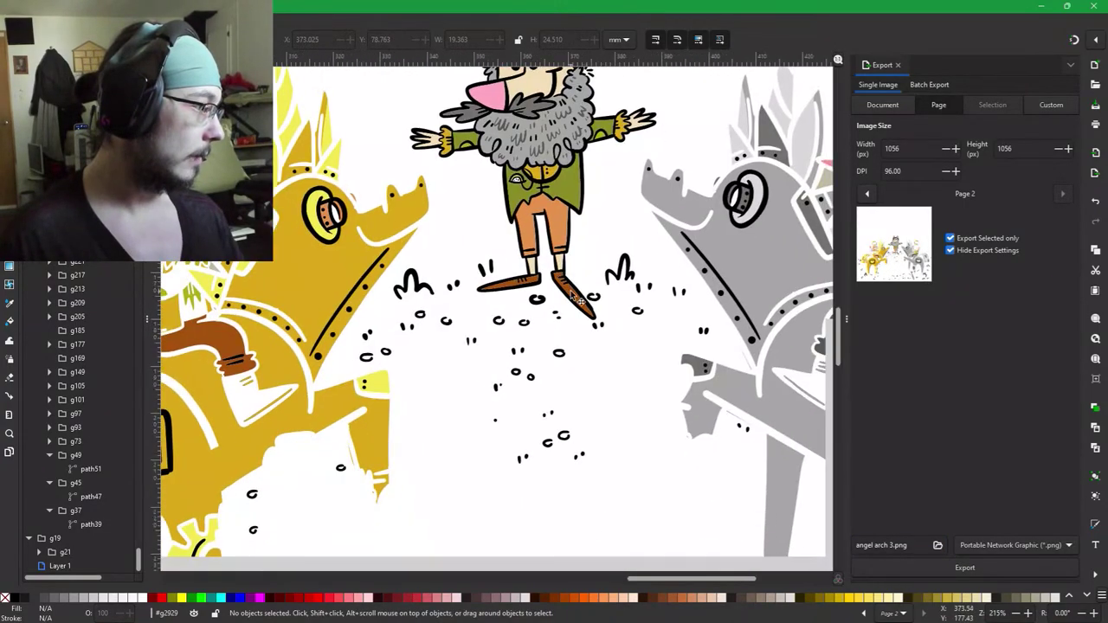
{"action": "scroll", "coordinate": [563, 376], "scroll_direction": "up", "scroll_amount": 1}
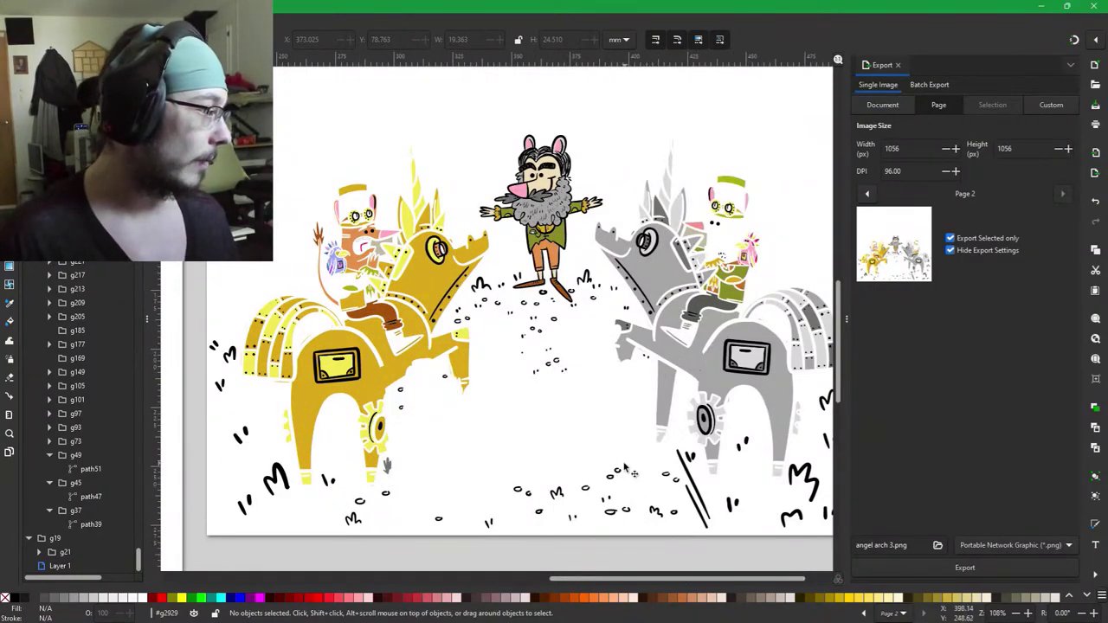
{"action": "left_click_drag", "start_coordinate": [622, 464], "coordinate": [600, 445]}
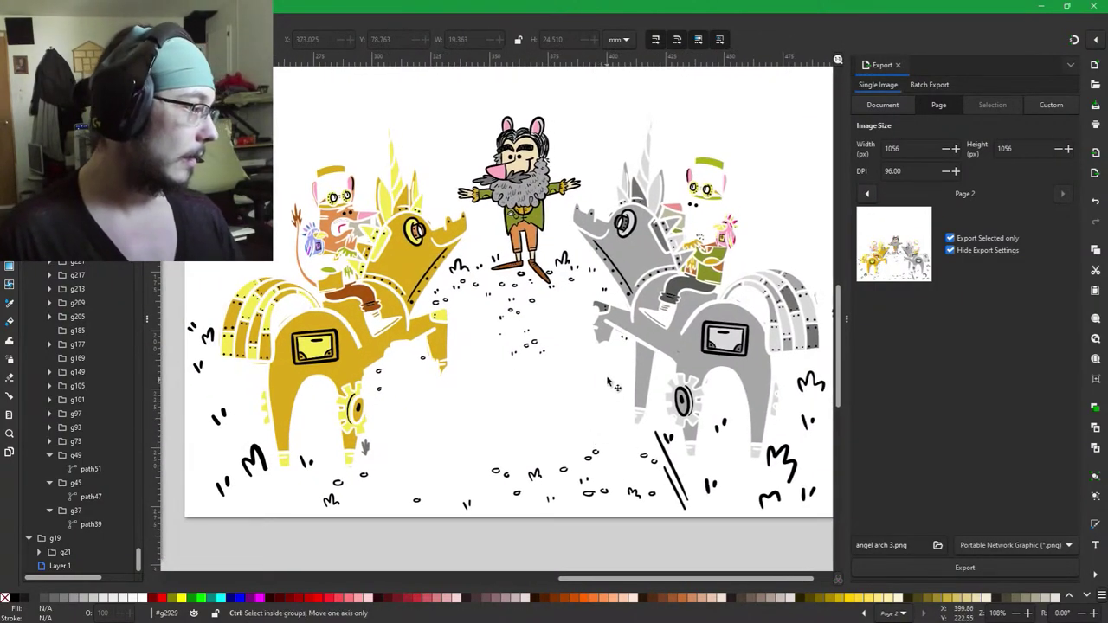
{"action": "scroll", "coordinate": [601, 363], "scroll_direction": "up", "scroll_amount": 3}
{"action": "scroll", "coordinate": [616, 346], "scroll_direction": "up", "scroll_amount": 3}
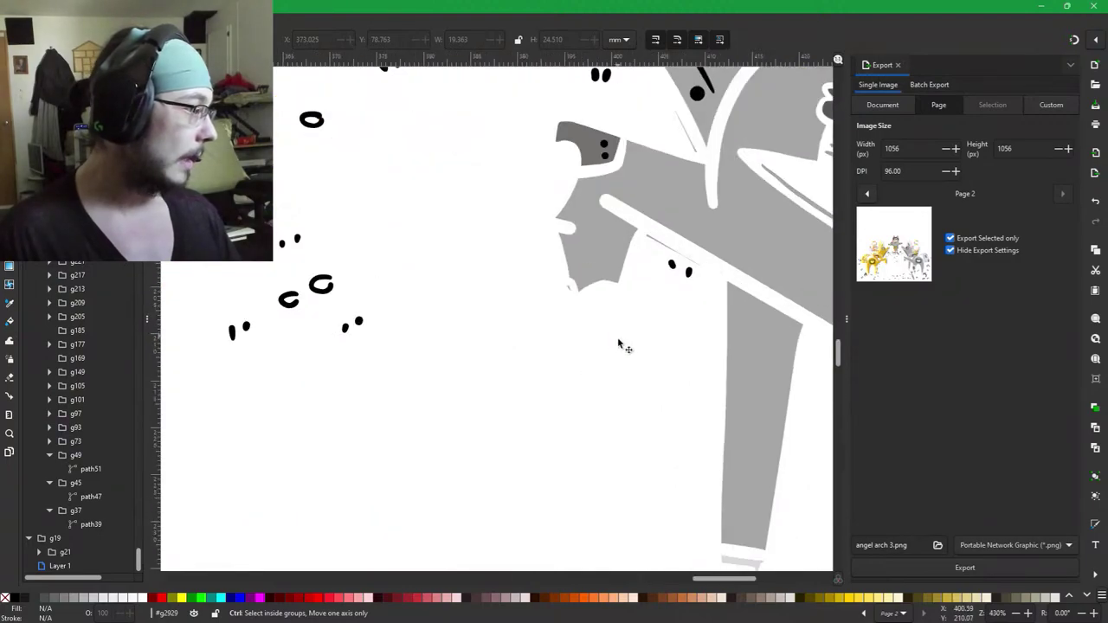
{"action": "scroll", "coordinate": [628, 351], "scroll_direction": "down", "scroll_amount": 3}
{"action": "scroll", "coordinate": [641, 362], "scroll_direction": "down", "scroll_amount": 2}
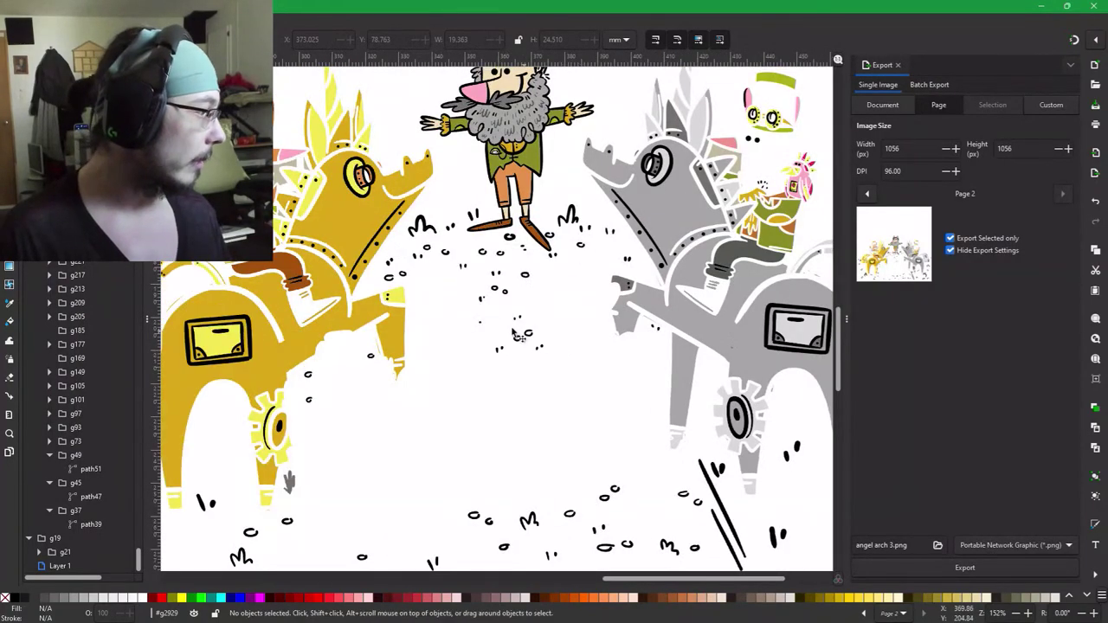
{"action": "left_click_drag", "start_coordinate": [513, 330], "coordinate": [690, 238]}
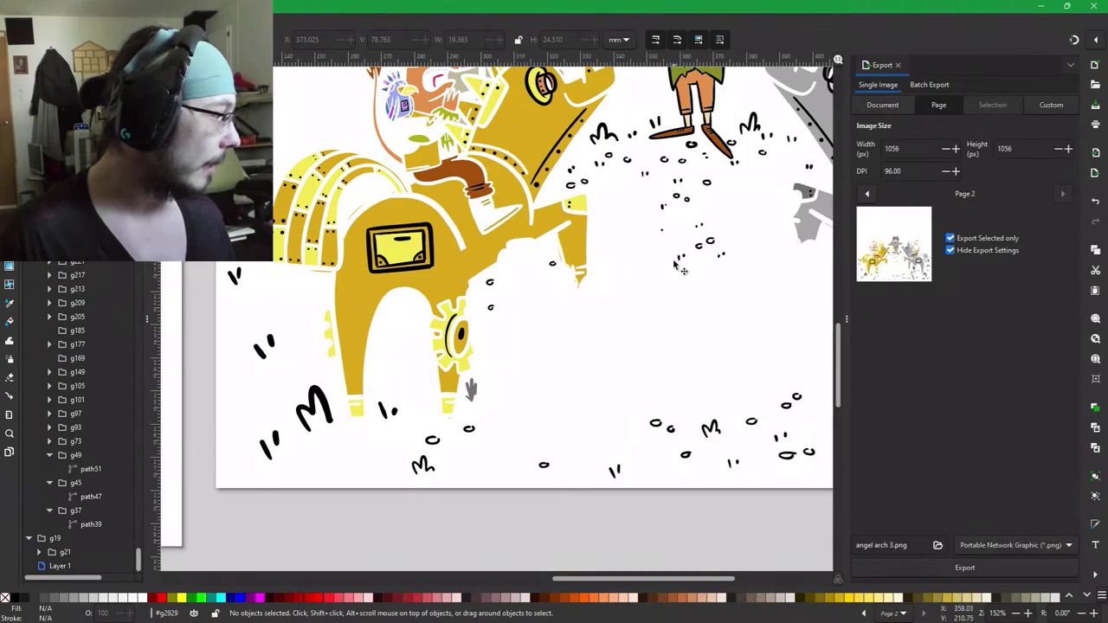
Export the small grey shape beside the golden horse's front hoof as "1g12.png" and delete it.
{"action": "left_click", "coordinate": [473, 395]}
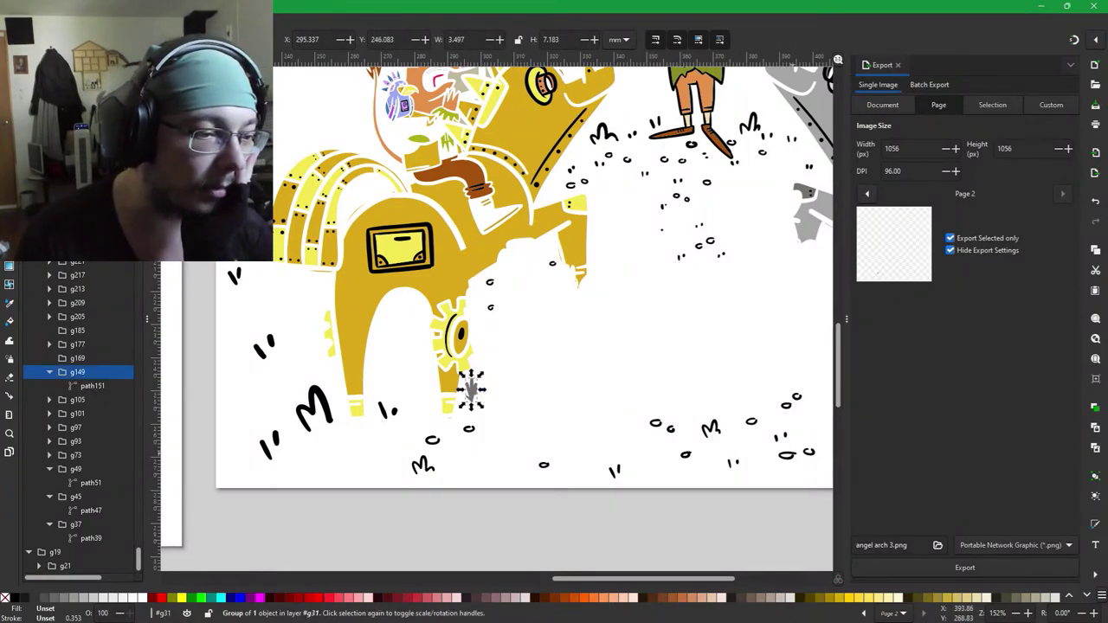
{"action": "left_click", "coordinate": [937, 545]}
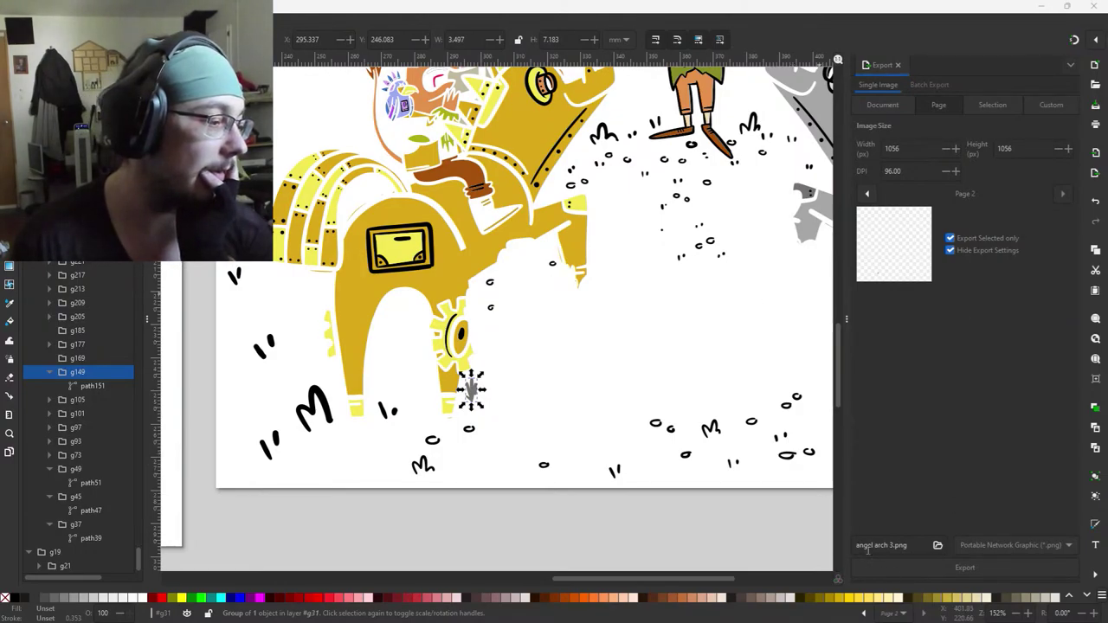
{"action": "left_click_drag", "start_coordinate": [892, 545], "coordinate": [813, 535]}
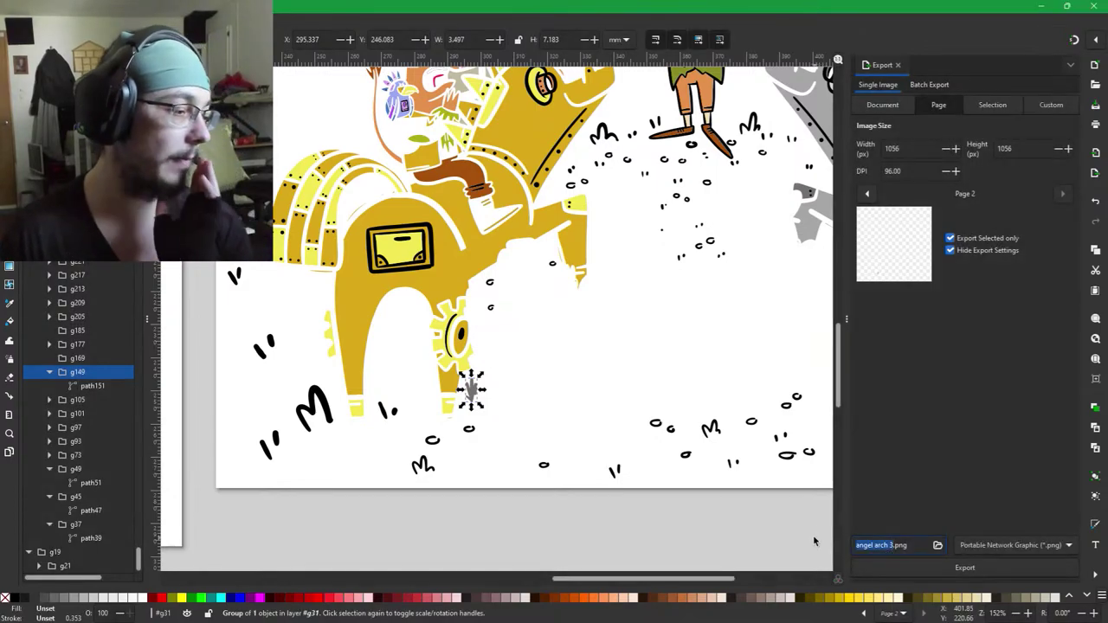
{"action": "type", "text": "1g"}
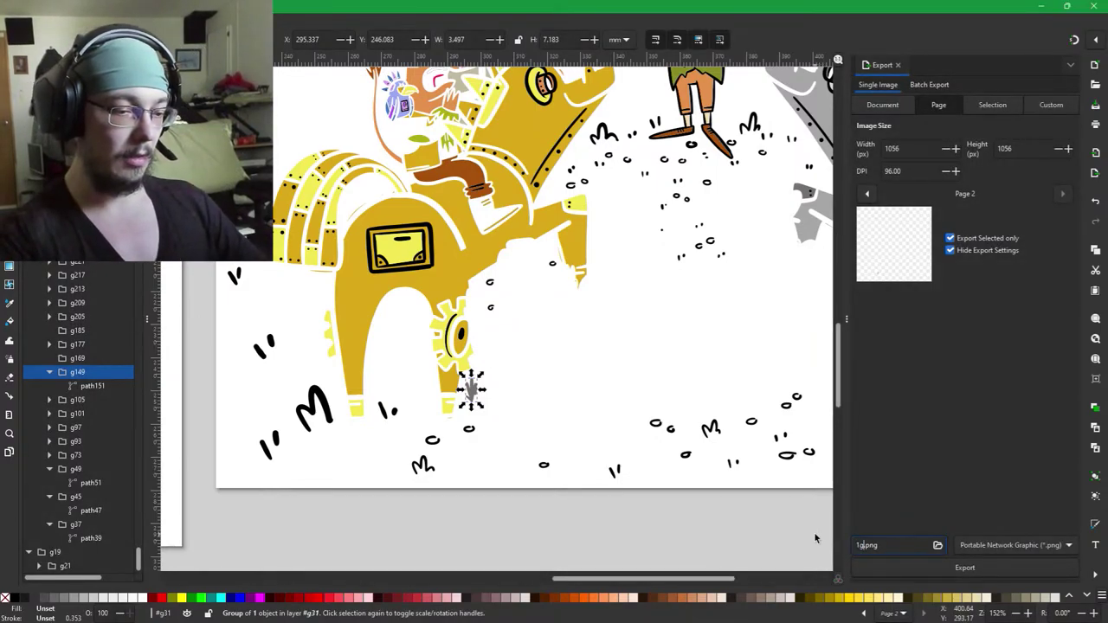
{"action": "type", "text": "12"}
{"action": "key", "text": "Return"}
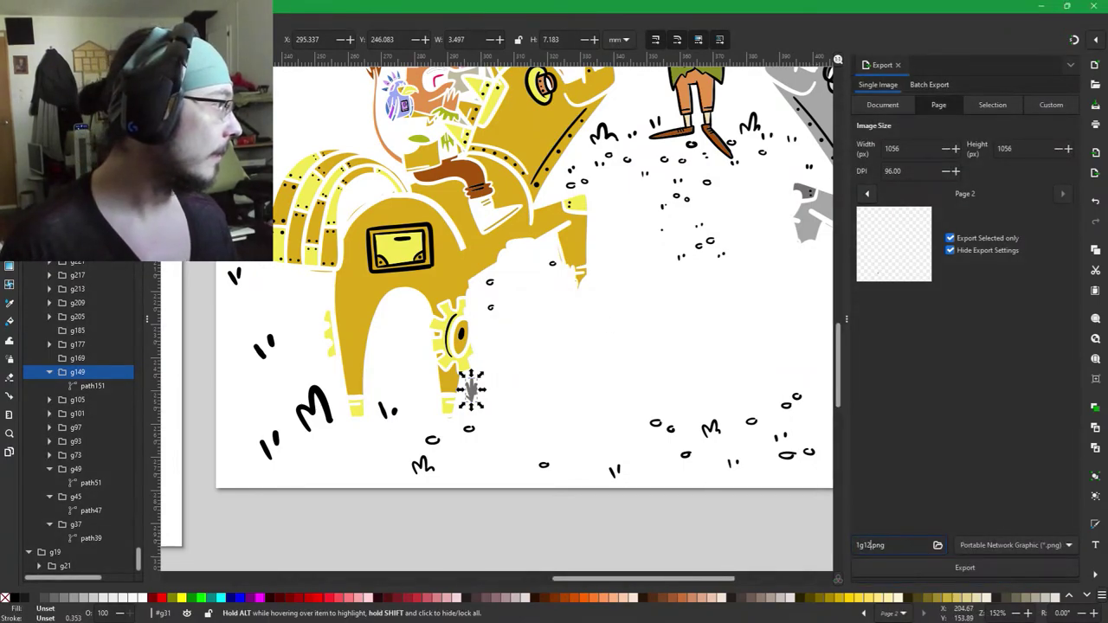
{"action": "left_click", "coordinate": [78, 372]}
{"action": "key", "text": "Delete"}
Examine the grey horse, the bearded figure, the golden horse and the ground marks for parts still left on the page.
{"action": "left_click_drag", "start_coordinate": [692, 251], "coordinate": [496, 364]}
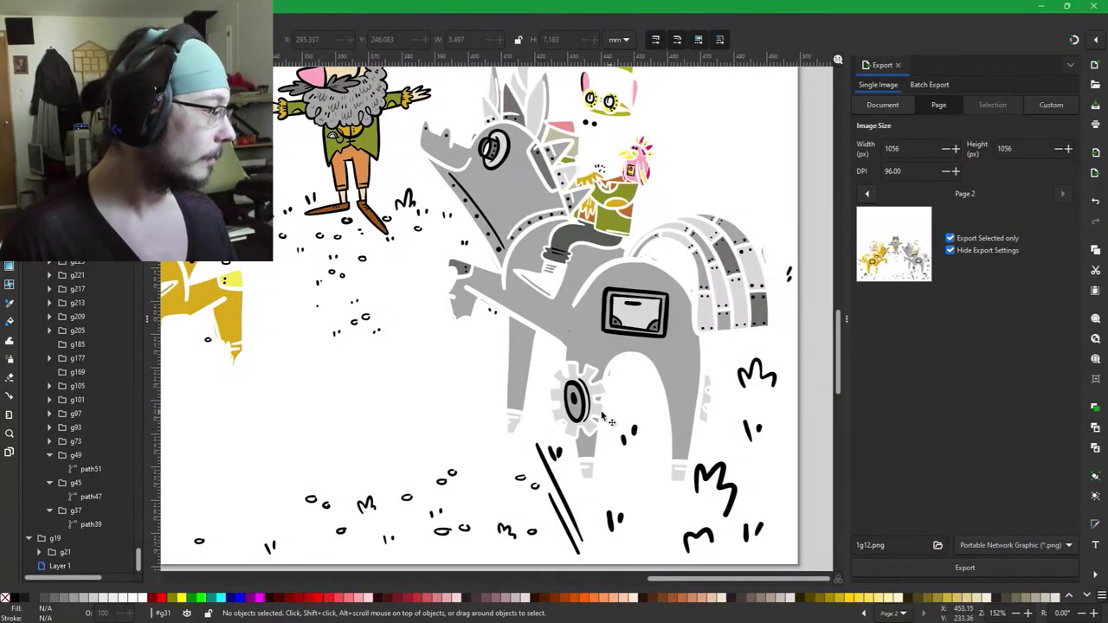
{"action": "left_click_drag", "start_coordinate": [258, 348], "coordinate": [478, 459]}
{"action": "scroll", "coordinate": [477, 458], "scroll_direction": "right", "scroll_amount": 5}
{"action": "scroll", "coordinate": [477, 458], "scroll_direction": "up", "scroll_amount": 2}
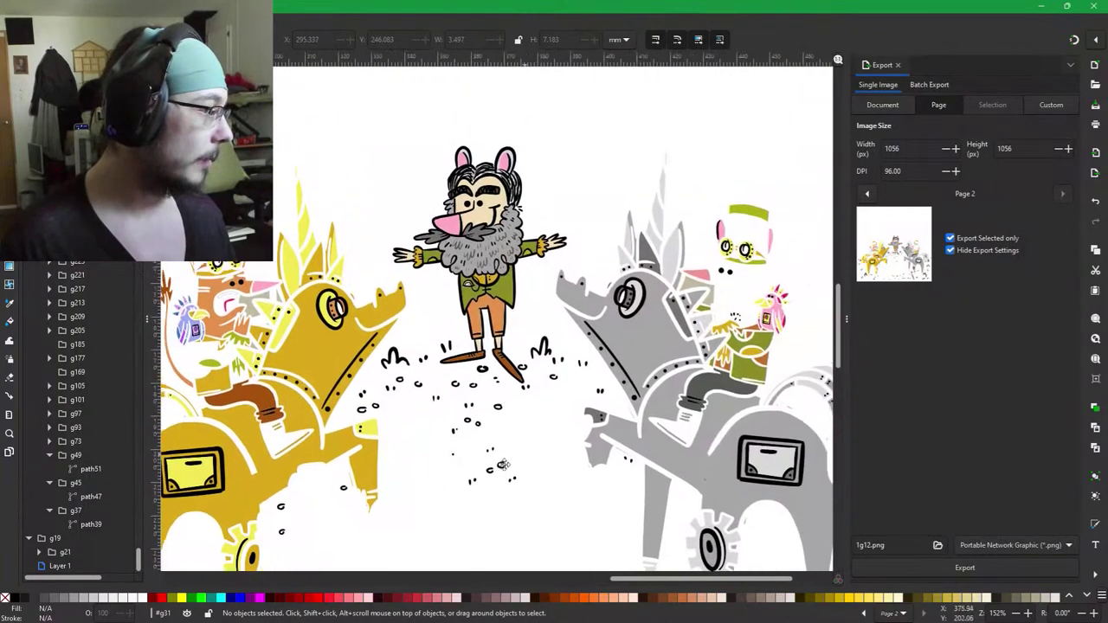
{"action": "scroll", "coordinate": [485, 415], "scroll_direction": "down", "scroll_amount": 3}
{"action": "left_click_drag", "start_coordinate": [488, 383], "coordinate": [652, 366]}
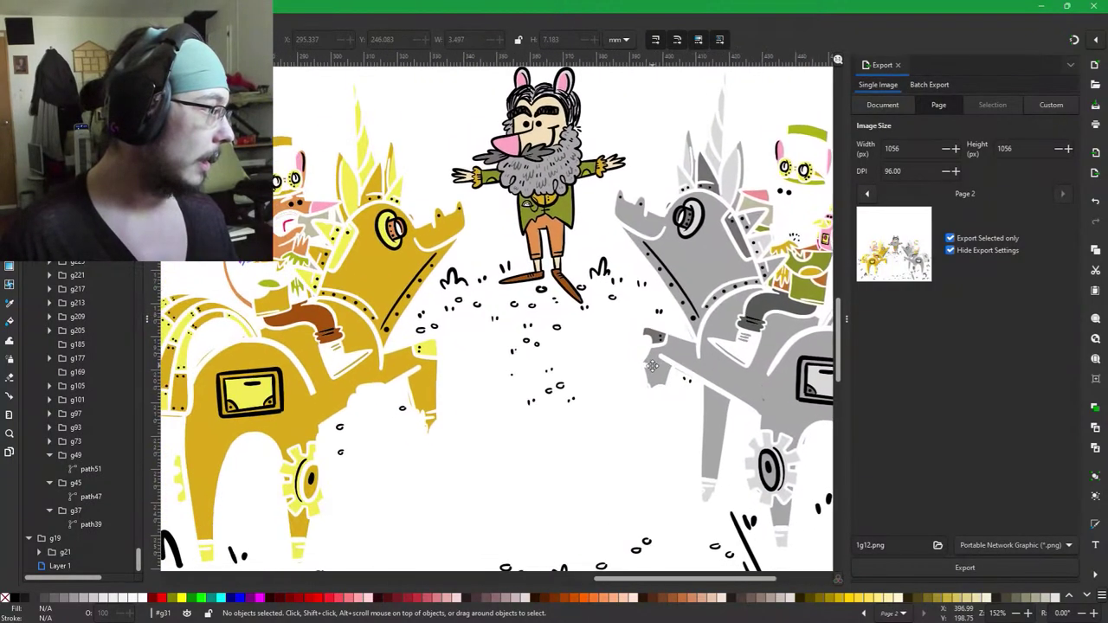
{"action": "left_click_drag", "start_coordinate": [804, 334], "coordinate": [794, 351]}
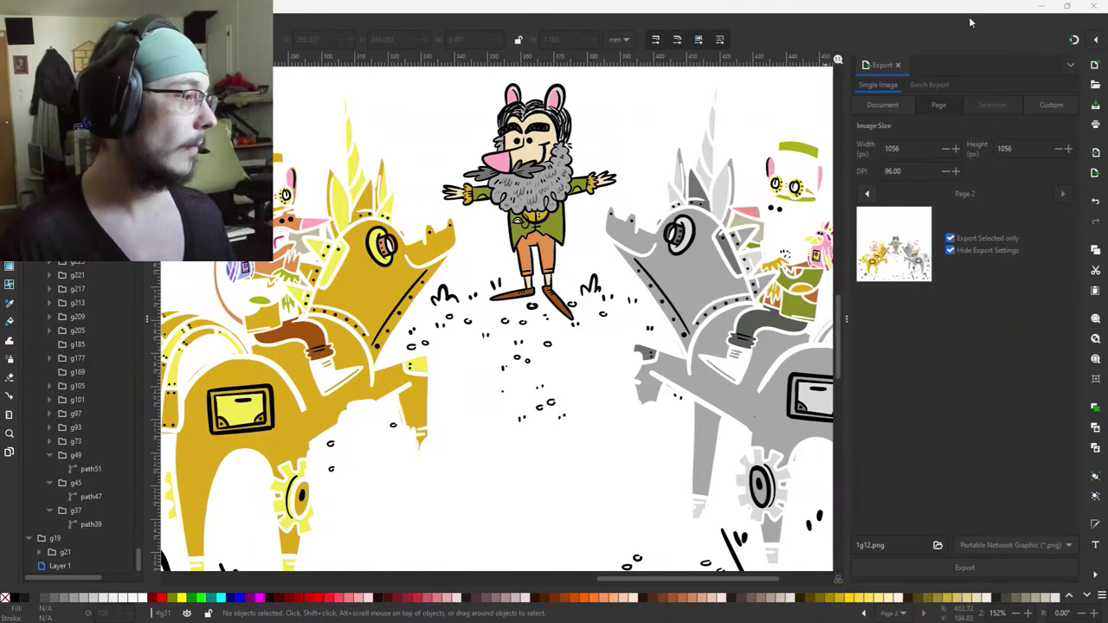
{"action": "left_click", "coordinate": [1043, 8]}
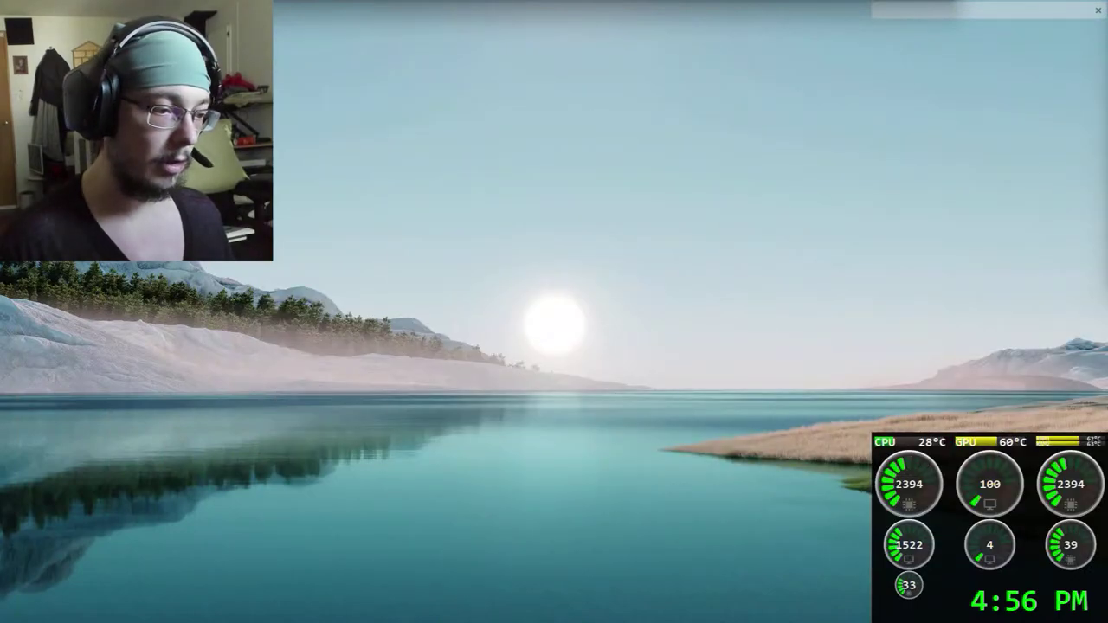
{"action": "key", "text": "alt+Tab"}
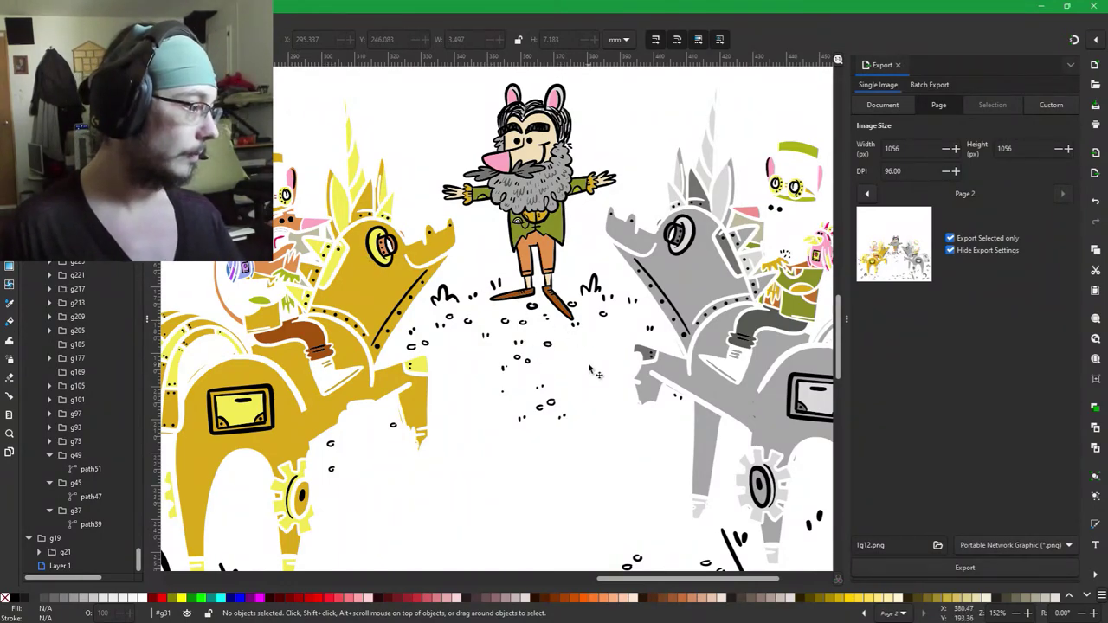
{"action": "scroll", "coordinate": [595, 372], "scroll_direction": "down", "scroll_amount": 3}
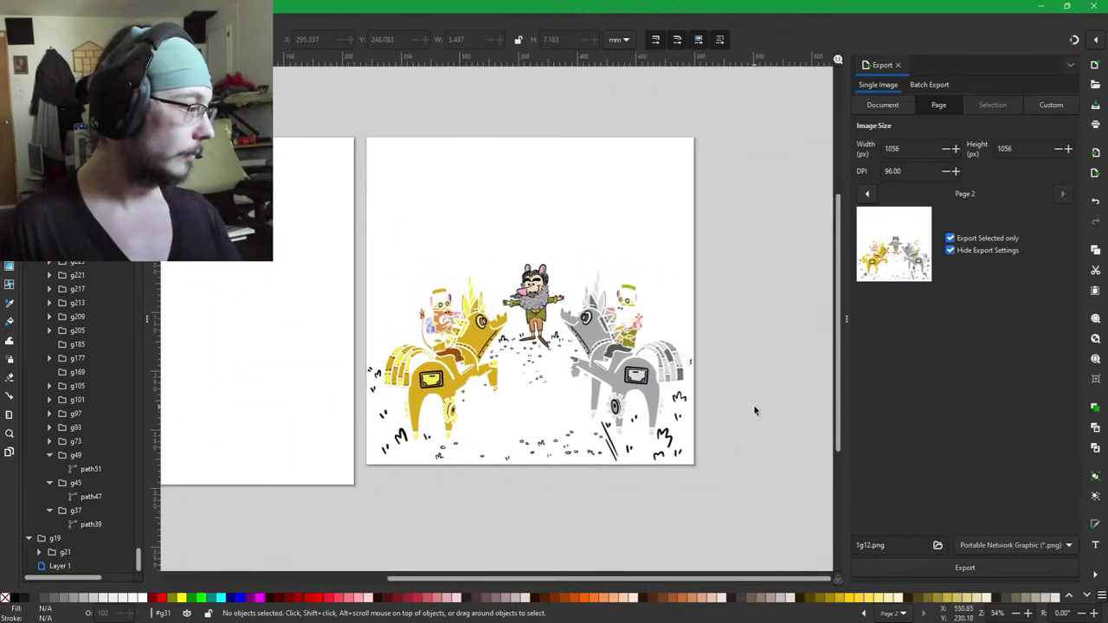
{"action": "key", "text": "ctrl"}
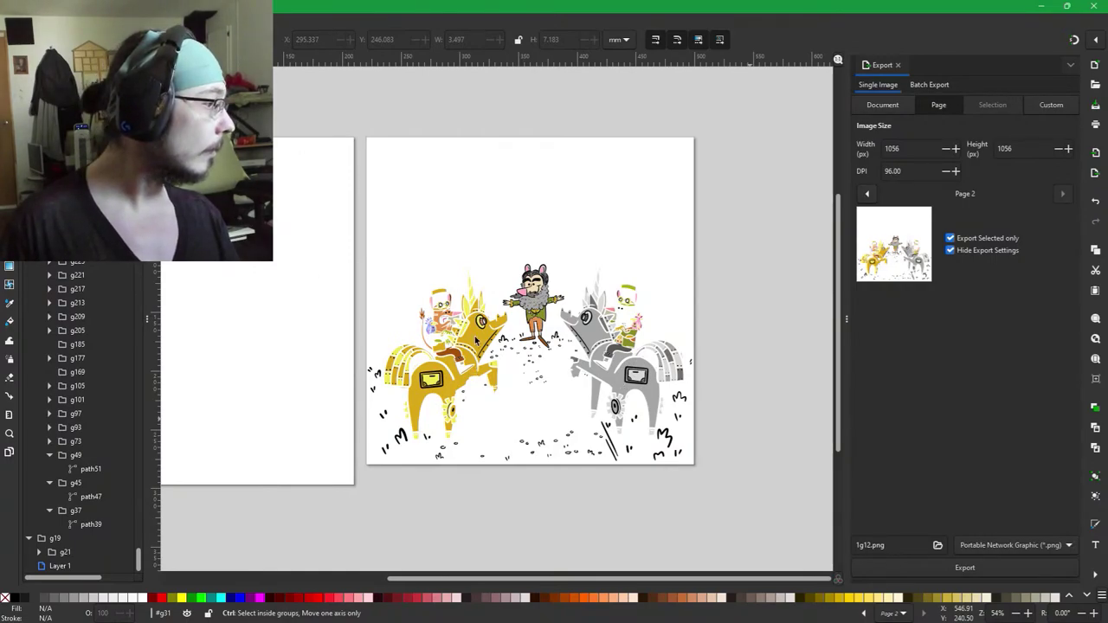
Switch to the document with the complete castle illustration and bring its whole page into view.
{"action": "key", "text": "super+d"}
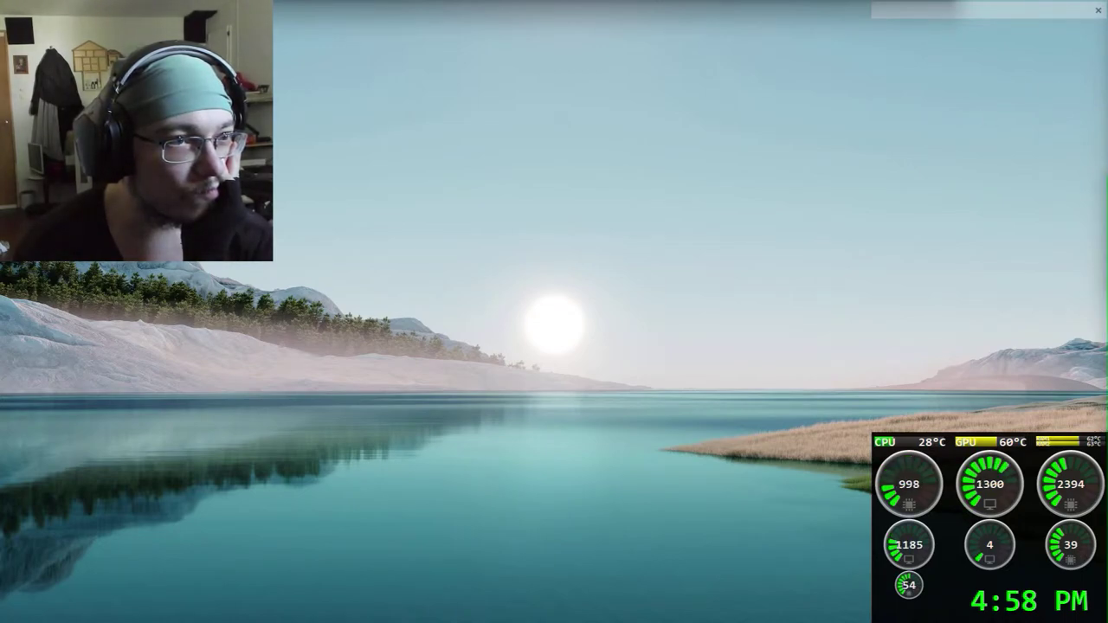
{"action": "left_click_drag", "start_coordinate": [1106, 257], "coordinate": [837, 9]}
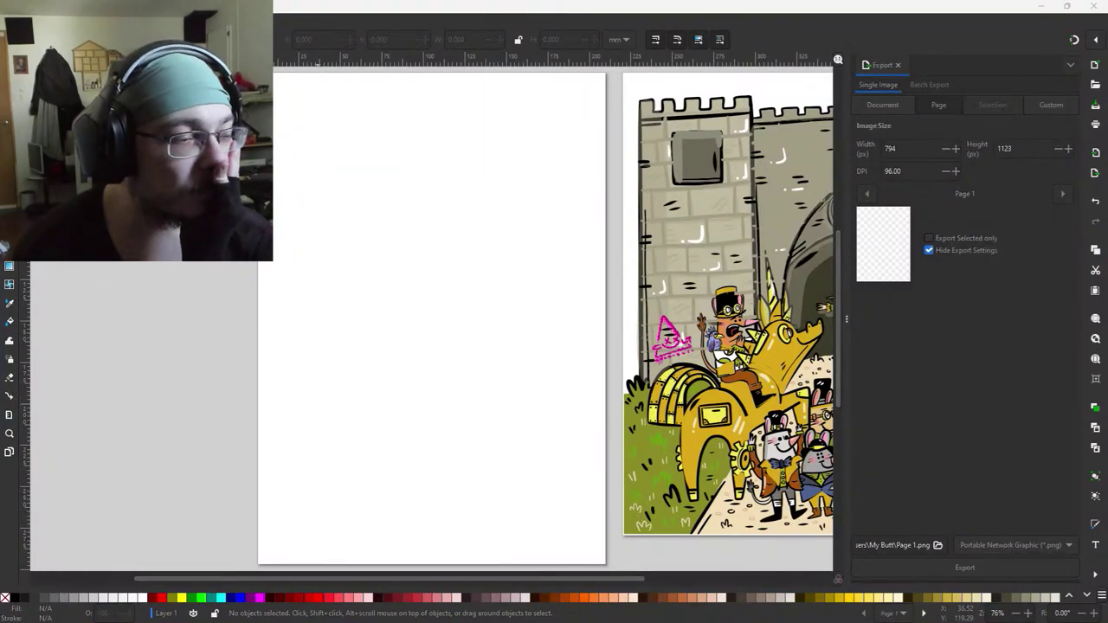
{"action": "left_click_drag", "start_coordinate": [636, 331], "coordinate": [332, 337]}
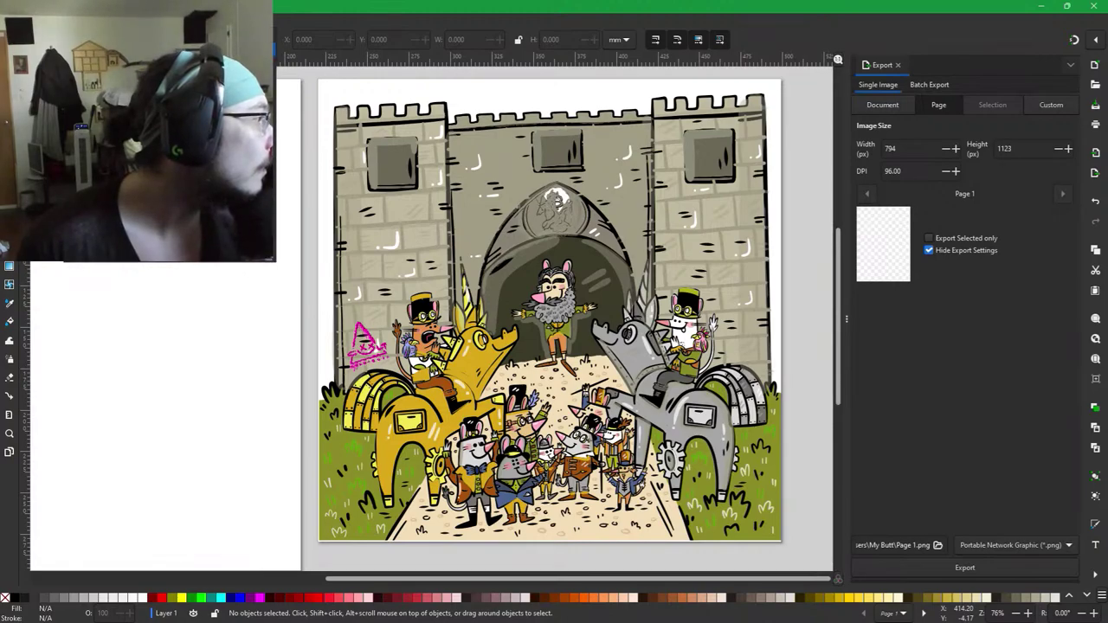
Show the Layers and Objects list, dock it on the other side of the canvas and select the clipped group around the pink doodle.
{"action": "key", "text": "ctrl+shift+l"}
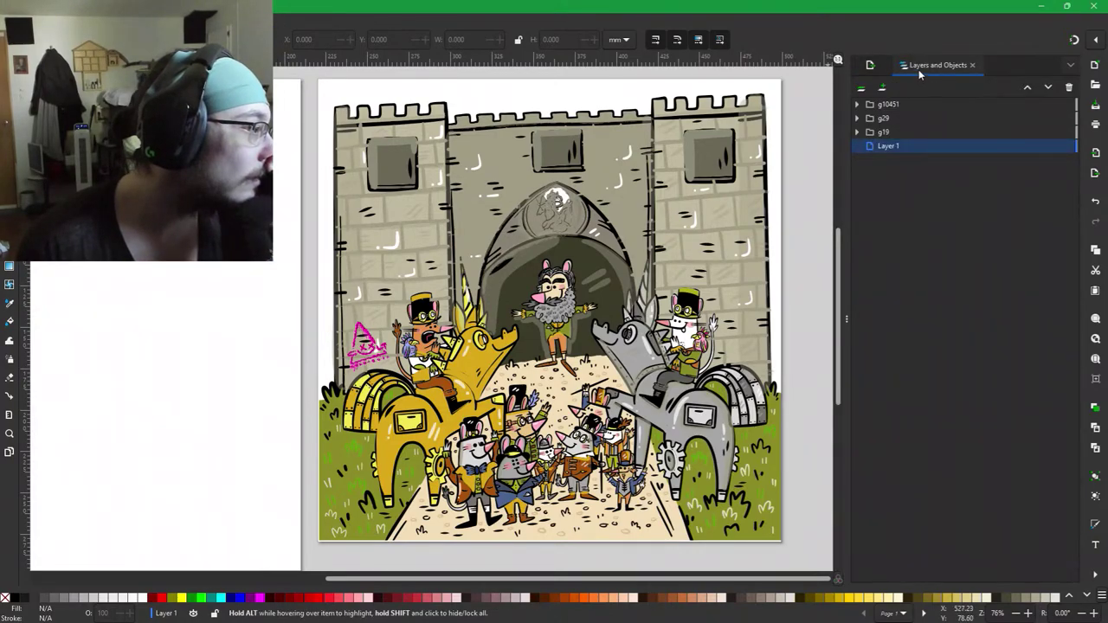
{"action": "left_click_drag", "start_coordinate": [914, 71], "coordinate": [24, 346]}
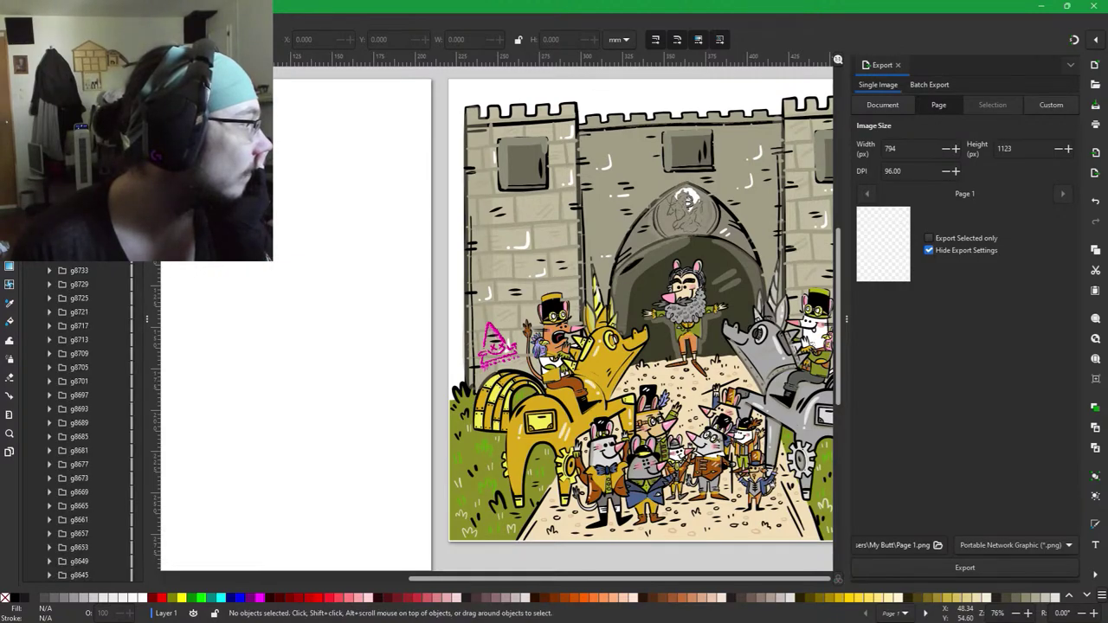
{"action": "left_click", "coordinate": [80, 173]}
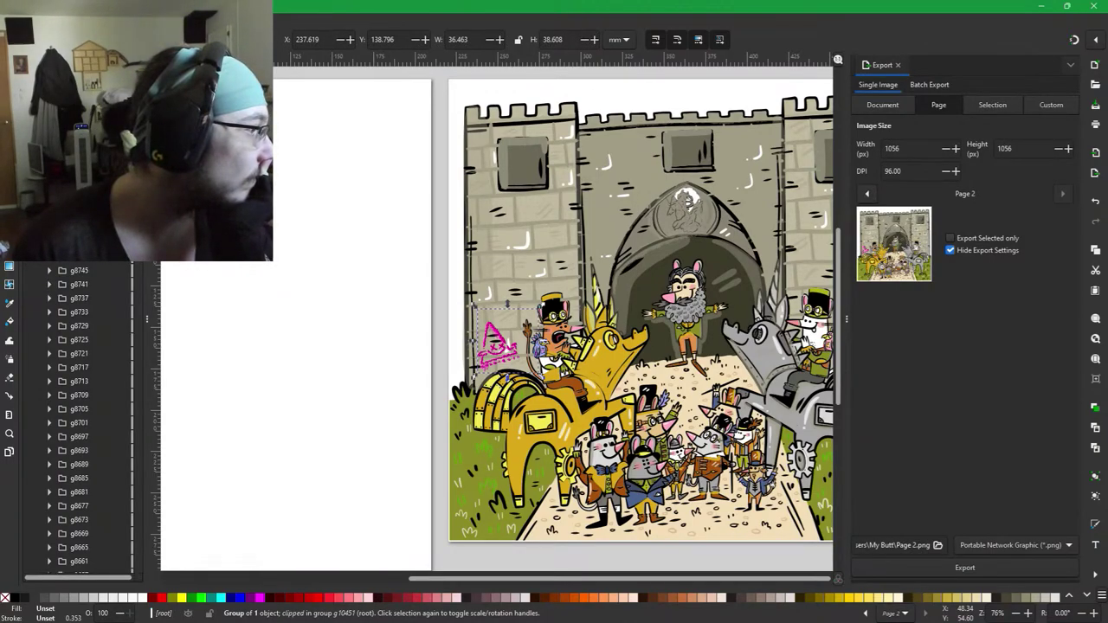
Delete the outer group holding the pink doodle beside the golden horse's rider.
{"action": "left_click", "coordinate": [79, 173]}
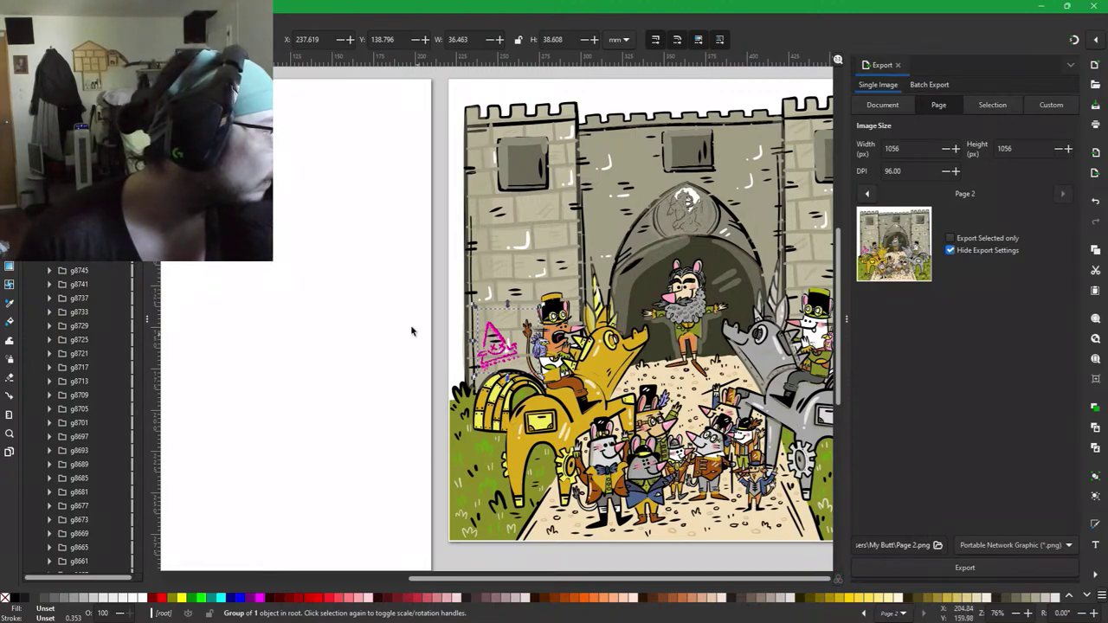
{"action": "key", "text": "Delete"}
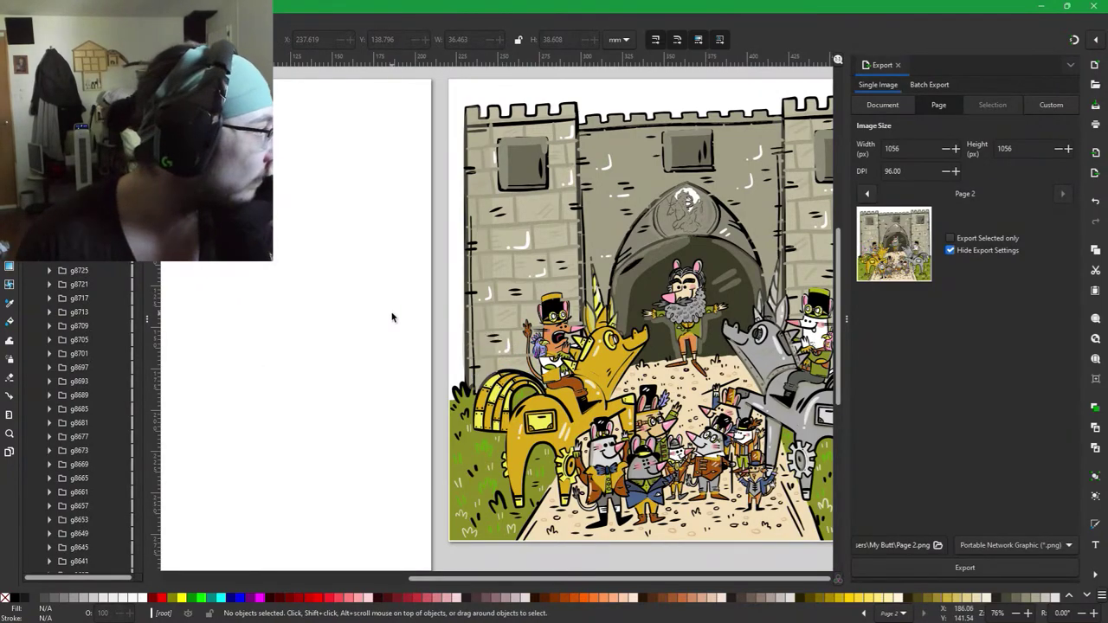
{"action": "scroll", "coordinate": [78, 416], "scroll_direction": "down", "scroll_amount": 5}
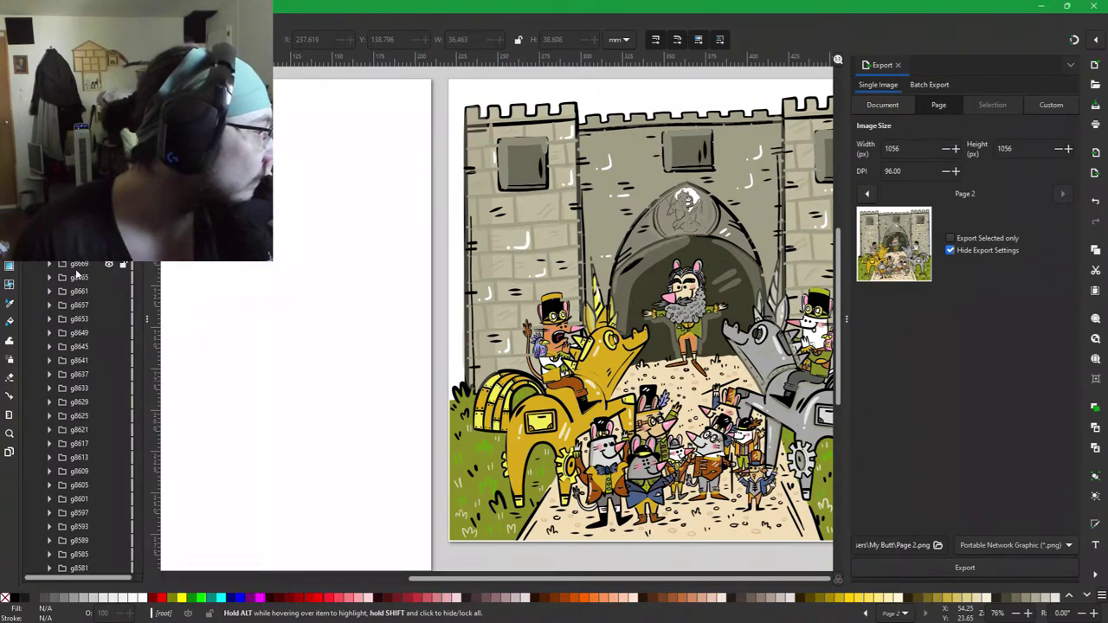
{"action": "scroll", "coordinate": [77, 277], "scroll_direction": "up", "scroll_amount": 5}
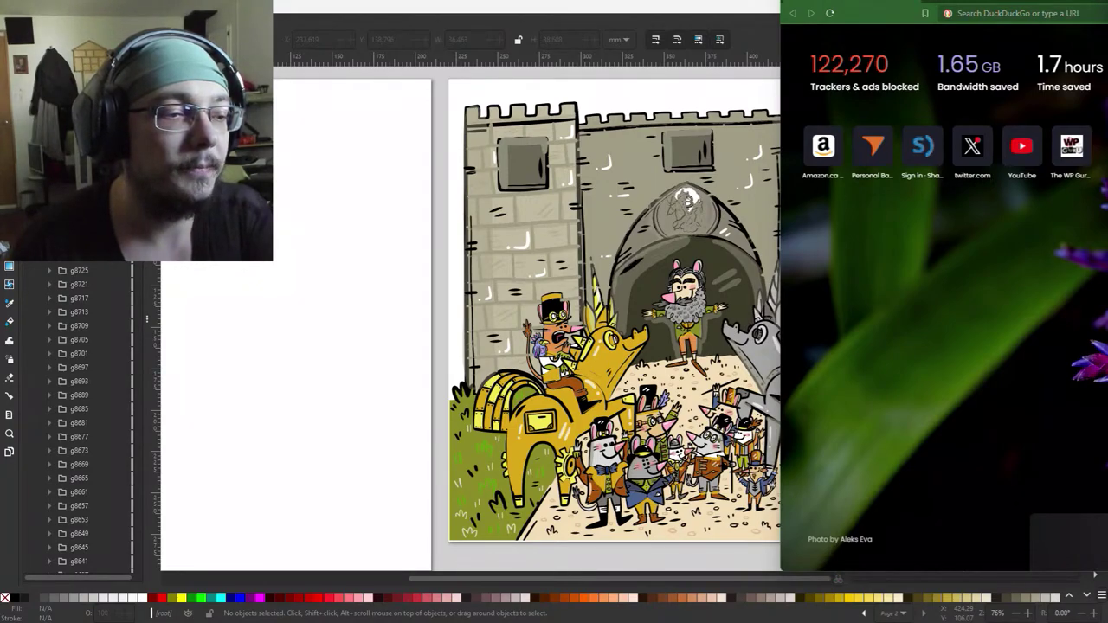
Examine the rest of the object list down to its last groups.
{"action": "key", "text": "super+Down"}
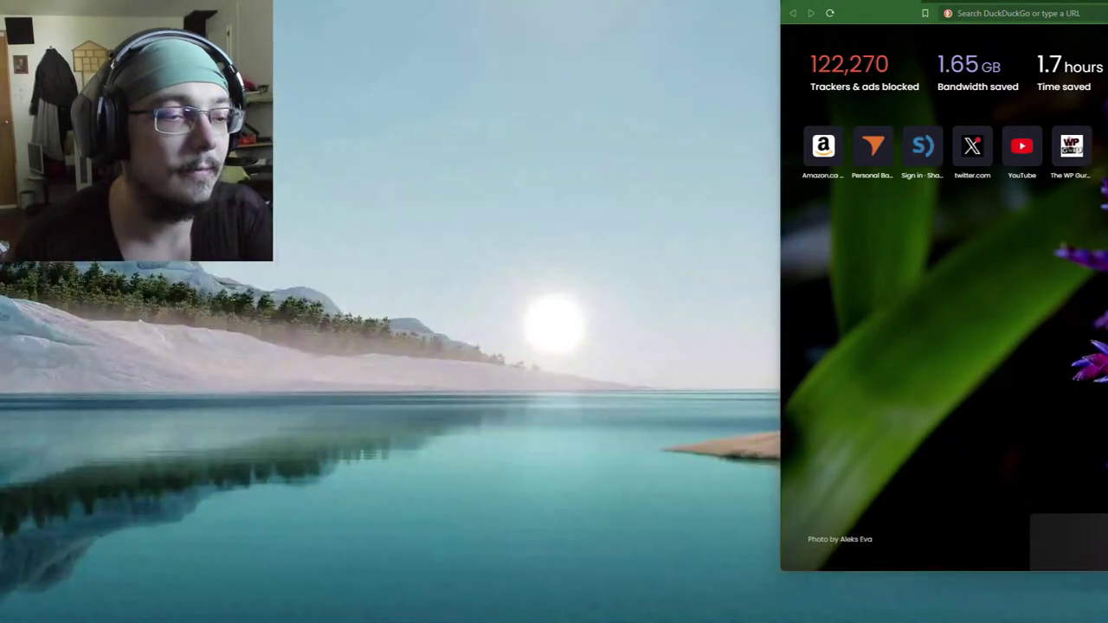
{"action": "key", "text": "alt+Tab"}
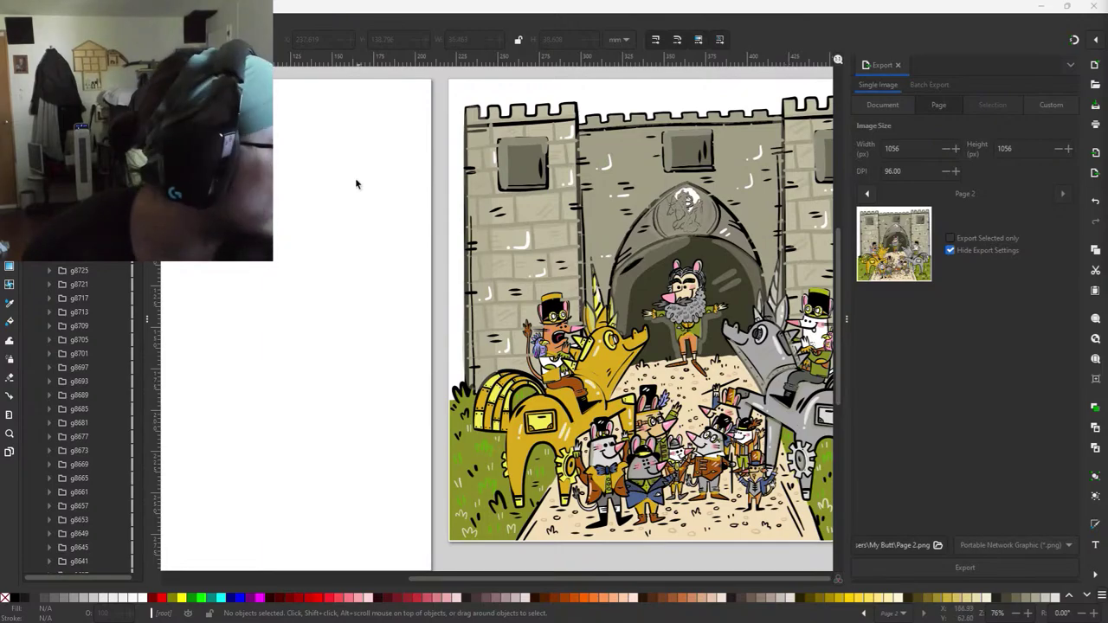
{"action": "left_click_drag", "start_coordinate": [138, 102], "coordinate": [139, 336]}
{"action": "scroll", "coordinate": [96, 415], "scroll_direction": "down", "scroll_amount": 15}
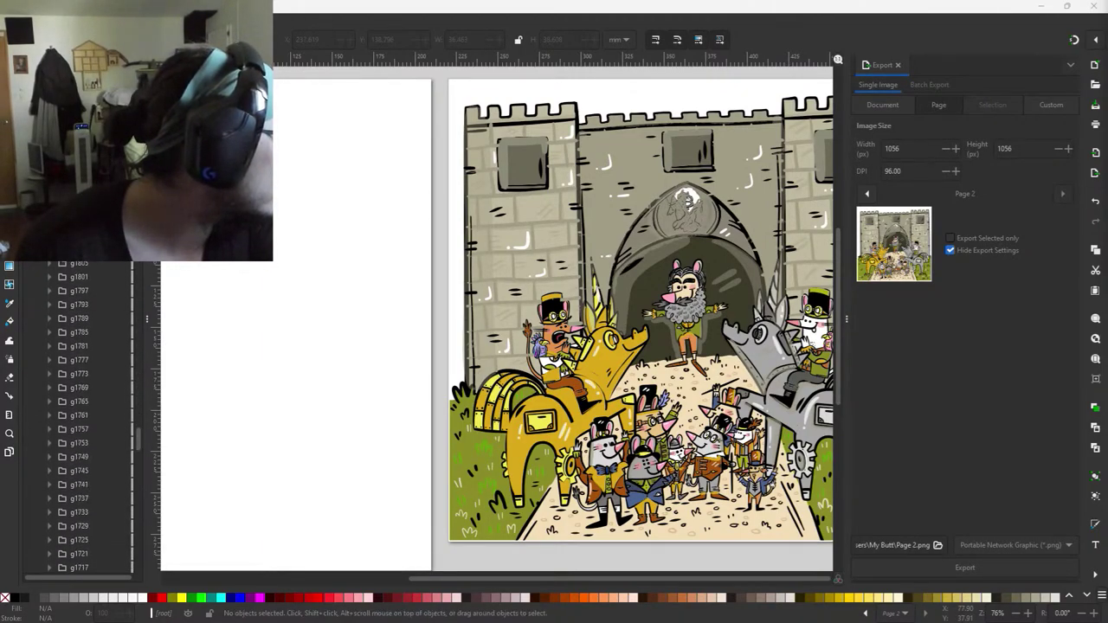
{"action": "scroll", "coordinate": [87, 415], "scroll_direction": "down", "scroll_amount": 5}
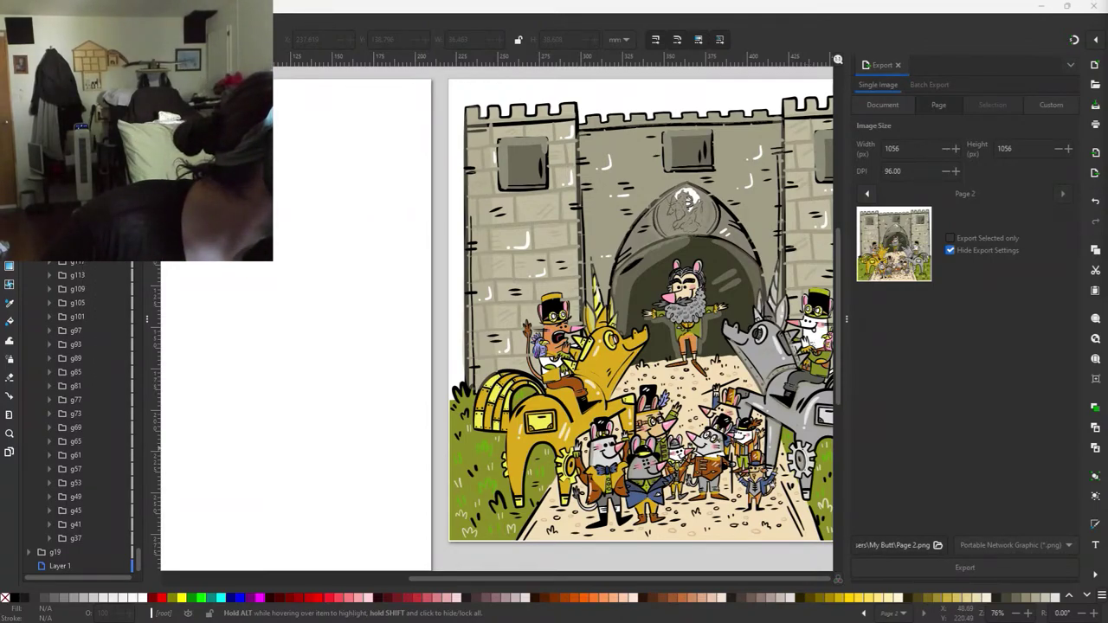
{"action": "scroll", "coordinate": [84, 415], "scroll_direction": "up", "scroll_amount": 3}
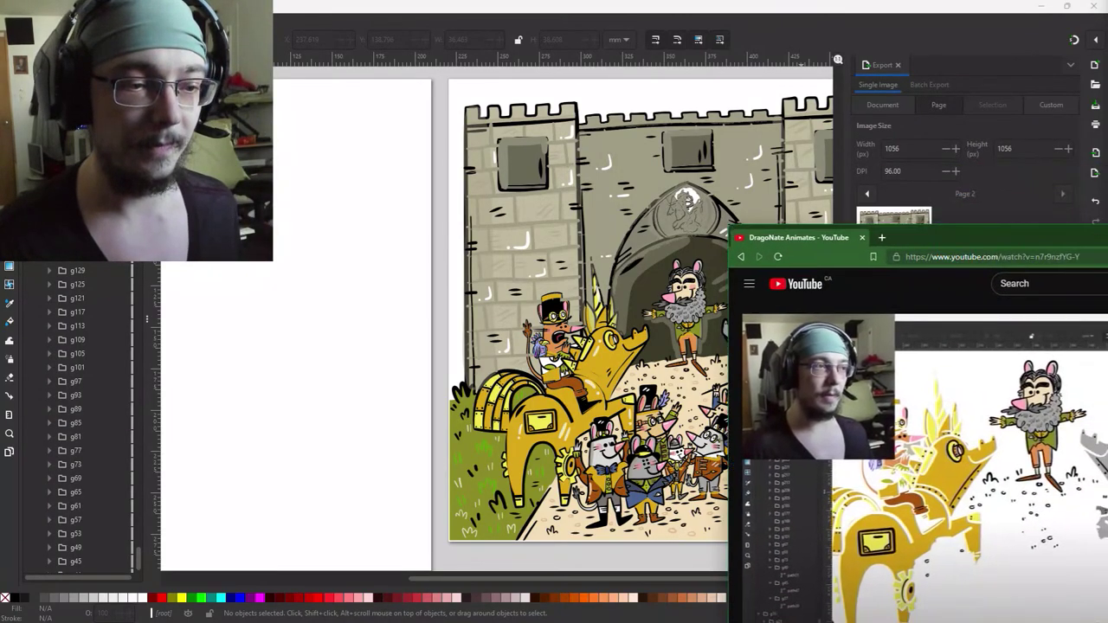
{"action": "left_click_drag", "start_coordinate": [952, 62], "coordinate": [759, 0]}
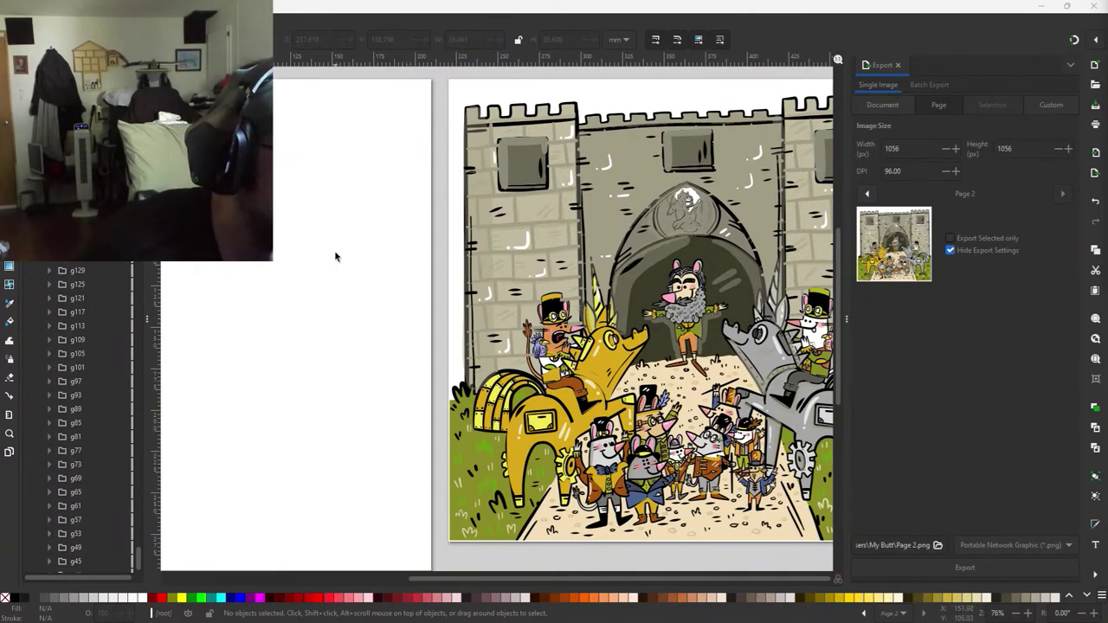
{"action": "scroll", "coordinate": [97, 547], "scroll_direction": "down", "scroll_amount": 2}
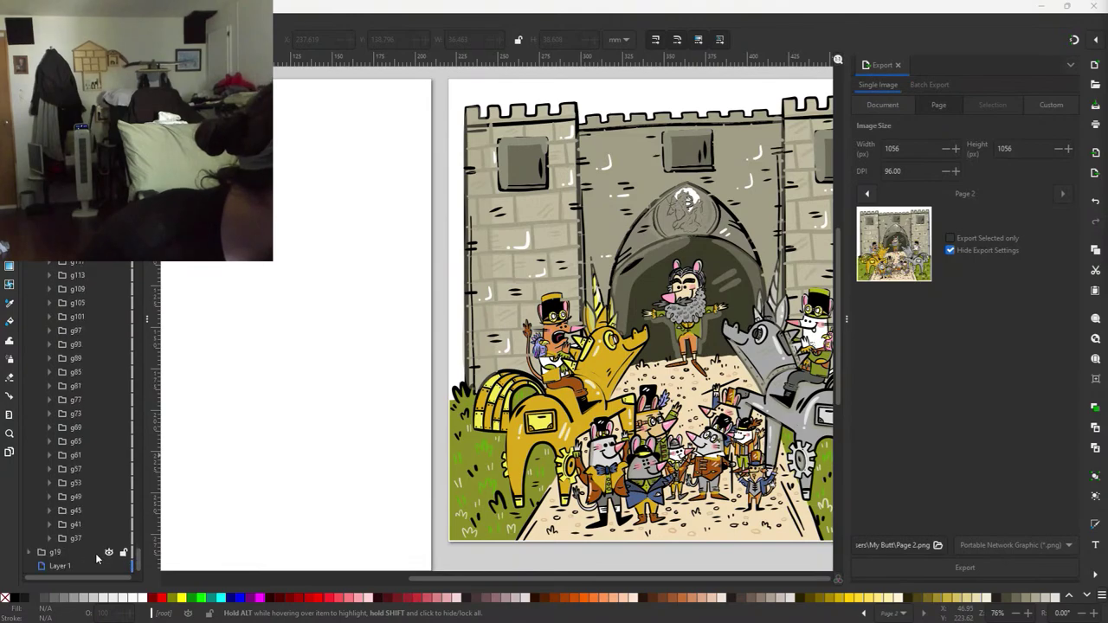
Select groups g49 and g53 in turn and locate g49 at the grass tuft below the golden horse's snout.
{"action": "left_click", "coordinate": [78, 495]}
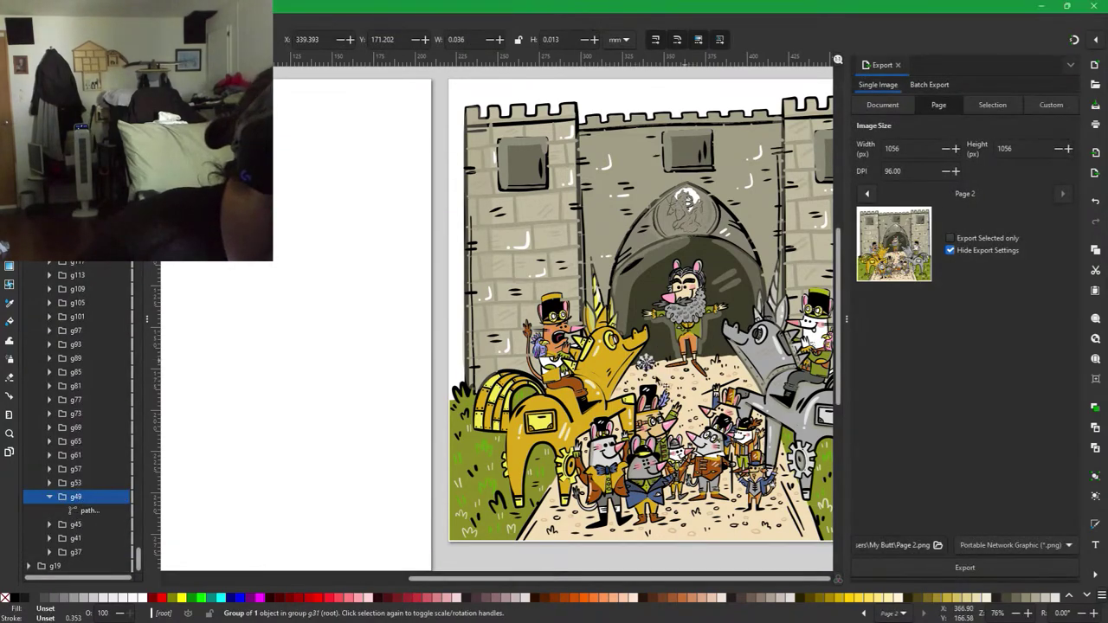
{"action": "left_click_drag", "start_coordinate": [628, 433], "coordinate": [476, 408]}
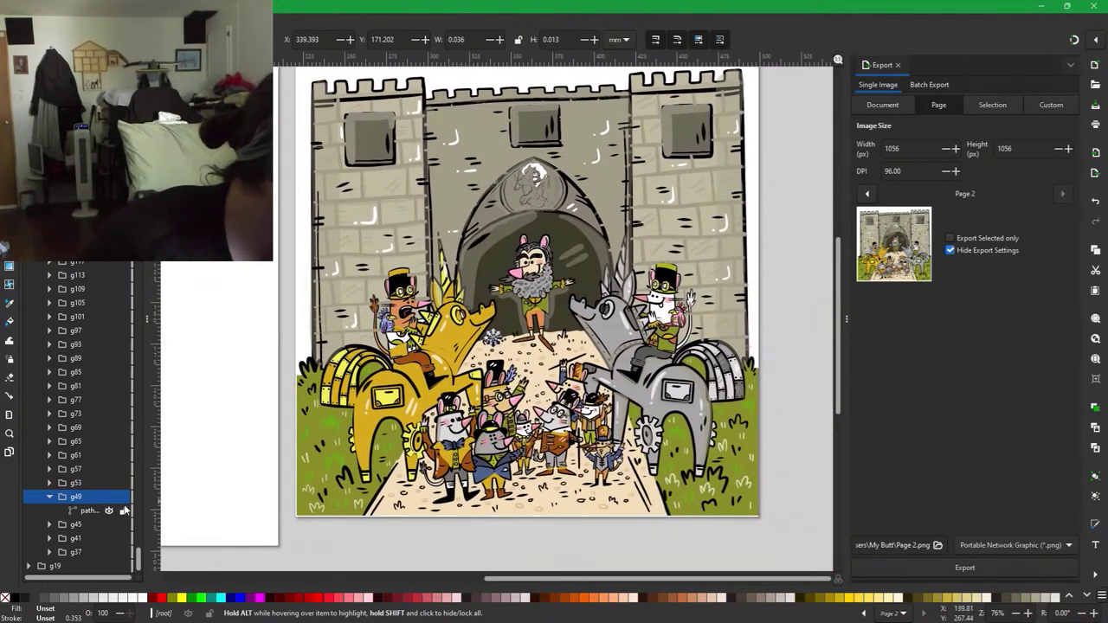
{"action": "left_click", "coordinate": [86, 503]}
{"action": "left_click", "coordinate": [73, 486]}
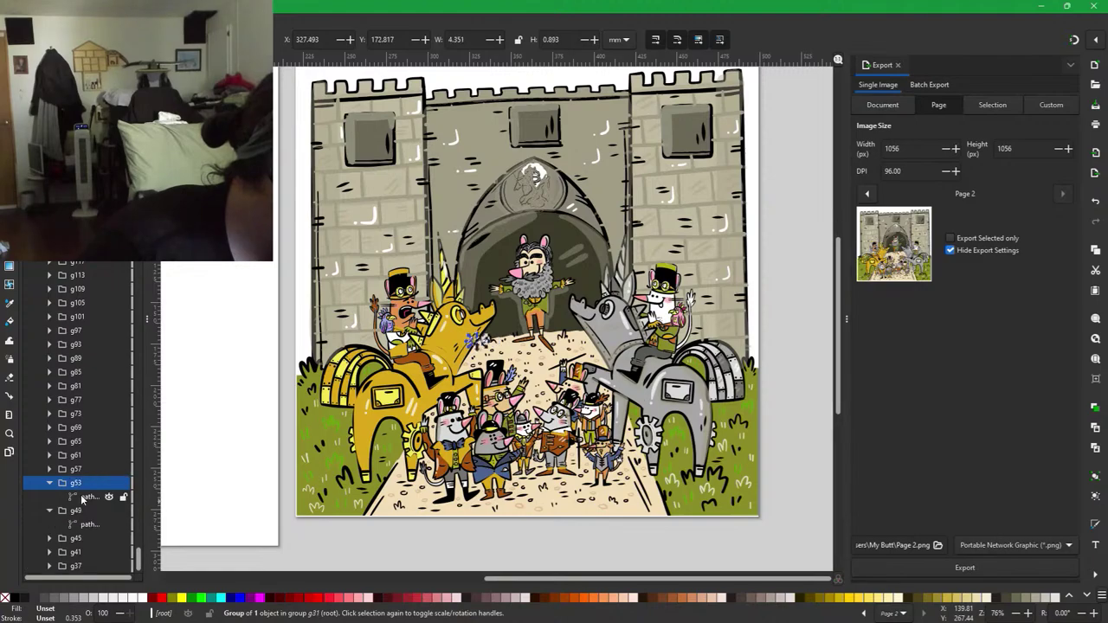
{"action": "left_click", "coordinate": [83, 512]}
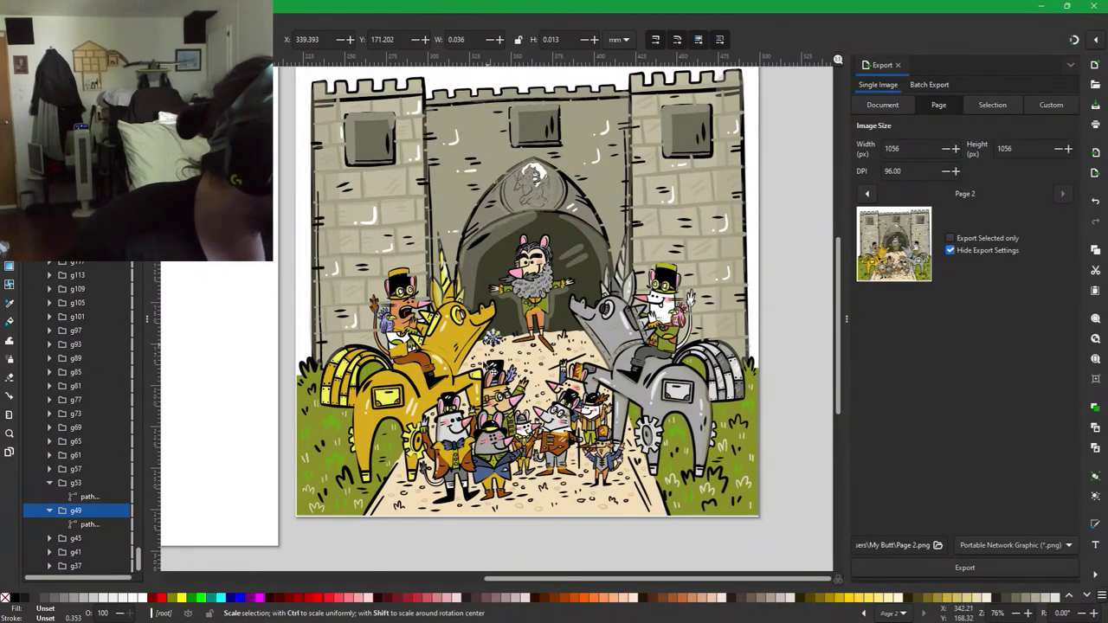
{"action": "scroll", "coordinate": [511, 329], "scroll_direction": "up", "scroll_amount": 3}
{"action": "scroll", "coordinate": [517, 313], "scroll_direction": "up", "scroll_amount": 4}
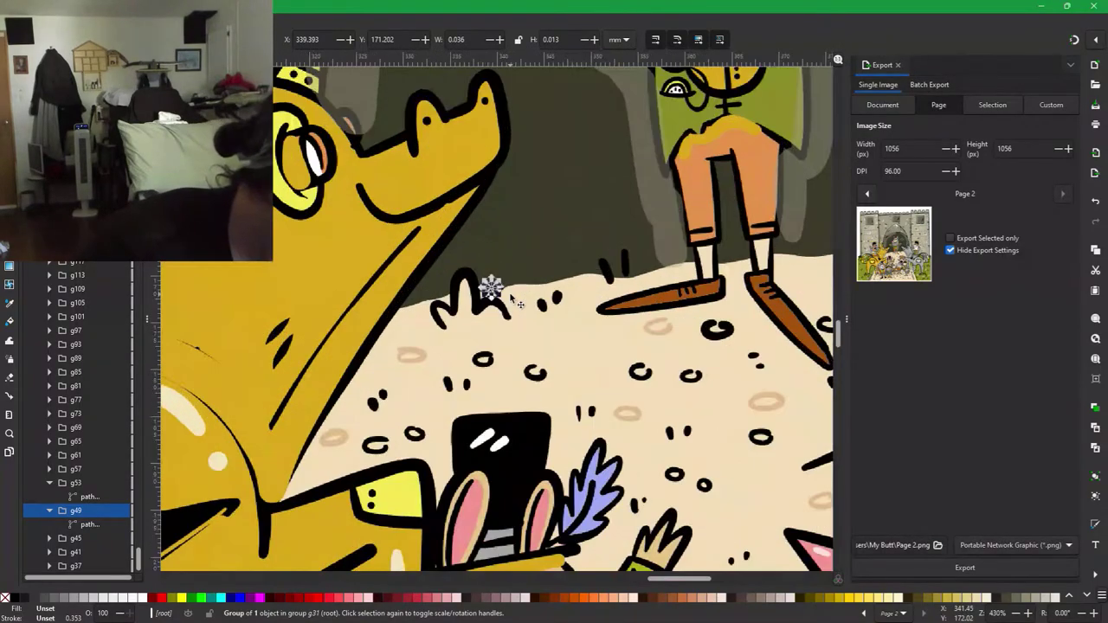
Try enlarging the tiny group g49 to about 8 by 9.4 mm and undo the changes.
{"action": "left_click_drag", "start_coordinate": [473, 286], "coordinate": [473, 463]}
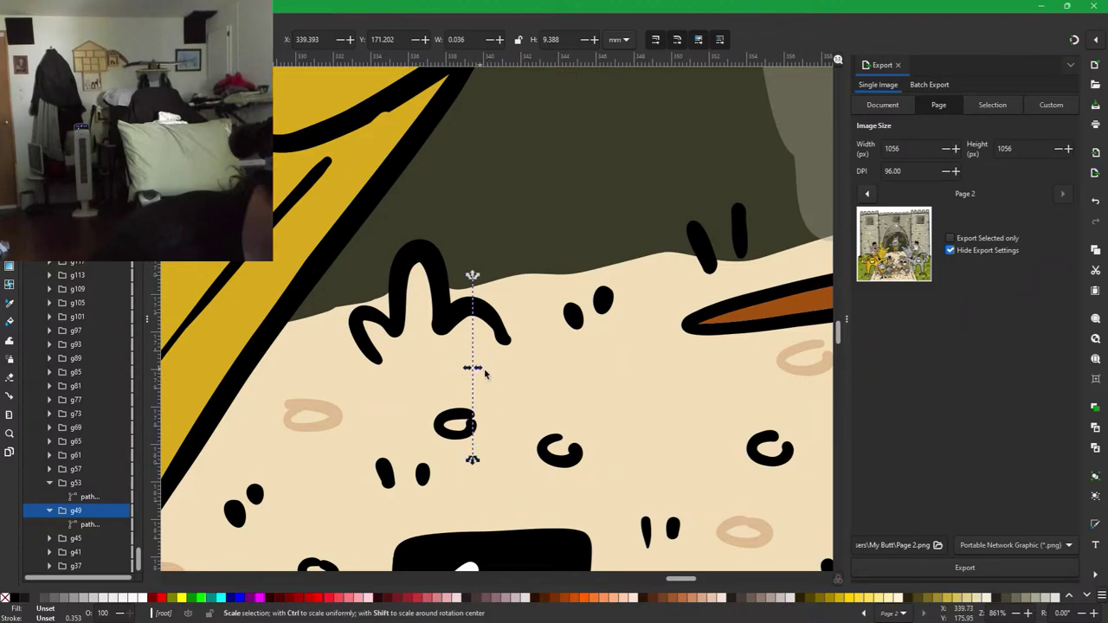
{"action": "left_click_drag", "start_coordinate": [476, 371], "coordinate": [632, 384]}
{"action": "left_click_drag", "start_coordinate": [546, 369], "coordinate": [625, 253]}
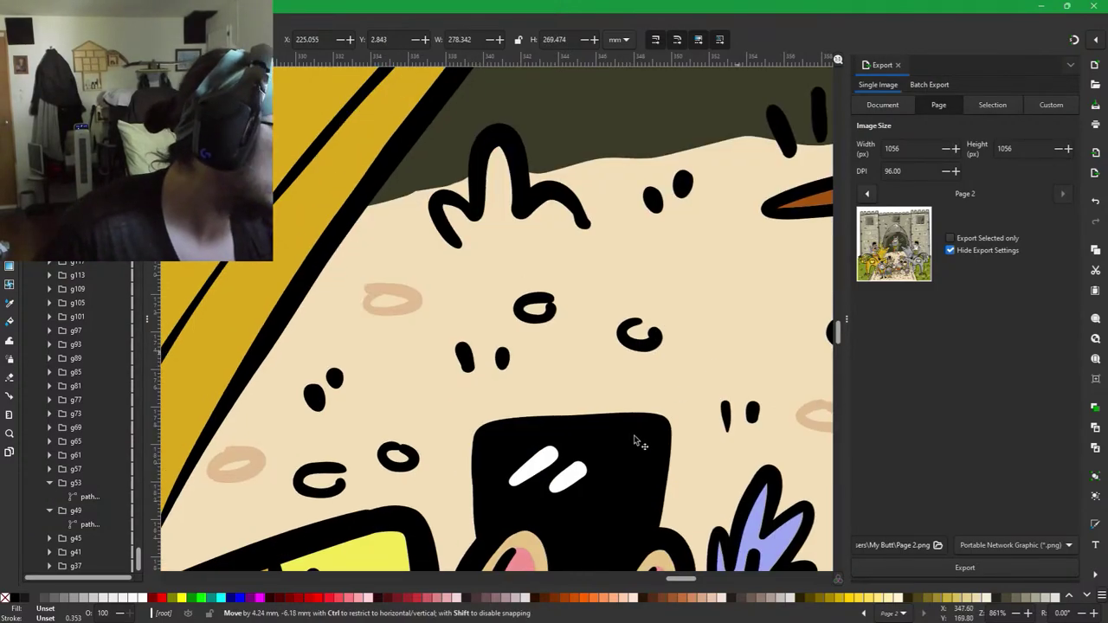
{"action": "key", "text": "ctrl+z"}
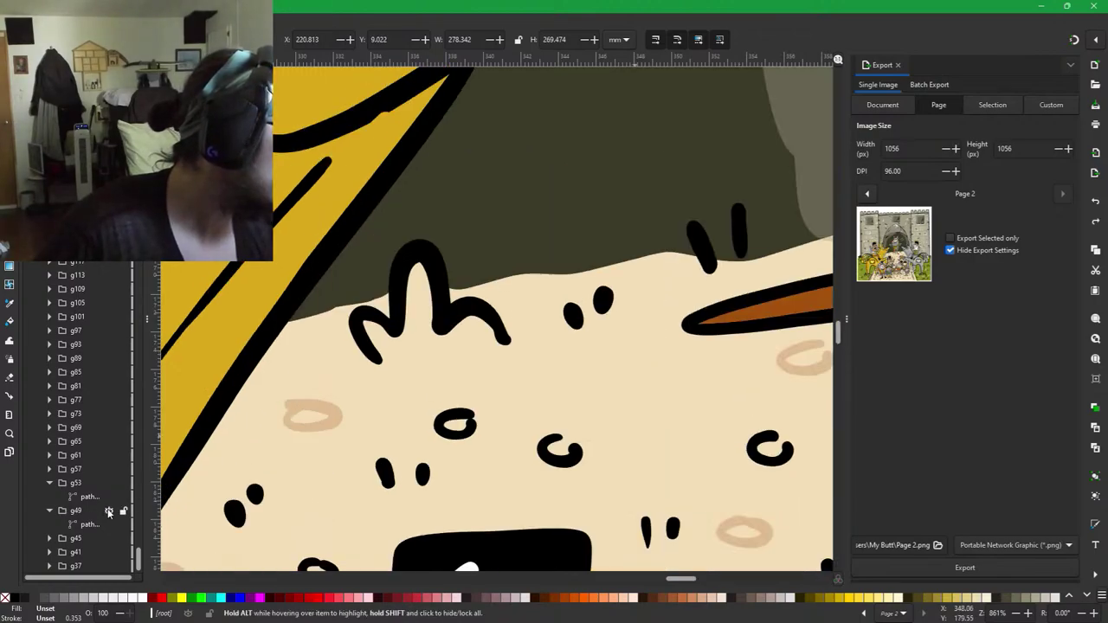
{"action": "left_click", "coordinate": [77, 511]}
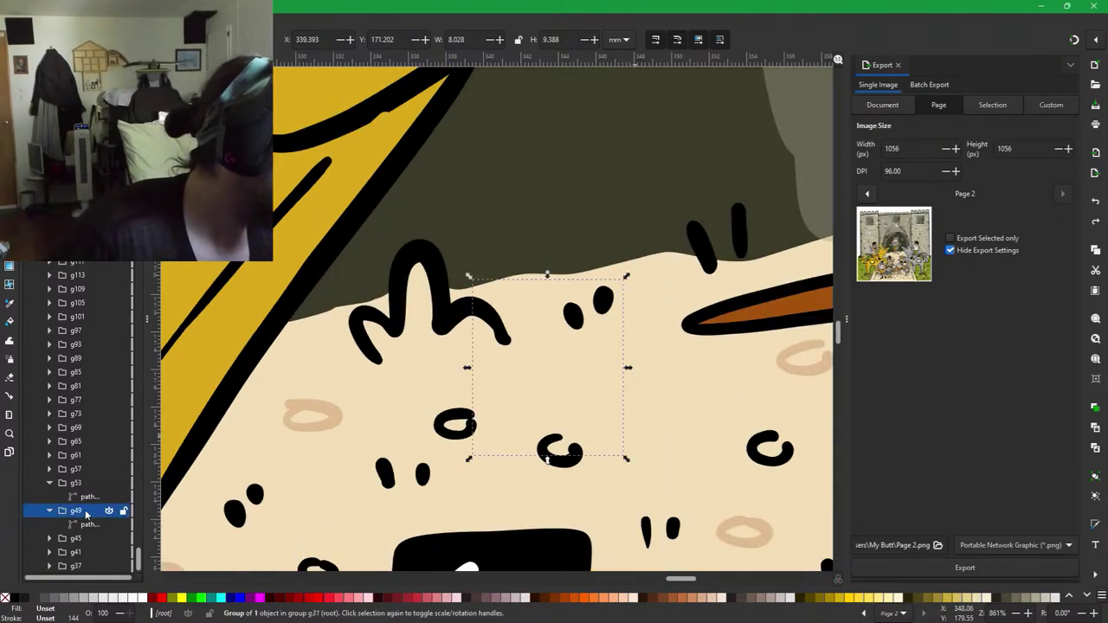
{"action": "left_click", "coordinate": [108, 510]}
{"action": "left_click", "coordinate": [108, 510]}
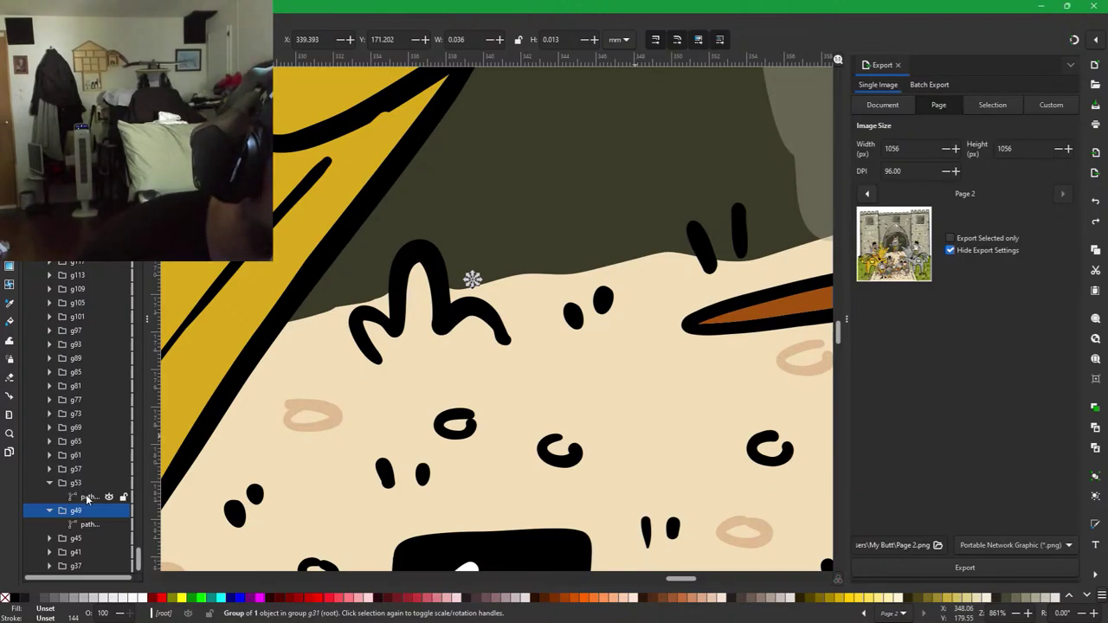
Try moving the artwork and resizing the wide, flat group g41 along the path's upper edge, undoing each change.
{"action": "left_click", "coordinate": [76, 553]}
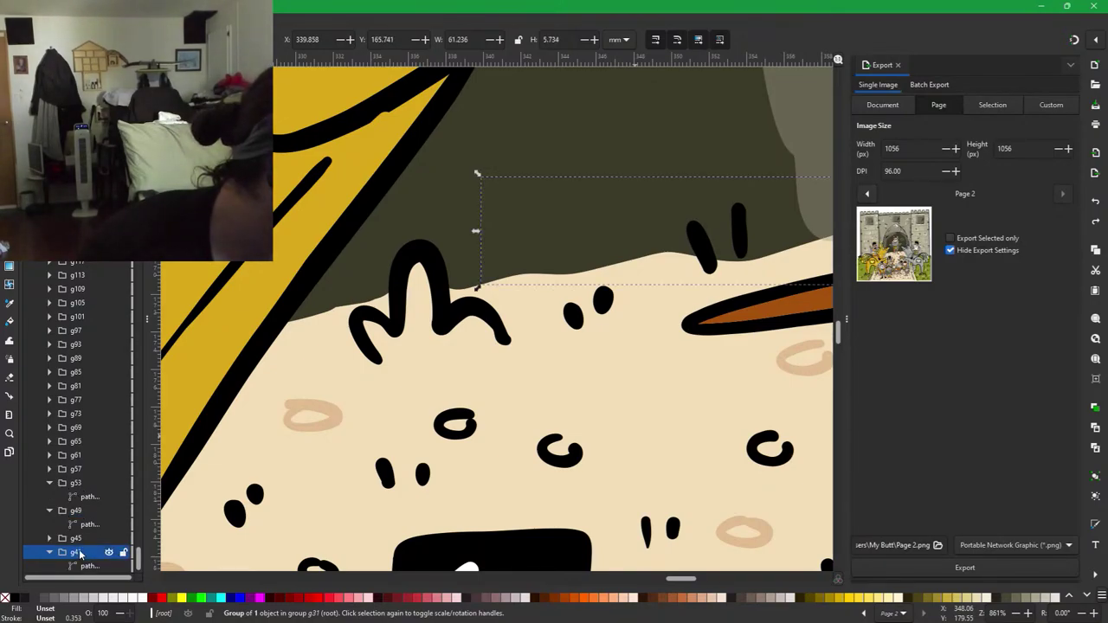
{"action": "left_click", "coordinate": [649, 291]}
{"action": "left_click_drag", "start_coordinate": [637, 344], "coordinate": [294, 268]}
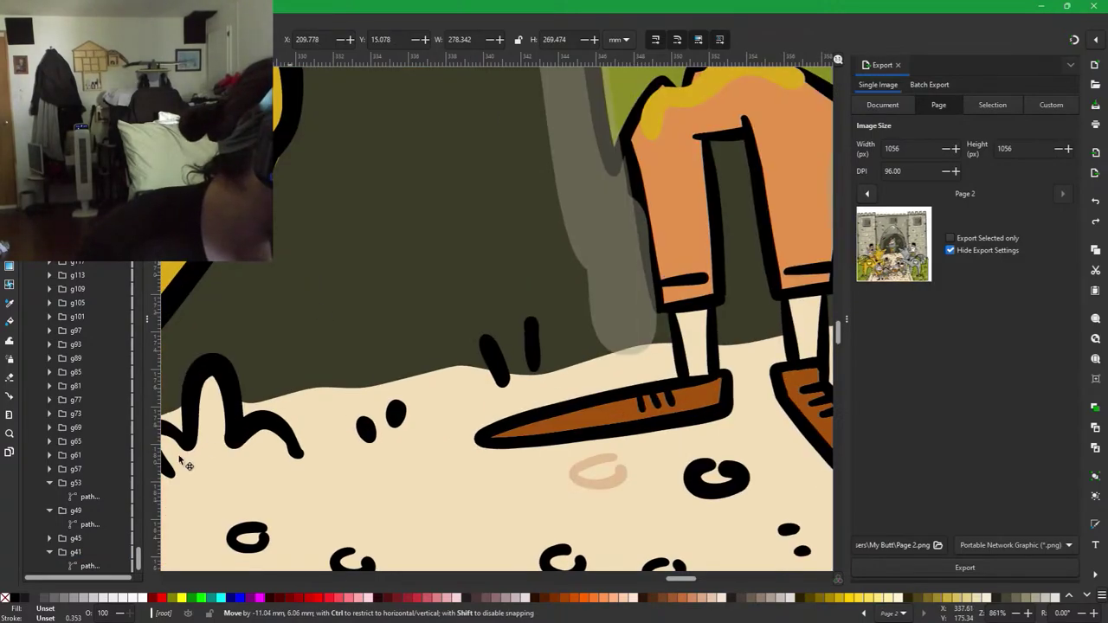
{"action": "left_click", "coordinate": [81, 554]}
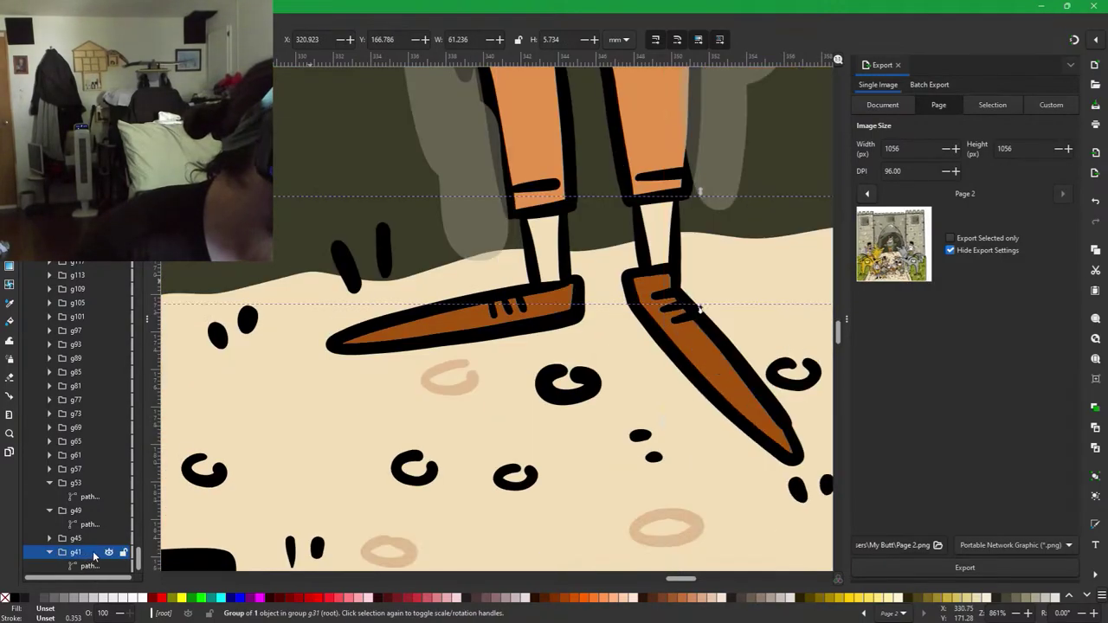
{"action": "key", "text": "ctrl+z"}
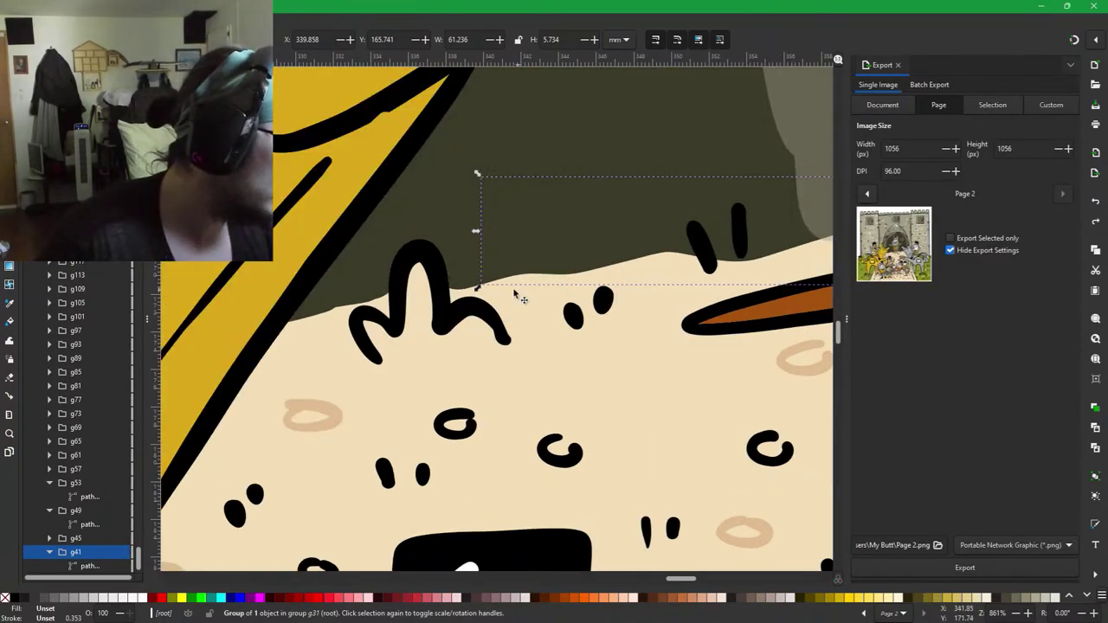
{"action": "left_click_drag", "start_coordinate": [477, 293], "coordinate": [621, 421]}
{"action": "key", "text": "ctrl+z"}
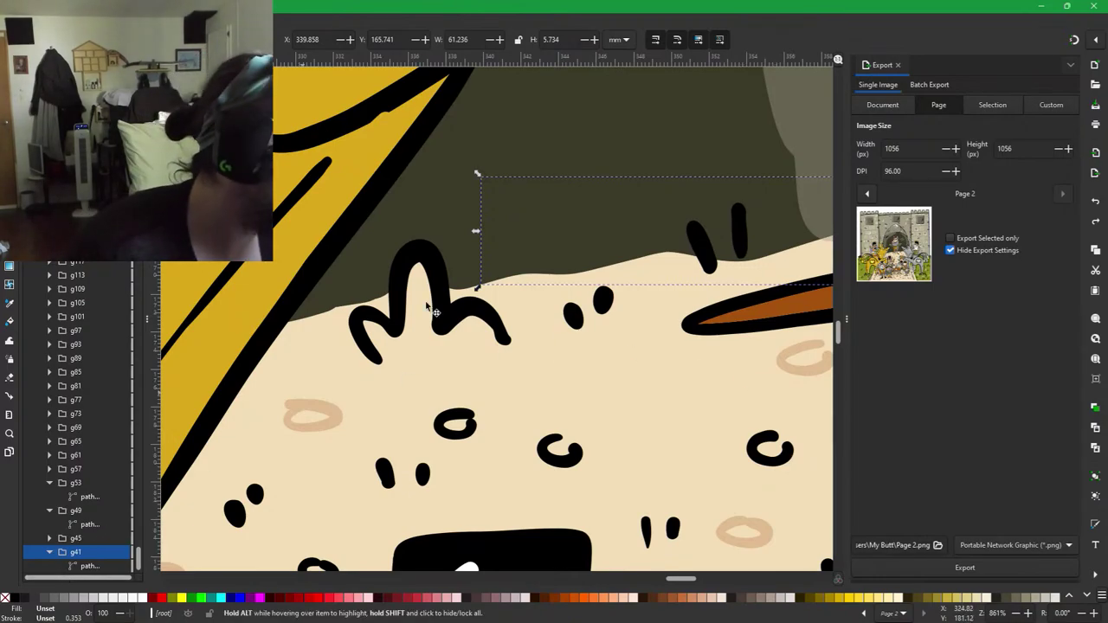
Try reducing group g41's height to about 4.9 mm, undo that change, and delete the group.
{"action": "scroll", "coordinate": [598, 487], "scroll_direction": "down", "scroll_amount": 2}
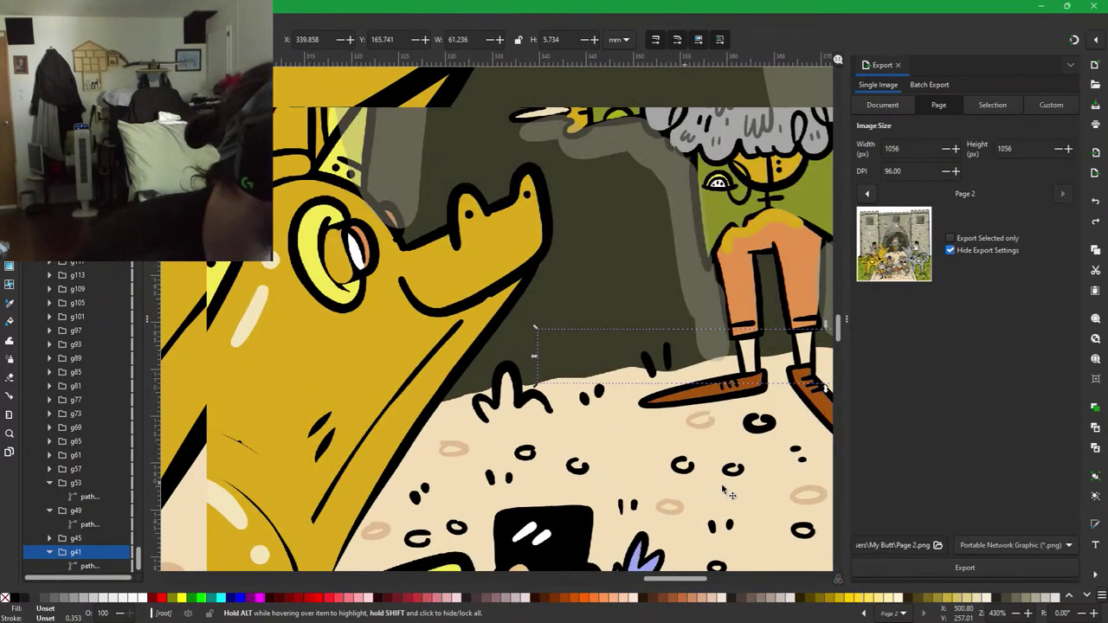
{"action": "scroll", "coordinate": [603, 470], "scroll_direction": "right", "scroll_amount": 5}
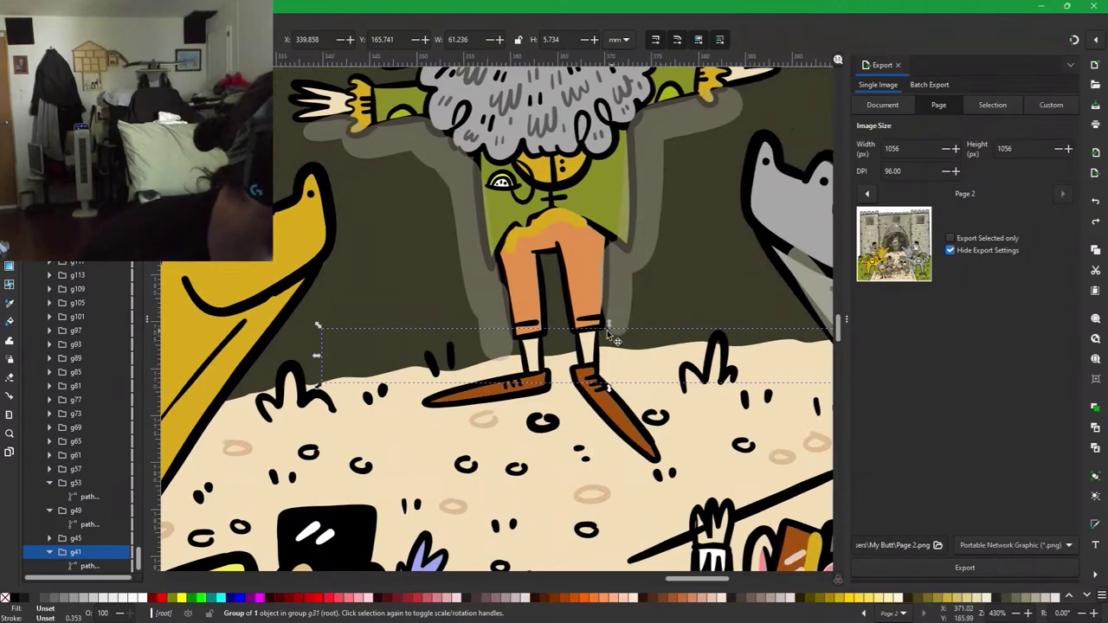
{"action": "mouse_move", "coordinate": [608, 327]}
{"action": "left_mouse_down"}
{"action": "mouse_move", "coordinate": [612, 424]}
{"action": "mouse_move", "coordinate": [621, 333]}
{"action": "left_mouse_up"}
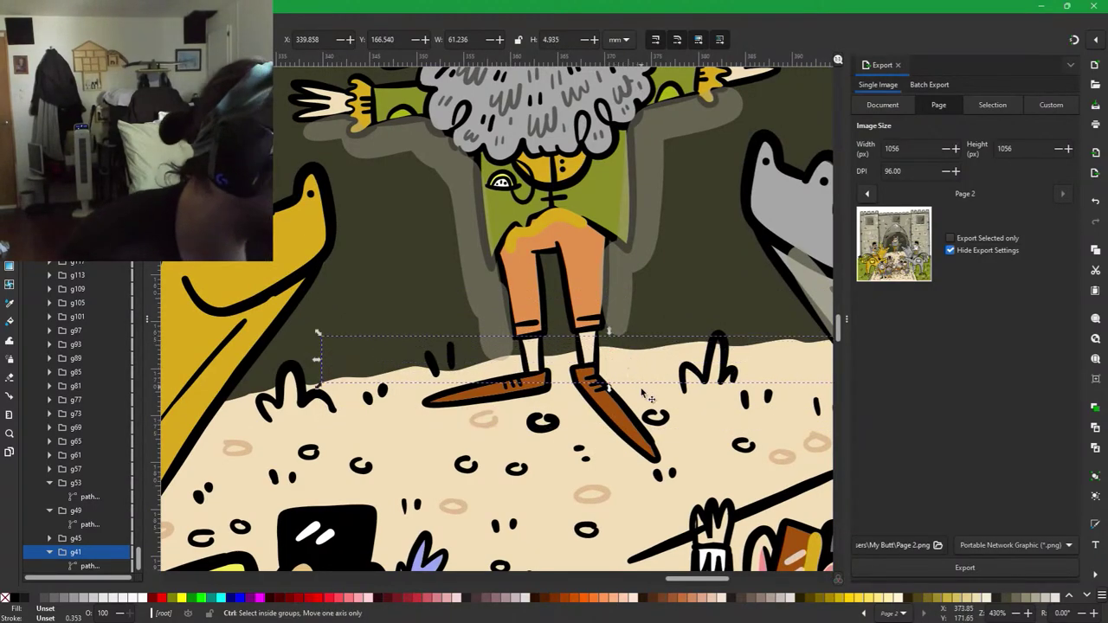
{"action": "key", "text": "ctrl+z"}
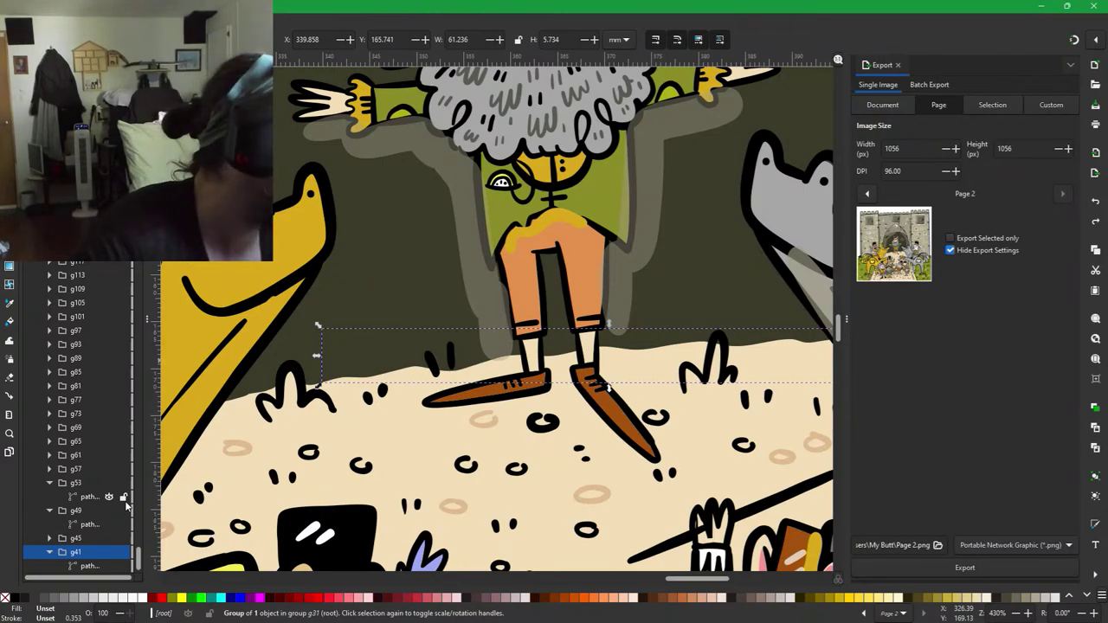
{"action": "key", "text": "Delete"}
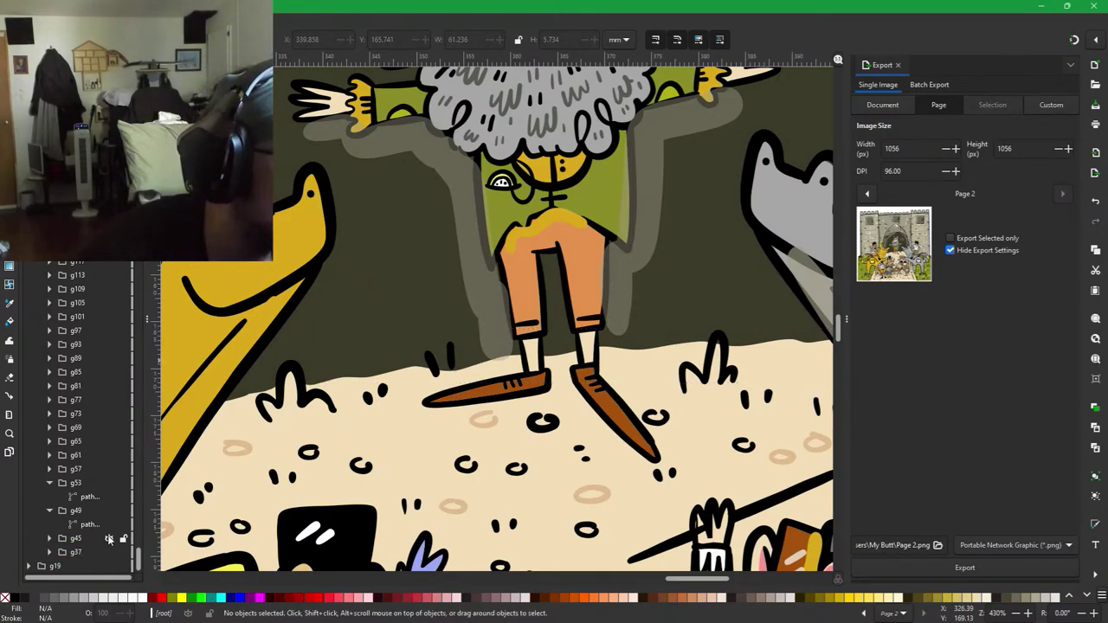
Try deleting groups g61, g65, g69 and g73 around the bearded figure's feet and undo the deletion.
{"action": "left_click", "coordinate": [80, 470]}
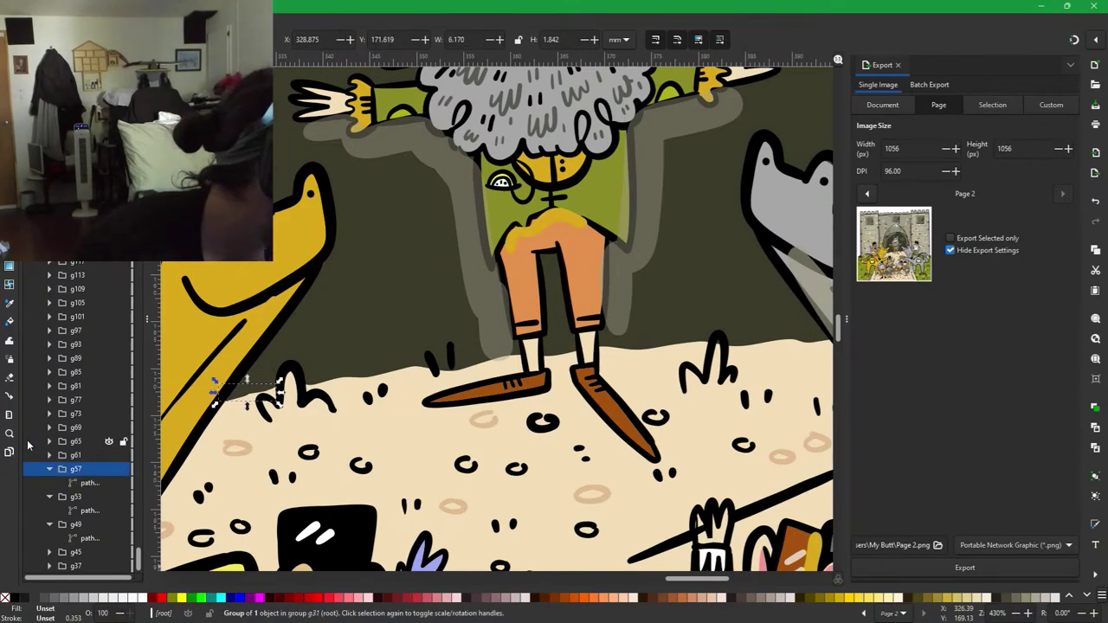
{"action": "left_click", "coordinate": [84, 432], "text": "shift"}
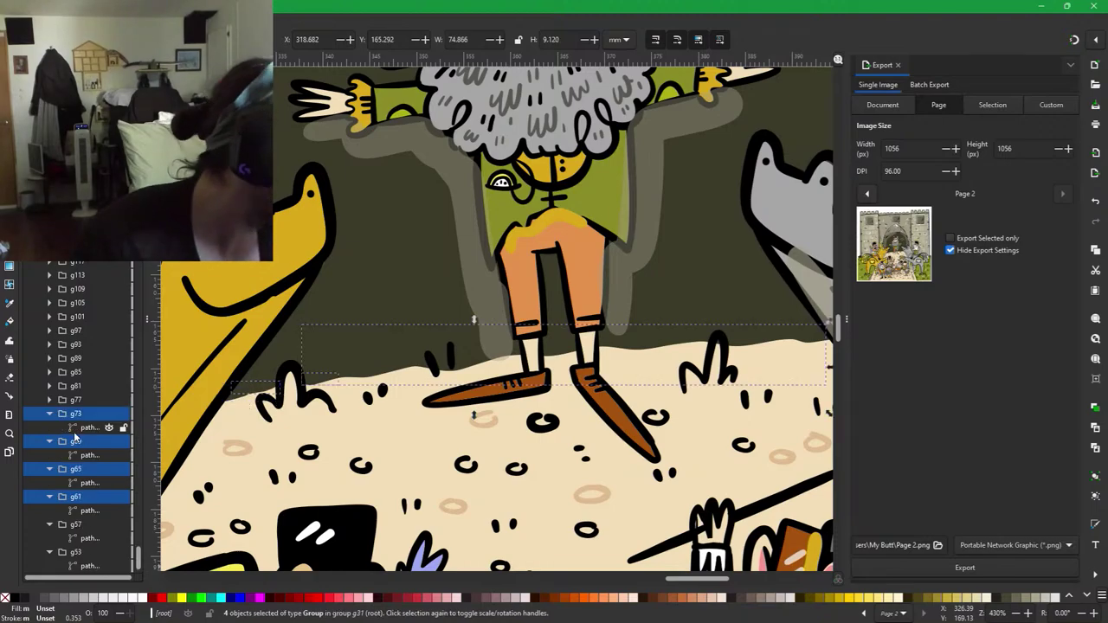
{"action": "key", "text": "Delete"}
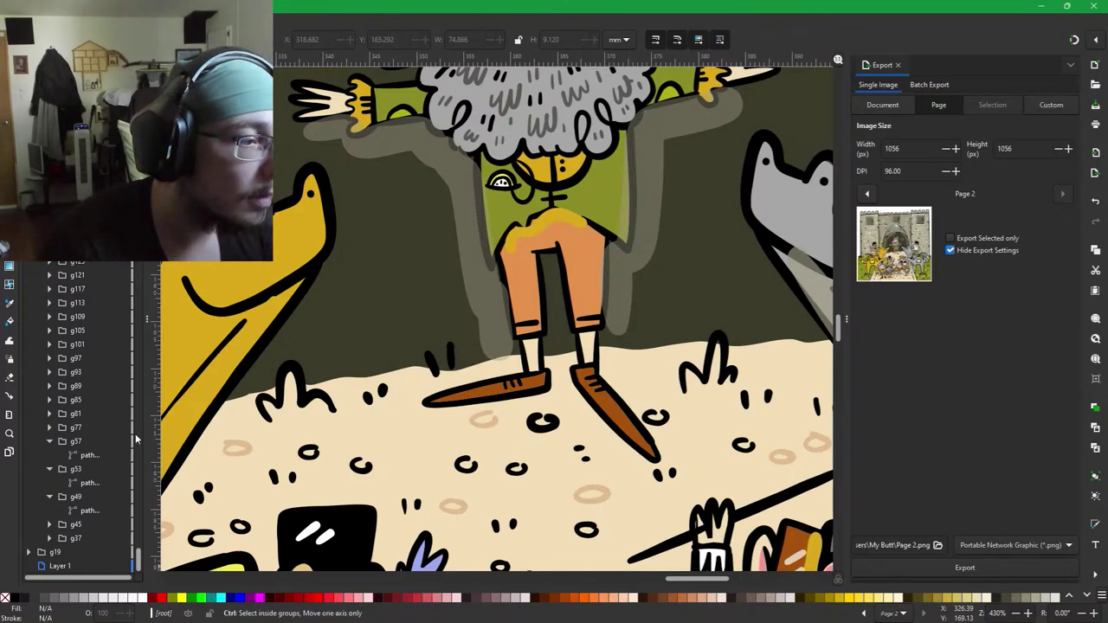
{"action": "key", "text": "ctrl+z"}
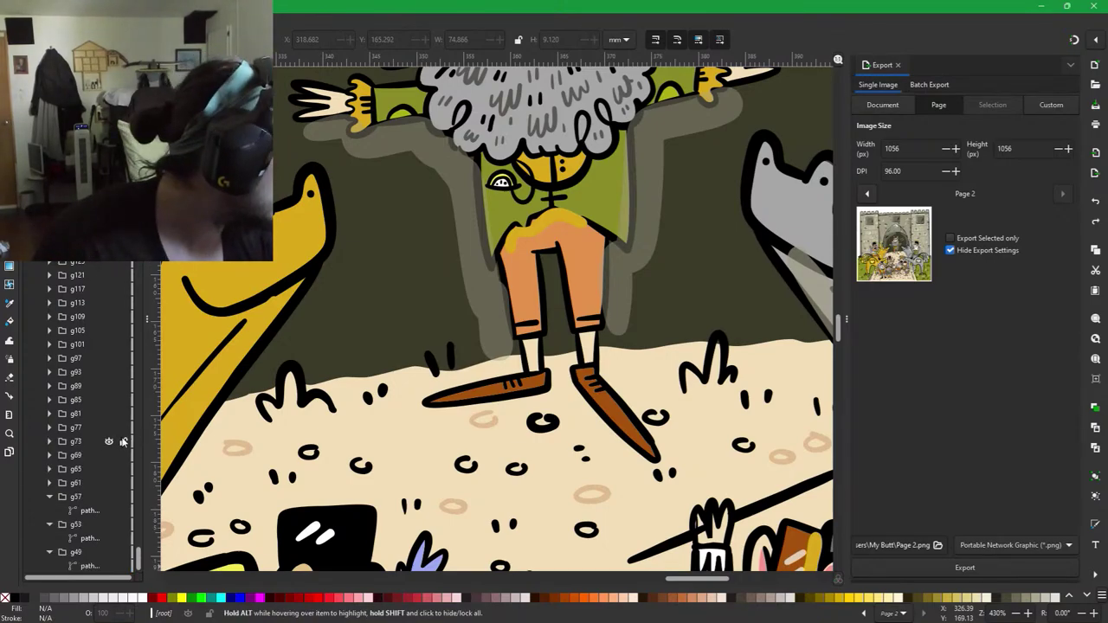
Delete the stray groups g53, g57, g61, g65 and g69.
{"action": "left_click", "coordinate": [86, 525]}
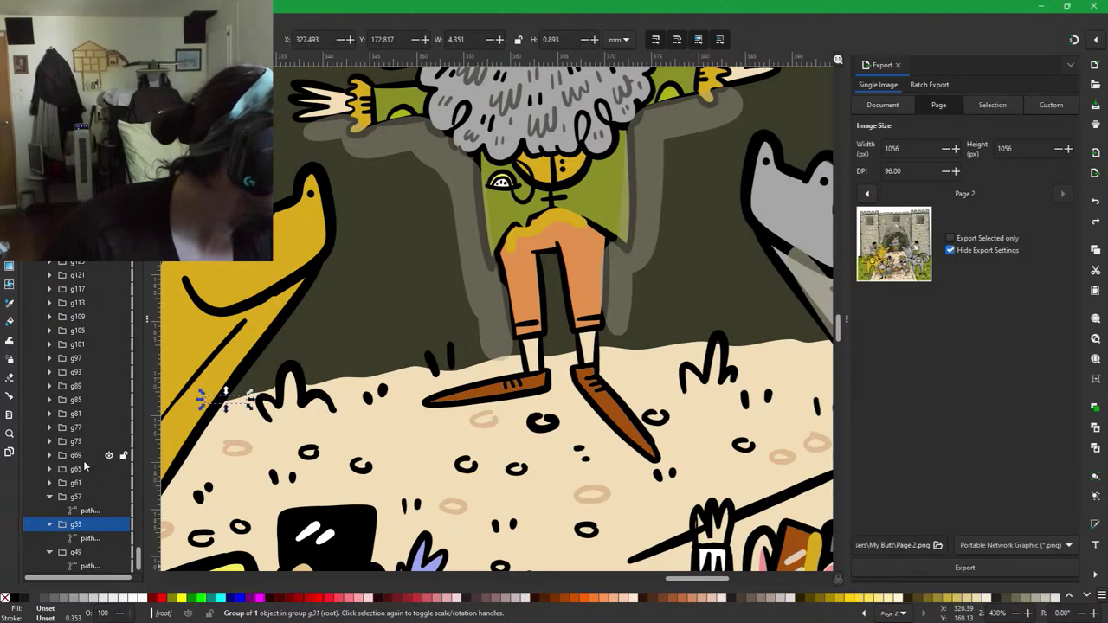
{"action": "left_click", "coordinate": [79, 460], "text": "shift"}
{"action": "key", "text": "Delete"}
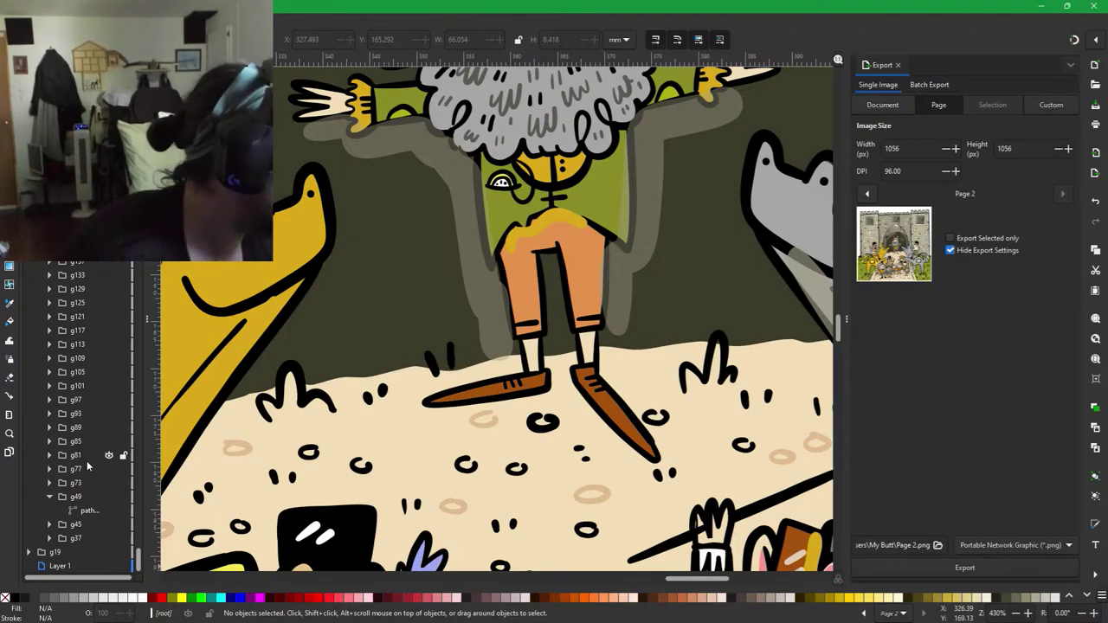
Examine which artwork the groups from g77 upwards cover by selecting several of them, including g81, g97 and g89 and their paths.
{"action": "left_click", "coordinate": [87, 461]}
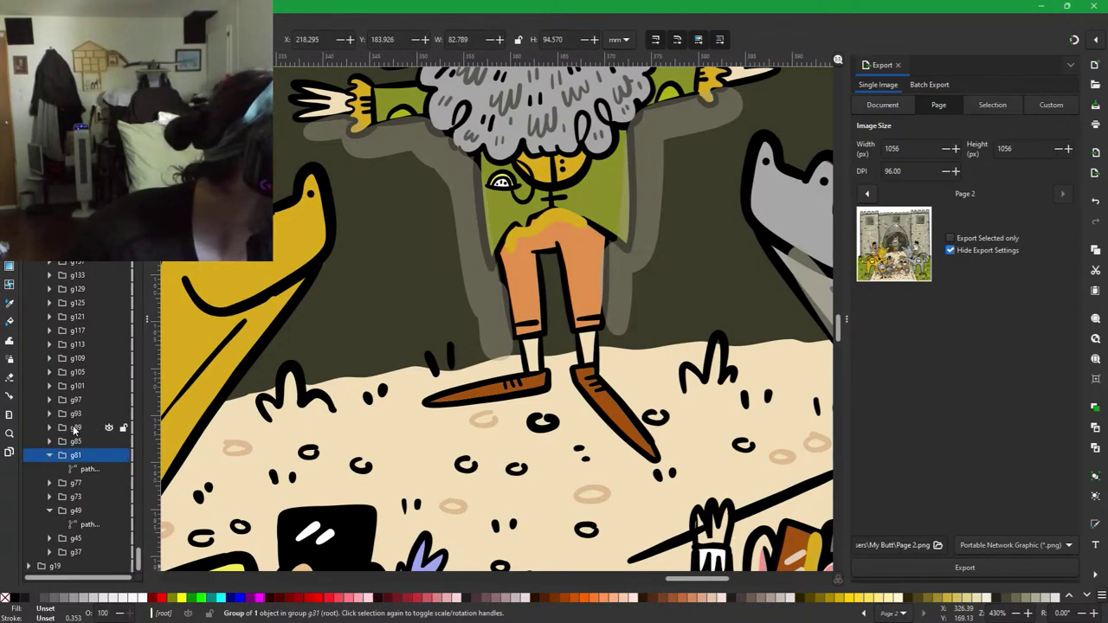
{"action": "left_click", "coordinate": [73, 430], "text": "shift"}
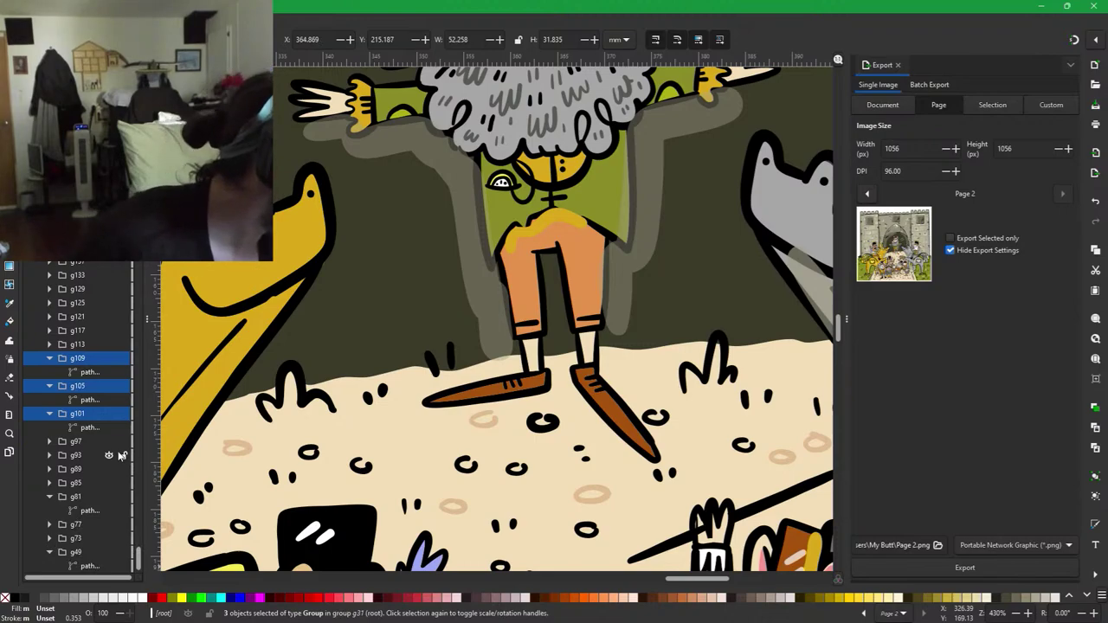
{"action": "left_click", "coordinate": [79, 526]}
{"action": "key", "text": "ctrl+z"}
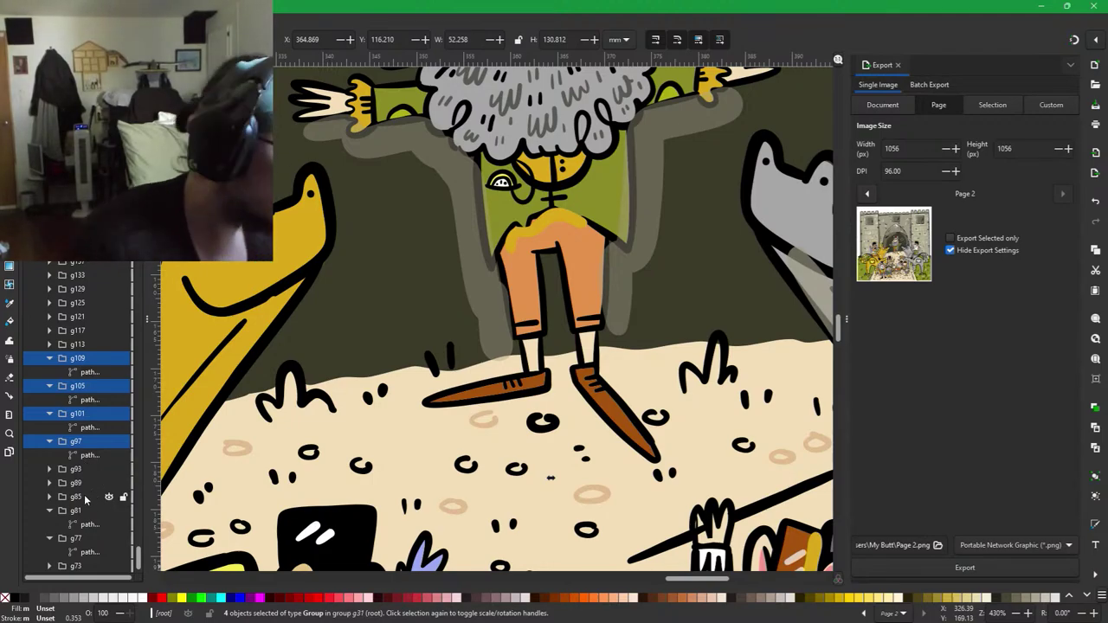
{"action": "left_click", "coordinate": [90, 455]}
{"action": "scroll", "coordinate": [90, 499], "scroll_direction": "up", "scroll_amount": 3}
{"action": "scroll", "coordinate": [90, 500], "scroll_direction": "down", "scroll_amount": 5}
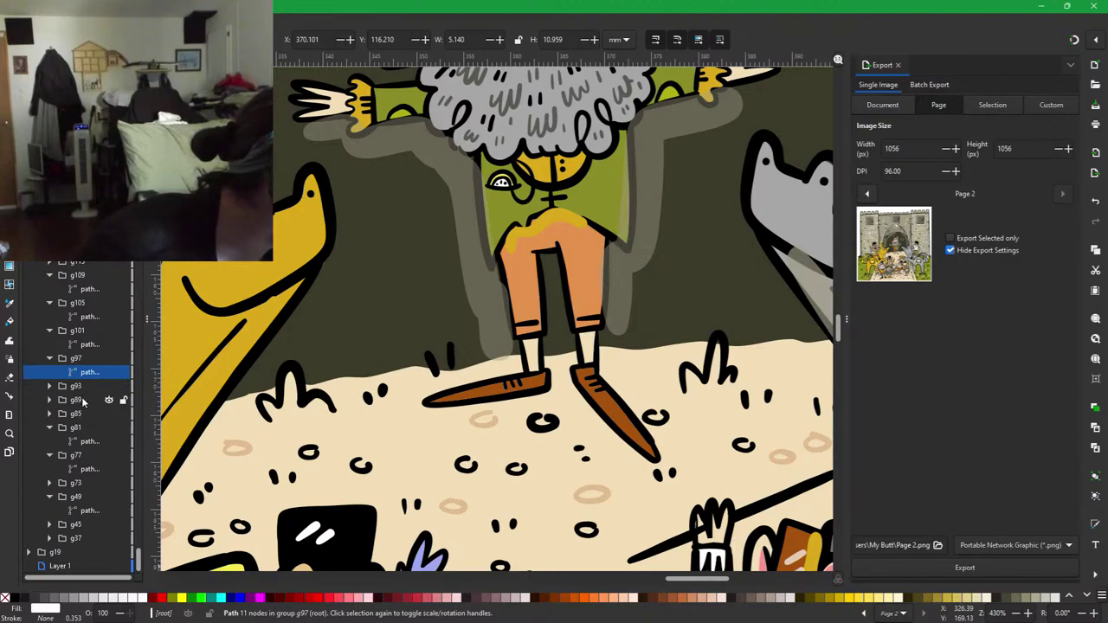
{"action": "left_click", "coordinate": [83, 401]}
{"action": "key", "text": "ctrl+z"}
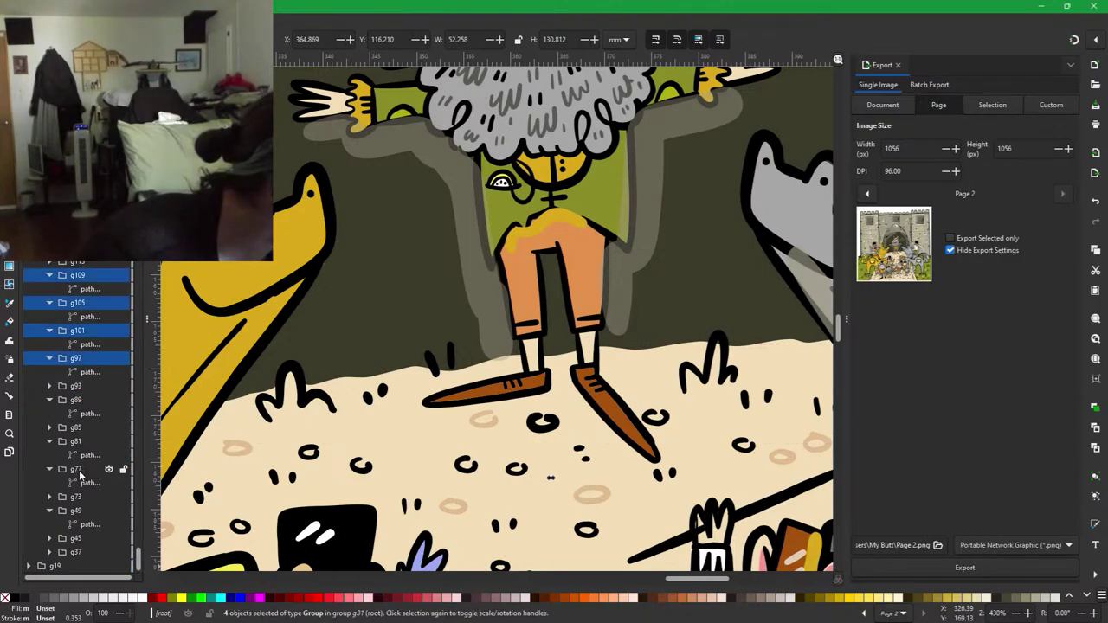
{"action": "key", "text": "ctrl+z"}
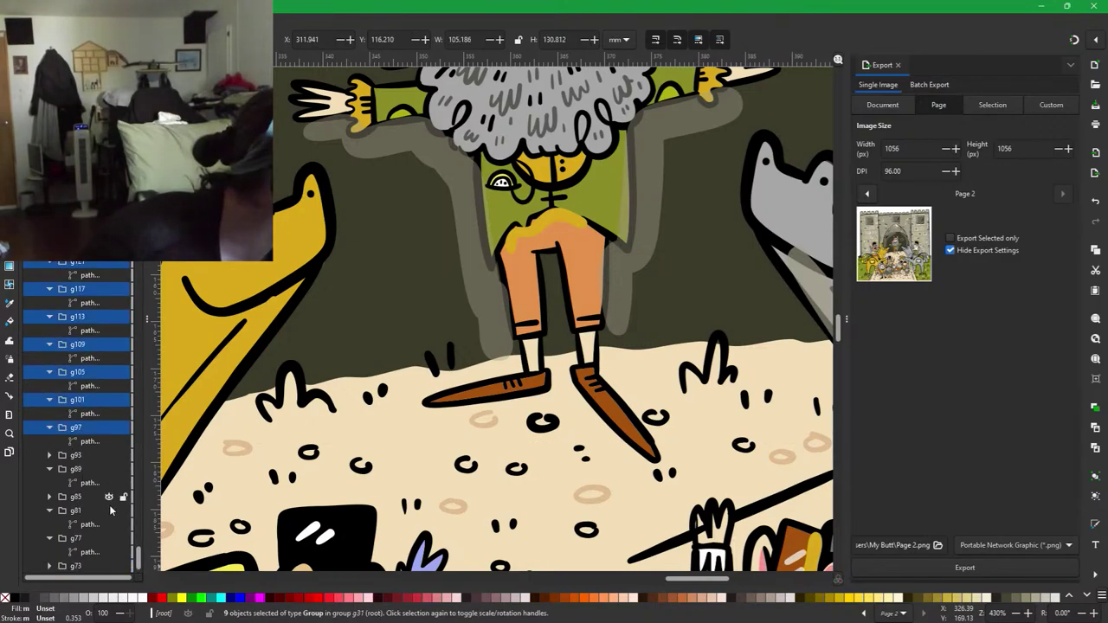
{"action": "left_click", "coordinate": [102, 484]}
{"action": "scroll", "coordinate": [91, 518], "scroll_direction": "up", "scroll_amount": 1}
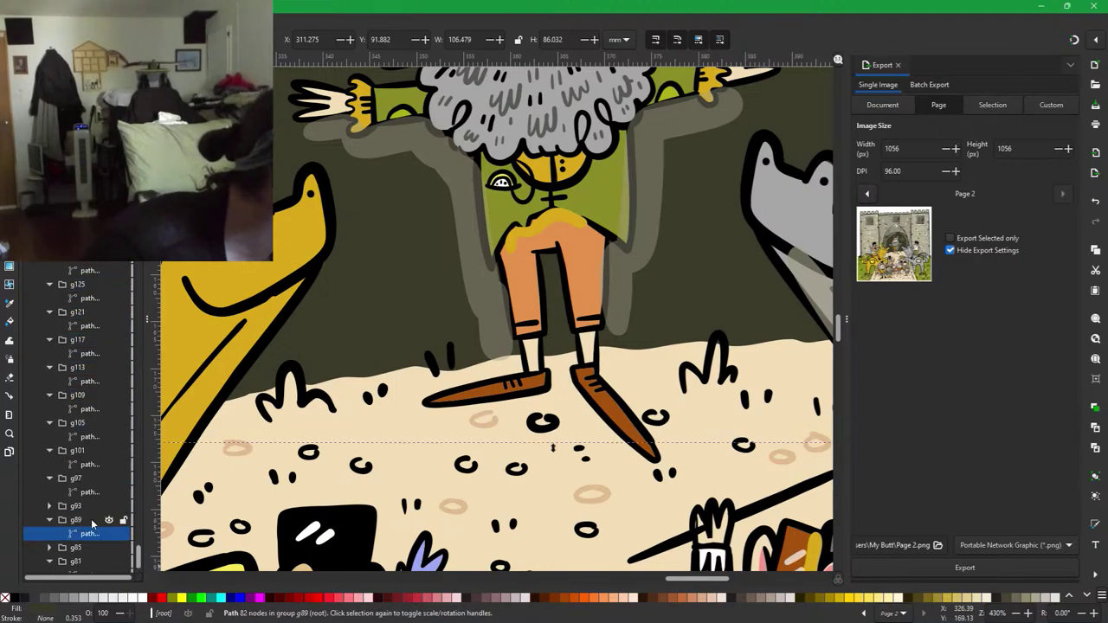
Delete groups g77 and g81.
{"action": "scroll", "coordinate": [95, 517], "scroll_direction": "down", "scroll_amount": 3}
{"action": "left_click", "coordinate": [73, 457]}
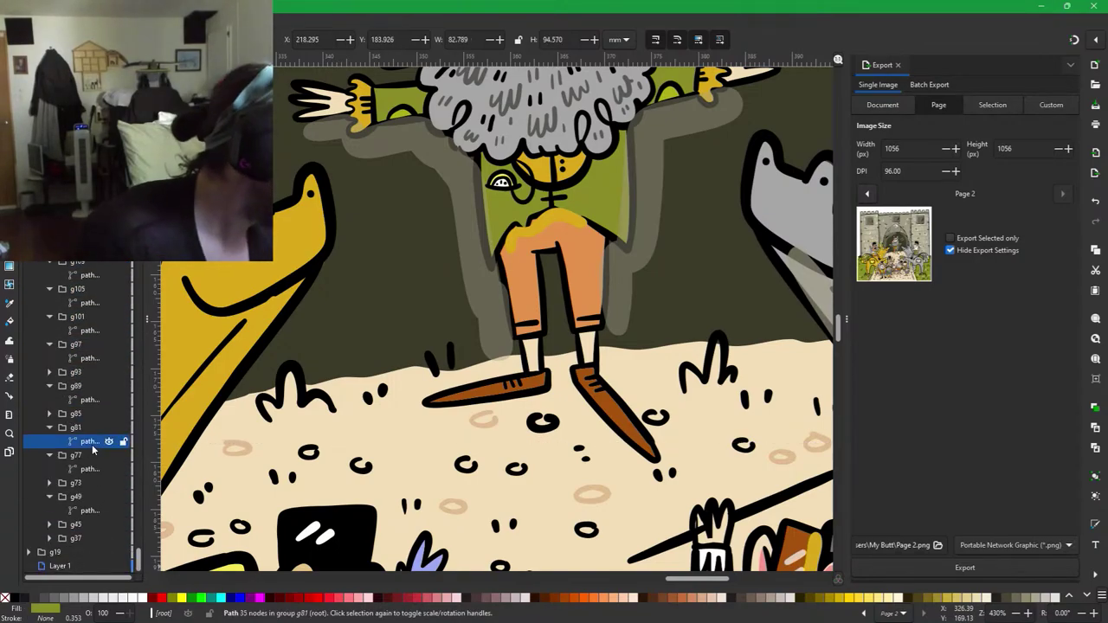
{"action": "key", "text": "Delete"}
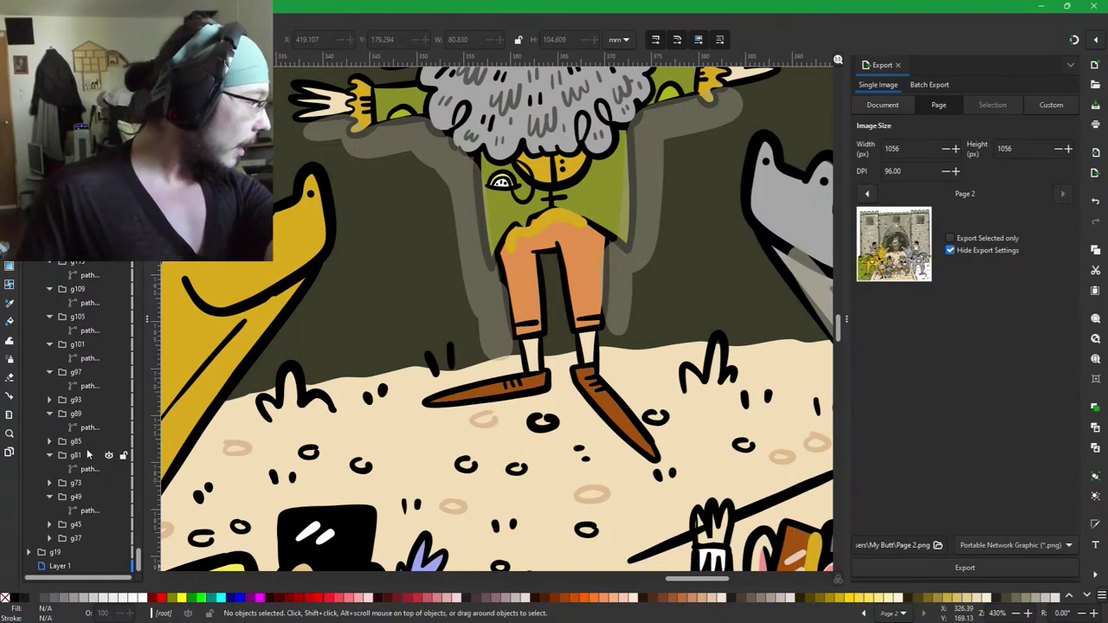
{"action": "left_click", "coordinate": [86, 447]}
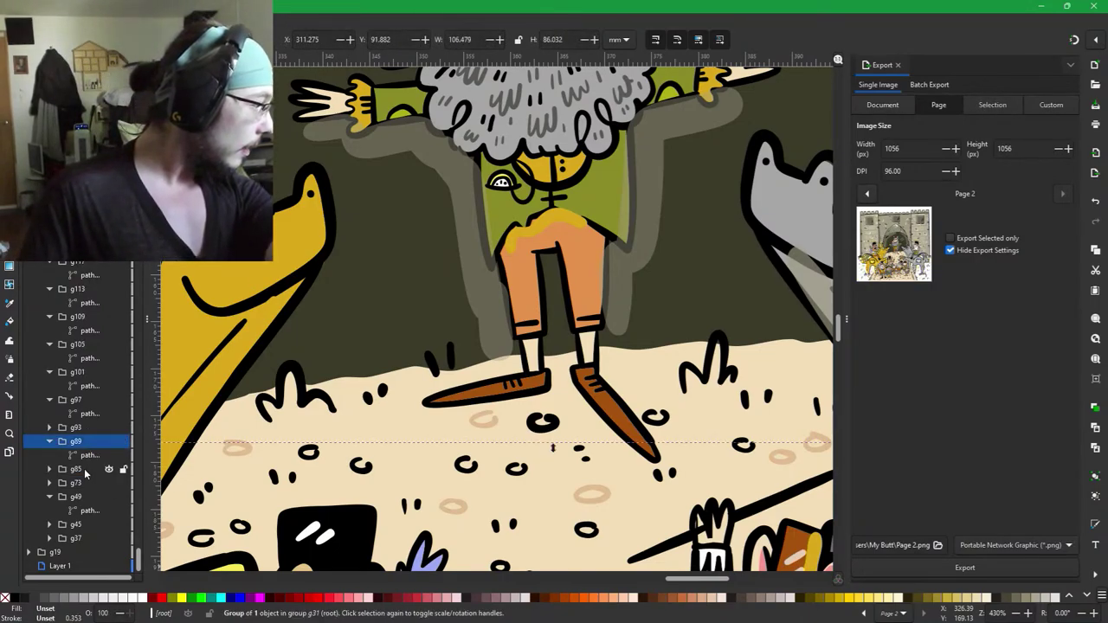
Delete group g85 with the sand-coloured ground fill and group g89 with the dark backdrop behind the bearded figure.
{"action": "left_click", "coordinate": [84, 468]}
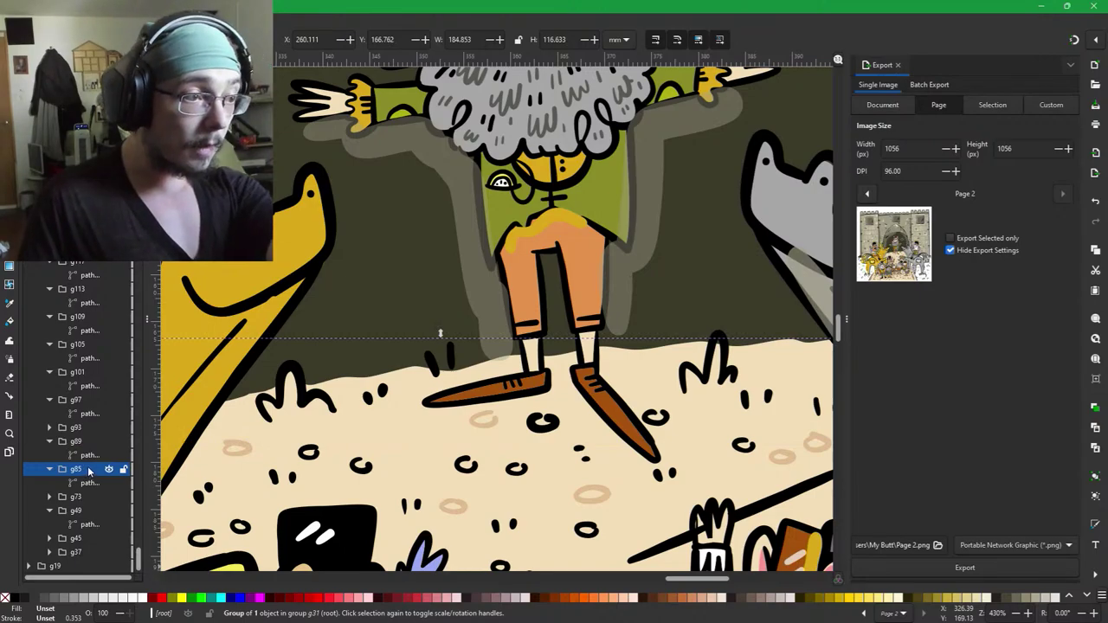
{"action": "key", "text": "Delete"}
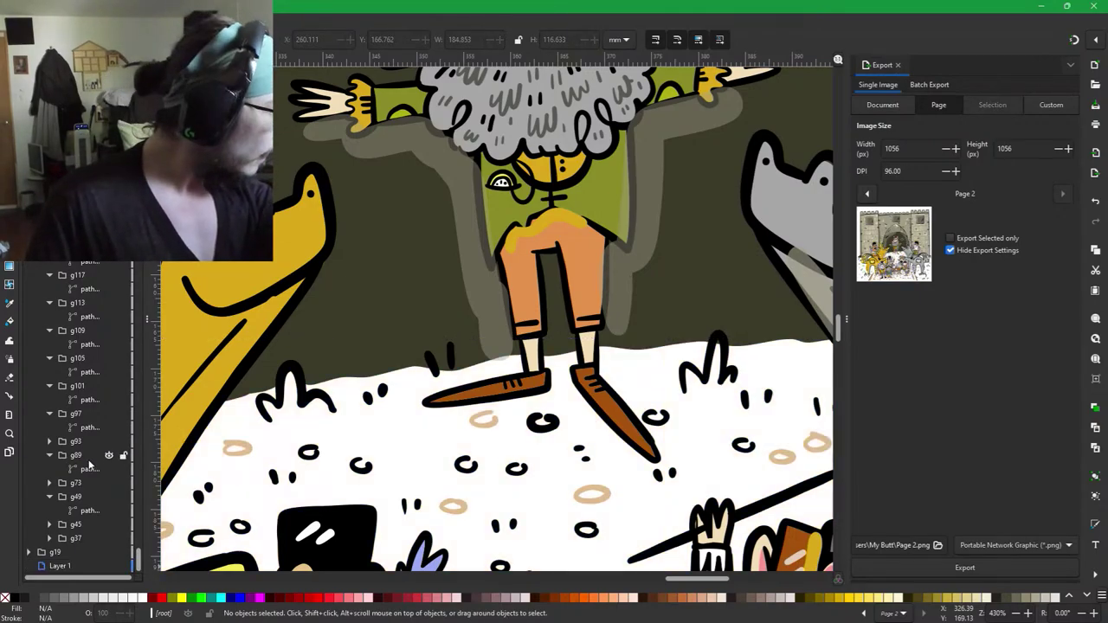
{"action": "left_click", "coordinate": [82, 456]}
{"action": "key", "text": "Delete"}
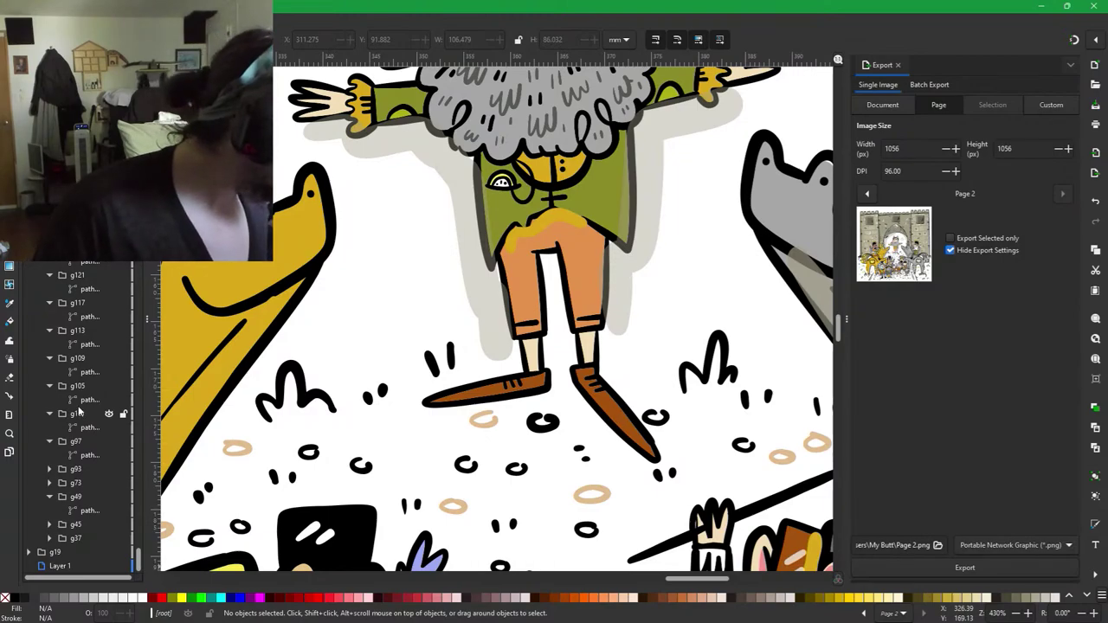
Delete the small group g109 and select the neighbouring group g113.
{"action": "left_click", "coordinate": [77, 358]}
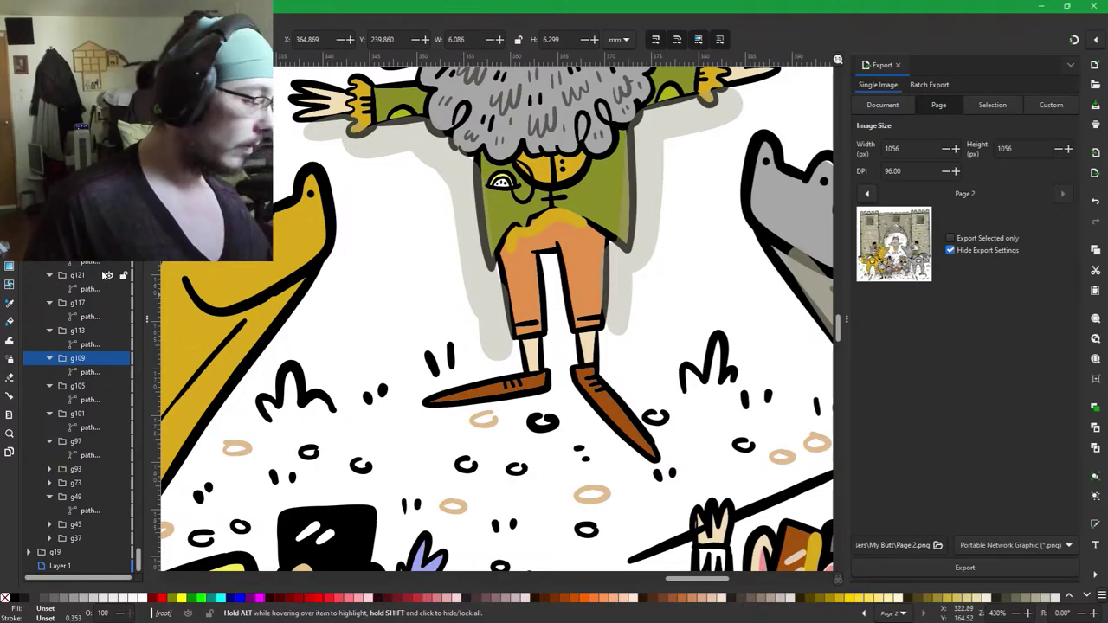
{"action": "scroll", "coordinate": [86, 390], "scroll_direction": "up", "scroll_amount": 2}
{"action": "left_click", "coordinate": [87, 317], "text": "shift"}
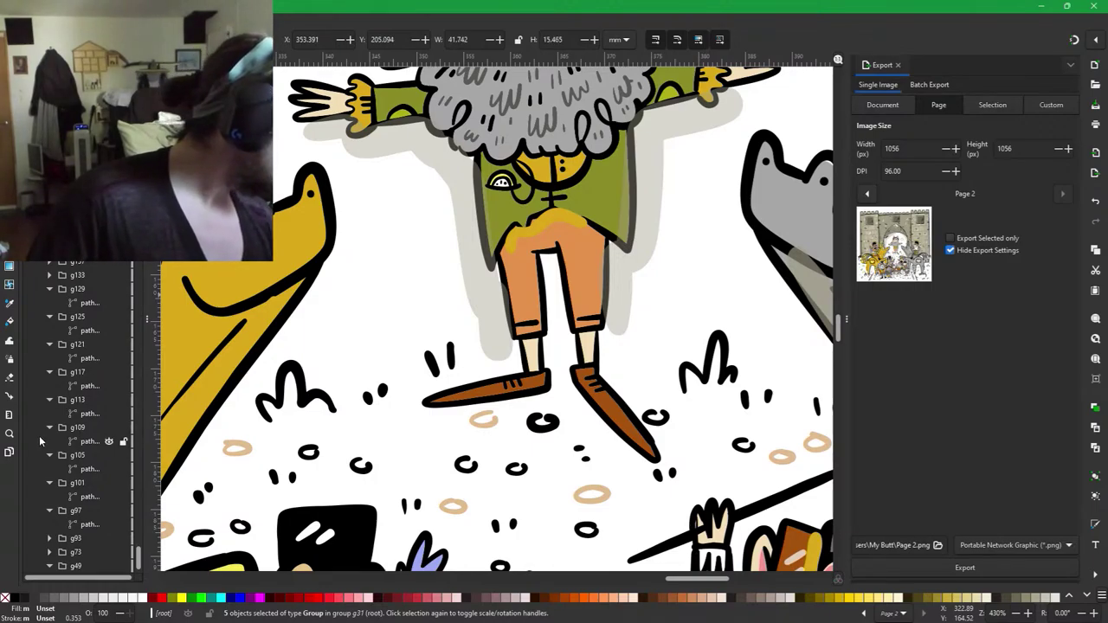
{"action": "left_click", "coordinate": [85, 428]}
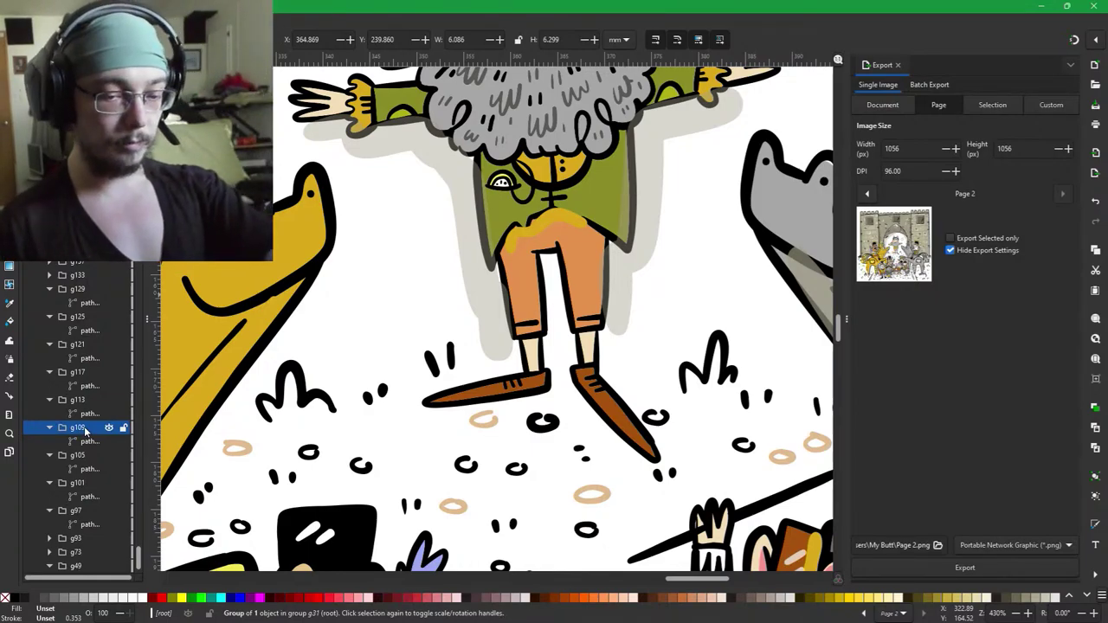
{"action": "key", "text": "Delete"}
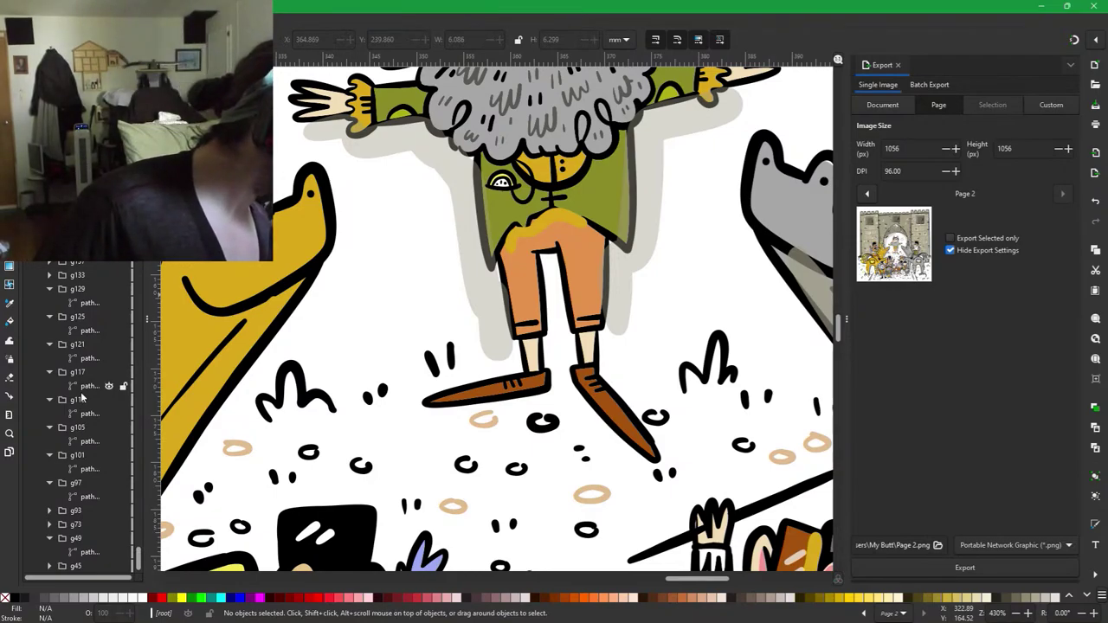
{"action": "left_click", "coordinate": [77, 399]}
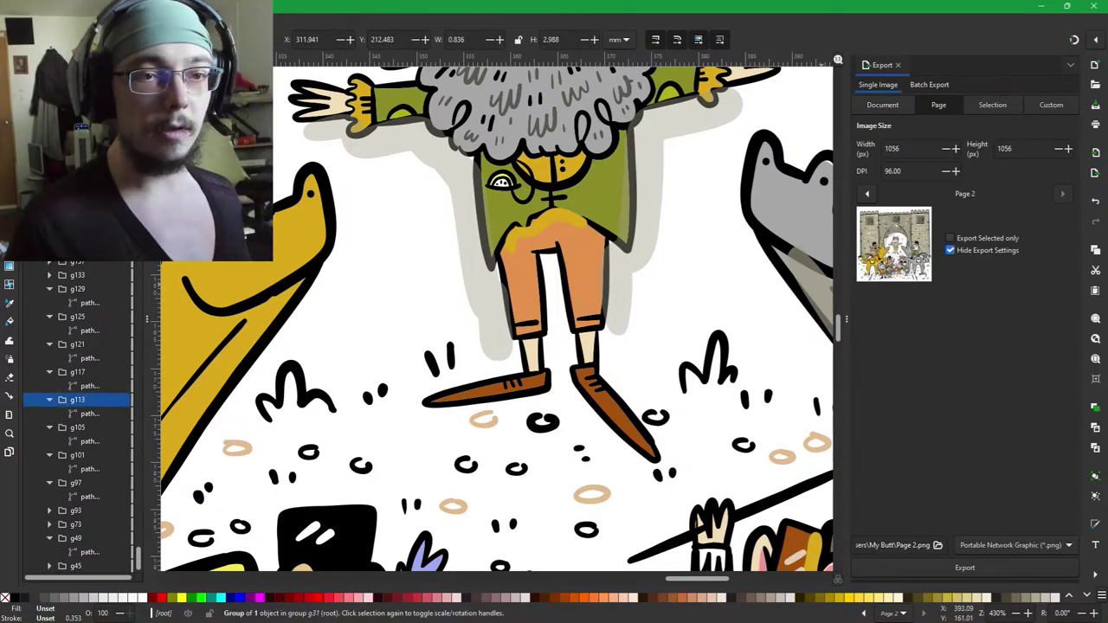
Delete the single-path groups g113, g117, g121, g125 and g129 from inside group g31.
{"action": "left_click_drag", "start_coordinate": [1107, 26], "coordinate": [1107, 0]}
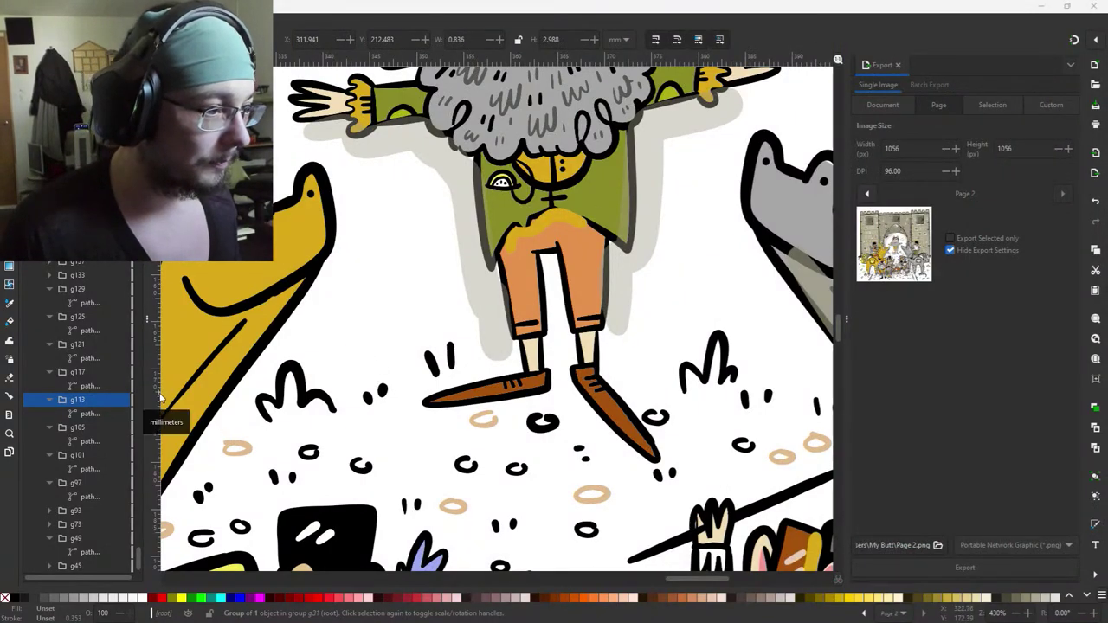
{"action": "left_click", "coordinate": [78, 402]}
{"action": "key", "text": "Delete"}
{"action": "left_click", "coordinate": [79, 374]}
{"action": "key", "text": "Delete"}
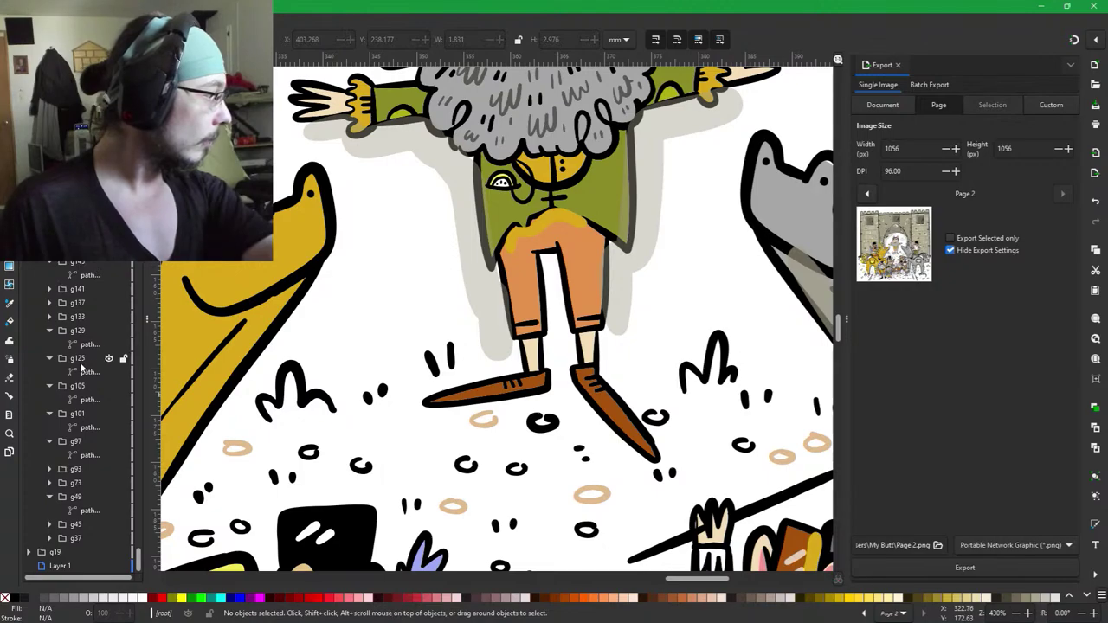
{"action": "left_click", "coordinate": [84, 356]}
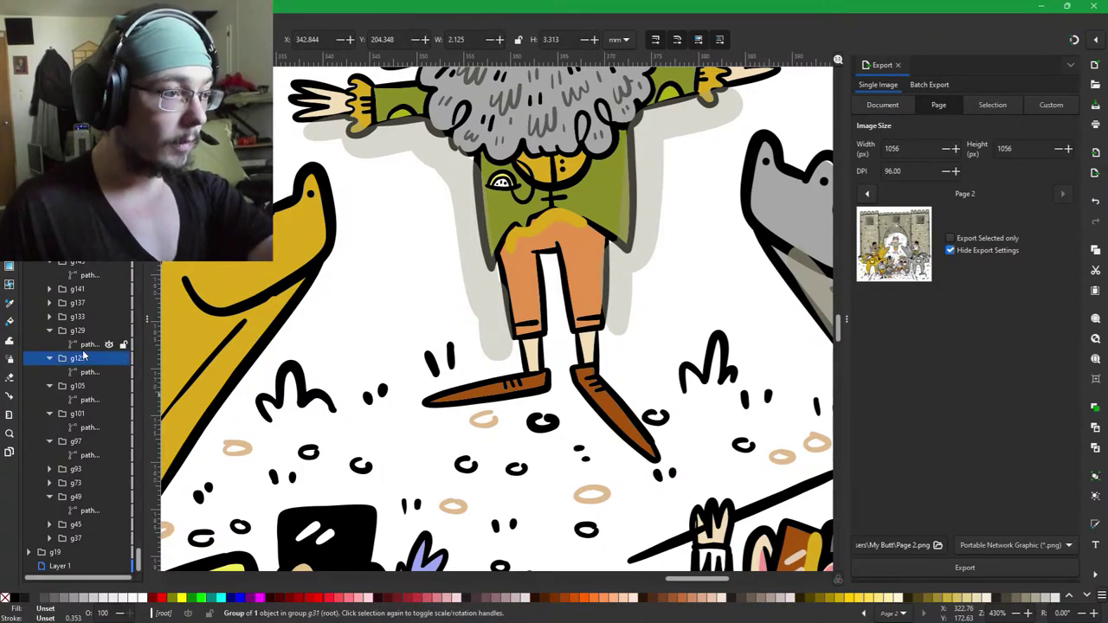
{"action": "key", "text": "Delete"}
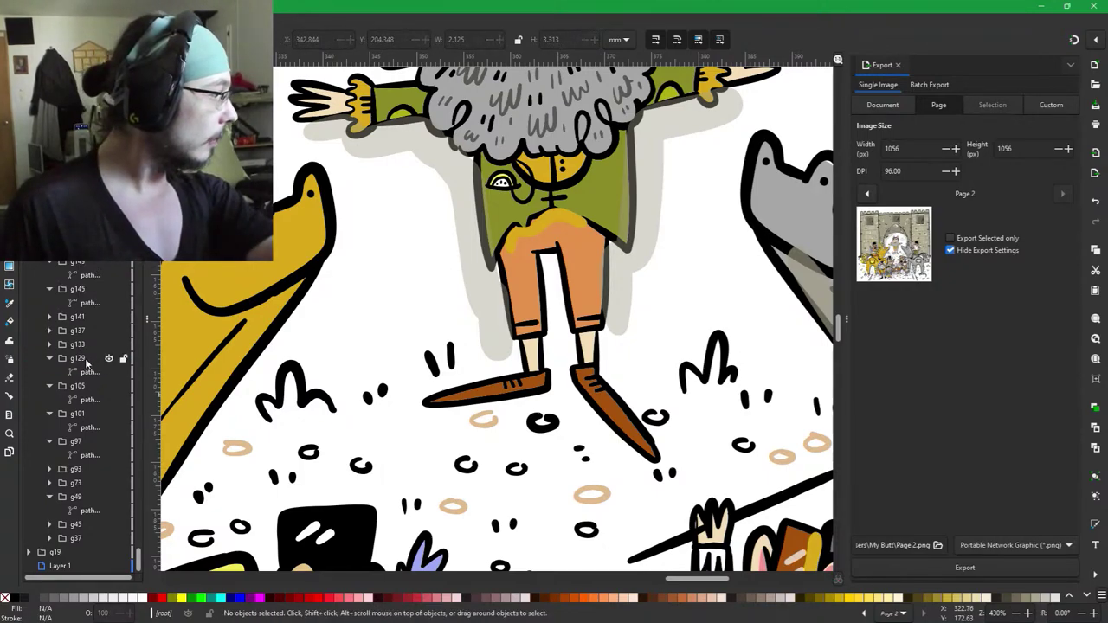
{"action": "left_click", "coordinate": [86, 356]}
{"action": "key", "text": "Delete"}
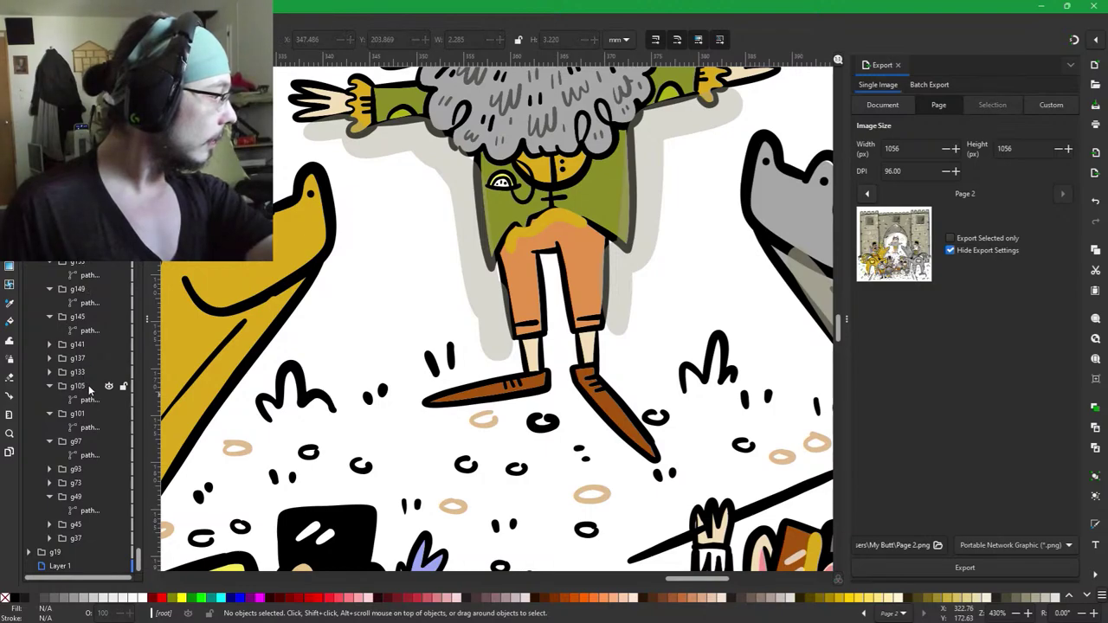
Delete the groups g133, g137, g141 and g145 from inside group g31.
{"action": "left_click", "coordinate": [85, 371]}
{"action": "key", "text": "Delete"}
{"action": "left_click", "coordinate": [85, 372]}
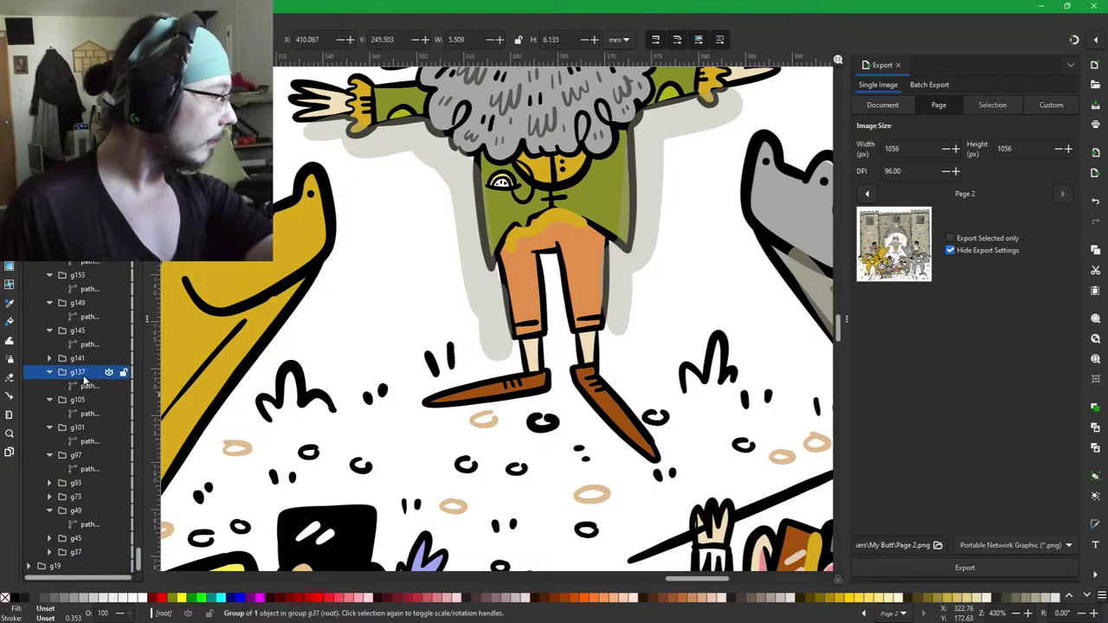
{"action": "key", "text": "Delete"}
{"action": "left_click", "coordinate": [86, 371]}
{"action": "key", "text": "Delete"}
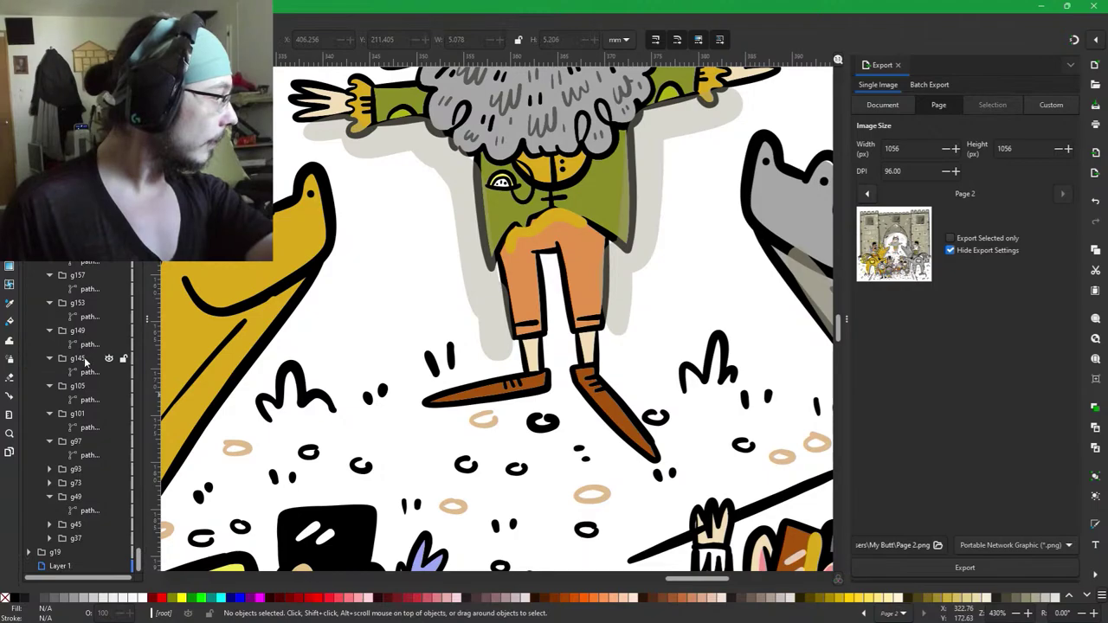
{"action": "left_click", "coordinate": [84, 356]}
{"action": "key", "text": "Delete"}
Delete the groups g149, g153, g157, g161 and g165 from inside group g31.
{"action": "left_click", "coordinate": [87, 358]}
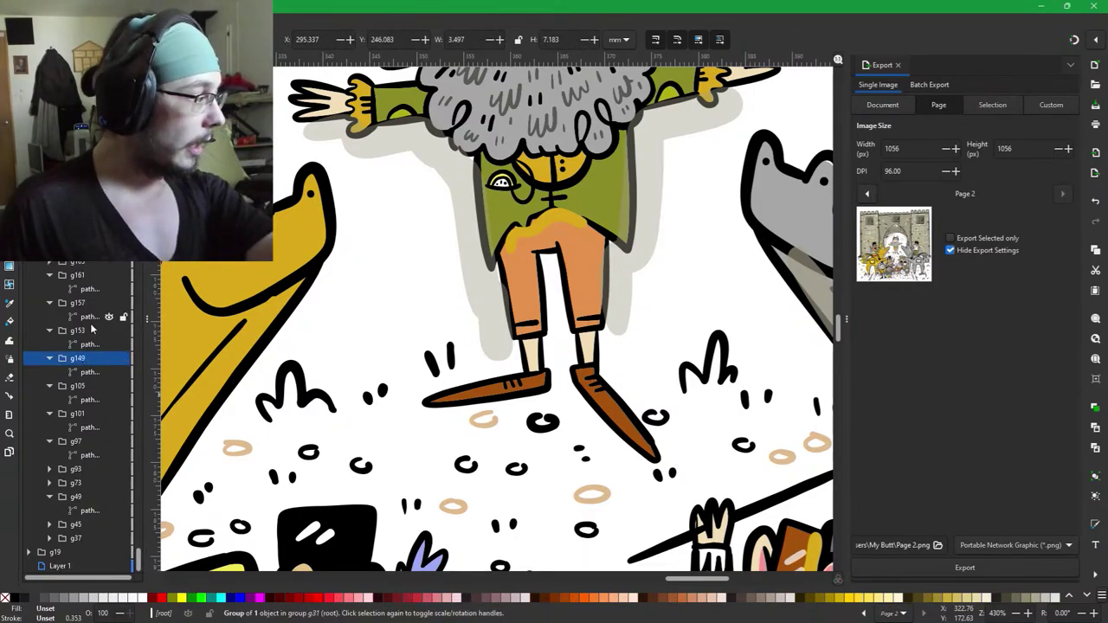
{"action": "key", "text": "Delete"}
{"action": "left_click", "coordinate": [85, 357]}
{"action": "key", "text": "Delete"}
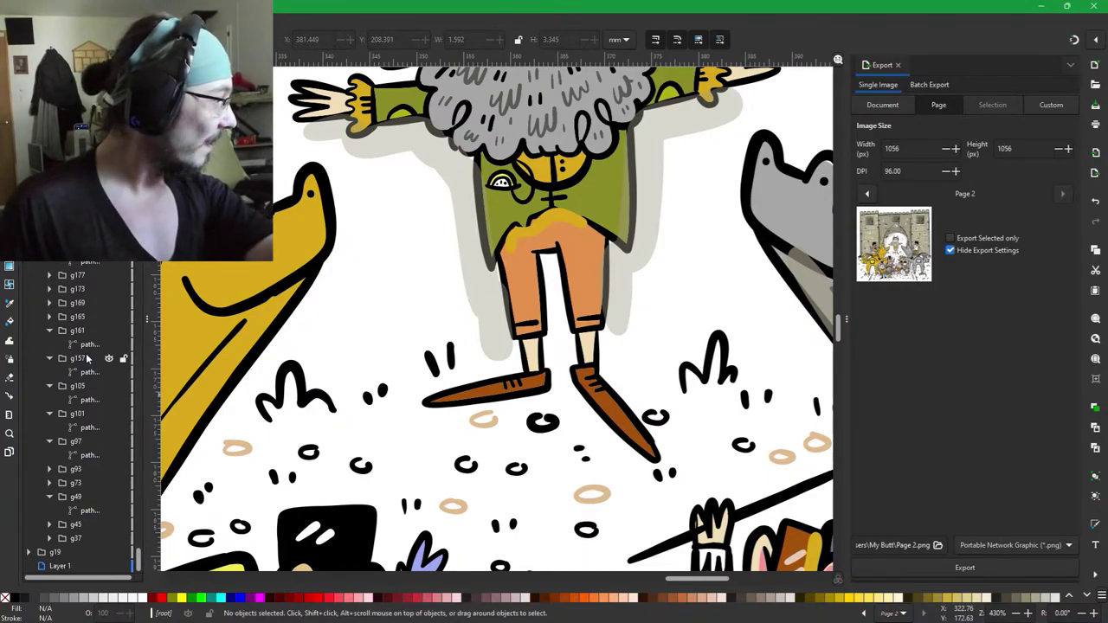
{"action": "left_click", "coordinate": [86, 358]}
{"action": "key", "text": "Delete"}
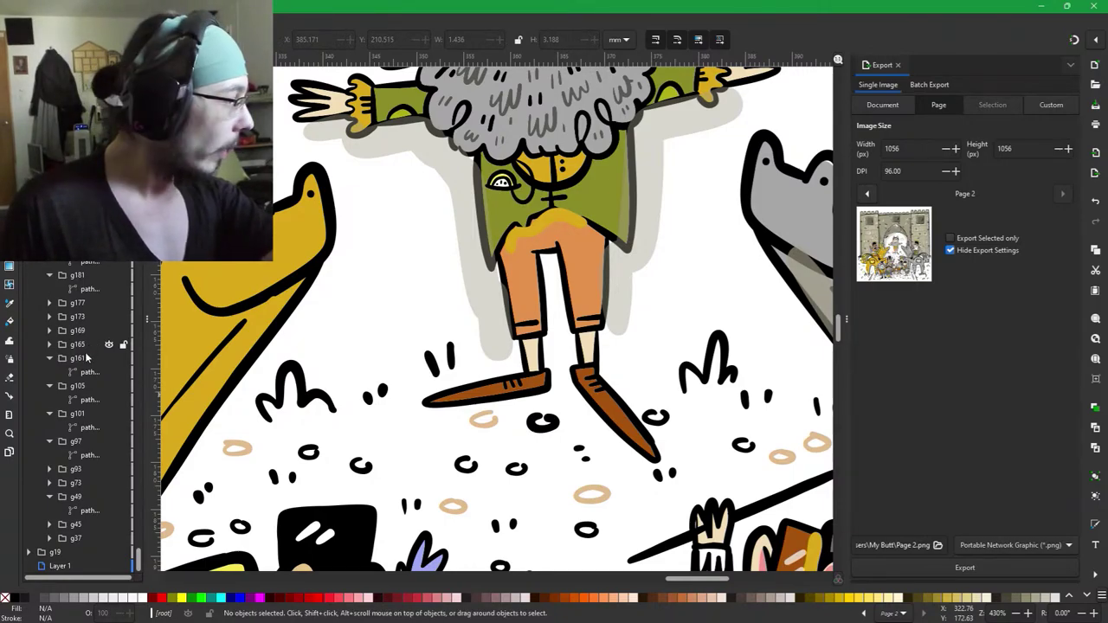
{"action": "left_click", "coordinate": [87, 360]}
{"action": "key", "text": "Delete"}
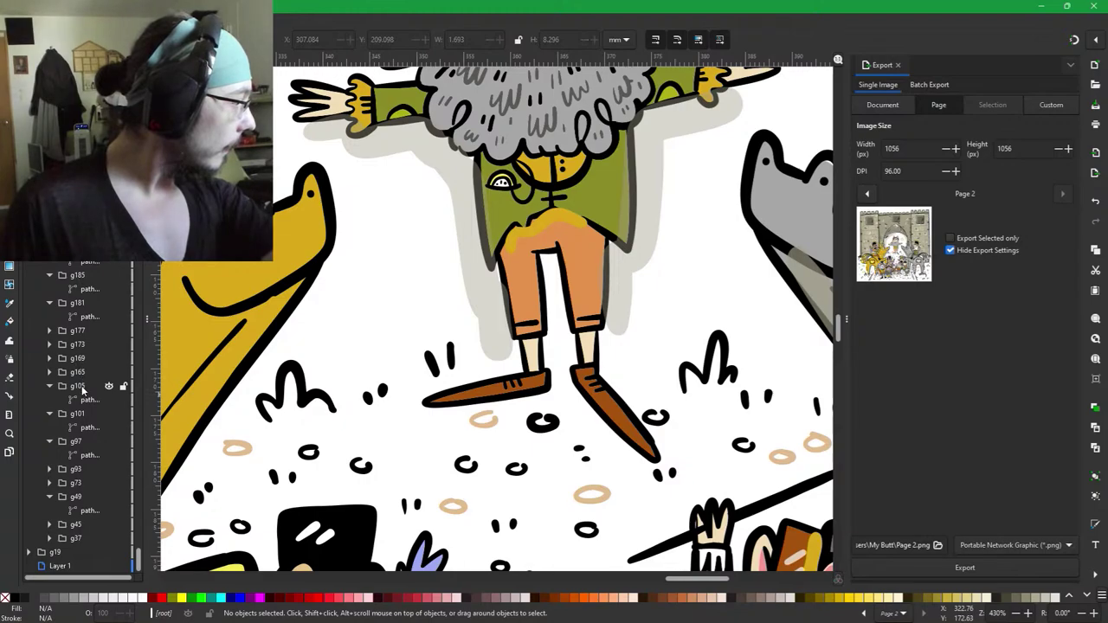
{"action": "left_click", "coordinate": [87, 372]}
{"action": "key", "text": "Delete"}
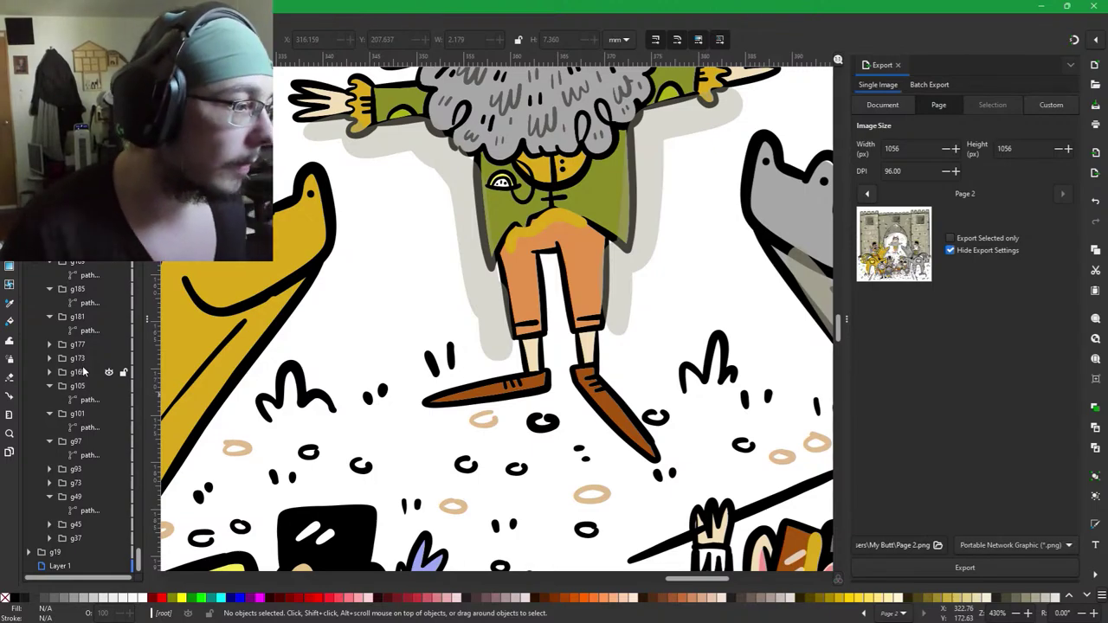
Delete the groups g173, g181 and g189, keeping g169, g177 and g185 in place.
{"action": "left_click", "coordinate": [92, 354]}
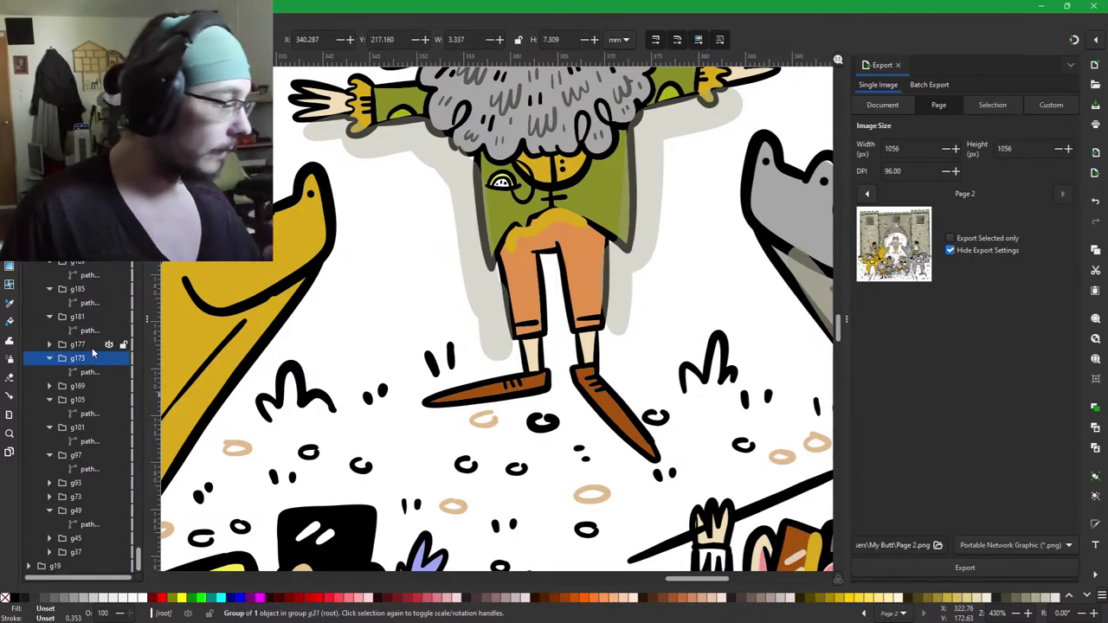
{"action": "key", "text": "Delete"}
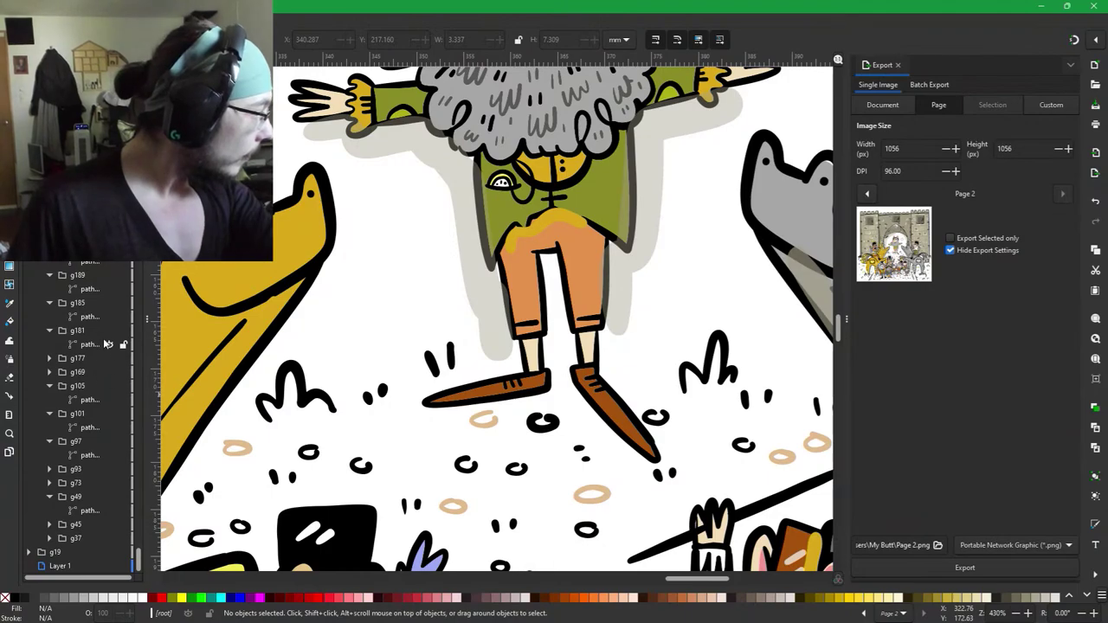
{"action": "left_click", "coordinate": [102, 331]}
{"action": "key", "text": "Delete"}
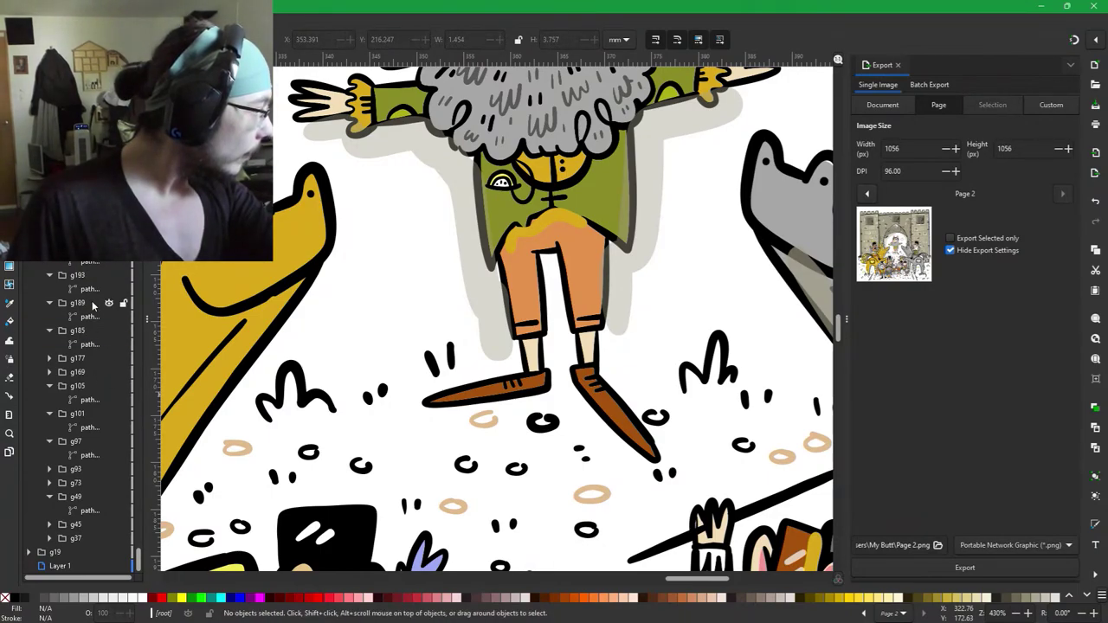
{"action": "left_click", "coordinate": [93, 304]}
{"action": "key", "text": "Delete"}
Delete the groups g193, g197, g201 and g205 from inside group g31.
{"action": "left_click", "coordinate": [90, 302]}
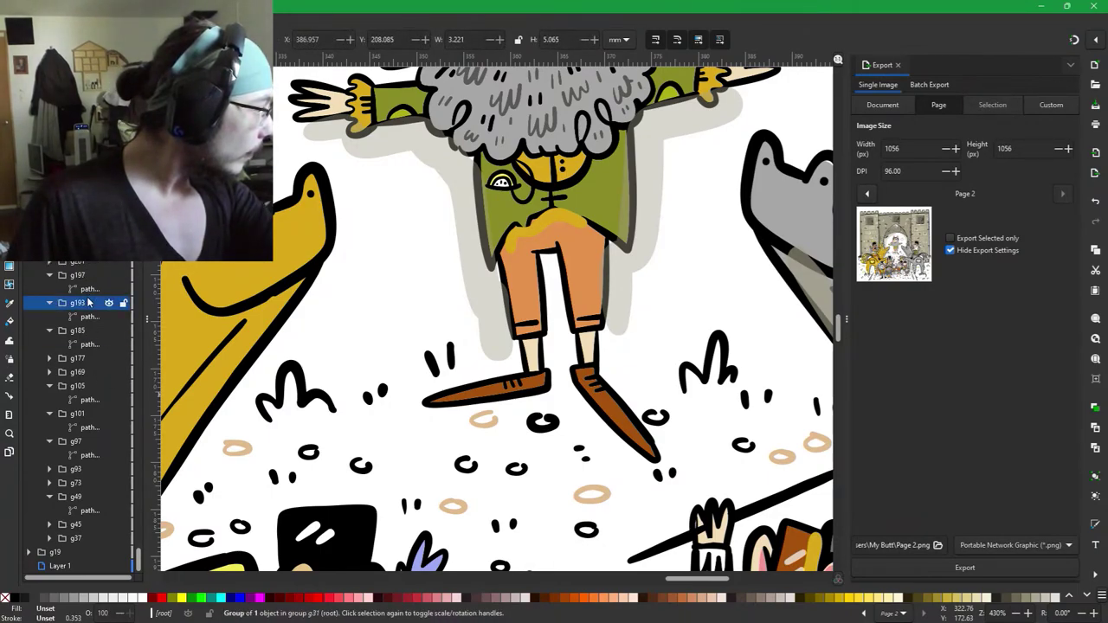
{"action": "key", "text": "Delete"}
{"action": "left_click", "coordinate": [87, 304]}
{"action": "key", "text": "Delete"}
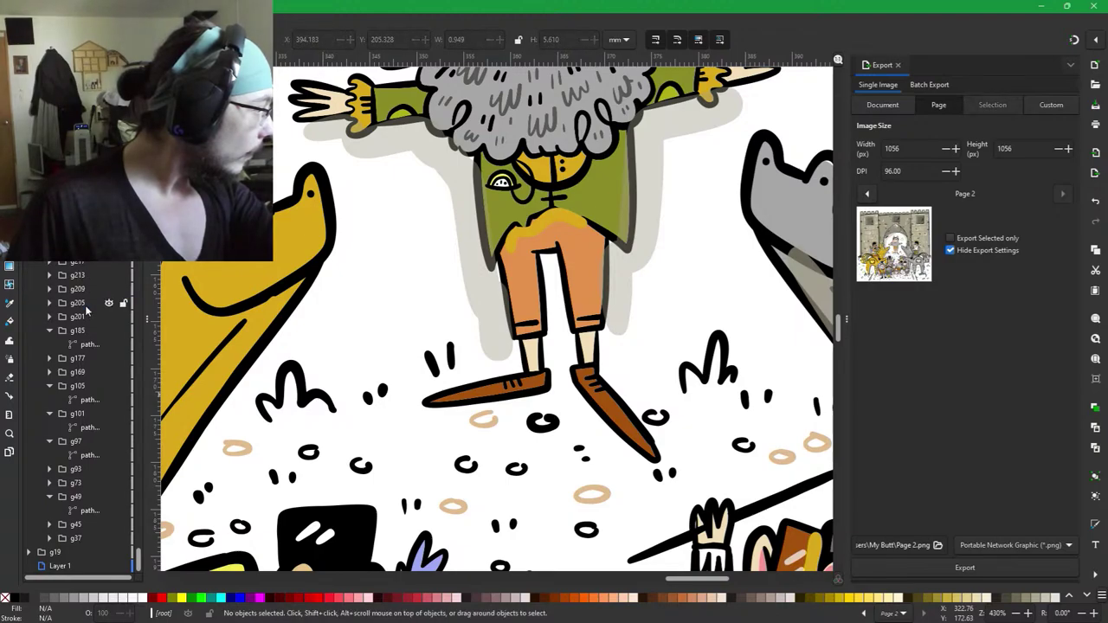
{"action": "left_click", "coordinate": [77, 318]}
{"action": "key", "text": "Delete"}
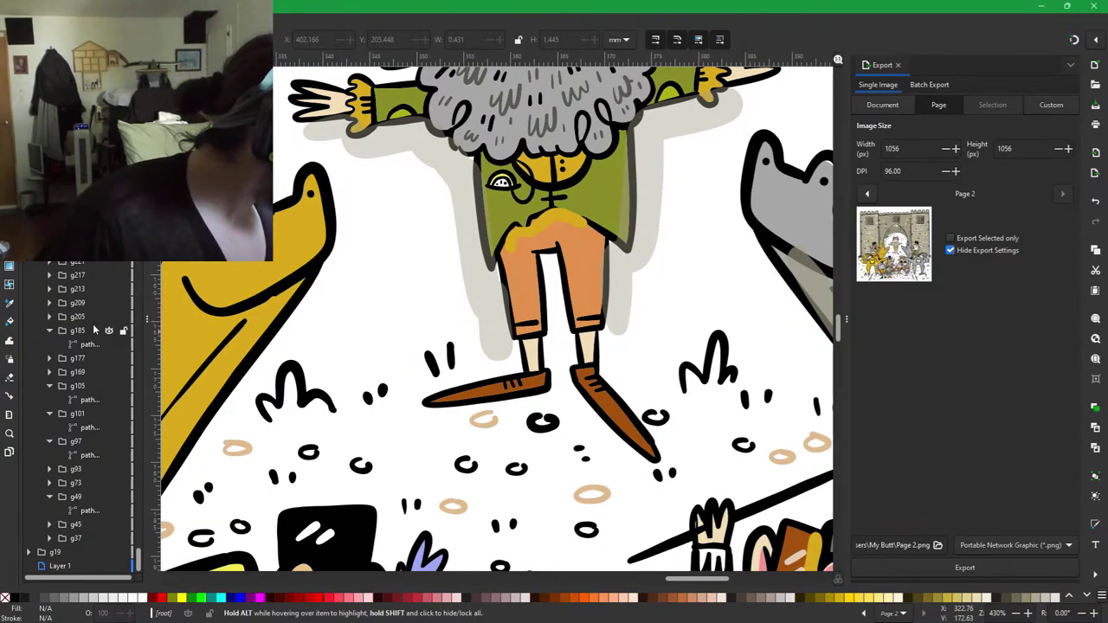
{"action": "left_click", "coordinate": [87, 317]}
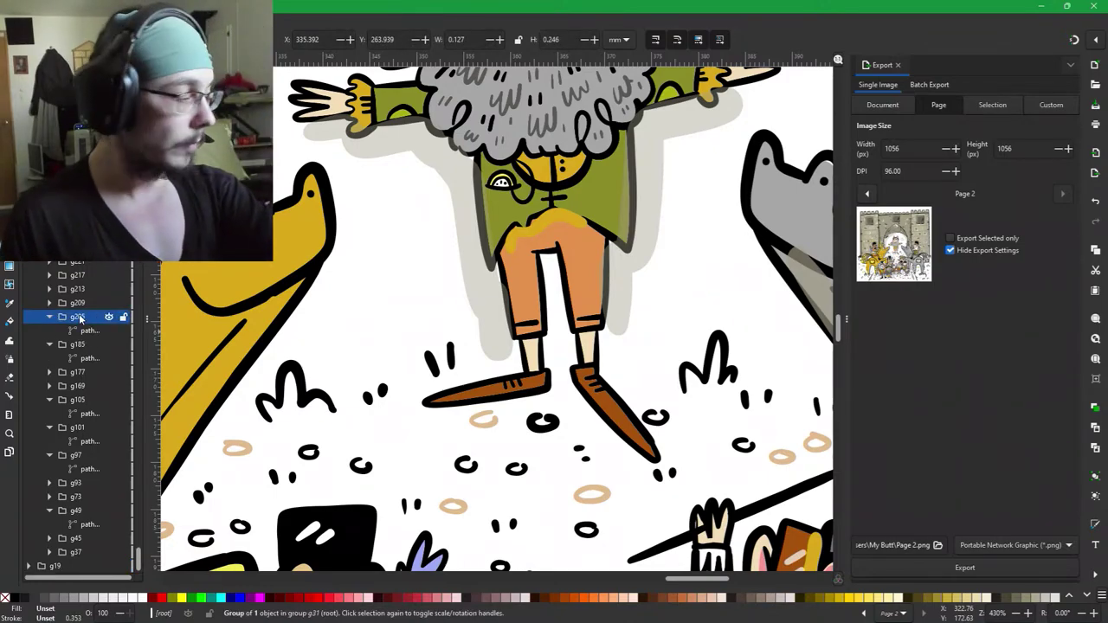
{"action": "key", "text": "Delete"}
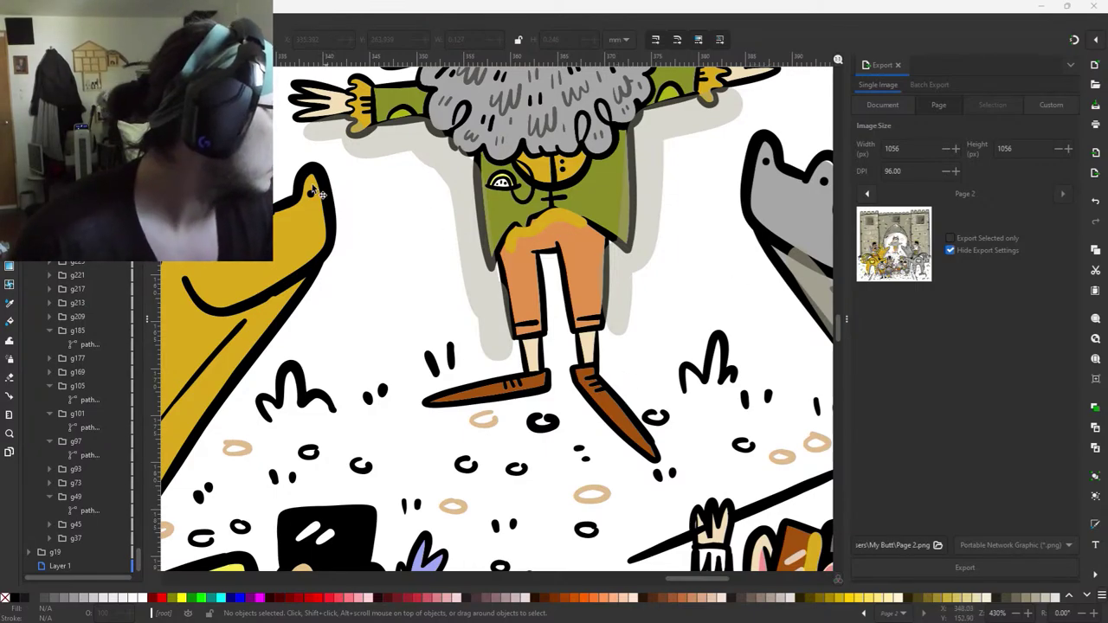
Look over the whole castle page and browse the long list of remaining path groups above g209.
{"action": "scroll", "coordinate": [554, 294], "scroll_direction": "down", "scroll_amount": 3}
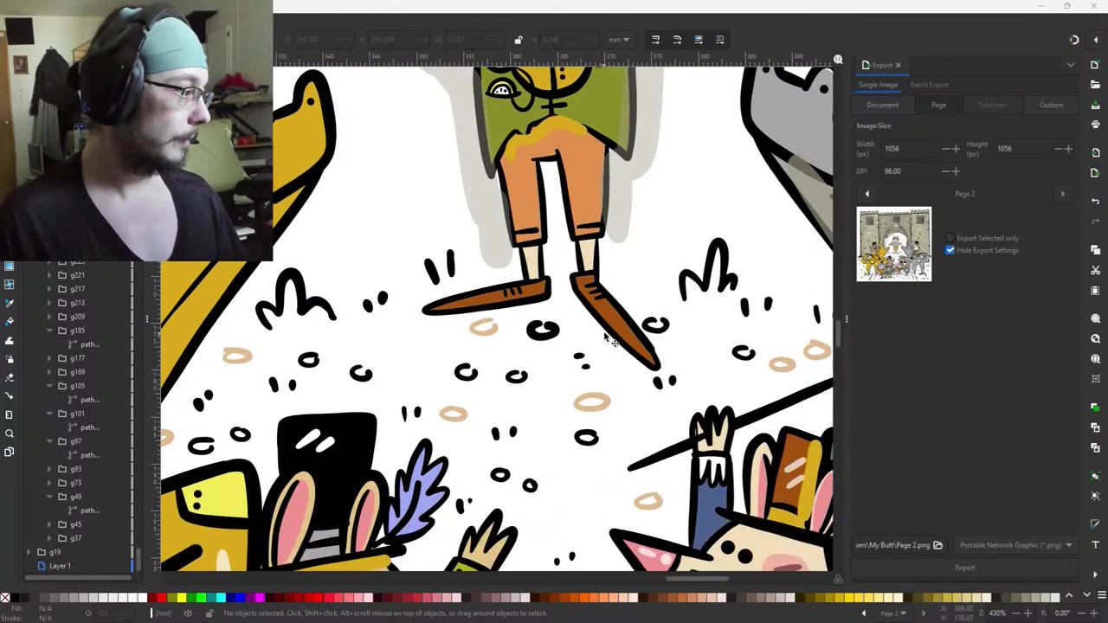
{"action": "scroll", "coordinate": [552, 391], "scroll_direction": "down", "scroll_amount": 3, "text": "ctrl"}
{"action": "scroll", "coordinate": [552, 392], "scroll_direction": "down", "scroll_amount": 2, "text": "ctrl"}
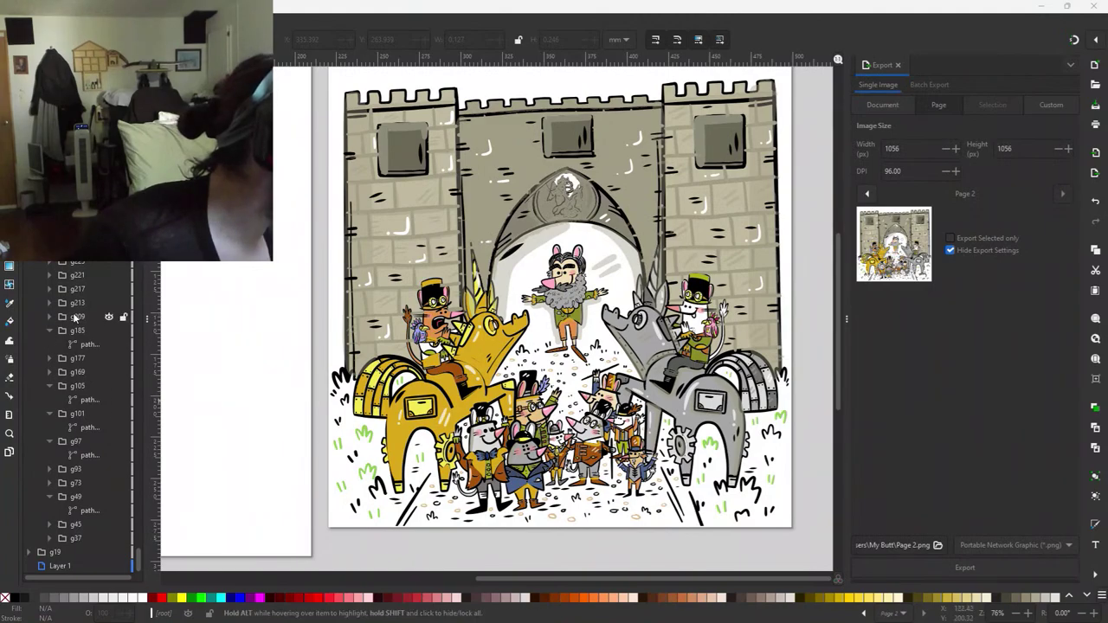
{"action": "scroll", "coordinate": [78, 319], "scroll_direction": "up", "scroll_amount": 5}
{"action": "scroll", "coordinate": [78, 319], "scroll_direction": "up", "scroll_amount": 20}
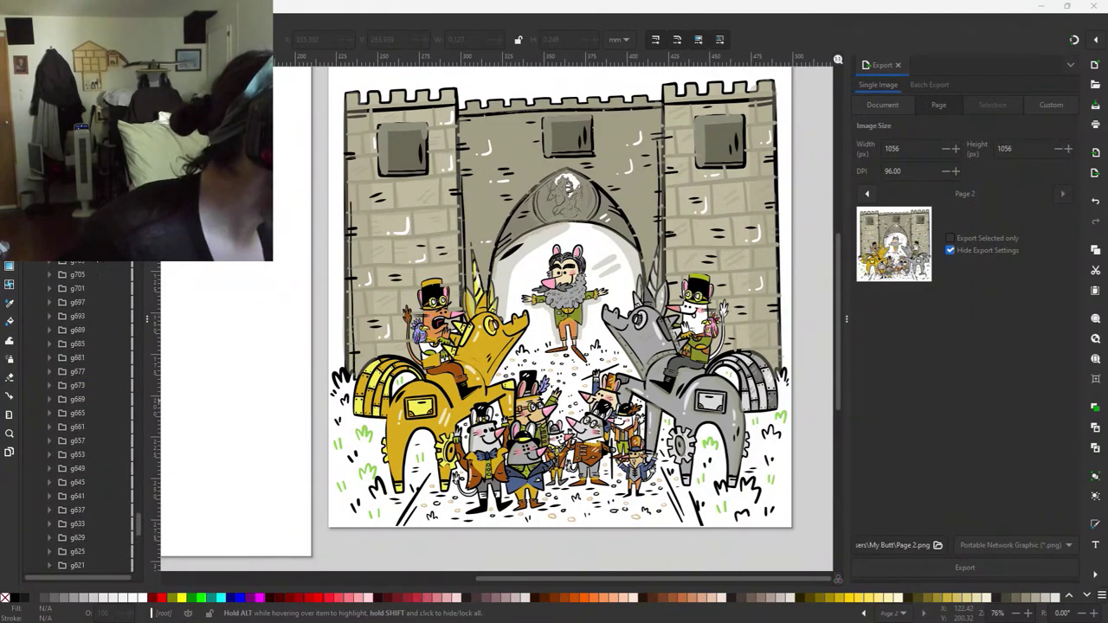
{"action": "scroll", "coordinate": [85, 261], "scroll_direction": "up", "scroll_amount": 20}
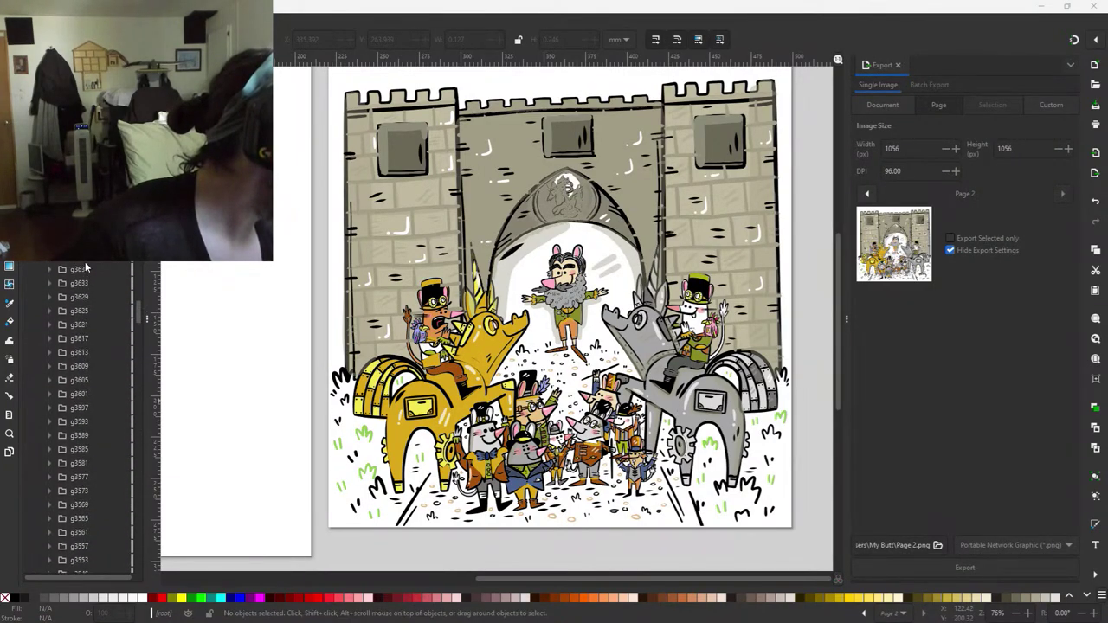
{"action": "scroll", "coordinate": [84, 262], "scroll_direction": "up", "scroll_amount": 3}
{"action": "left_click", "coordinate": [84, 263]}
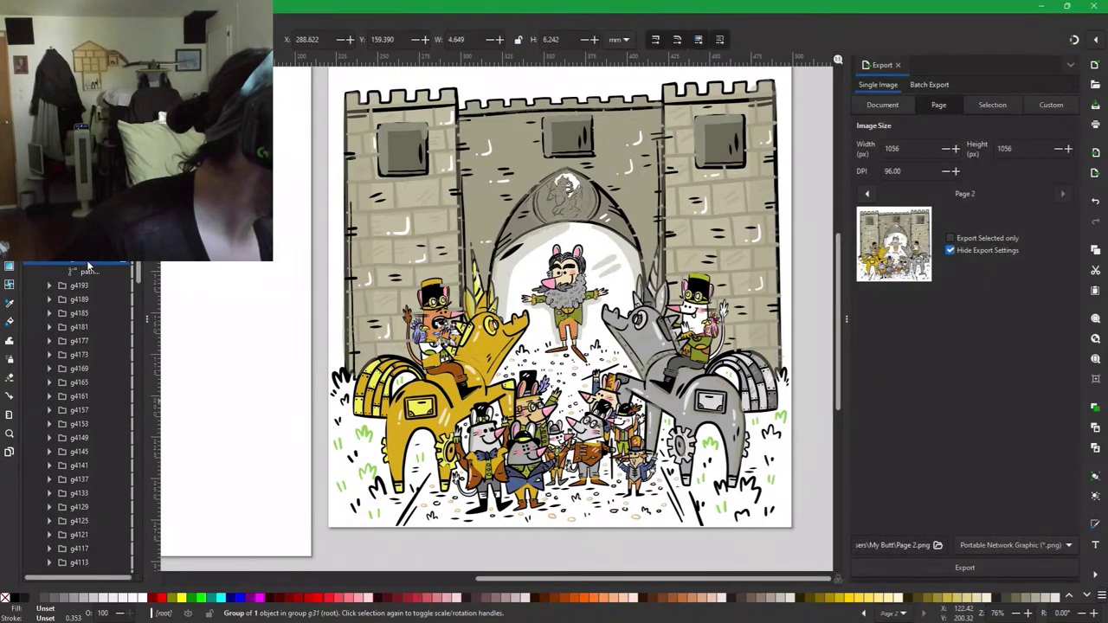
{"action": "scroll", "coordinate": [85, 263], "scroll_direction": "up", "scroll_amount": 20}
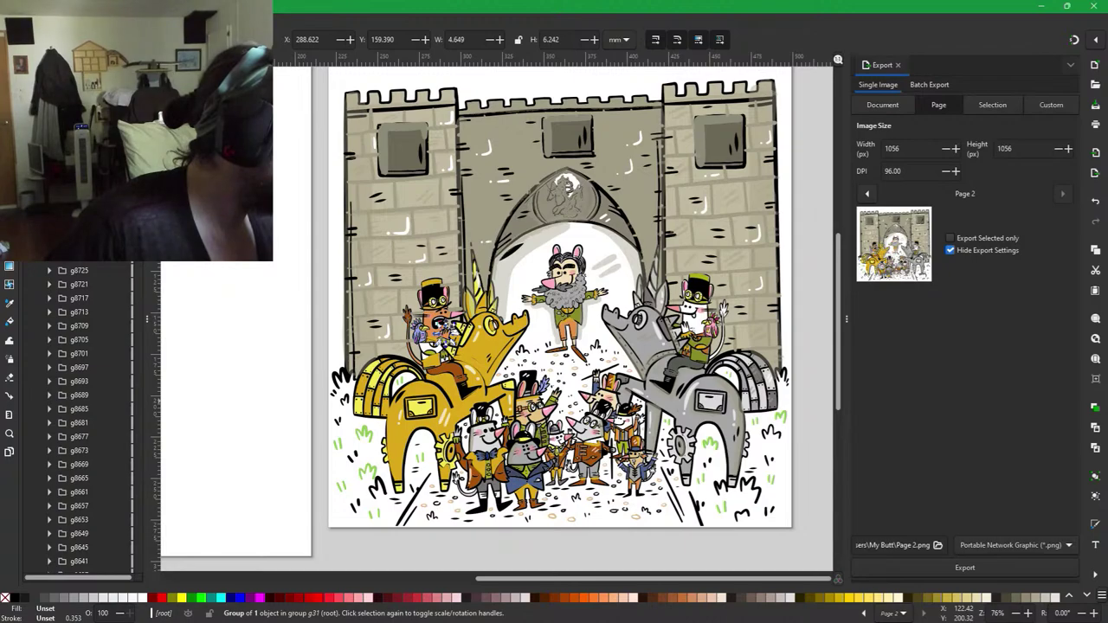
Select all objects inside group g31, then replace that selection with the whole artwork group on the page.
{"action": "key", "text": "ctrl+a"}
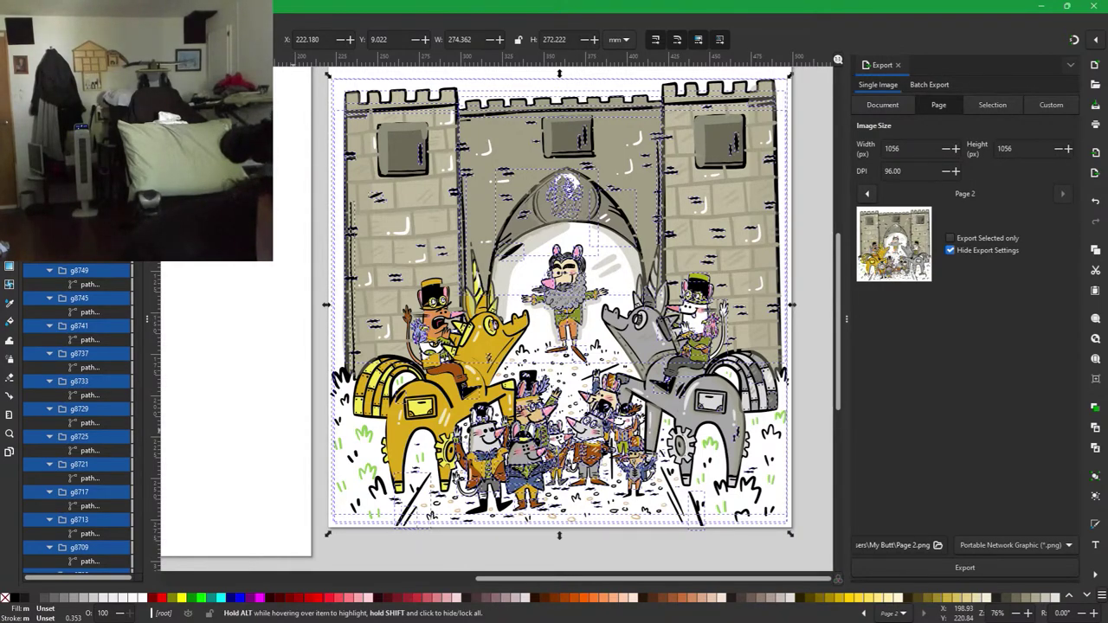
{"action": "left_click", "coordinate": [80, 200]}
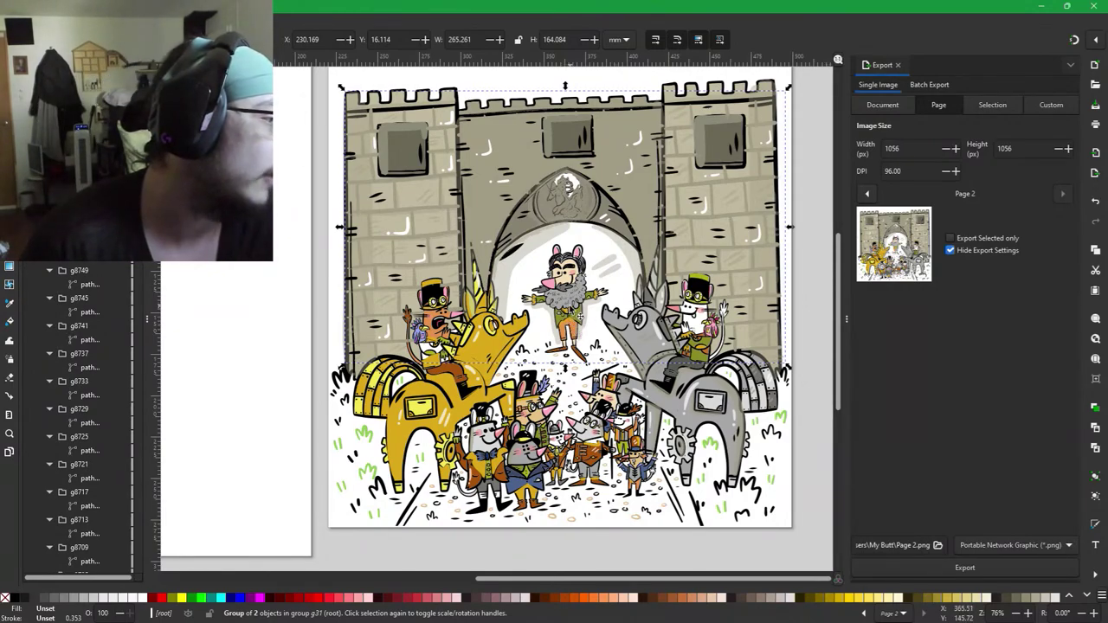
{"action": "left_click", "coordinate": [583, 319]}
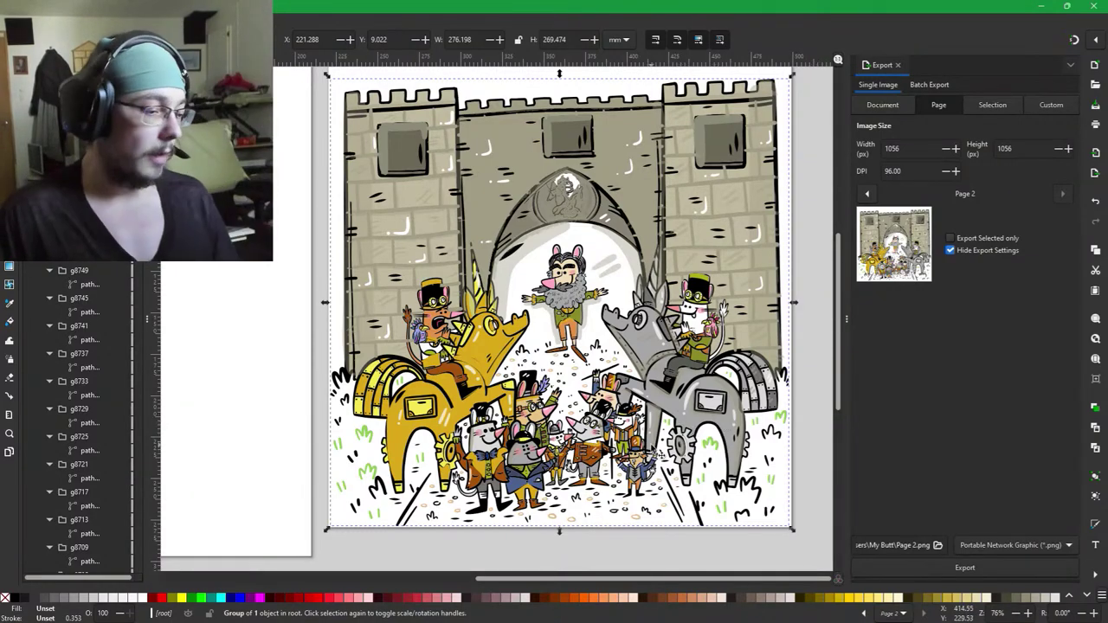
Enter the nested groups at the bearded character's ear down to layer g10441 and select the embedded masked image.
{"action": "scroll", "coordinate": [597, 286], "scroll_direction": "up", "scroll_amount": 4}
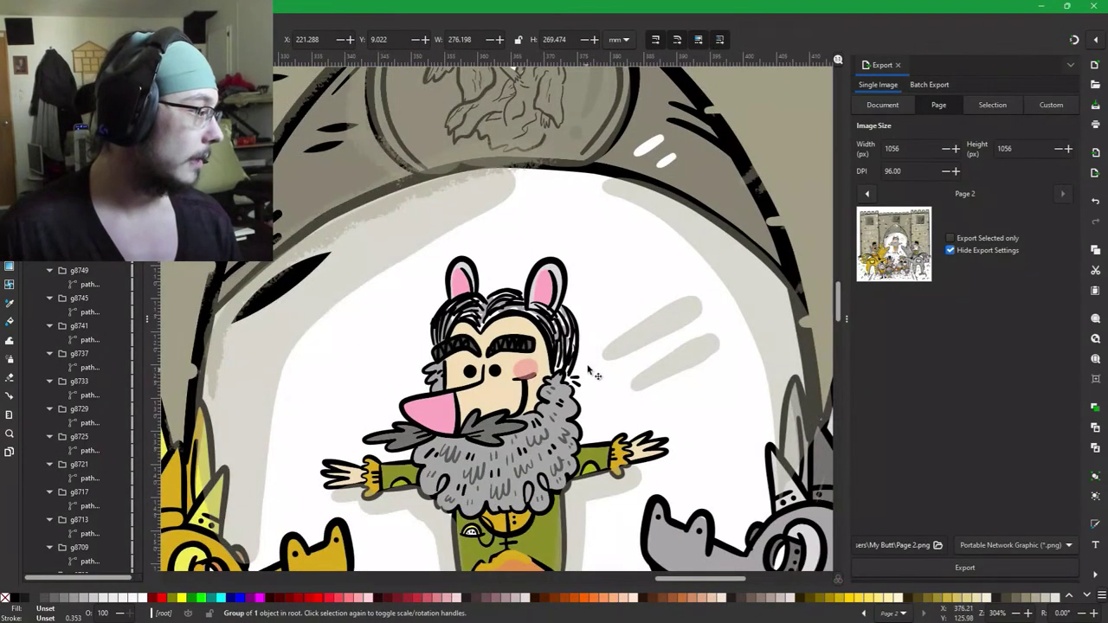
{"action": "scroll", "coordinate": [582, 327], "scroll_direction": "up", "scroll_amount": 2}
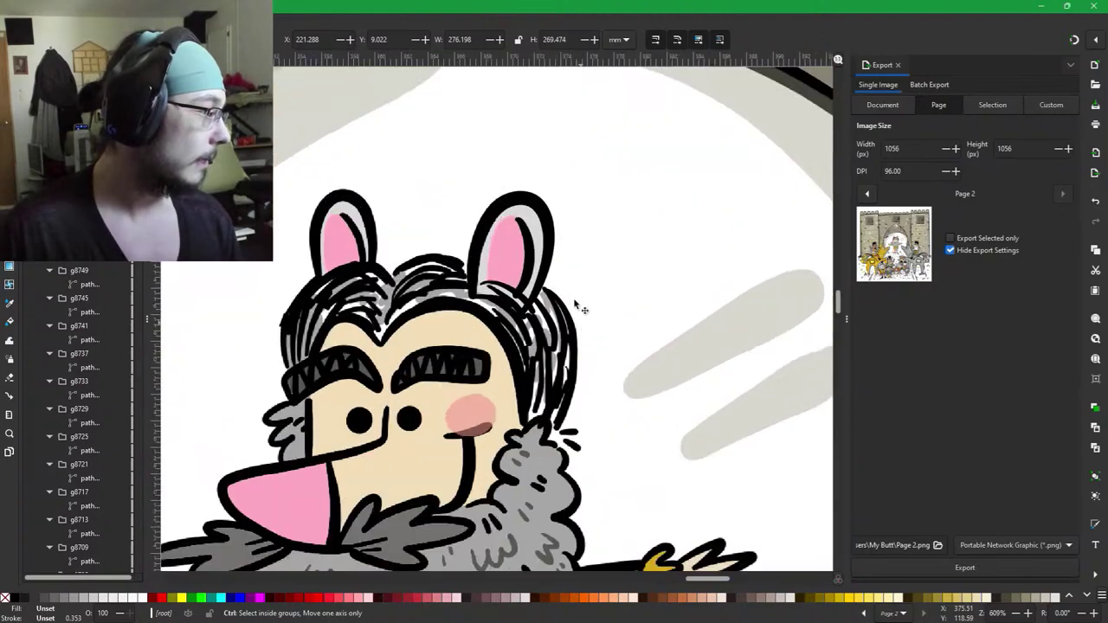
{"action": "double_click", "coordinate": [547, 227]}
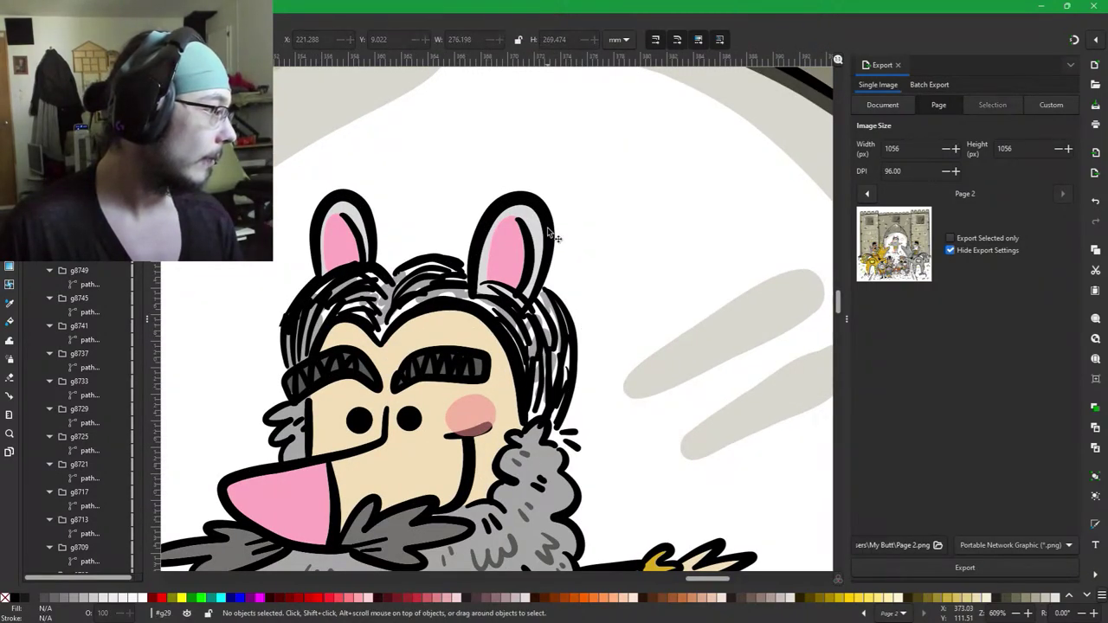
{"action": "double_click", "coordinate": [546, 228]}
{"action": "double_click", "coordinate": [547, 228]}
{"action": "double_click", "coordinate": [547, 228]}
{"action": "left_click", "coordinate": [546, 227]}
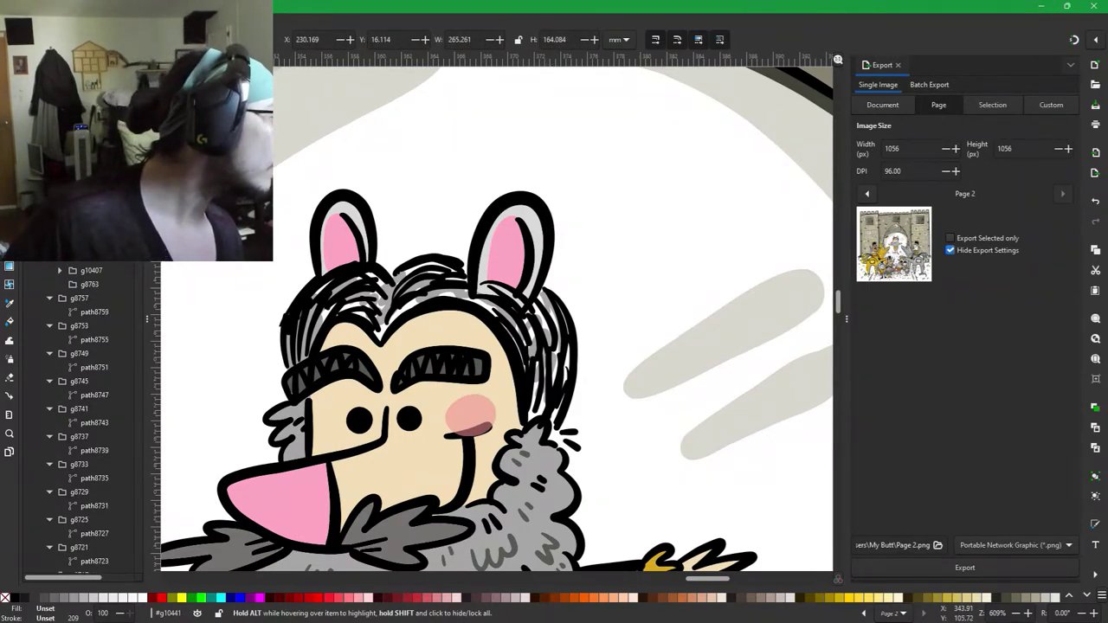
{"action": "left_click", "coordinate": [428, 331]}
{"action": "double_click", "coordinate": [503, 235]}
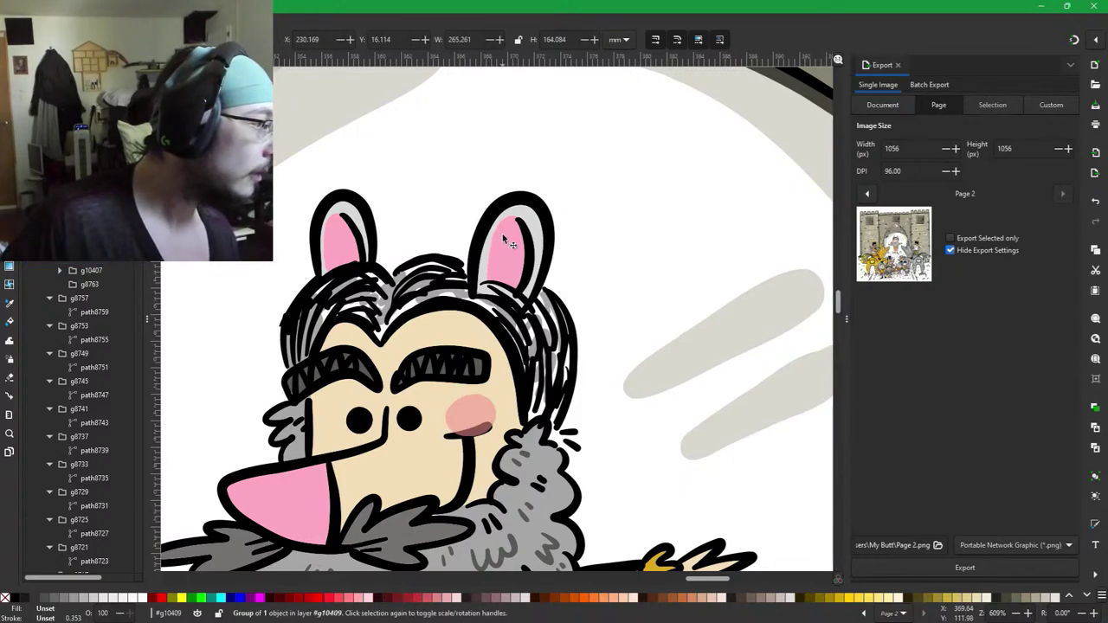
{"action": "left_click", "coordinate": [502, 234]}
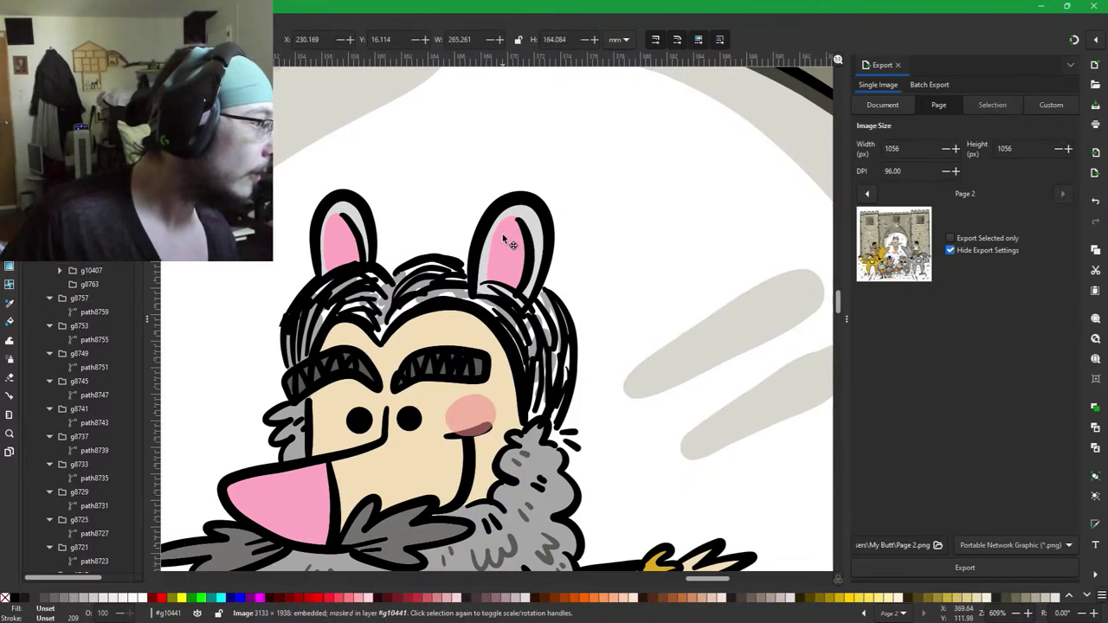
Leave the nested groups and try deleting the artwork group on the page, then undo the deletion.
{"action": "scroll", "coordinate": [467, 282], "scroll_direction": "down", "scroll_amount": 5}
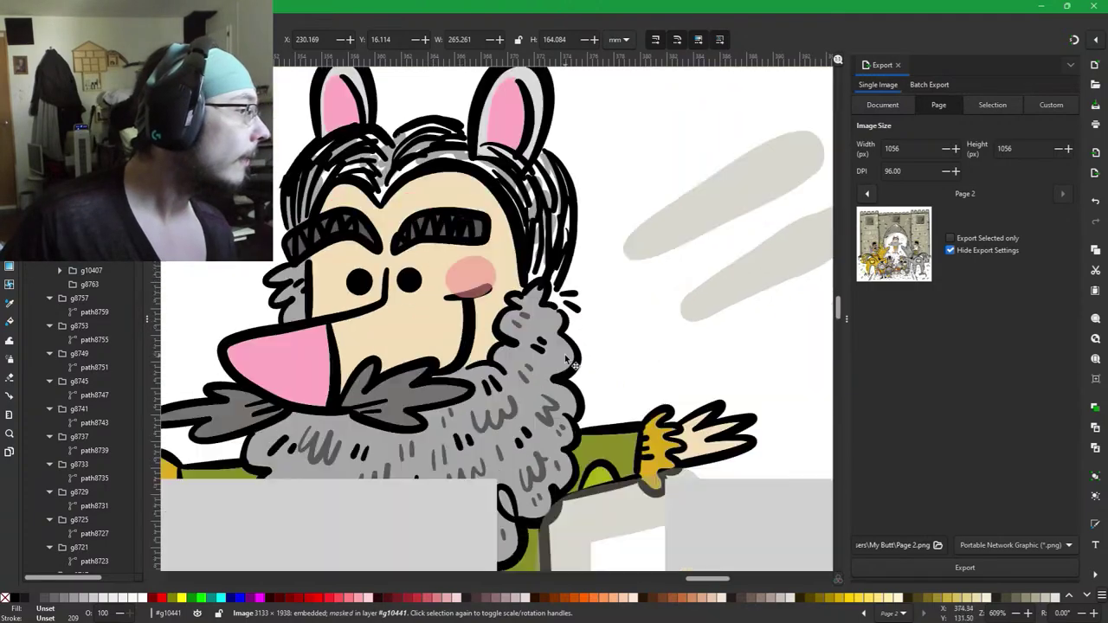
{"action": "scroll", "coordinate": [574, 379], "scroll_direction": "down", "scroll_amount": 2}
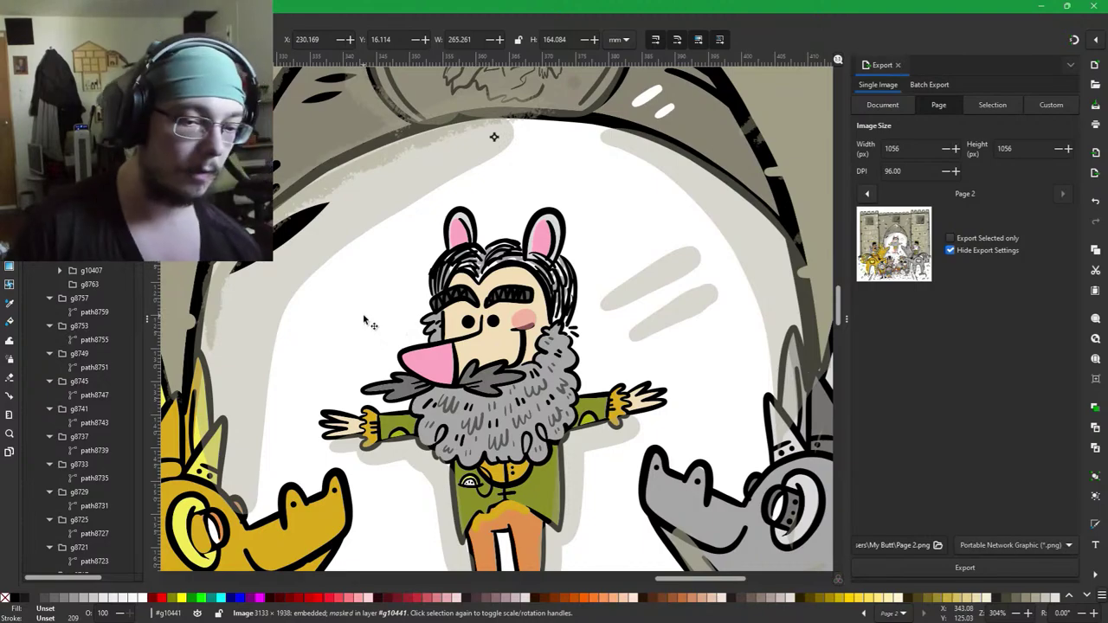
{"action": "key", "text": "Escape"}
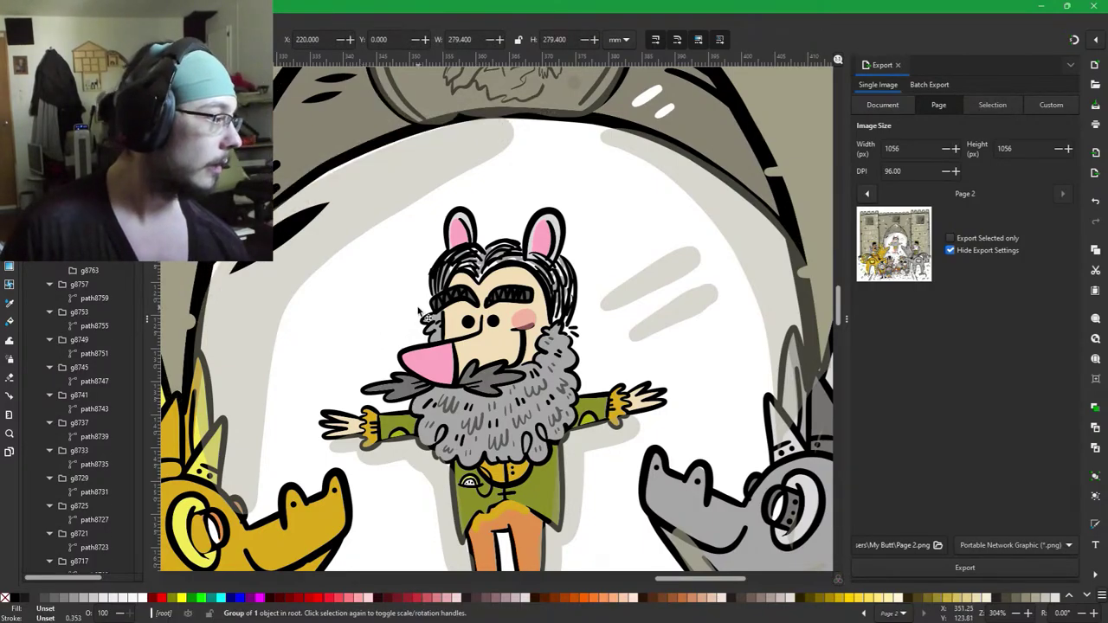
{"action": "left_click", "coordinate": [335, 236]}
{"action": "key", "text": "Delete"}
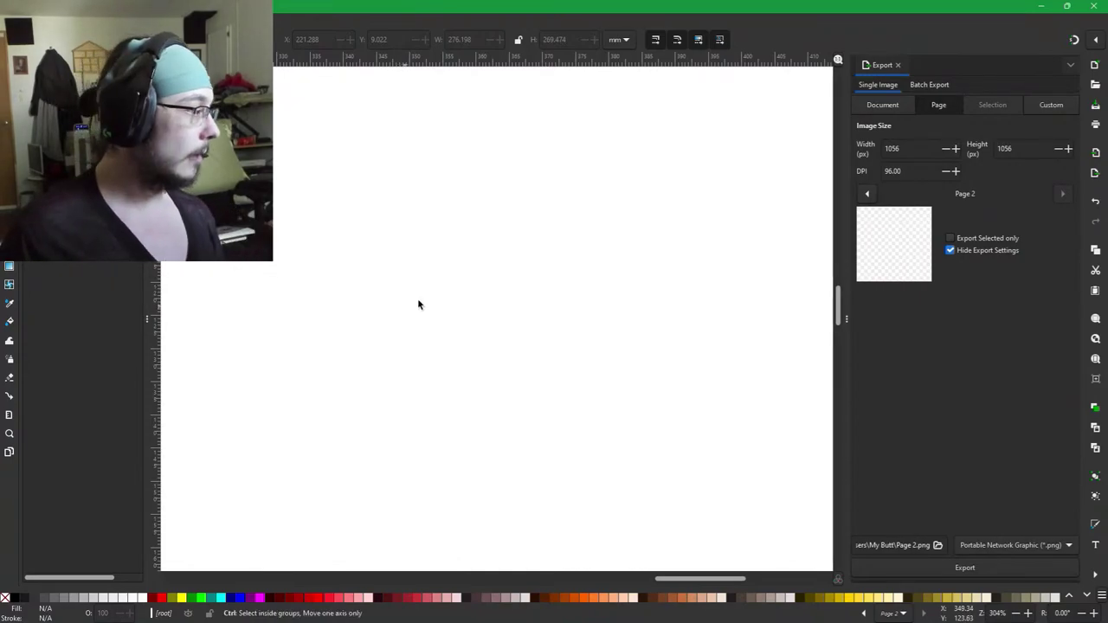
{"action": "key", "text": "ctrl+z"}
Enter the artwork group at the bearded character's cheek and select the cheek, mouth line, face and both eyes together.
{"action": "left_click", "coordinate": [525, 334]}
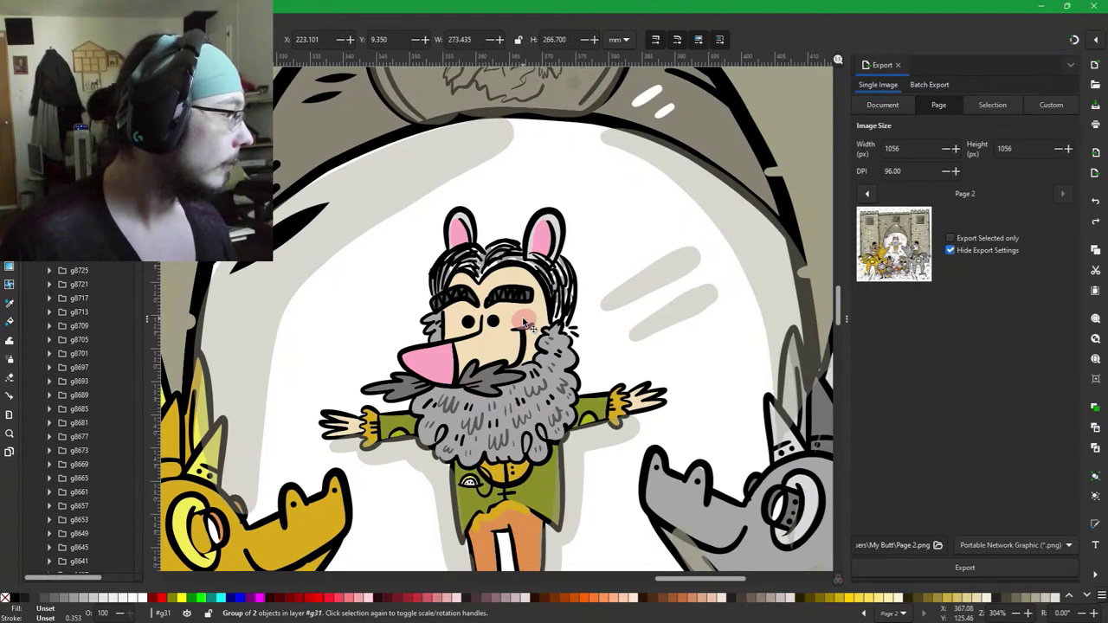
{"action": "double_click", "coordinate": [524, 322]}
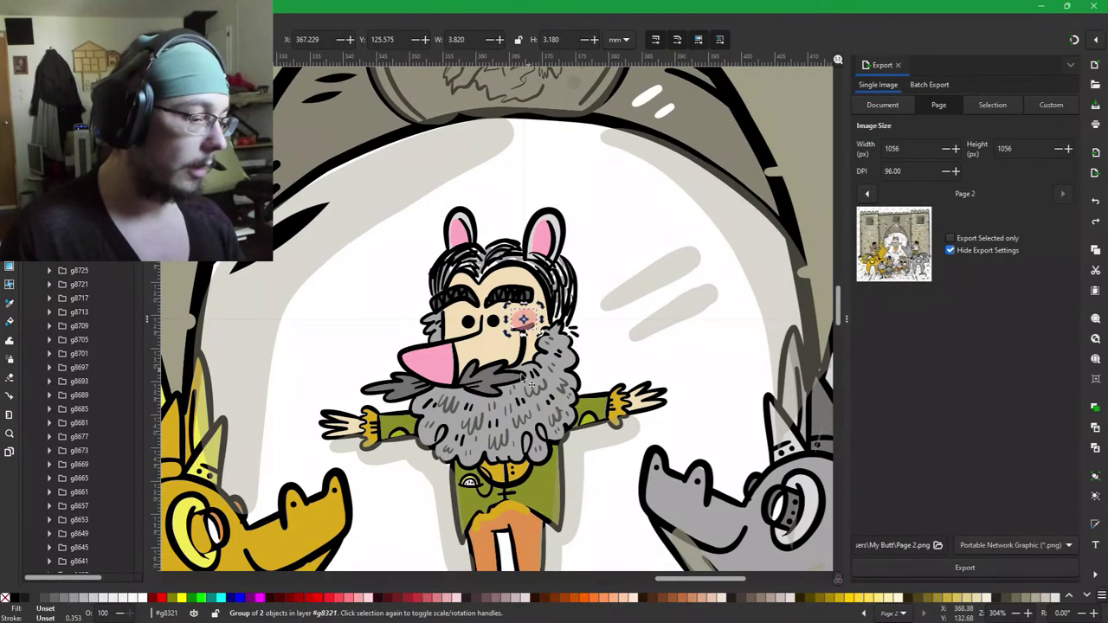
{"action": "scroll", "coordinate": [512, 344], "scroll_direction": "up", "scroll_amount": 2}
{"action": "scroll", "coordinate": [513, 343], "scroll_direction": "up", "scroll_amount": 1}
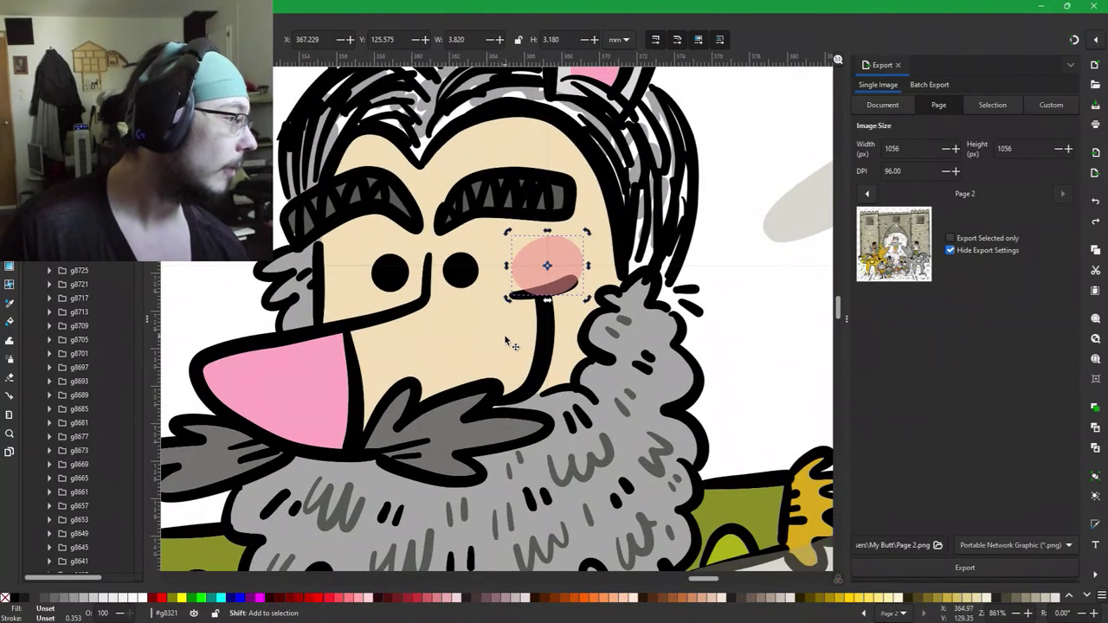
{"action": "left_click", "coordinate": [513, 342], "text": "shift"}
{"action": "left_click", "coordinate": [542, 334], "text": "shift"}
{"action": "left_click", "coordinate": [454, 268], "text": "shift"}
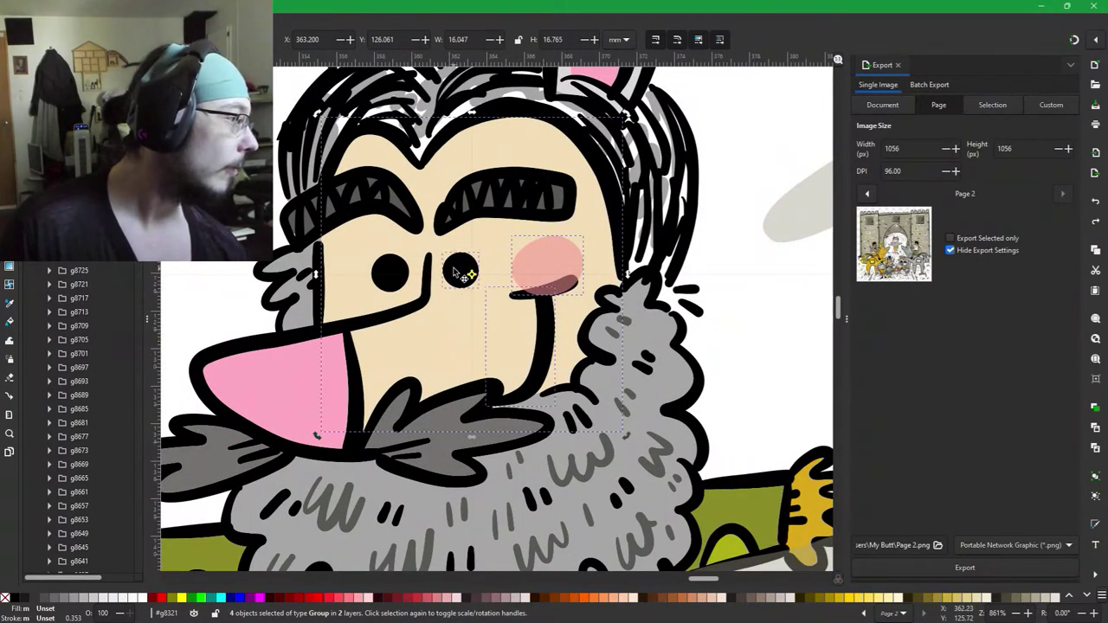
{"action": "left_click", "coordinate": [408, 273], "text": "shift"}
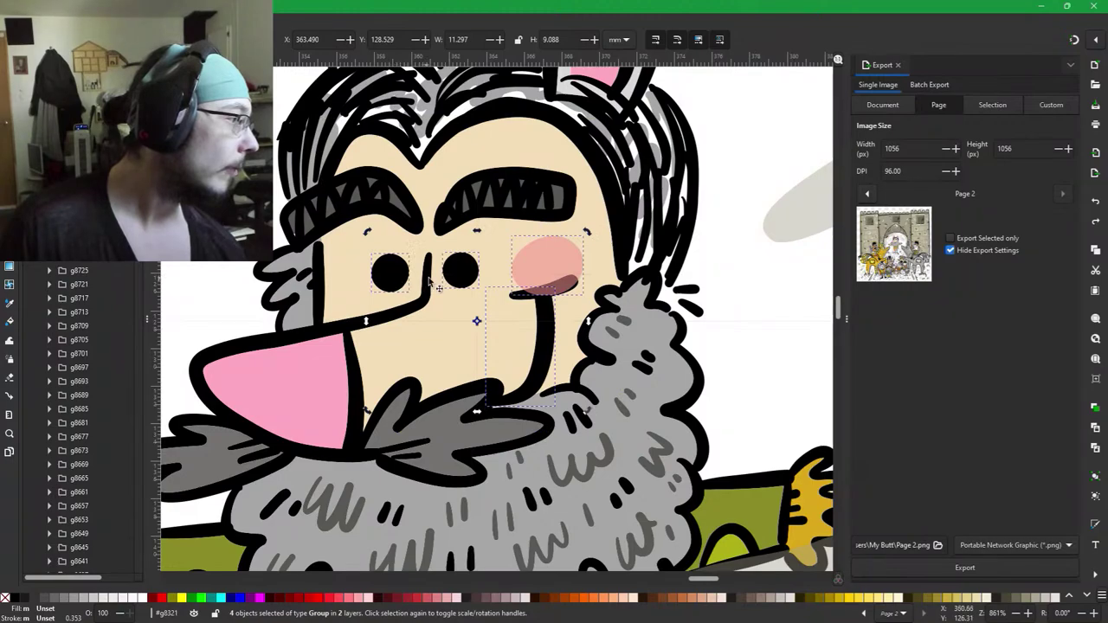
{"action": "left_click", "coordinate": [472, 274], "text": "shift"}
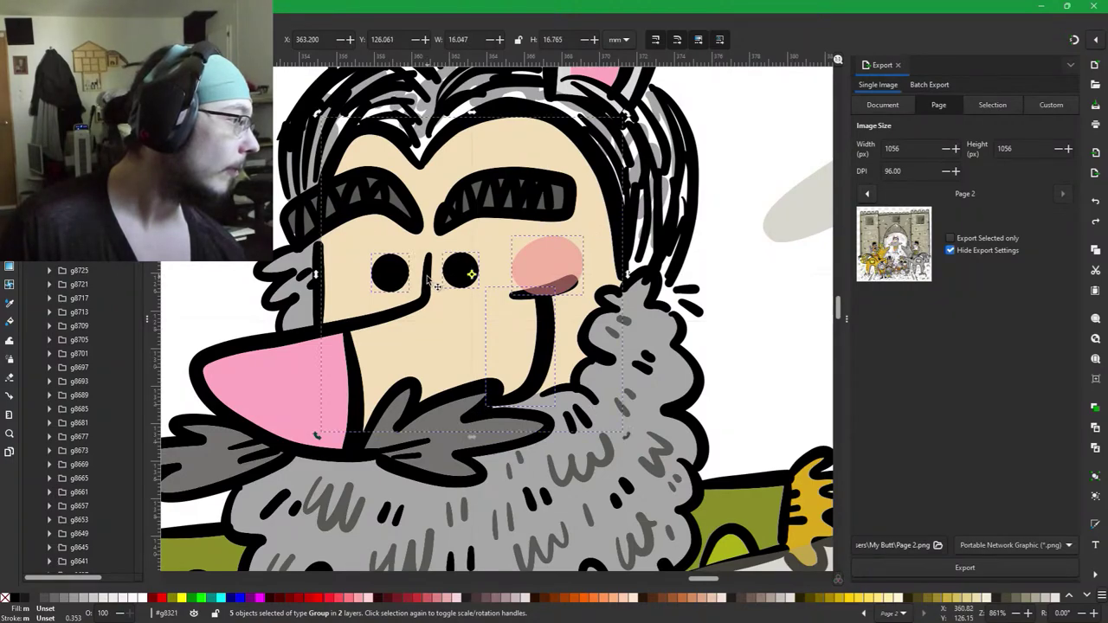
{"action": "left_click", "coordinate": [511, 239], "text": "shift"}
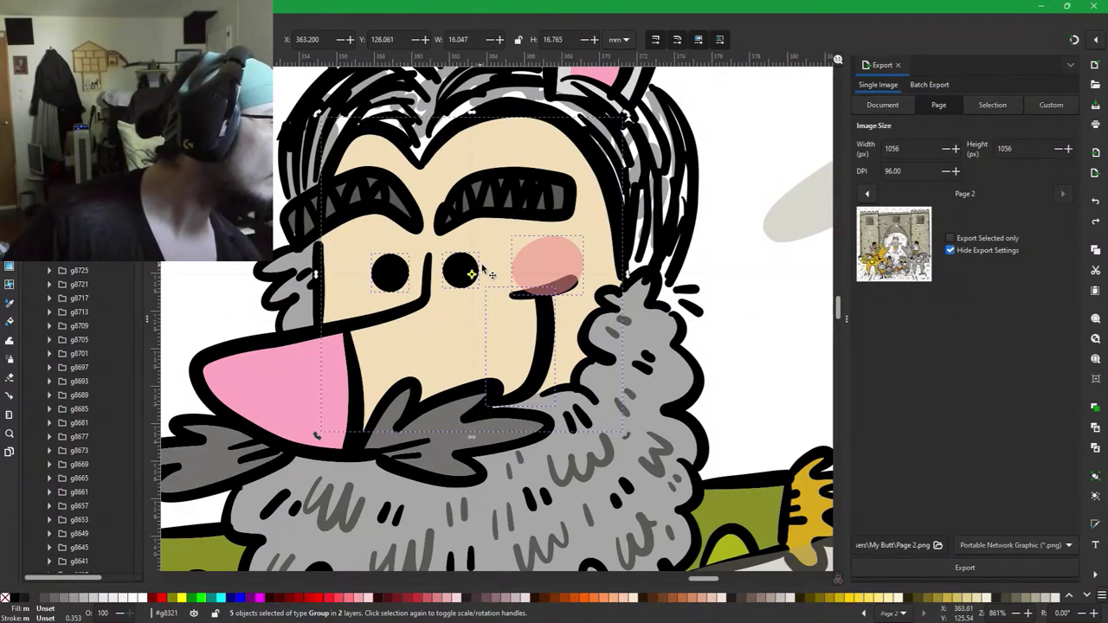
{"action": "left_click", "coordinate": [487, 270], "text": "shift"}
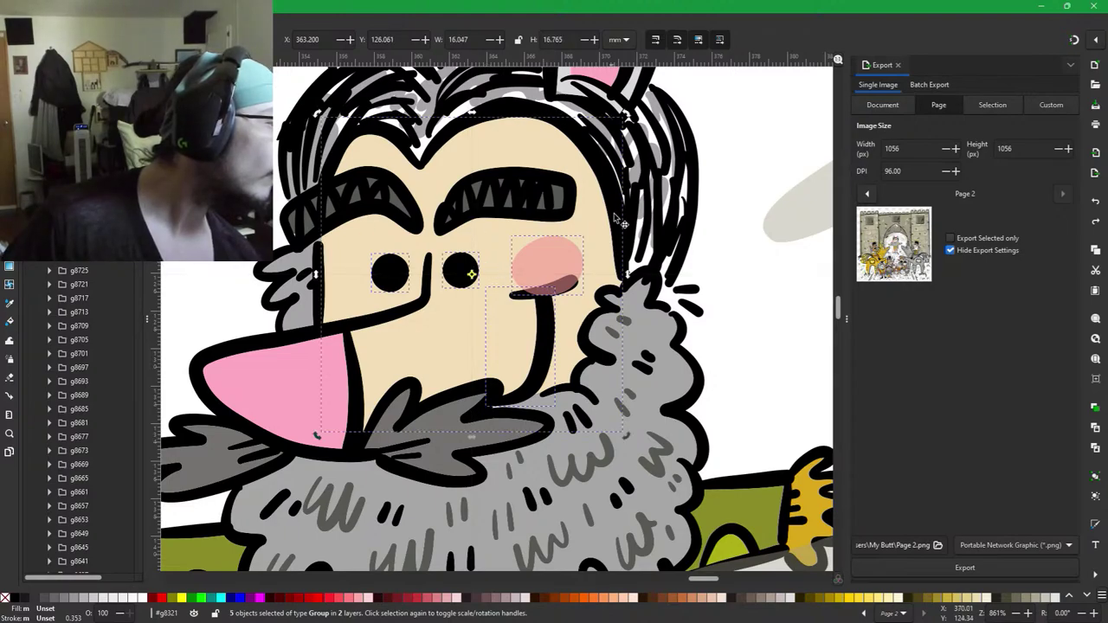
Replace the face with the forehead hairline in the multi-selection, and try to add the eyebrow beside the blushing cheek.
{"action": "left_click_drag", "start_coordinate": [596, 227], "coordinate": [552, 344]}
{"action": "left_click", "coordinate": [552, 293], "text": "shift"}
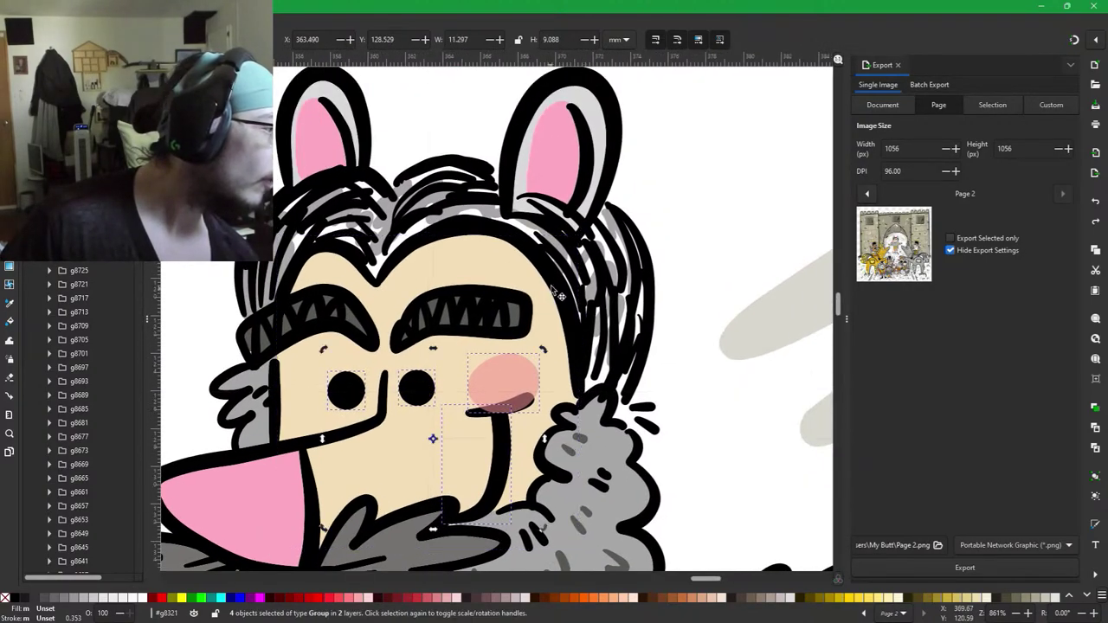
{"action": "left_click", "coordinate": [554, 278], "text": "shift"}
{"action": "left_click", "coordinate": [519, 310], "text": "shift"}
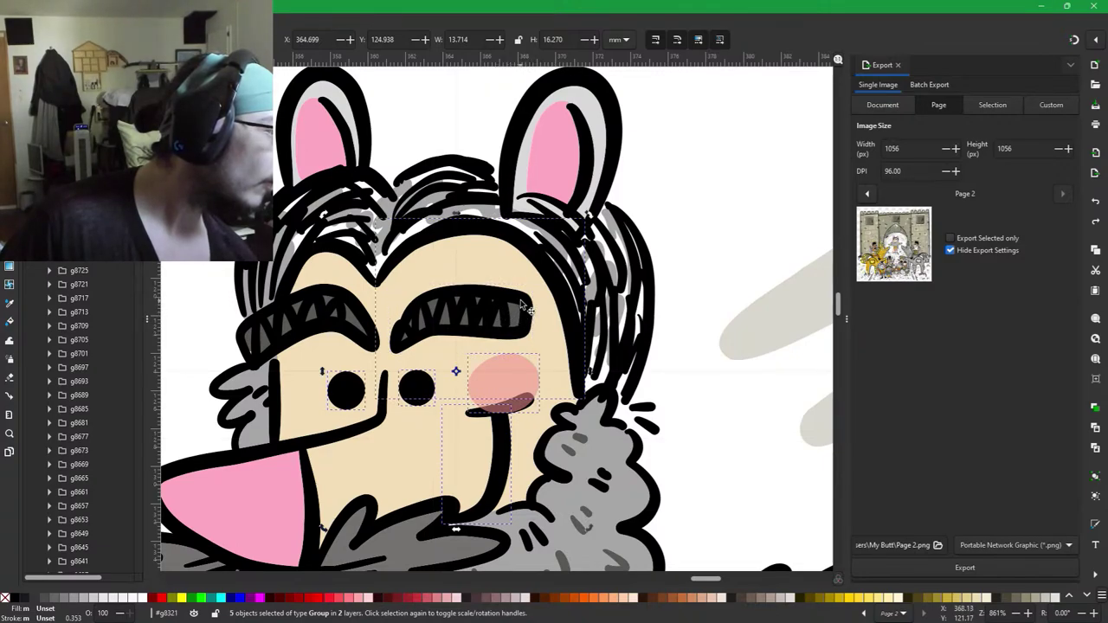
{"action": "double_click", "coordinate": [517, 324]}
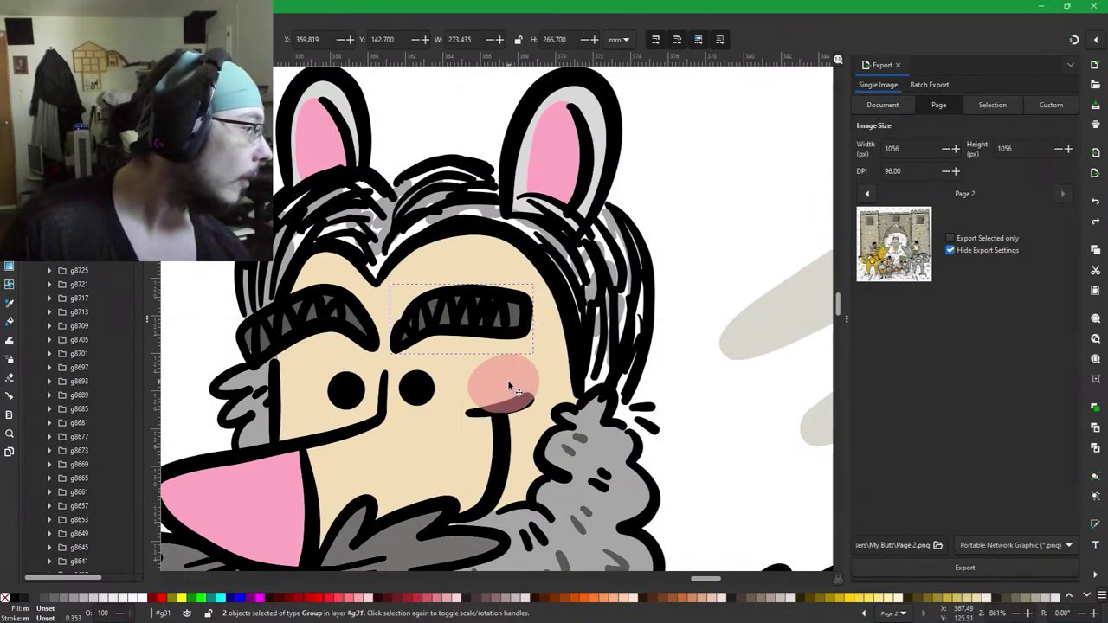
Select the hair strands along the cheek side of the head together with the adjacent ear's pieces.
{"action": "left_click", "coordinate": [636, 355]}
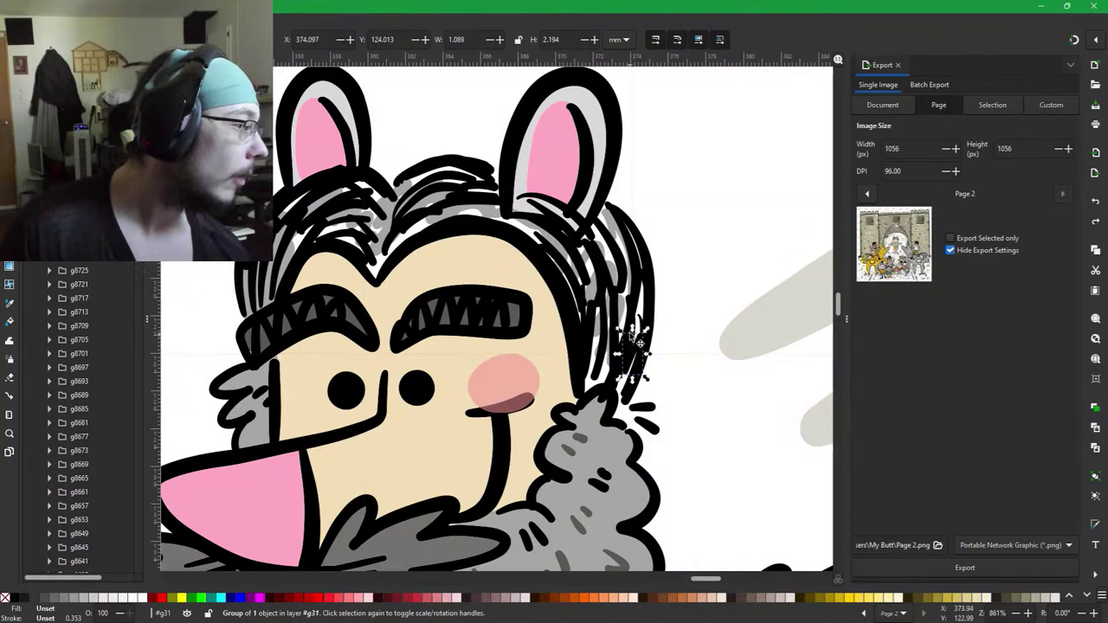
{"action": "left_click", "coordinate": [635, 316], "text": "shift"}
{"action": "left_click", "coordinate": [643, 280], "text": "shift"}
{"action": "left_click", "coordinate": [642, 253], "text": "shift"}
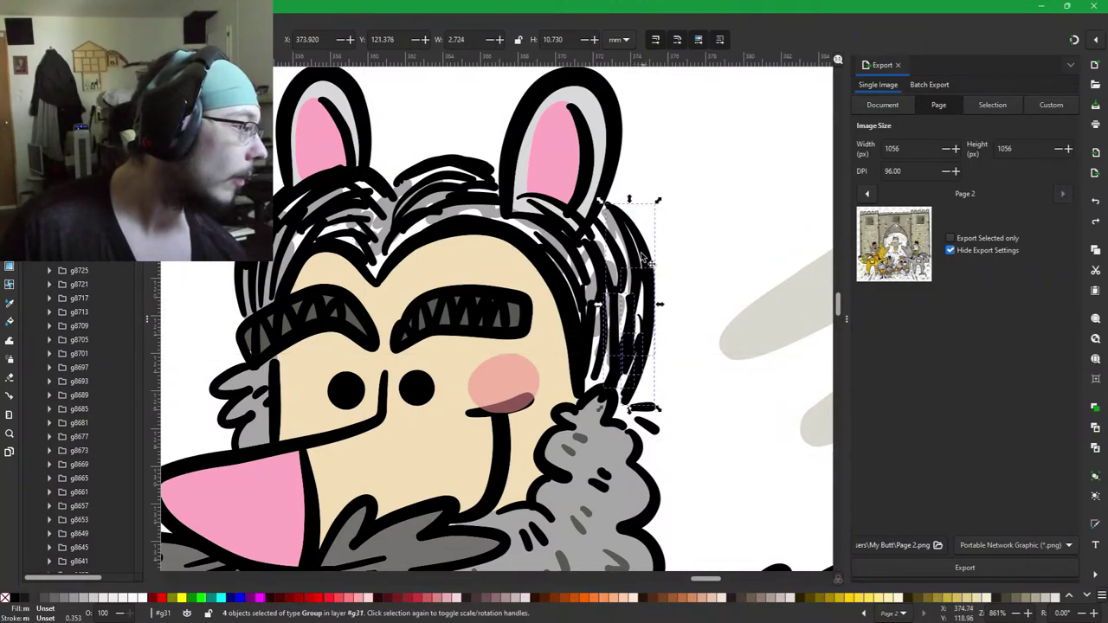
{"action": "left_click", "coordinate": [609, 154], "text": "shift"}
{"action": "left_click", "coordinate": [593, 119], "text": "shift"}
{"action": "left_click", "coordinate": [585, 133], "text": "shift"}
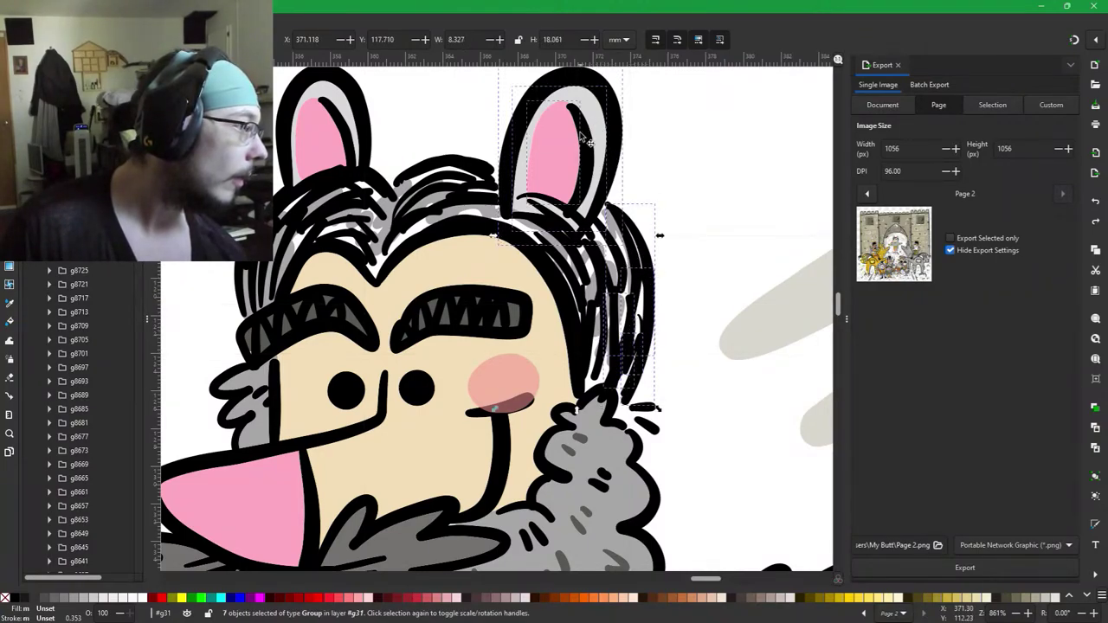
Delete the gray shadow shapes on both sides of the bearded character's body.
{"action": "scroll", "coordinate": [727, 564], "scroll_direction": "down", "scroll_amount": 3}
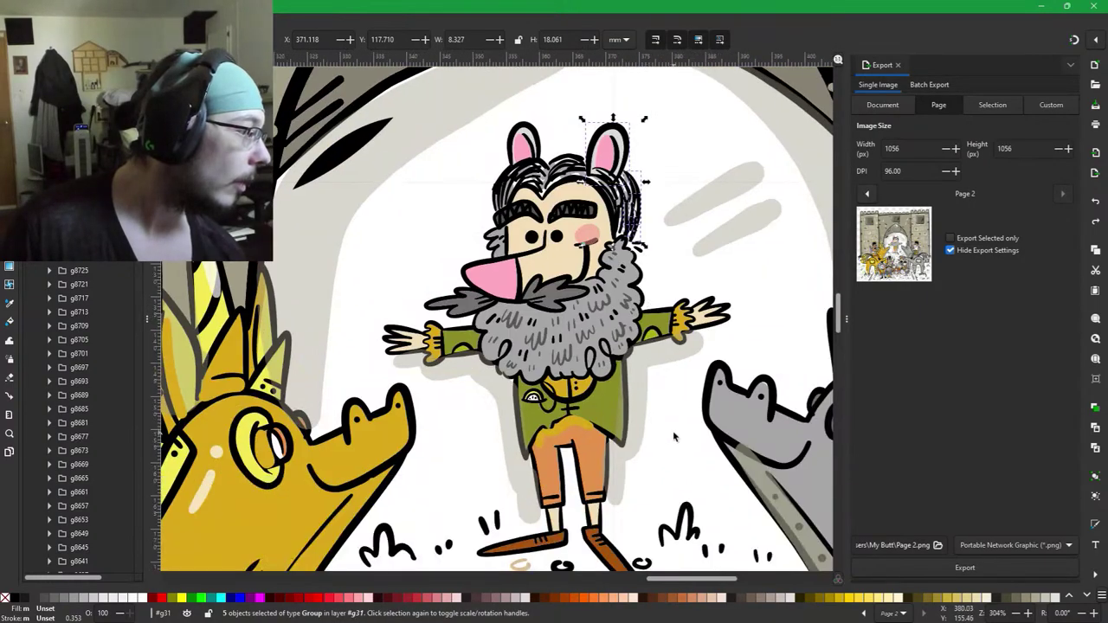
{"action": "left_click_drag", "start_coordinate": [675, 437], "coordinate": [638, 367]}
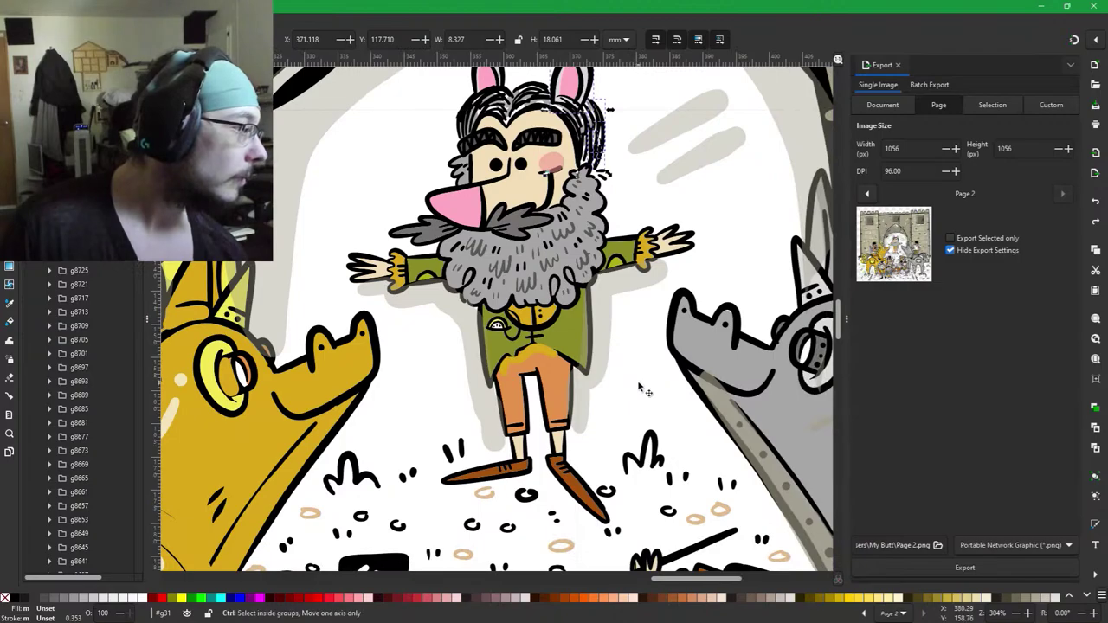
{"action": "scroll", "coordinate": [641, 387], "scroll_direction": "down", "scroll_amount": 1}
{"action": "scroll", "coordinate": [640, 387], "scroll_direction": "up", "scroll_amount": 1}
{"action": "left_click", "coordinate": [597, 338]}
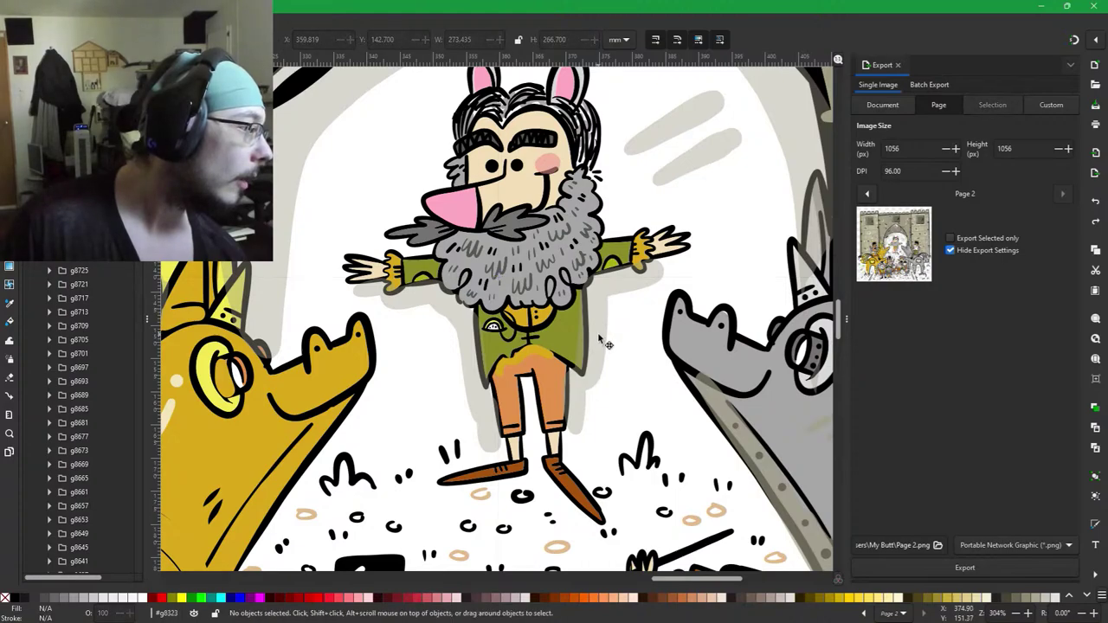
{"action": "left_click", "coordinate": [609, 342], "text": "alt"}
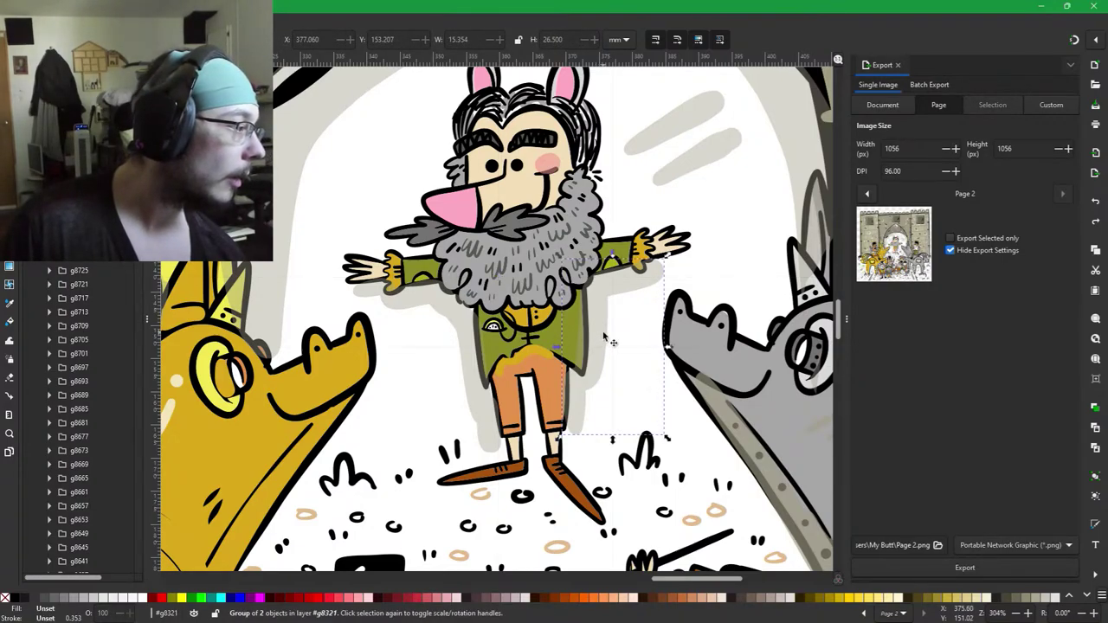
{"action": "left_click", "coordinate": [609, 342], "text": "alt"}
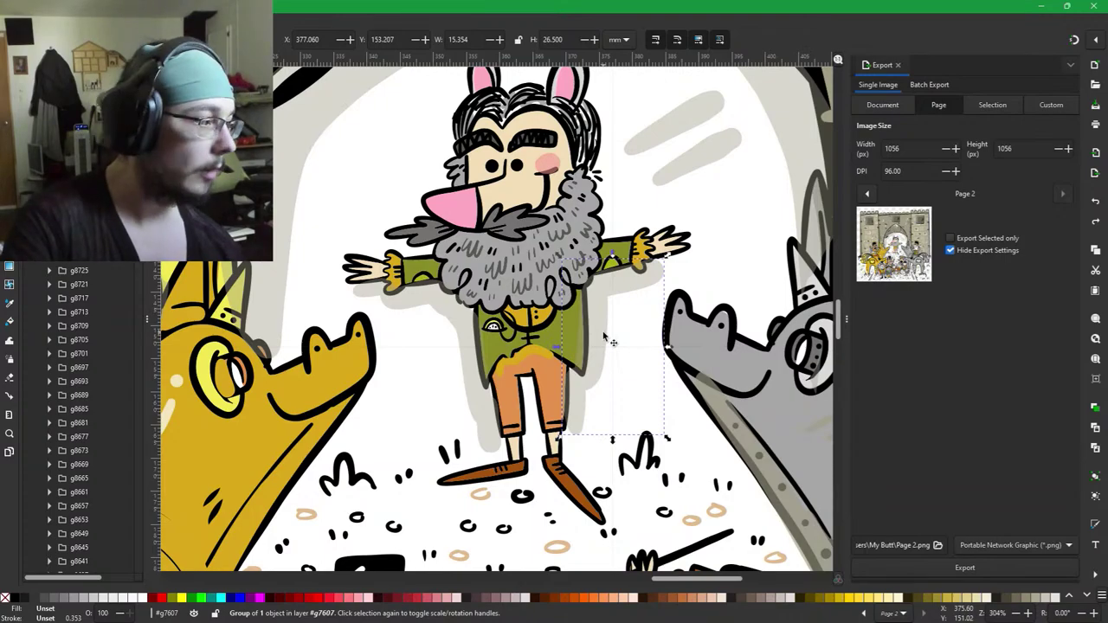
{"action": "key", "text": "Escape"}
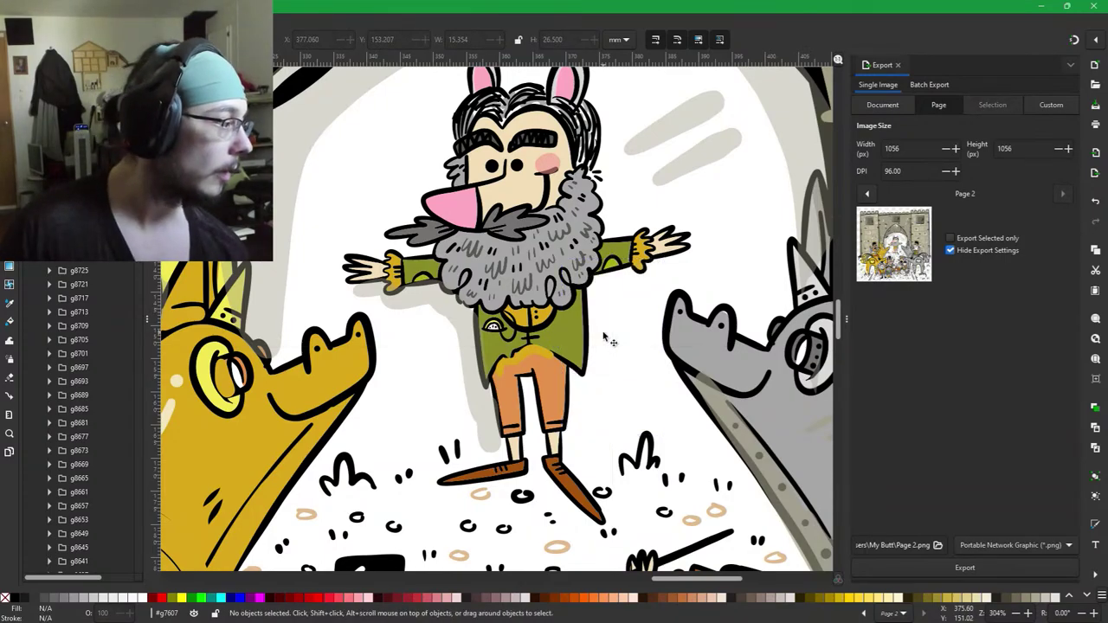
{"action": "left_click", "coordinate": [446, 313]}
{"action": "key", "text": "Delete"}
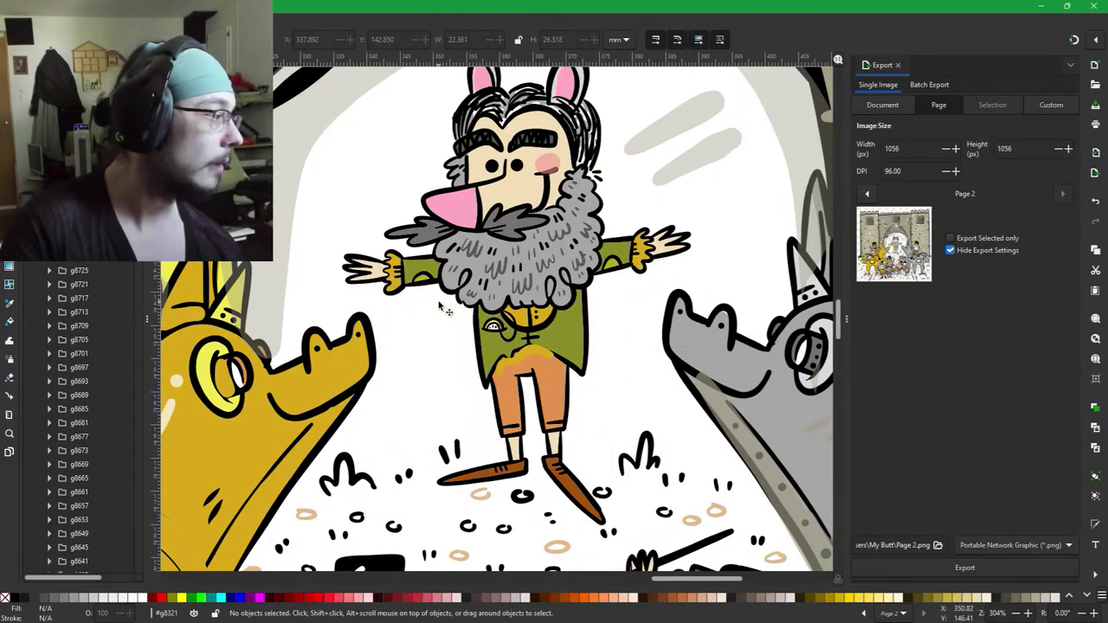
Export page 2 as whatever.png to the folder F:\animations\Gerbils\Castle\anim.
{"action": "scroll", "coordinate": [657, 303], "scroll_direction": "down", "scroll_amount": 1}
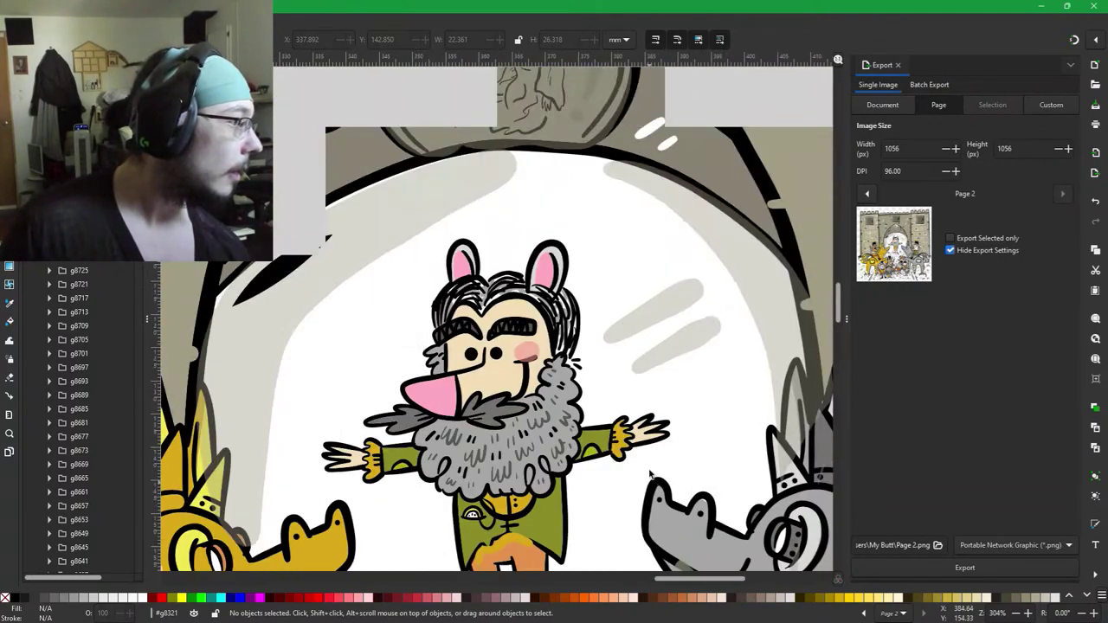
{"action": "scroll", "coordinate": [688, 319], "scroll_direction": "up", "scroll_amount": 1}
{"action": "scroll", "coordinate": [688, 318], "scroll_direction": "down", "scroll_amount": 2}
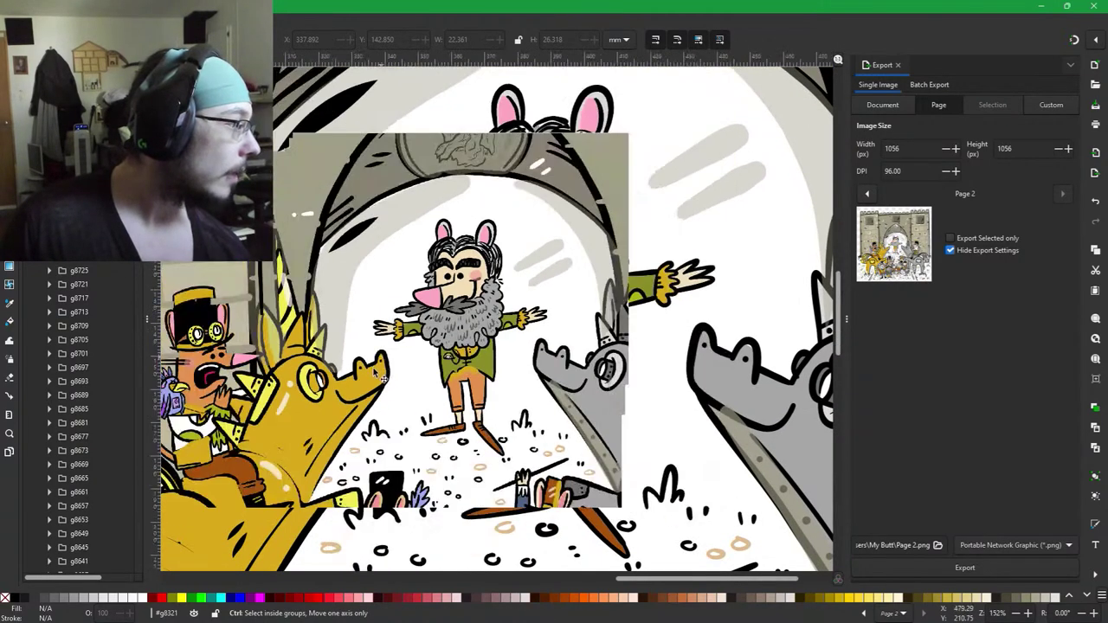
{"action": "left_click_drag", "start_coordinate": [524, 255], "coordinate": [663, 314]}
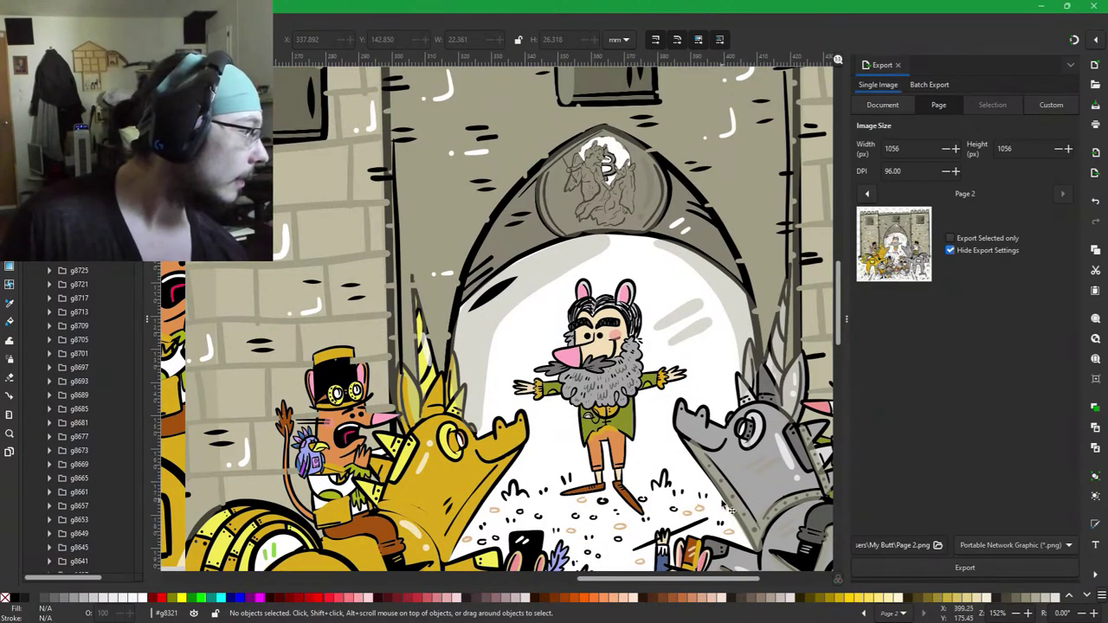
{"action": "left_click_drag", "start_coordinate": [655, 477], "coordinate": [630, 433]}
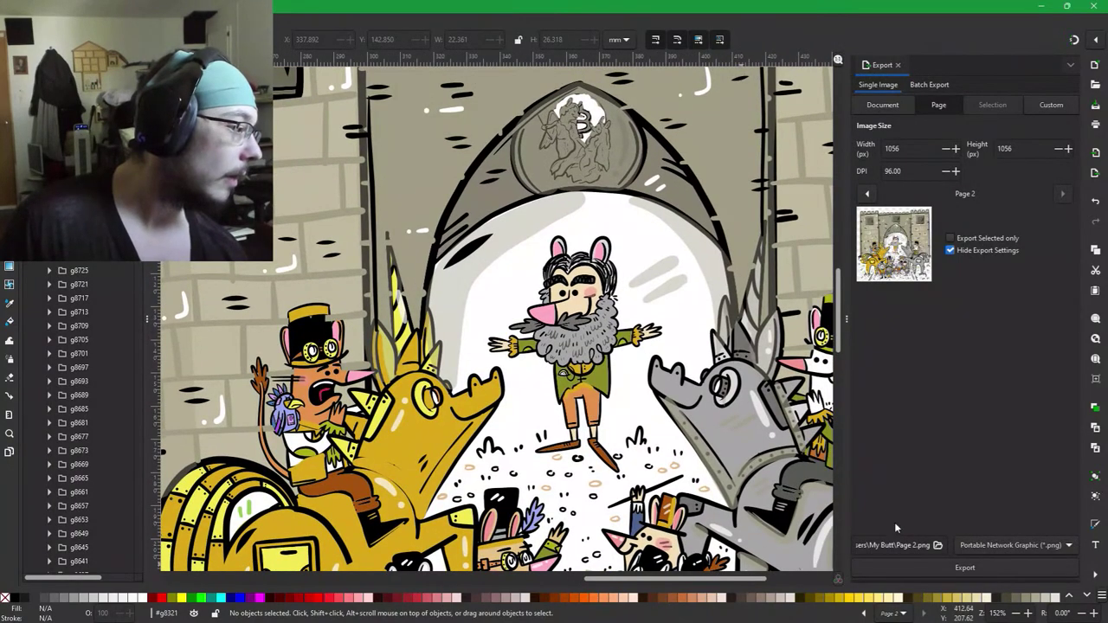
{"action": "left_click", "coordinate": [937, 545]}
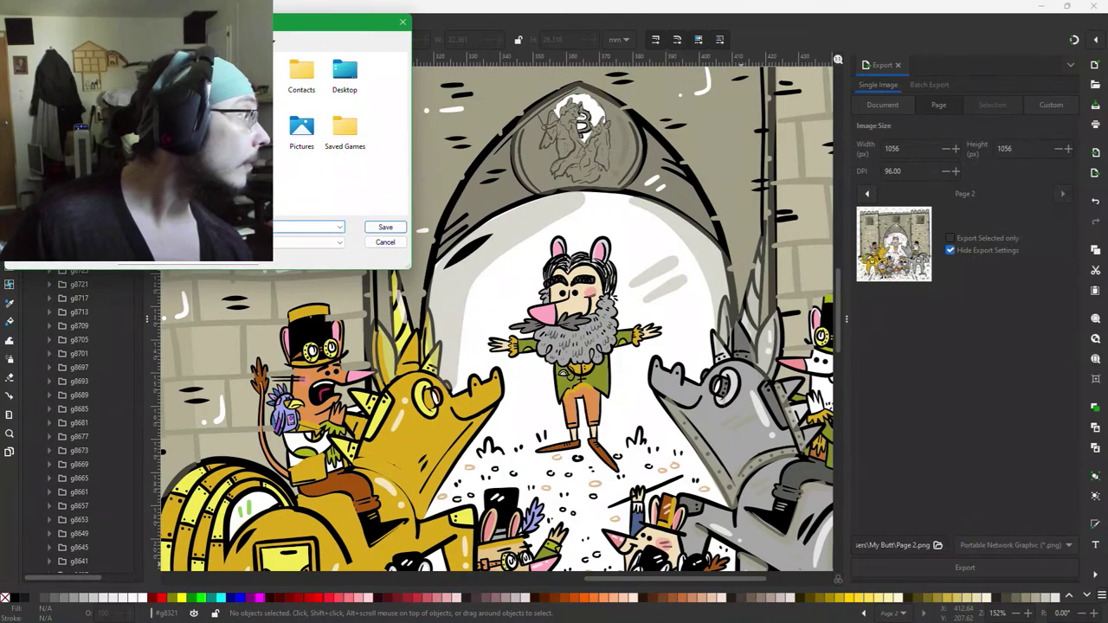
{"action": "left_click_drag", "start_coordinate": [122, 23], "coordinate": [1107, 130]}
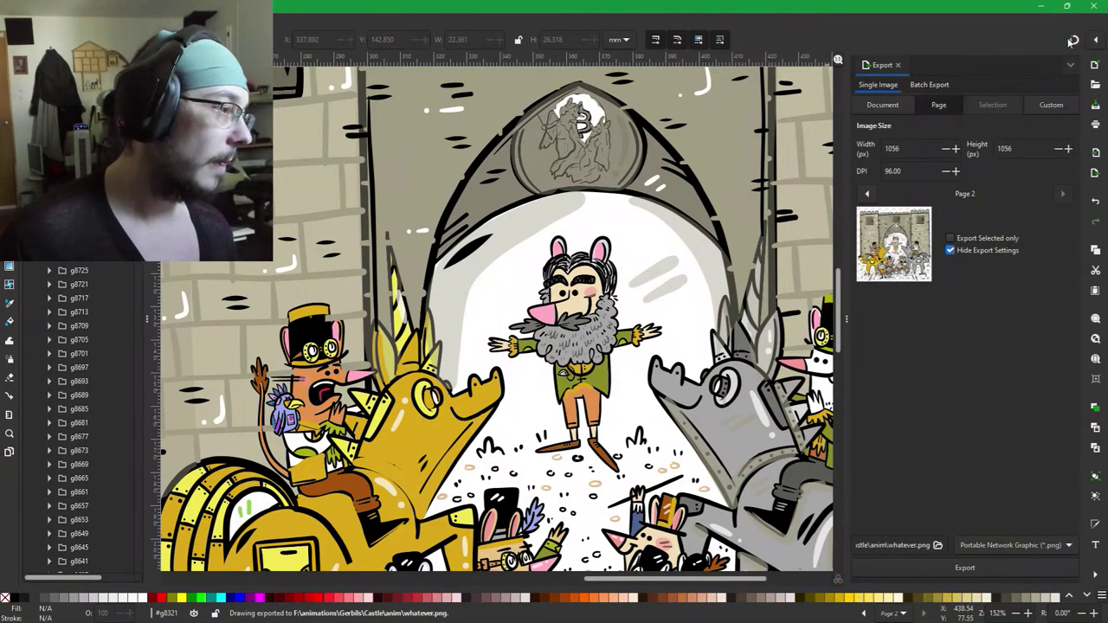
Switch to the castle image in GIMP and hide both the annotation layer and the PartyGerbil_v1.png layer.
{"action": "left_click", "coordinate": [1041, 7]}
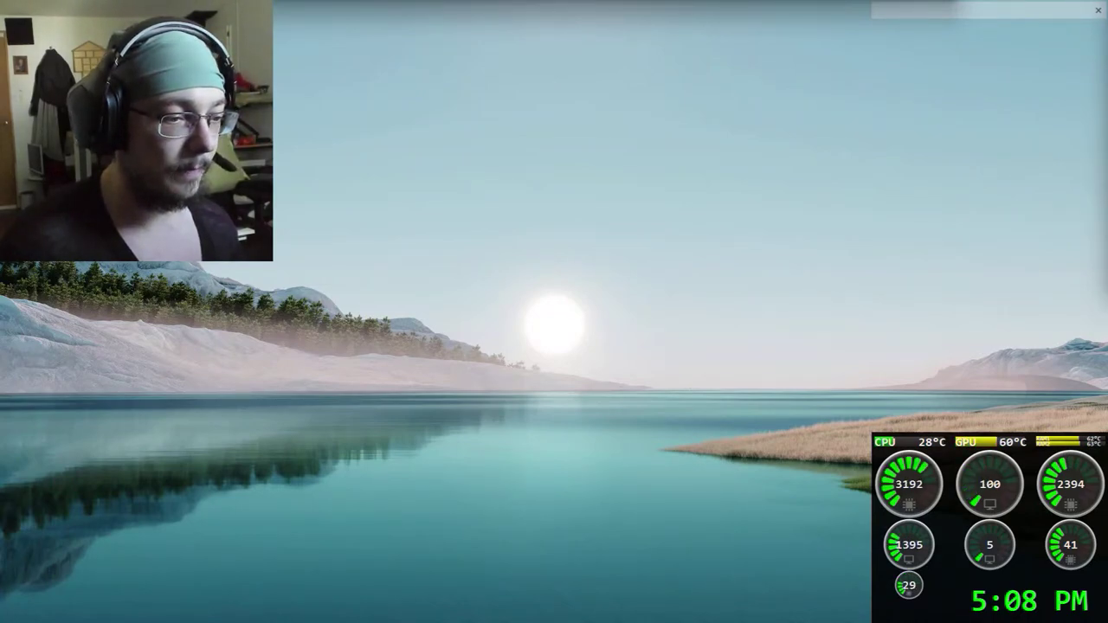
{"action": "left_click_drag", "start_coordinate": [1107, 5], "coordinate": [541, 0]}
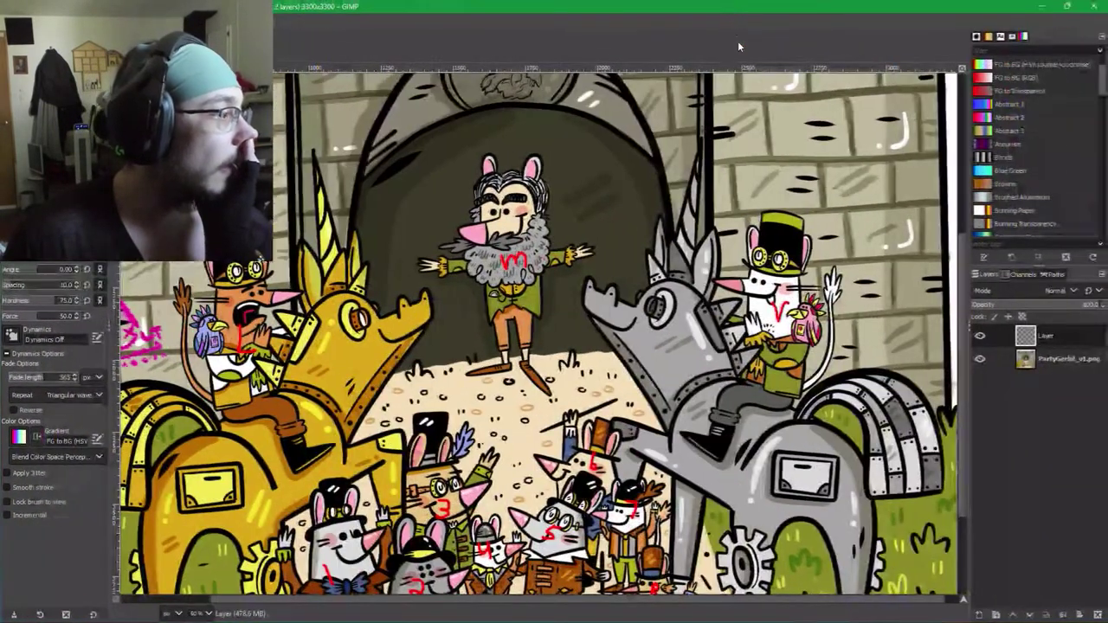
{"action": "scroll", "coordinate": [798, 239], "scroll_direction": "down", "scroll_amount": 3}
{"action": "scroll", "coordinate": [640, 370], "scroll_direction": "down", "scroll_amount": 4}
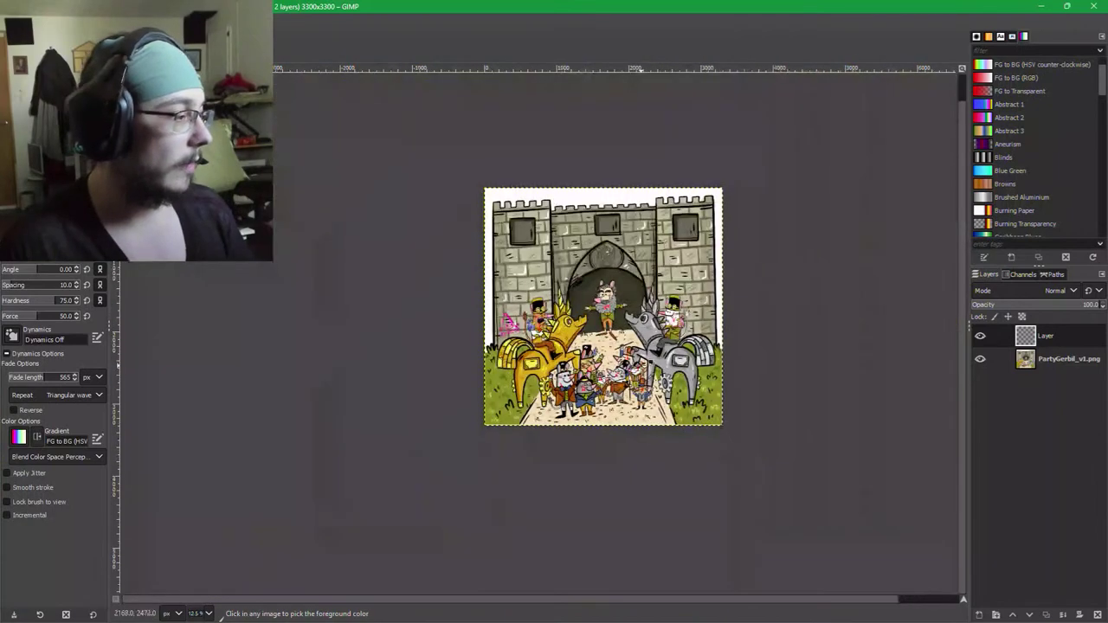
{"action": "left_click", "coordinate": [980, 336]}
{"action": "left_click", "coordinate": [979, 358]}
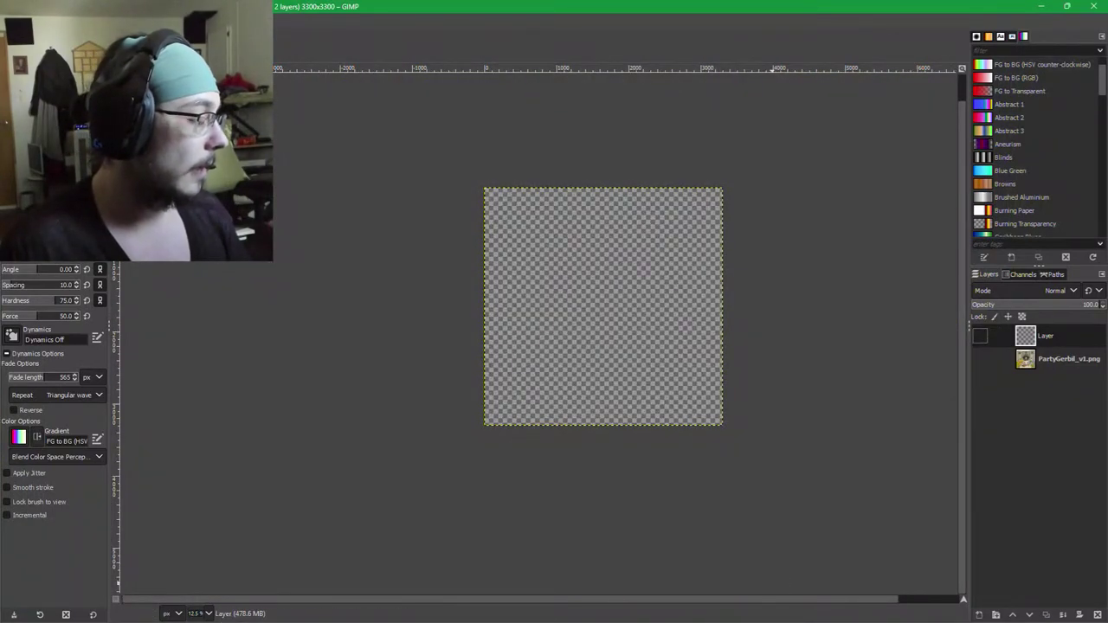
{"action": "left_click", "coordinate": [1099, 616]}
{"action": "left_click", "coordinate": [1099, 615]}
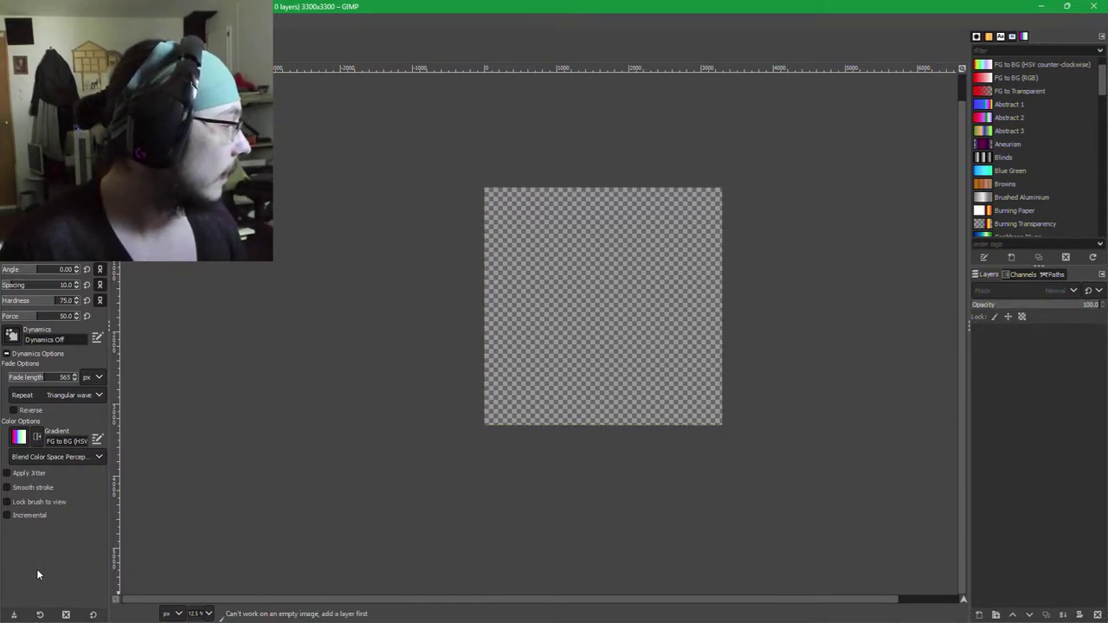
{"action": "key", "text": "ctrl+z"}
{"action": "key", "text": "ctrl+z"}
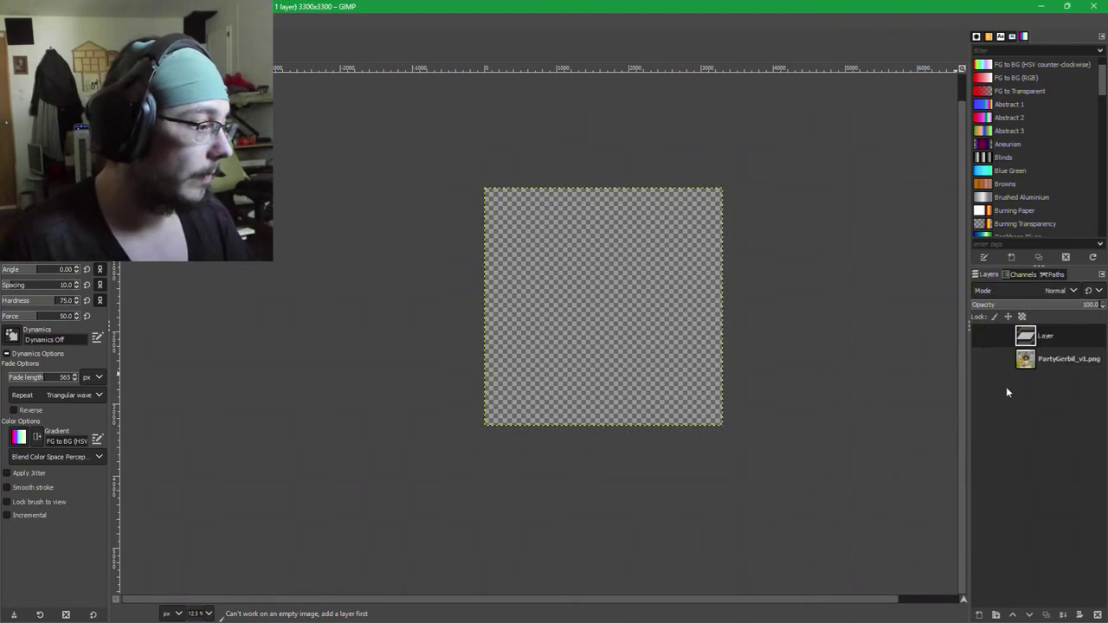
Delete the PartyGerbil_v1.png layer and make the remaining blank layer visible.
{"action": "left_click", "coordinate": [1050, 362]}
{"action": "left_click", "coordinate": [1096, 614]}
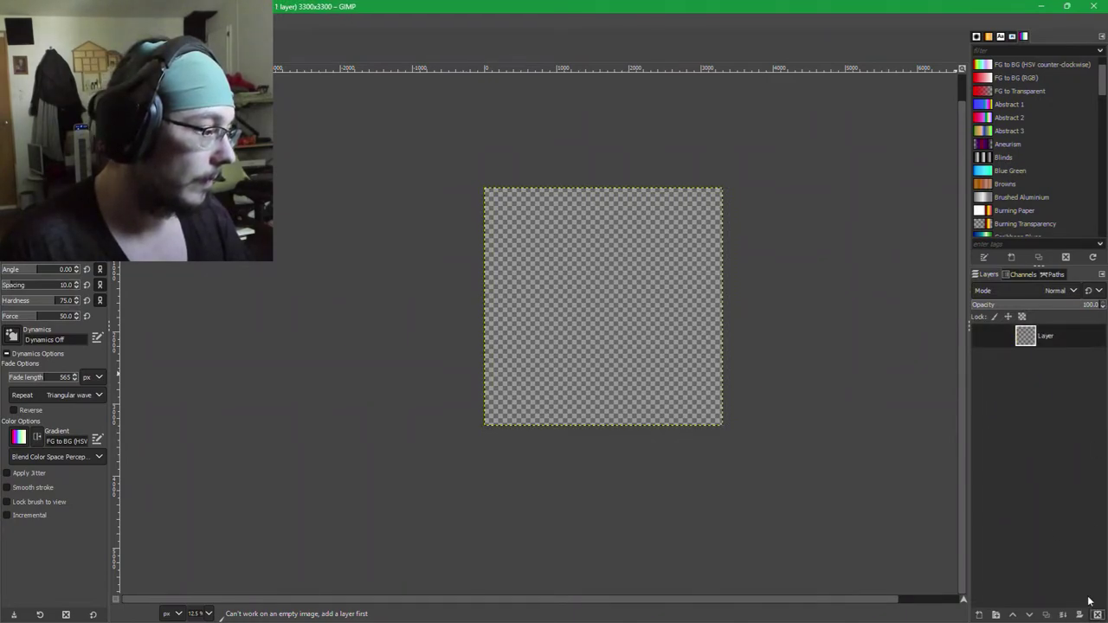
{"action": "left_click", "coordinate": [979, 337]}
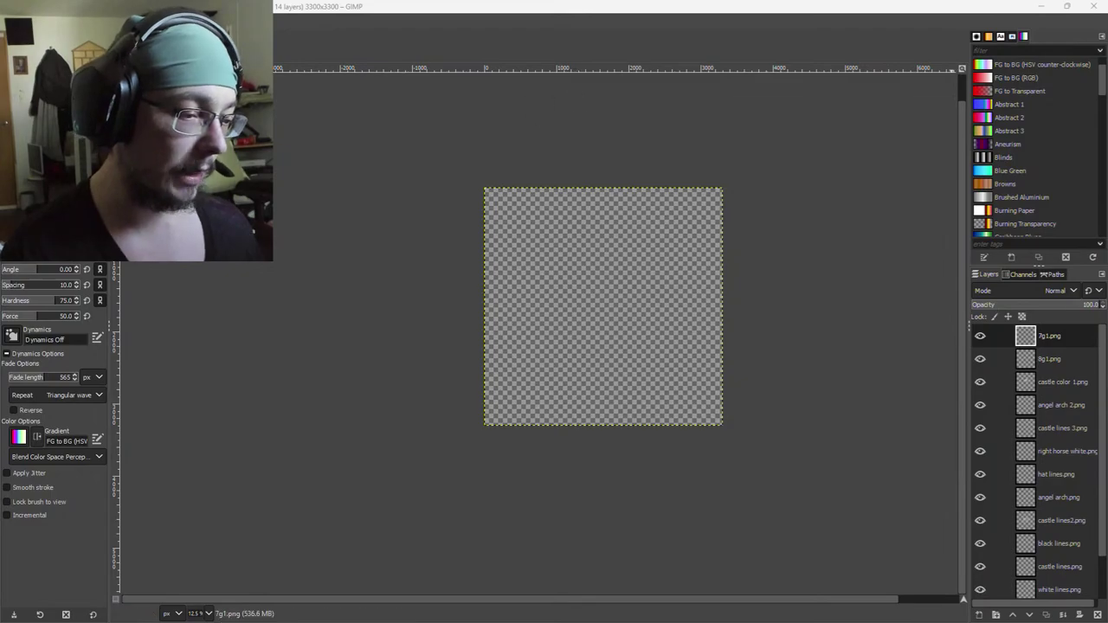
{"action": "key", "text": "alt+Tab"}
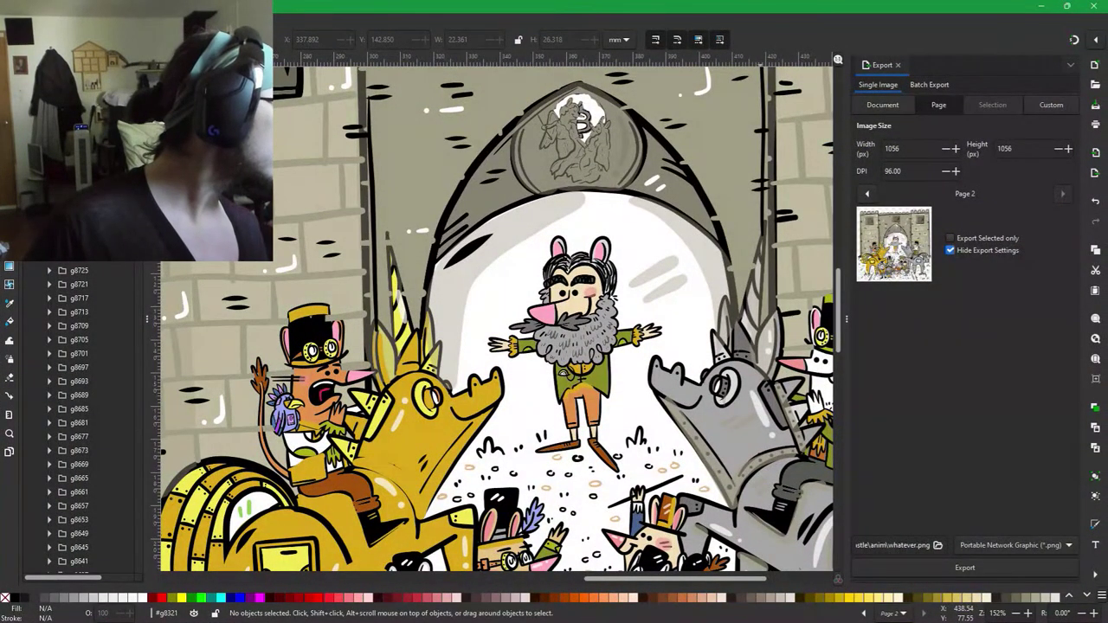
{"action": "left_click", "coordinate": [9, 19]}
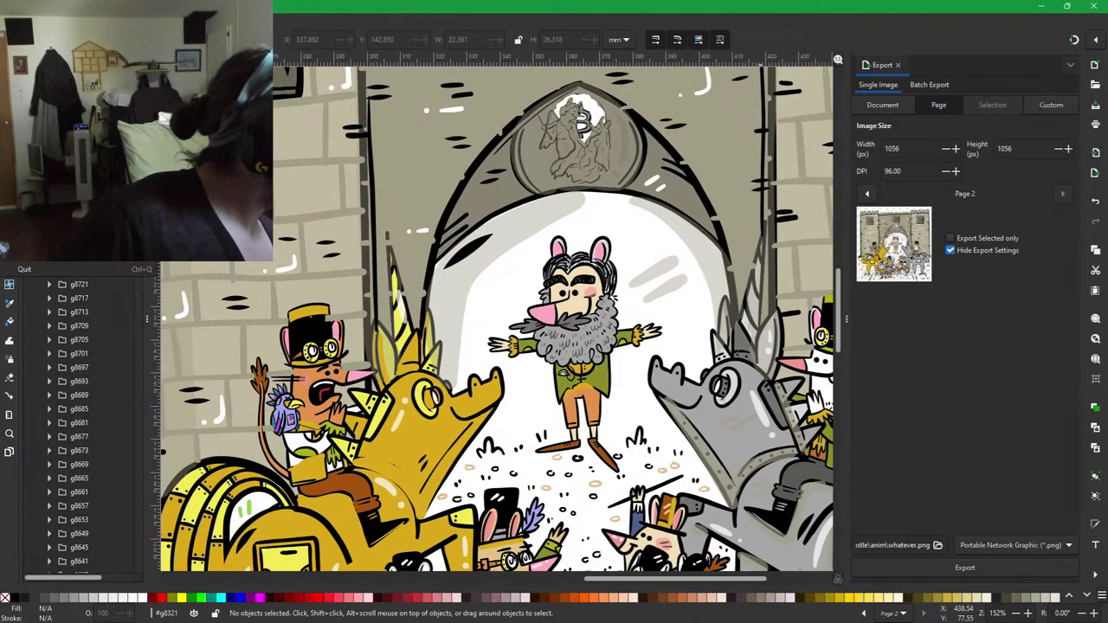
{"action": "mouse_move", "coordinate": [29, 20]}
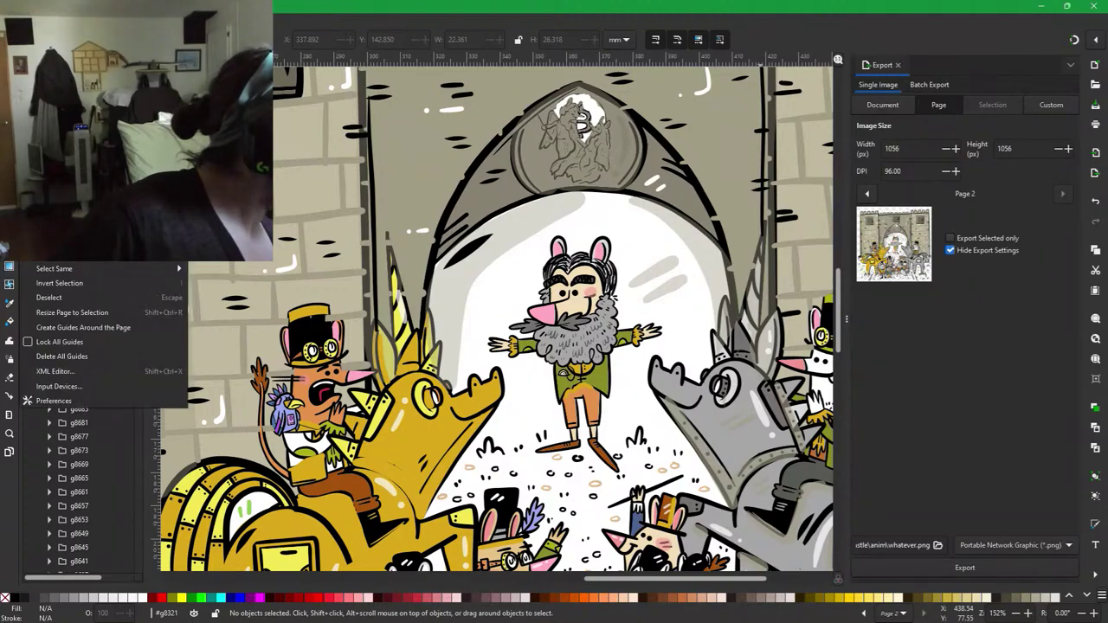
{"action": "key", "text": "Right"}
{"action": "key", "text": "Right"}
{"action": "key", "text": "Right"}
{"action": "key", "text": "Right"}
{"action": "key", "text": "Right"}
{"action": "key", "text": "Right"}
{"action": "key", "text": "Right"}
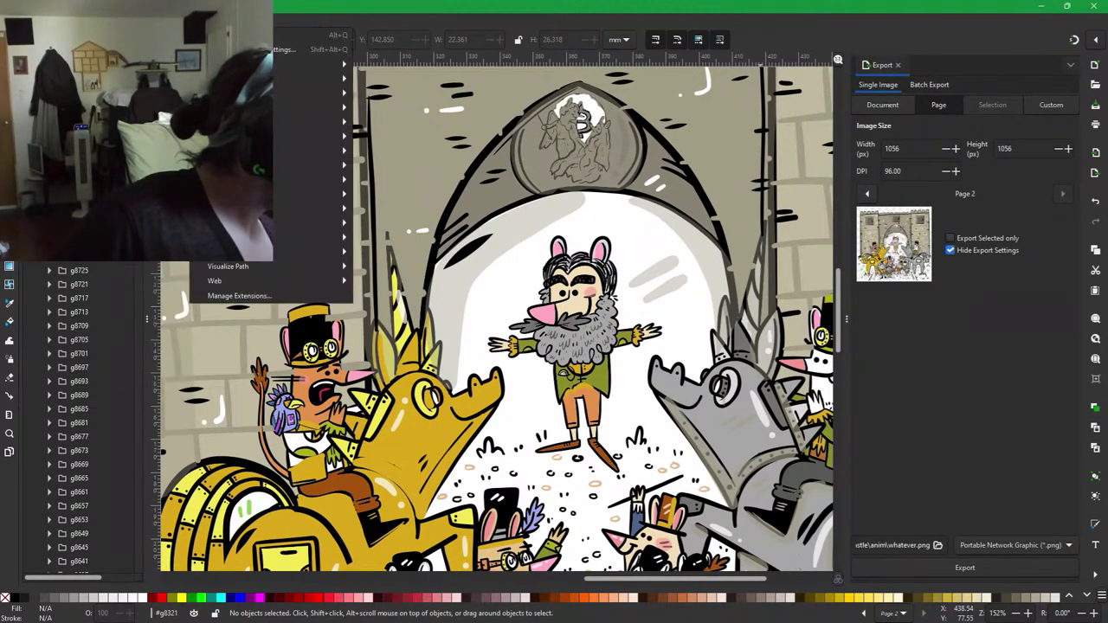
{"action": "left_click", "coordinate": [1041, 7]}
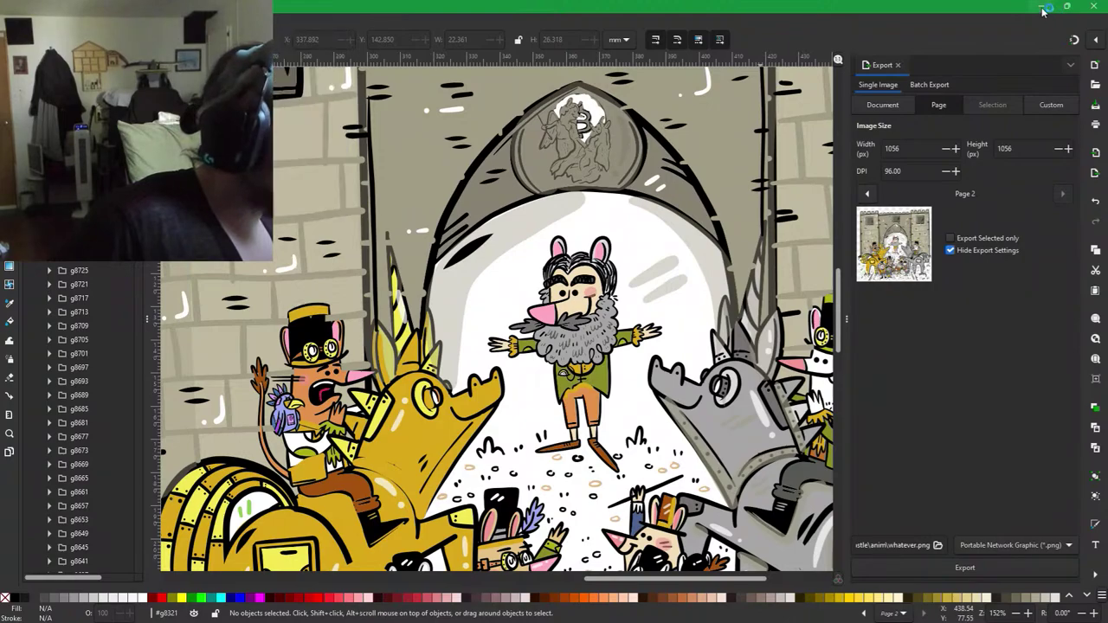
{"action": "left_click", "coordinate": [1040, 6]}
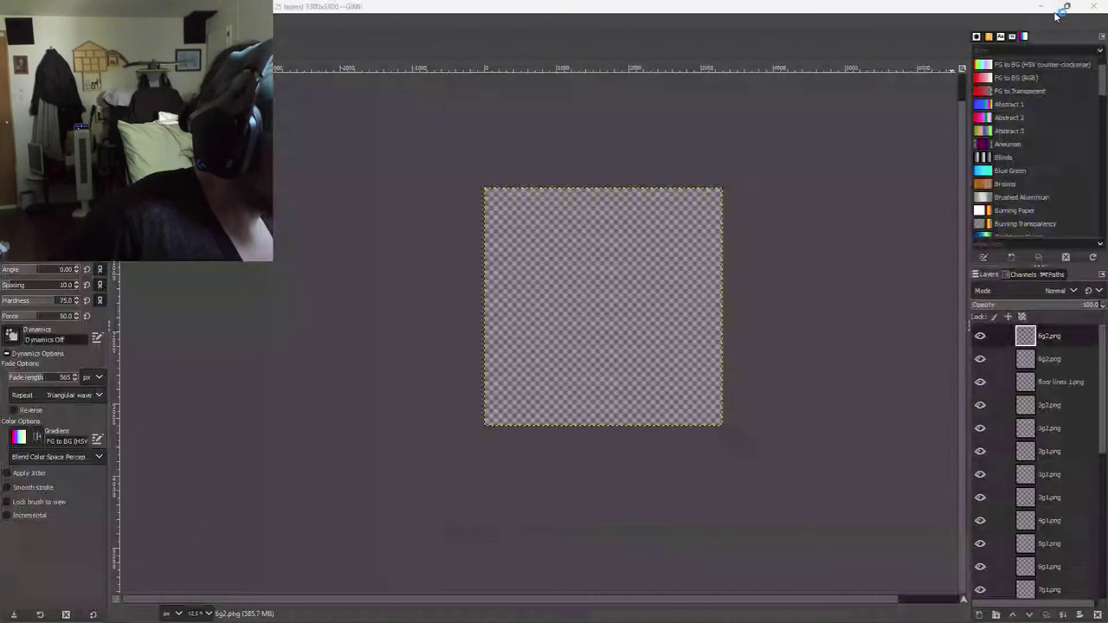
Close the PartyGerbil_v1 image with its many separate PNG layers and discard its changes.
{"action": "scroll", "coordinate": [1065, 383], "scroll_direction": "down", "scroll_amount": 2}
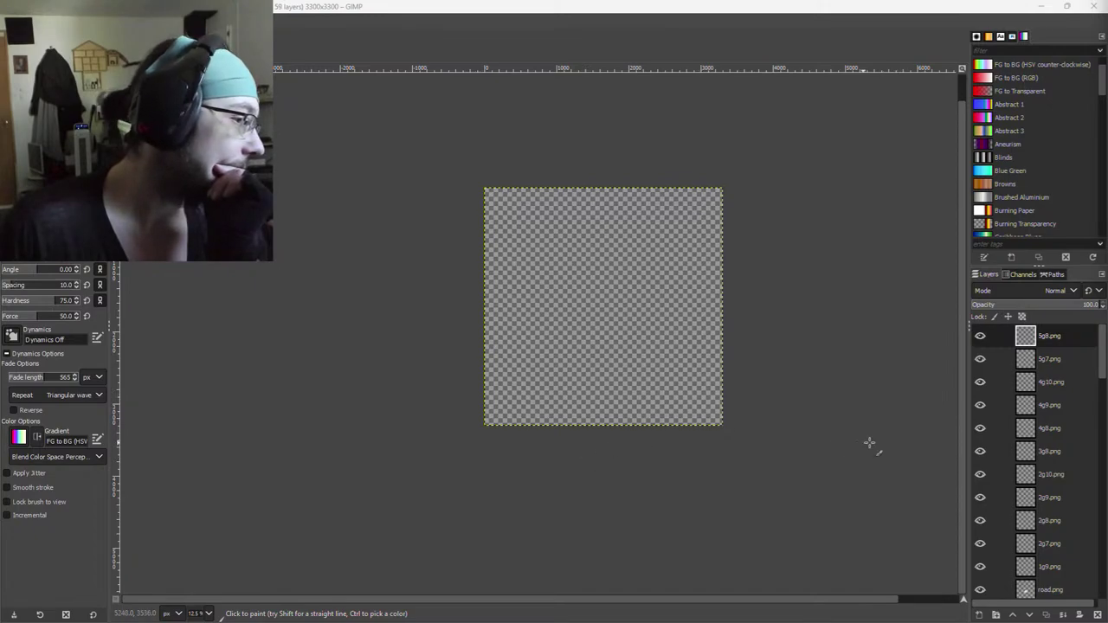
{"action": "scroll", "coordinate": [1032, 417], "scroll_direction": "down", "scroll_amount": 14}
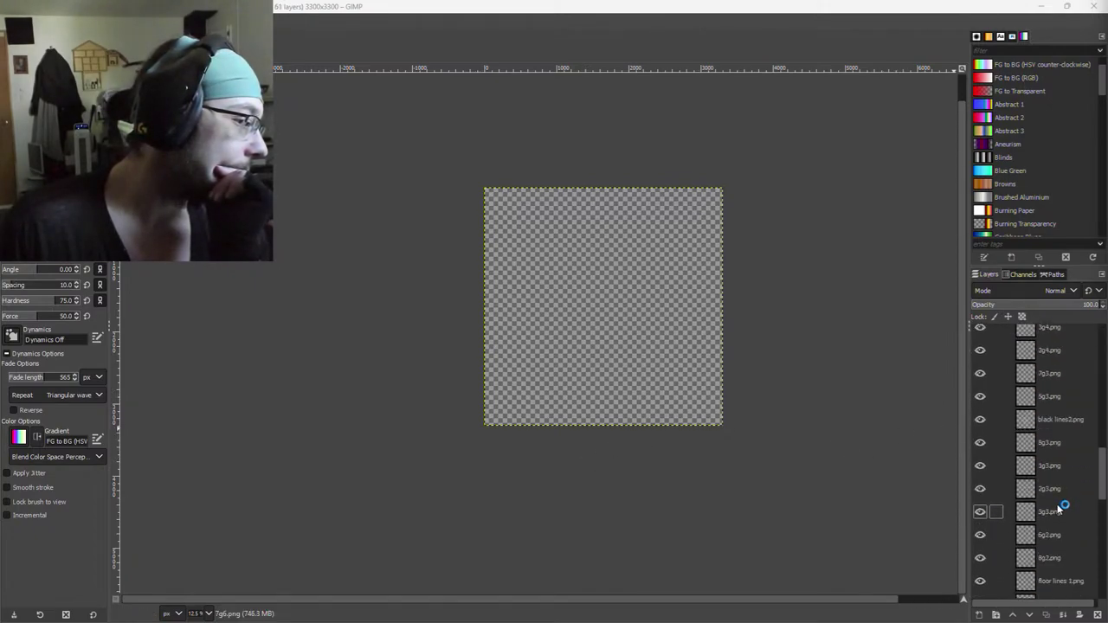
{"action": "scroll", "coordinate": [1063, 510], "scroll_direction": "up", "scroll_amount": 5}
{"action": "scroll", "coordinate": [1068, 507], "scroll_direction": "down", "scroll_amount": 5}
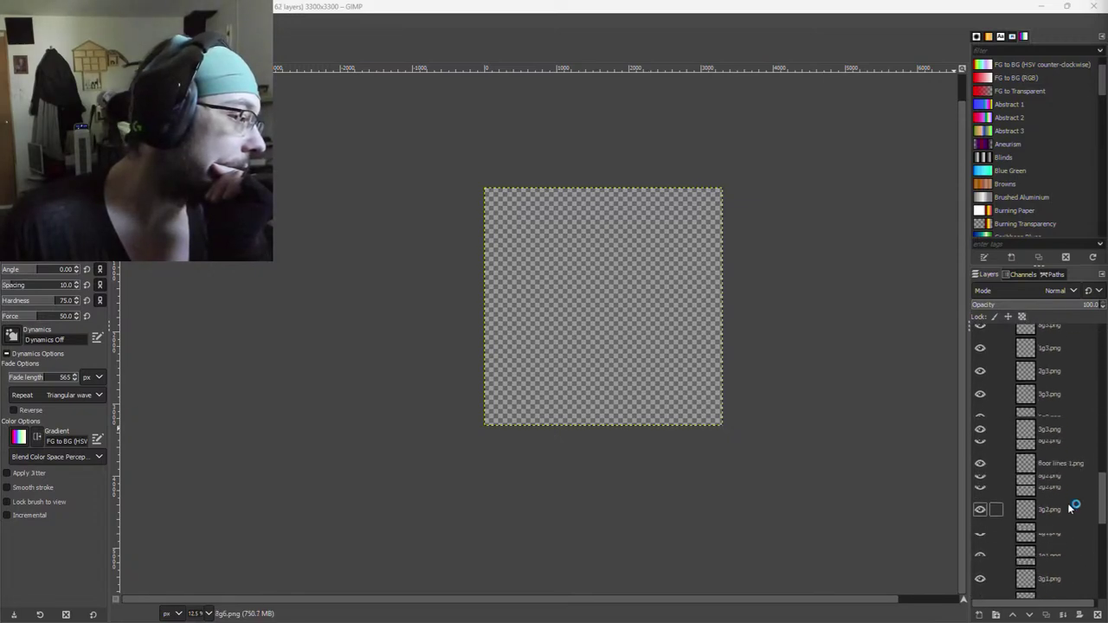
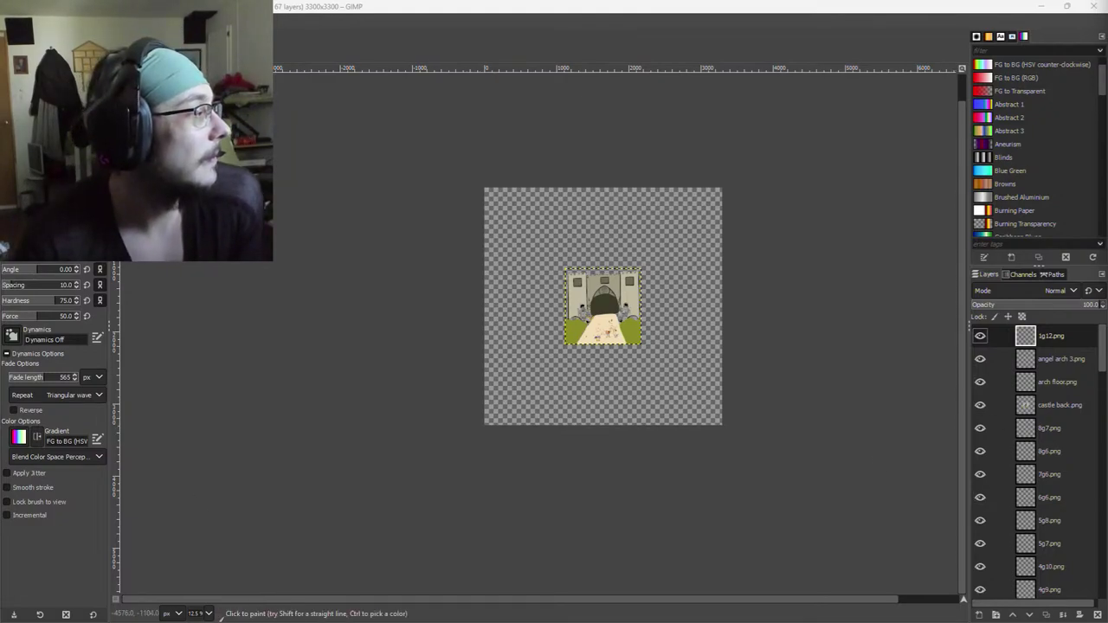
{"action": "left_click", "coordinate": [1093, 6]}
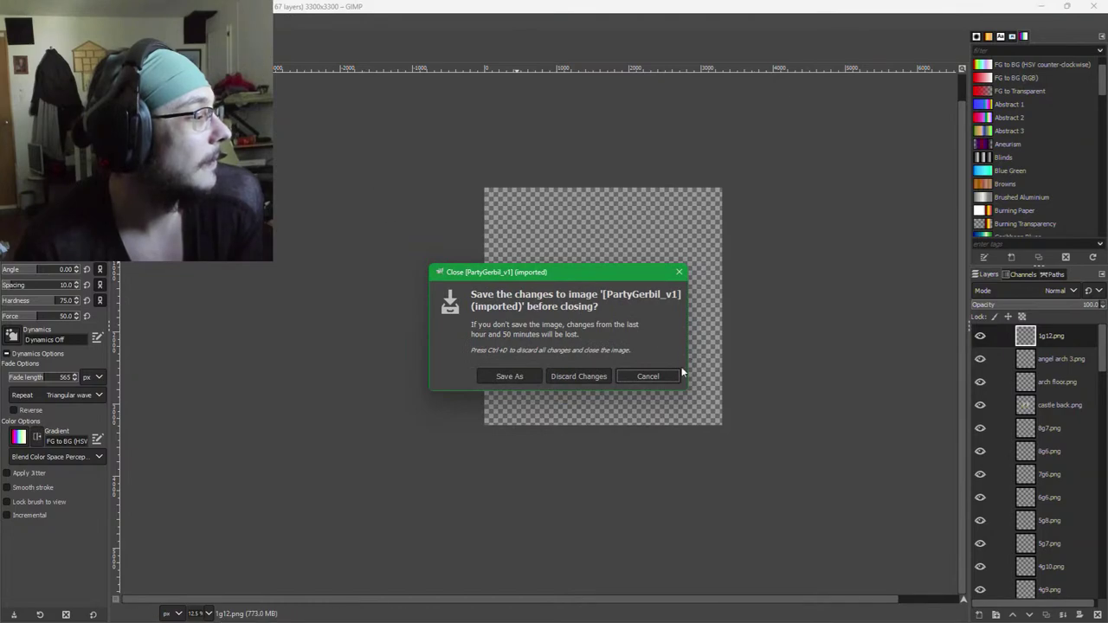
{"action": "left_click", "coordinate": [594, 384]}
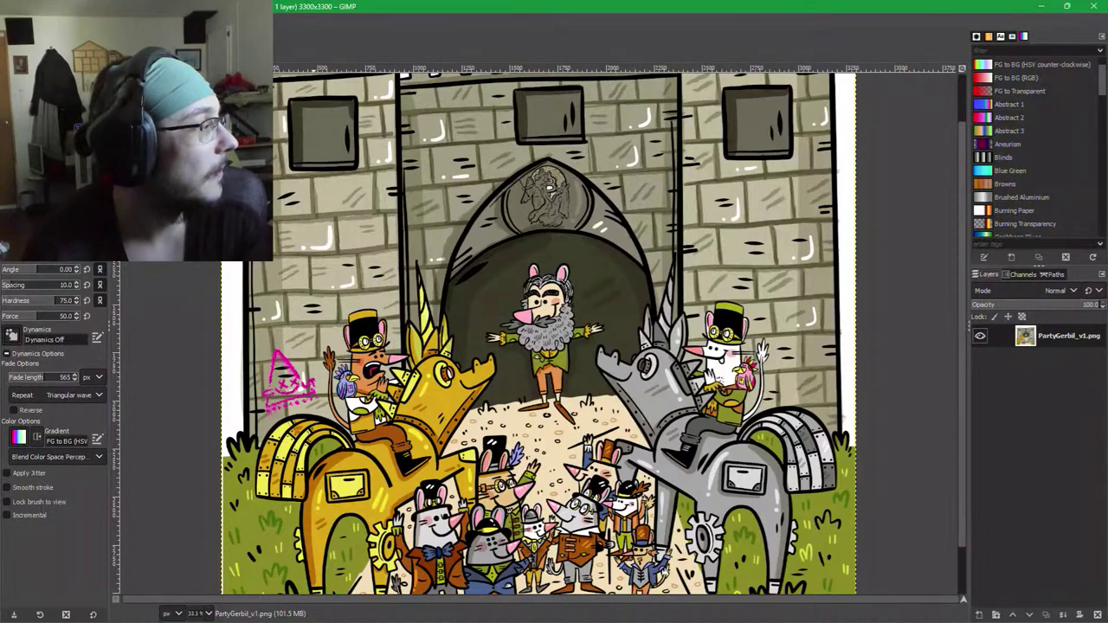
Create a new blank image with a white background.
{"action": "left_click", "coordinate": [9, 19]}
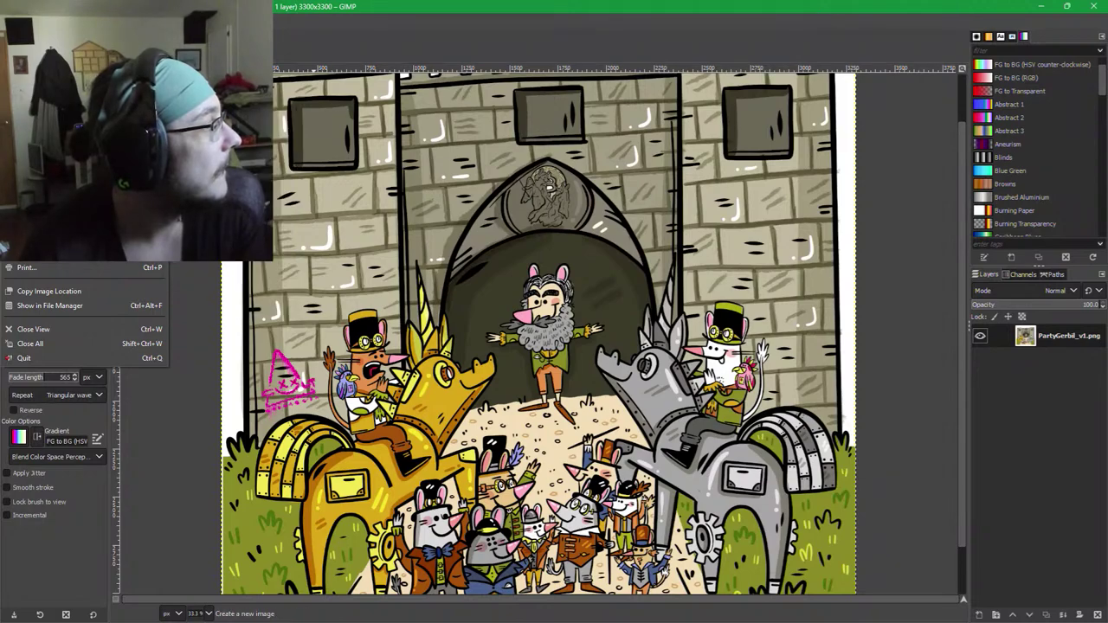
{"action": "left_click", "coordinate": [24, 36]}
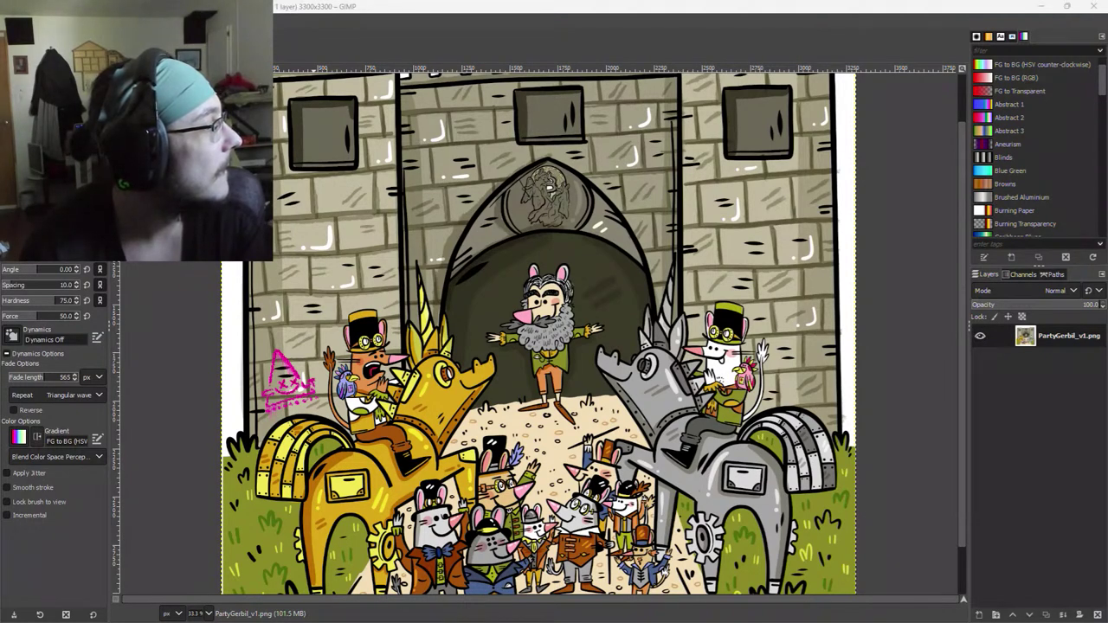
{"action": "key", "text": "Return"}
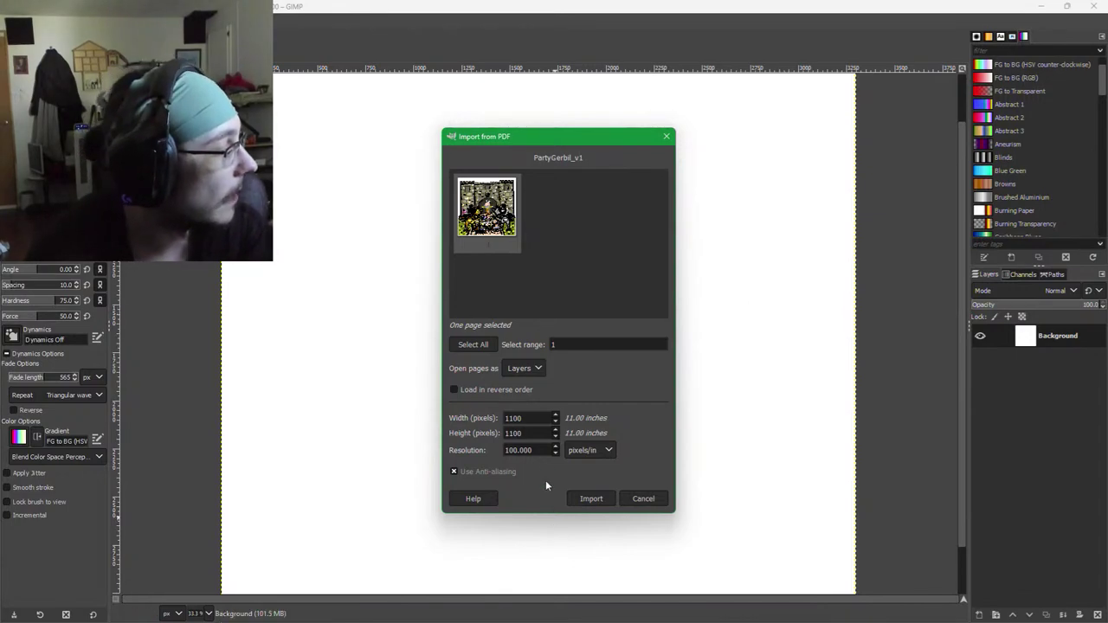
Import page 1 of PartyGerbil_v1.ai as a layer with the width set to 3300 pixels.
{"action": "left_click", "coordinate": [526, 369]}
{"action": "left_click", "coordinate": [534, 386]}
{"action": "left_click", "coordinate": [537, 372]}
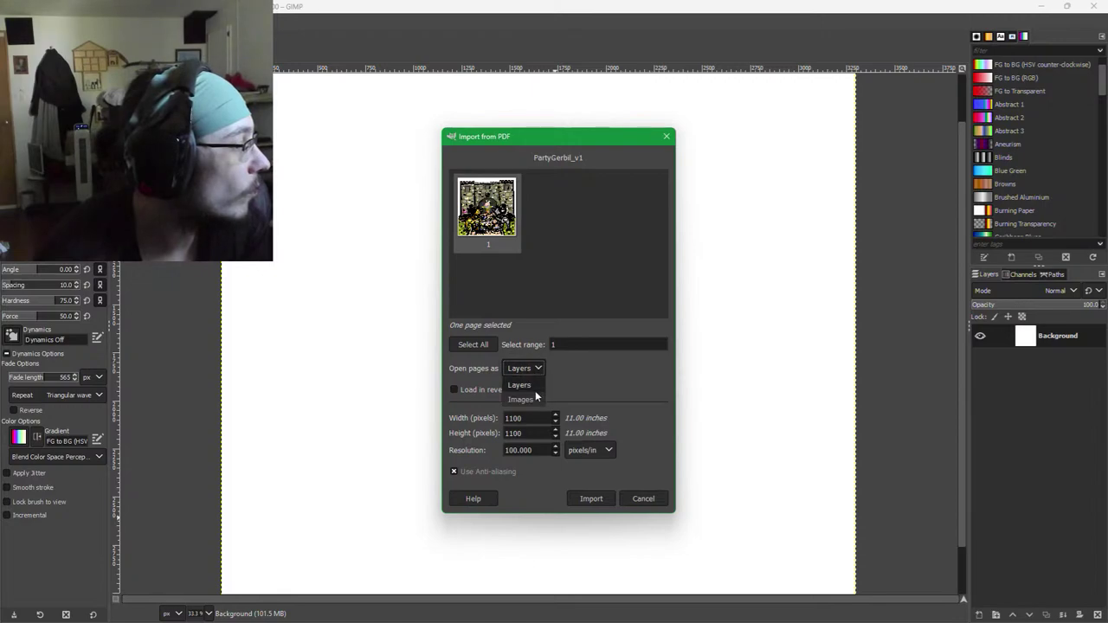
{"action": "left_click", "coordinate": [533, 399]}
{"action": "left_click", "coordinate": [534, 372]}
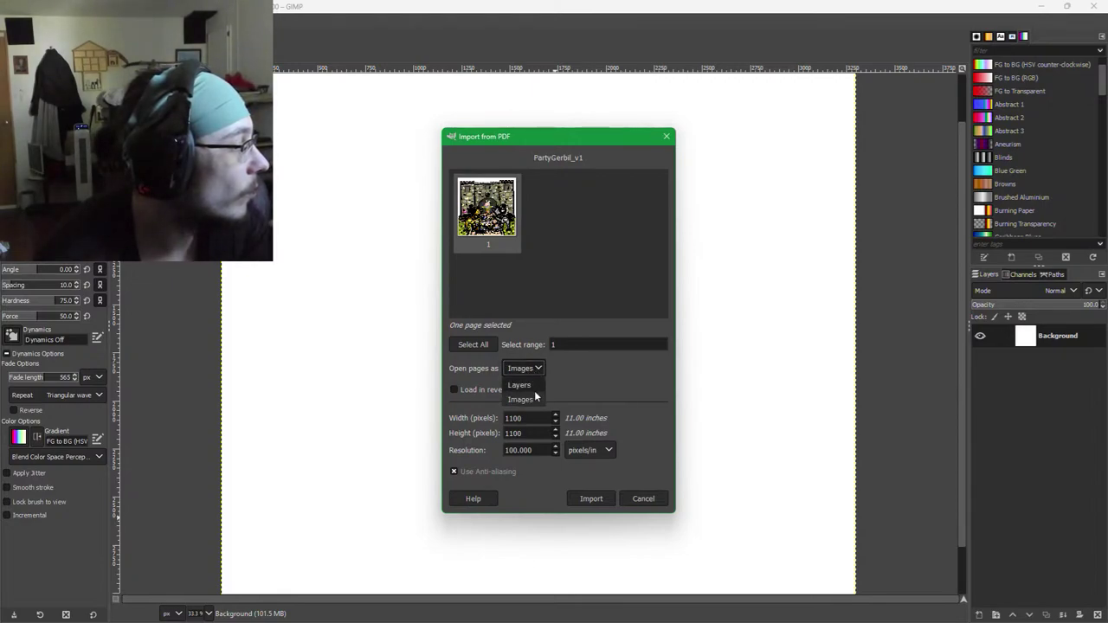
{"action": "left_click", "coordinate": [530, 385]}
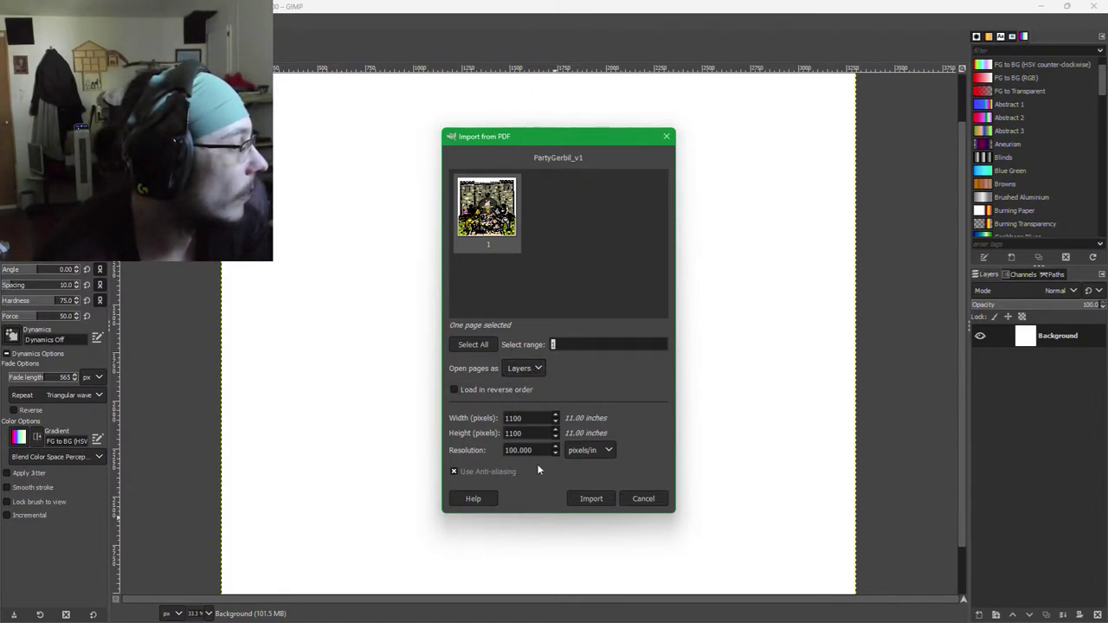
{"action": "double_click", "coordinate": [519, 418]}
{"action": "type", "text": "3300"}
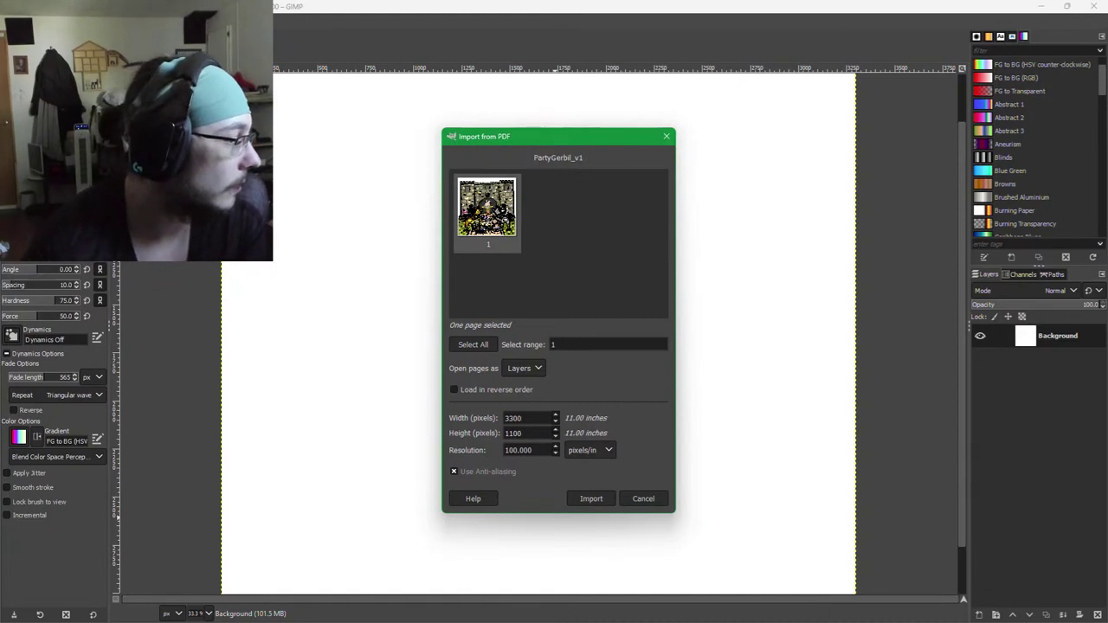
{"action": "left_click", "coordinate": [528, 432]}
{"action": "left_click", "coordinate": [592, 501]}
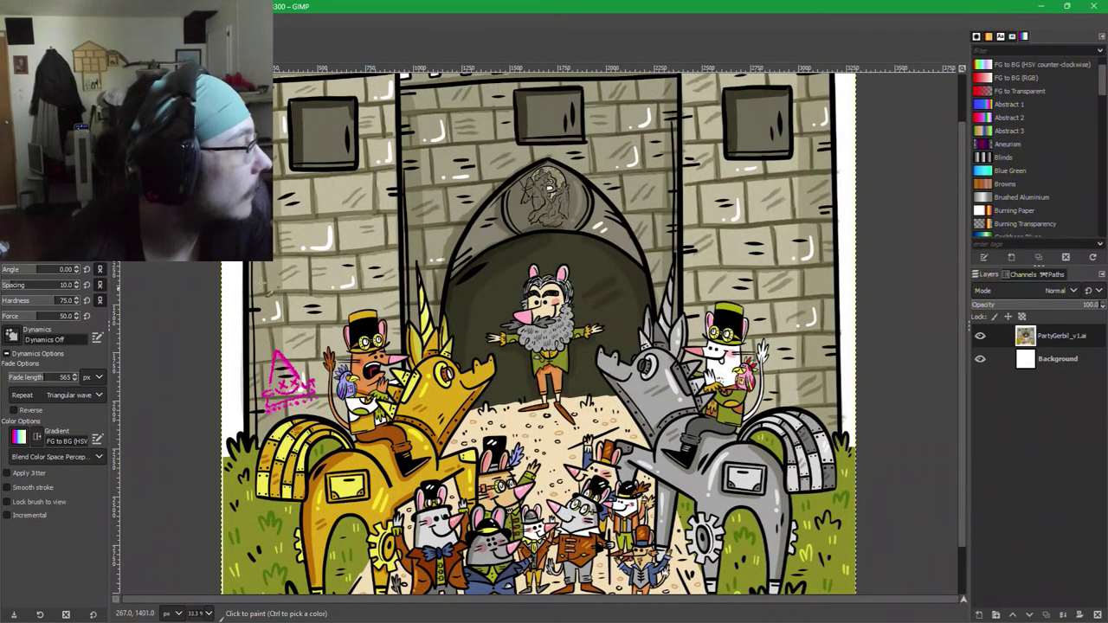
Delete the white Background layer beneath the imported PartyGerbil_v1.ai artwork.
{"action": "left_click_drag", "start_coordinate": [182, 262], "coordinate": [288, 269]}
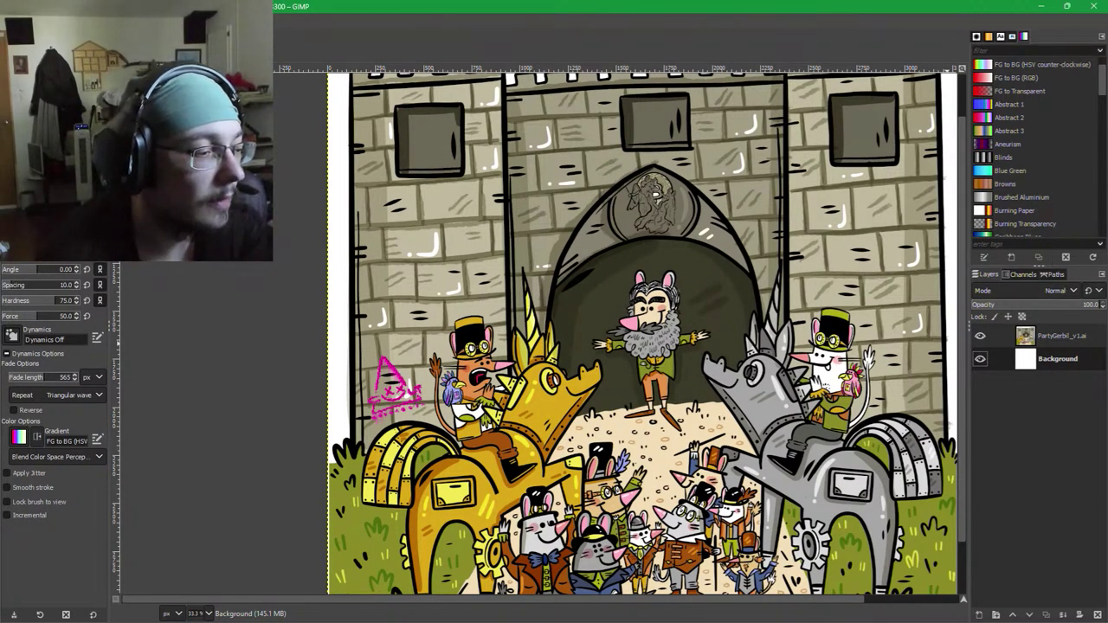
{"action": "left_click", "coordinate": [1097, 614]}
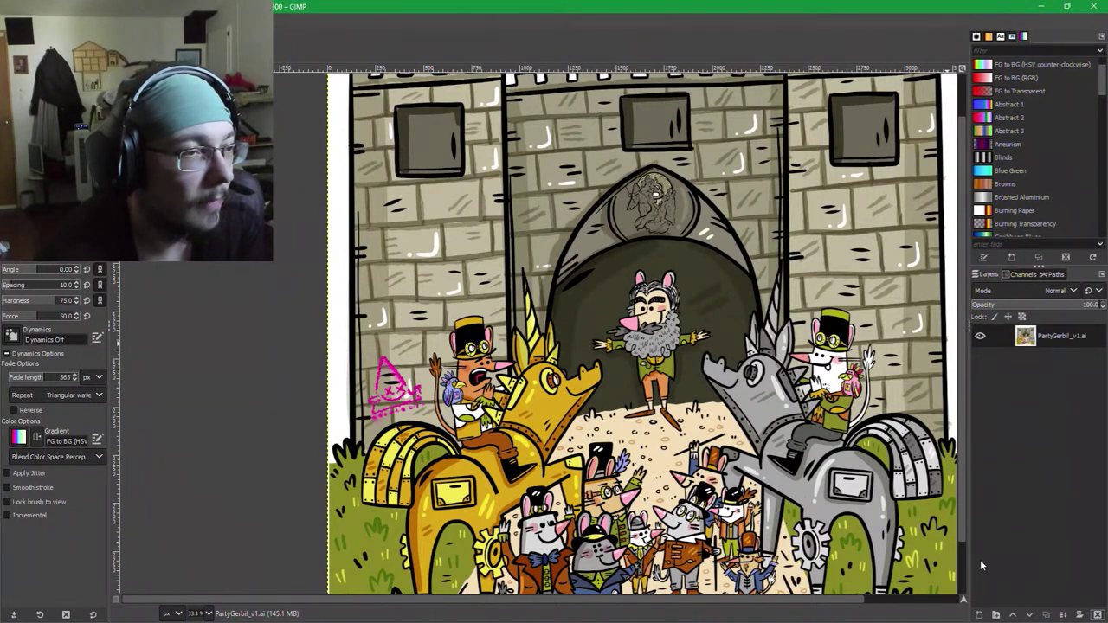
{"action": "left_click_drag", "start_coordinate": [493, 374], "coordinate": [475, 265]}
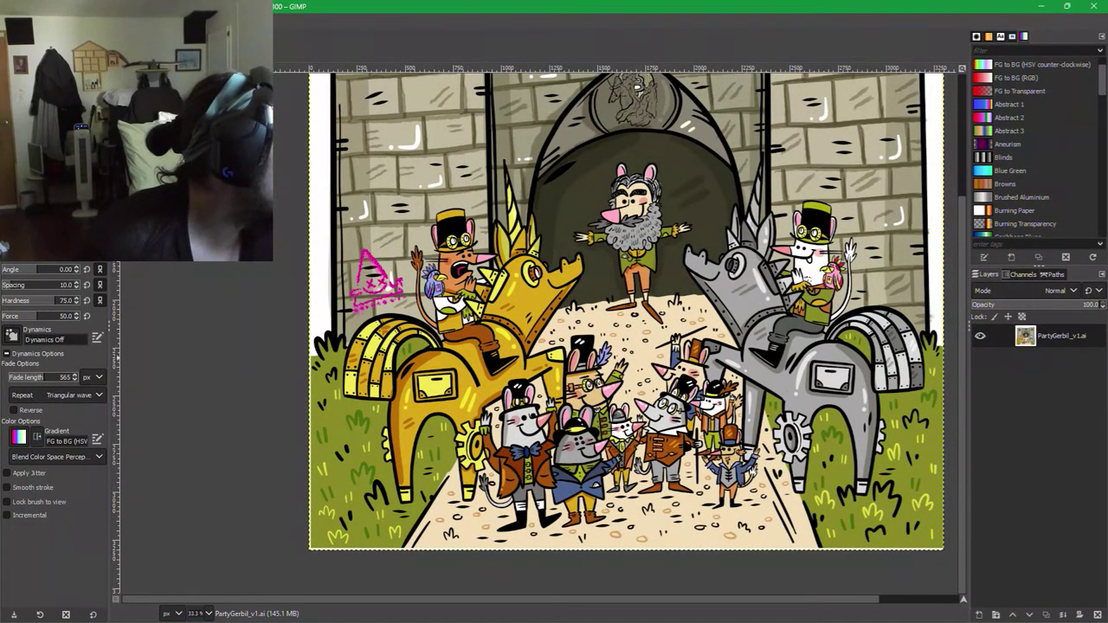
Close the untitled image containing the imported PartyGerbil_v1.ai artwork and discard its changes.
{"action": "key", "text": "b"}
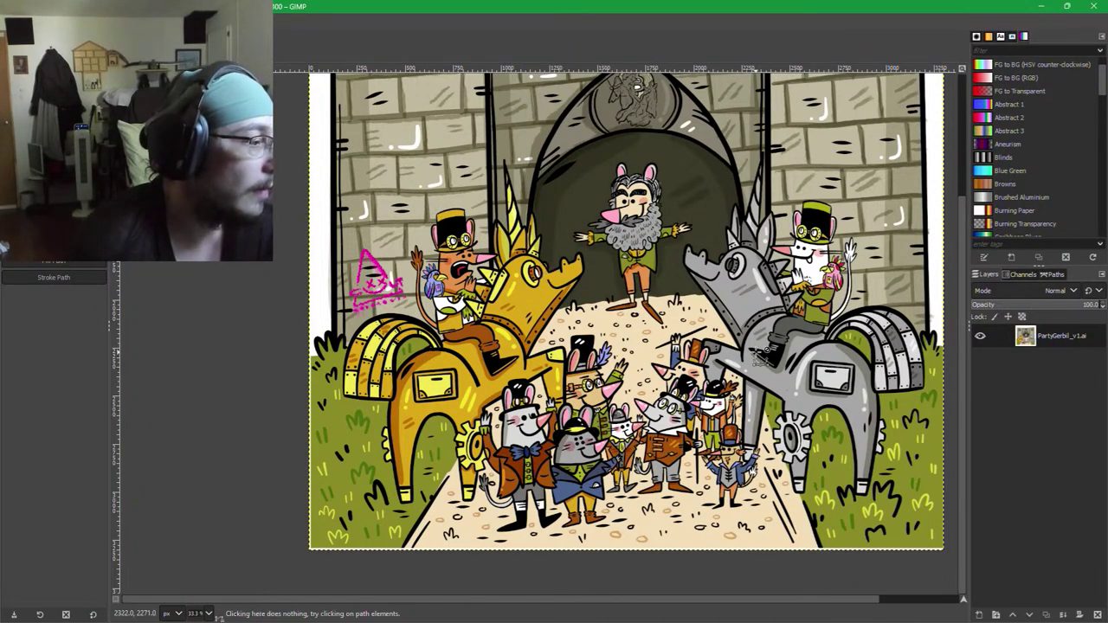
{"action": "left_click", "coordinate": [95, 115]}
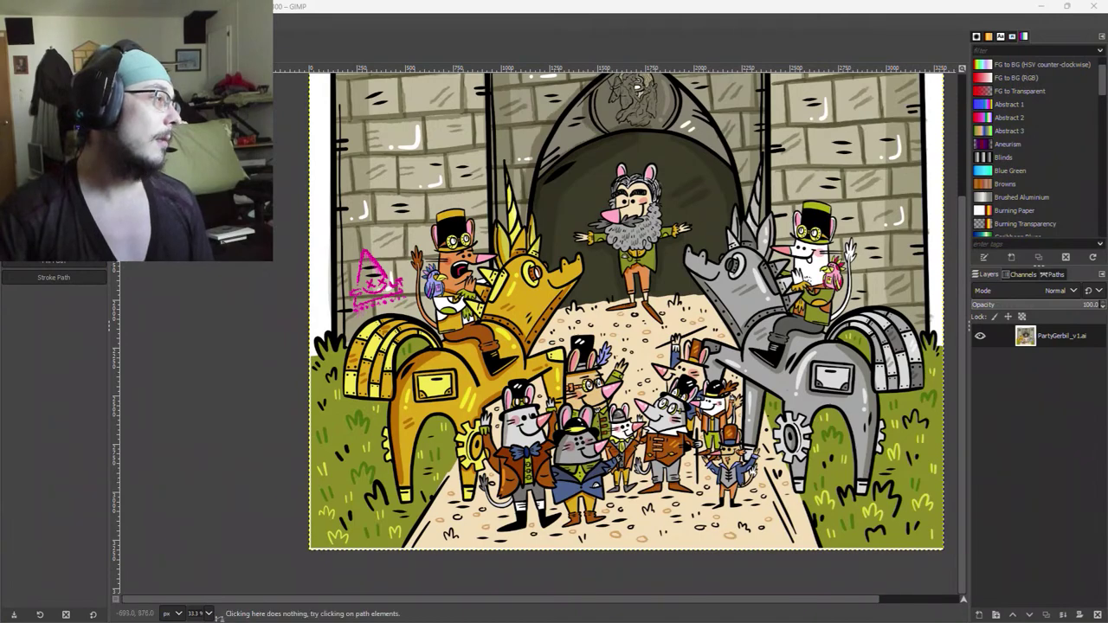
{"action": "left_click", "coordinate": [54, 276]}
{"action": "key", "text": "ctrl+w"}
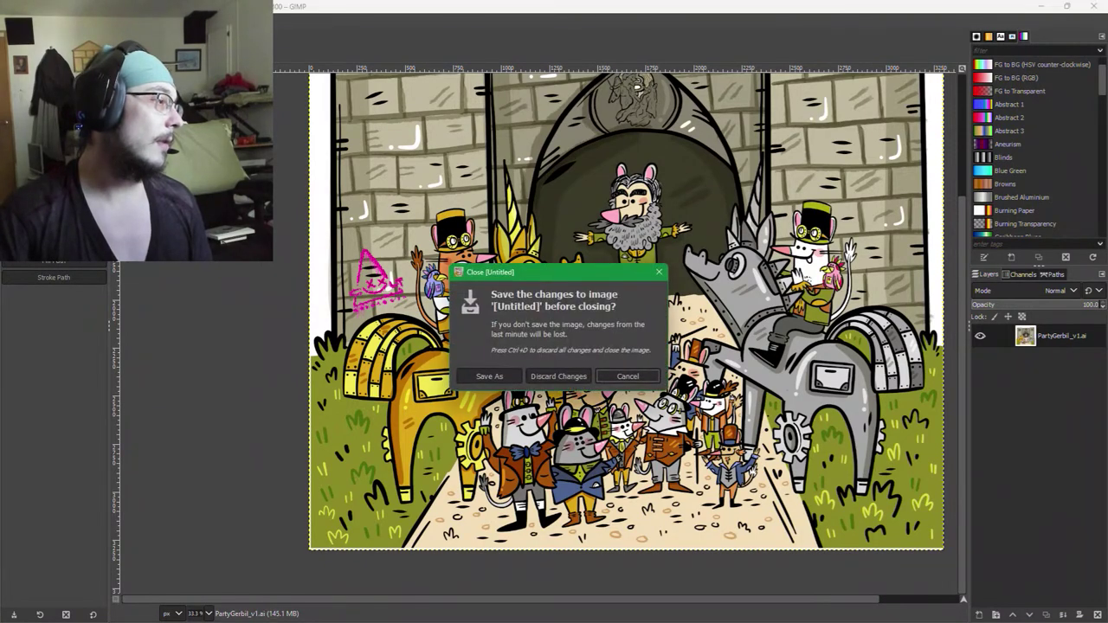
{"action": "left_click", "coordinate": [590, 374]}
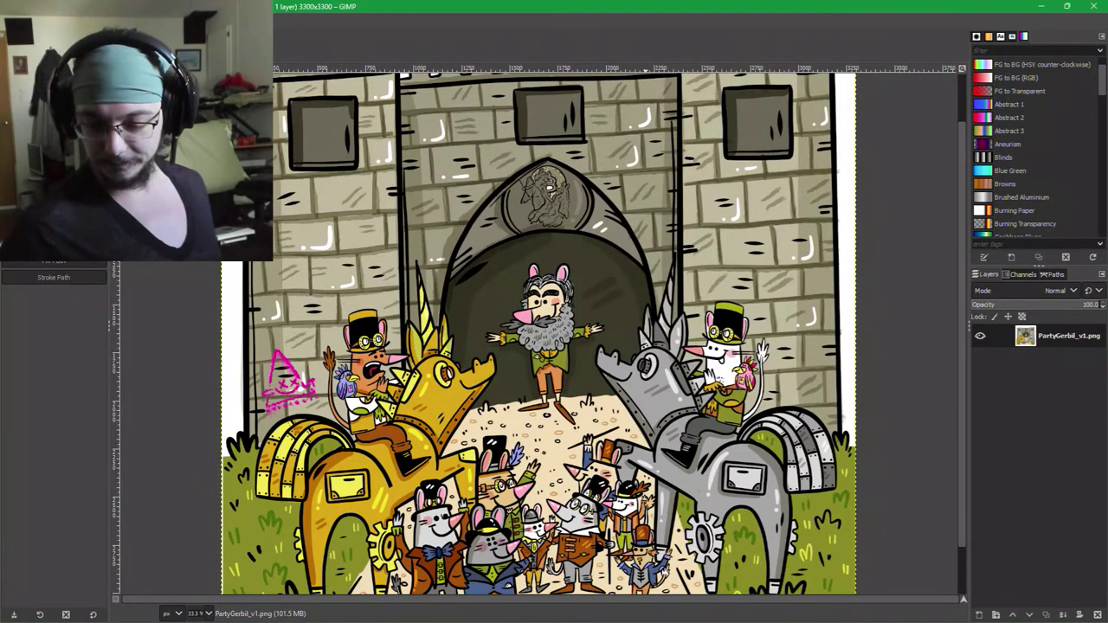
{"action": "key", "text": "p"}
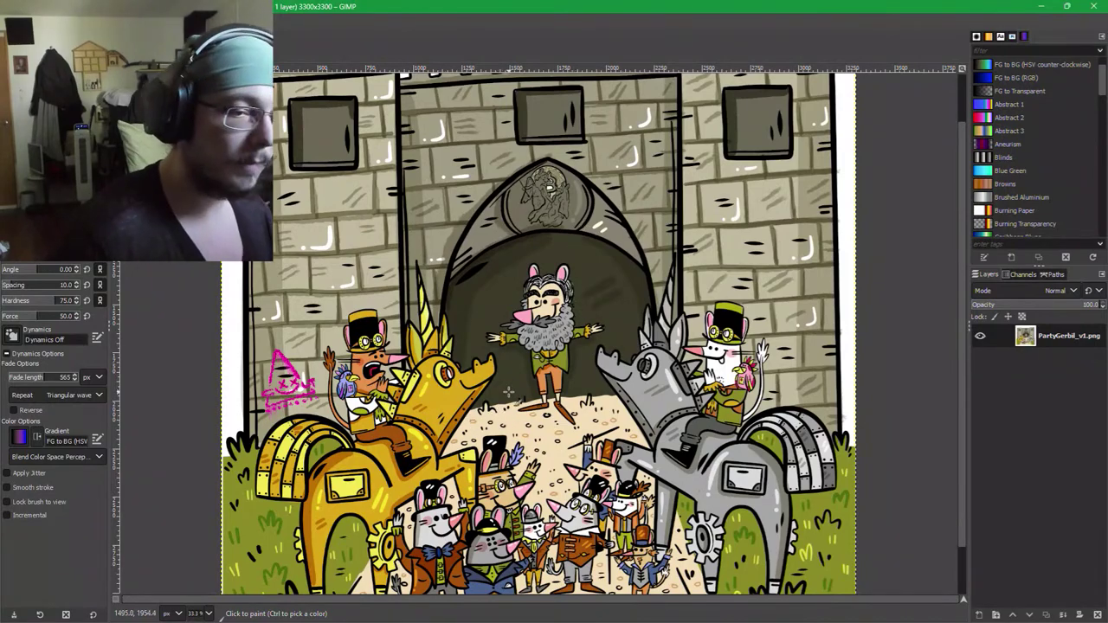
{"action": "key", "text": "b"}
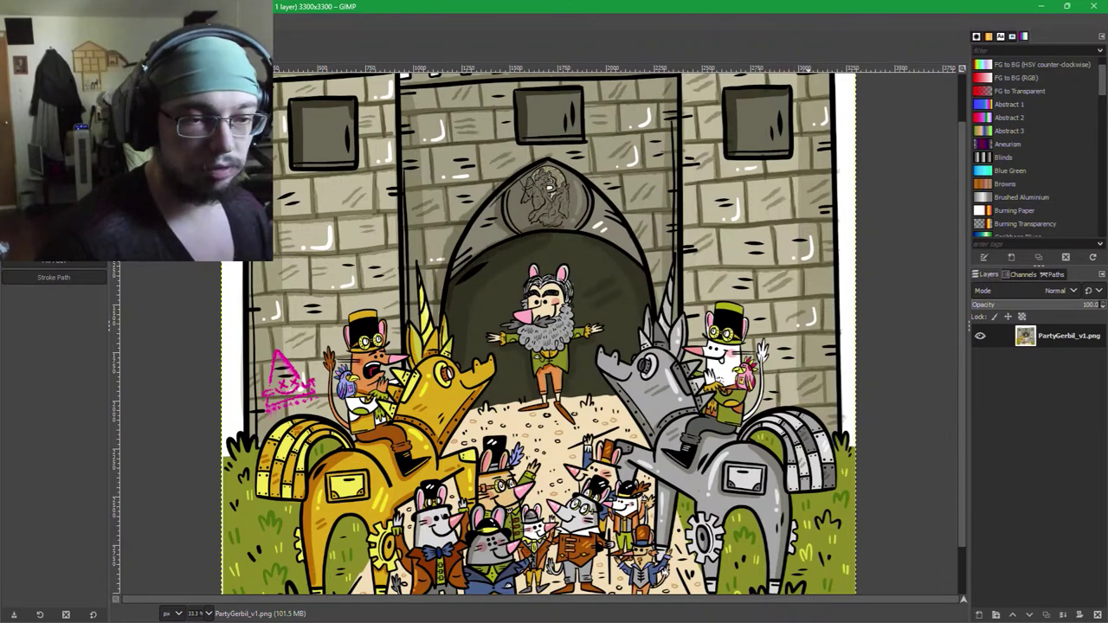
{"action": "key", "text": "alt+Tab"}
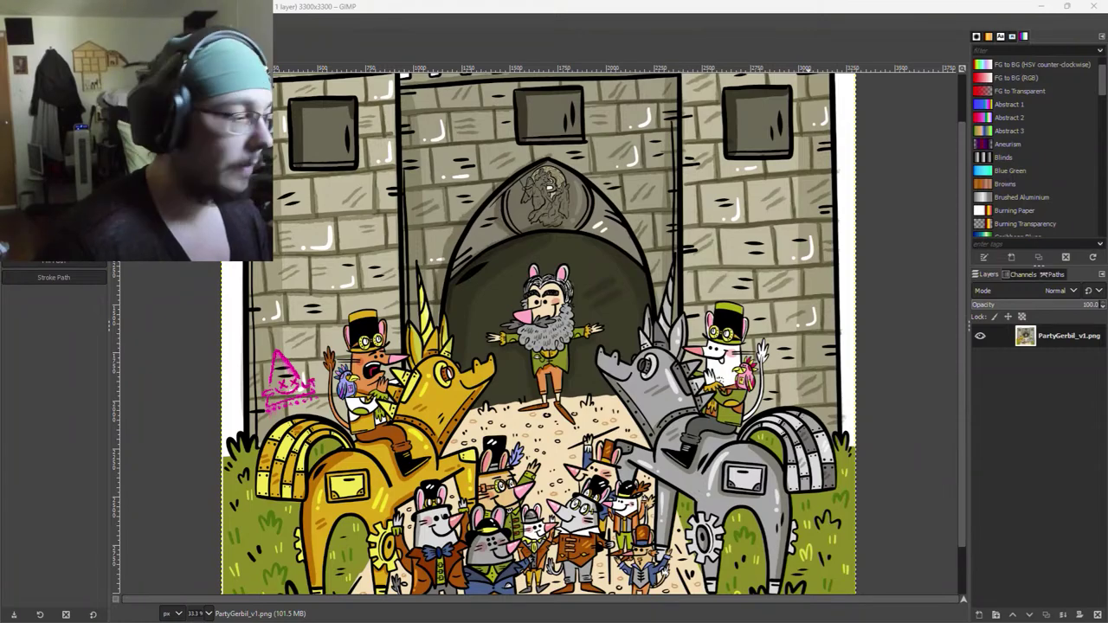
{"action": "scroll", "coordinate": [681, 349], "scroll_direction": "down", "scroll_amount": 1}
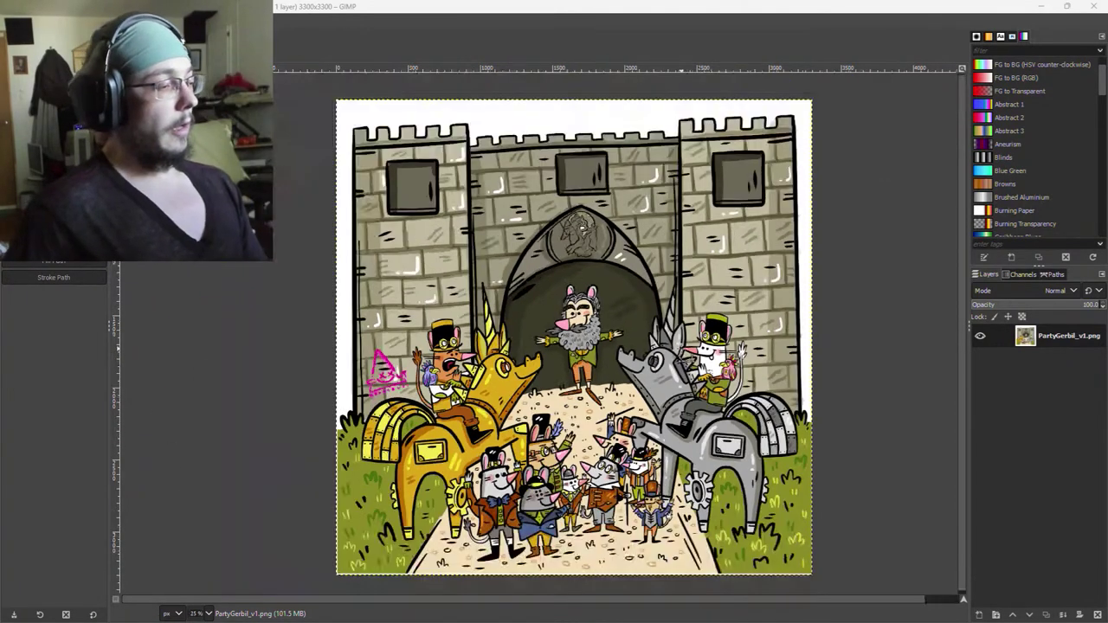
Examine the PartyGerbil_v1.png illustration up close, covering the castle walls, the bearded gerbil, the mechanical horses and their riders.
{"action": "scroll", "coordinate": [681, 349], "scroll_direction": "down", "scroll_amount": 1}
{"action": "scroll", "coordinate": [681, 349], "scroll_direction": "up", "scroll_amount": 1}
{"action": "mouse_move", "coordinate": [656, 374]}
{"action": "left_mouse_down"}
{"action": "mouse_move", "coordinate": [649, 333]}
{"action": "mouse_move", "coordinate": [662, 343]}
{"action": "mouse_move", "coordinate": [651, 380]}
{"action": "left_mouse_up"}
{"action": "scroll", "coordinate": [657, 364], "scroll_direction": "up", "scroll_amount": 1}
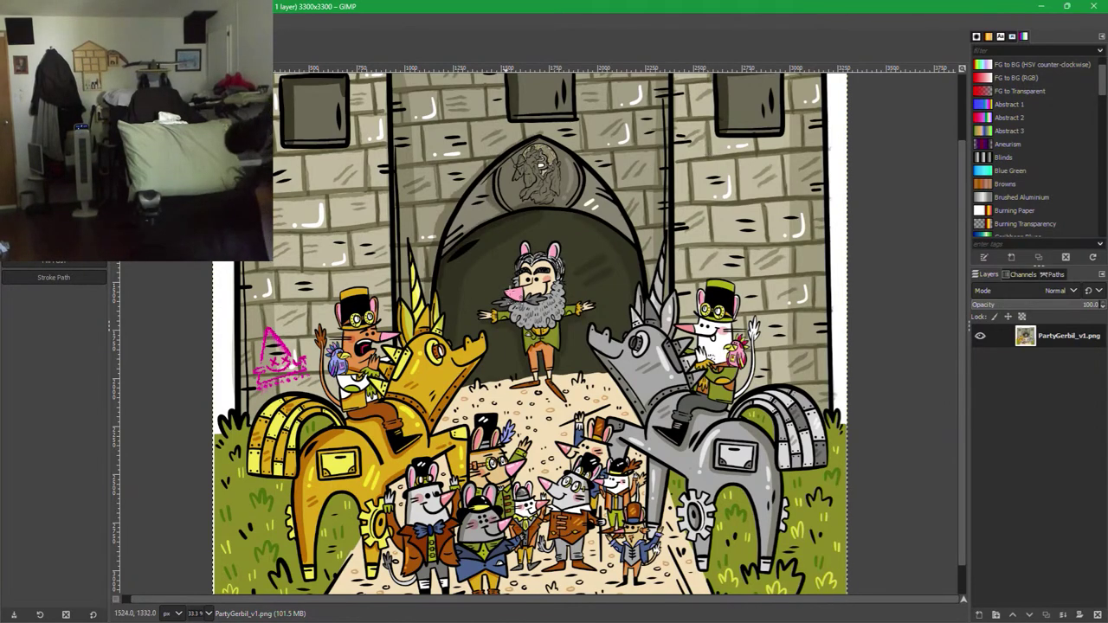
{"action": "left_click_drag", "start_coordinate": [615, 331], "coordinate": [646, 391]}
{"action": "scroll", "coordinate": [644, 391], "scroll_direction": "up", "scroll_amount": 3}
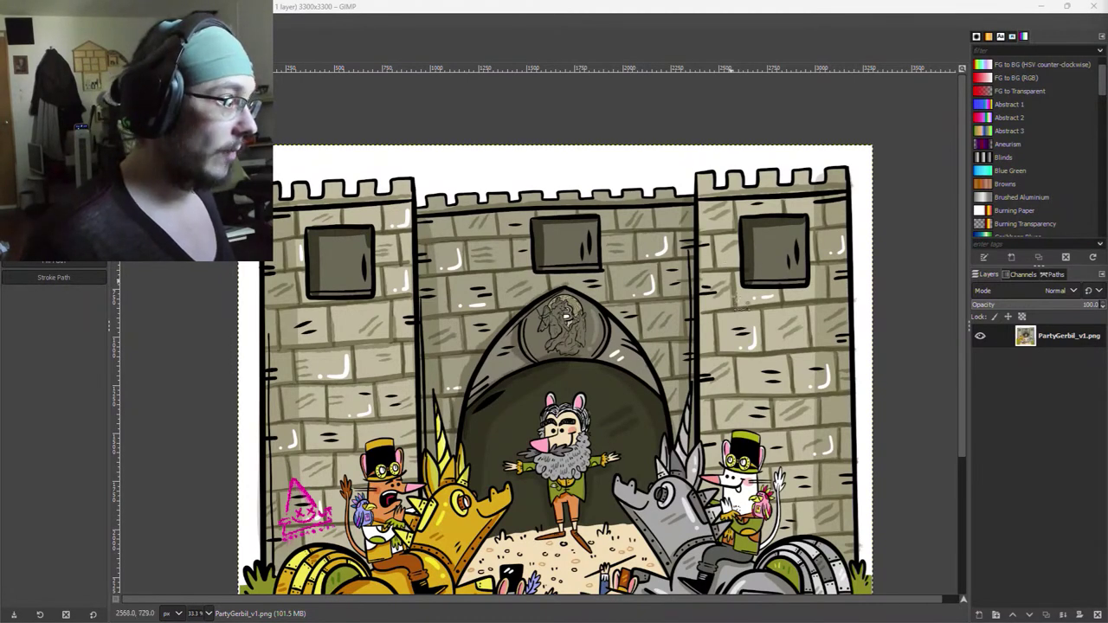
{"action": "scroll", "coordinate": [717, 258], "scroll_direction": "down", "scroll_amount": 5}
{"action": "left_click_drag", "start_coordinate": [754, 309], "coordinate": [715, 233]}
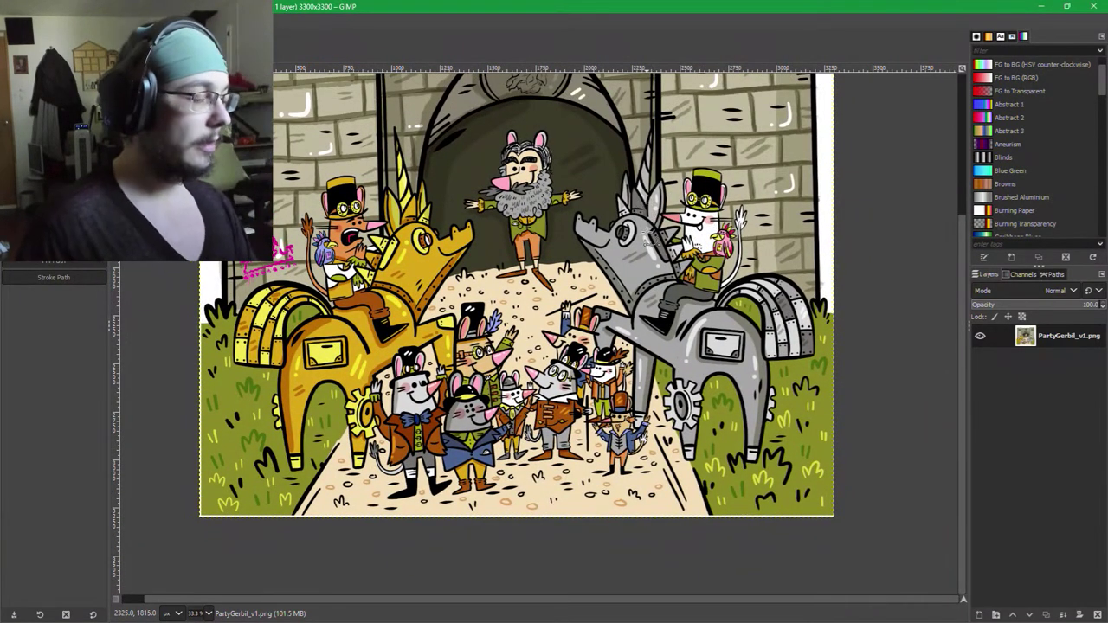
{"action": "scroll", "coordinate": [642, 210], "scroll_direction": "up", "scroll_amount": 1, "text": "ctrl"}
{"action": "scroll", "coordinate": [692, 269], "scroll_direction": "up", "scroll_amount": 2, "text": "ctrl"}
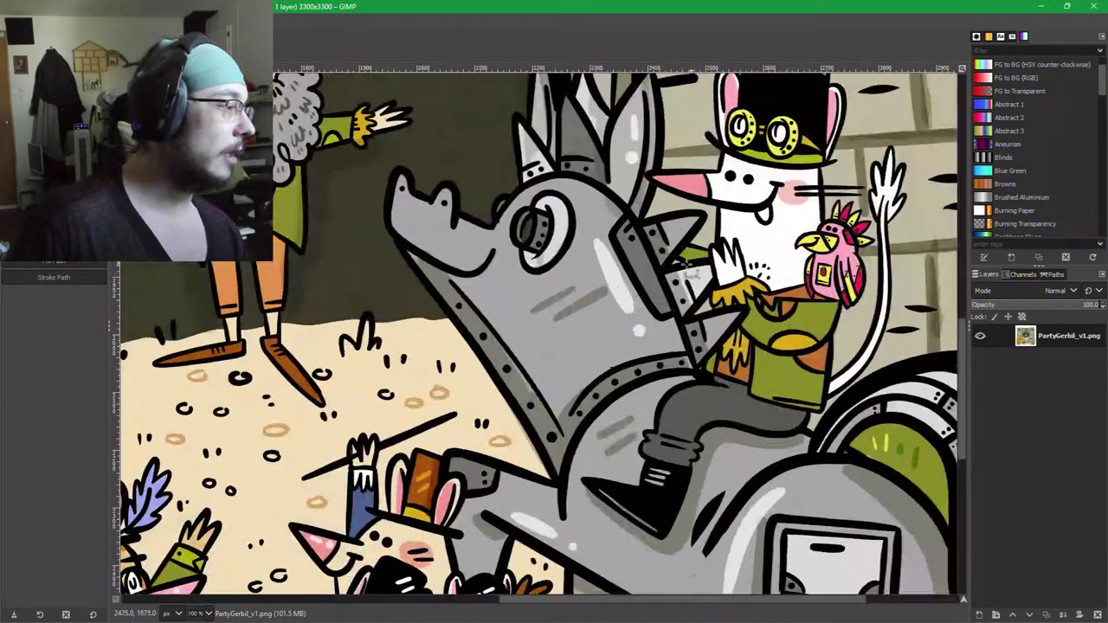
{"action": "left_click_drag", "start_coordinate": [190, 309], "coordinate": [595, 334]}
{"action": "scroll", "coordinate": [594, 353], "scroll_direction": "down", "scroll_amount": 2, "text": "ctrl"}
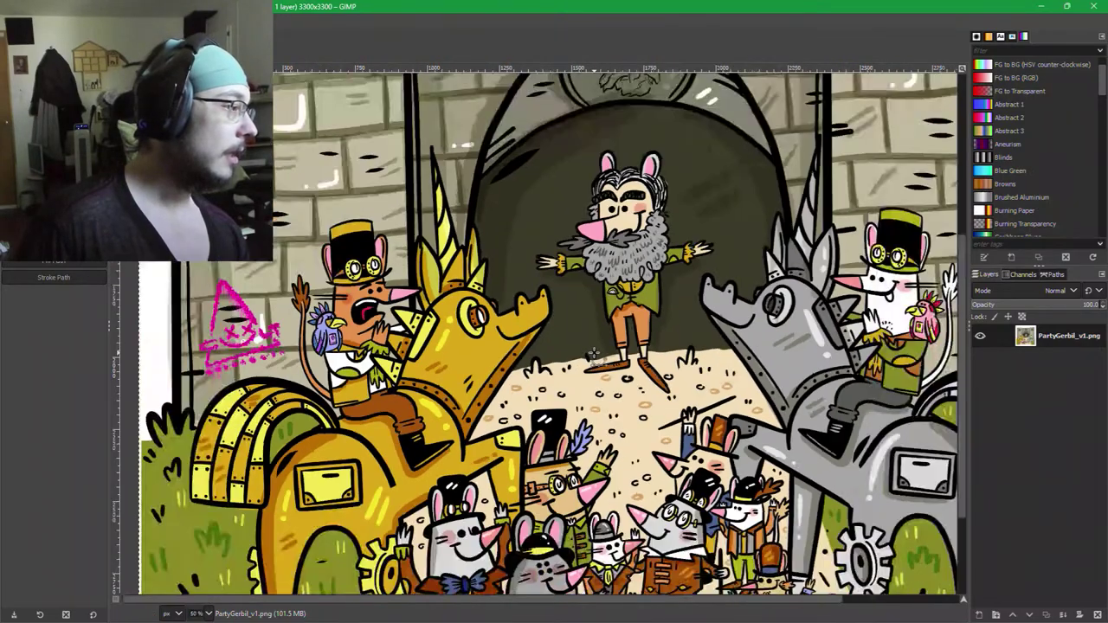
{"action": "mouse_move", "coordinate": [653, 308]}
{"action": "left_mouse_down"}
{"action": "mouse_move", "coordinate": [625, 328]}
{"action": "mouse_move", "coordinate": [588, 151]}
{"action": "mouse_move", "coordinate": [585, 234]}
{"action": "mouse_move", "coordinate": [612, 296]}
{"action": "left_mouse_up"}
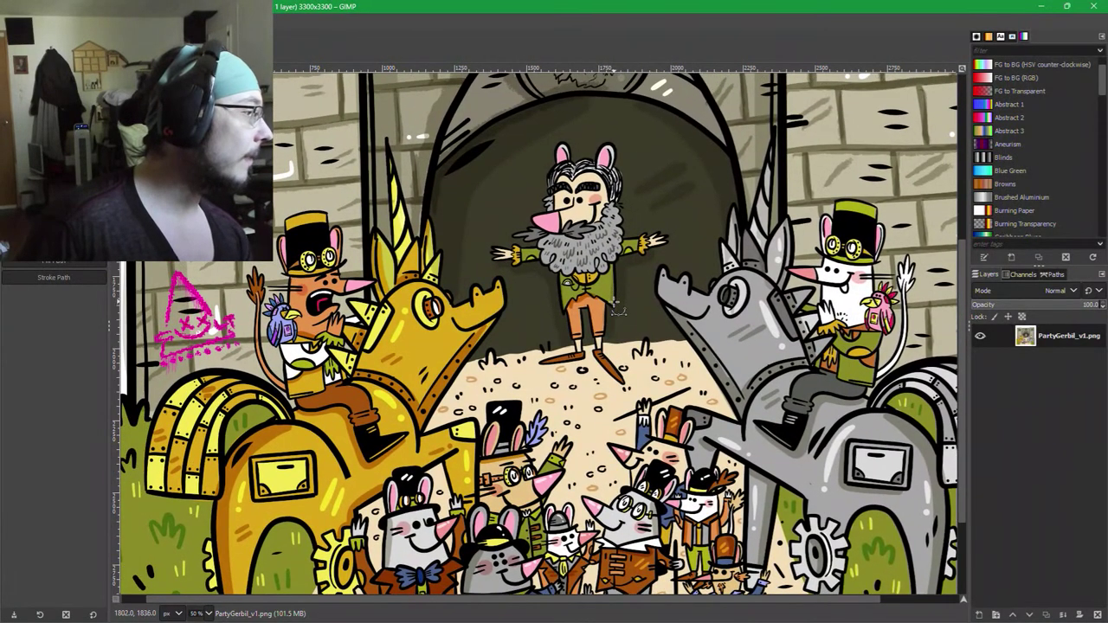
{"action": "left_click_drag", "start_coordinate": [653, 334], "coordinate": [646, 334]}
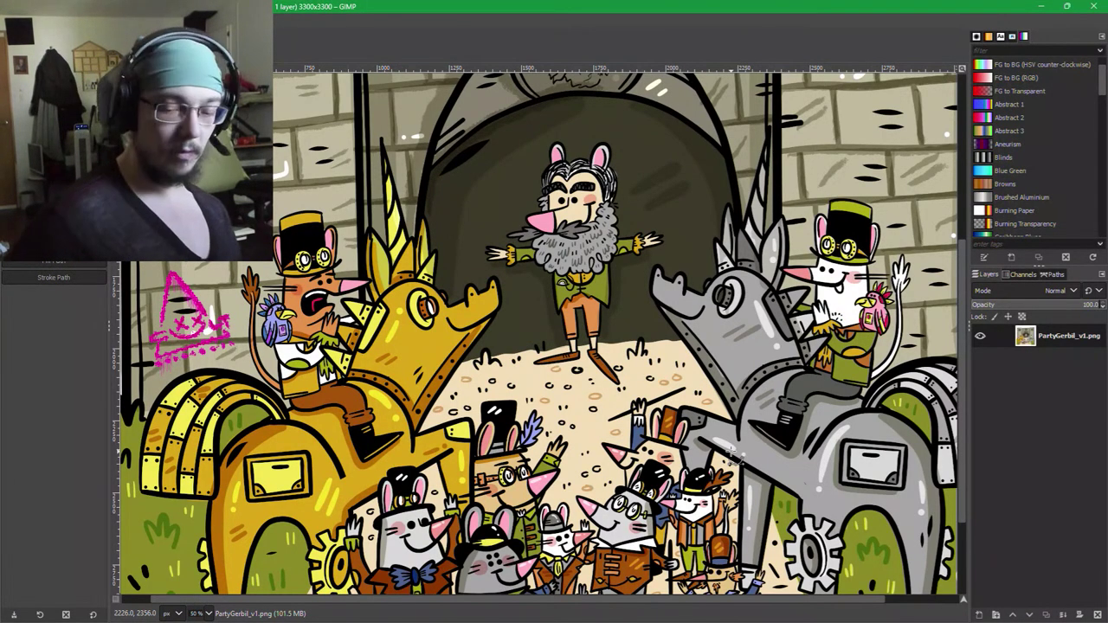
{"action": "key", "text": "p"}
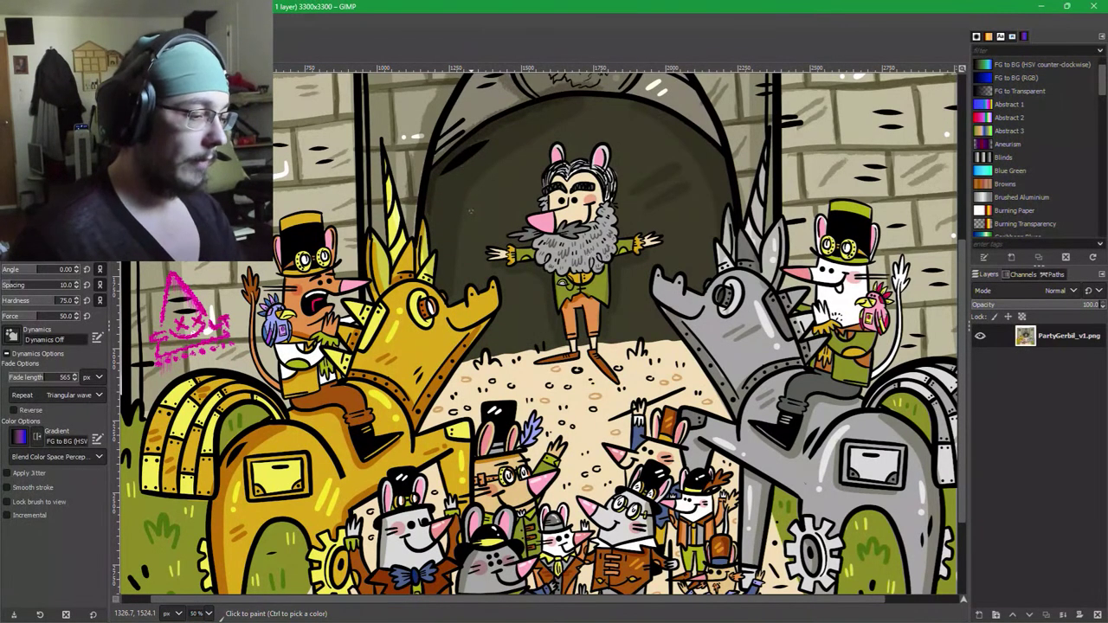
{"action": "key", "text": "ctrl"}
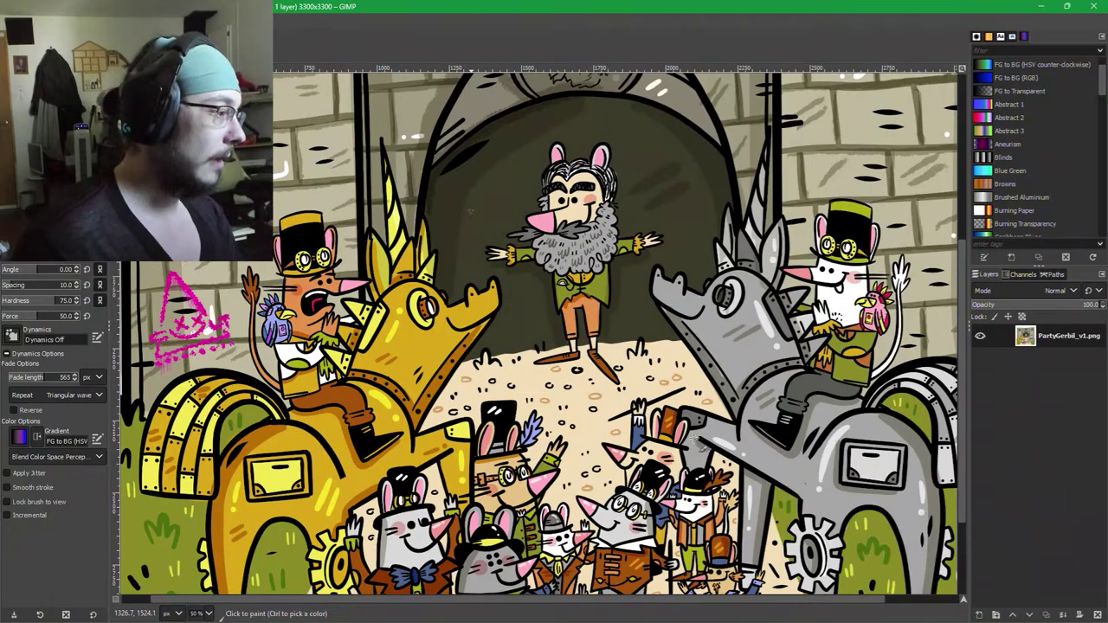
{"action": "key", "text": "b"}
{"action": "scroll", "coordinate": [680, 362], "scroll_direction": "down", "scroll_amount": 3}
{"action": "scroll", "coordinate": [661, 262], "scroll_direction": "up", "scroll_amount": 4}
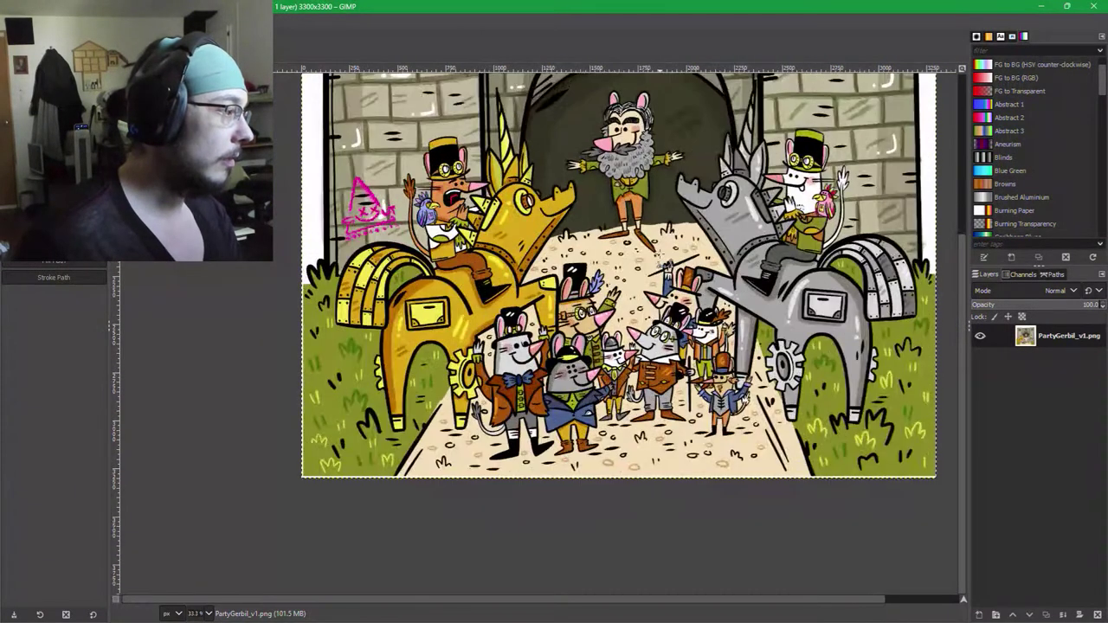
{"action": "scroll", "coordinate": [658, 185], "scroll_direction": "down", "scroll_amount": 3}
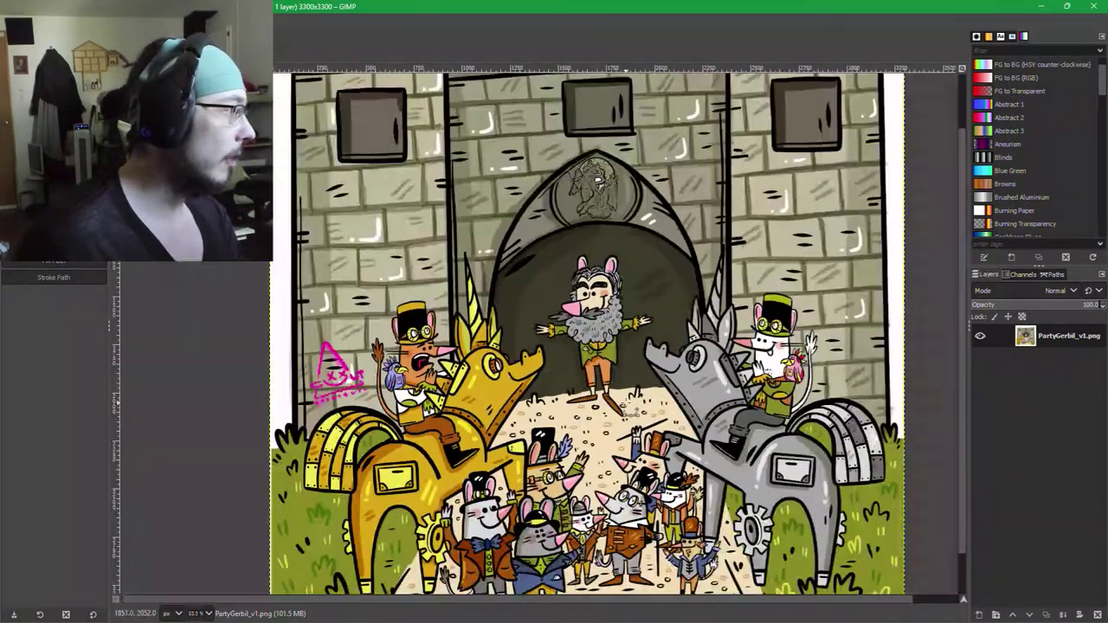
Add a new transparent layer above the PartyGerbil_v1.png layer.
{"action": "key", "text": "p"}
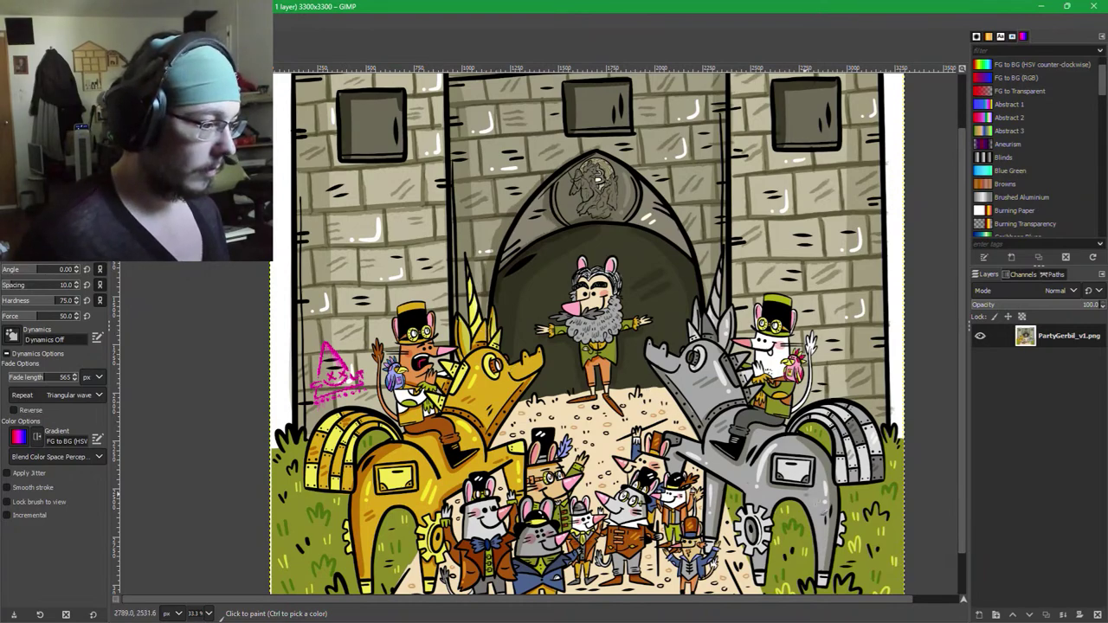
{"action": "left_click", "coordinate": [977, 614], "text": "shift"}
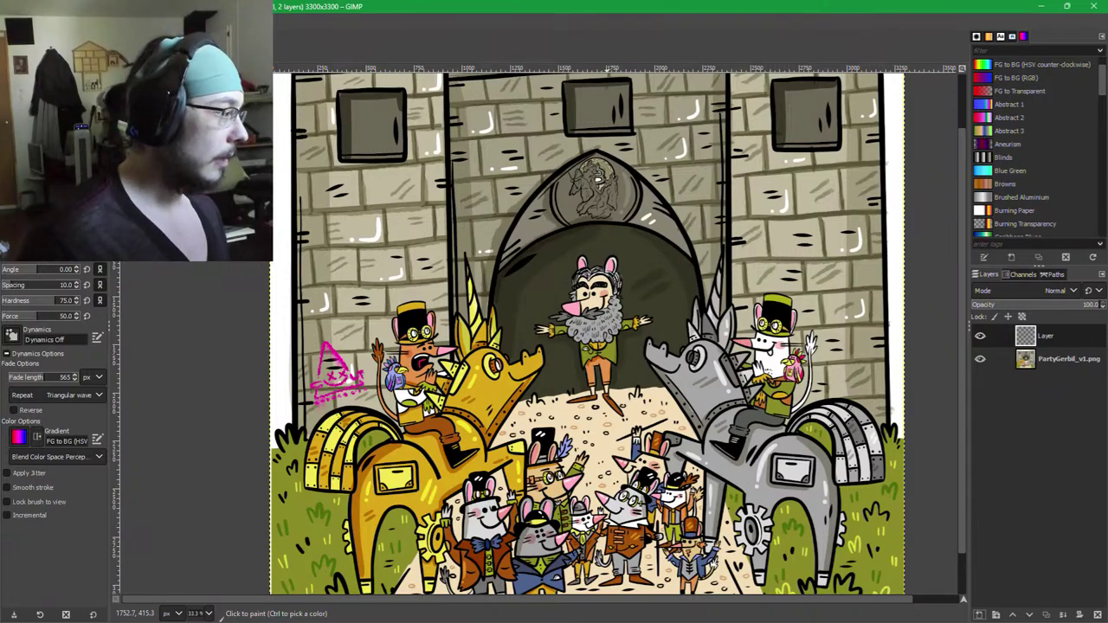
{"action": "key", "text": "b"}
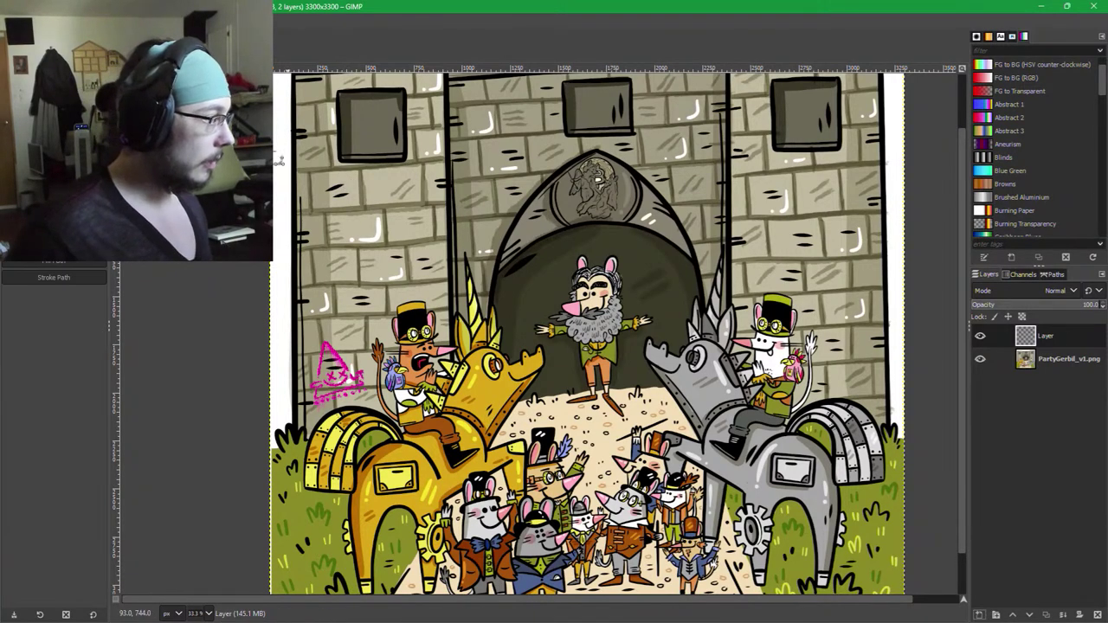
{"action": "left_click_drag", "start_coordinate": [507, 256], "coordinate": [444, 262]}
{"action": "left_click_drag", "start_coordinate": [547, 257], "coordinate": [540, 297]}
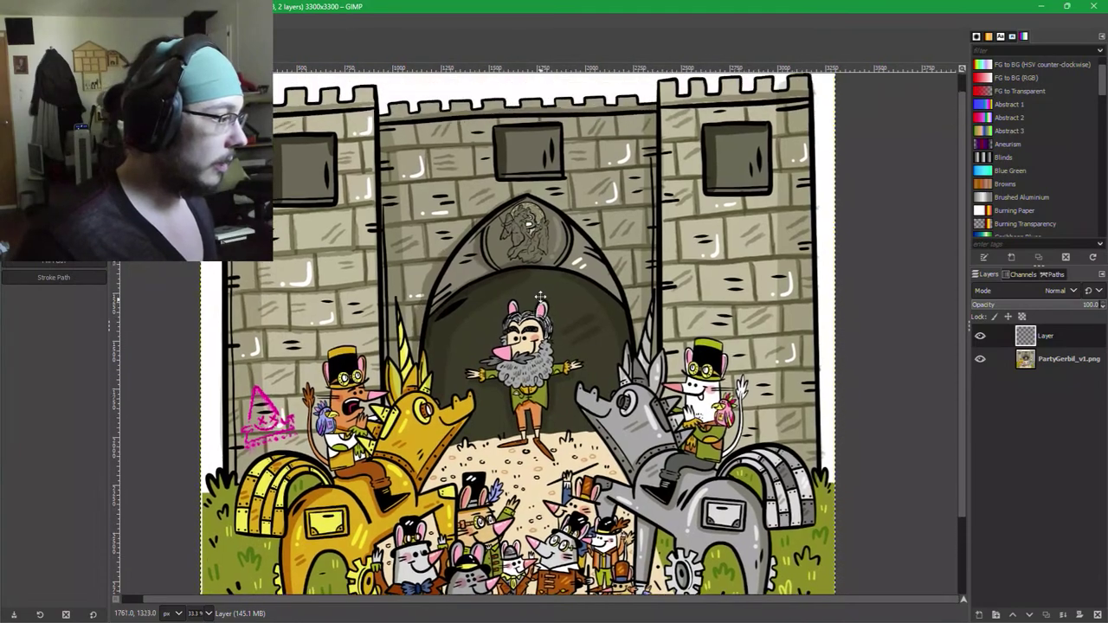
{"action": "scroll", "coordinate": [540, 297], "scroll_direction": "up", "scroll_amount": 1}
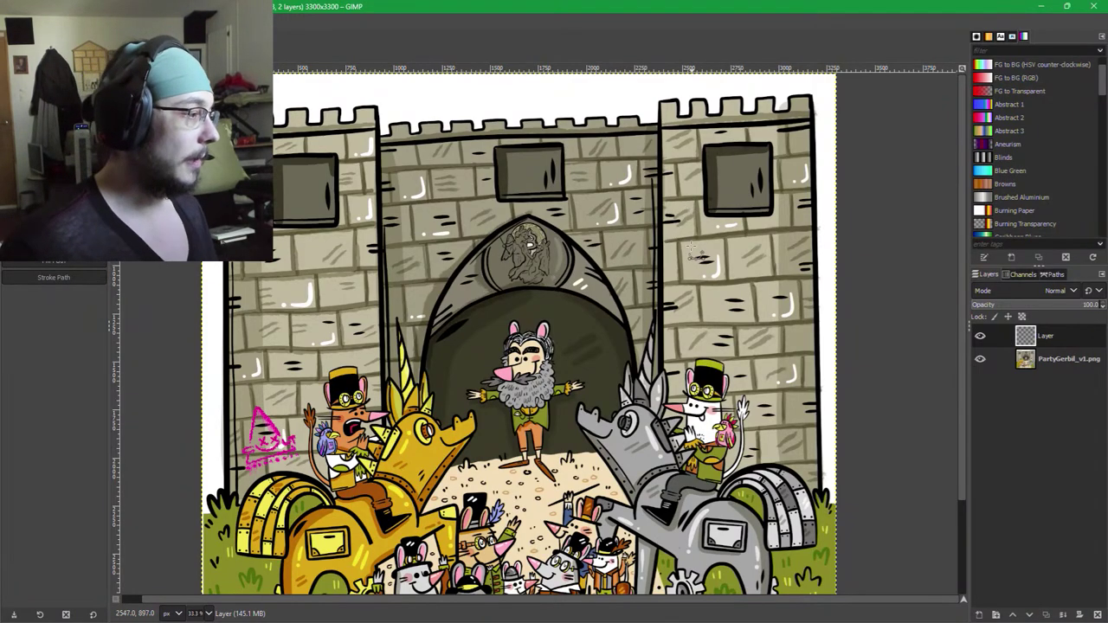
{"action": "left_click_drag", "start_coordinate": [686, 245], "coordinate": [764, 219]}
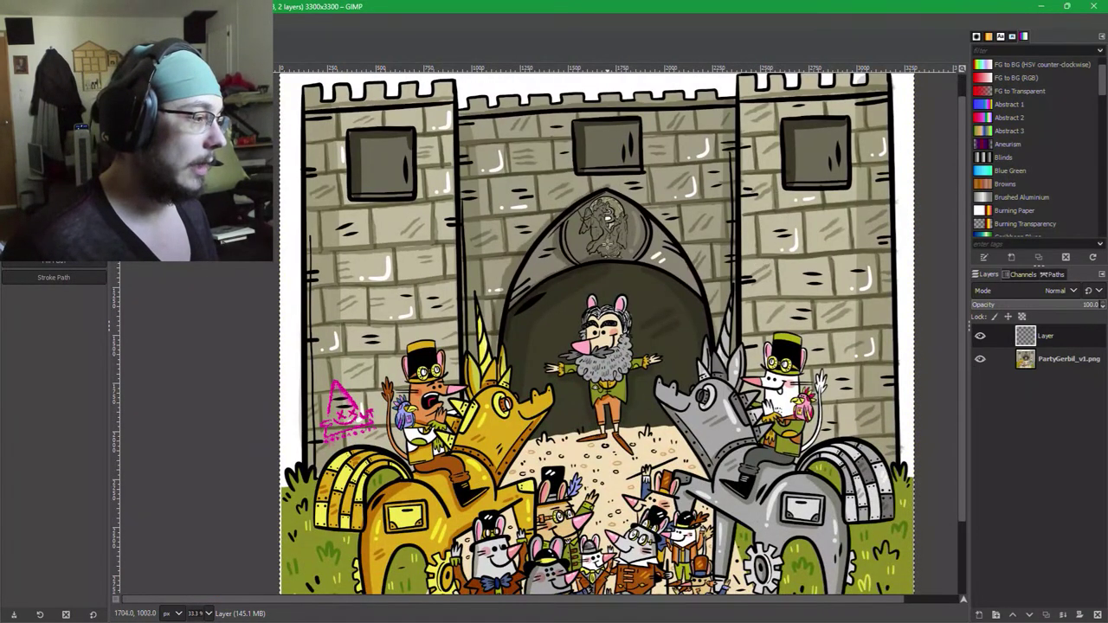
{"action": "left_click_drag", "start_coordinate": [615, 244], "coordinate": [570, 200]}
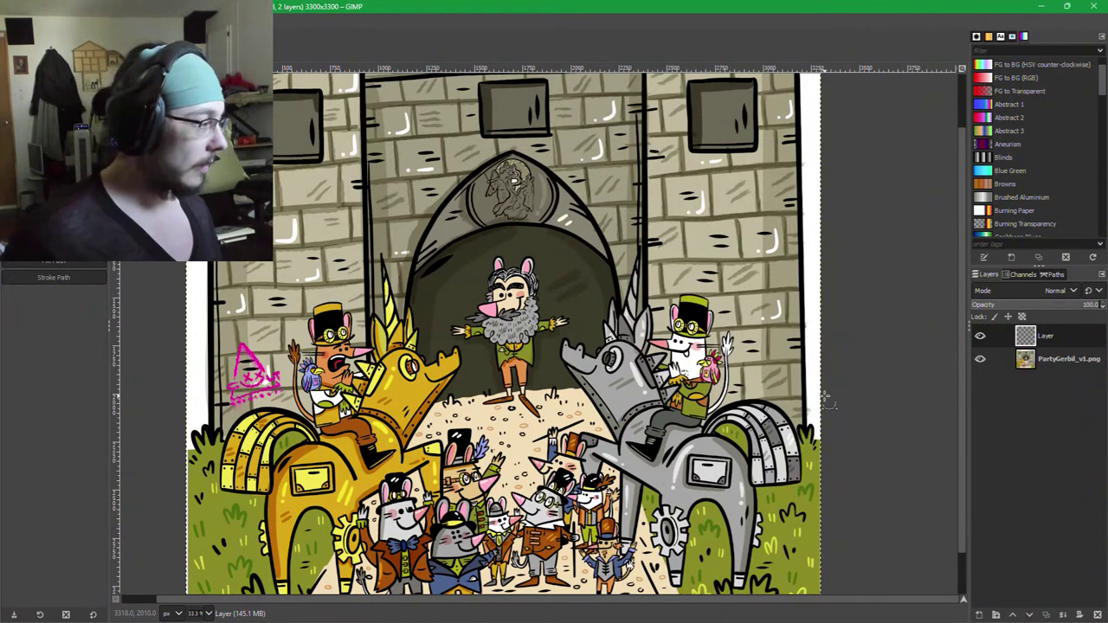
Try red oval brush strokes around the silver horse's head on the new layer, and undo them.
{"action": "key", "text": "p"}
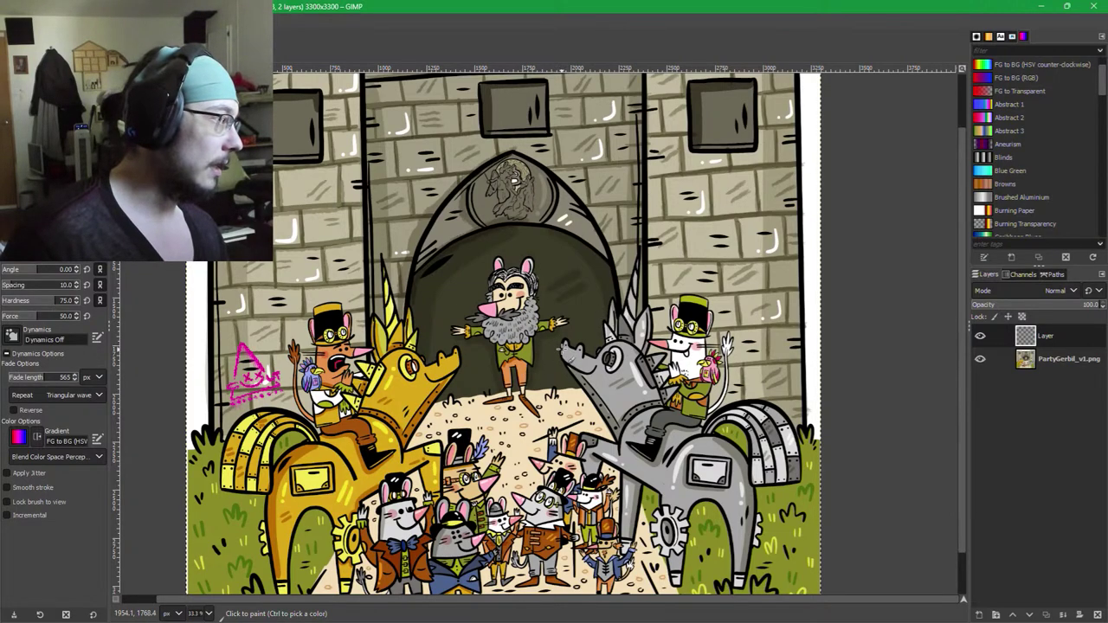
{"action": "mouse_move", "coordinate": [596, 307]}
{"action": "left_mouse_down"}
{"action": "mouse_move", "coordinate": [589, 316]}
{"action": "mouse_move", "coordinate": [638, 277]}
{"action": "left_mouse_up"}
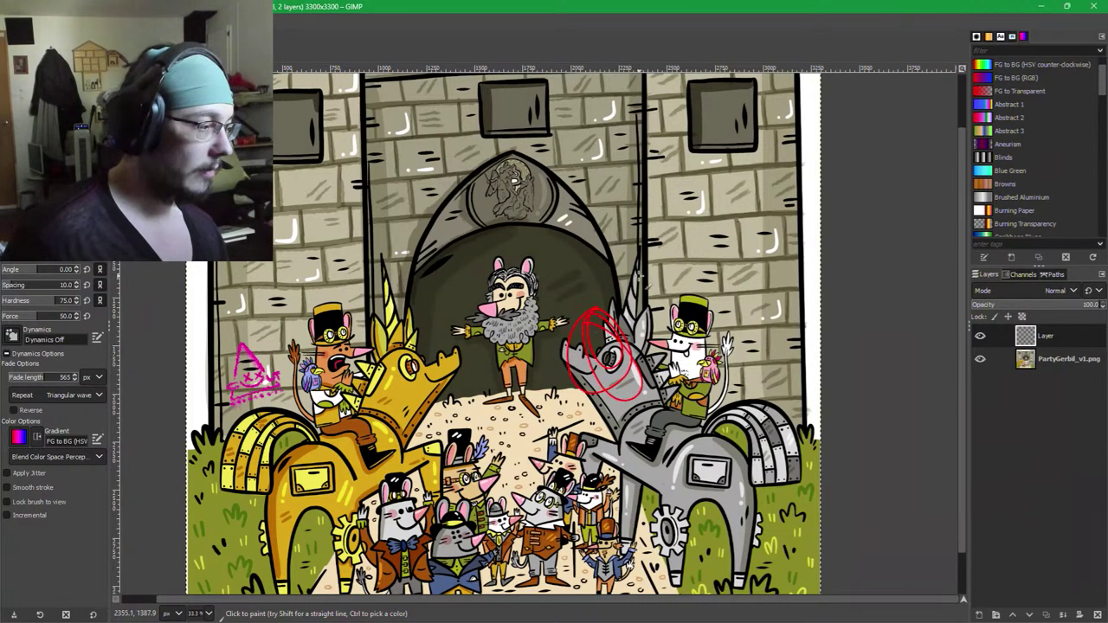
{"action": "key", "text": "ctrl+z"}
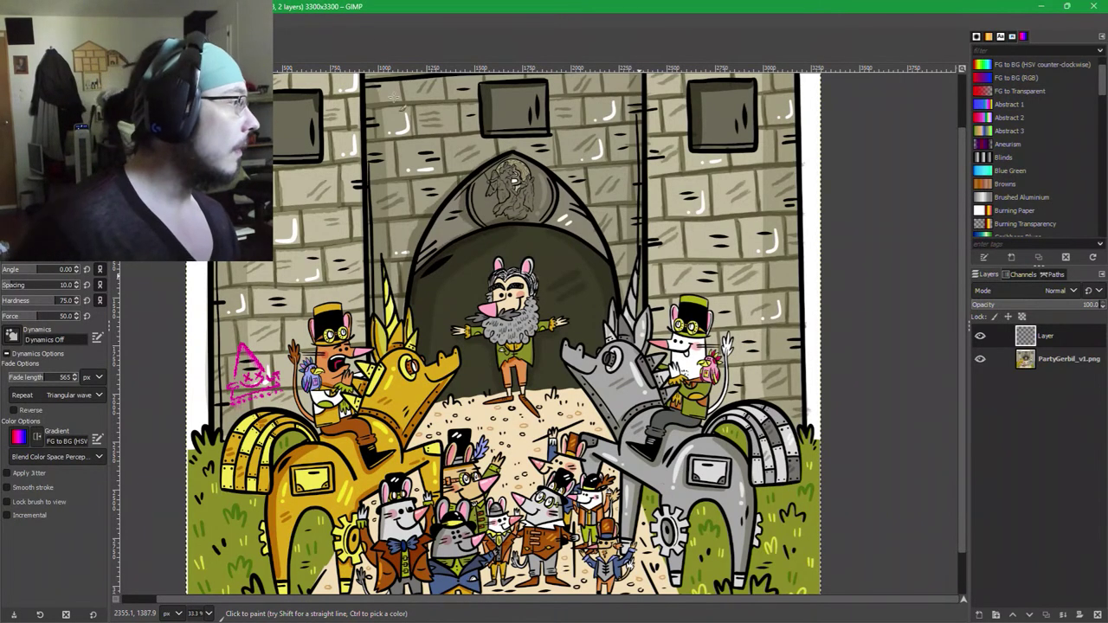
{"action": "key", "text": "b"}
{"action": "left_click_drag", "start_coordinate": [515, 240], "coordinate": [566, 176]}
{"action": "scroll", "coordinate": [589, 256], "scroll_direction": "down", "scroll_amount": 1}
{"action": "left_click_drag", "start_coordinate": [624, 211], "coordinate": [623, 290]}
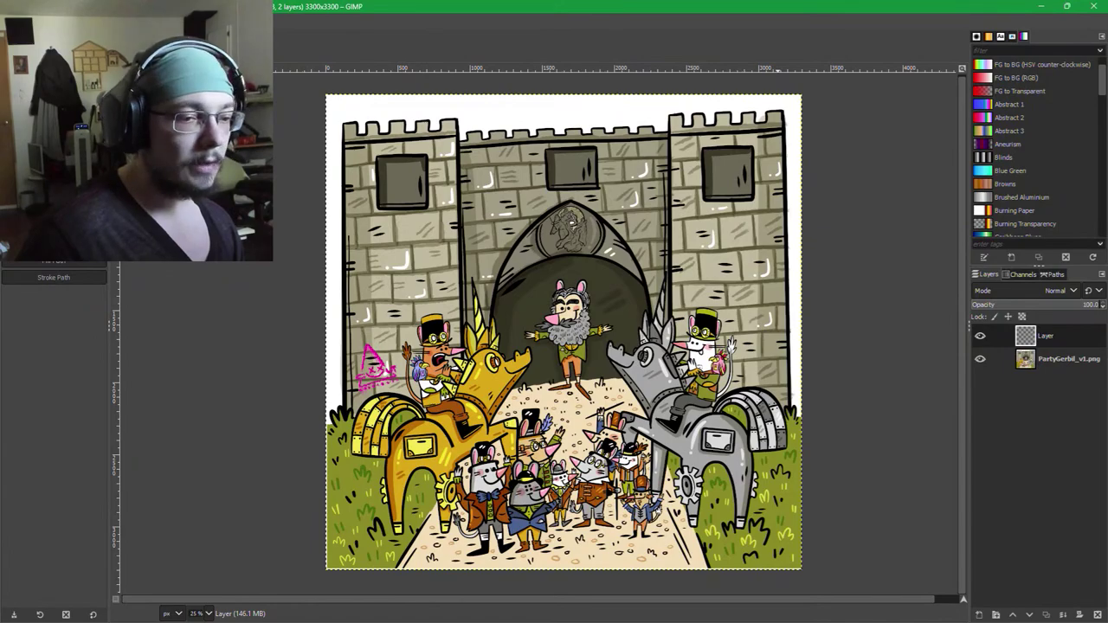
Switch to Inkscape and close New document 1 without saving its changes.
{"action": "key", "text": "alt+Tab"}
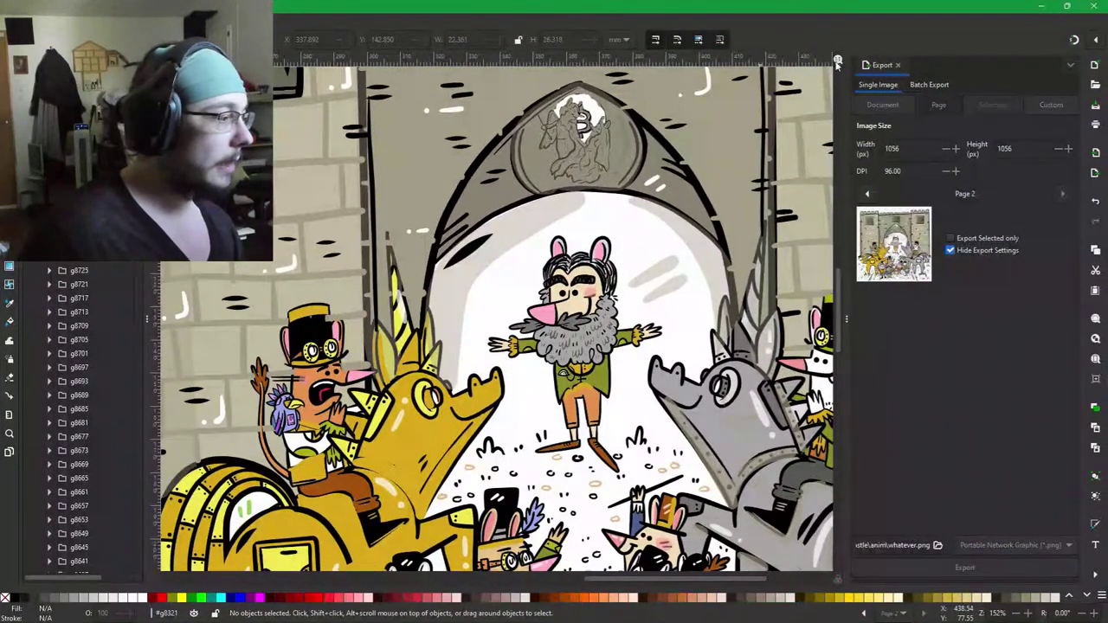
{"action": "scroll", "coordinate": [561, 258], "scroll_direction": "down", "scroll_amount": 3}
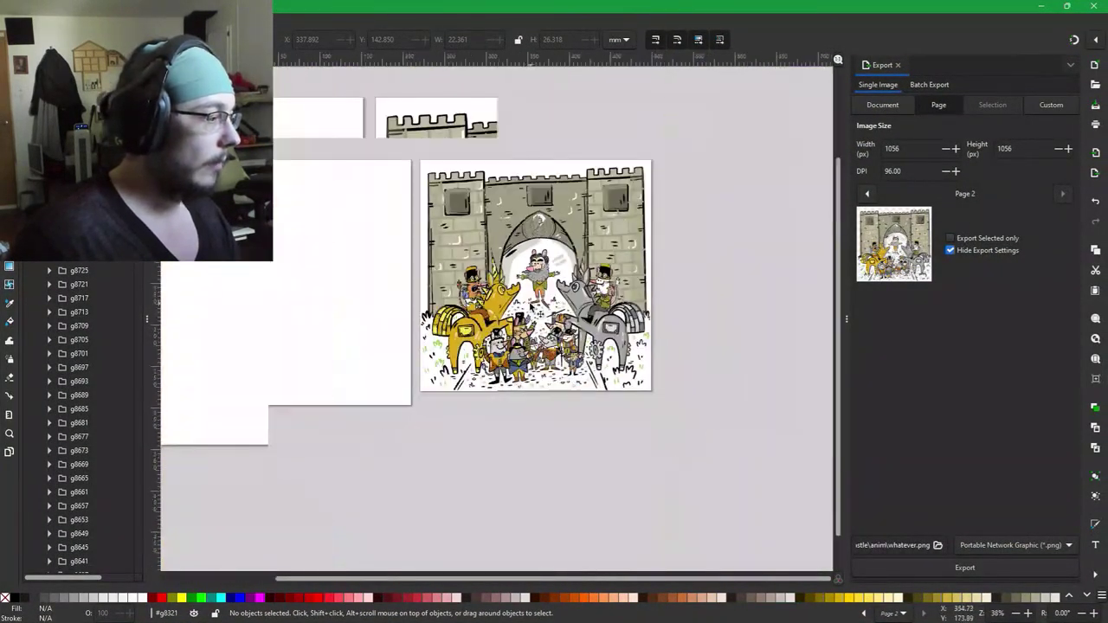
{"action": "scroll", "coordinate": [502, 159], "scroll_direction": "up", "scroll_amount": 2}
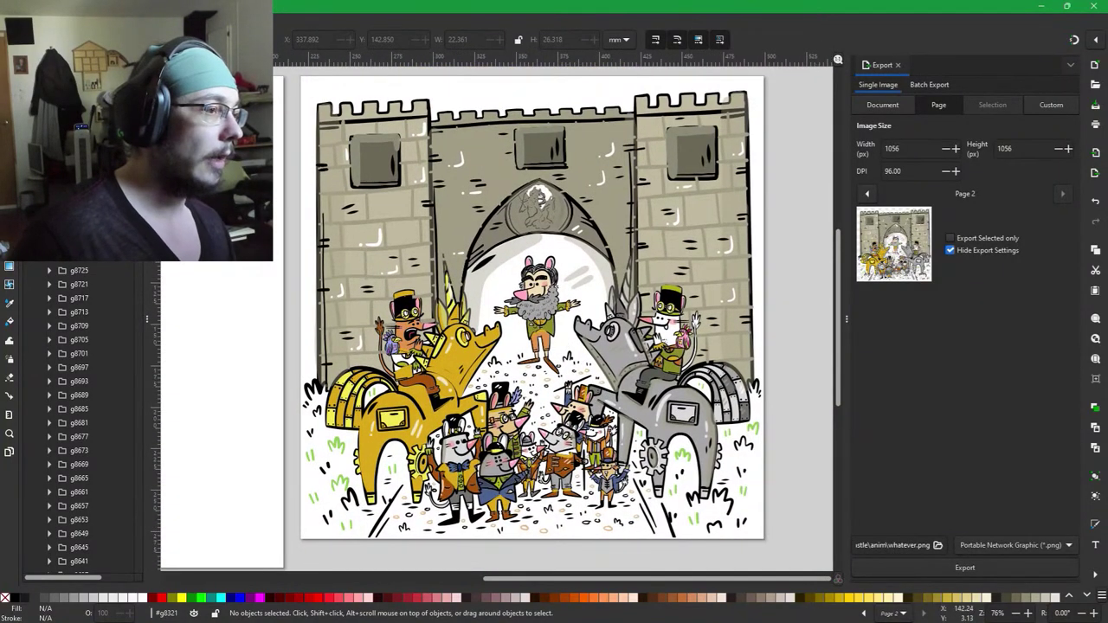
{"action": "left_click", "coordinate": [1092, 7]}
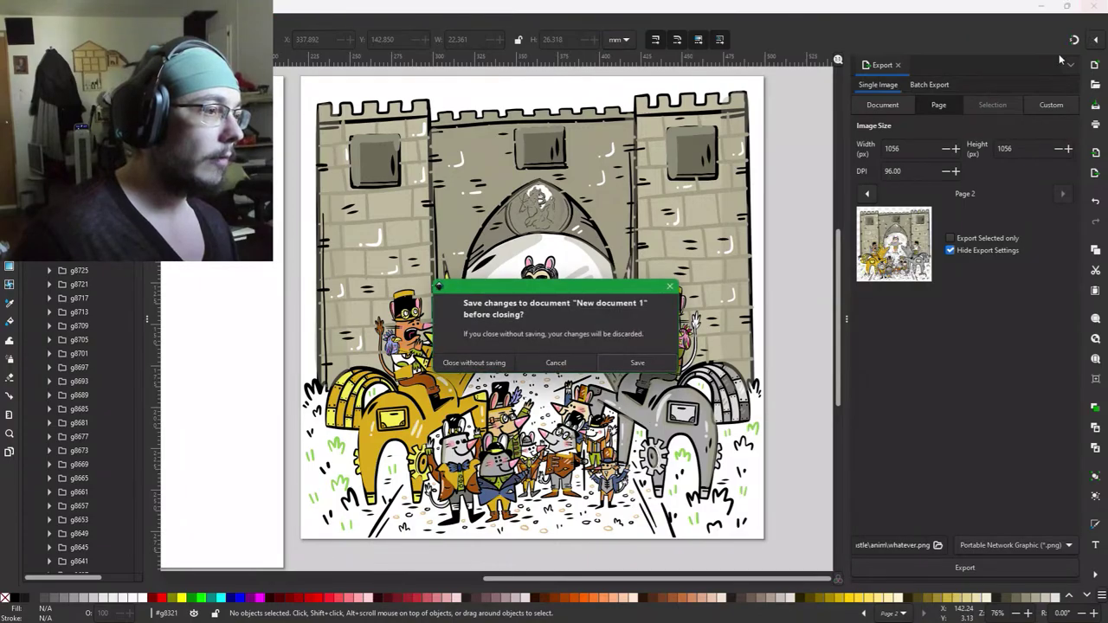
{"action": "left_click", "coordinate": [467, 364]}
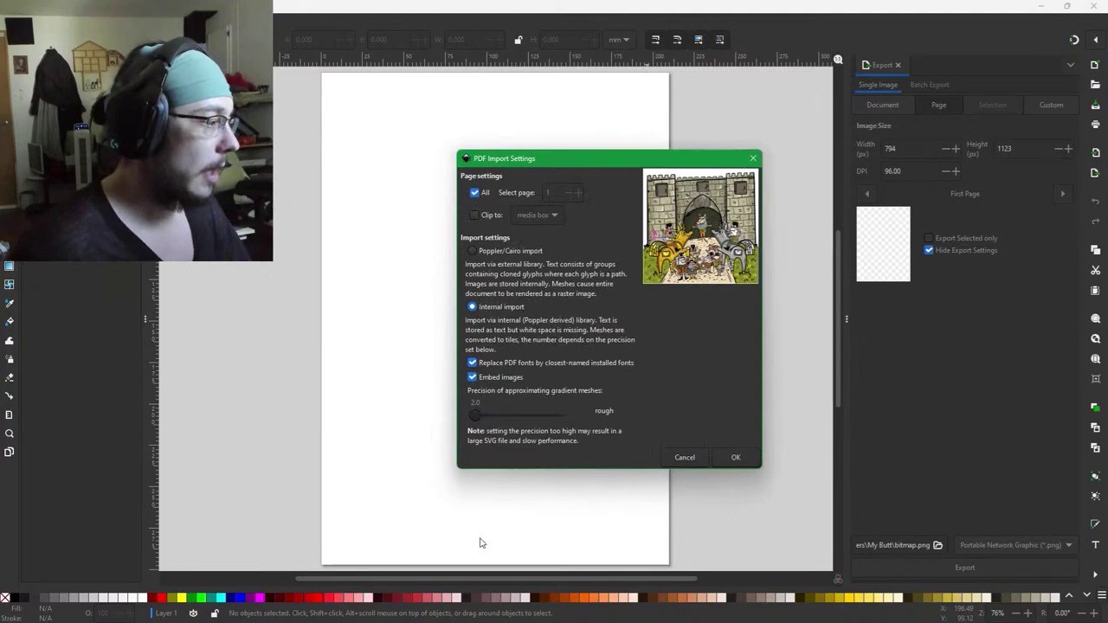
Import all pages of the castle illustration with the internal import and the gradient mesh precision set to medium.
{"action": "left_click", "coordinate": [518, 416]}
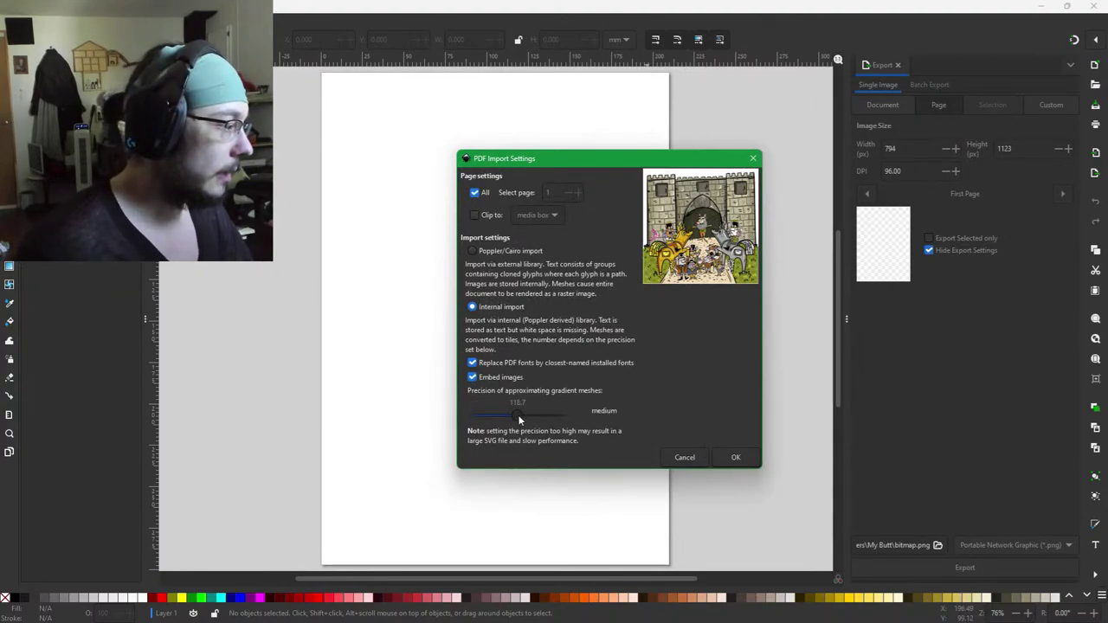
{"action": "left_click", "coordinate": [735, 459]}
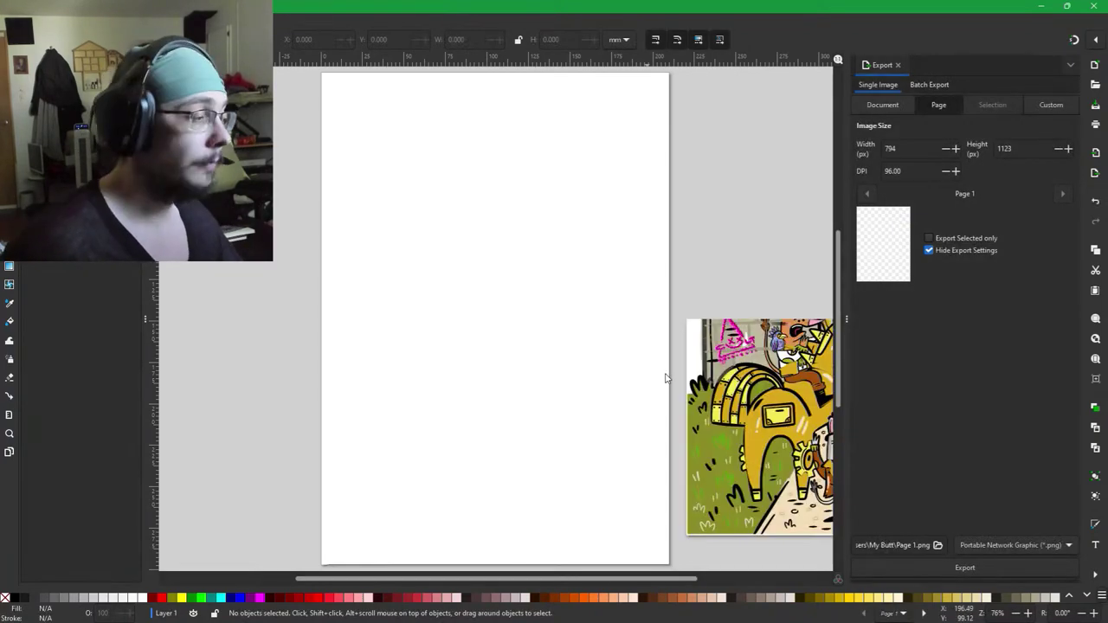
{"action": "mouse_move", "coordinate": [598, 355]}
{"action": "left_mouse_down"}
{"action": "mouse_move", "coordinate": [255, 380]}
{"action": "mouse_move", "coordinate": [274, 374]}
{"action": "left_mouse_up"}
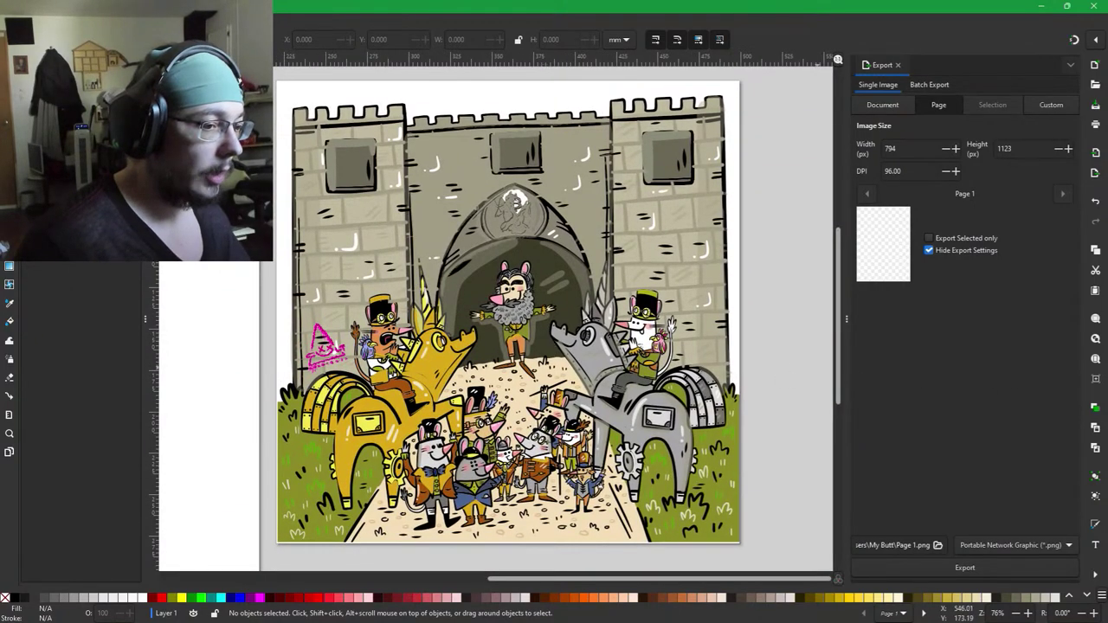
Compare the illustration imported into Inkscape with the PNG version in GIMP, checking colours, outlines and brick details.
{"action": "key", "text": "alt+Tab"}
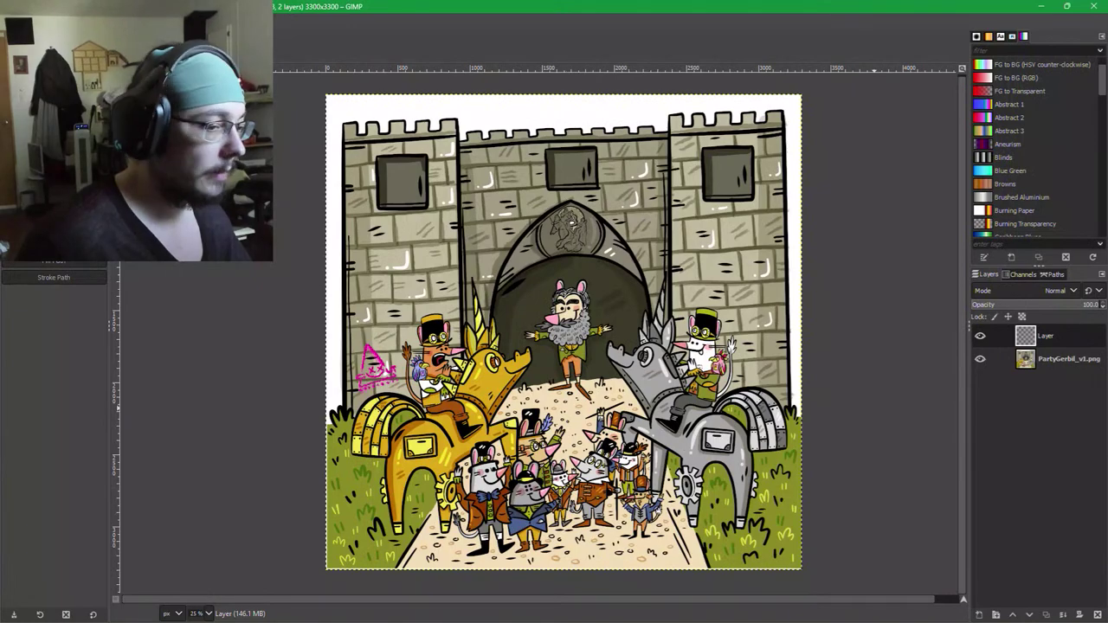
{"action": "key", "text": "alt+Tab"}
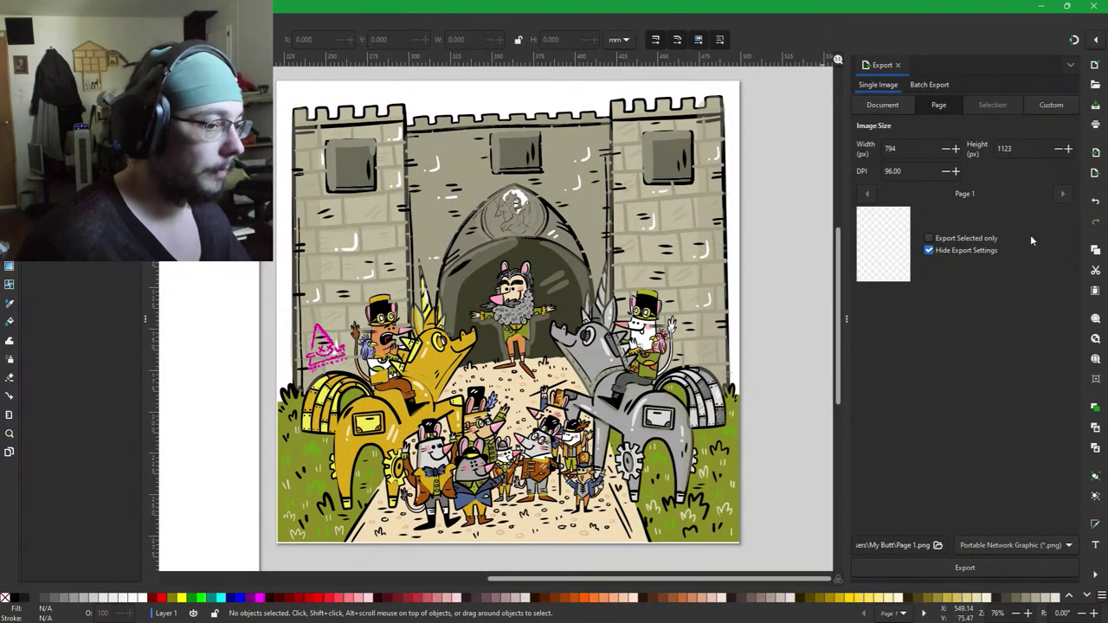
{"action": "key", "text": "alt+Tab"}
{"action": "left_click_drag", "start_coordinate": [828, 222], "coordinate": [776, 213]}
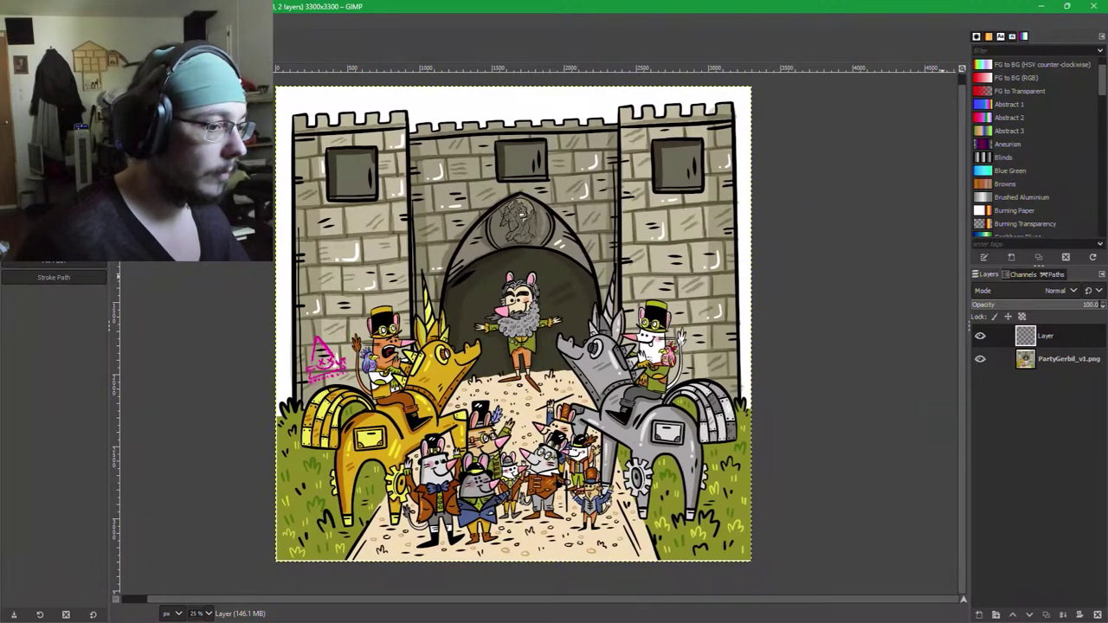
{"action": "key", "text": "alt+Tab"}
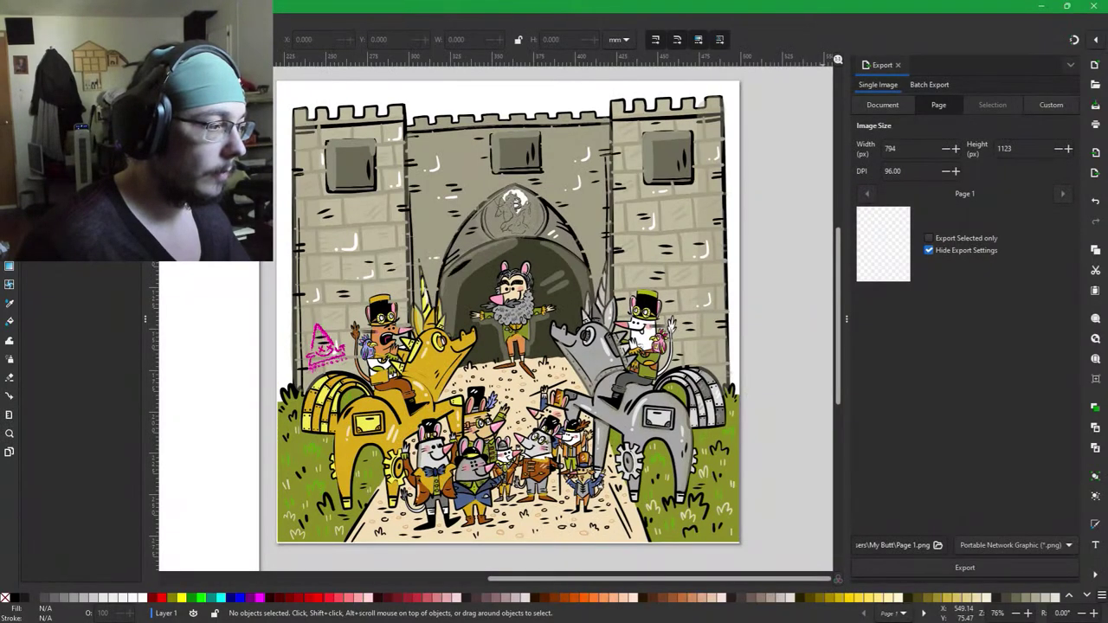
{"action": "key", "text": "alt+Tab"}
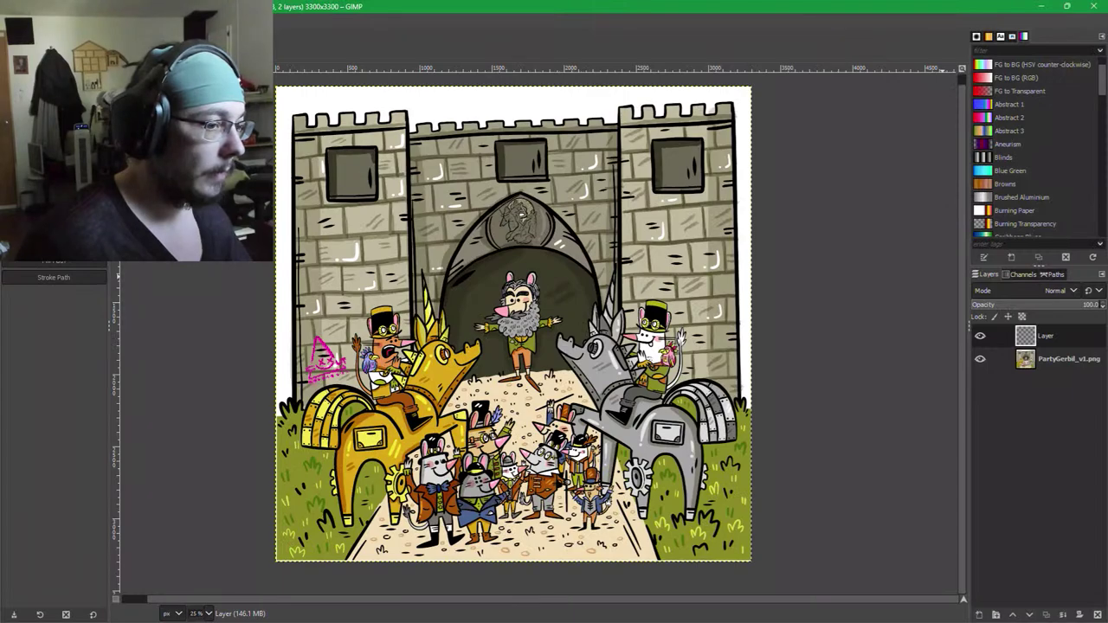
Compare the arch emblem, brick wall and bearded gerbil in the Inkscape import with the PNG in GIMP at close range.
{"action": "key", "text": "alt+Tab"}
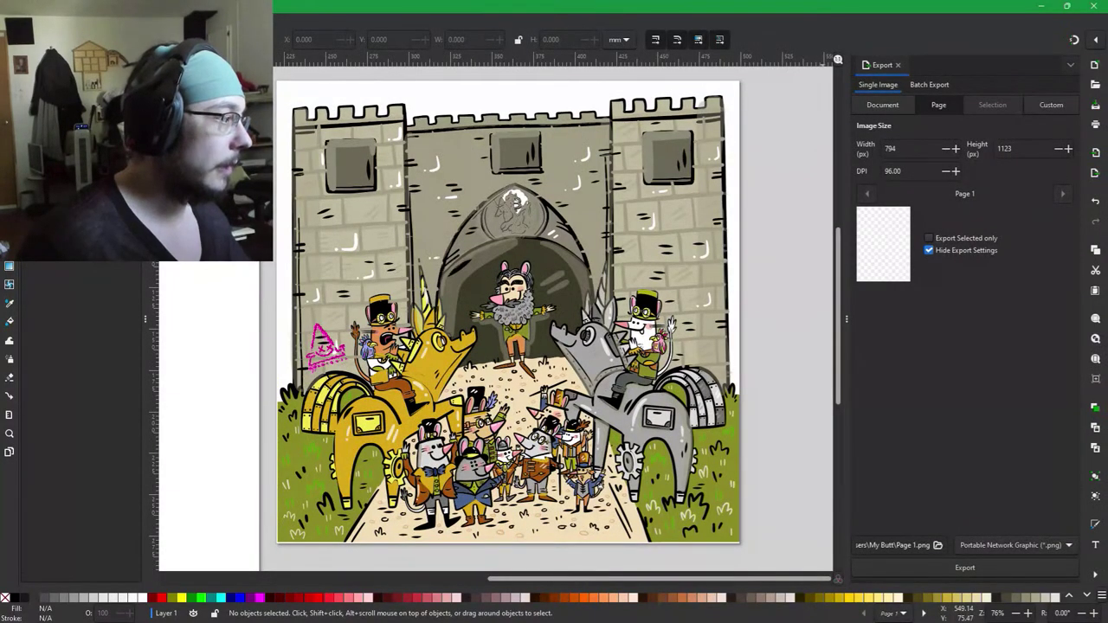
{"action": "scroll", "coordinate": [576, 160], "scroll_direction": "up", "scroll_amount": 4}
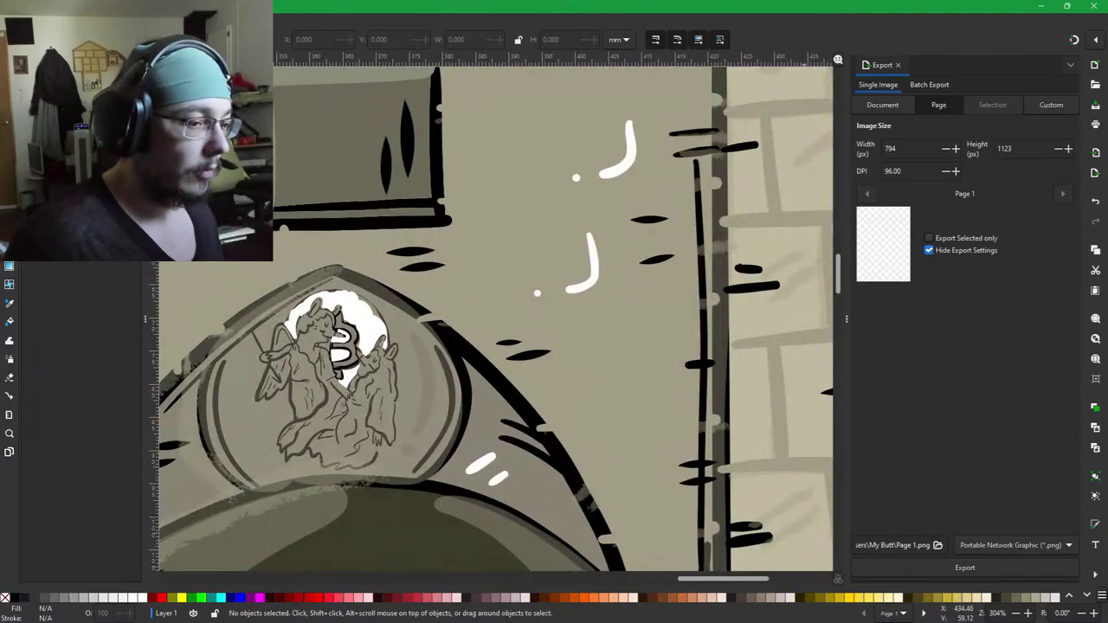
{"action": "key", "text": "alt+Tab"}
{"action": "key", "text": "1"}
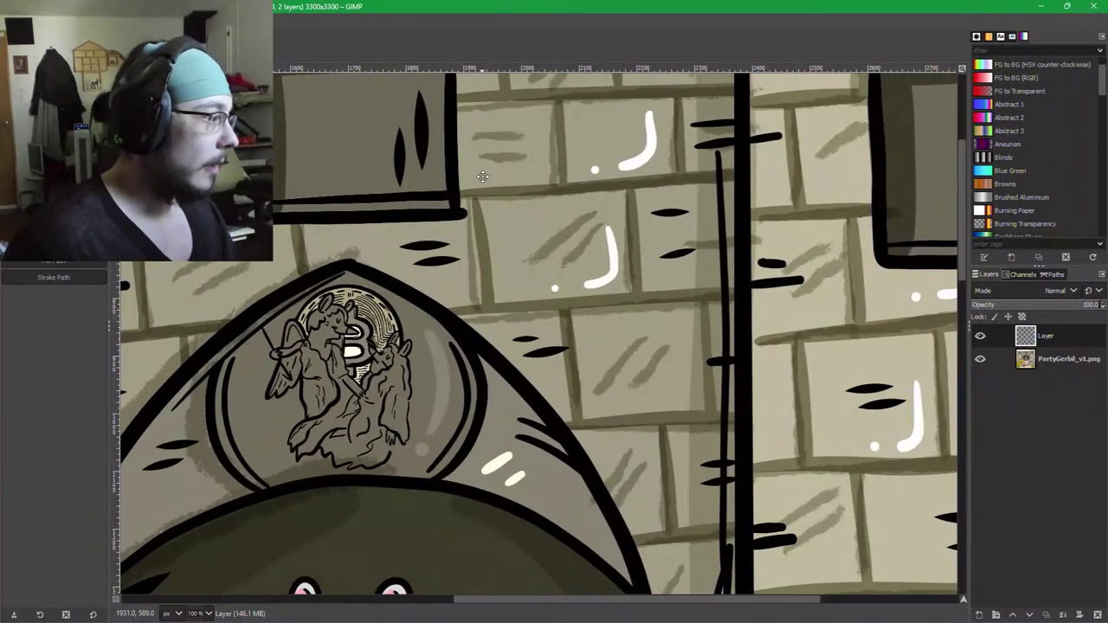
{"action": "left_click_drag", "start_coordinate": [482, 176], "coordinate": [581, 277]}
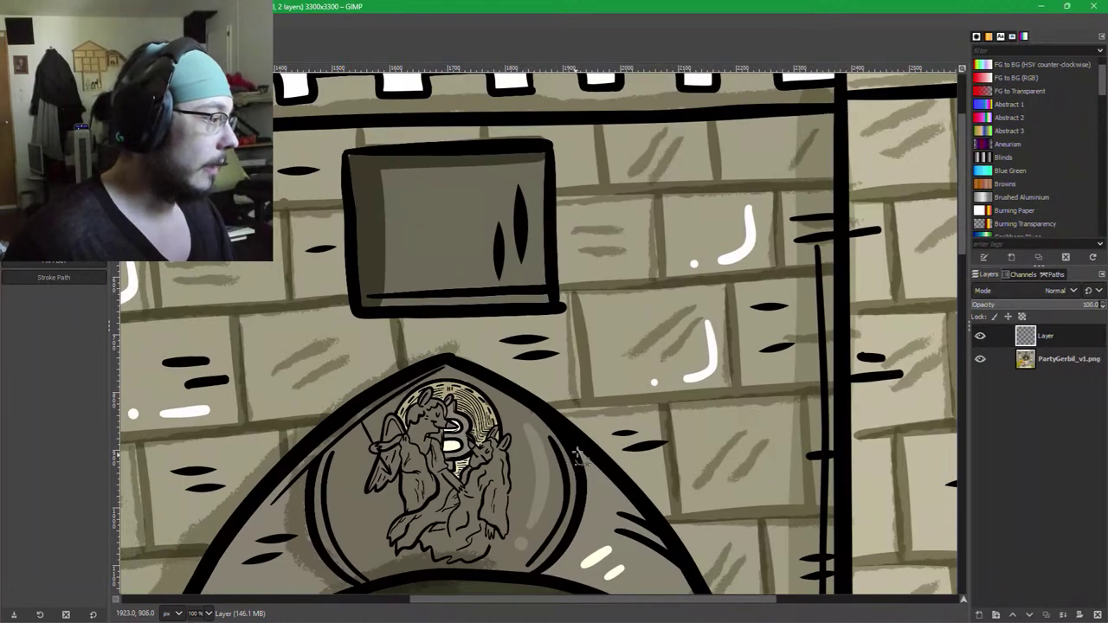
{"action": "left_click_drag", "start_coordinate": [578, 455], "coordinate": [667, 321]}
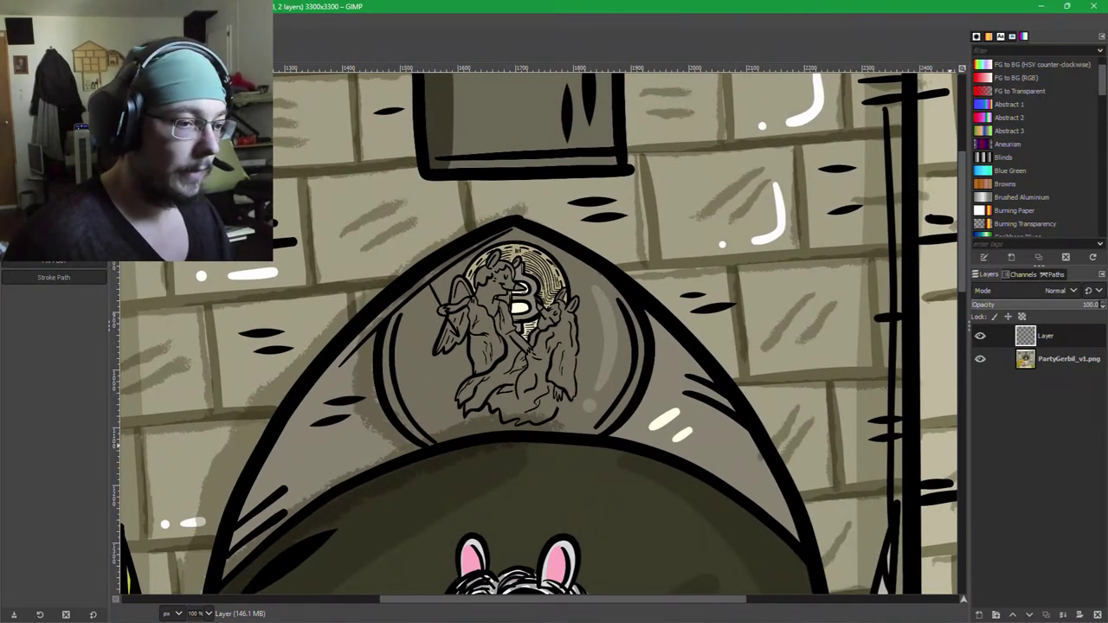
{"action": "key", "text": "alt+Tab"}
{"action": "left_click_drag", "start_coordinate": [351, 296], "coordinate": [654, 160]}
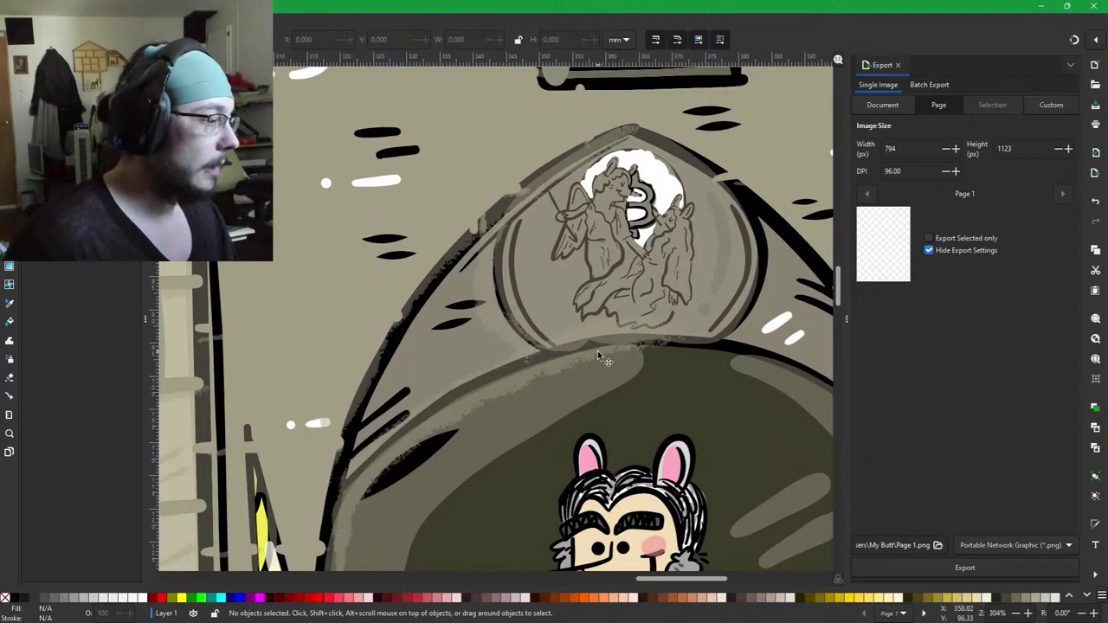
{"action": "scroll", "coordinate": [682, 240], "scroll_direction": "down", "scroll_amount": 3}
{"action": "scroll", "coordinate": [681, 240], "scroll_direction": "down", "scroll_amount": 6}
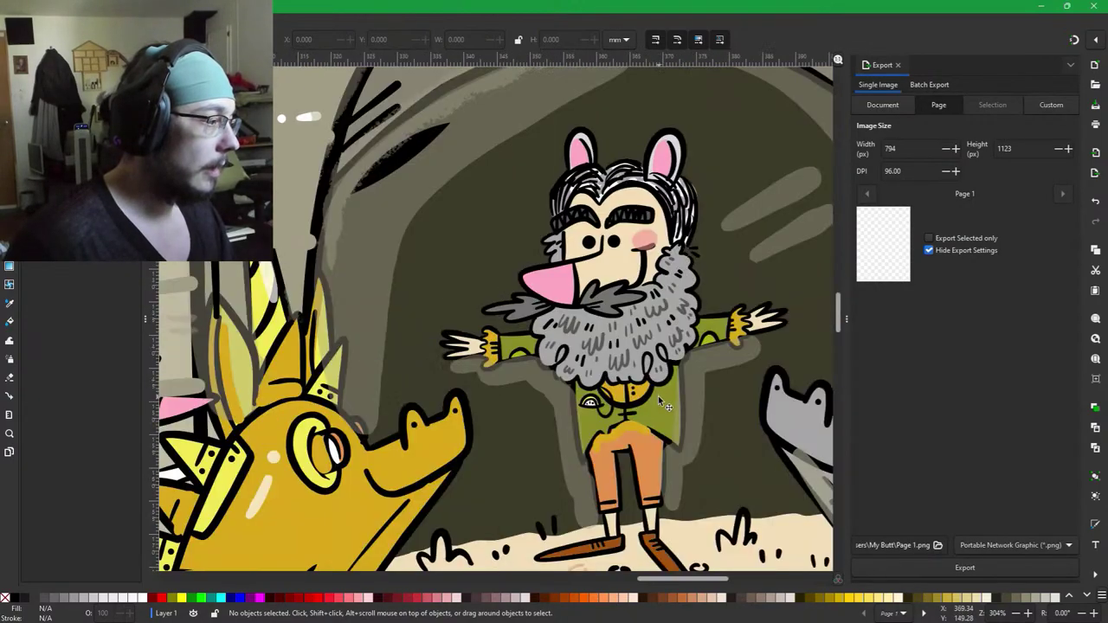
{"action": "scroll", "coordinate": [721, 323], "scroll_direction": "down", "scroll_amount": 2}
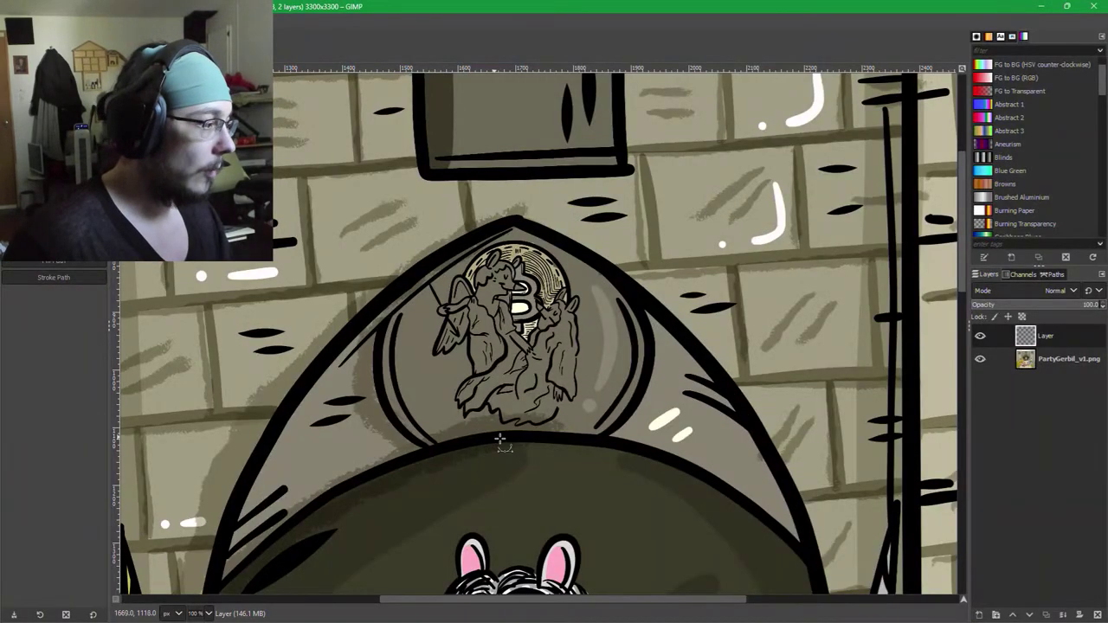
{"action": "scroll", "coordinate": [502, 440], "scroll_direction": "down", "scroll_amount": 2}
{"action": "scroll", "coordinate": [588, 290], "scroll_direction": "down", "scroll_amount": 1}
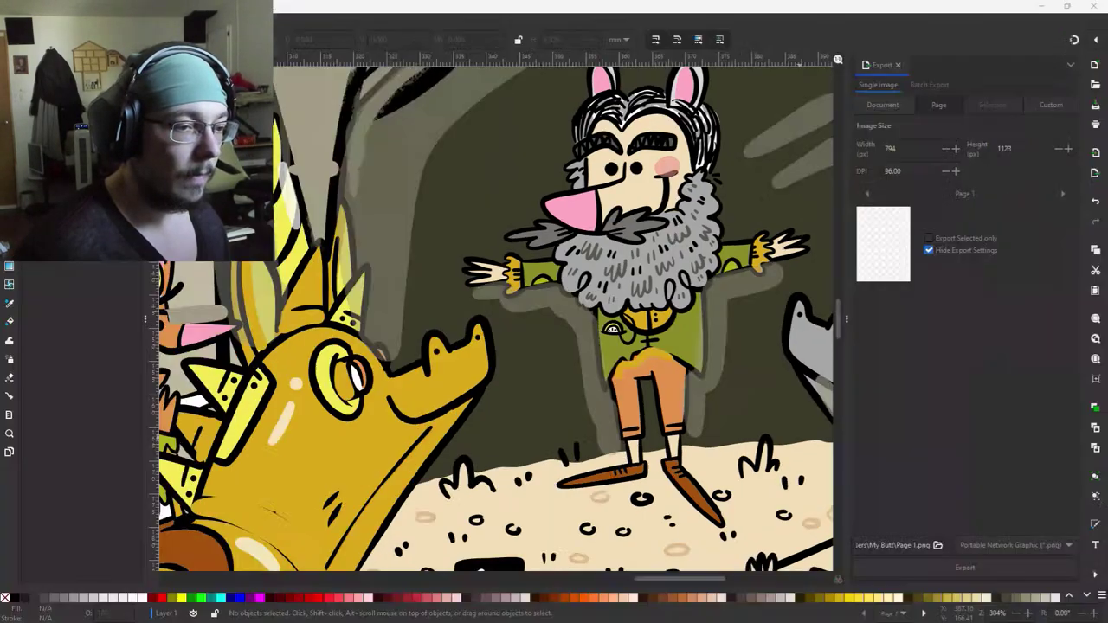
Close New document 1 in Inkscape without saving its changes.
{"action": "key", "text": "ctrl+w"}
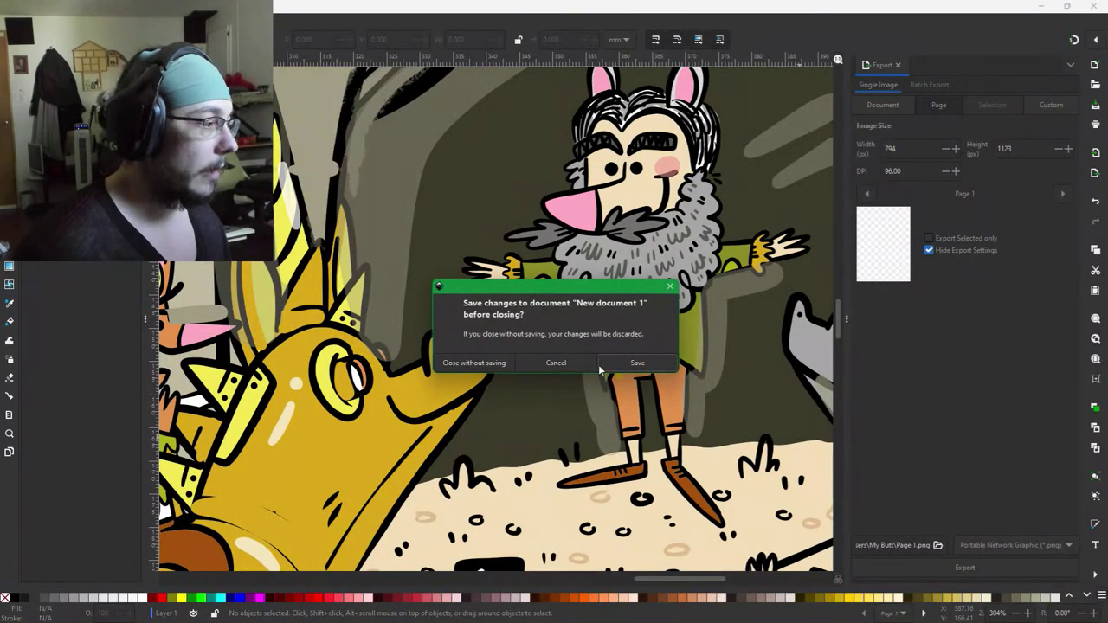
{"action": "left_click", "coordinate": [495, 370]}
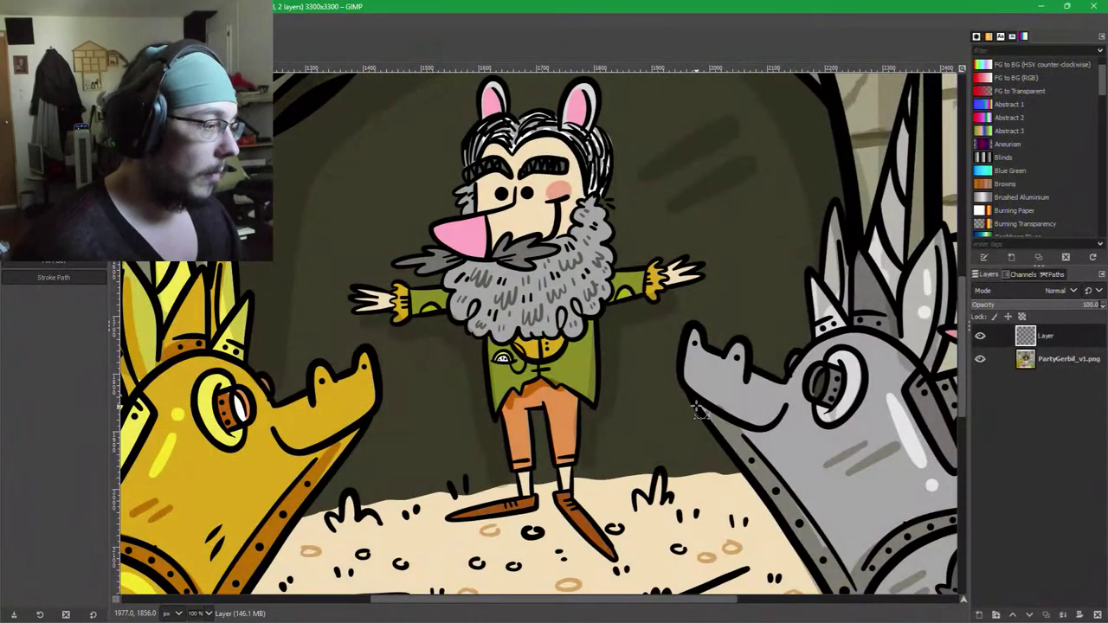
In GIMP, paint red brush circles around the pink triangle sketch and both leg gears of the silver horse.
{"action": "scroll", "coordinate": [683, 372], "scroll_direction": "down", "scroll_amount": 2}
{"action": "scroll", "coordinate": [597, 238], "scroll_direction": "down", "scroll_amount": 1}
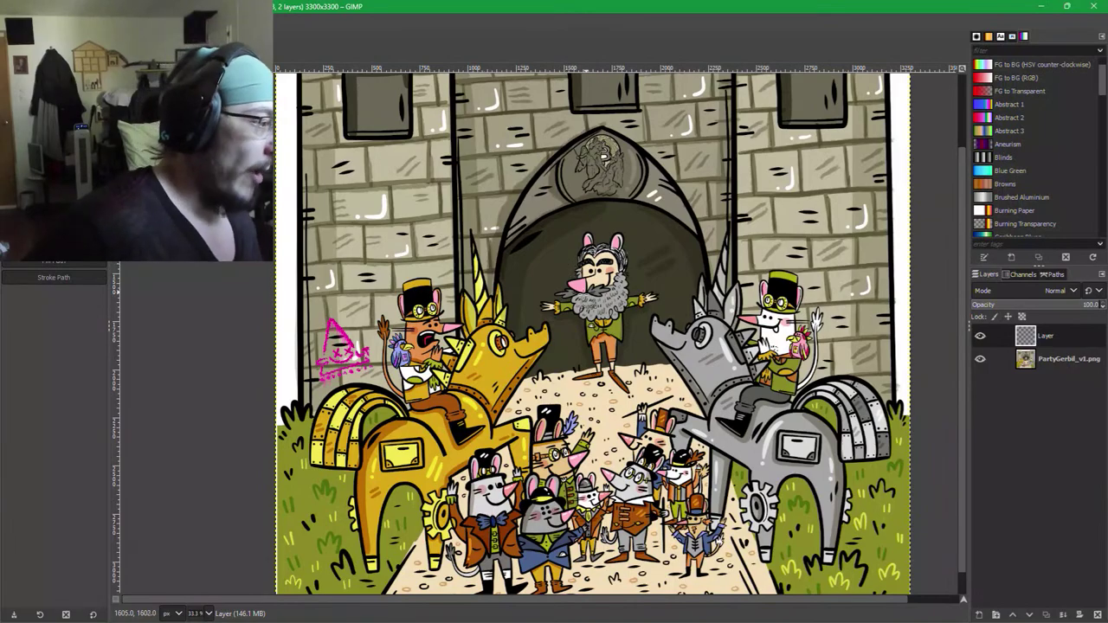
{"action": "left_click_drag", "start_coordinate": [509, 320], "coordinate": [524, 362]}
{"action": "left_click_drag", "start_coordinate": [650, 274], "coordinate": [603, 274]}
{"action": "scroll", "coordinate": [602, 273], "scroll_direction": "down", "scroll_amount": 2}
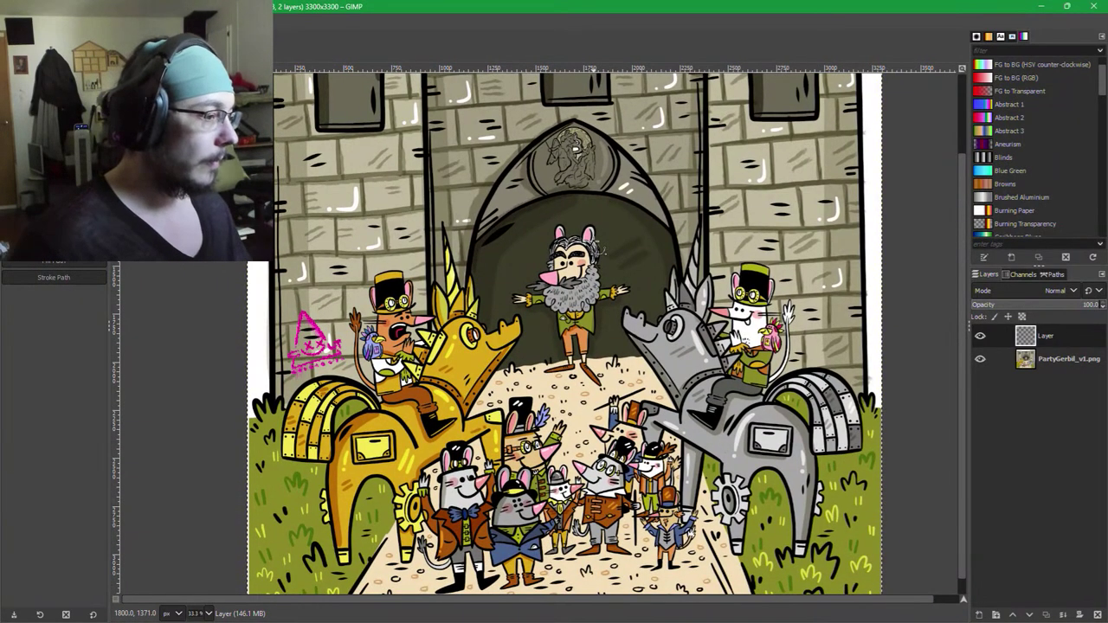
{"action": "key", "text": "p"}
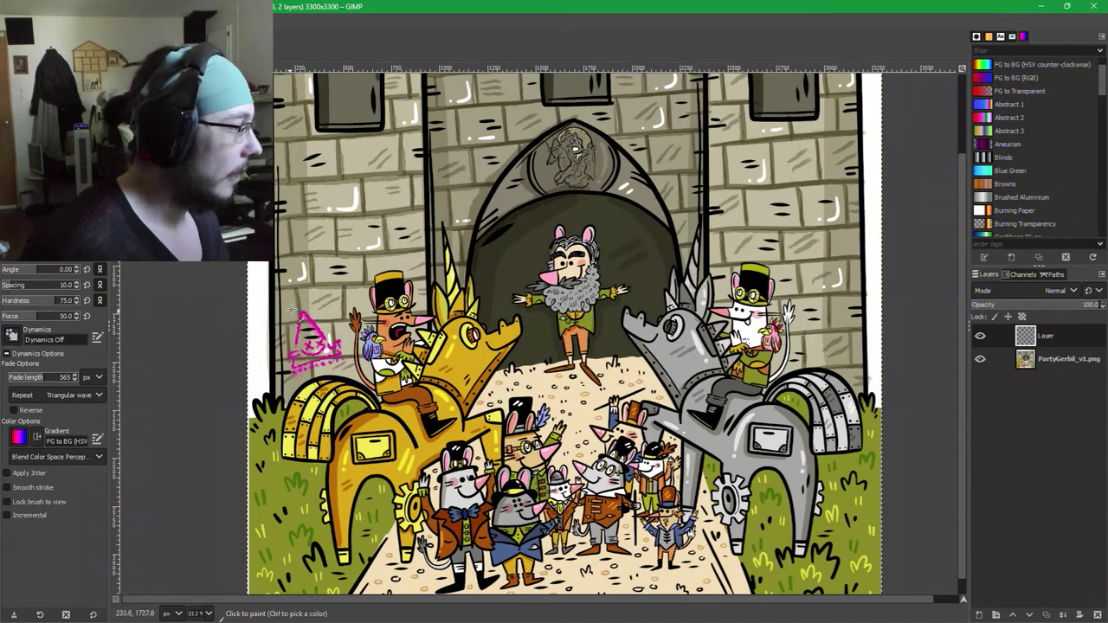
{"action": "mouse_move", "coordinate": [307, 298]}
{"action": "left_mouse_down"}
{"action": "mouse_move", "coordinate": [297, 369]}
{"action": "mouse_move", "coordinate": [327, 369]}
{"action": "mouse_move", "coordinate": [343, 337]}
{"action": "mouse_move", "coordinate": [302, 322]}
{"action": "left_mouse_up"}
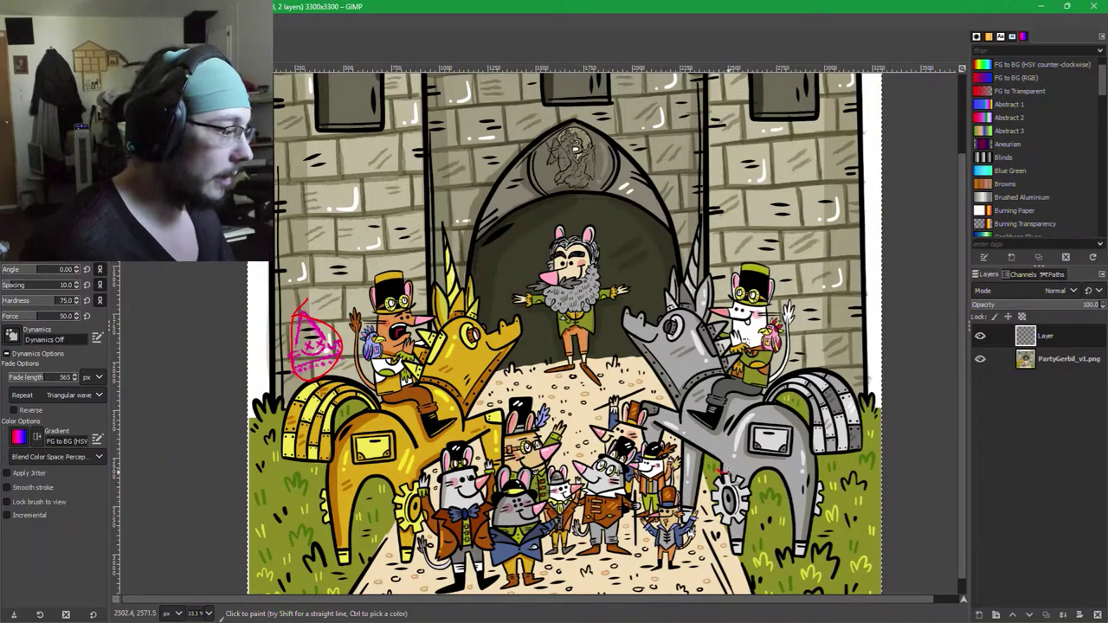
{"action": "mouse_move", "coordinate": [750, 481]}
{"action": "left_mouse_down"}
{"action": "mouse_move", "coordinate": [763, 515]}
{"action": "mouse_move", "coordinate": [724, 531]}
{"action": "mouse_move", "coordinate": [697, 503]}
{"action": "mouse_move", "coordinate": [707, 473]}
{"action": "left_mouse_up"}
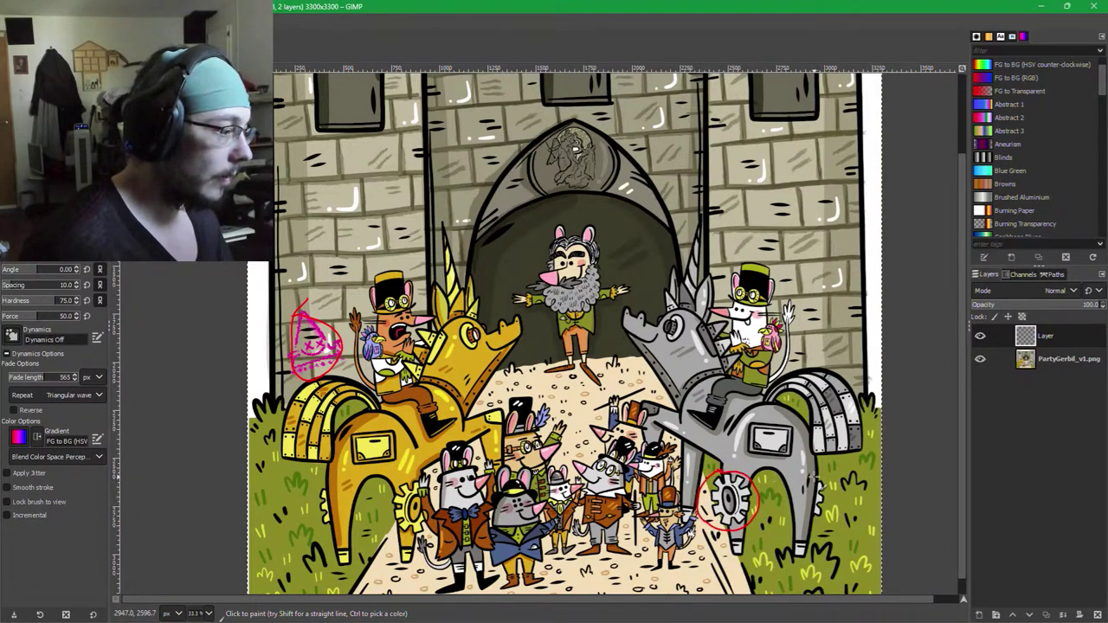
{"action": "mouse_move", "coordinate": [818, 477]}
{"action": "left_mouse_down"}
{"action": "mouse_move", "coordinate": [829, 492]}
{"action": "mouse_move", "coordinate": [805, 510]}
{"action": "mouse_move", "coordinate": [805, 483]}
{"action": "mouse_move", "coordinate": [819, 486]}
{"action": "left_mouse_up"}
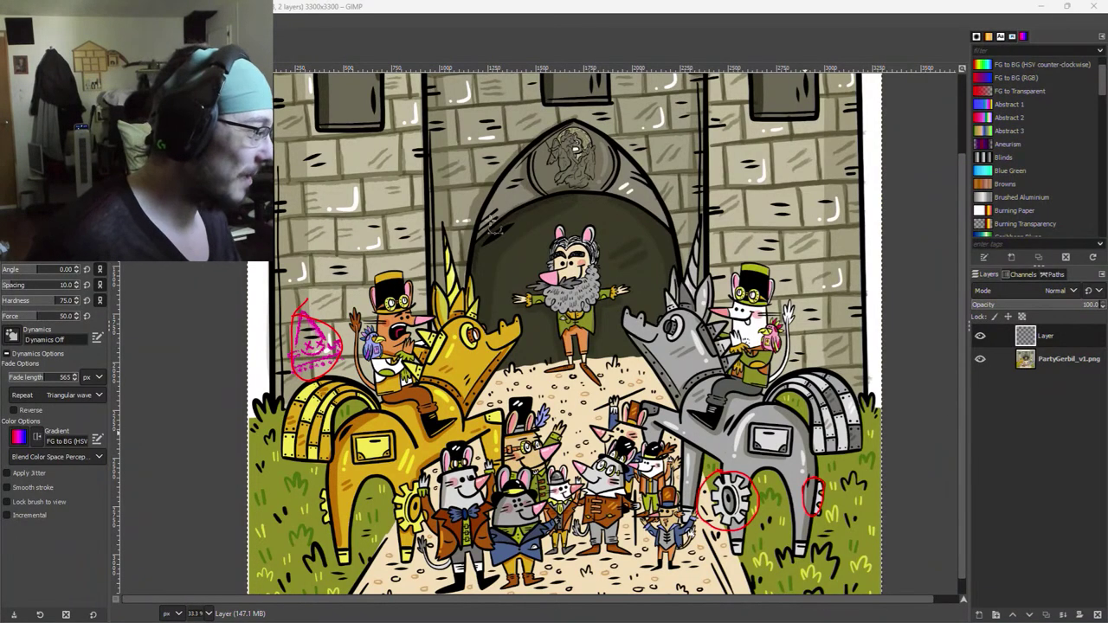
Paint red brush circles around the front and rear leg gears of the golden horse.
{"action": "left_click", "coordinate": [401, 495]}
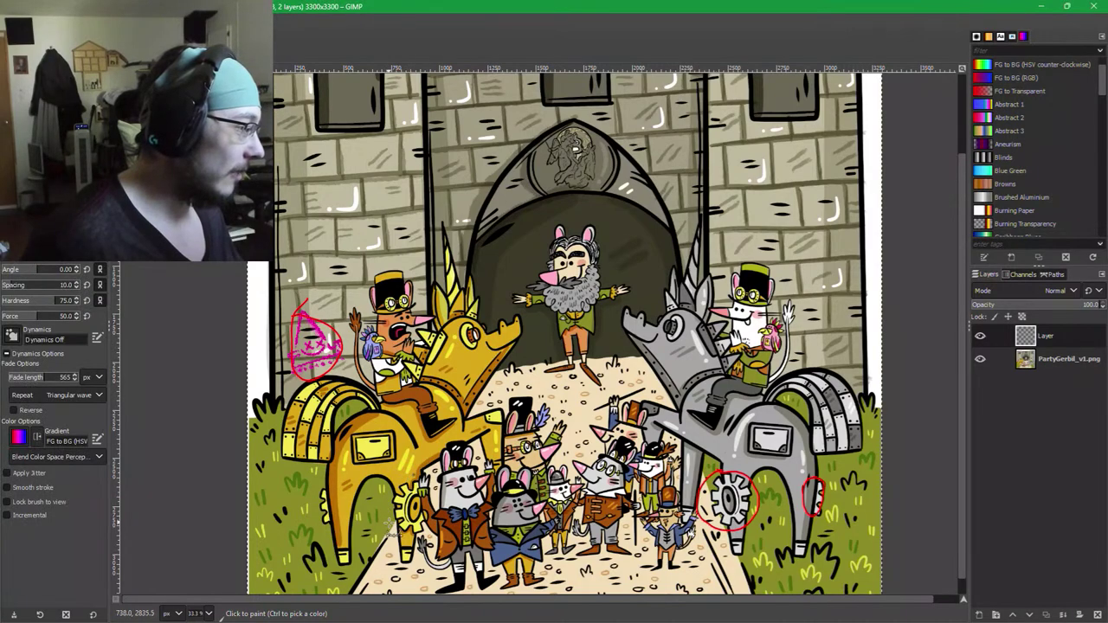
{"action": "mouse_move", "coordinate": [392, 531]}
{"action": "left_mouse_down"}
{"action": "mouse_move", "coordinate": [396, 489]}
{"action": "mouse_move", "coordinate": [424, 506]}
{"action": "mouse_move", "coordinate": [407, 530]}
{"action": "left_mouse_up"}
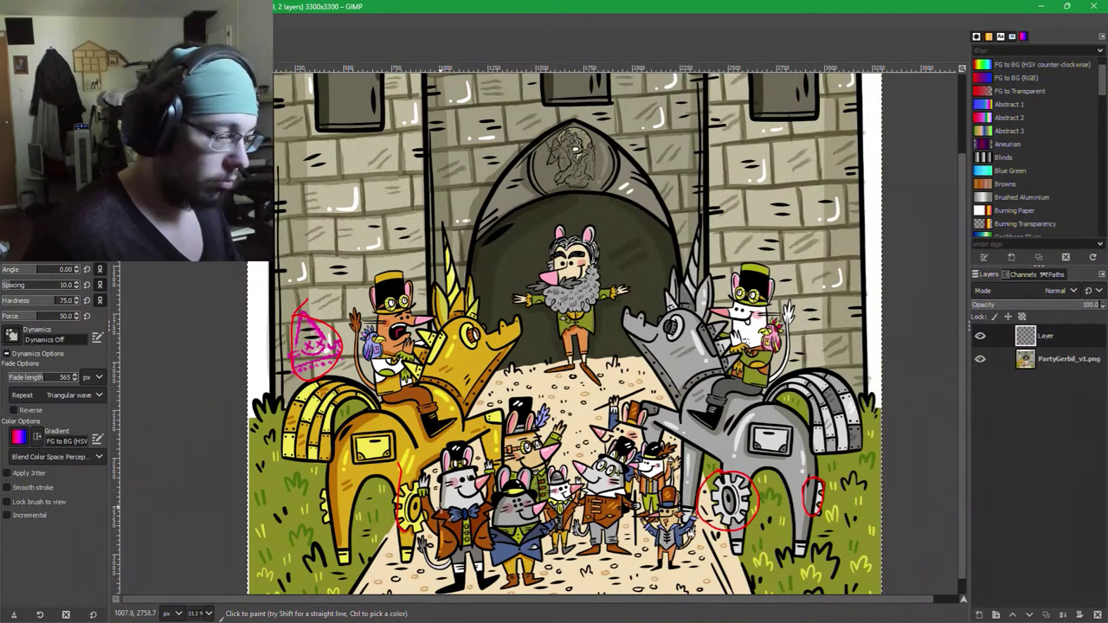
{"action": "key", "text": "ctrl+z"}
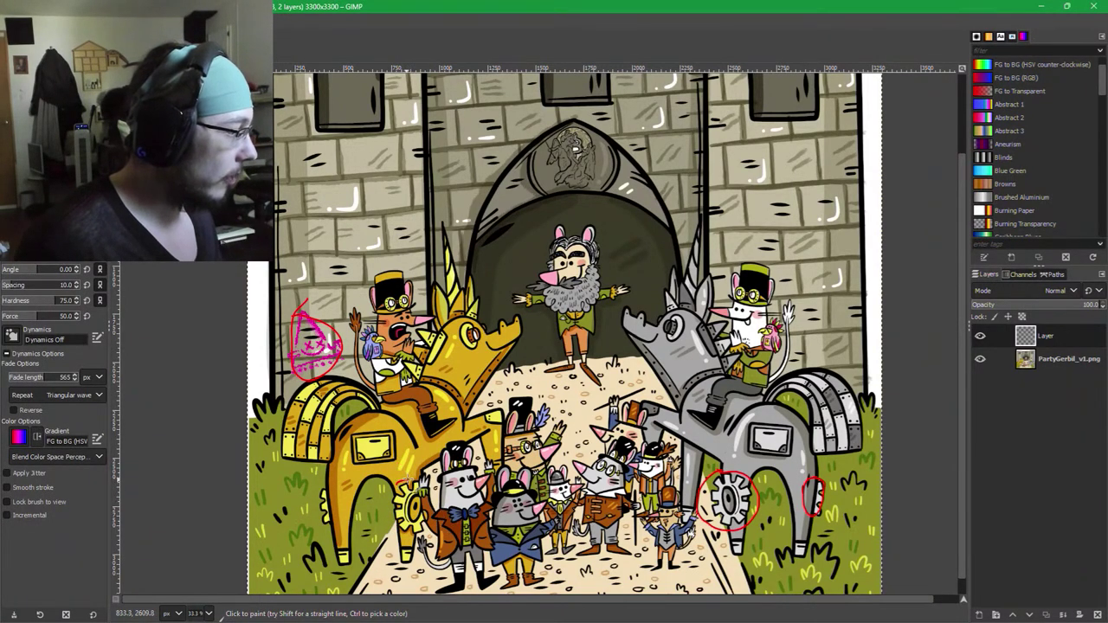
{"action": "mouse_move", "coordinate": [415, 468]}
{"action": "left_mouse_down"}
{"action": "mouse_move", "coordinate": [431, 528]}
{"action": "mouse_move", "coordinate": [420, 538]}
{"action": "mouse_move", "coordinate": [389, 532]}
{"action": "mouse_move", "coordinate": [386, 502]}
{"action": "left_mouse_up"}
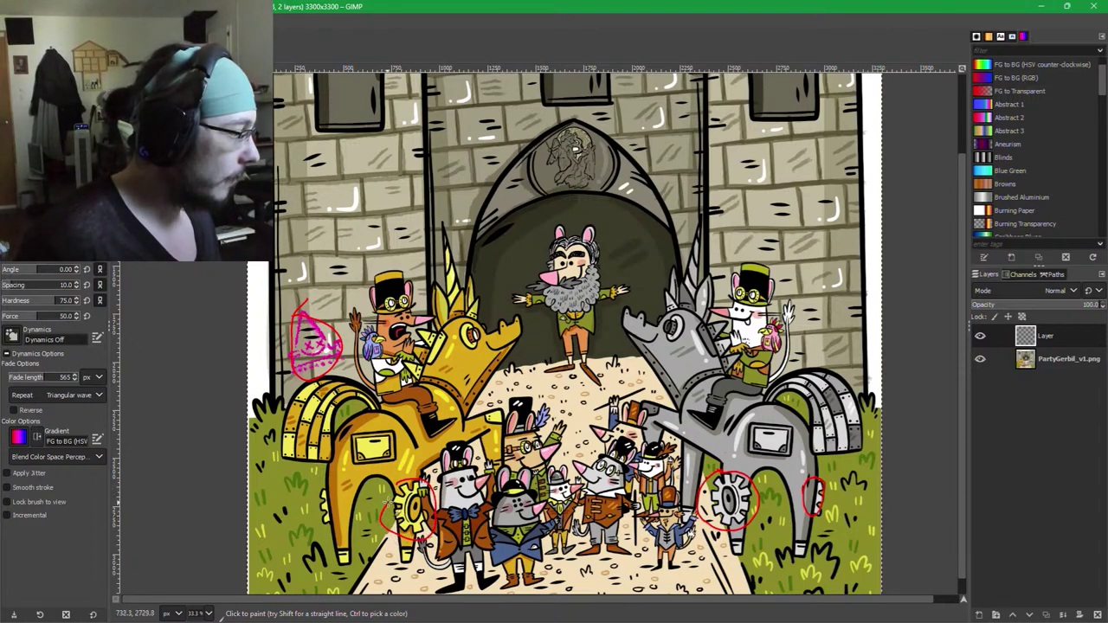
{"action": "mouse_move", "coordinate": [316, 485]}
{"action": "left_mouse_down"}
{"action": "mouse_move", "coordinate": [341, 515]}
{"action": "mouse_move", "coordinate": [333, 528]}
{"action": "mouse_move", "coordinate": [317, 480]}
{"action": "left_mouse_up"}
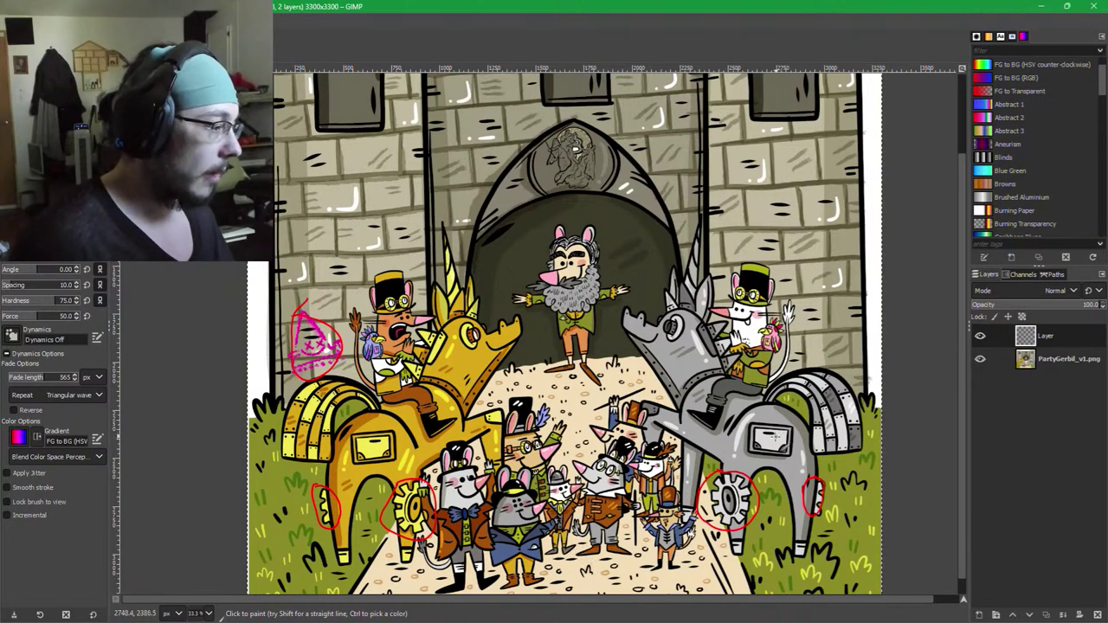
Scribble small red marks on both horses' side plates and paint a red arc across the sky between the two towers.
{"action": "mouse_move", "coordinate": [768, 436]}
{"action": "left_mouse_down"}
{"action": "mouse_move", "coordinate": [760, 445]}
{"action": "mouse_move", "coordinate": [767, 440]}
{"action": "left_mouse_up"}
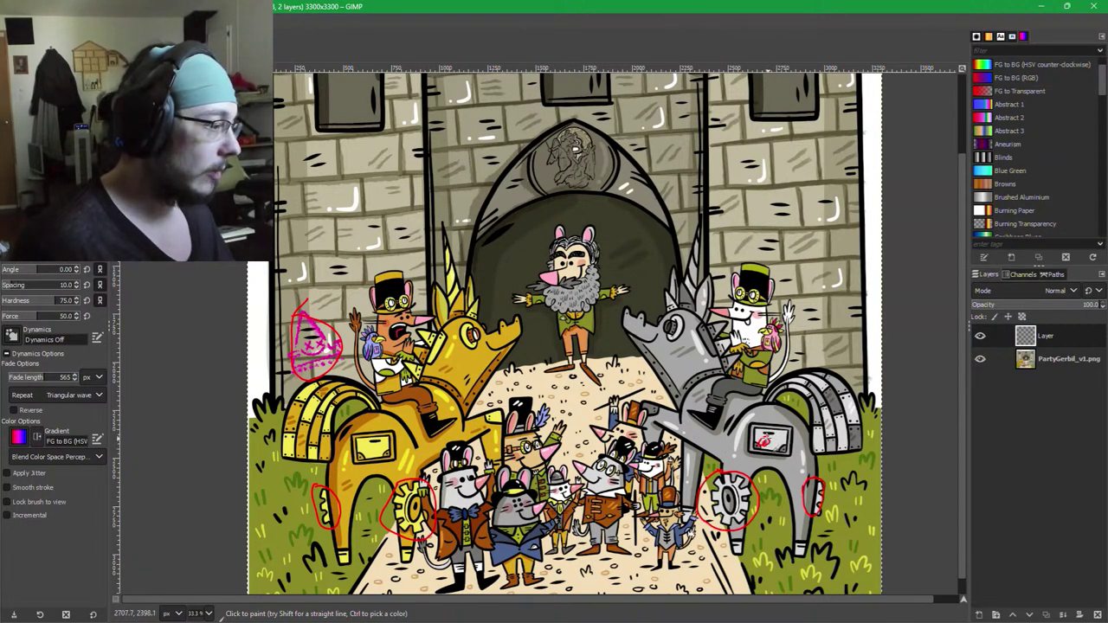
{"action": "mouse_move", "coordinate": [376, 442]}
{"action": "left_mouse_down"}
{"action": "mouse_move", "coordinate": [368, 454]}
{"action": "mouse_move", "coordinate": [379, 449]}
{"action": "left_mouse_up"}
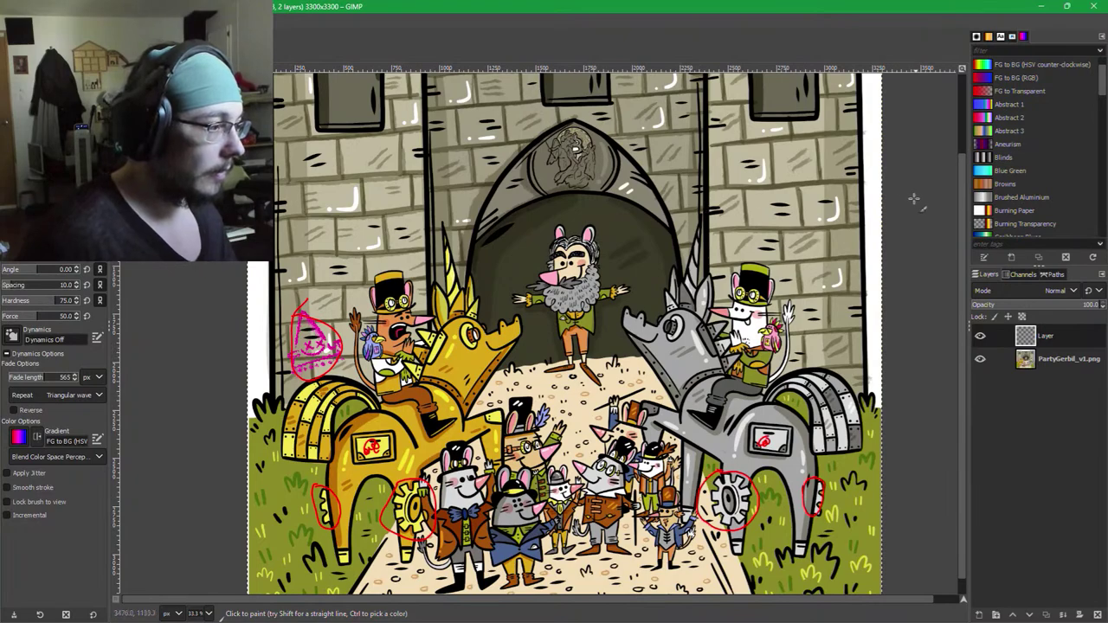
{"action": "left_click_drag", "start_coordinate": [963, 183], "coordinate": [958, 103]}
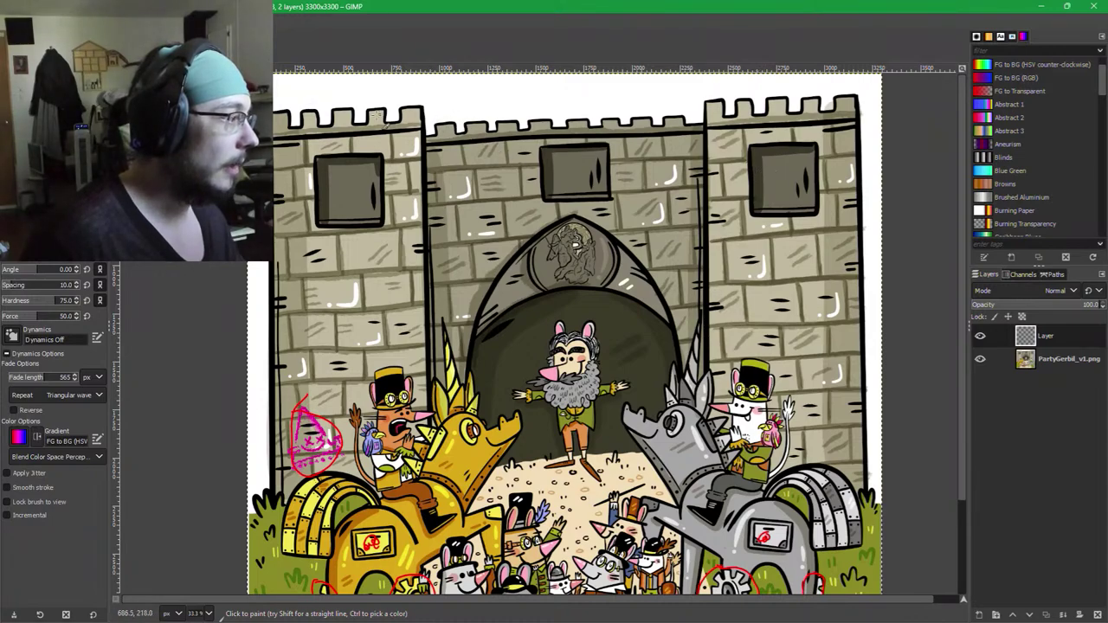
{"action": "mouse_move", "coordinate": [378, 115]}
{"action": "left_mouse_down"}
{"action": "mouse_move", "coordinate": [608, 79]}
{"action": "mouse_move", "coordinate": [758, 93]}
{"action": "left_mouse_up"}
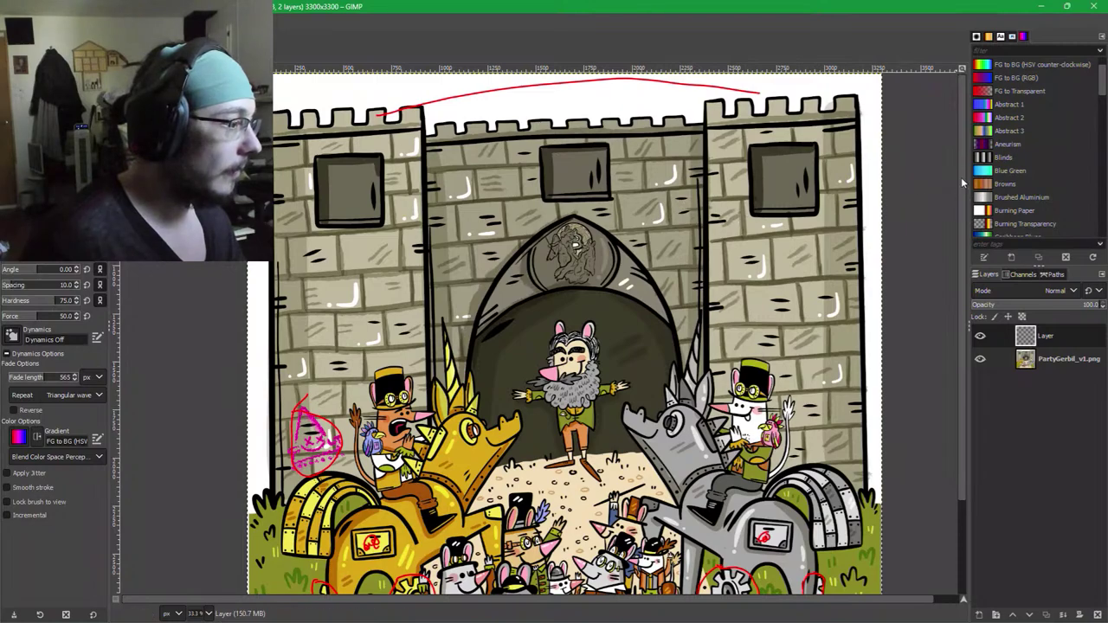
Paint a short red line inside each of the three castle windows.
{"action": "left_click_drag", "start_coordinate": [959, 176], "coordinate": [956, 213]}
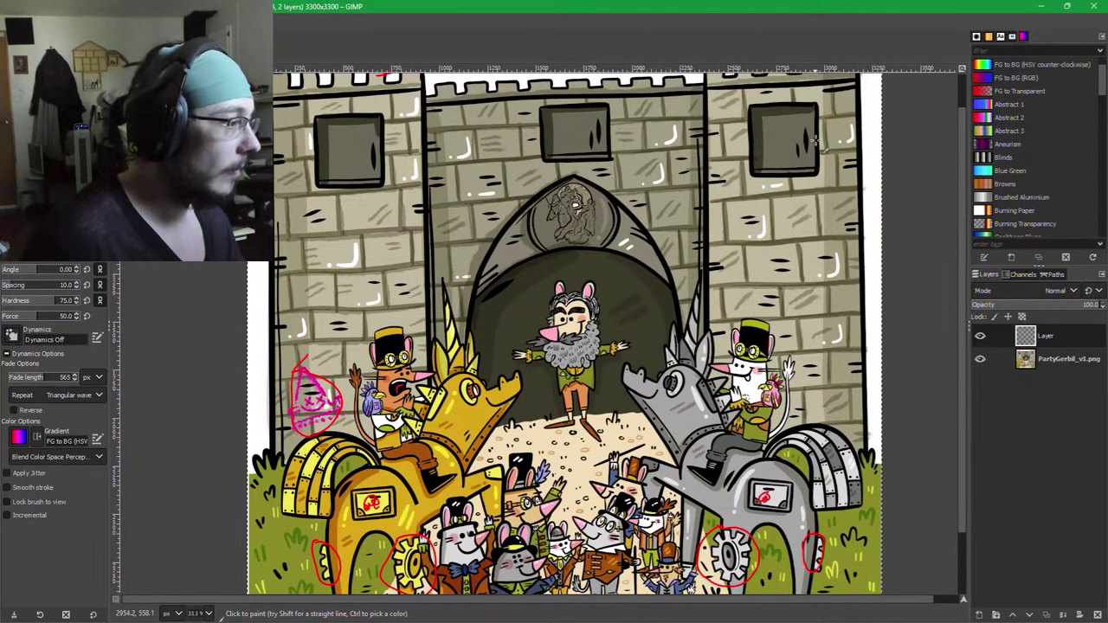
{"action": "left_click_drag", "start_coordinate": [798, 161], "coordinate": [755, 141]}
{"action": "left_click_drag", "start_coordinate": [594, 142], "coordinate": [555, 135]}
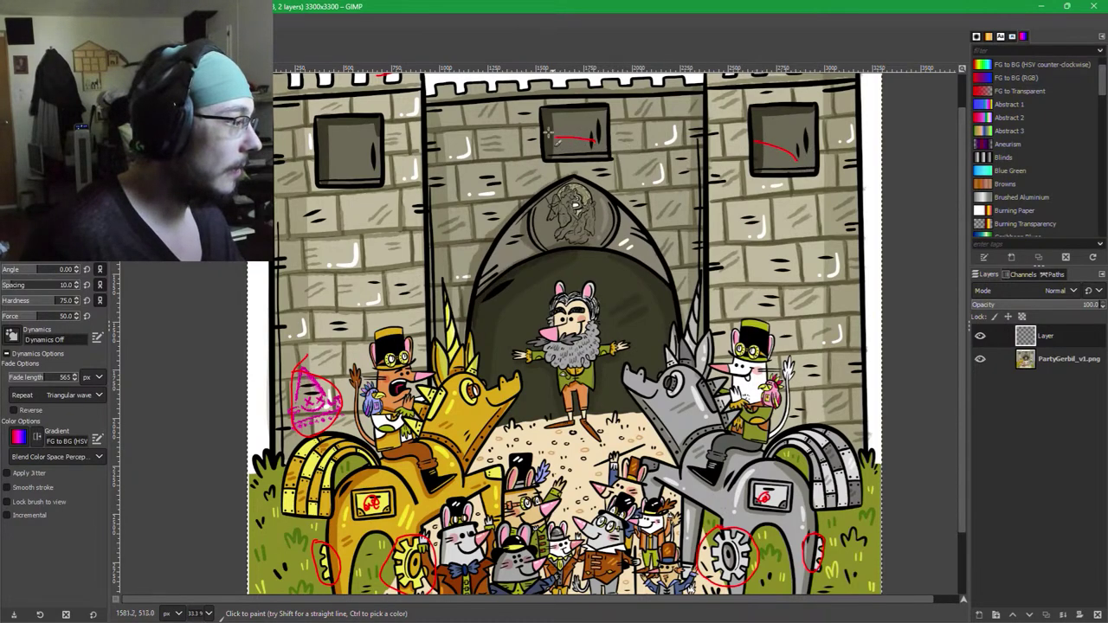
{"action": "left_click_drag", "start_coordinate": [369, 167], "coordinate": [337, 167]}
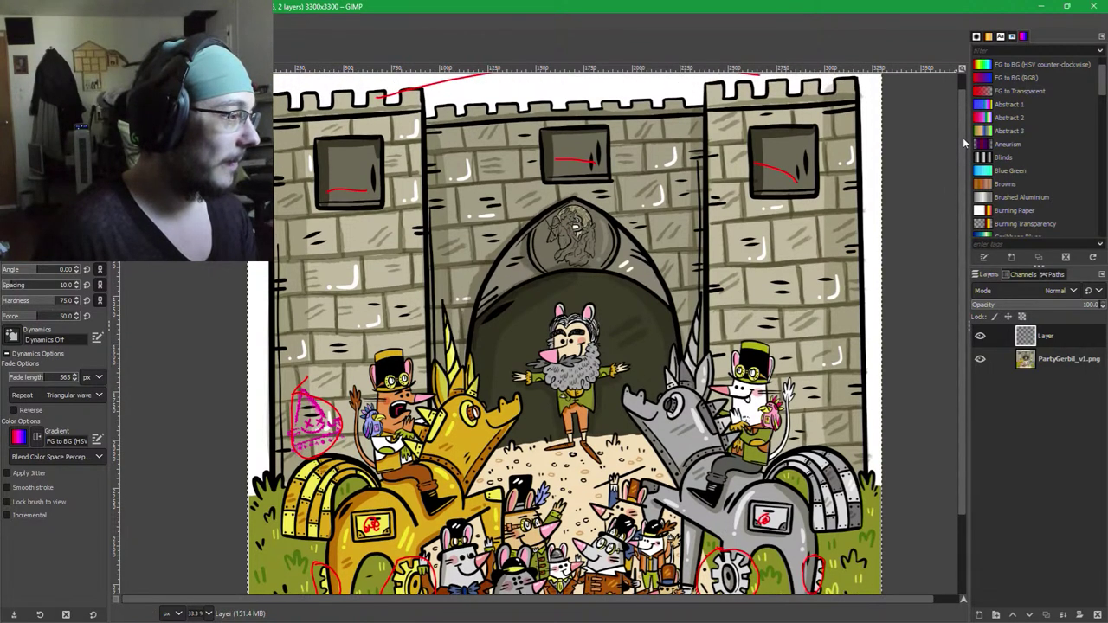
Handwrite "dragon" in red above the line in each of the three castle windows.
{"action": "scroll", "coordinate": [954, 164], "scroll_direction": "down", "scroll_amount": 2}
{"action": "scroll", "coordinate": [935, 204], "scroll_direction": "up", "scroll_amount": 3}
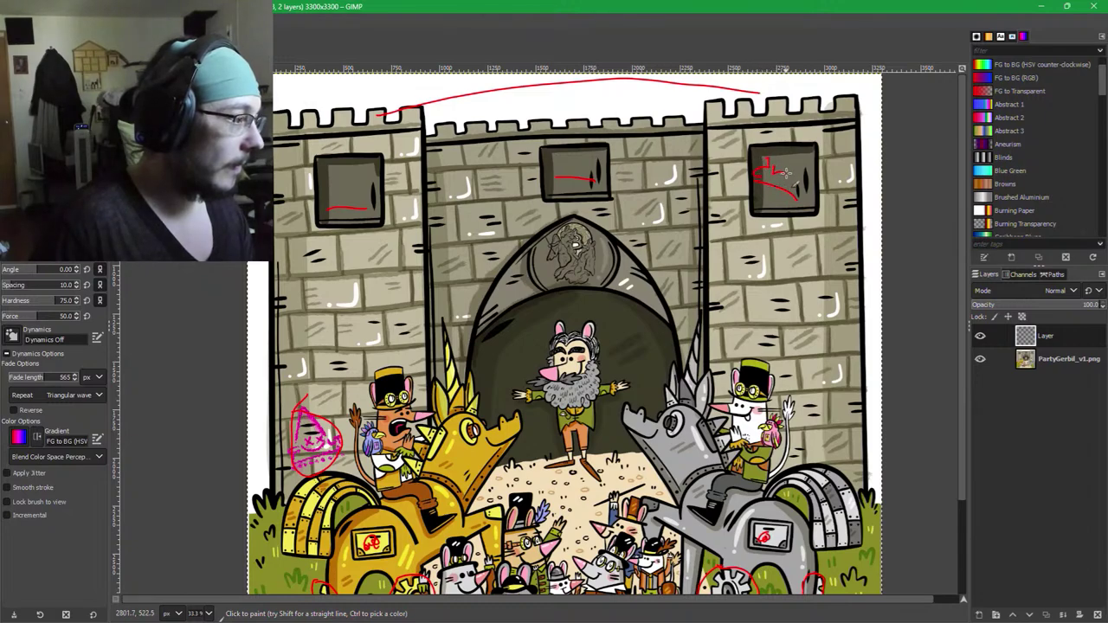
{"action": "left_click_drag", "start_coordinate": [791, 176], "coordinate": [817, 189]}
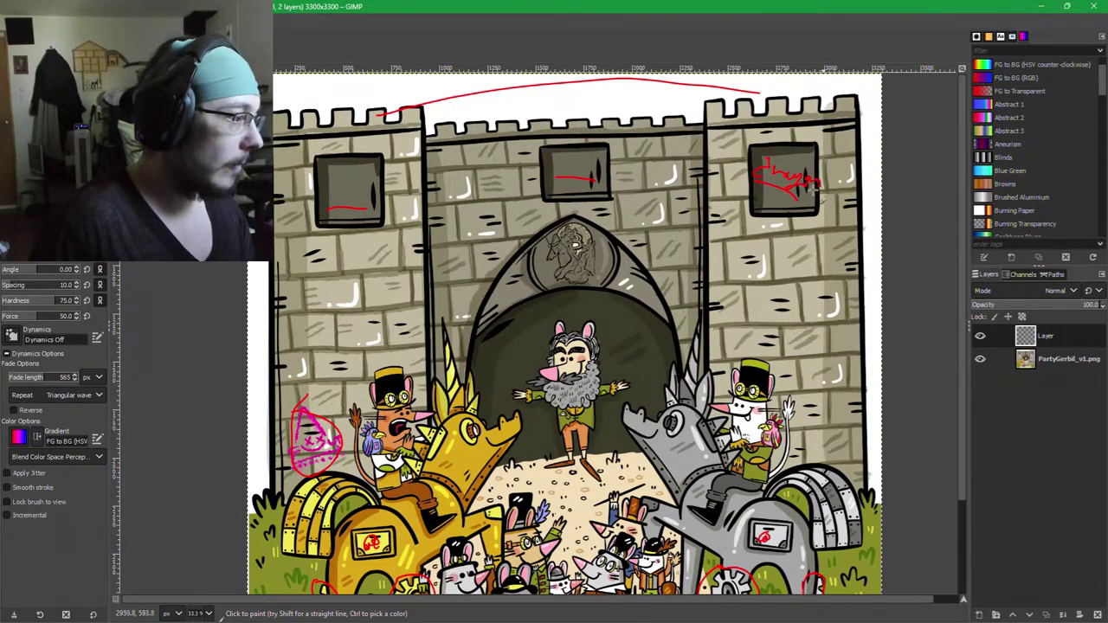
{"action": "mouse_move", "coordinate": [567, 153]}
{"action": "left_mouse_down"}
{"action": "mouse_move", "coordinate": [557, 166]}
{"action": "mouse_move", "coordinate": [592, 170]}
{"action": "mouse_move", "coordinate": [586, 180]}
{"action": "mouse_move", "coordinate": [625, 179]}
{"action": "left_mouse_up"}
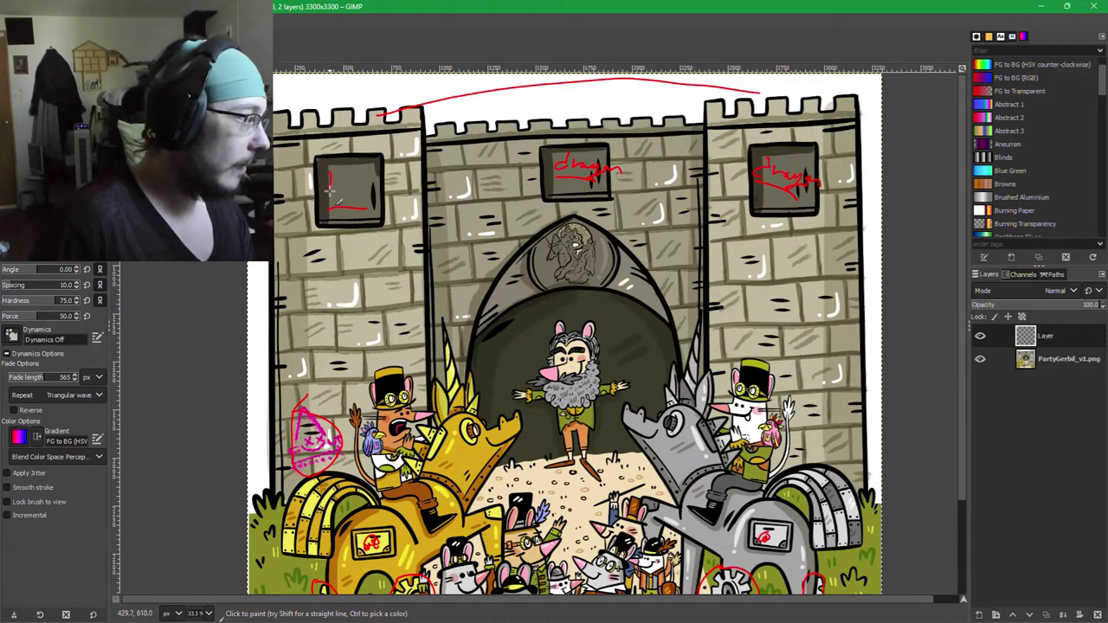
{"action": "mouse_move", "coordinate": [329, 189]}
{"action": "left_mouse_down"}
{"action": "mouse_move", "coordinate": [382, 197]}
{"action": "mouse_move", "coordinate": [396, 187]}
{"action": "left_mouse_up"}
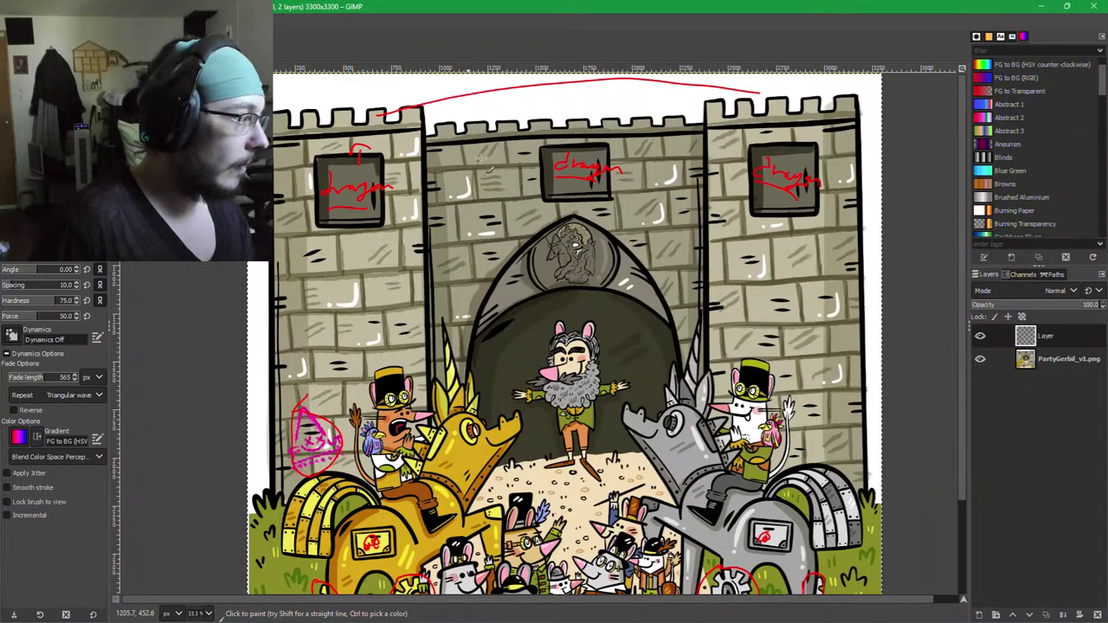
Undo the red hooked arrow above the left tower's window and paint one over the left end of the middle wall's battlements.
{"action": "key", "text": "ctrl"}
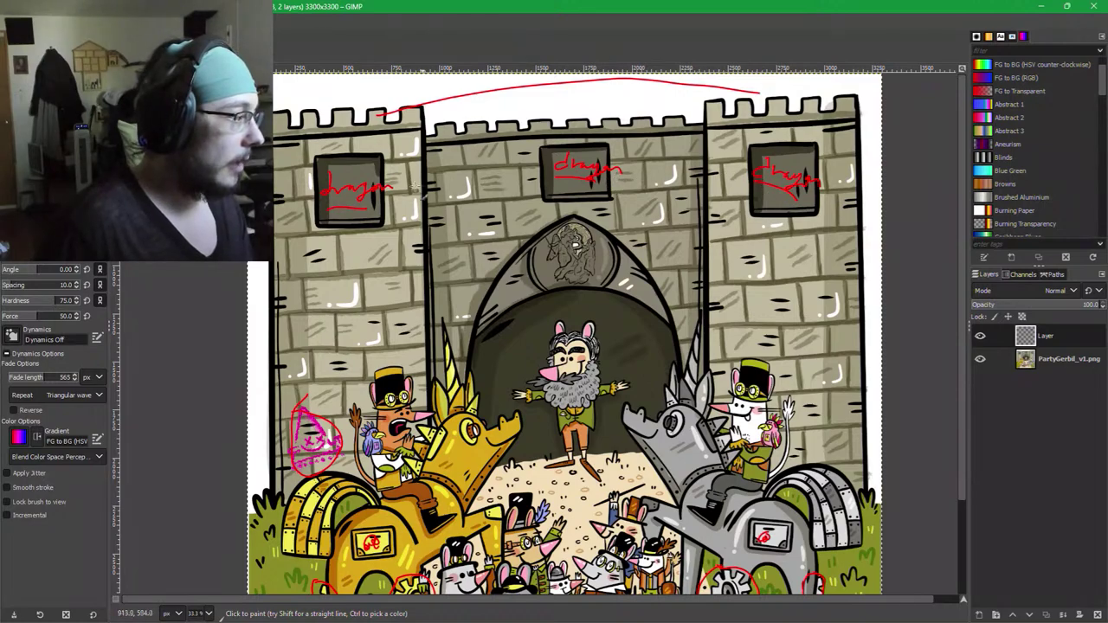
{"action": "mouse_move", "coordinate": [443, 152]}
{"action": "left_mouse_down"}
{"action": "mouse_move", "coordinate": [445, 123]}
{"action": "mouse_move", "coordinate": [430, 119]}
{"action": "mouse_move", "coordinate": [459, 135]}
{"action": "left_mouse_up"}
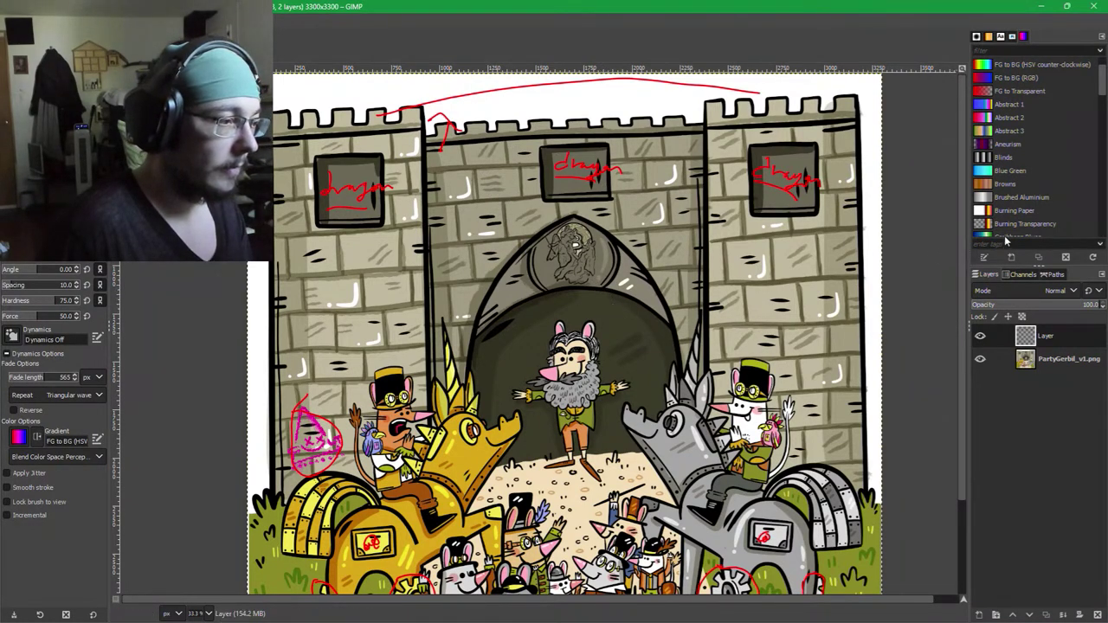
Circle both outstretched arms of the bearded gerbil in red and undo the stray line from the gold horse's eye to the beard.
{"action": "key", "text": "b"}
{"action": "scroll", "coordinate": [953, 255], "scroll_direction": "down", "scroll_amount": 3}
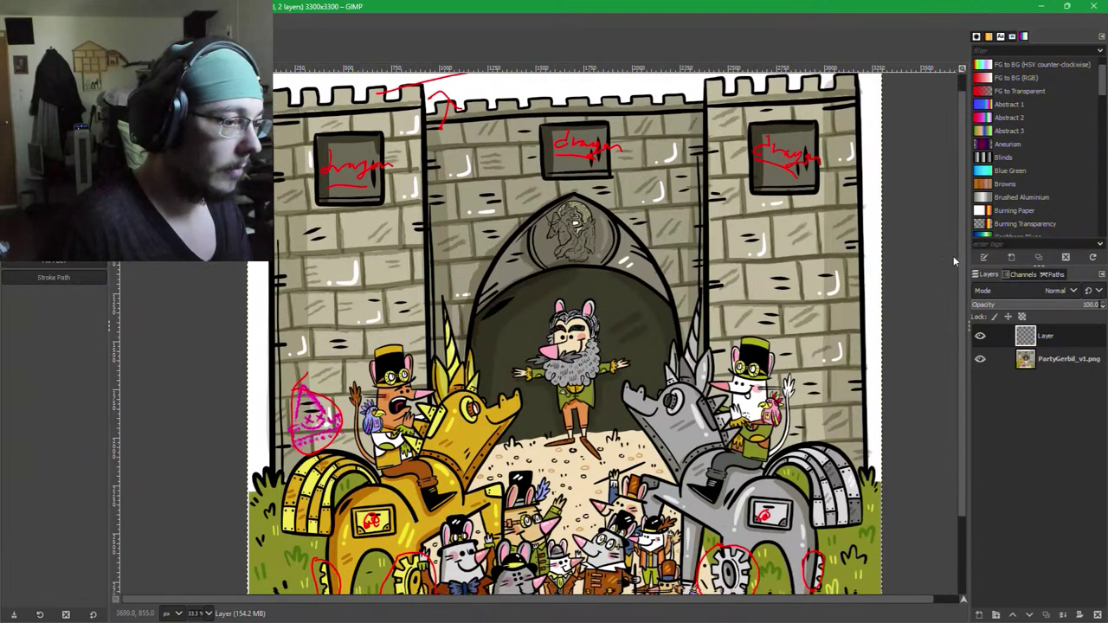
{"action": "scroll", "coordinate": [933, 311], "scroll_direction": "down", "scroll_amount": 5}
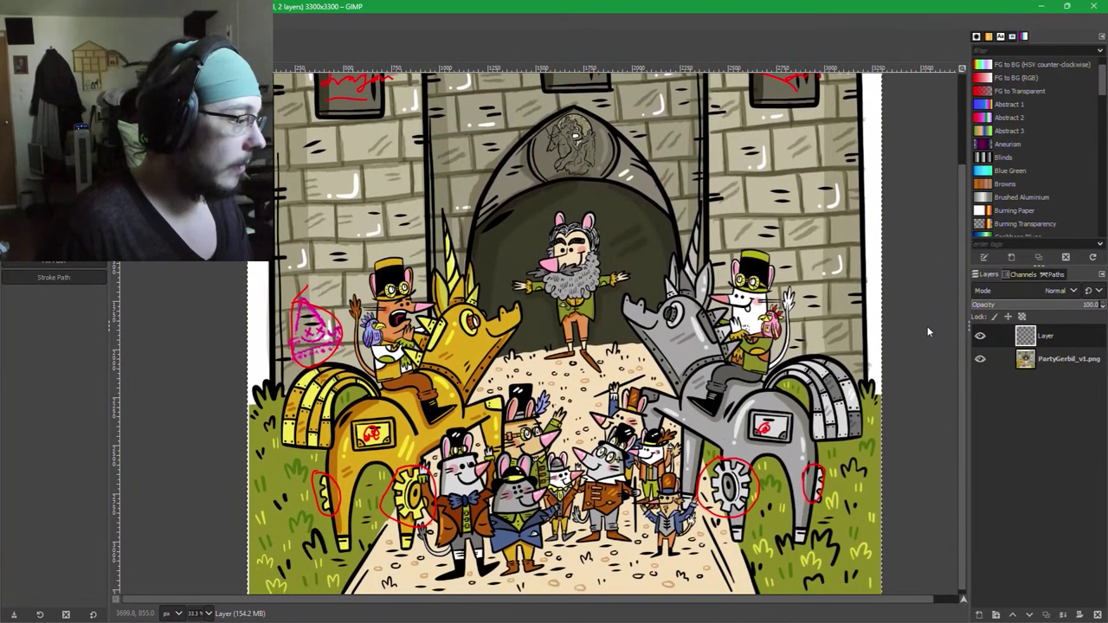
{"action": "key", "text": "p"}
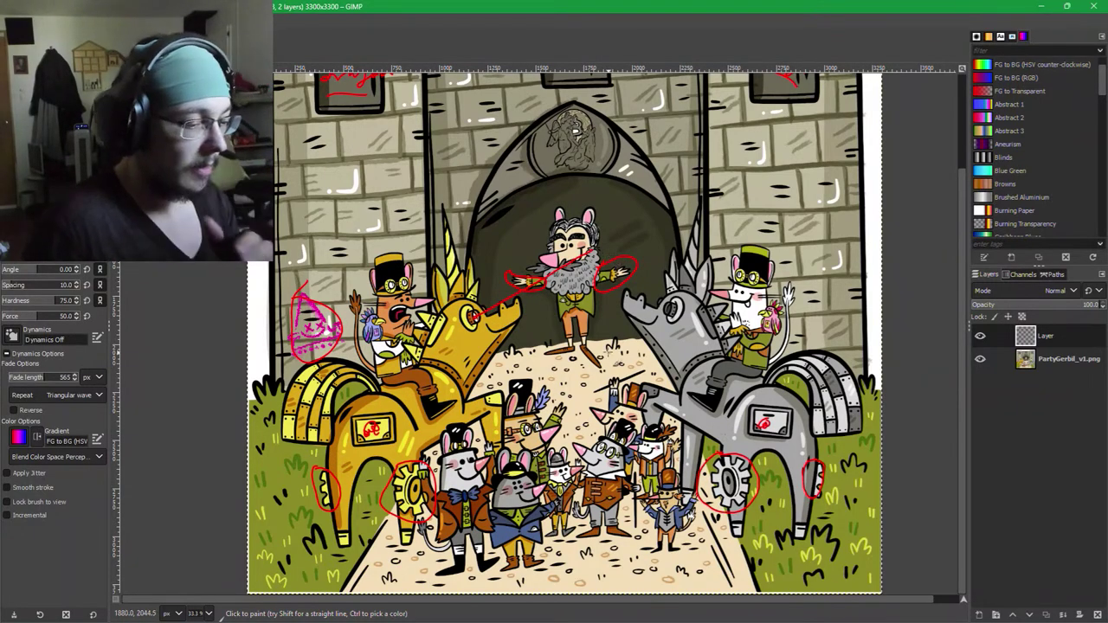
{"action": "key", "text": "ctrl+z"}
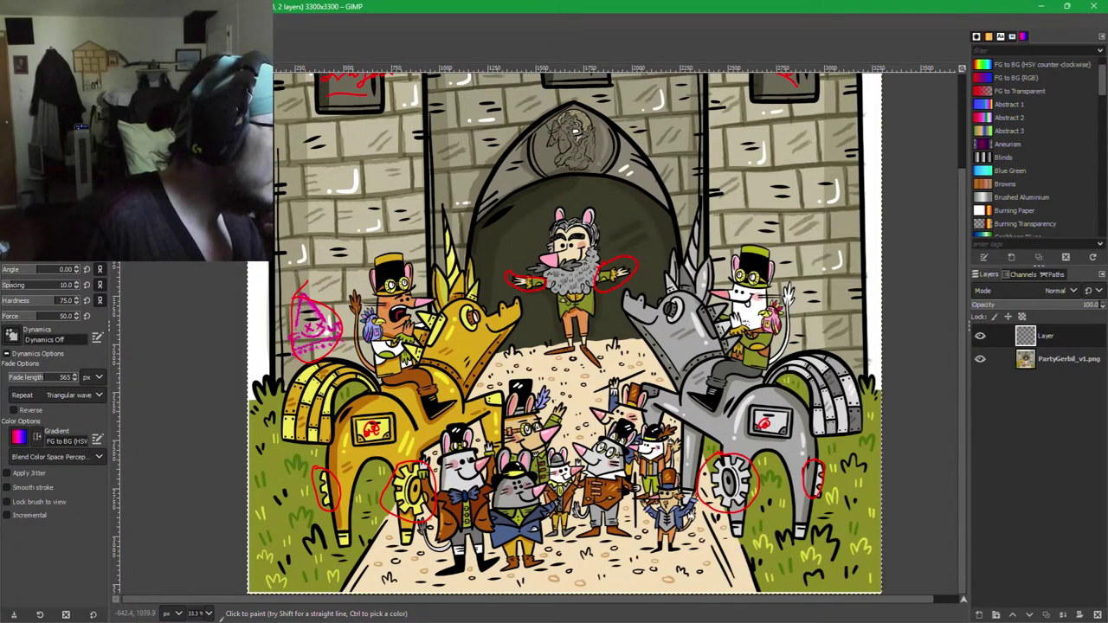
Examine the orange gerbil riding the gold horse up close, including its goggles, mouth and bird.
{"action": "key", "text": "m"}
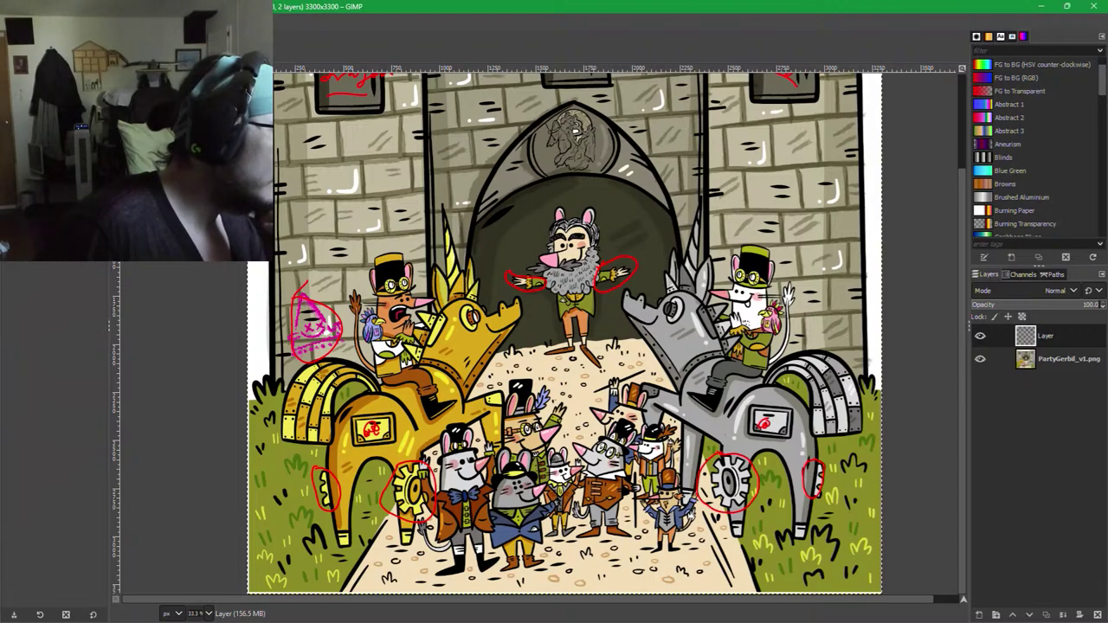
{"action": "left_click", "coordinate": [391, 308]}
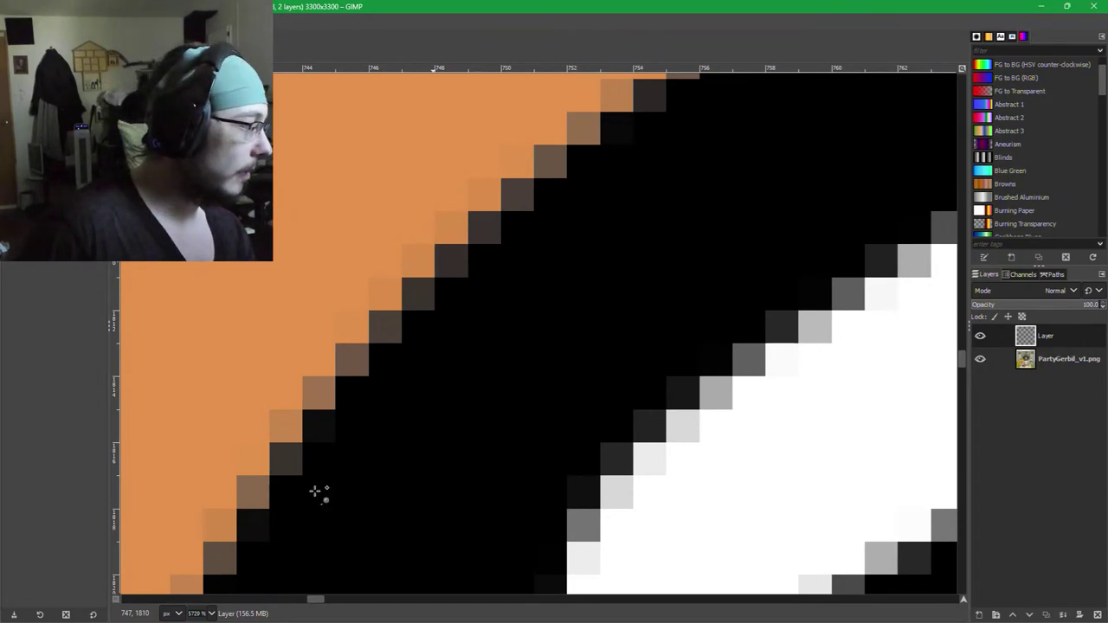
{"action": "scroll", "coordinate": [210, 614], "scroll_direction": "down", "scroll_amount": 5}
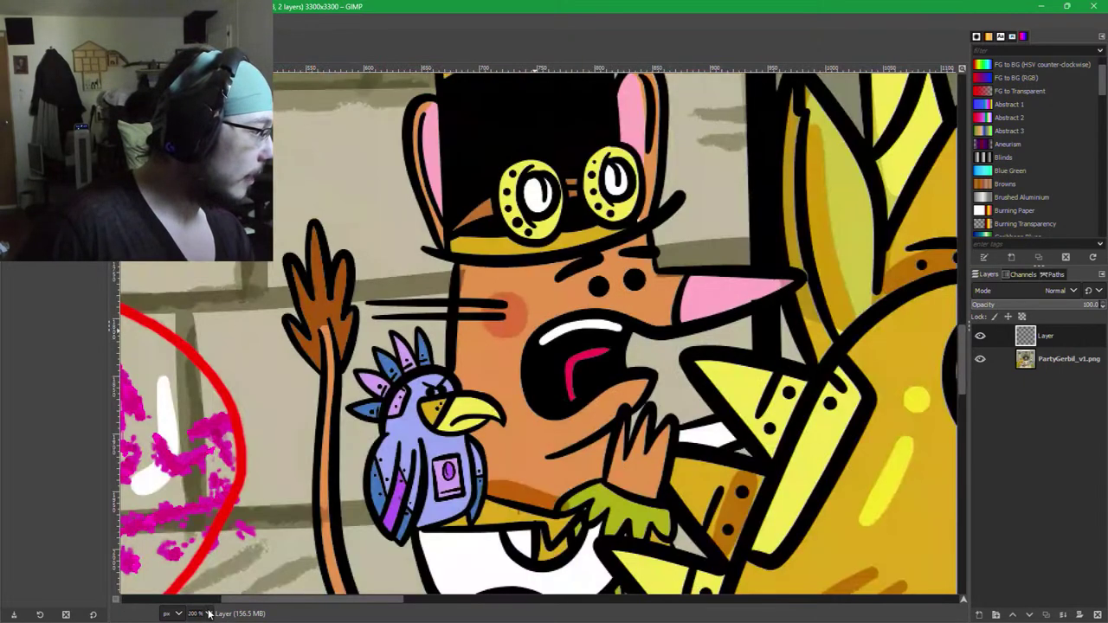
{"action": "scroll", "coordinate": [526, 298], "scroll_direction": "up", "scroll_amount": 2}
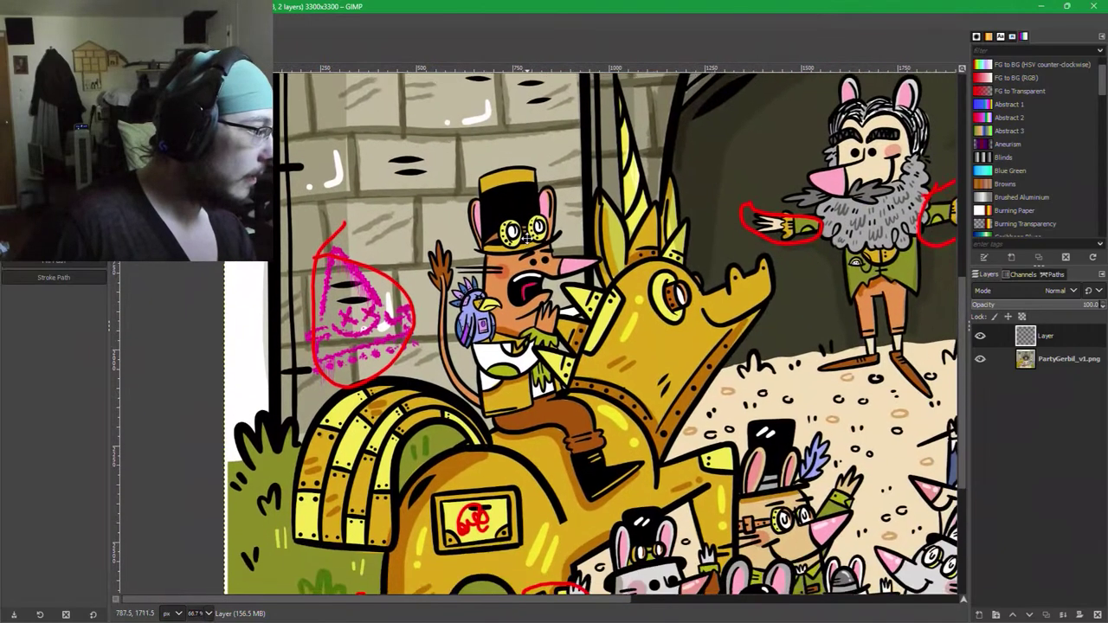
{"action": "scroll", "coordinate": [525, 299], "scroll_direction": "up", "scroll_amount": 1}
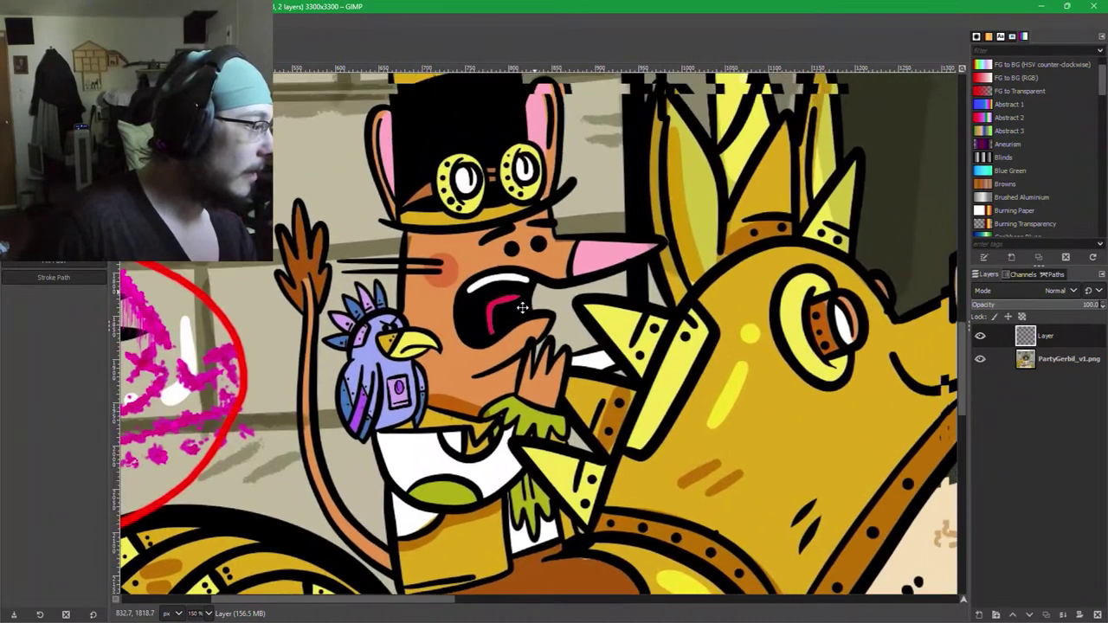
{"action": "scroll", "coordinate": [472, 355], "scroll_direction": "up", "scroll_amount": 1}
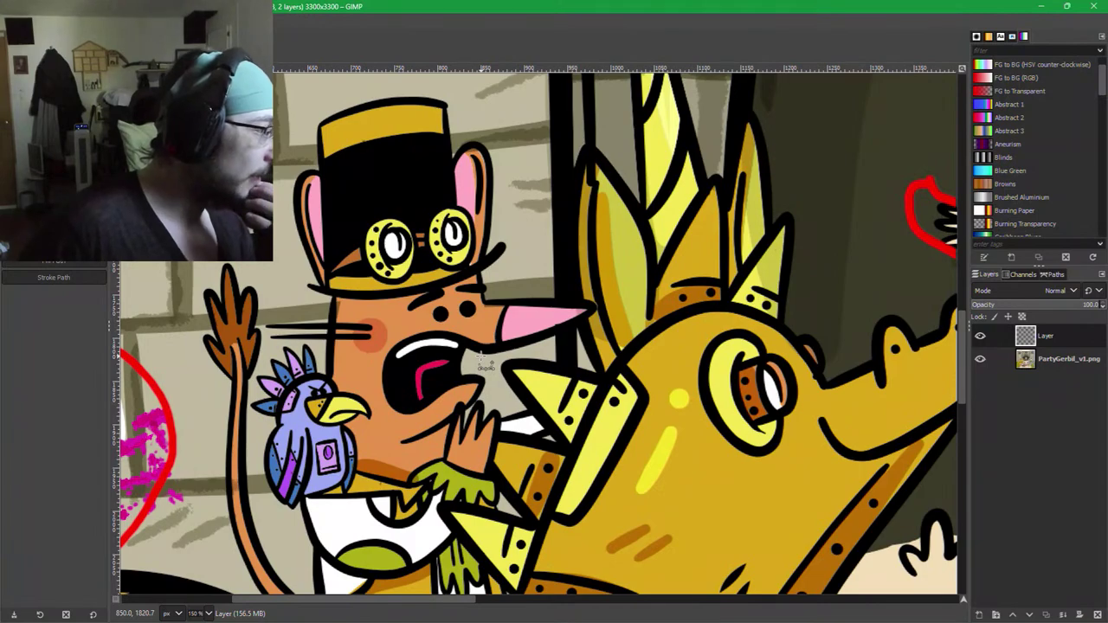
{"action": "key", "text": "z"}
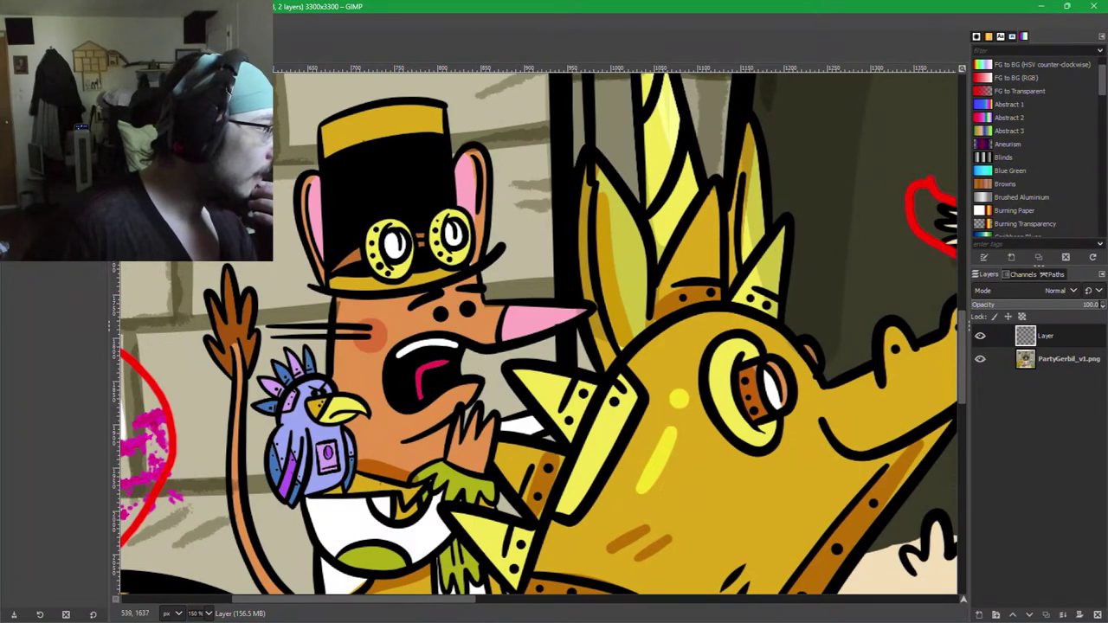
{"action": "key", "text": "p"}
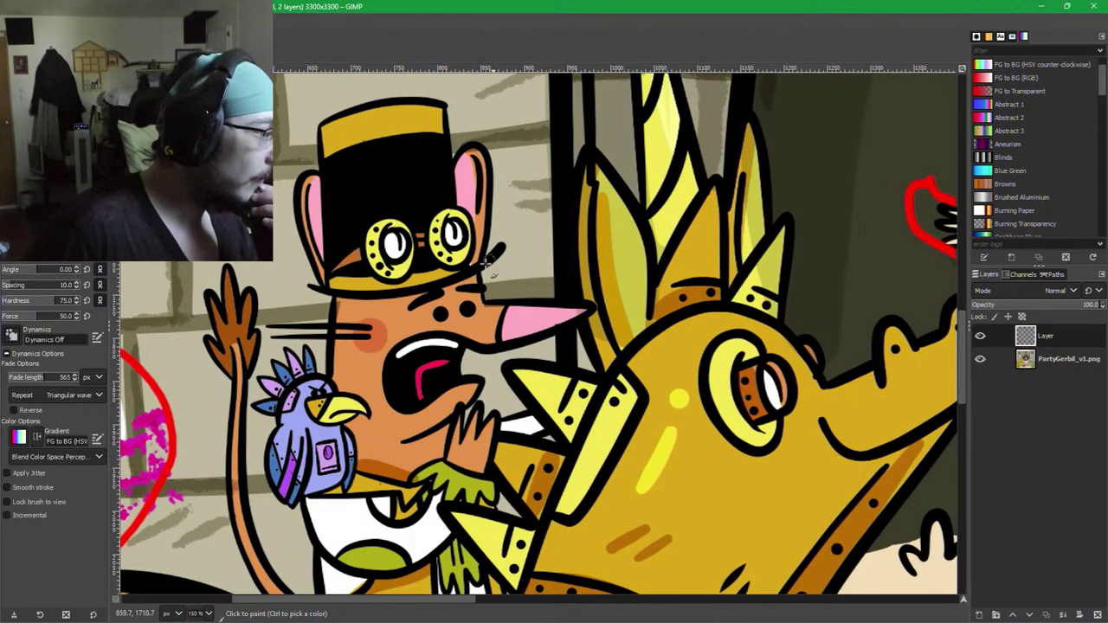
{"action": "key", "text": "p"}
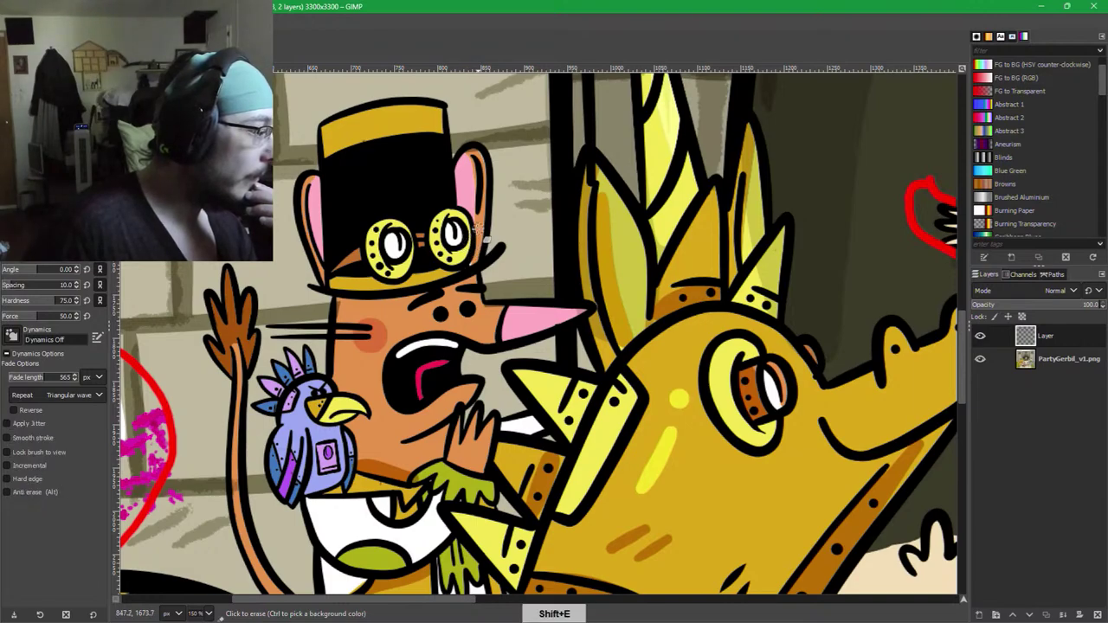
{"action": "key", "text": "shift+e"}
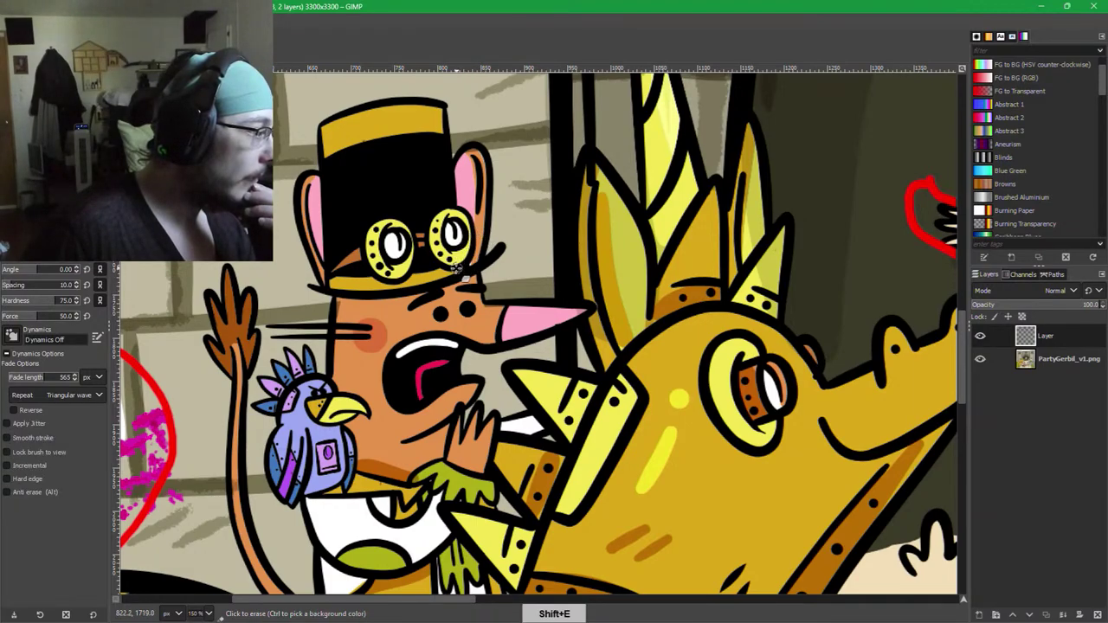
{"action": "key", "text": "p"}
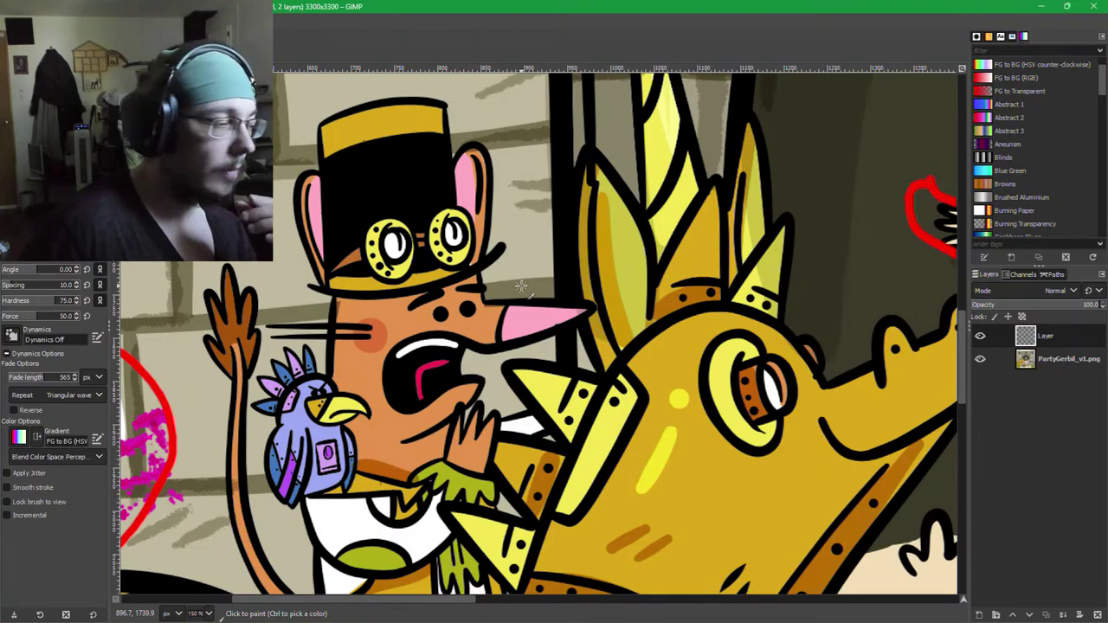
Examine the gerbil crowd, both horses, the castle towers and the illustration's lower edge for parts to animate.
{"action": "left_click_drag", "start_coordinate": [937, 582], "coordinate": [373, 170]}
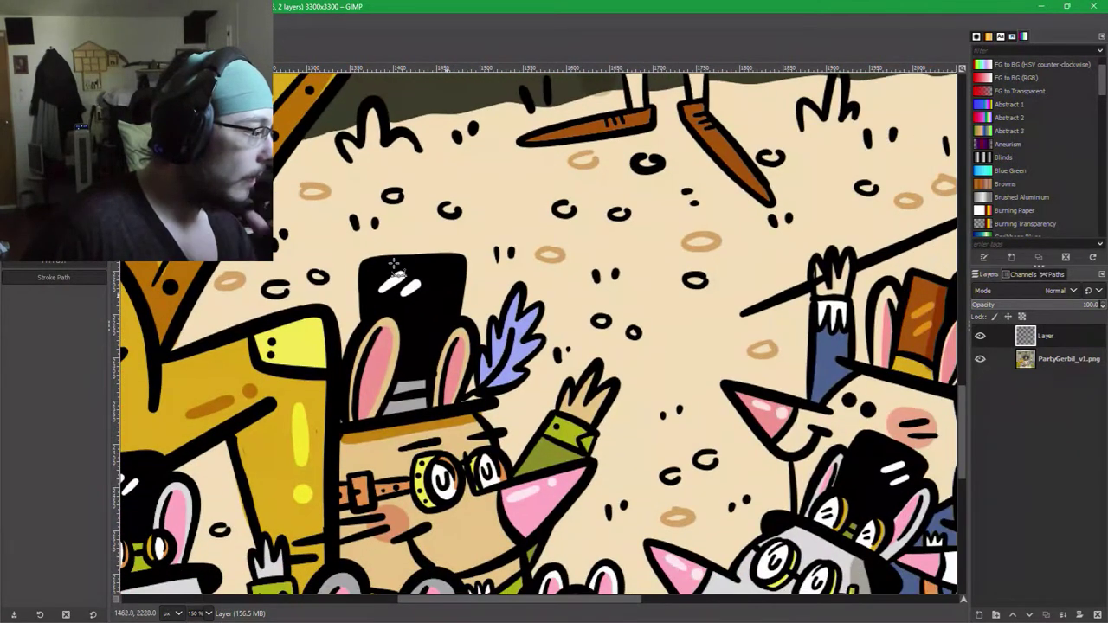
{"action": "scroll", "coordinate": [419, 285], "scroll_direction": "down", "scroll_amount": 3}
{"action": "left_click_drag", "start_coordinate": [597, 325], "coordinate": [659, 281]}
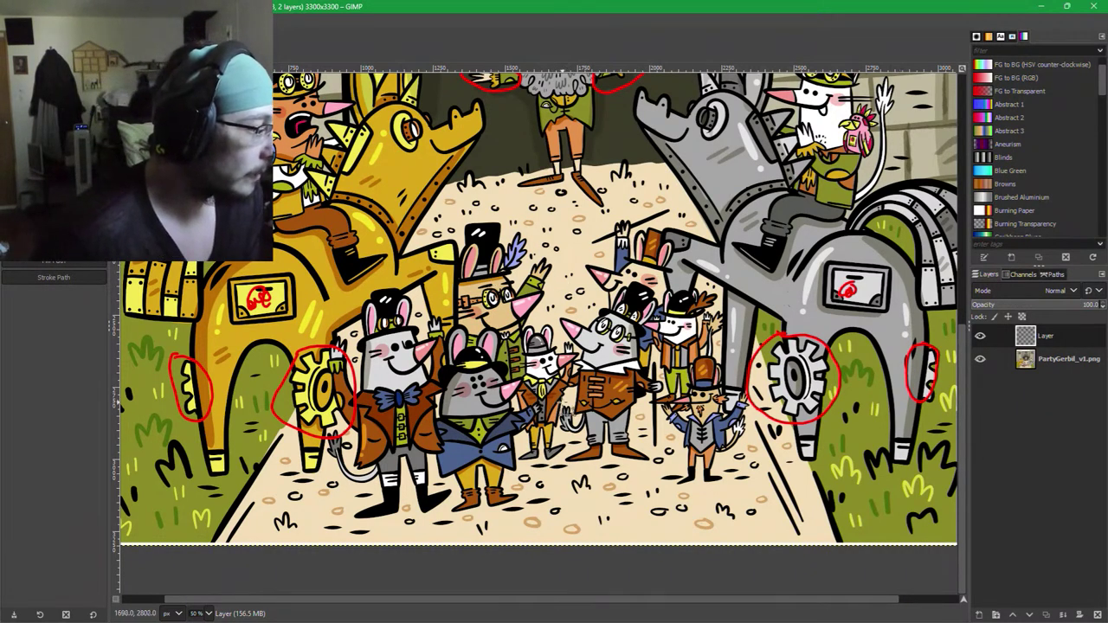
{"action": "left_click_drag", "start_coordinate": [551, 435], "coordinate": [502, 477]}
{"action": "left_click_drag", "start_coordinate": [557, 384], "coordinate": [533, 436]}
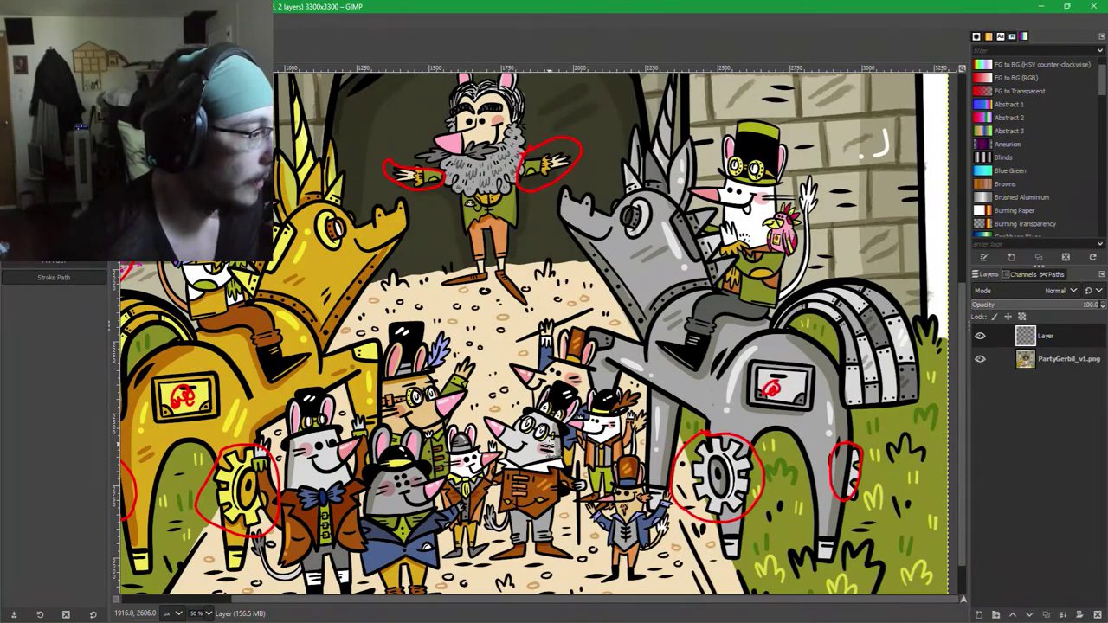
{"action": "left_click_drag", "start_coordinate": [483, 443], "coordinate": [428, 337]}
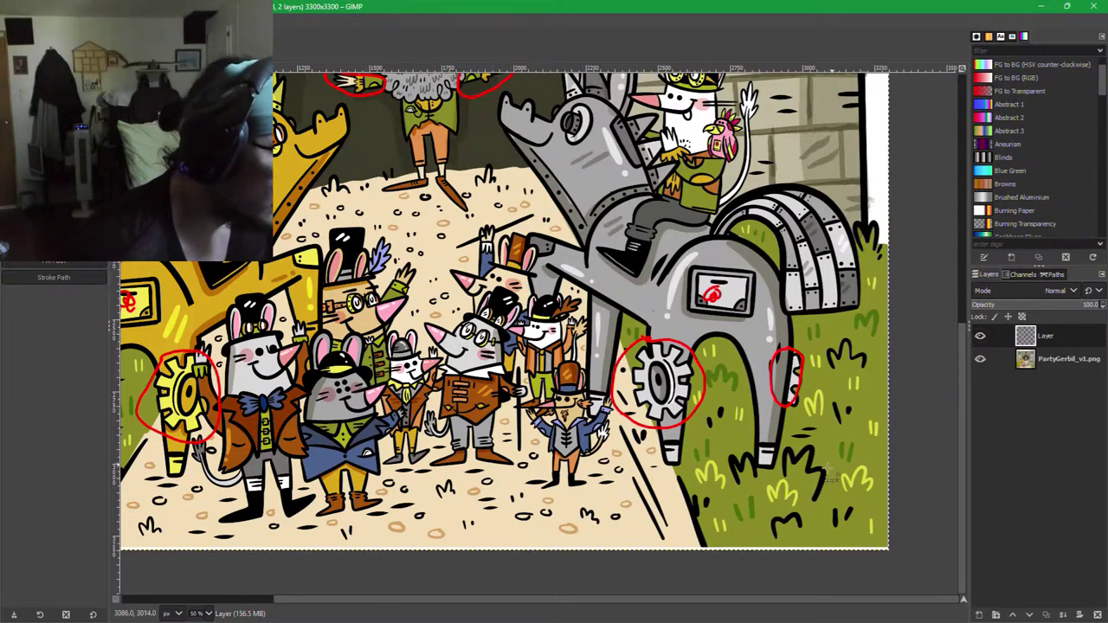
{"action": "left_click_drag", "start_coordinate": [197, 440], "coordinate": [660, 601]}
{"action": "left_click_drag", "start_coordinate": [623, 277], "coordinate": [605, 582]}
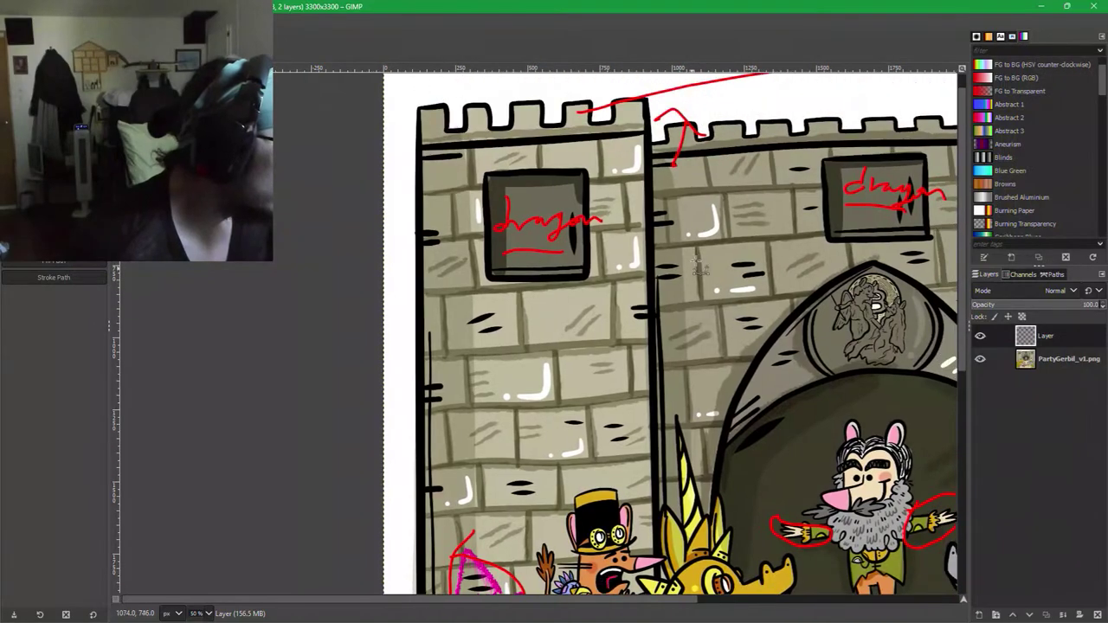
{"action": "left_click_drag", "start_coordinate": [699, 266], "coordinate": [522, 122]}
{"action": "scroll", "coordinate": [528, 333], "scroll_direction": "down", "scroll_amount": 5}
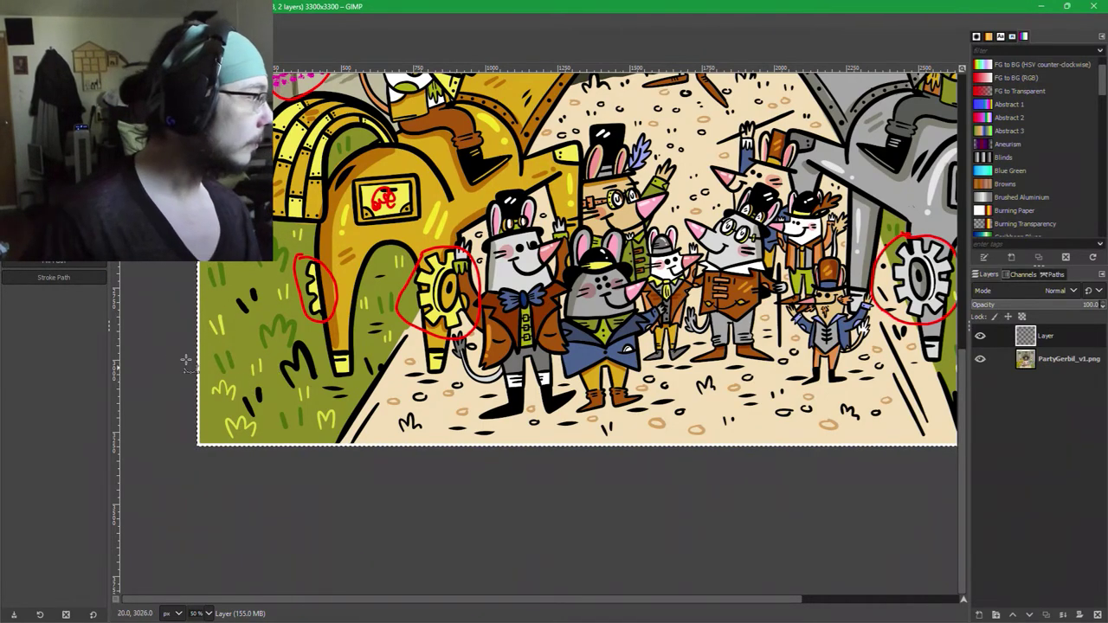
Select the whole canvas with a rectangle, trimming its bottom edge to a height of 3288 px and its left edge to x 11.
{"action": "key", "text": "r"}
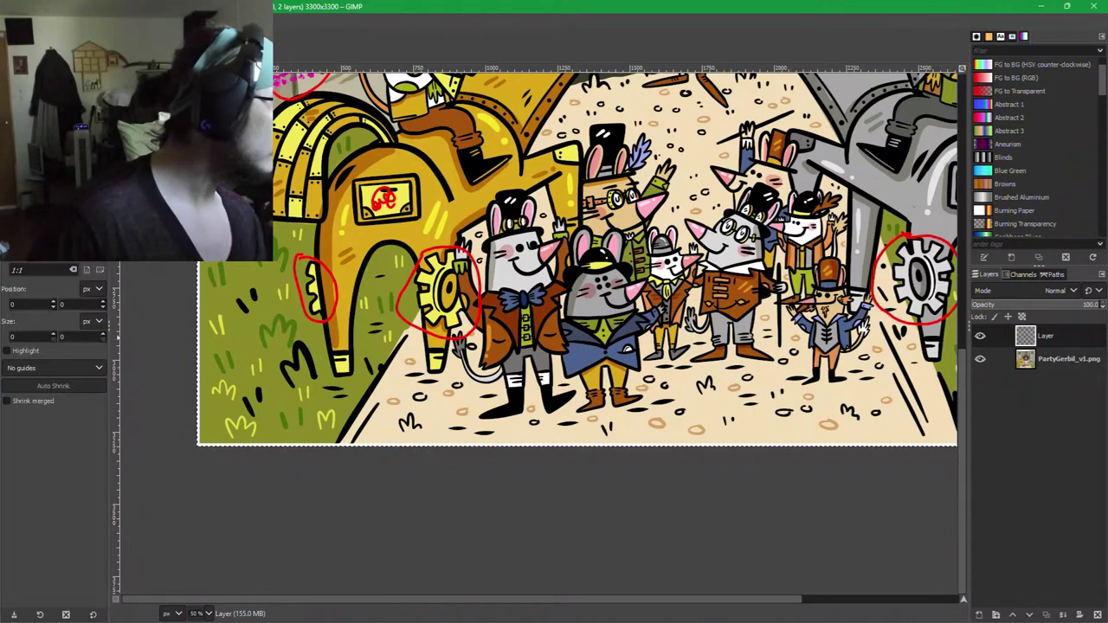
{"action": "left_click", "coordinate": [293, 413]}
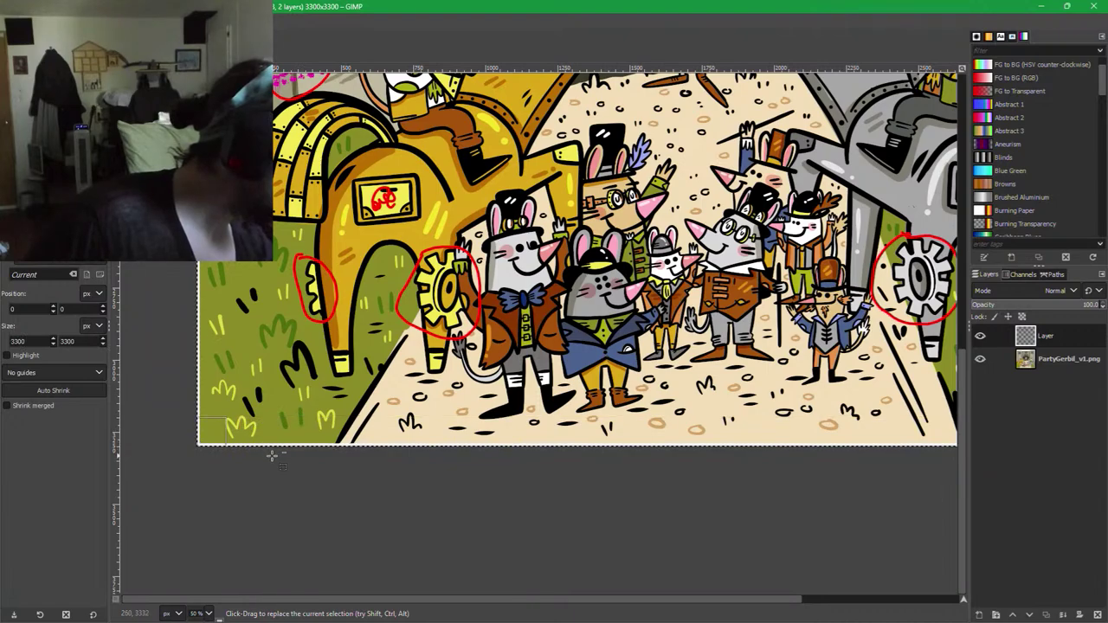
{"action": "scroll", "coordinate": [272, 459], "scroll_direction": "up", "scroll_amount": 4}
{"action": "mouse_move", "coordinate": [310, 376]}
{"action": "left_mouse_down"}
{"action": "mouse_move", "coordinate": [314, 396]}
{"action": "mouse_move", "coordinate": [316, 378]}
{"action": "left_mouse_up"}
{"action": "scroll", "coordinate": [297, 281], "scroll_direction": "left", "scroll_amount": 8}
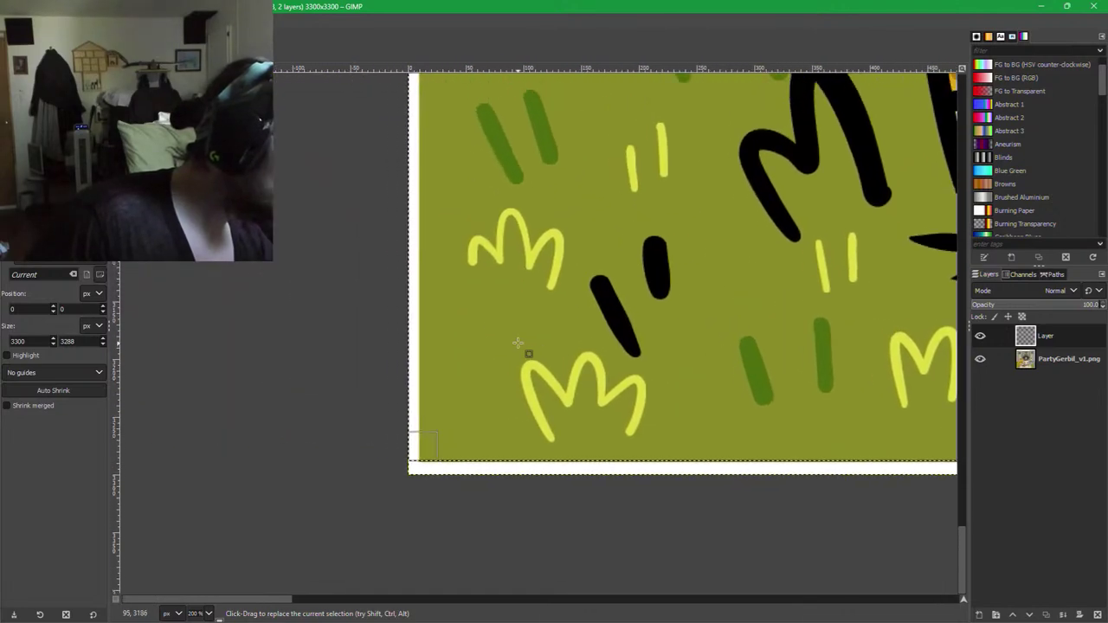
{"action": "left_click_drag", "start_coordinate": [422, 300], "coordinate": [434, 303]}
Pull the selection's right edge inward past the white border to a width of 3285 px.
{"action": "left_click_drag", "start_coordinate": [947, 338], "coordinate": [454, 343]}
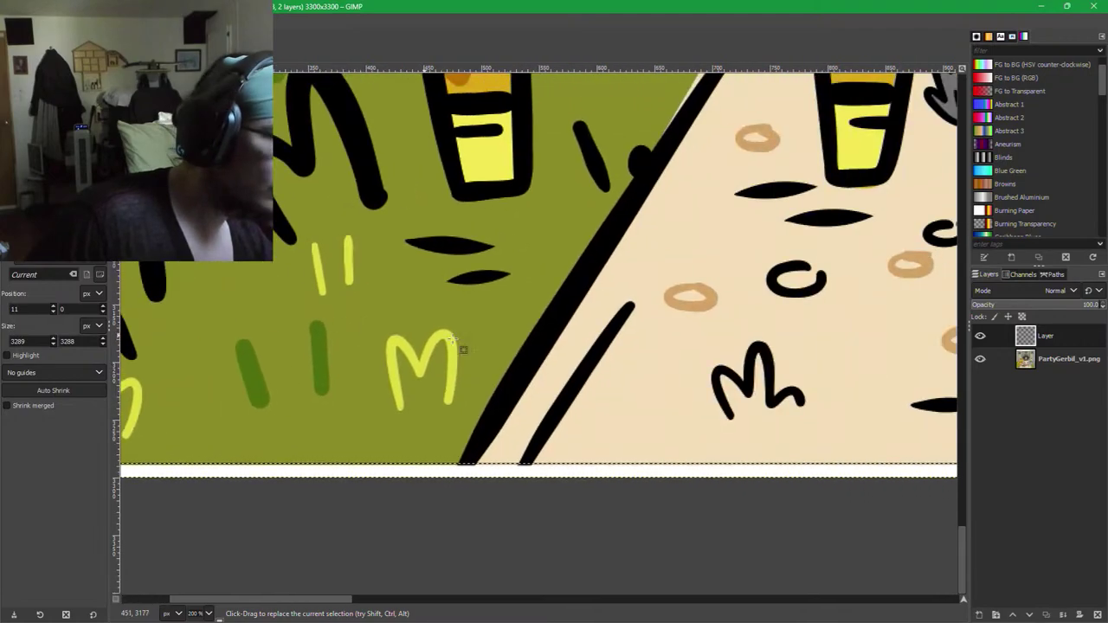
{"action": "left_click_drag", "start_coordinate": [947, 390], "coordinate": [638, 419]}
{"action": "scroll", "coordinate": [640, 421], "scroll_direction": "down", "scroll_amount": 2}
{"action": "scroll", "coordinate": [758, 428], "scroll_direction": "right", "scroll_amount": 10}
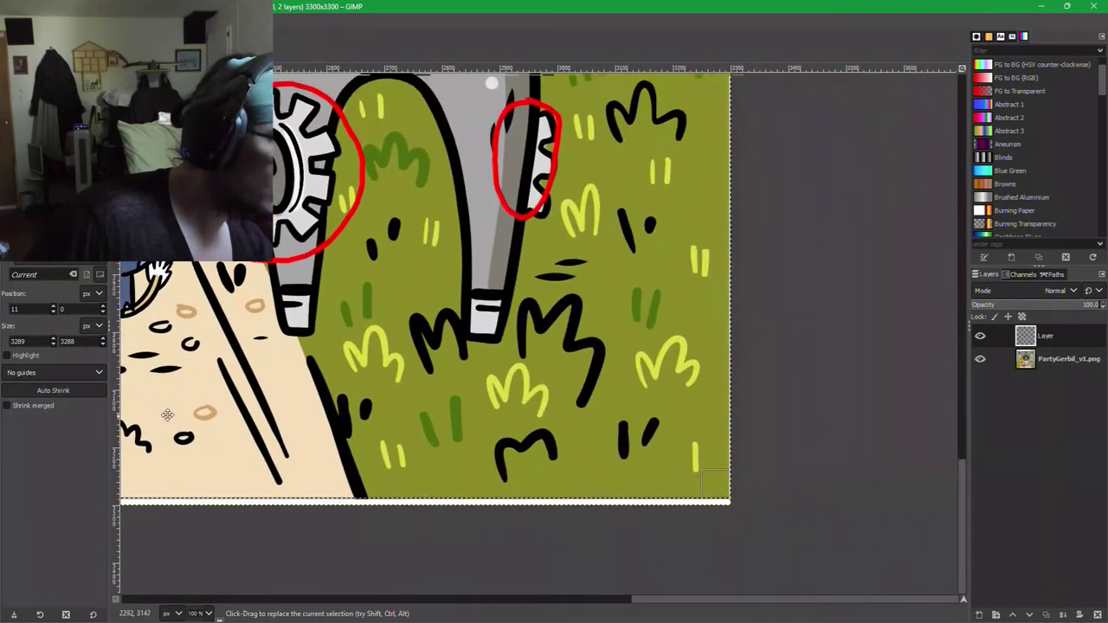
{"action": "key", "text": "2"}
{"action": "left_click_drag", "start_coordinate": [740, 353], "coordinate": [748, 343]}
Pull the selection's top edge down to y 2 for a height of 3286 px.
{"action": "scroll", "coordinate": [640, 254], "scroll_direction": "down", "scroll_amount": 3}
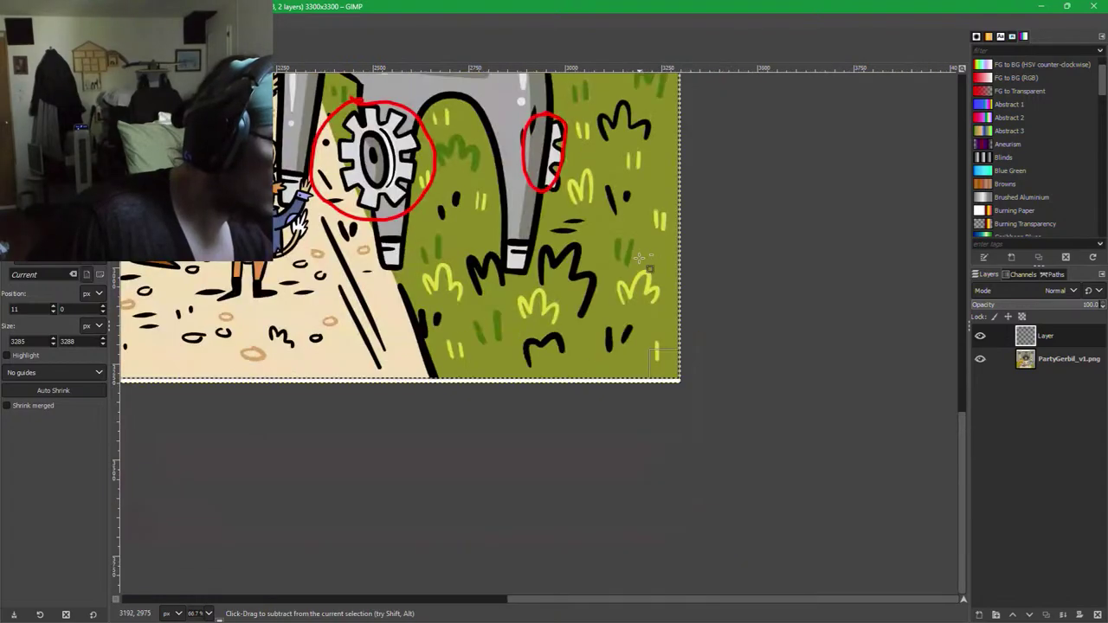
{"action": "left_click_drag", "start_coordinate": [613, 235], "coordinate": [605, 285]}
{"action": "scroll", "coordinate": [604, 284], "scroll_direction": "up", "scroll_amount": 20}
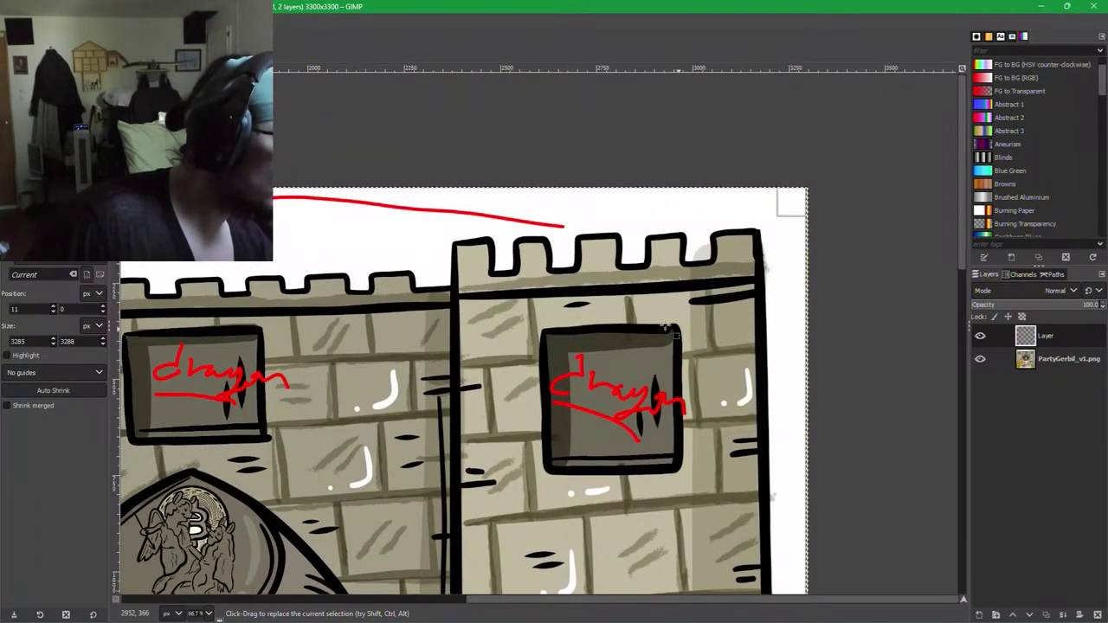
{"action": "left_click_drag", "start_coordinate": [263, 314], "coordinate": [637, 396]}
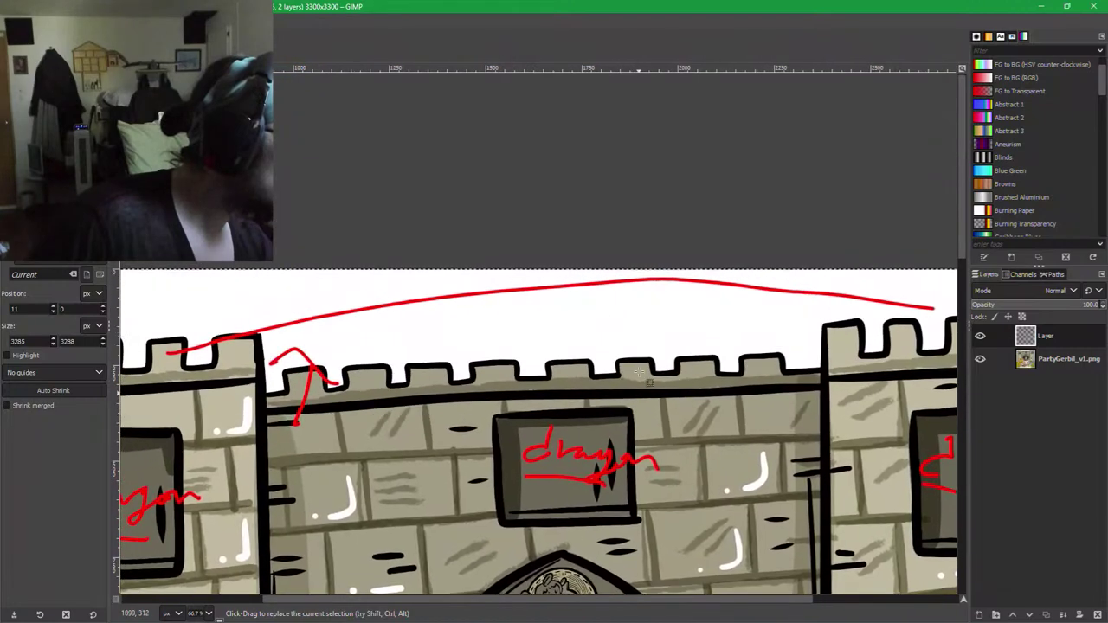
{"action": "scroll", "coordinate": [537, 252], "scroll_direction": "up", "scroll_amount": 1}
{"action": "scroll", "coordinate": [538, 253], "scroll_direction": "up", "scroll_amount": 2}
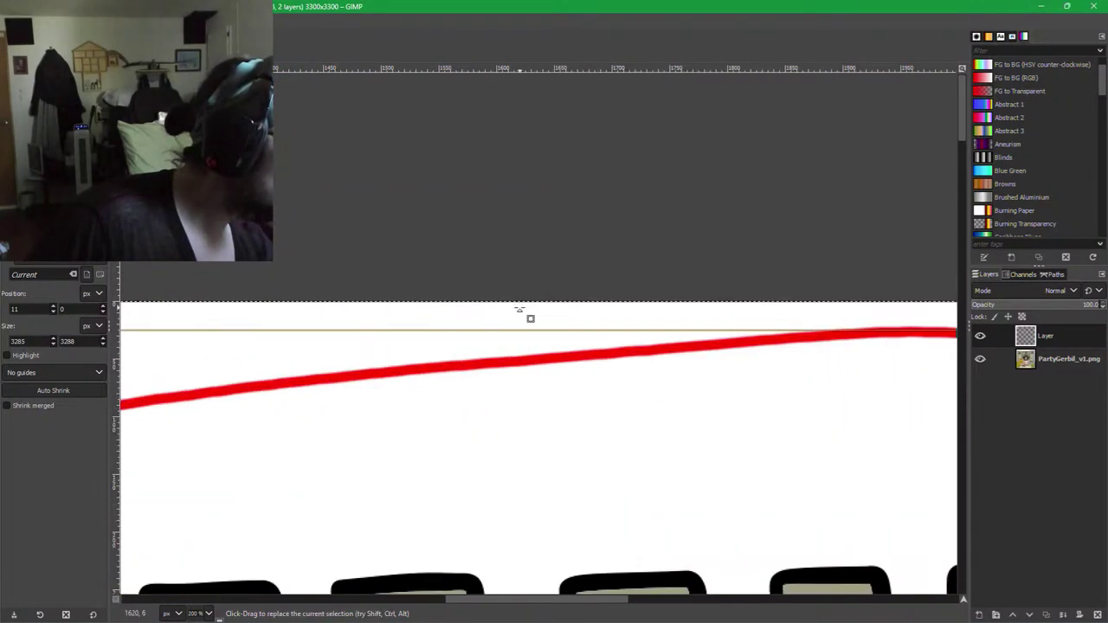
{"action": "left_click_drag", "start_coordinate": [520, 310], "coordinate": [525, 315]}
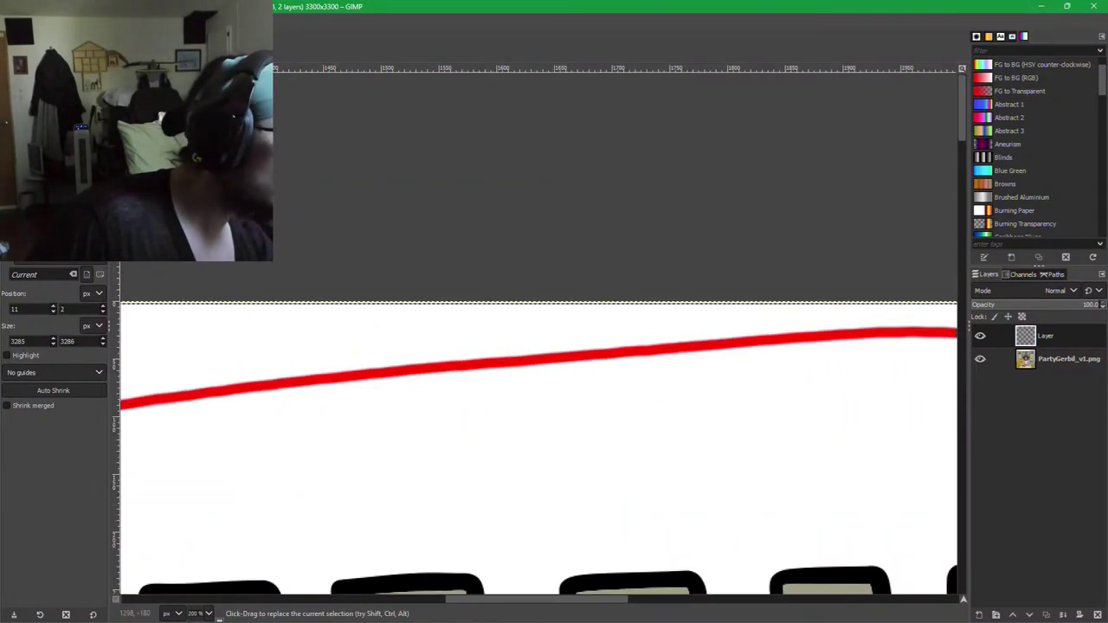
Crop the image to the selection and check the artwork from the castle wall down to the silver horse.
{"action": "left_click", "coordinate": [93, 18]}
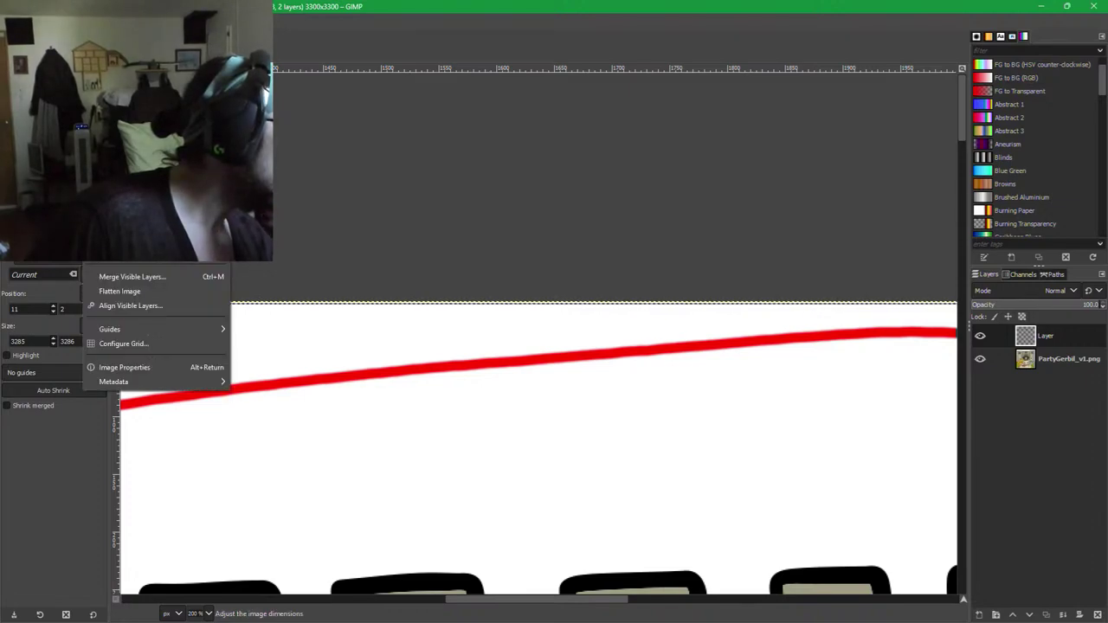
{"action": "left_click", "coordinate": [139, 211]}
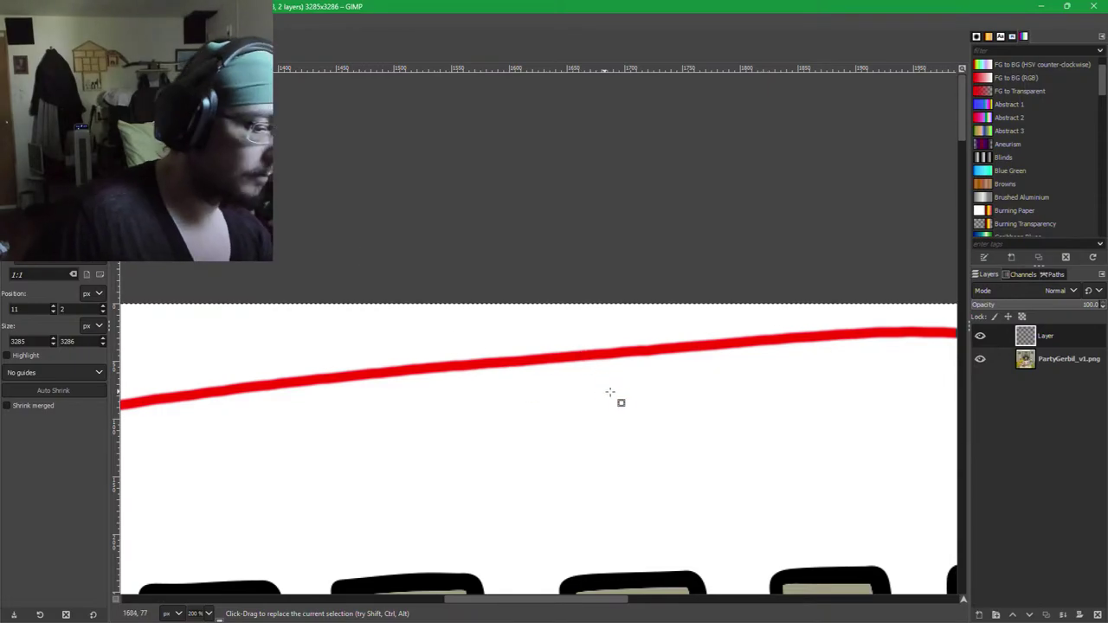
{"action": "scroll", "coordinate": [729, 443], "scroll_direction": "down", "scroll_amount": 4}
{"action": "left_click_drag", "start_coordinate": [748, 475], "coordinate": [580, 138]}
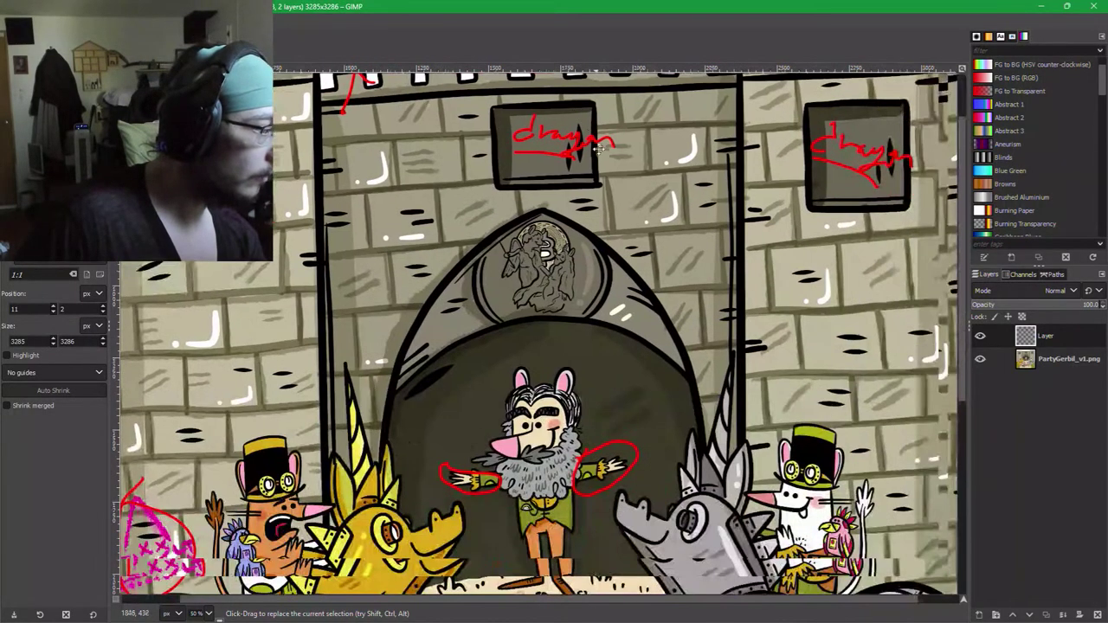
{"action": "left_click_drag", "start_coordinate": [775, 377], "coordinate": [515, 243]}
{"action": "scroll", "coordinate": [773, 447], "scroll_direction": "down", "scroll_amount": 3}
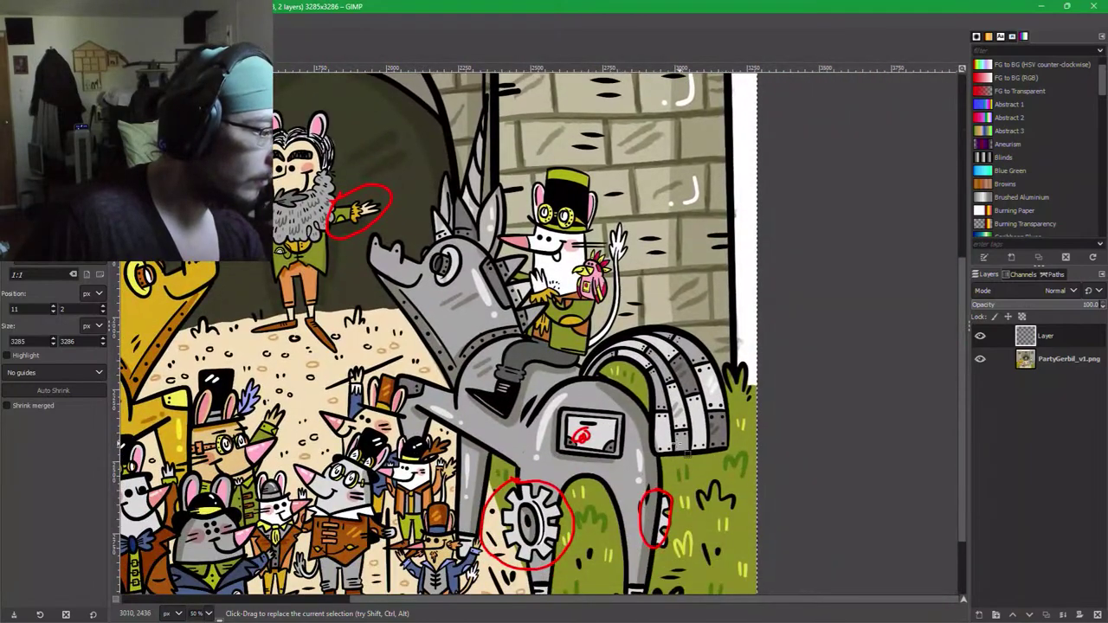
Trim the right edge of the whole-image selection slightly to a width of 3284 px.
{"action": "left_click", "coordinate": [746, 381]}
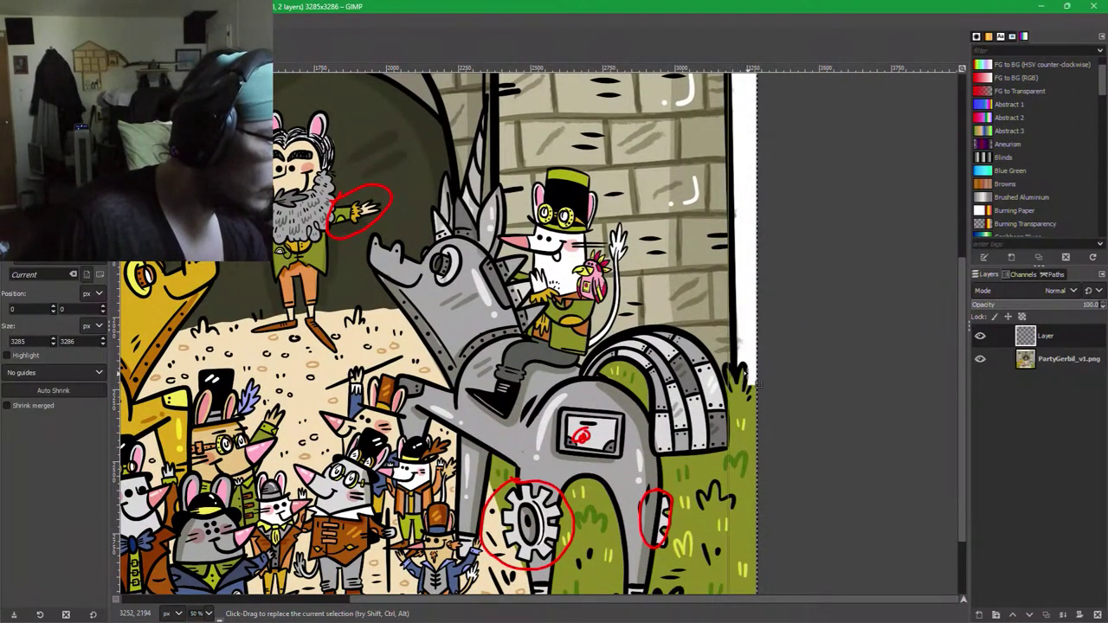
{"action": "scroll", "coordinate": [749, 386], "scroll_direction": "up", "scroll_amount": 4}
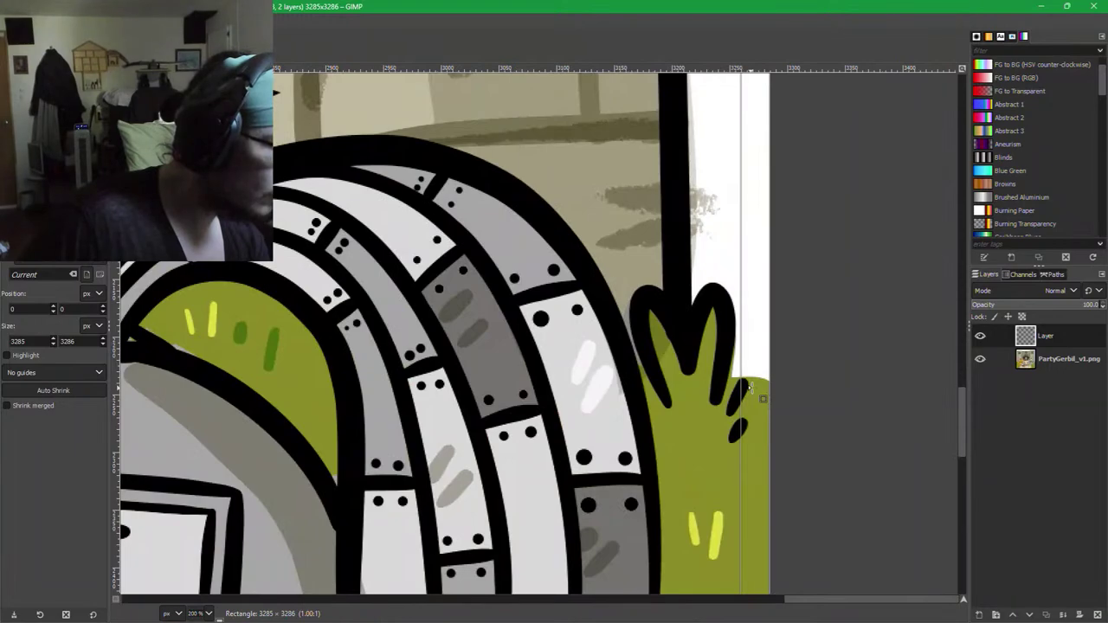
{"action": "left_click_drag", "start_coordinate": [750, 388], "coordinate": [750, 386]}
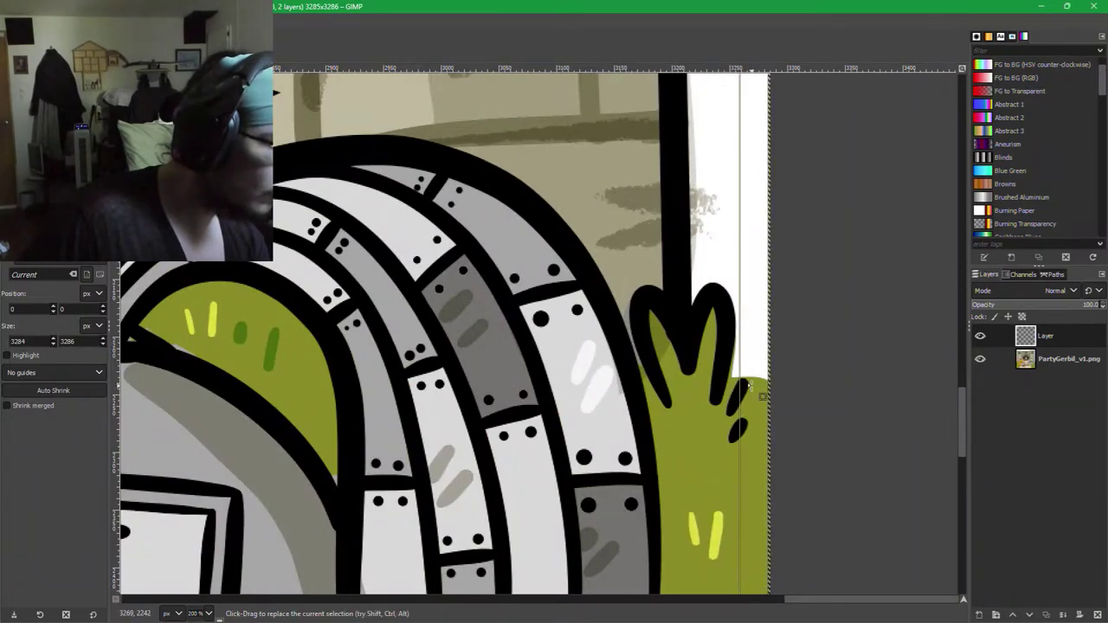
Crop the image to the selection and save the project.
{"action": "left_click", "coordinate": [93, 19]}
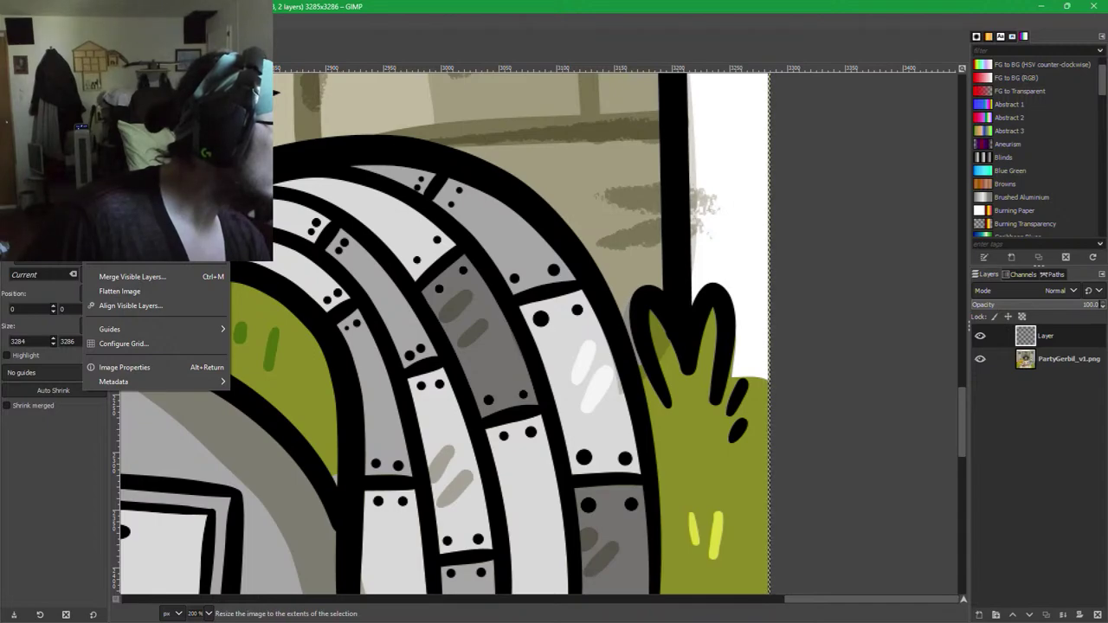
{"action": "left_click", "coordinate": [123, 209]}
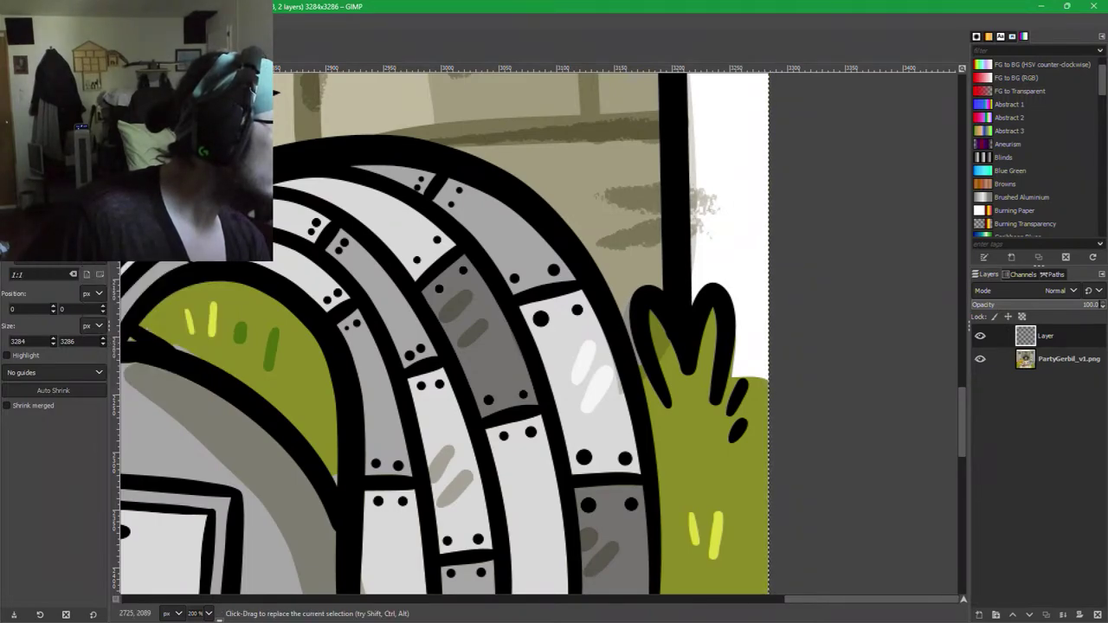
{"action": "scroll", "coordinate": [655, 289], "scroll_direction": "down", "scroll_amount": 6}
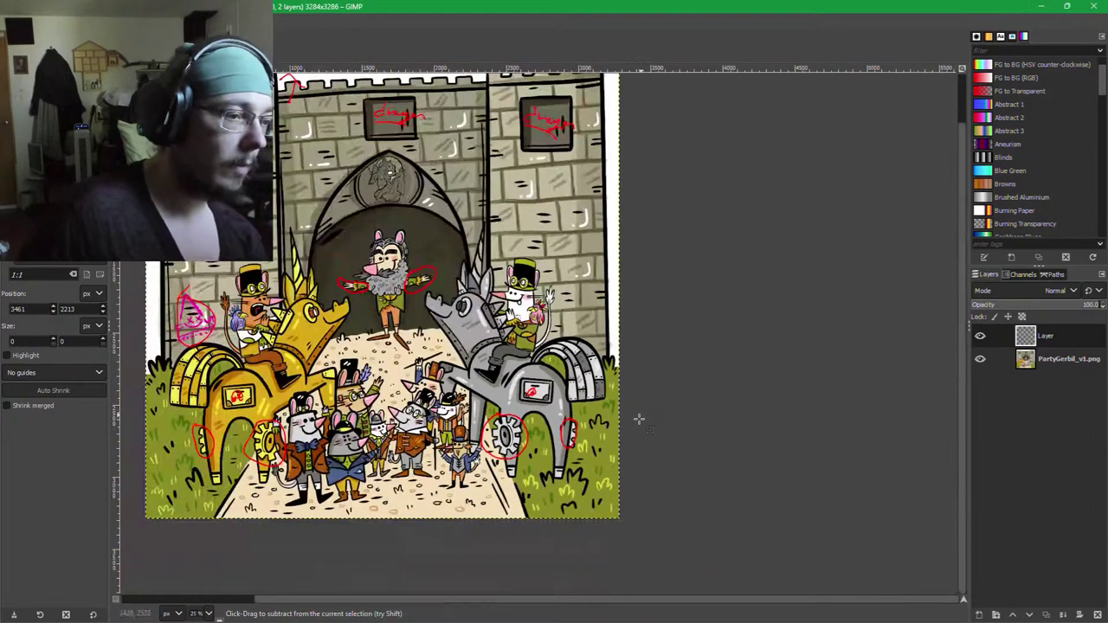
{"action": "key", "text": "ctrl+s"}
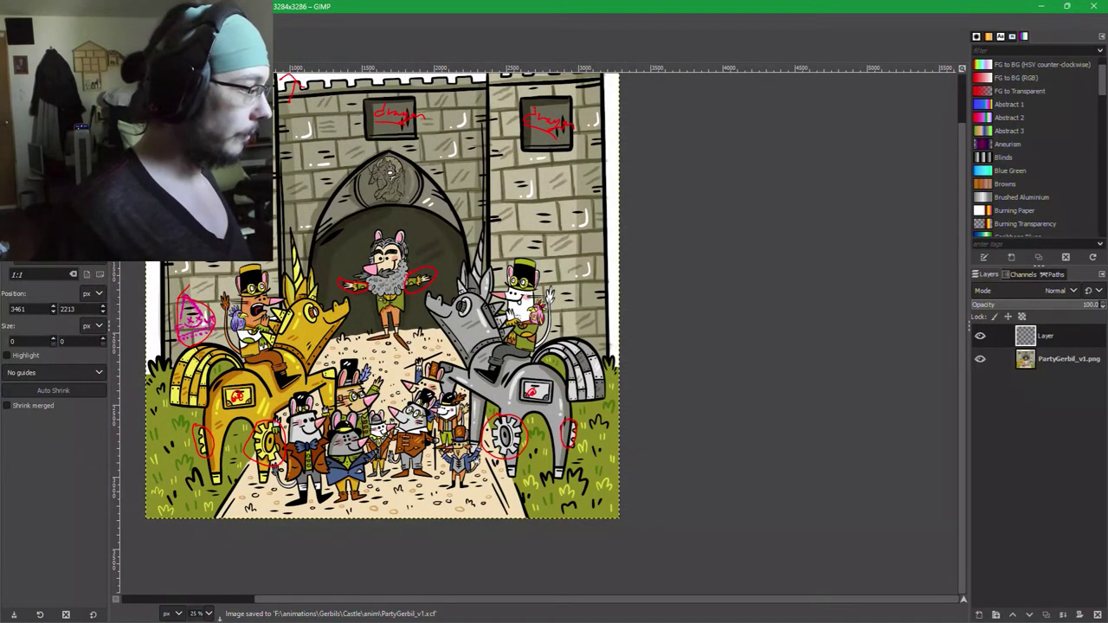
Hide the layer holding the red markings so only the castle artwork shows.
{"action": "left_click_drag", "start_coordinate": [360, 308], "coordinate": [534, 322]}
{"action": "scroll", "coordinate": [538, 314], "scroll_direction": "up", "scroll_amount": 5, "text": "ctrl"}
{"action": "scroll", "coordinate": [520, 286], "scroll_direction": "up", "scroll_amount": 3}
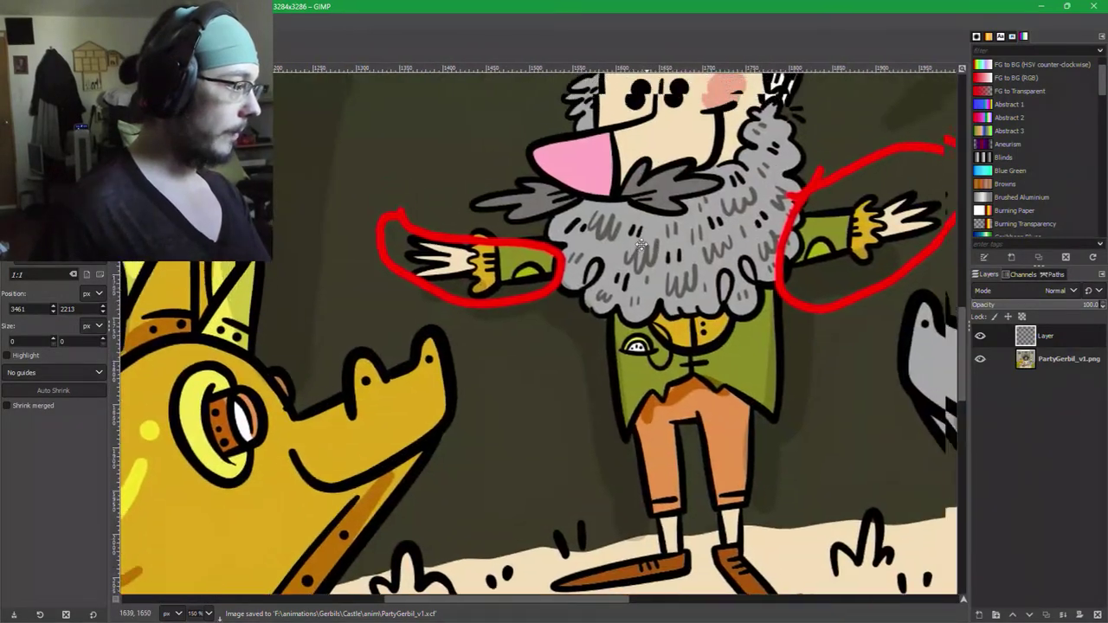
{"action": "left_click_drag", "start_coordinate": [555, 236], "coordinate": [481, 446]}
{"action": "scroll", "coordinate": [500, 359], "scroll_direction": "down", "scroll_amount": 3}
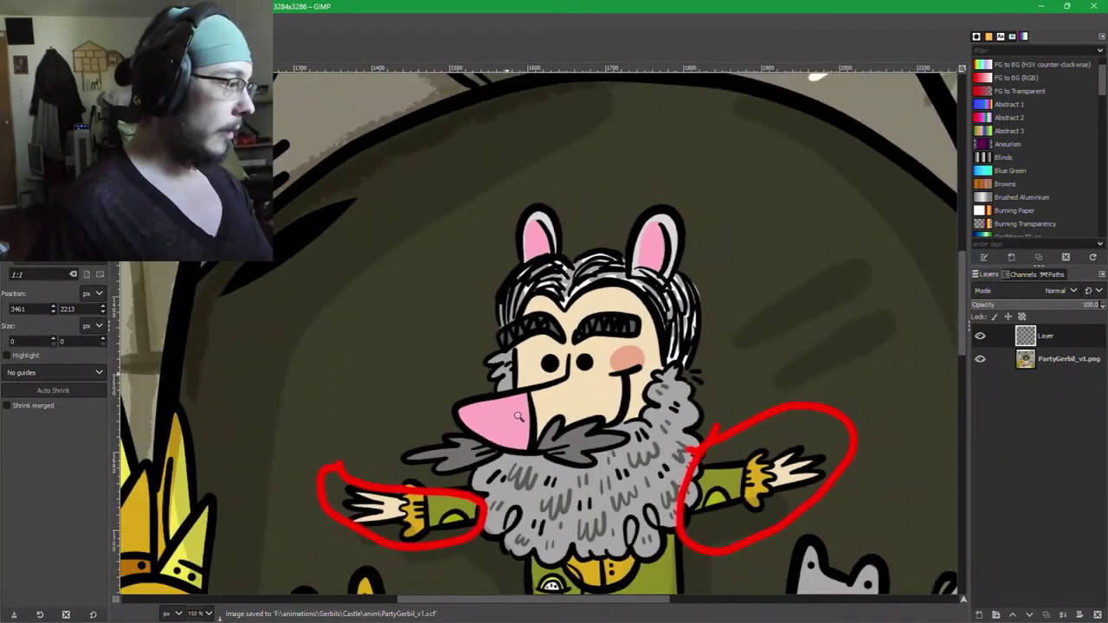
{"action": "left_click_drag", "start_coordinate": [545, 305], "coordinate": [258, 588]}
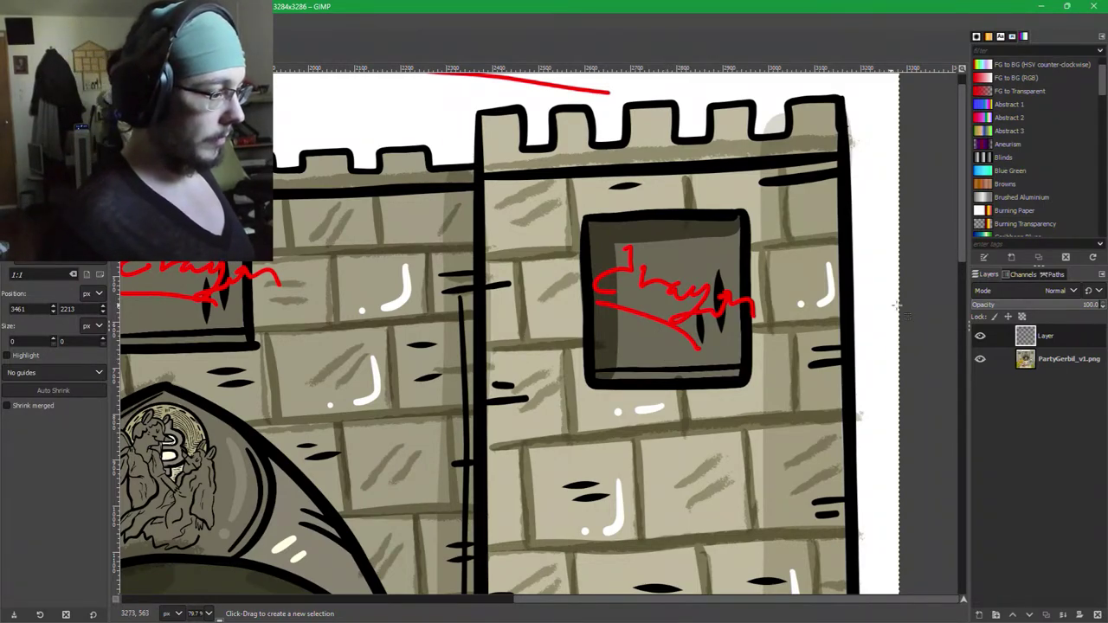
{"action": "left_click", "coordinate": [979, 336]}
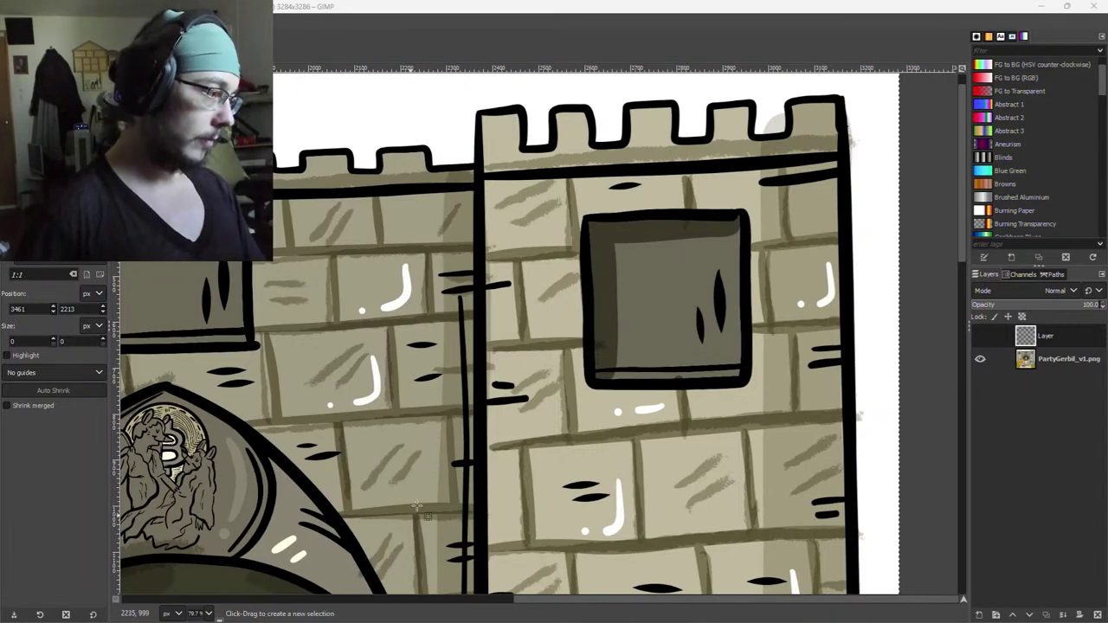
{"action": "scroll", "coordinate": [693, 346], "scroll_direction": "up", "scroll_amount": 4}
{"action": "left_click_drag", "start_coordinate": [675, 369], "coordinate": [688, 304]}
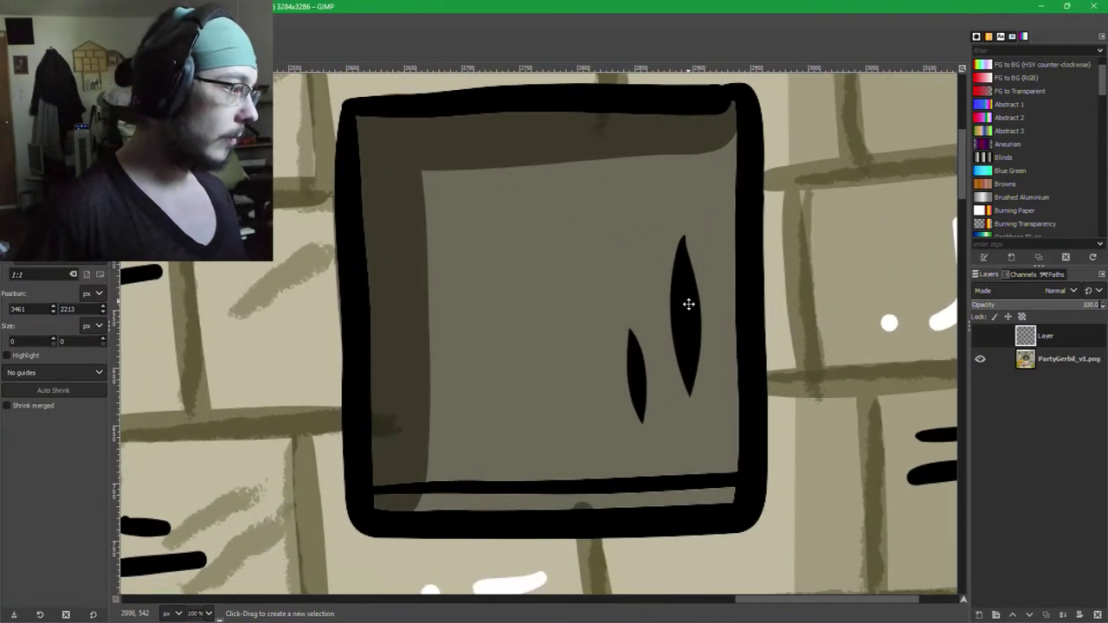
{"action": "key", "text": "p"}
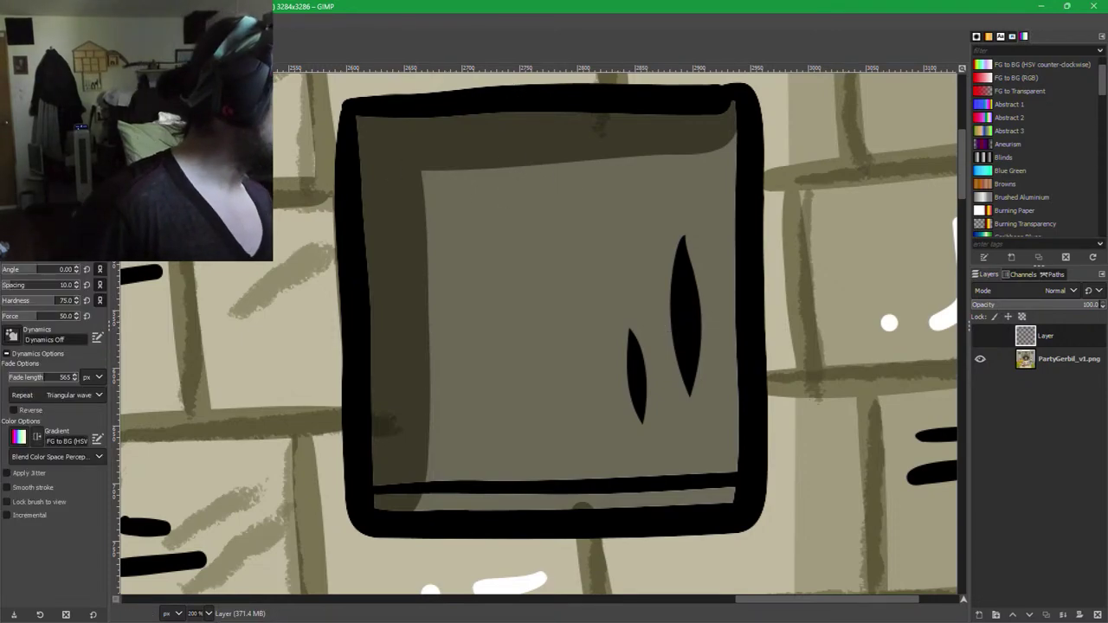
{"action": "key", "text": "f"}
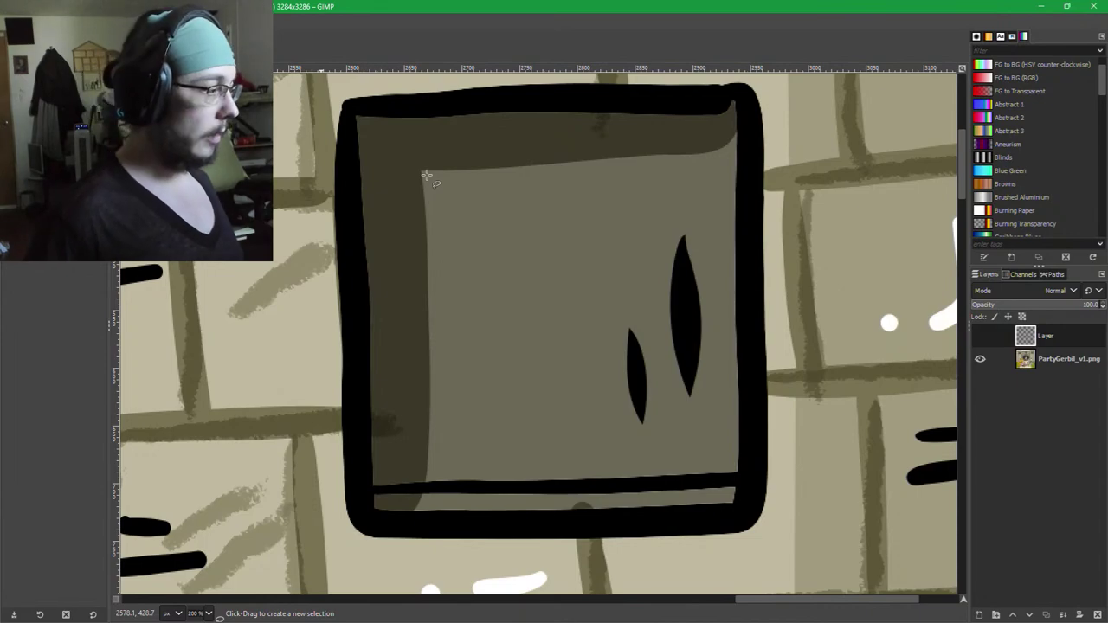
{"action": "key", "text": "r"}
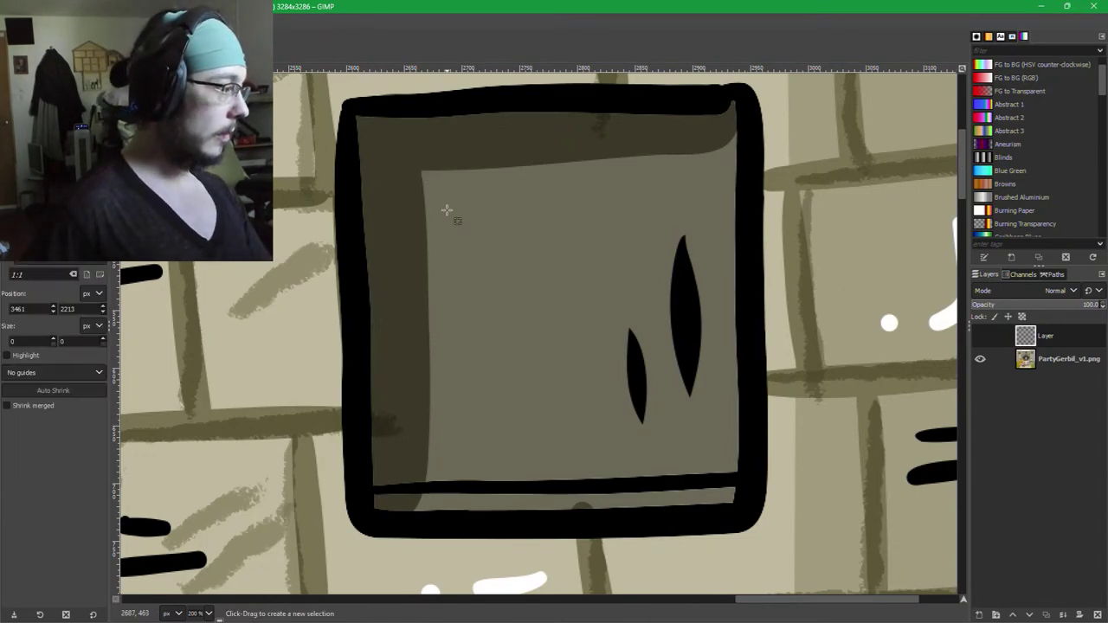
{"action": "scroll", "coordinate": [447, 210], "scroll_direction": "up", "scroll_amount": 1}
{"action": "left_click_drag", "start_coordinate": [415, 168], "coordinate": [417, 413]}
{"action": "scroll", "coordinate": [310, 193], "scroll_direction": "up", "scroll_amount": 1}
{"action": "left_click_drag", "start_coordinate": [701, 403], "coordinate": [525, 299]}
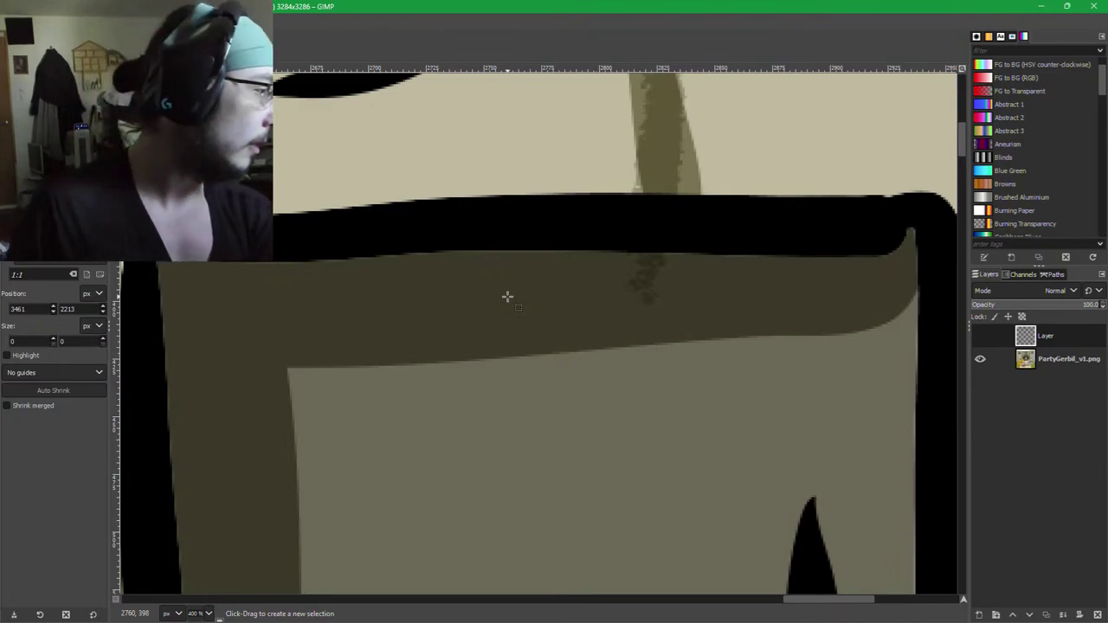
{"action": "key", "text": "f"}
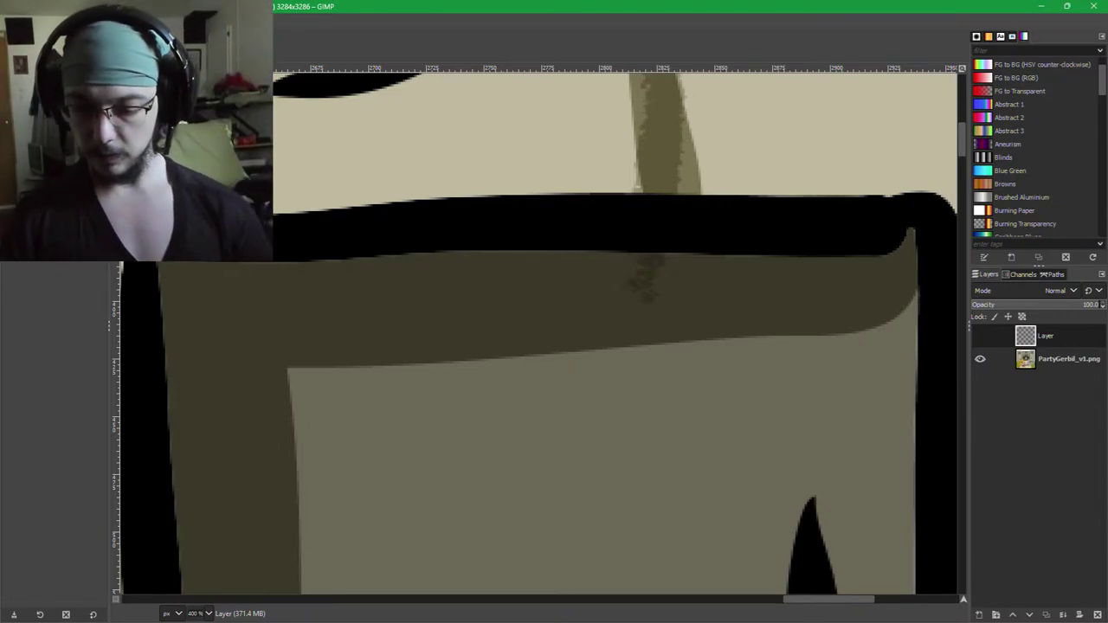
{"action": "key", "text": "r"}
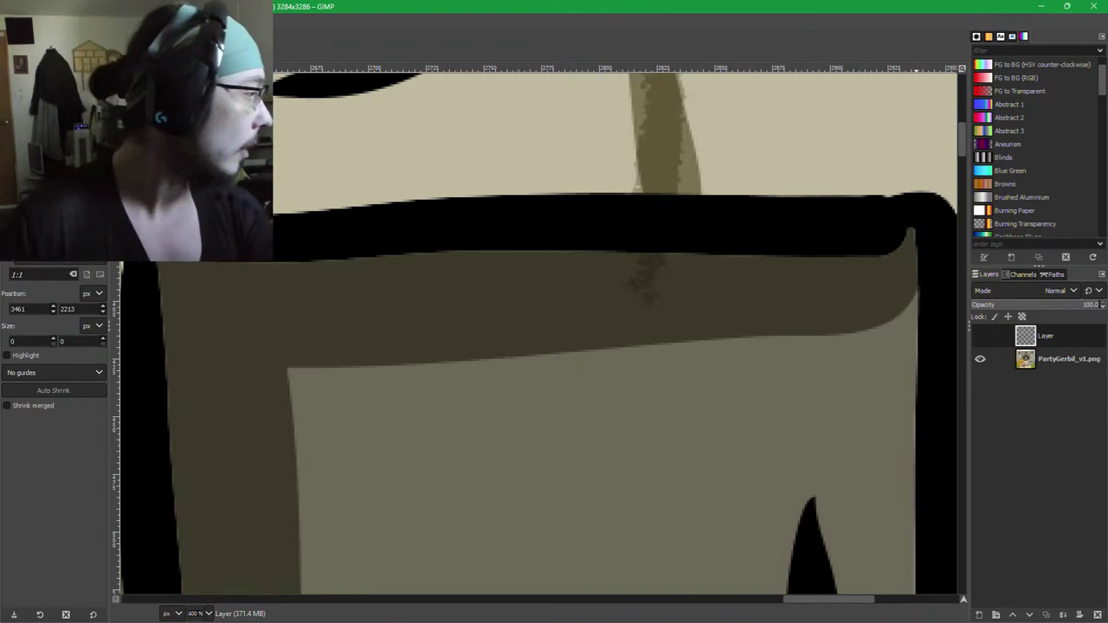
{"action": "key", "text": "f"}
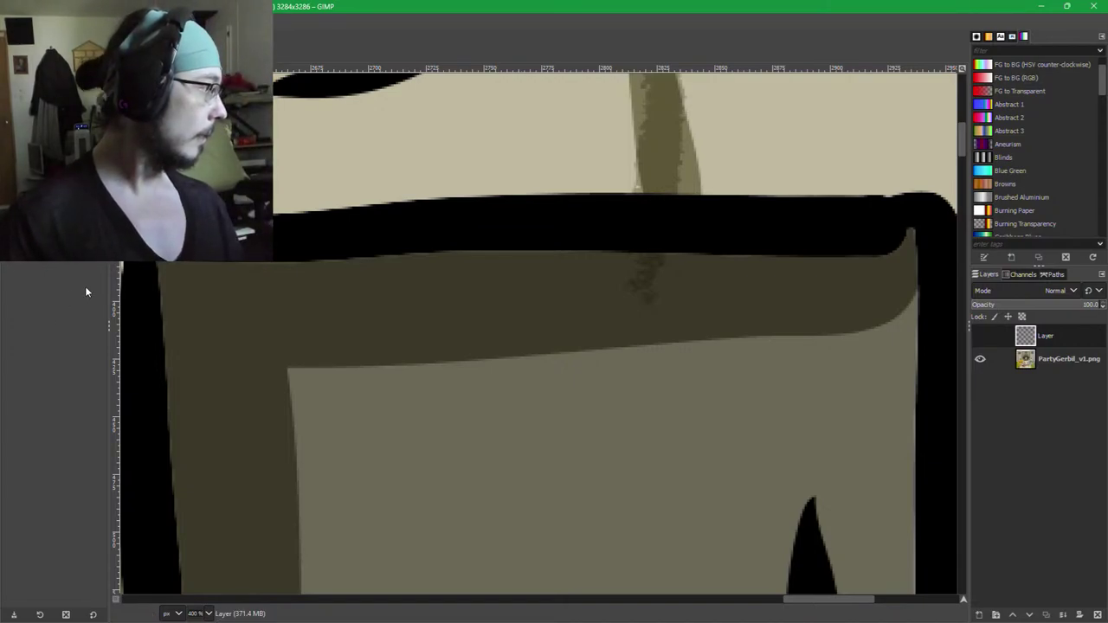
{"action": "key", "text": "r"}
Try to trace the inner upper edge of the right tower's window with a Free Select outline.
{"action": "scroll", "coordinate": [136, 289], "scroll_direction": "down", "scroll_amount": 1}
{"action": "scroll", "coordinate": [384, 297], "scroll_direction": "up", "scroll_amount": 6, "text": "ctrl"}
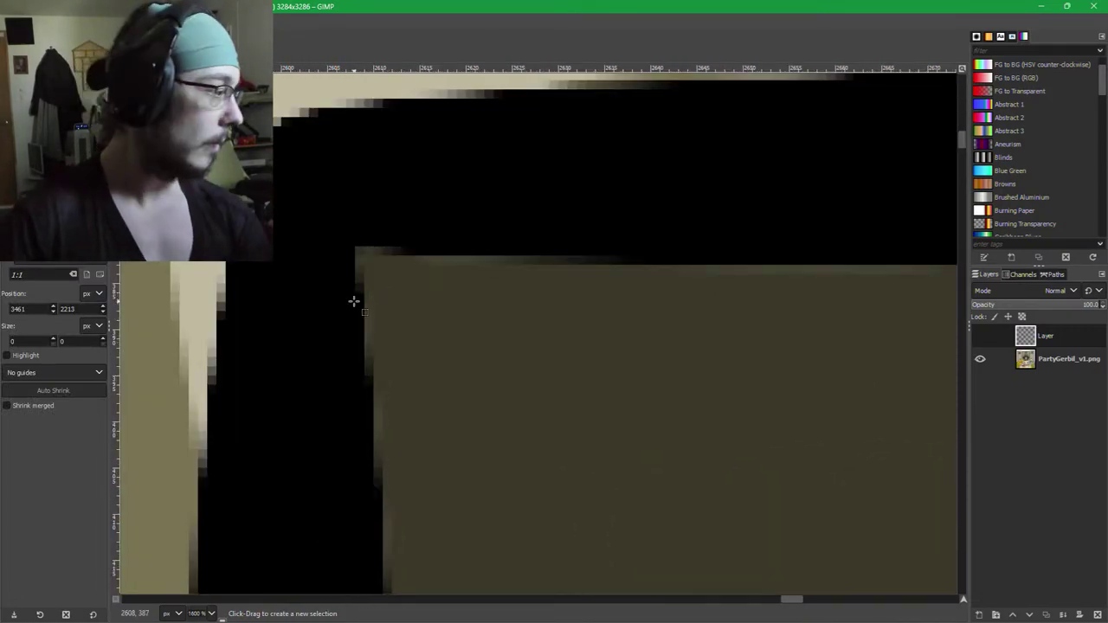
{"action": "key", "text": "f"}
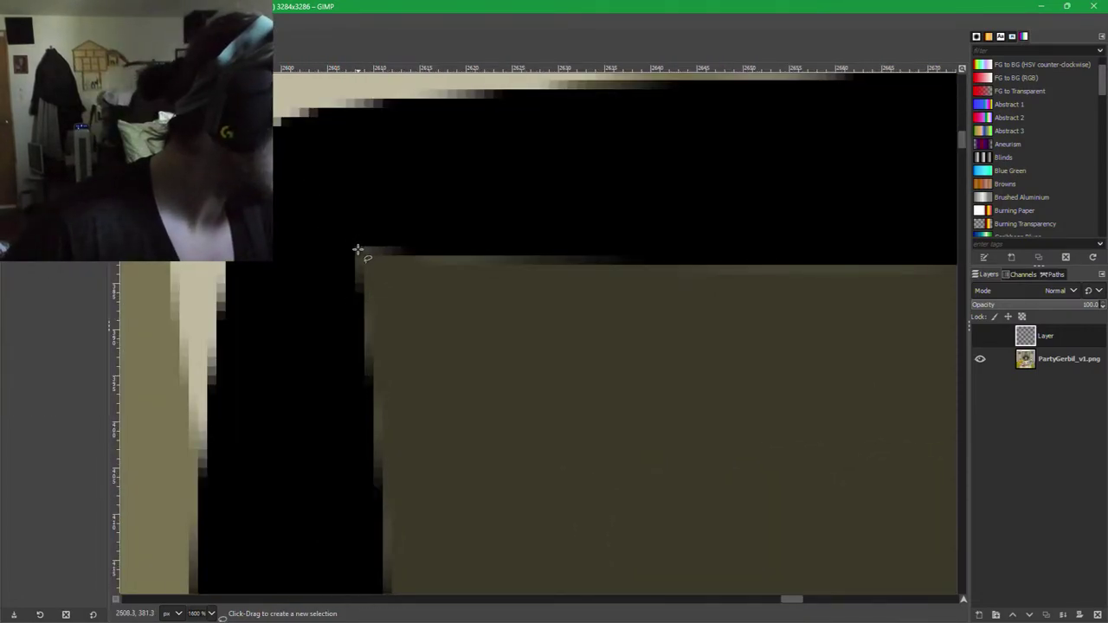
{"action": "left_click", "coordinate": [358, 251]}
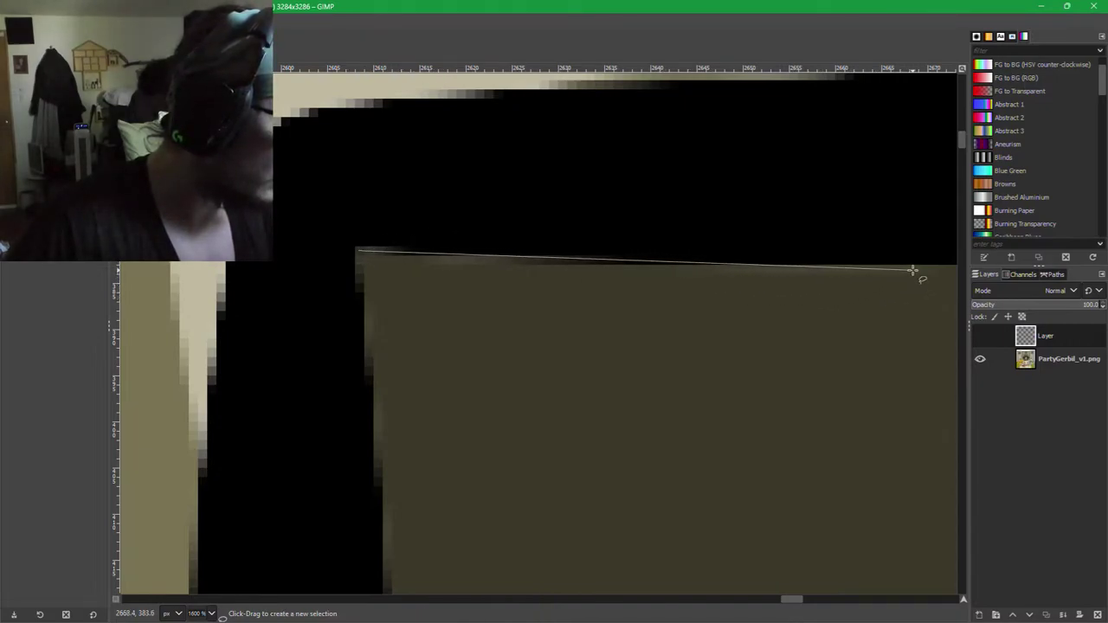
{"action": "left_click", "coordinate": [804, 265]}
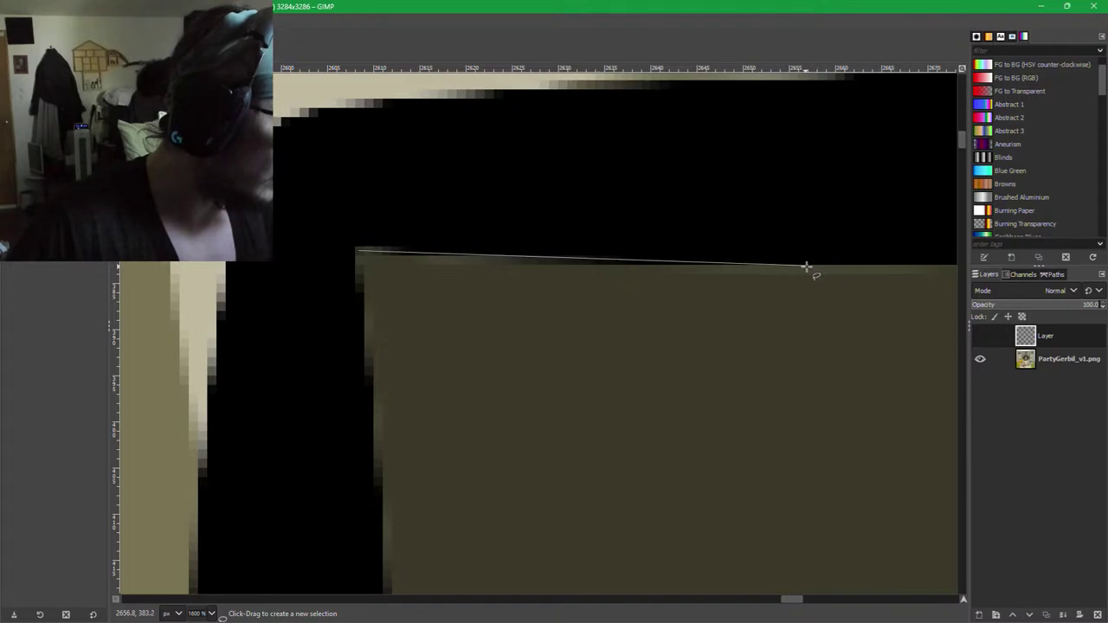
{"action": "left_click", "coordinate": [947, 267]}
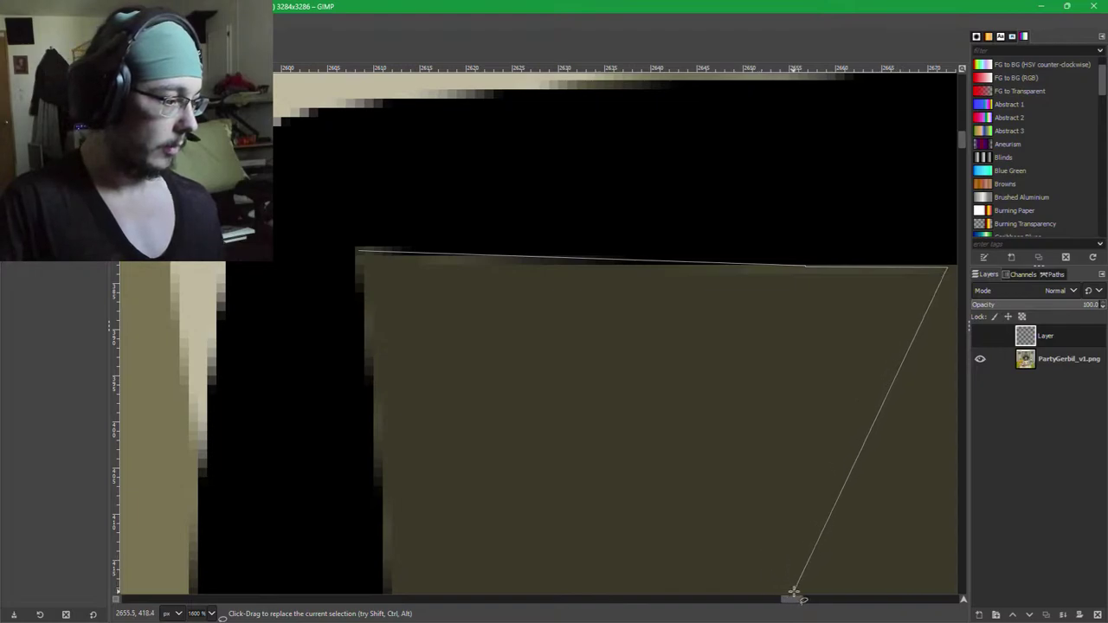
{"action": "left_click_drag", "start_coordinate": [795, 599], "coordinate": [814, 601]}
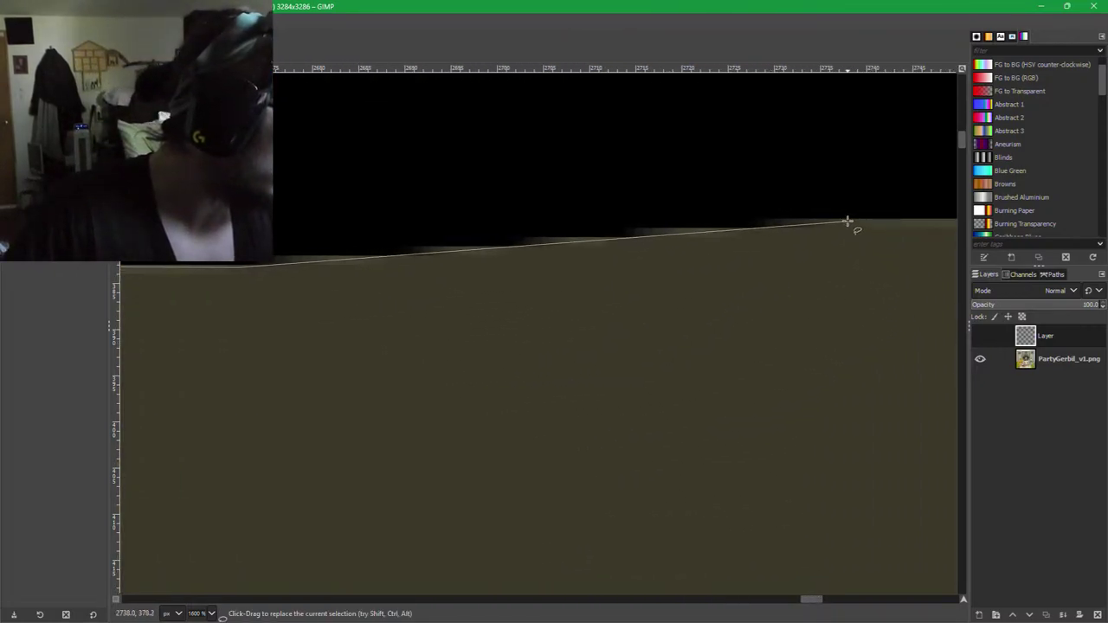
{"action": "left_click", "coordinate": [844, 225]}
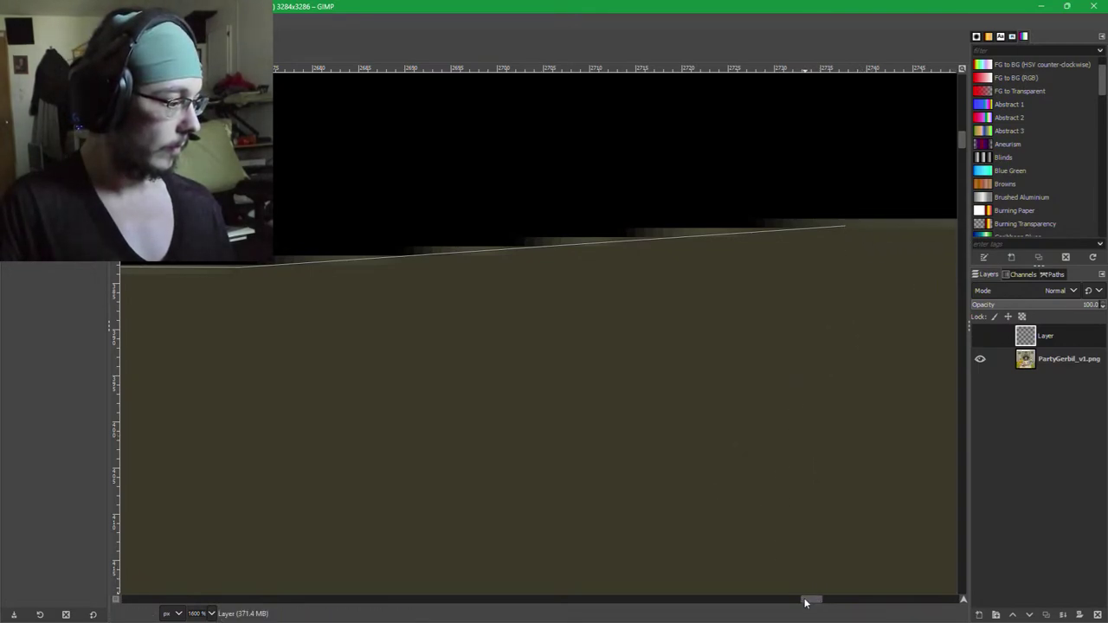
{"action": "mouse_move", "coordinate": [804, 598]}
{"action": "left_mouse_down"}
{"action": "mouse_move", "coordinate": [836, 600]}
{"action": "mouse_move", "coordinate": [827, 605]}
{"action": "left_mouse_up"}
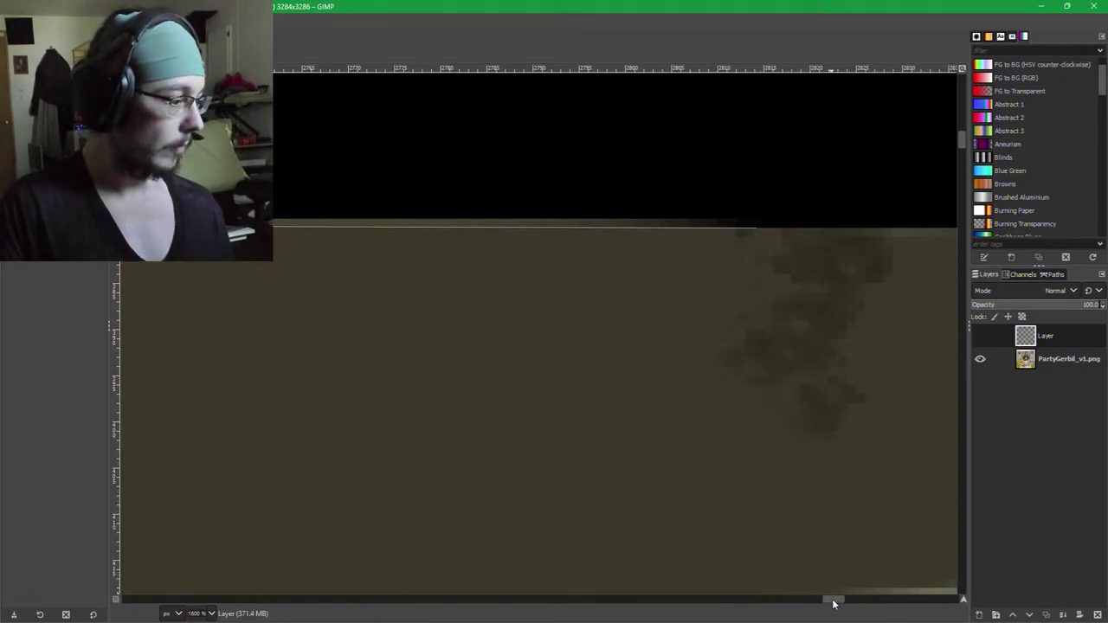
{"action": "left_click_drag", "start_coordinate": [832, 603], "coordinate": [855, 607]}
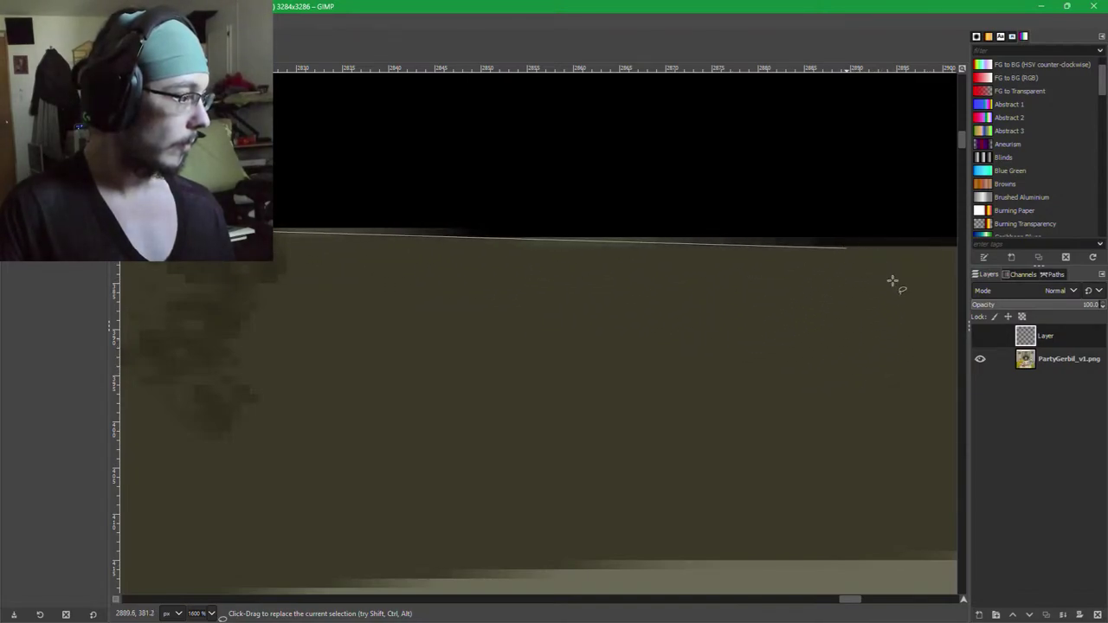
{"action": "double_click", "coordinate": [852, 245]}
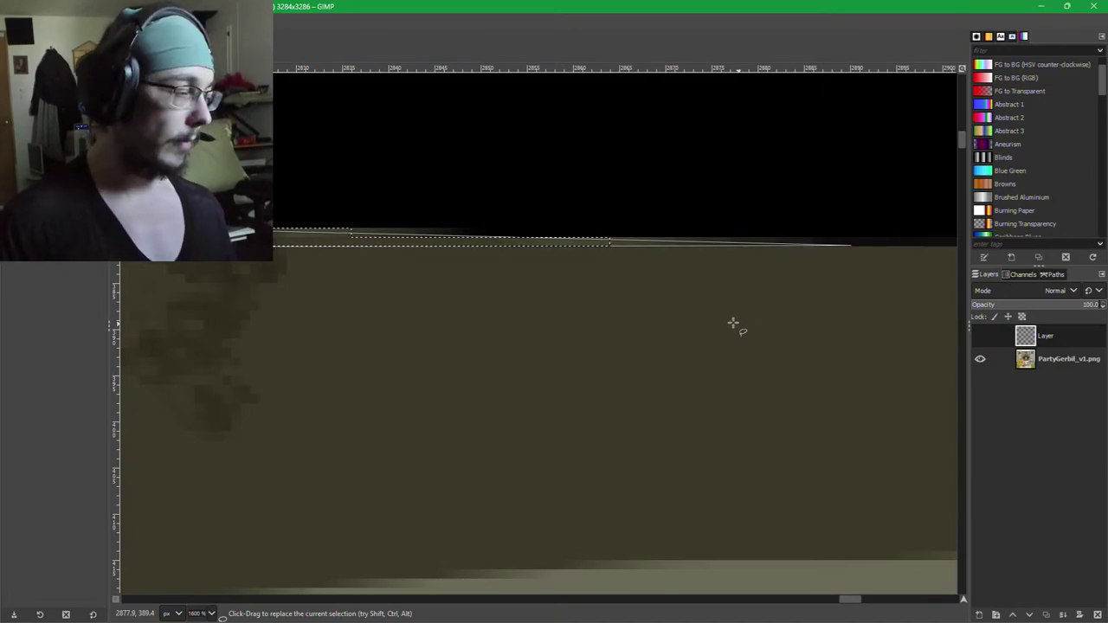
{"action": "left_click", "coordinate": [32, 41]}
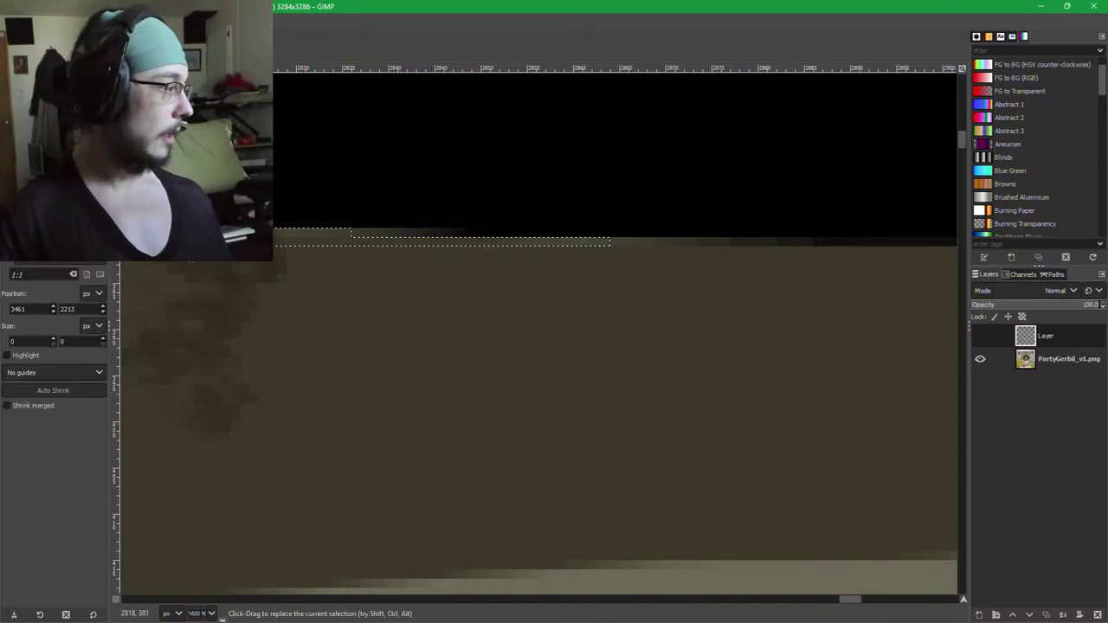
{"action": "scroll", "coordinate": [459, 411], "scroll_direction": "down", "scroll_amount": 3}
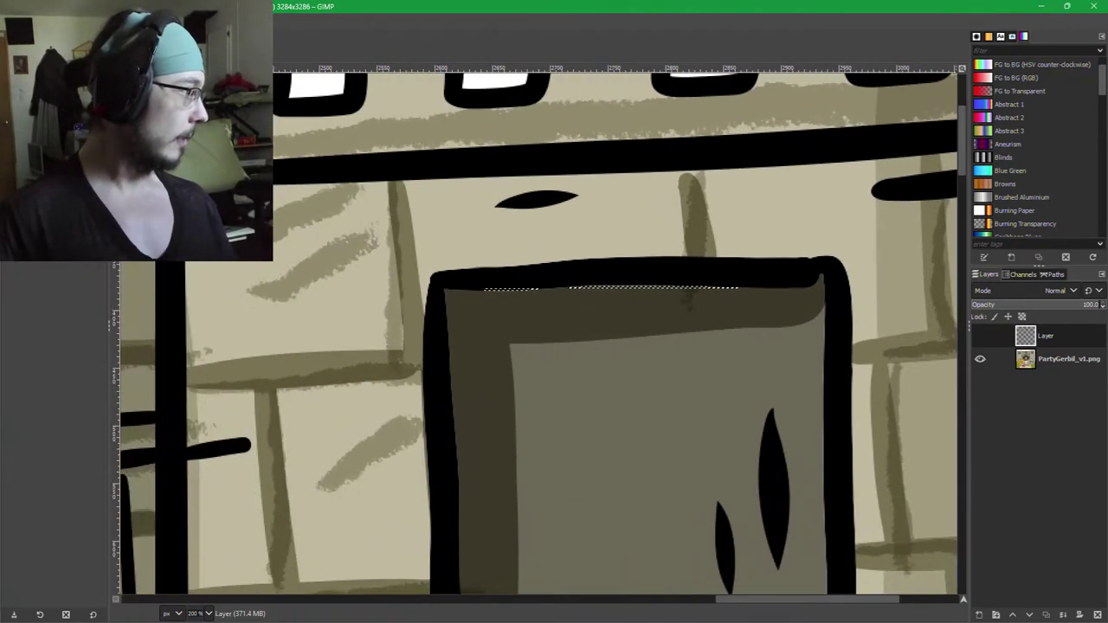
{"action": "left_click", "coordinate": [244, 152]}
Trace a new Free Select outline from the window opening's inner upper-left corner along its upper edge.
{"action": "scroll", "coordinate": [614, 407], "scroll_direction": "up", "scroll_amount": 3}
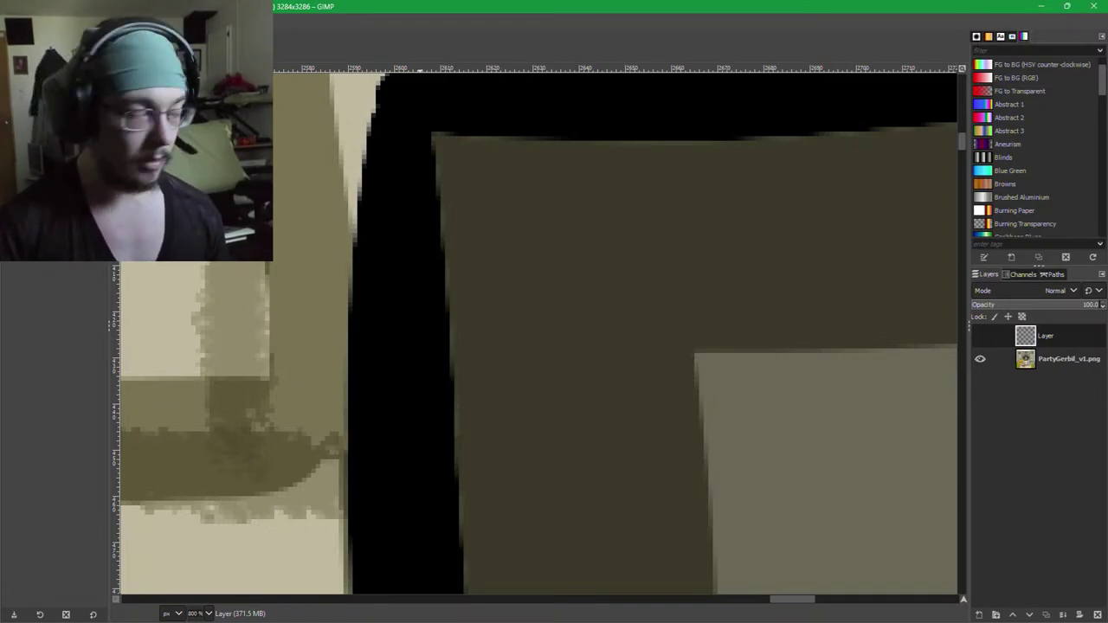
{"action": "left_click", "coordinate": [436, 136]}
{"action": "scroll", "coordinate": [472, 195], "scroll_direction": "right", "scroll_amount": 5}
{"action": "left_click_drag", "start_coordinate": [471, 195], "coordinate": [462, 197]}
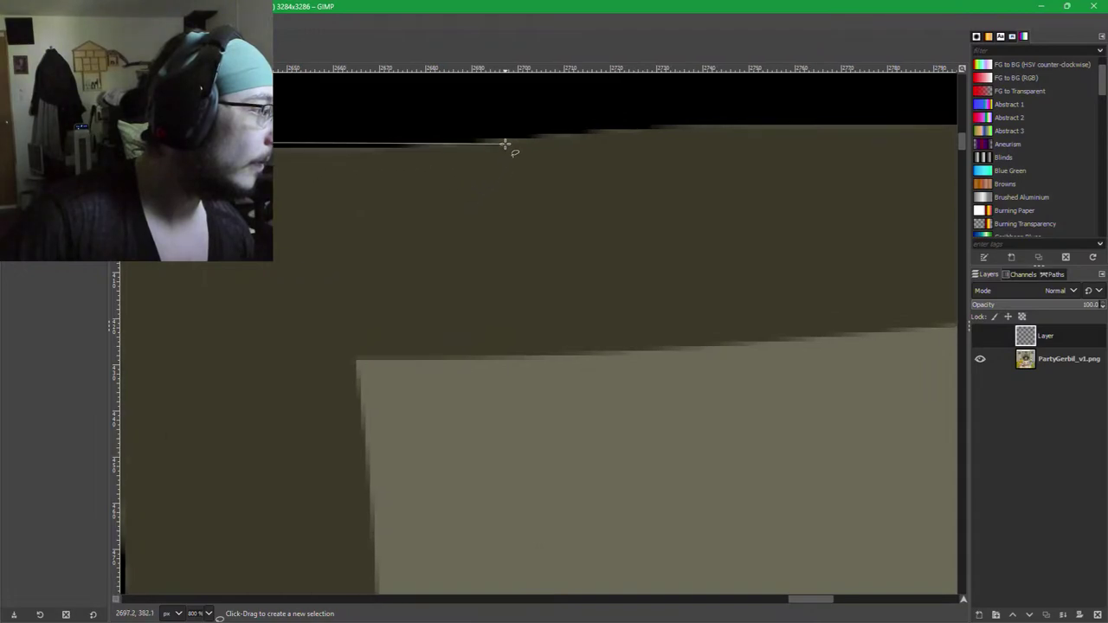
{"action": "left_click", "coordinate": [699, 127]}
{"action": "scroll", "coordinate": [853, 153], "scroll_direction": "right", "scroll_amount": 6}
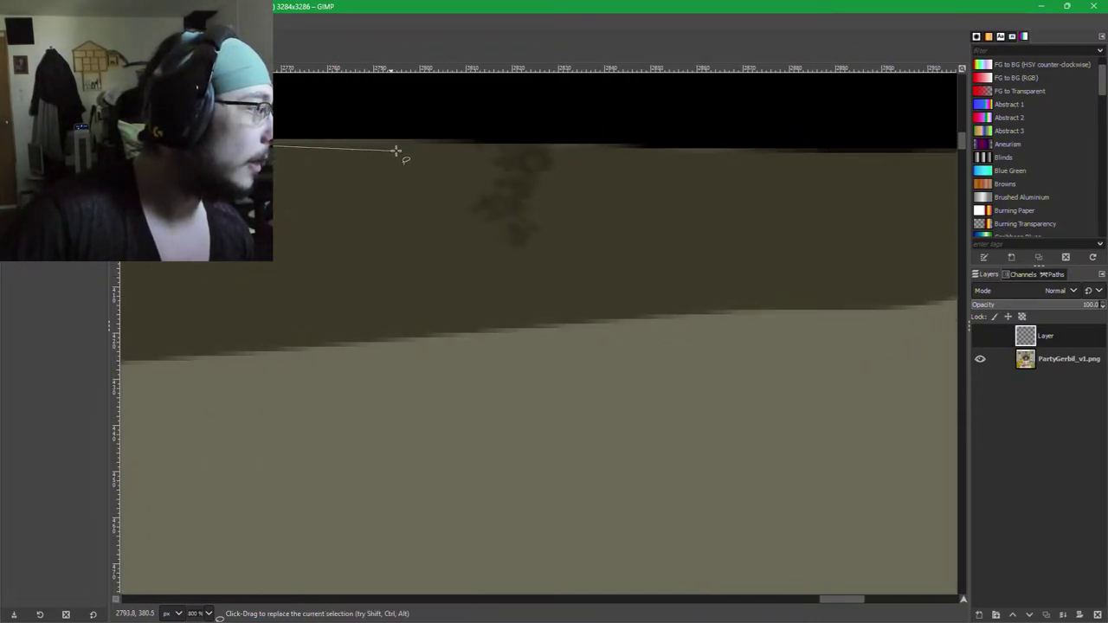
{"action": "left_click", "coordinate": [593, 145]}
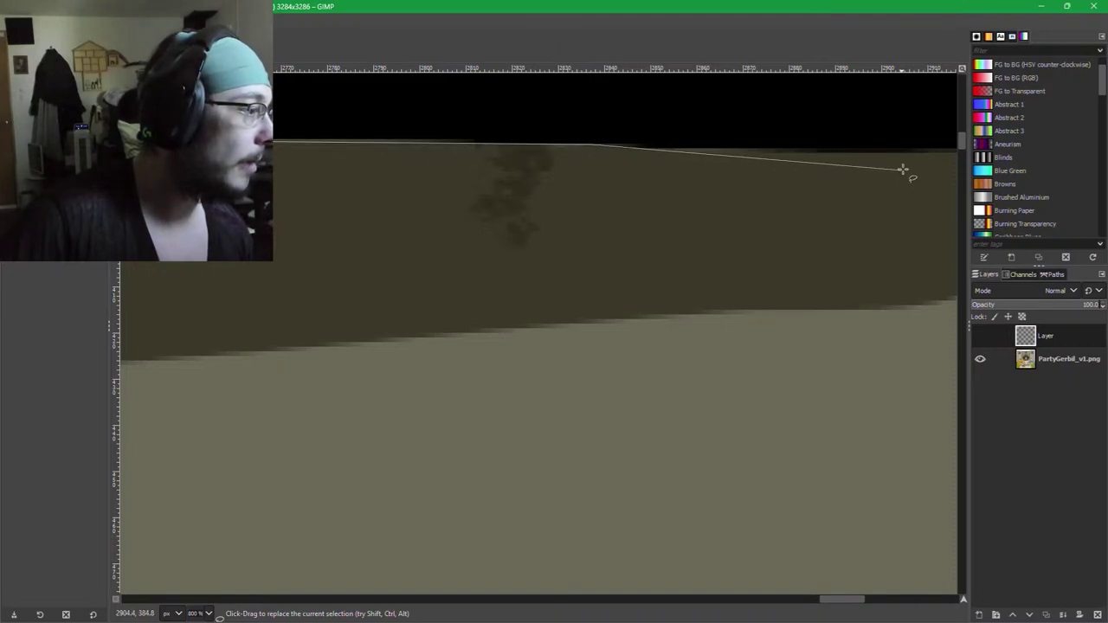
{"action": "left_click", "coordinate": [914, 157]}
Continue the outline around the curved upper-right corner of the window opening and down its right inner edge to the sill.
{"action": "left_click_drag", "start_coordinate": [922, 282], "coordinate": [716, 268]}
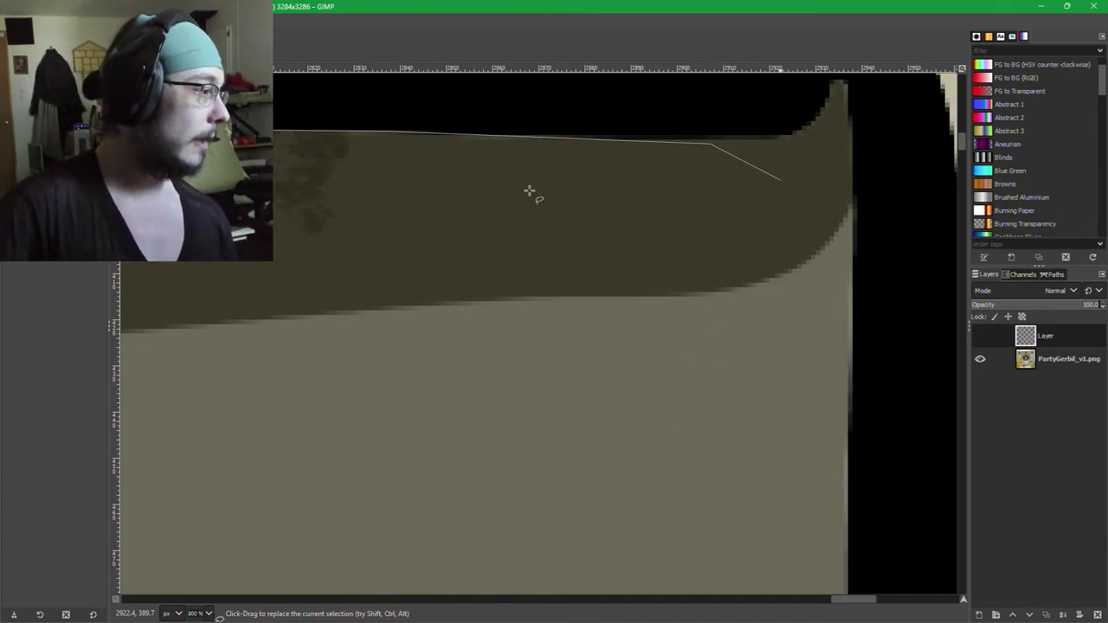
{"action": "key", "text": "BackSpace"}
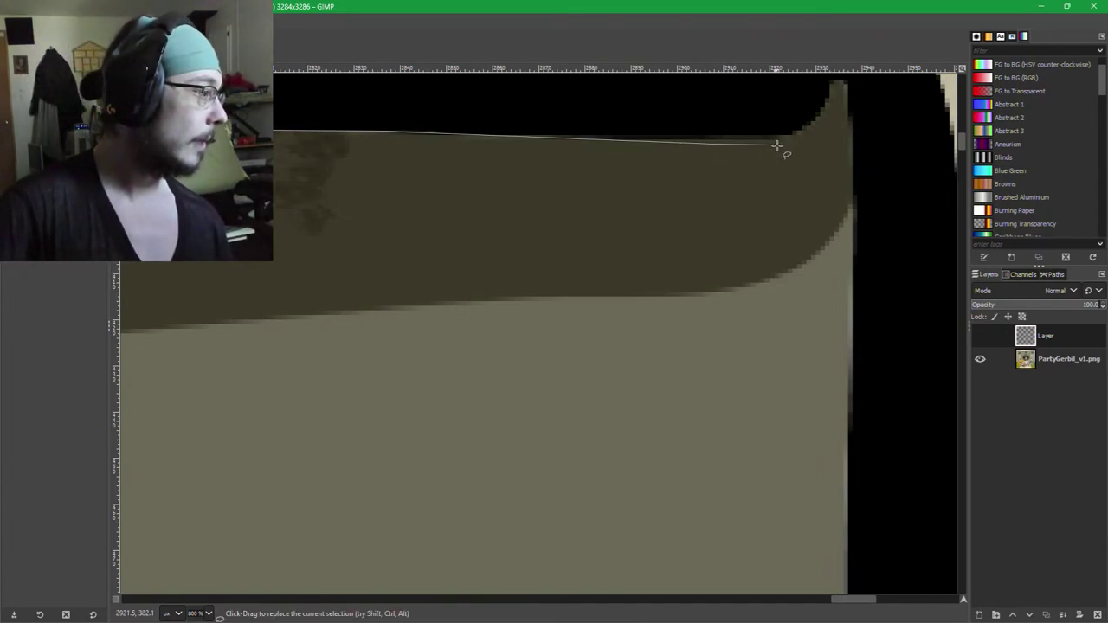
{"action": "left_click_drag", "start_coordinate": [812, 143], "coordinate": [734, 208]}
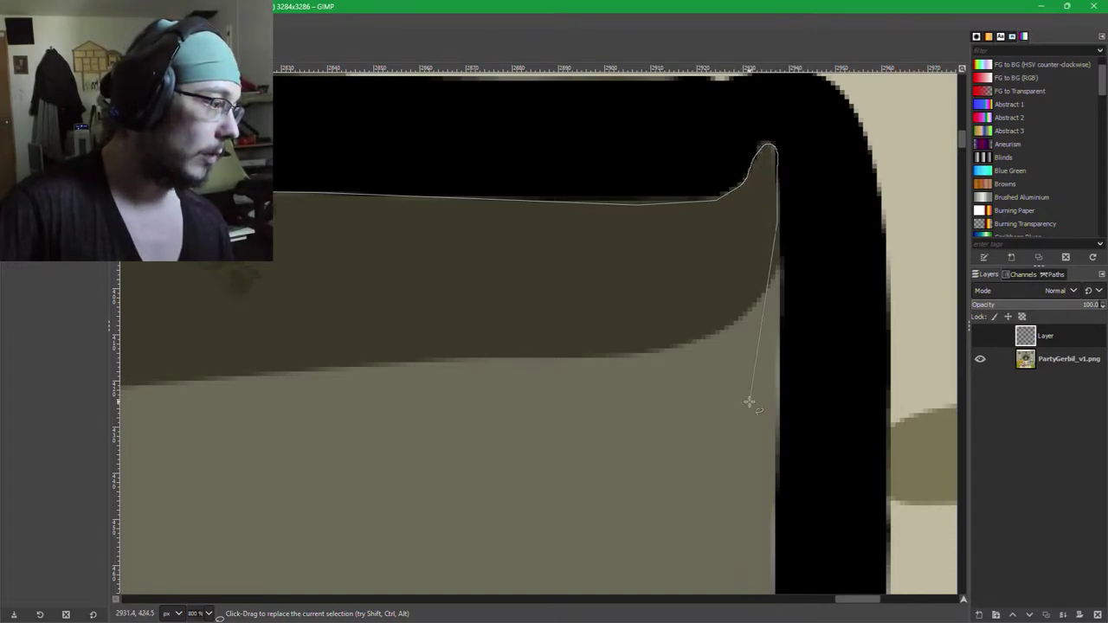
{"action": "left_click", "coordinate": [771, 541]}
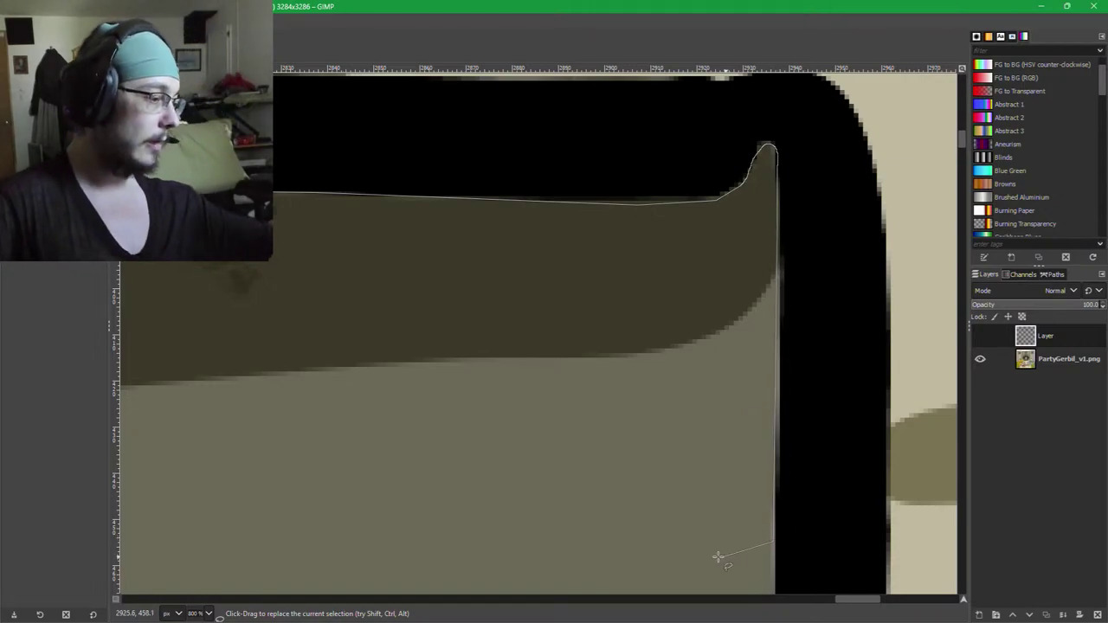
{"action": "scroll", "coordinate": [743, 506], "scroll_direction": "down", "scroll_amount": 10}
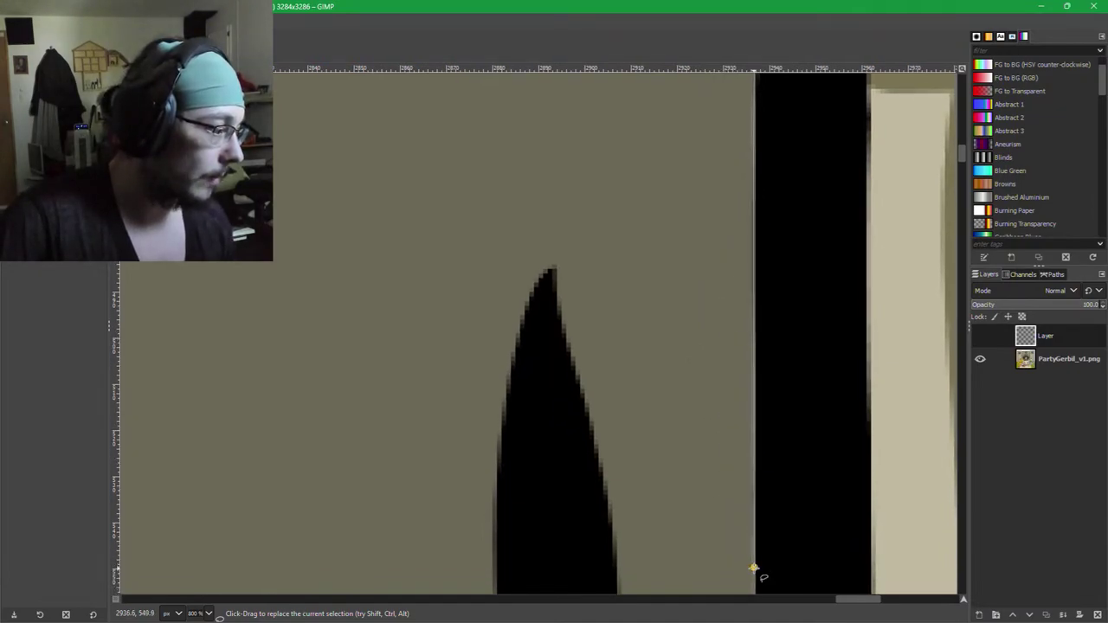
{"action": "scroll", "coordinate": [754, 485], "scroll_direction": "up", "scroll_amount": 6}
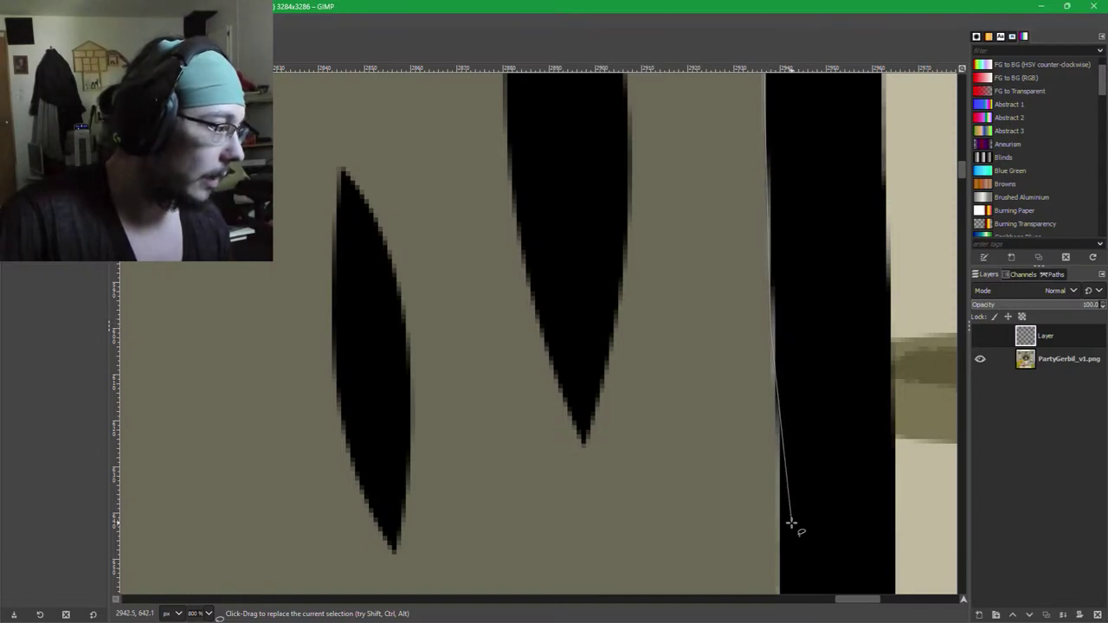
{"action": "scroll", "coordinate": [769, 418], "scroll_direction": "down", "scroll_amount": 3}
{"action": "scroll", "coordinate": [769, 418], "scroll_direction": "down", "scroll_amount": 5}
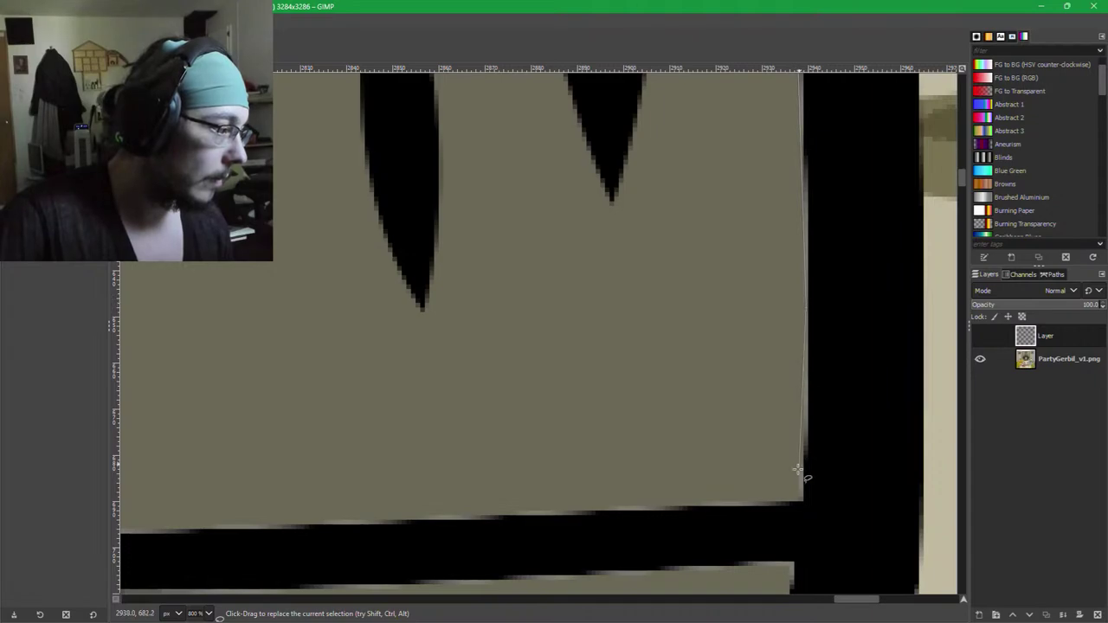
Continue the outline along the top edge of the window's sill to the opening's lower-left corner.
{"action": "left_click_drag", "start_coordinate": [501, 519], "coordinate": [519, 432]}
{"action": "scroll", "coordinate": [519, 431], "scroll_direction": "left", "scroll_amount": 1}
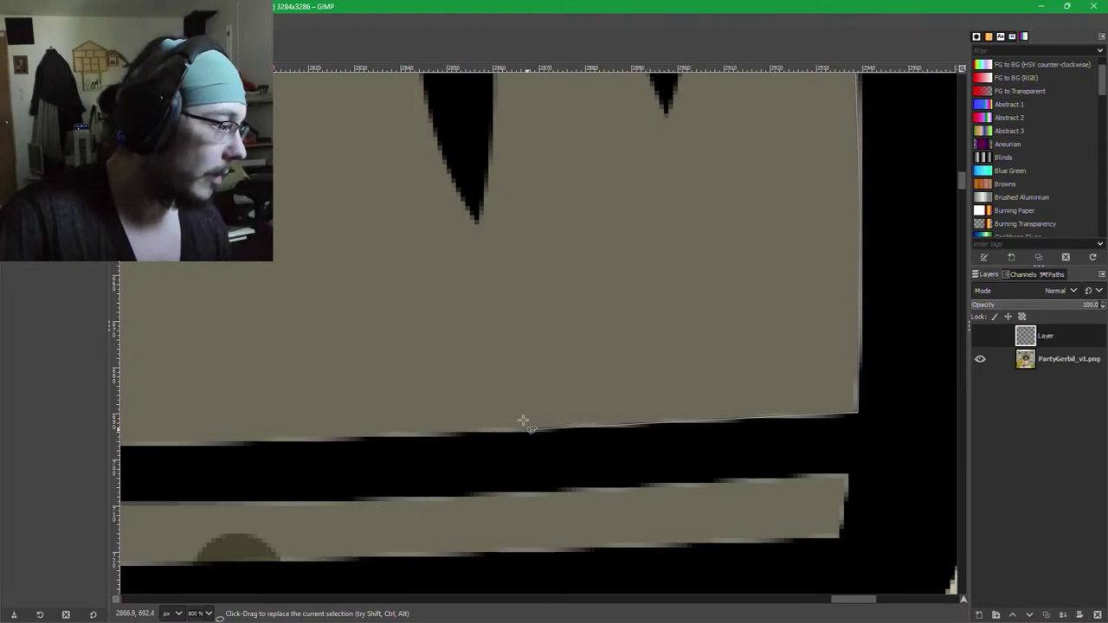
{"action": "scroll", "coordinate": [611, 399], "scroll_direction": "left", "scroll_amount": 10}
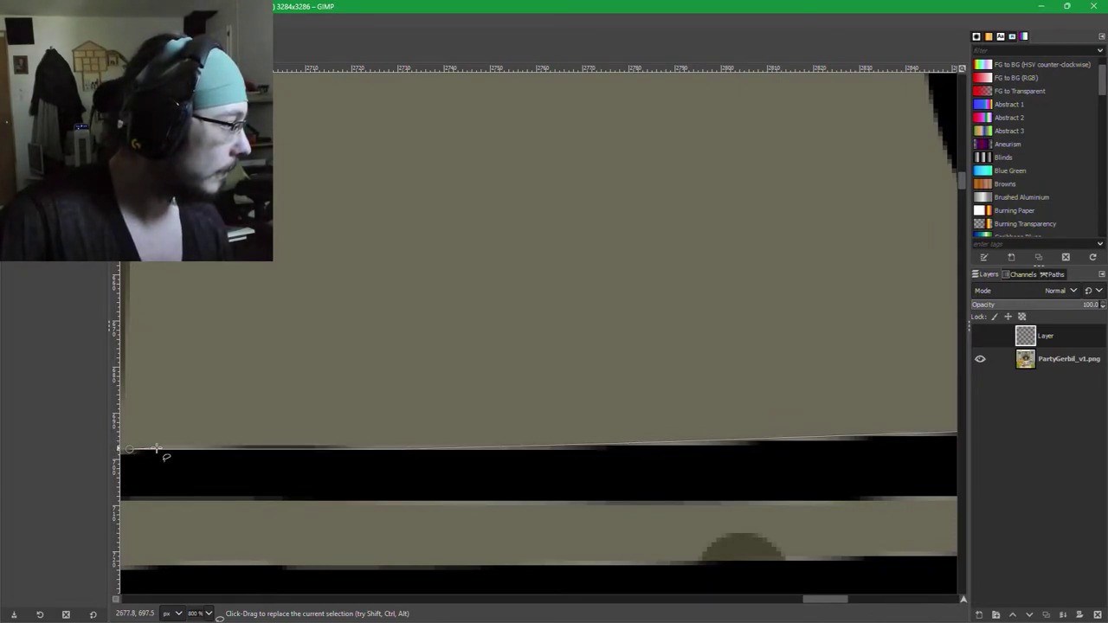
{"action": "left_click_drag", "start_coordinate": [157, 449], "coordinate": [693, 461]}
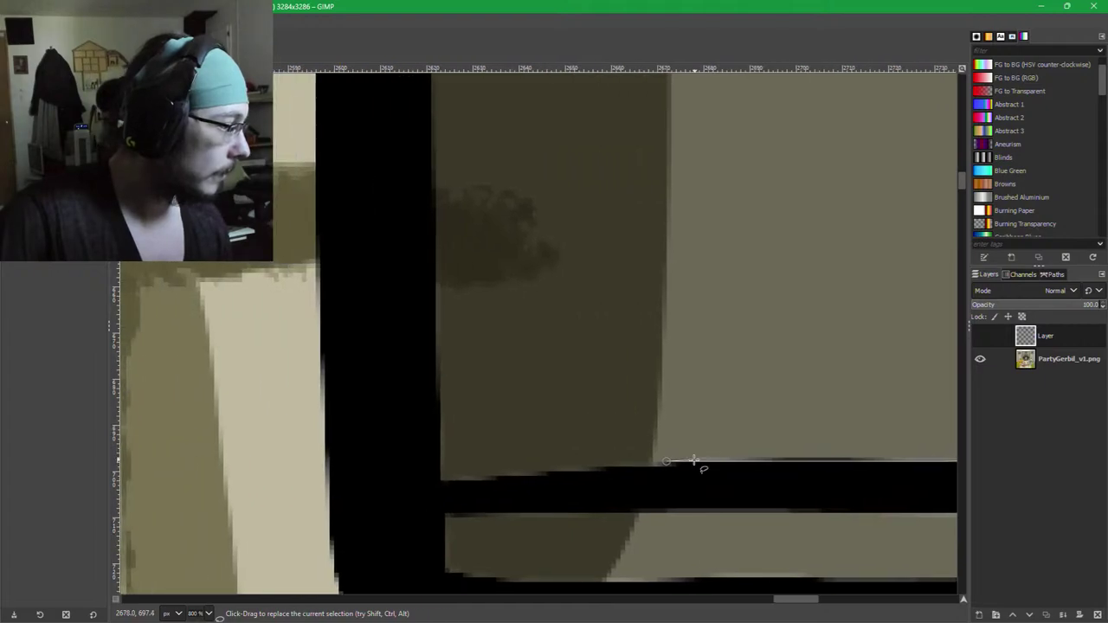
{"action": "left_click", "coordinate": [442, 480]}
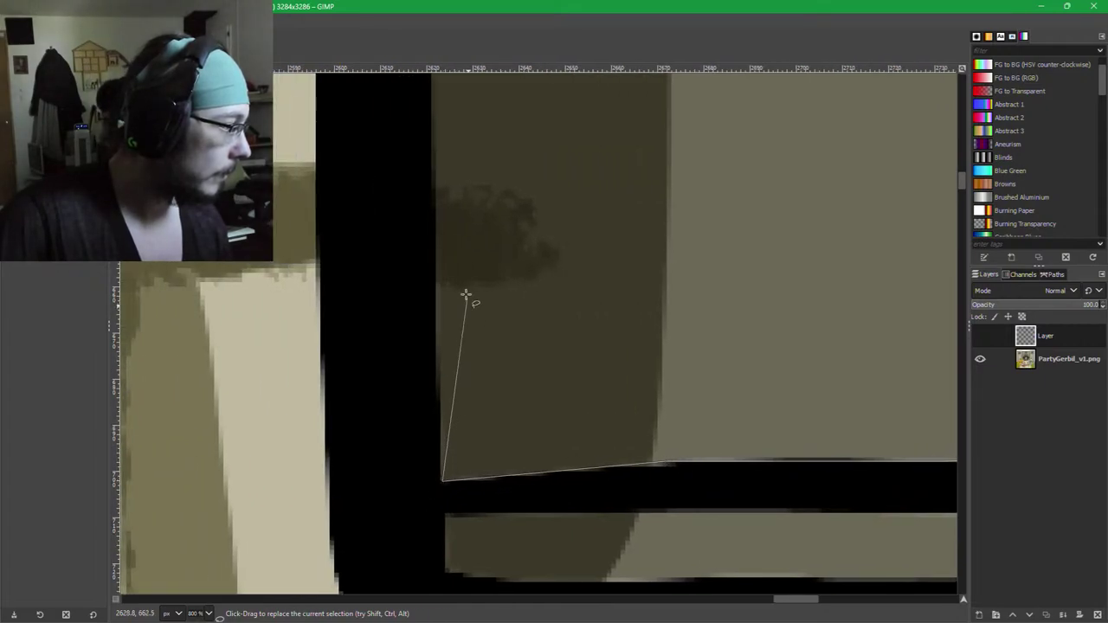
Trace up the window opening's left inner edge to the starting corner and turn the closed outline into a selection.
{"action": "left_click", "coordinate": [434, 175]}
{"action": "left_click_drag", "start_coordinate": [435, 176], "coordinate": [468, 513]}
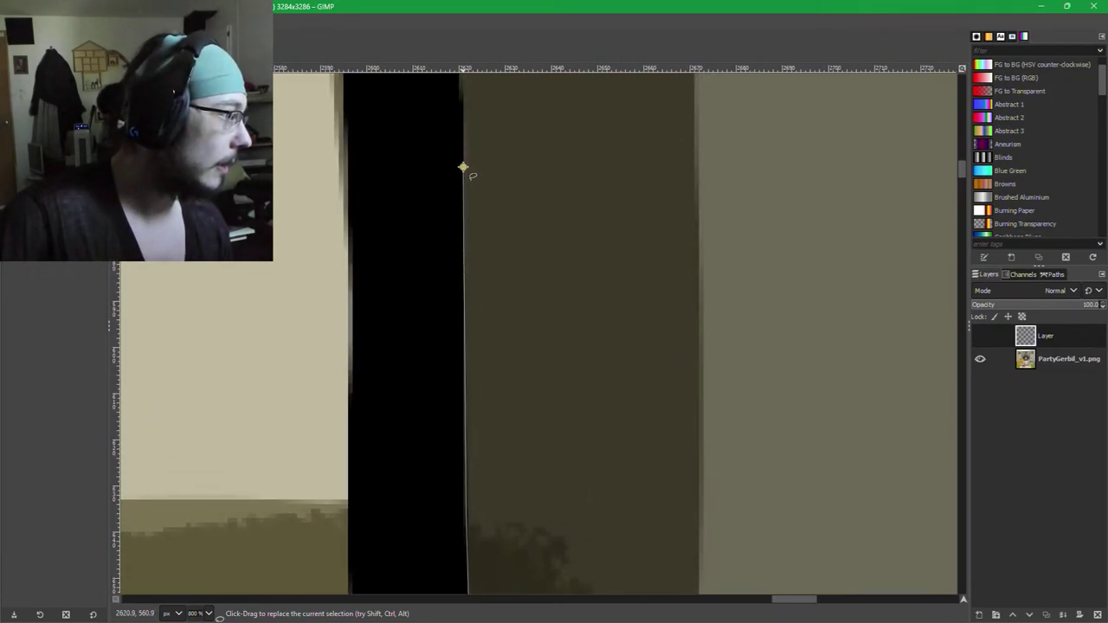
{"action": "scroll", "coordinate": [490, 245], "scroll_direction": "up", "scroll_amount": 6}
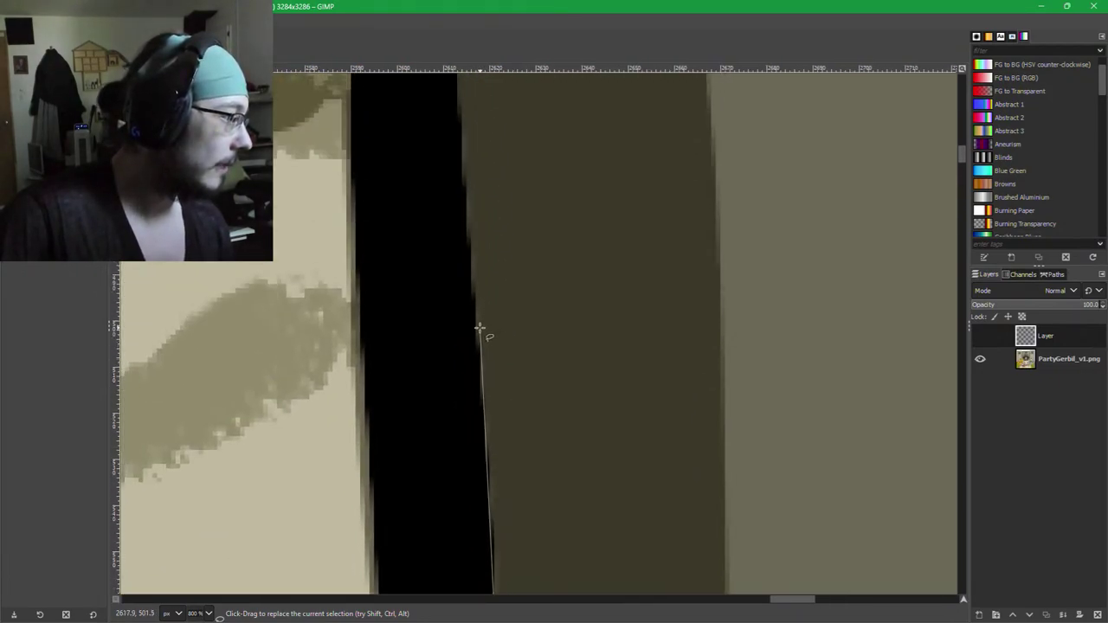
{"action": "scroll", "coordinate": [487, 447], "scroll_direction": "up", "scroll_amount": 5}
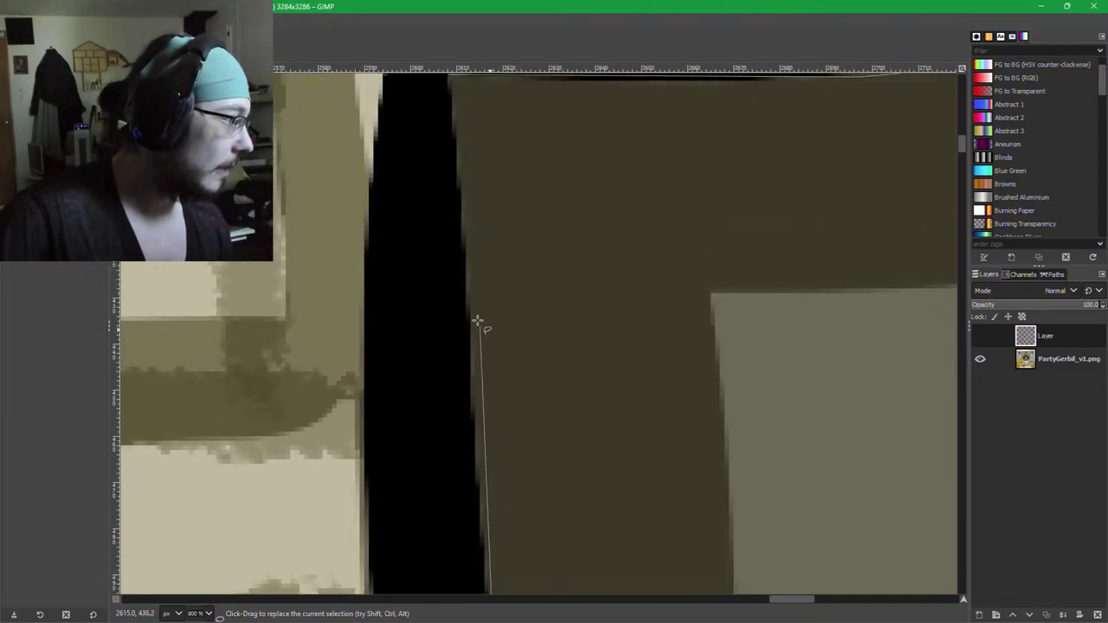
{"action": "scroll", "coordinate": [480, 405], "scroll_direction": "up", "scroll_amount": 4}
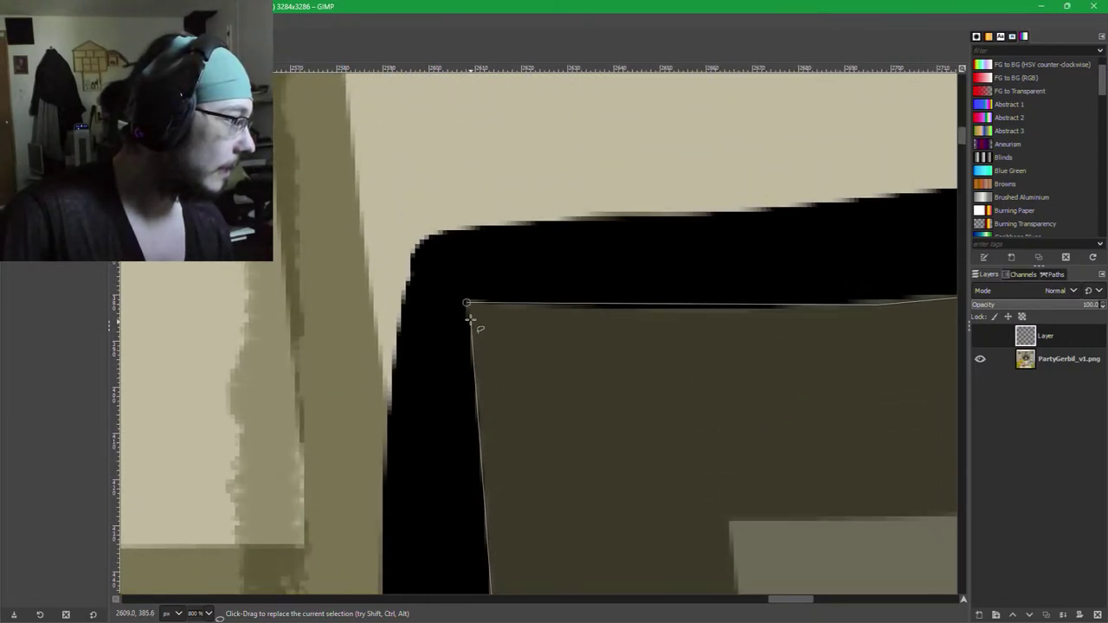
{"action": "key", "text": "Return"}
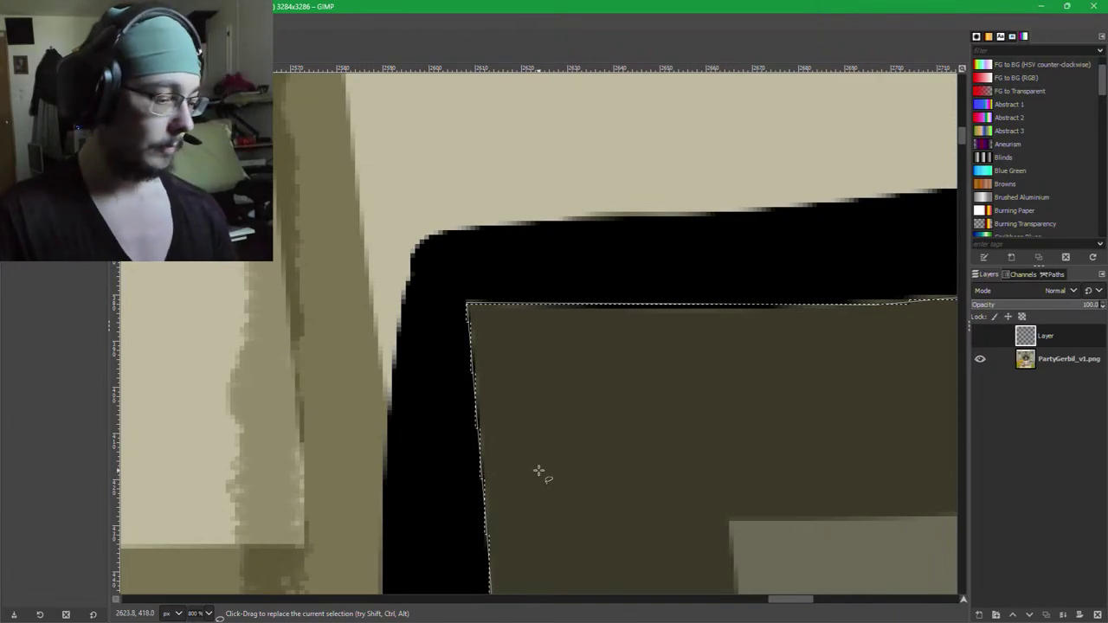
Try to copy and paste the selected area from the hidden markings layer.
{"action": "key", "text": "ctrl+c"}
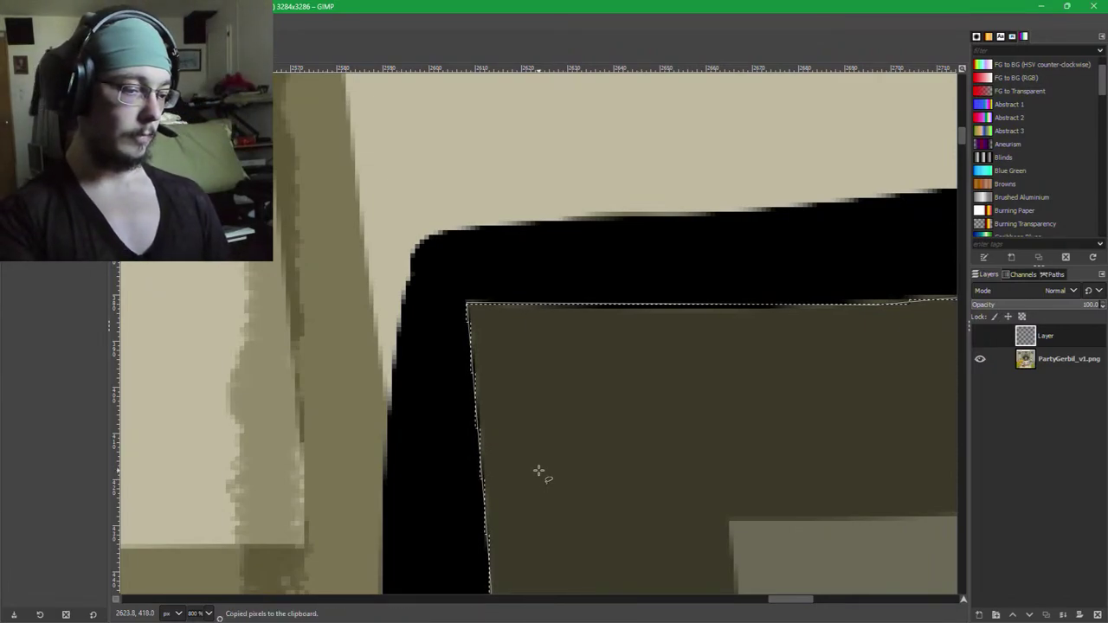
{"action": "key", "text": "ctrl+v"}
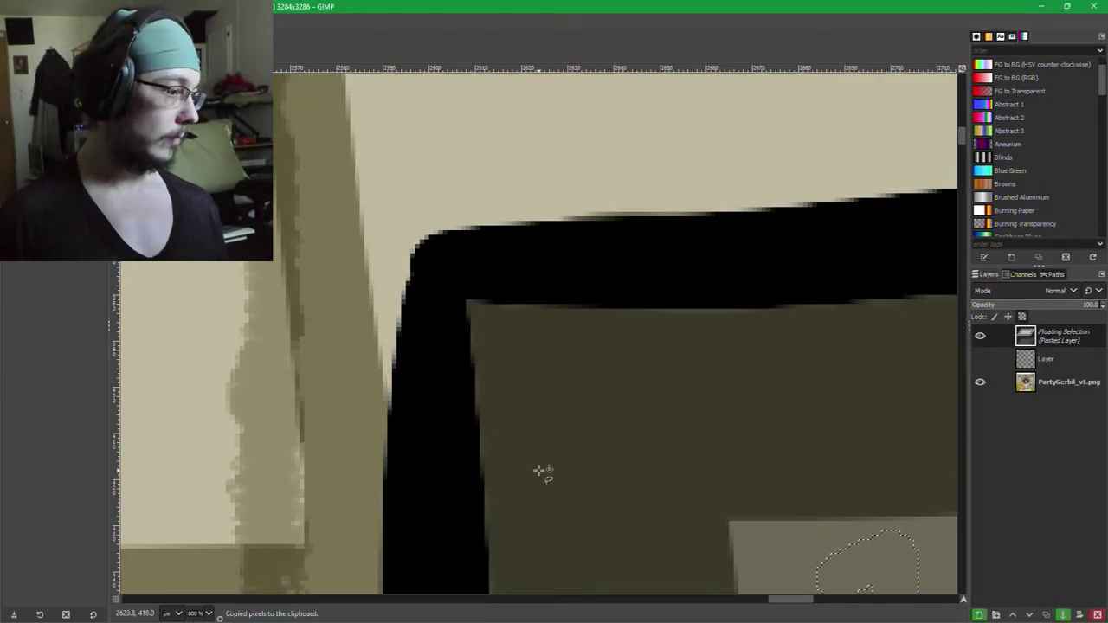
{"action": "key", "text": "ctrl+z"}
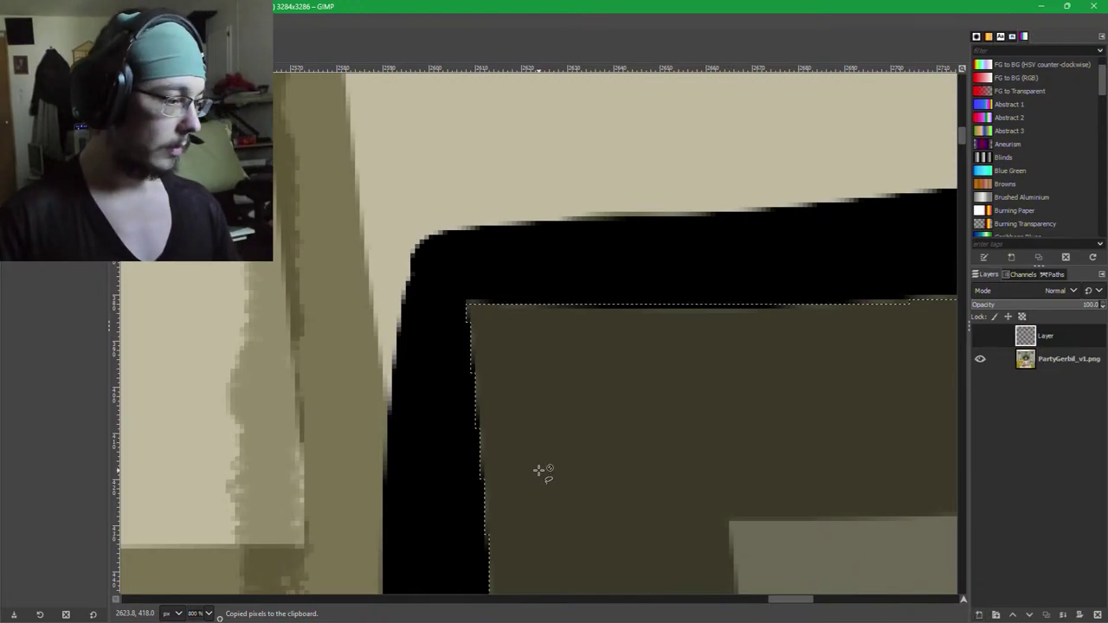
Copy the selected window area from the PartyGerbil_v1.png layer and add an alpha channel to that layer.
{"action": "left_click", "coordinate": [1094, 362]}
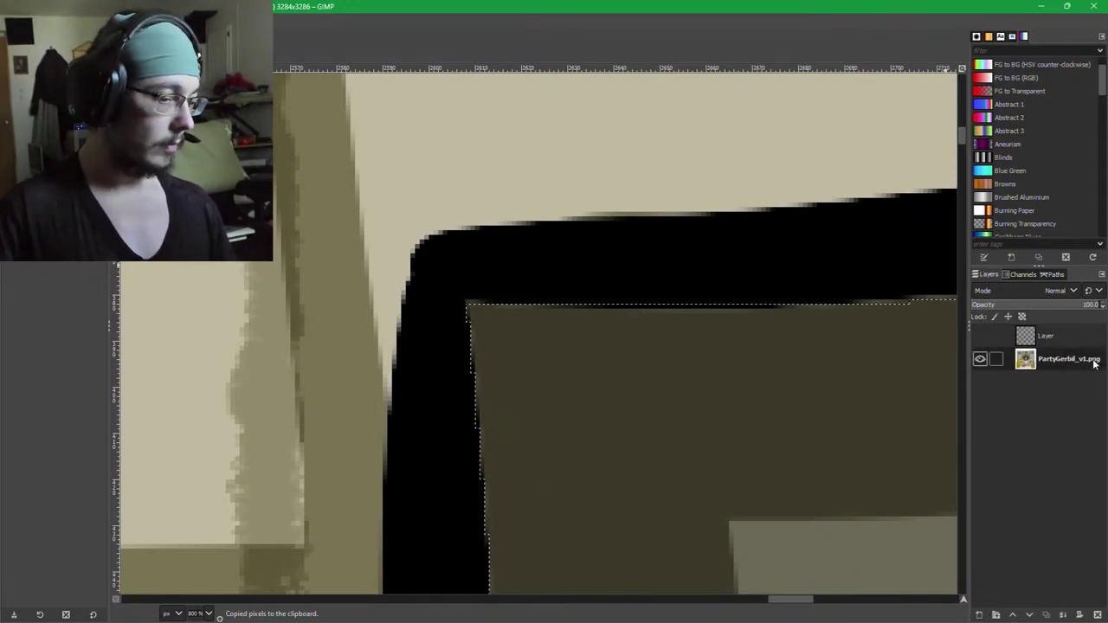
{"action": "key", "text": "Delete"}
{"action": "key", "text": "ctrl+z"}
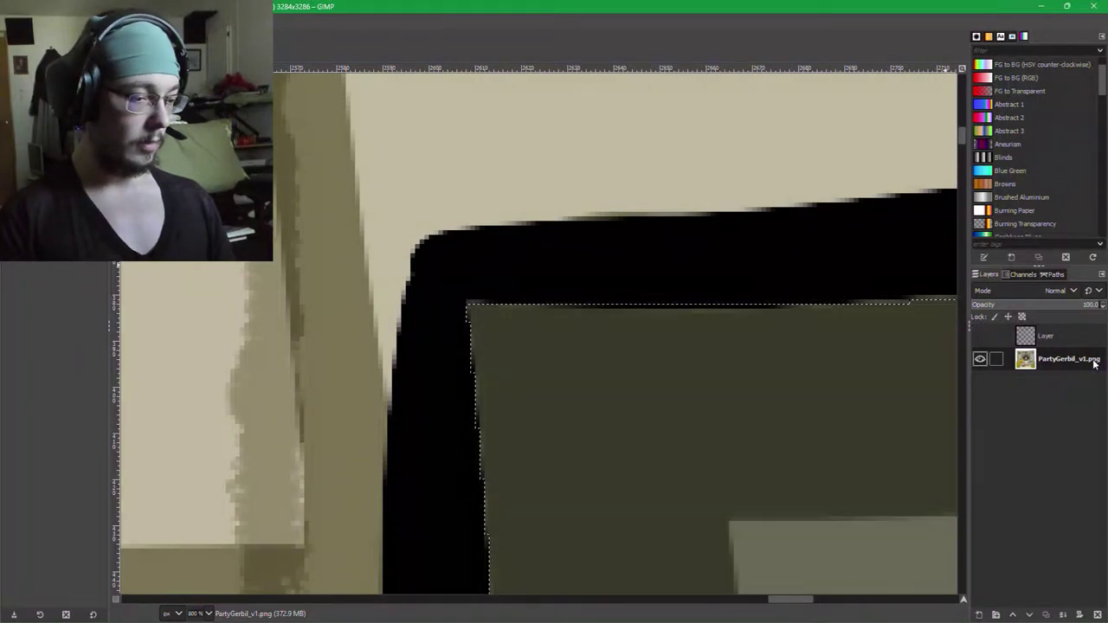
{"action": "key", "text": "ctrl+c"}
{"action": "right_click", "coordinate": [1093, 361]}
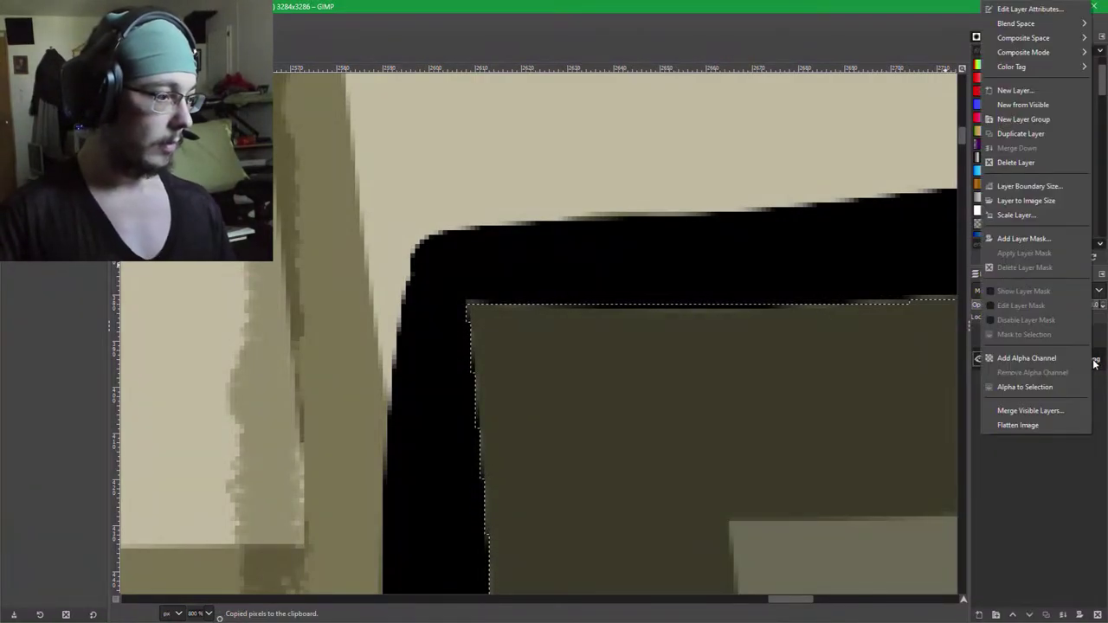
{"action": "left_click", "coordinate": [1002, 358]}
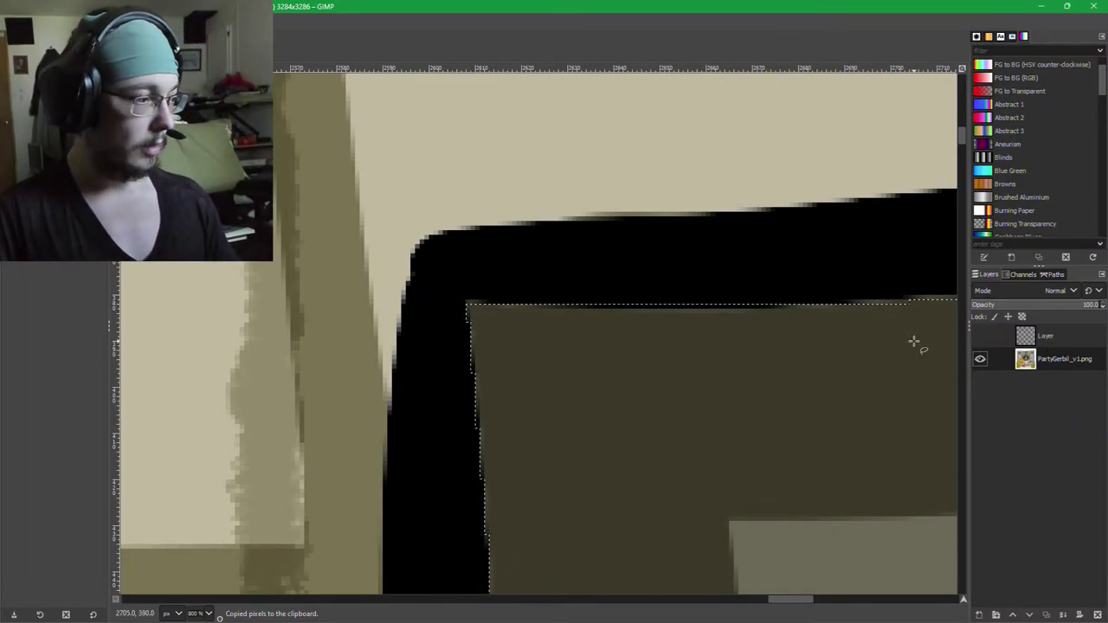
Delete the selected window area from the PartyGerbil_v1.png layer and paste the copied pixels back in place.
{"action": "key", "text": "ctrl+v"}
{"action": "key", "text": "ctrl+z"}
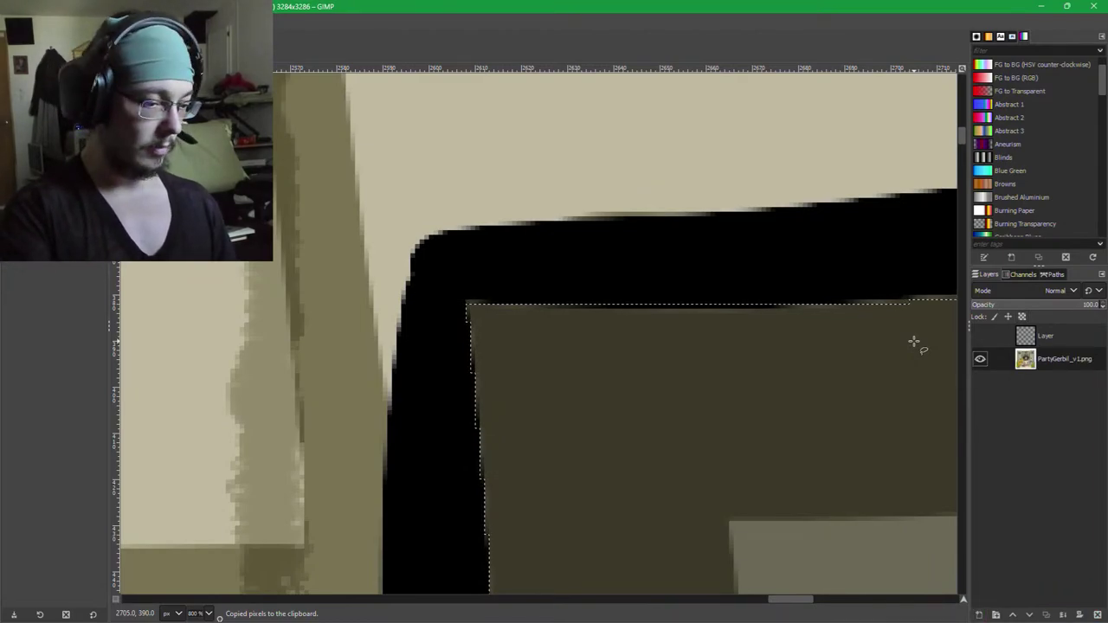
{"action": "key", "text": "Delete"}
{"action": "key", "text": "ctrl+v"}
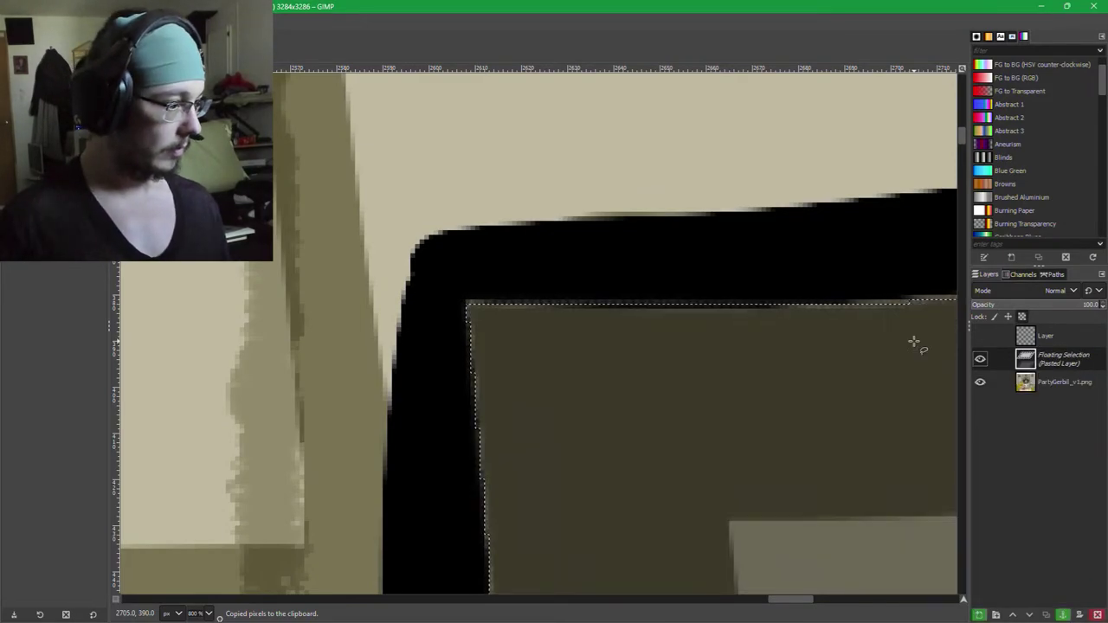
Turn the pasted window area into its own layer below PartyGerbil_v1.png and save the project.
{"action": "left_click", "coordinate": [979, 614]}
{"action": "left_click_drag", "start_coordinate": [1030, 358], "coordinate": [1045, 395]}
{"action": "left_click", "coordinate": [982, 381]}
{"action": "left_click", "coordinate": [981, 382]}
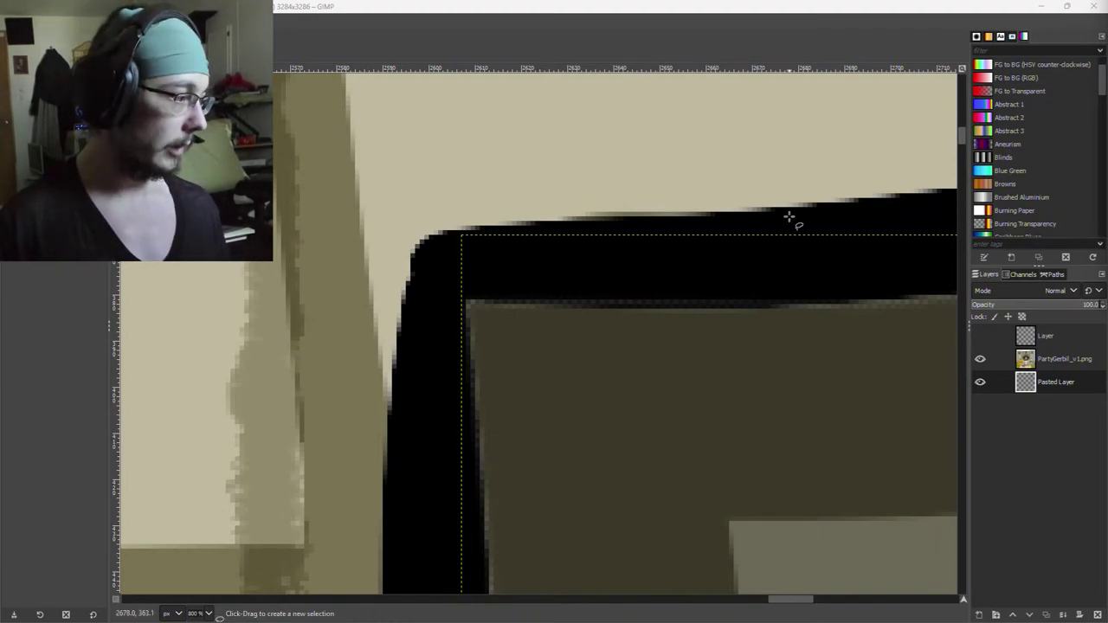
{"action": "left_click", "coordinate": [664, 25]}
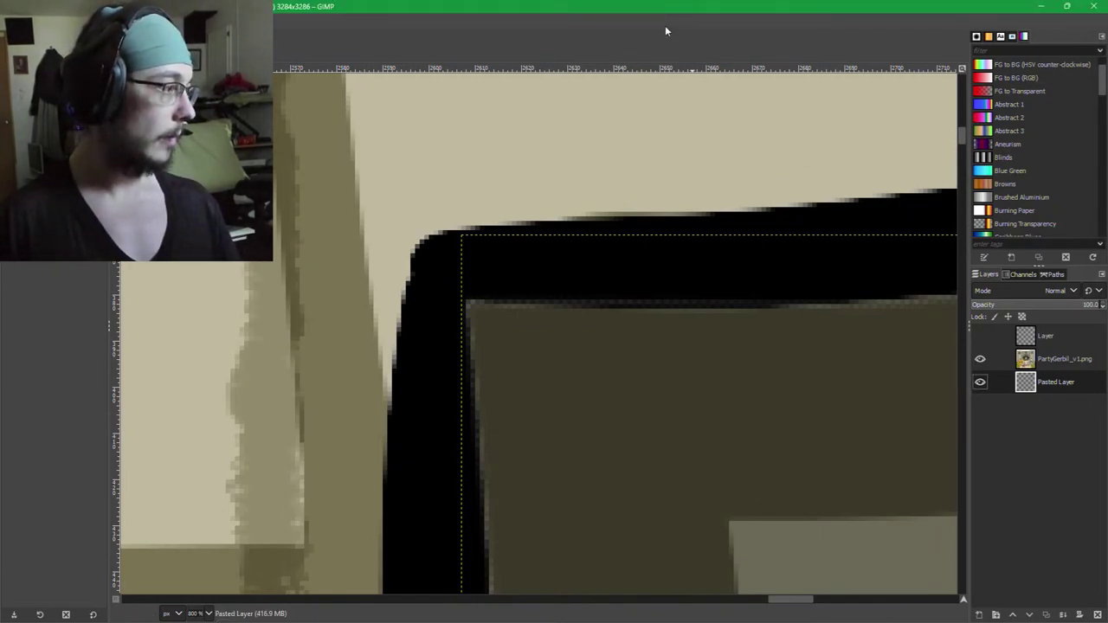
{"action": "key", "text": "ctrl+s"}
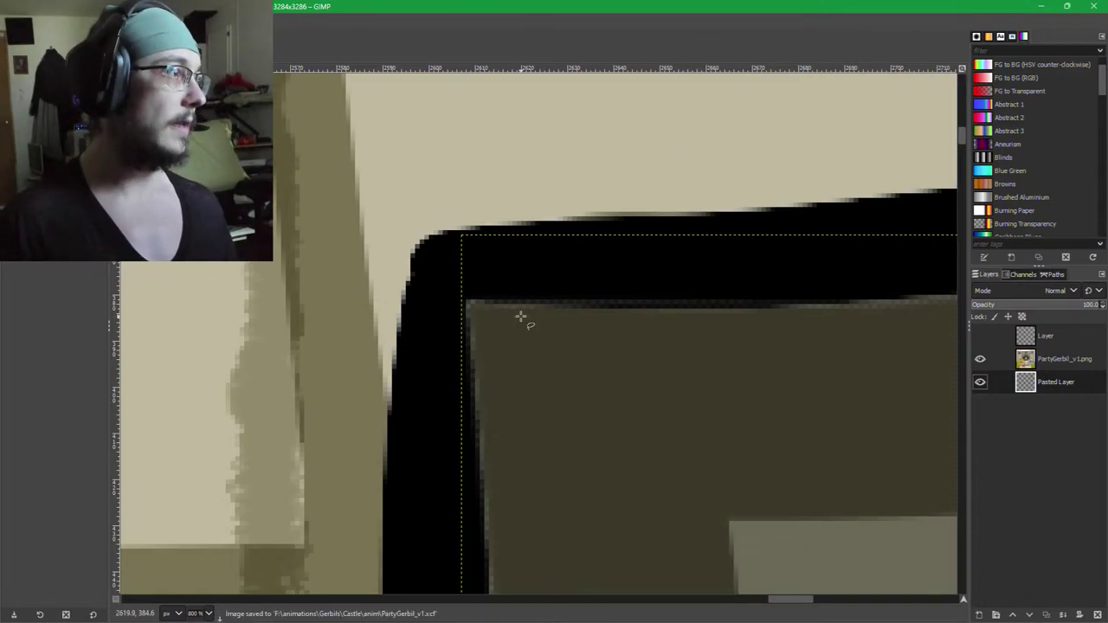
Pick the dark olive colour of the window interior for the Paintbrush and add a new layer above Pasted Layer.
{"action": "left_click_drag", "start_coordinate": [695, 391], "coordinate": [484, 410]}
{"action": "scroll", "coordinate": [801, 439], "scroll_direction": "down", "scroll_amount": 1}
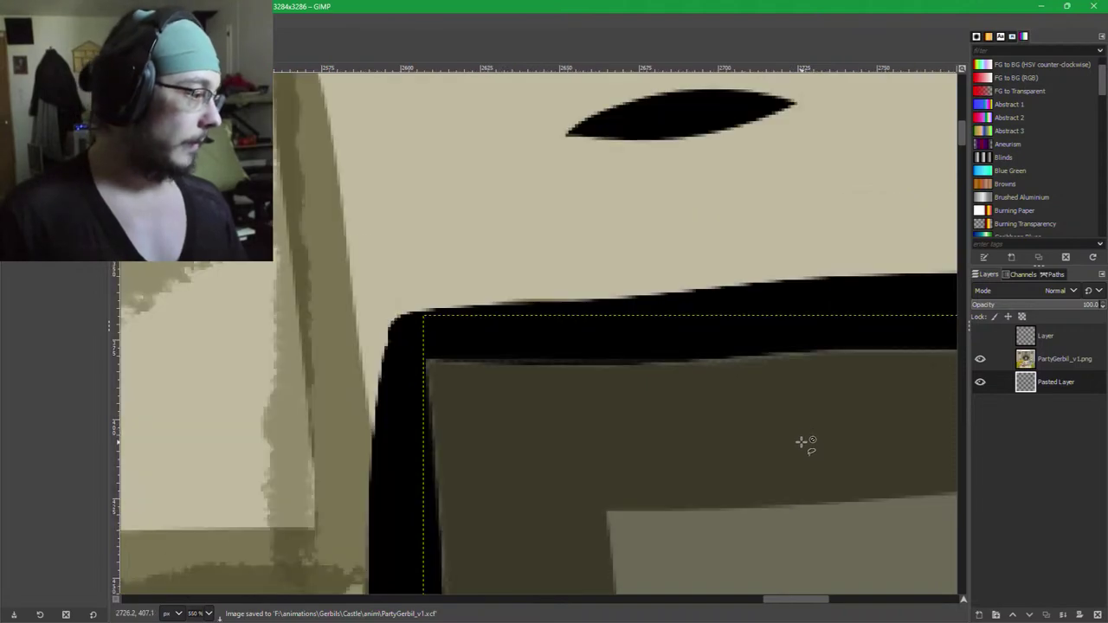
{"action": "left_click_drag", "start_coordinate": [770, 463], "coordinate": [652, 256]}
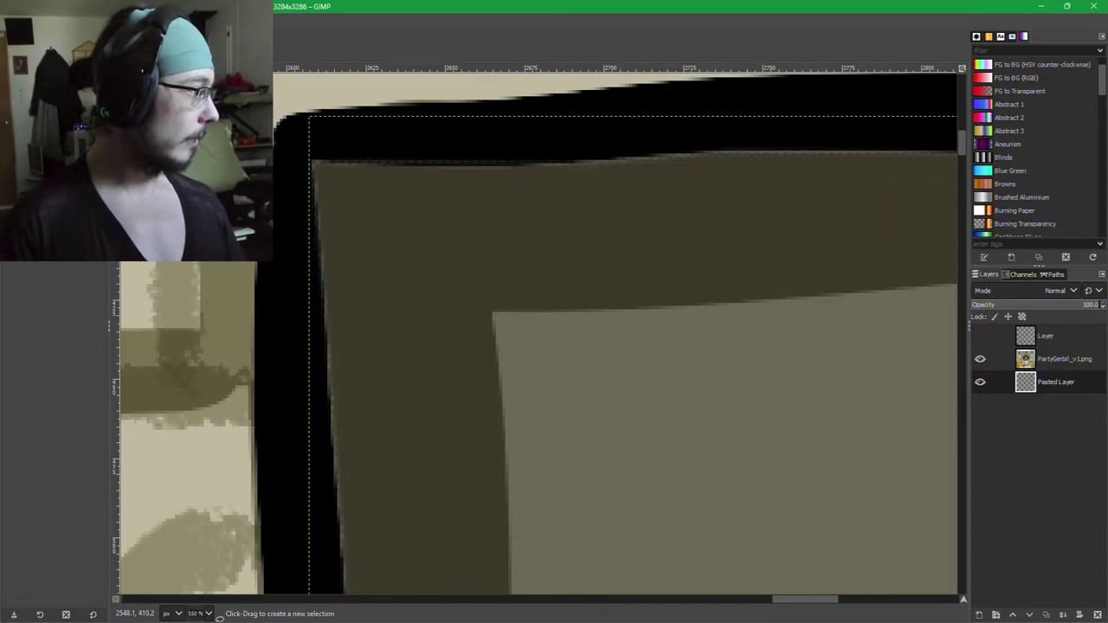
{"action": "key", "text": "p"}
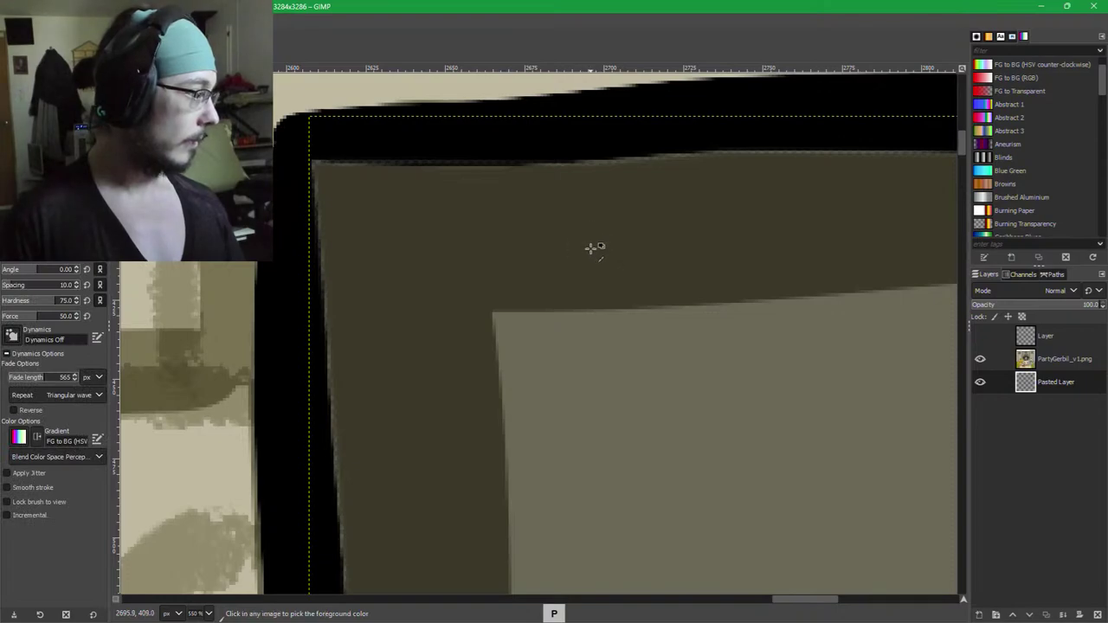
{"action": "left_click", "coordinate": [623, 221], "text": "ctrl"}
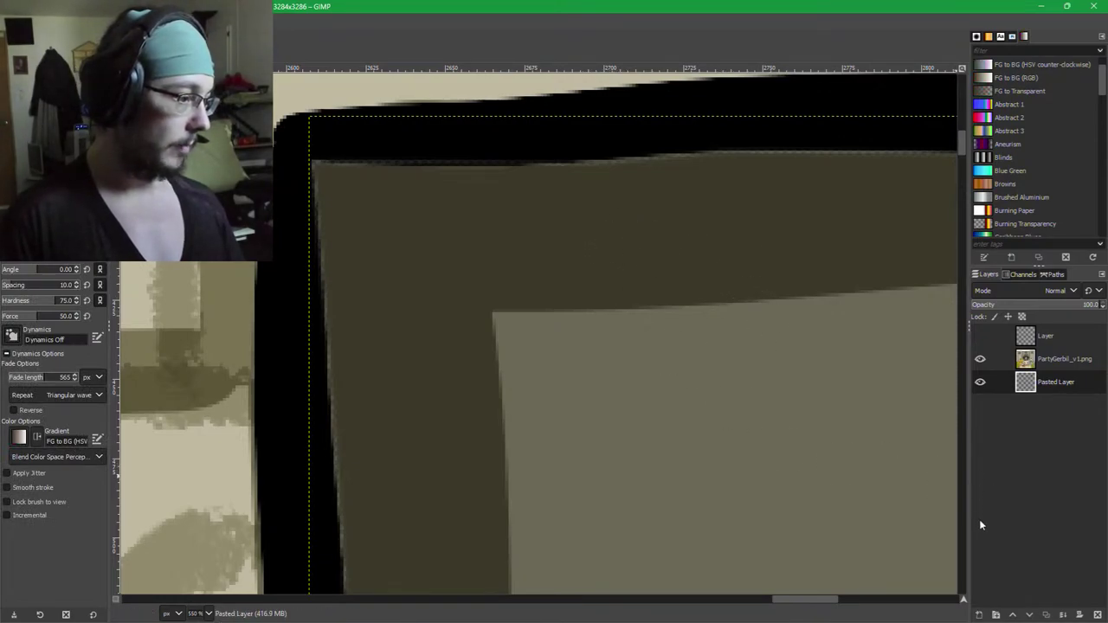
{"action": "left_click", "coordinate": [978, 615], "text": "shift"}
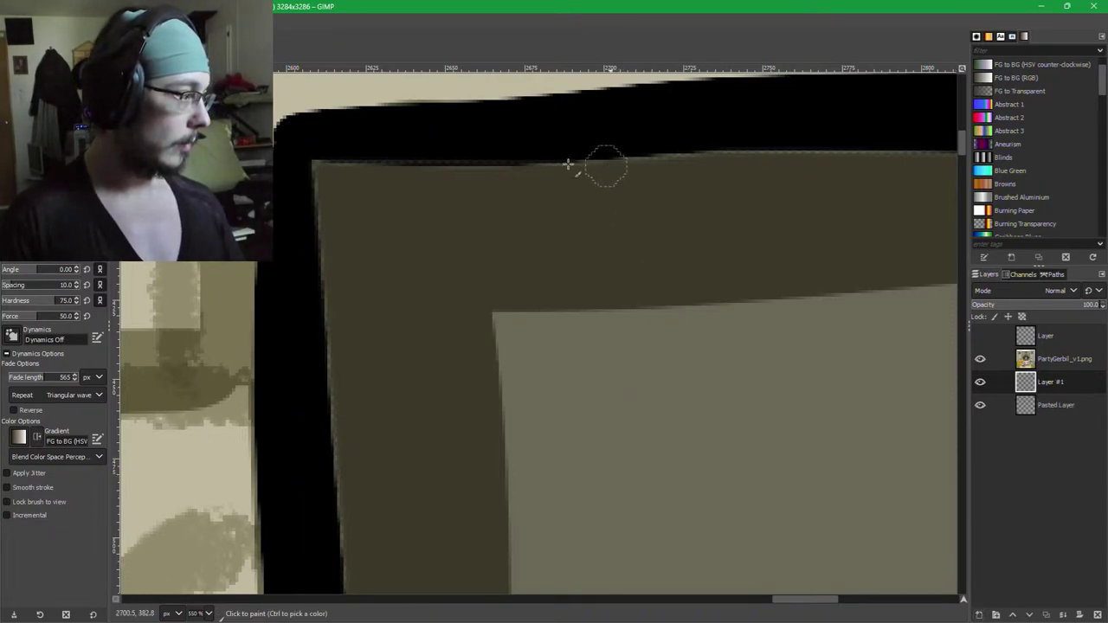
Enlarge the brush to size 32 and paint the dark colour over the gaps along the window's upper left inner edges on Layer #1.
{"action": "left_click", "coordinate": [638, 155]}
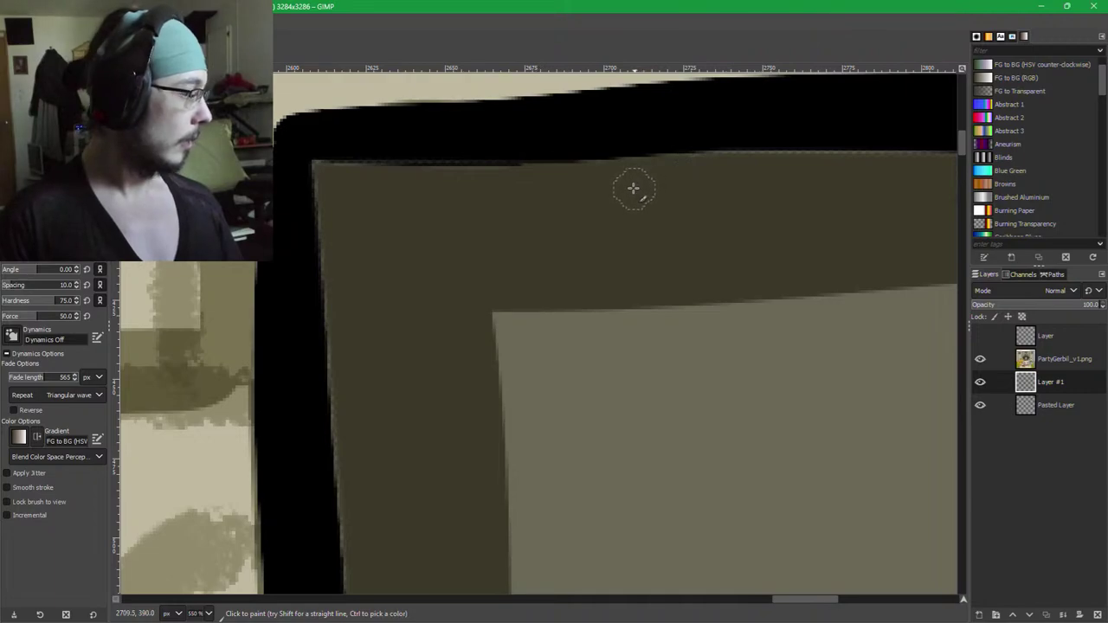
{"action": "key", "text": "shift+bracketright"}
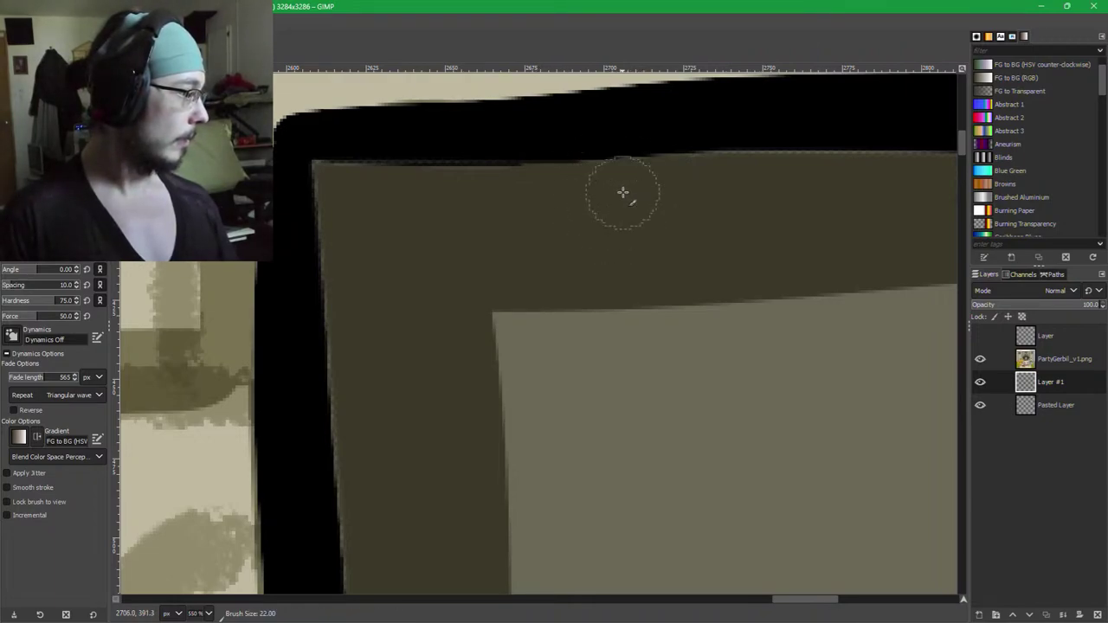
{"action": "key", "text": "bracketright"}
{"action": "key", "text": "bracketright"}
{"action": "key", "text": "bracketright"}
{"action": "key", "text": "bracketright"}
{"action": "key", "text": "bracketright"}
{"action": "key", "text": "bracketright"}
{"action": "key", "text": "bracketright"}
{"action": "key", "text": "bracketright"}
{"action": "key", "text": "bracketright"}
{"action": "key", "text": "bracketright"}
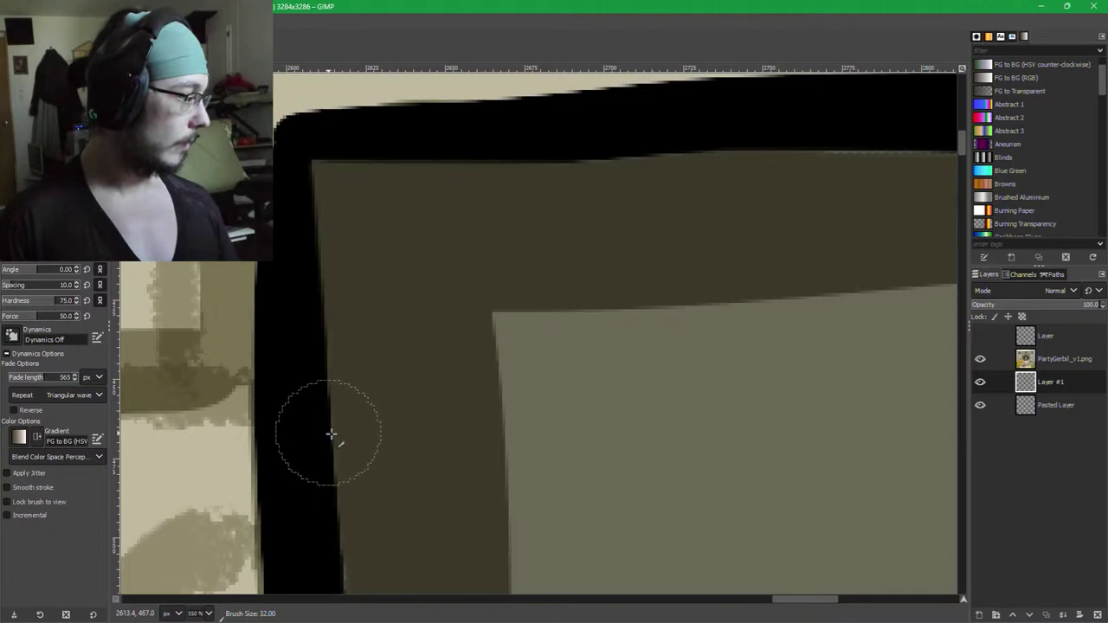
Try to paint the dark colour along the right part of the window's upper edge on Layer #1, and undo the stroke.
{"action": "key", "text": "f"}
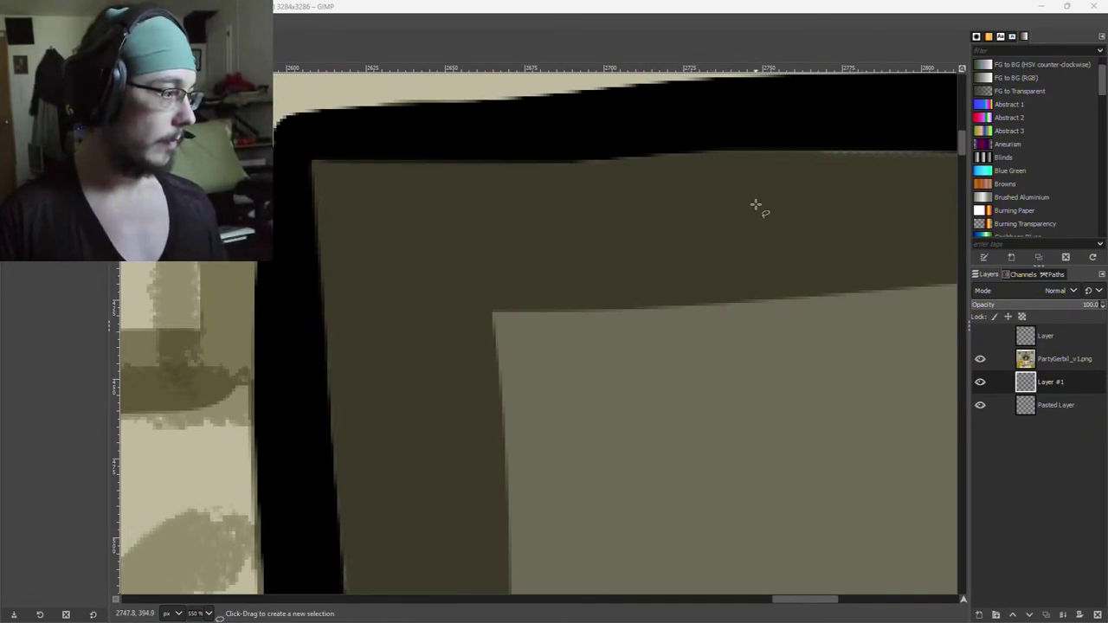
{"action": "middle_click", "coordinate": [806, 196]}
{"action": "mouse_move", "coordinate": [831, 197]}
{"action": "left_mouse_down"}
{"action": "mouse_move", "coordinate": [632, 275]}
{"action": "mouse_move", "coordinate": [719, 250]}
{"action": "mouse_move", "coordinate": [464, 317]}
{"action": "mouse_move", "coordinate": [390, 312]}
{"action": "mouse_move", "coordinate": [297, 247]}
{"action": "mouse_move", "coordinate": [285, 205]}
{"action": "mouse_move", "coordinate": [309, 202]}
{"action": "mouse_move", "coordinate": [286, 193]}
{"action": "mouse_move", "coordinate": [297, 192]}
{"action": "left_mouse_up"}
{"action": "key", "text": "p"}
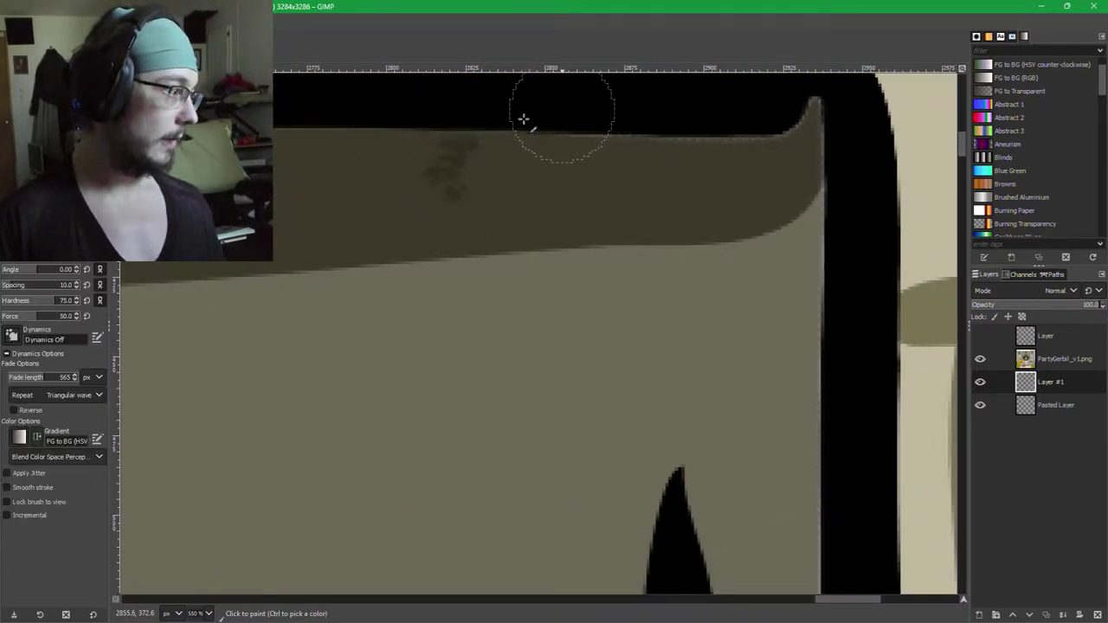
{"action": "mouse_move", "coordinate": [563, 133]}
{"action": "left_mouse_down"}
{"action": "mouse_move", "coordinate": [632, 135]}
{"action": "mouse_move", "coordinate": [456, 164]}
{"action": "left_mouse_up"}
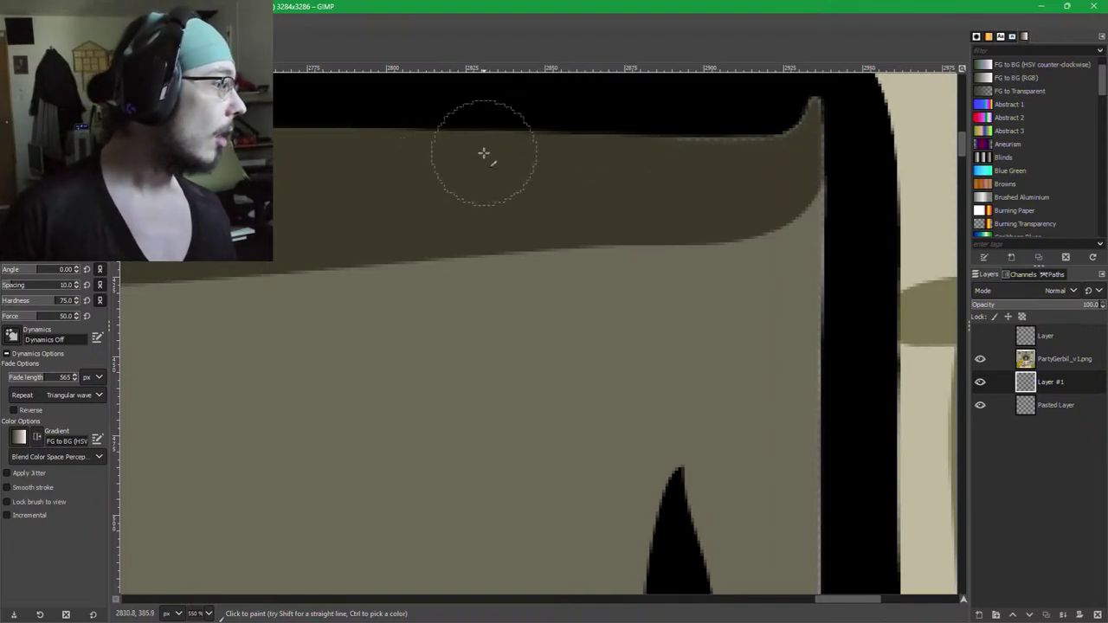
{"action": "key", "text": "ctrl+z"}
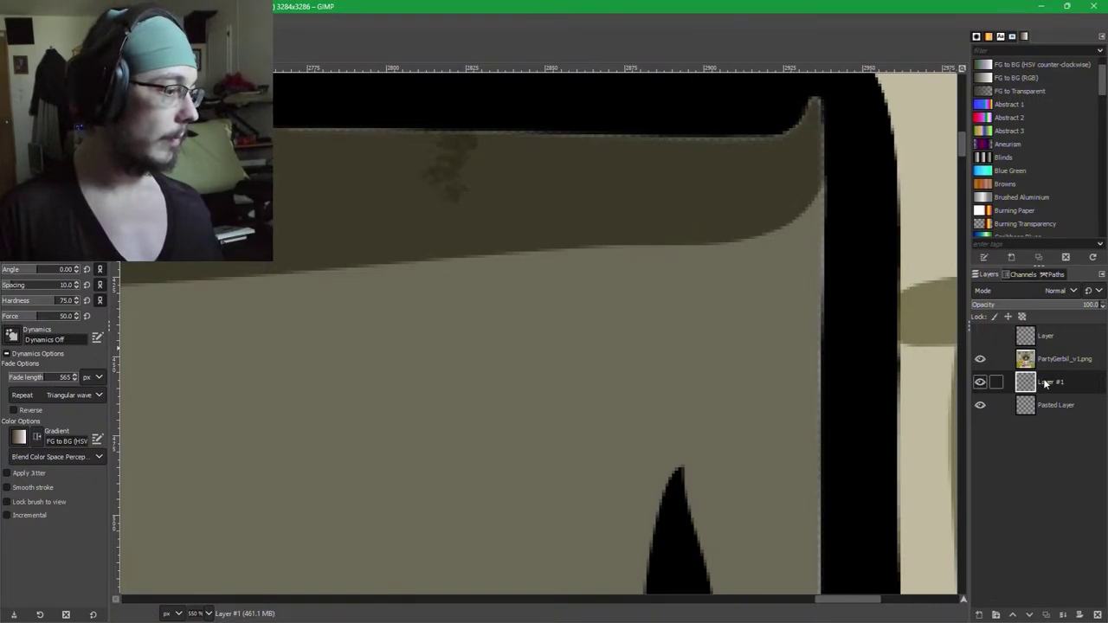
Move Layer #1 below Pasted Layer and paint the dark colour behind the window's upper edge and upper right corner.
{"action": "mouse_move", "coordinate": [1045, 383]}
{"action": "left_mouse_down"}
{"action": "mouse_move", "coordinate": [1060, 424]}
{"action": "mouse_move", "coordinate": [1076, 408]}
{"action": "left_mouse_up"}
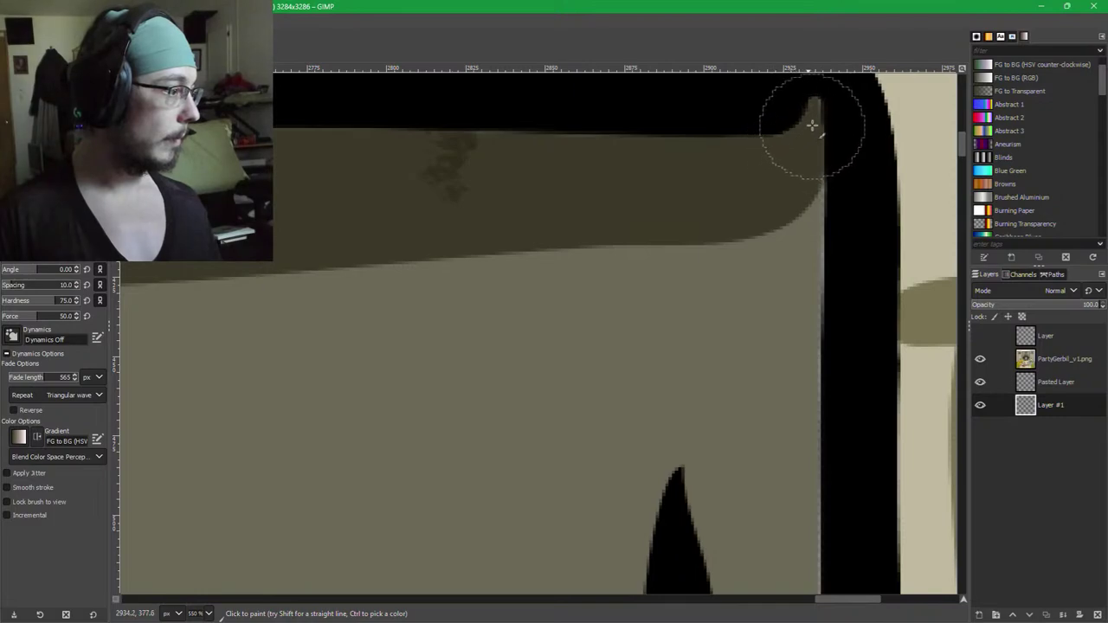
{"action": "mouse_move", "coordinate": [808, 115]}
{"action": "left_mouse_down"}
{"action": "mouse_move", "coordinate": [783, 129]}
{"action": "mouse_move", "coordinate": [793, 193]}
{"action": "left_mouse_up"}
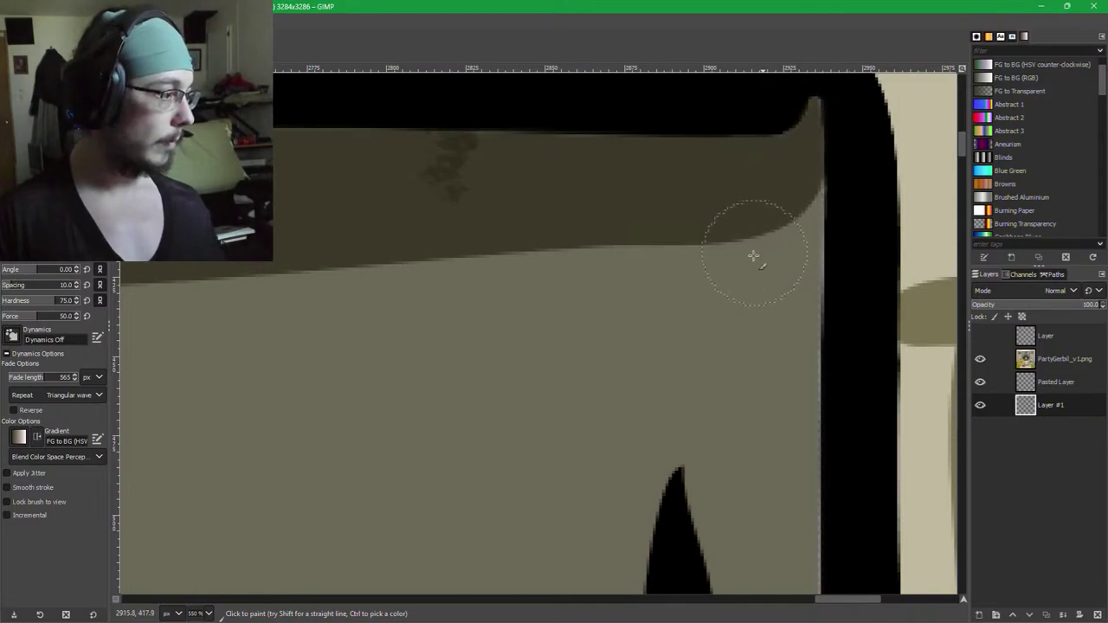
Pick the lighter grey-olive interior colour and paint it behind the upper part of the window's right inner edge.
{"action": "left_click", "coordinate": [752, 313], "text": "ctrl"}
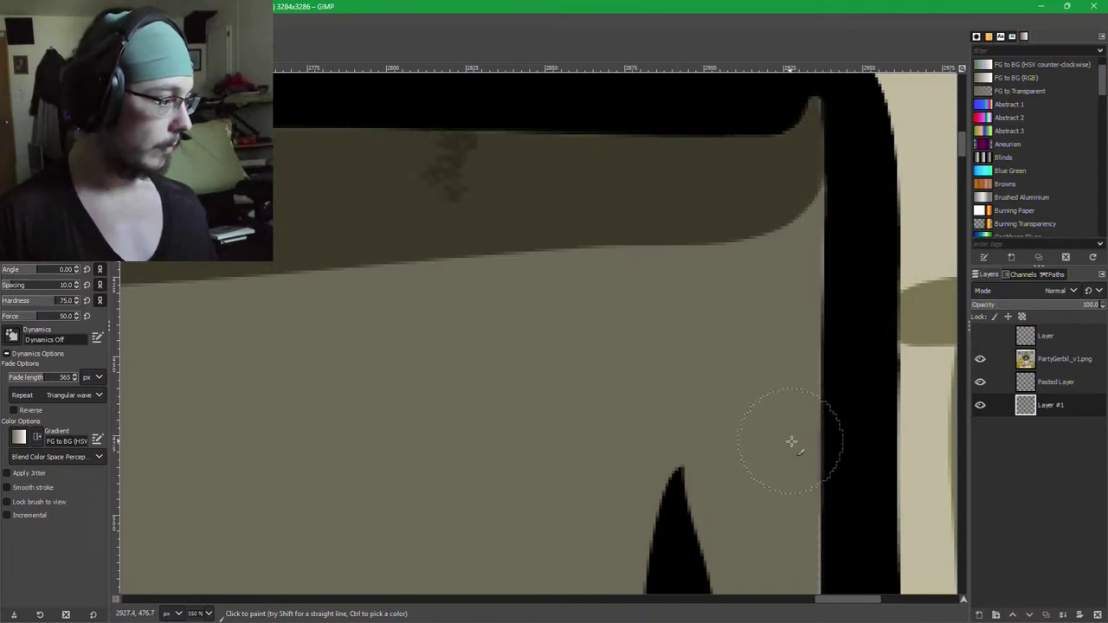
{"action": "middle_click", "coordinate": [814, 469]}
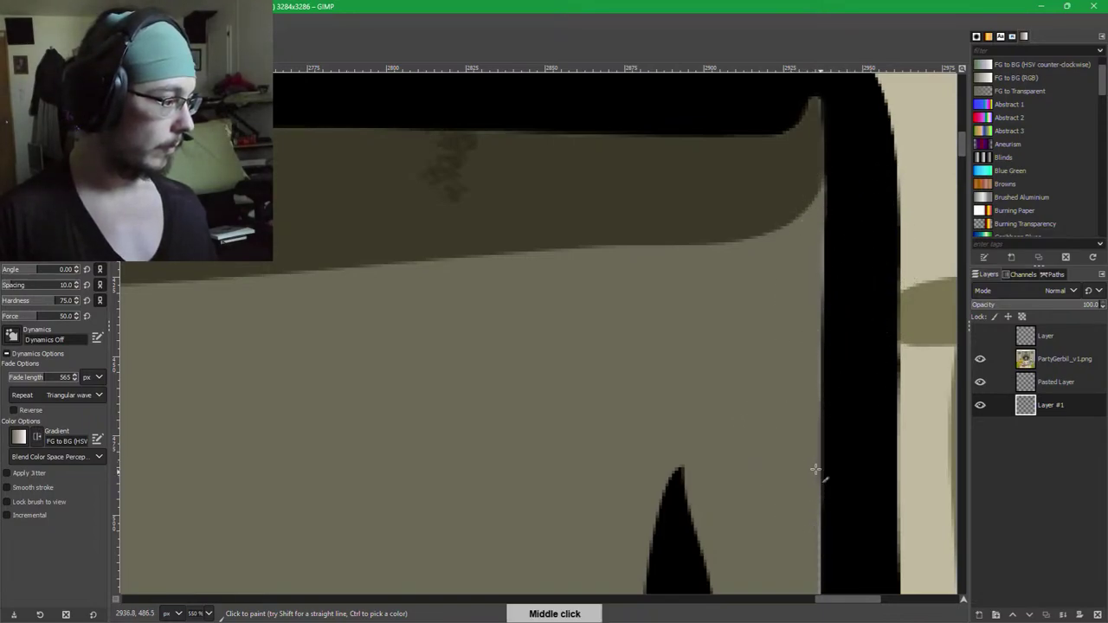
{"action": "middle_click", "coordinate": [815, 234]}
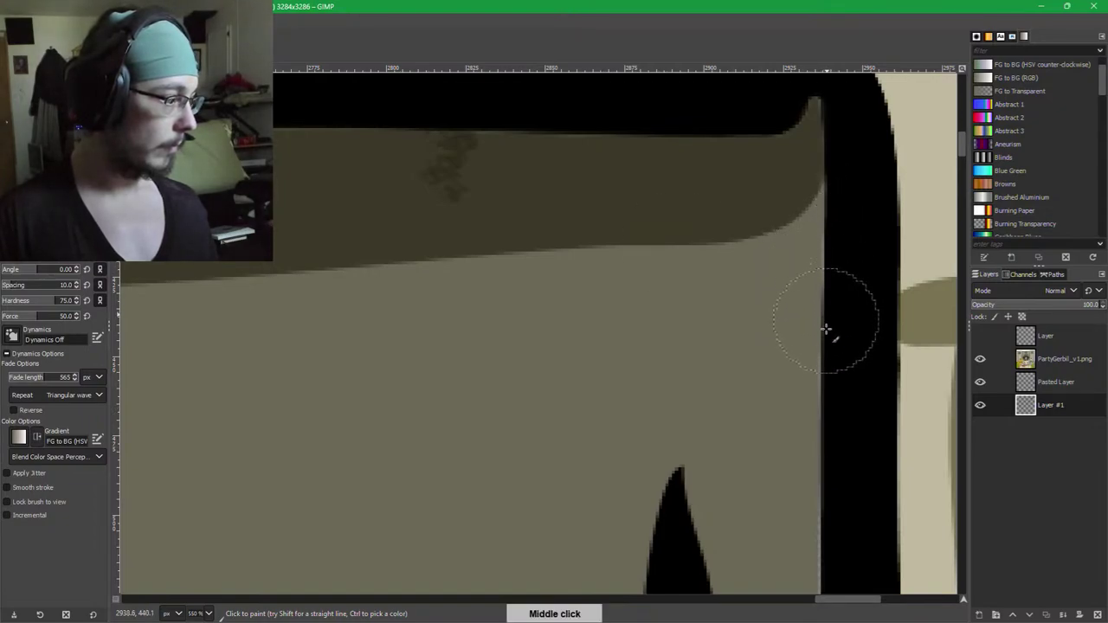
{"action": "middle_click", "coordinate": [821, 422]}
{"action": "middle_click", "coordinate": [816, 334]}
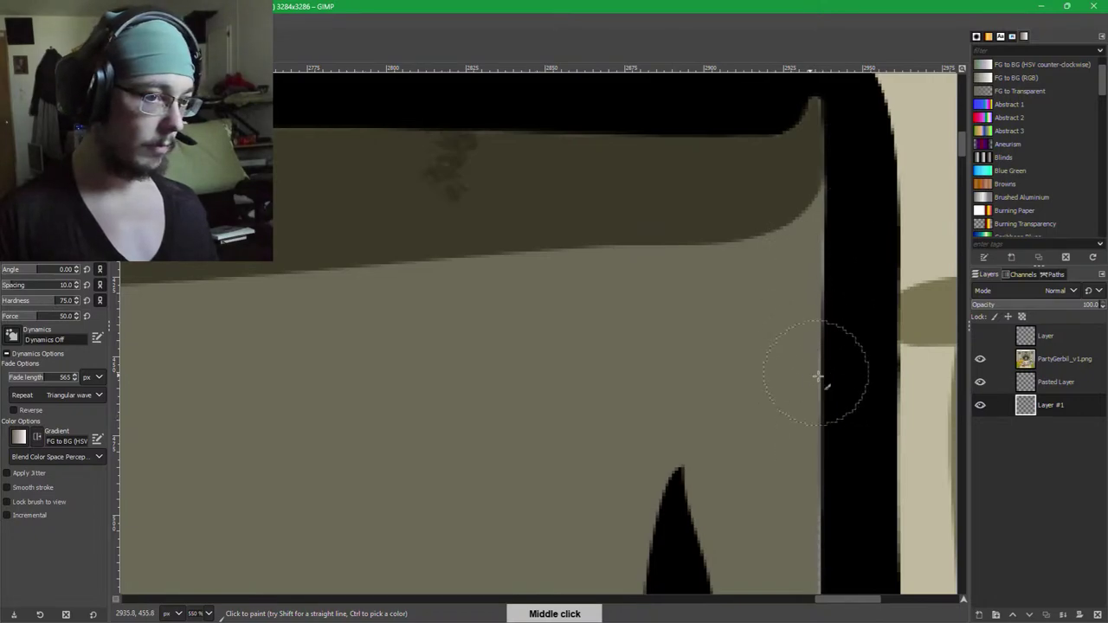
{"action": "middle_click", "coordinate": [697, 330]}
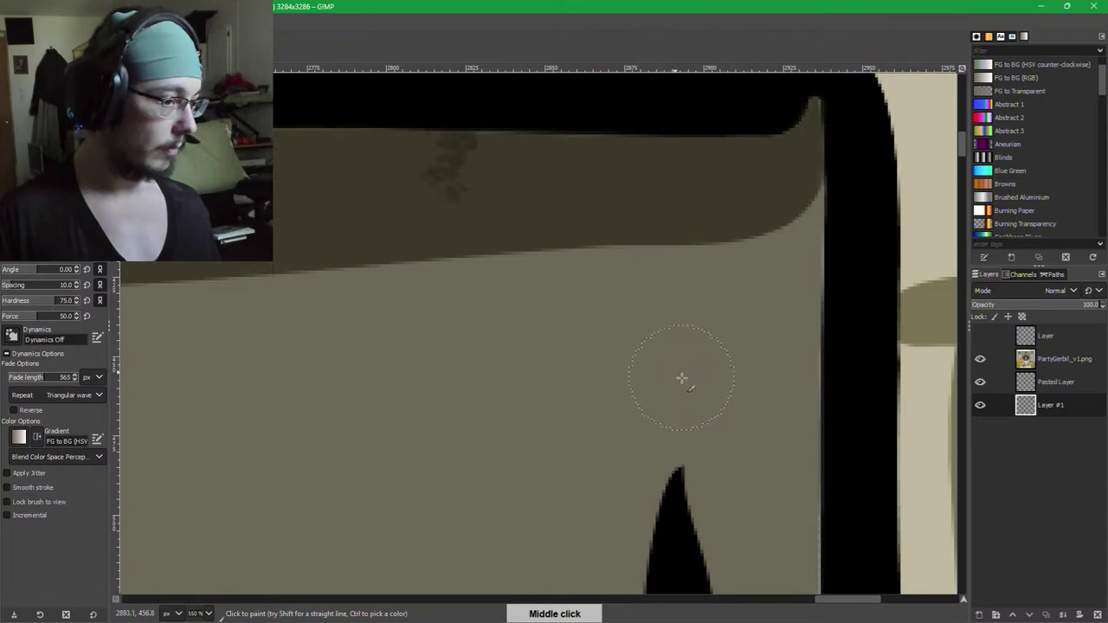
{"action": "middle_click", "coordinate": [706, 305]}
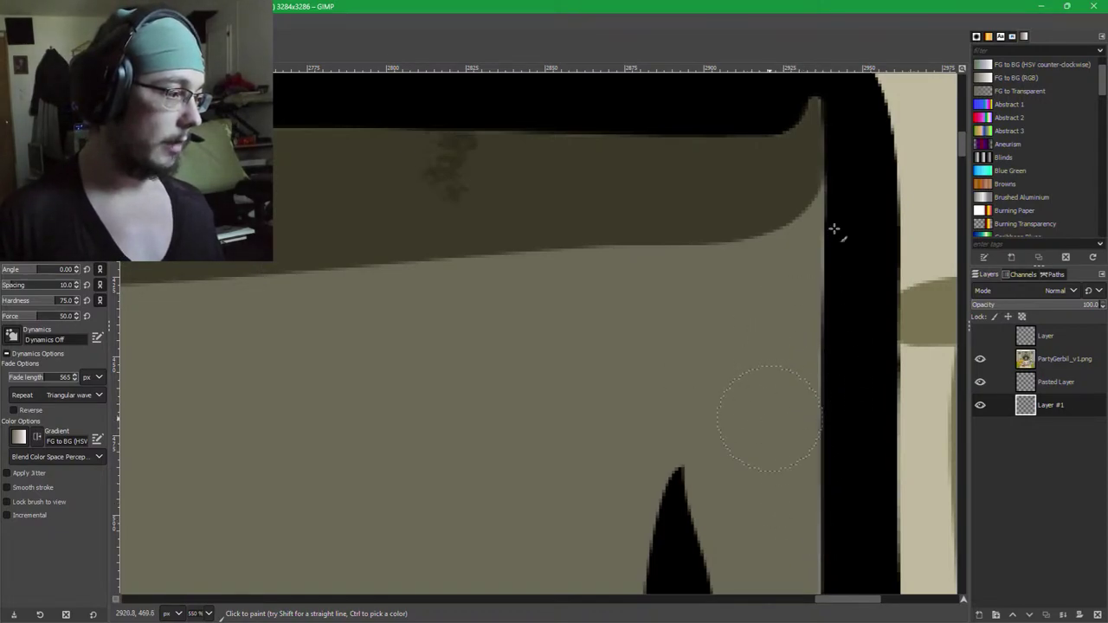
Paint the lighter interior colour behind the middle of the window's right inner edge, beside the black pointed shapes.
{"action": "key", "text": "f"}
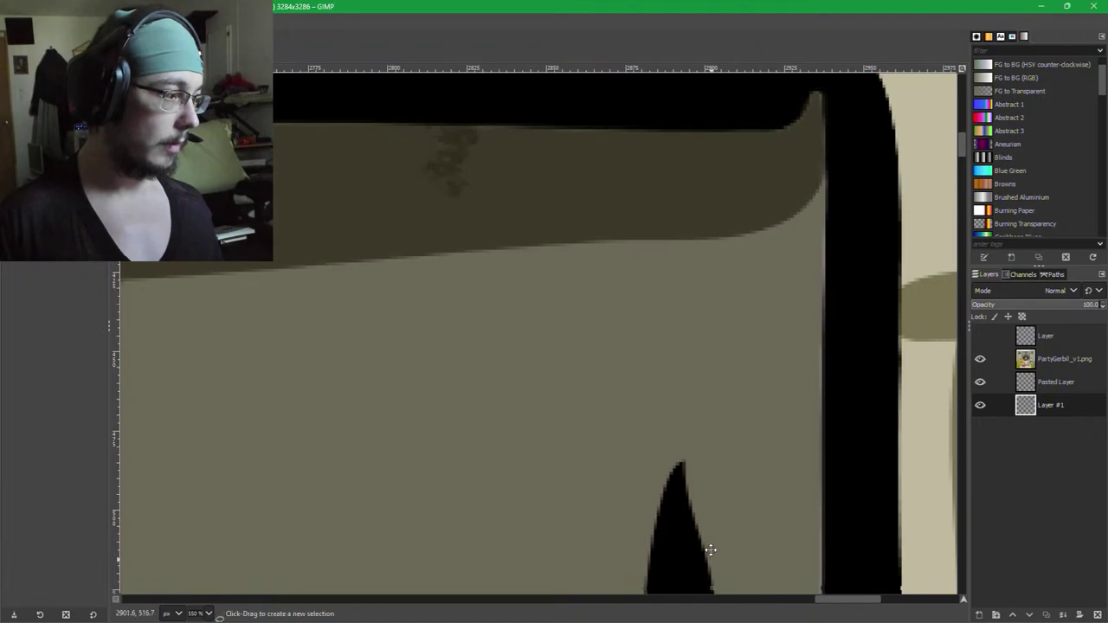
{"action": "mouse_move", "coordinate": [711, 567]}
{"action": "left_mouse_down"}
{"action": "mouse_move", "coordinate": [684, 282]}
{"action": "mouse_move", "coordinate": [655, 246]}
{"action": "left_mouse_up"}
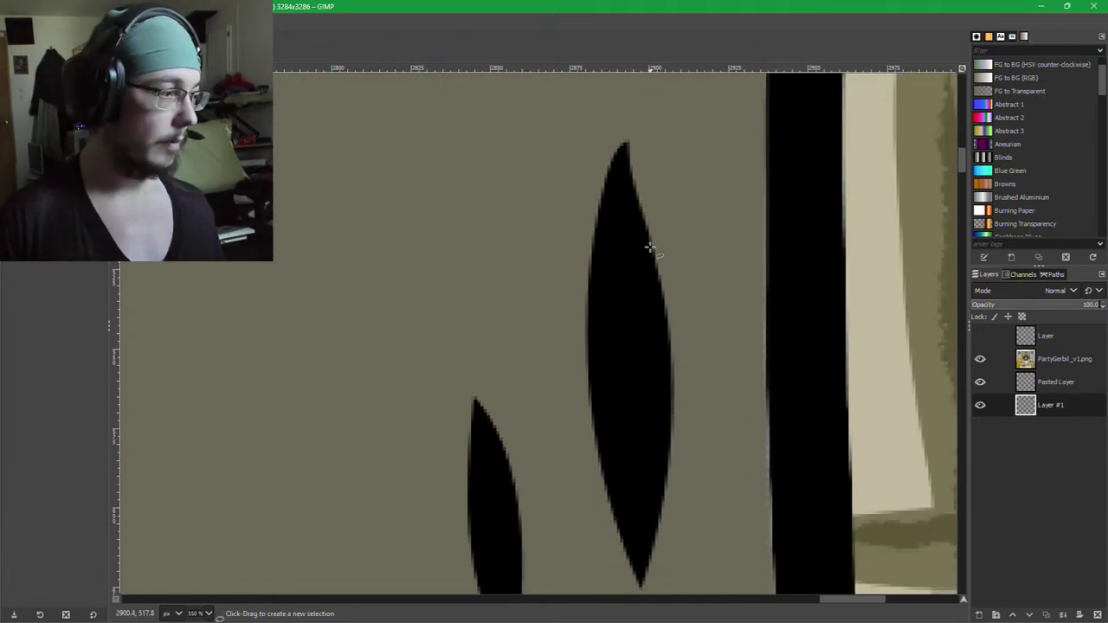
{"action": "key", "text": "p"}
{"action": "middle_click", "coordinate": [728, 381]}
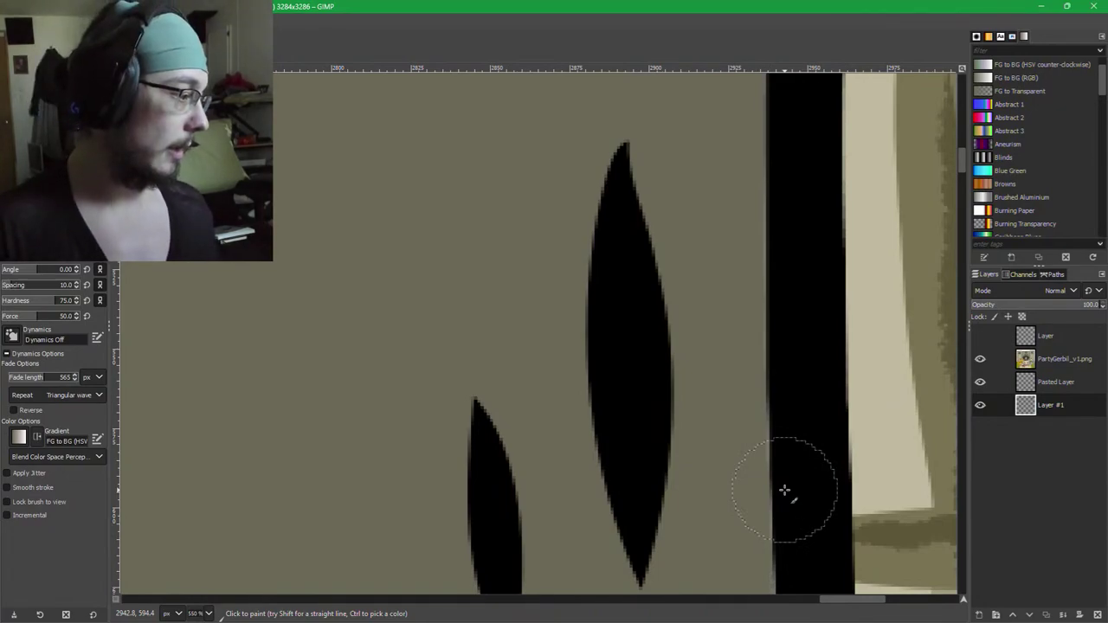
{"action": "key", "text": "shift+e"}
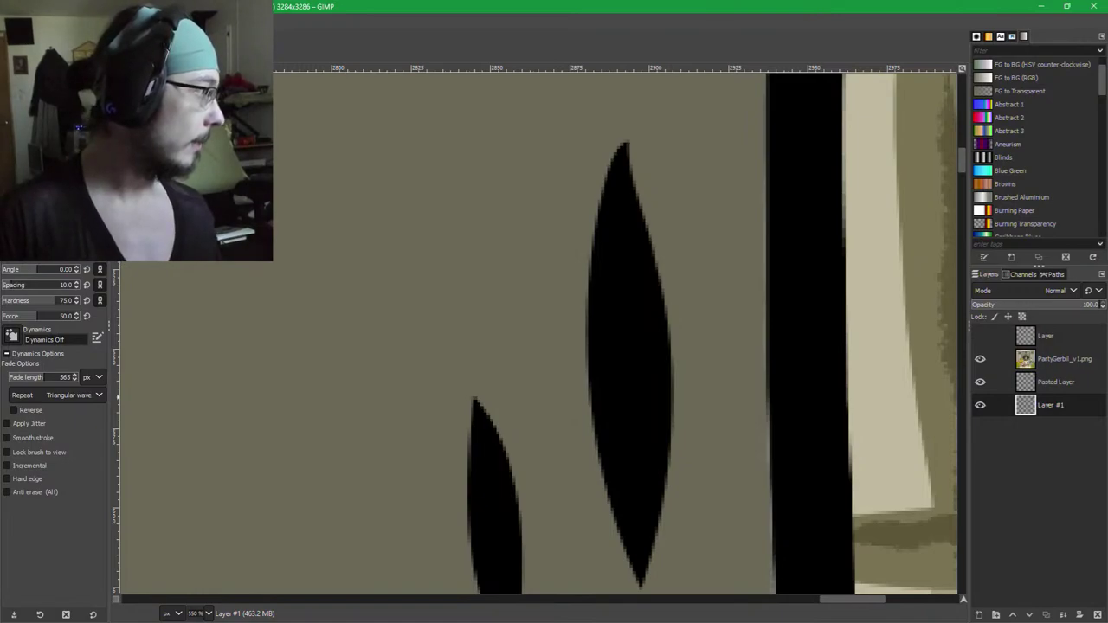
{"action": "key", "text": "p"}
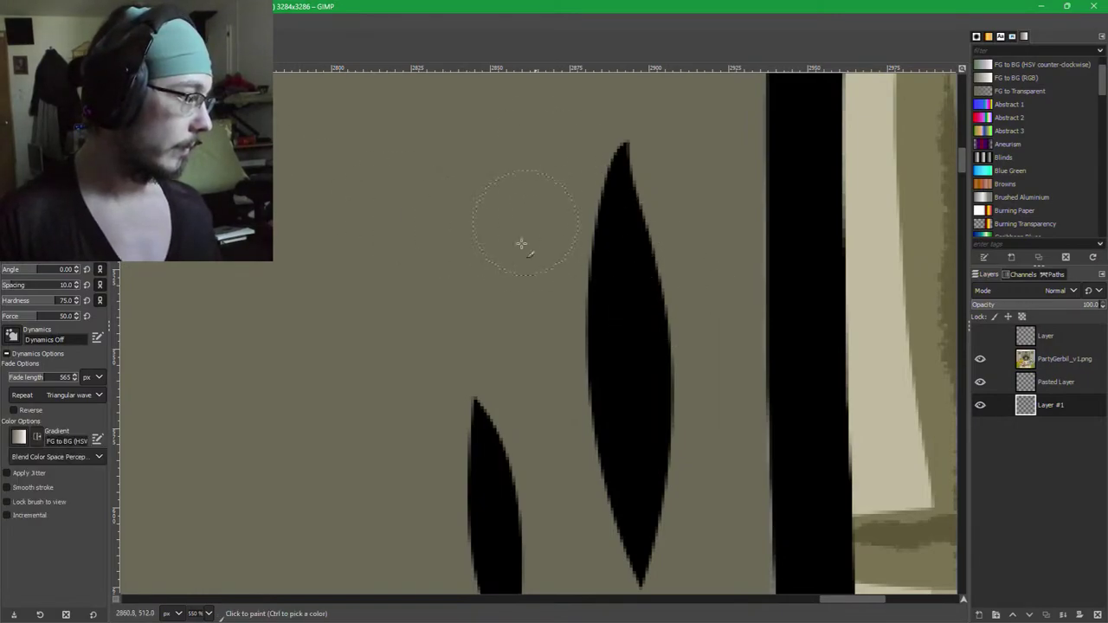
{"action": "middle_click", "coordinate": [754, 425]}
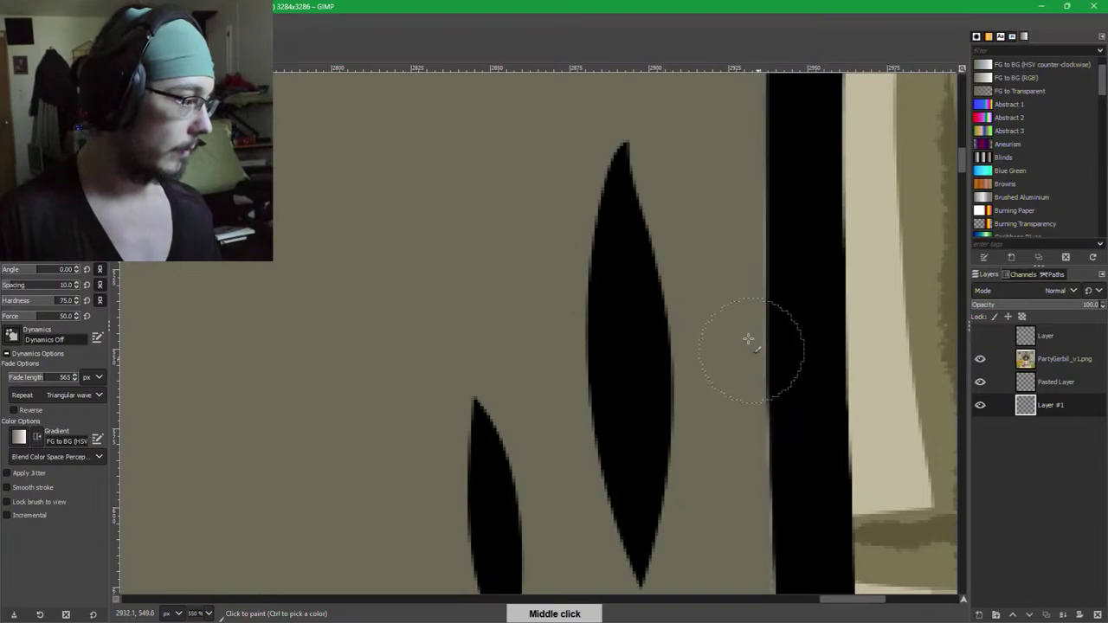
{"action": "middle_click", "coordinate": [735, 303]}
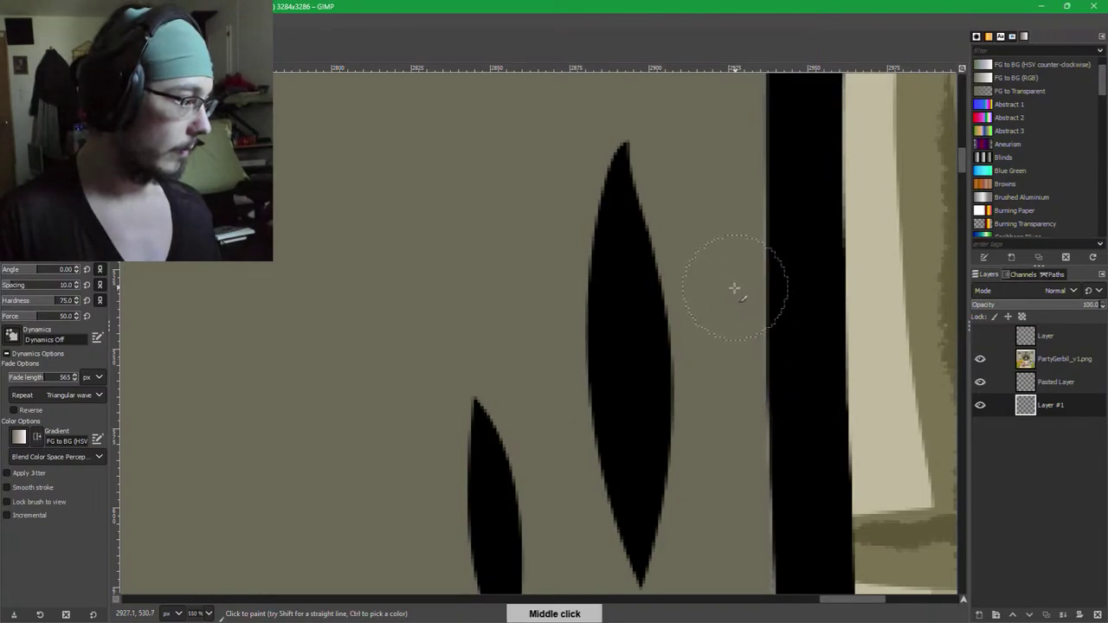
{"action": "middle_click", "coordinate": [702, 282]}
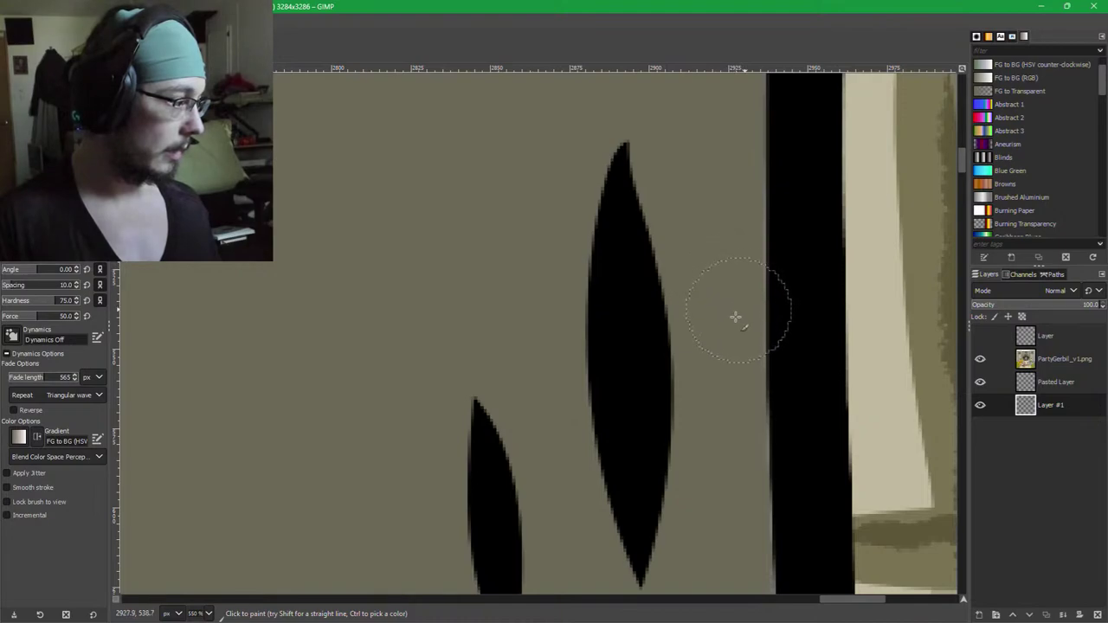
{"action": "middle_click", "coordinate": [701, 328]}
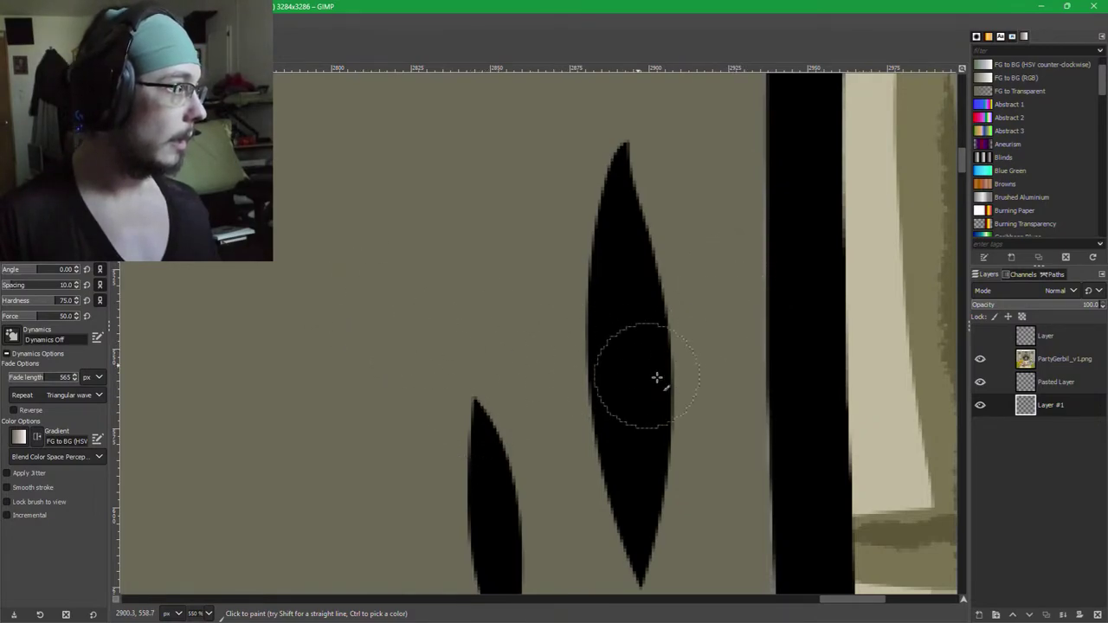
{"action": "middle_click", "coordinate": [633, 342]}
{"action": "middle_click", "coordinate": [715, 423]}
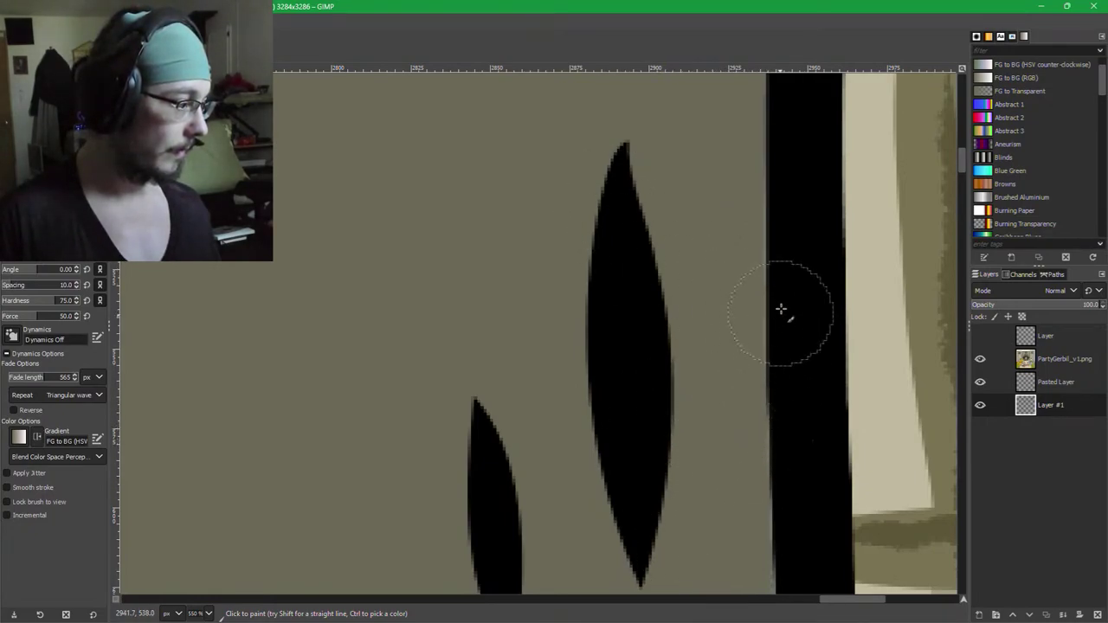
Paint the lighter interior colour behind the window's lower right inner edge and the right part of its lower edge.
{"action": "left_click", "coordinate": [52, 54]}
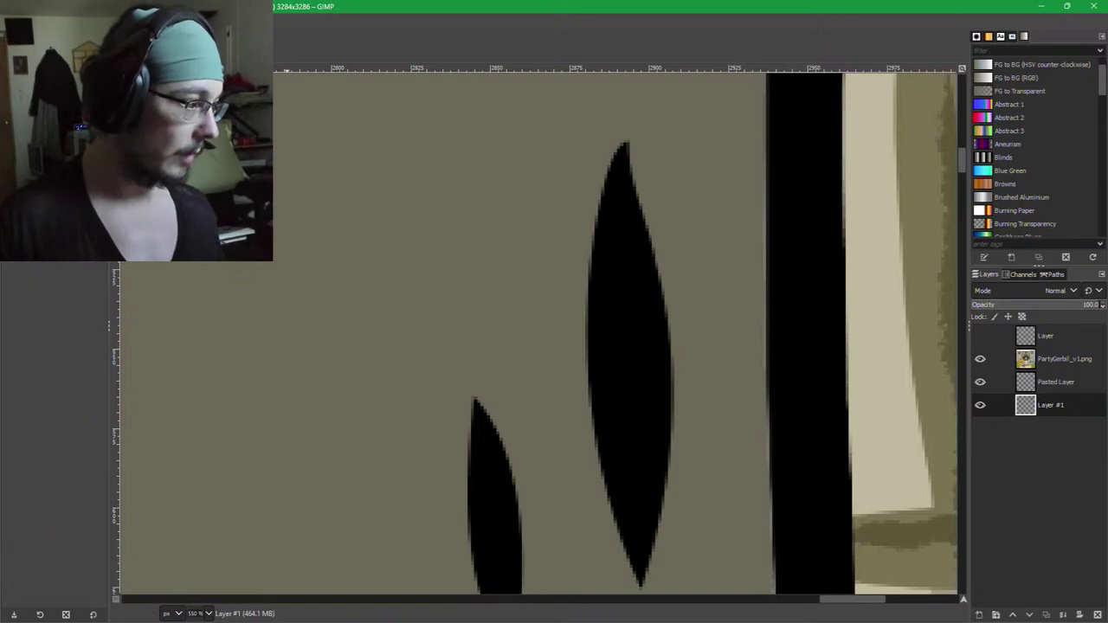
{"action": "left_click_drag", "start_coordinate": [898, 446], "coordinate": [809, 98]}
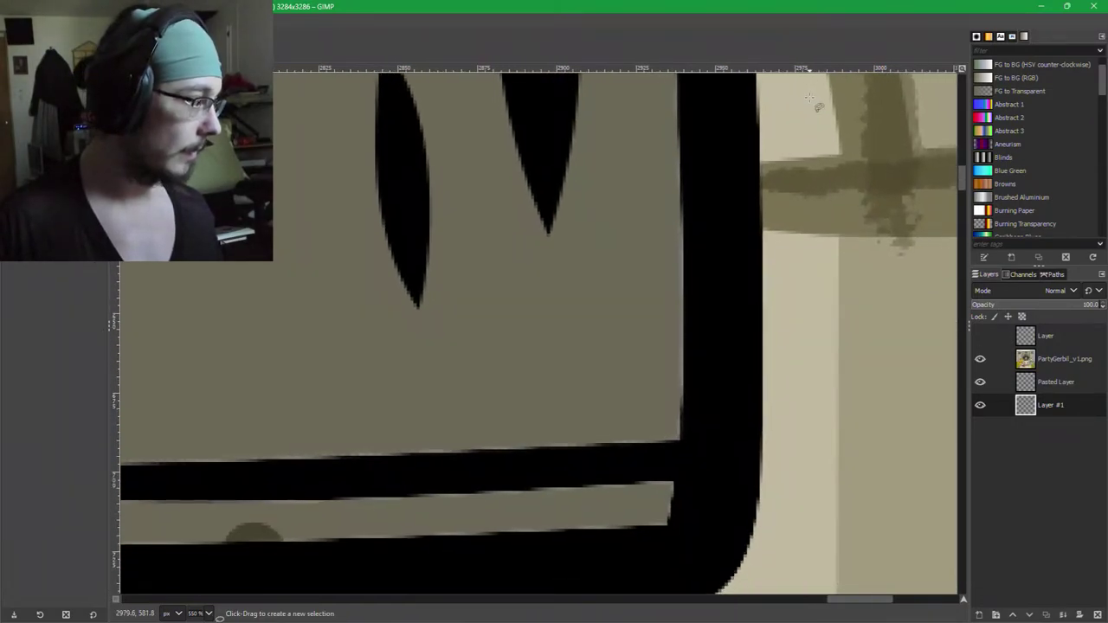
{"action": "key", "text": "p"}
{"action": "mouse_move", "coordinate": [596, 306]}
{"action": "left_mouse_down"}
{"action": "mouse_move", "coordinate": [672, 138]}
{"action": "mouse_move", "coordinate": [680, 185]}
{"action": "mouse_move", "coordinate": [652, 341]}
{"action": "mouse_move", "coordinate": [683, 324]}
{"action": "mouse_move", "coordinate": [648, 450]}
{"action": "mouse_move", "coordinate": [187, 474]}
{"action": "left_mouse_up"}
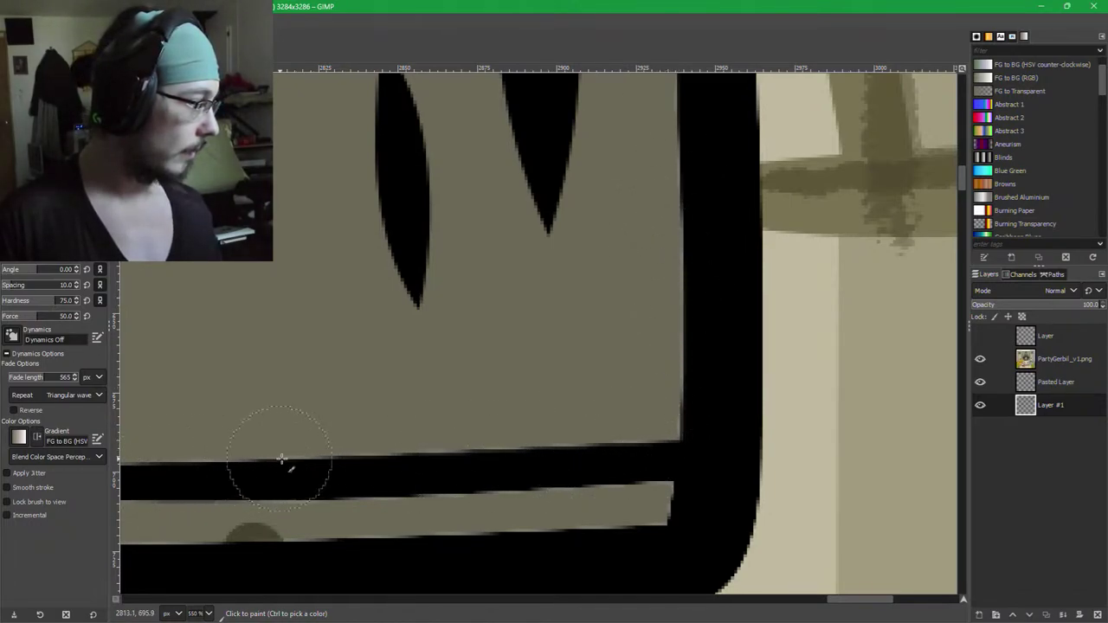
Paint the lighter interior colour behind the left part of the window's lower edge, up to the dark shadow strip.
{"action": "key", "text": "f"}
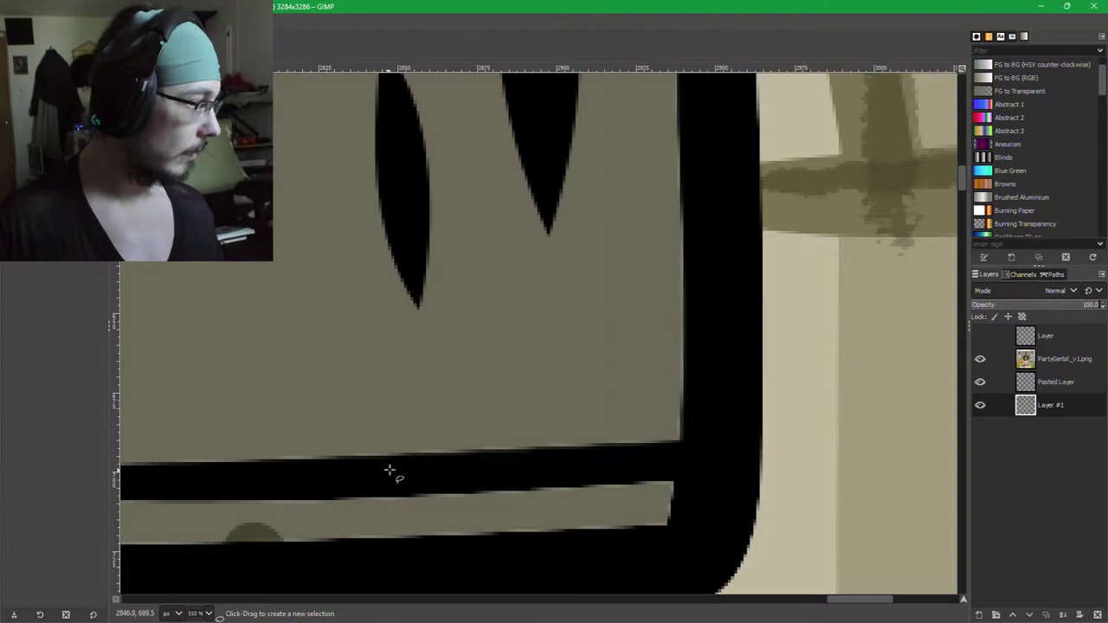
{"action": "left_click_drag", "start_coordinate": [390, 470], "coordinate": [1042, 419]}
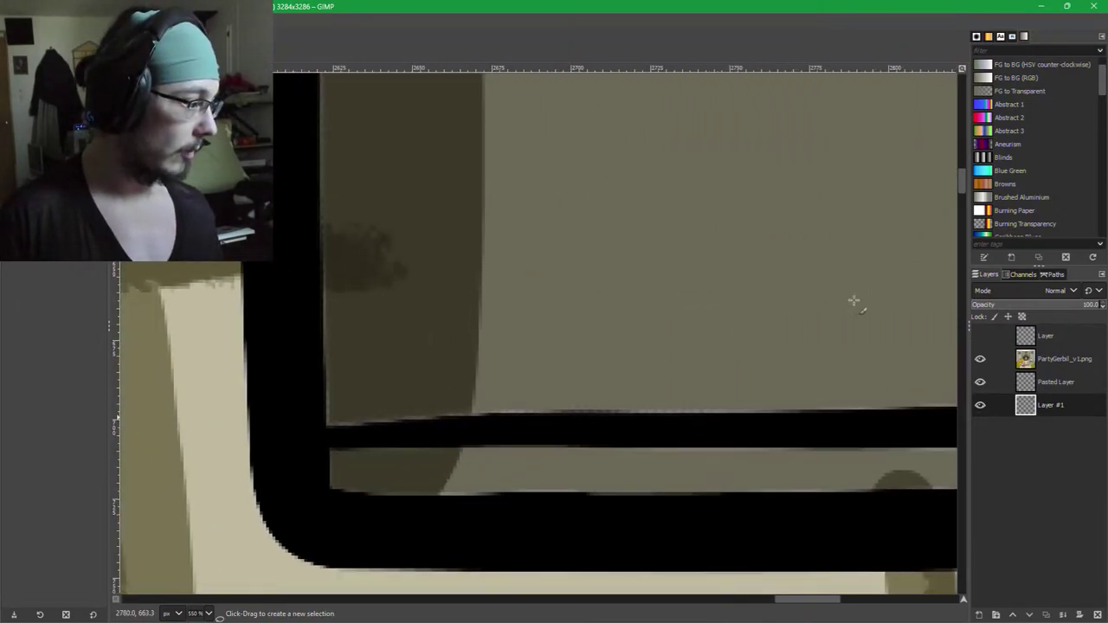
{"action": "key", "text": "p"}
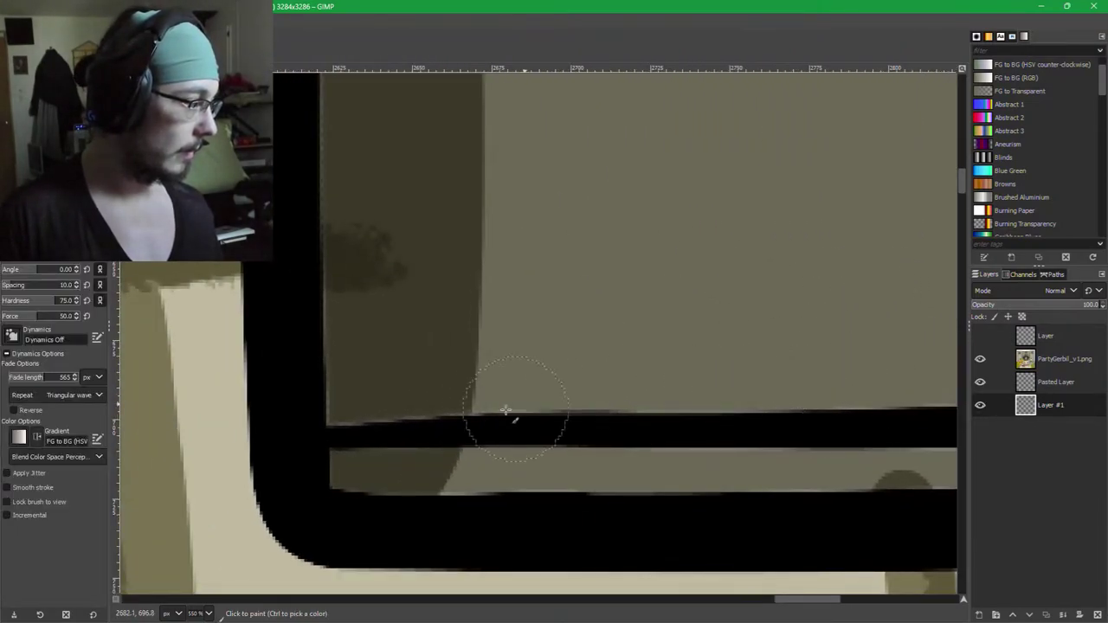
{"action": "mouse_move", "coordinate": [463, 421]}
{"action": "left_mouse_down"}
{"action": "mouse_move", "coordinate": [353, 428]}
{"action": "mouse_move", "coordinate": [327, 370]}
{"action": "left_mouse_up"}
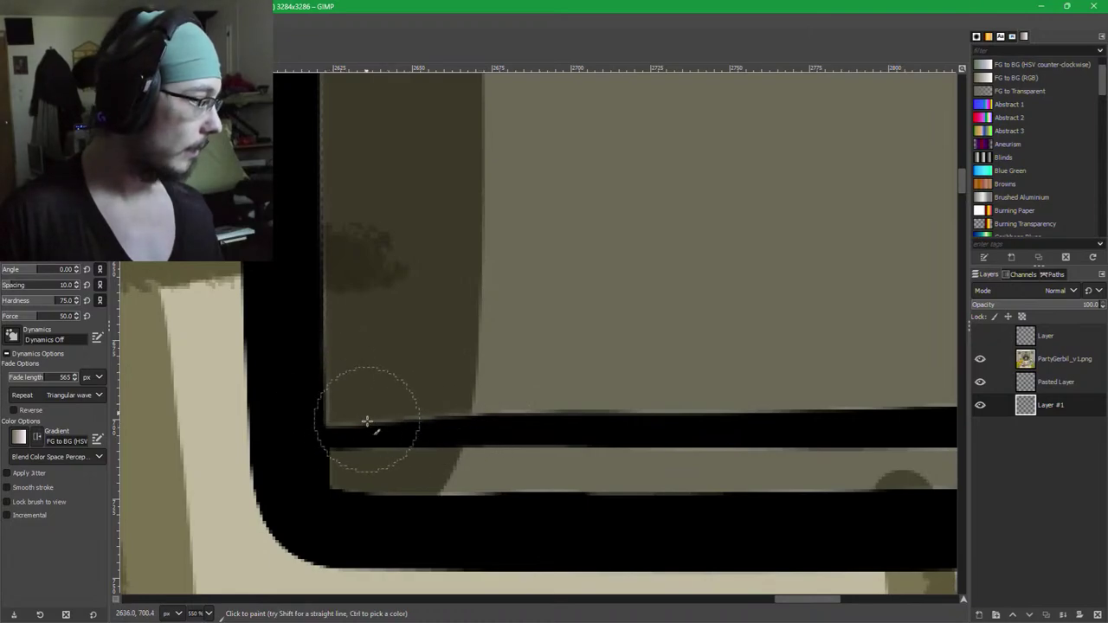
Pick the dark shadow colour and paint it behind the window's lower left corner and the lower part of its left edge.
{"action": "key", "text": "ctrl"}
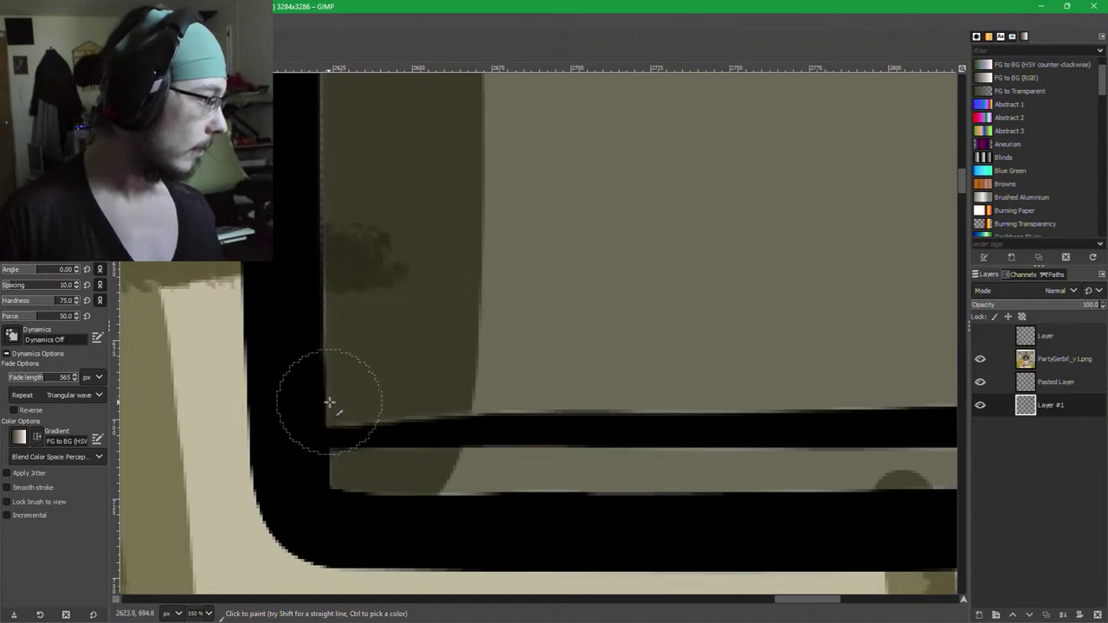
{"action": "key", "text": "shift+e"}
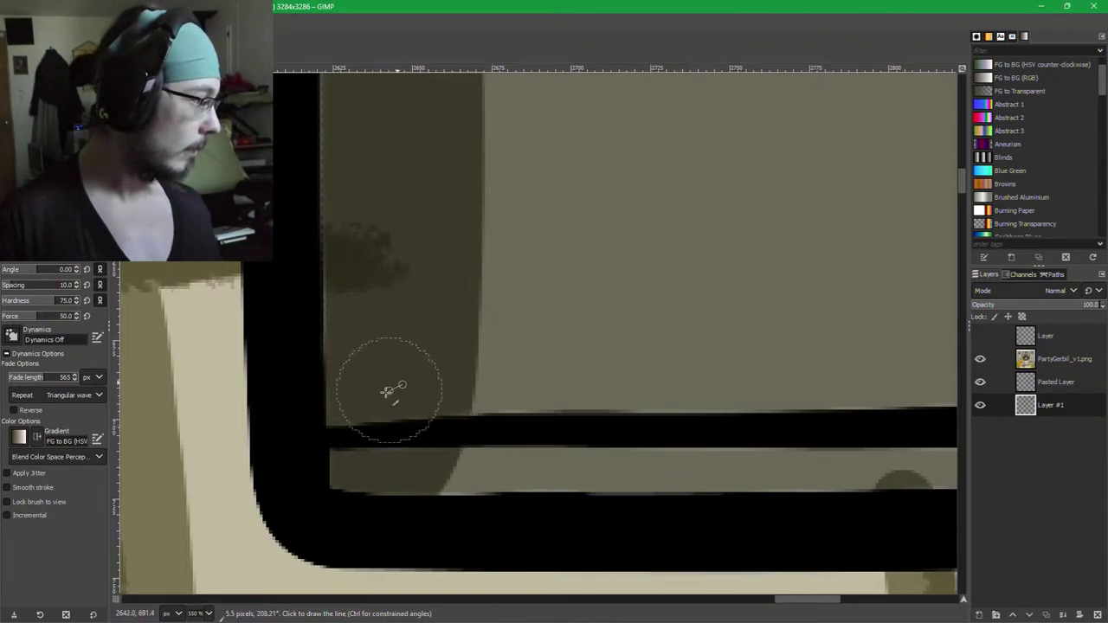
{"action": "left_click", "coordinate": [330, 428]}
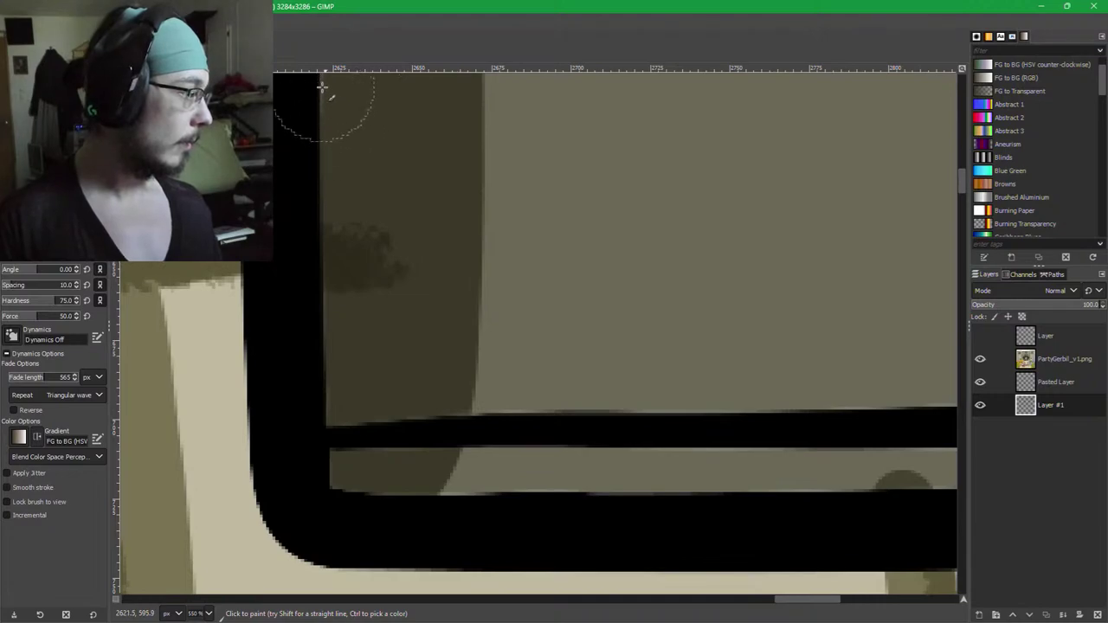
{"action": "middle_click", "coordinate": [349, 180]}
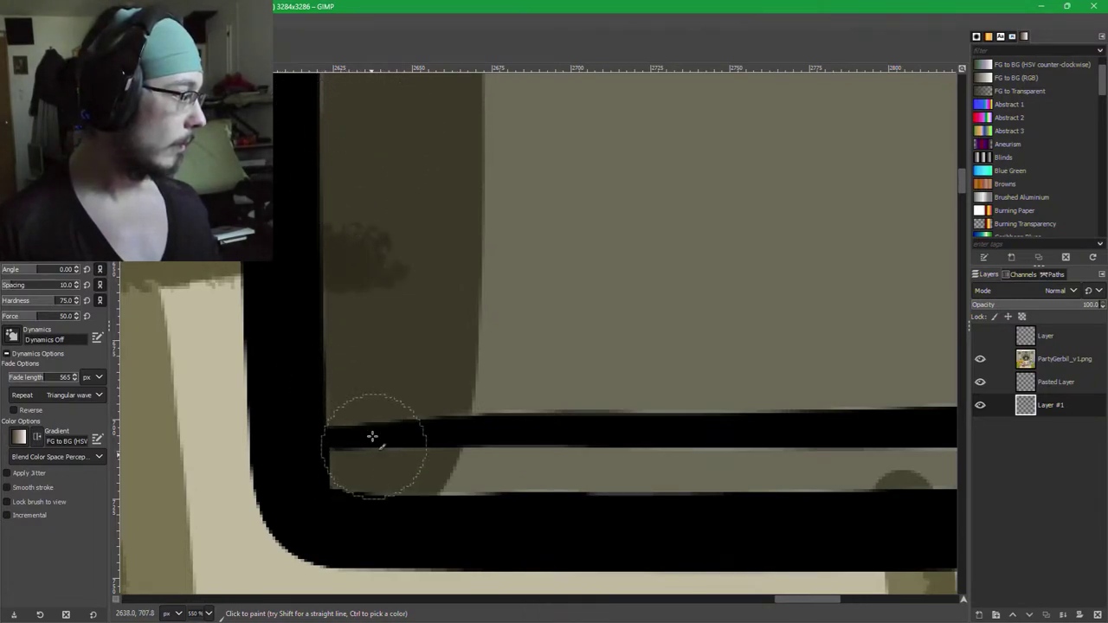
{"action": "middle_click", "coordinate": [372, 285]}
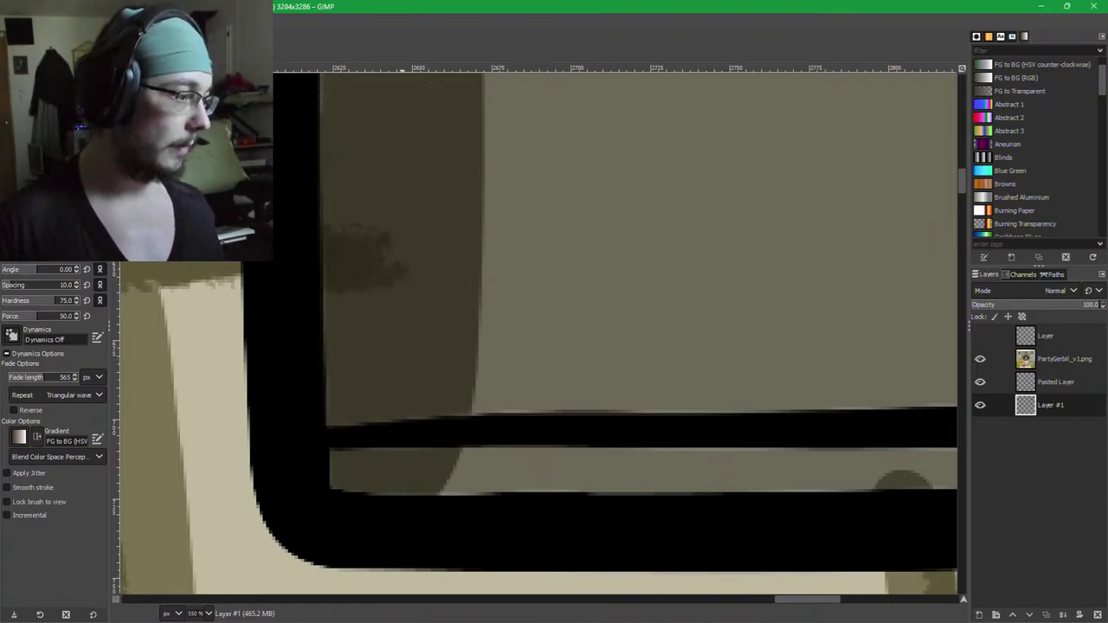
Paint the dark shadow colour behind the upper part of the window's left inner edge, towards the upper left corner.
{"action": "key", "text": "f"}
{"action": "mouse_move", "coordinate": [483, 165]}
{"action": "left_mouse_down"}
{"action": "mouse_move", "coordinate": [455, 594]}
{"action": "mouse_move", "coordinate": [471, 575]}
{"action": "left_mouse_up"}
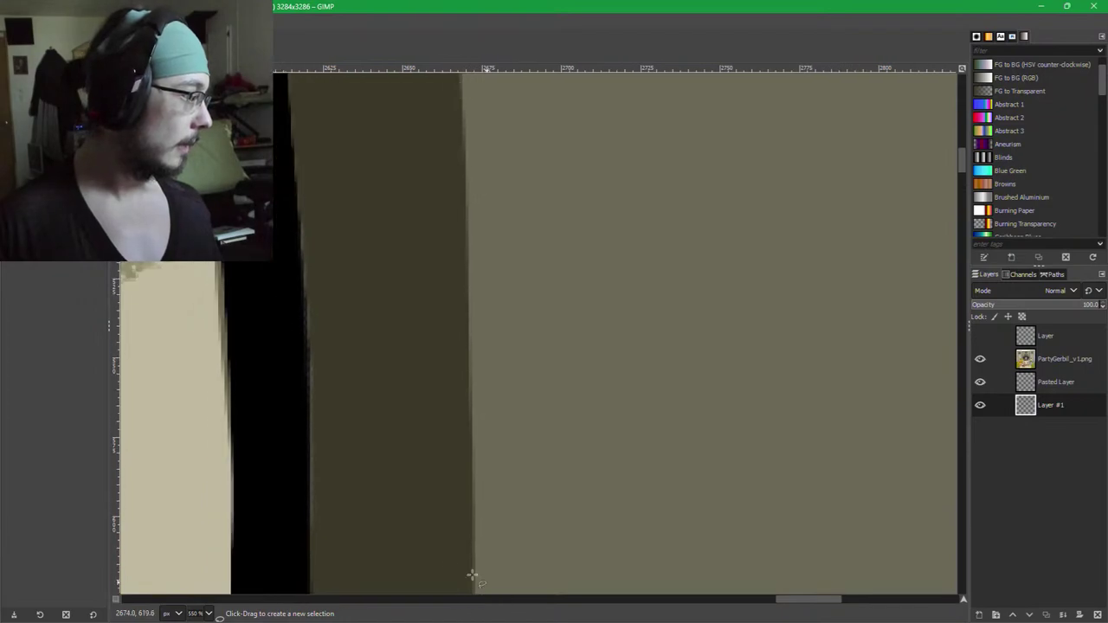
{"action": "key", "text": "p"}
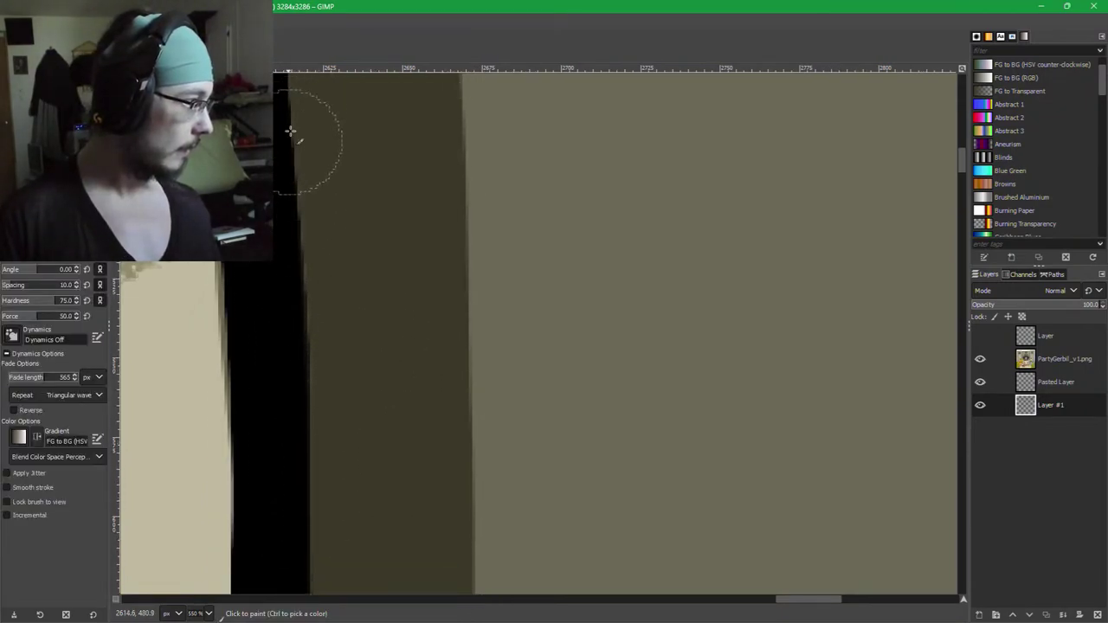
{"action": "left_click", "coordinate": [296, 94]}
{"action": "key", "text": "f"}
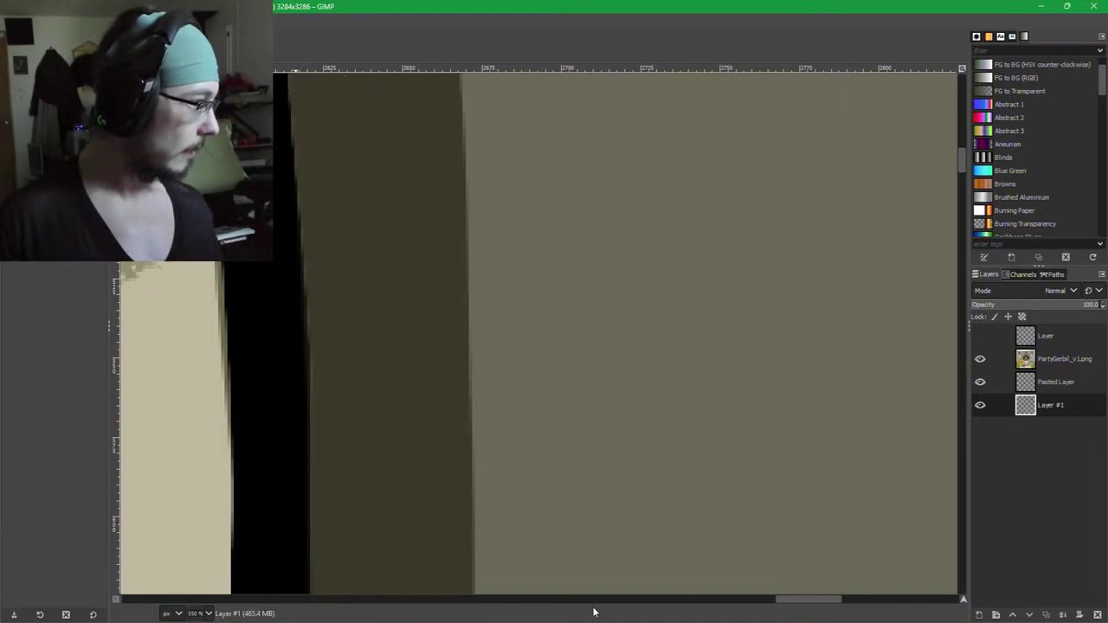
{"action": "left_click_drag", "start_coordinate": [422, 158], "coordinate": [372, 456]}
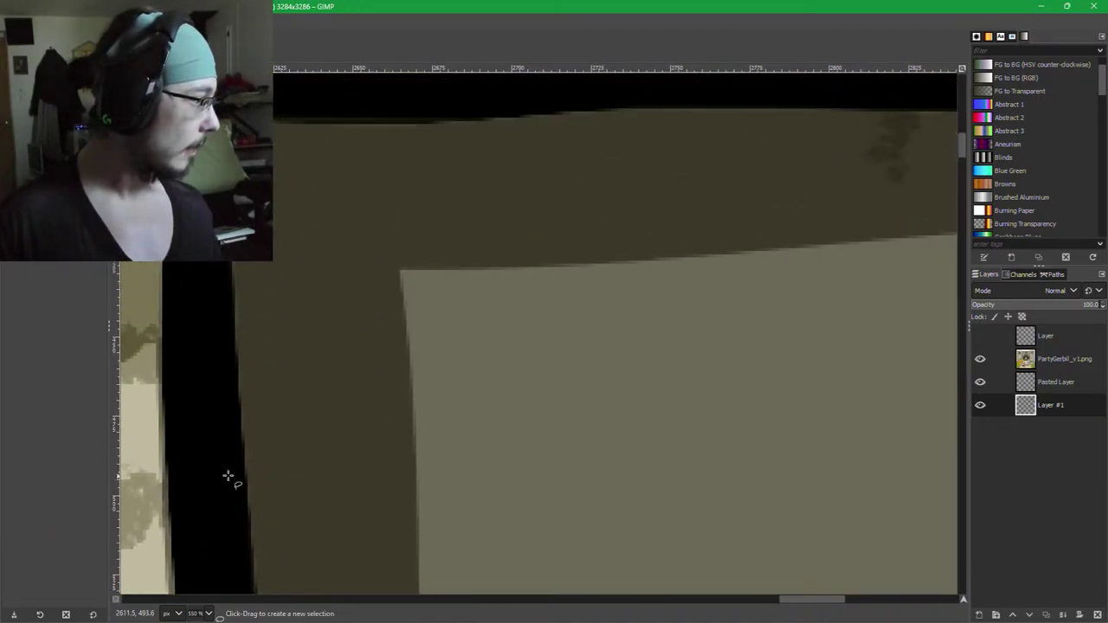
{"action": "left_click_drag", "start_coordinate": [225, 461], "coordinate": [240, 389]}
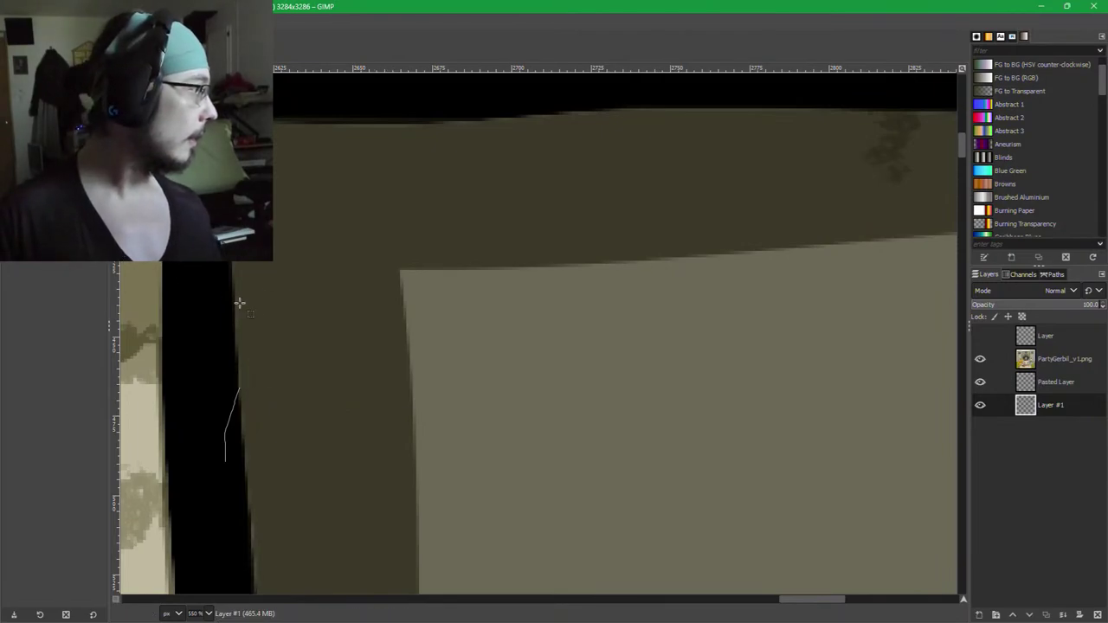
{"action": "key", "text": "r"}
{"action": "key", "text": "p"}
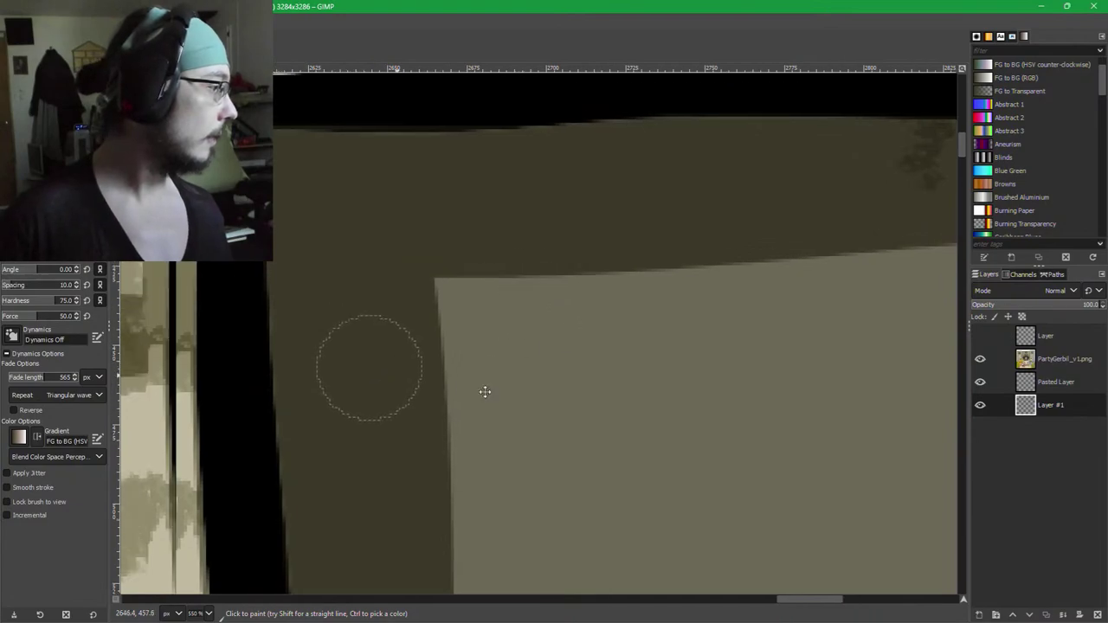
Start a Free Select outline at the middle wall window's inner upper left corner and trace the left part of its upper edge.
{"action": "scroll", "coordinate": [485, 391], "scroll_direction": "down", "scroll_amount": 3}
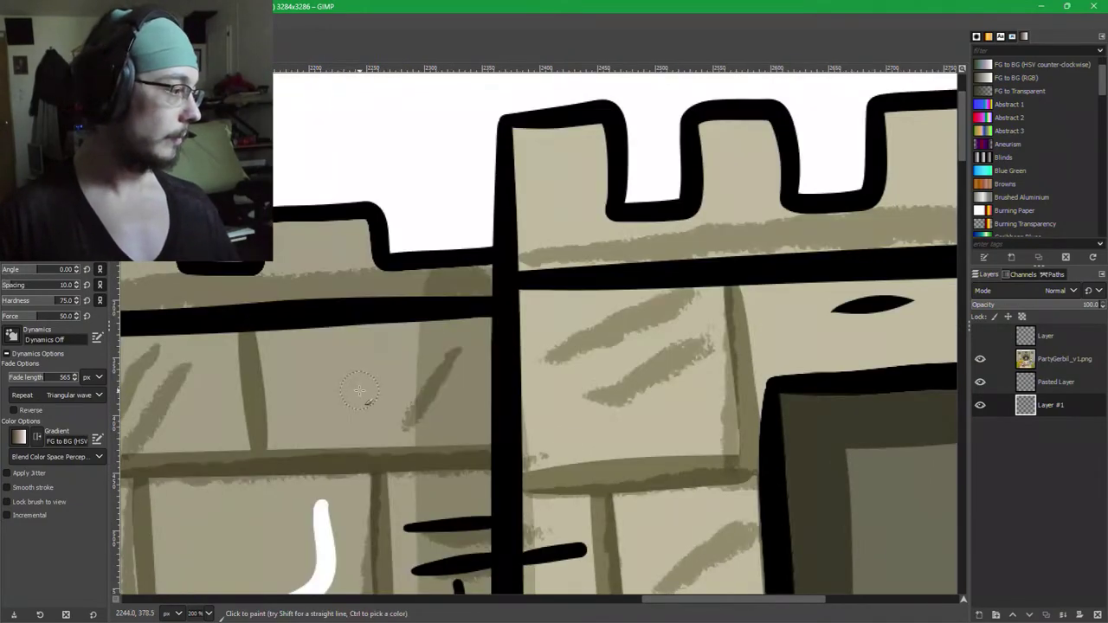
{"action": "left_click_drag", "start_coordinate": [359, 390], "coordinate": [694, 270]}
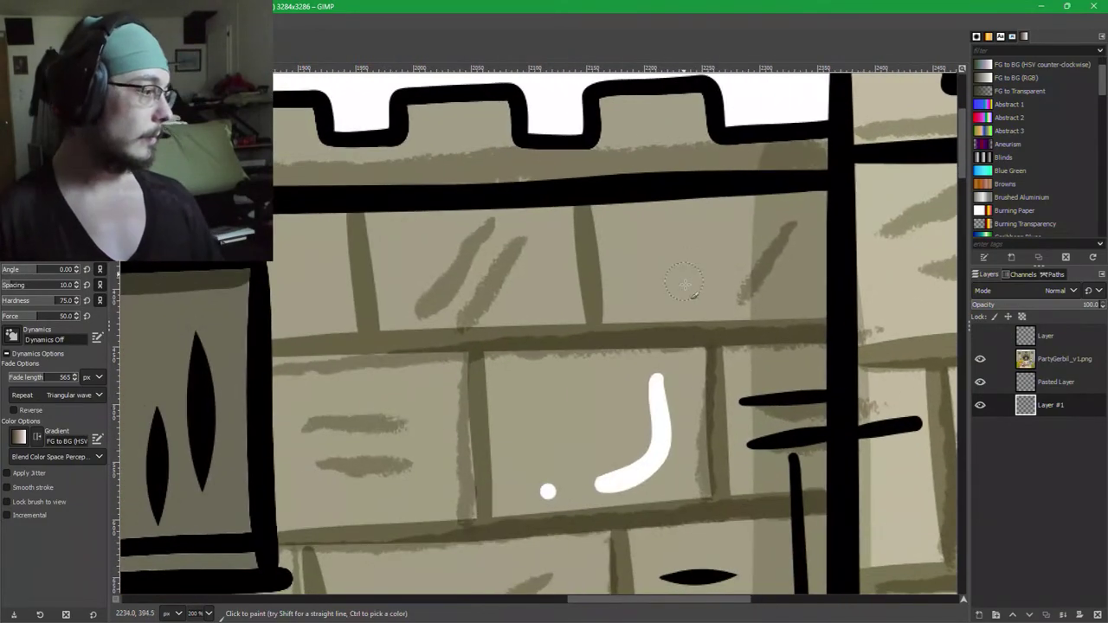
{"action": "left_click_drag", "start_coordinate": [470, 333], "coordinate": [926, 306]}
{"action": "left_click_drag", "start_coordinate": [501, 400], "coordinate": [603, 403]}
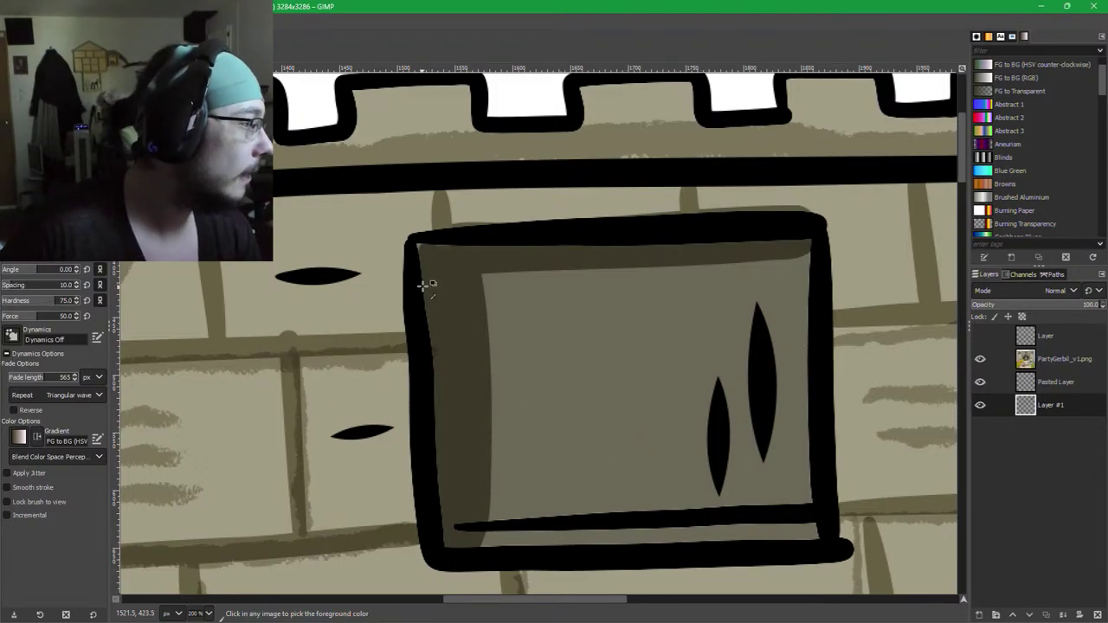
{"action": "scroll", "coordinate": [424, 286], "scroll_direction": "up", "scroll_amount": 1}
{"action": "key", "text": "r"}
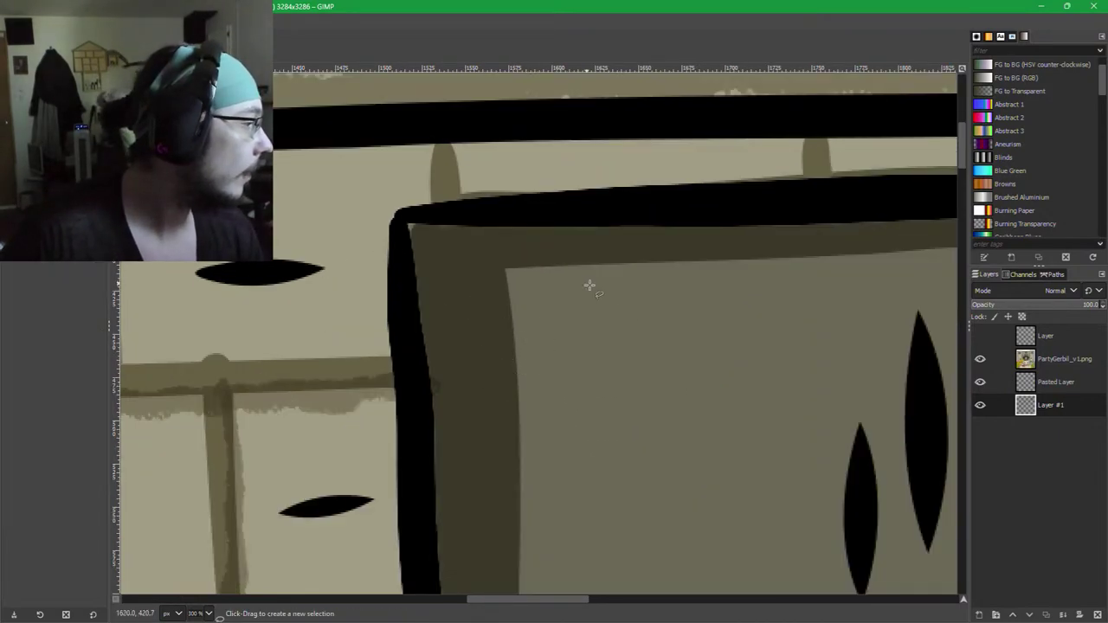
{"action": "scroll", "coordinate": [523, 298], "scroll_direction": "up", "scroll_amount": 3}
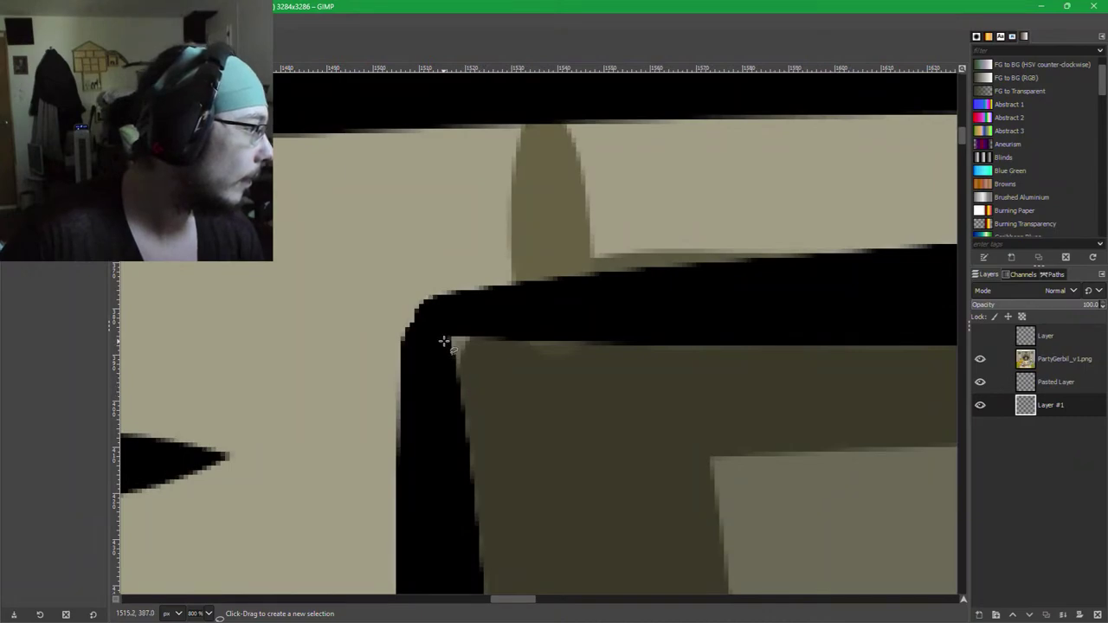
{"action": "left_click", "coordinate": [450, 336]}
{"action": "scroll", "coordinate": [866, 387], "scroll_direction": "right", "scroll_amount": 5}
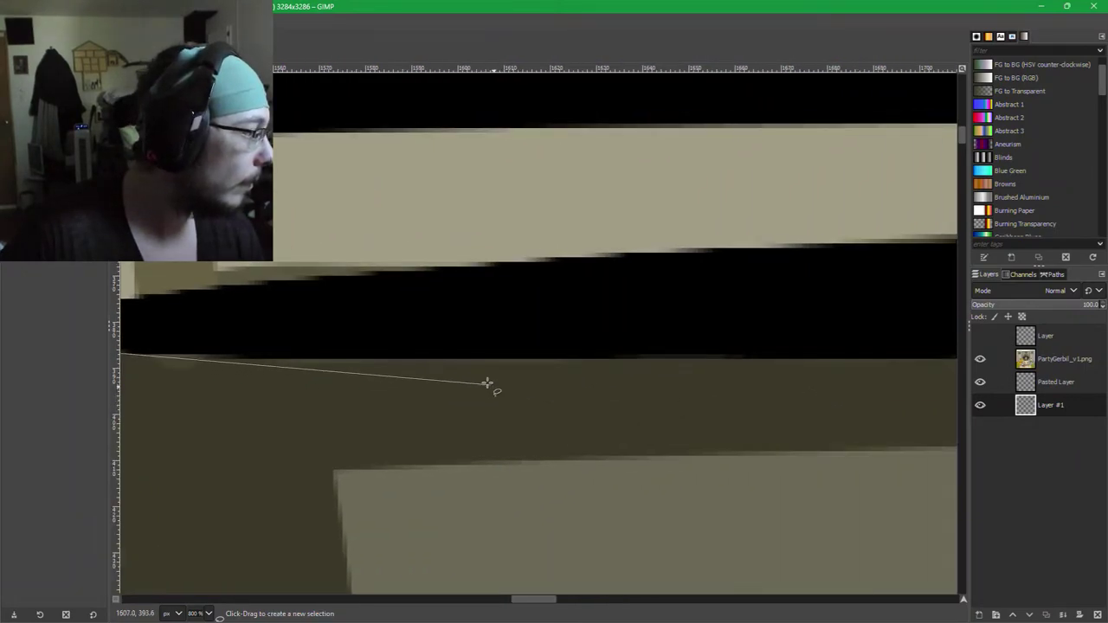
{"action": "left_click", "coordinate": [307, 360]}
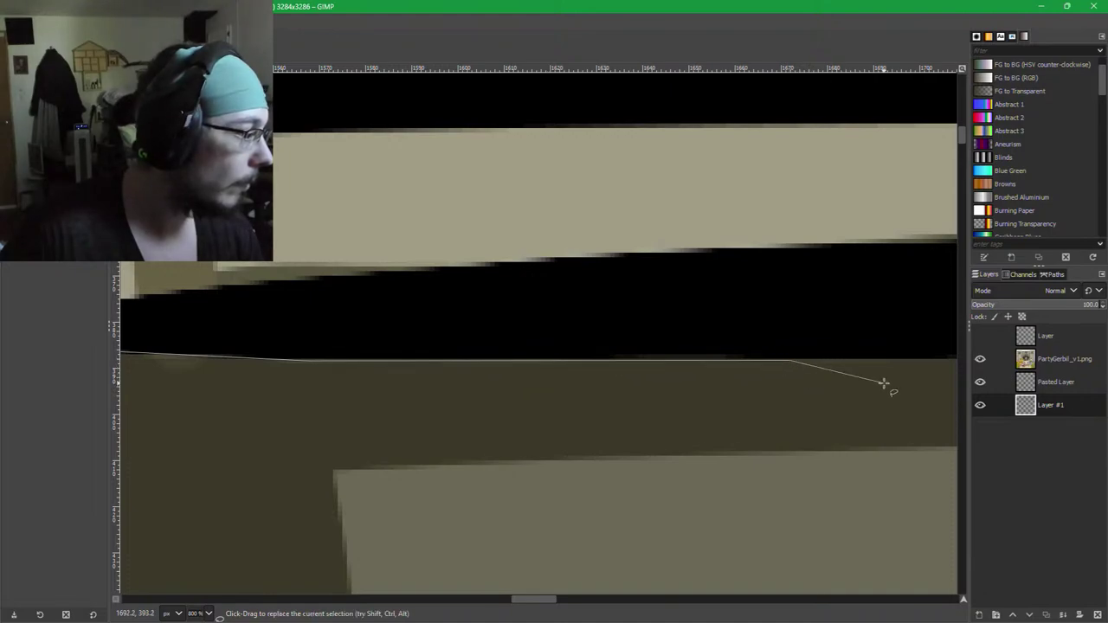
Continue the selection outline along the rest of the wall window's upper inner edge to its upper right corner.
{"action": "scroll", "coordinate": [188, 416], "scroll_direction": "right", "scroll_amount": 5}
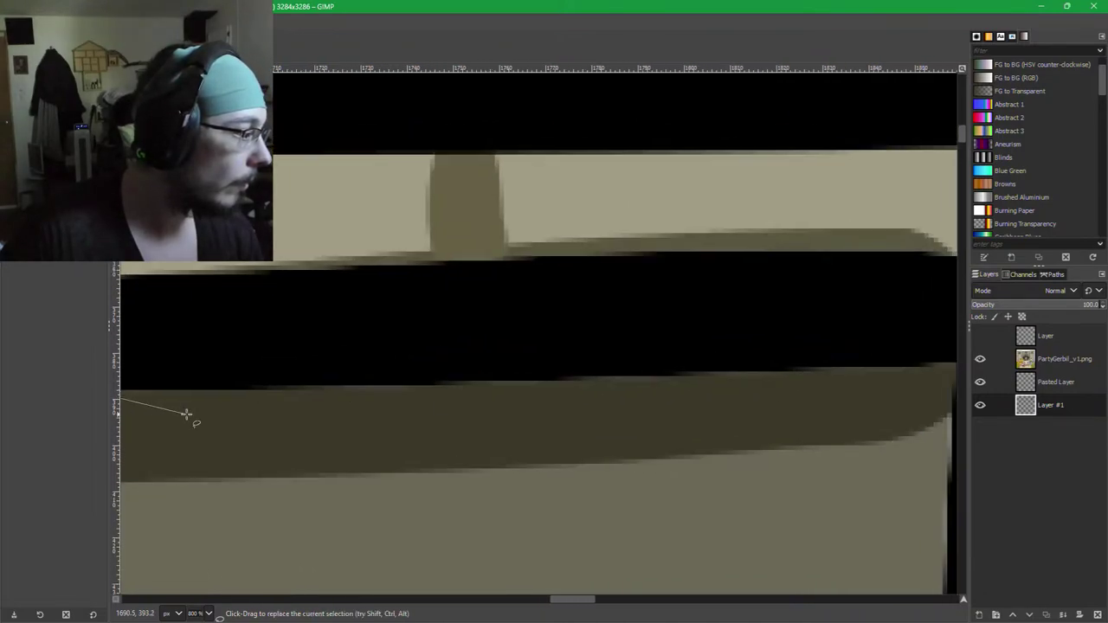
{"action": "left_click", "coordinate": [403, 391]}
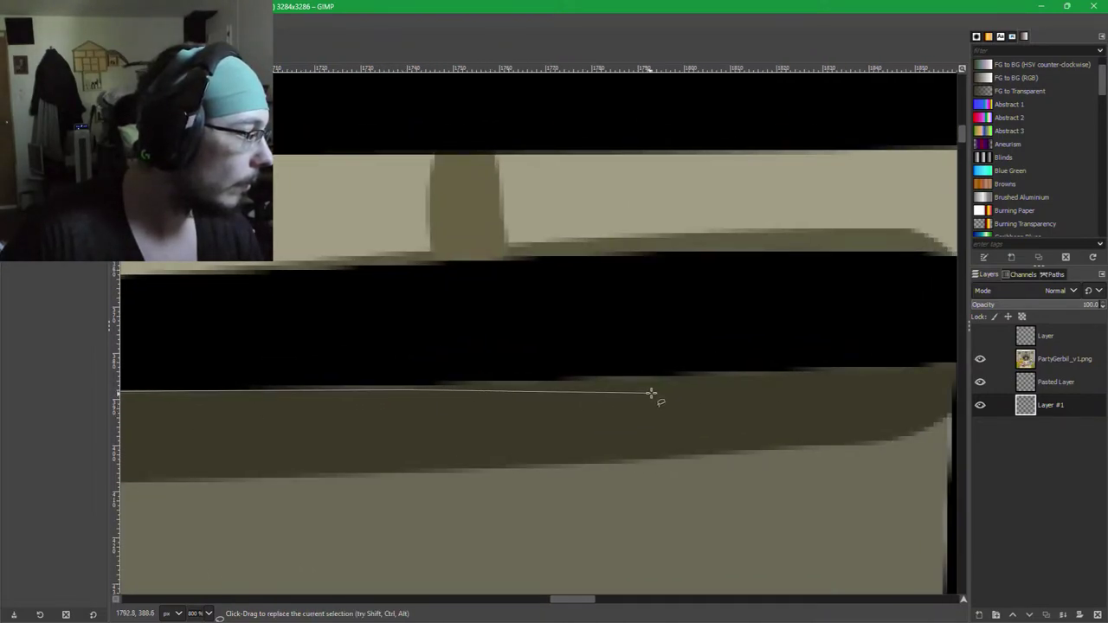
{"action": "left_click", "coordinate": [924, 371]}
{"action": "scroll", "coordinate": [892, 383], "scroll_direction": "right", "scroll_amount": 3}
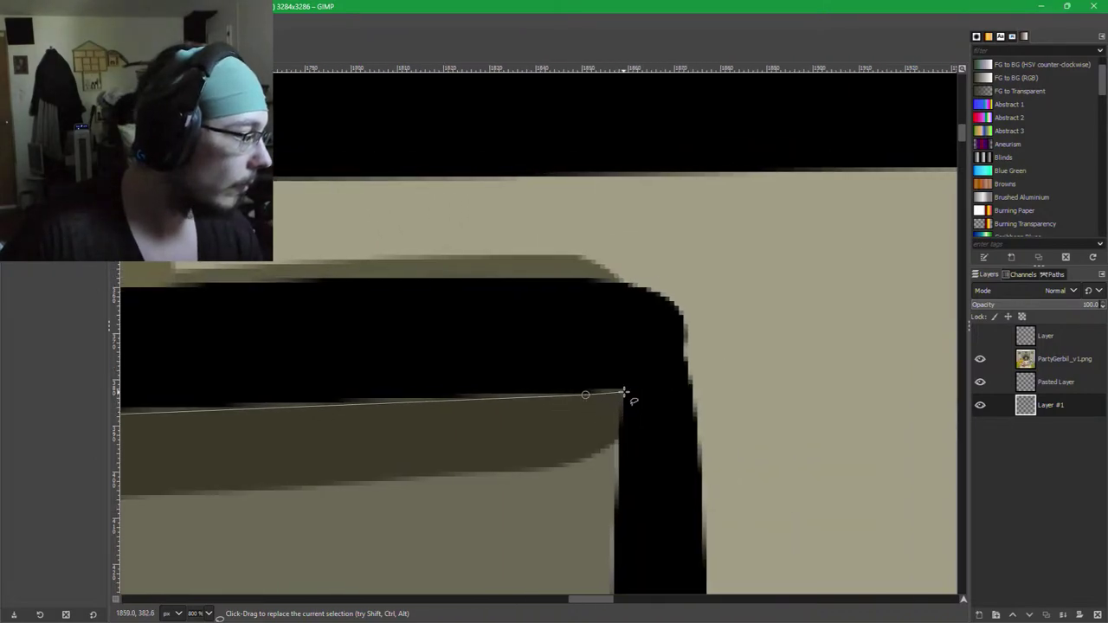
Trace the selection outline down the wall window's right inner edge and around its lower right corner.
{"action": "left_click_drag", "start_coordinate": [596, 599], "coordinate": [610, 567]}
{"action": "left_click_drag", "start_coordinate": [519, 513], "coordinate": [732, 197]}
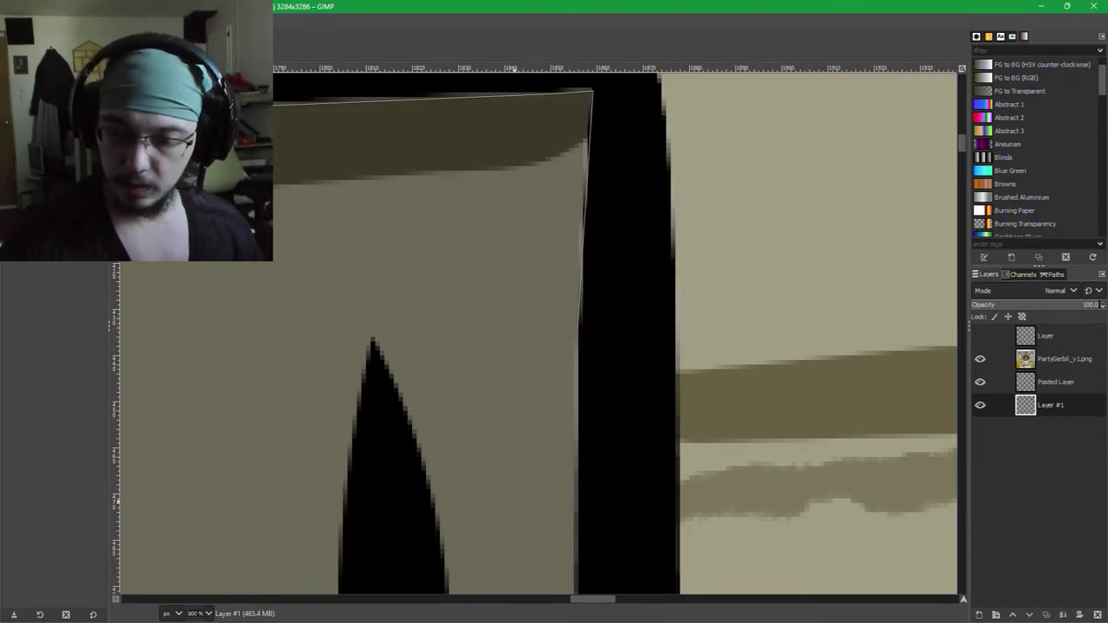
{"action": "left_click_drag", "start_coordinate": [588, 507], "coordinate": [598, 454]}
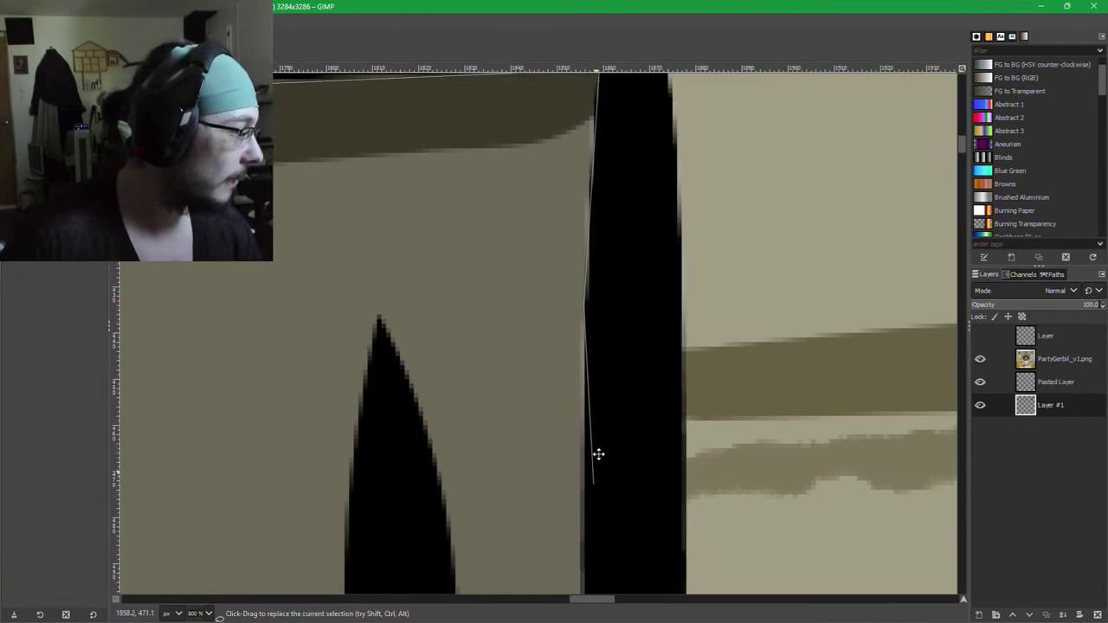
{"action": "scroll", "coordinate": [598, 453], "scroll_direction": "down", "scroll_amount": 3}
{"action": "scroll", "coordinate": [613, 514], "scroll_direction": "down", "scroll_amount": 3}
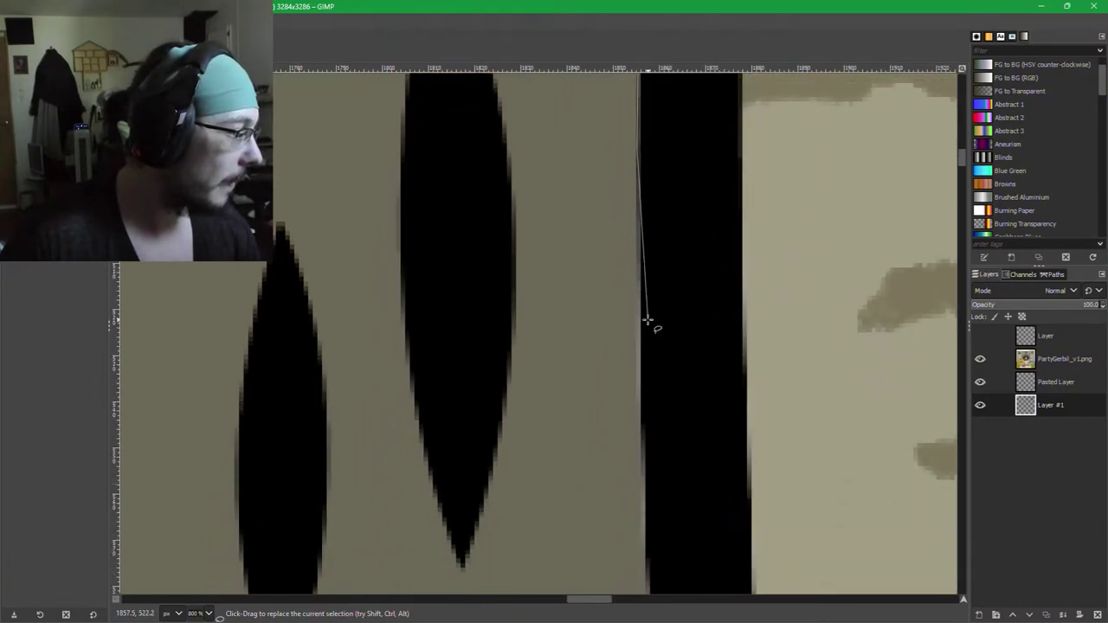
{"action": "scroll", "coordinate": [663, 491], "scroll_direction": "down", "scroll_amount": 3}
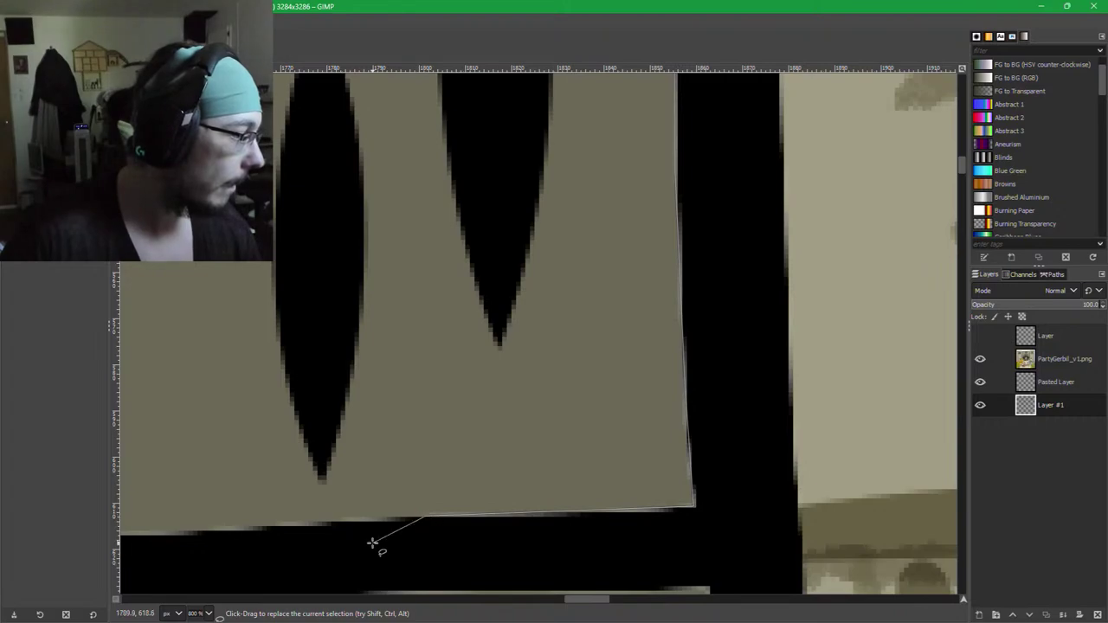
Trace the selection outline along the top of the wall window's sill line to the inner lower left corner.
{"action": "left_click_drag", "start_coordinate": [374, 529], "coordinate": [879, 448]}
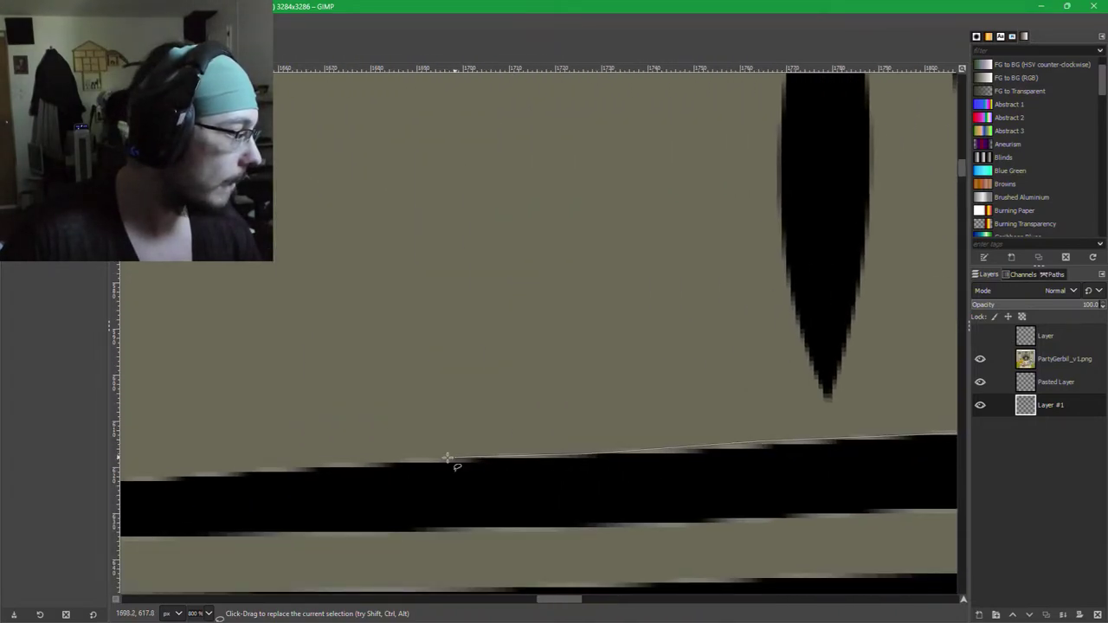
{"action": "scroll", "coordinate": [499, 462], "scroll_direction": "left", "scroll_amount": 5}
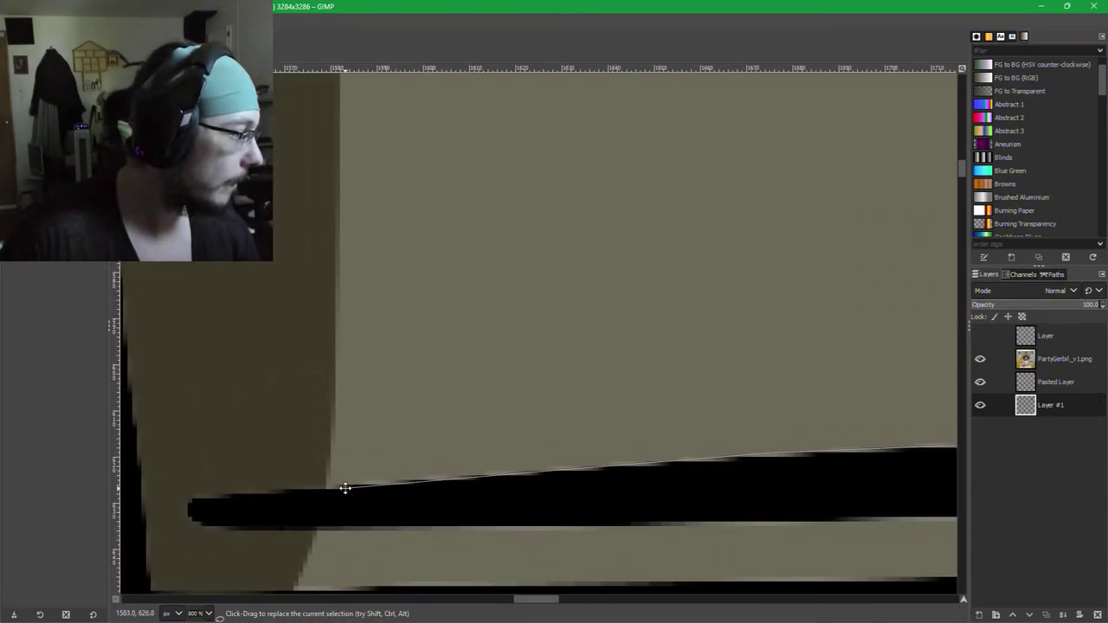
{"action": "scroll", "coordinate": [620, 486], "scroll_direction": "left", "scroll_amount": 4}
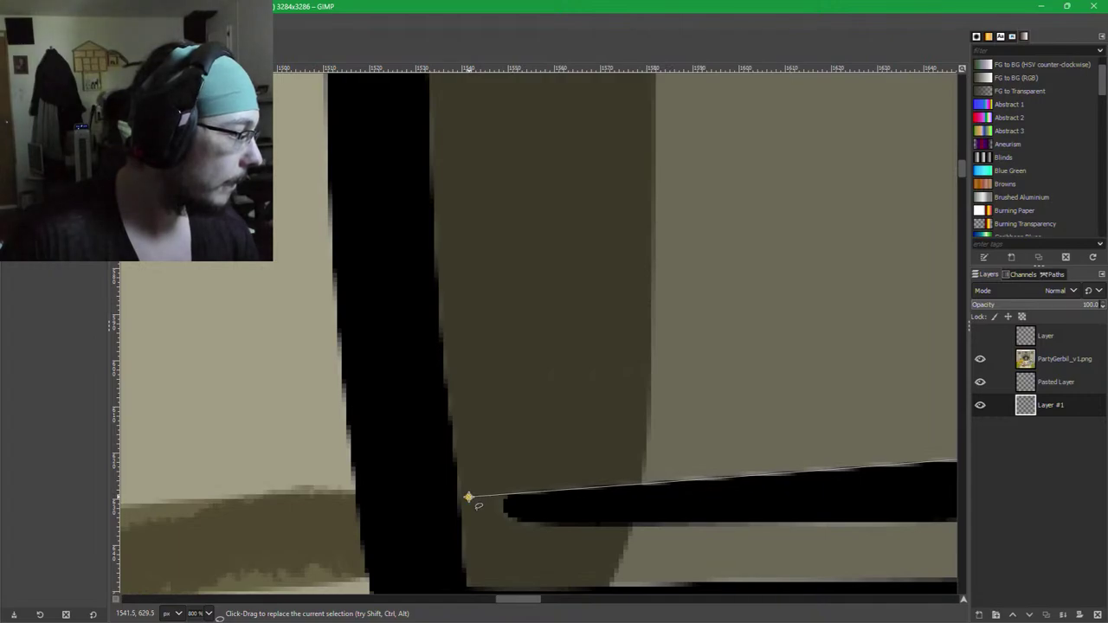
Trace the selection outline up the wall window's left inner edge, close it at the starting corner and apply the selection.
{"action": "left_click", "coordinate": [458, 494]}
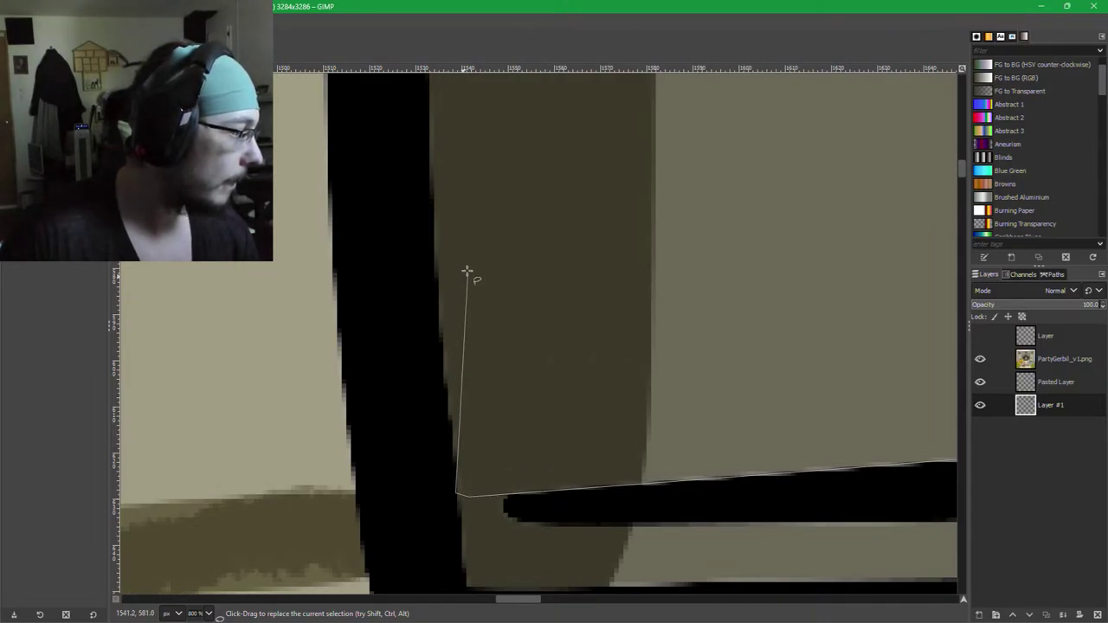
{"action": "scroll", "coordinate": [460, 334], "scroll_direction": "down", "scroll_amount": 5}
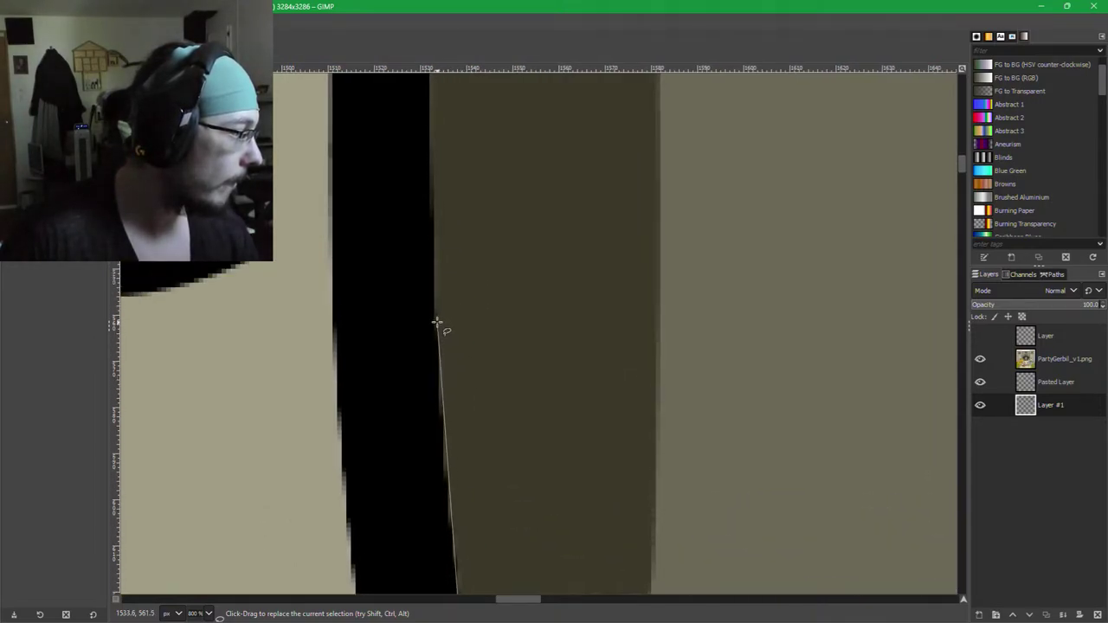
{"action": "scroll", "coordinate": [451, 190], "scroll_direction": "up", "scroll_amount": 4}
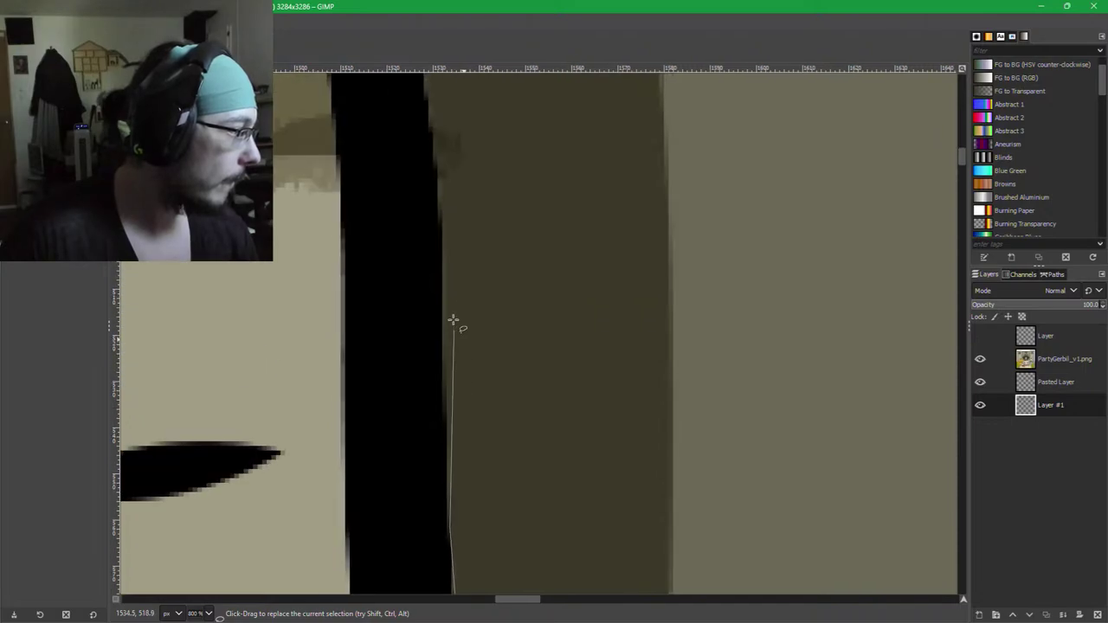
{"action": "left_click", "coordinate": [446, 218]}
{"action": "scroll", "coordinate": [459, 216], "scroll_direction": "up", "scroll_amount": 1}
{"action": "scroll", "coordinate": [468, 310], "scroll_direction": "up", "scroll_amount": 2}
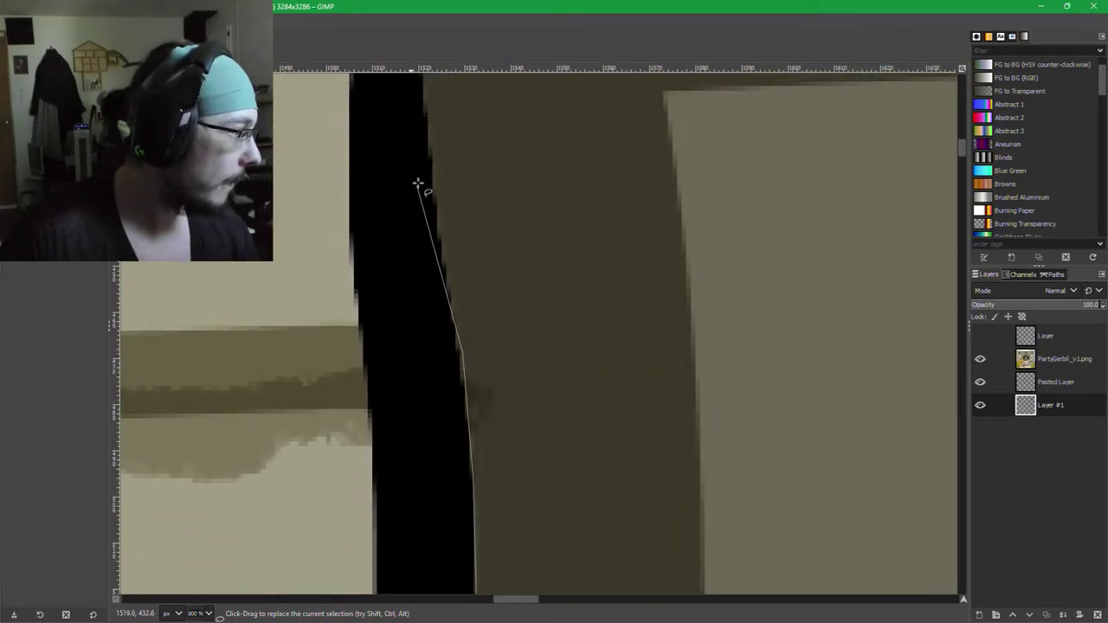
{"action": "scroll", "coordinate": [450, 217], "scroll_direction": "up", "scroll_amount": 5}
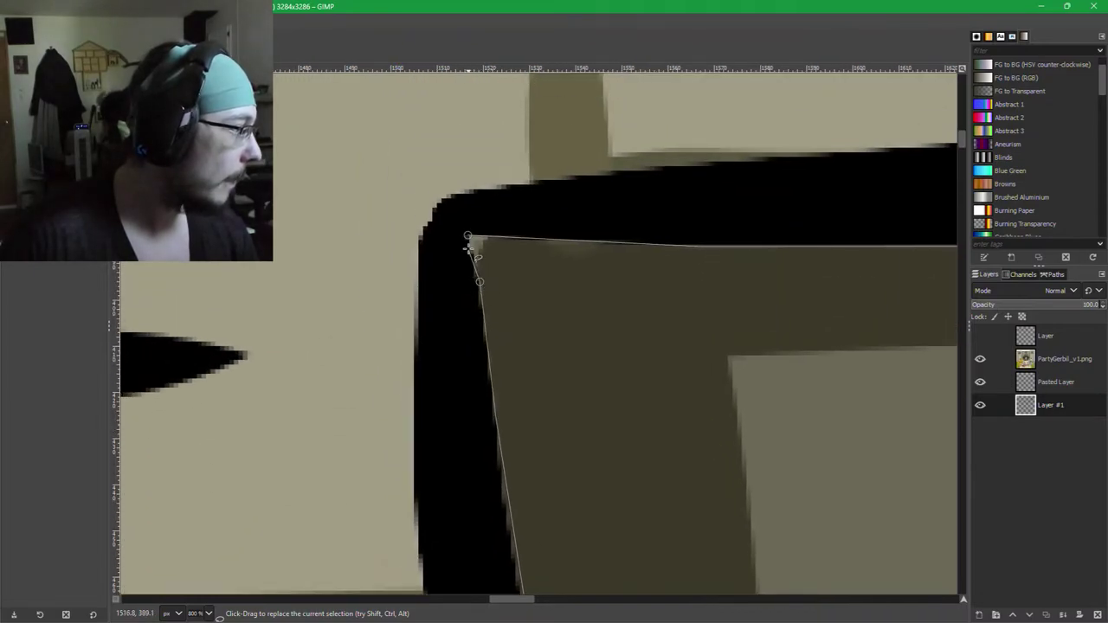
{"action": "key", "text": "Return"}
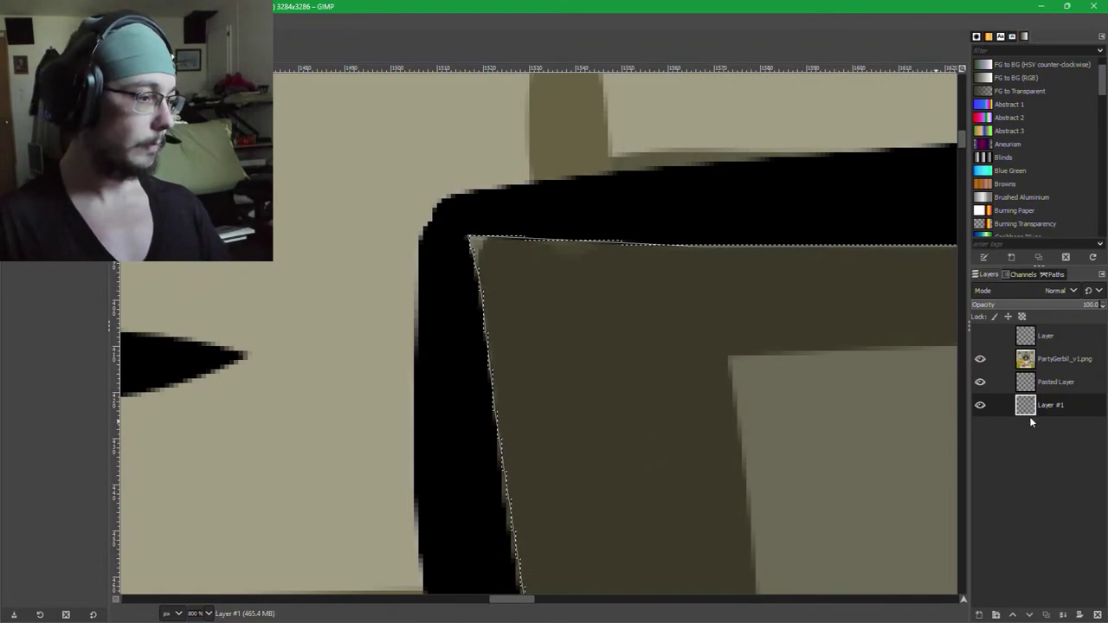
Transfer the selected window interior from PartyGerbil_v1.png to a new layer beneath it and merge that layer into Pasted Layer.
{"action": "key", "text": "ctrl+c"}
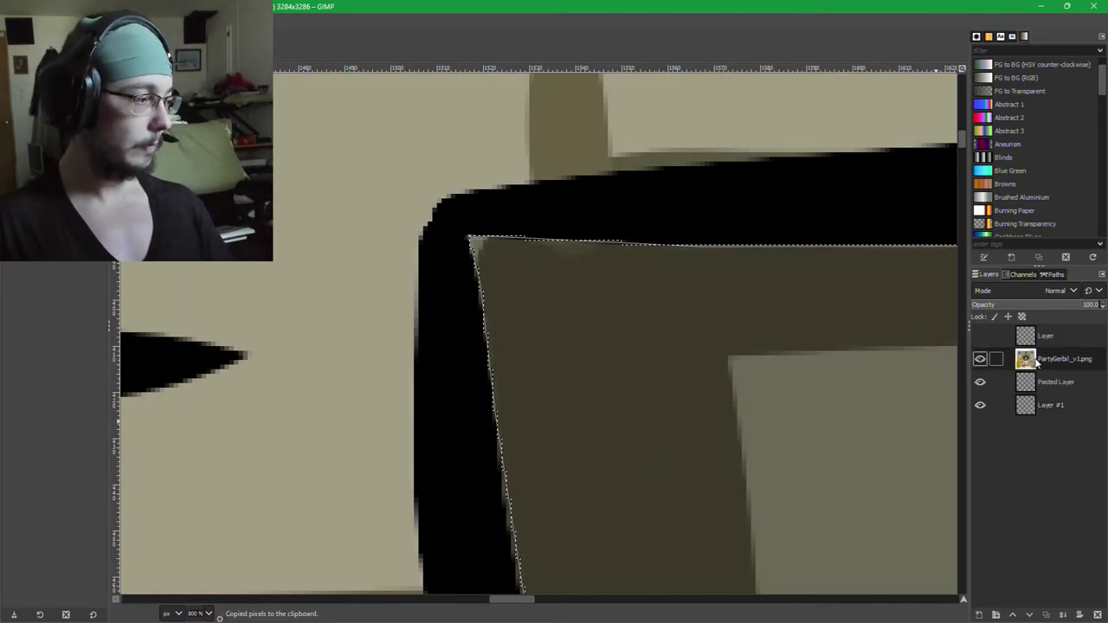
{"action": "key", "text": "ctrl+v"}
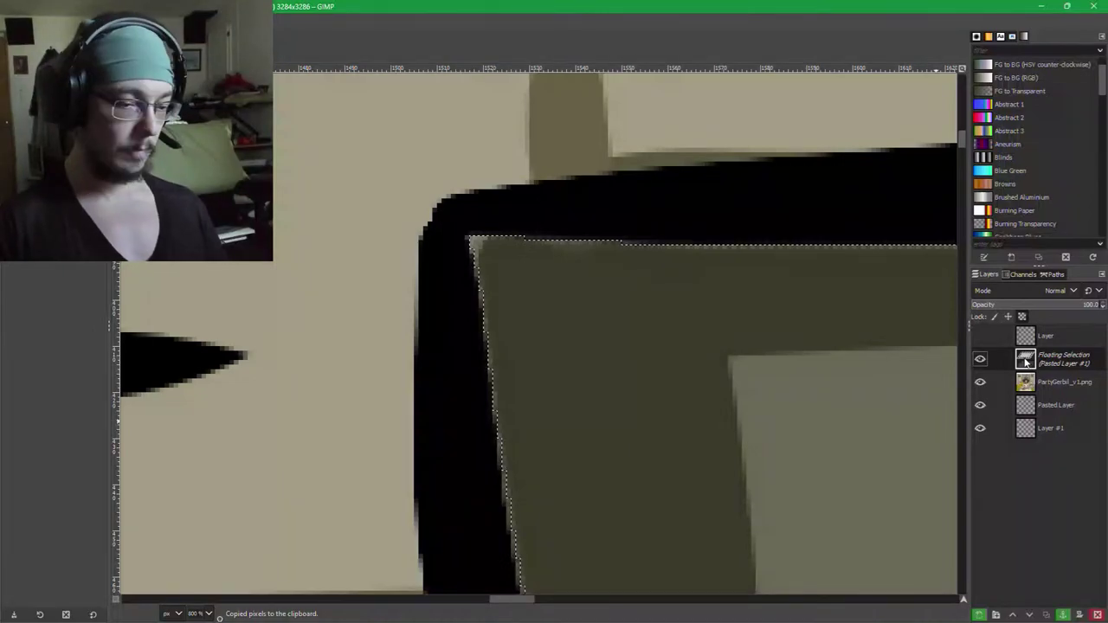
{"action": "left_click", "coordinate": [979, 614]}
{"action": "left_click_drag", "start_coordinate": [1045, 356], "coordinate": [1052, 400]}
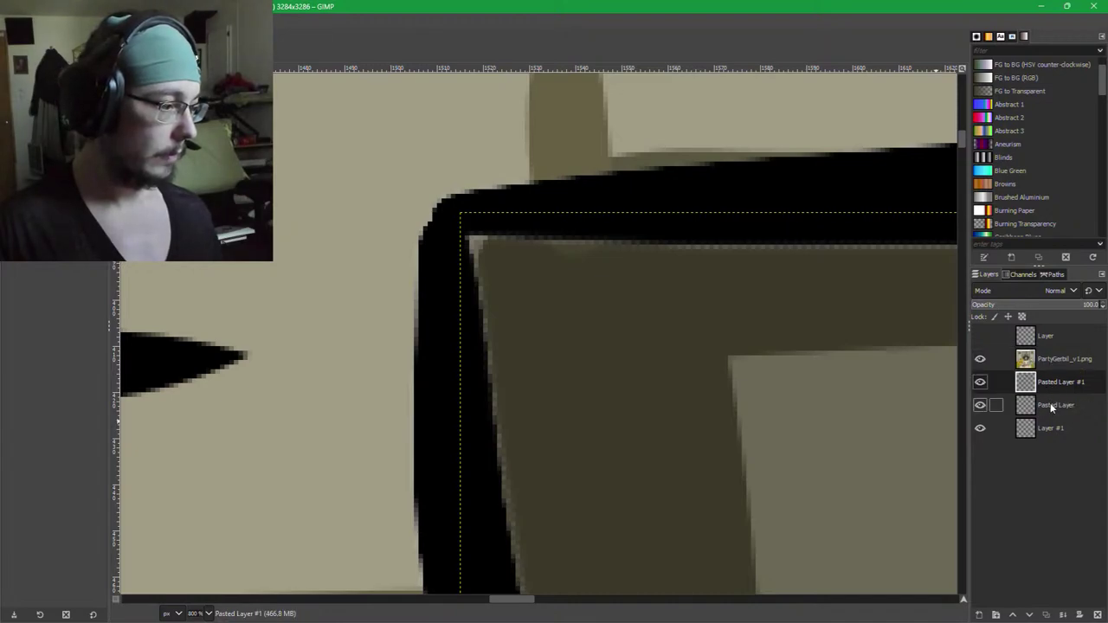
{"action": "left_click", "coordinate": [1060, 614]}
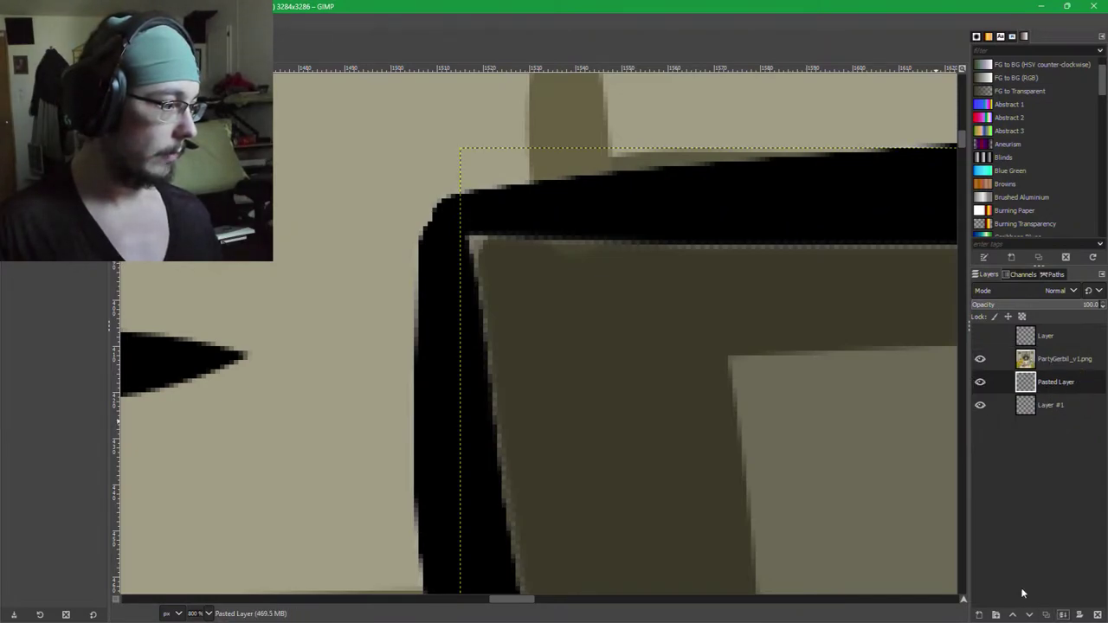
Paint dark brown on Layer #1 behind the gaps along the wall window's upper and left inner edges with the Paintbrush.
{"action": "left_click_drag", "start_coordinate": [804, 406], "coordinate": [691, 337]}
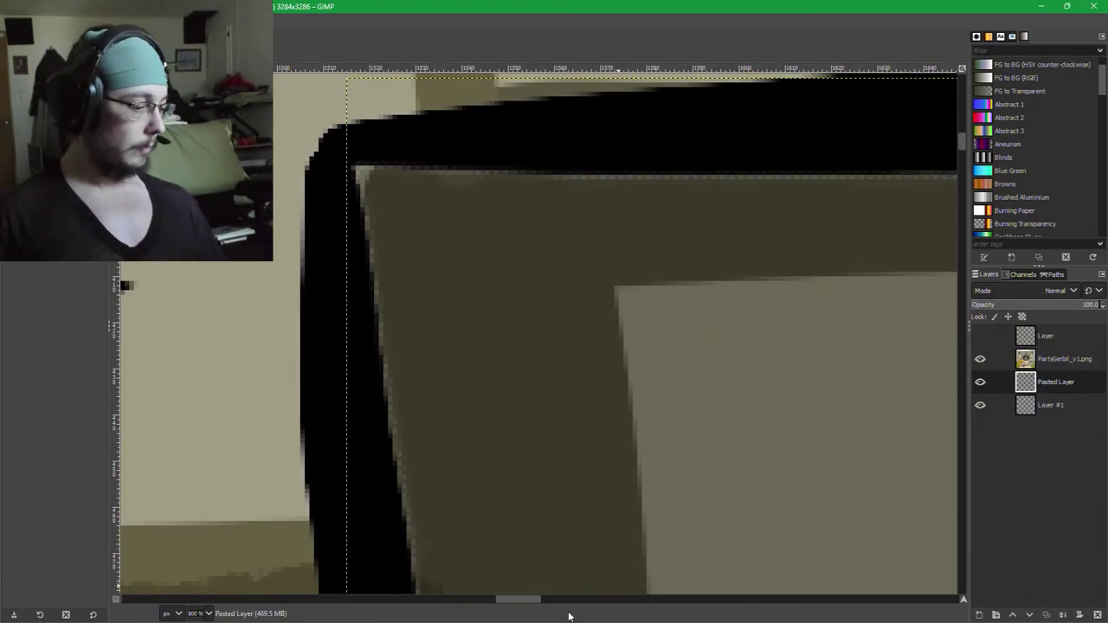
{"action": "key", "text": "r"}
{"action": "key", "text": "p"}
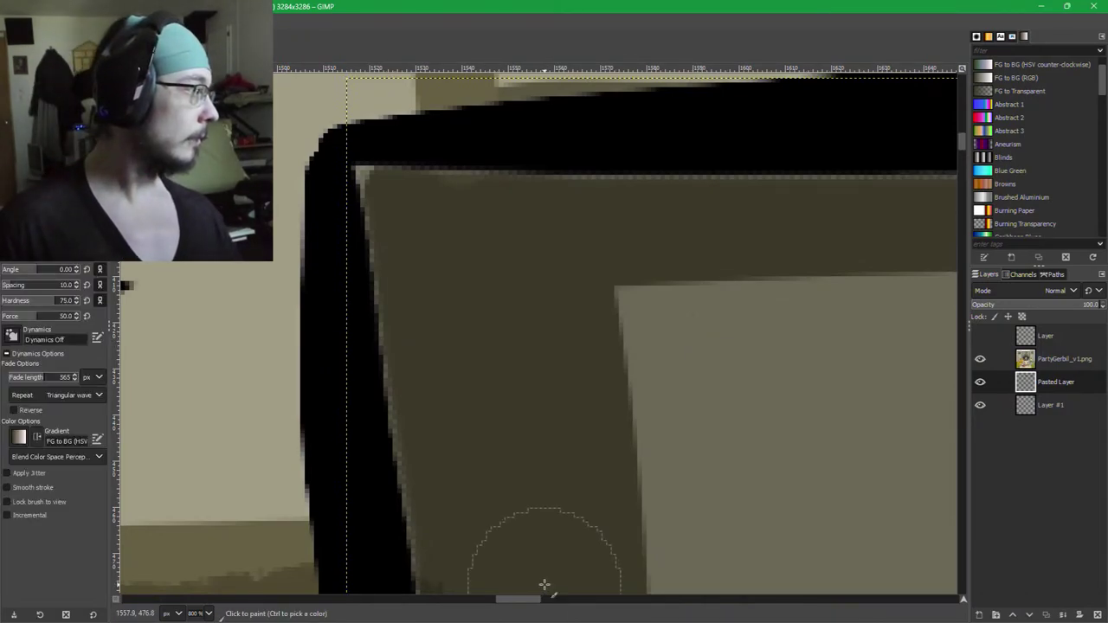
{"action": "key", "text": "r"}
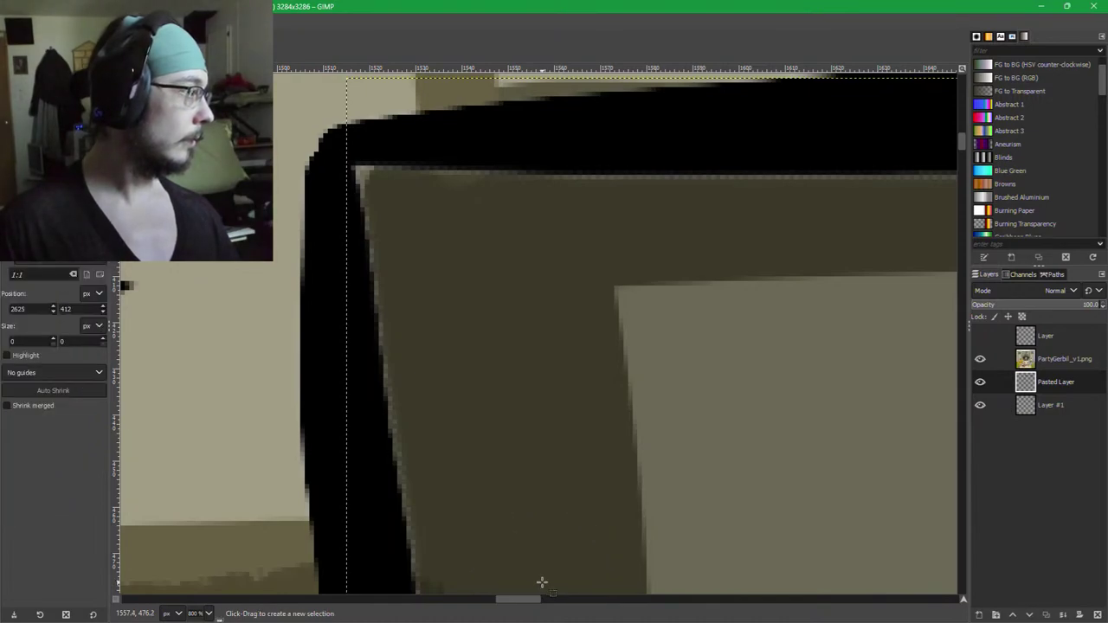
{"action": "key", "text": "p"}
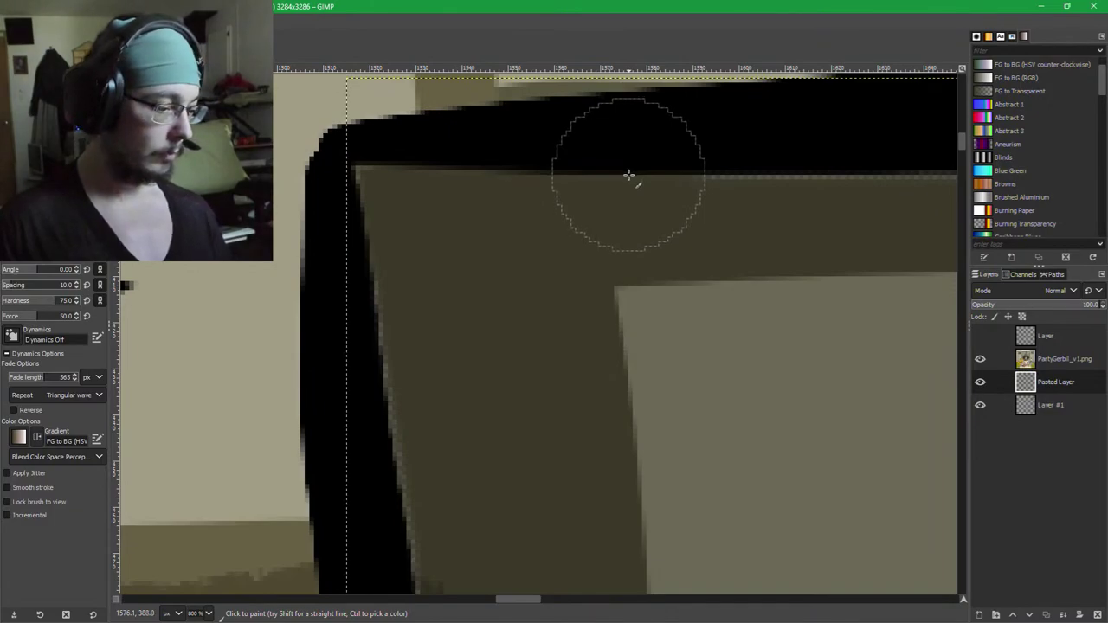
{"action": "left_click", "coordinate": [1023, 405]}
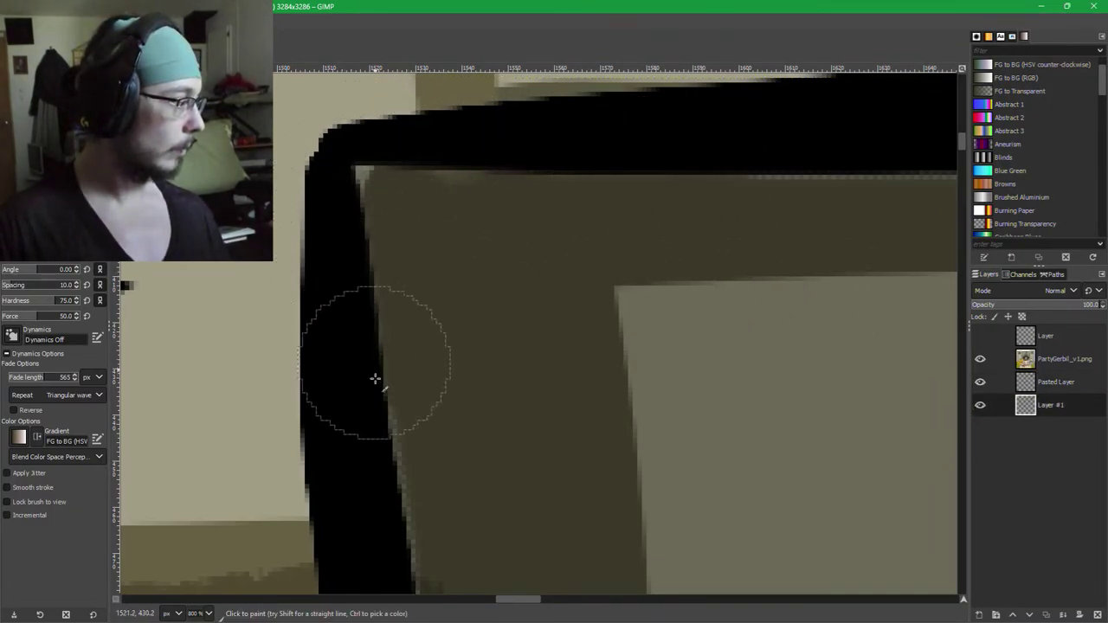
{"action": "mouse_move", "coordinate": [375, 378]}
{"action": "left_mouse_down"}
{"action": "mouse_move", "coordinate": [392, 521]}
{"action": "mouse_move", "coordinate": [413, 557]}
{"action": "left_mouse_up"}
{"action": "mouse_move", "coordinate": [417, 550]}
{"action": "left_mouse_down"}
{"action": "mouse_move", "coordinate": [354, 116]}
{"action": "mouse_move", "coordinate": [384, 436]}
{"action": "left_mouse_up"}
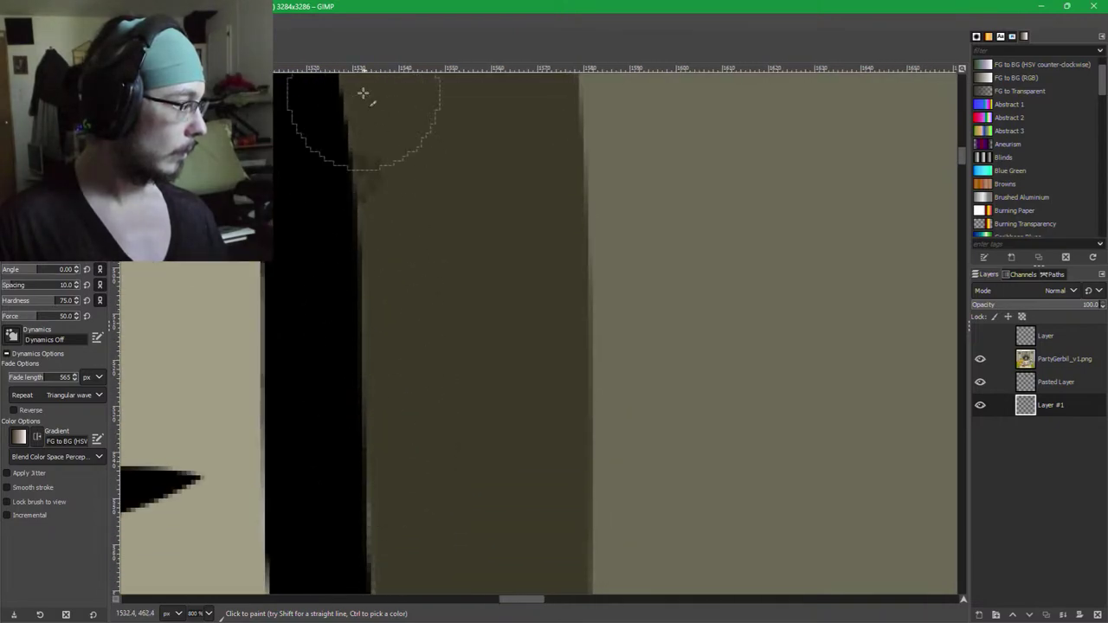
{"action": "scroll", "coordinate": [366, 444], "scroll_direction": "down", "scroll_amount": 5}
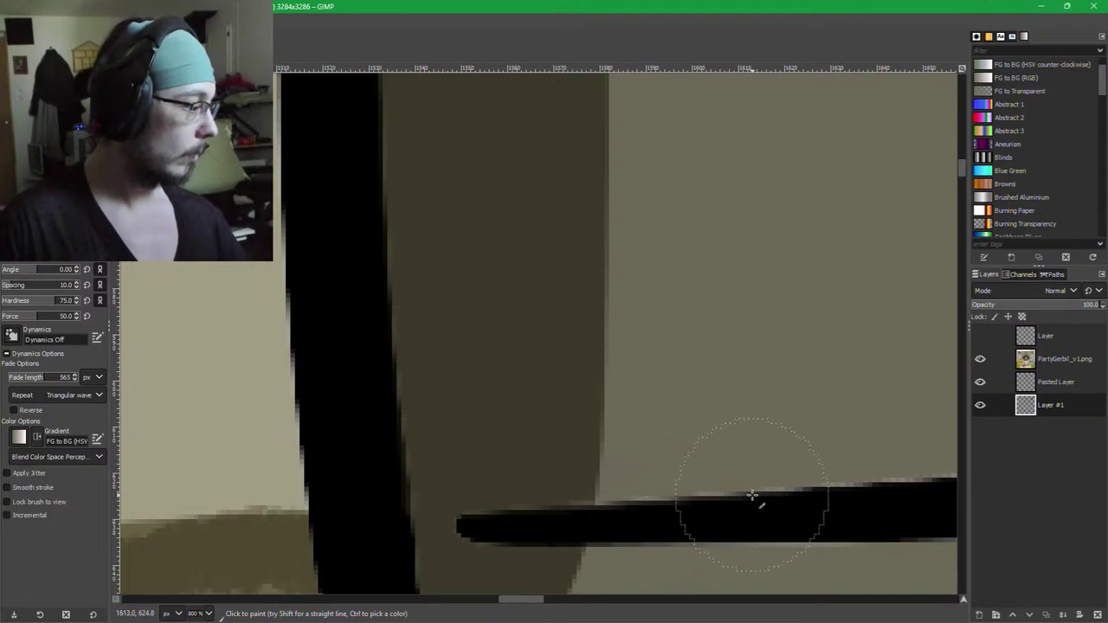
Fill the edge gaps on Layer #1 along the top of the wall window's sill line and up its right inner edge.
{"action": "left_click", "coordinate": [549, 468], "text": "ctrl"}
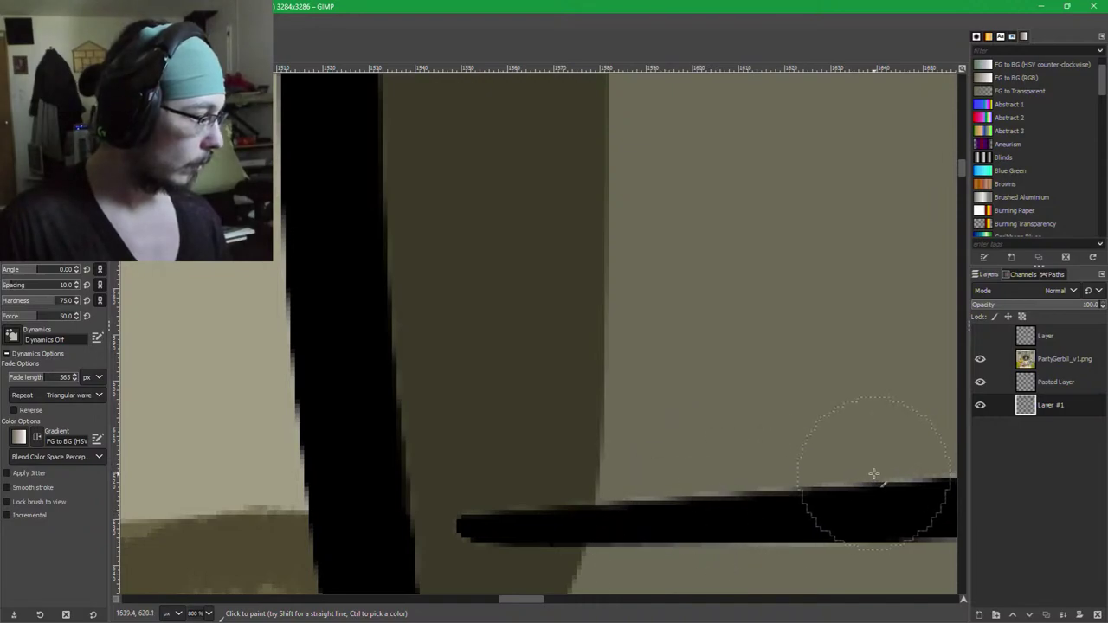
{"action": "left_click_drag", "start_coordinate": [874, 477], "coordinate": [217, 463]}
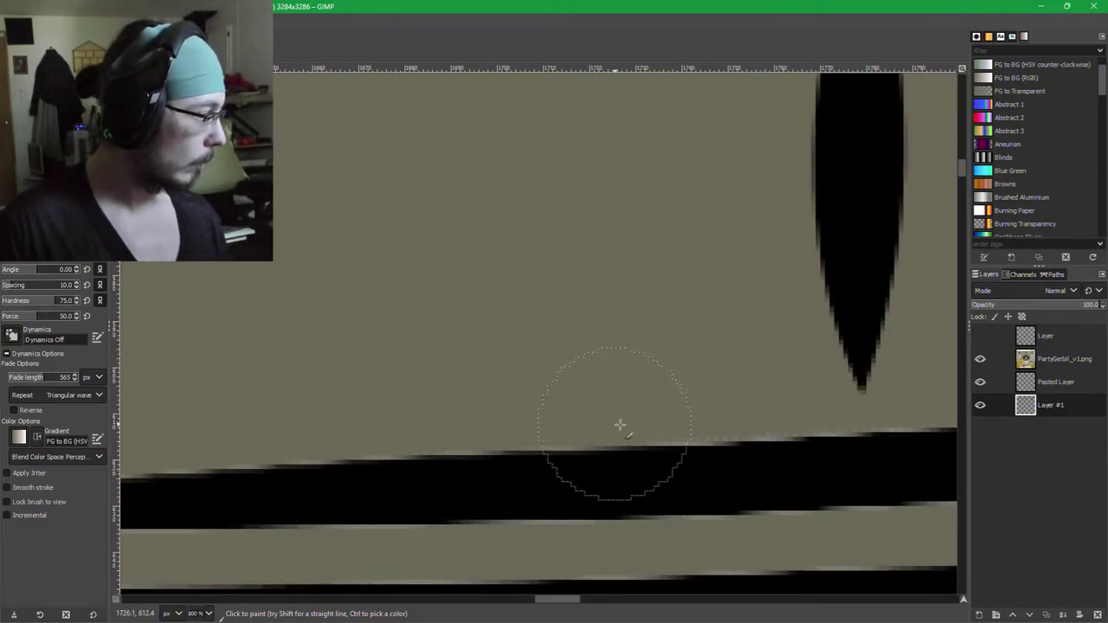
{"action": "left_click_drag", "start_coordinate": [828, 456], "coordinate": [349, 508]}
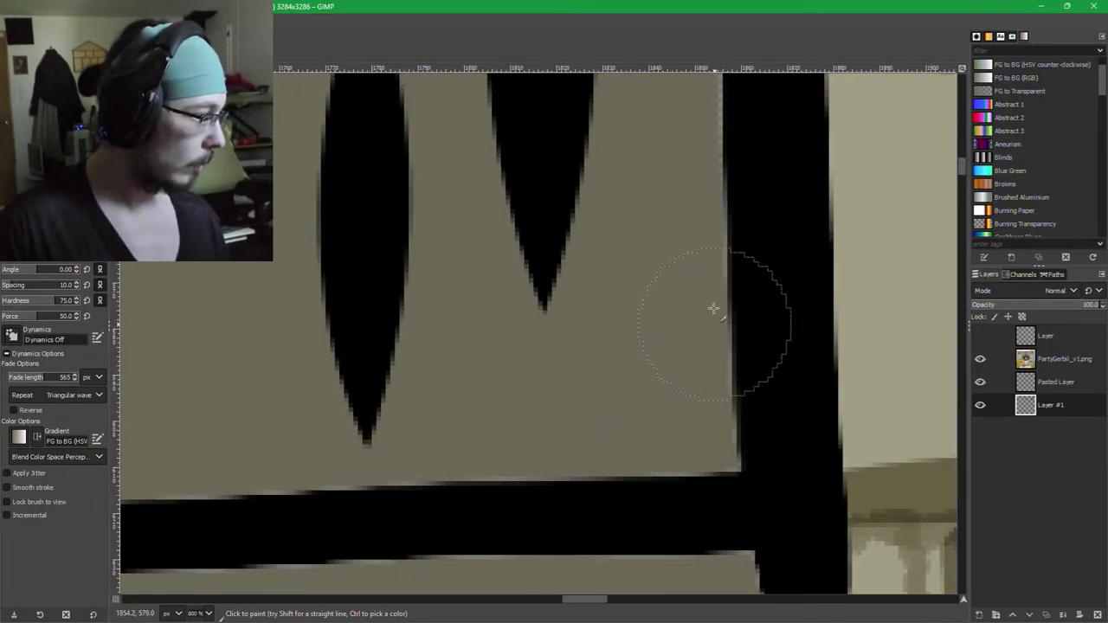
{"action": "left_click_drag", "start_coordinate": [724, 194], "coordinate": [692, 617]}
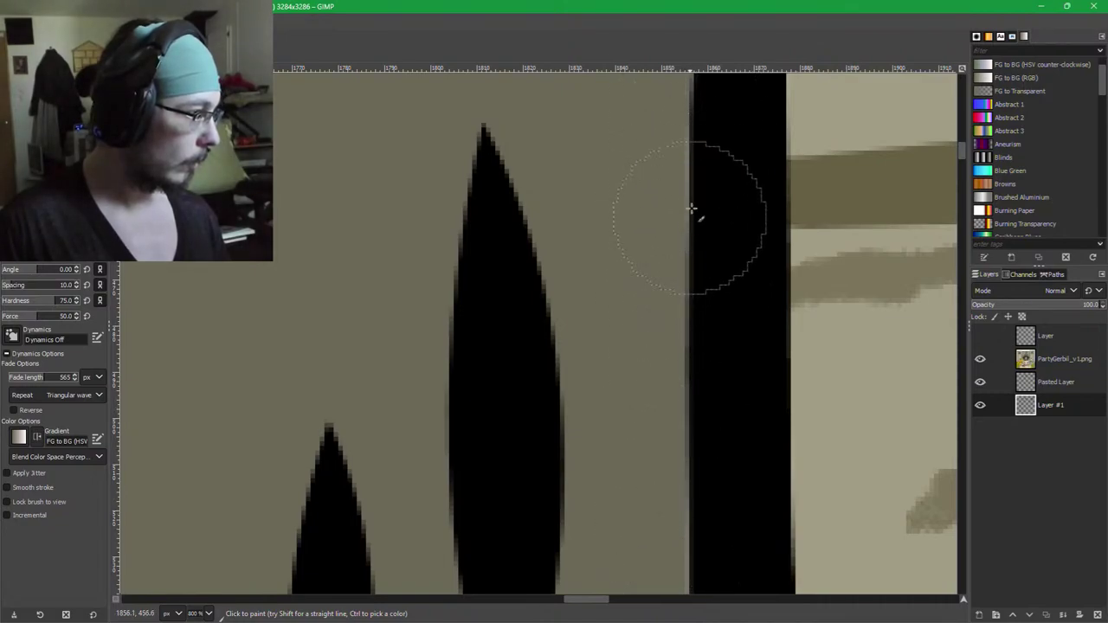
Paint along the upper inner edges of the window's black outline on Layer #1 and save the image.
{"action": "left_click_drag", "start_coordinate": [692, 191], "coordinate": [664, 621]}
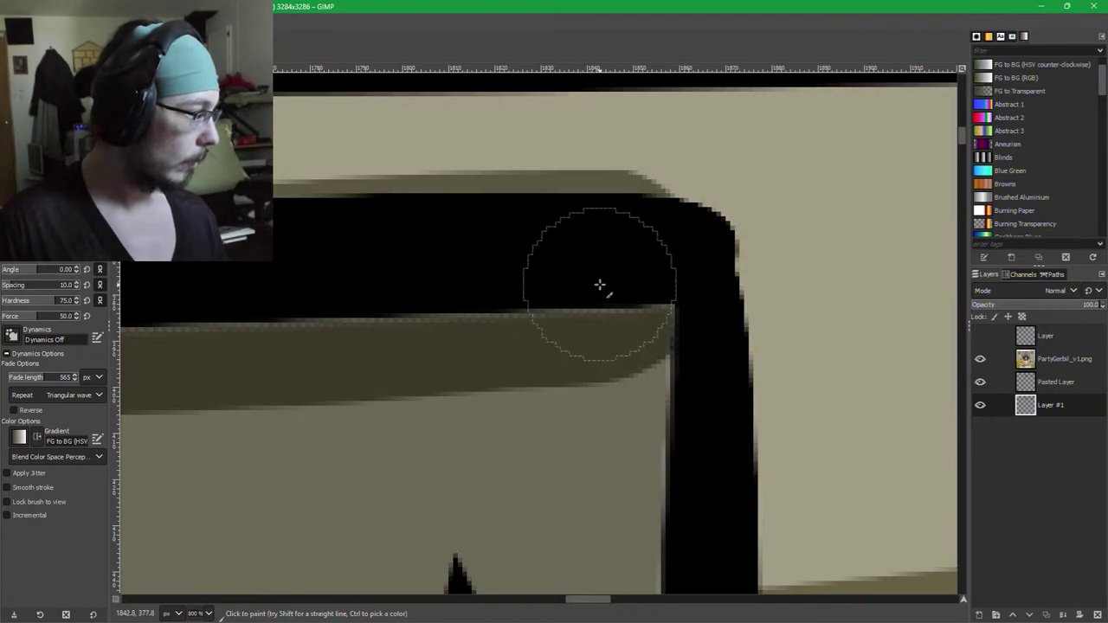
{"action": "left_click_drag", "start_coordinate": [177, 295], "coordinate": [1073, 296]}
{"action": "left_click_drag", "start_coordinate": [897, 285], "coordinate": [705, 289]}
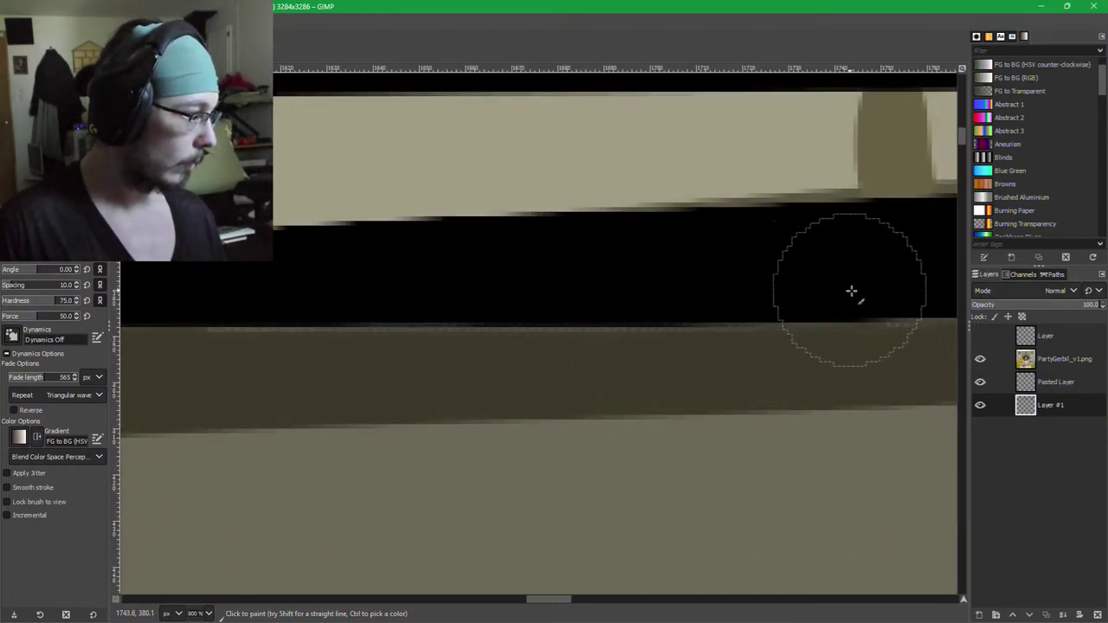
{"action": "left_click_drag", "start_coordinate": [786, 300], "coordinate": [655, 289]}
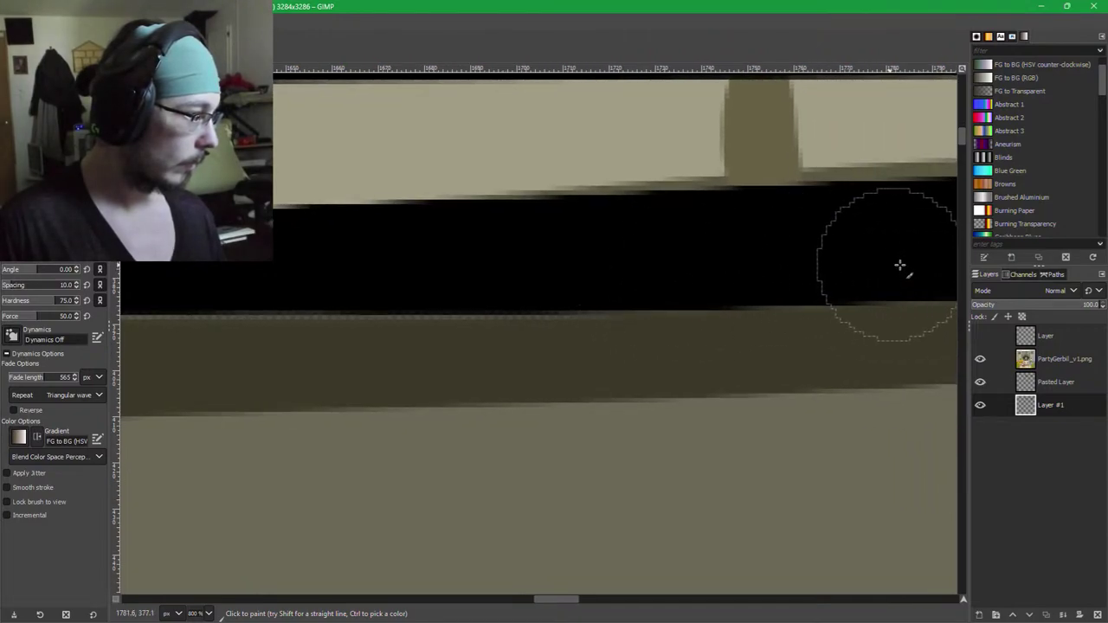
{"action": "left_click_drag", "start_coordinate": [268, 290], "coordinate": [697, 269]}
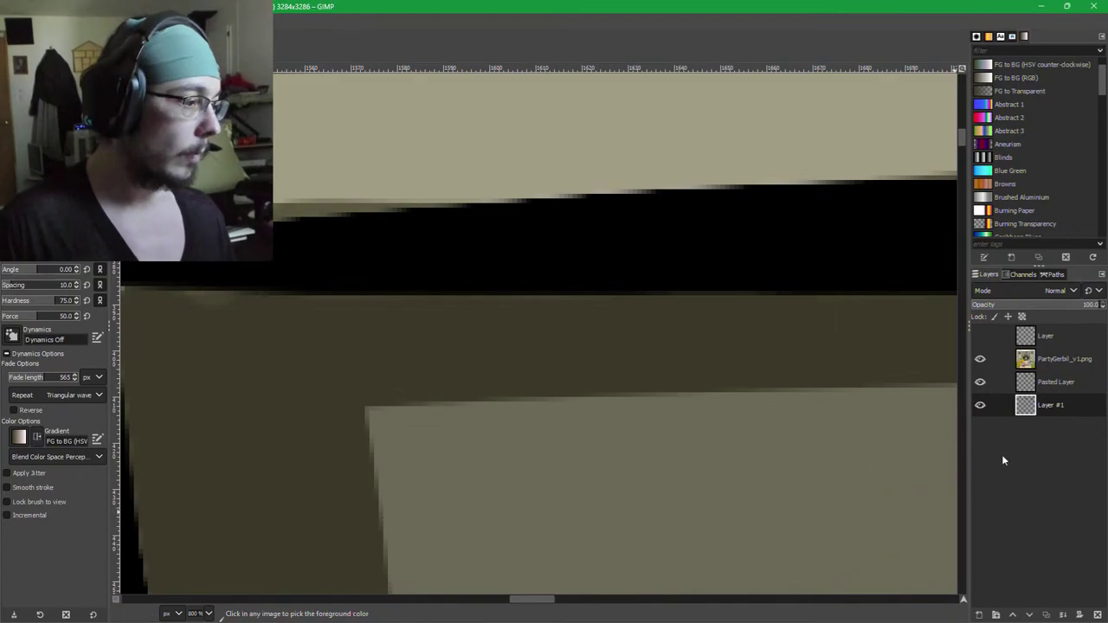
{"action": "left_click_drag", "start_coordinate": [679, 472], "coordinate": [790, 337]}
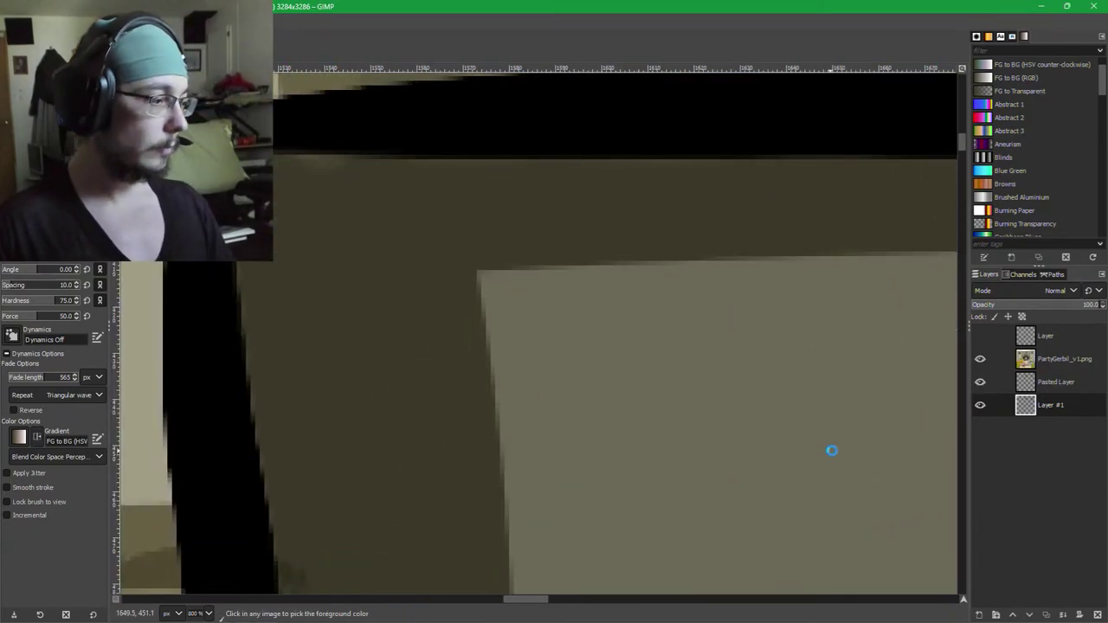
{"action": "key", "text": "ctrl+s"}
Start a Free Select outline at the upper-left inner corner of the far-left window's black frame.
{"action": "left_click_drag", "start_coordinate": [306, 426], "coordinate": [433, 329]}
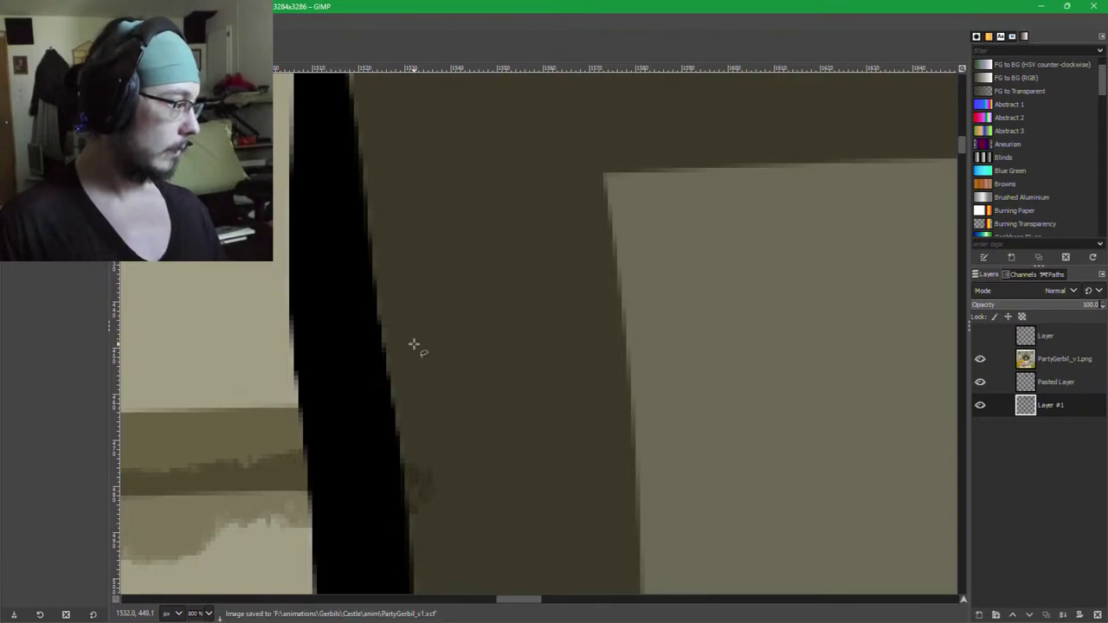
{"action": "key", "text": "p"}
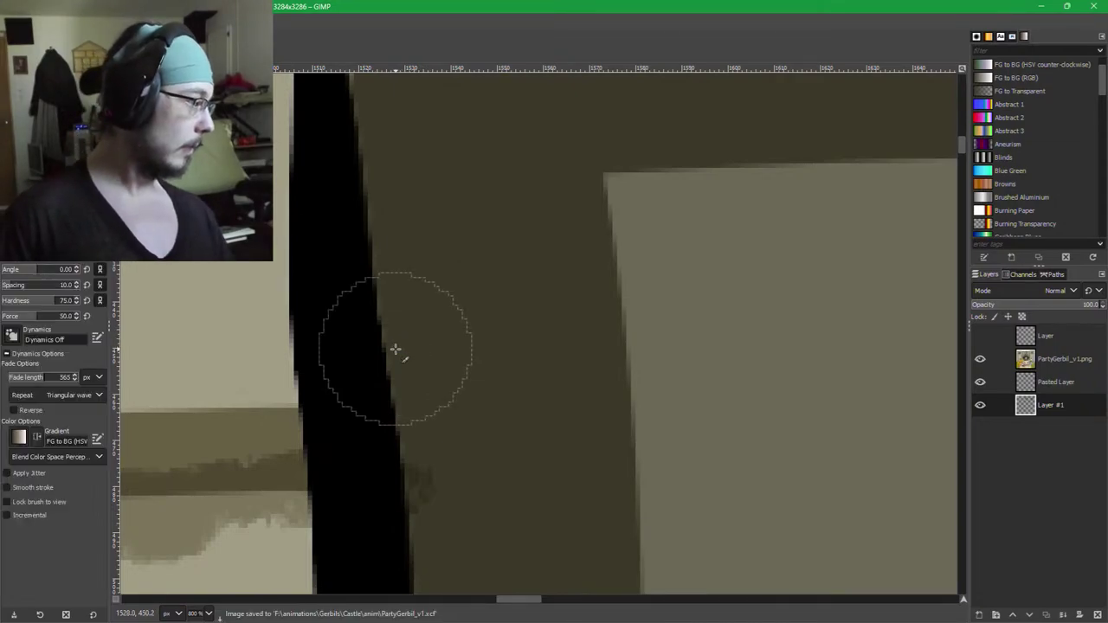
{"action": "key", "text": "shift+c"}
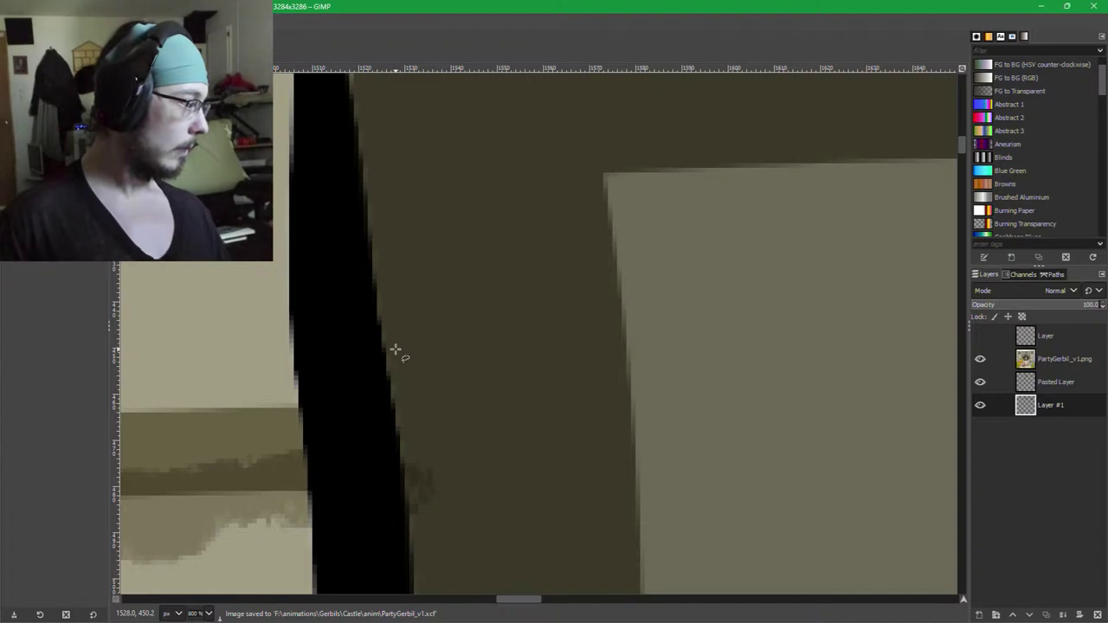
{"action": "scroll", "coordinate": [401, 338], "scroll_direction": "down", "scroll_amount": 3}
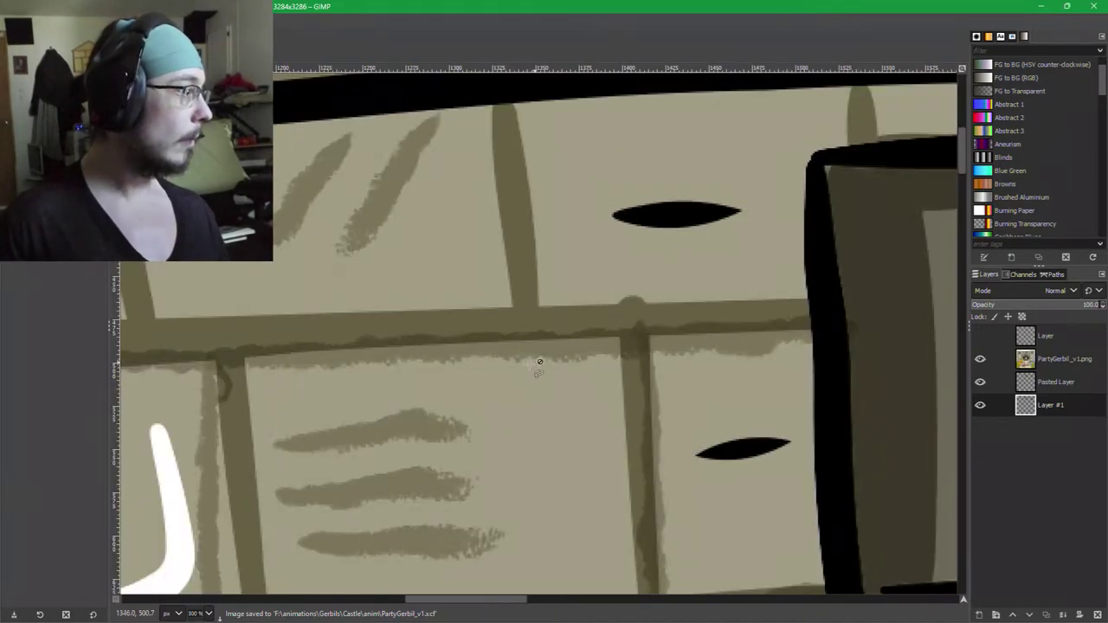
{"action": "left_click_drag", "start_coordinate": [504, 279], "coordinate": [895, 182]}
{"action": "left_click_drag", "start_coordinate": [251, 311], "coordinate": [617, 209]}
{"action": "scroll", "coordinate": [372, 320], "scroll_direction": "up", "scroll_amount": 4}
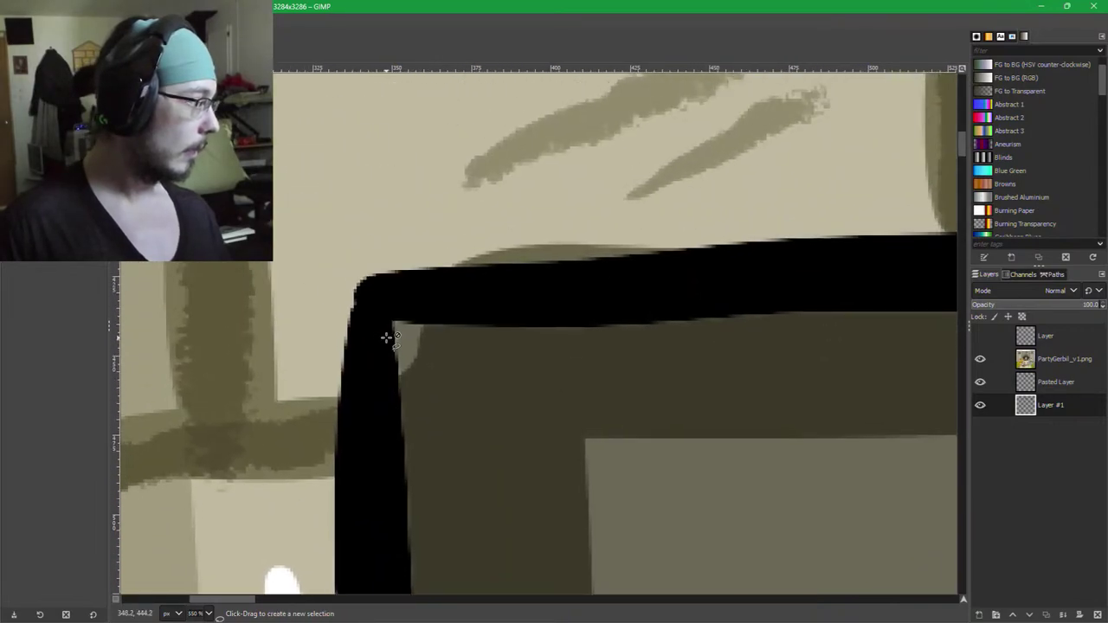
{"action": "scroll", "coordinate": [387, 337], "scroll_direction": "up", "scroll_amount": 3}
{"action": "left_click", "coordinate": [400, 307]}
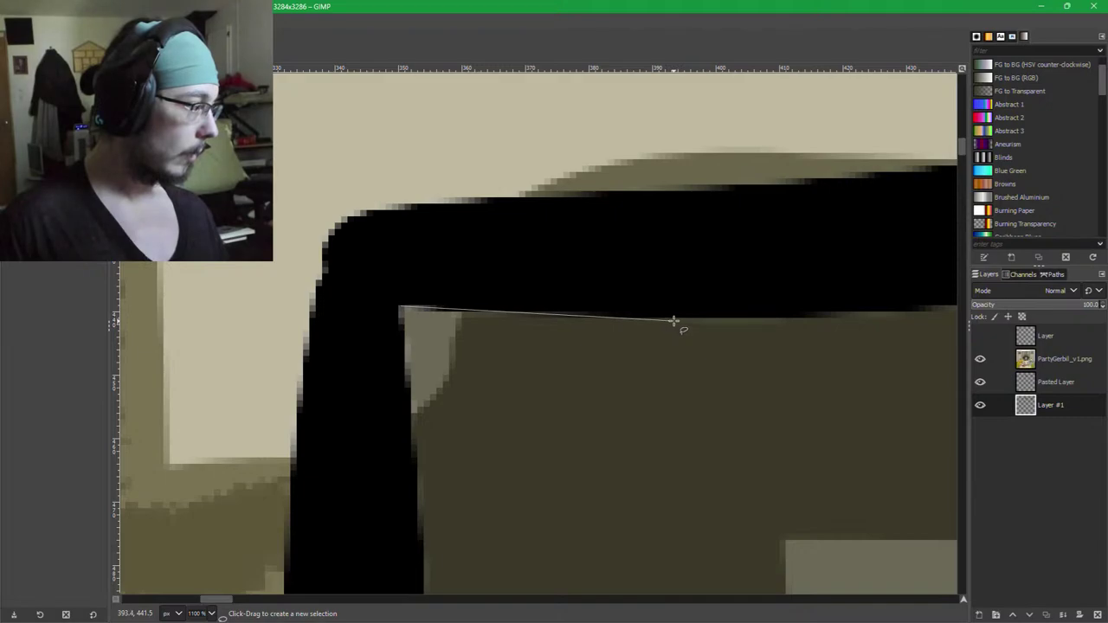
Trace the selection outline along the left window's top inner edge and around its pointed upper-right corner.
{"action": "scroll", "coordinate": [680, 329], "scroll_direction": "right", "scroll_amount": 6}
{"action": "left_click", "coordinate": [535, 331]}
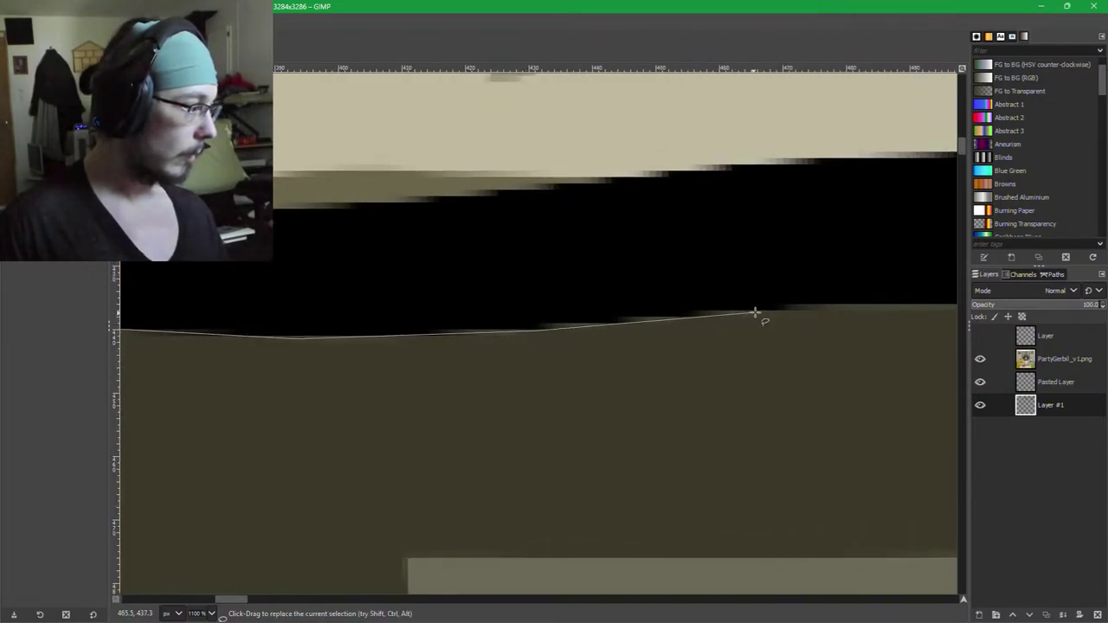
{"action": "scroll", "coordinate": [777, 312], "scroll_direction": "right", "scroll_amount": 5}
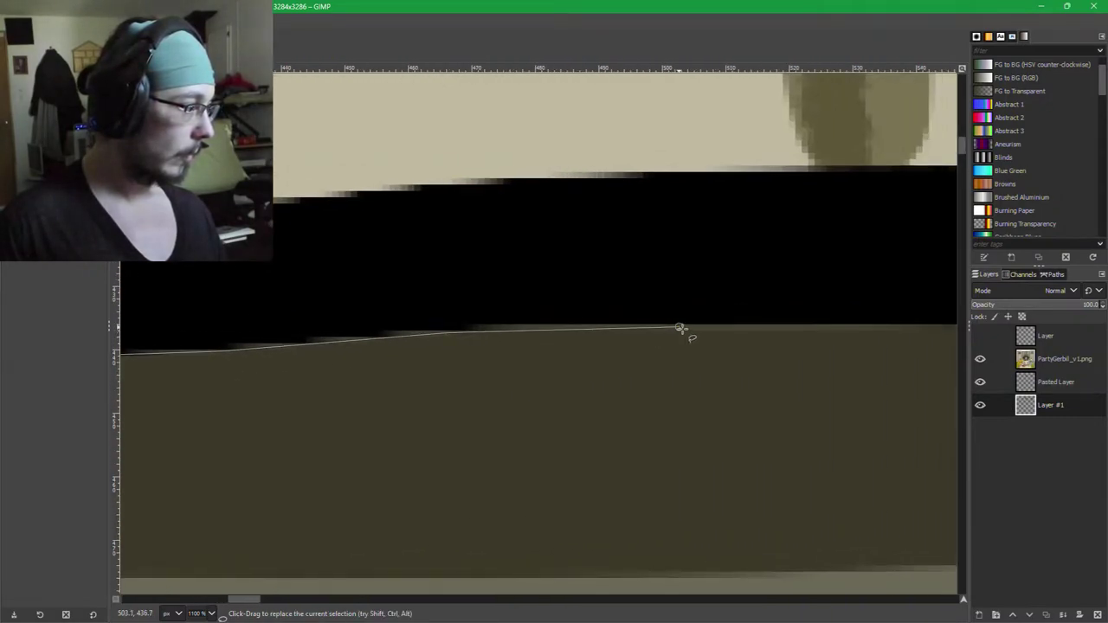
{"action": "left_click", "coordinate": [680, 328]}
{"action": "scroll", "coordinate": [680, 329], "scroll_direction": "right", "scroll_amount": 7}
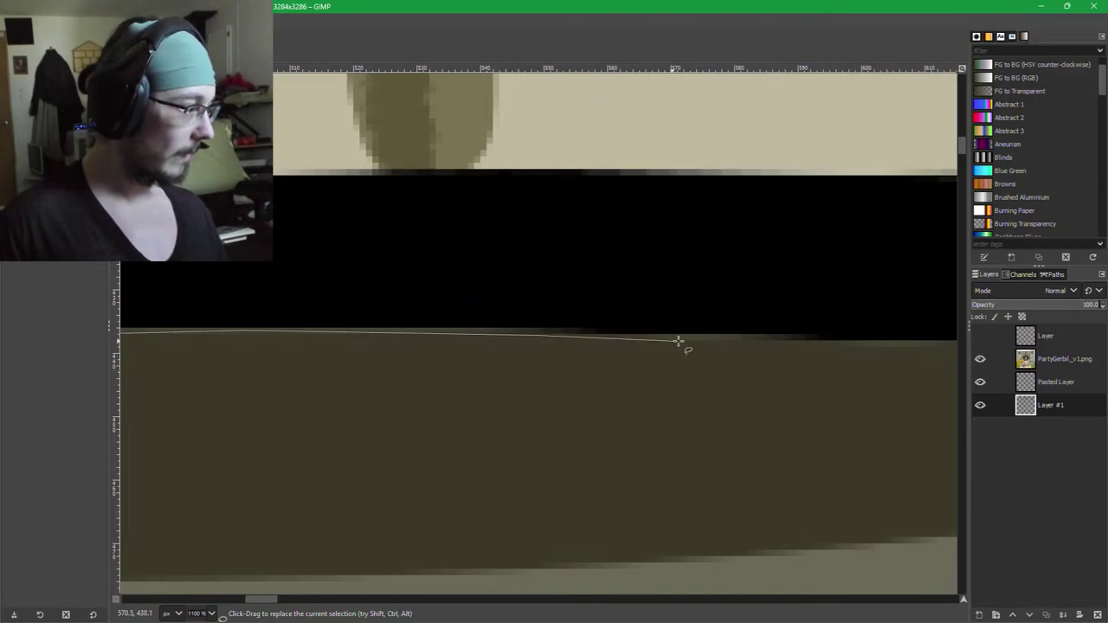
{"action": "left_click", "coordinate": [843, 346]}
{"action": "scroll", "coordinate": [844, 346], "scroll_direction": "right", "scroll_amount": 7}
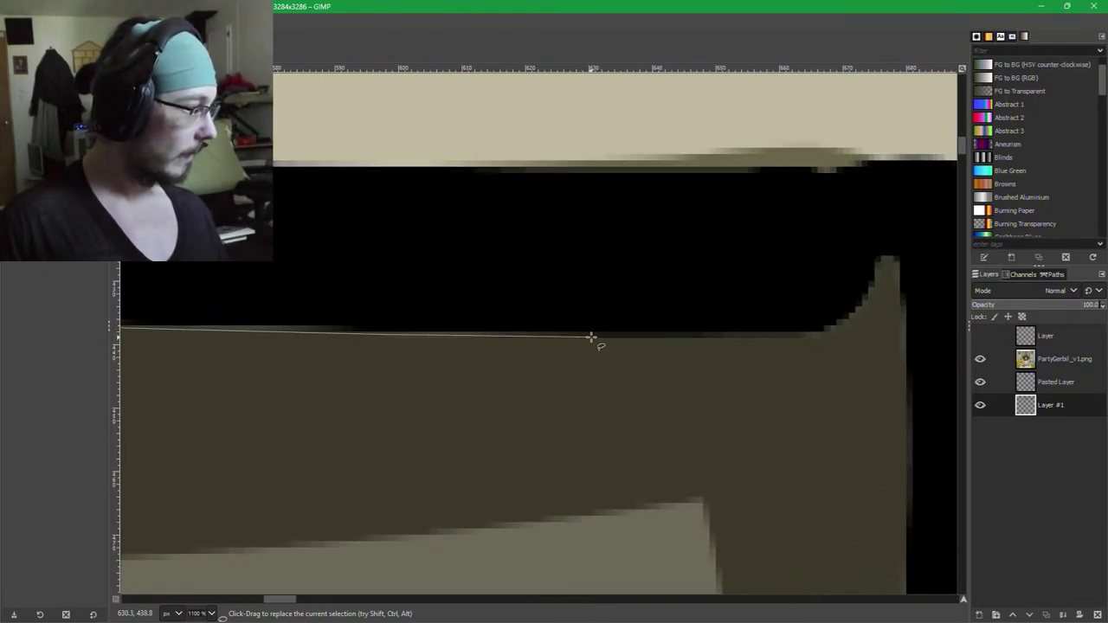
{"action": "left_click", "coordinate": [805, 334]}
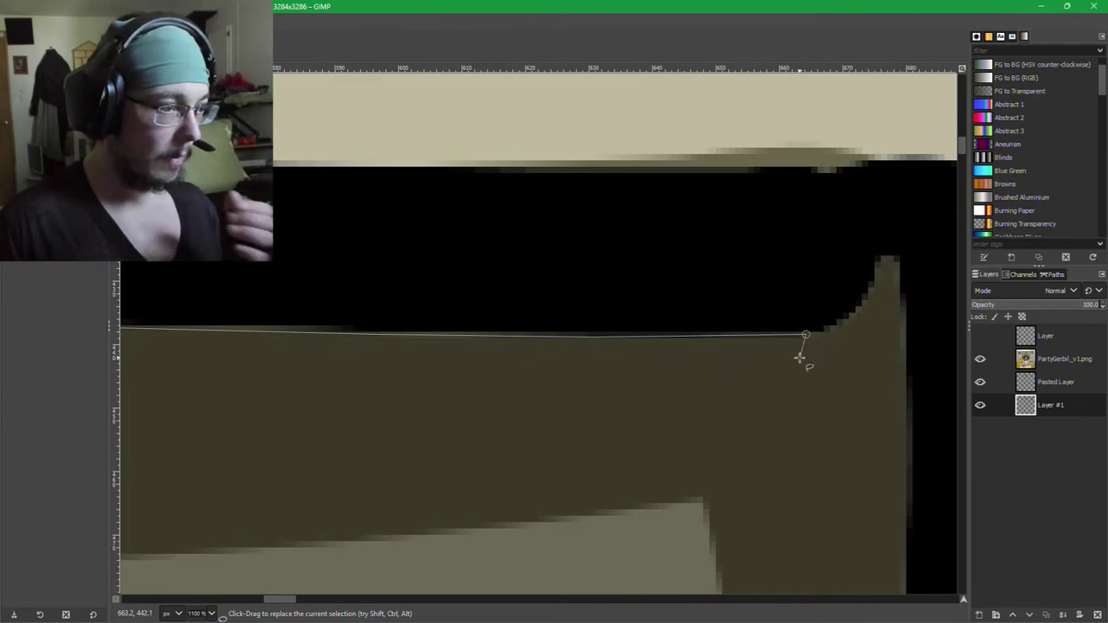
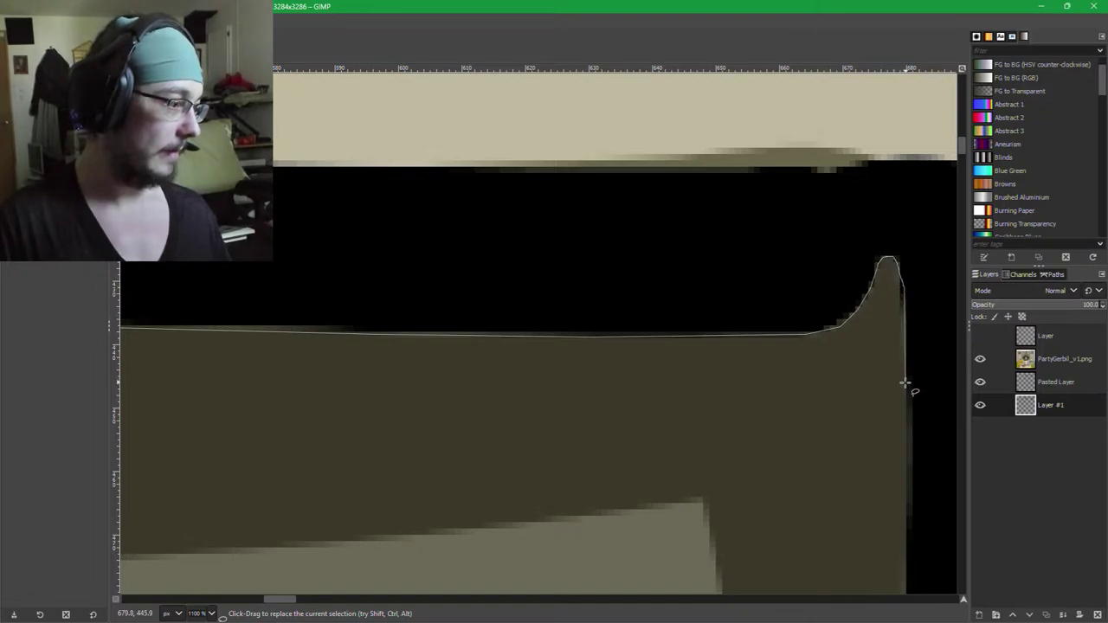
Continue the selection outline down the window's right inner edge to the lower-right corner above the sill.
{"action": "scroll", "coordinate": [916, 457], "scroll_direction": "down", "scroll_amount": 3}
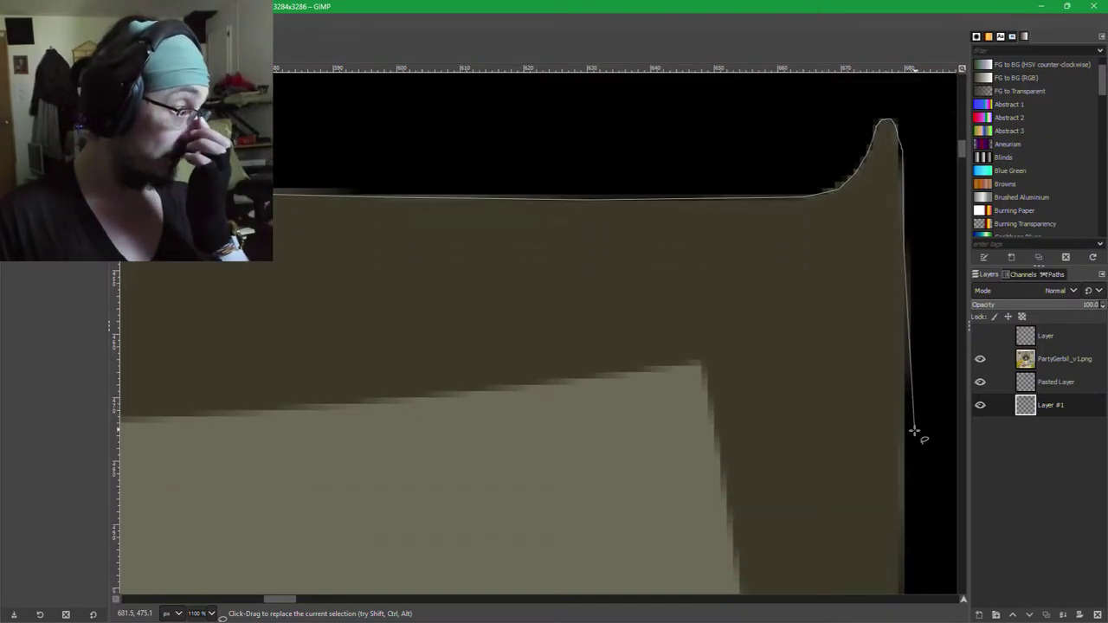
{"action": "scroll", "coordinate": [932, 297], "scroll_direction": "down", "scroll_amount": 6}
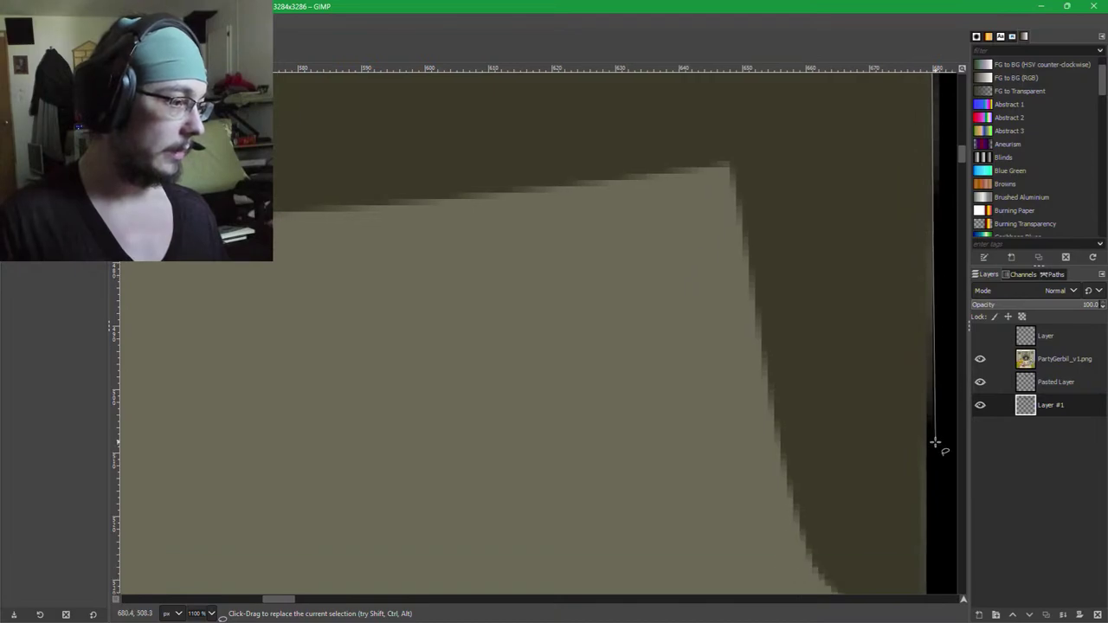
{"action": "scroll", "coordinate": [855, 330], "scroll_direction": "right", "scroll_amount": 1}
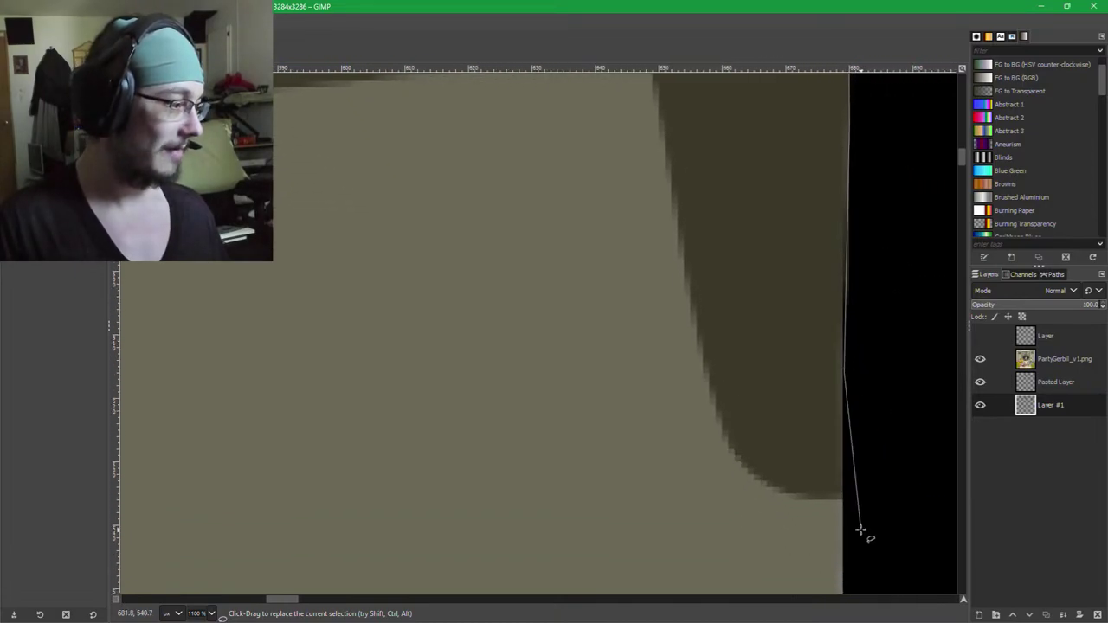
{"action": "scroll", "coordinate": [853, 341], "scroll_direction": "down", "scroll_amount": 4}
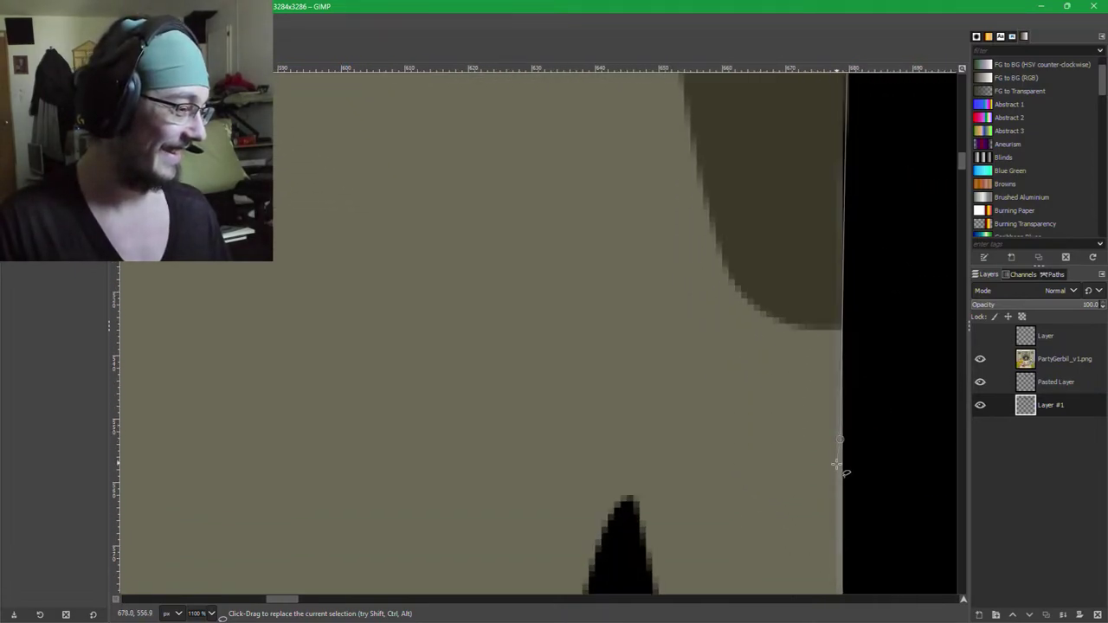
{"action": "scroll", "coordinate": [835, 466], "scroll_direction": "down", "scroll_amount": 6}
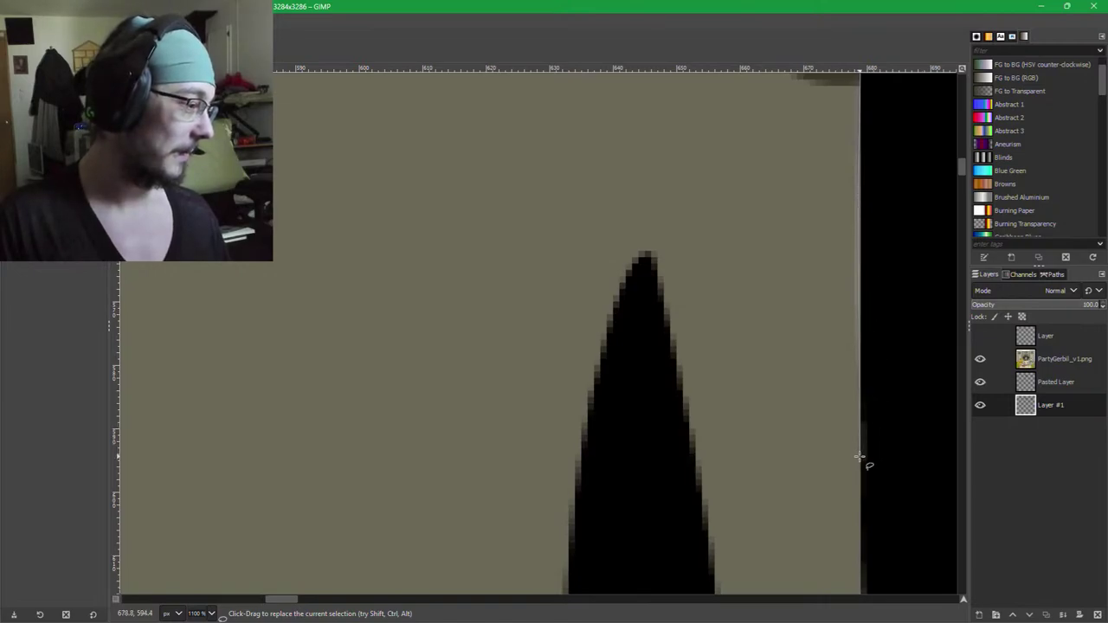
{"action": "scroll", "coordinate": [864, 485], "scroll_direction": "down", "scroll_amount": 5}
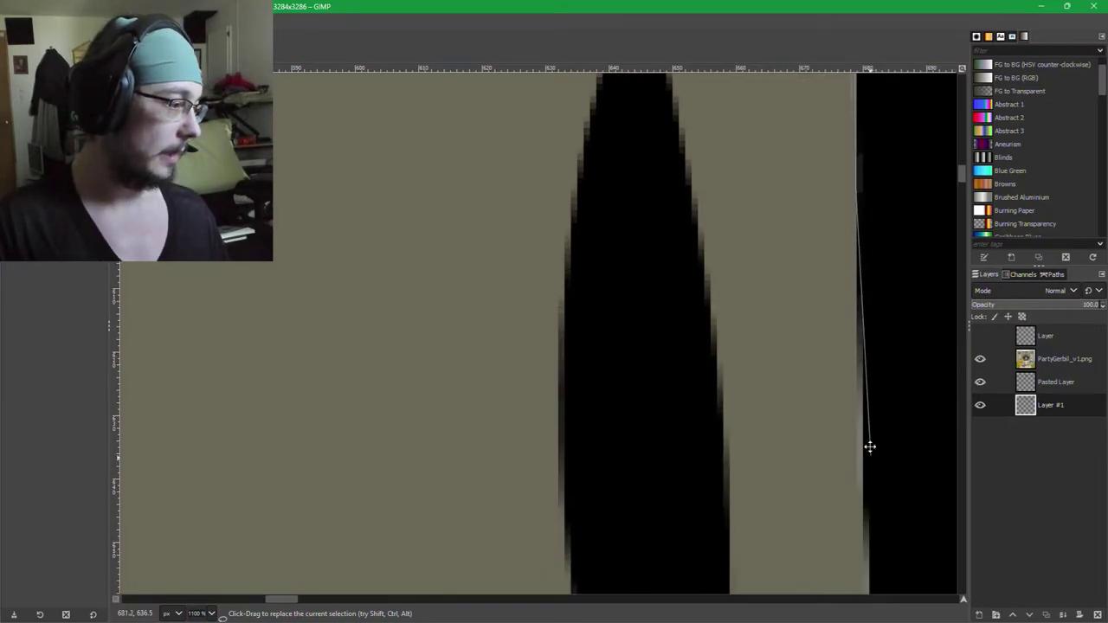
{"action": "scroll", "coordinate": [868, 445], "scroll_direction": "right", "scroll_amount": 1}
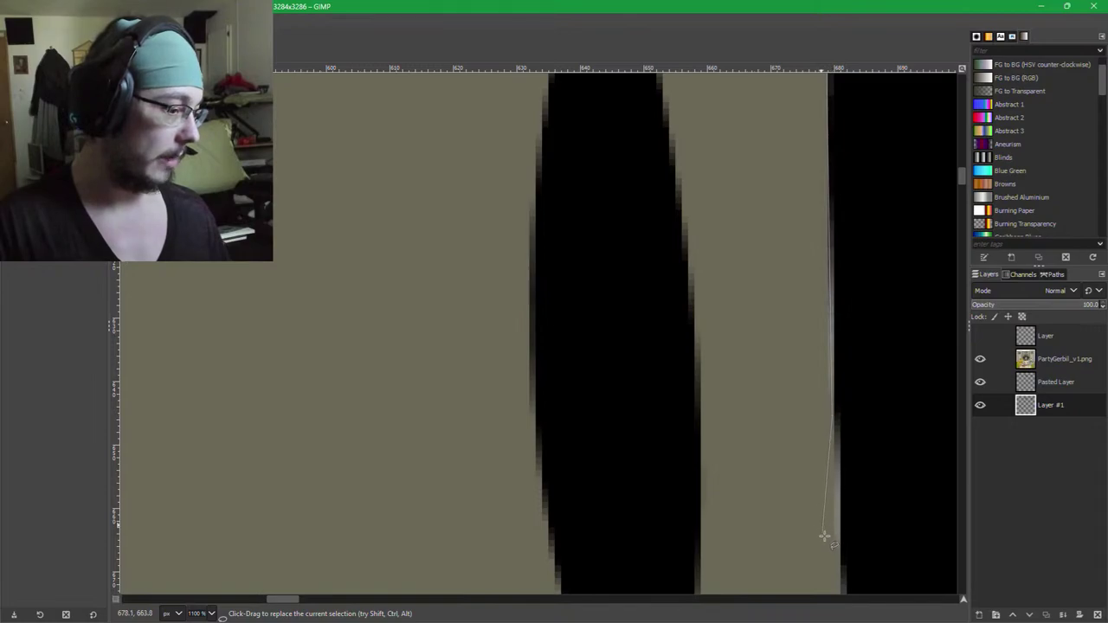
{"action": "scroll", "coordinate": [817, 510], "scroll_direction": "right", "scroll_amount": 1}
{"action": "scroll", "coordinate": [805, 432], "scroll_direction": "down", "scroll_amount": 6}
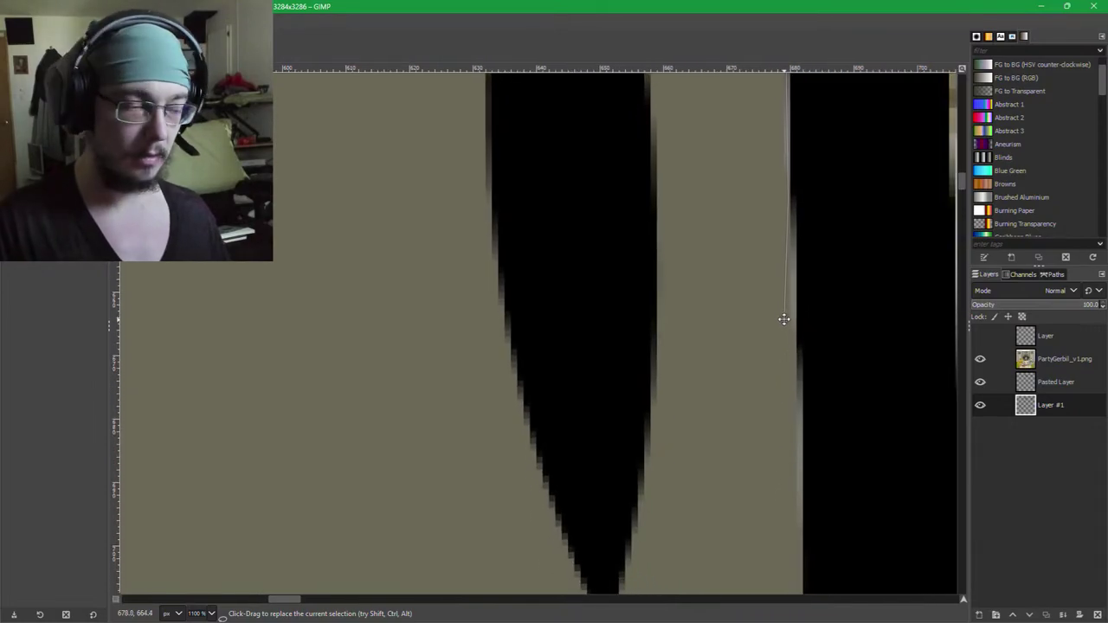
{"action": "left_click", "coordinate": [798, 461]}
{"action": "scroll", "coordinate": [800, 389], "scroll_direction": "down", "scroll_amount": 5}
{"action": "scroll", "coordinate": [796, 328], "scroll_direction": "right", "scroll_amount": 1}
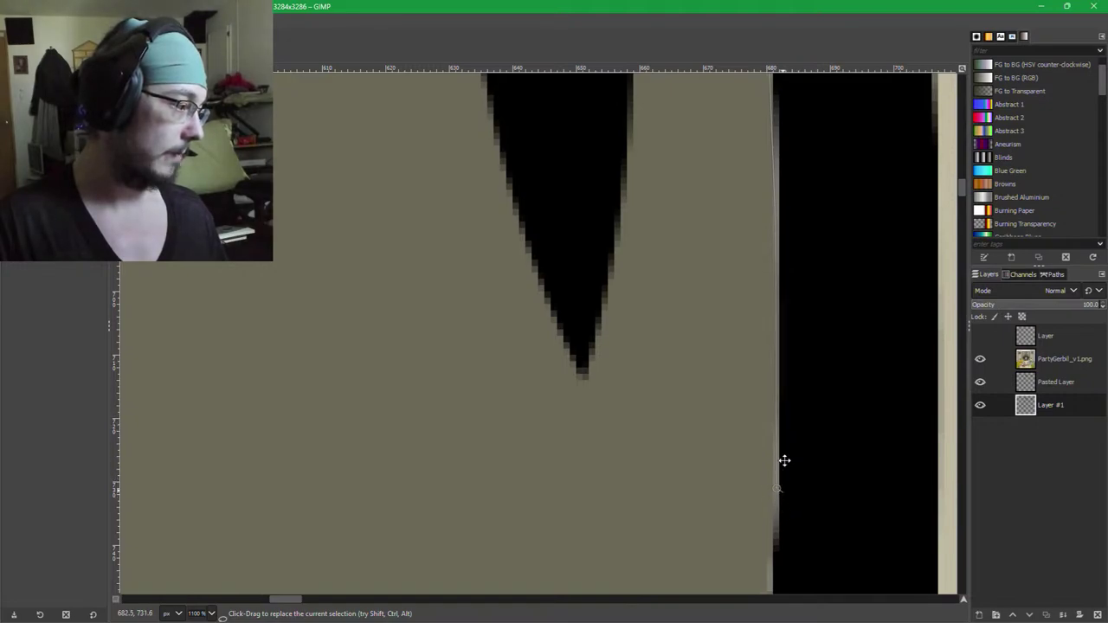
{"action": "scroll", "coordinate": [796, 398], "scroll_direction": "down", "scroll_amount": 5}
{"action": "scroll", "coordinate": [809, 346], "scroll_direction": "left", "scroll_amount": 1}
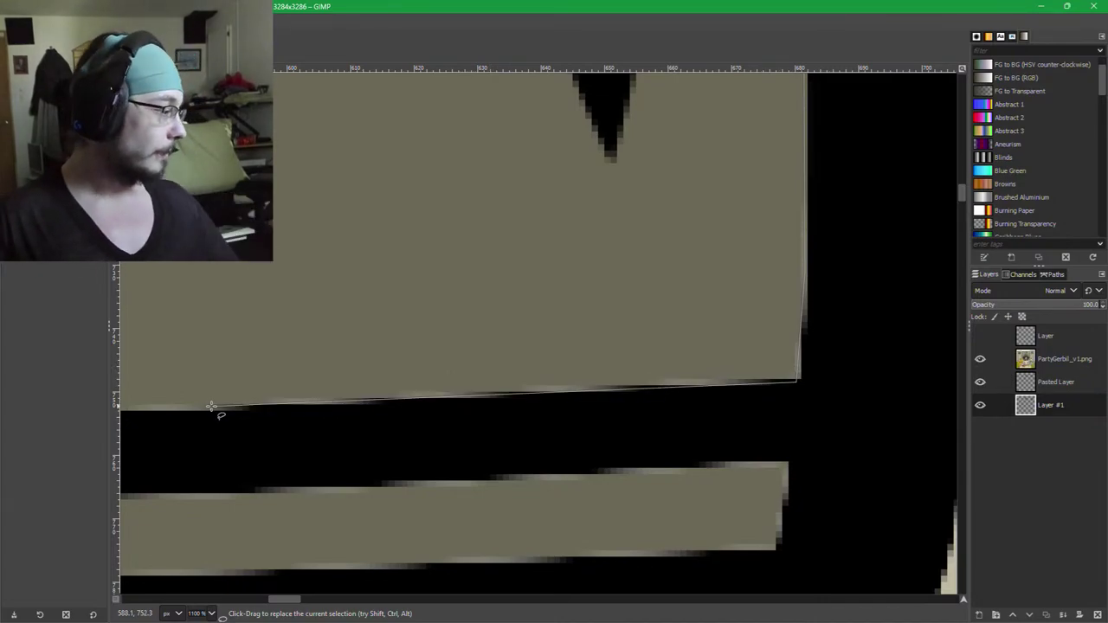
Trace the selection outline along the window's bottom inner edge above the sill to the lower-left corner.
{"action": "left_click_drag", "start_coordinate": [198, 410], "coordinate": [462, 395]}
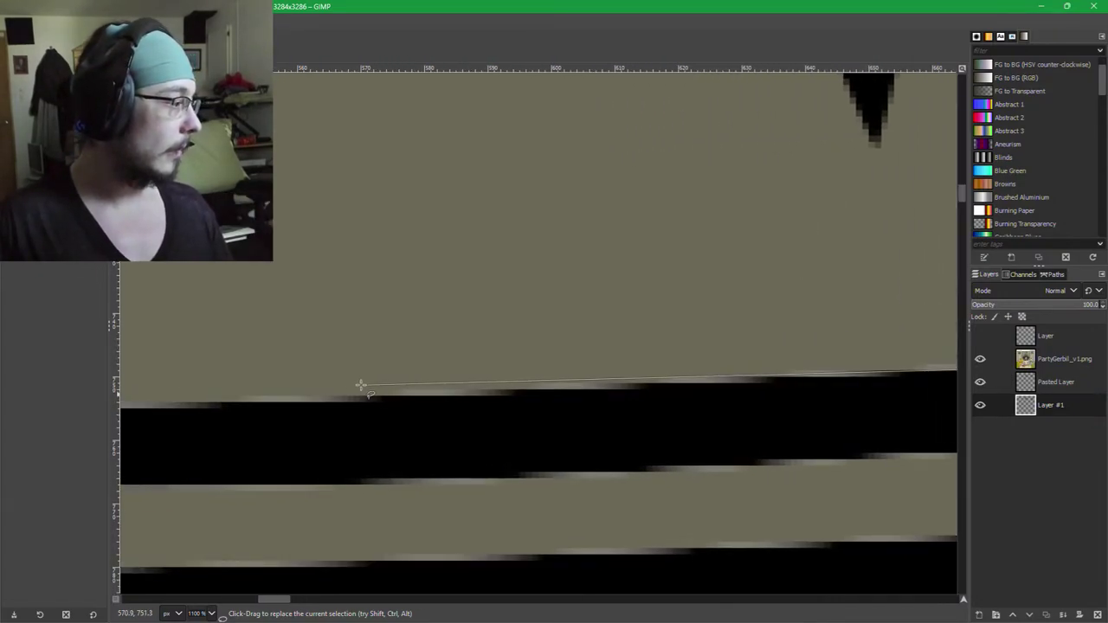
{"action": "left_click", "coordinate": [301, 401]}
{"action": "left_click_drag", "start_coordinate": [245, 412], "coordinate": [858, 390]}
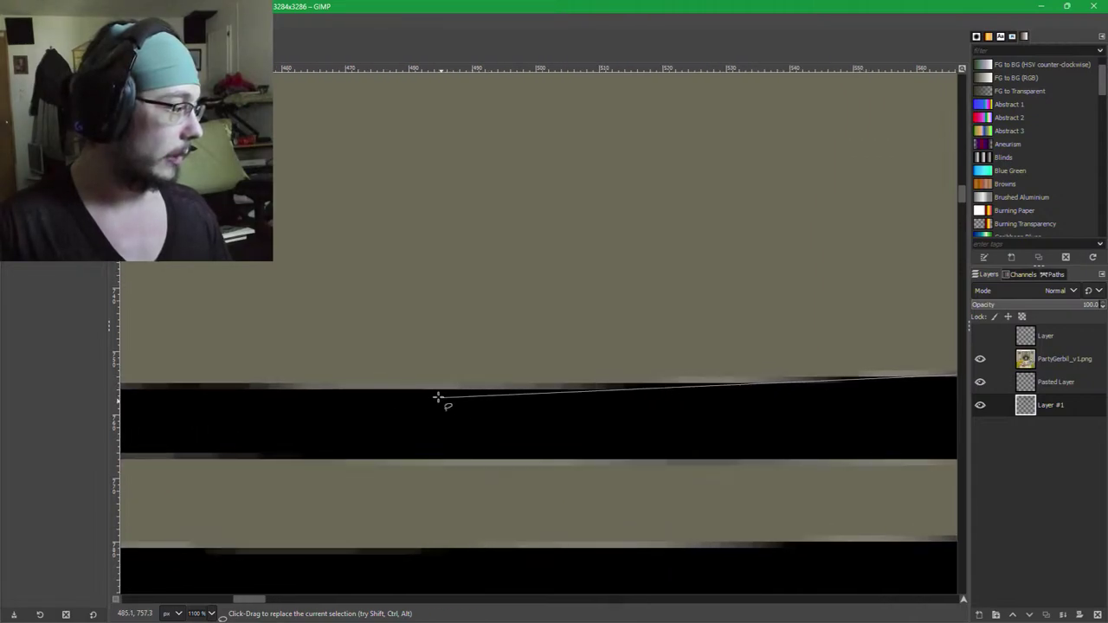
{"action": "scroll", "coordinate": [302, 391], "scroll_direction": "left", "scroll_amount": 8}
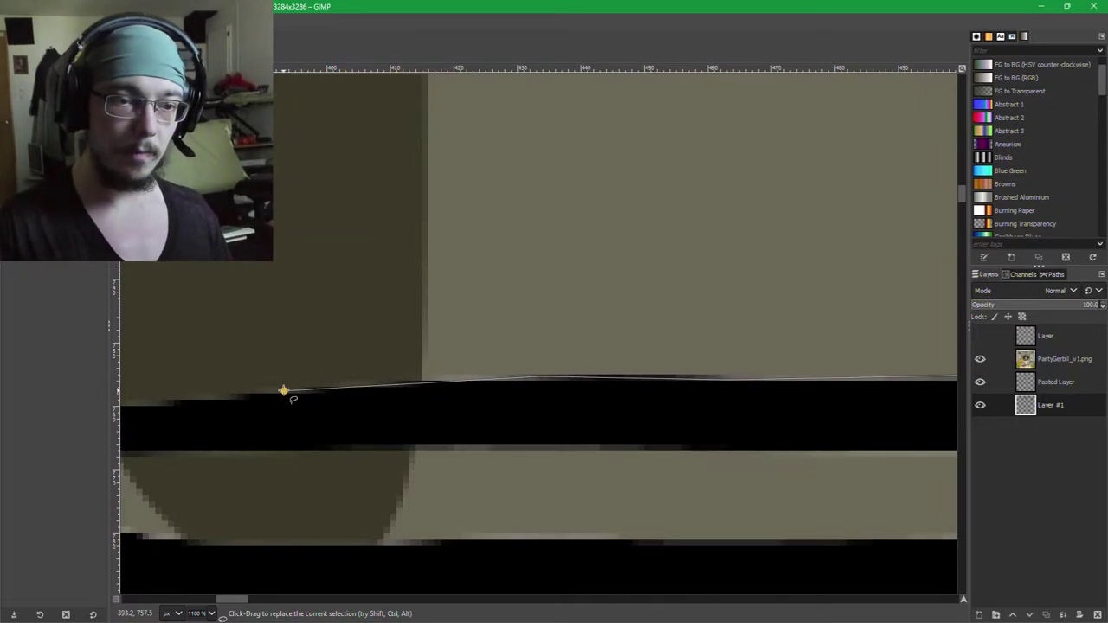
{"action": "scroll", "coordinate": [282, 391], "scroll_direction": "left", "scroll_amount": 3}
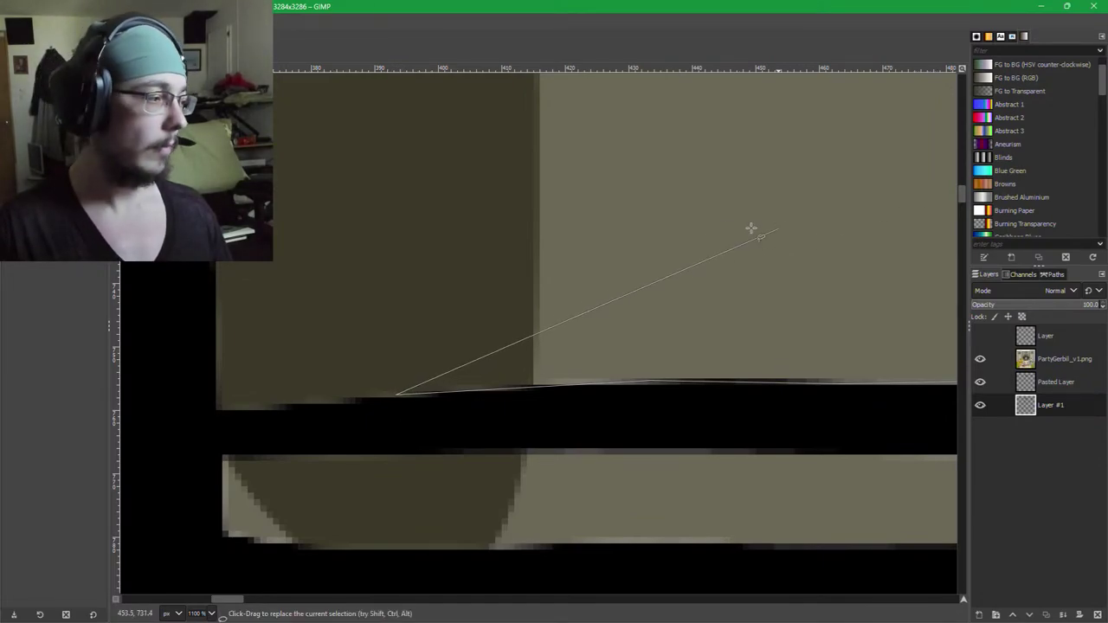
{"action": "left_click_drag", "start_coordinate": [348, 353], "coordinate": [585, 355]}
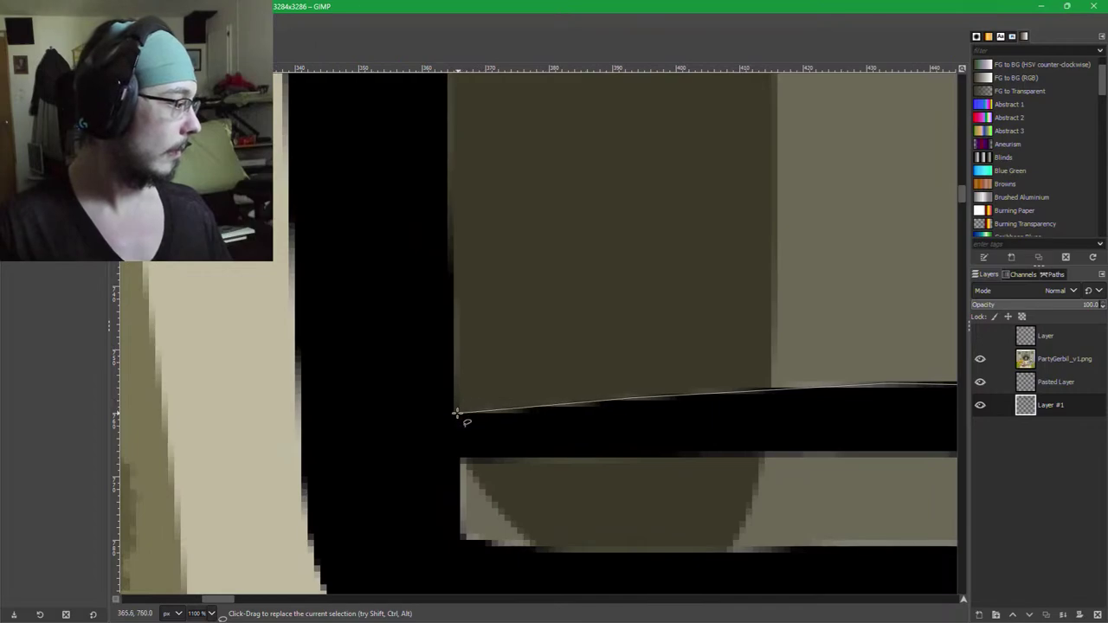
Trace the selection outline up the window's left inner edge, close it at the upper-left starting corner and confirm the selection.
{"action": "scroll", "coordinate": [459, 243], "scroll_direction": "up", "scroll_amount": 4}
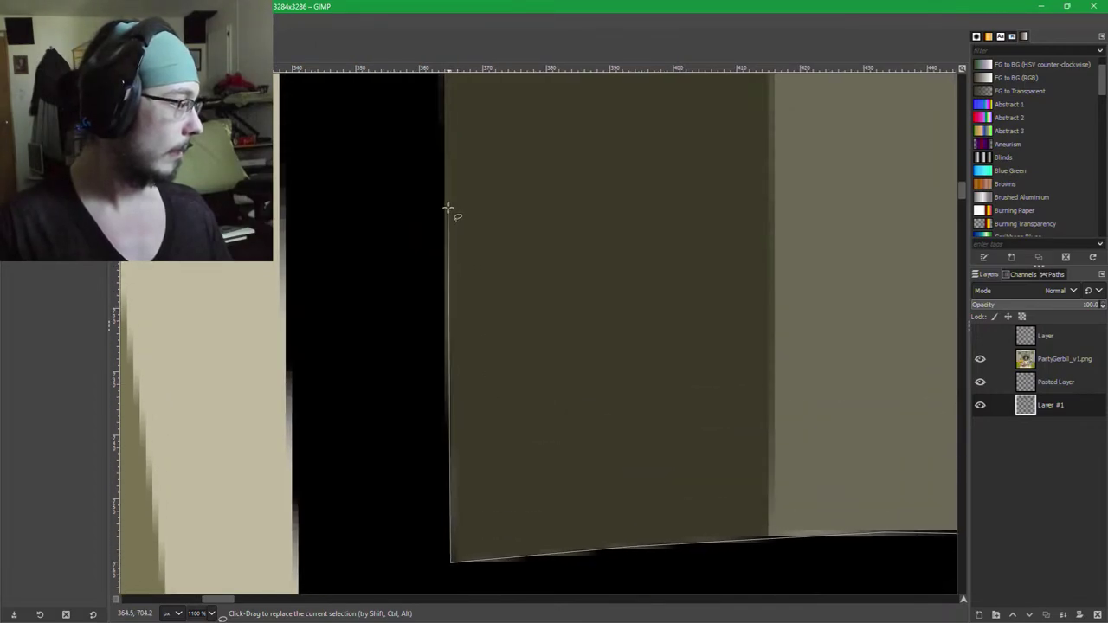
{"action": "scroll", "coordinate": [459, 432], "scroll_direction": "up", "scroll_amount": 3}
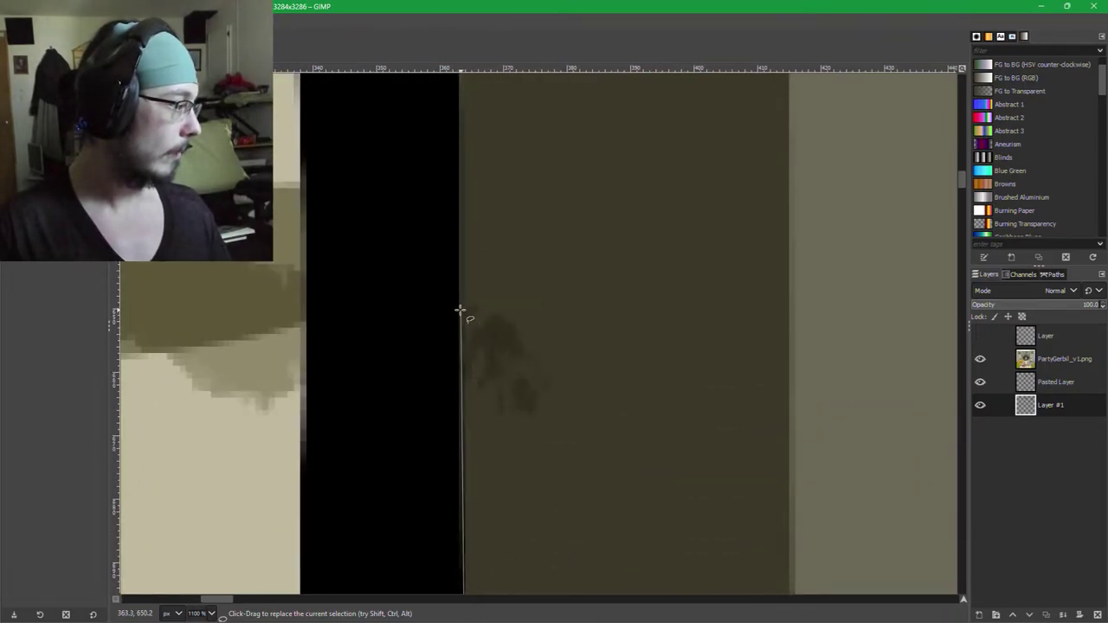
{"action": "scroll", "coordinate": [461, 587], "scroll_direction": "up", "scroll_amount": 3}
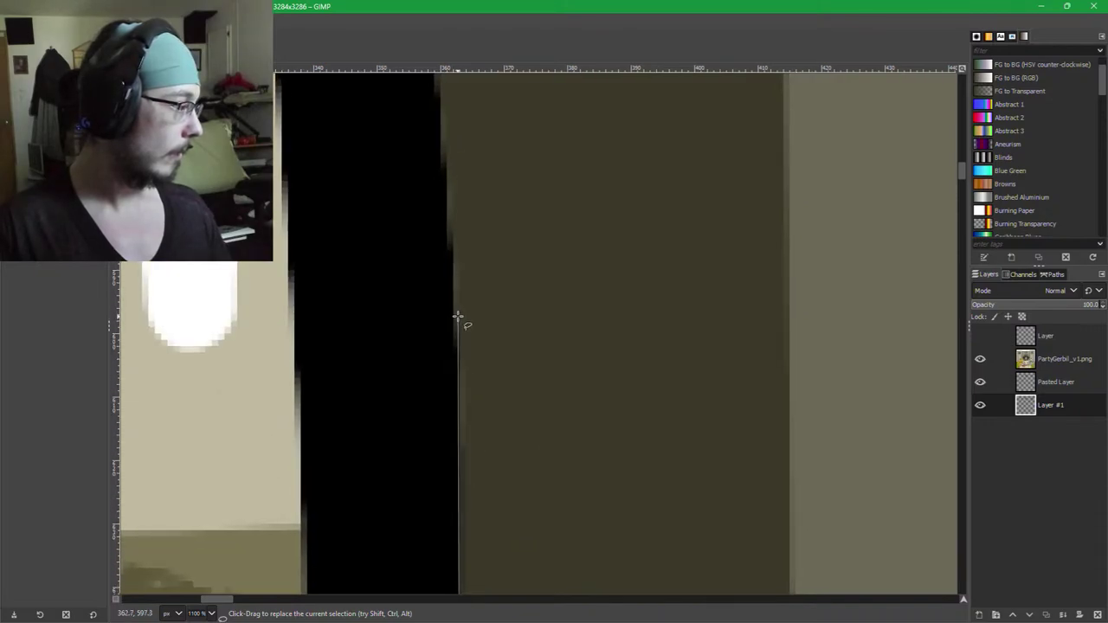
{"action": "scroll", "coordinate": [473, 398], "scroll_direction": "up", "scroll_amount": 4}
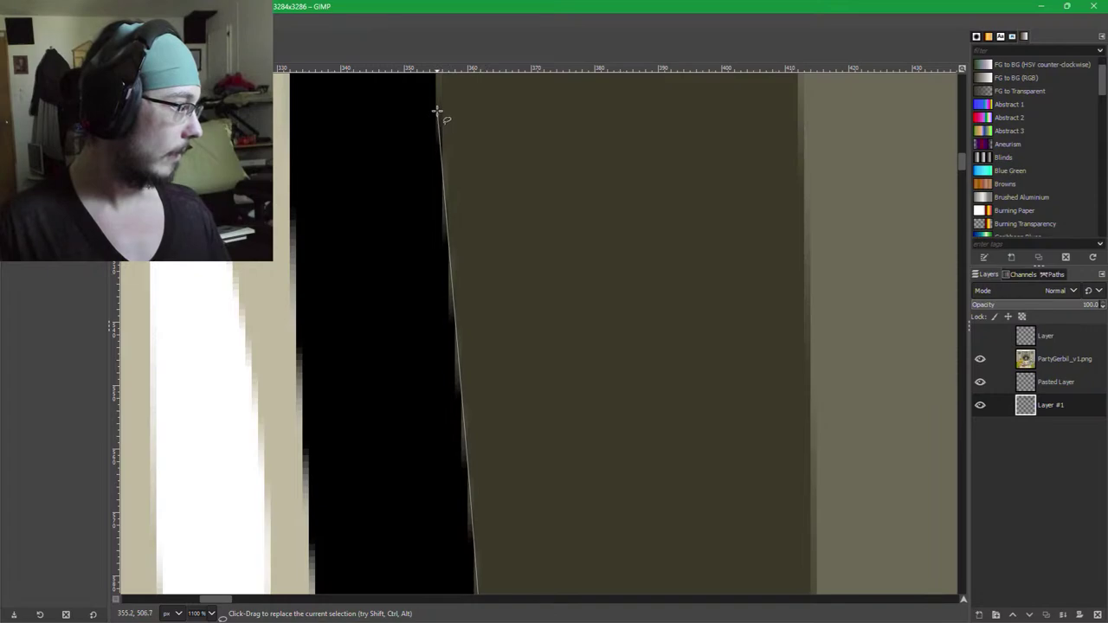
{"action": "left_click", "coordinate": [437, 110]}
{"action": "mouse_move", "coordinate": [437, 111]}
{"action": "left_mouse_down"}
{"action": "mouse_move", "coordinate": [469, 302]}
{"action": "mouse_move", "coordinate": [455, 530]}
{"action": "left_mouse_up"}
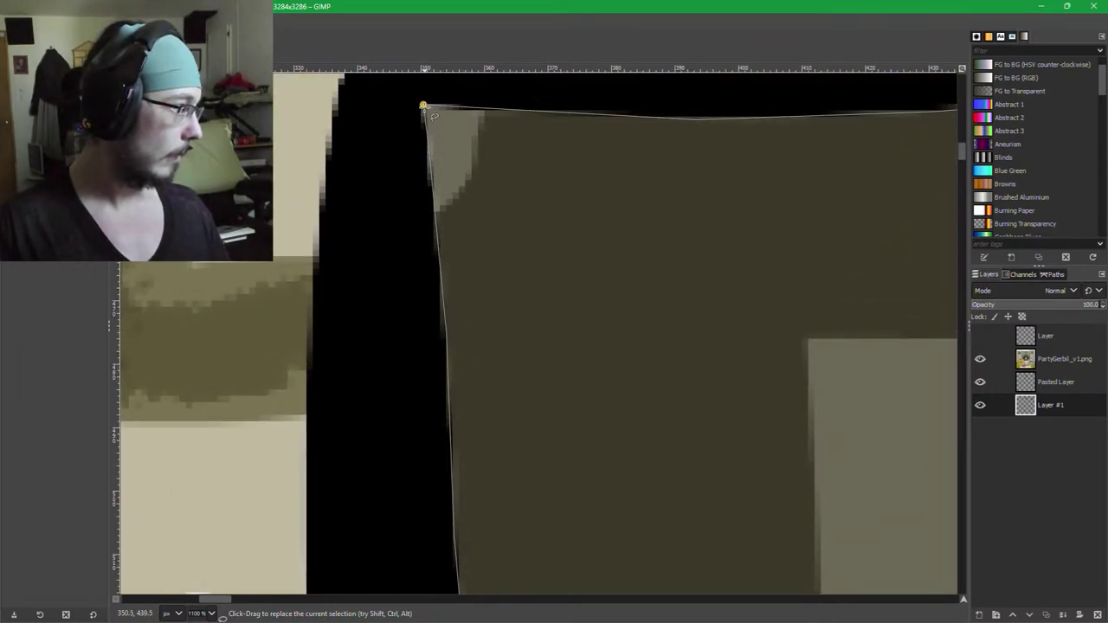
{"action": "key", "text": "Return"}
Copy the selected window interior from the PartyGerbil_v1.png layer and paste it onto its own new layer.
{"action": "key", "text": "ctrl+c"}
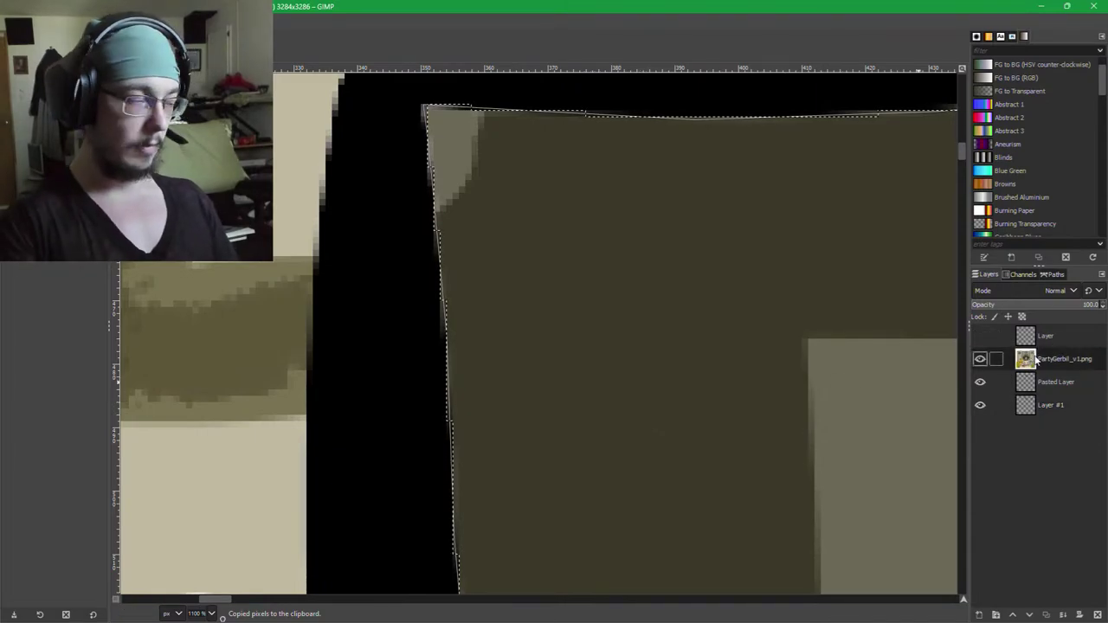
{"action": "key", "text": "ctrl+v"}
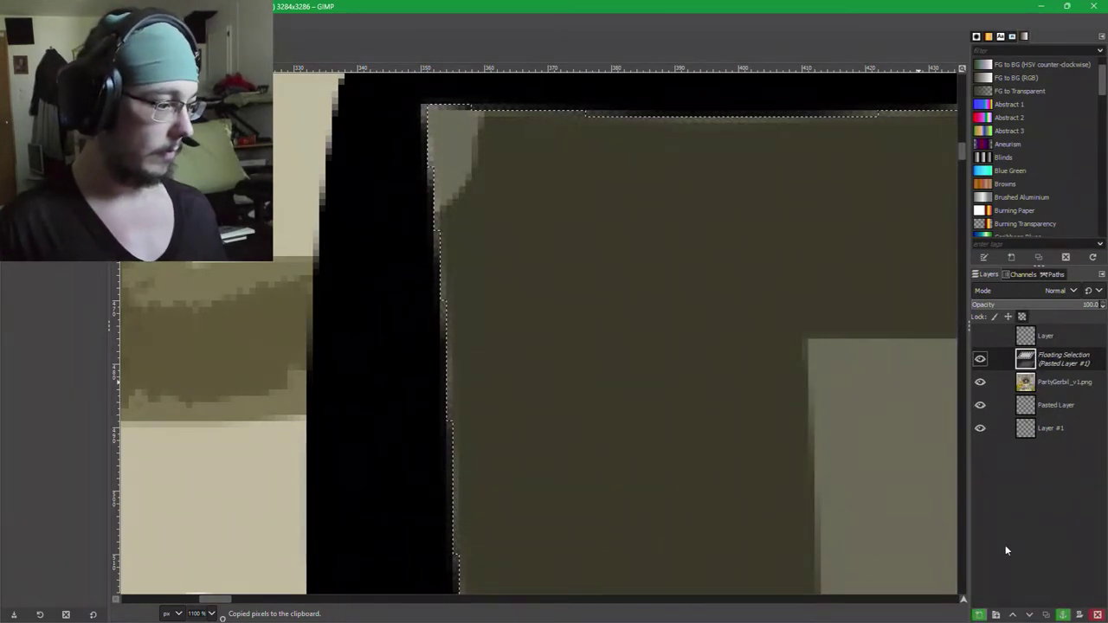
{"action": "left_click", "coordinate": [978, 613]}
Move the new layer below PartyGerbil_v1.png, merge it down into Pasted Layer and rename the merged layer "window back".
{"action": "left_click_drag", "start_coordinate": [1058, 358], "coordinate": [1056, 394]}
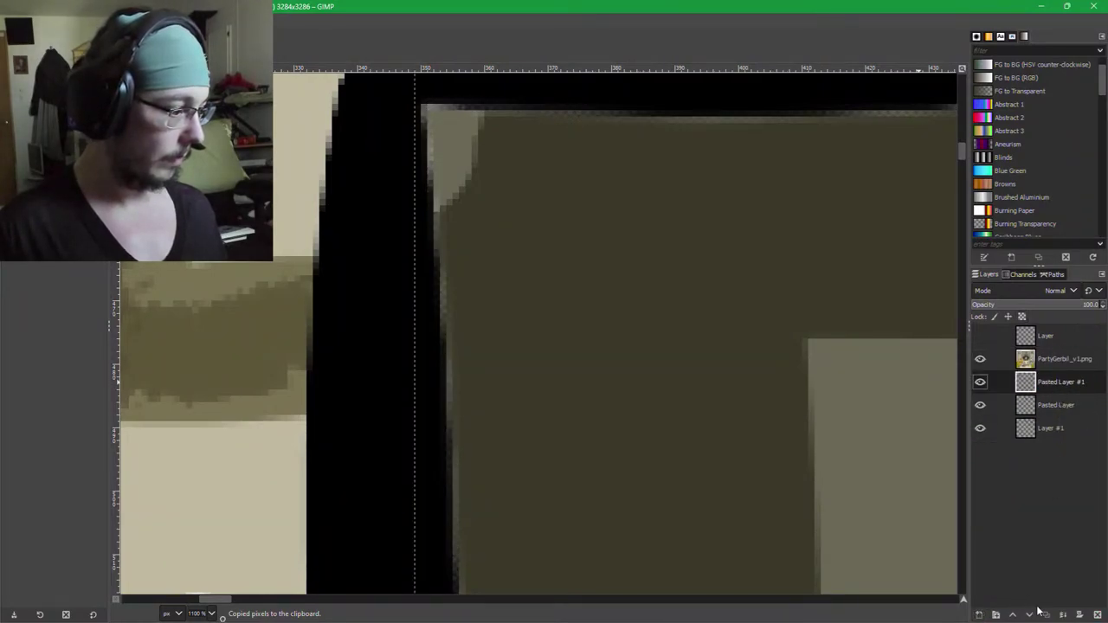
{"action": "left_click", "coordinate": [1063, 615]}
{"action": "double_click", "coordinate": [1056, 383]}
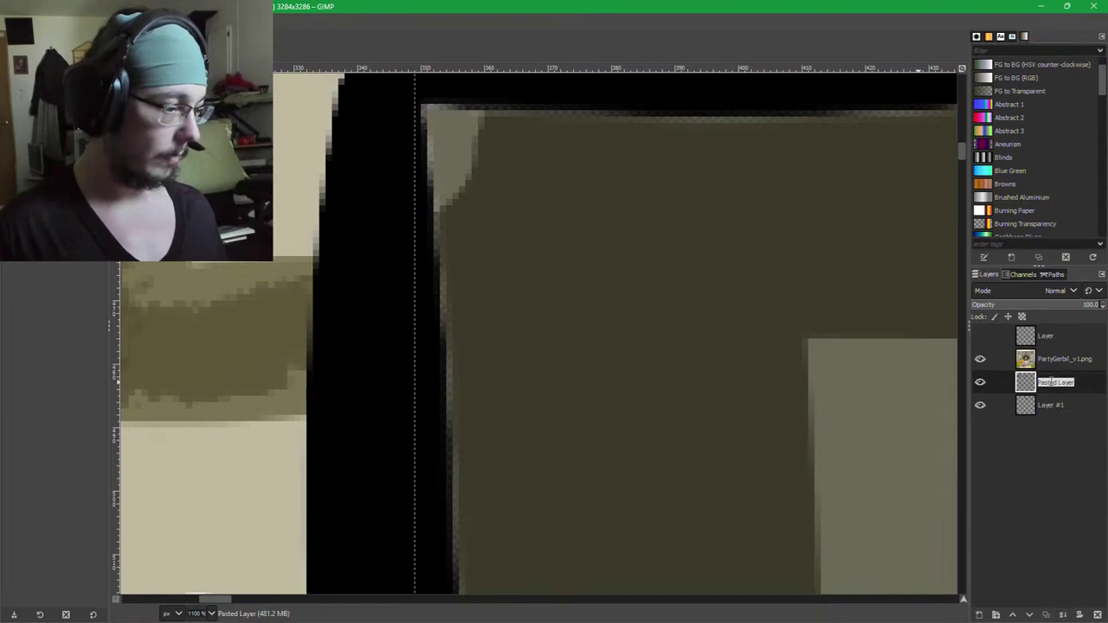
{"action": "type", "text": "window back"}
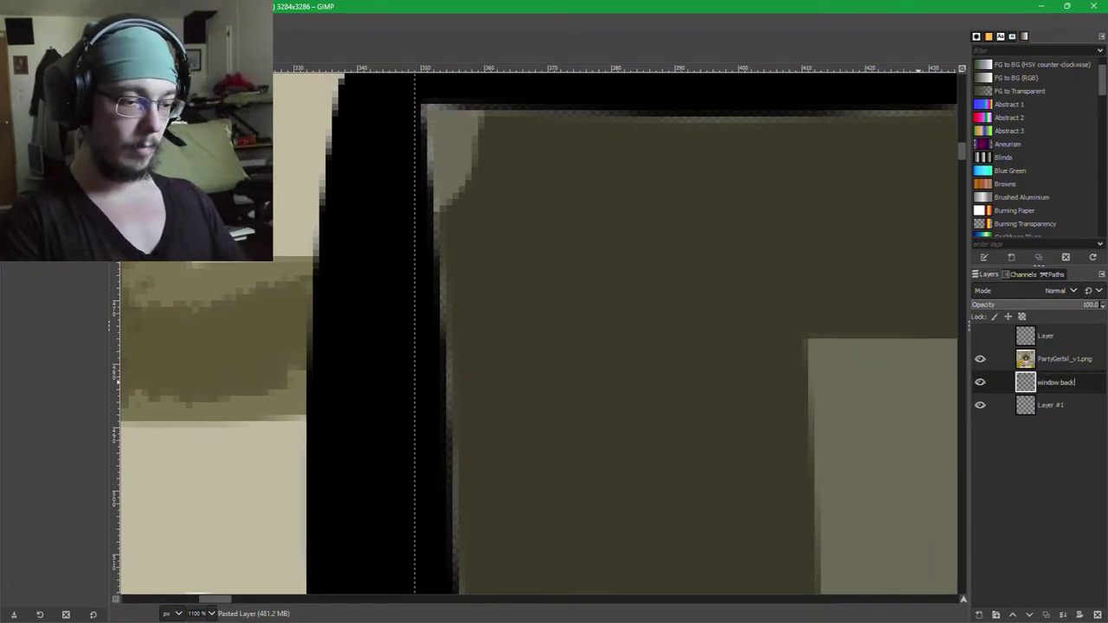
{"action": "key", "text": "Return"}
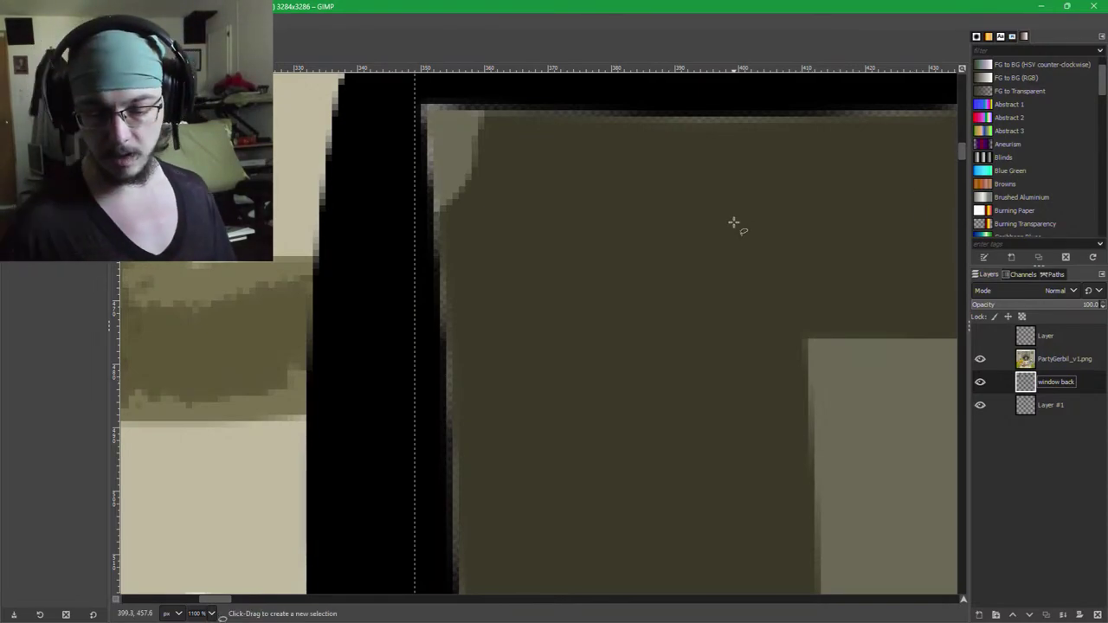
Try a dark brush stroke over the corner of the window's lighter panel on the window back layer, and undo it.
{"action": "key", "text": "p"}
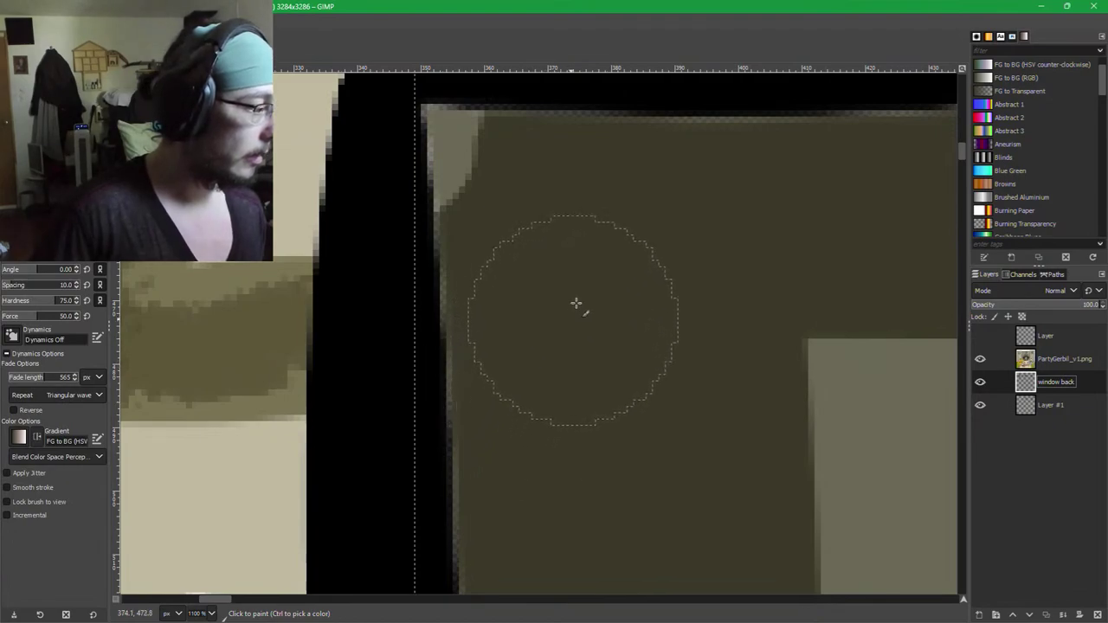
{"action": "middle_click", "coordinate": [640, 286]}
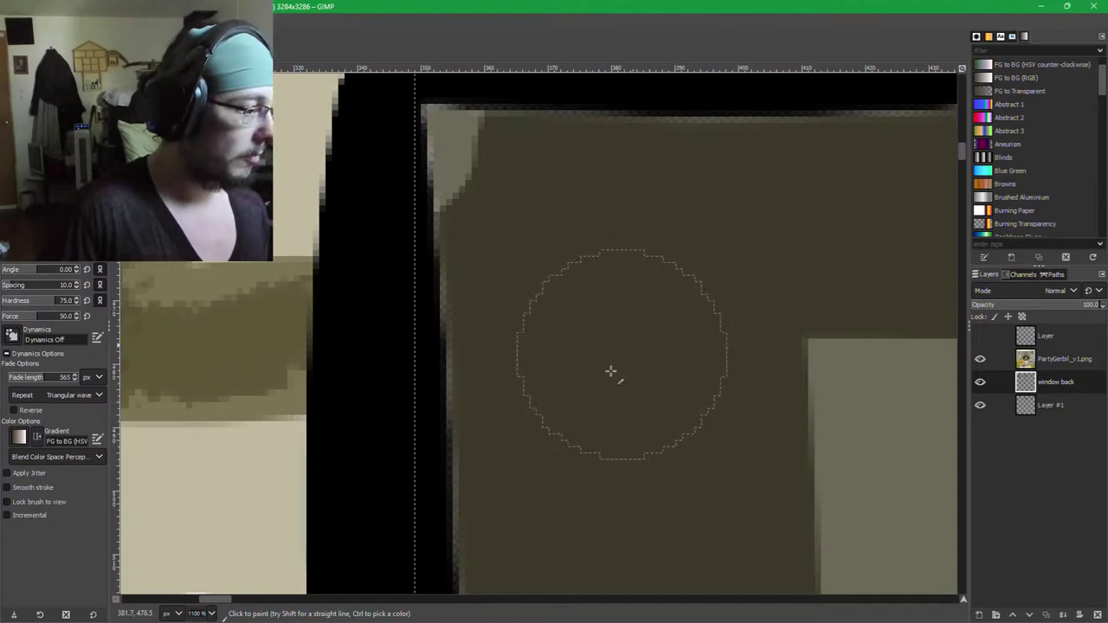
{"action": "left_click_drag", "start_coordinate": [644, 350], "coordinate": [792, 417]}
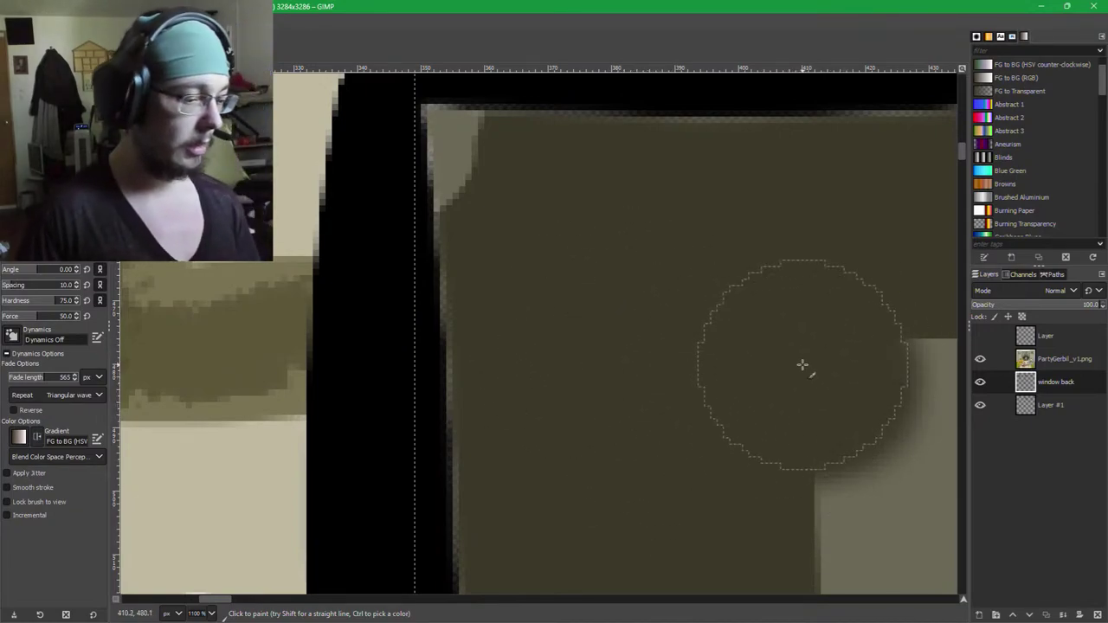
{"action": "key", "text": "ctrl+z"}
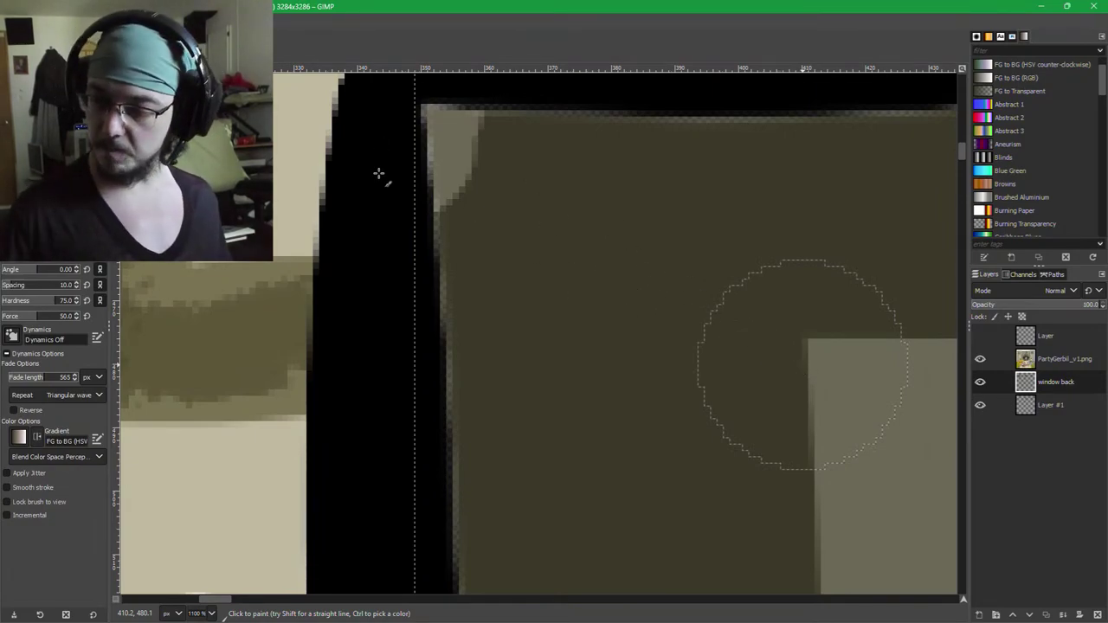
{"action": "key", "text": "ctrl+shift+a"}
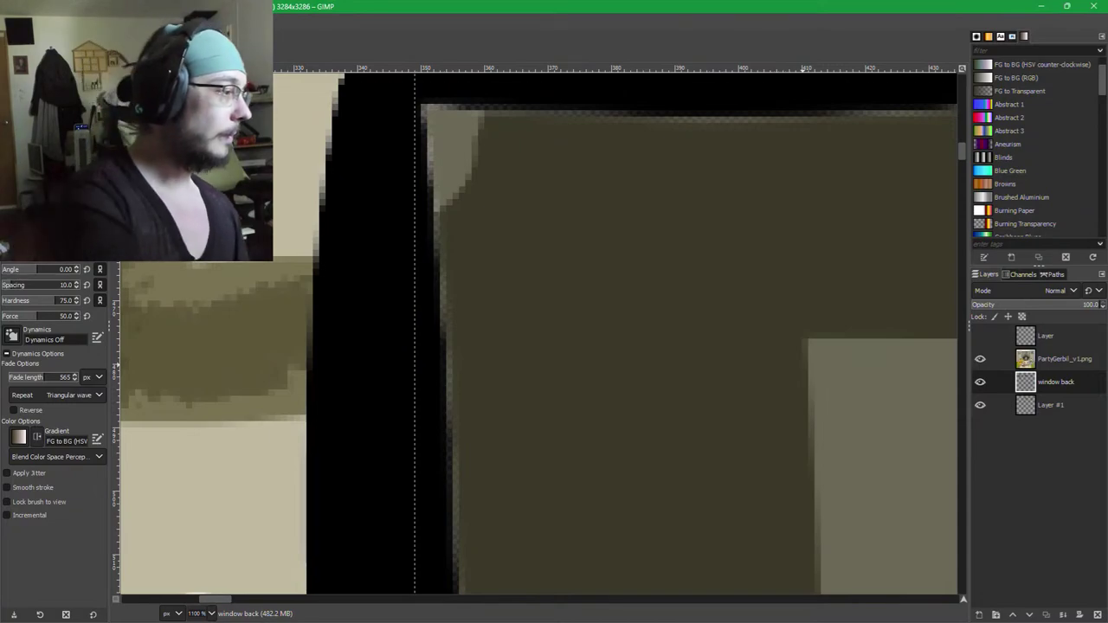
{"action": "key", "text": "f"}
{"action": "mouse_move", "coordinate": [647, 369]}
{"action": "left_mouse_down"}
{"action": "mouse_move", "coordinate": [462, 235]}
{"action": "mouse_move", "coordinate": [410, 140]}
{"action": "left_mouse_up"}
{"action": "mouse_move", "coordinate": [612, 338]}
{"action": "left_mouse_down"}
{"action": "mouse_move", "coordinate": [531, 147]}
{"action": "mouse_move", "coordinate": [737, 400]}
{"action": "mouse_move", "coordinate": [732, 171]}
{"action": "left_mouse_up"}
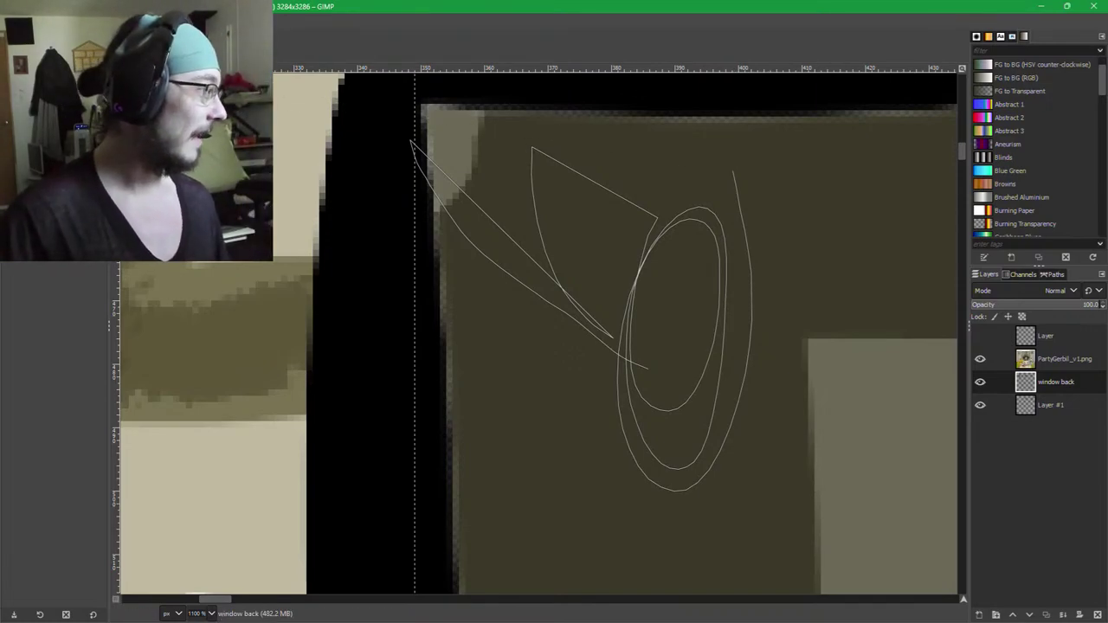
{"action": "key", "text": "r"}
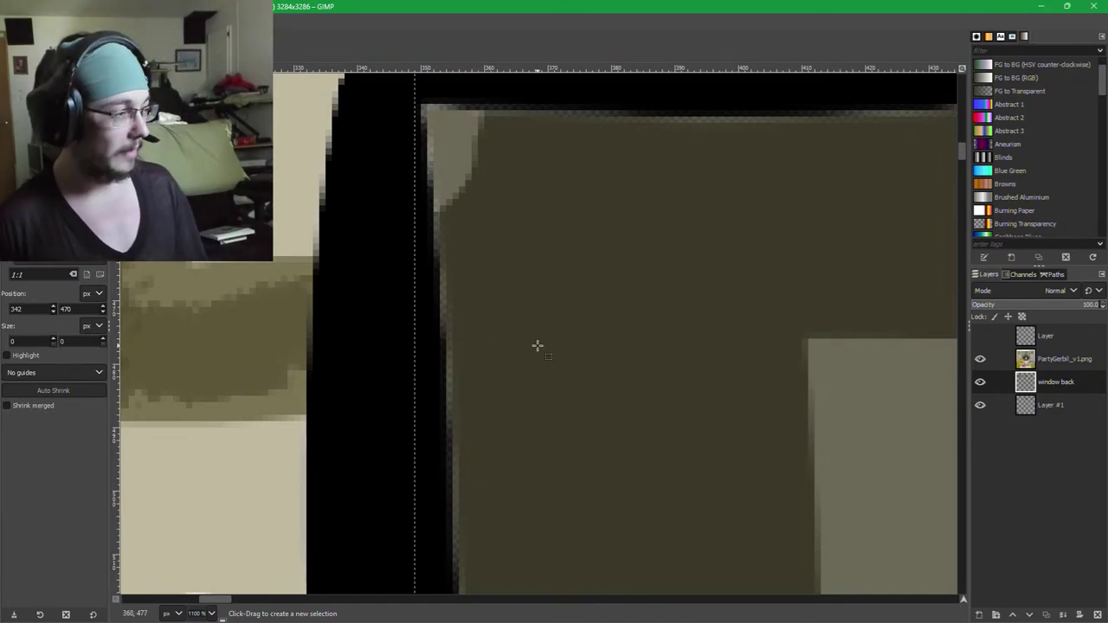
{"action": "left_click_drag", "start_coordinate": [592, 332], "coordinate": [549, 354]}
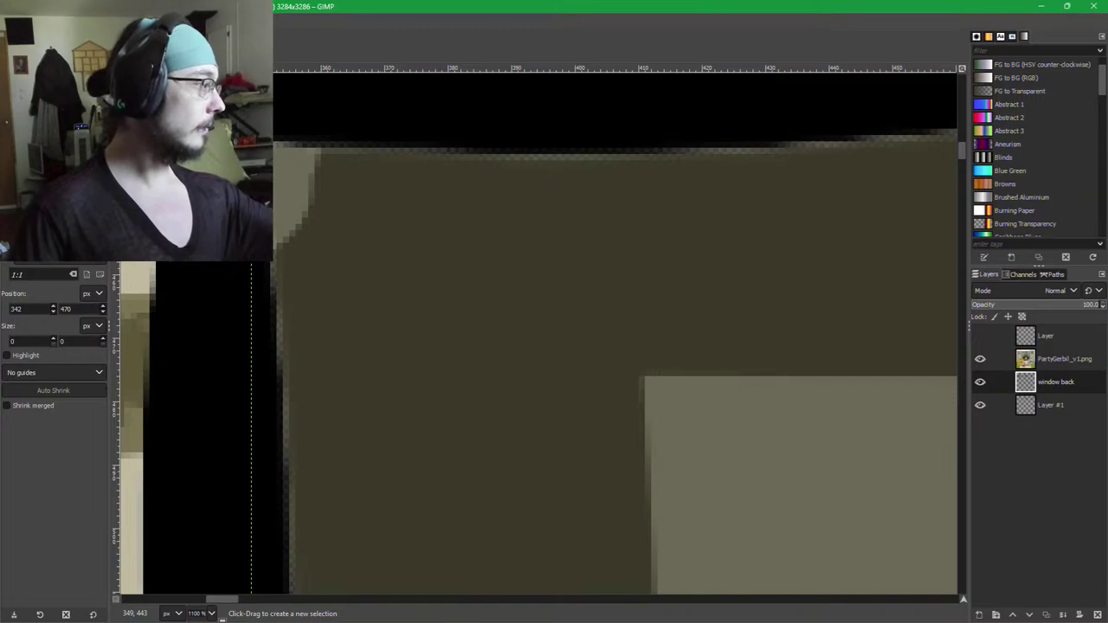
Try a dark brush stroke over the light patch in the window's upper-left corner, and undo it.
{"action": "key", "text": "p"}
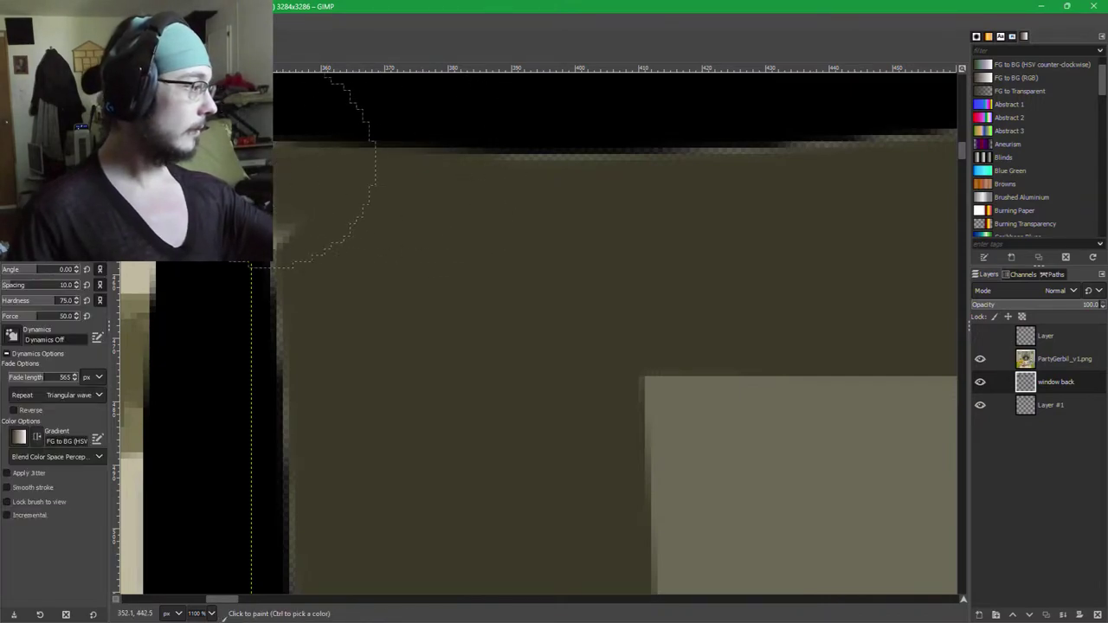
{"action": "key", "text": "ctrl+z"}
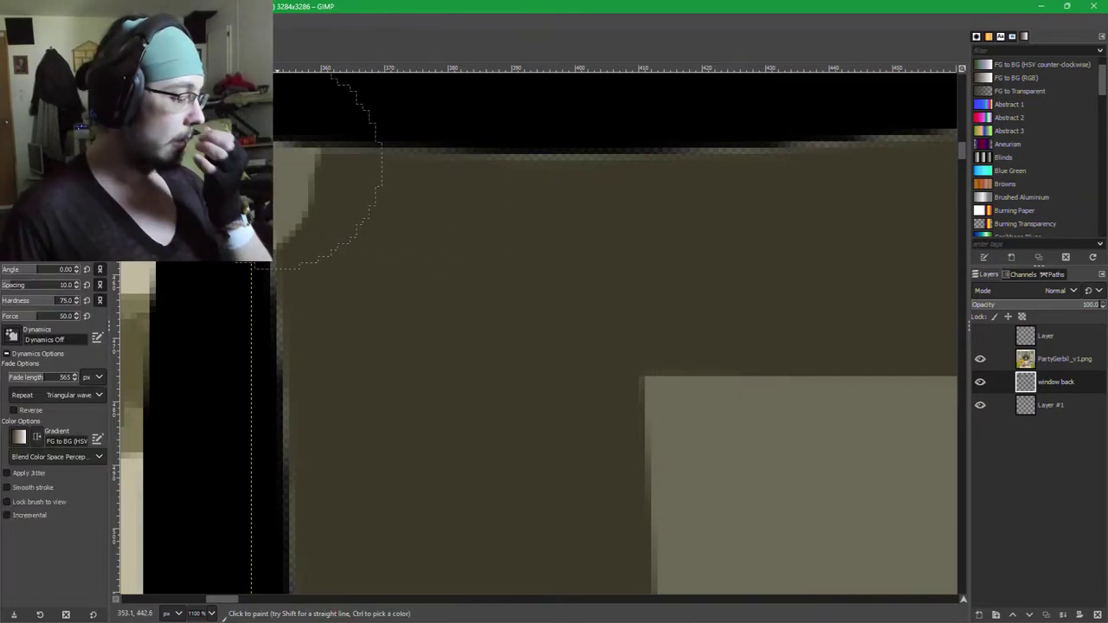
{"action": "key", "text": "ctrl+shift+a"}
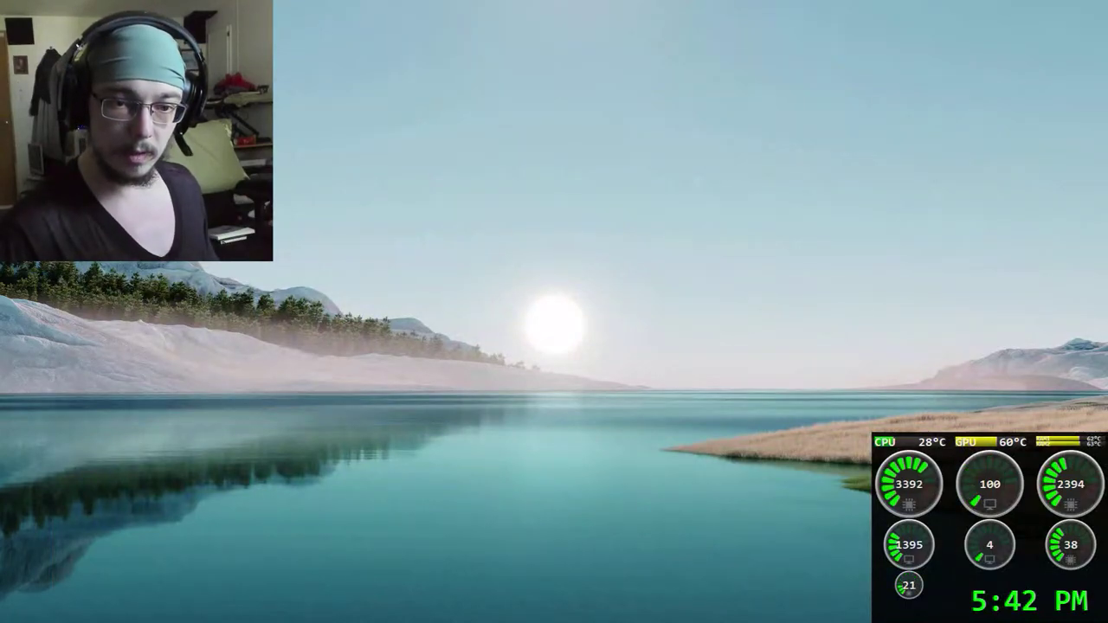
{"action": "key", "text": "super+d"}
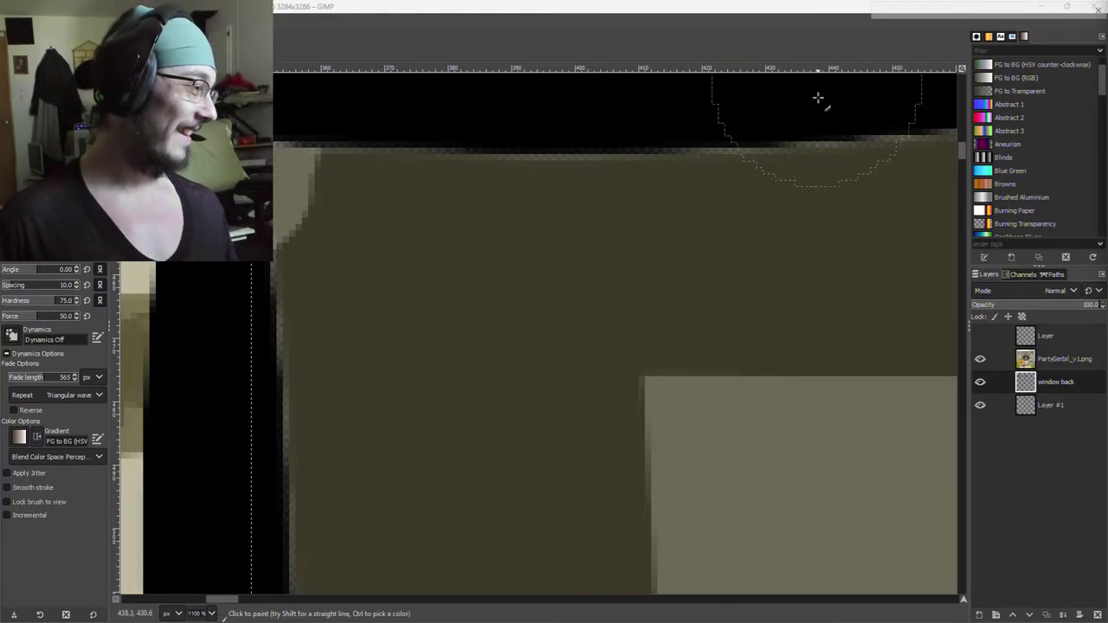
Select Layer #1 and fill the transparent gap around the window's upper-left corner with the brush.
{"action": "left_click_drag", "start_coordinate": [785, 132], "coordinate": [646, 133]}
{"action": "left_click_drag", "start_coordinate": [669, 173], "coordinate": [894, 252]}
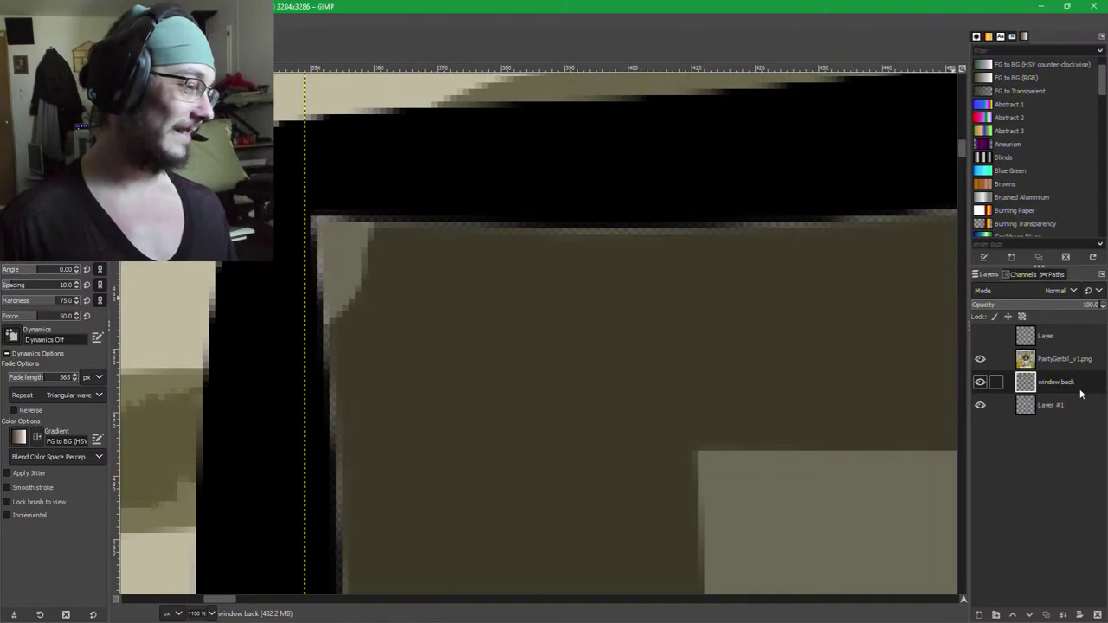
{"action": "left_click", "coordinate": [1066, 406]}
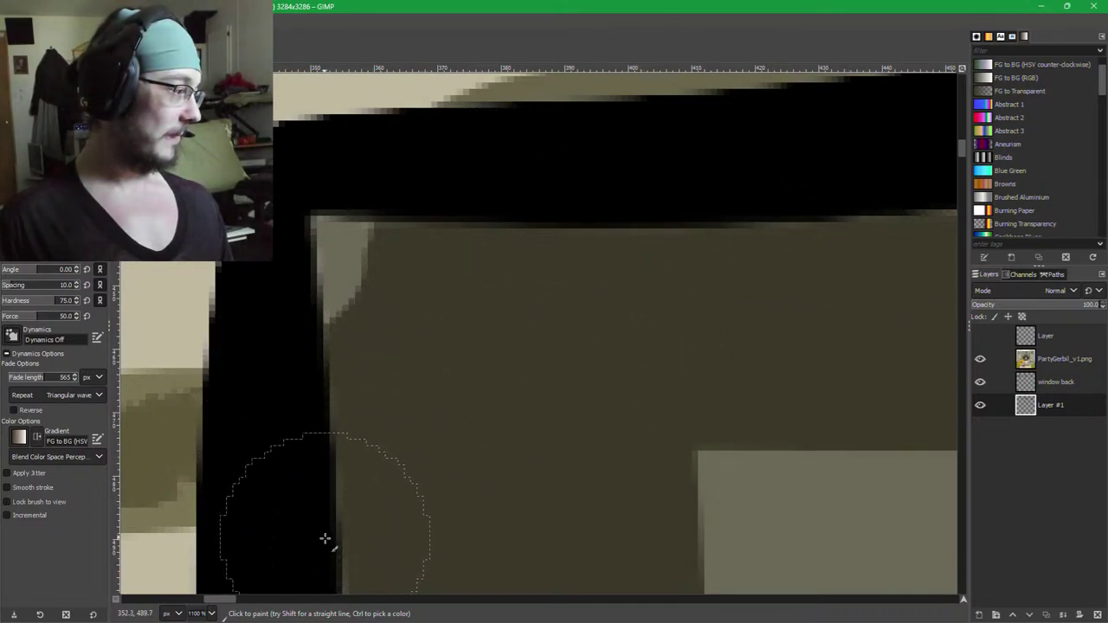
Paint over the transparent gap down the window's left inner edge to the lower-left corner on Layer #1.
{"action": "left_click_drag", "start_coordinate": [456, 500], "coordinate": [482, 217]}
{"action": "mouse_move", "coordinate": [381, 301]}
{"action": "left_mouse_down"}
{"action": "mouse_move", "coordinate": [351, 524]}
{"action": "mouse_move", "coordinate": [381, 611]}
{"action": "left_mouse_up"}
{"action": "left_click_drag", "start_coordinate": [479, 487], "coordinate": [455, 171]}
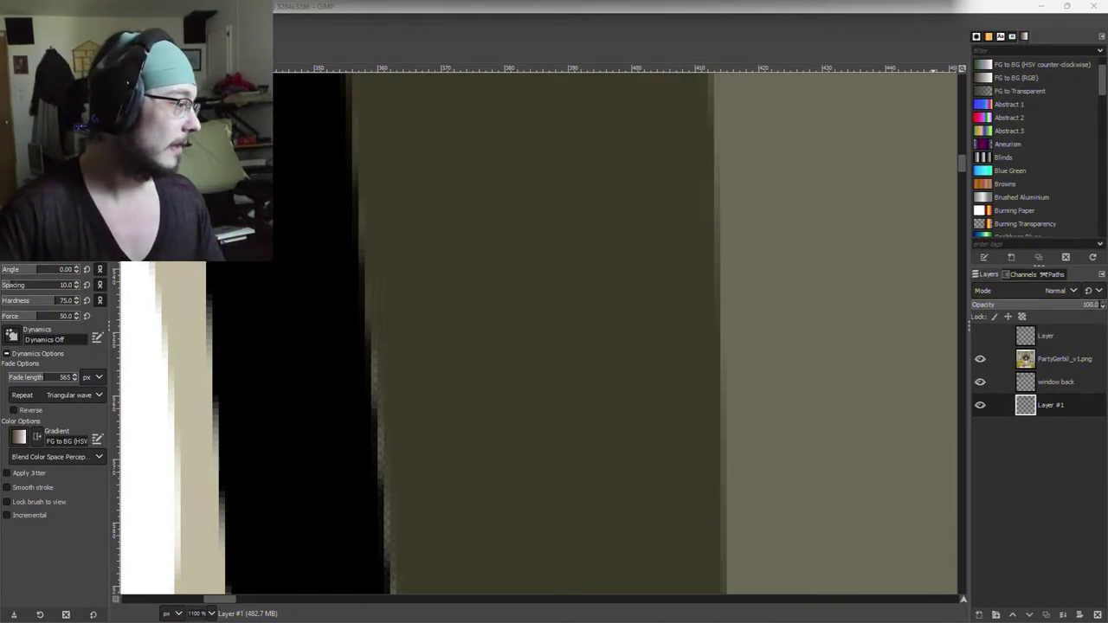
{"action": "mouse_move", "coordinate": [347, 303]}
{"action": "left_mouse_down"}
{"action": "mouse_move", "coordinate": [400, 532]}
{"action": "mouse_move", "coordinate": [387, 483]}
{"action": "mouse_move", "coordinate": [391, 208]}
{"action": "mouse_move", "coordinate": [376, 117]}
{"action": "left_mouse_up"}
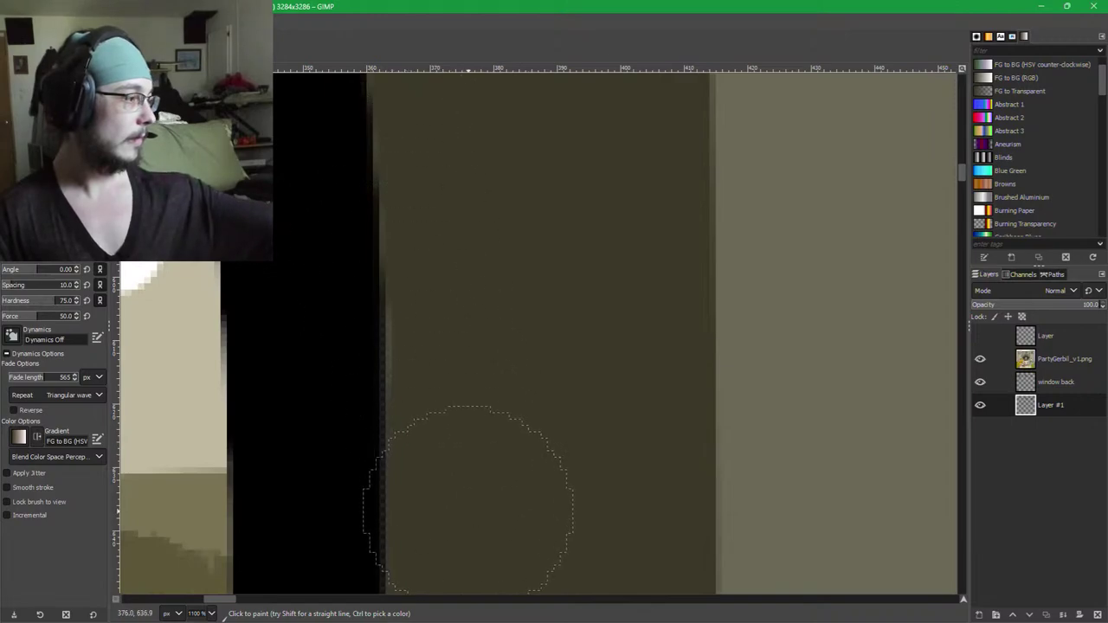
{"action": "mouse_move", "coordinate": [403, 441]}
{"action": "left_mouse_down"}
{"action": "mouse_move", "coordinate": [383, 420]}
{"action": "mouse_move", "coordinate": [355, 133]}
{"action": "mouse_move", "coordinate": [336, 504]}
{"action": "left_mouse_up"}
{"action": "left_click_drag", "start_coordinate": [341, 563], "coordinate": [324, 123]}
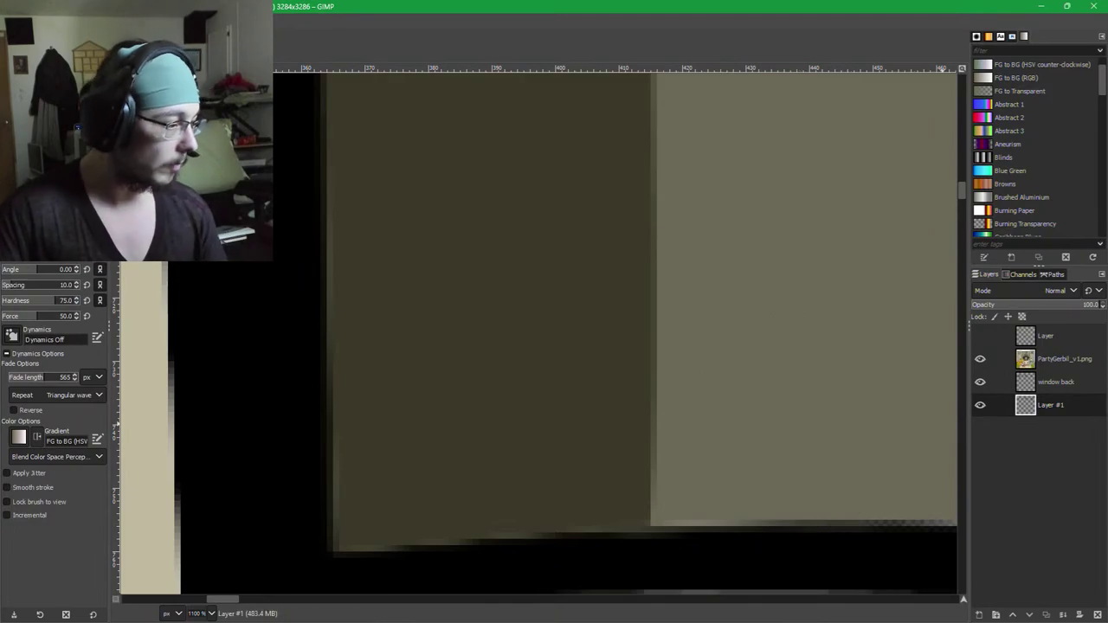
Reduce the brush size to 22 and paint over the gap along the window's bottom inner edge to the lower-right corner.
{"action": "key", "text": "shift+bracketleft"}
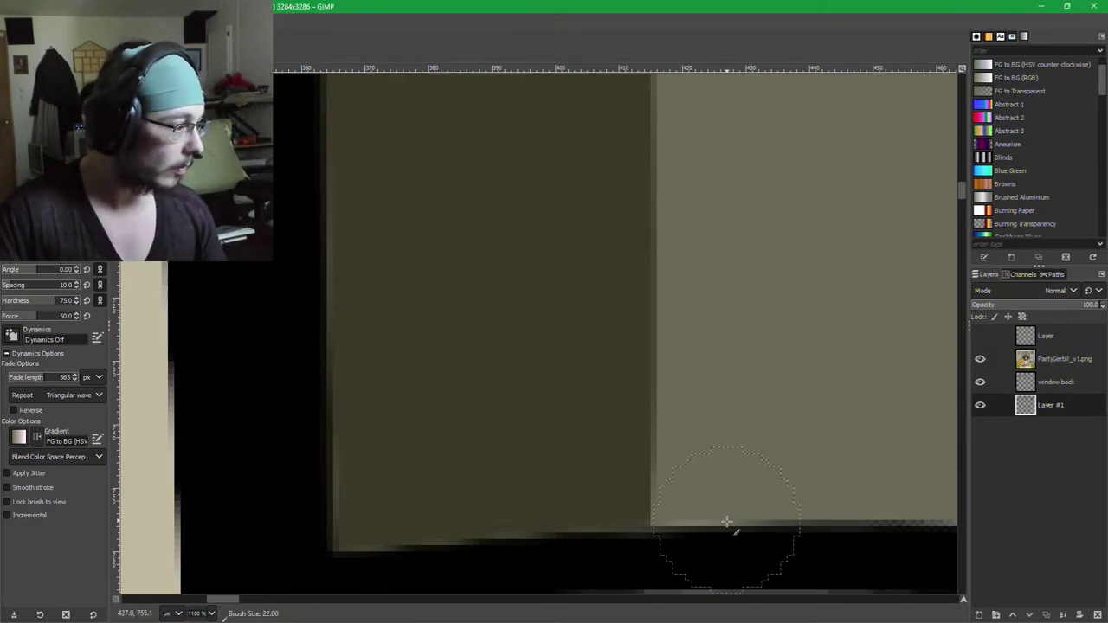
{"action": "scroll", "coordinate": [862, 493], "scroll_direction": "down", "scroll_amount": 3}
{"action": "left_click_drag", "start_coordinate": [862, 492], "coordinate": [113, 396]}
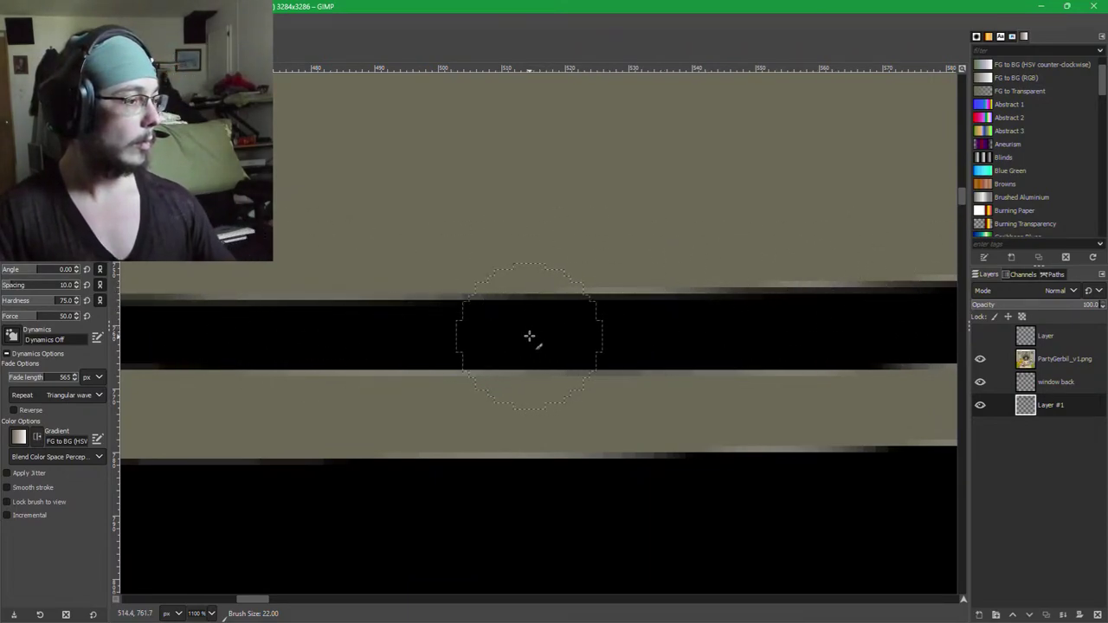
{"action": "mouse_move", "coordinate": [656, 309]}
{"action": "left_mouse_down"}
{"action": "mouse_move", "coordinate": [596, 292]}
{"action": "mouse_move", "coordinate": [235, 317]}
{"action": "mouse_move", "coordinate": [248, 289]}
{"action": "left_mouse_up"}
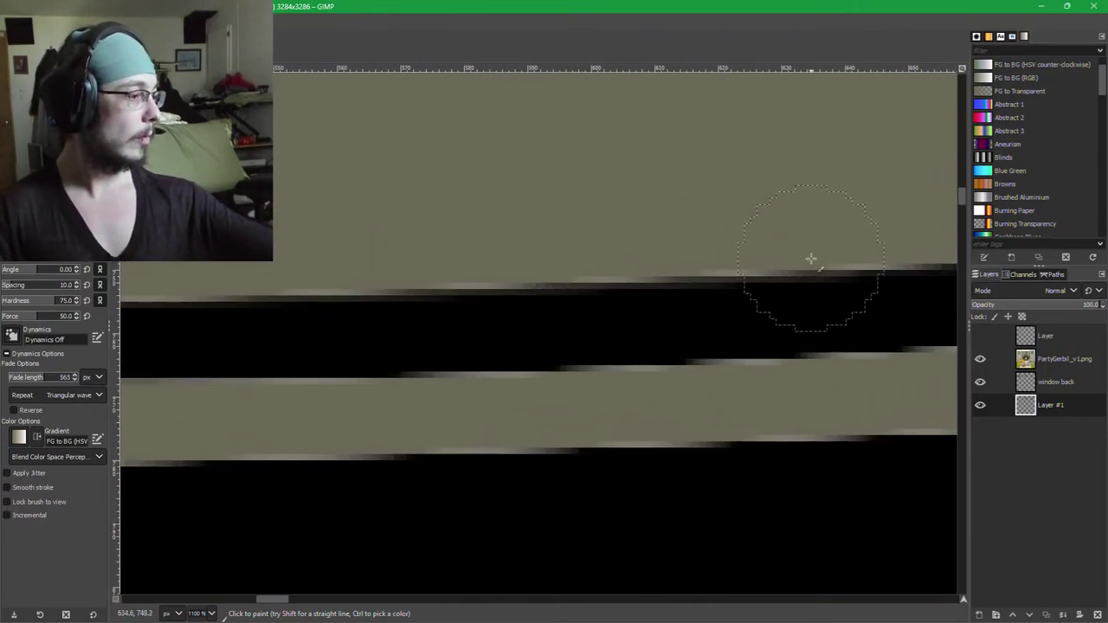
{"action": "mouse_move", "coordinate": [810, 257]}
{"action": "left_mouse_down"}
{"action": "mouse_move", "coordinate": [358, 366]}
{"action": "mouse_move", "coordinate": [307, 335]}
{"action": "left_mouse_up"}
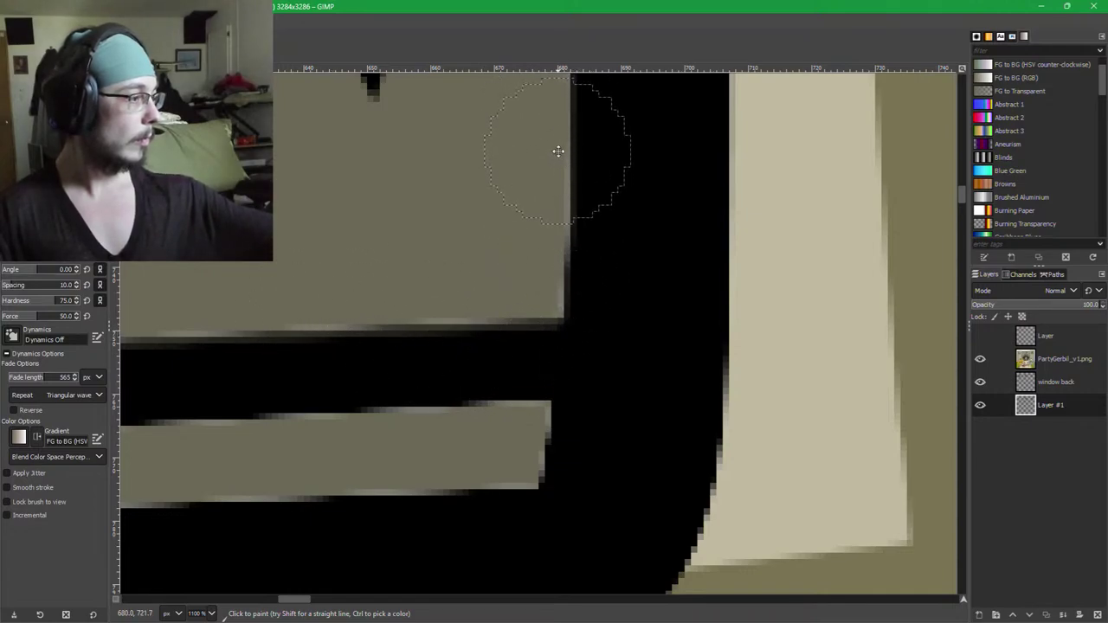
Paint over the transparent gap up the window's right inner edge to the upper-right corner on Layer #1.
{"action": "left_click_drag", "start_coordinate": [561, 148], "coordinate": [601, 527]}
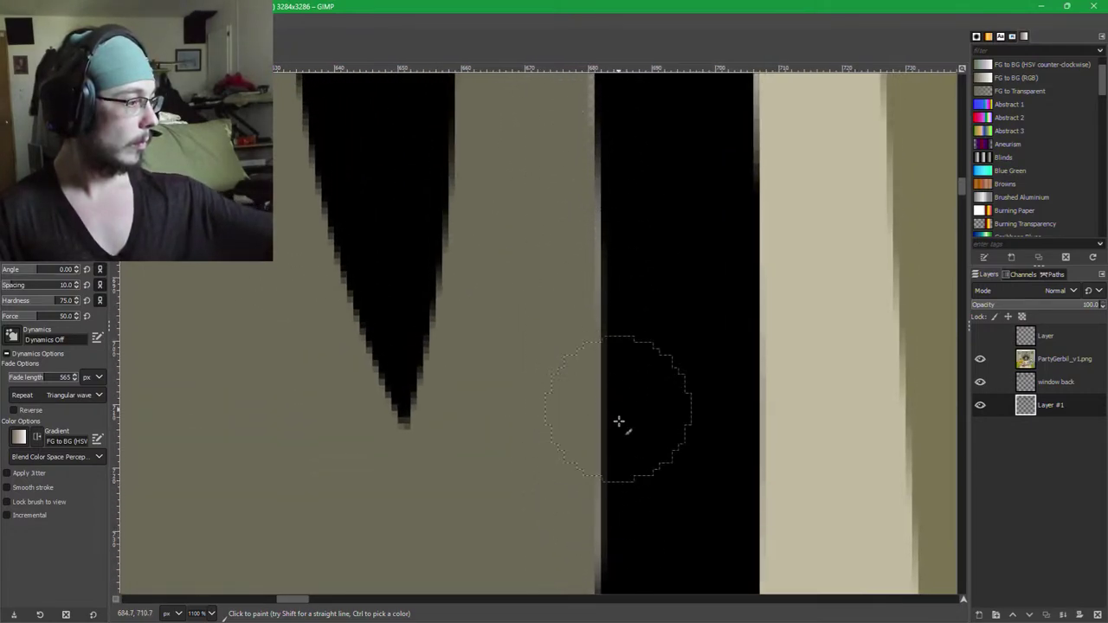
{"action": "mouse_move", "coordinate": [594, 100]}
{"action": "left_mouse_down"}
{"action": "mouse_move", "coordinate": [589, 187]}
{"action": "mouse_move", "coordinate": [646, 547]}
{"action": "left_mouse_up"}
{"action": "mouse_move", "coordinate": [651, 472]}
{"action": "left_mouse_down"}
{"action": "mouse_move", "coordinate": [660, 610]}
{"action": "mouse_move", "coordinate": [682, 621]}
{"action": "left_mouse_up"}
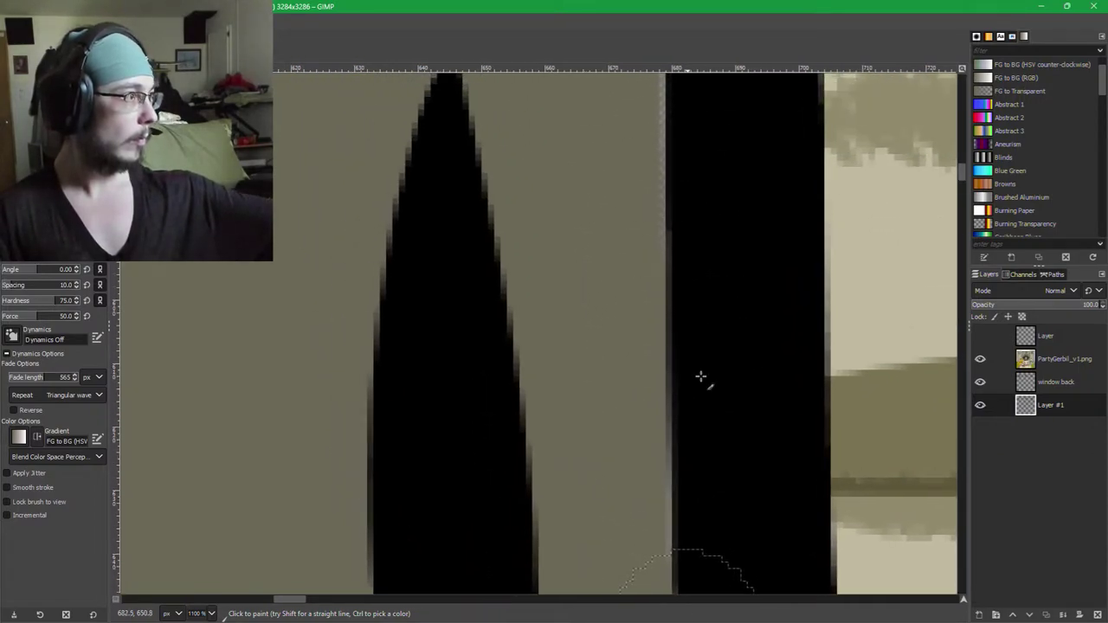
{"action": "left_click_drag", "start_coordinate": [722, 185], "coordinate": [710, 542]}
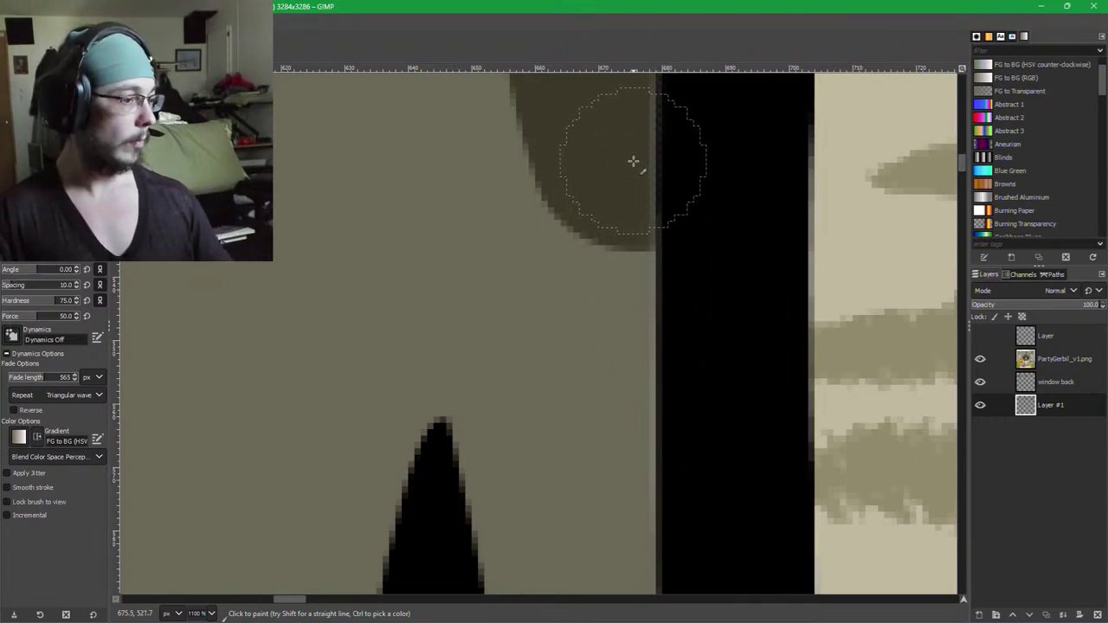
{"action": "left_click_drag", "start_coordinate": [662, 161], "coordinate": [688, 440]}
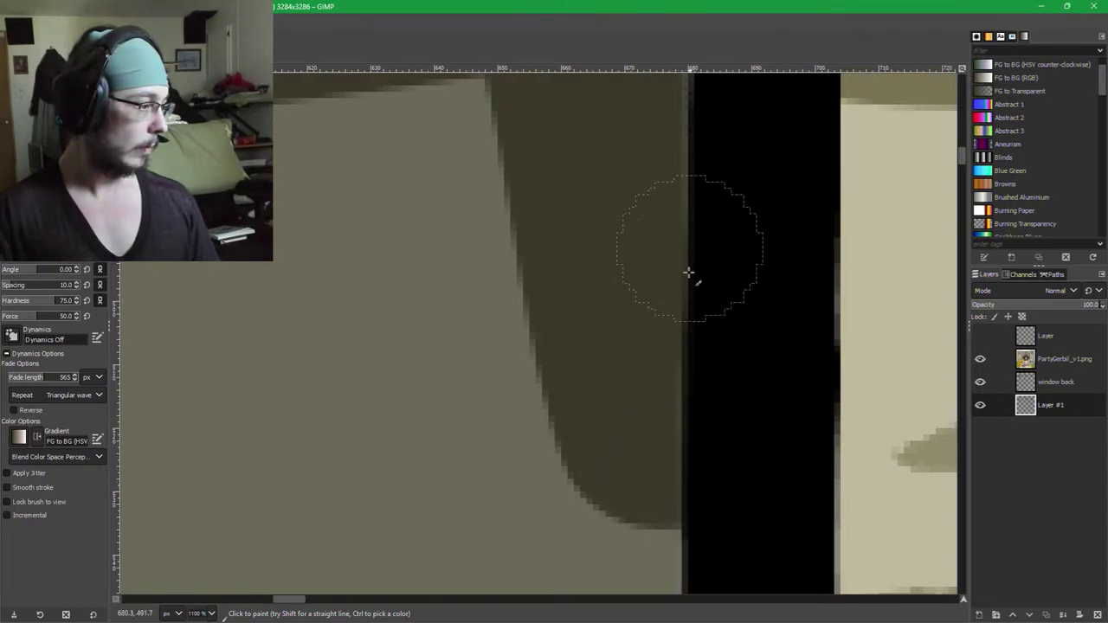
{"action": "left_click_drag", "start_coordinate": [682, 164], "coordinate": [685, 396]}
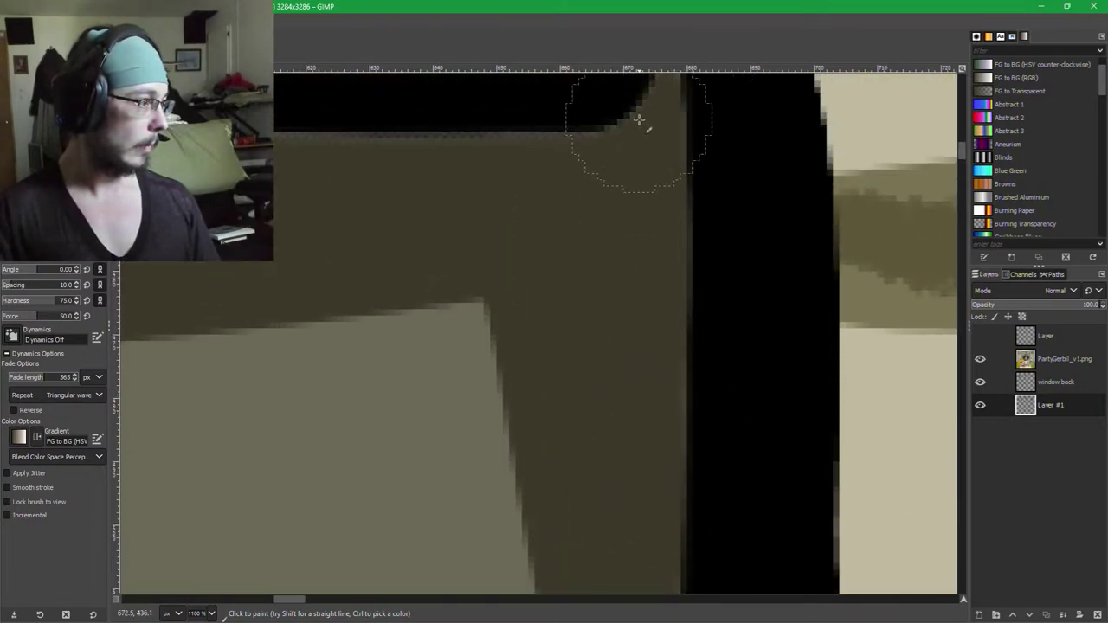
{"action": "left_click_drag", "start_coordinate": [693, 264], "coordinate": [798, 350]}
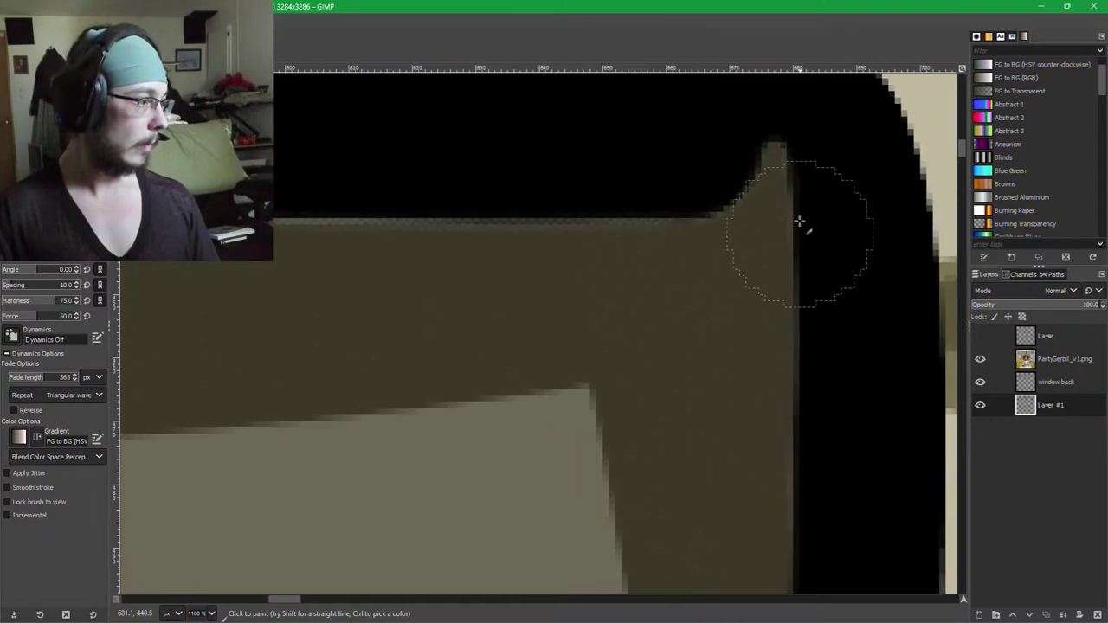
Paint over the remaining gap along the window's top inner edge from the upper-right corner on Layer #1.
{"action": "mouse_move", "coordinate": [798, 224]}
{"action": "left_mouse_down"}
{"action": "mouse_move", "coordinate": [679, 251]}
{"action": "mouse_move", "coordinate": [384, 226]}
{"action": "mouse_move", "coordinate": [761, 191]}
{"action": "mouse_move", "coordinate": [316, 204]}
{"action": "mouse_move", "coordinate": [176, 221]}
{"action": "mouse_move", "coordinate": [966, 238]}
{"action": "left_mouse_up"}
{"action": "left_click", "coordinate": [961, 236]}
{"action": "scroll", "coordinate": [778, 224], "scroll_direction": "down", "scroll_amount": 3}
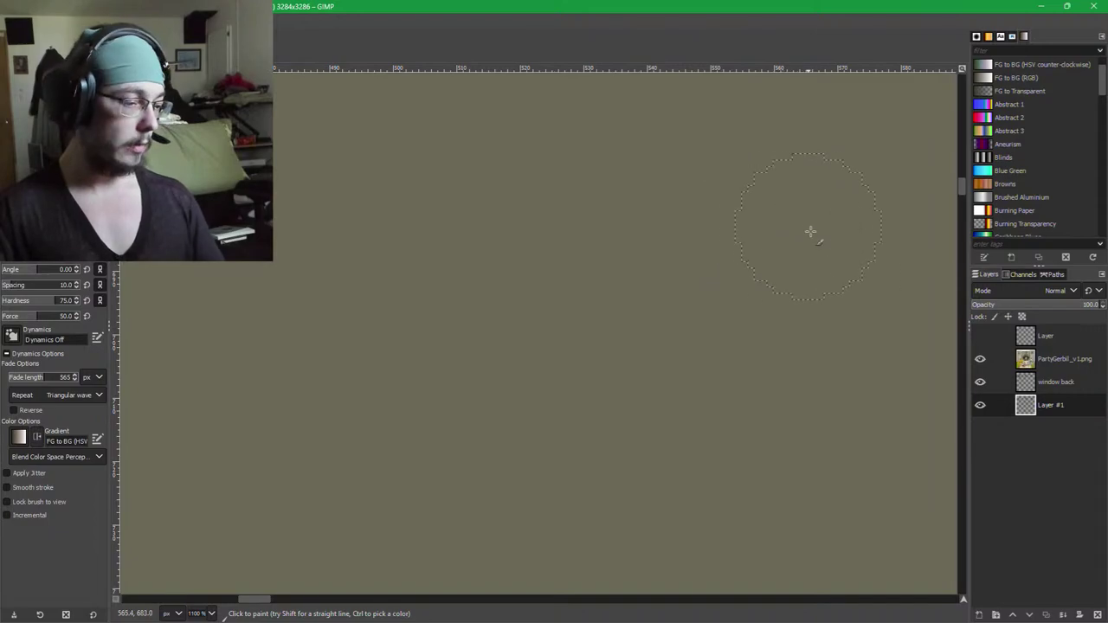
{"action": "scroll", "coordinate": [789, 246], "scroll_direction": "down", "scroll_amount": 5, "text": "ctrl"}
{"action": "left_click_drag", "start_coordinate": [781, 192], "coordinate": [486, 505]}
{"action": "scroll", "coordinate": [541, 289], "scroll_direction": "up", "scroll_amount": 3, "text": "ctrl"}
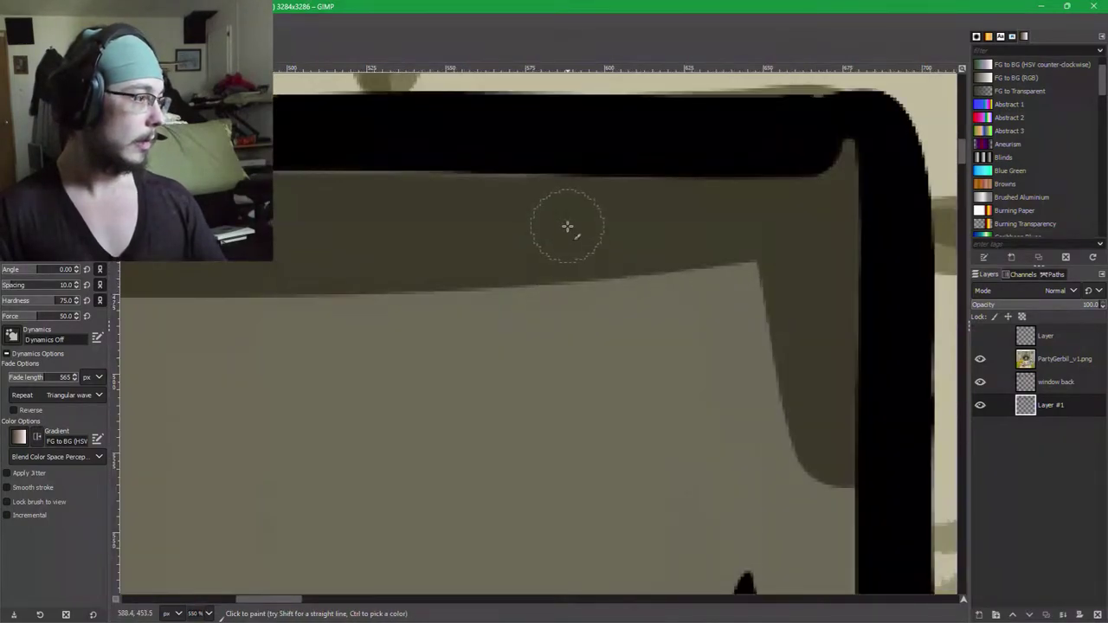
{"action": "left_click_drag", "start_coordinate": [605, 170], "coordinate": [909, 241]}
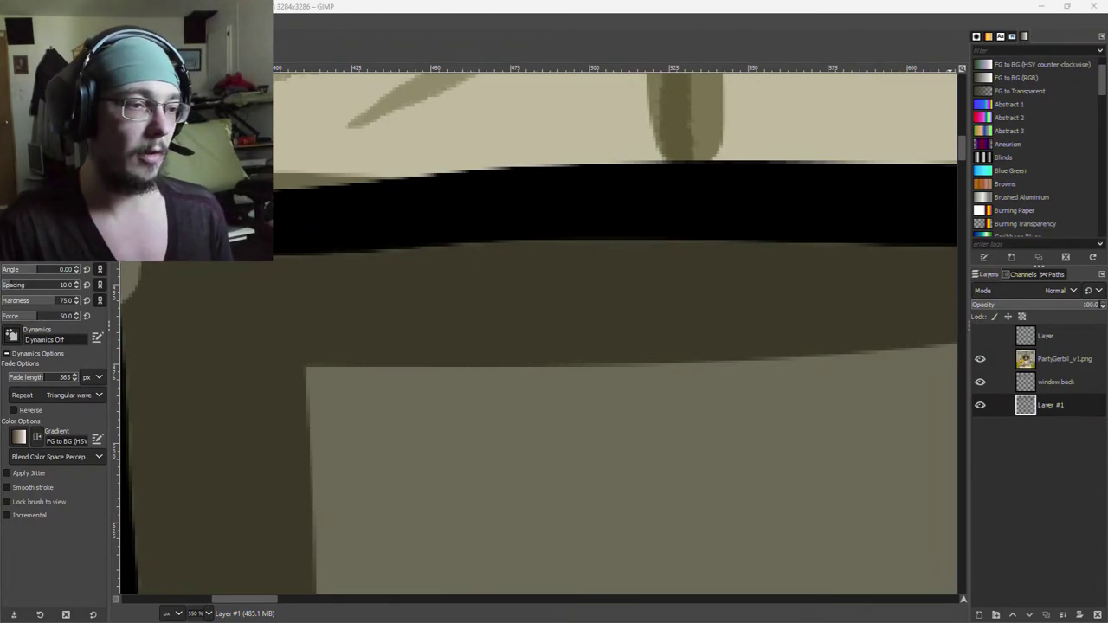
Save the artwork with the filled window edges.
{"action": "left_click", "coordinate": [683, 9]}
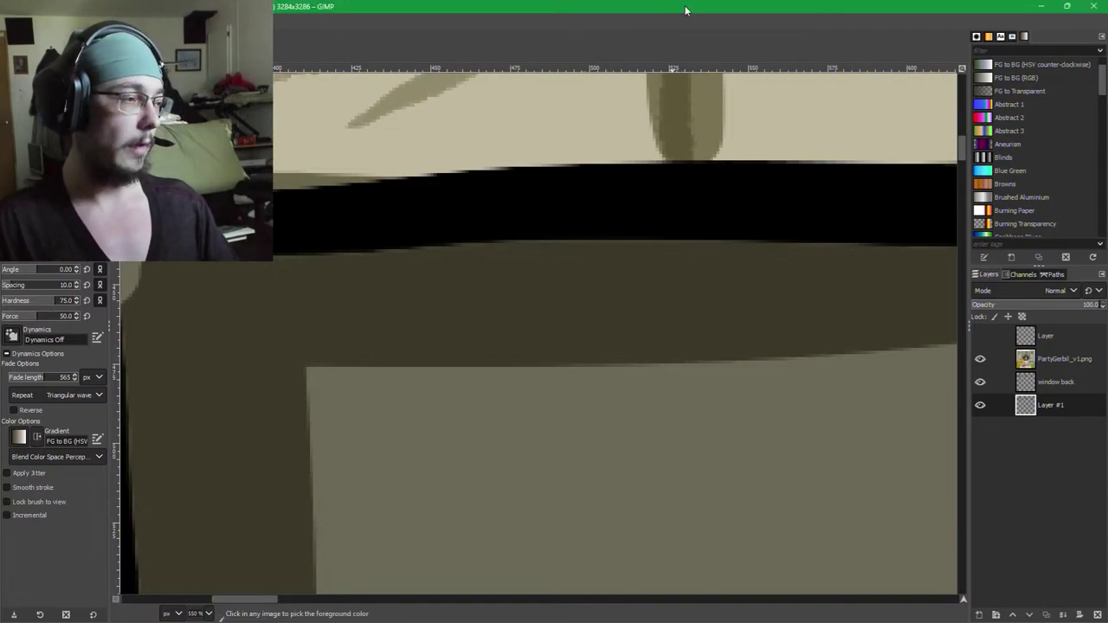
{"action": "key", "text": "ctrl+s"}
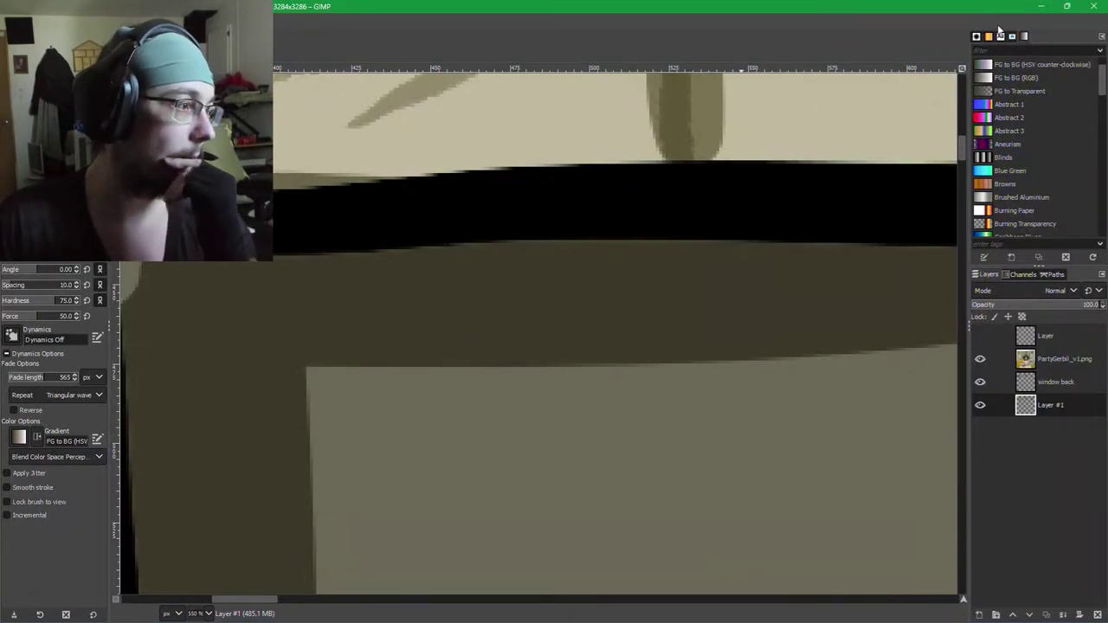
{"action": "key", "text": "ctrl+s"}
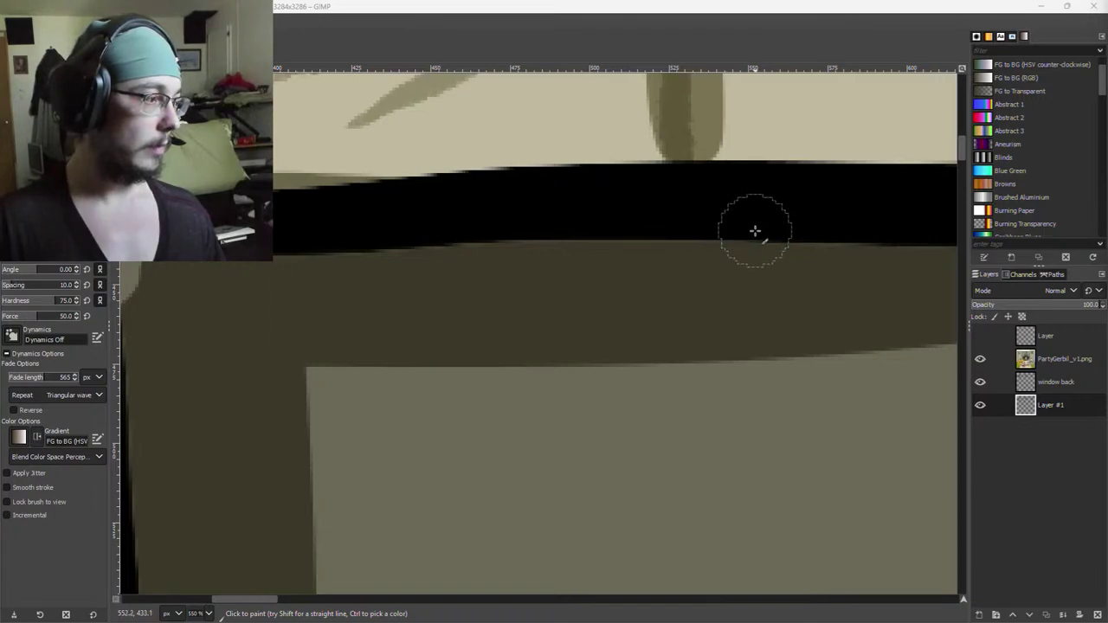
{"action": "left_click", "coordinate": [544, 7]}
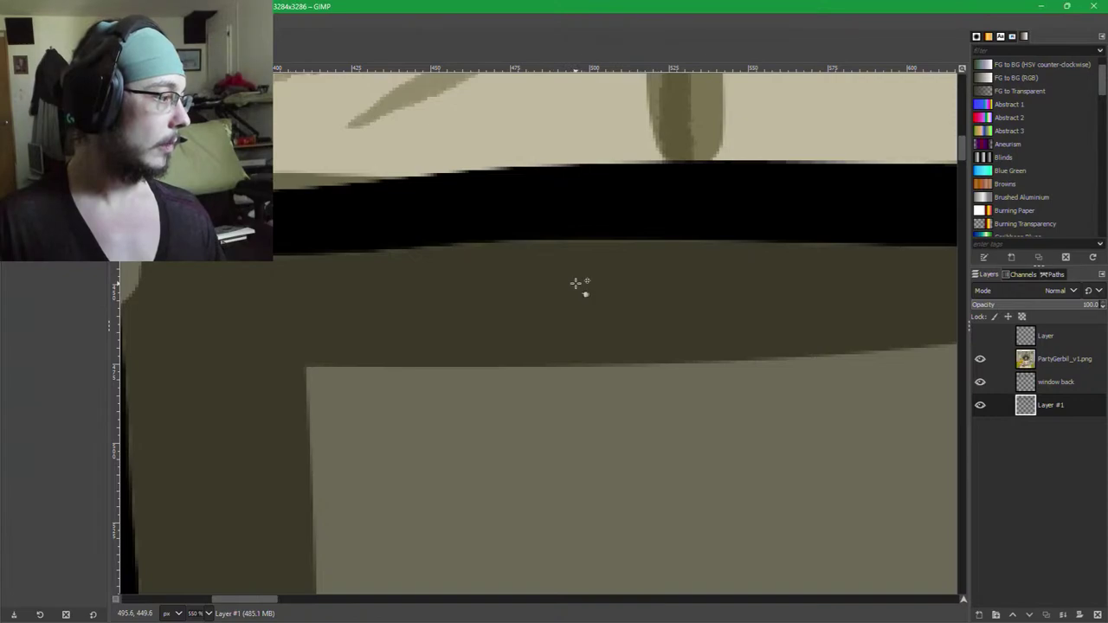
Try to move the window's interior layer down and to the left, and undo the moves.
{"action": "left_click_drag", "start_coordinate": [576, 284], "coordinate": [407, 390]}
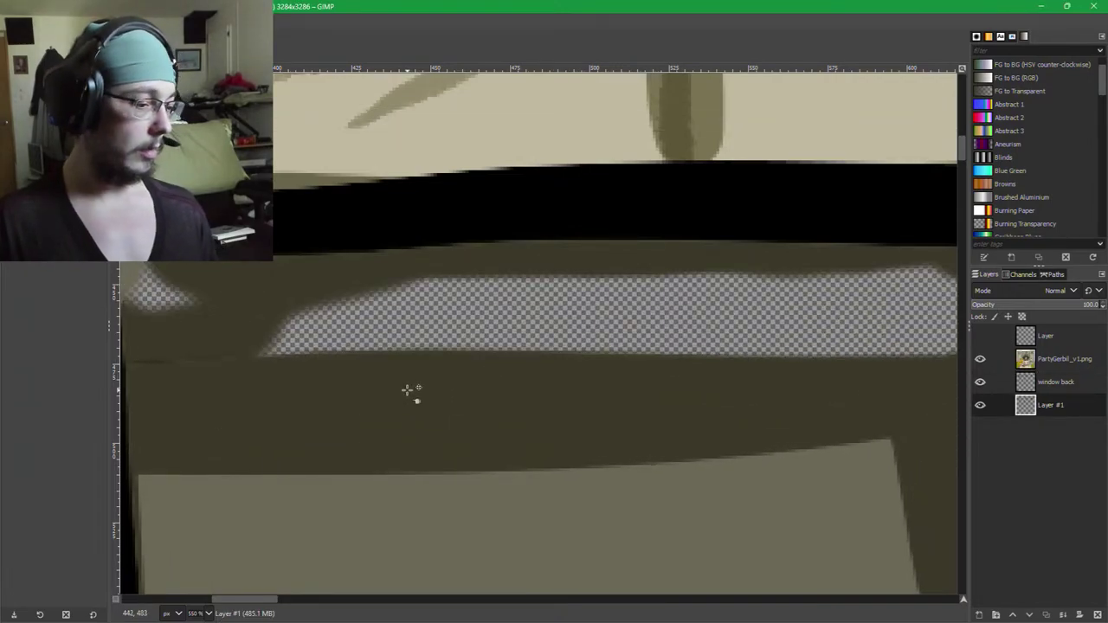
{"action": "key", "text": "ctrl+z"}
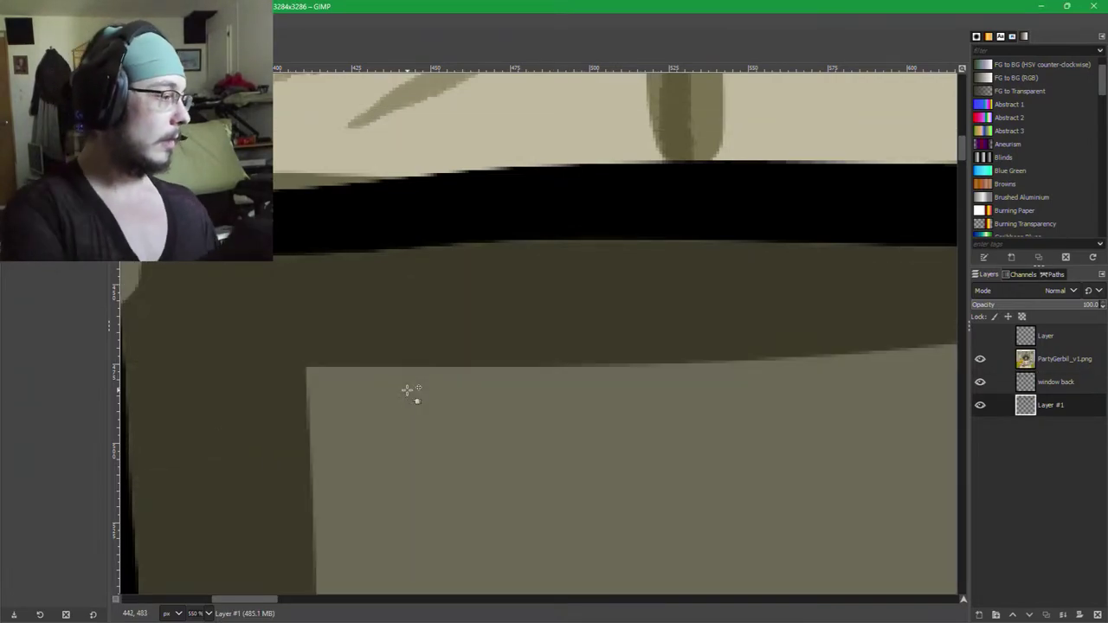
{"action": "left_click_drag", "start_coordinate": [611, 372], "coordinate": [410, 234]}
{"action": "key", "text": "ctrl+z"}
{"action": "key", "text": "ctrl+z"}
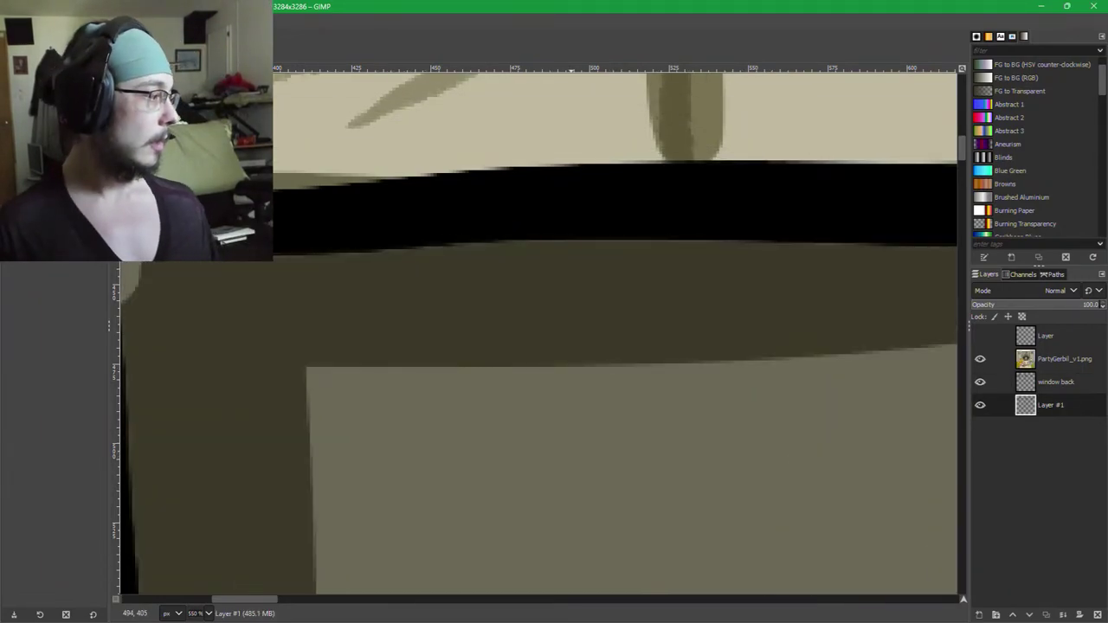
Examine the repaired window and the other castle windows across the whole artwork.
{"action": "left_click_drag", "start_coordinate": [767, 318], "coordinate": [855, 300]}
{"action": "left_click_drag", "start_coordinate": [494, 326], "coordinate": [445, 153]}
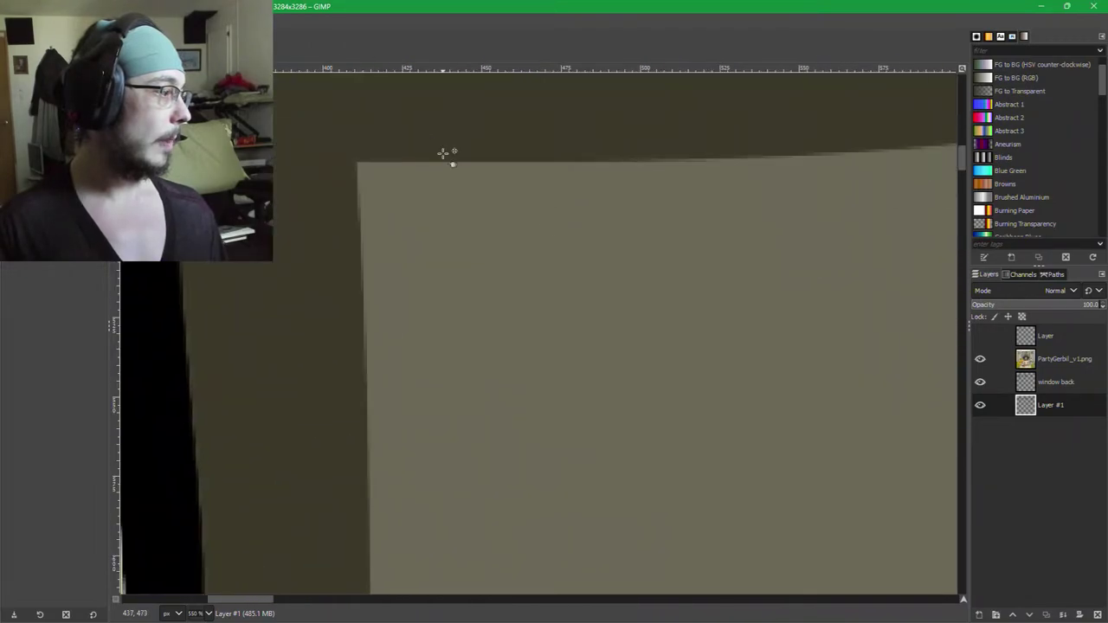
{"action": "left_click_drag", "start_coordinate": [874, 416], "coordinate": [623, 264]}
{"action": "scroll", "coordinate": [736, 329], "scroll_direction": "down", "scroll_amount": 5}
{"action": "scroll", "coordinate": [796, 403], "scroll_direction": "up", "scroll_amount": 2}
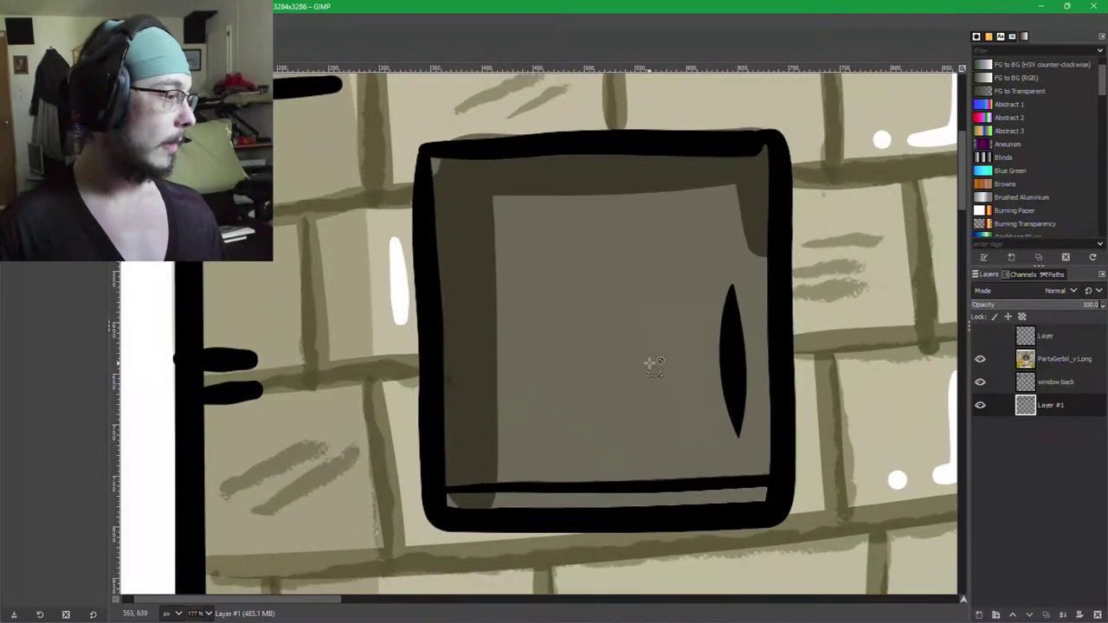
{"action": "scroll", "coordinate": [650, 366], "scroll_direction": "down", "scroll_amount": 2}
{"action": "scroll", "coordinate": [708, 427], "scroll_direction": "down", "scroll_amount": 4}
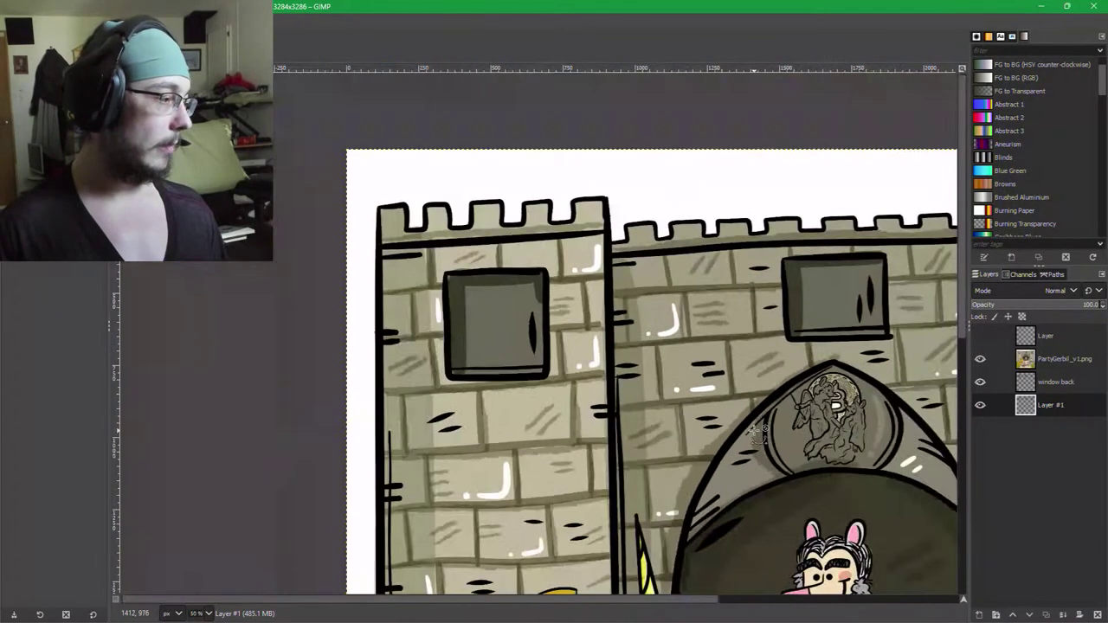
{"action": "left_click_drag", "start_coordinate": [823, 471], "coordinate": [652, 424]}
{"action": "left_click_drag", "start_coordinate": [762, 369], "coordinate": [563, 378]}
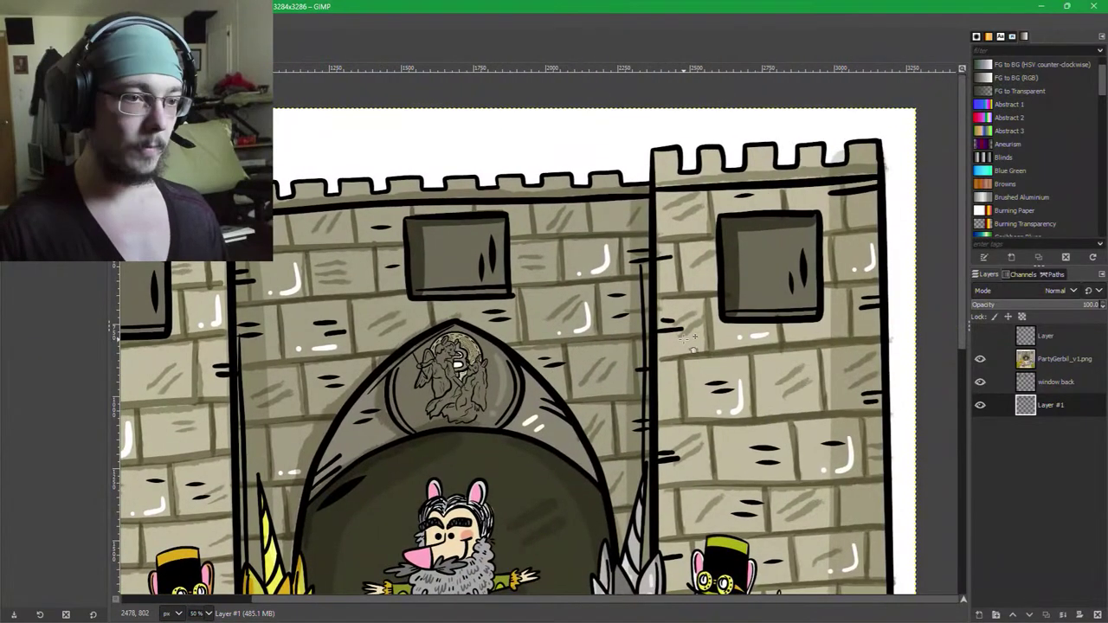
{"action": "left_click_drag", "start_coordinate": [694, 350], "coordinate": [925, 214]}
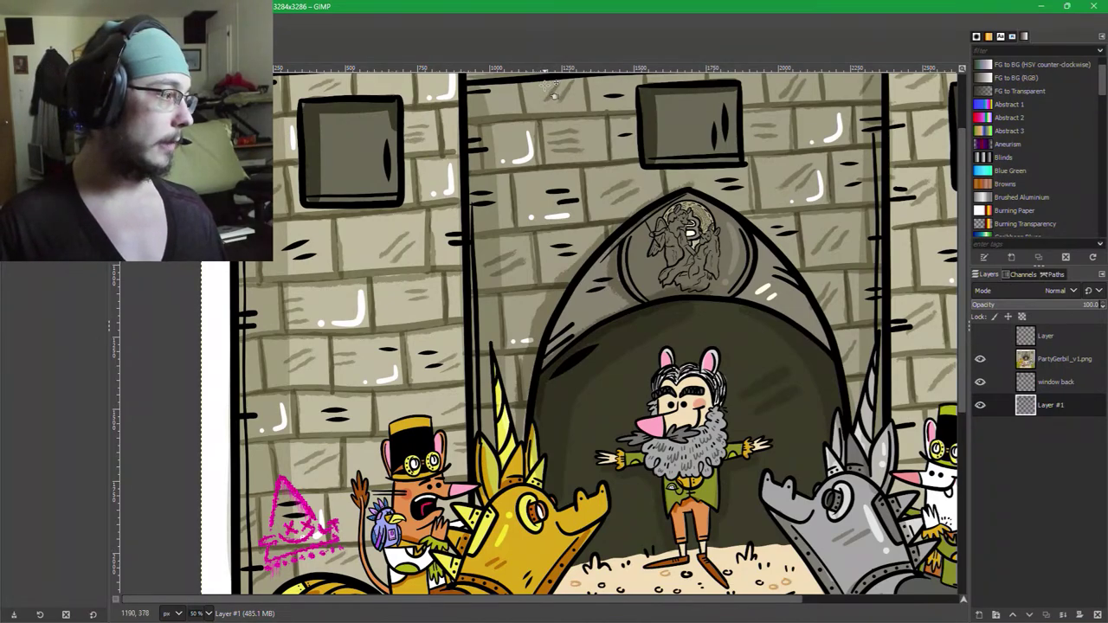
{"action": "key", "text": "shift+s"}
{"action": "left_click", "coordinate": [604, 183]}
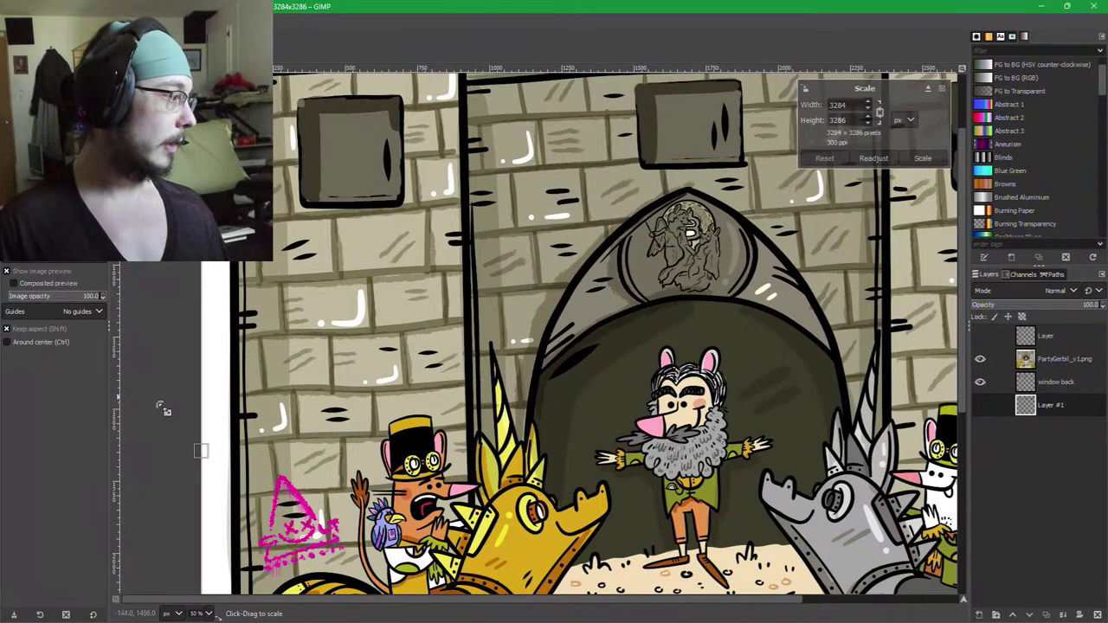
{"action": "left_click_drag", "start_coordinate": [100, 453], "coordinate": [431, 473]}
{"action": "key", "text": "ctrl+z"}
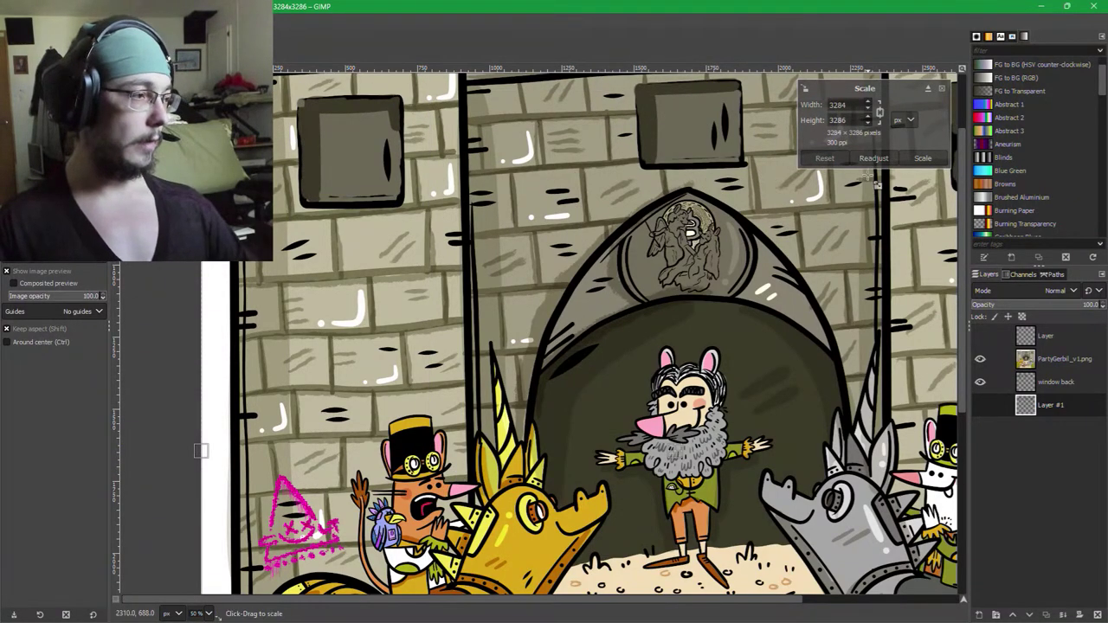
{"action": "key", "text": "Return"}
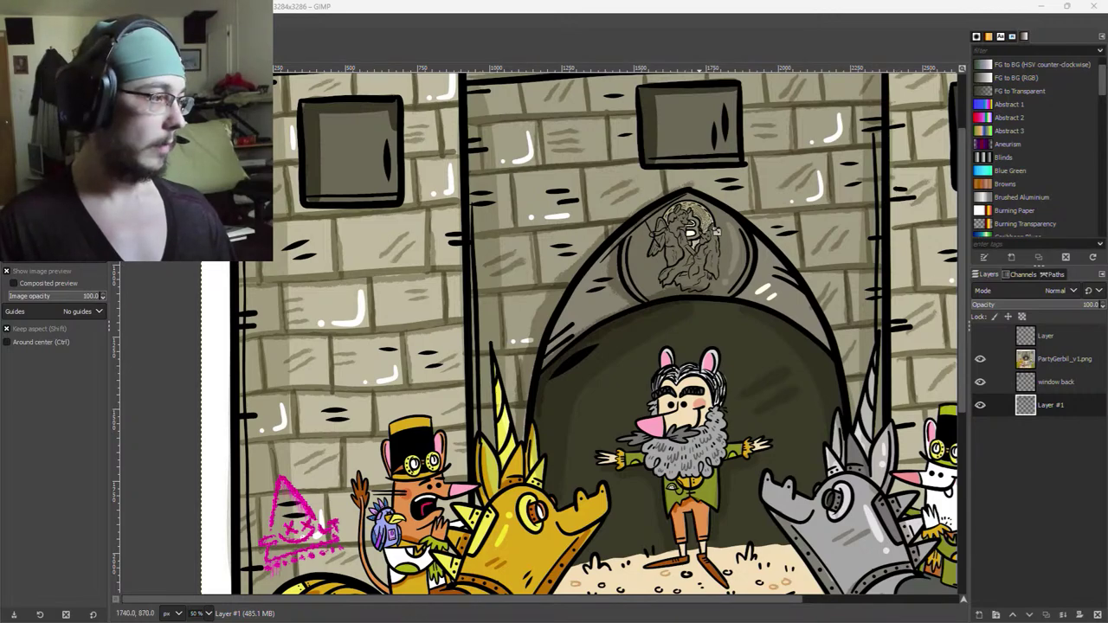
Undo the recent edits back to before the pasted layer's renaming, and redo them.
{"action": "left_click", "coordinate": [765, 28]}
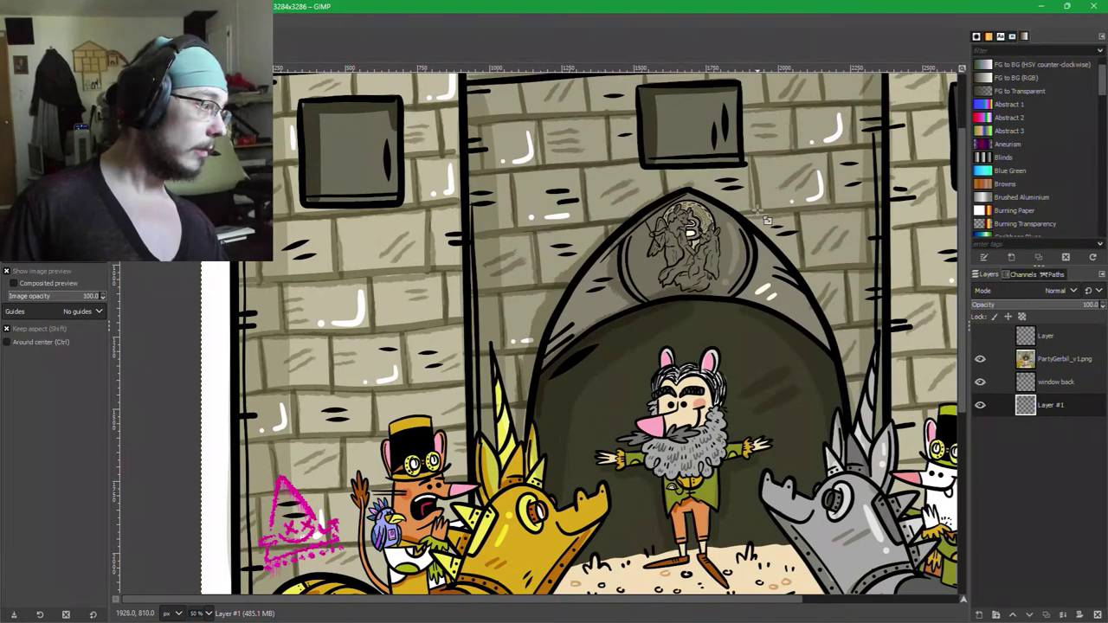
{"action": "key", "text": "ctrl+z"}
{"action": "key", "text": "ctrl+z"}
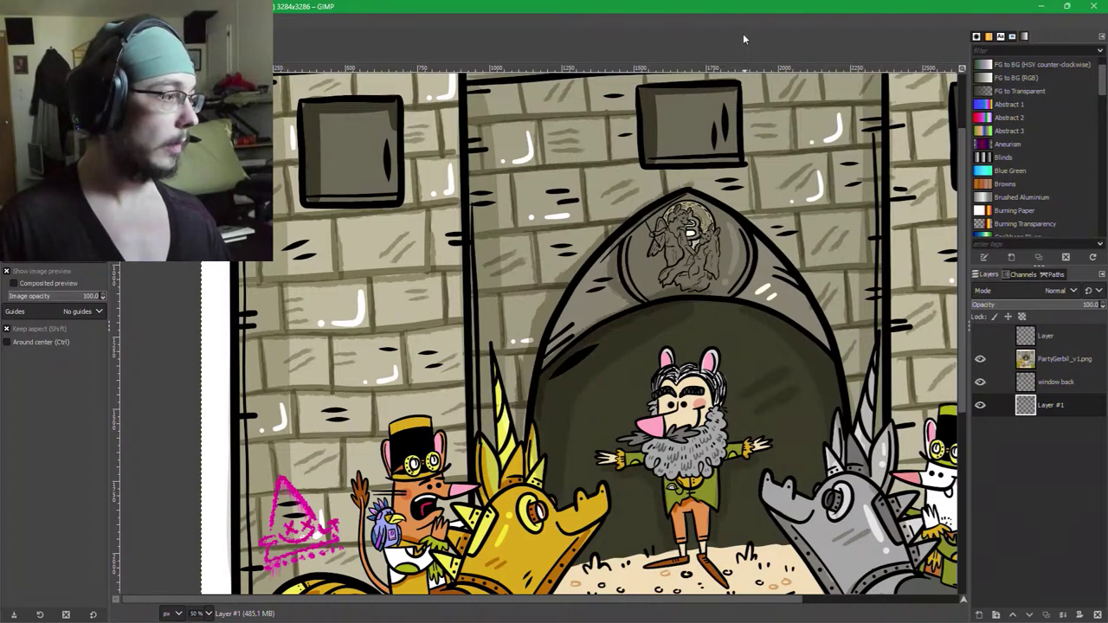
{"action": "key", "text": "ctrl"}
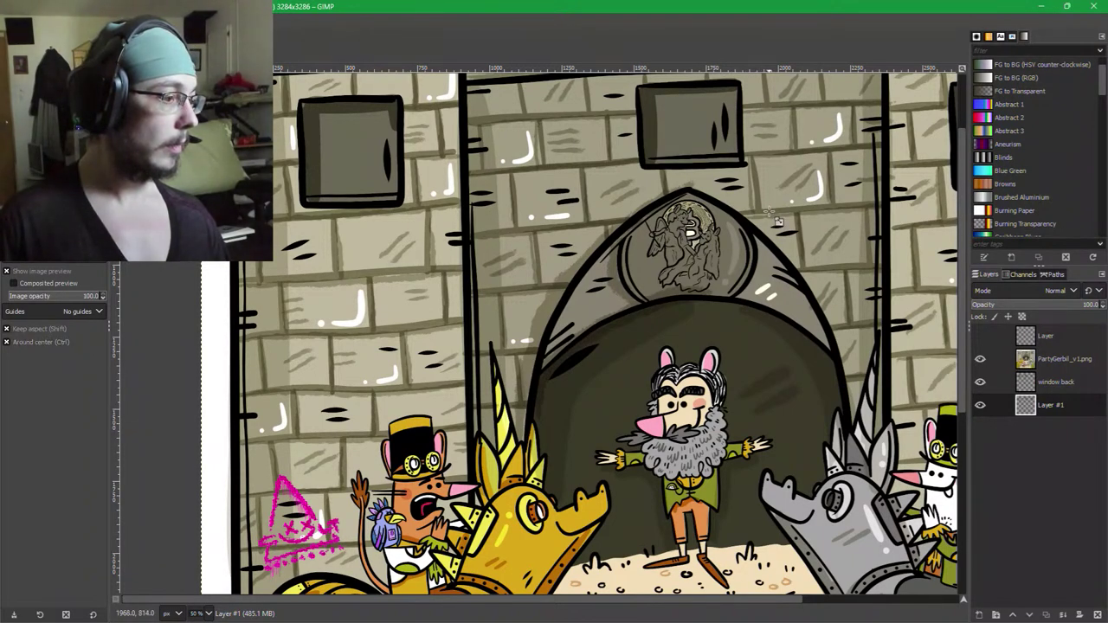
{"action": "key", "text": "ctrl"}
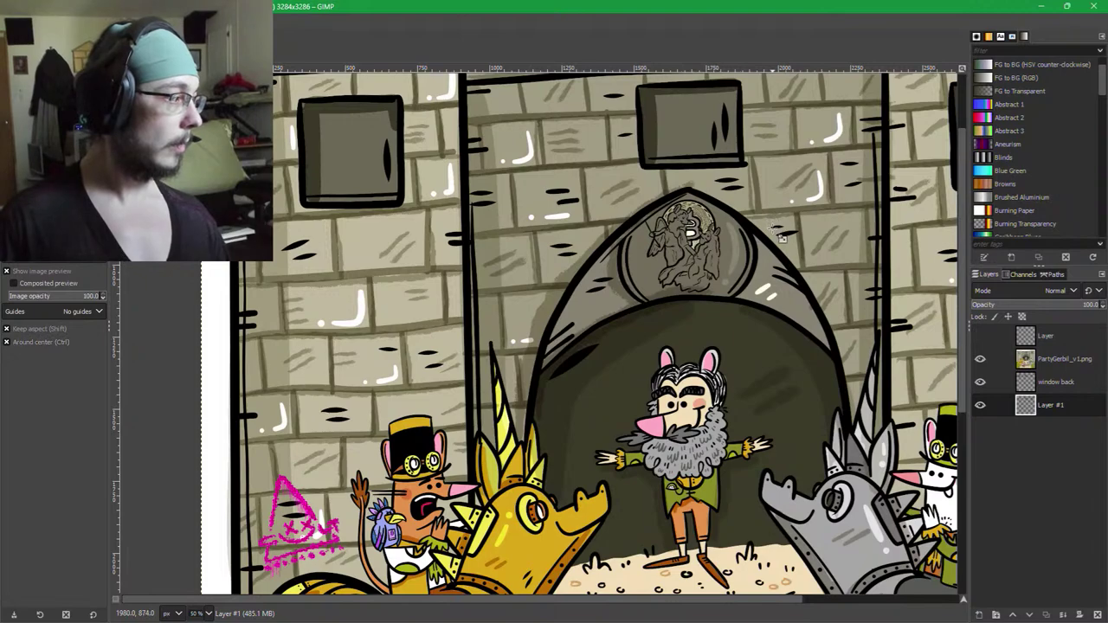
{"action": "key", "text": "ctrl+z"}
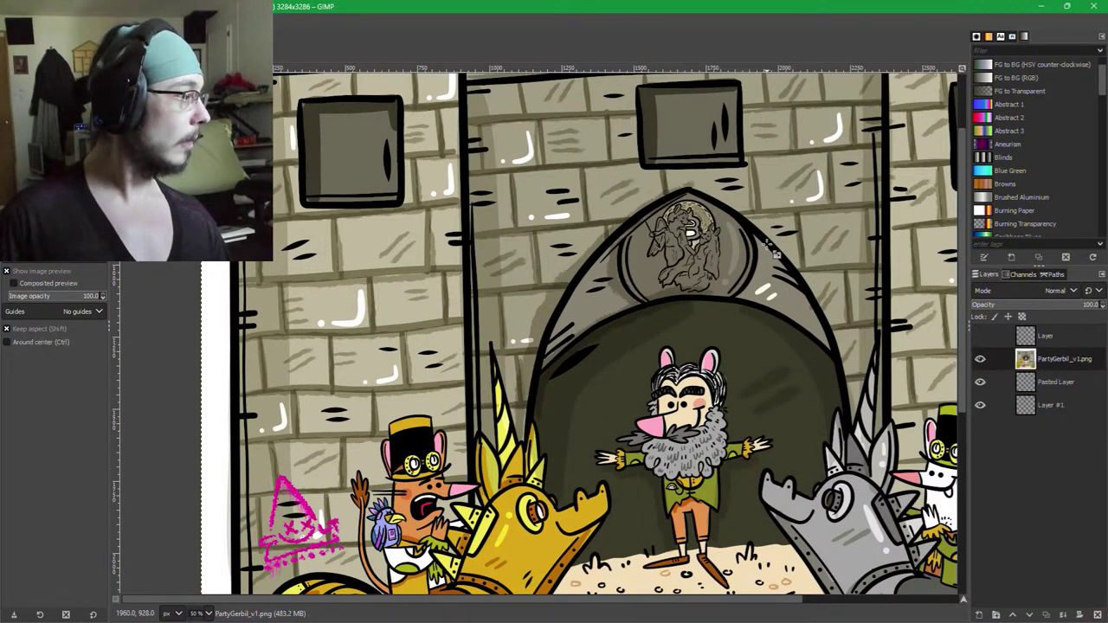
{"action": "key", "text": "ctrl+z"}
{"action": "key", "text": "ctrl+z"}
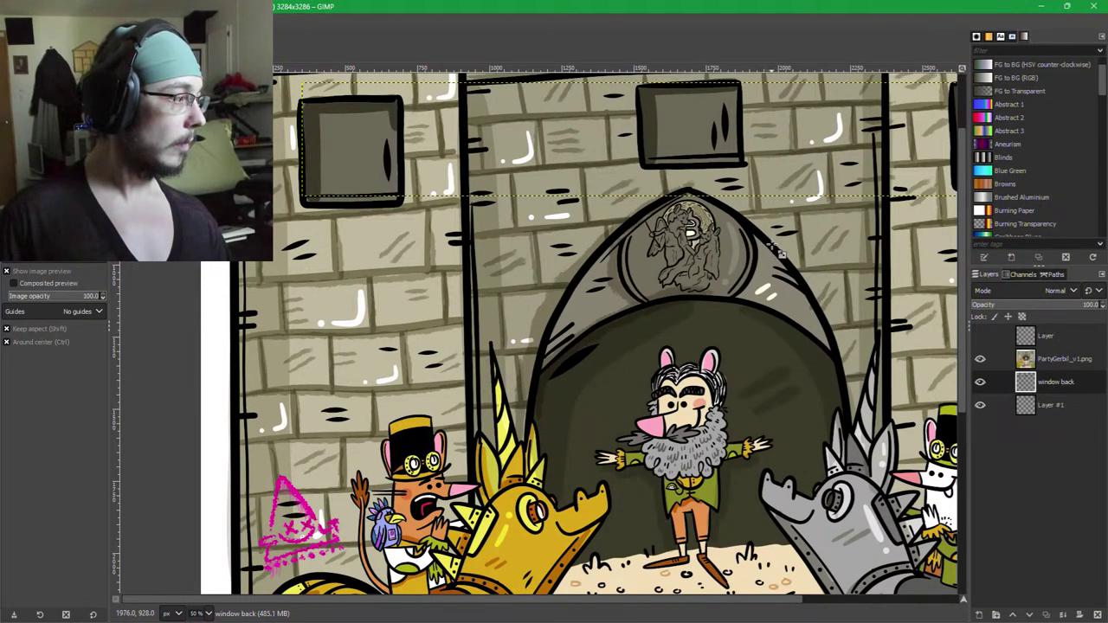
{"action": "key", "text": "ctrl+z"}
{"action": "key", "text": "ctrl+z"}
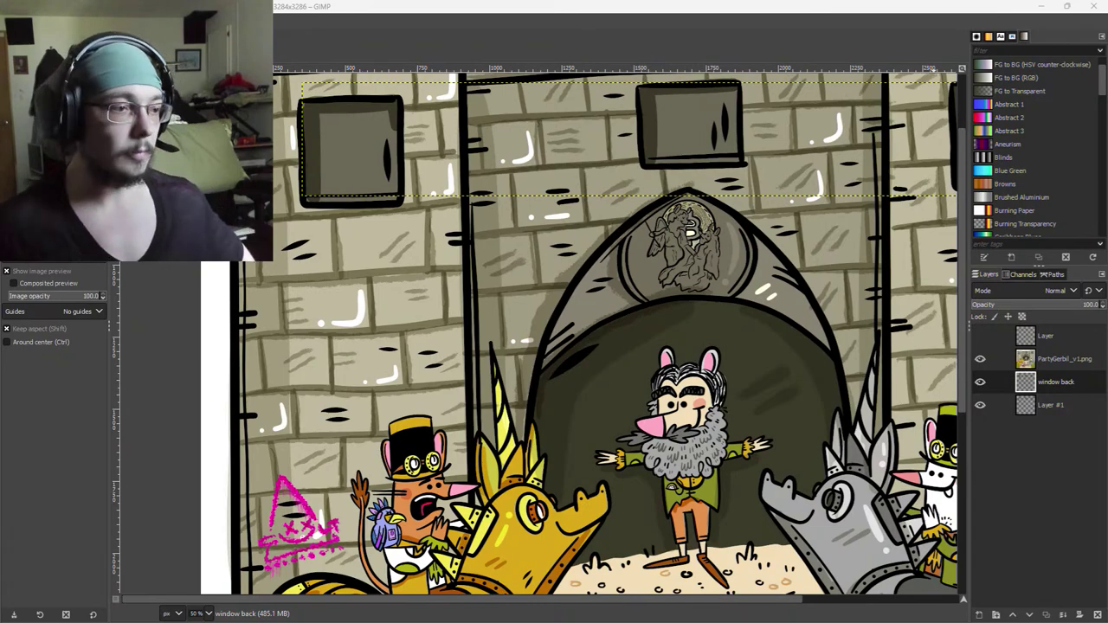
Save the artwork again with the window back layer selected.
{"action": "left_click", "coordinate": [817, 48]}
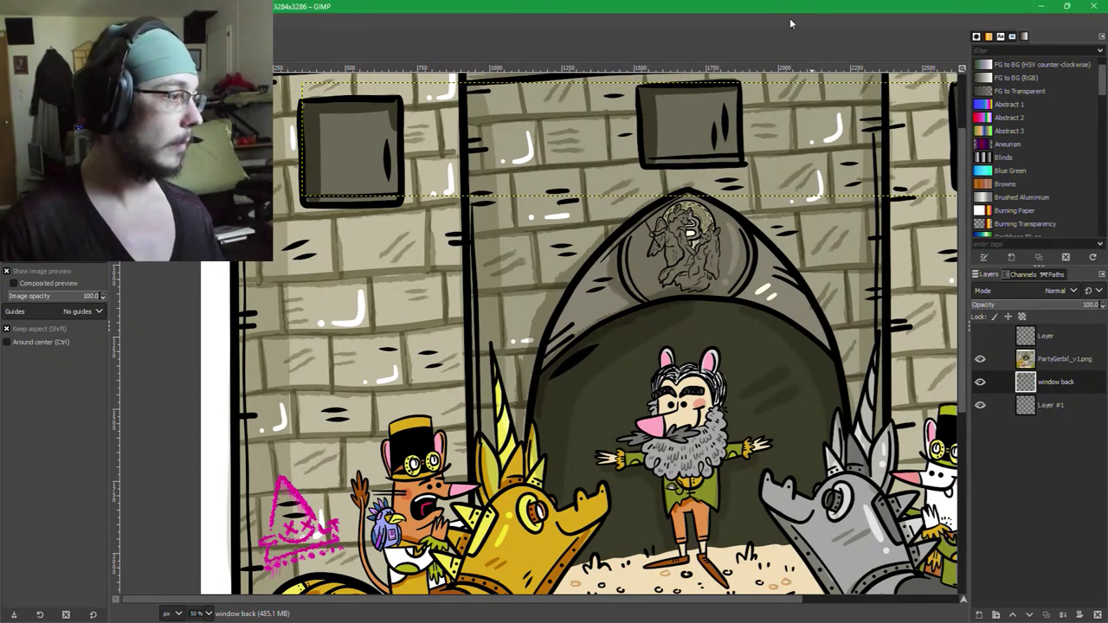
{"action": "key", "text": "f"}
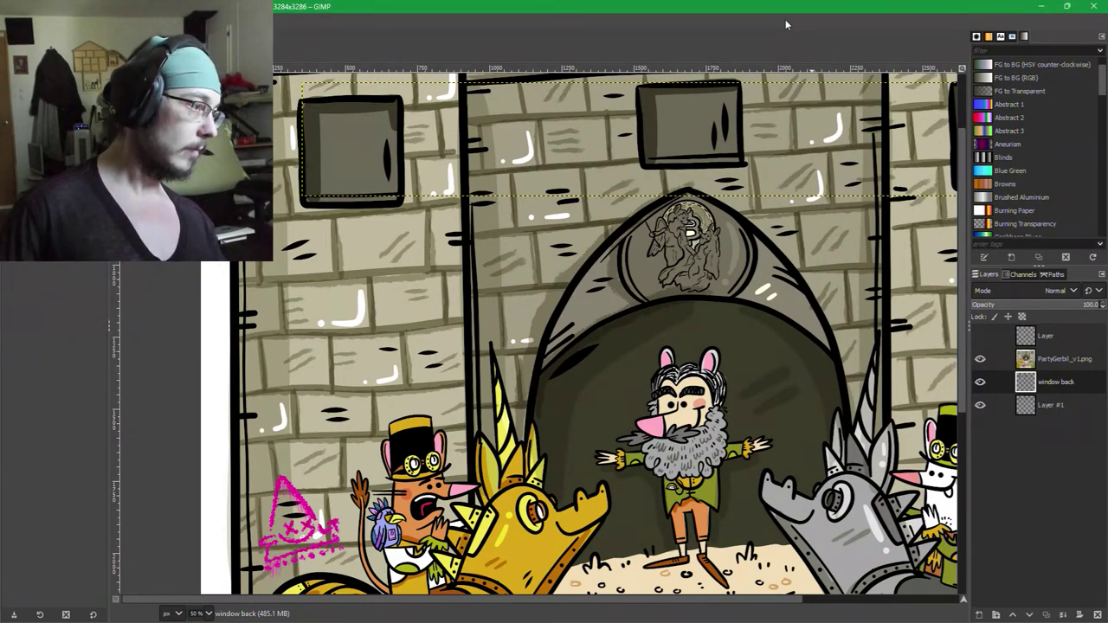
{"action": "key", "text": "ctrl+s"}
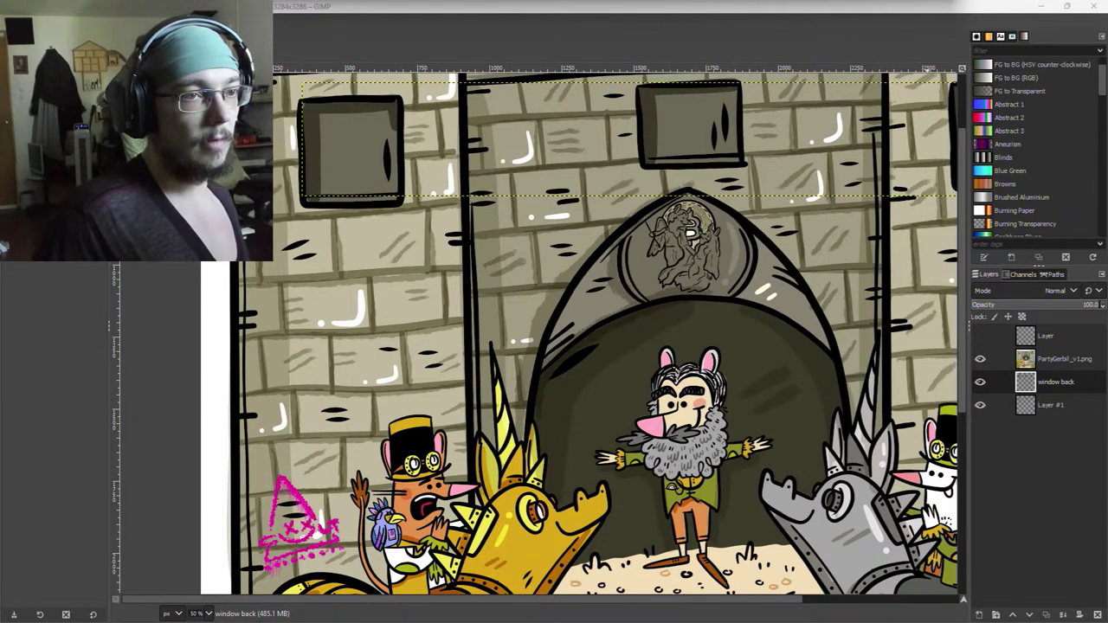
Switch to Xournal++ and place its greenscreen.xopp window over the artwork.
{"action": "left_click_drag", "start_coordinate": [1013, 2], "coordinate": [704, 124]}
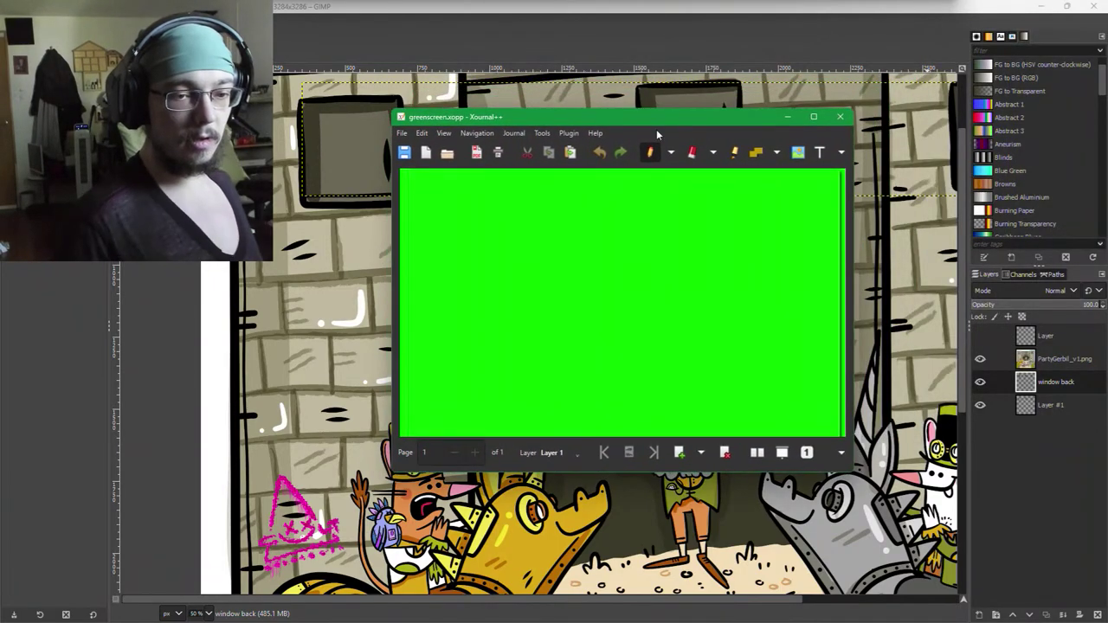
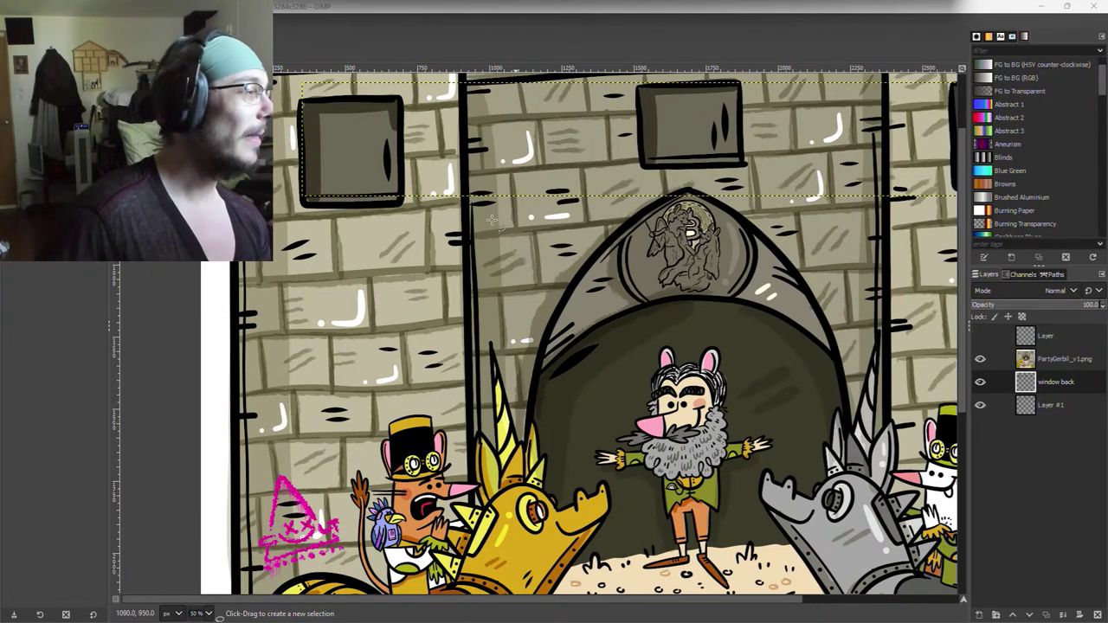
Switch back to GIMP and merge the window back layer down into Layer #1.
{"action": "left_click", "coordinate": [387, 27]}
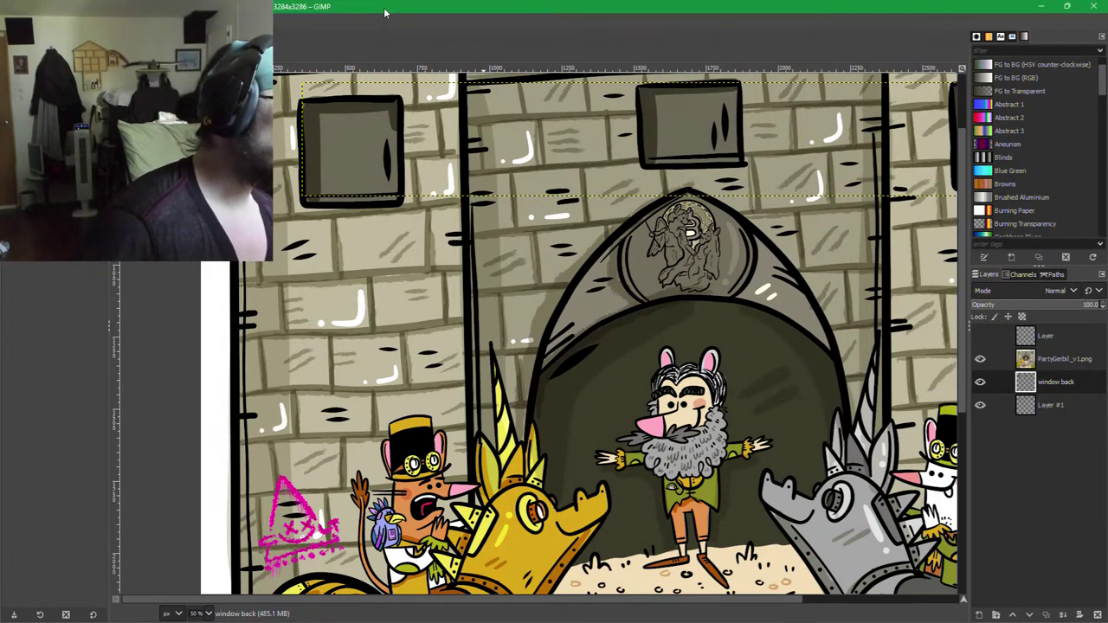
{"action": "scroll", "coordinate": [638, 259], "scroll_direction": "right", "scroll_amount": 4}
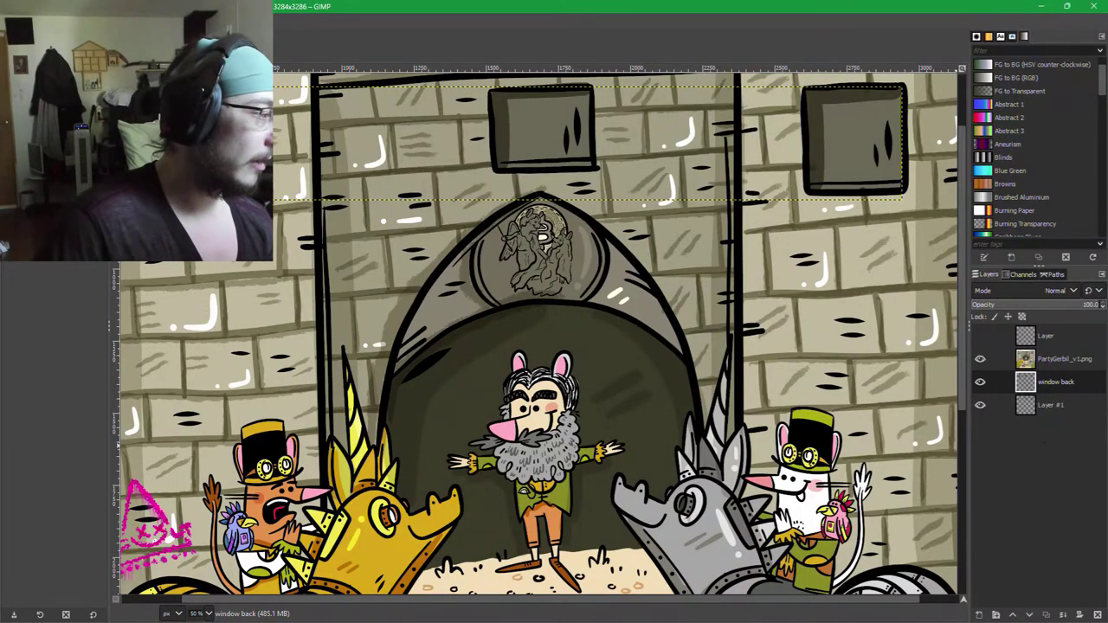
{"action": "left_click_drag", "start_coordinate": [542, 323], "coordinate": [647, 76]}
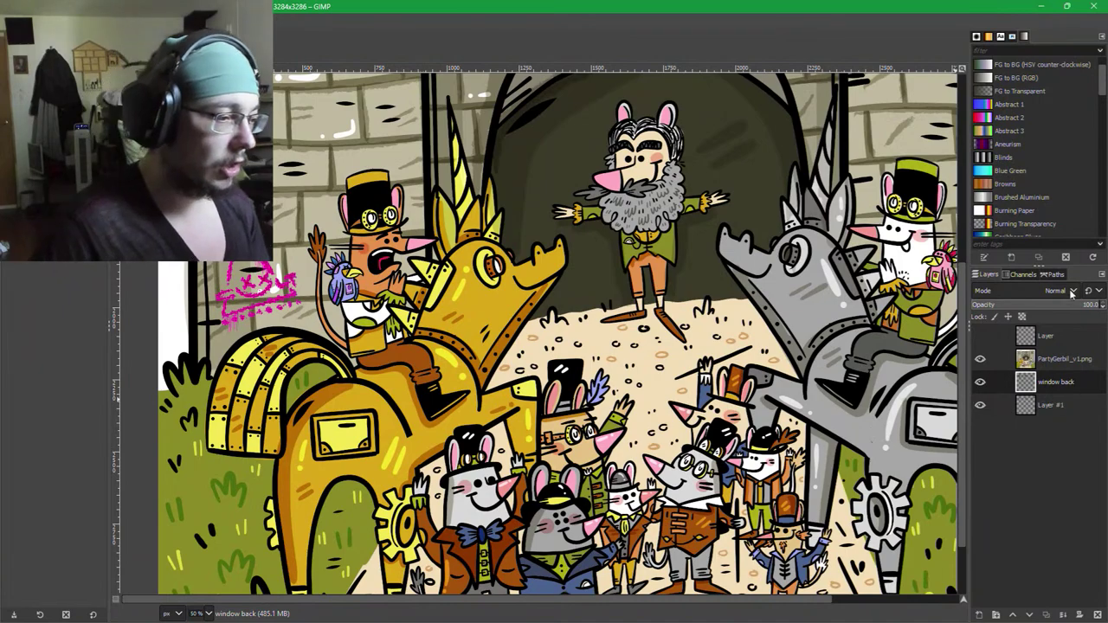
{"action": "double_click", "coordinate": [1055, 381]}
{"action": "left_click", "coordinate": [1063, 614]}
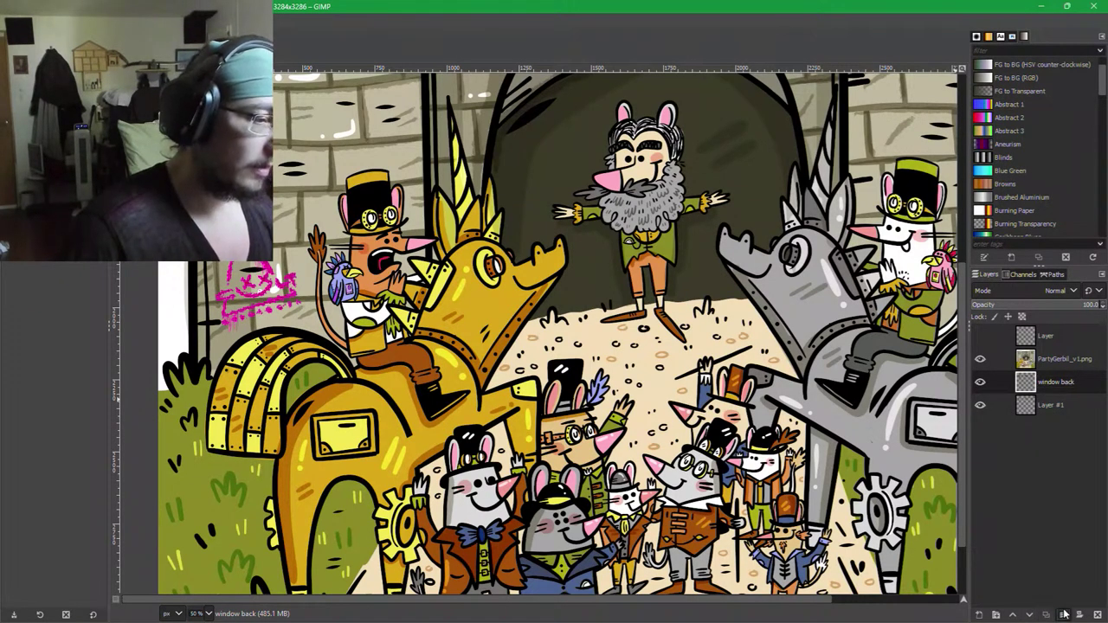
Rename the merged layer as window back.
{"action": "double_click", "coordinate": [1054, 381]}
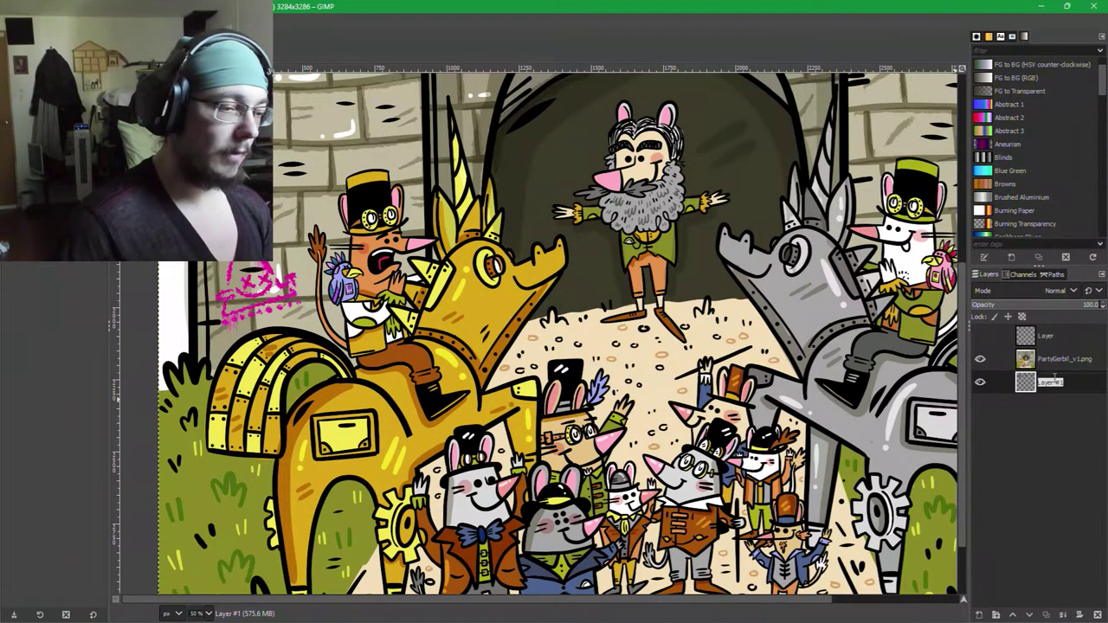
{"action": "type", "text": "window ba"}
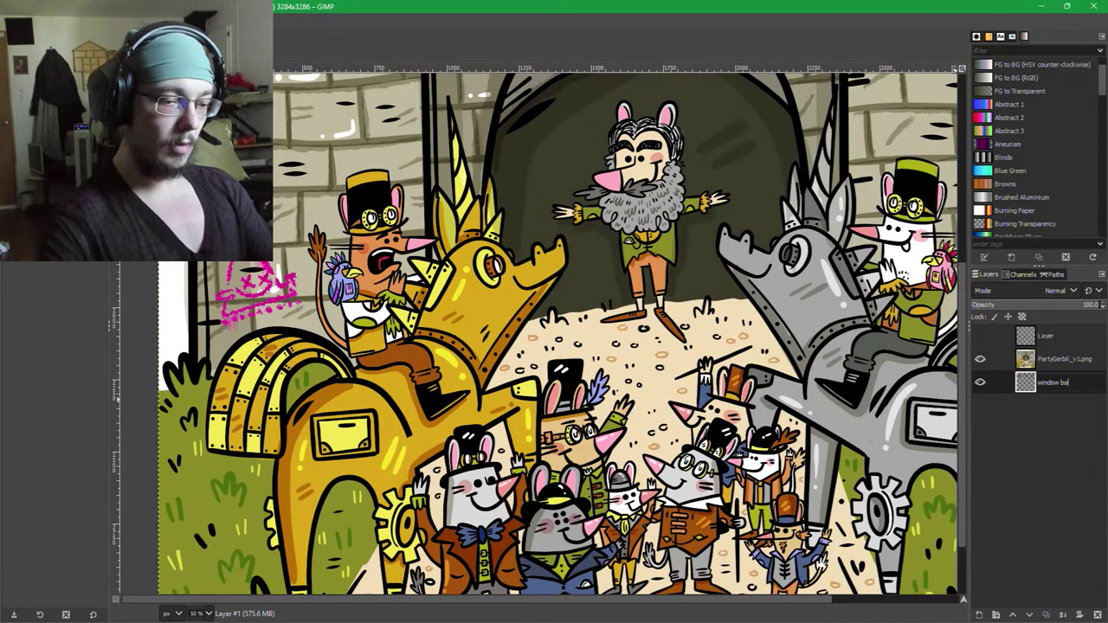
{"action": "type", "text": "ck"}
{"action": "key", "text": "Return"}
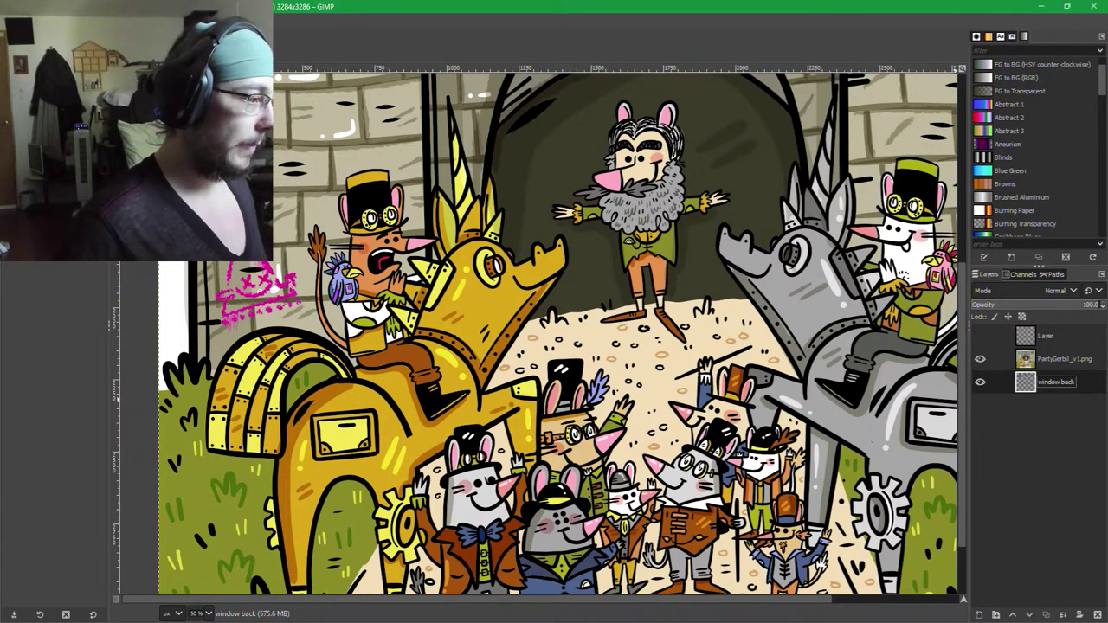
Check the castle windows by toggling the visibility of the window back and PartyGerbil_v1.png layers.
{"action": "left_click_drag", "start_coordinate": [675, 359], "coordinate": [475, 584]}
{"action": "left_click_drag", "start_coordinate": [644, 250], "coordinate": [714, 361]}
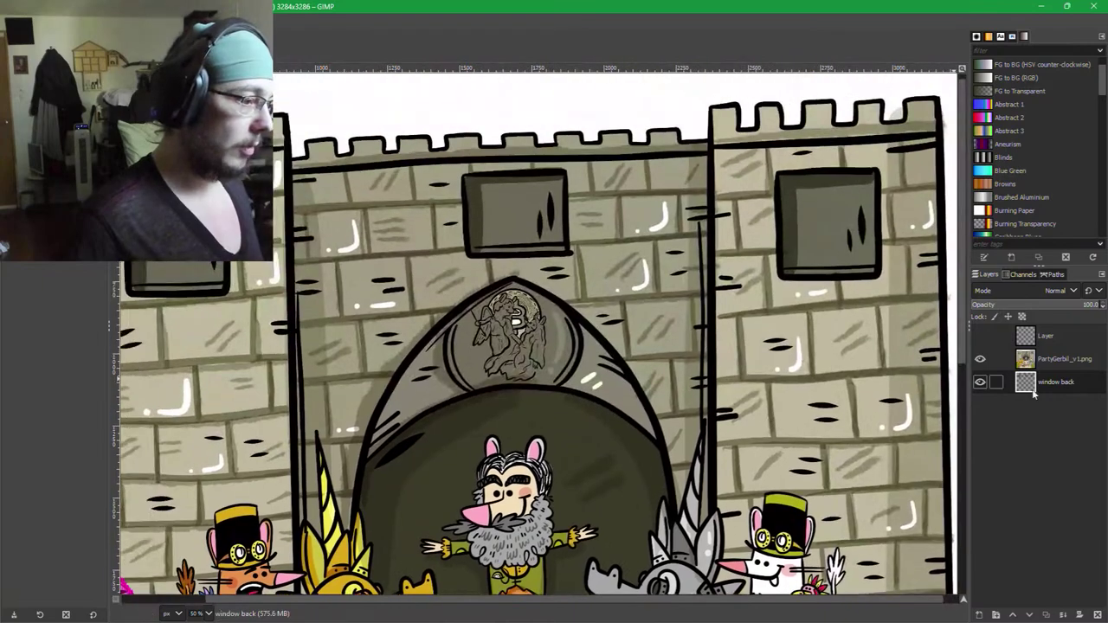
{"action": "left_click", "coordinate": [979, 381]}
{"action": "left_click", "coordinate": [979, 381]}
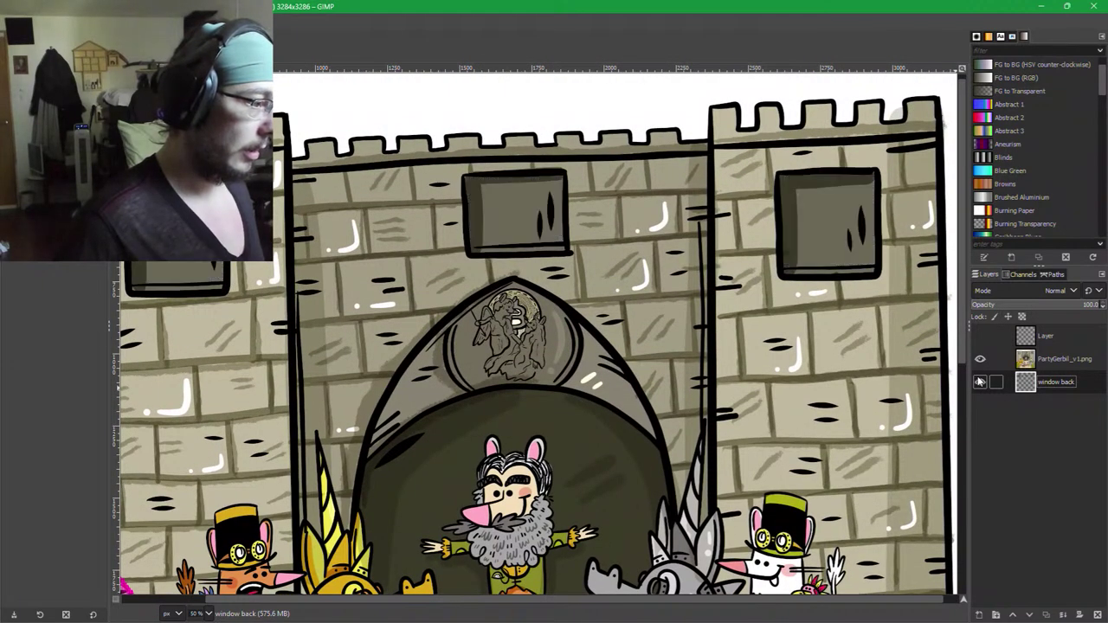
{"action": "left_click", "coordinate": [980, 382]}
{"action": "left_click", "coordinate": [980, 382]}
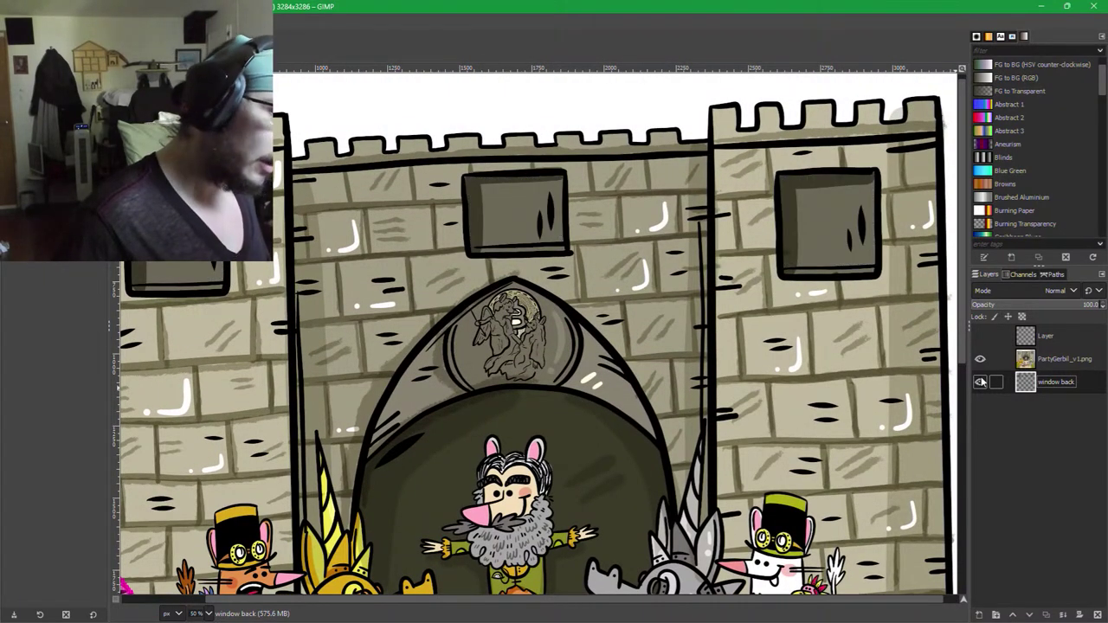
{"action": "left_click", "coordinate": [980, 359]}
{"action": "left_click", "coordinate": [980, 359]}
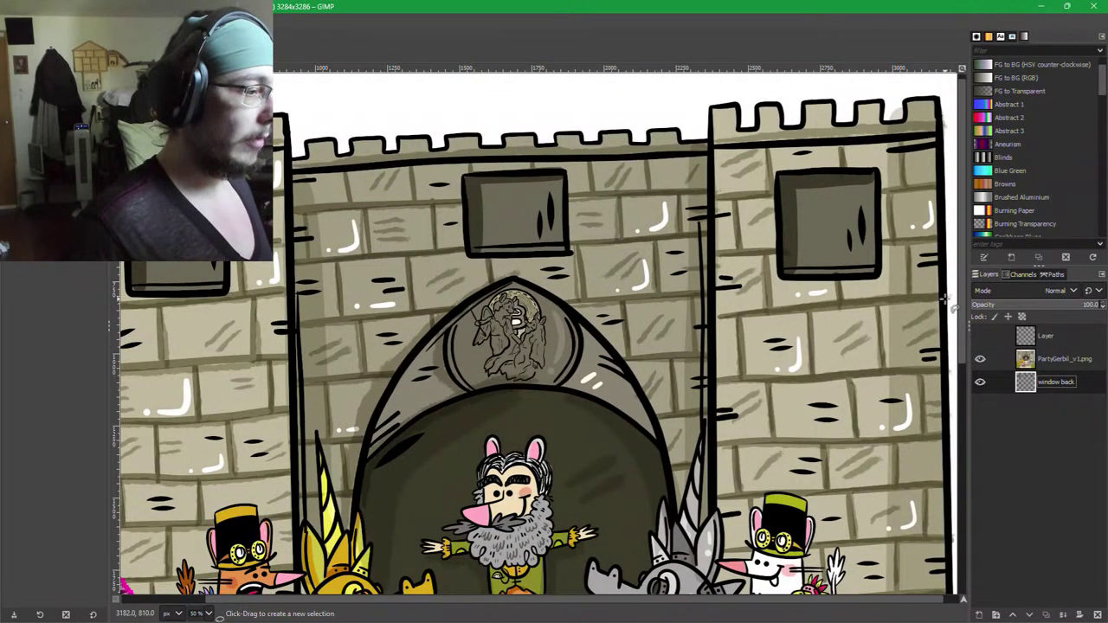
Display the red notes of the layer named Layer over the castle artwork, keeping it first in the layer stack.
{"action": "left_click_drag", "start_coordinate": [1043, 336], "coordinate": [1044, 372]}
{"action": "left_click", "coordinate": [984, 361]}
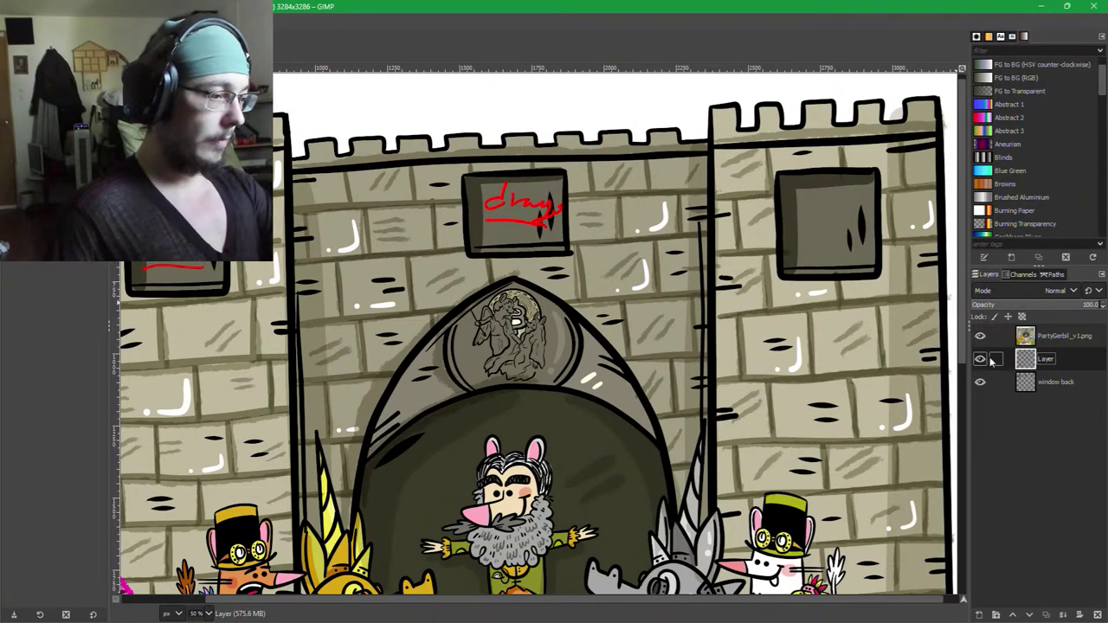
{"action": "left_click_drag", "start_coordinate": [1049, 362], "coordinate": [1048, 336]}
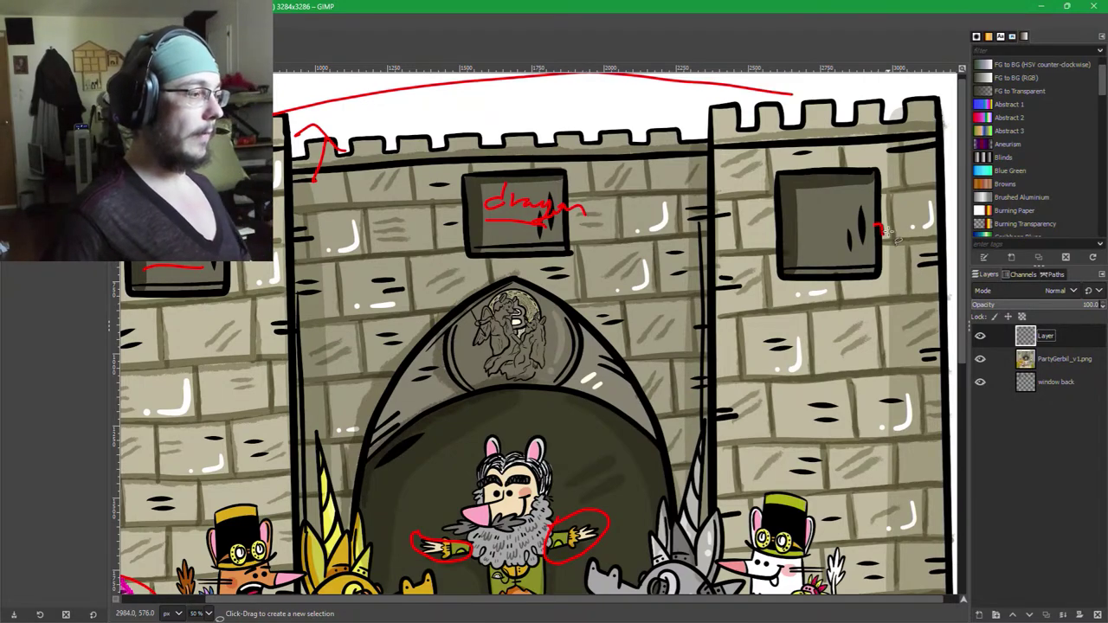
{"action": "left_click", "coordinate": [876, 227]}
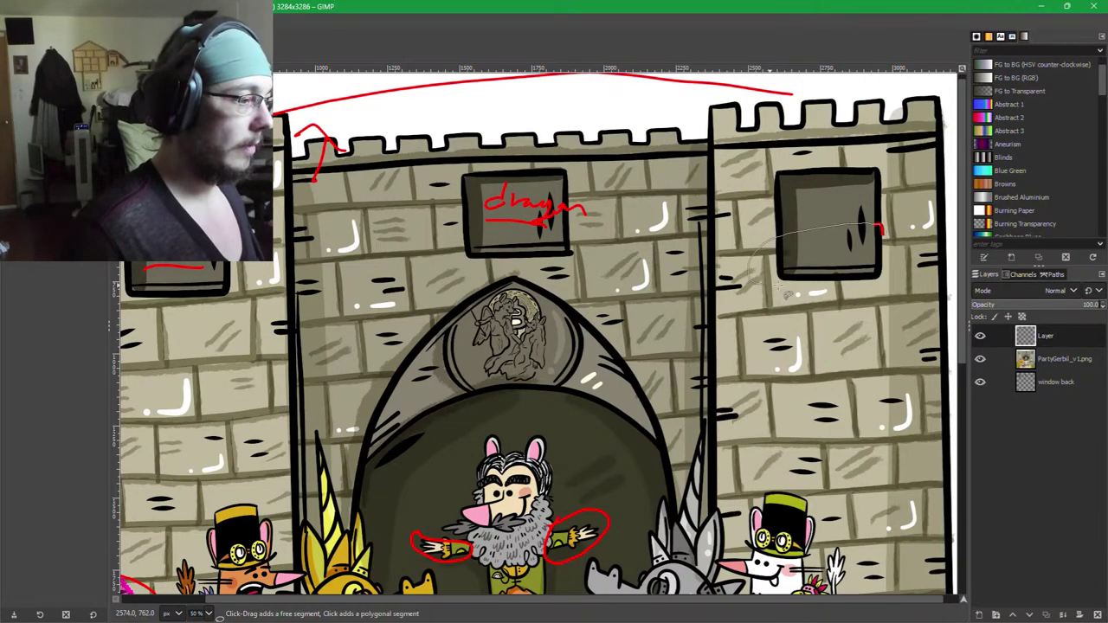
{"action": "key", "text": "Escape"}
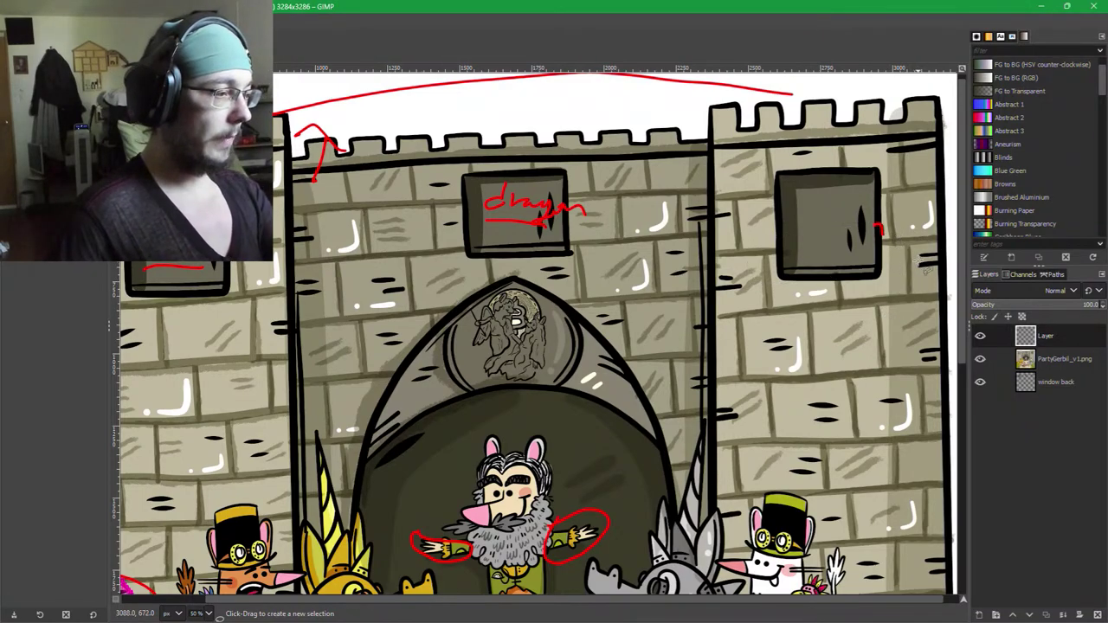
Hide the red notes layer, select the PartyGerbil_v1.png layer and save the artwork.
{"action": "left_click", "coordinate": [980, 336]}
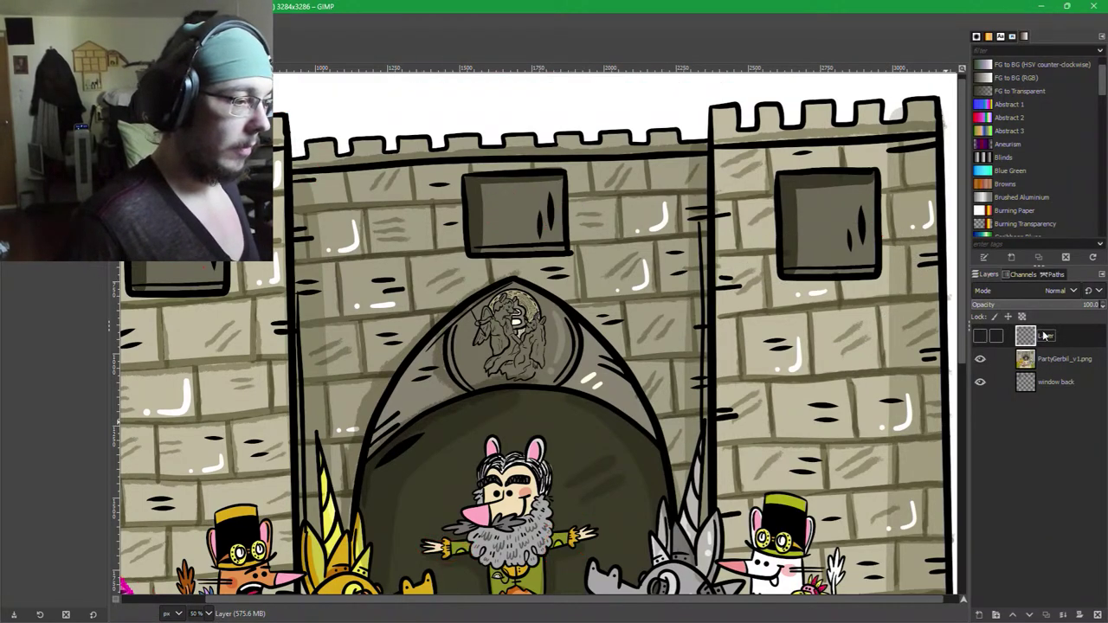
{"action": "left_click", "coordinate": [1034, 357]}
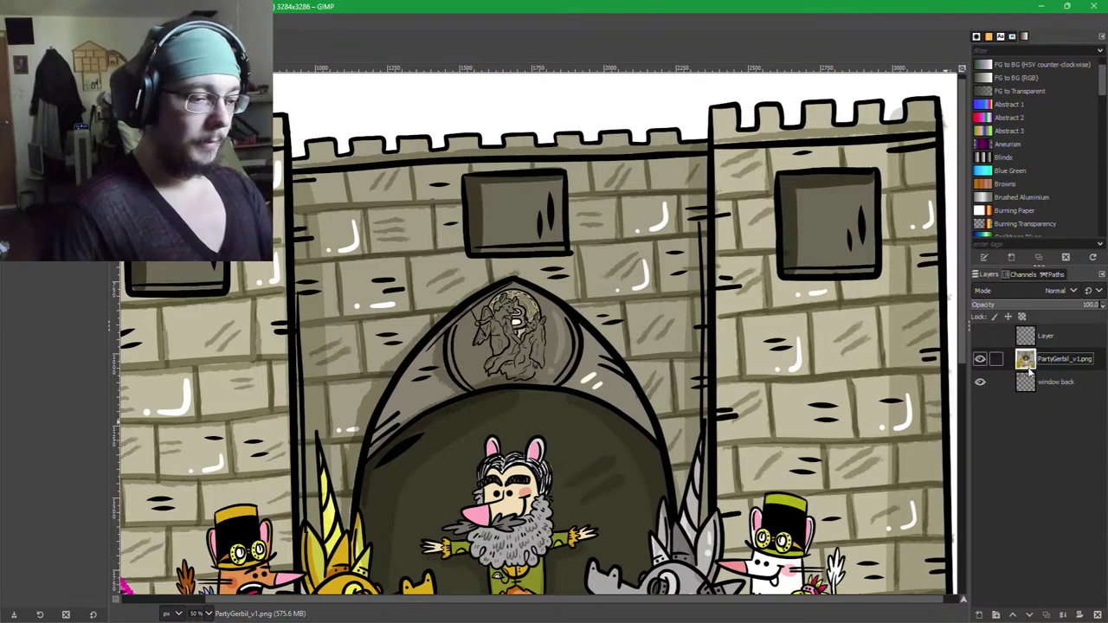
{"action": "key", "text": "ctrl+s"}
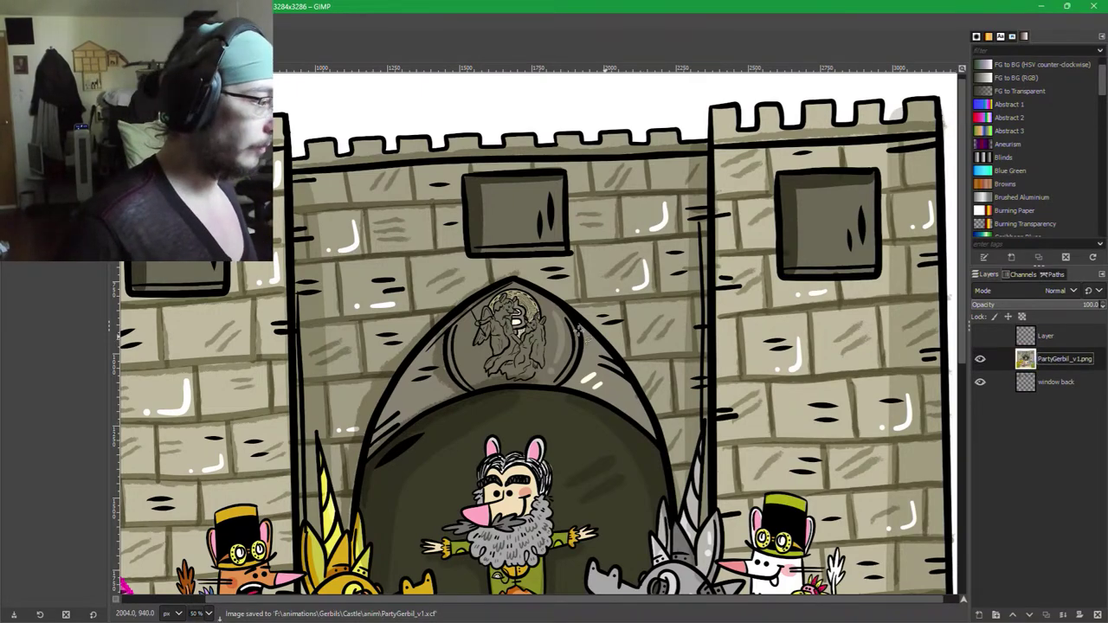
Examine the bearded gerbil's arms, coat and legs and the shadows around them in the dark gateway.
{"action": "left_click_drag", "start_coordinate": [572, 320], "coordinate": [732, 168]}
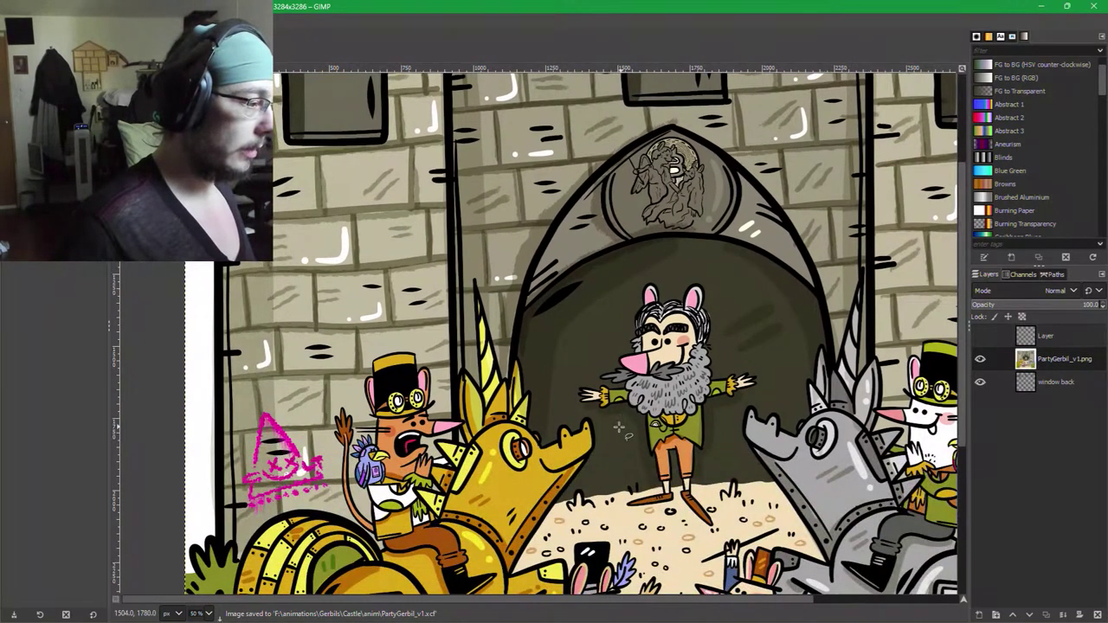
{"action": "scroll", "coordinate": [668, 438], "scroll_direction": "up", "scroll_amount": 5}
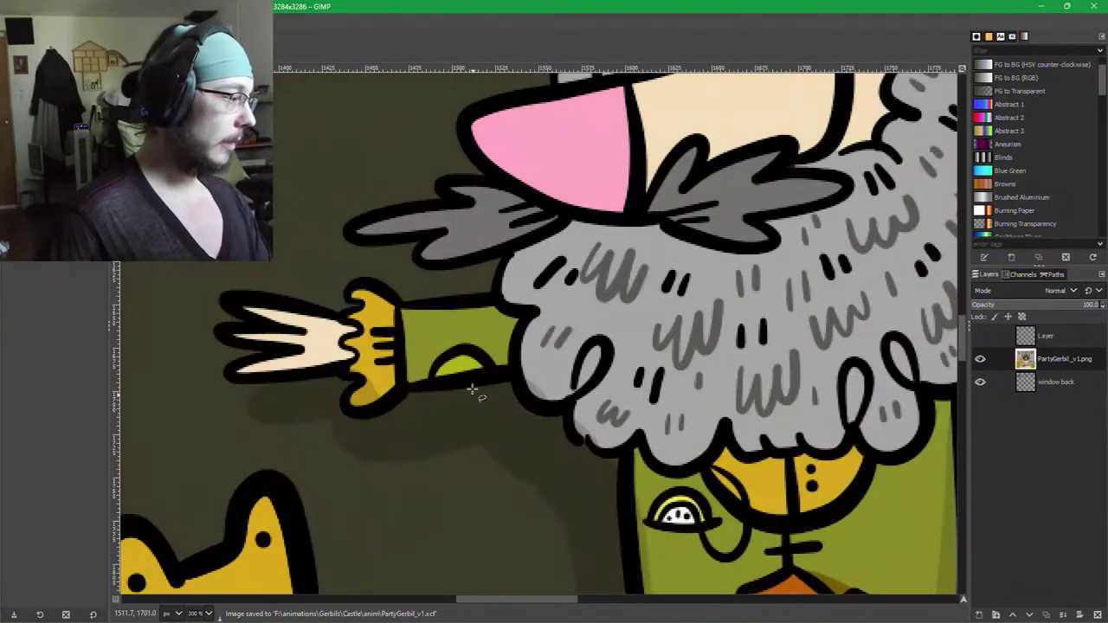
{"action": "scroll", "coordinate": [466, 400], "scroll_direction": "up", "scroll_amount": 1}
{"action": "left_click_drag", "start_coordinate": [432, 373], "coordinate": [598, 263]}
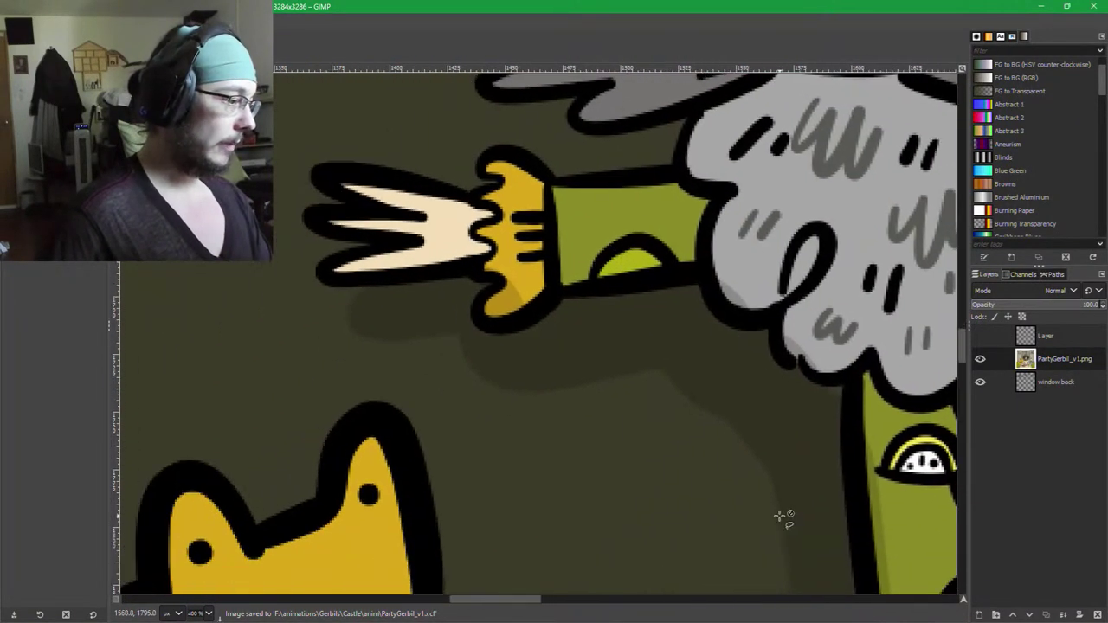
{"action": "scroll", "coordinate": [786, 519], "scroll_direction": "down", "scroll_amount": 2}
{"action": "scroll", "coordinate": [788, 518], "scroll_direction": "down", "scroll_amount": 3}
{"action": "scroll", "coordinate": [788, 518], "scroll_direction": "right", "scroll_amount": 3}
{"action": "scroll", "coordinate": [863, 396], "scroll_direction": "down", "scroll_amount": 1}
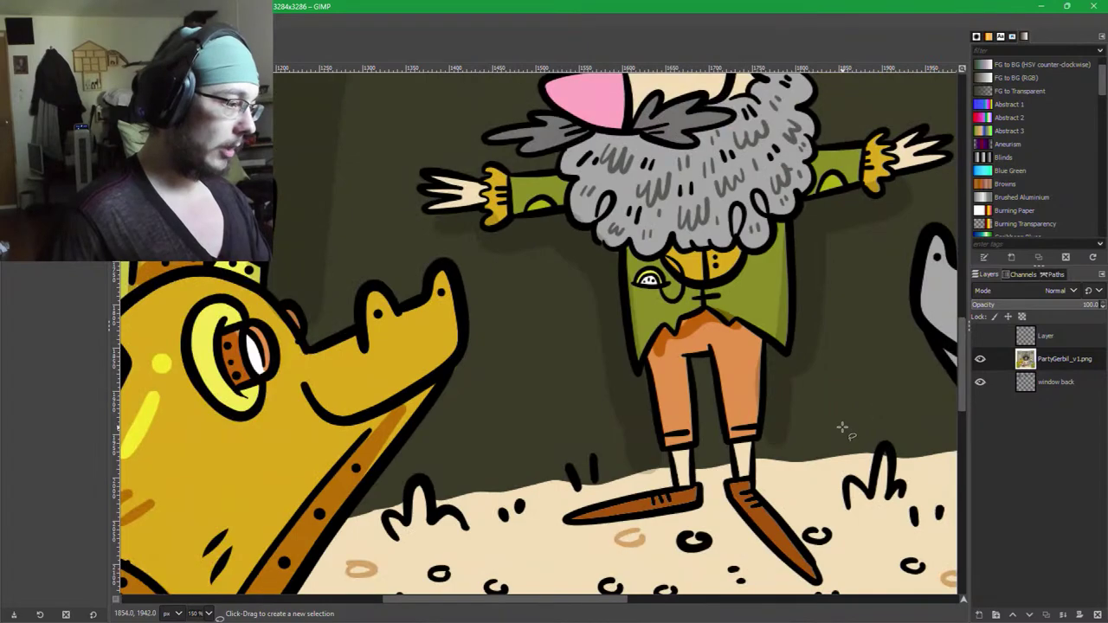
{"action": "scroll", "coordinate": [842, 426], "scroll_direction": "up", "scroll_amount": 1}
{"action": "scroll", "coordinate": [779, 347], "scroll_direction": "right", "scroll_amount": 1}
{"action": "scroll", "coordinate": [779, 346], "scroll_direction": "down", "scroll_amount": 1}
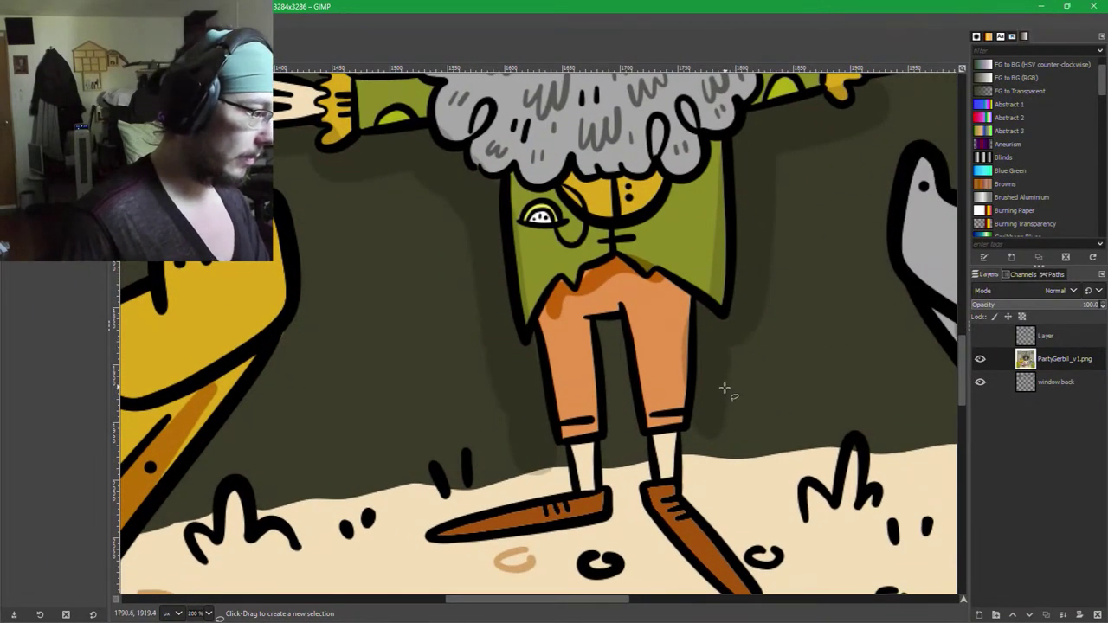
{"action": "scroll", "coordinate": [852, 298], "scroll_direction": "down", "scroll_amount": 1}
{"action": "left_click_drag", "start_coordinate": [835, 249], "coordinate": [683, 414]}
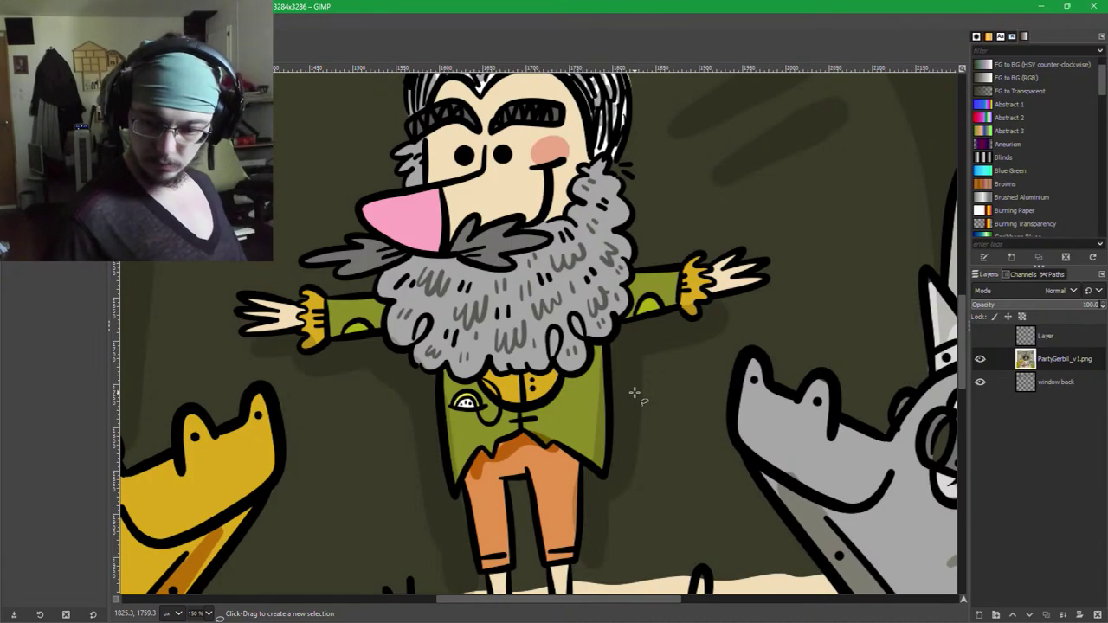
Try to cover the gateway's shading around the bearded gerbil with its dark background colour, using a similar-colours bucket fill, and undo it.
{"action": "key", "text": "p"}
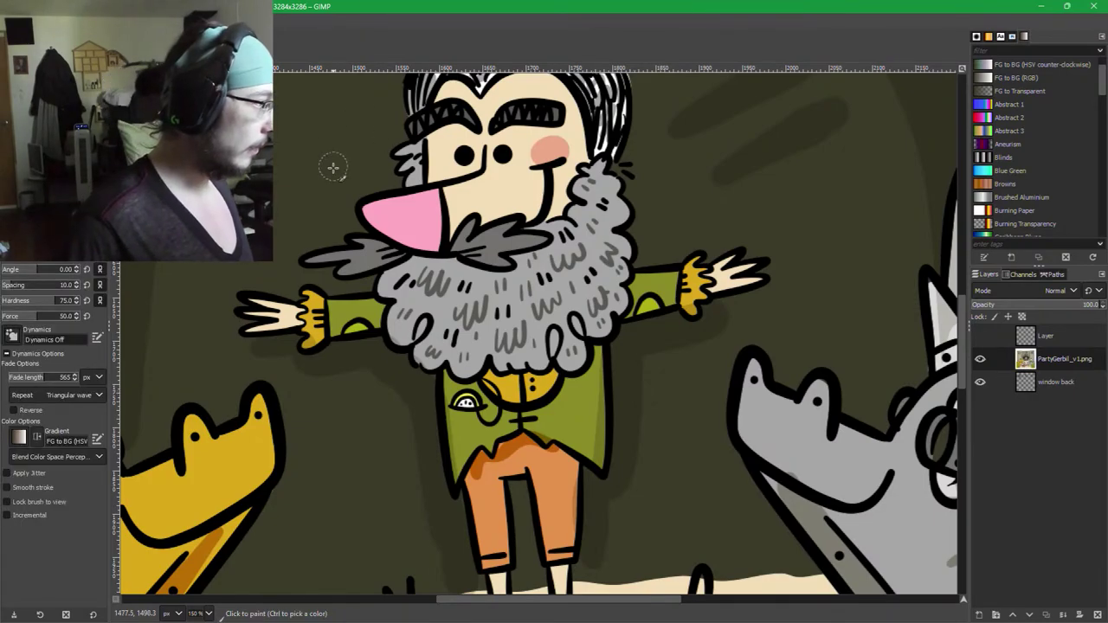
{"action": "key", "text": "shift+b"}
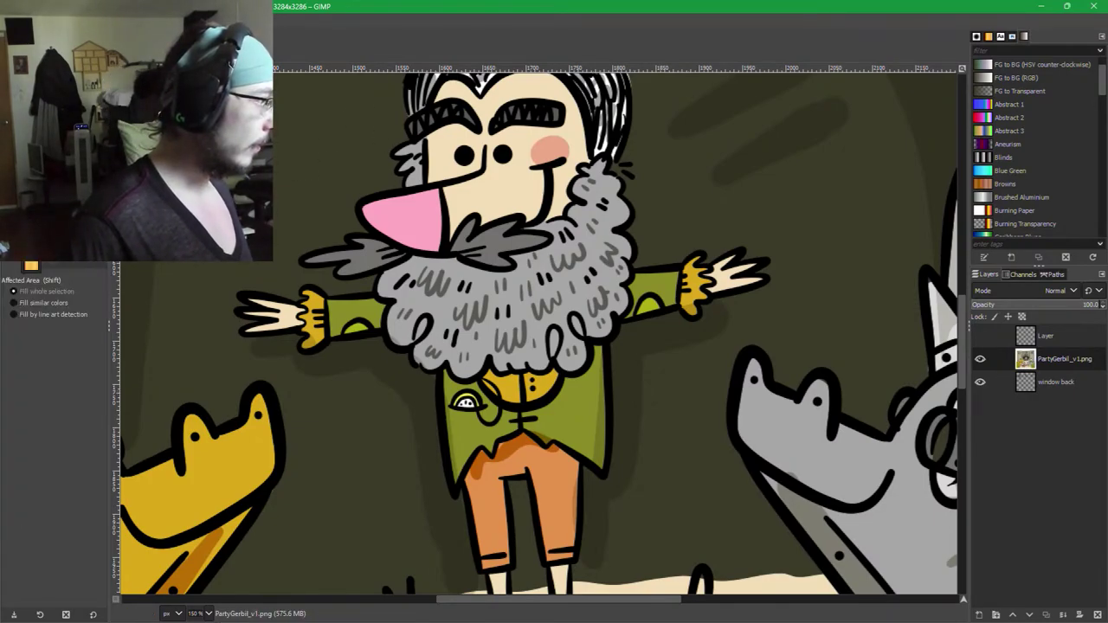
{"action": "key", "text": "ctrl"}
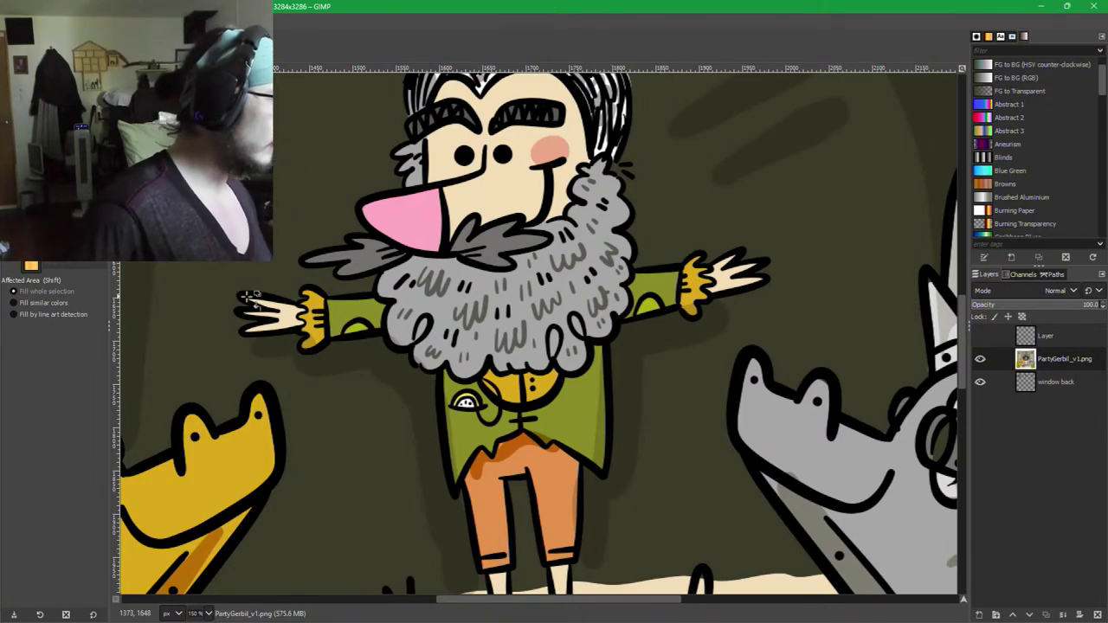
{"action": "left_click", "coordinate": [53, 307]}
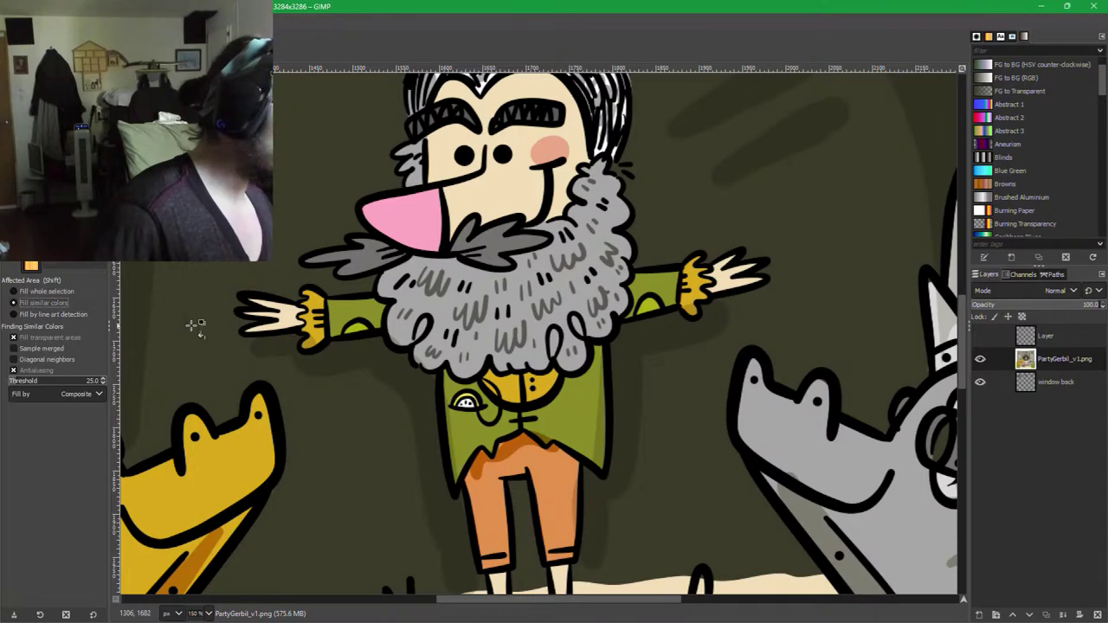
{"action": "left_click", "coordinate": [340, 363]}
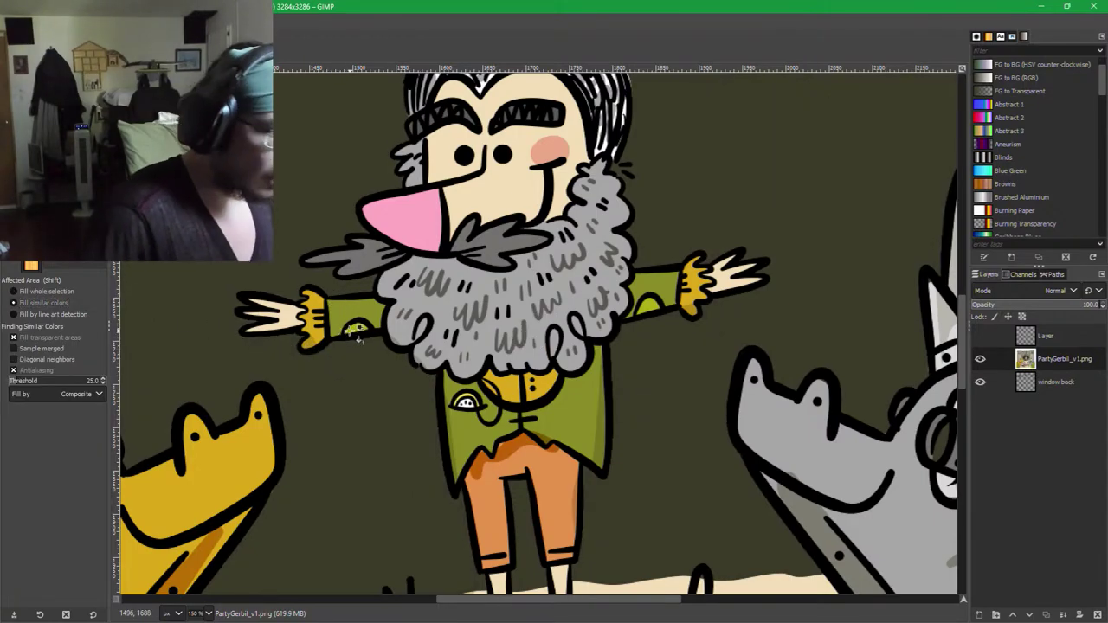
{"action": "scroll", "coordinate": [478, 338], "scroll_direction": "down", "scroll_amount": 6}
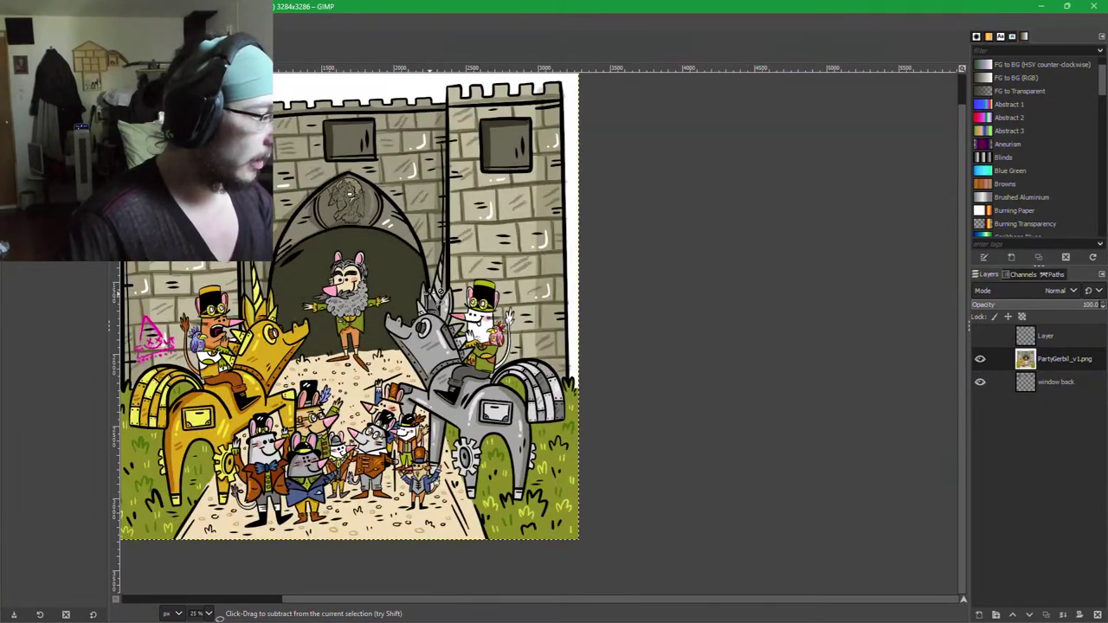
{"action": "scroll", "coordinate": [426, 303], "scroll_direction": "up", "scroll_amount": 1}
{"action": "left_click_drag", "start_coordinate": [372, 350], "coordinate": [467, 352]}
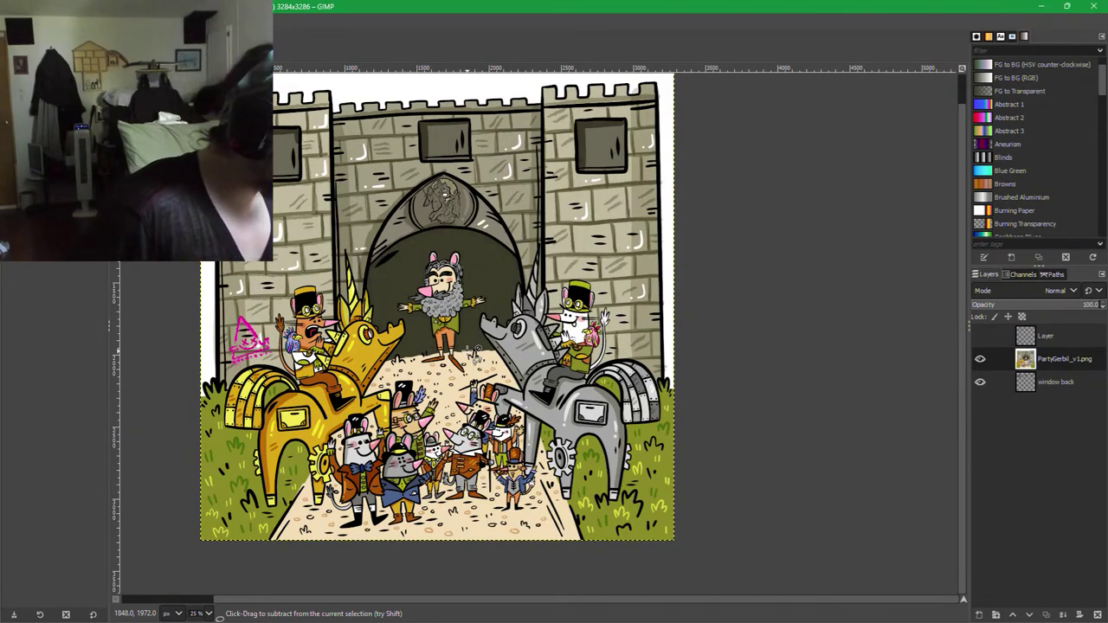
{"action": "key", "text": "ctrl+z"}
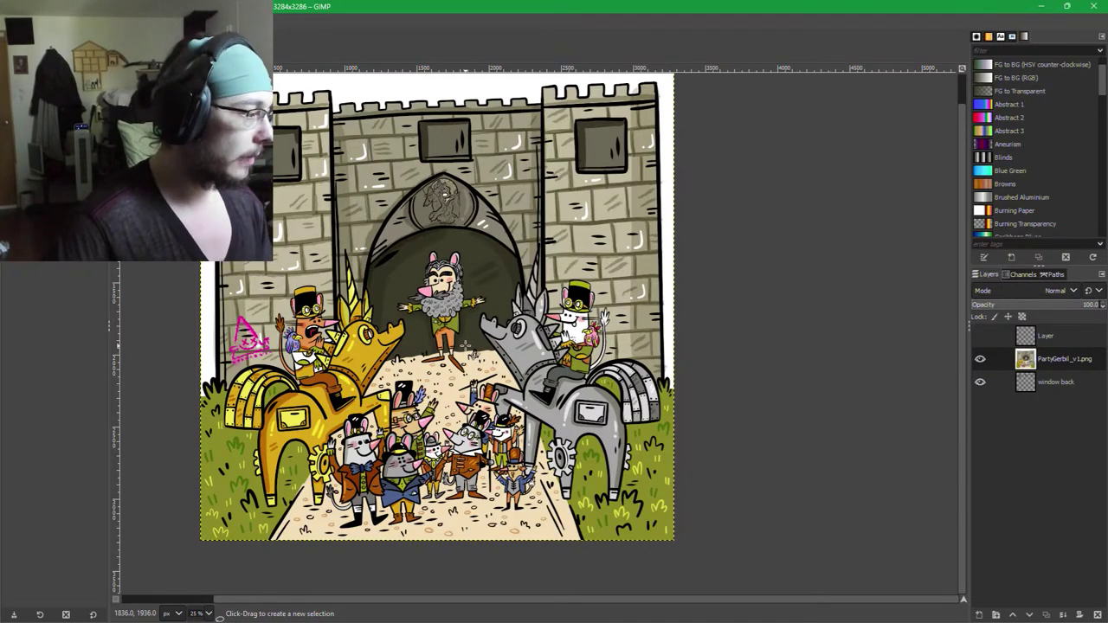
Brush over the shadow edge between the bearded gerbil's coat and the golden horse with the gateway's dark background colour.
{"action": "scroll", "coordinate": [465, 346], "scroll_direction": "up", "scroll_amount": 5}
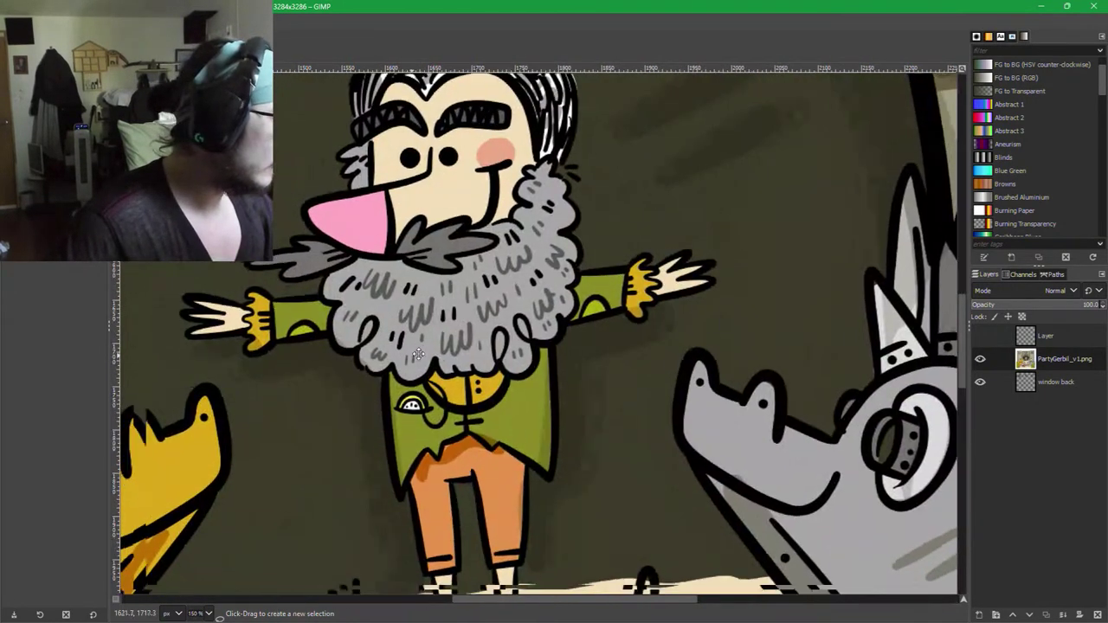
{"action": "left_click_drag", "start_coordinate": [418, 354], "coordinate": [498, 319]}
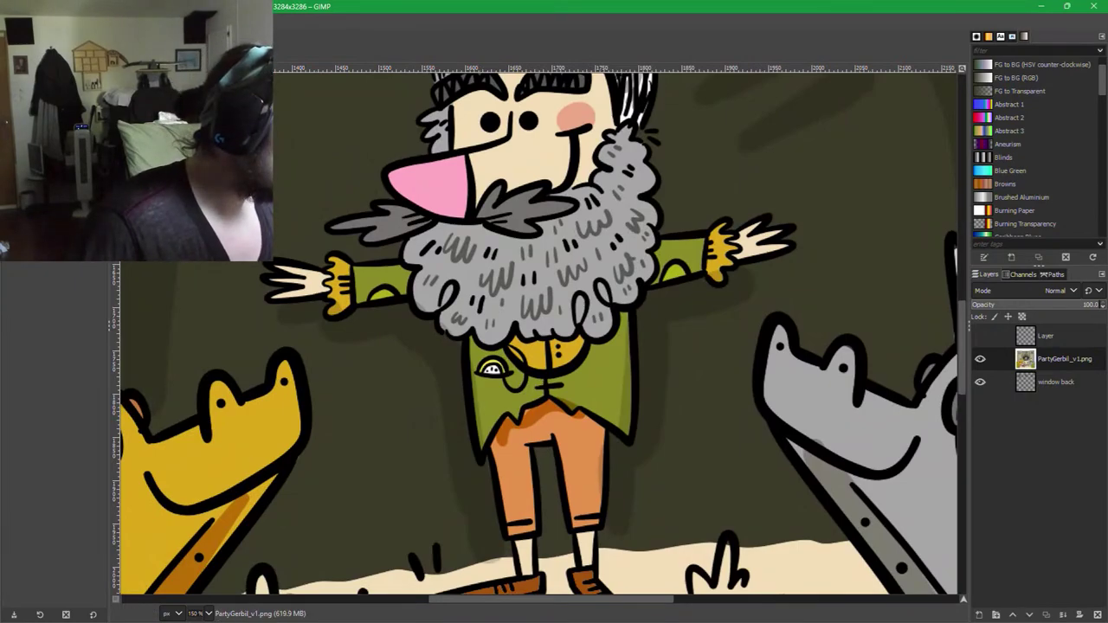
{"action": "key", "text": "p"}
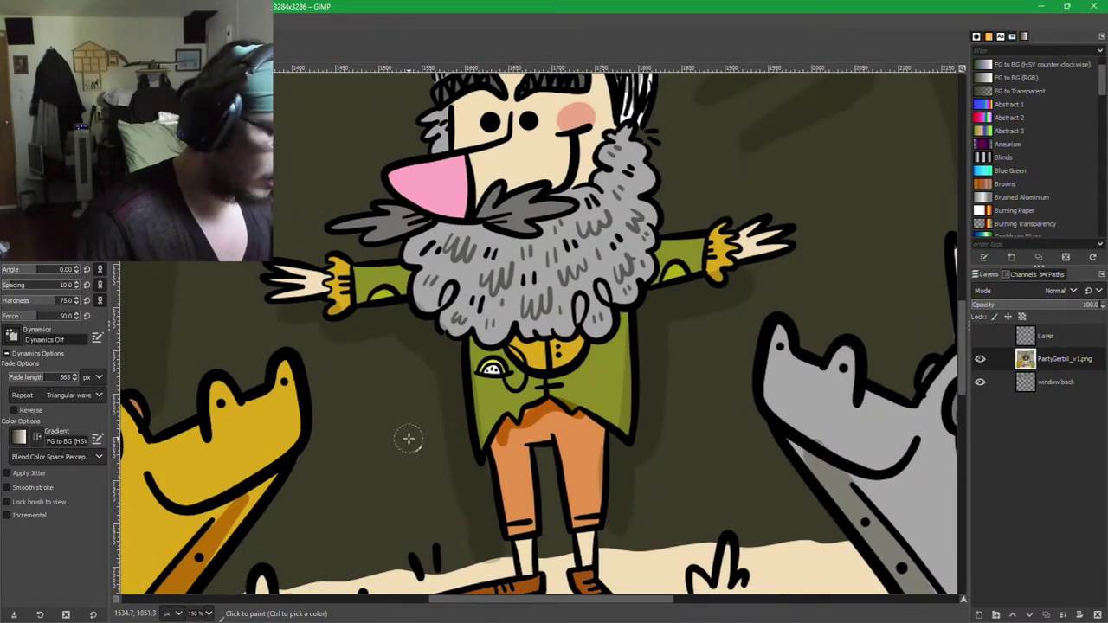
{"action": "scroll", "coordinate": [416, 419], "scroll_direction": "up", "scroll_amount": 2}
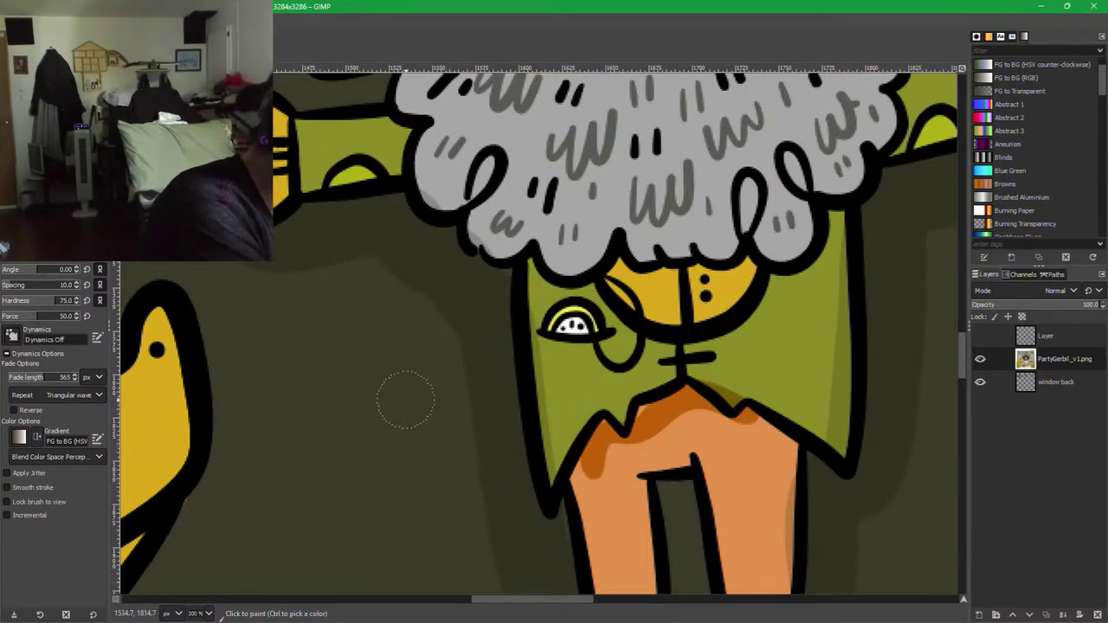
{"action": "mouse_move", "coordinate": [375, 255]}
{"action": "left_mouse_down"}
{"action": "mouse_move", "coordinate": [388, 249]}
{"action": "mouse_move", "coordinate": [430, 278]}
{"action": "mouse_move", "coordinate": [443, 355]}
{"action": "left_mouse_up"}
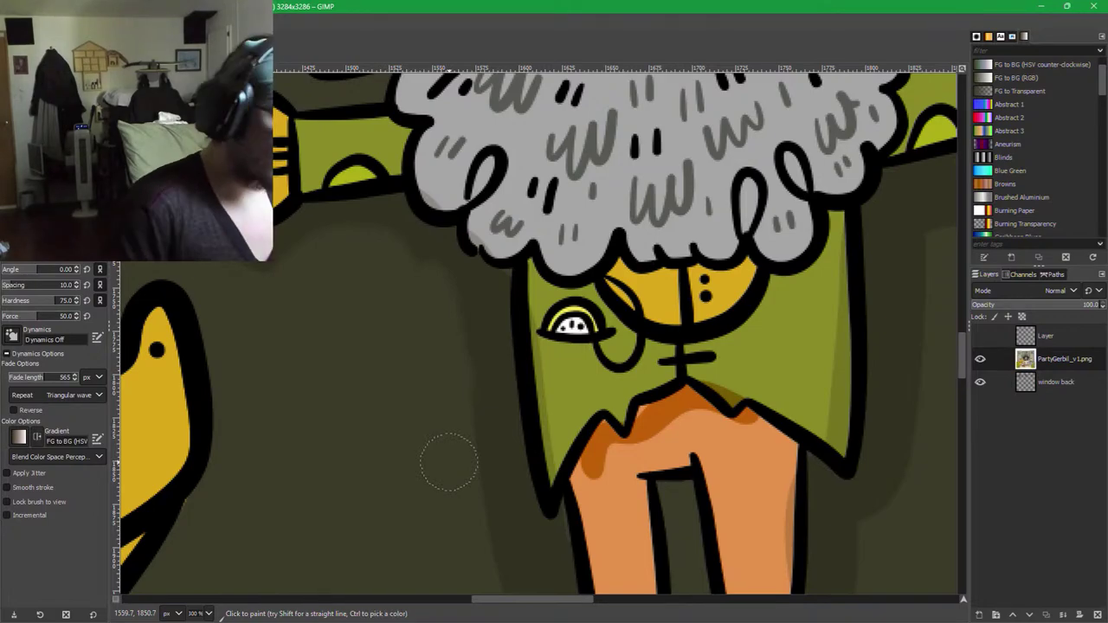
{"action": "scroll", "coordinate": [416, 389], "scroll_direction": "down", "scroll_amount": 2}
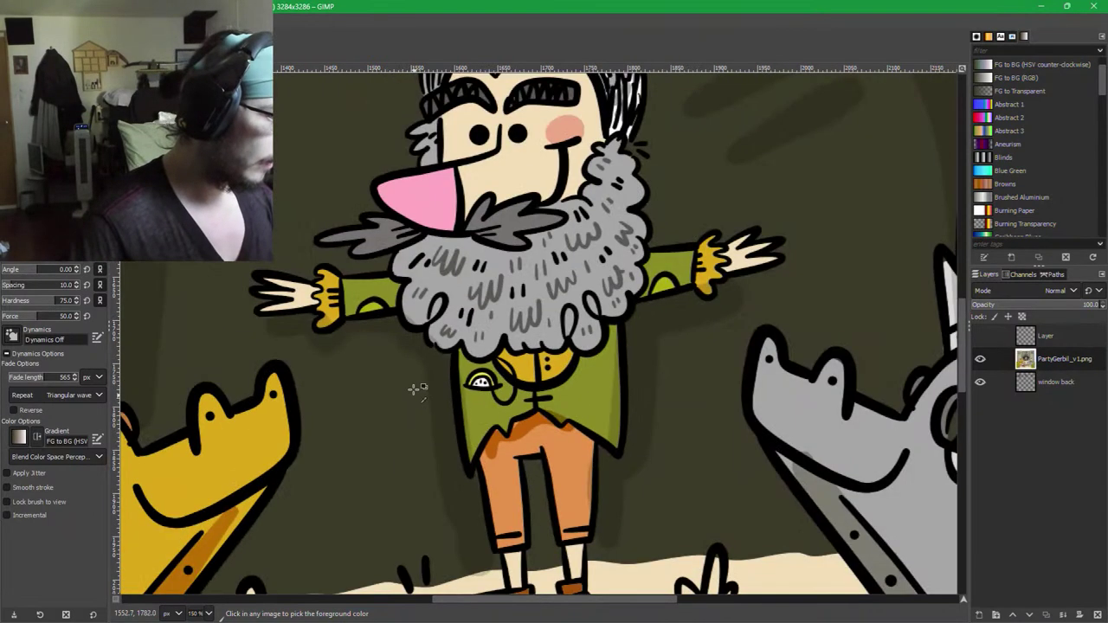
Select the shadow shapes on both sides of the bearded gerbil together by colour with Fuzzy Select, threshold 3.5.
{"action": "left_click", "coordinate": [69, 38]}
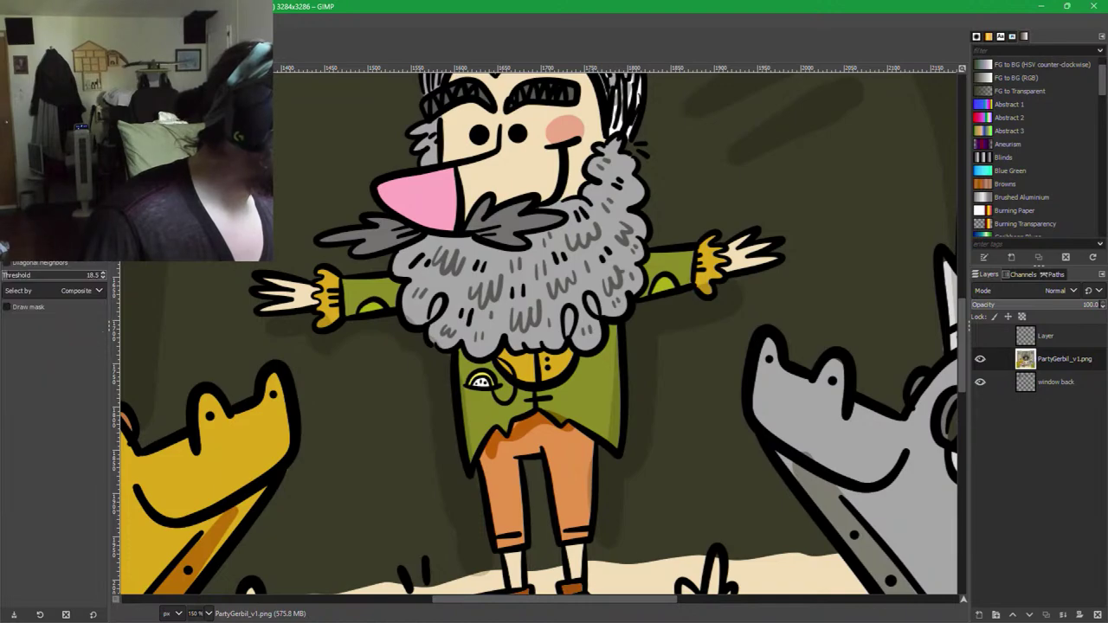
{"action": "left_click", "coordinate": [368, 346]}
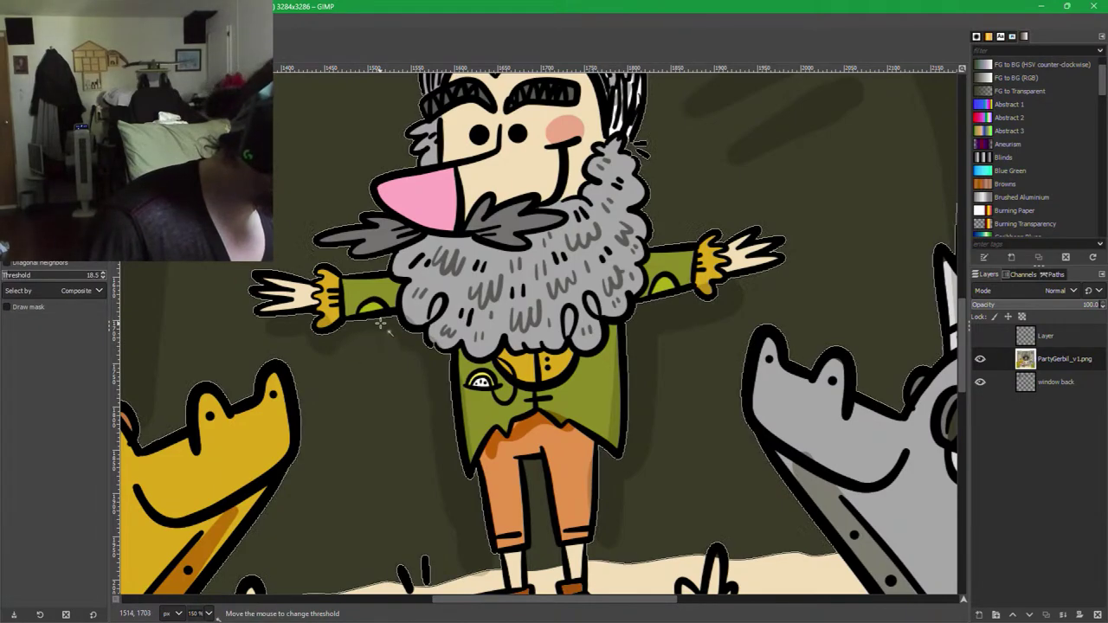
{"action": "left_click_drag", "start_coordinate": [36, 282], "coordinate": [17, 281]}
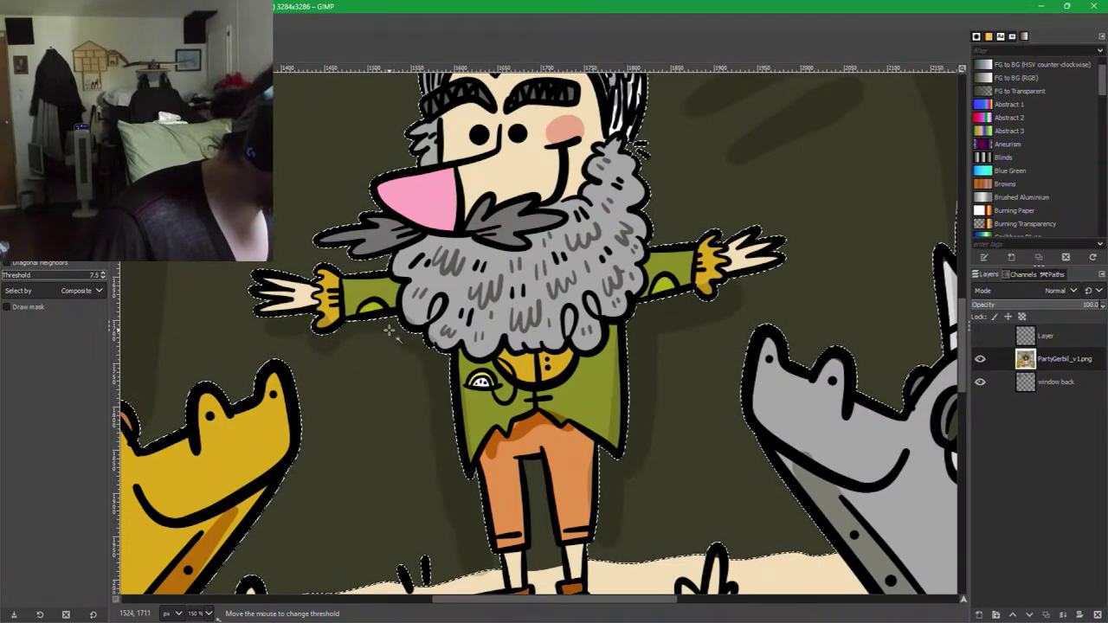
{"action": "left_click_drag", "start_coordinate": [404, 336], "coordinate": [440, 393]}
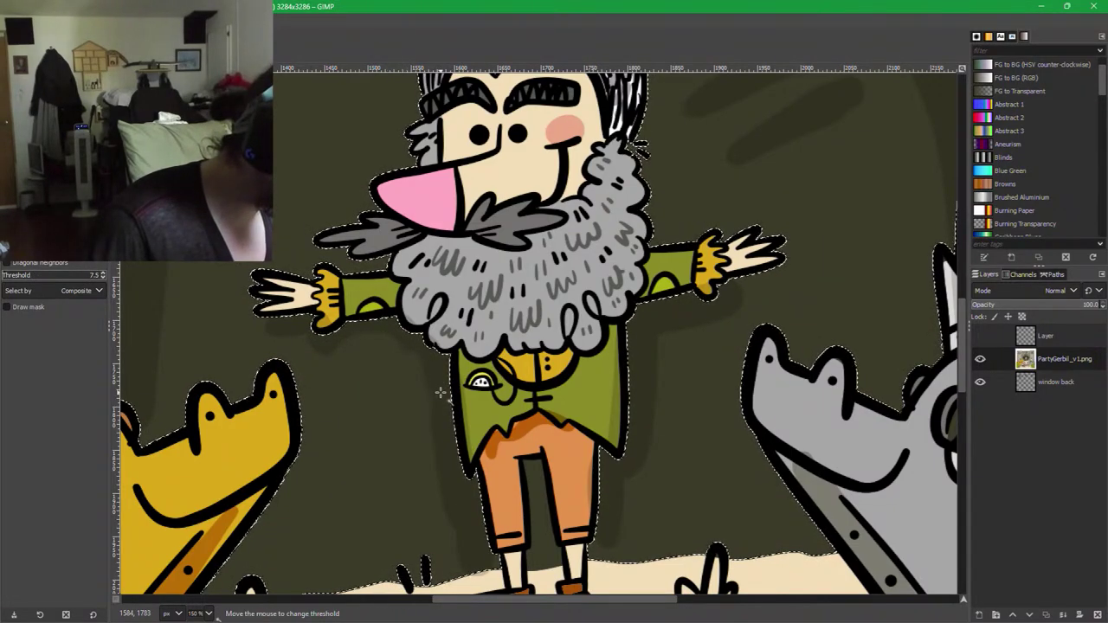
{"action": "left_click_drag", "start_coordinate": [456, 470], "coordinate": [456, 471]}
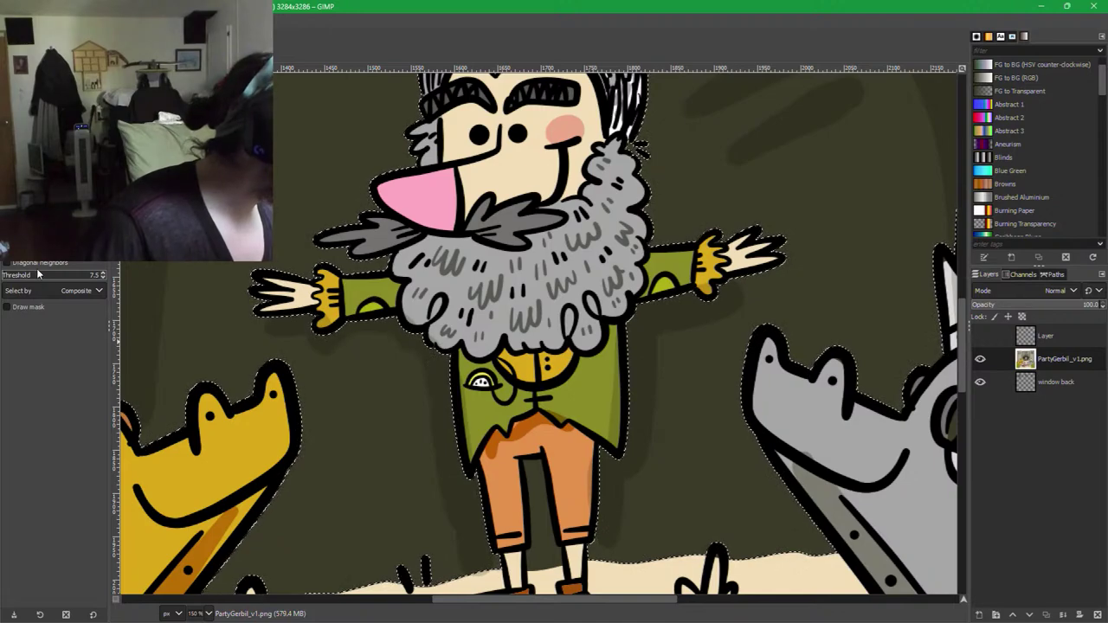
{"action": "scroll", "coordinate": [43, 275], "scroll_direction": "down", "scroll_amount": 4}
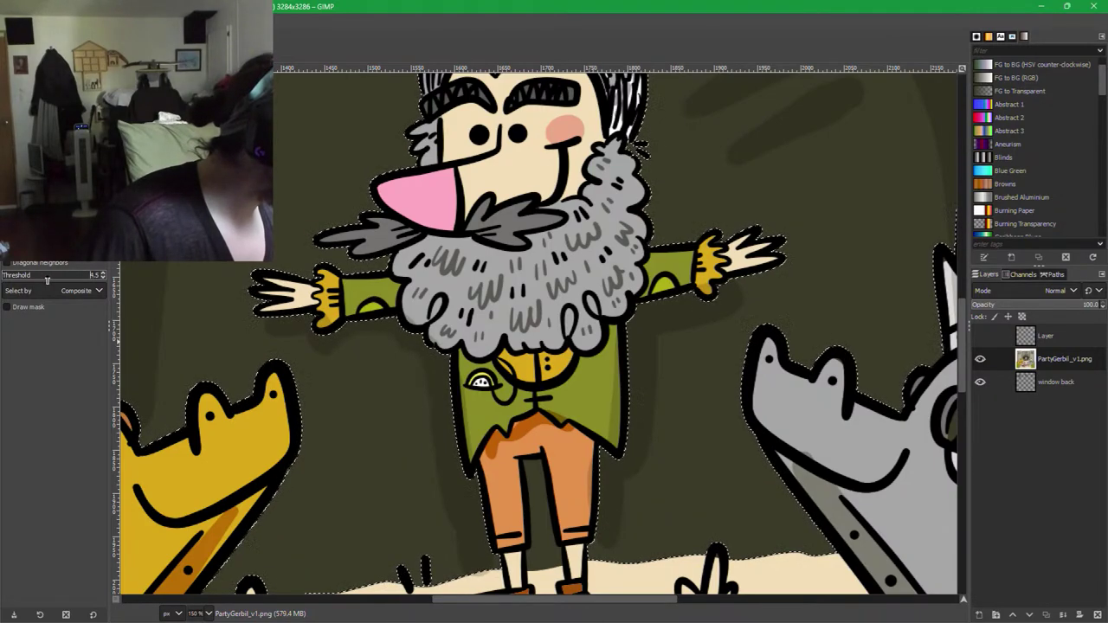
{"action": "left_click", "coordinate": [443, 364]}
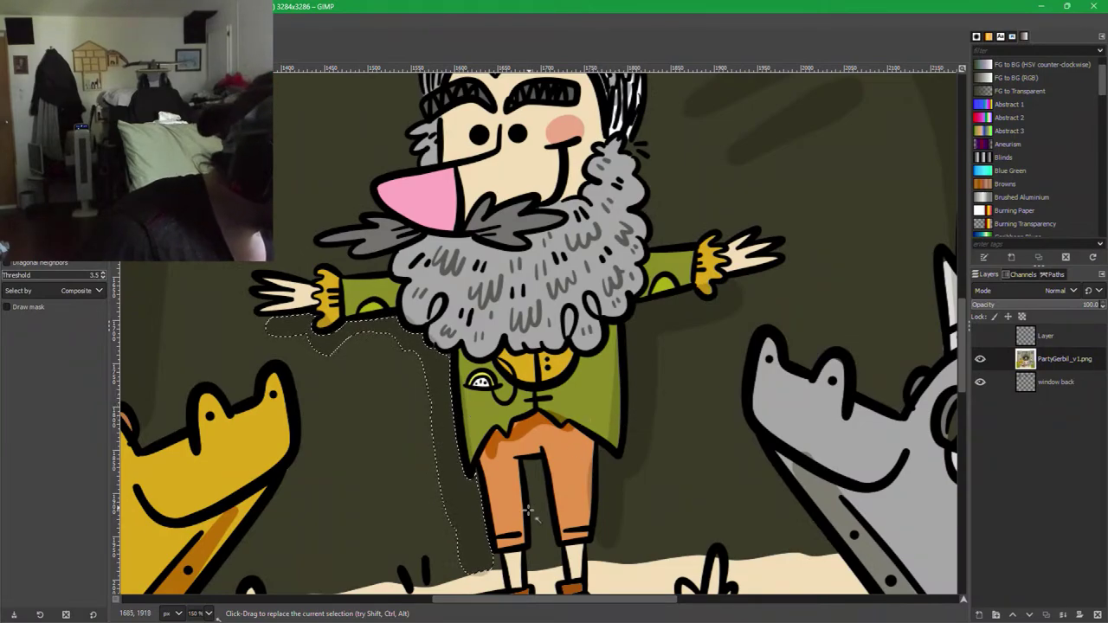
{"action": "left_click", "coordinate": [609, 500], "text": "shift"}
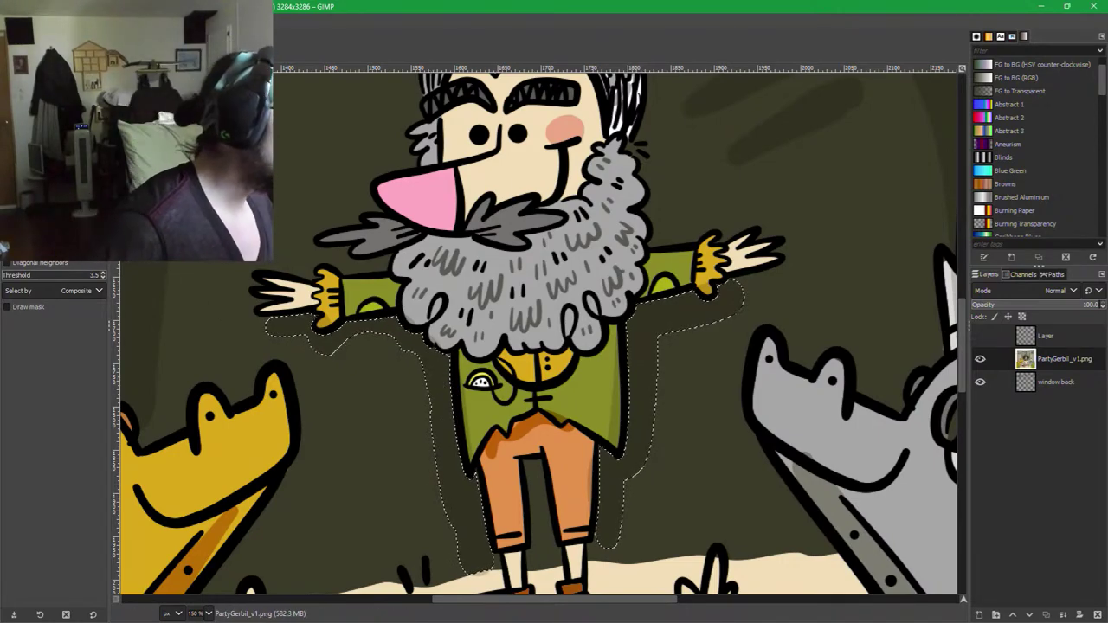
Fill the whole shadow selection with the gateway's dark background colour and clear the selection.
{"action": "left_click", "coordinate": [48, 54]}
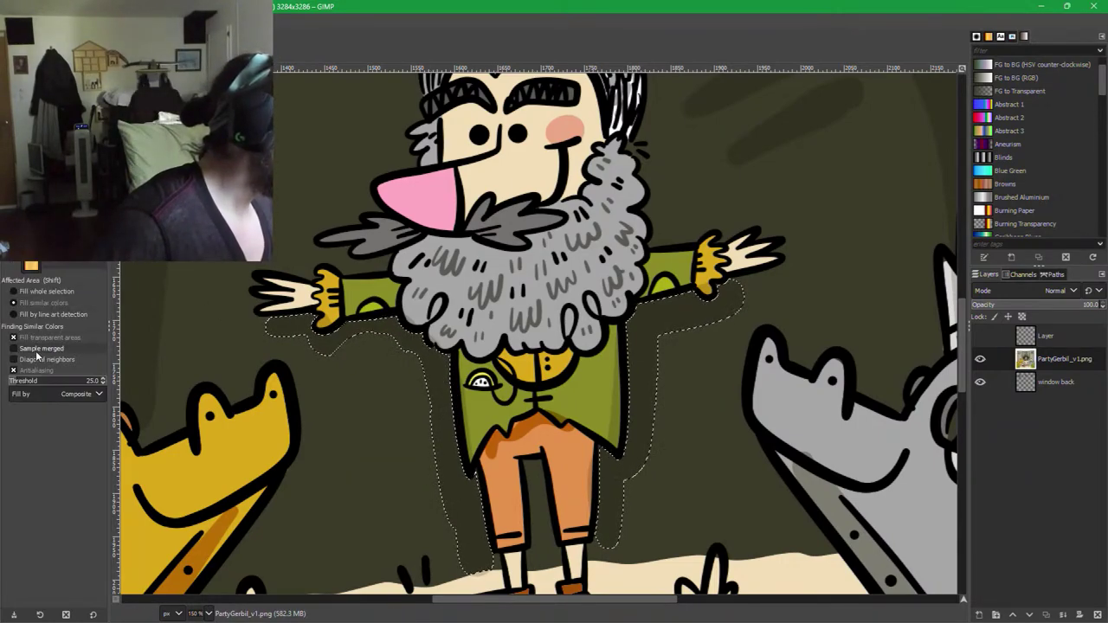
{"action": "left_click", "coordinate": [34, 292]}
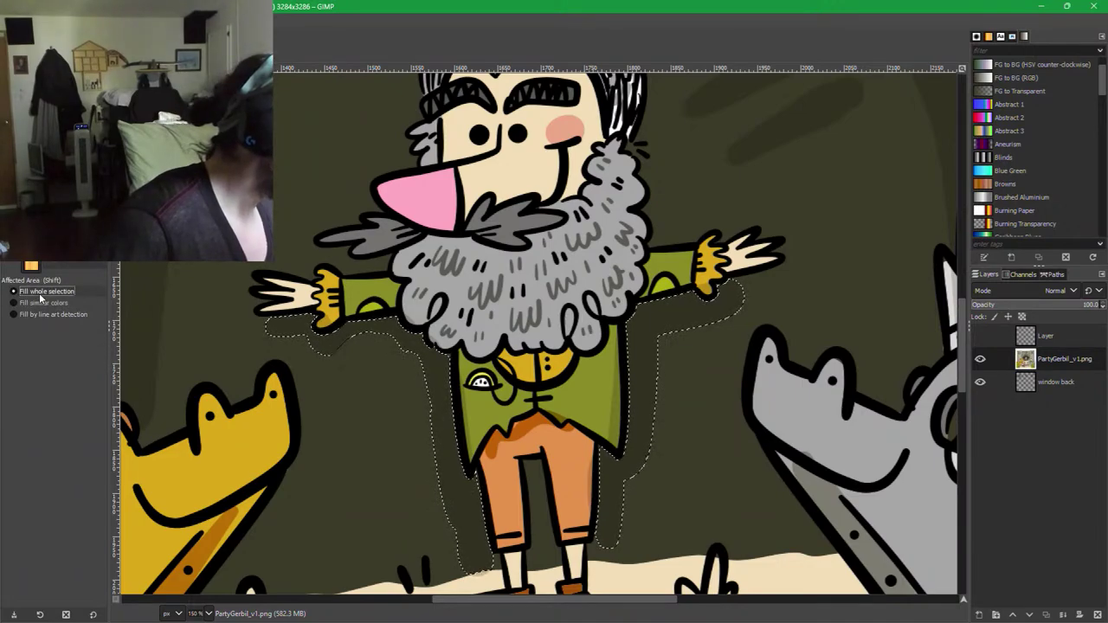
{"action": "left_click", "coordinate": [445, 363]}
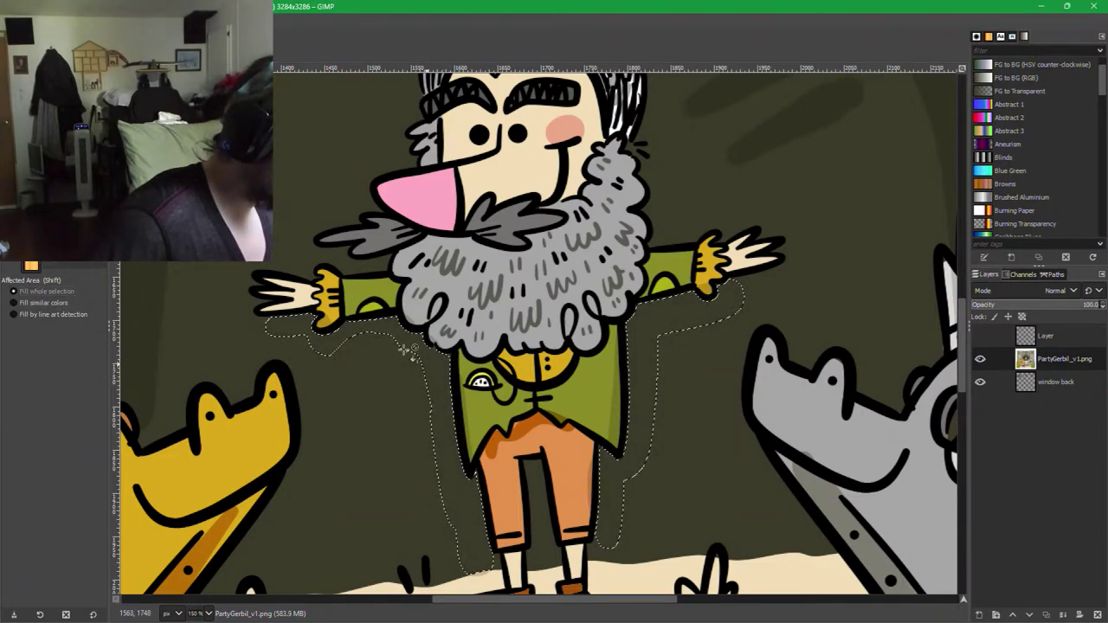
{"action": "left_click", "coordinate": [29, 38]}
{"action": "left_click", "coordinate": [394, 477]}
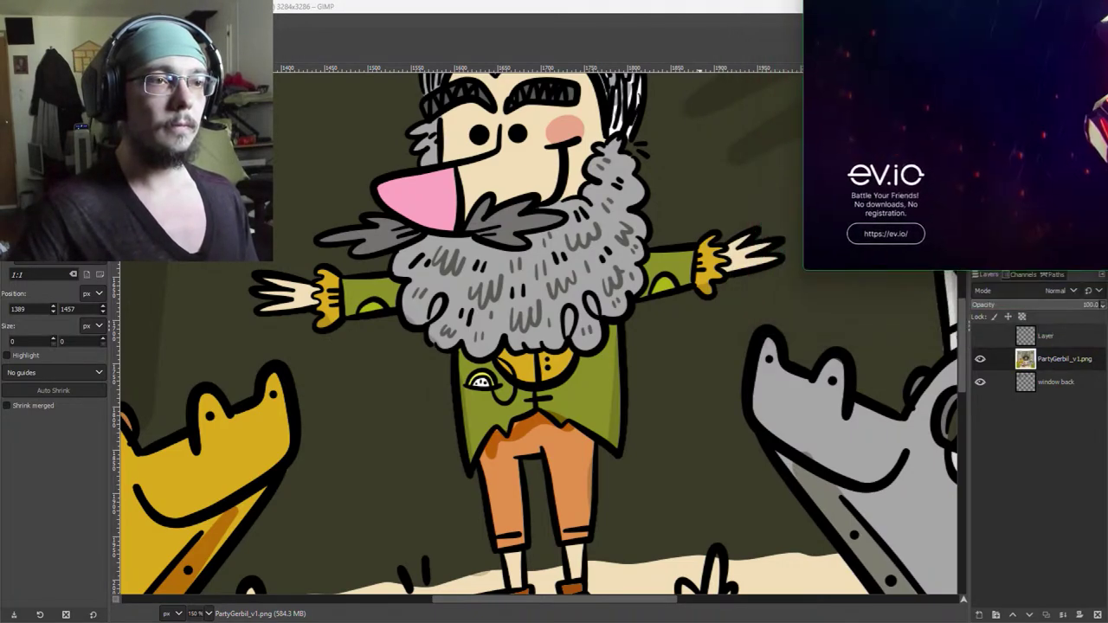
{"action": "left_click_drag", "start_coordinate": [1107, 0], "coordinate": [762, 0]}
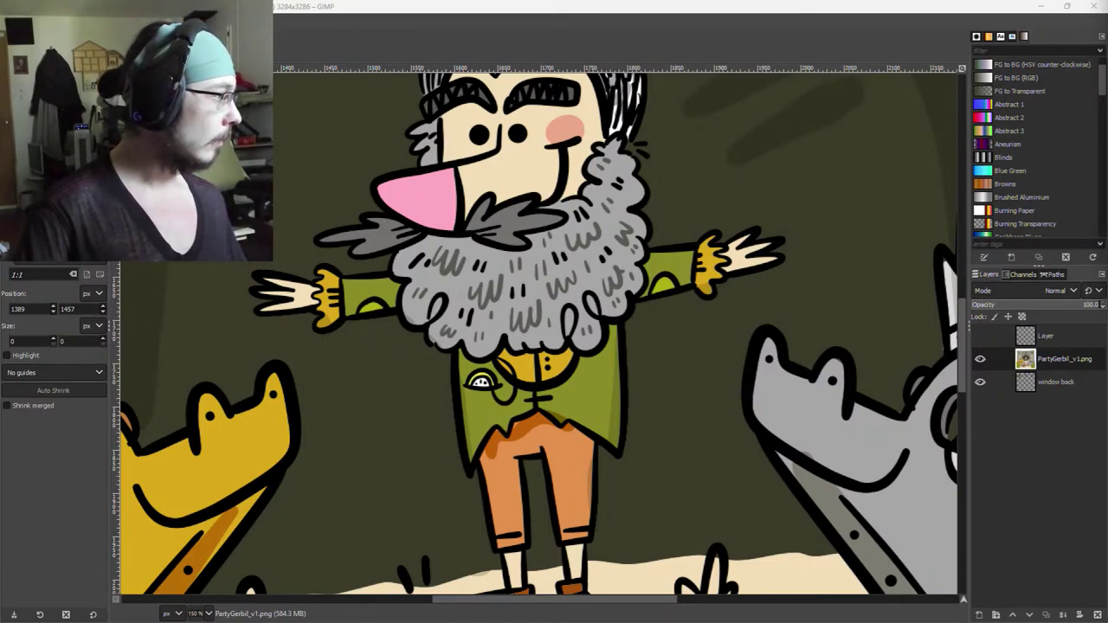
Try to select the bearded gerbil's sleeve and hand beside the golden horse, with a freehand outline following the beard's edge.
{"action": "key", "text": "shift+b"}
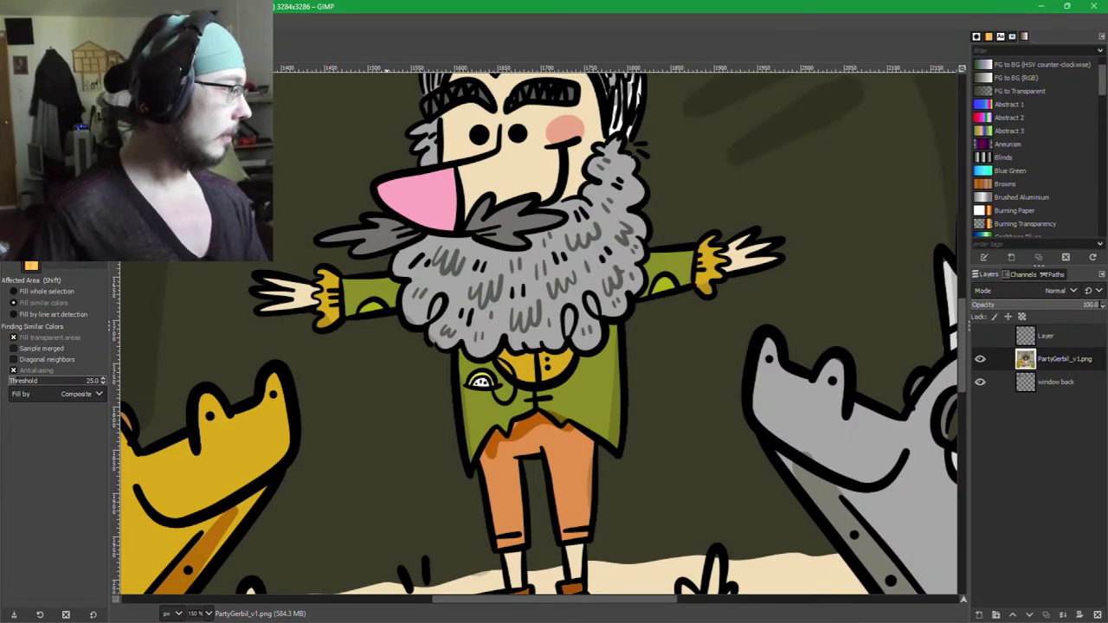
{"action": "key", "text": "r"}
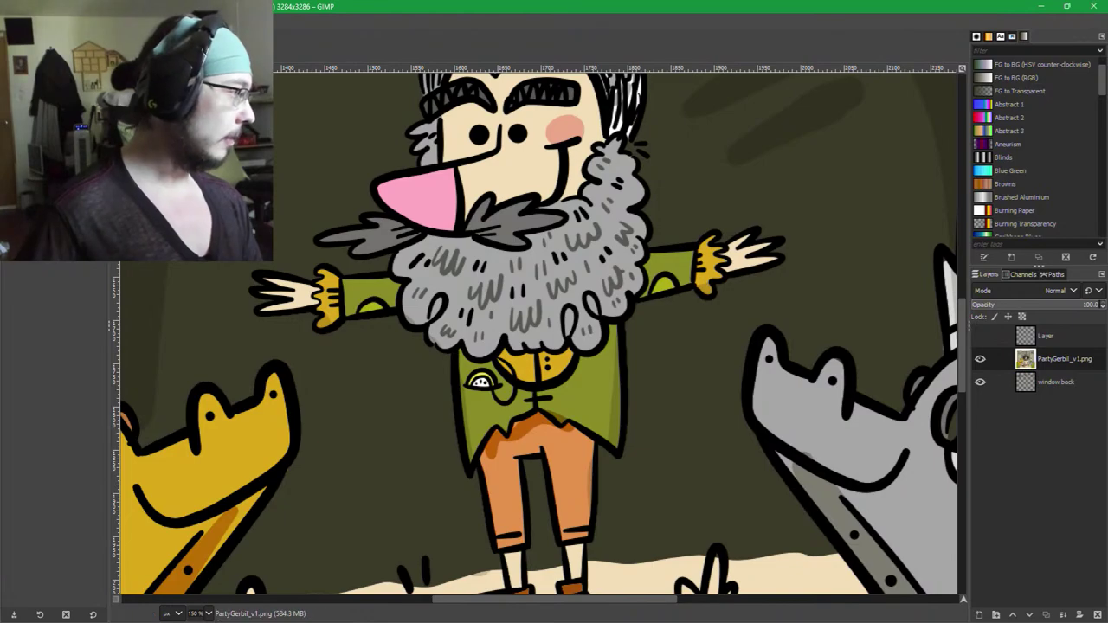
{"action": "scroll", "coordinate": [558, 456], "scroll_direction": "up", "scroll_amount": 2}
{"action": "left_click_drag", "start_coordinate": [335, 183], "coordinate": [689, 362]}
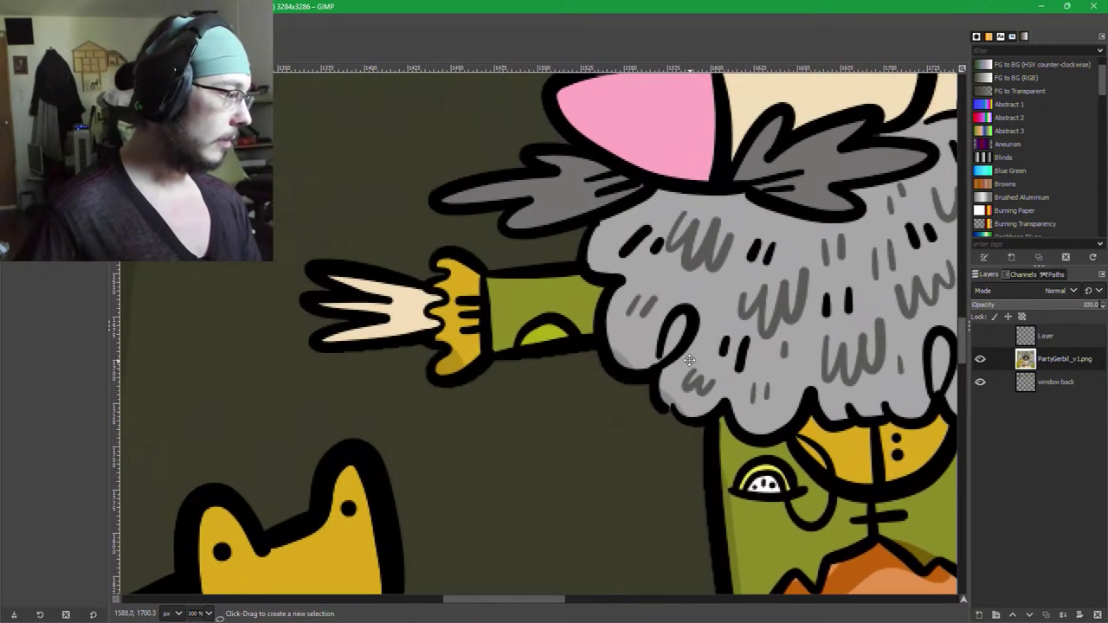
{"action": "scroll", "coordinate": [548, 185], "scroll_direction": "up", "scroll_amount": 1}
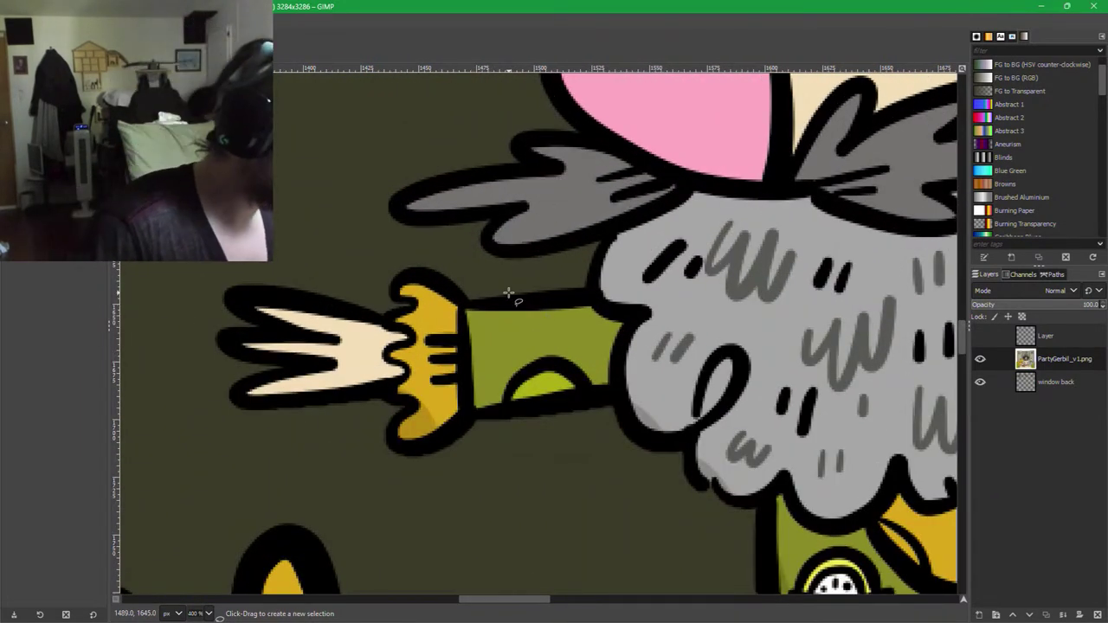
{"action": "key", "text": "shift+b"}
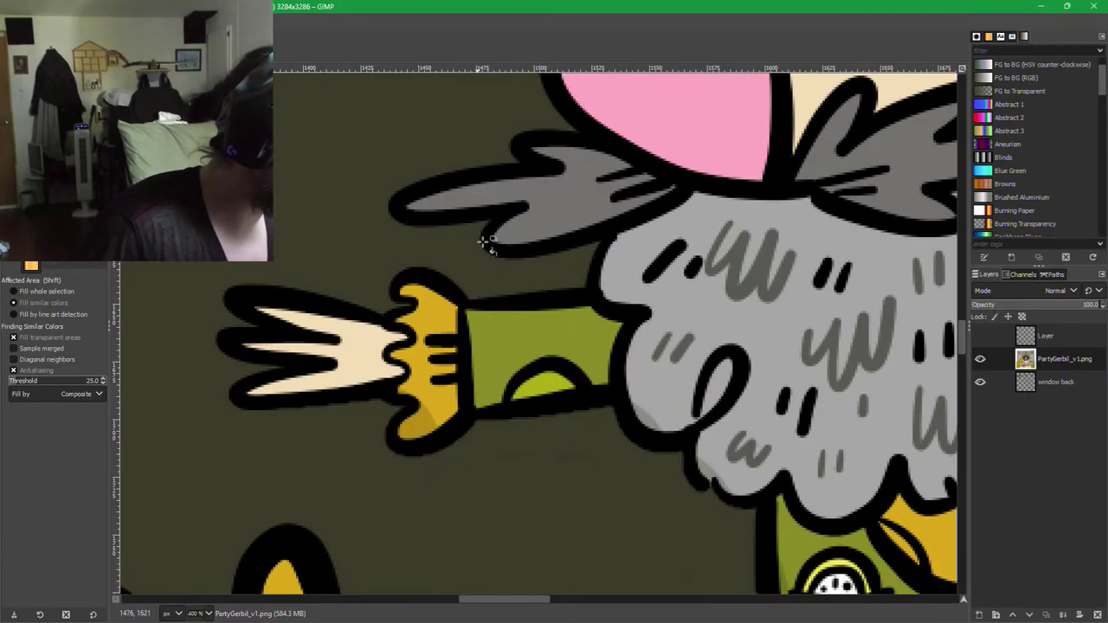
{"action": "key", "text": "f"}
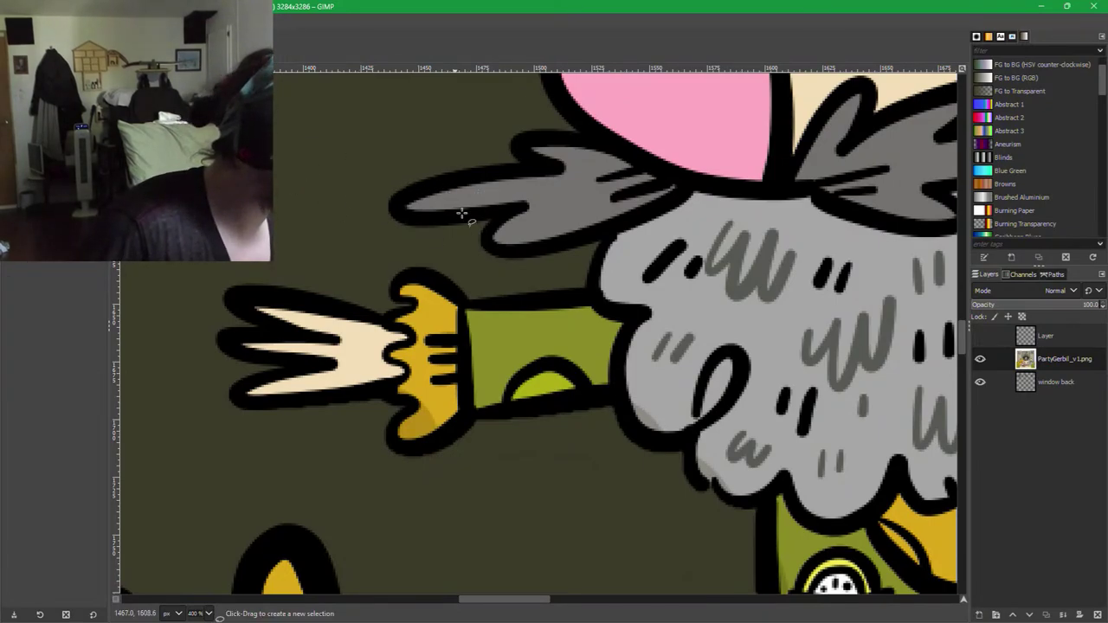
{"action": "left_click", "coordinate": [584, 282]}
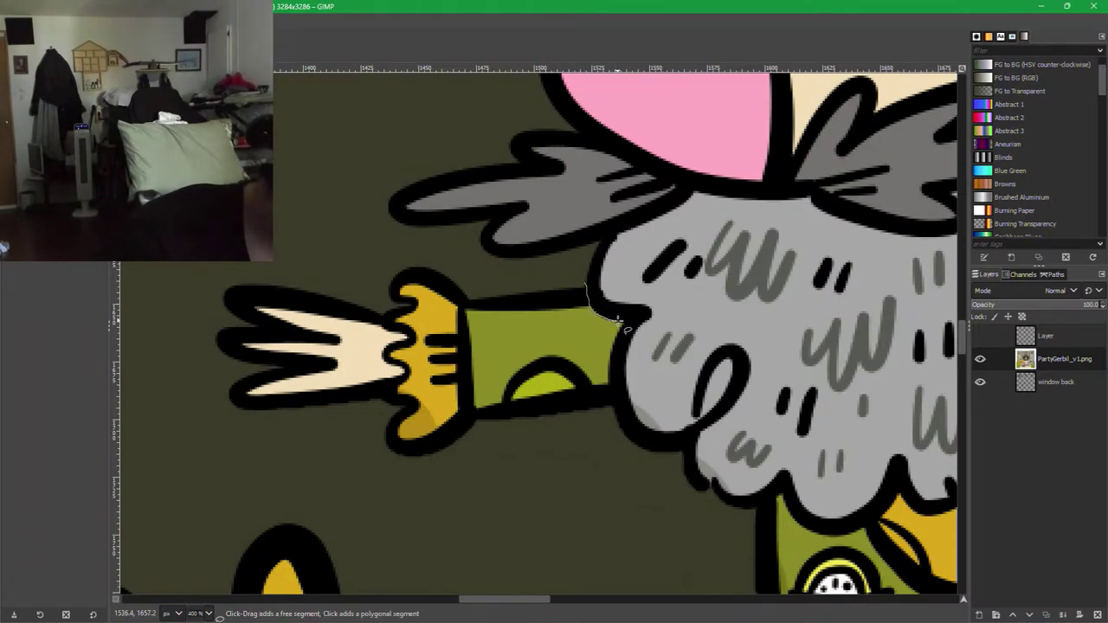
{"action": "left_click_drag", "start_coordinate": [622, 323], "coordinate": [615, 330]}
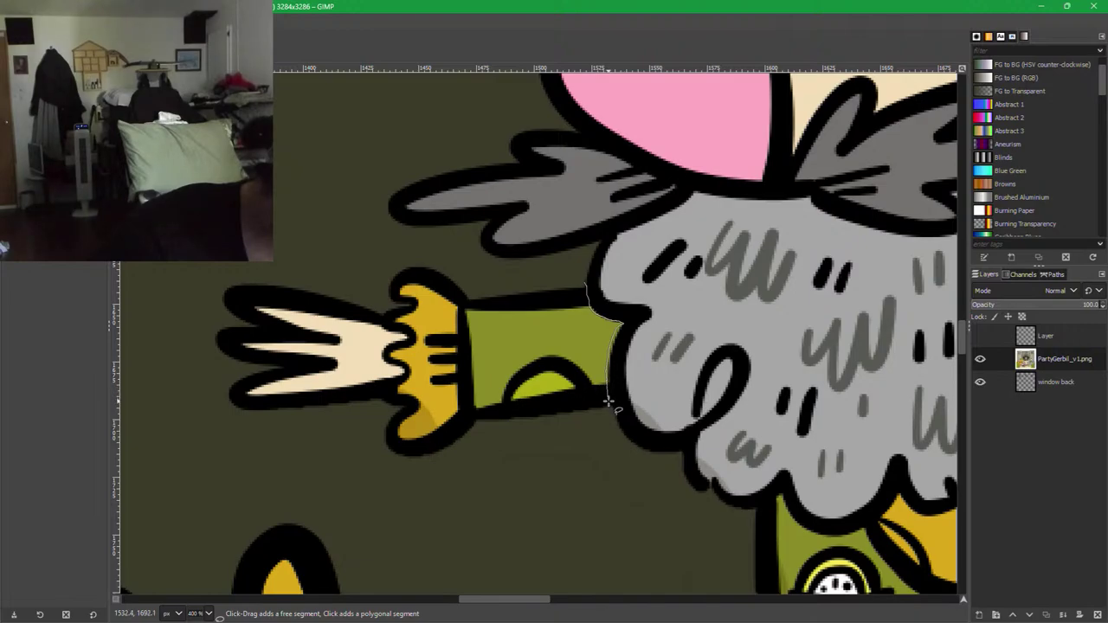
{"action": "mouse_move", "coordinate": [562, 419]}
{"action": "left_mouse_down"}
{"action": "mouse_move", "coordinate": [482, 454]}
{"action": "mouse_move", "coordinate": [390, 473]}
{"action": "mouse_move", "coordinate": [251, 415]}
{"action": "mouse_move", "coordinate": [219, 414]}
{"action": "mouse_move", "coordinate": [189, 341]}
{"action": "mouse_move", "coordinate": [197, 301]}
{"action": "mouse_move", "coordinate": [221, 266]}
{"action": "mouse_move", "coordinate": [279, 247]}
{"action": "mouse_move", "coordinate": [443, 253]}
{"action": "mouse_move", "coordinate": [585, 284]}
{"action": "left_mouse_up"}
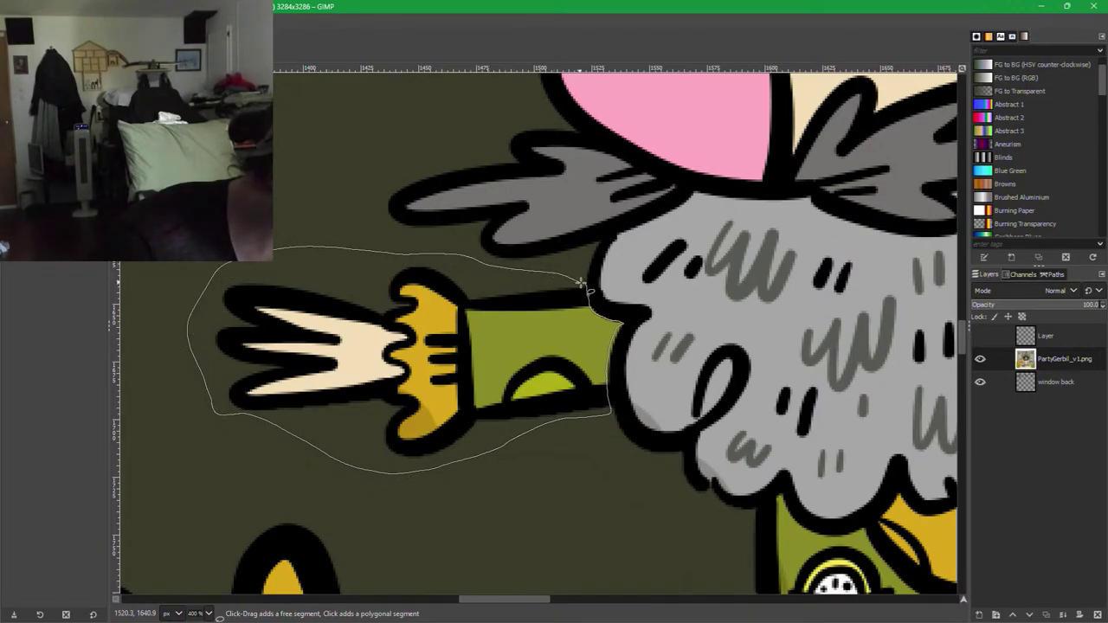
{"action": "key", "text": "Return"}
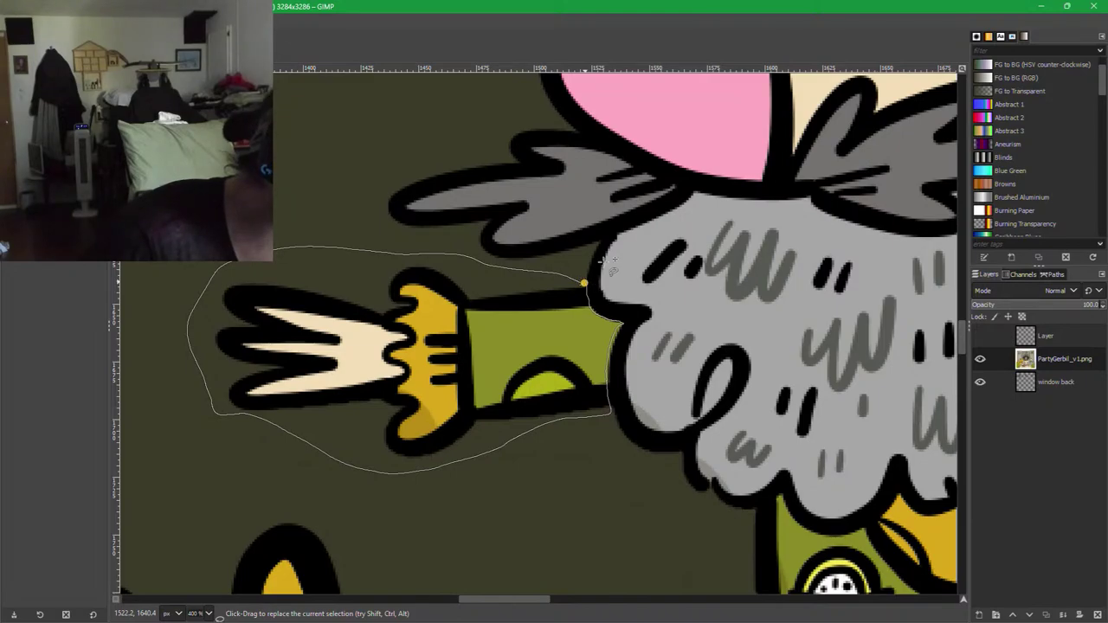
{"action": "left_click", "coordinate": [585, 283]}
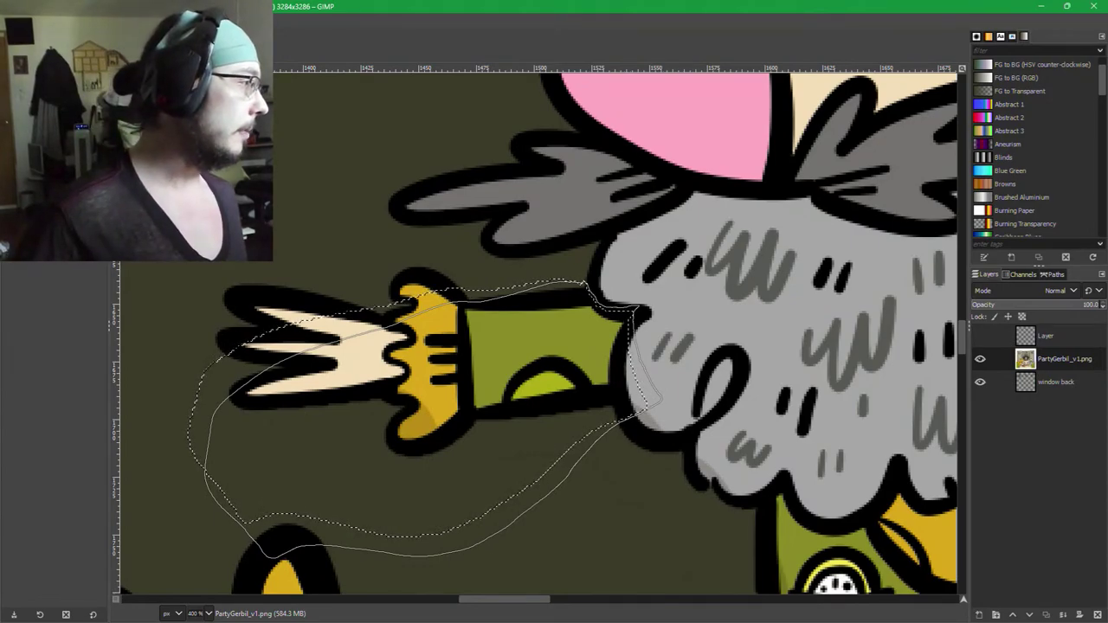
{"action": "key", "text": "r"}
{"action": "left_click", "coordinate": [190, 165]}
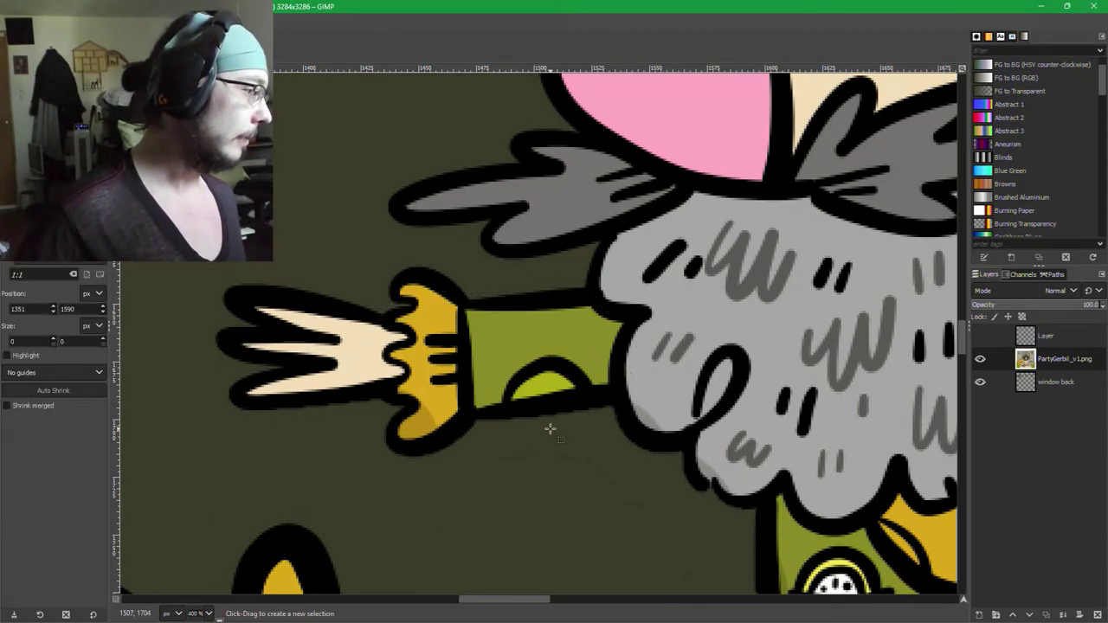
Brush the dark background colour over the faint shadow remnants in the gateway around the bearded gerbil's arms, coat and legs.
{"action": "scroll", "coordinate": [599, 539], "scroll_direction": "up", "scroll_amount": 1}
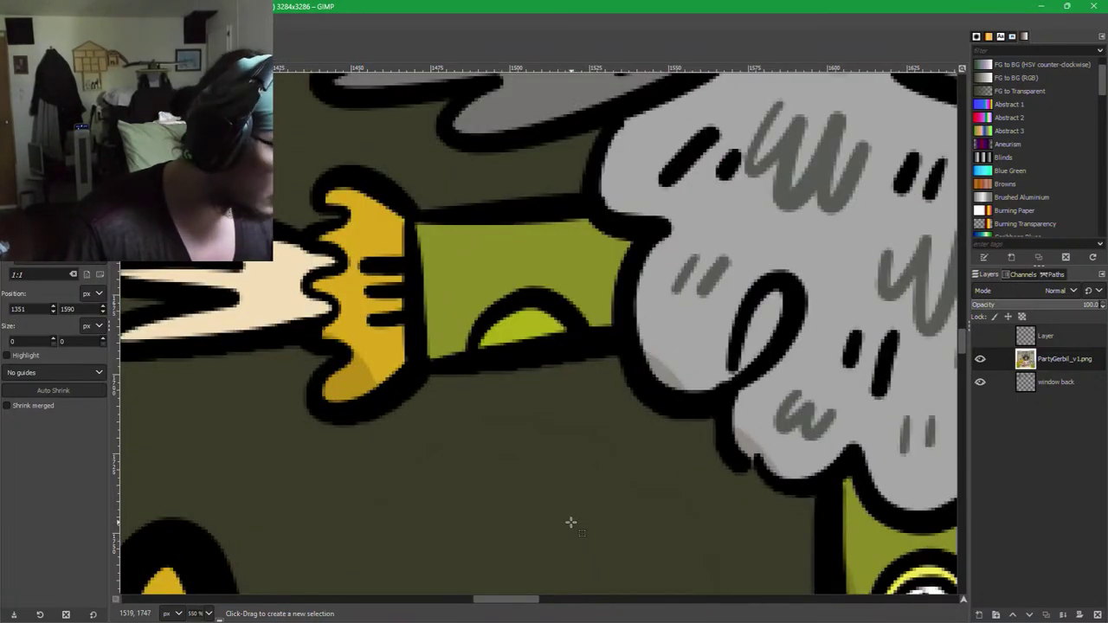
{"action": "key", "text": "p"}
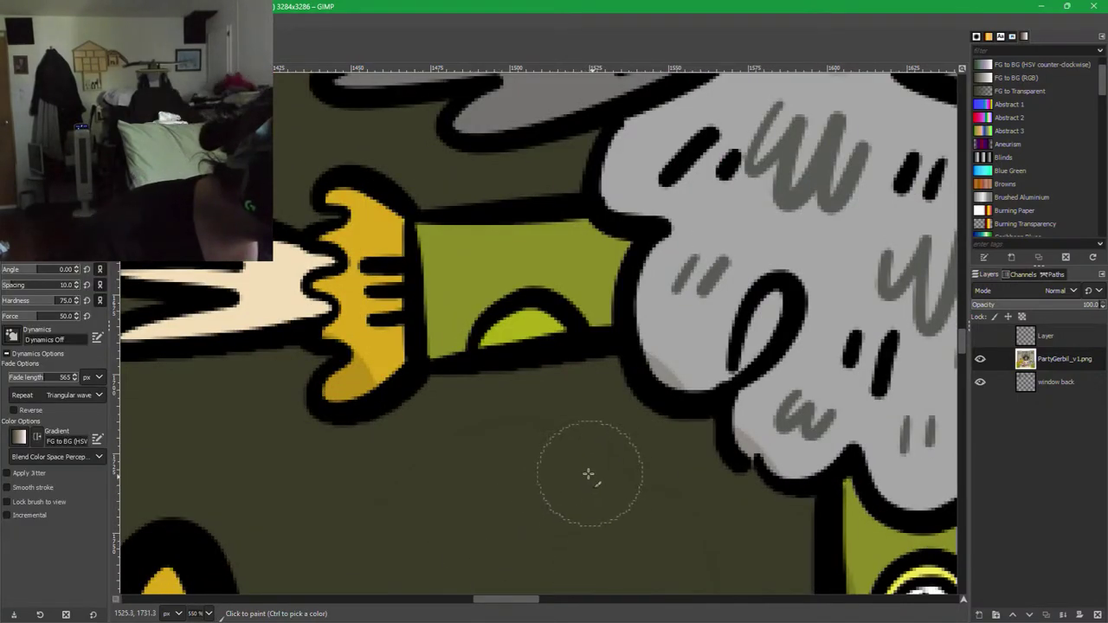
{"action": "left_click", "coordinate": [325, 521]}
{"action": "left_click_drag", "start_coordinate": [439, 494], "coordinate": [661, 472]}
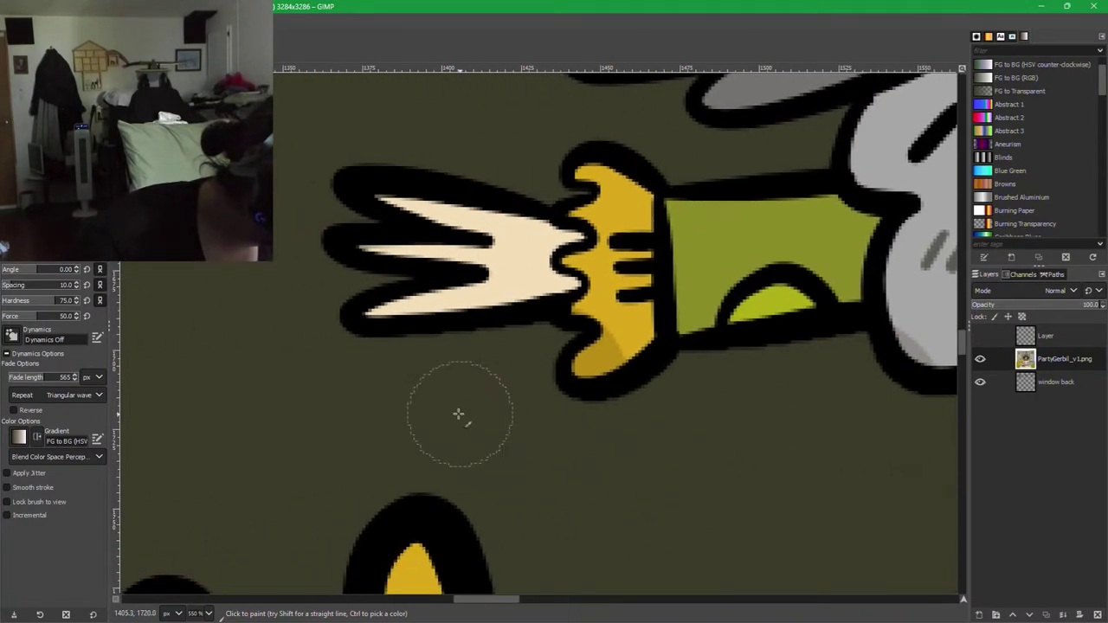
{"action": "left_click_drag", "start_coordinate": [791, 520], "coordinate": [448, 407]}
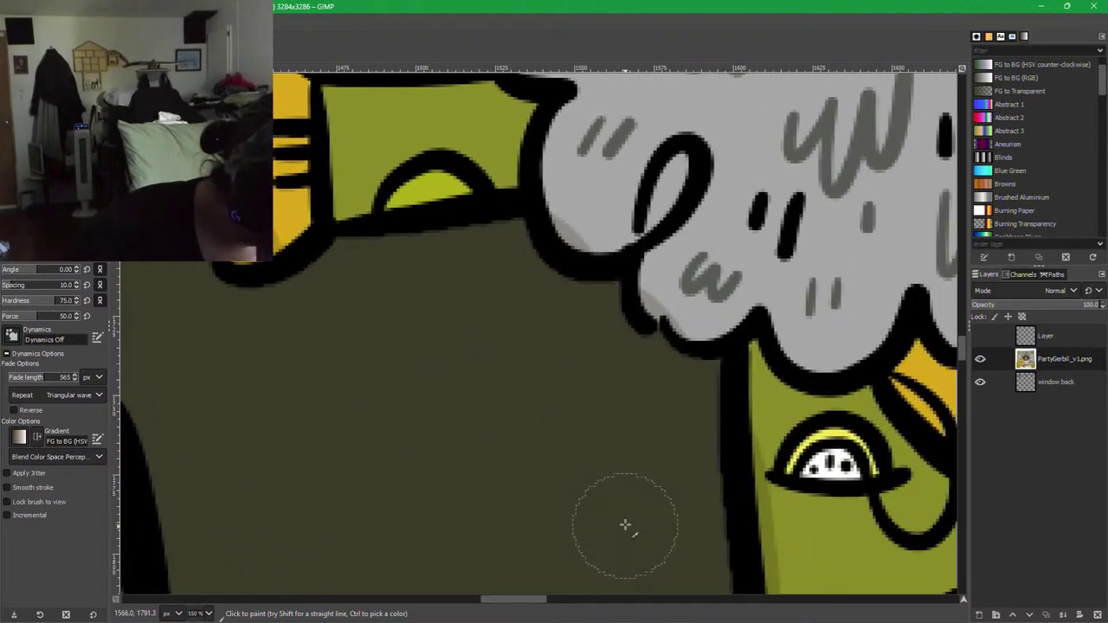
{"action": "key", "text": "space"}
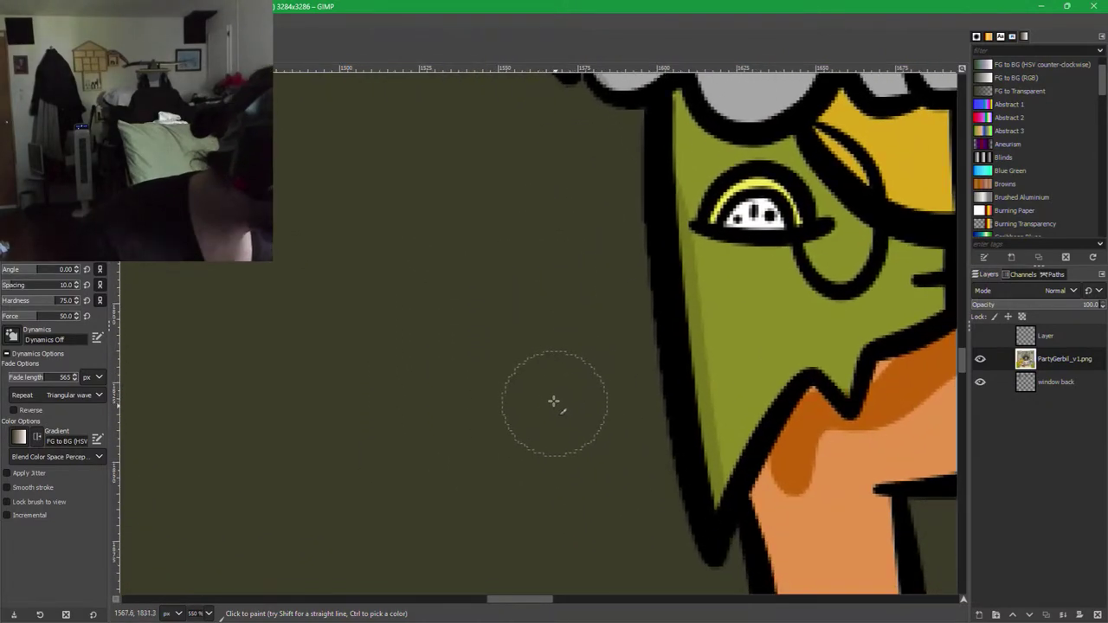
{"action": "key", "text": "space"}
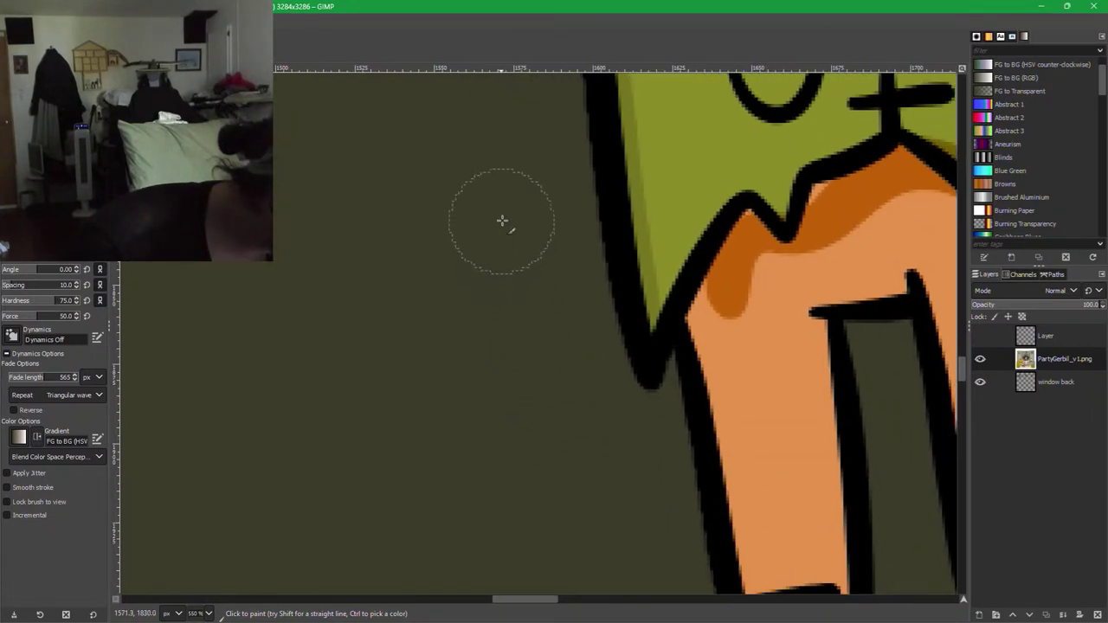
{"action": "key", "text": "space"}
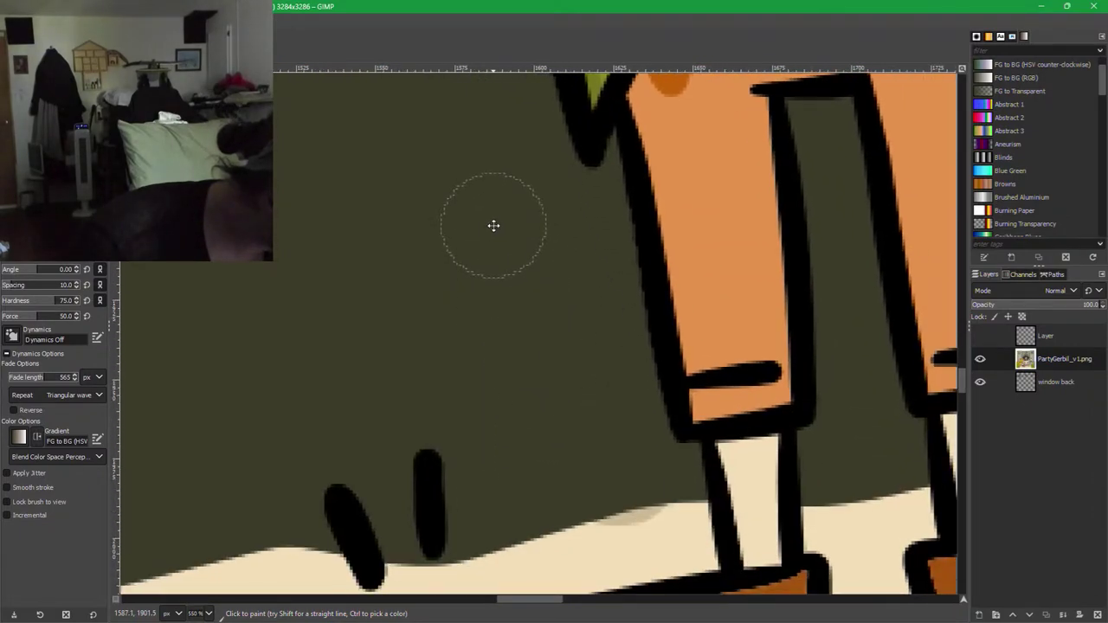
{"action": "key", "text": "space"}
{"action": "key", "text": "space"}
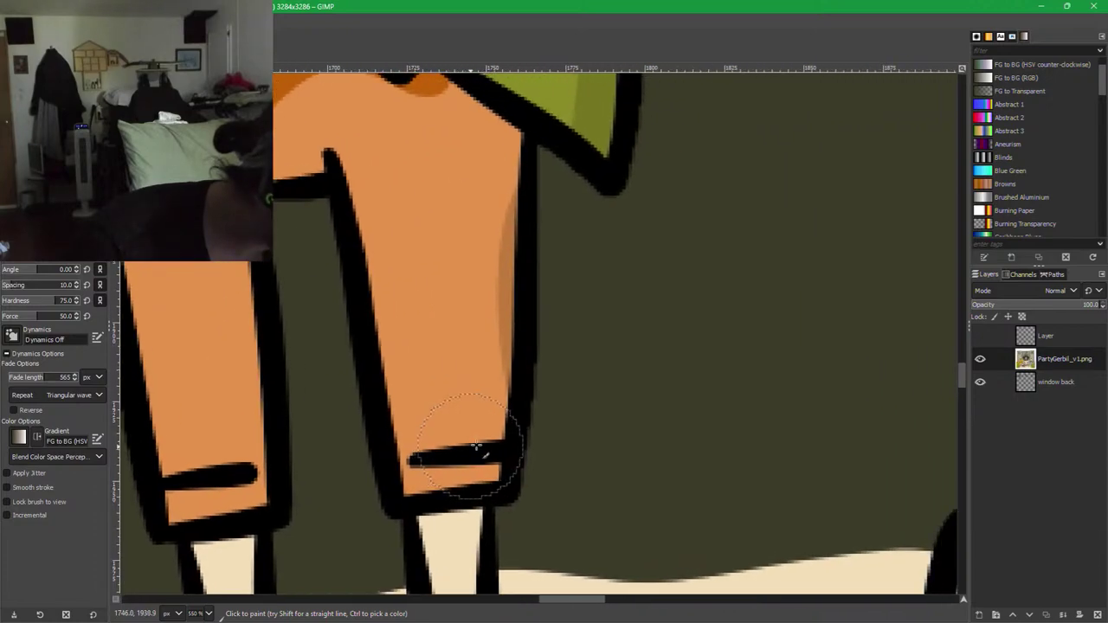
{"action": "scroll", "coordinate": [798, 205], "scroll_direction": "up", "scroll_amount": 6}
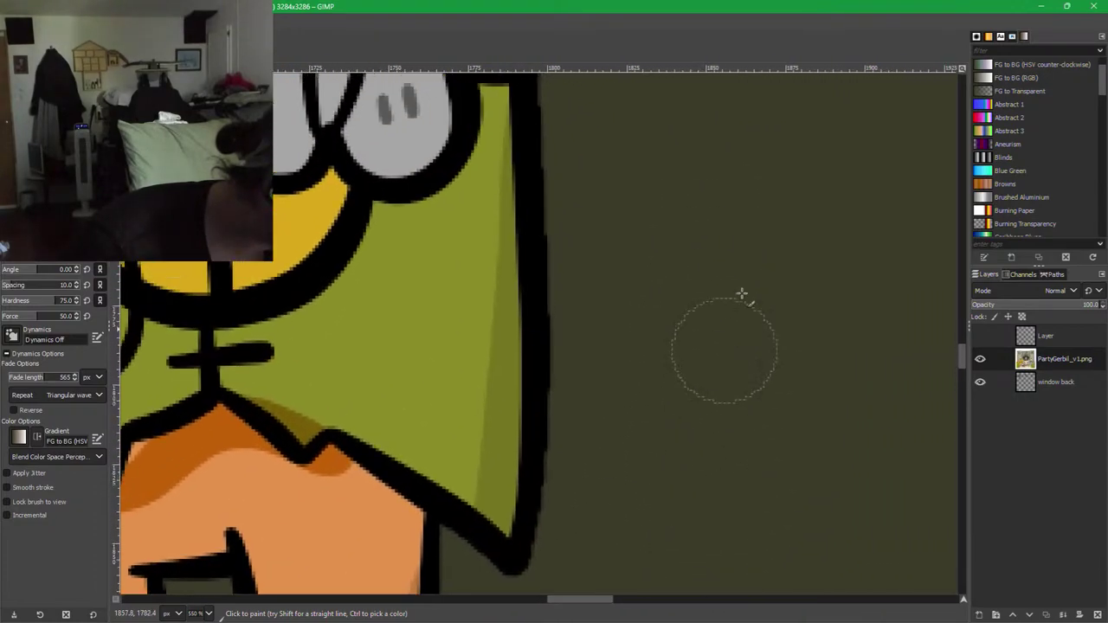
{"action": "scroll", "coordinate": [742, 294], "scroll_direction": "up", "scroll_amount": 4}
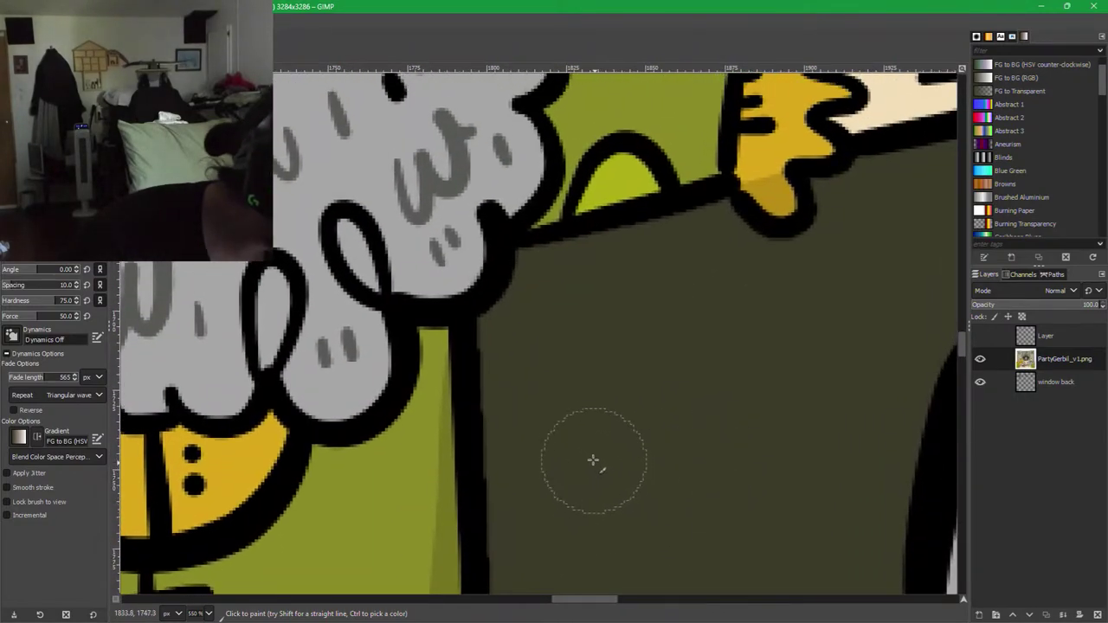
{"action": "scroll", "coordinate": [779, 363], "scroll_direction": "up", "scroll_amount": 2}
{"action": "scroll", "coordinate": [606, 432], "scroll_direction": "right", "scroll_amount": 5}
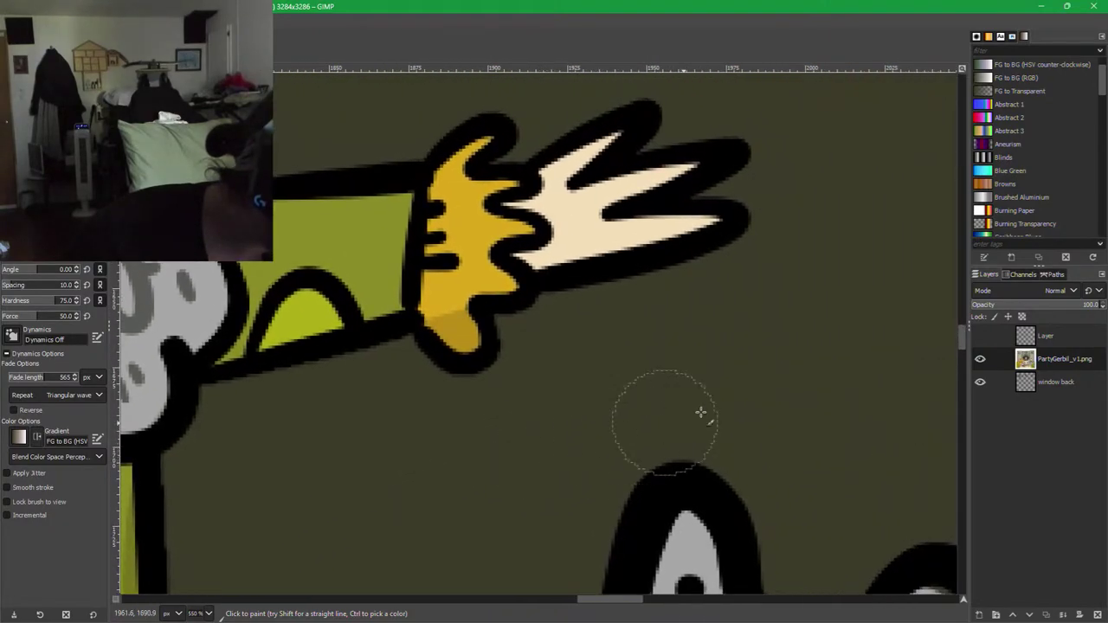
Start a Free Select outline of the bearded gerbil's arm beside the golden horse, tracing freehand where the green sleeve meets the beard.
{"action": "scroll", "coordinate": [603, 404], "scroll_direction": "left", "scroll_amount": 5}
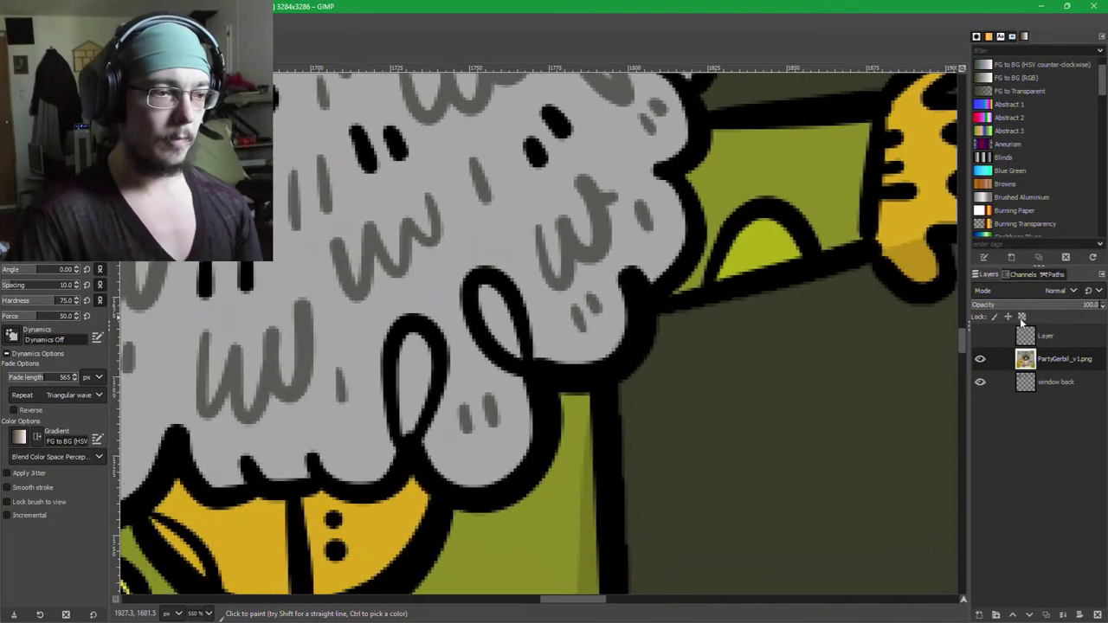
{"action": "scroll", "coordinate": [512, 314], "scroll_direction": "left", "scroll_amount": 4}
{"action": "scroll", "coordinate": [512, 314], "scroll_direction": "left", "scroll_amount": 4}
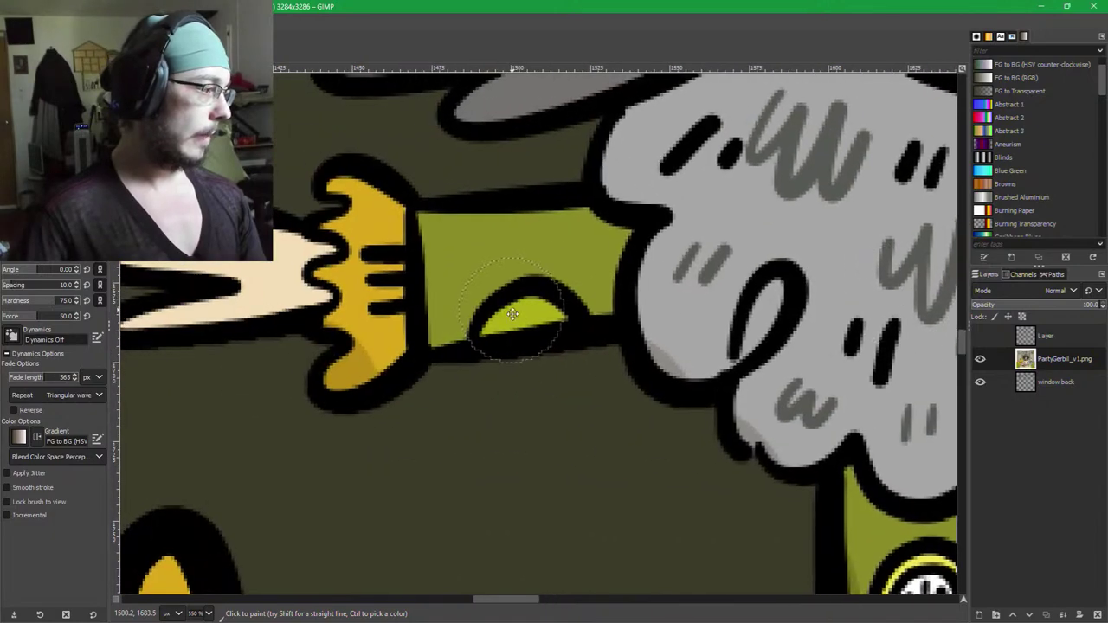
{"action": "scroll", "coordinate": [512, 314], "scroll_direction": "up", "scroll_amount": 1}
{"action": "scroll", "coordinate": [512, 314], "scroll_direction": "left", "scroll_amount": 1}
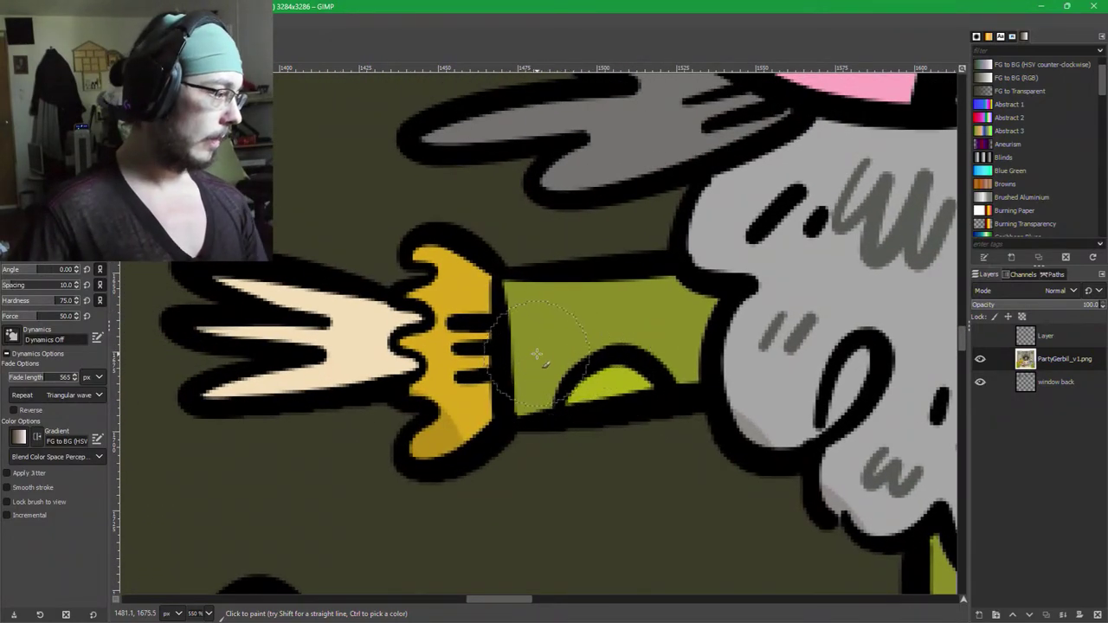
{"action": "key", "text": "r"}
{"action": "key", "text": "p"}
{"action": "key", "text": "u"}
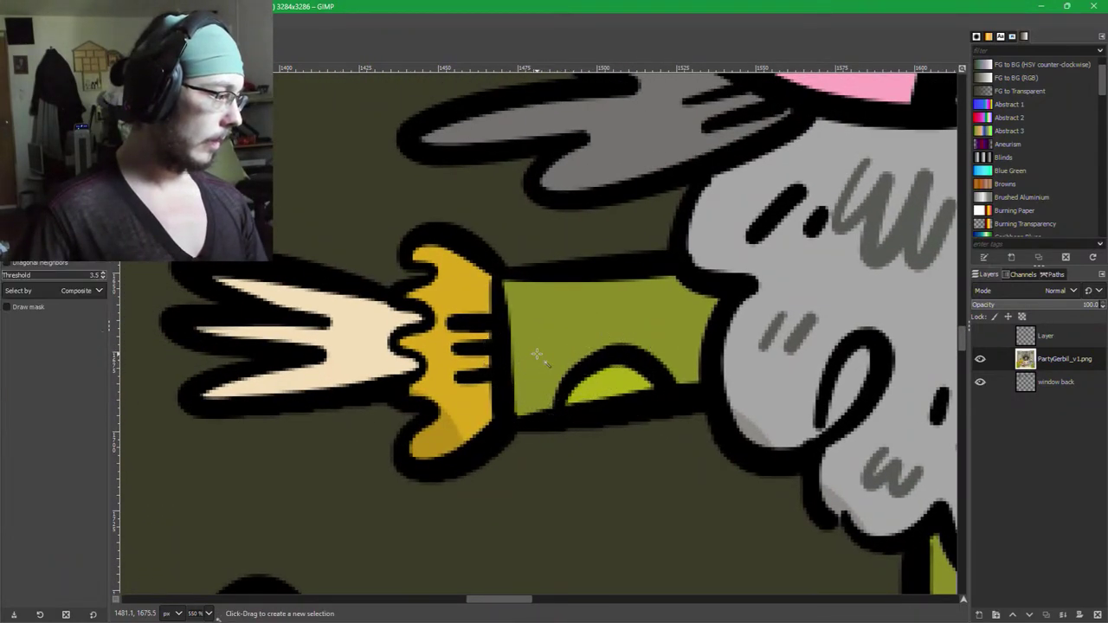
{"action": "key", "text": "f"}
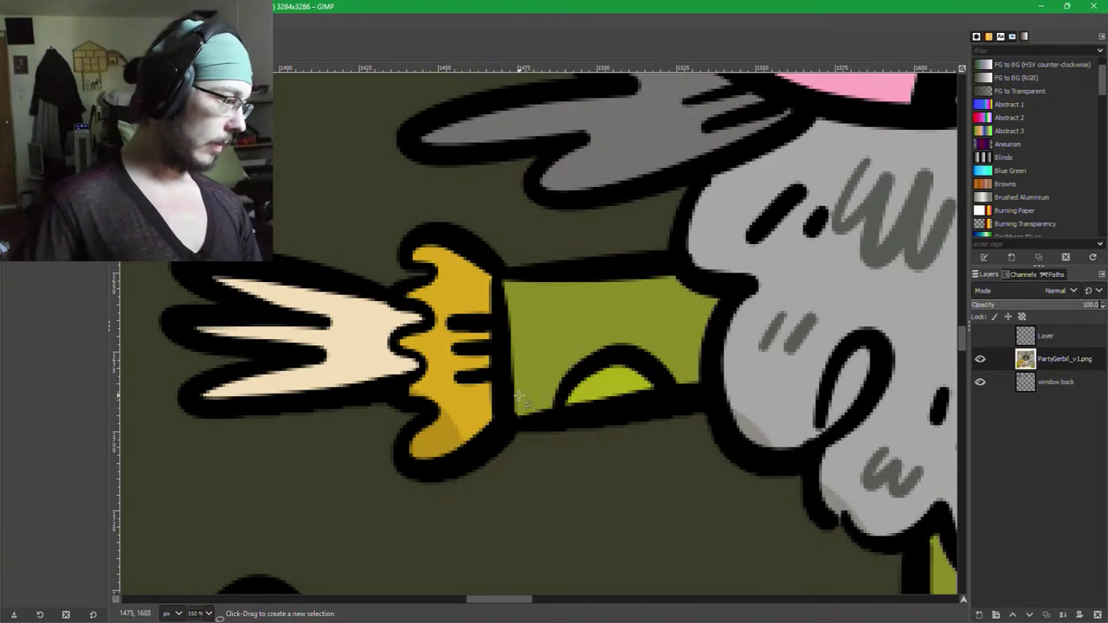
{"action": "key", "text": "ctrl"}
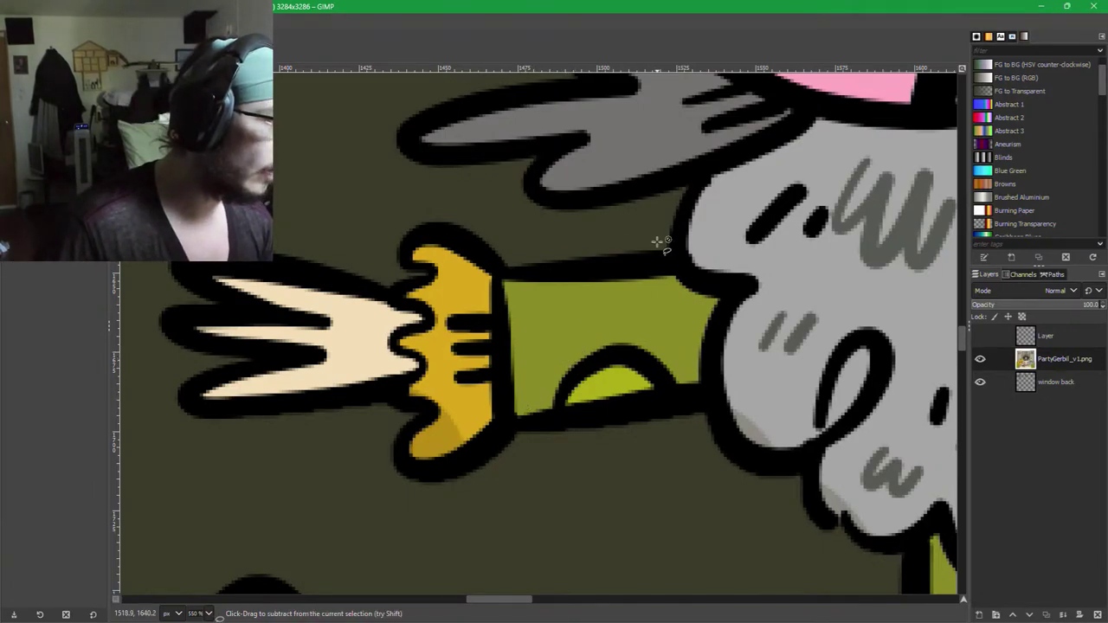
{"action": "scroll", "coordinate": [657, 243], "scroll_direction": "up", "scroll_amount": 2}
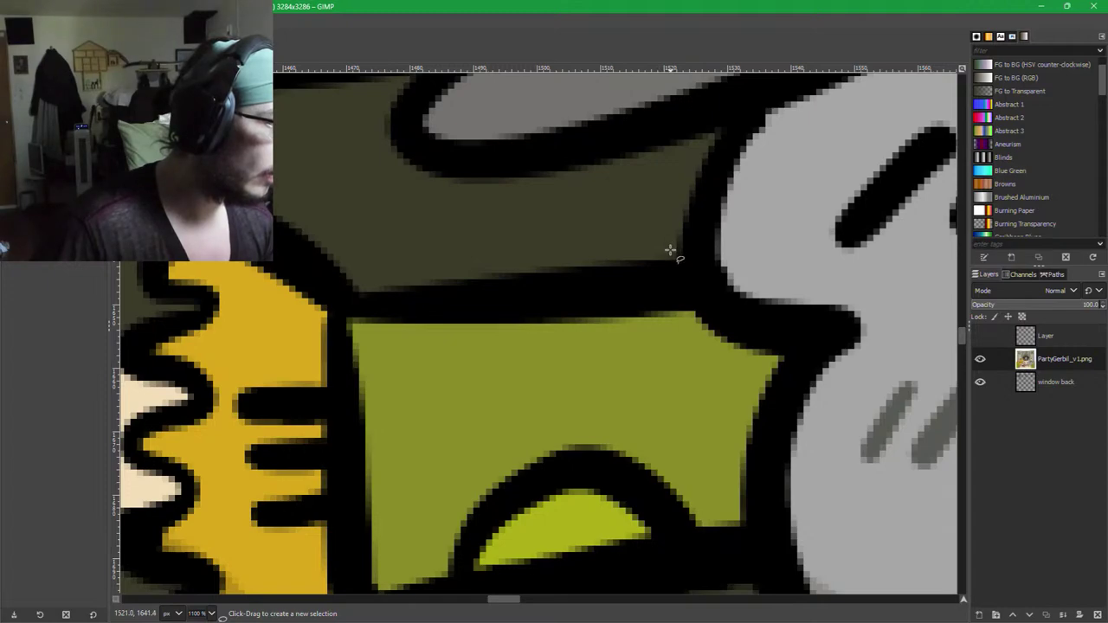
{"action": "left_click", "coordinate": [673, 251]}
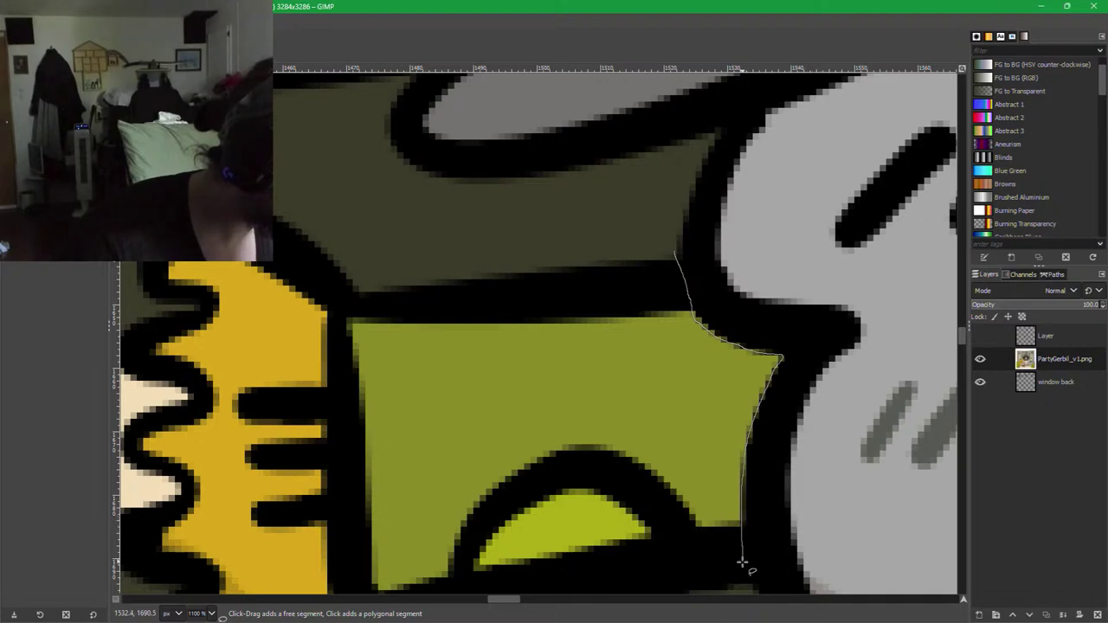
{"action": "left_click_drag", "start_coordinate": [746, 598], "coordinate": [746, 597]}
{"action": "left_click_drag", "start_coordinate": [769, 535], "coordinate": [798, 247]}
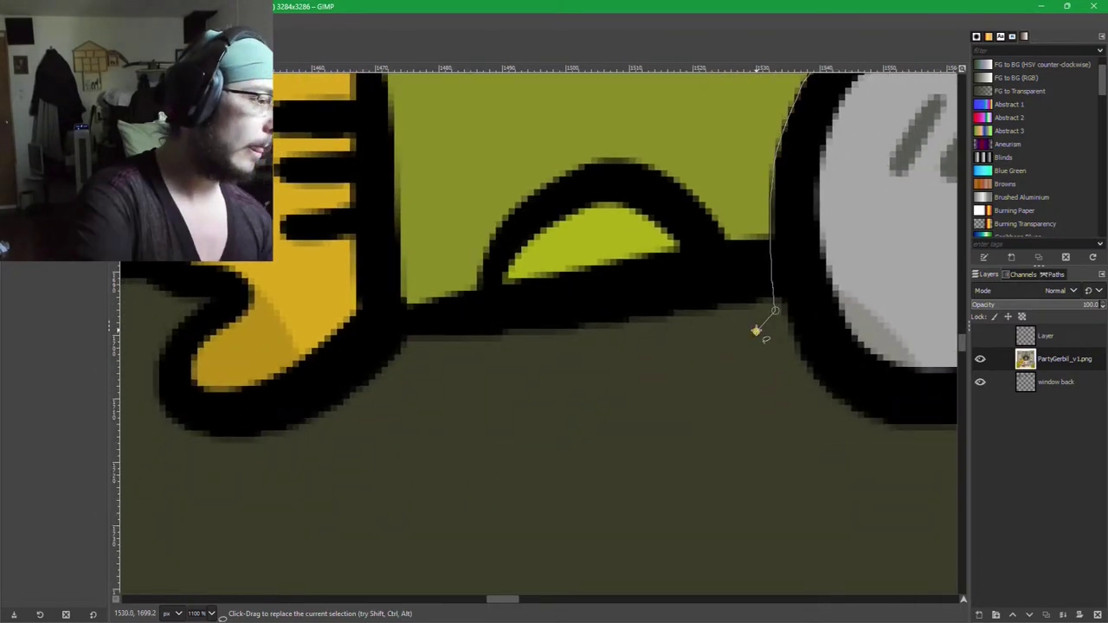
Continue the outline with straight segments through the dark background beneath the sleeve, yellow cuff and hand.
{"action": "left_click", "coordinate": [755, 332]}
{"action": "left_click", "coordinate": [517, 402]}
{"action": "left_click", "coordinate": [368, 470]}
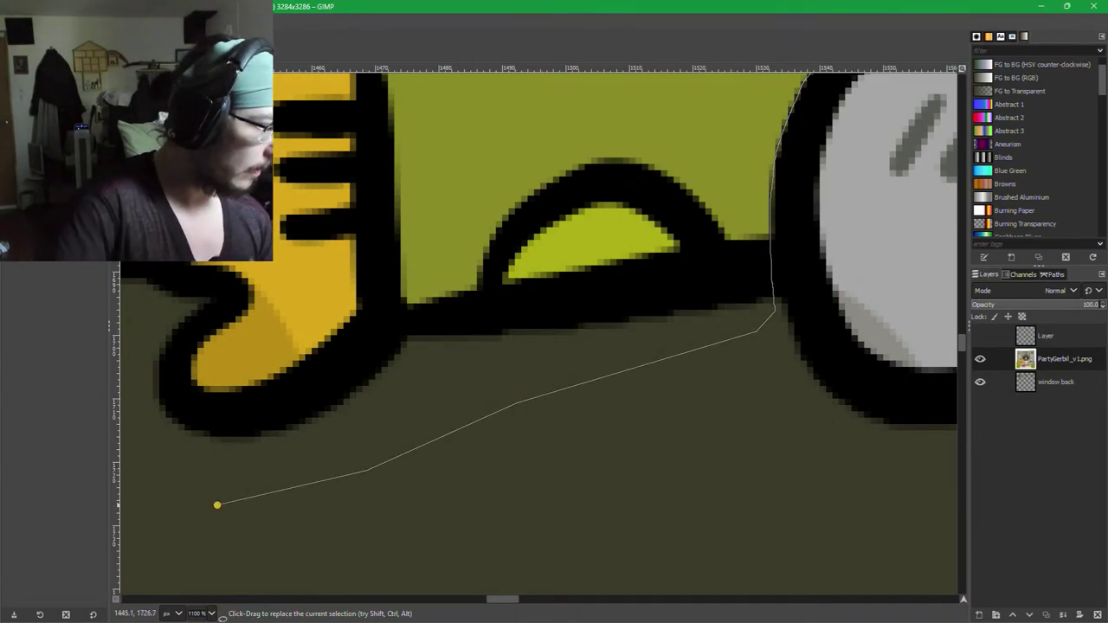
{"action": "key", "text": "space"}
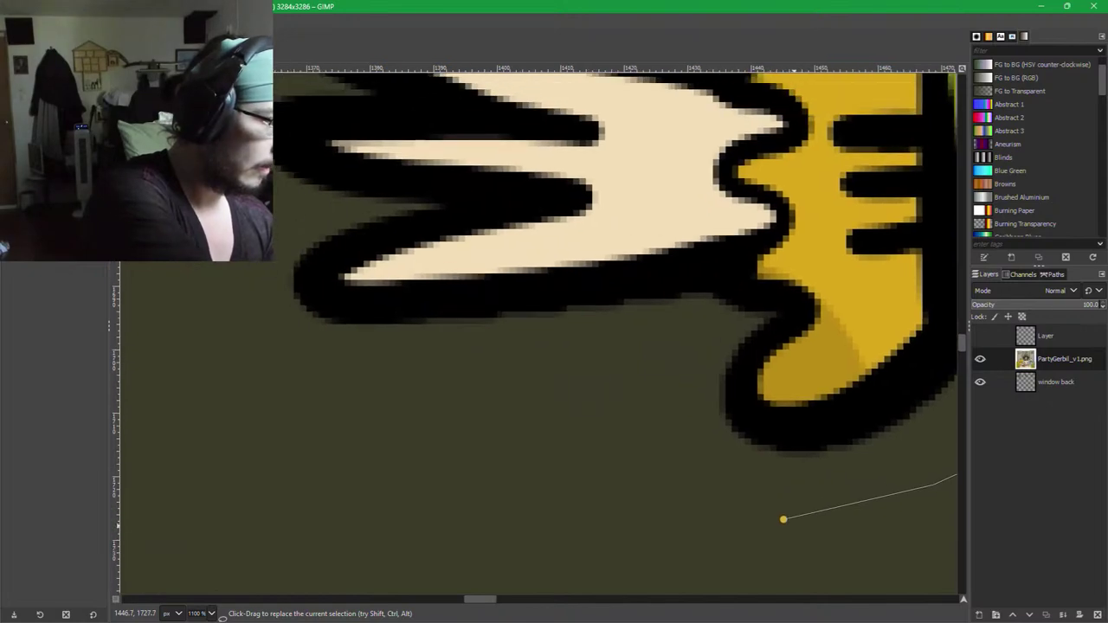
{"action": "left_click", "coordinate": [783, 519]}
{"action": "left_click", "coordinate": [600, 429]}
{"action": "left_click", "coordinate": [443, 407]}
{"action": "left_click", "coordinate": [280, 371]}
Carry the outline around the fingertips and back above the hand and cuff, closing it at its start beside the beard.
{"action": "key", "text": "space"}
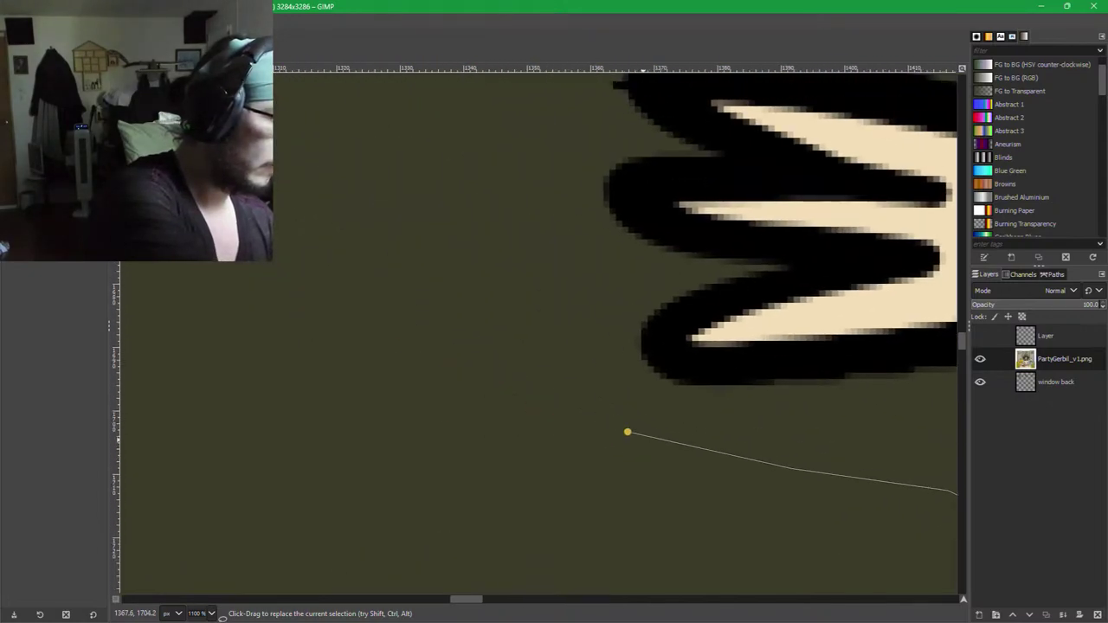
{"action": "left_click", "coordinate": [674, 332]}
{"action": "left_click", "coordinate": [686, 206]}
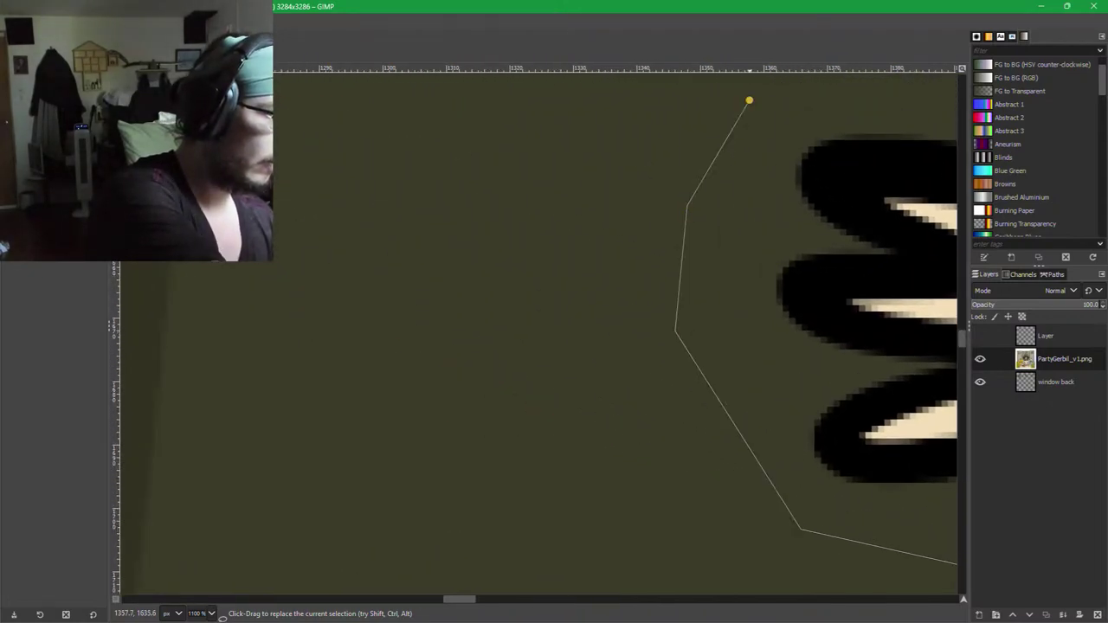
{"action": "key", "text": "space"}
{"action": "left_click", "coordinate": [336, 433]}
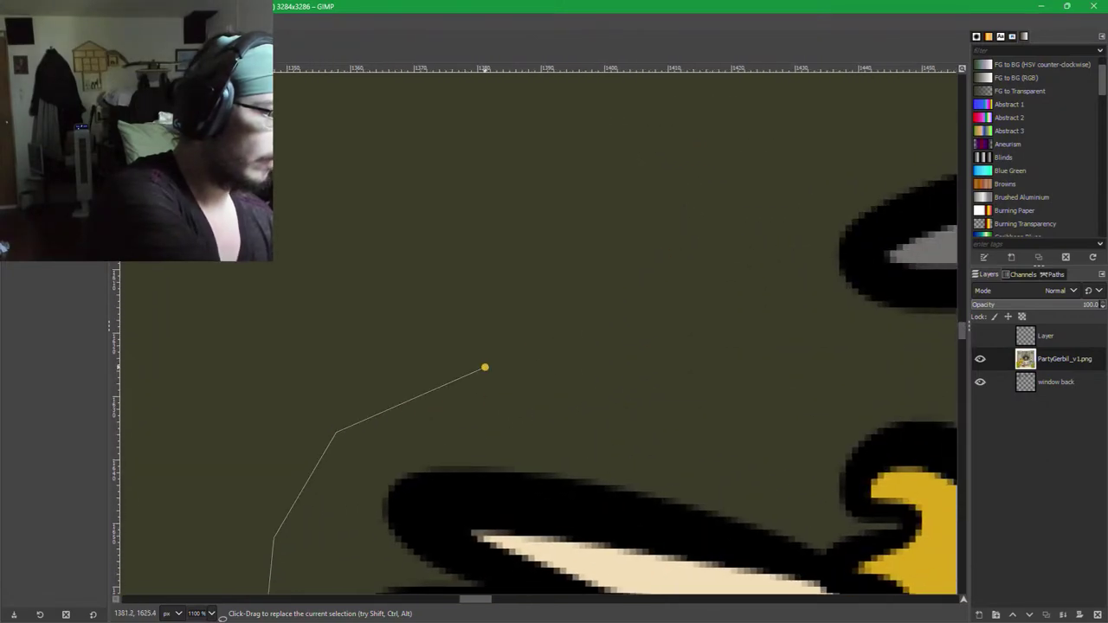
{"action": "left_click", "coordinate": [485, 367]}
{"action": "key", "text": "space"}
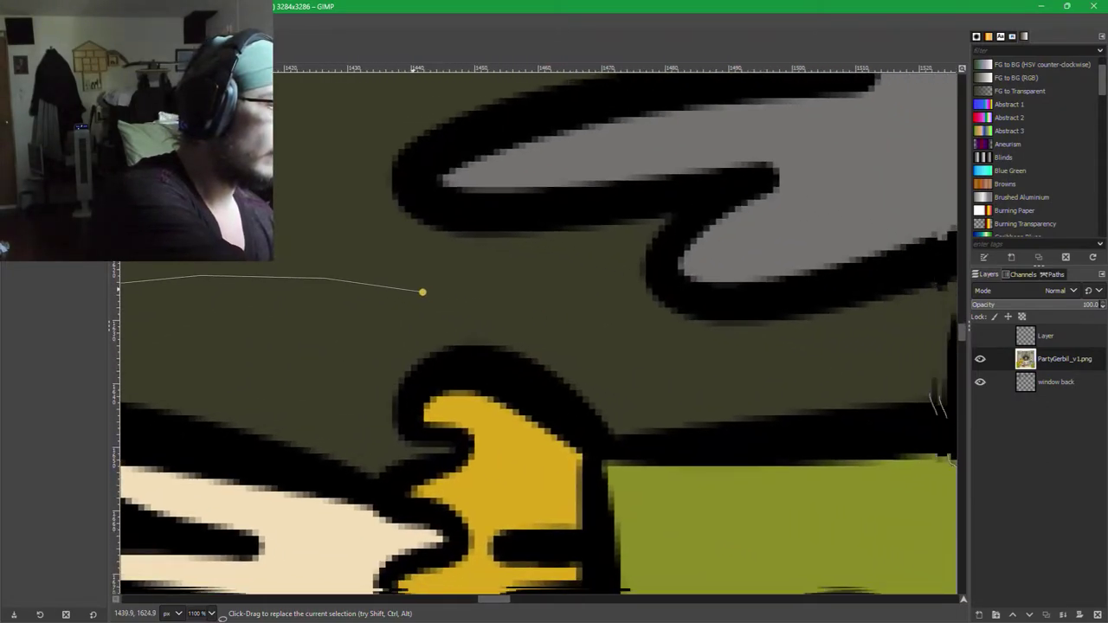
{"action": "left_click", "coordinate": [361, 280]}
{"action": "left_click", "coordinate": [529, 330]}
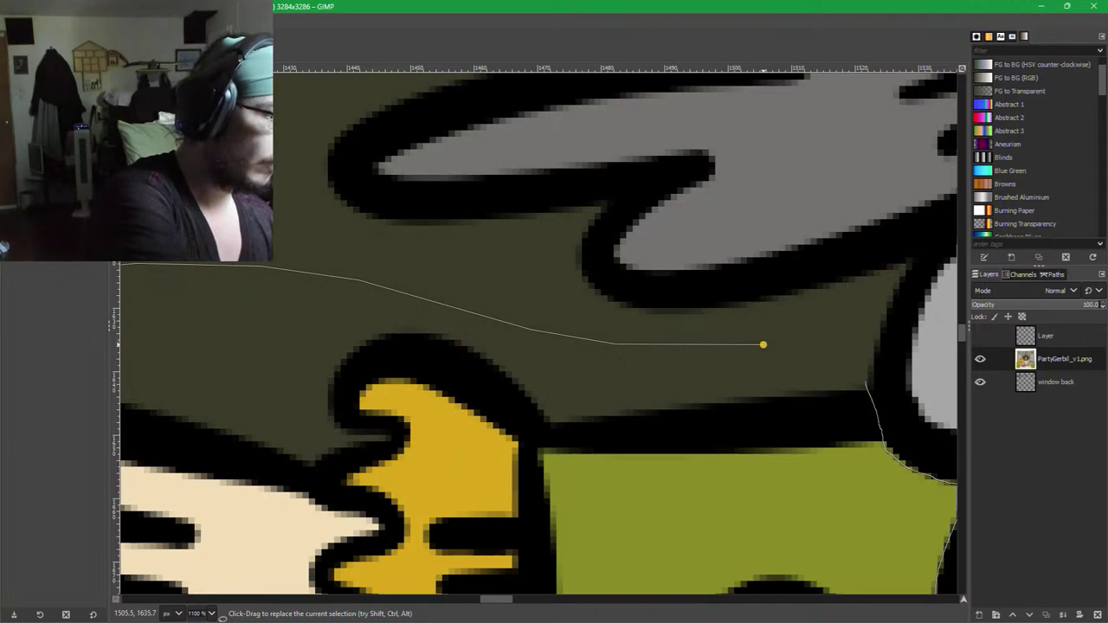
{"action": "left_click", "coordinate": [864, 381]}
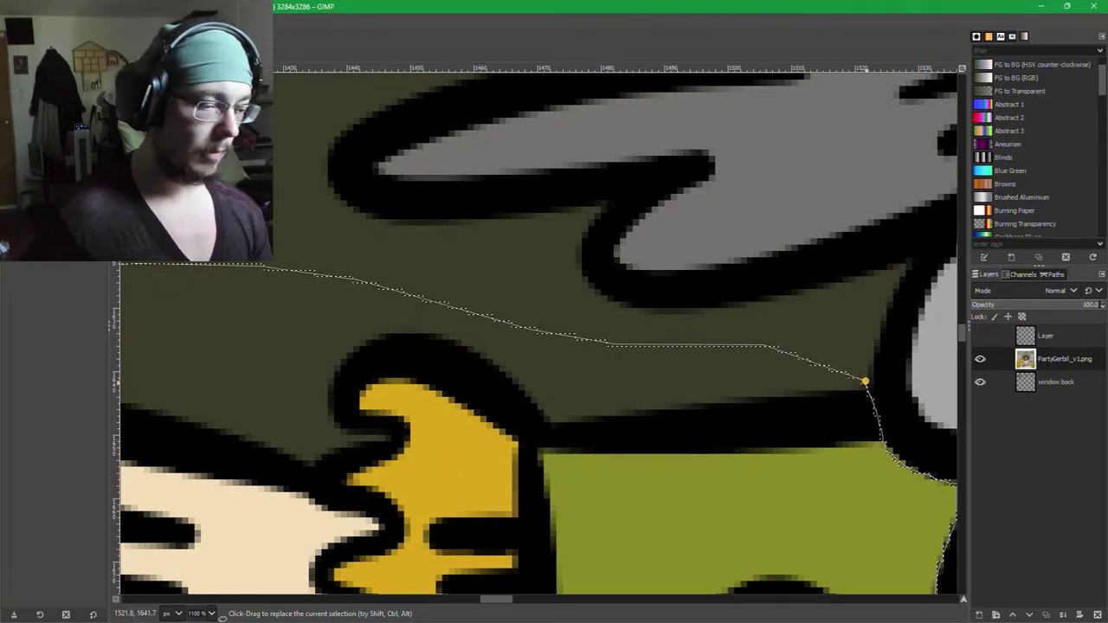
Copy the selected arm and paste it as a new layer above the PartyGerbil_v1.png layer.
{"action": "key", "text": "ctrl+c"}
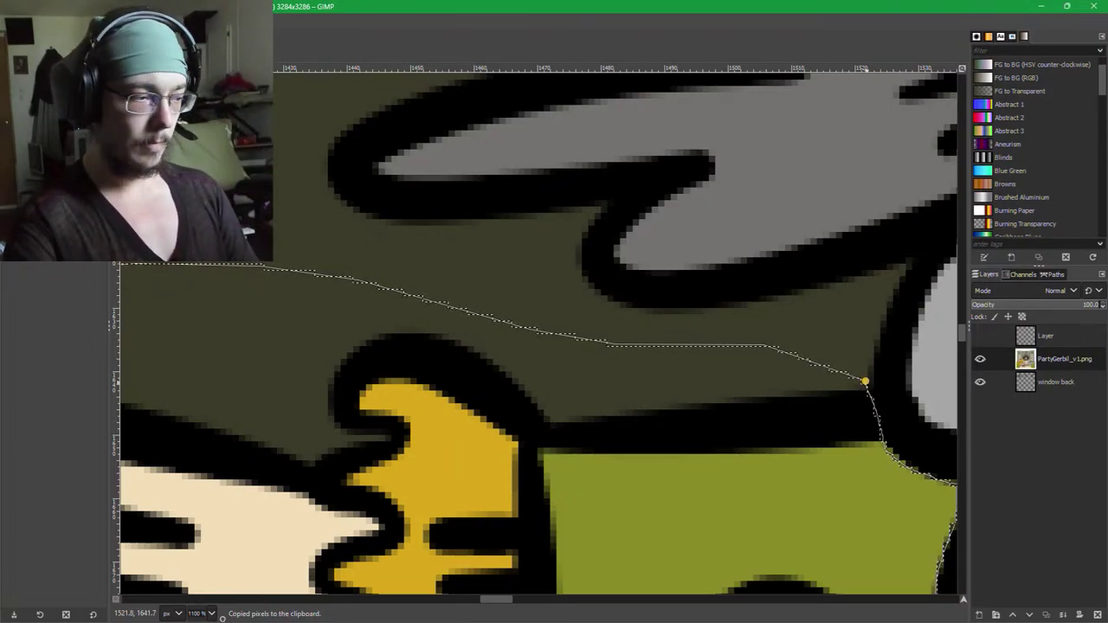
{"action": "key", "text": "ctrl+v"}
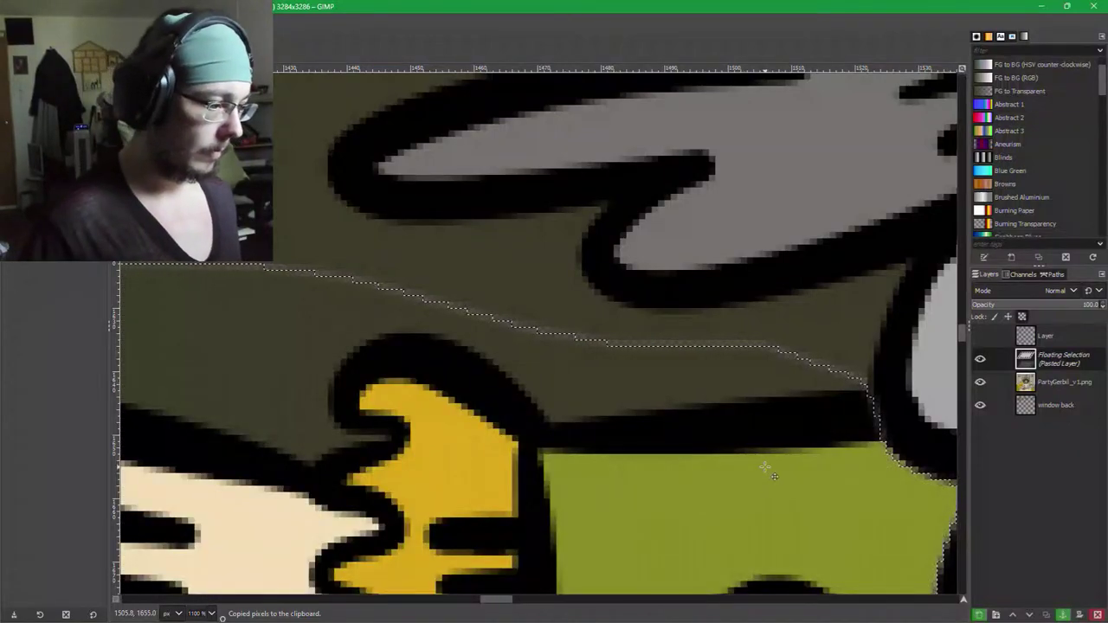
{"action": "left_click", "coordinate": [979, 614]}
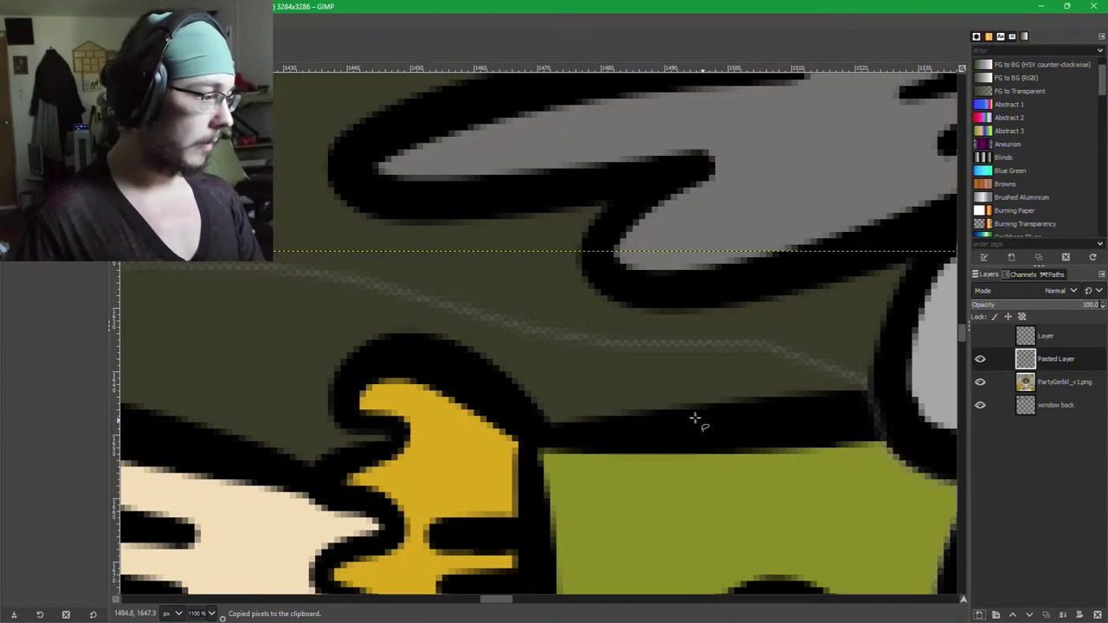
Select the dark background around the arm on the pasted layer with Fuzzy Select and delete it.
{"action": "scroll", "coordinate": [683, 416], "scroll_direction": "down", "scroll_amount": 3}
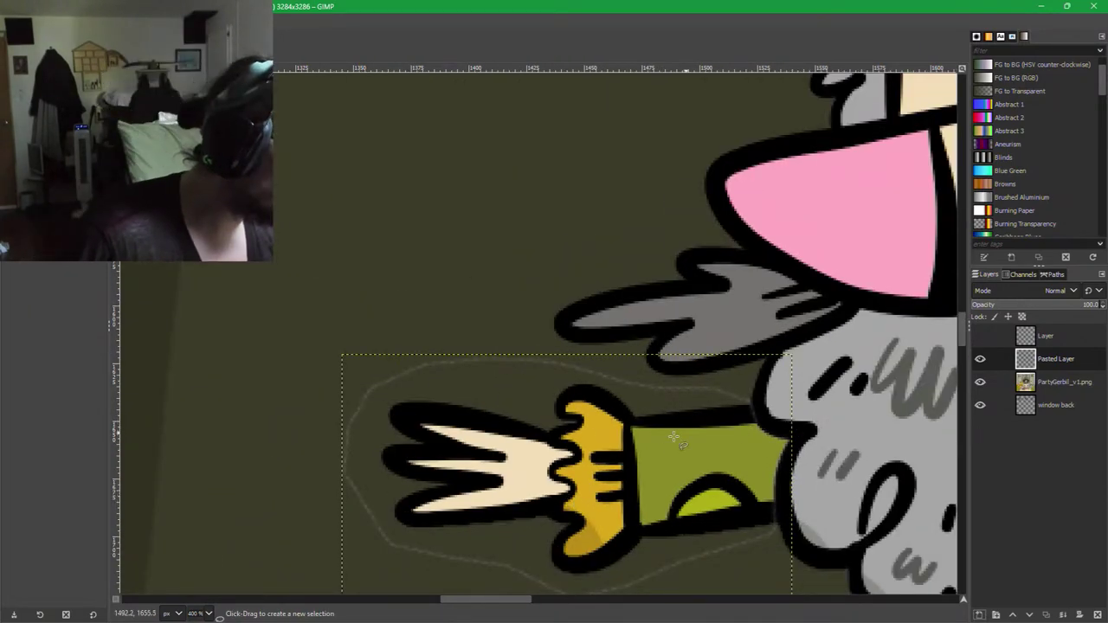
{"action": "key", "text": "u"}
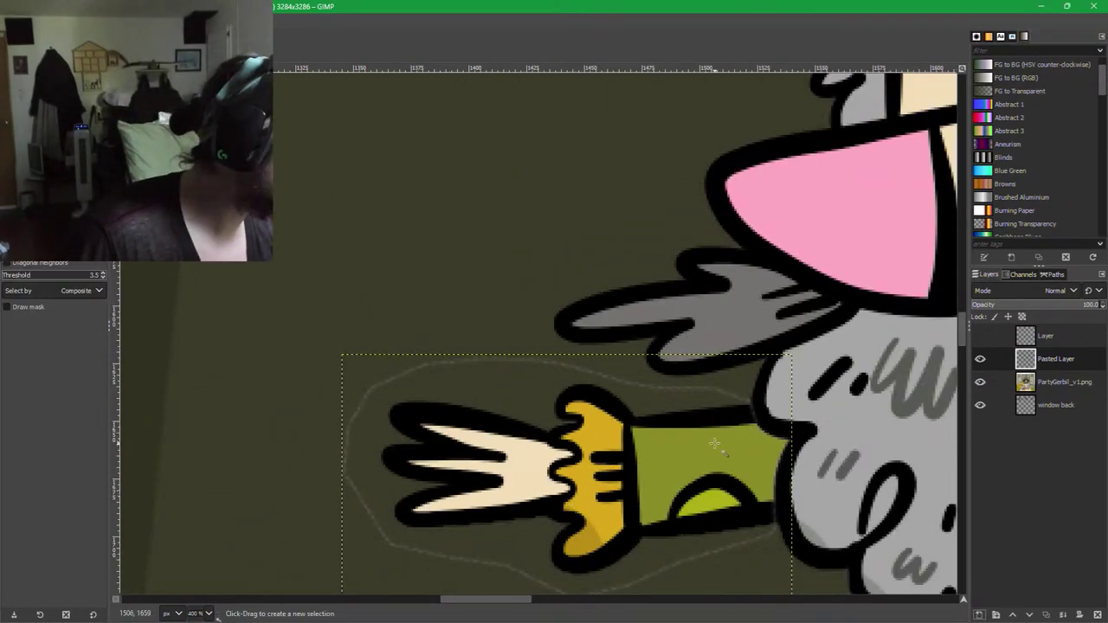
{"action": "left_click", "coordinate": [514, 388]}
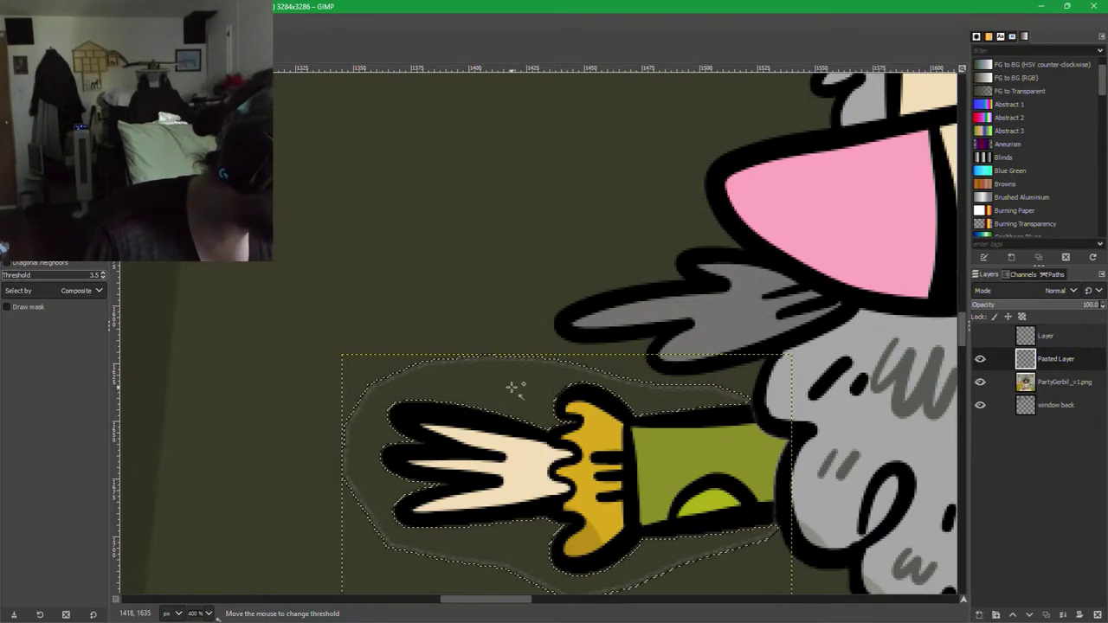
{"action": "key", "text": "Delete"}
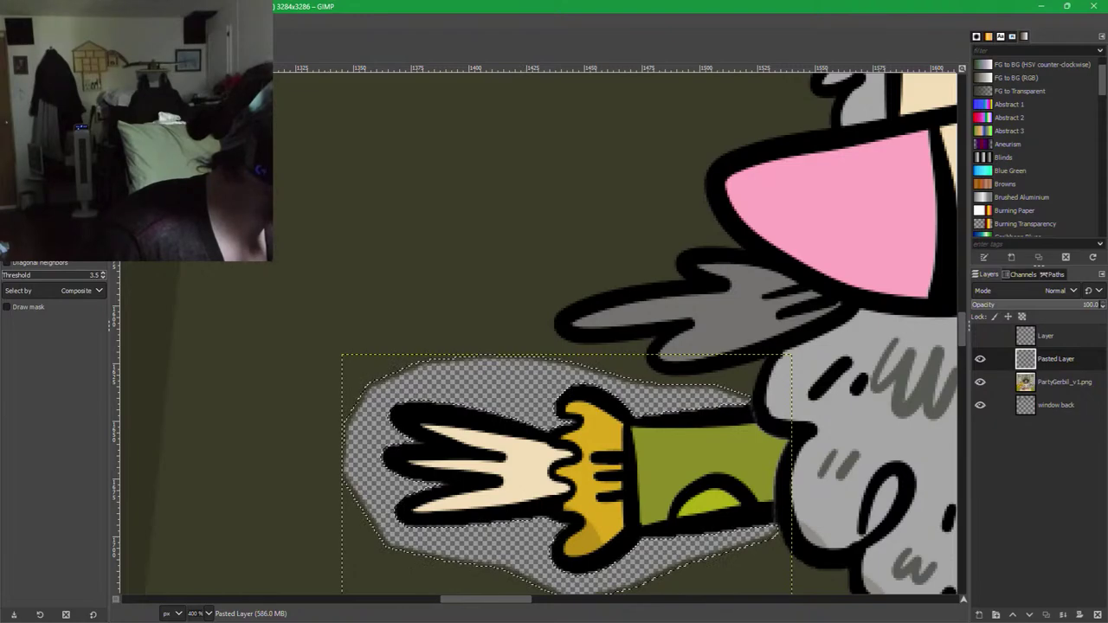
Clear the selection around the cut-out arm on the pasted layer.
{"action": "key", "text": "r"}
{"action": "left_click", "coordinate": [456, 231]}
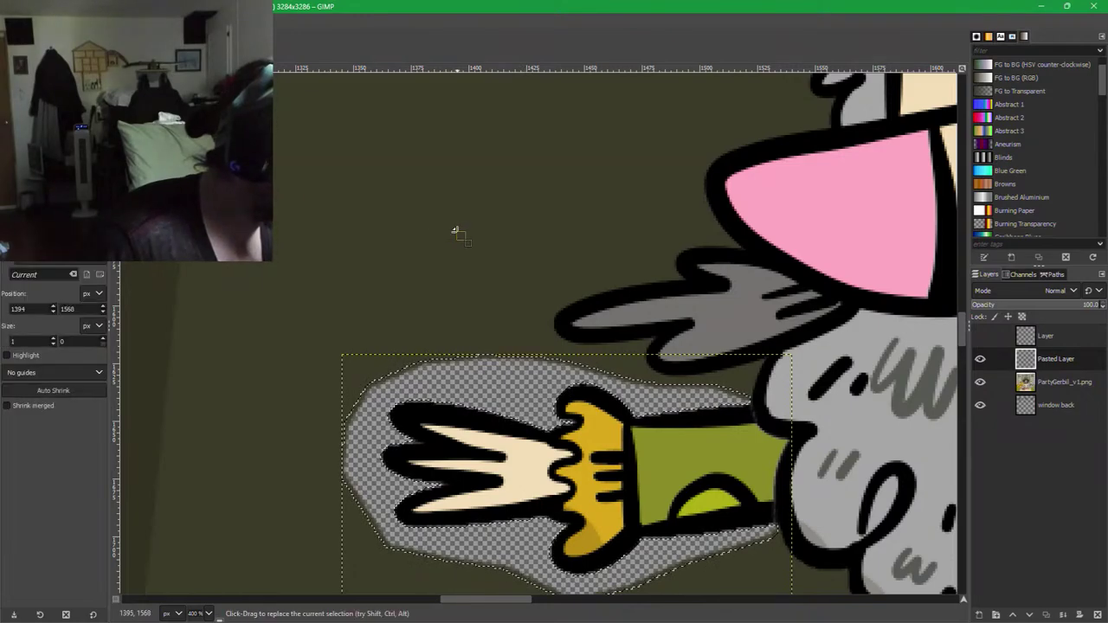
{"action": "left_click", "coordinate": [579, 301]}
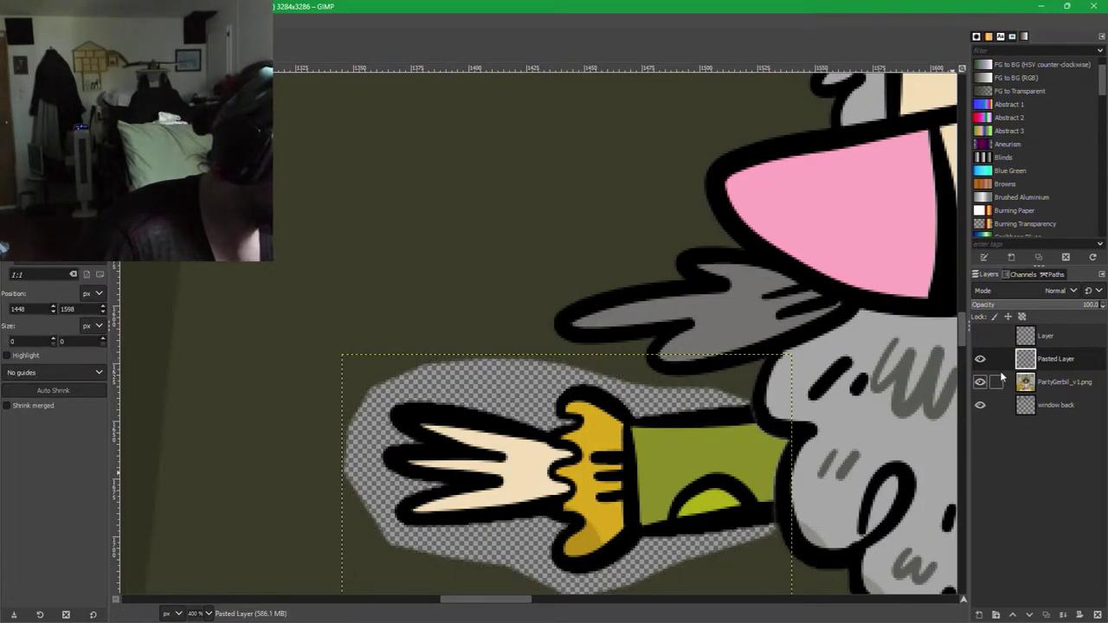
Toggle the pasted arm layer's visibility and examine the cut-out arm where its sleeve meets the beard.
{"action": "left_click", "coordinate": [980, 360]}
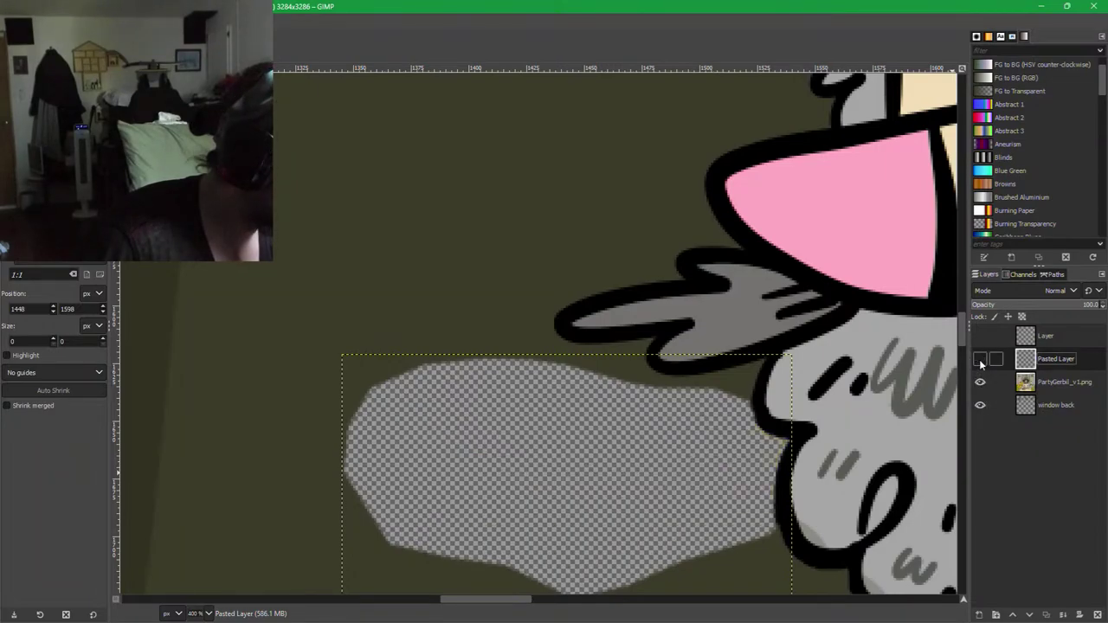
{"action": "left_click", "coordinate": [980, 360]}
{"action": "left_click", "coordinate": [980, 360]}
{"action": "left_click", "coordinate": [981, 360]}
{"action": "left_click", "coordinate": [981, 360]}
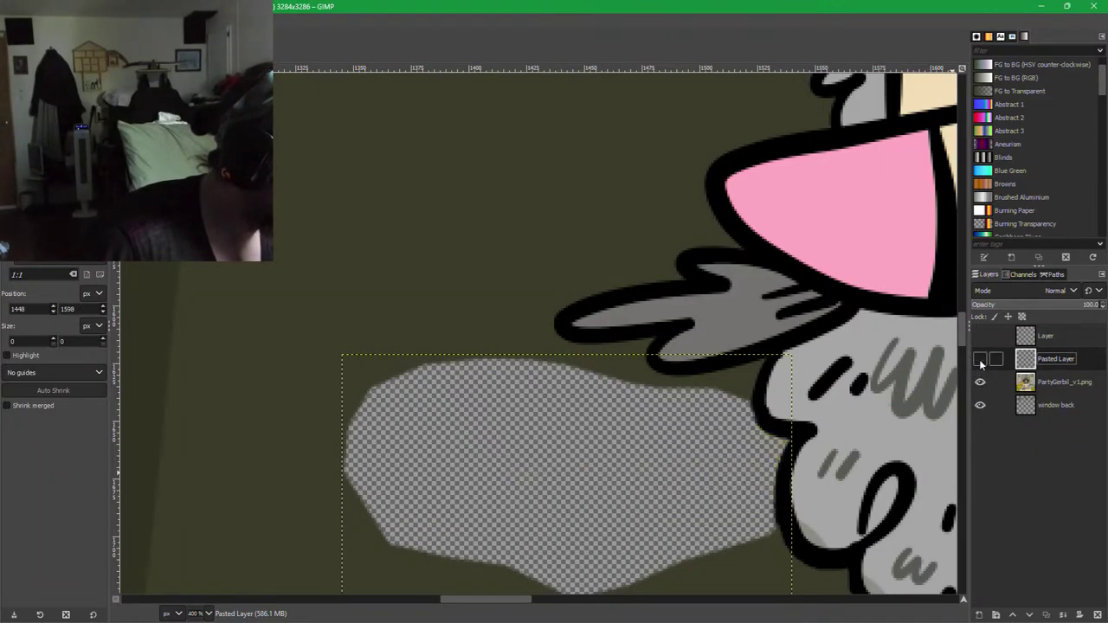
{"action": "left_click", "coordinate": [981, 360]}
{"action": "scroll", "coordinate": [773, 450], "scroll_direction": "up", "scroll_amount": 2}
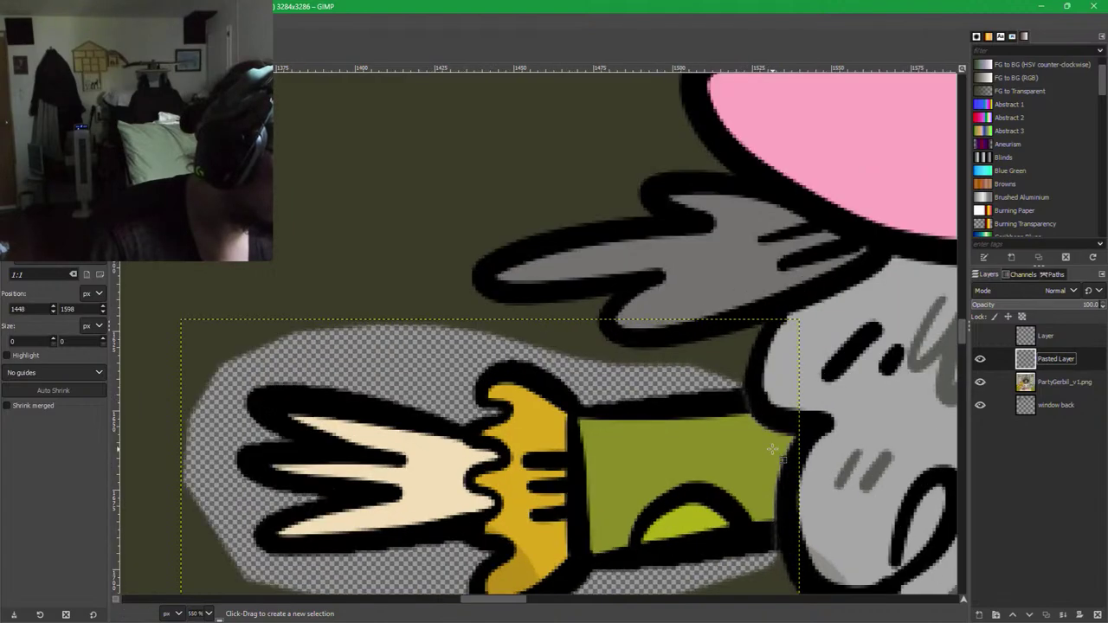
{"action": "mouse_move", "coordinate": [1026, 359]}
{"action": "left_mouse_down"}
{"action": "mouse_move", "coordinate": [1039, 395]}
{"action": "mouse_move", "coordinate": [1027, 358]}
{"action": "left_mouse_up"}
{"action": "scroll", "coordinate": [803, 395], "scroll_direction": "down", "scroll_amount": 1}
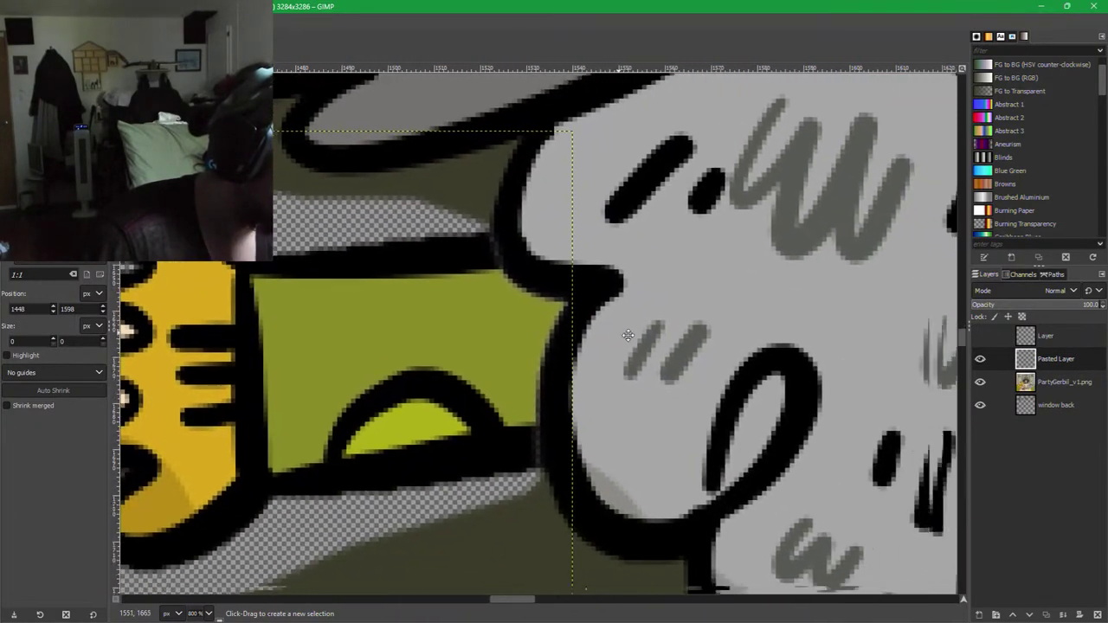
{"action": "scroll", "coordinate": [632, 340], "scroll_direction": "down", "scroll_amount": 1}
{"action": "scroll", "coordinate": [611, 385], "scroll_direction": "down", "scroll_amount": 1}
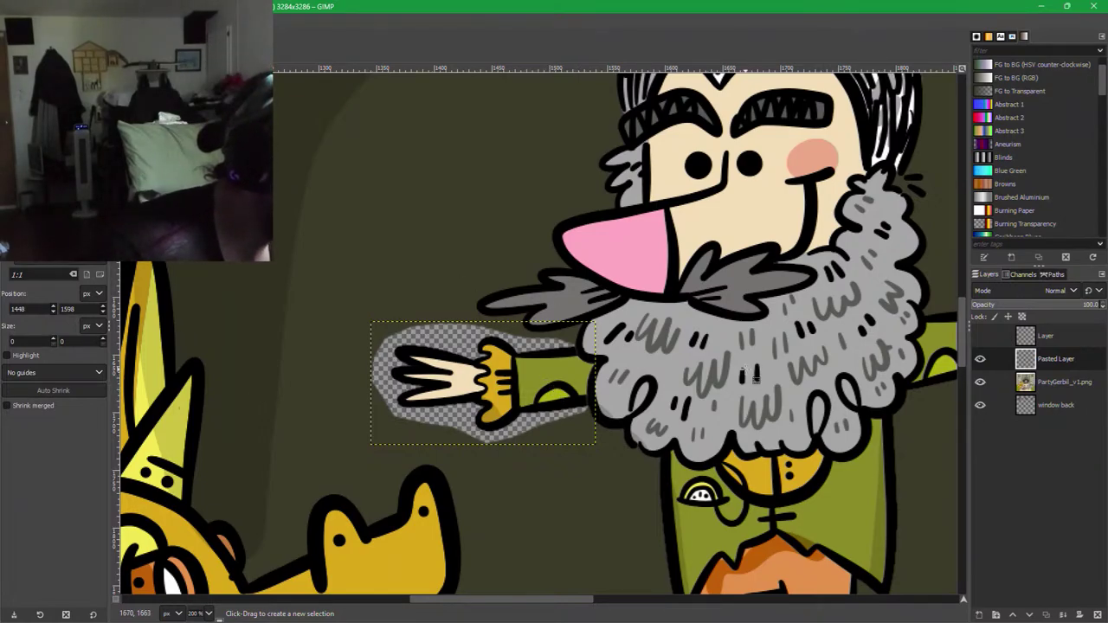
{"action": "left_click_drag", "start_coordinate": [745, 370], "coordinate": [540, 419]}
{"action": "left_click_drag", "start_coordinate": [546, 350], "coordinate": [613, 437]}
Select the dark doorway background around the gerbil on the PartyGerbil_v1.png layer with Fuzzy Select.
{"action": "key", "text": "u"}
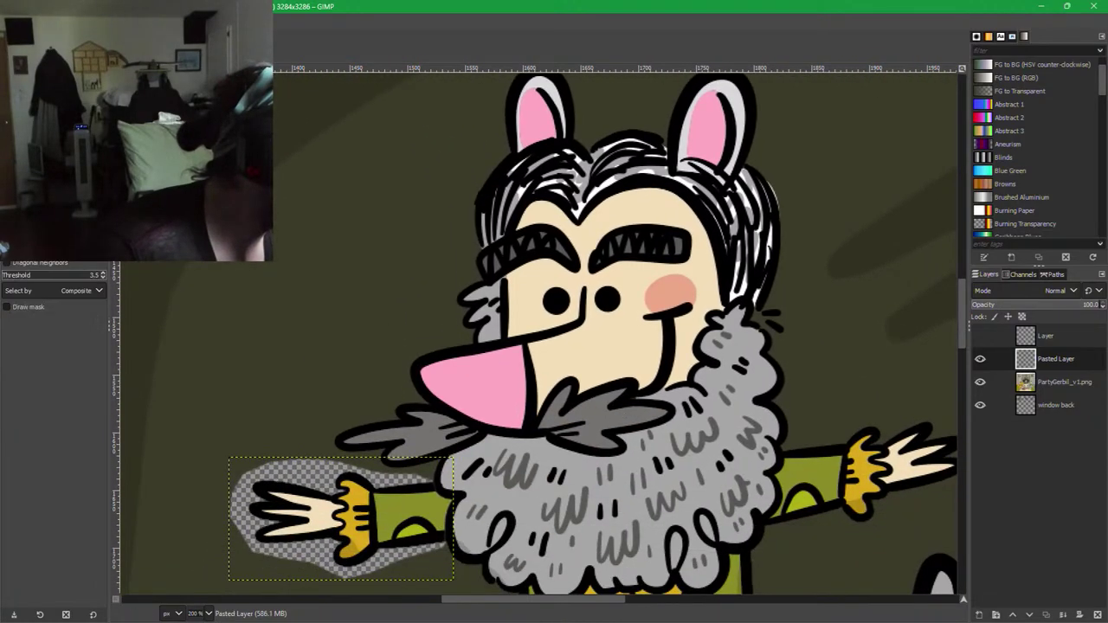
{"action": "left_click_drag", "start_coordinate": [353, 309], "coordinate": [395, 215]}
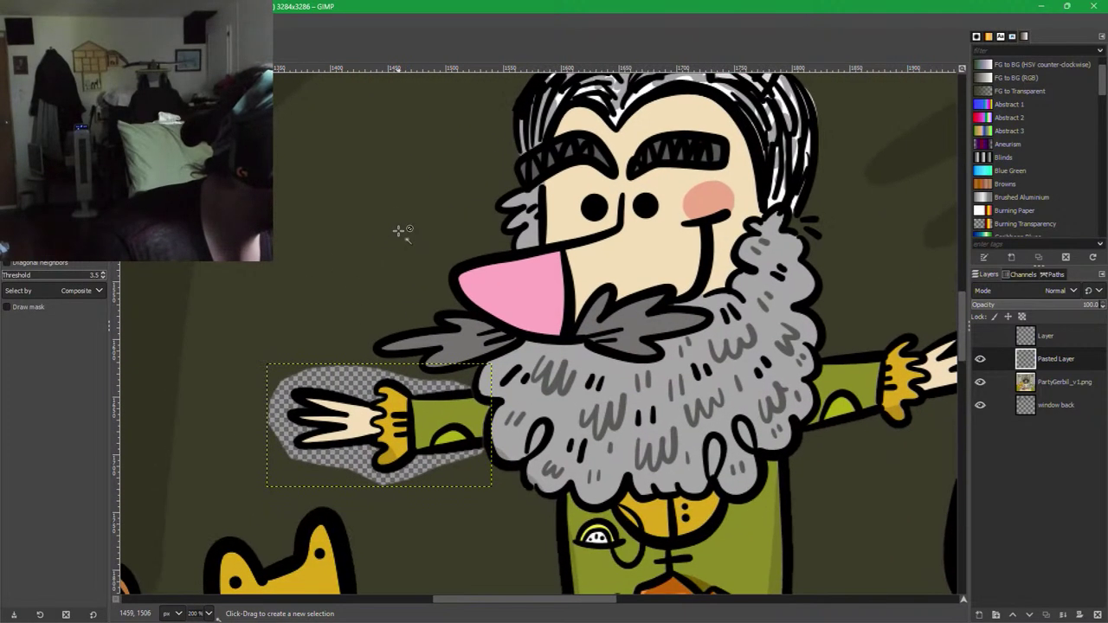
{"action": "left_click", "coordinate": [1033, 389]}
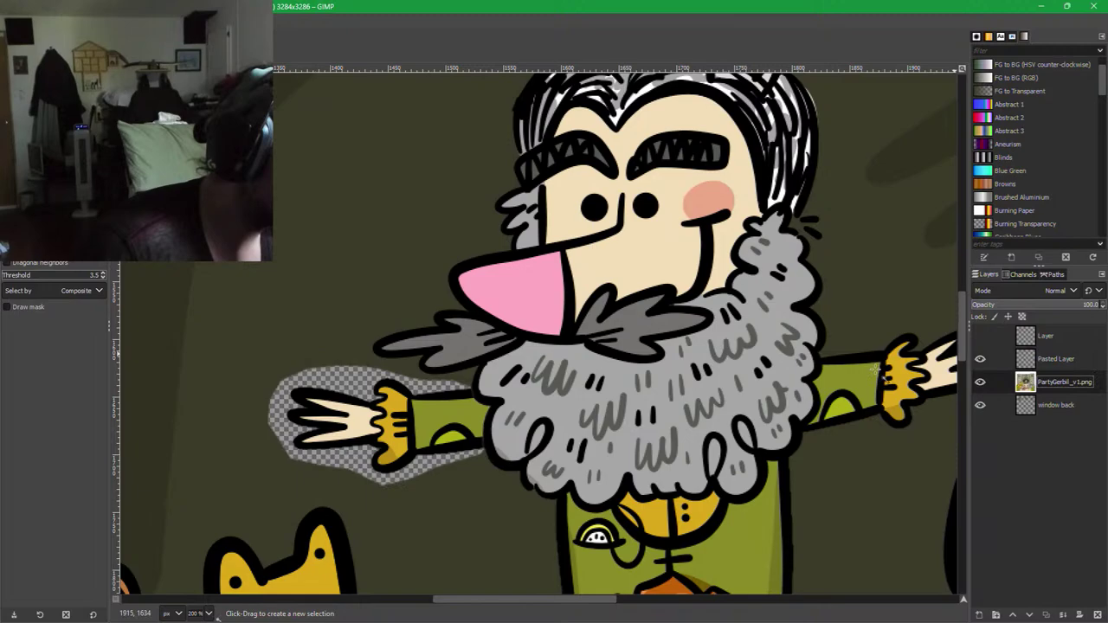
{"action": "left_click", "coordinate": [420, 241]}
{"action": "scroll", "coordinate": [459, 259], "scroll_direction": "down", "scroll_amount": 3}
{"action": "scroll", "coordinate": [492, 280], "scroll_direction": "right", "scroll_amount": 5}
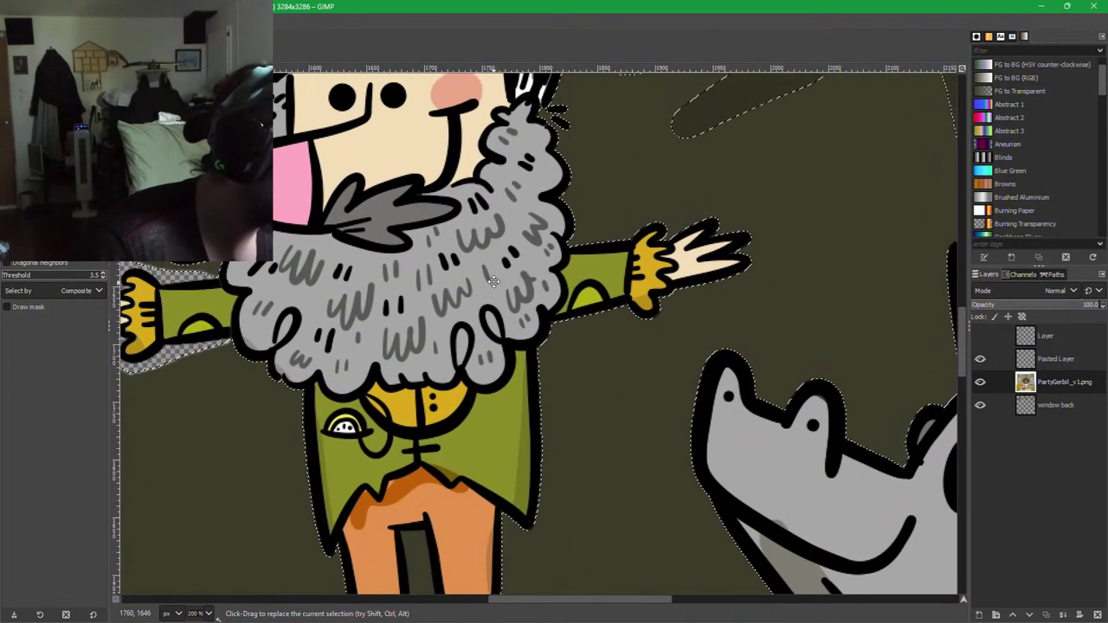
{"action": "left_click_drag", "start_coordinate": [493, 281], "coordinate": [724, 197]}
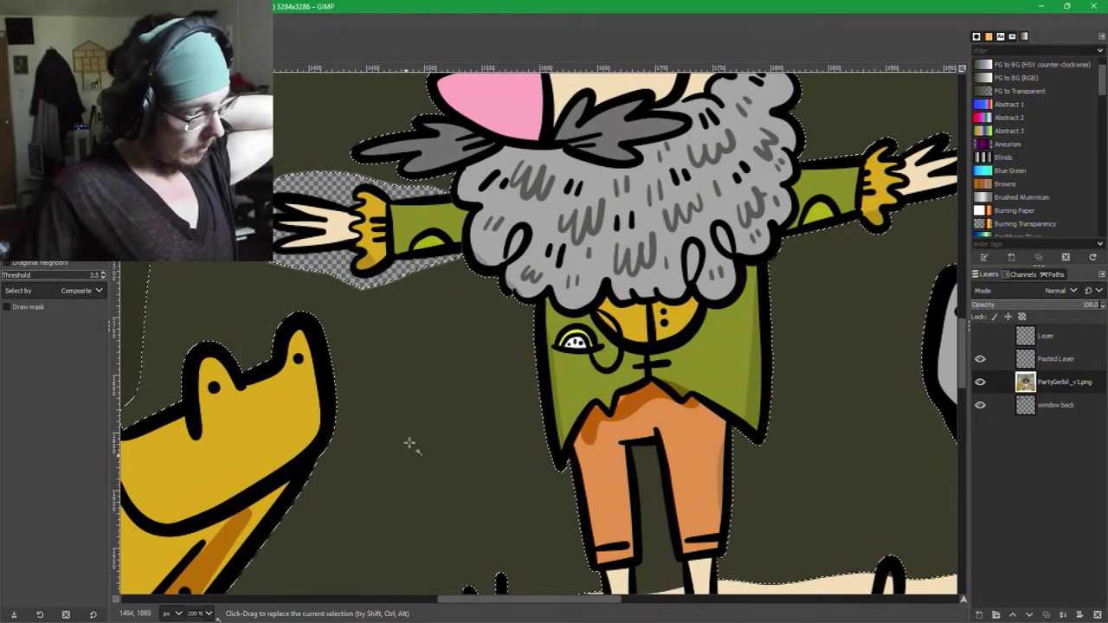
{"action": "left_click", "coordinate": [434, 361], "text": "shift"}
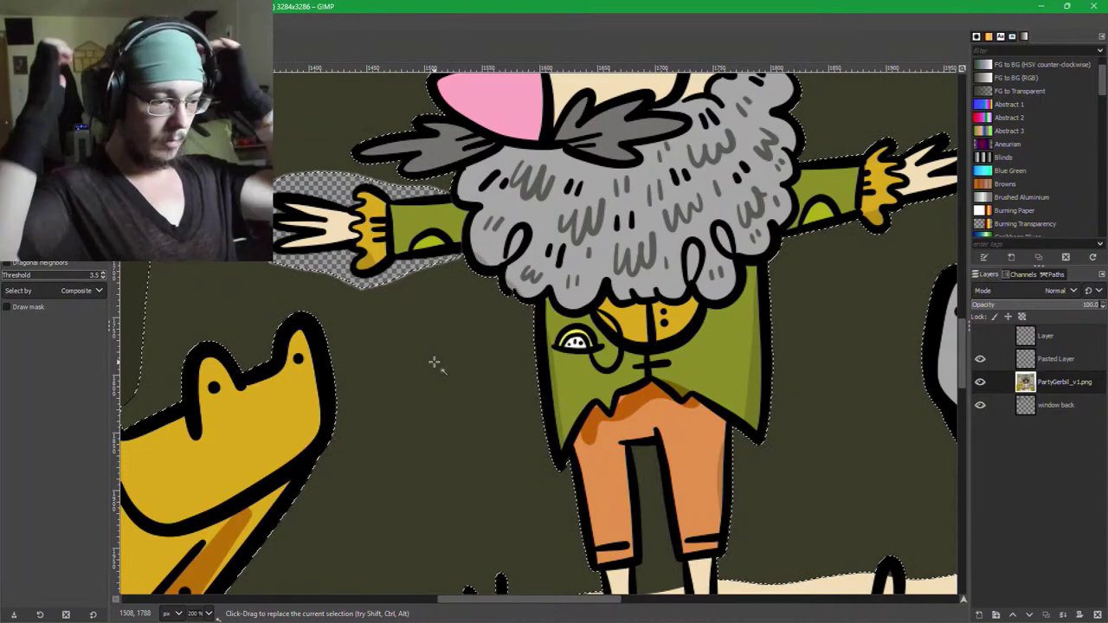
Cut the selected dark background onto a new layer and place that layer below PartyGerbil_v1.png.
{"action": "key", "text": "Delete"}
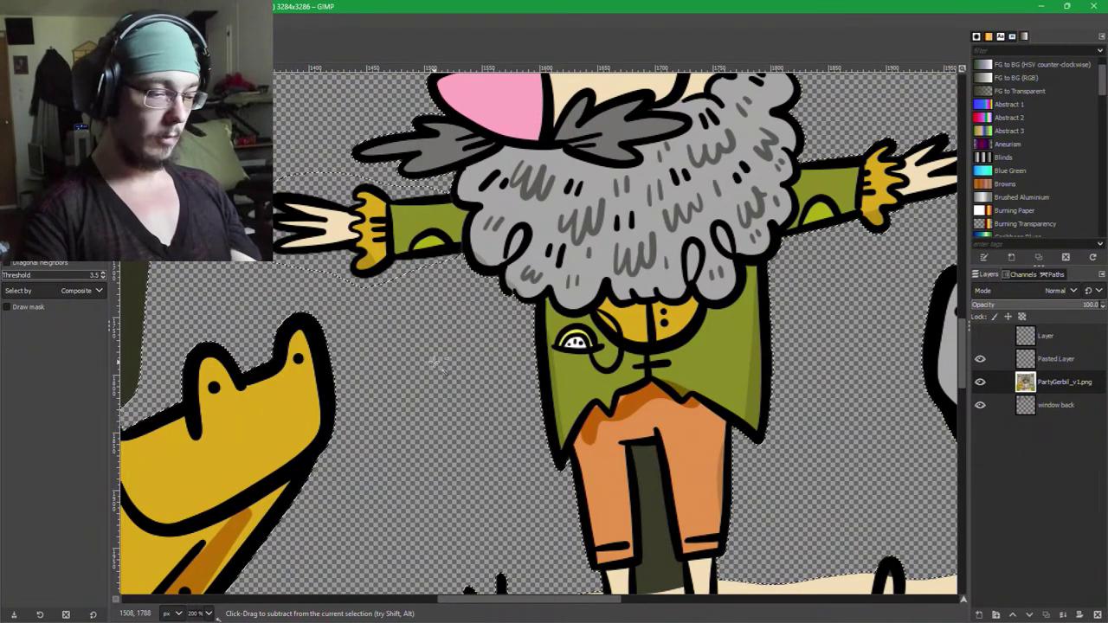
{"action": "key", "text": "ctrl+z"}
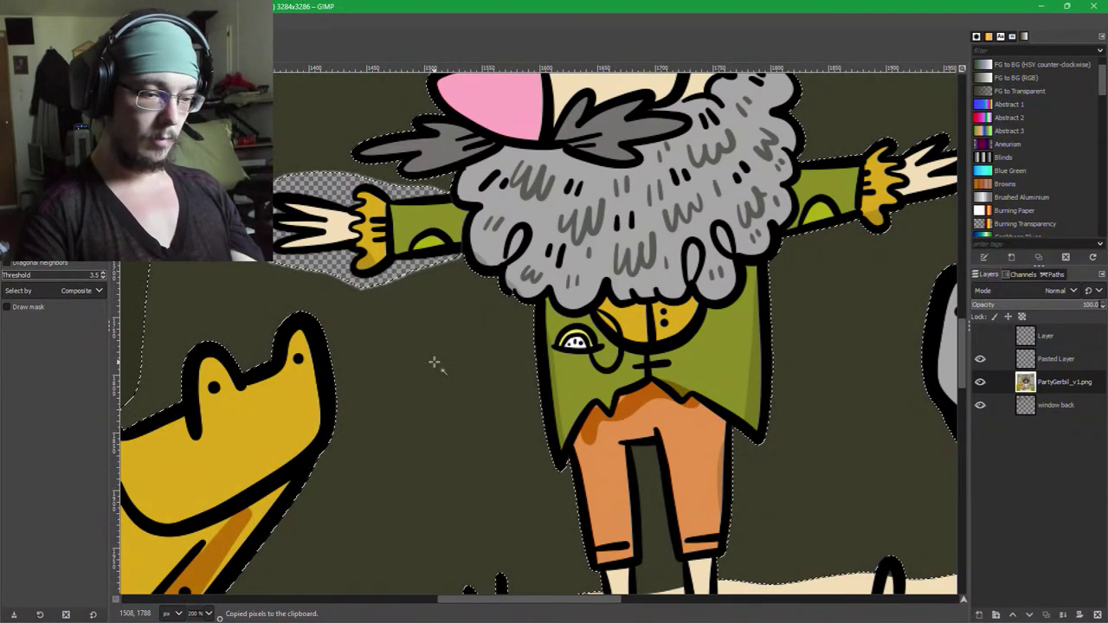
{"action": "key", "text": "ctrl+v"}
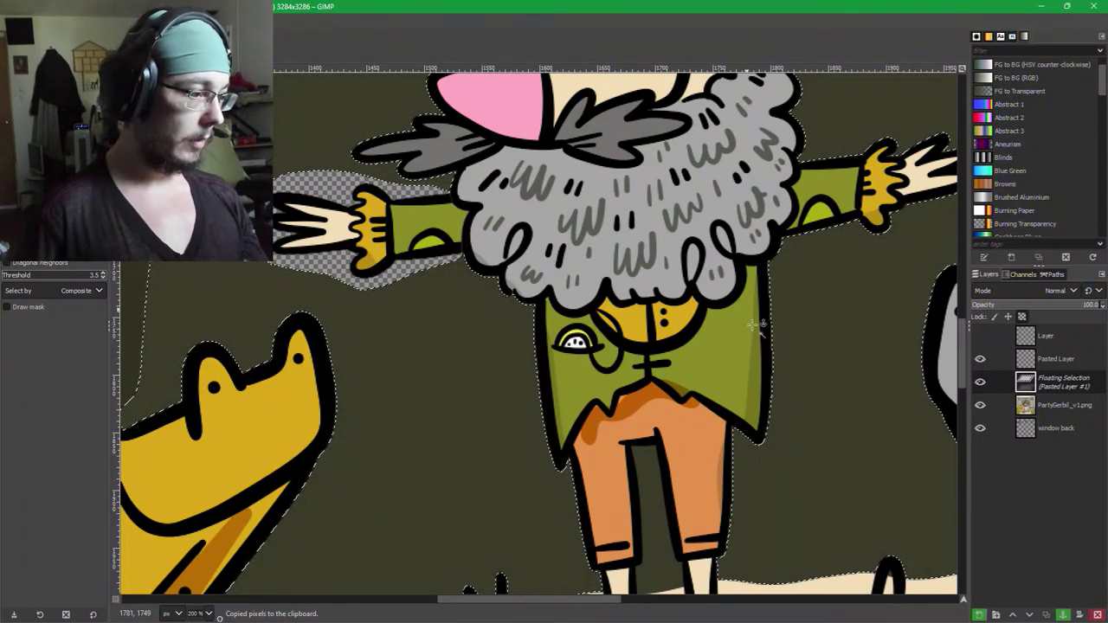
{"action": "left_click", "coordinate": [979, 614]}
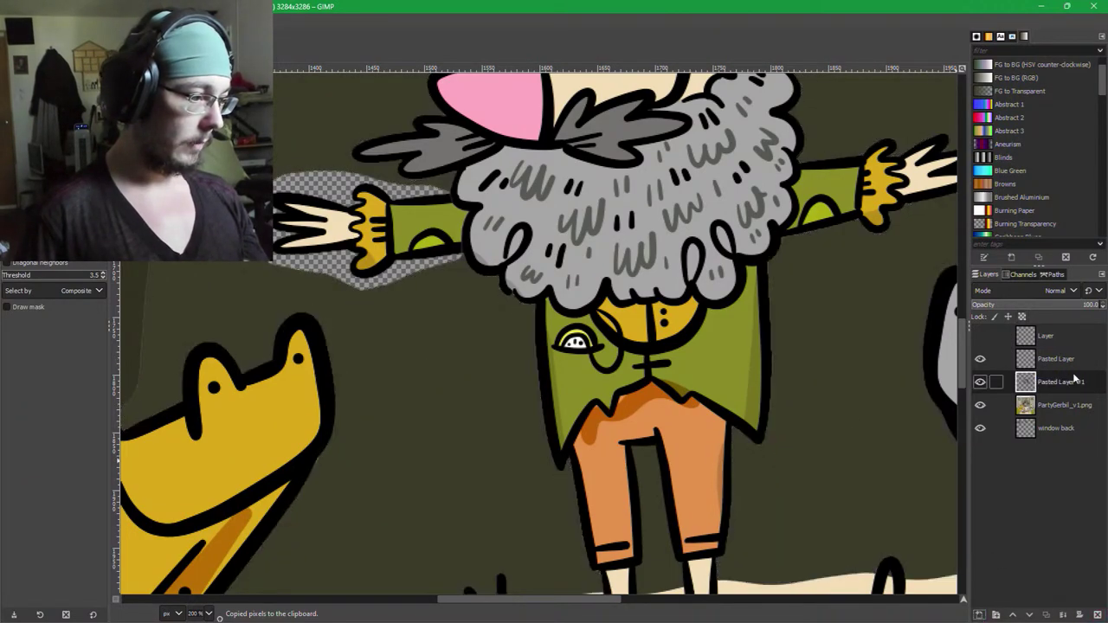
{"action": "left_click_drag", "start_coordinate": [1073, 378], "coordinate": [1064, 424]}
Rename the new background layer as doorway and save the image.
{"action": "double_click", "coordinate": [1045, 407]}
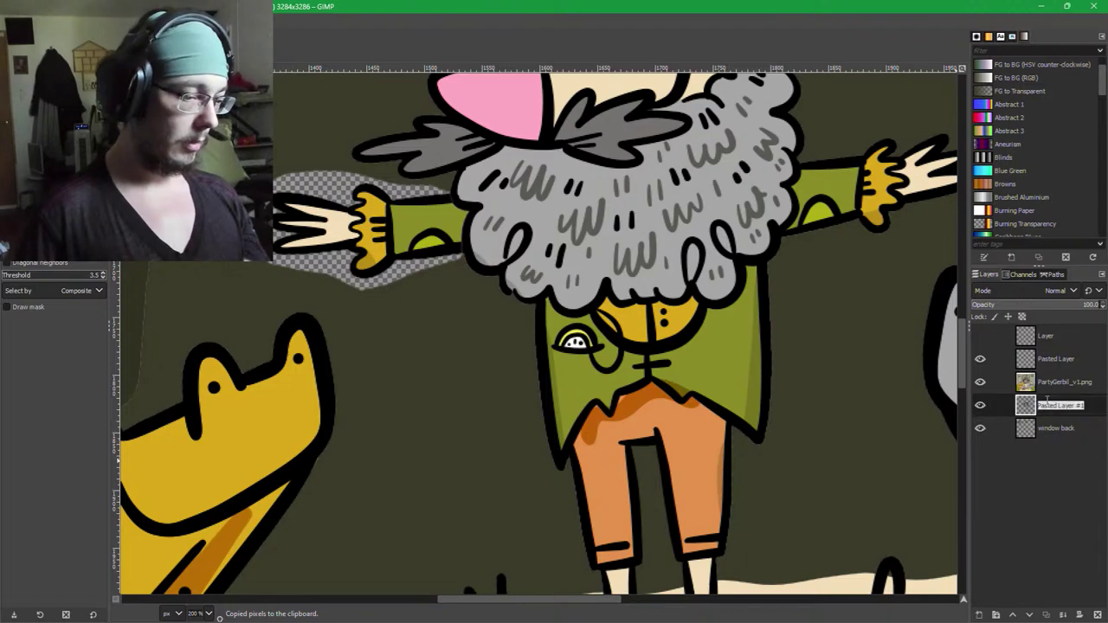
{"action": "type", "text": "doorway"}
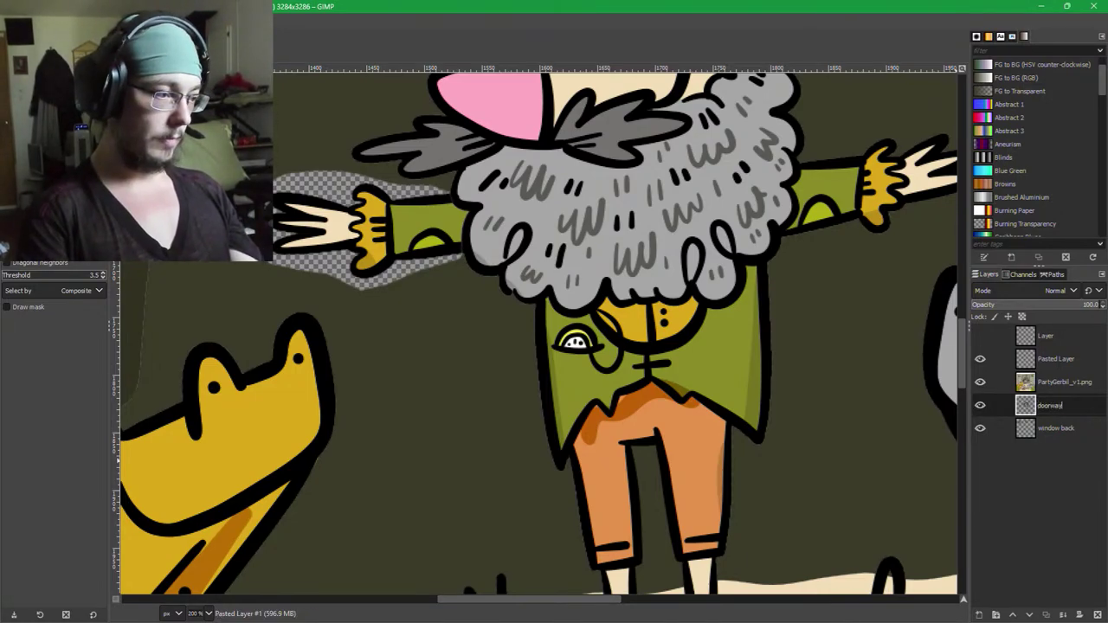
{"action": "key", "text": "Return"}
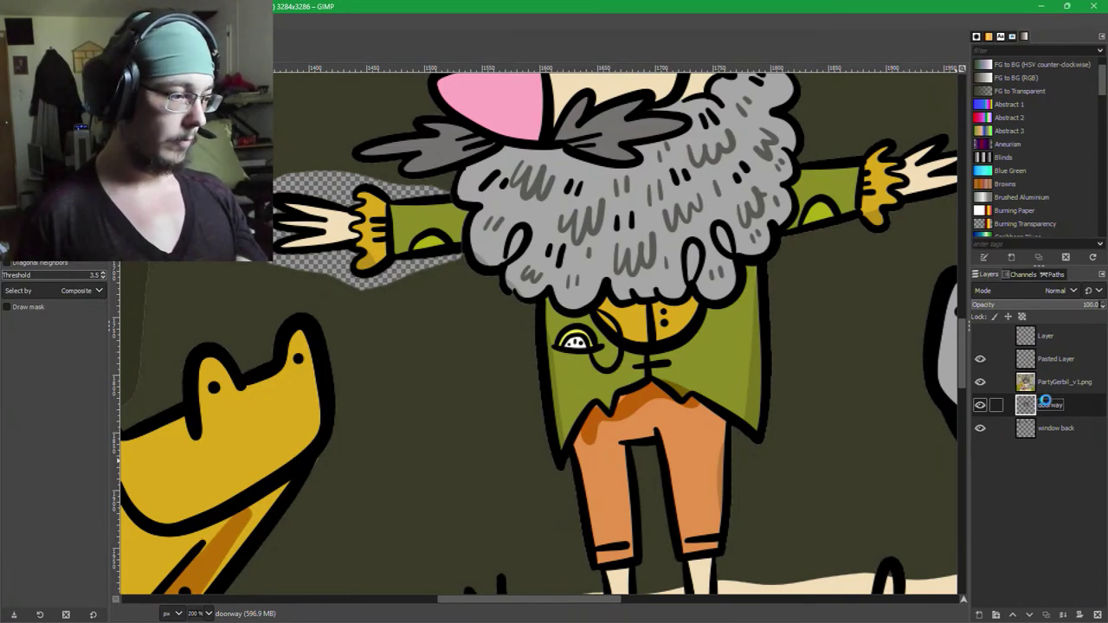
{"action": "key", "text": "ctrl+s"}
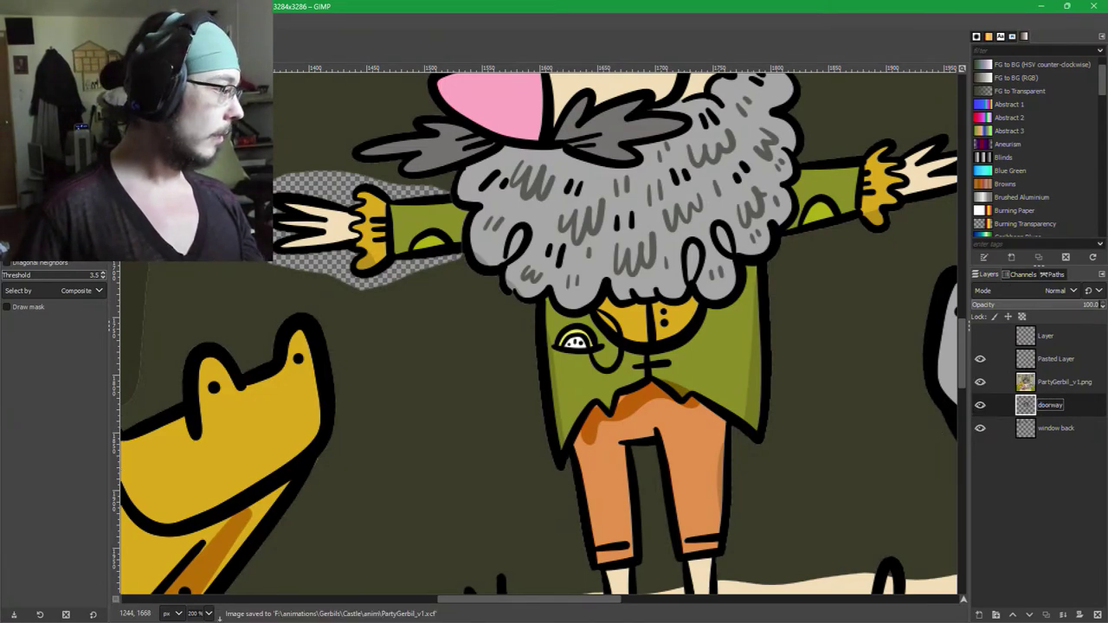
Paint the hole around the cut-out arm on the doorway layer with the dark background colour.
{"action": "left_click", "coordinate": [402, 313], "text": "ctrl"}
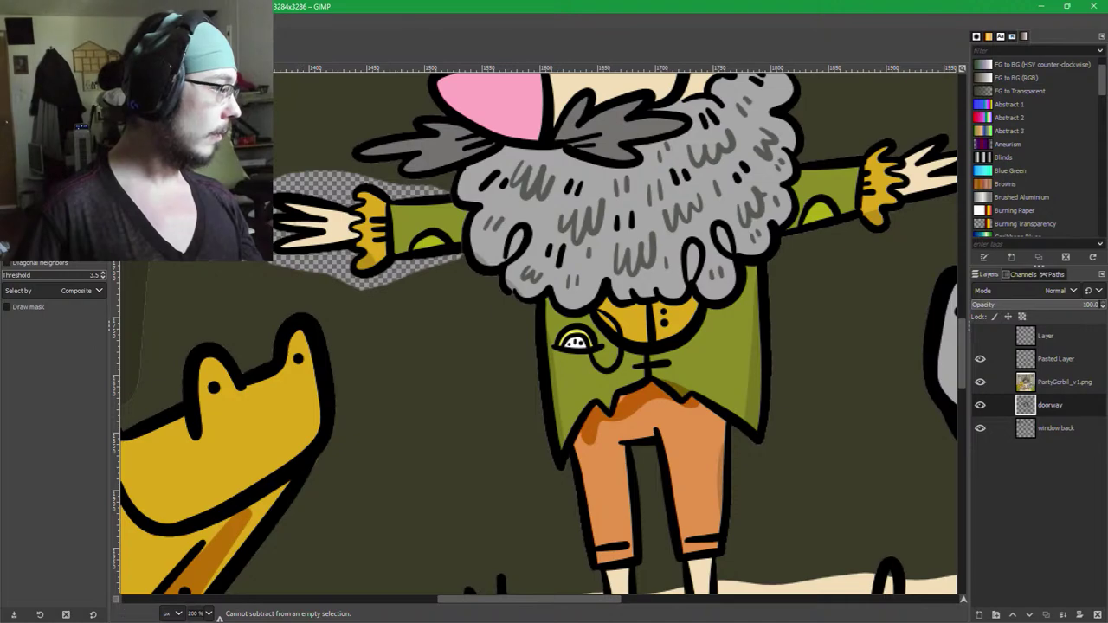
{"action": "key", "text": "p"}
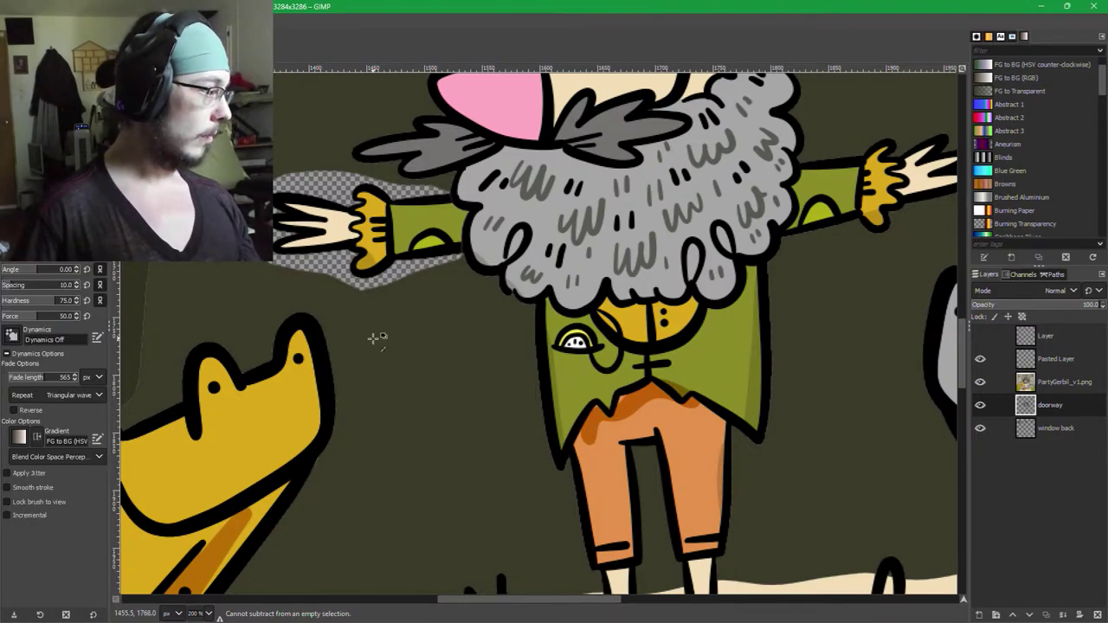
{"action": "mouse_move", "coordinate": [396, 308]}
{"action": "left_mouse_down"}
{"action": "mouse_move", "coordinate": [374, 273]}
{"action": "mouse_move", "coordinate": [439, 223]}
{"action": "mouse_move", "coordinate": [440, 235]}
{"action": "mouse_move", "coordinate": [456, 236]}
{"action": "mouse_move", "coordinate": [472, 206]}
{"action": "mouse_move", "coordinate": [446, 251]}
{"action": "left_mouse_up"}
{"action": "mouse_move", "coordinate": [414, 216]}
{"action": "left_mouse_down"}
{"action": "mouse_move", "coordinate": [355, 264]}
{"action": "mouse_move", "coordinate": [336, 135]}
{"action": "mouse_move", "coordinate": [335, 243]}
{"action": "mouse_move", "coordinate": [281, 232]}
{"action": "mouse_move", "coordinate": [313, 121]}
{"action": "left_mouse_up"}
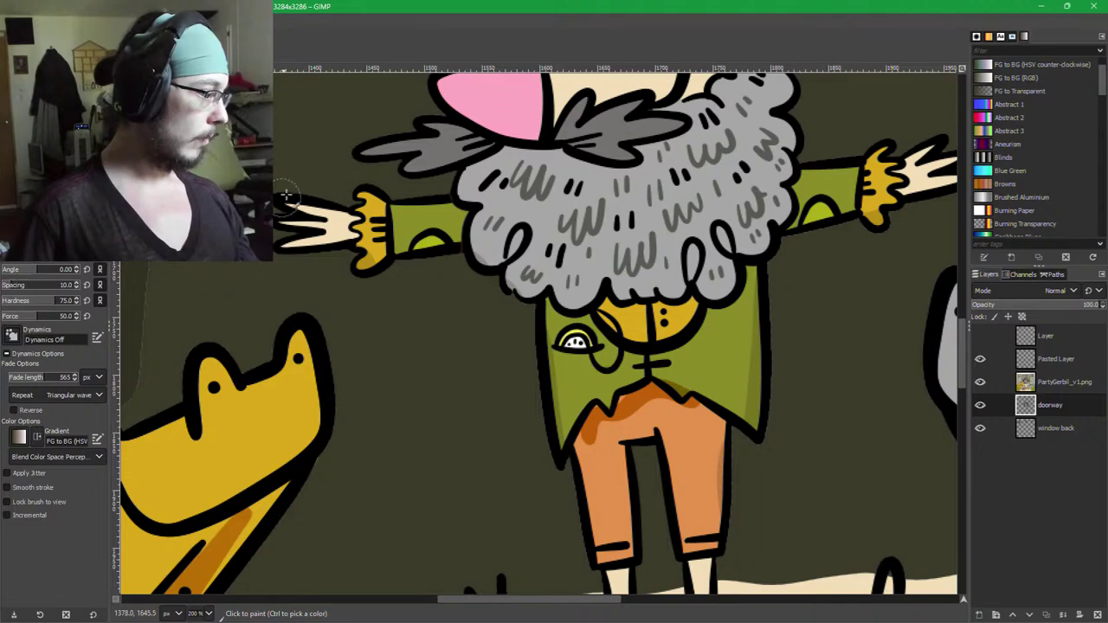
Hide the doorway layer to expose the seam between the cut-out sleeve and the beard.
{"action": "left_click", "coordinate": [980, 404]}
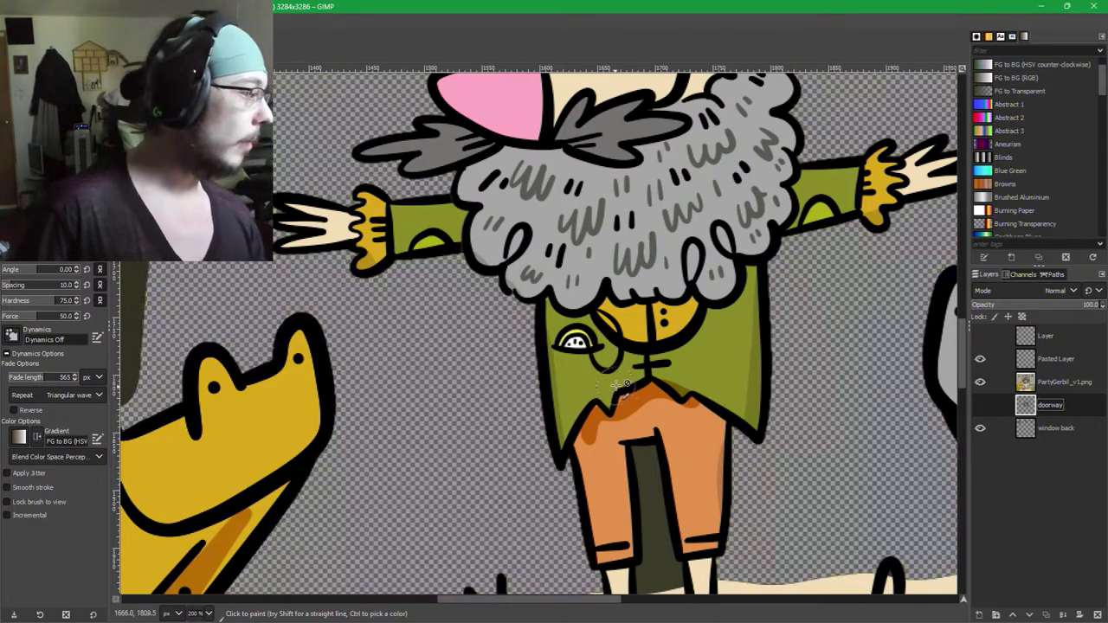
{"action": "scroll", "coordinate": [594, 260], "scroll_direction": "up", "scroll_amount": 4}
{"action": "left_click_drag", "start_coordinate": [142, 264], "coordinate": [856, 263]}
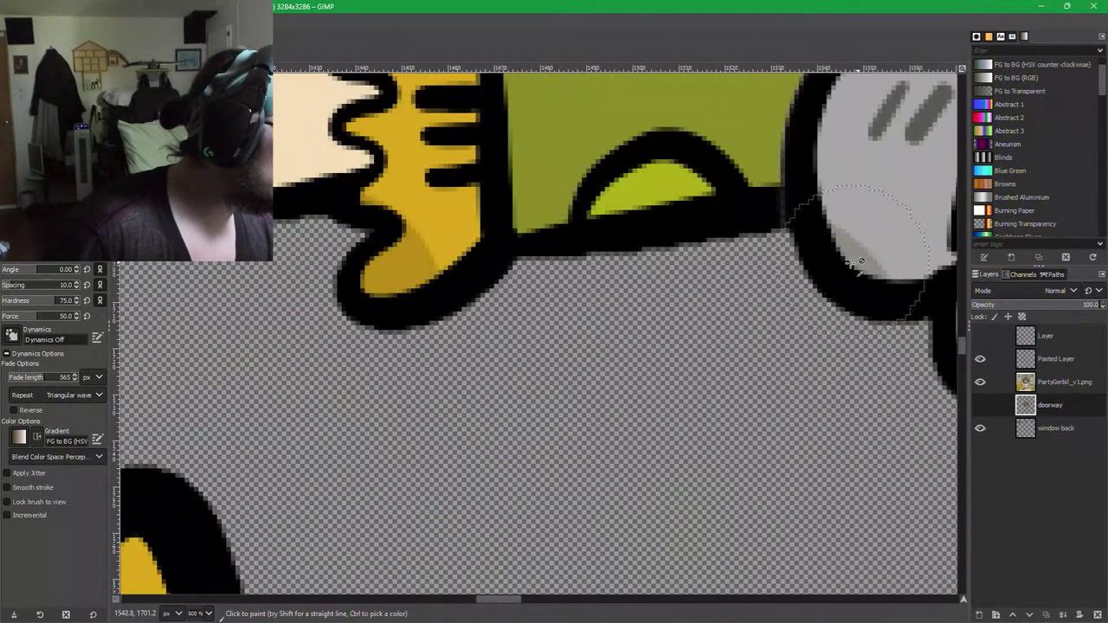
{"action": "left_click_drag", "start_coordinate": [477, 225], "coordinate": [460, 389]}
{"action": "scroll", "coordinate": [832, 372], "scroll_direction": "up", "scroll_amount": 1}
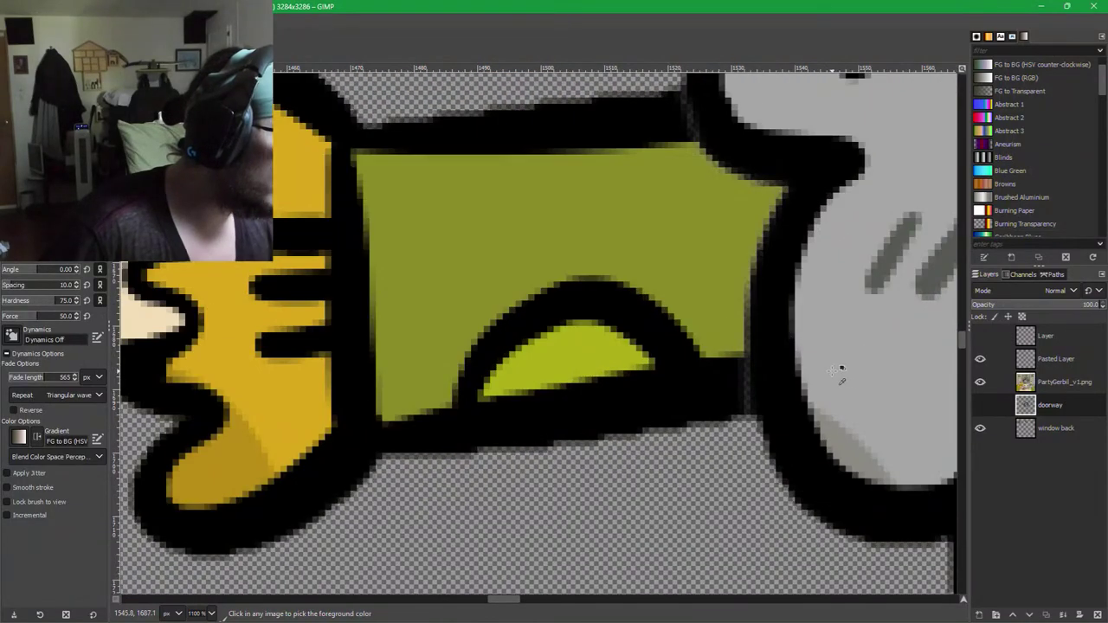
Try to paint over the seam between sleeve and beard with the sampled black outline colour at brush size 2.
{"action": "scroll", "coordinate": [840, 372], "scroll_direction": "up", "scroll_amount": 1}
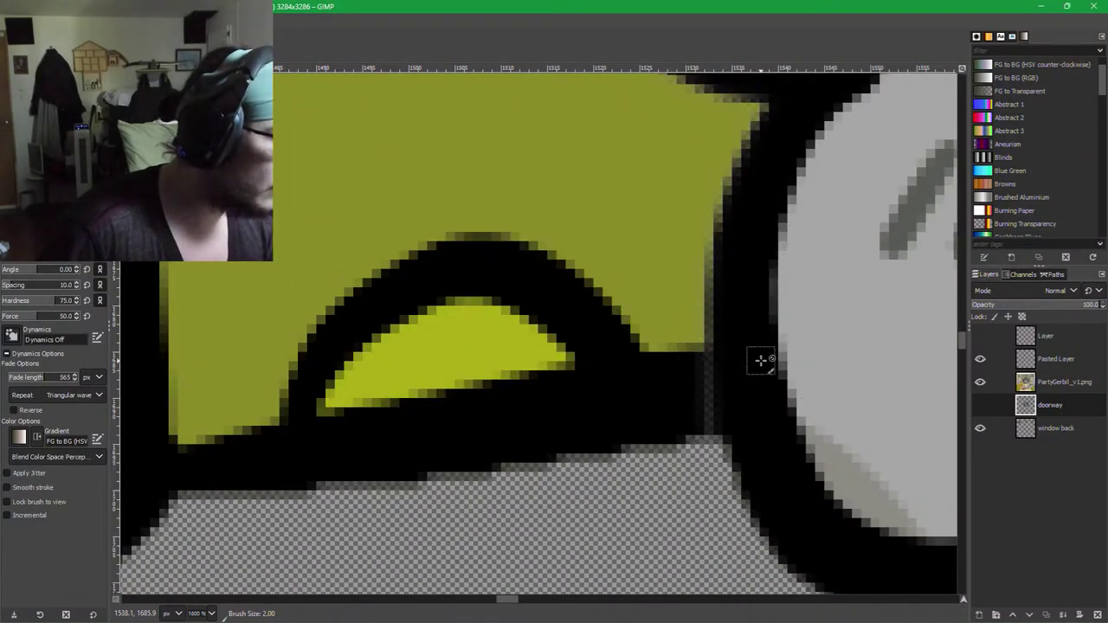
{"action": "key", "text": "shift+bracketright"}
{"action": "mouse_move", "coordinate": [727, 381]}
{"action": "left_mouse_down"}
{"action": "mouse_move", "coordinate": [681, 378]}
{"action": "mouse_move", "coordinate": [681, 369]}
{"action": "left_mouse_up"}
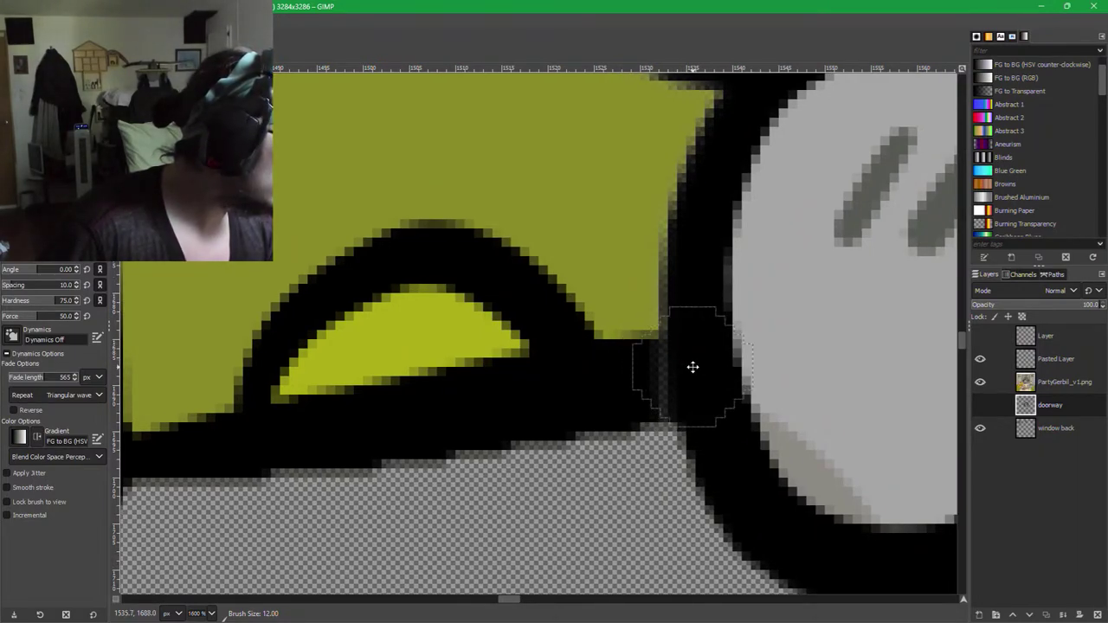
{"action": "key", "text": "shift+bracketleft"}
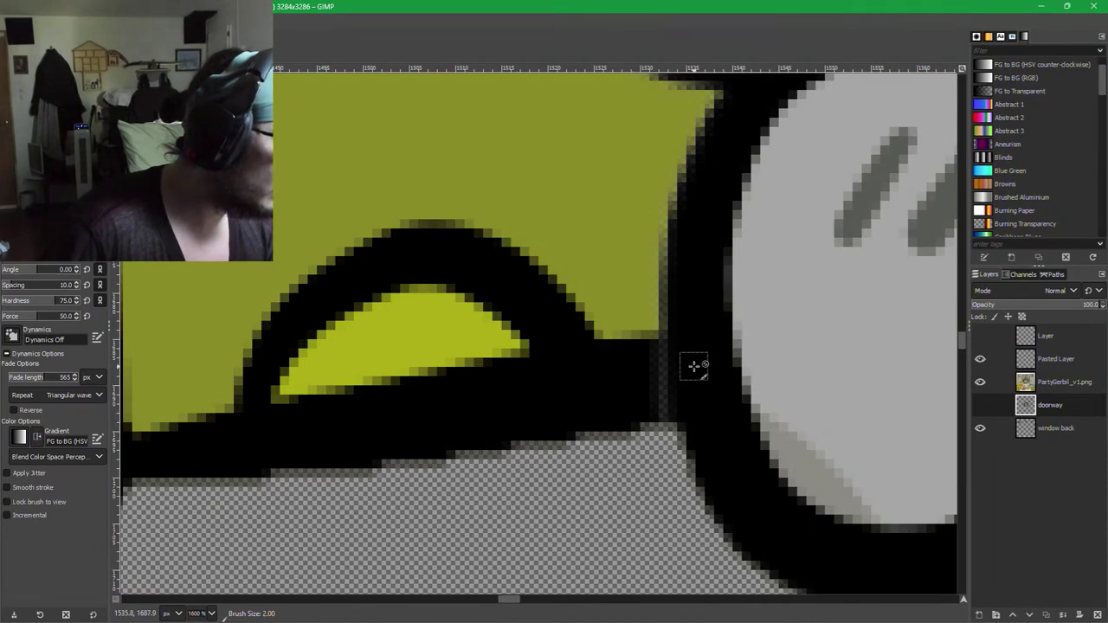
{"action": "left_click", "coordinate": [689, 365]}
Move the pasted arm layer below PartyGerbil_v1.png and paint the seam at the sleeve's lower outline black.
{"action": "left_click", "coordinate": [1083, 385]}
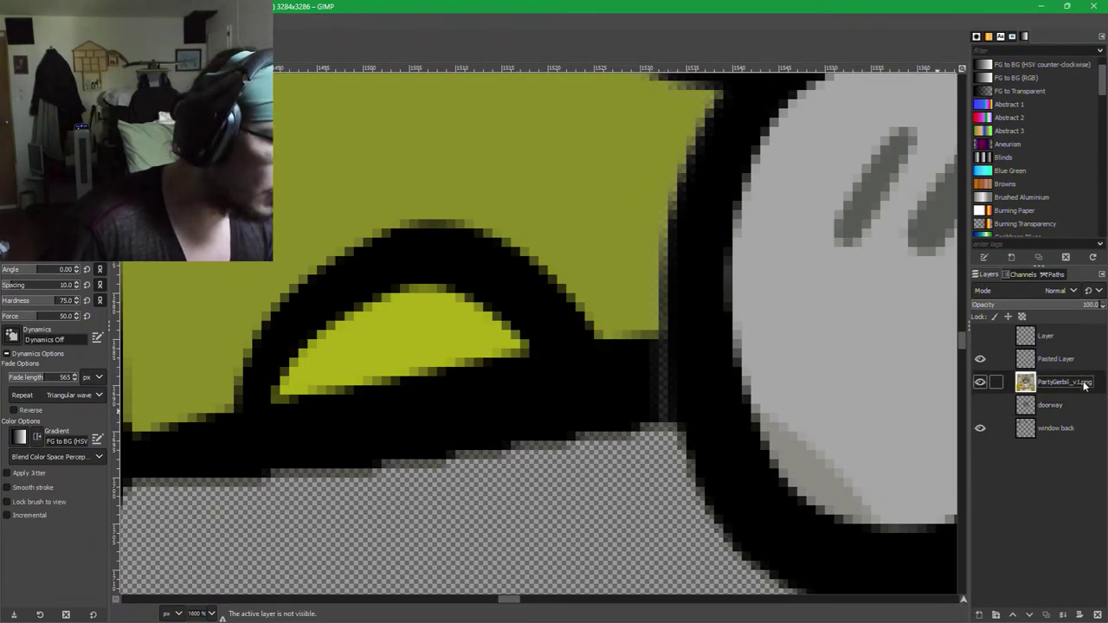
{"action": "left_click", "coordinate": [1057, 358]}
{"action": "left_click_drag", "start_coordinate": [1052, 360], "coordinate": [1055, 401]}
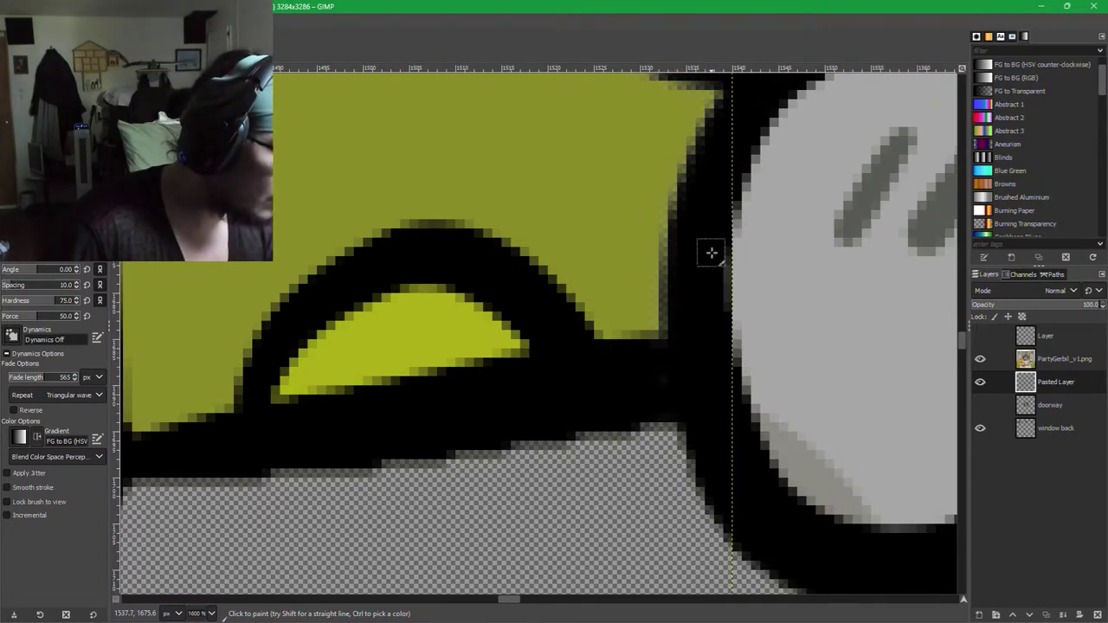
Sample the sleeve's olive green as the paint colour and switch to a brush with hardness 100.
{"action": "scroll", "coordinate": [671, 363], "scroll_direction": "up", "scroll_amount": 5}
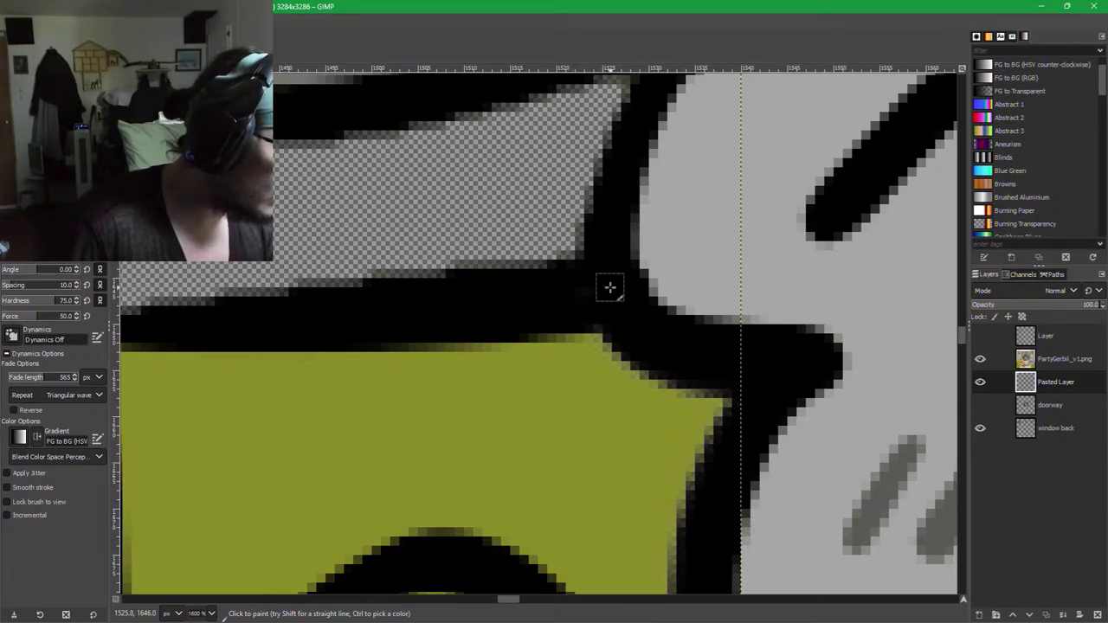
{"action": "scroll", "coordinate": [717, 477], "scroll_direction": "down", "scroll_amount": 4}
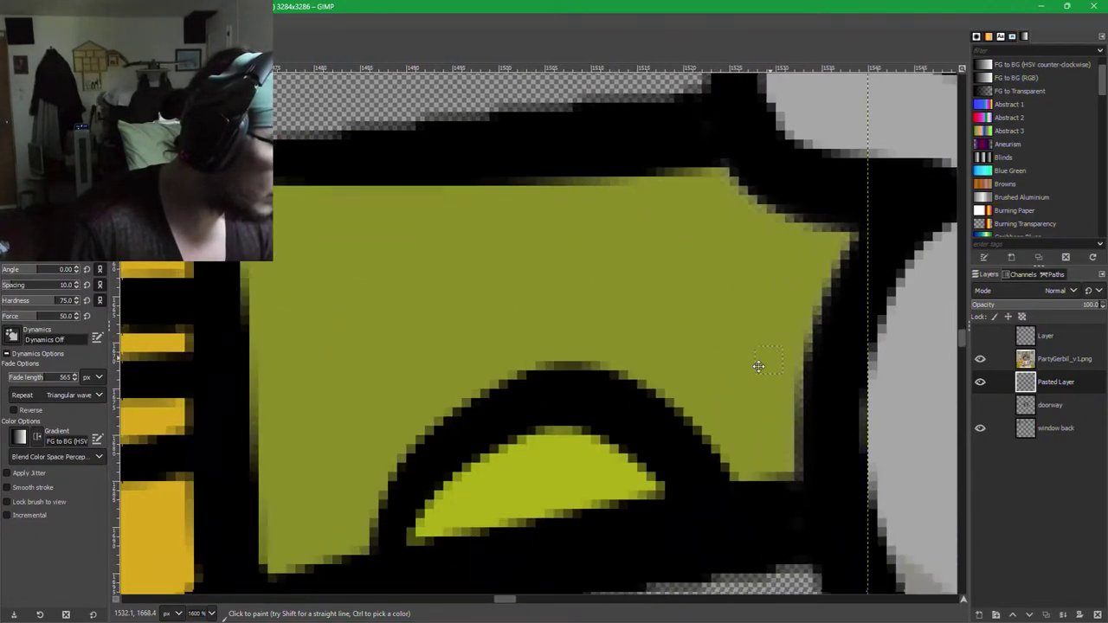
{"action": "scroll", "coordinate": [658, 404], "scroll_direction": "up", "scroll_amount": 3}
{"action": "scroll", "coordinate": [655, 381], "scroll_direction": "up", "scroll_amount": 2}
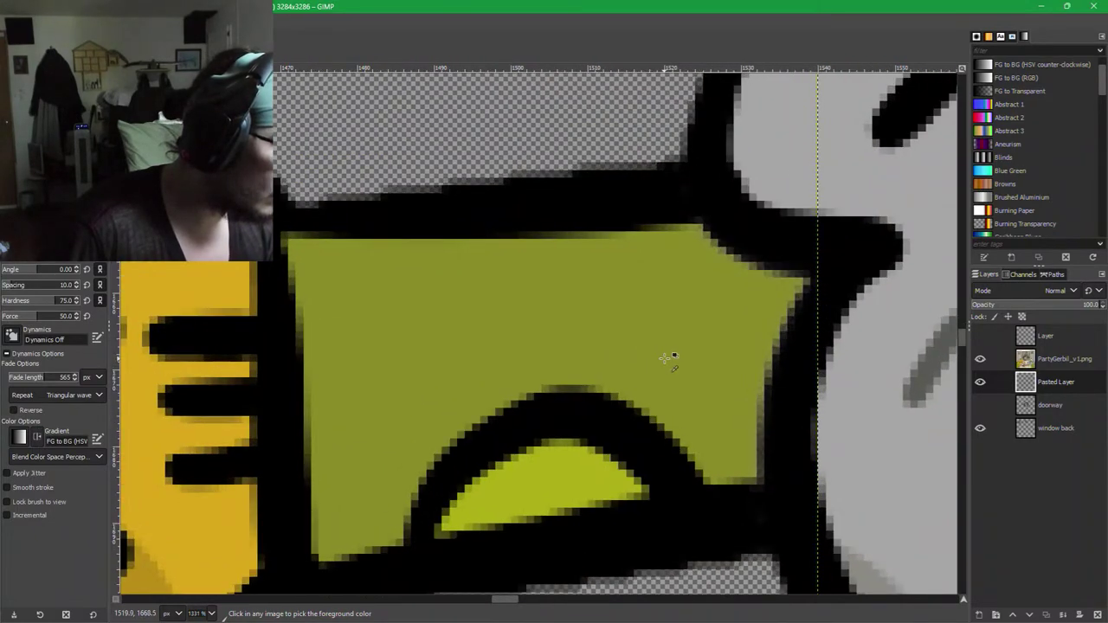
{"action": "left_click_drag", "start_coordinate": [720, 331], "coordinate": [626, 359]}
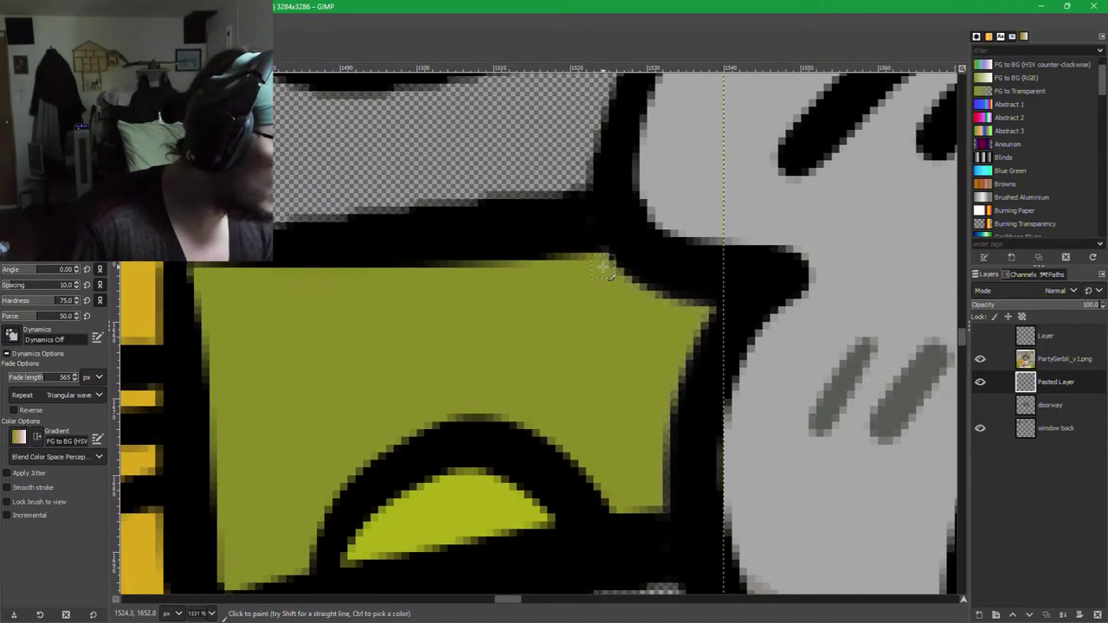
{"action": "key", "text": "bracketright"}
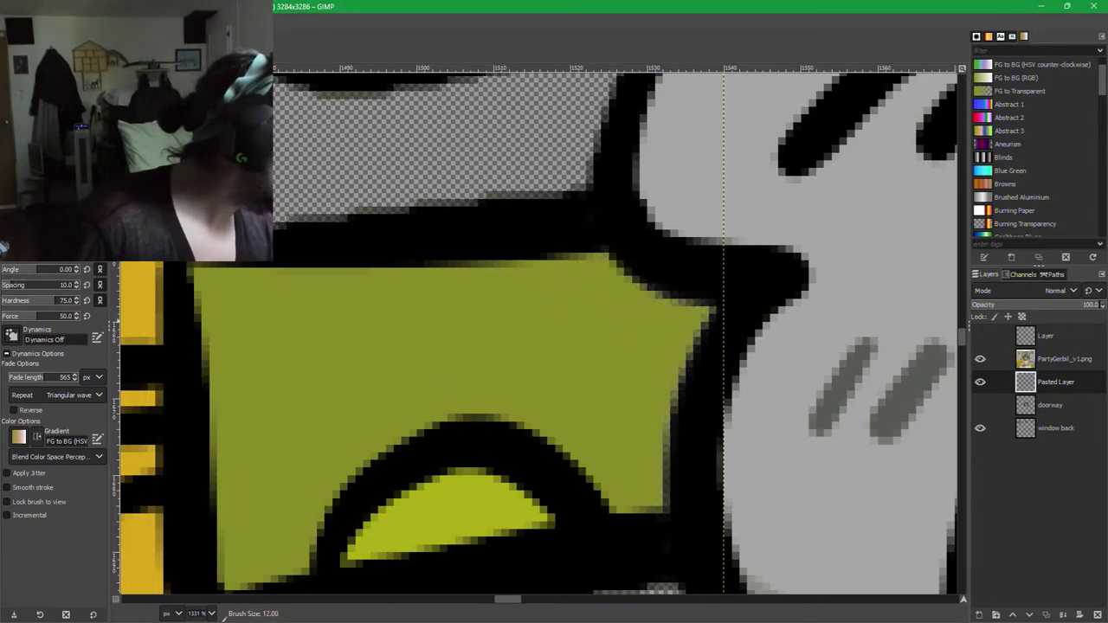
{"action": "left_click", "coordinate": [12, 218]}
{"action": "left_click", "coordinate": [57, 253]}
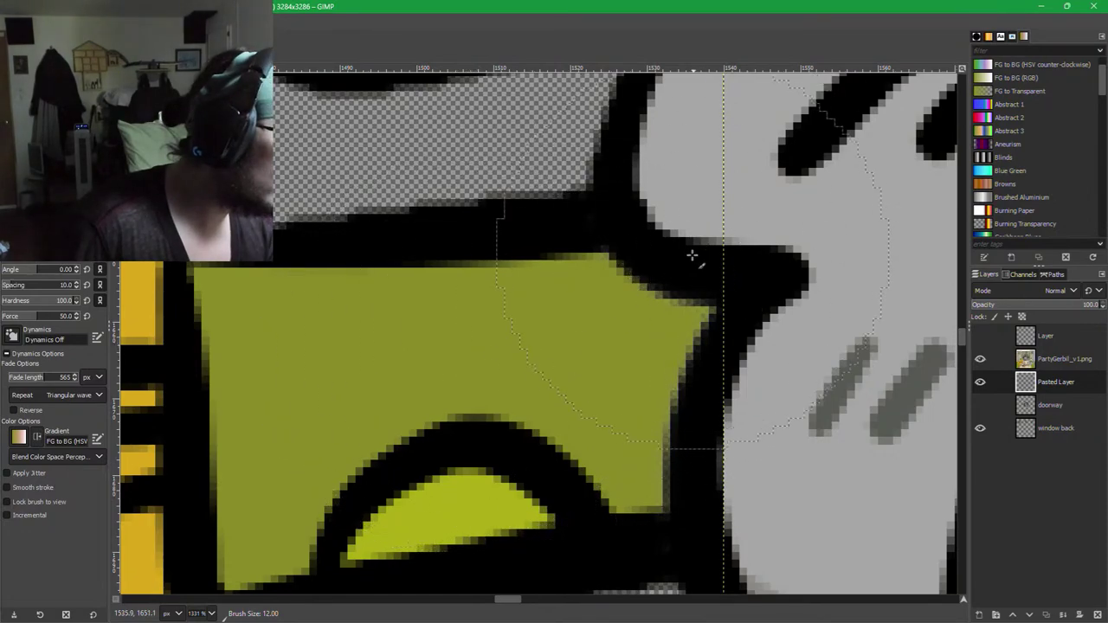
Reduce the brush size to 11 and paint the sleeve's edge beside the beard olive green on the pasted arm layer.
{"action": "left_click", "coordinate": [607, 339]}
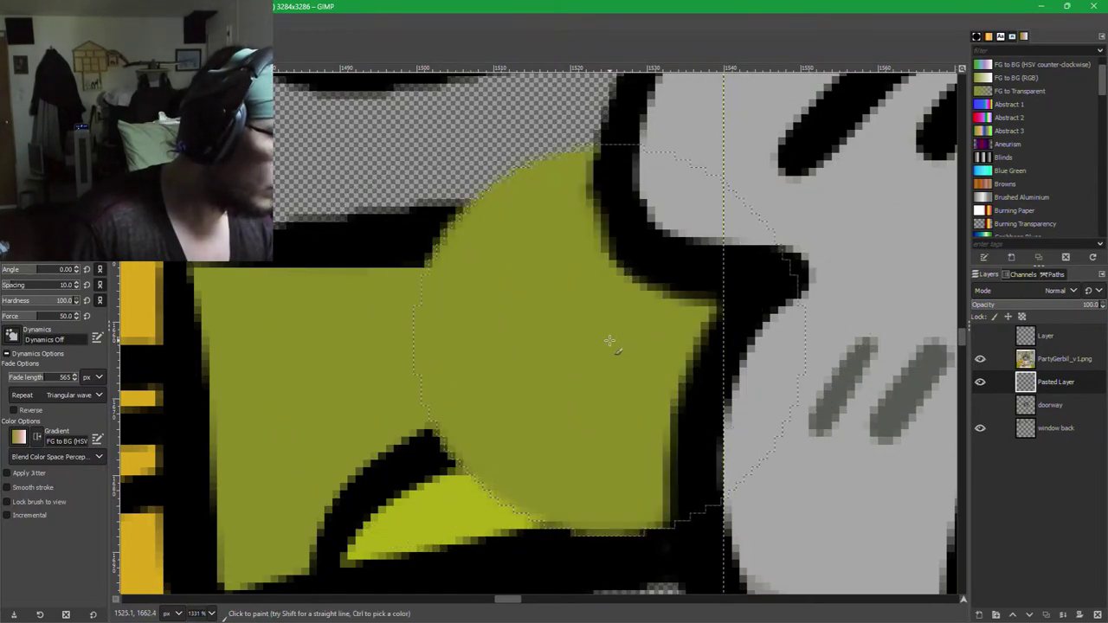
{"action": "key", "text": "ctrl+z"}
{"action": "key", "text": "bracketleft"}
{"action": "key", "text": "bracketleft"}
{"action": "key", "text": "bracketleft"}
{"action": "key", "text": "bracketleft"}
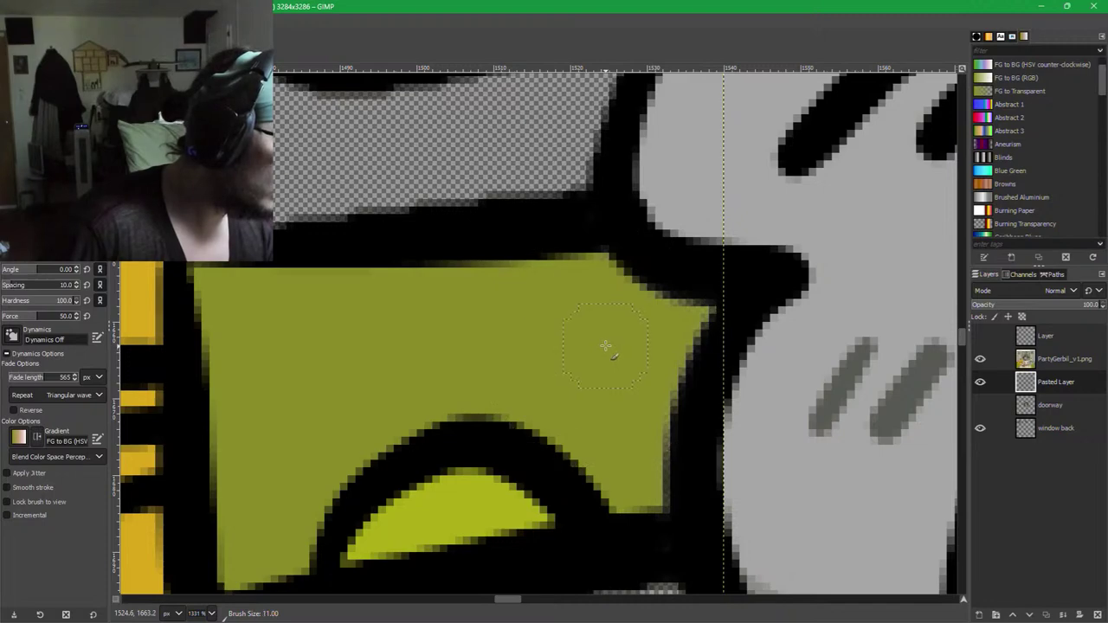
{"action": "mouse_move", "coordinate": [645, 330]}
{"action": "left_mouse_down"}
{"action": "mouse_move", "coordinate": [705, 316]}
{"action": "mouse_move", "coordinate": [684, 290]}
{"action": "mouse_move", "coordinate": [641, 277]}
{"action": "mouse_move", "coordinate": [604, 295]}
{"action": "left_mouse_up"}
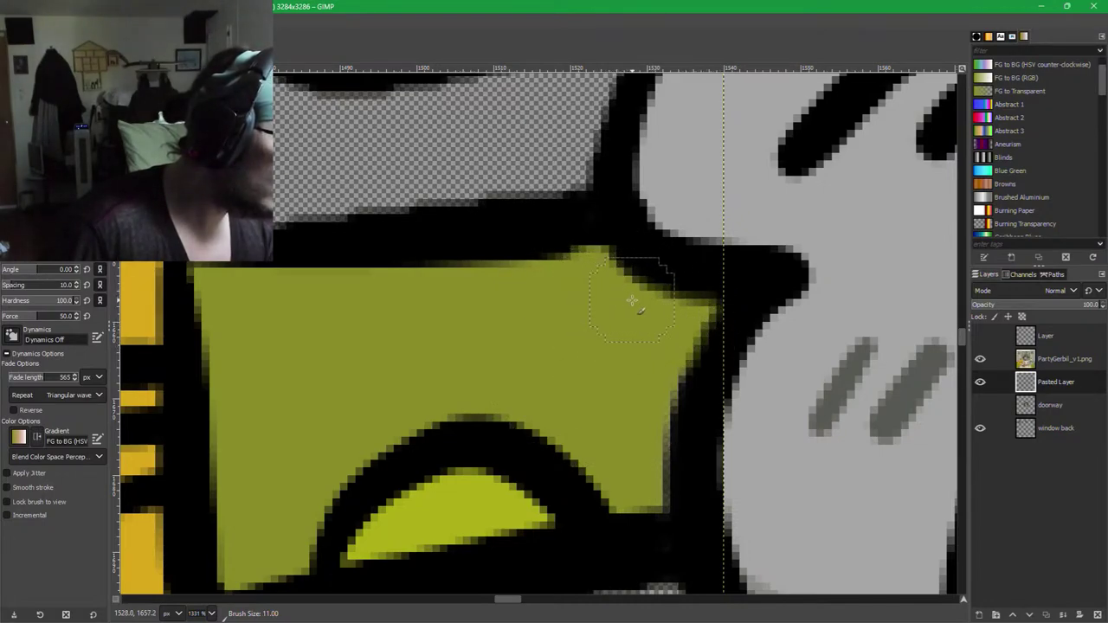
{"action": "key", "text": "ctrl+z"}
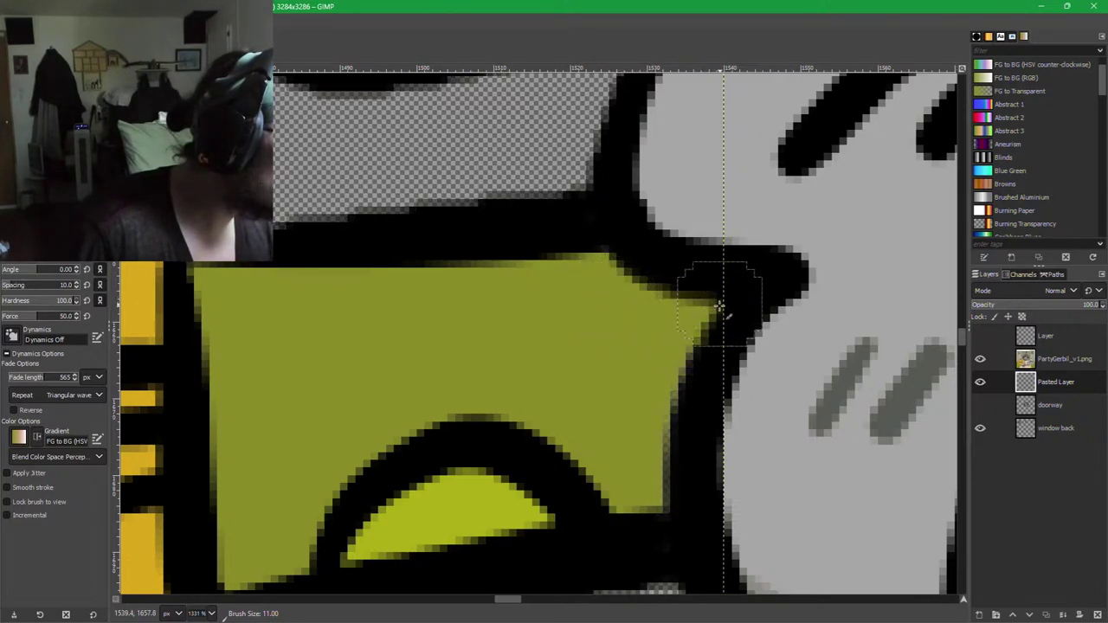
{"action": "left_click_drag", "start_coordinate": [671, 396], "coordinate": [673, 468]}
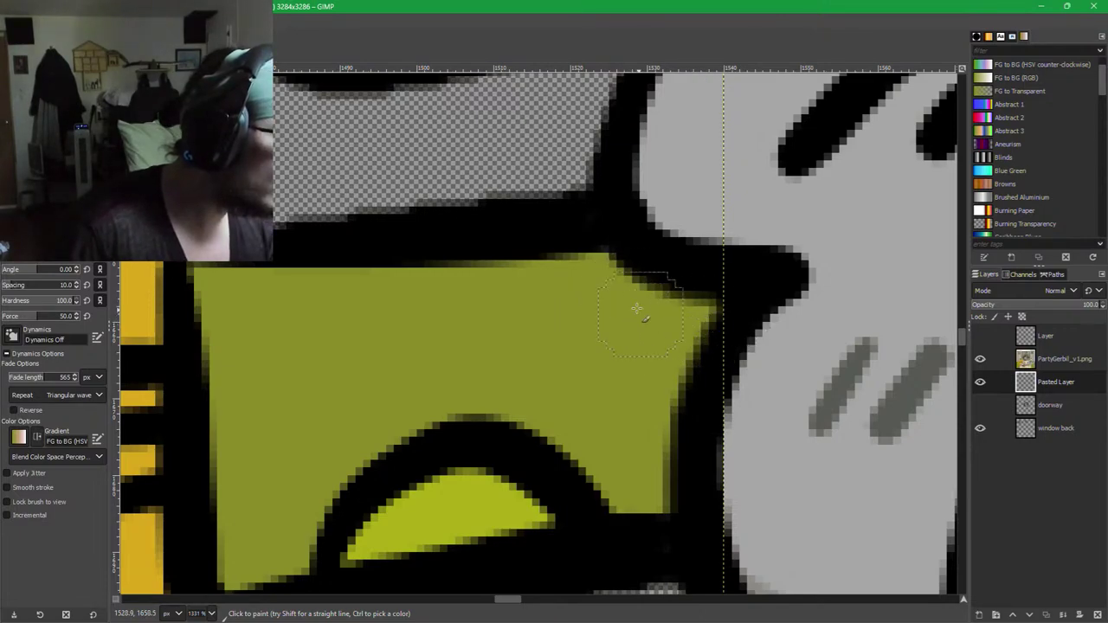
{"action": "key", "text": "shift+bracketleft"}
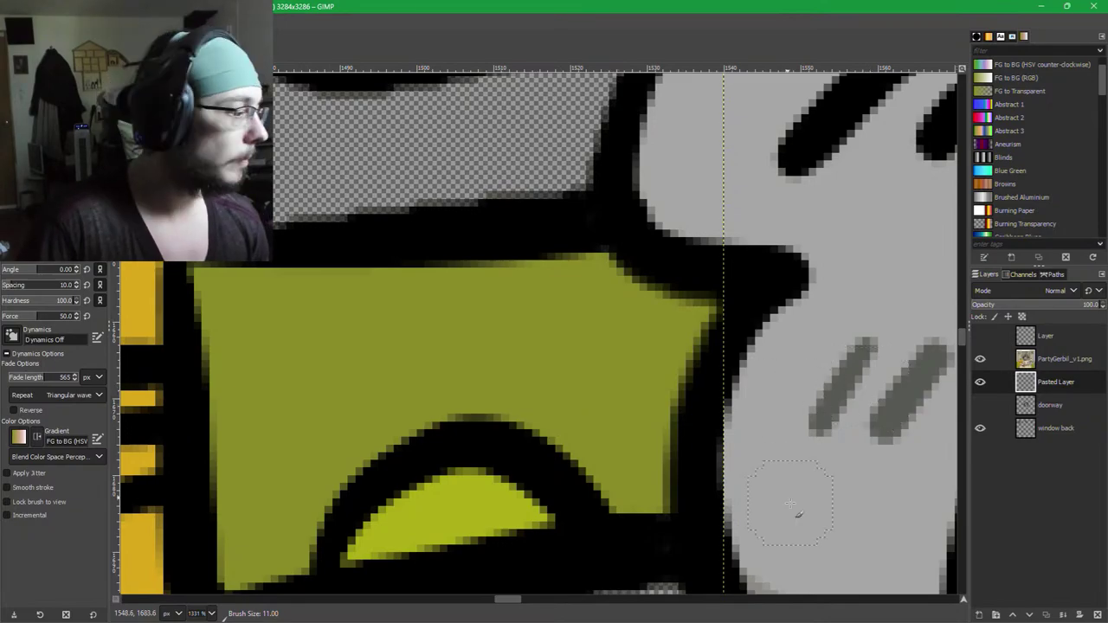
Try to rotate the pasted arm layer by about 11 degrees around the sleeve end at the beard.
{"action": "left_click_drag", "start_coordinate": [790, 503], "coordinate": [741, 373]}
{"action": "scroll", "coordinate": [630, 422], "scroll_direction": "down", "scroll_amount": 1}
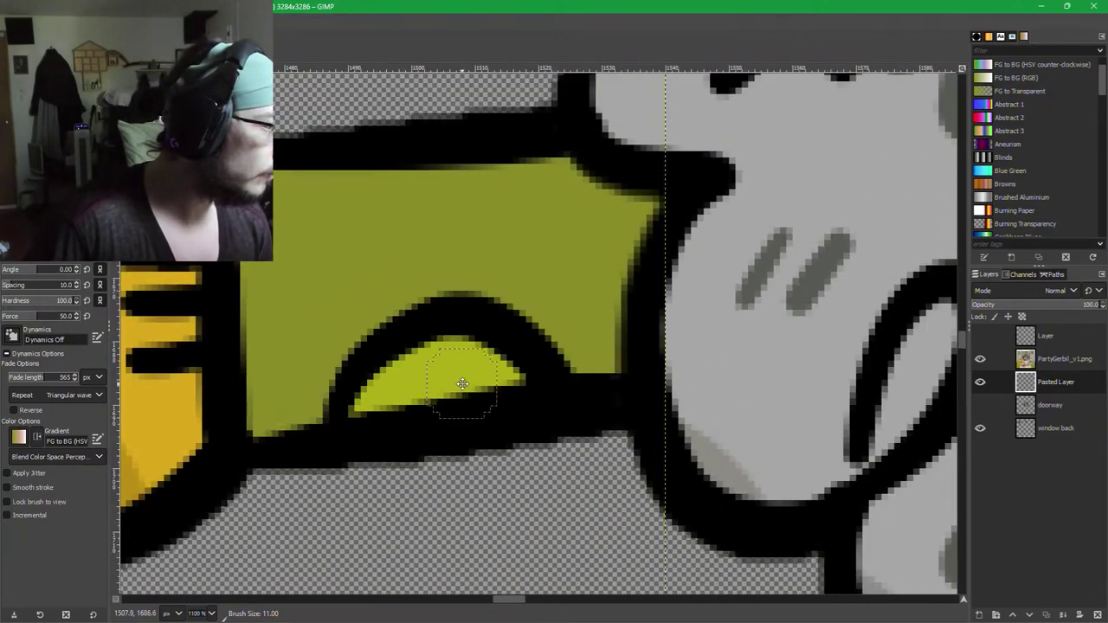
{"action": "scroll", "coordinate": [462, 383], "scroll_direction": "down", "scroll_amount": 2}
{"action": "left_click_drag", "start_coordinate": [817, 358], "coordinate": [668, 385]}
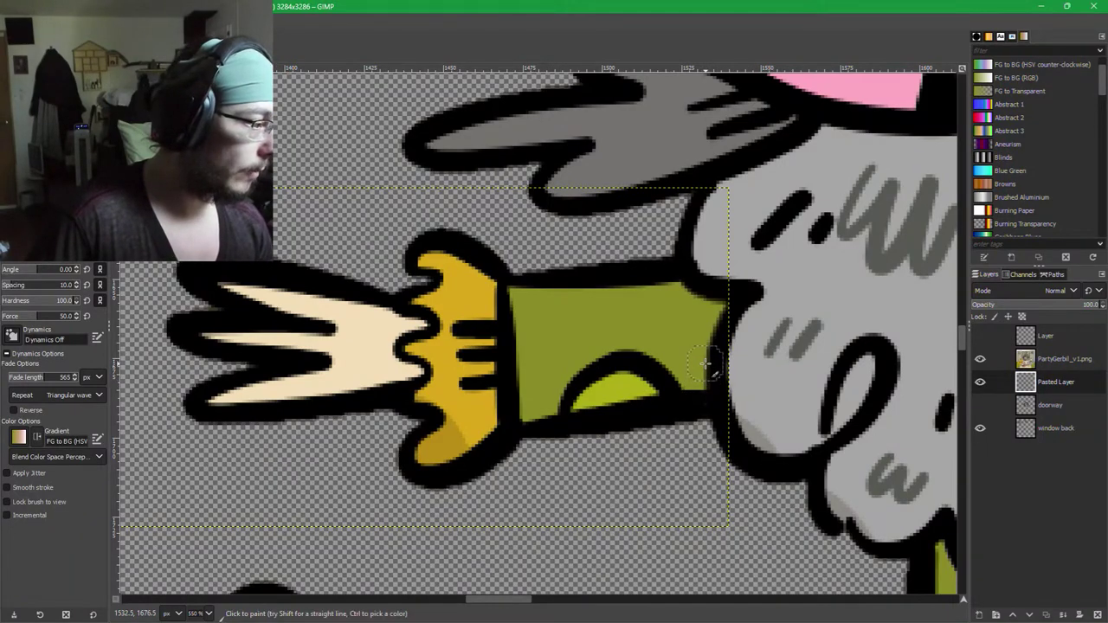
{"action": "key", "text": "shift+e"}
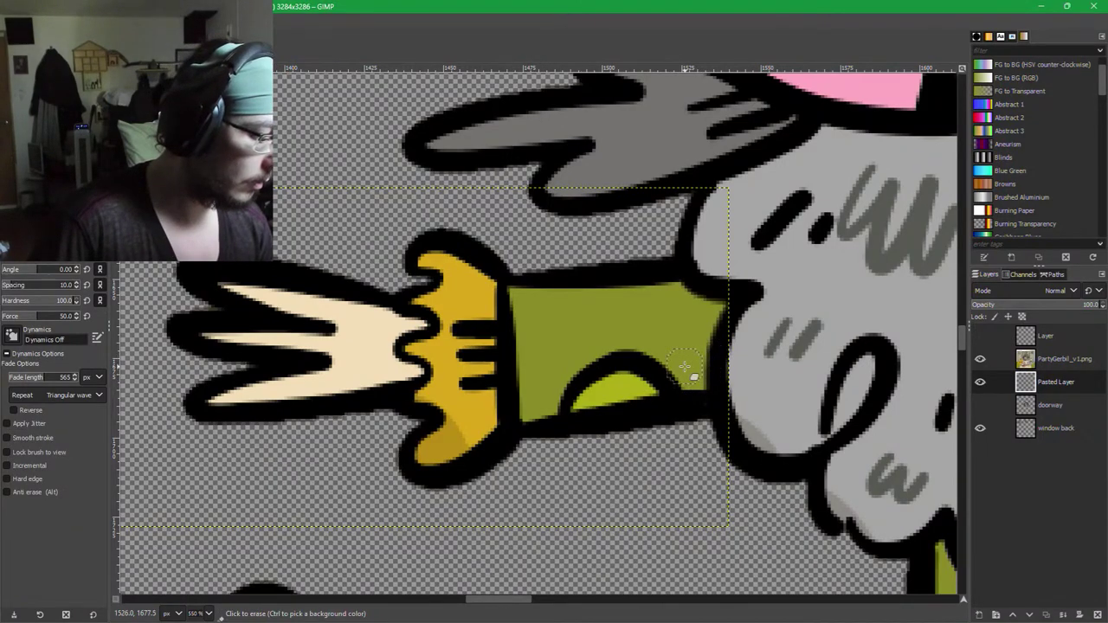
{"action": "key", "text": "q"}
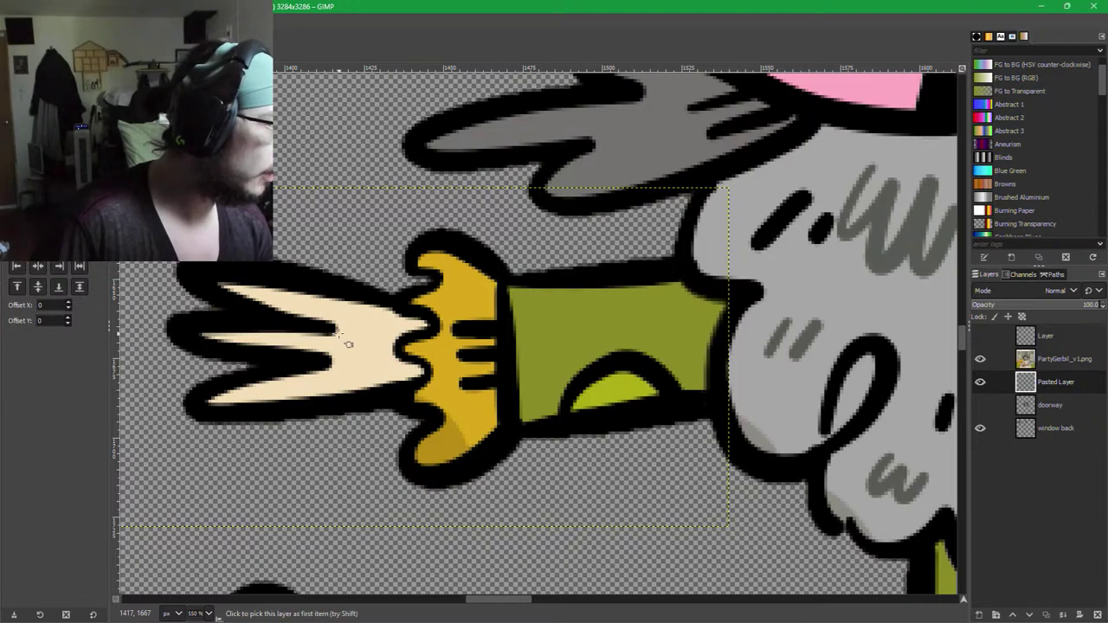
{"action": "key", "text": "u"}
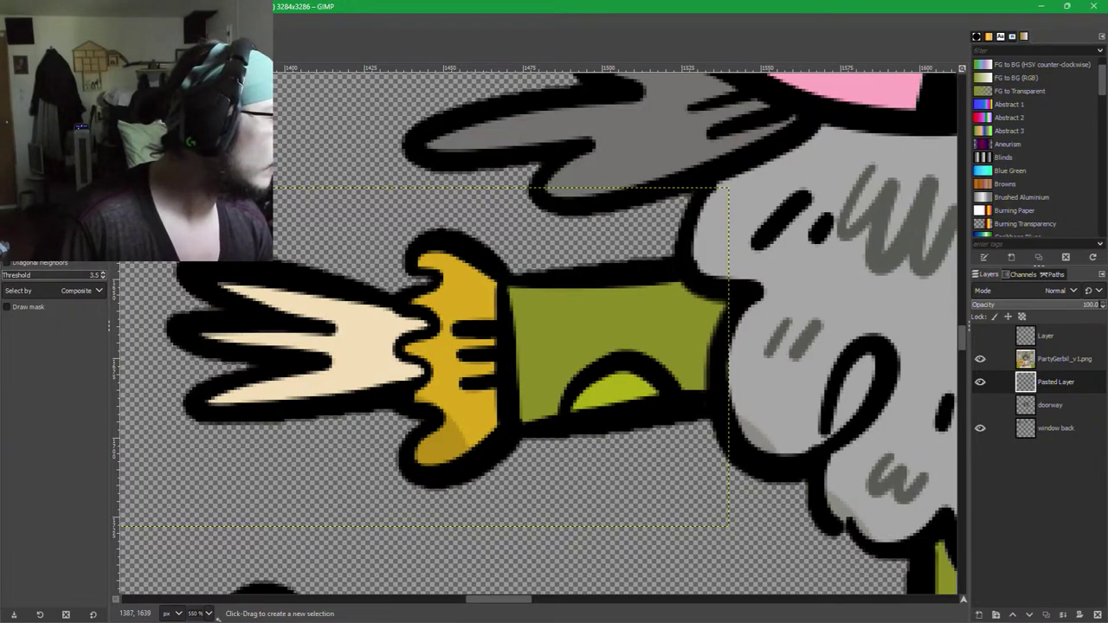
{"action": "key", "text": "shift+r"}
{"action": "left_click", "coordinate": [249, 242]}
{"action": "left_click_drag", "start_coordinate": [248, 262], "coordinate": [520, 383]}
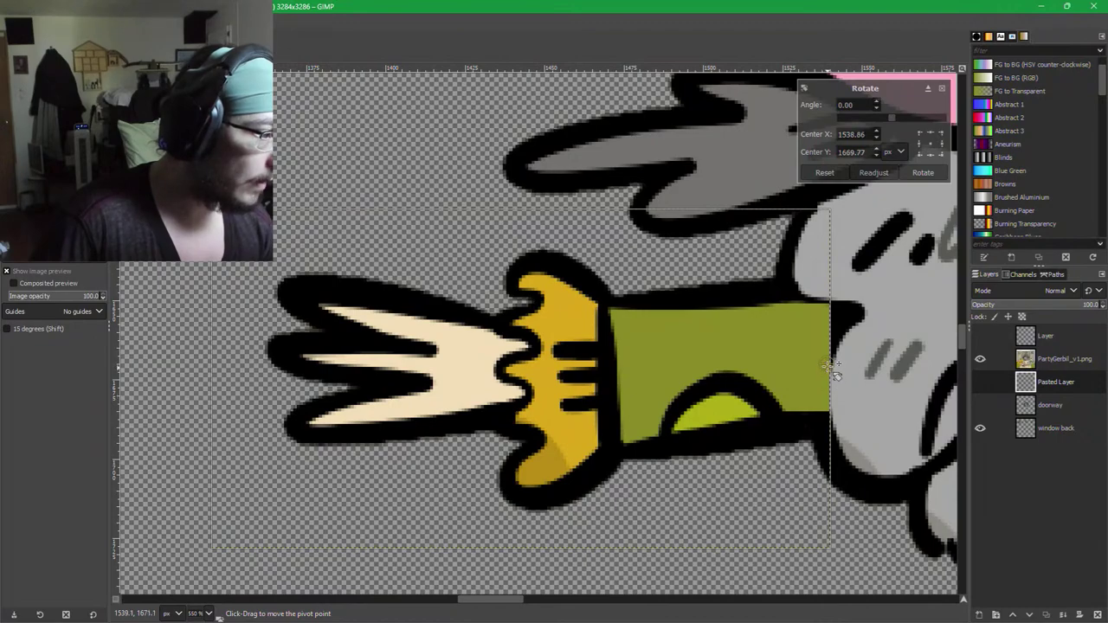
{"action": "left_click_drag", "start_coordinate": [379, 334], "coordinate": [478, 277]}
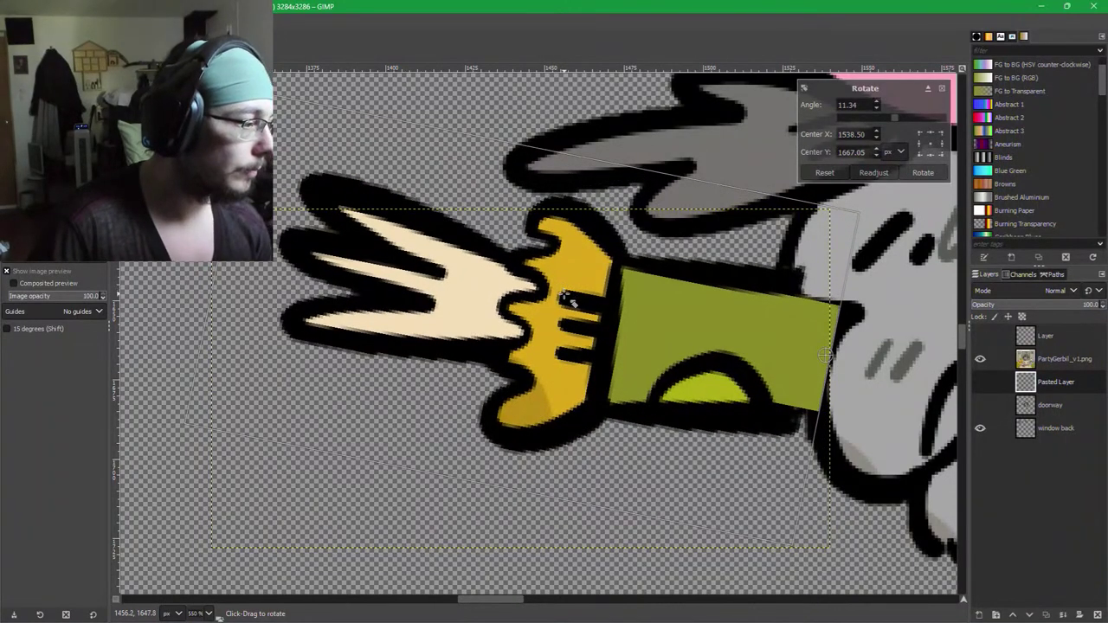
{"action": "key", "text": "Return"}
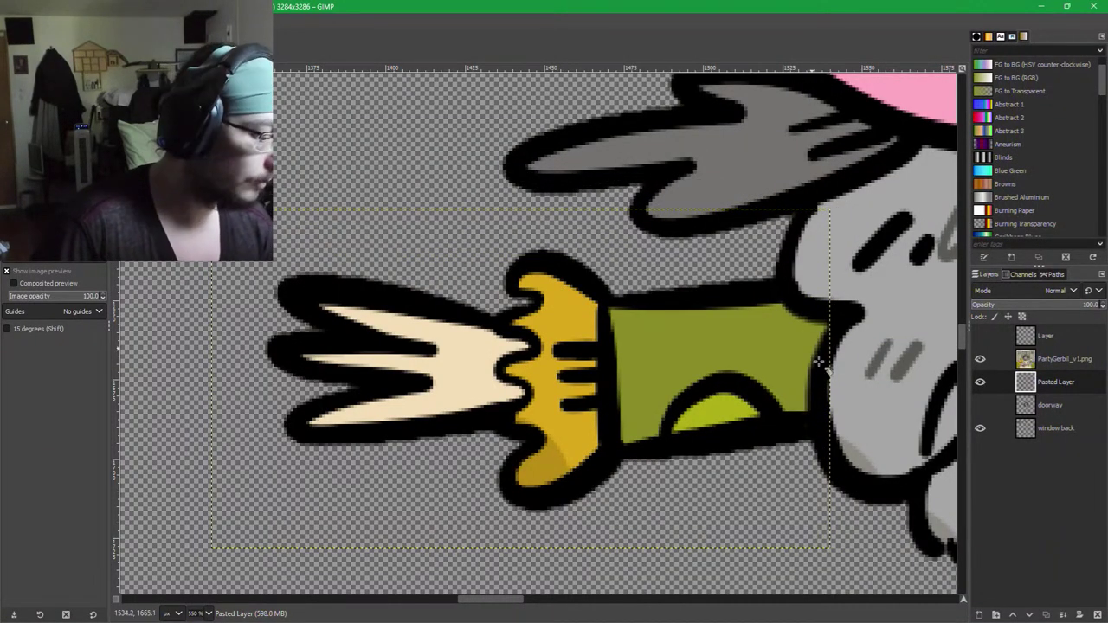
Hide PartyGerbil_v1.png and extend the sleeve's upper outline to the pasted layer's edge in sampled black.
{"action": "key", "text": "p"}
{"action": "scroll", "coordinate": [844, 309], "scroll_direction": "right", "scroll_amount": 3}
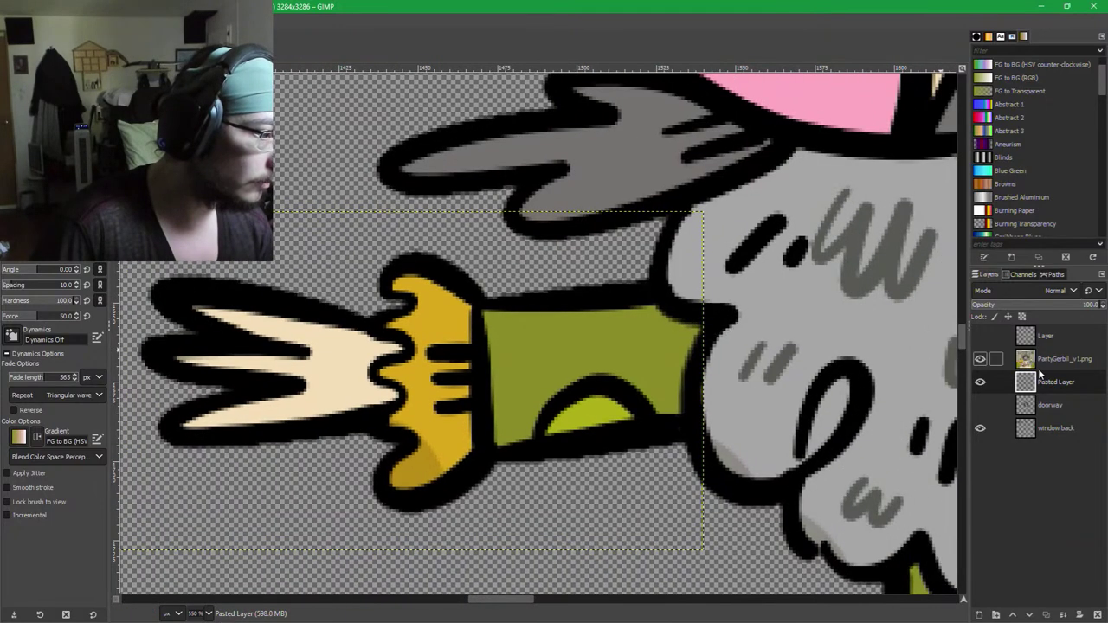
{"action": "left_click", "coordinate": [979, 358]}
{"action": "scroll", "coordinate": [727, 320], "scroll_direction": "up", "scroll_amount": 3, "text": "ctrl"}
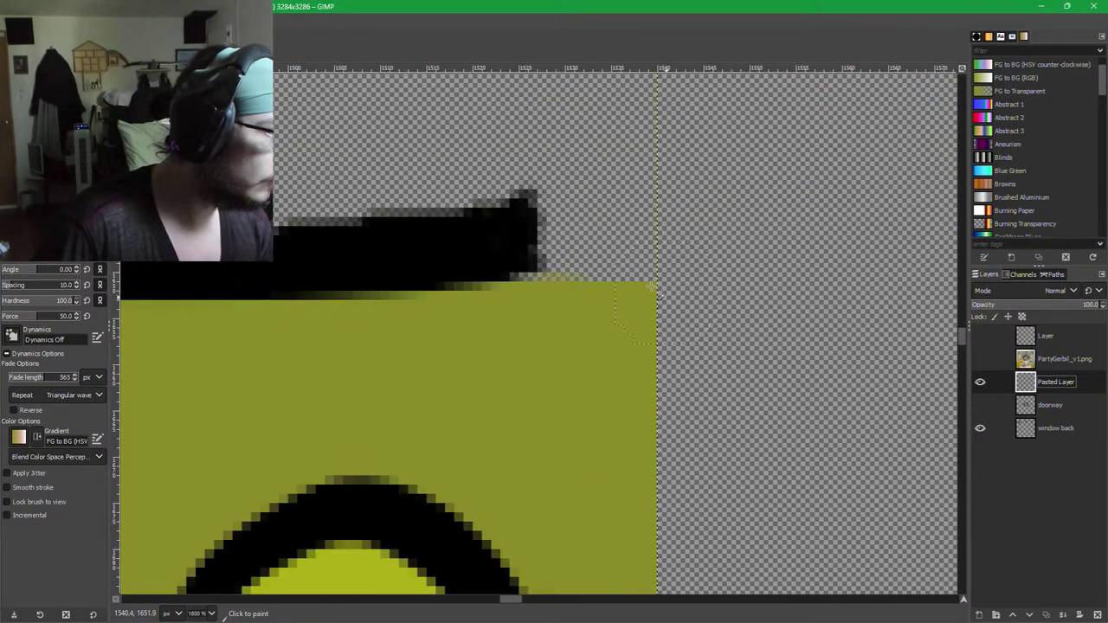
{"action": "left_click", "coordinate": [514, 229], "text": "ctrl"}
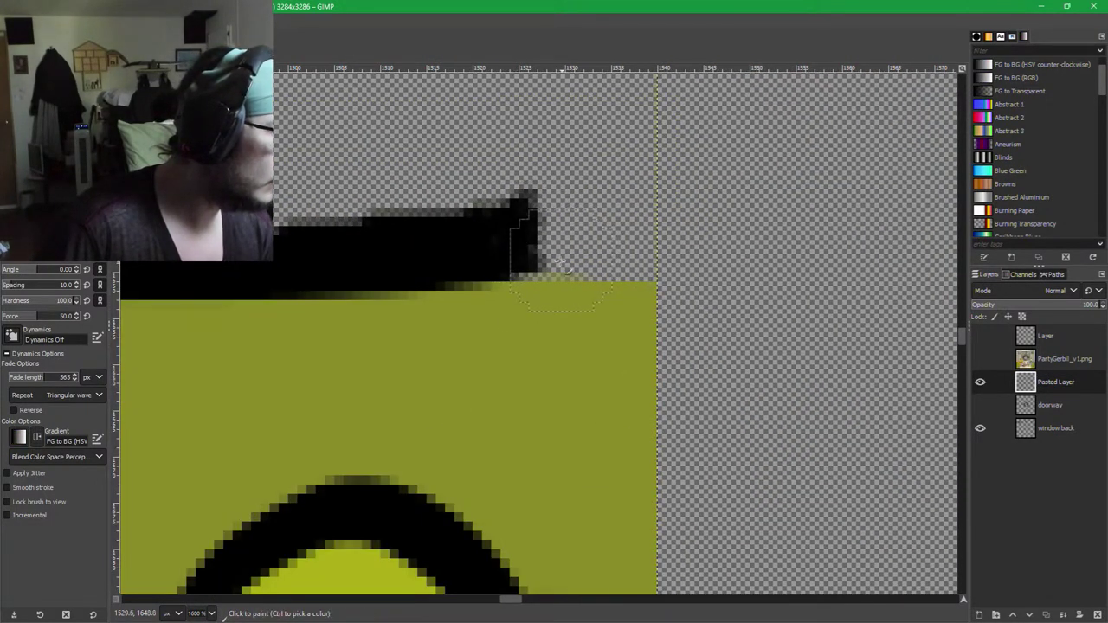
{"action": "mouse_move", "coordinate": [521, 236]}
{"action": "left_mouse_down"}
{"action": "mouse_move", "coordinate": [561, 257]}
{"action": "mouse_move", "coordinate": [557, 247]}
{"action": "mouse_move", "coordinate": [622, 255]}
{"action": "mouse_move", "coordinate": [559, 247]}
{"action": "mouse_move", "coordinate": [645, 241]}
{"action": "left_mouse_up"}
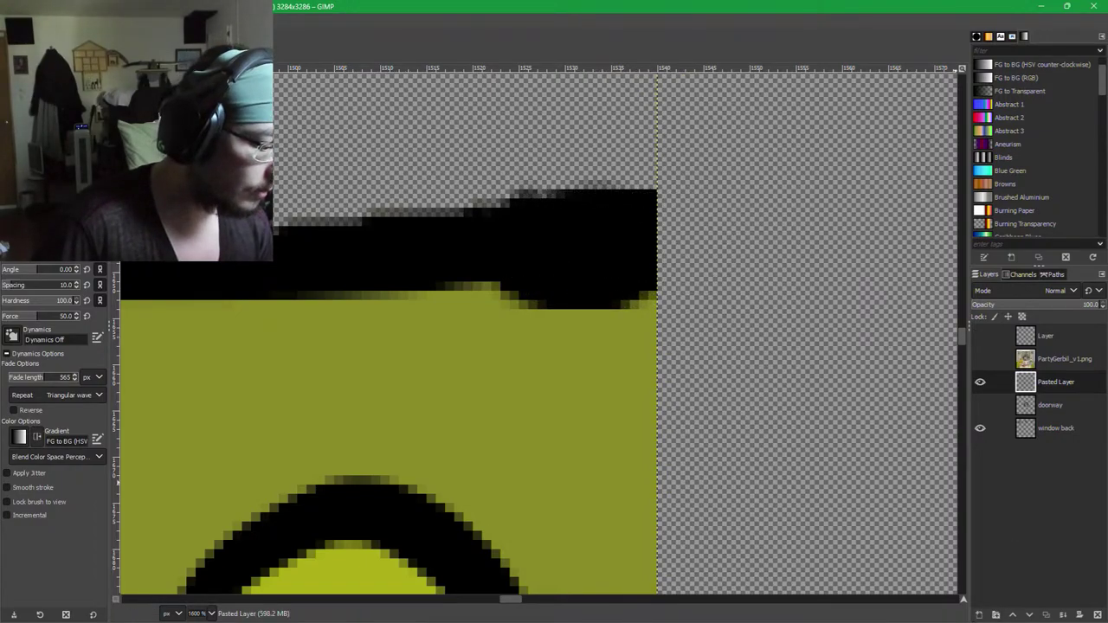
Add a new layer above the pasted arm layer and continue the sleeve's upper black outline beyond its edge.
{"action": "left_click", "coordinate": [980, 613], "text": "shift"}
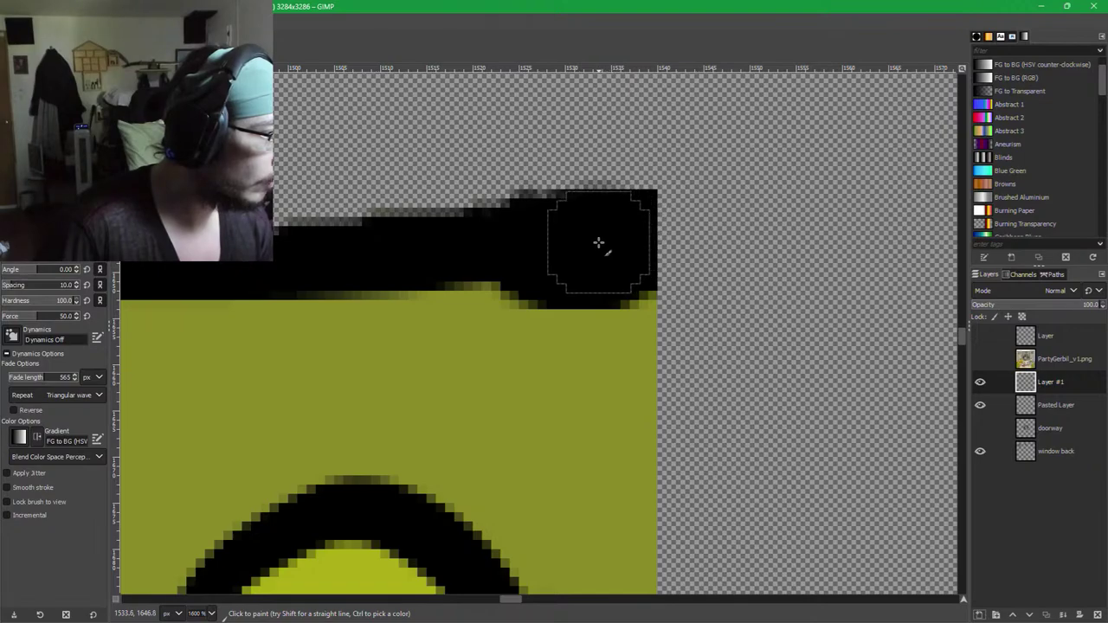
{"action": "left_click", "coordinate": [629, 238]}
{"action": "left_click_drag", "start_coordinate": [629, 238], "coordinate": [786, 245]}
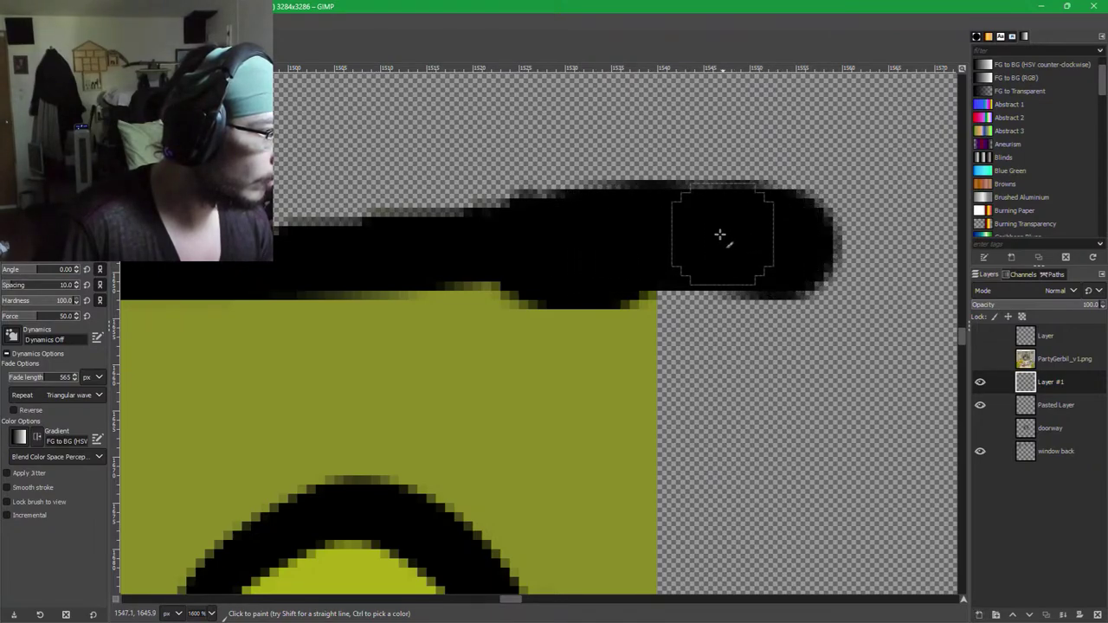
{"action": "mouse_move", "coordinate": [698, 234]}
{"action": "left_mouse_down"}
{"action": "mouse_move", "coordinate": [692, 250]}
{"action": "mouse_move", "coordinate": [648, 257]}
{"action": "mouse_move", "coordinate": [767, 248]}
{"action": "mouse_move", "coordinate": [794, 257]}
{"action": "left_mouse_up"}
Extend the sleeve's lower black outline on the new layer to roughly the same length as the upper one.
{"action": "left_click_drag", "start_coordinate": [736, 502], "coordinate": [719, 268]}
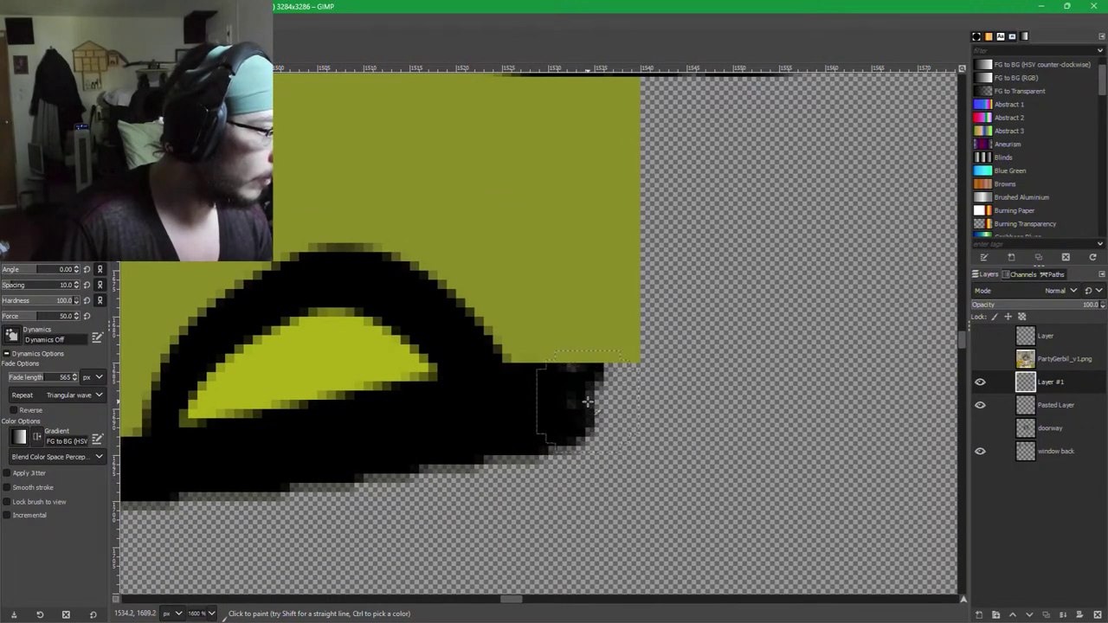
{"action": "left_click_drag", "start_coordinate": [604, 400], "coordinate": [674, 399]}
{"action": "key", "text": "ctrl+z"}
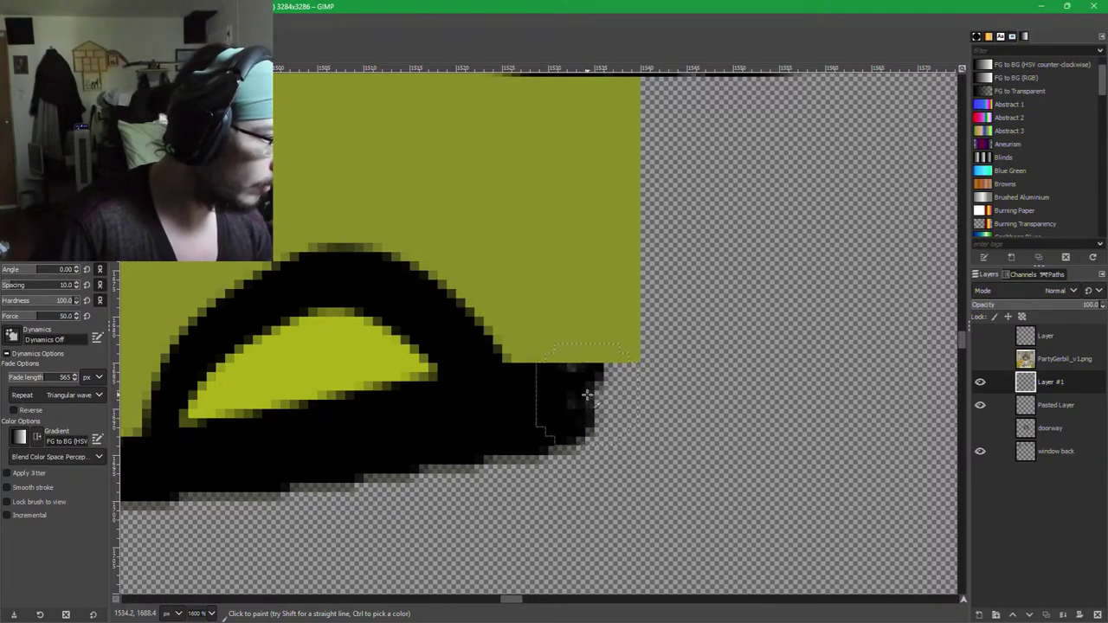
{"action": "left_click_drag", "start_coordinate": [590, 394], "coordinate": [855, 366]}
Sample the sleeve's olive green as the paint colour for Layer #1.
{"action": "left_click_drag", "start_coordinate": [537, 215], "coordinate": [489, 332]}
{"action": "left_click", "coordinate": [489, 333], "text": "ctrl"}
Try to fill the gap between the extended sleeve outlines with the sampled olive green.
{"action": "mouse_move", "coordinate": [417, 240]}
{"action": "left_mouse_down"}
{"action": "mouse_move", "coordinate": [511, 234]}
{"action": "mouse_move", "coordinate": [497, 236]}
{"action": "mouse_move", "coordinate": [477, 226]}
{"action": "mouse_move", "coordinate": [573, 228]}
{"action": "mouse_move", "coordinate": [478, 221]}
{"action": "mouse_move", "coordinate": [777, 205]}
{"action": "mouse_move", "coordinate": [555, 286]}
{"action": "mouse_move", "coordinate": [750, 249]}
{"action": "mouse_move", "coordinate": [626, 287]}
{"action": "mouse_move", "coordinate": [594, 319]}
{"action": "mouse_move", "coordinate": [820, 278]}
{"action": "mouse_move", "coordinate": [586, 342]}
{"action": "mouse_move", "coordinate": [544, 404]}
{"action": "mouse_move", "coordinate": [514, 422]}
{"action": "mouse_move", "coordinate": [802, 392]}
{"action": "mouse_move", "coordinate": [810, 380]}
{"action": "mouse_move", "coordinate": [787, 398]}
{"action": "mouse_move", "coordinate": [688, 422]}
{"action": "mouse_move", "coordinate": [582, 423]}
{"action": "left_mouse_up"}
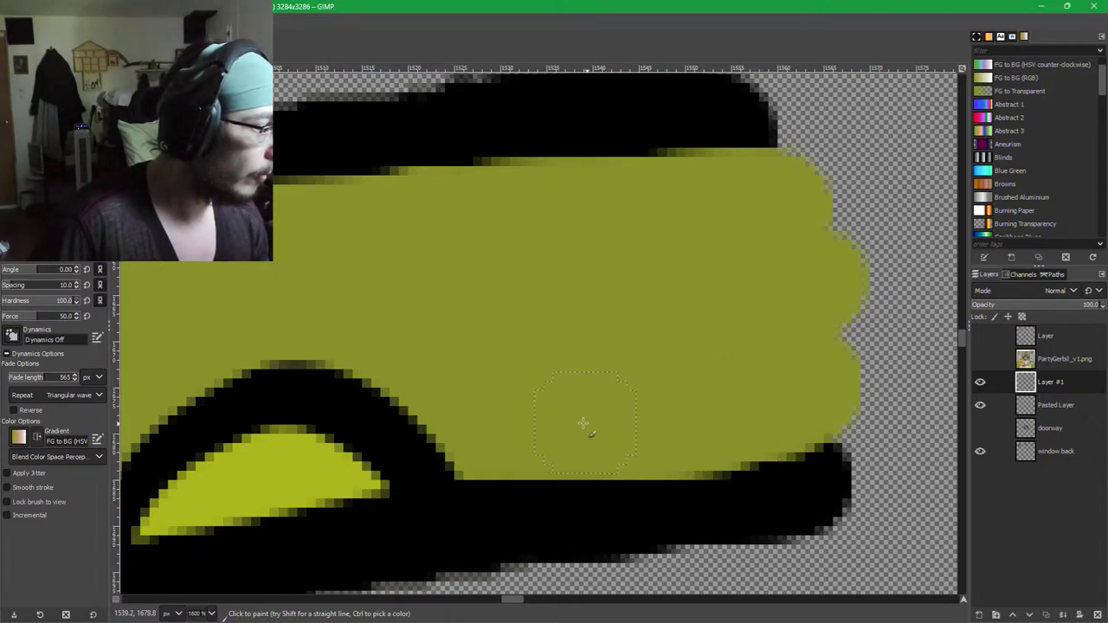
{"action": "mouse_move", "coordinate": [677, 423]}
{"action": "left_mouse_down"}
{"action": "mouse_move", "coordinate": [734, 425]}
{"action": "mouse_move", "coordinate": [838, 383]}
{"action": "mouse_move", "coordinate": [823, 407]}
{"action": "mouse_move", "coordinate": [767, 436]}
{"action": "left_mouse_up"}
{"action": "key", "text": "ctrl+z"}
{"action": "key", "text": "ctrl+z"}
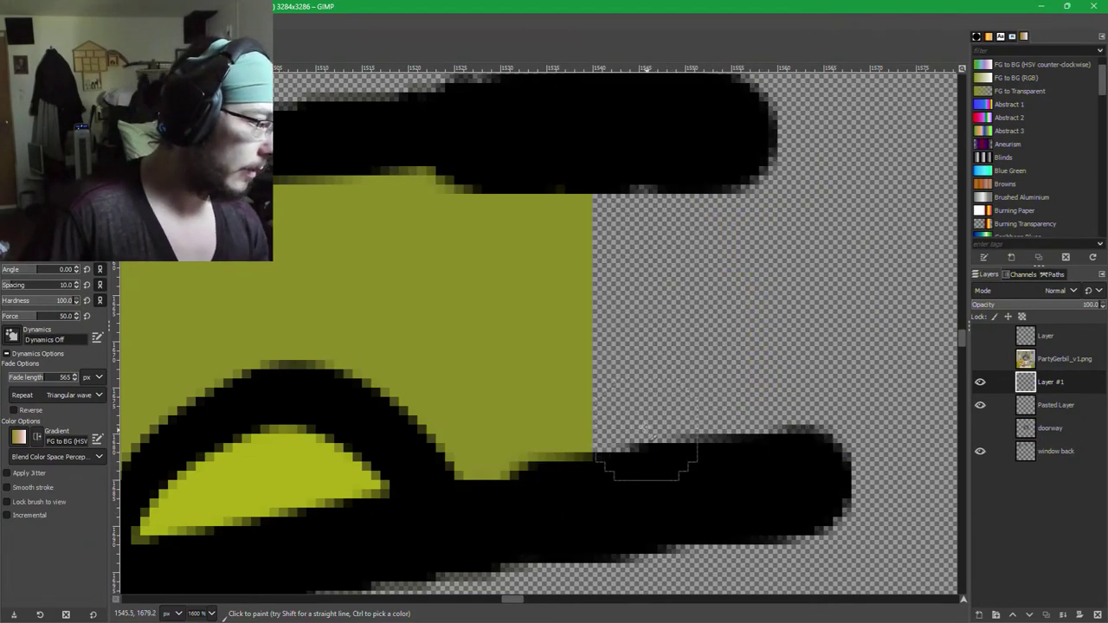
{"action": "mouse_move", "coordinate": [415, 240]}
{"action": "left_mouse_down"}
{"action": "mouse_move", "coordinate": [435, 228]}
{"action": "mouse_move", "coordinate": [494, 267]}
{"action": "left_mouse_up"}
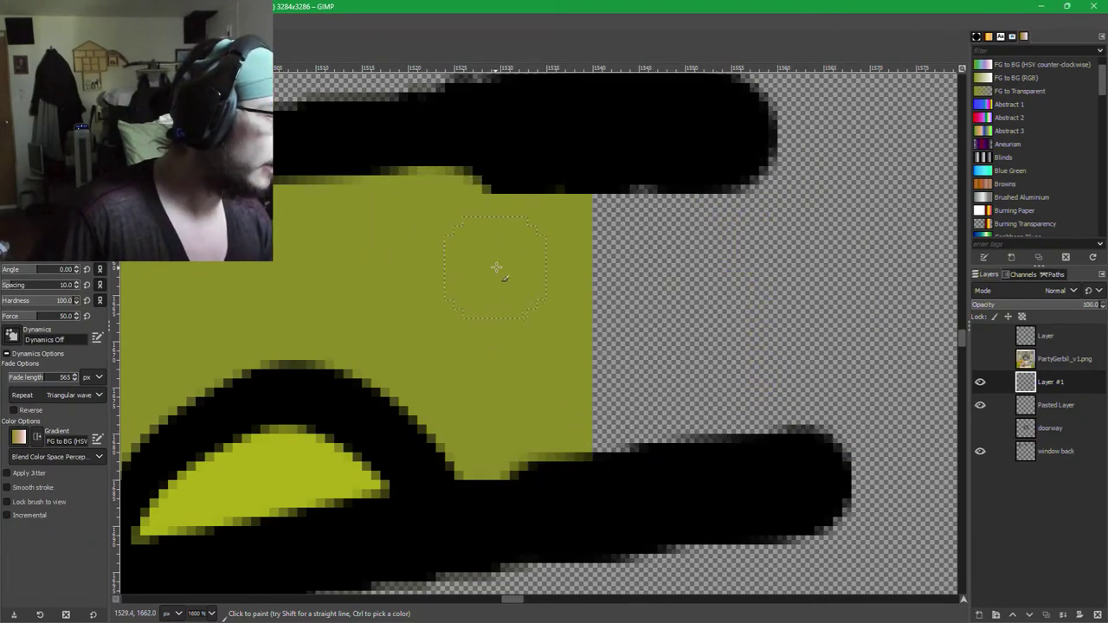
{"action": "key", "text": "ctrl+z"}
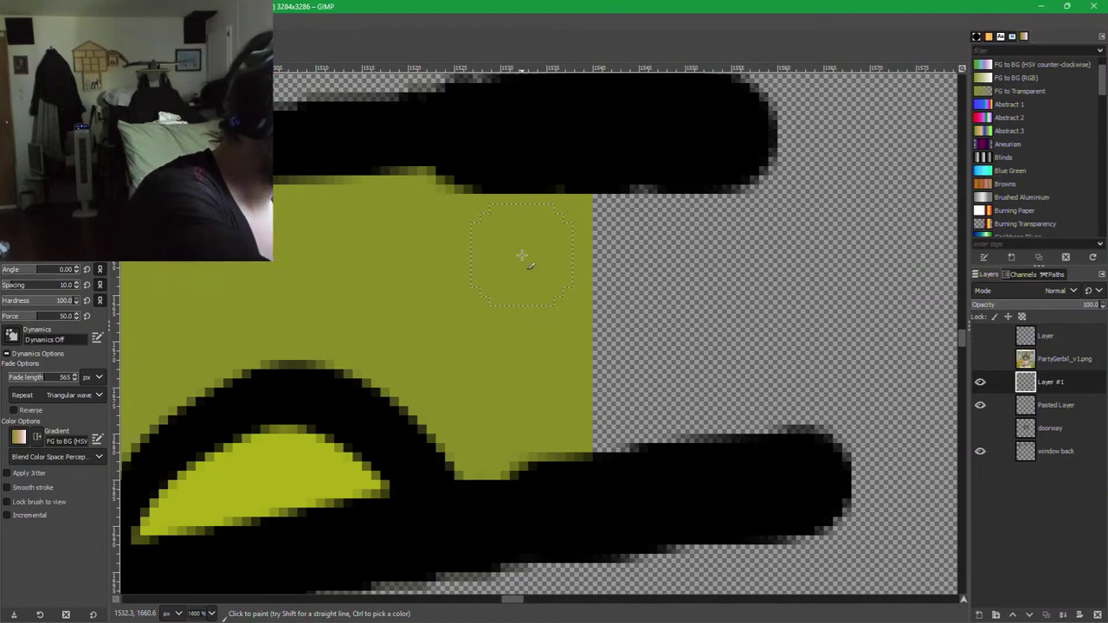
Fill the space between the sleeve's upper and lower outlines on Layer #1 with olive green, out to the outline ends.
{"action": "left_click_drag", "start_coordinate": [450, 220], "coordinate": [761, 220]}
{"action": "key", "text": "ctrl+z"}
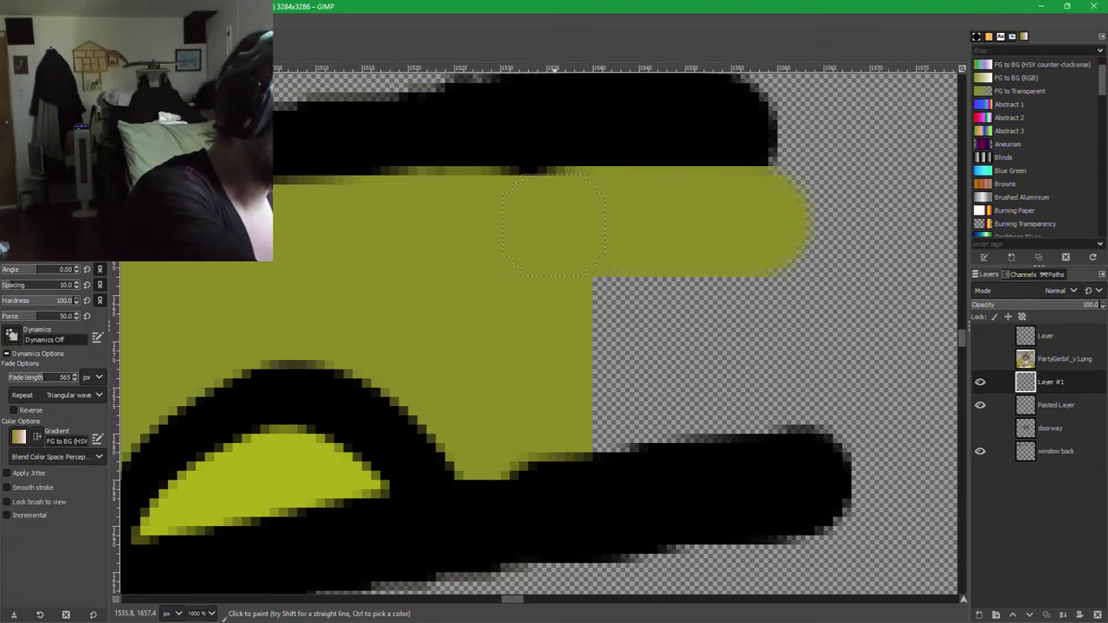
{"action": "mouse_move", "coordinate": [554, 225]}
{"action": "left_mouse_down"}
{"action": "mouse_move", "coordinate": [532, 224]}
{"action": "mouse_move", "coordinate": [606, 259]}
{"action": "mouse_move", "coordinate": [757, 214]}
{"action": "mouse_move", "coordinate": [685, 213]}
{"action": "left_mouse_up"}
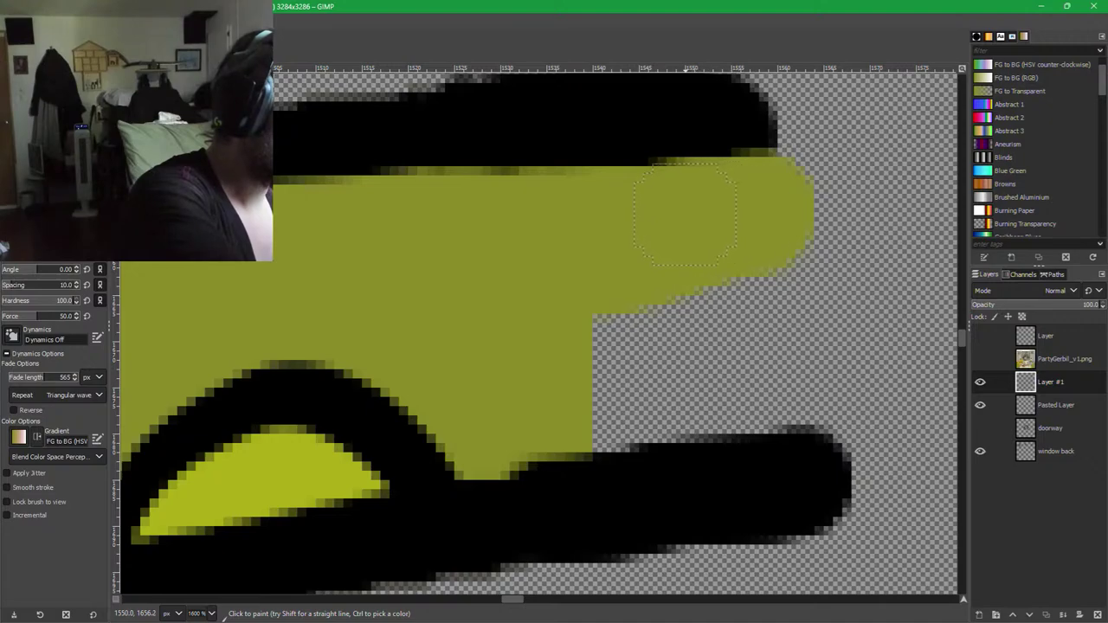
{"action": "mouse_move", "coordinate": [628, 285]}
{"action": "left_mouse_down"}
{"action": "mouse_move", "coordinate": [756, 280]}
{"action": "mouse_move", "coordinate": [627, 315]}
{"action": "mouse_move", "coordinate": [752, 291]}
{"action": "mouse_move", "coordinate": [600, 374]}
{"action": "mouse_move", "coordinate": [775, 368]}
{"action": "left_mouse_up"}
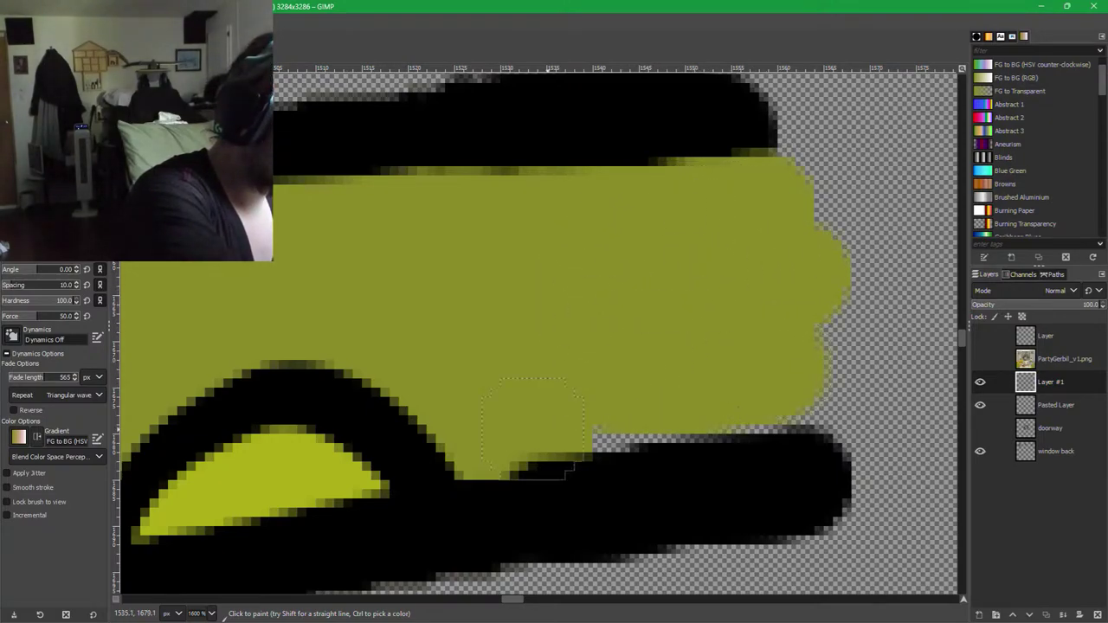
{"action": "mouse_move", "coordinate": [533, 428]}
{"action": "left_mouse_down"}
{"action": "mouse_move", "coordinate": [588, 408]}
{"action": "mouse_move", "coordinate": [723, 402]}
{"action": "mouse_move", "coordinate": [817, 374]}
{"action": "mouse_move", "coordinate": [792, 405]}
{"action": "mouse_move", "coordinate": [616, 421]}
{"action": "left_mouse_up"}
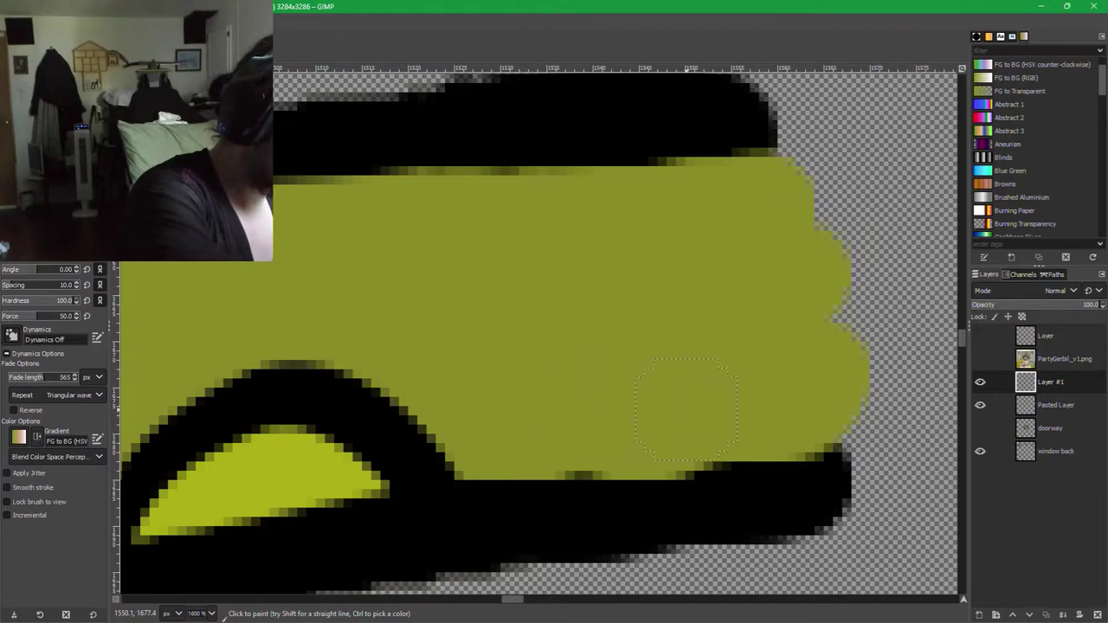
{"action": "mouse_move", "coordinate": [686, 409]}
{"action": "left_mouse_down"}
{"action": "mouse_move", "coordinate": [766, 443]}
{"action": "mouse_move", "coordinate": [818, 428]}
{"action": "mouse_move", "coordinate": [835, 400]}
{"action": "left_mouse_up"}
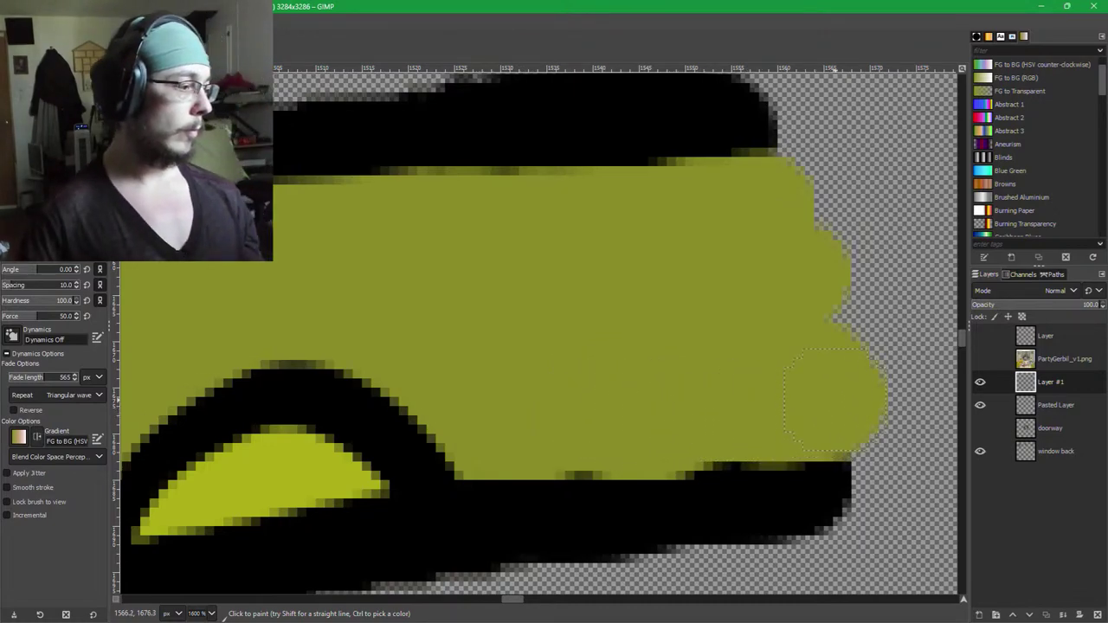
Try to touch up the extended lower sleeve outline with sampled black.
{"action": "left_click", "coordinate": [549, 536], "text": "ctrl"}
{"action": "left_click", "coordinate": [639, 525]}
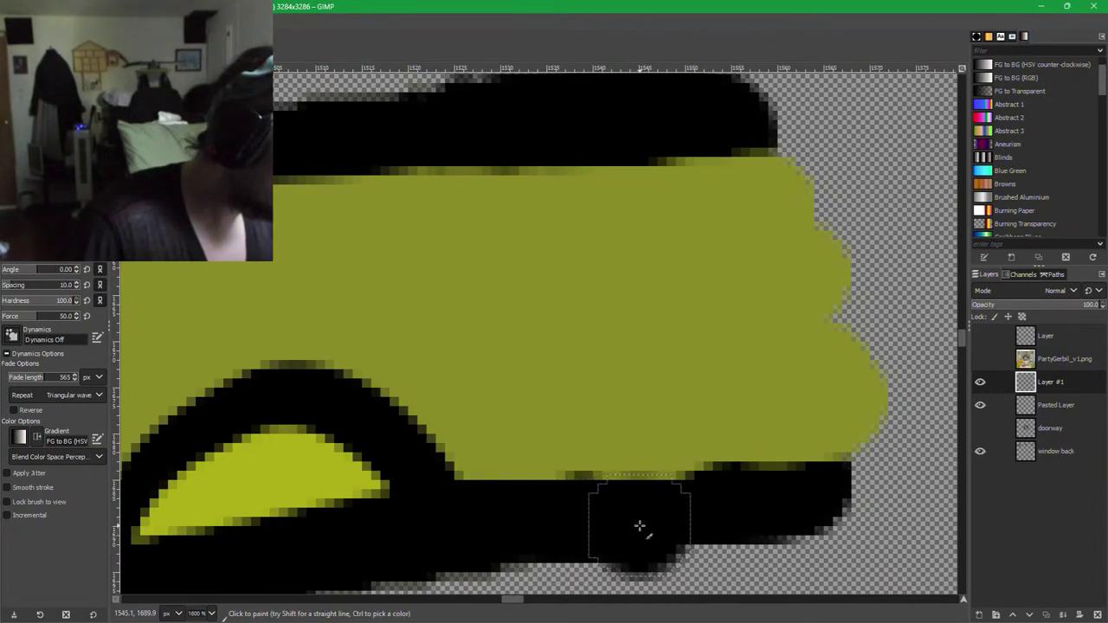
{"action": "mouse_move", "coordinate": [639, 526]}
{"action": "left_mouse_down"}
{"action": "mouse_move", "coordinate": [546, 540]}
{"action": "mouse_move", "coordinate": [537, 527]}
{"action": "mouse_move", "coordinate": [527, 541]}
{"action": "mouse_move", "coordinate": [609, 561]}
{"action": "mouse_move", "coordinate": [660, 536]}
{"action": "mouse_move", "coordinate": [605, 484]}
{"action": "left_mouse_up"}
{"action": "mouse_move", "coordinate": [698, 546]}
{"action": "left_mouse_down"}
{"action": "mouse_move", "coordinate": [692, 485]}
{"action": "mouse_move", "coordinate": [546, 495]}
{"action": "mouse_move", "coordinate": [483, 526]}
{"action": "left_mouse_up"}
{"action": "key", "text": "shift+e"}
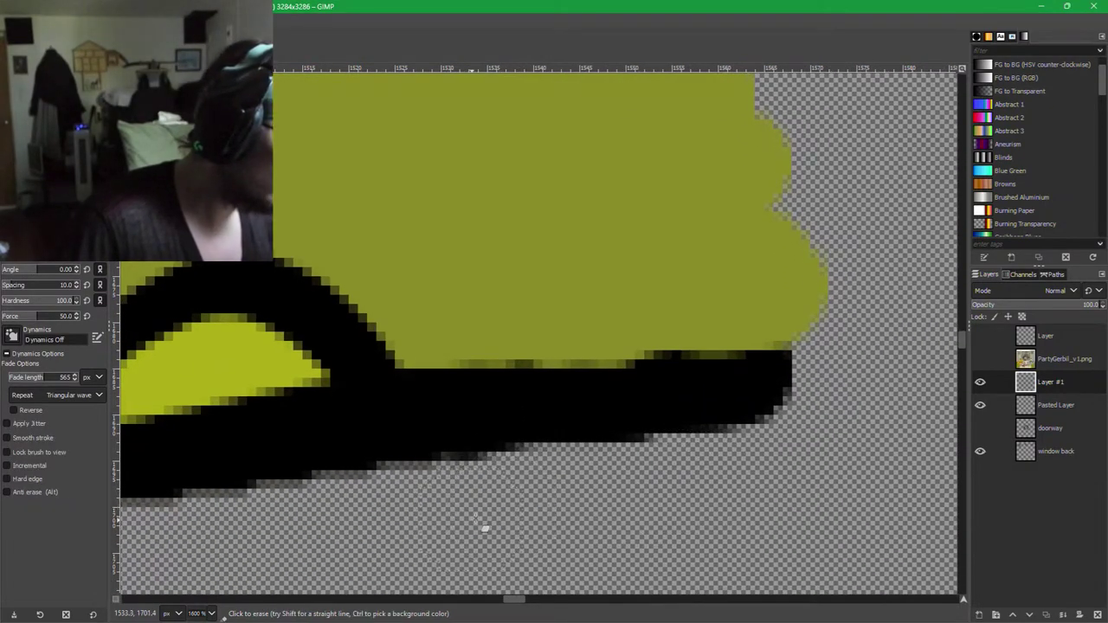
Merge Layer #1 down into Pasted Layer and rename the merged layer "right".
{"action": "scroll", "coordinate": [696, 549], "scroll_direction": "up", "scroll_amount": 2}
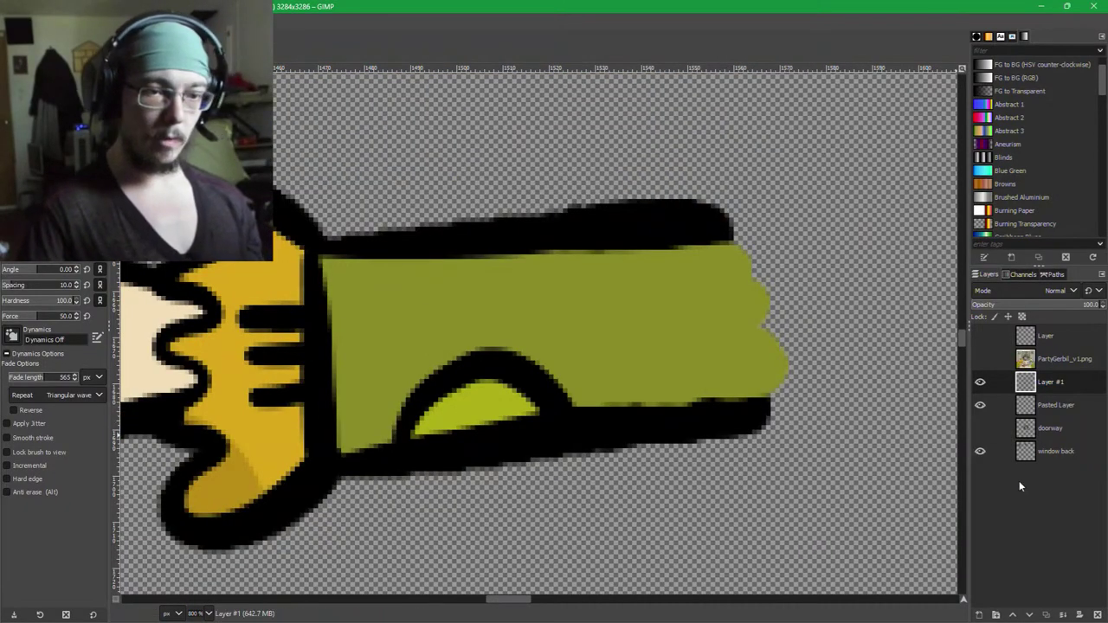
{"action": "scroll", "coordinate": [553, 341], "scroll_direction": "down", "scroll_amount": 4}
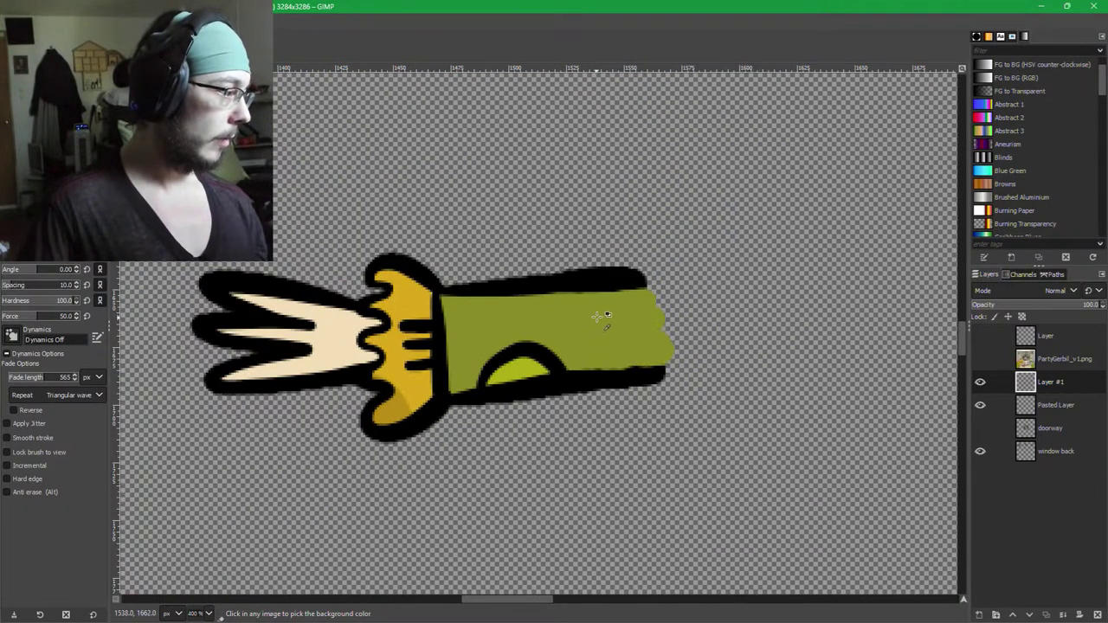
{"action": "scroll", "coordinate": [562, 224], "scroll_direction": "up", "scroll_amount": 5}
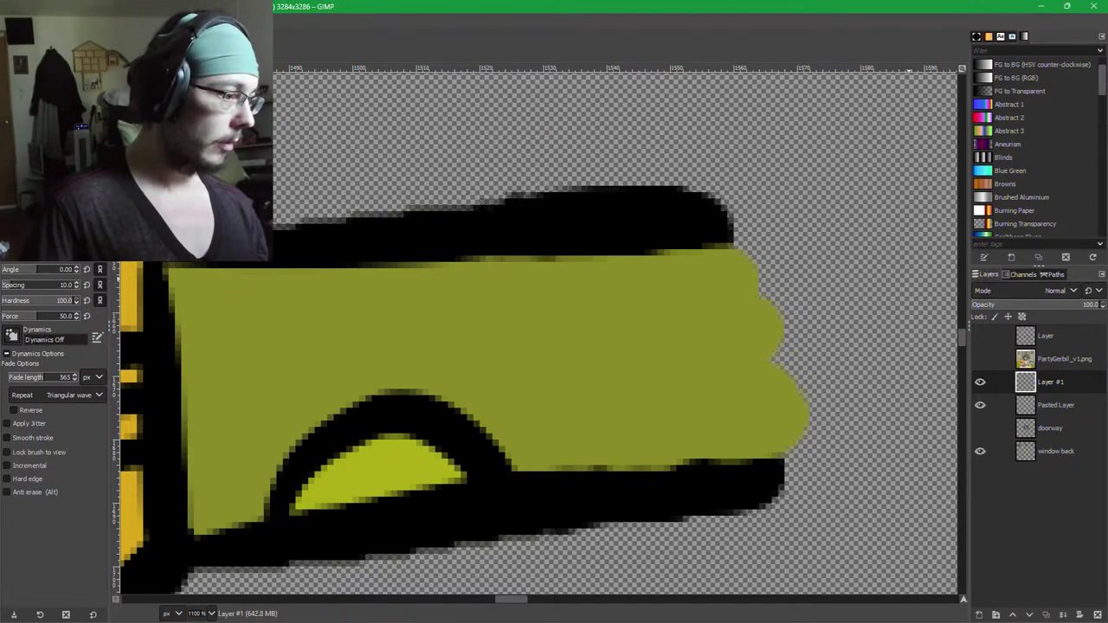
{"action": "left_click", "coordinate": [1049, 405]}
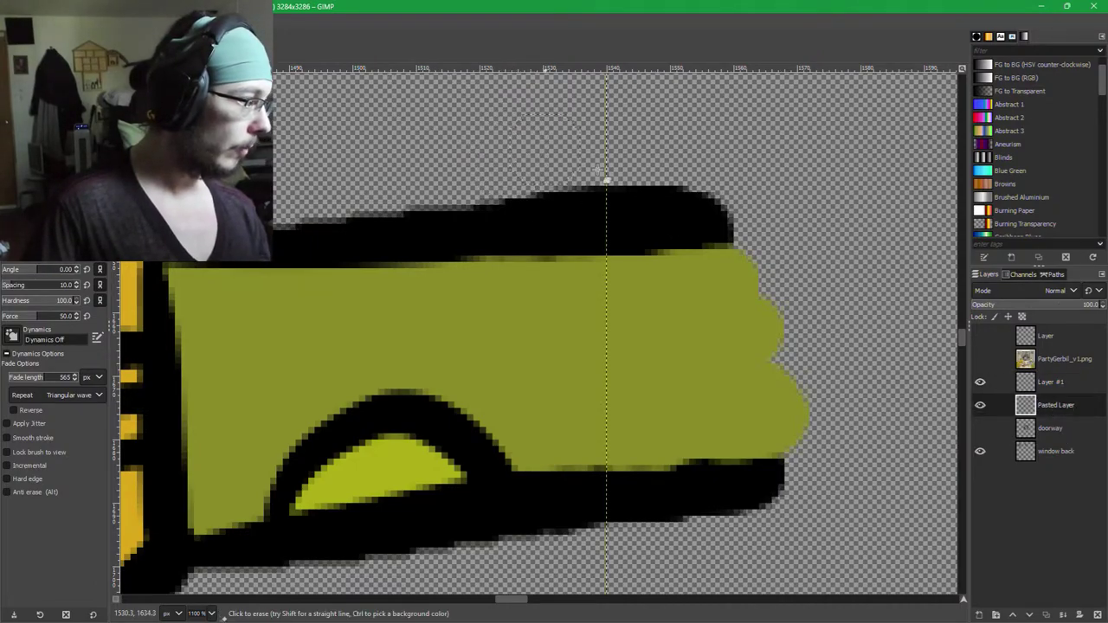
{"action": "left_click", "coordinate": [1049, 382]}
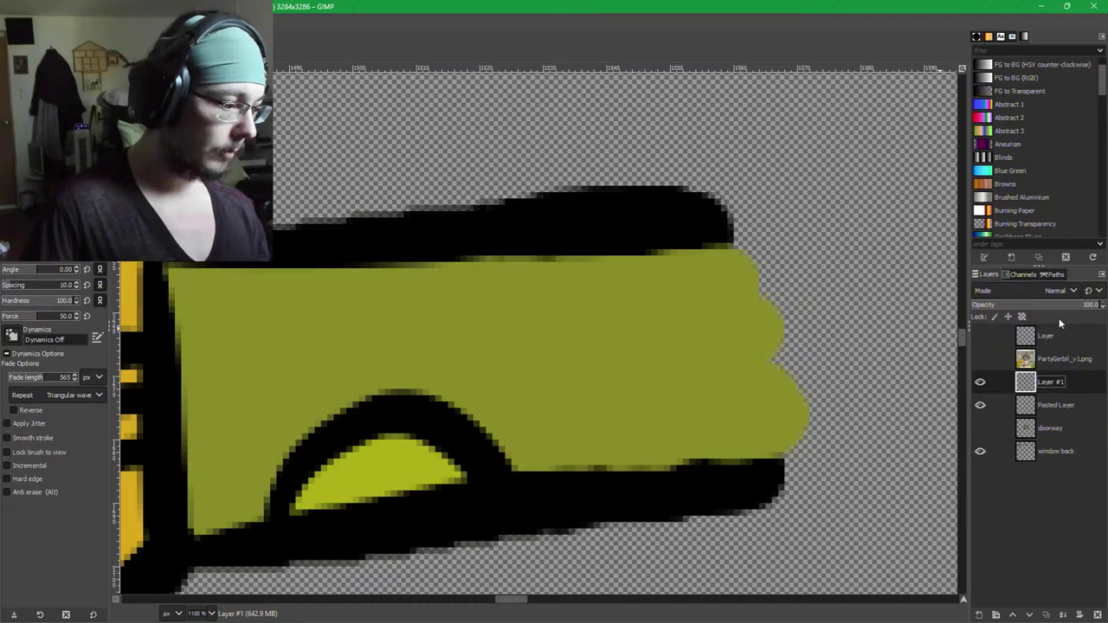
{"action": "left_click", "coordinate": [1065, 615]}
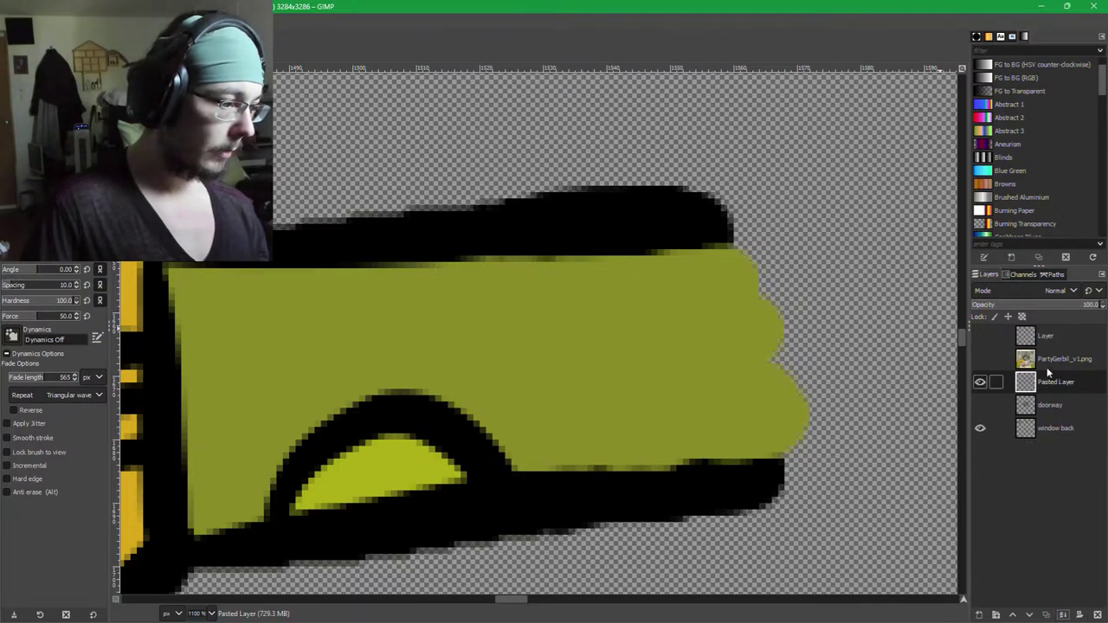
{"action": "double_click", "coordinate": [1055, 383]}
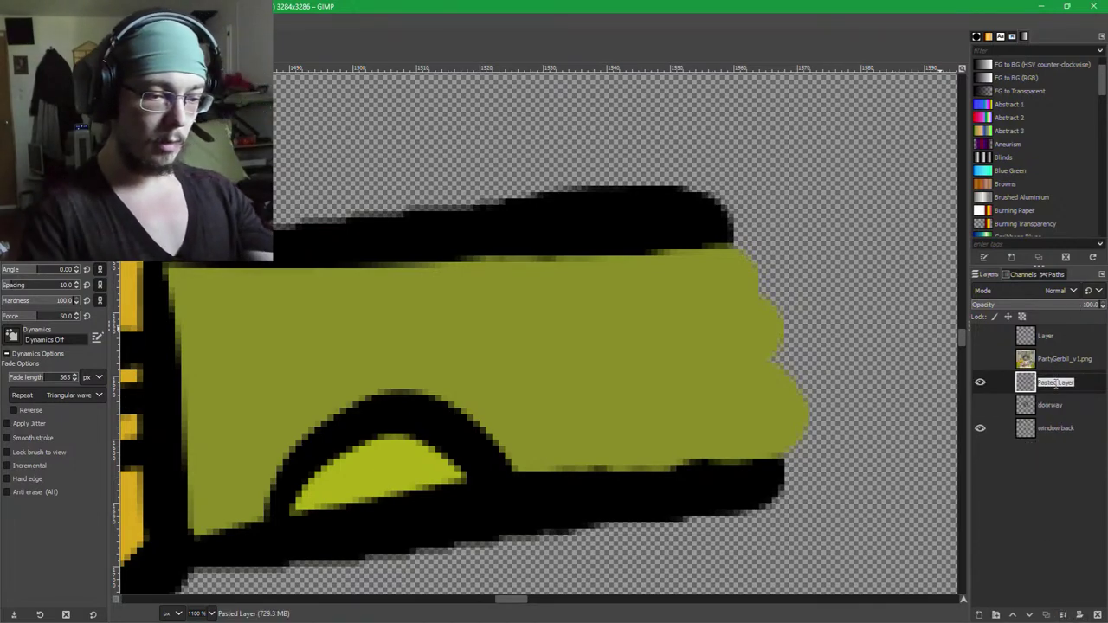
{"action": "type", "text": "right"}
{"action": "key", "text": "Return"}
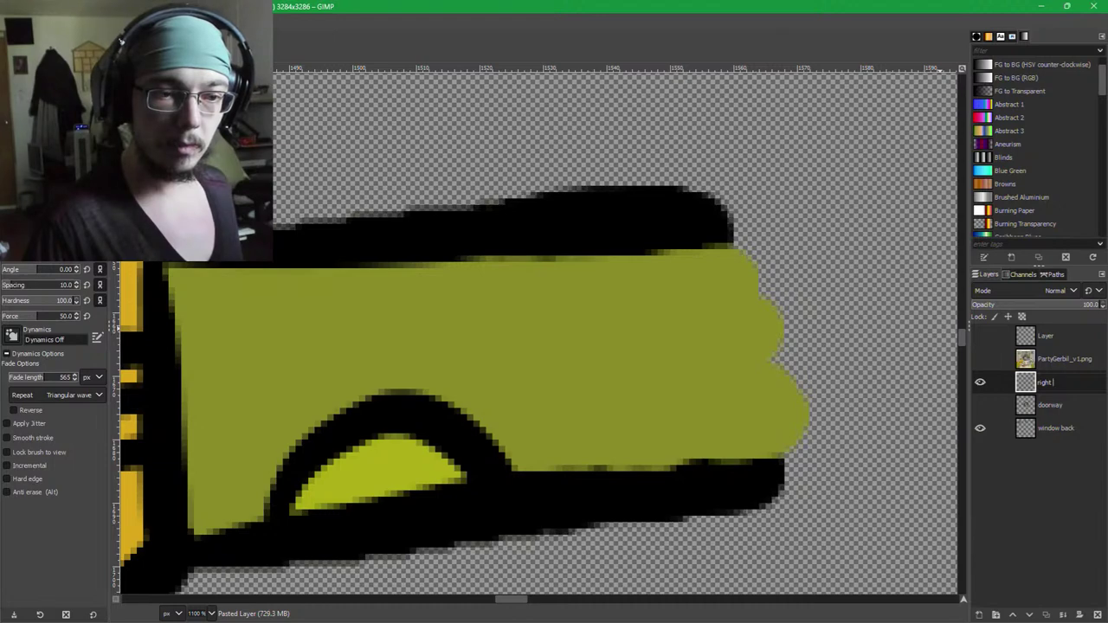
{"action": "key", "text": "alt+Tab"}
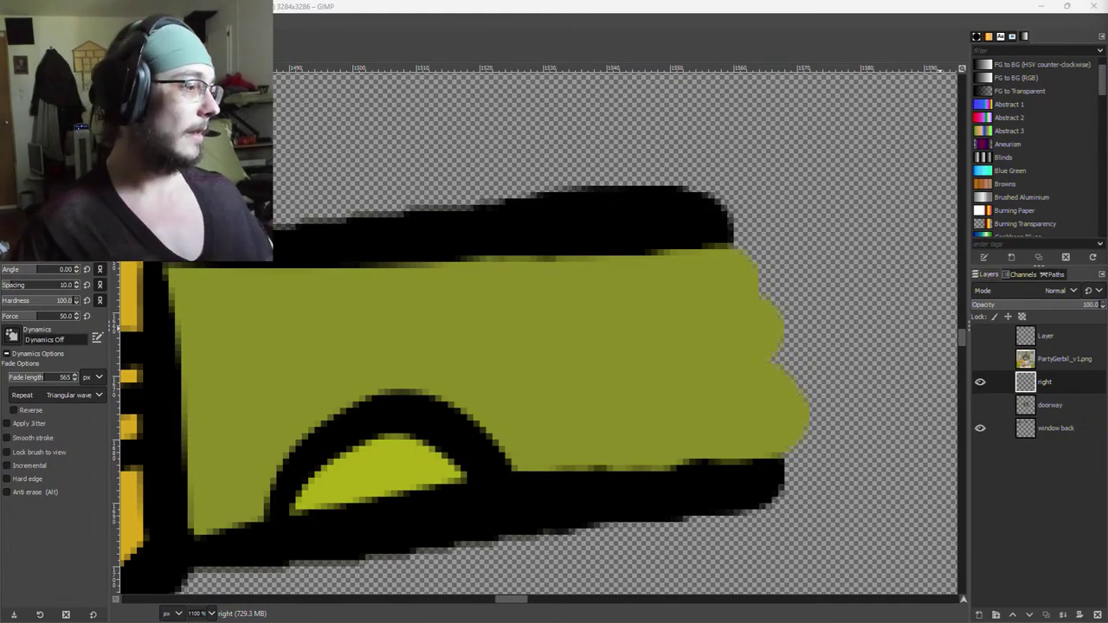
{"action": "left_click", "coordinate": [593, 424]}
{"action": "key", "text": "ctrl+z"}
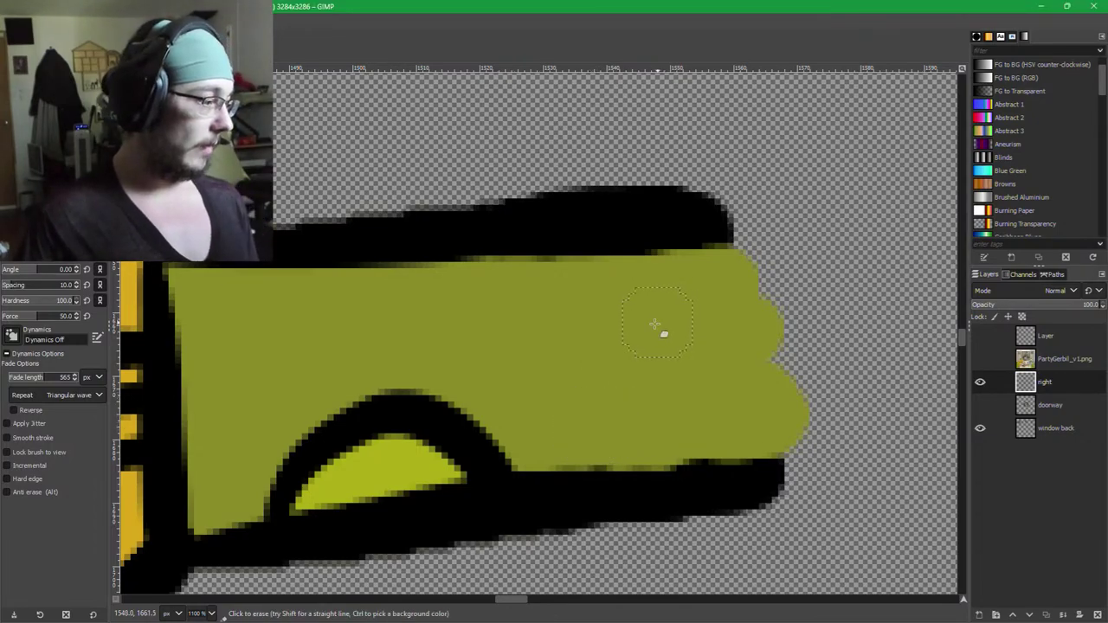
{"action": "key", "text": "ctrl"}
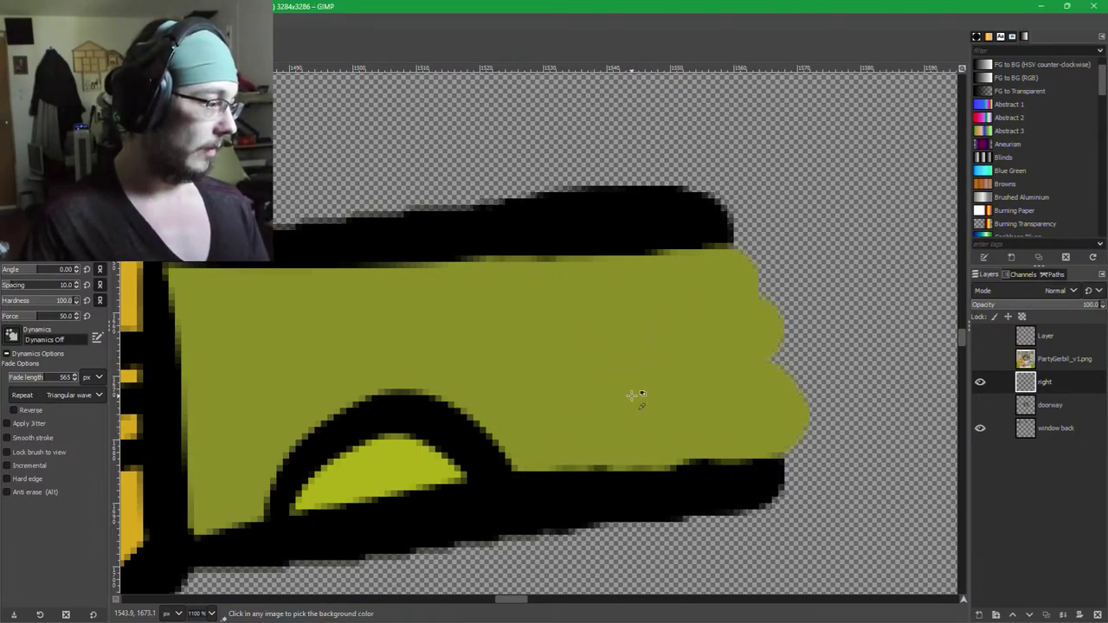
{"action": "left_click", "coordinate": [632, 395], "text": "ctrl"}
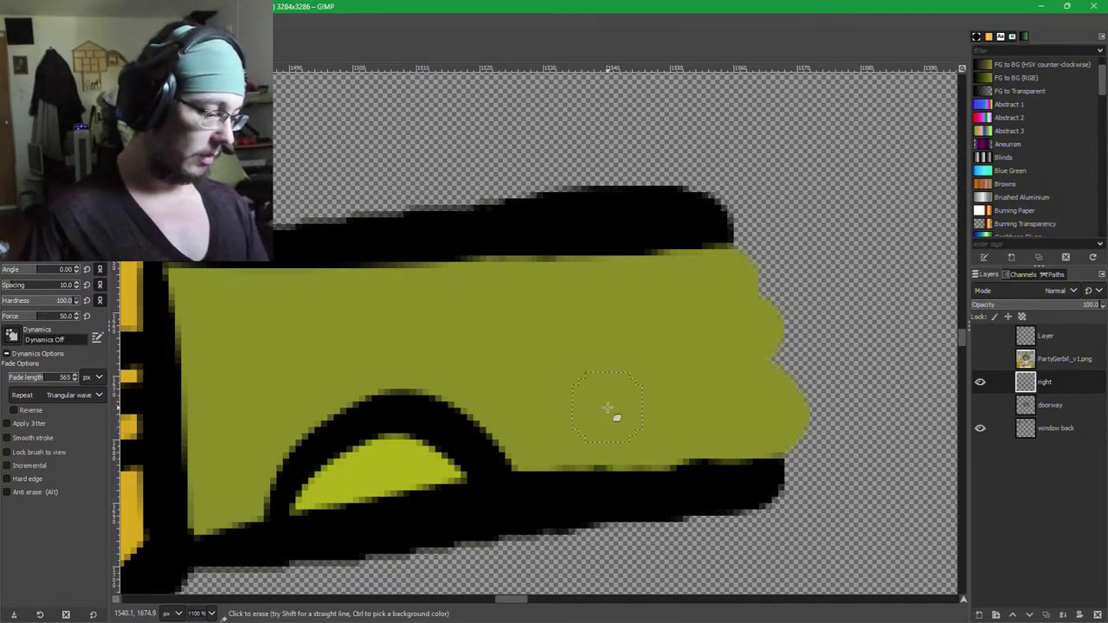
Paint over the dark specks along the lower edge of the sleeve's green fill in sampled olive green and touch up its end.
{"action": "key", "text": "p"}
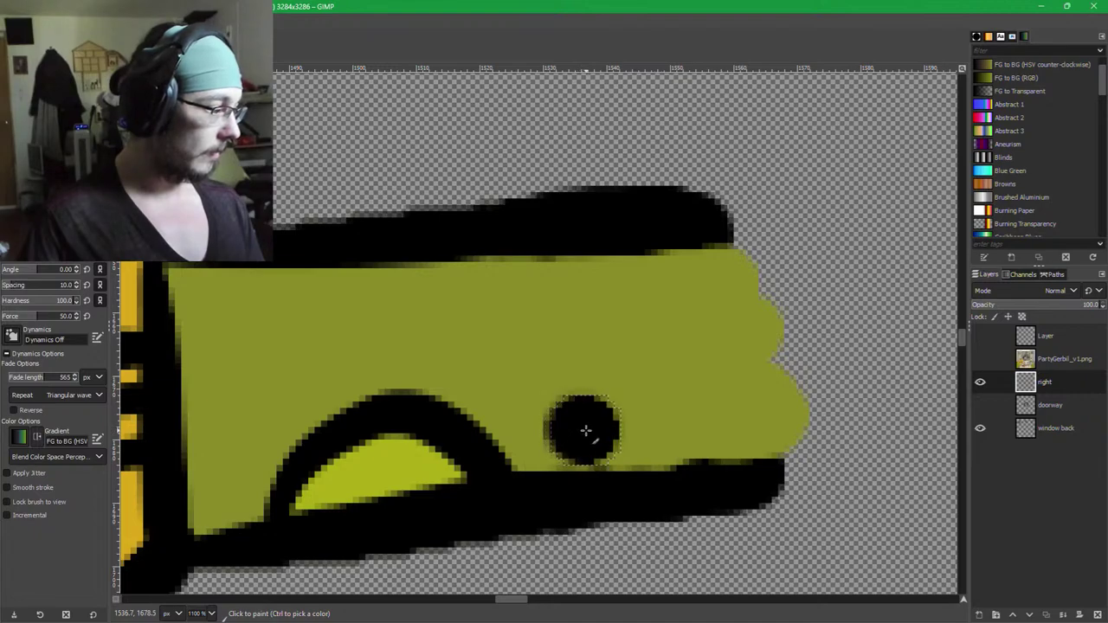
{"action": "key", "text": "ctrl+z"}
{"action": "left_click", "coordinate": [597, 397], "text": "ctrl"}
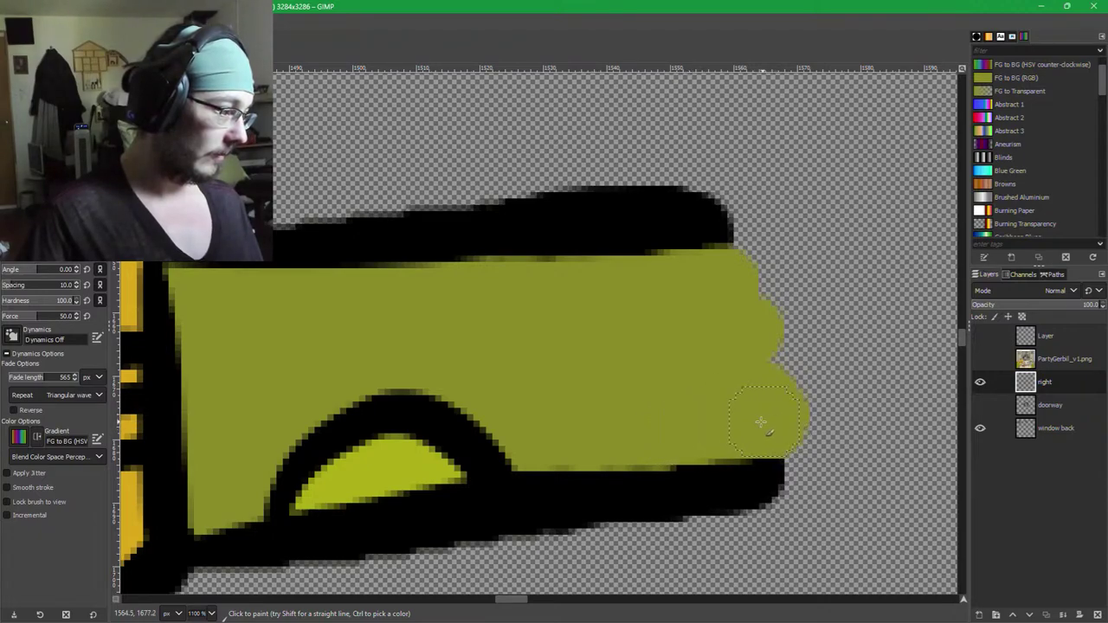
{"action": "left_click_drag", "start_coordinate": [809, 428], "coordinate": [800, 431]}
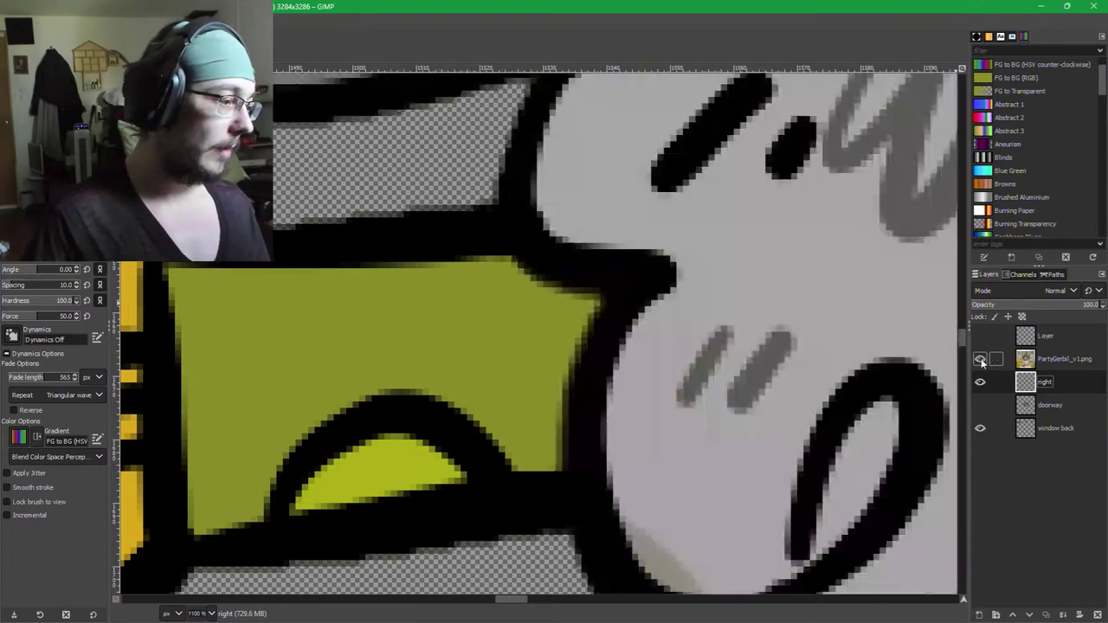
Show the PartyGerbil_v1.png layer above the arm layer again.
{"action": "left_click", "coordinate": [980, 358]}
{"action": "scroll", "coordinate": [583, 449], "scroll_direction": "down", "scroll_amount": 4, "text": "ctrl"}
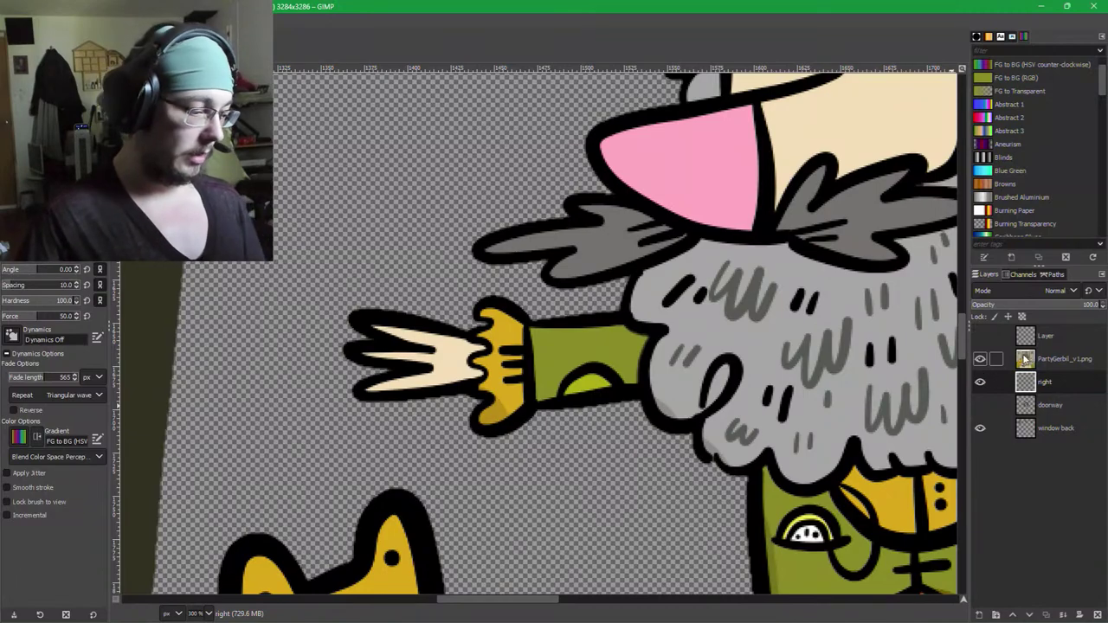
Try to rotate the "right" layer by 4.54 degrees to test the extended sleeve against the beard.
{"action": "key", "text": "q"}
{"action": "key", "text": "shift+r"}
{"action": "left_click", "coordinate": [640, 362]}
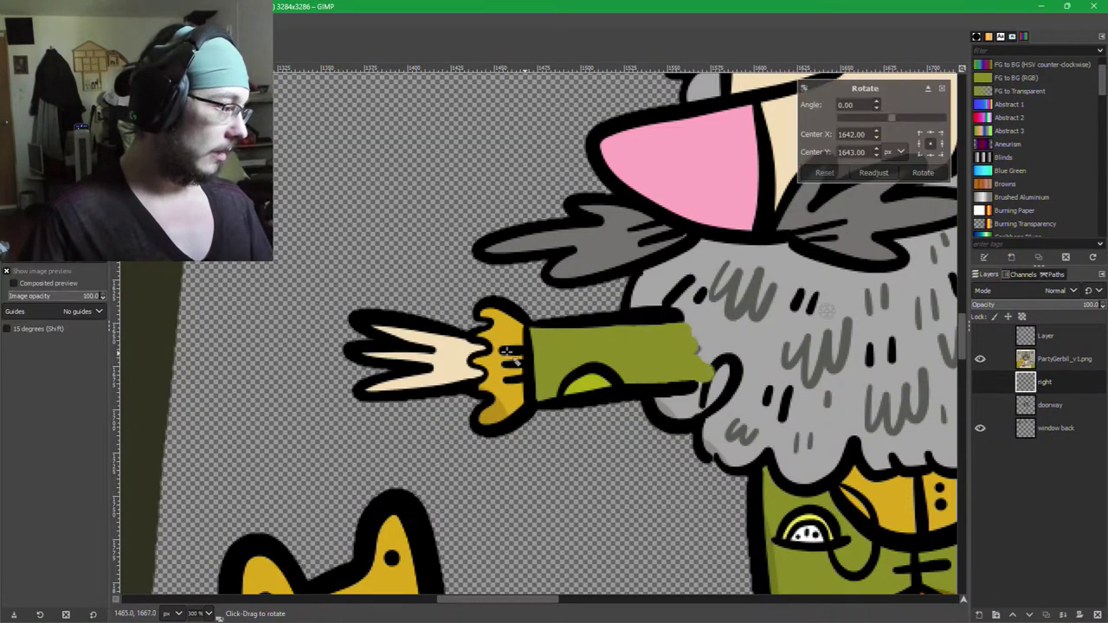
{"action": "left_click_drag", "start_coordinate": [631, 366], "coordinate": [645, 348]}
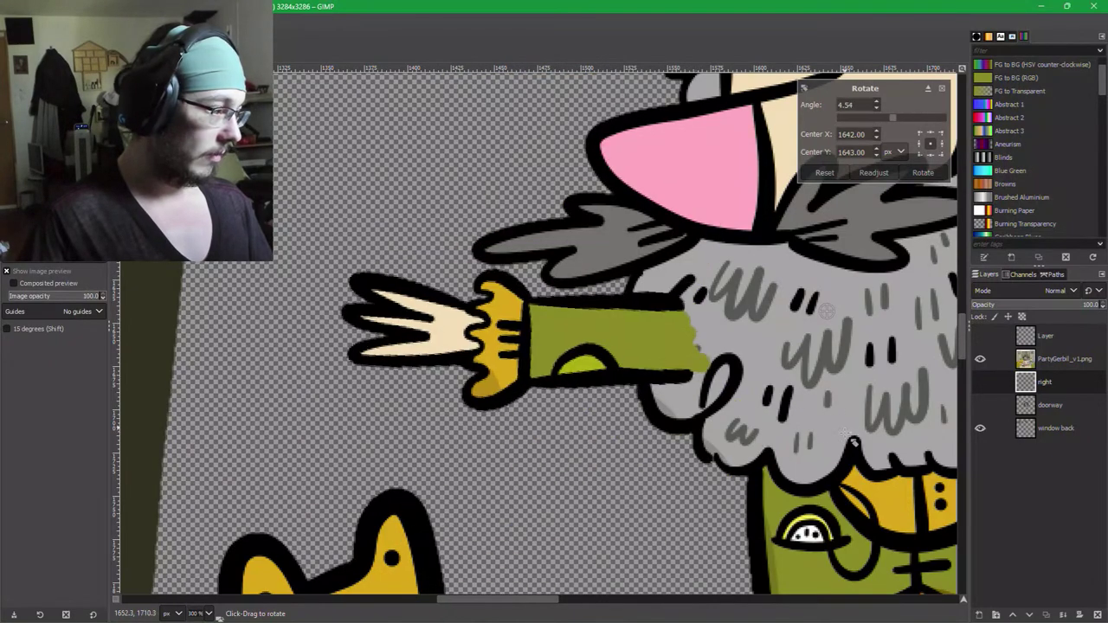
{"action": "key", "text": "ctrl+z"}
{"action": "key", "text": "Escape"}
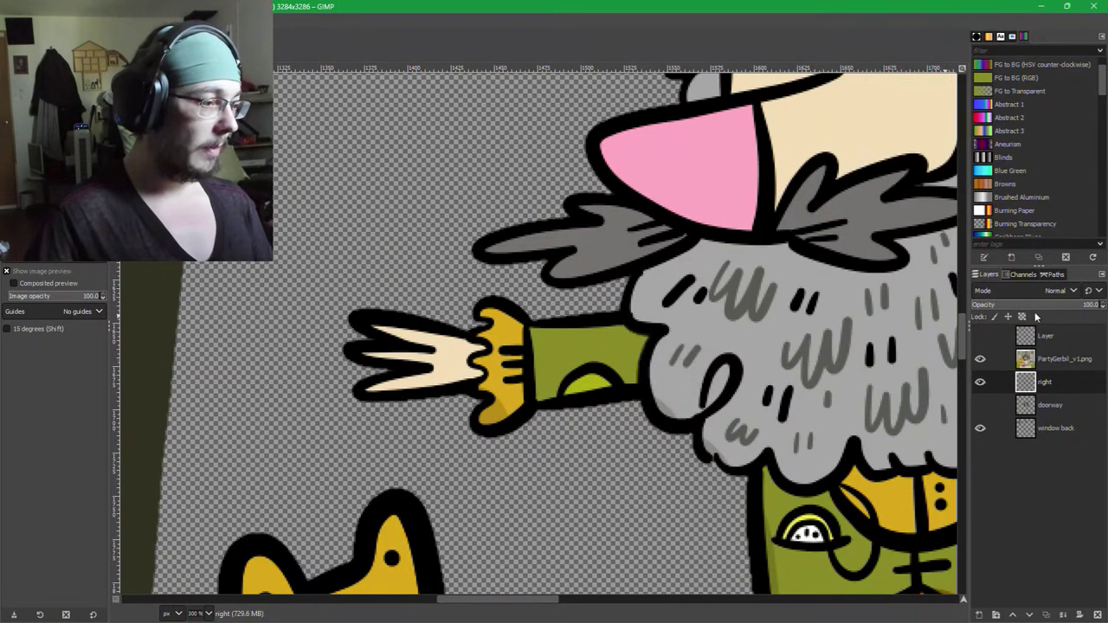
Rename the "right" layer as "right arm".
{"action": "double_click", "coordinate": [1047, 382]}
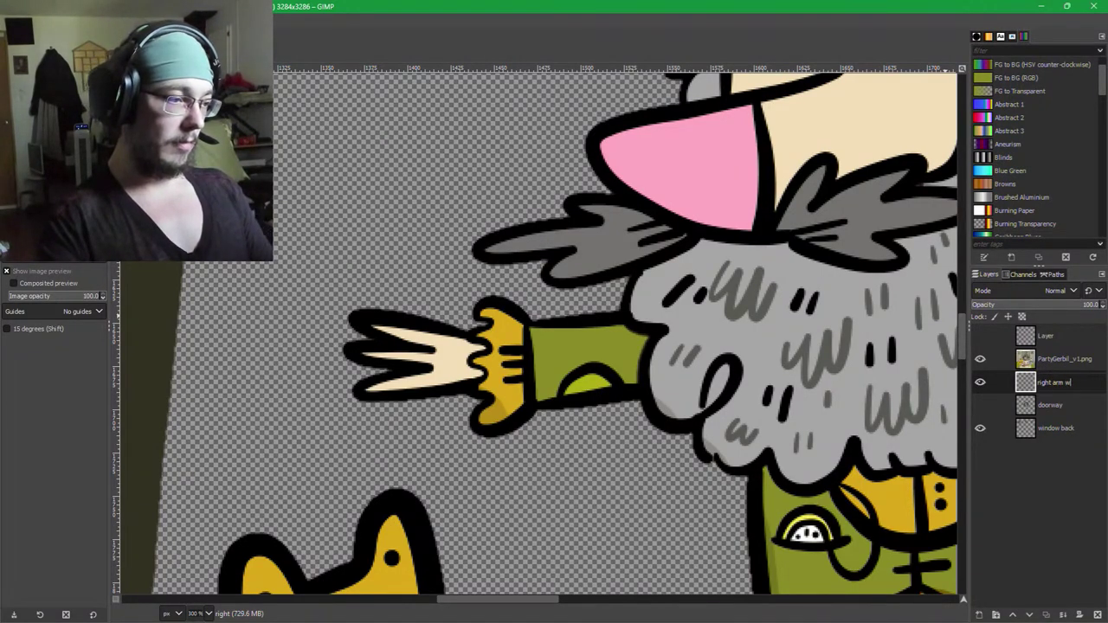
{"action": "type", "text": "right ar"}
{"action": "key", "text": "Return"}
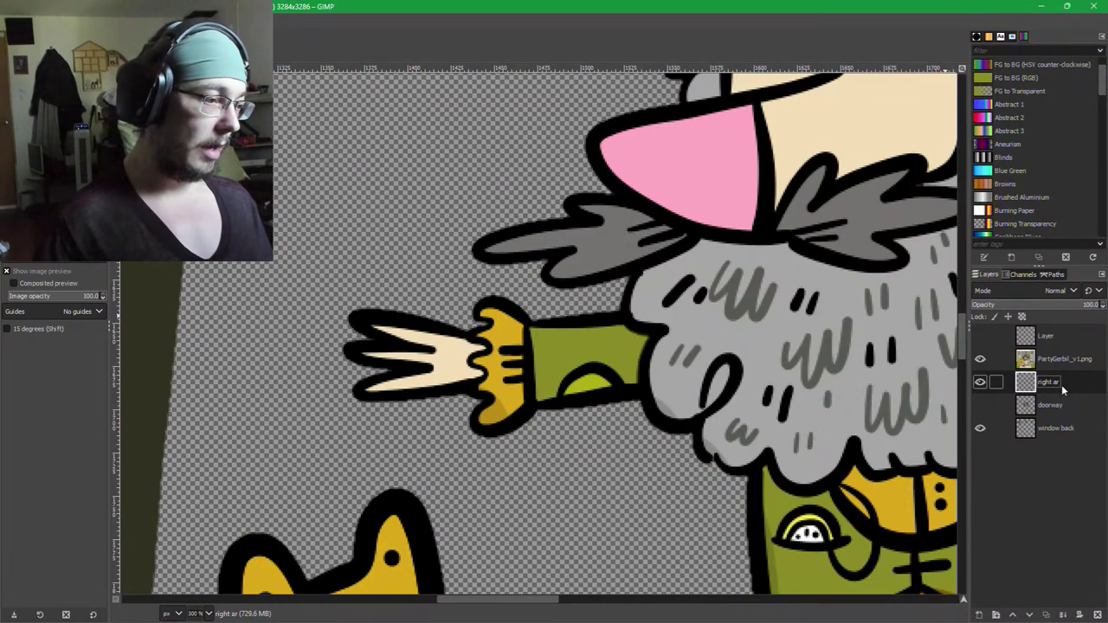
{"action": "double_click", "coordinate": [1061, 384]}
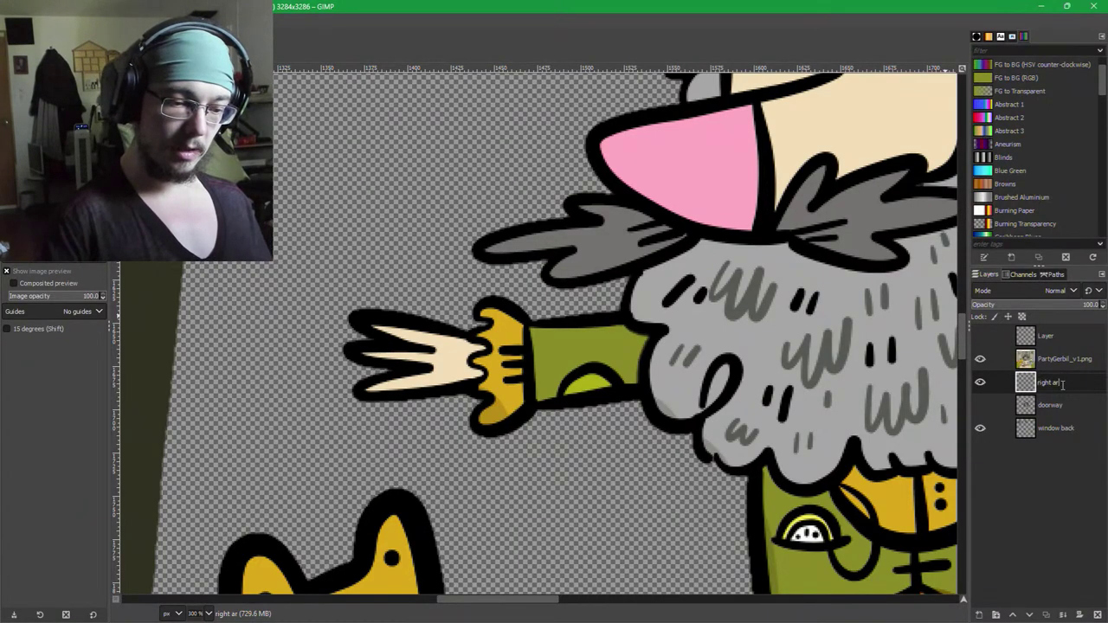
{"action": "type", "text": "m"}
{"action": "key", "text": "Return"}
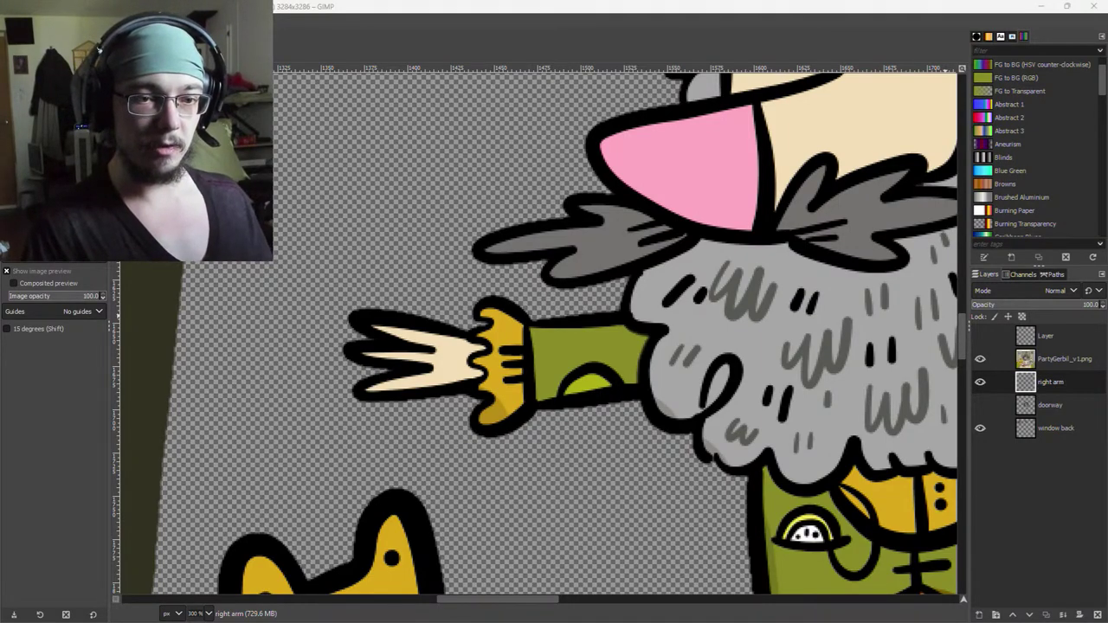
{"action": "left_click", "coordinate": [636, 369]}
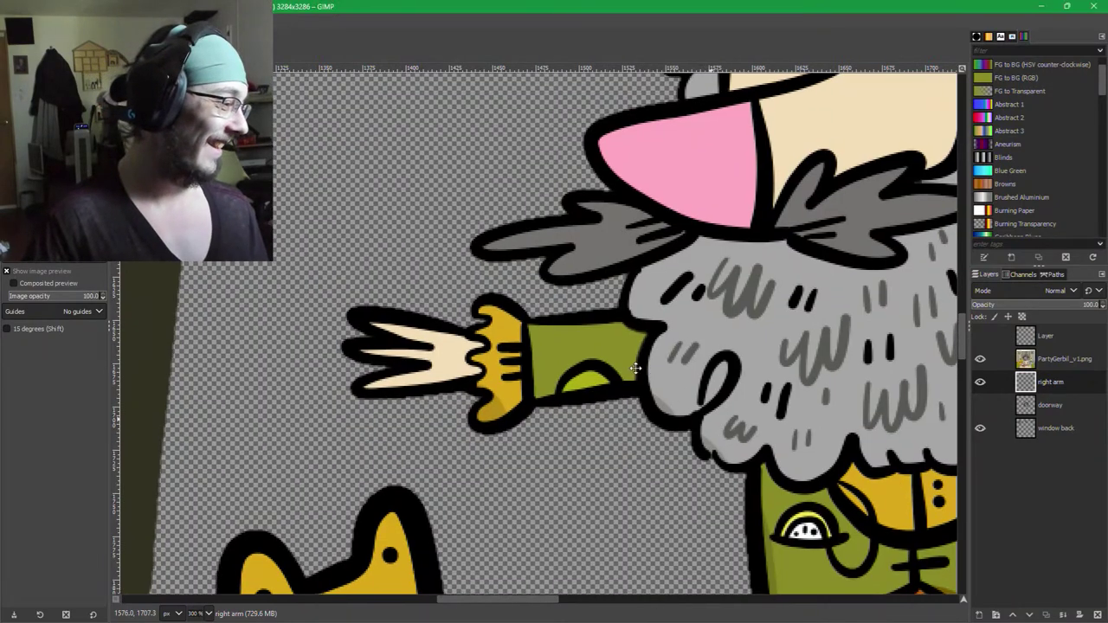
Try to rotate the "right arm" layer by about -2 degrees around a pivot at the sleeve's shoulder end behind the beard.
{"action": "left_click_drag", "start_coordinate": [635, 369], "coordinate": [569, 332]}
{"action": "left_click", "coordinate": [569, 331]}
{"action": "scroll", "coordinate": [755, 444], "scroll_direction": "down", "scroll_amount": 7}
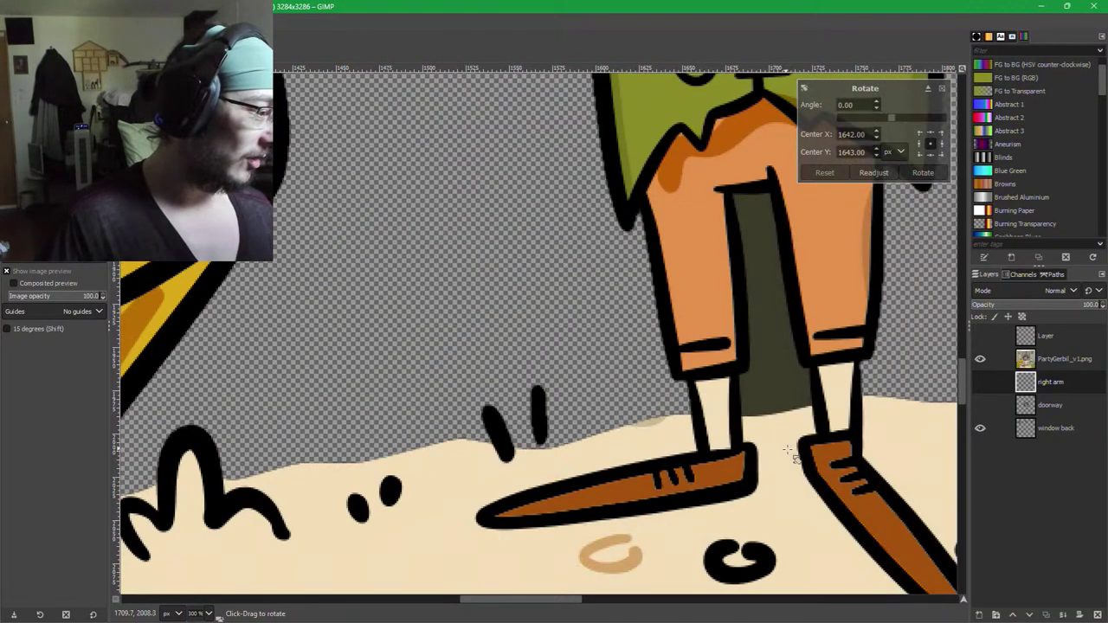
{"action": "scroll", "coordinate": [787, 450], "scroll_direction": "down", "scroll_amount": 1}
{"action": "scroll", "coordinate": [787, 449], "scroll_direction": "down", "scroll_amount": 5}
{"action": "scroll", "coordinate": [674, 377], "scroll_direction": "down", "scroll_amount": 2}
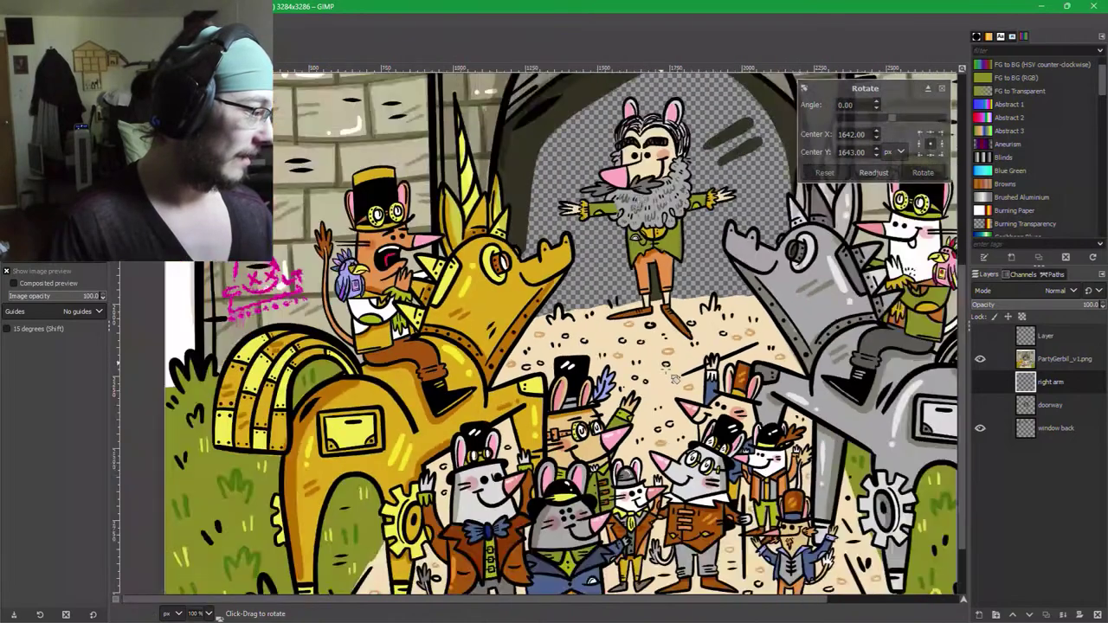
{"action": "scroll", "coordinate": [674, 379], "scroll_direction": "down", "scroll_amount": 1}
{"action": "scroll", "coordinate": [647, 254], "scroll_direction": "up", "scroll_amount": 3}
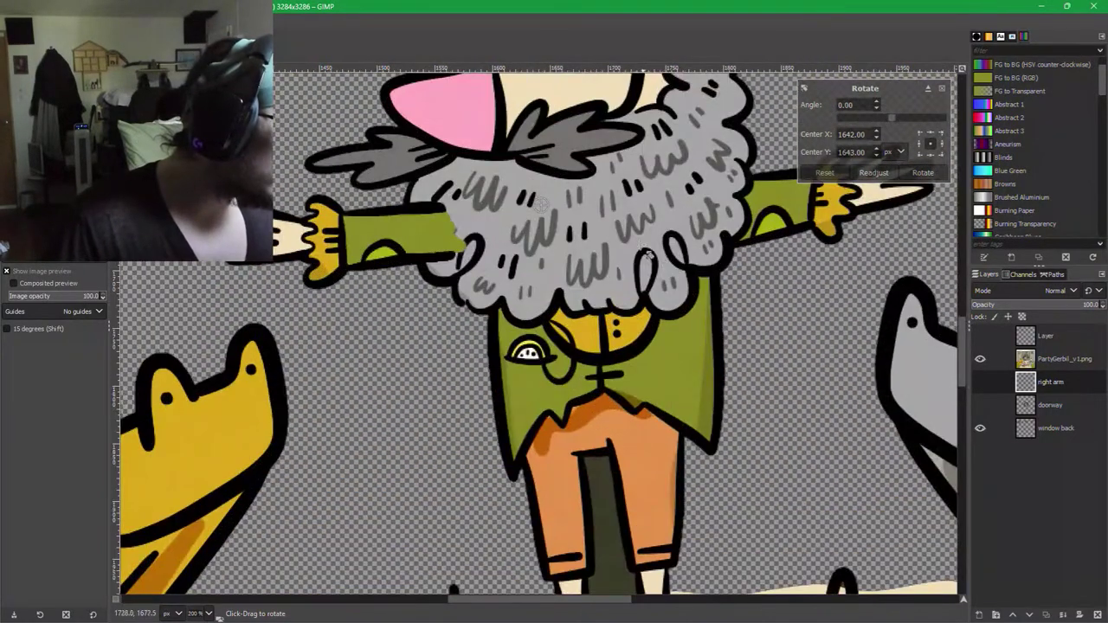
{"action": "left_click_drag", "start_coordinate": [547, 207], "coordinate": [421, 232]}
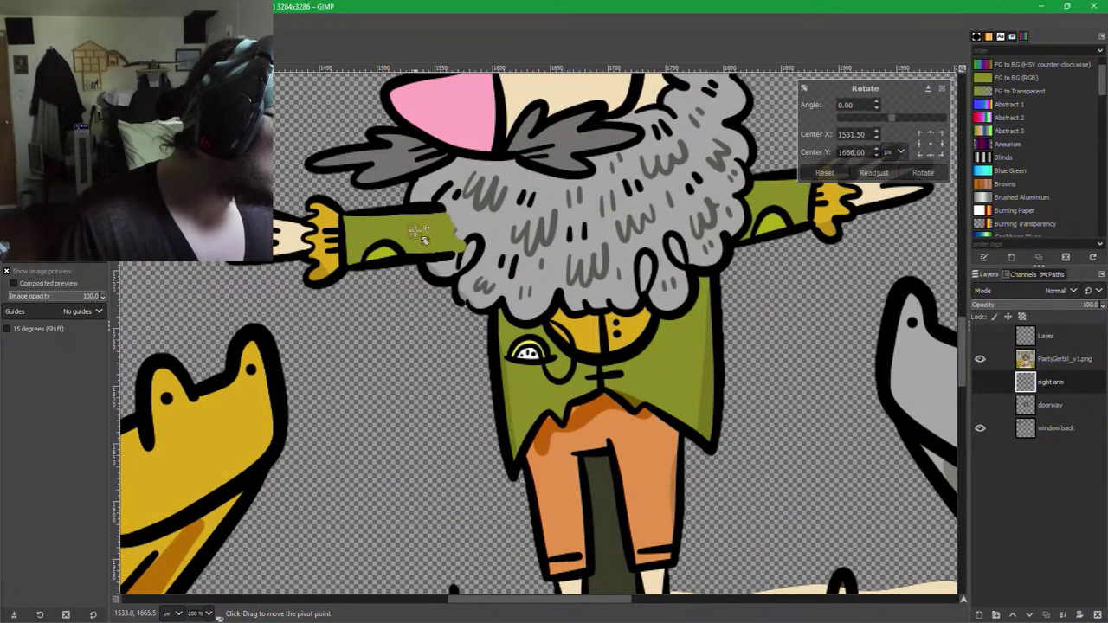
{"action": "scroll", "coordinate": [439, 285], "scroll_direction": "up", "scroll_amount": 3}
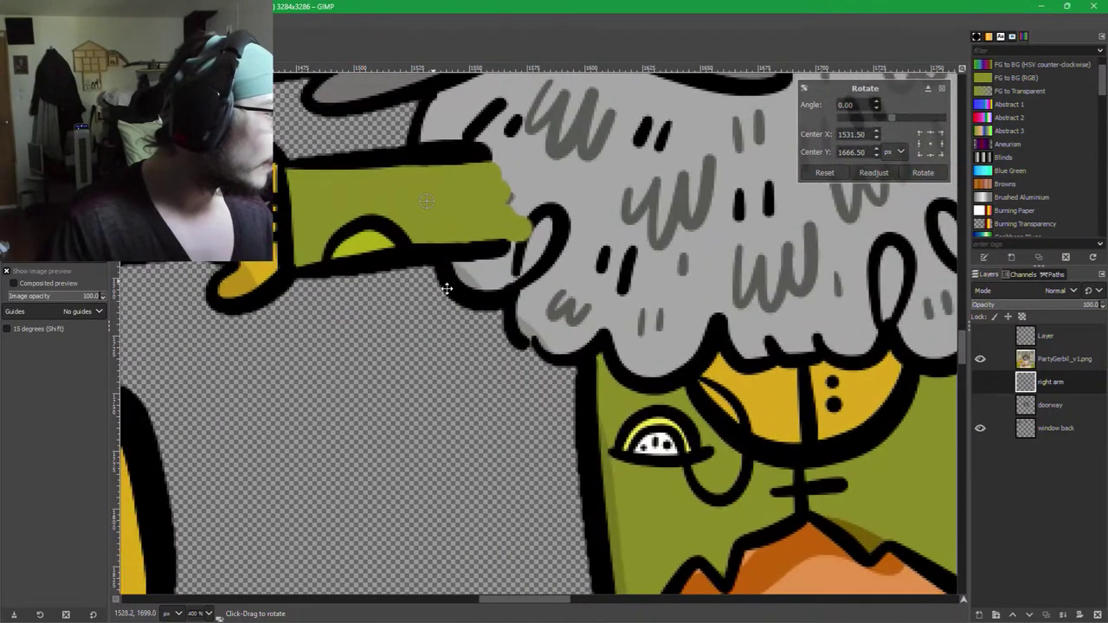
{"action": "scroll", "coordinate": [697, 374], "scroll_direction": "down", "scroll_amount": 2}
{"action": "scroll", "coordinate": [760, 406], "scroll_direction": "down", "scroll_amount": 1}
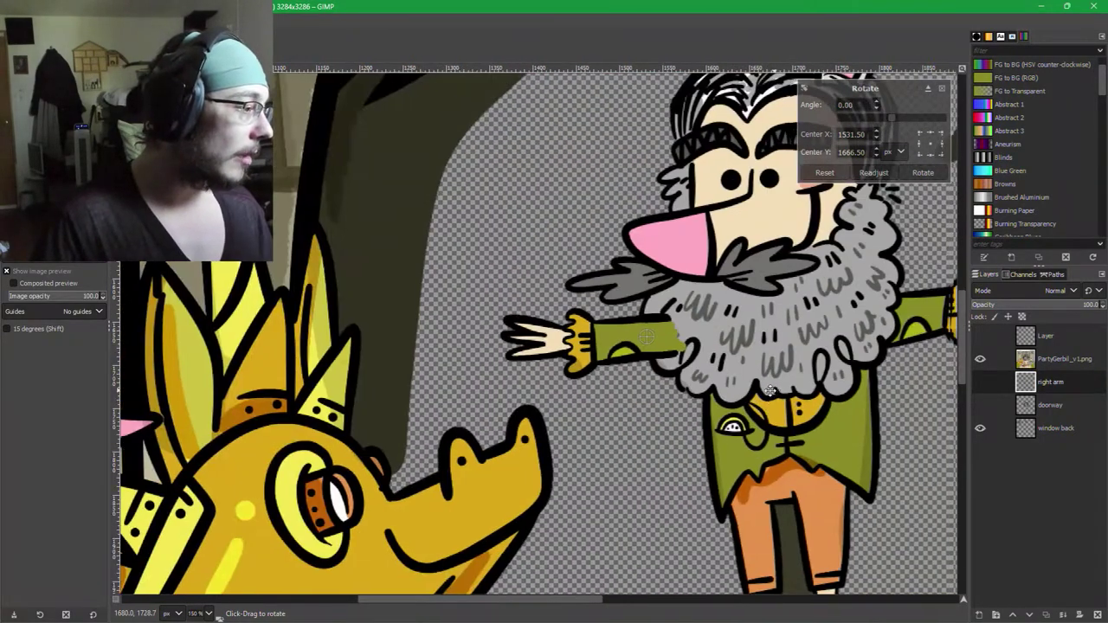
{"action": "left_click_drag", "start_coordinate": [611, 340], "coordinate": [665, 335]}
{"action": "left_click_drag", "start_coordinate": [485, 230], "coordinate": [543, 275]}
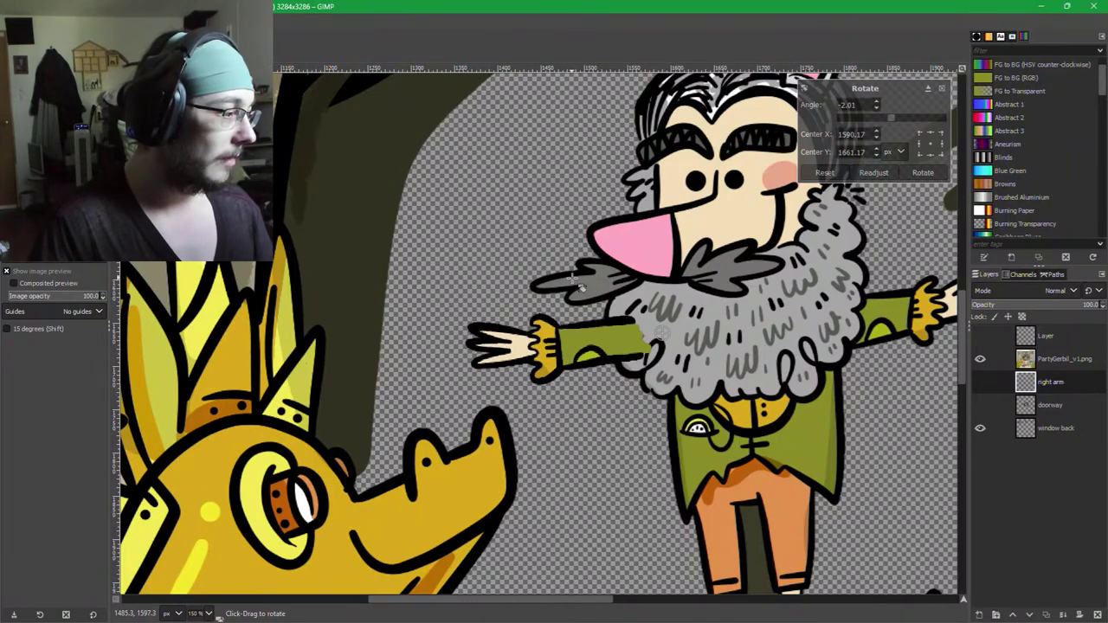
{"action": "key", "text": "Return"}
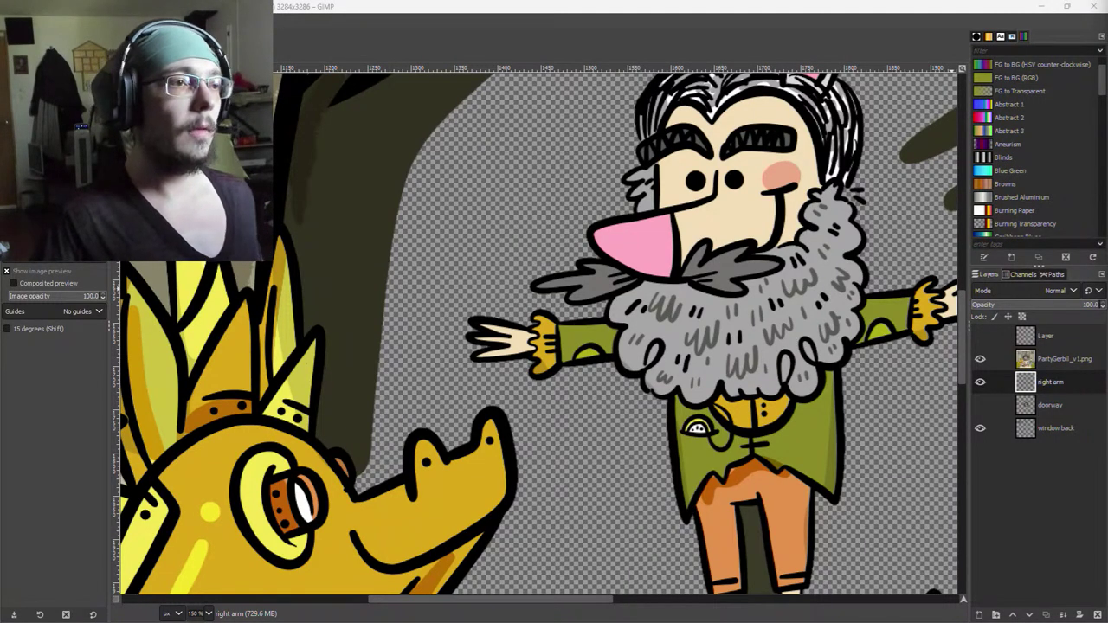
Save the layered image.
{"action": "left_click_drag", "start_coordinate": [675, 337], "coordinate": [536, 326]}
{"action": "key", "text": "f"}
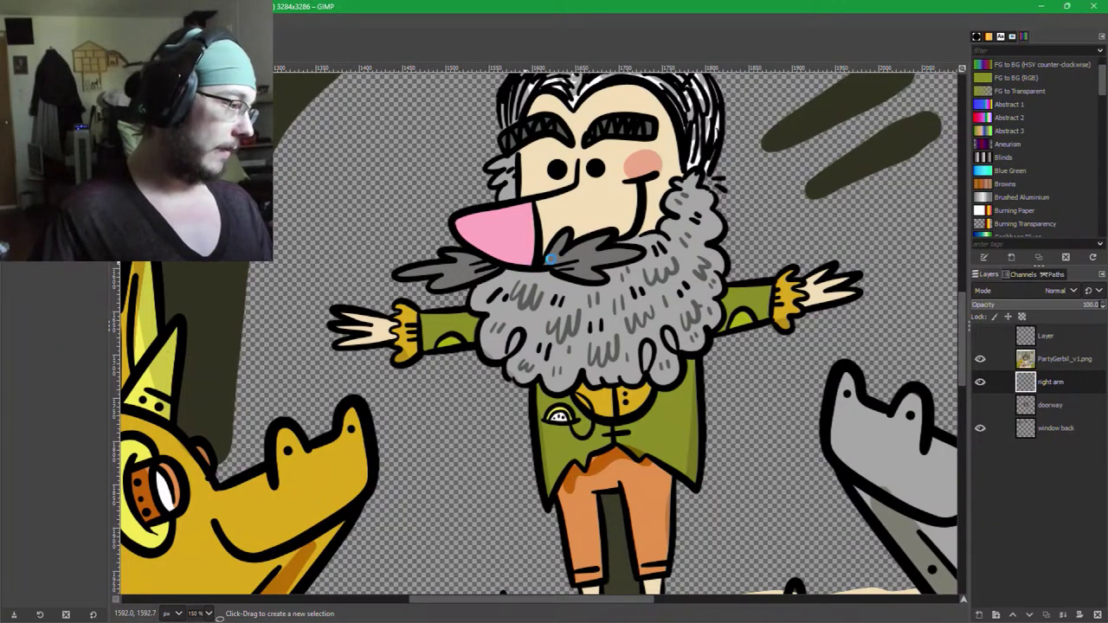
{"action": "key", "text": "ctrl+s"}
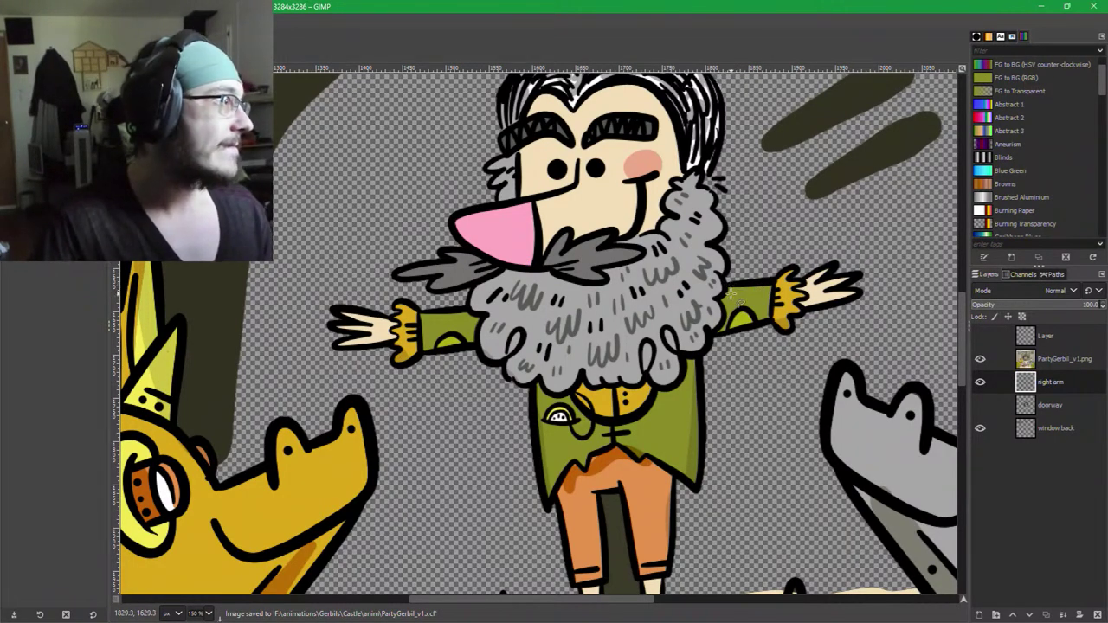
Show the "doorway" layer again and make it the active layer.
{"action": "left_click", "coordinate": [979, 404]}
{"action": "scroll", "coordinate": [593, 412], "scroll_direction": "down", "scroll_amount": 3}
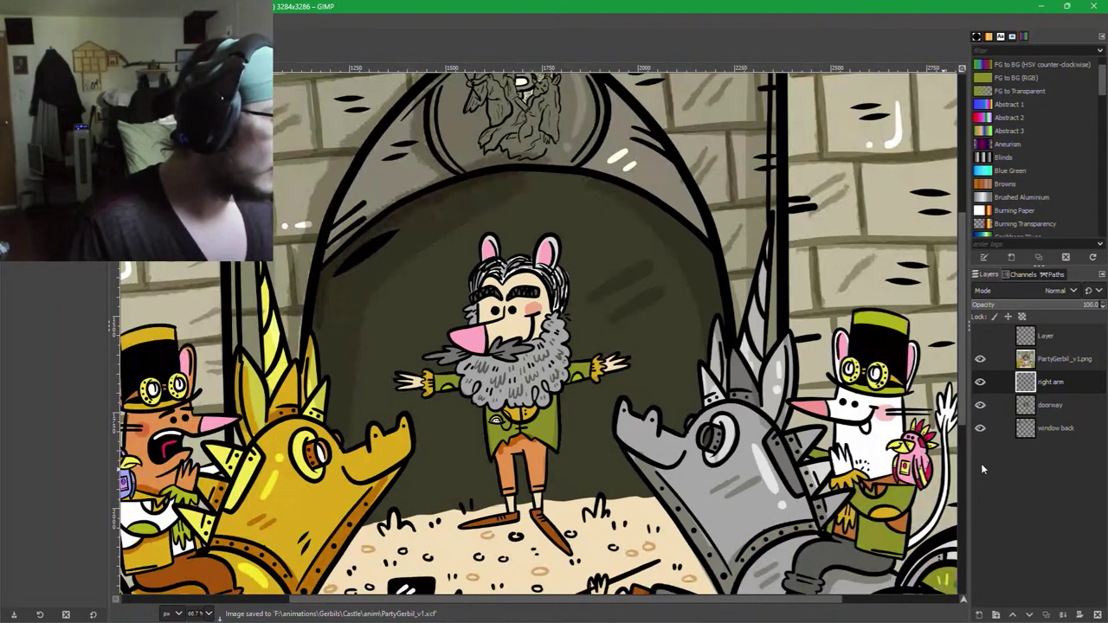
{"action": "left_click", "coordinate": [1043, 407]}
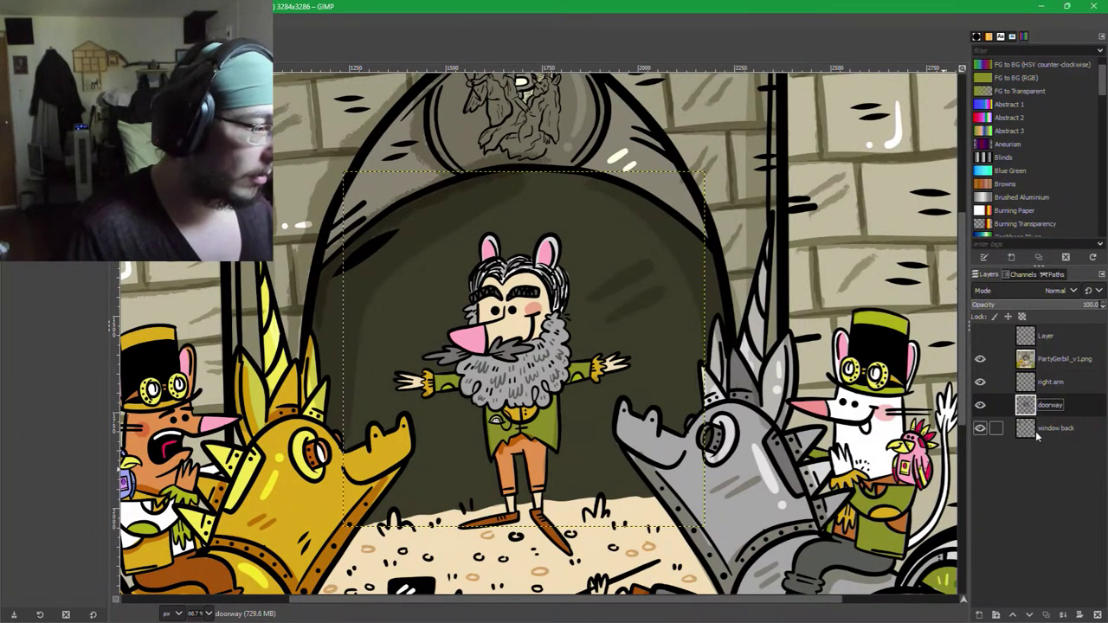
Add a new transparent layer and place it directly below the "doorway" layer.
{"action": "scroll", "coordinate": [680, 502], "scroll_direction": "down", "scroll_amount": 3}
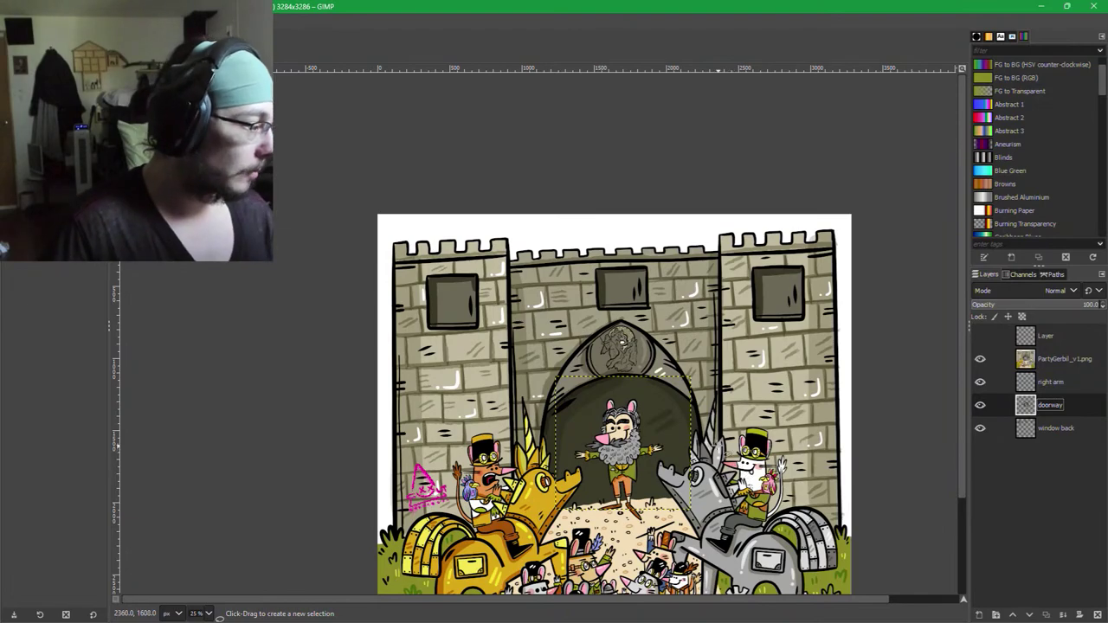
{"action": "scroll", "coordinate": [717, 445], "scroll_direction": "up", "scroll_amount": 3}
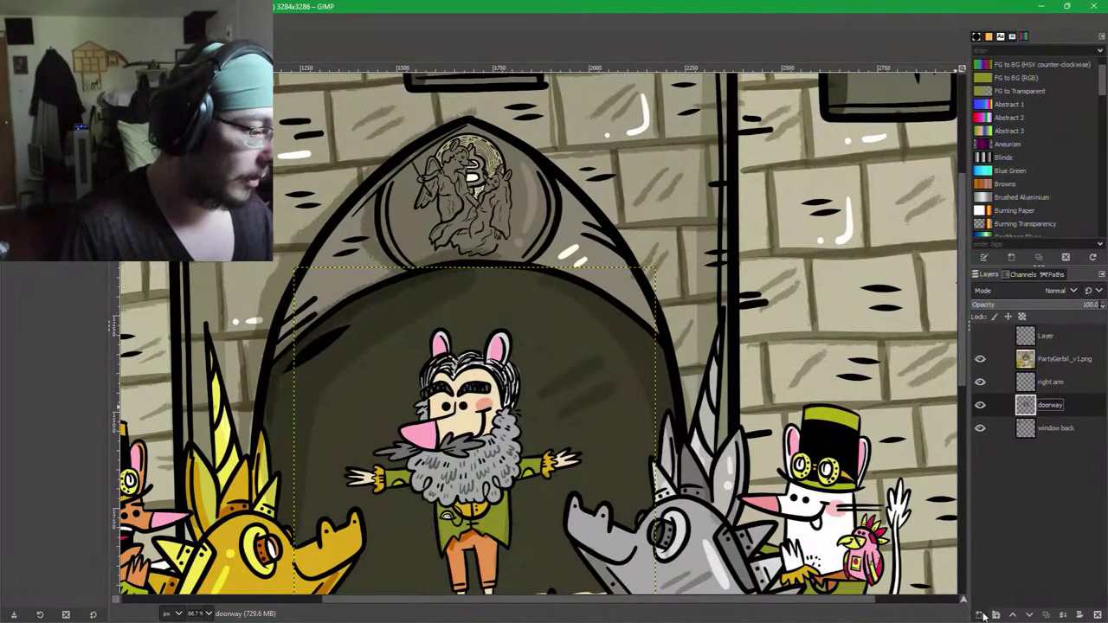
{"action": "left_click", "coordinate": [980, 614], "text": "shift"}
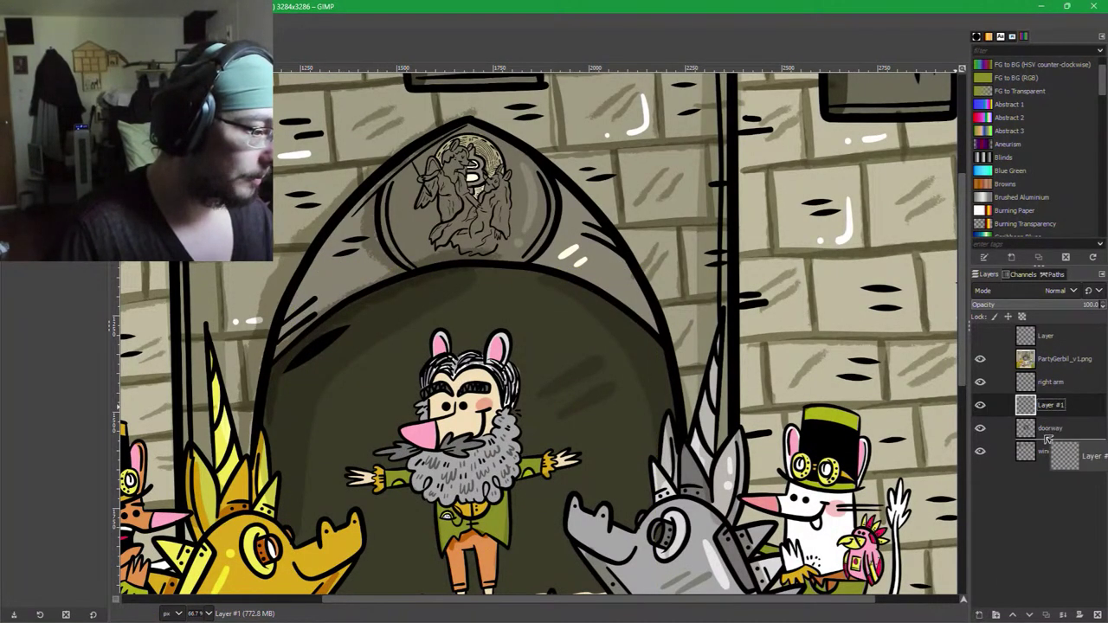
{"action": "scroll", "coordinate": [632, 490], "scroll_direction": "down", "scroll_amount": 2}
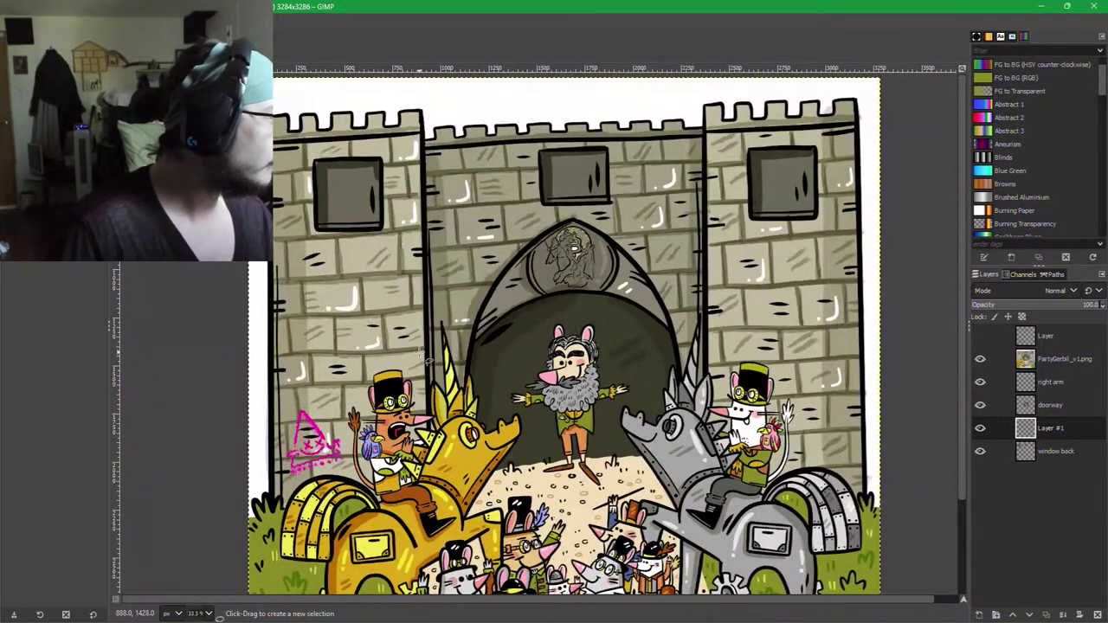
Paint the new layer in dark doorway olive behind the bearded gerbil with a greatly enlarged paintbrush.
{"action": "key", "text": "p"}
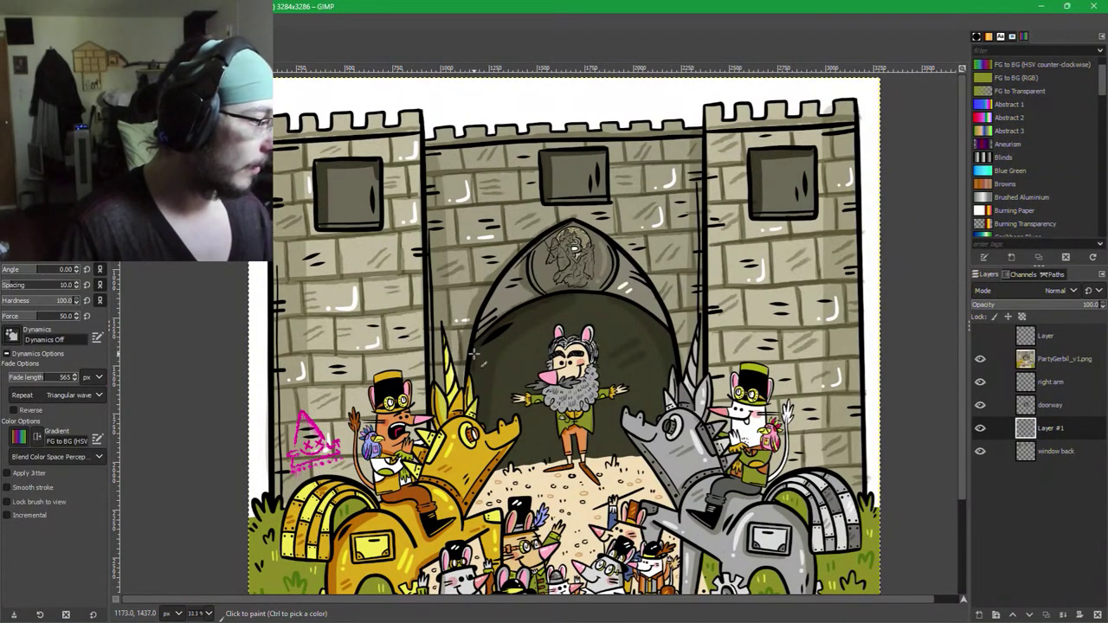
{"action": "key", "text": "bracketright"}
{"action": "key", "text": "bracketright"}
{"action": "key", "text": "bracketright"}
{"action": "key", "text": "bracketright"}
{"action": "key", "text": "bracketright"}
{"action": "key", "text": "bracketright"}
{"action": "key", "text": "bracketright"}
{"action": "key", "text": "bracketright"}
{"action": "key", "text": "bracketright"}
{"action": "key", "text": "bracketright"}
{"action": "key", "text": "bracketright"}
{"action": "key", "text": "bracketright"}
{"action": "key", "text": "bracketright"}
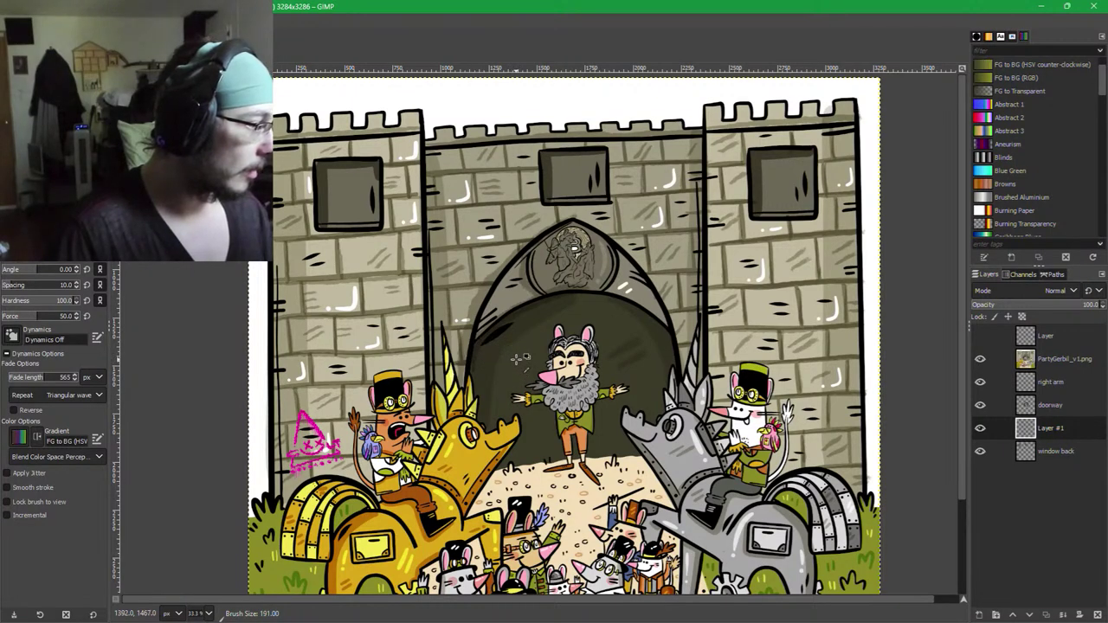
{"action": "key", "text": "bracketright"}
{"action": "key", "text": "bracketright"}
{"action": "key", "text": "bracketright"}
{"action": "key", "text": "bracketright"}
{"action": "key", "text": "bracketright"}
{"action": "key", "text": "bracketright"}
{"action": "key", "text": "bracketright"}
{"action": "key", "text": "bracketright"}
{"action": "key", "text": "bracketright"}
{"action": "key", "text": "bracketright"}
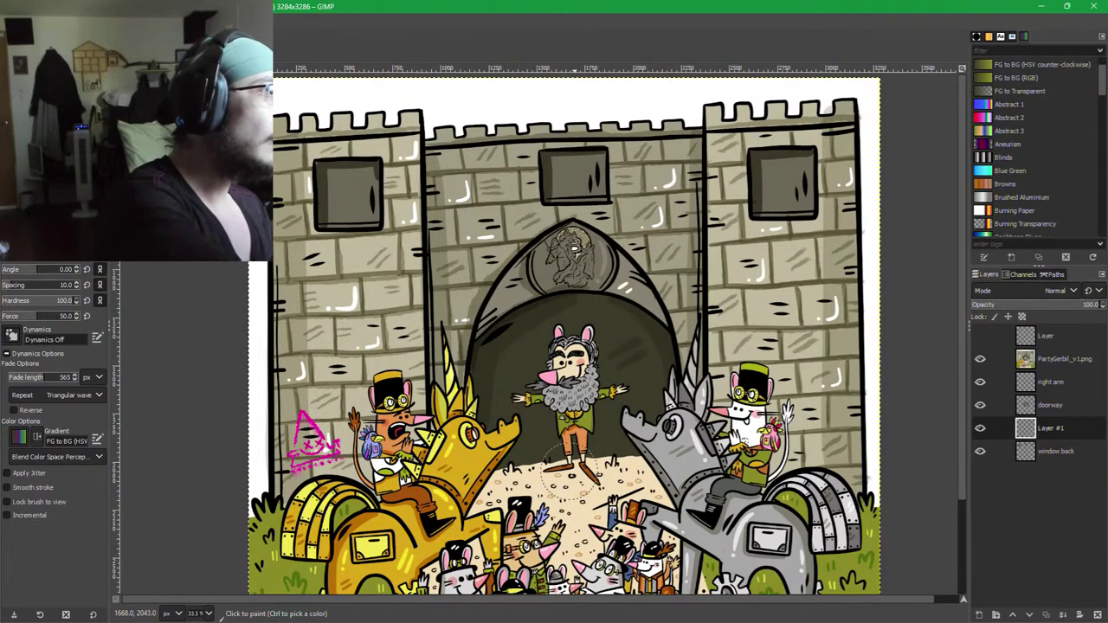
{"action": "mouse_move", "coordinate": [630, 445]}
{"action": "left_mouse_down"}
{"action": "mouse_move", "coordinate": [613, 403]}
{"action": "mouse_move", "coordinate": [632, 339]}
{"action": "mouse_move", "coordinate": [582, 343]}
{"action": "left_mouse_up"}
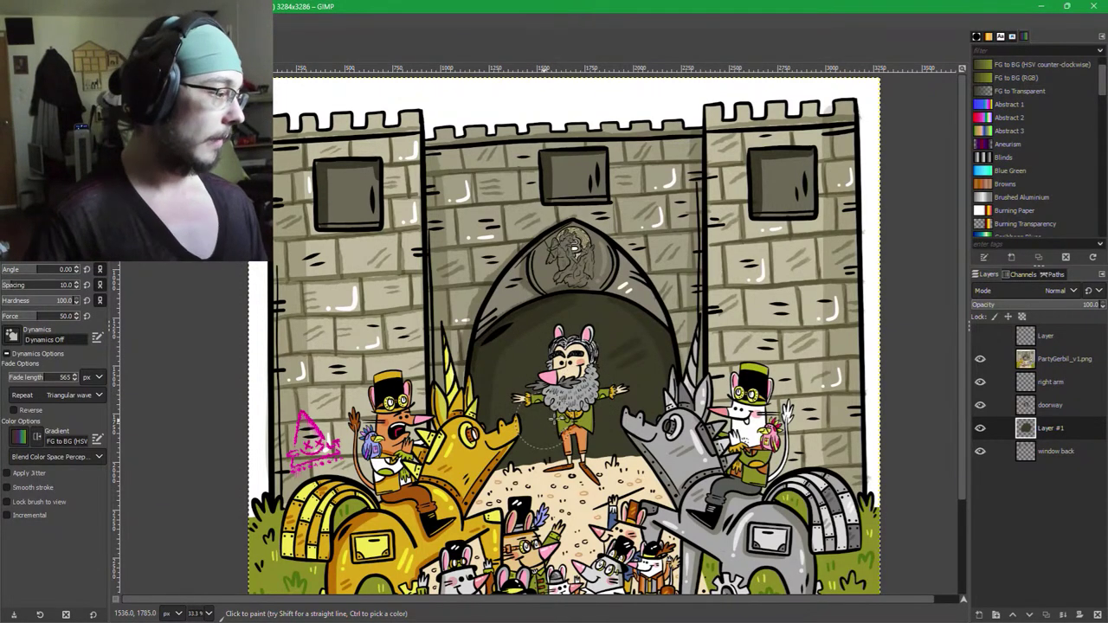
Examine the painted doorway backing around the gerbil and the pink graffiti on the castle wall beside the orange gerbil.
{"action": "scroll", "coordinate": [595, 381], "scroll_direction": "up", "scroll_amount": 1}
{"action": "scroll", "coordinate": [582, 402], "scroll_direction": "up", "scroll_amount": 2}
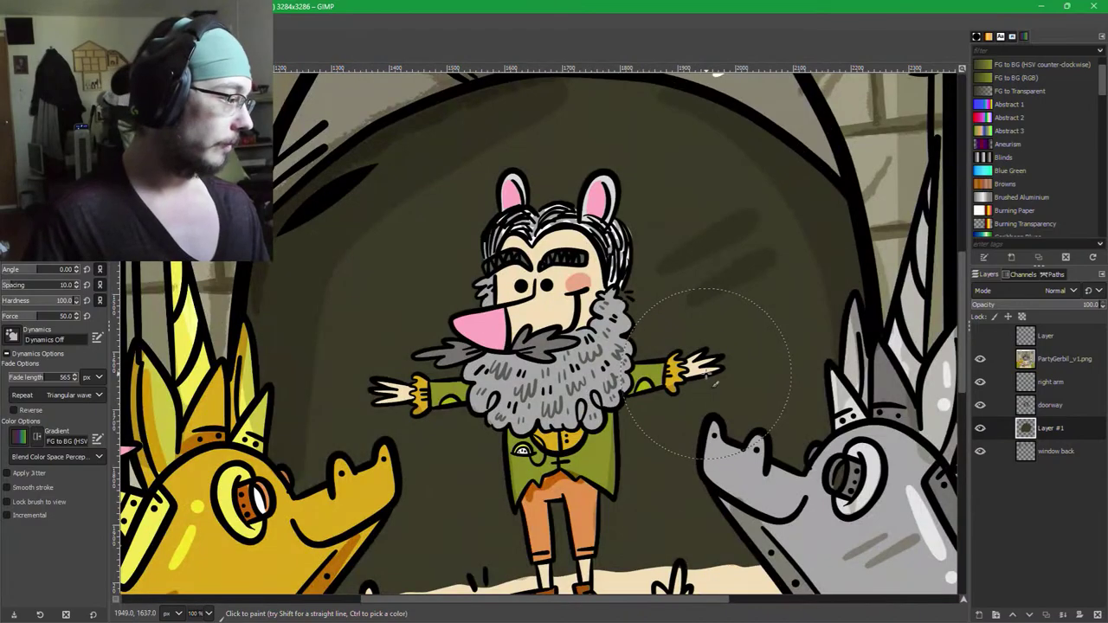
{"action": "left_click_drag", "start_coordinate": [712, 371], "coordinate": [893, 178]}
{"action": "left_click_drag", "start_coordinate": [366, 342], "coordinate": [902, 284]}
{"action": "scroll", "coordinate": [490, 274], "scroll_direction": "up", "scroll_amount": 4}
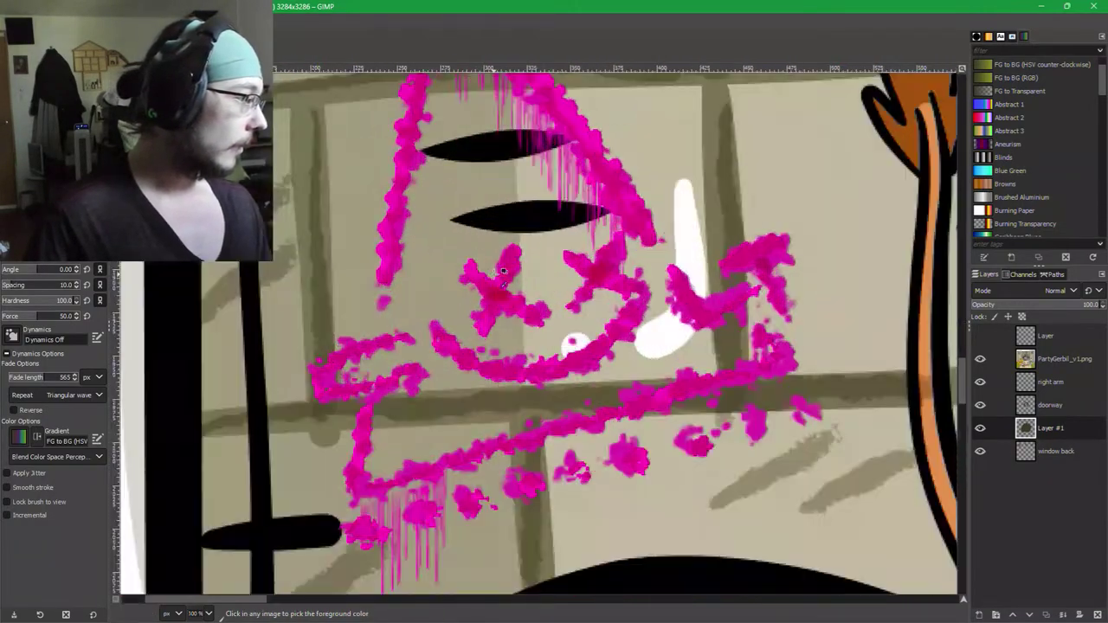
{"action": "scroll", "coordinate": [487, 277], "scroll_direction": "down", "scroll_amount": 2}
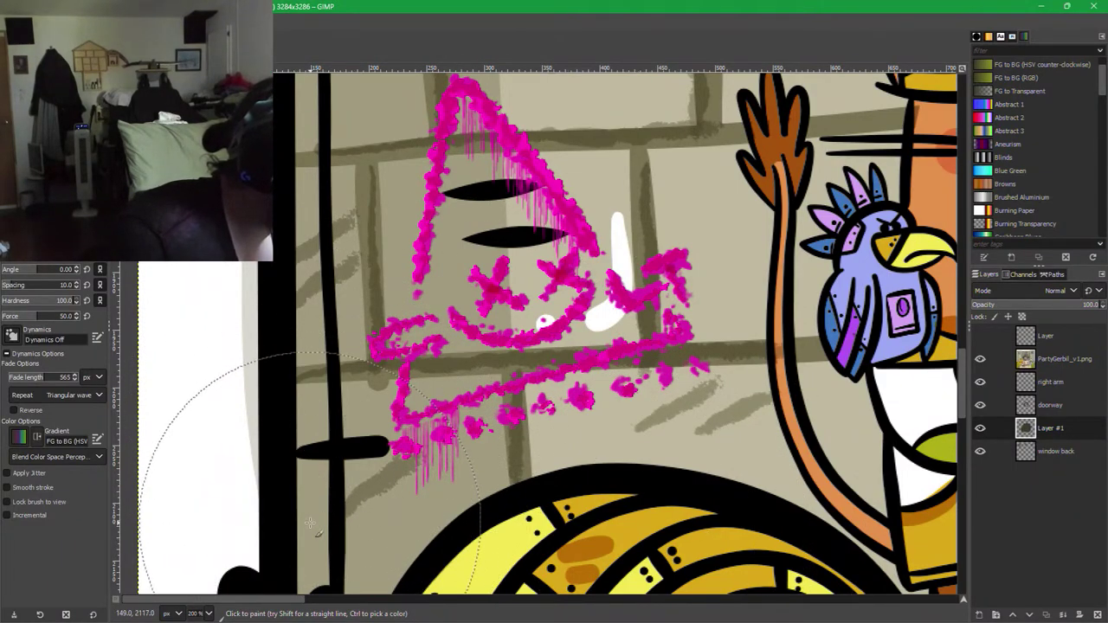
{"action": "scroll", "coordinate": [465, 380], "scroll_direction": "down", "scroll_amount": 1}
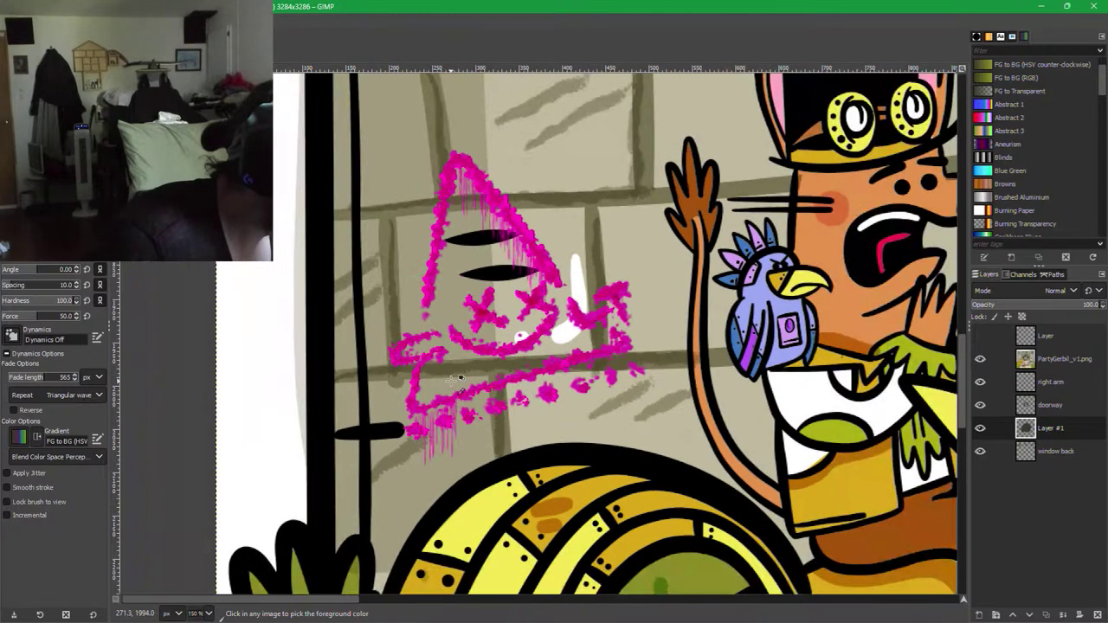
{"action": "scroll", "coordinate": [467, 372], "scroll_direction": "up", "scroll_amount": 1}
{"action": "scroll", "coordinate": [467, 372], "scroll_direction": "down", "scroll_amount": 1}
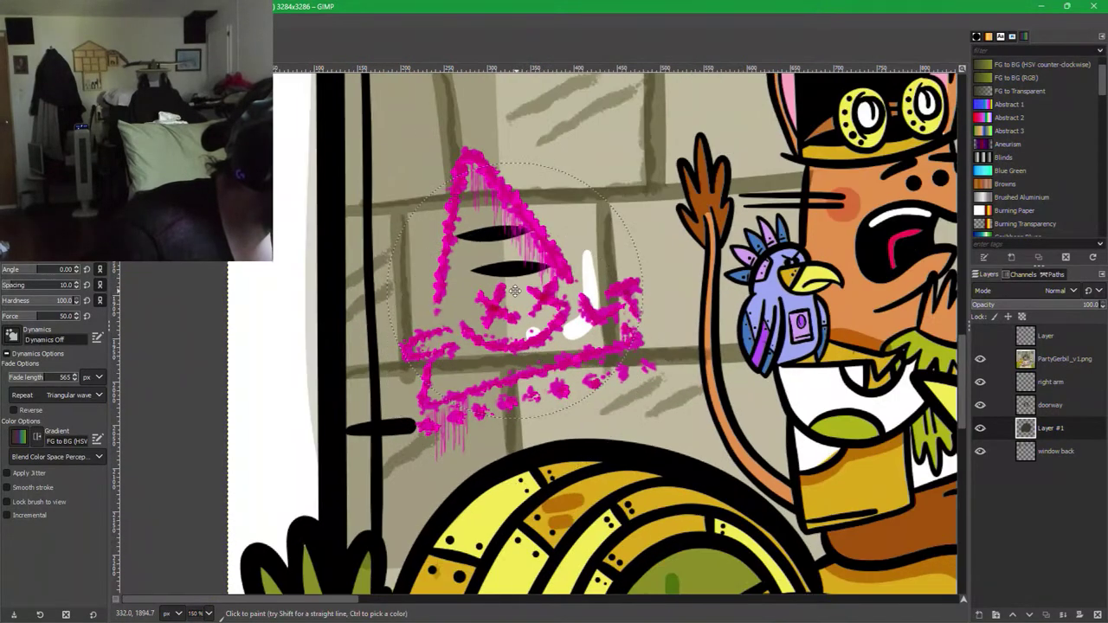
{"action": "scroll", "coordinate": [510, 386], "scroll_direction": "up", "scroll_amount": 3}
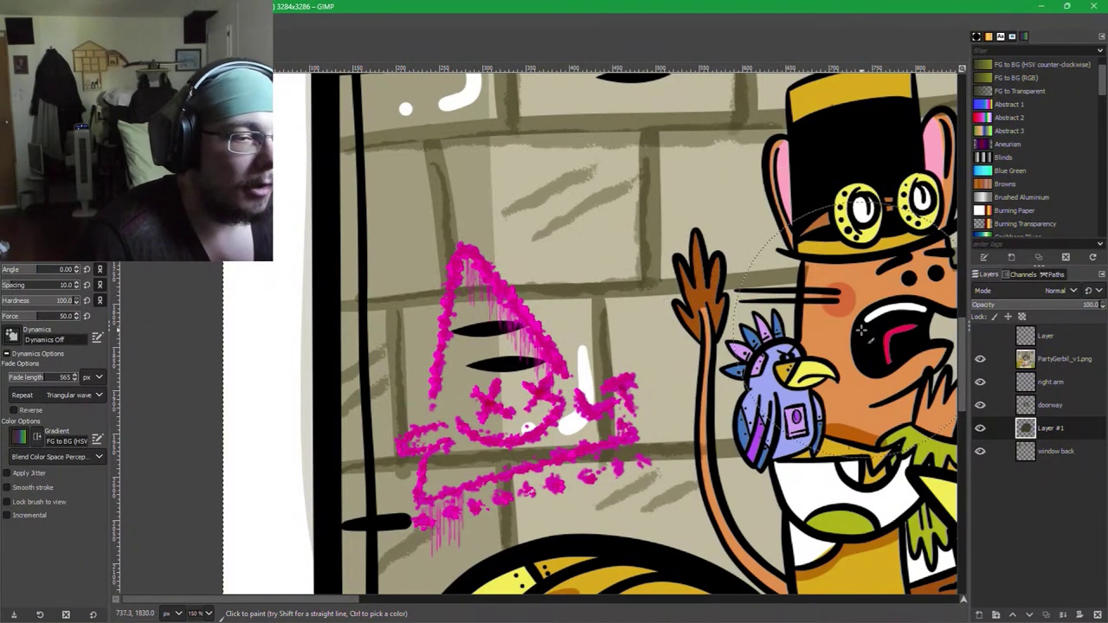
{"action": "scroll", "coordinate": [851, 311], "scroll_direction": "down", "scroll_amount": 2}
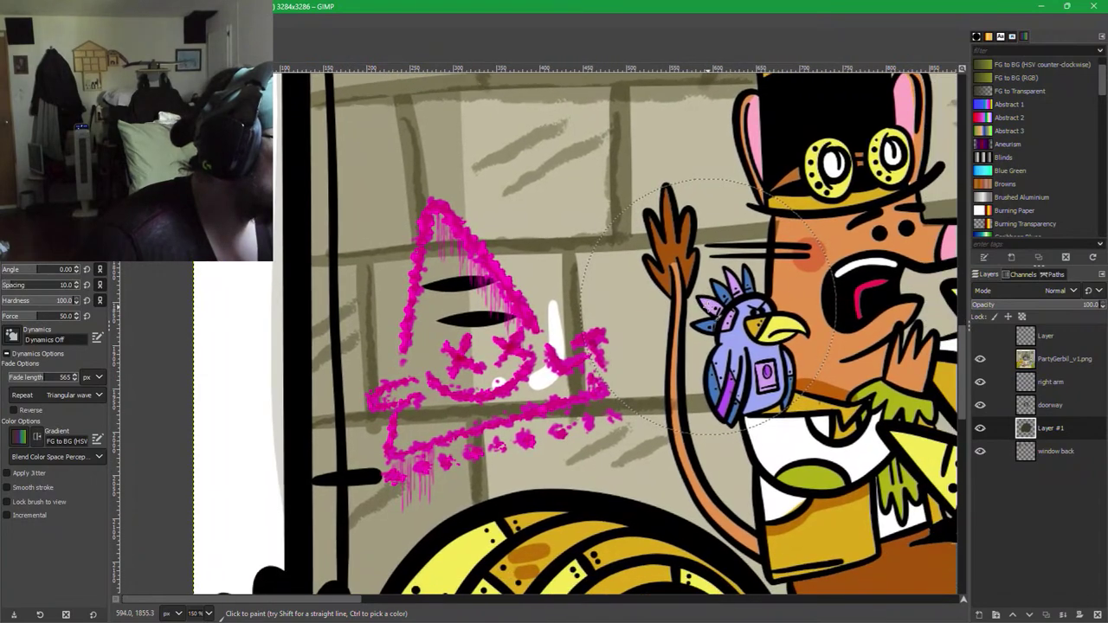
Save the image and set the Fuzzy Select threshold to 27.5.
{"action": "key", "text": "ctrl+s"}
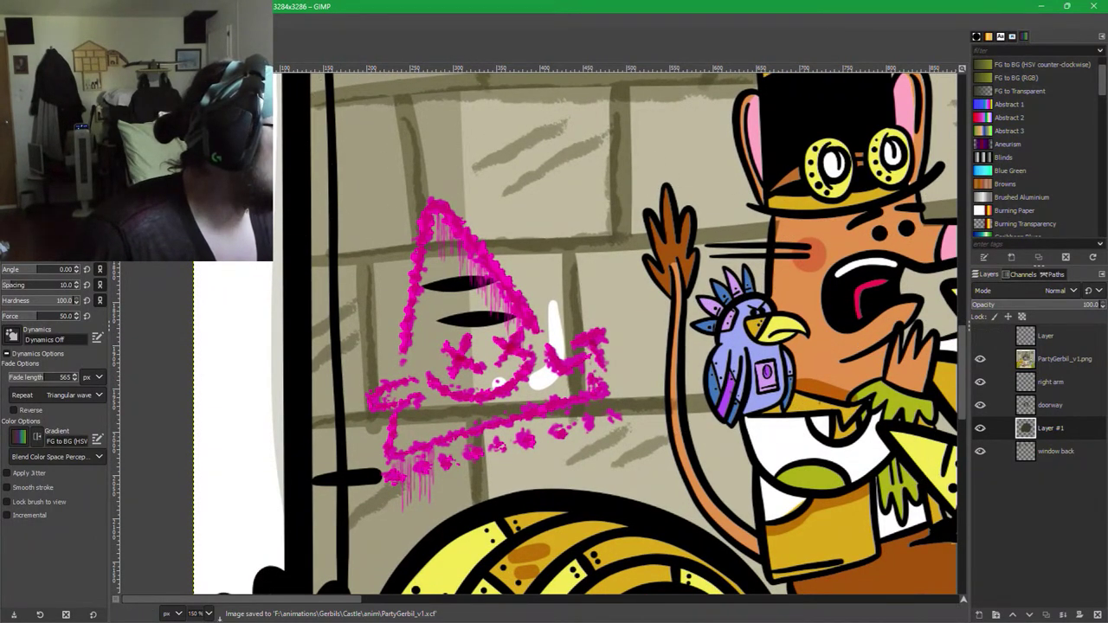
{"action": "key", "text": "u"}
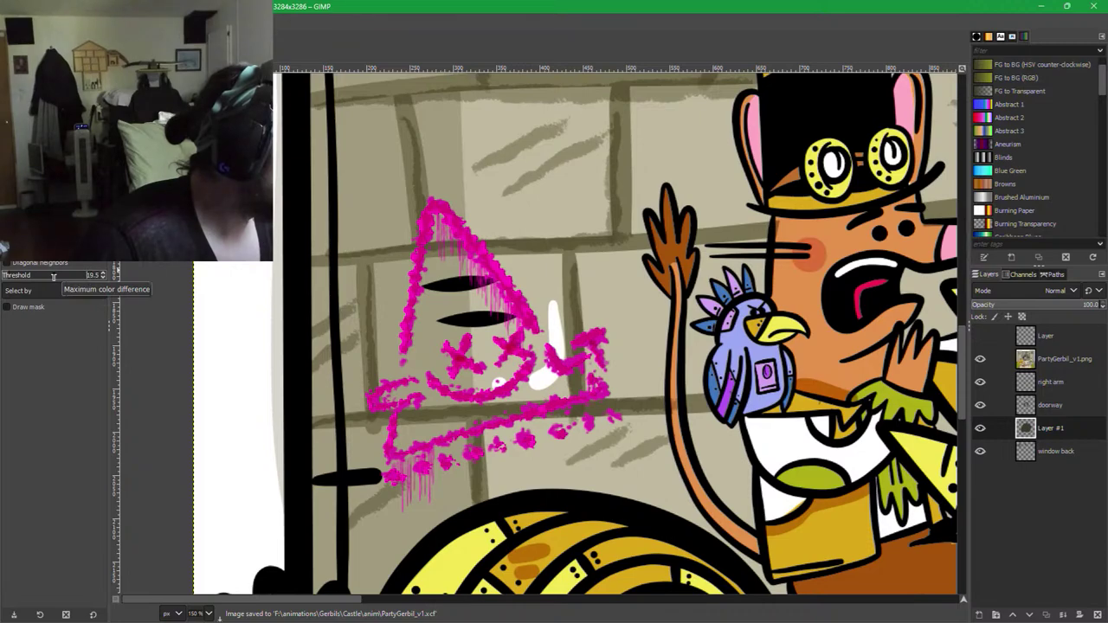
{"action": "scroll", "coordinate": [53, 275], "scroll_direction": "up", "scroll_amount": 1}
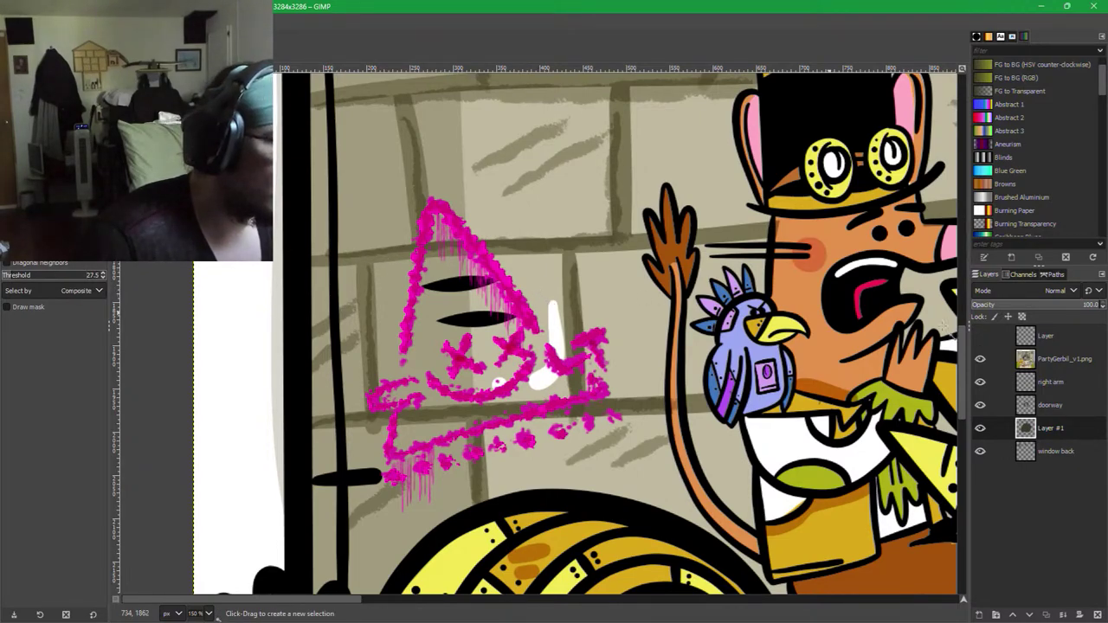
Move the painted backing layer above the "doorway" layer and merge it down into "doorway".
{"action": "left_click", "coordinate": [1044, 362]}
{"action": "double_click", "coordinate": [1048, 429]}
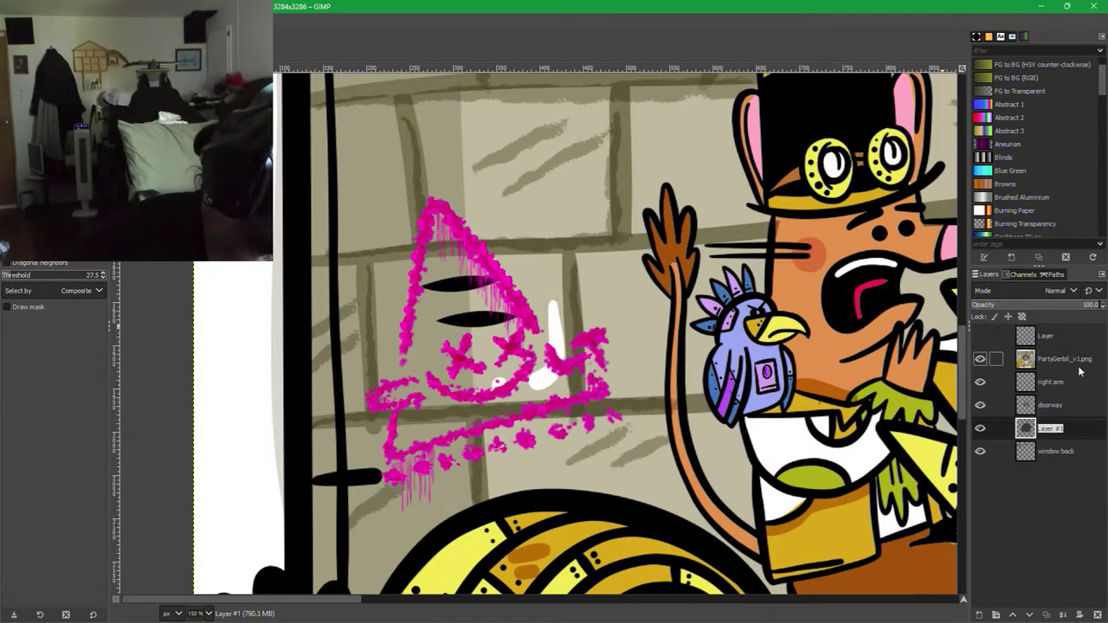
{"action": "left_click", "coordinate": [1067, 413]}
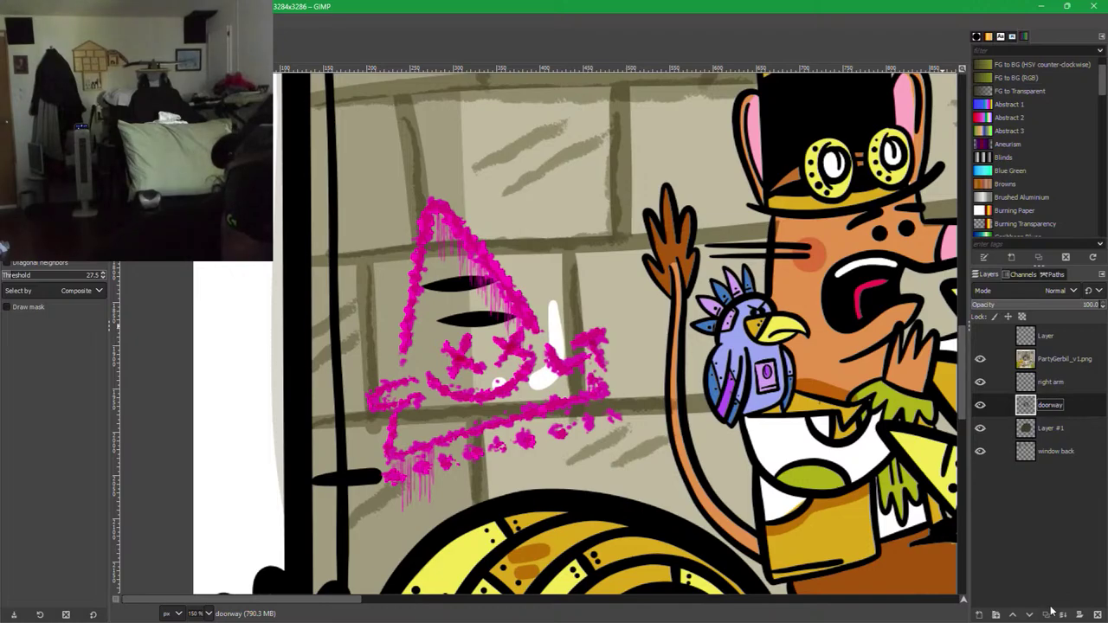
{"action": "left_click_drag", "start_coordinate": [1056, 429], "coordinate": [1058, 399]}
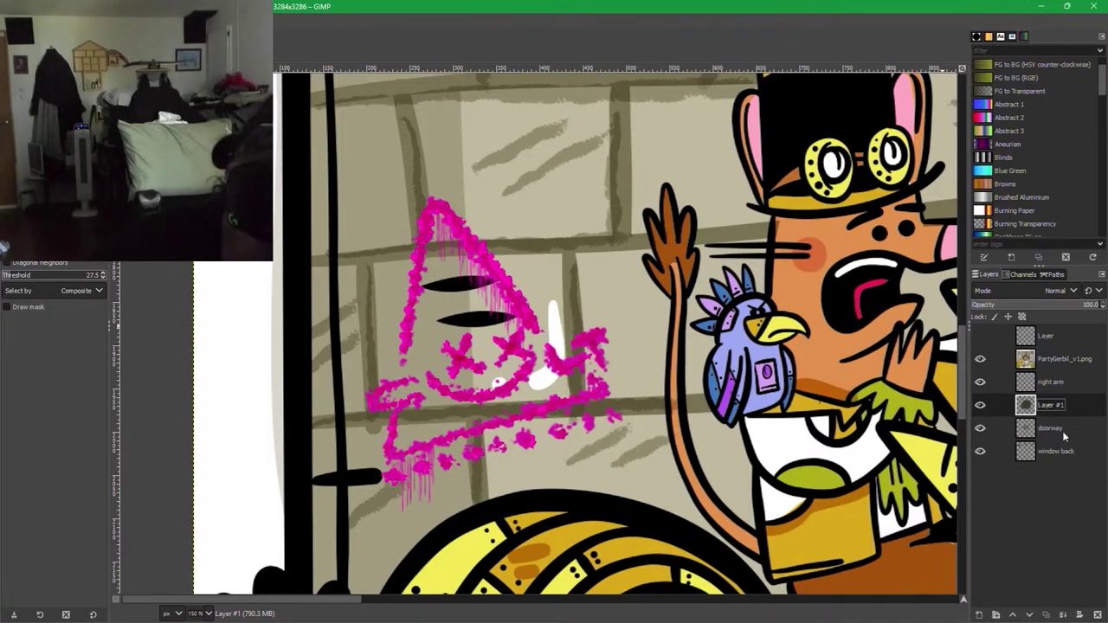
{"action": "left_click", "coordinate": [1063, 614]}
{"action": "scroll", "coordinate": [629, 374], "scroll_direction": "down", "scroll_amount": 2}
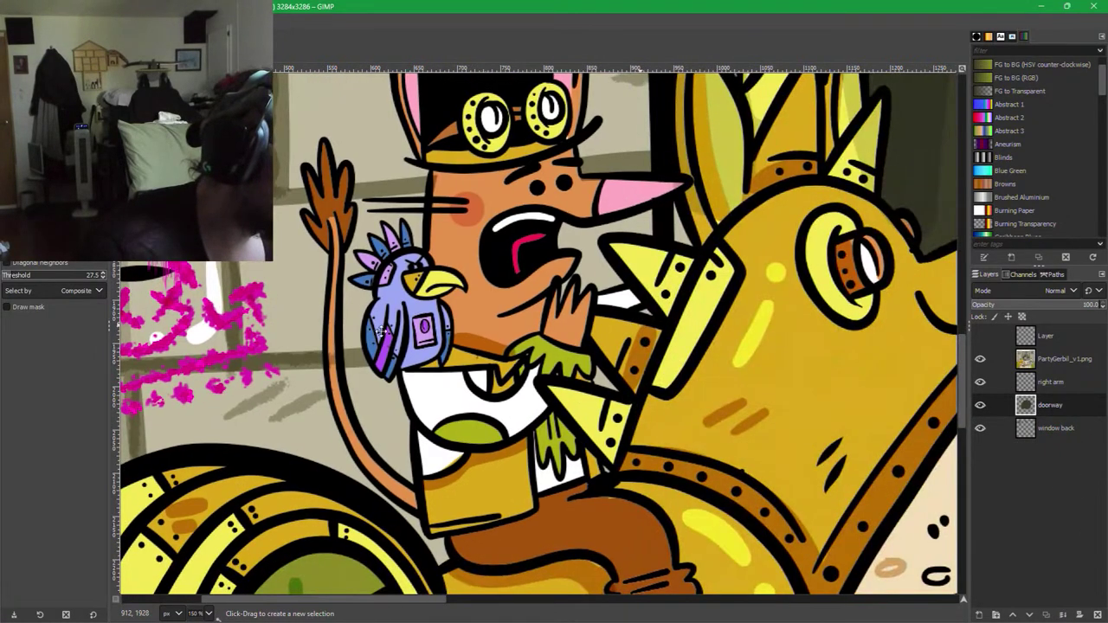
{"action": "left_click_drag", "start_coordinate": [699, 335], "coordinate": [536, 407]}
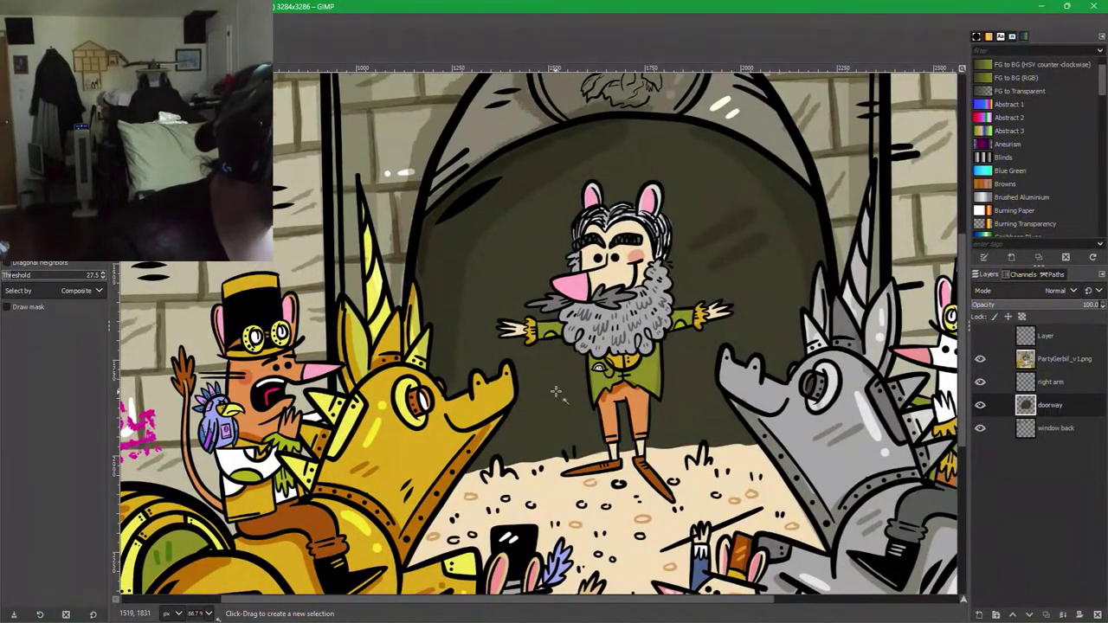
Activate the PartyGerbil_v1.png layer and fuzzy-select a stroke of the pink graffiti on the castle wall.
{"action": "left_click_drag", "start_coordinate": [371, 333], "coordinate": [678, 272]}
{"action": "left_click_drag", "start_coordinate": [294, 269], "coordinate": [532, 323]}
{"action": "scroll", "coordinate": [597, 409], "scroll_direction": "up", "scroll_amount": 3}
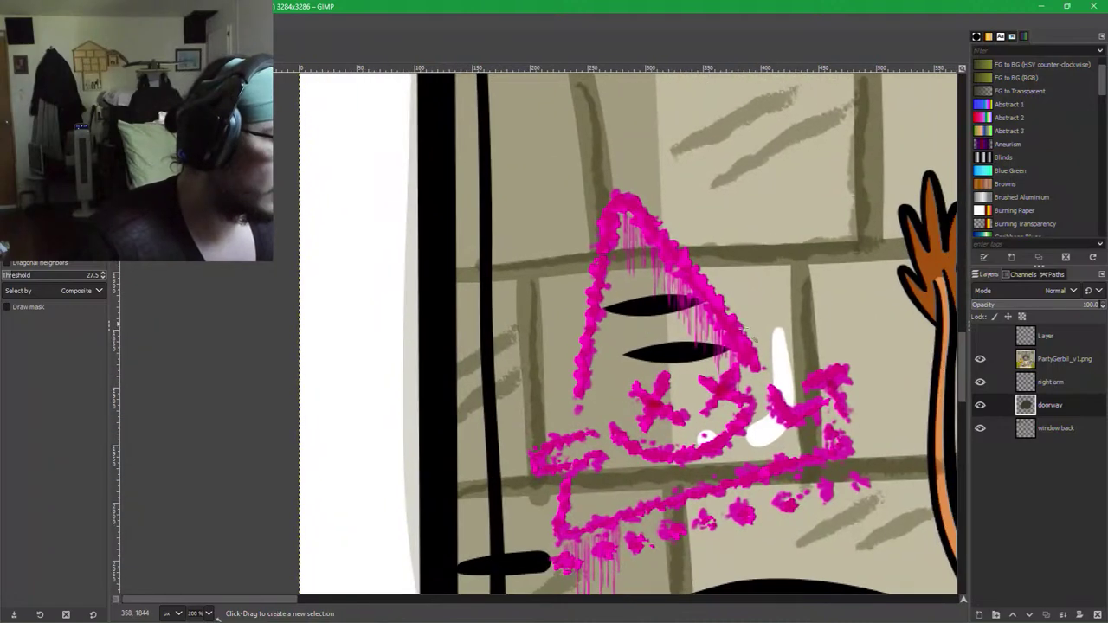
{"action": "scroll", "coordinate": [606, 407], "scroll_direction": "down", "scroll_amount": 1}
{"action": "left_click", "coordinate": [1064, 358]}
{"action": "left_click_drag", "start_coordinate": [804, 417], "coordinate": [810, 419]}
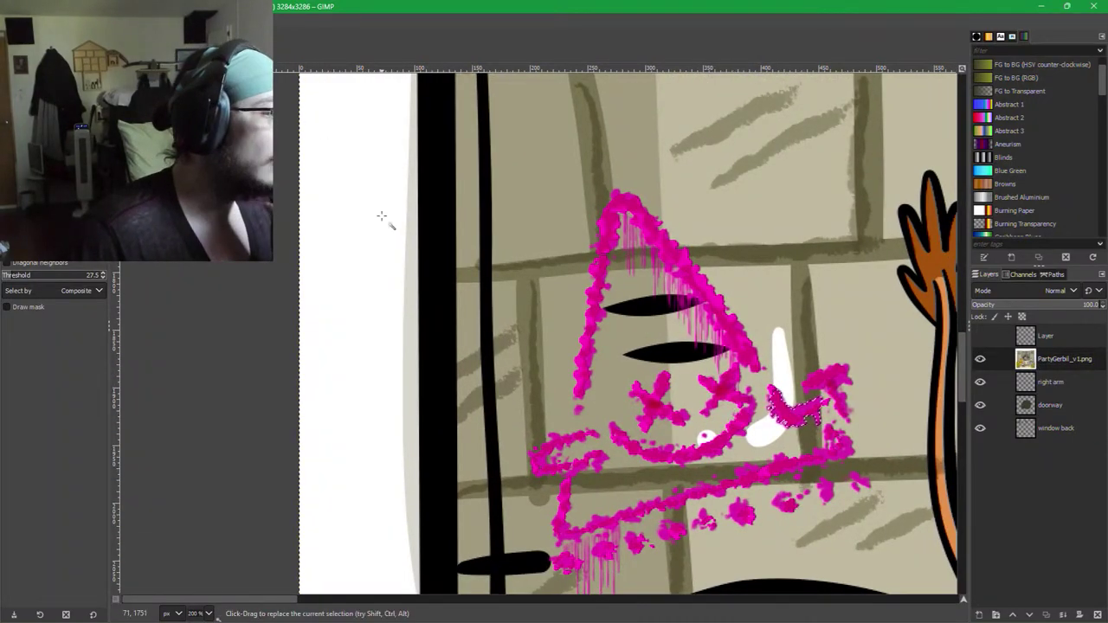
Raise the Fuzzy Select threshold to 59.5 and select the graffiti's pointed hat outline, smile and both X eyes.
{"action": "scroll", "coordinate": [714, 433], "scroll_direction": "down", "scroll_amount": 7}
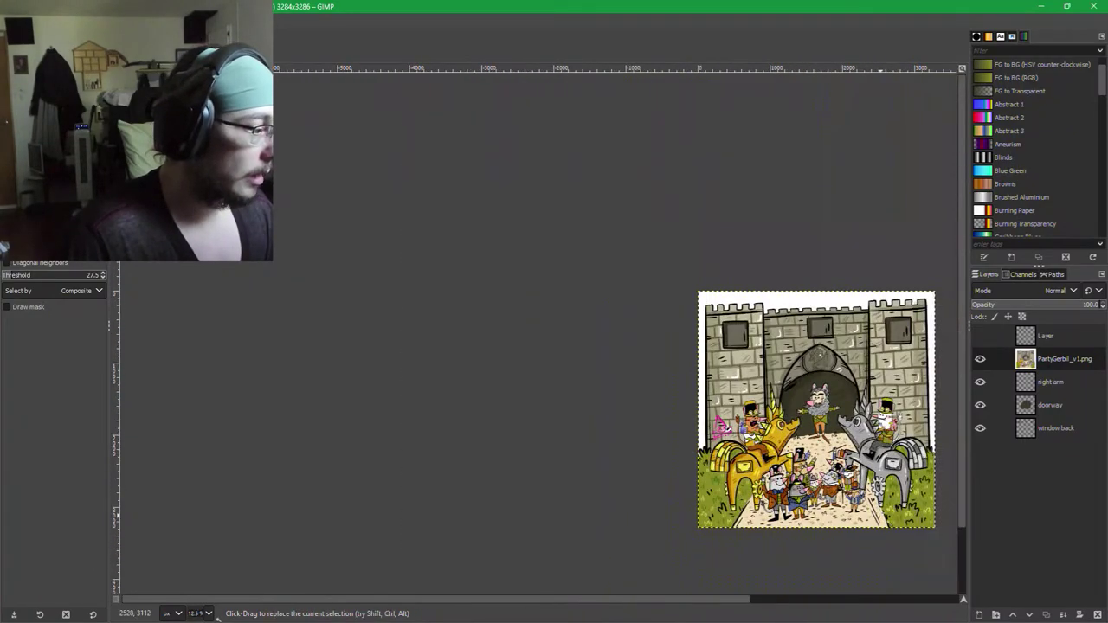
{"action": "scroll", "coordinate": [848, 494], "scroll_direction": "up", "scroll_amount": 3, "text": "ctrl"}
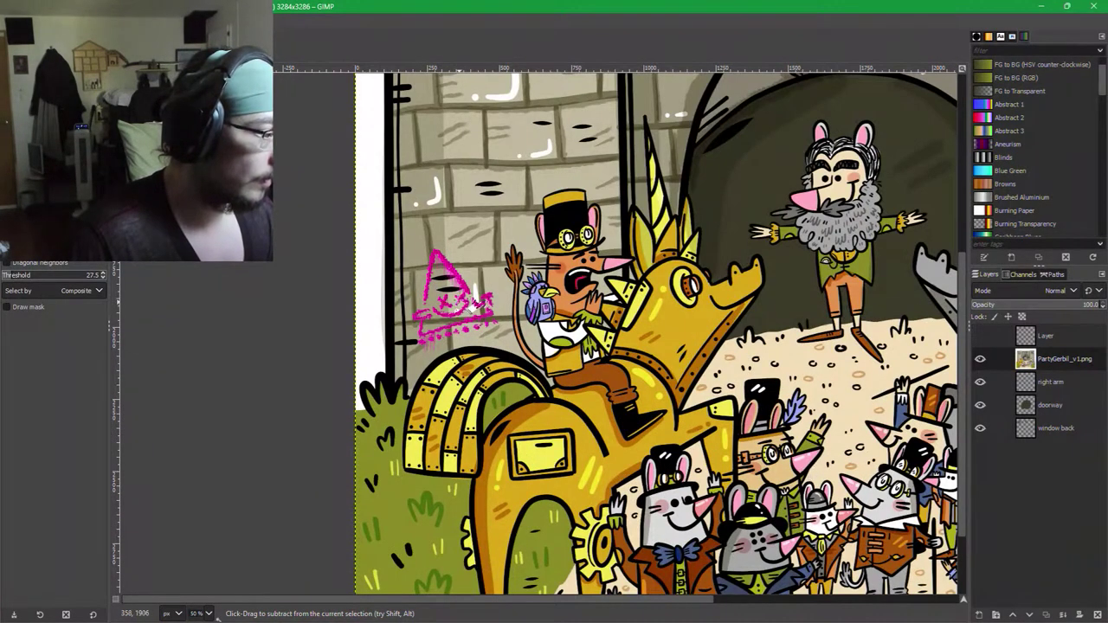
{"action": "scroll", "coordinate": [474, 301], "scroll_direction": "up", "scroll_amount": 5}
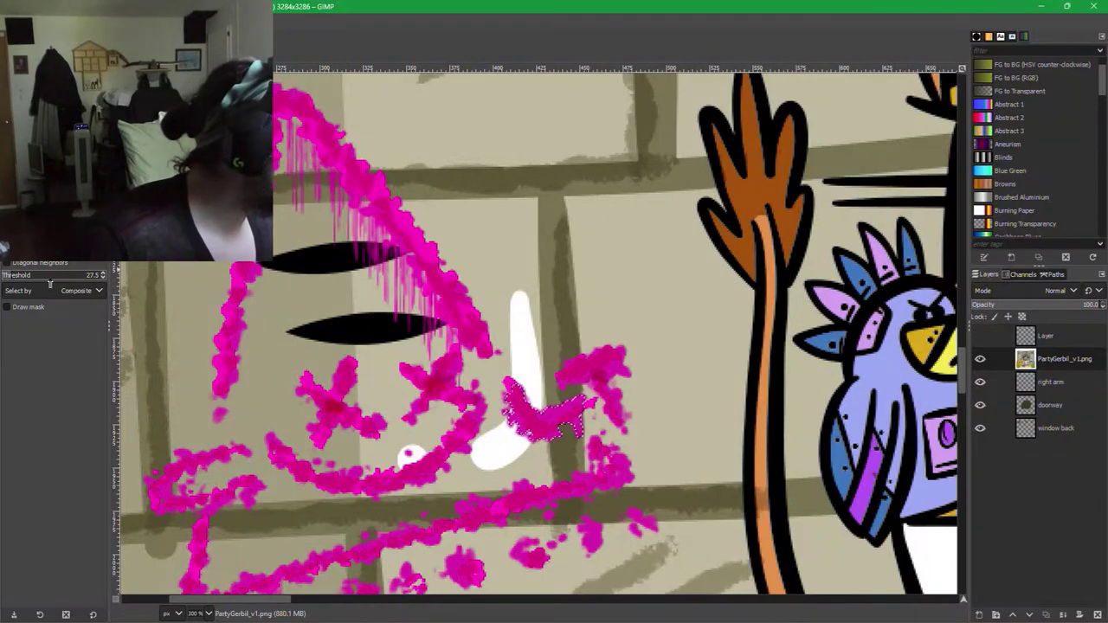
{"action": "scroll", "coordinate": [50, 279], "scroll_direction": "up", "scroll_amount": 3}
{"action": "scroll", "coordinate": [57, 278], "scroll_direction": "up", "scroll_amount": 7}
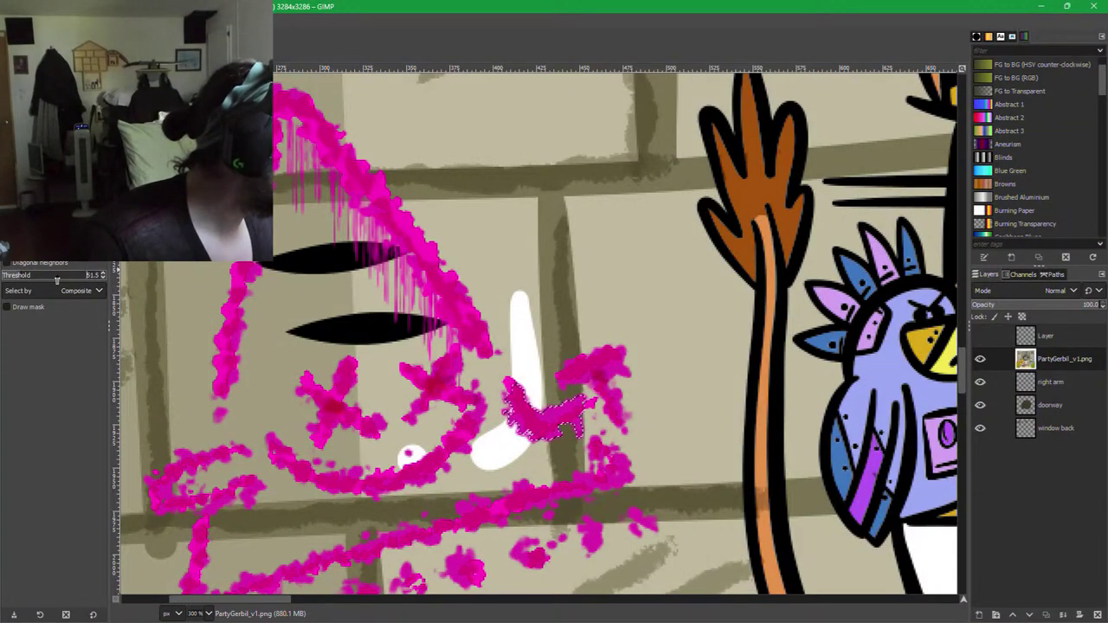
{"action": "scroll", "coordinate": [58, 278], "scroll_direction": "up", "scroll_amount": 3}
{"action": "left_click", "coordinate": [353, 171]}
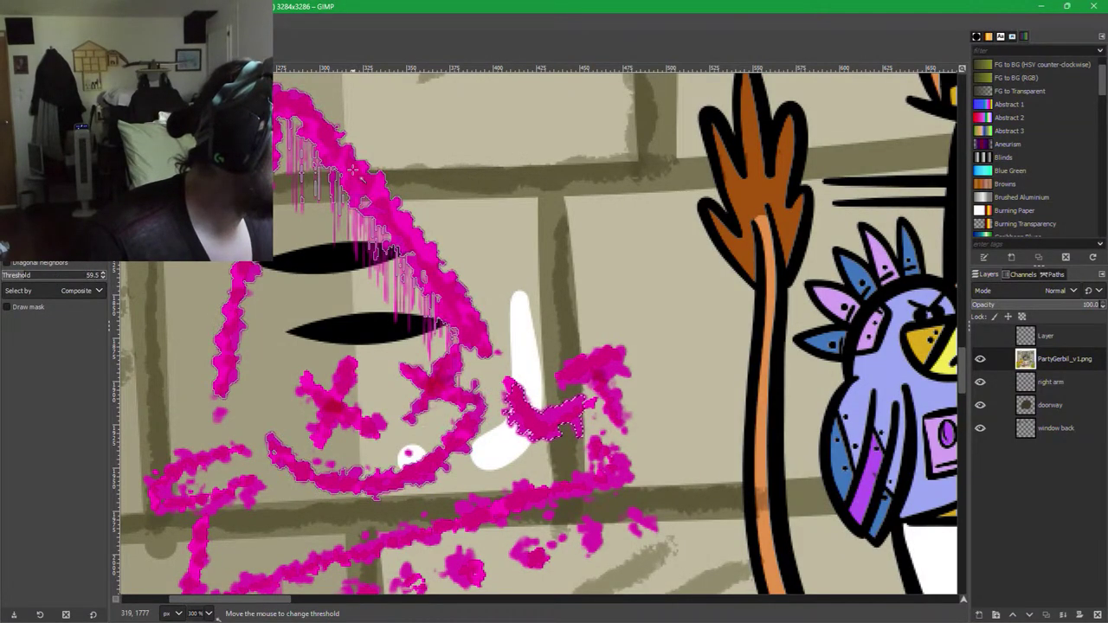
{"action": "left_click", "coordinate": [329, 405], "text": "shift"}
{"action": "left_click_drag", "start_coordinate": [329, 407], "coordinate": [416, 453]}
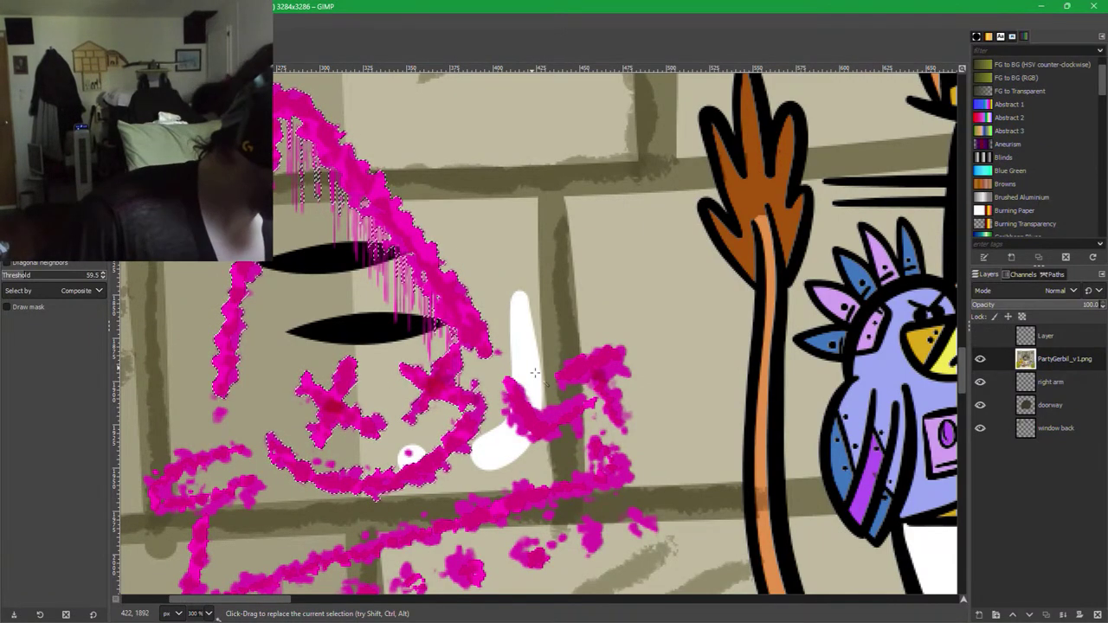
Add the graffiti's jagged strokes beside the smile and the long band below it to the selection.
{"action": "left_click", "coordinate": [549, 425], "text": "shift"}
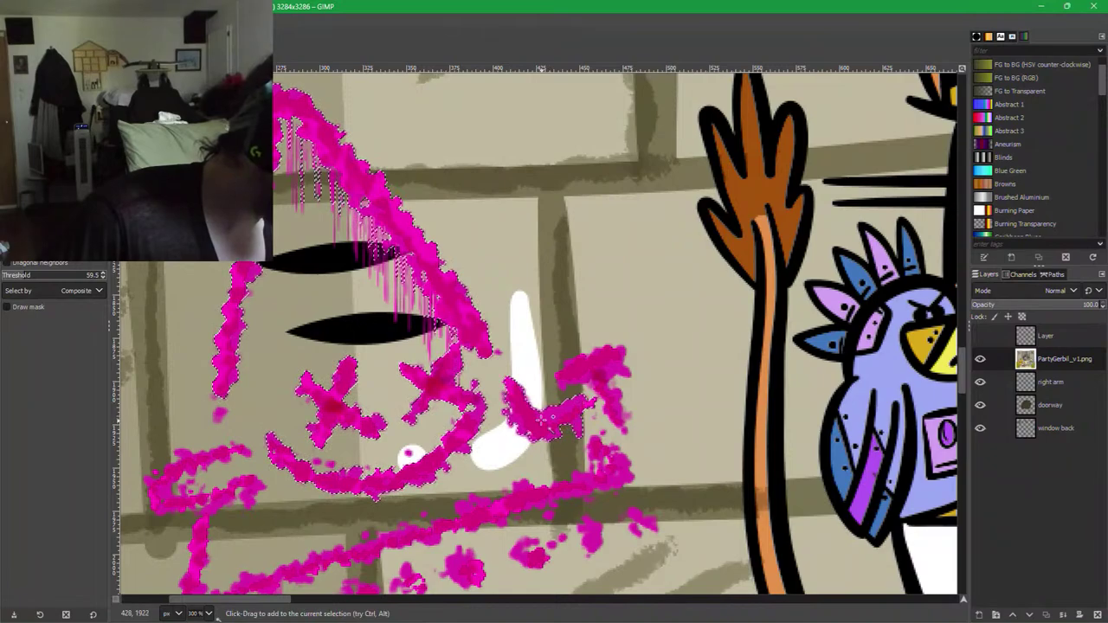
{"action": "left_click", "coordinate": [572, 414], "text": "shift"}
{"action": "left_click", "coordinate": [573, 370], "text": "shift"}
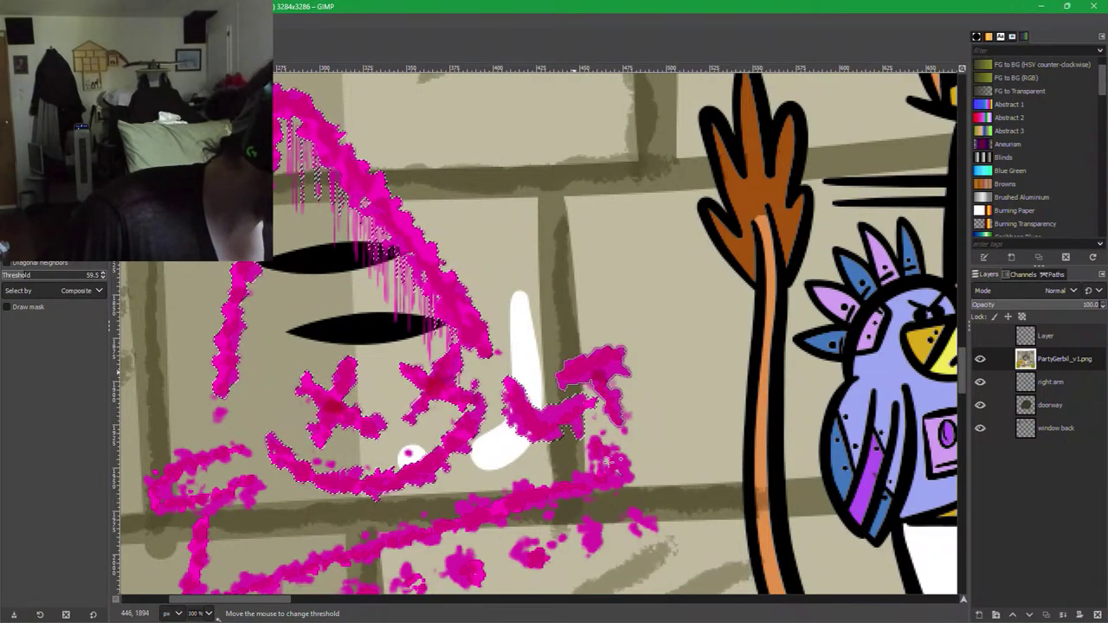
{"action": "left_click_drag", "start_coordinate": [608, 416], "coordinate": [636, 444]}
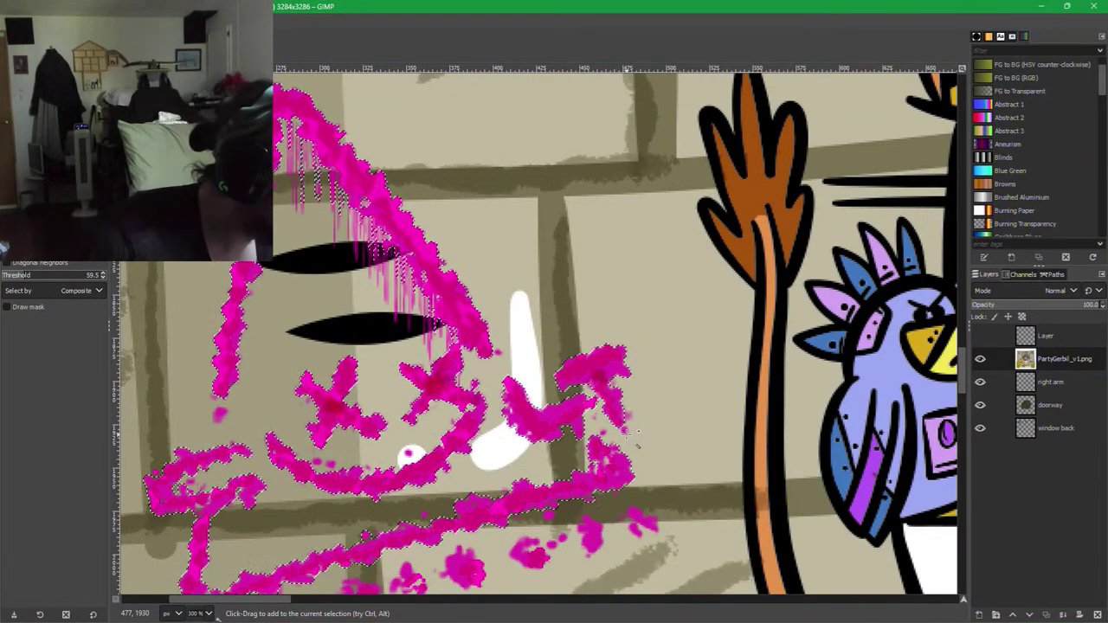
Add the stray pink splatters around the jagged strokes and the first dots beneath the band to the selection.
{"action": "scroll", "coordinate": [637, 434], "scroll_direction": "up", "scroll_amount": 3}
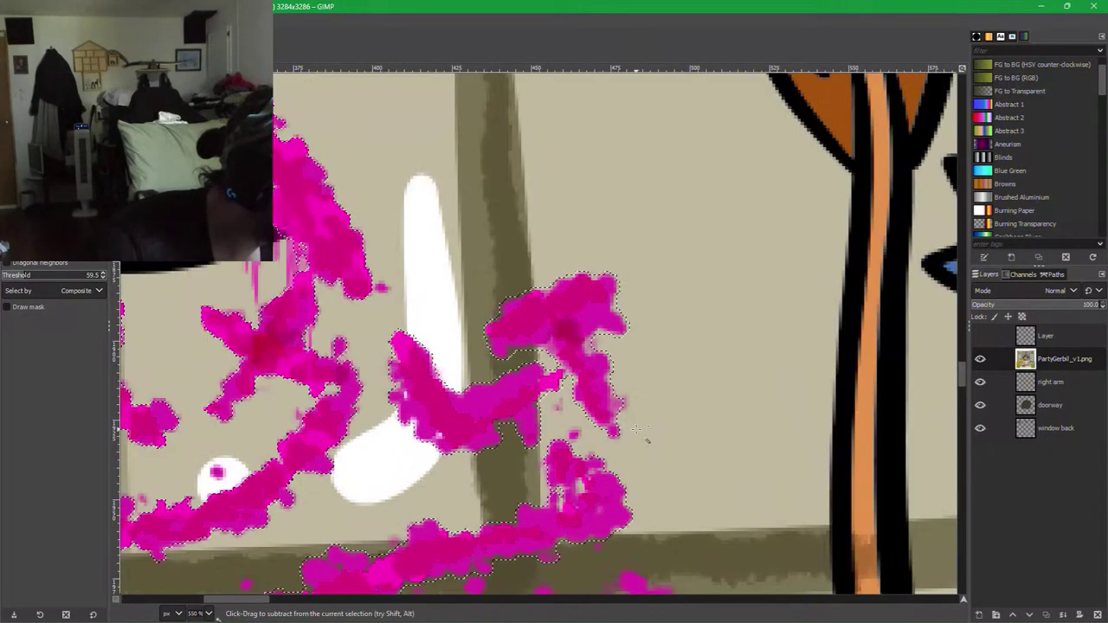
{"action": "left_click", "coordinate": [567, 330], "text": "shift"}
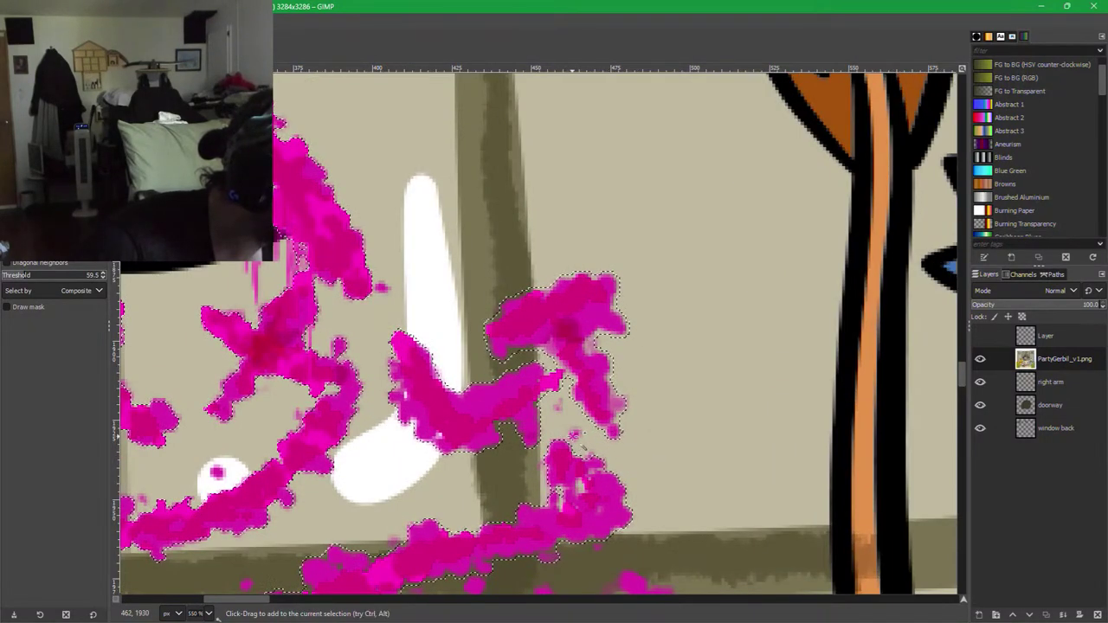
{"action": "left_click", "coordinate": [573, 435], "text": "shift"}
{"action": "left_click_drag", "start_coordinate": [505, 523], "coordinate": [575, 444]}
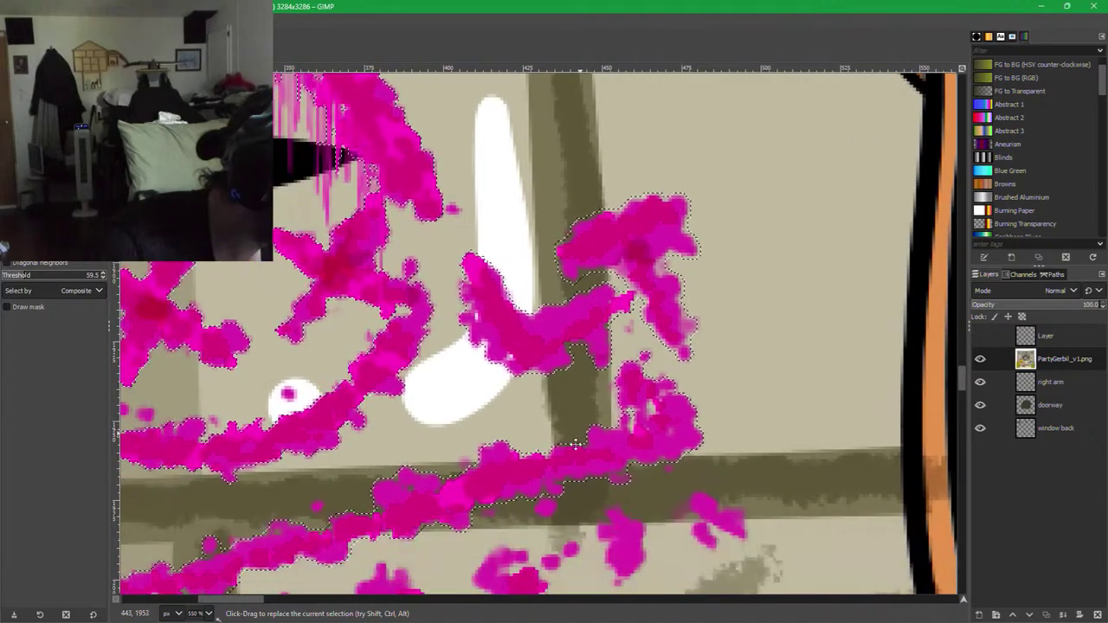
{"action": "left_click_drag", "start_coordinate": [546, 508], "coordinate": [545, 516]}
{"action": "left_click_drag", "start_coordinate": [588, 568], "coordinate": [549, 564]}
{"action": "left_click_drag", "start_coordinate": [751, 489], "coordinate": [751, 490]}
{"action": "scroll", "coordinate": [751, 490], "scroll_direction": "down", "scroll_amount": 8}
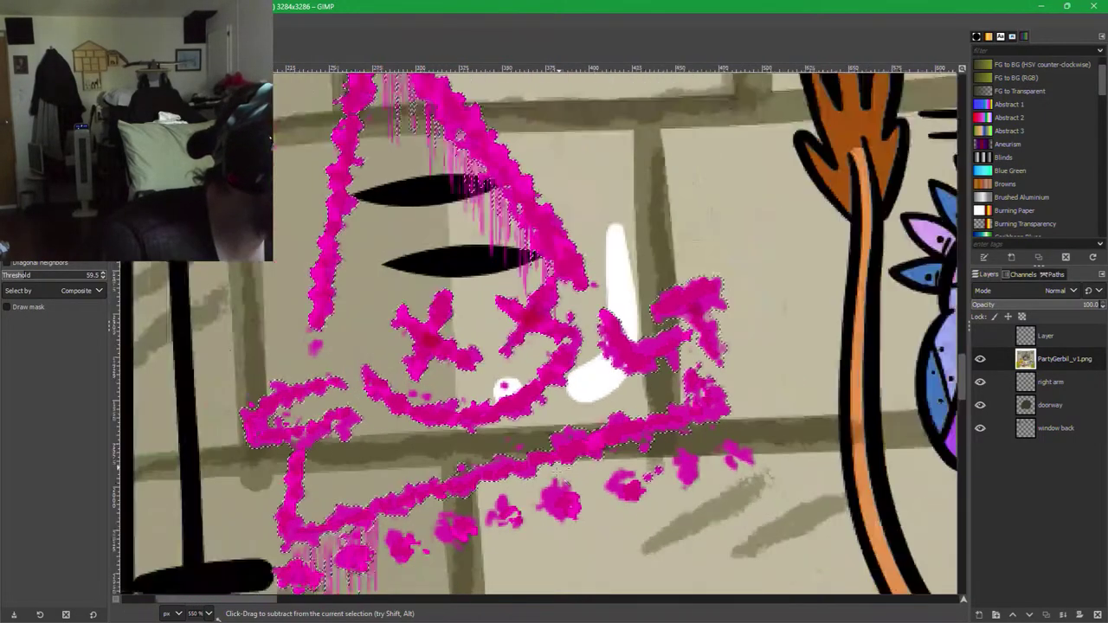
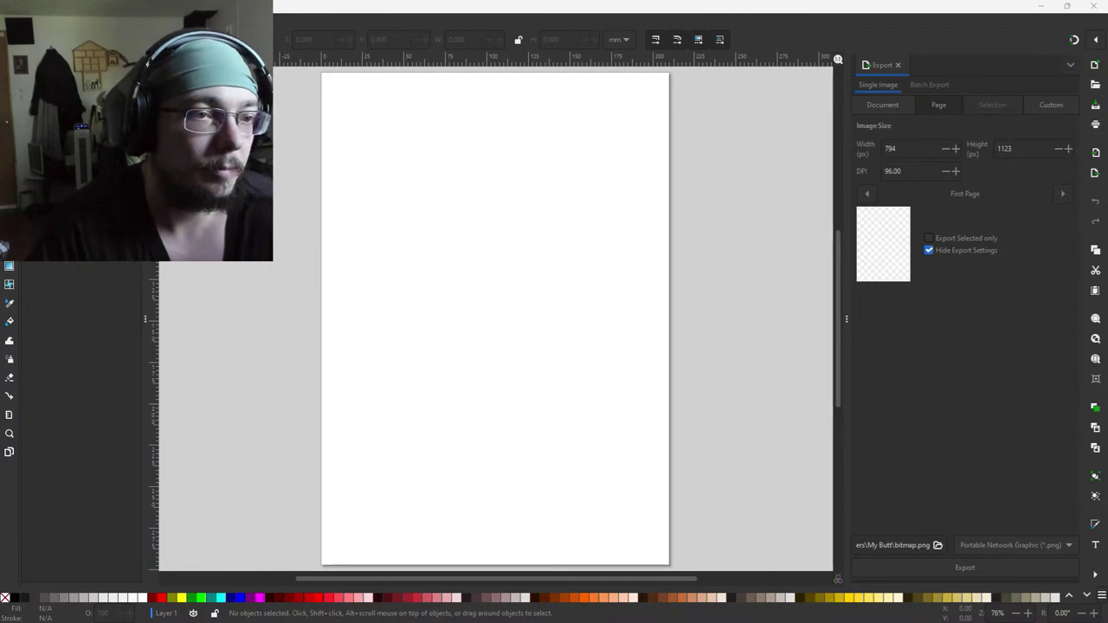
Switch to Inkscape and import all pages of the artwork PDF with internal import and embedded images.
{"action": "left_click_drag", "start_coordinate": [693, 154], "coordinate": [666, 155]}
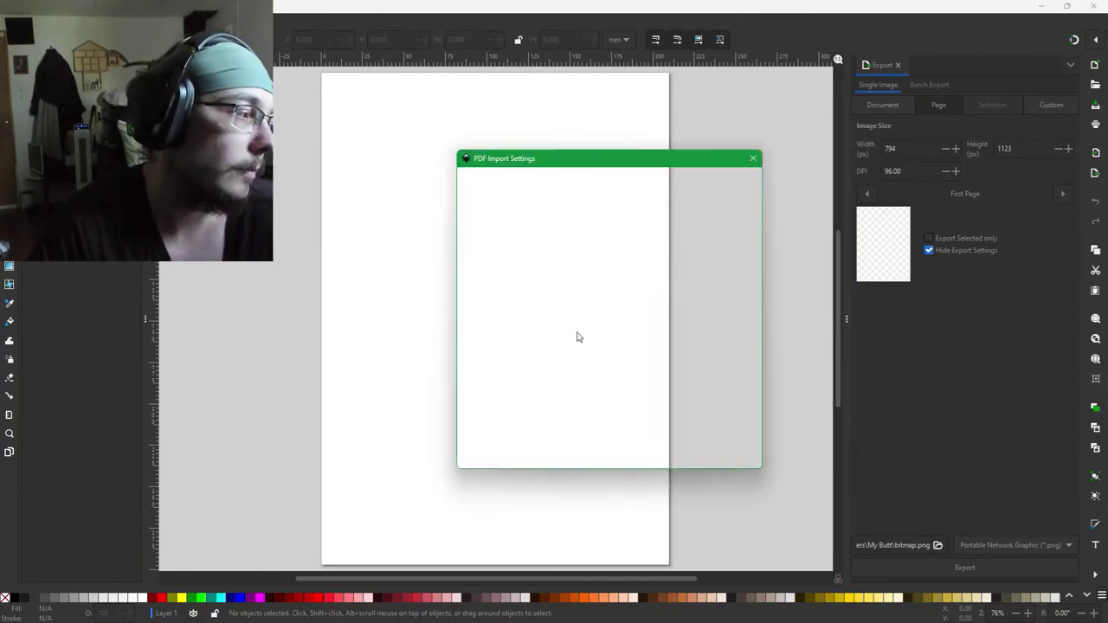
{"action": "left_click", "coordinate": [520, 417]}
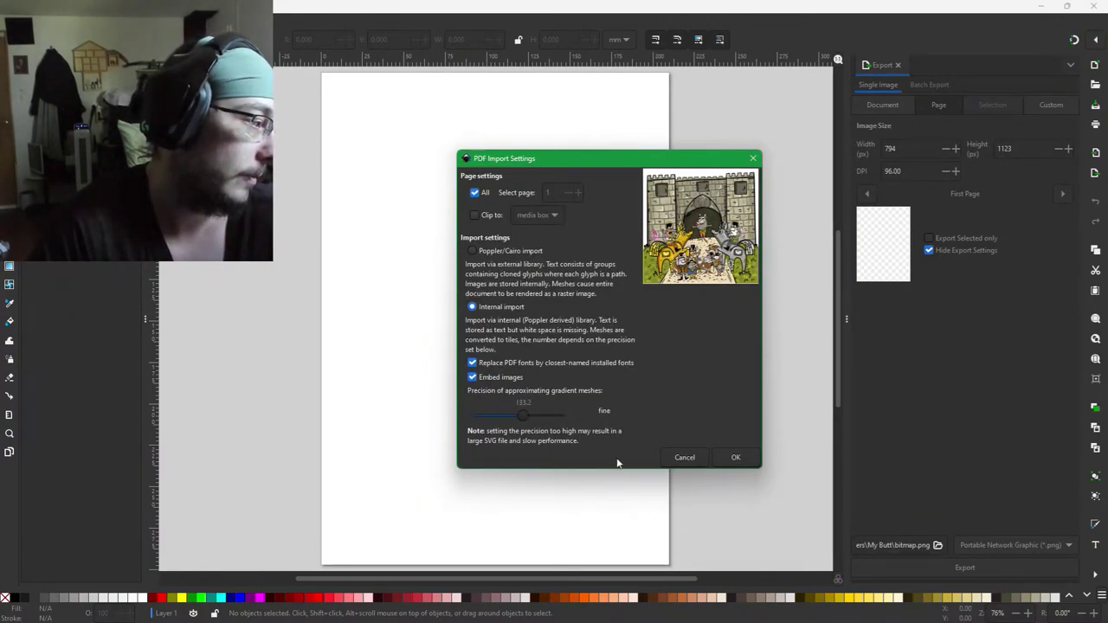
{"action": "left_click", "coordinate": [735, 458]}
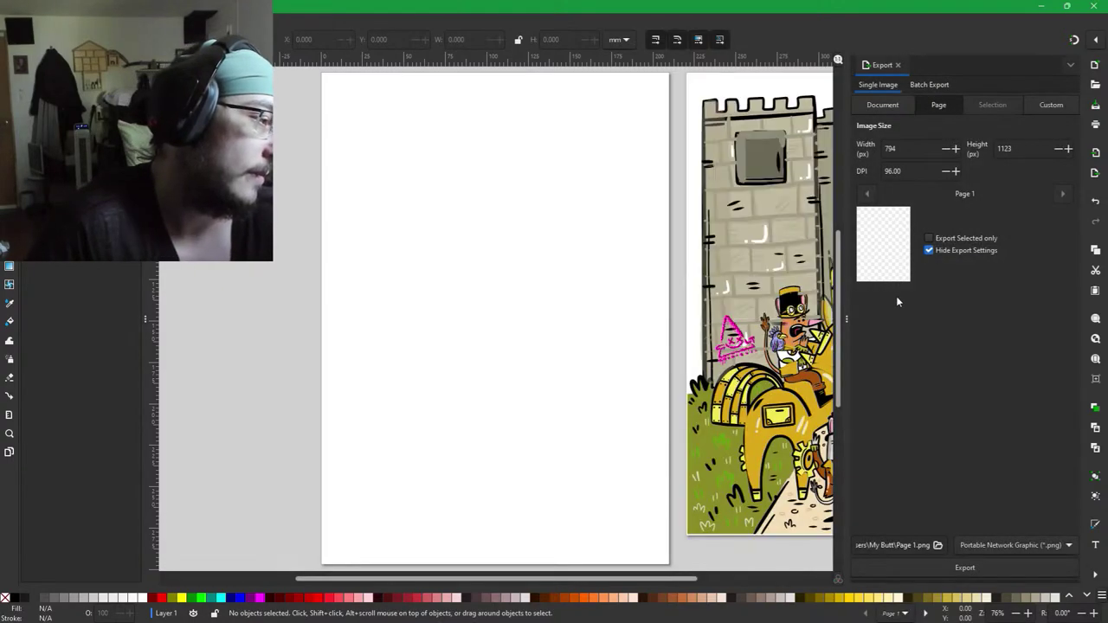
Select the pink graffiti group on the imported page and limit the export to the selected object only.
{"action": "left_click_drag", "start_coordinate": [734, 365], "coordinate": [353, 334]}
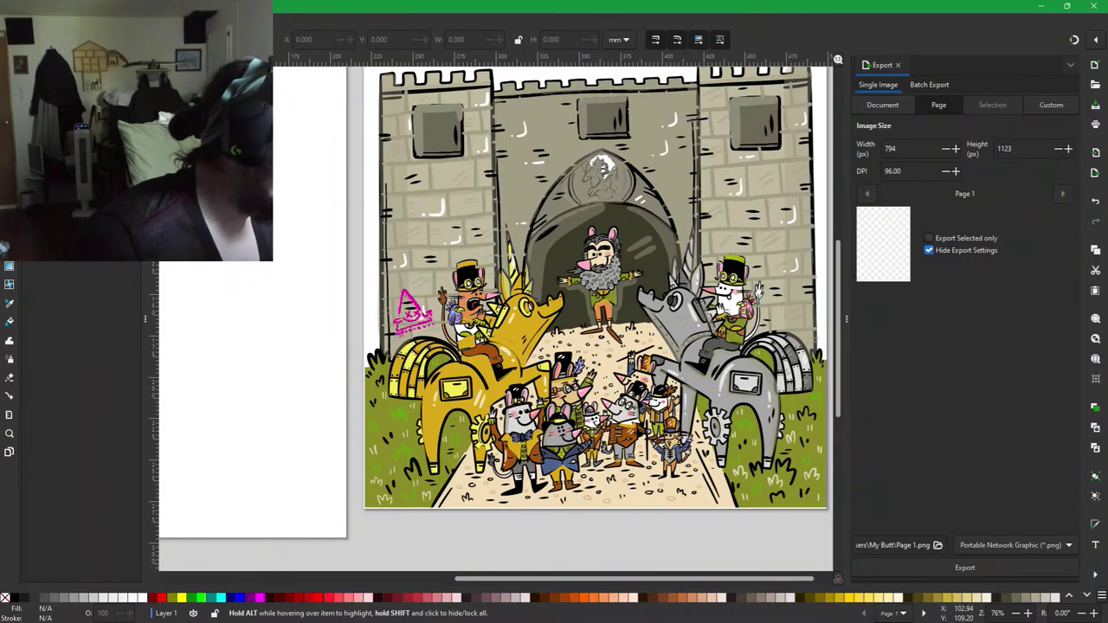
{"action": "left_click", "coordinate": [421, 271]}
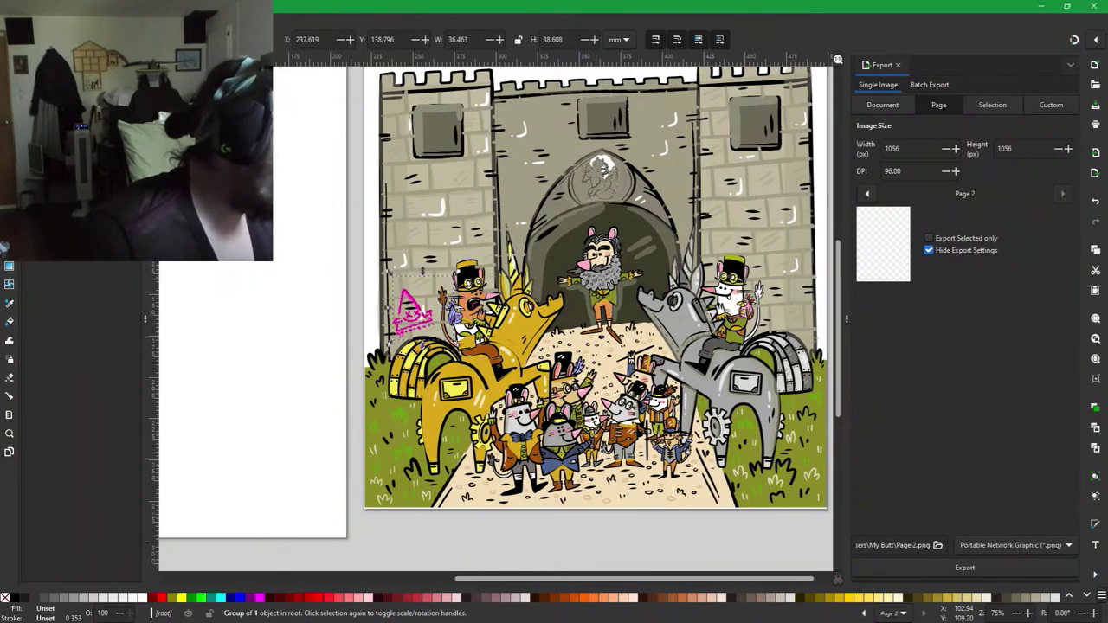
{"action": "left_click", "coordinate": [986, 238]}
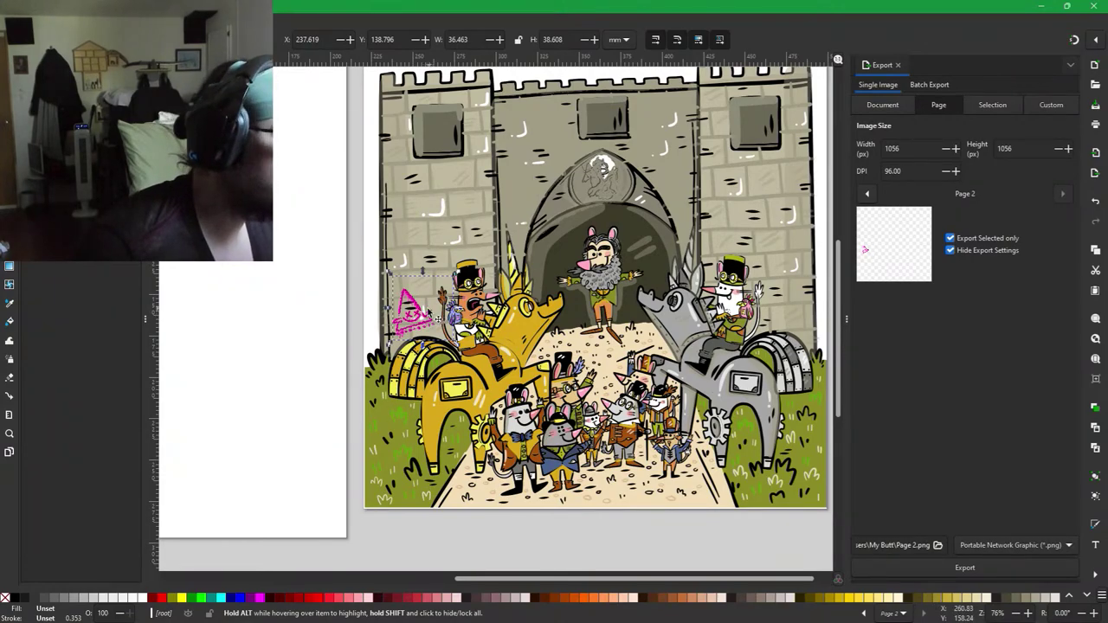
Check the selected graffiti up close and set the page export width to 3300 px.
{"action": "scroll", "coordinate": [433, 315], "scroll_direction": "up", "scroll_amount": 4}
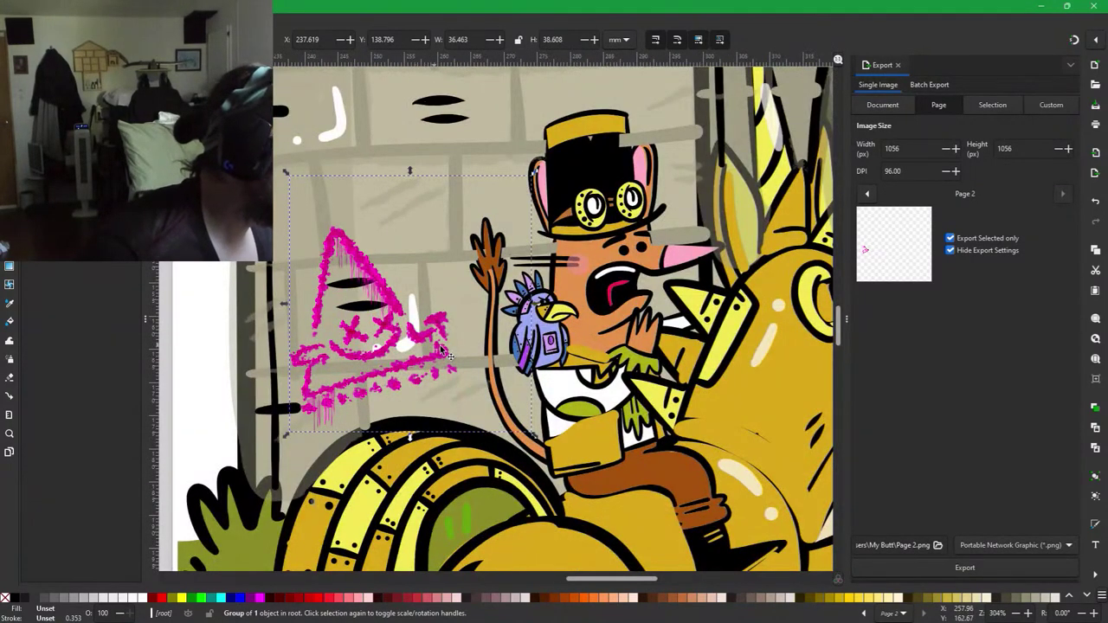
{"action": "scroll", "coordinate": [442, 352], "scroll_direction": "up", "scroll_amount": 1}
{"action": "scroll", "coordinate": [384, 417], "scroll_direction": "up", "scroll_amount": 2}
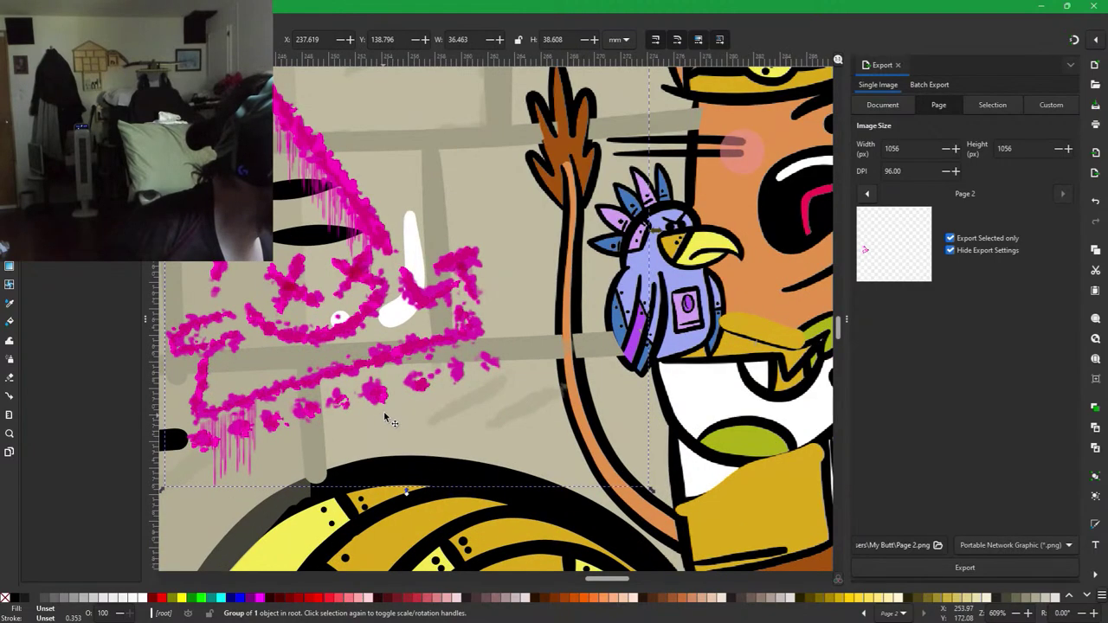
{"action": "scroll", "coordinate": [382, 402], "scroll_direction": "down", "scroll_amount": 2}
{"action": "scroll", "coordinate": [381, 400], "scroll_direction": "down", "scroll_amount": 1}
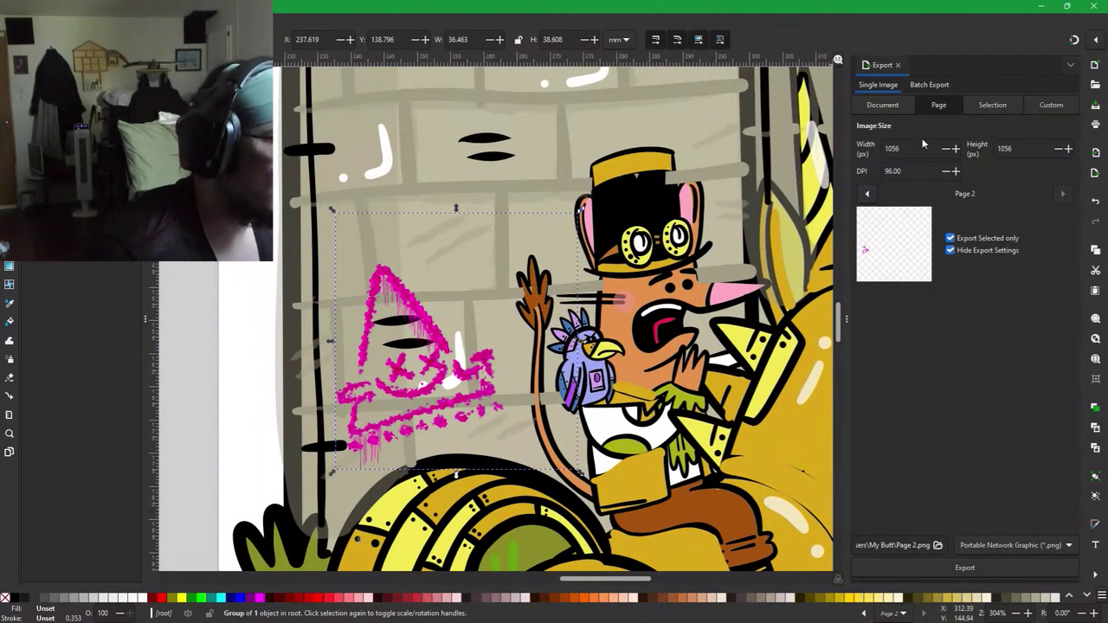
{"action": "type", "text": "3300"}
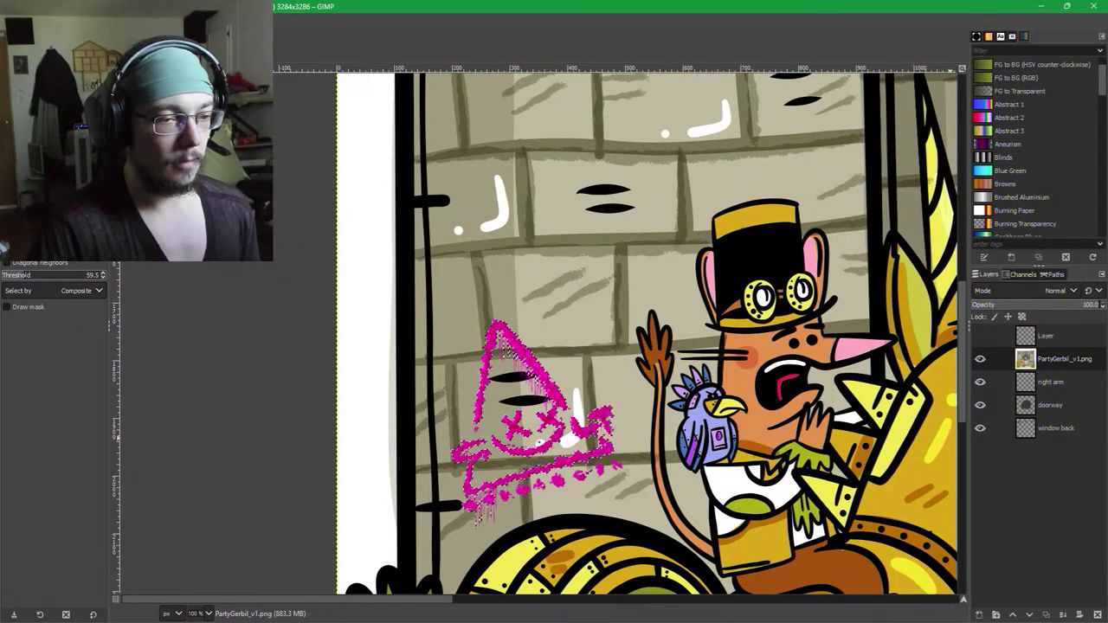
Return to Inkscape and set the page export width to 3284 px and the height to 3286 px.
{"action": "key", "text": "alt+Tab"}
{"action": "left_click", "coordinate": [902, 147]}
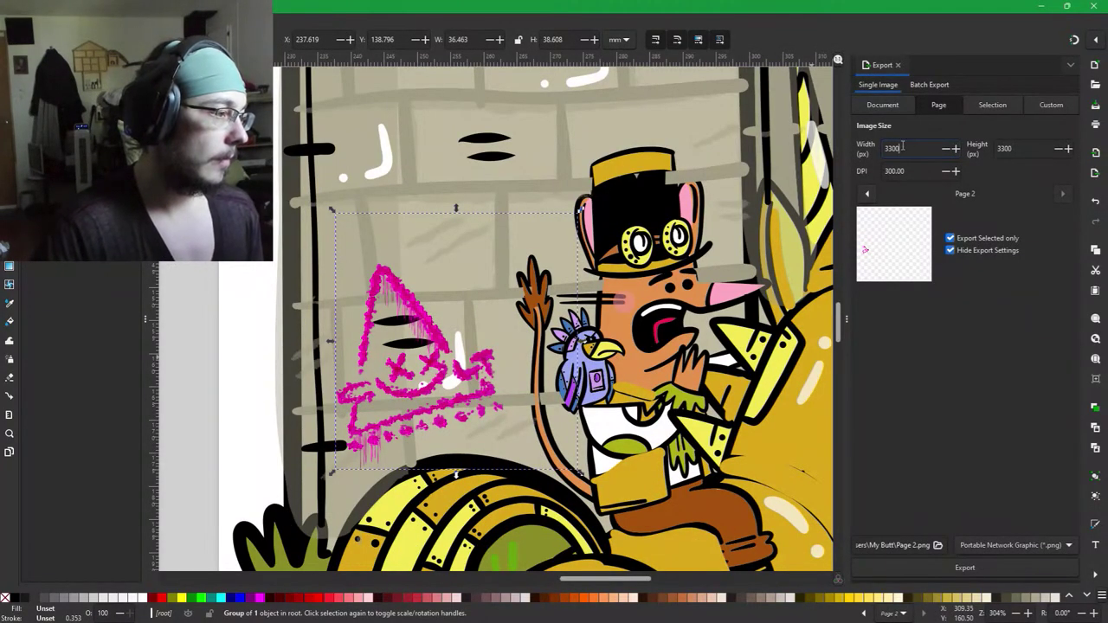
{"action": "double_click", "coordinate": [902, 146]}
{"action": "type", "text": "3284"}
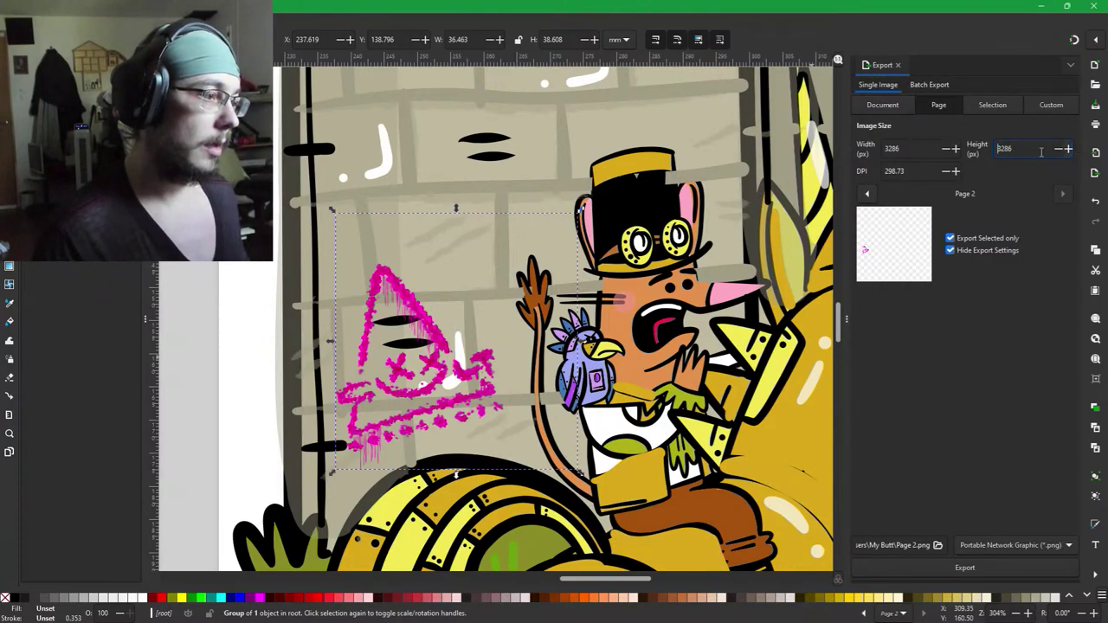
Change the export area to Custom and open the image width in pixels for editing.
{"action": "left_click", "coordinate": [1047, 104]}
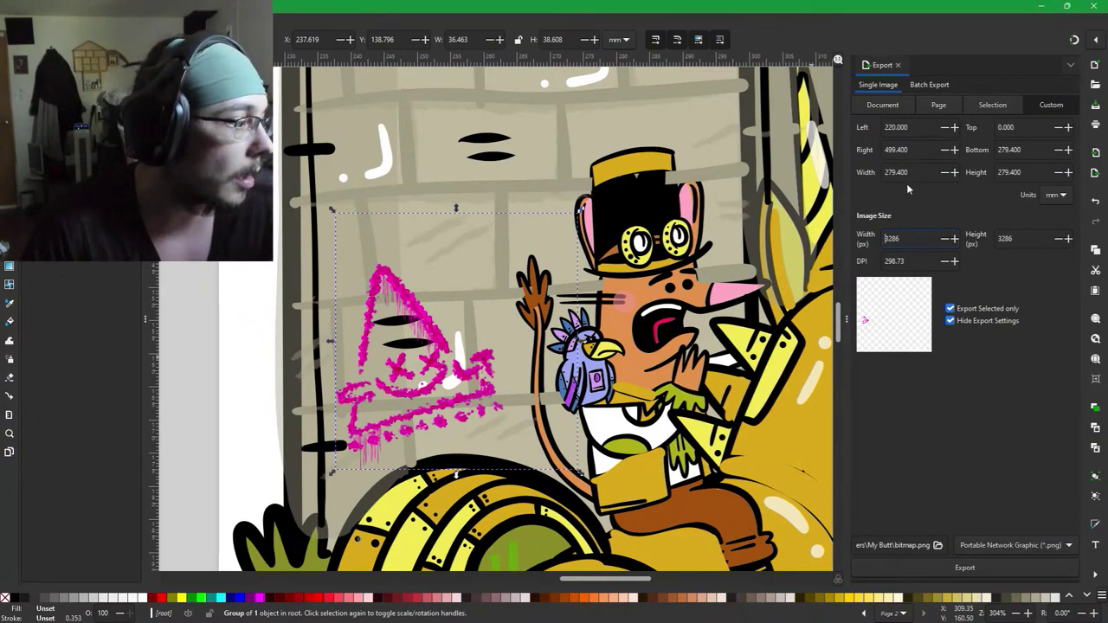
{"action": "double_click", "coordinate": [902, 240]}
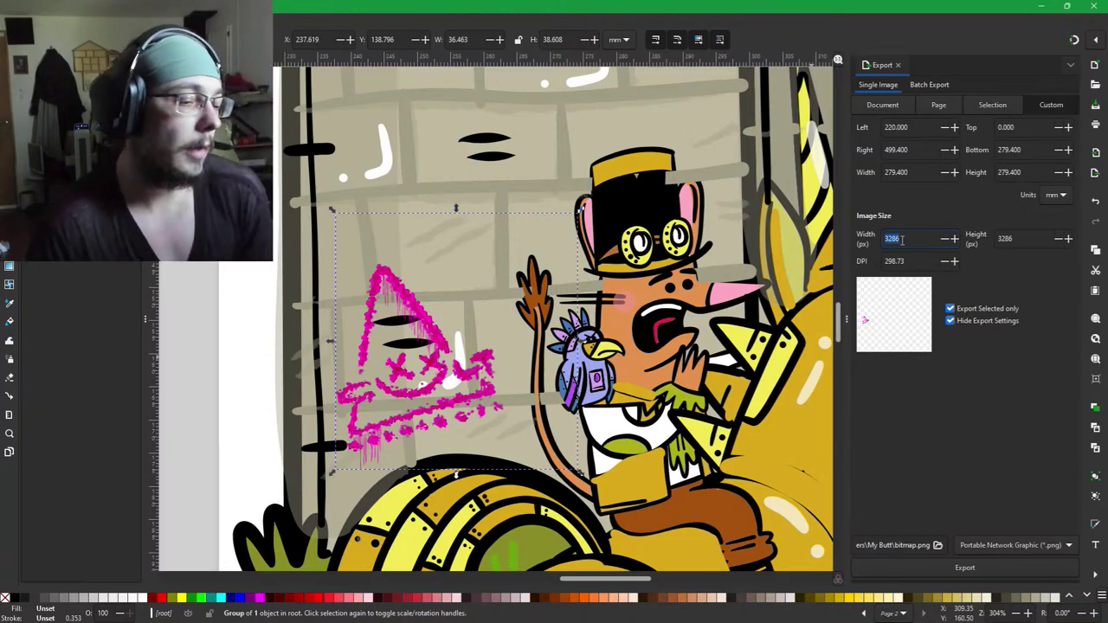
Set the selected graffiti's export size to 3300 × 3300 px for the page area and choose its export file.
{"action": "type", "text": "3300"}
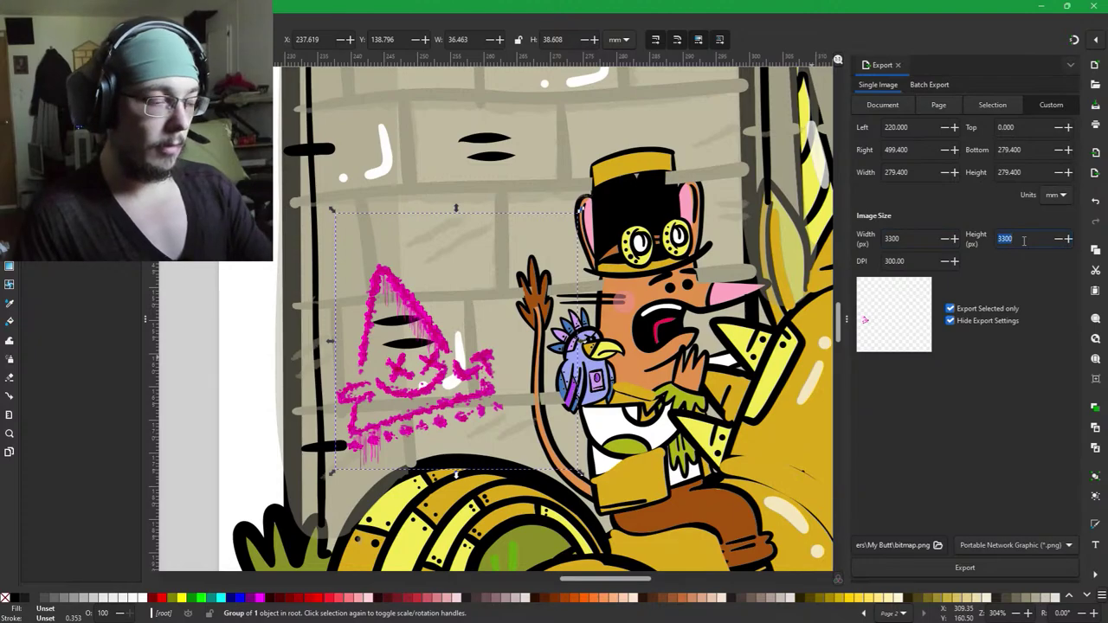
{"action": "left_click", "coordinate": [938, 105]}
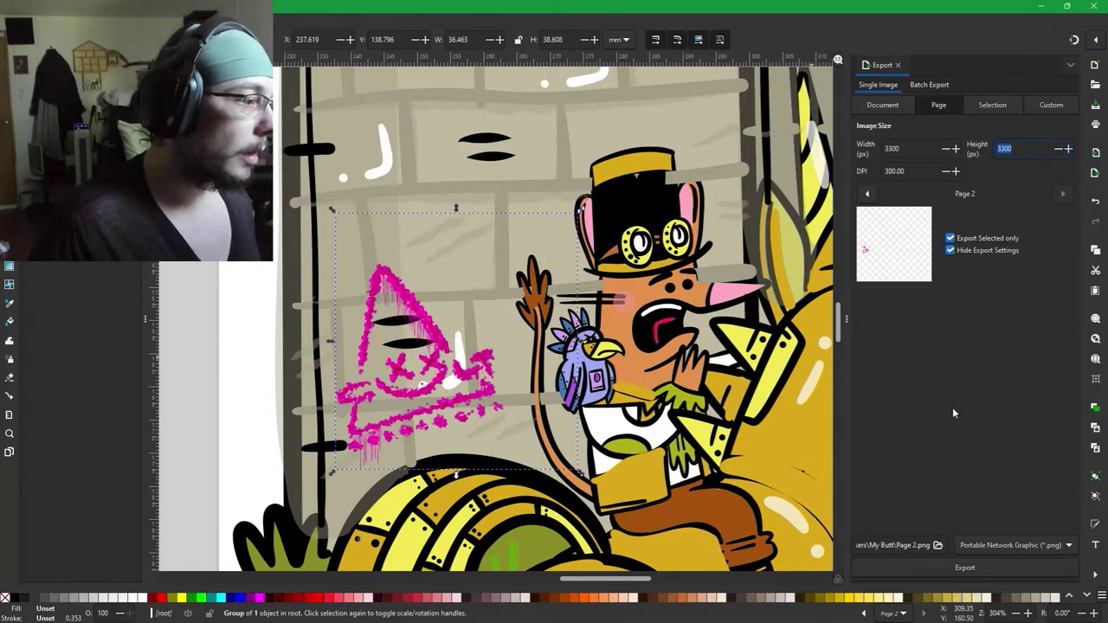
{"action": "left_click", "coordinate": [937, 545]}
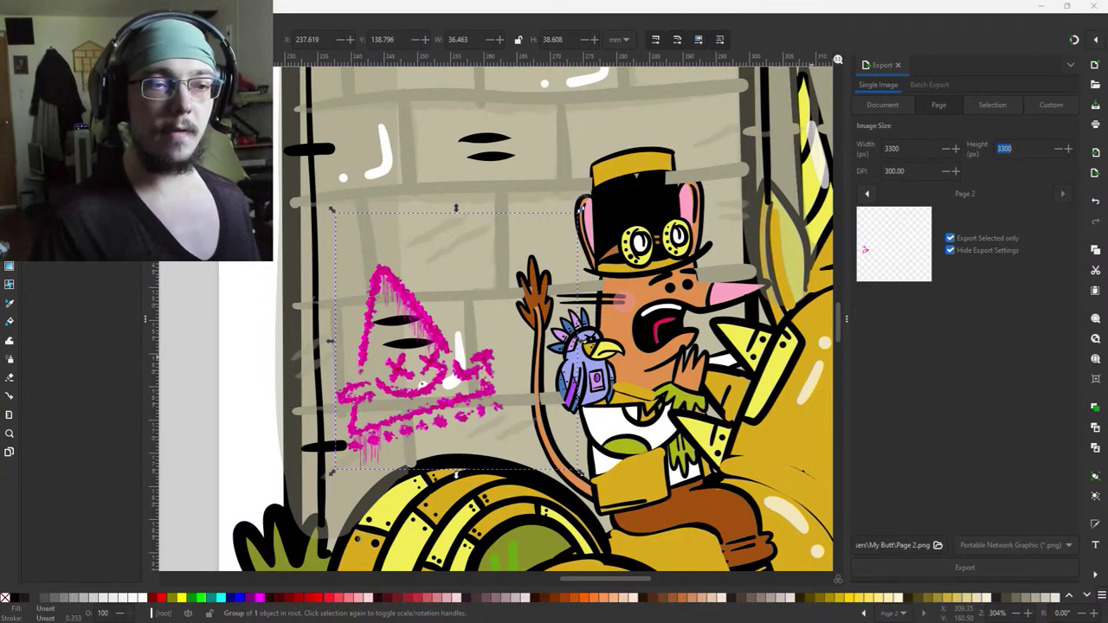
{"action": "key", "text": "alt+Tab"}
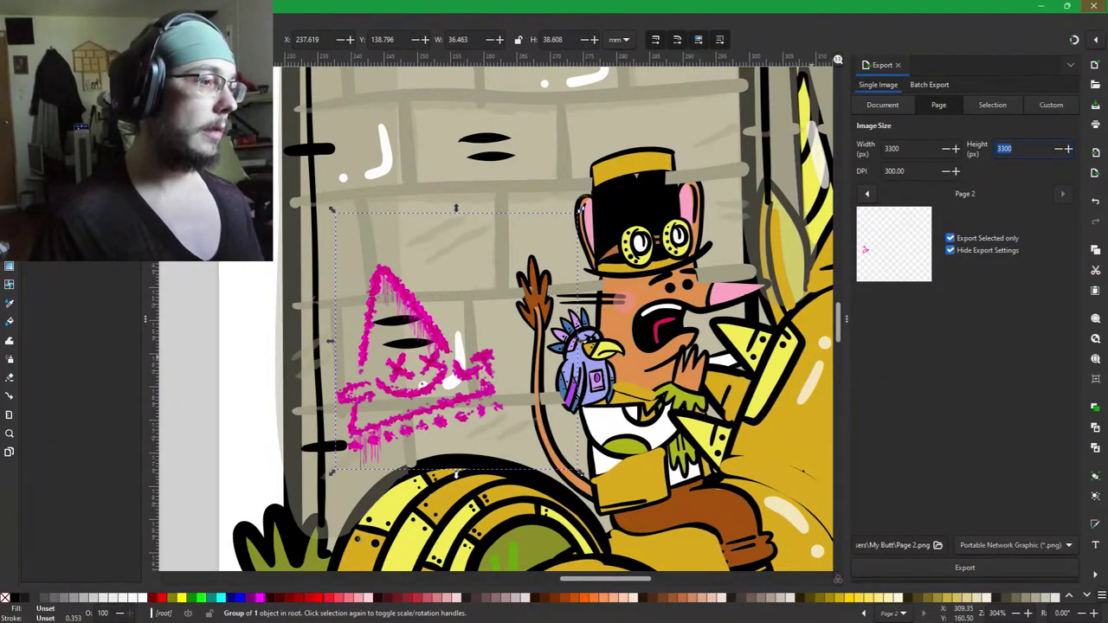
Close the document without saving, switch to GIMP and delete the undersized cult.png layer.
{"action": "left_click", "coordinate": [1092, 6]}
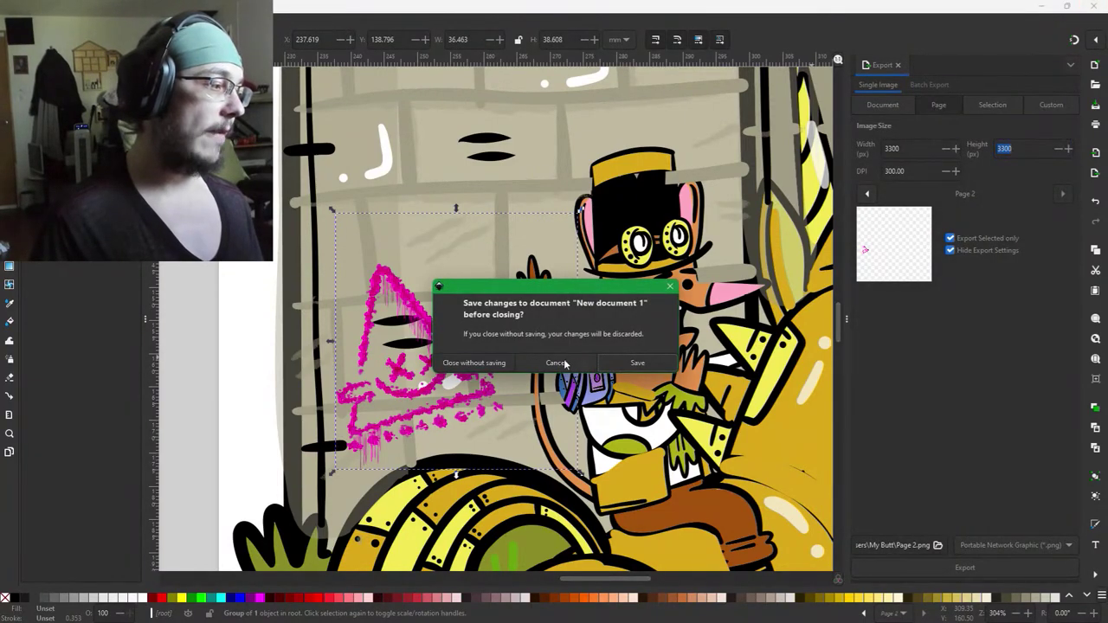
{"action": "left_click", "coordinate": [473, 363]}
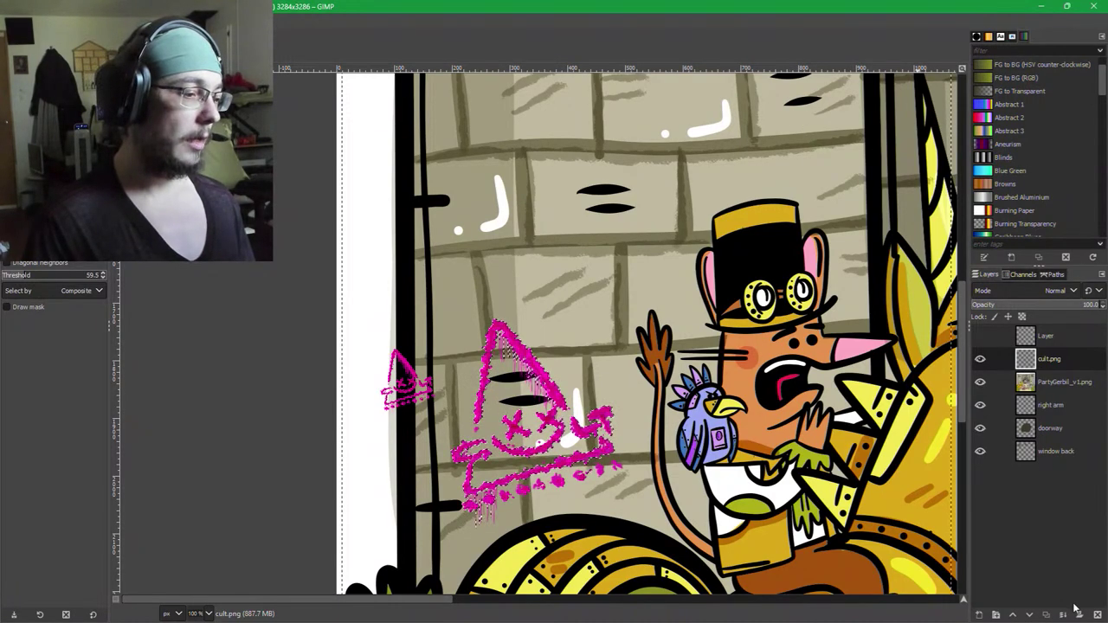
{"action": "left_click", "coordinate": [1097, 614]}
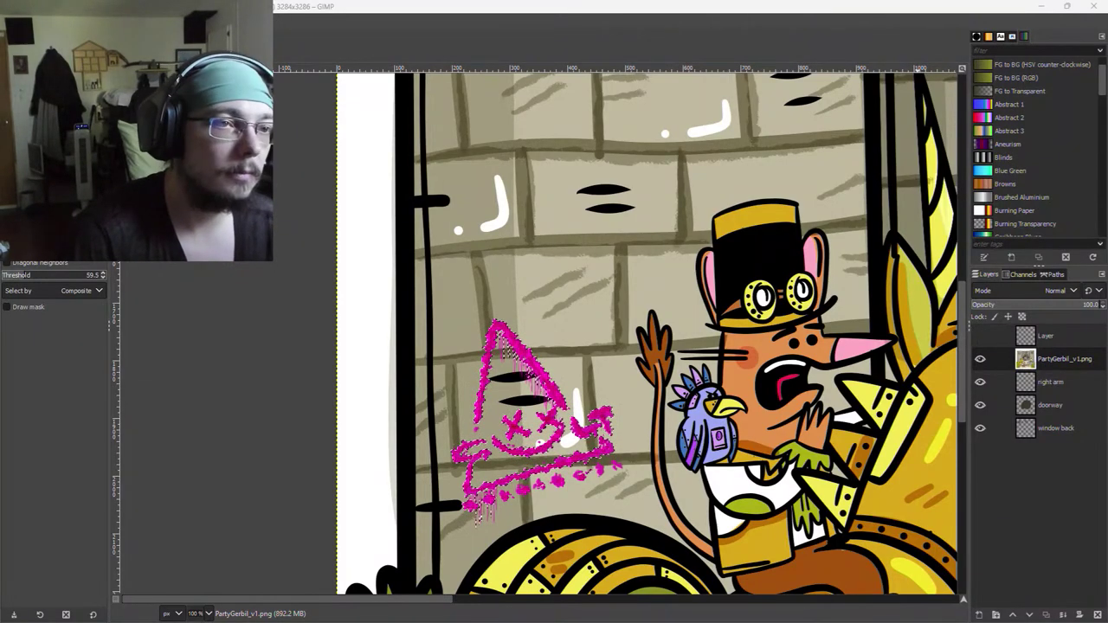
Import all pages of the castle artwork PDF into a new Inkscape document with gradient mesh precision set to 171.8.
{"action": "left_click_drag", "start_coordinate": [1107, 39], "coordinate": [753, 3]}
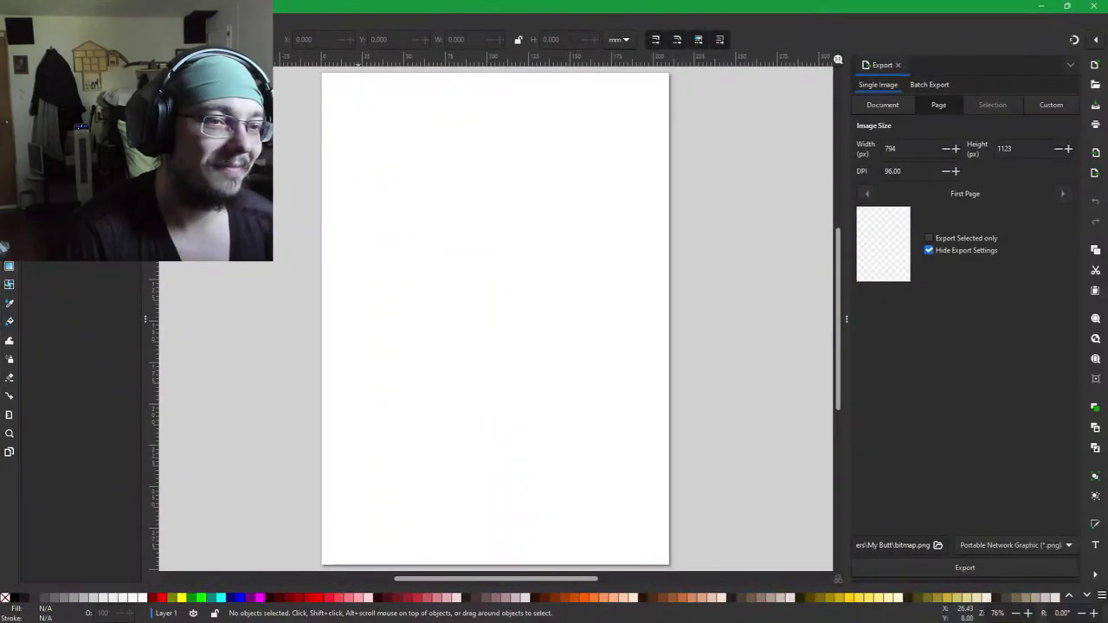
{"action": "left_click_drag", "start_coordinate": [1107, 186], "coordinate": [654, 185]}
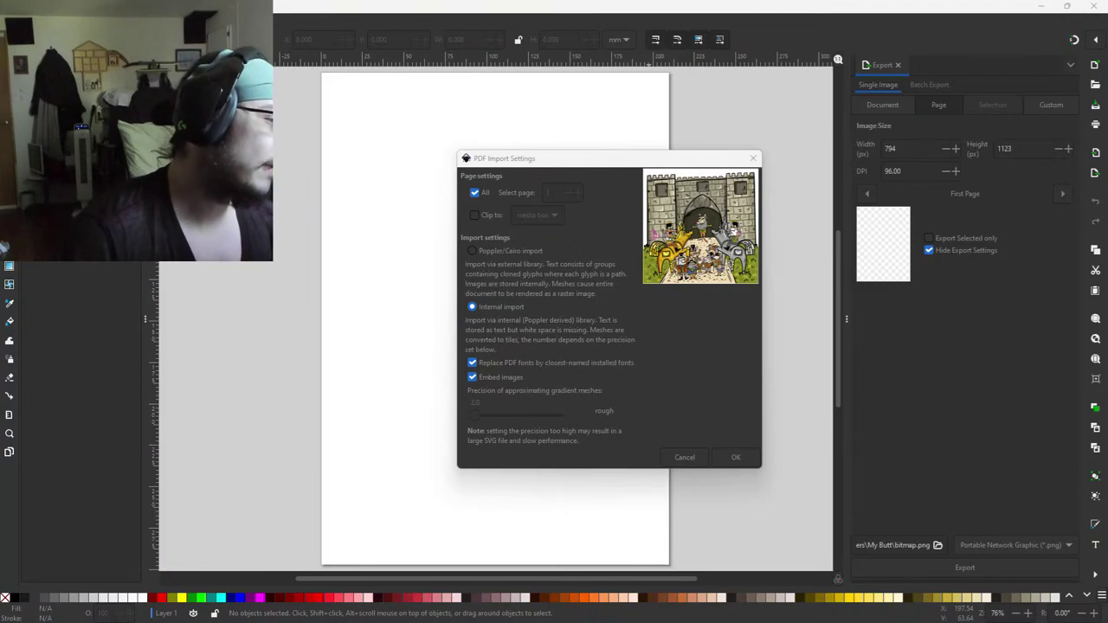
{"action": "left_click_drag", "start_coordinate": [522, 416], "coordinate": [537, 420]}
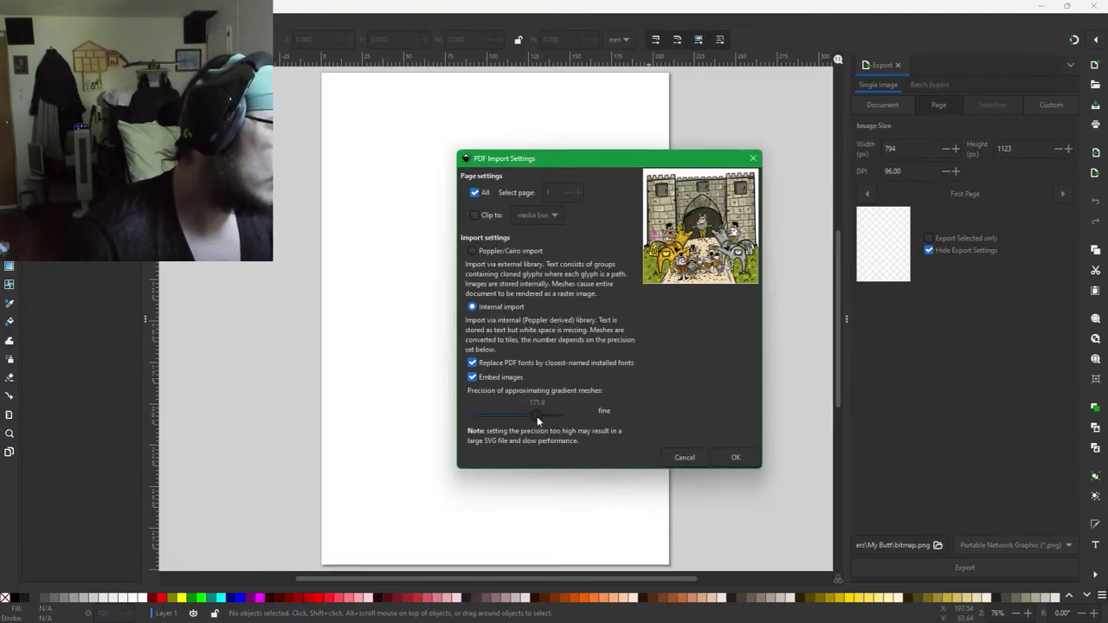
{"action": "left_click", "coordinate": [720, 463]}
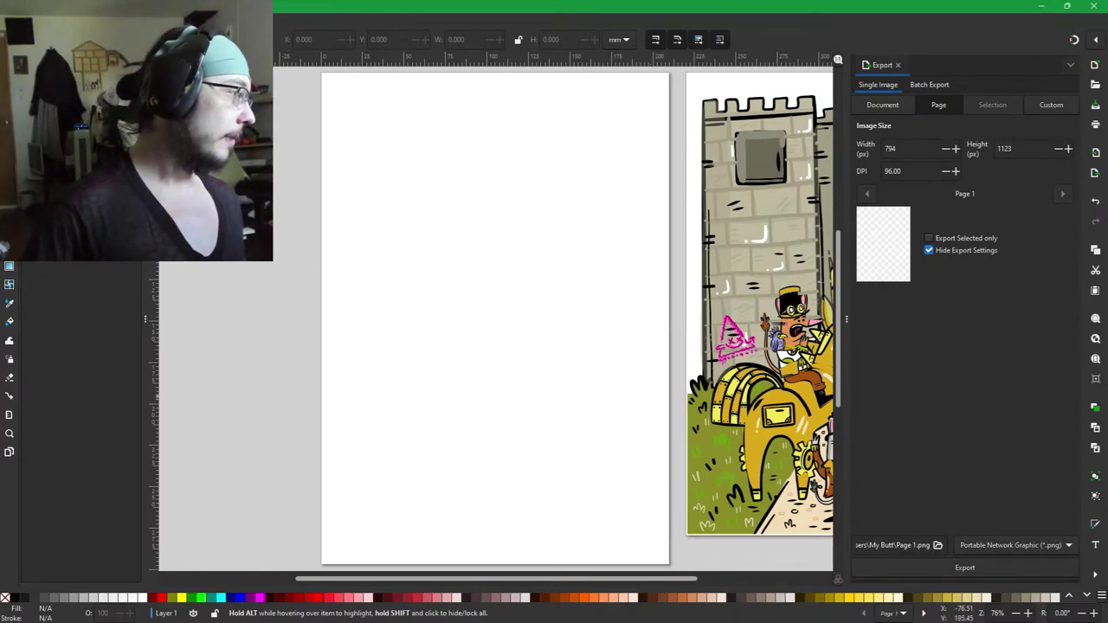
Select the pink graffiti group and set a selected-only export of Page 2 at 3300 × 3300 px.
{"action": "left_click", "coordinate": [78, 112]}
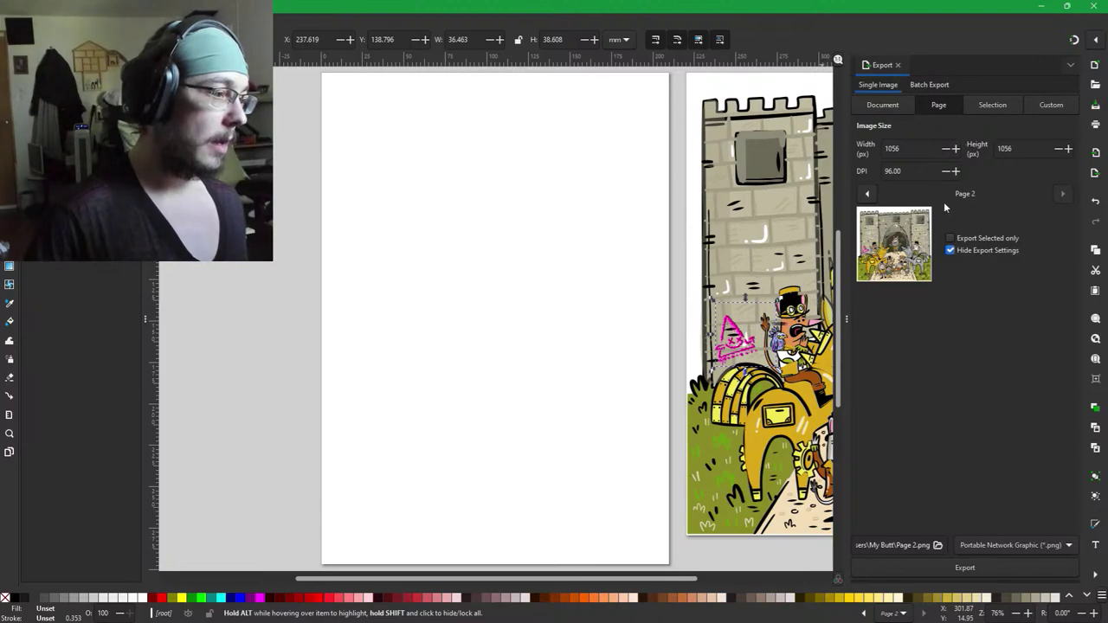
{"action": "left_click", "coordinate": [952, 239]}
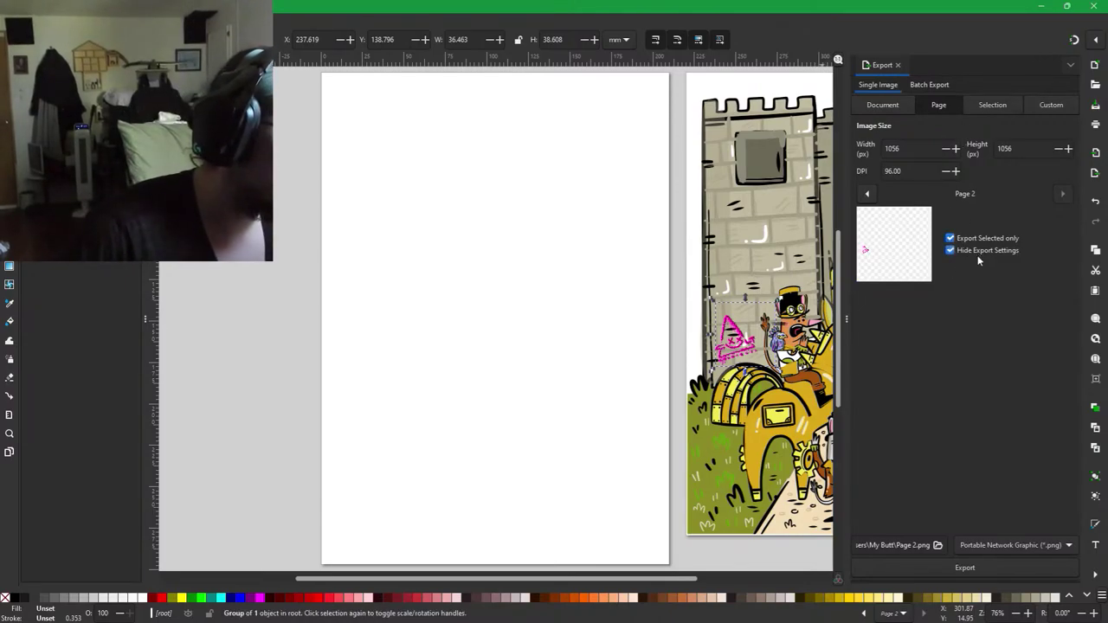
{"action": "type", "text": "3300"}
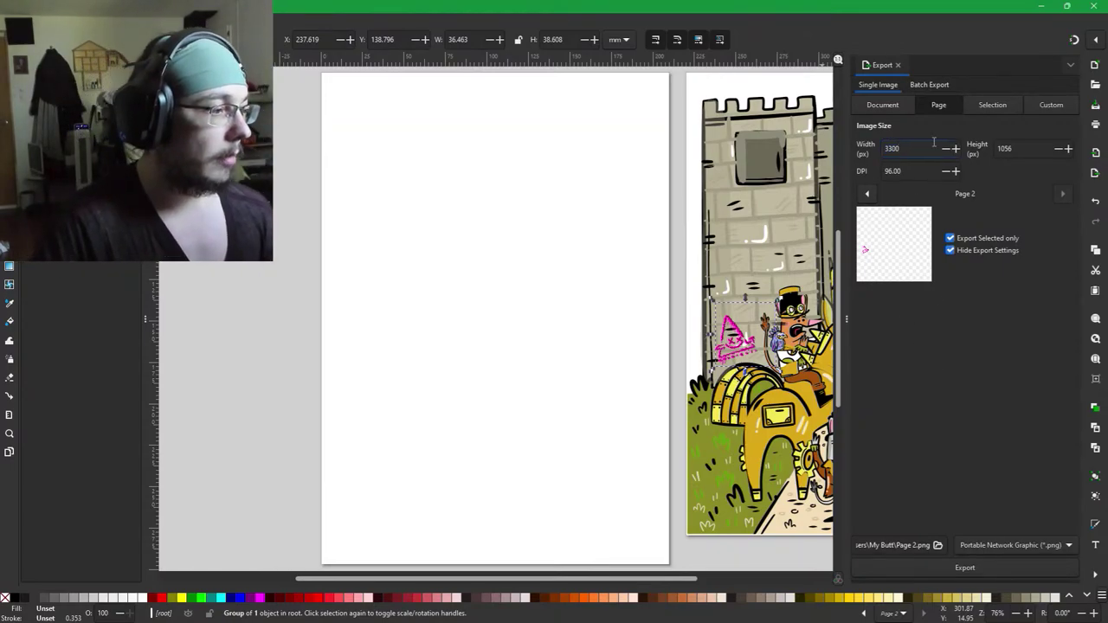
{"action": "left_click", "coordinate": [1004, 148]}
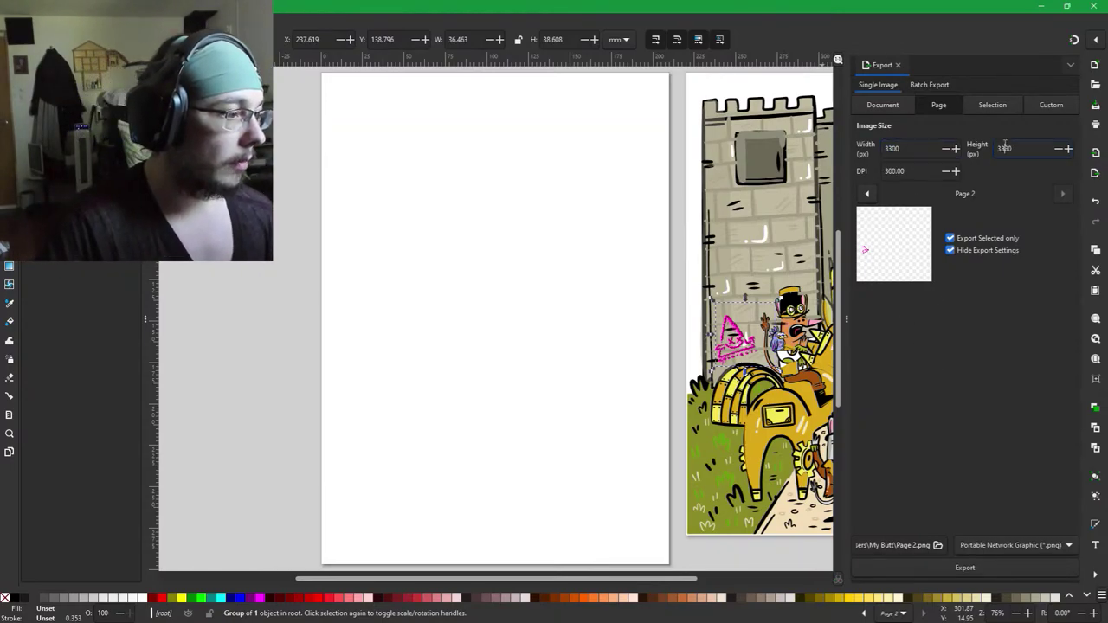
Export the graffiti as cult.png into the Castle\anim folder and close the document without saving.
{"action": "left_click", "coordinate": [935, 547]}
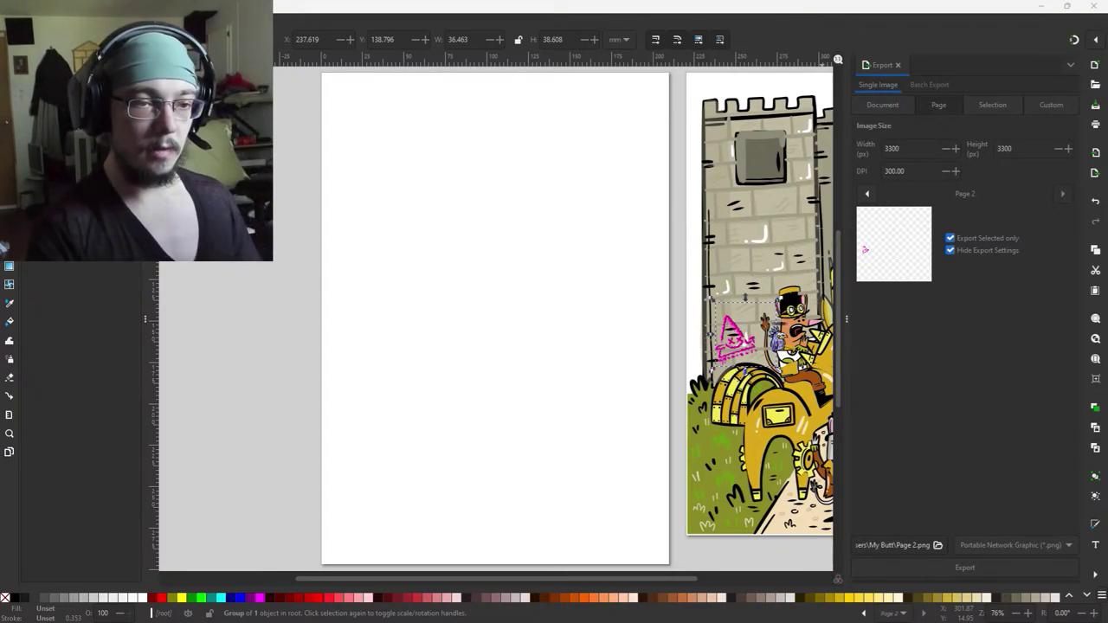
{"action": "key", "text": "Return"}
{"action": "key", "text": "Return"}
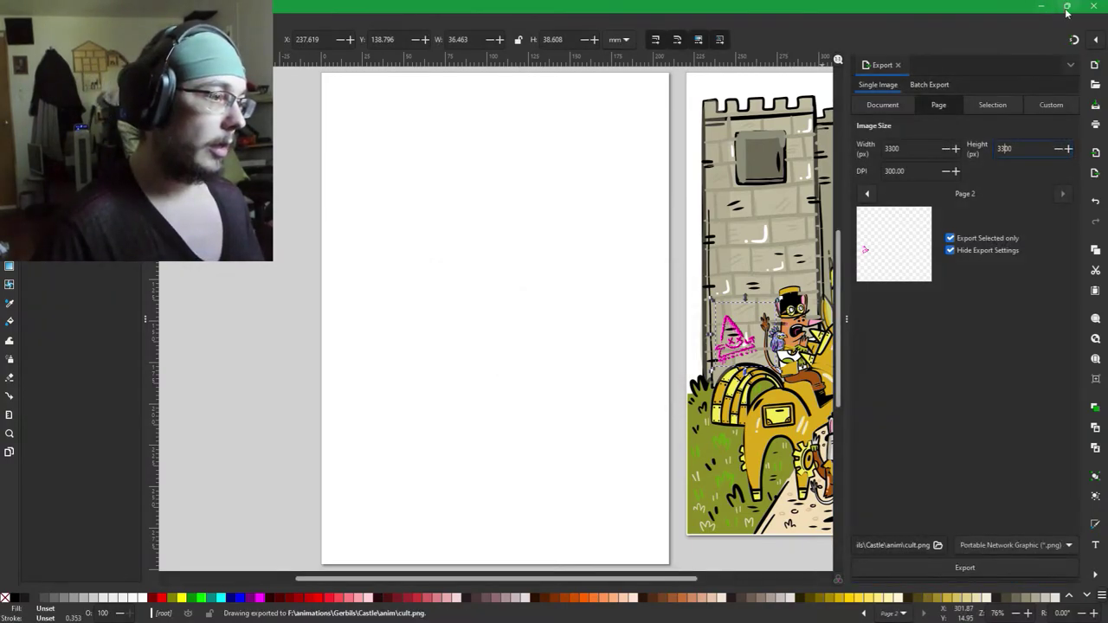
{"action": "left_click", "coordinate": [1090, 6]}
{"action": "left_click", "coordinate": [475, 364]}
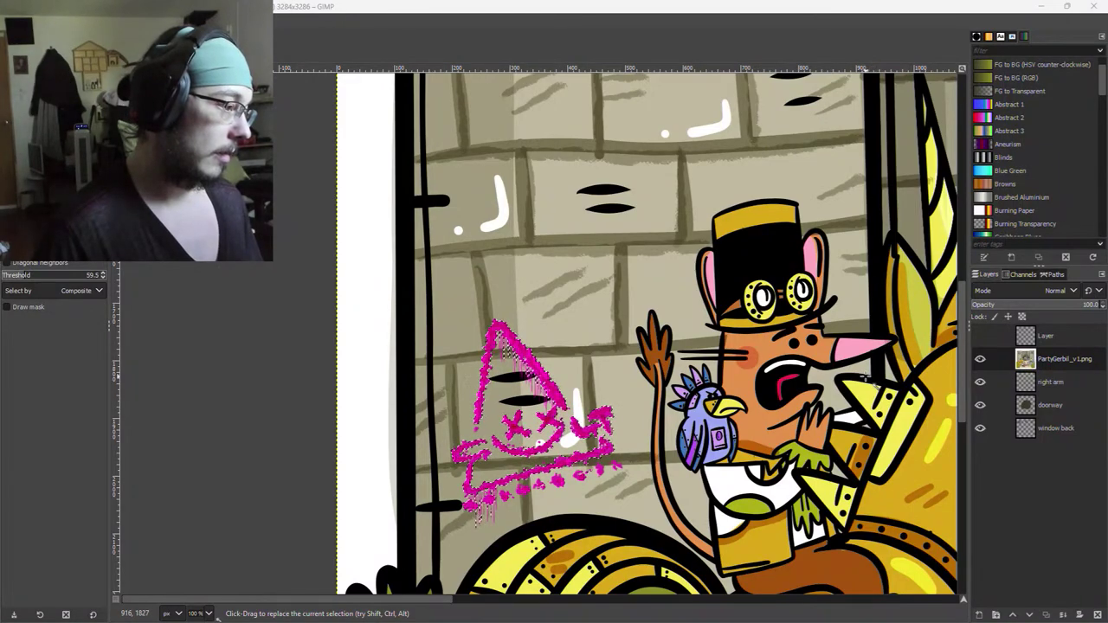
Add cult.png as a new layer in the GIMP castle image and align it to the canvas.
{"action": "left_click_drag", "start_coordinate": [867, 378], "coordinate": [867, 378]}
{"action": "scroll", "coordinate": [791, 391], "scroll_direction": "down", "scroll_amount": 5}
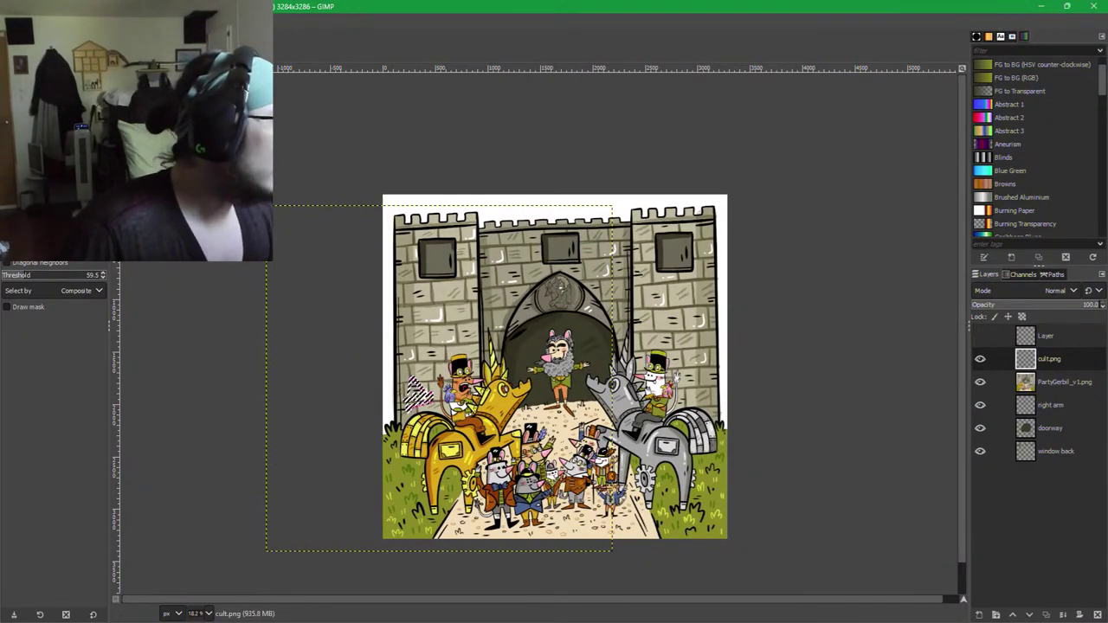
{"action": "key", "text": "q"}
{"action": "left_click", "coordinate": [349, 331]}
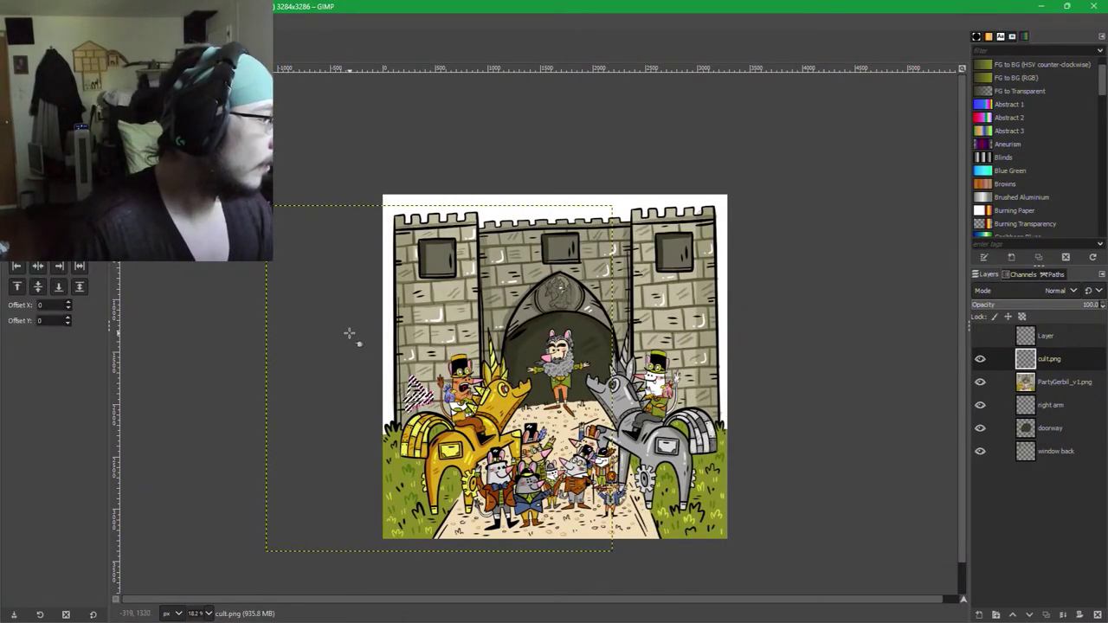
{"action": "left_click", "coordinate": [38, 214]}
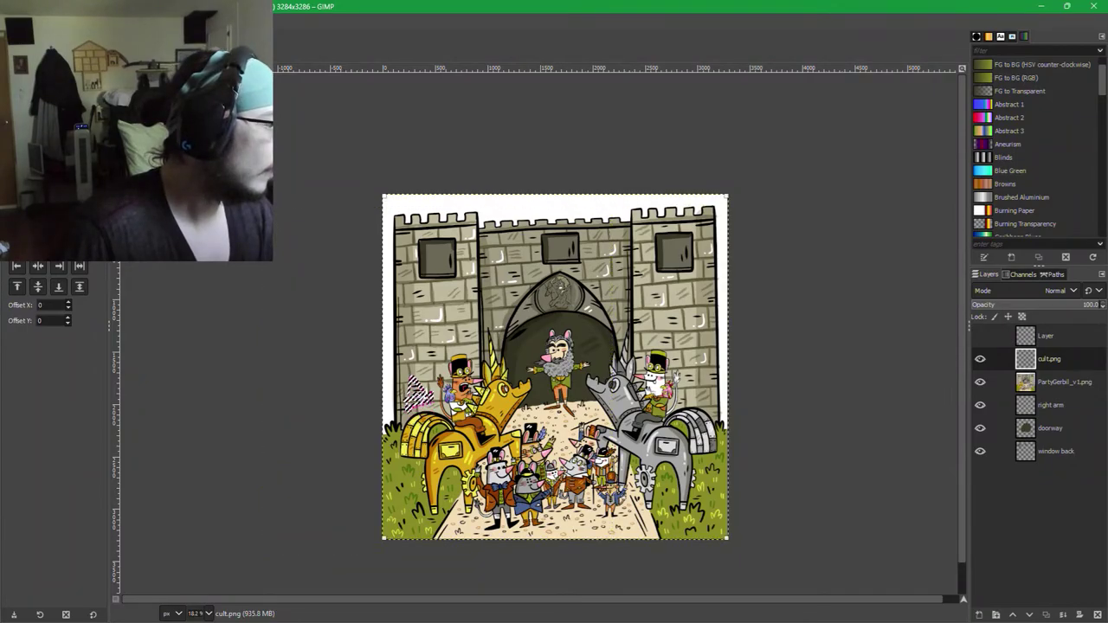
Clear the selection around the graffiti and move the cult.png layer roughly over the original graffiti.
{"action": "key", "text": "1"}
{"action": "left_click_drag", "start_coordinate": [415, 449], "coordinate": [565, 218]}
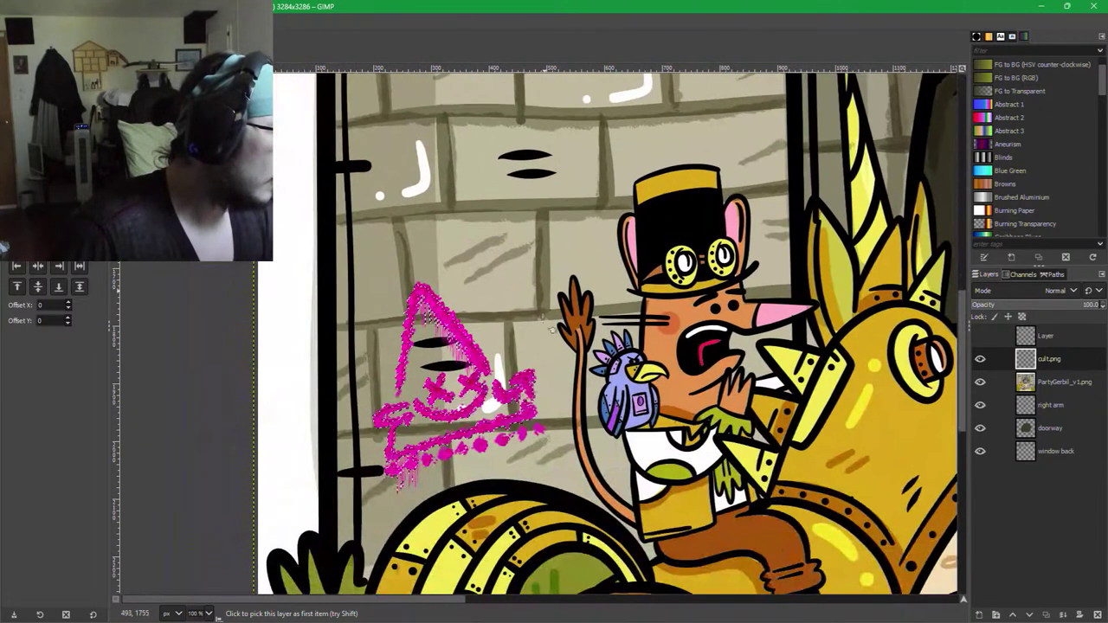
{"action": "scroll", "coordinate": [545, 364], "scroll_direction": "up", "scroll_amount": 2}
{"action": "left_click_drag", "start_coordinate": [561, 420], "coordinate": [648, 354]}
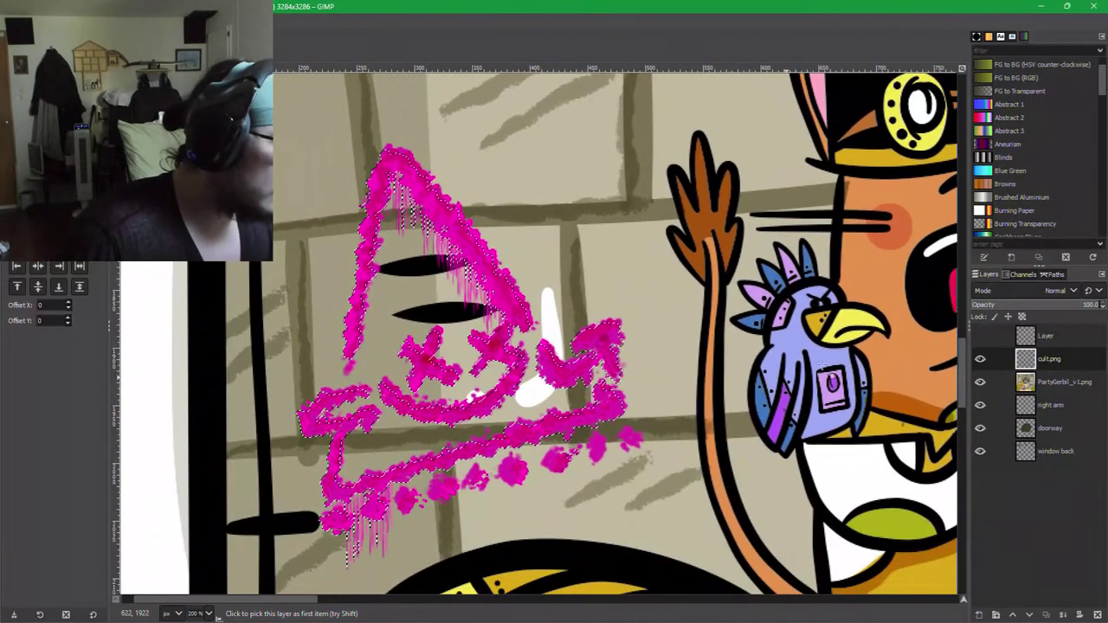
{"action": "left_click", "coordinate": [30, 37]}
{"action": "left_click", "coordinate": [166, 136]}
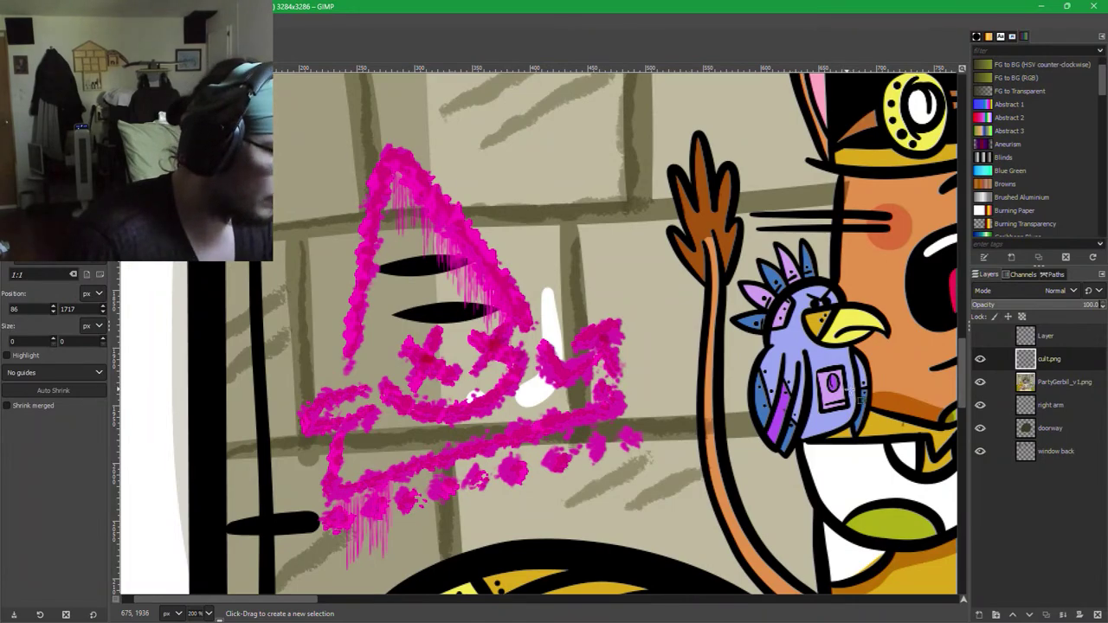
{"action": "key", "text": "m"}
{"action": "mouse_move", "coordinate": [575, 368]}
{"action": "left_mouse_down"}
{"action": "mouse_move", "coordinate": [740, 348]}
{"action": "mouse_move", "coordinate": [623, 389]}
{"action": "mouse_move", "coordinate": [594, 374]}
{"action": "mouse_move", "coordinate": [586, 383]}
{"action": "left_mouse_up"}
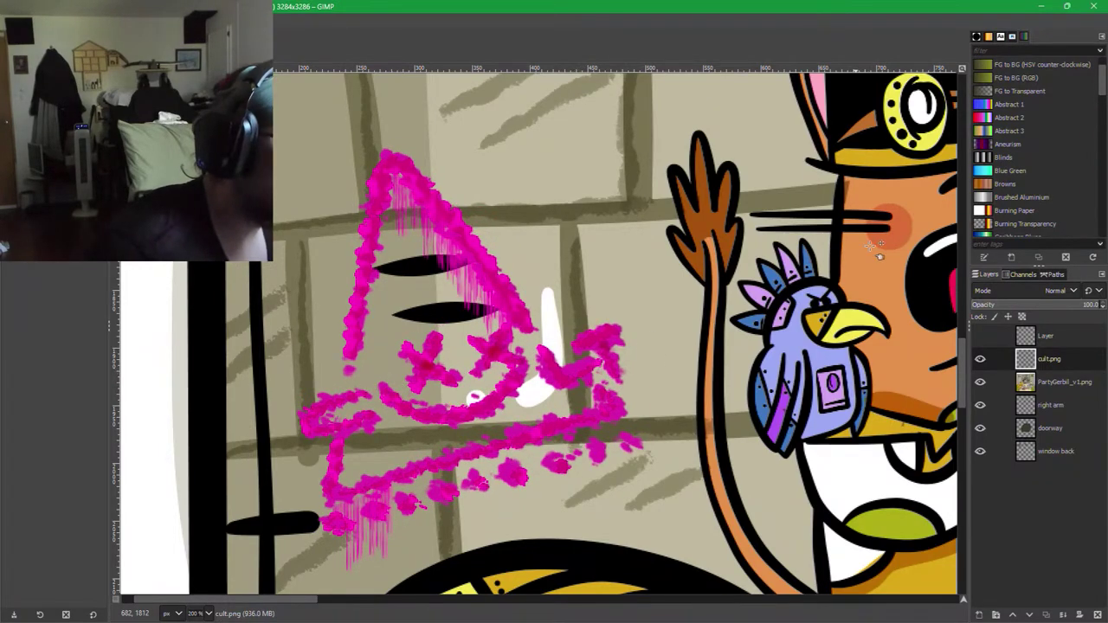
Lower the PartyGerbil_v1.png layer's opacity to about 36.5.
{"action": "left_click", "coordinate": [1062, 381]}
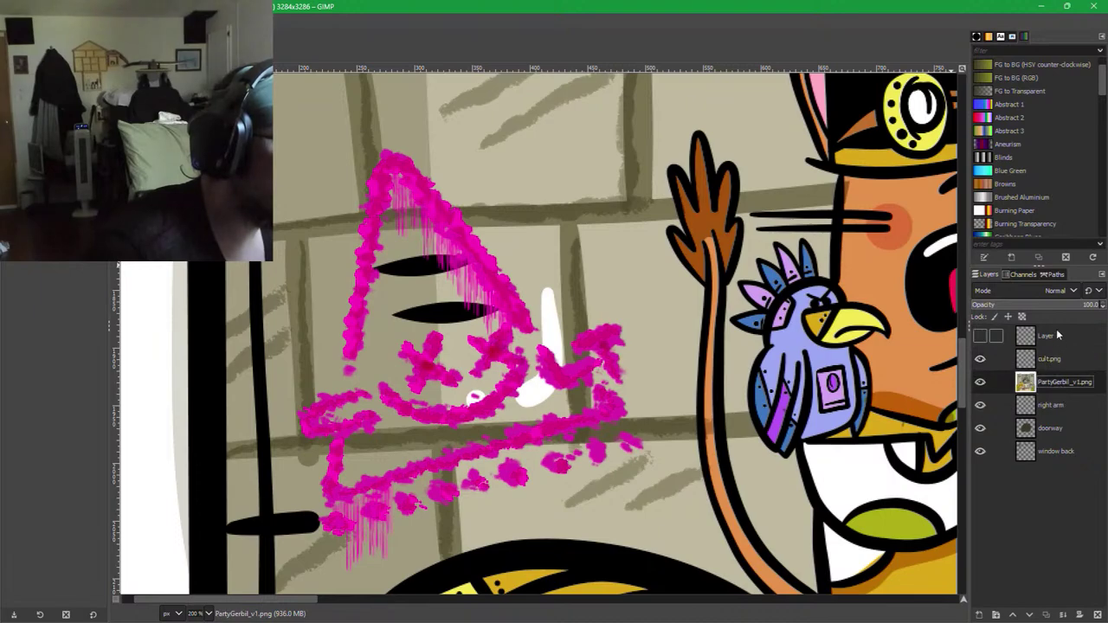
{"action": "left_click", "coordinate": [1044, 308]}
{"action": "left_click", "coordinate": [1017, 308]}
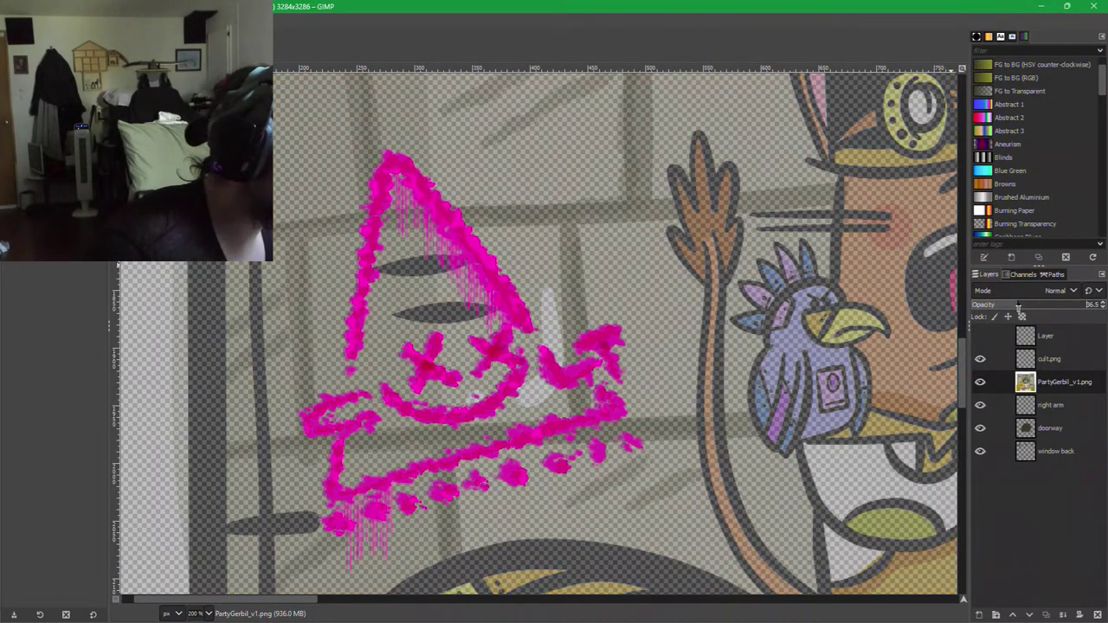
Nudge the cult.png layer 3 px left to match the faded graffiti beneath it.
{"action": "left_click", "coordinate": [1000, 358]}
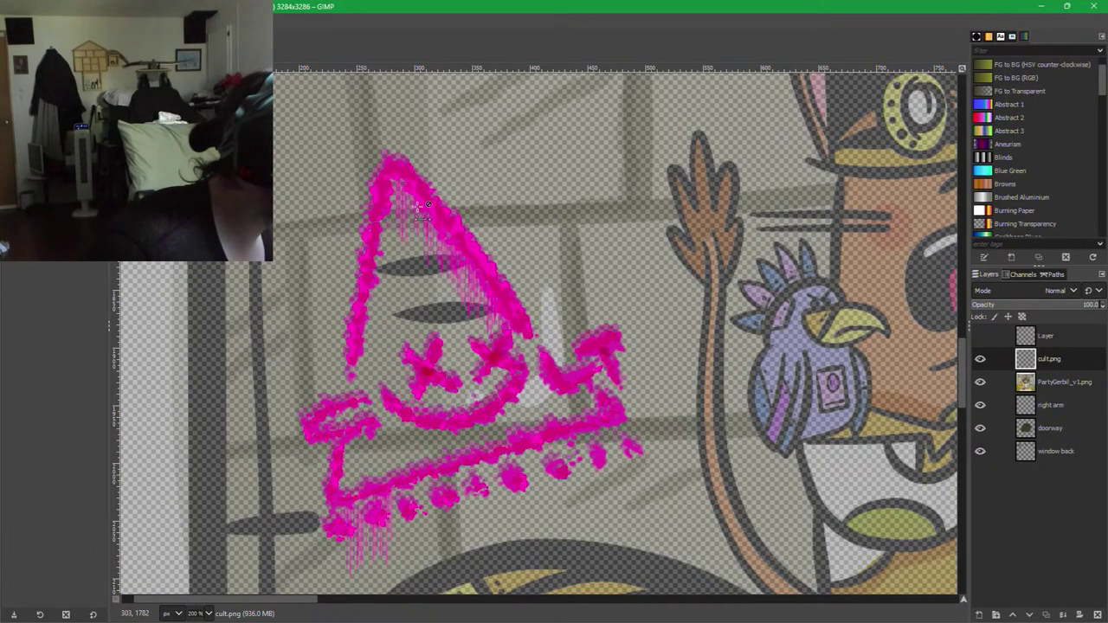
{"action": "scroll", "coordinate": [412, 188], "scroll_direction": "up", "scroll_amount": 5}
{"action": "left_click_drag", "start_coordinate": [408, 186], "coordinate": [616, 454]}
{"action": "scroll", "coordinate": [491, 332], "scroll_direction": "up", "scroll_amount": 1}
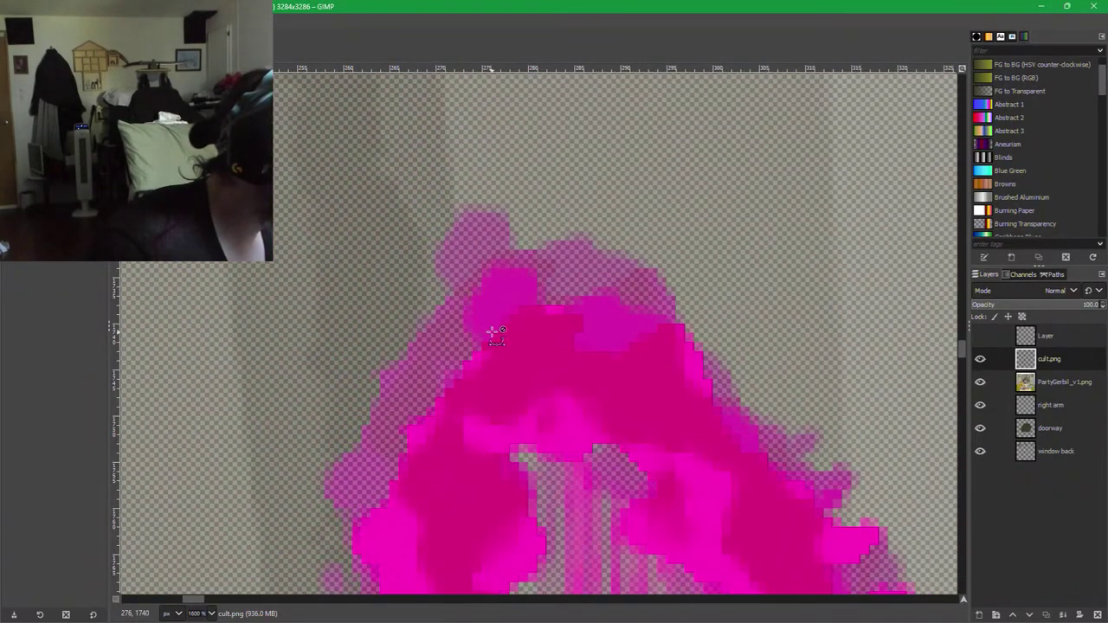
{"action": "key", "text": "Left"}
{"action": "key", "text": "Left"}
{"action": "key", "text": "Left"}
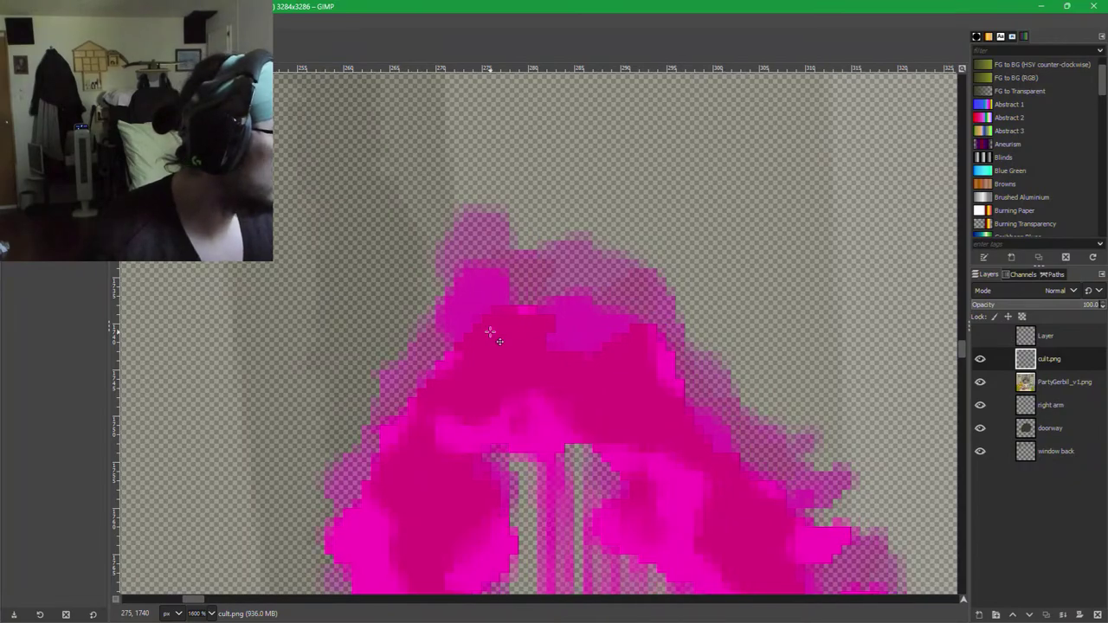
Nudge the cult.png layer about 6 px up to line up with the underlying graffiti, and check the overlap.
{"action": "key", "text": "Up"}
{"action": "key", "text": "Up"}
{"action": "key", "text": "ctrl+z"}
{"action": "key", "text": "ctrl+z"}
{"action": "key", "text": "ctrl+z"}
{"action": "key", "text": "ctrl+z"}
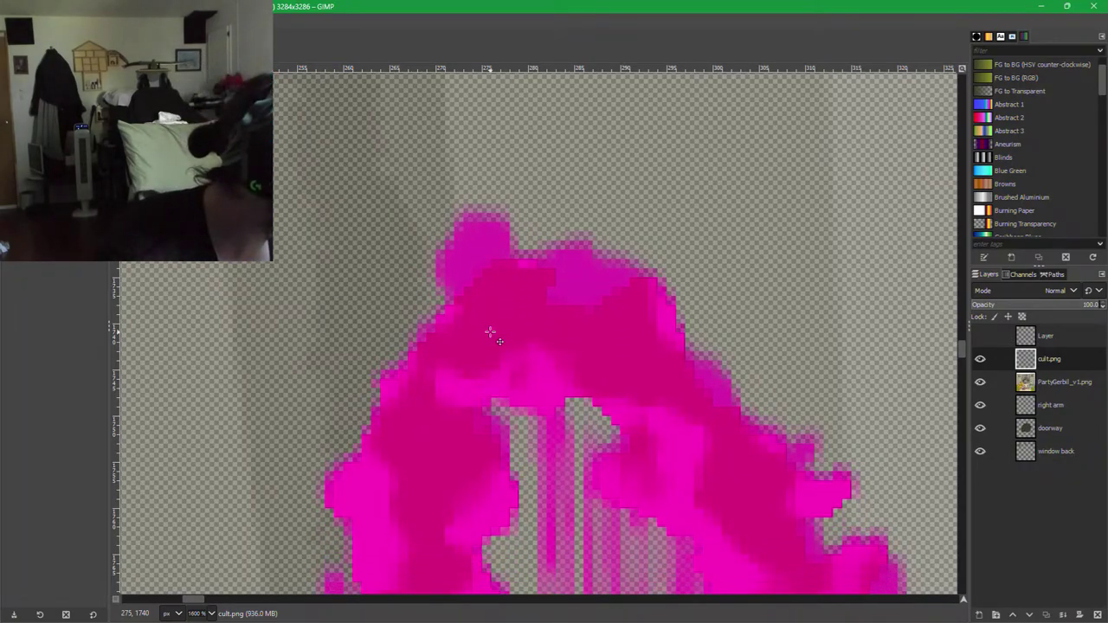
{"action": "key", "text": "ctrl+z"}
{"action": "key", "text": "ctrl+z"}
{"action": "key", "text": "ctrl+z"}
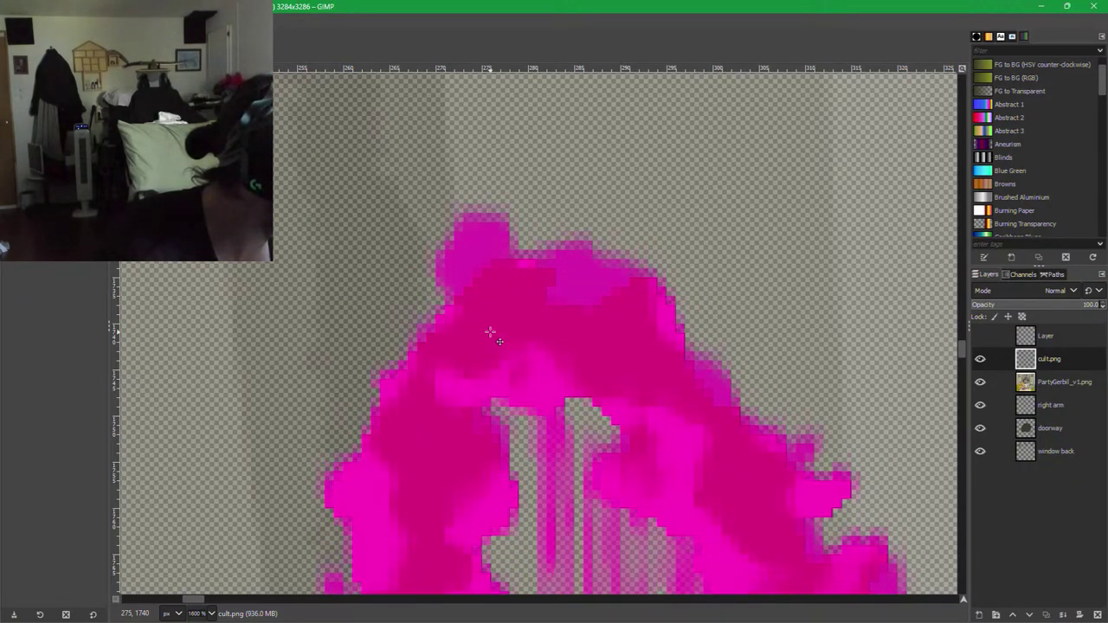
{"action": "key", "text": "ctrl+z"}
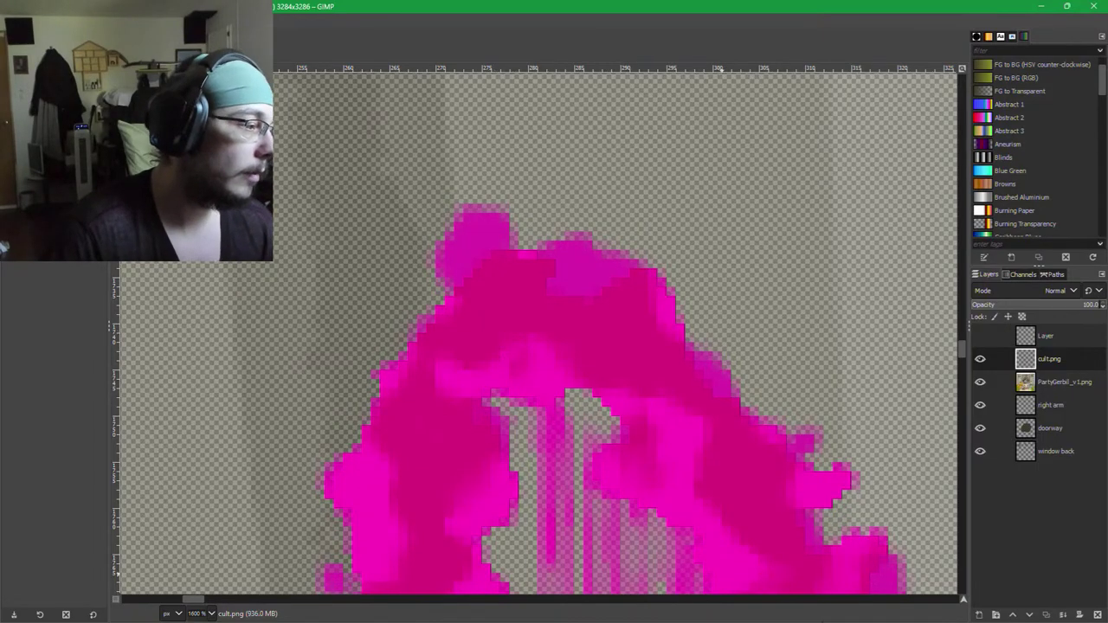
{"action": "scroll", "coordinate": [845, 586], "scroll_direction": "down", "scroll_amount": 8}
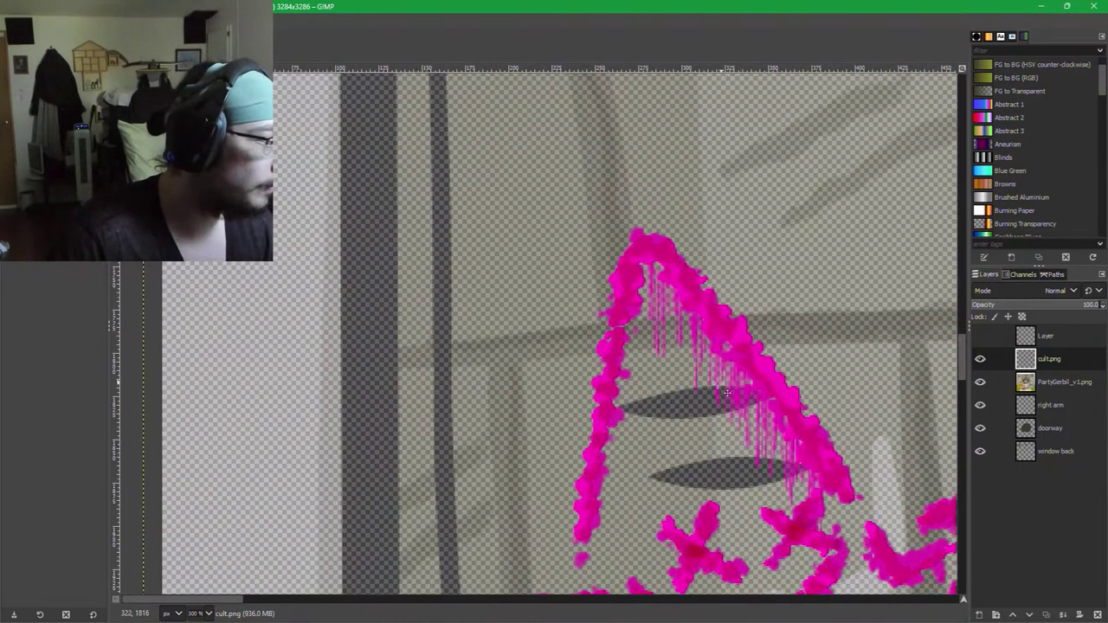
{"action": "scroll", "coordinate": [715, 381], "scroll_direction": "up", "scroll_amount": 2}
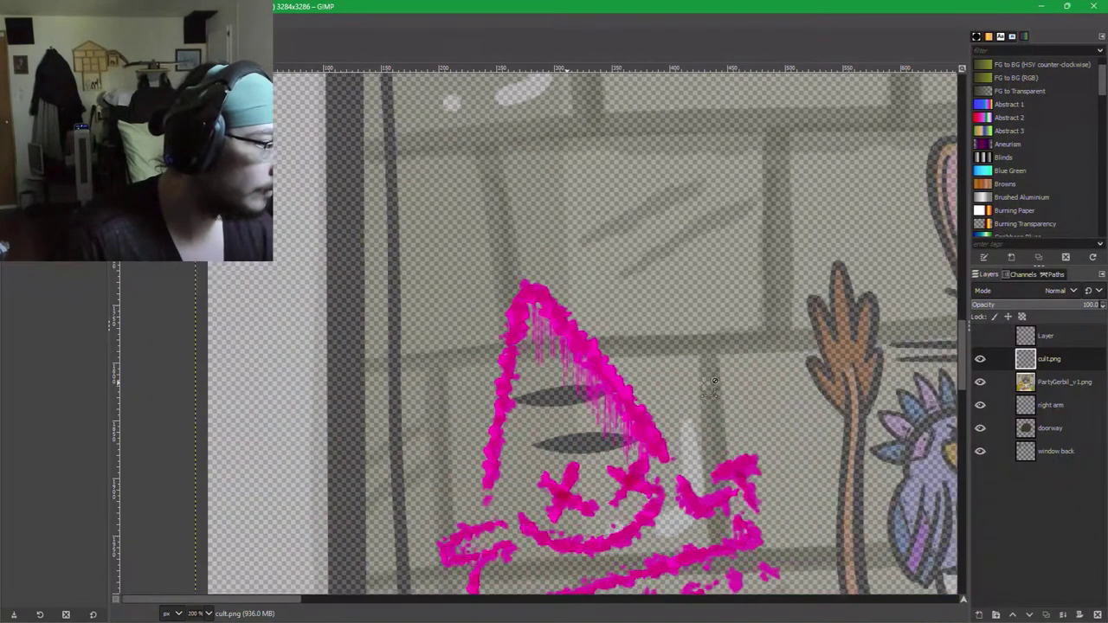
Check the red sketch layer against the artwork, then restore the PartyGerbil_v1.png layer's opacity to 100.
{"action": "left_click", "coordinate": [980, 336]}
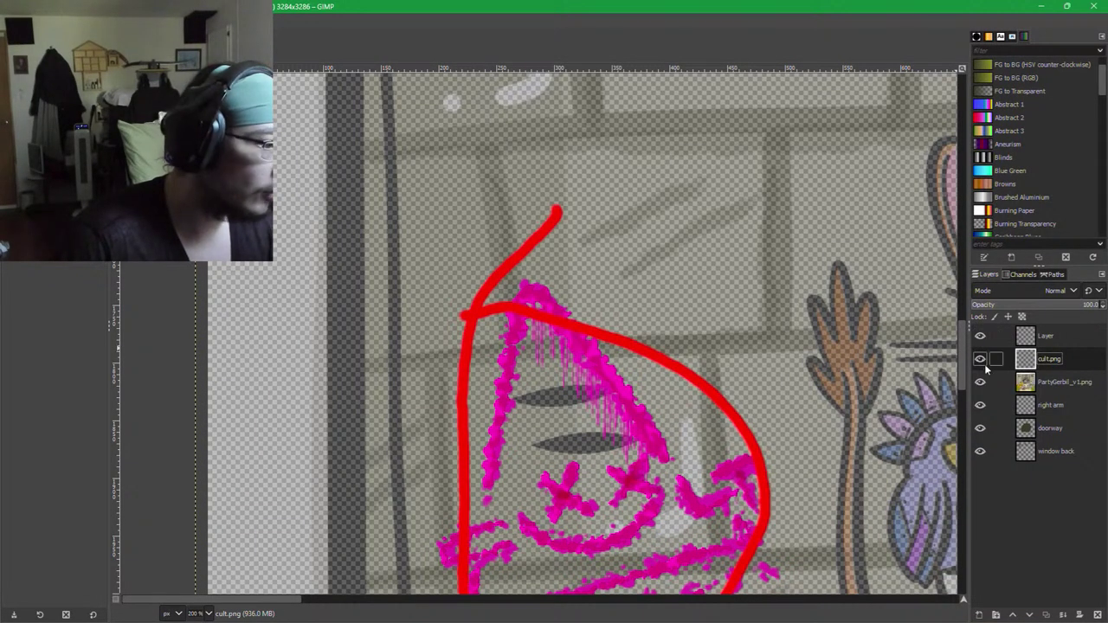
{"action": "left_click", "coordinate": [979, 337]}
{"action": "left_click", "coordinate": [1026, 388]}
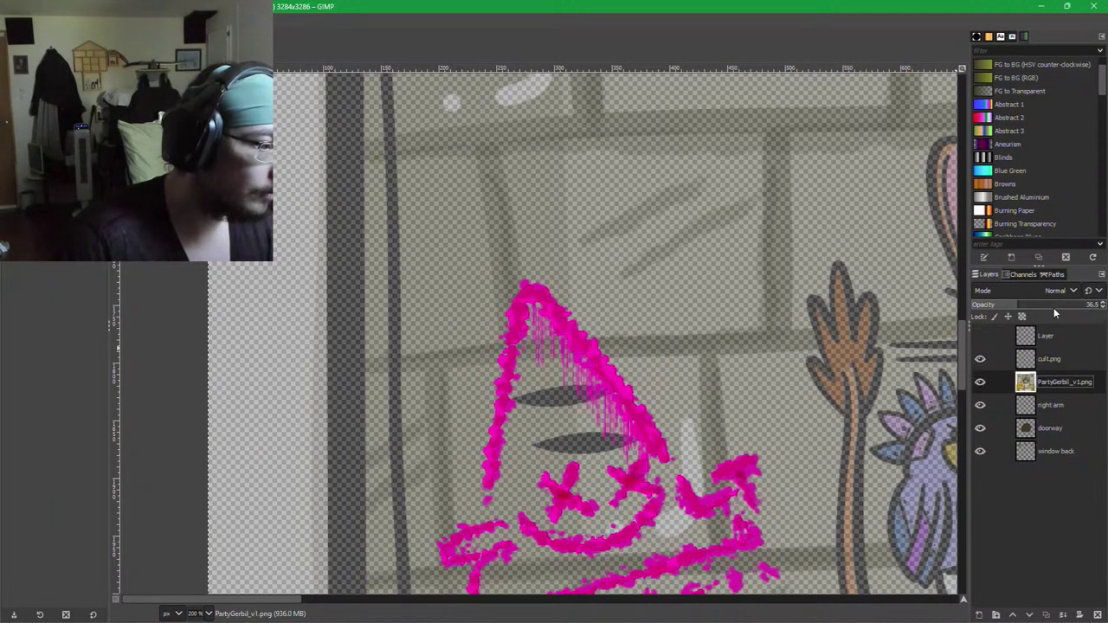
{"action": "left_click", "coordinate": [1096, 304]}
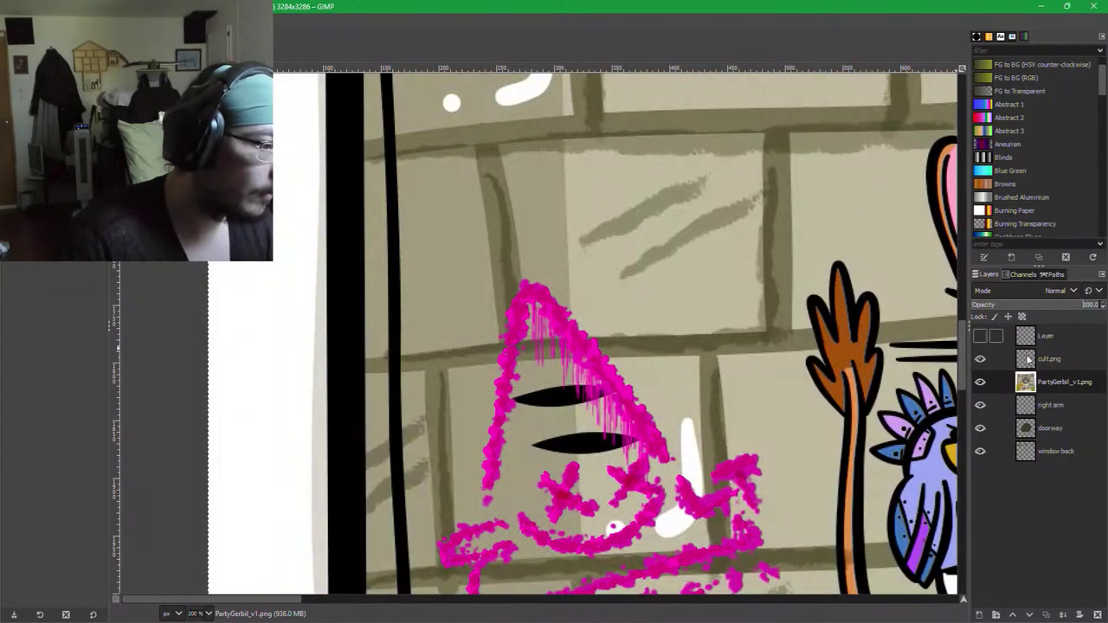
Hide the cult.png layer and inspect the original graffiti on the PartyGerbil_v1.png layer.
{"action": "left_click", "coordinate": [980, 359]}
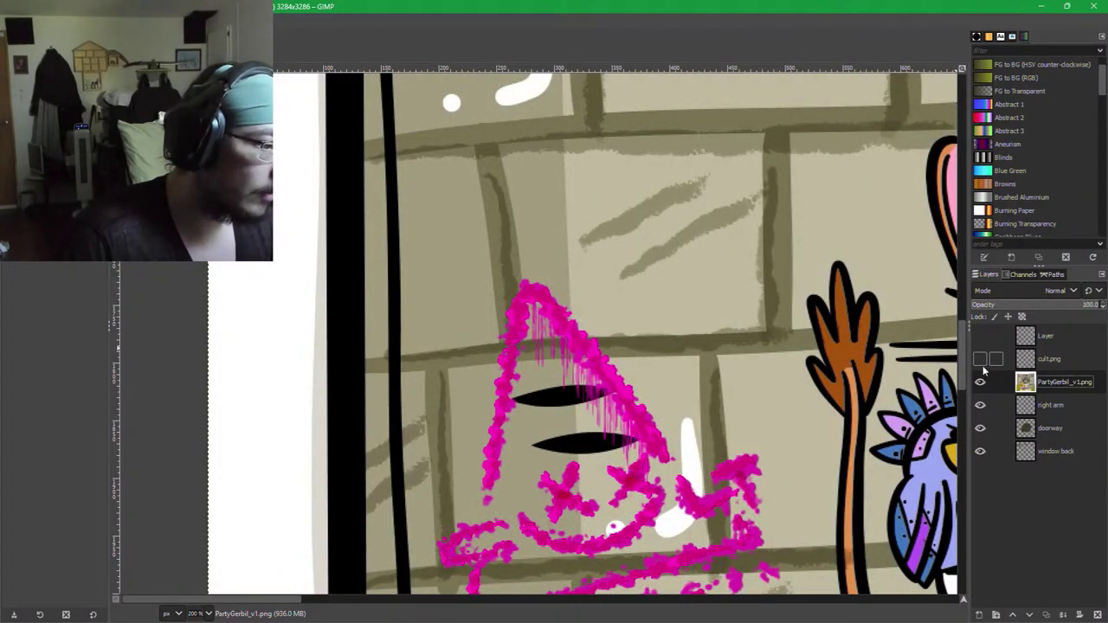
{"action": "left_click", "coordinate": [979, 381]}
{"action": "left_click", "coordinate": [980, 381]}
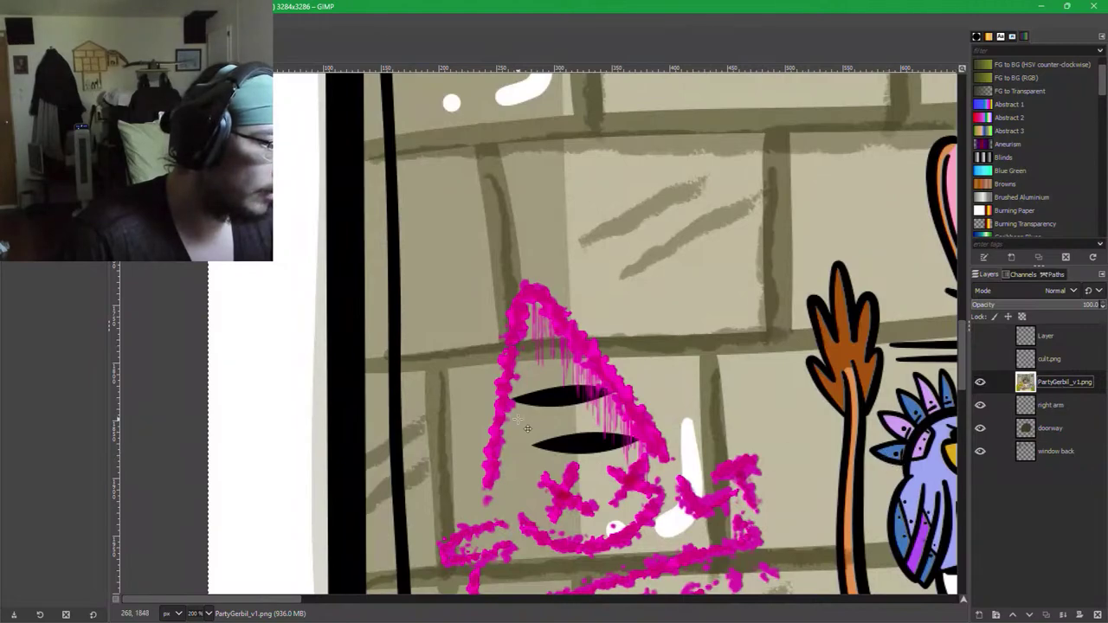
{"action": "scroll", "coordinate": [510, 416], "scroll_direction": "up", "scroll_amount": 1}
{"action": "scroll", "coordinate": [711, 457], "scroll_direction": "down", "scroll_amount": 4}
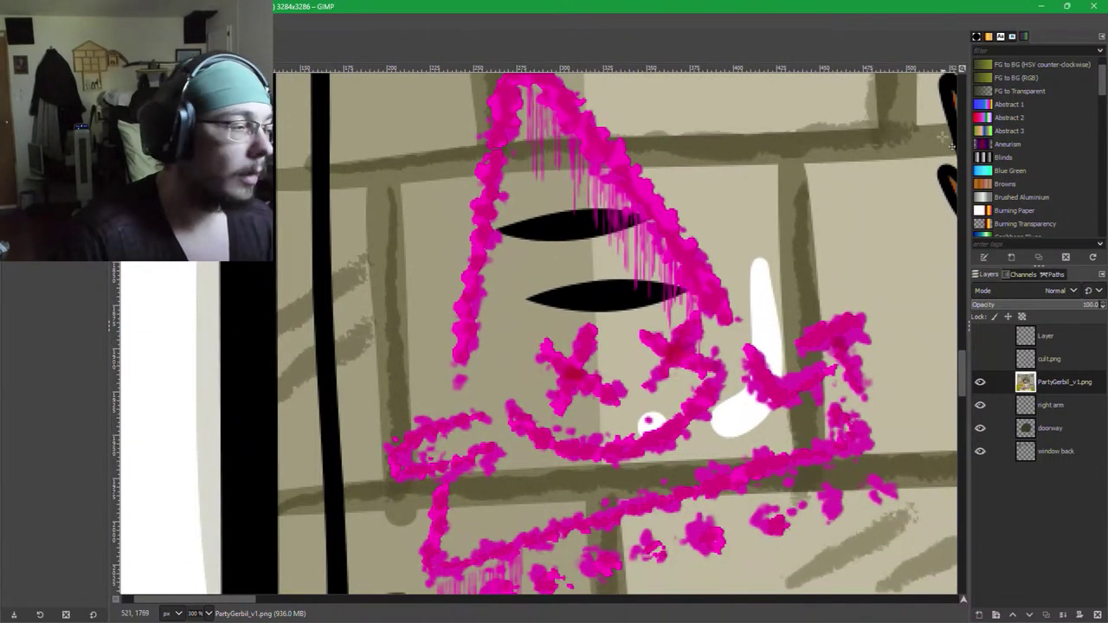
{"action": "scroll", "coordinate": [692, 232], "scroll_direction": "down", "scroll_amount": 2}
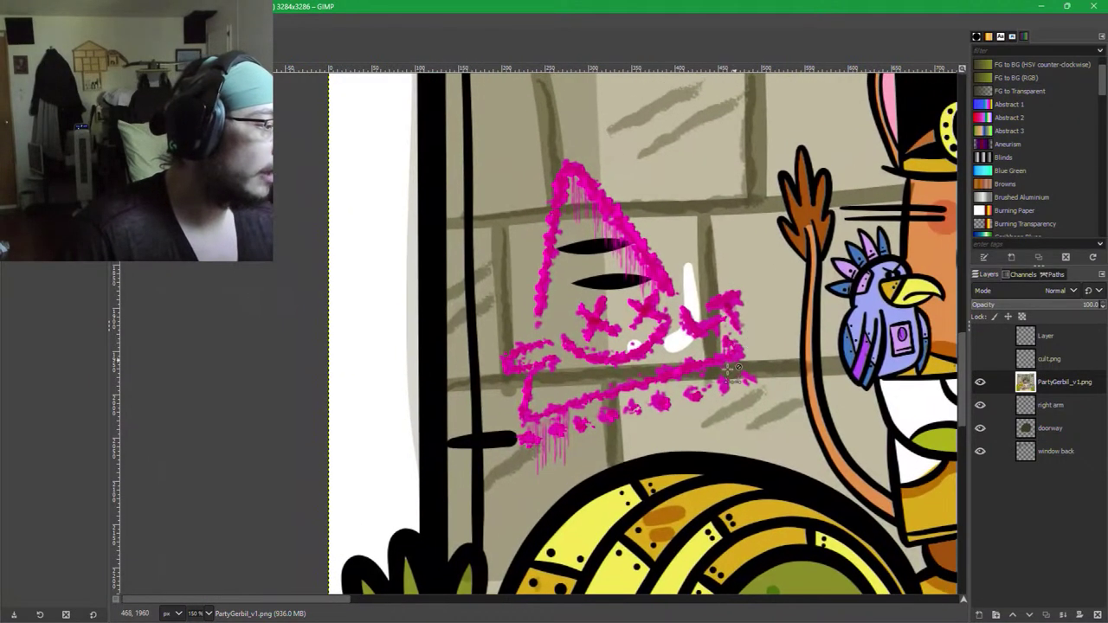
{"action": "scroll", "coordinate": [666, 445], "scroll_direction": "up", "scroll_amount": 2}
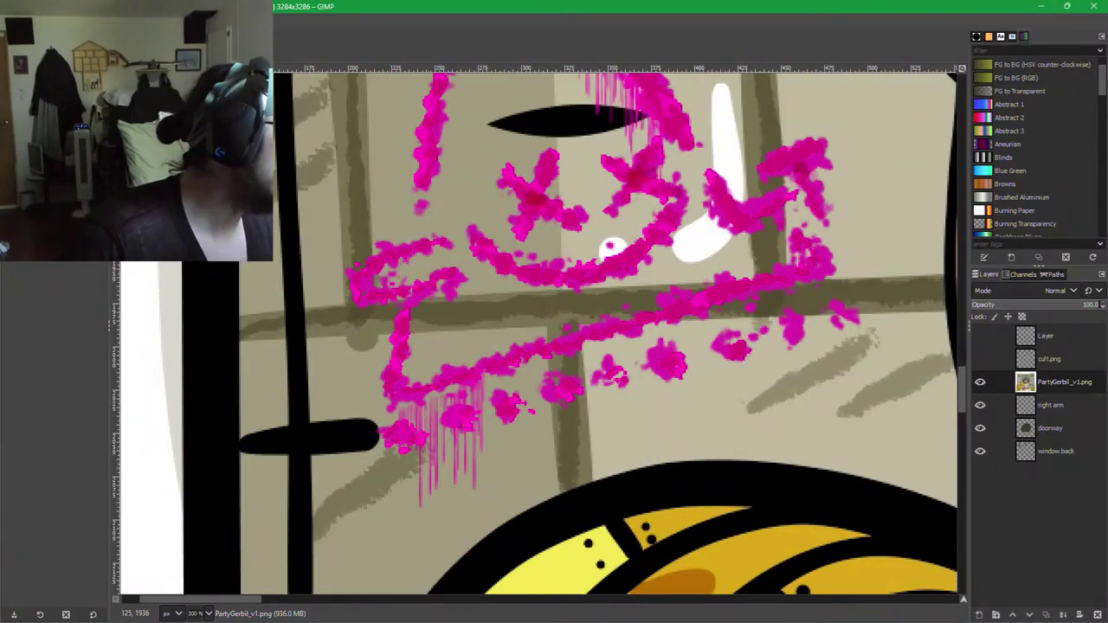
Paint over the graffiti's lower-left strokes and drips with the surrounding wall colour, using a Paintbrush of size 21.
{"action": "left_click", "coordinate": [50, 57]}
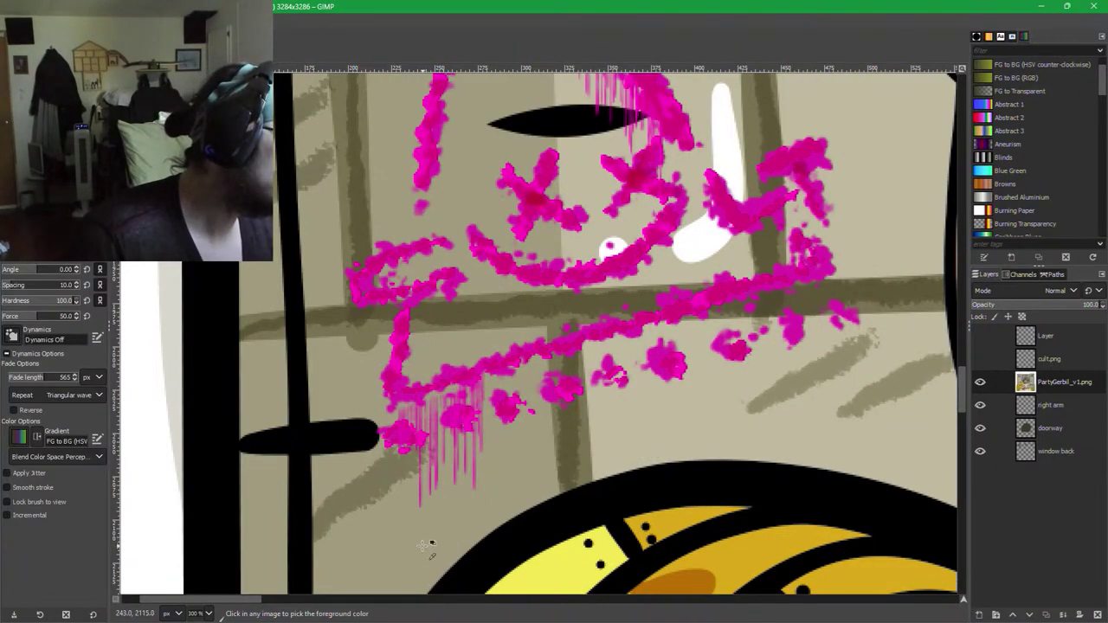
{"action": "scroll", "coordinate": [463, 501], "scroll_direction": "up", "scroll_amount": 1}
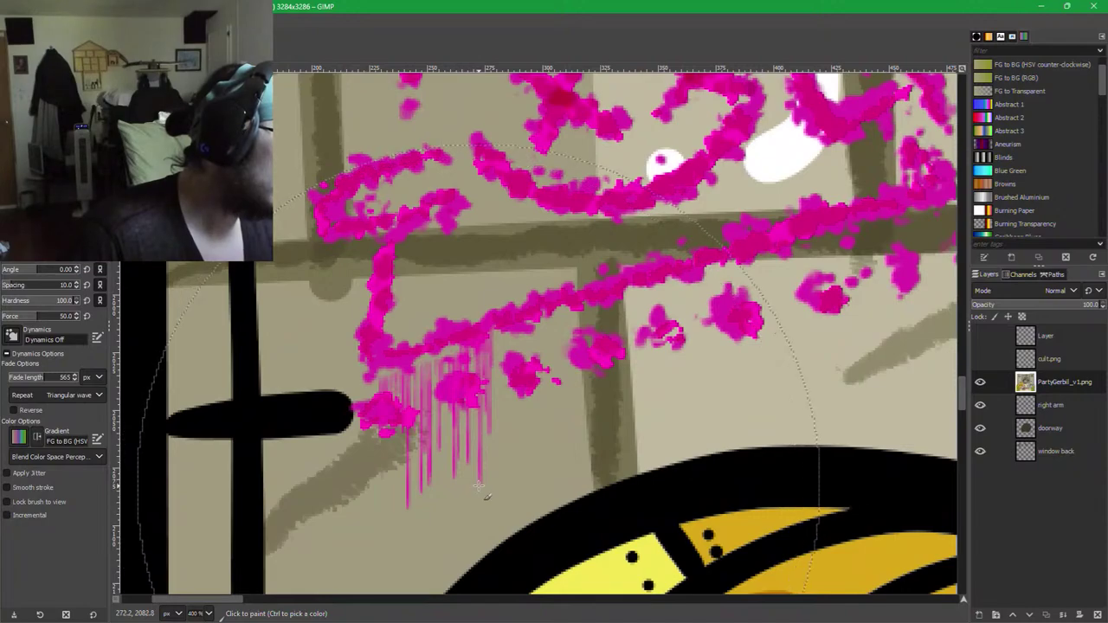
{"action": "key", "text": "bracketleft"}
{"action": "key", "text": "bracketleft"}
{"action": "key", "text": "bracketleft"}
{"action": "key", "text": "bracketleft"}
{"action": "key", "text": "bracketleft"}
{"action": "key", "text": "bracketleft"}
{"action": "key", "text": "bracketleft"}
{"action": "key", "text": "bracketleft"}
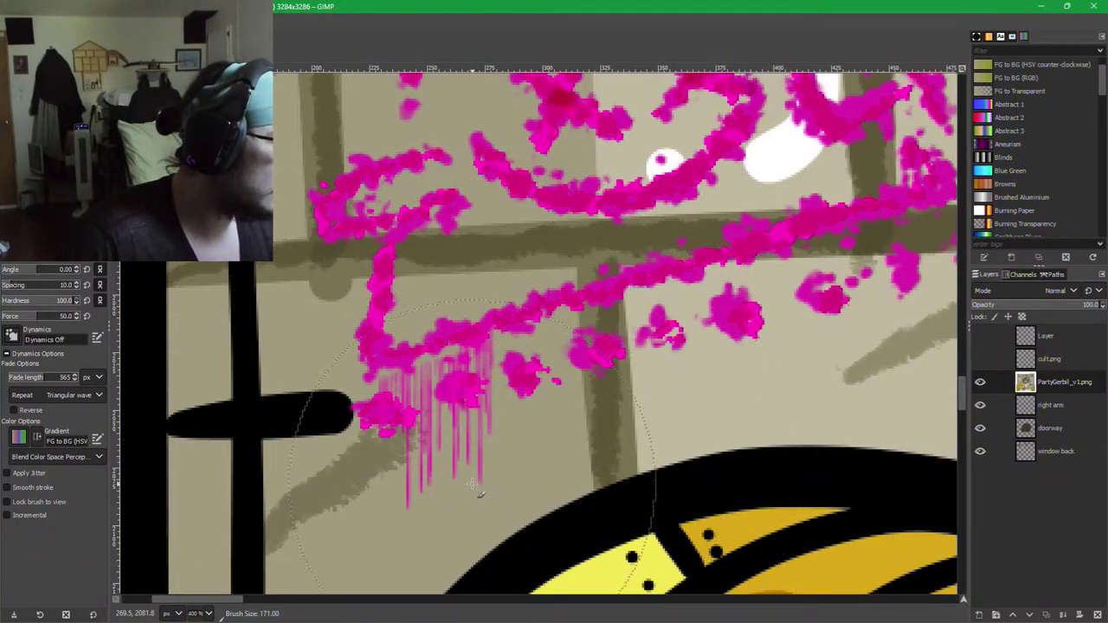
{"action": "key", "text": "bracketleft"}
{"action": "key", "text": "bracketleft"}
{"action": "key", "text": "bracketleft"}
{"action": "key", "text": "bracketleft"}
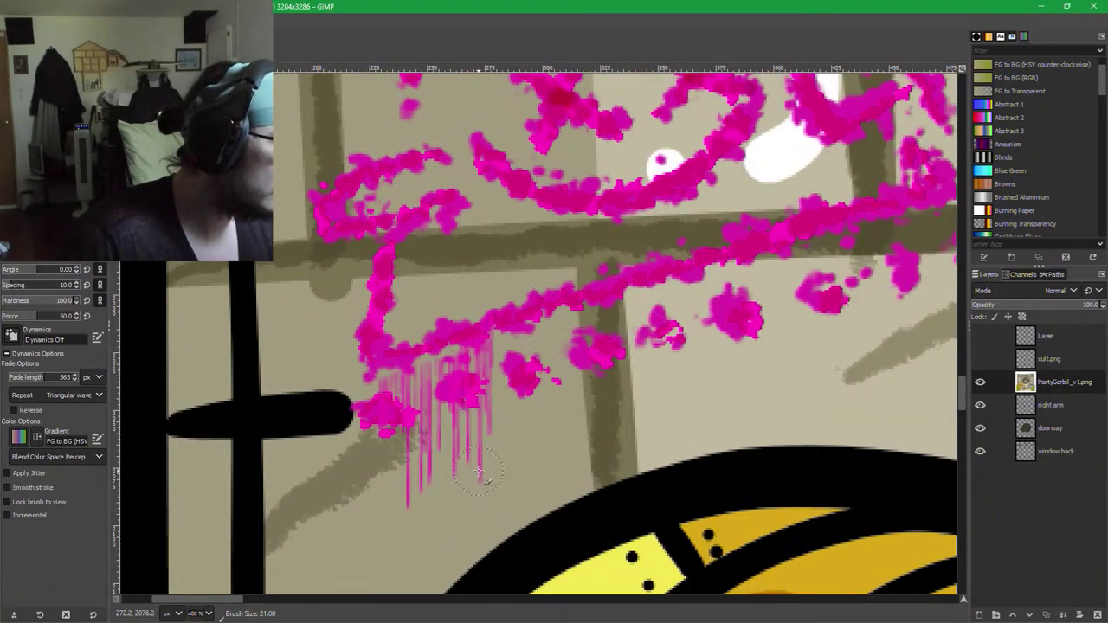
{"action": "mouse_move", "coordinate": [478, 476]}
{"action": "left_mouse_down"}
{"action": "mouse_move", "coordinate": [484, 355]}
{"action": "mouse_move", "coordinate": [510, 320]}
{"action": "mouse_move", "coordinate": [529, 404]}
{"action": "mouse_move", "coordinate": [532, 313]}
{"action": "mouse_move", "coordinate": [555, 296]}
{"action": "left_mouse_up"}
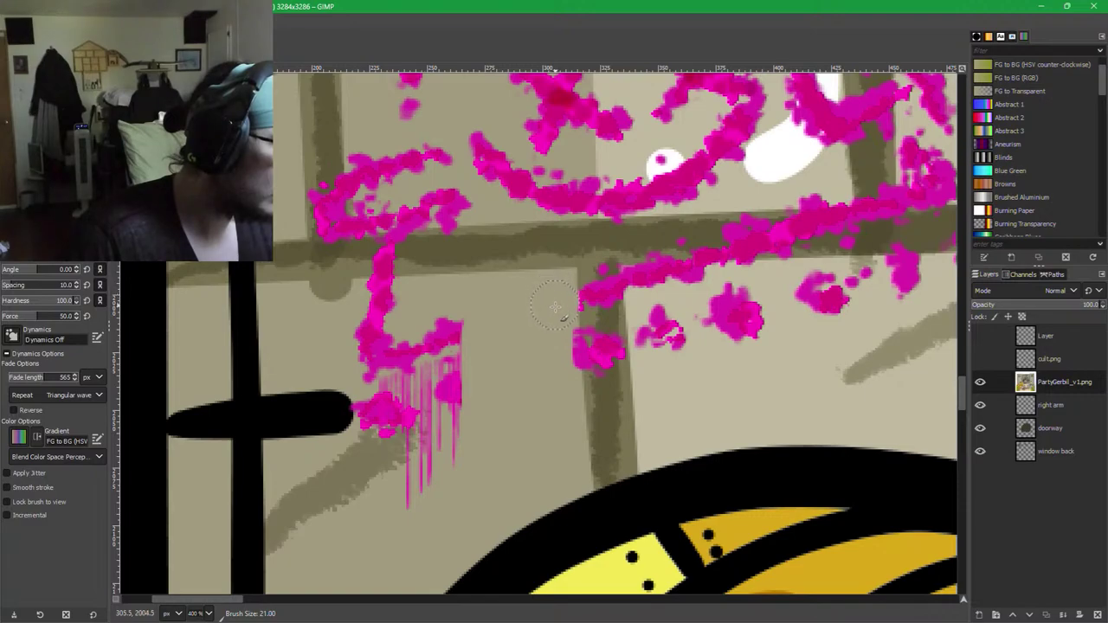
{"action": "mouse_move", "coordinate": [460, 322]}
{"action": "left_mouse_down"}
{"action": "mouse_move", "coordinate": [383, 352]}
{"action": "mouse_move", "coordinate": [478, 368]}
{"action": "mouse_move", "coordinate": [434, 396]}
{"action": "mouse_move", "coordinate": [453, 417]}
{"action": "mouse_move", "coordinate": [439, 478]}
{"action": "left_mouse_up"}
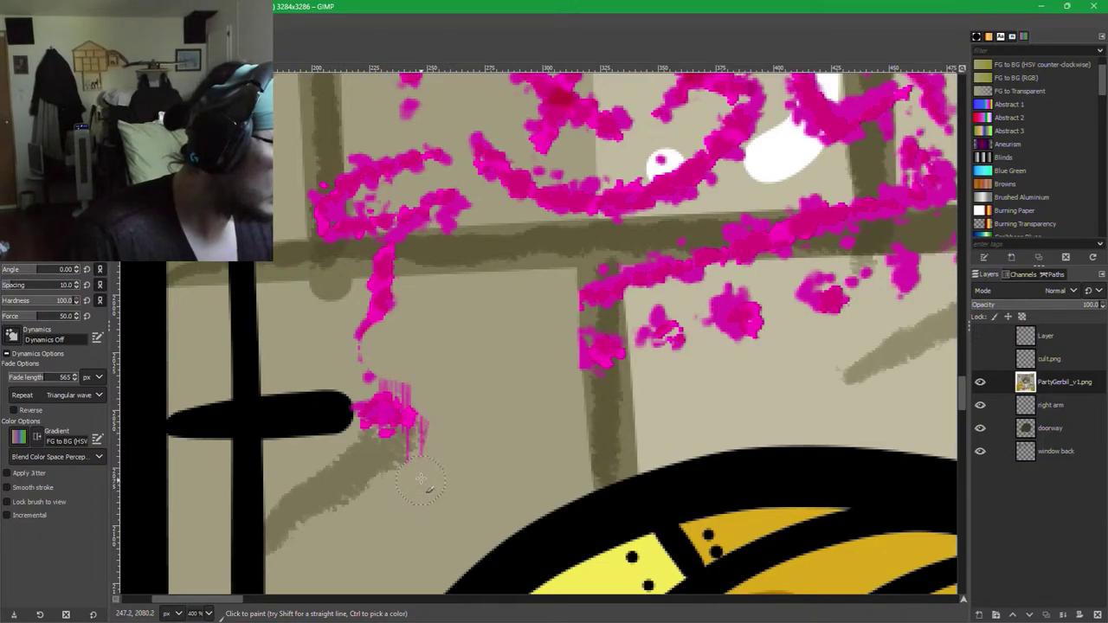
{"action": "mouse_move", "coordinate": [442, 408]}
{"action": "left_mouse_down"}
{"action": "mouse_move", "coordinate": [389, 384]}
{"action": "mouse_move", "coordinate": [364, 342]}
{"action": "mouse_move", "coordinate": [374, 311]}
{"action": "left_mouse_up"}
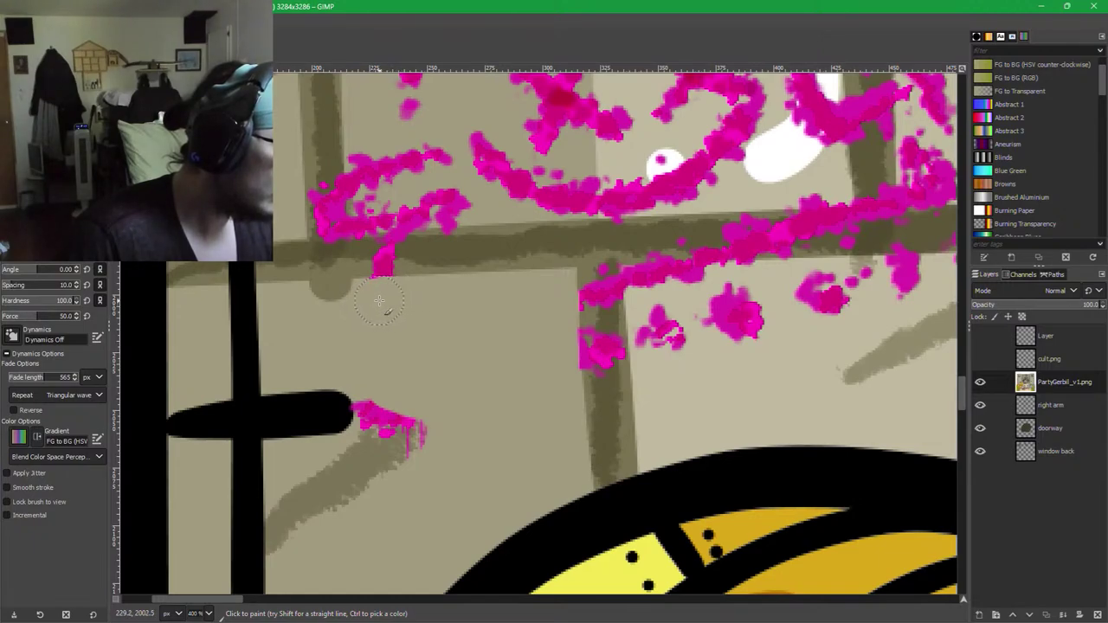
Cover the hat's left stroke and the drips beside the upper window slit with the darker wall colour.
{"action": "left_click_drag", "start_coordinate": [532, 312], "coordinate": [636, 434]}
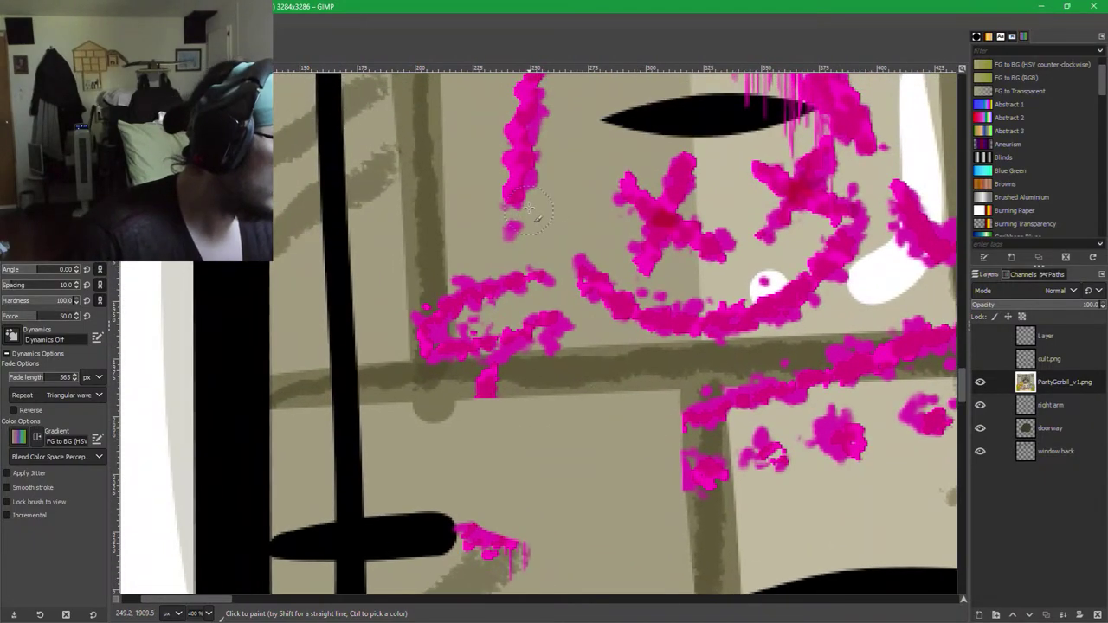
{"action": "mouse_move", "coordinate": [529, 210]}
{"action": "left_mouse_down"}
{"action": "mouse_move", "coordinate": [508, 362]}
{"action": "mouse_move", "coordinate": [511, 221]}
{"action": "mouse_move", "coordinate": [516, 205]}
{"action": "mouse_move", "coordinate": [542, 207]}
{"action": "mouse_move", "coordinate": [516, 180]}
{"action": "mouse_move", "coordinate": [534, 134]}
{"action": "left_mouse_up"}
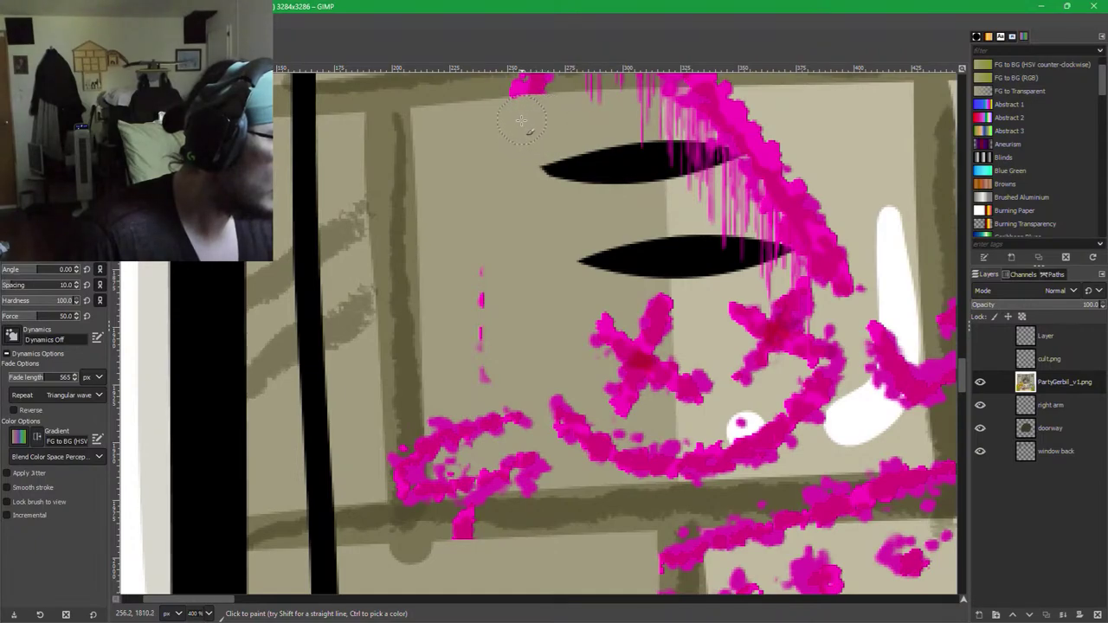
{"action": "mouse_move", "coordinate": [565, 136]}
{"action": "left_mouse_down"}
{"action": "mouse_move", "coordinate": [352, 209]}
{"action": "mouse_move", "coordinate": [314, 255]}
{"action": "mouse_move", "coordinate": [383, 235]}
{"action": "left_mouse_up"}
{"action": "scroll", "coordinate": [346, 233], "scroll_direction": "up", "scroll_amount": 4}
{"action": "mouse_move", "coordinate": [454, 236]}
{"action": "left_mouse_down"}
{"action": "mouse_move", "coordinate": [527, 239]}
{"action": "mouse_move", "coordinate": [520, 244]}
{"action": "left_mouse_up"}
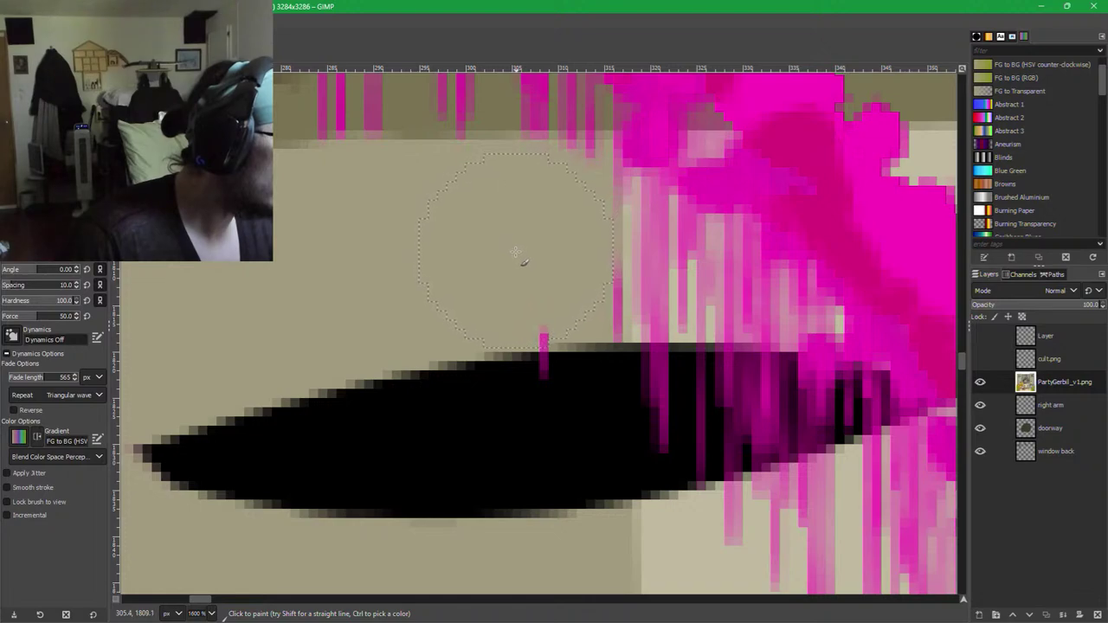
Reduce the brush size to 11 and clean the pink drip off the upper slit's black fill and the wall above it.
{"action": "key", "text": "bracketleft"}
{"action": "key", "text": "bracketleft"}
{"action": "key", "text": "bracketleft"}
{"action": "key", "text": "bracketleft"}
{"action": "key", "text": "bracketleft"}
{"action": "key", "text": "bracketleft"}
{"action": "key", "text": "bracketleft"}
{"action": "key", "text": "bracketleft"}
{"action": "key", "text": "bracketleft"}
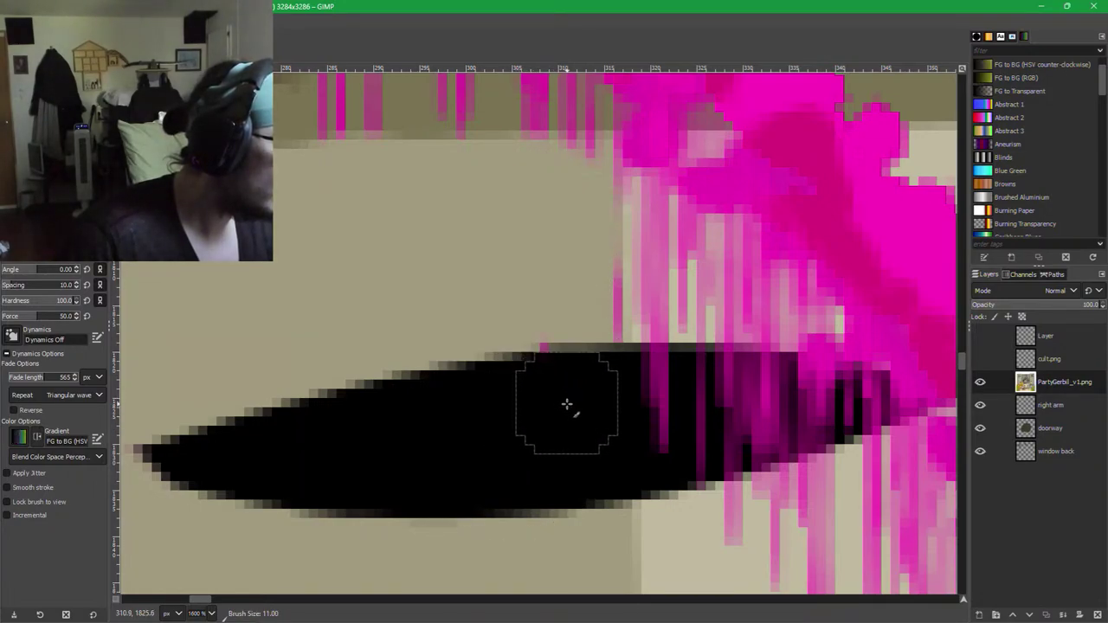
{"action": "left_click", "coordinate": [540, 297]}
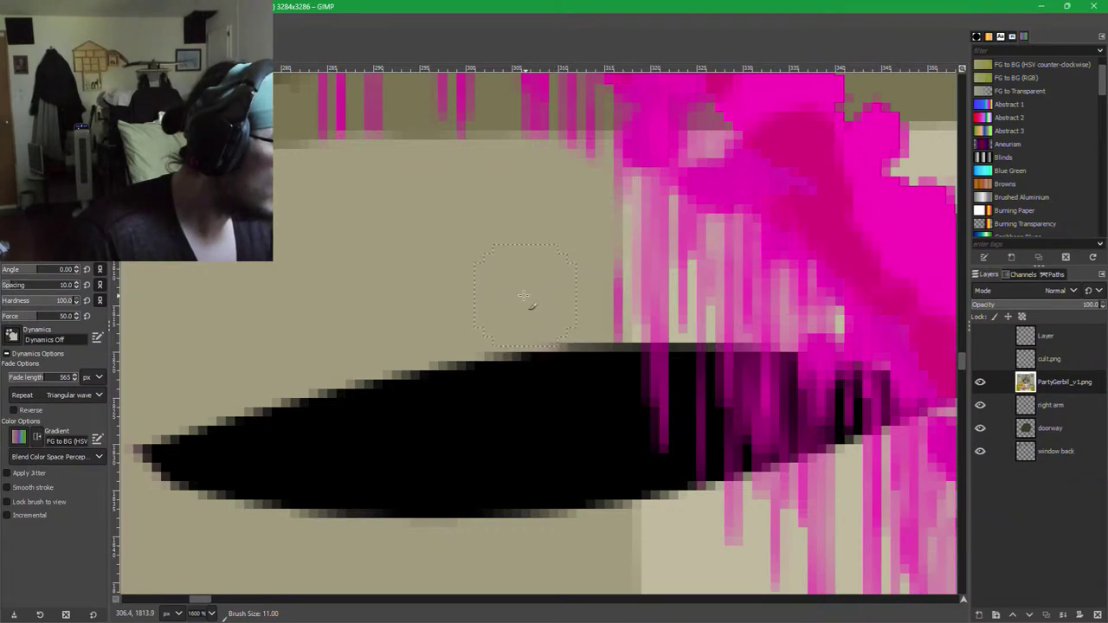
{"action": "mouse_move", "coordinate": [564, 278]}
{"action": "left_mouse_down"}
{"action": "mouse_move", "coordinate": [570, 296]}
{"action": "mouse_move", "coordinate": [576, 202]}
{"action": "left_mouse_up"}
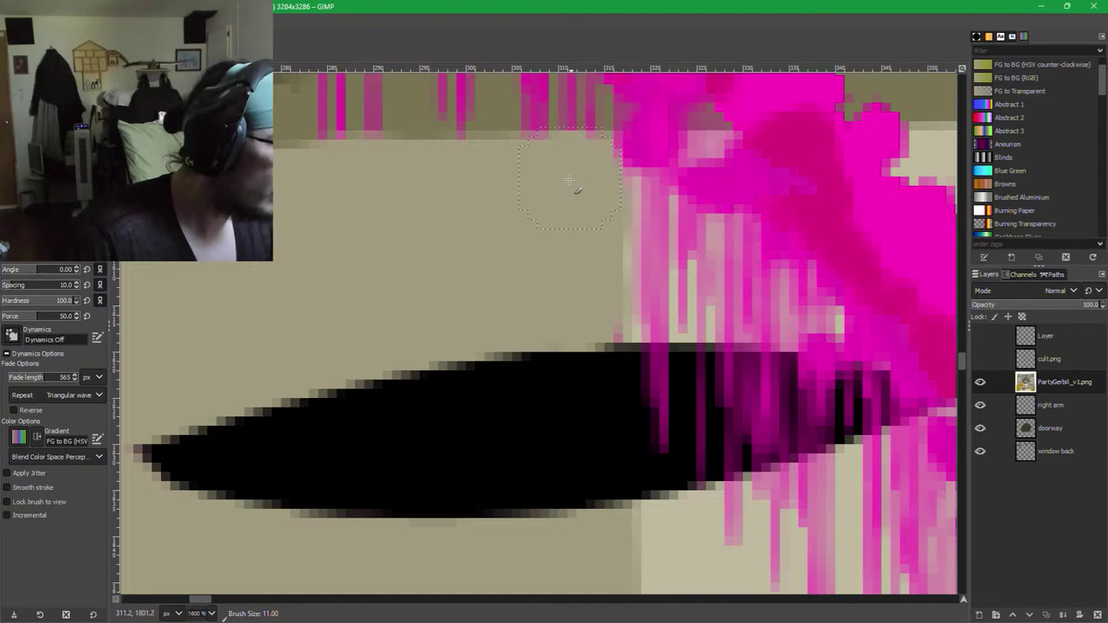
Paint wall colour over the graffiti's hat tip and drips within the brick above the horizontal mortar line.
{"action": "scroll", "coordinate": [733, 362], "scroll_direction": "down", "scroll_amount": 4}
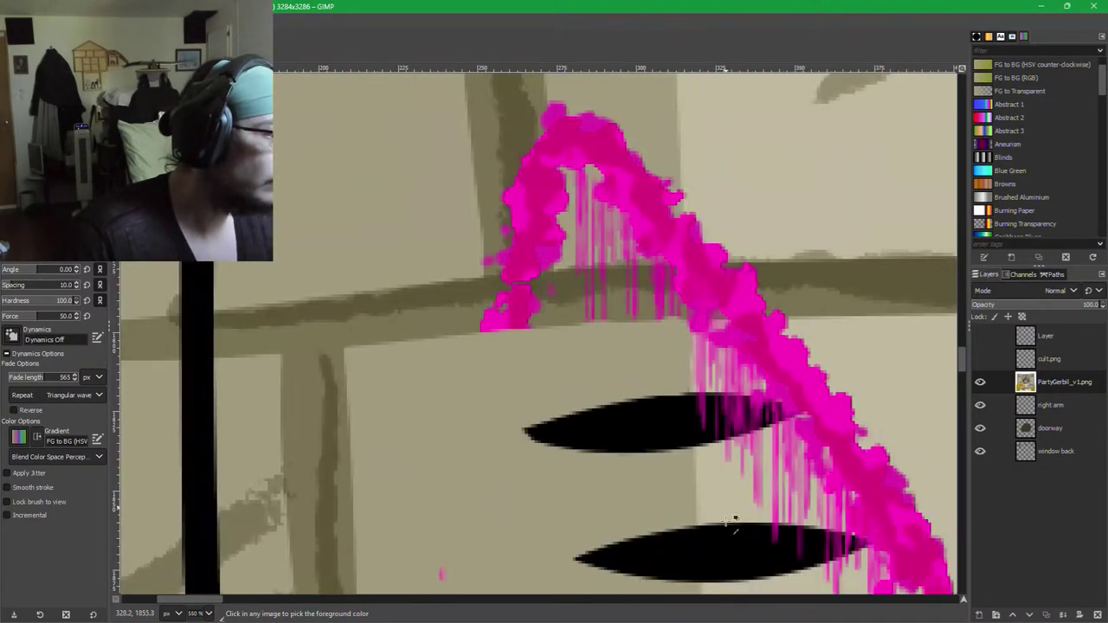
{"action": "scroll", "coordinate": [740, 519], "scroll_direction": "up", "scroll_amount": 3}
{"action": "scroll", "coordinate": [743, 512], "scroll_direction": "down", "scroll_amount": 3}
{"action": "left_click_drag", "start_coordinate": [748, 537], "coordinate": [607, 356]}
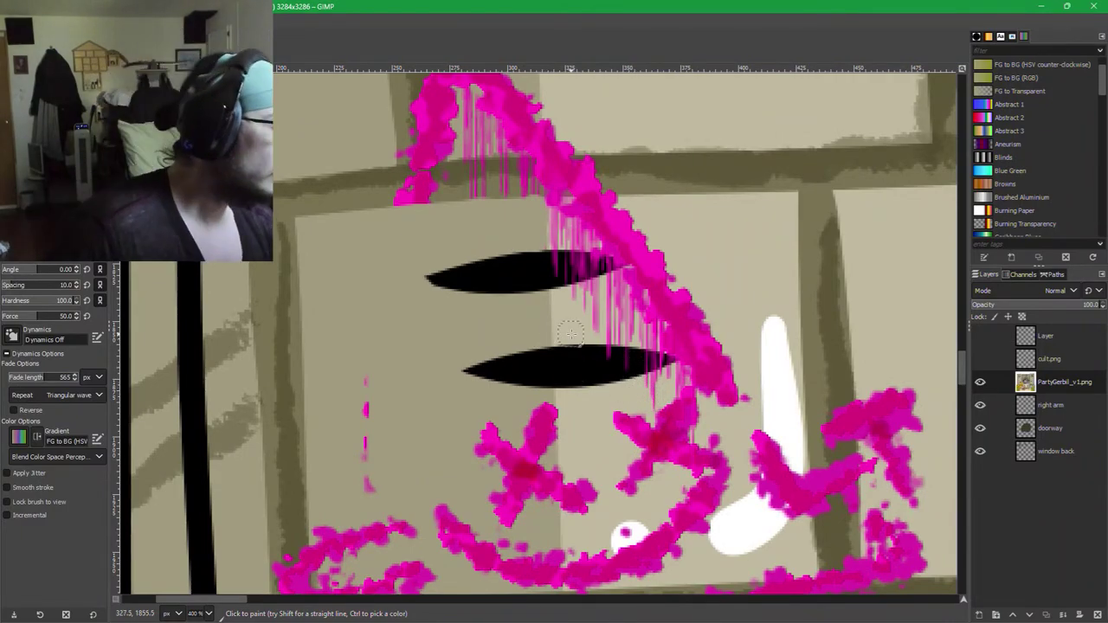
{"action": "scroll", "coordinate": [420, 329], "scroll_direction": "up", "scroll_amount": 2}
{"action": "left_click_drag", "start_coordinate": [473, 186], "coordinate": [517, 609]}
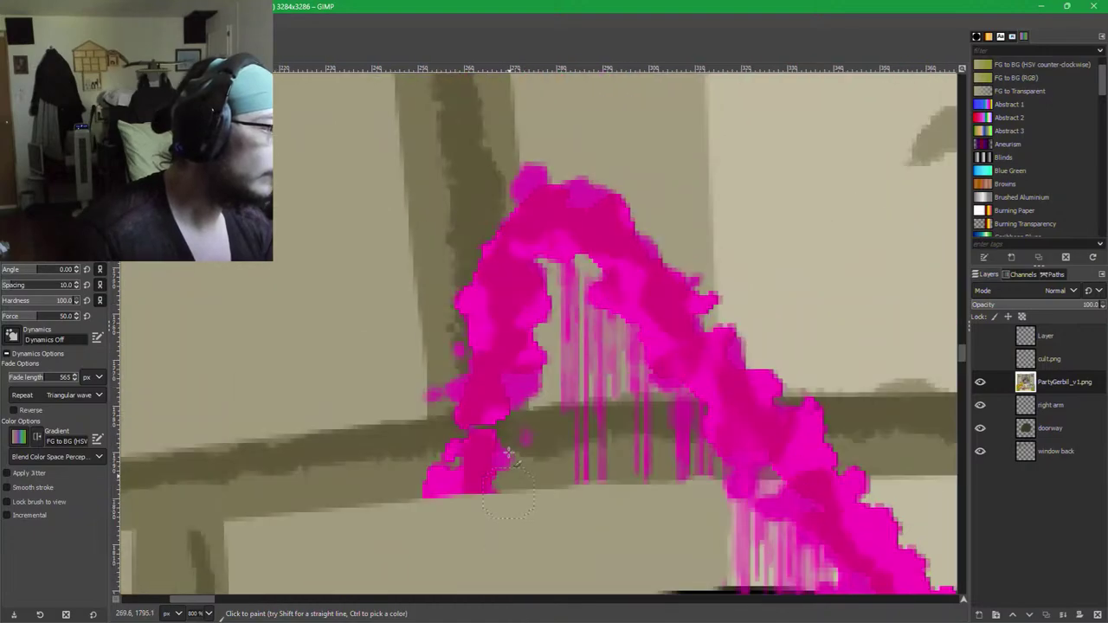
{"action": "mouse_move", "coordinate": [555, 185]}
{"action": "left_mouse_down"}
{"action": "mouse_move", "coordinate": [552, 220]}
{"action": "mouse_move", "coordinate": [596, 320]}
{"action": "mouse_move", "coordinate": [664, 307]}
{"action": "mouse_move", "coordinate": [686, 323]}
{"action": "mouse_move", "coordinate": [688, 350]}
{"action": "mouse_move", "coordinate": [681, 407]}
{"action": "mouse_move", "coordinate": [661, 340]}
{"action": "mouse_move", "coordinate": [593, 424]}
{"action": "mouse_move", "coordinate": [584, 370]}
{"action": "mouse_move", "coordinate": [559, 342]}
{"action": "mouse_move", "coordinate": [545, 212]}
{"action": "mouse_move", "coordinate": [526, 214]}
{"action": "mouse_move", "coordinate": [543, 226]}
{"action": "mouse_move", "coordinate": [547, 412]}
{"action": "left_mouse_up"}
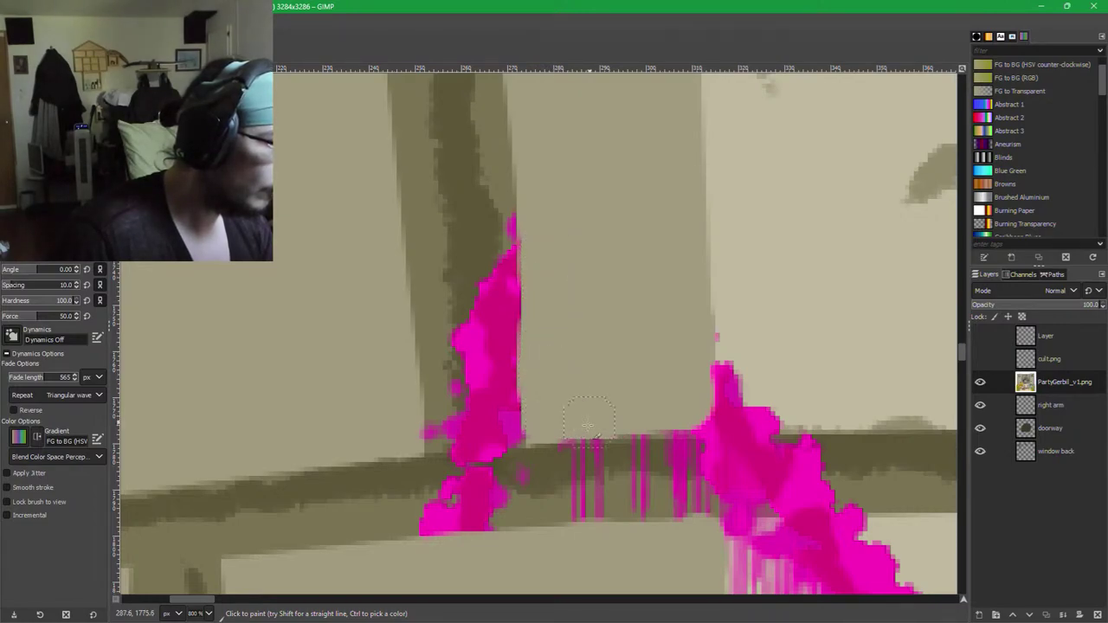
Straighten the brick's left edge beside the vertical mortar with a smaller brush and a straight line of wall colour.
{"action": "scroll", "coordinate": [566, 430], "scroll_direction": "up", "scroll_amount": 2}
{"action": "key", "text": "shift+bracketleft"}
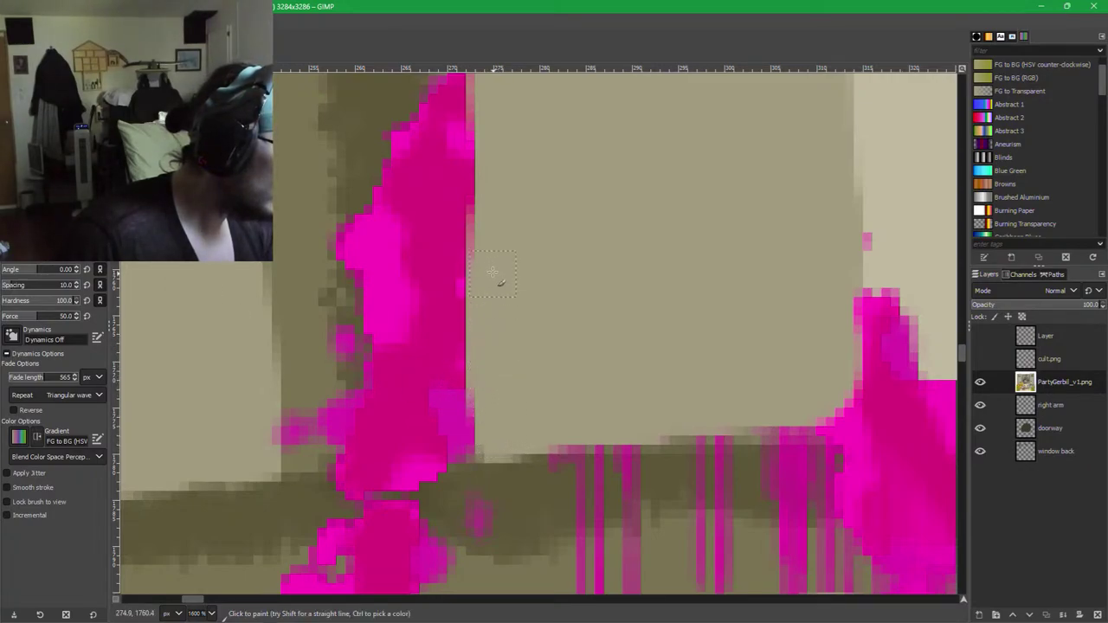
{"action": "scroll", "coordinate": [511, 195], "scroll_direction": "up", "scroll_amount": 3}
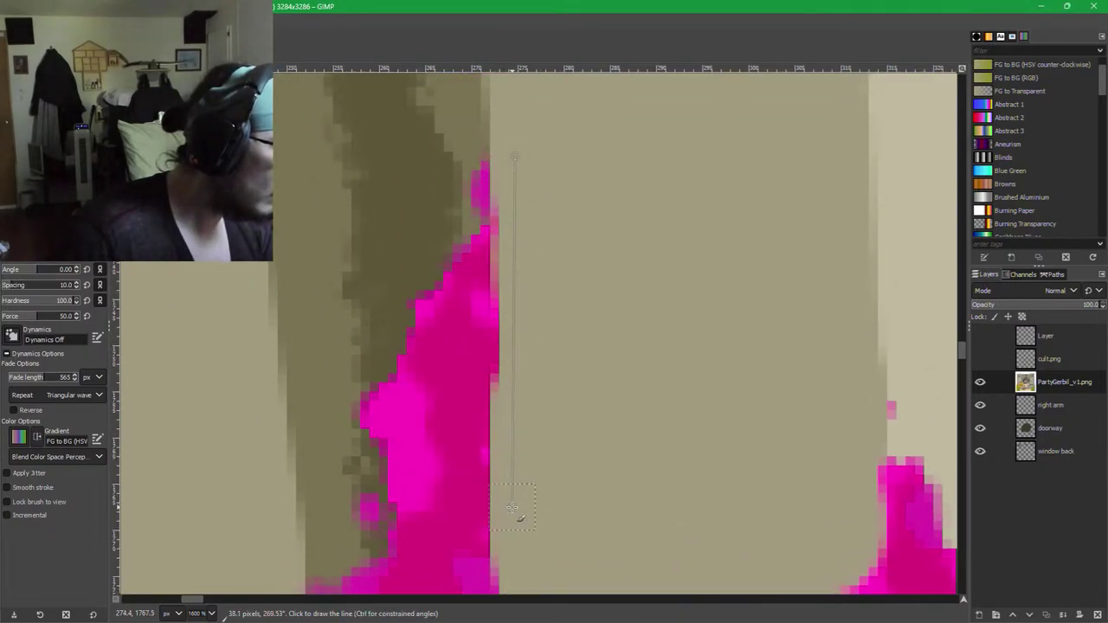
{"action": "scroll", "coordinate": [637, 512], "scroll_direction": "up", "scroll_amount": 2}
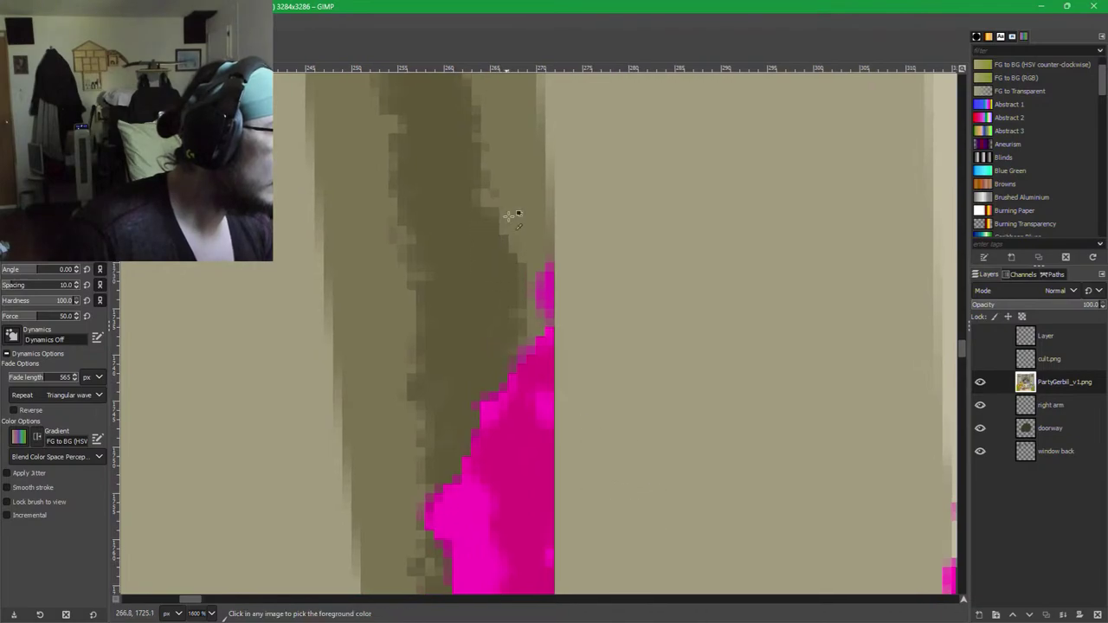
Sample the lighter mortar colour and paint a straight strip of it over the pink along the vertical mortar's right side.
{"action": "left_click", "coordinate": [528, 194], "text": "ctrl"}
{"action": "left_click", "coordinate": [529, 275]}
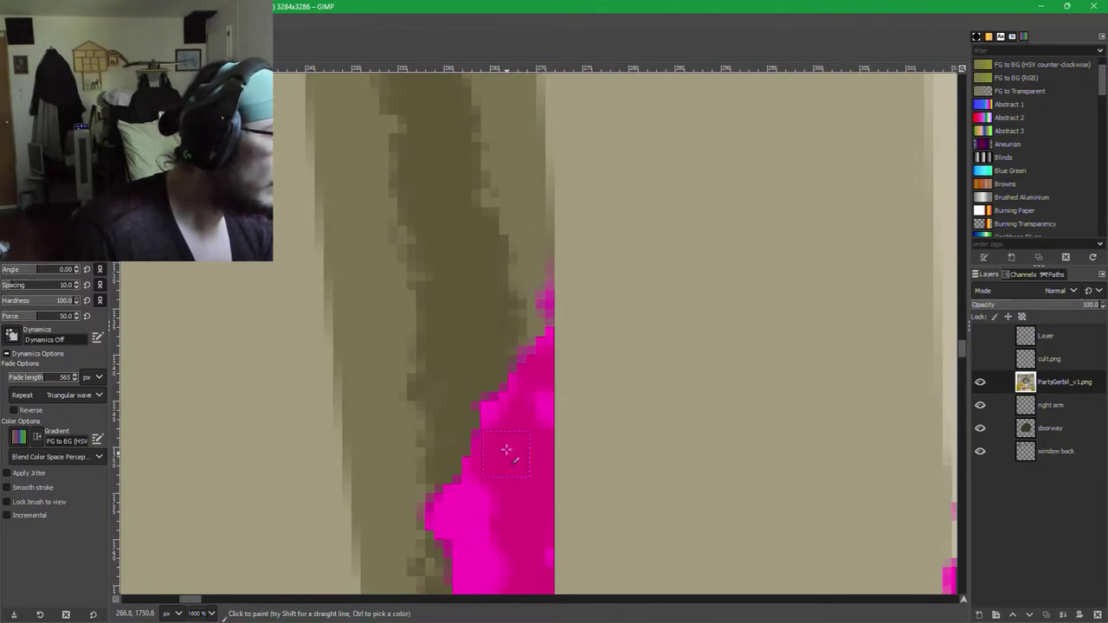
{"action": "scroll", "coordinate": [506, 450], "scroll_direction": "down", "scroll_amount": 2}
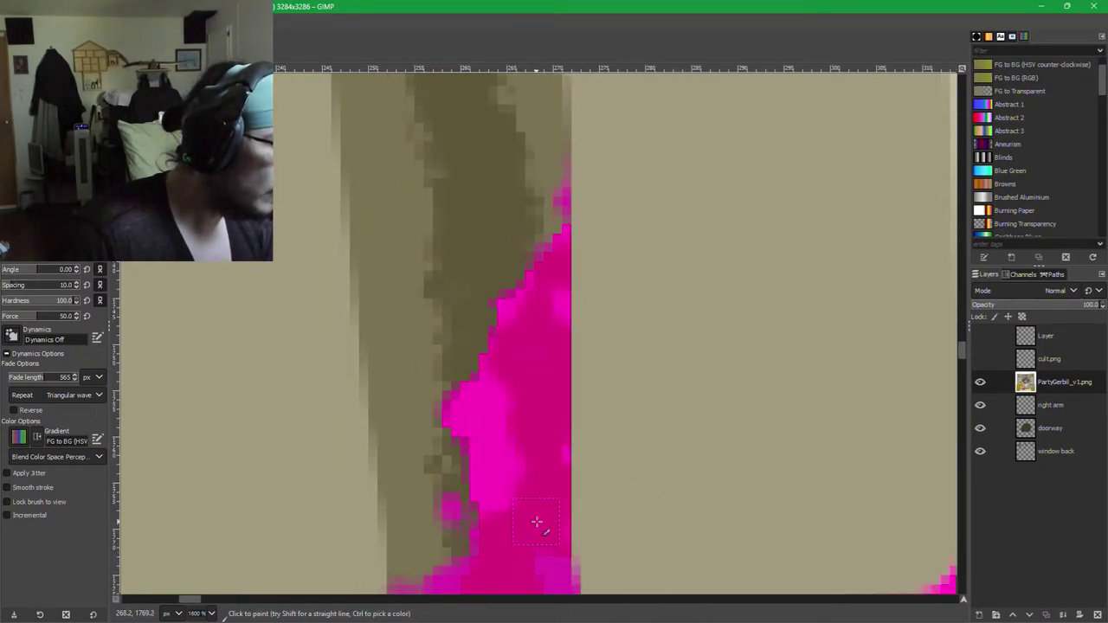
{"action": "scroll", "coordinate": [537, 522], "scroll_direction": "down", "scroll_amount": 3}
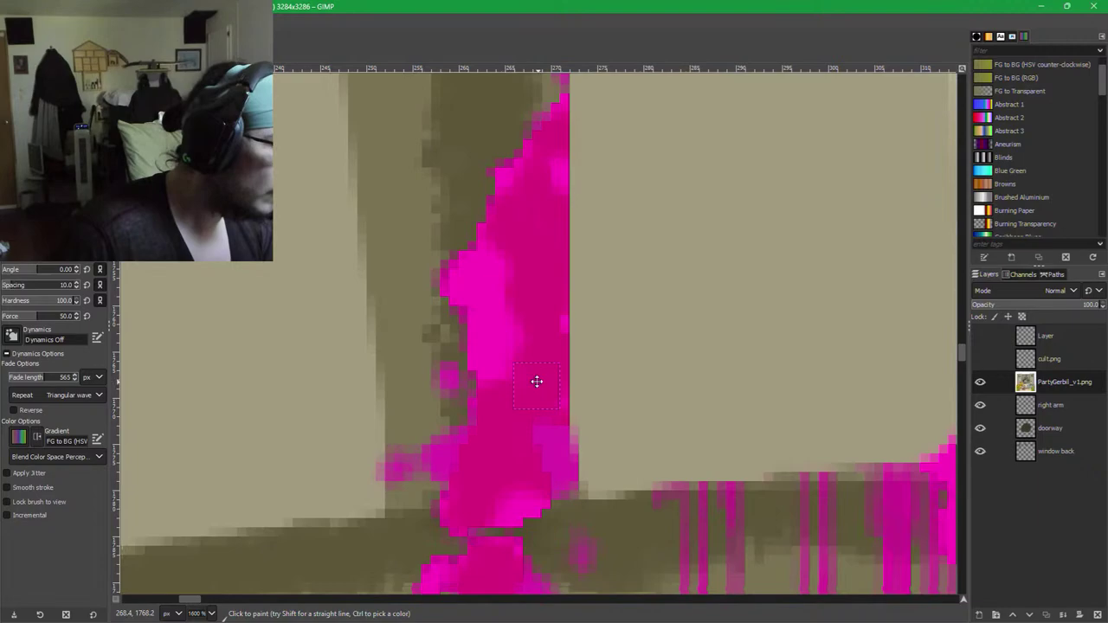
{"action": "left_click", "coordinate": [548, 486], "text": "shift"}
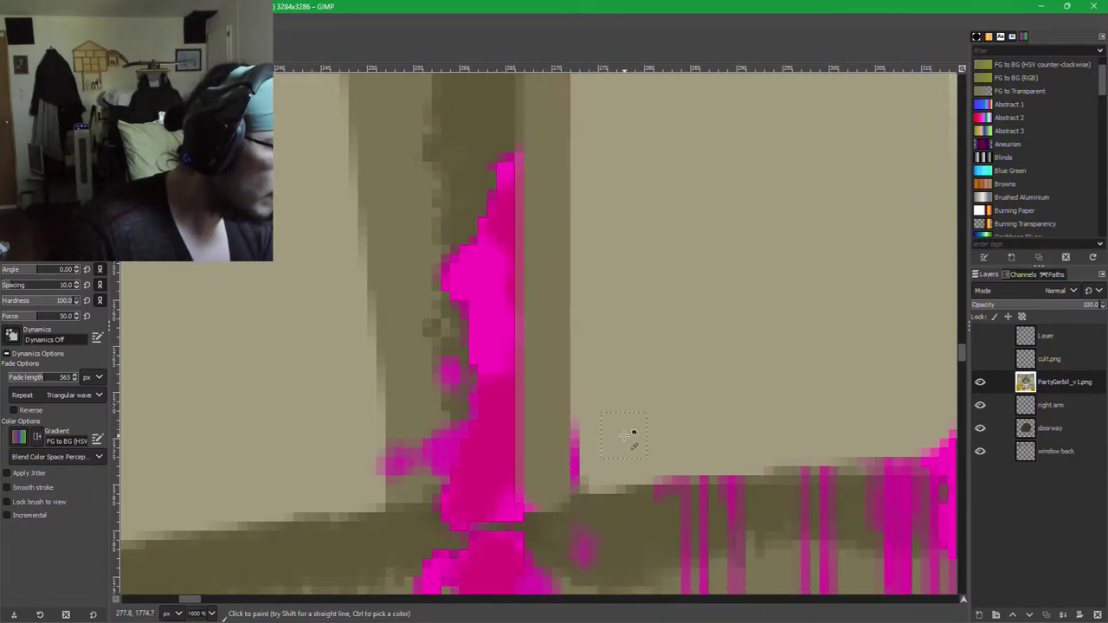
Sample the brick colour and paint out the leftover pink along the brick's lower-left corner and bottom edge.
{"action": "mouse_move", "coordinate": [618, 436]}
{"action": "left_mouse_down"}
{"action": "mouse_move", "coordinate": [598, 447]}
{"action": "mouse_move", "coordinate": [597, 467]}
{"action": "left_mouse_up"}
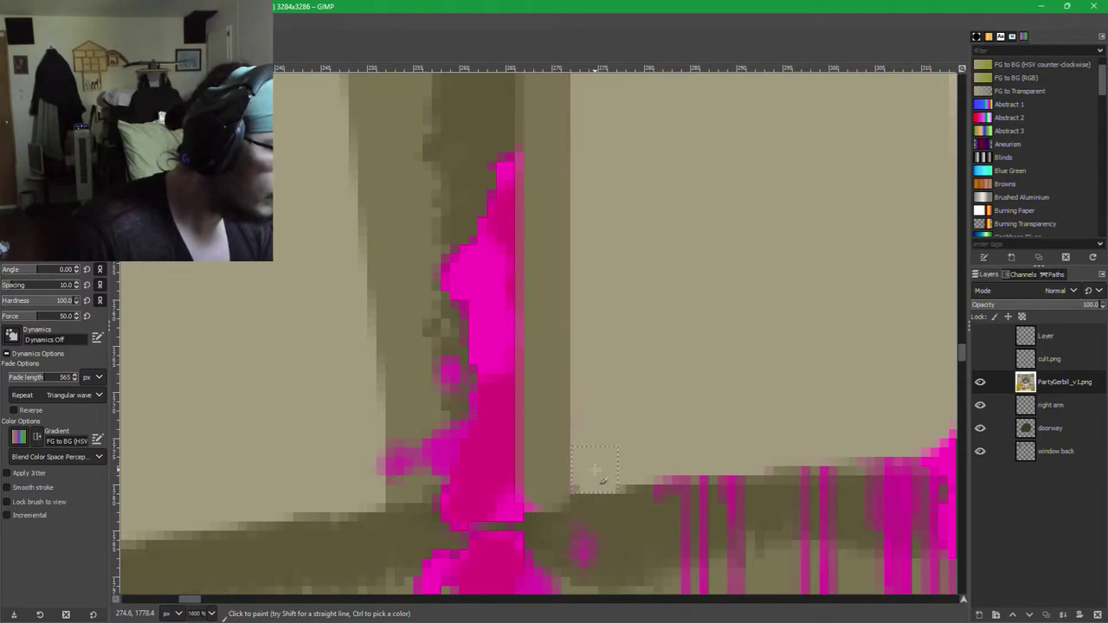
{"action": "left_click_drag", "start_coordinate": [672, 456], "coordinate": [734, 454]}
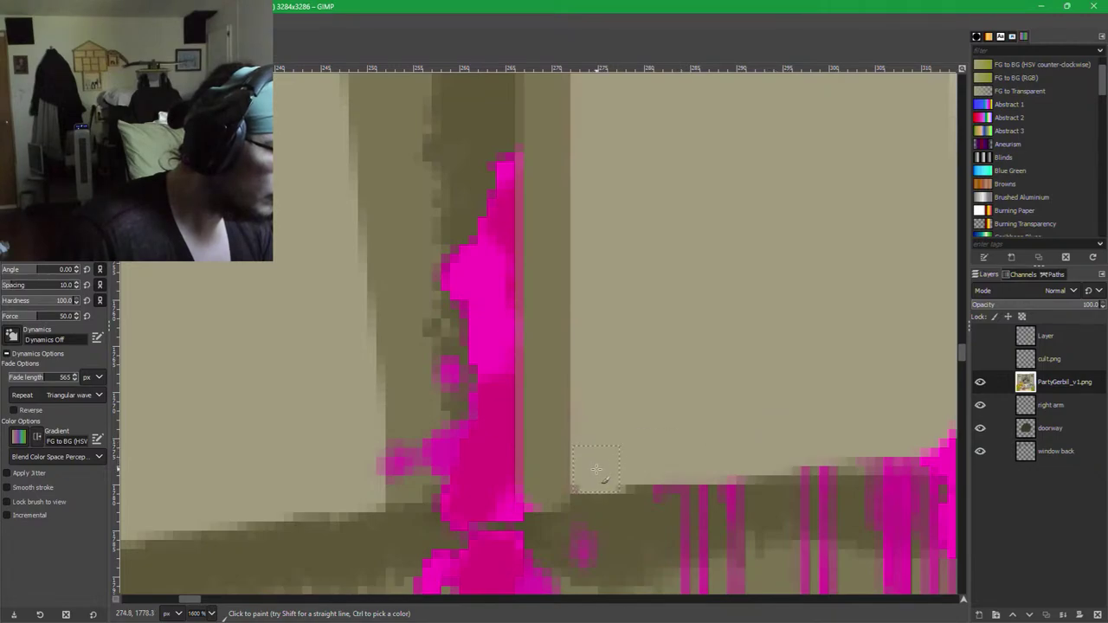
{"action": "left_click_drag", "start_coordinate": [725, 434], "coordinate": [626, 417]}
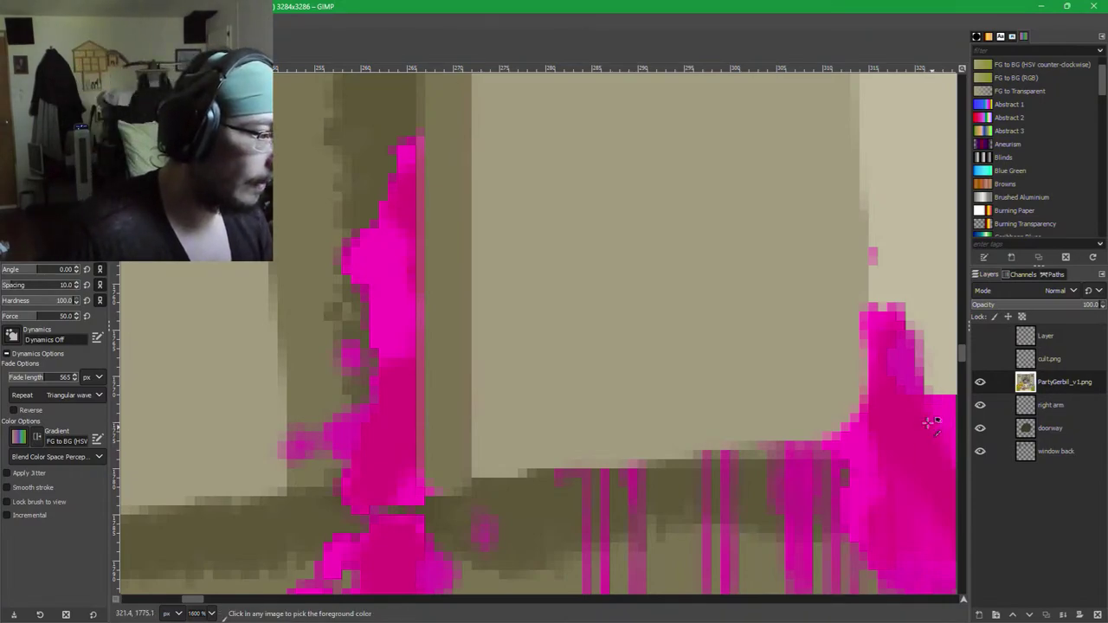
Sample the darker brick's colour and paint out the pink along its right edge and lower-right corner above the horizontal mortar.
{"action": "scroll", "coordinate": [907, 419], "scroll_direction": "up", "scroll_amount": 1}
{"action": "left_click_drag", "start_coordinate": [834, 421], "coordinate": [705, 423]}
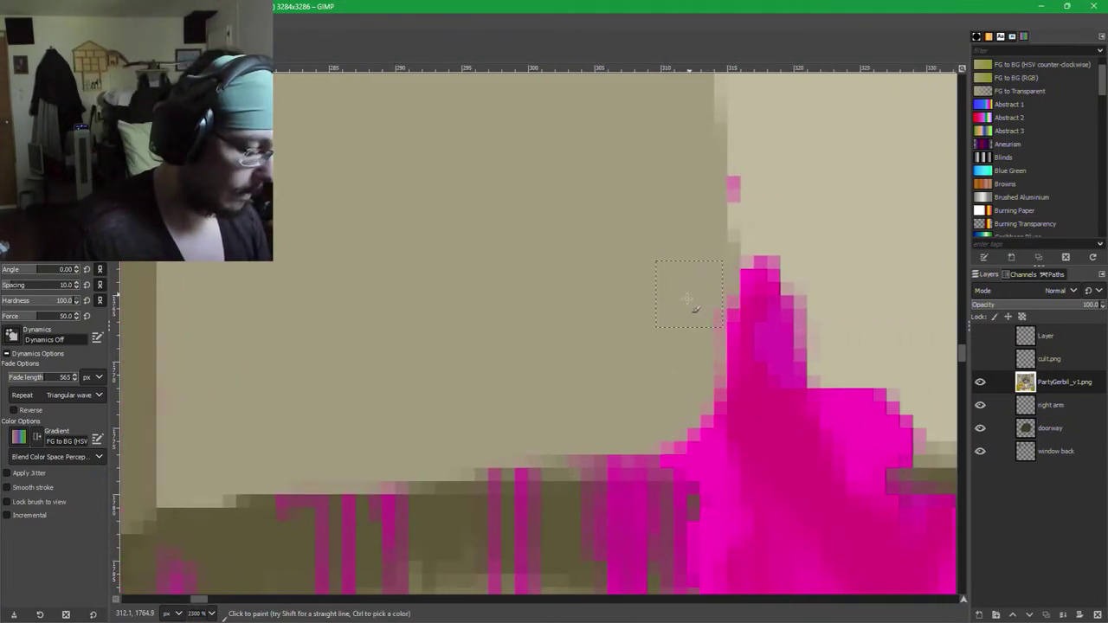
{"action": "key", "text": "ctrl+z"}
{"action": "left_click_drag", "start_coordinate": [673, 309], "coordinate": [702, 285]}
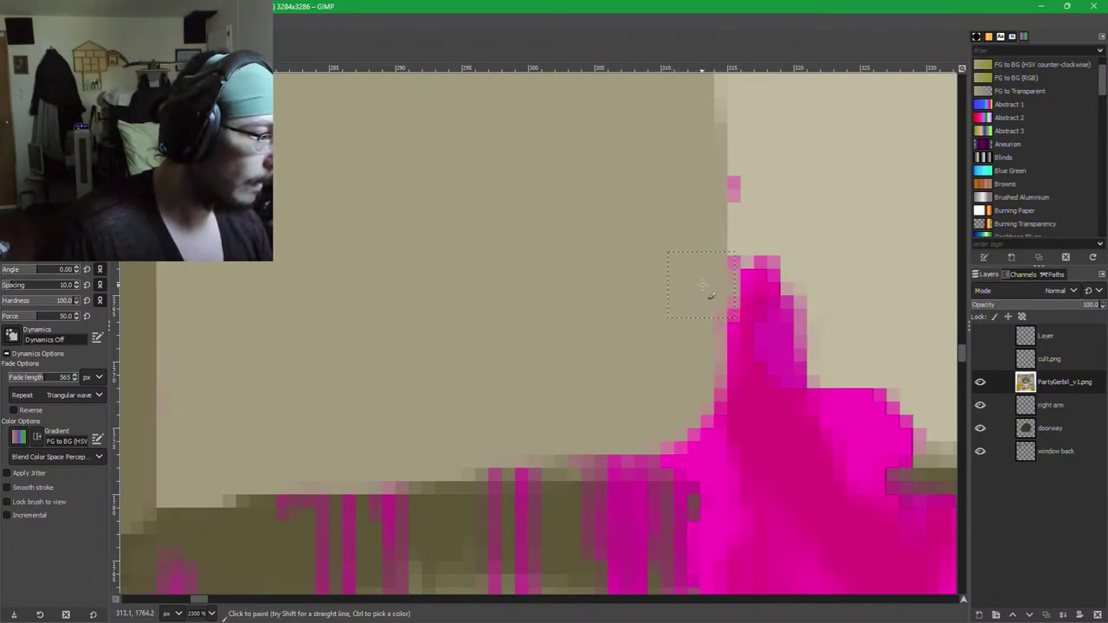
{"action": "key", "text": "ctrl+z"}
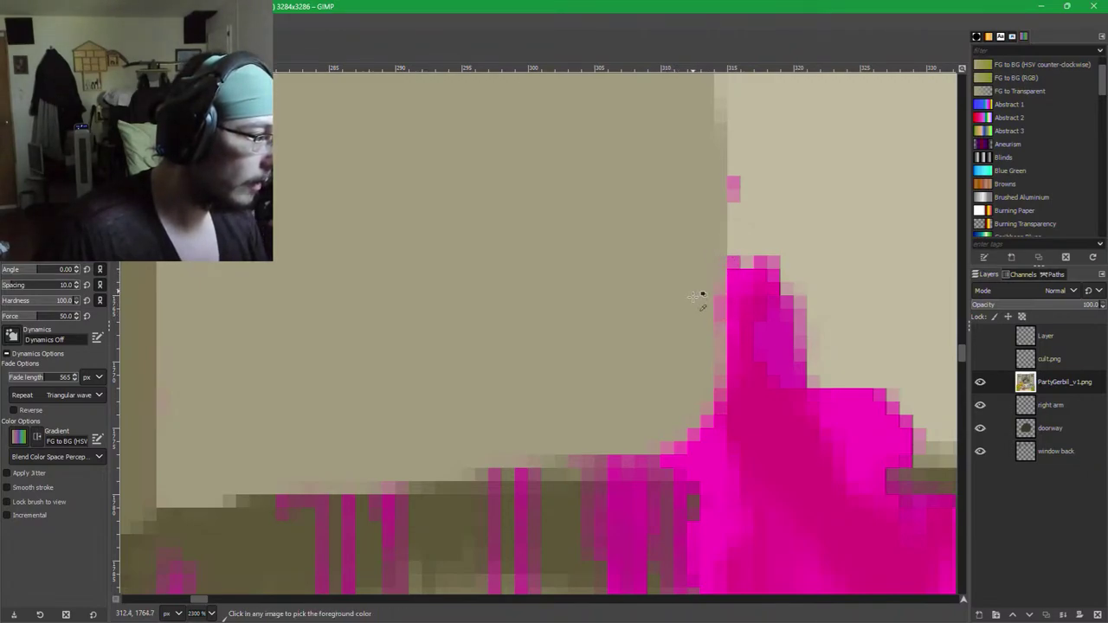
{"action": "left_click", "coordinate": [693, 421]}
{"action": "mouse_move", "coordinate": [693, 422]}
{"action": "left_mouse_down"}
{"action": "mouse_move", "coordinate": [663, 438]}
{"action": "mouse_move", "coordinate": [705, 436]}
{"action": "mouse_move", "coordinate": [616, 447]}
{"action": "mouse_move", "coordinate": [507, 442]}
{"action": "left_mouse_up"}
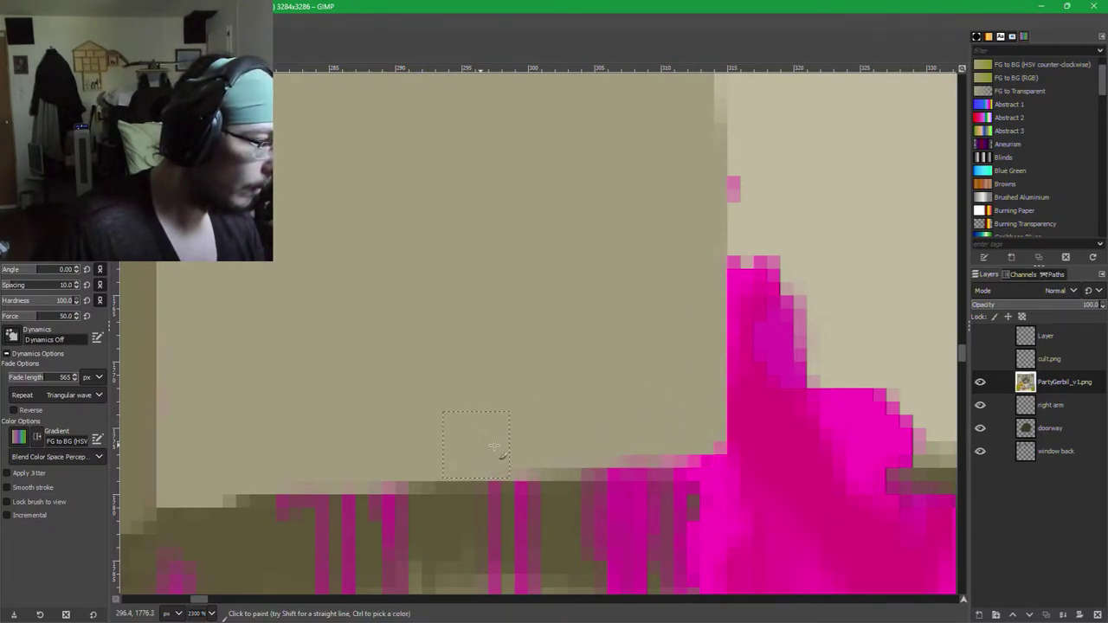
Sample the lighter brick's colour and paint over the graffiti peak rising into that brick above the mortar.
{"action": "key", "text": "ctrl"}
{"action": "left_click", "coordinate": [889, 295], "text": "ctrl"}
{"action": "left_click_drag", "start_coordinate": [886, 297], "coordinate": [668, 284]}
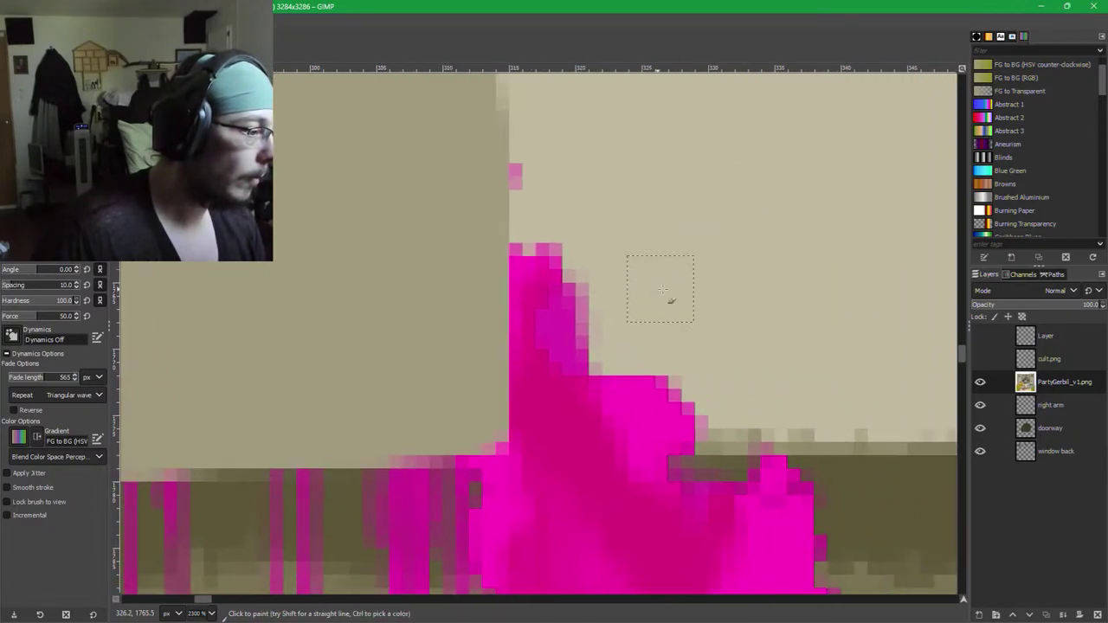
{"action": "left_click_drag", "start_coordinate": [689, 410], "coordinate": [636, 407]}
{"action": "mouse_move", "coordinate": [737, 396]}
{"action": "left_mouse_down"}
{"action": "mouse_move", "coordinate": [636, 400]}
{"action": "mouse_move", "coordinate": [593, 356]}
{"action": "mouse_move", "coordinate": [584, 275]}
{"action": "mouse_move", "coordinate": [551, 164]}
{"action": "mouse_move", "coordinate": [543, 169]}
{"action": "mouse_move", "coordinate": [545, 432]}
{"action": "mouse_move", "coordinate": [715, 420]}
{"action": "left_mouse_up"}
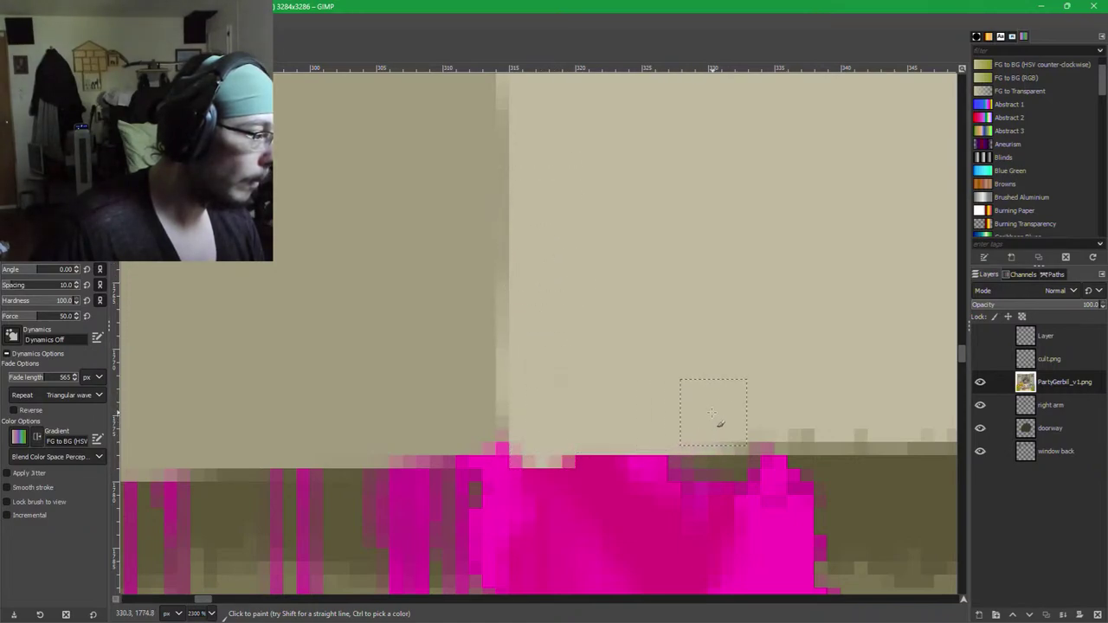
Straighten the vertical boundary between the two upper bricks by repainting each side with its own sampled colour.
{"action": "left_click", "coordinate": [395, 257], "text": "ctrl"}
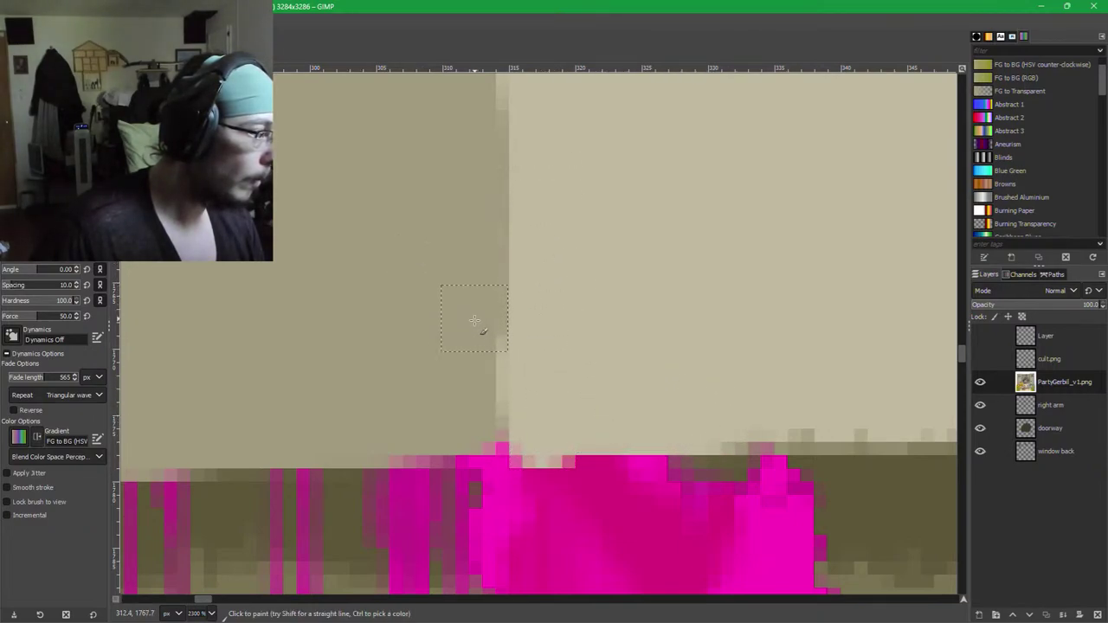
{"action": "mouse_move", "coordinate": [473, 388]}
{"action": "left_mouse_down"}
{"action": "mouse_move", "coordinate": [476, 432]}
{"action": "mouse_move", "coordinate": [483, 421]}
{"action": "mouse_move", "coordinate": [530, 420]}
{"action": "left_mouse_up"}
{"action": "left_click", "coordinate": [653, 388], "text": "ctrl"}
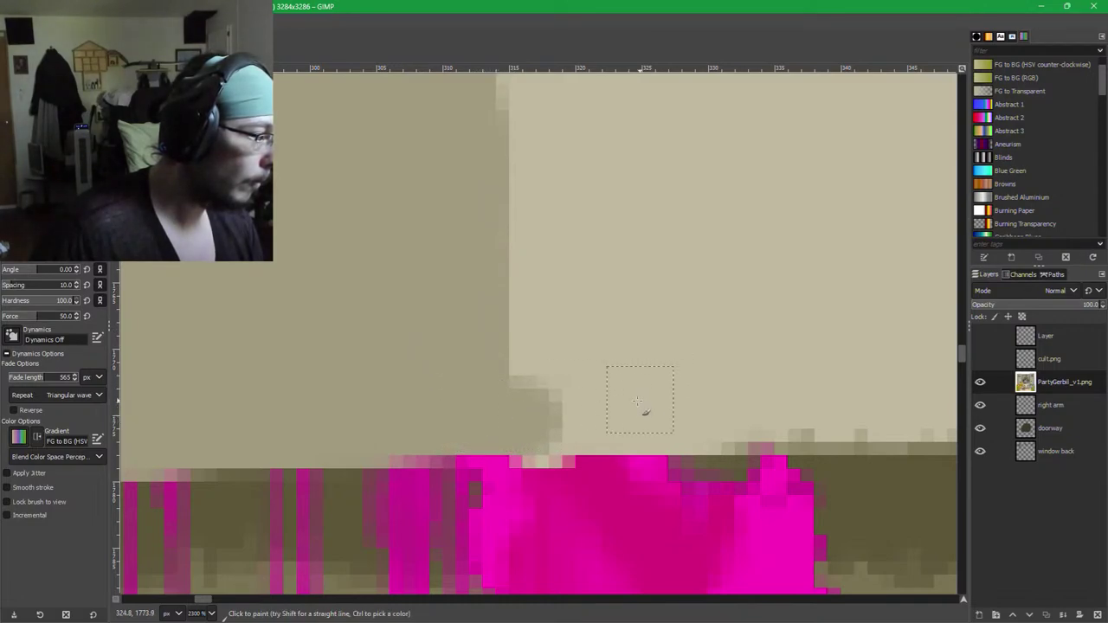
{"action": "mouse_move", "coordinate": [624, 406]}
{"action": "left_mouse_down"}
{"action": "mouse_move", "coordinate": [582, 415]}
{"action": "mouse_move", "coordinate": [542, 410]}
{"action": "mouse_move", "coordinate": [546, 395]}
{"action": "mouse_move", "coordinate": [554, 423]}
{"action": "left_mouse_up"}
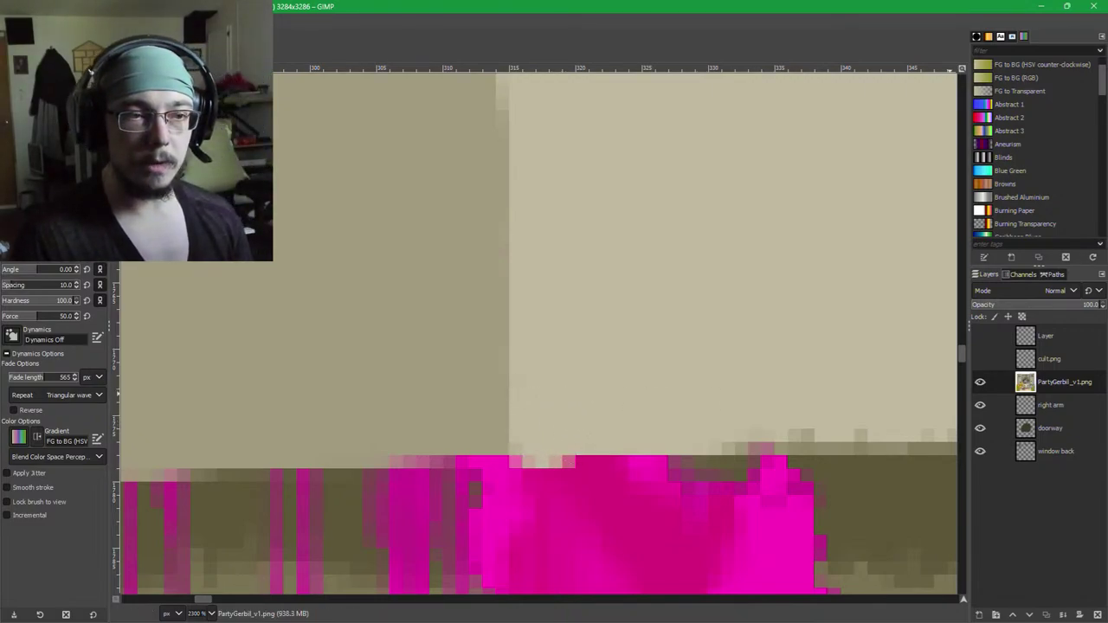
Paint the lighter mortar colour across the graffiti and drips along the lower half of the horizontal mortar band.
{"action": "left_click_drag", "start_coordinate": [727, 485], "coordinate": [709, 356]}
{"action": "left_click_drag", "start_coordinate": [684, 496], "coordinate": [577, 288]}
{"action": "scroll", "coordinate": [578, 287], "scroll_direction": "down", "scroll_amount": 2}
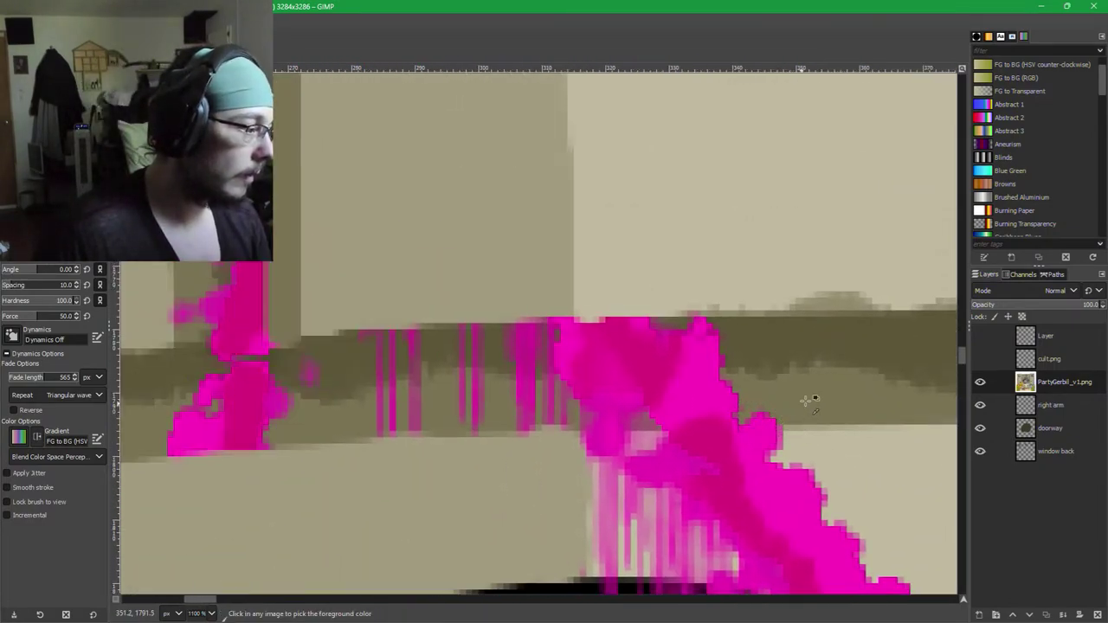
{"action": "mouse_move", "coordinate": [744, 397]}
{"action": "left_mouse_down"}
{"action": "mouse_move", "coordinate": [694, 401]}
{"action": "mouse_move", "coordinate": [718, 390]}
{"action": "mouse_move", "coordinate": [705, 388]}
{"action": "mouse_move", "coordinate": [524, 397]}
{"action": "mouse_move", "coordinate": [575, 390]}
{"action": "mouse_move", "coordinate": [564, 389]}
{"action": "mouse_move", "coordinate": [450, 403]}
{"action": "mouse_move", "coordinate": [471, 397]}
{"action": "mouse_move", "coordinate": [470, 385]}
{"action": "mouse_move", "coordinate": [400, 397]}
{"action": "left_mouse_up"}
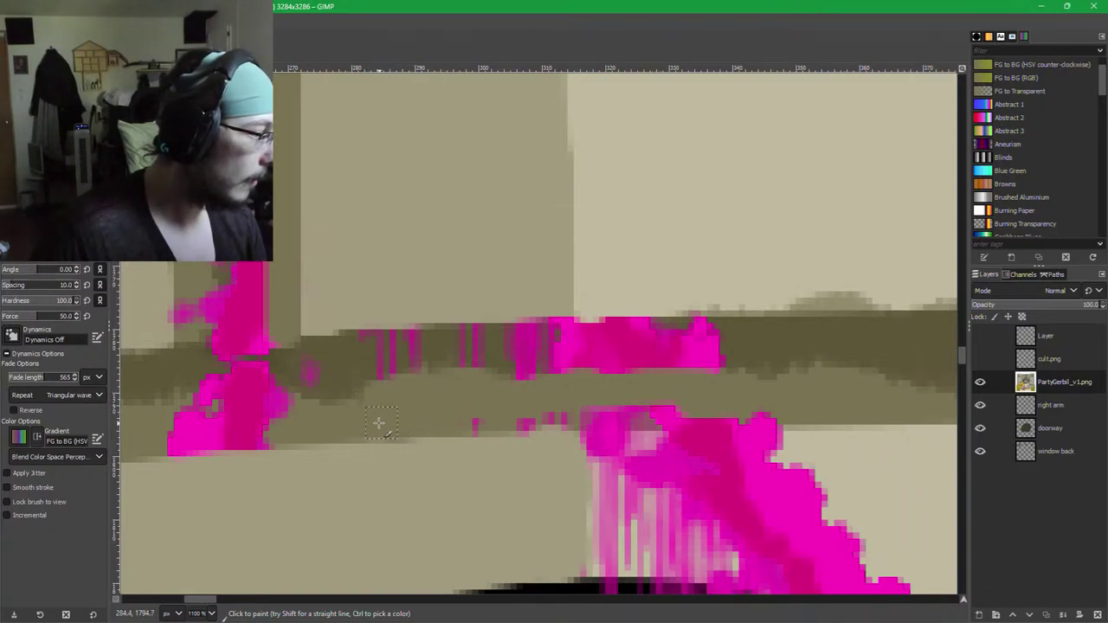
{"action": "mouse_move", "coordinate": [498, 415]}
{"action": "left_mouse_down"}
{"action": "mouse_move", "coordinate": [536, 415]}
{"action": "mouse_move", "coordinate": [478, 420]}
{"action": "mouse_move", "coordinate": [797, 407]}
{"action": "left_mouse_up"}
Sample the brick colours below the mortar and paint out the pink under its lower edge, squaring the boundary between the bricks.
{"action": "left_click", "coordinate": [892, 449], "text": "ctrl"}
{"action": "mouse_move", "coordinate": [890, 470]}
{"action": "left_mouse_down"}
{"action": "mouse_move", "coordinate": [784, 422]}
{"action": "mouse_move", "coordinate": [605, 427]}
{"action": "mouse_move", "coordinate": [689, 404]}
{"action": "mouse_move", "coordinate": [682, 398]}
{"action": "mouse_move", "coordinate": [478, 400]}
{"action": "left_mouse_up"}
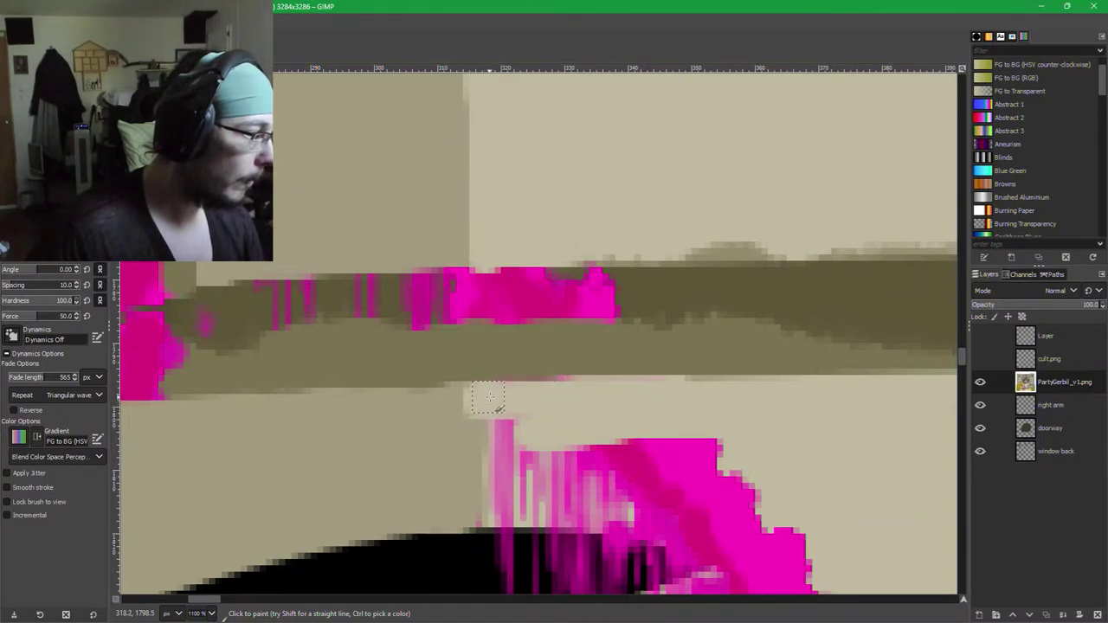
{"action": "left_click_drag", "start_coordinate": [586, 394], "coordinate": [643, 388]}
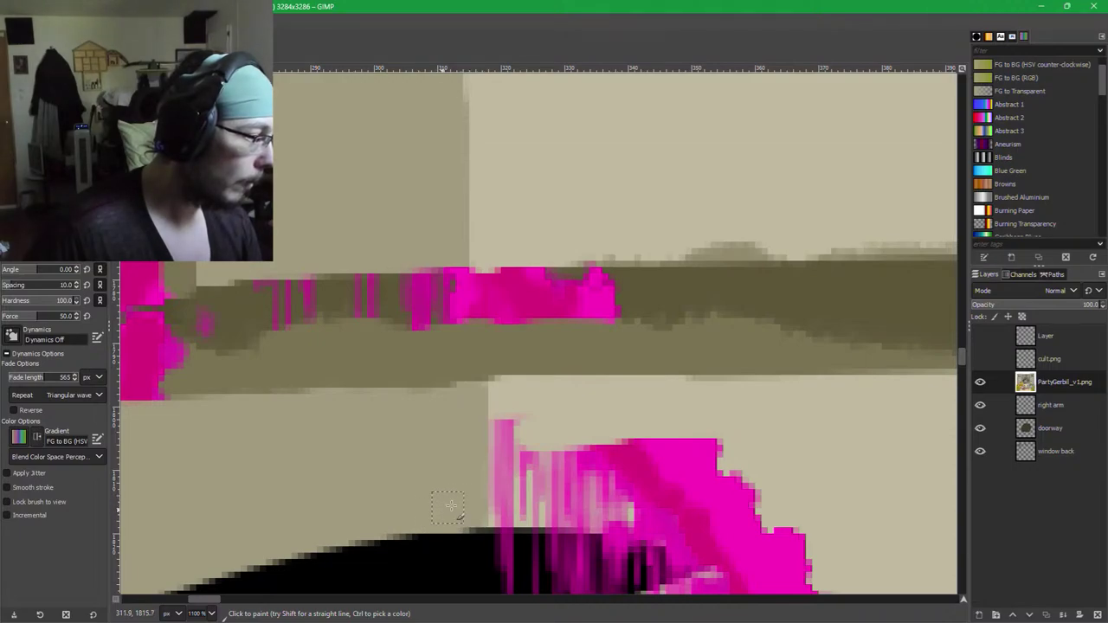
Sample the lighter brick colour and paint out the graffiti and drips above the upper black shape.
{"action": "left_click", "coordinate": [739, 422], "text": "ctrl"}
{"action": "left_click_drag", "start_coordinate": [844, 497], "coordinate": [768, 366]}
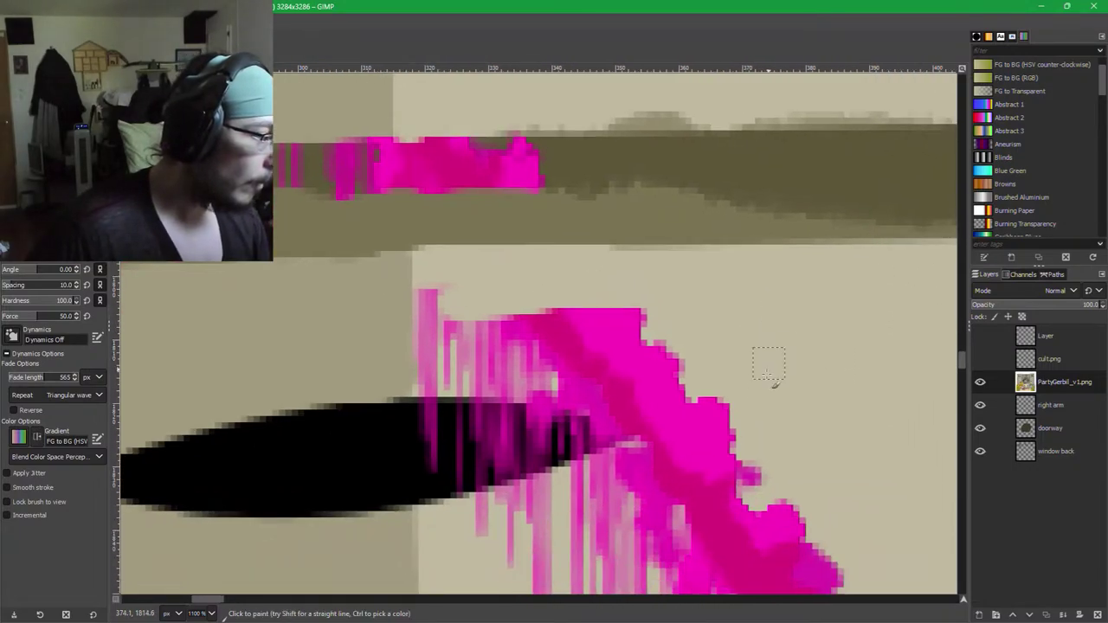
{"action": "mouse_move", "coordinate": [688, 374]}
{"action": "left_mouse_down"}
{"action": "mouse_move", "coordinate": [517, 383]}
{"action": "mouse_move", "coordinate": [705, 340]}
{"action": "mouse_move", "coordinate": [621, 336]}
{"action": "mouse_move", "coordinate": [617, 313]}
{"action": "mouse_move", "coordinate": [536, 337]}
{"action": "mouse_move", "coordinate": [587, 333]}
{"action": "mouse_move", "coordinate": [606, 327]}
{"action": "mouse_move", "coordinate": [496, 328]}
{"action": "mouse_move", "coordinate": [507, 359]}
{"action": "mouse_move", "coordinate": [459, 328]}
{"action": "mouse_move", "coordinate": [443, 286]}
{"action": "mouse_move", "coordinate": [429, 303]}
{"action": "mouse_move", "coordinate": [426, 377]}
{"action": "mouse_move", "coordinate": [477, 355]}
{"action": "mouse_move", "coordinate": [466, 380]}
{"action": "mouse_move", "coordinate": [495, 384]}
{"action": "left_mouse_up"}
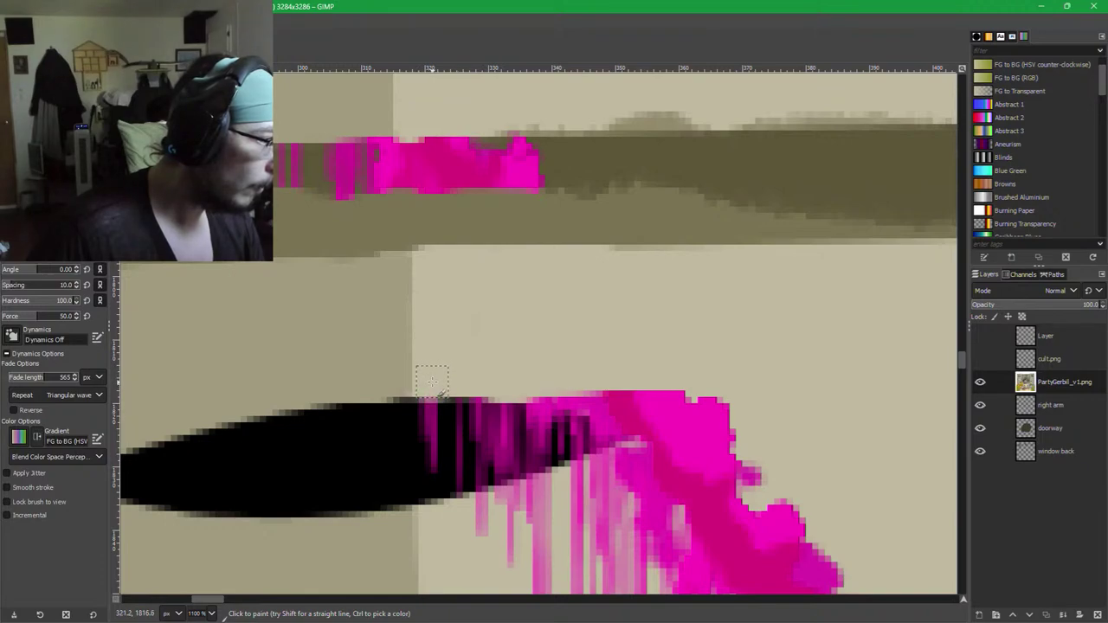
Paint brick colour over the graffiti around the upper black shape's tip and underside, and repair the darker brick's edge below it.
{"action": "left_click_drag", "start_coordinate": [790, 394], "coordinate": [733, 316]}
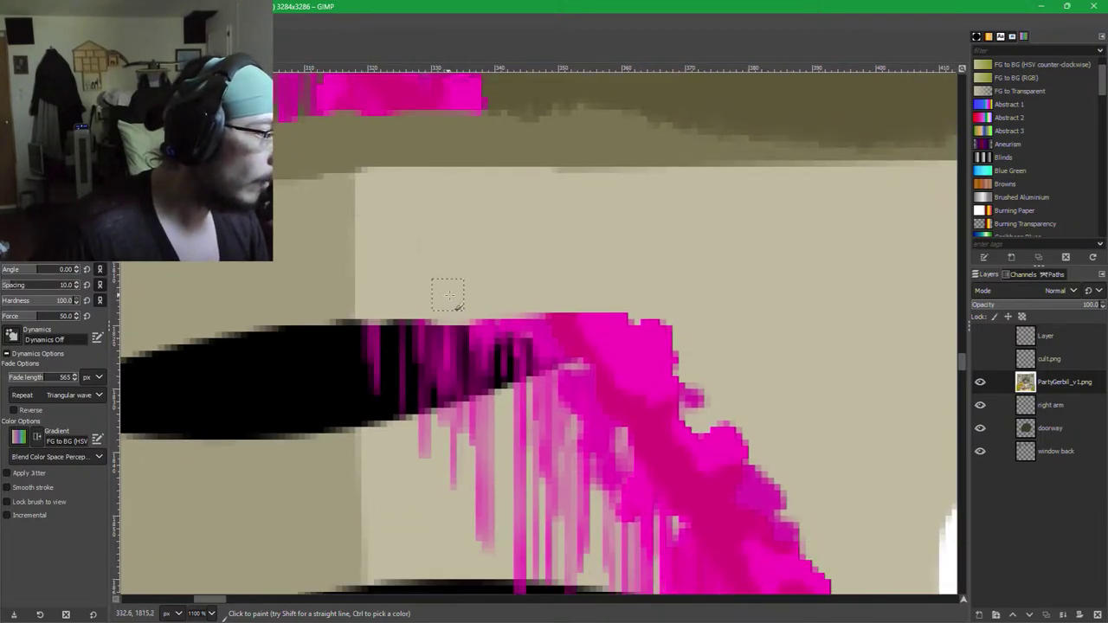
{"action": "mouse_move", "coordinate": [492, 307]}
{"action": "left_mouse_down"}
{"action": "mouse_move", "coordinate": [673, 342]}
{"action": "mouse_move", "coordinate": [549, 303]}
{"action": "mouse_move", "coordinate": [459, 300]}
{"action": "mouse_move", "coordinate": [579, 323]}
{"action": "mouse_move", "coordinate": [644, 343]}
{"action": "mouse_move", "coordinate": [650, 359]}
{"action": "mouse_move", "coordinate": [616, 347]}
{"action": "mouse_move", "coordinate": [547, 396]}
{"action": "mouse_move", "coordinate": [414, 435]}
{"action": "mouse_move", "coordinate": [483, 422]}
{"action": "mouse_move", "coordinate": [479, 444]}
{"action": "mouse_move", "coordinate": [501, 429]}
{"action": "mouse_move", "coordinate": [464, 470]}
{"action": "mouse_move", "coordinate": [582, 415]}
{"action": "mouse_move", "coordinate": [478, 480]}
{"action": "mouse_move", "coordinate": [485, 535]}
{"action": "left_mouse_up"}
{"action": "left_click", "coordinate": [638, 383]}
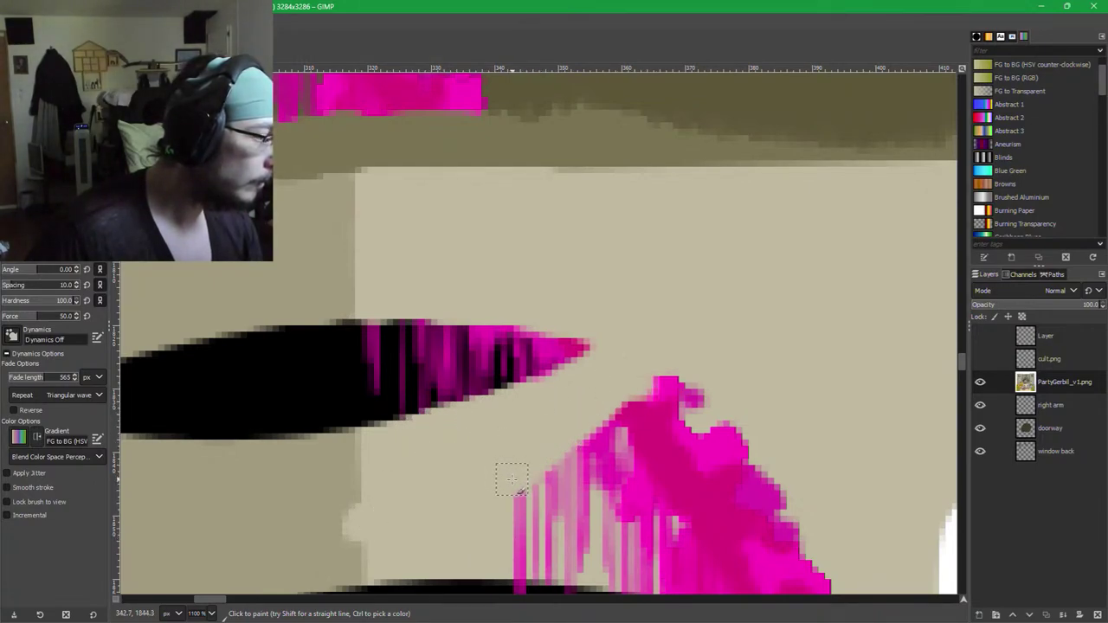
{"action": "left_click_drag", "start_coordinate": [460, 482], "coordinate": [572, 384]}
{"action": "left_click", "coordinate": [392, 432], "text": "ctrl"}
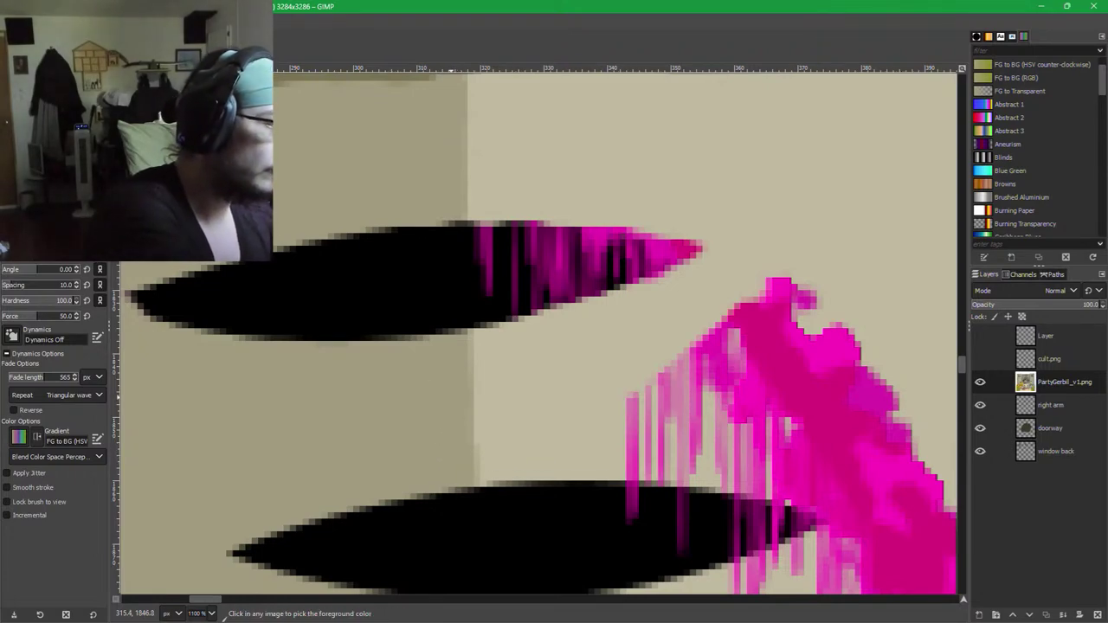
Sample the lighter brick colour and paint out the graffiti and drips around the lower black shape's tip and underside.
{"action": "left_click", "coordinate": [556, 398], "text": "ctrl"}
{"action": "mouse_move", "coordinate": [682, 361]}
{"action": "left_mouse_down"}
{"action": "mouse_move", "coordinate": [828, 300]}
{"action": "mouse_move", "coordinate": [638, 418]}
{"action": "mouse_move", "coordinate": [746, 367]}
{"action": "mouse_move", "coordinate": [865, 340]}
{"action": "mouse_move", "coordinate": [760, 384]}
{"action": "mouse_move", "coordinate": [755, 401]}
{"action": "mouse_move", "coordinate": [900, 401]}
{"action": "mouse_move", "coordinate": [717, 426]}
{"action": "mouse_move", "coordinate": [768, 437]}
{"action": "mouse_move", "coordinate": [785, 277]}
{"action": "mouse_move", "coordinate": [692, 185]}
{"action": "mouse_move", "coordinate": [574, 153]}
{"action": "mouse_move", "coordinate": [432, 171]}
{"action": "mouse_move", "coordinate": [383, 242]}
{"action": "left_mouse_up"}
{"action": "mouse_move", "coordinate": [588, 194]}
{"action": "left_mouse_down"}
{"action": "mouse_move", "coordinate": [628, 407]}
{"action": "mouse_move", "coordinate": [683, 340]}
{"action": "left_mouse_up"}
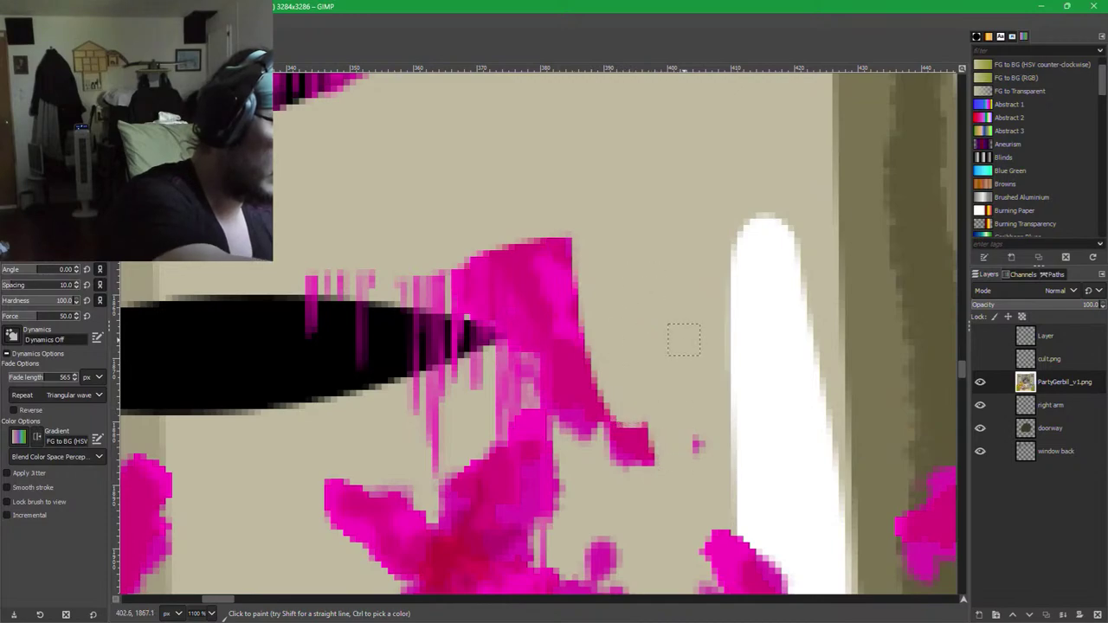
{"action": "mouse_move", "coordinate": [694, 399]}
{"action": "left_mouse_down"}
{"action": "mouse_move", "coordinate": [652, 363]}
{"action": "mouse_move", "coordinate": [628, 480]}
{"action": "mouse_move", "coordinate": [593, 488]}
{"action": "mouse_move", "coordinate": [558, 363]}
{"action": "mouse_move", "coordinate": [577, 199]}
{"action": "mouse_move", "coordinate": [541, 451]}
{"action": "mouse_move", "coordinate": [471, 451]}
{"action": "mouse_move", "coordinate": [445, 430]}
{"action": "mouse_move", "coordinate": [543, 346]}
{"action": "mouse_move", "coordinate": [474, 436]}
{"action": "left_mouse_up"}
{"action": "mouse_move", "coordinate": [481, 388]}
{"action": "left_mouse_down"}
{"action": "mouse_move", "coordinate": [469, 379]}
{"action": "mouse_move", "coordinate": [524, 335]}
{"action": "mouse_move", "coordinate": [530, 305]}
{"action": "mouse_move", "coordinate": [522, 324]}
{"action": "mouse_move", "coordinate": [296, 274]}
{"action": "mouse_move", "coordinate": [588, 297]}
{"action": "mouse_move", "coordinate": [594, 262]}
{"action": "mouse_move", "coordinate": [649, 299]}
{"action": "left_mouse_up"}
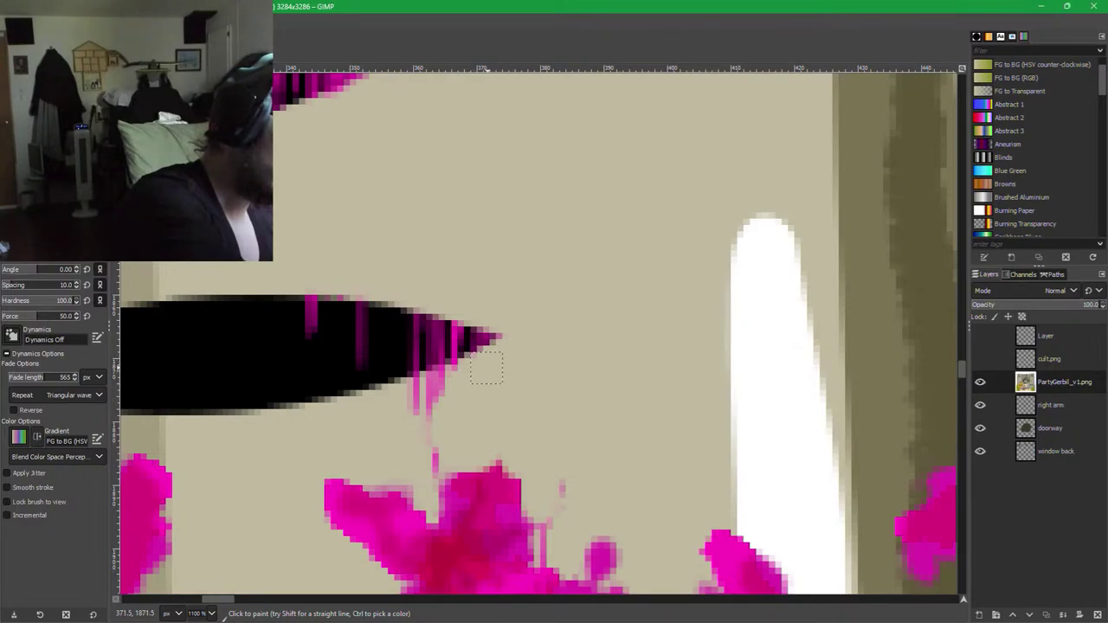
{"action": "mouse_move", "coordinate": [475, 379]}
{"action": "left_mouse_down"}
{"action": "mouse_move", "coordinate": [384, 422]}
{"action": "mouse_move", "coordinate": [415, 396]}
{"action": "mouse_move", "coordinate": [483, 374]}
{"action": "mouse_move", "coordinate": [464, 432]}
{"action": "mouse_move", "coordinate": [400, 463]}
{"action": "mouse_move", "coordinate": [458, 418]}
{"action": "mouse_move", "coordinate": [348, 476]}
{"action": "mouse_move", "coordinate": [426, 493]}
{"action": "left_mouse_up"}
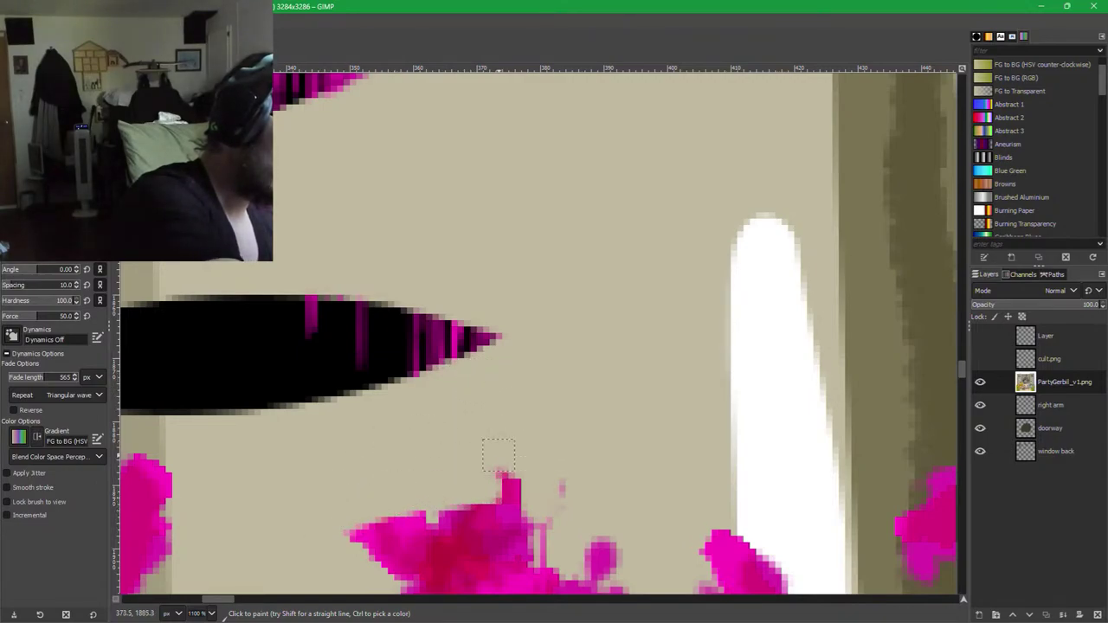
Paint brick colour over the pink blob right of the vertical brick boundary and along the diagonal stroke beside the large white oval.
{"action": "mouse_move", "coordinate": [499, 456]}
{"action": "left_mouse_down"}
{"action": "mouse_move", "coordinate": [551, 481]}
{"action": "mouse_move", "coordinate": [453, 527]}
{"action": "mouse_move", "coordinate": [611, 490]}
{"action": "mouse_move", "coordinate": [341, 559]}
{"action": "mouse_move", "coordinate": [389, 536]}
{"action": "mouse_move", "coordinate": [404, 544]}
{"action": "mouse_move", "coordinate": [353, 574]}
{"action": "mouse_move", "coordinate": [472, 552]}
{"action": "mouse_move", "coordinate": [532, 288]}
{"action": "mouse_move", "coordinate": [611, 269]}
{"action": "left_mouse_up"}
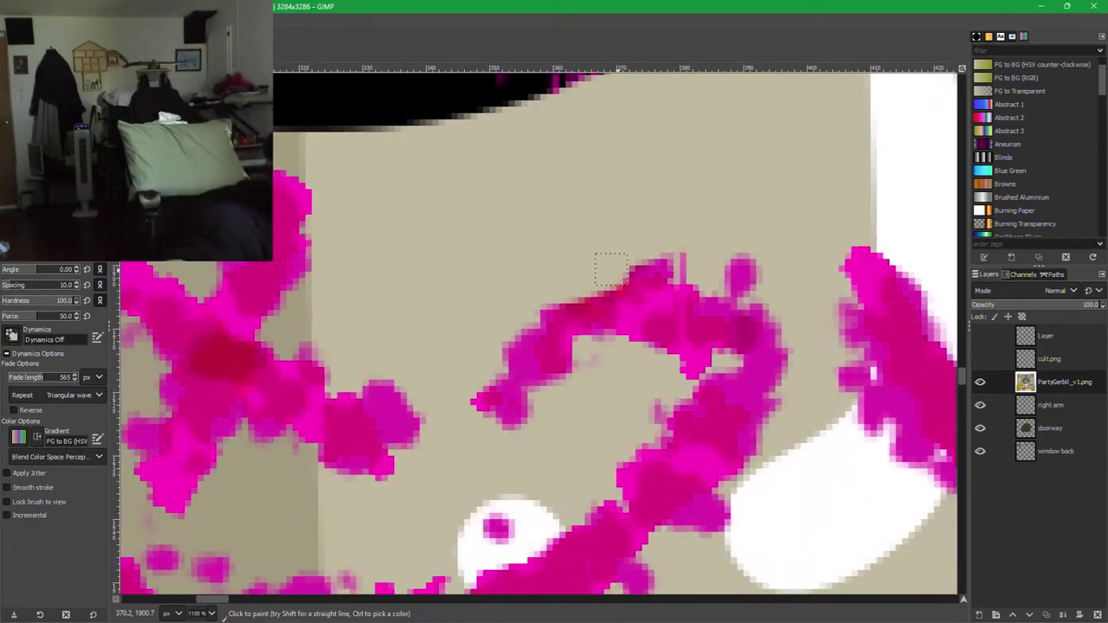
{"action": "mouse_move", "coordinate": [389, 394]}
{"action": "left_mouse_down"}
{"action": "mouse_move", "coordinate": [378, 487]}
{"action": "mouse_move", "coordinate": [408, 505]}
{"action": "mouse_move", "coordinate": [374, 321]}
{"action": "mouse_move", "coordinate": [346, 467]}
{"action": "mouse_move", "coordinate": [343, 457]}
{"action": "left_mouse_up"}
{"action": "mouse_move", "coordinate": [339, 543]}
{"action": "left_mouse_down"}
{"action": "mouse_move", "coordinate": [346, 259]}
{"action": "mouse_move", "coordinate": [331, 417]}
{"action": "left_mouse_up"}
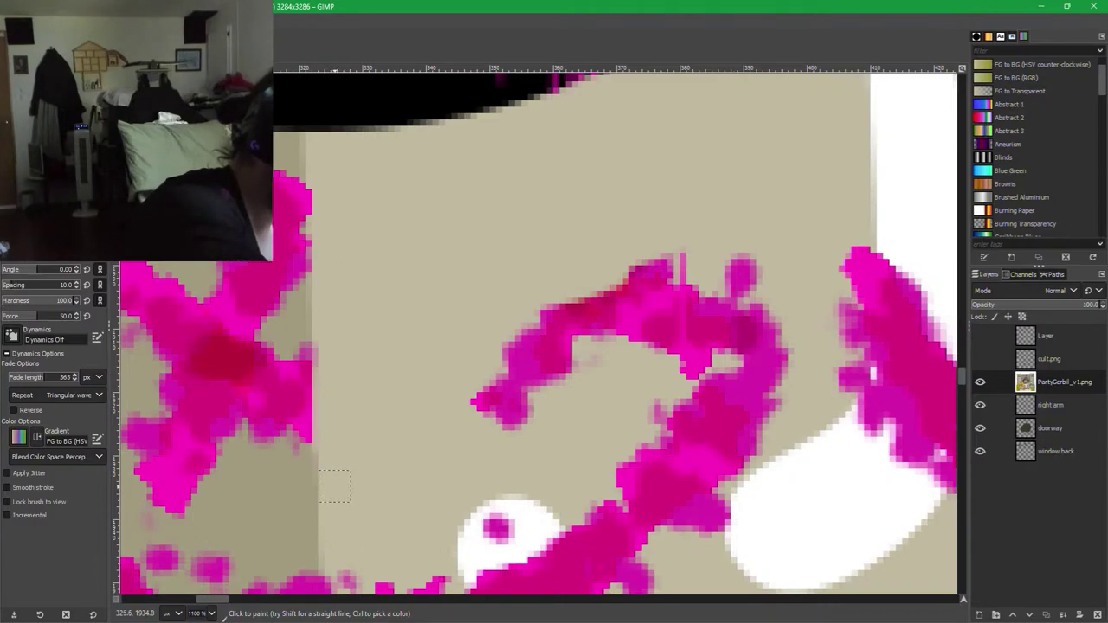
{"action": "mouse_move", "coordinate": [336, 512]}
{"action": "left_mouse_down"}
{"action": "mouse_move", "coordinate": [573, 315]}
{"action": "mouse_move", "coordinate": [522, 237]}
{"action": "mouse_move", "coordinate": [316, 307]}
{"action": "mouse_move", "coordinate": [278, 331]}
{"action": "left_mouse_up"}
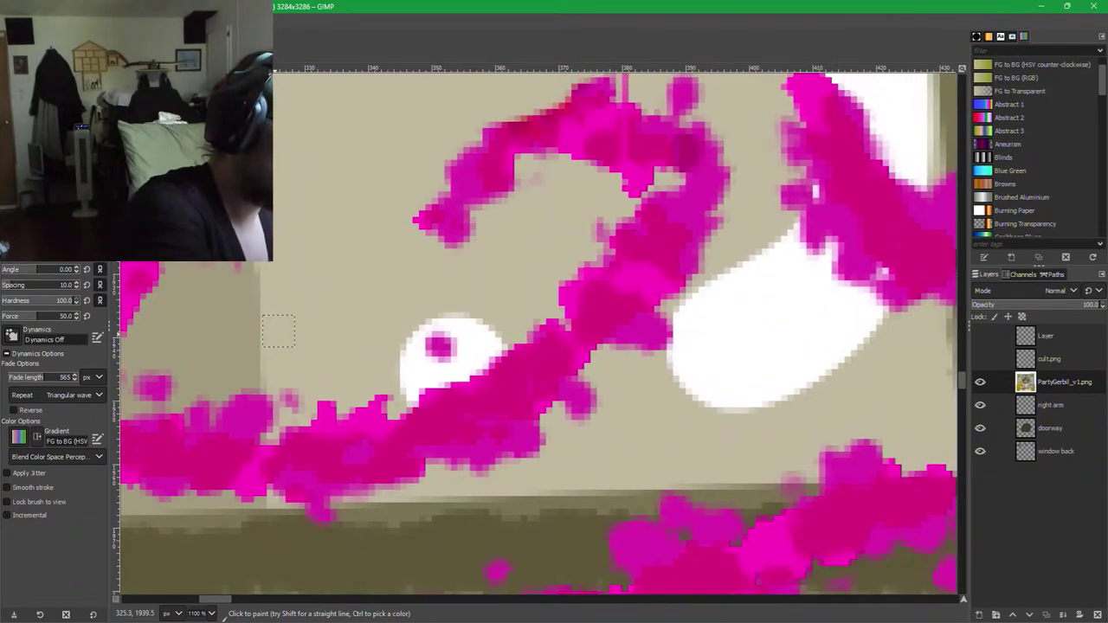
{"action": "mouse_move", "coordinate": [734, 158]}
{"action": "left_mouse_down"}
{"action": "mouse_move", "coordinate": [632, 309]}
{"action": "mouse_move", "coordinate": [718, 217]}
{"action": "mouse_move", "coordinate": [647, 318]}
{"action": "mouse_move", "coordinate": [637, 363]}
{"action": "mouse_move", "coordinate": [655, 362]}
{"action": "left_mouse_up"}
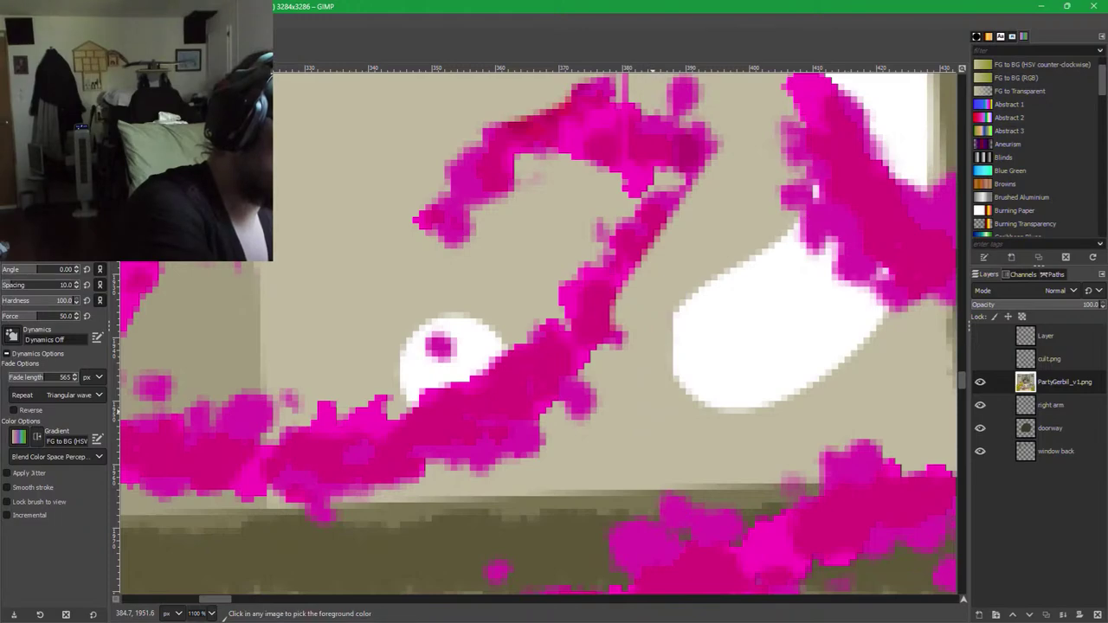
Restore the large white oval's left edge with white and paint the pink out of the small round white spot.
{"action": "mouse_move", "coordinate": [683, 329]}
{"action": "left_mouse_down"}
{"action": "mouse_move", "coordinate": [673, 343]}
{"action": "mouse_move", "coordinate": [680, 366]}
{"action": "left_mouse_up"}
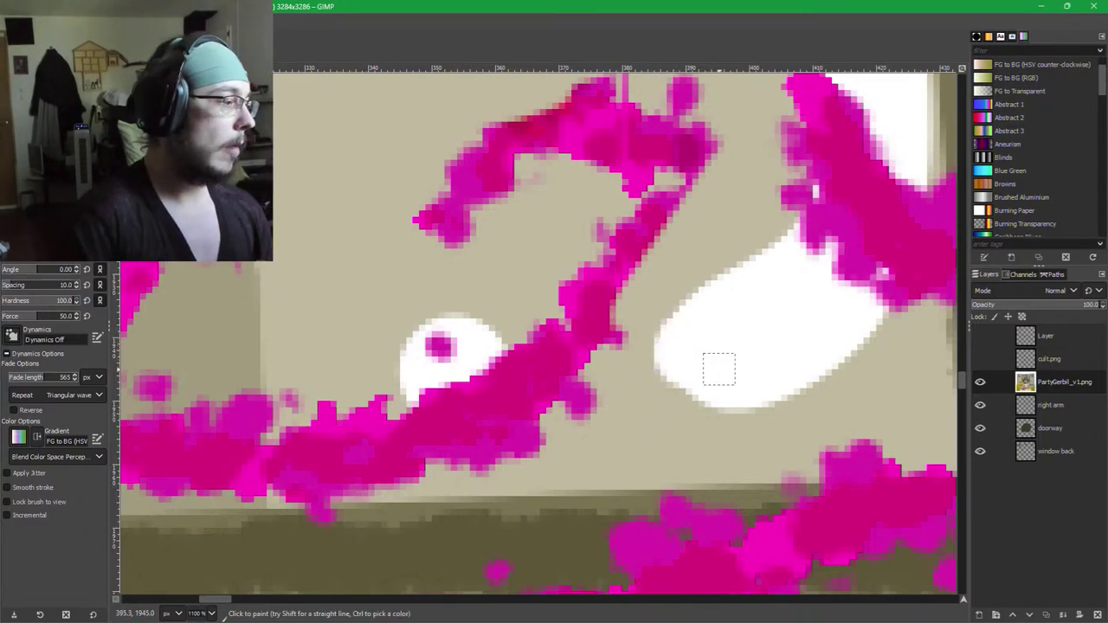
{"action": "mouse_move", "coordinate": [431, 353]}
{"action": "left_mouse_down"}
{"action": "mouse_move", "coordinate": [457, 347]}
{"action": "mouse_move", "coordinate": [491, 372]}
{"action": "mouse_move", "coordinate": [487, 393]}
{"action": "mouse_move", "coordinate": [420, 399]}
{"action": "mouse_move", "coordinate": [417, 357]}
{"action": "left_mouse_up"}
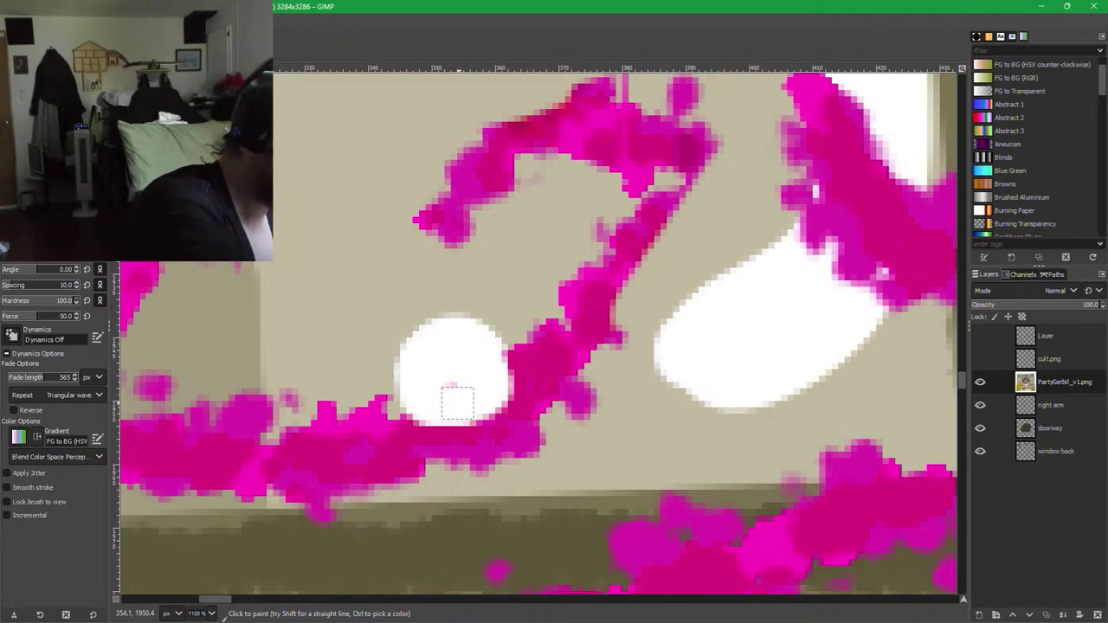
{"action": "mouse_move", "coordinate": [490, 373]}
{"action": "left_mouse_down"}
{"action": "mouse_move", "coordinate": [455, 419]}
{"action": "mouse_move", "coordinate": [435, 395]}
{"action": "left_mouse_up"}
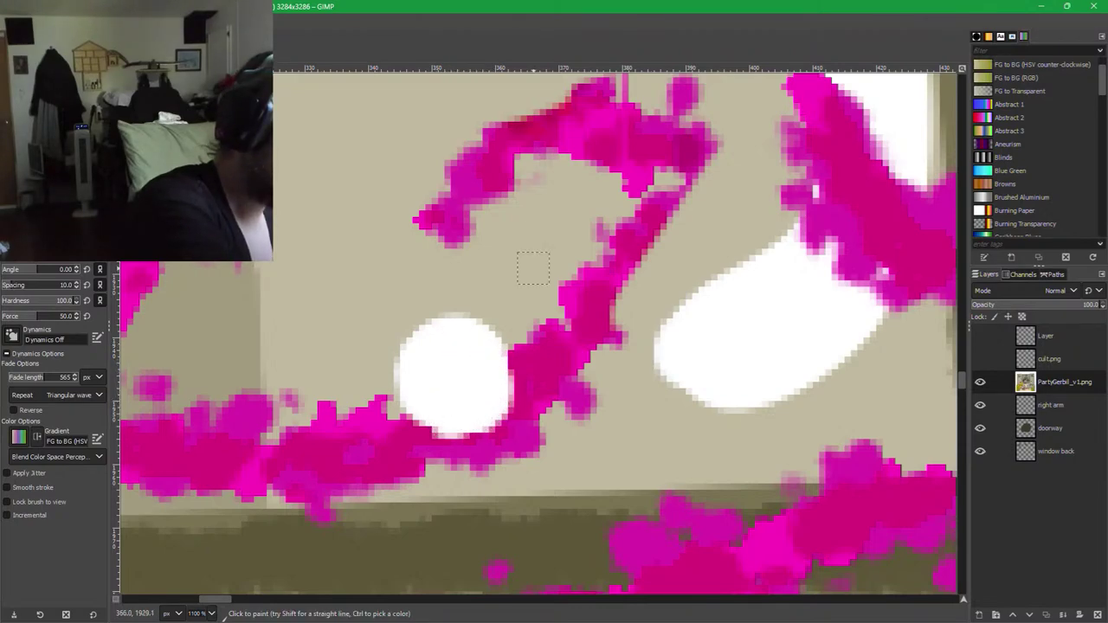
Paint brick colour over the graffiti around the round white spot and down to the mortar, as far as the vertical brick boundary.
{"action": "mouse_move", "coordinate": [543, 322]}
{"action": "left_mouse_down"}
{"action": "mouse_move", "coordinate": [529, 303]}
{"action": "mouse_move", "coordinate": [524, 430]}
{"action": "mouse_move", "coordinate": [441, 453]}
{"action": "mouse_move", "coordinate": [364, 413]}
{"action": "mouse_move", "coordinate": [388, 434]}
{"action": "left_mouse_up"}
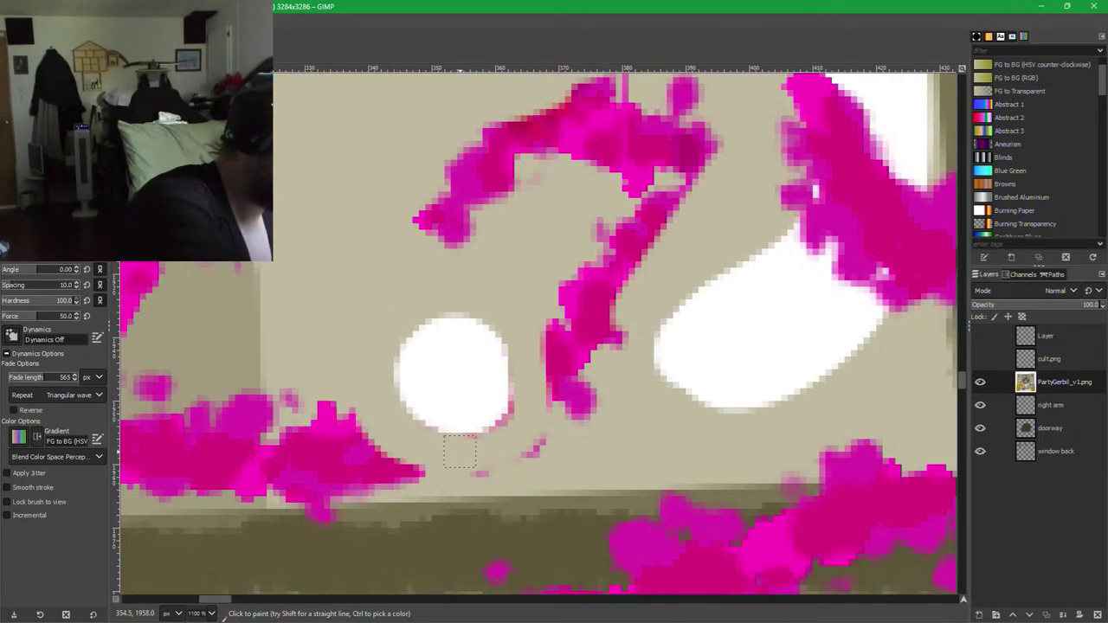
{"action": "mouse_move", "coordinate": [508, 431]}
{"action": "left_mouse_down"}
{"action": "mouse_move", "coordinate": [527, 381]}
{"action": "mouse_move", "coordinate": [543, 245]}
{"action": "mouse_move", "coordinate": [551, 406]}
{"action": "mouse_move", "coordinate": [583, 316]}
{"action": "mouse_move", "coordinate": [583, 429]}
{"action": "mouse_move", "coordinate": [610, 385]}
{"action": "mouse_move", "coordinate": [563, 435]}
{"action": "mouse_move", "coordinate": [444, 482]}
{"action": "mouse_move", "coordinate": [347, 413]}
{"action": "left_mouse_up"}
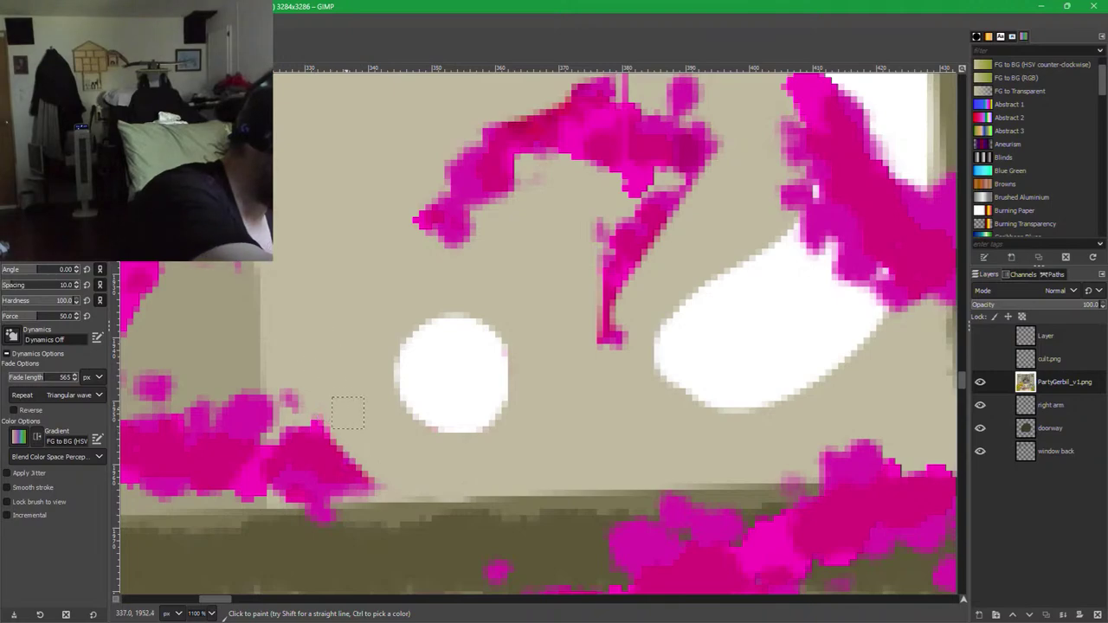
{"action": "mouse_move", "coordinate": [408, 488]}
{"action": "left_mouse_down"}
{"action": "mouse_move", "coordinate": [283, 489]}
{"action": "mouse_move", "coordinate": [284, 399]}
{"action": "left_mouse_up"}
{"action": "mouse_move", "coordinate": [288, 340]}
{"action": "left_mouse_down"}
{"action": "mouse_move", "coordinate": [302, 471]}
{"action": "mouse_move", "coordinate": [326, 386]}
{"action": "mouse_move", "coordinate": [349, 463]}
{"action": "left_mouse_up"}
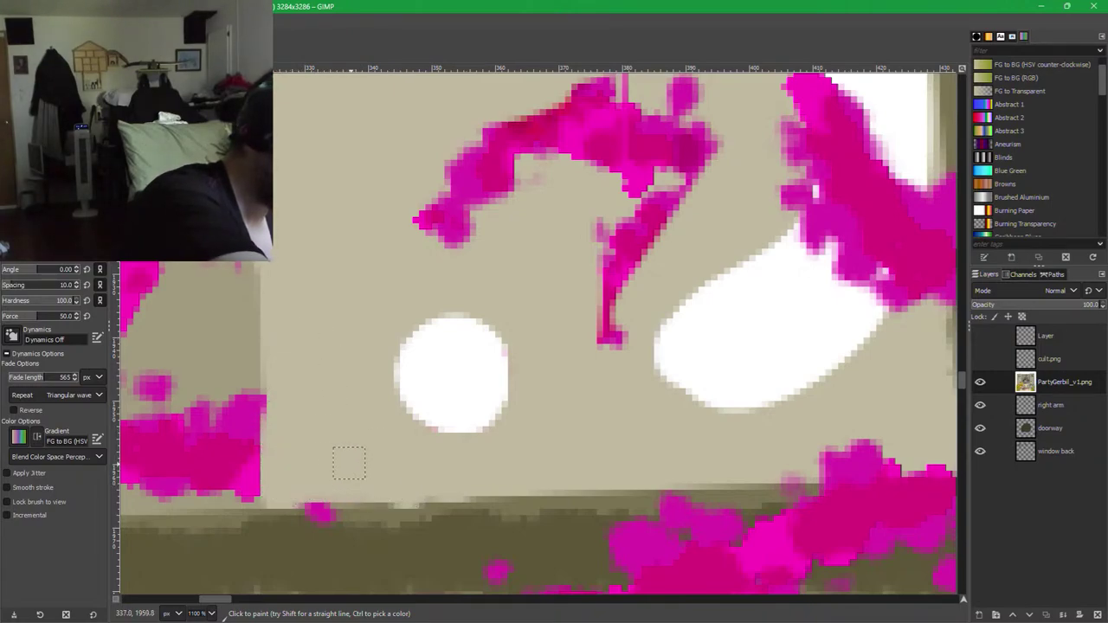
{"action": "left_click_drag", "start_coordinate": [276, 443], "coordinate": [275, 387]}
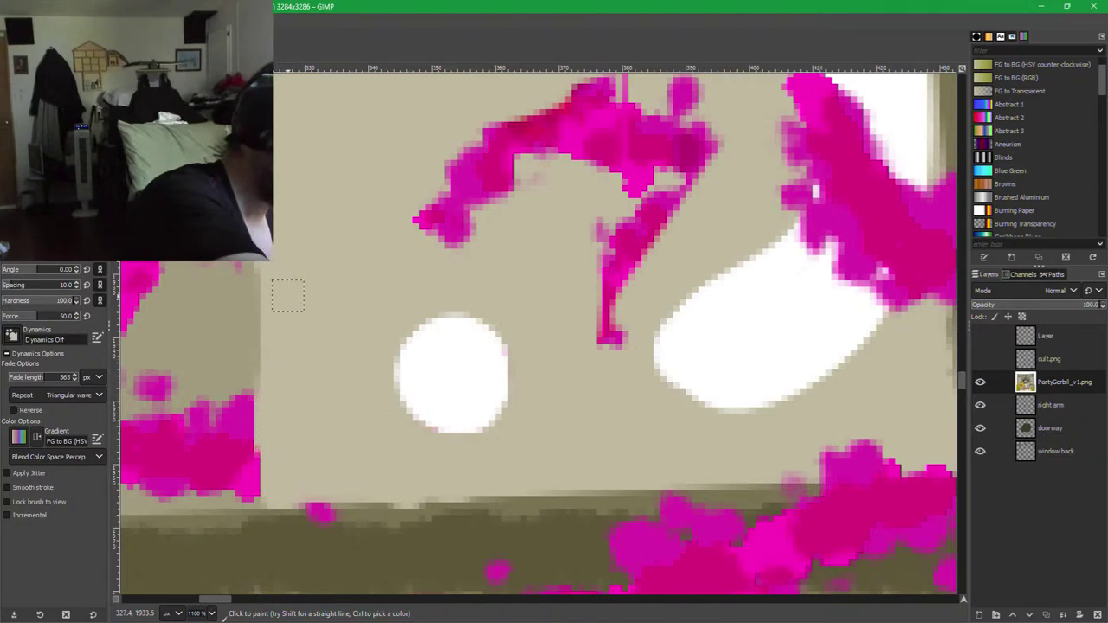
Paint brick colour over the remaining curved graffiti stroke and the pink along the tall white stripe's left edge.
{"action": "mouse_move", "coordinate": [547, 147]}
{"action": "left_mouse_down"}
{"action": "mouse_move", "coordinate": [414, 216]}
{"action": "mouse_move", "coordinate": [413, 259]}
{"action": "mouse_move", "coordinate": [435, 274]}
{"action": "mouse_move", "coordinate": [622, 171]}
{"action": "mouse_move", "coordinate": [570, 364]}
{"action": "mouse_move", "coordinate": [638, 247]}
{"action": "mouse_move", "coordinate": [617, 312]}
{"action": "mouse_move", "coordinate": [658, 213]}
{"action": "mouse_move", "coordinate": [694, 171]}
{"action": "left_mouse_up"}
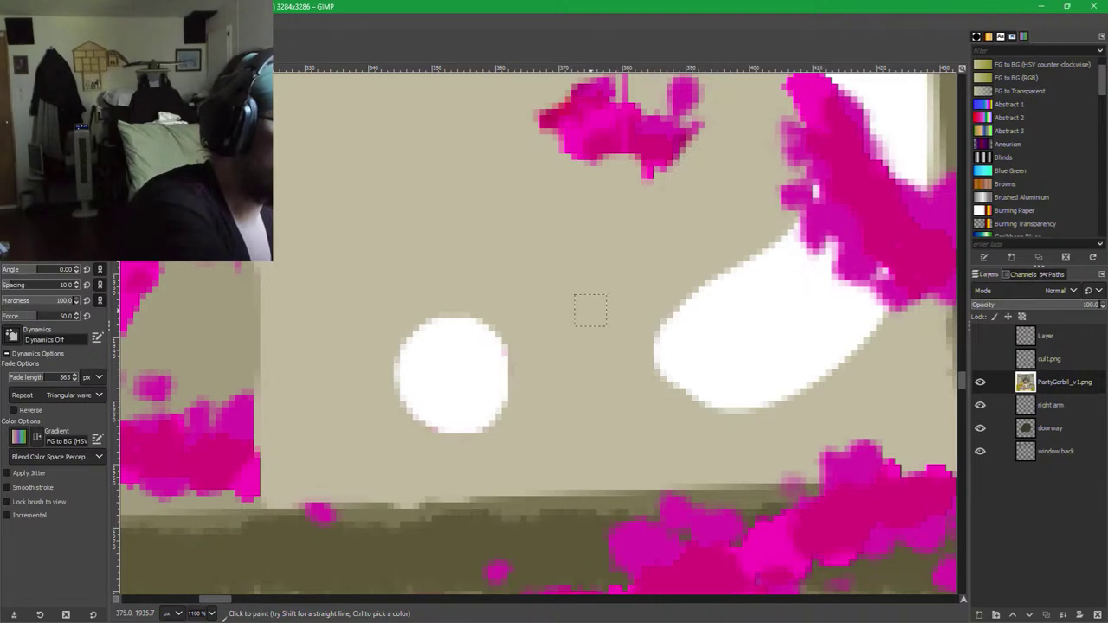
{"action": "mouse_move", "coordinate": [589, 441]}
{"action": "left_mouse_down"}
{"action": "mouse_move", "coordinate": [591, 311]}
{"action": "mouse_move", "coordinate": [609, 309]}
{"action": "mouse_move", "coordinate": [354, 588]}
{"action": "left_mouse_up"}
{"action": "mouse_move", "coordinate": [548, 213]}
{"action": "left_mouse_down"}
{"action": "mouse_move", "coordinate": [540, 325]}
{"action": "mouse_move", "coordinate": [477, 344]}
{"action": "mouse_move", "coordinate": [499, 185]}
{"action": "mouse_move", "coordinate": [380, 340]}
{"action": "mouse_move", "coordinate": [326, 322]}
{"action": "mouse_move", "coordinate": [300, 280]}
{"action": "left_mouse_up"}
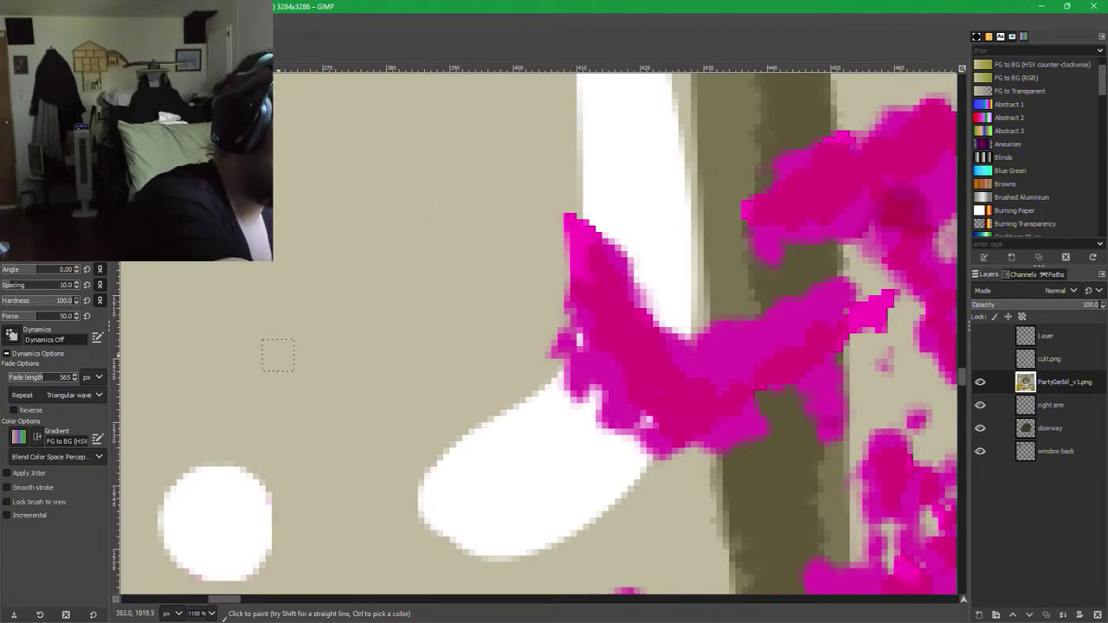
{"action": "mouse_move", "coordinate": [555, 192]}
{"action": "left_mouse_down"}
{"action": "mouse_move", "coordinate": [559, 248]}
{"action": "mouse_move", "coordinate": [559, 180]}
{"action": "mouse_move", "coordinate": [567, 296]}
{"action": "mouse_move", "coordinate": [529, 379]}
{"action": "left_mouse_up"}
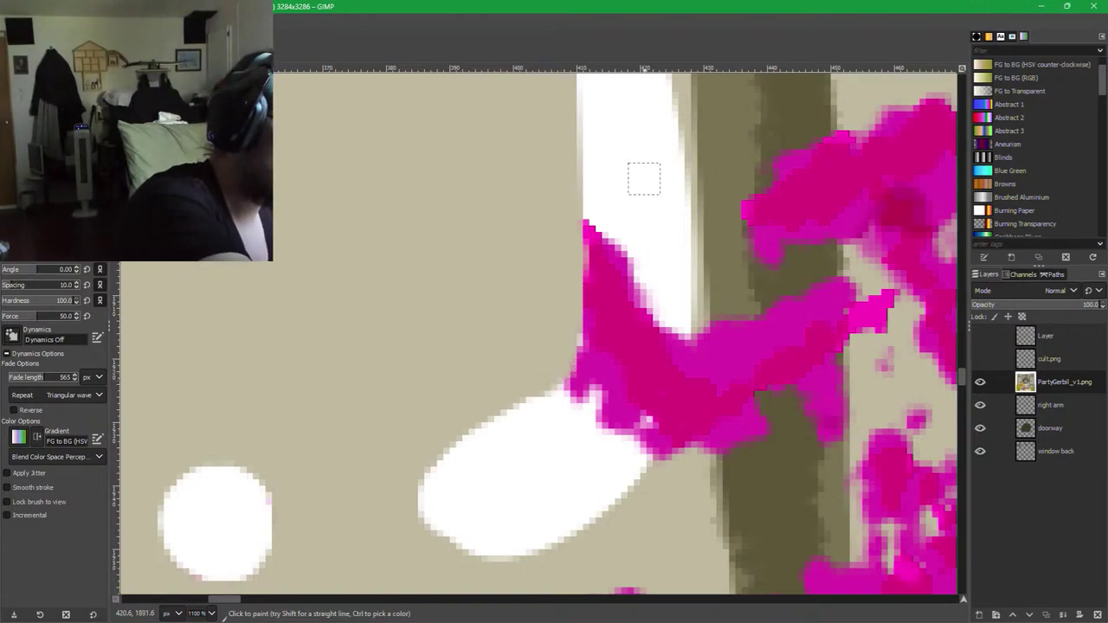
Paint white over the graffiti crossing the tall white stripe to restore its curved lower end and left edge.
{"action": "mouse_move", "coordinate": [598, 206]}
{"action": "left_mouse_down"}
{"action": "mouse_move", "coordinate": [596, 364]}
{"action": "mouse_move", "coordinate": [580, 399]}
{"action": "mouse_move", "coordinate": [624, 302]}
{"action": "mouse_move", "coordinate": [601, 421]}
{"action": "mouse_move", "coordinate": [655, 358]}
{"action": "mouse_move", "coordinate": [636, 467]}
{"action": "mouse_move", "coordinate": [676, 349]}
{"action": "mouse_move", "coordinate": [675, 314]}
{"action": "left_mouse_up"}
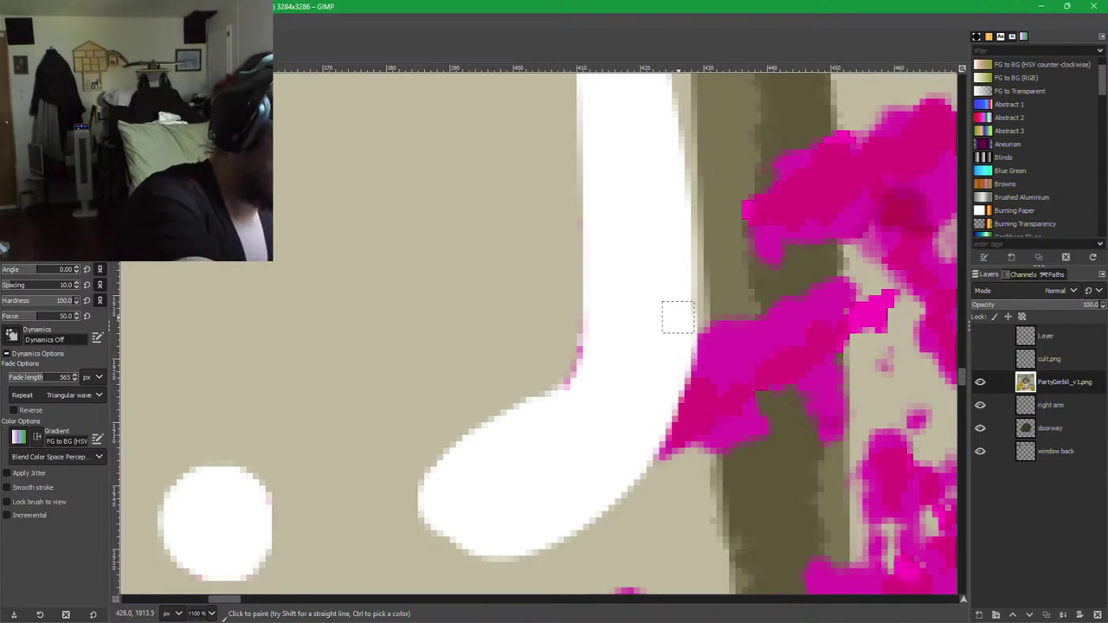
{"action": "left_click_drag", "start_coordinate": [597, 347], "coordinate": [586, 386]}
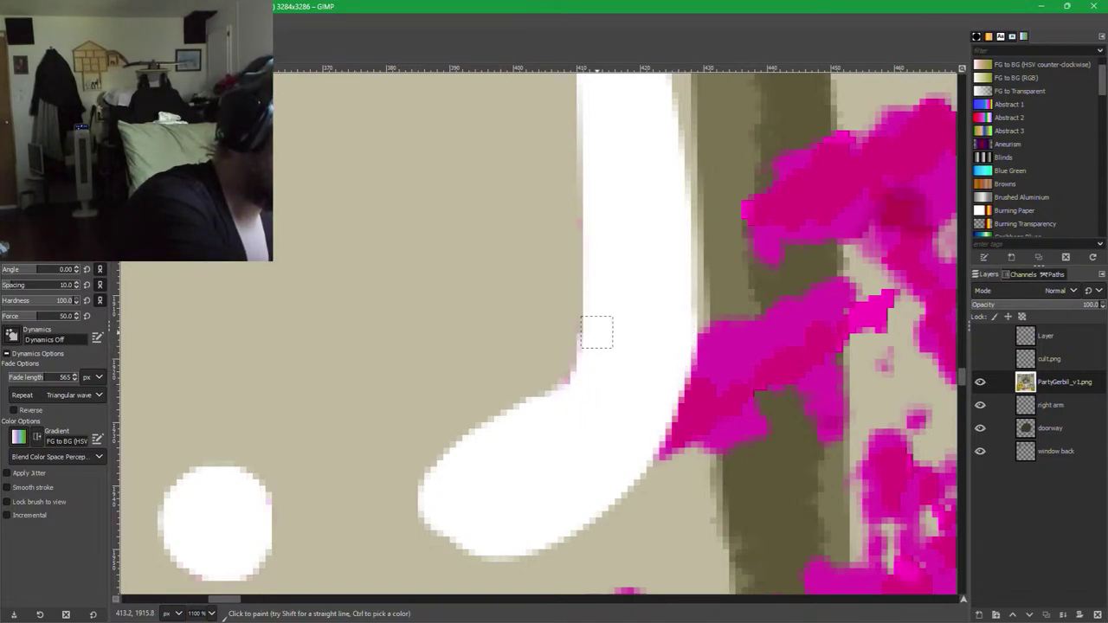
{"action": "left_click_drag", "start_coordinate": [596, 332], "coordinate": [583, 373]}
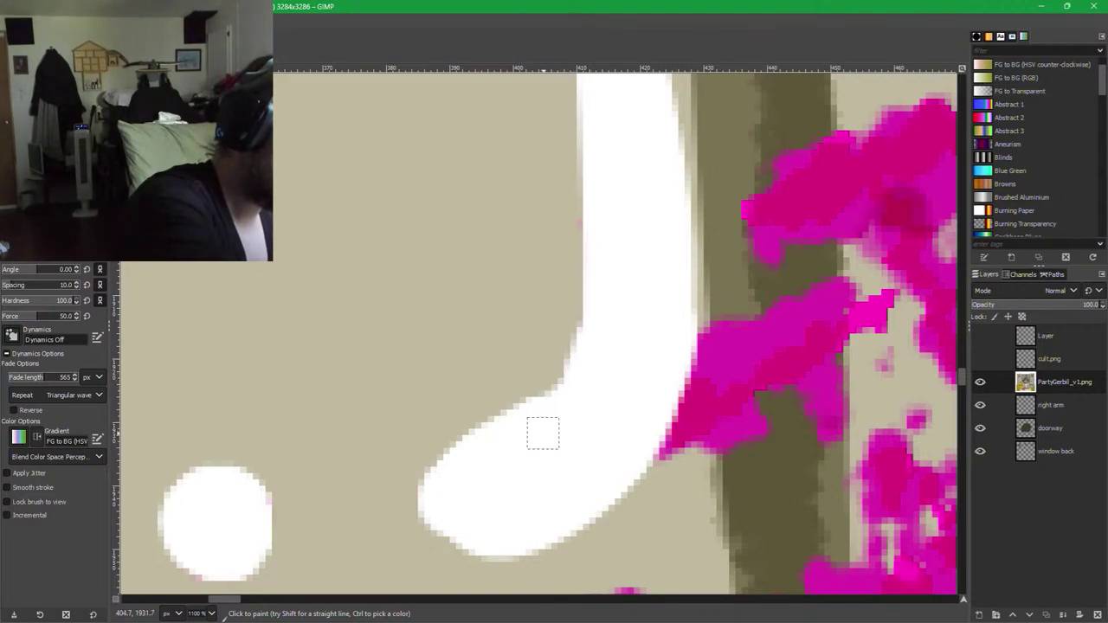
{"action": "left_click_drag", "start_coordinate": [594, 192], "coordinate": [596, 295]}
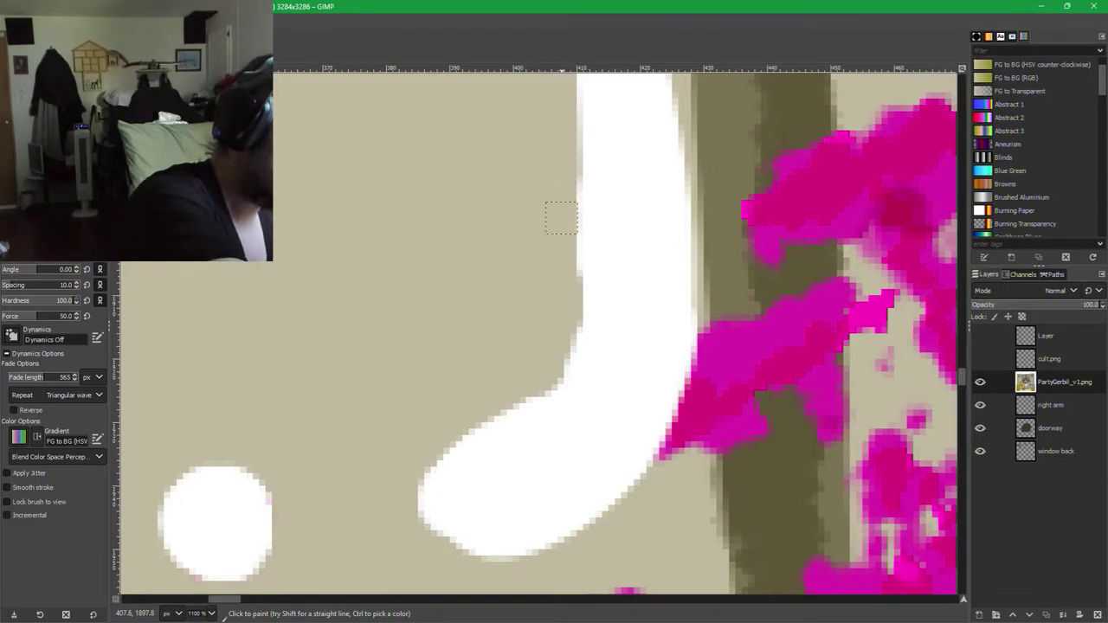
Clean up the white stripe's left edge and inner curve with brick colour, and smooth the curve with white.
{"action": "left_click_drag", "start_coordinate": [566, 309], "coordinate": [560, 348]}
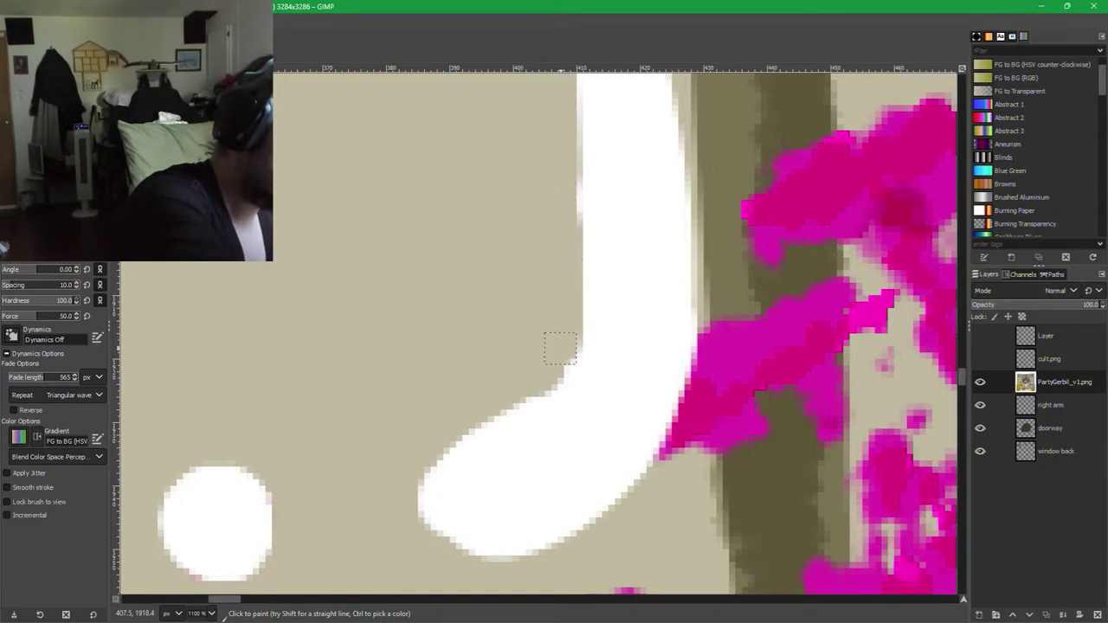
{"action": "left_click_drag", "start_coordinate": [565, 169], "coordinate": [566, 238]}
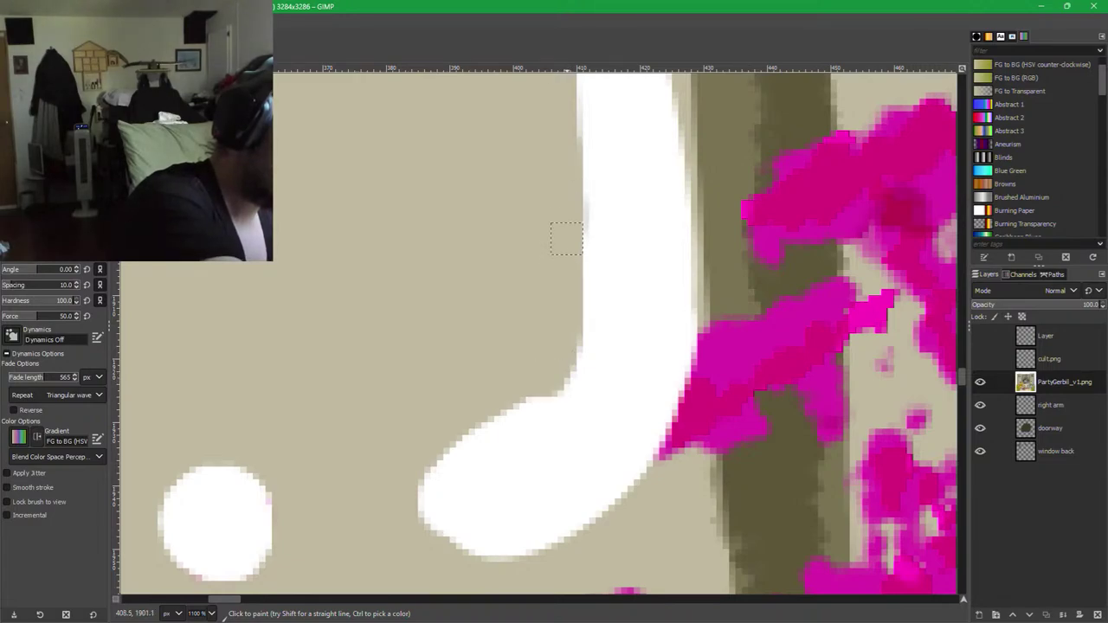
{"action": "mouse_move", "coordinate": [560, 309]}
{"action": "left_mouse_down"}
{"action": "mouse_move", "coordinate": [548, 366]}
{"action": "mouse_move", "coordinate": [514, 388]}
{"action": "left_mouse_up"}
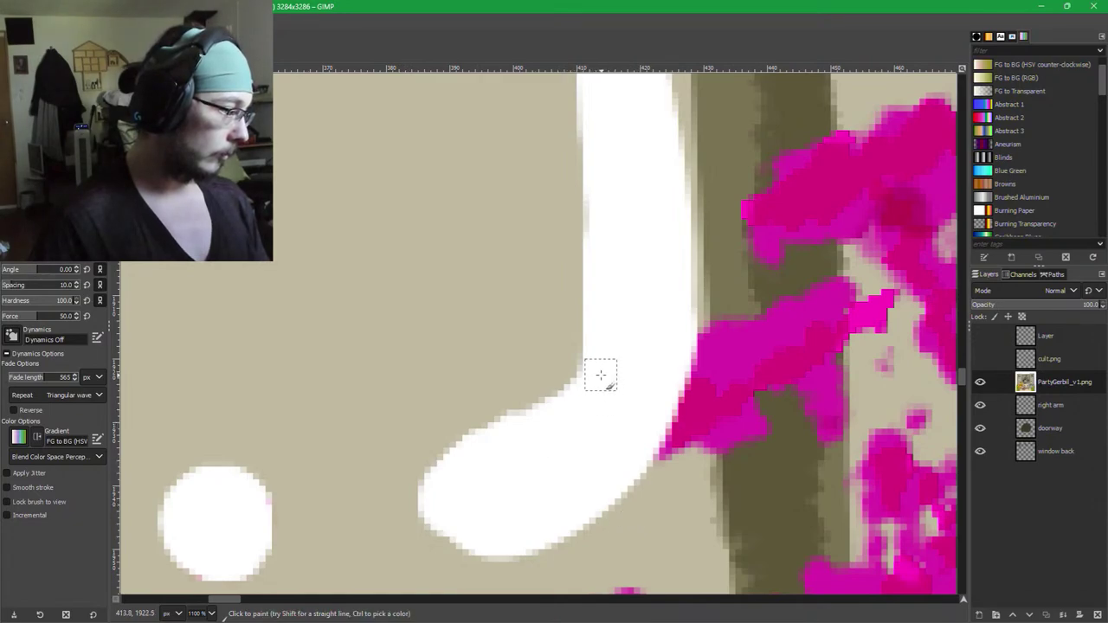
{"action": "left_click_drag", "start_coordinate": [564, 409], "coordinate": [485, 456]}
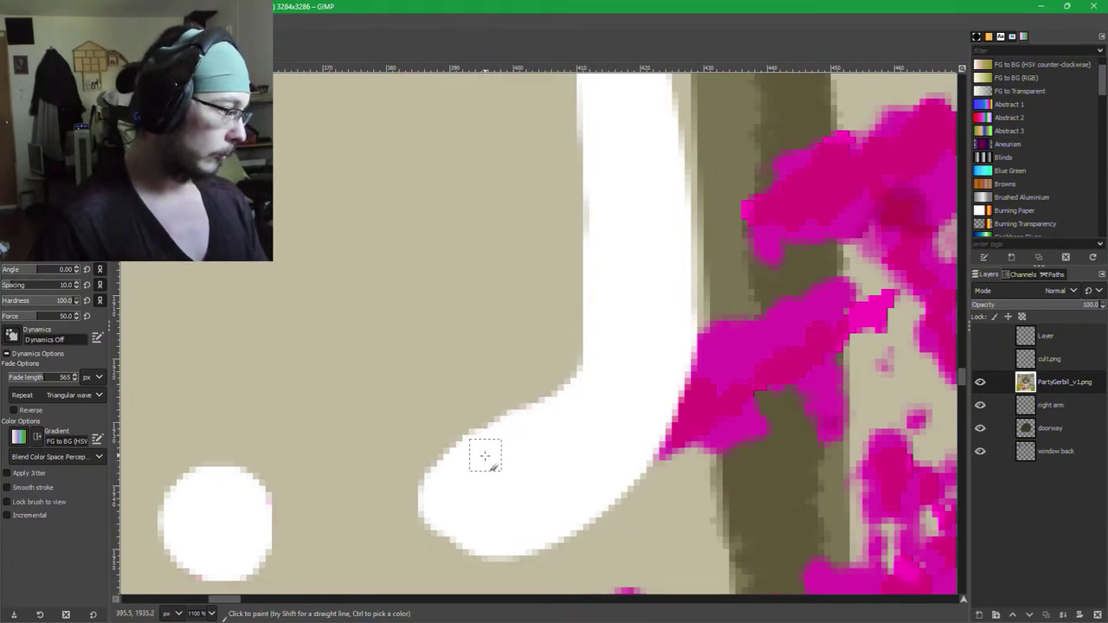
{"action": "left_click_drag", "start_coordinate": [575, 443], "coordinate": [527, 441]}
Paint brick colour over the graffiti on the brick right of the vertical mortar line, down to the horizontal mortar.
{"action": "scroll", "coordinate": [592, 422], "scroll_direction": "right", "scroll_amount": 3}
{"action": "scroll", "coordinate": [592, 425], "scroll_direction": "down", "scroll_amount": 3}
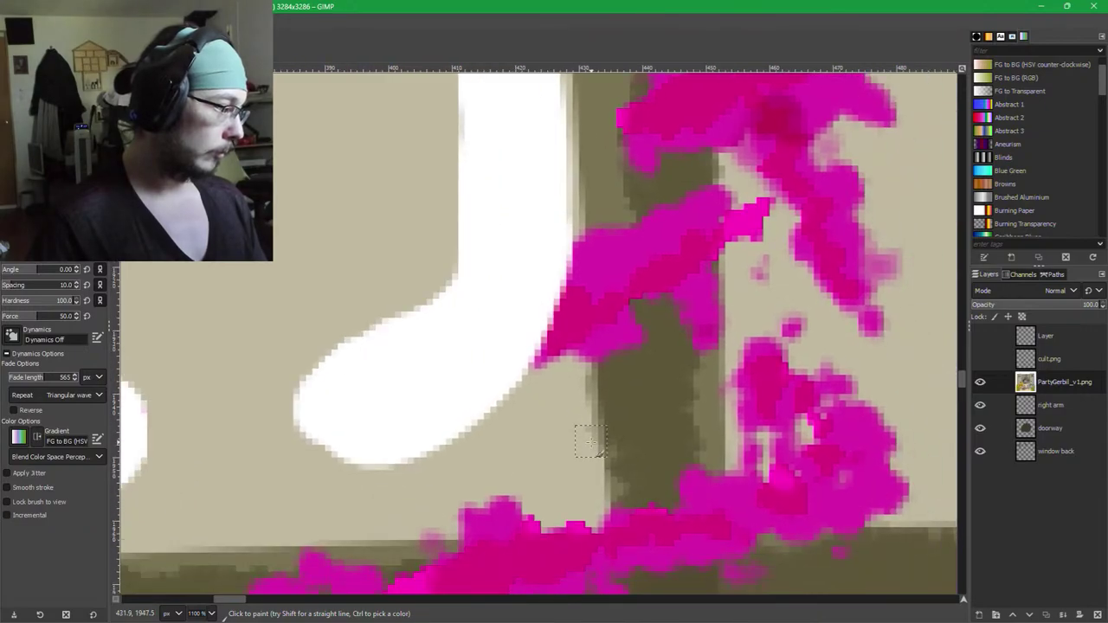
{"action": "key", "text": "ctrl"}
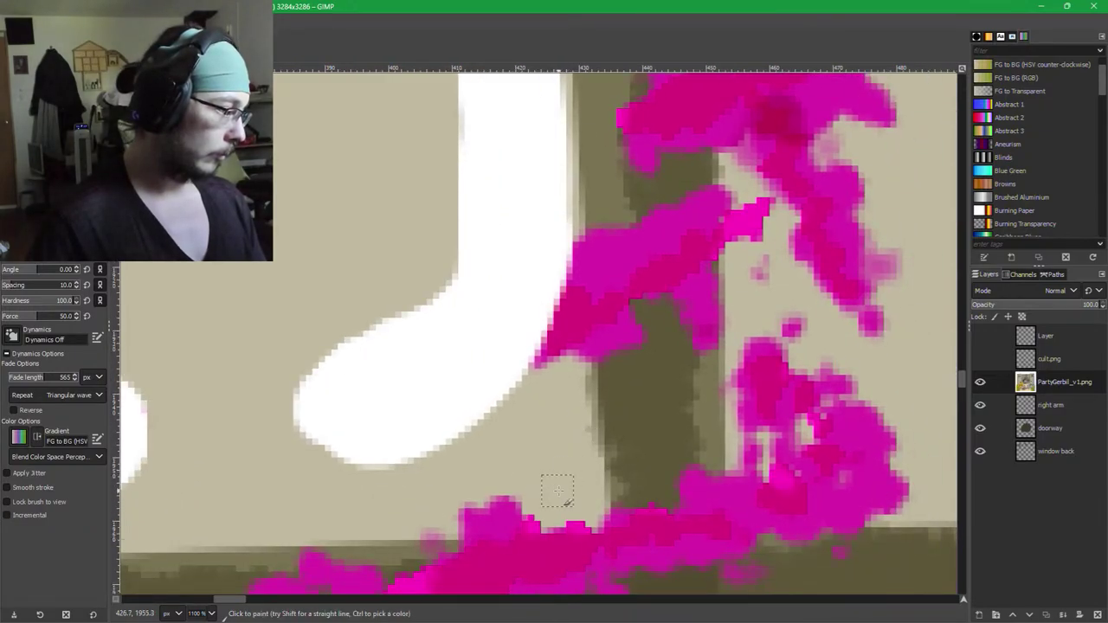
{"action": "scroll", "coordinate": [557, 487], "scroll_direction": "up", "scroll_amount": 1}
{"action": "scroll", "coordinate": [569, 502], "scroll_direction": "down", "scroll_amount": 7}
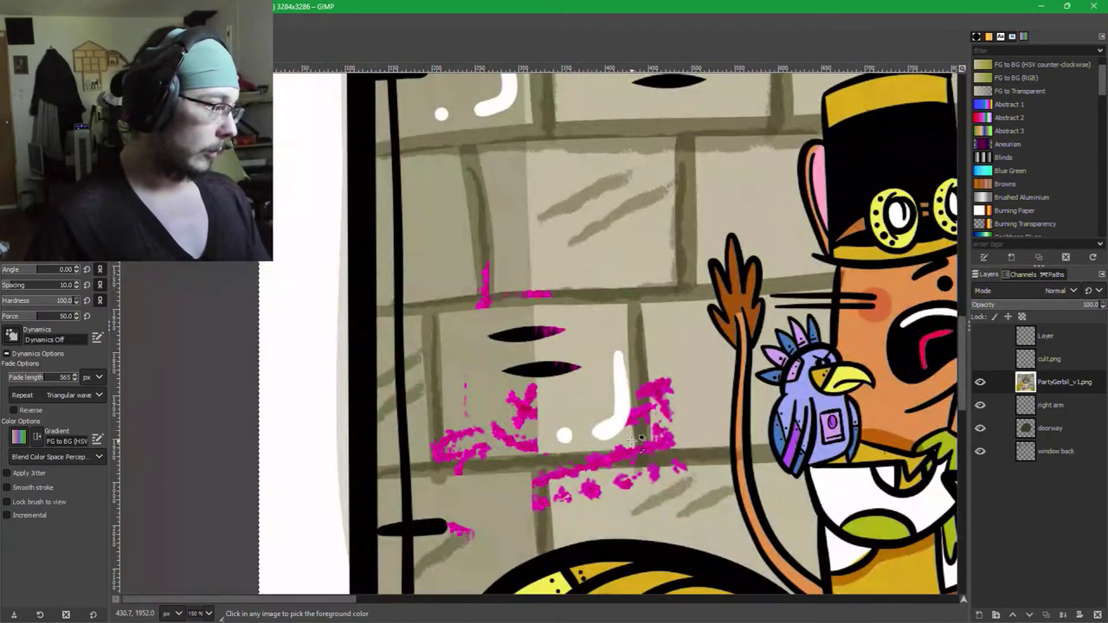
{"action": "scroll", "coordinate": [637, 440], "scroll_direction": "up", "scroll_amount": 5}
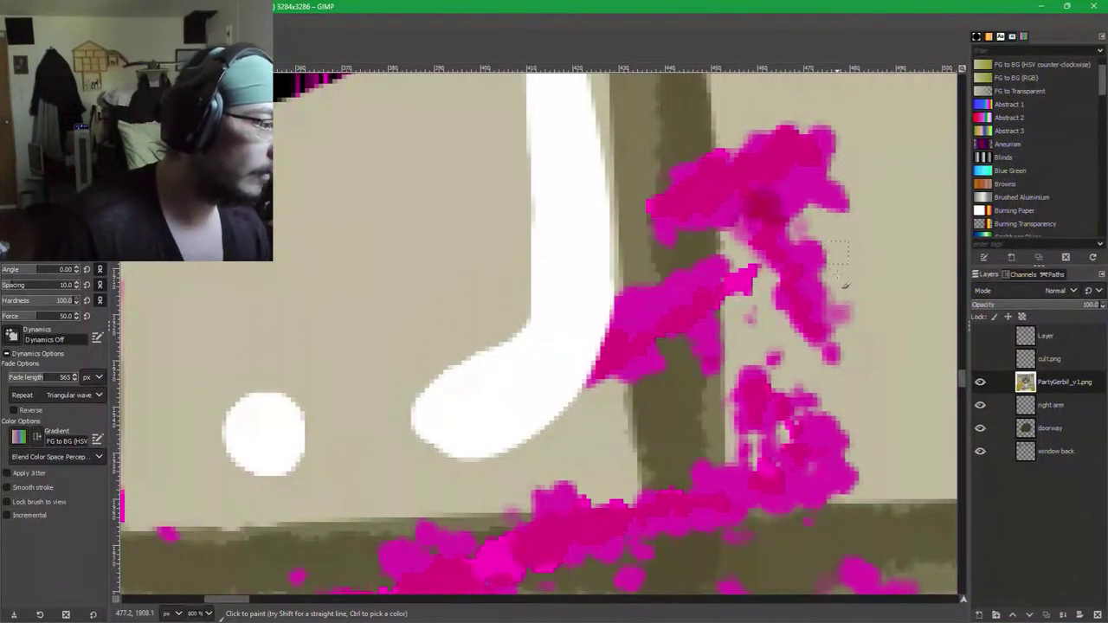
{"action": "left_click_drag", "start_coordinate": [839, 255], "coordinate": [826, 136]}
{"action": "mouse_move", "coordinate": [849, 294]}
{"action": "left_mouse_down"}
{"action": "mouse_move", "coordinate": [829, 362]}
{"action": "mouse_move", "coordinate": [792, 286]}
{"action": "mouse_move", "coordinate": [809, 375]}
{"action": "mouse_move", "coordinate": [808, 99]}
{"action": "mouse_move", "coordinate": [777, 334]}
{"action": "mouse_move", "coordinate": [786, 116]}
{"action": "left_mouse_up"}
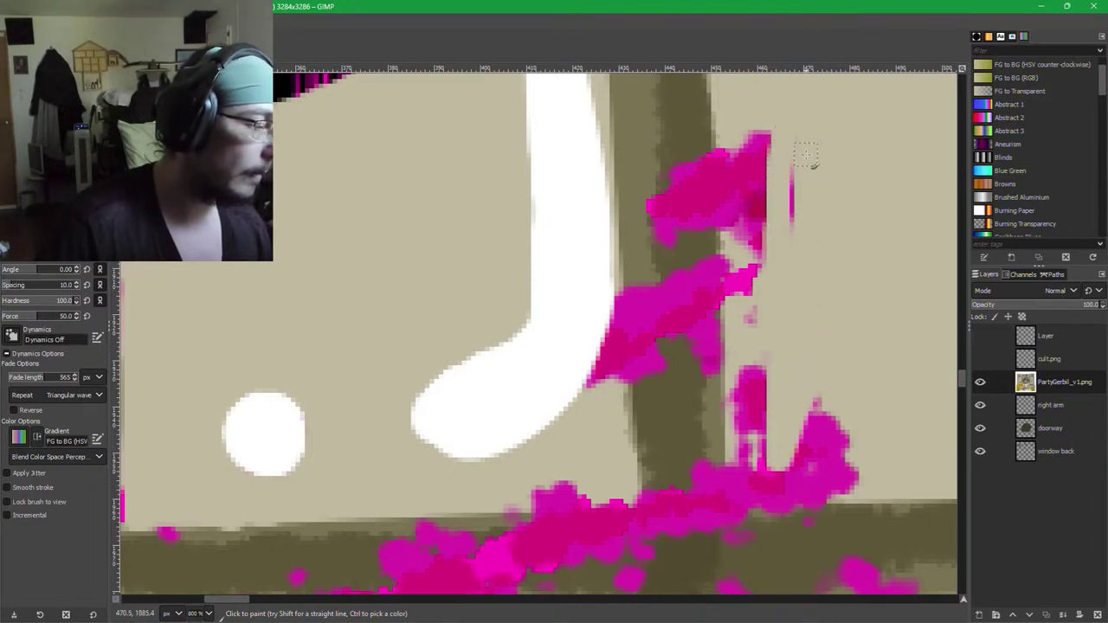
{"action": "left_click_drag", "start_coordinate": [790, 161], "coordinate": [808, 285]}
{"action": "mouse_move", "coordinate": [768, 132]}
{"action": "left_mouse_down"}
{"action": "mouse_move", "coordinate": [761, 316]}
{"action": "mouse_move", "coordinate": [759, 257]}
{"action": "mouse_move", "coordinate": [777, 351]}
{"action": "left_mouse_up"}
{"action": "mouse_move", "coordinate": [817, 396]}
{"action": "left_mouse_down"}
{"action": "mouse_move", "coordinate": [818, 459]}
{"action": "mouse_move", "coordinate": [857, 441]}
{"action": "mouse_move", "coordinate": [792, 463]}
{"action": "left_mouse_up"}
{"action": "mouse_move", "coordinate": [882, 463]}
{"action": "left_mouse_down"}
{"action": "mouse_move", "coordinate": [844, 482]}
{"action": "mouse_move", "coordinate": [764, 485]}
{"action": "mouse_move", "coordinate": [758, 154]}
{"action": "left_mouse_up"}
{"action": "mouse_move", "coordinate": [738, 129]}
{"action": "left_mouse_down"}
{"action": "mouse_move", "coordinate": [740, 460]}
{"action": "mouse_move", "coordinate": [741, 474]}
{"action": "mouse_move", "coordinate": [768, 485]}
{"action": "left_mouse_up"}
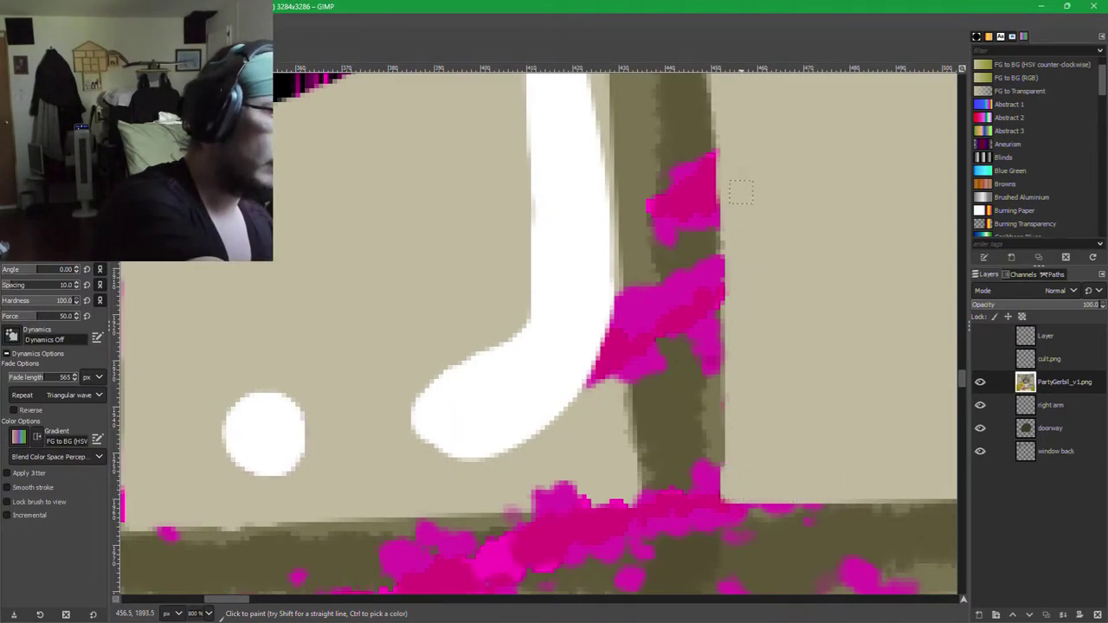
Sample the dark mortar colour and paint out the pink along the right side of the vertical mortar line.
{"action": "left_click", "coordinate": [676, 125], "text": "ctrl"}
{"action": "left_click_drag", "start_coordinate": [688, 145], "coordinate": [696, 193]}
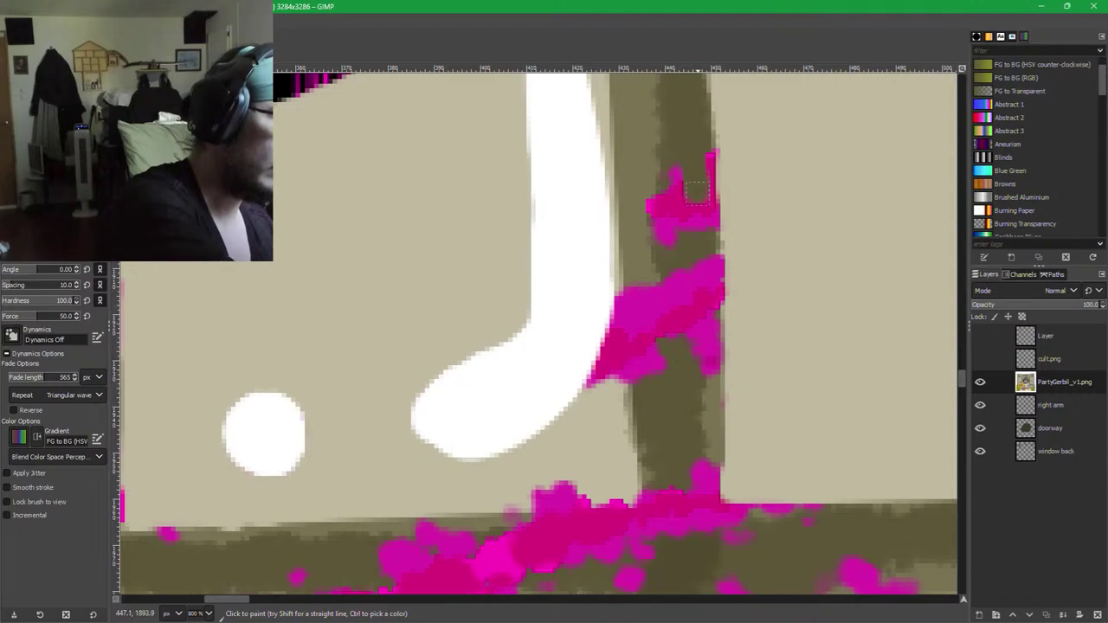
{"action": "left_click_drag", "start_coordinate": [707, 338], "coordinate": [707, 407]}
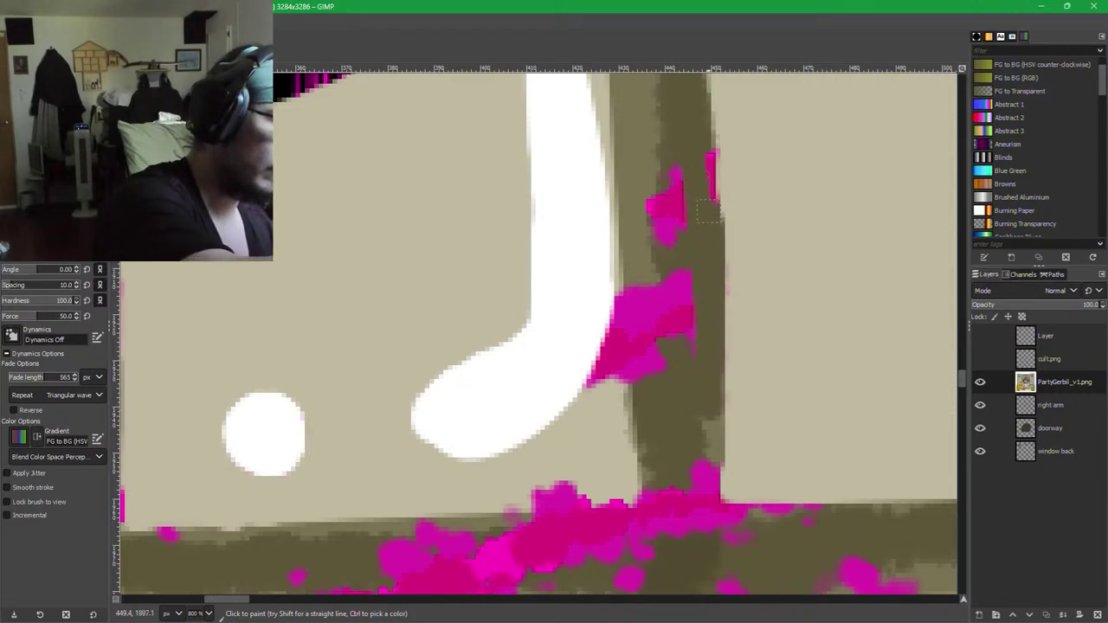
{"action": "left_click_drag", "start_coordinate": [701, 182], "coordinate": [709, 209]}
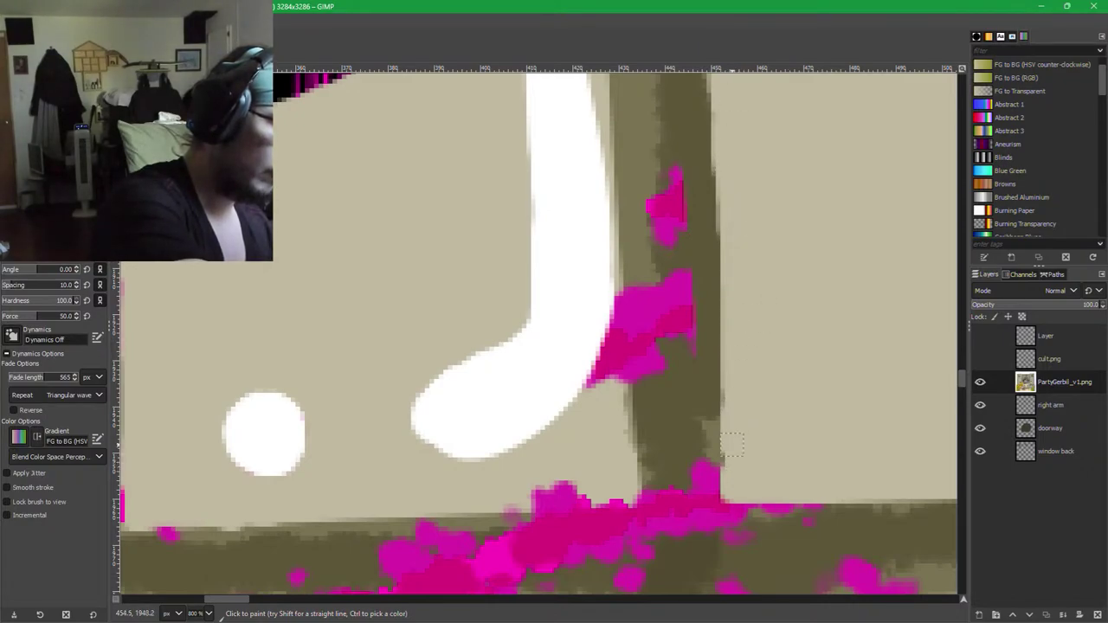
Sample the lighter mortar colour and paint over the remaining graffiti in the vertical mortar line beside the white stripe.
{"action": "left_click", "coordinate": [636, 149], "text": "ctrl"}
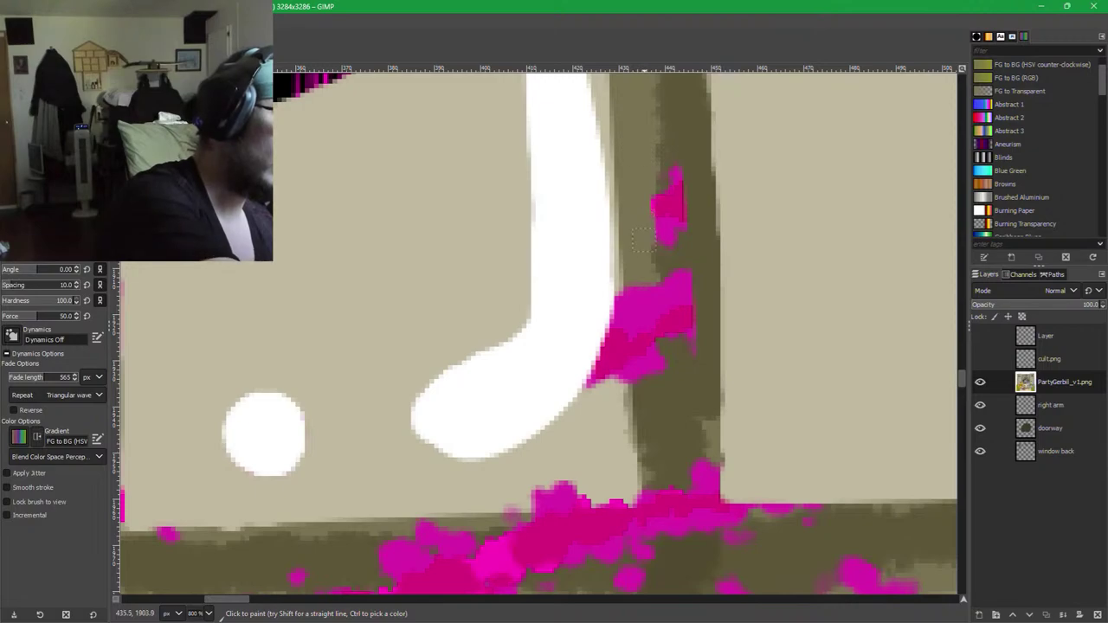
{"action": "mouse_move", "coordinate": [641, 239]}
{"action": "left_mouse_down"}
{"action": "mouse_move", "coordinate": [664, 252]}
{"action": "mouse_move", "coordinate": [686, 178]}
{"action": "mouse_move", "coordinate": [684, 365]}
{"action": "mouse_move", "coordinate": [694, 346]}
{"action": "mouse_move", "coordinate": [659, 277]}
{"action": "left_mouse_up"}
{"action": "left_click_drag", "start_coordinate": [655, 368], "coordinate": [636, 292]}
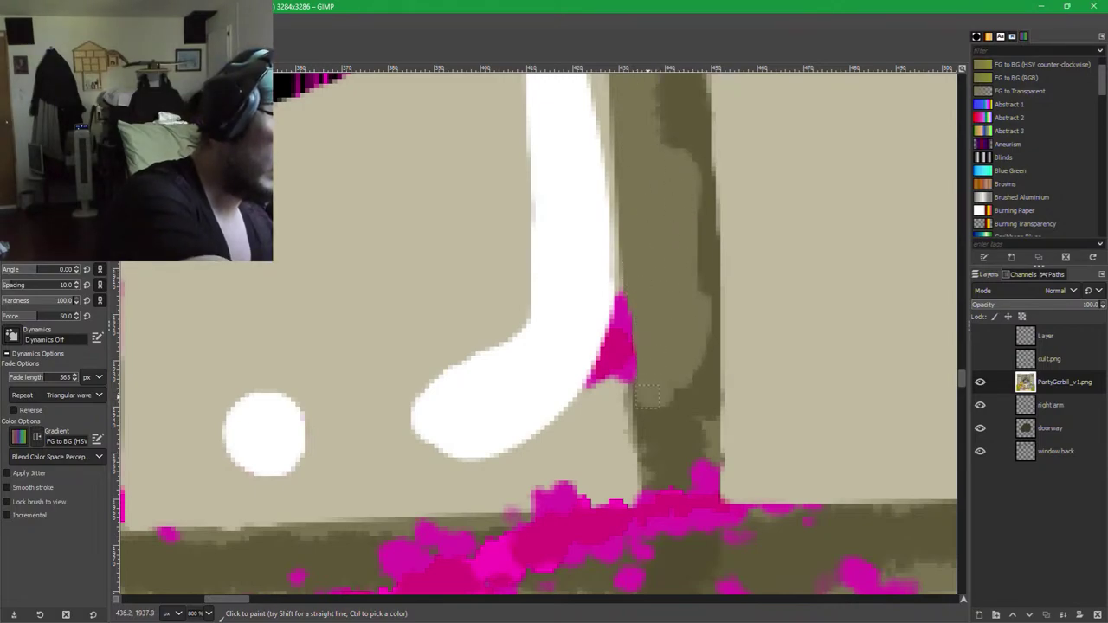
{"action": "mouse_move", "coordinate": [657, 387]}
{"action": "left_mouse_down"}
{"action": "mouse_move", "coordinate": [661, 481]}
{"action": "mouse_move", "coordinate": [695, 494]}
{"action": "mouse_move", "coordinate": [691, 471]}
{"action": "mouse_move", "coordinate": [698, 483]}
{"action": "mouse_move", "coordinate": [707, 467]}
{"action": "mouse_move", "coordinate": [696, 513]}
{"action": "mouse_move", "coordinate": [655, 500]}
{"action": "mouse_move", "coordinate": [678, 468]}
{"action": "mouse_move", "coordinate": [694, 488]}
{"action": "mouse_move", "coordinate": [770, 340]}
{"action": "mouse_move", "coordinate": [733, 280]}
{"action": "mouse_move", "coordinate": [644, 255]}
{"action": "left_mouse_up"}
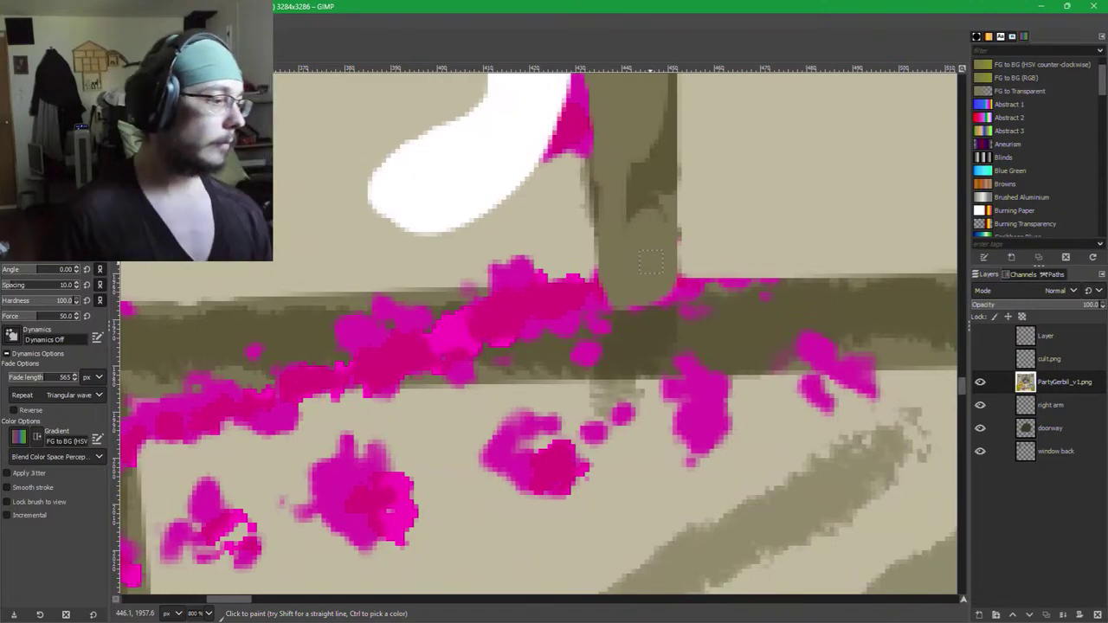
Paint brick colour over the pink touching the horizontal black bar's rounded end and restore the bar's tip with black.
{"action": "scroll", "coordinate": [643, 251], "scroll_direction": "down", "scroll_amount": 3}
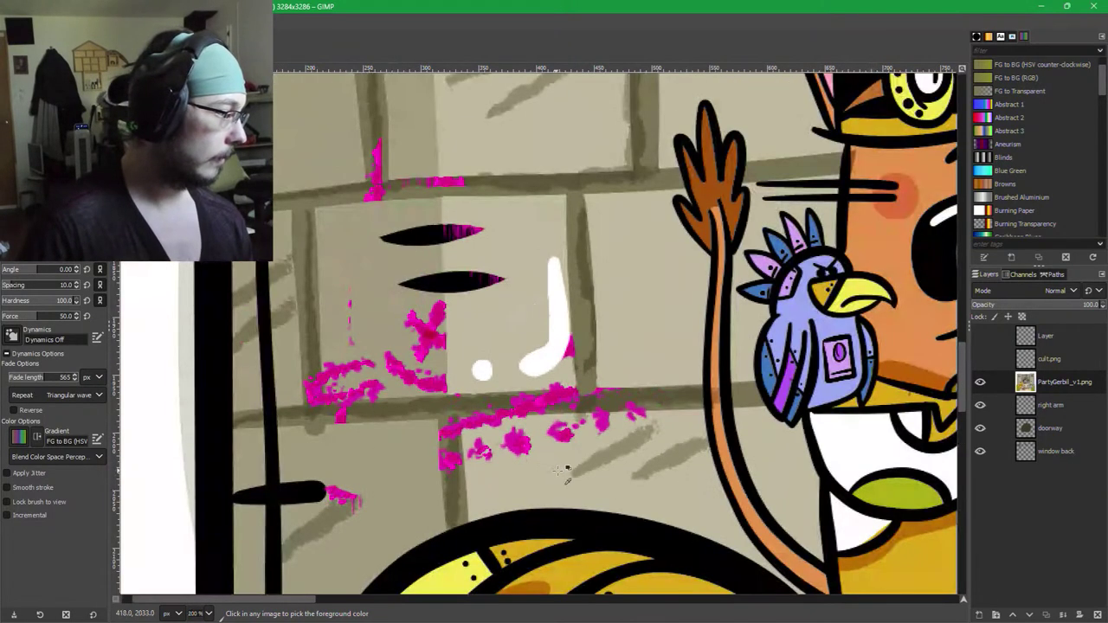
{"action": "scroll", "coordinate": [567, 459], "scroll_direction": "up", "scroll_amount": 2}
{"action": "scroll", "coordinate": [567, 458], "scroll_direction": "left", "scroll_amount": 5}
{"action": "scroll", "coordinate": [519, 476], "scroll_direction": "up", "scroll_amount": 3}
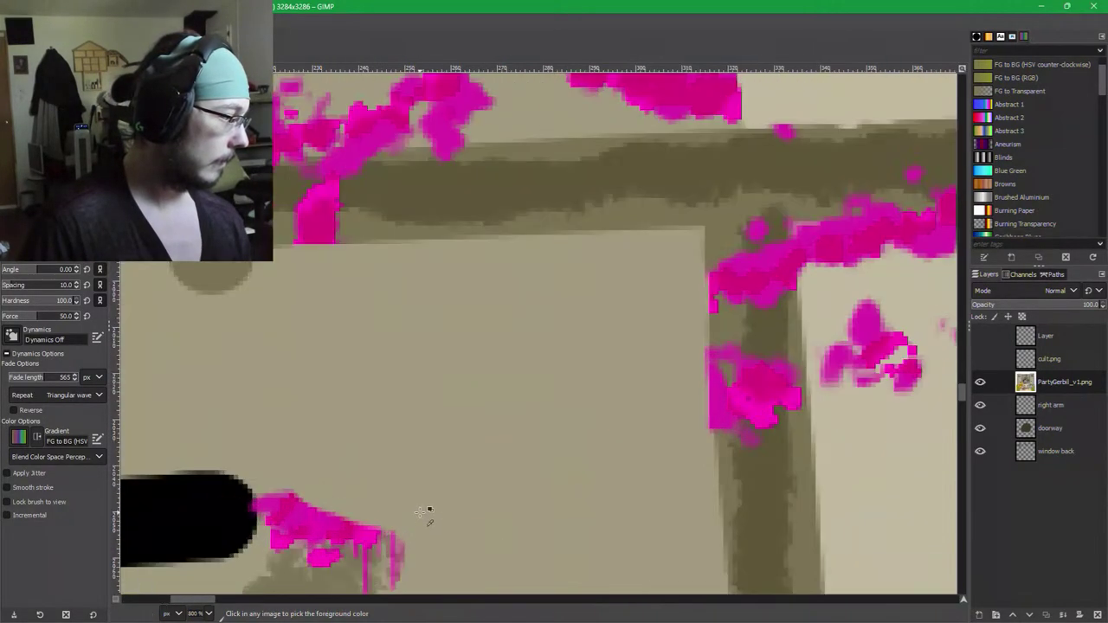
{"action": "scroll", "coordinate": [567, 404], "scroll_direction": "down", "scroll_amount": 3}
{"action": "scroll", "coordinate": [559, 262], "scroll_direction": "up", "scroll_amount": 3}
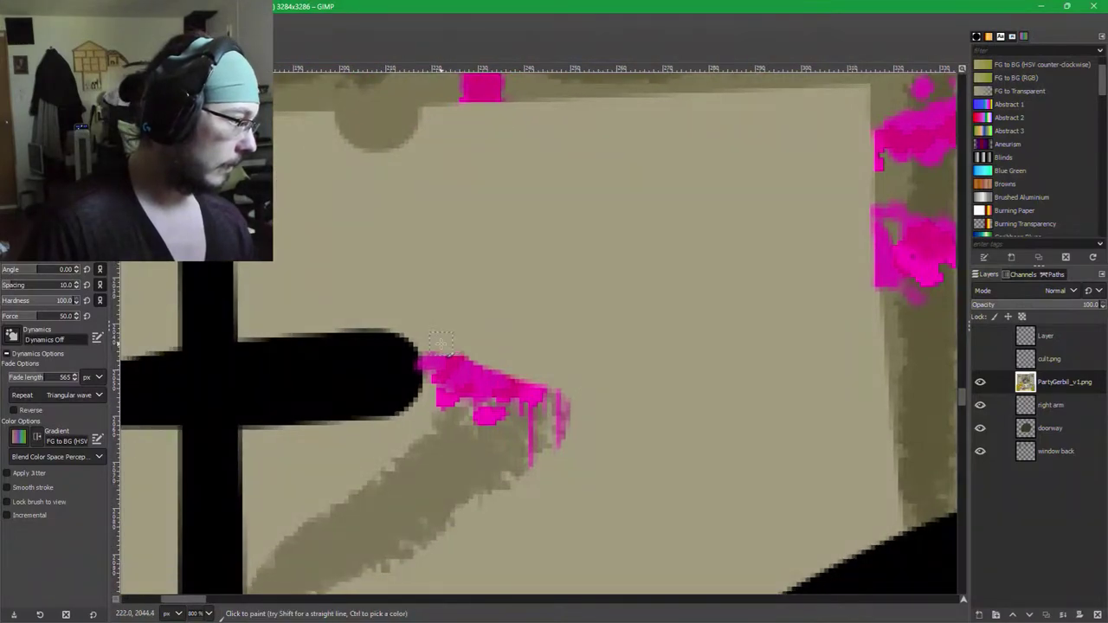
{"action": "scroll", "coordinate": [329, 425], "scroll_direction": "up", "scroll_amount": 6}
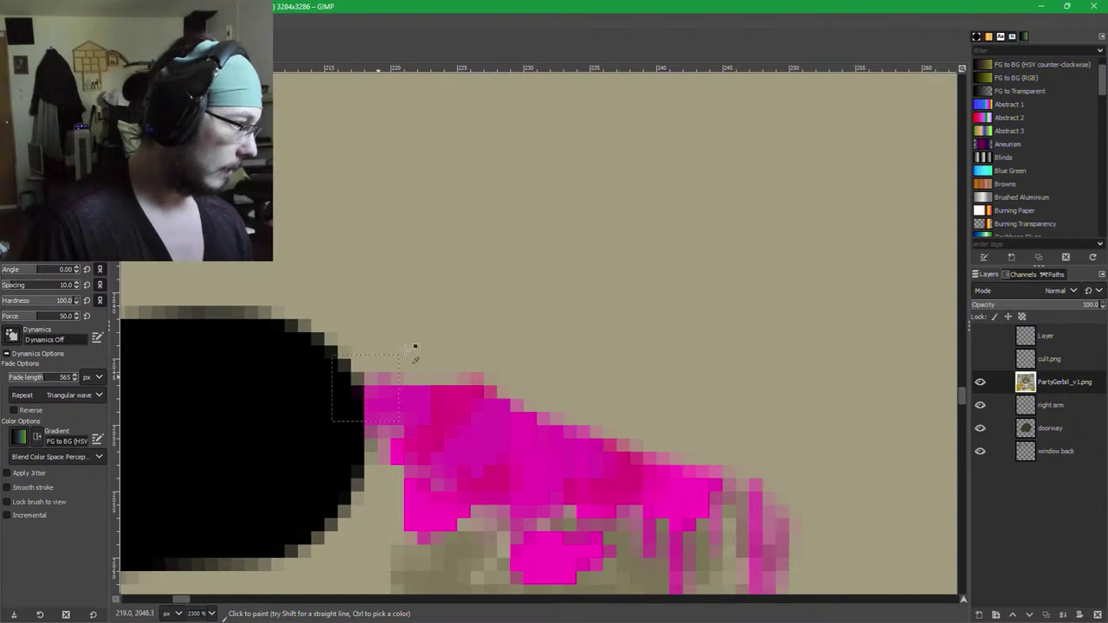
{"action": "left_click", "coordinate": [440, 306], "text": "ctrl"}
{"action": "left_click_drag", "start_coordinate": [398, 355], "coordinate": [395, 432]}
{"action": "left_click", "coordinate": [280, 428], "text": "ctrl"}
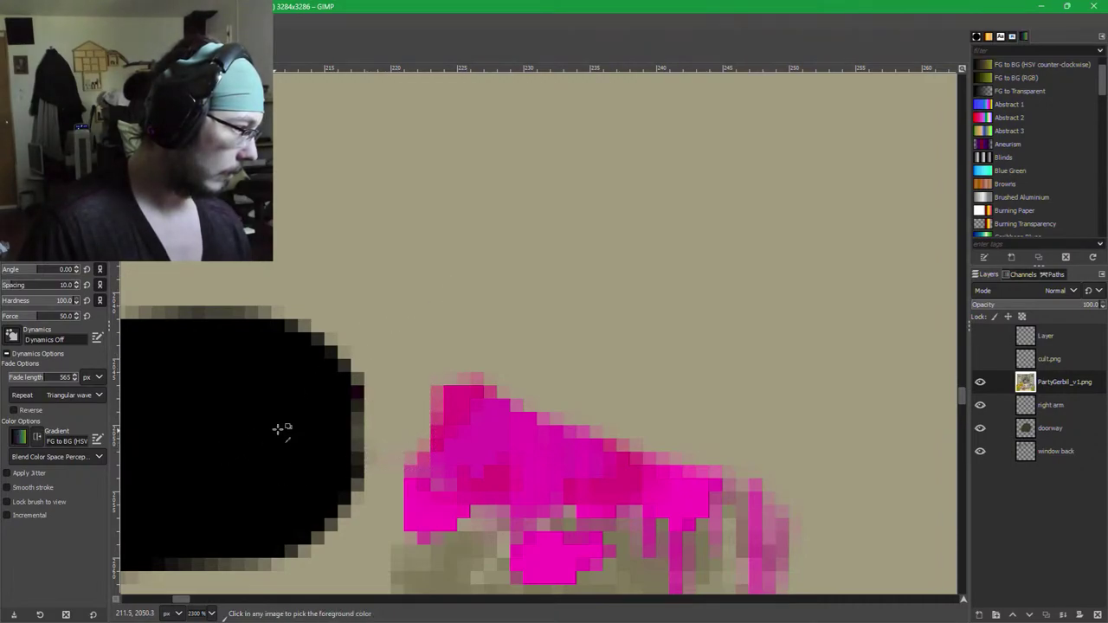
{"action": "left_click", "coordinate": [337, 429]}
Sample the brick colour and paint out the rest of the graffiti between the black bar and the diagonal shading stroke.
{"action": "left_click", "coordinate": [452, 314], "text": "ctrl"}
{"action": "mouse_move", "coordinate": [450, 346]}
{"action": "left_mouse_down"}
{"action": "mouse_move", "coordinate": [444, 412]}
{"action": "mouse_move", "coordinate": [519, 414]}
{"action": "mouse_move", "coordinate": [487, 379]}
{"action": "mouse_move", "coordinate": [571, 448]}
{"action": "mouse_move", "coordinate": [760, 461]}
{"action": "mouse_move", "coordinate": [434, 487]}
{"action": "mouse_move", "coordinate": [438, 474]}
{"action": "mouse_move", "coordinate": [417, 506]}
{"action": "left_mouse_up"}
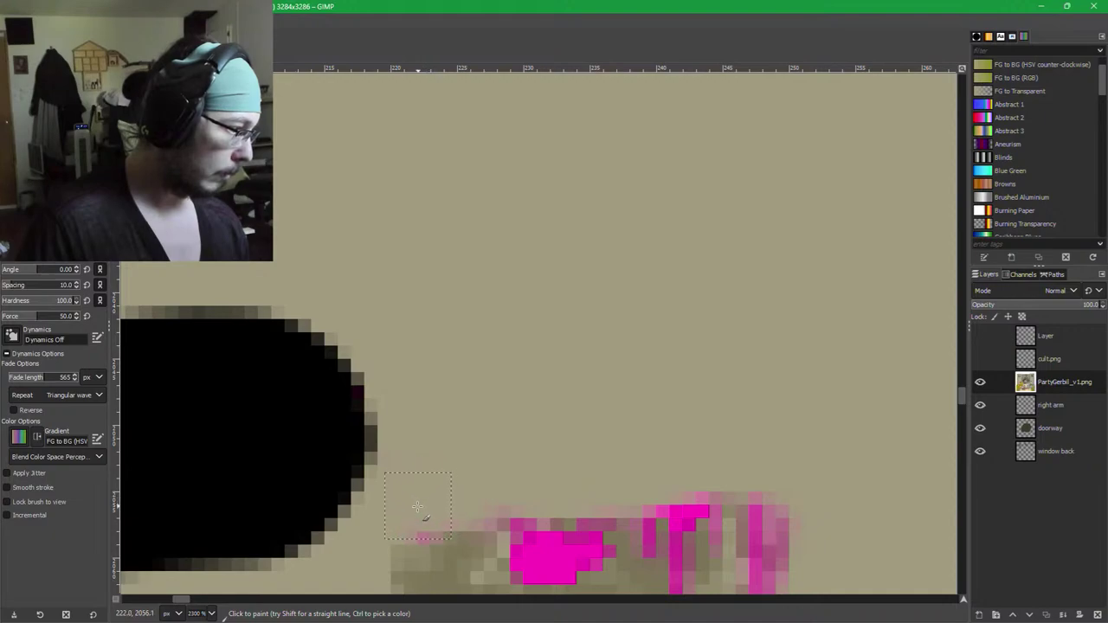
{"action": "mouse_move", "coordinate": [480, 487]}
{"action": "left_mouse_down"}
{"action": "mouse_move", "coordinate": [433, 522]}
{"action": "mouse_move", "coordinate": [549, 489]}
{"action": "mouse_move", "coordinate": [543, 551]}
{"action": "left_mouse_up"}
{"action": "mouse_move", "coordinate": [586, 471]}
{"action": "left_mouse_down"}
{"action": "mouse_move", "coordinate": [591, 431]}
{"action": "mouse_move", "coordinate": [540, 313]}
{"action": "left_mouse_up"}
{"action": "mouse_move", "coordinate": [492, 392]}
{"action": "left_mouse_down"}
{"action": "mouse_move", "coordinate": [532, 390]}
{"action": "mouse_move", "coordinate": [531, 367]}
{"action": "mouse_move", "coordinate": [652, 323]}
{"action": "mouse_move", "coordinate": [731, 343]}
{"action": "mouse_move", "coordinate": [737, 473]}
{"action": "mouse_move", "coordinate": [695, 381]}
{"action": "mouse_move", "coordinate": [682, 394]}
{"action": "mouse_move", "coordinate": [643, 393]}
{"action": "mouse_move", "coordinate": [629, 428]}
{"action": "mouse_move", "coordinate": [636, 535]}
{"action": "mouse_move", "coordinate": [598, 328]}
{"action": "left_mouse_up"}
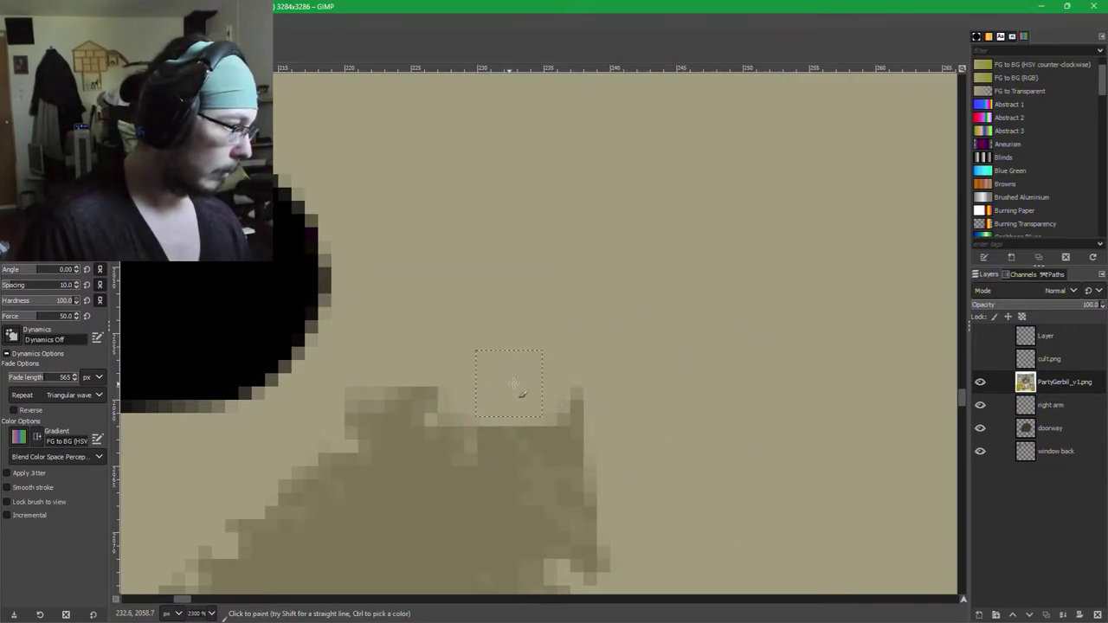
Paint lighter mortar colour over the lower part of the pink drip crossing the horizontal mortar above the black bar.
{"action": "scroll", "coordinate": [688, 479], "scroll_direction": "down", "scroll_amount": 3}
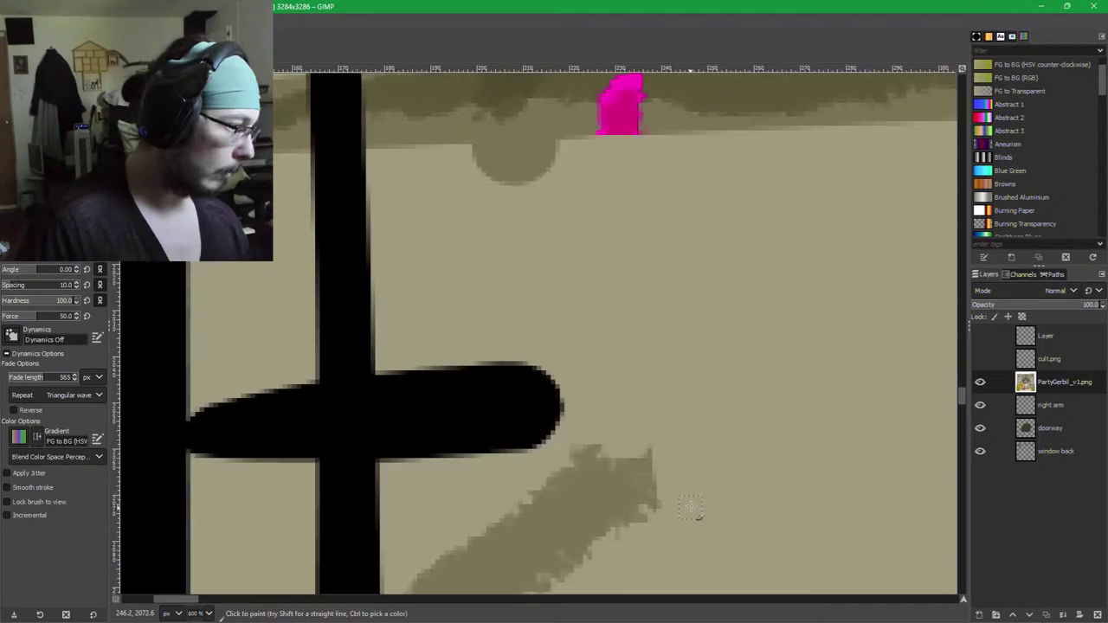
{"action": "left_click_drag", "start_coordinate": [690, 504], "coordinate": [615, 334]}
{"action": "left_click_drag", "start_coordinate": [581, 164], "coordinate": [666, 524]}
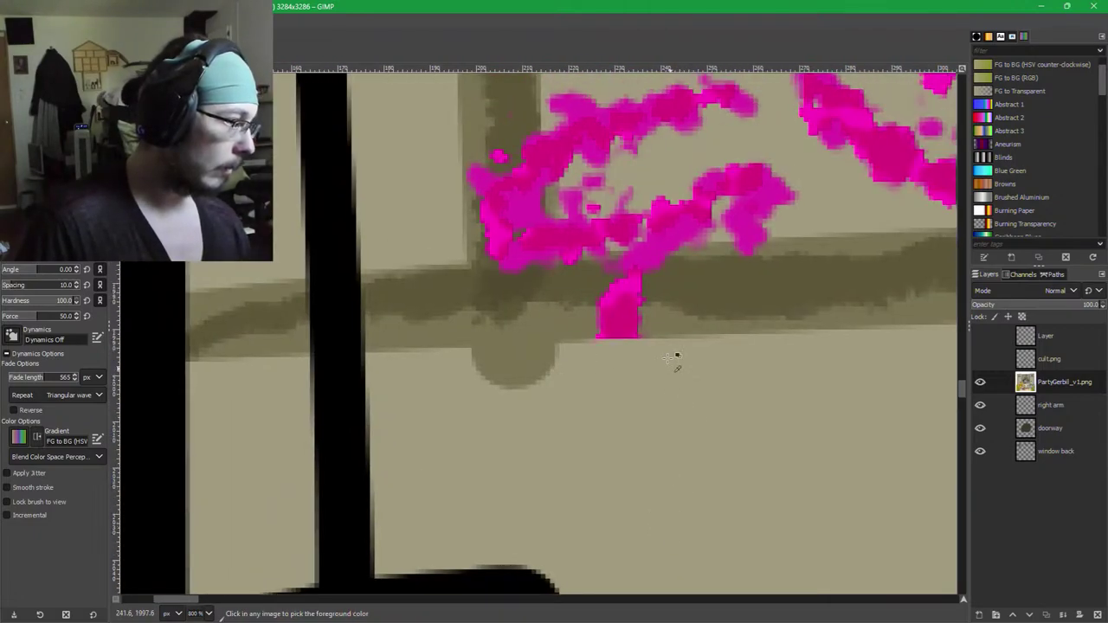
{"action": "scroll", "coordinate": [677, 355], "scroll_direction": "up", "scroll_amount": 3}
{"action": "left_click_drag", "start_coordinate": [624, 277], "coordinate": [544, 285]}
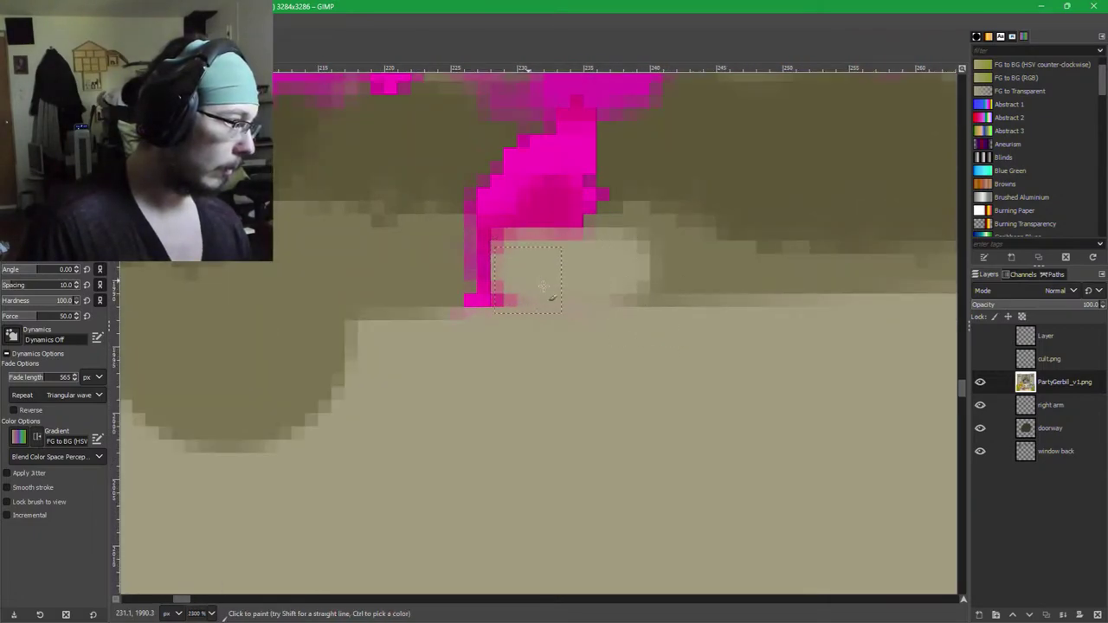
{"action": "key", "text": "ctrl+z"}
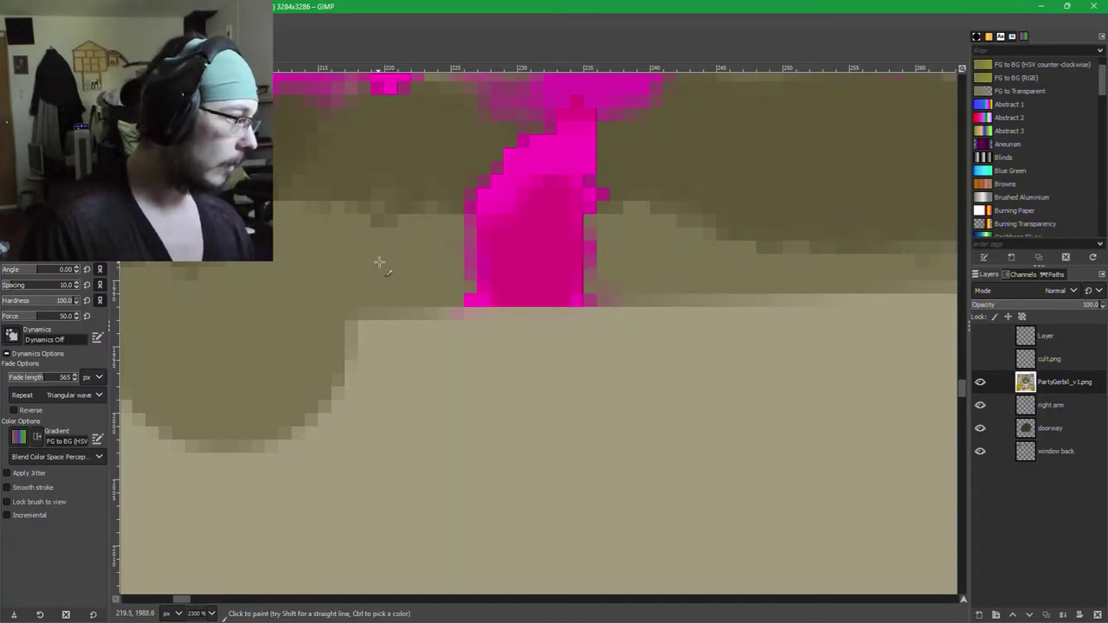
{"action": "mouse_move", "coordinate": [443, 270]}
{"action": "left_mouse_down"}
{"action": "mouse_move", "coordinate": [619, 269]}
{"action": "mouse_move", "coordinate": [435, 283]}
{"action": "mouse_move", "coordinate": [471, 246]}
{"action": "mouse_move", "coordinate": [586, 238]}
{"action": "mouse_move", "coordinate": [451, 240]}
{"action": "left_mouse_up"}
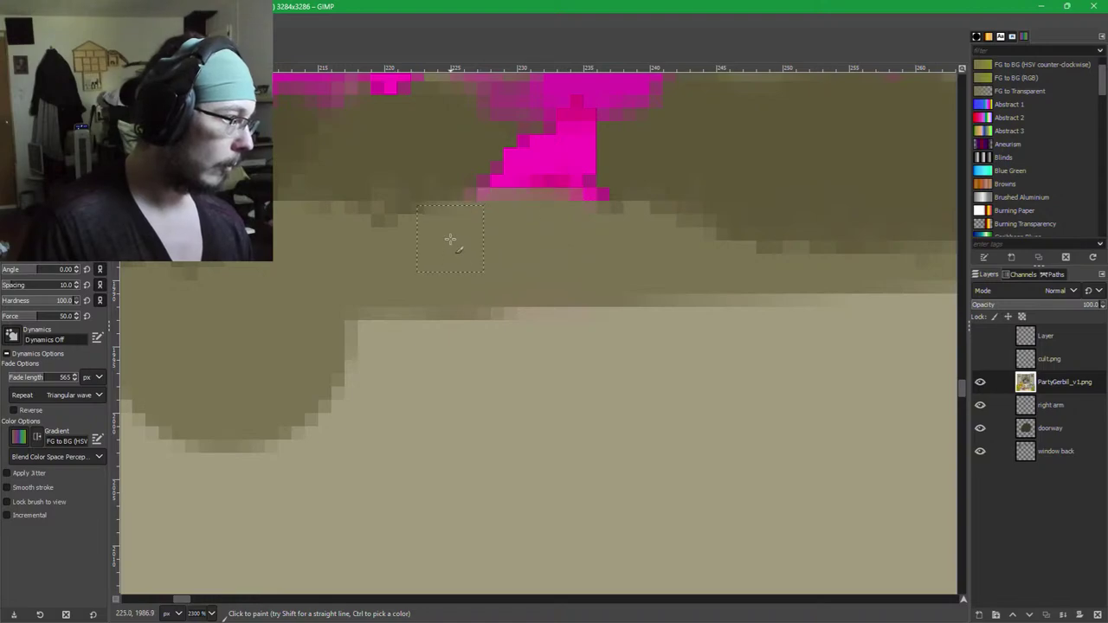
{"action": "left_click_drag", "start_coordinate": [621, 252], "coordinate": [603, 299]}
Paint dark mortar colour over the rest of the pink drip and the graffiti's lower fringe along the horizontal mortar line.
{"action": "scroll", "coordinate": [603, 298], "scroll_direction": "up", "scroll_amount": 1}
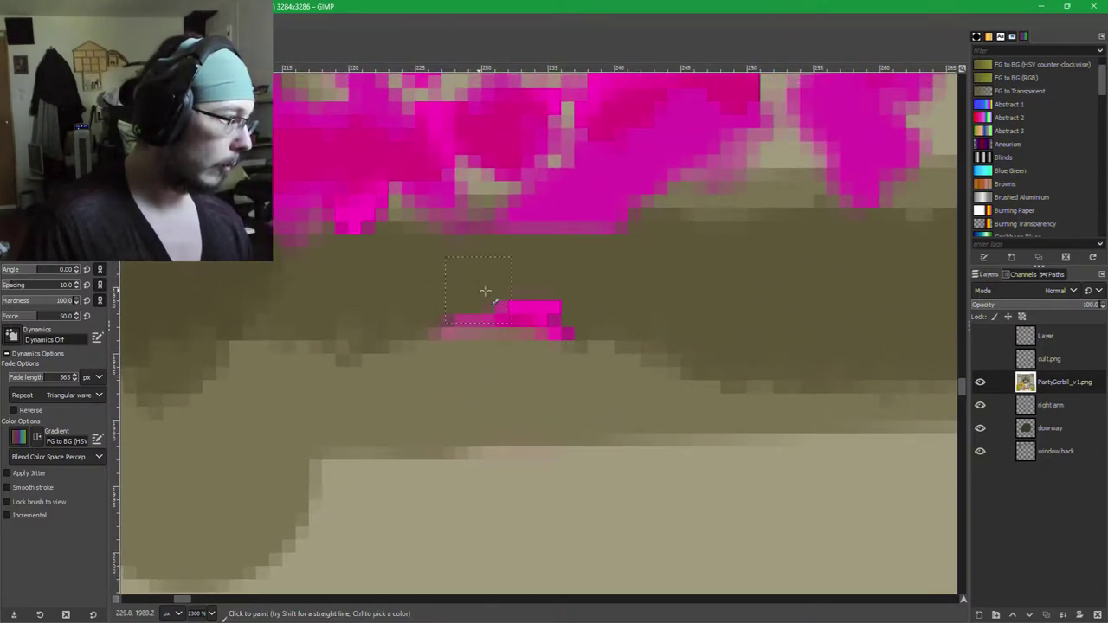
{"action": "mouse_move", "coordinate": [486, 290]}
{"action": "left_mouse_down"}
{"action": "mouse_move", "coordinate": [568, 295]}
{"action": "mouse_move", "coordinate": [435, 294]}
{"action": "mouse_move", "coordinate": [566, 311]}
{"action": "mouse_move", "coordinate": [670, 292]}
{"action": "left_mouse_up"}
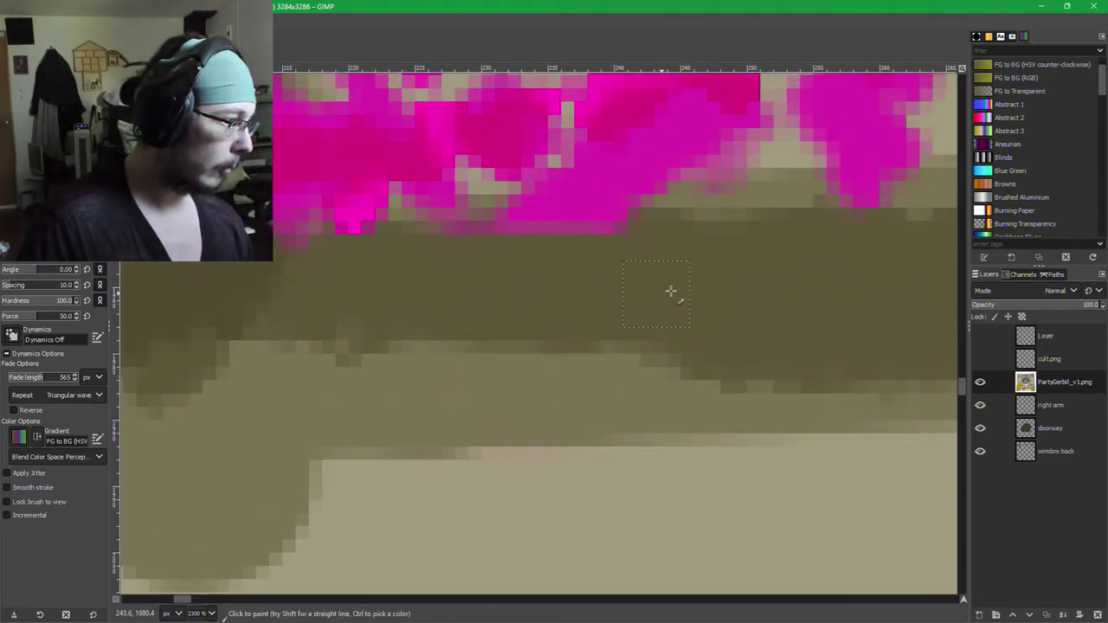
{"action": "scroll", "coordinate": [670, 292], "scroll_direction": "up", "scroll_amount": 1}
{"action": "left_click_drag", "start_coordinate": [601, 305], "coordinate": [415, 303]}
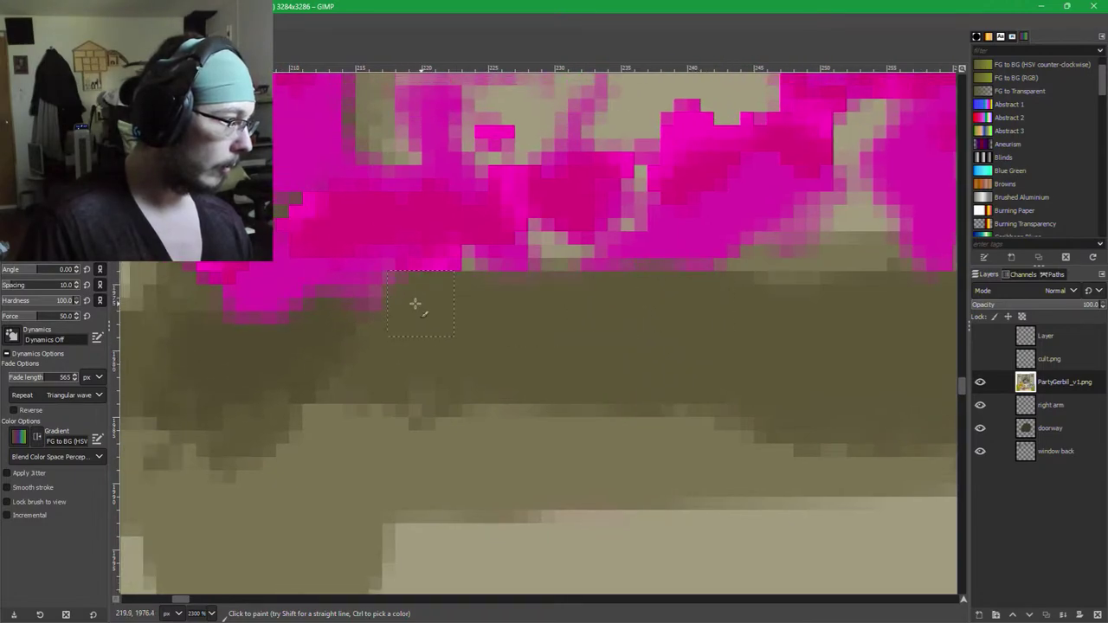
Sample the mortar shades and paint over the graffiti where the vertical mortar line meets the horizontal one.
{"action": "left_click_drag", "start_coordinate": [506, 340], "coordinate": [854, 433]}
{"action": "left_click", "coordinate": [617, 436], "text": "ctrl"}
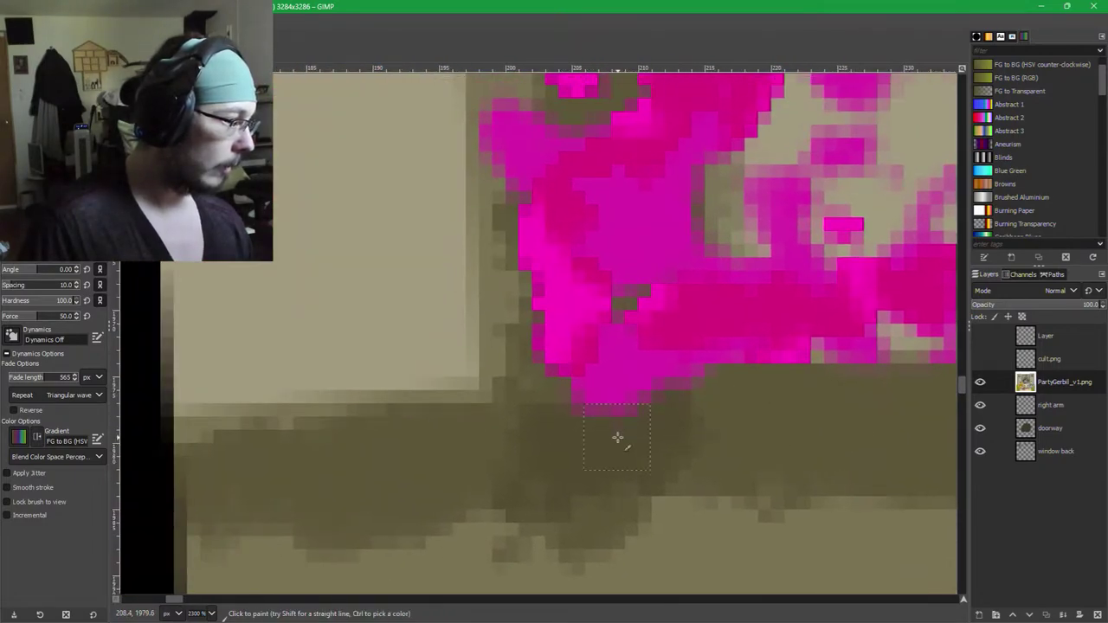
{"action": "mouse_move", "coordinate": [627, 373]}
{"action": "left_mouse_down"}
{"action": "mouse_move", "coordinate": [586, 357]}
{"action": "mouse_move", "coordinate": [608, 395]}
{"action": "mouse_move", "coordinate": [576, 354]}
{"action": "mouse_move", "coordinate": [545, 223]}
{"action": "mouse_move", "coordinate": [550, 198]}
{"action": "mouse_move", "coordinate": [579, 375]}
{"action": "left_mouse_up"}
{"action": "left_click", "coordinate": [519, 372], "text": "ctrl"}
{"action": "left_click_drag", "start_coordinate": [519, 324], "coordinate": [546, 266]}
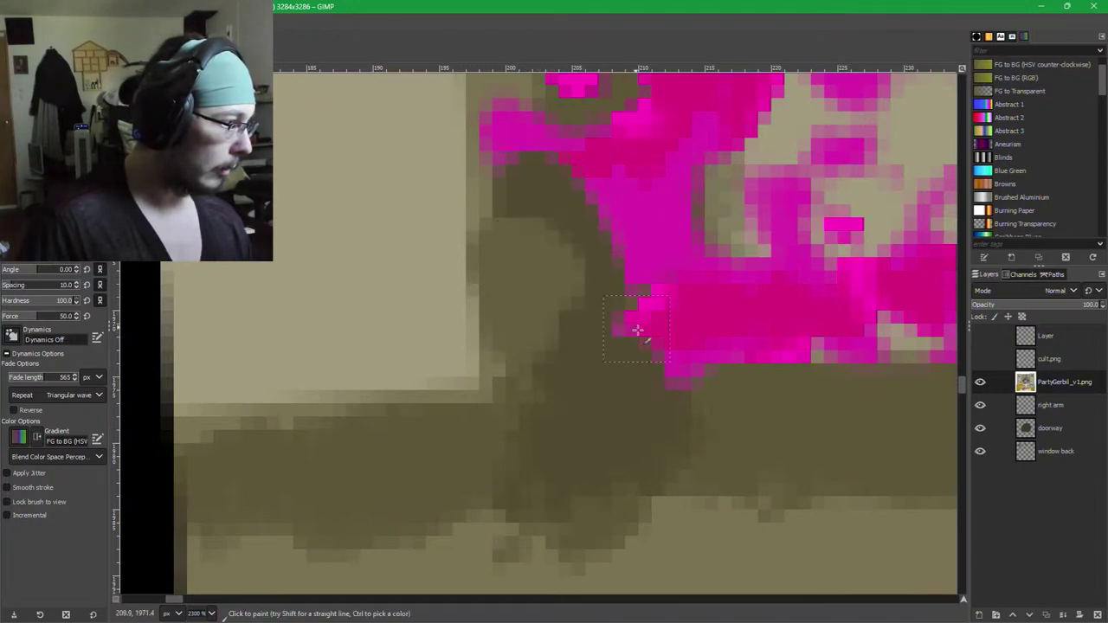
Sample the dark mortar colour and cover the graffiti crossing the vertical mortar line up to the brick's edge.
{"action": "left_click", "coordinate": [610, 348], "text": "ctrl"}
{"action": "mouse_move", "coordinate": [583, 299]}
{"action": "left_mouse_down"}
{"action": "mouse_move", "coordinate": [586, 119]}
{"action": "mouse_move", "coordinate": [566, 212]}
{"action": "mouse_move", "coordinate": [591, 437]}
{"action": "mouse_move", "coordinate": [586, 383]}
{"action": "mouse_move", "coordinate": [527, 381]}
{"action": "mouse_move", "coordinate": [638, 349]}
{"action": "mouse_move", "coordinate": [691, 284]}
{"action": "left_mouse_up"}
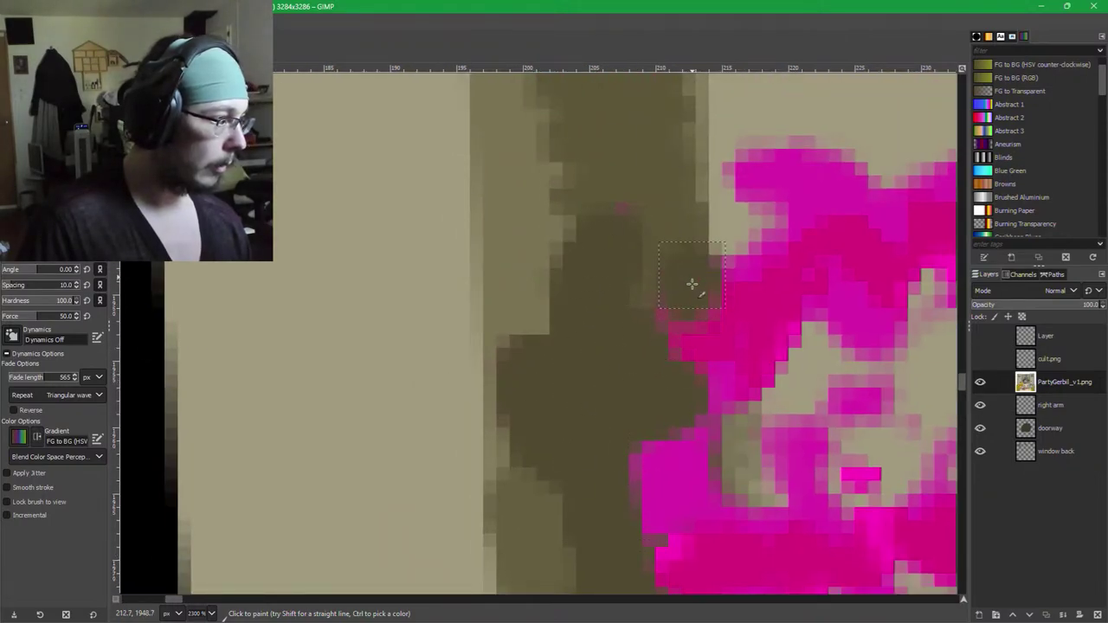
{"action": "mouse_move", "coordinate": [684, 384]}
{"action": "left_mouse_down"}
{"action": "mouse_move", "coordinate": [660, 468]}
{"action": "mouse_move", "coordinate": [681, 471]}
{"action": "left_mouse_up"}
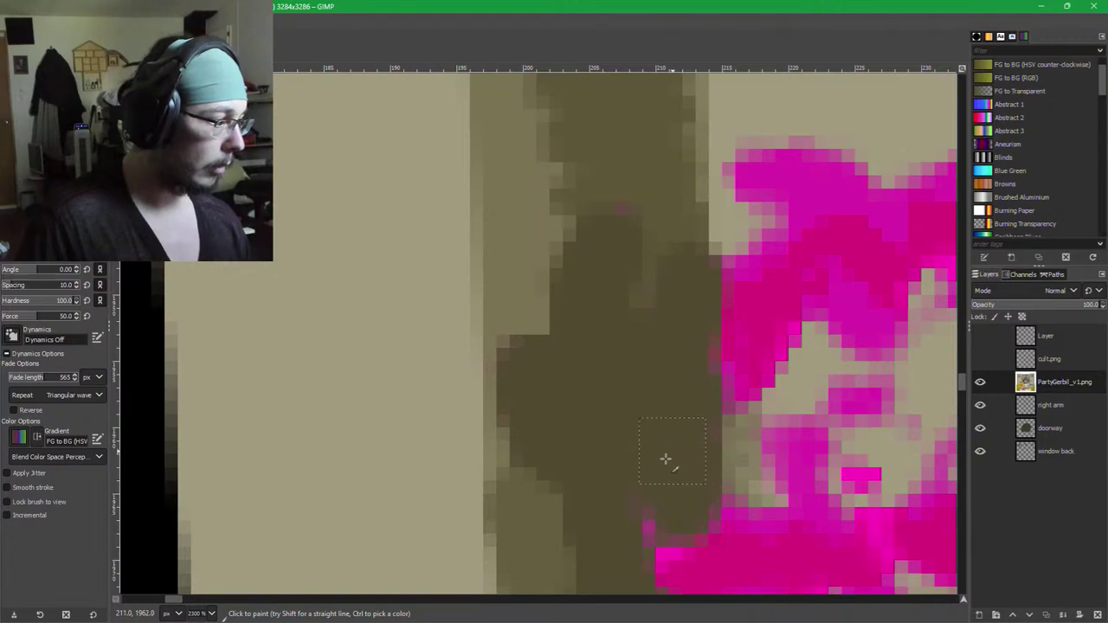
Paint sampled brick colour over the pink beside the vertical mortar and cover the stray pink spot inside the mortar with its own shade.
{"action": "left_click_drag", "start_coordinate": [735, 367], "coordinate": [477, 563]}
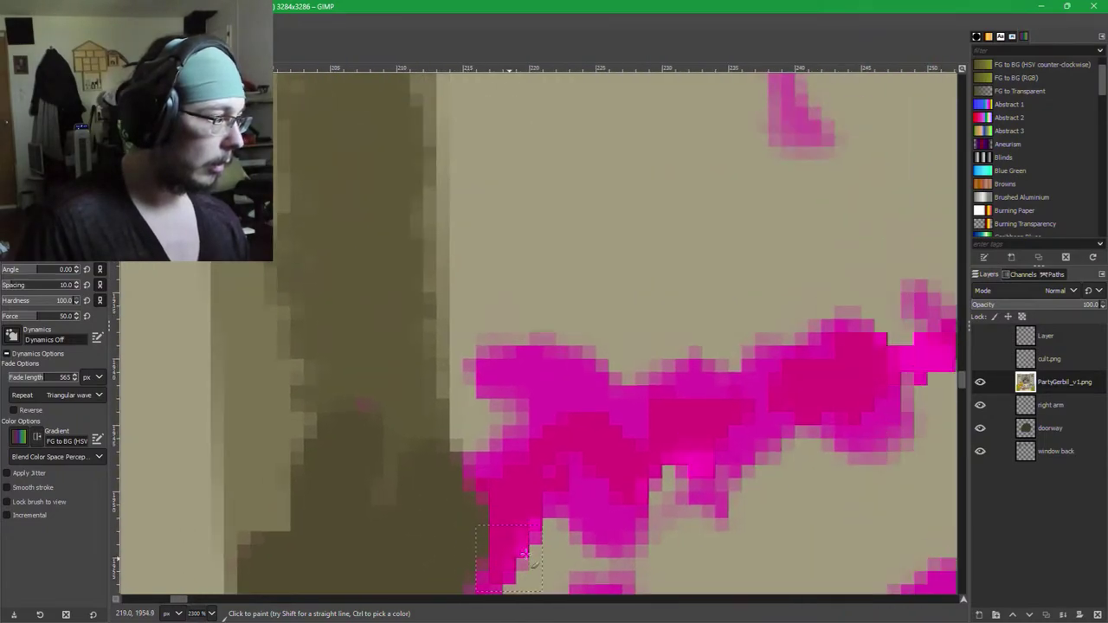
{"action": "left_click", "coordinate": [624, 311], "text": "ctrl"}
{"action": "mouse_move", "coordinate": [496, 361]}
{"action": "left_mouse_down"}
{"action": "mouse_move", "coordinate": [511, 364]}
{"action": "mouse_move", "coordinate": [475, 415]}
{"action": "left_mouse_up"}
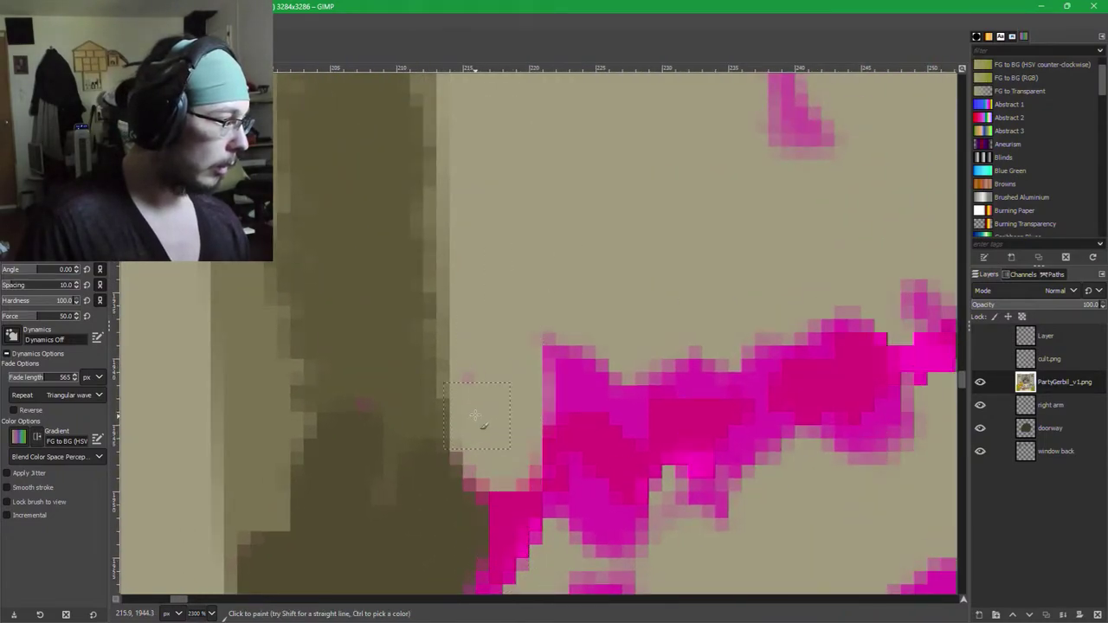
{"action": "left_click", "coordinate": [372, 379], "text": "ctrl"}
{"action": "left_click_drag", "start_coordinate": [371, 363], "coordinate": [378, 376]}
Resample the brick colour and paint out the upper band of graffiti running across the brick beside the vertical mortar.
{"action": "left_click", "coordinate": [566, 327], "text": "ctrl"}
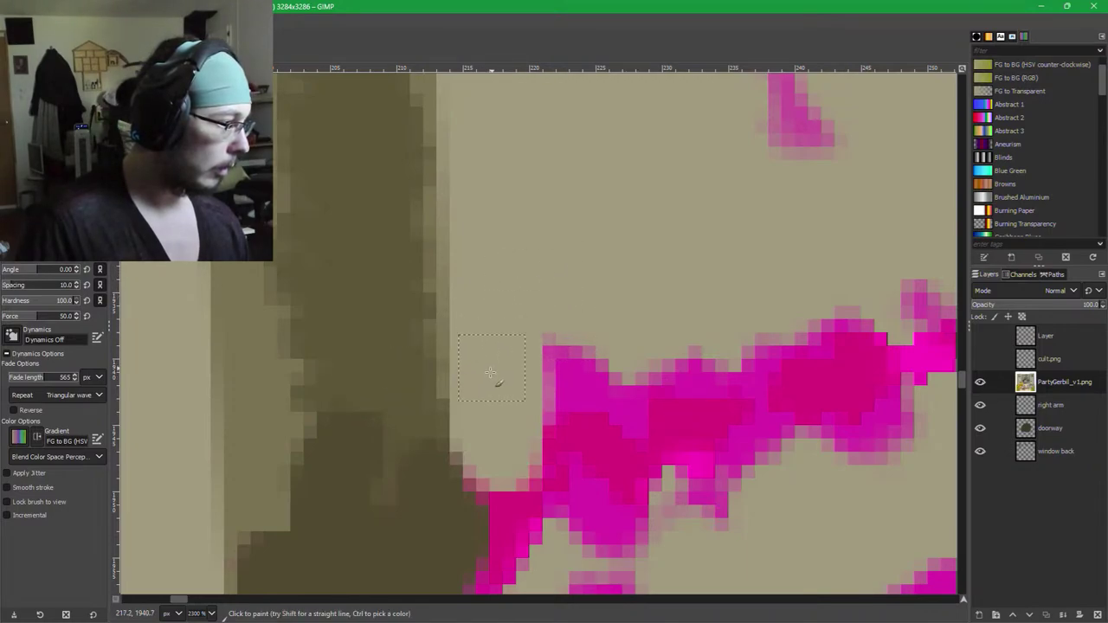
{"action": "mouse_move", "coordinate": [493, 378]}
{"action": "left_mouse_down"}
{"action": "mouse_move", "coordinate": [554, 350]}
{"action": "mouse_move", "coordinate": [569, 466]}
{"action": "mouse_move", "coordinate": [622, 499]}
{"action": "mouse_move", "coordinate": [809, 245]}
{"action": "mouse_move", "coordinate": [869, 296]}
{"action": "left_mouse_up"}
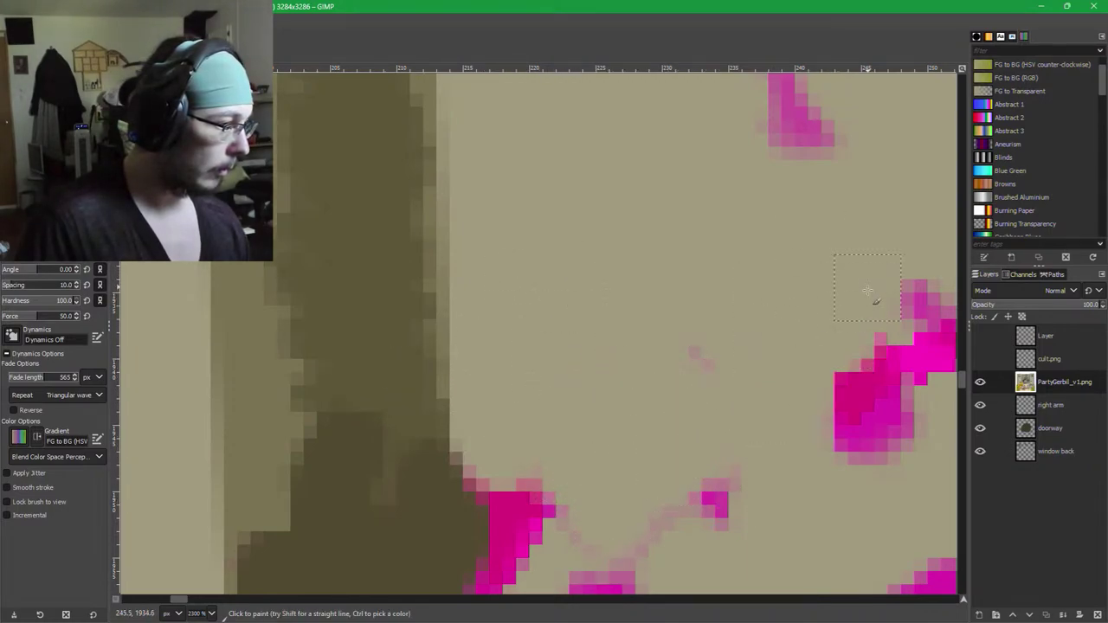
{"action": "left_click_drag", "start_coordinate": [835, 354], "coordinate": [635, 338]}
{"action": "mouse_move", "coordinate": [638, 343]}
{"action": "left_mouse_down"}
{"action": "mouse_move", "coordinate": [670, 431]}
{"action": "mouse_move", "coordinate": [631, 340]}
{"action": "mouse_move", "coordinate": [748, 382]}
{"action": "mouse_move", "coordinate": [745, 313]}
{"action": "mouse_move", "coordinate": [819, 347]}
{"action": "mouse_move", "coordinate": [892, 423]}
{"action": "left_mouse_up"}
{"action": "left_click_drag", "start_coordinate": [517, 490], "coordinate": [487, 422]}
{"action": "left_click_drag", "start_coordinate": [610, 130], "coordinate": [587, 100]}
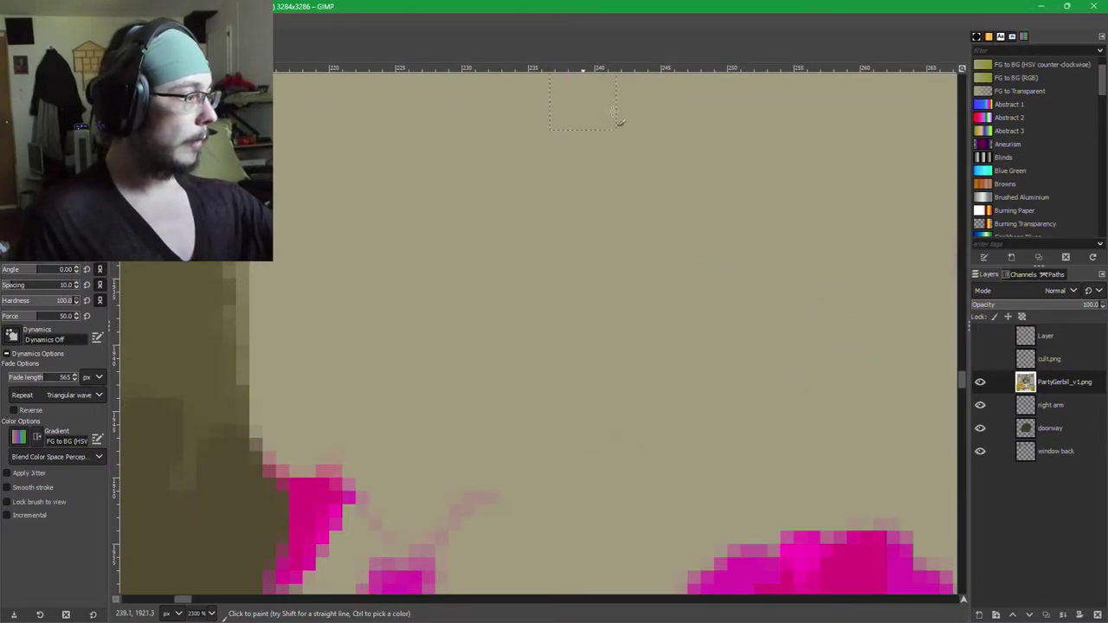
Paint brick colour over the lower graffiti band, working back to the vertical mortar's edge and down to the horizontal mortar.
{"action": "left_click_drag", "start_coordinate": [702, 543], "coordinate": [868, 494]}
{"action": "mouse_move", "coordinate": [870, 406]}
{"action": "left_mouse_down"}
{"action": "mouse_move", "coordinate": [546, 203]}
{"action": "mouse_move", "coordinate": [534, 209]}
{"action": "left_mouse_up"}
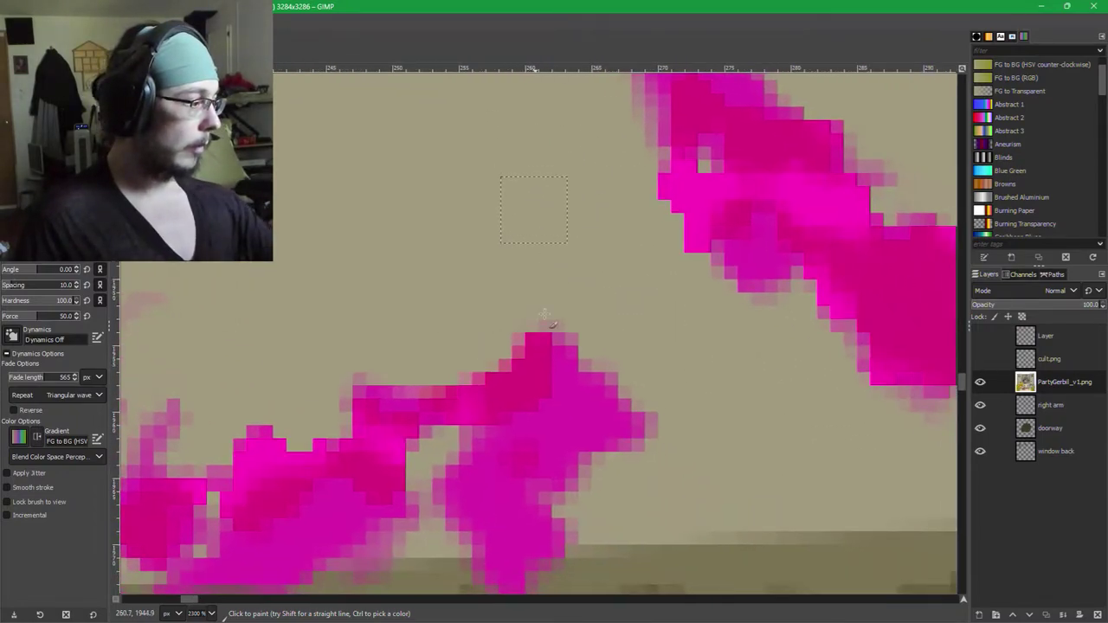
{"action": "mouse_move", "coordinate": [562, 344]}
{"action": "left_mouse_down"}
{"action": "mouse_move", "coordinate": [554, 387]}
{"action": "mouse_move", "coordinate": [594, 459]}
{"action": "mouse_move", "coordinate": [486, 422]}
{"action": "left_mouse_up"}
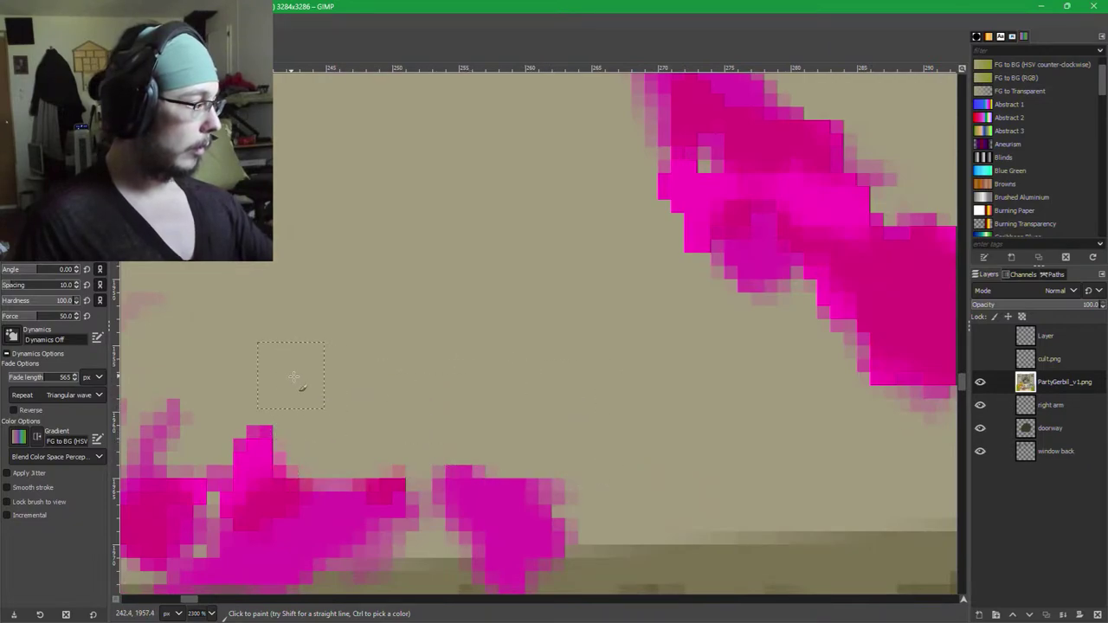
{"action": "scroll", "coordinate": [689, 346], "scroll_direction": "left", "scroll_amount": 12}
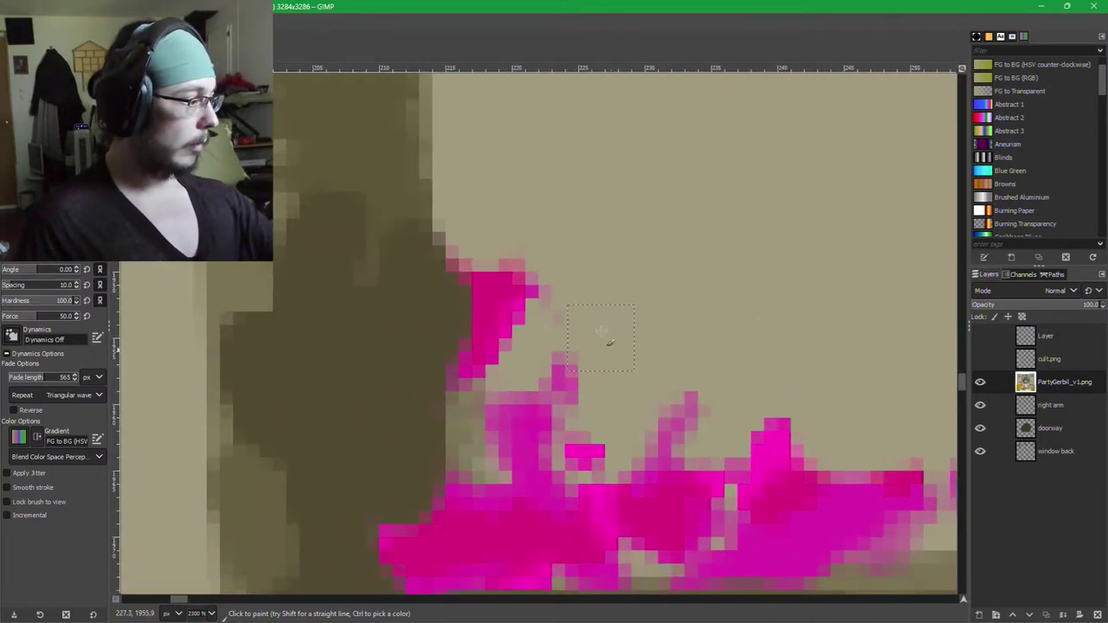
{"action": "mouse_move", "coordinate": [600, 333]}
{"action": "left_mouse_down"}
{"action": "mouse_move", "coordinate": [558, 300]}
{"action": "mouse_move", "coordinate": [559, 421]}
{"action": "mouse_move", "coordinate": [517, 244]}
{"action": "mouse_move", "coordinate": [500, 353]}
{"action": "mouse_move", "coordinate": [470, 213]}
{"action": "mouse_move", "coordinate": [481, 377]}
{"action": "mouse_move", "coordinate": [509, 433]}
{"action": "mouse_move", "coordinate": [537, 449]}
{"action": "mouse_move", "coordinate": [602, 456]}
{"action": "mouse_move", "coordinate": [717, 433]}
{"action": "mouse_move", "coordinate": [682, 406]}
{"action": "mouse_move", "coordinate": [609, 457]}
{"action": "mouse_move", "coordinate": [729, 480]}
{"action": "mouse_move", "coordinate": [807, 441]}
{"action": "mouse_move", "coordinate": [722, 431]}
{"action": "mouse_move", "coordinate": [703, 470]}
{"action": "mouse_move", "coordinate": [712, 439]}
{"action": "mouse_move", "coordinate": [632, 274]}
{"action": "mouse_move", "coordinate": [651, 299]}
{"action": "mouse_move", "coordinate": [853, 306]}
{"action": "mouse_move", "coordinate": [635, 339]}
{"action": "mouse_move", "coordinate": [945, 332]}
{"action": "mouse_move", "coordinate": [639, 380]}
{"action": "mouse_move", "coordinate": [652, 390]}
{"action": "mouse_move", "coordinate": [845, 376]}
{"action": "mouse_move", "coordinate": [569, 388]}
{"action": "mouse_move", "coordinate": [410, 380]}
{"action": "mouse_move", "coordinate": [402, 350]}
{"action": "mouse_move", "coordinate": [414, 314]}
{"action": "mouse_move", "coordinate": [480, 336]}
{"action": "left_mouse_up"}
Undo the stray brick-coloured dab, paint dark mortar over the pink at the mortar junction, and clean the brick's corner with brick colour.
{"action": "left_click", "coordinate": [454, 481]}
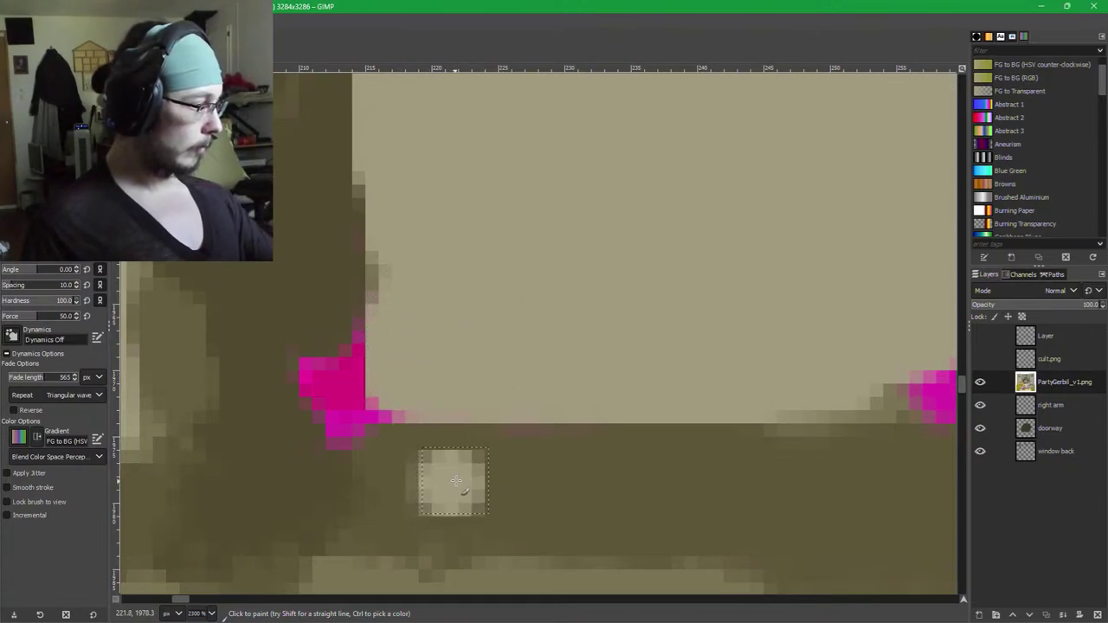
{"action": "key", "text": "ctrl+z"}
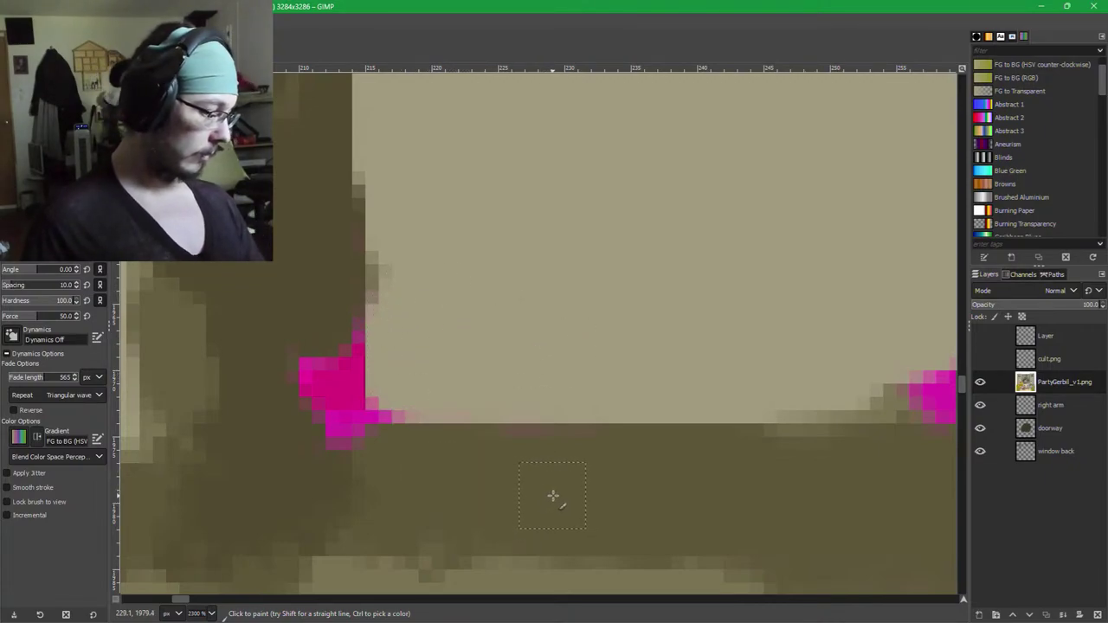
{"action": "left_click", "coordinate": [579, 478], "text": "ctrl"}
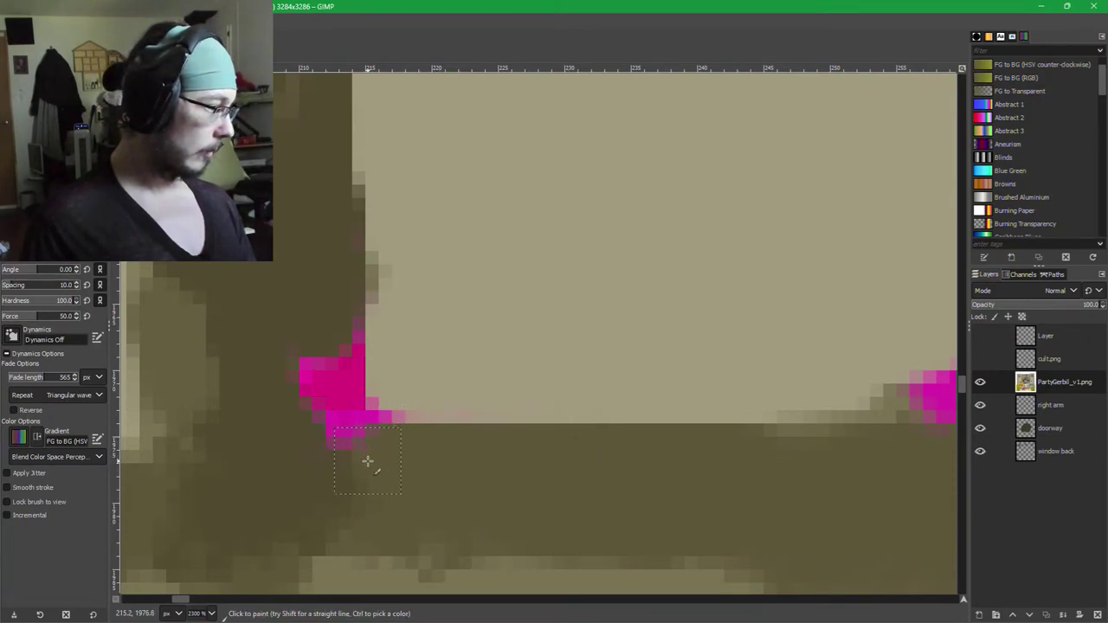
{"action": "mouse_move", "coordinate": [367, 461]}
{"action": "left_mouse_down"}
{"action": "mouse_move", "coordinate": [329, 441]}
{"action": "mouse_move", "coordinate": [317, 391]}
{"action": "mouse_move", "coordinate": [334, 331]}
{"action": "mouse_move", "coordinate": [333, 375]}
{"action": "left_mouse_up"}
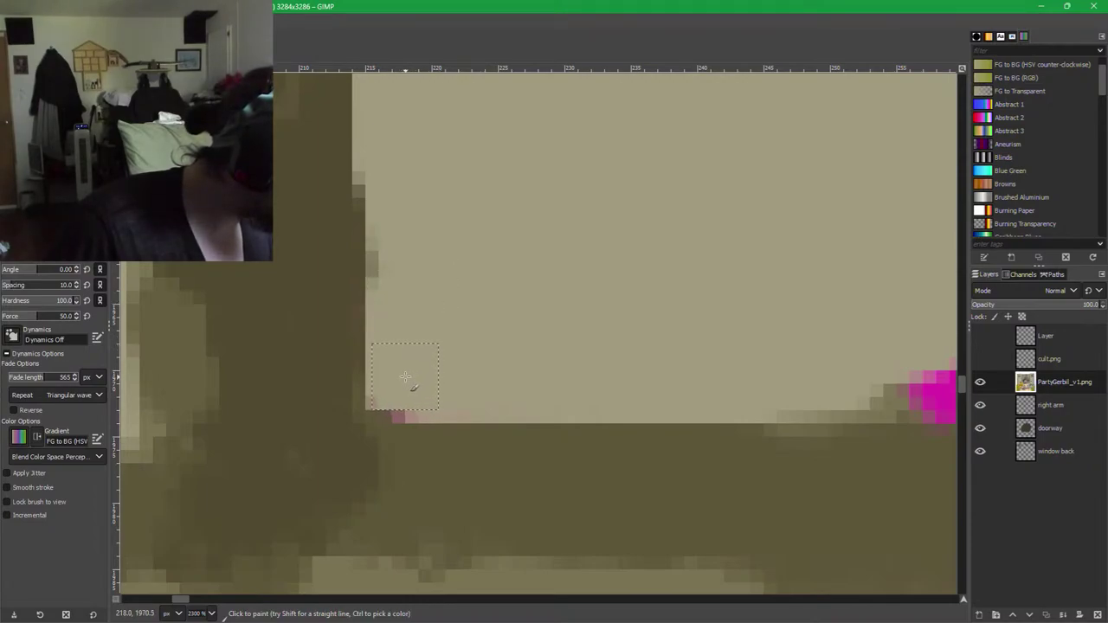
{"action": "left_click_drag", "start_coordinate": [409, 381], "coordinate": [434, 386]}
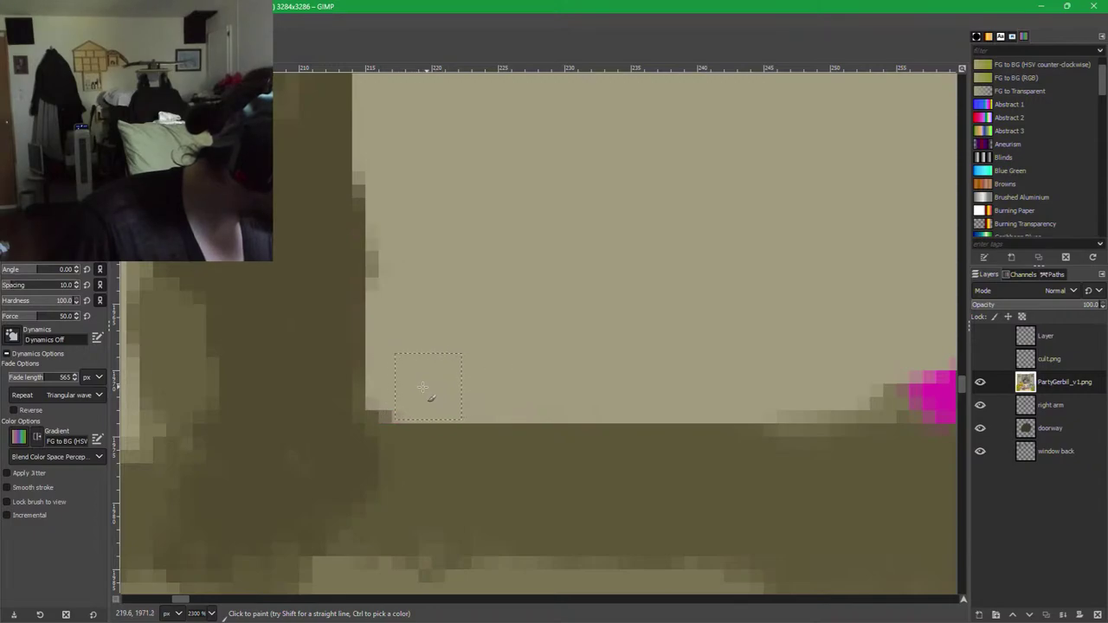
Paint out the small pink remnant on the horizontal mortar's upper edge with sampled lighter mortar and brick colours.
{"action": "scroll", "coordinate": [438, 390], "scroll_direction": "right", "scroll_amount": 5}
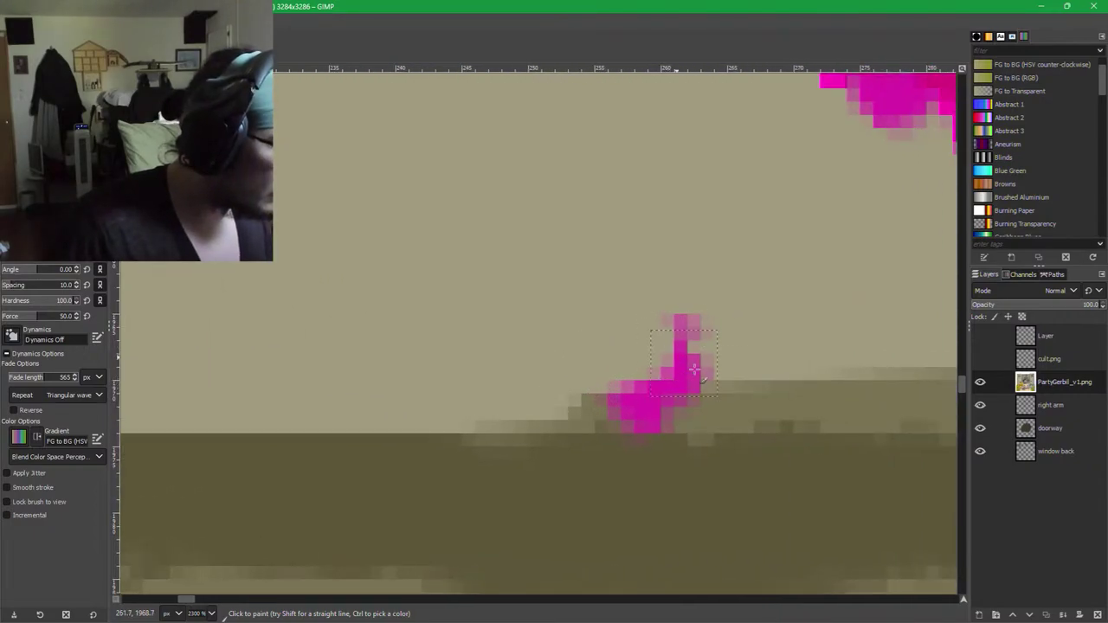
{"action": "left_click_drag", "start_coordinate": [734, 423], "coordinate": [633, 420]}
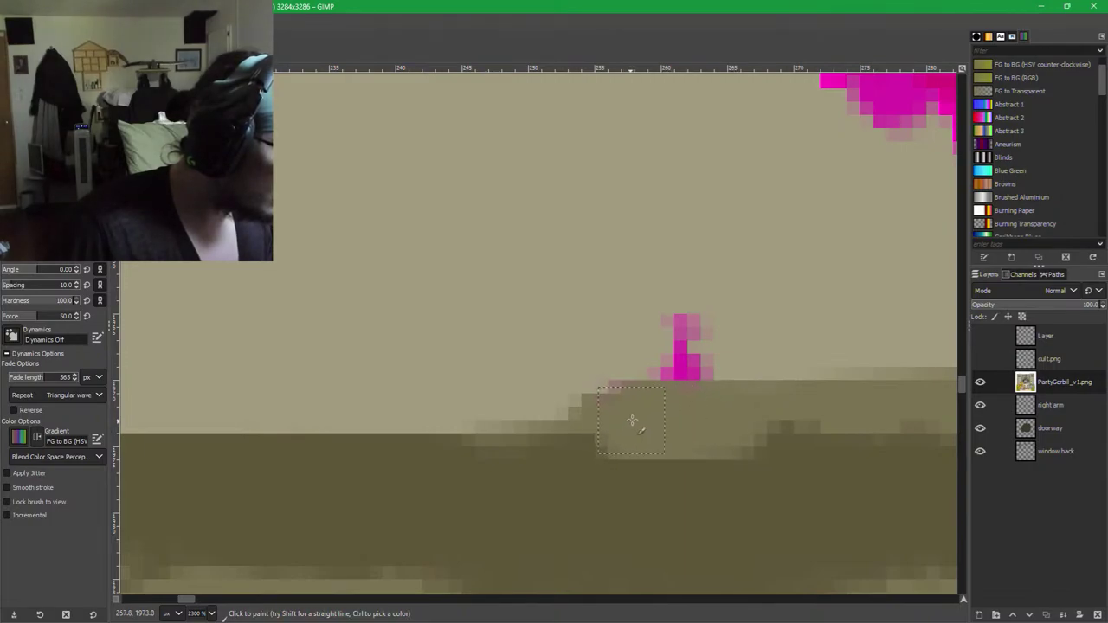
{"action": "mouse_move", "coordinate": [549, 267]}
{"action": "left_mouse_down"}
{"action": "mouse_move", "coordinate": [703, 322]}
{"action": "mouse_move", "coordinate": [669, 339]}
{"action": "mouse_move", "coordinate": [718, 346]}
{"action": "mouse_move", "coordinate": [661, 346]}
{"action": "left_mouse_up"}
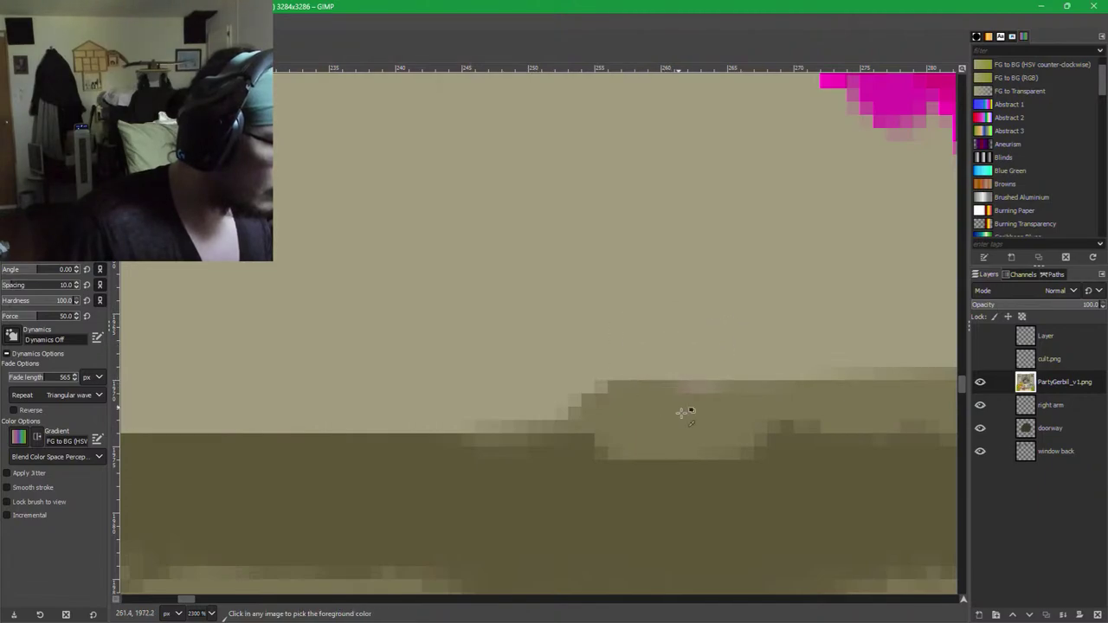
{"action": "left_click", "coordinate": [689, 413], "text": "ctrl"}
{"action": "left_click_drag", "start_coordinate": [700, 415], "coordinate": [690, 416]}
Cover the small pink dot on the horizontal mortar's upper edge below the white circle, using sampled mortar and brick shades.
{"action": "left_click_drag", "start_coordinate": [756, 373], "coordinate": [538, 390]}
{"action": "scroll", "coordinate": [528, 381], "scroll_direction": "down", "scroll_amount": 1}
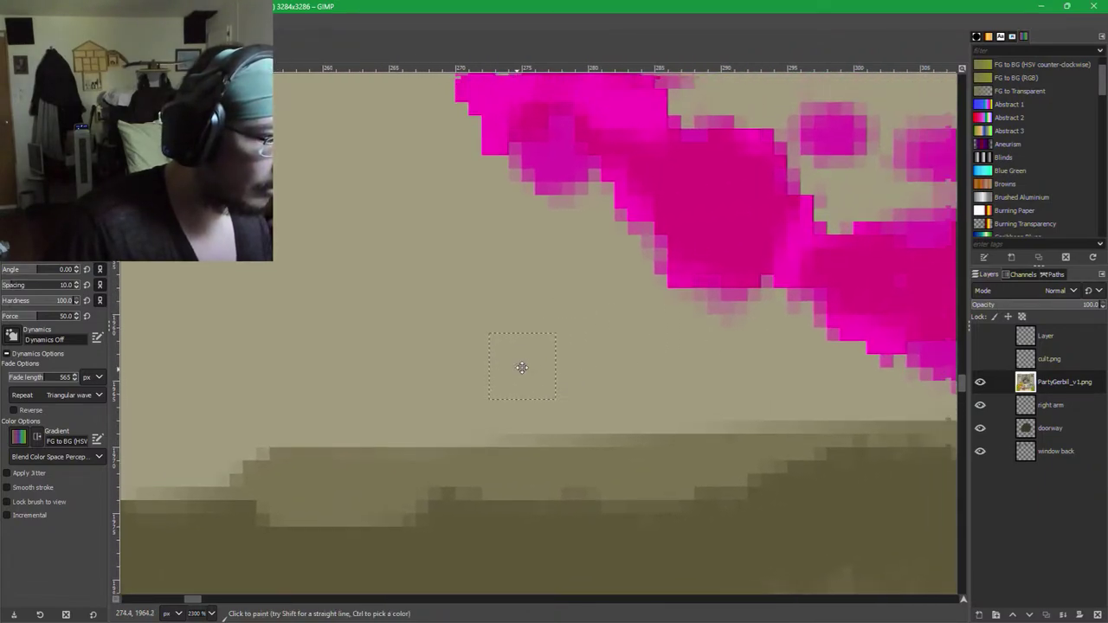
{"action": "scroll", "coordinate": [586, 329], "scroll_direction": "down", "scroll_amount": 1}
{"action": "scroll", "coordinate": [649, 450], "scroll_direction": "down", "scroll_amount": 1}
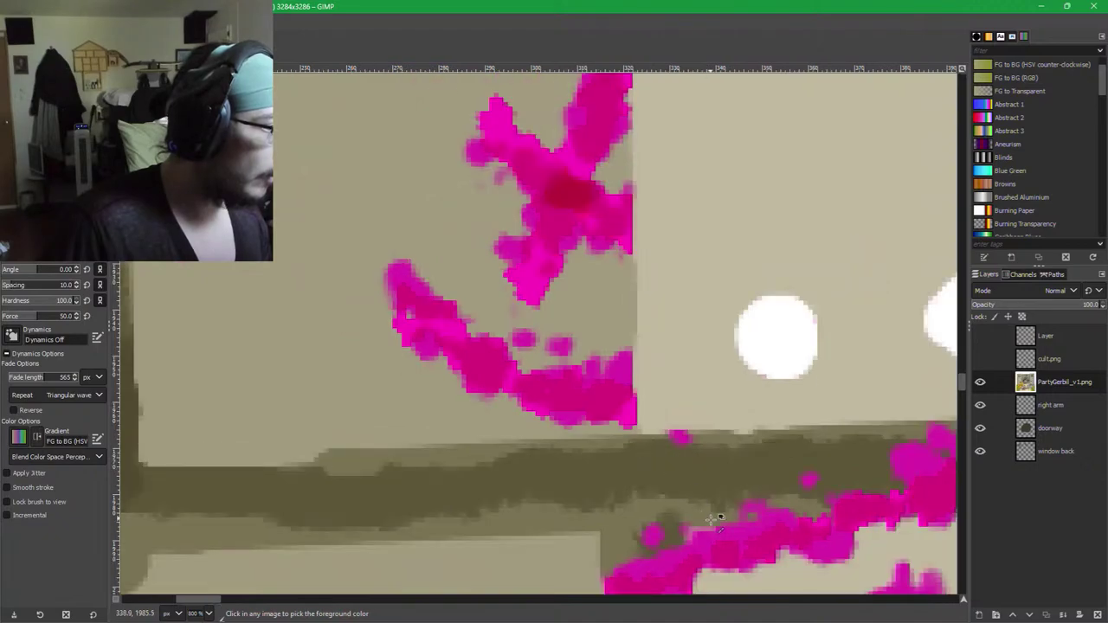
{"action": "scroll", "coordinate": [518, 340], "scroll_direction": "down", "scroll_amount": 1}
{"action": "scroll", "coordinate": [523, 353], "scroll_direction": "down", "scroll_amount": 1}
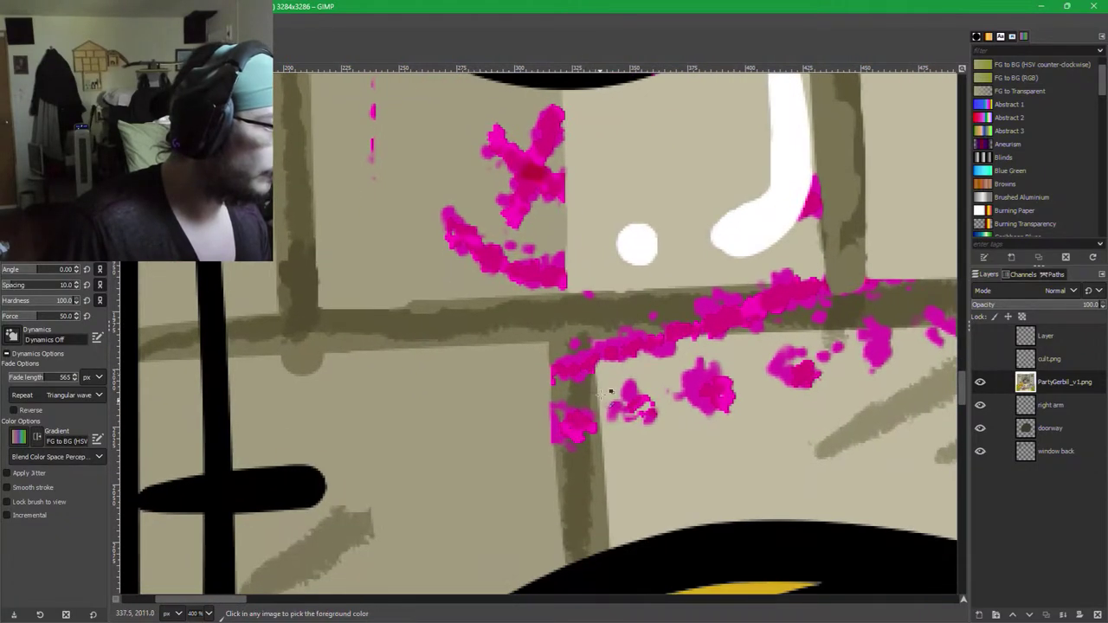
{"action": "scroll", "coordinate": [606, 279], "scroll_direction": "up", "scroll_amount": 2}
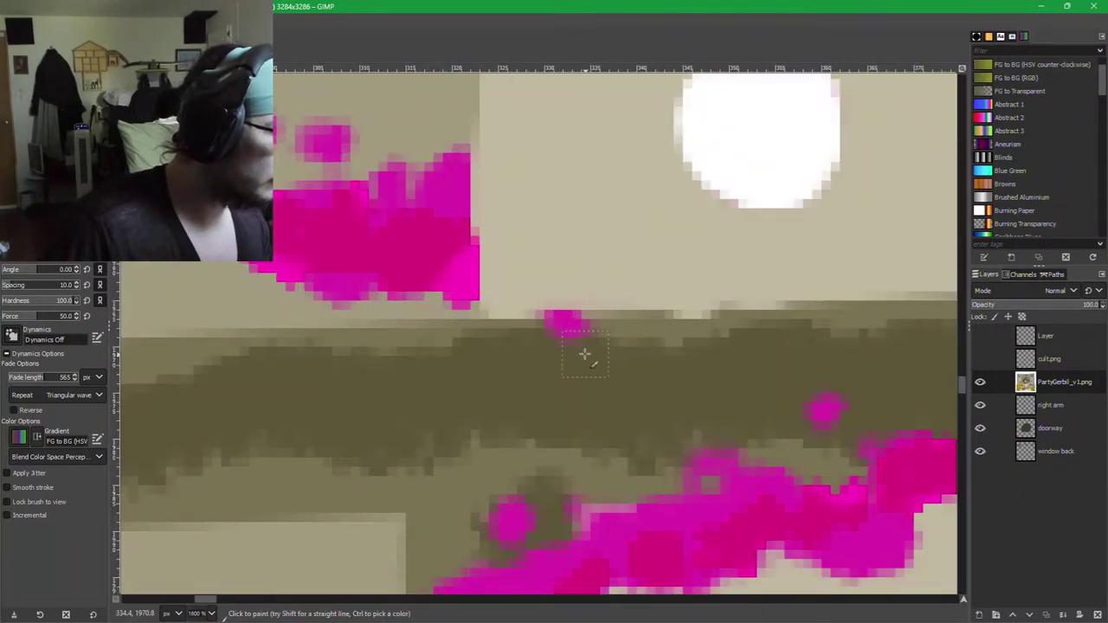
{"action": "left_click_drag", "start_coordinate": [571, 338], "coordinate": [560, 335]}
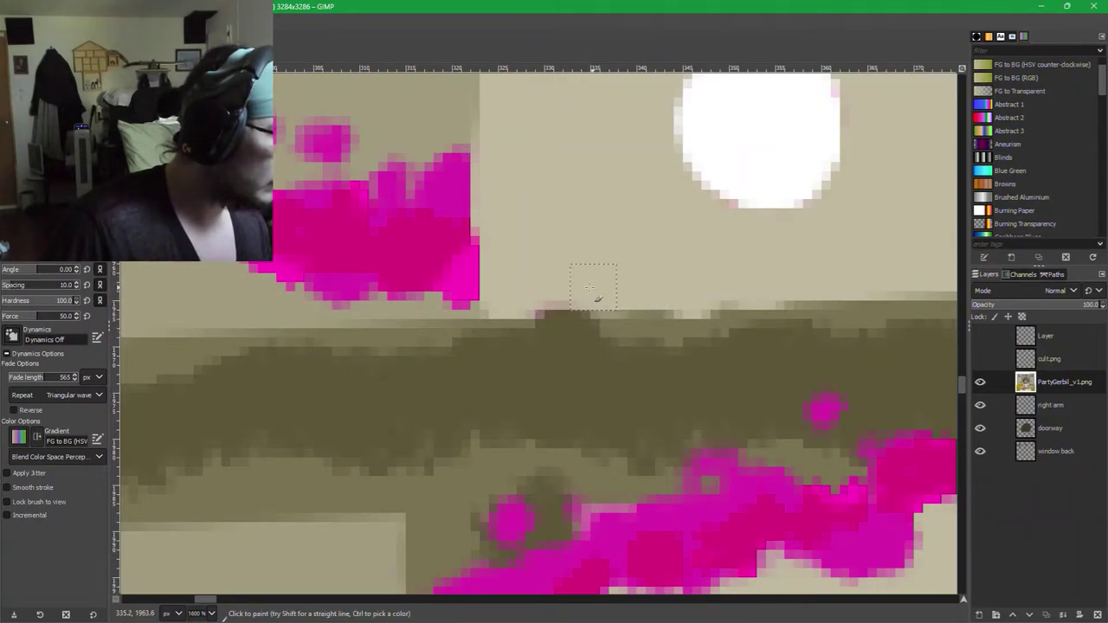
{"action": "left_click", "coordinate": [636, 344], "text": "ctrl"}
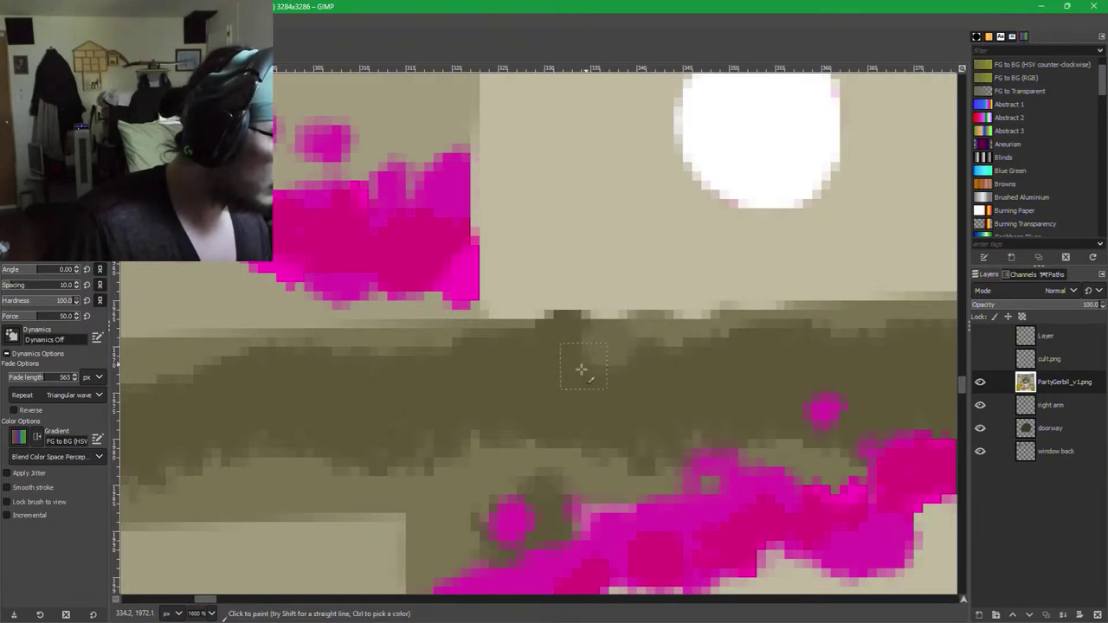
{"action": "mouse_move", "coordinate": [544, 391]}
{"action": "left_mouse_down"}
{"action": "mouse_move", "coordinate": [628, 358]}
{"action": "mouse_move", "coordinate": [586, 366]}
{"action": "left_mouse_up"}
Sample the darker brick colour and paint out the curved pink stroke and dots above the horizontal mortar.
{"action": "mouse_move", "coordinate": [533, 309]}
{"action": "left_mouse_down"}
{"action": "mouse_move", "coordinate": [562, 371]}
{"action": "mouse_move", "coordinate": [745, 462]}
{"action": "left_mouse_up"}
{"action": "left_click", "coordinate": [609, 243], "text": "ctrl"}
{"action": "mouse_move", "coordinate": [657, 279]}
{"action": "left_mouse_down"}
{"action": "mouse_move", "coordinate": [669, 442]}
{"action": "mouse_move", "coordinate": [497, 438]}
{"action": "left_mouse_up"}
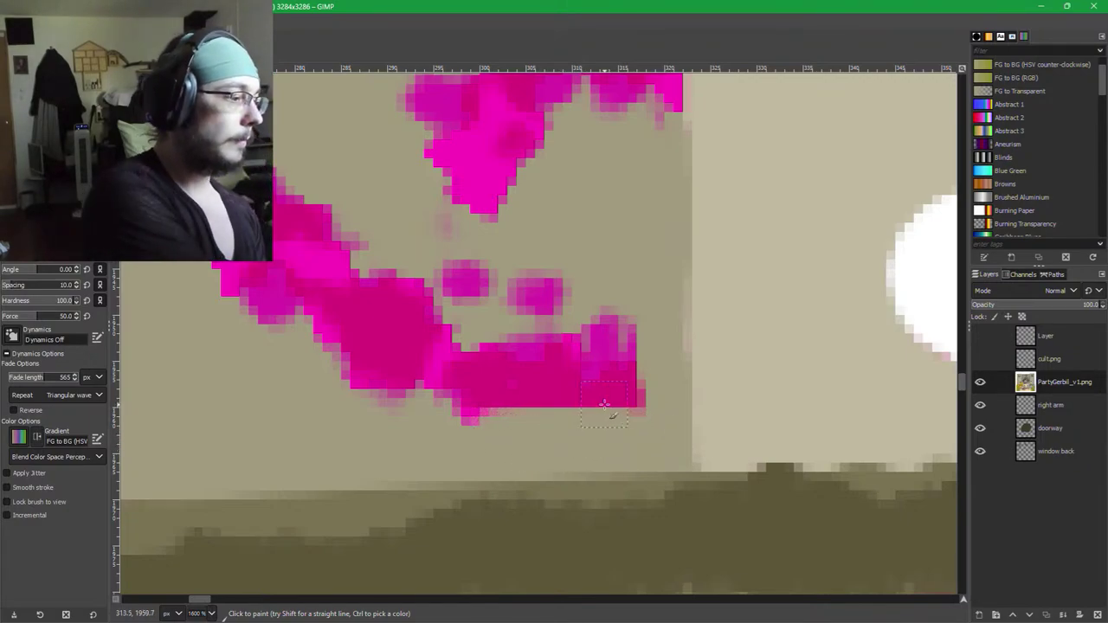
{"action": "mouse_move", "coordinate": [581, 448]}
{"action": "left_mouse_down"}
{"action": "mouse_move", "coordinate": [554, 368]}
{"action": "mouse_move", "coordinate": [508, 346]}
{"action": "mouse_move", "coordinate": [346, 339]}
{"action": "left_mouse_up"}
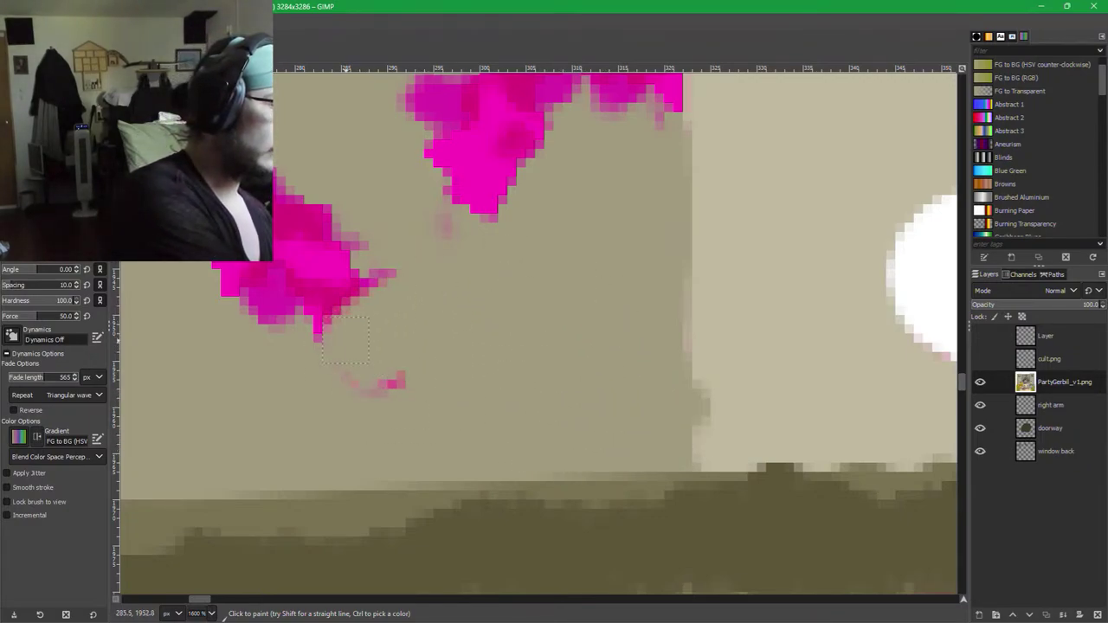
{"action": "mouse_move", "coordinate": [493, 301]}
{"action": "left_mouse_down"}
{"action": "mouse_move", "coordinate": [312, 285]}
{"action": "mouse_move", "coordinate": [251, 327]}
{"action": "left_mouse_up"}
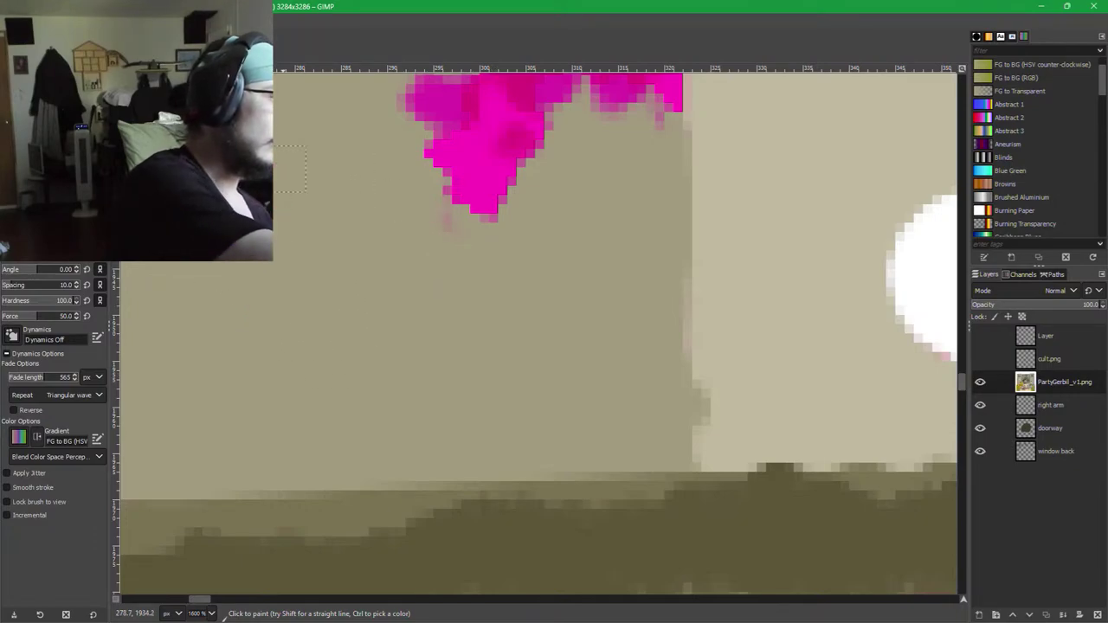
Paint out the large pink patch on the darker half of the brick with the darker brick colour, up to the shade boundary.
{"action": "mouse_move", "coordinate": [450, 199]}
{"action": "left_mouse_down"}
{"action": "mouse_move", "coordinate": [484, 130]}
{"action": "mouse_move", "coordinate": [541, 186]}
{"action": "mouse_move", "coordinate": [464, 109]}
{"action": "left_mouse_up"}
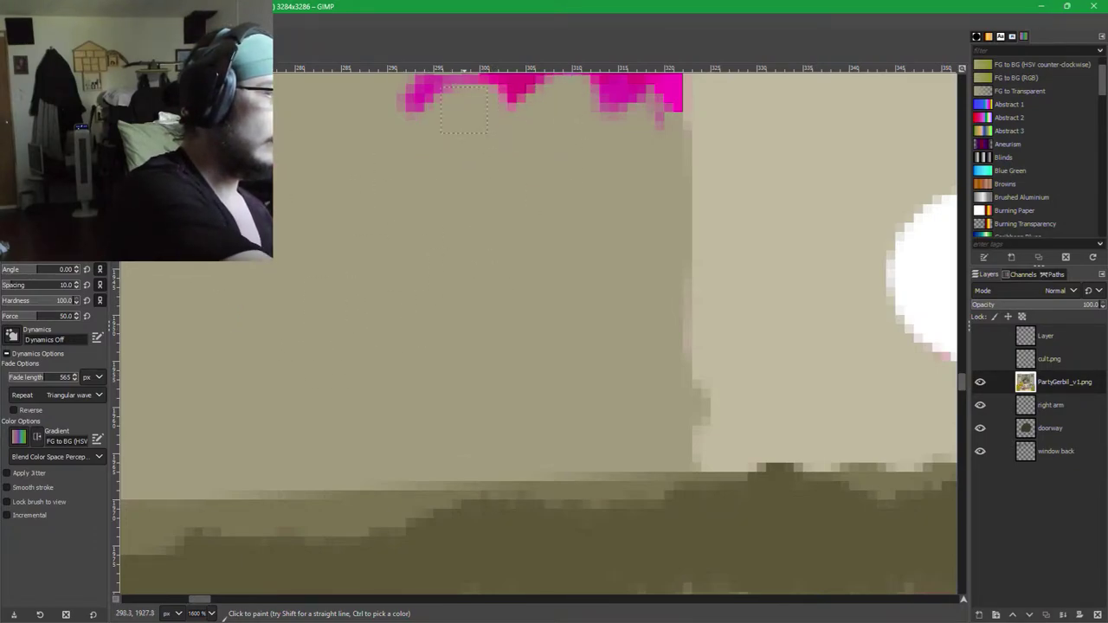
{"action": "scroll", "coordinate": [483, 104], "scroll_direction": "up", "scroll_amount": 5}
{"action": "mouse_move", "coordinate": [417, 454]}
{"action": "left_mouse_down"}
{"action": "mouse_move", "coordinate": [411, 316]}
{"action": "mouse_move", "coordinate": [376, 164]}
{"action": "left_mouse_up"}
{"action": "mouse_move", "coordinate": [336, 431]}
{"action": "left_mouse_down"}
{"action": "mouse_move", "coordinate": [480, 251]}
{"action": "mouse_move", "coordinate": [519, 450]}
{"action": "mouse_move", "coordinate": [571, 121]}
{"action": "mouse_move", "coordinate": [596, 491]}
{"action": "mouse_move", "coordinate": [667, 364]}
{"action": "mouse_move", "coordinate": [644, 98]}
{"action": "left_mouse_up"}
{"action": "left_click_drag", "start_coordinate": [649, 201], "coordinate": [665, 462]}
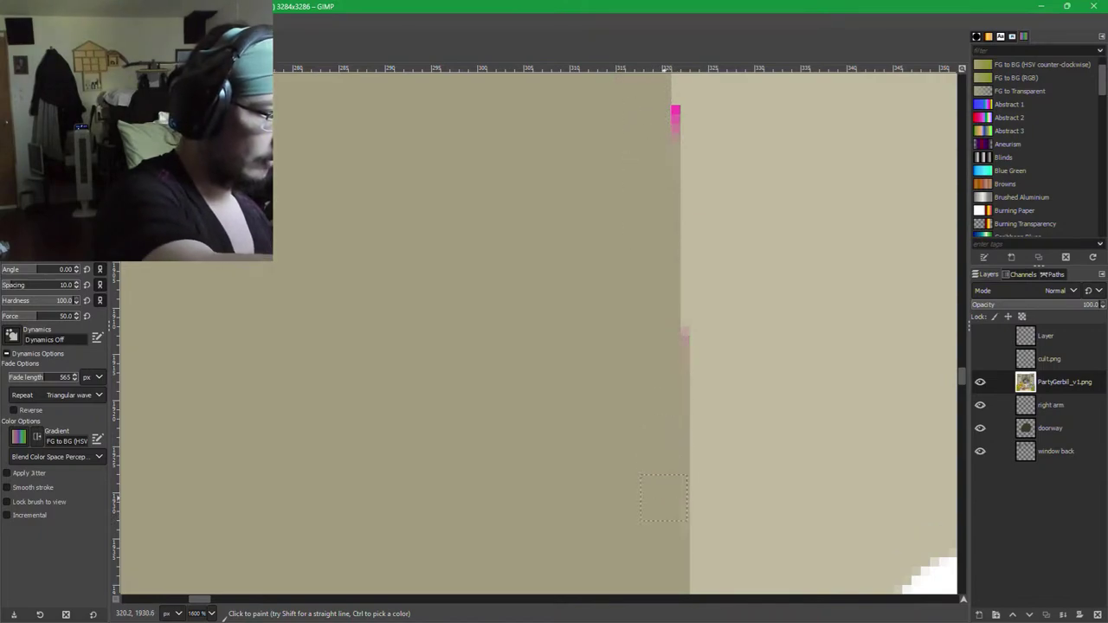
Undo the stray light stroke and clean the pink remnants along the vertical shade boundary with the lighter brick colour.
{"action": "left_click_drag", "start_coordinate": [686, 121], "coordinate": [692, 156]}
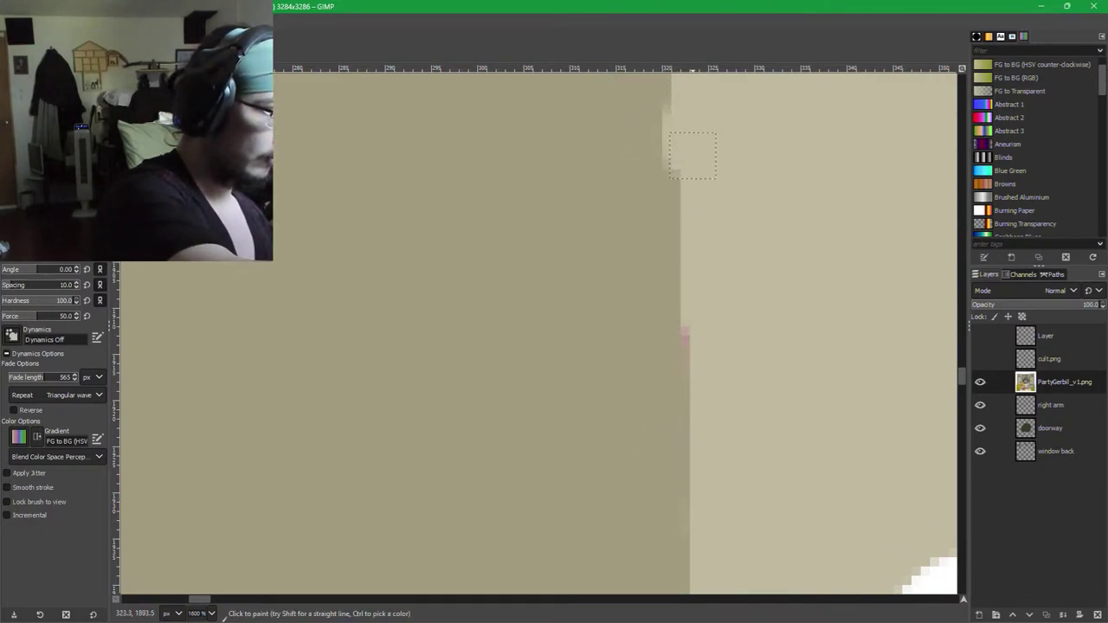
{"action": "key", "text": "ctrl+z"}
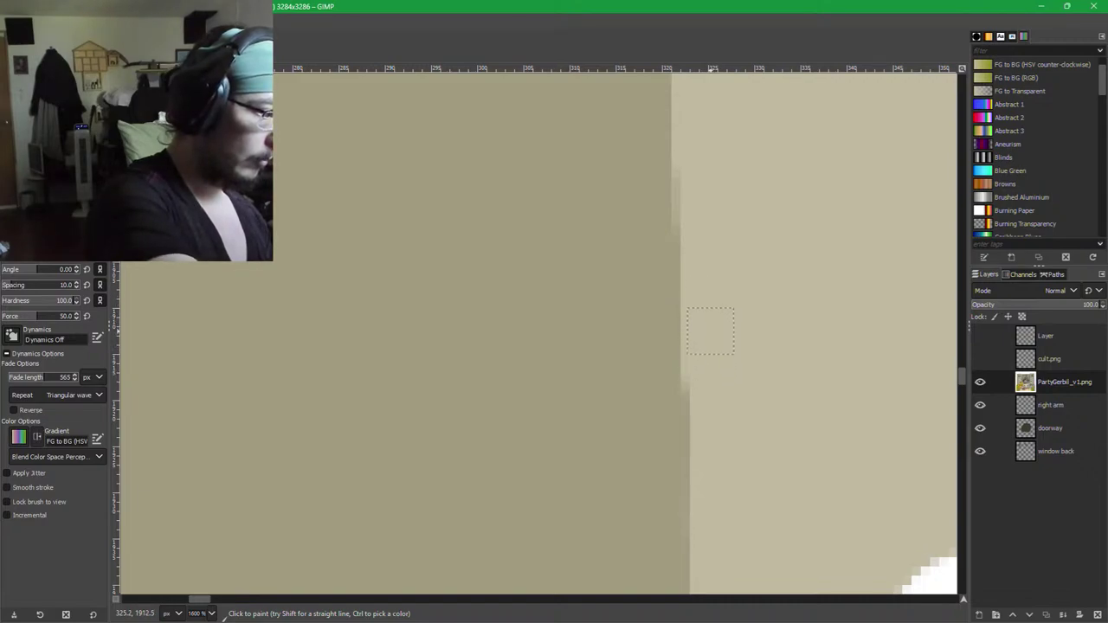
{"action": "mouse_move", "coordinate": [711, 331]}
{"action": "left_mouse_down"}
{"action": "mouse_move", "coordinate": [752, 227]}
{"action": "mouse_move", "coordinate": [715, 127]}
{"action": "mouse_move", "coordinate": [643, 217]}
{"action": "mouse_move", "coordinate": [636, 209]}
{"action": "mouse_move", "coordinate": [683, 126]}
{"action": "mouse_move", "coordinate": [670, 93]}
{"action": "mouse_move", "coordinate": [684, 124]}
{"action": "mouse_move", "coordinate": [689, 80]}
{"action": "left_mouse_up"}
{"action": "scroll", "coordinate": [636, 209], "scroll_direction": "up", "scroll_amount": 3}
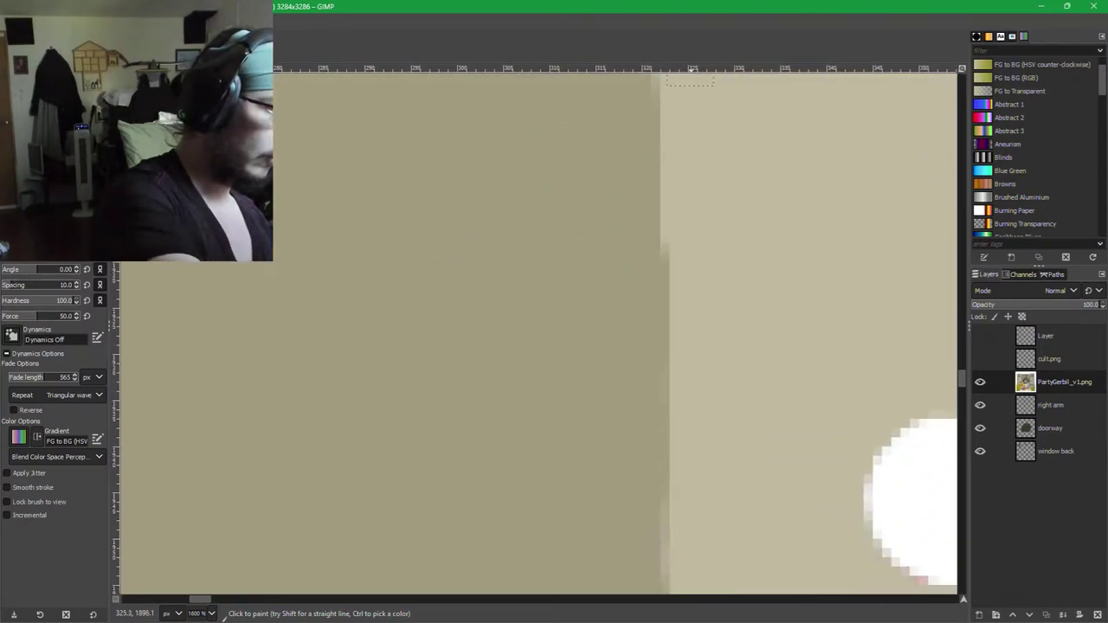
{"action": "mouse_move", "coordinate": [770, 507]}
{"action": "left_mouse_down"}
{"action": "mouse_move", "coordinate": [728, 290]}
{"action": "mouse_move", "coordinate": [676, 200]}
{"action": "left_mouse_up"}
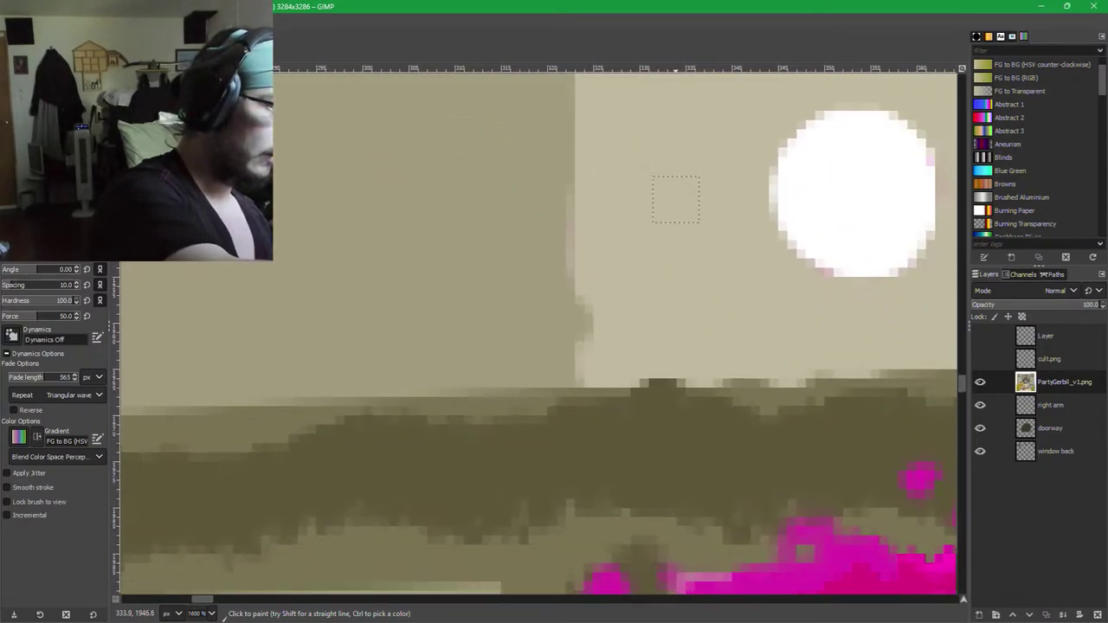
{"action": "left_click_drag", "start_coordinate": [591, 271], "coordinate": [594, 322]}
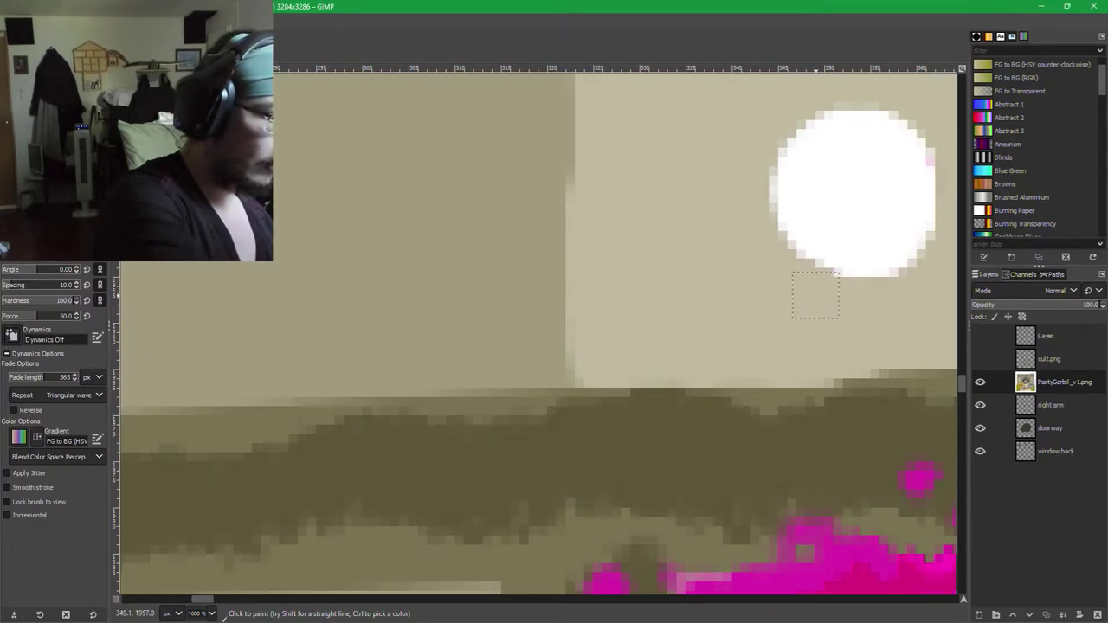
Paint out the pink fringe around the small white circle with light brick colour and restore its rim with sampled white.
{"action": "mouse_move", "coordinate": [827, 297]}
{"action": "left_mouse_down"}
{"action": "mouse_move", "coordinate": [770, 314]}
{"action": "mouse_move", "coordinate": [546, 309]}
{"action": "left_mouse_up"}
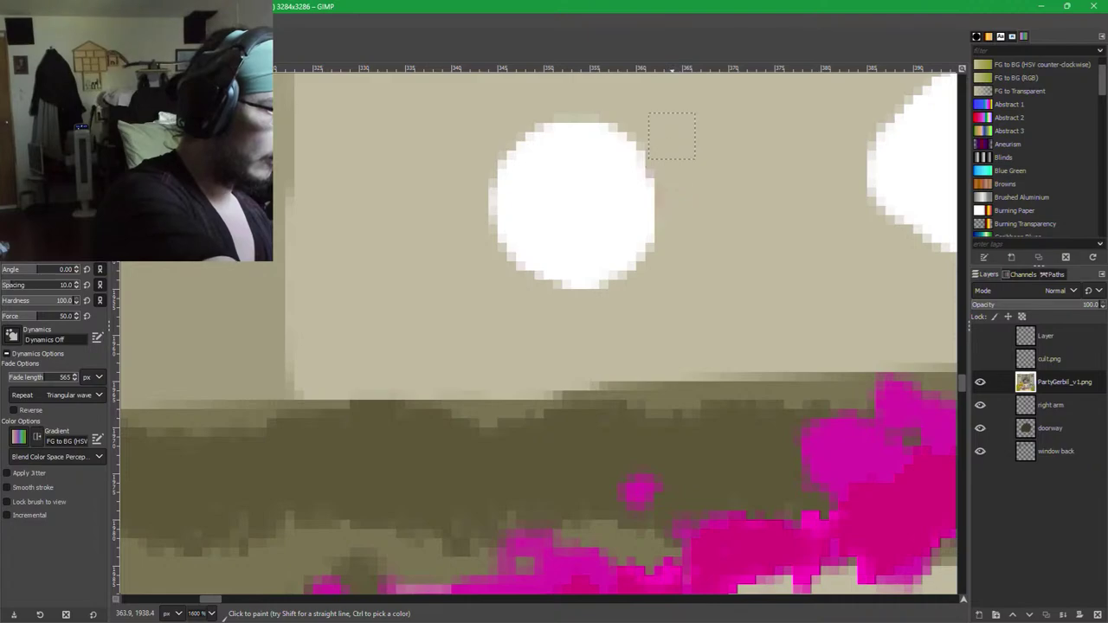
{"action": "mouse_move", "coordinate": [671, 135]}
{"action": "left_mouse_down"}
{"action": "mouse_move", "coordinate": [685, 178]}
{"action": "mouse_move", "coordinate": [592, 223]}
{"action": "mouse_move", "coordinate": [592, 354]}
{"action": "left_mouse_up"}
{"action": "left_click", "coordinate": [488, 381], "text": "ctrl"}
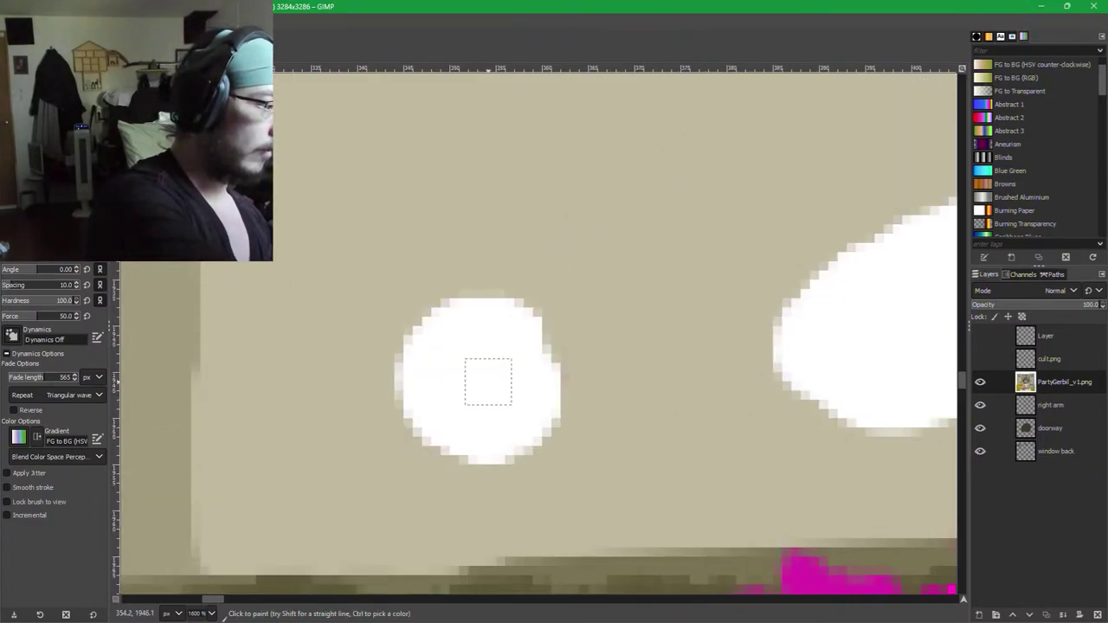
{"action": "left_click_drag", "start_coordinate": [524, 339], "coordinate": [534, 364]}
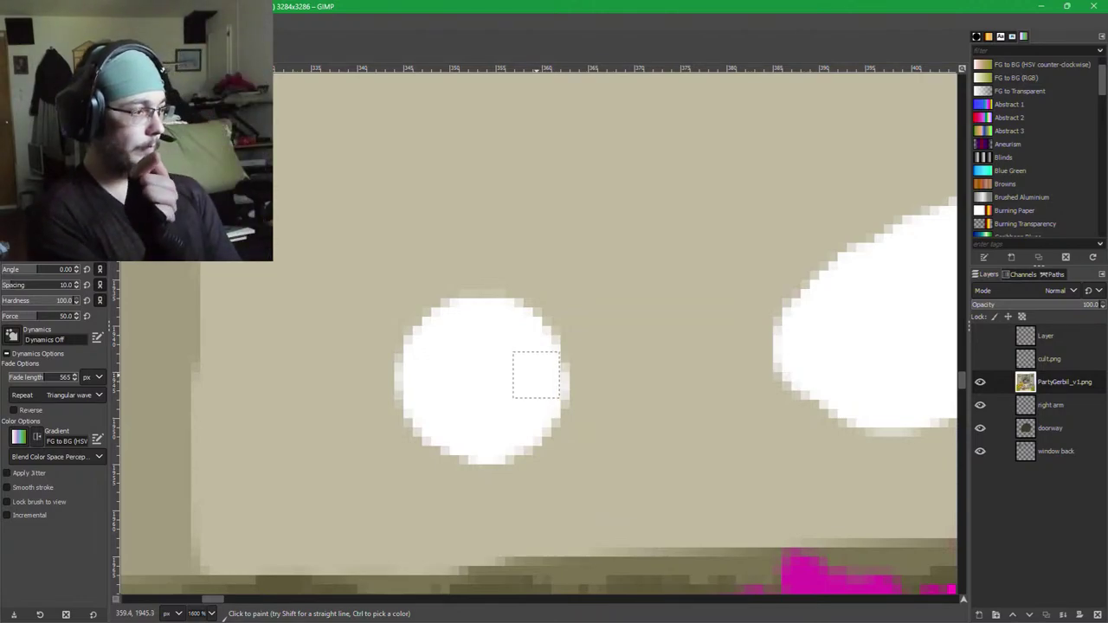
Paint black over the pink streaks in the middle of the lower black slit and clean its upper edge with light brick colour.
{"action": "scroll", "coordinate": [494, 328], "scroll_direction": "down", "scroll_amount": 8}
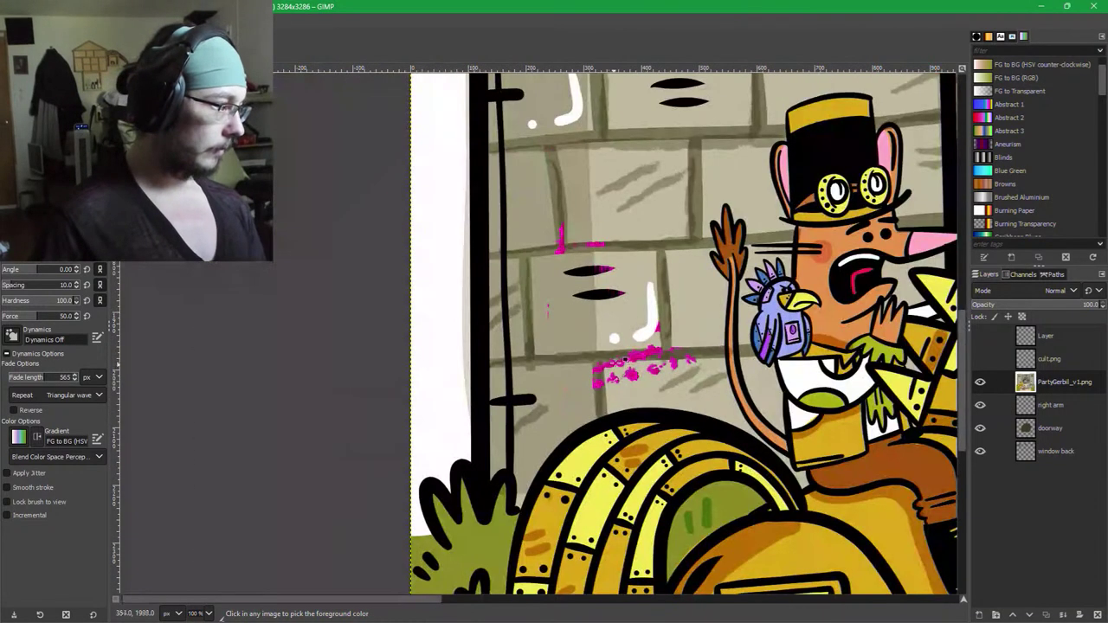
{"action": "scroll", "coordinate": [608, 265], "scroll_direction": "up", "scroll_amount": 4}
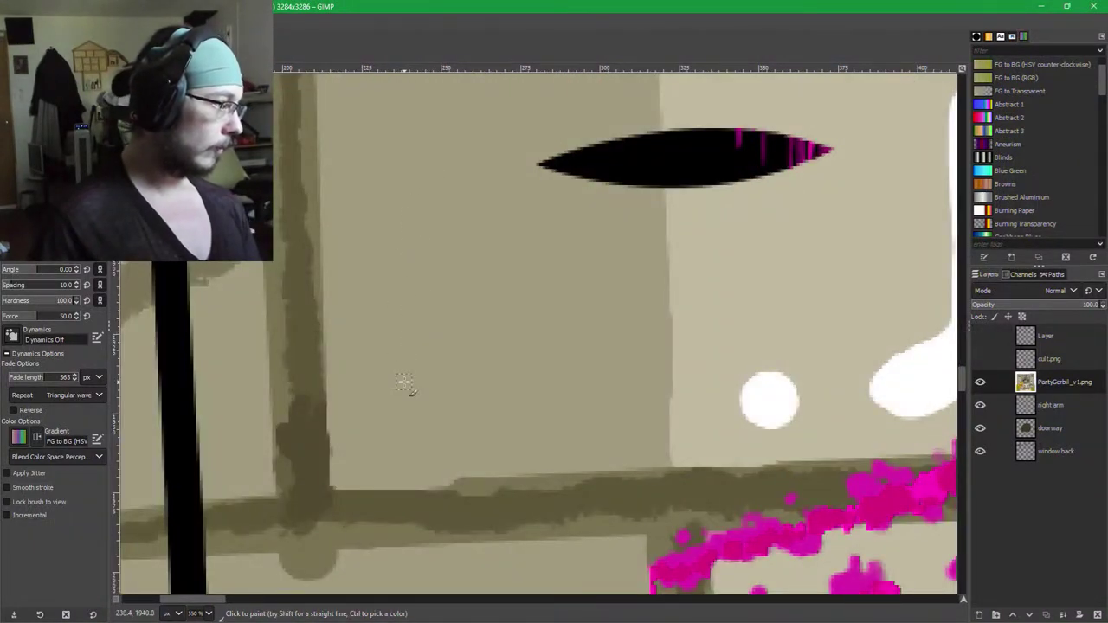
{"action": "scroll", "coordinate": [606, 366], "scroll_direction": "up", "scroll_amount": 5}
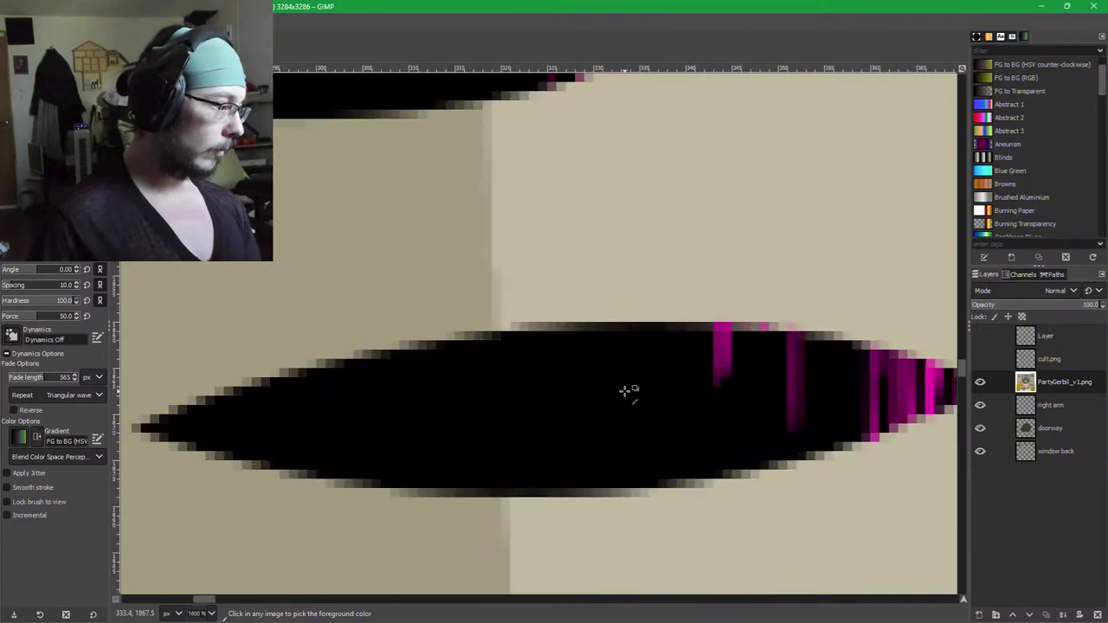
{"action": "mouse_move", "coordinate": [698, 371]}
{"action": "left_mouse_down"}
{"action": "mouse_move", "coordinate": [802, 370]}
{"action": "mouse_move", "coordinate": [718, 348]}
{"action": "mouse_move", "coordinate": [787, 356]}
{"action": "mouse_move", "coordinate": [722, 346]}
{"action": "left_mouse_up"}
{"action": "left_click", "coordinate": [759, 284], "text": "ctrl"}
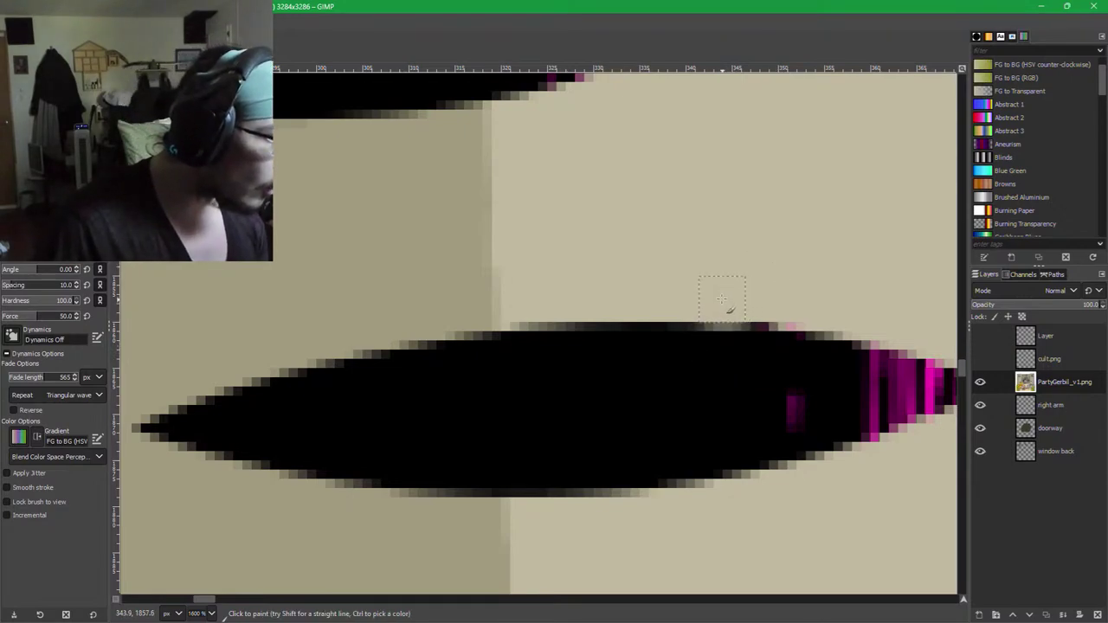
{"action": "mouse_move", "coordinate": [756, 299]}
{"action": "left_mouse_down"}
{"action": "mouse_move", "coordinate": [929, 332]}
{"action": "mouse_move", "coordinate": [608, 275]}
{"action": "left_mouse_up"}
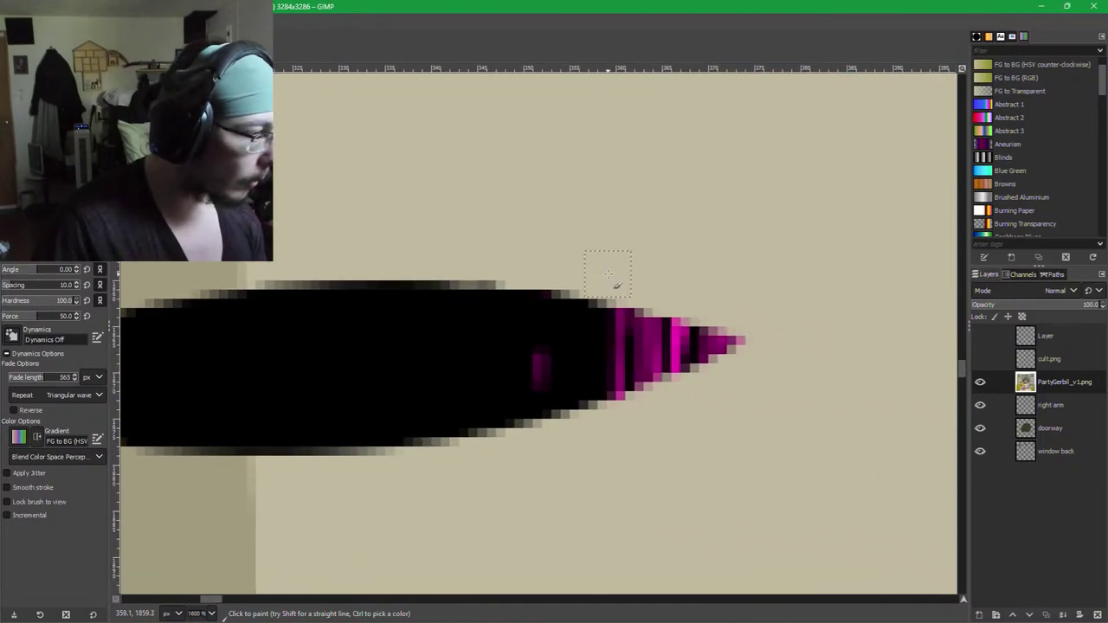
Cover the pink streaks at the lower slit's tapered end with sampled black and reshape the tip with light brick colour.
{"action": "left_click", "coordinate": [527, 347], "text": "ctrl"}
{"action": "mouse_move", "coordinate": [549, 364]}
{"action": "left_mouse_down"}
{"action": "mouse_move", "coordinate": [521, 364]}
{"action": "mouse_move", "coordinate": [612, 346]}
{"action": "mouse_move", "coordinate": [675, 349]}
{"action": "mouse_move", "coordinate": [639, 340]}
{"action": "left_mouse_up"}
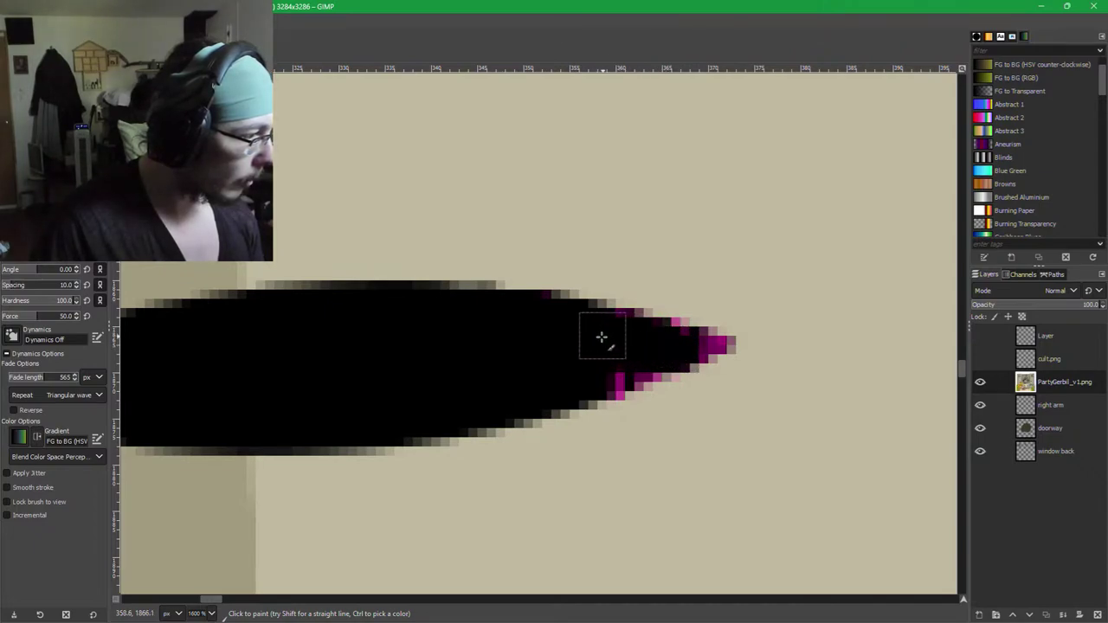
{"action": "mouse_move", "coordinate": [587, 376]}
{"action": "left_mouse_down"}
{"action": "mouse_move", "coordinate": [709, 348]}
{"action": "mouse_move", "coordinate": [668, 328]}
{"action": "mouse_move", "coordinate": [565, 311]}
{"action": "left_mouse_up"}
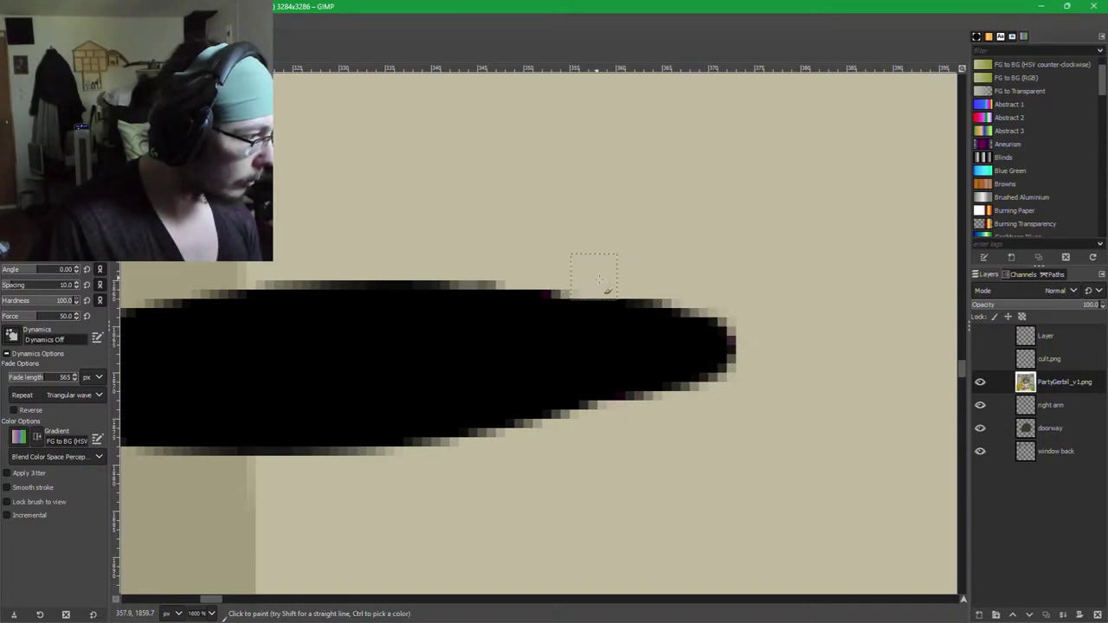
{"action": "mouse_move", "coordinate": [599, 278]}
{"action": "left_mouse_down"}
{"action": "mouse_move", "coordinate": [711, 315]}
{"action": "mouse_move", "coordinate": [735, 346]}
{"action": "mouse_move", "coordinate": [725, 367]}
{"action": "mouse_move", "coordinate": [593, 452]}
{"action": "left_mouse_up"}
{"action": "scroll", "coordinate": [665, 433], "scroll_direction": "down", "scroll_amount": 1}
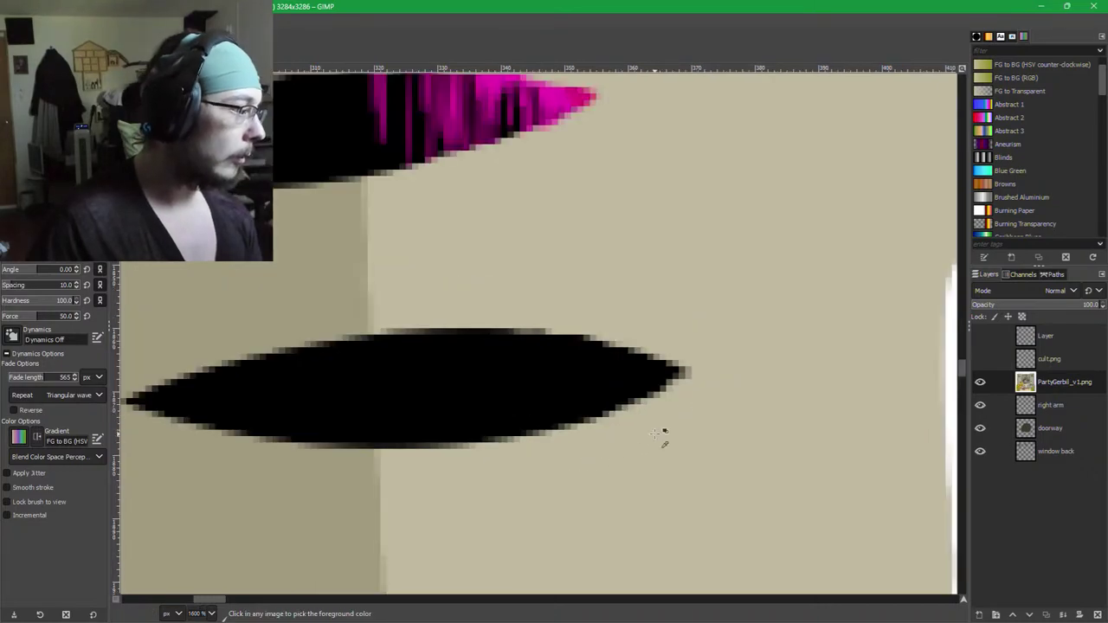
{"action": "scroll", "coordinate": [655, 432], "scroll_direction": "down", "scroll_amount": 3}
{"action": "scroll", "coordinate": [696, 406], "scroll_direction": "up", "scroll_amount": 4}
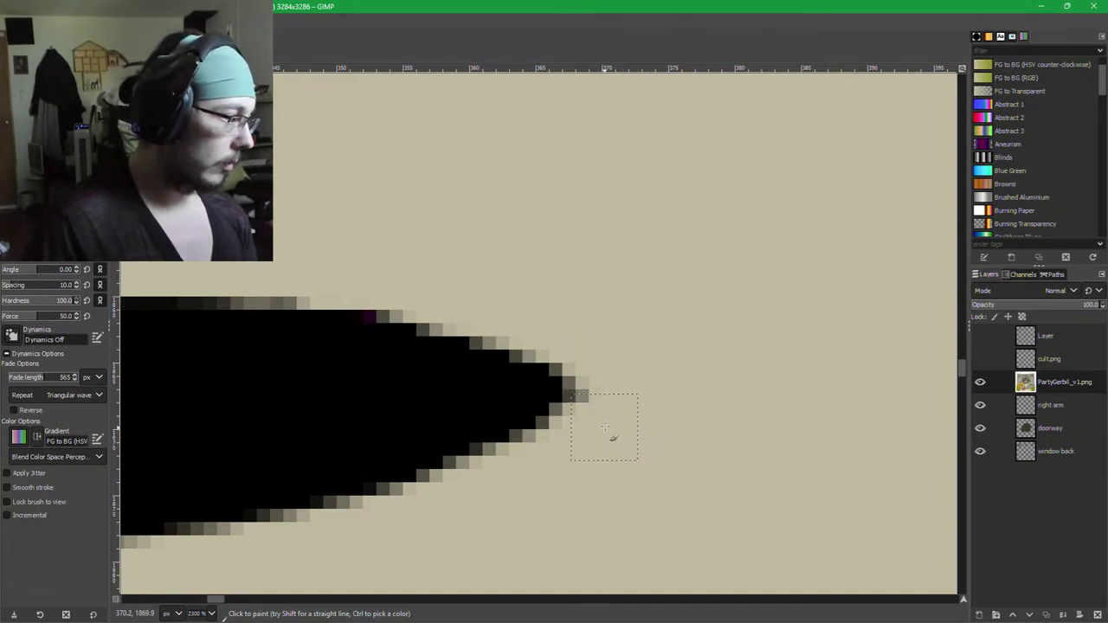
Sample black and paint over all the pink streaks in the upper black slit out to its tip.
{"action": "left_click_drag", "start_coordinate": [596, 257], "coordinate": [879, 415]}
{"action": "left_click_drag", "start_coordinate": [705, 262], "coordinate": [575, 392]}
{"action": "left_click_drag", "start_coordinate": [450, 173], "coordinate": [749, 450]}
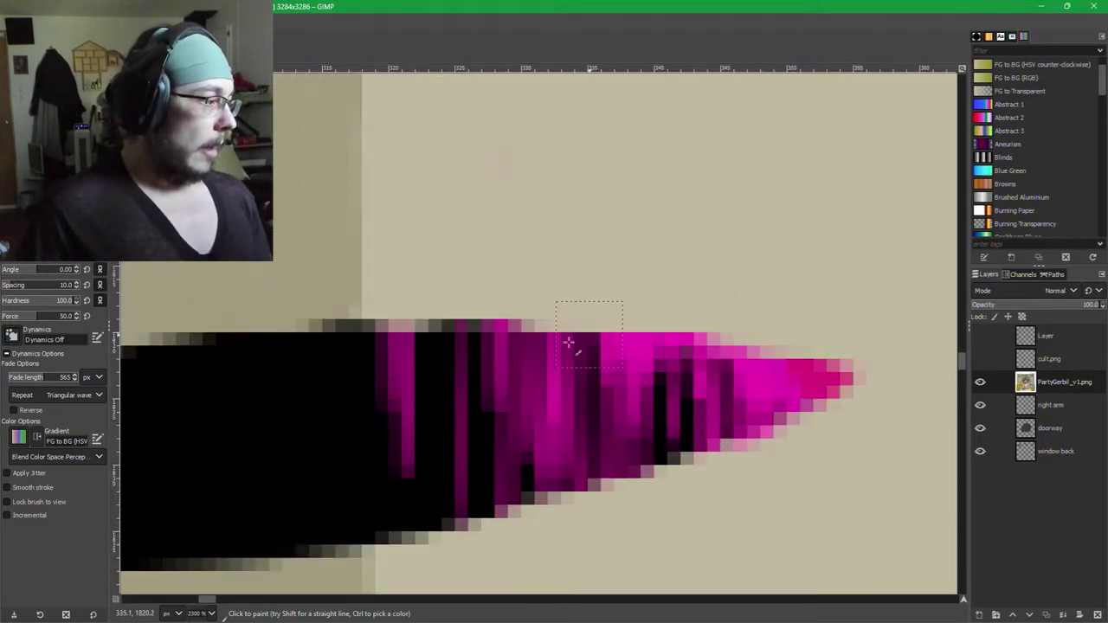
{"action": "left_click", "coordinate": [395, 392]}
{"action": "left_click", "coordinate": [298, 271], "text": "ctrl"}
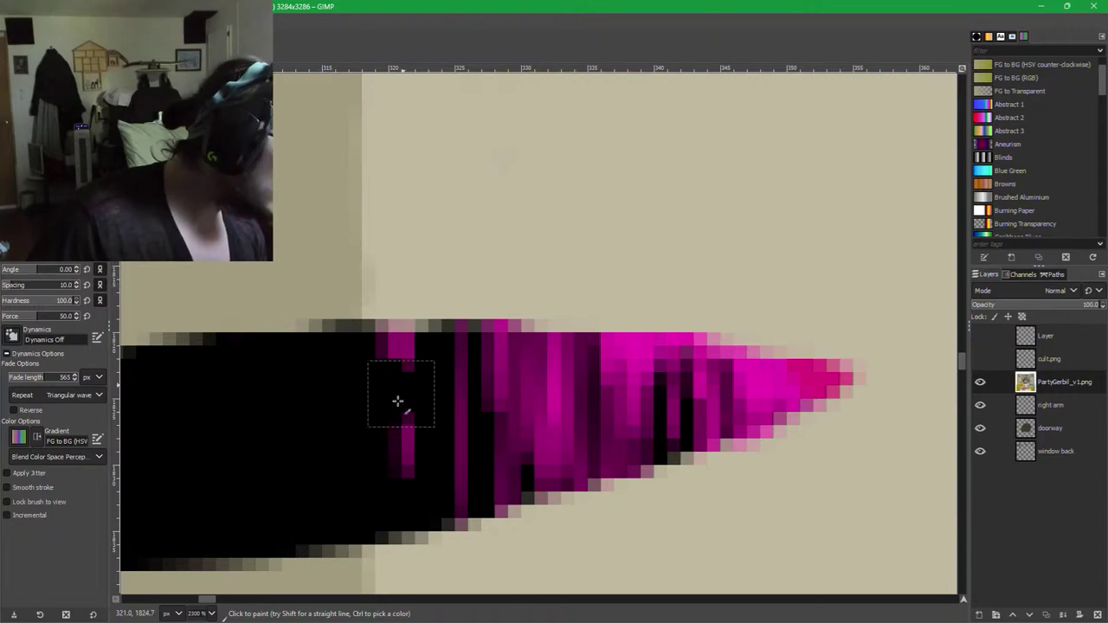
{"action": "left_click", "coordinate": [331, 430], "text": "ctrl"}
{"action": "mouse_move", "coordinate": [392, 375]}
{"action": "left_mouse_down"}
{"action": "mouse_move", "coordinate": [685, 367]}
{"action": "mouse_move", "coordinate": [829, 388]}
{"action": "mouse_move", "coordinate": [540, 471]}
{"action": "mouse_move", "coordinate": [410, 491]}
{"action": "mouse_move", "coordinate": [417, 468]}
{"action": "mouse_move", "coordinate": [403, 433]}
{"action": "mouse_move", "coordinate": [651, 400]}
{"action": "mouse_move", "coordinate": [486, 440]}
{"action": "mouse_move", "coordinate": [439, 474]}
{"action": "mouse_move", "coordinate": [732, 429]}
{"action": "mouse_move", "coordinate": [770, 411]}
{"action": "mouse_move", "coordinate": [561, 443]}
{"action": "left_mouse_up"}
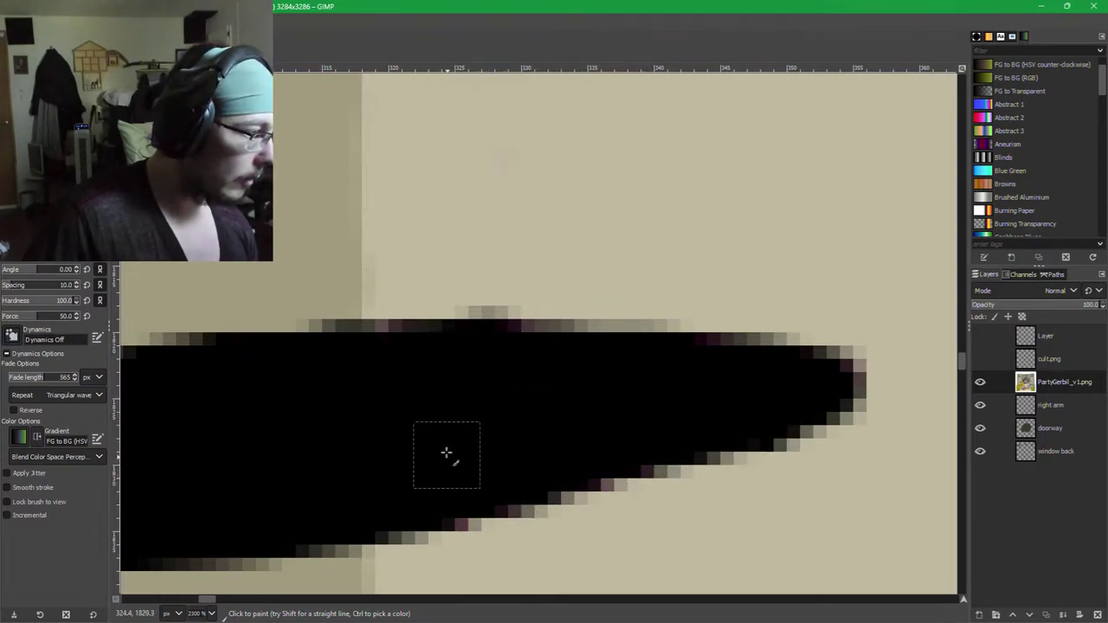
Sample the light brick colour and trim the upper slit's top edge and underside into a narrow pointed tip.
{"action": "left_click", "coordinate": [487, 153], "text": "ctrl"}
{"action": "left_click_drag", "start_coordinate": [465, 273], "coordinate": [650, 303]}
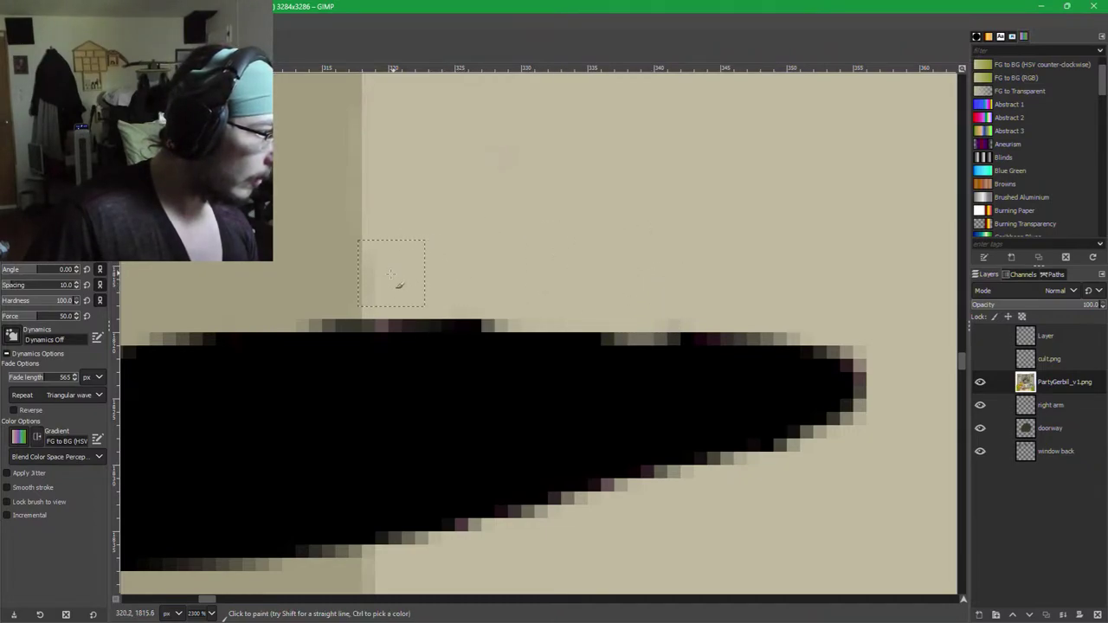
{"action": "mouse_move", "coordinate": [415, 285]}
{"action": "left_mouse_down"}
{"action": "mouse_move", "coordinate": [475, 300]}
{"action": "mouse_move", "coordinate": [650, 305]}
{"action": "mouse_move", "coordinate": [852, 354]}
{"action": "mouse_move", "coordinate": [901, 385]}
{"action": "mouse_move", "coordinate": [863, 456]}
{"action": "left_mouse_up"}
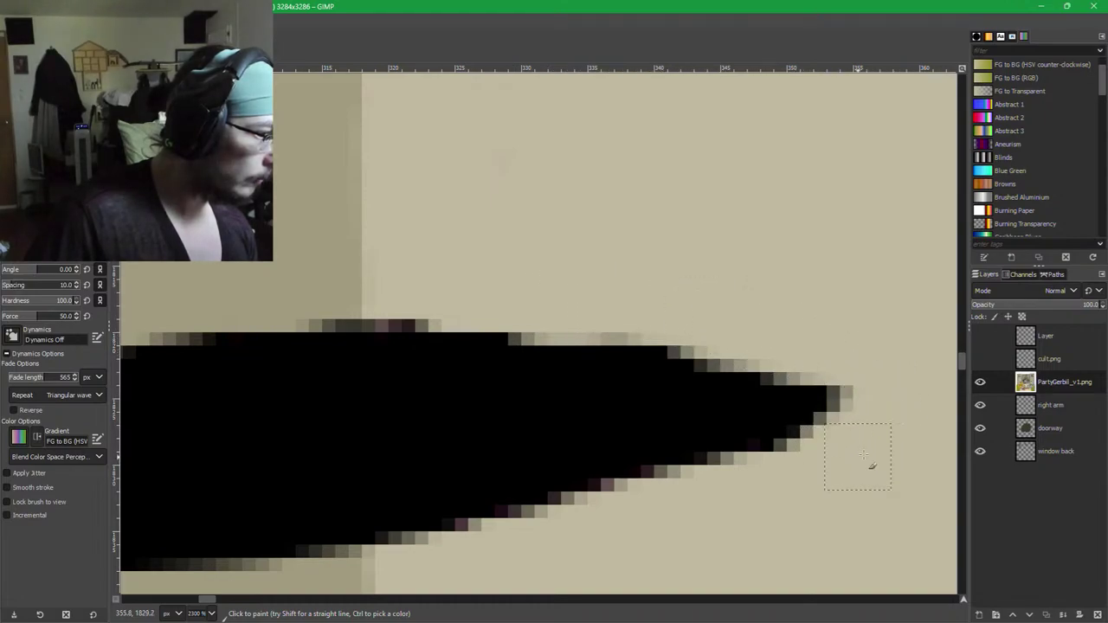
{"action": "mouse_move", "coordinate": [900, 395]}
{"action": "left_mouse_down"}
{"action": "mouse_move", "coordinate": [862, 438]}
{"action": "mouse_move", "coordinate": [795, 453]}
{"action": "mouse_move", "coordinate": [647, 528]}
{"action": "mouse_move", "coordinate": [704, 500]}
{"action": "mouse_move", "coordinate": [601, 528]}
{"action": "left_mouse_up"}
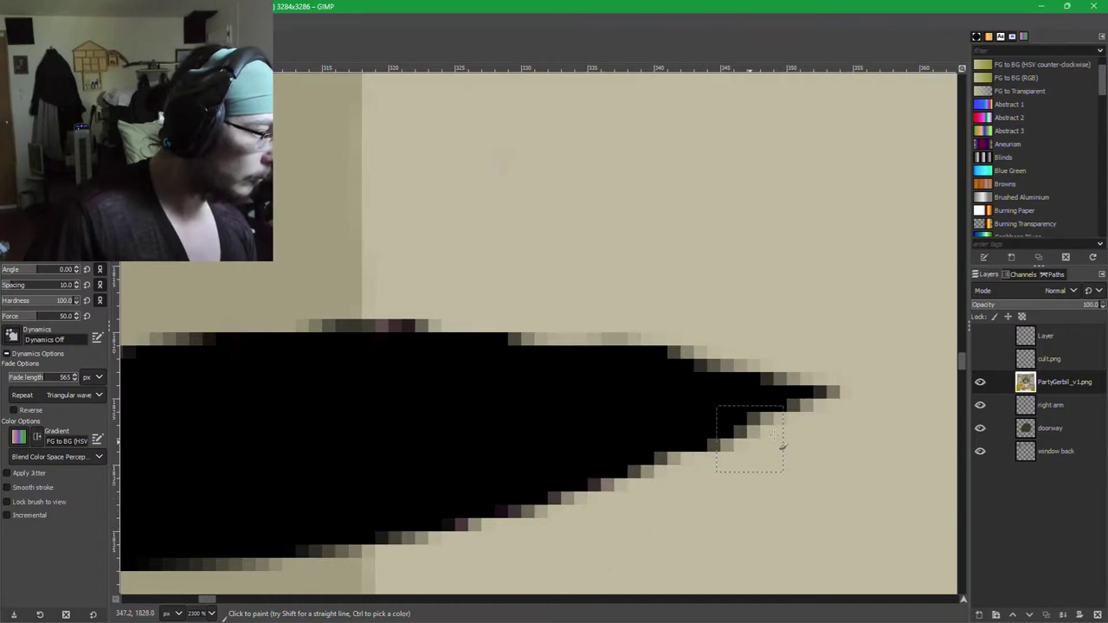
{"action": "left_click_drag", "start_coordinate": [794, 426], "coordinate": [801, 137]}
Touch up the pink-tinted pixels along the upper slit's underside and top bump with light brick colour.
{"action": "scroll", "coordinate": [791, 267], "scroll_direction": "down", "scroll_amount": 2}
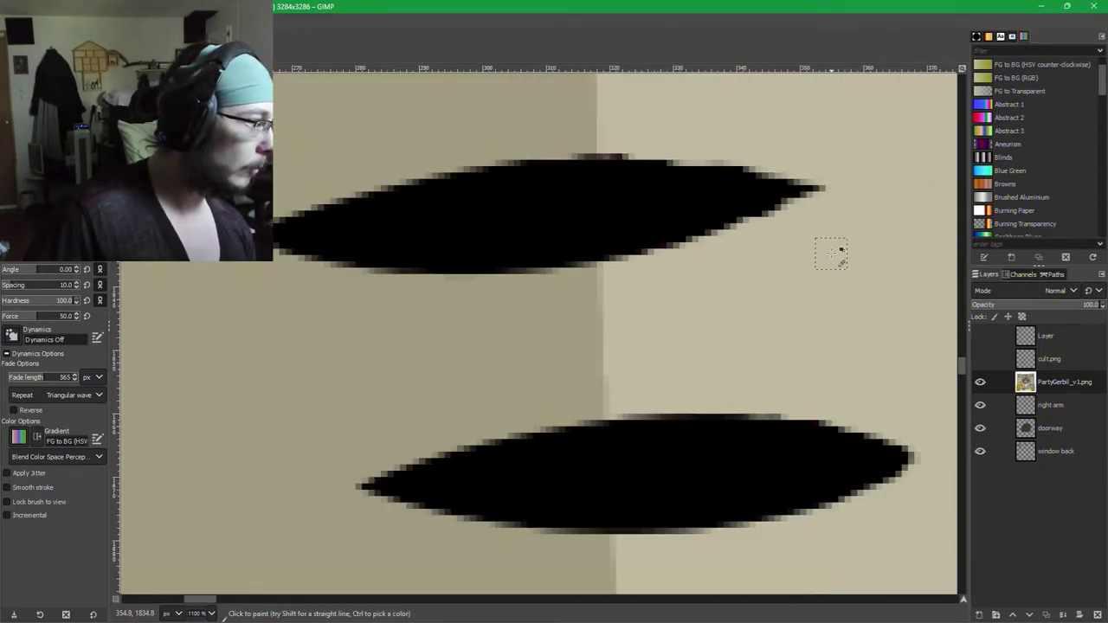
{"action": "scroll", "coordinate": [830, 252], "scroll_direction": "up", "scroll_amount": 1}
{"action": "left_click_drag", "start_coordinate": [832, 224], "coordinate": [782, 313]}
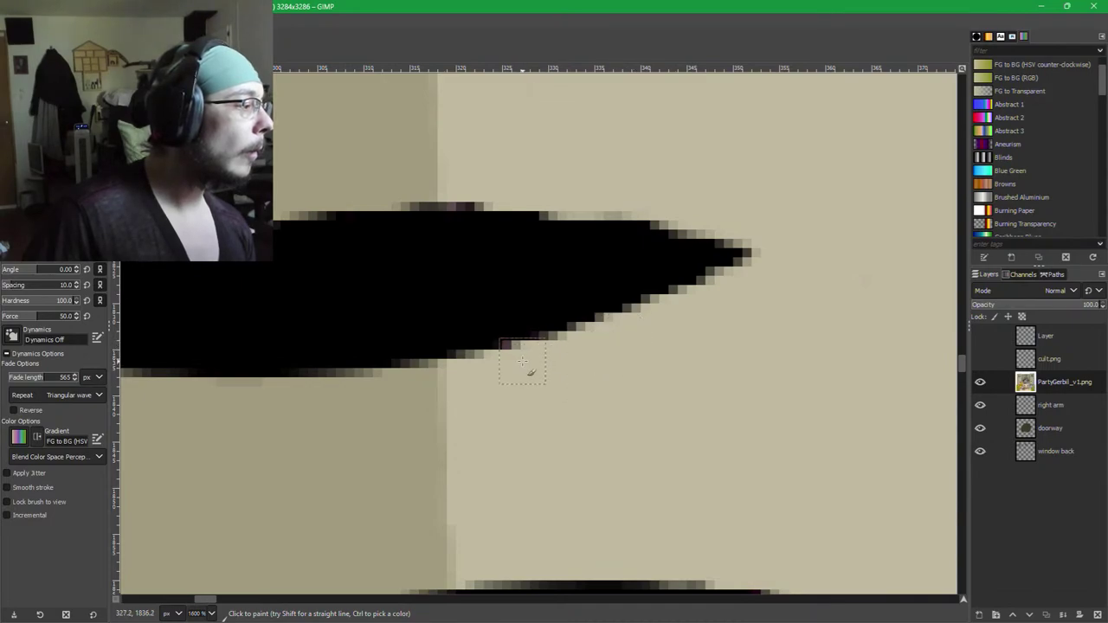
{"action": "scroll", "coordinate": [735, 378], "scroll_direction": "down", "scroll_amount": 3}
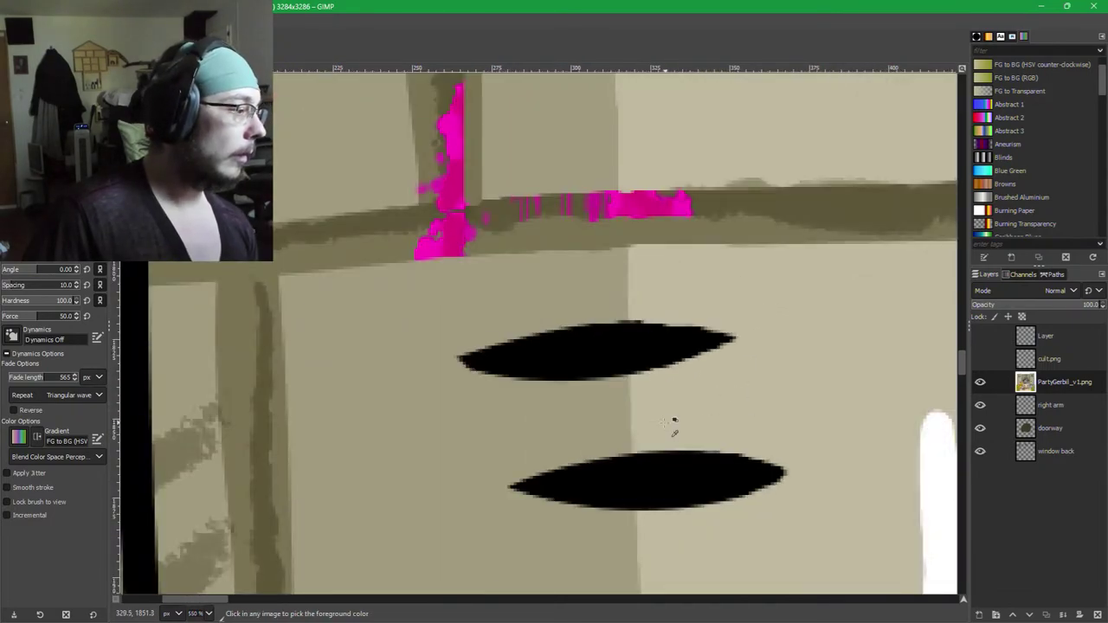
{"action": "scroll", "coordinate": [674, 424], "scroll_direction": "up", "scroll_amount": 4}
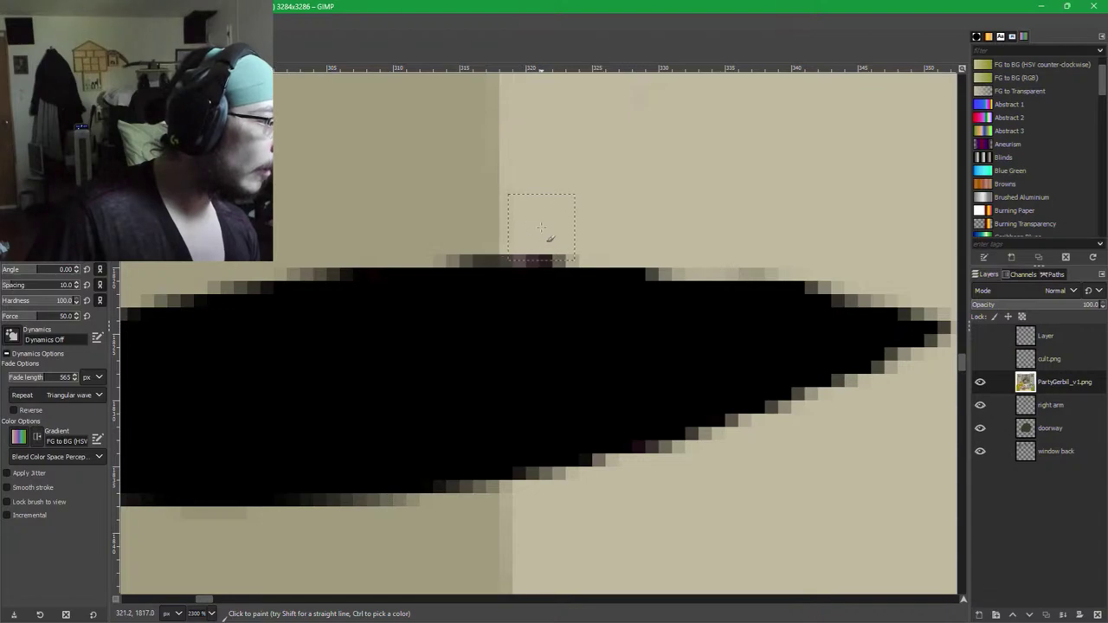
{"action": "left_click_drag", "start_coordinate": [541, 227], "coordinate": [546, 230]}
{"action": "scroll", "coordinate": [804, 421], "scroll_direction": "down", "scroll_amount": 4}
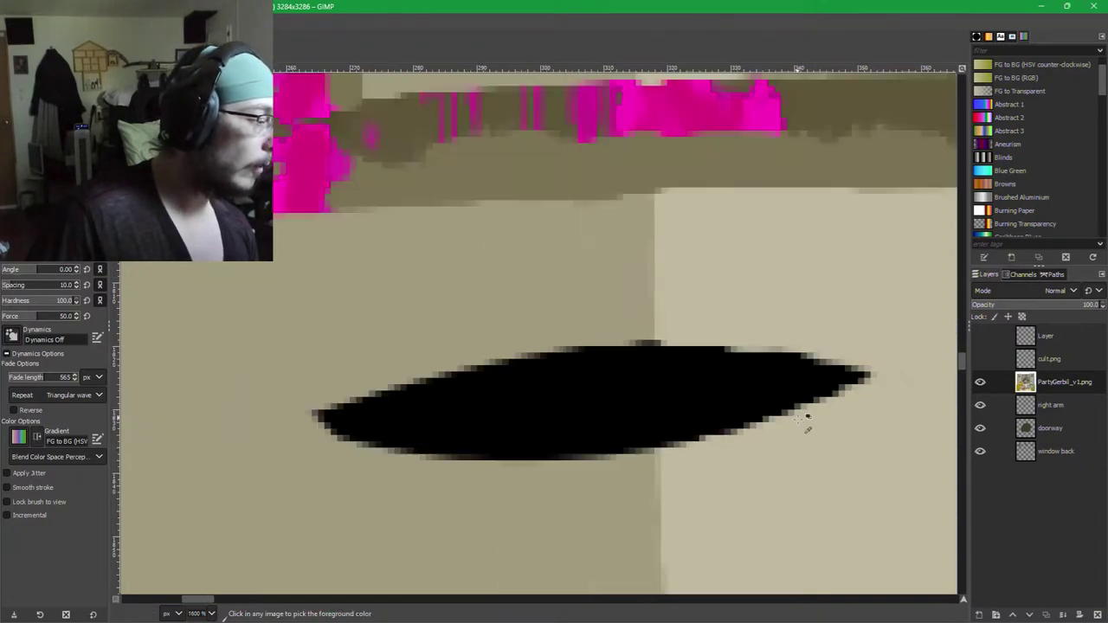
Sample black and smooth the upper slit's top edge beside the brick's shade boundary.
{"action": "scroll", "coordinate": [736, 415], "scroll_direction": "up", "scroll_amount": 4}
{"action": "left_click", "coordinate": [731, 404], "text": "ctrl"}
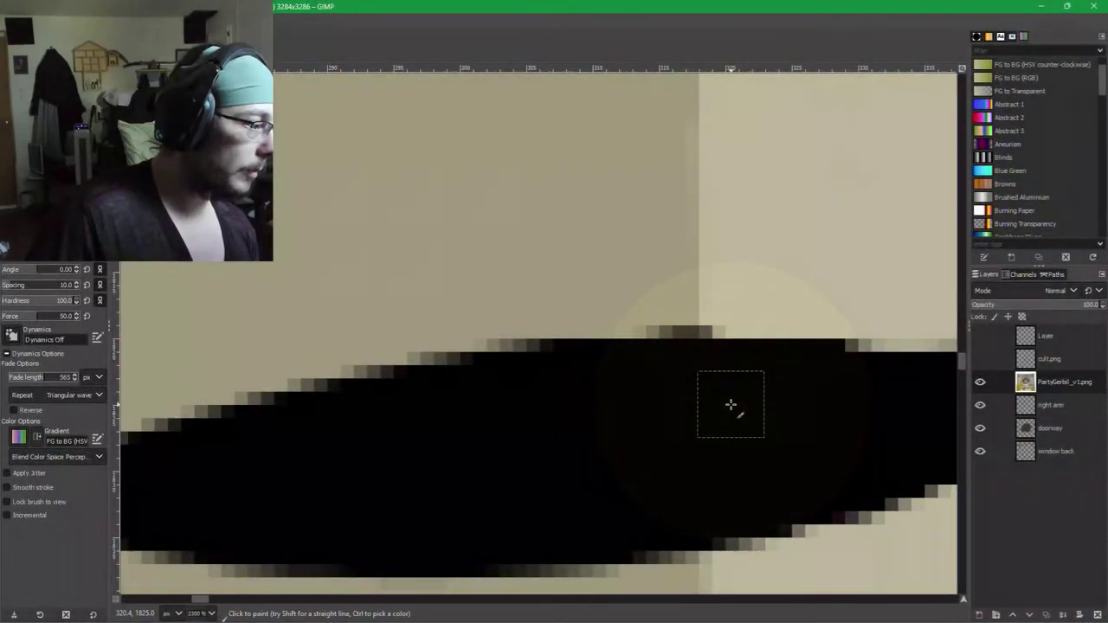
{"action": "left_click", "coordinate": [731, 402]}
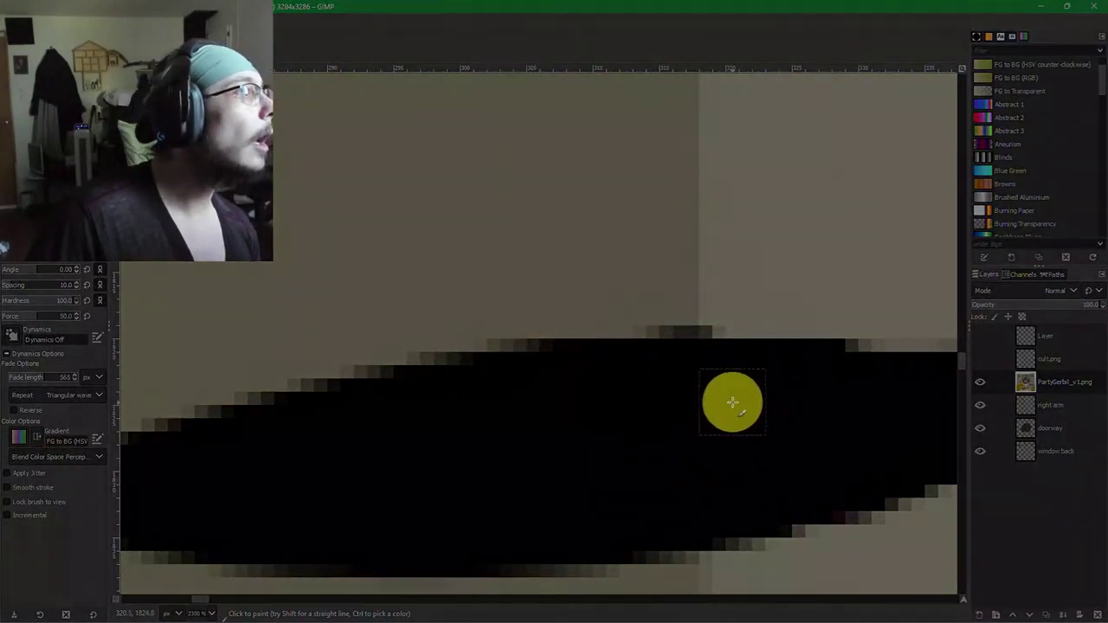
{"action": "left_click", "coordinate": [728, 417], "text": "ctrl"}
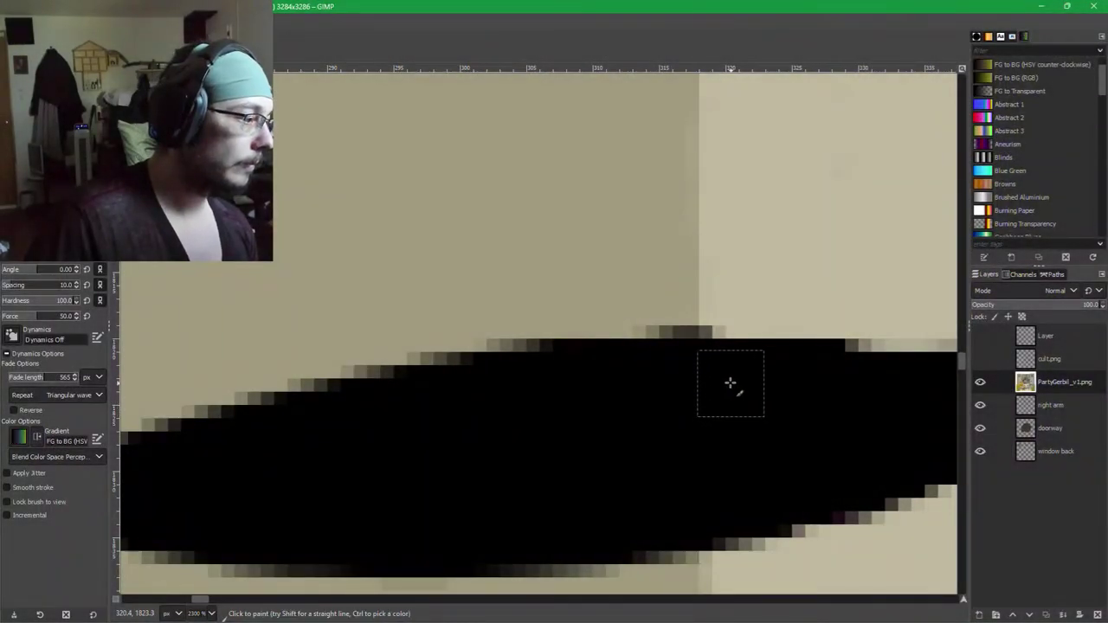
{"action": "left_click_drag", "start_coordinate": [736, 365], "coordinate": [753, 364]}
{"action": "scroll", "coordinate": [767, 437], "scroll_direction": "down", "scroll_amount": 3}
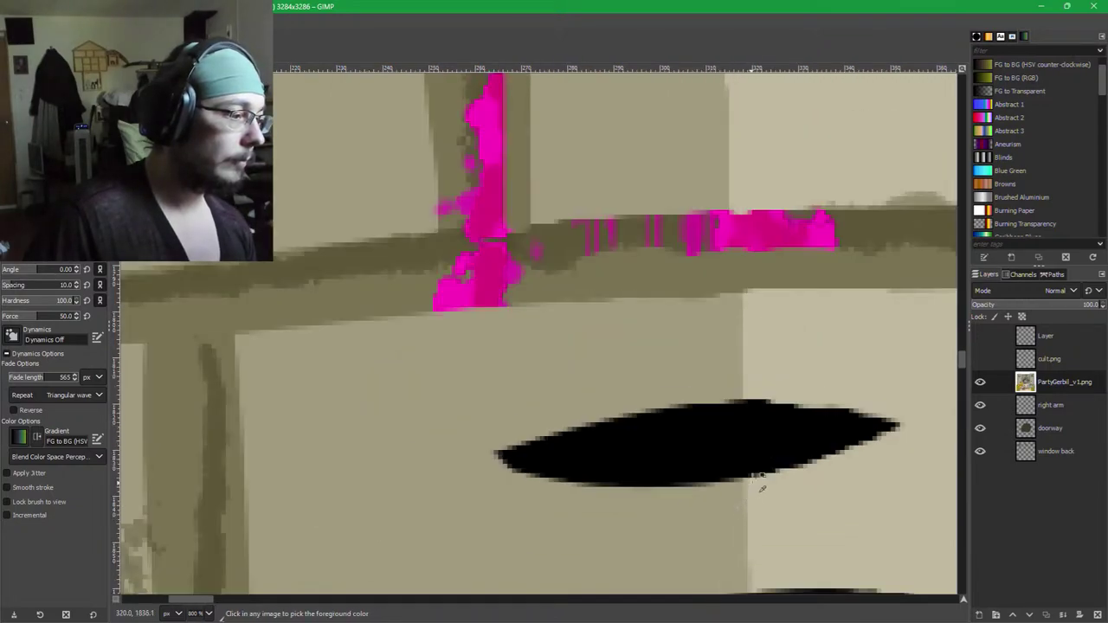
{"action": "scroll", "coordinate": [761, 489], "scroll_direction": "up", "scroll_amount": 2}
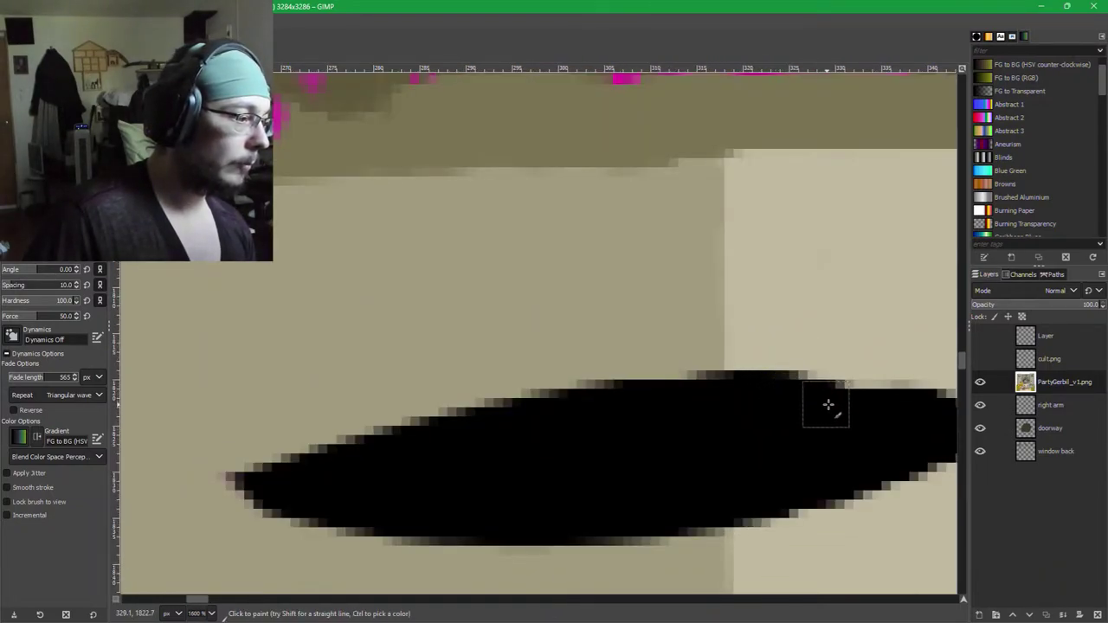
Sample the mid-olive mortar colour and paint over the pink along the vertical joint's right side and down through its junction.
{"action": "mouse_move", "coordinate": [828, 404]}
{"action": "left_mouse_down"}
{"action": "mouse_move", "coordinate": [877, 406]}
{"action": "mouse_move", "coordinate": [903, 422]}
{"action": "mouse_move", "coordinate": [670, 419]}
{"action": "left_mouse_up"}
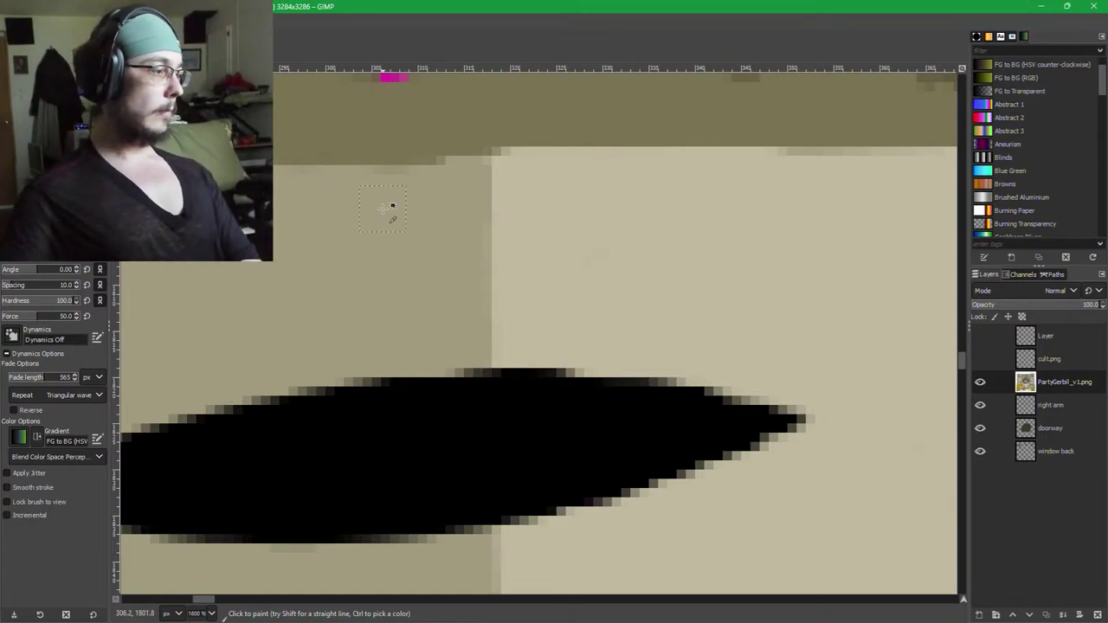
{"action": "left_click_drag", "start_coordinate": [383, 208], "coordinate": [764, 329]}
{"action": "left_click", "coordinate": [566, 309], "text": "ctrl"}
{"action": "mouse_move", "coordinate": [481, 272]}
{"action": "left_mouse_down"}
{"action": "mouse_move", "coordinate": [877, 301]}
{"action": "mouse_move", "coordinate": [809, 329]}
{"action": "mouse_move", "coordinate": [709, 346]}
{"action": "mouse_move", "coordinate": [746, 350]}
{"action": "left_mouse_up"}
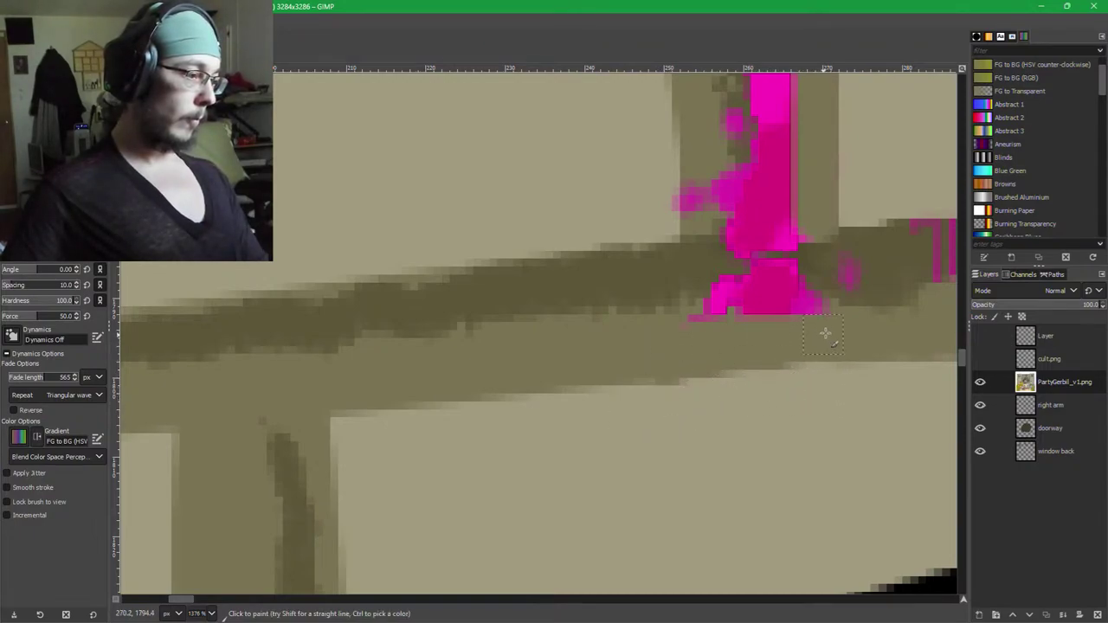
{"action": "mouse_move", "coordinate": [828, 334]}
{"action": "left_mouse_down"}
{"action": "mouse_move", "coordinate": [699, 332]}
{"action": "mouse_move", "coordinate": [728, 314]}
{"action": "mouse_move", "coordinate": [813, 312]}
{"action": "mouse_move", "coordinate": [733, 306]}
{"action": "mouse_move", "coordinate": [764, 299]}
{"action": "mouse_move", "coordinate": [786, 206]}
{"action": "mouse_move", "coordinate": [791, 225]}
{"action": "mouse_move", "coordinate": [796, 216]}
{"action": "mouse_move", "coordinate": [703, 203]}
{"action": "mouse_move", "coordinate": [787, 174]}
{"action": "mouse_move", "coordinate": [780, 155]}
{"action": "mouse_move", "coordinate": [771, 159]}
{"action": "mouse_move", "coordinate": [805, 148]}
{"action": "mouse_move", "coordinate": [773, 419]}
{"action": "mouse_move", "coordinate": [768, 308]}
{"action": "mouse_move", "coordinate": [786, 218]}
{"action": "mouse_move", "coordinate": [768, 242]}
{"action": "mouse_move", "coordinate": [746, 371]}
{"action": "left_mouse_up"}
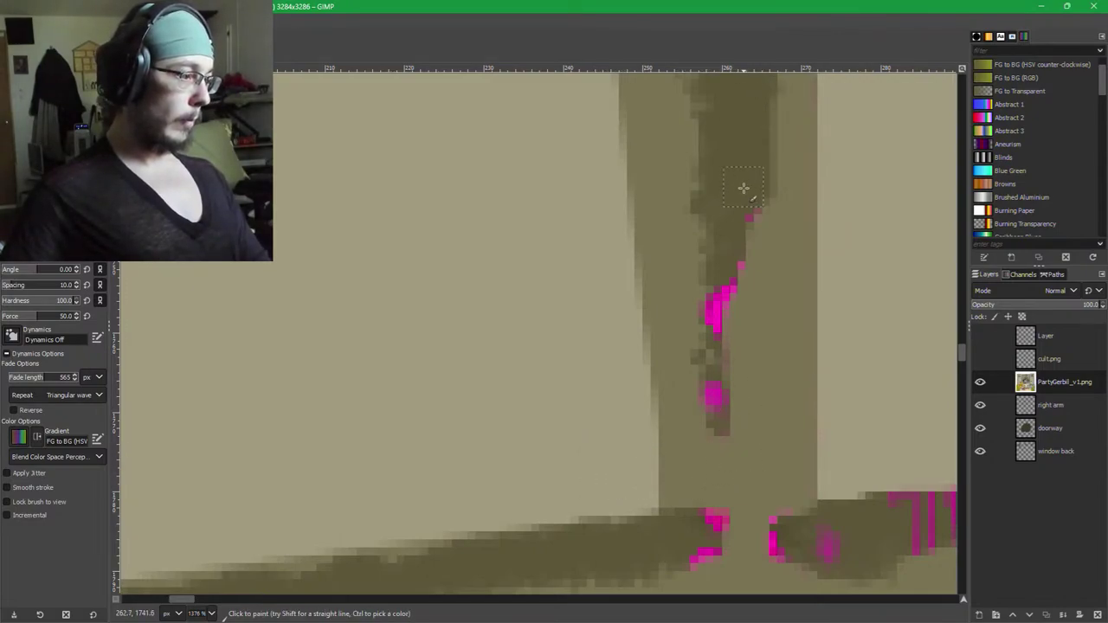
Extend the dark mortar shadow down the vertical joint and through its junction with the horizontal joint, covering the remaining pink.
{"action": "mouse_move", "coordinate": [743, 209]}
{"action": "left_mouse_down"}
{"action": "mouse_move", "coordinate": [715, 316]}
{"action": "mouse_move", "coordinate": [740, 379]}
{"action": "mouse_move", "coordinate": [727, 405]}
{"action": "mouse_move", "coordinate": [721, 397]}
{"action": "mouse_move", "coordinate": [736, 432]}
{"action": "mouse_move", "coordinate": [726, 452]}
{"action": "mouse_move", "coordinate": [754, 467]}
{"action": "mouse_move", "coordinate": [731, 489]}
{"action": "left_mouse_up"}
{"action": "mouse_move", "coordinate": [720, 538]}
{"action": "left_mouse_down"}
{"action": "mouse_move", "coordinate": [756, 541]}
{"action": "mouse_move", "coordinate": [761, 513]}
{"action": "mouse_move", "coordinate": [772, 550]}
{"action": "mouse_move", "coordinate": [848, 545]}
{"action": "mouse_move", "coordinate": [717, 529]}
{"action": "mouse_move", "coordinate": [784, 532]}
{"action": "mouse_move", "coordinate": [545, 474]}
{"action": "left_mouse_up"}
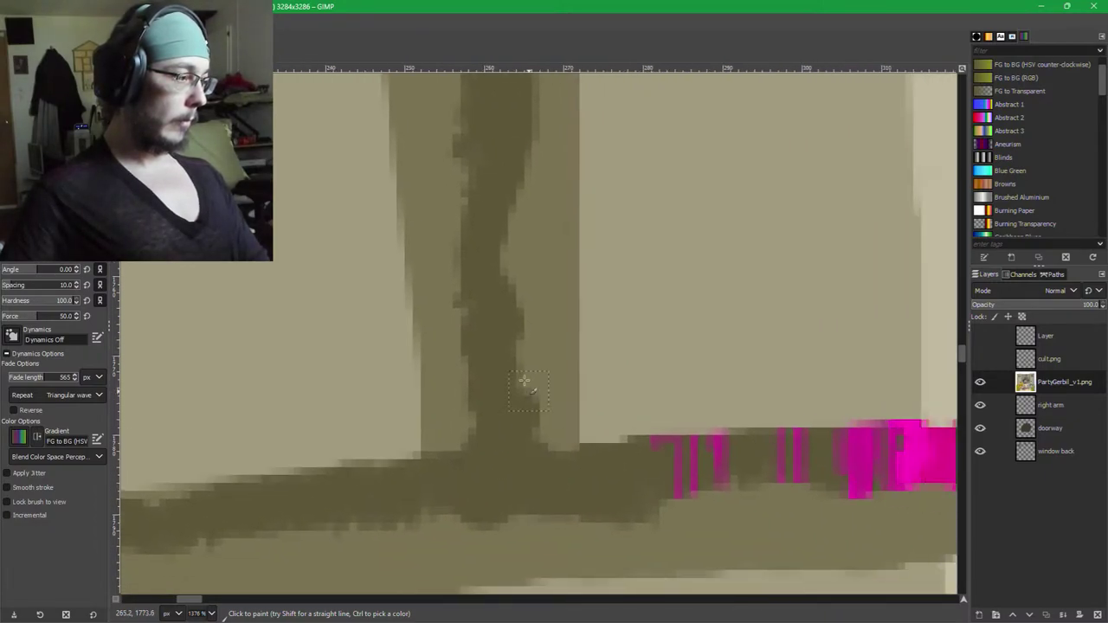
{"action": "left_click_drag", "start_coordinate": [667, 474], "coordinate": [515, 463]}
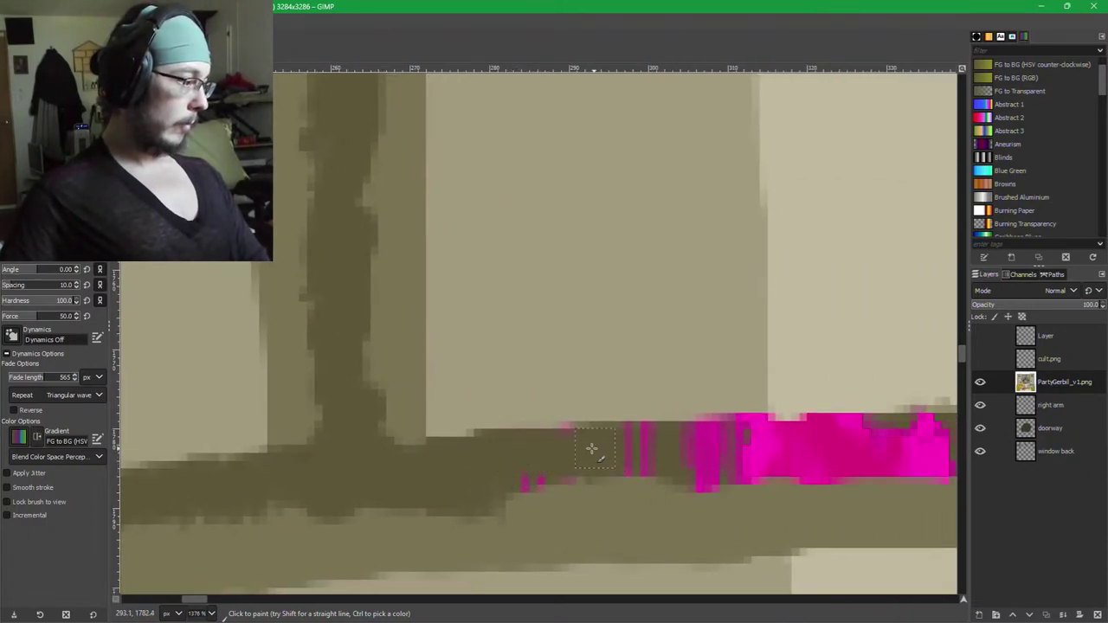
Paint dark mortar shadow over the pink streaks and the solid pink block along the horizontal joint above the black slits.
{"action": "mouse_move", "coordinate": [591, 448]}
{"action": "left_mouse_down"}
{"action": "mouse_move", "coordinate": [541, 449]}
{"action": "mouse_move", "coordinate": [517, 475]}
{"action": "mouse_move", "coordinate": [687, 444]}
{"action": "mouse_move", "coordinate": [627, 442]}
{"action": "mouse_move", "coordinate": [735, 465]}
{"action": "mouse_move", "coordinate": [652, 461]}
{"action": "mouse_move", "coordinate": [707, 472]}
{"action": "mouse_move", "coordinate": [728, 467]}
{"action": "mouse_move", "coordinate": [711, 443]}
{"action": "mouse_move", "coordinate": [726, 432]}
{"action": "mouse_move", "coordinate": [797, 457]}
{"action": "left_mouse_up"}
{"action": "mouse_move", "coordinate": [683, 473]}
{"action": "left_mouse_down"}
{"action": "mouse_move", "coordinate": [707, 431]}
{"action": "mouse_move", "coordinate": [815, 448]}
{"action": "left_mouse_up"}
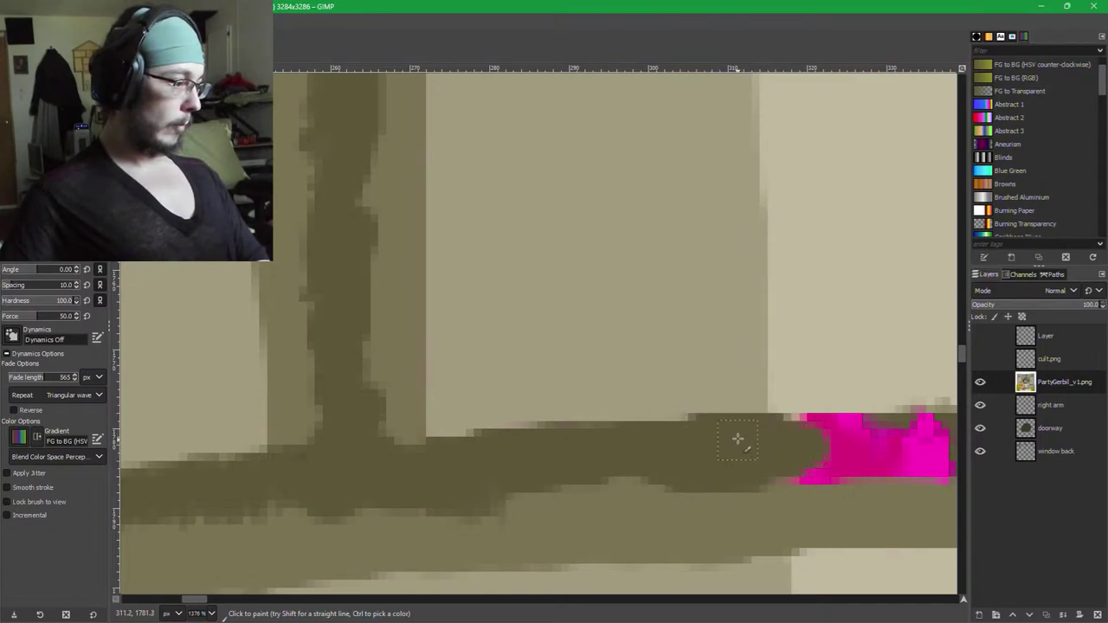
{"action": "left_click_drag", "start_coordinate": [737, 439], "coordinate": [733, 426]}
{"action": "scroll", "coordinate": [448, 457], "scroll_direction": "right", "scroll_amount": 8}
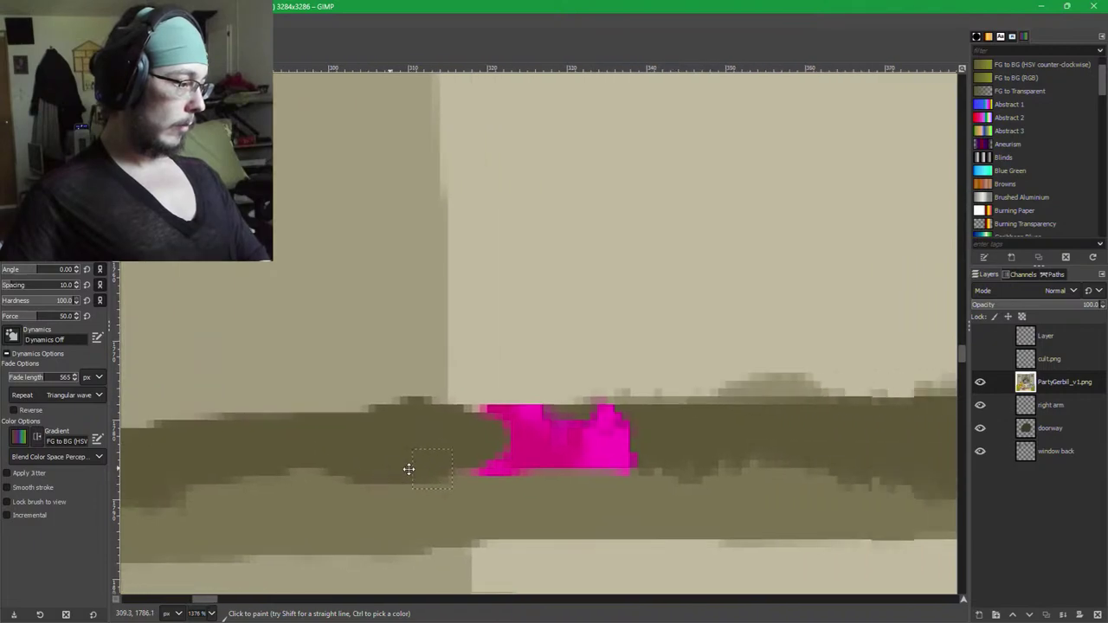
{"action": "left_click_drag", "start_coordinate": [596, 423], "coordinate": [545, 436]}
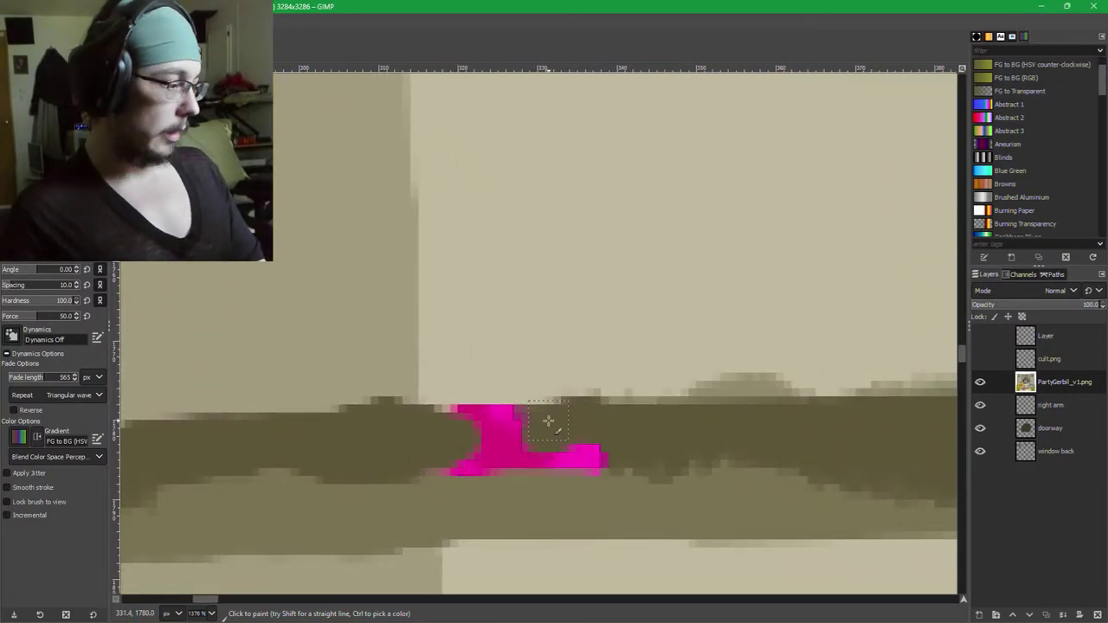
{"action": "mouse_move", "coordinate": [507, 430]}
{"action": "left_mouse_down"}
{"action": "mouse_move", "coordinate": [445, 413]}
{"action": "mouse_move", "coordinate": [443, 431]}
{"action": "mouse_move", "coordinate": [455, 430]}
{"action": "mouse_move", "coordinate": [445, 453]}
{"action": "mouse_move", "coordinate": [597, 450]}
{"action": "mouse_move", "coordinate": [574, 420]}
{"action": "left_mouse_up"}
Undo the stray dark dab, sample the light brick colour and paint over the pink spilling above the joint beneath the white stroke.
{"action": "scroll", "coordinate": [334, 458], "scroll_direction": "down", "scroll_amount": 5}
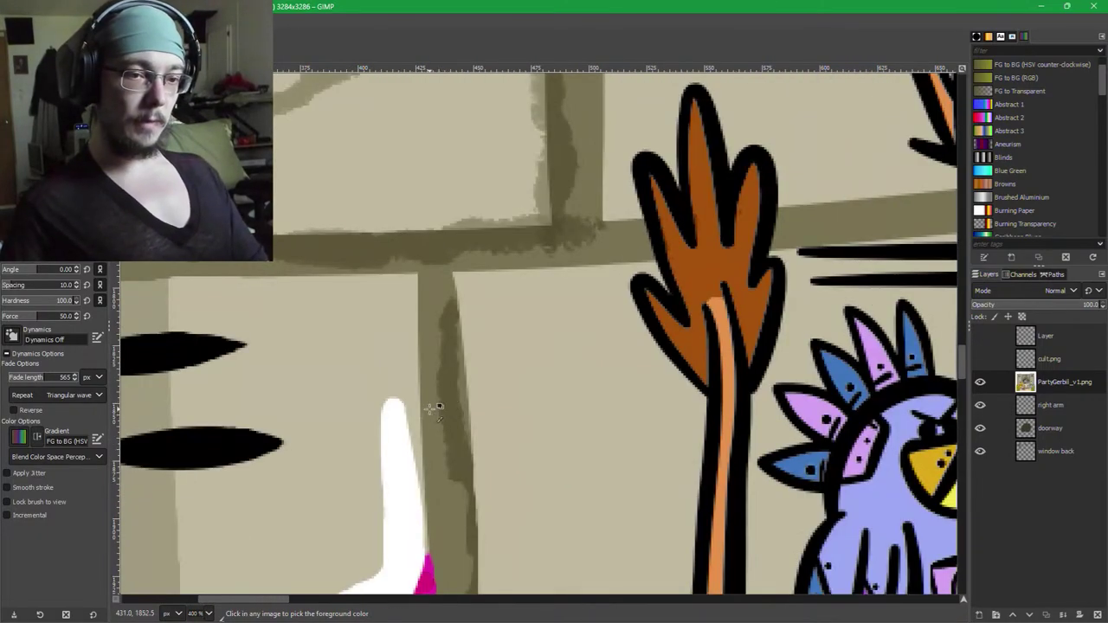
{"action": "scroll", "coordinate": [318, 471], "scroll_direction": "down", "scroll_amount": 4}
{"action": "scroll", "coordinate": [678, 350], "scroll_direction": "up", "scroll_amount": 2}
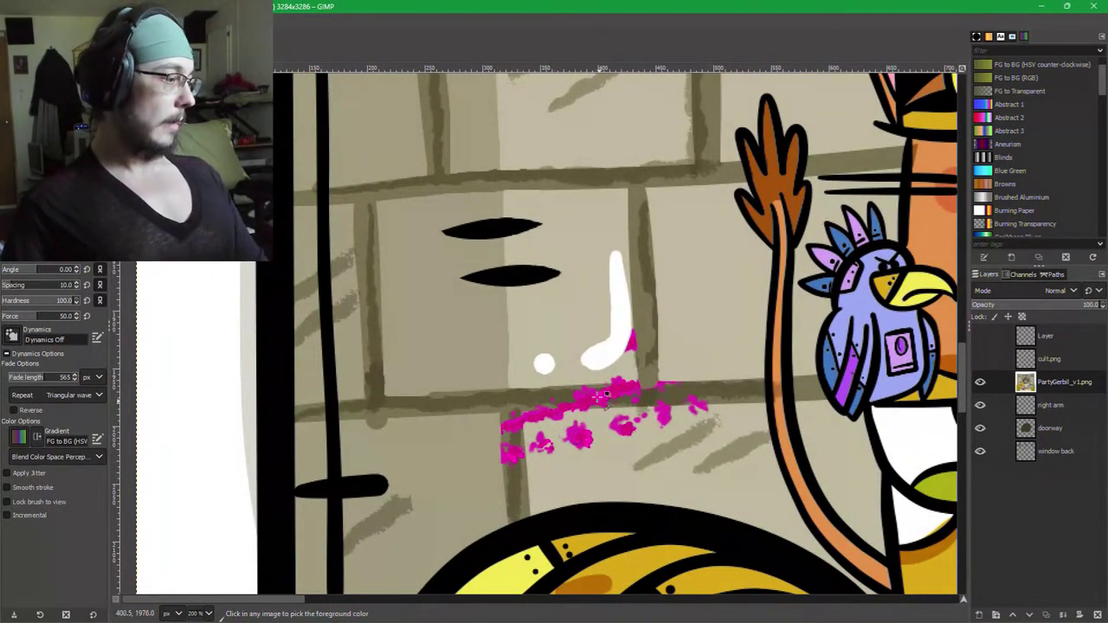
{"action": "scroll", "coordinate": [510, 438], "scroll_direction": "up", "scroll_amount": 7}
{"action": "left_click", "coordinate": [728, 257]}
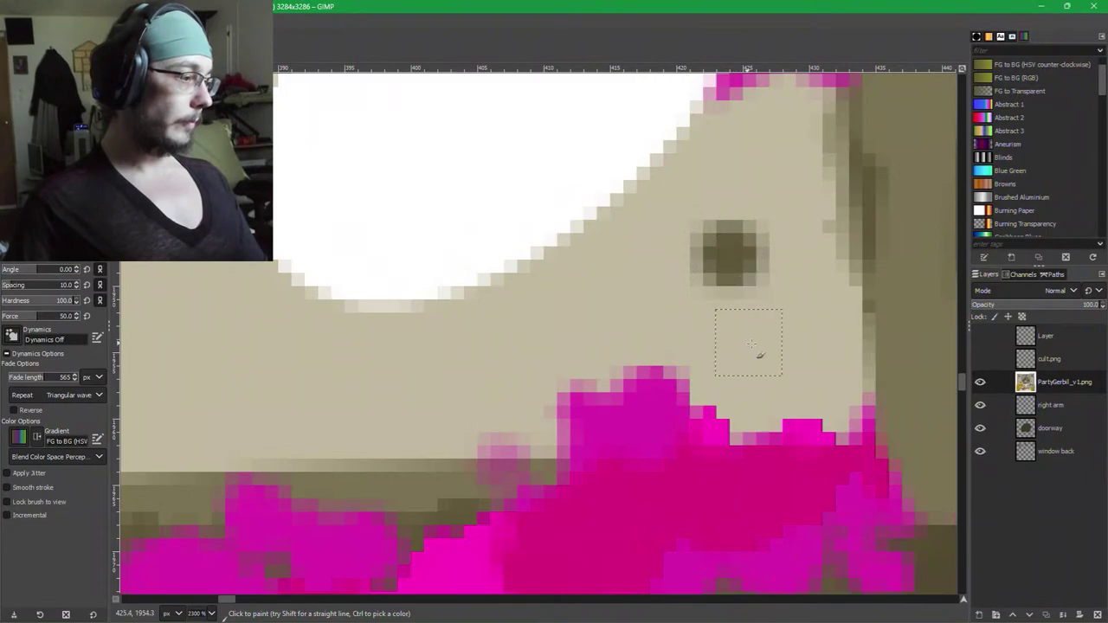
{"action": "key", "text": "ctrl+z"}
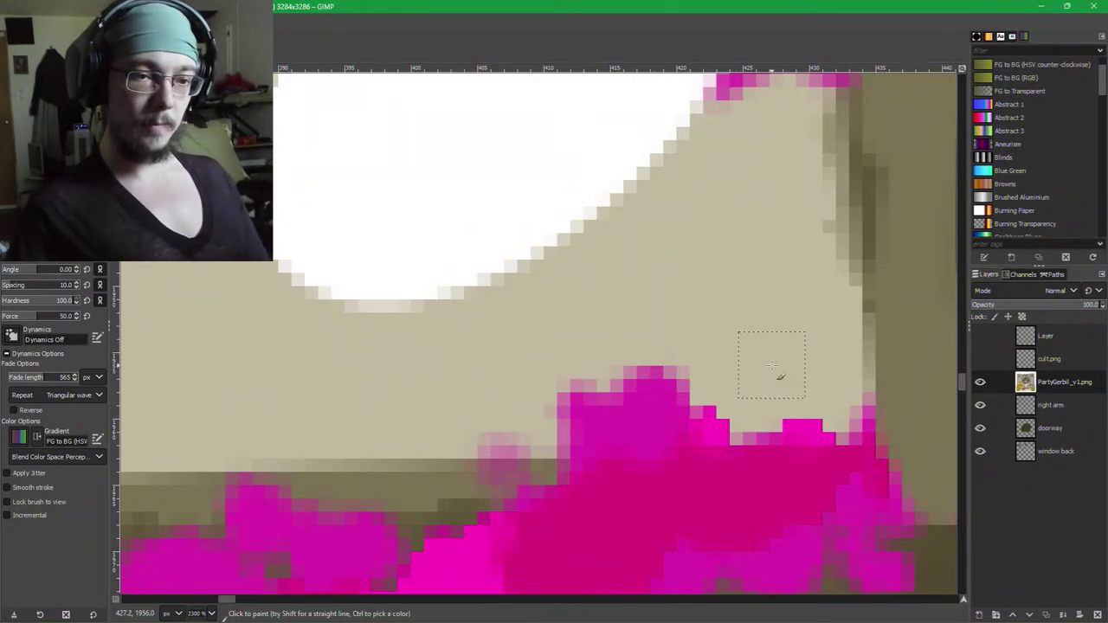
{"action": "left_click", "coordinate": [746, 306], "text": "ctrl"}
{"action": "mouse_move", "coordinate": [723, 339]}
{"action": "left_mouse_down"}
{"action": "mouse_move", "coordinate": [461, 382]}
{"action": "mouse_move", "coordinate": [493, 430]}
{"action": "mouse_move", "coordinate": [658, 407]}
{"action": "mouse_move", "coordinate": [494, 407]}
{"action": "mouse_move", "coordinate": [839, 417]}
{"action": "mouse_move", "coordinate": [847, 431]}
{"action": "mouse_move", "coordinate": [847, 414]}
{"action": "mouse_move", "coordinate": [821, 437]}
{"action": "mouse_move", "coordinate": [429, 450]}
{"action": "left_mouse_up"}
{"action": "left_click_drag", "start_coordinate": [776, 216], "coordinate": [586, 375]}
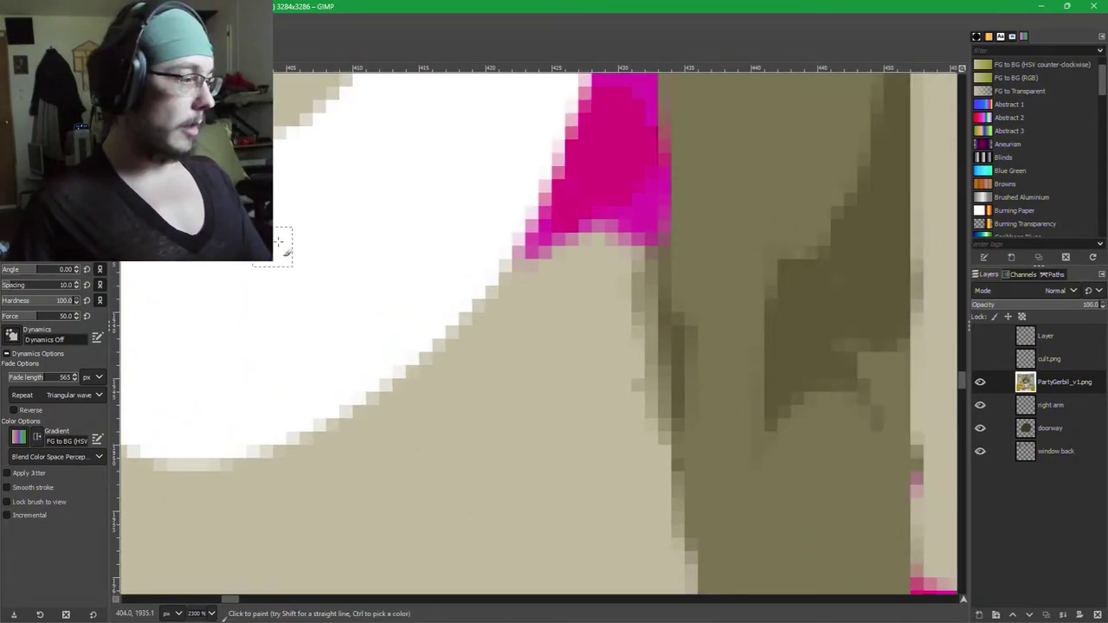
Paint mid-olive mortar colour down the vertical joint's left edge, over the right side of the pink wedge beside the white stroke.
{"action": "scroll", "coordinate": [592, 526], "scroll_direction": "up", "scroll_amount": 5}
{"action": "scroll", "coordinate": [592, 526], "scroll_direction": "right", "scroll_amount": 1}
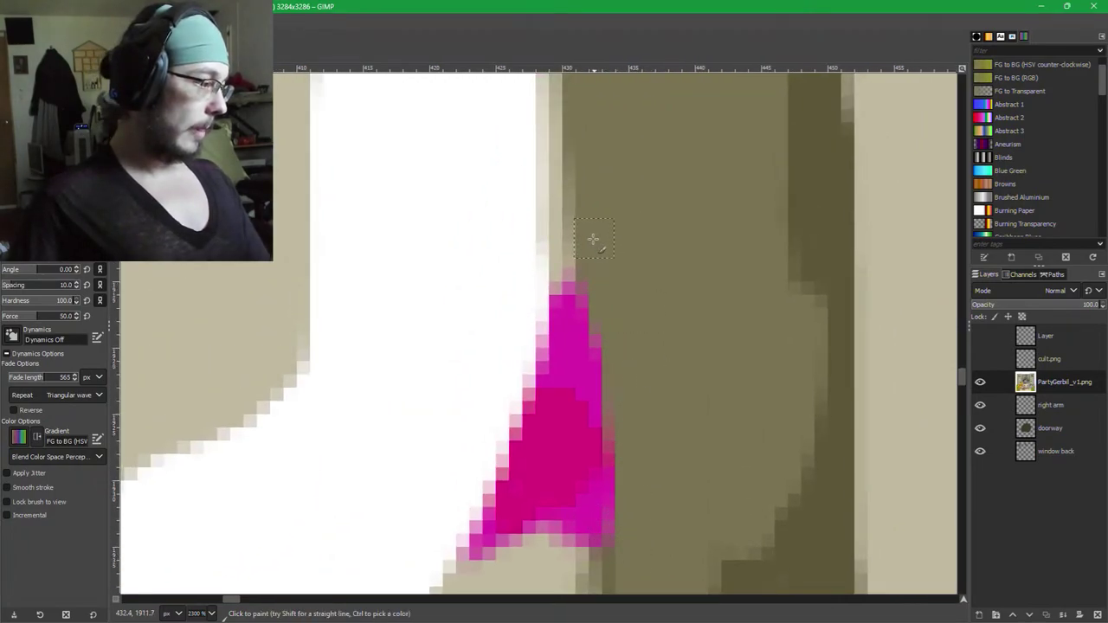
{"action": "mouse_move", "coordinate": [593, 240]}
{"action": "left_mouse_down"}
{"action": "mouse_move", "coordinate": [577, 268]}
{"action": "mouse_move", "coordinate": [608, 550]}
{"action": "mouse_move", "coordinate": [597, 332]}
{"action": "left_mouse_up"}
{"action": "scroll", "coordinate": [638, 490], "scroll_direction": "down", "scroll_amount": 1}
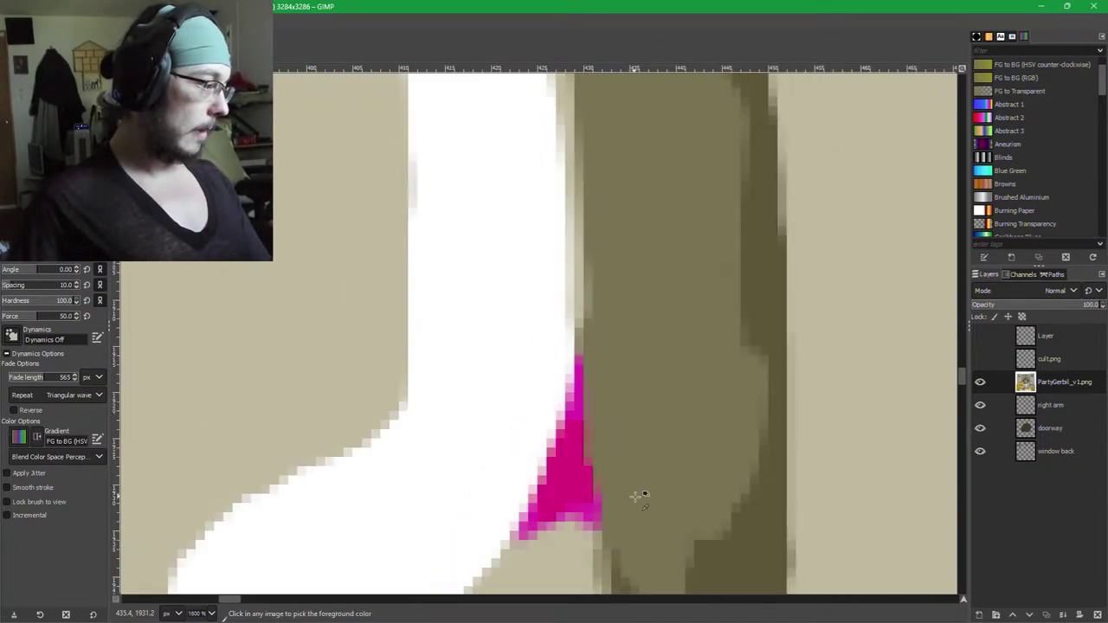
{"action": "left_click_drag", "start_coordinate": [651, 539], "coordinate": [687, 393]}
Sample the light brick colour and paint over the pink wedge between the white stroke and the vertical joint.
{"action": "left_click", "coordinate": [588, 443], "text": "ctrl"}
{"action": "scroll", "coordinate": [590, 415], "scroll_direction": "up", "scroll_amount": 3}
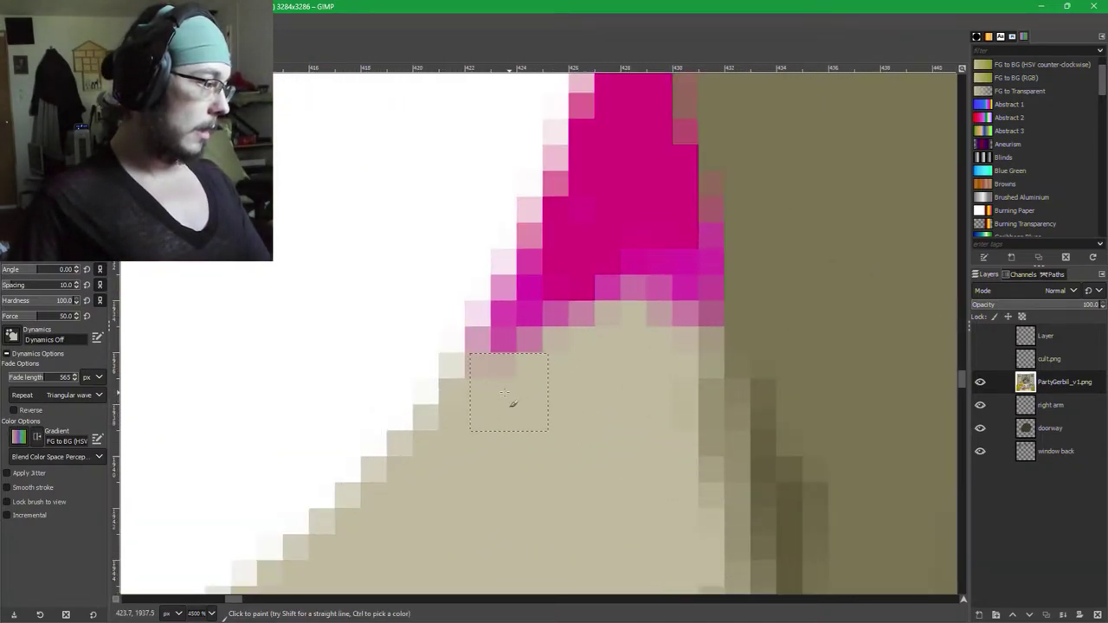
{"action": "mouse_move", "coordinate": [510, 403]}
{"action": "left_mouse_down"}
{"action": "mouse_move", "coordinate": [564, 281]}
{"action": "mouse_move", "coordinate": [586, 221]}
{"action": "mouse_move", "coordinate": [520, 332]}
{"action": "mouse_move", "coordinate": [562, 331]}
{"action": "mouse_move", "coordinate": [624, 241]}
{"action": "mouse_move", "coordinate": [665, 341]}
{"action": "mouse_move", "coordinate": [674, 276]}
{"action": "mouse_move", "coordinate": [649, 174]}
{"action": "mouse_move", "coordinate": [678, 218]}
{"action": "mouse_move", "coordinate": [672, 296]}
{"action": "mouse_move", "coordinate": [683, 358]}
{"action": "mouse_move", "coordinate": [679, 179]}
{"action": "left_mouse_up"}
{"action": "left_click_drag", "start_coordinate": [669, 253], "coordinate": [586, 621]}
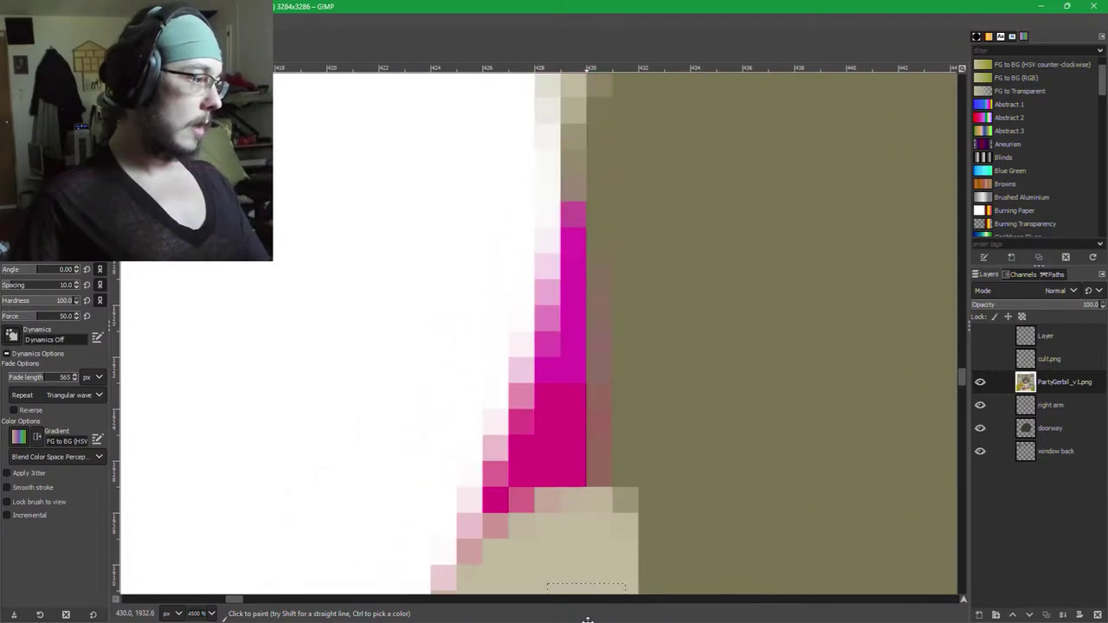
{"action": "mouse_move", "coordinate": [601, 529]}
{"action": "left_mouse_down"}
{"action": "mouse_move", "coordinate": [600, 177]}
{"action": "mouse_move", "coordinate": [571, 446]}
{"action": "mouse_move", "coordinate": [548, 491]}
{"action": "mouse_move", "coordinate": [562, 382]}
{"action": "mouse_move", "coordinate": [532, 489]}
{"action": "mouse_move", "coordinate": [542, 525]}
{"action": "left_mouse_up"}
Trim the pink-tinted fringe along the white stroke's right edge with light brick colour.
{"action": "scroll", "coordinate": [592, 472], "scroll_direction": "down", "scroll_amount": 3}
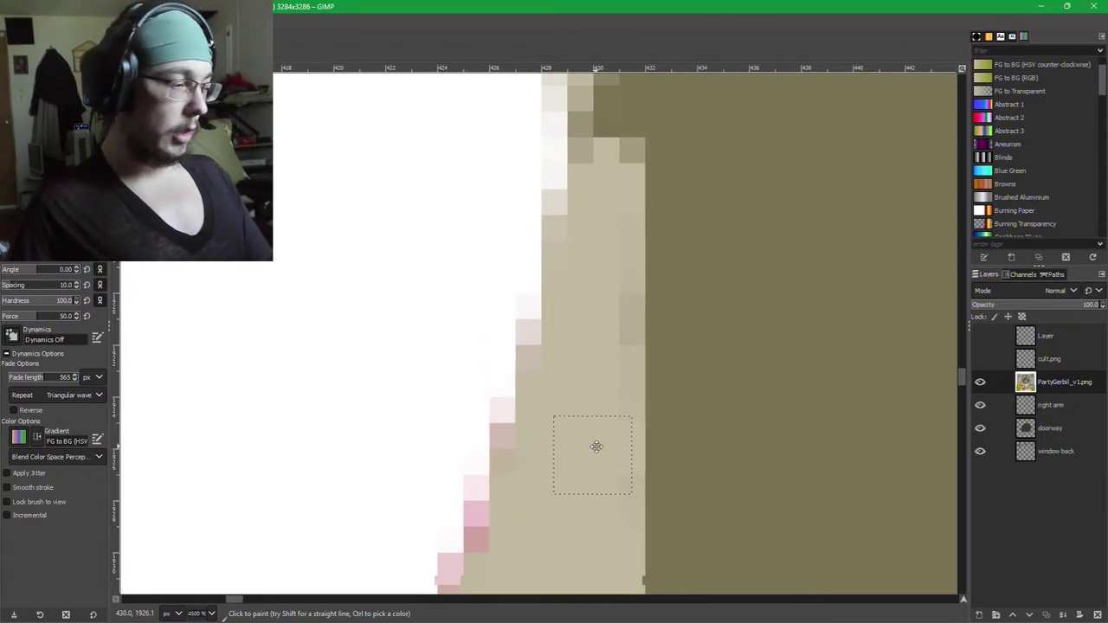
{"action": "scroll", "coordinate": [623, 346], "scroll_direction": "left", "scroll_amount": 2}
{"action": "left_click_drag", "start_coordinate": [567, 372], "coordinate": [528, 455]}
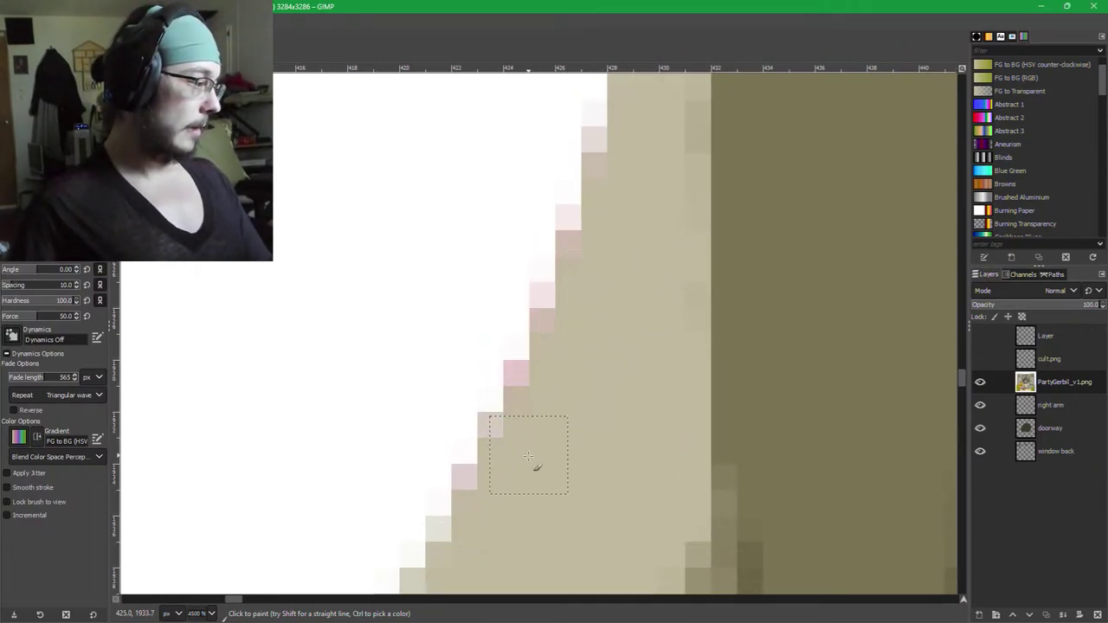
{"action": "left_click_drag", "start_coordinate": [506, 492], "coordinate": [592, 284]}
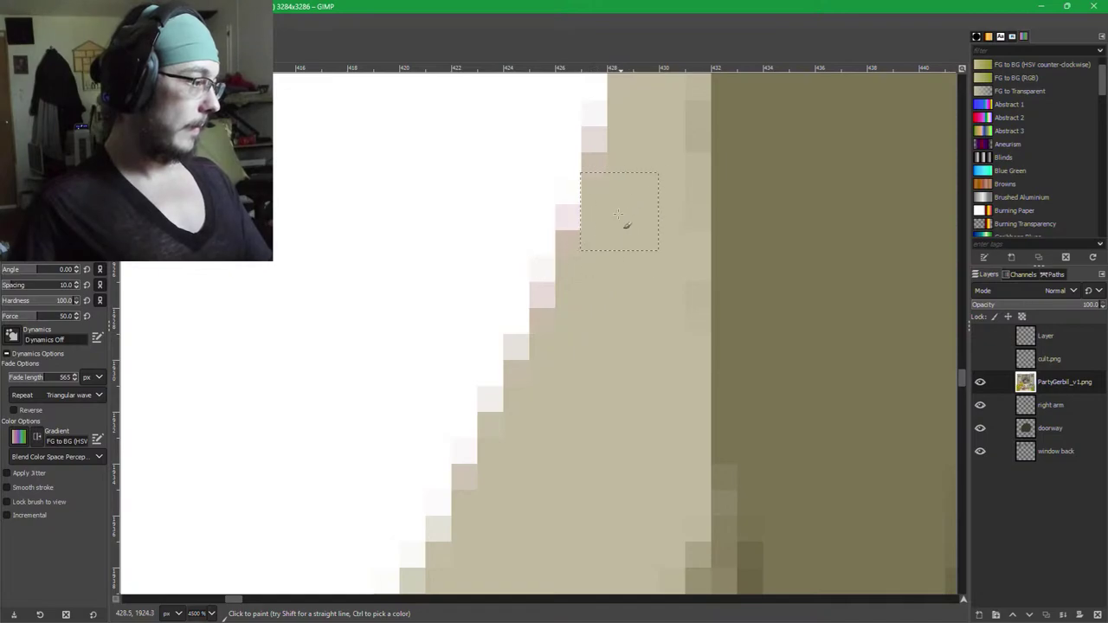
Sample the mid-olive mortar colour and fill the notch in the vertical joint's left edge beside the white stroke.
{"action": "scroll", "coordinate": [598, 462], "scroll_direction": "down", "scroll_amount": 4}
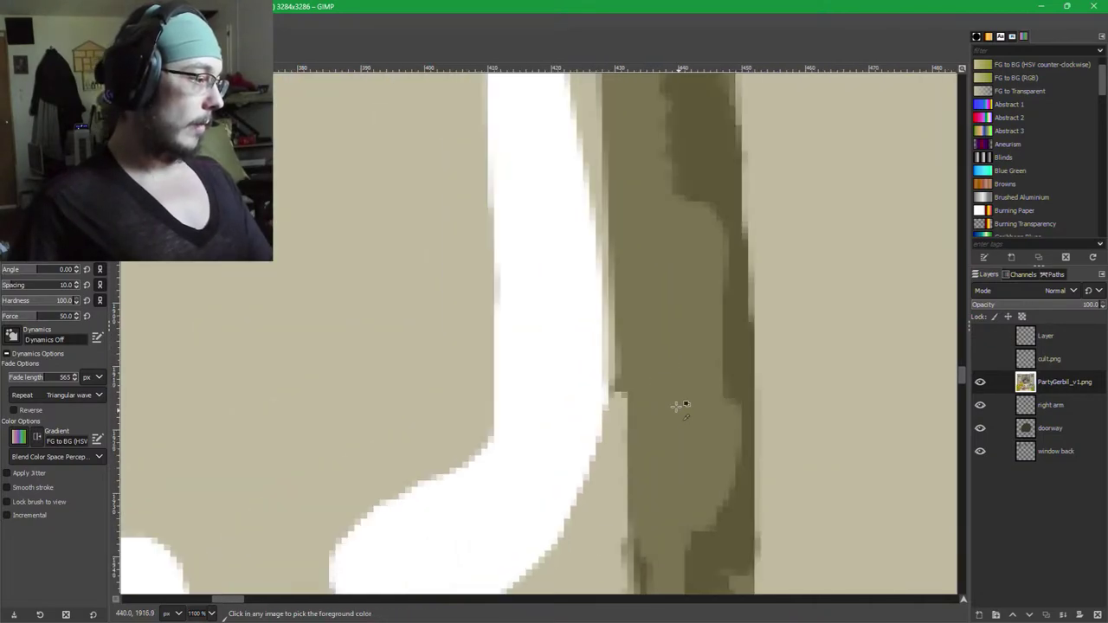
{"action": "scroll", "coordinate": [607, 393], "scroll_direction": "up", "scroll_amount": 3}
{"action": "left_click", "coordinate": [725, 327], "text": "ctrl"}
{"action": "mouse_move", "coordinate": [655, 376]}
{"action": "left_mouse_down"}
{"action": "mouse_move", "coordinate": [666, 374]}
{"action": "mouse_move", "coordinate": [662, 511]}
{"action": "mouse_move", "coordinate": [661, 419]}
{"action": "left_mouse_up"}
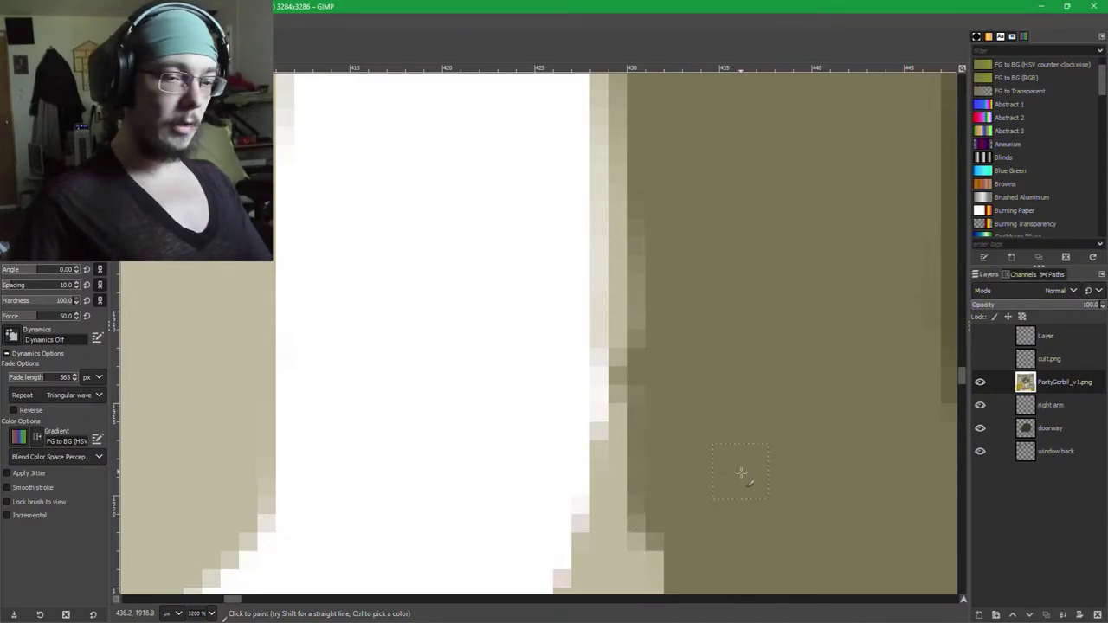
Smooth the stepped left edge of the vertical joint beside the white stroke using the light brick and mortar colours.
{"action": "scroll", "coordinate": [733, 469], "scroll_direction": "down", "scroll_amount": 3}
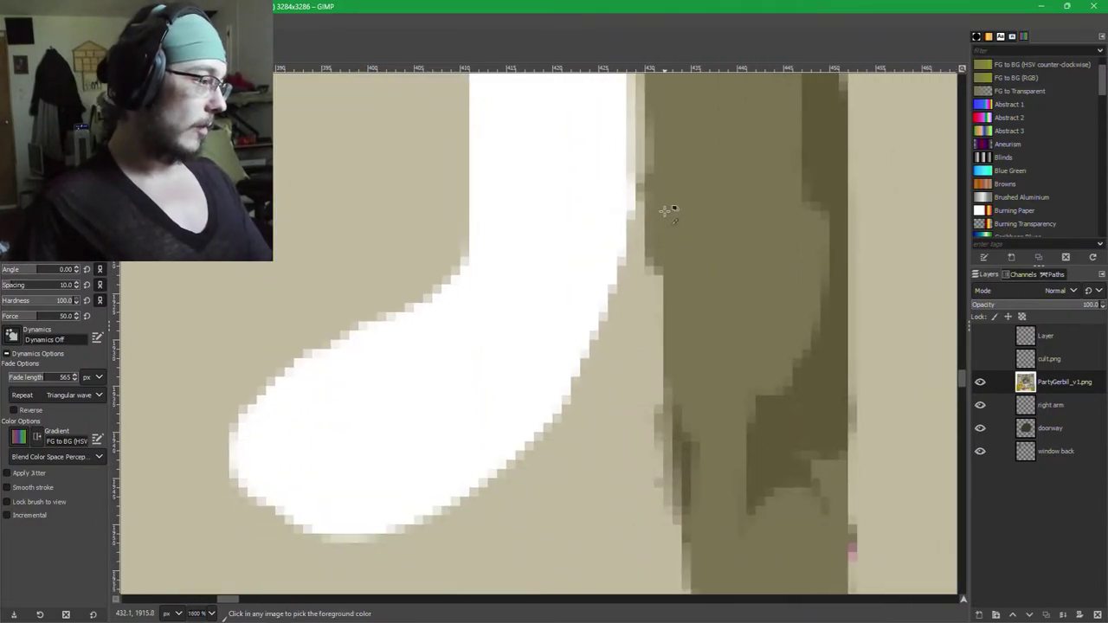
{"action": "scroll", "coordinate": [667, 204], "scroll_direction": "up", "scroll_amount": 2}
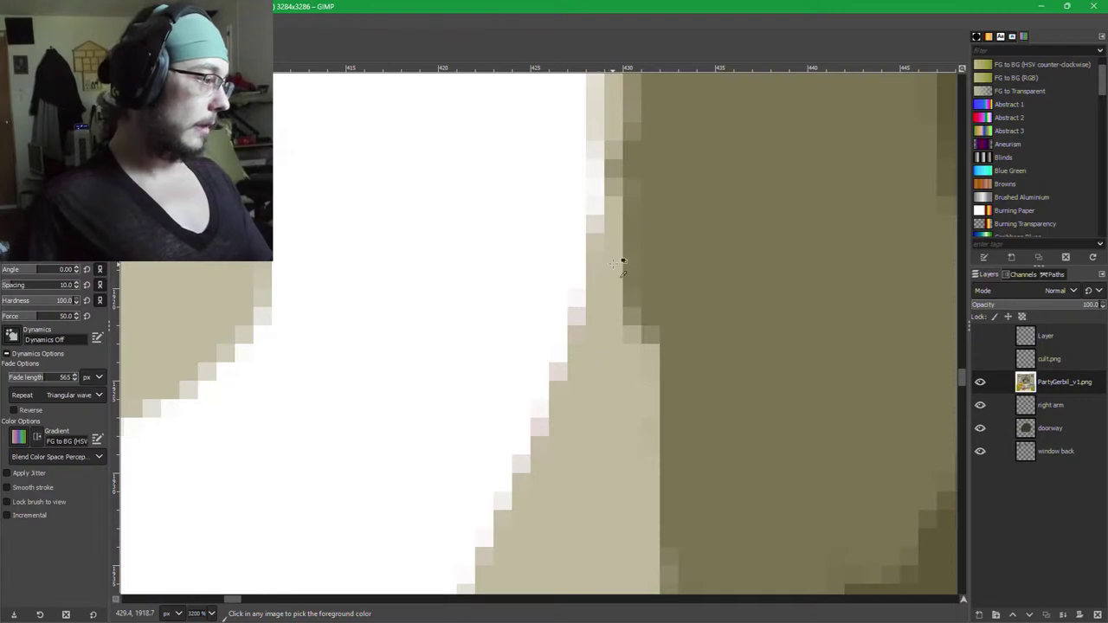
{"action": "mouse_move", "coordinate": [613, 262]}
{"action": "left_mouse_down"}
{"action": "mouse_move", "coordinate": [641, 147]}
{"action": "mouse_move", "coordinate": [633, 206]}
{"action": "mouse_move", "coordinate": [638, 175]}
{"action": "mouse_move", "coordinate": [704, 125]}
{"action": "mouse_move", "coordinate": [665, 125]}
{"action": "mouse_move", "coordinate": [654, 138]}
{"action": "mouse_move", "coordinate": [672, 458]}
{"action": "left_mouse_up"}
{"action": "left_click", "coordinate": [783, 147], "text": "ctrl"}
{"action": "scroll", "coordinate": [685, 476], "scroll_direction": "down", "scroll_amount": 1}
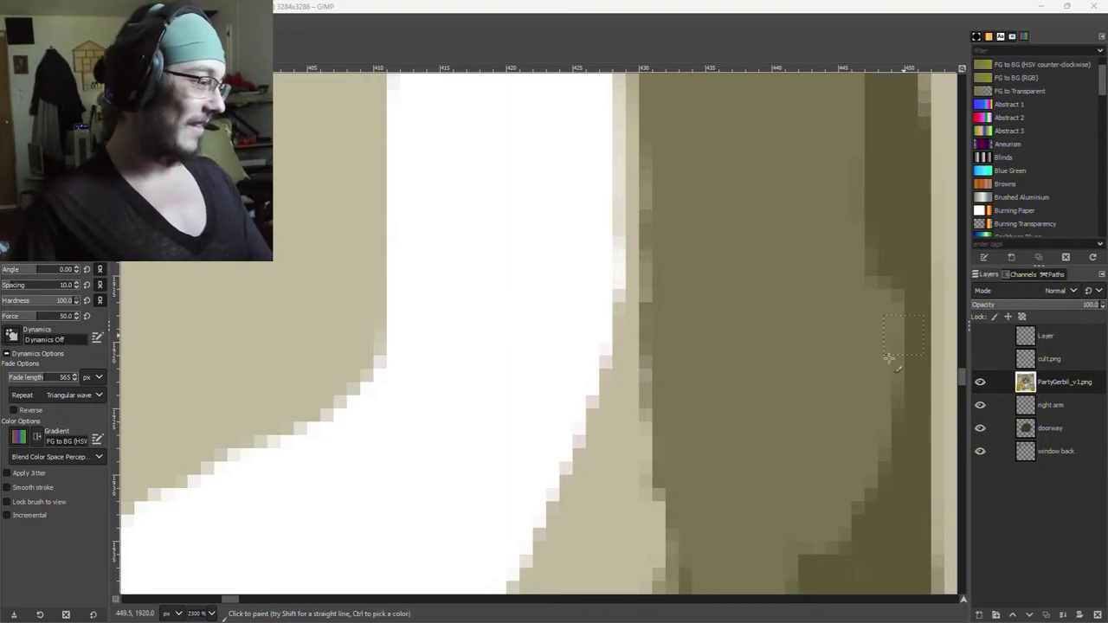
Repaint the pink-tinted pixels along the white stroke's curved right edge with white.
{"action": "scroll", "coordinate": [673, 371], "scroll_direction": "down", "scroll_amount": 3}
{"action": "scroll", "coordinate": [701, 388], "scroll_direction": "up", "scroll_amount": 3}
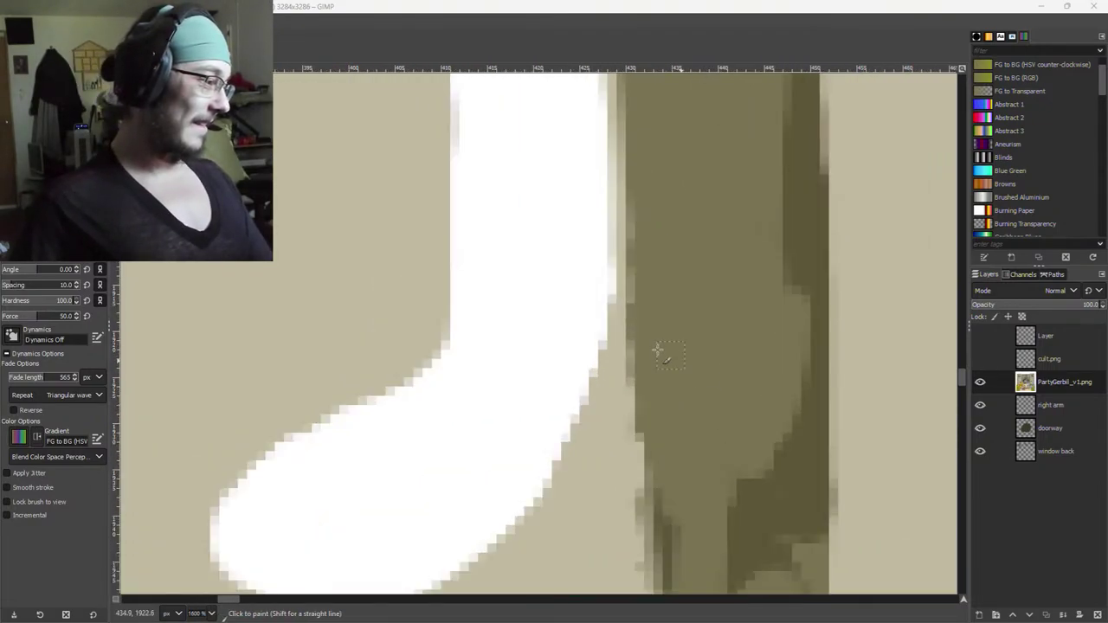
{"action": "mouse_move", "coordinate": [592, 293]}
{"action": "left_mouse_down"}
{"action": "mouse_move", "coordinate": [591, 346]}
{"action": "mouse_move", "coordinate": [551, 425]}
{"action": "left_mouse_up"}
{"action": "left_click_drag", "start_coordinate": [601, 350], "coordinate": [537, 465]}
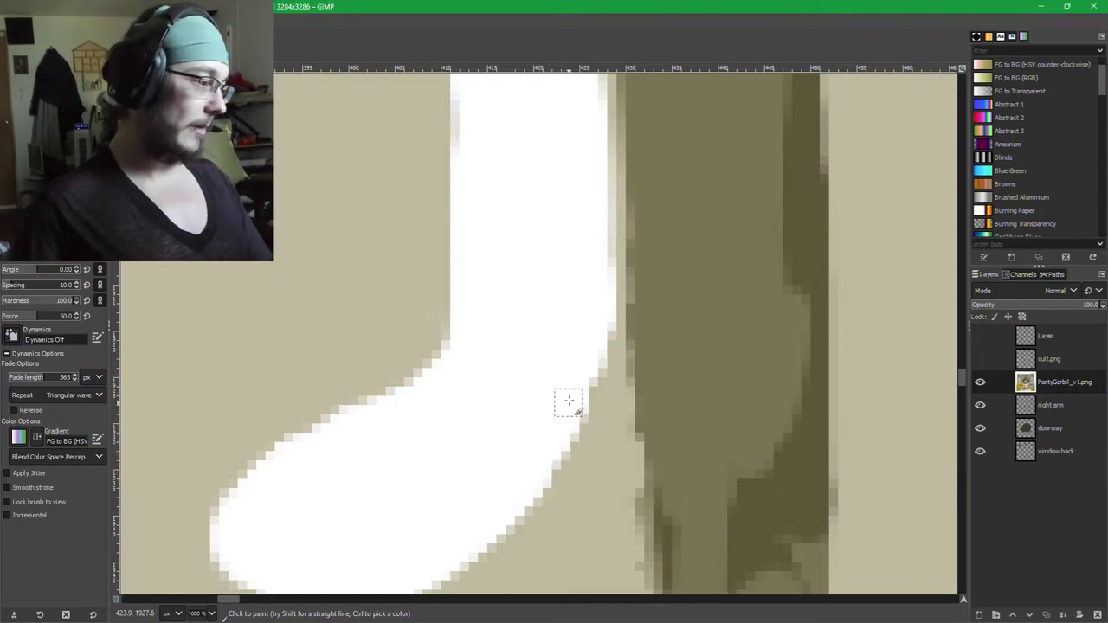
Sample the mortar colour, straighten the vertical joint's left edge with connected straight strokes down to the horizontal joint, and cover the small dark mark inside.
{"action": "left_click", "coordinate": [729, 317], "text": "ctrl"}
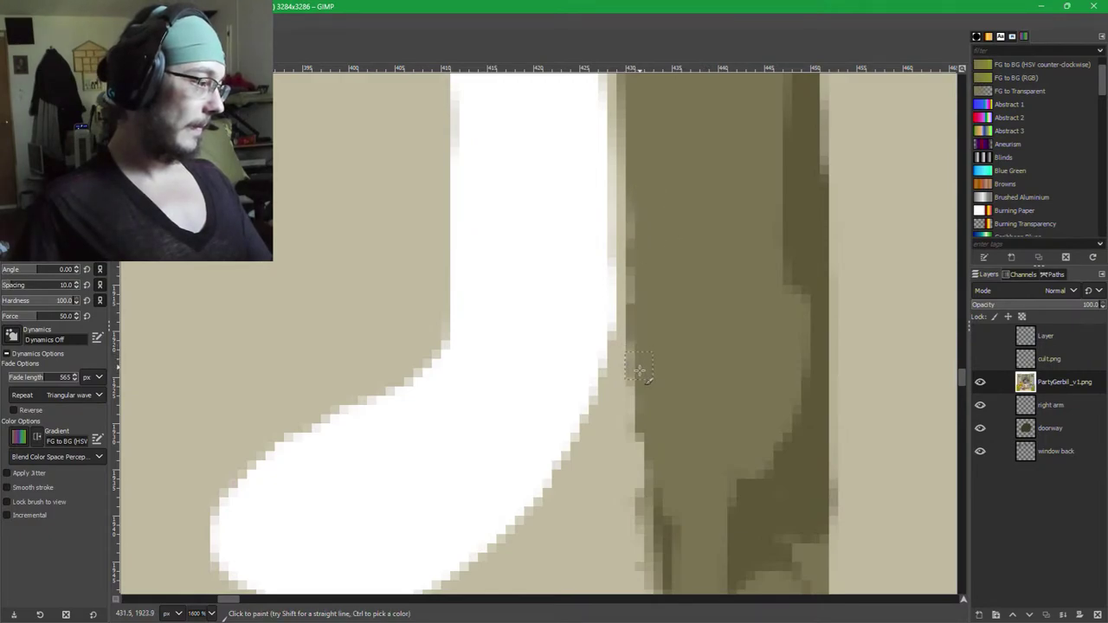
{"action": "left_click", "coordinate": [644, 433], "text": "shift"}
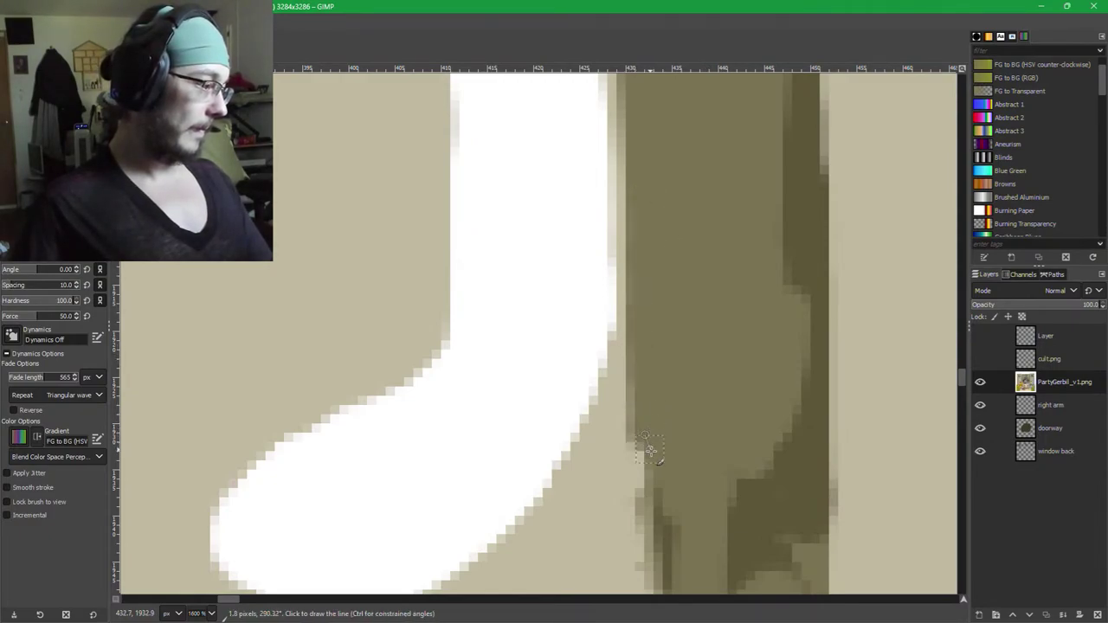
{"action": "left_click", "coordinate": [651, 517], "text": "shift"}
{"action": "scroll", "coordinate": [683, 372], "scroll_direction": "down", "scroll_amount": 4}
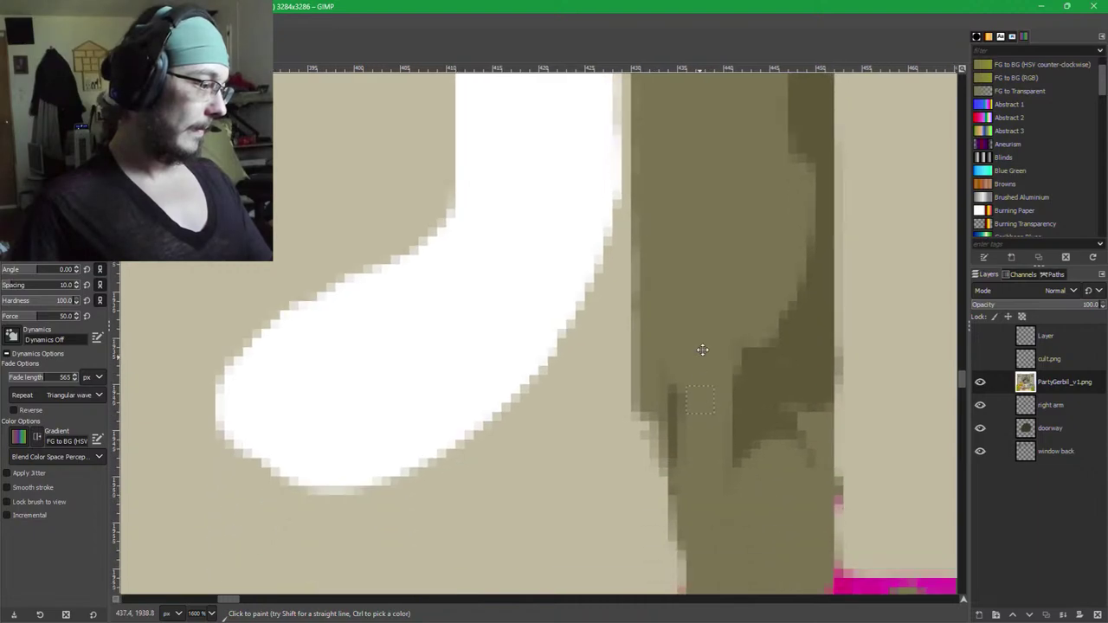
{"action": "left_click", "coordinate": [662, 402], "text": "shift"}
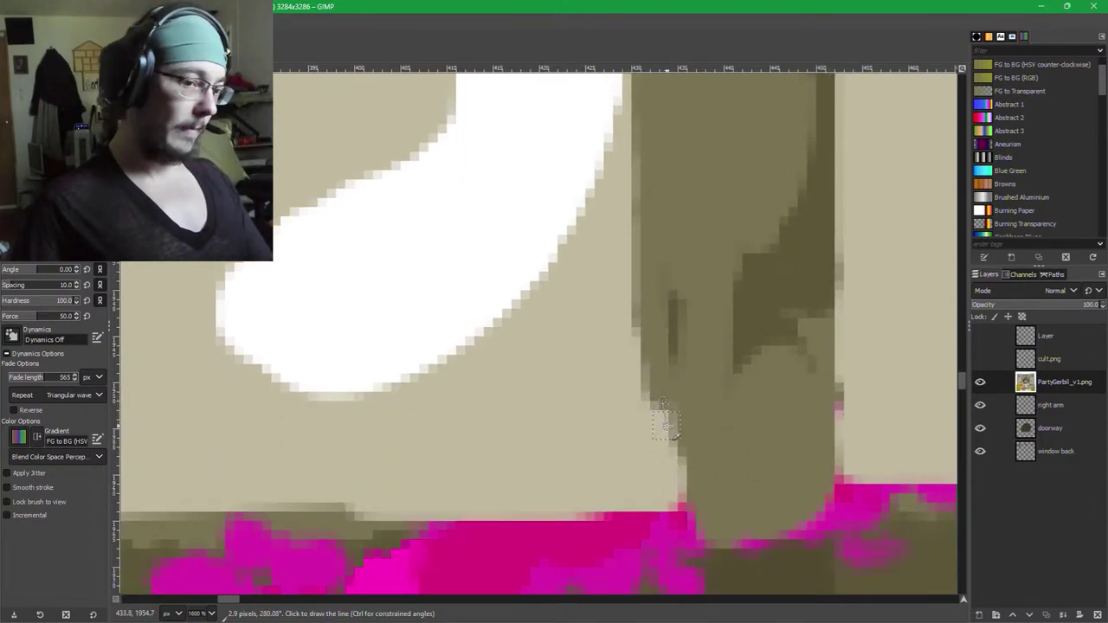
{"action": "left_click", "coordinate": [671, 472], "text": "shift"}
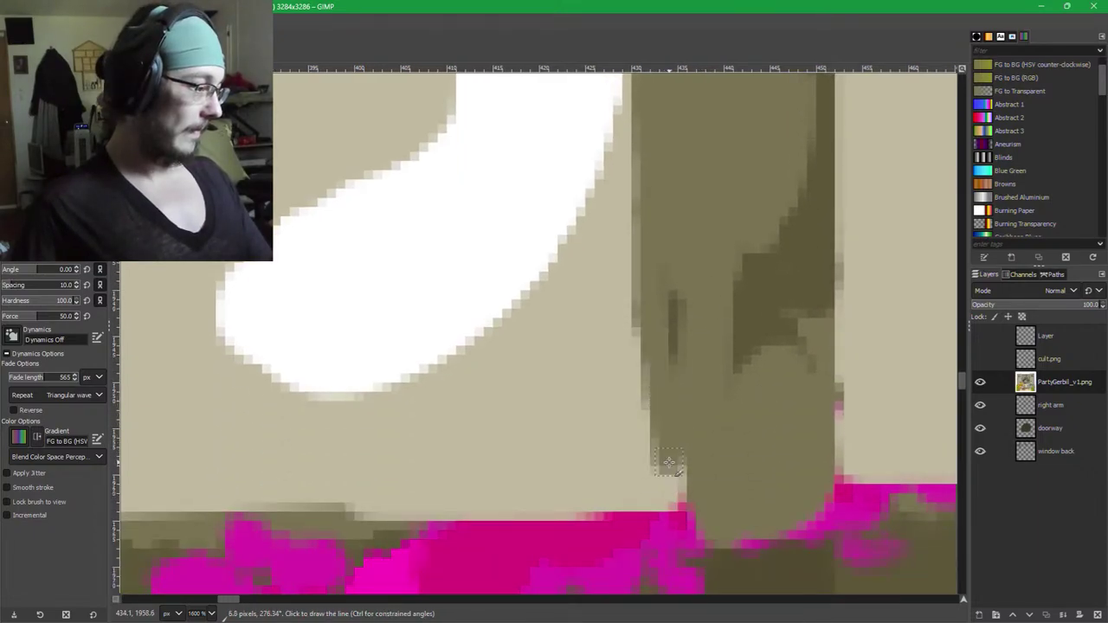
{"action": "left_click", "coordinate": [672, 500], "text": "shift"}
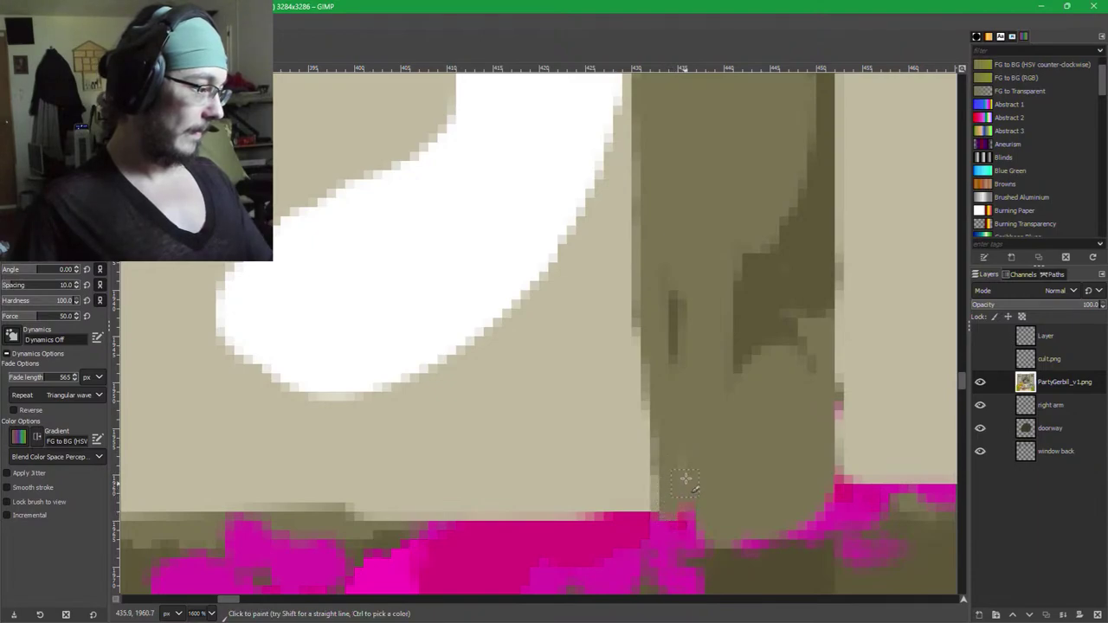
{"action": "left_click_drag", "start_coordinate": [673, 360], "coordinate": [674, 291]}
Sample the dark mortar shadow colour and reshape the shadow patch along the vertical joint's right side beside the white stroke.
{"action": "left_click", "coordinate": [767, 299], "text": "ctrl"}
{"action": "mouse_move", "coordinate": [746, 272]}
{"action": "left_mouse_down"}
{"action": "mouse_move", "coordinate": [694, 345]}
{"action": "mouse_move", "coordinate": [723, 302]}
{"action": "mouse_move", "coordinate": [692, 331]}
{"action": "mouse_move", "coordinate": [742, 322]}
{"action": "mouse_move", "coordinate": [717, 285]}
{"action": "left_mouse_up"}
{"action": "scroll", "coordinate": [767, 222], "scroll_direction": "down", "scroll_amount": 3}
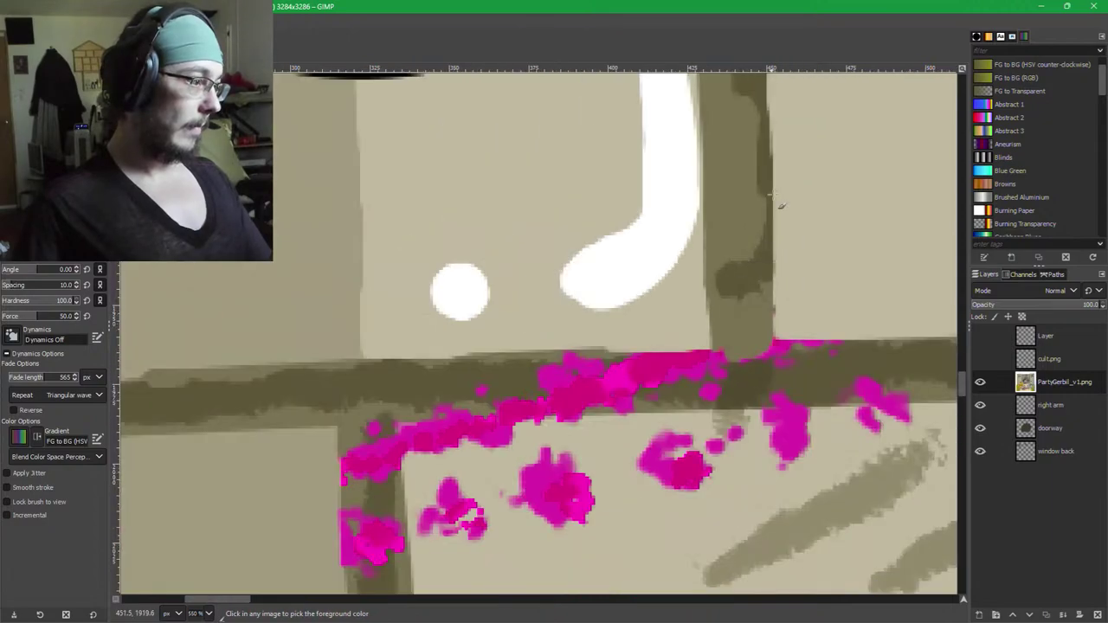
{"action": "mouse_move", "coordinate": [772, 150]}
{"action": "left_mouse_down"}
{"action": "mouse_move", "coordinate": [721, 358]}
{"action": "mouse_move", "coordinate": [676, 382]}
{"action": "mouse_move", "coordinate": [692, 363]}
{"action": "mouse_move", "coordinate": [705, 487]}
{"action": "left_mouse_up"}
{"action": "scroll", "coordinate": [730, 355], "scroll_direction": "up", "scroll_amount": 1}
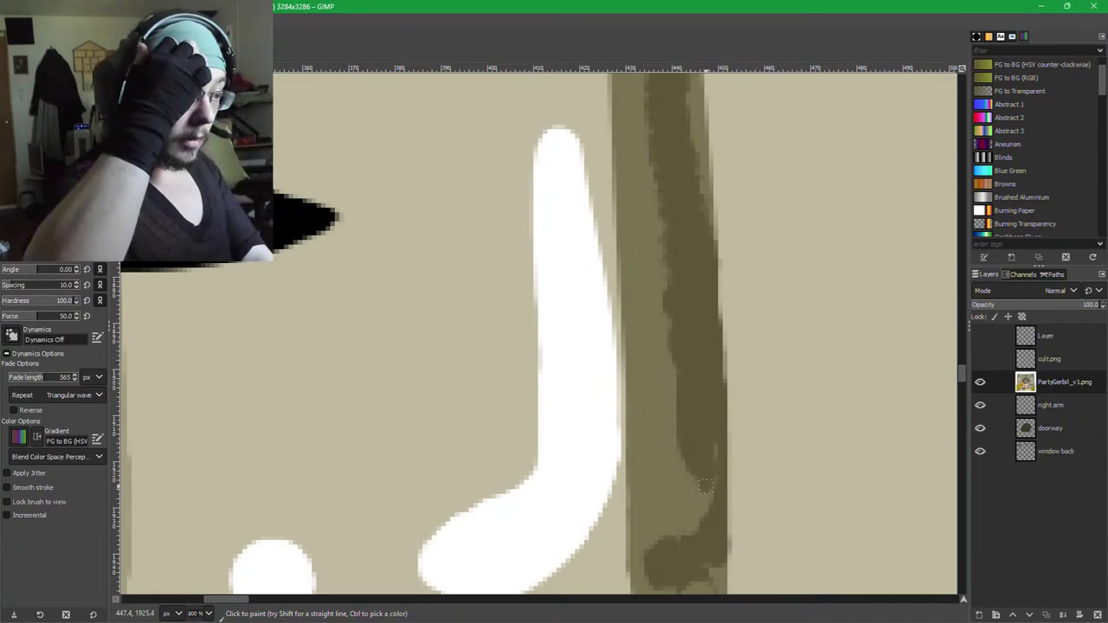
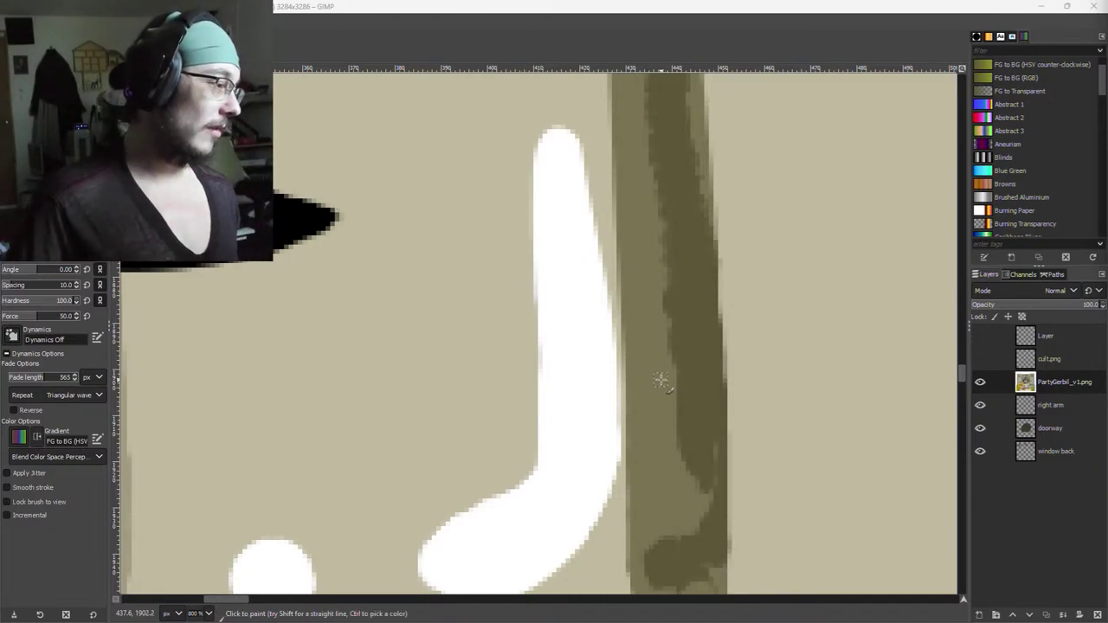
Extend the dark shadow patch down the vertical joint beside the white stroke, filling its gap and widening it leftward with a ragged lower end.
{"action": "left_click_drag", "start_coordinate": [662, 384], "coordinate": [623, 315]}
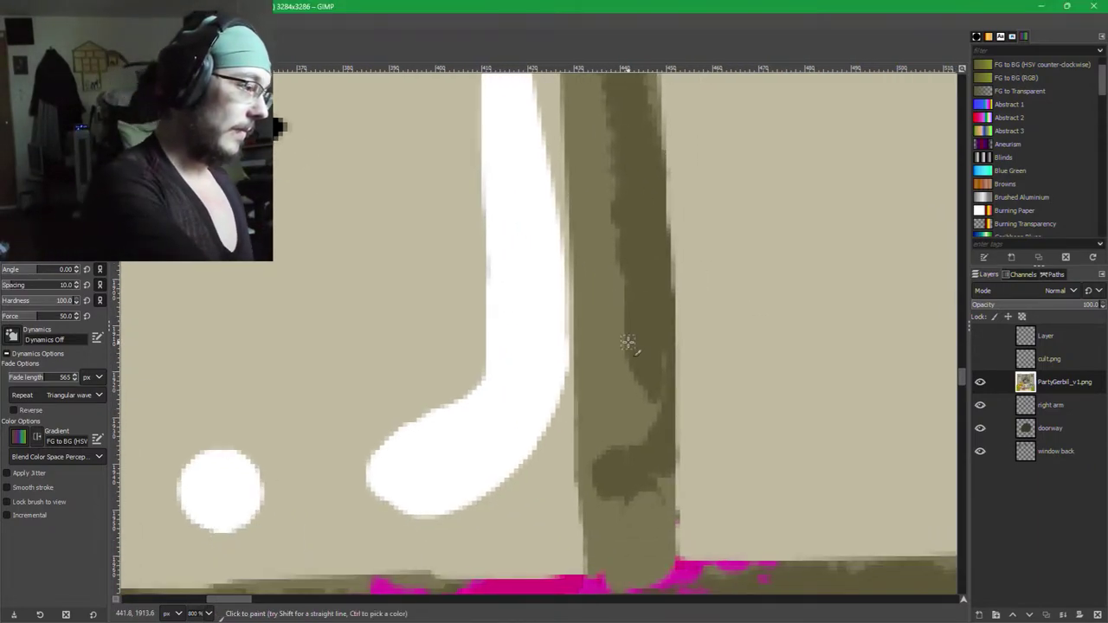
{"action": "left_click_drag", "start_coordinate": [649, 362], "coordinate": [657, 407]}
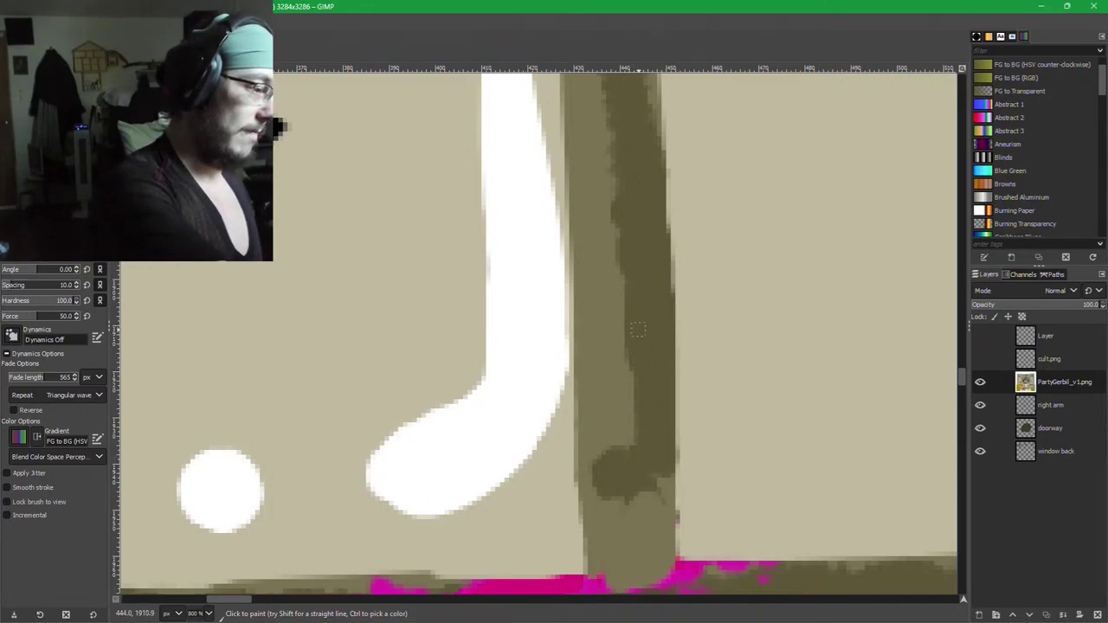
{"action": "mouse_move", "coordinate": [637, 329]}
{"action": "left_mouse_down"}
{"action": "mouse_move", "coordinate": [626, 451]}
{"action": "mouse_move", "coordinate": [635, 366]}
{"action": "mouse_move", "coordinate": [621, 354]}
{"action": "mouse_move", "coordinate": [615, 397]}
{"action": "mouse_move", "coordinate": [608, 328]}
{"action": "mouse_move", "coordinate": [642, 338]}
{"action": "mouse_move", "coordinate": [610, 408]}
{"action": "mouse_move", "coordinate": [616, 347]}
{"action": "left_mouse_up"}
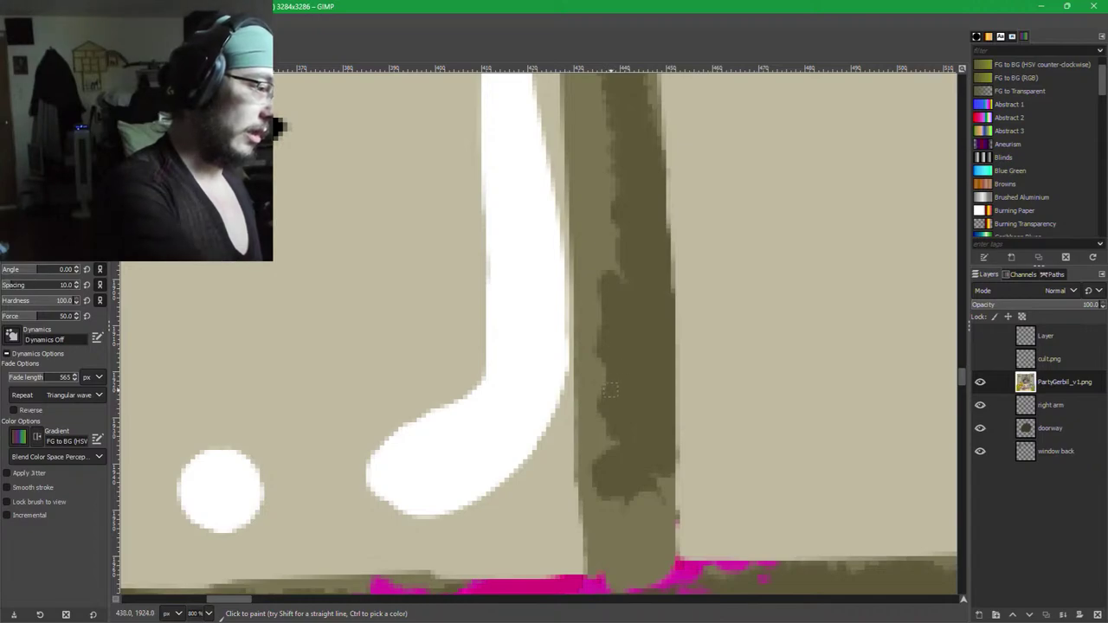
{"action": "left_click_drag", "start_coordinate": [656, 490], "coordinate": [662, 514]}
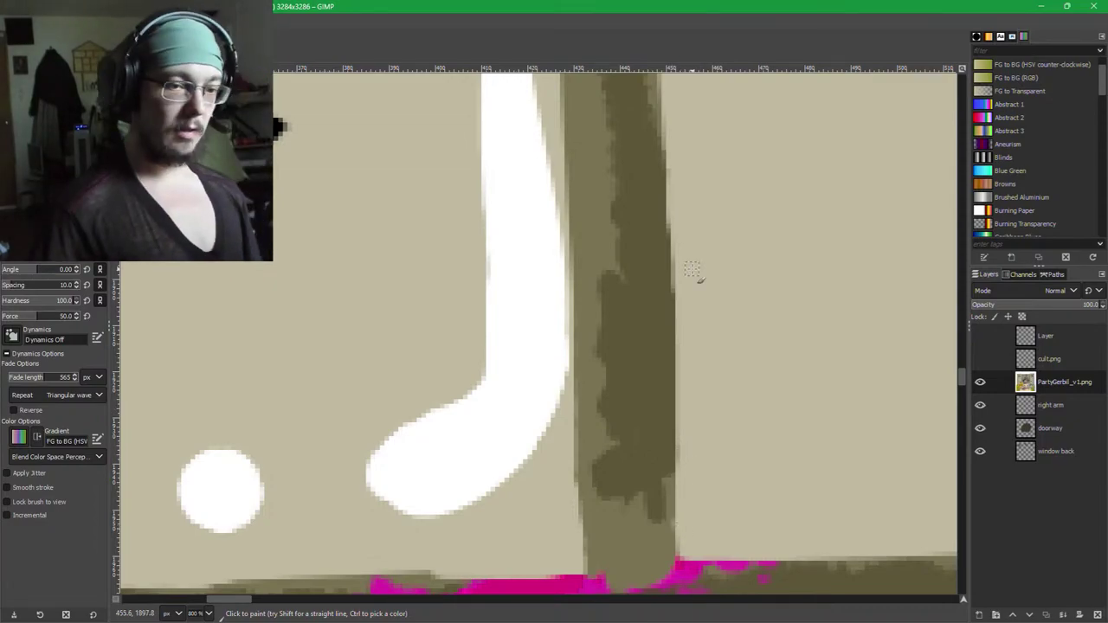
Enlarge the brush to size 13 and paint the light brick colour over the pink splatters on the brick below the horizontal joint.
{"action": "scroll", "coordinate": [721, 354], "scroll_direction": "down", "scroll_amount": 3}
{"action": "scroll", "coordinate": [680, 371], "scroll_direction": "up", "scroll_amount": 1, "text": "ctrl"}
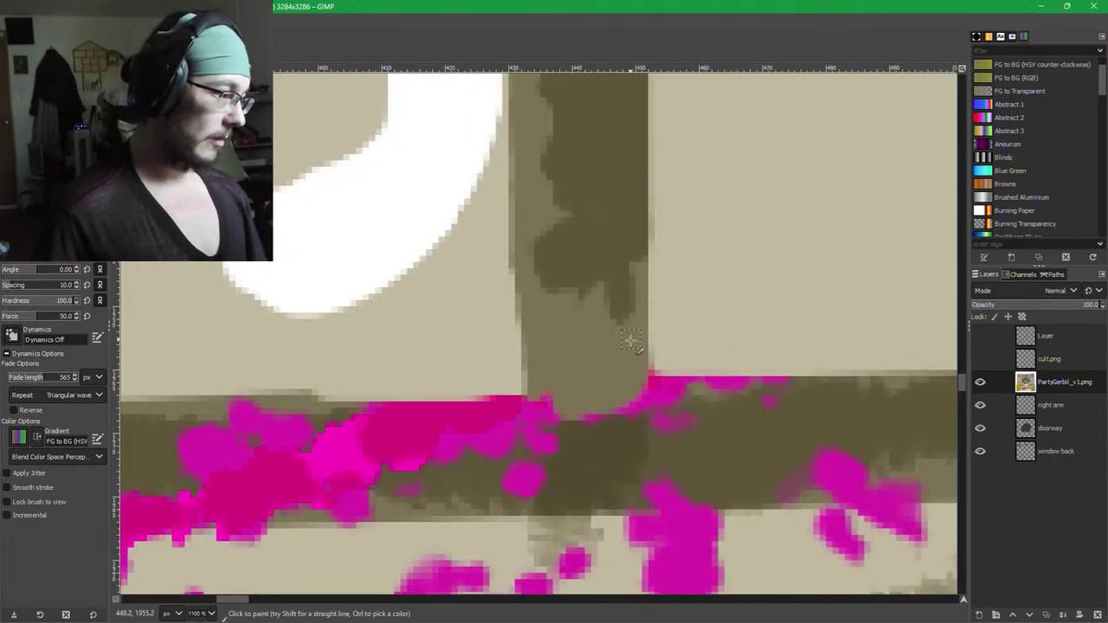
{"action": "left_click_drag", "start_coordinate": [440, 539], "coordinate": [701, 419]}
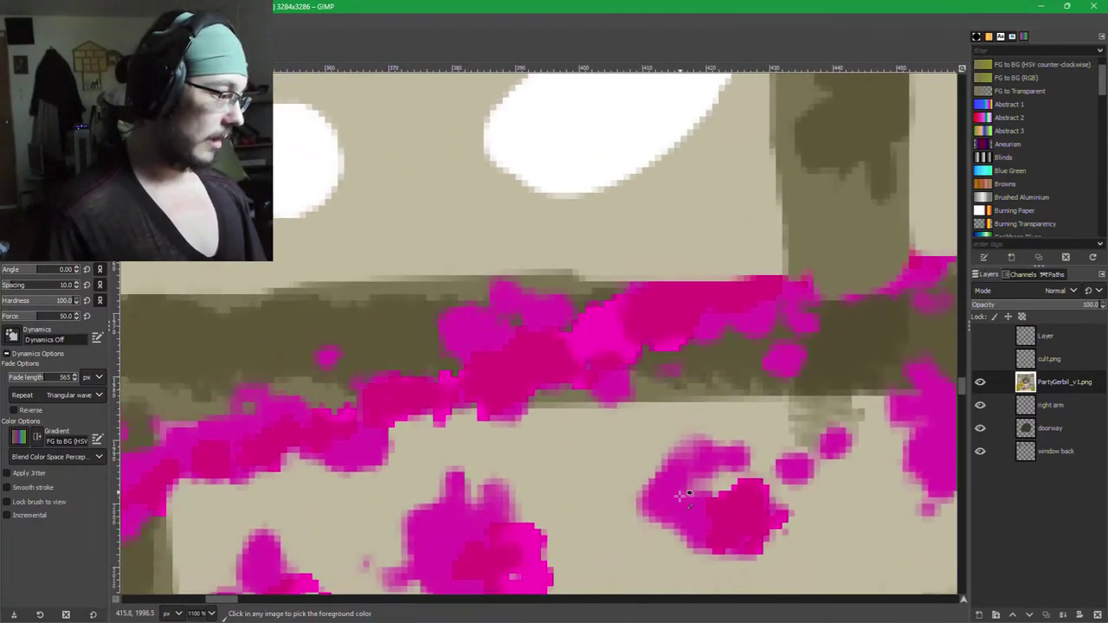
{"action": "scroll", "coordinate": [684, 495], "scroll_direction": "down", "scroll_amount": 2, "text": "ctrl"}
{"action": "scroll", "coordinate": [682, 424], "scroll_direction": "down", "scroll_amount": 3}
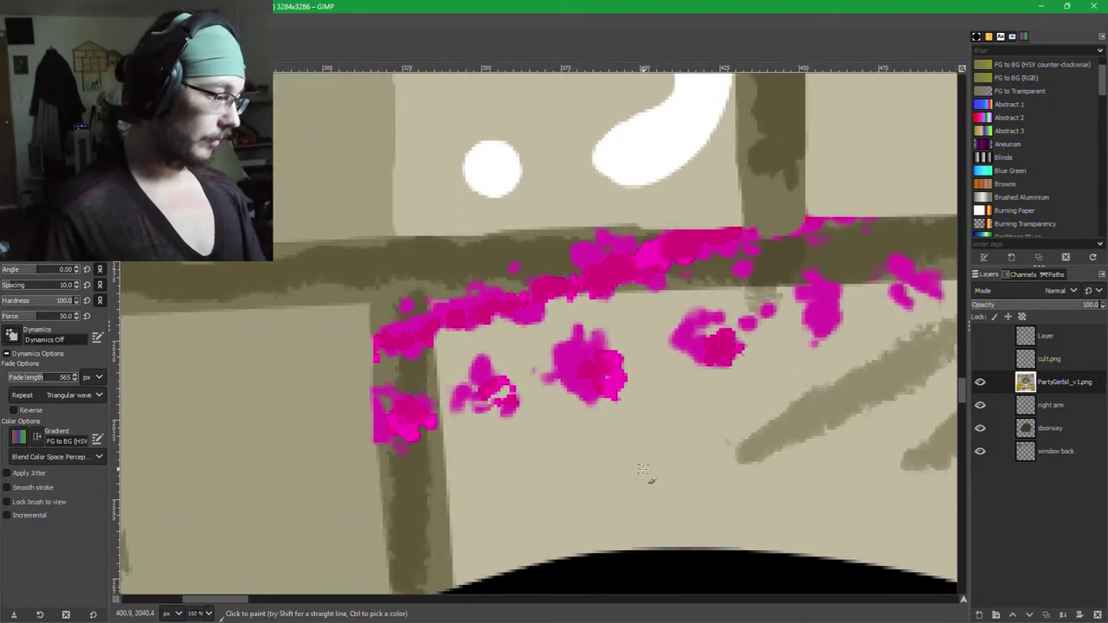
{"action": "key", "text": "bracketright"}
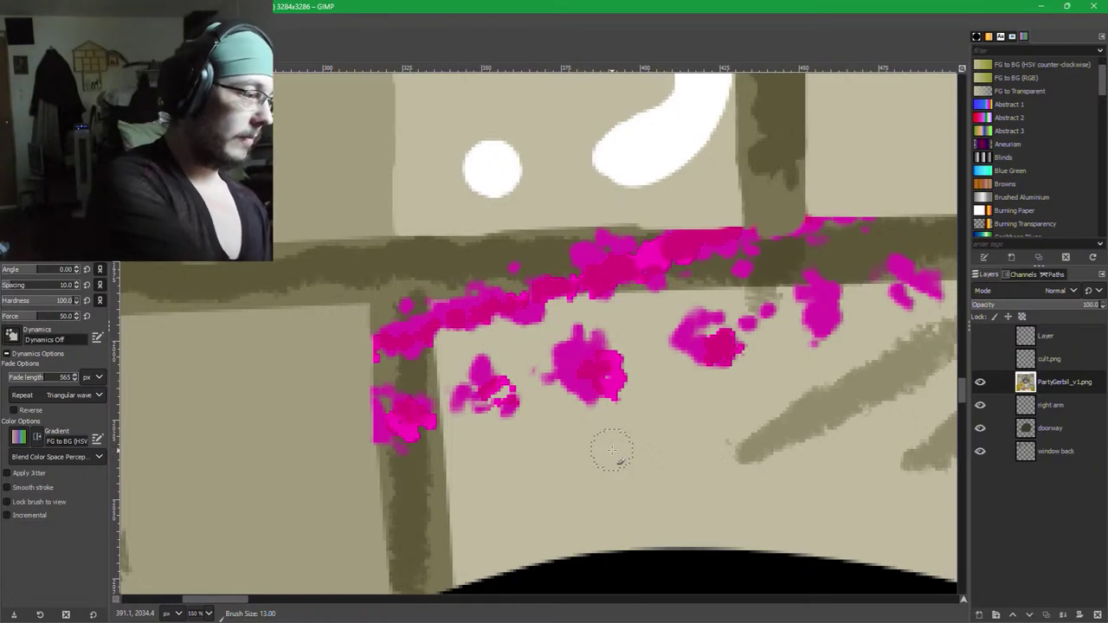
{"action": "mouse_move", "coordinate": [610, 381]}
{"action": "left_mouse_down"}
{"action": "mouse_move", "coordinate": [641, 365]}
{"action": "mouse_move", "coordinate": [628, 365]}
{"action": "mouse_move", "coordinate": [634, 398]}
{"action": "mouse_move", "coordinate": [625, 359]}
{"action": "mouse_move", "coordinate": [552, 352]}
{"action": "mouse_move", "coordinate": [704, 342]}
{"action": "mouse_move", "coordinate": [688, 353]}
{"action": "mouse_move", "coordinate": [717, 356]}
{"action": "mouse_move", "coordinate": [668, 345]}
{"action": "mouse_move", "coordinate": [714, 321]}
{"action": "mouse_move", "coordinate": [449, 323]}
{"action": "mouse_move", "coordinate": [454, 361]}
{"action": "mouse_move", "coordinate": [485, 362]}
{"action": "left_mouse_up"}
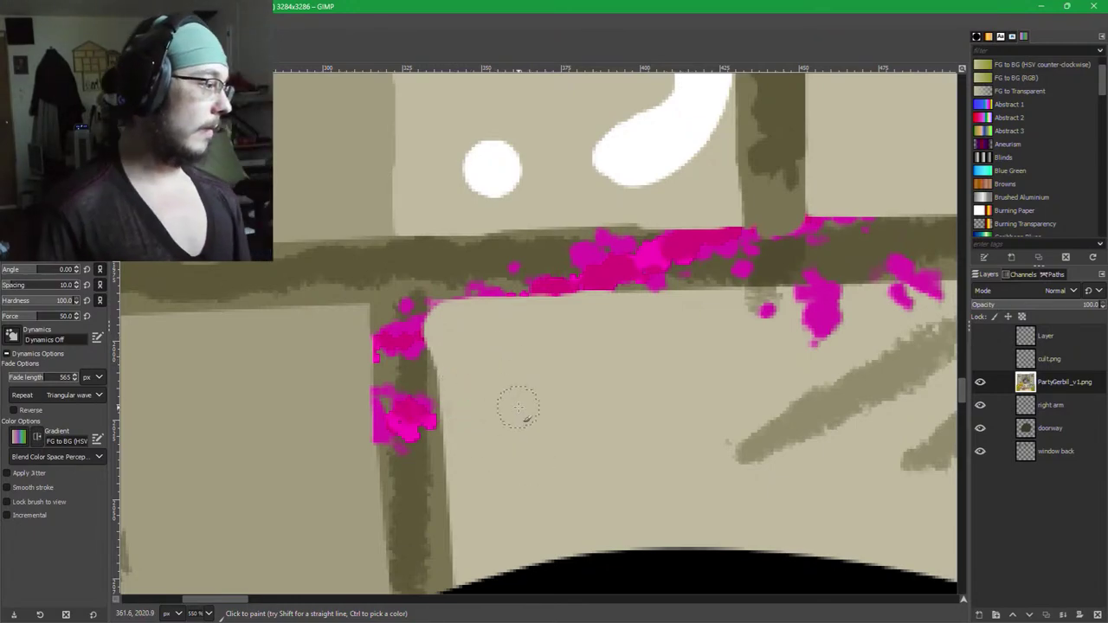
Sample the mortar colour, reduce the brush to size 3, and repaint the right edge of the vertical joint below the horizontal one over the pink.
{"action": "scroll", "coordinate": [563, 334], "scroll_direction": "up", "scroll_amount": 3}
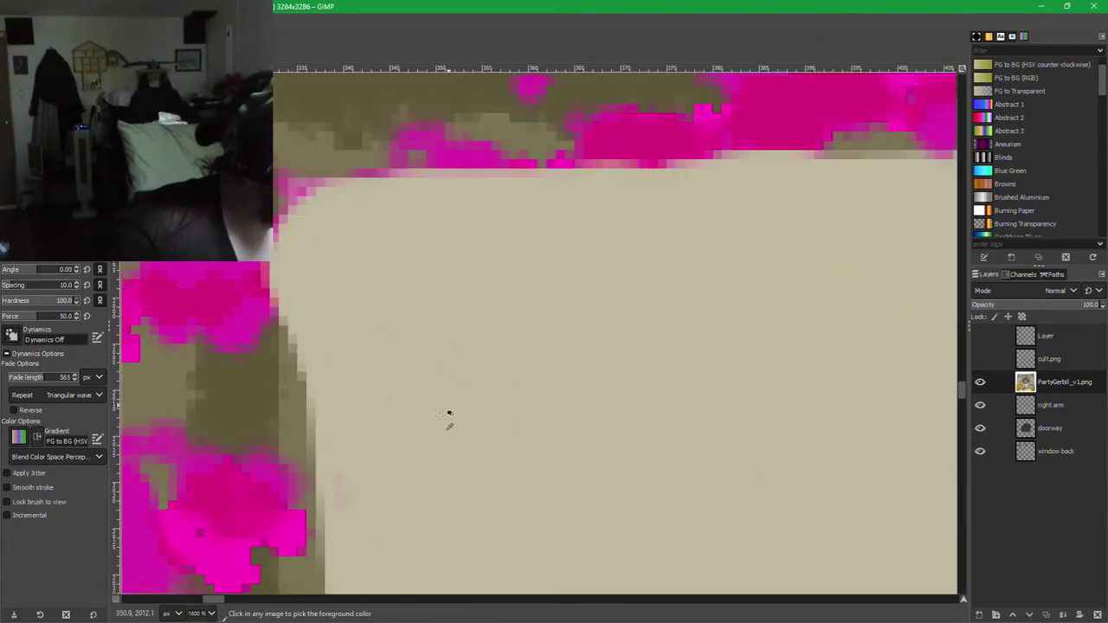
{"action": "left_click", "coordinate": [299, 426], "text": "ctrl"}
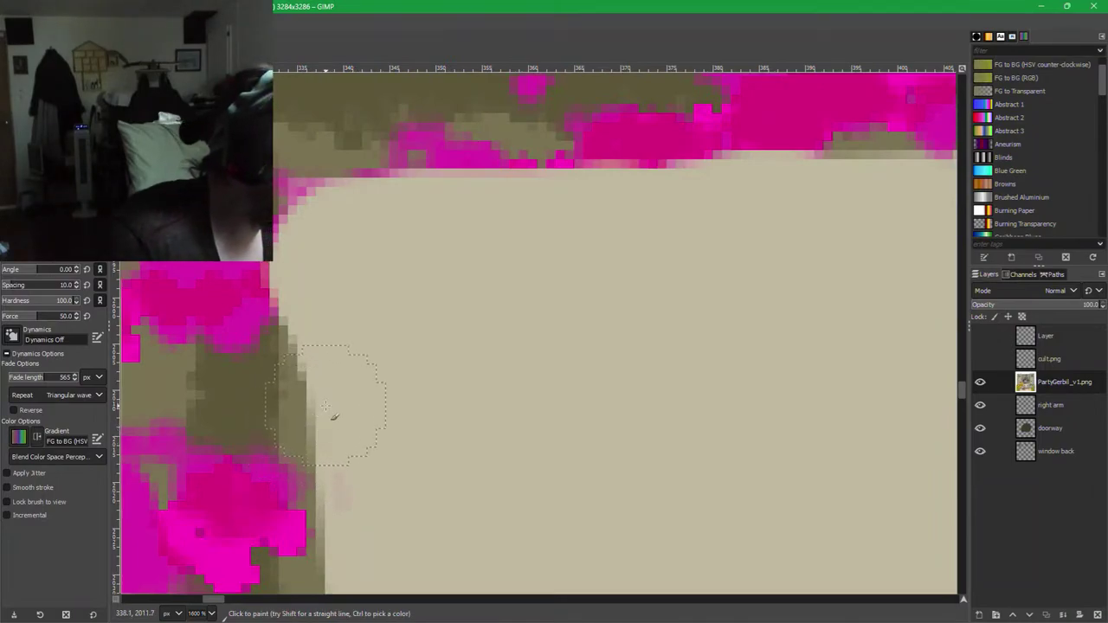
{"action": "key", "text": "bracketleft"}
{"action": "key", "text": "bracketleft"}
{"action": "key", "text": "bracketleft"}
{"action": "key", "text": "bracketleft"}
{"action": "key", "text": "bracketleft"}
{"action": "key", "text": "bracketleft"}
{"action": "key", "text": "bracketleft"}
{"action": "key", "text": "bracketleft"}
{"action": "mouse_move", "coordinate": [299, 402]}
{"action": "left_mouse_down"}
{"action": "mouse_move", "coordinate": [296, 212]}
{"action": "mouse_move", "coordinate": [282, 374]}
{"action": "left_mouse_up"}
{"action": "mouse_move", "coordinate": [264, 499]}
{"action": "left_mouse_down"}
{"action": "mouse_move", "coordinate": [273, 507]}
{"action": "mouse_move", "coordinate": [386, 373]}
{"action": "left_mouse_up"}
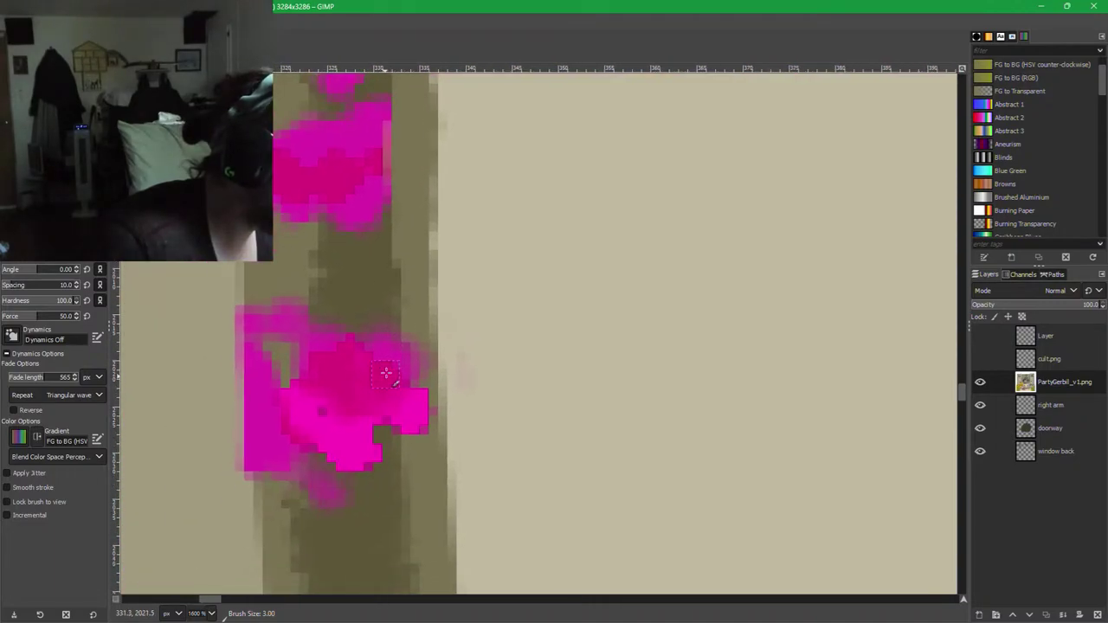
{"action": "left_click_drag", "start_coordinate": [417, 318], "coordinate": [422, 463]}
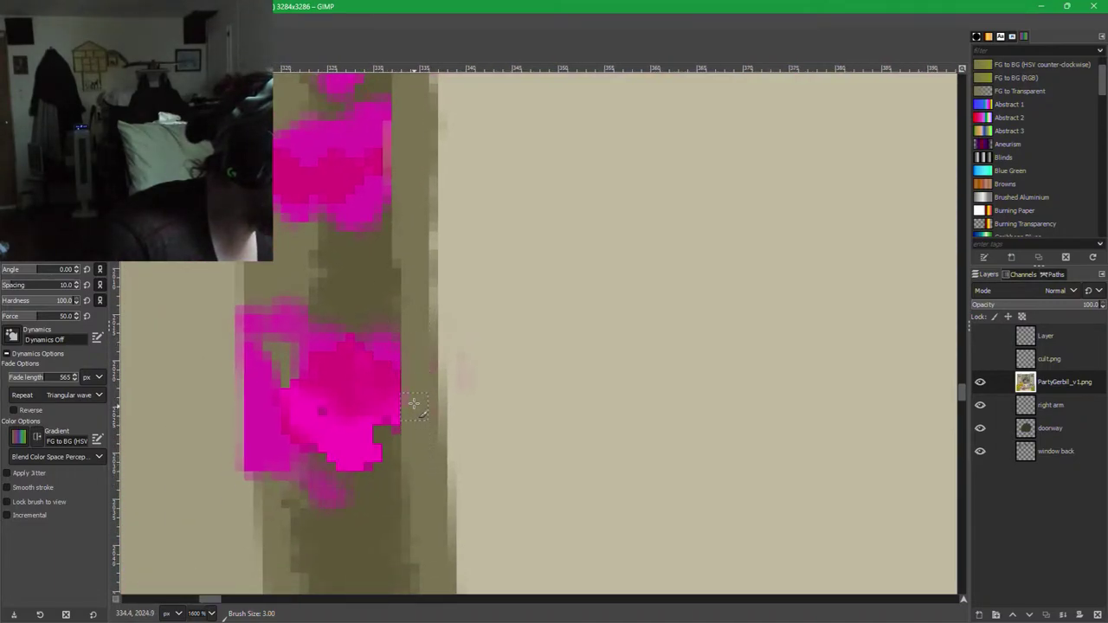
{"action": "left_click_drag", "start_coordinate": [411, 398], "coordinate": [415, 342]}
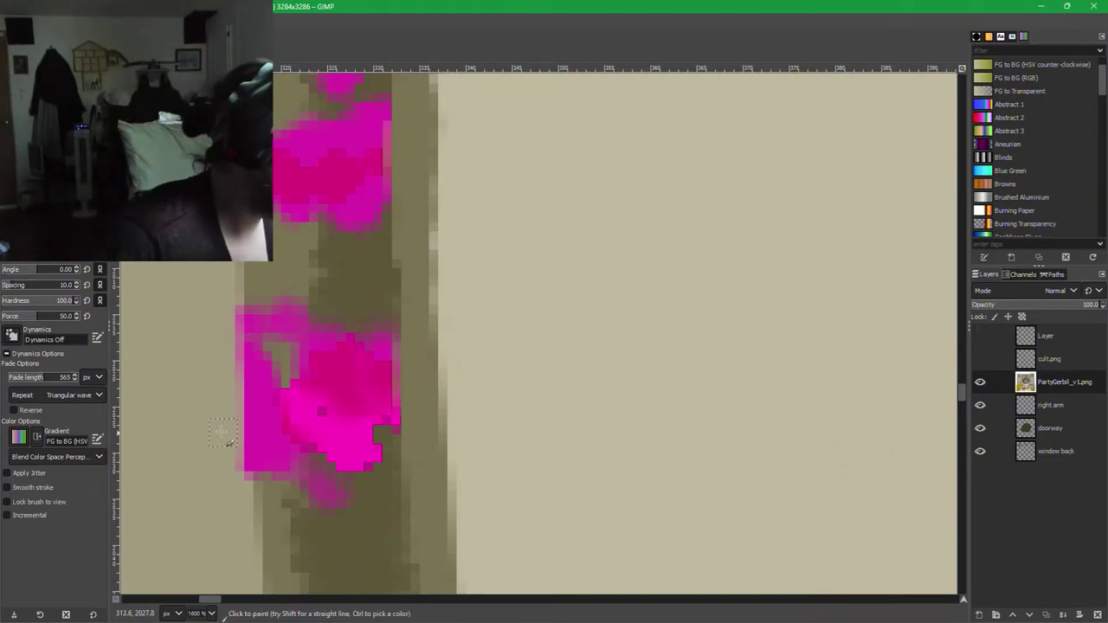
Cover the upper pink patch in the lower vertical joint with mortar colour and straighten the adjoining light brick's top edge and corner.
{"action": "left_click_drag", "start_coordinate": [199, 336], "coordinate": [305, 449]}
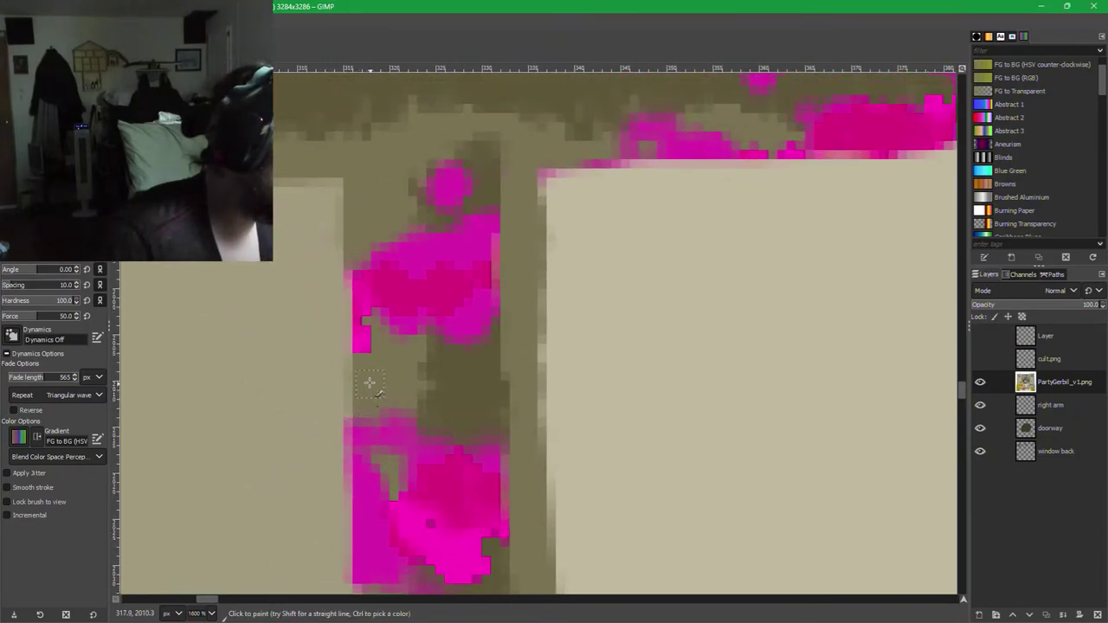
{"action": "mouse_move", "coordinate": [368, 355]}
{"action": "left_mouse_down"}
{"action": "mouse_move", "coordinate": [362, 260]}
{"action": "mouse_move", "coordinate": [354, 300]}
{"action": "mouse_move", "coordinate": [359, 363]}
{"action": "mouse_move", "coordinate": [389, 219]}
{"action": "mouse_move", "coordinate": [411, 238]}
{"action": "mouse_move", "coordinate": [399, 306]}
{"action": "mouse_move", "coordinate": [421, 262]}
{"action": "mouse_move", "coordinate": [399, 334]}
{"action": "mouse_move", "coordinate": [420, 303]}
{"action": "mouse_move", "coordinate": [384, 319]}
{"action": "mouse_move", "coordinate": [414, 326]}
{"action": "mouse_move", "coordinate": [443, 300]}
{"action": "mouse_move", "coordinate": [430, 251]}
{"action": "mouse_move", "coordinate": [457, 239]}
{"action": "mouse_move", "coordinate": [431, 237]}
{"action": "mouse_move", "coordinate": [445, 252]}
{"action": "mouse_move", "coordinate": [492, 222]}
{"action": "mouse_move", "coordinate": [482, 286]}
{"action": "mouse_move", "coordinate": [494, 283]}
{"action": "mouse_move", "coordinate": [487, 313]}
{"action": "left_mouse_up"}
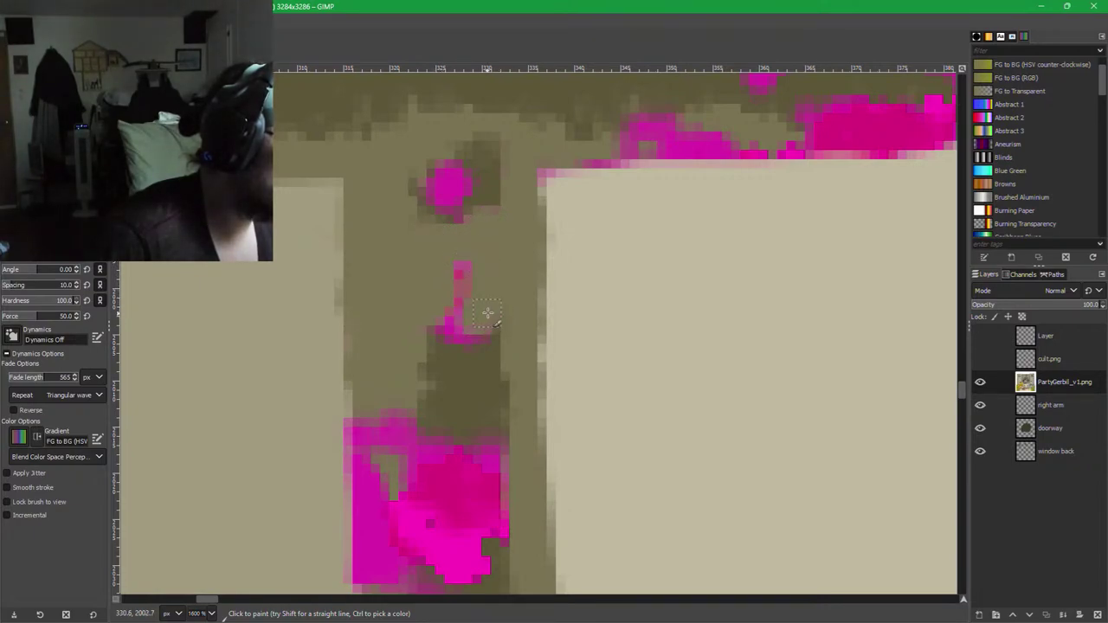
{"action": "mouse_move", "coordinate": [465, 271]}
{"action": "left_mouse_down"}
{"action": "mouse_move", "coordinate": [458, 315]}
{"action": "mouse_move", "coordinate": [471, 279]}
{"action": "mouse_move", "coordinate": [499, 266]}
{"action": "mouse_move", "coordinate": [476, 257]}
{"action": "mouse_move", "coordinate": [439, 326]}
{"action": "left_mouse_up"}
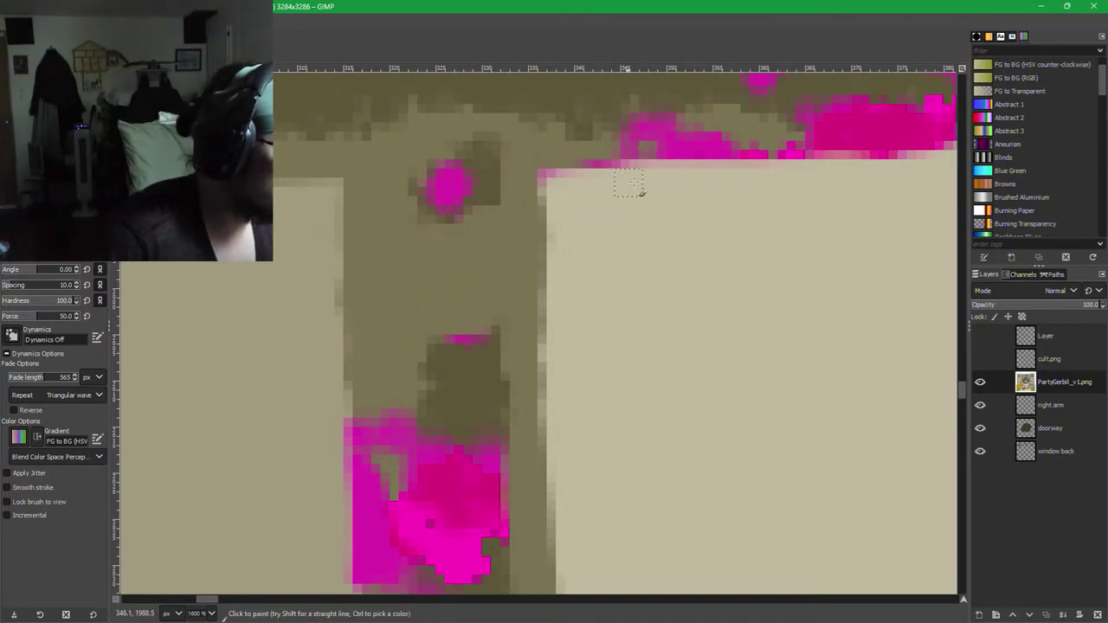
{"action": "mouse_move", "coordinate": [632, 178]}
{"action": "left_mouse_down"}
{"action": "mouse_move", "coordinate": [579, 177]}
{"action": "mouse_move", "coordinate": [608, 176]}
{"action": "mouse_move", "coordinate": [551, 184]}
{"action": "left_mouse_up"}
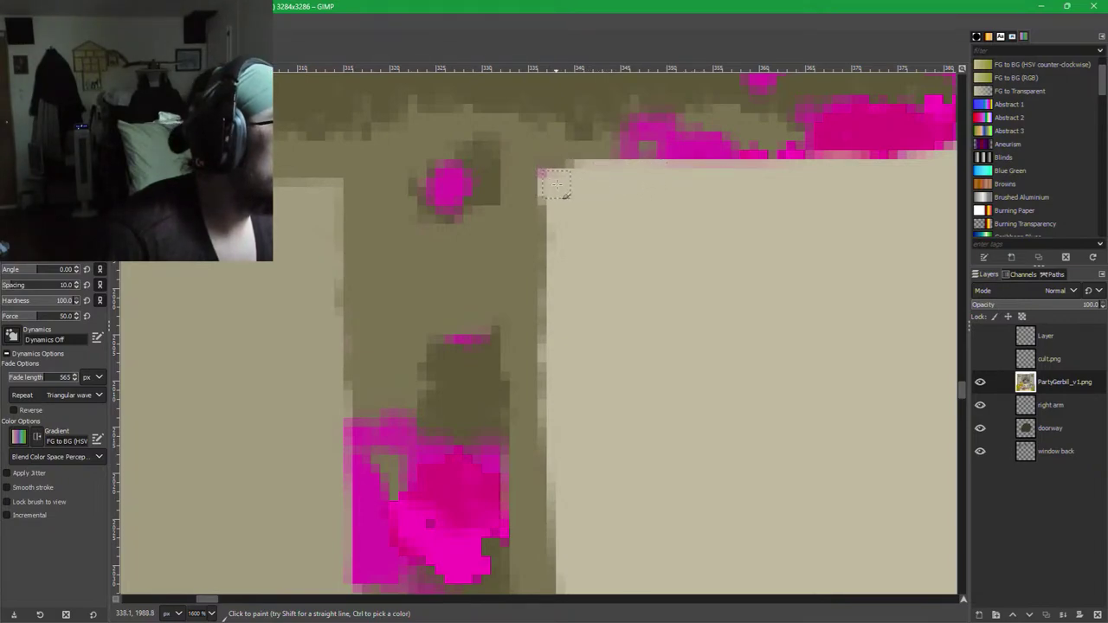
{"action": "left_click_drag", "start_coordinate": [731, 247], "coordinate": [659, 258]}
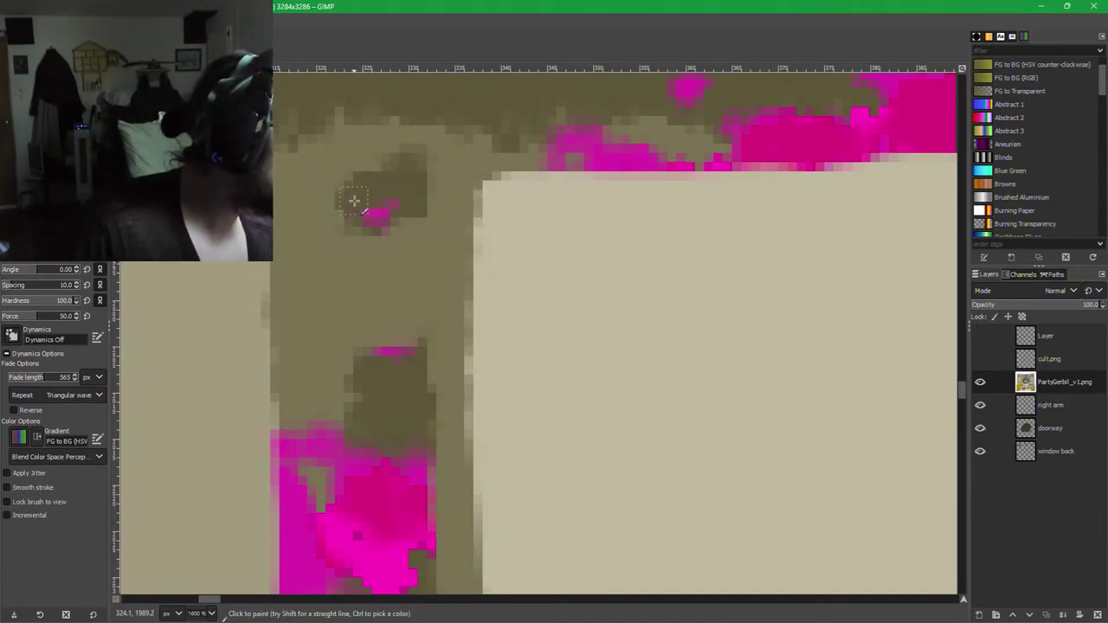
Rebuild the dark shadow down the lower vertical joint over the remaining pink and fill the joint's left side with the lighter mortar colour.
{"action": "mouse_move", "coordinate": [379, 223]}
{"action": "left_mouse_down"}
{"action": "mouse_move", "coordinate": [384, 288]}
{"action": "mouse_move", "coordinate": [404, 229]}
{"action": "mouse_move", "coordinate": [401, 368]}
{"action": "mouse_move", "coordinate": [400, 319]}
{"action": "mouse_move", "coordinate": [380, 307]}
{"action": "mouse_move", "coordinate": [370, 266]}
{"action": "mouse_move", "coordinate": [381, 323]}
{"action": "mouse_move", "coordinate": [364, 335]}
{"action": "mouse_move", "coordinate": [394, 365]}
{"action": "mouse_move", "coordinate": [418, 224]}
{"action": "mouse_move", "coordinate": [447, 320]}
{"action": "mouse_move", "coordinate": [454, 277]}
{"action": "mouse_move", "coordinate": [457, 385]}
{"action": "mouse_move", "coordinate": [457, 359]}
{"action": "mouse_move", "coordinate": [429, 352]}
{"action": "mouse_move", "coordinate": [459, 437]}
{"action": "left_mouse_up"}
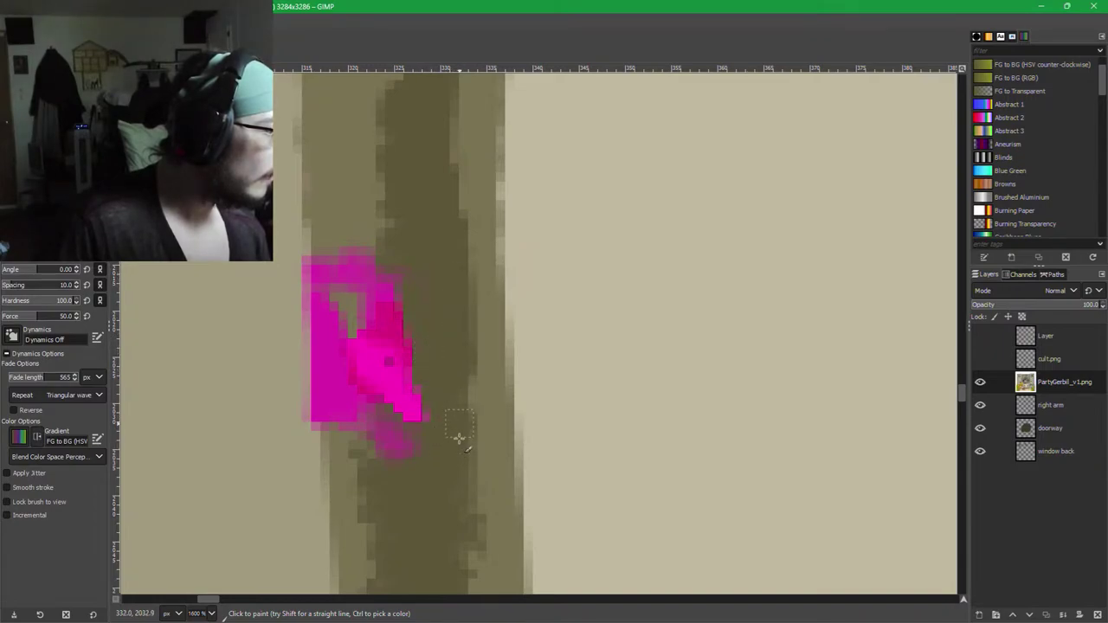
{"action": "mouse_move", "coordinate": [377, 475]}
{"action": "left_mouse_down"}
{"action": "mouse_move", "coordinate": [404, 365]}
{"action": "mouse_move", "coordinate": [412, 280]}
{"action": "mouse_move", "coordinate": [402, 275]}
{"action": "mouse_move", "coordinate": [388, 355]}
{"action": "left_mouse_up"}
{"action": "left_click_drag", "start_coordinate": [384, 289], "coordinate": [381, 396]}
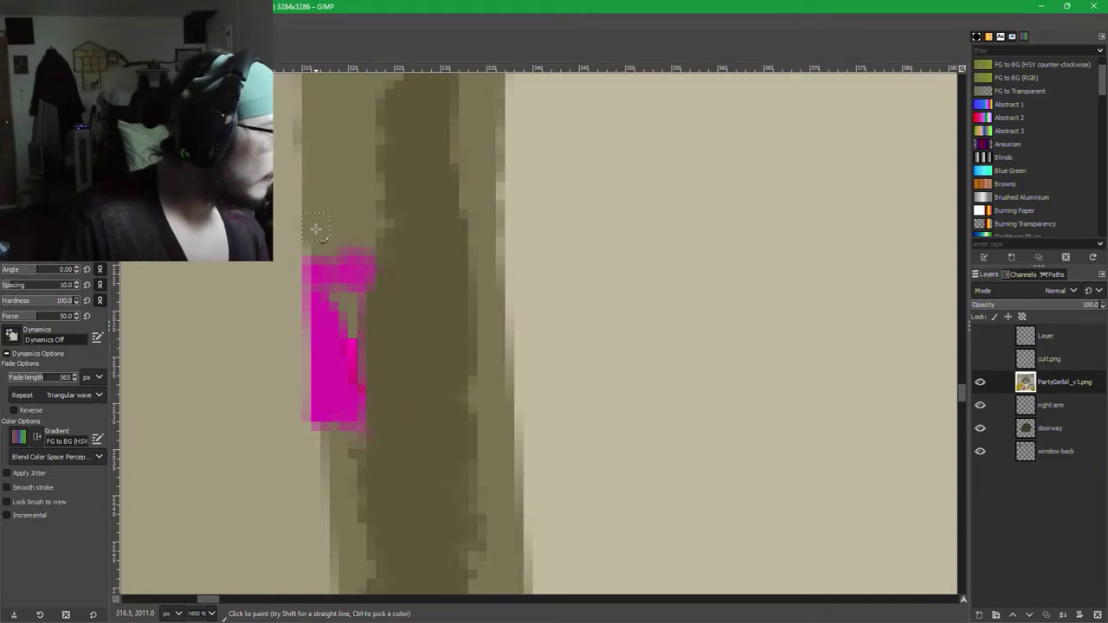
{"action": "mouse_move", "coordinate": [319, 283]}
{"action": "left_mouse_down"}
{"action": "mouse_move", "coordinate": [328, 432]}
{"action": "mouse_move", "coordinate": [314, 284]}
{"action": "left_mouse_up"}
{"action": "mouse_move", "coordinate": [329, 233]}
{"action": "left_mouse_down"}
{"action": "mouse_move", "coordinate": [345, 257]}
{"action": "mouse_move", "coordinate": [347, 423]}
{"action": "mouse_move", "coordinate": [362, 258]}
{"action": "mouse_move", "coordinate": [355, 329]}
{"action": "left_mouse_up"}
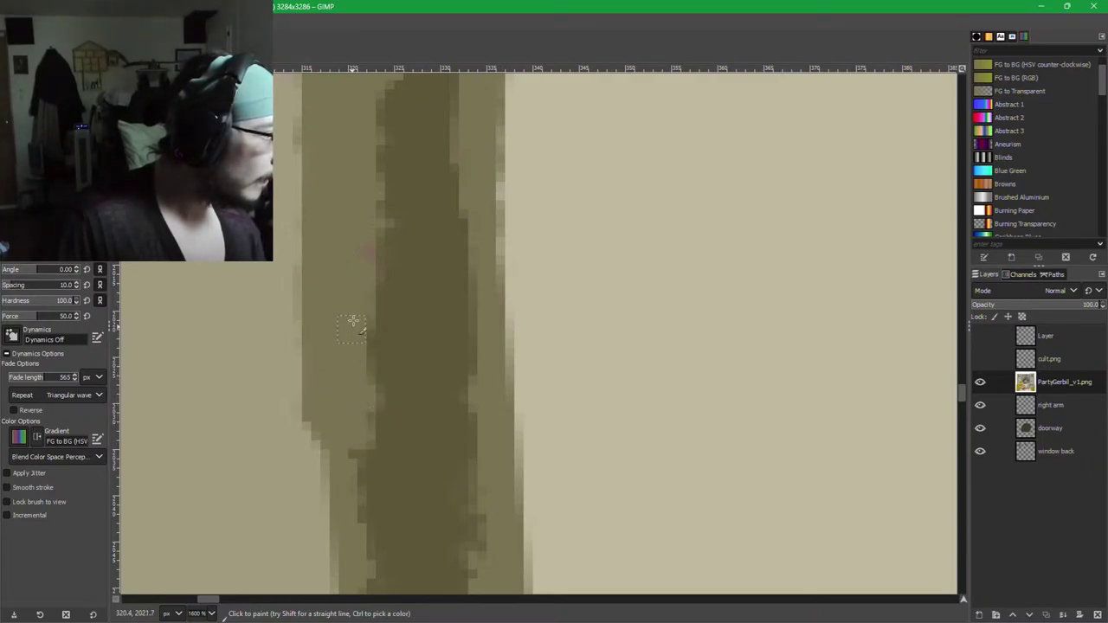
{"action": "left_click_drag", "start_coordinate": [353, 321], "coordinate": [367, 245]}
Sample the light brick colour and cover the stray pixels at the lower end of the diagonal shading stroke on the brick.
{"action": "scroll", "coordinate": [522, 499], "scroll_direction": "down", "scroll_amount": 5}
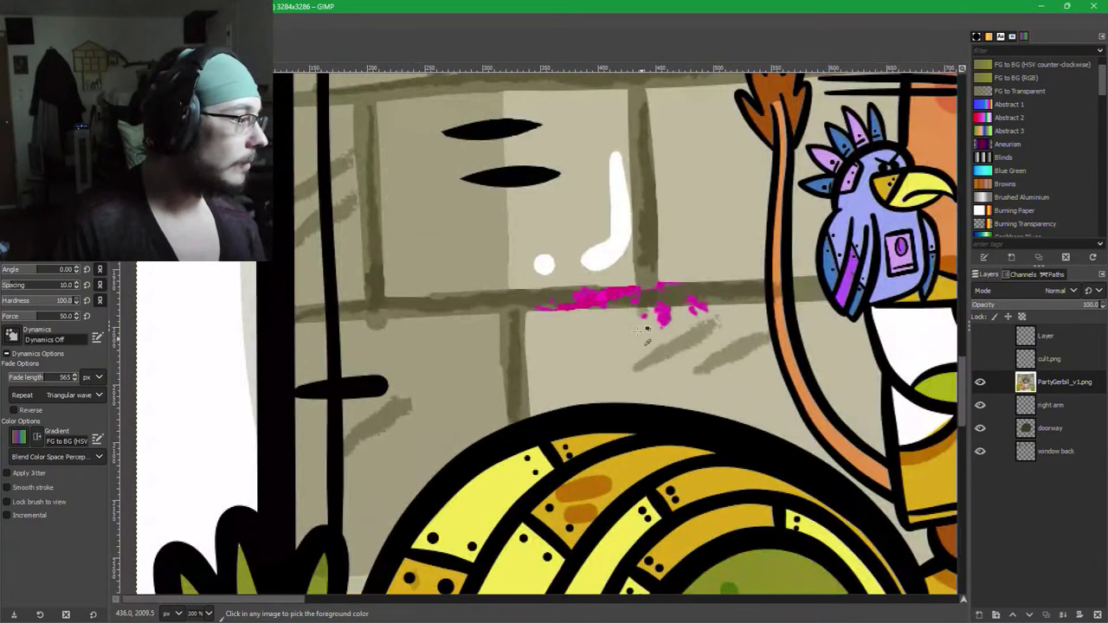
{"action": "scroll", "coordinate": [701, 396], "scroll_direction": "down", "scroll_amount": 2}
{"action": "scroll", "coordinate": [625, 491], "scroll_direction": "up", "scroll_amount": 4}
{"action": "scroll", "coordinate": [625, 492], "scroll_direction": "up", "scroll_amount": 3}
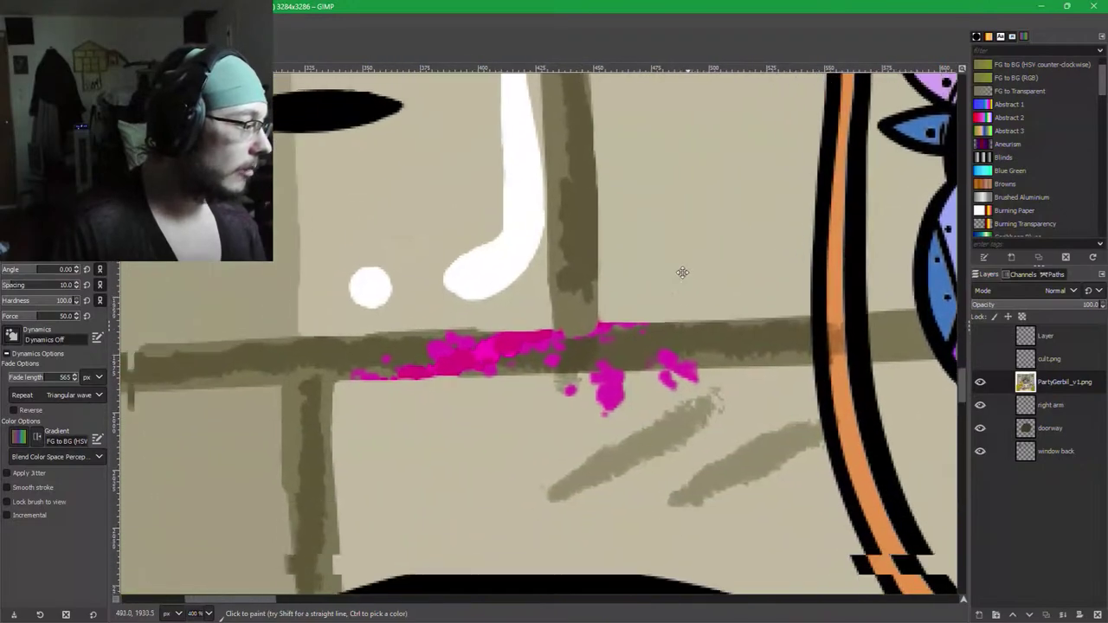
{"action": "left_click_drag", "start_coordinate": [447, 483], "coordinate": [490, 369]}
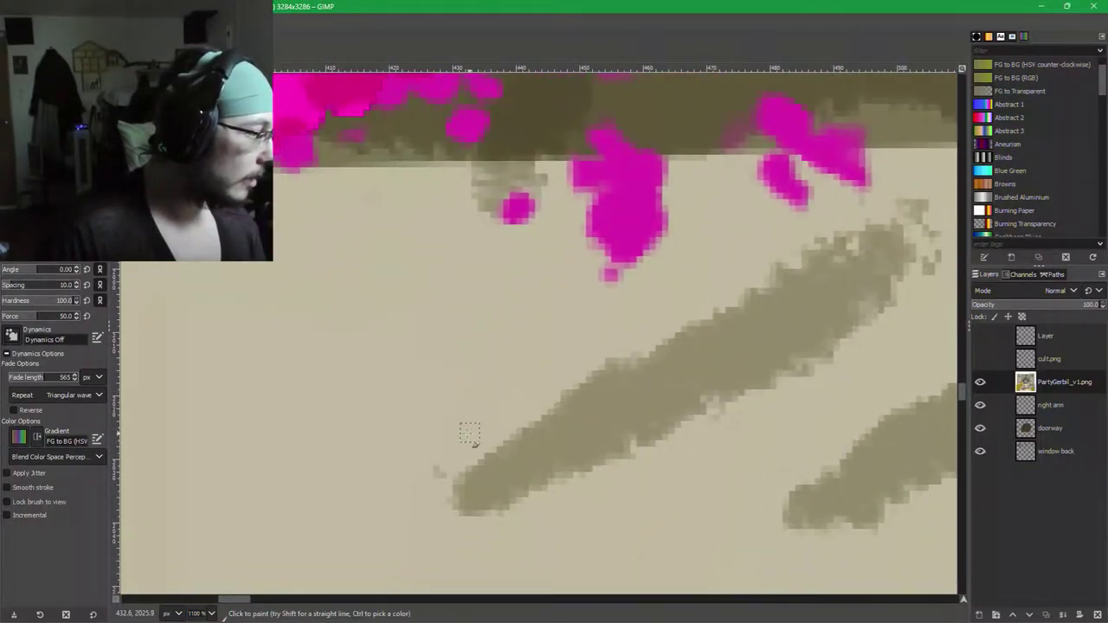
{"action": "left_click", "coordinate": [459, 439], "text": "ctrl"}
{"action": "left_click_drag", "start_coordinate": [435, 471], "coordinate": [445, 465]}
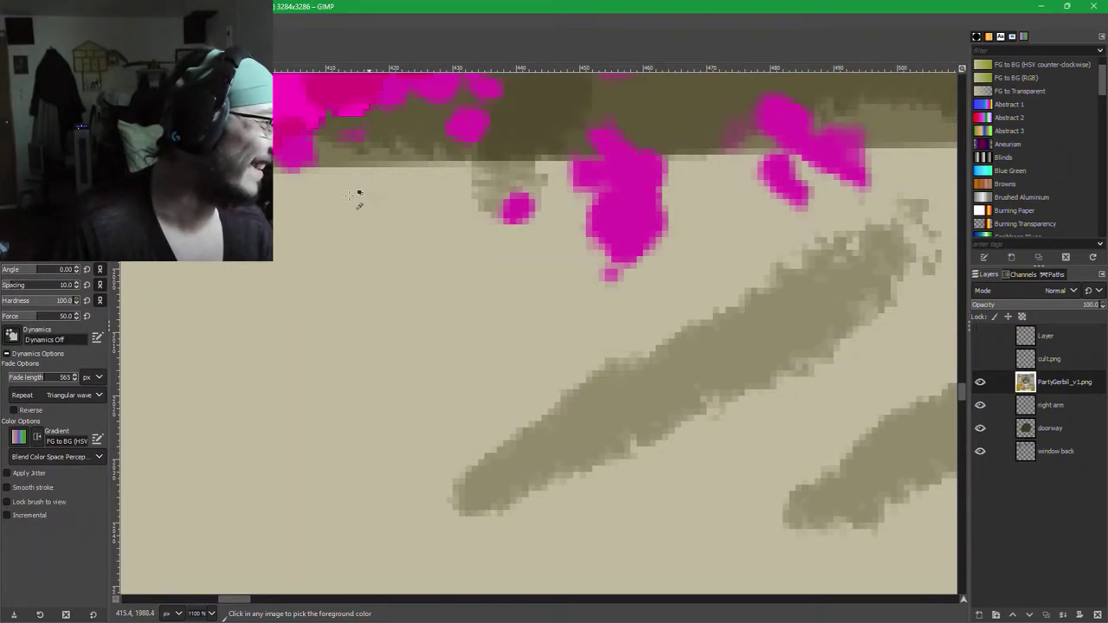
Straighten the horizontal joint's lower edge with the brick colour, and cover the pink just above it with a strip of sampled mortar colour.
{"action": "scroll", "coordinate": [769, 425], "scroll_direction": "up", "scroll_amount": 5}
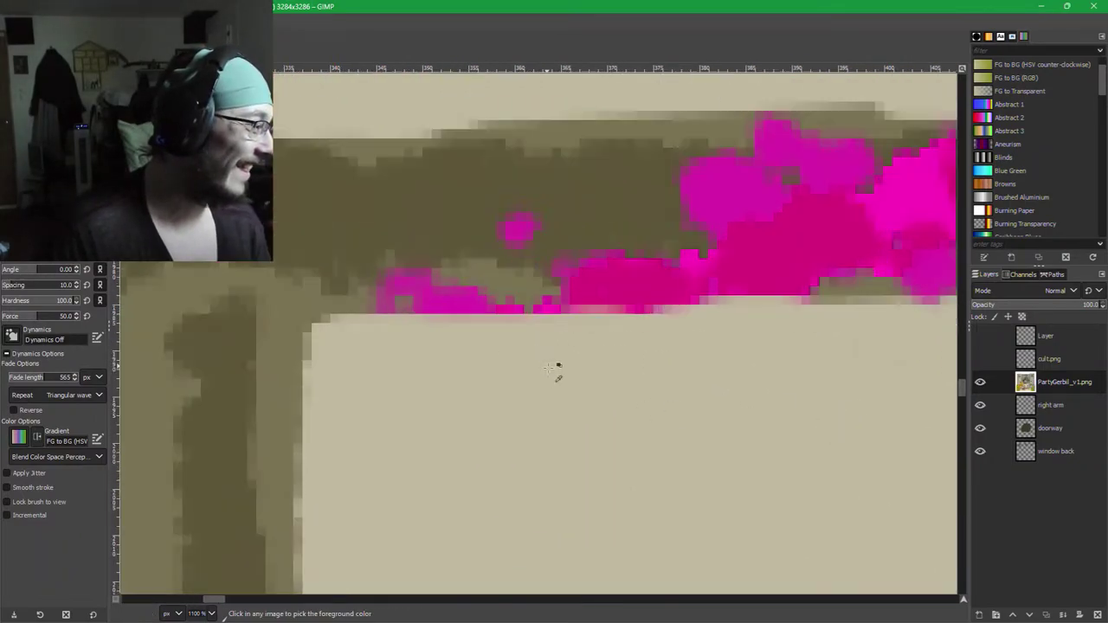
{"action": "left_click_drag", "start_coordinate": [901, 259], "coordinate": [196, 269]}
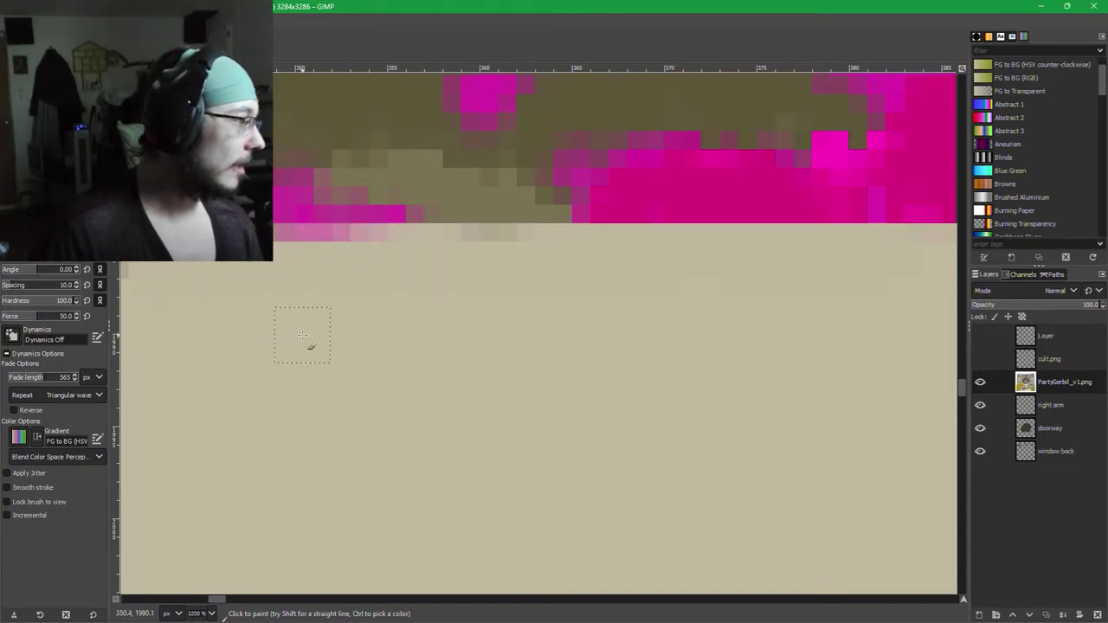
{"action": "mouse_move", "coordinate": [302, 335]}
{"action": "left_mouse_down"}
{"action": "mouse_move", "coordinate": [462, 371]}
{"action": "mouse_move", "coordinate": [631, 400]}
{"action": "left_mouse_up"}
{"action": "left_click", "coordinate": [778, 232], "text": "ctrl"}
{"action": "mouse_move", "coordinate": [729, 279]}
{"action": "left_mouse_down"}
{"action": "mouse_move", "coordinate": [675, 269]}
{"action": "mouse_move", "coordinate": [546, 268]}
{"action": "mouse_move", "coordinate": [585, 266]}
{"action": "mouse_move", "coordinate": [513, 281]}
{"action": "mouse_move", "coordinate": [848, 281]}
{"action": "mouse_move", "coordinate": [587, 248]}
{"action": "mouse_move", "coordinate": [843, 302]}
{"action": "mouse_move", "coordinate": [509, 280]}
{"action": "mouse_move", "coordinate": [452, 287]}
{"action": "mouse_move", "coordinate": [435, 272]}
{"action": "mouse_move", "coordinate": [857, 262]}
{"action": "mouse_move", "coordinate": [510, 263]}
{"action": "mouse_move", "coordinate": [477, 260]}
{"action": "mouse_move", "coordinate": [687, 257]}
{"action": "mouse_move", "coordinate": [779, 227]}
{"action": "mouse_move", "coordinate": [457, 222]}
{"action": "mouse_move", "coordinate": [471, 207]}
{"action": "mouse_move", "coordinate": [577, 193]}
{"action": "mouse_move", "coordinate": [795, 201]}
{"action": "mouse_move", "coordinate": [298, 214]}
{"action": "left_mouse_up"}
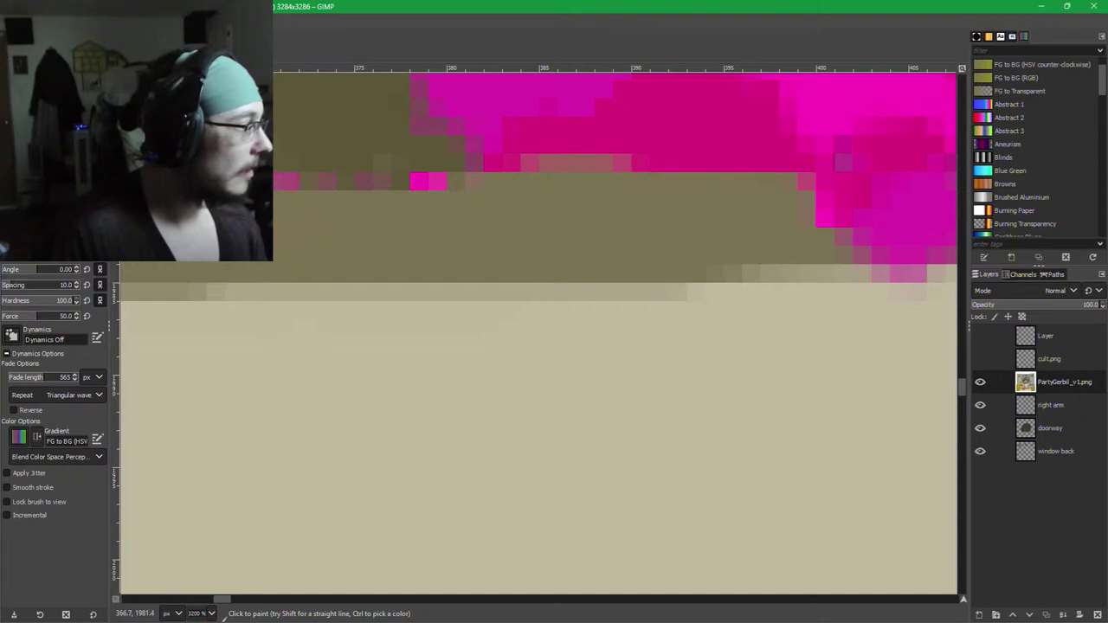
{"action": "left_click_drag", "start_coordinate": [464, 238], "coordinate": [701, 341]}
Paint the dark mortar shadow colour over the pink pixels along the shadow's lower edge and into the left end of the larger pink patch.
{"action": "left_click_drag", "start_coordinate": [536, 195], "coordinate": [408, 206]}
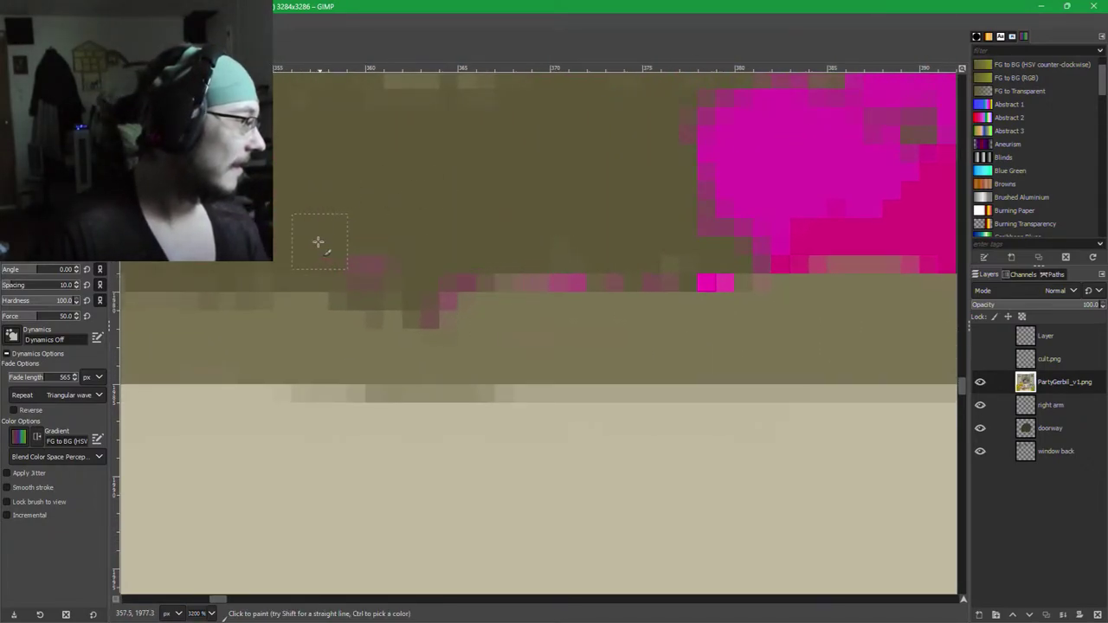
{"action": "mouse_move", "coordinate": [423, 289]}
{"action": "left_mouse_down"}
{"action": "mouse_move", "coordinate": [532, 258]}
{"action": "mouse_move", "coordinate": [587, 265]}
{"action": "left_mouse_up"}
{"action": "mouse_move", "coordinate": [671, 265]}
{"action": "left_mouse_down"}
{"action": "mouse_move", "coordinate": [708, 276]}
{"action": "mouse_move", "coordinate": [709, 248]}
{"action": "mouse_move", "coordinate": [582, 275]}
{"action": "mouse_move", "coordinate": [445, 285]}
{"action": "left_mouse_up"}
{"action": "left_click_drag", "start_coordinate": [773, 189], "coordinate": [730, 104]}
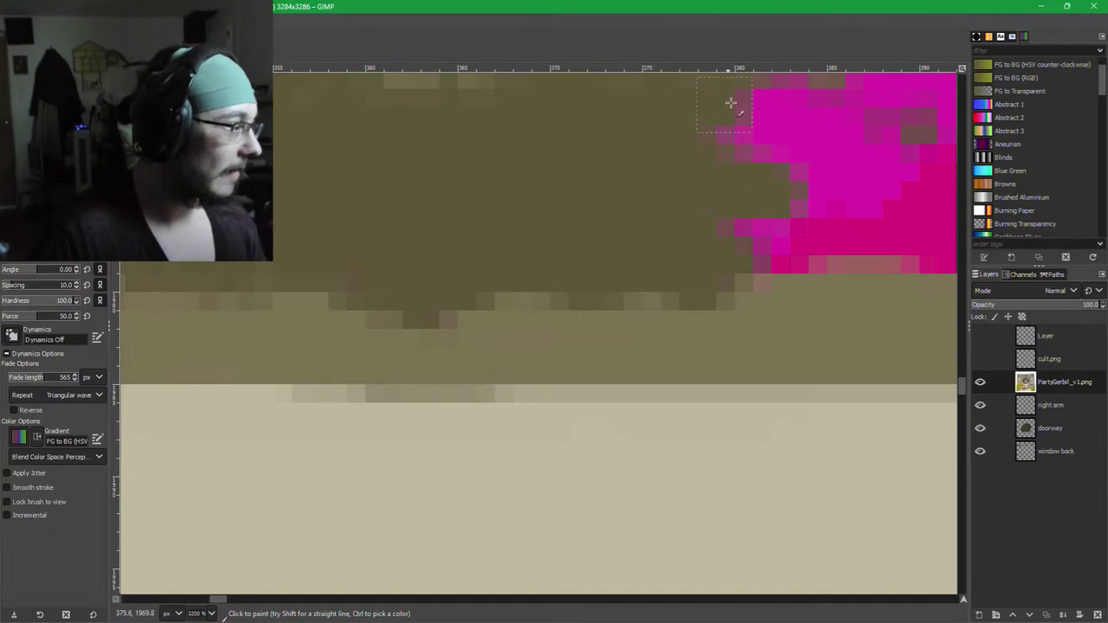
Restore the horizontal joint's lighter upper strip with mortar colour and extend the dark shadow rightward over the pink patch beneath it.
{"action": "left_click_drag", "start_coordinate": [756, 167], "coordinate": [518, 318]}
{"action": "mouse_move", "coordinate": [542, 250]}
{"action": "left_mouse_down"}
{"action": "mouse_move", "coordinate": [538, 292]}
{"action": "mouse_move", "coordinate": [638, 278]}
{"action": "mouse_move", "coordinate": [594, 266]}
{"action": "mouse_move", "coordinate": [632, 247]}
{"action": "mouse_move", "coordinate": [588, 254]}
{"action": "left_mouse_up"}
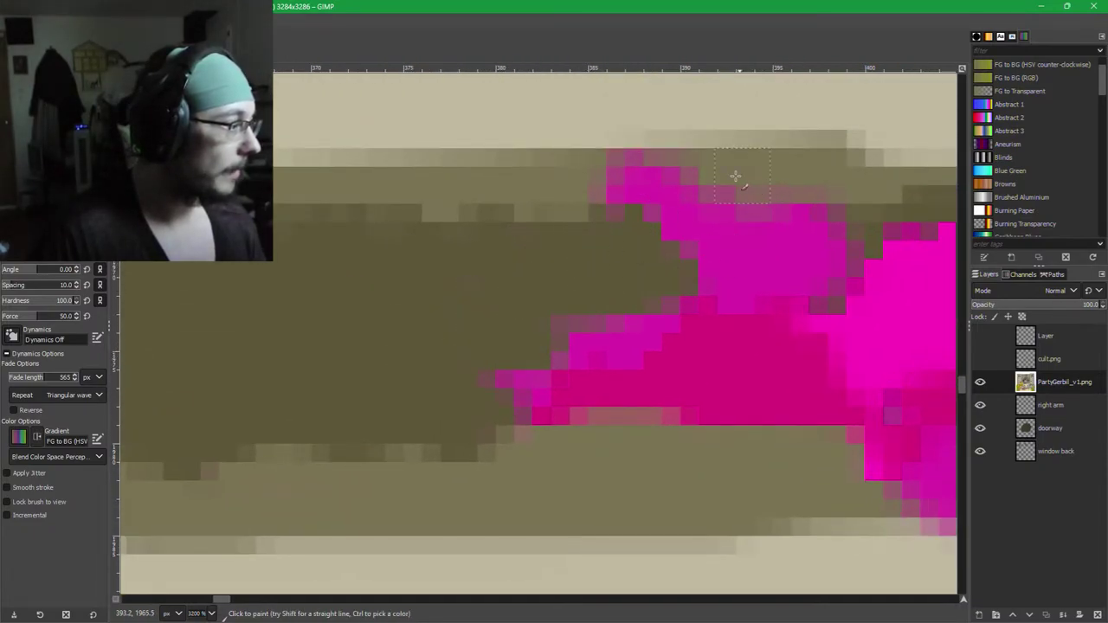
{"action": "mouse_move", "coordinate": [734, 179]}
{"action": "left_mouse_down"}
{"action": "mouse_move", "coordinate": [588, 180]}
{"action": "mouse_move", "coordinate": [657, 184]}
{"action": "mouse_move", "coordinate": [706, 210]}
{"action": "mouse_move", "coordinate": [678, 193]}
{"action": "mouse_move", "coordinate": [781, 201]}
{"action": "mouse_move", "coordinate": [559, 274]}
{"action": "mouse_move", "coordinate": [655, 262]}
{"action": "mouse_move", "coordinate": [638, 235]}
{"action": "mouse_move", "coordinate": [732, 258]}
{"action": "mouse_move", "coordinate": [618, 251]}
{"action": "left_mouse_up"}
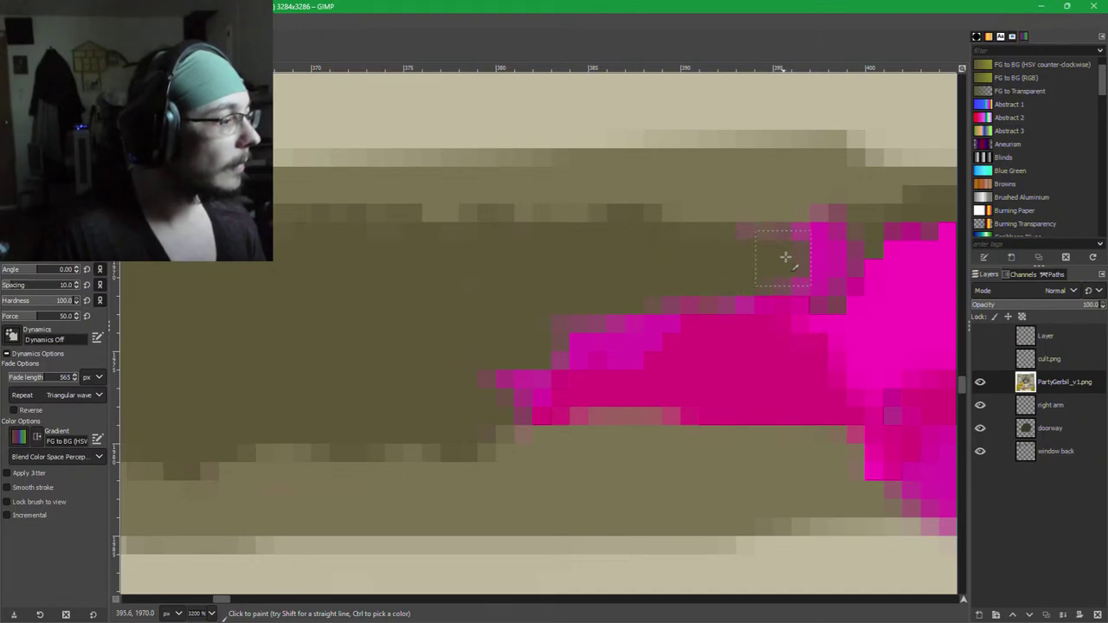
{"action": "mouse_move", "coordinate": [745, 259]}
{"action": "left_mouse_down"}
{"action": "mouse_move", "coordinate": [570, 347]}
{"action": "mouse_move", "coordinate": [808, 332]}
{"action": "mouse_move", "coordinate": [694, 367]}
{"action": "mouse_move", "coordinate": [491, 361]}
{"action": "mouse_move", "coordinate": [659, 393]}
{"action": "mouse_move", "coordinate": [529, 390]}
{"action": "mouse_move", "coordinate": [533, 405]}
{"action": "mouse_move", "coordinate": [604, 405]}
{"action": "mouse_move", "coordinate": [516, 413]}
{"action": "left_mouse_up"}
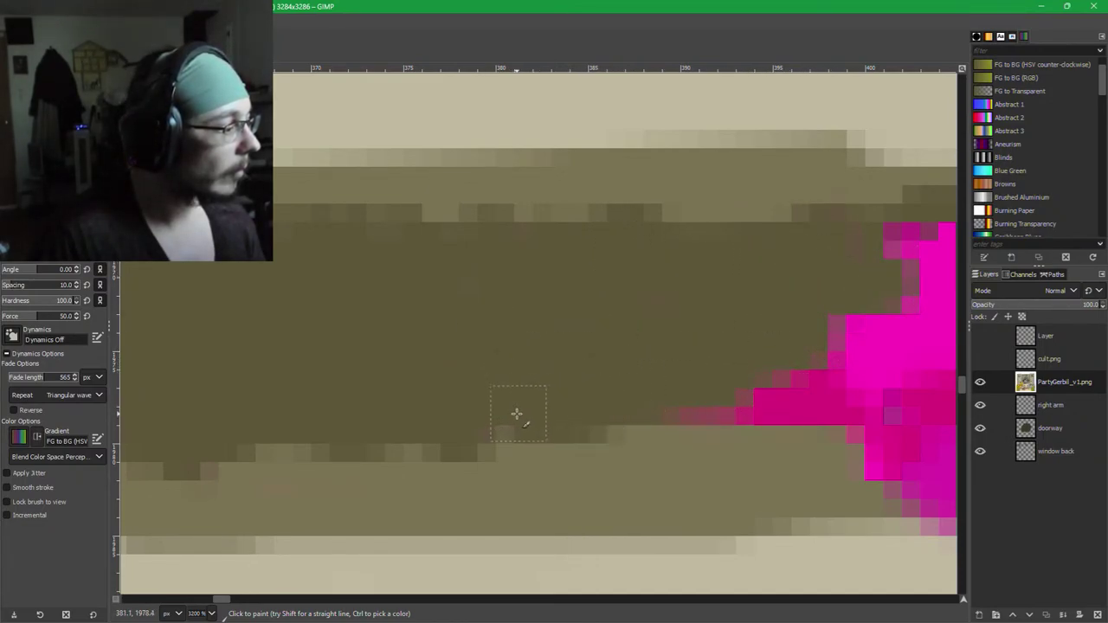
Paint dark shadow over the large pink patch's left side, and restore the mortar strip and brick colour beneath its lower tip.
{"action": "mouse_move", "coordinate": [736, 379]}
{"action": "left_mouse_down"}
{"action": "mouse_move", "coordinate": [799, 381]}
{"action": "mouse_move", "coordinate": [777, 402]}
{"action": "mouse_move", "coordinate": [683, 381]}
{"action": "mouse_move", "coordinate": [735, 390]}
{"action": "mouse_move", "coordinate": [670, 407]}
{"action": "mouse_move", "coordinate": [742, 390]}
{"action": "left_mouse_up"}
{"action": "scroll", "coordinate": [505, 359], "scroll_direction": "right", "scroll_amount": 4}
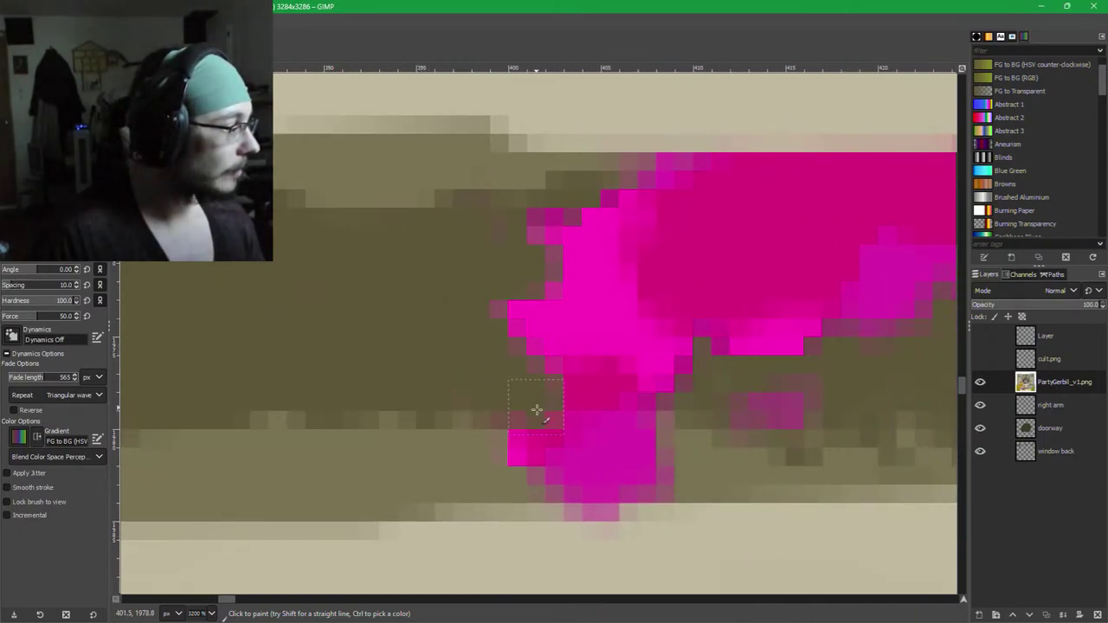
{"action": "mouse_move", "coordinate": [537, 410]}
{"action": "left_mouse_down"}
{"action": "mouse_move", "coordinate": [548, 449]}
{"action": "mouse_move", "coordinate": [533, 350]}
{"action": "mouse_move", "coordinate": [515, 327]}
{"action": "mouse_move", "coordinate": [583, 227]}
{"action": "mouse_move", "coordinate": [487, 236]}
{"action": "left_mouse_up"}
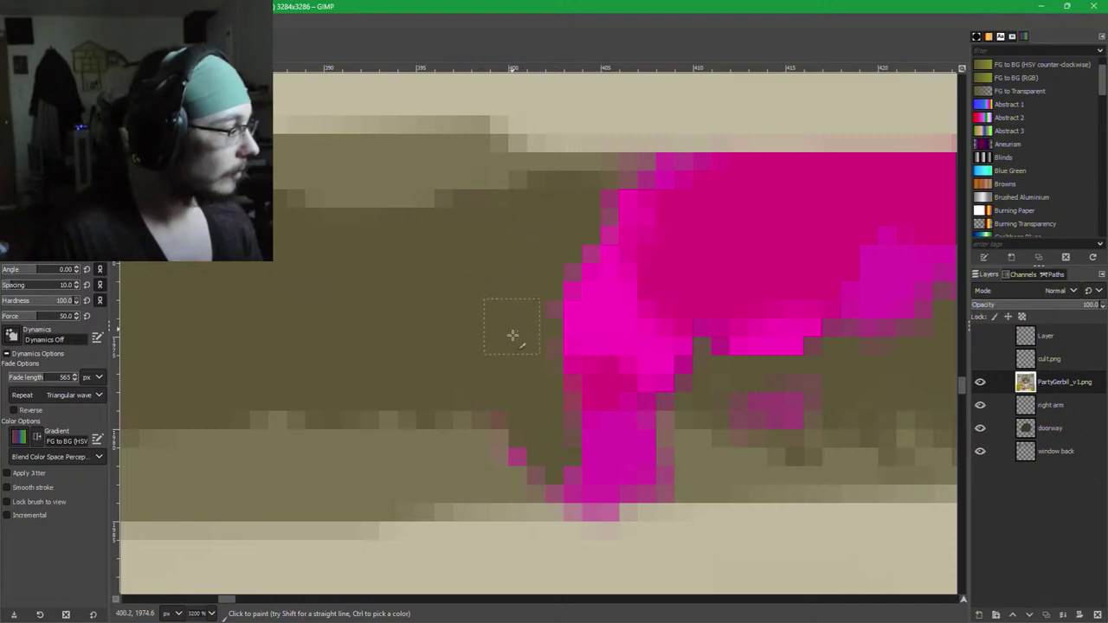
{"action": "mouse_move", "coordinate": [512, 335]}
{"action": "left_mouse_down"}
{"action": "mouse_move", "coordinate": [491, 467]}
{"action": "mouse_move", "coordinate": [591, 437]}
{"action": "mouse_move", "coordinate": [499, 444]}
{"action": "mouse_move", "coordinate": [555, 444]}
{"action": "mouse_move", "coordinate": [642, 398]}
{"action": "mouse_move", "coordinate": [563, 461]}
{"action": "mouse_move", "coordinate": [559, 478]}
{"action": "mouse_move", "coordinate": [686, 474]}
{"action": "mouse_move", "coordinate": [539, 482]}
{"action": "left_mouse_up"}
{"action": "left_click", "coordinate": [749, 548], "text": "ctrl"}
{"action": "mouse_move", "coordinate": [668, 535]}
{"action": "left_mouse_down"}
{"action": "mouse_move", "coordinate": [579, 544]}
{"action": "mouse_move", "coordinate": [610, 543]}
{"action": "left_mouse_up"}
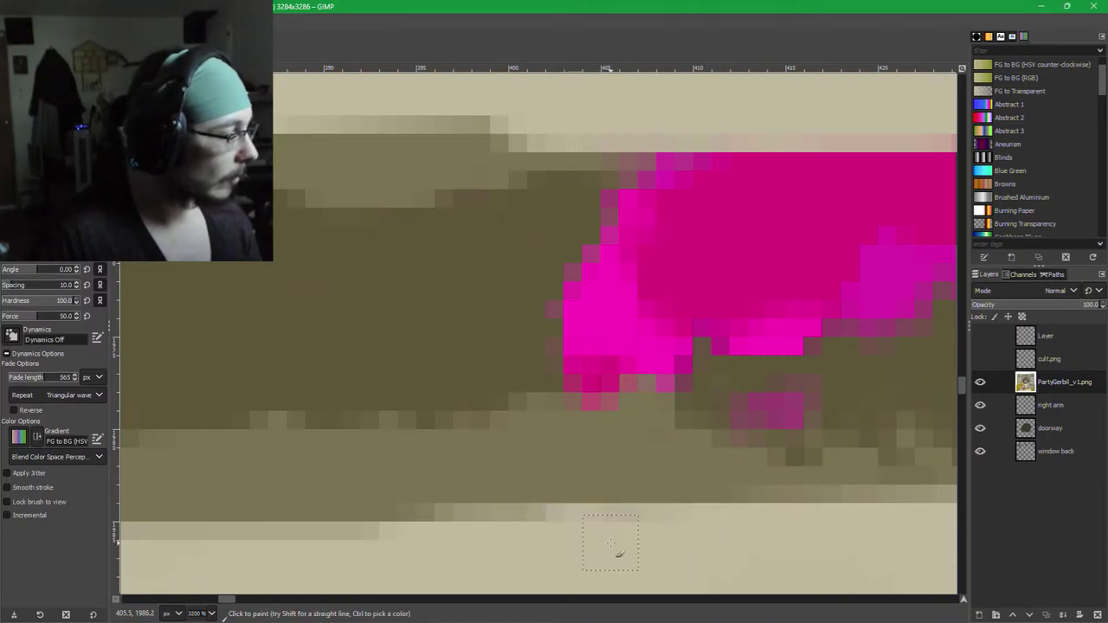
Sample the dark shadow colour and cover the small pink spot plus the larger pink patch's left end, underside and upper edge.
{"action": "left_click", "coordinate": [844, 382], "text": "ctrl"}
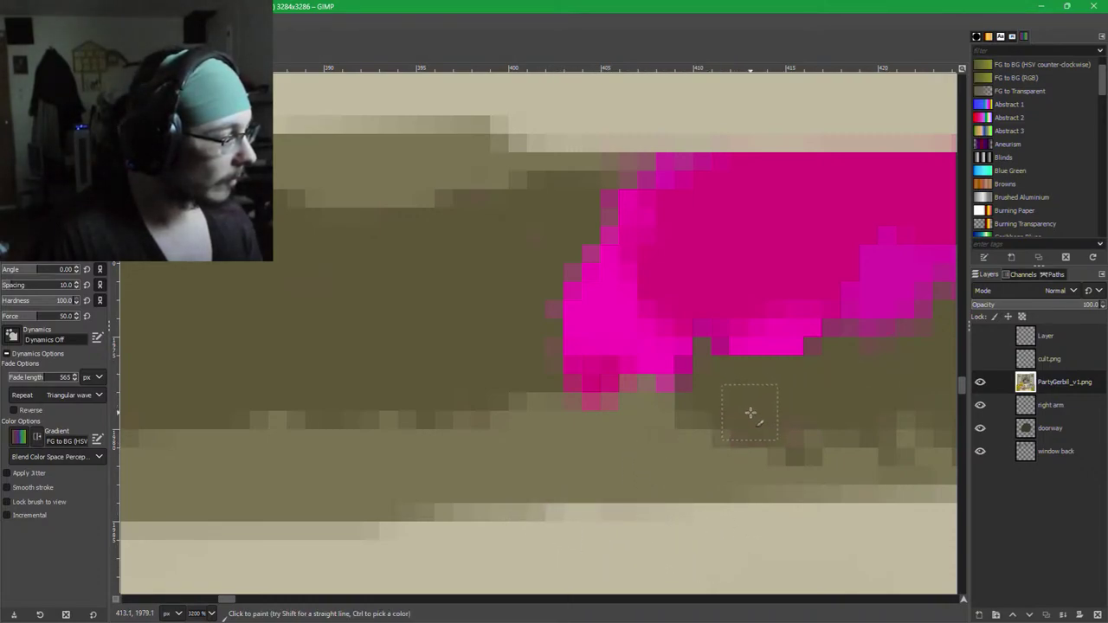
{"action": "mouse_move", "coordinate": [763, 337]}
{"action": "left_mouse_down"}
{"action": "mouse_move", "coordinate": [763, 310]}
{"action": "mouse_move", "coordinate": [786, 345]}
{"action": "mouse_move", "coordinate": [700, 294]}
{"action": "left_mouse_up"}
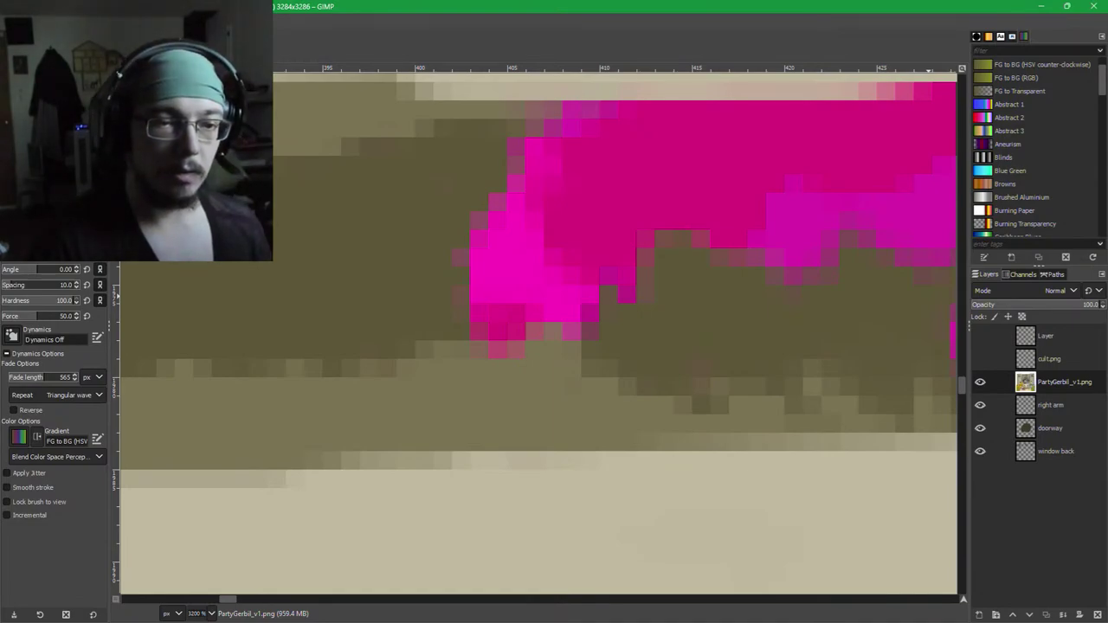
{"action": "mouse_move", "coordinate": [693, 321]}
{"action": "left_mouse_down"}
{"action": "mouse_move", "coordinate": [521, 276]}
{"action": "mouse_move", "coordinate": [593, 310]}
{"action": "left_mouse_up"}
{"action": "mouse_move", "coordinate": [482, 309]}
{"action": "left_mouse_down"}
{"action": "mouse_move", "coordinate": [494, 314]}
{"action": "mouse_move", "coordinate": [468, 293]}
{"action": "left_mouse_up"}
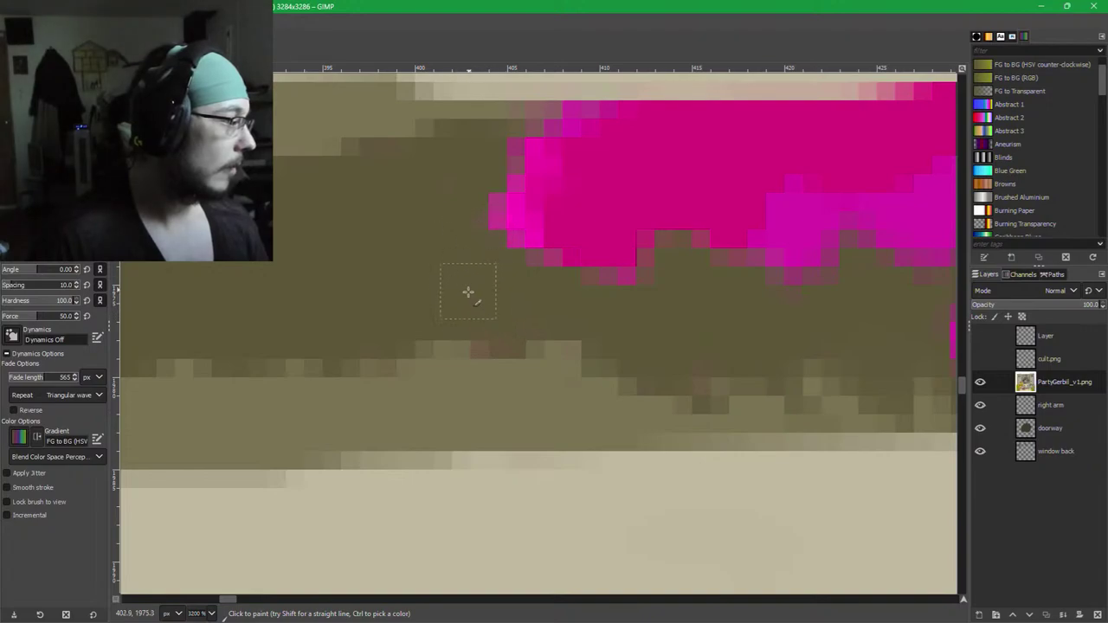
{"action": "left_click_drag", "start_coordinate": [581, 215], "coordinate": [438, 312]}
{"action": "left_click_drag", "start_coordinate": [321, 350], "coordinate": [370, 240]}
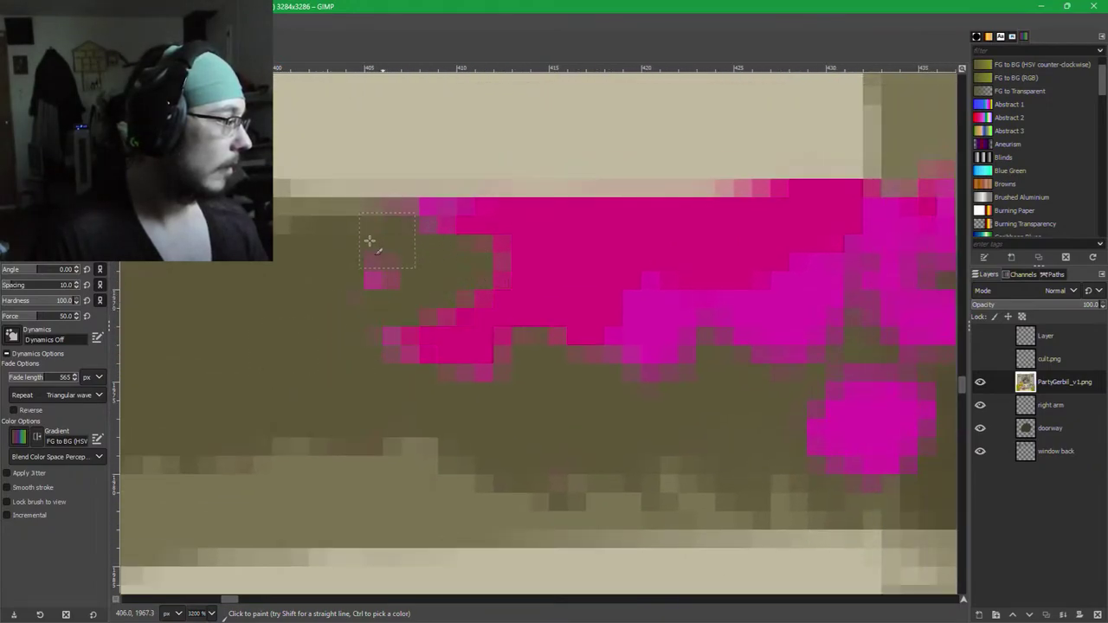
{"action": "mouse_move", "coordinate": [287, 311]}
{"action": "left_mouse_down"}
{"action": "mouse_move", "coordinate": [363, 223]}
{"action": "mouse_move", "coordinate": [582, 227]}
{"action": "mouse_move", "coordinate": [568, 232]}
{"action": "mouse_move", "coordinate": [472, 225]}
{"action": "mouse_move", "coordinate": [499, 211]}
{"action": "mouse_move", "coordinate": [757, 212]}
{"action": "mouse_move", "coordinate": [758, 224]}
{"action": "mouse_move", "coordinate": [816, 217]}
{"action": "left_mouse_up"}
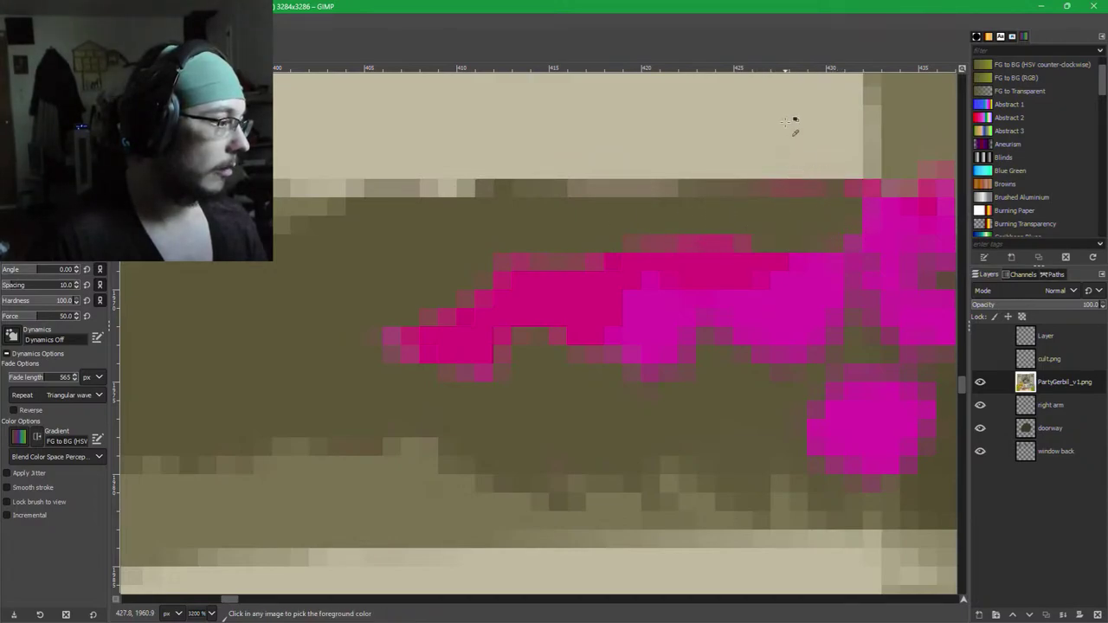
Straighten the upper brick's lower edge with brick colour and cover the pink at the foot of the vertical joint with sampled mortar colour.
{"action": "mouse_move", "coordinate": [839, 157]}
{"action": "left_mouse_down"}
{"action": "mouse_move", "coordinate": [822, 169]}
{"action": "mouse_move", "coordinate": [467, 170]}
{"action": "left_mouse_up"}
{"action": "mouse_move", "coordinate": [866, 180]}
{"action": "left_mouse_down"}
{"action": "mouse_move", "coordinate": [572, 242]}
{"action": "mouse_move", "coordinate": [631, 252]}
{"action": "mouse_move", "coordinate": [656, 217]}
{"action": "mouse_move", "coordinate": [627, 234]}
{"action": "left_mouse_up"}
{"action": "left_click", "coordinate": [676, 211], "text": "ctrl"}
{"action": "left_click", "coordinate": [623, 276]}
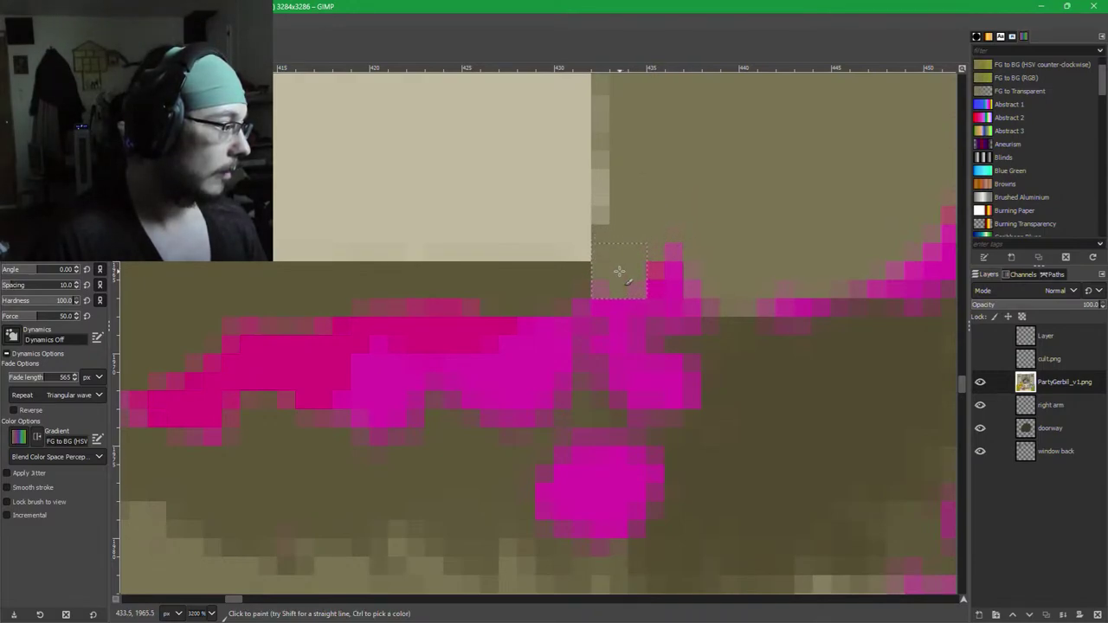
{"action": "mouse_move", "coordinate": [620, 272]}
{"action": "left_mouse_down"}
{"action": "mouse_move", "coordinate": [653, 300]}
{"action": "mouse_move", "coordinate": [719, 262]}
{"action": "mouse_move", "coordinate": [702, 293]}
{"action": "mouse_move", "coordinate": [707, 307]}
{"action": "mouse_move", "coordinate": [825, 280]}
{"action": "mouse_move", "coordinate": [772, 291]}
{"action": "mouse_move", "coordinate": [796, 304]}
{"action": "left_mouse_up"}
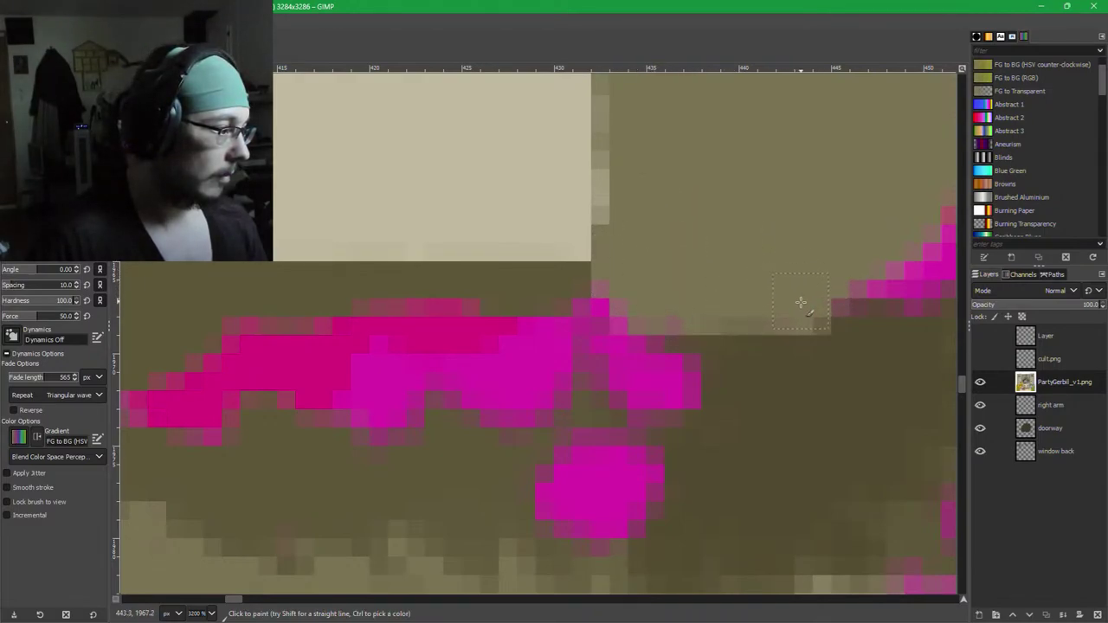
{"action": "scroll", "coordinate": [626, 343], "scroll_direction": "right", "scroll_amount": 5}
{"action": "scroll", "coordinate": [625, 344], "scroll_direction": "up", "scroll_amount": 2}
{"action": "mouse_move", "coordinate": [586, 360]}
{"action": "left_mouse_down"}
{"action": "mouse_move", "coordinate": [668, 345]}
{"action": "mouse_move", "coordinate": [657, 319]}
{"action": "mouse_move", "coordinate": [676, 284]}
{"action": "mouse_move", "coordinate": [684, 314]}
{"action": "mouse_move", "coordinate": [775, 328]}
{"action": "mouse_move", "coordinate": [821, 309]}
{"action": "mouse_move", "coordinate": [686, 317]}
{"action": "left_mouse_up"}
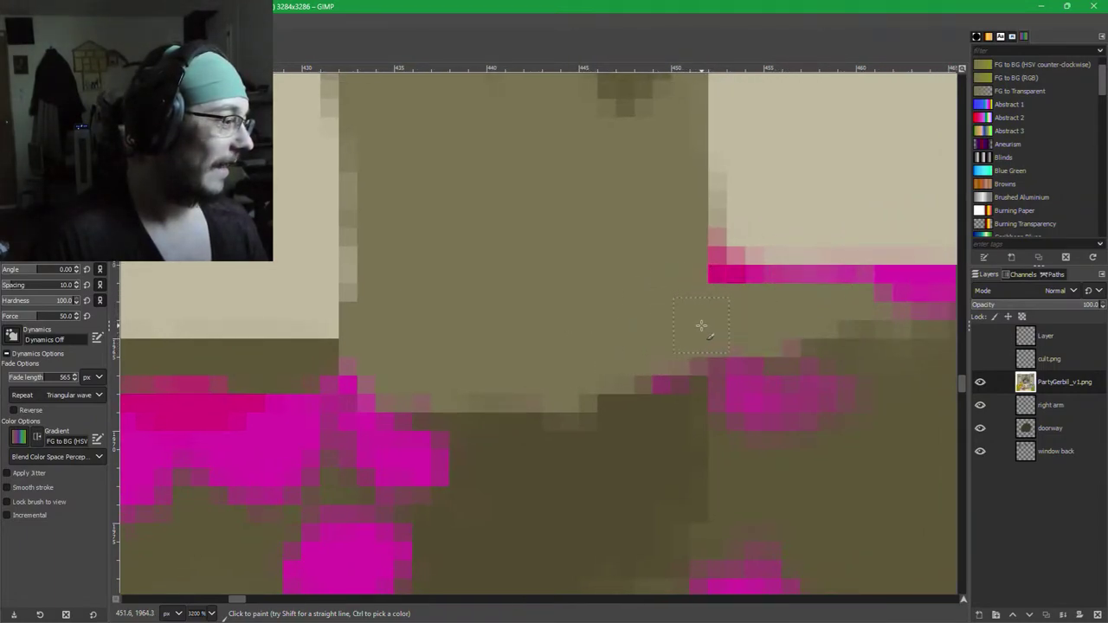
Clear the pink along the lower edge of the brick right of the vertical joint using mortar and brick colours.
{"action": "scroll", "coordinate": [759, 289], "scroll_direction": "right", "scroll_amount": 5}
{"action": "mouse_move", "coordinate": [850, 251]}
{"action": "left_mouse_down"}
{"action": "mouse_move", "coordinate": [629, 261]}
{"action": "mouse_move", "coordinate": [455, 246]}
{"action": "mouse_move", "coordinate": [461, 258]}
{"action": "mouse_move", "coordinate": [439, 276]}
{"action": "mouse_move", "coordinate": [467, 270]}
{"action": "mouse_move", "coordinate": [524, 289]}
{"action": "left_mouse_up"}
{"action": "left_click", "coordinate": [385, 313], "text": "ctrl"}
{"action": "mouse_move", "coordinate": [400, 247]}
{"action": "left_mouse_down"}
{"action": "mouse_move", "coordinate": [408, 302]}
{"action": "mouse_move", "coordinate": [500, 321]}
{"action": "mouse_move", "coordinate": [651, 308]}
{"action": "mouse_move", "coordinate": [887, 316]}
{"action": "mouse_move", "coordinate": [681, 336]}
{"action": "mouse_move", "coordinate": [793, 310]}
{"action": "left_mouse_up"}
Paint the dark shadow colour over the pink remnants in the horizontal joint right of the vertical joint.
{"action": "left_click_drag", "start_coordinate": [770, 351], "coordinate": [654, 368]}
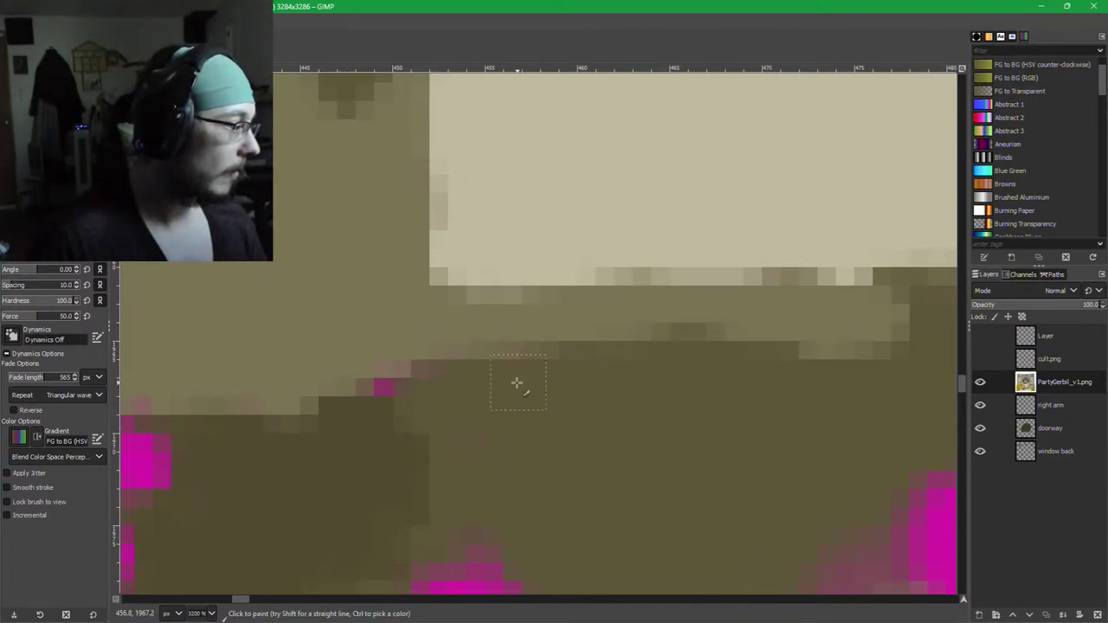
{"action": "left_click_drag", "start_coordinate": [517, 383], "coordinate": [413, 391]}
{"action": "mouse_move", "coordinate": [761, 489]}
{"action": "left_mouse_down"}
{"action": "mouse_move", "coordinate": [402, 388]}
{"action": "mouse_move", "coordinate": [687, 396]}
{"action": "mouse_move", "coordinate": [514, 475]}
{"action": "left_mouse_up"}
{"action": "mouse_move", "coordinate": [460, 508]}
{"action": "left_mouse_down"}
{"action": "mouse_move", "coordinate": [597, 442]}
{"action": "mouse_move", "coordinate": [504, 464]}
{"action": "mouse_move", "coordinate": [621, 447]}
{"action": "mouse_move", "coordinate": [694, 397]}
{"action": "mouse_move", "coordinate": [578, 478]}
{"action": "mouse_move", "coordinate": [637, 487]}
{"action": "mouse_move", "coordinate": [700, 439]}
{"action": "mouse_move", "coordinate": [731, 464]}
{"action": "mouse_move", "coordinate": [703, 465]}
{"action": "mouse_move", "coordinate": [660, 512]}
{"action": "mouse_move", "coordinate": [763, 510]}
{"action": "mouse_move", "coordinate": [909, 488]}
{"action": "left_mouse_up"}
Restore the lighter lower mortar strip across the pink spike at the horizontal joint's lower edge.
{"action": "scroll", "coordinate": [749, 357], "scroll_direction": "down", "scroll_amount": 2}
{"action": "scroll", "coordinate": [749, 358], "scroll_direction": "right", "scroll_amount": 2}
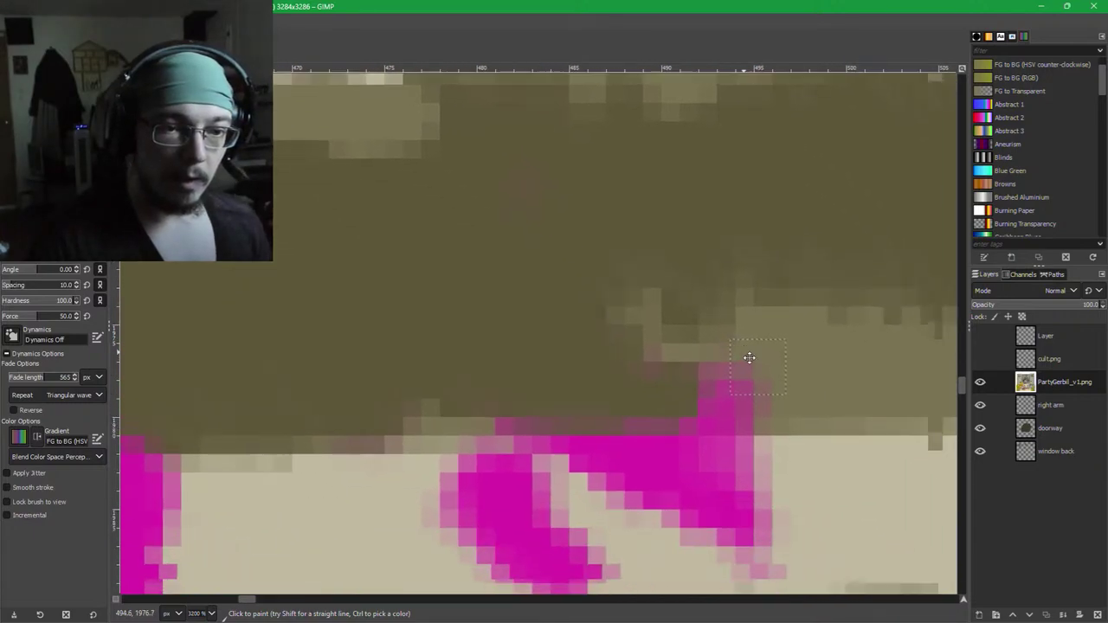
{"action": "scroll", "coordinate": [748, 357], "scroll_direction": "down", "scroll_amount": 2}
{"action": "scroll", "coordinate": [748, 357], "scroll_direction": "right", "scroll_amount": 2}
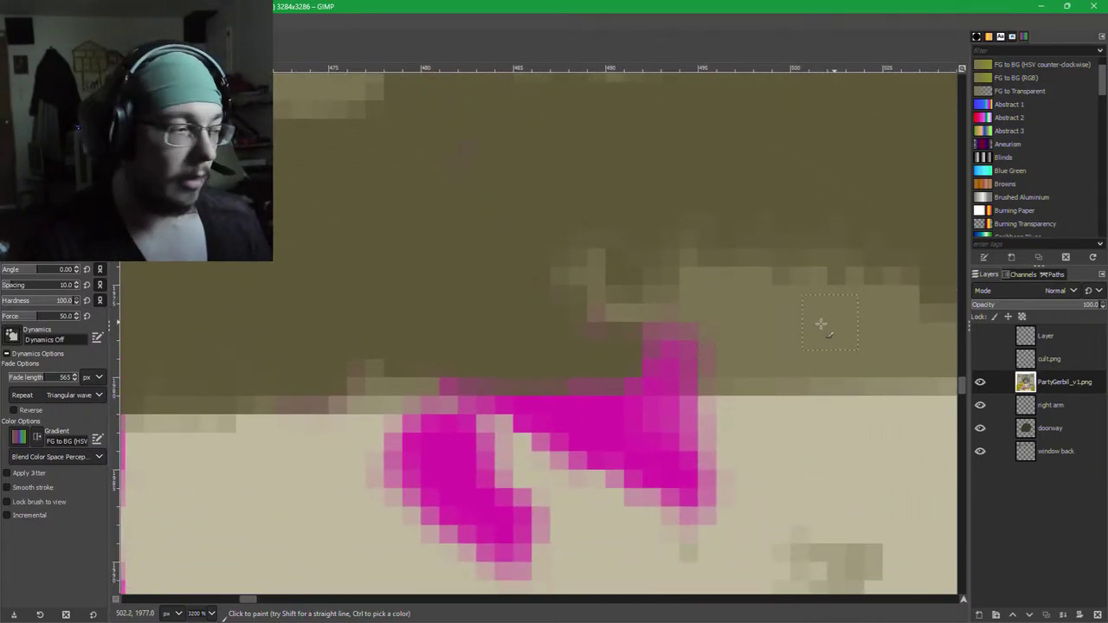
{"action": "mouse_move", "coordinate": [684, 339]}
{"action": "left_mouse_down"}
{"action": "mouse_move", "coordinate": [625, 326]}
{"action": "mouse_move", "coordinate": [663, 351]}
{"action": "mouse_move", "coordinate": [636, 365]}
{"action": "mouse_move", "coordinate": [363, 381]}
{"action": "left_mouse_up"}
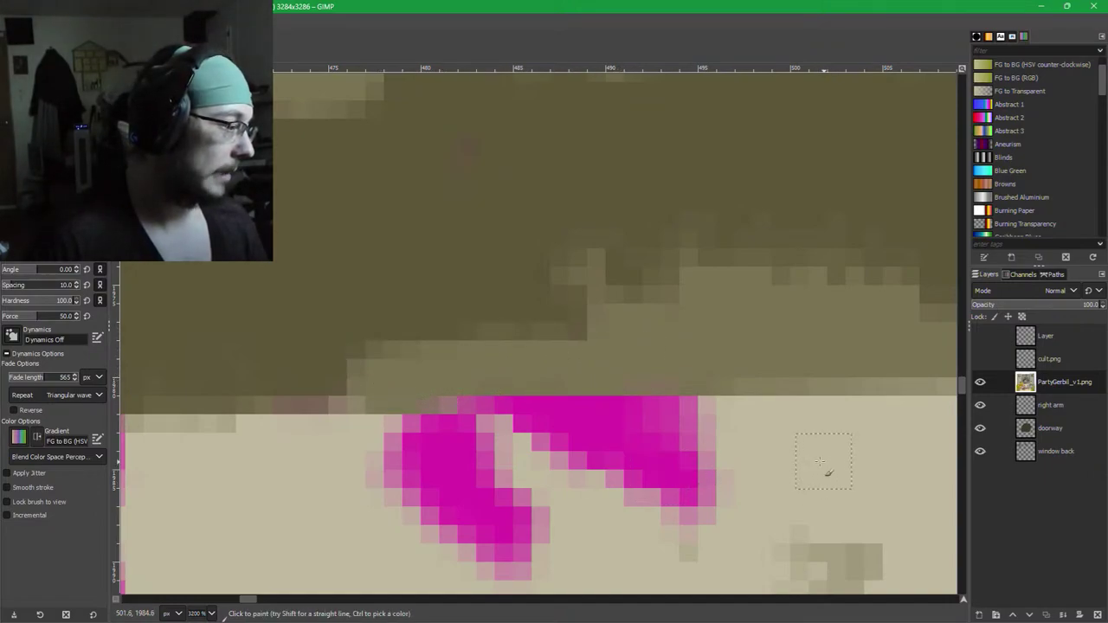
Paint the light brick colour over the two pink strokes on the brick just below the horizontal joint.
{"action": "mouse_move", "coordinate": [823, 461]}
{"action": "left_mouse_down"}
{"action": "mouse_move", "coordinate": [572, 475]}
{"action": "mouse_move", "coordinate": [693, 438]}
{"action": "mouse_move", "coordinate": [645, 424]}
{"action": "mouse_move", "coordinate": [452, 449]}
{"action": "mouse_move", "coordinate": [554, 424]}
{"action": "mouse_move", "coordinate": [652, 421]}
{"action": "mouse_move", "coordinate": [689, 507]}
{"action": "left_mouse_up"}
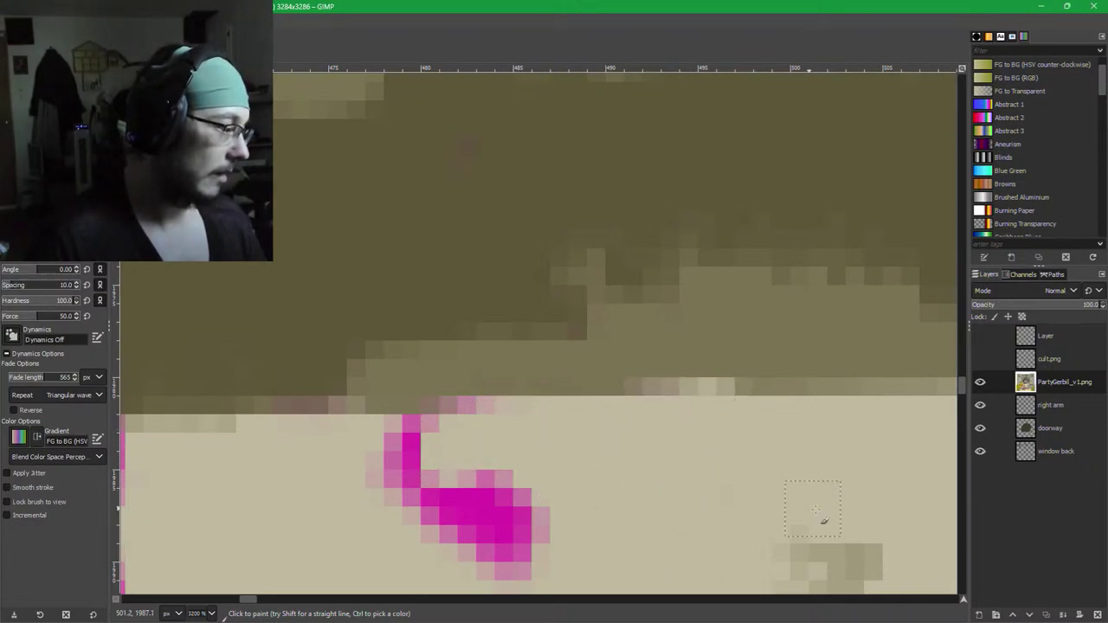
{"action": "left_click_drag", "start_coordinate": [602, 476], "coordinate": [724, 267]}
{"action": "mouse_move", "coordinate": [705, 311]}
{"action": "left_mouse_down"}
{"action": "mouse_move", "coordinate": [521, 391]}
{"action": "mouse_move", "coordinate": [713, 377]}
{"action": "mouse_move", "coordinate": [632, 288]}
{"action": "mouse_move", "coordinate": [634, 272]}
{"action": "mouse_move", "coordinate": [587, 314]}
{"action": "left_mouse_up"}
{"action": "mouse_move", "coordinate": [535, 244]}
{"action": "left_mouse_down"}
{"action": "mouse_move", "coordinate": [580, 209]}
{"action": "mouse_move", "coordinate": [628, 211]}
{"action": "mouse_move", "coordinate": [697, 257]}
{"action": "mouse_move", "coordinate": [662, 321]}
{"action": "mouse_move", "coordinate": [675, 246]}
{"action": "mouse_move", "coordinate": [610, 251]}
{"action": "left_mouse_up"}
Rebuild the joint's tinted lower edge farther left with sampled mortar, brick and dark shadow colours.
{"action": "scroll", "coordinate": [662, 320], "scroll_direction": "up", "scroll_amount": 3}
{"action": "scroll", "coordinate": [662, 320], "scroll_direction": "left", "scroll_amount": 1}
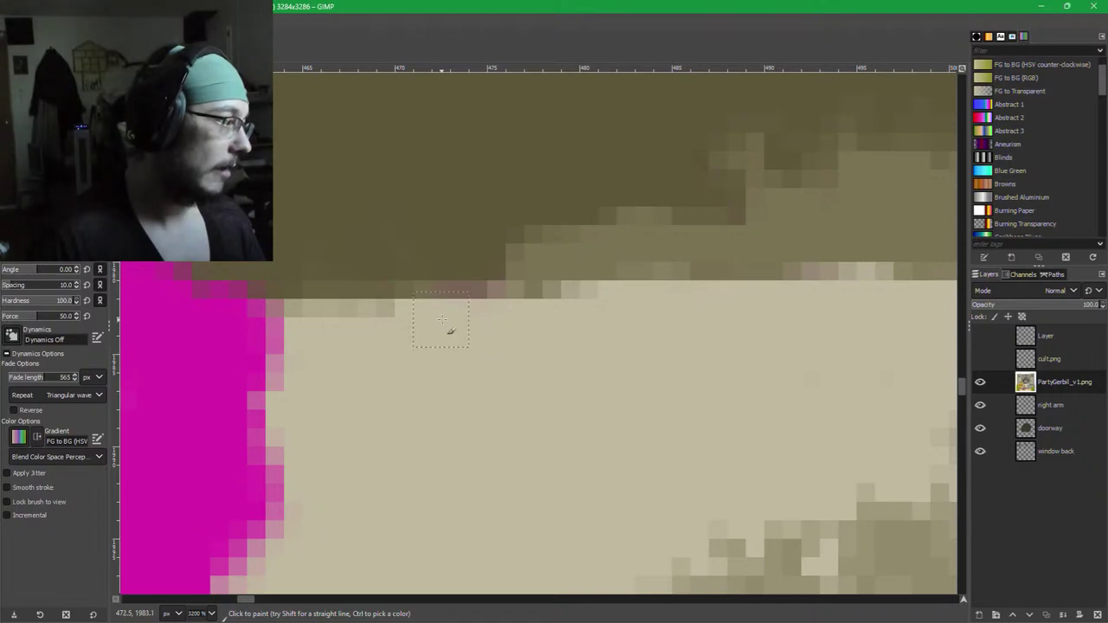
{"action": "mouse_move", "coordinate": [443, 313]}
{"action": "left_mouse_down"}
{"action": "mouse_move", "coordinate": [643, 280]}
{"action": "mouse_move", "coordinate": [616, 254]}
{"action": "mouse_move", "coordinate": [557, 282]}
{"action": "mouse_move", "coordinate": [513, 260]}
{"action": "mouse_move", "coordinate": [426, 271]}
{"action": "left_mouse_up"}
{"action": "left_click", "coordinate": [620, 251], "text": "ctrl"}
{"action": "left_click", "coordinate": [608, 360], "text": "ctrl"}
{"action": "left_click_drag", "start_coordinate": [584, 337], "coordinate": [486, 331]}
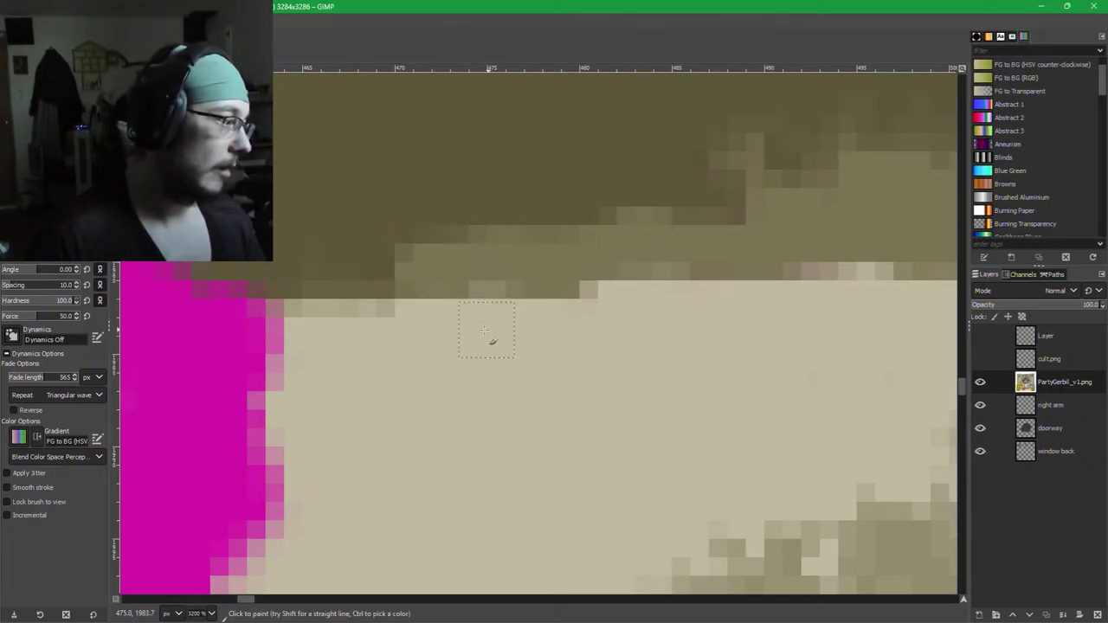
{"action": "left_click", "coordinate": [475, 192], "text": "ctrl"}
{"action": "mouse_move", "coordinate": [420, 206]}
{"action": "left_mouse_down"}
{"action": "mouse_move", "coordinate": [422, 233]}
{"action": "mouse_move", "coordinate": [542, 229]}
{"action": "mouse_move", "coordinate": [461, 244]}
{"action": "mouse_move", "coordinate": [507, 243]}
{"action": "left_mouse_up"}
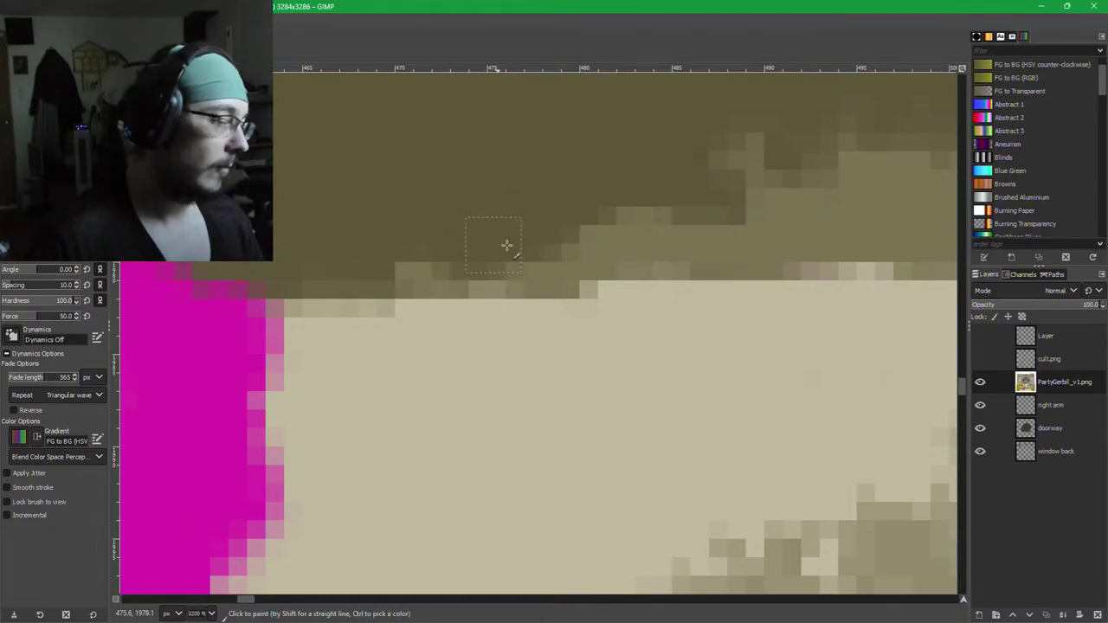
Sample the light brick colour and cover the lower part of the large pink blob hanging below the horizontal joint.
{"action": "left_click", "coordinate": [542, 407], "text": "ctrl"}
{"action": "scroll", "coordinate": [542, 407], "scroll_direction": "down", "scroll_amount": 3}
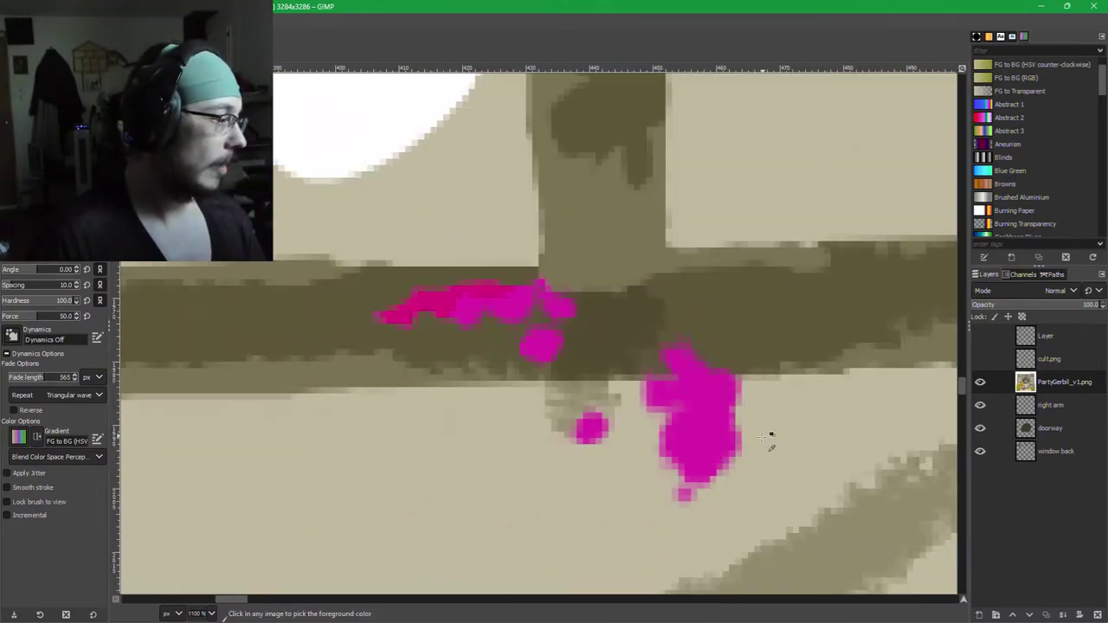
{"action": "mouse_move", "coordinate": [687, 505]}
{"action": "left_mouse_down"}
{"action": "mouse_move", "coordinate": [717, 437]}
{"action": "mouse_move", "coordinate": [813, 421]}
{"action": "left_mouse_up"}
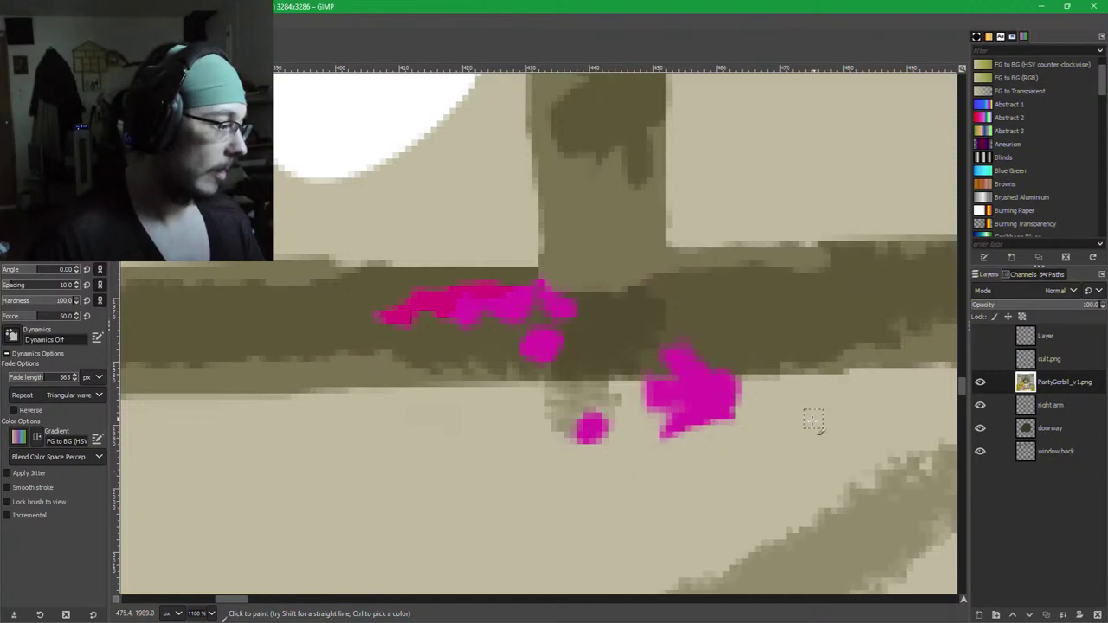
{"action": "mouse_move", "coordinate": [644, 460]}
{"action": "left_mouse_down"}
{"action": "mouse_move", "coordinate": [704, 431]}
{"action": "mouse_move", "coordinate": [652, 427]}
{"action": "mouse_move", "coordinate": [745, 421]}
{"action": "mouse_move", "coordinate": [643, 407]}
{"action": "mouse_move", "coordinate": [725, 403]}
{"action": "left_mouse_up"}
Straighten the brick edge beneath the remaining pink blob and fill the rest of the blob with the dark shadow colour.
{"action": "scroll", "coordinate": [658, 411], "scroll_direction": "up", "scroll_amount": 3}
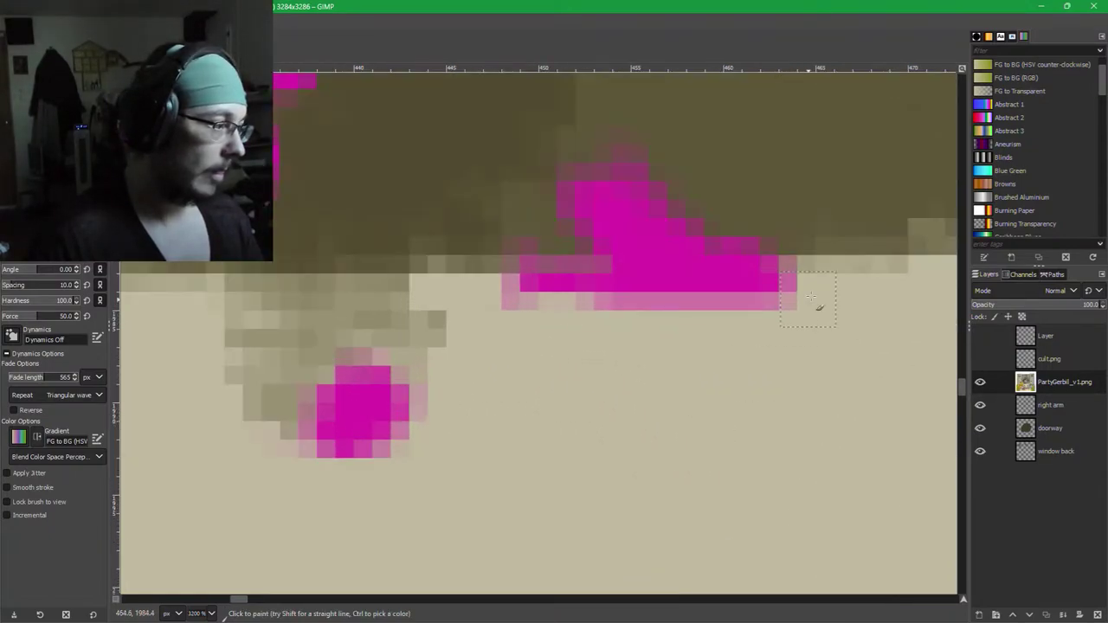
{"action": "mouse_move", "coordinate": [816, 309]}
{"action": "left_mouse_down"}
{"action": "mouse_move", "coordinate": [606, 314]}
{"action": "mouse_move", "coordinate": [534, 301]}
{"action": "left_mouse_up"}
{"action": "mouse_move", "coordinate": [783, 291]}
{"action": "left_mouse_down"}
{"action": "mouse_move", "coordinate": [816, 292]}
{"action": "mouse_move", "coordinate": [516, 294]}
{"action": "left_mouse_up"}
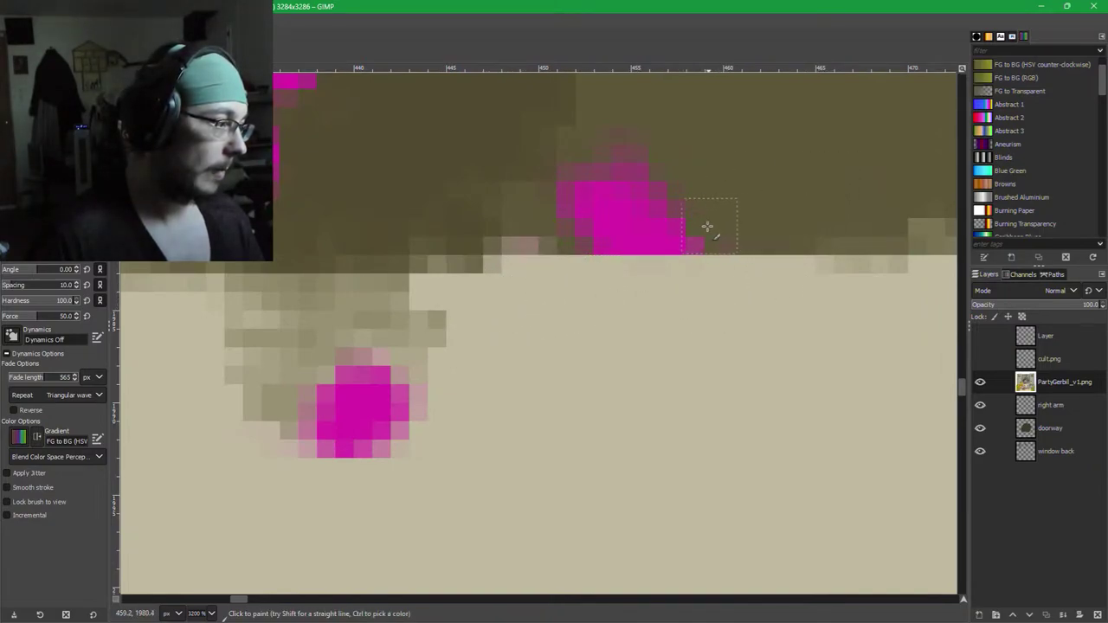
{"action": "left_click_drag", "start_coordinate": [707, 227], "coordinate": [623, 223]}
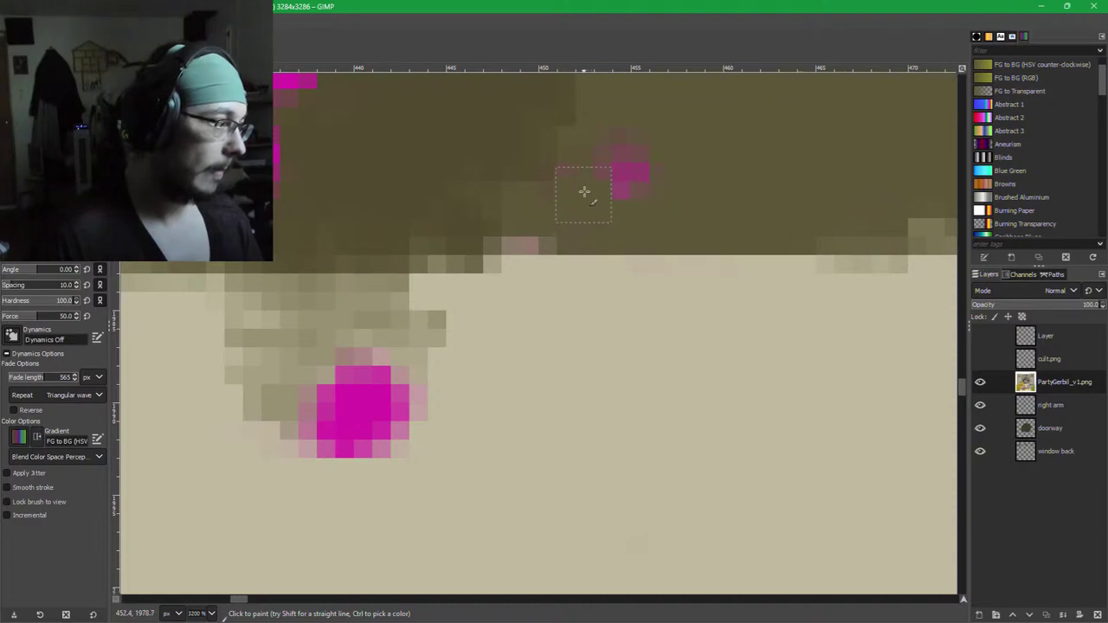
{"action": "left_click", "coordinate": [539, 221]}
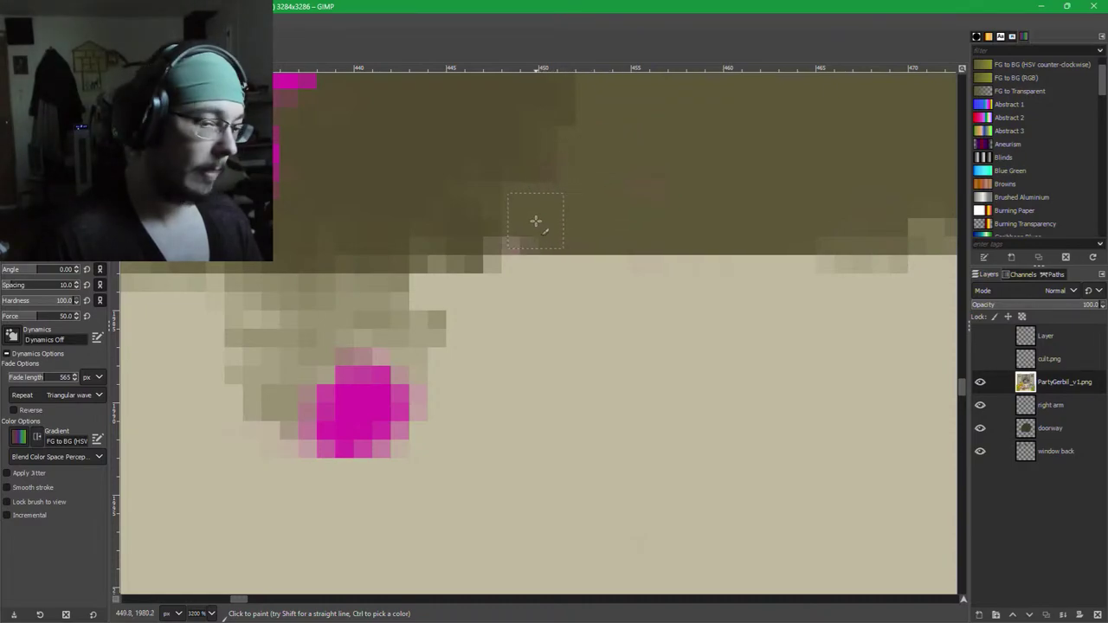
Cover the pink dot on the faint mortar drip below the joint with the drip's colour and the surrounding brick colour.
{"action": "left_click_drag", "start_coordinate": [552, 304], "coordinate": [803, 354]}
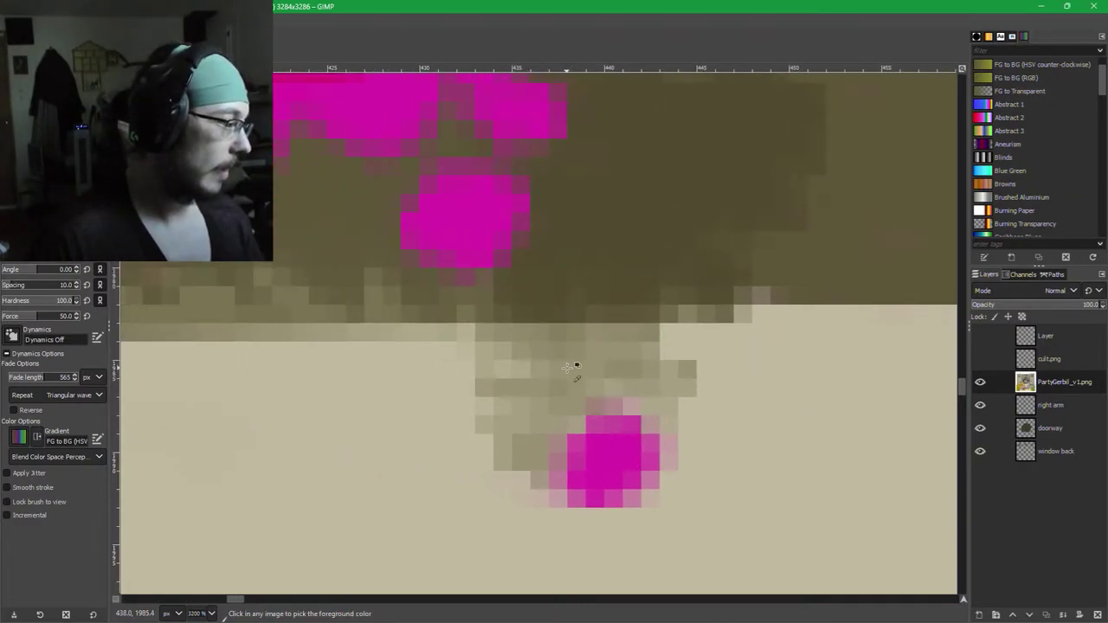
{"action": "mouse_move", "coordinate": [588, 407]}
{"action": "left_mouse_down"}
{"action": "mouse_move", "coordinate": [616, 440]}
{"action": "mouse_move", "coordinate": [627, 419]}
{"action": "mouse_move", "coordinate": [629, 436]}
{"action": "mouse_move", "coordinate": [574, 476]}
{"action": "mouse_move", "coordinate": [642, 458]}
{"action": "mouse_move", "coordinate": [668, 420]}
{"action": "left_mouse_up"}
{"action": "mouse_move", "coordinate": [706, 482]}
{"action": "left_mouse_down"}
{"action": "mouse_move", "coordinate": [646, 507]}
{"action": "mouse_move", "coordinate": [530, 520]}
{"action": "left_mouse_up"}
Sample the dark shadow colours and paint over the pink dot and the long pink streak inside the horizontal joint.
{"action": "left_click_drag", "start_coordinate": [422, 319], "coordinate": [776, 523]}
{"action": "left_click", "coordinate": [919, 403], "text": "ctrl"}
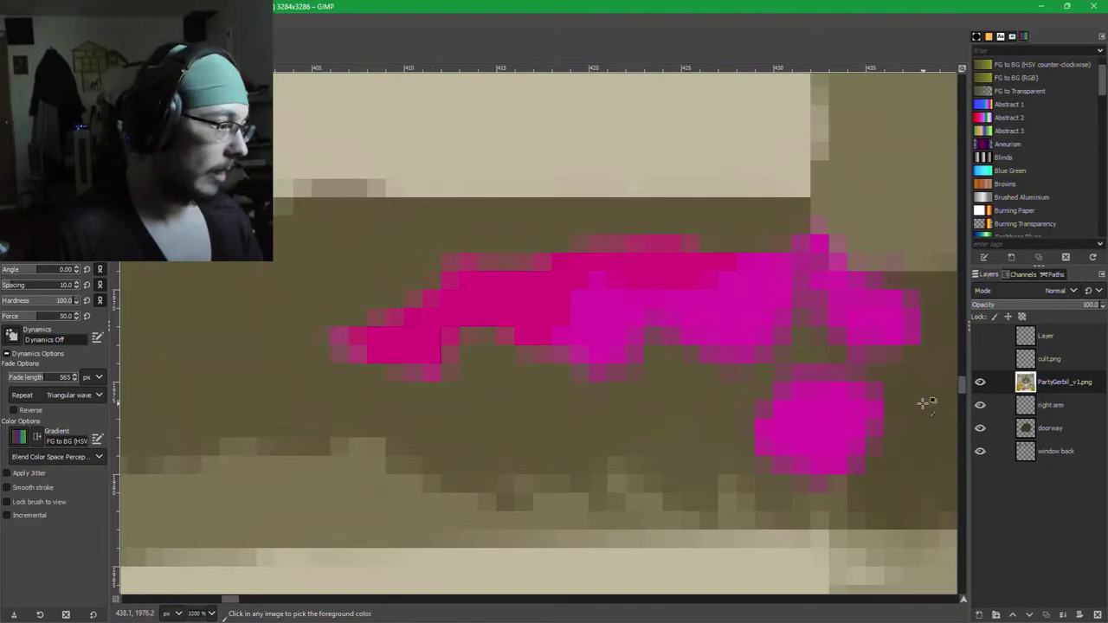
{"action": "mouse_move", "coordinate": [865, 407]}
{"action": "left_mouse_down"}
{"action": "mouse_move", "coordinate": [768, 425]}
{"action": "mouse_move", "coordinate": [848, 446]}
{"action": "mouse_move", "coordinate": [818, 375]}
{"action": "mouse_move", "coordinate": [898, 334]}
{"action": "mouse_move", "coordinate": [784, 287]}
{"action": "mouse_move", "coordinate": [774, 245]}
{"action": "mouse_move", "coordinate": [754, 264]}
{"action": "mouse_move", "coordinate": [742, 344]}
{"action": "mouse_move", "coordinate": [631, 421]}
{"action": "mouse_move", "coordinate": [705, 324]}
{"action": "mouse_move", "coordinate": [727, 345]}
{"action": "mouse_move", "coordinate": [655, 255]}
{"action": "mouse_move", "coordinate": [596, 302]}
{"action": "mouse_move", "coordinate": [616, 273]}
{"action": "left_mouse_up"}
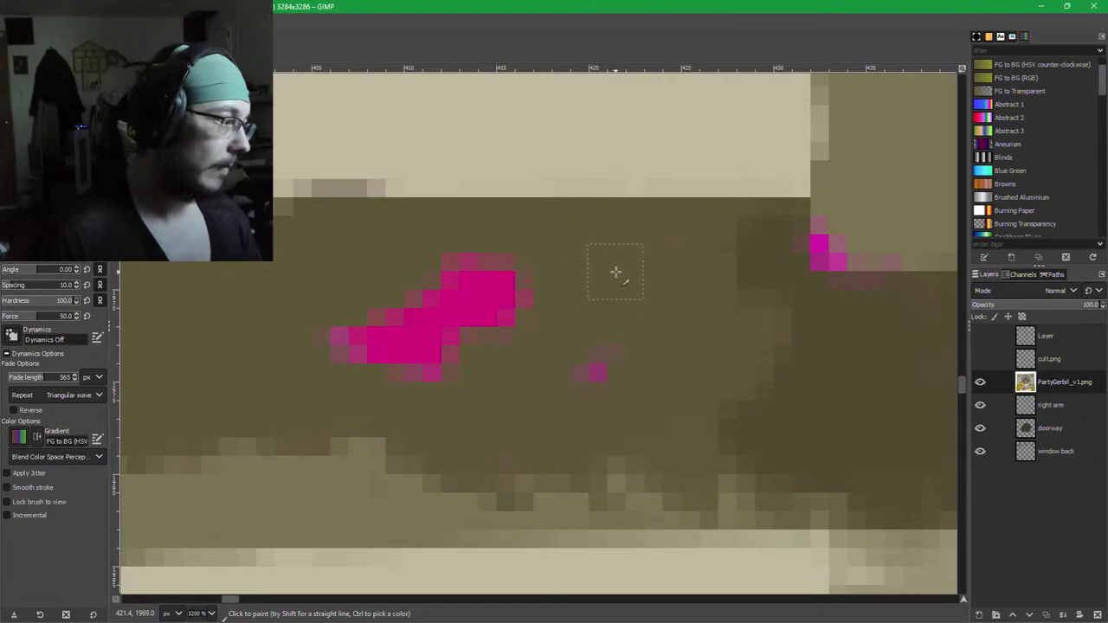
{"action": "mouse_move", "coordinate": [558, 358]}
{"action": "left_mouse_down"}
{"action": "mouse_move", "coordinate": [464, 282]}
{"action": "mouse_move", "coordinate": [418, 312]}
{"action": "mouse_move", "coordinate": [468, 311]}
{"action": "mouse_move", "coordinate": [369, 357]}
{"action": "left_mouse_up"}
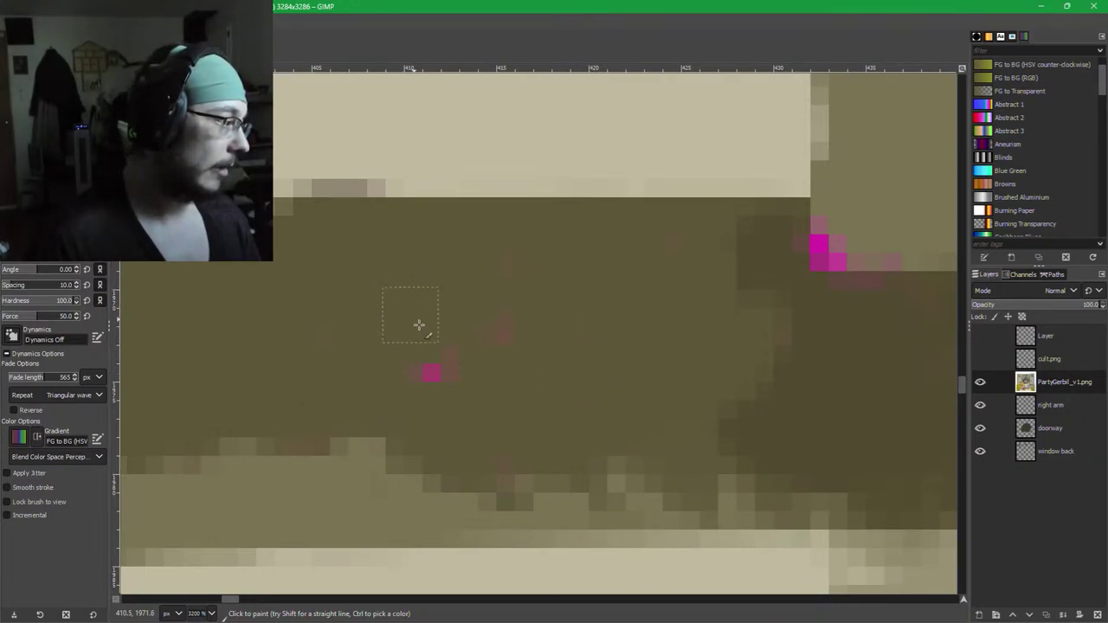
{"action": "left_click_drag", "start_coordinate": [553, 425], "coordinate": [517, 458]}
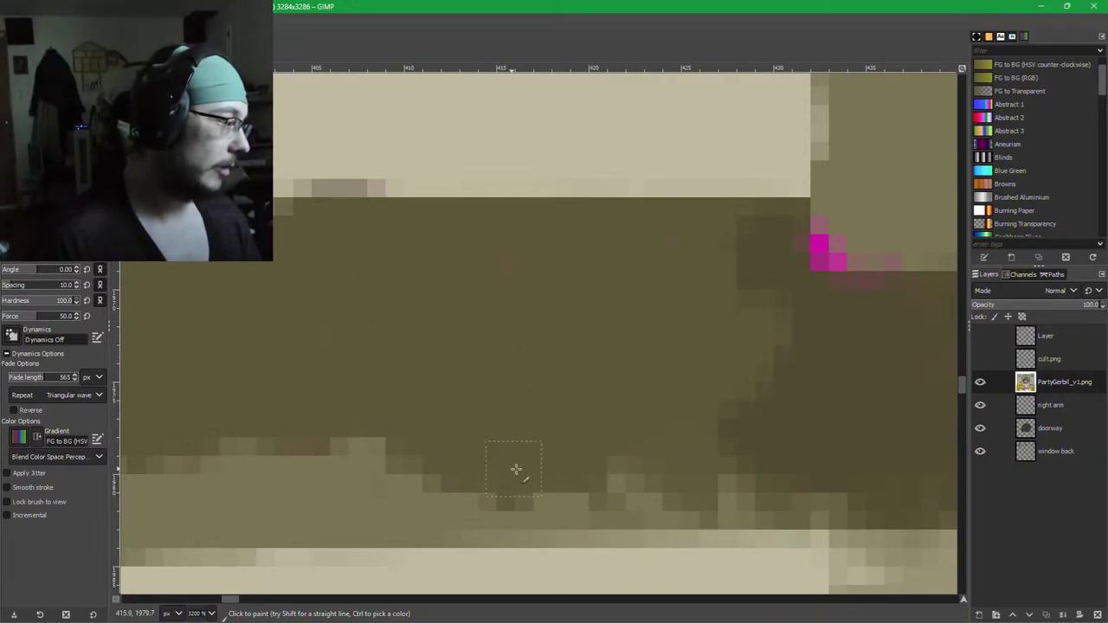
Sample the mortar colour, cover the last pink pixels at the foot of the vertical joint, and check the cleaned junction.
{"action": "mouse_move", "coordinate": [669, 314]}
{"action": "left_mouse_down"}
{"action": "mouse_move", "coordinate": [524, 332]}
{"action": "mouse_move", "coordinate": [436, 373]}
{"action": "left_mouse_up"}
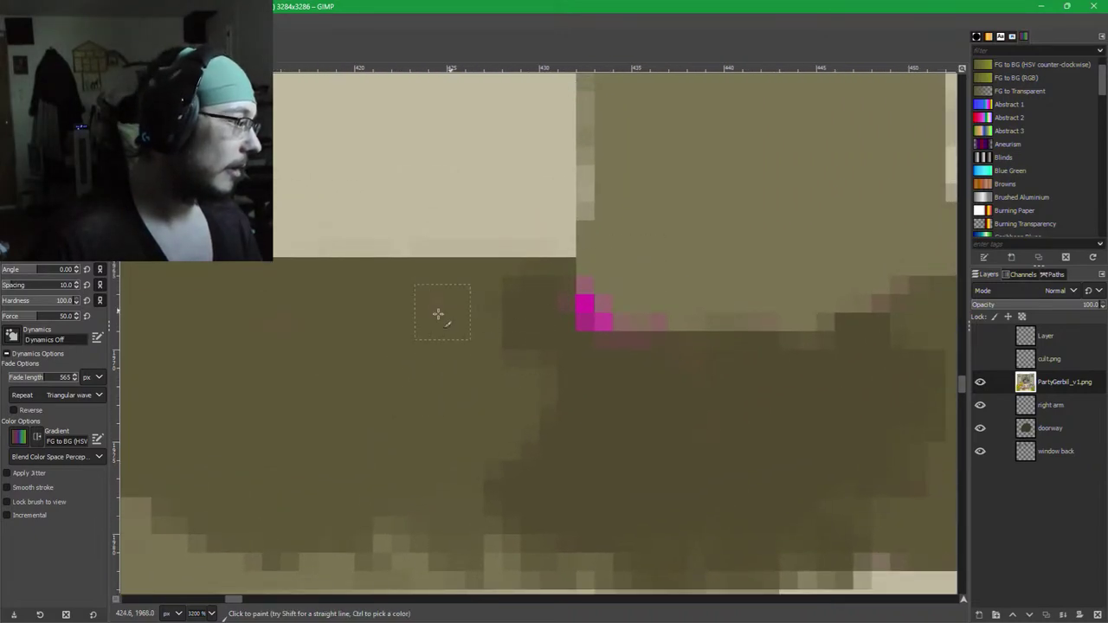
{"action": "key", "text": "ctrl"}
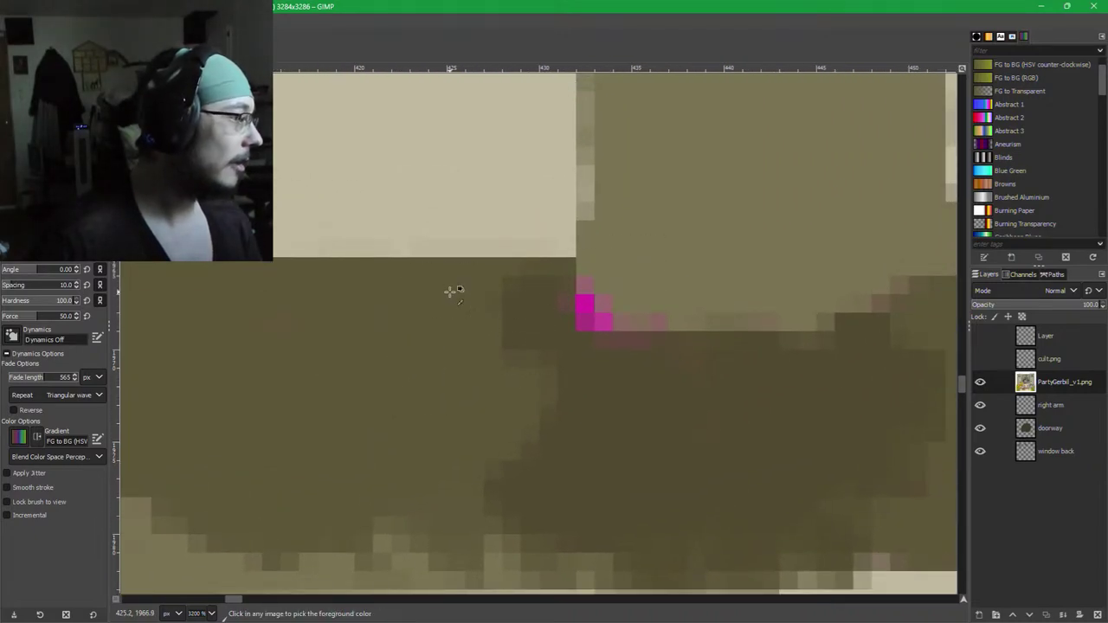
{"action": "left_click", "coordinate": [671, 240], "text": "ctrl"}
{"action": "mouse_move", "coordinate": [630, 292]}
{"action": "left_mouse_down"}
{"action": "mouse_move", "coordinate": [610, 294]}
{"action": "mouse_move", "coordinate": [620, 308]}
{"action": "left_mouse_up"}
{"action": "mouse_move", "coordinate": [770, 299]}
{"action": "left_mouse_down"}
{"action": "mouse_move", "coordinate": [877, 289]}
{"action": "mouse_move", "coordinate": [865, 305]}
{"action": "left_mouse_up"}
{"action": "mouse_move", "coordinate": [761, 386]}
{"action": "left_mouse_down"}
{"action": "mouse_move", "coordinate": [586, 363]}
{"action": "mouse_move", "coordinate": [549, 309]}
{"action": "mouse_move", "coordinate": [524, 396]}
{"action": "left_mouse_up"}
{"action": "scroll", "coordinate": [610, 474], "scroll_direction": "down", "scroll_amount": 11, "text": "ctrl"}
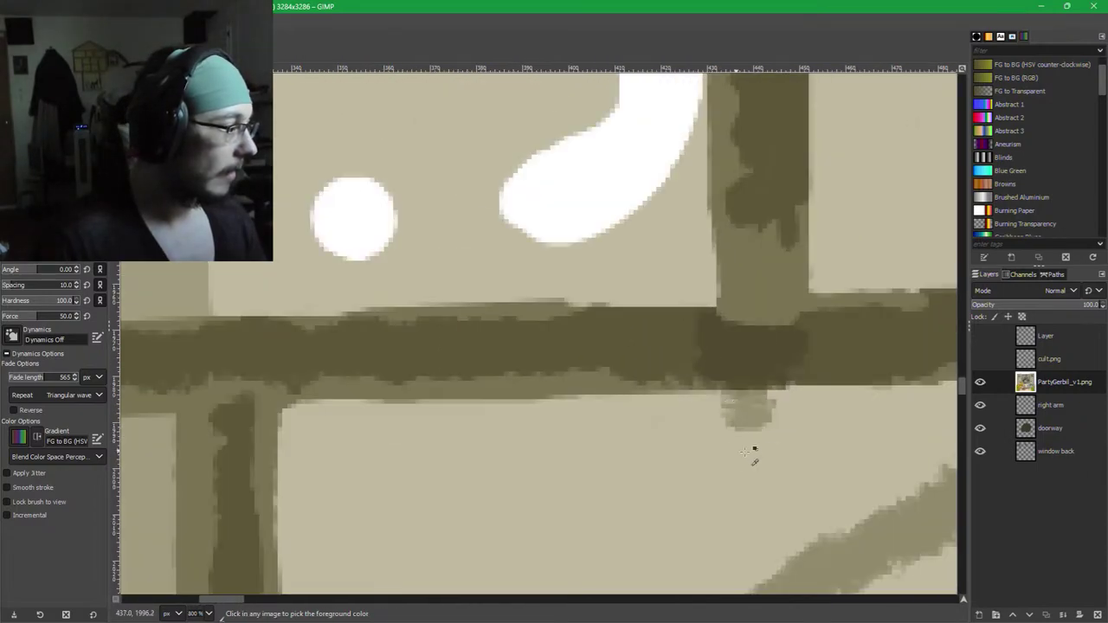
{"action": "scroll", "coordinate": [701, 435], "scroll_direction": "up", "scroll_amount": 5, "text": "ctrl"}
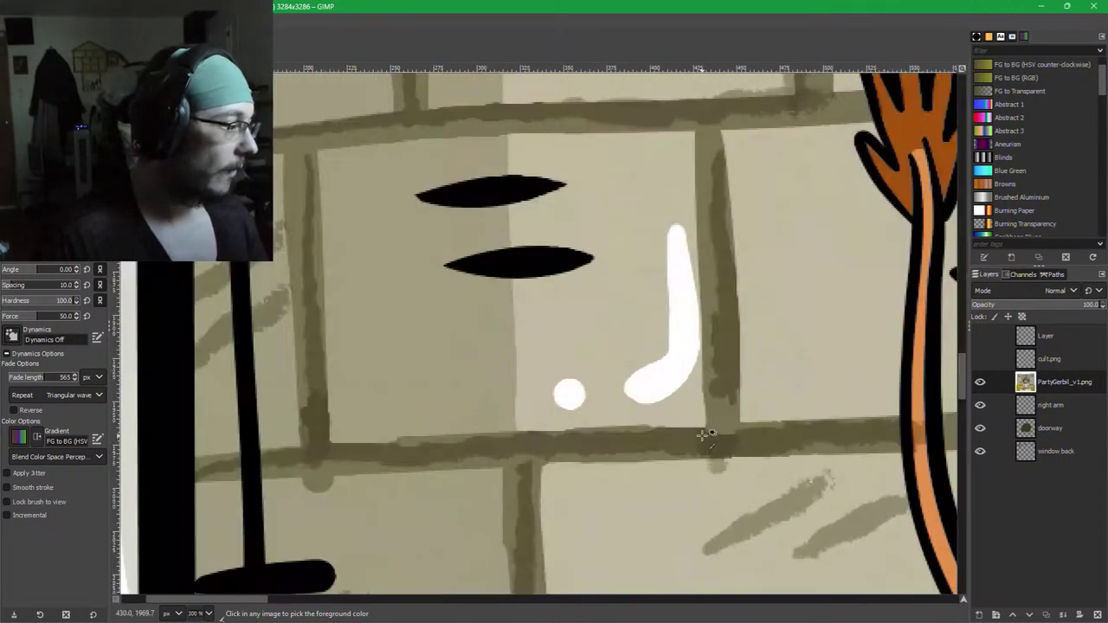
{"action": "scroll", "coordinate": [695, 435], "scroll_direction": "up", "scroll_amount": 2, "text": "ctrl"}
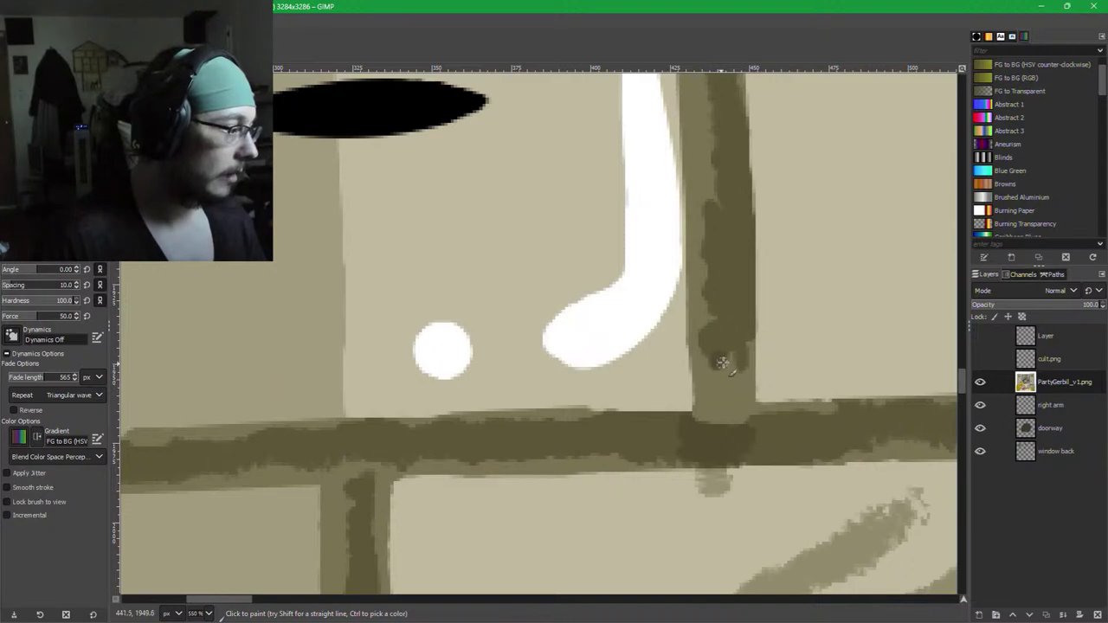
Extend the dark shadow down the foot of the vertical joint and shape its ragged edges with the sampled lighter mortar and shadow colours.
{"action": "mouse_move", "coordinate": [734, 358]}
{"action": "left_mouse_down"}
{"action": "mouse_move", "coordinate": [726, 356]}
{"action": "mouse_move", "coordinate": [725, 382]}
{"action": "left_mouse_up"}
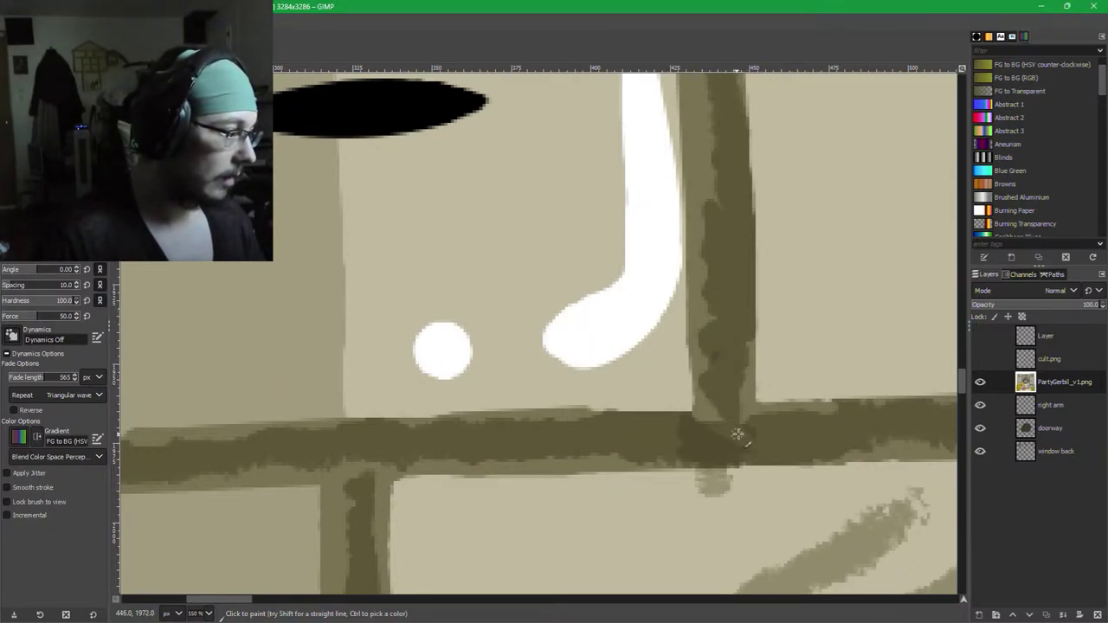
{"action": "scroll", "coordinate": [731, 403], "scroll_direction": "up", "scroll_amount": 3, "text": "ctrl"}
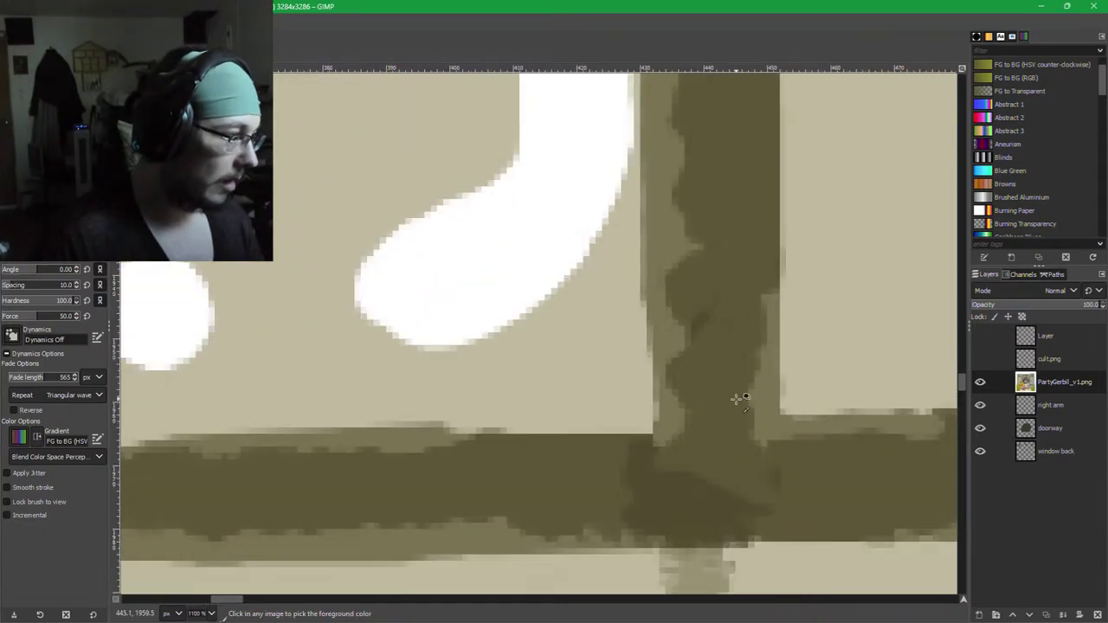
{"action": "scroll", "coordinate": [603, 339], "scroll_direction": "up", "scroll_amount": 2, "text": "ctrl"}
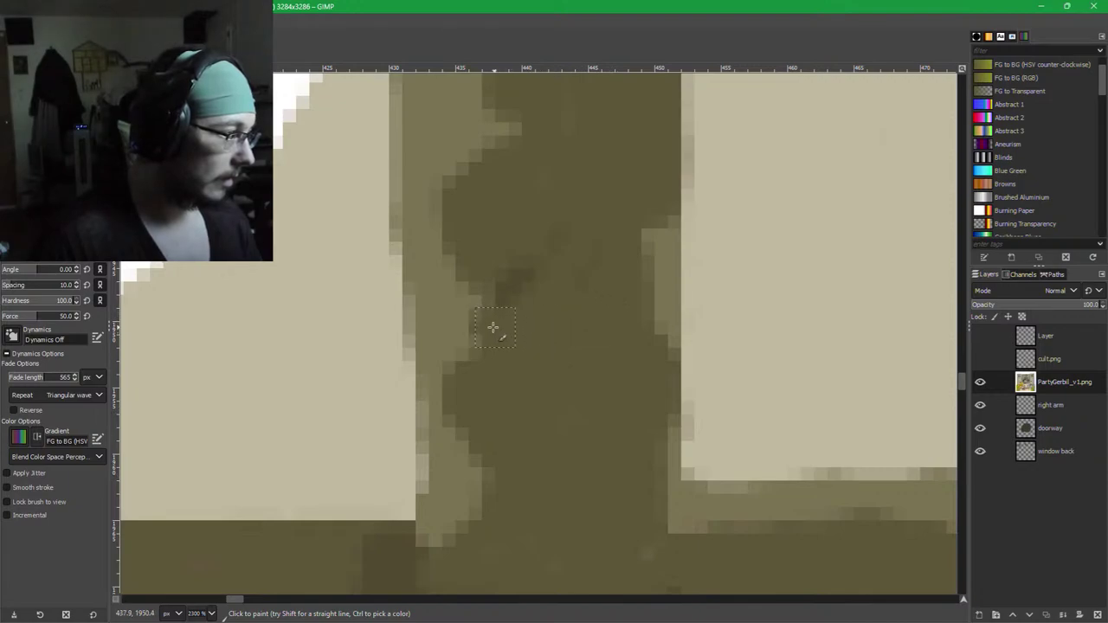
{"action": "left_click", "coordinate": [435, 304], "text": "ctrl"}
{"action": "left_click_drag", "start_coordinate": [473, 326], "coordinate": [476, 354]}
{"action": "left_click_drag", "start_coordinate": [621, 277], "coordinate": [634, 344]}
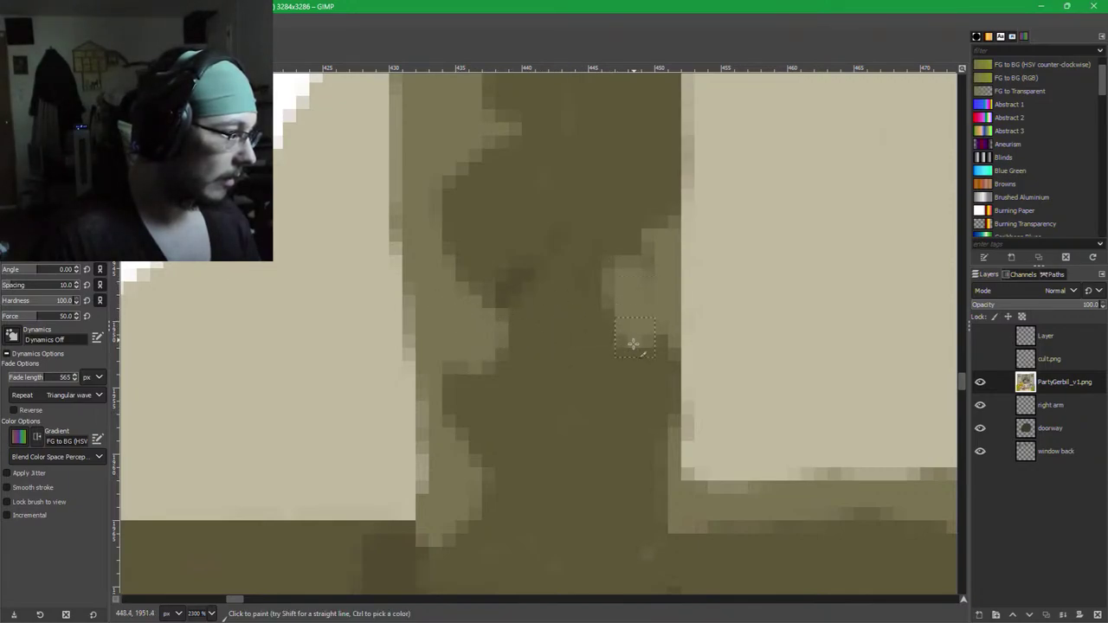
{"action": "left_click", "coordinate": [602, 264], "text": "ctrl"}
{"action": "left_click_drag", "start_coordinate": [604, 266], "coordinate": [606, 368]}
Inspect the cleaned brick joints and toggle the cult.png layer on and off to compare the graffiti with the artwork beneath.
{"action": "scroll", "coordinate": [656, 538], "scroll_direction": "down", "scroll_amount": 2}
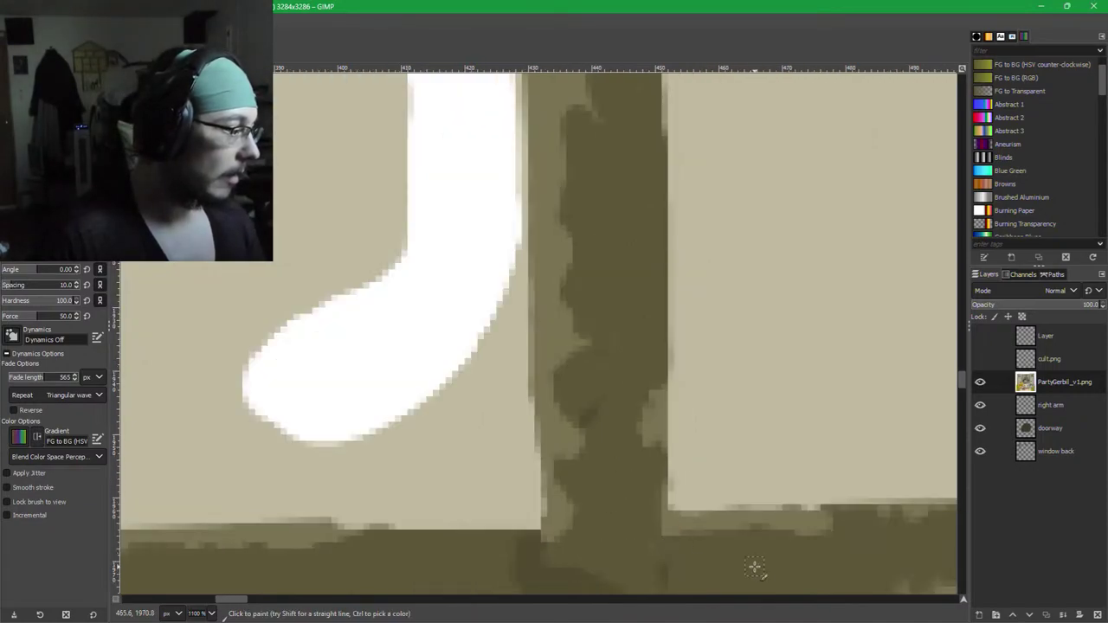
{"action": "scroll", "coordinate": [750, 567], "scroll_direction": "up", "scroll_amount": 2}
{"action": "left_click_drag", "start_coordinate": [737, 568], "coordinate": [718, 474]}
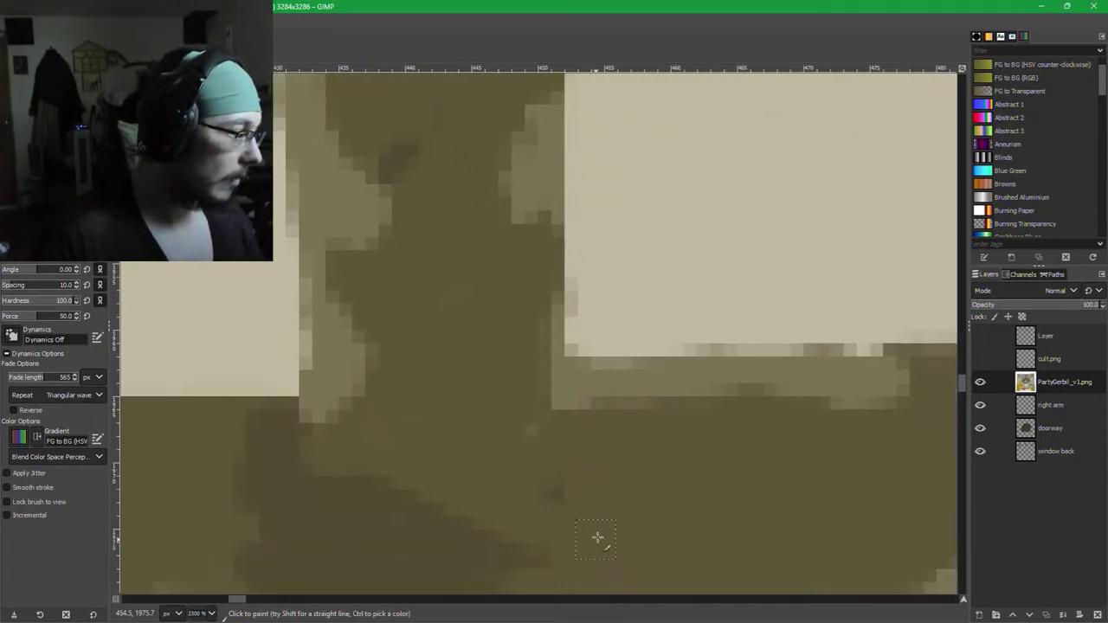
{"action": "scroll", "coordinate": [619, 497], "scroll_direction": "down", "scroll_amount": 7}
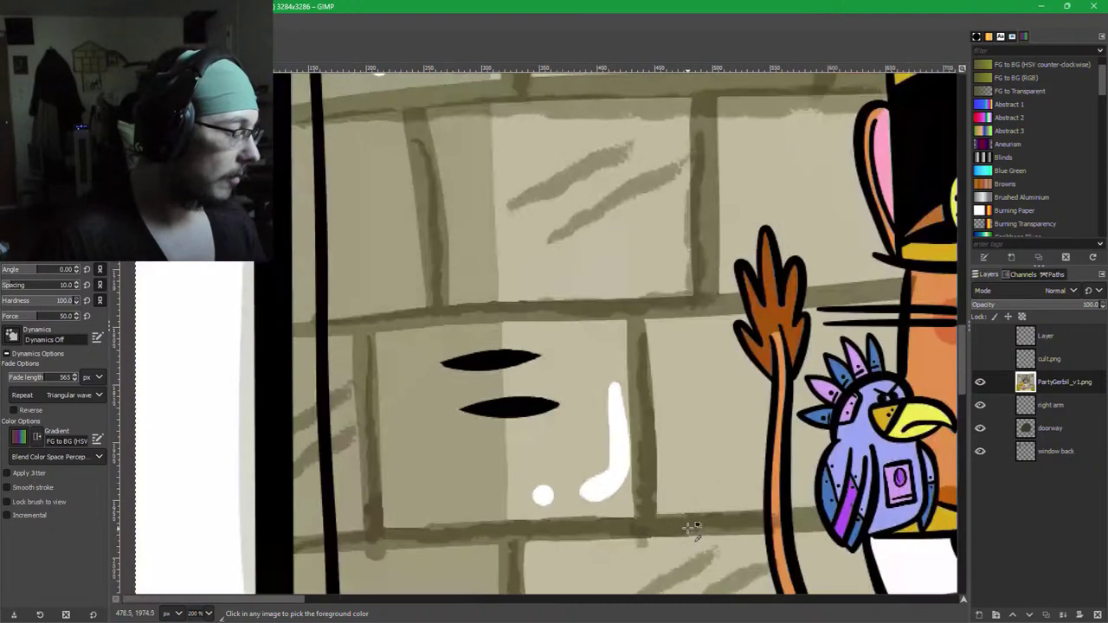
{"action": "scroll", "coordinate": [628, 495], "scroll_direction": "down", "scroll_amount": 4}
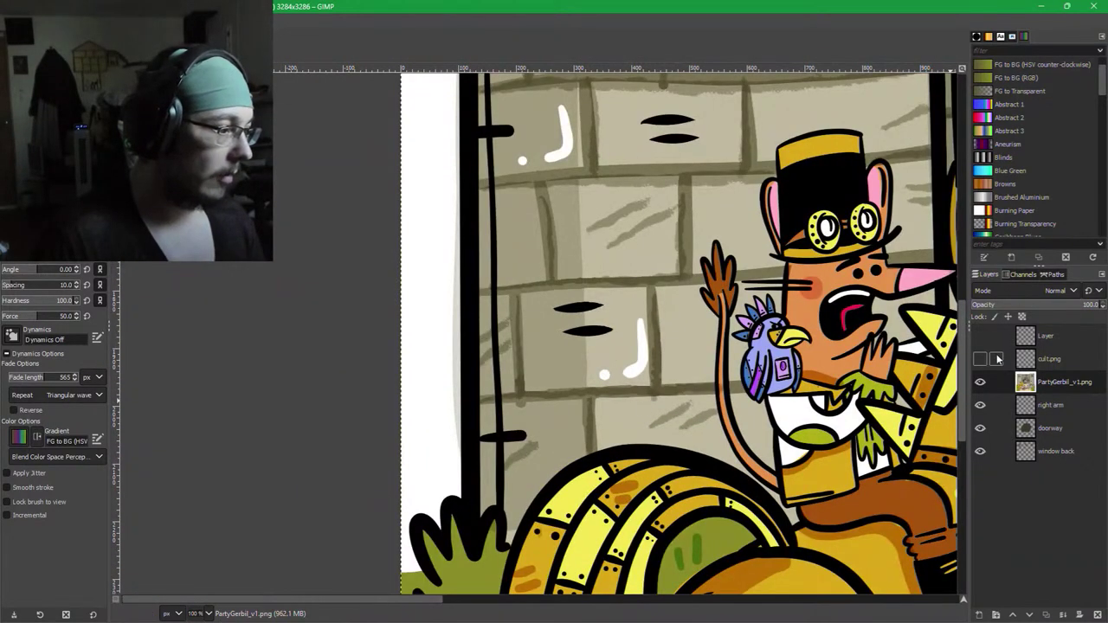
{"action": "left_click", "coordinate": [981, 358]}
{"action": "left_click", "coordinate": [980, 358]}
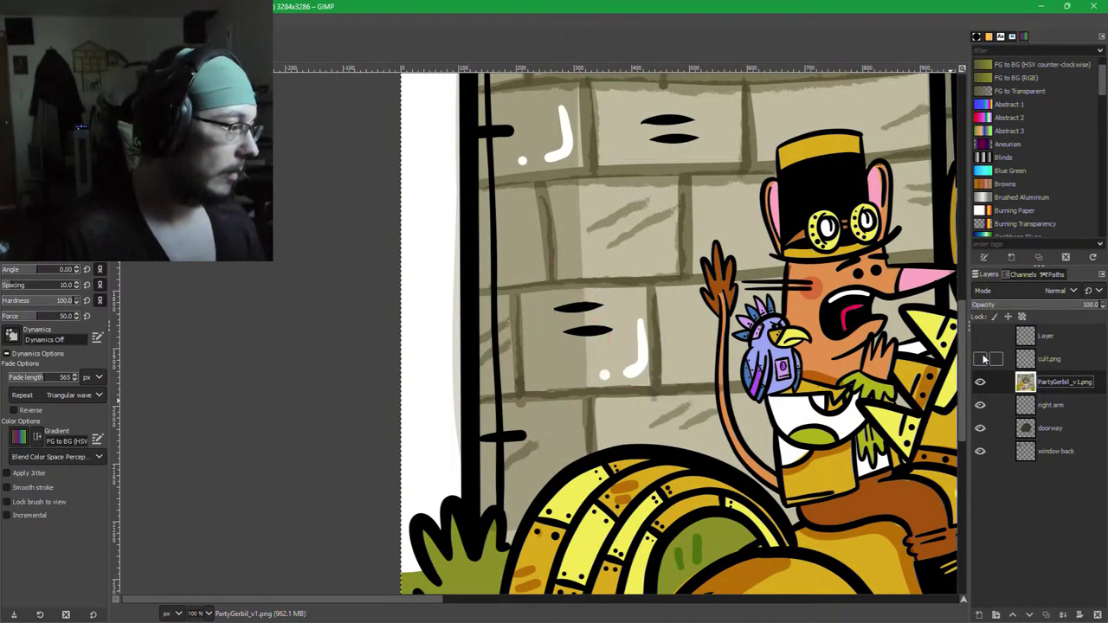
{"action": "left_click", "coordinate": [981, 358]}
{"action": "left_click", "coordinate": [981, 358]}
{"action": "left_click", "coordinate": [981, 358]}
{"action": "left_click", "coordinate": [982, 358]}
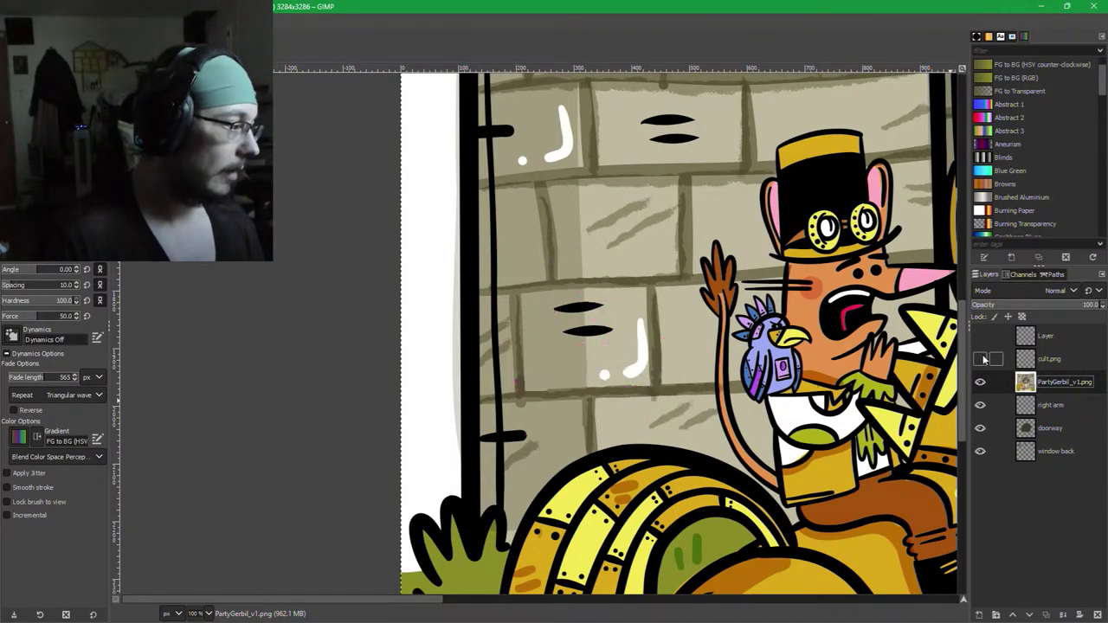
Save the cleaned artwork as PartyGerbil_v1.xcf.
{"action": "key", "text": "ctrl+s"}
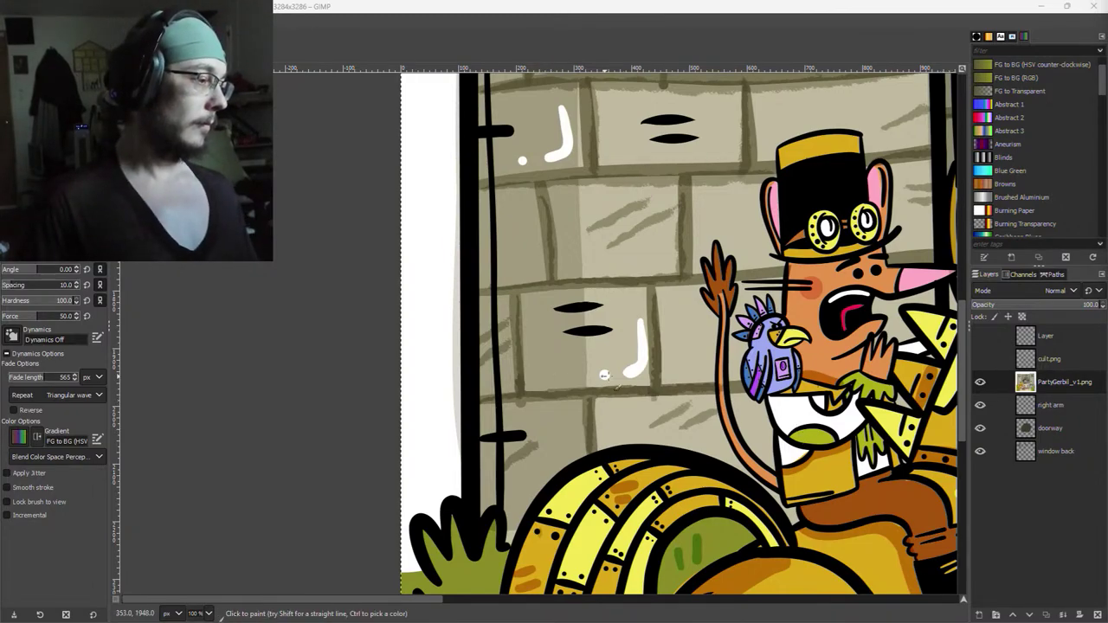
{"action": "left_click_drag", "start_coordinate": [614, 376], "coordinate": [468, 375]}
{"action": "key", "text": "ctrl+s"}
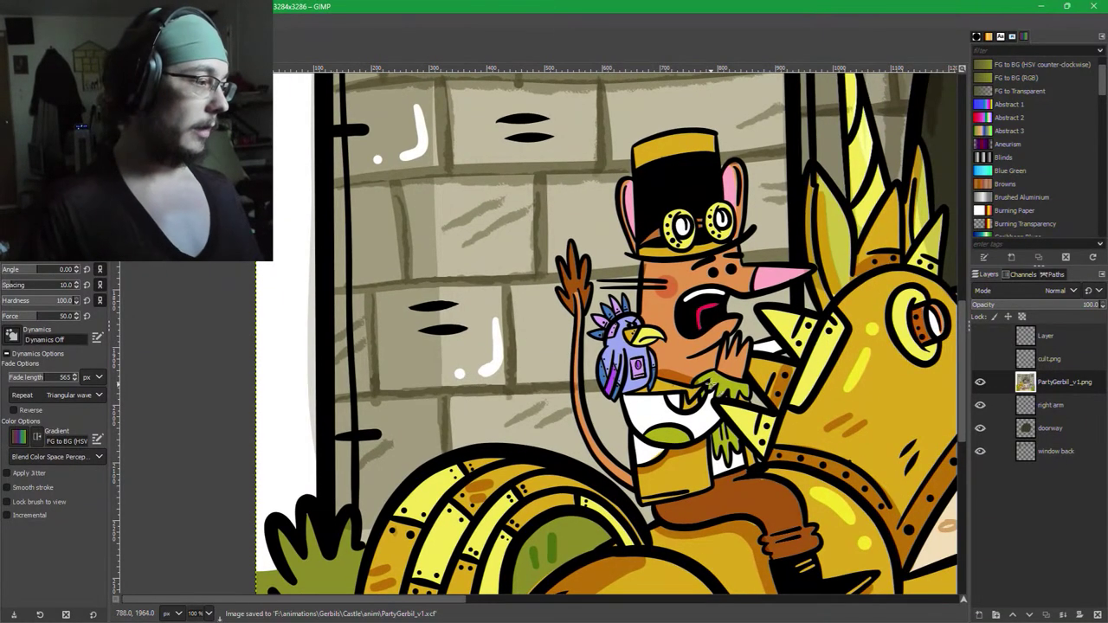
Look over the whole castle scene, from the brick walls and doorway to the crowd in front.
{"action": "scroll", "coordinate": [603, 336], "scroll_direction": "right", "scroll_amount": 2}
{"action": "scroll", "coordinate": [602, 336], "scroll_direction": "right", "scroll_amount": 5}
{"action": "scroll", "coordinate": [695, 410], "scroll_direction": "down", "scroll_amount": 4}
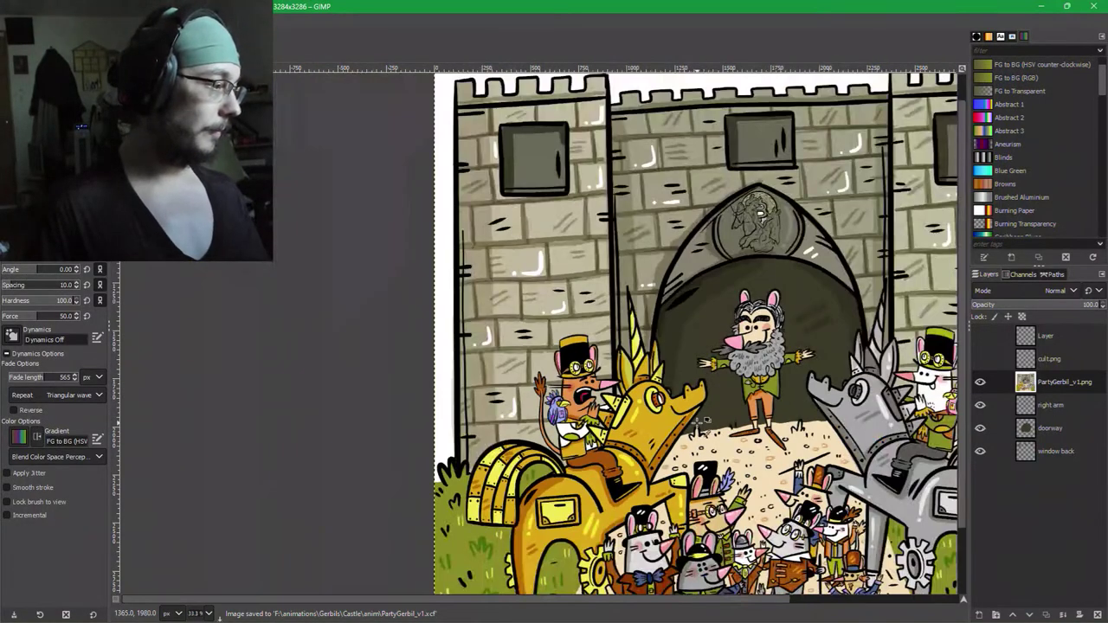
{"action": "scroll", "coordinate": [696, 410], "scroll_direction": "up", "scroll_amount": 4}
{"action": "scroll", "coordinate": [402, 362], "scroll_direction": "down", "scroll_amount": 2}
{"action": "scroll", "coordinate": [406, 358], "scroll_direction": "up", "scroll_amount": 2}
{"action": "scroll", "coordinate": [404, 364], "scroll_direction": "down", "scroll_amount": 3}
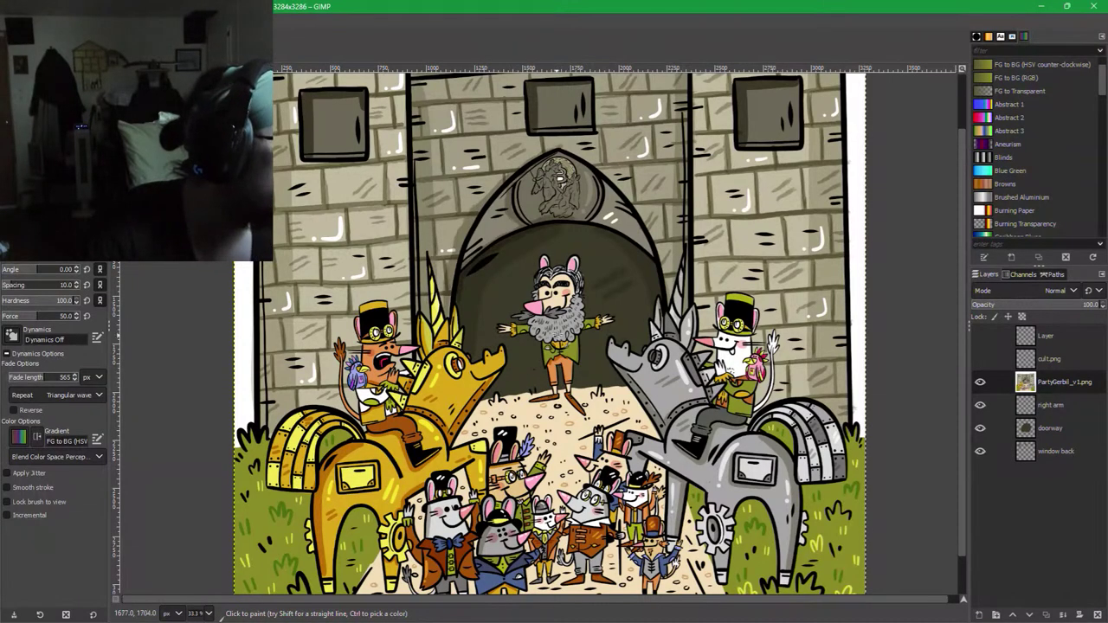
{"action": "scroll", "coordinate": [567, 320], "scroll_direction": "up", "scroll_amount": 2}
{"action": "scroll", "coordinate": [592, 342], "scroll_direction": "down", "scroll_amount": 3}
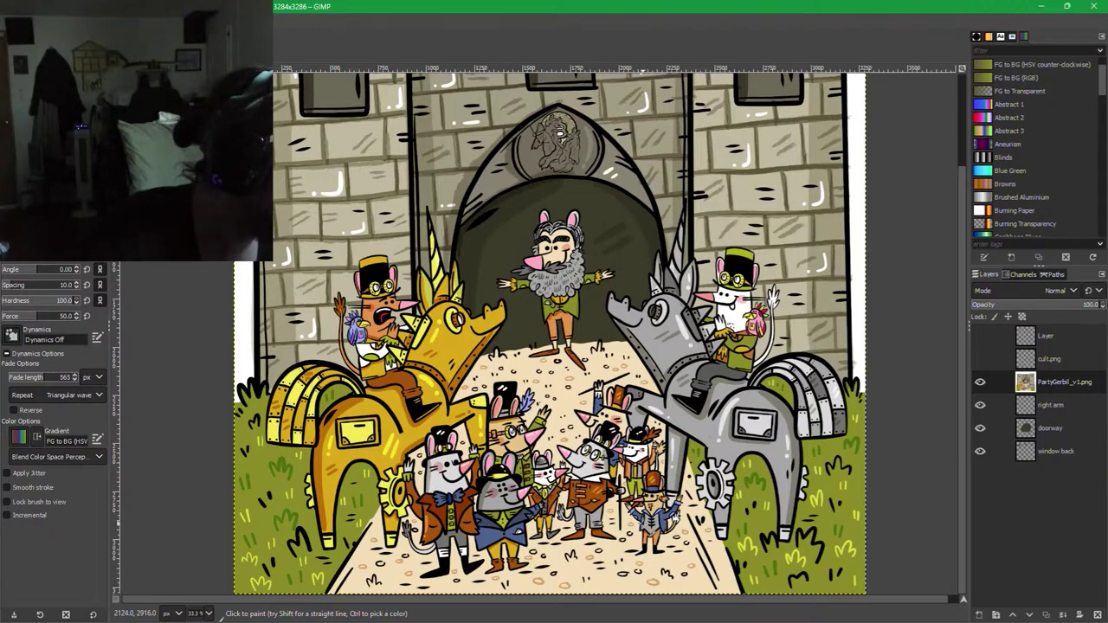
Hide the right arm and doorway layers so the bearded gerbil's remaining outstretched arm stands against transparency.
{"action": "scroll", "coordinate": [529, 275], "scroll_direction": "up", "scroll_amount": 6}
{"action": "scroll", "coordinate": [745, 347], "scroll_direction": "right", "scroll_amount": 4}
{"action": "scroll", "coordinate": [744, 346], "scroll_direction": "up", "scroll_amount": 2}
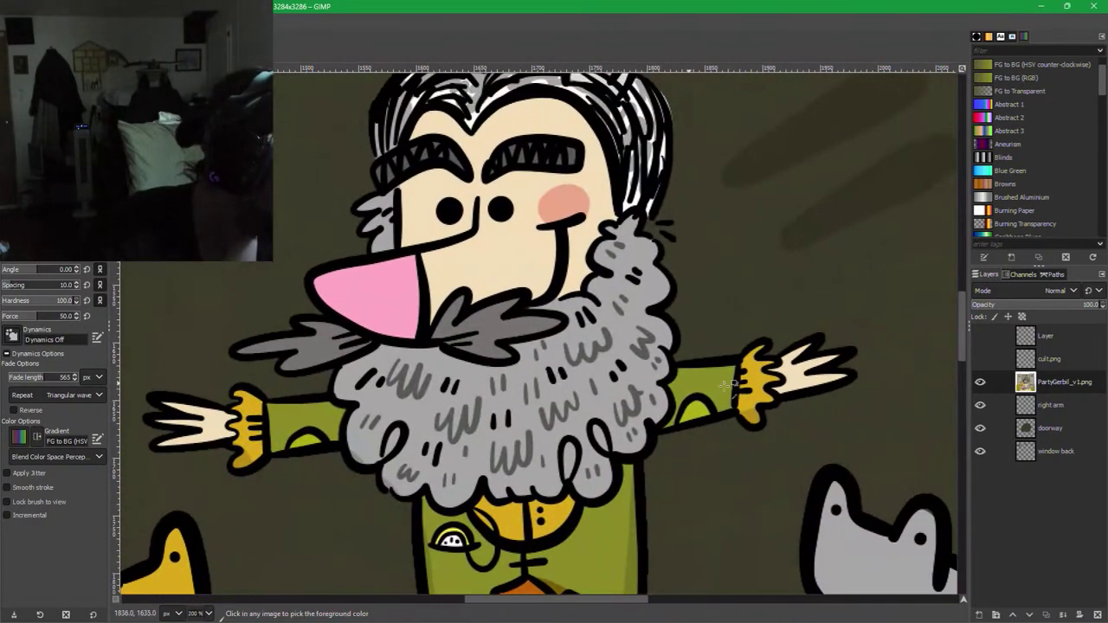
{"action": "scroll", "coordinate": [725, 383], "scroll_direction": "up", "scroll_amount": 2}
{"action": "scroll", "coordinate": [692, 368], "scroll_direction": "right", "scroll_amount": 2}
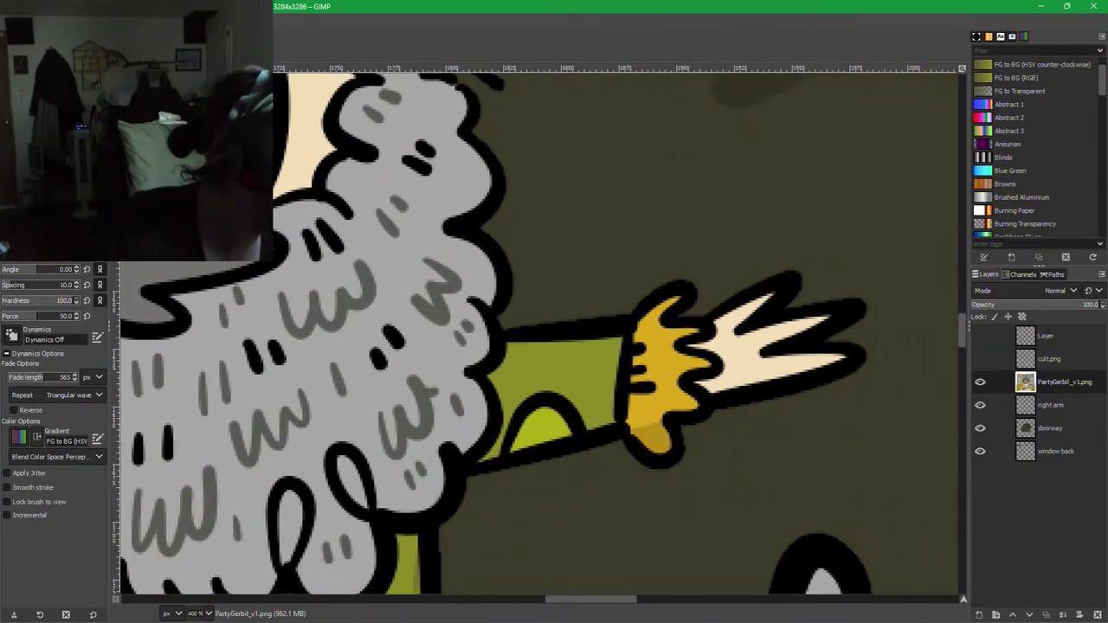
{"action": "key", "text": "r"}
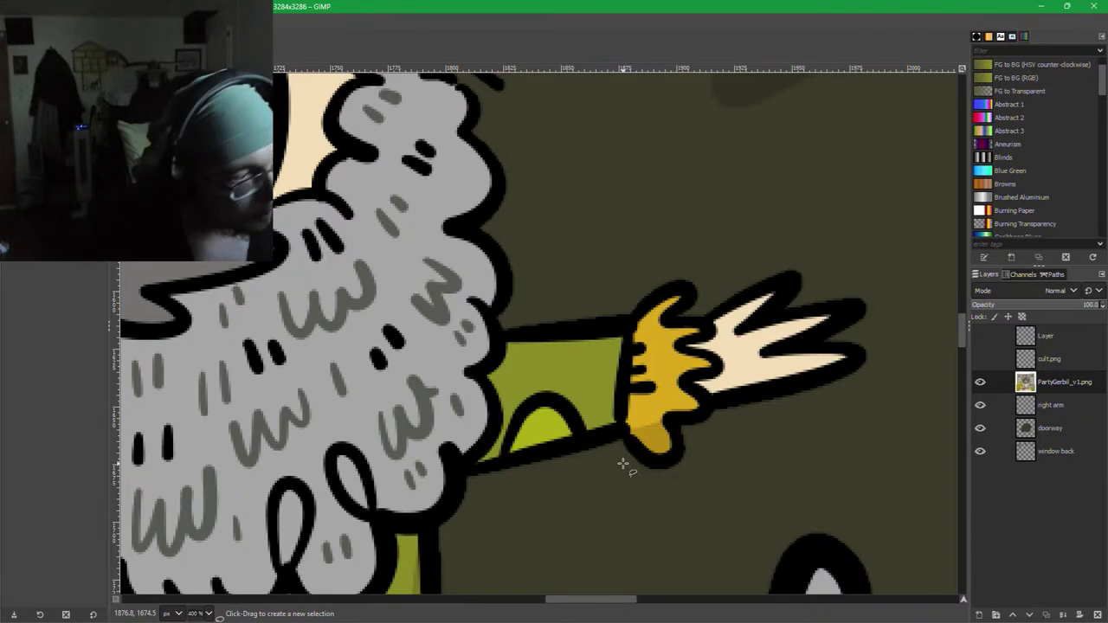
{"action": "left_click", "coordinate": [977, 406]}
{"action": "left_click", "coordinate": [979, 427]}
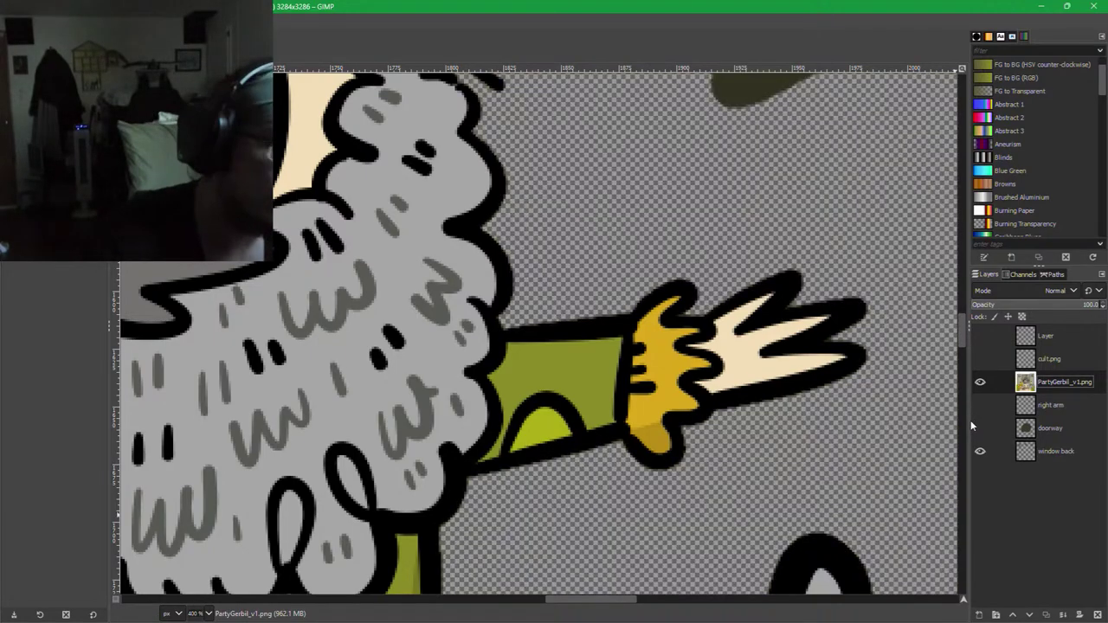
Outline the bearded gerbil's remaining arm with a free selection, following the beard's edge closely and looping loosely around the sleeve and hand.
{"action": "scroll", "coordinate": [569, 347], "scroll_direction": "up", "scroll_amount": 3}
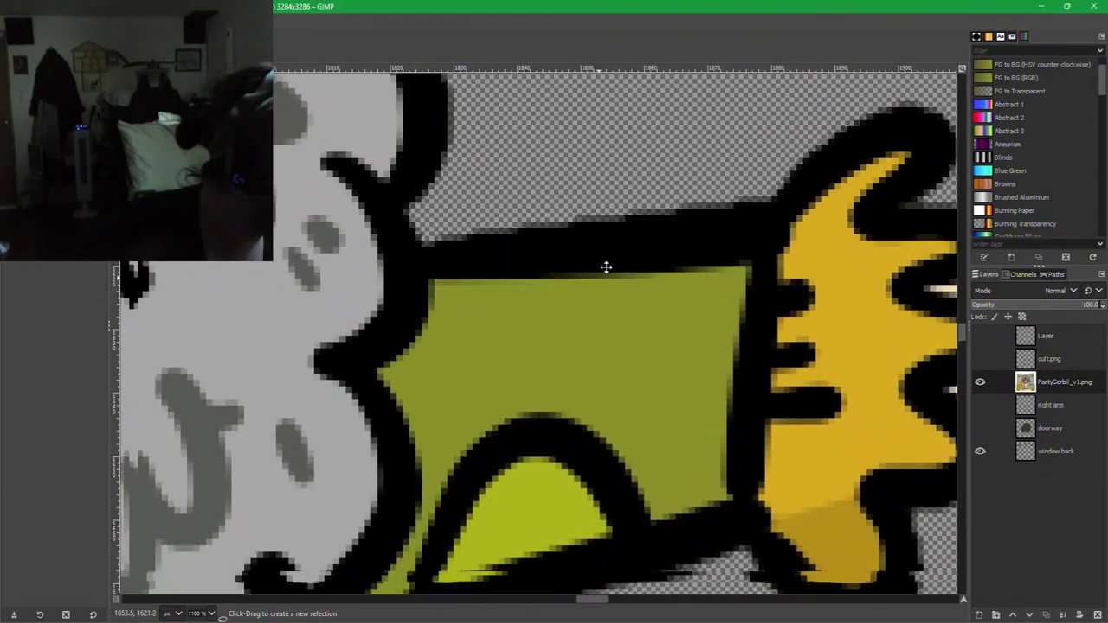
{"action": "left_click_drag", "start_coordinate": [605, 268], "coordinate": [586, 200]}
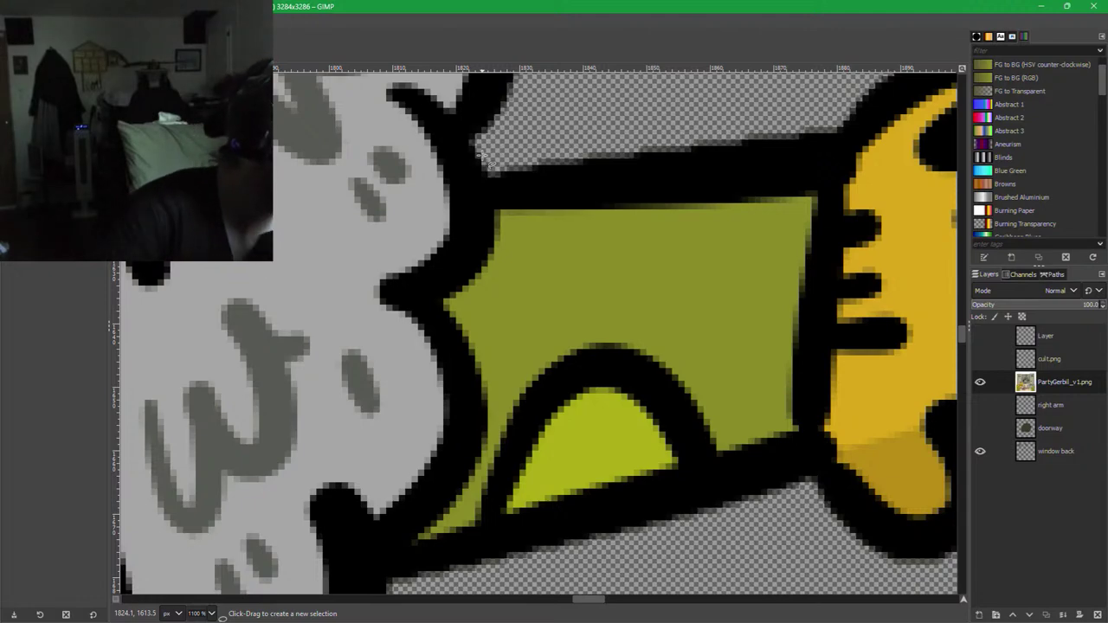
{"action": "key", "text": "f"}
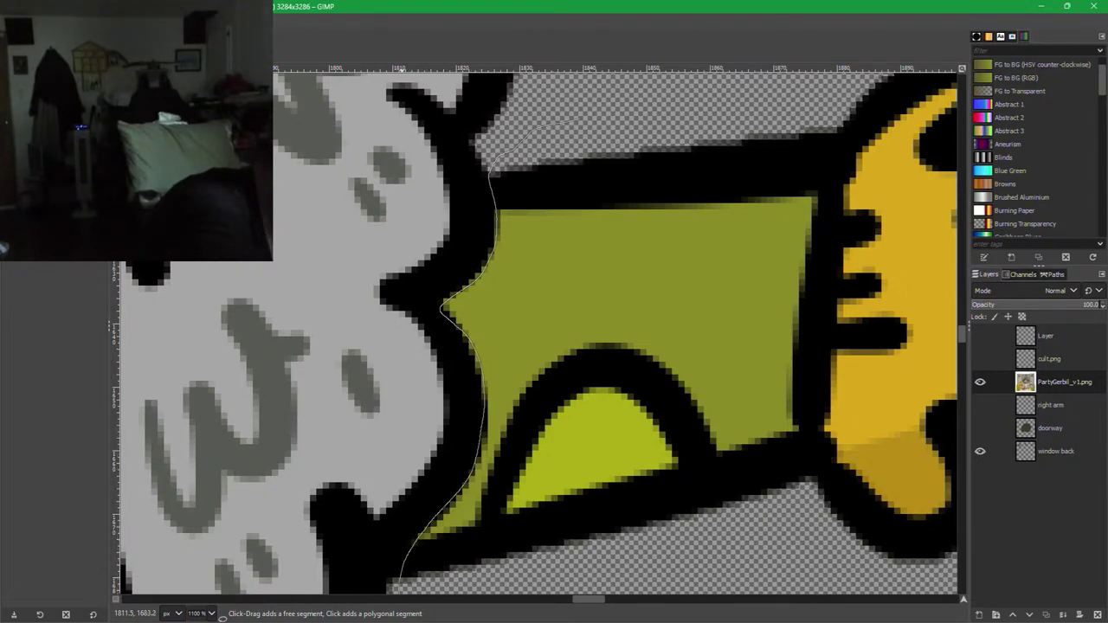
{"action": "left_click_drag", "start_coordinate": [402, 597], "coordinate": [597, 569]}
{"action": "left_click", "coordinate": [805, 571]}
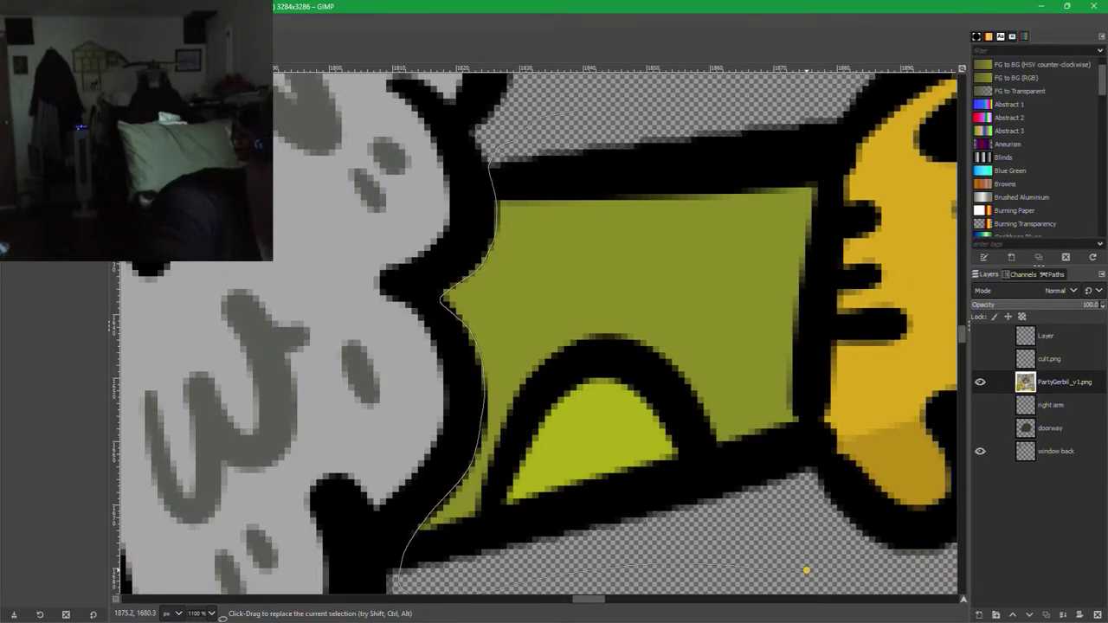
{"action": "mouse_move", "coordinate": [805, 571]}
{"action": "left_mouse_down"}
{"action": "mouse_move", "coordinate": [660, 408]}
{"action": "mouse_move", "coordinate": [358, 289]}
{"action": "mouse_move", "coordinate": [332, 290]}
{"action": "mouse_move", "coordinate": [601, 320]}
{"action": "left_mouse_up"}
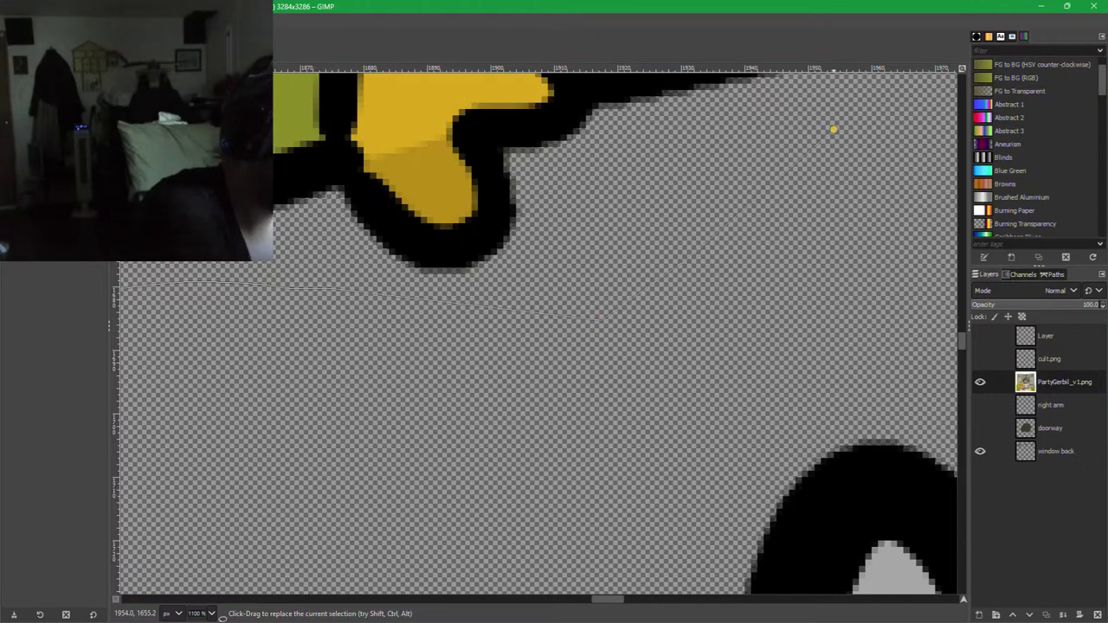
{"action": "left_click_drag", "start_coordinate": [834, 127], "coordinate": [377, 453]}
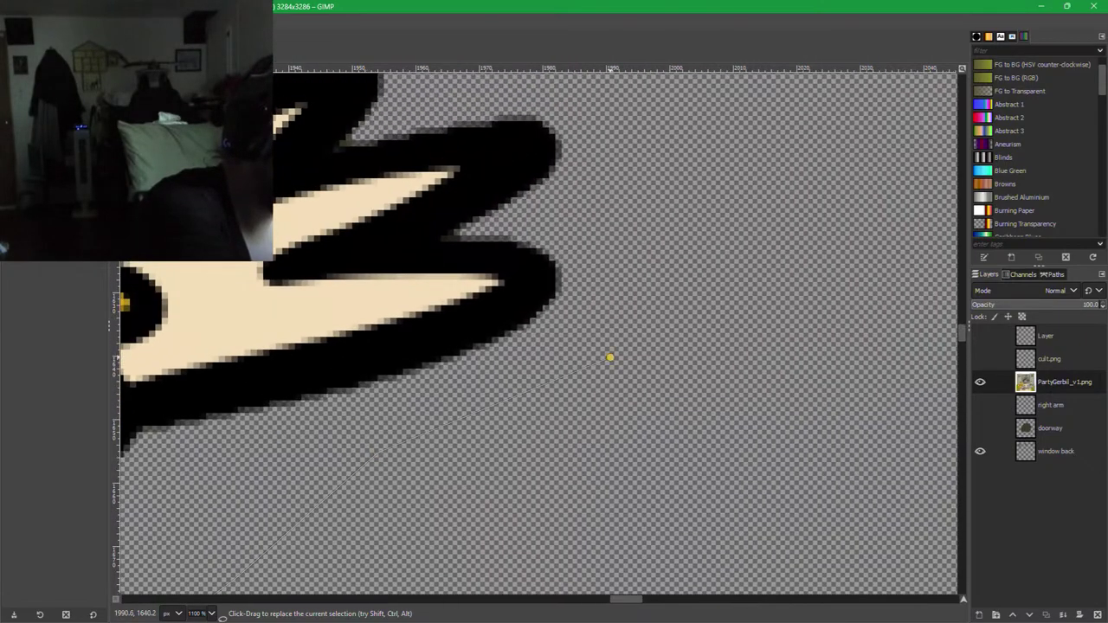
{"action": "left_click_drag", "start_coordinate": [586, 84], "coordinate": [729, 433]}
{"action": "left_click_drag", "start_coordinate": [373, 308], "coordinate": [804, 321]}
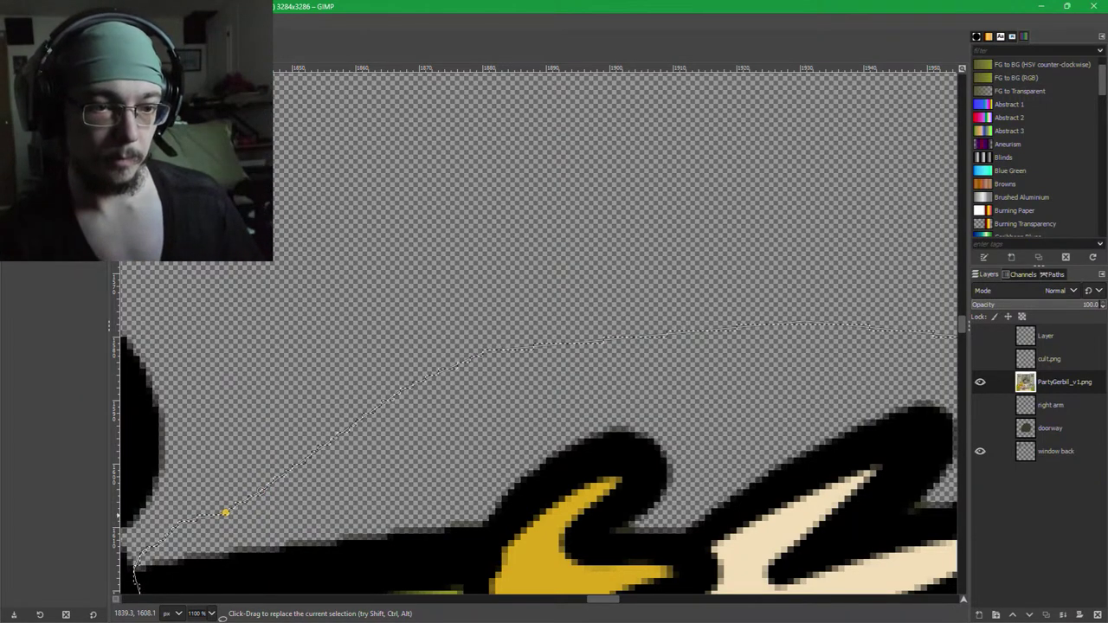
Copy the selected arm from the PartyGerbil_v1.png layer and paste it as a new layer directly above it.
{"action": "key", "text": "ctrl+c"}
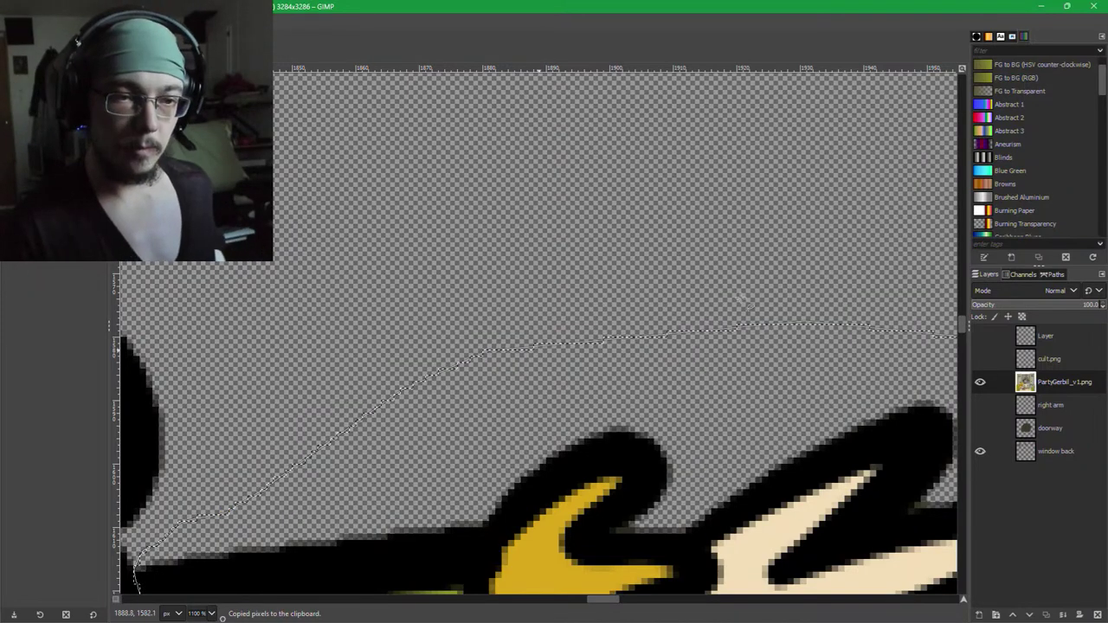
{"action": "key", "text": "alt+Tab"}
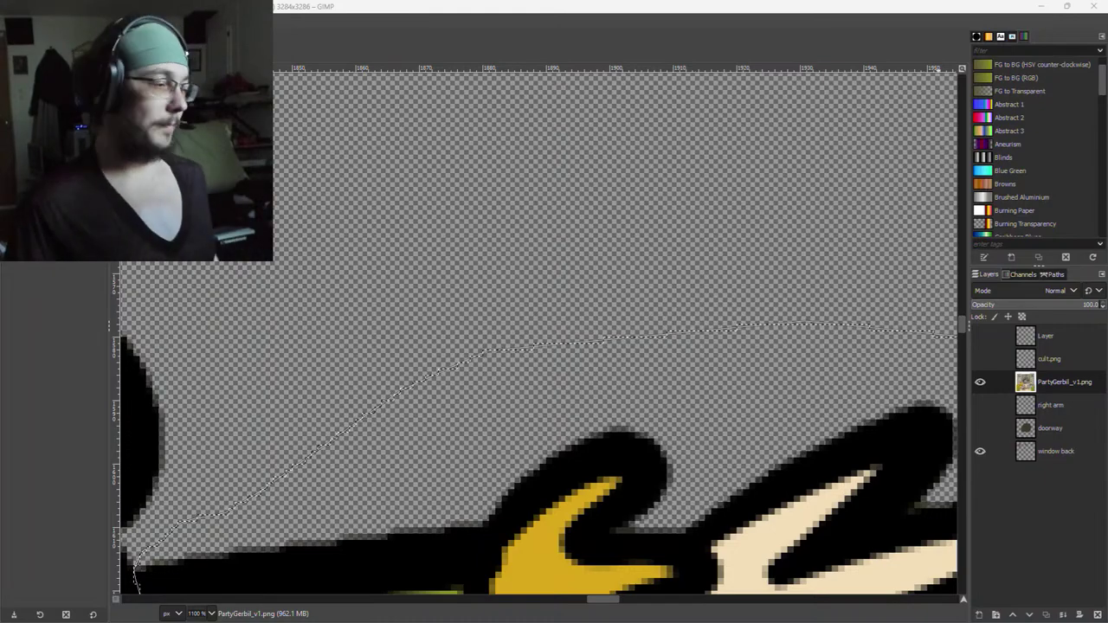
{"action": "left_click_drag", "start_coordinate": [598, 395], "coordinate": [640, 113]}
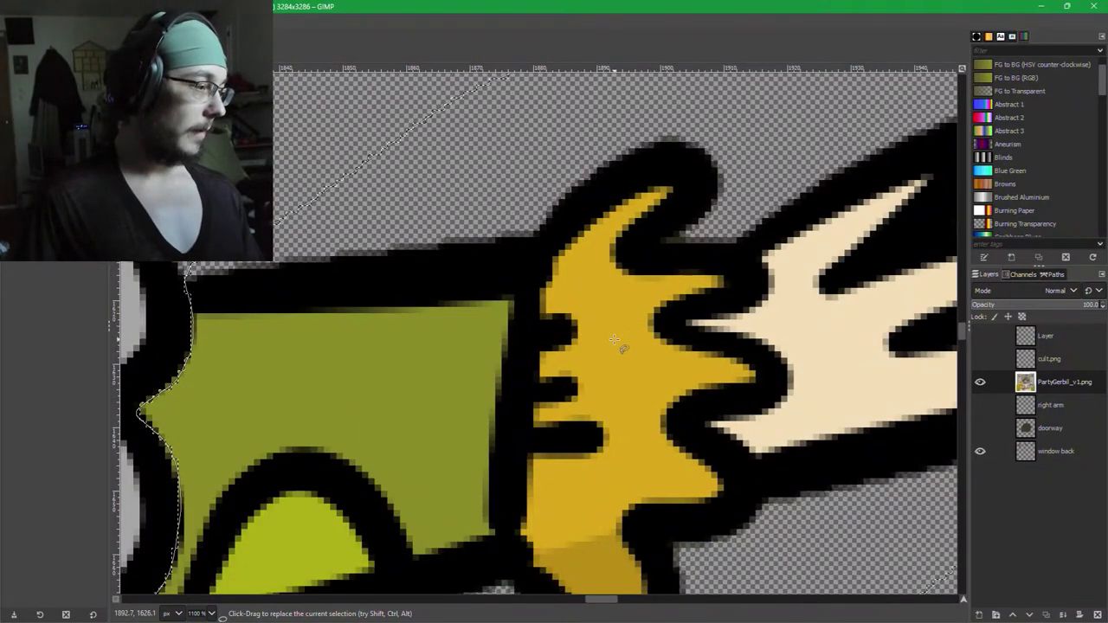
{"action": "scroll", "coordinate": [614, 341], "scroll_direction": "down", "scroll_amount": 2}
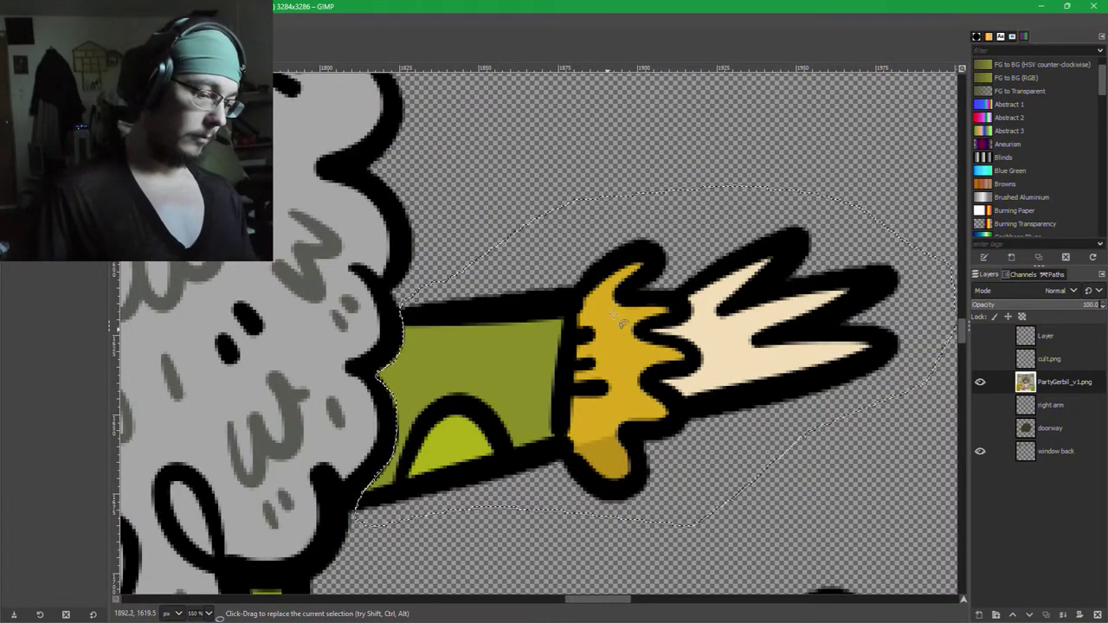
{"action": "key", "text": "ctrl+c"}
{"action": "key", "text": "ctrl+v"}
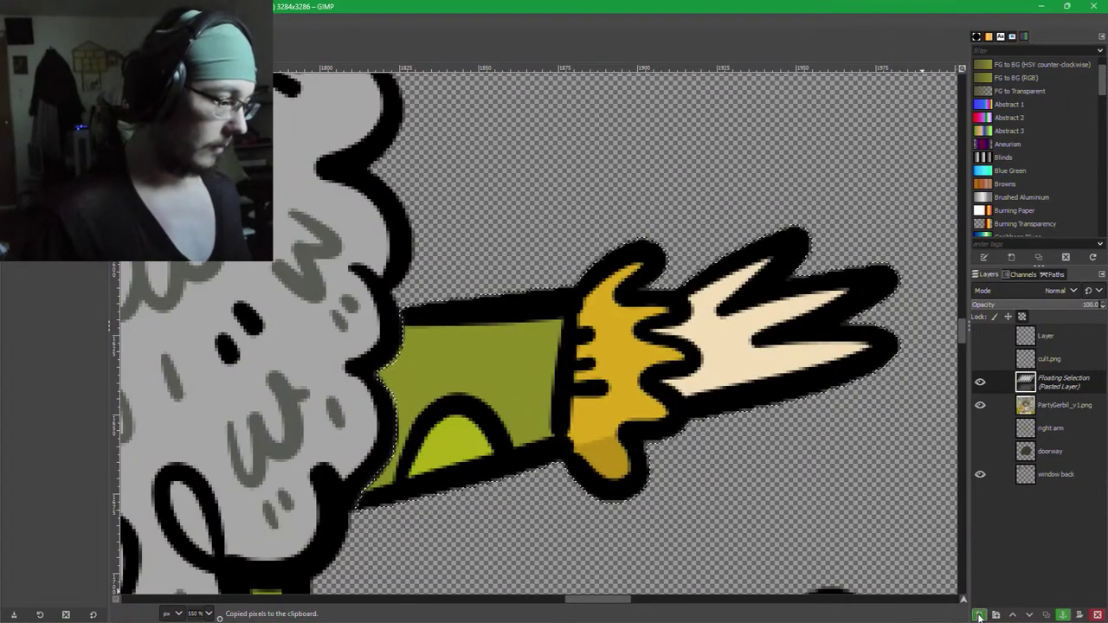
{"action": "key", "text": "shift+ctrl+n"}
Try a brush stroke on the pasted arm layer where the sleeve's upper outline meets the beard, and undo it.
{"action": "scroll", "coordinate": [393, 406], "scroll_direction": "up", "scroll_amount": 4}
{"action": "scroll", "coordinate": [454, 280], "scroll_direction": "down", "scroll_amount": 2}
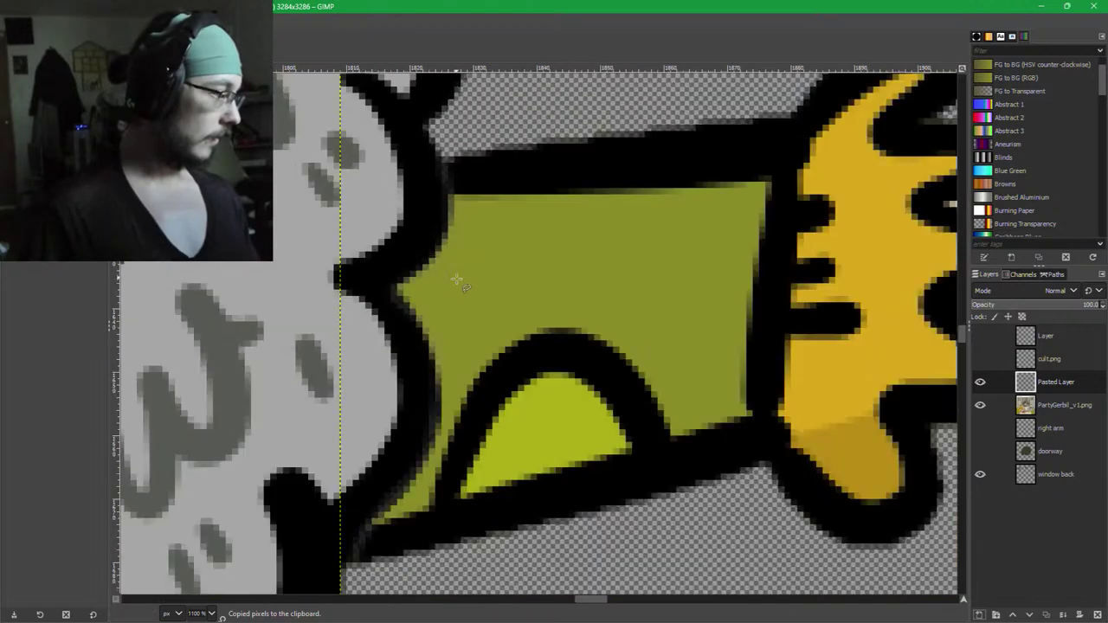
{"action": "left_click_drag", "start_coordinate": [455, 251], "coordinate": [444, 309]}
{"action": "key", "text": "n"}
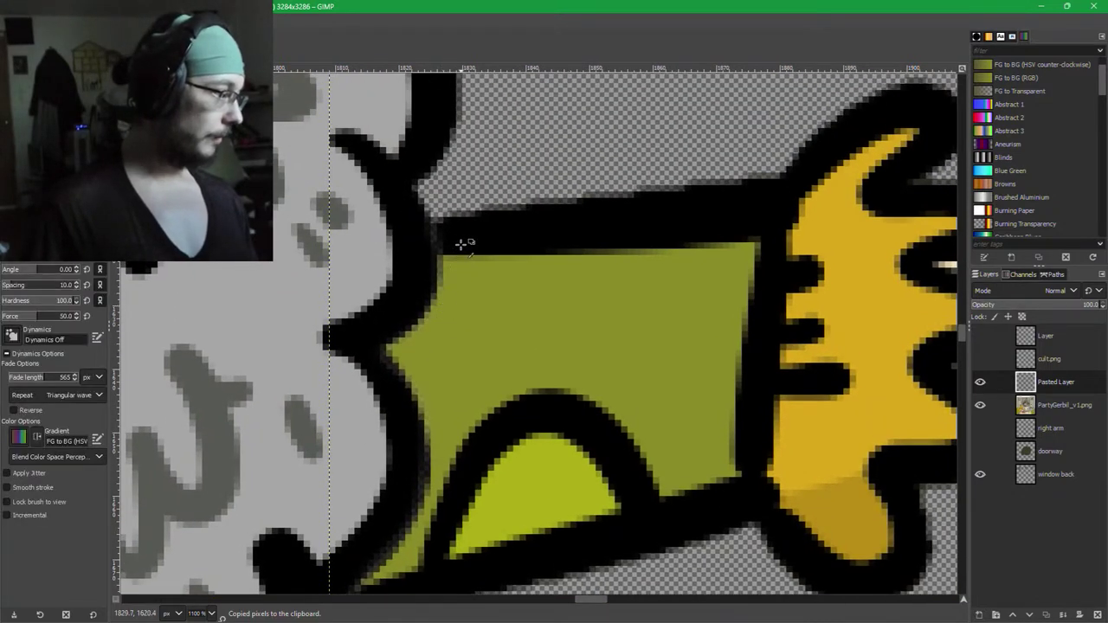
{"action": "scroll", "coordinate": [460, 243], "scroll_direction": "up", "scroll_amount": 2}
{"action": "left_click_drag", "start_coordinate": [378, 238], "coordinate": [417, 218]}
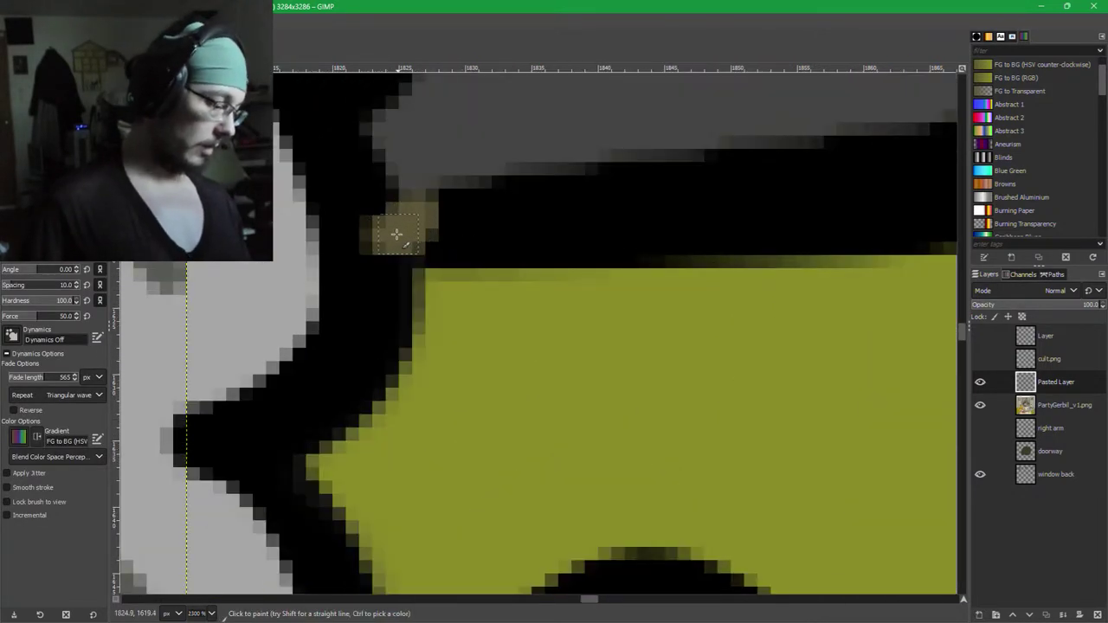
{"action": "key", "text": "ctrl+z"}
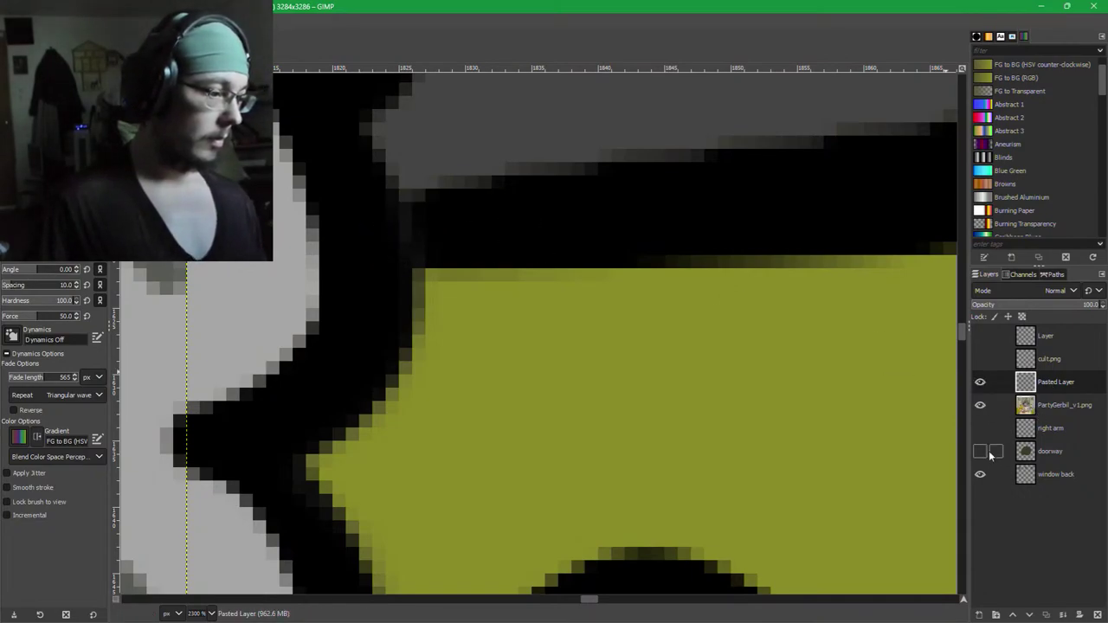
Add a new transparent layer and place it between Pasted Layer and PartyGerbil_v1.png.
{"action": "left_click", "coordinate": [979, 616], "text": "shift"}
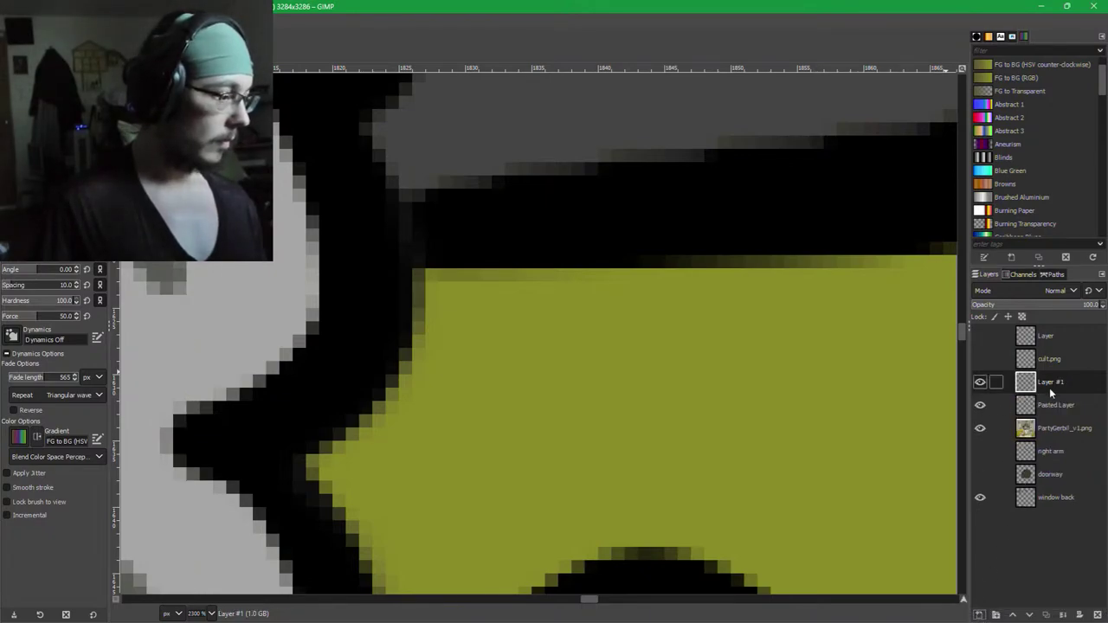
{"action": "left_click_drag", "start_coordinate": [1051, 388], "coordinate": [1055, 419]}
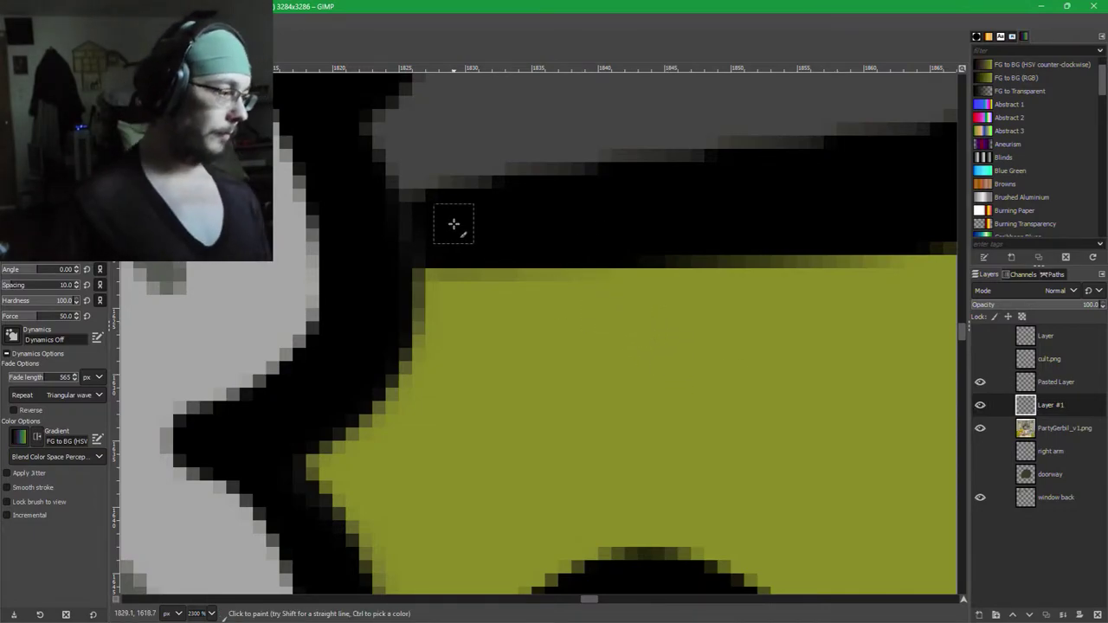
Enlarge the brush to the outline's thickness and extend the sleeve's upper black outline into the beard on the new layer.
{"action": "scroll", "coordinate": [572, 284], "scroll_direction": "down", "scroll_amount": 2}
{"action": "mouse_move", "coordinate": [550, 389]}
{"action": "left_mouse_down"}
{"action": "mouse_move", "coordinate": [685, 304]}
{"action": "mouse_move", "coordinate": [707, 308]}
{"action": "left_mouse_up"}
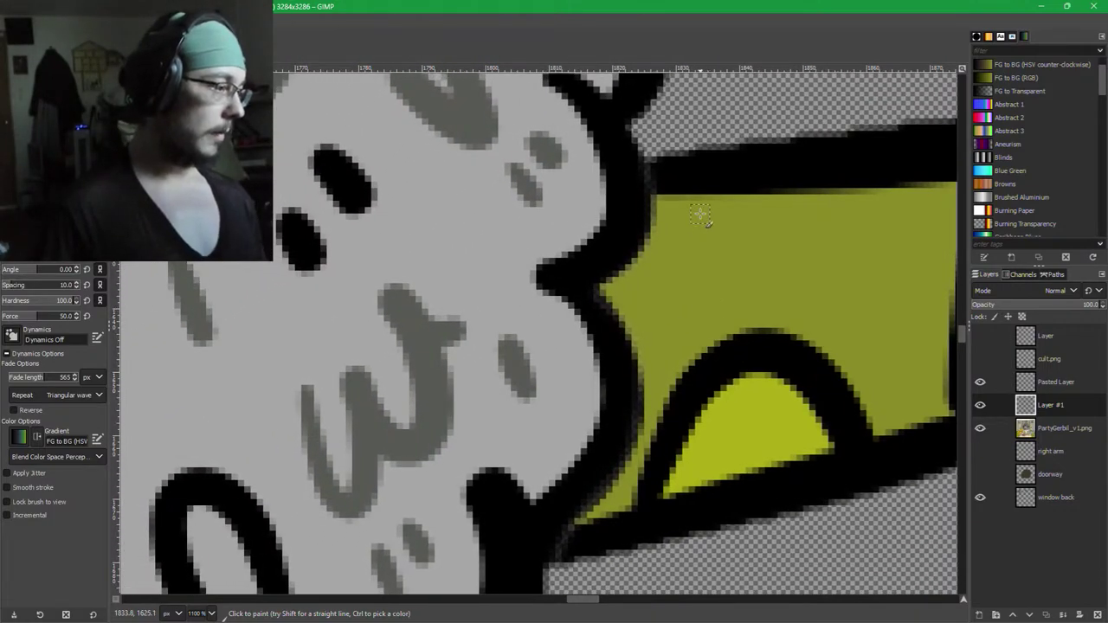
{"action": "key", "text": "bracketright"}
{"action": "key", "text": "bracketright"}
{"action": "key", "text": "bracketright"}
{"action": "key", "text": "bracketright"}
{"action": "key", "text": "bracketright"}
{"action": "key", "text": "bracketright"}
{"action": "key", "text": "bracketright"}
{"action": "key", "text": "bracketright"}
{"action": "key", "text": "bracketright"}
{"action": "key", "text": "bracketright"}
{"action": "key", "text": "bracketright"}
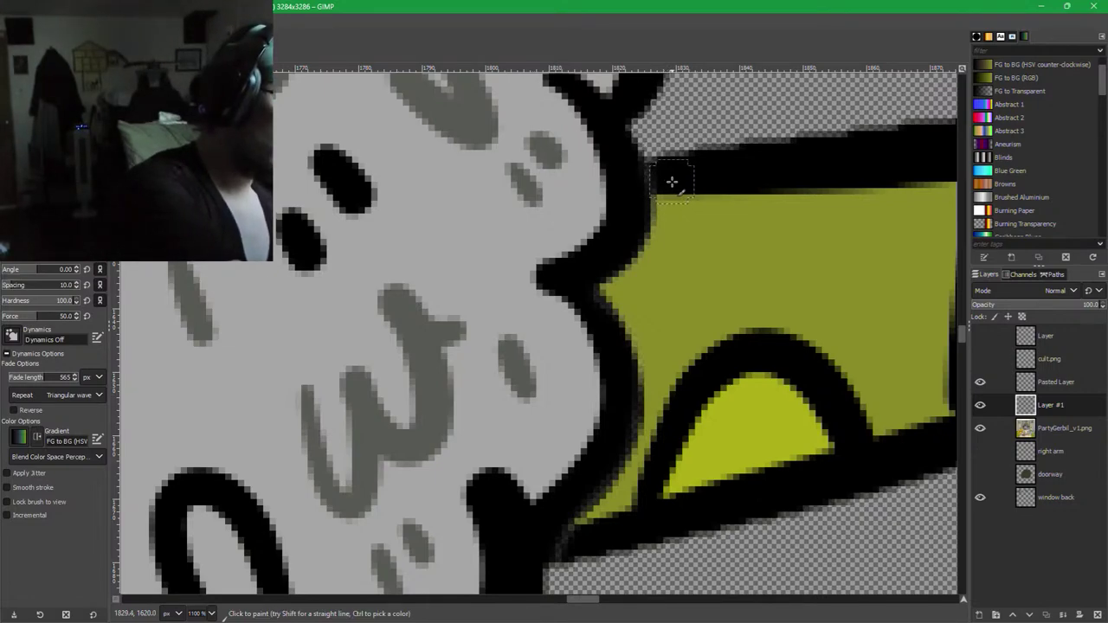
{"action": "mouse_move", "coordinate": [671, 180]}
{"action": "left_mouse_down"}
{"action": "mouse_move", "coordinate": [625, 184]}
{"action": "mouse_move", "coordinate": [647, 172]}
{"action": "mouse_move", "coordinate": [572, 210]}
{"action": "left_mouse_up"}
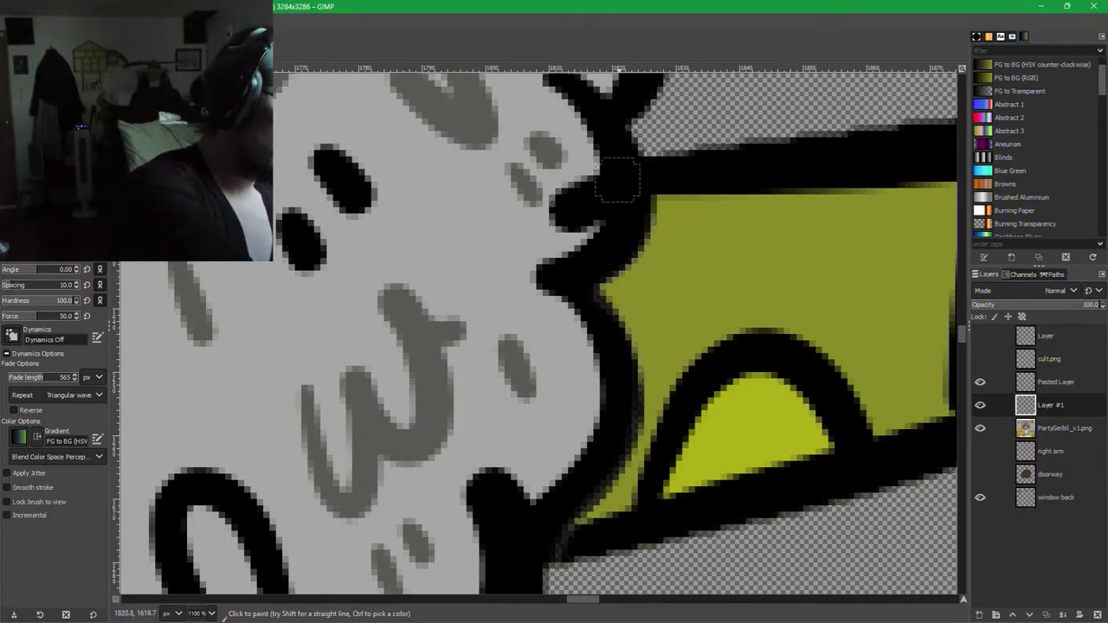
{"action": "mouse_move", "coordinate": [611, 186]}
{"action": "left_mouse_down"}
{"action": "mouse_move", "coordinate": [510, 214]}
{"action": "mouse_move", "coordinate": [567, 197]}
{"action": "left_mouse_up"}
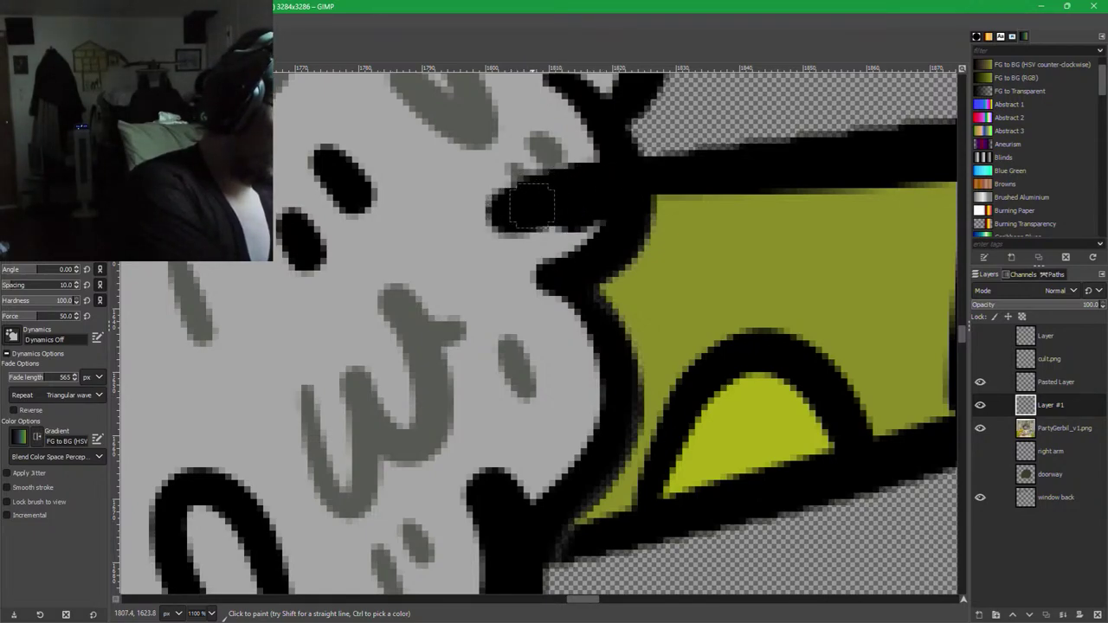
Extend the sleeve's lower black outline into the beard on Layer #1, undoing the first stroke and repainting it along the outline's slope.
{"action": "left_click_drag", "start_coordinate": [597, 541], "coordinate": [494, 561]}
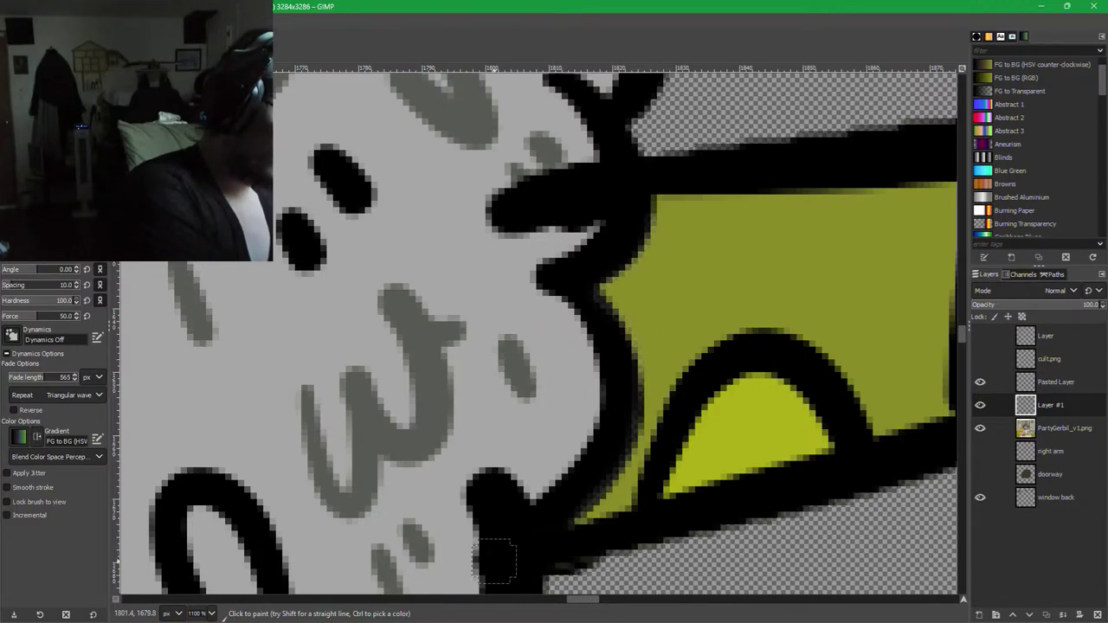
{"action": "key", "text": "ctrl+z"}
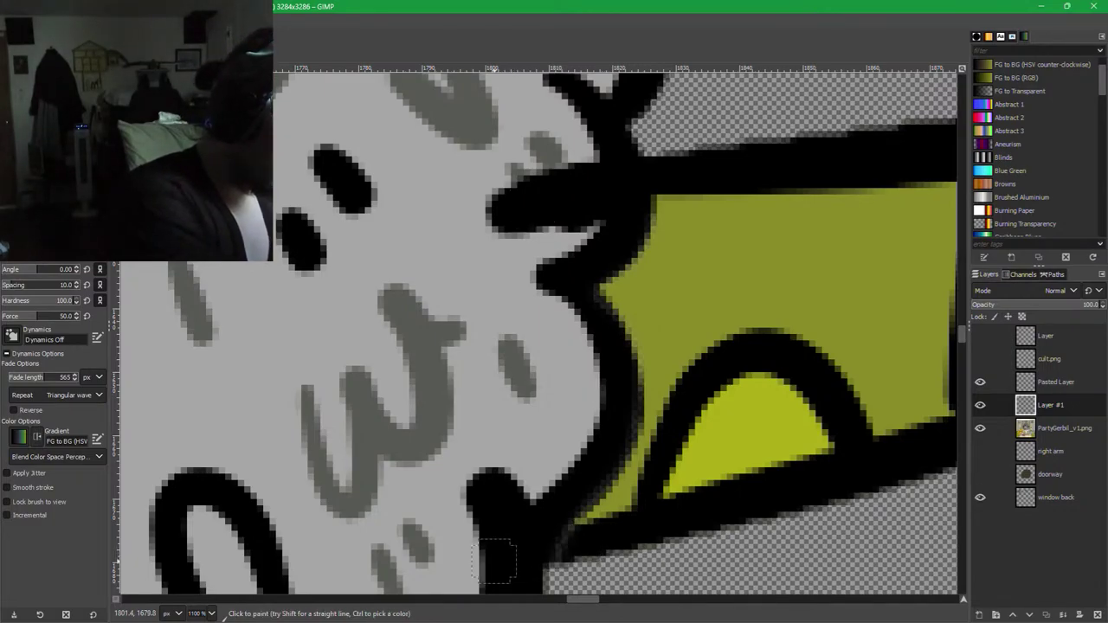
{"action": "mouse_move", "coordinate": [494, 561]}
{"action": "left_mouse_down"}
{"action": "mouse_move", "coordinate": [504, 537]}
{"action": "mouse_move", "coordinate": [572, 539]}
{"action": "mouse_move", "coordinate": [446, 551]}
{"action": "left_mouse_up"}
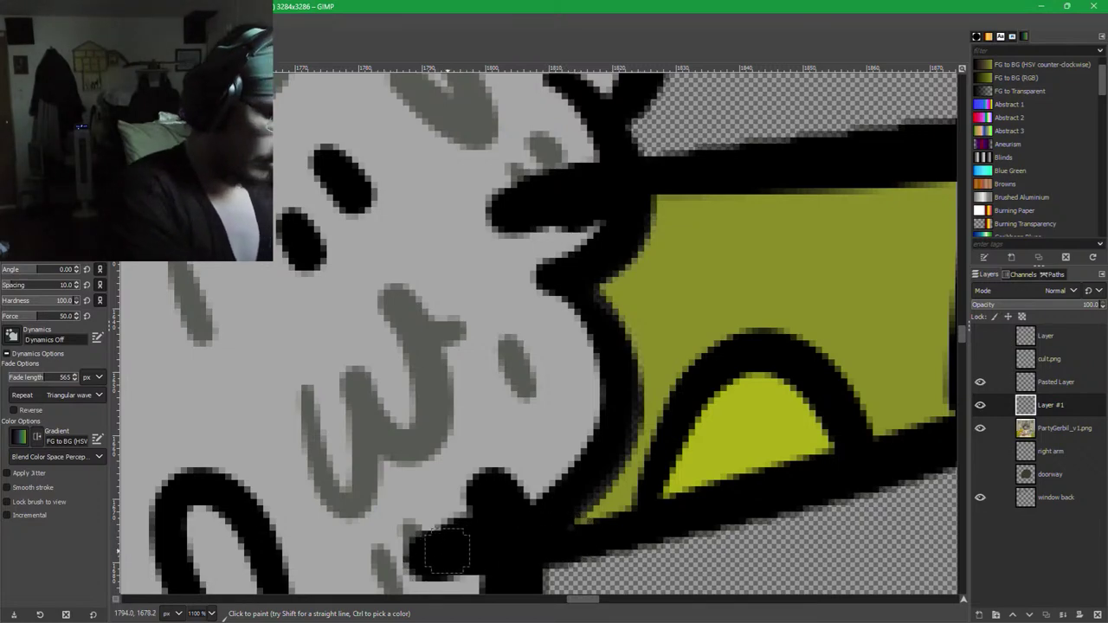
Pick the sleeve's olive green and paint it over the beard area between the two extended outlines.
{"action": "key", "text": "ctrl"}
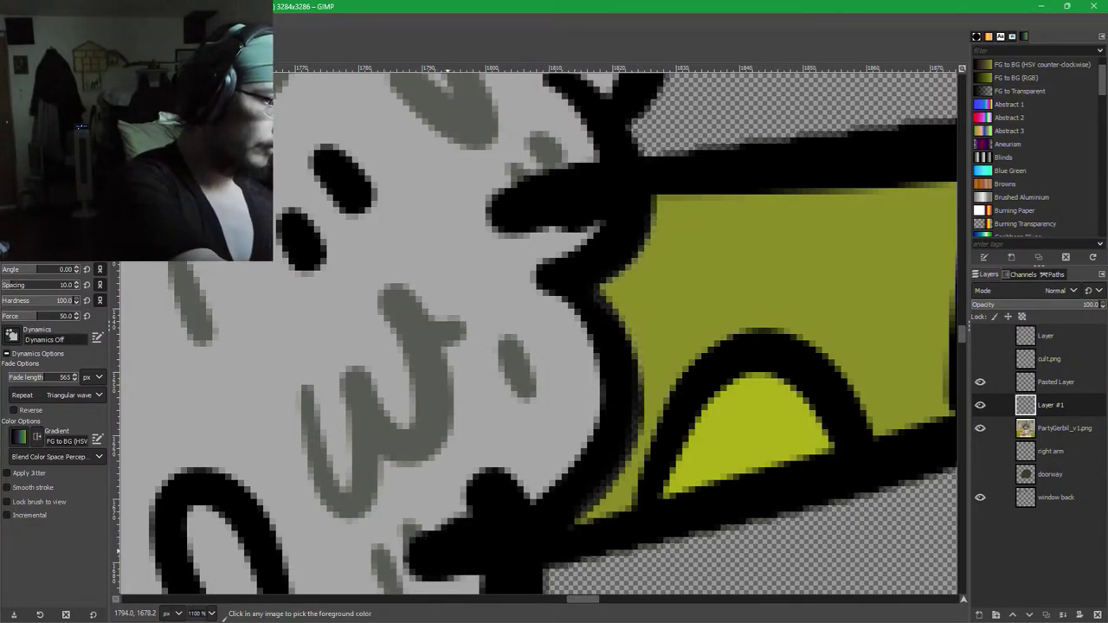
{"action": "left_click", "coordinate": [670, 250], "text": "ctrl"}
{"action": "mouse_move", "coordinate": [617, 339]}
{"action": "left_mouse_down"}
{"action": "mouse_move", "coordinate": [609, 457]}
{"action": "mouse_move", "coordinate": [640, 314]}
{"action": "left_mouse_up"}
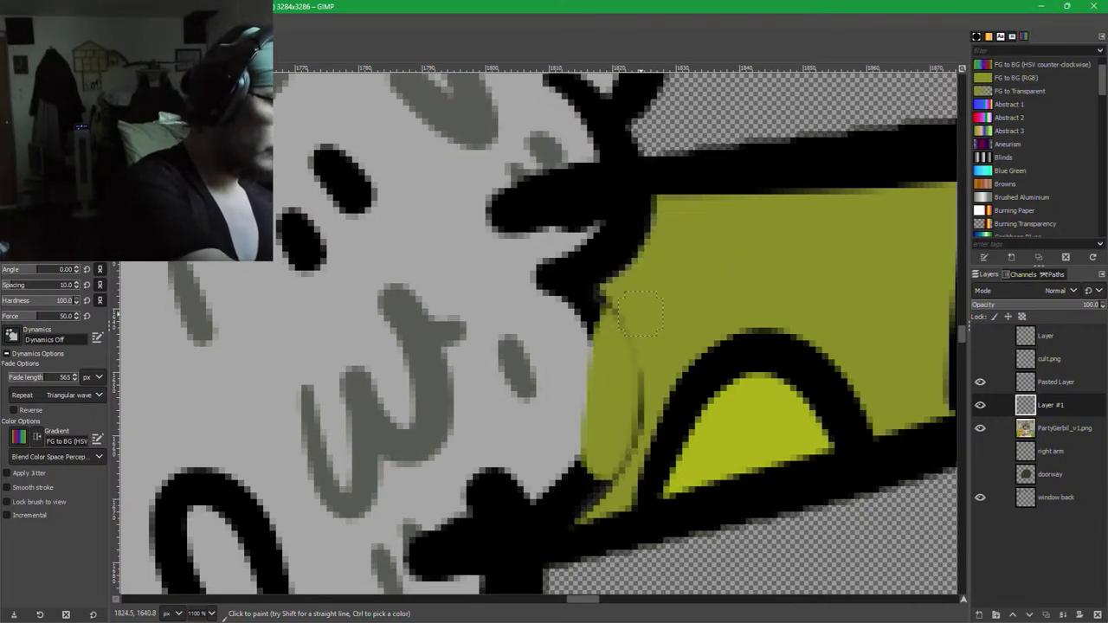
{"action": "mouse_move", "coordinate": [616, 427]}
{"action": "left_mouse_down"}
{"action": "mouse_move", "coordinate": [649, 304]}
{"action": "mouse_move", "coordinate": [592, 482]}
{"action": "mouse_move", "coordinate": [611, 424]}
{"action": "left_mouse_up"}
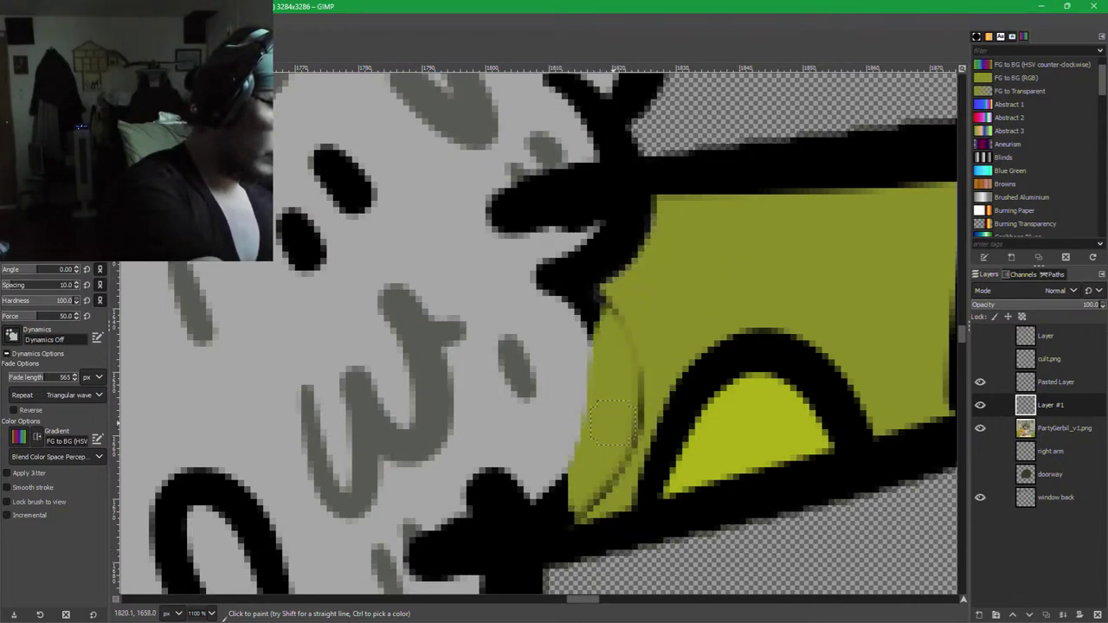
{"action": "mouse_move", "coordinate": [588, 472]}
{"action": "left_mouse_down"}
{"action": "mouse_move", "coordinate": [562, 498]}
{"action": "mouse_move", "coordinate": [471, 505]}
{"action": "mouse_move", "coordinate": [592, 396]}
{"action": "mouse_move", "coordinate": [500, 461]}
{"action": "mouse_move", "coordinate": [608, 361]}
{"action": "mouse_move", "coordinate": [558, 471]}
{"action": "mouse_move", "coordinate": [640, 295]}
{"action": "mouse_move", "coordinate": [566, 323]}
{"action": "mouse_move", "coordinate": [586, 287]}
{"action": "mouse_move", "coordinate": [571, 287]}
{"action": "mouse_move", "coordinate": [675, 249]}
{"action": "mouse_move", "coordinate": [530, 285]}
{"action": "mouse_move", "coordinate": [679, 225]}
{"action": "mouse_move", "coordinate": [669, 219]}
{"action": "mouse_move", "coordinate": [550, 251]}
{"action": "mouse_move", "coordinate": [620, 216]}
{"action": "mouse_move", "coordinate": [522, 251]}
{"action": "mouse_move", "coordinate": [520, 291]}
{"action": "mouse_move", "coordinate": [554, 316]}
{"action": "mouse_move", "coordinate": [534, 375]}
{"action": "mouse_move", "coordinate": [478, 443]}
{"action": "left_mouse_up"}
{"action": "left_click_drag", "start_coordinate": [478, 436], "coordinate": [578, 405]}
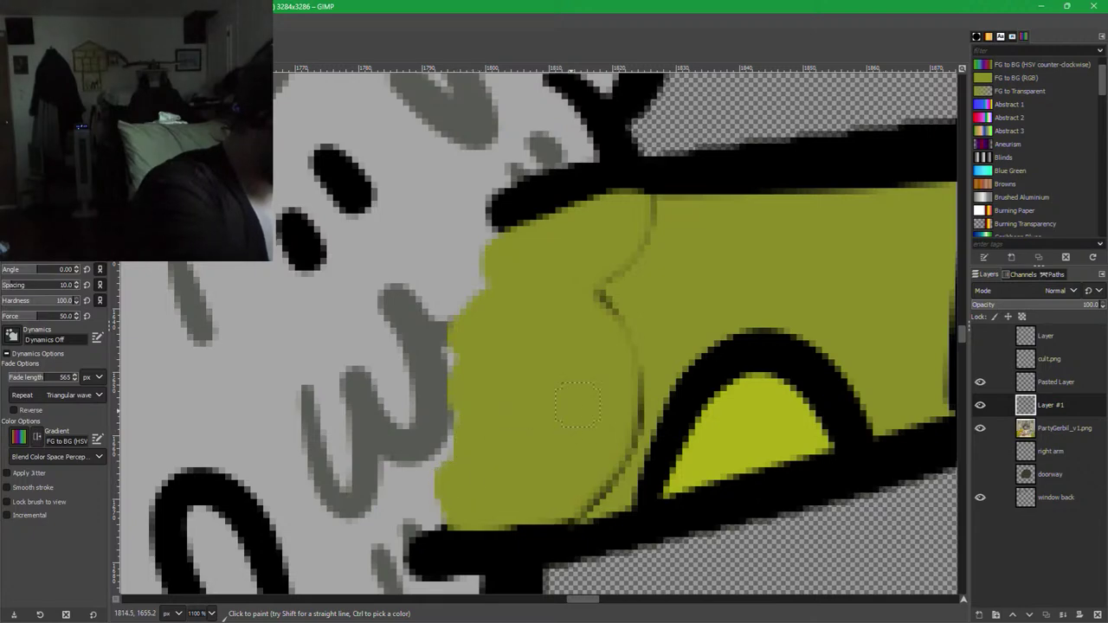
{"action": "key", "text": "ctrl"}
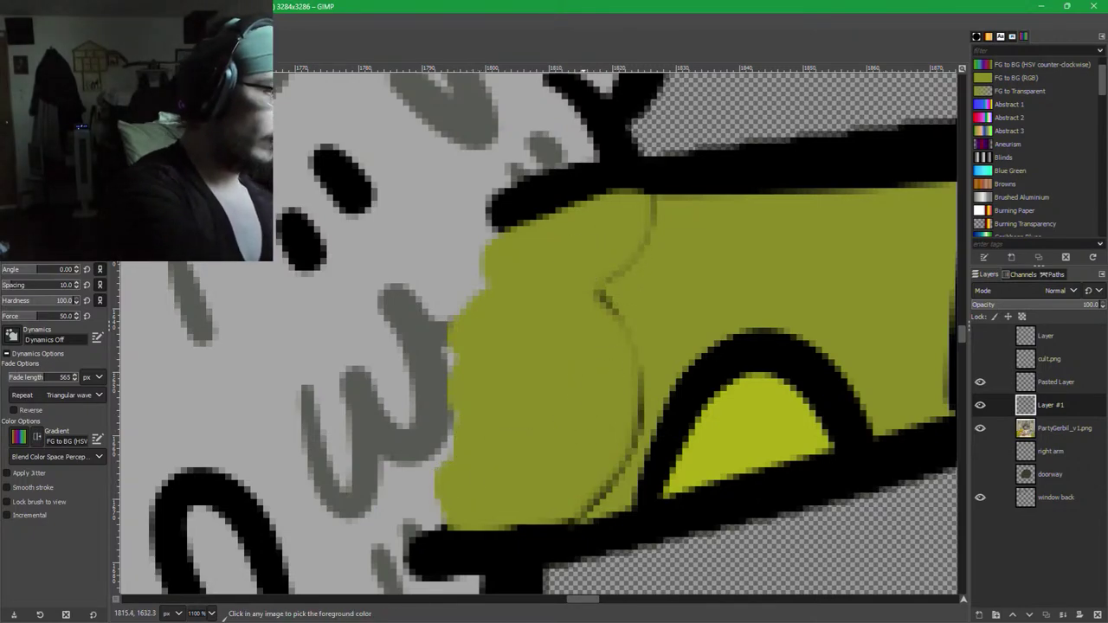
Paint over the sleeve's upper outline in black on Layer #1, and merge that layer down onto Pasted Layer from above.
{"action": "left_click", "coordinate": [753, 165], "text": "ctrl"}
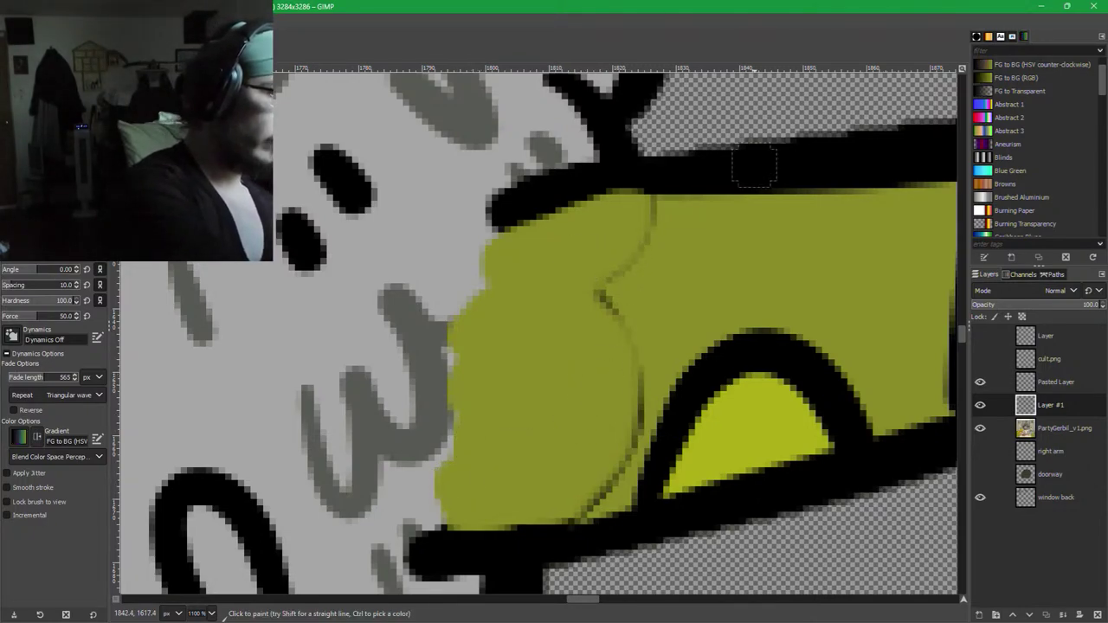
{"action": "mouse_move", "coordinate": [490, 203]}
{"action": "left_mouse_down"}
{"action": "mouse_move", "coordinate": [549, 173]}
{"action": "mouse_move", "coordinate": [633, 172]}
{"action": "left_mouse_up"}
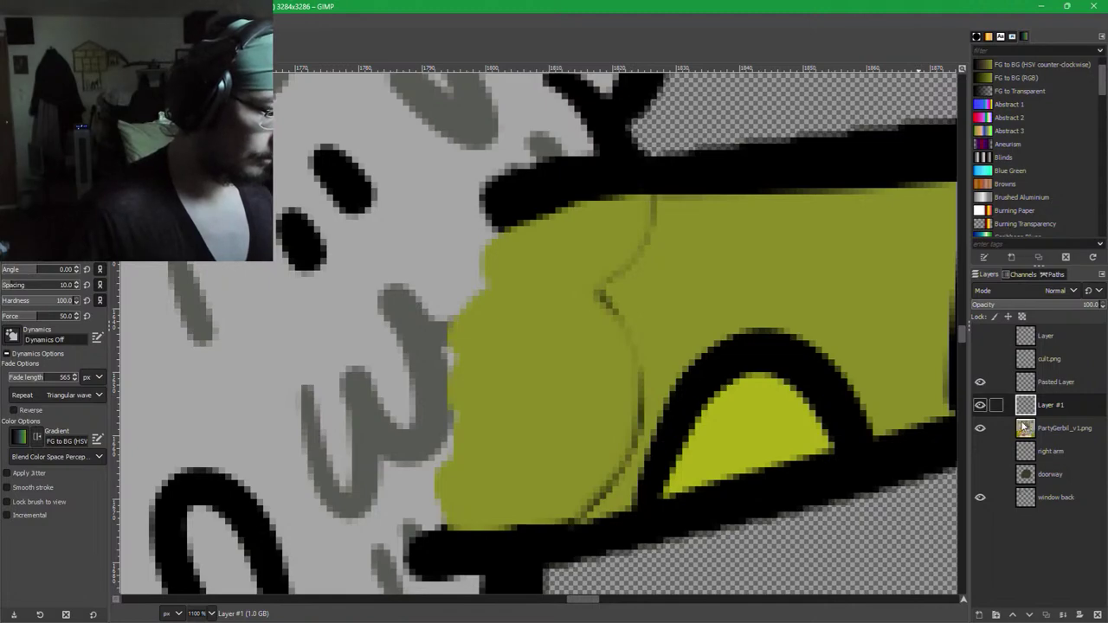
{"action": "left_click_drag", "start_coordinate": [1043, 404], "coordinate": [1038, 377]}
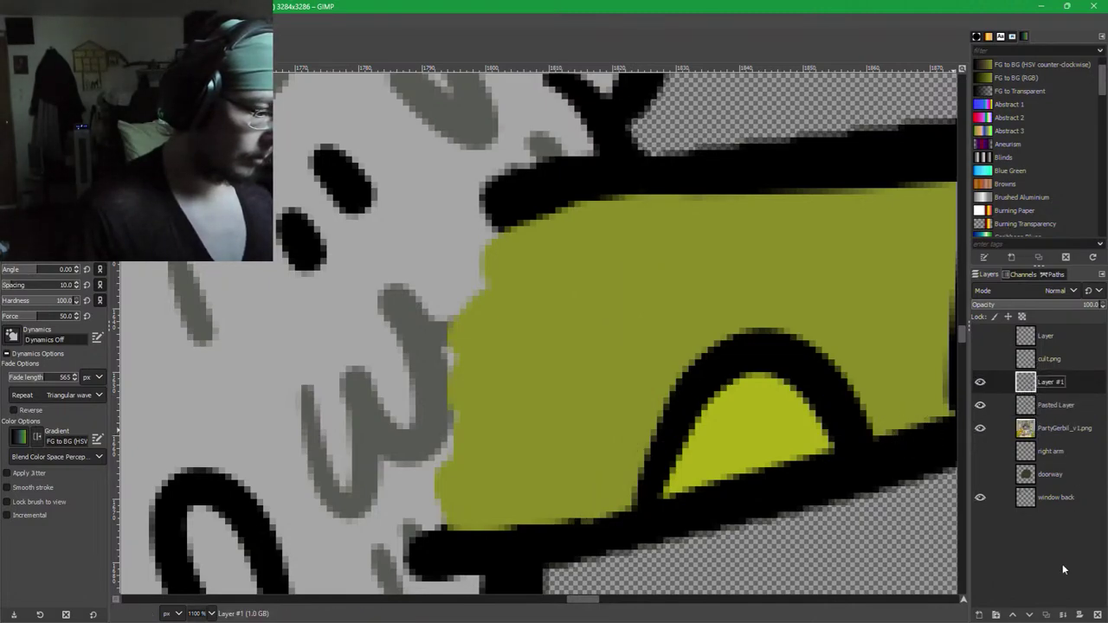
{"action": "left_click", "coordinate": [1062, 615]}
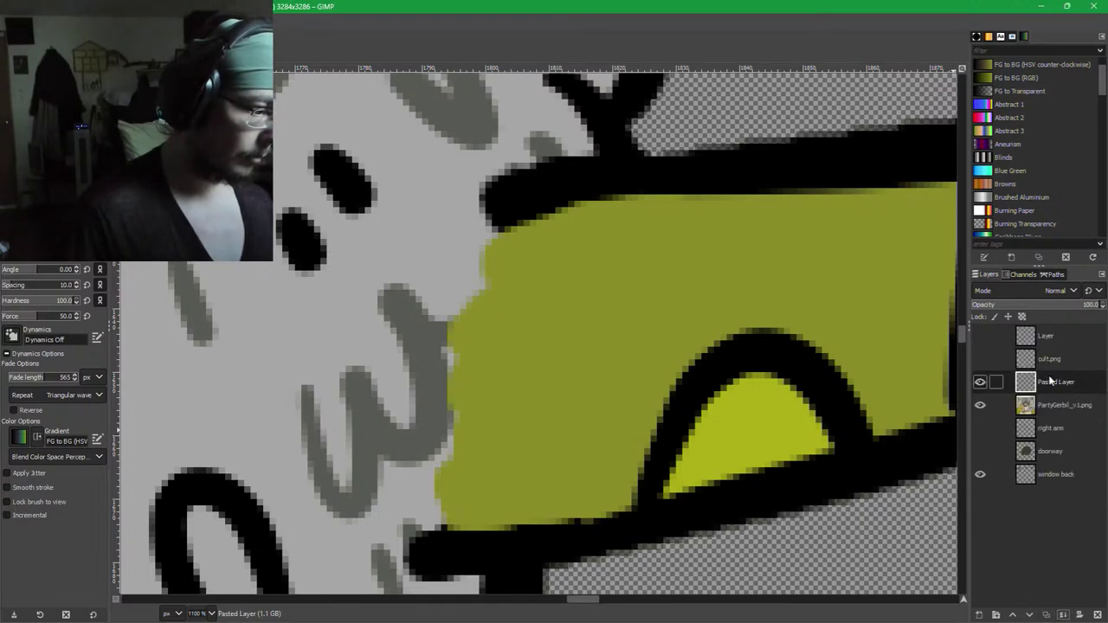
Rename the merged sleeve layer "left arm" and place it below the PartyGerbil_v1.png layer.
{"action": "double_click", "coordinate": [1054, 381]}
{"action": "type", "text": "left RM"}
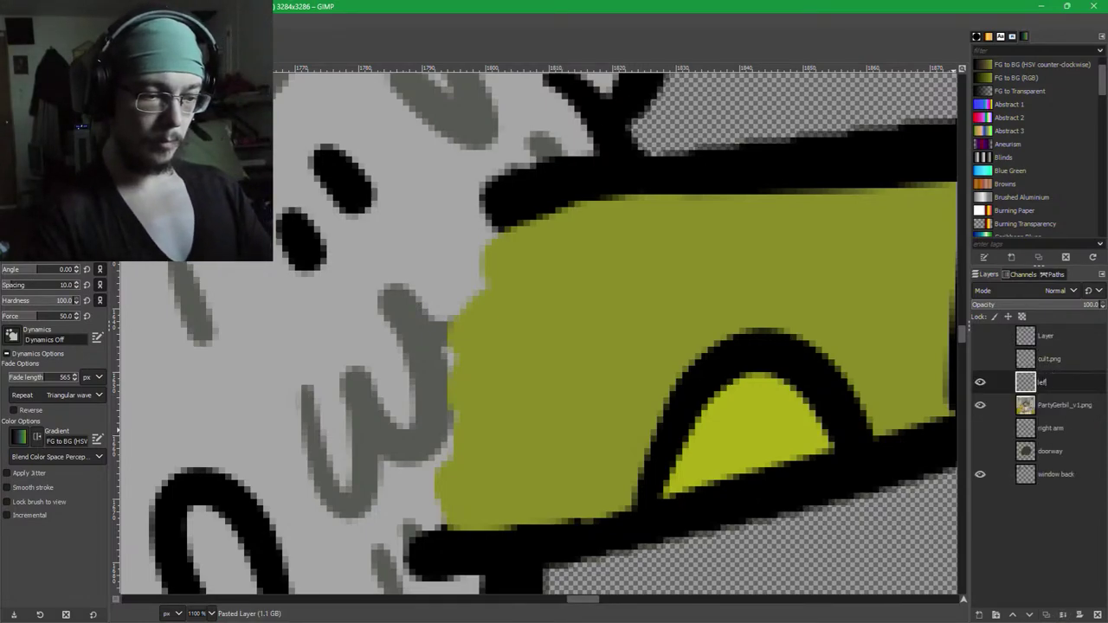
{"action": "key", "text": "Return"}
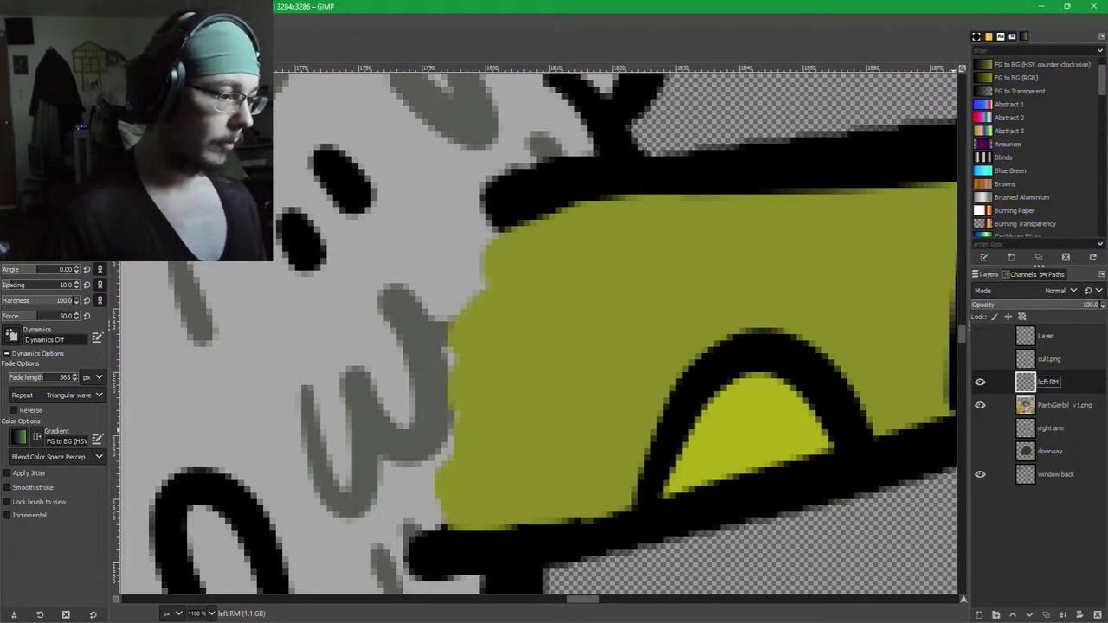
{"action": "double_click", "coordinate": [1053, 383]}
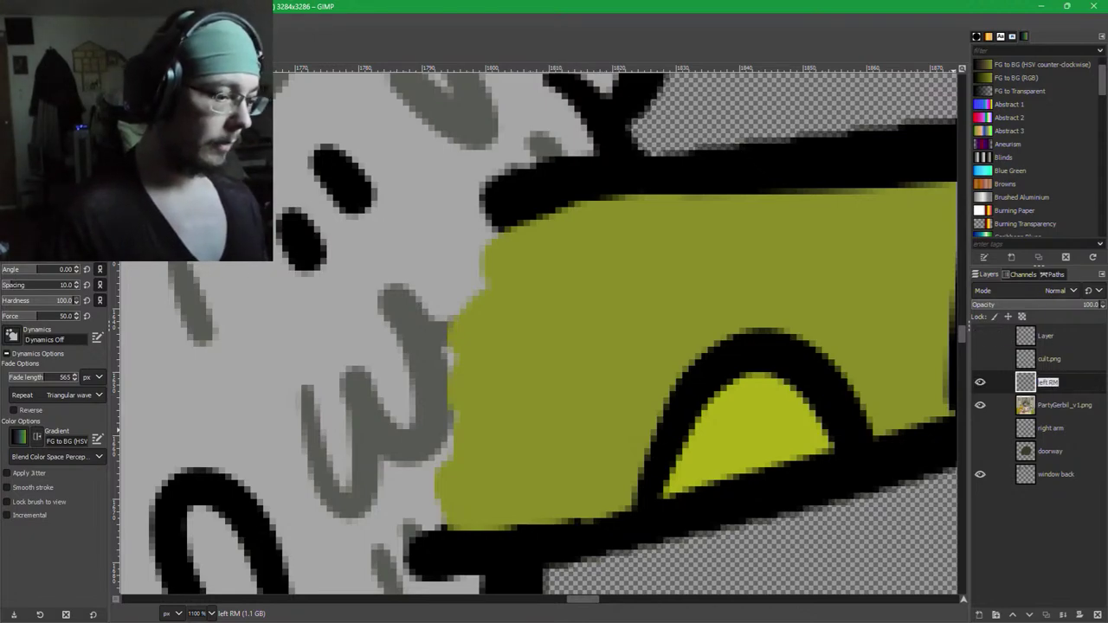
{"action": "type", "text": "left"}
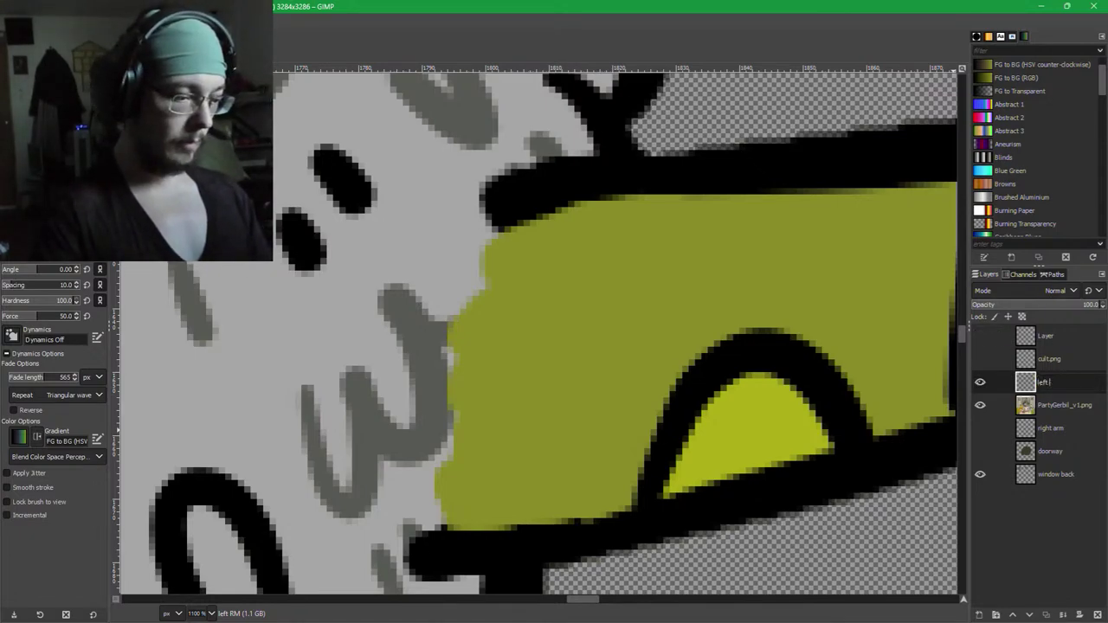
{"action": "type", "text": " arm"}
{"action": "key", "text": "Return"}
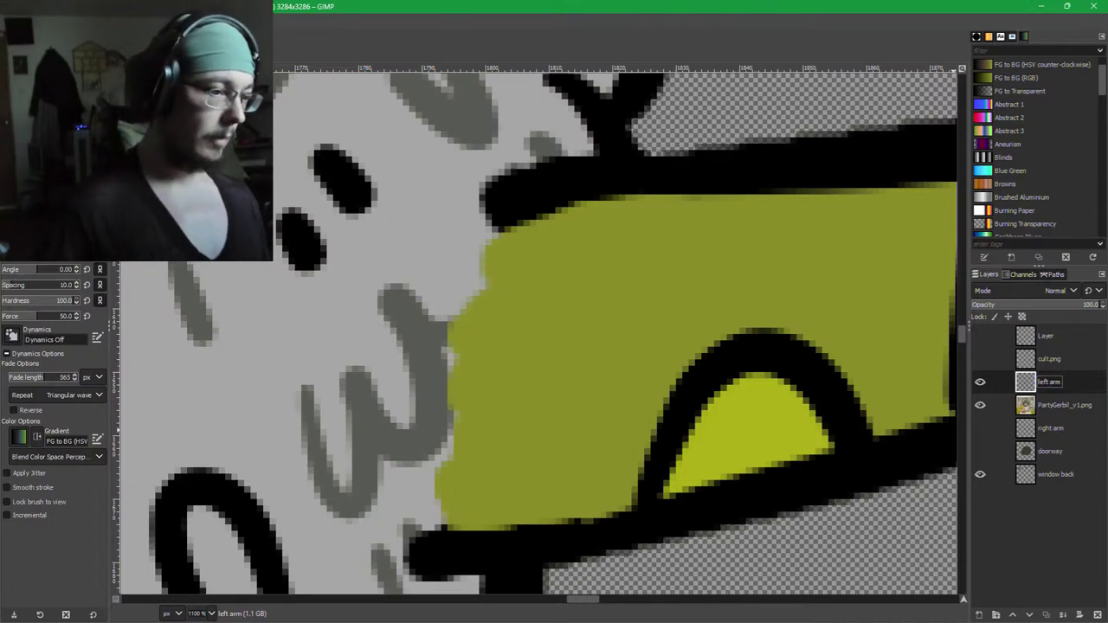
{"action": "left_click_drag", "start_coordinate": [995, 382], "coordinate": [1054, 424]}
Try rotating the left arm layer about a pivot at the sleeve's shoulder end, near 1800, 1649 px.
{"action": "key", "text": "1"}
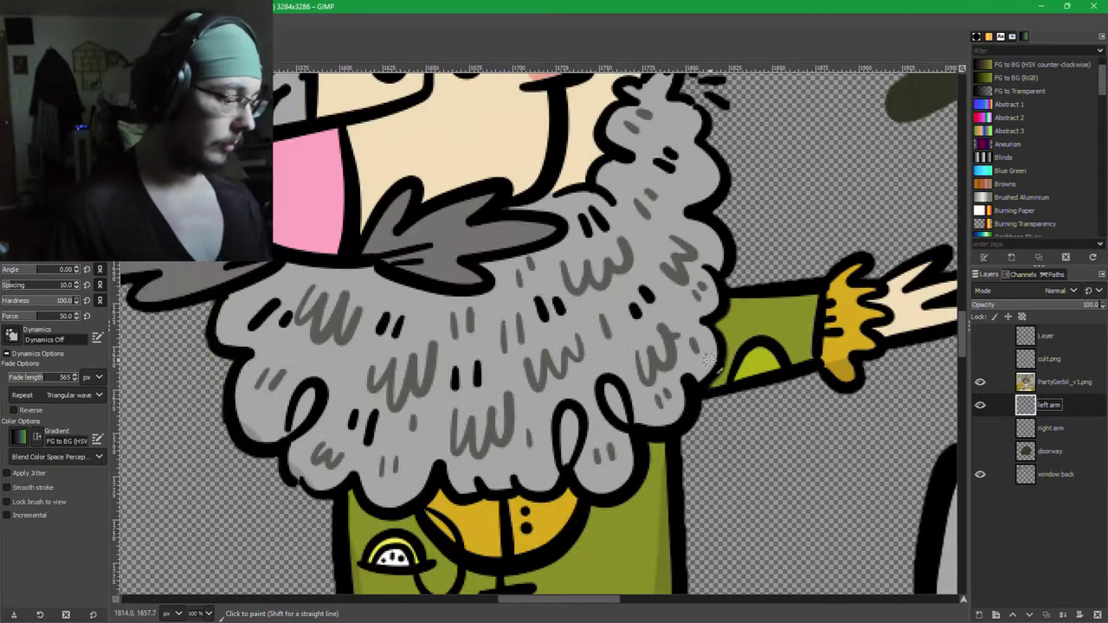
{"action": "key", "text": "shift+r"}
{"action": "left_click", "coordinate": [742, 357]}
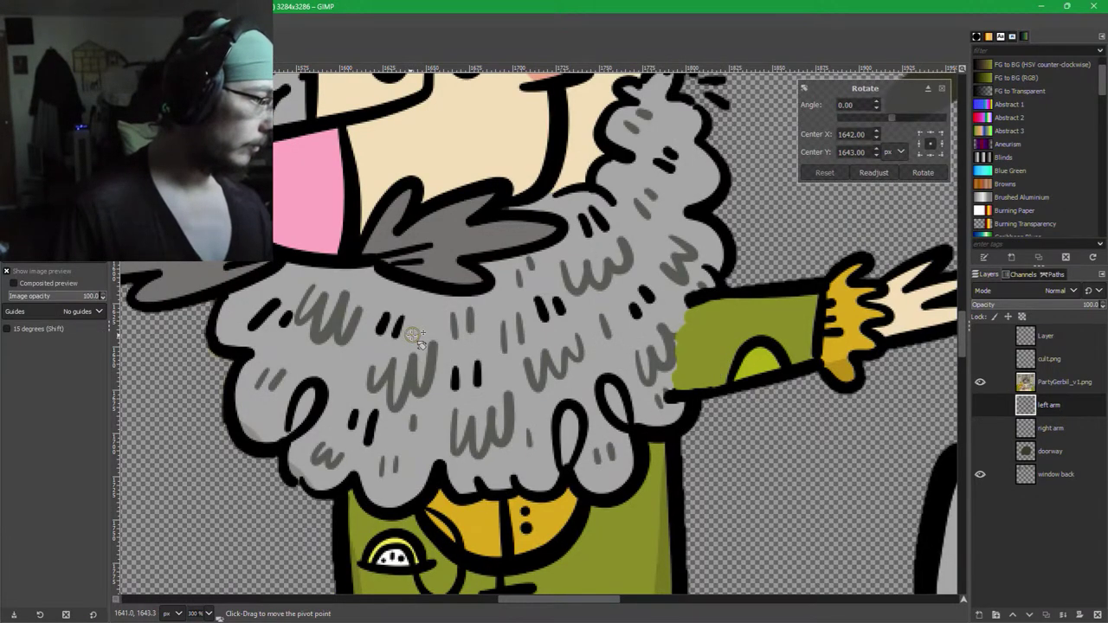
{"action": "left_click_drag", "start_coordinate": [413, 337], "coordinate": [687, 345]}
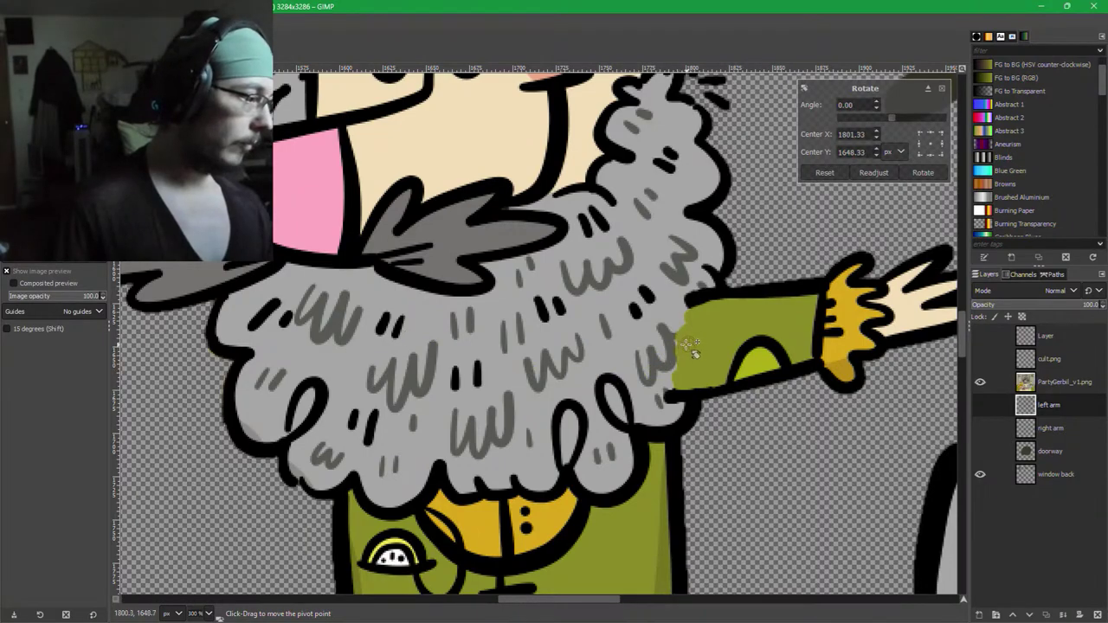
{"action": "left_click_drag", "start_coordinate": [830, 429], "coordinate": [722, 462]}
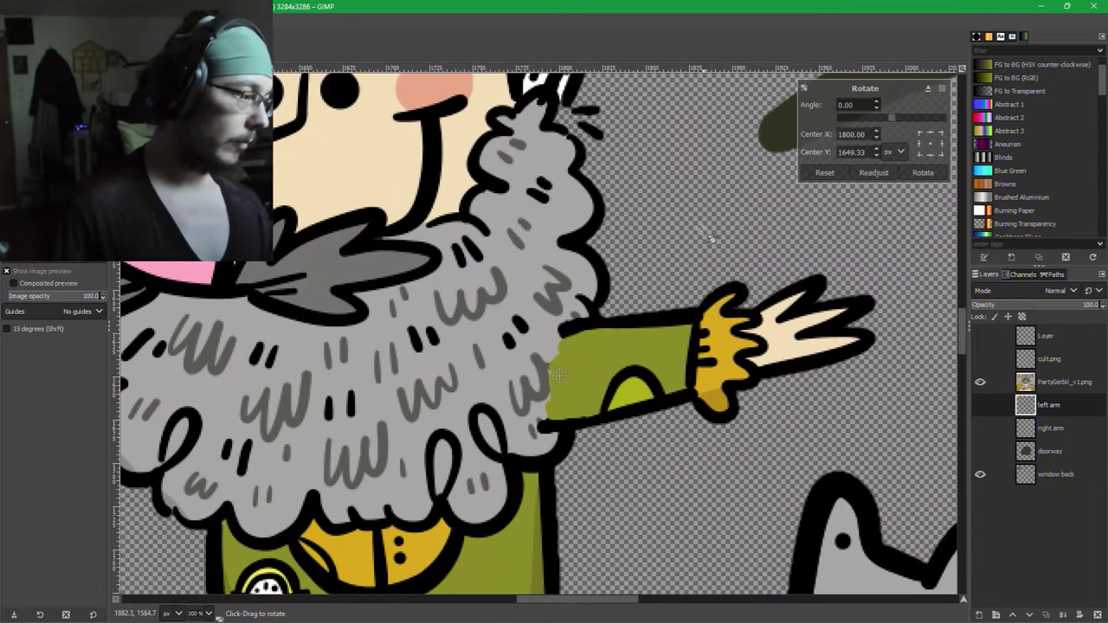
{"action": "left_click_drag", "start_coordinate": [711, 238], "coordinate": [690, 324]}
{"action": "key", "text": "Escape"}
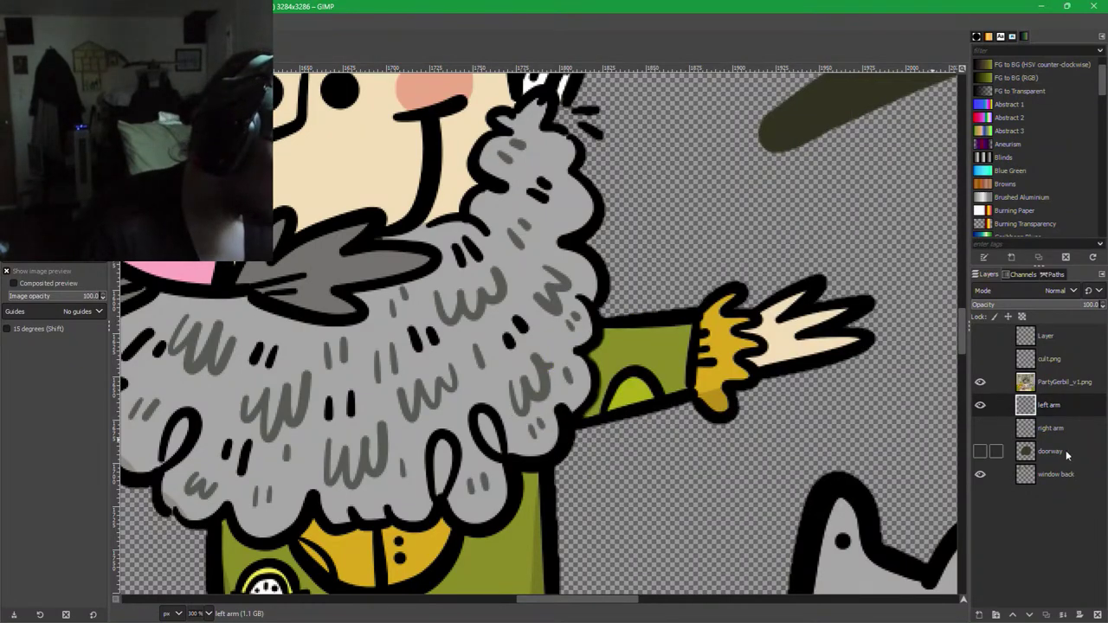
Hide the PartyGerbil_v1.png layer and even out the lower black outline at the sleeve's shoulder end.
{"action": "left_click", "coordinate": [980, 382]}
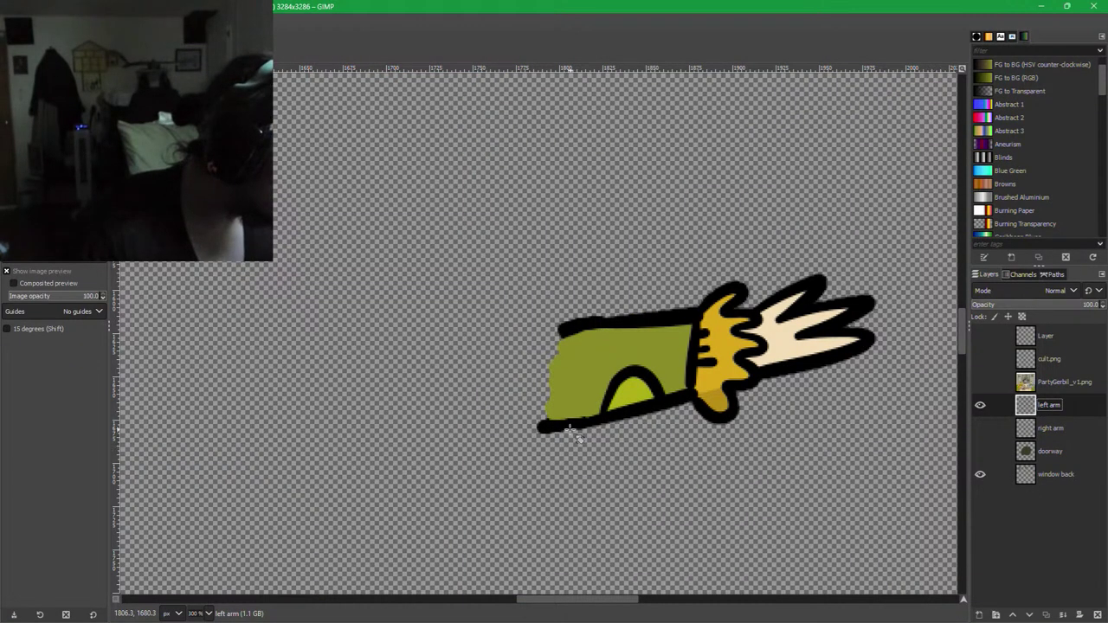
{"action": "scroll", "coordinate": [569, 430], "scroll_direction": "up", "scroll_amount": 4}
{"action": "key", "text": "p"}
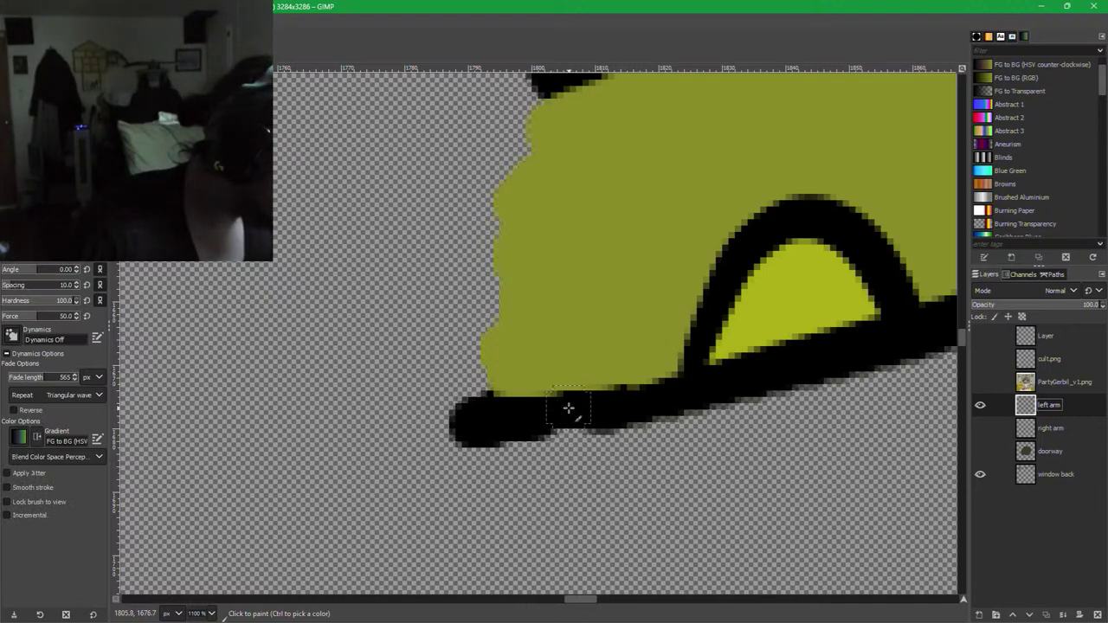
{"action": "scroll", "coordinate": [568, 408], "scroll_direction": "up", "scroll_amount": 2}
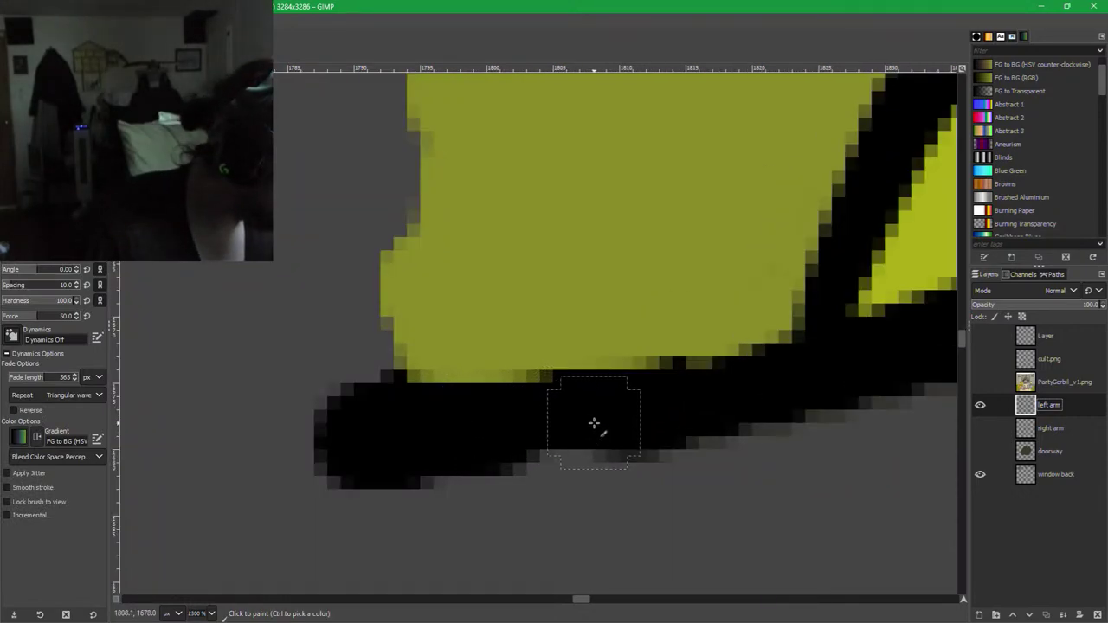
{"action": "left_click_drag", "start_coordinate": [586, 421], "coordinate": [445, 426]}
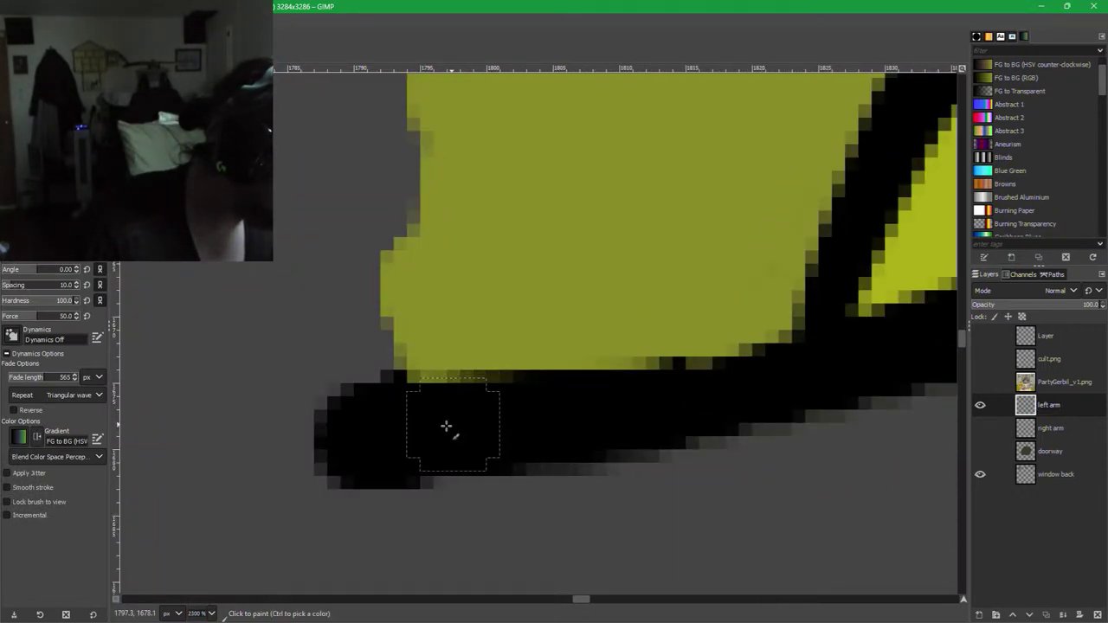
Paint with the sampled sleeve green to clean up the lower inner edge and round off the upper shoulder end.
{"action": "scroll", "coordinate": [714, 407], "scroll_direction": "down", "scroll_amount": 3}
{"action": "scroll", "coordinate": [699, 421], "scroll_direction": "up", "scroll_amount": 1}
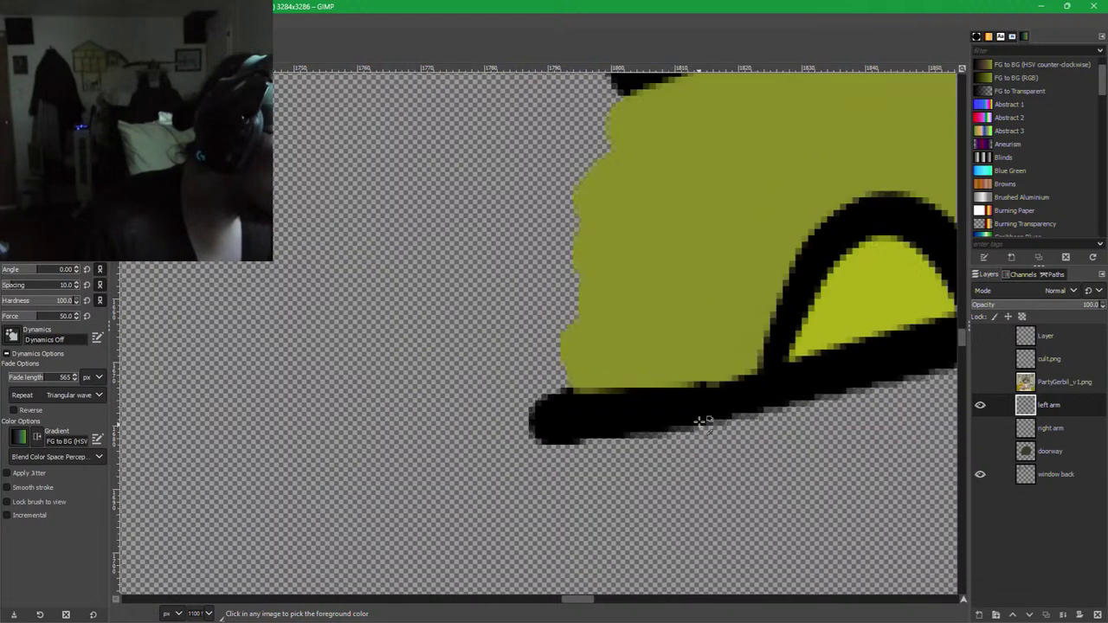
{"action": "scroll", "coordinate": [699, 421], "scroll_direction": "up", "scroll_amount": 1}
{"action": "left_click", "coordinate": [697, 315], "text": "ctrl"}
{"action": "mouse_move", "coordinate": [711, 346]}
{"action": "left_mouse_down"}
{"action": "mouse_move", "coordinate": [696, 346]}
{"action": "mouse_move", "coordinate": [699, 329]}
{"action": "mouse_move", "coordinate": [704, 339]}
{"action": "mouse_move", "coordinate": [686, 333]}
{"action": "left_mouse_up"}
{"action": "scroll", "coordinate": [710, 334], "scroll_direction": "up", "scroll_amount": 2}
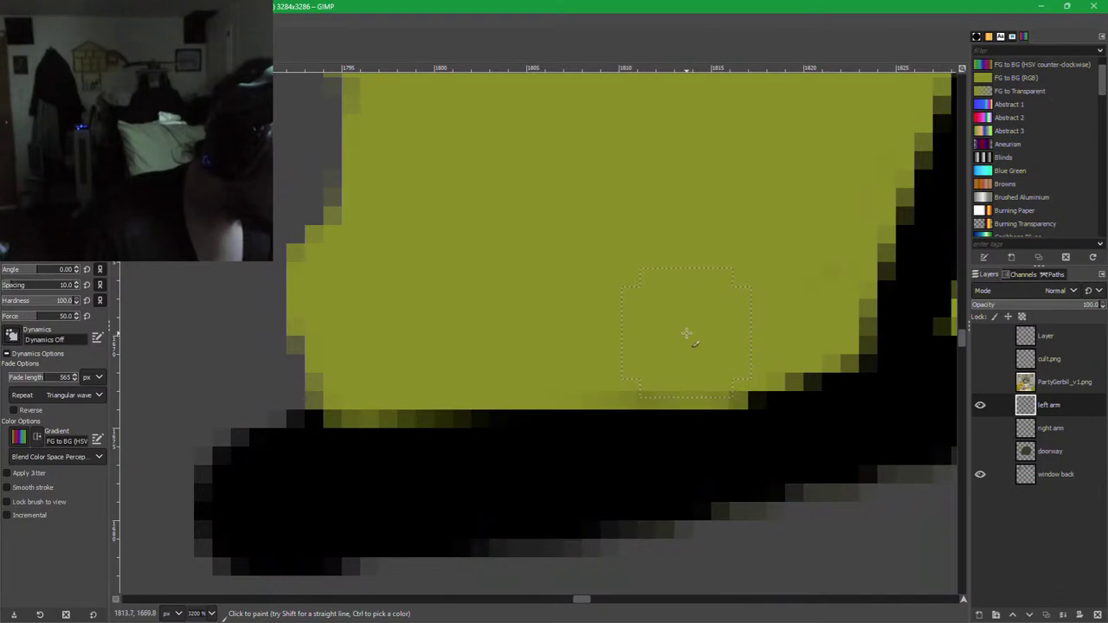
{"action": "scroll", "coordinate": [684, 335], "scroll_direction": "down", "scroll_amount": 3}
{"action": "scroll", "coordinate": [653, 251], "scroll_direction": "up", "scroll_amount": 2}
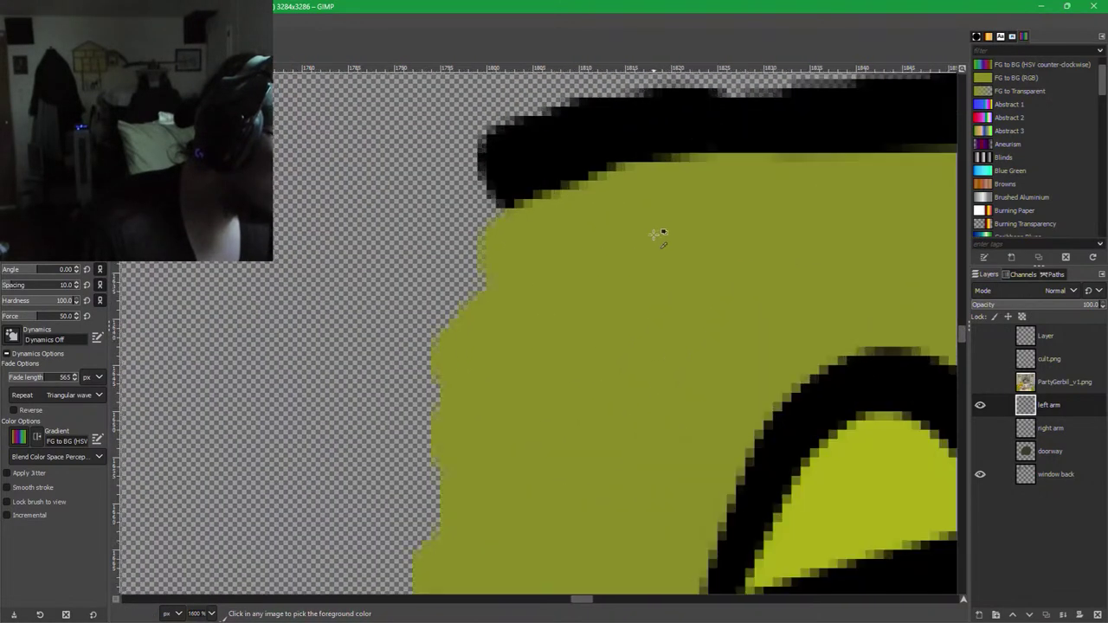
{"action": "mouse_move", "coordinate": [697, 190]}
{"action": "left_mouse_down"}
{"action": "mouse_move", "coordinate": [596, 206]}
{"action": "mouse_move", "coordinate": [498, 246]}
{"action": "mouse_move", "coordinate": [462, 297]}
{"action": "mouse_move", "coordinate": [470, 280]}
{"action": "mouse_move", "coordinate": [465, 317]}
{"action": "left_mouse_up"}
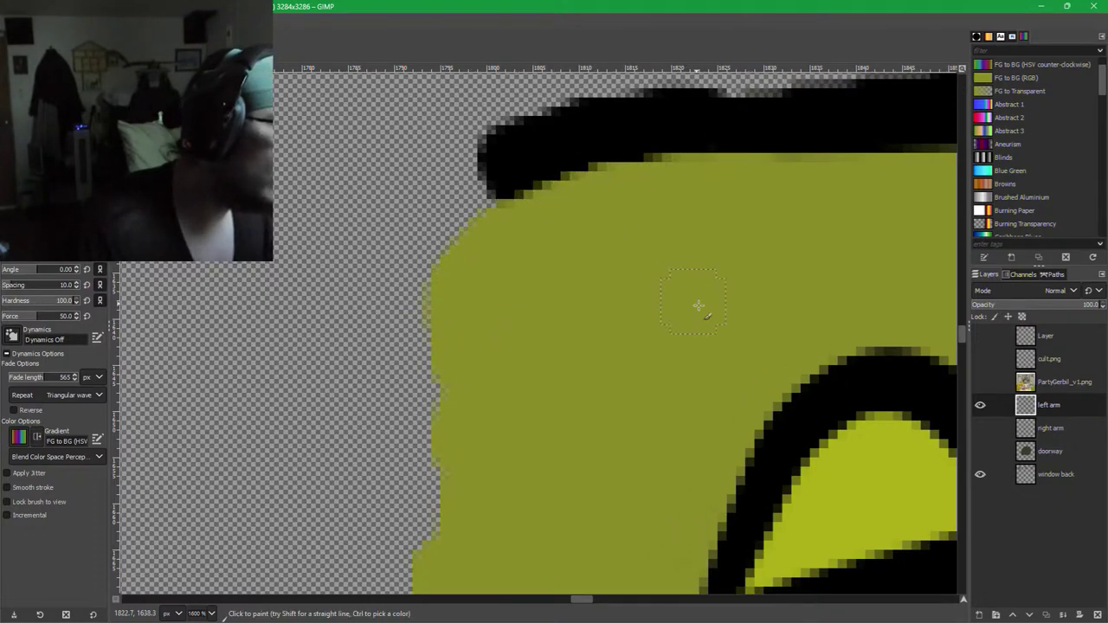
Show the PartyGerbil_v1.png layer again, hide the window back layer, and save the image.
{"action": "scroll", "coordinate": [735, 305], "scroll_direction": "down", "scroll_amount": 3}
{"action": "scroll", "coordinate": [803, 296], "scroll_direction": "down", "scroll_amount": 2}
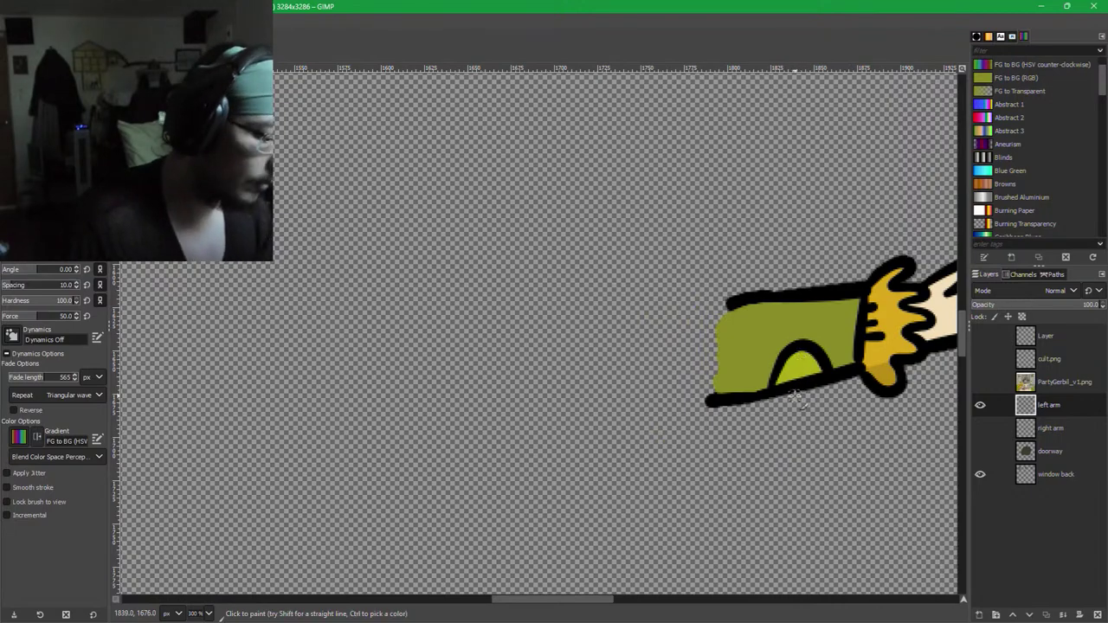
{"action": "left_click", "coordinate": [979, 382]}
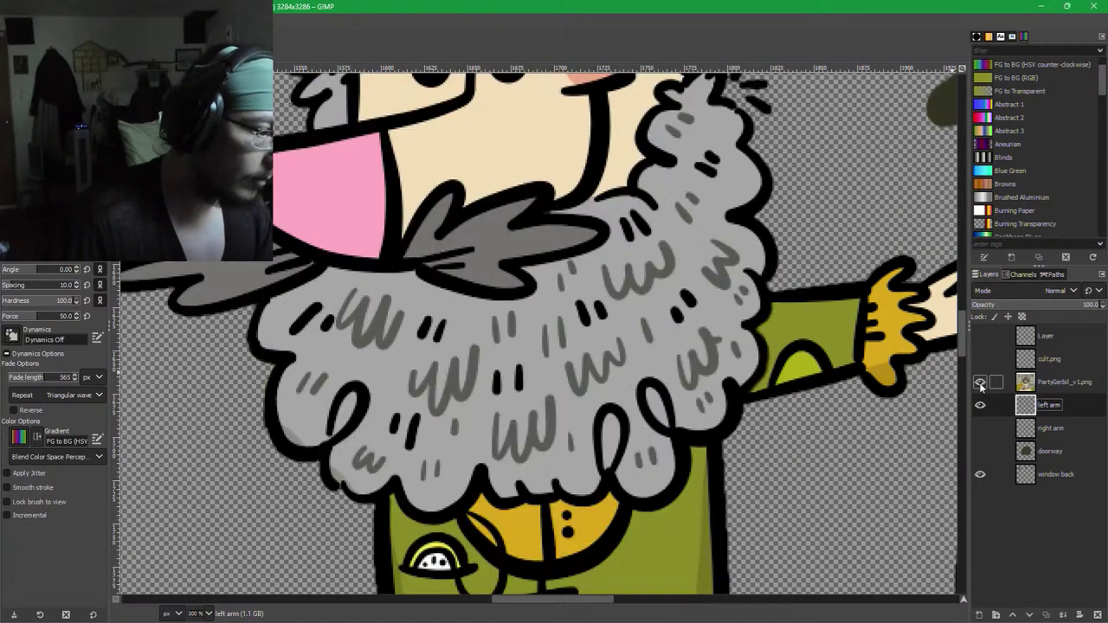
{"action": "key", "text": "ctrl+s"}
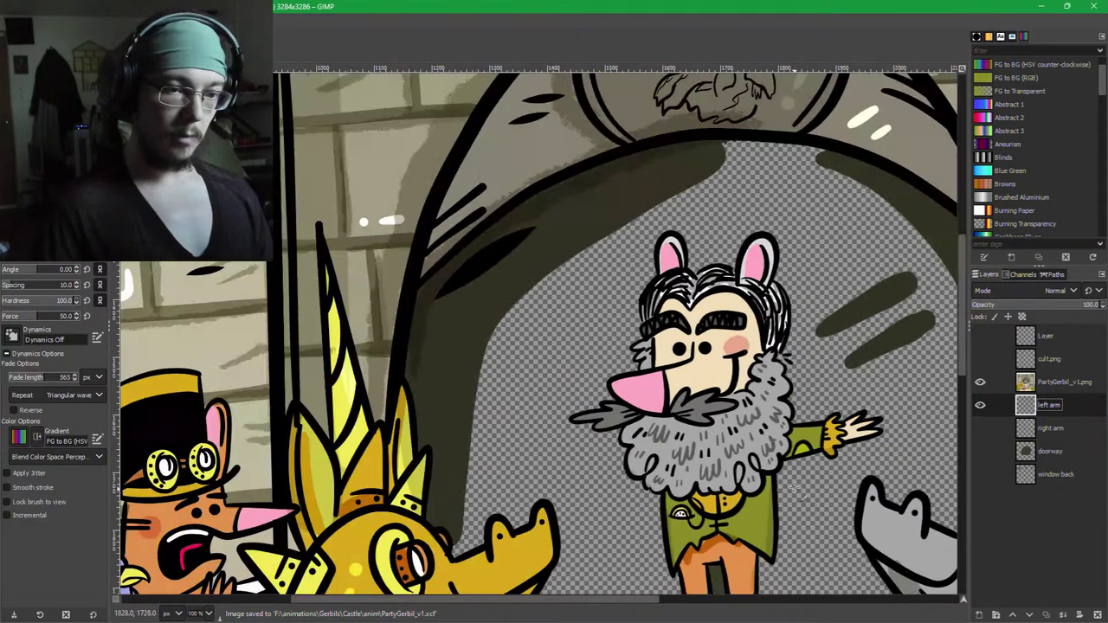
Hide the left arm layer and check the bearded character and the whole castle scene without it.
{"action": "scroll", "coordinate": [779, 478], "scroll_direction": "down", "scroll_amount": 5}
{"action": "left_click_drag", "start_coordinate": [729, 483], "coordinate": [595, 251]}
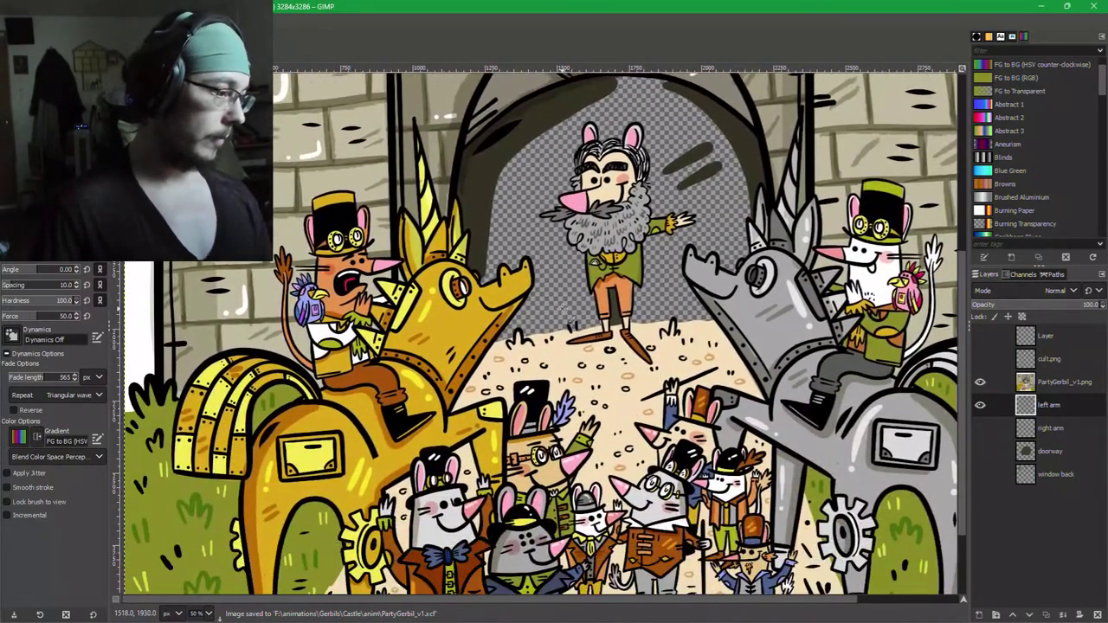
{"action": "left_click", "coordinate": [980, 404]}
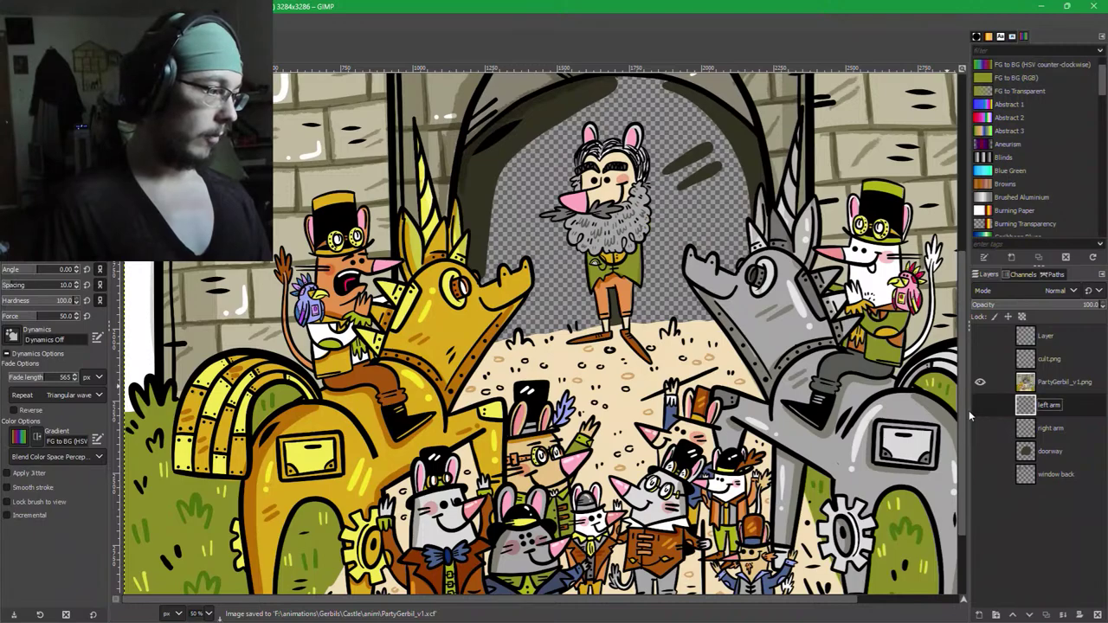
{"action": "scroll", "coordinate": [662, 277], "scroll_direction": "up", "scroll_amount": 3}
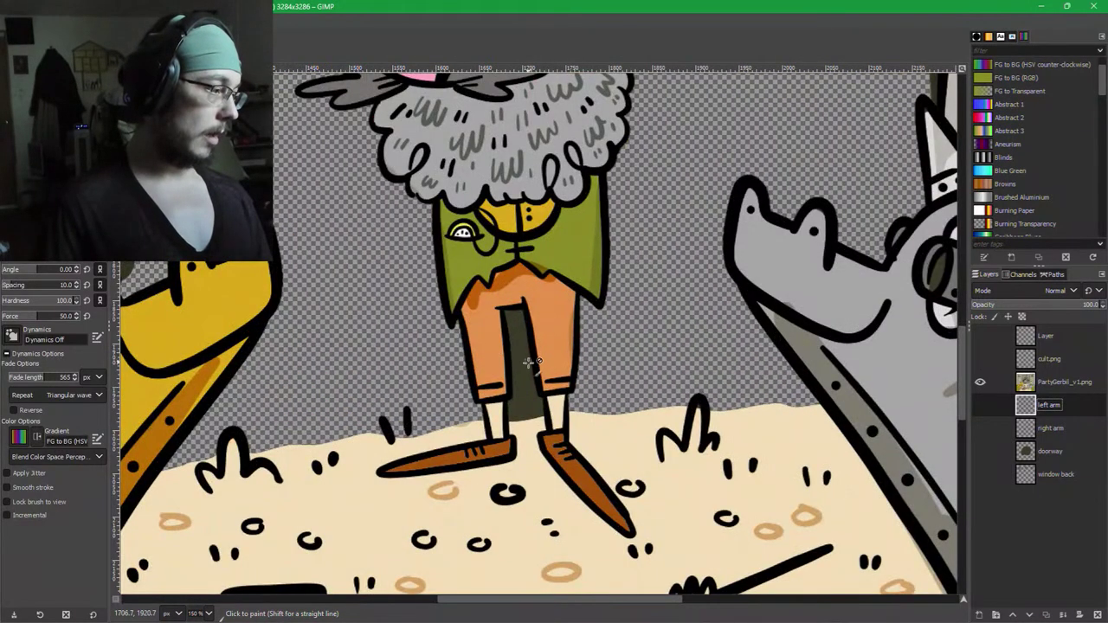
{"action": "scroll", "coordinate": [536, 372], "scroll_direction": "down", "scroll_amount": 2}
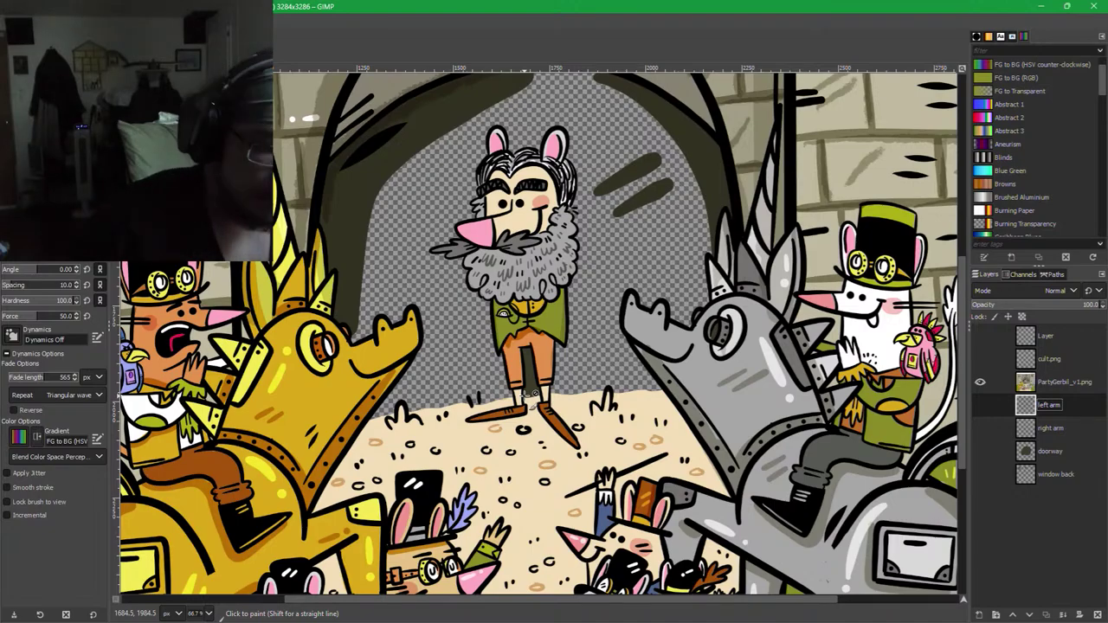
{"action": "scroll", "coordinate": [692, 361], "scroll_direction": "down", "scroll_amount": 3}
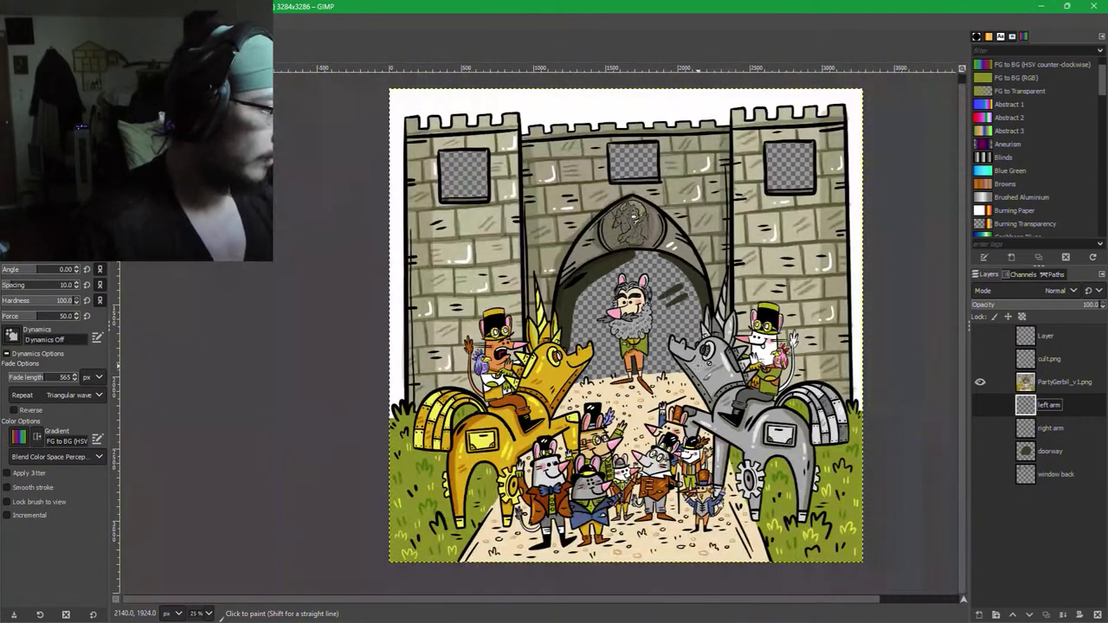
Show the topmost layer with the red notes and examine the marked areas around the golden mount and its rider.
{"action": "left_click", "coordinate": [980, 336]}
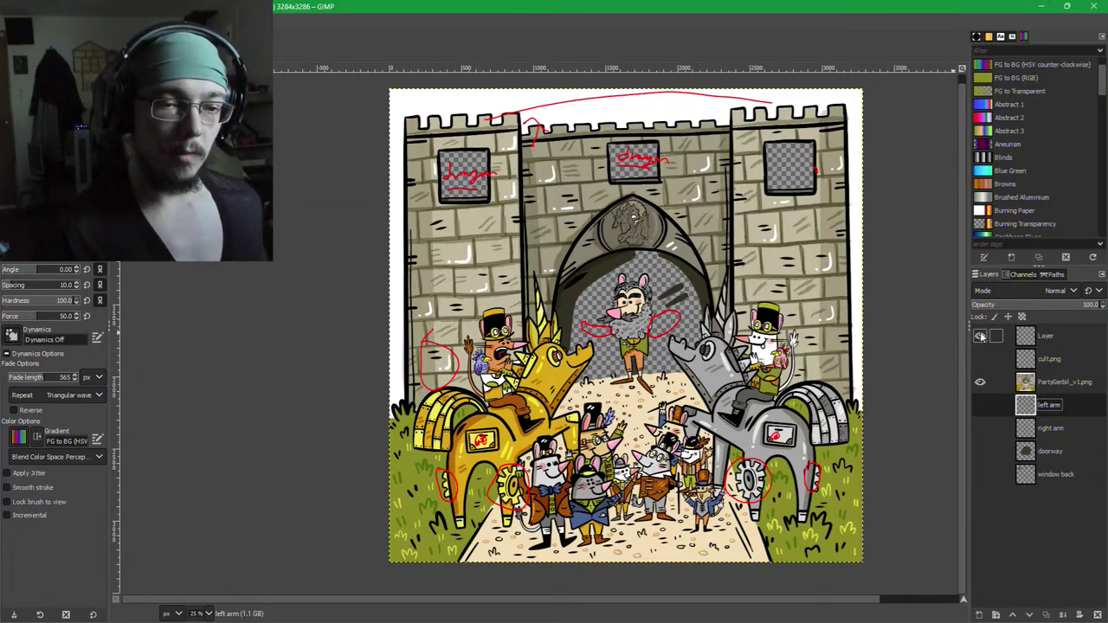
{"action": "scroll", "coordinate": [460, 540], "scroll_direction": "up", "scroll_amount": 1, "text": "ctrl"}
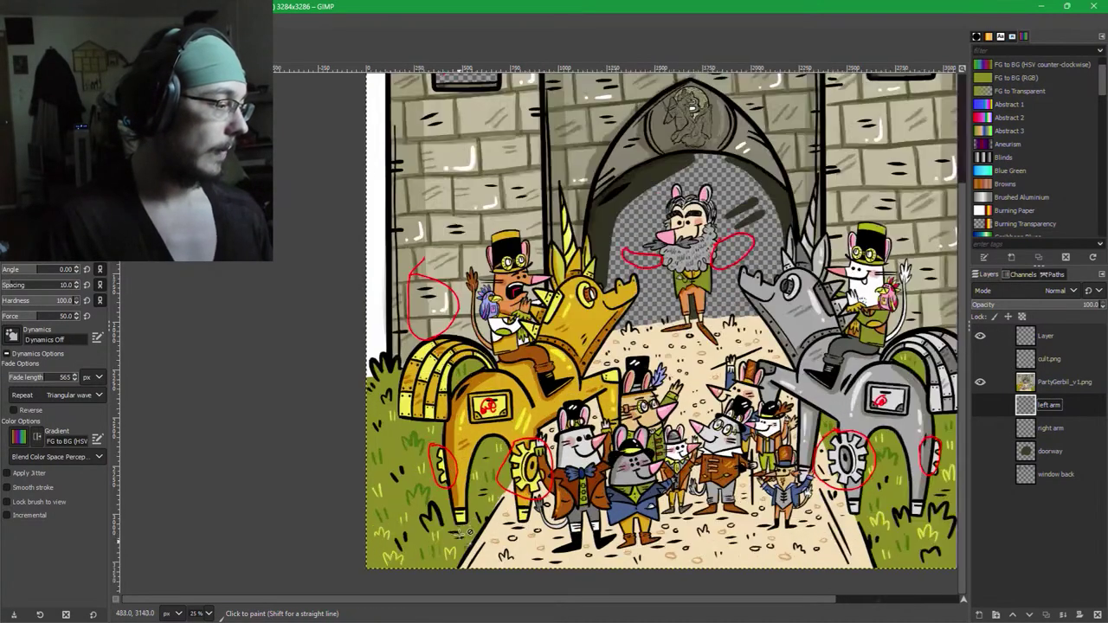
{"action": "scroll", "coordinate": [468, 518], "scroll_direction": "up", "scroll_amount": 2, "text": "ctrl"}
{"action": "left_click_drag", "start_coordinate": [675, 251], "coordinate": [599, 375]}
{"action": "scroll", "coordinate": [630, 351], "scroll_direction": "down", "scroll_amount": 1, "text": "ctrl"}
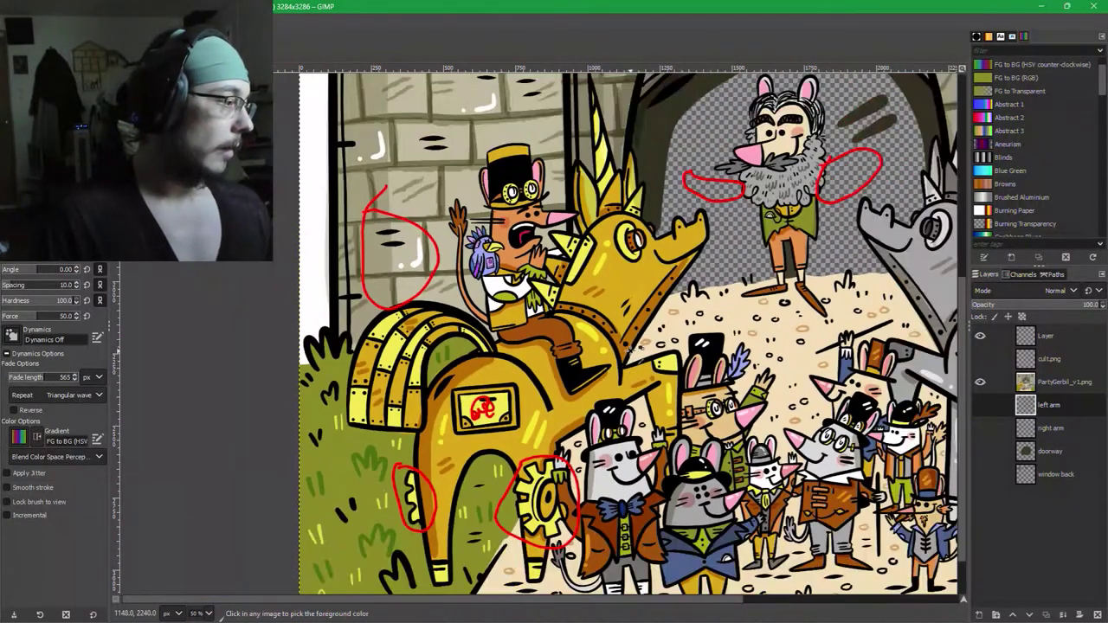
{"action": "scroll", "coordinate": [637, 348], "scroll_direction": "up", "scroll_amount": 3, "text": "ctrl"}
{"action": "scroll", "coordinate": [684, 347], "scroll_direction": "up", "scroll_amount": 2, "text": "ctrl"}
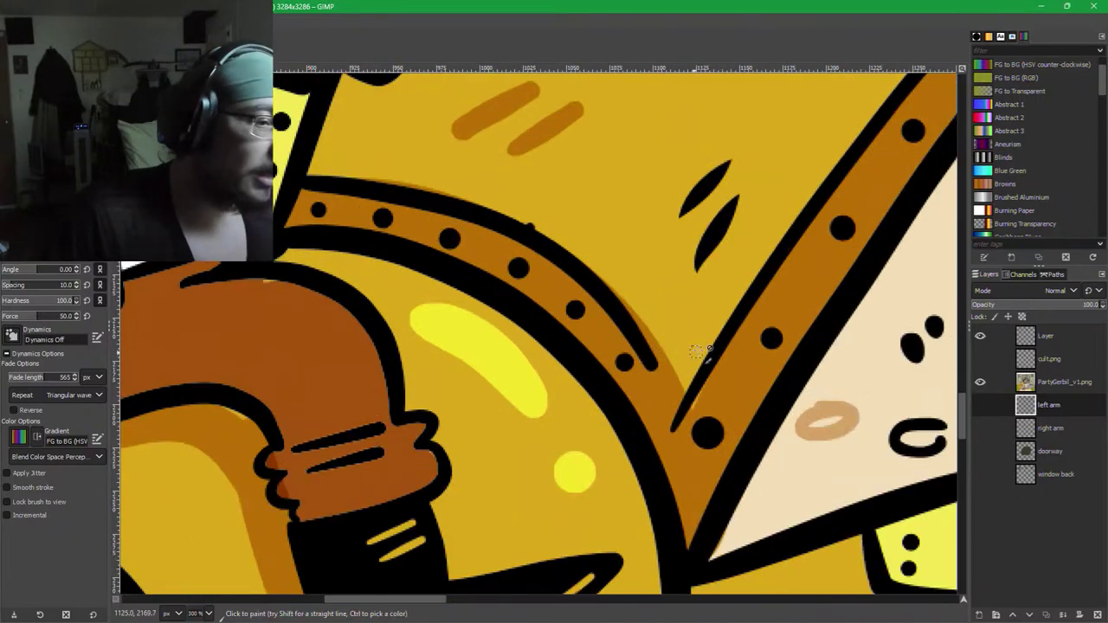
{"action": "scroll", "coordinate": [698, 351], "scroll_direction": "down", "scroll_amount": 3, "text": "ctrl"}
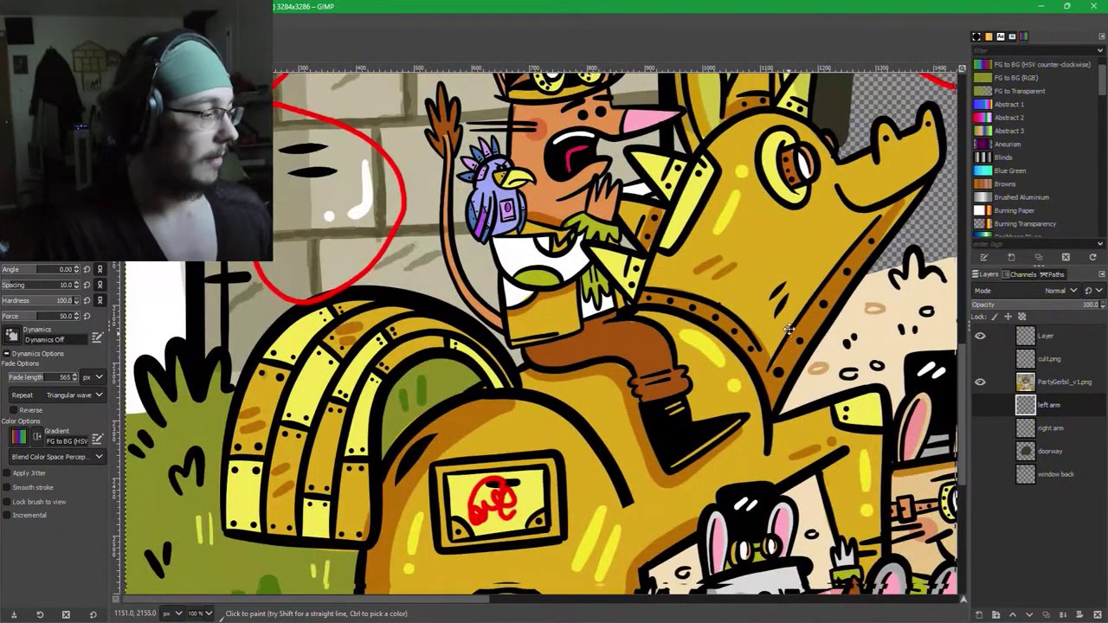
Examine the red-marked gears on the golden mount's legs and the mouse's raised arm beside the front gear.
{"action": "left_click_drag", "start_coordinate": [789, 329], "coordinate": [771, 183]}
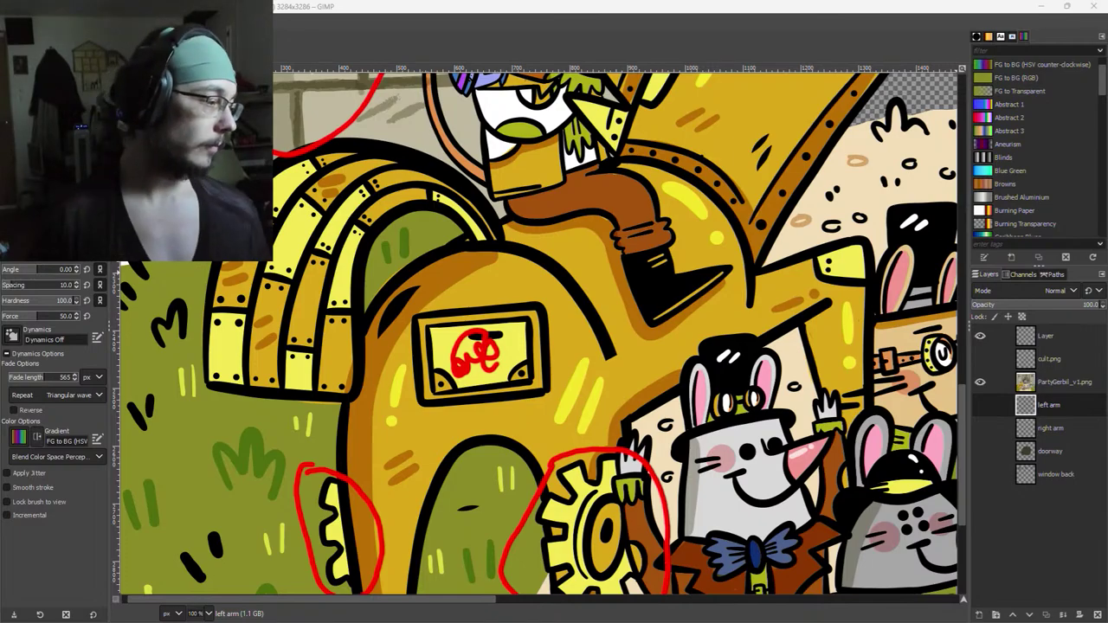
{"action": "scroll", "coordinate": [567, 437], "scroll_direction": "up", "scroll_amount": 1, "text": "ctrl"}
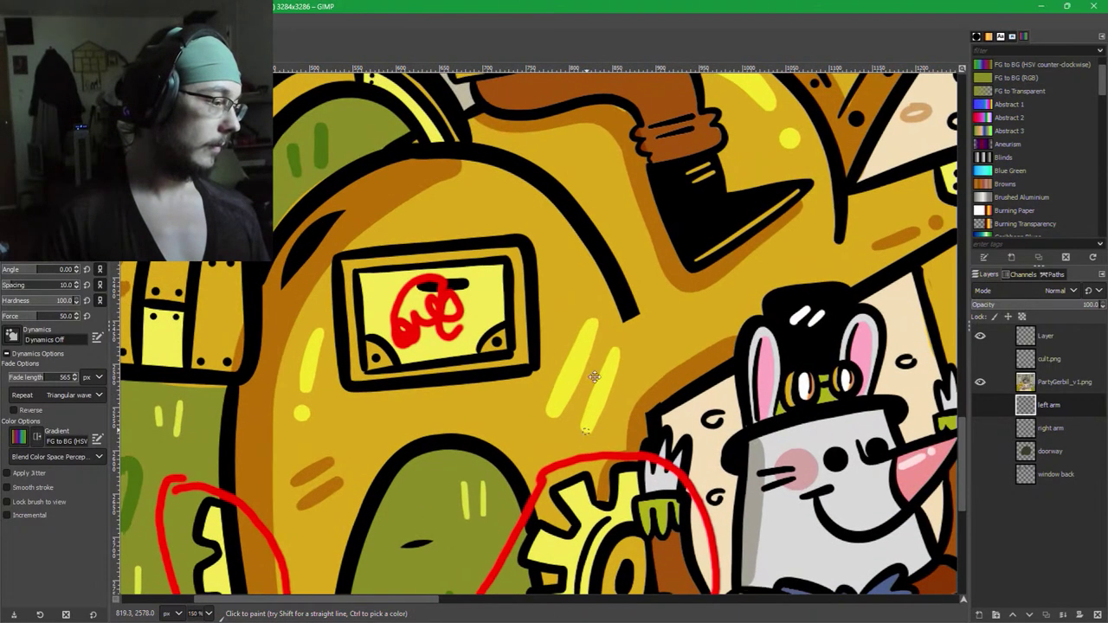
{"action": "left_click_drag", "start_coordinate": [569, 574], "coordinate": [603, 321]}
{"action": "scroll", "coordinate": [605, 351], "scroll_direction": "down", "scroll_amount": 1, "text": "ctrl"}
{"action": "scroll", "coordinate": [624, 455], "scroll_direction": "down", "scroll_amount": 2, "text": "ctrl"}
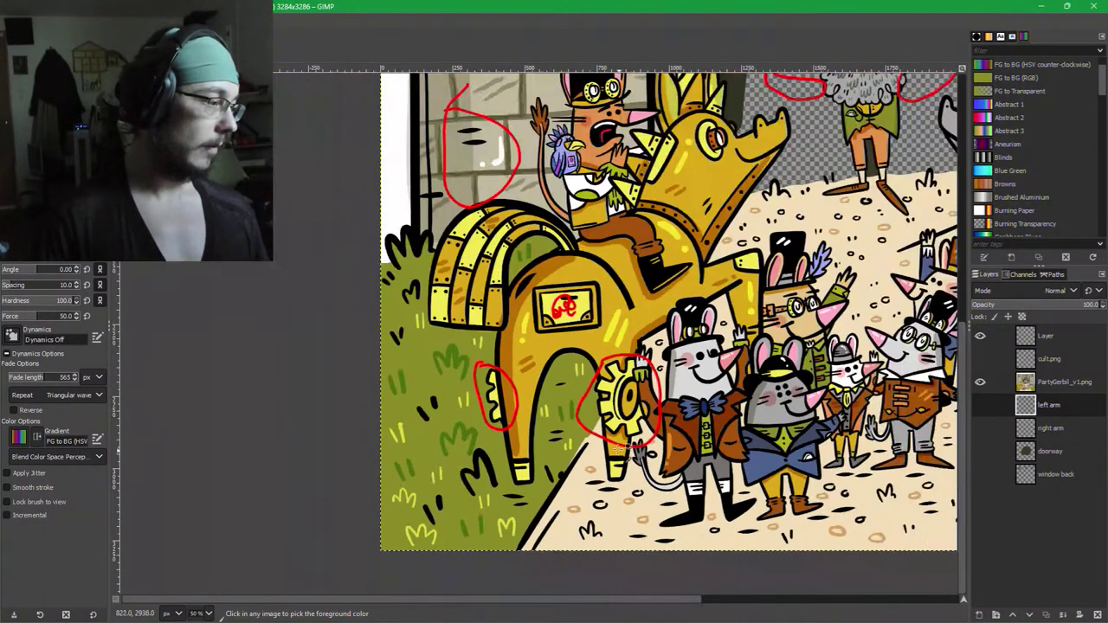
{"action": "scroll", "coordinate": [612, 440], "scroll_direction": "up", "scroll_amount": 2, "text": "ctrl"}
{"action": "left_click_drag", "start_coordinate": [644, 354], "coordinate": [611, 370]}
{"action": "scroll", "coordinate": [615, 370], "scroll_direction": "up", "scroll_amount": 1, "text": "ctrl"}
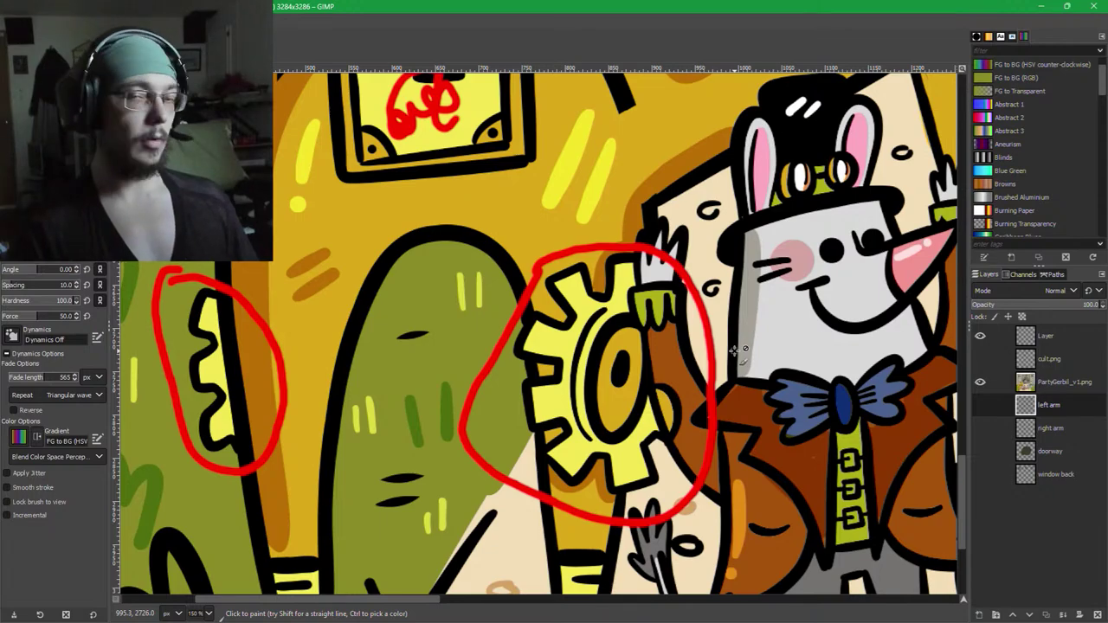
{"action": "scroll", "coordinate": [637, 408], "scroll_direction": "up", "scroll_amount": 1, "text": "ctrl"}
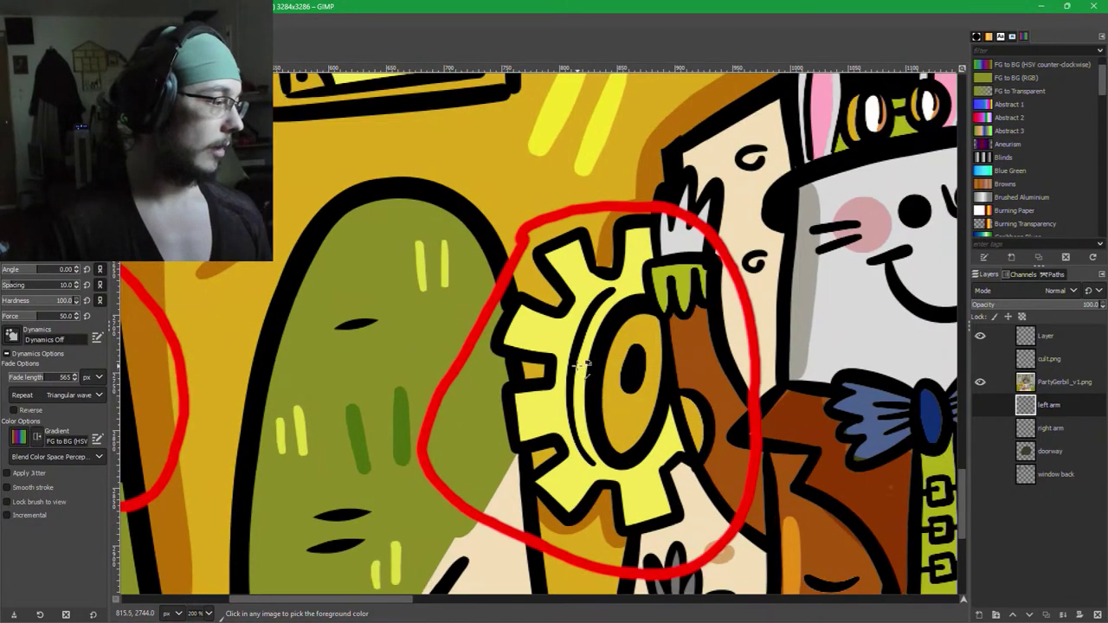
Hide the topmost layer with the red notes and check the front gear and the mouse's arm without the markings.
{"action": "left_click", "coordinate": [979, 335]}
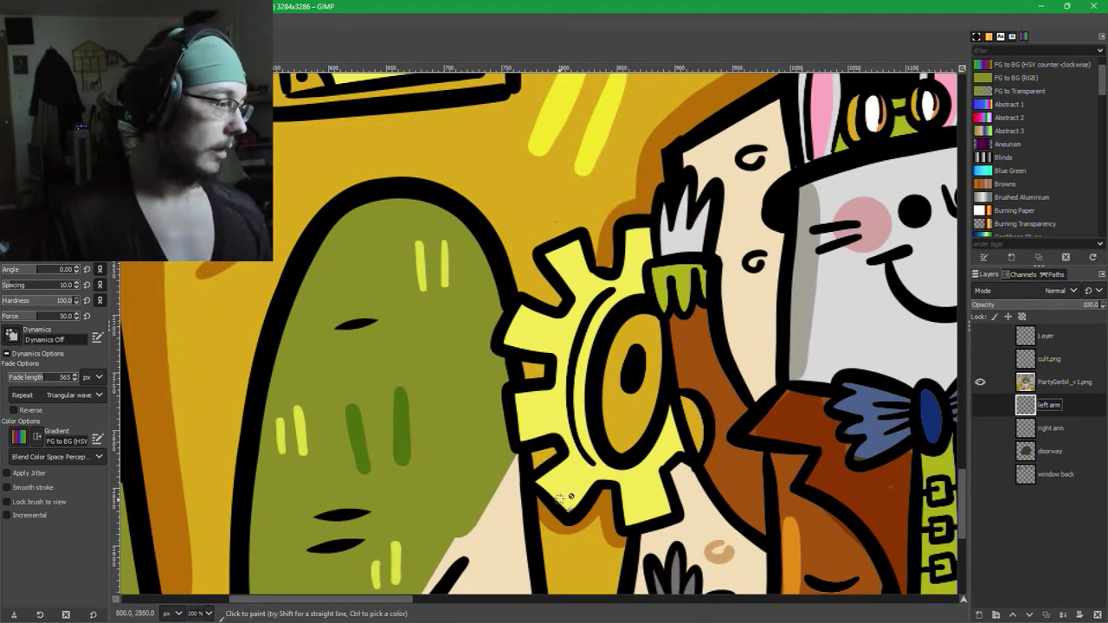
{"action": "scroll", "coordinate": [554, 431], "scroll_direction": "down", "scroll_amount": 1, "text": "ctrl"}
{"action": "scroll", "coordinate": [556, 420], "scroll_direction": "up", "scroll_amount": 2, "text": "ctrl"}
{"action": "scroll", "coordinate": [564, 409], "scroll_direction": "down", "scroll_amount": 3, "text": "ctrl"}
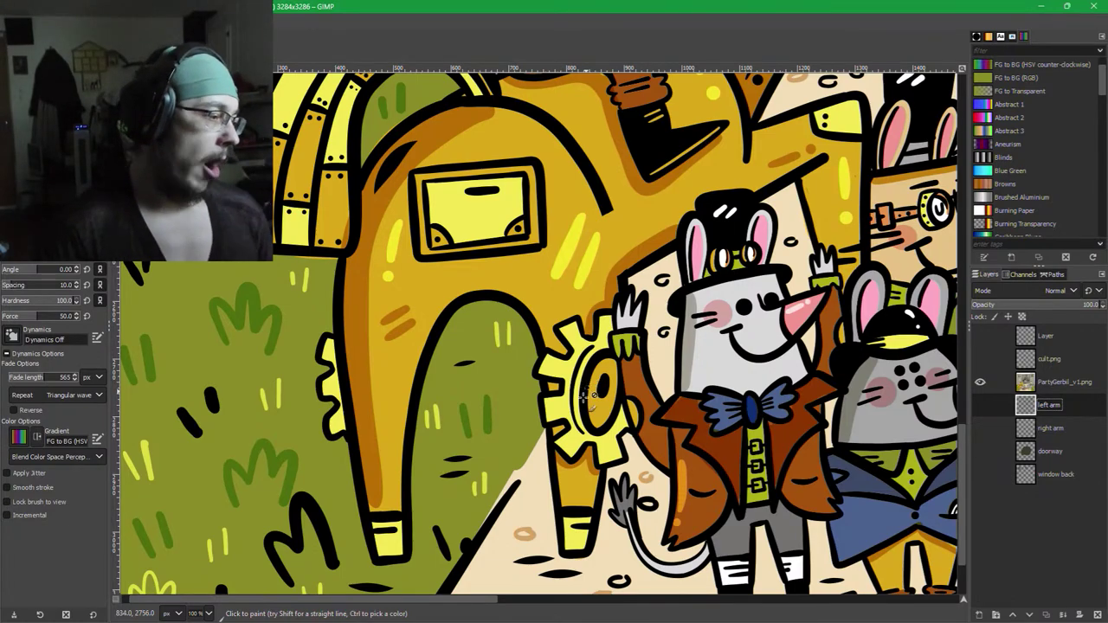
{"action": "scroll", "coordinate": [640, 437], "scroll_direction": "up", "scroll_amount": 3}
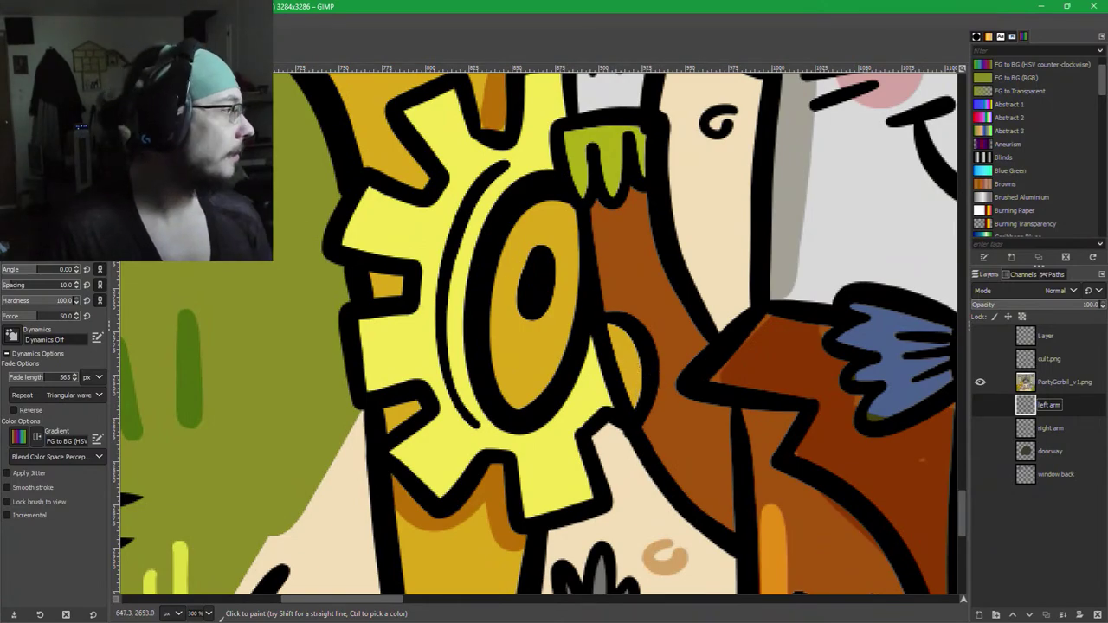
With the Free Select tool ready, examine where the mouse's raised hand and sleeve overlap the front gear.
{"action": "key", "text": "f"}
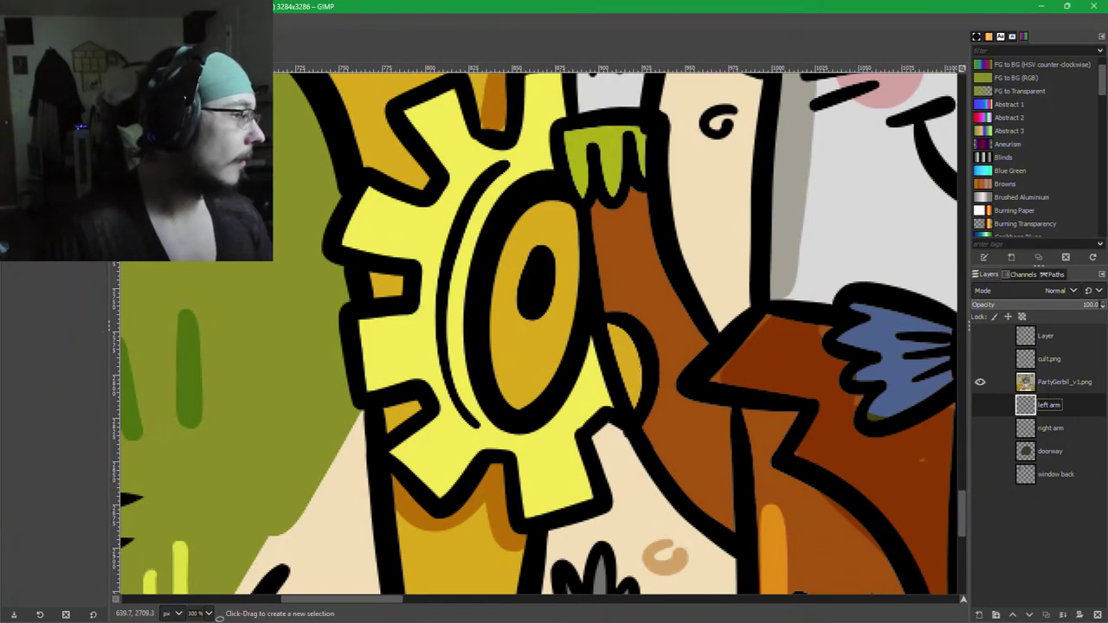
{"action": "scroll", "coordinate": [660, 297], "scroll_direction": "up", "scroll_amount": 5}
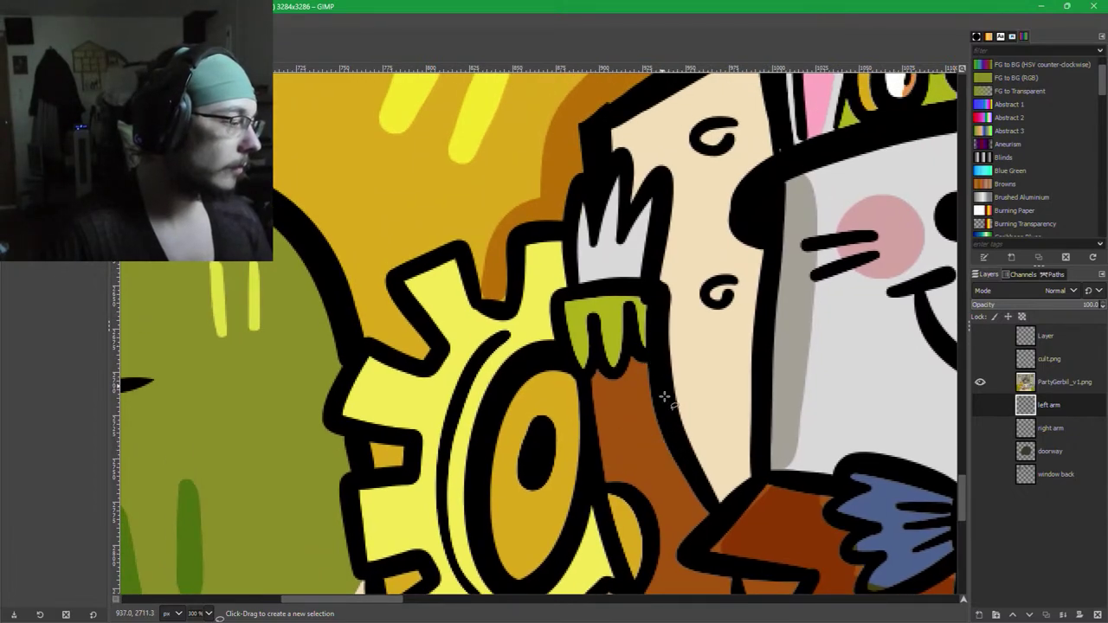
{"action": "left_click_drag", "start_coordinate": [673, 466], "coordinate": [658, 344]}
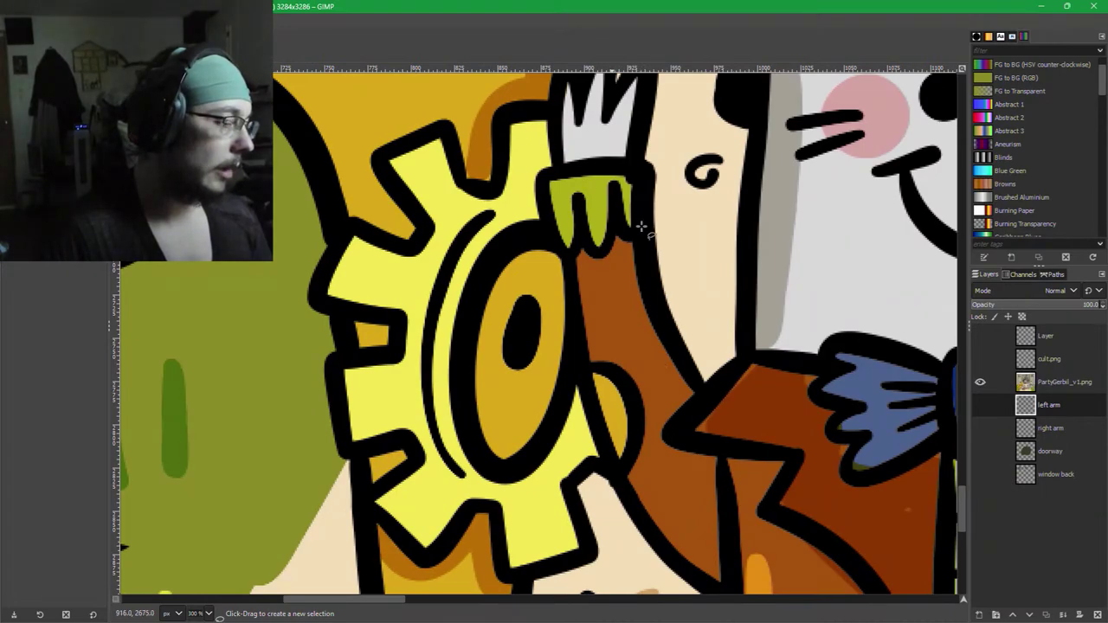
{"action": "scroll", "coordinate": [587, 405], "scroll_direction": "down", "scroll_amount": 6}
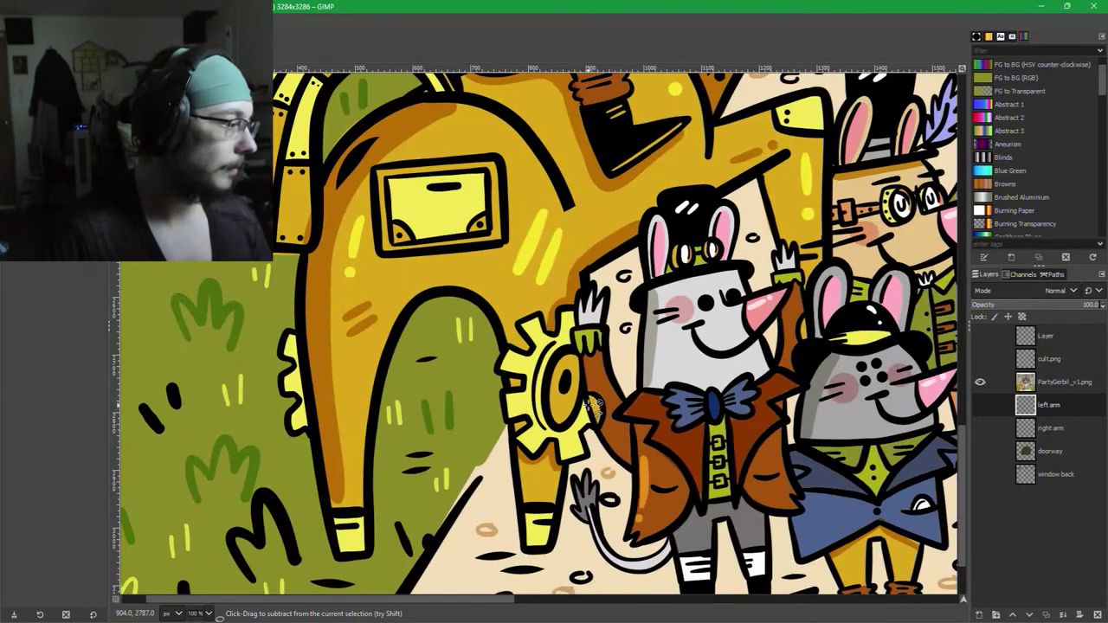
{"action": "scroll", "coordinate": [594, 407], "scroll_direction": "up", "scroll_amount": 6}
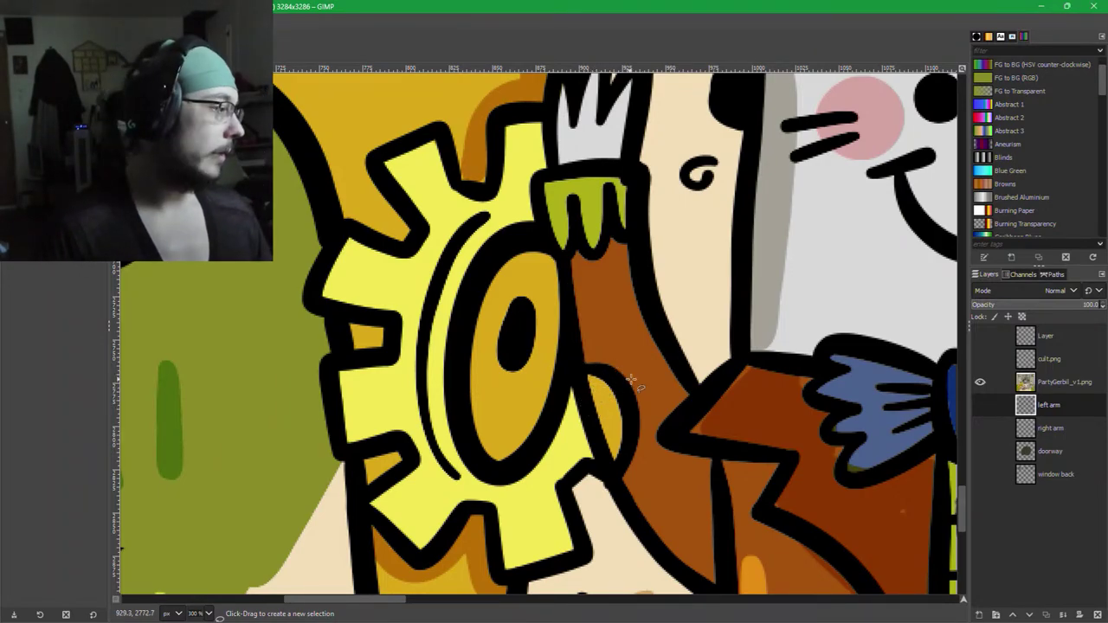
{"action": "scroll", "coordinate": [626, 421], "scroll_direction": "down", "scroll_amount": 2}
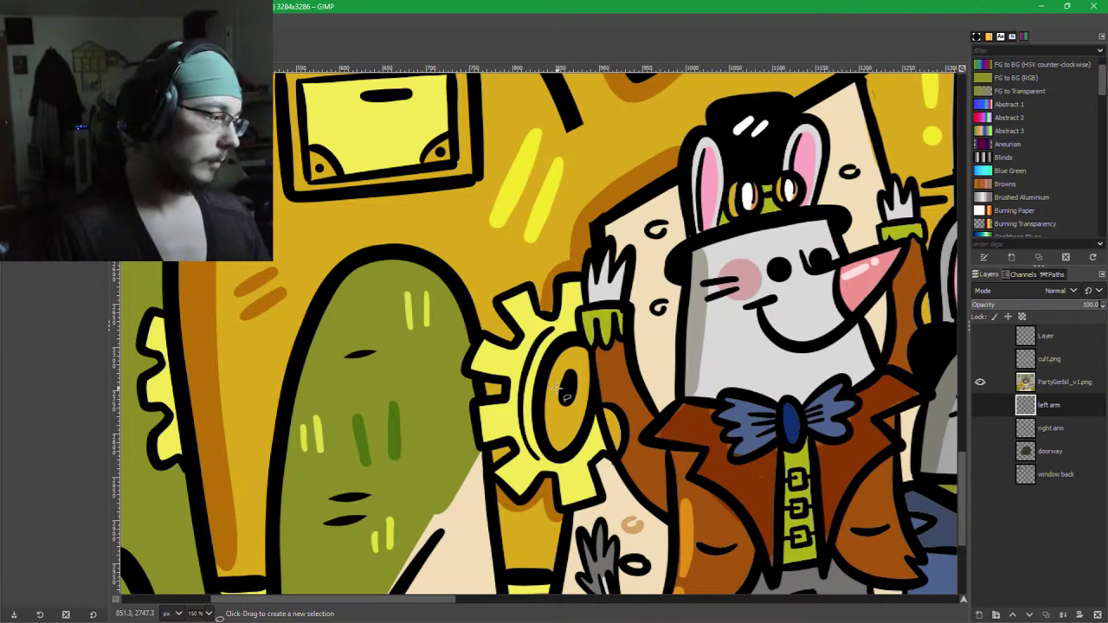
{"action": "scroll", "coordinate": [610, 362], "scroll_direction": "up", "scroll_amount": 3}
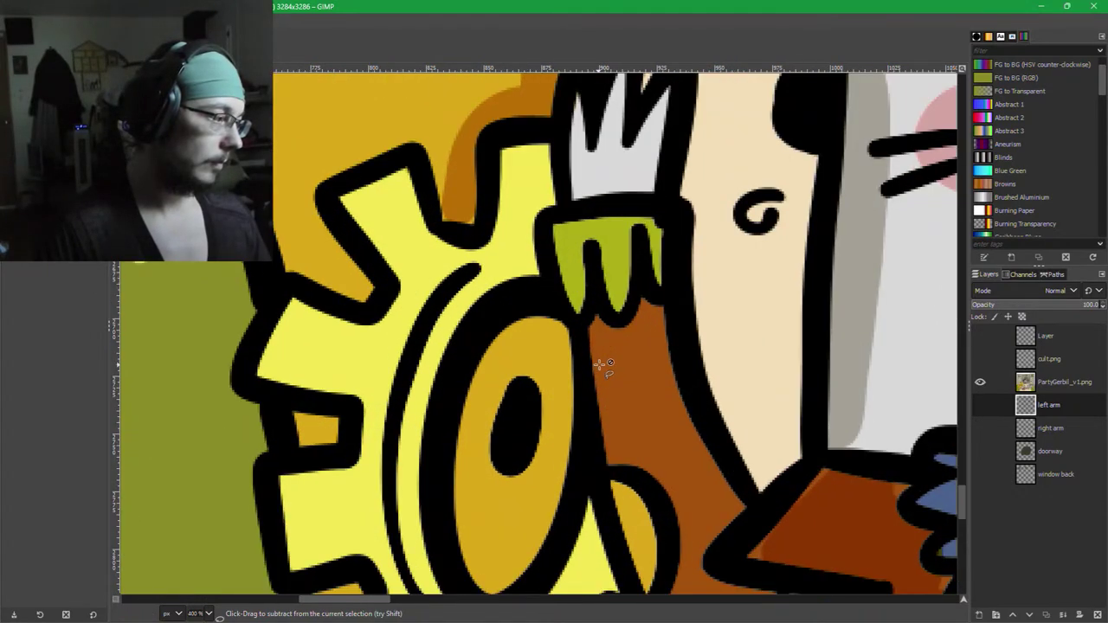
{"action": "scroll", "coordinate": [649, 360], "scroll_direction": "down", "scroll_amount": 1}
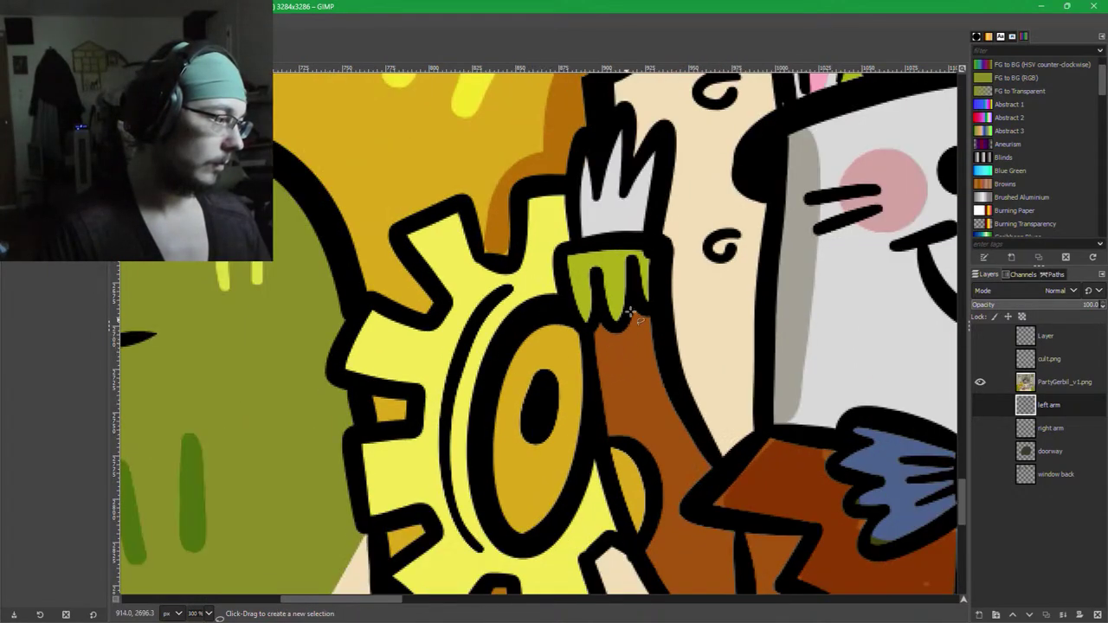
{"action": "scroll", "coordinate": [685, 367], "scroll_direction": "up", "scroll_amount": 1}
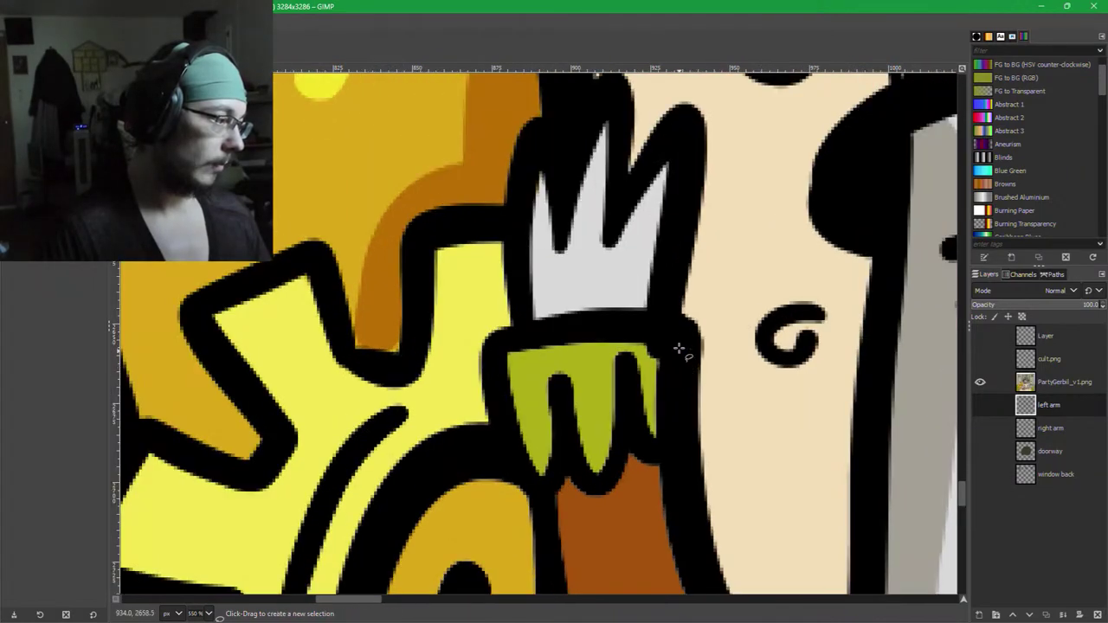
{"action": "scroll", "coordinate": [683, 354], "scroll_direction": "up", "scroll_amount": 1}
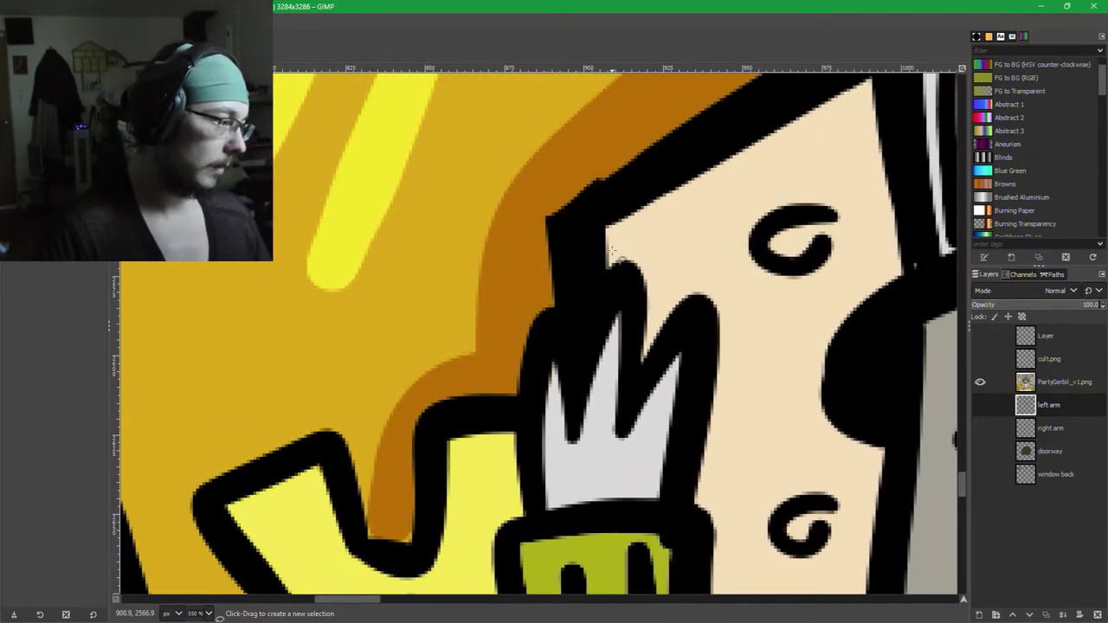
{"action": "left_click", "coordinate": [615, 273]}
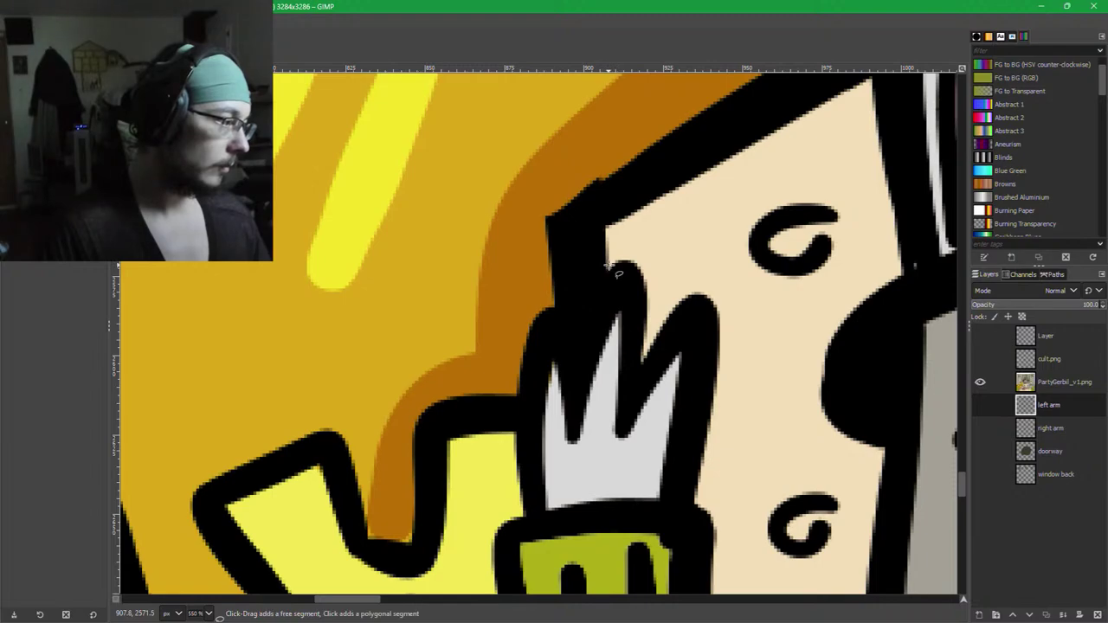
{"action": "mouse_move", "coordinate": [632, 260]}
{"action": "left_mouse_down"}
{"action": "mouse_move", "coordinate": [655, 362]}
{"action": "mouse_move", "coordinate": [666, 332]}
{"action": "mouse_move", "coordinate": [707, 302]}
{"action": "left_mouse_up"}
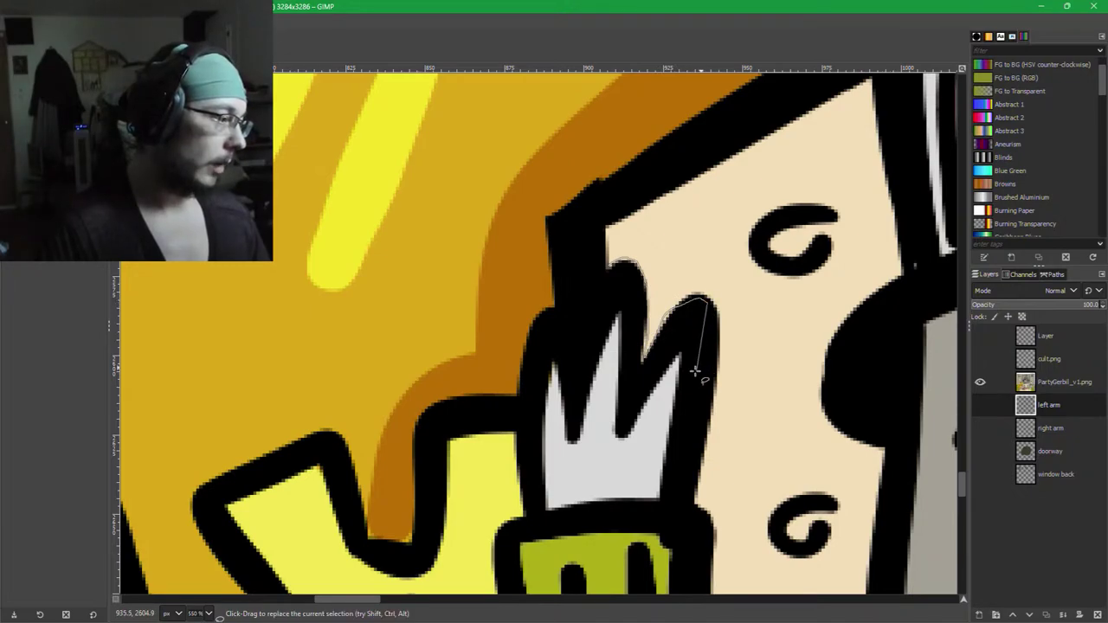
{"action": "key", "text": "Return"}
{"action": "key", "text": "r"}
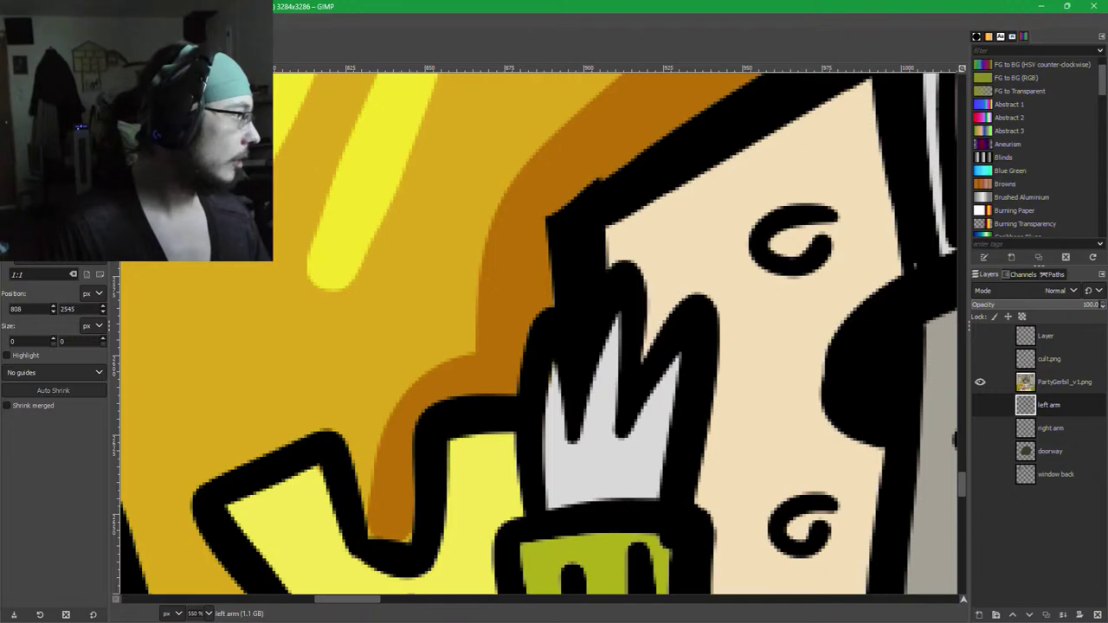
Start a Free Select outline along the tips of the mouse's raised gloved fingers, separating them from the black line behind.
{"action": "key", "text": "f"}
{"action": "scroll", "coordinate": [705, 378], "scroll_direction": "up", "scroll_amount": 3}
{"action": "left_click_drag", "start_coordinate": [505, 159], "coordinate": [635, 522]}
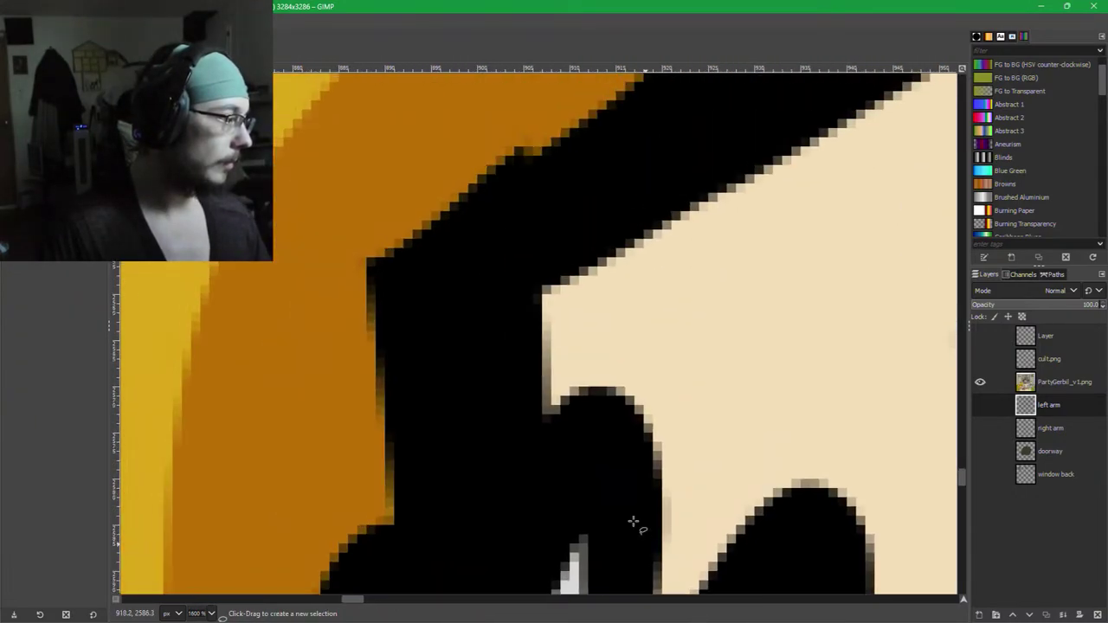
{"action": "left_click_drag", "start_coordinate": [564, 522], "coordinate": [647, 309]}
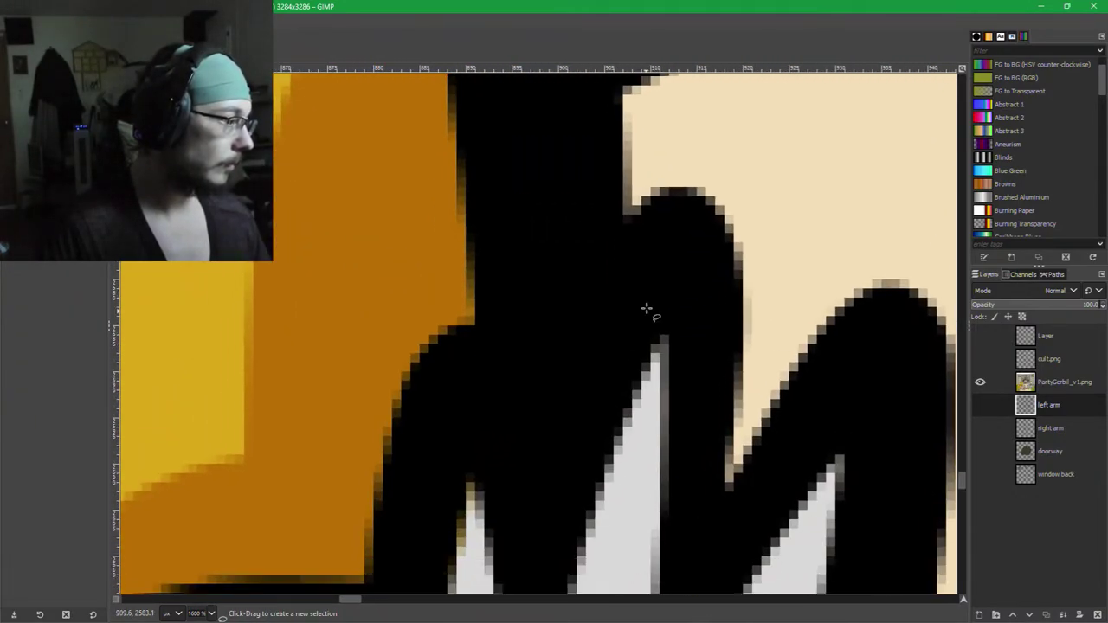
{"action": "left_click", "coordinate": [655, 191]}
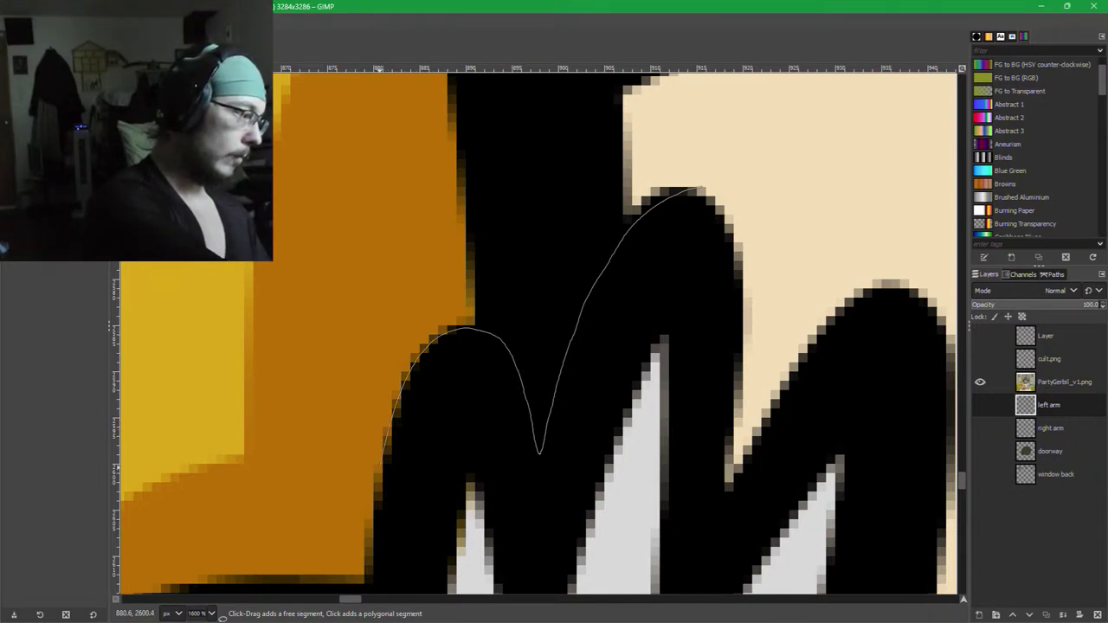
{"action": "left_click_drag", "start_coordinate": [368, 521], "coordinate": [459, 314]}
Extend the outline down the glove's gear-side edge and around the upper corner of the green cuff.
{"action": "scroll", "coordinate": [536, 329], "scroll_direction": "down", "scroll_amount": 5}
{"action": "scroll", "coordinate": [537, 329], "scroll_direction": "left", "scroll_amount": 1}
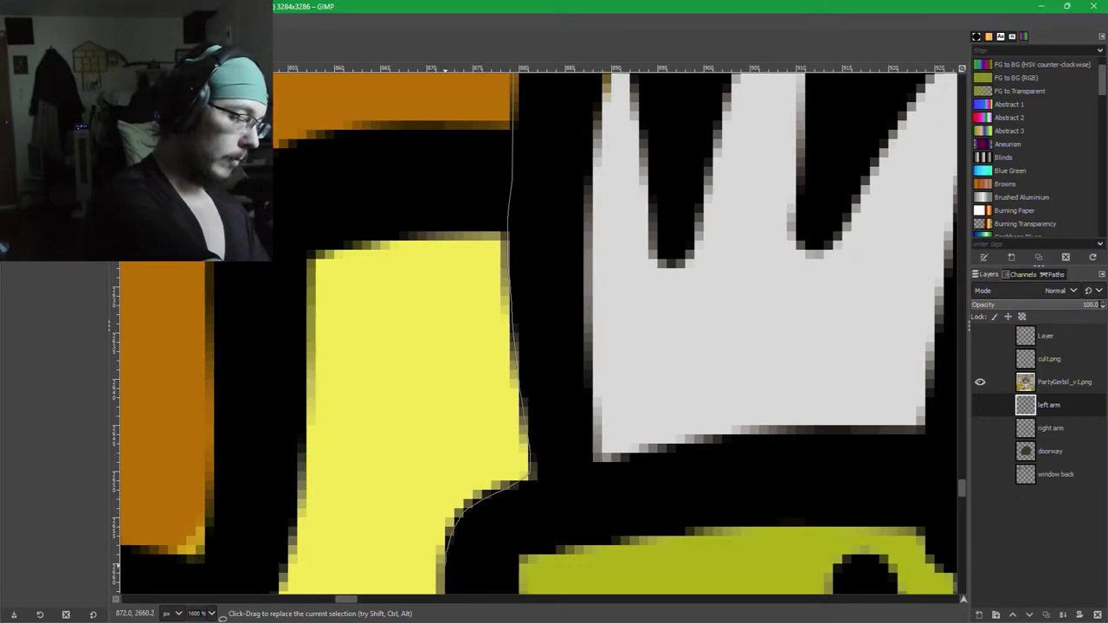
{"action": "scroll", "coordinate": [444, 567], "scroll_direction": "down", "scroll_amount": 8}
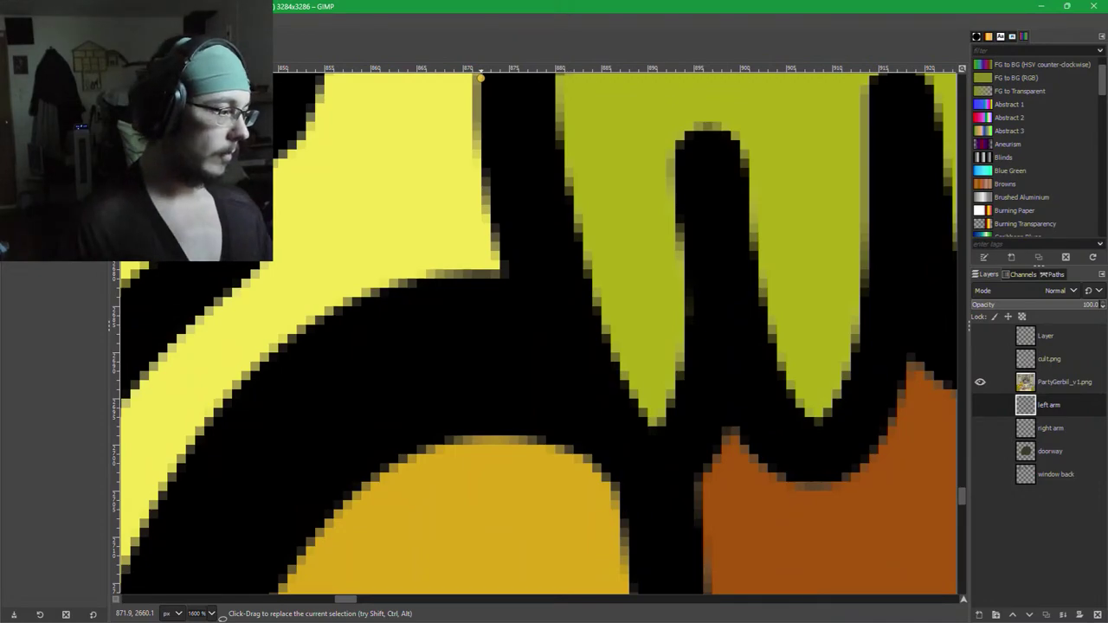
{"action": "scroll", "coordinate": [649, 358], "scroll_direction": "down", "scroll_amount": 1}
{"action": "left_click_drag", "start_coordinate": [657, 296], "coordinate": [596, 438]}
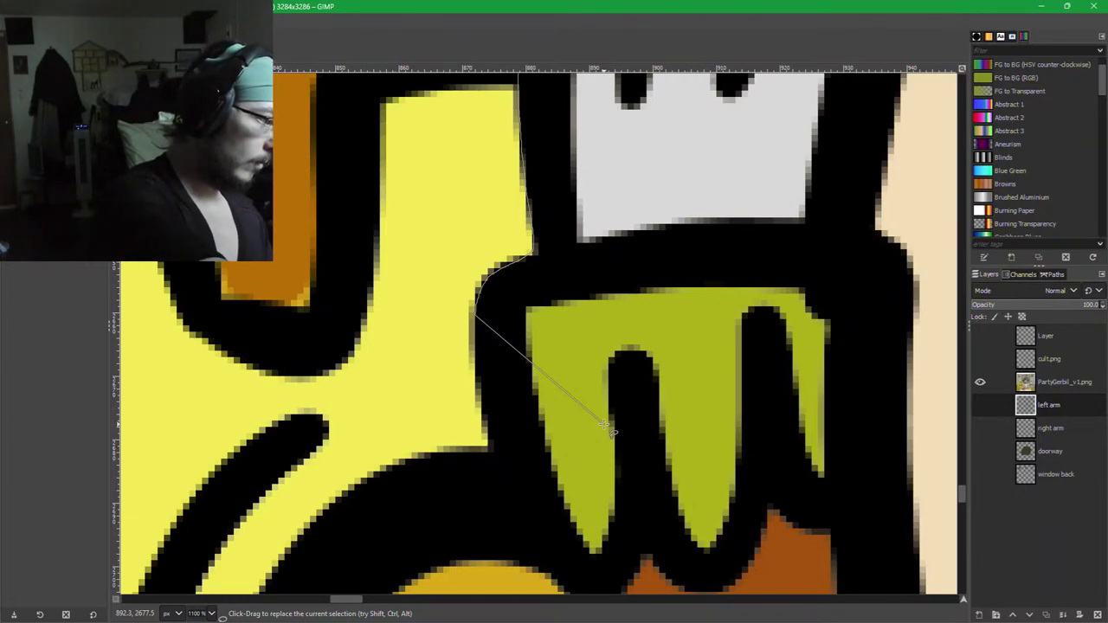
Continue the outline down the gear-side edge of the green cuff to just above the gear's orange hub.
{"action": "right_click", "coordinate": [475, 381]}
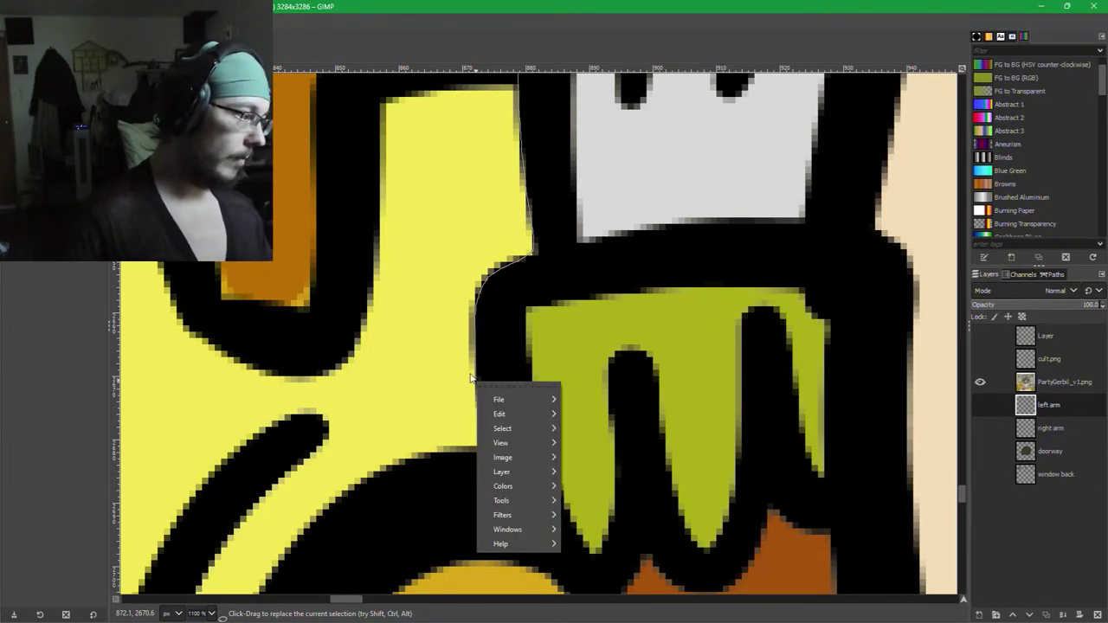
{"action": "left_click", "coordinate": [535, 49]}
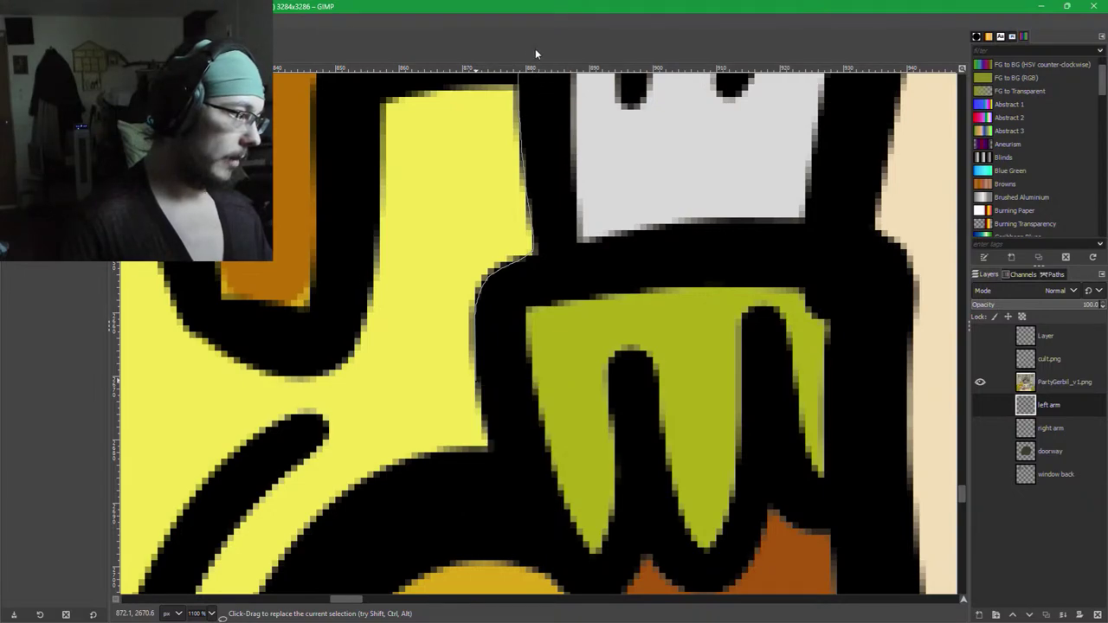
{"action": "left_click", "coordinate": [478, 400]}
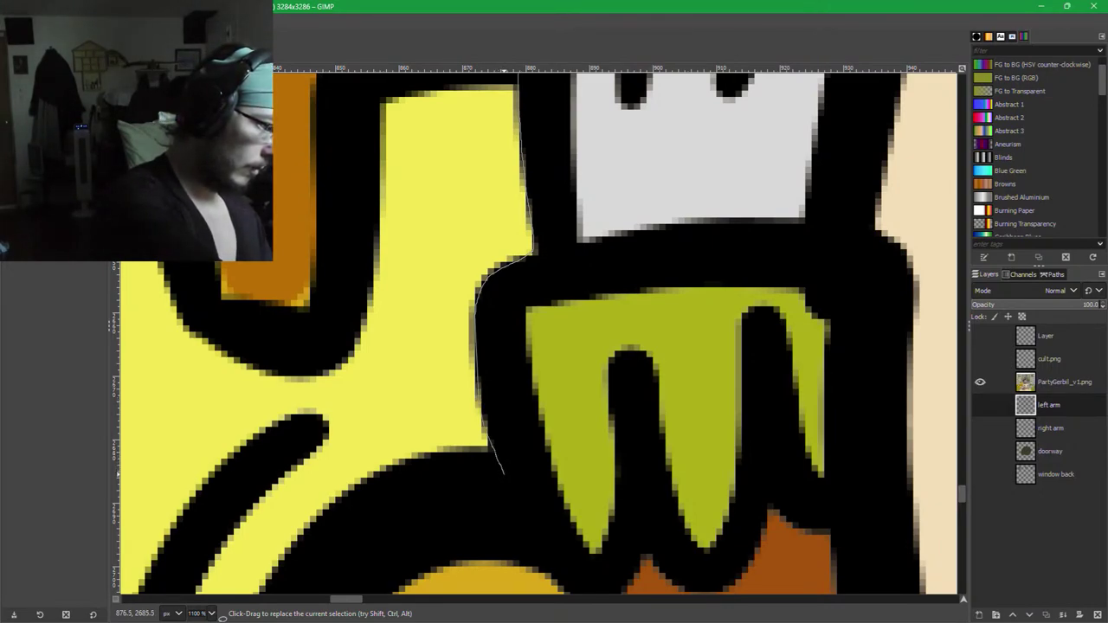
{"action": "left_click_drag", "start_coordinate": [533, 530], "coordinate": [541, 542]}
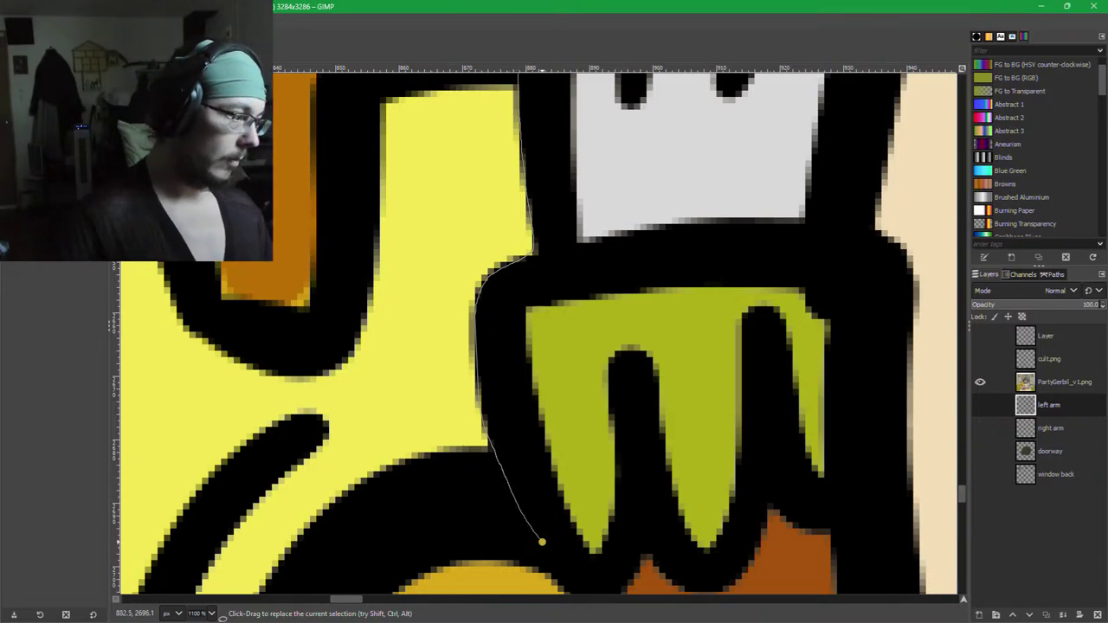
{"action": "scroll", "coordinate": [570, 521], "scroll_direction": "down", "scroll_amount": 1}
{"action": "left_click_drag", "start_coordinate": [599, 507], "coordinate": [545, 299]}
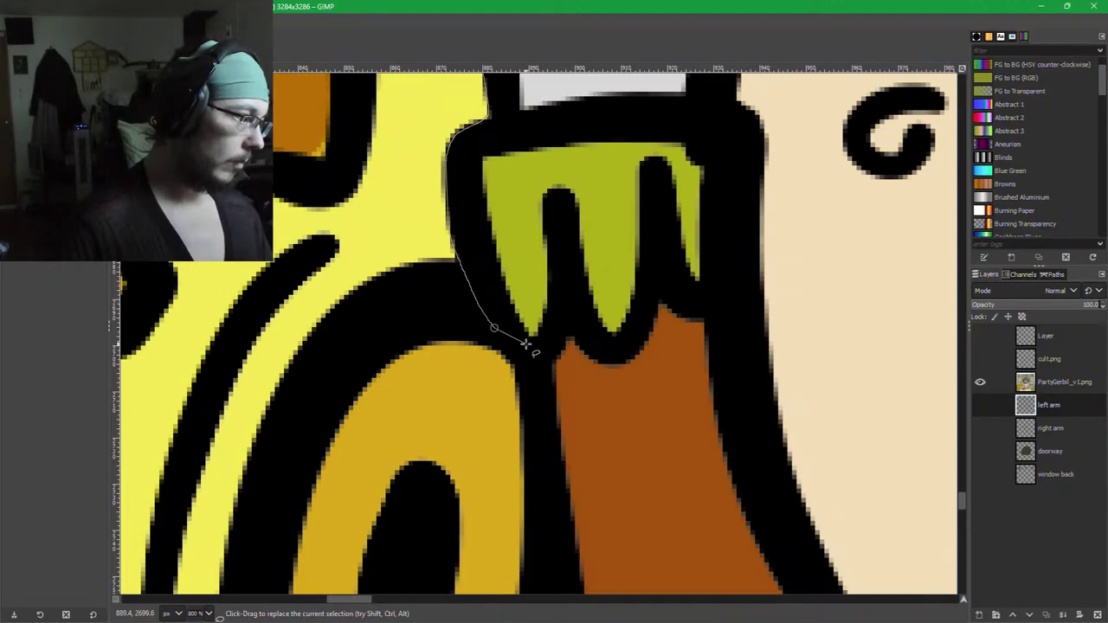
Continue the Free Select outline past the top of the gear's orange hub and down the hub's edge beside the brown sleeve.
{"action": "key", "text": "plus"}
{"action": "key", "text": "plus"}
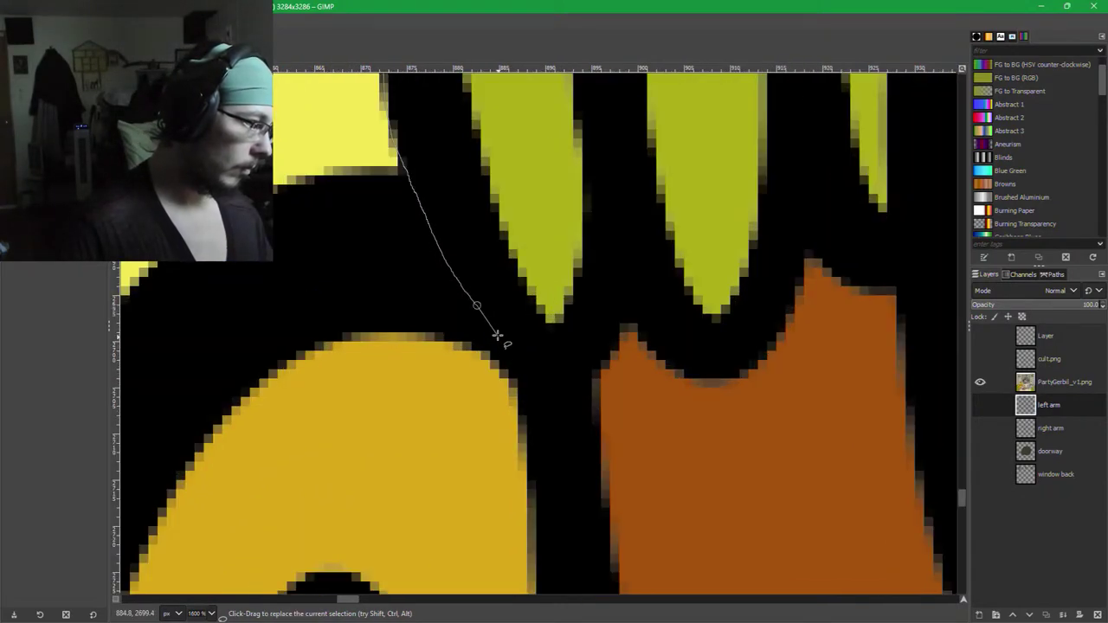
{"action": "mouse_move", "coordinate": [496, 338]}
{"action": "left_mouse_down"}
{"action": "mouse_move", "coordinate": [525, 371]}
{"action": "mouse_move", "coordinate": [544, 470]}
{"action": "mouse_move", "coordinate": [558, 484]}
{"action": "mouse_move", "coordinate": [574, 321]}
{"action": "mouse_move", "coordinate": [574, 347]}
{"action": "mouse_move", "coordinate": [562, 326]}
{"action": "mouse_move", "coordinate": [569, 344]}
{"action": "left_mouse_up"}
{"action": "key", "text": "minus"}
{"action": "key", "text": "minus"}
{"action": "key", "text": "minus"}
{"action": "key", "text": "plus"}
{"action": "key", "text": "plus"}
{"action": "key", "text": "plus"}
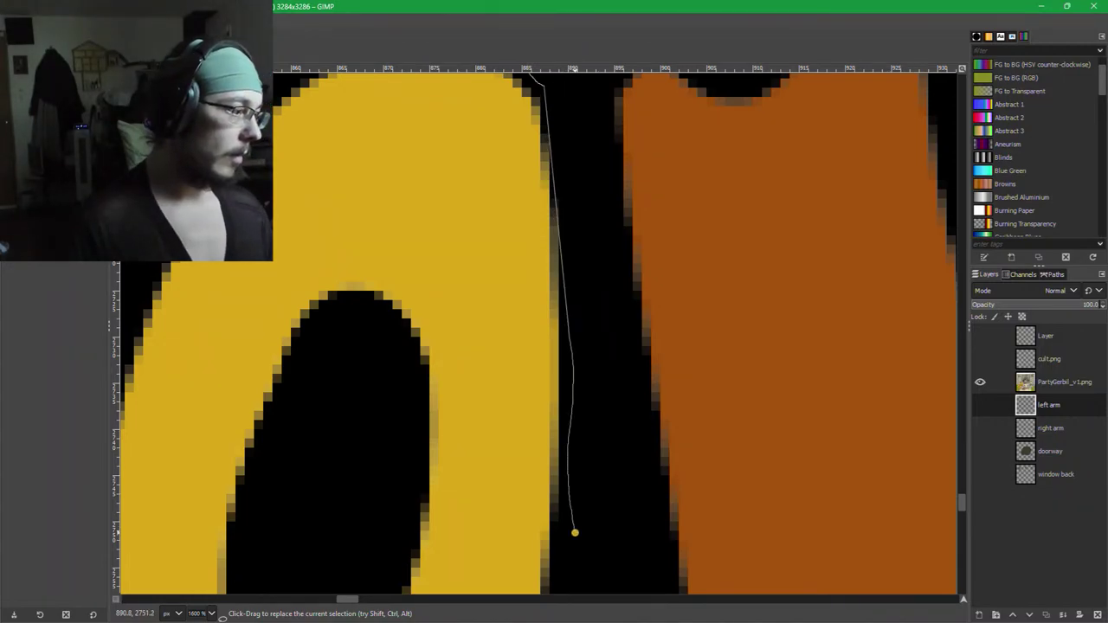
Remove the last outline segment and redraw it down the black line between the orange hub and the sleeve to the yellow gap.
{"action": "key", "text": "BackSpace"}
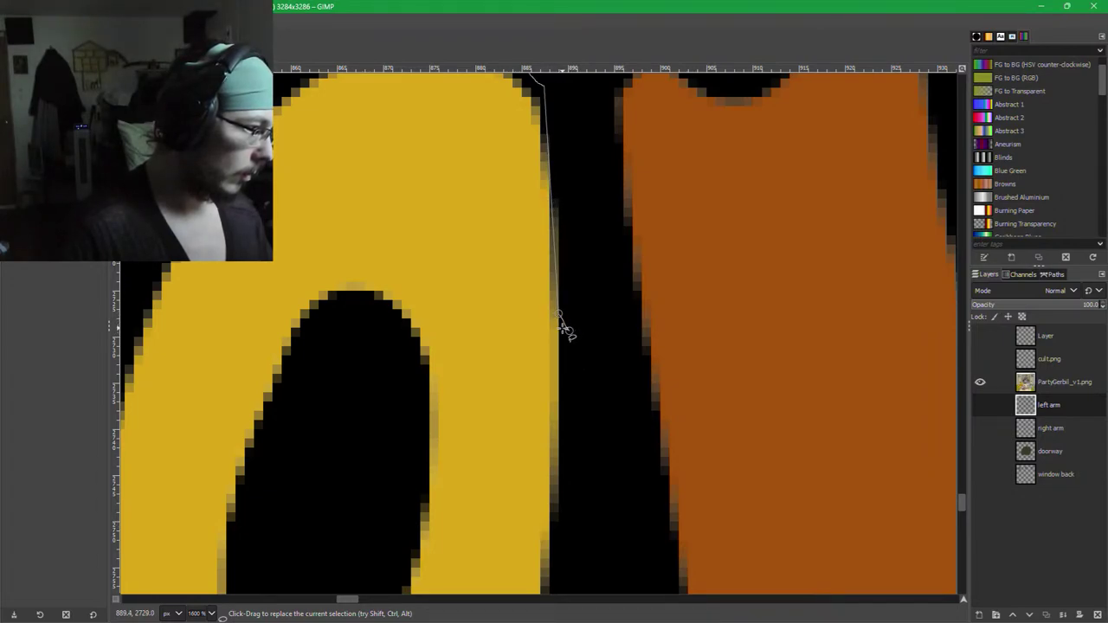
{"action": "mouse_move", "coordinate": [569, 332]}
{"action": "left_mouse_down"}
{"action": "mouse_move", "coordinate": [575, 515]}
{"action": "mouse_move", "coordinate": [591, 521]}
{"action": "mouse_move", "coordinate": [614, 332]}
{"action": "mouse_move", "coordinate": [592, 373]}
{"action": "mouse_move", "coordinate": [582, 287]}
{"action": "mouse_move", "coordinate": [615, 500]}
{"action": "left_mouse_up"}
{"action": "scroll", "coordinate": [576, 516], "scroll_direction": "down", "scroll_amount": 2}
{"action": "scroll", "coordinate": [630, 512], "scroll_direction": "down", "scroll_amount": 2, "text": "ctrl"}
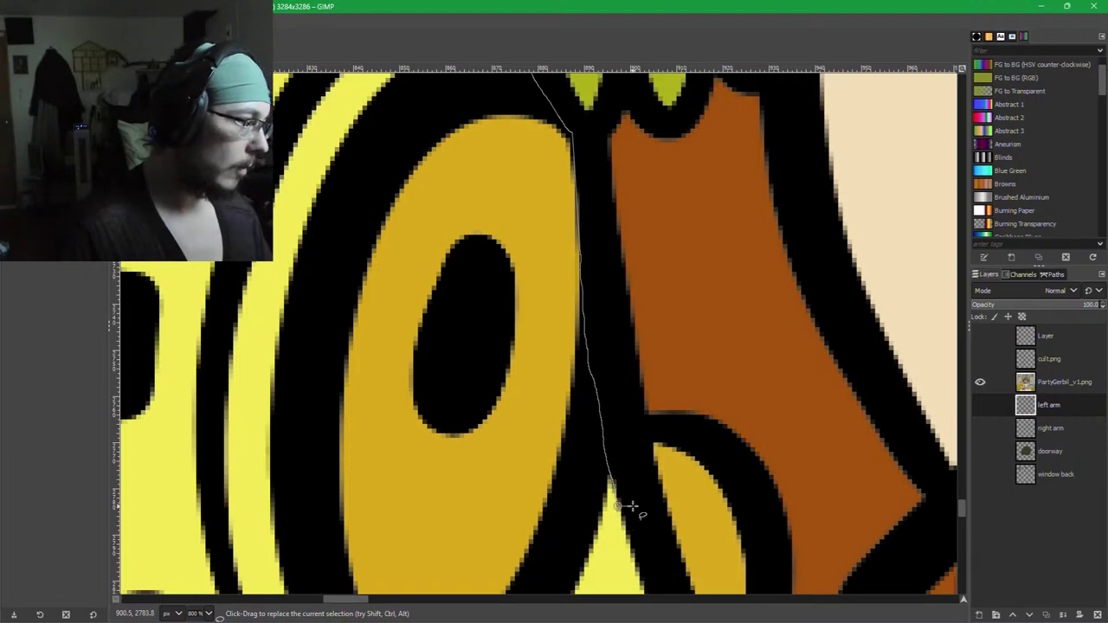
Extend the outline along the sleeve's lower black edge, past the yellow gear face and down beside the cream area.
{"action": "scroll", "coordinate": [637, 521], "scroll_direction": "up", "scroll_amount": 5, "text": "ctrl"}
{"action": "scroll", "coordinate": [610, 411], "scroll_direction": "down", "scroll_amount": 3, "text": "ctrl"}
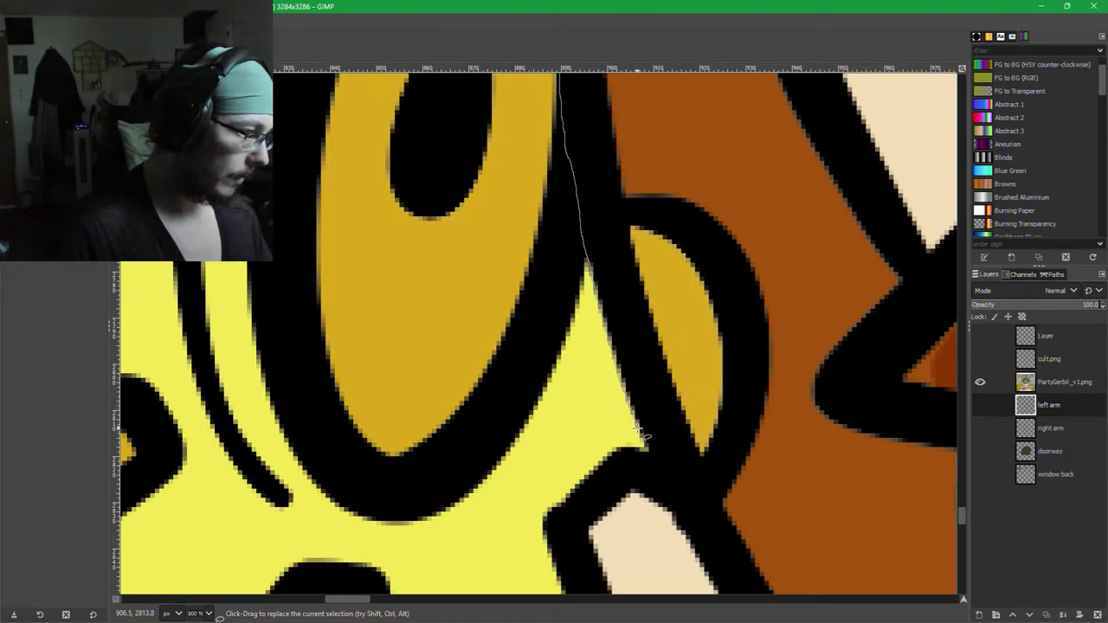
{"action": "left_click_drag", "start_coordinate": [638, 428], "coordinate": [671, 512]}
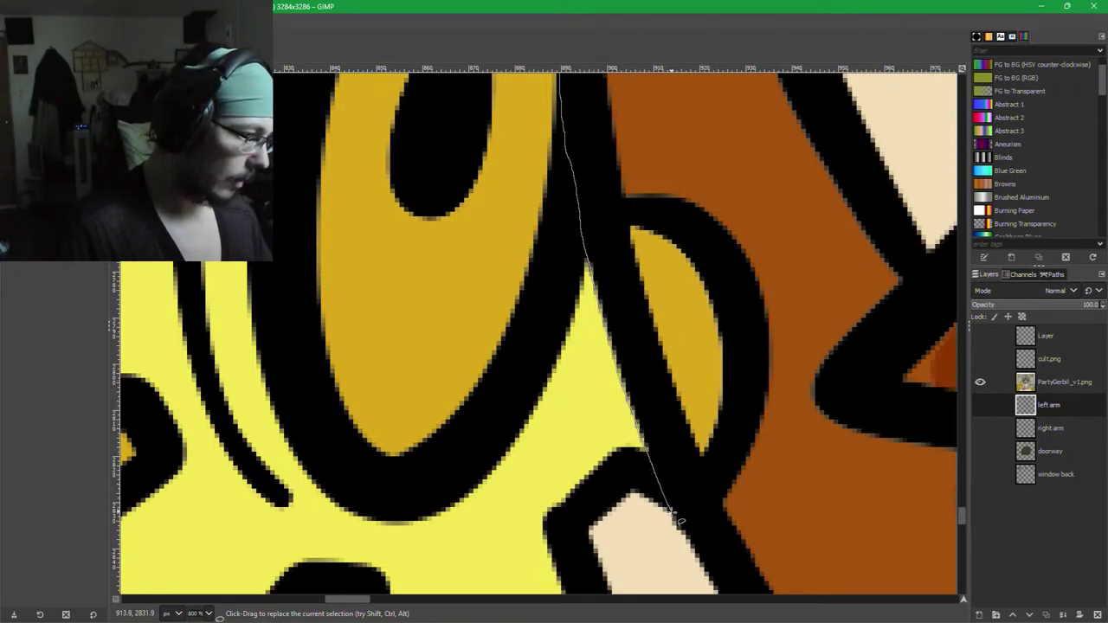
{"action": "left_click", "coordinate": [697, 559]}
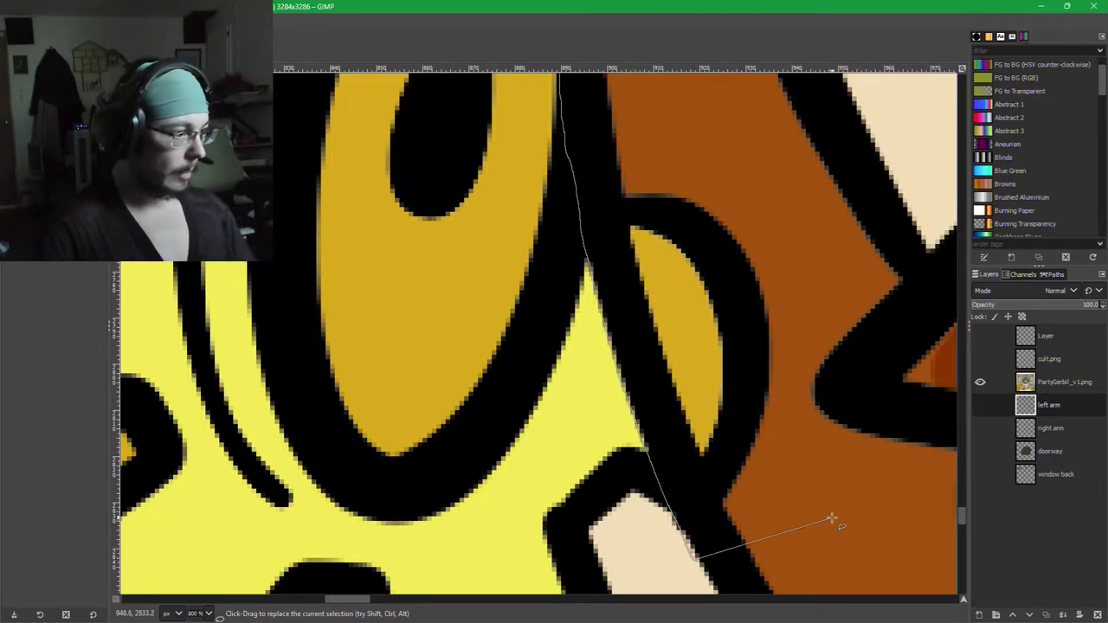
{"action": "left_click_drag", "start_coordinate": [832, 517], "coordinate": [584, 196]}
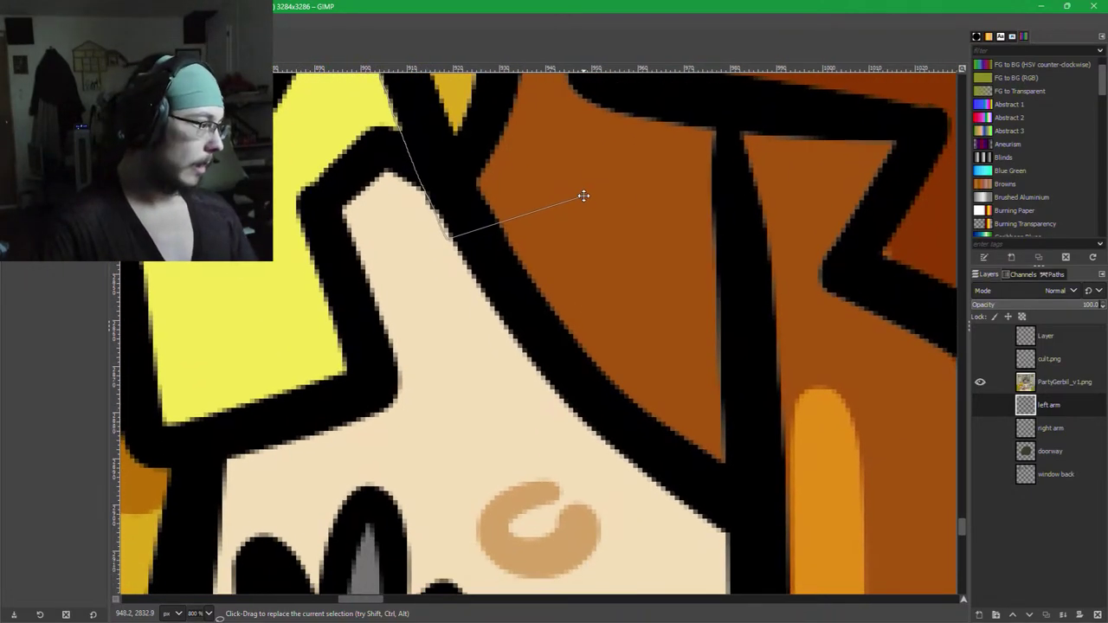
{"action": "key", "text": "space"}
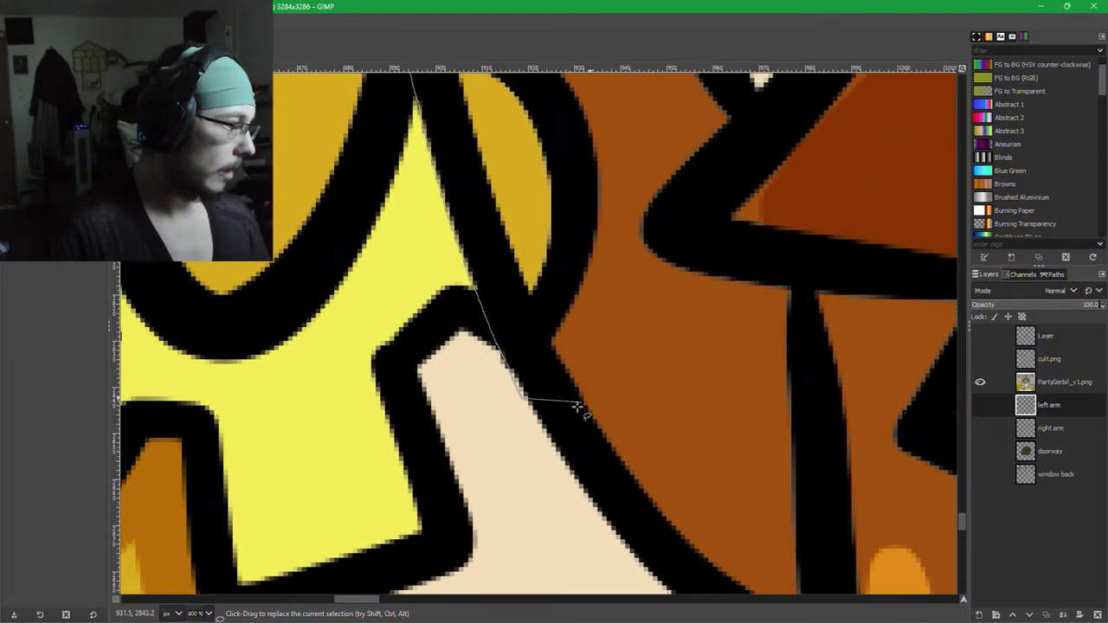
{"action": "scroll", "coordinate": [576, 407], "scroll_direction": "down", "scroll_amount": 4}
{"action": "scroll", "coordinate": [576, 407], "scroll_direction": "up", "scroll_amount": 2}
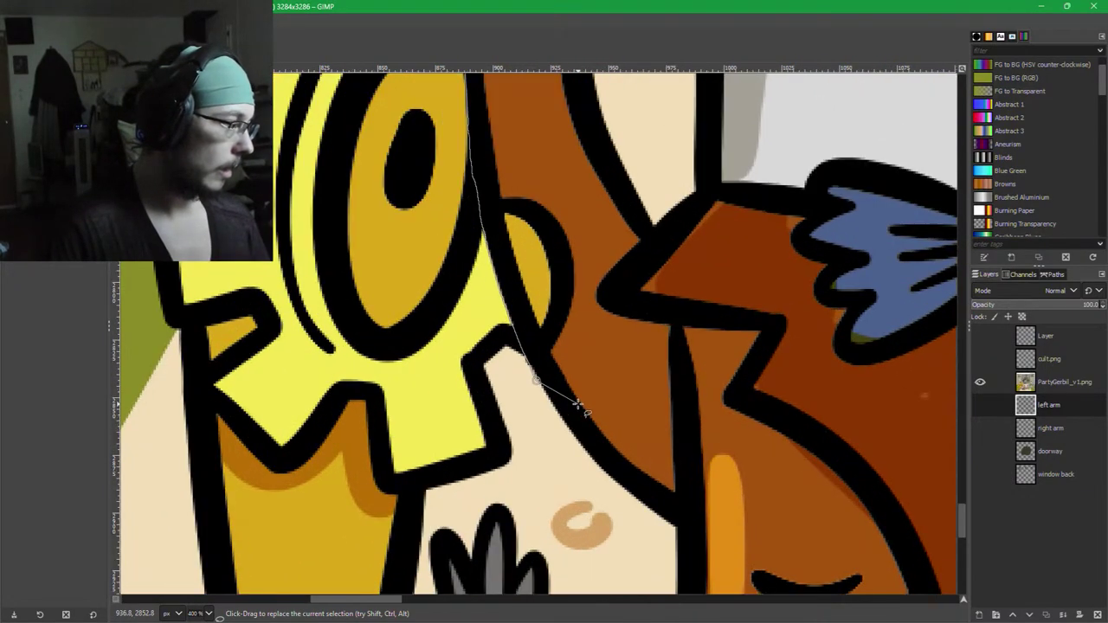
{"action": "left_click_drag", "start_coordinate": [558, 350], "coordinate": [561, 340]}
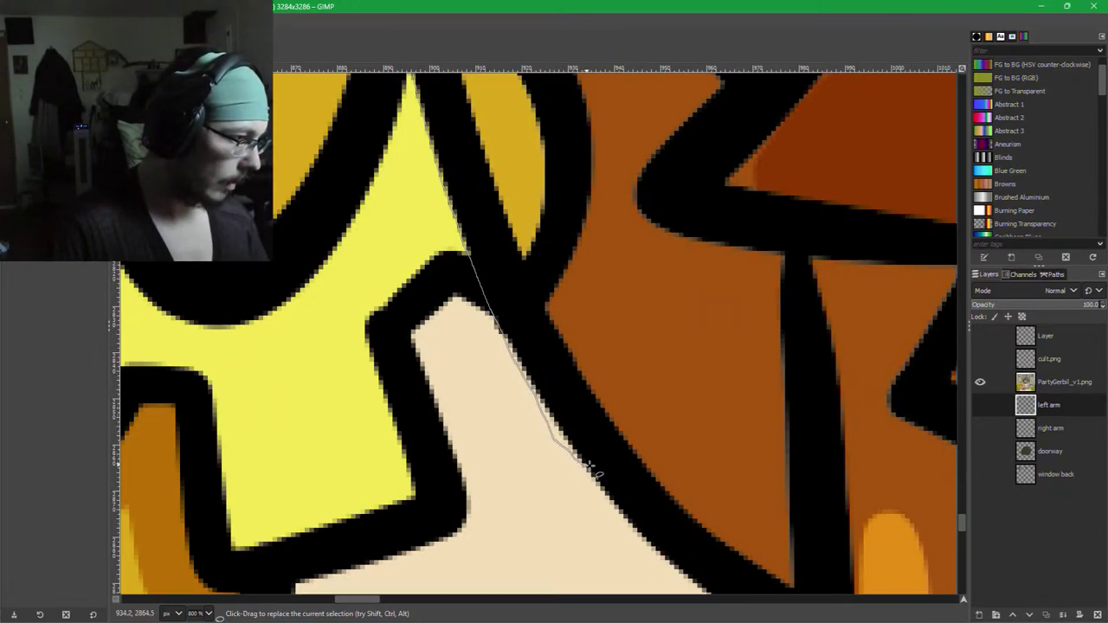
Carry the outline up through the lapel's point and along the cream background beside the sleeve, cuff and glove, and close it at the fingertips.
{"action": "scroll", "coordinate": [727, 346], "scroll_direction": "up", "scroll_amount": 5}
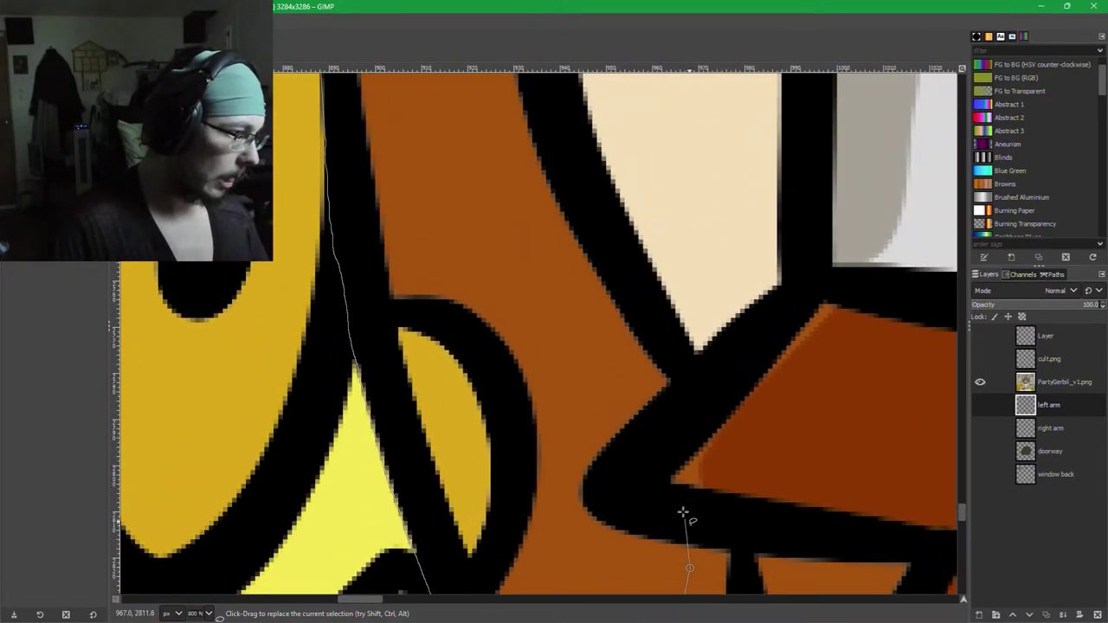
{"action": "left_click", "coordinate": [698, 354]}
{"action": "scroll", "coordinate": [684, 363], "scroll_direction": "up", "scroll_amount": 2}
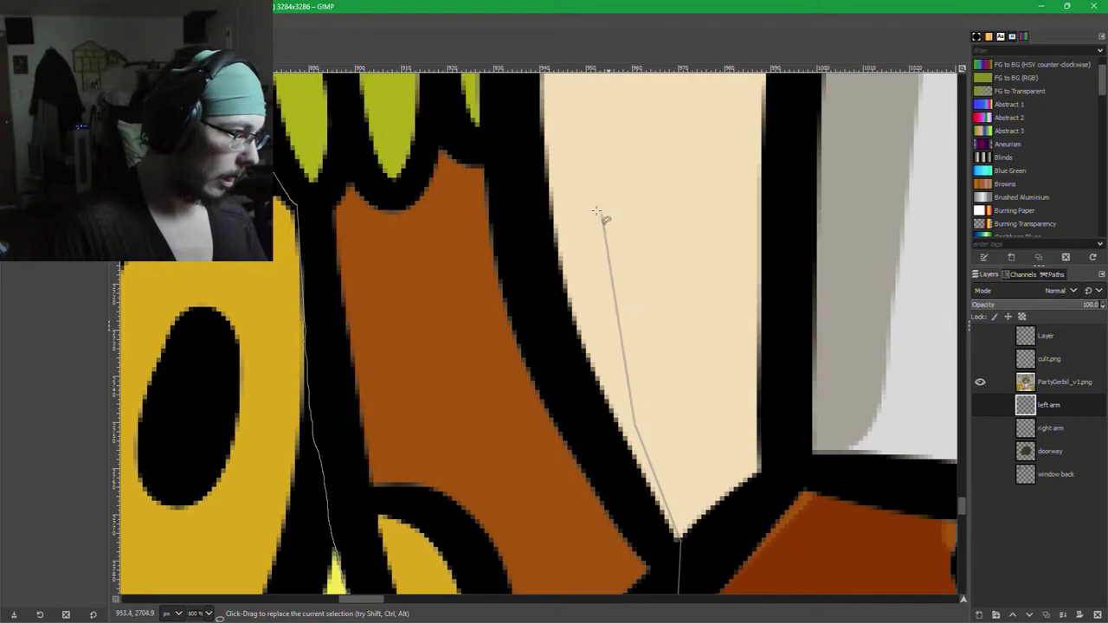
{"action": "left_click", "coordinate": [562, 179]}
{"action": "scroll", "coordinate": [567, 178], "scroll_direction": "up", "scroll_amount": 1}
{"action": "scroll", "coordinate": [567, 177], "scroll_direction": "up", "scroll_amount": 5}
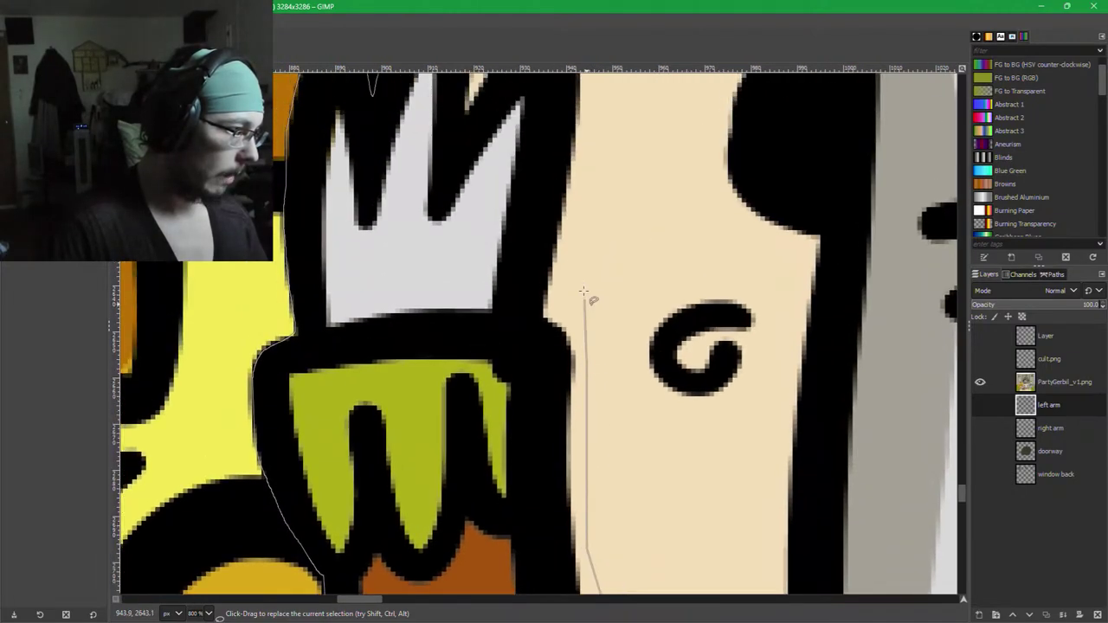
{"action": "left_click", "coordinate": [576, 338]}
{"action": "scroll", "coordinate": [546, 424], "scroll_direction": "up", "scroll_amount": 4}
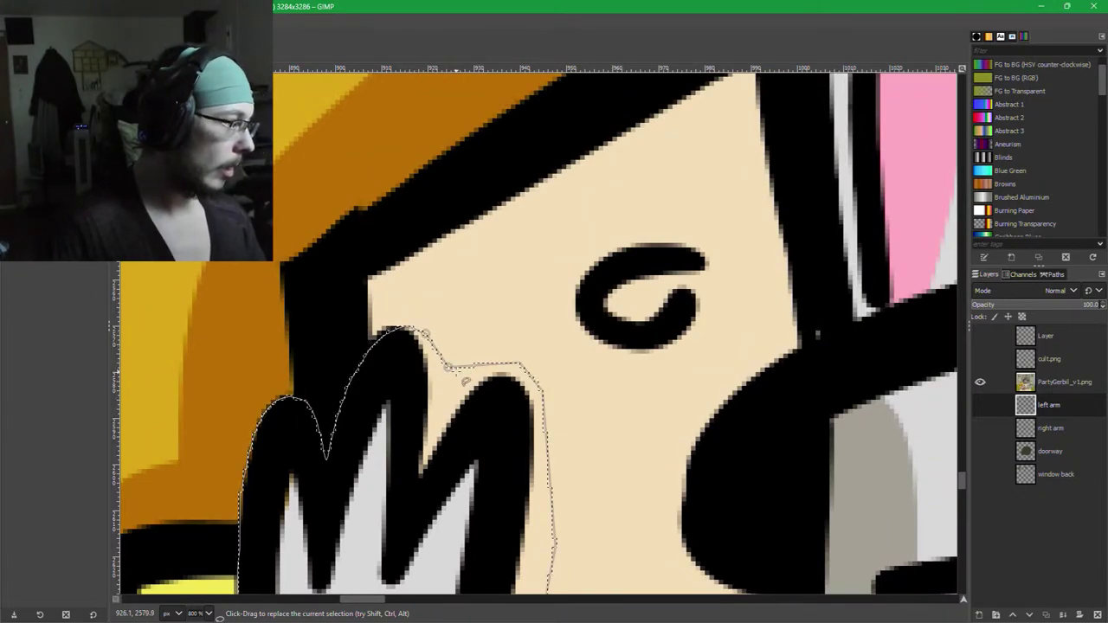
{"action": "key", "text": "Return"}
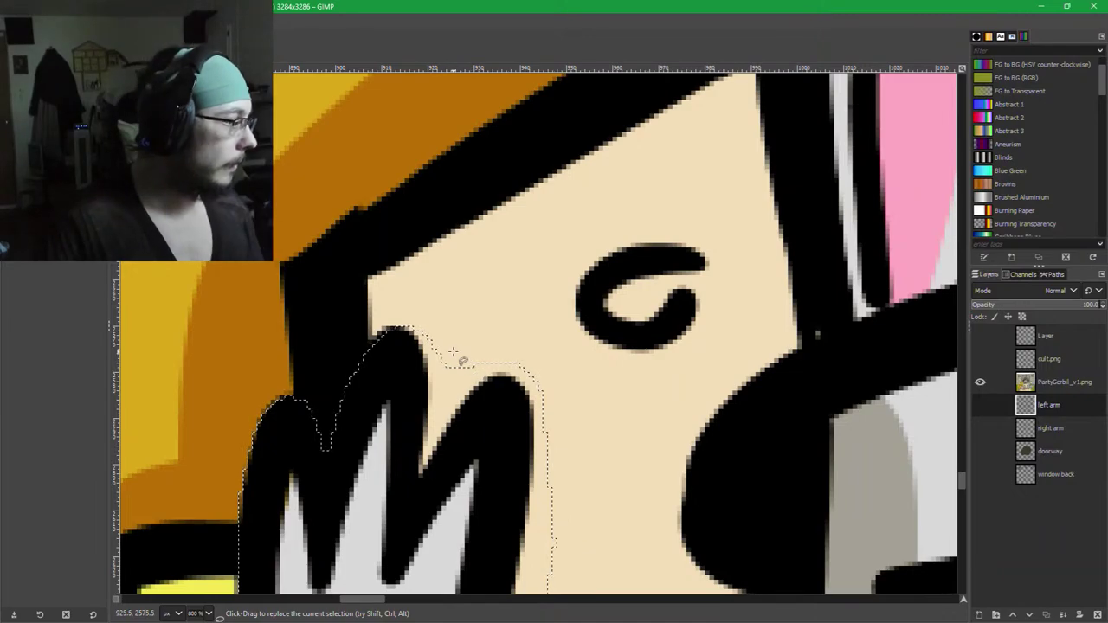
Add the missed gear-side black edge of the glove's tallest fingertip to the selection.
{"action": "scroll", "coordinate": [391, 313], "scroll_direction": "up", "scroll_amount": 3}
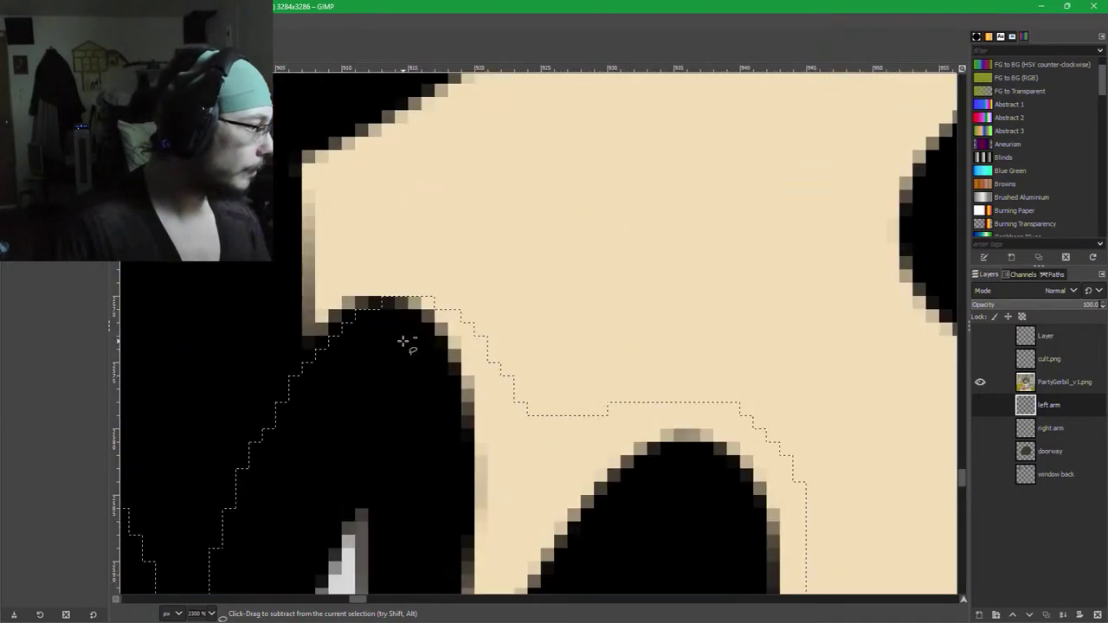
{"action": "left_click", "coordinate": [384, 301]}
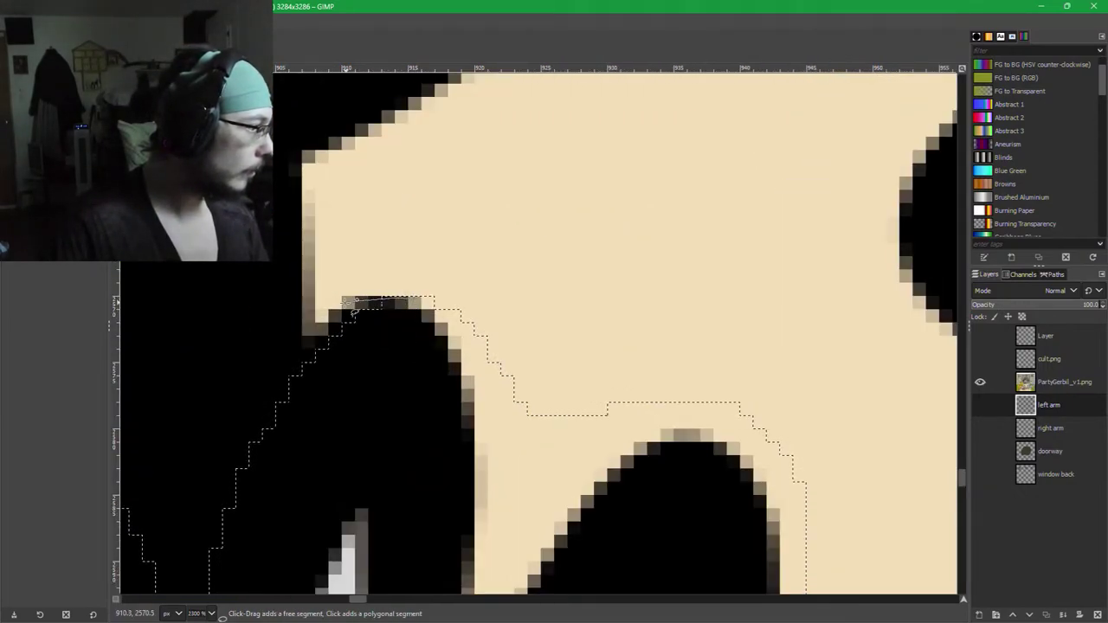
{"action": "left_click_drag", "start_coordinate": [290, 347], "coordinate": [237, 434]}
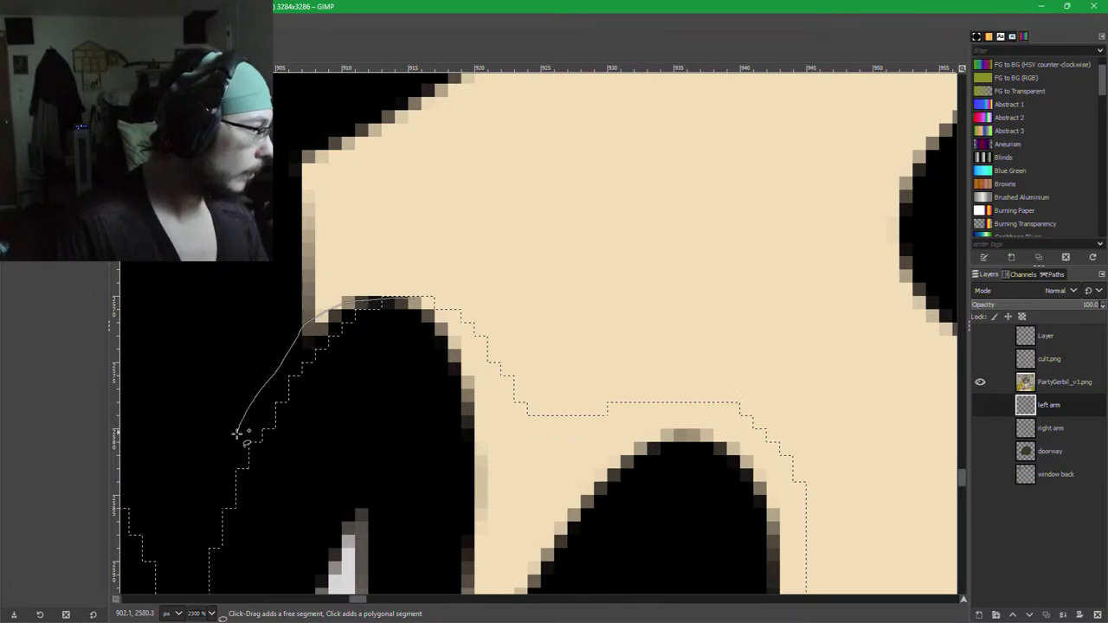
{"action": "mouse_move", "coordinate": [227, 476]}
{"action": "left_mouse_down"}
{"action": "mouse_move", "coordinate": [234, 511]}
{"action": "mouse_move", "coordinate": [276, 505]}
{"action": "mouse_move", "coordinate": [418, 379]}
{"action": "mouse_move", "coordinate": [415, 303]}
{"action": "left_mouse_up"}
{"action": "key", "text": "Return"}
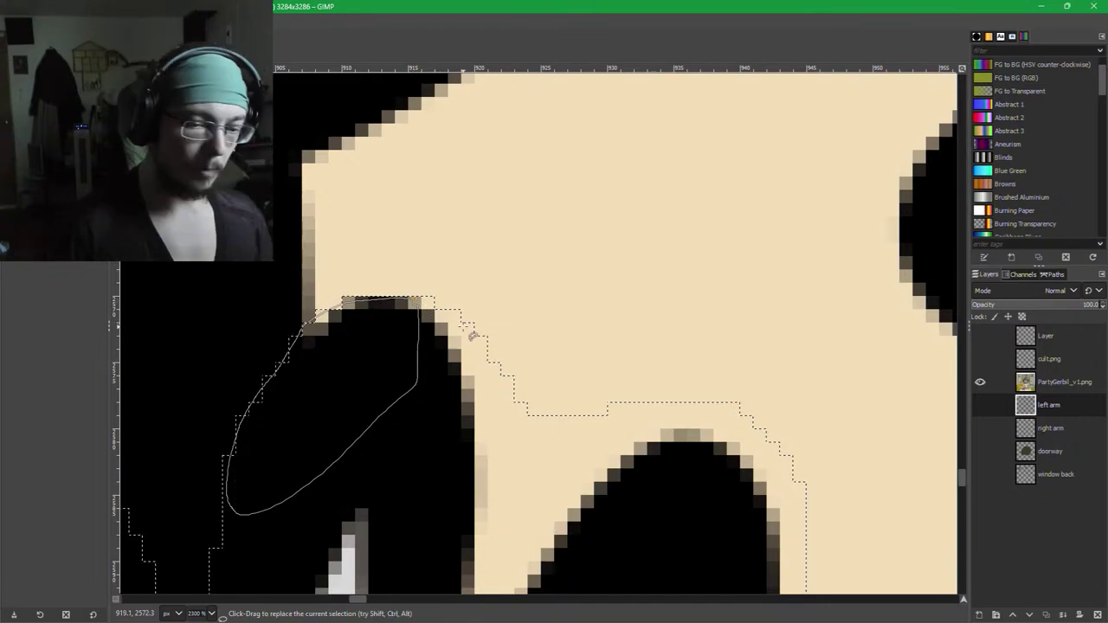
Copy the outlined arm and paste it as a new layer directly above PartyGerbil_v1.png.
{"action": "scroll", "coordinate": [436, 445], "scroll_direction": "down", "scroll_amount": 6}
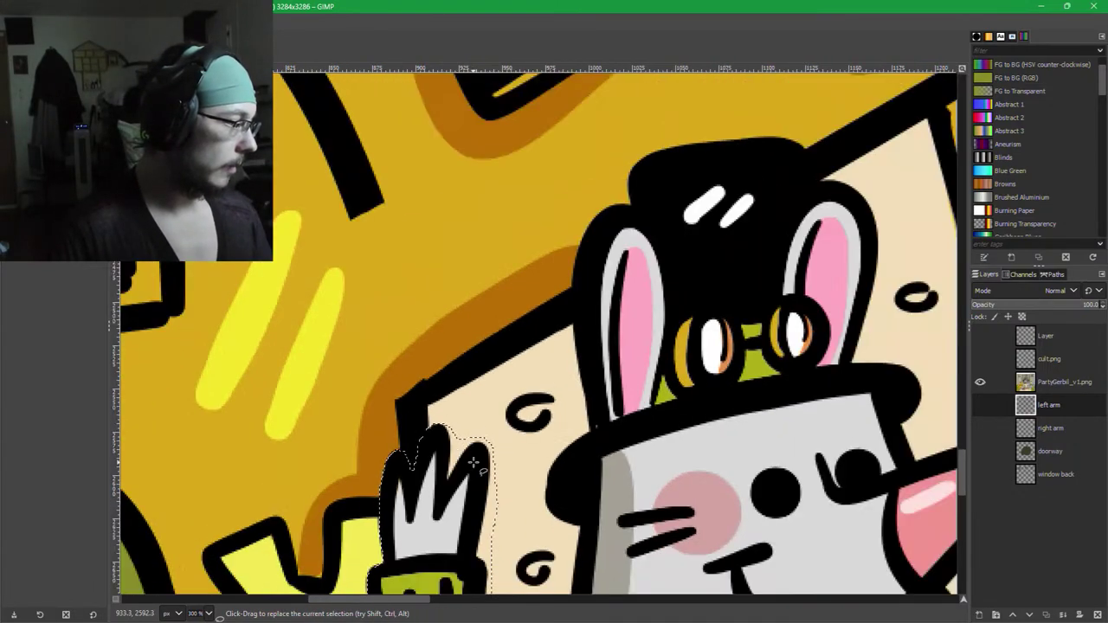
{"action": "left_click_drag", "start_coordinate": [475, 462], "coordinate": [582, 9]}
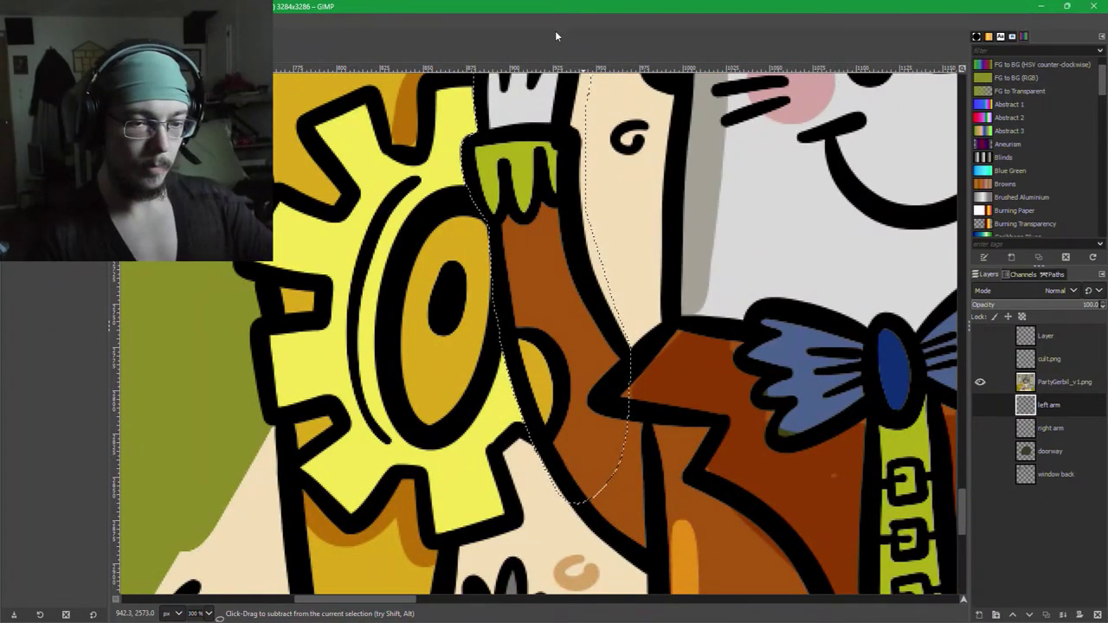
{"action": "key", "text": "ctrl+c"}
{"action": "key", "text": "ctrl+v"}
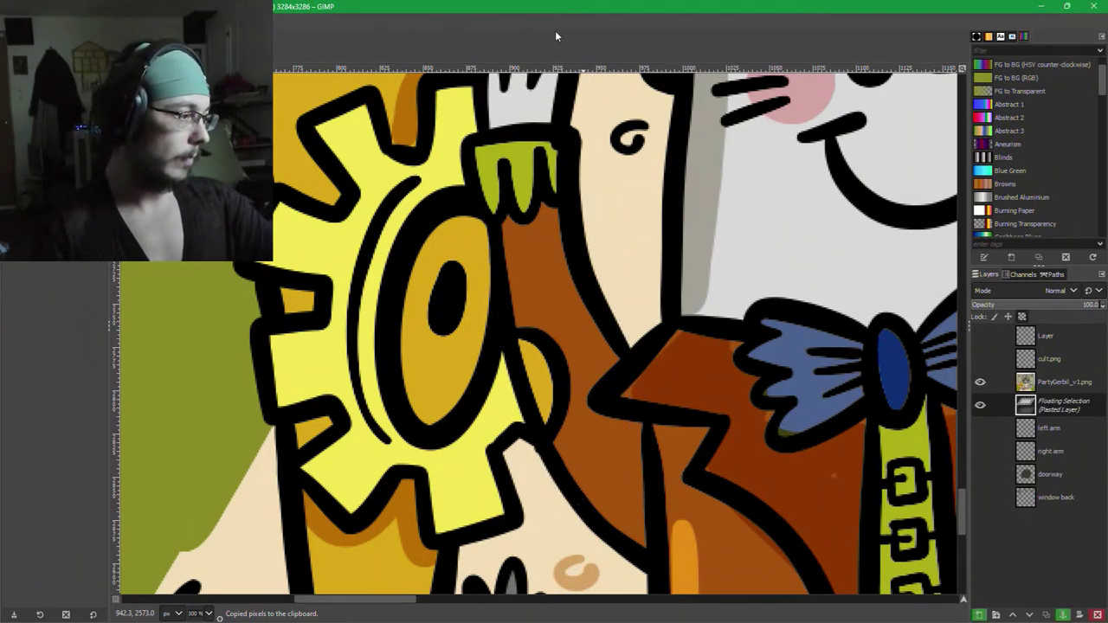
{"action": "key", "text": "ctrl+h"}
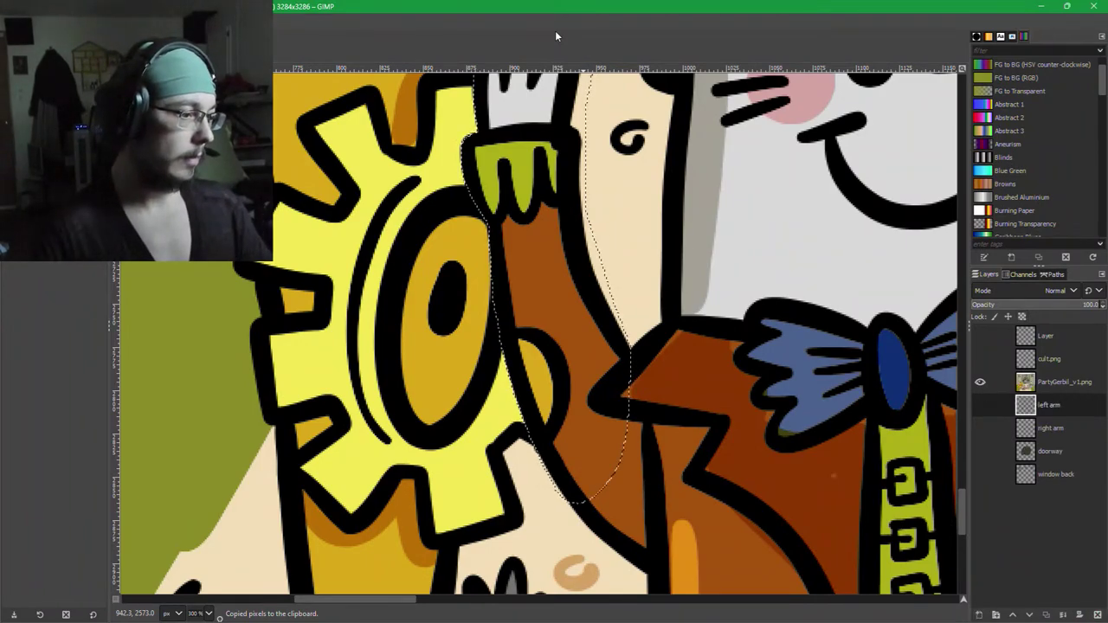
{"action": "left_click", "coordinate": [1051, 383]}
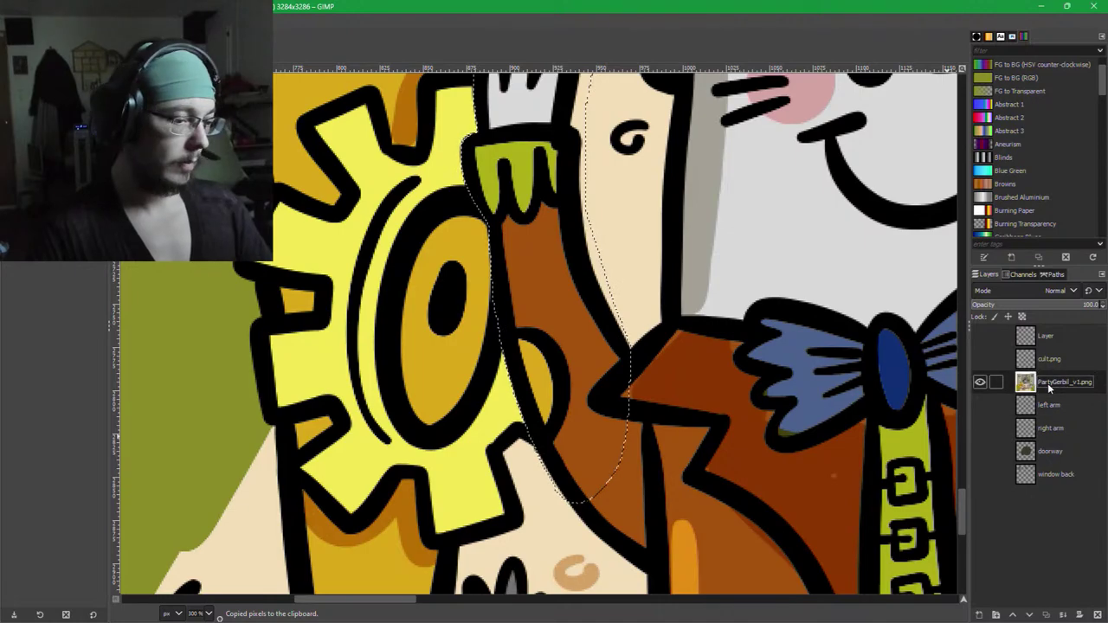
{"action": "key", "text": "ctrl+v"}
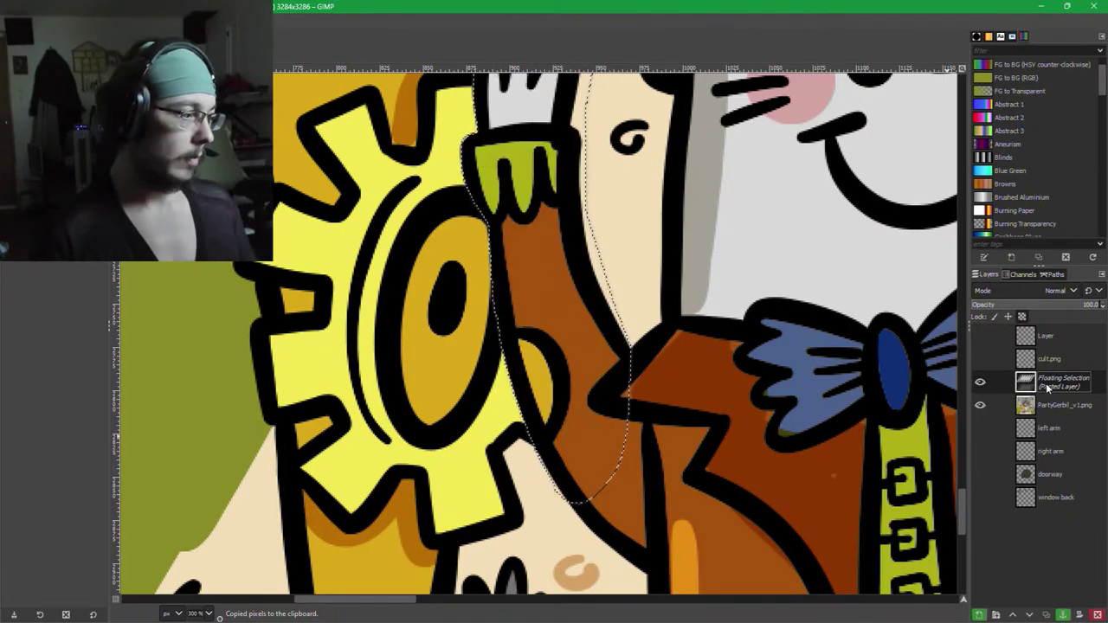
{"action": "left_click", "coordinate": [978, 614]}
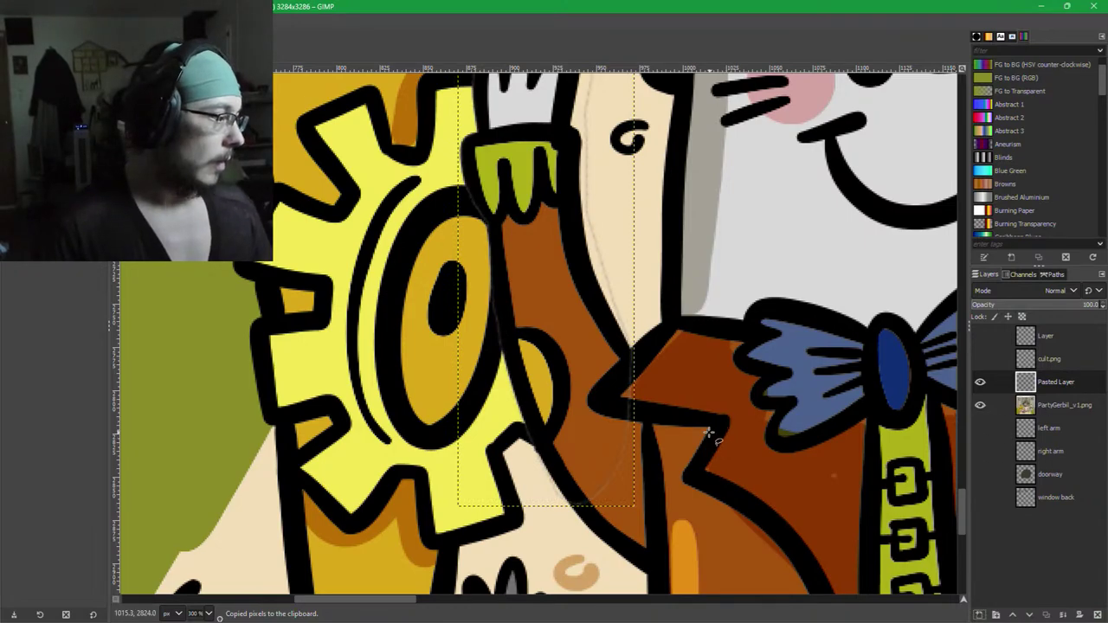
Rename the pasted arm layer as "on top of gear".
{"action": "scroll", "coordinate": [707, 432], "scroll_direction": "up", "scroll_amount": 3}
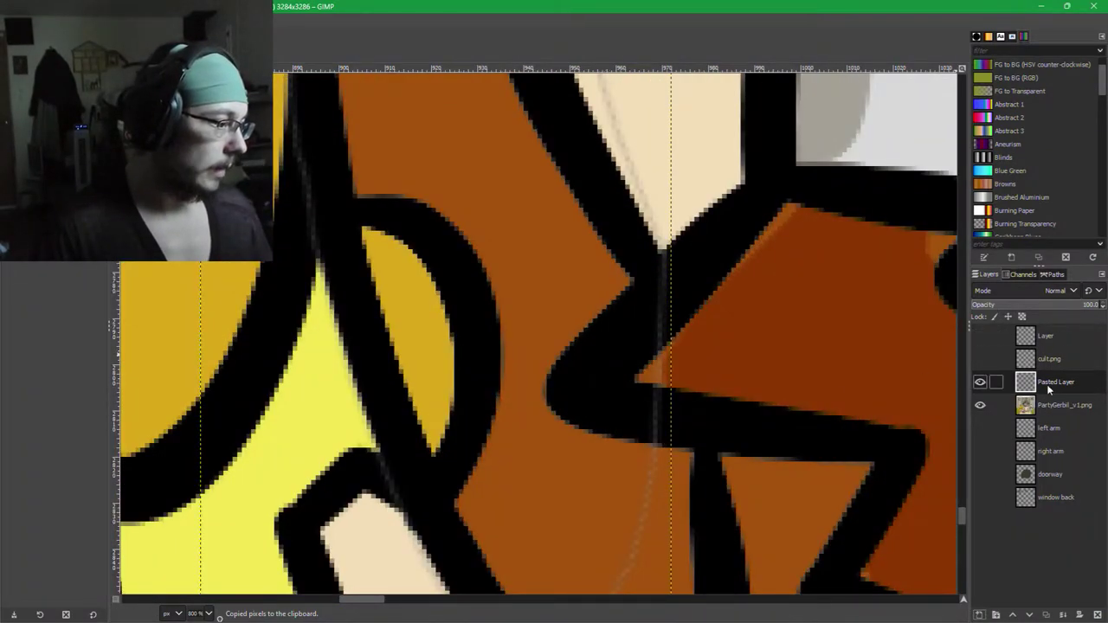
{"action": "left_click", "coordinate": [1041, 406]}
{"action": "left_click", "coordinate": [1041, 389]}
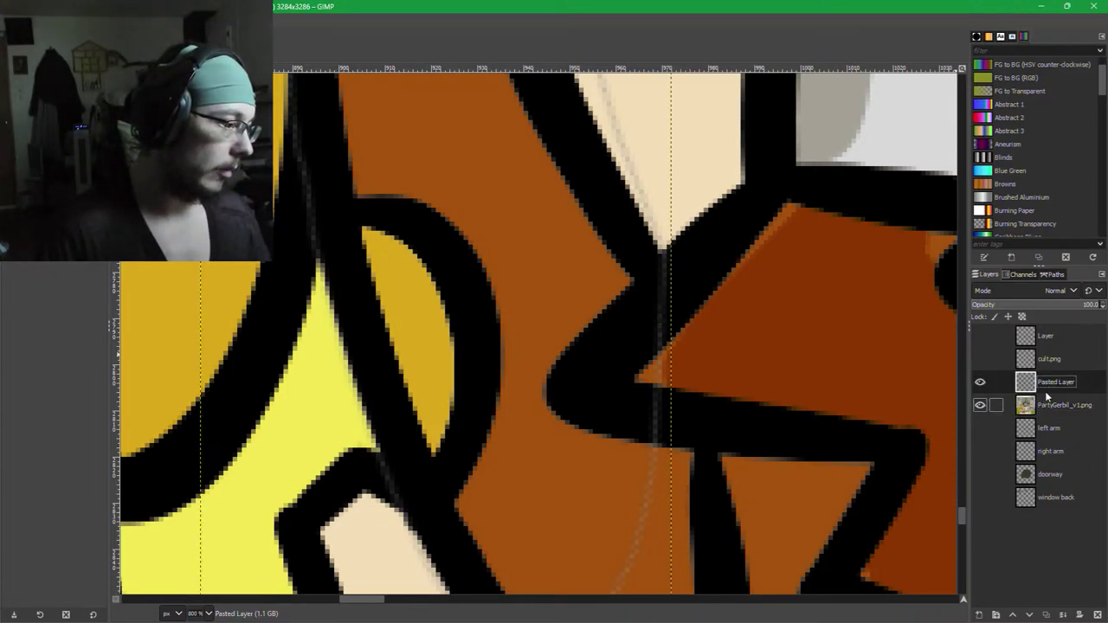
{"action": "double_click", "coordinate": [1049, 384]}
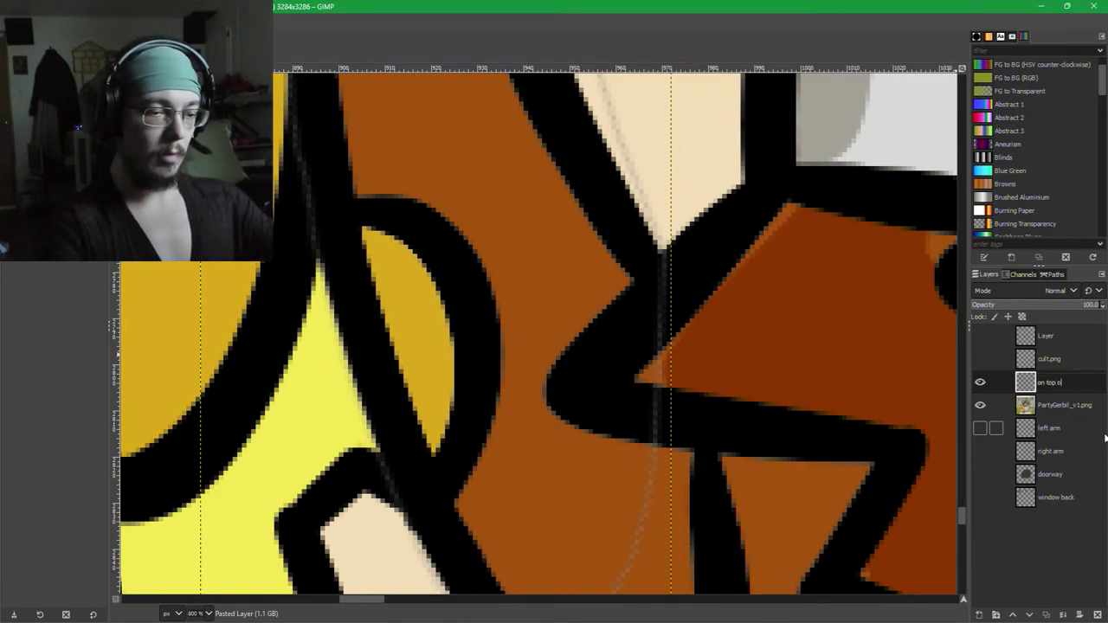
{"action": "key", "text": "Return"}
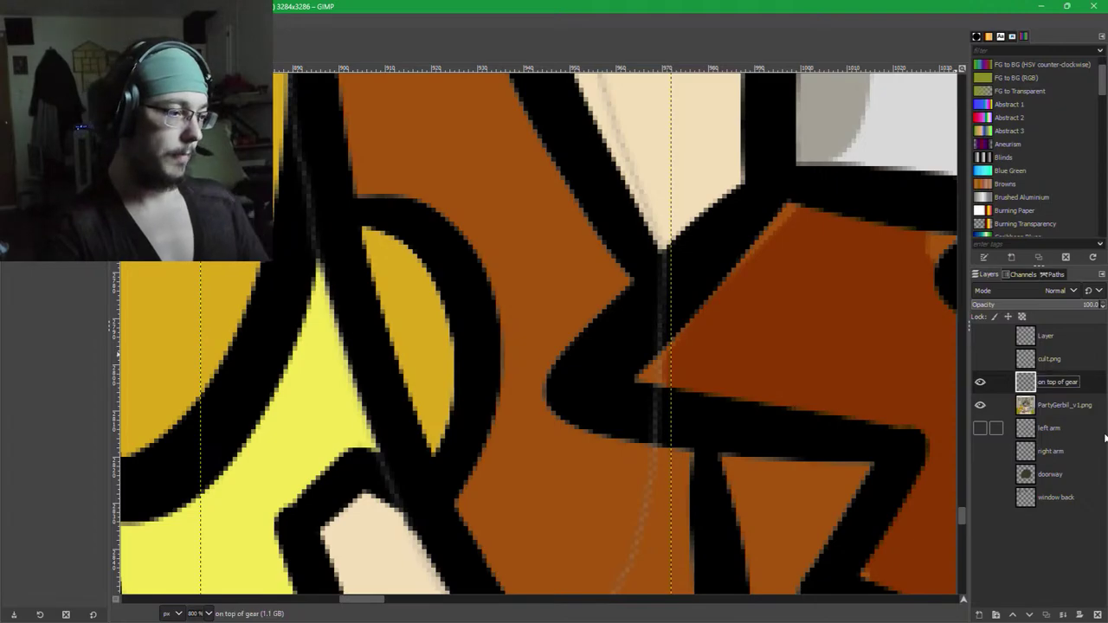
Paint black over the faint cut seam crossing the jacket outline at the lapel's point on the "on top of gear" layer.
{"action": "scroll", "coordinate": [719, 445], "scroll_direction": "down", "scroll_amount": 2}
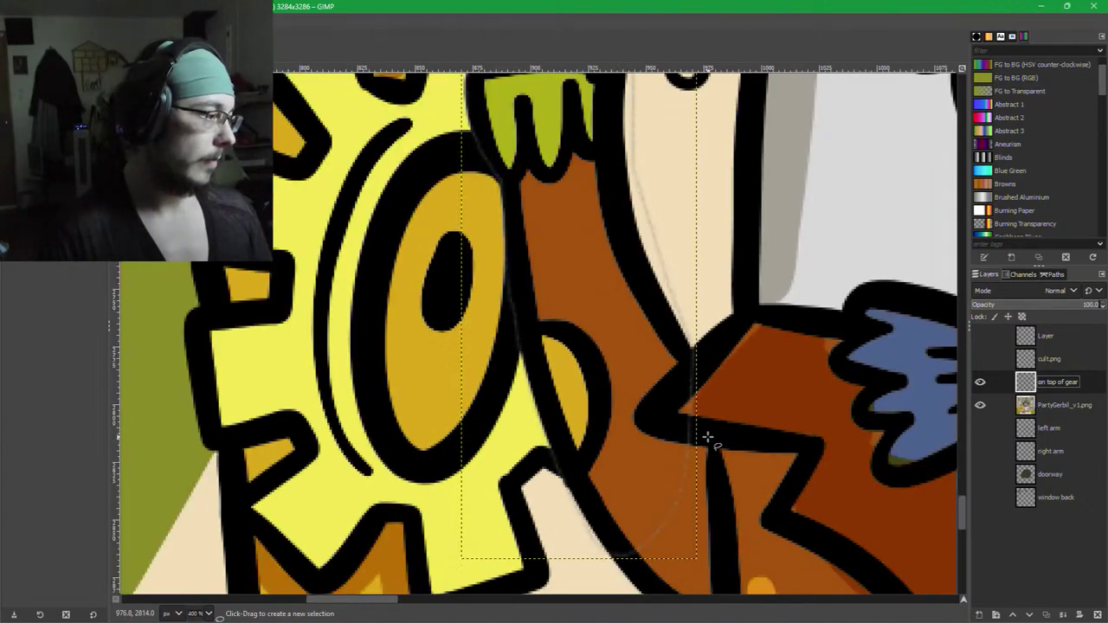
{"action": "scroll", "coordinate": [706, 436], "scroll_direction": "up", "scroll_amount": 3}
{"action": "key", "text": "p"}
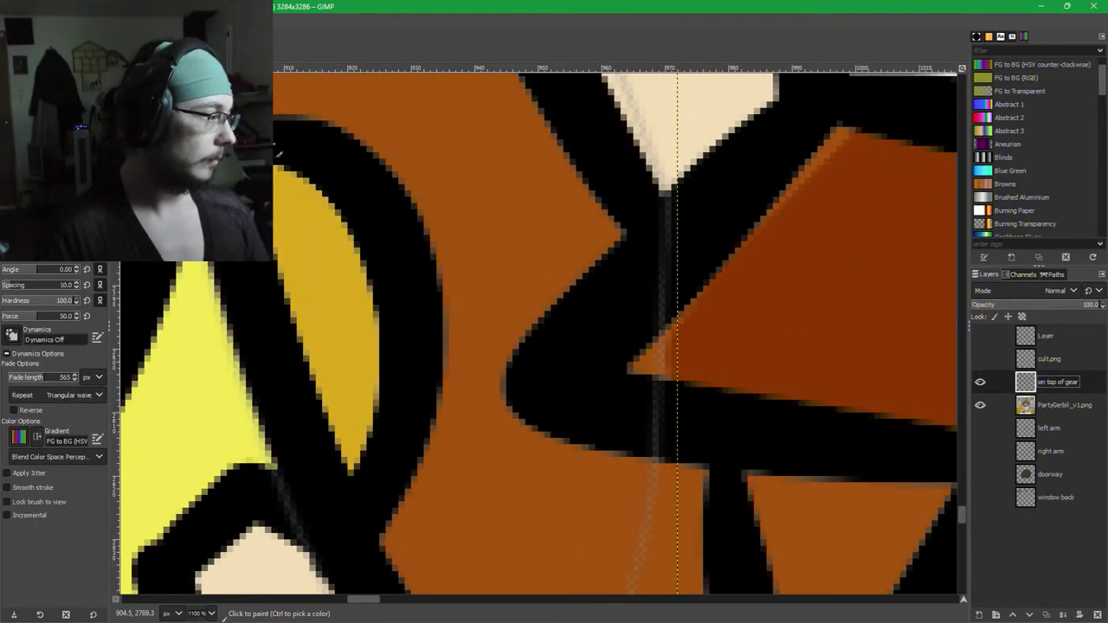
{"action": "left_click", "coordinate": [587, 323], "text": "ctrl"}
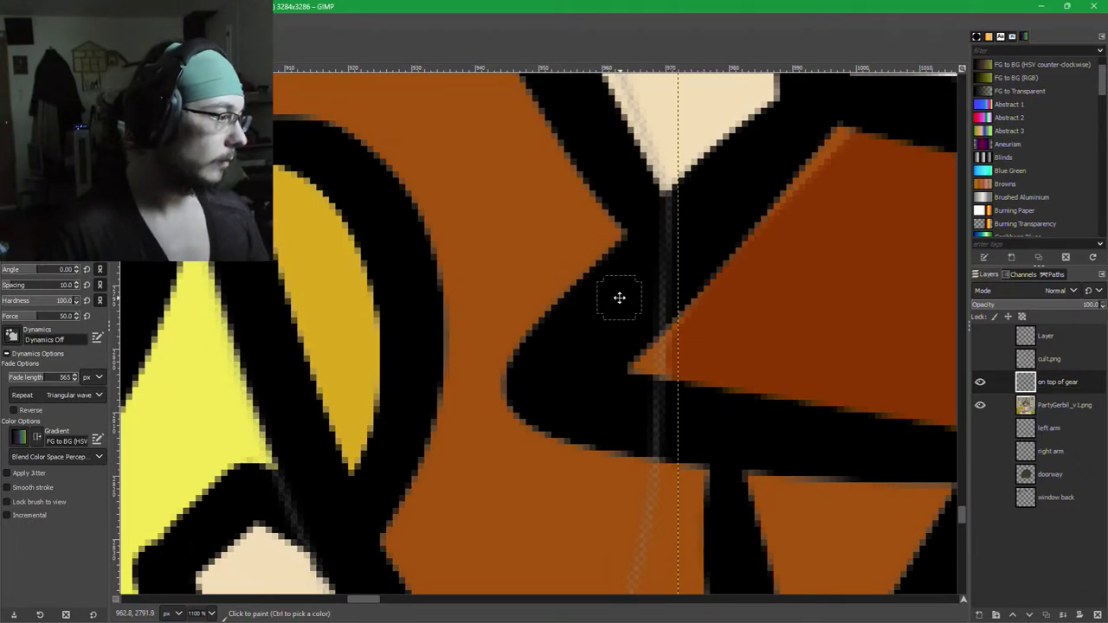
{"action": "left_click_drag", "start_coordinate": [618, 298], "coordinate": [607, 339]}
{"action": "scroll", "coordinate": [647, 358], "scroll_direction": "up", "scroll_amount": 2}
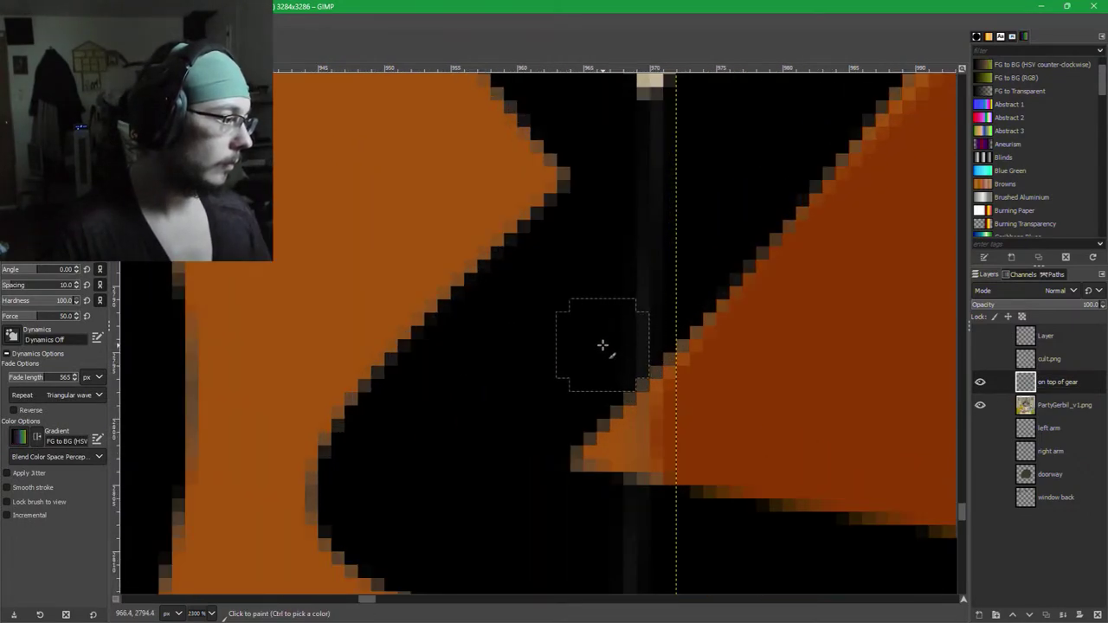
{"action": "mouse_move", "coordinate": [601, 346]}
{"action": "left_mouse_down"}
{"action": "mouse_move", "coordinate": [566, 388]}
{"action": "mouse_move", "coordinate": [624, 207]}
{"action": "mouse_move", "coordinate": [600, 183]}
{"action": "left_mouse_up"}
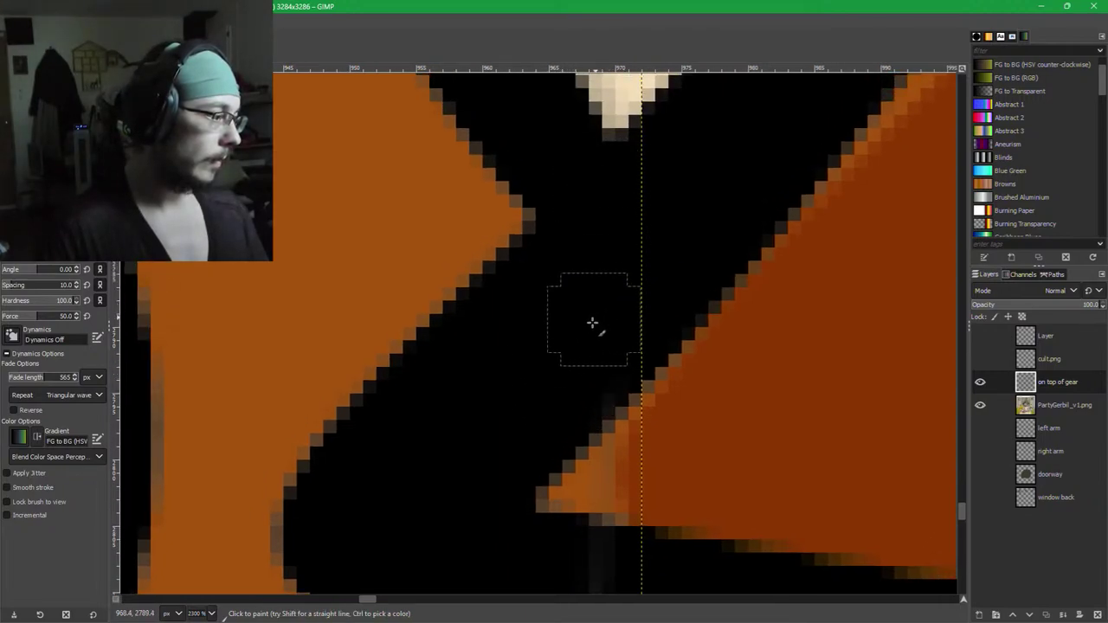
{"action": "scroll", "coordinate": [463, 271], "scroll_direction": "down", "scroll_amount": 5}
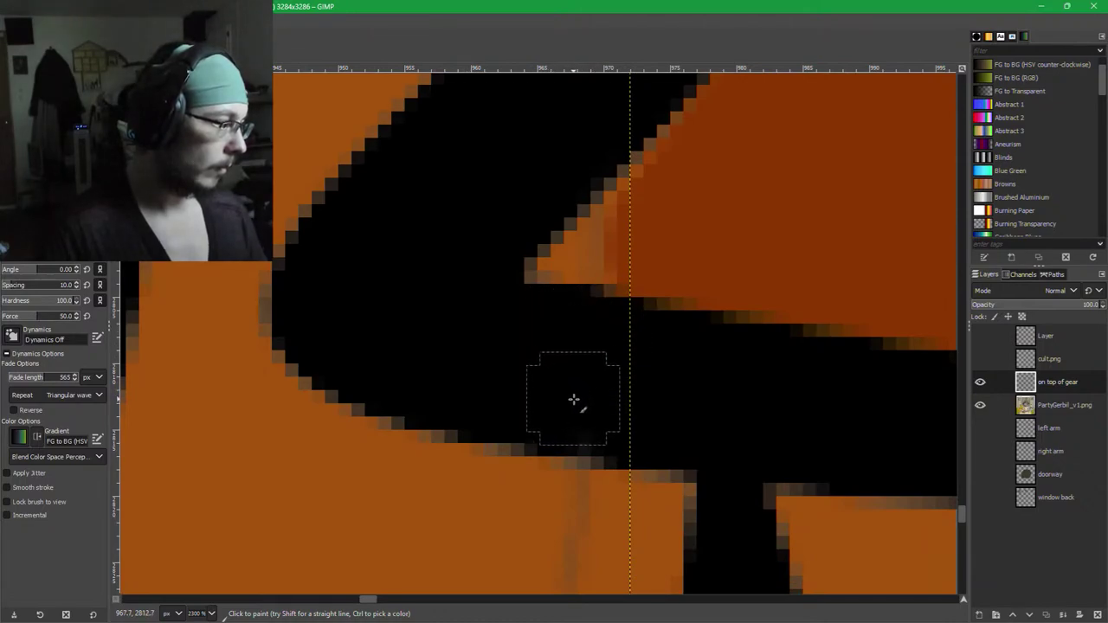
Paint over the seam at the lapel's tip on the PartyGerbil_v1.png layer with the lapel's sampled dark red-brown.
{"action": "left_click", "coordinate": [731, 211], "text": "ctrl"}
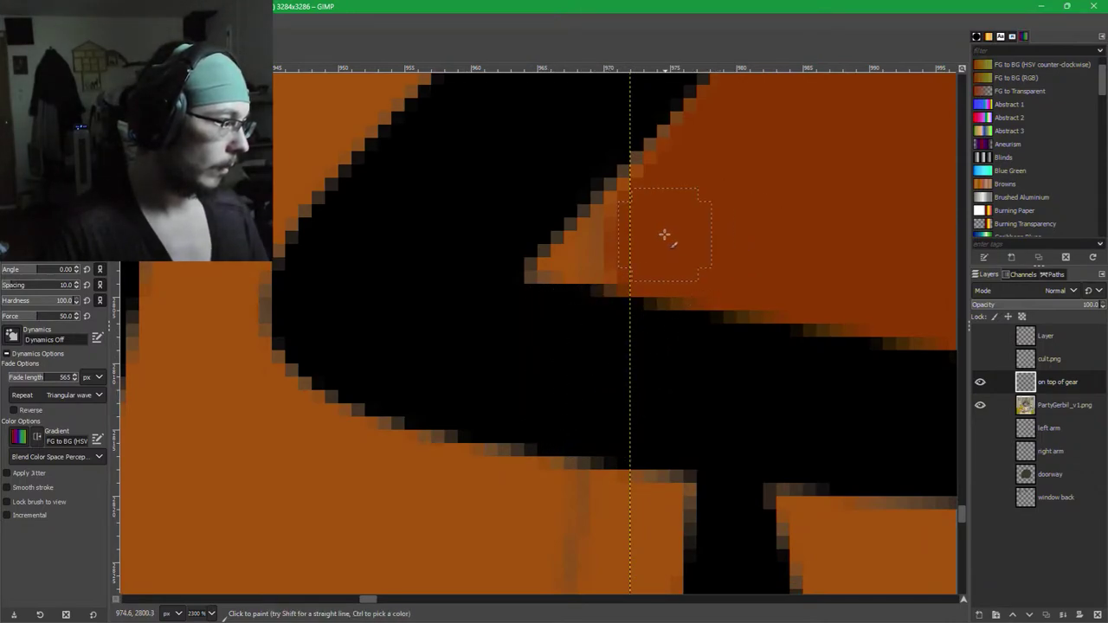
{"action": "left_click", "coordinate": [1049, 409]}
{"action": "left_click_drag", "start_coordinate": [635, 218], "coordinate": [642, 252]}
{"action": "scroll", "coordinate": [714, 449], "scroll_direction": "down", "scroll_amount": 3}
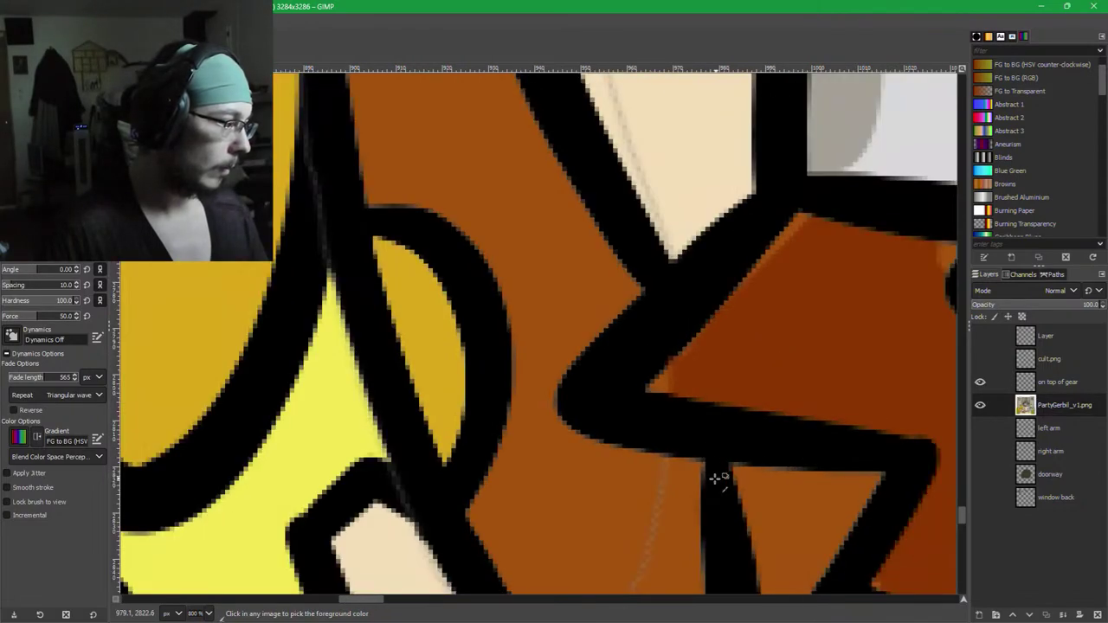
Cover the seam across the brown sleeve below the lapel with matching brown and its end in the sleeve's lower outline with black.
{"action": "scroll", "coordinate": [715, 478], "scroll_direction": "up", "scroll_amount": 2}
{"action": "scroll", "coordinate": [724, 317], "scroll_direction": "up", "scroll_amount": 1}
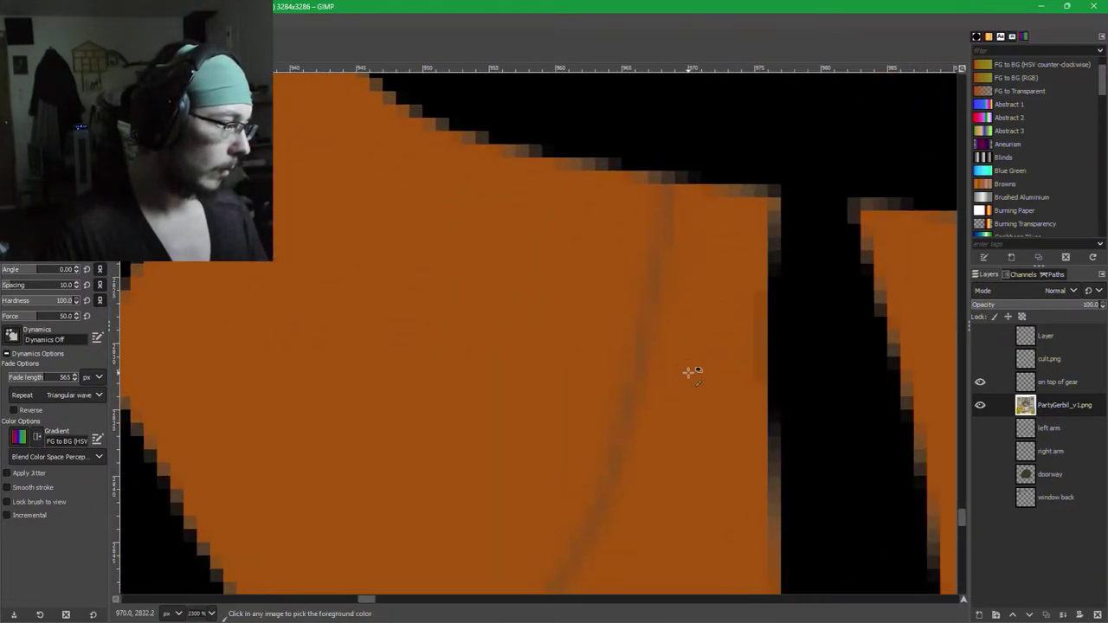
{"action": "scroll", "coordinate": [688, 394], "scroll_direction": "down", "scroll_amount": 2}
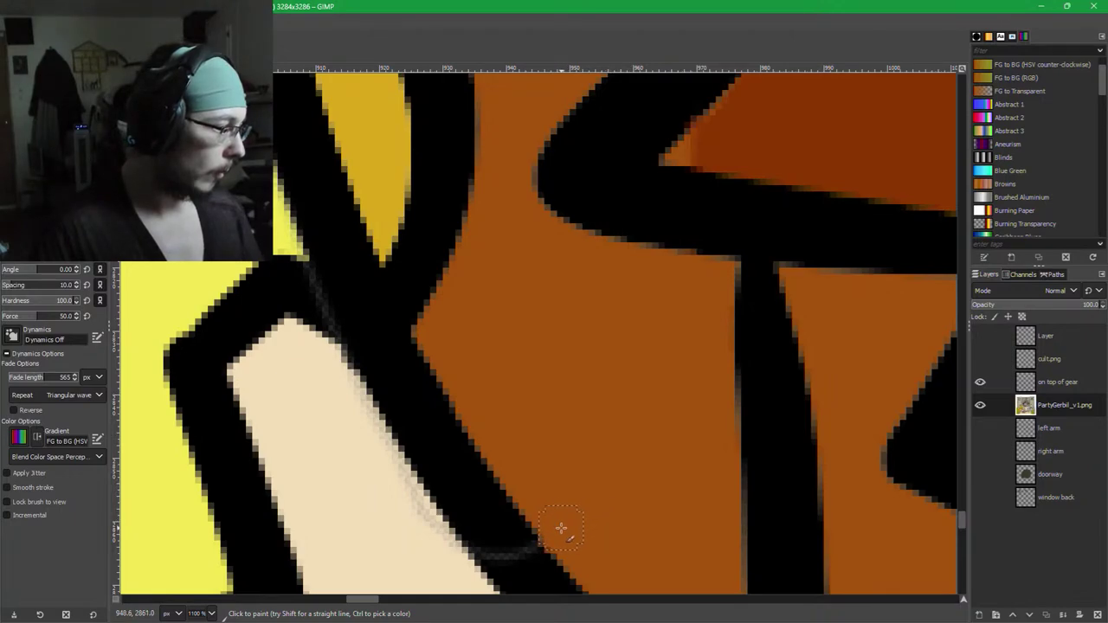
{"action": "left_click_drag", "start_coordinate": [561, 528], "coordinate": [710, 371]}
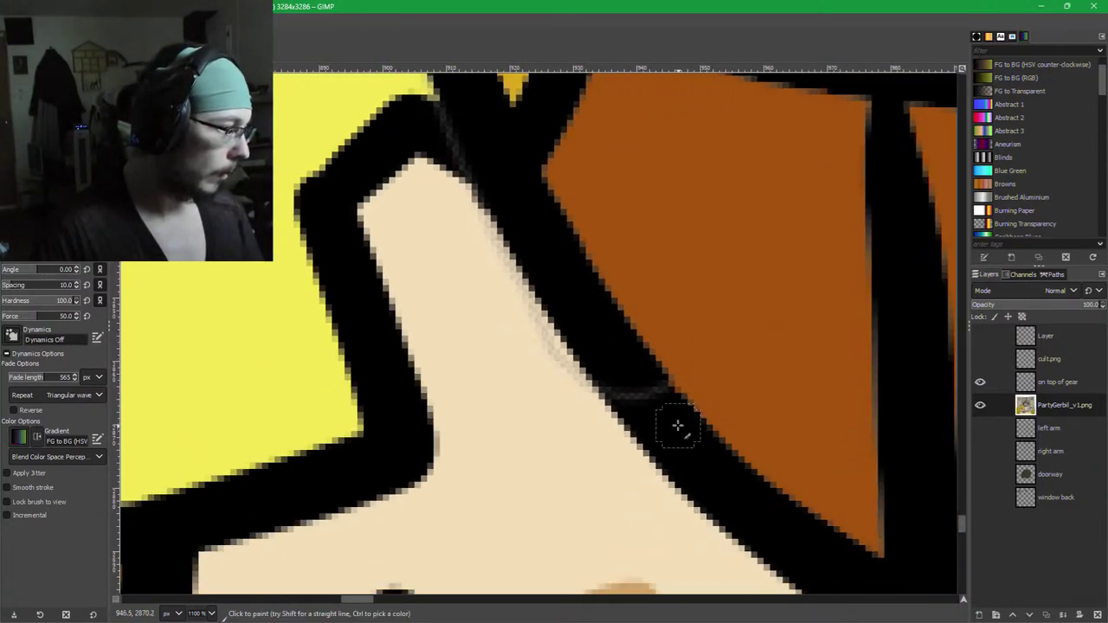
{"action": "left_click_drag", "start_coordinate": [677, 426], "coordinate": [618, 378]}
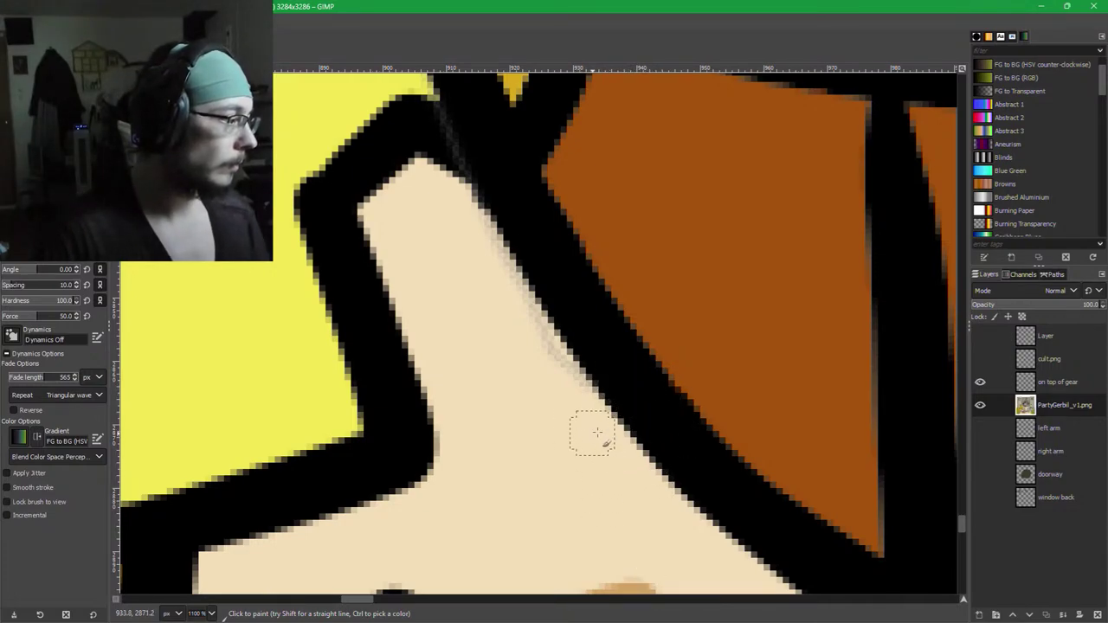
Paint sampled cream over the faint seam beside the sleeve's lower outline near the gear tooth, undoing the stroke that bites into the outline.
{"action": "left_click", "coordinate": [606, 481], "text": "ctrl"}
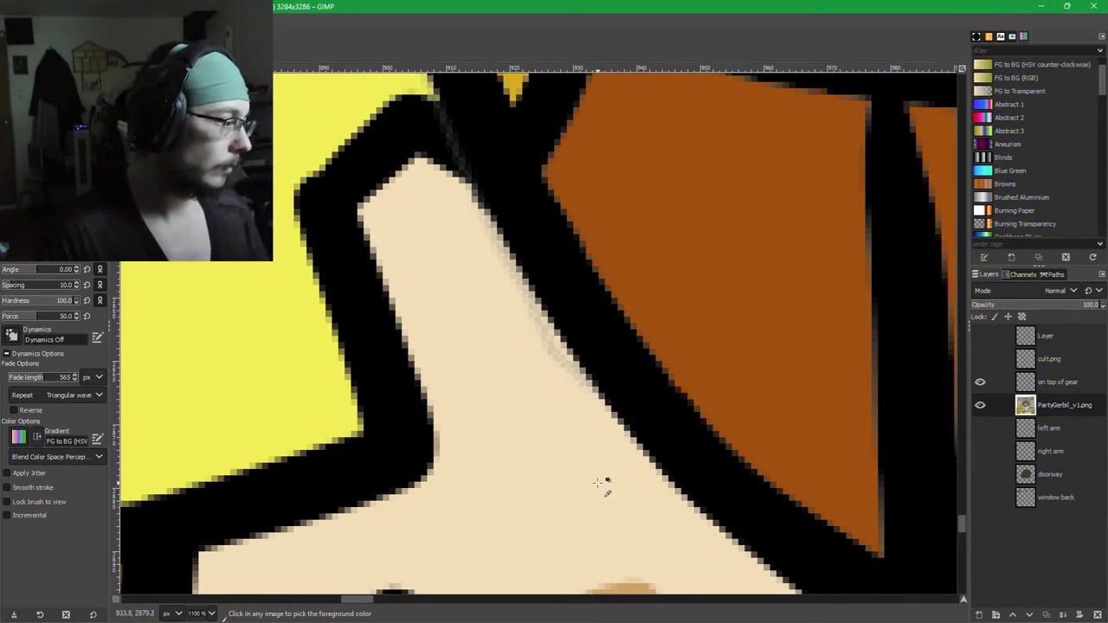
{"action": "left_click_drag", "start_coordinate": [594, 413], "coordinate": [592, 400]}
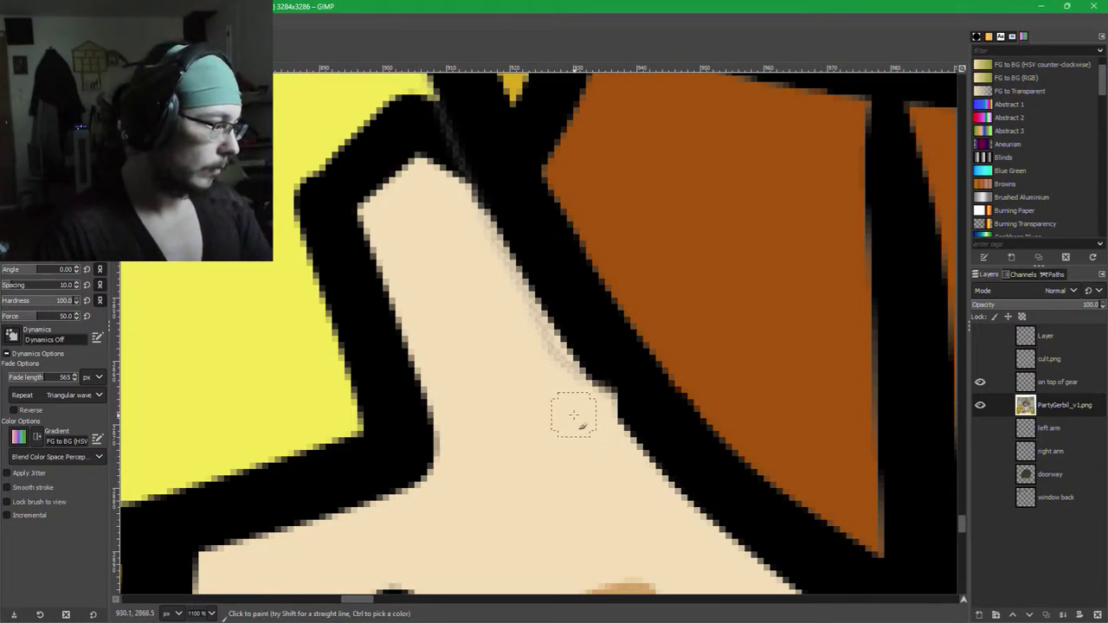
{"action": "mouse_move", "coordinate": [575, 410]}
{"action": "left_mouse_down"}
{"action": "mouse_move", "coordinate": [569, 381]}
{"action": "mouse_move", "coordinate": [595, 403]}
{"action": "mouse_move", "coordinate": [608, 373]}
{"action": "mouse_move", "coordinate": [537, 327]}
{"action": "left_mouse_up"}
{"action": "key", "text": "ctrl+z"}
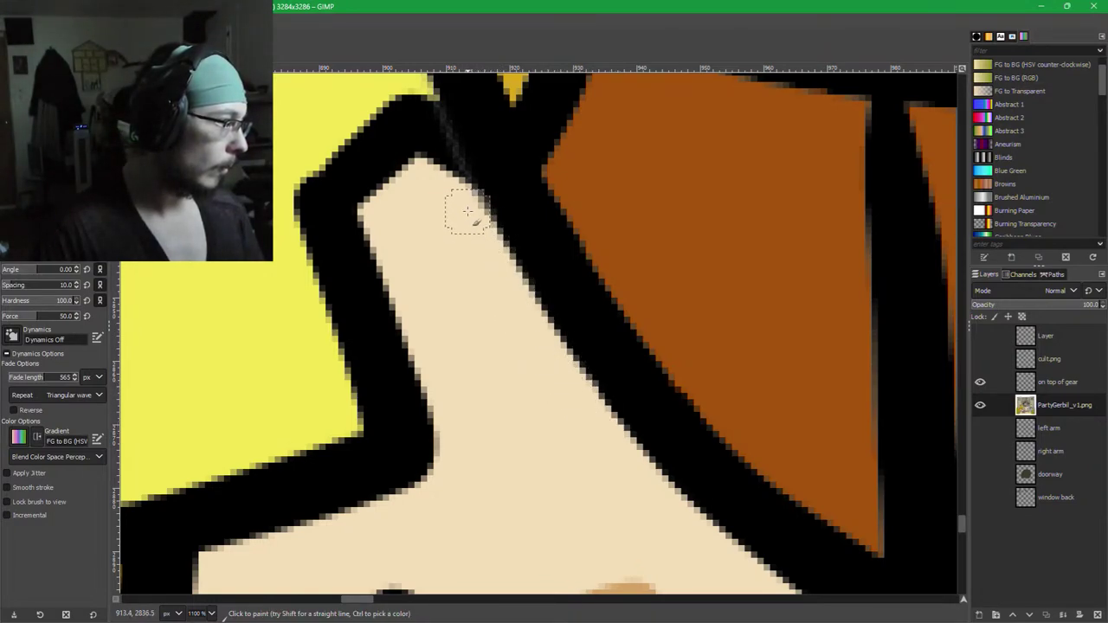
Paint cream over the seam in the background along the raised sleeve, from the lapel's point up towards the cuff.
{"action": "scroll", "coordinate": [533, 237], "scroll_direction": "down", "scroll_amount": 2}
{"action": "left_click_drag", "start_coordinate": [523, 240], "coordinate": [745, 546]}
{"action": "scroll", "coordinate": [719, 289], "scroll_direction": "up", "scroll_amount": 5}
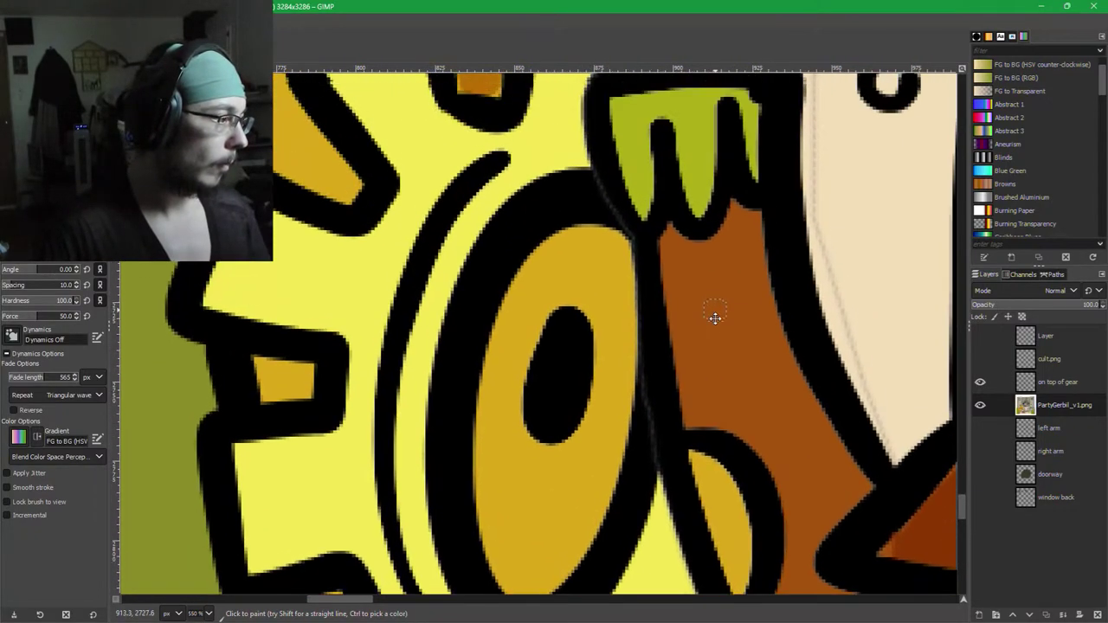
{"action": "scroll", "coordinate": [864, 523], "scroll_direction": "up", "scroll_amount": 2}
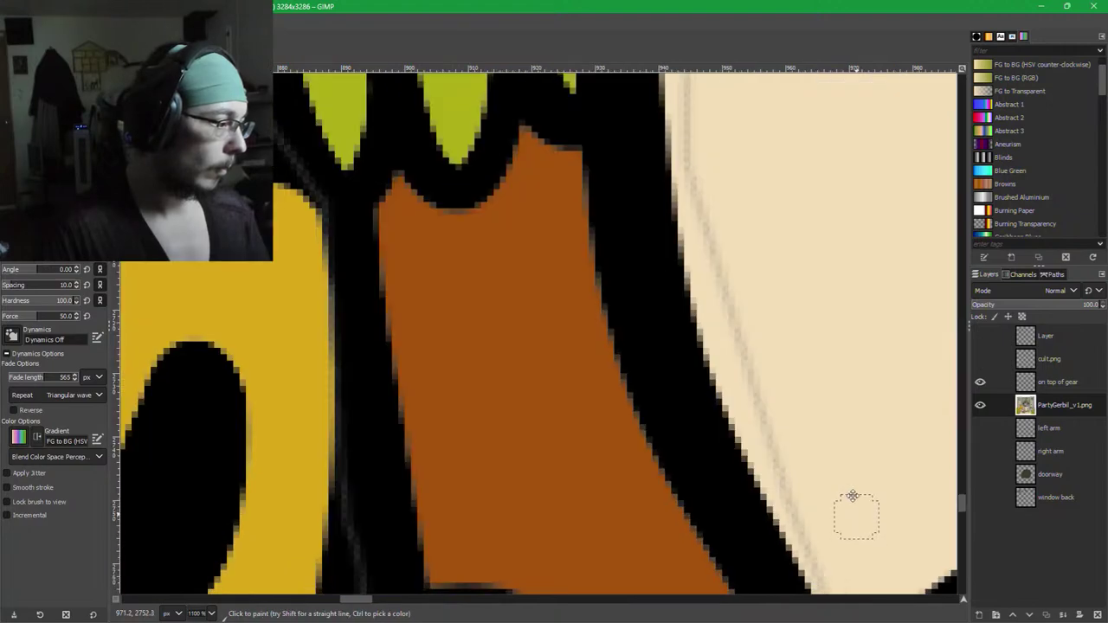
{"action": "left_click_drag", "start_coordinate": [854, 517], "coordinate": [750, 385]}
{"action": "mouse_move", "coordinate": [739, 458]}
{"action": "left_mouse_down"}
{"action": "mouse_move", "coordinate": [700, 392]}
{"action": "mouse_move", "coordinate": [730, 403]}
{"action": "mouse_move", "coordinate": [718, 470]}
{"action": "mouse_move", "coordinate": [700, 380]}
{"action": "mouse_move", "coordinate": [643, 235]}
{"action": "mouse_move", "coordinate": [640, 281]}
{"action": "mouse_move", "coordinate": [659, 335]}
{"action": "mouse_move", "coordinate": [656, 255]}
{"action": "mouse_move", "coordinate": [689, 410]}
{"action": "mouse_move", "coordinate": [638, 294]}
{"action": "mouse_move", "coordinate": [603, 129]}
{"action": "left_mouse_up"}
{"action": "left_click", "coordinate": [718, 402], "text": "ctrl"}
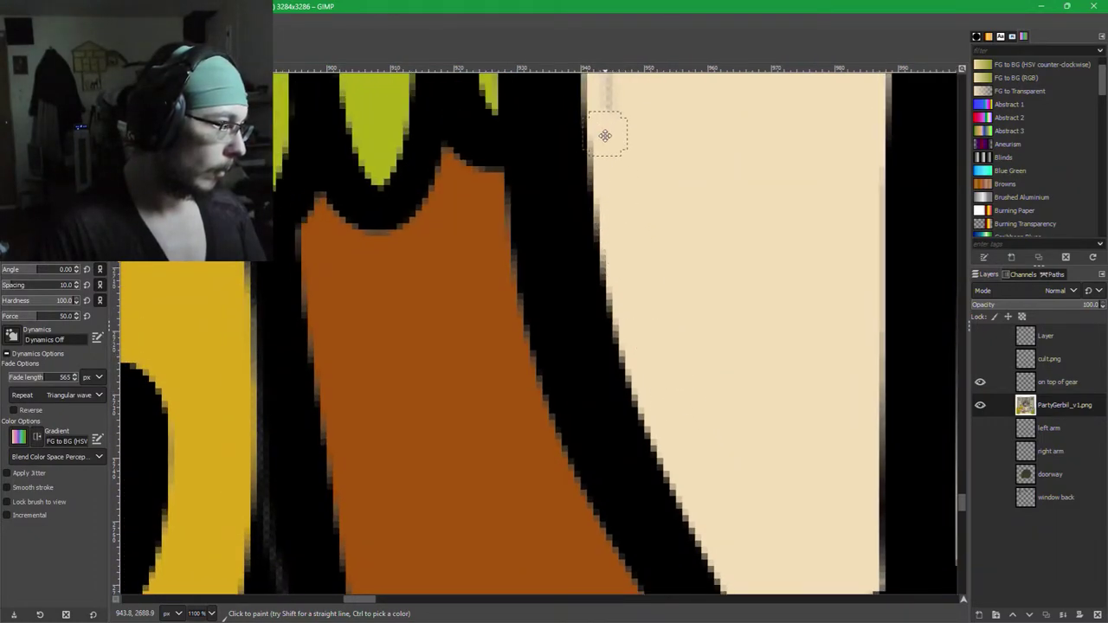
Continue the cream touch-up past the cuff and along the glove's background side up to its fingertips.
{"action": "scroll", "coordinate": [623, 445], "scroll_direction": "up", "scroll_amount": 8}
{"action": "scroll", "coordinate": [623, 445], "scroll_direction": "left", "scroll_amount": 1}
{"action": "mouse_move", "coordinate": [627, 497]}
{"action": "left_mouse_down"}
{"action": "mouse_move", "coordinate": [620, 255]}
{"action": "mouse_move", "coordinate": [638, 128]}
{"action": "left_mouse_up"}
{"action": "scroll", "coordinate": [630, 583], "scroll_direction": "up", "scroll_amount": 6}
{"action": "scroll", "coordinate": [630, 583], "scroll_direction": "up", "scroll_amount": 2}
{"action": "mouse_move", "coordinate": [611, 512]}
{"action": "left_mouse_down"}
{"action": "mouse_move", "coordinate": [636, 310]}
{"action": "mouse_move", "coordinate": [631, 231]}
{"action": "mouse_move", "coordinate": [599, 157]}
{"action": "mouse_move", "coordinate": [497, 143]}
{"action": "mouse_move", "coordinate": [410, 106]}
{"action": "left_mouse_up"}
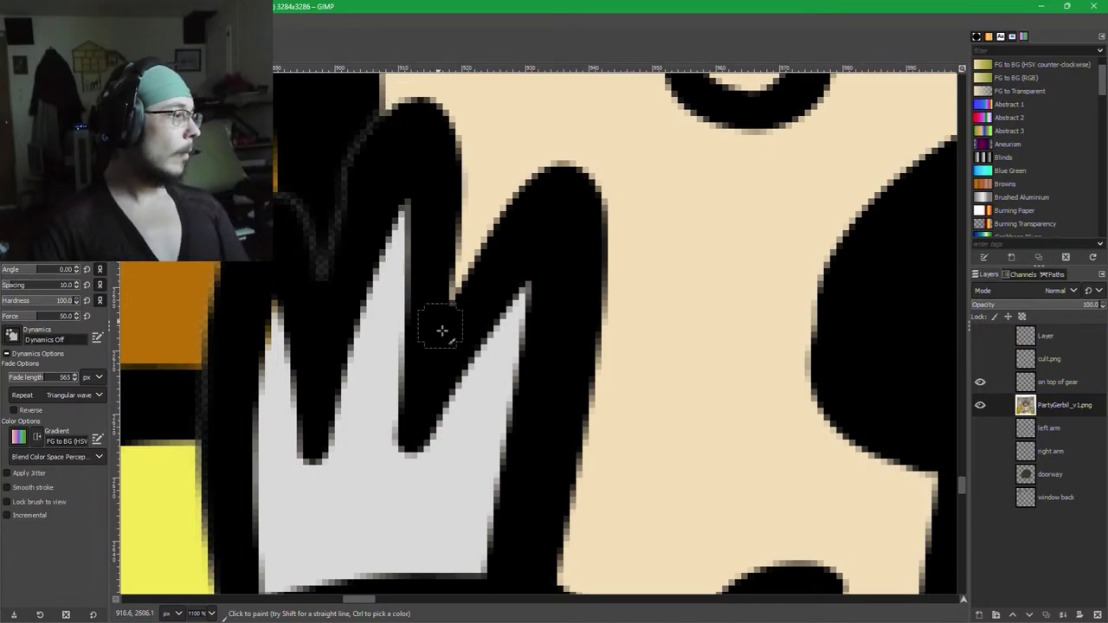
Paint sampled black over the faint seams where the glove's two gear-side fingertips overlap the black frame corner.
{"action": "scroll", "coordinate": [378, 302], "scroll_direction": "left", "scroll_amount": 5}
{"action": "scroll", "coordinate": [458, 337], "scroll_direction": "up", "scroll_amount": 1}
{"action": "scroll", "coordinate": [563, 366], "scroll_direction": "down", "scroll_amount": 5, "text": "ctrl"}
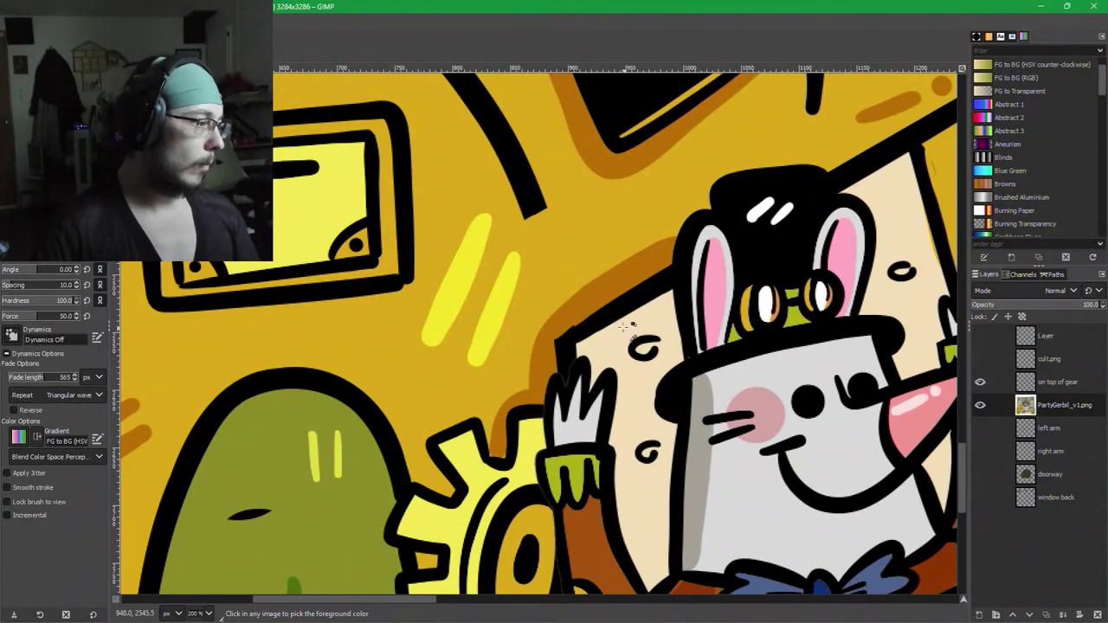
{"action": "scroll", "coordinate": [623, 328], "scroll_direction": "up", "scroll_amount": 6, "text": "ctrl"}
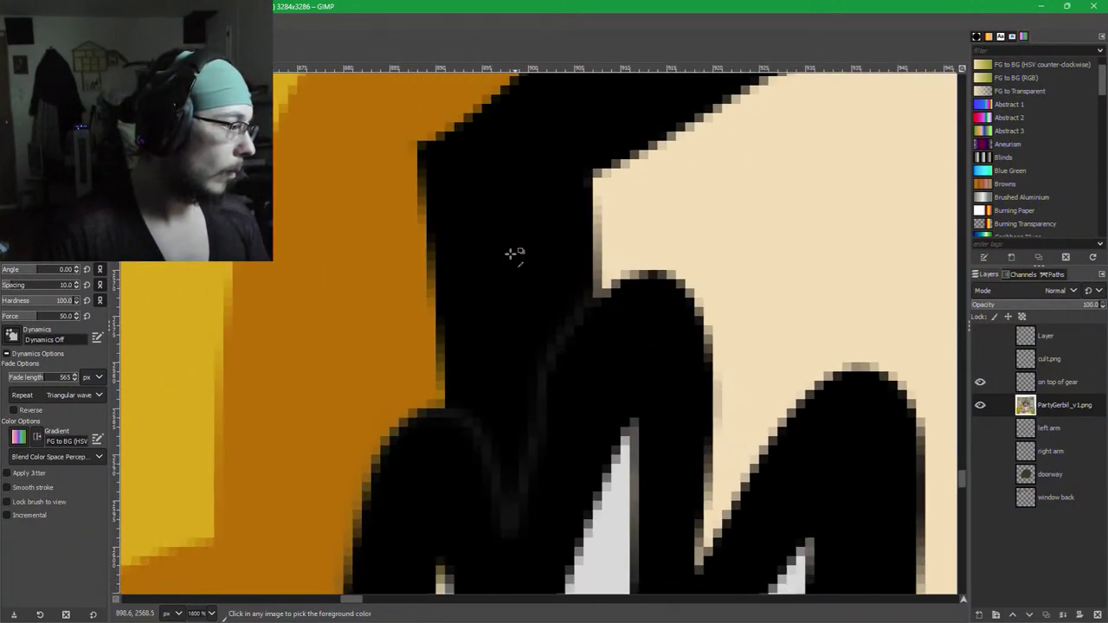
{"action": "left_click", "coordinate": [511, 253], "text": "ctrl"}
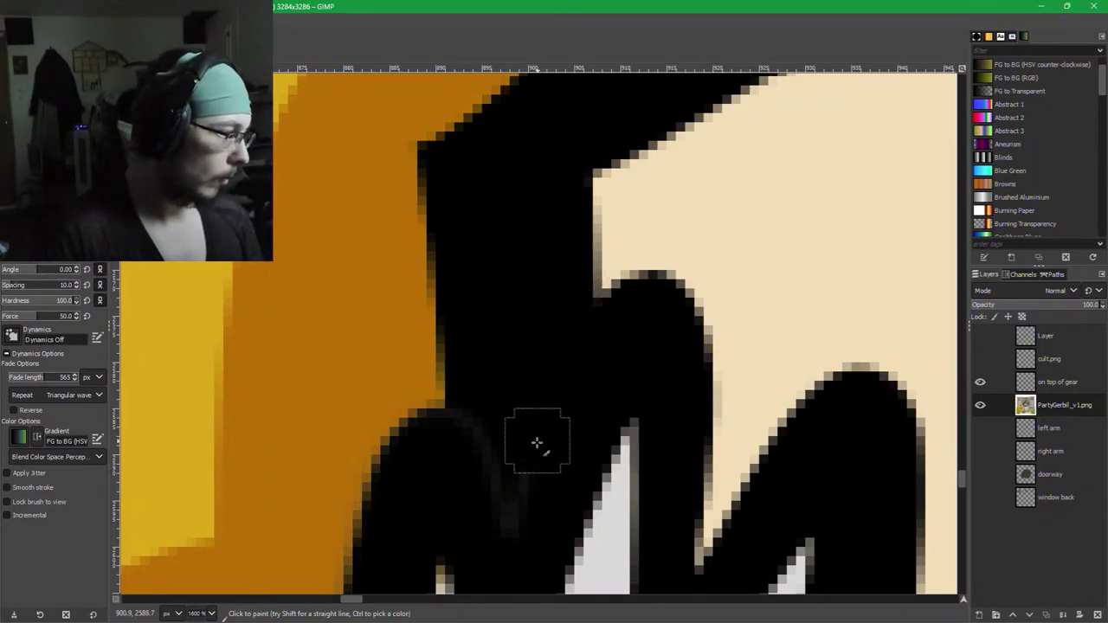
{"action": "mouse_move", "coordinate": [537, 443]}
{"action": "left_mouse_down"}
{"action": "mouse_move", "coordinate": [515, 524]}
{"action": "mouse_move", "coordinate": [502, 451]}
{"action": "mouse_move", "coordinate": [484, 427]}
{"action": "left_mouse_up"}
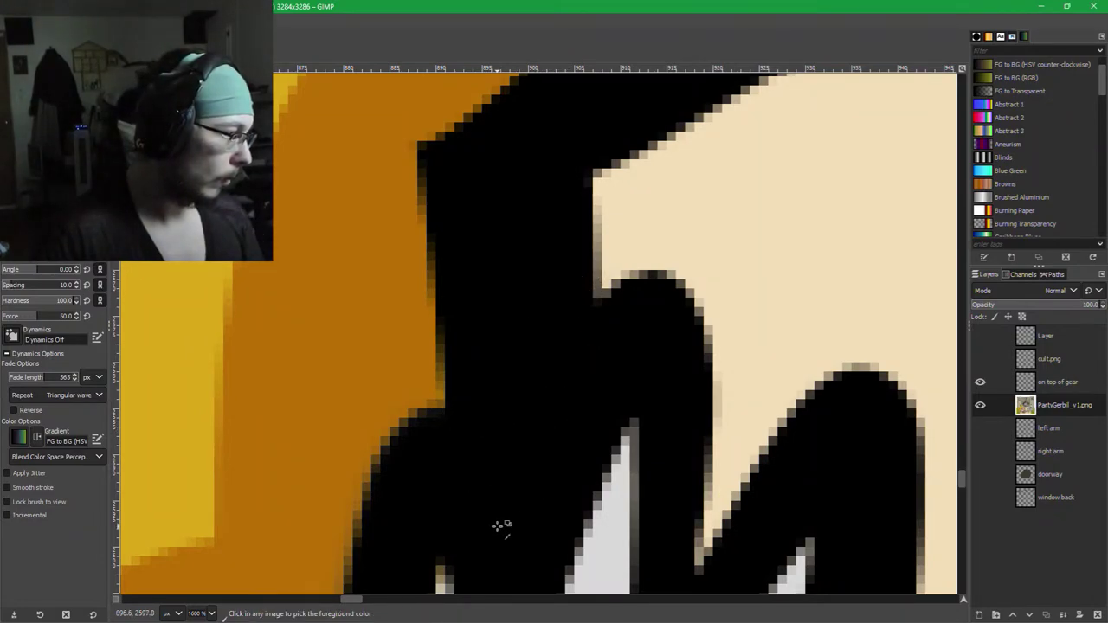
Touch up the outer edge of the glove's gear-side finger with the dark orange sampled from the shading beside it.
{"action": "scroll", "coordinate": [497, 526], "scroll_direction": "down", "scroll_amount": 2}
{"action": "left_click_drag", "start_coordinate": [482, 562], "coordinate": [745, 183]}
{"action": "scroll", "coordinate": [724, 243], "scroll_direction": "up", "scroll_amount": 1}
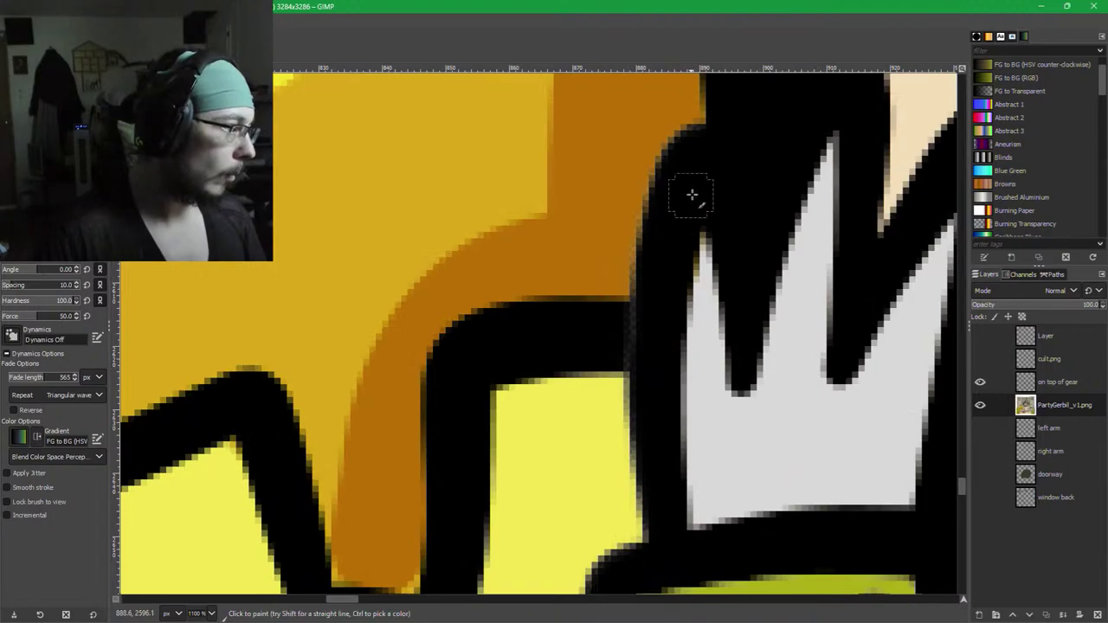
{"action": "scroll", "coordinate": [692, 195], "scroll_direction": "down", "scroll_amount": 3, "text": "ctrl"}
{"action": "scroll", "coordinate": [719, 268], "scroll_direction": "up", "scroll_amount": 2, "text": "ctrl"}
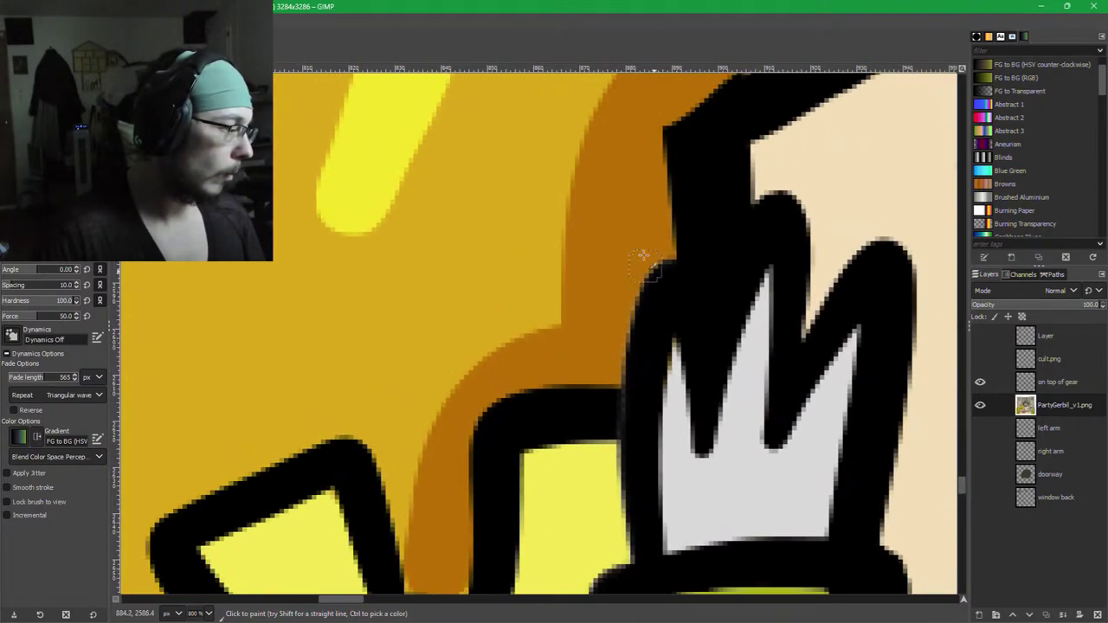
{"action": "left_click", "coordinate": [638, 241], "text": "ctrl"}
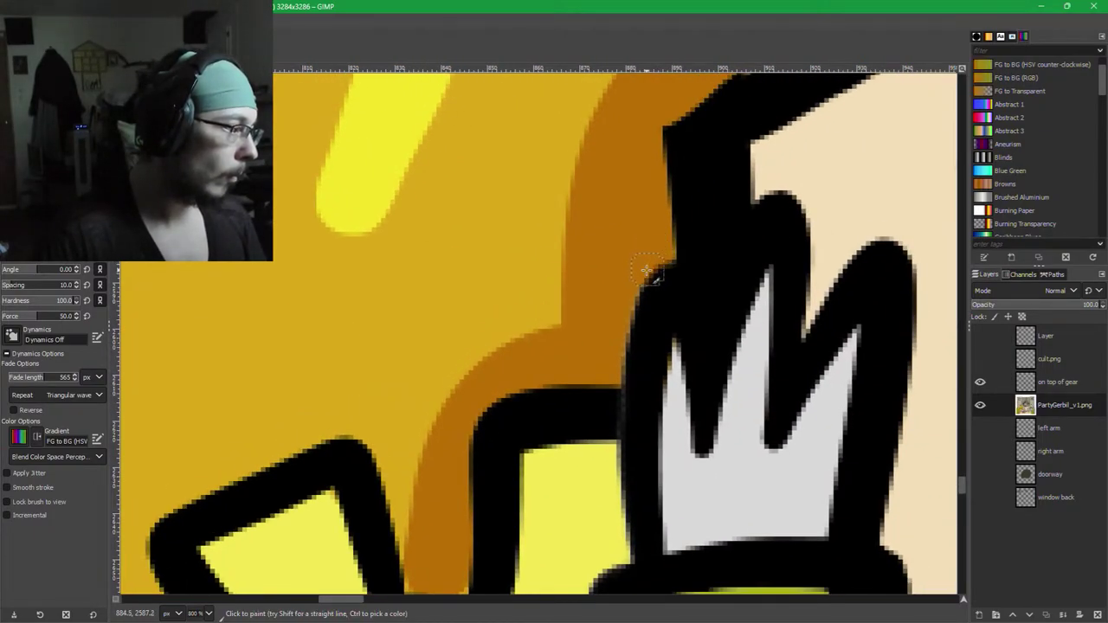
{"action": "left_click_drag", "start_coordinate": [646, 271], "coordinate": [617, 360]}
Inspect the gear and raised arm, hiding and reshowing the "on top of gear" layer to check the cutout.
{"action": "scroll", "coordinate": [619, 368], "scroll_direction": "down", "scroll_amount": 6, "text": "ctrl"}
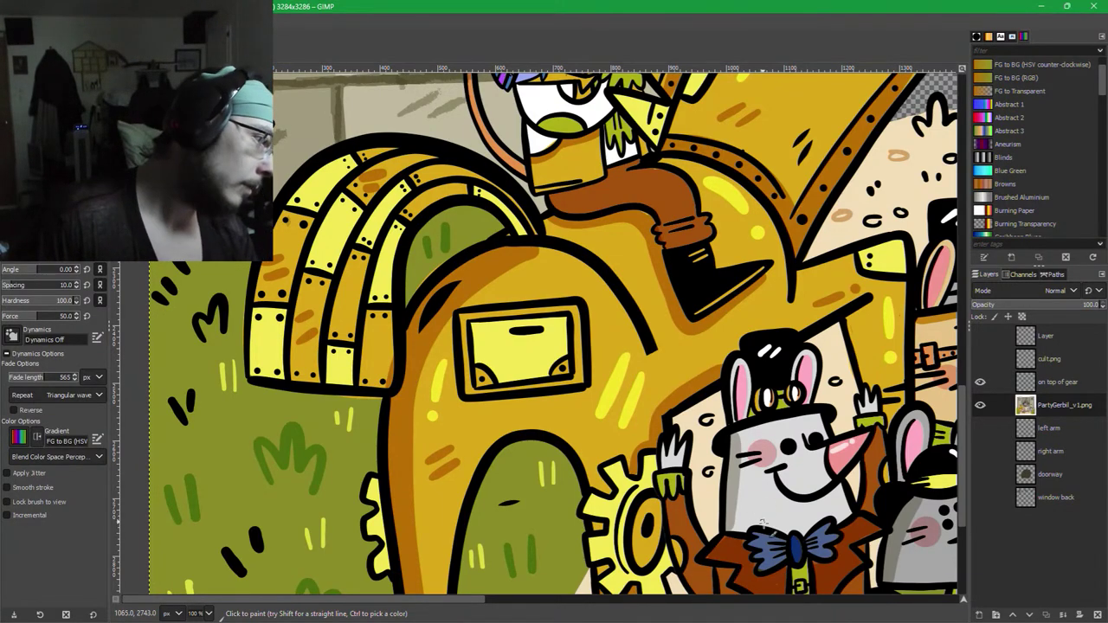
{"action": "scroll", "coordinate": [761, 525], "scroll_direction": "down", "scroll_amount": 4}
{"action": "scroll", "coordinate": [638, 516], "scroll_direction": "up", "scroll_amount": 4}
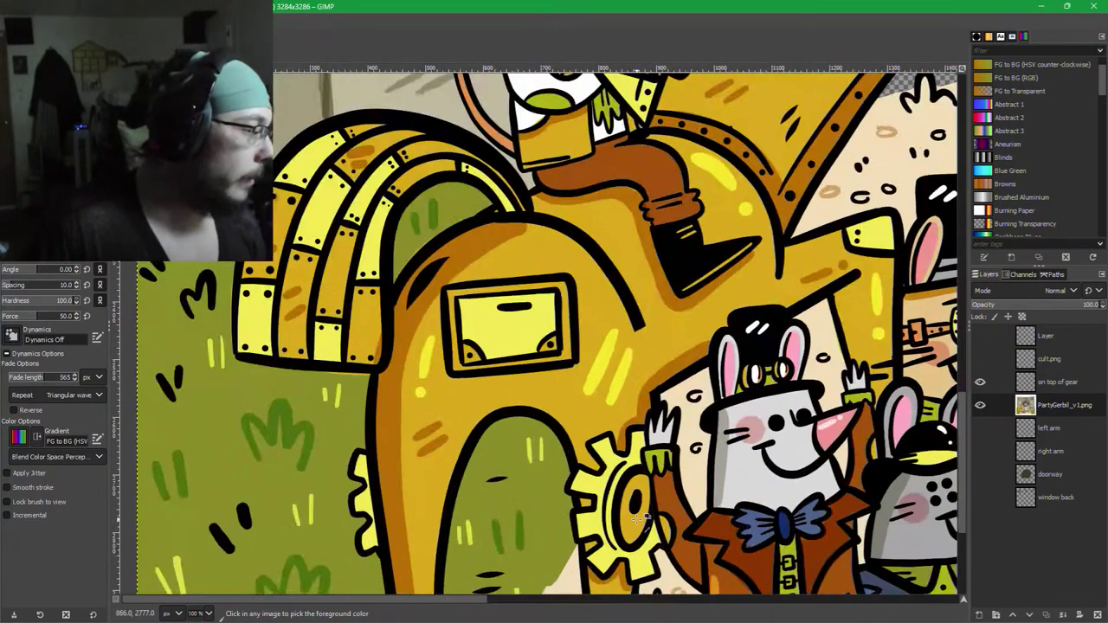
{"action": "scroll", "coordinate": [637, 518], "scroll_direction": "up", "scroll_amount": 1}
{"action": "left_click_drag", "start_coordinate": [638, 519], "coordinate": [738, 302]}
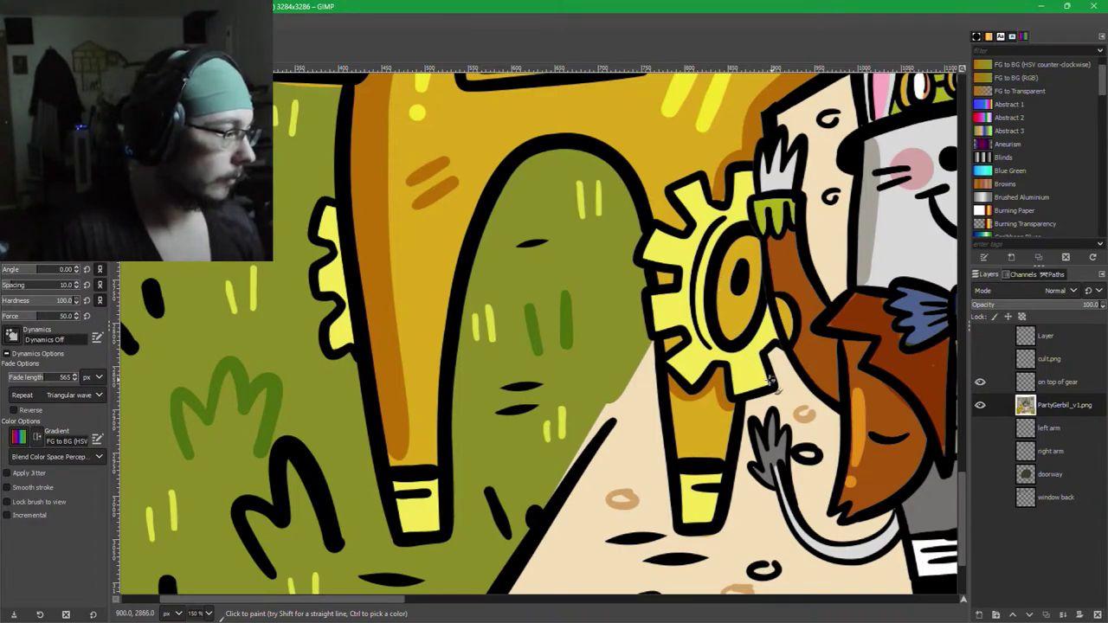
{"action": "scroll", "coordinate": [770, 381], "scroll_direction": "up", "scroll_amount": 2}
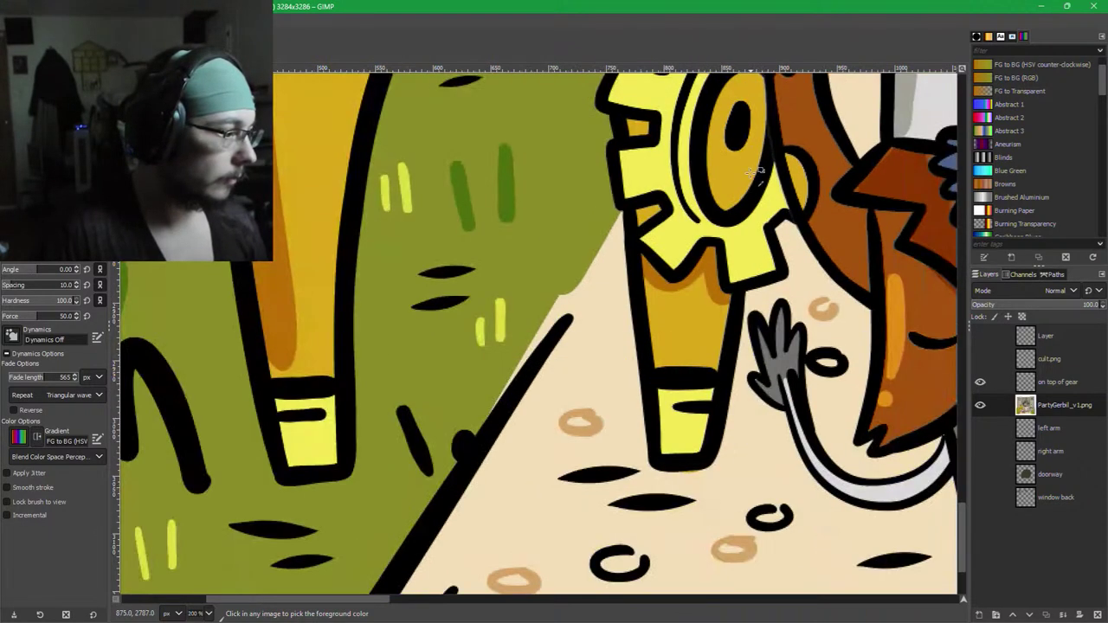
{"action": "scroll", "coordinate": [757, 172], "scroll_direction": "down", "scroll_amount": 2}
{"action": "left_click", "coordinate": [980, 381]}
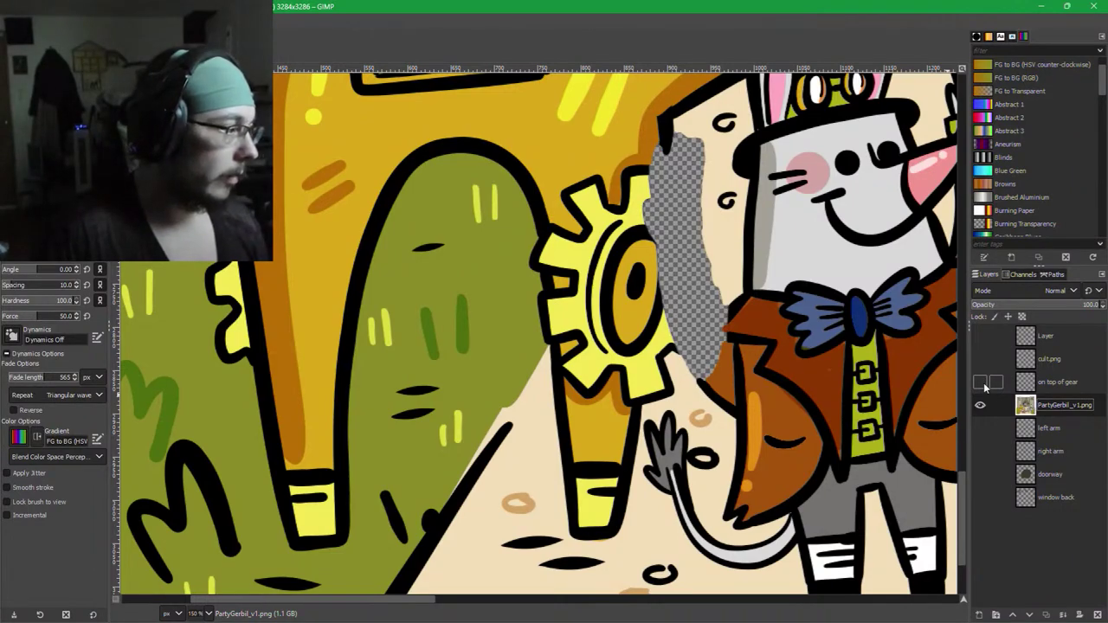
{"action": "left_click", "coordinate": [981, 382]}
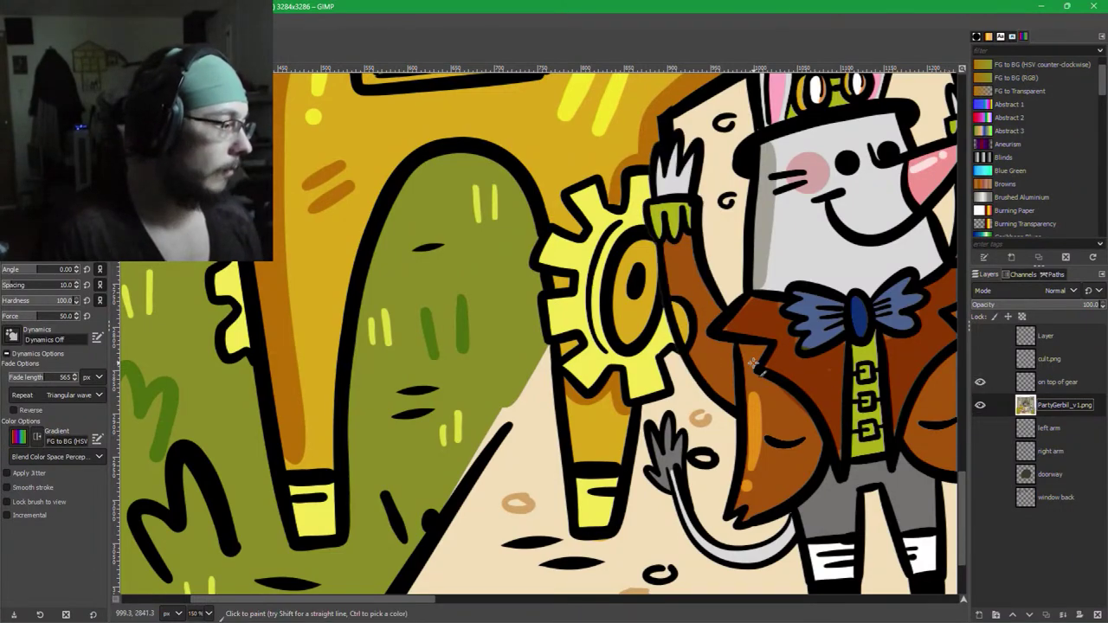
Start a freehand selection of the gear on the PartyGerbil_v1.png layer, tracing the outer edge of the bottom tooth nearest the character.
{"action": "key", "text": "r"}
{"action": "scroll", "coordinate": [614, 460], "scroll_direction": "up", "scroll_amount": 4}
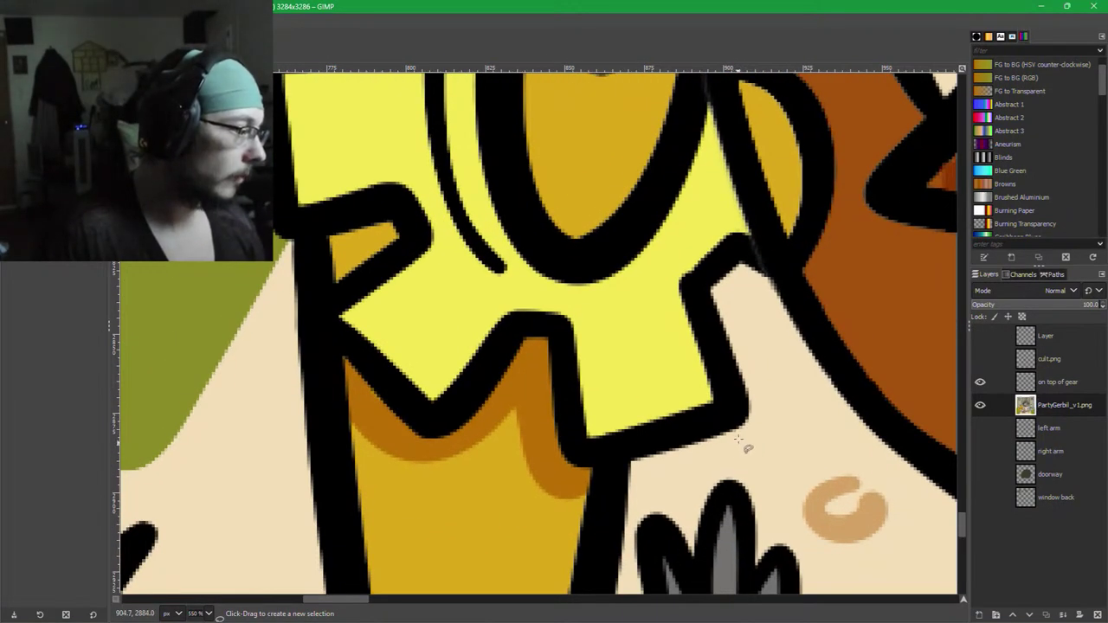
{"action": "scroll", "coordinate": [749, 442], "scroll_direction": "up", "scroll_amount": 3}
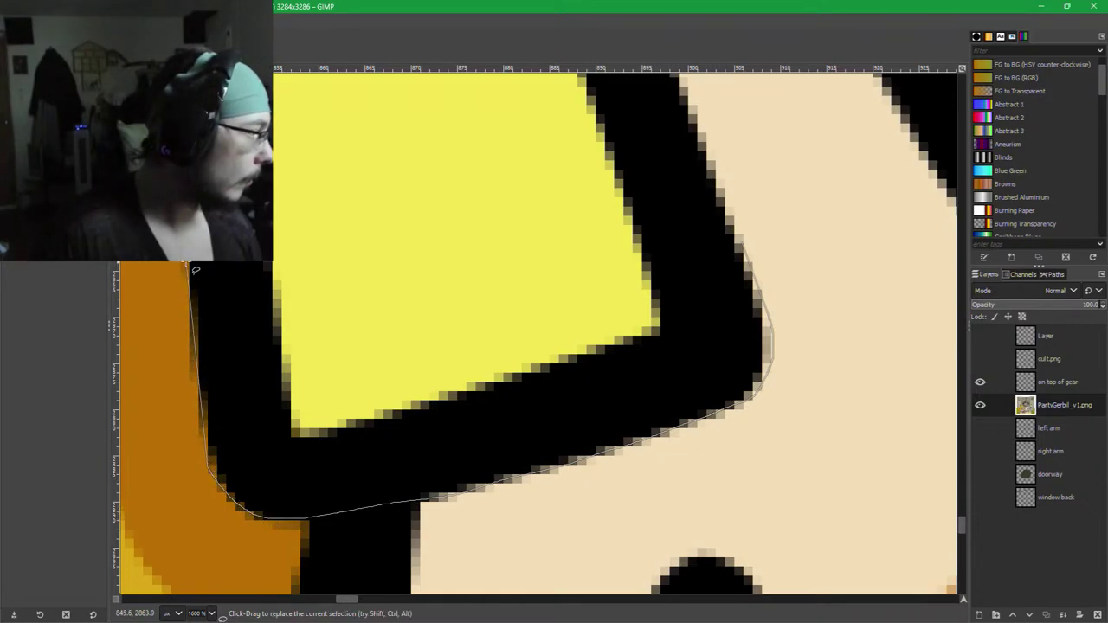
{"action": "left_click", "coordinate": [175, 153]}
{"action": "scroll", "coordinate": [322, 263], "scroll_direction": "down", "scroll_amount": 3}
{"action": "left_click_drag", "start_coordinate": [329, 269], "coordinate": [794, 349]}
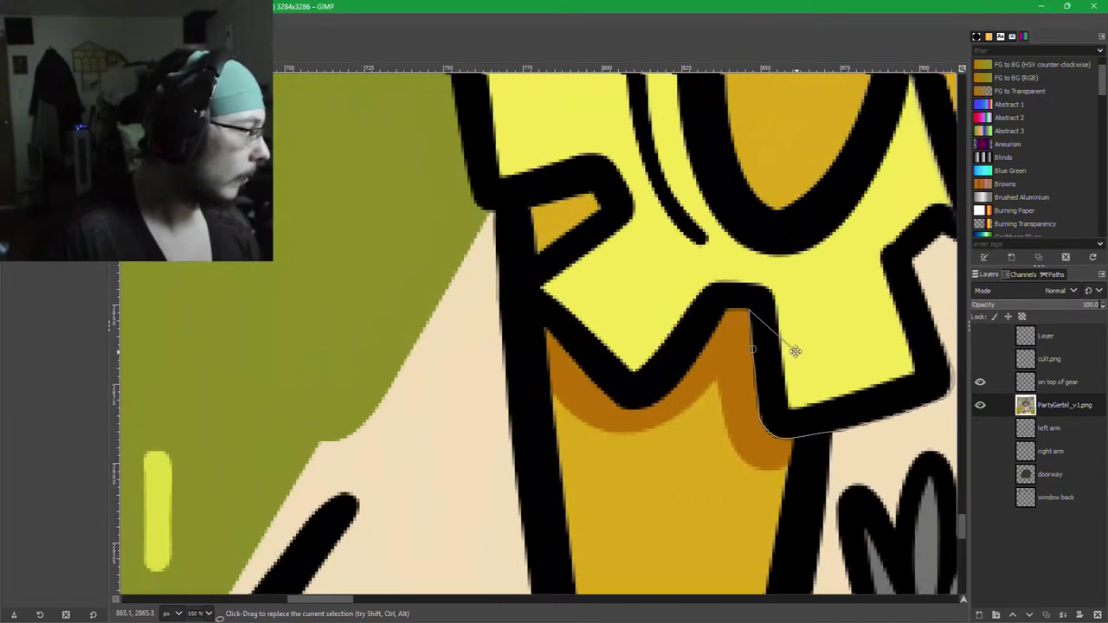
Continue the selection outline through the dark orange notch between the two bottom teeth and along the neighbouring tooth's lower edge.
{"action": "scroll", "coordinate": [757, 333], "scroll_direction": "up", "scroll_amount": 4}
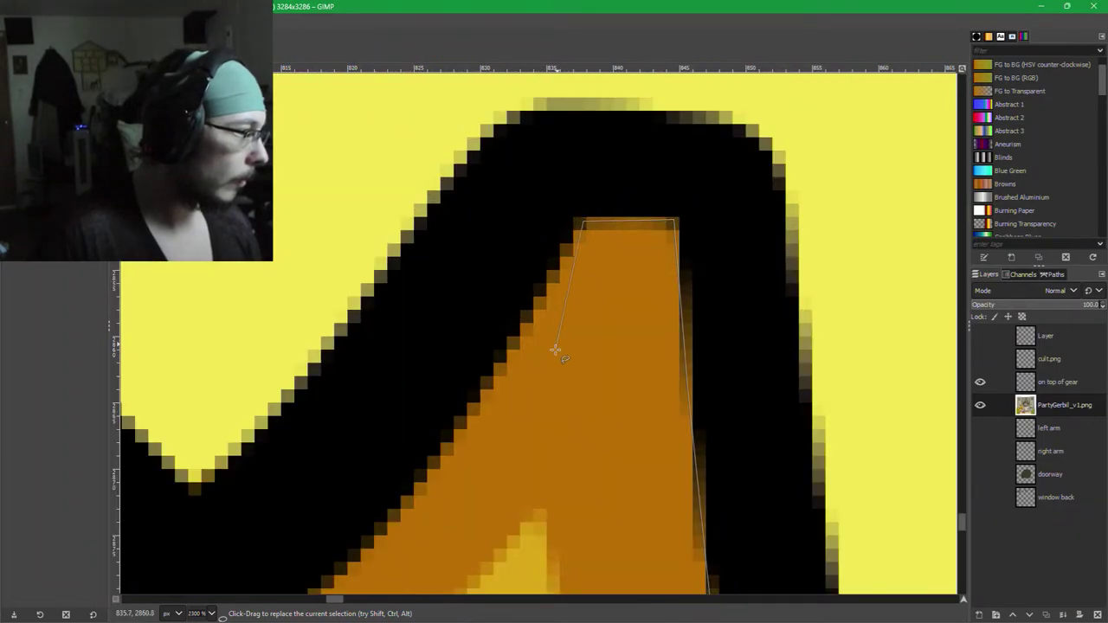
{"action": "left_click_drag", "start_coordinate": [555, 350], "coordinate": [734, 209]}
{"action": "left_click", "coordinate": [684, 225]}
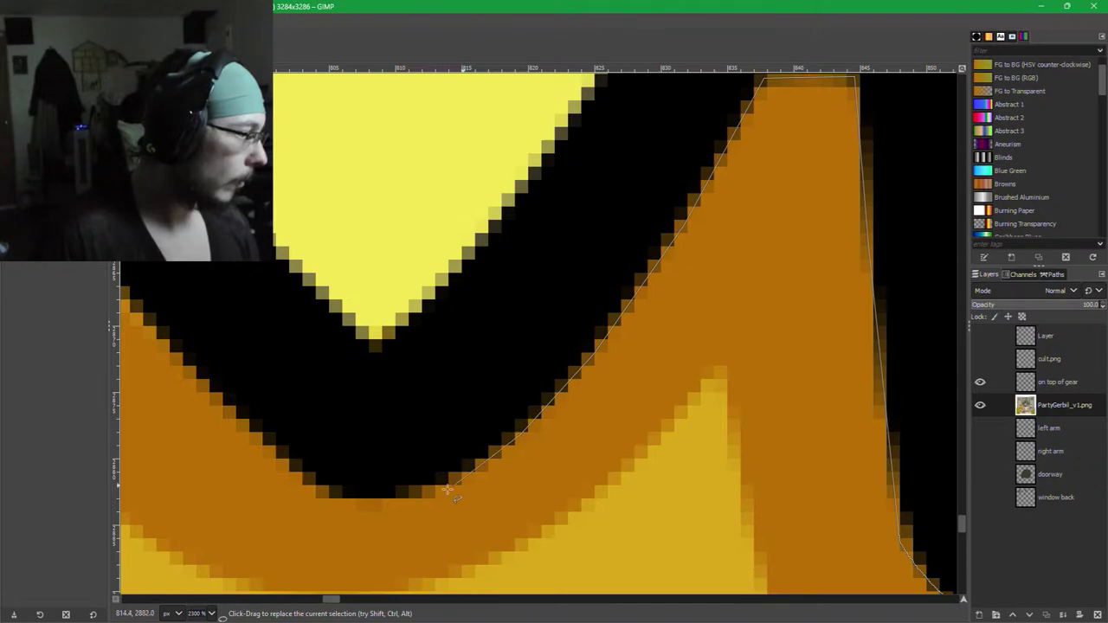
{"action": "left_click", "coordinate": [433, 496]}
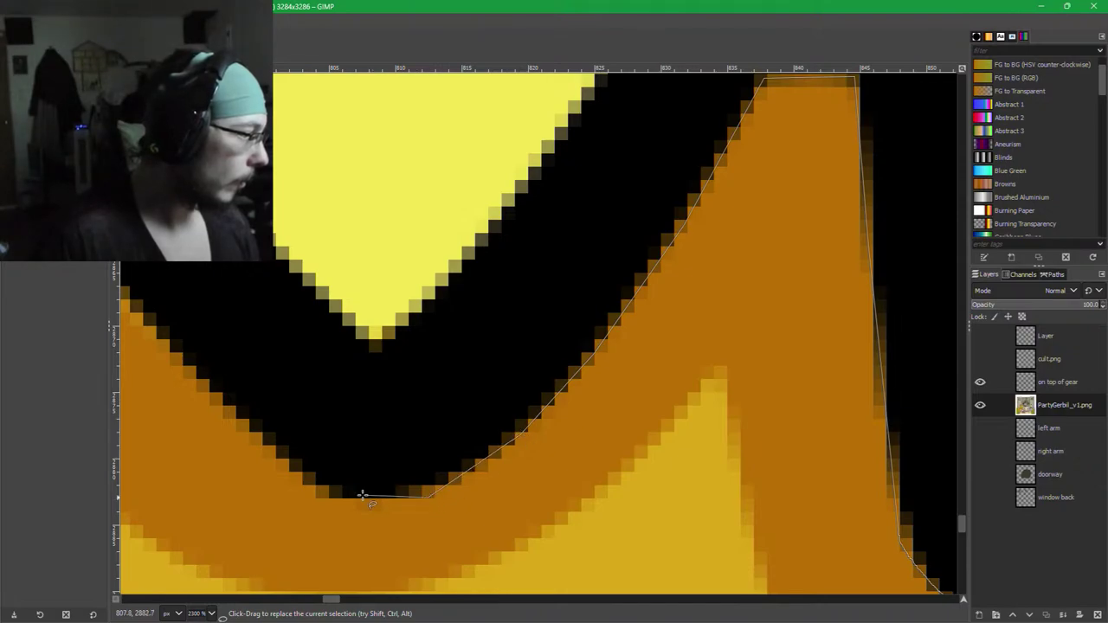
{"action": "left_click", "coordinate": [311, 486]}
{"action": "left_click", "coordinate": [192, 373]}
{"action": "left_click_drag", "start_coordinate": [196, 369], "coordinate": [974, 559]}
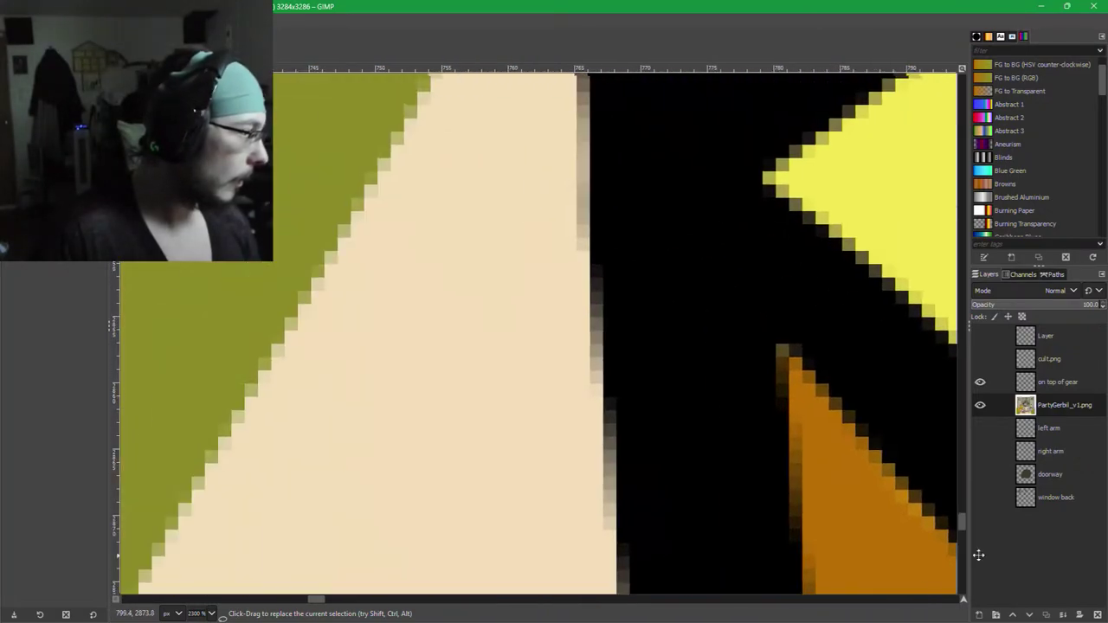
Carry the outline around the lower-left tooth's tip, through the small golden notch, and across the frame leg to the next tooth's corner.
{"action": "left_click", "coordinate": [773, 341]}
{"action": "scroll", "coordinate": [773, 342], "scroll_direction": "down", "scroll_amount": 3}
{"action": "scroll", "coordinate": [710, 420], "scroll_direction": "up", "scroll_amount": 3}
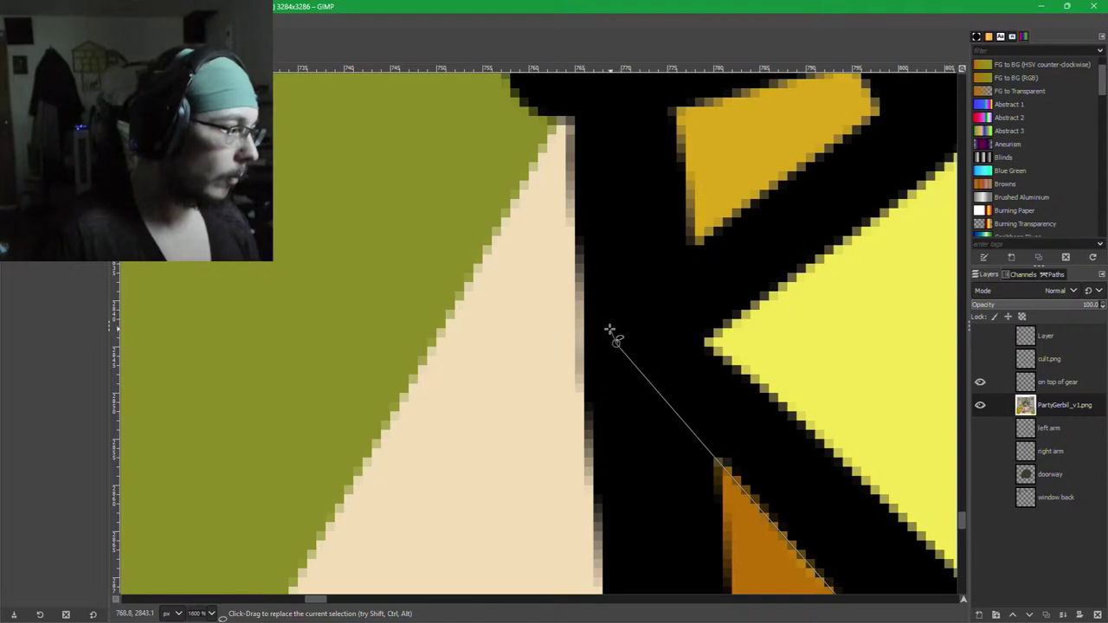
{"action": "mouse_move", "coordinate": [609, 329]}
{"action": "left_mouse_down"}
{"action": "mouse_move", "coordinate": [623, 297]}
{"action": "mouse_move", "coordinate": [877, 112]}
{"action": "mouse_move", "coordinate": [848, 449]}
{"action": "left_mouse_up"}
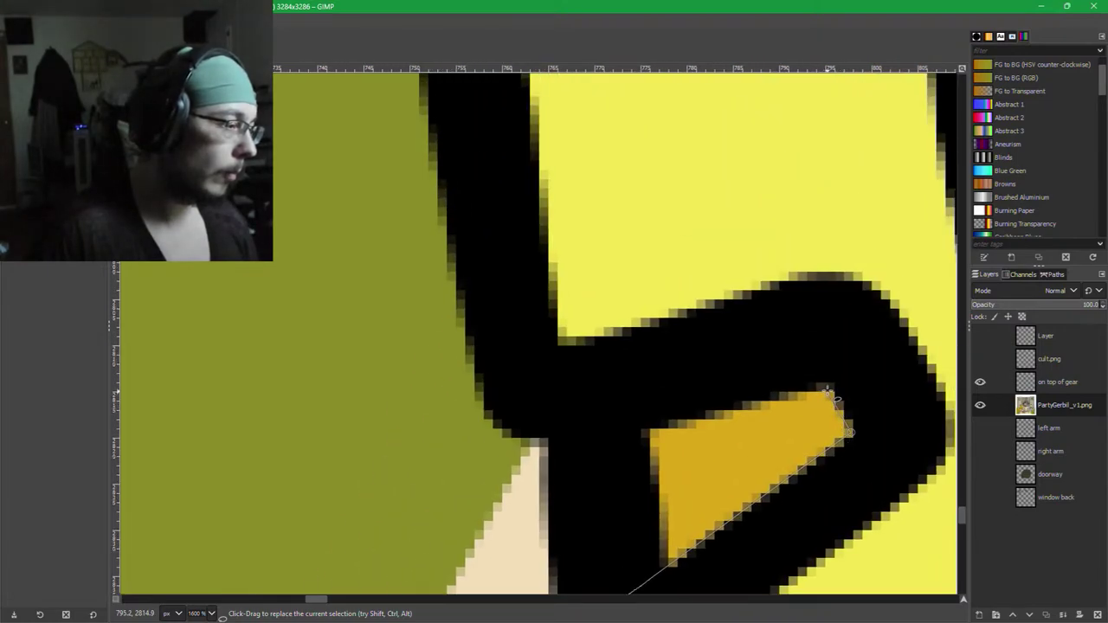
{"action": "left_click", "coordinate": [613, 435]}
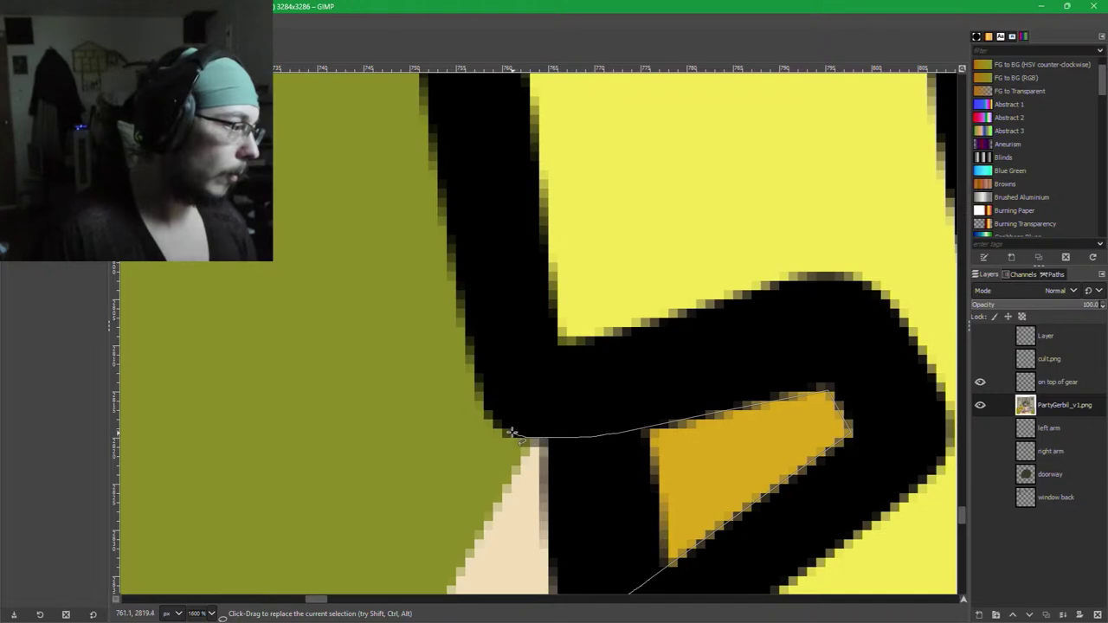
{"action": "left_click", "coordinate": [484, 420]}
Trace the gear selection up the left tooth's outer edge against the green background and around its upper corner.
{"action": "scroll", "coordinate": [542, 378], "scroll_direction": "up", "scroll_amount": 2}
{"action": "scroll", "coordinate": [541, 378], "scroll_direction": "left", "scroll_amount": 2}
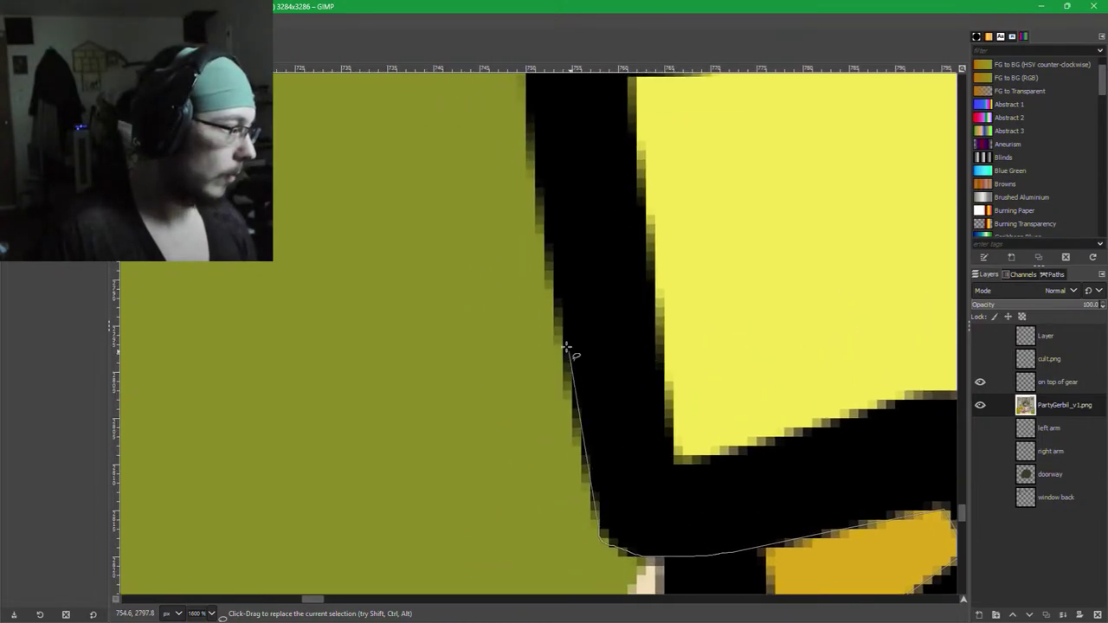
{"action": "left_click", "coordinate": [526, 112]}
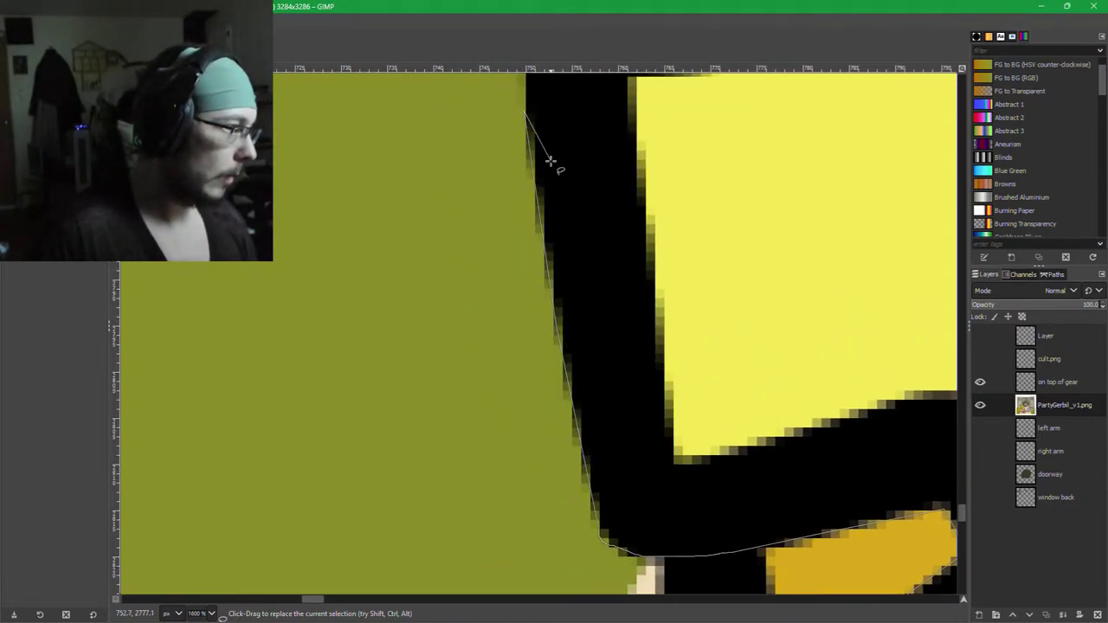
{"action": "scroll", "coordinate": [548, 168], "scroll_direction": "up", "scroll_amount": 3}
{"action": "scroll", "coordinate": [549, 168], "scroll_direction": "left", "scroll_amount": 1}
{"action": "mouse_move", "coordinate": [597, 368]}
{"action": "left_mouse_down"}
{"action": "mouse_move", "coordinate": [610, 341]}
{"action": "mouse_move", "coordinate": [645, 327]}
{"action": "left_mouse_up"}
{"action": "scroll", "coordinate": [858, 383], "scroll_direction": "up", "scroll_amount": 2}
{"action": "scroll", "coordinate": [858, 383], "scroll_direction": "right", "scroll_amount": 2}
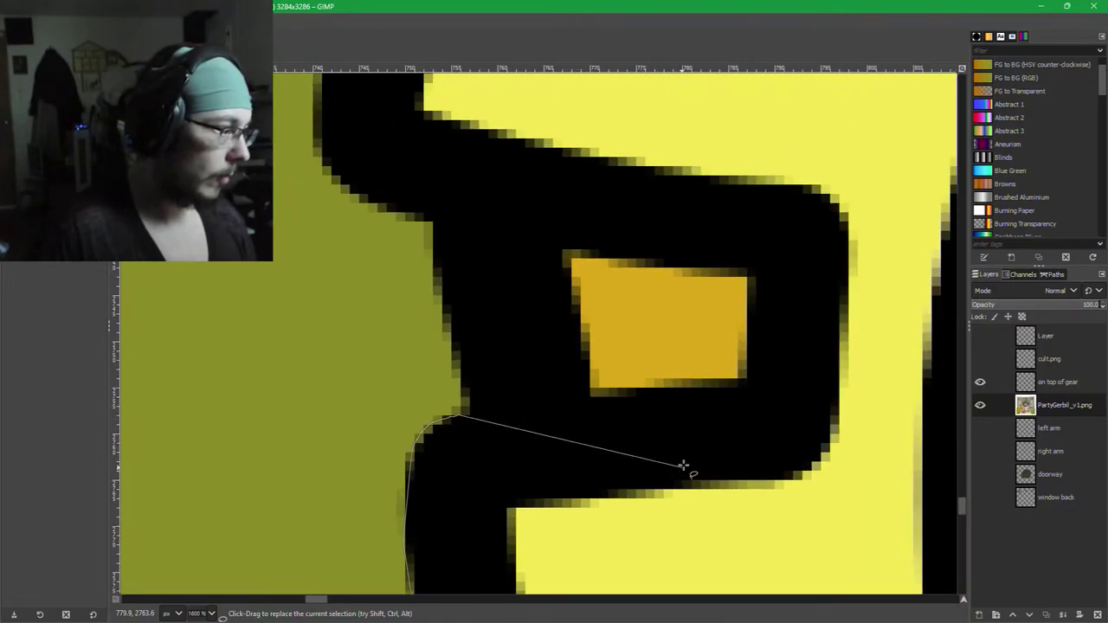
Outline the boxed golden notch between the two left-side teeth and the outer edge of the tooth above it.
{"action": "left_click", "coordinate": [742, 381]}
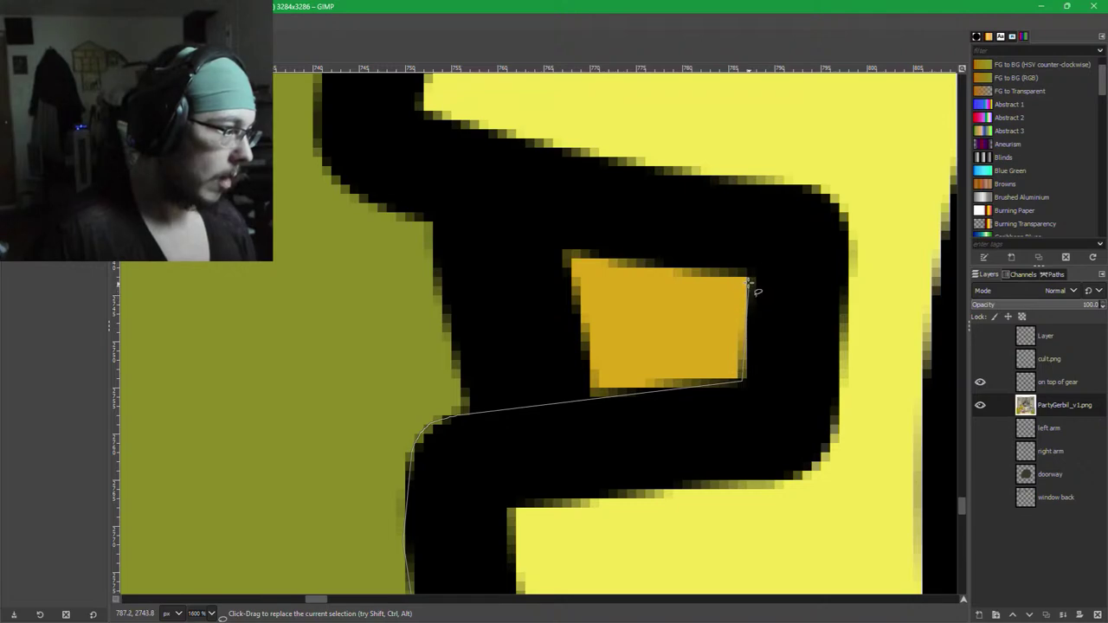
{"action": "left_click", "coordinate": [746, 277]}
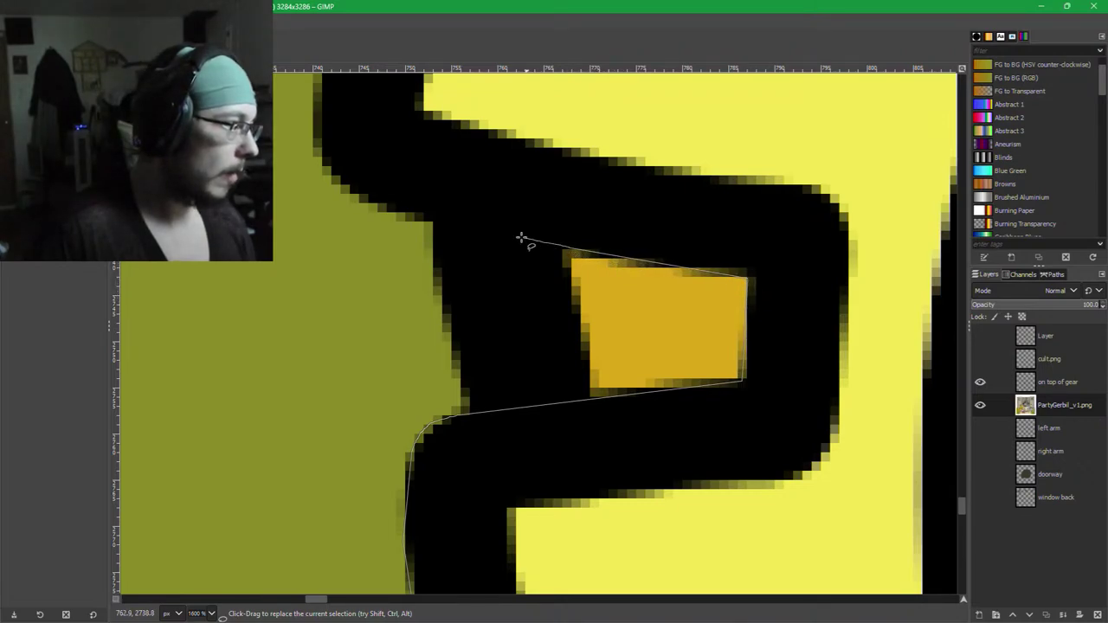
{"action": "left_click", "coordinate": [487, 232]}
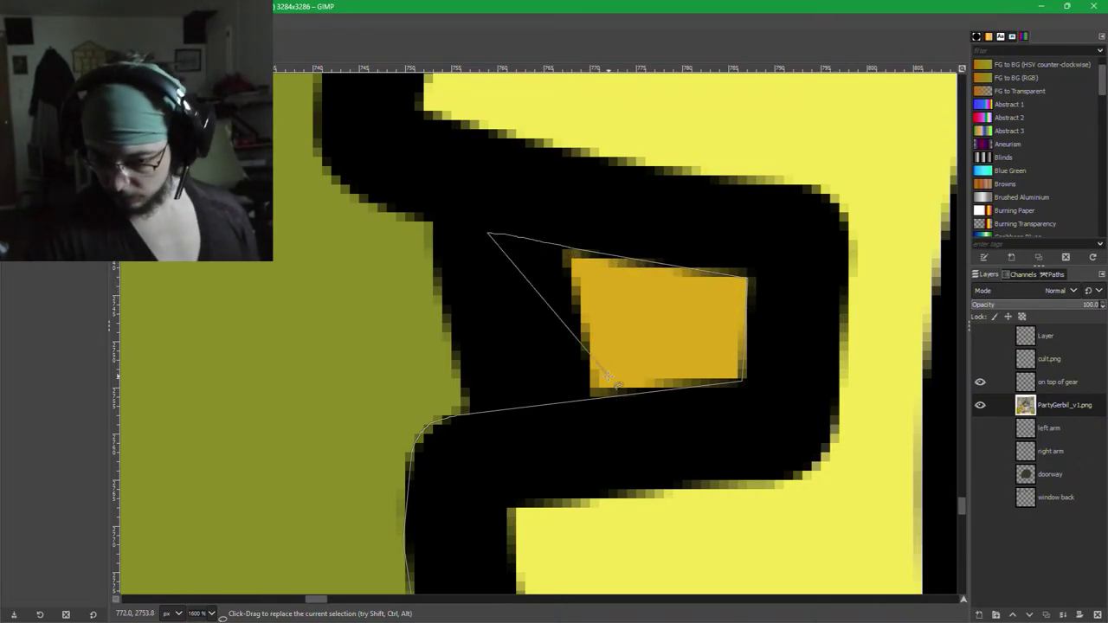
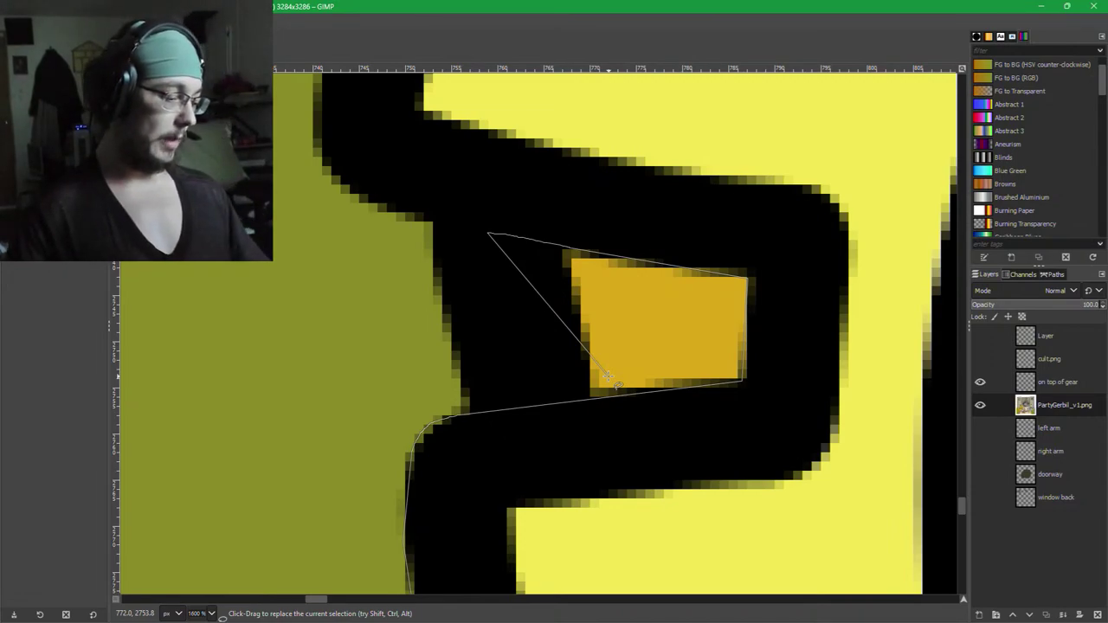
{"action": "left_click_drag", "start_coordinate": [433, 290], "coordinate": [655, 485]}
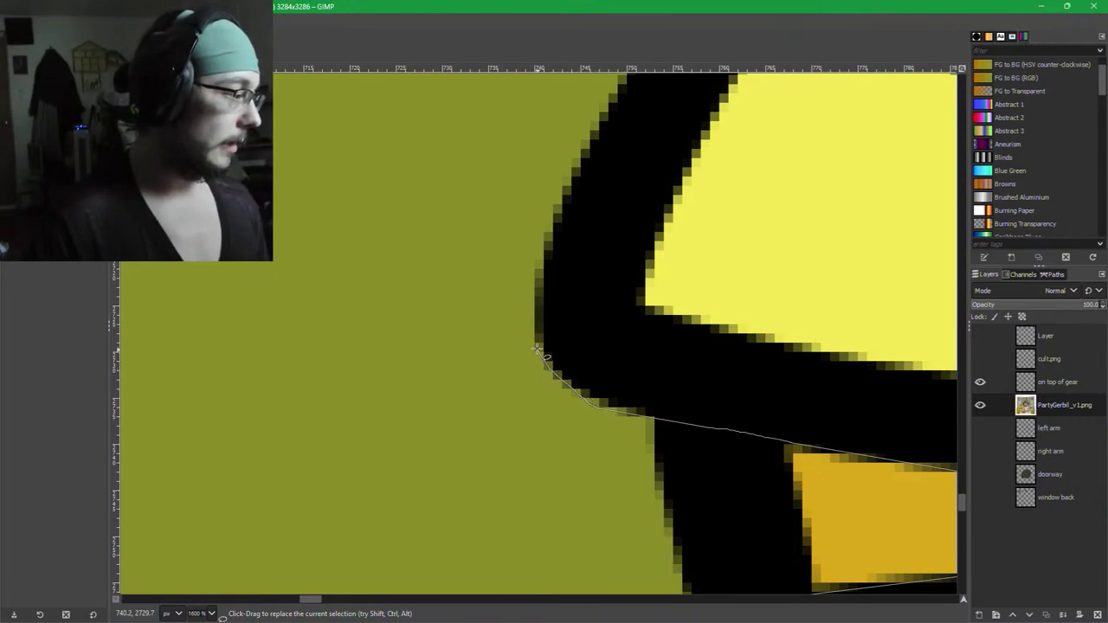
{"action": "left_click", "coordinate": [557, 217]}
{"action": "scroll", "coordinate": [741, 153], "scroll_direction": "up", "scroll_amount": 6}
{"action": "scroll", "coordinate": [742, 153], "scroll_direction": "right", "scroll_amount": 3}
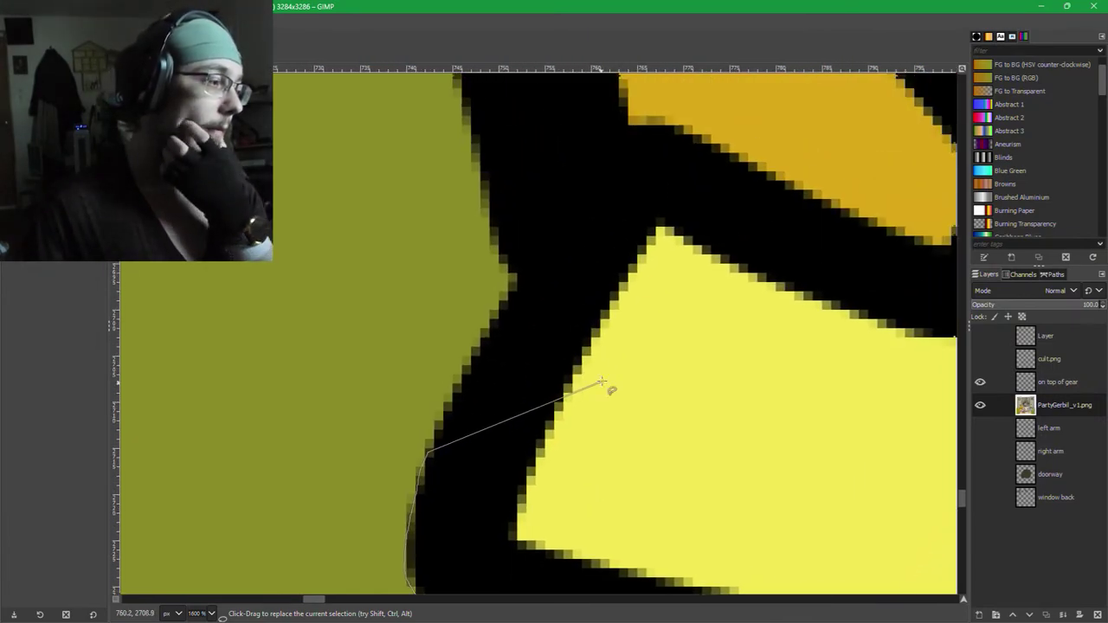
{"action": "left_click", "coordinate": [511, 283]}
Continue the outline across the black frame edge and around the golden notch beneath the upper-left tooth.
{"action": "left_click_drag", "start_coordinate": [484, 200], "coordinate": [435, 455]}
{"action": "scroll", "coordinate": [642, 501], "scroll_direction": "down", "scroll_amount": 2}
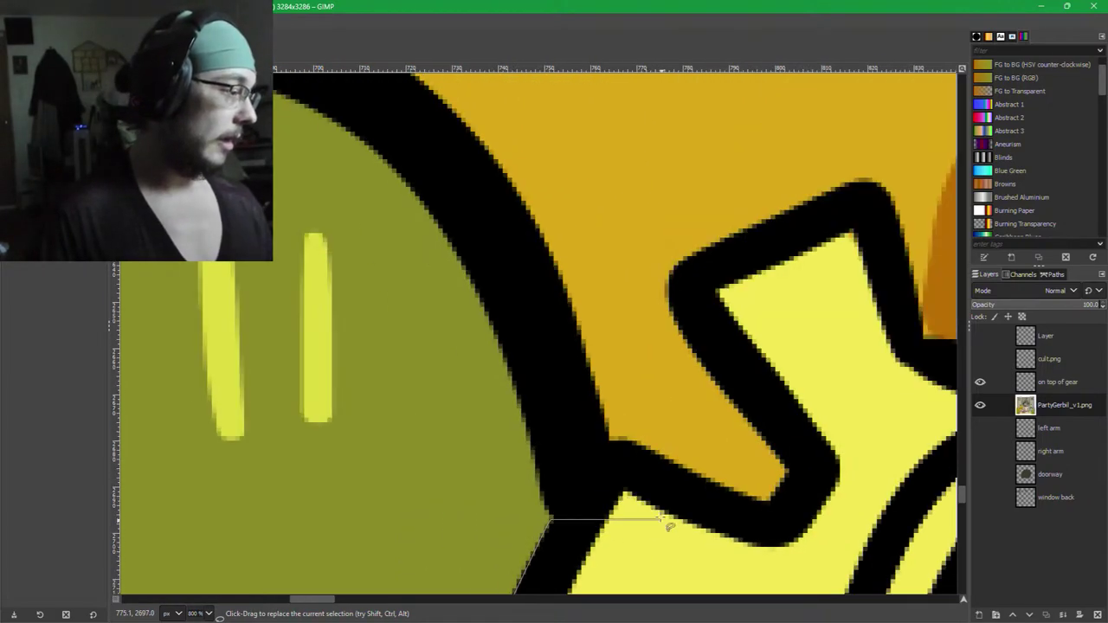
{"action": "scroll", "coordinate": [659, 516], "scroll_direction": "up", "scroll_amount": 2}
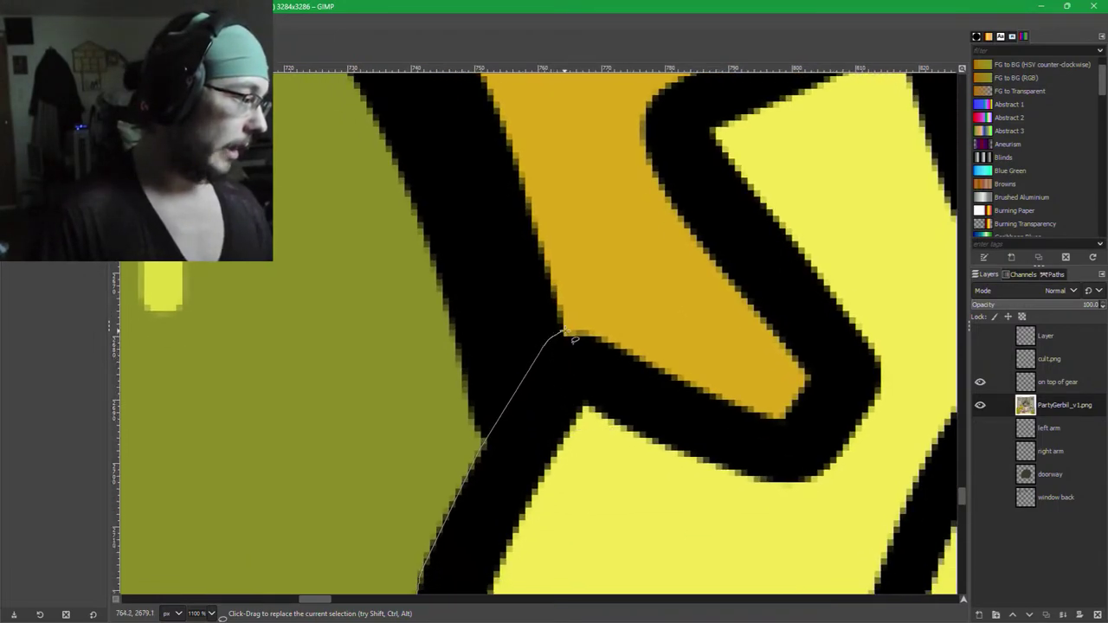
{"action": "mouse_move", "coordinate": [616, 346]}
{"action": "left_mouse_down"}
{"action": "mouse_move", "coordinate": [661, 353]}
{"action": "mouse_move", "coordinate": [695, 391]}
{"action": "left_mouse_up"}
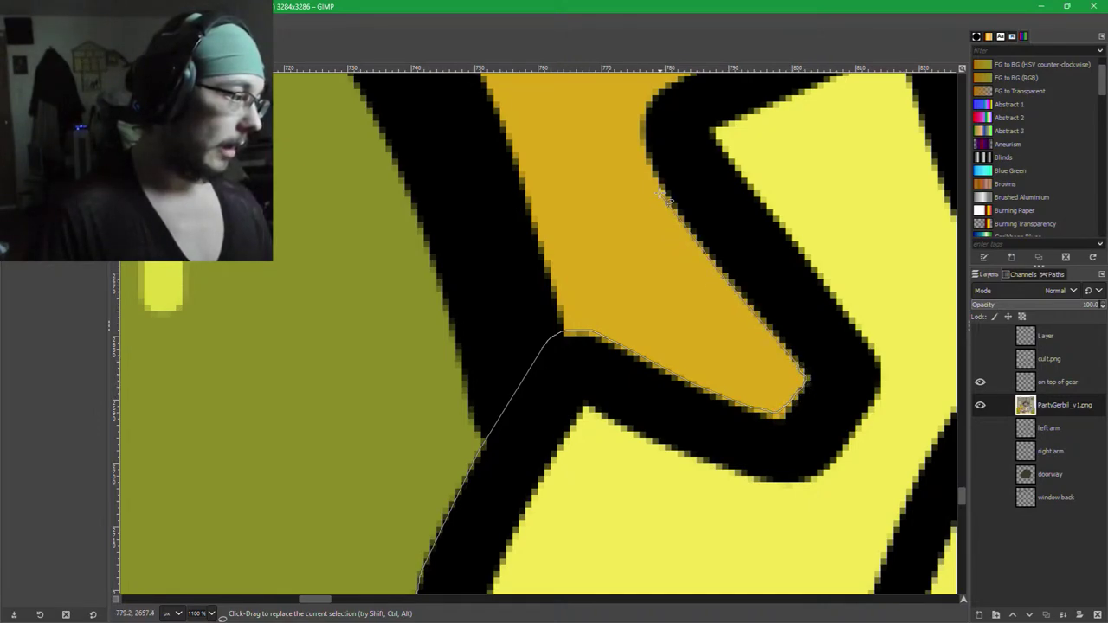
{"action": "left_click", "coordinate": [653, 99]}
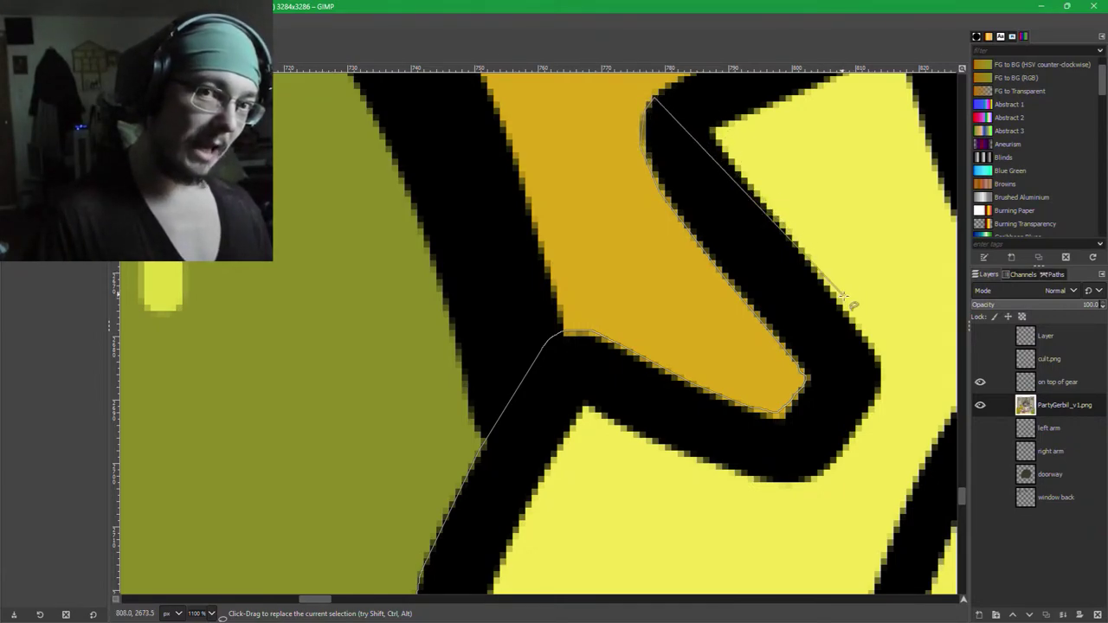
Trace the gear selection around the upper-left tooth and down its far side to the dark orange notch.
{"action": "mouse_move", "coordinate": [733, 207]}
{"action": "left_mouse_down"}
{"action": "mouse_move", "coordinate": [601, 401]}
{"action": "mouse_move", "coordinate": [587, 467]}
{"action": "left_mouse_up"}
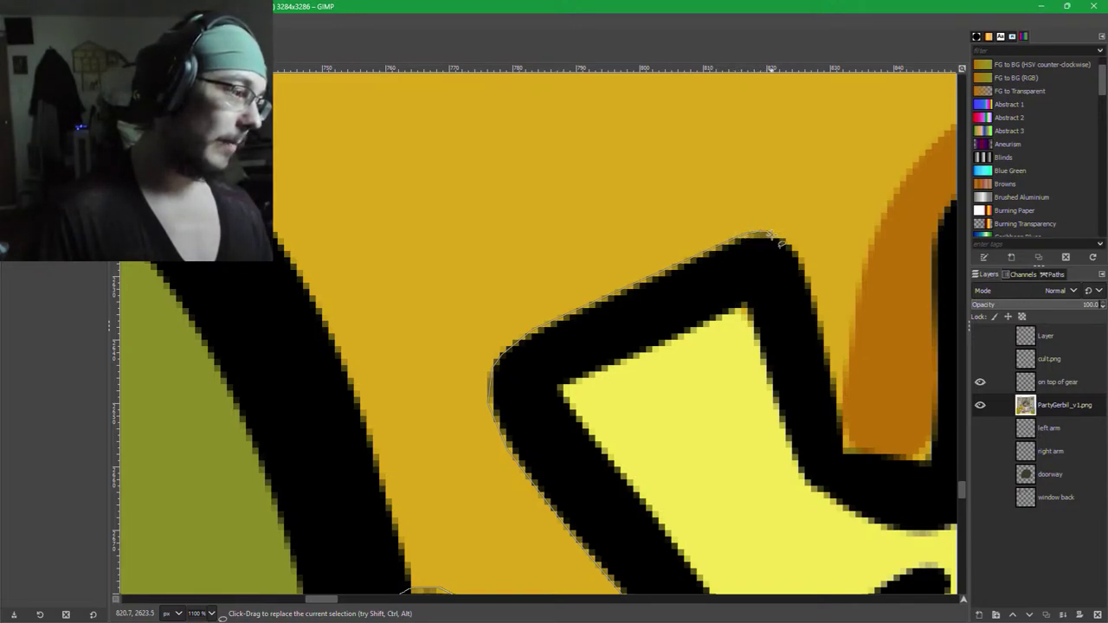
{"action": "left_click", "coordinate": [814, 295]}
{"action": "left_click_drag", "start_coordinate": [848, 408], "coordinate": [616, 423]}
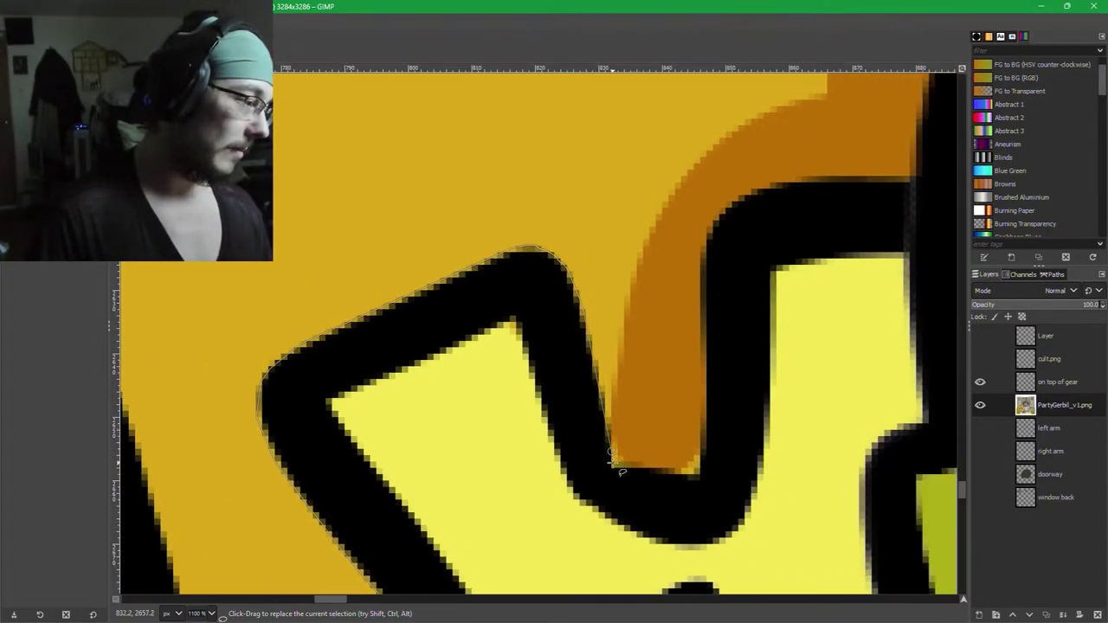
{"action": "left_click", "coordinate": [613, 467]}
Continue the outline across the dark orange notch's base and around the top tooth to the raised arm.
{"action": "left_click", "coordinate": [703, 479]}
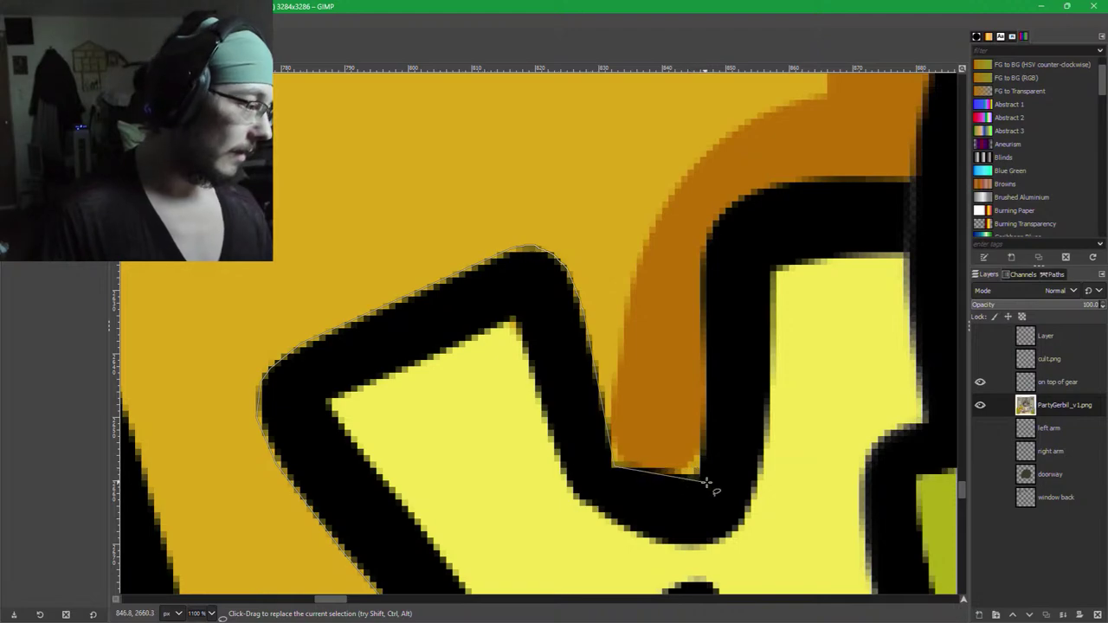
{"action": "left_click_drag", "start_coordinate": [703, 479], "coordinate": [674, 452]}
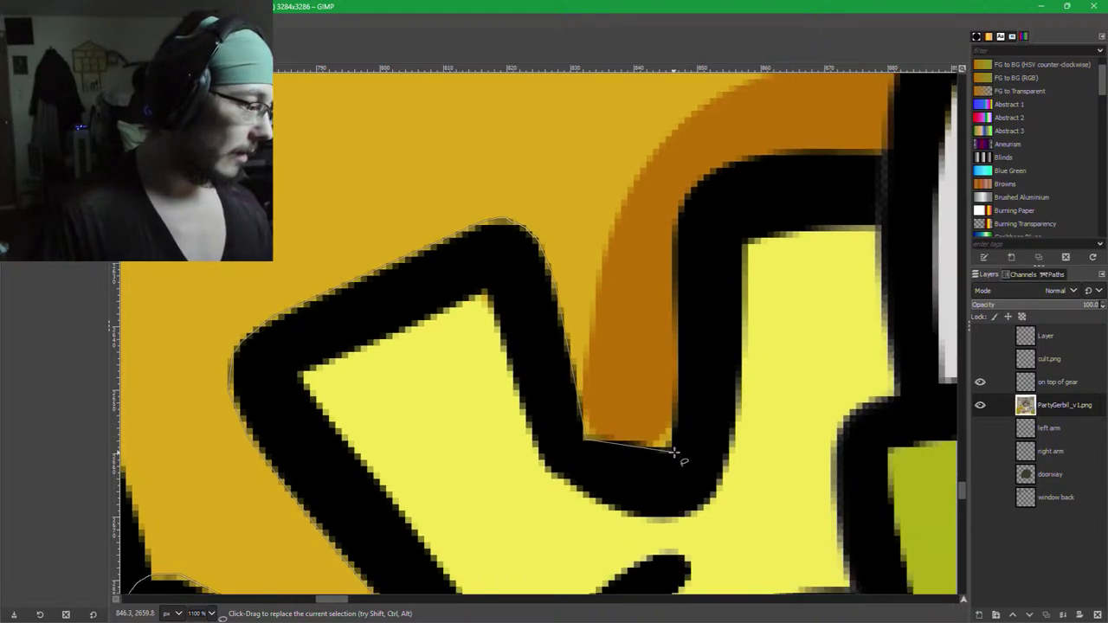
{"action": "left_click", "coordinate": [676, 244]}
{"action": "mouse_move", "coordinate": [681, 201]}
{"action": "left_mouse_down"}
{"action": "mouse_move", "coordinate": [751, 156]}
{"action": "mouse_move", "coordinate": [815, 150]}
{"action": "left_mouse_up"}
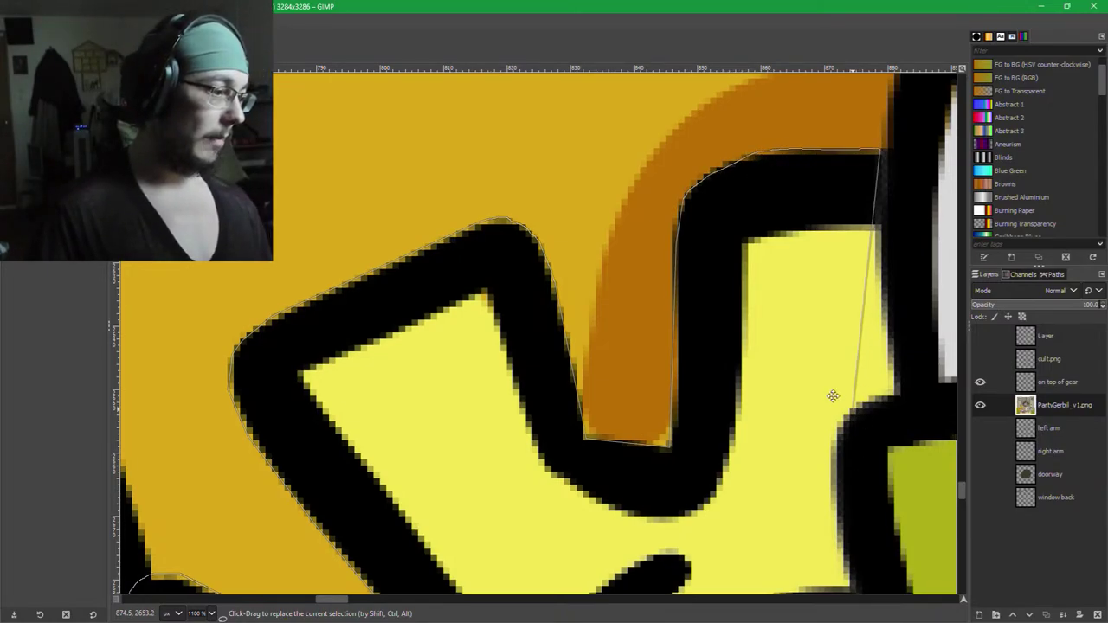
{"action": "scroll", "coordinate": [600, 327], "scroll_direction": "down", "scroll_amount": 3, "text": "ctrl"}
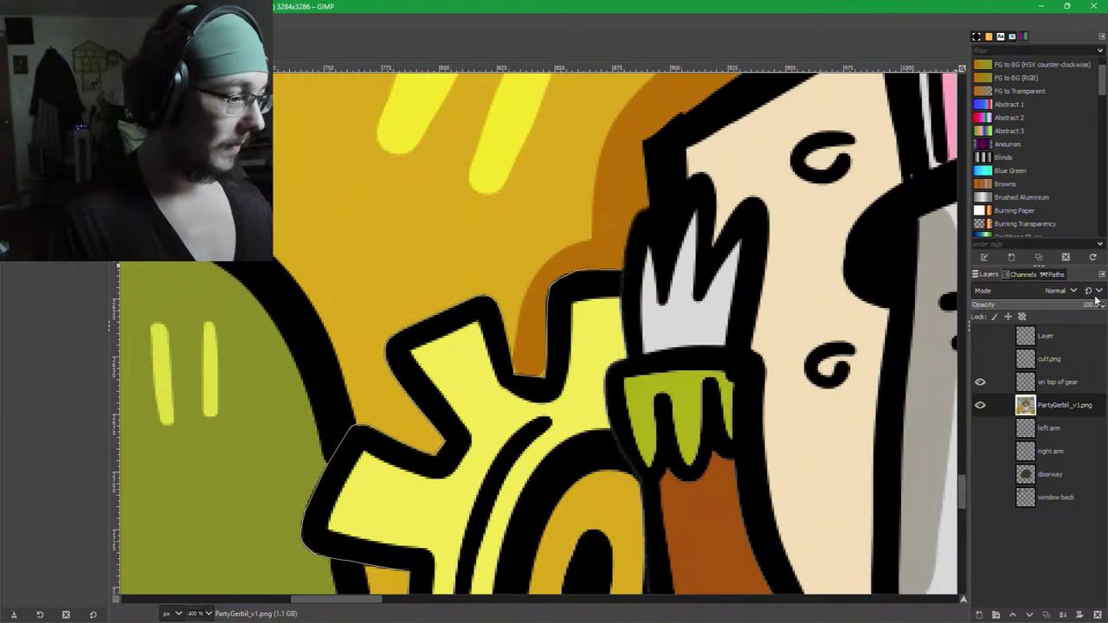
Hide the "on top of gear" layer and close the gear selection through the transparent arm gap and down the bottom tooth's inner edge.
{"action": "left_click", "coordinate": [980, 383]}
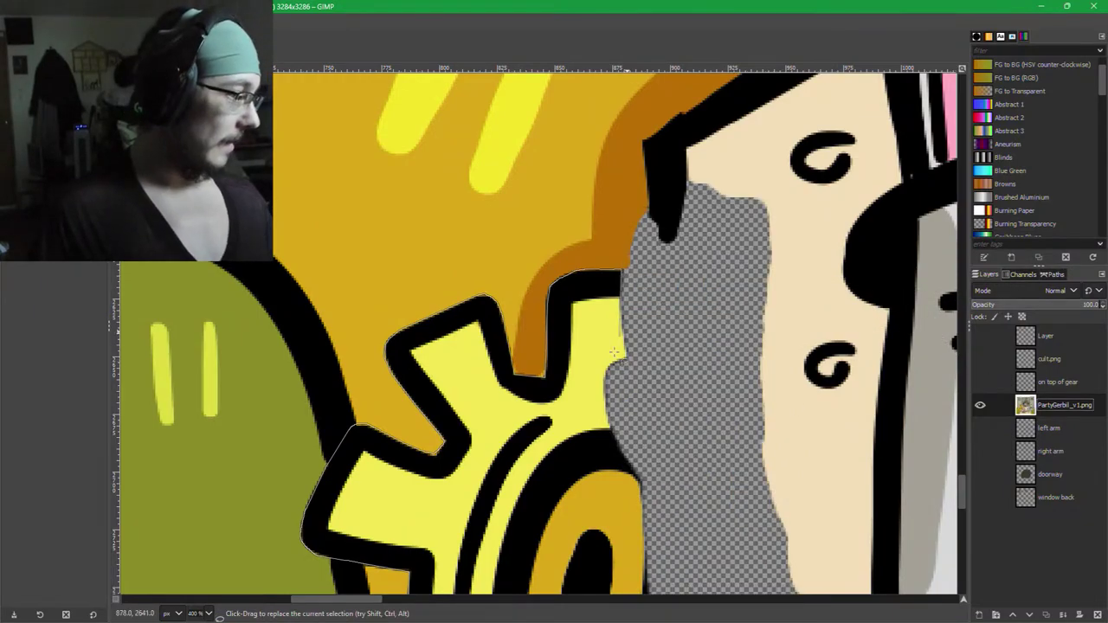
{"action": "scroll", "coordinate": [696, 420], "scroll_direction": "down", "scroll_amount": 2}
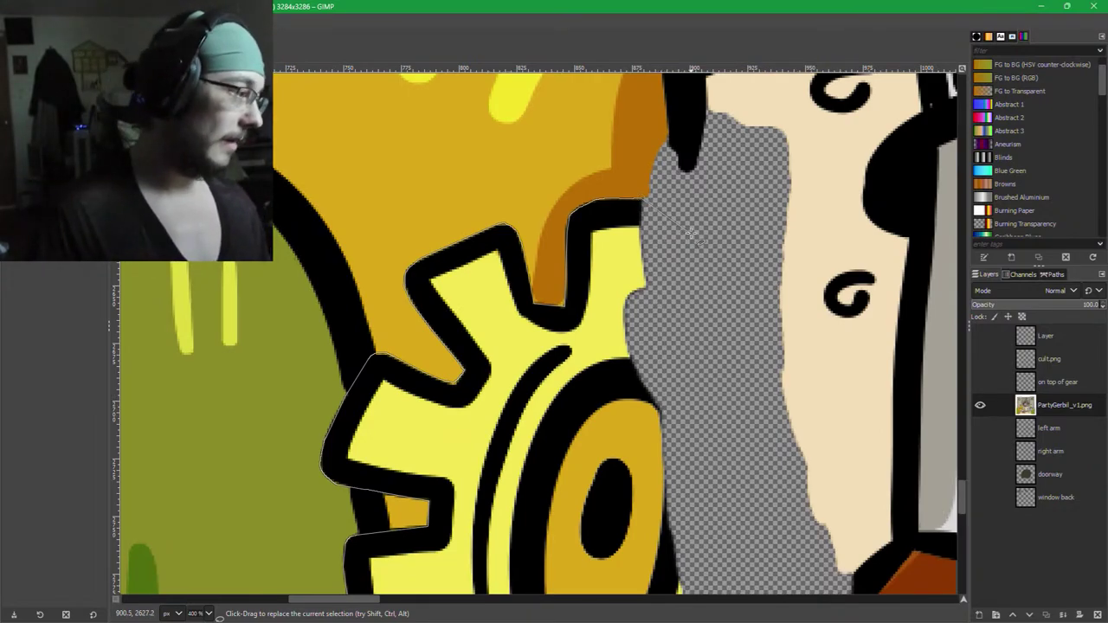
{"action": "scroll", "coordinate": [717, 454], "scroll_direction": "down", "scroll_amount": 5}
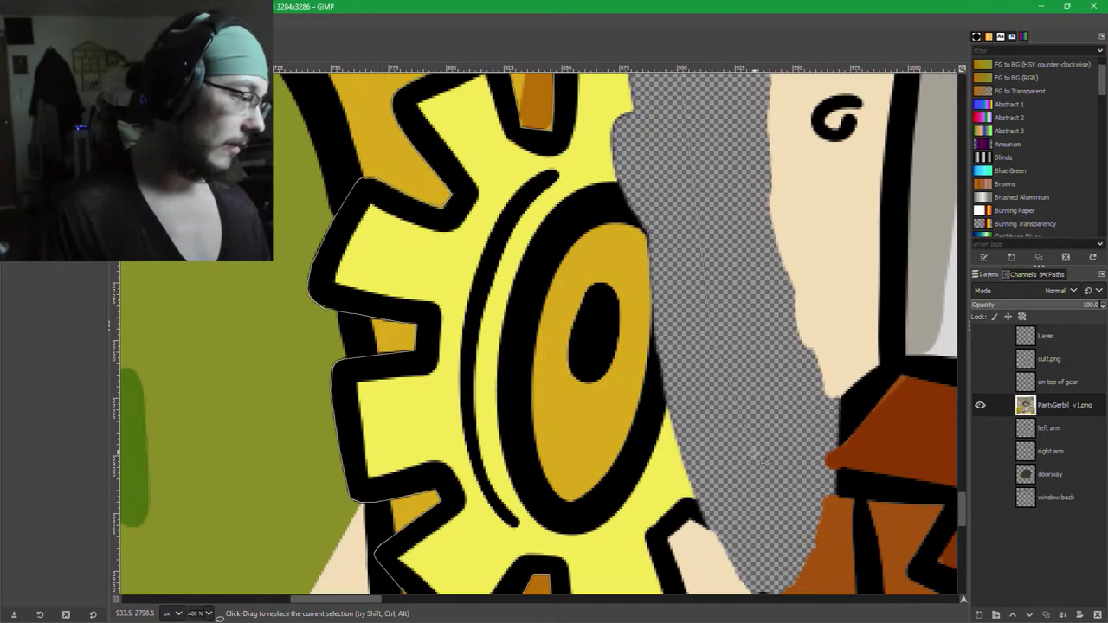
{"action": "scroll", "coordinate": [750, 372], "scroll_direction": "up", "scroll_amount": 2}
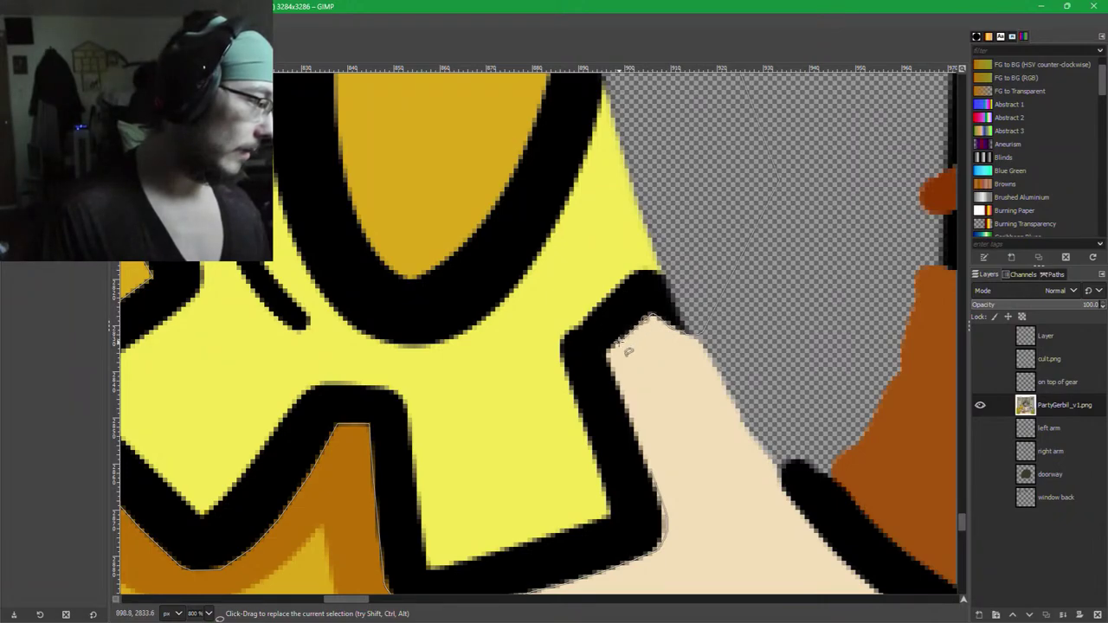
{"action": "left_click", "coordinate": [604, 354]}
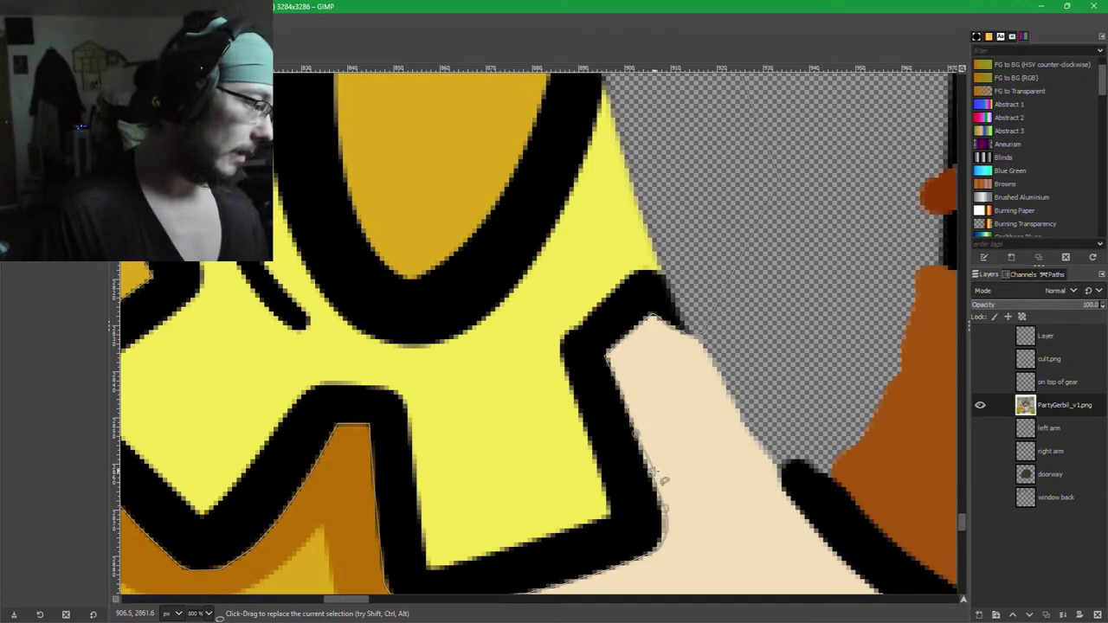
{"action": "scroll", "coordinate": [704, 546], "scroll_direction": "down", "scroll_amount": 4, "text": "ctrl"}
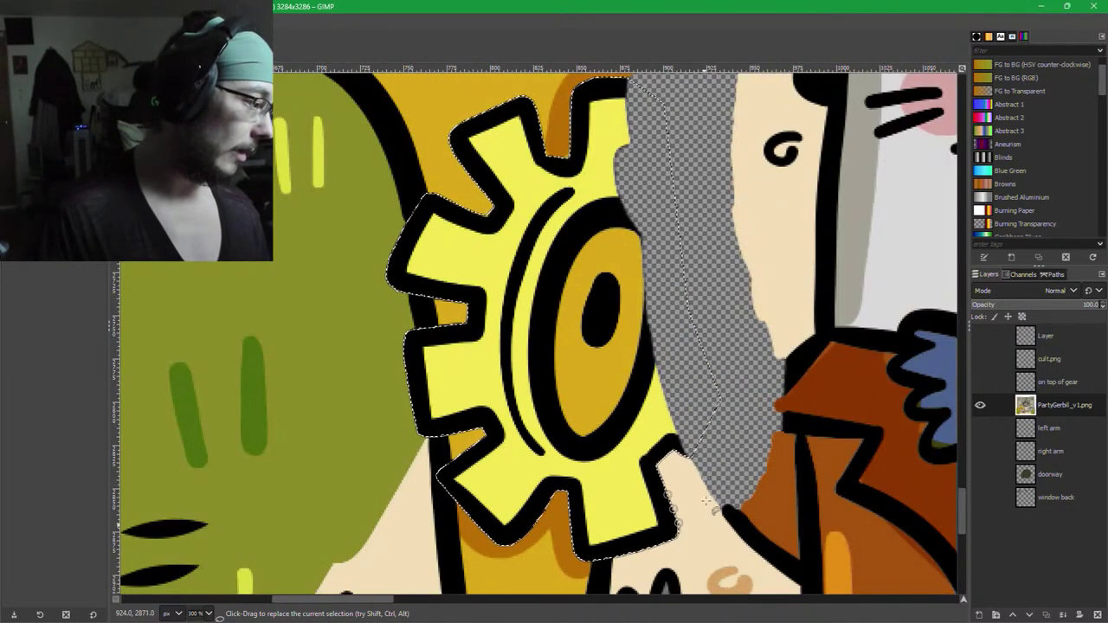
Copy the selected gear, delete it from the base artwork, and paste it into its own new layer.
{"action": "scroll", "coordinate": [696, 449], "scroll_direction": "down", "scroll_amount": 1, "text": "ctrl"}
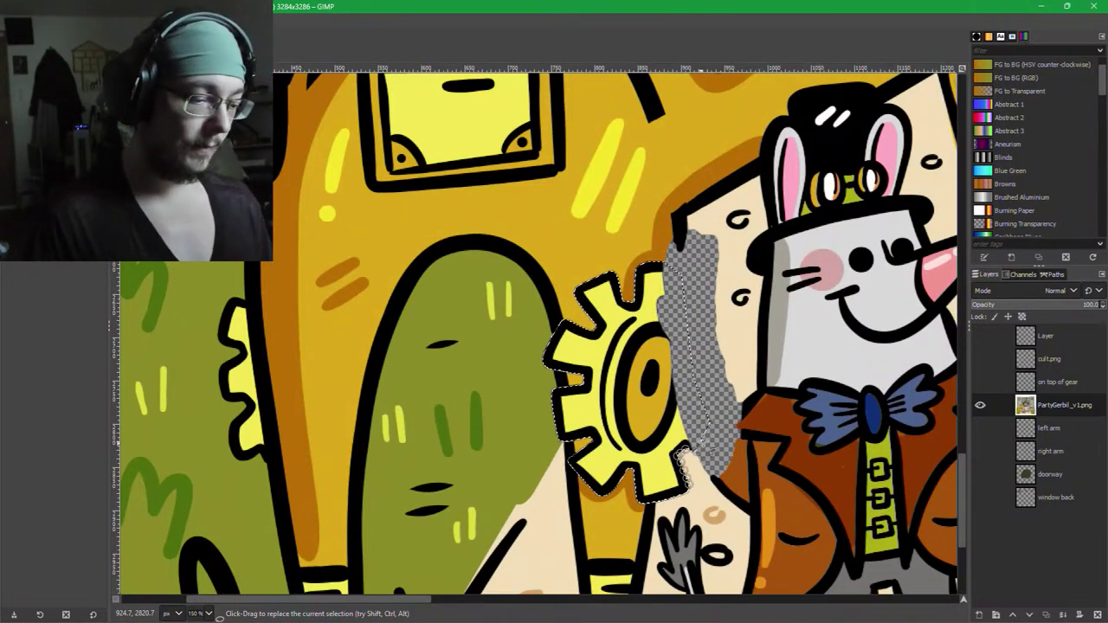
{"action": "key", "text": "ctrl+c"}
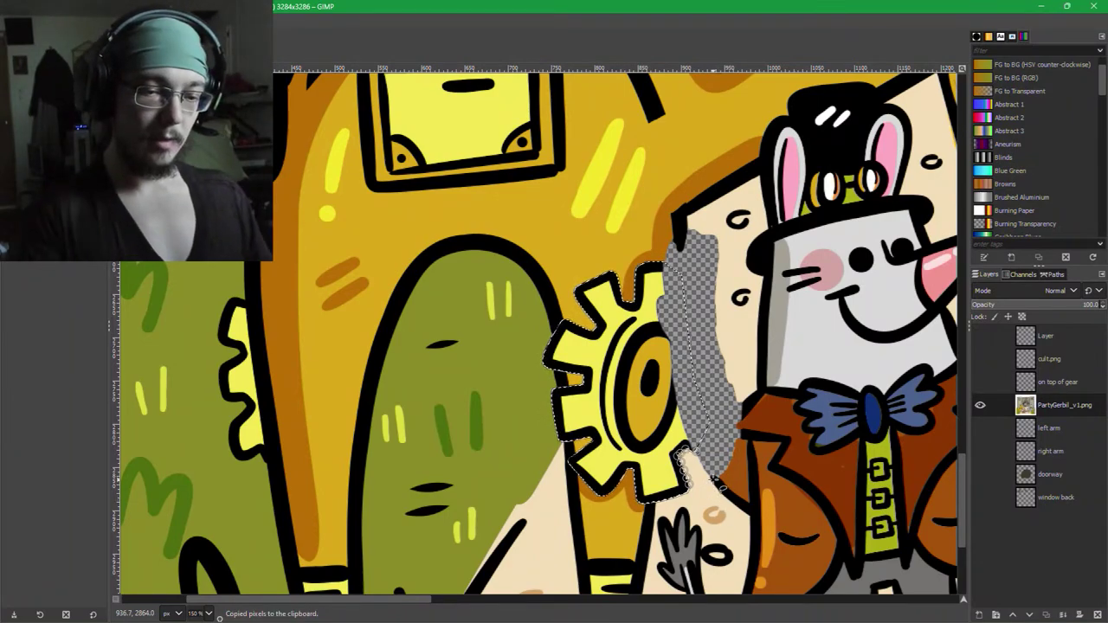
{"action": "key", "text": "Delete"}
{"action": "key", "text": "ctrl+v"}
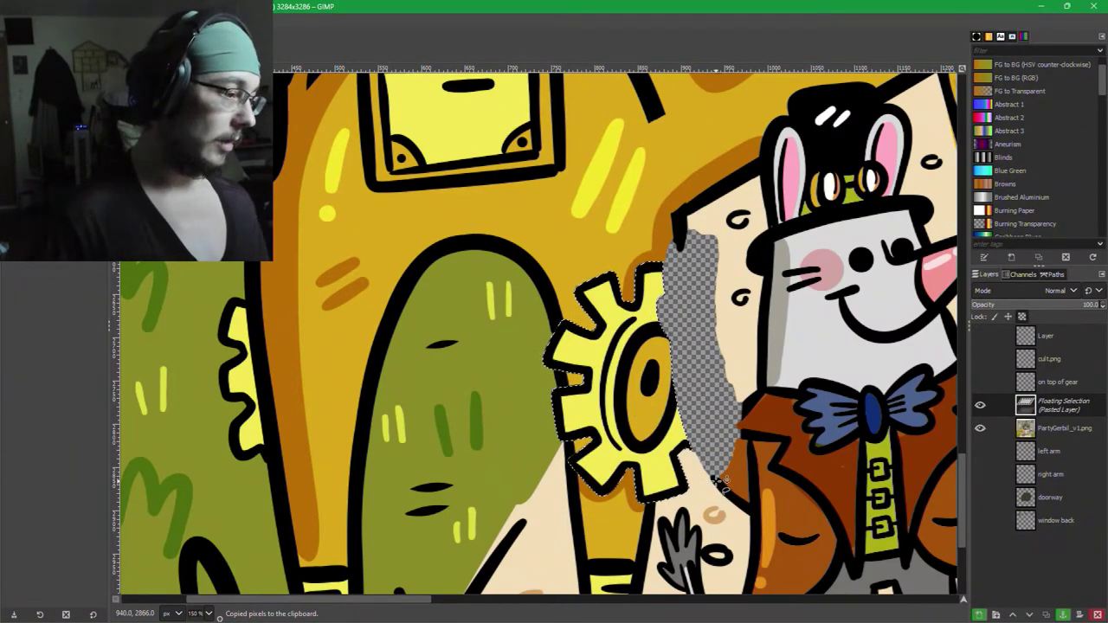
{"action": "left_click", "coordinate": [979, 614]}
Name the pasted gear layer "gear1".
{"action": "double_click", "coordinate": [1054, 404]}
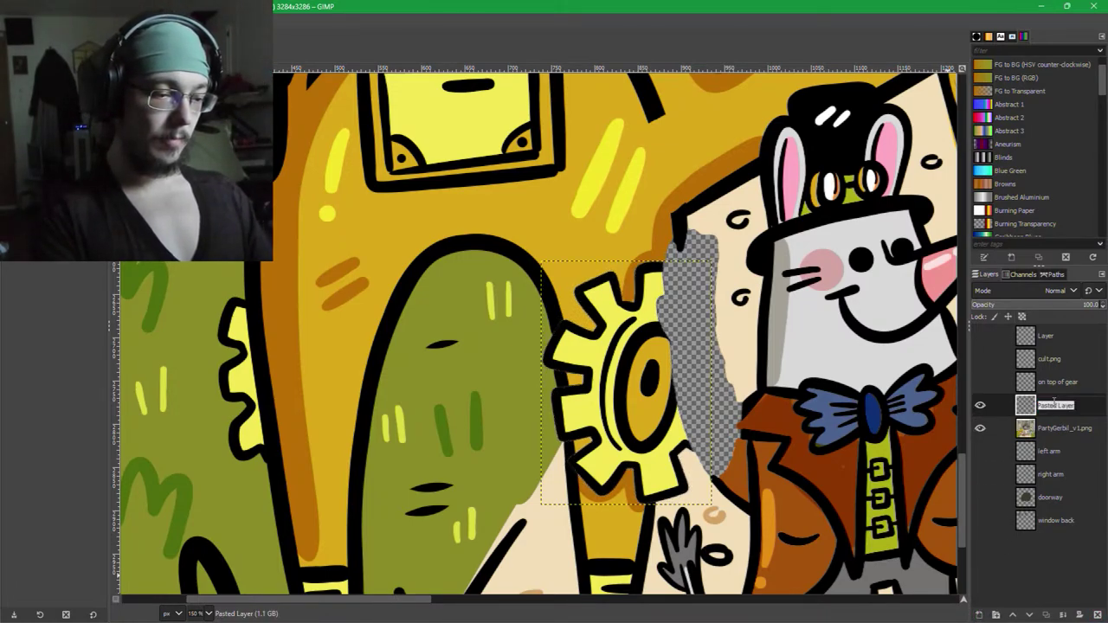
{"action": "type", "text": "gear1"}
{"action": "key", "text": "Return"}
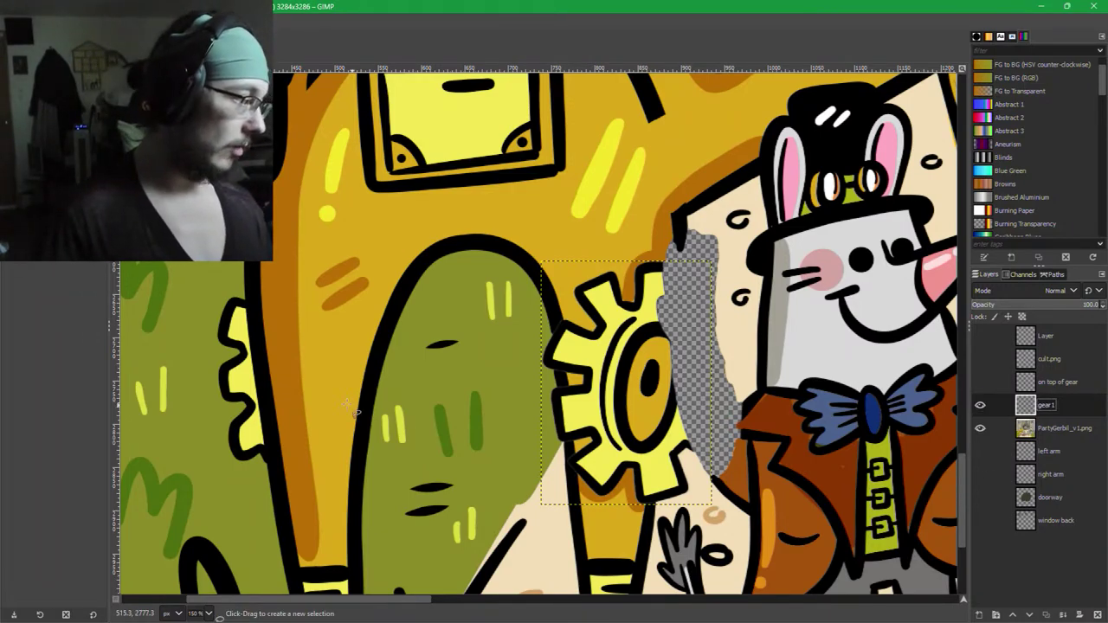
Rename the gear's layer as "gear2".
{"action": "key", "text": "1"}
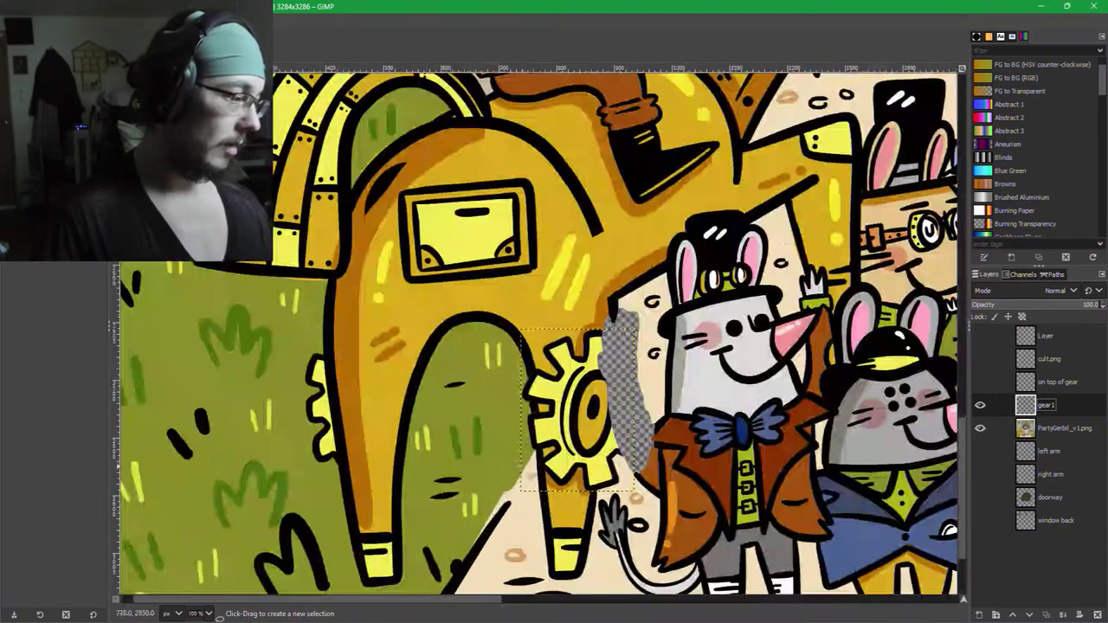
{"action": "double_click", "coordinate": [1050, 408]}
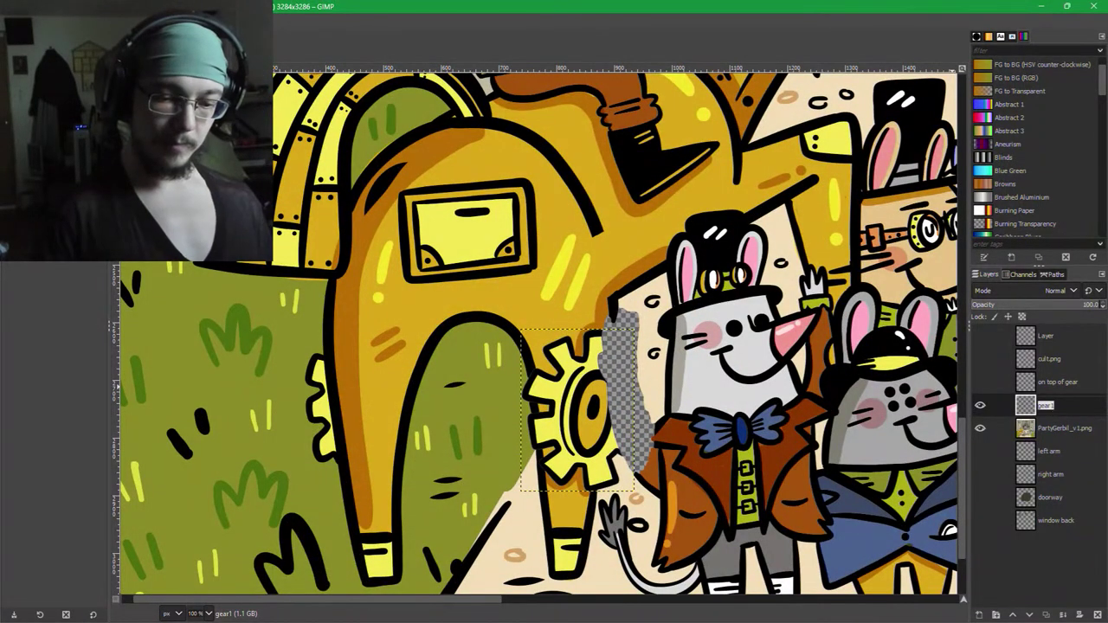
{"action": "type", "text": "gear2"}
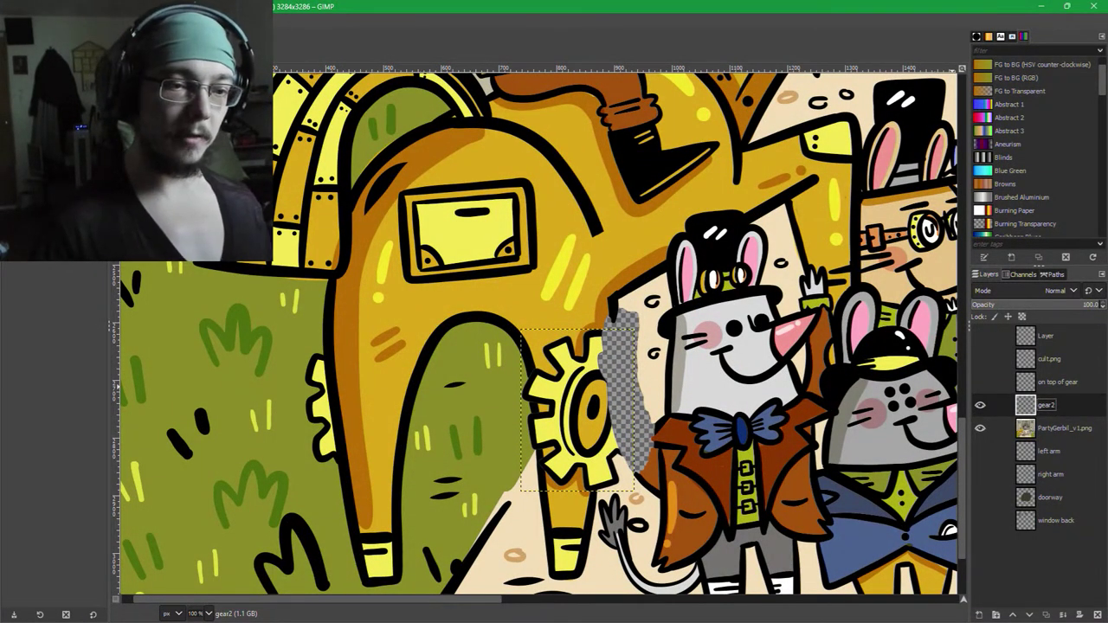
Hide the "gear2" layer to expose the gear-shaped cutout in the base artwork.
{"action": "scroll", "coordinate": [639, 364], "scroll_direction": "up", "scroll_amount": 3}
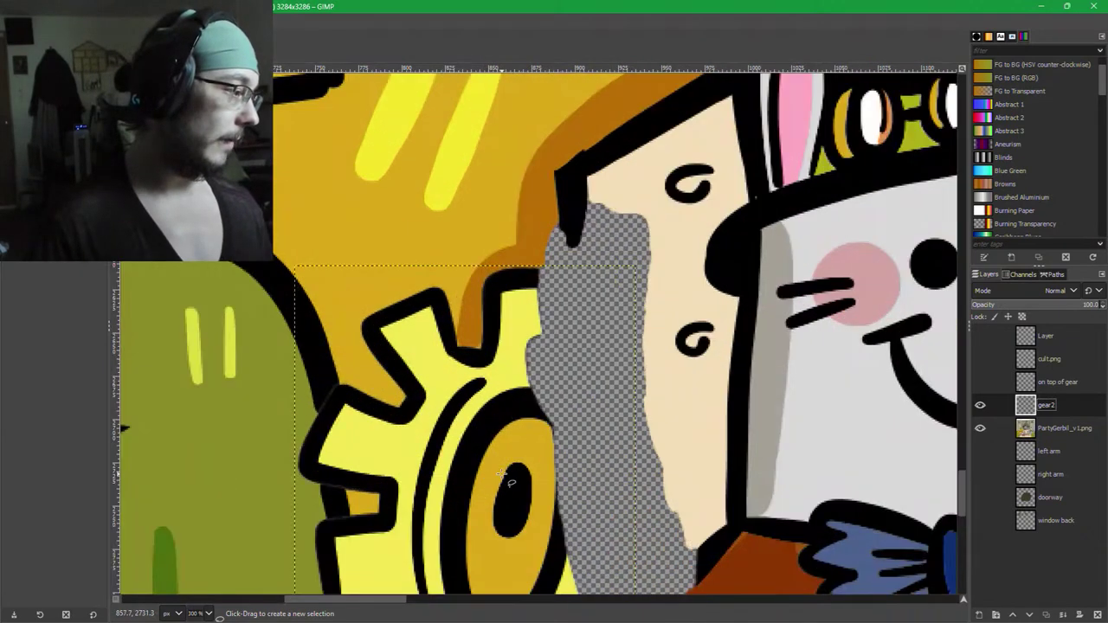
{"action": "scroll", "coordinate": [511, 482], "scroll_direction": "up", "scroll_amount": 1}
{"action": "scroll", "coordinate": [618, 384], "scroll_direction": "up", "scroll_amount": 2}
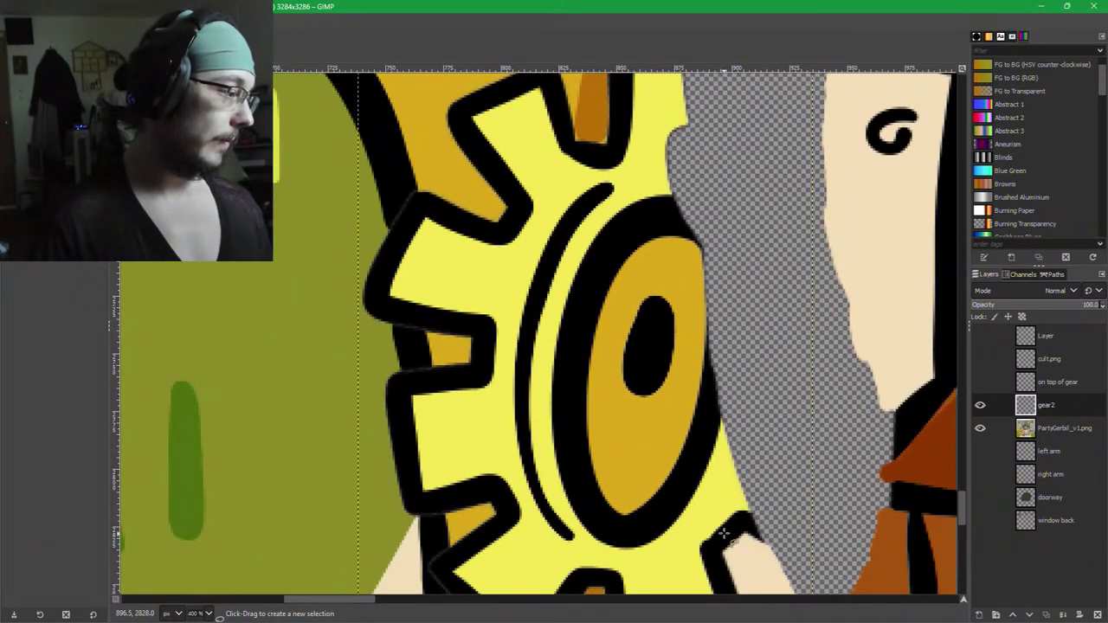
{"action": "left_click_drag", "start_coordinate": [724, 533], "coordinate": [741, 478]}
{"action": "left_click", "coordinate": [980, 406]}
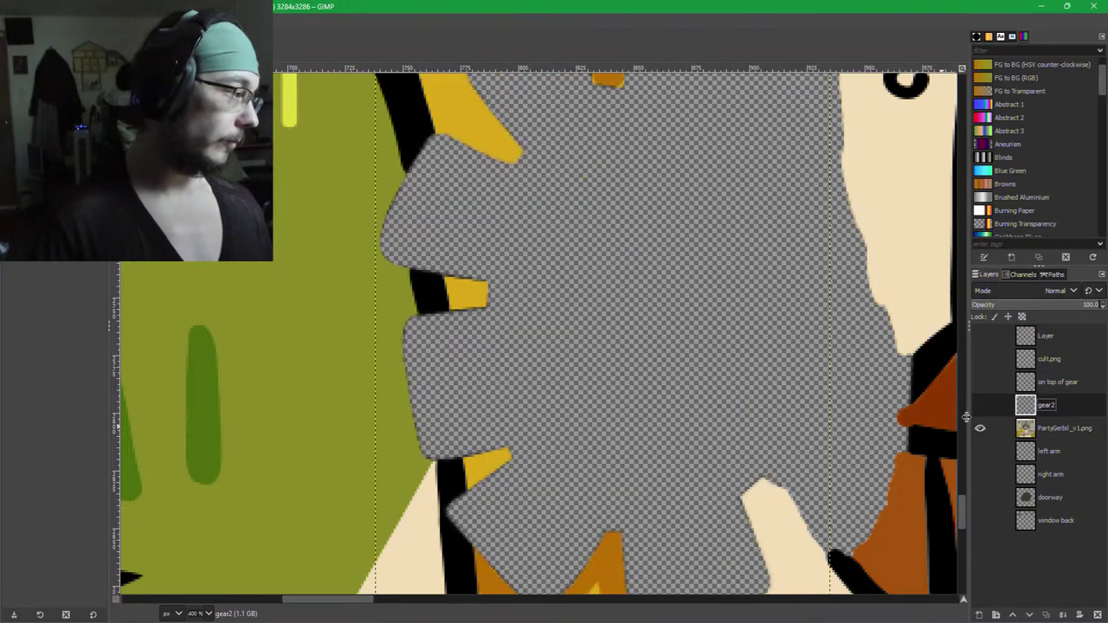
On the PartyGerbil_v1.png layer, brush the grass's olive green at hardness 95 over the cutout edge between the arch outline and middle black notch.
{"action": "scroll", "coordinate": [524, 395], "scroll_direction": "left", "scroll_amount": 3}
{"action": "scroll", "coordinate": [525, 396], "scroll_direction": "up", "scroll_amount": 1}
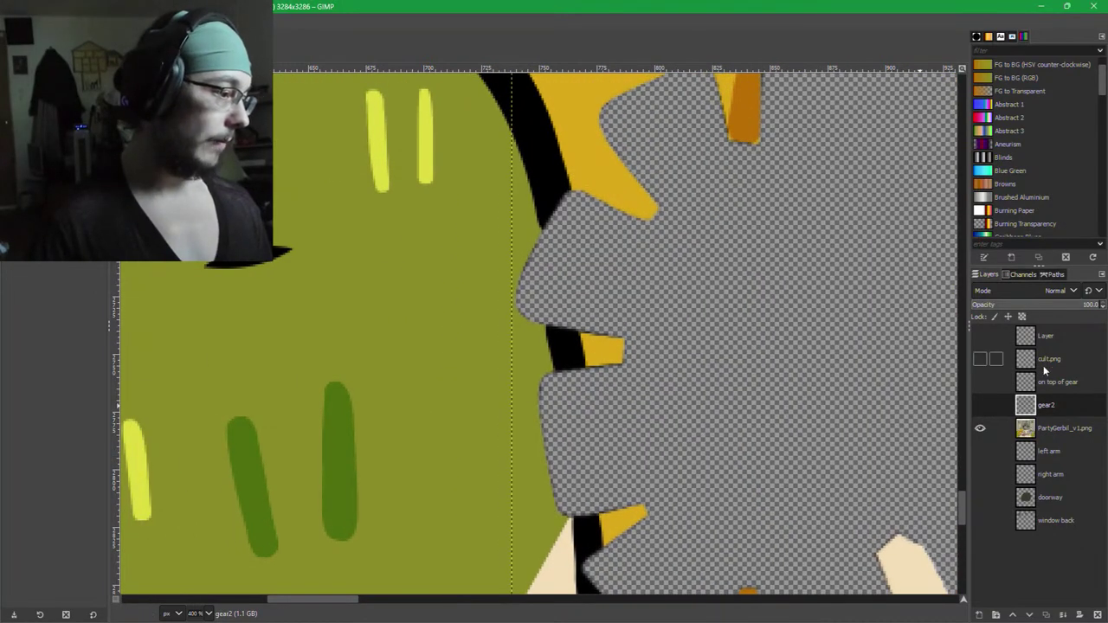
{"action": "left_click", "coordinate": [1052, 428]}
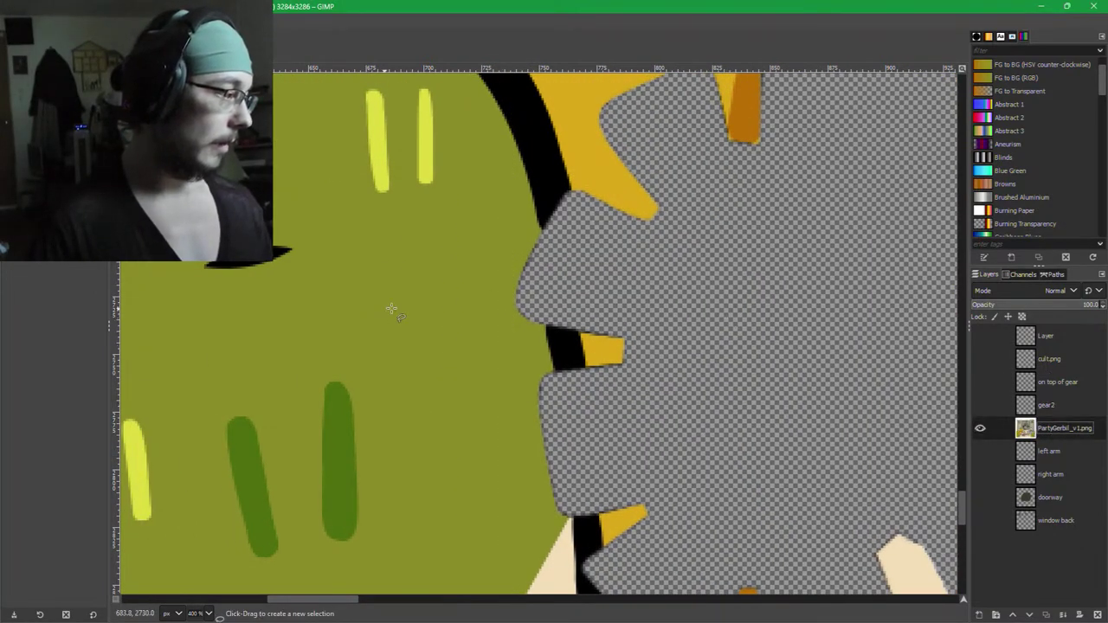
{"action": "key", "text": "p"}
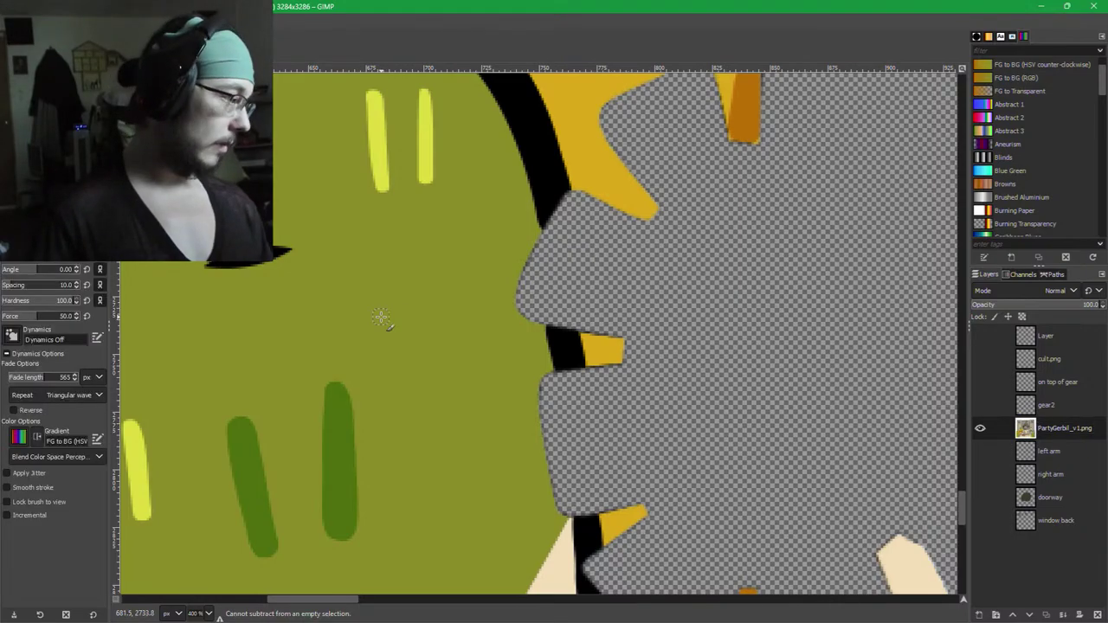
{"action": "scroll", "coordinate": [561, 515], "scroll_direction": "up", "scroll_amount": 2}
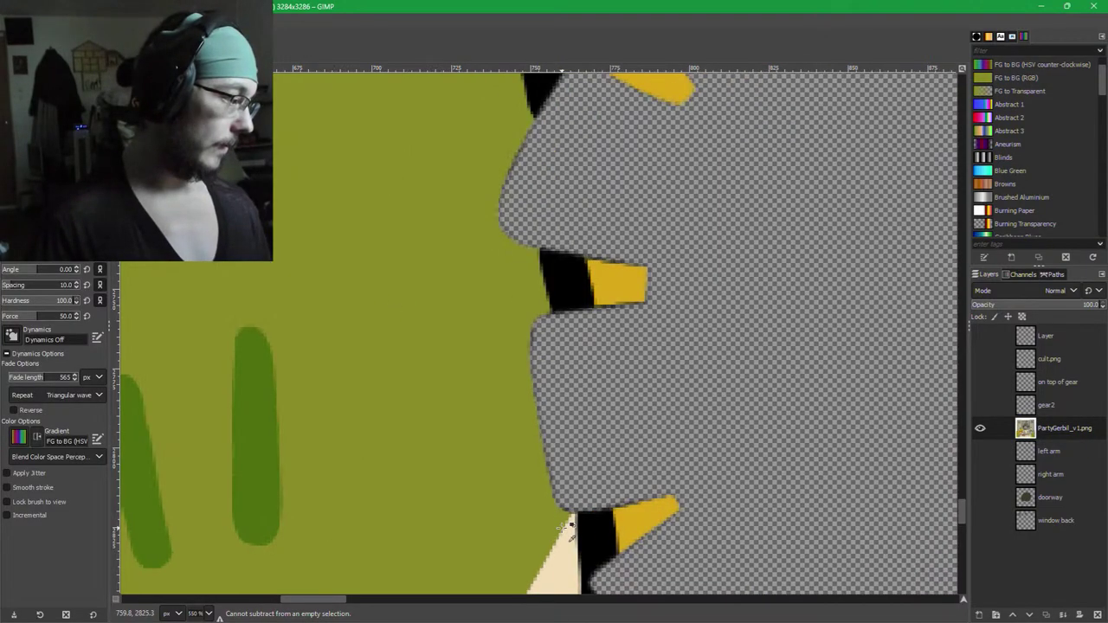
{"action": "scroll", "coordinate": [498, 302], "scroll_direction": "down", "scroll_amount": 2}
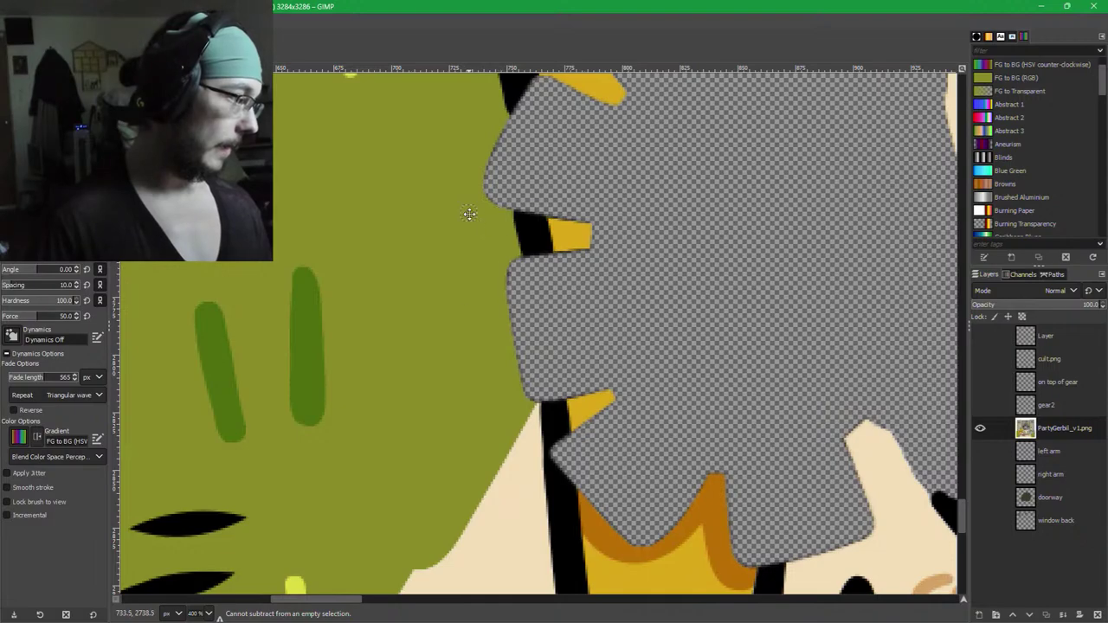
{"action": "left_click_drag", "start_coordinate": [469, 213], "coordinate": [532, 319]}
{"action": "scroll", "coordinate": [550, 291], "scroll_direction": "up", "scroll_amount": 2}
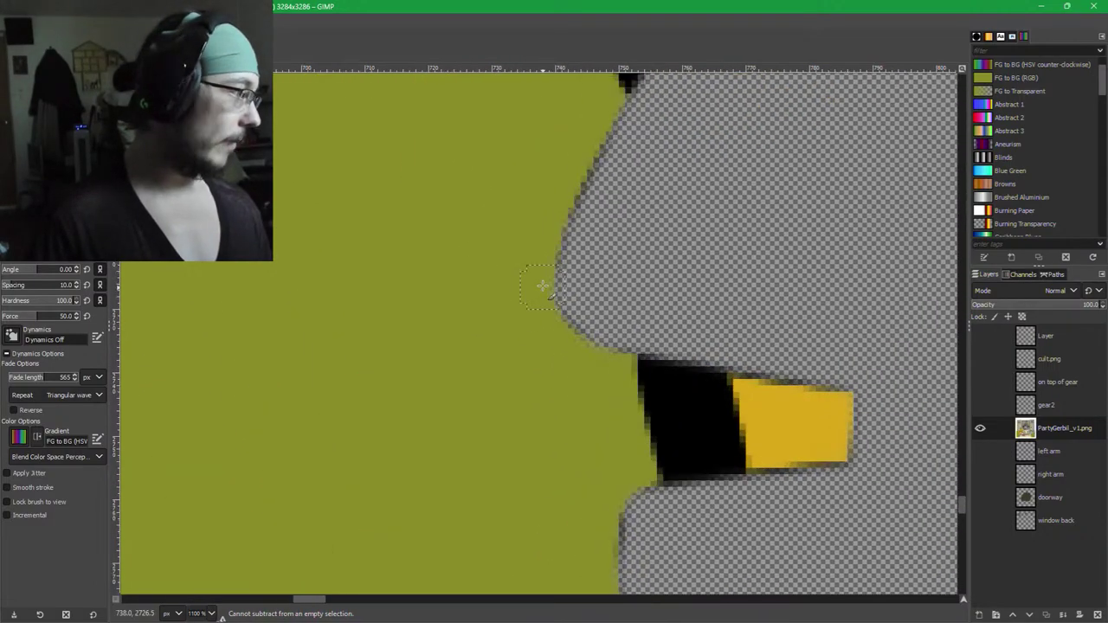
{"action": "scroll", "coordinate": [529, 286], "scroll_direction": "up", "scroll_amount": 1}
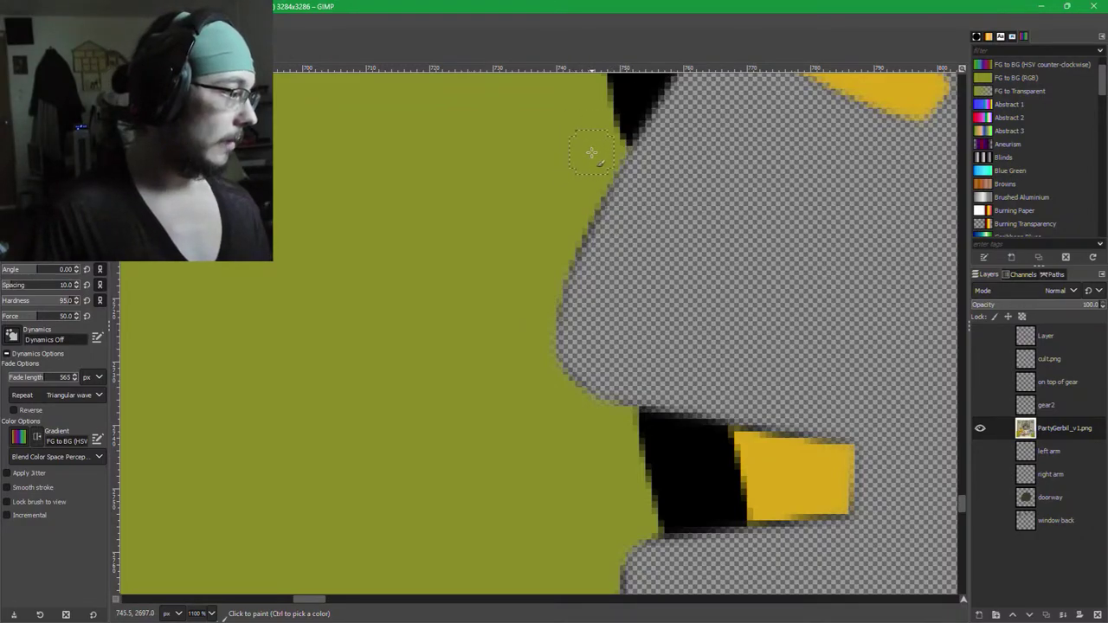
{"action": "mouse_move", "coordinate": [591, 153]}
{"action": "left_mouse_down"}
{"action": "mouse_move", "coordinate": [608, 175]}
{"action": "mouse_move", "coordinate": [569, 359]}
{"action": "mouse_move", "coordinate": [585, 340]}
{"action": "mouse_move", "coordinate": [599, 251]}
{"action": "mouse_move", "coordinate": [597, 173]}
{"action": "mouse_move", "coordinate": [615, 238]}
{"action": "mouse_move", "coordinate": [610, 413]}
{"action": "left_mouse_up"}
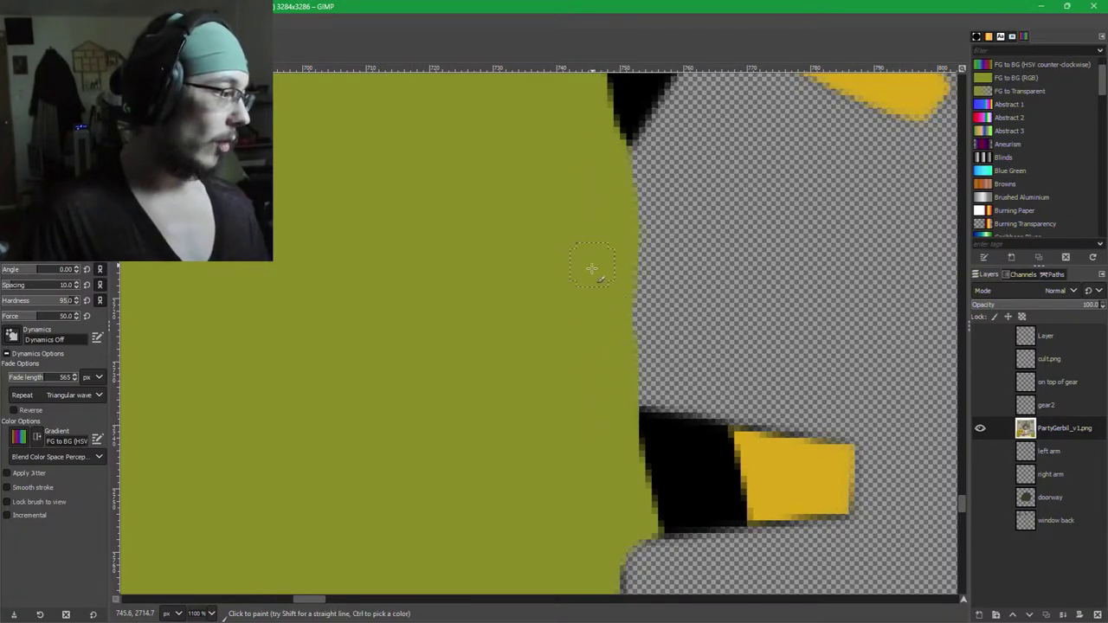
Continue brushing olive green into the cutout from the middle black notch down to the tip of the cream path.
{"action": "scroll", "coordinate": [611, 383], "scroll_direction": "down", "scroll_amount": 3, "text": "ctrl"}
{"action": "scroll", "coordinate": [567, 426], "scroll_direction": "up", "scroll_amount": 1, "text": "ctrl"}
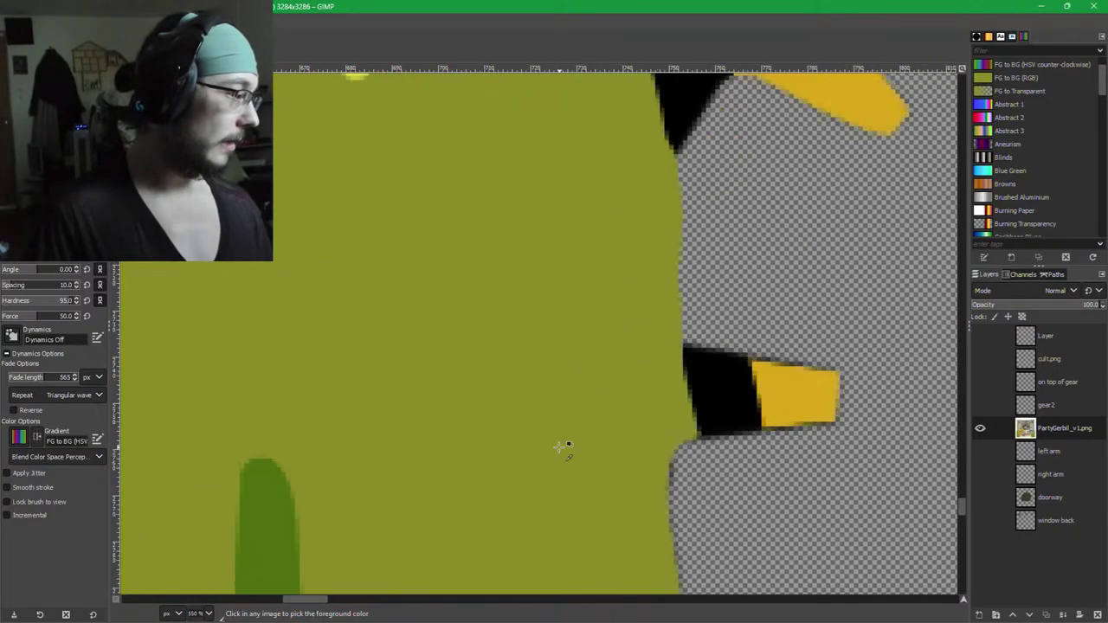
{"action": "scroll", "coordinate": [684, 520], "scroll_direction": "down", "scroll_amount": 5, "text": "ctrl"}
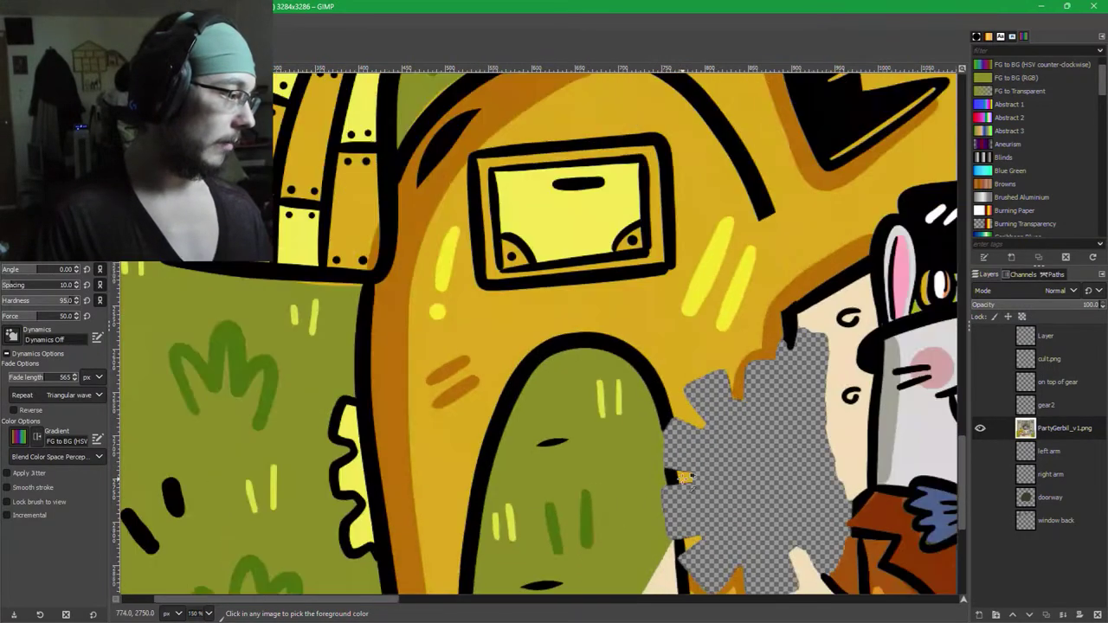
{"action": "scroll", "coordinate": [693, 506], "scroll_direction": "up", "scroll_amount": 3, "text": "ctrl"}
{"action": "scroll", "coordinate": [697, 502], "scroll_direction": "up", "scroll_amount": 3, "text": "ctrl"}
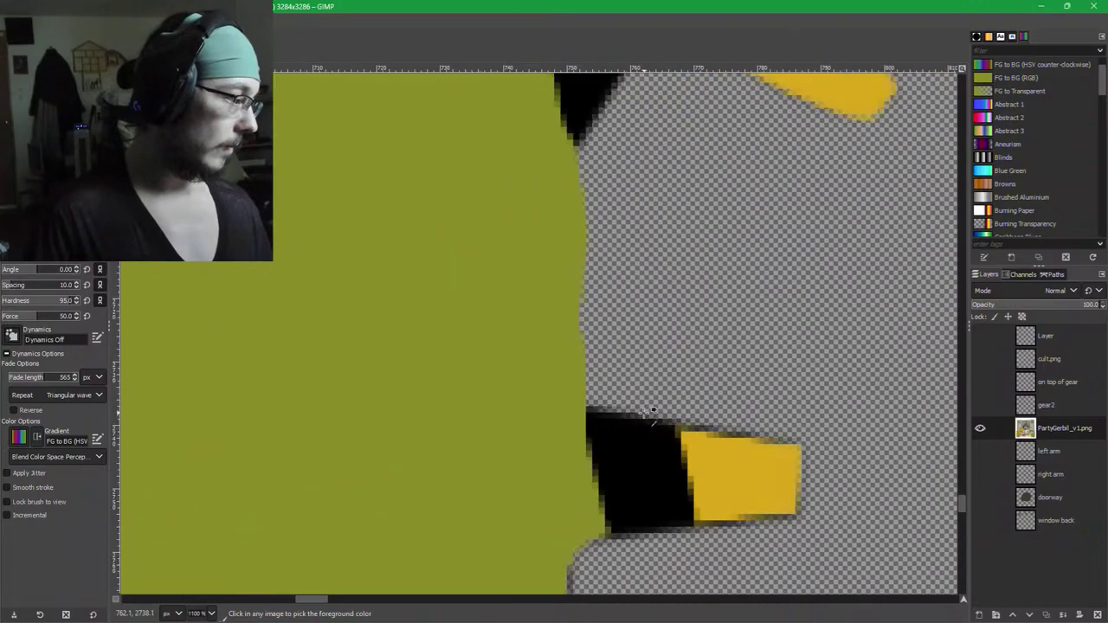
{"action": "left_click_drag", "start_coordinate": [601, 489], "coordinate": [625, 267]}
{"action": "mouse_move", "coordinate": [600, 302]}
{"action": "left_mouse_down"}
{"action": "mouse_move", "coordinate": [591, 403]}
{"action": "mouse_move", "coordinate": [604, 469]}
{"action": "mouse_move", "coordinate": [619, 452]}
{"action": "mouse_move", "coordinate": [615, 342]}
{"action": "mouse_move", "coordinate": [636, 428]}
{"action": "left_mouse_up"}
{"action": "scroll", "coordinate": [629, 297], "scroll_direction": "down", "scroll_amount": 2}
{"action": "scroll", "coordinate": [629, 297], "scroll_direction": "down", "scroll_amount": 5}
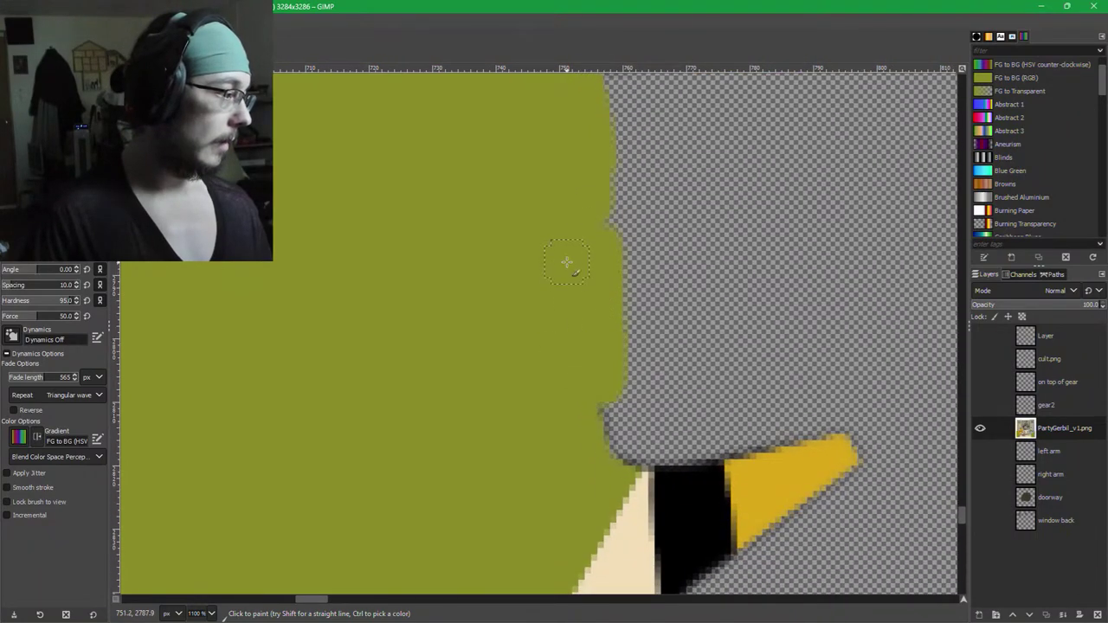
{"action": "left_click_drag", "start_coordinate": [618, 173], "coordinate": [603, 425]}
{"action": "mouse_move", "coordinate": [601, 473]}
{"action": "left_mouse_down"}
{"action": "mouse_move", "coordinate": [623, 459]}
{"action": "mouse_move", "coordinate": [632, 424]}
{"action": "mouse_move", "coordinate": [616, 345]}
{"action": "left_mouse_up"}
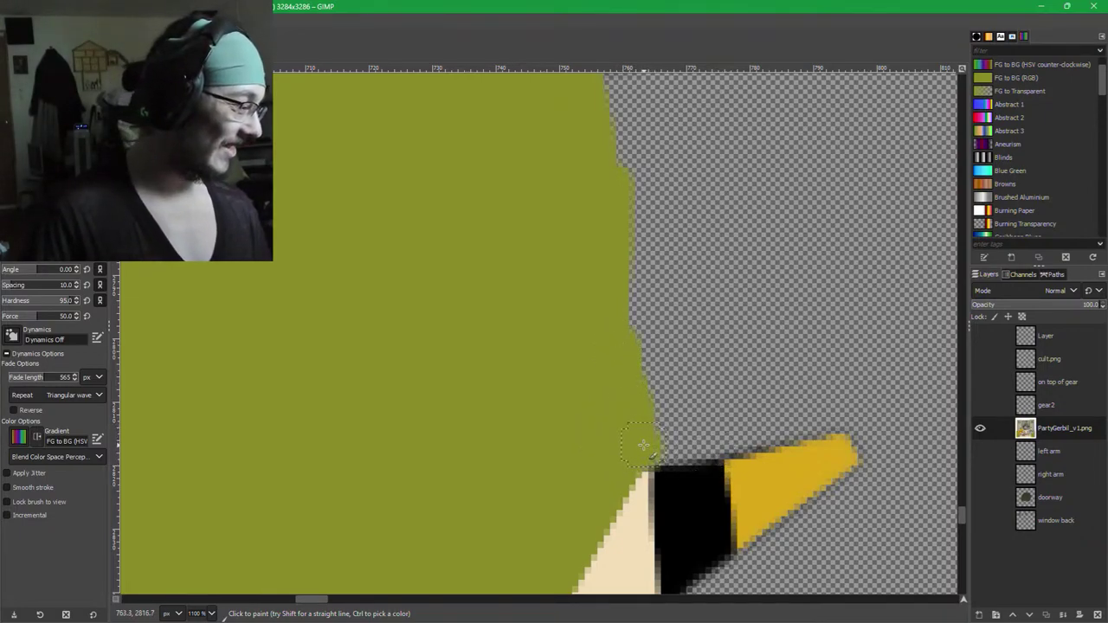
Pick the machine body's golden yellow and brush it over the cutout's upper edge beside the dark orange notch.
{"action": "scroll", "coordinate": [680, 404], "scroll_direction": "down", "scroll_amount": 4, "text": "ctrl"}
{"action": "scroll", "coordinate": [675, 363], "scroll_direction": "down", "scroll_amount": 1, "text": "ctrl"}
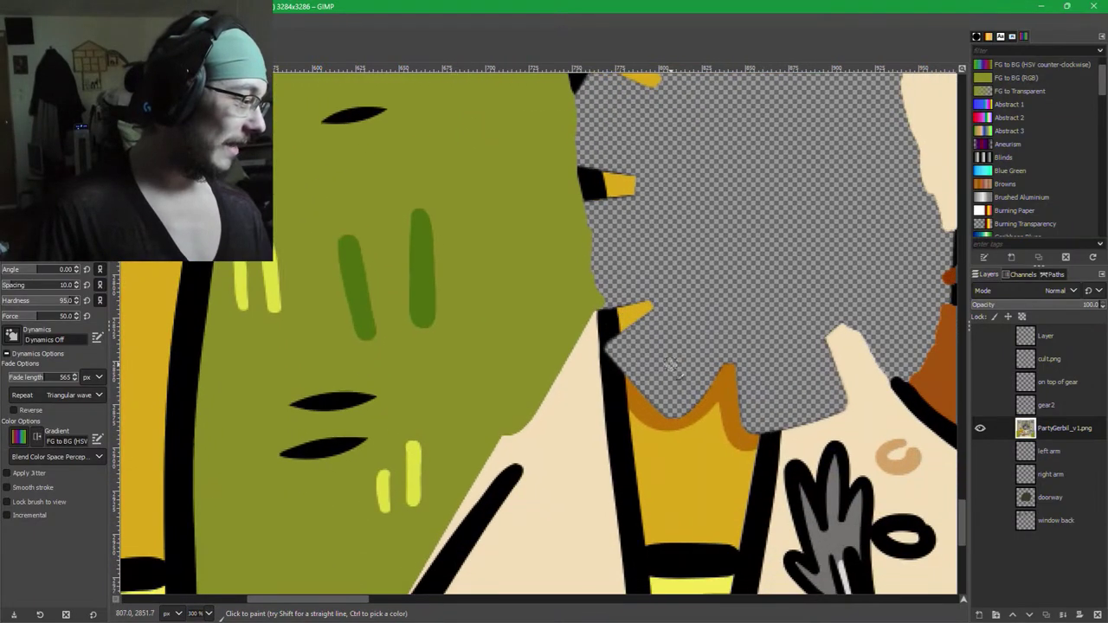
{"action": "scroll", "coordinate": [674, 353], "scroll_direction": "down", "scroll_amount": 2, "text": "ctrl"}
{"action": "scroll", "coordinate": [696, 342], "scroll_direction": "up", "scroll_amount": 5, "text": "ctrl"}
{"action": "scroll", "coordinate": [617, 379], "scroll_direction": "up", "scroll_amount": 2, "text": "ctrl"}
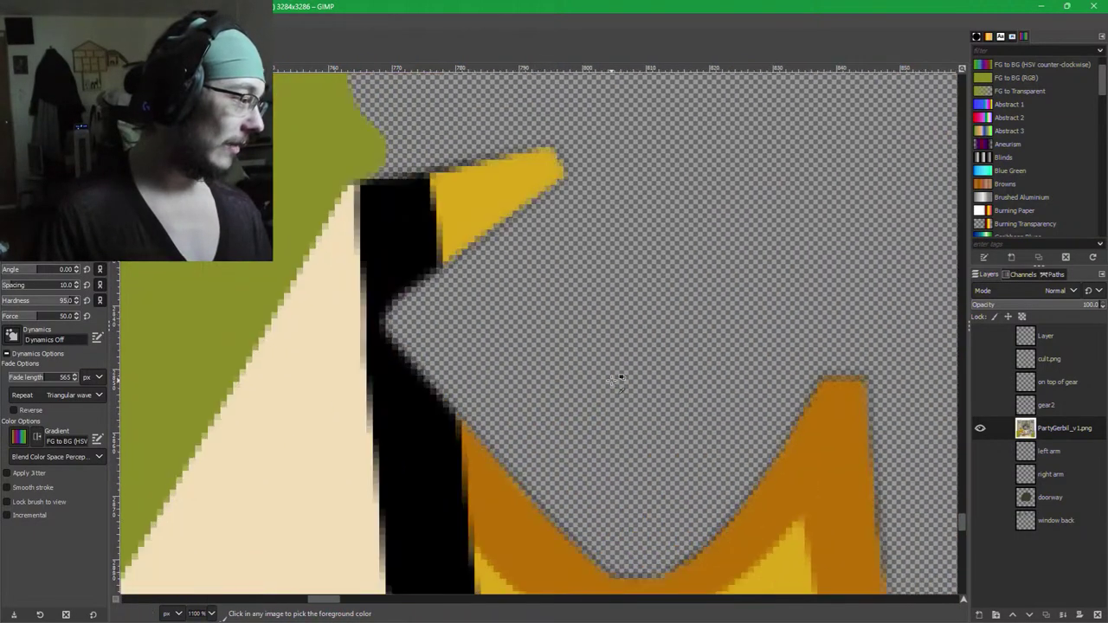
{"action": "scroll", "coordinate": [645, 360], "scroll_direction": "down", "scroll_amount": 7, "text": "ctrl"}
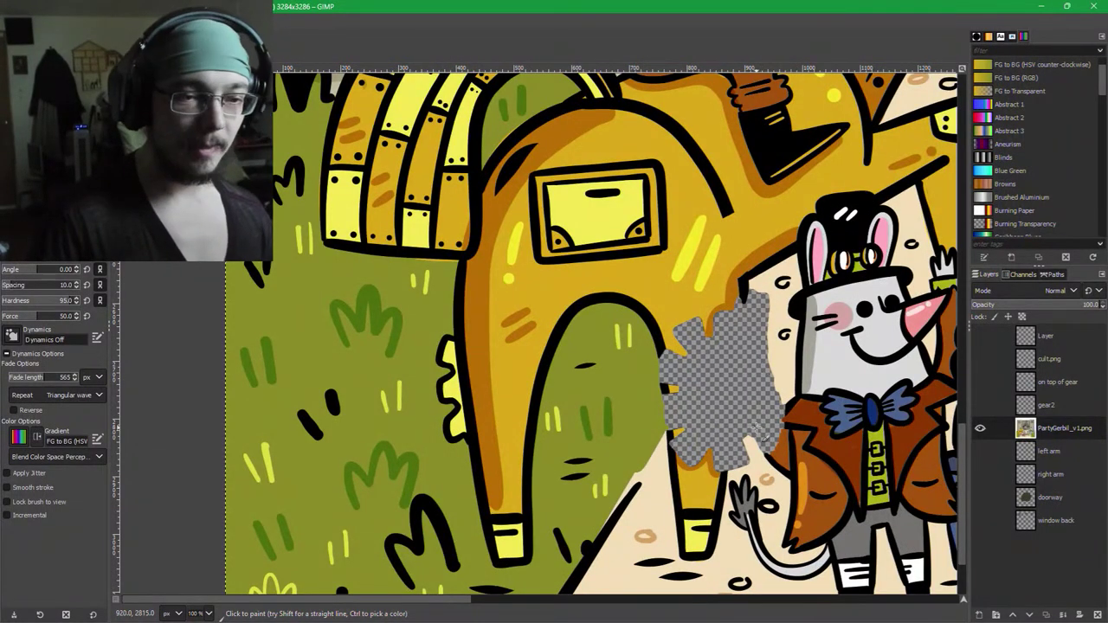
{"action": "scroll", "coordinate": [710, 281], "scroll_direction": "up", "scroll_amount": 3, "text": "ctrl"}
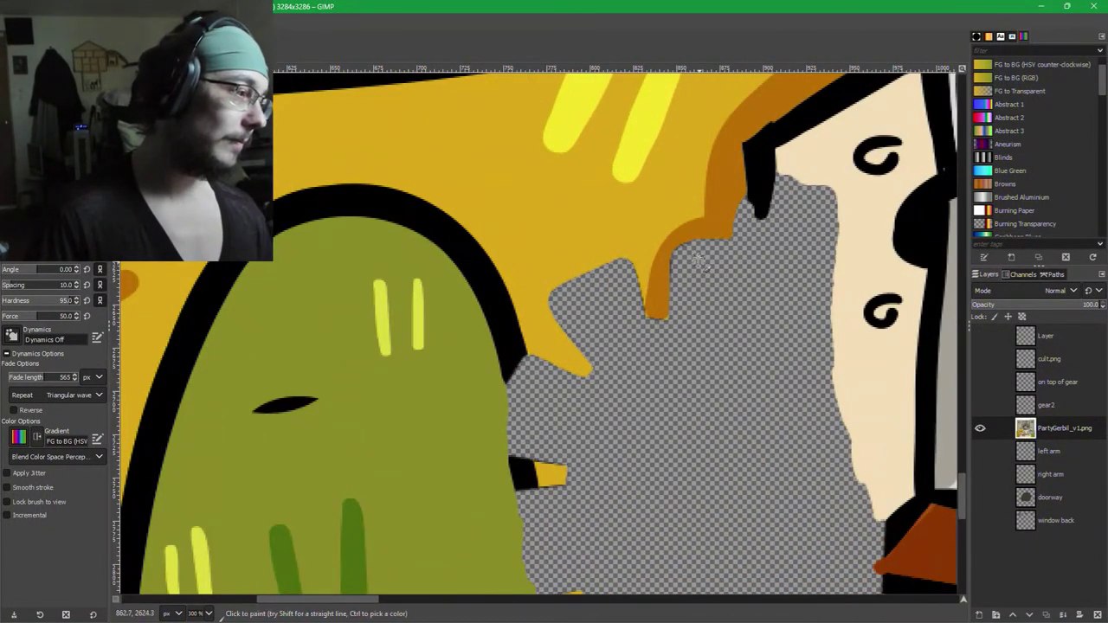
{"action": "scroll", "coordinate": [680, 226], "scroll_direction": "up", "scroll_amount": 3, "text": "ctrl"}
{"action": "mouse_move", "coordinate": [638, 217]}
{"action": "left_mouse_down"}
{"action": "mouse_move", "coordinate": [597, 302]}
{"action": "mouse_move", "coordinate": [667, 193]}
{"action": "mouse_move", "coordinate": [684, 273]}
{"action": "left_mouse_up"}
{"action": "scroll", "coordinate": [733, 325], "scroll_direction": "down", "scroll_amount": 4, "text": "ctrl"}
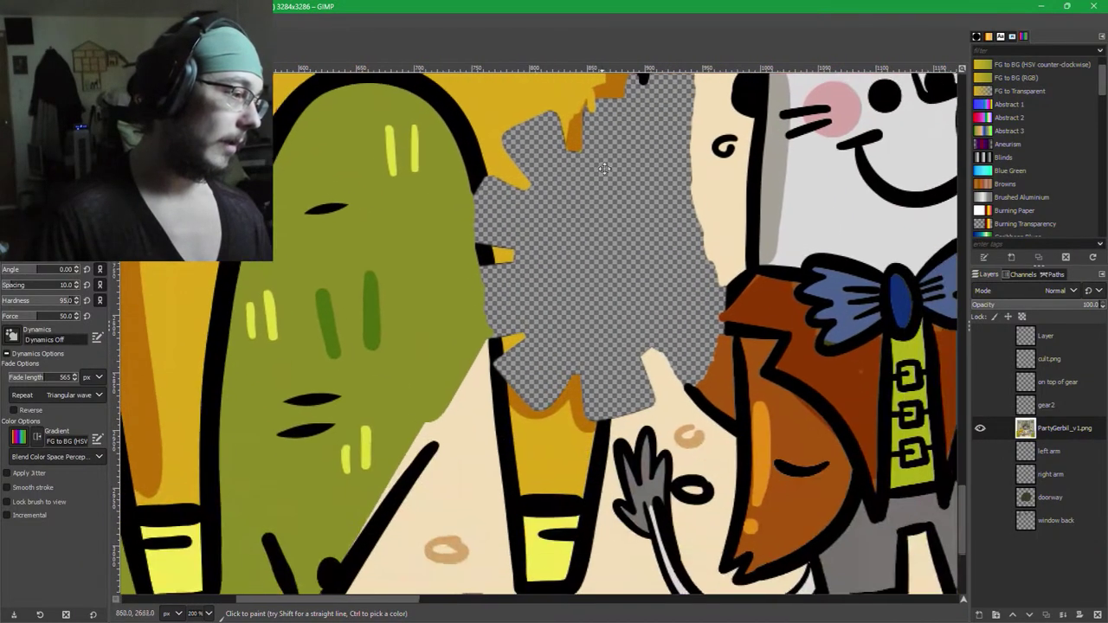
{"action": "left_click_drag", "start_coordinate": [654, 354], "coordinate": [667, 444]}
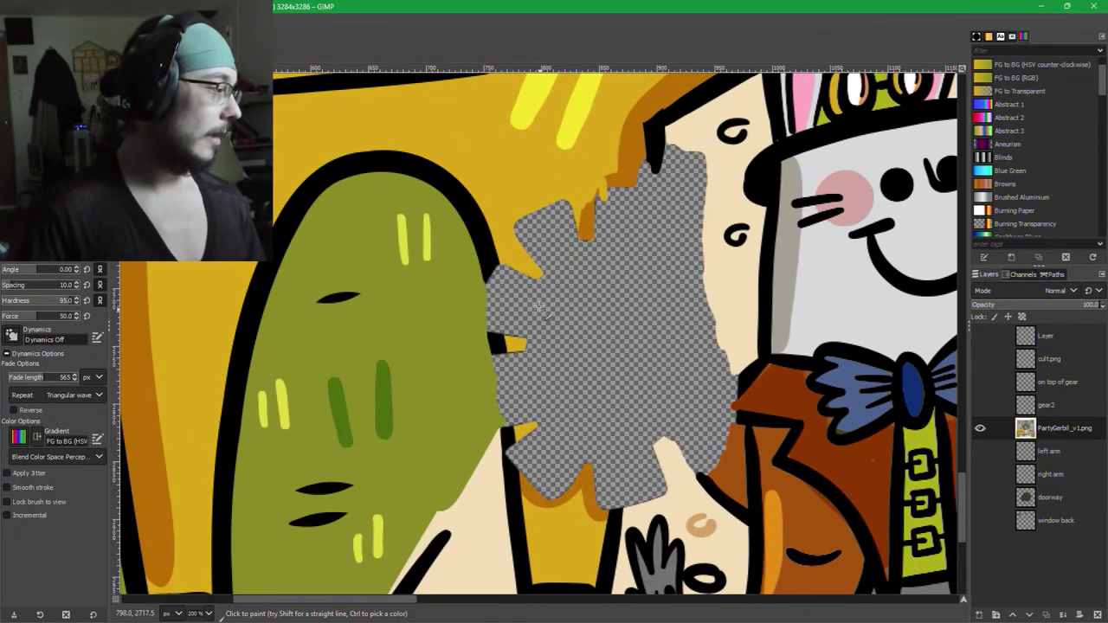
Pick the arch outline's black as the foreground colour and set the brush size to 17.
{"action": "key", "text": "ctrl"}
{"action": "left_click", "coordinate": [490, 260], "text": "ctrl"}
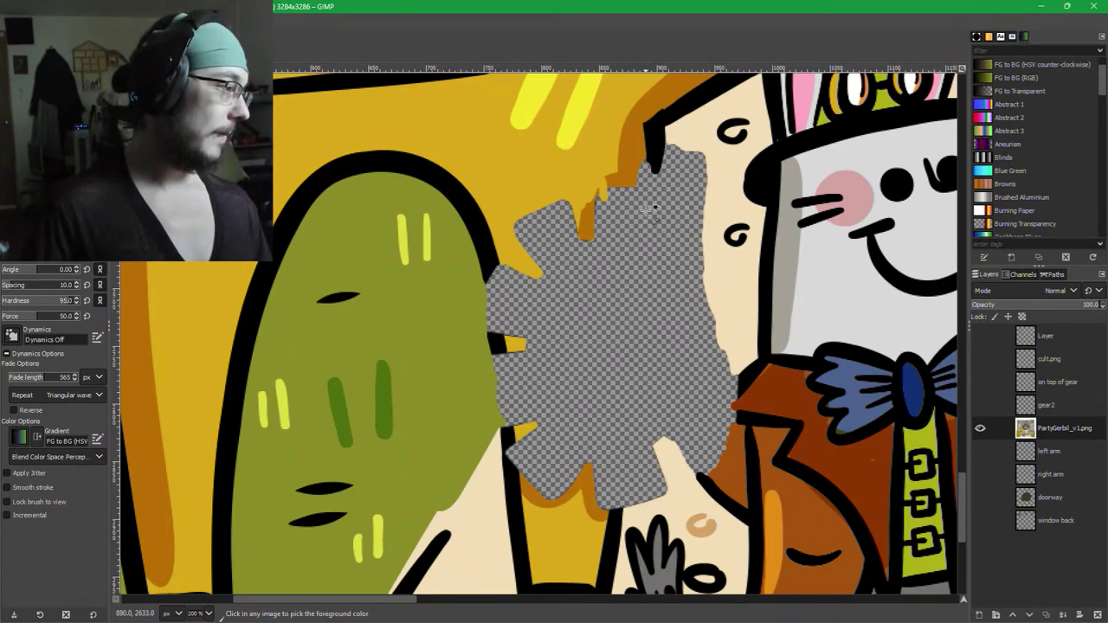
{"action": "scroll", "coordinate": [653, 209], "scroll_direction": "up", "scroll_amount": 3}
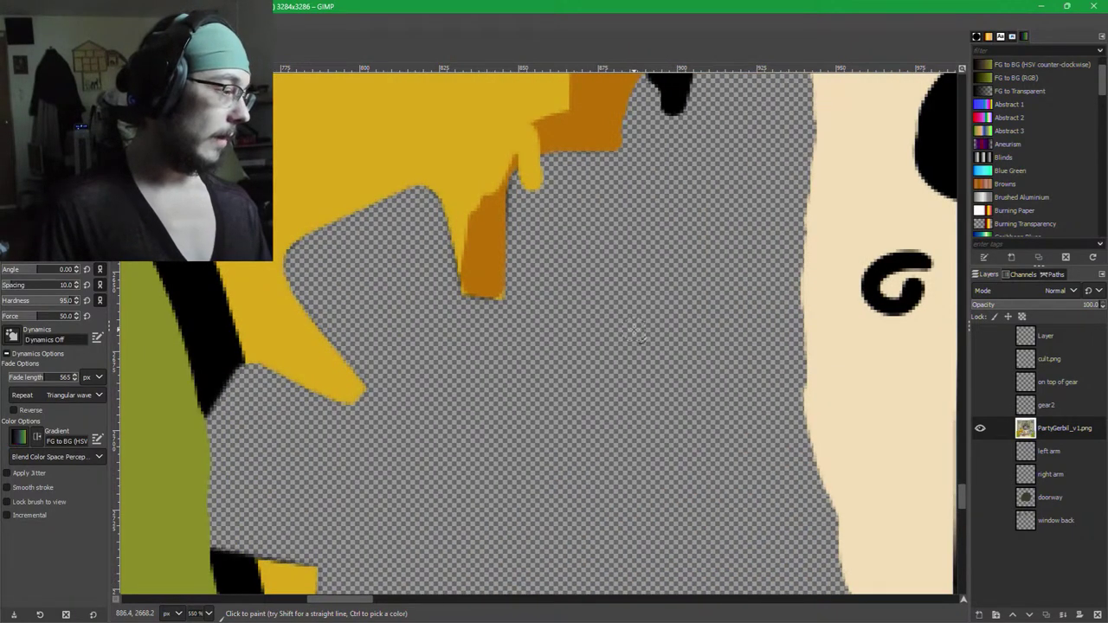
{"action": "key", "text": "bracketleft"}
{"action": "scroll", "coordinate": [636, 390], "scroll_direction": "down", "scroll_amount": 2}
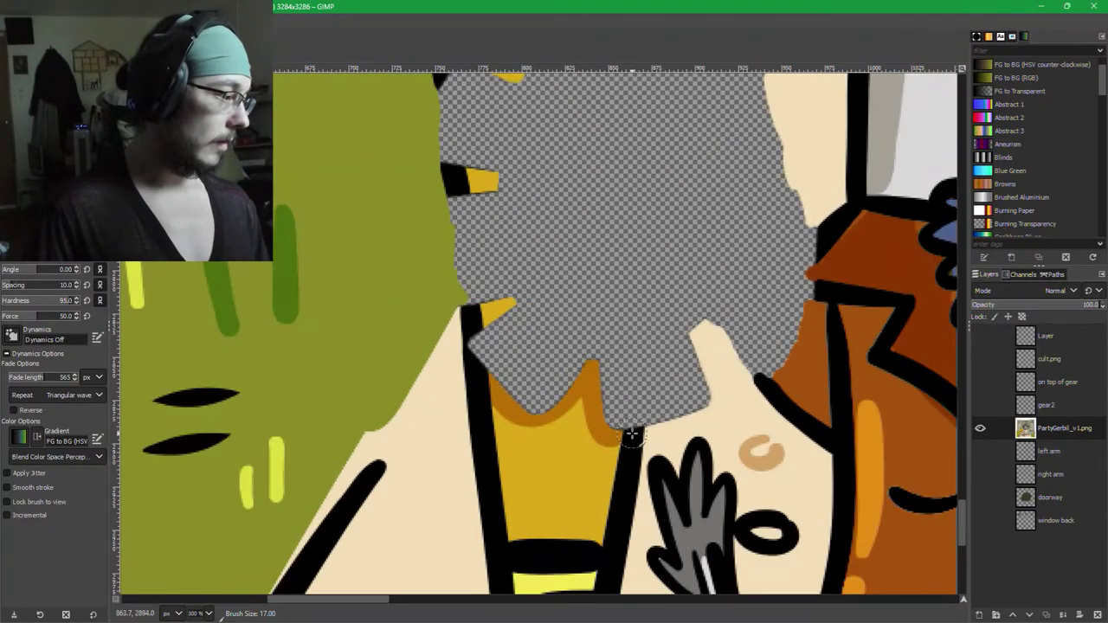
{"action": "scroll", "coordinate": [632, 434], "scroll_direction": "up", "scroll_amount": 2}
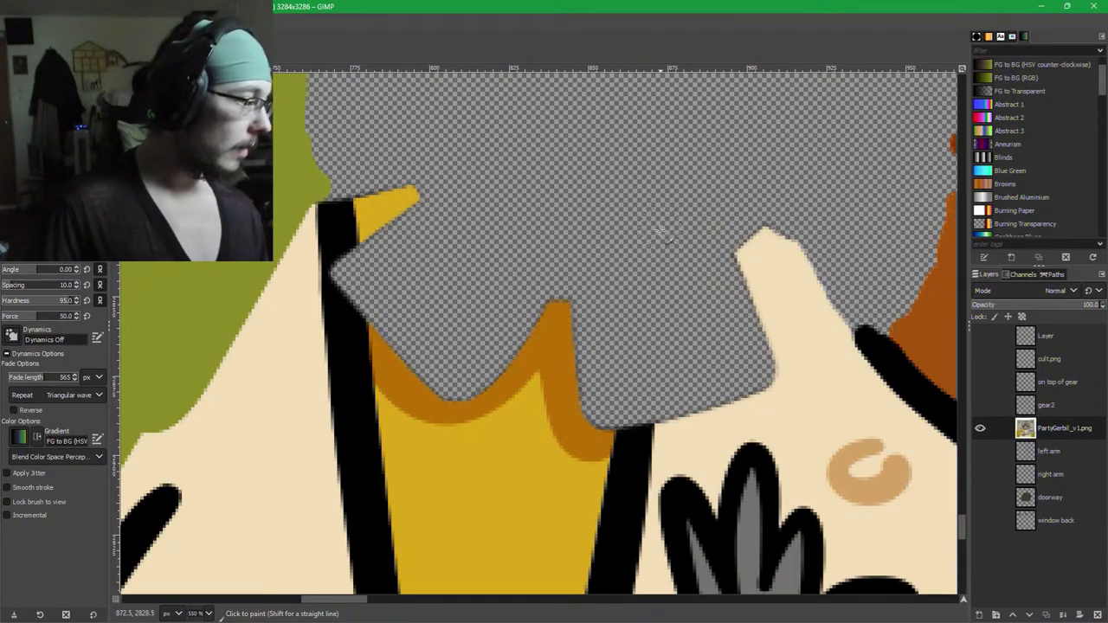
{"action": "scroll", "coordinate": [636, 424], "scroll_direction": "down", "scroll_amount": 3}
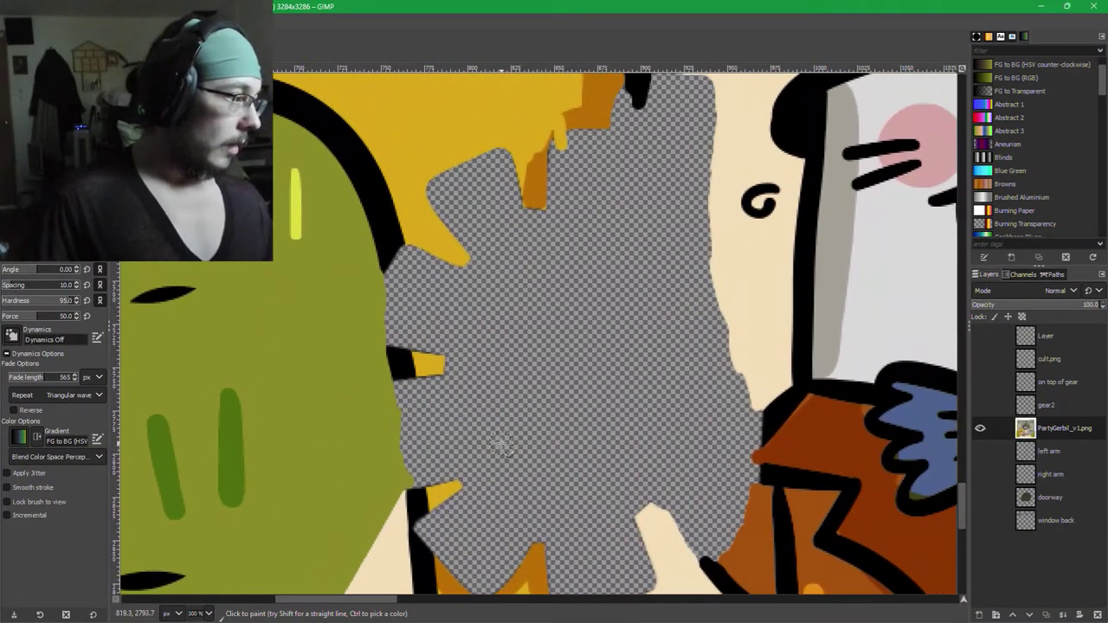
{"action": "scroll", "coordinate": [623, 239], "scroll_direction": "down", "scroll_amount": 5}
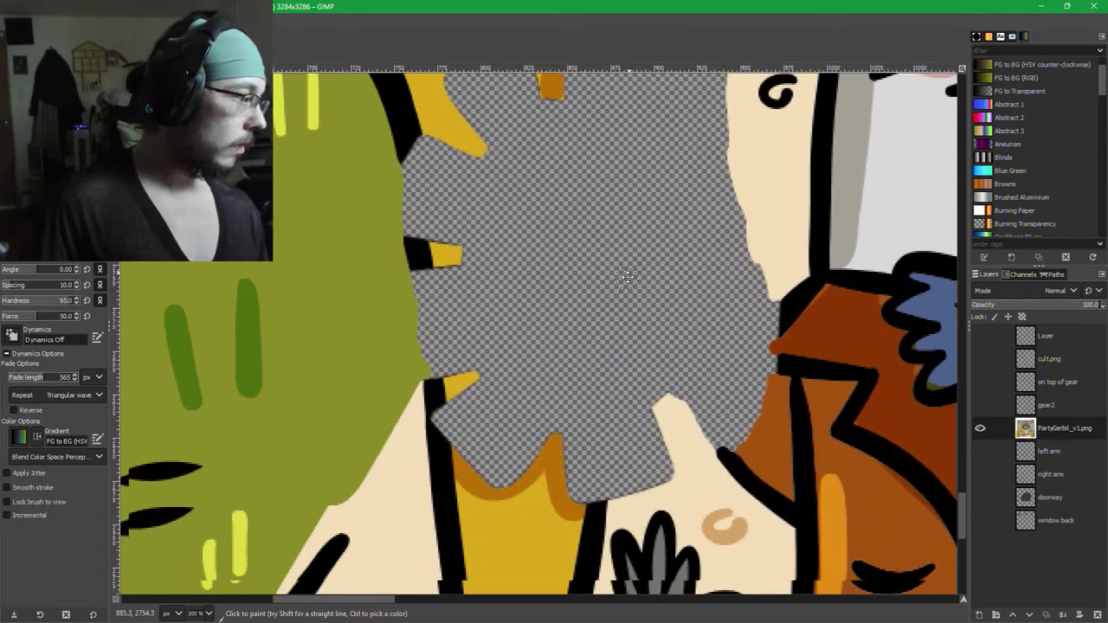
{"action": "scroll", "coordinate": [512, 236], "scroll_direction": "left", "scroll_amount": 2}
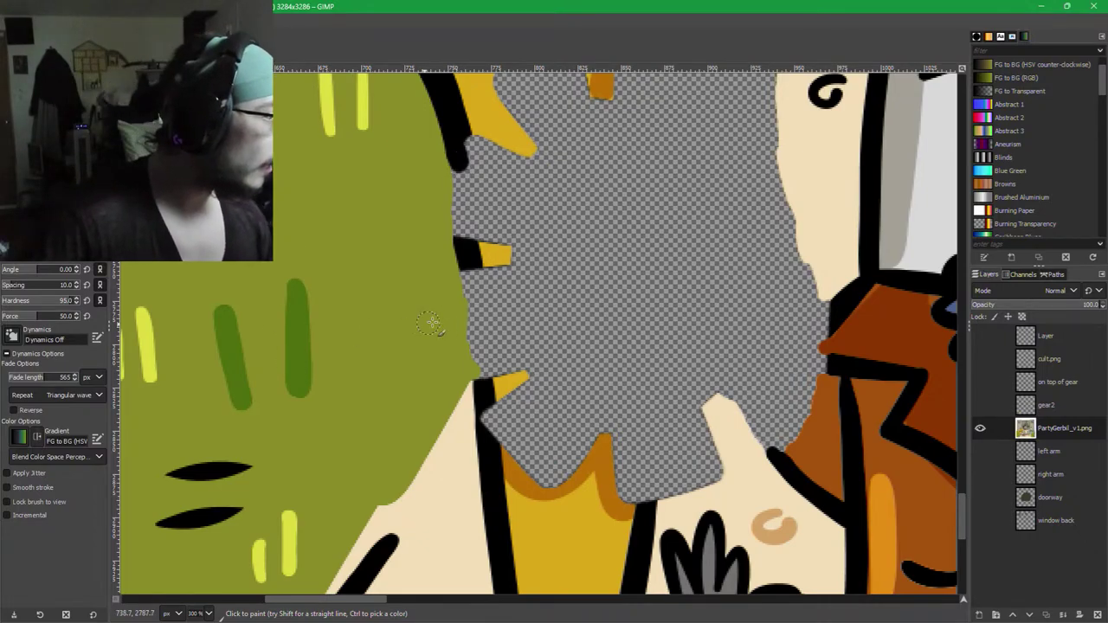
Save the image PartyGerbil_v1.xcf.
{"action": "key", "text": "m"}
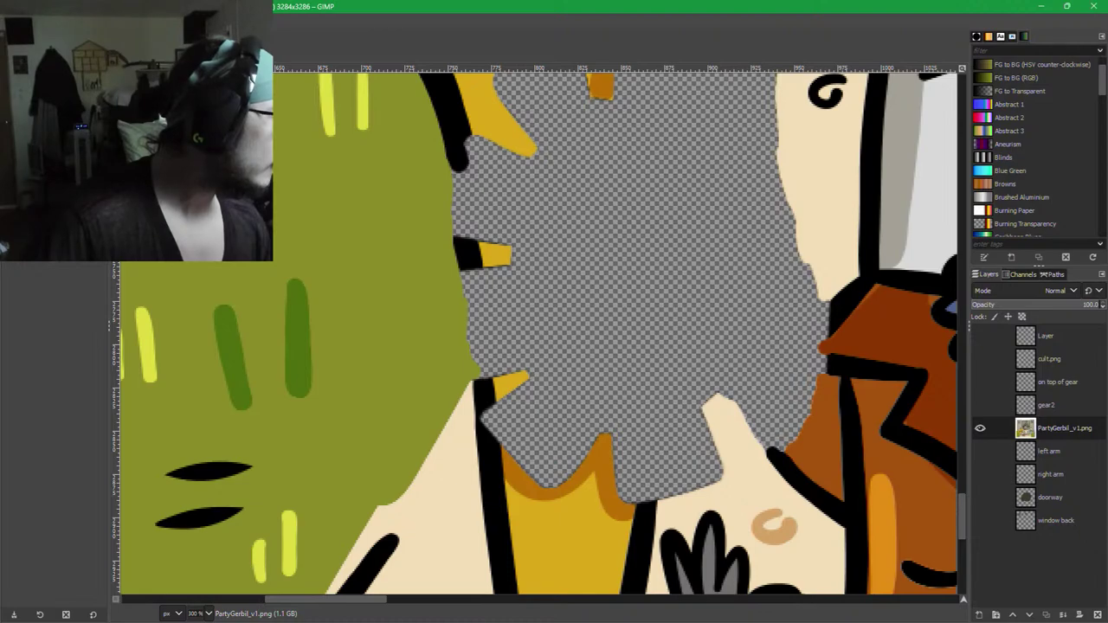
{"action": "key", "text": "p"}
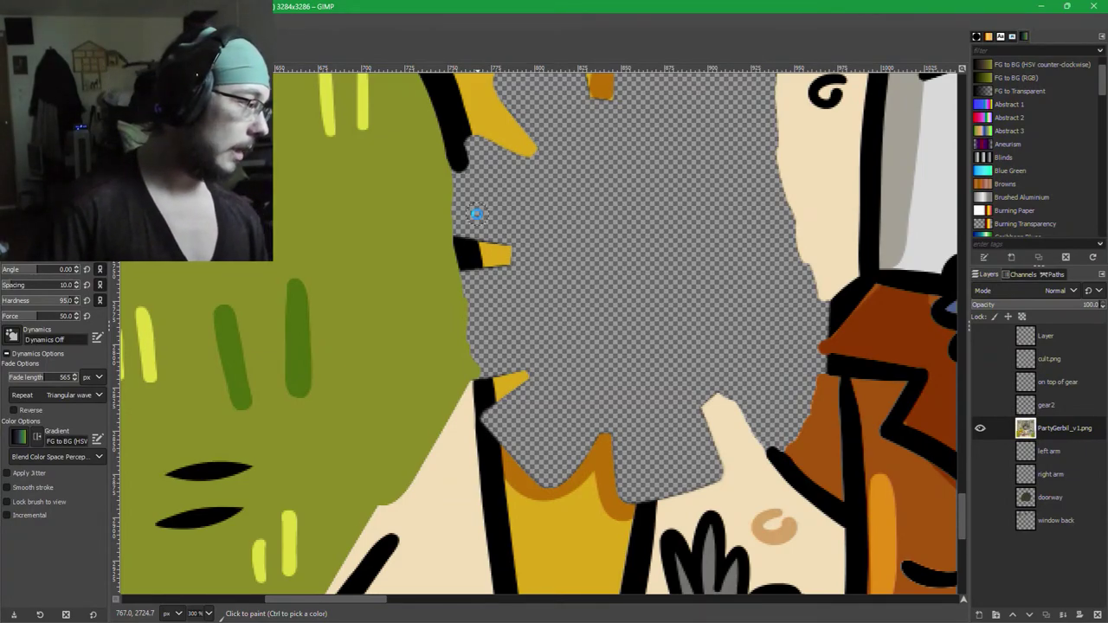
{"action": "key", "text": "ctrl+s"}
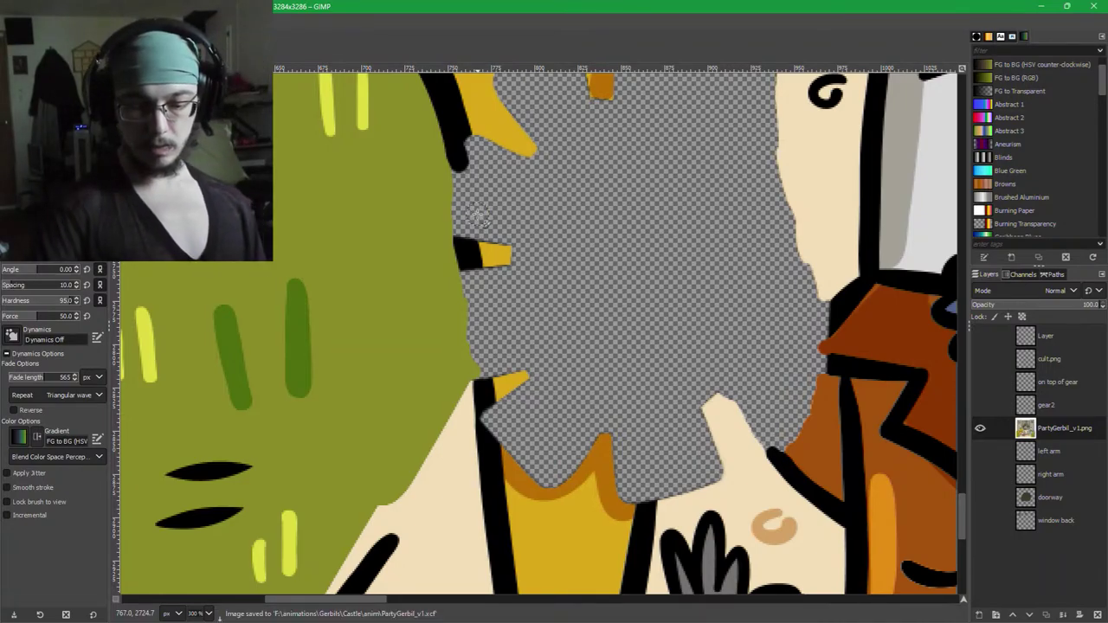
Try to brush the black arch outline from its broken end down to the middle black notch, and undo the strokes.
{"action": "key", "text": "f"}
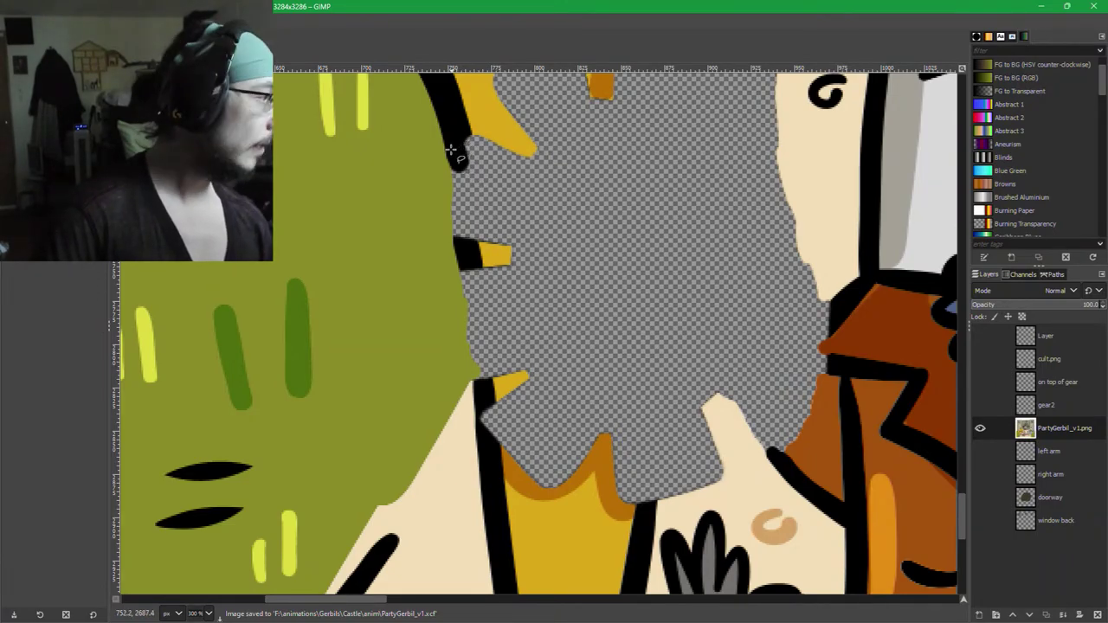
{"action": "key", "text": "p"}
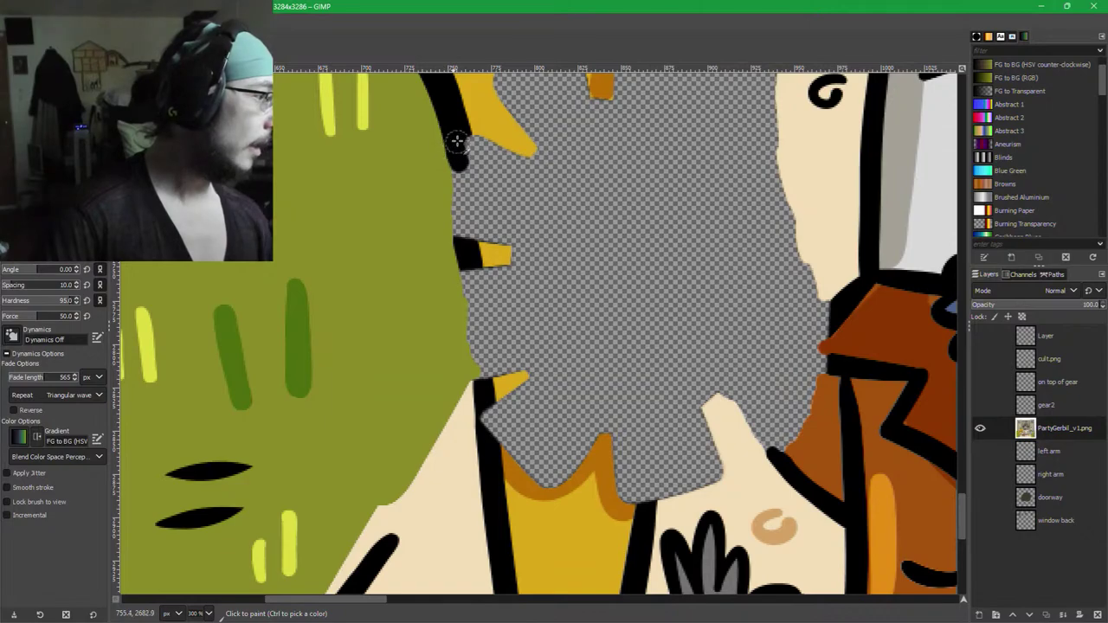
{"action": "left_click", "coordinate": [453, 138]}
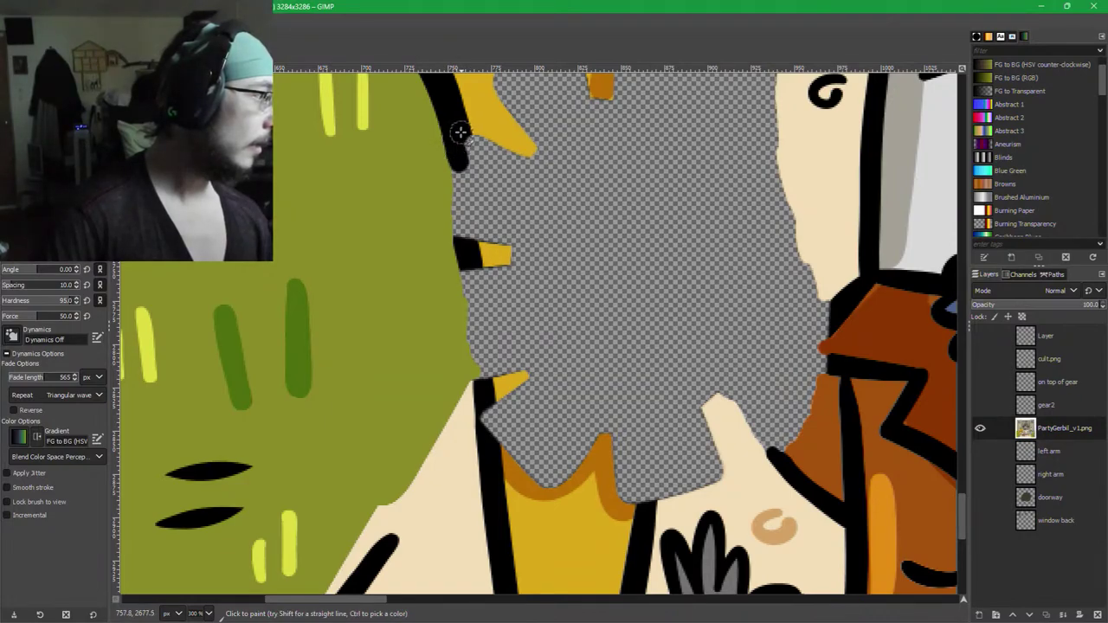
{"action": "mouse_move", "coordinate": [510, 173]}
{"action": "left_mouse_down"}
{"action": "mouse_move", "coordinate": [498, 193]}
{"action": "mouse_move", "coordinate": [544, 210]}
{"action": "left_mouse_up"}
{"action": "key", "text": "ctrl+z"}
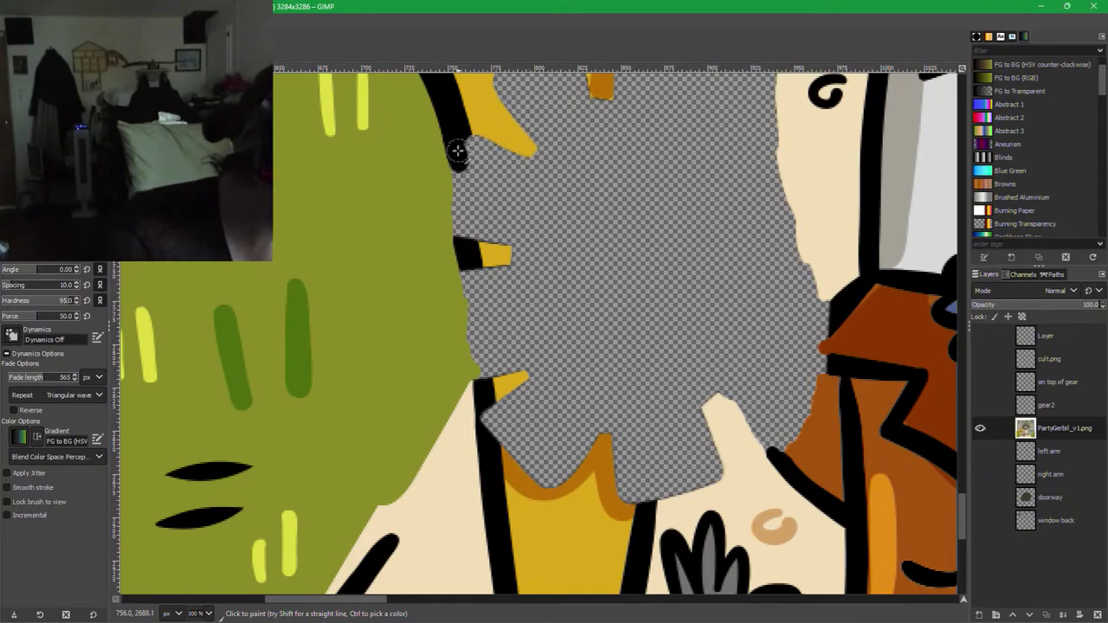
{"action": "left_click_drag", "start_coordinate": [458, 163], "coordinate": [463, 234]}
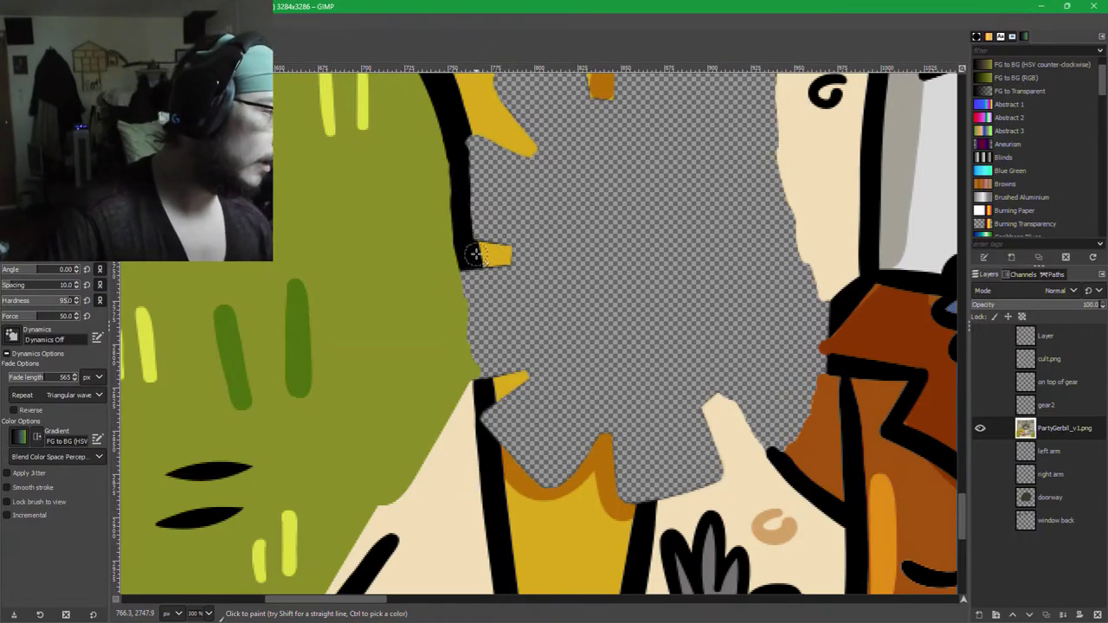
{"action": "key", "text": "ctrl+z"}
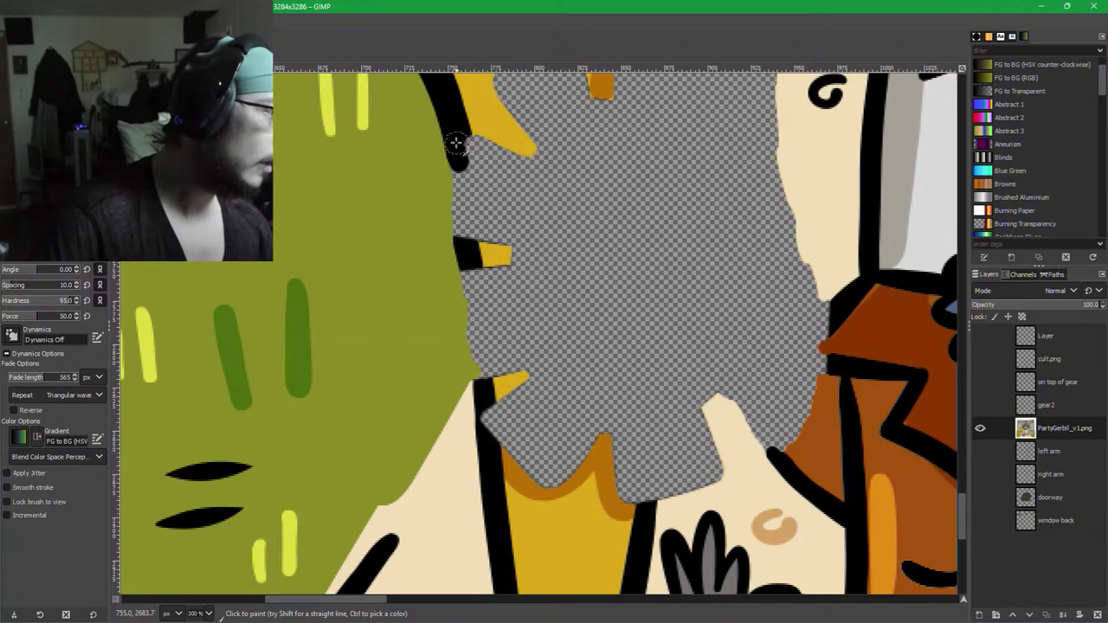
{"action": "key", "text": "ctrl+z"}
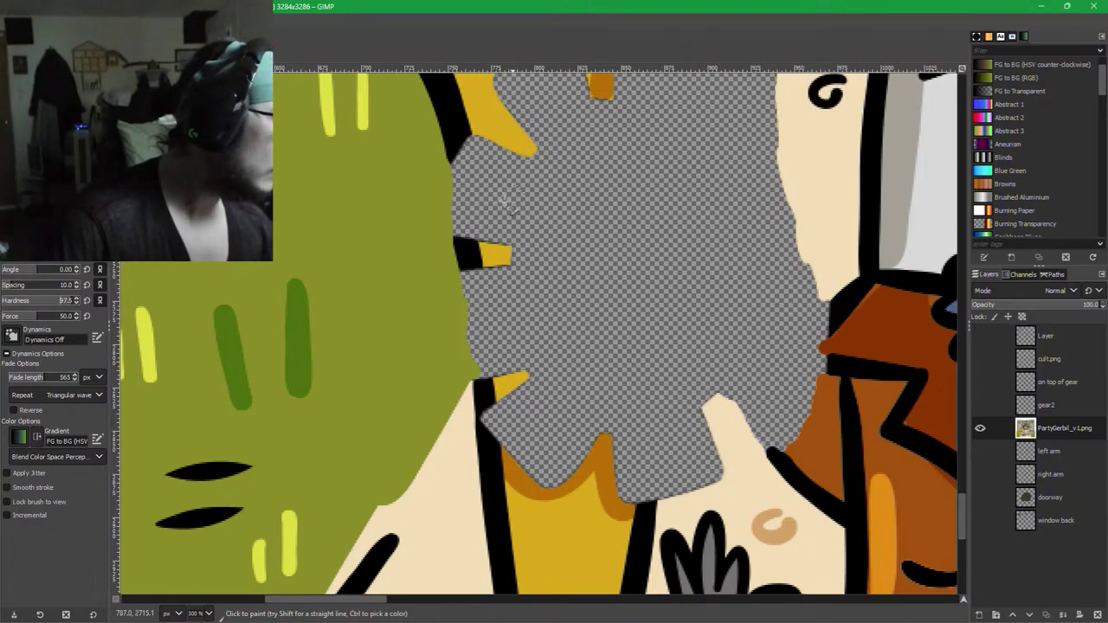
Try to brush the black outline freehand from the arch down to the cream path's tip, and undo each stroke.
{"action": "mouse_move", "coordinate": [476, 203]}
{"action": "left_mouse_down"}
{"action": "mouse_move", "coordinate": [471, 186]}
{"action": "mouse_move", "coordinate": [481, 199]}
{"action": "left_mouse_up"}
{"action": "key", "text": "ctrl+z"}
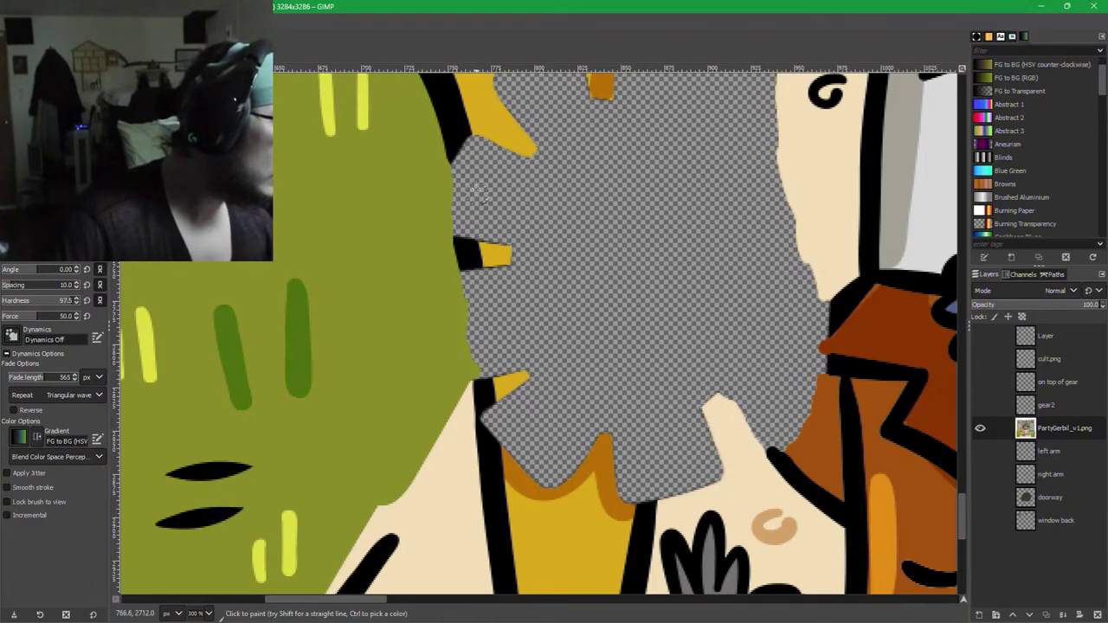
{"action": "mouse_move", "coordinate": [456, 143]}
{"action": "left_mouse_down"}
{"action": "mouse_move", "coordinate": [457, 173]}
{"action": "mouse_move", "coordinate": [453, 134]}
{"action": "mouse_move", "coordinate": [483, 379]}
{"action": "left_mouse_up"}
{"action": "key", "text": "ctrl+z"}
{"action": "key", "text": "ctrl+z"}
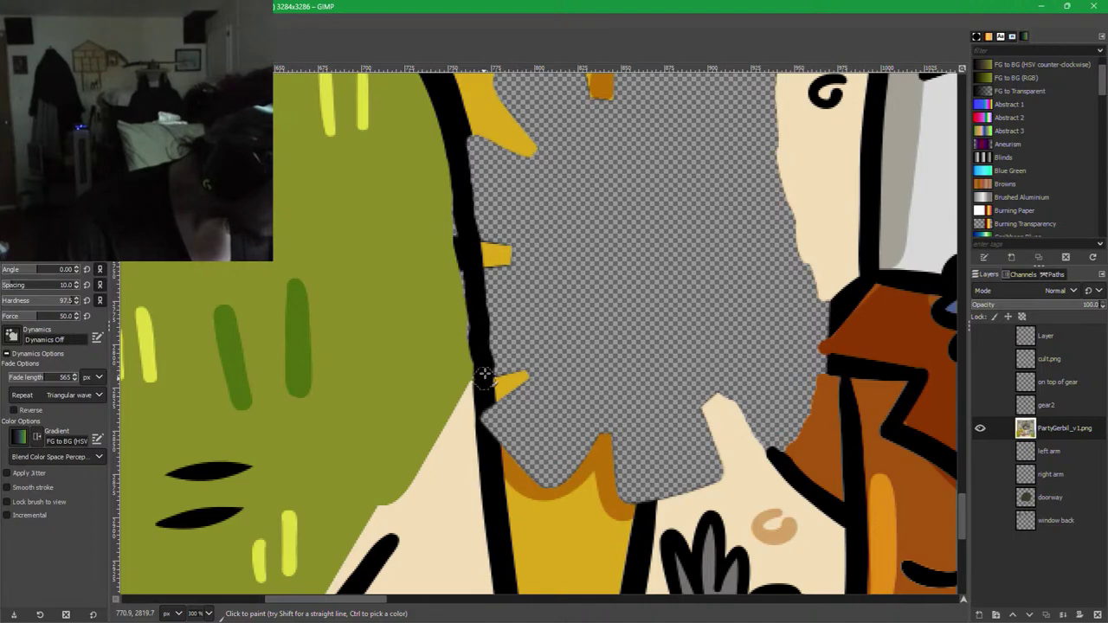
{"action": "key", "text": "ctrl+z"}
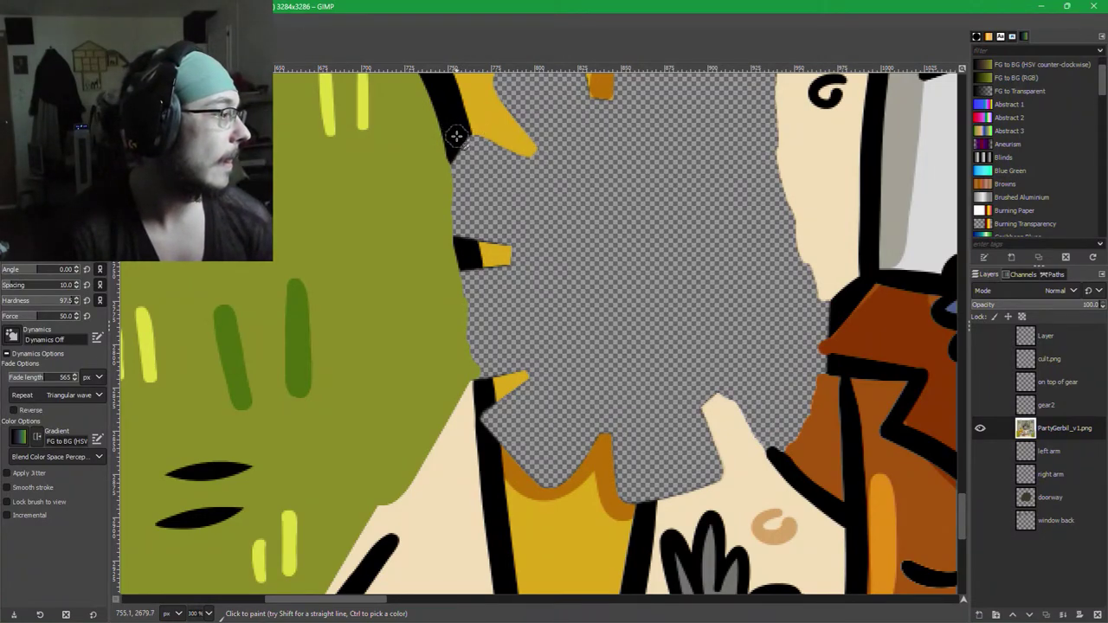
{"action": "left_click_drag", "start_coordinate": [456, 136], "coordinate": [477, 365]}
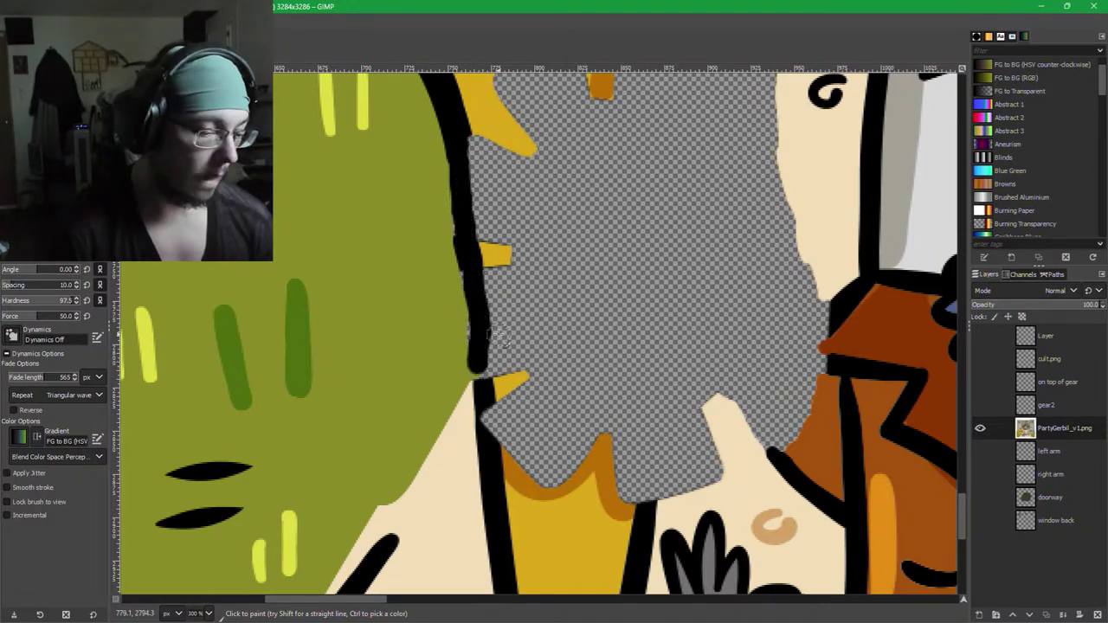
{"action": "key", "text": "ctrl+z"}
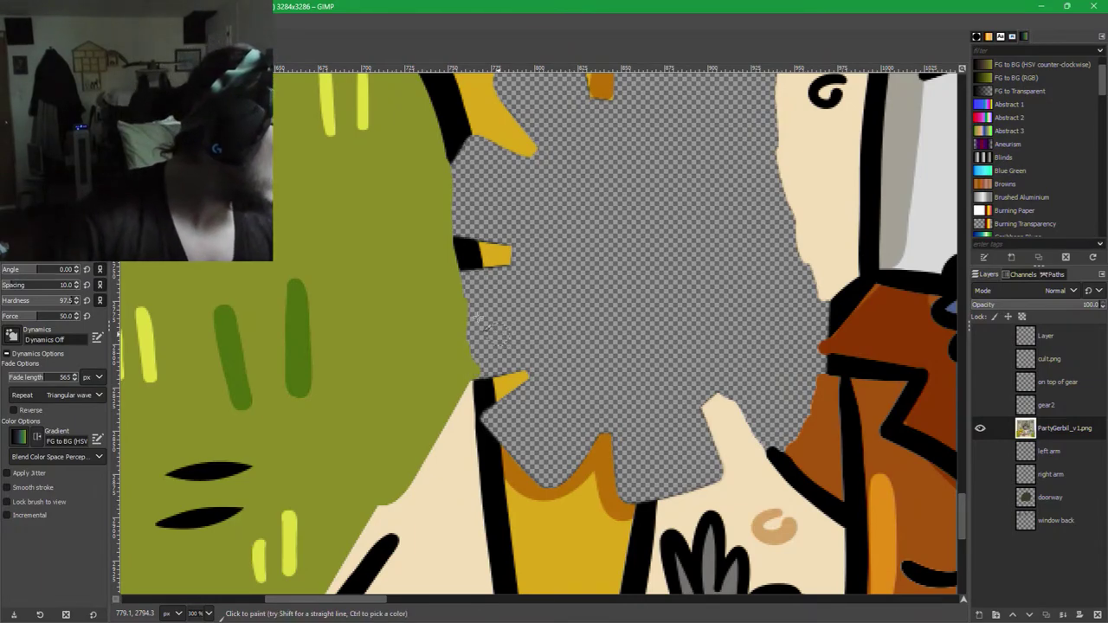
Turn on Smooth stroke and brush the black outline at hardness 97.5 from the arch down to the line beside the cream path.
{"action": "double_click", "coordinate": [15, 492]}
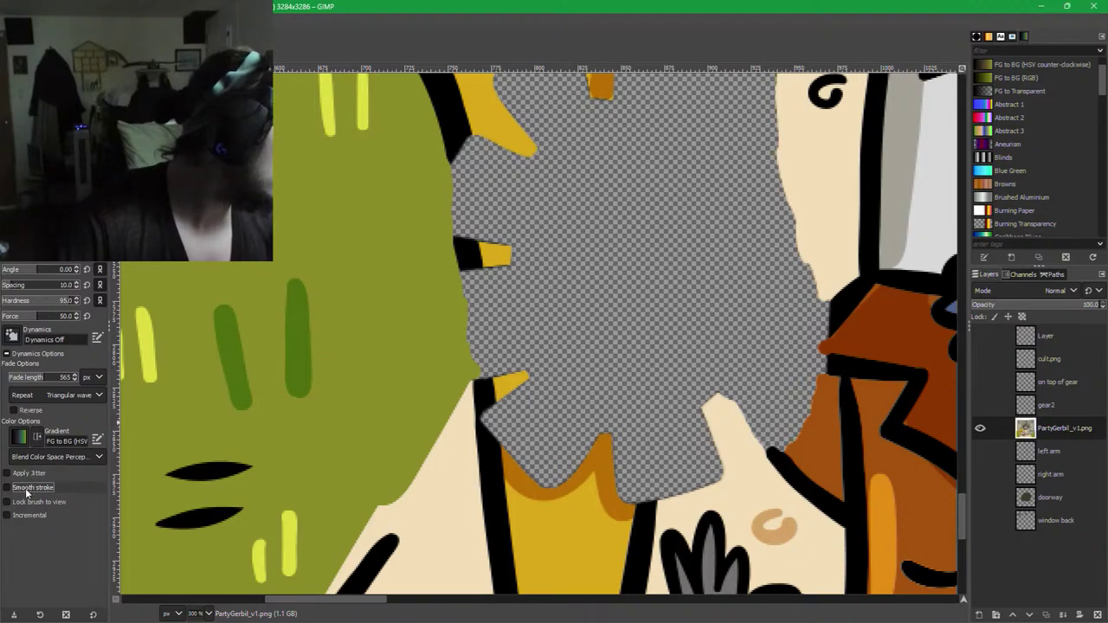
{"action": "left_click", "coordinate": [12, 489]}
{"action": "key", "text": "braceright"}
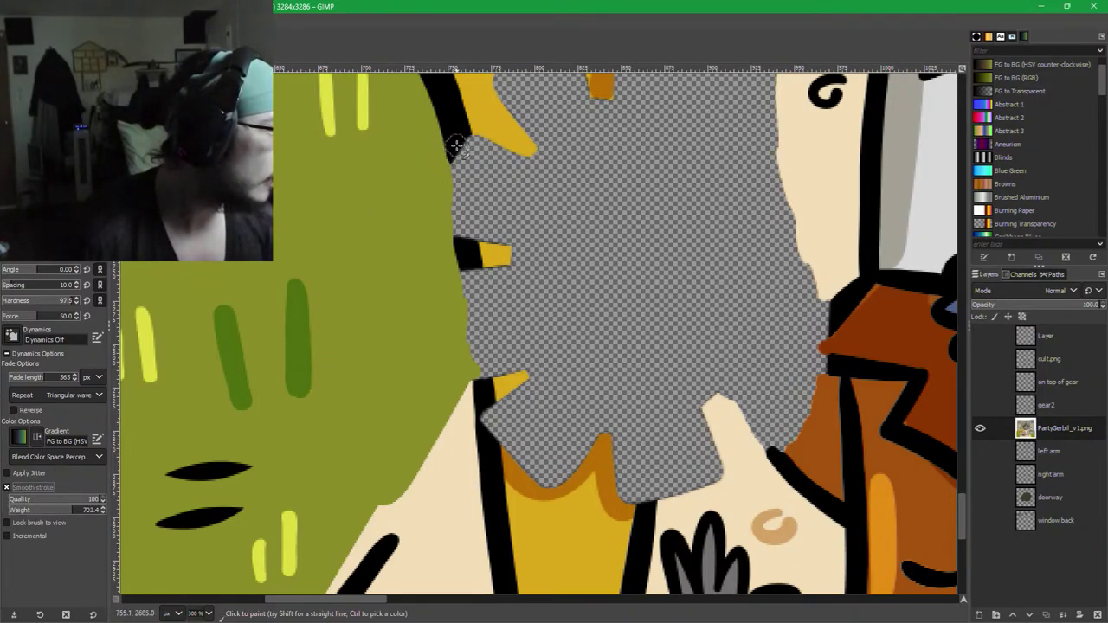
{"action": "left_click_drag", "start_coordinate": [456, 151], "coordinate": [482, 396]}
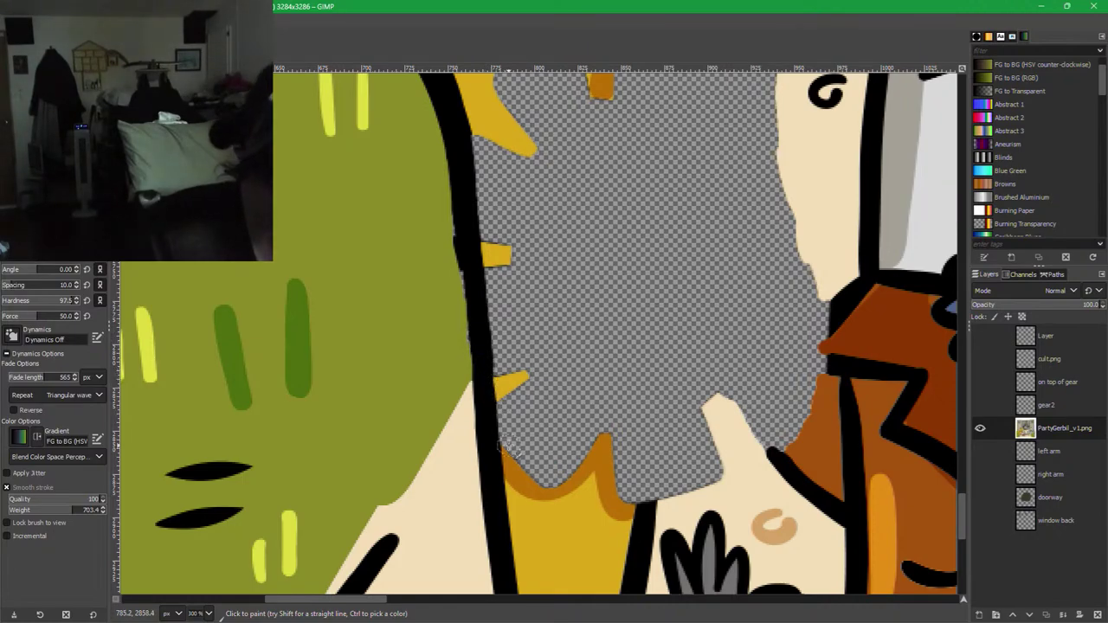
Brush the grass's olive green over the gaps along the black outline, and add a new layer directly beneath PartyGerbil_v1.png.
{"action": "key", "text": "ctrl"}
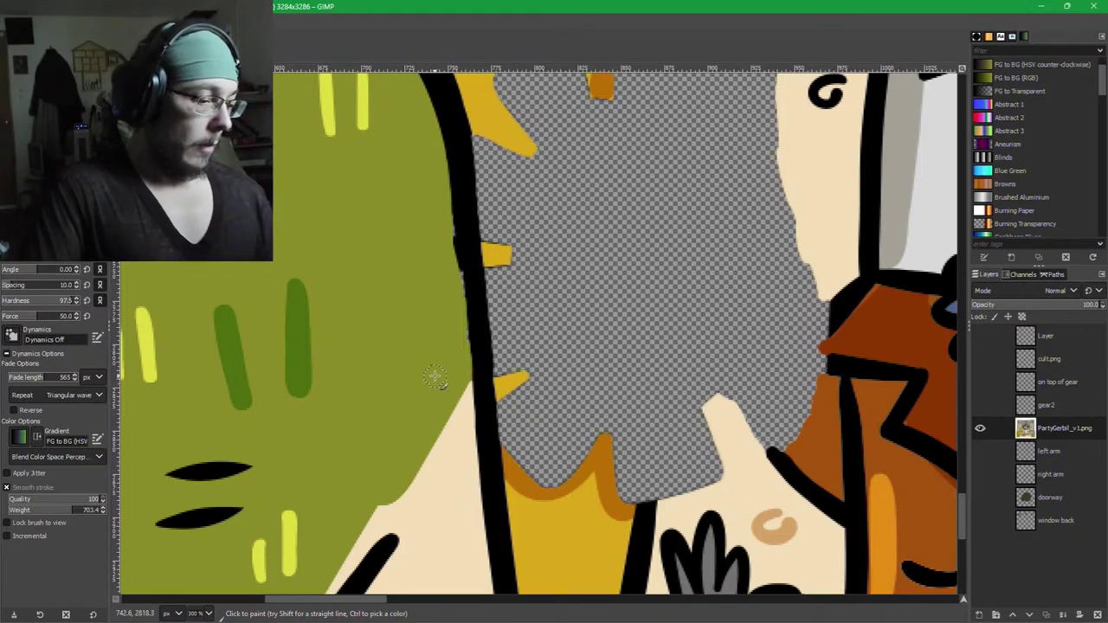
{"action": "left_click", "coordinate": [439, 381], "text": "ctrl"}
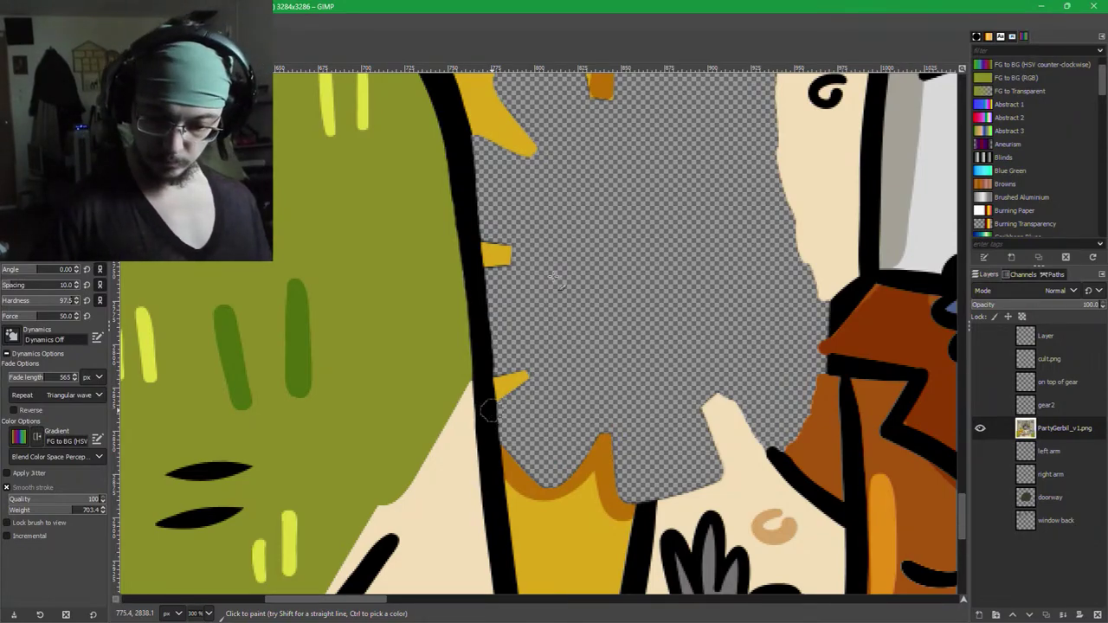
{"action": "left_click", "coordinate": [981, 615], "text": "shift"}
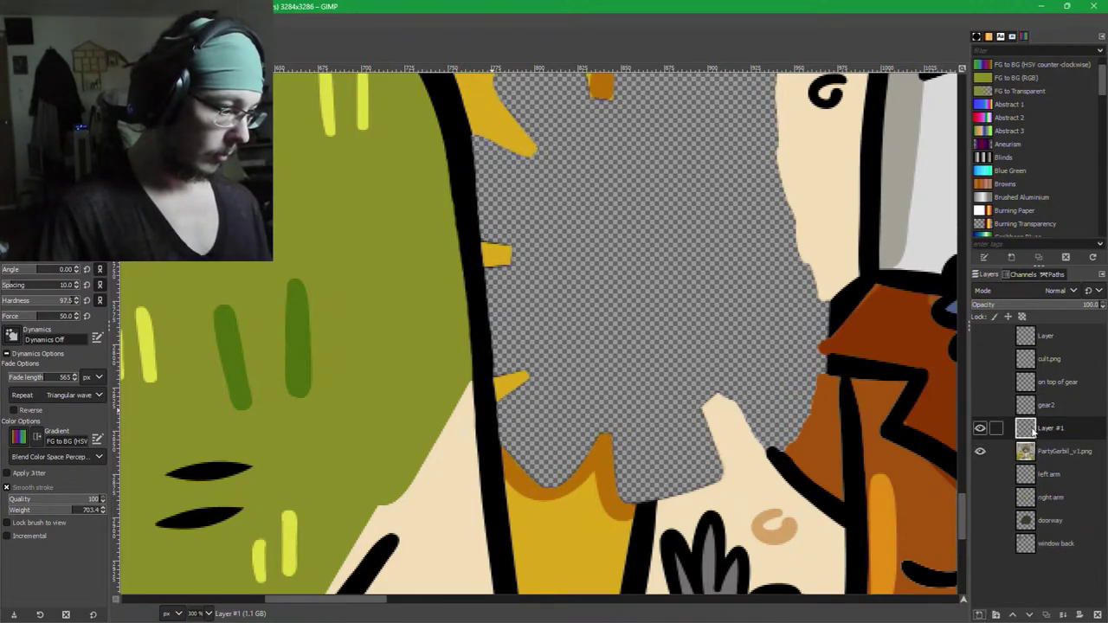
{"action": "left_click_drag", "start_coordinate": [1026, 427], "coordinate": [1038, 451]}
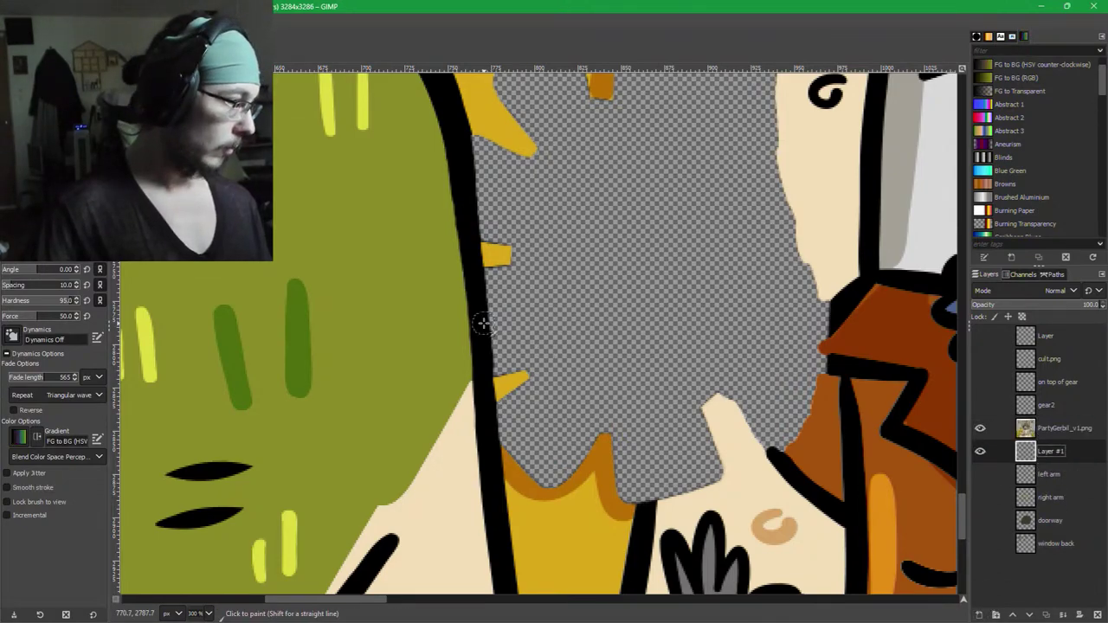
On the new layer, thicken the arch outline's cutout side in black with Smooth stroke, from the upper gold spike to the small gold notch.
{"action": "scroll", "coordinate": [484, 324], "scroll_direction": "up", "scroll_amount": 4}
{"action": "left_click_drag", "start_coordinate": [406, 218], "coordinate": [446, 362]}
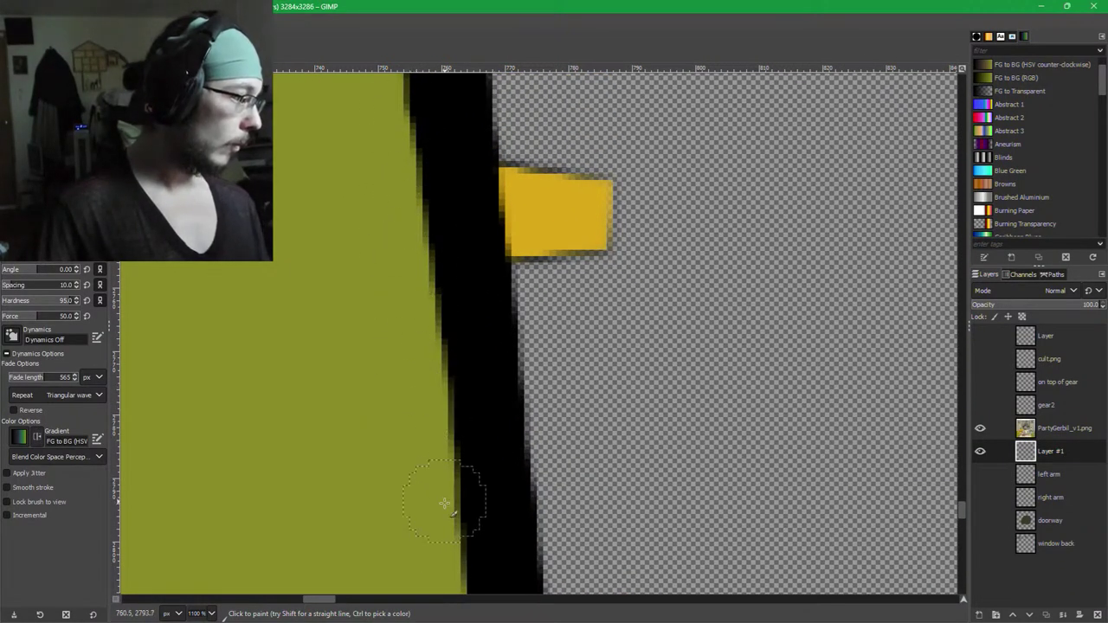
{"action": "scroll", "coordinate": [445, 502], "scroll_direction": "down", "scroll_amount": 3}
{"action": "scroll", "coordinate": [441, 497], "scroll_direction": "down", "scroll_amount": 2}
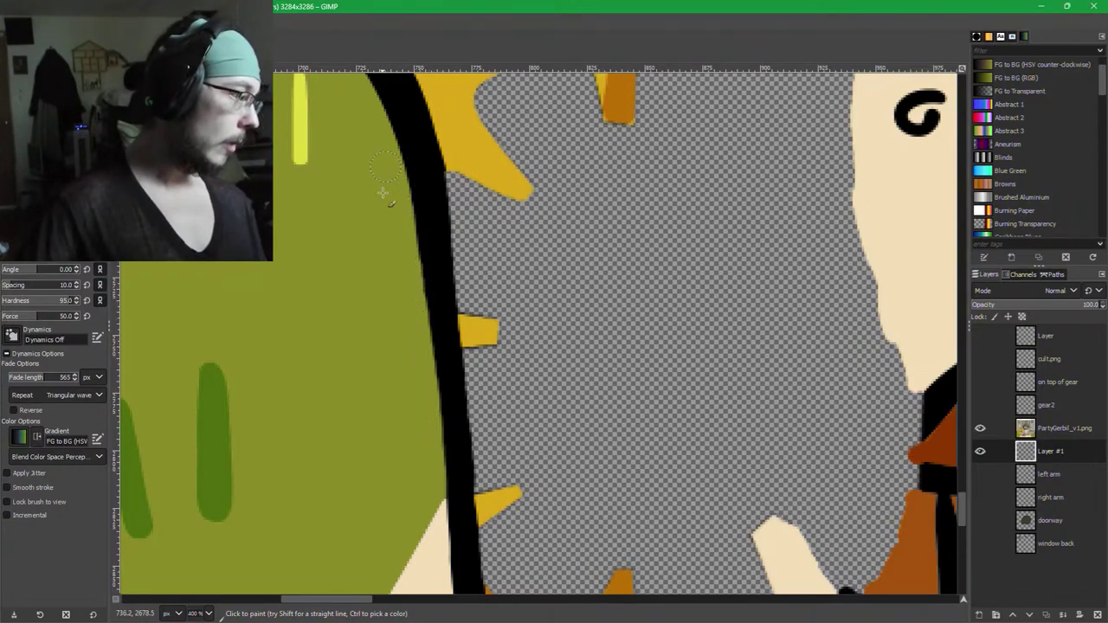
{"action": "scroll", "coordinate": [411, 338], "scroll_direction": "up", "scroll_amount": 1}
{"action": "scroll", "coordinate": [456, 290], "scroll_direction": "up", "scroll_amount": 1}
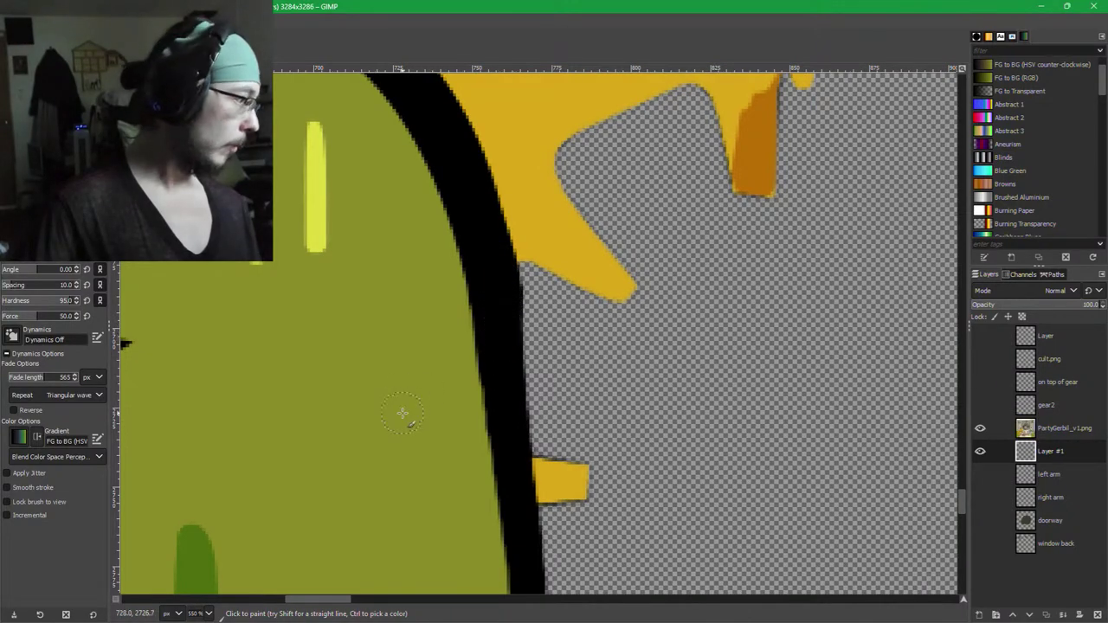
{"action": "left_click", "coordinate": [33, 488]}
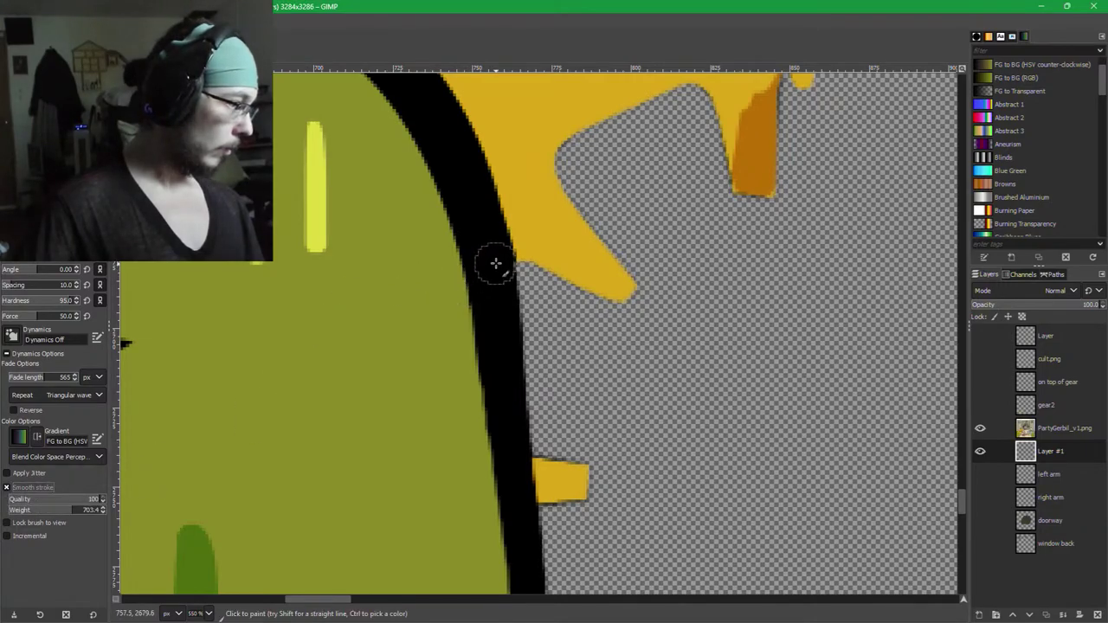
{"action": "left_click_drag", "start_coordinate": [501, 274], "coordinate": [506, 416]}
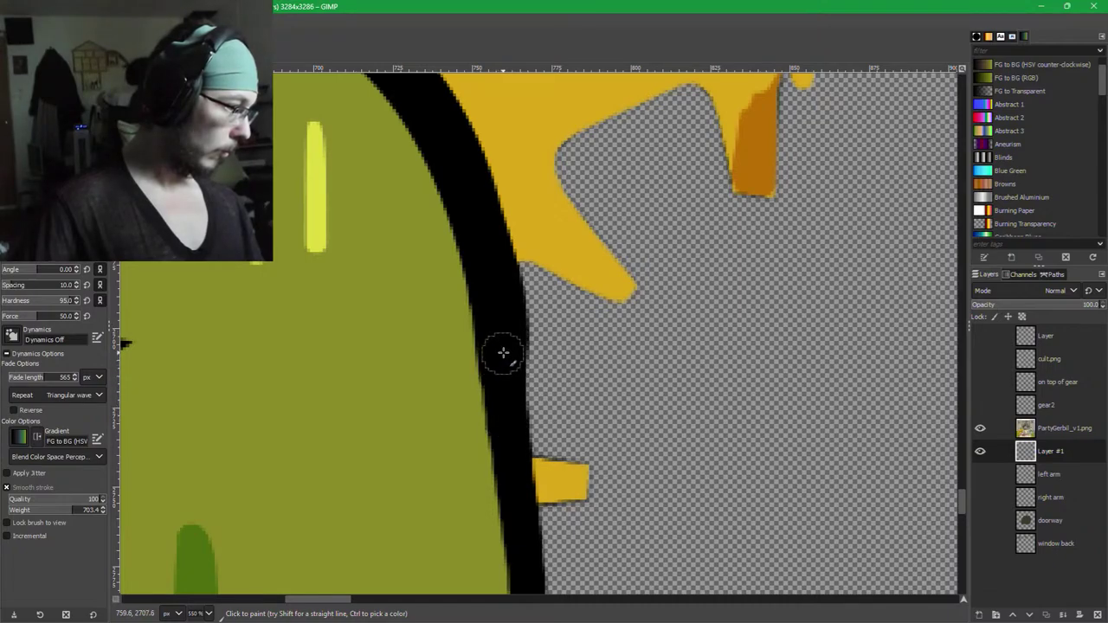
{"action": "left_click_drag", "start_coordinate": [508, 355], "coordinate": [519, 519]}
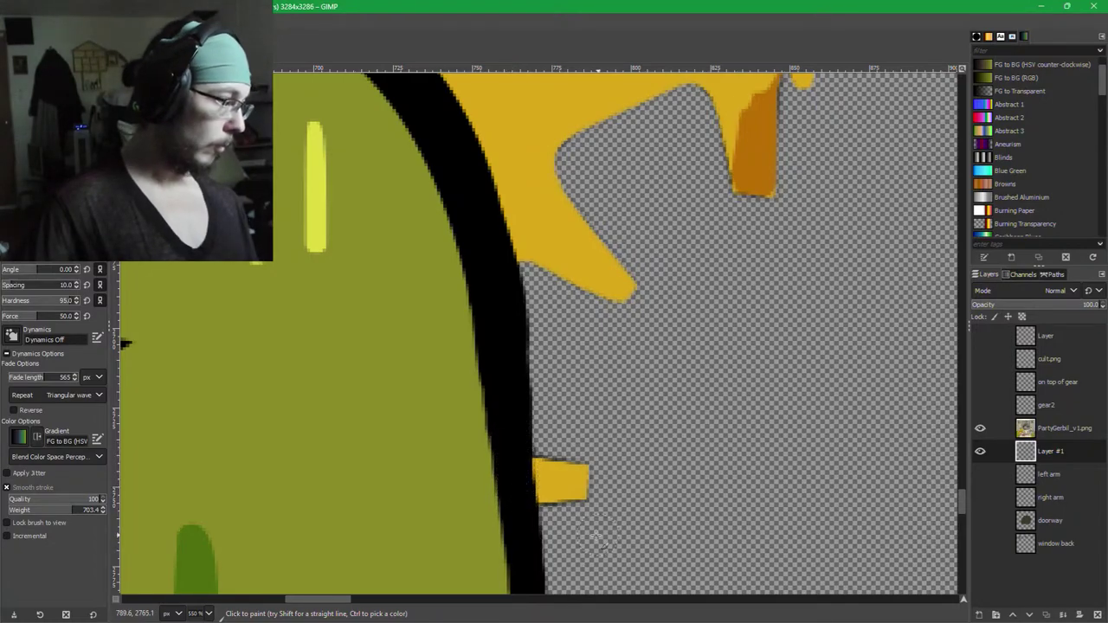
Continue the black thickening on the arch outline's cutout side around the small gold notch, and save the image.
{"action": "scroll", "coordinate": [574, 530], "scroll_direction": "down", "scroll_amount": 1}
{"action": "left_click_drag", "start_coordinate": [581, 546], "coordinate": [532, 350]}
{"action": "scroll", "coordinate": [531, 349], "scroll_direction": "down", "scroll_amount": 4}
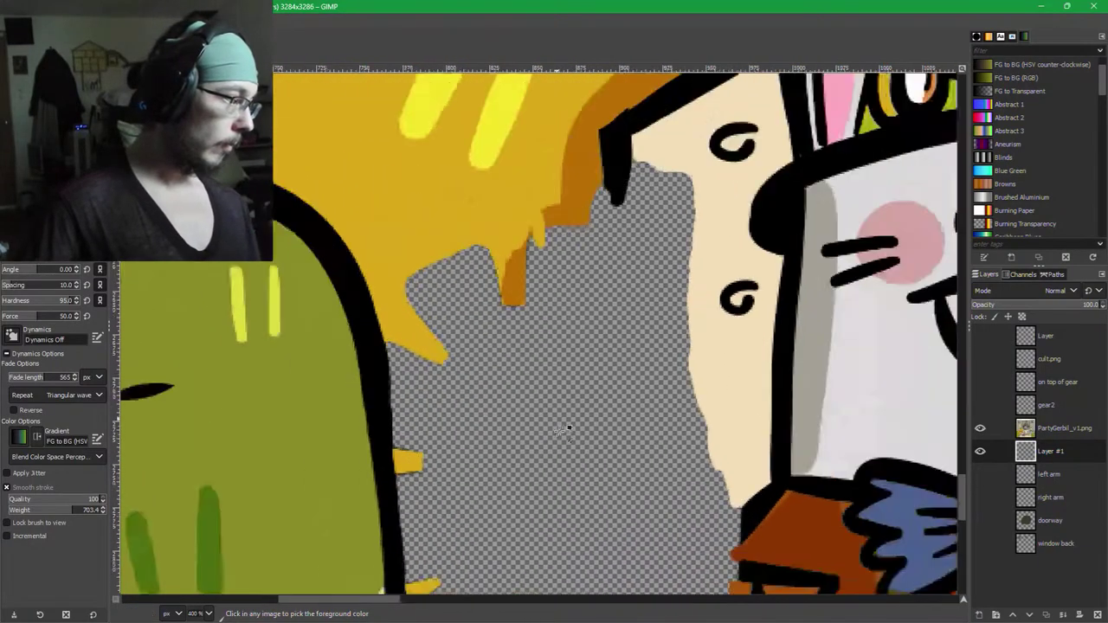
{"action": "scroll", "coordinate": [589, 475], "scroll_direction": "up", "scroll_amount": 6}
{"action": "scroll", "coordinate": [586, 470], "scroll_direction": "down", "scroll_amount": 4}
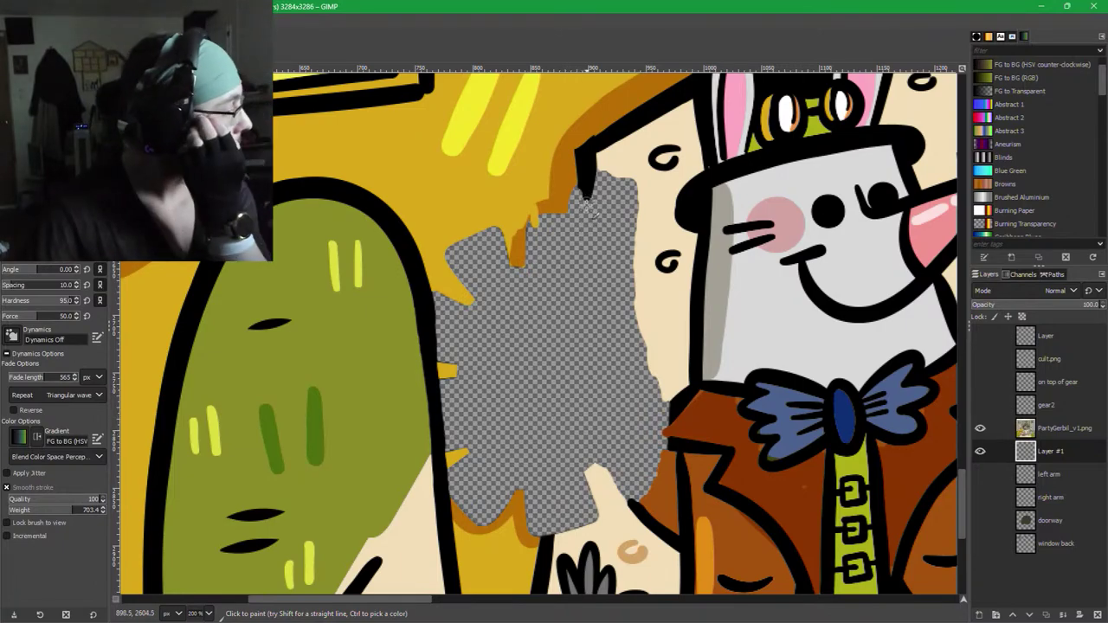
{"action": "scroll", "coordinate": [547, 243], "scroll_direction": "left", "scroll_amount": 3}
{"action": "scroll", "coordinate": [547, 243], "scroll_direction": "down", "scroll_amount": 1}
{"action": "mouse_move", "coordinate": [548, 243]}
{"action": "left_mouse_down"}
{"action": "mouse_move", "coordinate": [564, 247]}
{"action": "mouse_move", "coordinate": [431, 260]}
{"action": "left_mouse_up"}
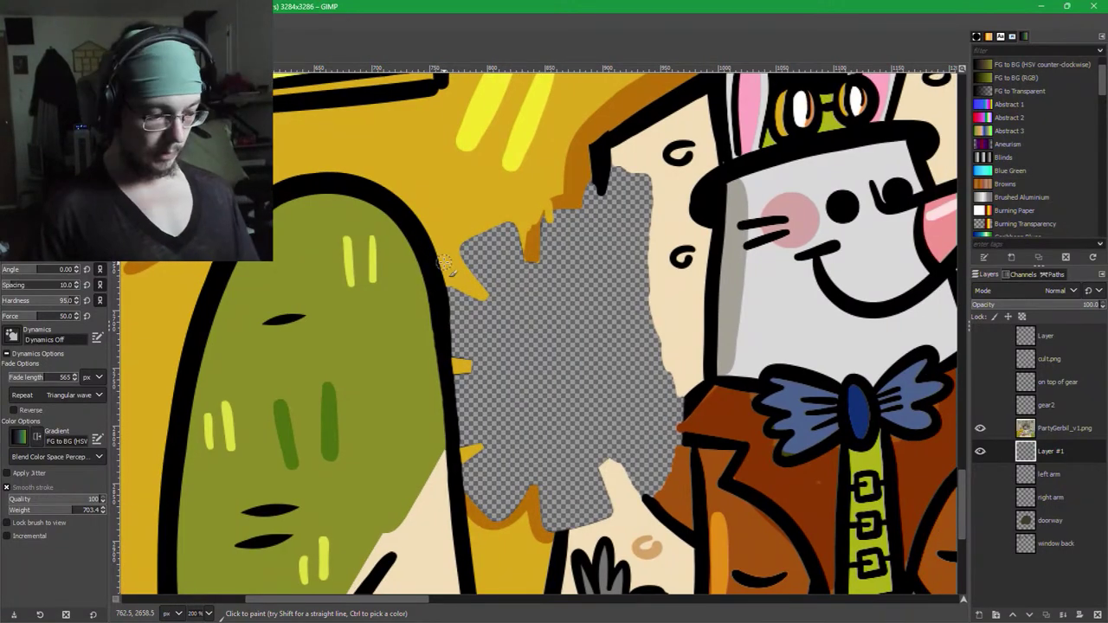
{"action": "key", "text": "ctrl+s"}
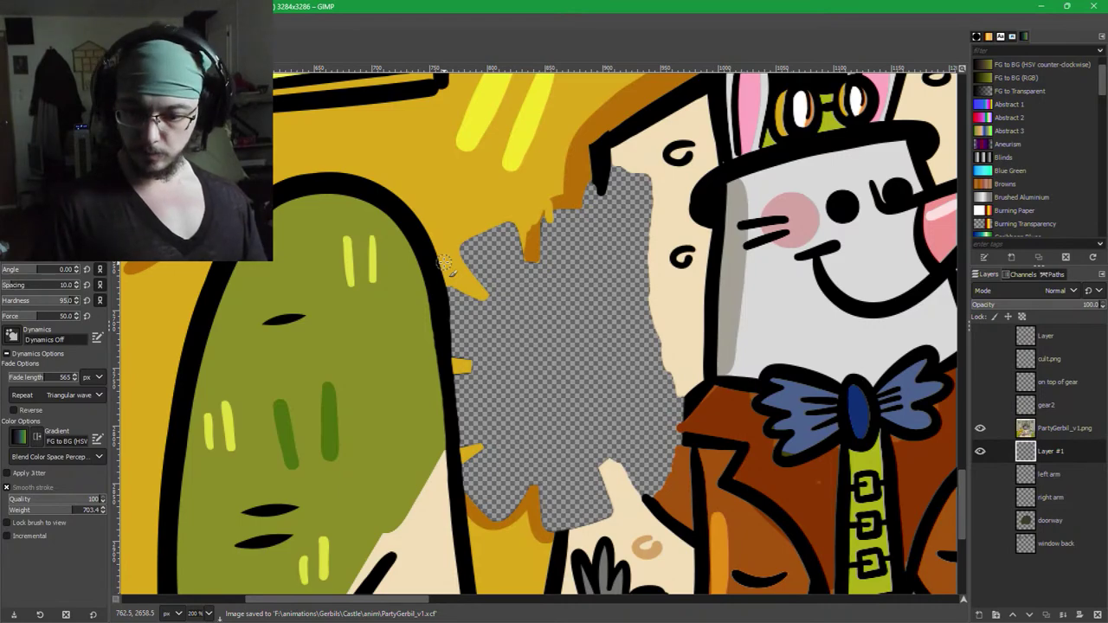
On PartyGerbil_v1.png, brush a black line from the stub beneath the brown edge down to the existing outline below the cutout.
{"action": "left_click", "coordinate": [446, 263], "text": "ctrl"}
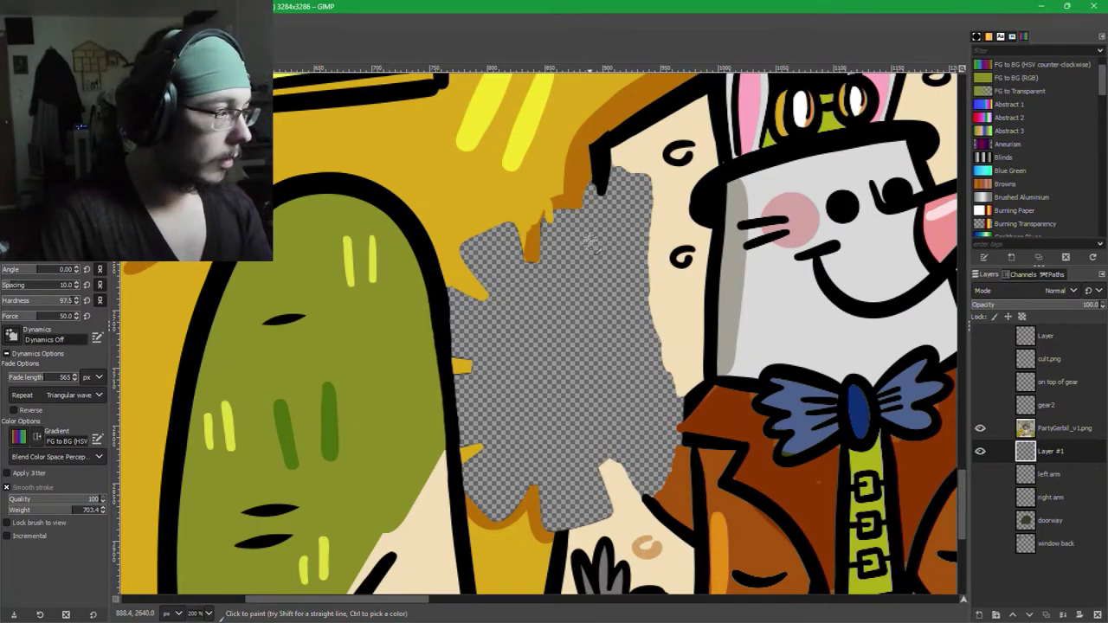
{"action": "left_click", "coordinate": [1052, 427]}
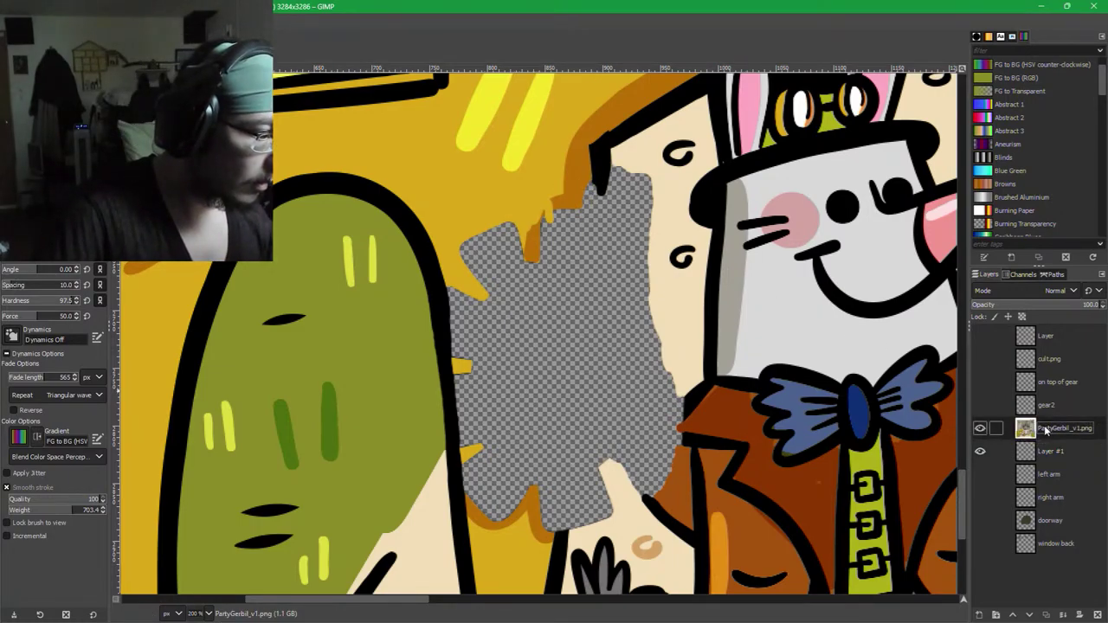
{"action": "left_click", "coordinate": [602, 185], "text": "ctrl"}
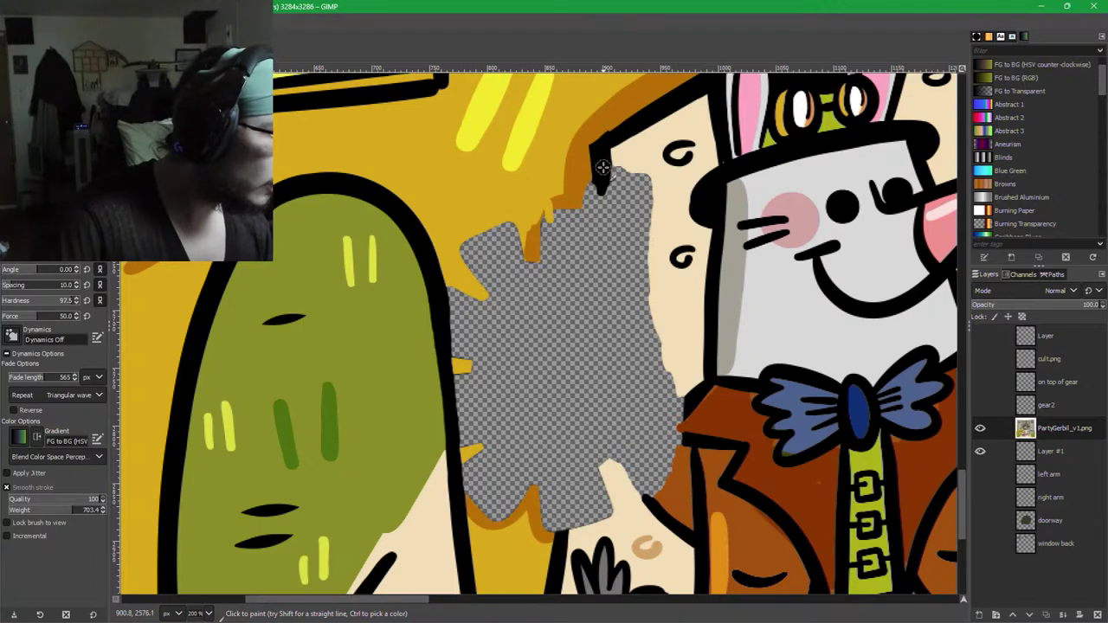
{"action": "mouse_move", "coordinate": [604, 214]}
{"action": "left_mouse_down"}
{"action": "mouse_move", "coordinate": [575, 372]}
{"action": "mouse_move", "coordinate": [558, 545]}
{"action": "left_mouse_up"}
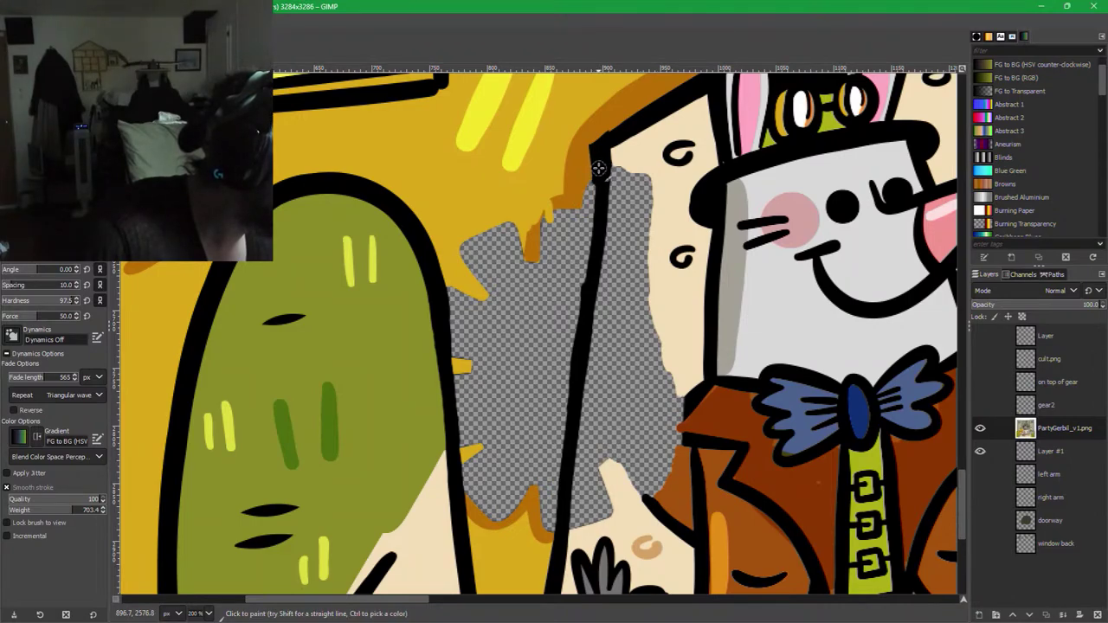
Thicken the new black line on its gold-wall side from the stub downward, undoing unwanted strokes.
{"action": "left_click_drag", "start_coordinate": [597, 196], "coordinate": [592, 243]}
{"action": "key", "text": "ctrl+z"}
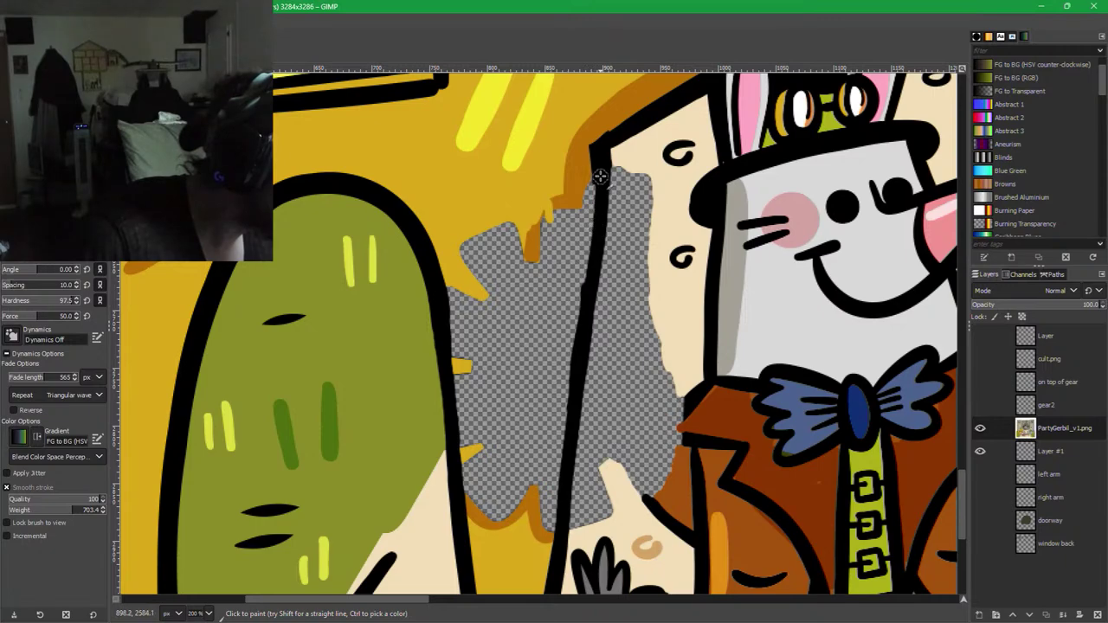
{"action": "left_click_drag", "start_coordinate": [597, 201], "coordinate": [566, 448]}
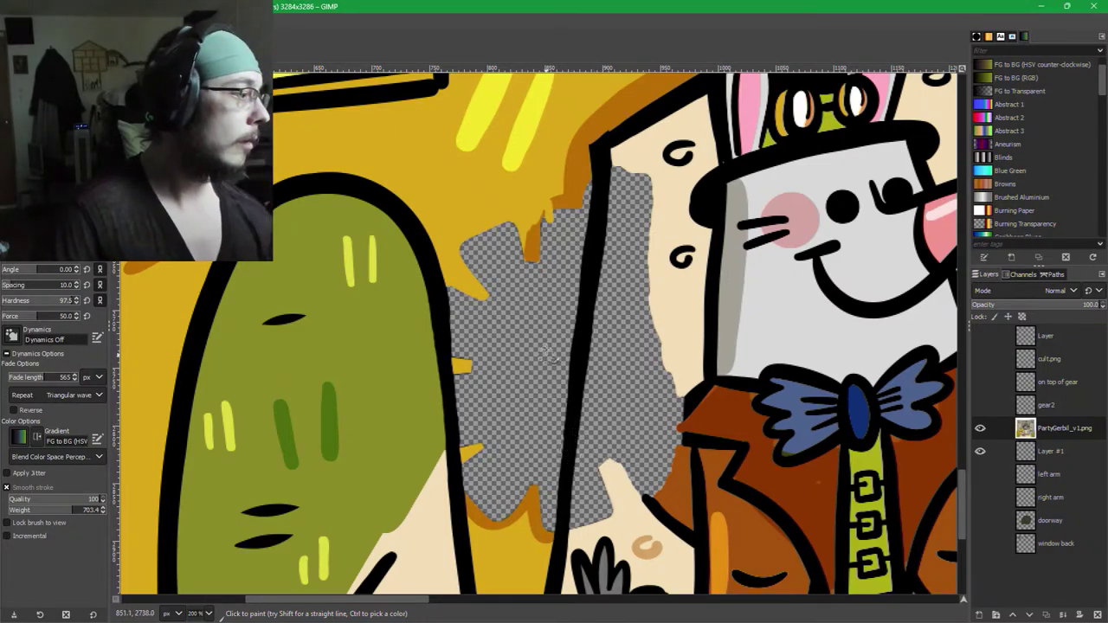
{"action": "key", "text": "ctrl+z"}
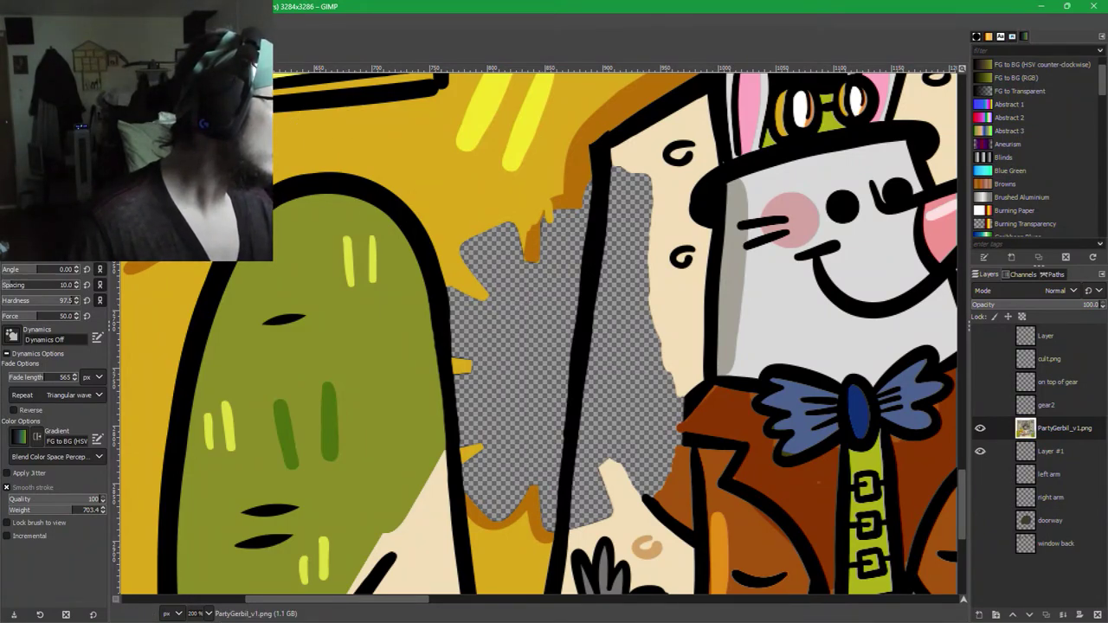
Set up the Eraser with Smooth stroke at quality 82 and weight 716.0.
{"action": "key", "text": "shift+e"}
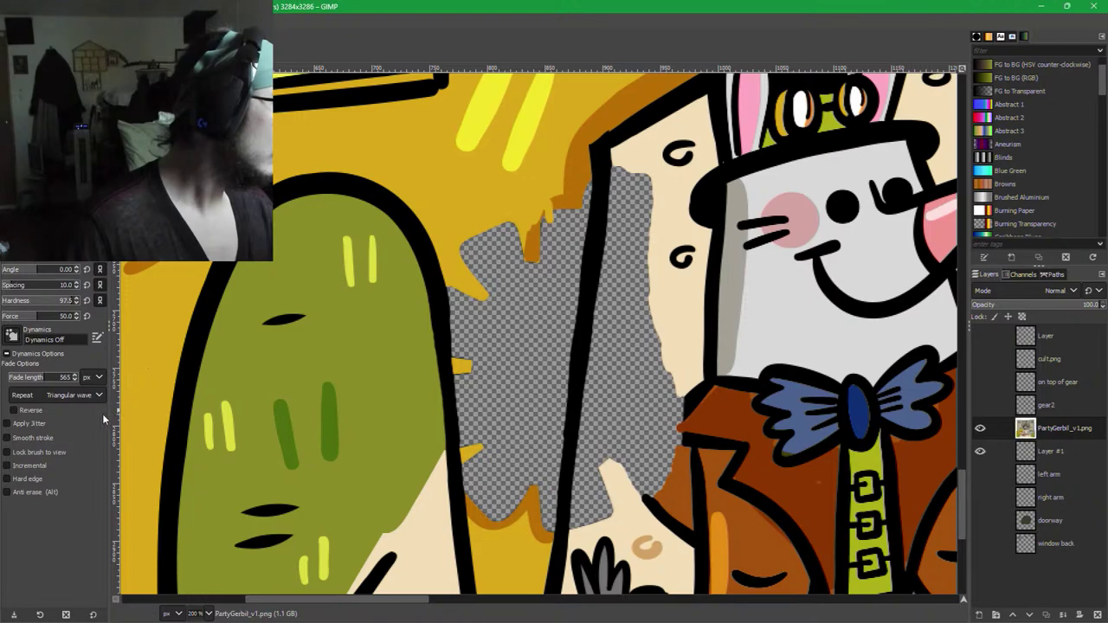
{"action": "left_click", "coordinate": [45, 424]}
{"action": "left_click", "coordinate": [44, 424]}
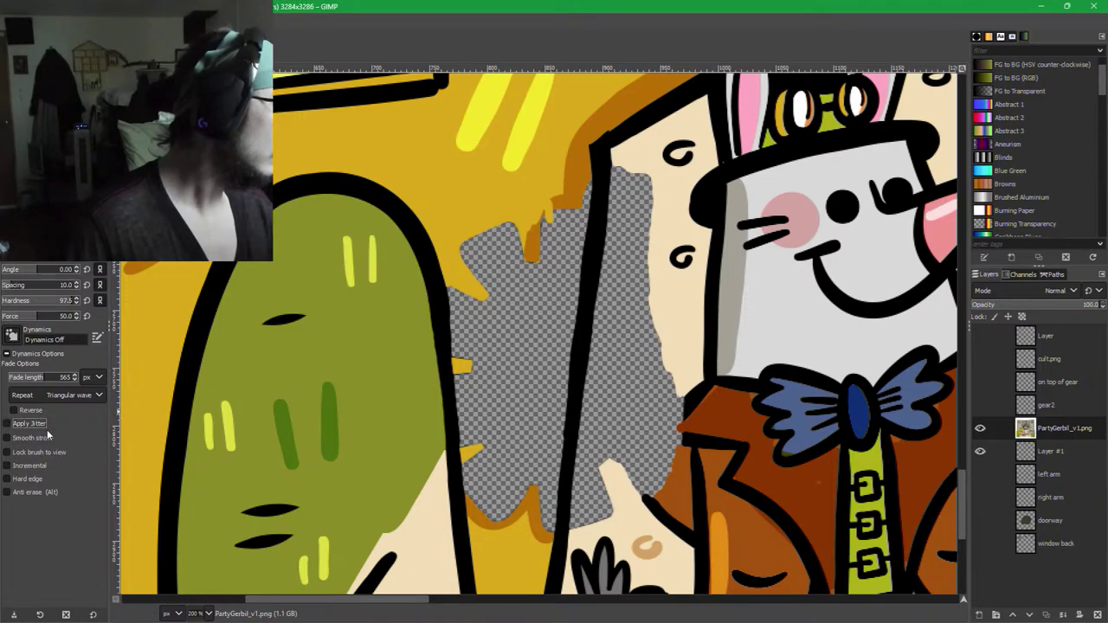
{"action": "left_click", "coordinate": [43, 437]}
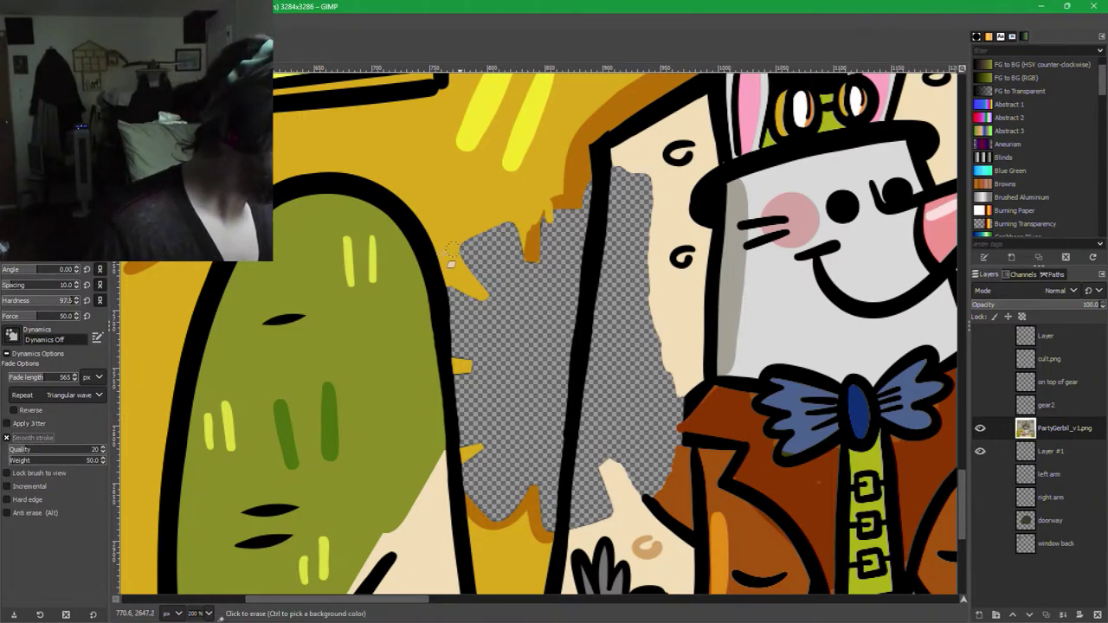
{"action": "left_click_drag", "start_coordinate": [78, 445], "coordinate": [84, 450]}
{"action": "left_click", "coordinate": [83, 459]}
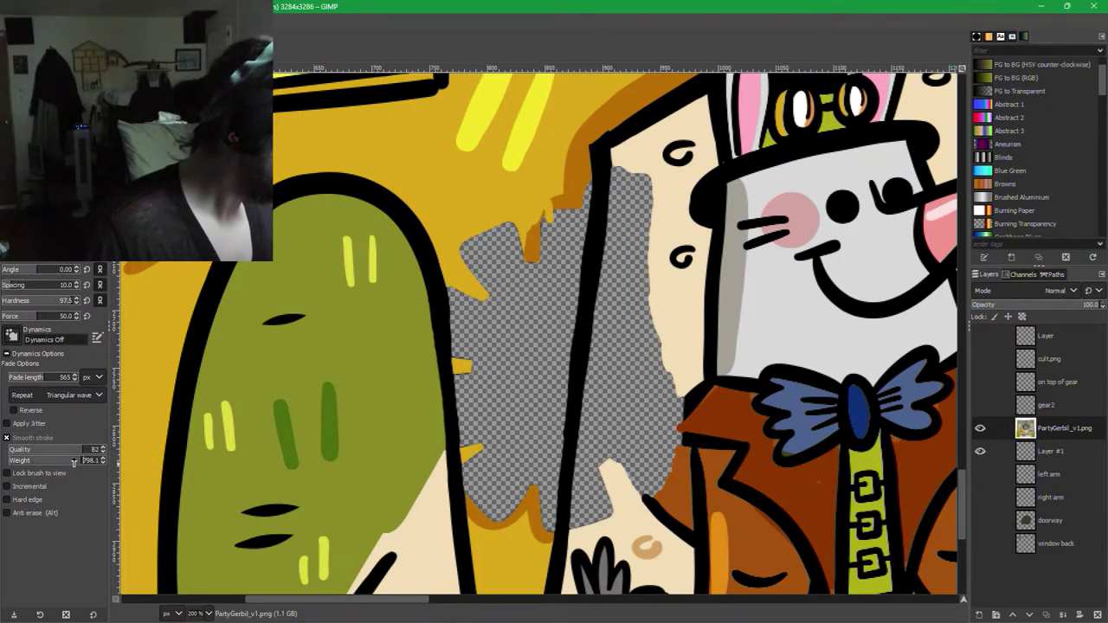
{"action": "left_click", "coordinate": [74, 461]}
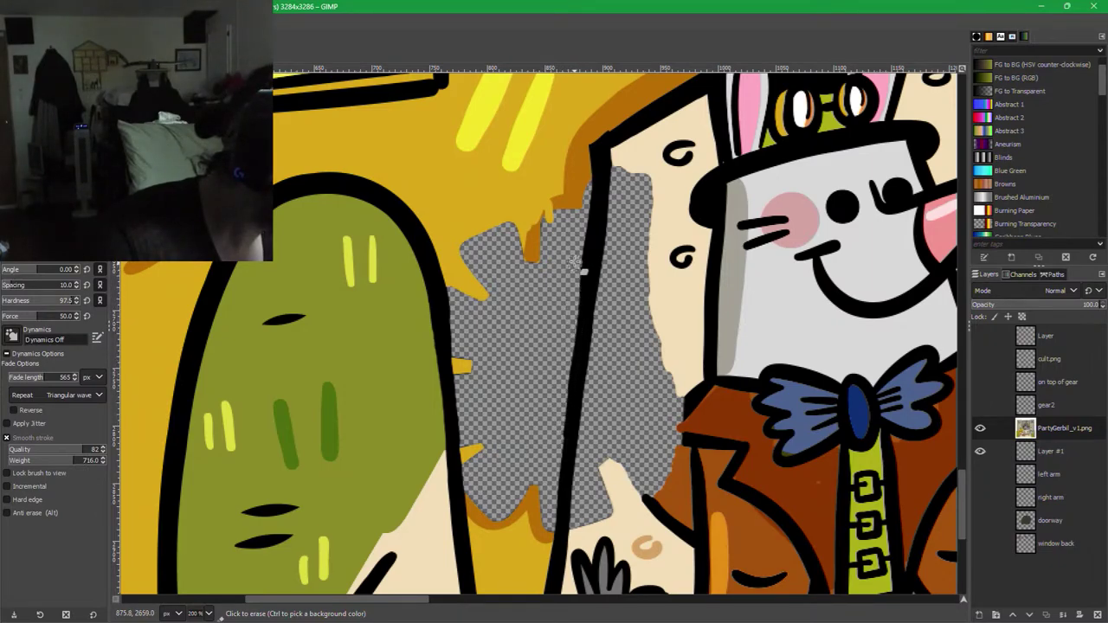
Erase the uneven edge along the new black line's upper gold-wall side, undo the excess erasing, and save the image.
{"action": "left_click", "coordinate": [578, 212]}
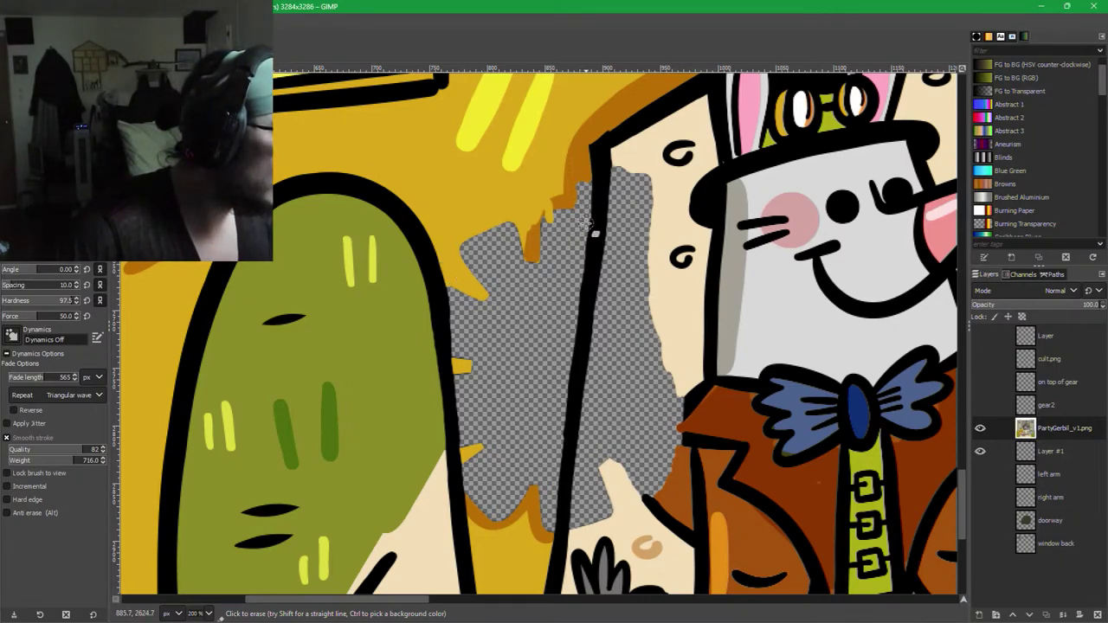
{"action": "left_click_drag", "start_coordinate": [594, 246], "coordinate": [597, 281]}
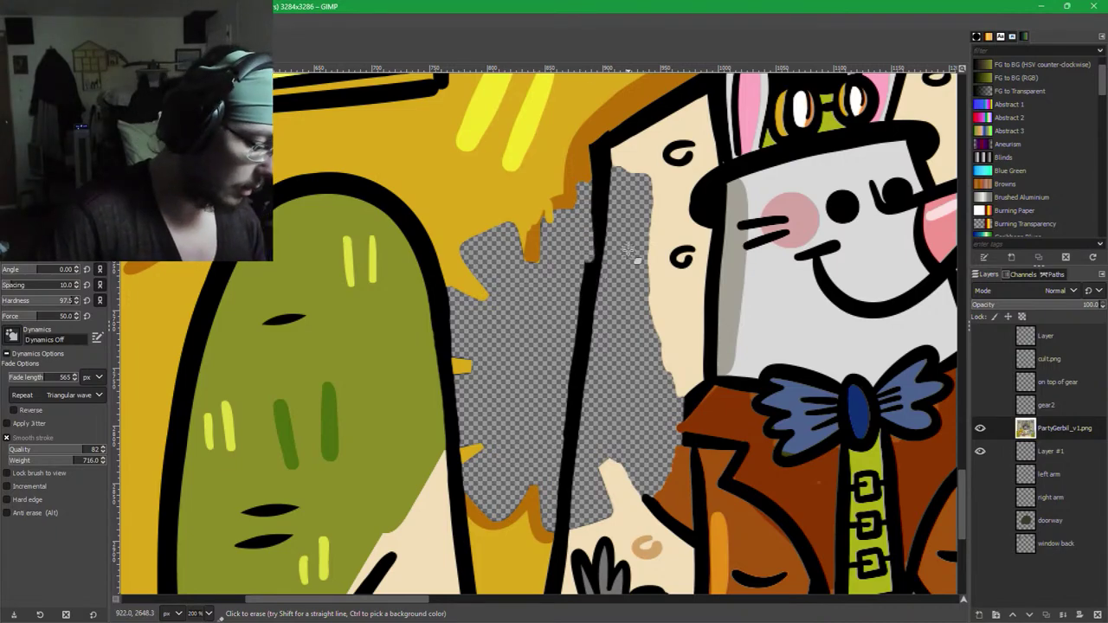
{"action": "key", "text": "ctrl+z"}
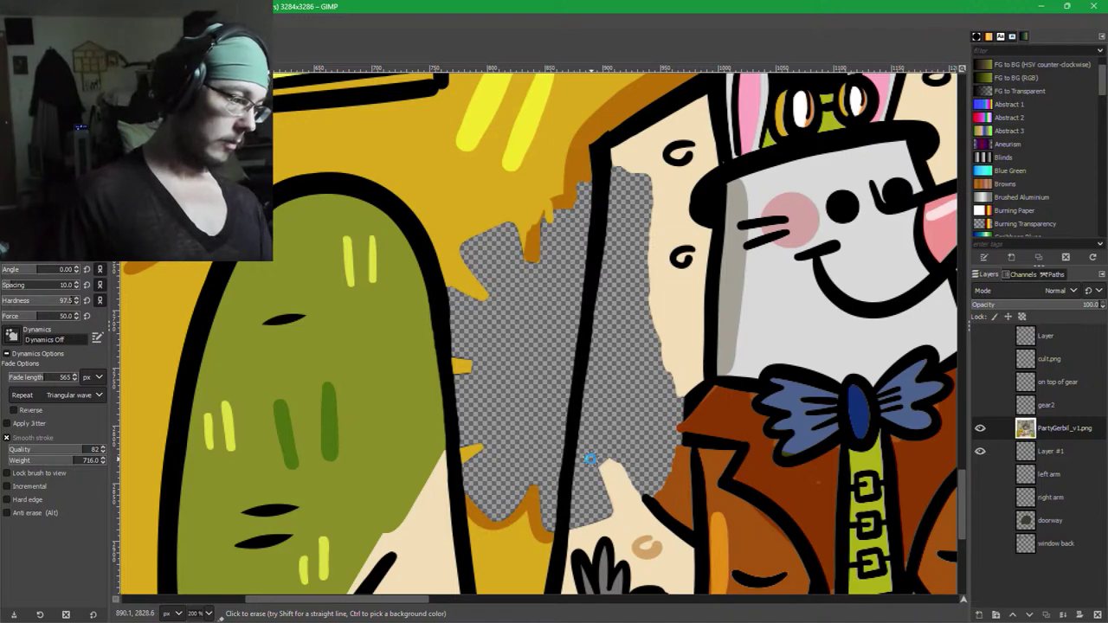
{"action": "key", "text": "ctrl+s"}
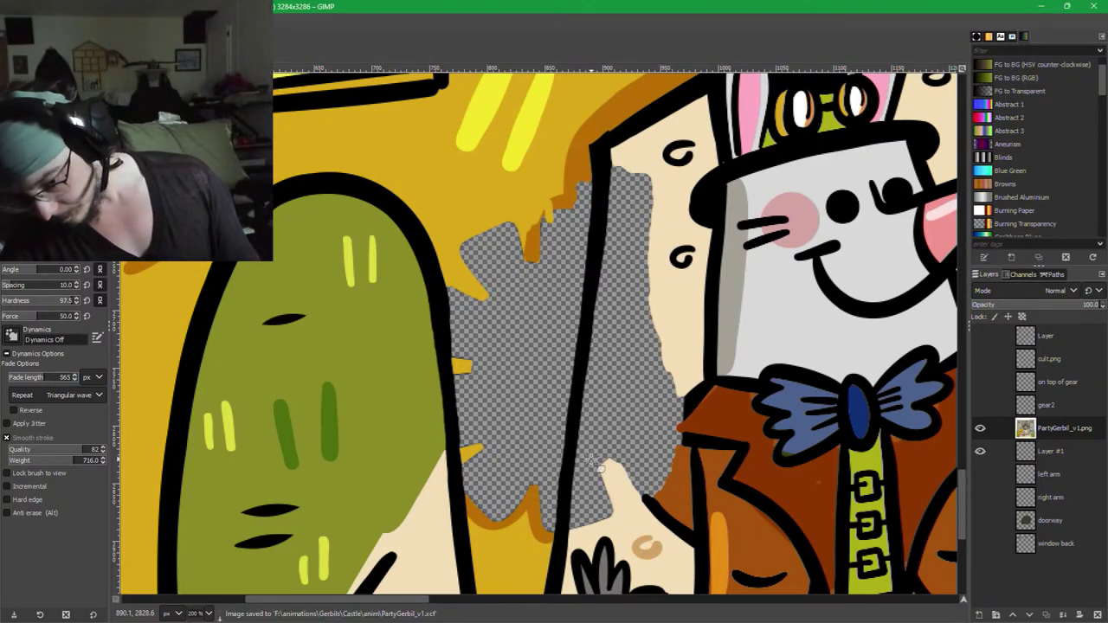
Switch to the Paintbrush, sample the gold of the wall above the cutout, and save the image.
{"action": "key", "text": "p"}
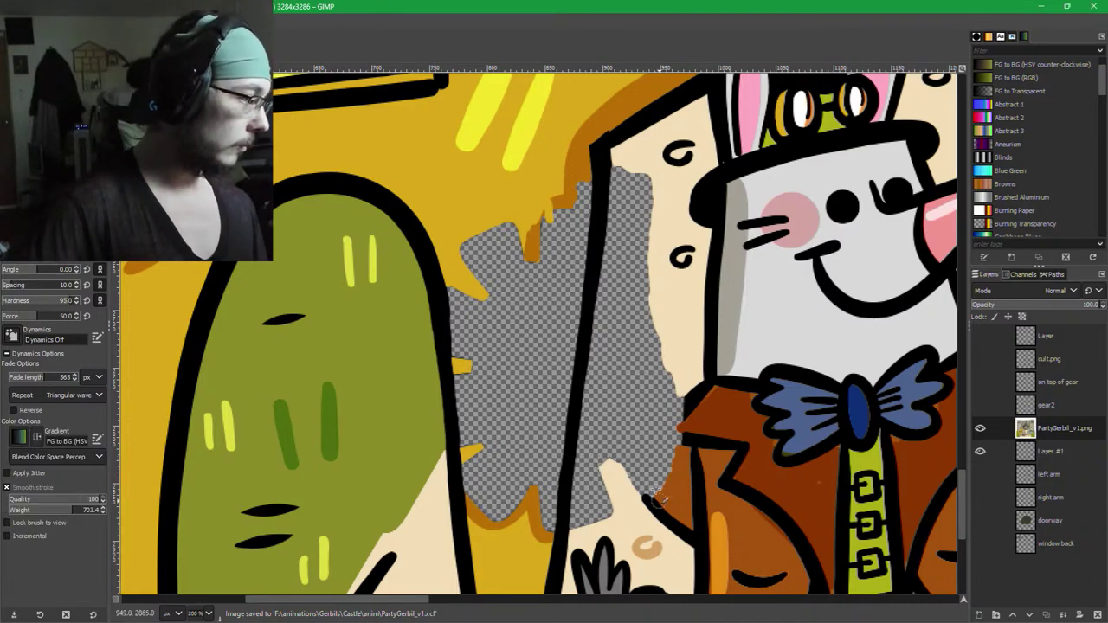
{"action": "scroll", "coordinate": [530, 322], "scroll_direction": "up", "scroll_amount": 3}
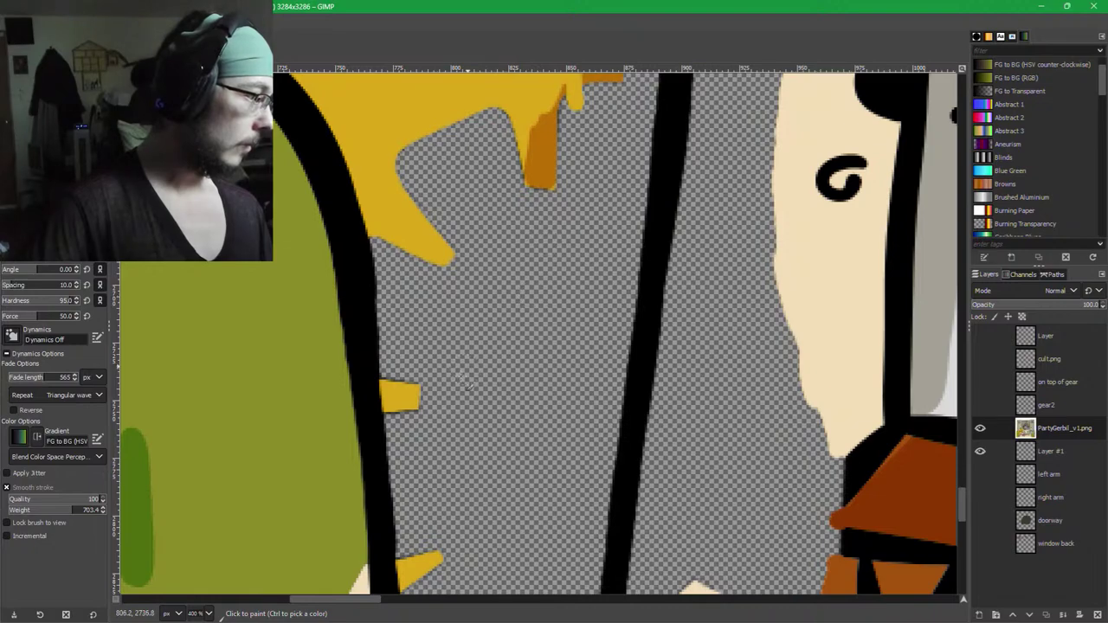
{"action": "scroll", "coordinate": [437, 401], "scroll_direction": "up", "scroll_amount": 1}
{"action": "scroll", "coordinate": [437, 401], "scroll_direction": "down", "scroll_amount": 3}
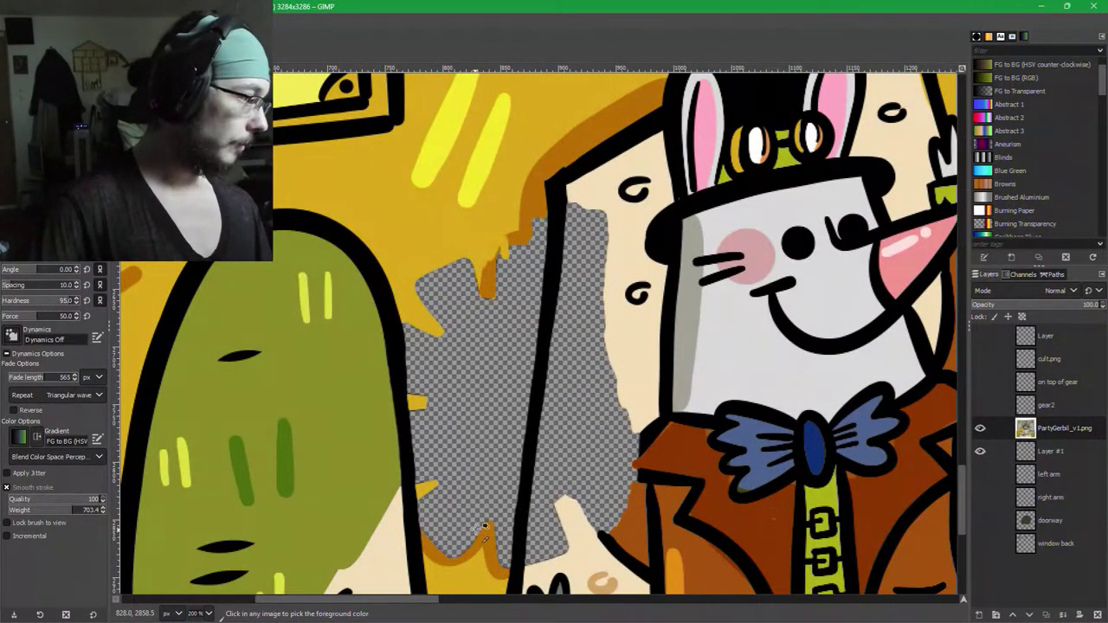
{"action": "scroll", "coordinate": [483, 527], "scroll_direction": "down", "scroll_amount": 4}
{"action": "scroll", "coordinate": [481, 511], "scroll_direction": "up", "scroll_amount": 5}
{"action": "left_click", "coordinate": [407, 185], "text": "ctrl"}
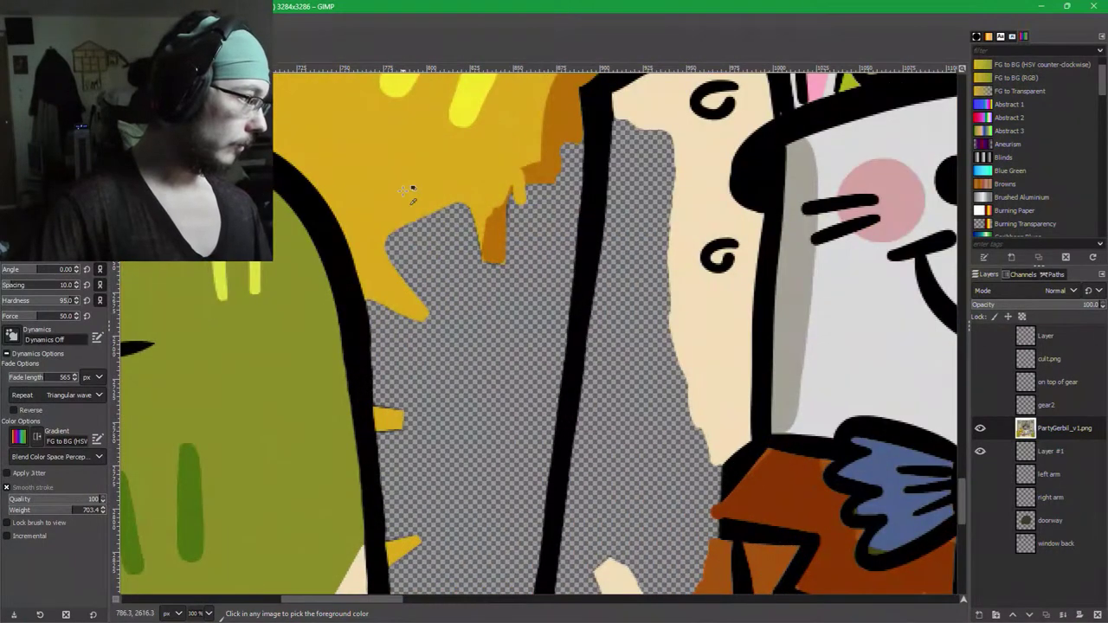
{"action": "key", "text": "ctrl+s"}
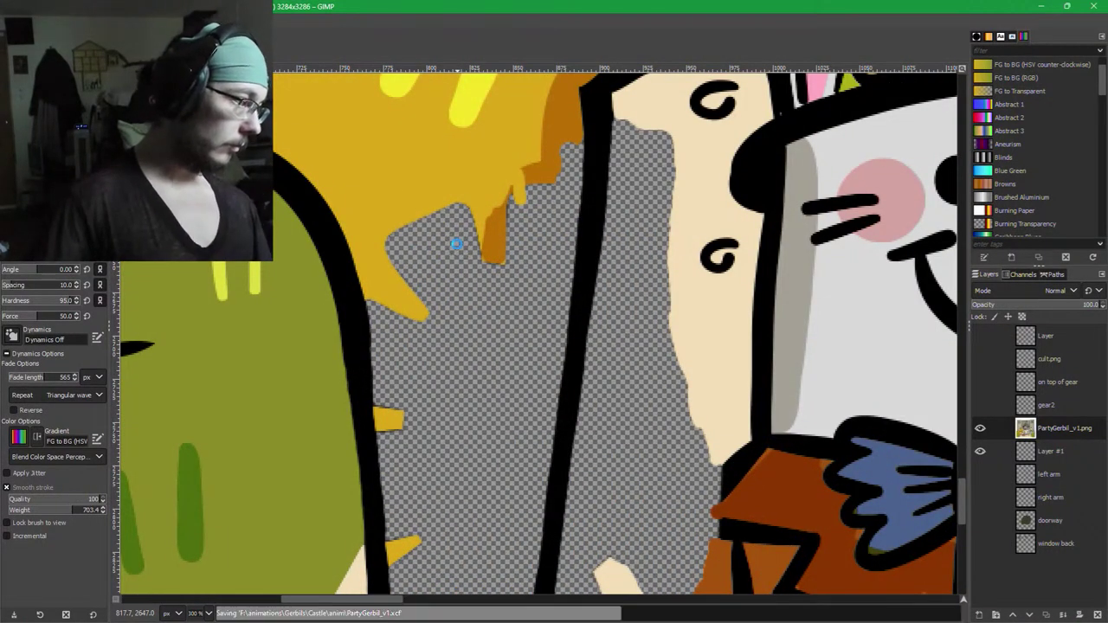
On Layer #1, brush the wall's gold into the cutout beside the hanging brown spike.
{"action": "left_click", "coordinate": [1021, 453]}
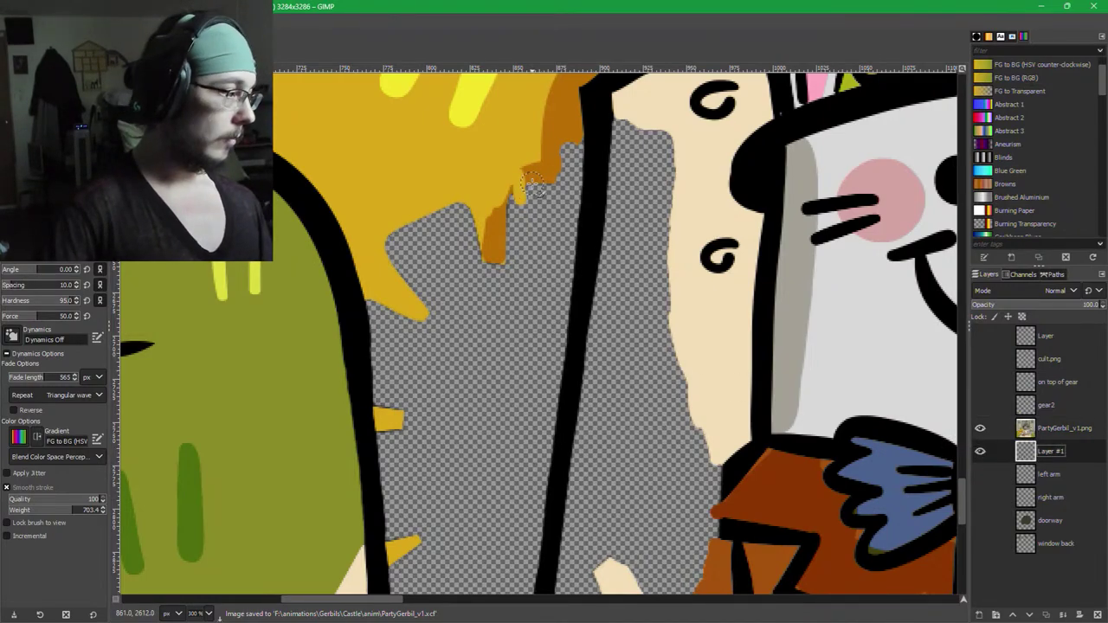
{"action": "key", "text": "shift+e"}
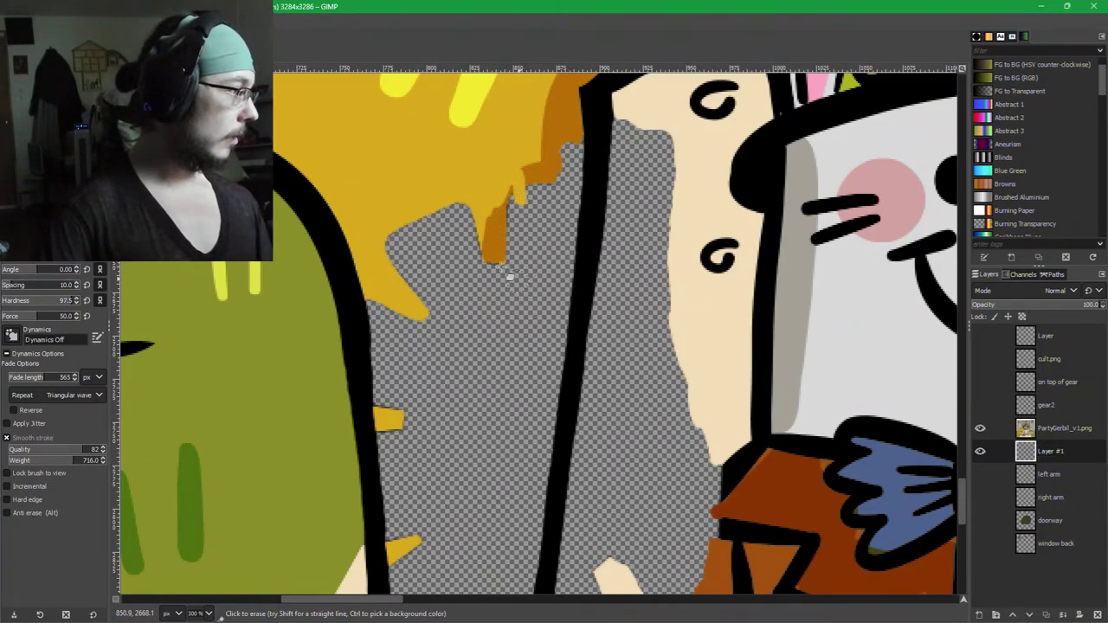
{"action": "left_click_drag", "start_coordinate": [454, 215], "coordinate": [509, 241]}
{"action": "left_click", "coordinate": [477, 180], "text": "ctrl"}
{"action": "left_click_drag", "start_coordinate": [522, 197], "coordinate": [526, 192]}
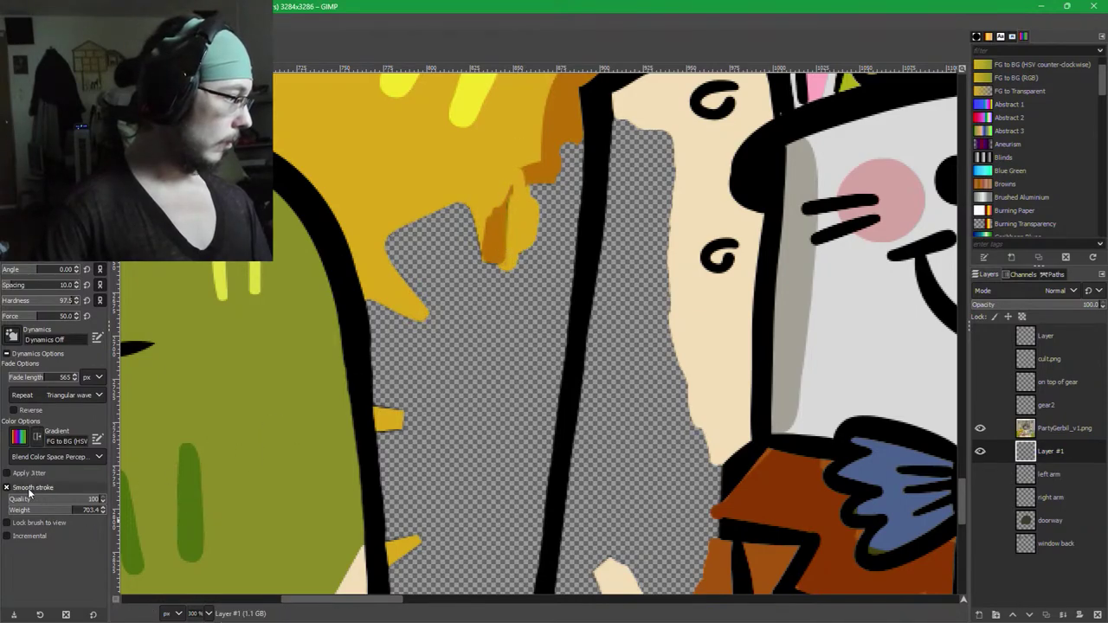
Turn off Smooth stroke and brush gold across the cutout's upper part, from the arch's gold spike to the new black line.
{"action": "left_click", "coordinate": [43, 487]}
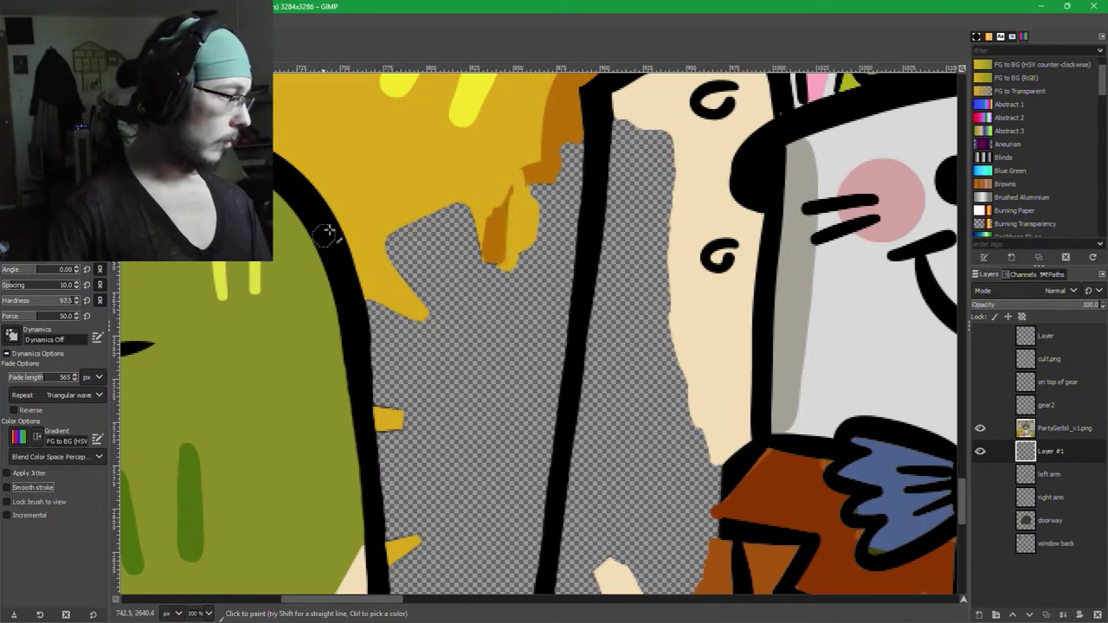
{"action": "mouse_move", "coordinate": [442, 210]}
{"action": "left_mouse_down"}
{"action": "mouse_move", "coordinate": [483, 252]}
{"action": "mouse_move", "coordinate": [450, 221]}
{"action": "mouse_move", "coordinate": [460, 330]}
{"action": "mouse_move", "coordinate": [446, 323]}
{"action": "mouse_move", "coordinate": [417, 231]}
{"action": "mouse_move", "coordinate": [401, 225]}
{"action": "mouse_move", "coordinate": [389, 262]}
{"action": "mouse_move", "coordinate": [408, 303]}
{"action": "mouse_move", "coordinate": [374, 295]}
{"action": "mouse_move", "coordinate": [384, 328]}
{"action": "left_mouse_up"}
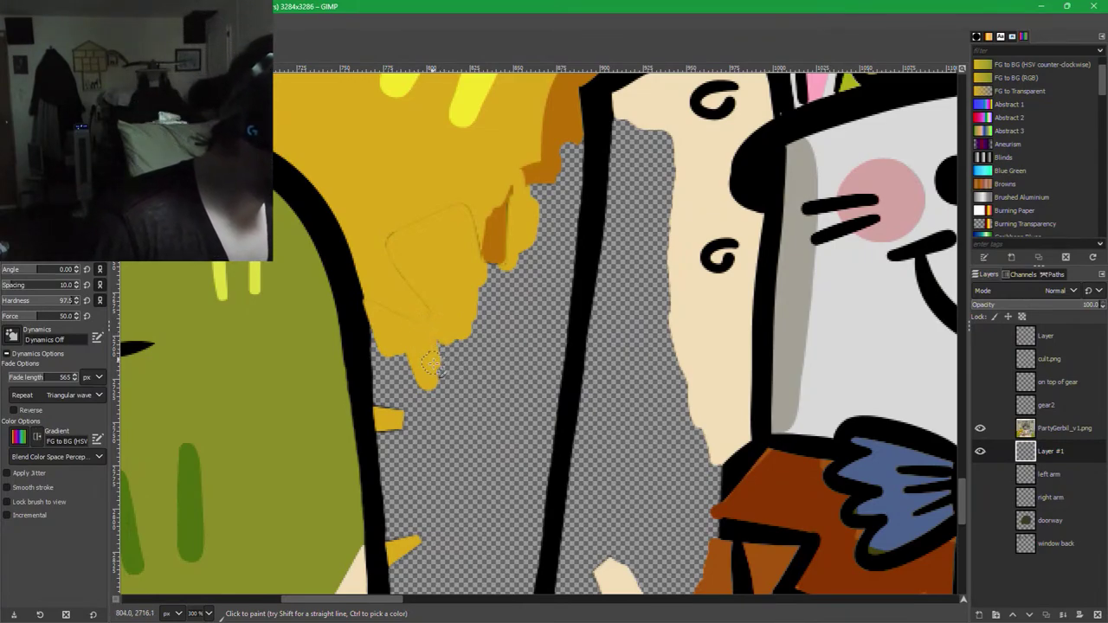
{"action": "key", "text": "ctrl+z"}
{"action": "mouse_move", "coordinate": [392, 297]}
{"action": "left_mouse_down"}
{"action": "mouse_move", "coordinate": [409, 325]}
{"action": "mouse_move", "coordinate": [390, 218]}
{"action": "mouse_move", "coordinate": [407, 232]}
{"action": "mouse_move", "coordinate": [436, 381]}
{"action": "mouse_move", "coordinate": [425, 290]}
{"action": "mouse_move", "coordinate": [433, 234]}
{"action": "mouse_move", "coordinate": [459, 331]}
{"action": "mouse_move", "coordinate": [475, 198]}
{"action": "mouse_move", "coordinate": [489, 342]}
{"action": "mouse_move", "coordinate": [521, 213]}
{"action": "mouse_move", "coordinate": [520, 284]}
{"action": "mouse_move", "coordinate": [529, 198]}
{"action": "mouse_move", "coordinate": [542, 227]}
{"action": "left_mouse_up"}
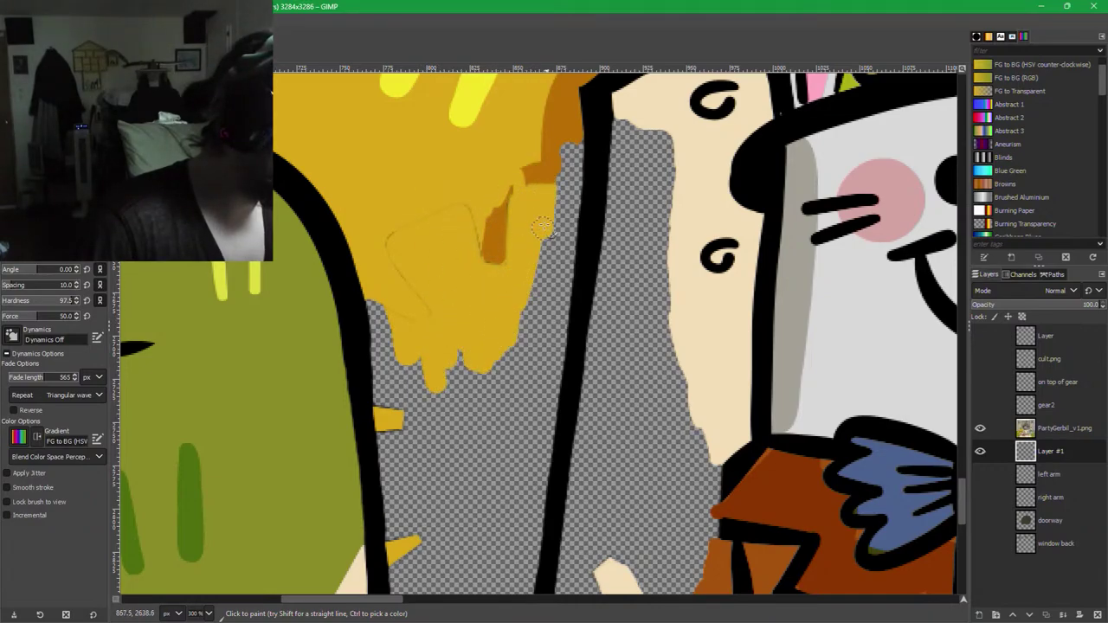
{"action": "mouse_move", "coordinate": [570, 149]}
{"action": "left_mouse_down"}
{"action": "mouse_move", "coordinate": [561, 205]}
{"action": "mouse_move", "coordinate": [593, 166]}
{"action": "mouse_move", "coordinate": [562, 208]}
{"action": "mouse_move", "coordinate": [585, 175]}
{"action": "left_mouse_up"}
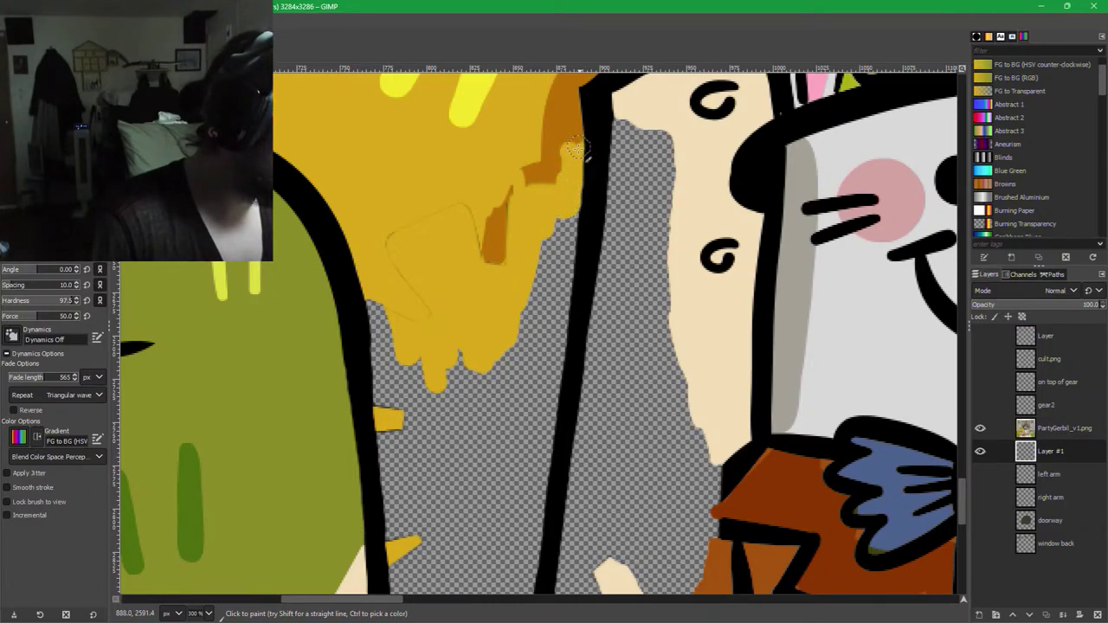
On Layer #1, brush gold down the cutout's middle between the arch's outline and the new black line, leaving strokes toward its lower end.
{"action": "left_click_drag", "start_coordinate": [576, 217], "coordinate": [565, 286]}
{"action": "mouse_move", "coordinate": [554, 204]}
{"action": "left_mouse_down"}
{"action": "mouse_move", "coordinate": [538, 304]}
{"action": "mouse_move", "coordinate": [564, 207]}
{"action": "mouse_move", "coordinate": [557, 289]}
{"action": "mouse_move", "coordinate": [572, 250]}
{"action": "mouse_move", "coordinate": [544, 419]}
{"action": "mouse_move", "coordinate": [544, 307]}
{"action": "mouse_move", "coordinate": [537, 383]}
{"action": "mouse_move", "coordinate": [525, 269]}
{"action": "mouse_move", "coordinate": [520, 337]}
{"action": "left_mouse_up"}
{"action": "mouse_move", "coordinate": [530, 375]}
{"action": "left_mouse_down"}
{"action": "mouse_move", "coordinate": [500, 277]}
{"action": "mouse_move", "coordinate": [514, 241]}
{"action": "mouse_move", "coordinate": [495, 439]}
{"action": "mouse_move", "coordinate": [441, 456]}
{"action": "mouse_move", "coordinate": [414, 415]}
{"action": "mouse_move", "coordinate": [410, 436]}
{"action": "mouse_move", "coordinate": [390, 322]}
{"action": "left_mouse_up"}
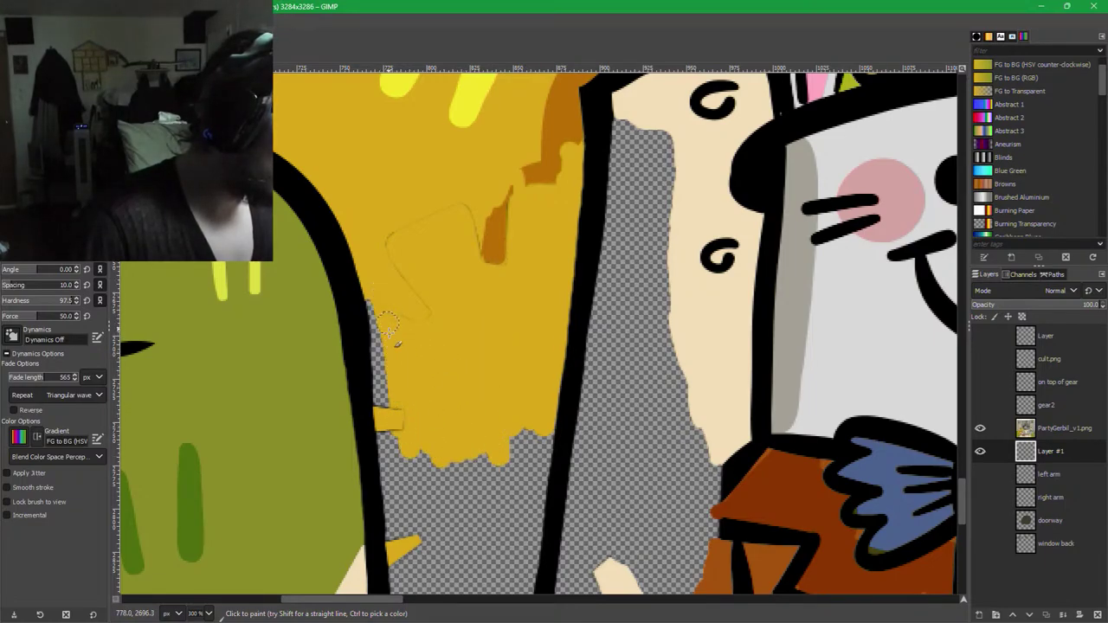
{"action": "mouse_move", "coordinate": [394, 400]}
{"action": "left_mouse_down"}
{"action": "mouse_move", "coordinate": [419, 510]}
{"action": "mouse_move", "coordinate": [465, 518]}
{"action": "mouse_move", "coordinate": [450, 470]}
{"action": "left_mouse_up"}
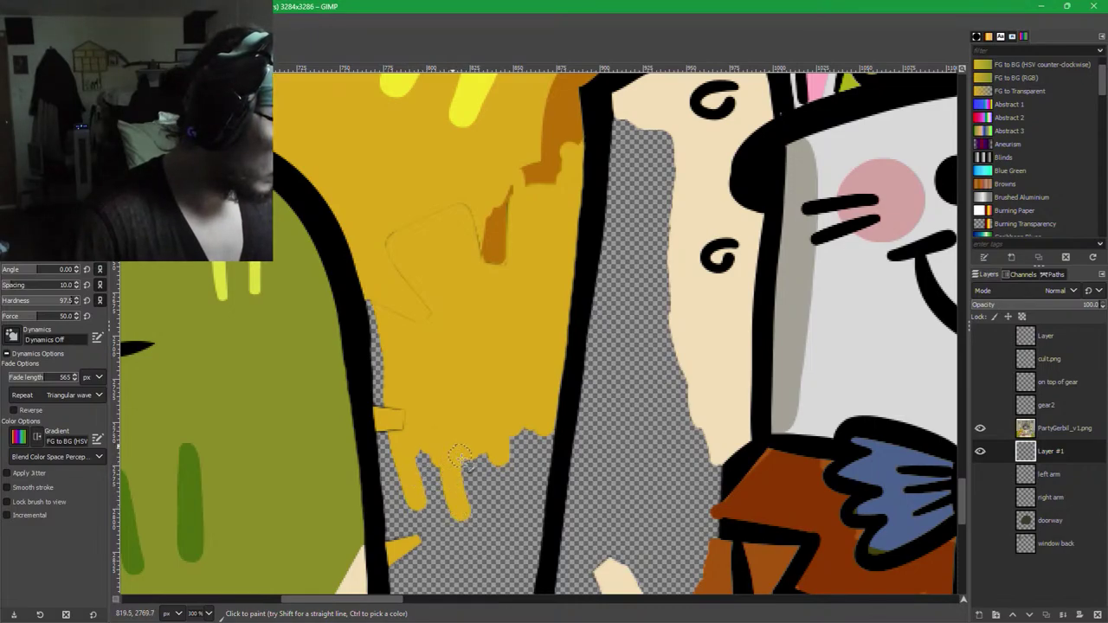
{"action": "middle_click", "coordinate": [461, 457]}
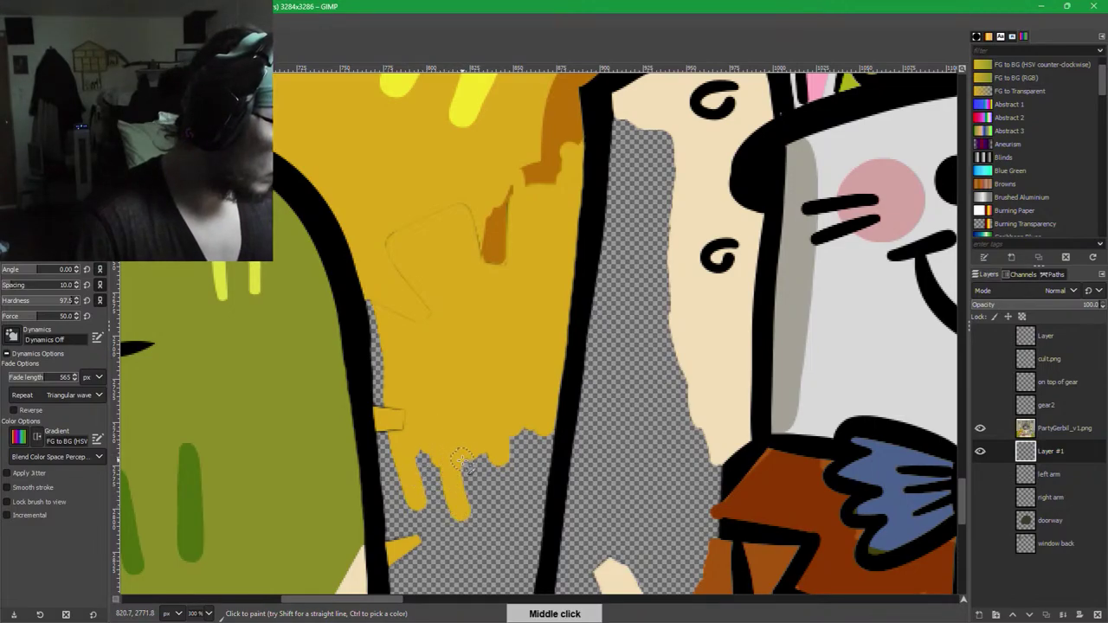
{"action": "left_click_drag", "start_coordinate": [477, 537], "coordinate": [443, 453]}
{"action": "middle_click", "coordinate": [501, 547]}
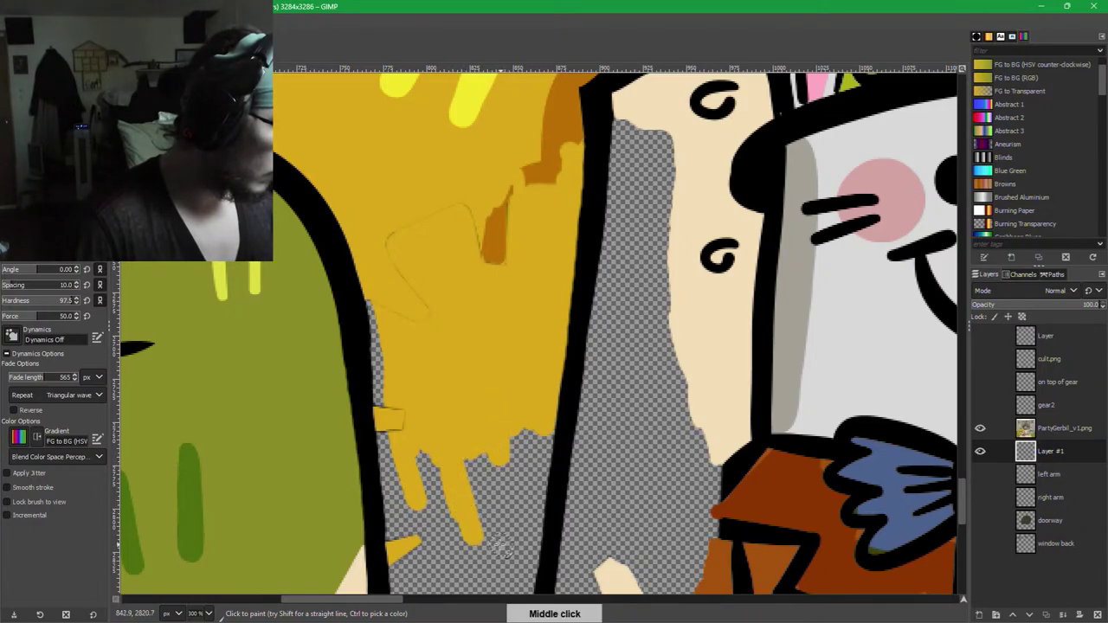
{"action": "mouse_move", "coordinate": [488, 570]}
{"action": "left_mouse_down"}
{"action": "mouse_move", "coordinate": [488, 516]}
{"action": "mouse_move", "coordinate": [490, 564]}
{"action": "mouse_move", "coordinate": [507, 541]}
{"action": "mouse_move", "coordinate": [485, 565]}
{"action": "mouse_move", "coordinate": [478, 489]}
{"action": "mouse_move", "coordinate": [484, 529]}
{"action": "mouse_move", "coordinate": [469, 553]}
{"action": "mouse_move", "coordinate": [465, 509]}
{"action": "left_mouse_up"}
{"action": "middle_click", "coordinate": [465, 509]}
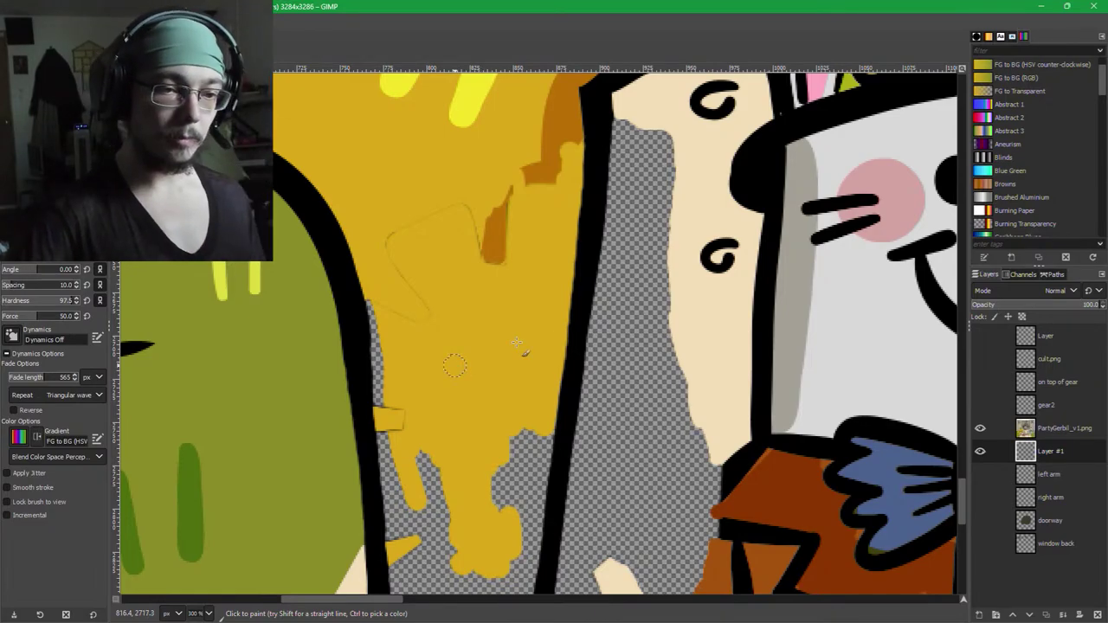
Switch to the Pencil and fill the cutout's lower part with gold, down to the brown shading and across to the new black line.
{"action": "key", "text": "p"}
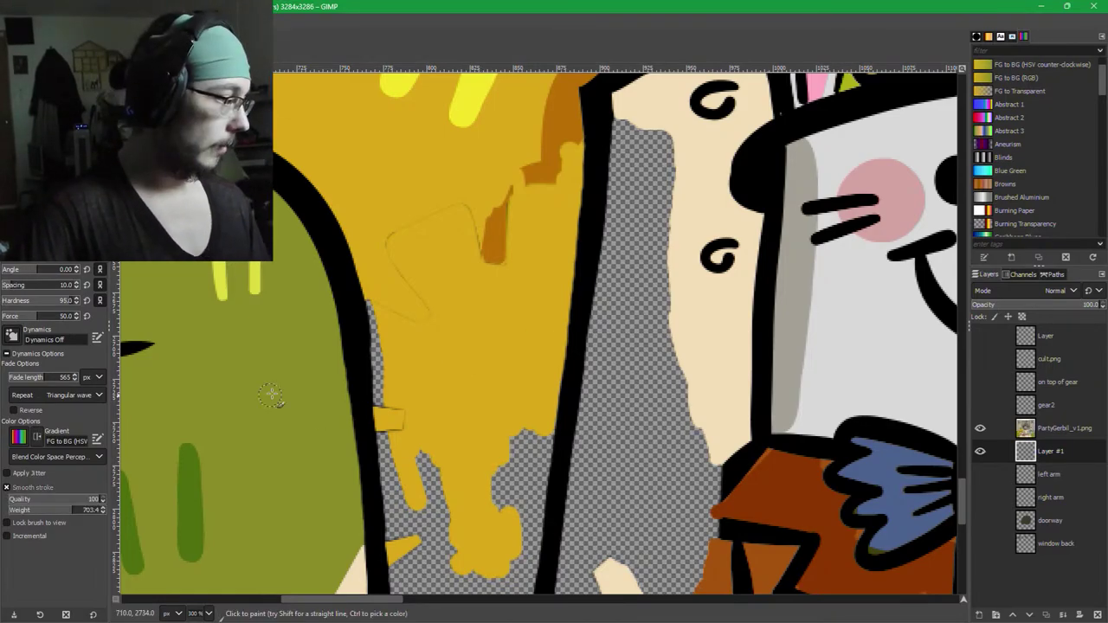
{"action": "mouse_move", "coordinate": [455, 492]}
{"action": "left_mouse_down"}
{"action": "mouse_move", "coordinate": [460, 438]}
{"action": "mouse_move", "coordinate": [464, 490]}
{"action": "mouse_move", "coordinate": [541, 239]}
{"action": "mouse_move", "coordinate": [536, 328]}
{"action": "left_mouse_up"}
{"action": "scroll", "coordinate": [548, 271], "scroll_direction": "down", "scroll_amount": 2}
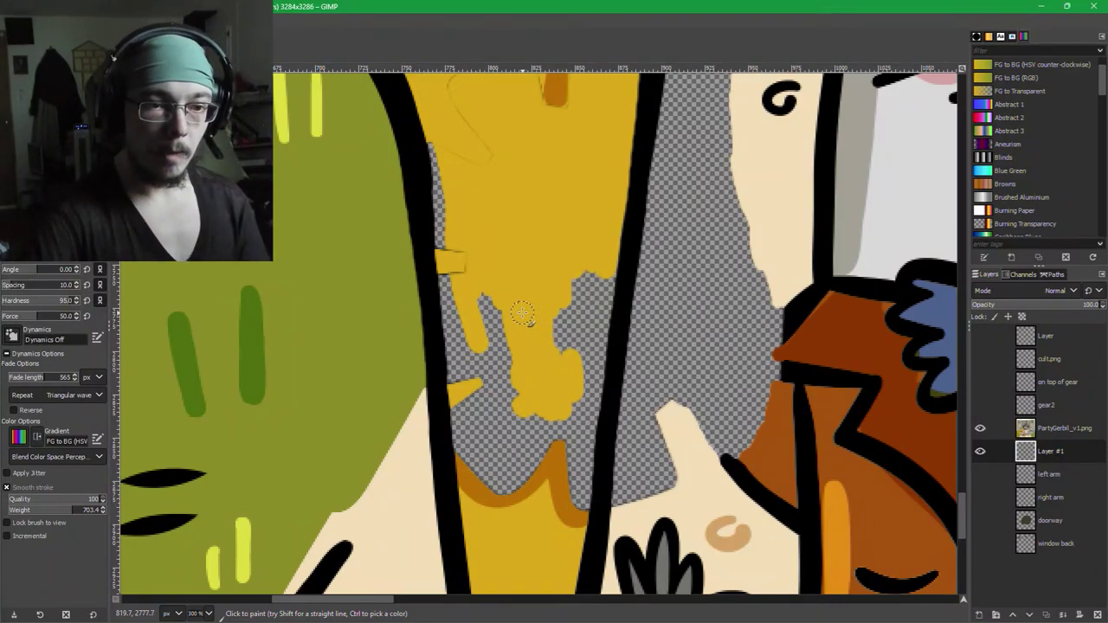
{"action": "key", "text": "n"}
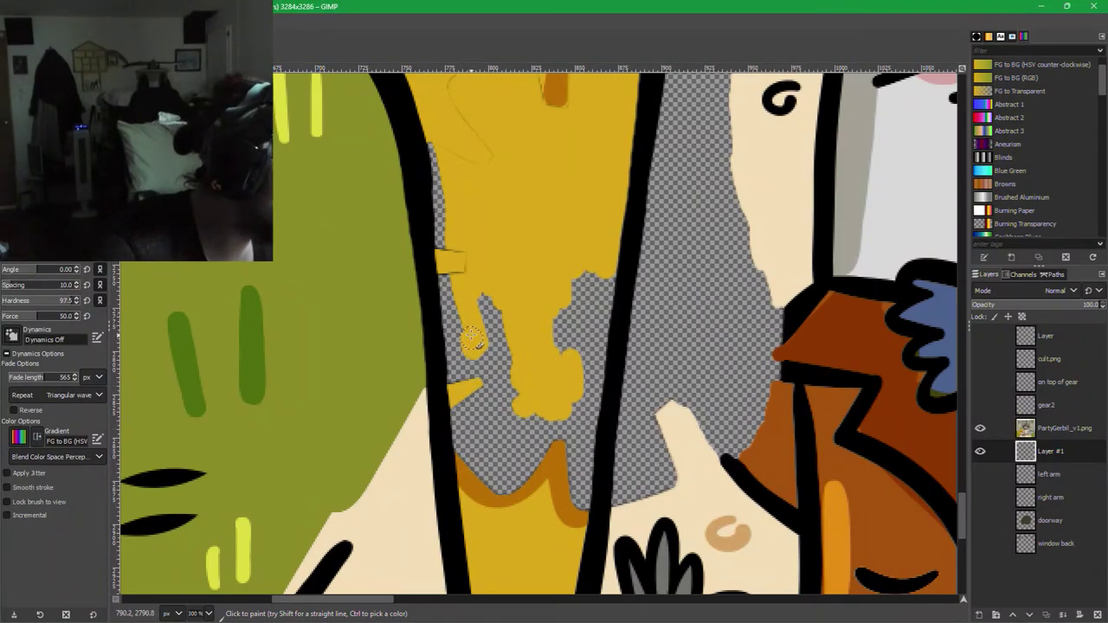
{"action": "left_click_drag", "start_coordinate": [472, 340], "coordinate": [466, 337]}
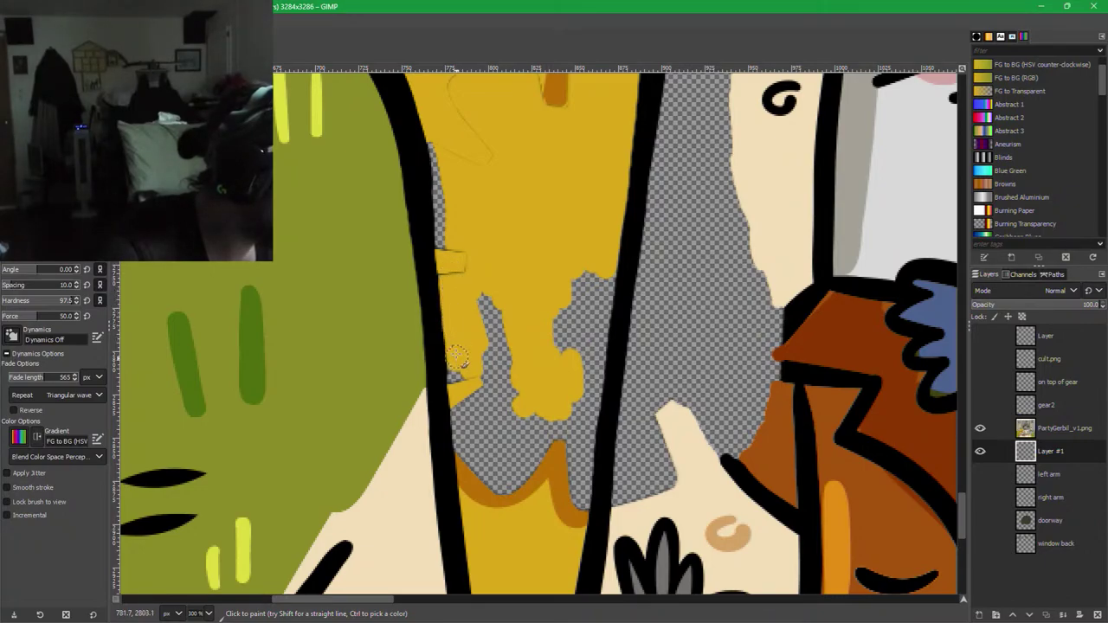
{"action": "mouse_move", "coordinate": [439, 360]}
{"action": "left_mouse_down"}
{"action": "mouse_move", "coordinate": [470, 418]}
{"action": "mouse_move", "coordinate": [452, 432]}
{"action": "mouse_move", "coordinate": [464, 429]}
{"action": "mouse_move", "coordinate": [469, 483]}
{"action": "mouse_move", "coordinate": [473, 468]}
{"action": "mouse_move", "coordinate": [497, 496]}
{"action": "mouse_move", "coordinate": [522, 398]}
{"action": "mouse_move", "coordinate": [560, 484]}
{"action": "mouse_move", "coordinate": [554, 433]}
{"action": "left_mouse_up"}
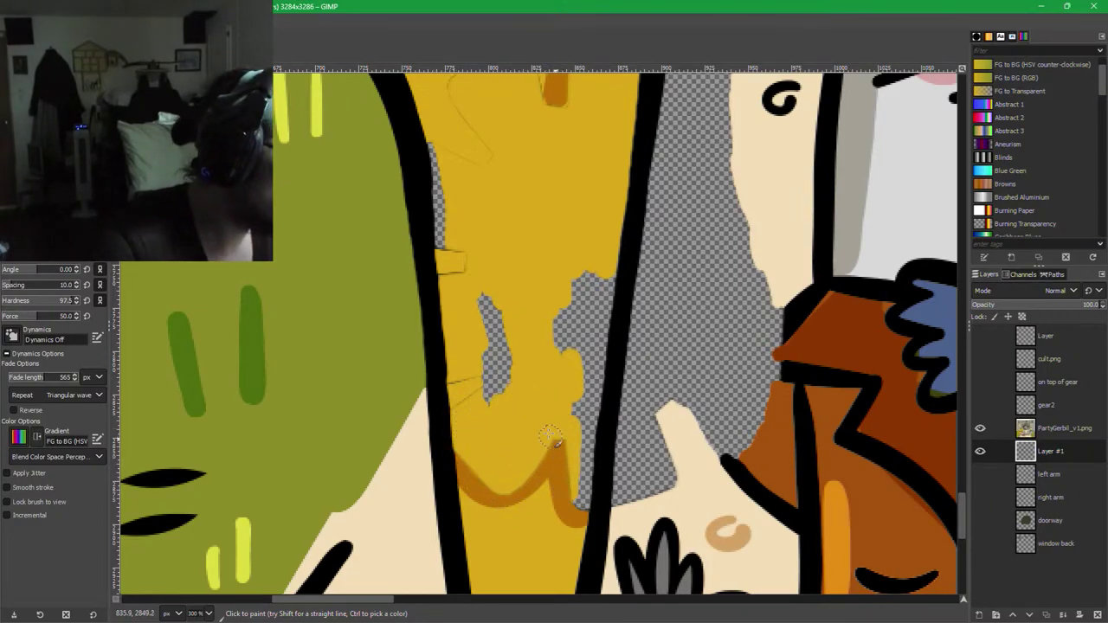
{"action": "mouse_move", "coordinate": [504, 393]}
{"action": "left_mouse_down"}
{"action": "mouse_move", "coordinate": [473, 326]}
{"action": "mouse_move", "coordinate": [484, 320]}
{"action": "mouse_move", "coordinate": [506, 380]}
{"action": "mouse_move", "coordinate": [543, 357]}
{"action": "mouse_move", "coordinate": [572, 304]}
{"action": "left_mouse_up"}
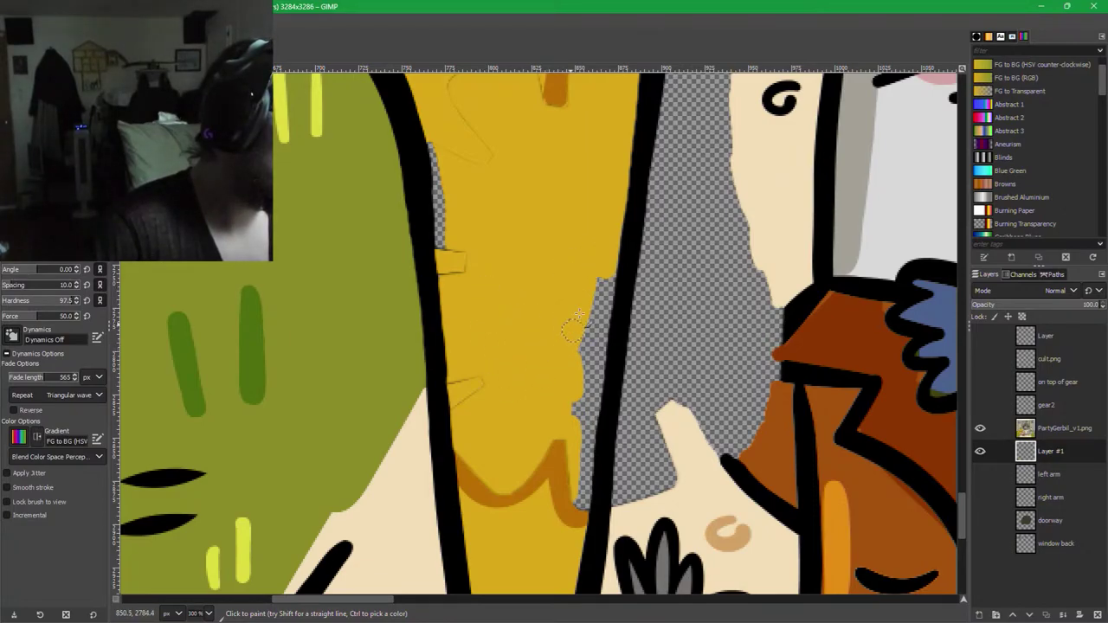
{"action": "mouse_move", "coordinate": [613, 240]}
{"action": "left_mouse_down"}
{"action": "mouse_move", "coordinate": [581, 389]}
{"action": "mouse_move", "coordinate": [602, 332]}
{"action": "mouse_move", "coordinate": [599, 360]}
{"action": "mouse_move", "coordinate": [594, 343]}
{"action": "mouse_move", "coordinate": [575, 386]}
{"action": "mouse_move", "coordinate": [566, 355]}
{"action": "mouse_move", "coordinate": [586, 361]}
{"action": "mouse_move", "coordinate": [589, 438]}
{"action": "left_mouse_up"}
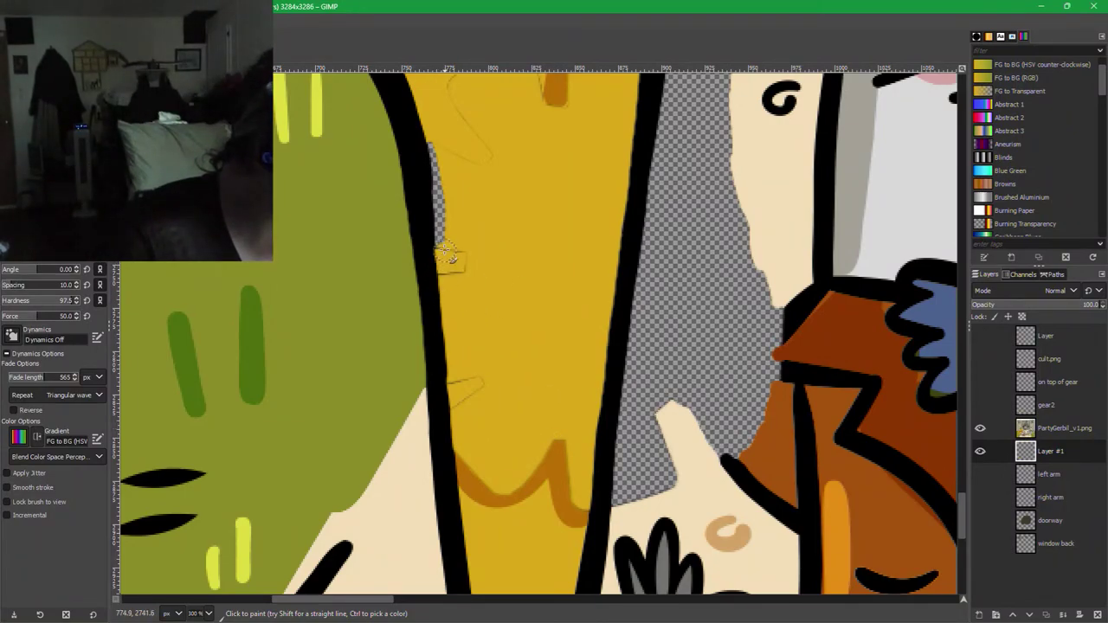
Paint gold into the narrow gap along the arch's black outline, undoing a stray eraser dab and finishing with the Paintbrush.
{"action": "left_click_drag", "start_coordinate": [449, 255], "coordinate": [428, 161]}
{"action": "key", "text": "shift+e"}
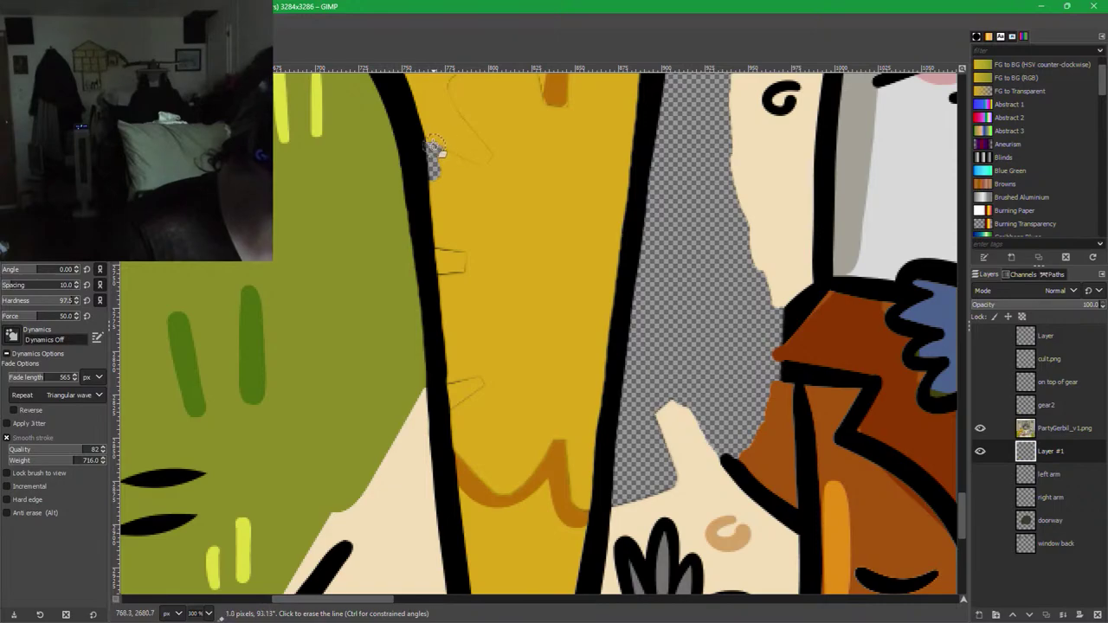
{"action": "key", "text": "shift+e"}
{"action": "left_click", "coordinate": [511, 246]}
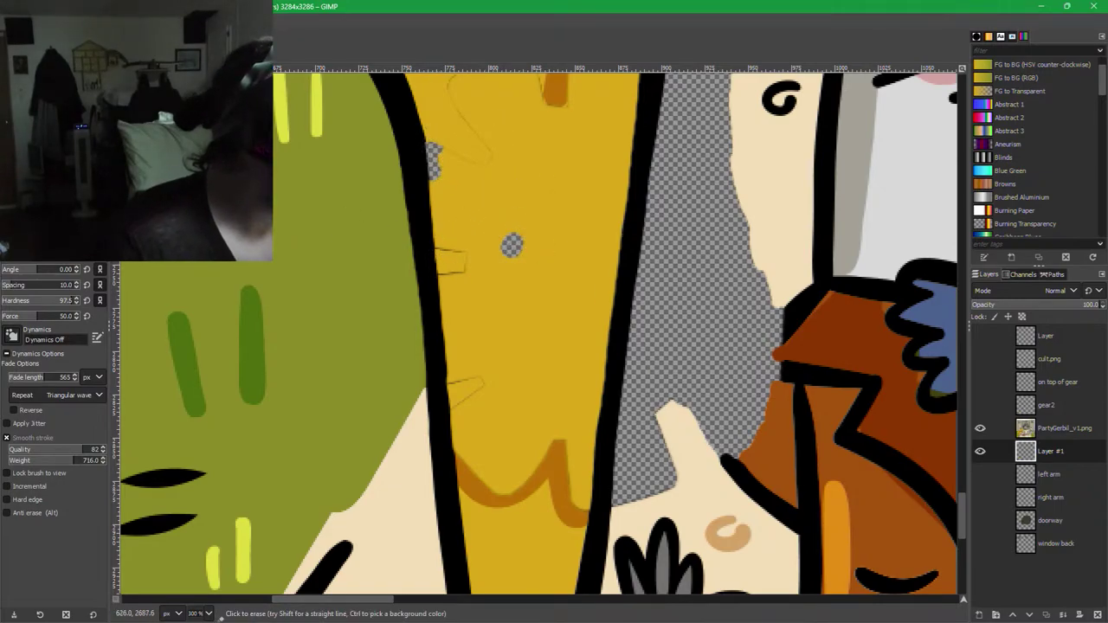
{"action": "key", "text": "p"}
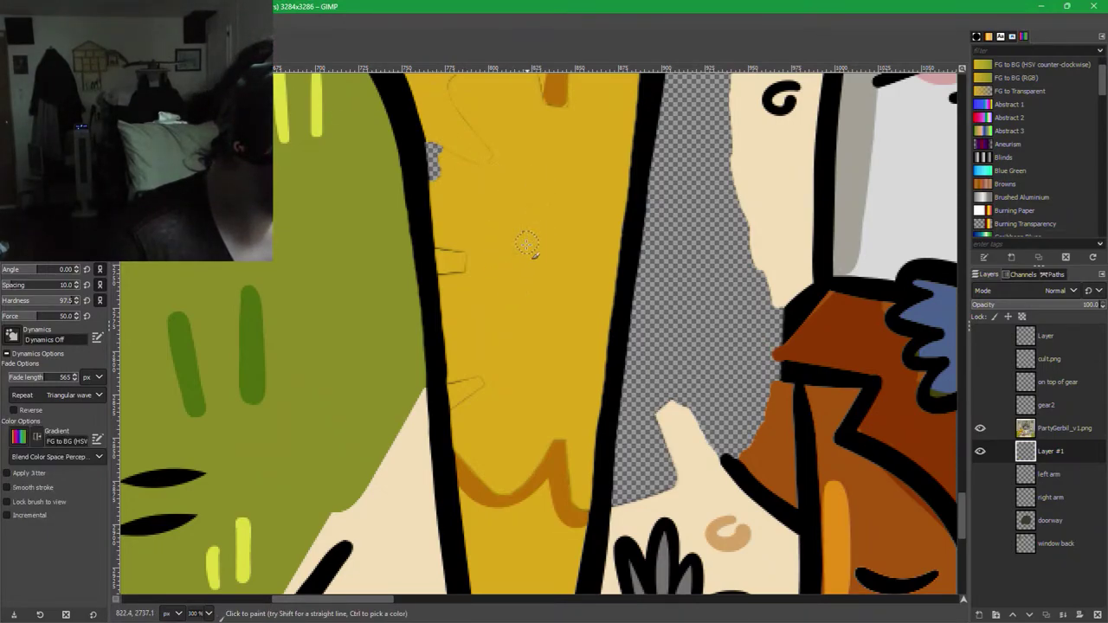
{"action": "mouse_move", "coordinate": [477, 174]}
{"action": "left_mouse_down"}
{"action": "mouse_move", "coordinate": [453, 145]}
{"action": "mouse_move", "coordinate": [427, 148]}
{"action": "mouse_move", "coordinate": [444, 179]}
{"action": "left_mouse_up"}
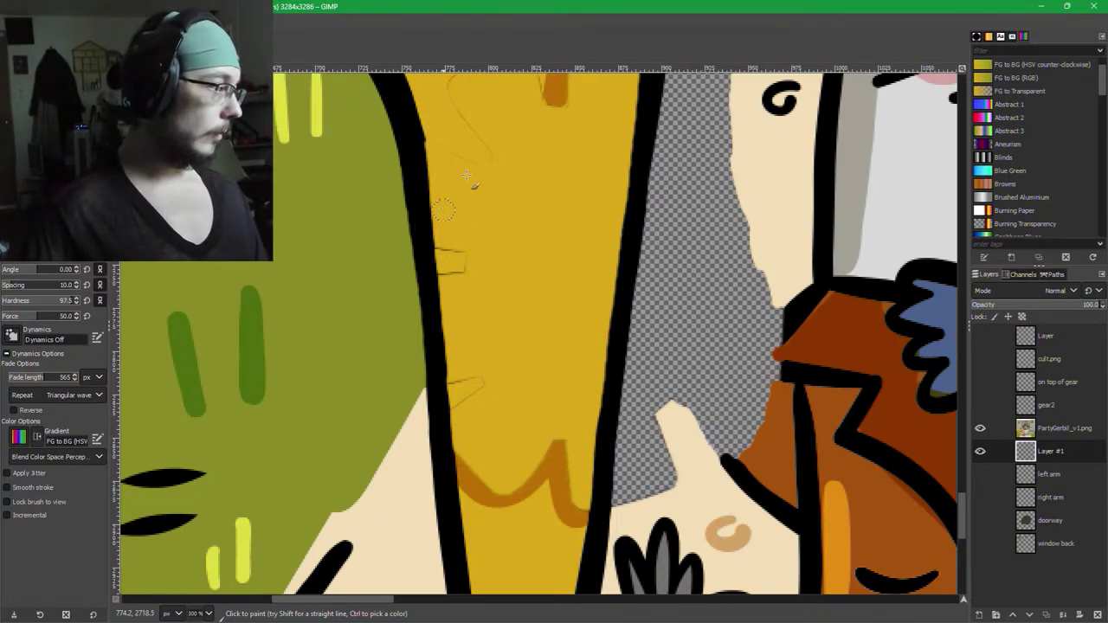
Try to smooth the notch in the arch's outline with a black brush using Smooth stroke, and undo the attempt.
{"action": "left_click", "coordinate": [7, 487]}
{"action": "scroll", "coordinate": [401, 202], "scroll_direction": "up", "scroll_amount": 6}
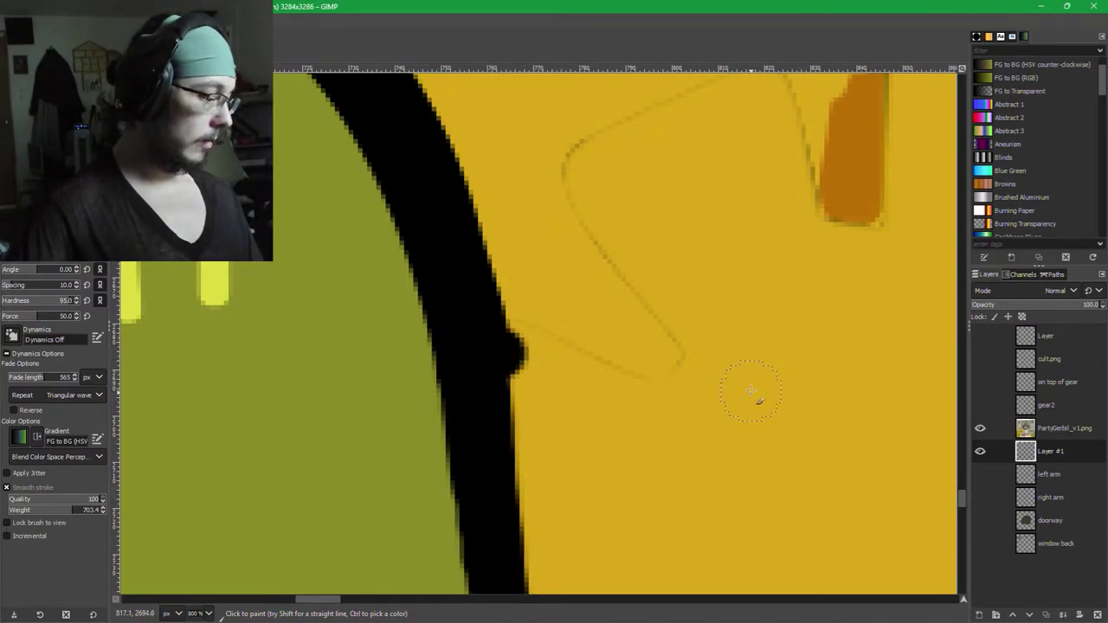
{"action": "key", "text": "ctrl+z"}
{"action": "key", "text": "ctrl+z"}
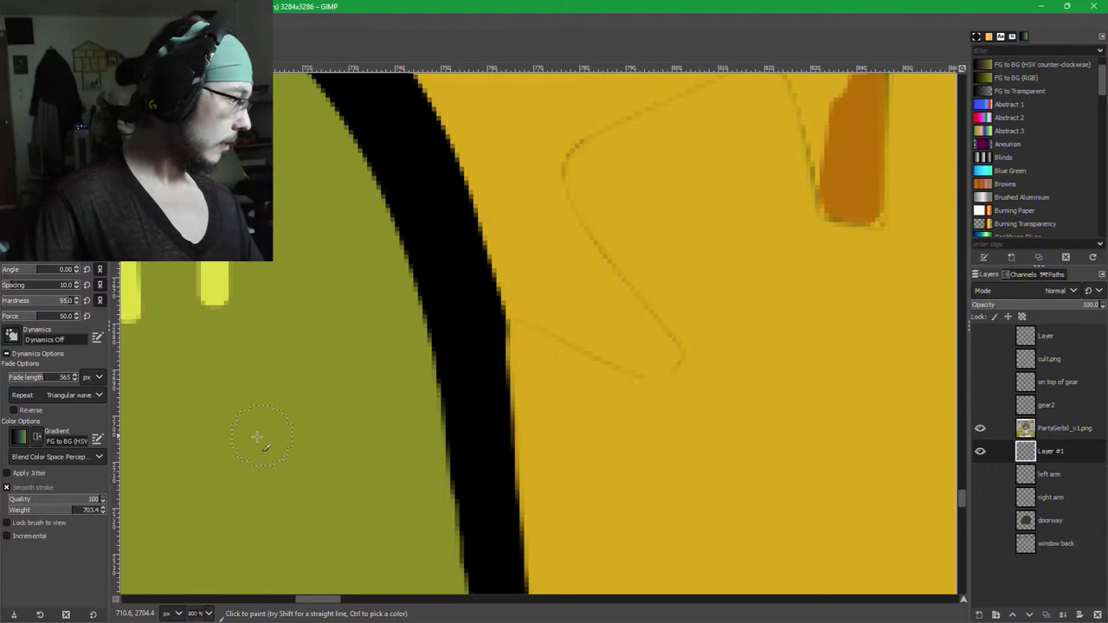
Turn off Smooth stroke, sample the wall's gold, and paint over the faint seam beside the arch on the PartyGerbil_v1.png layer.
{"action": "left_click", "coordinate": [26, 490]}
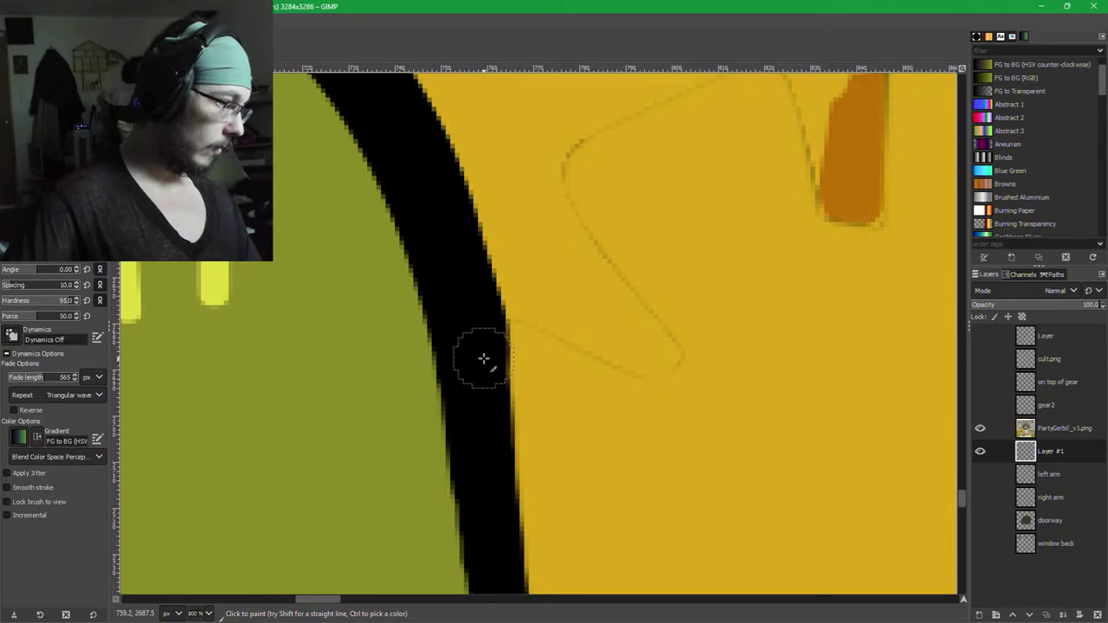
{"action": "left_click", "coordinate": [658, 450], "text": "ctrl"}
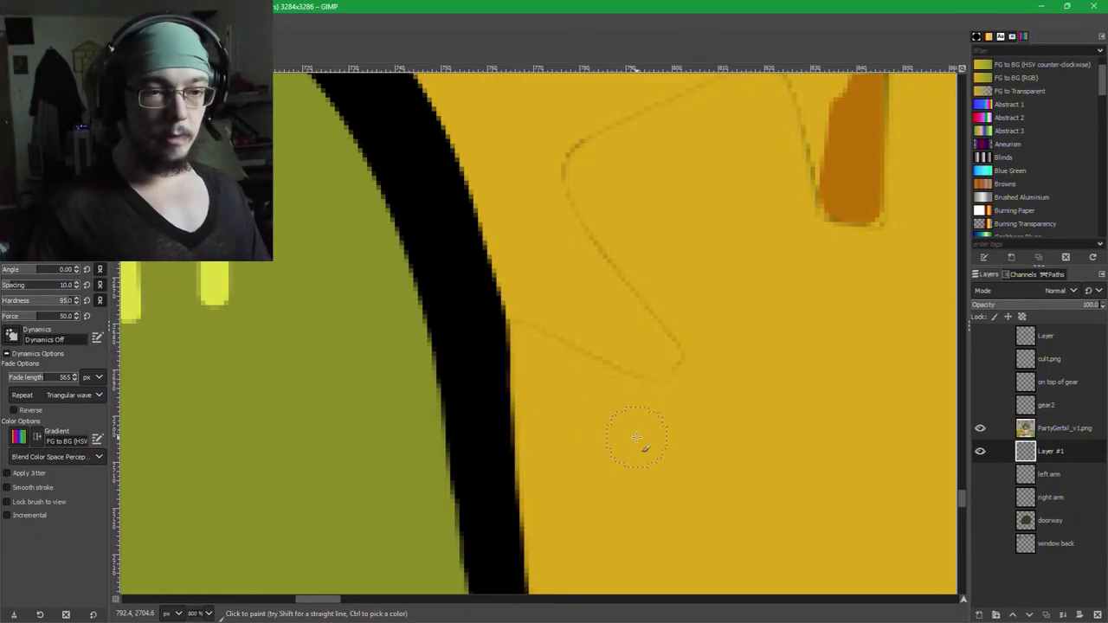
{"action": "scroll", "coordinate": [621, 347], "scroll_direction": "up", "scroll_amount": 2, "text": "ctrl"}
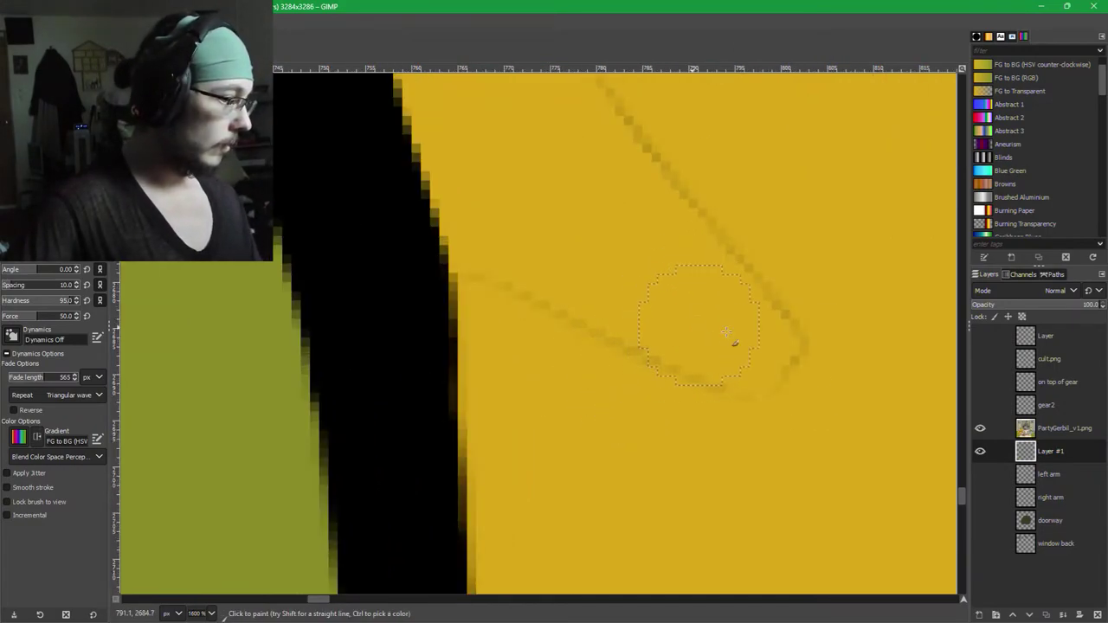
{"action": "left_click", "coordinate": [1019, 428]}
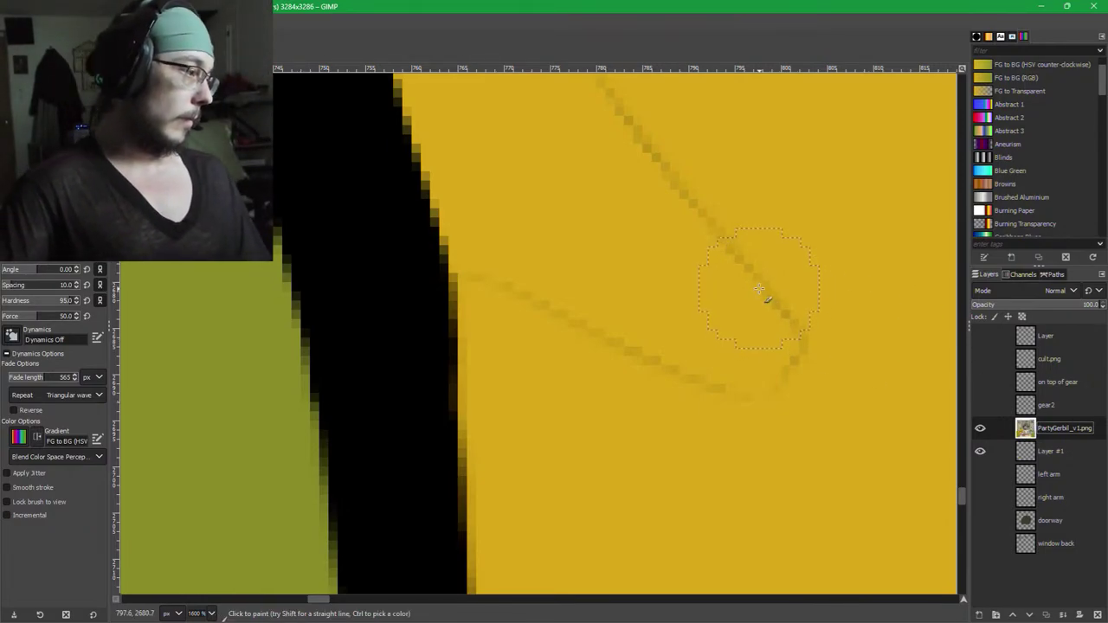
{"action": "left_click_drag", "start_coordinate": [556, 304], "coordinate": [518, 272]}
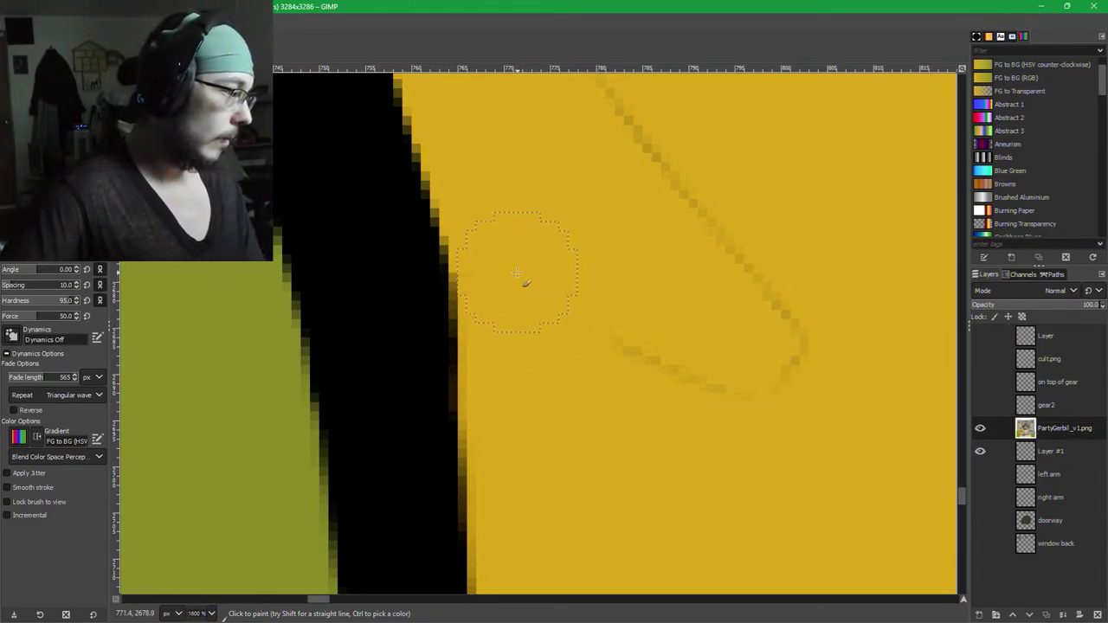
{"action": "mouse_move", "coordinate": [744, 372]}
{"action": "left_mouse_down"}
{"action": "mouse_move", "coordinate": [714, 265]}
{"action": "mouse_move", "coordinate": [655, 175]}
{"action": "mouse_move", "coordinate": [612, 524]}
{"action": "left_mouse_up"}
{"action": "mouse_move", "coordinate": [604, 464]}
{"action": "left_mouse_down"}
{"action": "mouse_move", "coordinate": [535, 346]}
{"action": "mouse_move", "coordinate": [555, 247]}
{"action": "left_mouse_up"}
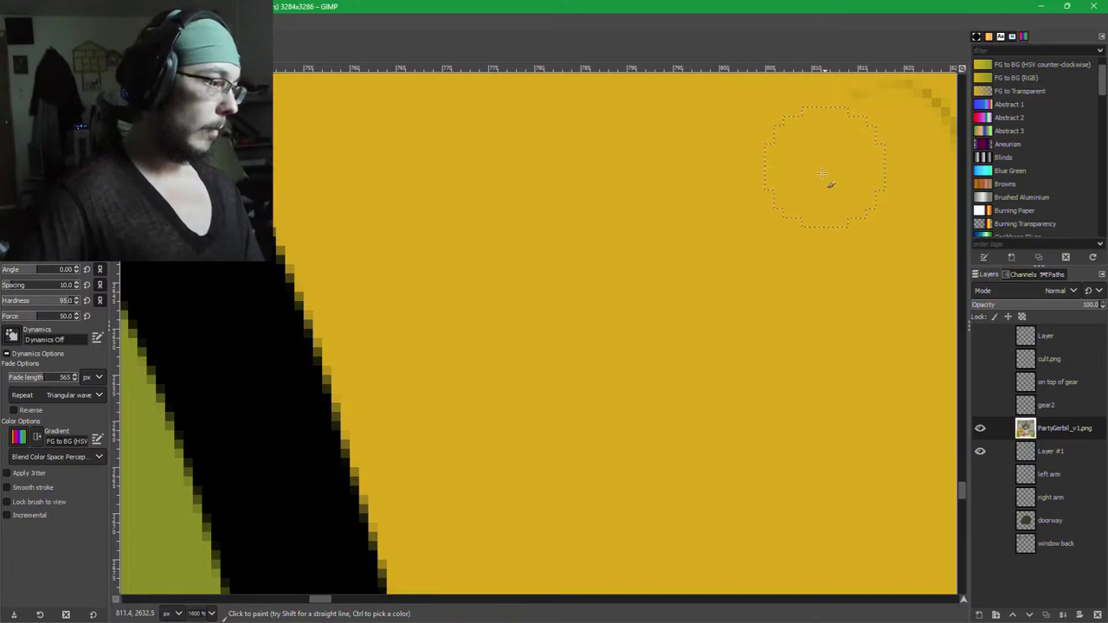
Paint gold over the remaining seam lines and the stray brown spike hanging in the middle of the wall.
{"action": "key", "text": "space"}
{"action": "mouse_move", "coordinate": [307, 383]}
{"action": "left_mouse_down"}
{"action": "mouse_move", "coordinate": [383, 357]}
{"action": "mouse_move", "coordinate": [416, 440]}
{"action": "left_mouse_up"}
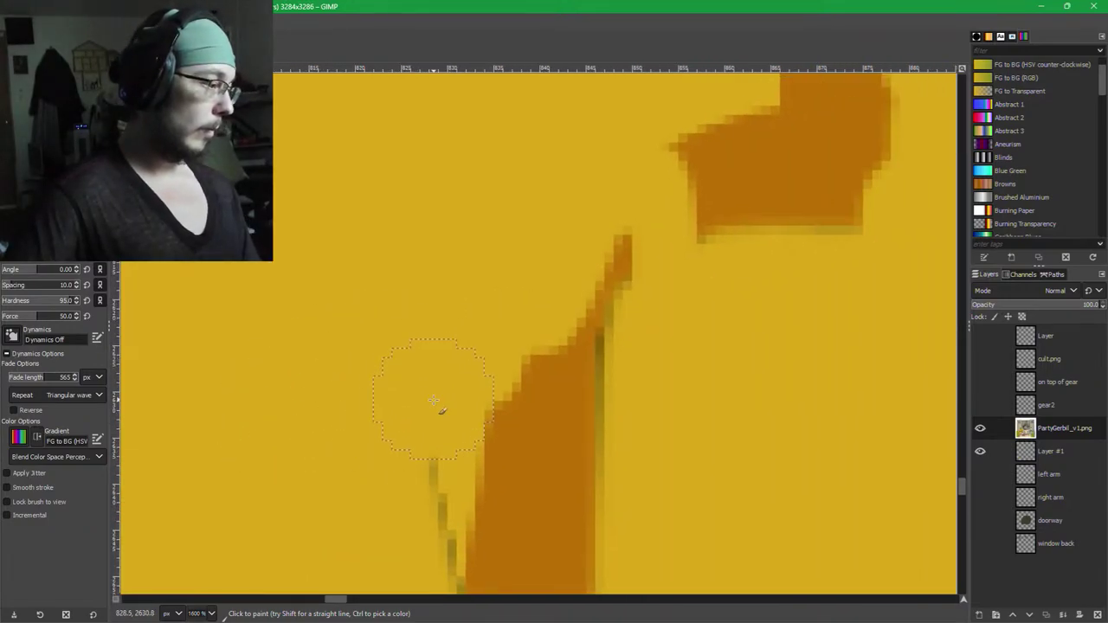
{"action": "scroll", "coordinate": [437, 402], "scroll_direction": "down", "scroll_amount": 2}
{"action": "mouse_move", "coordinate": [437, 391]}
{"action": "left_mouse_down"}
{"action": "mouse_move", "coordinate": [448, 466]}
{"action": "mouse_move", "coordinate": [466, 514]}
{"action": "mouse_move", "coordinate": [493, 519]}
{"action": "mouse_move", "coordinate": [538, 380]}
{"action": "mouse_move", "coordinate": [518, 507]}
{"action": "mouse_move", "coordinate": [532, 328]}
{"action": "mouse_move", "coordinate": [475, 431]}
{"action": "mouse_move", "coordinate": [479, 469]}
{"action": "mouse_move", "coordinate": [559, 384]}
{"action": "mouse_move", "coordinate": [570, 294]}
{"action": "left_mouse_up"}
{"action": "mouse_move", "coordinate": [594, 257]}
{"action": "left_mouse_down"}
{"action": "mouse_move", "coordinate": [623, 310]}
{"action": "mouse_move", "coordinate": [669, 277]}
{"action": "left_mouse_up"}
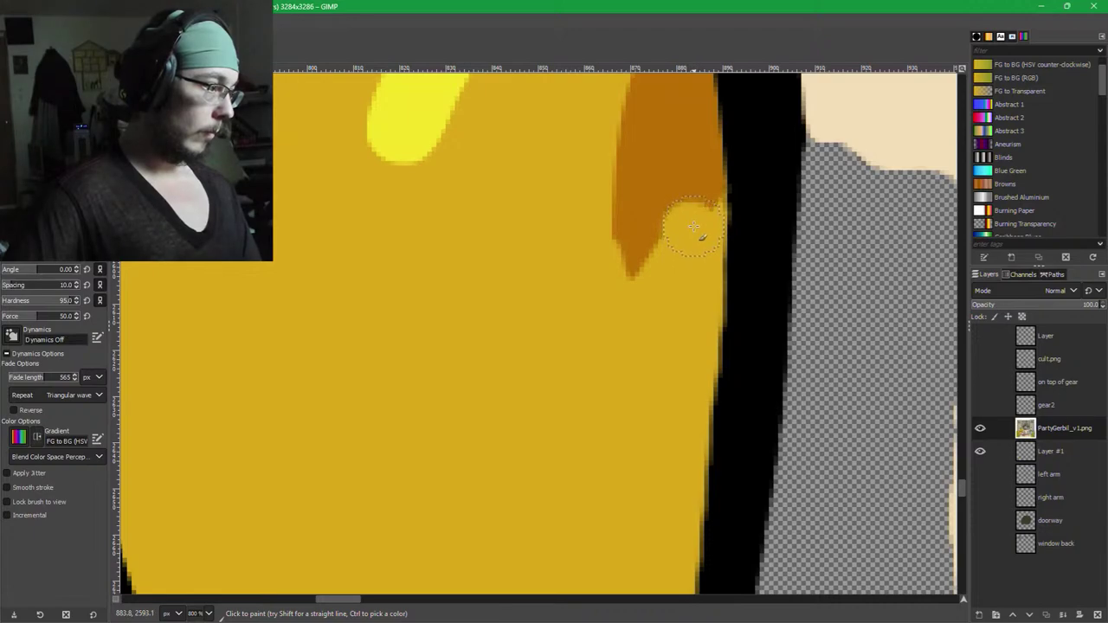
Trim the brown shading beside the new black line's upper end with gold, removing leftover bits and shaping a smooth curved tip.
{"action": "mouse_move", "coordinate": [694, 226]}
{"action": "left_mouse_down"}
{"action": "mouse_move", "coordinate": [650, 178]}
{"action": "mouse_move", "coordinate": [622, 108]}
{"action": "mouse_move", "coordinate": [537, 346]}
{"action": "mouse_move", "coordinate": [540, 471]}
{"action": "mouse_move", "coordinate": [580, 477]}
{"action": "mouse_move", "coordinate": [586, 467]}
{"action": "mouse_move", "coordinate": [584, 363]}
{"action": "left_mouse_up"}
{"action": "key", "text": "ctrl+z"}
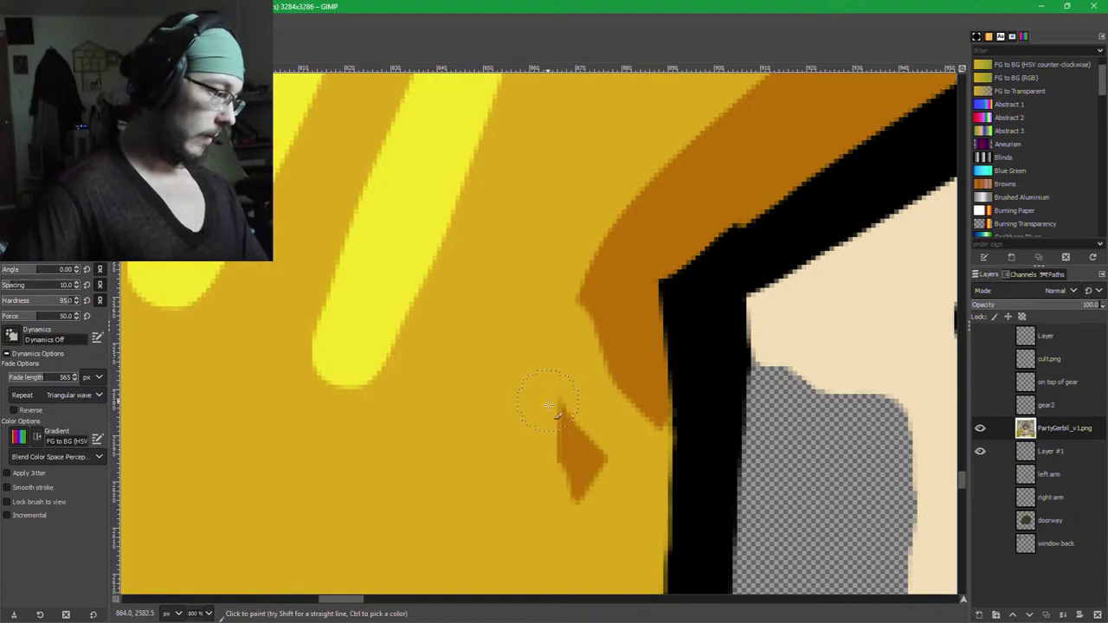
{"action": "left_click_drag", "start_coordinate": [547, 405], "coordinate": [571, 472]}
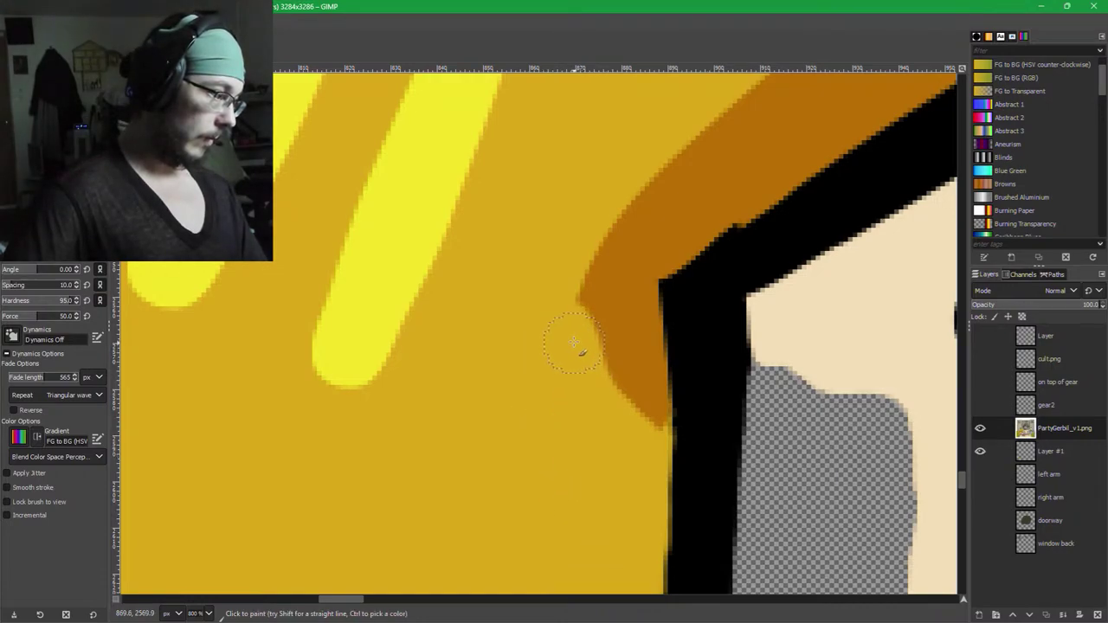
{"action": "left_click_drag", "start_coordinate": [565, 313], "coordinate": [568, 275]}
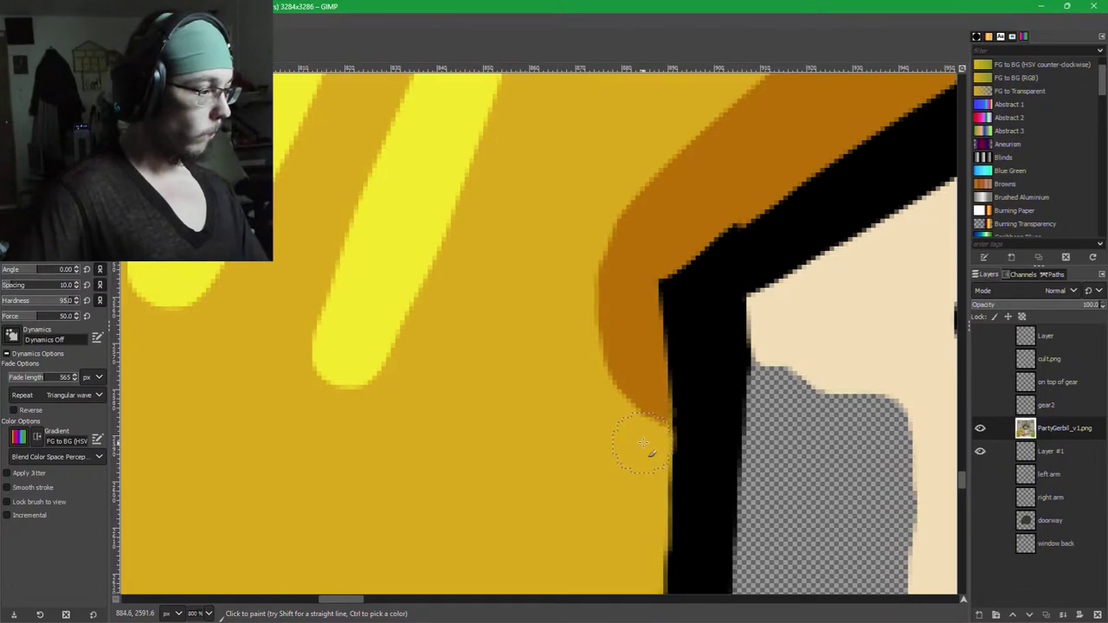
{"action": "scroll", "coordinate": [600, 475], "scroll_direction": "down", "scroll_amount": 4}
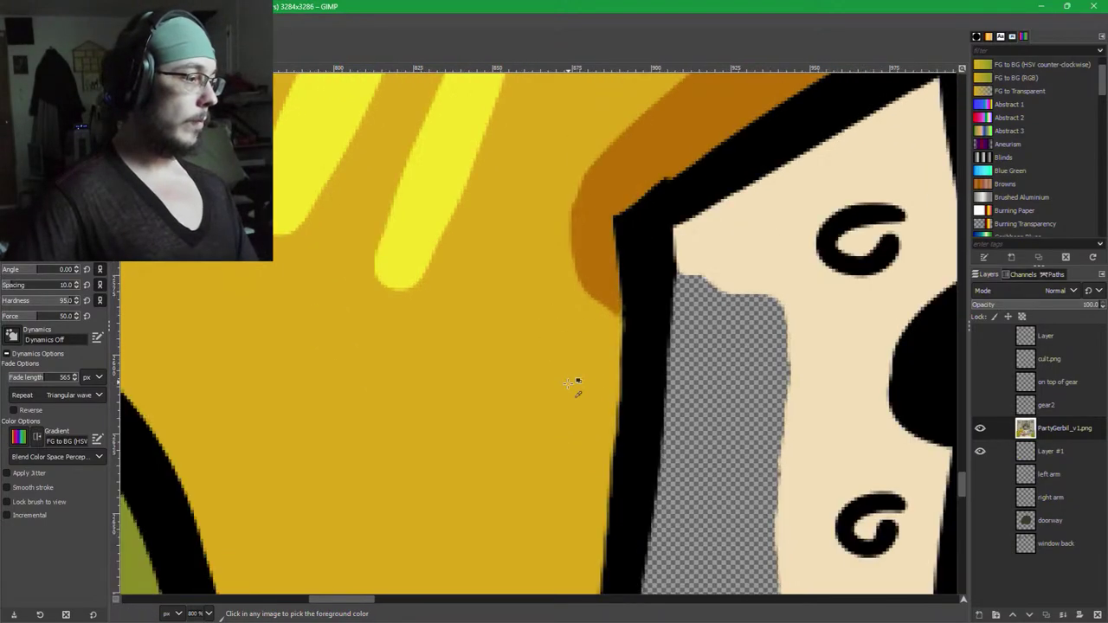
Paint gold over the leftover seam outline of the small square patch beside the arch's black outline.
{"action": "scroll", "coordinate": [536, 208], "scroll_direction": "up", "scroll_amount": 6}
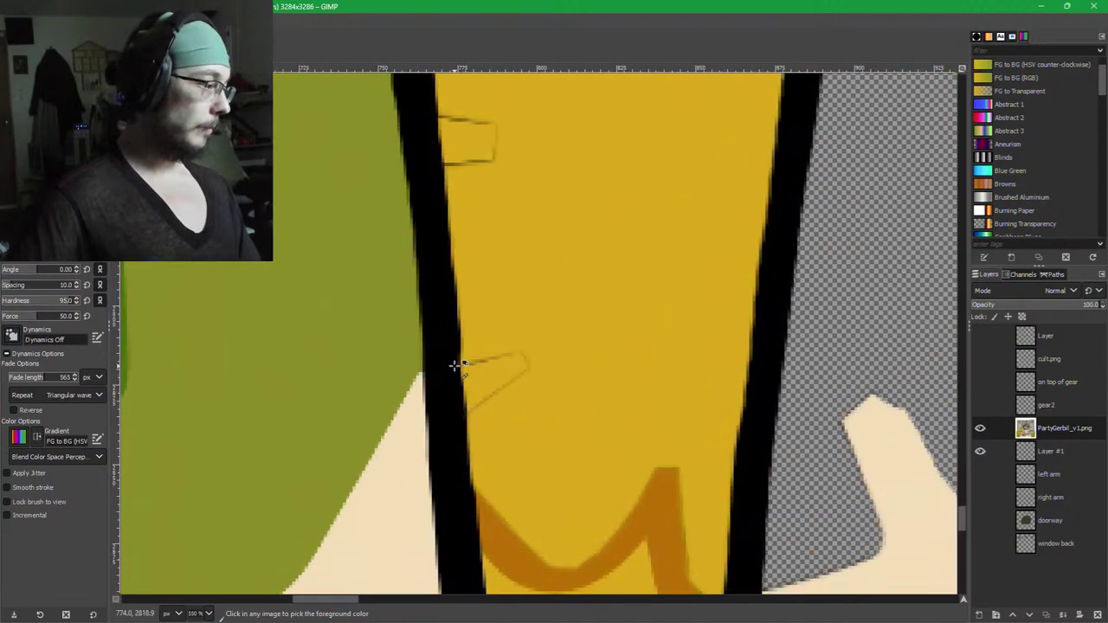
{"action": "mouse_move", "coordinate": [521, 192]}
{"action": "left_mouse_down"}
{"action": "mouse_move", "coordinate": [513, 260]}
{"action": "mouse_move", "coordinate": [477, 151]}
{"action": "mouse_move", "coordinate": [432, 149]}
{"action": "mouse_move", "coordinate": [415, 135]}
{"action": "mouse_move", "coordinate": [440, 263]}
{"action": "mouse_move", "coordinate": [424, 263]}
{"action": "mouse_move", "coordinate": [432, 197]}
{"action": "left_mouse_up"}
{"action": "left_click_drag", "start_coordinate": [430, 140], "coordinate": [408, 128]}
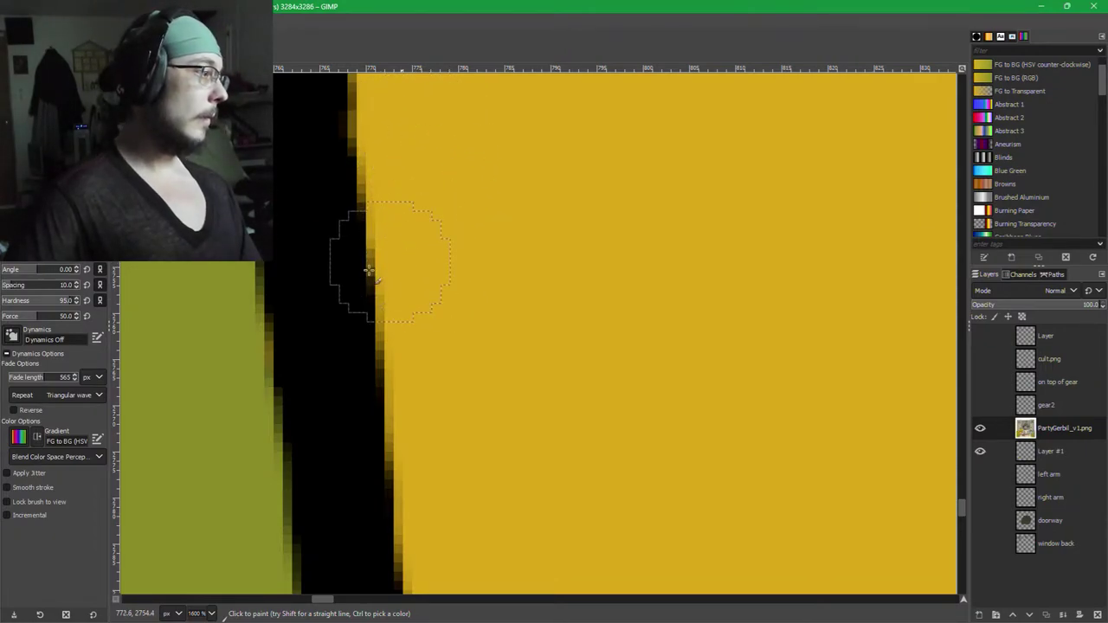
Sample black to touch up the arch's outline against the wall, undo the stray black dab, and resample the wall's gold.
{"action": "left_click", "coordinate": [329, 222], "text": "ctrl"}
{"action": "left_click_drag", "start_coordinate": [363, 271], "coordinate": [442, 477]}
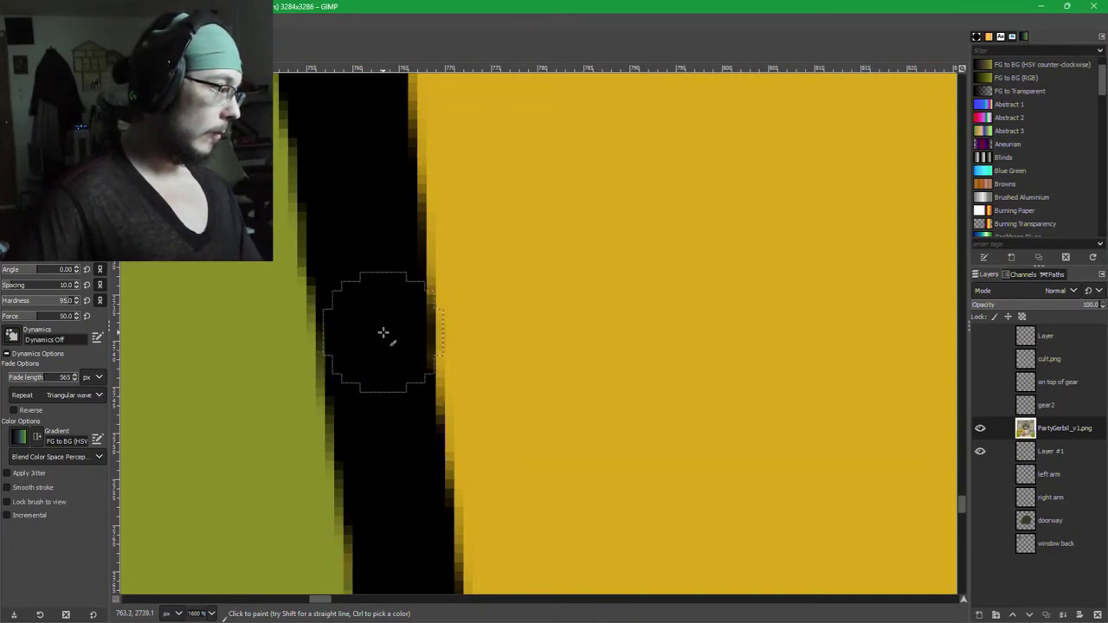
{"action": "left_click", "coordinate": [575, 336]}
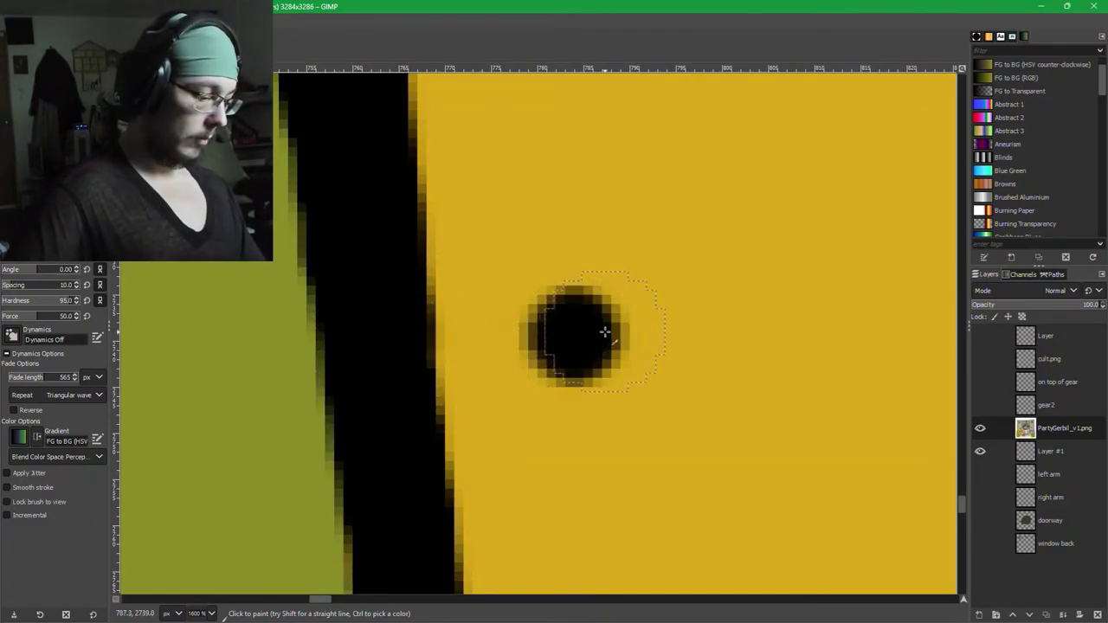
{"action": "key", "text": "ctrl+z"}
{"action": "left_click", "coordinate": [613, 320], "text": "ctrl"}
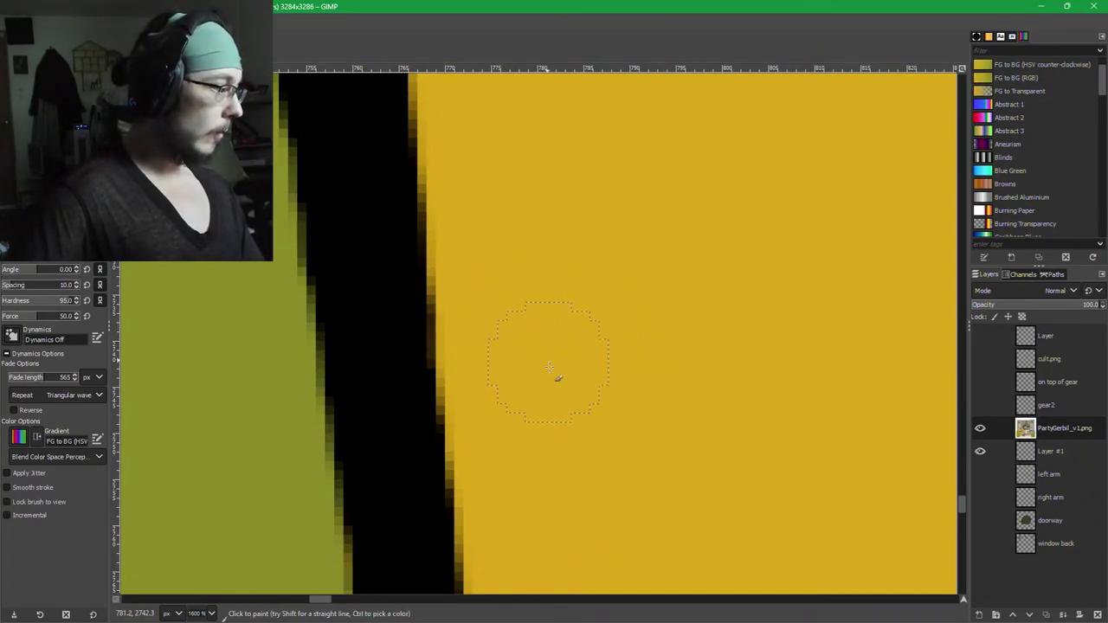
Paint gold over the leftover patch outline beside the arch's black outline, and sample black to touch up that edge.
{"action": "scroll", "coordinate": [549, 368], "scroll_direction": "down", "scroll_amount": 3}
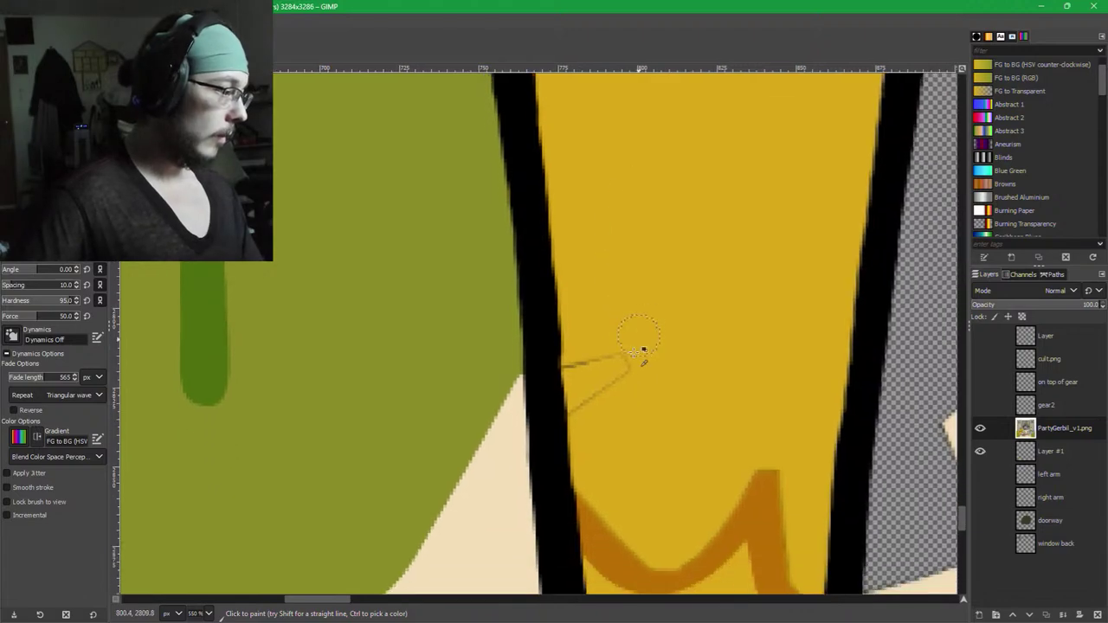
{"action": "scroll", "coordinate": [632, 351], "scroll_direction": "up", "scroll_amount": 2}
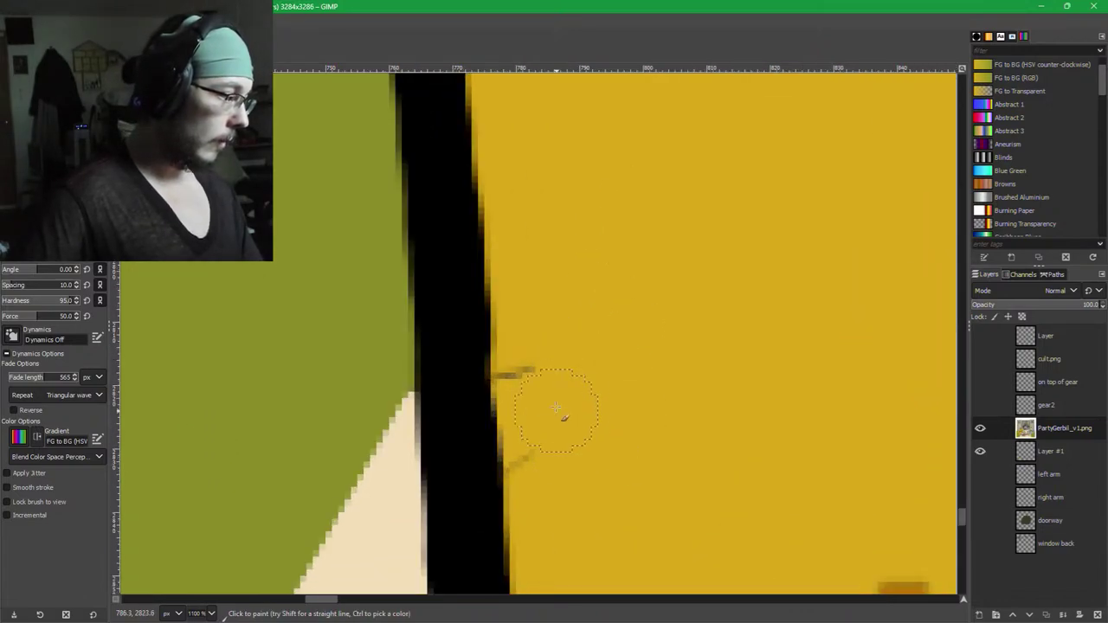
{"action": "left_click", "coordinate": [535, 376]}
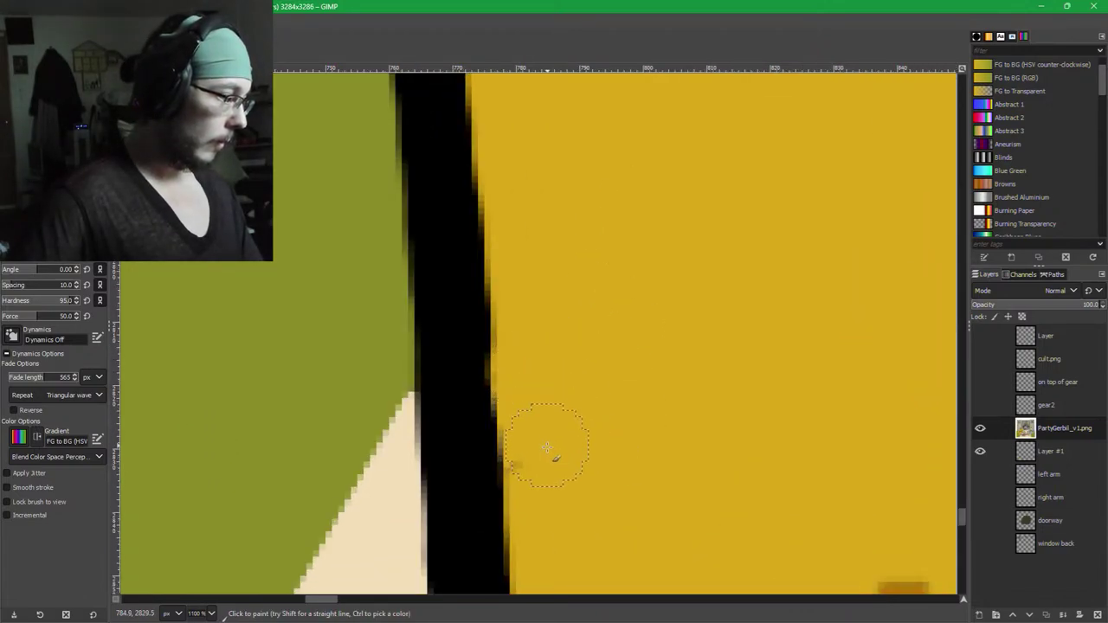
{"action": "mouse_move", "coordinate": [547, 448]}
{"action": "left_mouse_down"}
{"action": "mouse_move", "coordinate": [549, 487]}
{"action": "mouse_move", "coordinate": [534, 457]}
{"action": "left_mouse_up"}
{"action": "left_click", "coordinate": [469, 363], "text": "ctrl"}
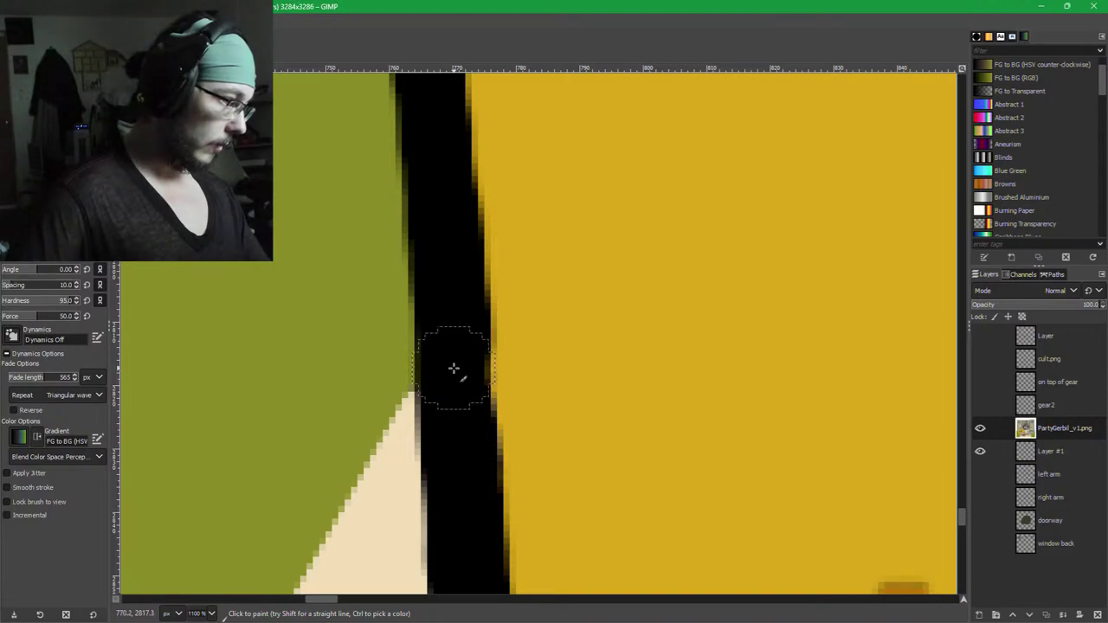
Resample the gold and paint over the wavy brown shading across the lower gold leg, including the remnant along its black outline.
{"action": "left_click_drag", "start_coordinate": [611, 429], "coordinate": [532, 184]}
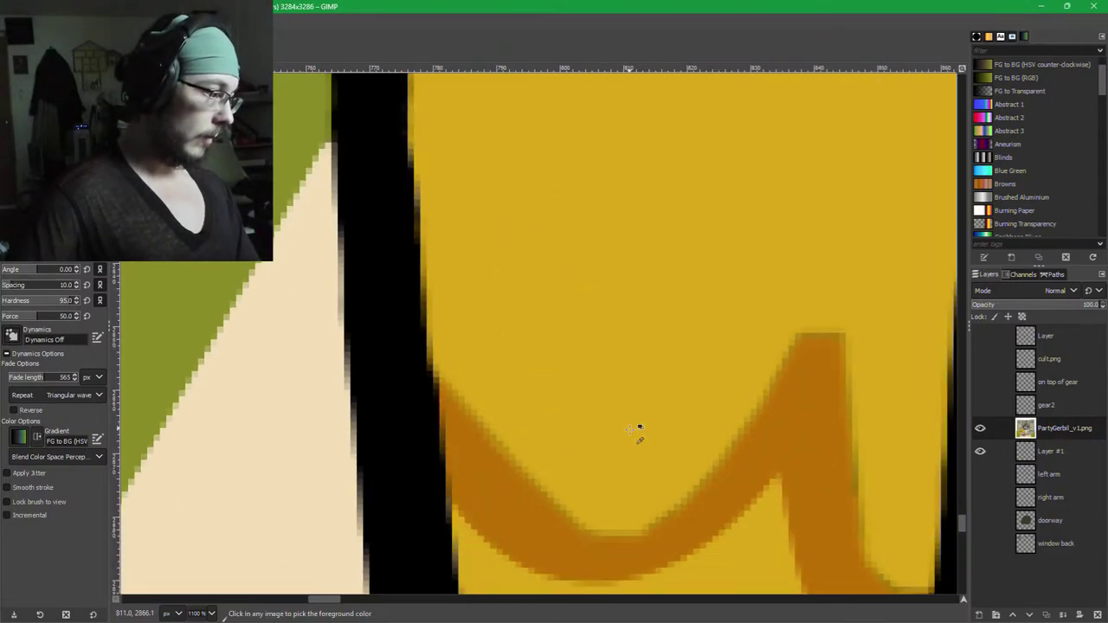
{"action": "scroll", "coordinate": [638, 427], "scroll_direction": "down", "scroll_amount": 1}
{"action": "left_click_drag", "start_coordinate": [655, 477], "coordinate": [504, 218]}
{"action": "left_click", "coordinate": [550, 308], "text": "ctrl"}
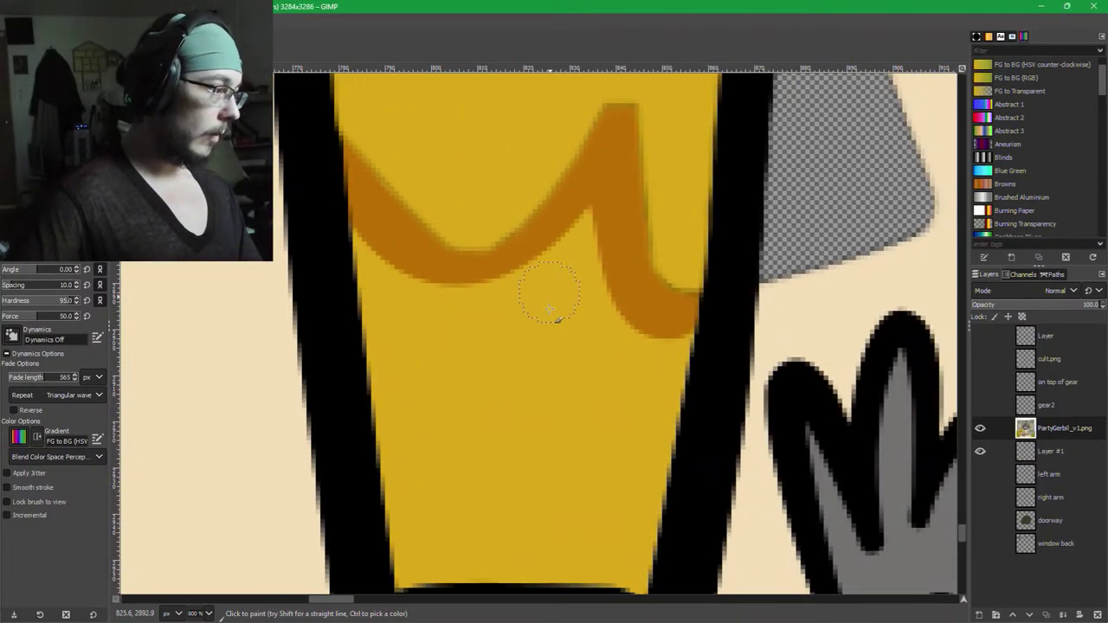
{"action": "mouse_move", "coordinate": [551, 296]}
{"action": "left_mouse_down"}
{"action": "mouse_move", "coordinate": [567, 157]}
{"action": "mouse_move", "coordinate": [606, 112]}
{"action": "mouse_move", "coordinate": [630, 118]}
{"action": "mouse_move", "coordinate": [586, 236]}
{"action": "mouse_move", "coordinate": [649, 157]}
{"action": "mouse_move", "coordinate": [615, 298]}
{"action": "mouse_move", "coordinate": [620, 311]}
{"action": "mouse_move", "coordinate": [642, 263]}
{"action": "mouse_move", "coordinate": [656, 268]}
{"action": "mouse_move", "coordinate": [651, 340]}
{"action": "mouse_move", "coordinate": [673, 296]}
{"action": "left_mouse_up"}
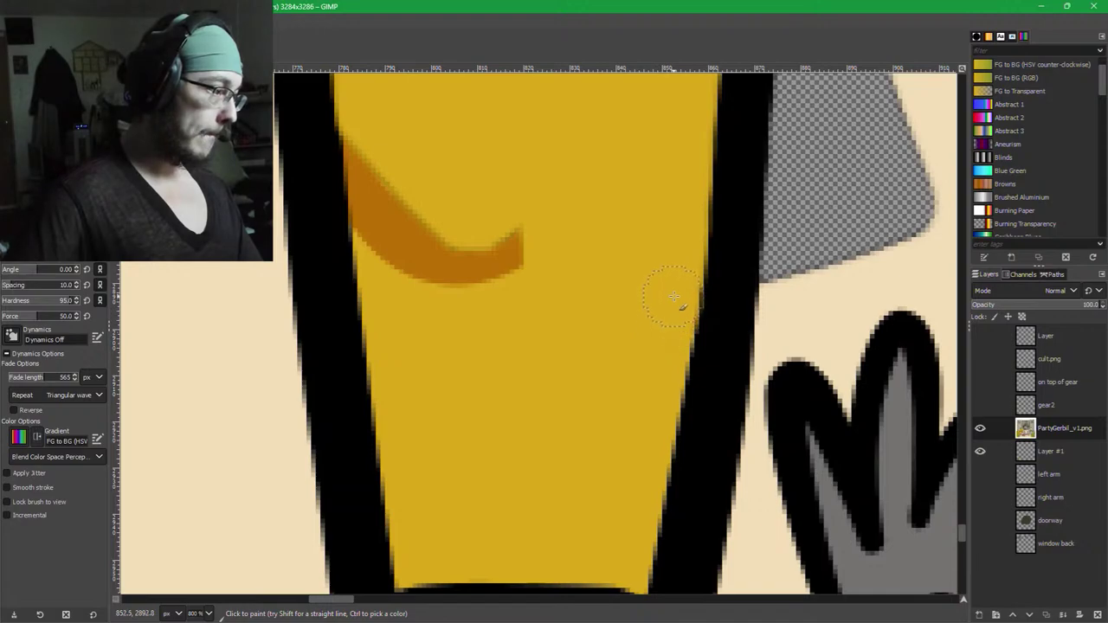
{"action": "mouse_move", "coordinate": [601, 280]}
{"action": "left_mouse_down"}
{"action": "mouse_move", "coordinate": [534, 294]}
{"action": "mouse_move", "coordinate": [514, 366]}
{"action": "mouse_move", "coordinate": [463, 381]}
{"action": "mouse_move", "coordinate": [433, 269]}
{"action": "mouse_move", "coordinate": [418, 351]}
{"action": "mouse_move", "coordinate": [405, 253]}
{"action": "left_mouse_up"}
{"action": "scroll", "coordinate": [418, 314], "scroll_direction": "up", "scroll_amount": 3}
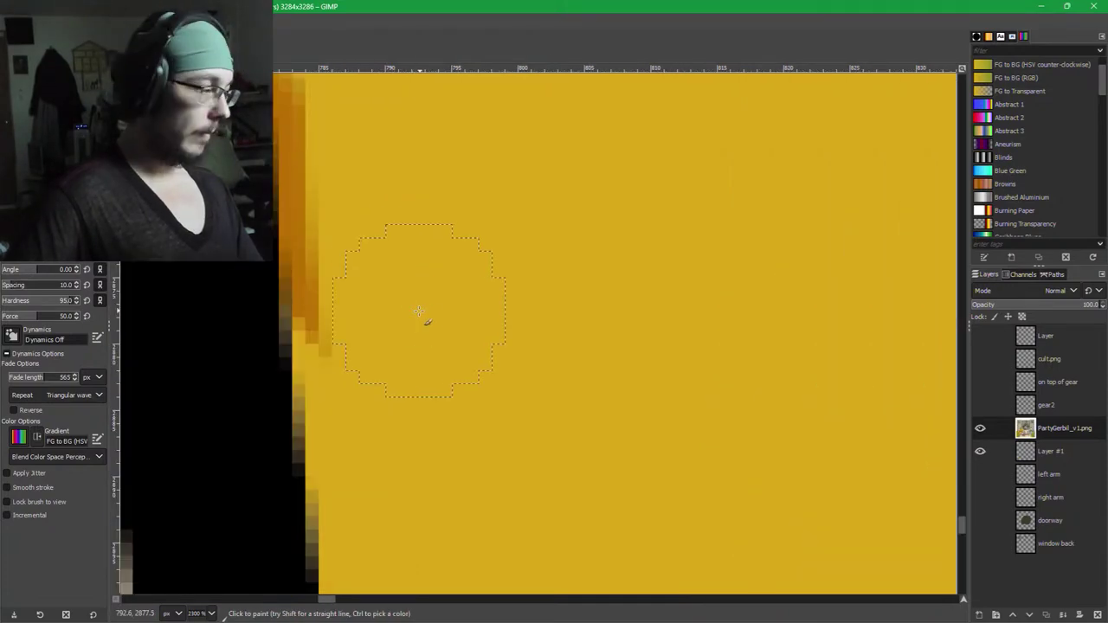
{"action": "mouse_move", "coordinate": [418, 314]}
{"action": "left_mouse_down"}
{"action": "mouse_move", "coordinate": [508, 387]}
{"action": "mouse_move", "coordinate": [540, 440]}
{"action": "mouse_move", "coordinate": [489, 413]}
{"action": "mouse_move", "coordinate": [487, 274]}
{"action": "mouse_move", "coordinate": [470, 187]}
{"action": "mouse_move", "coordinate": [492, 363]}
{"action": "mouse_move", "coordinate": [581, 386]}
{"action": "left_mouse_up"}
{"action": "scroll", "coordinate": [581, 386], "scroll_direction": "down", "scroll_amount": 9}
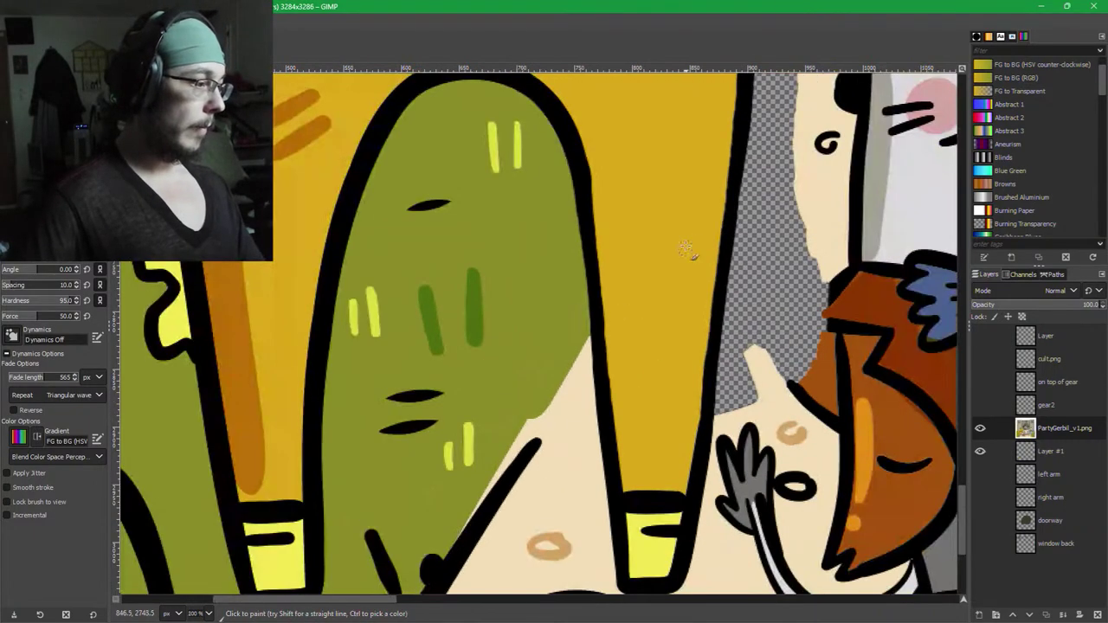
Check the repainted gold leg by briefly showing the gear2 layer over it and hiding it again.
{"action": "scroll", "coordinate": [655, 458], "scroll_direction": "up", "scroll_amount": 2}
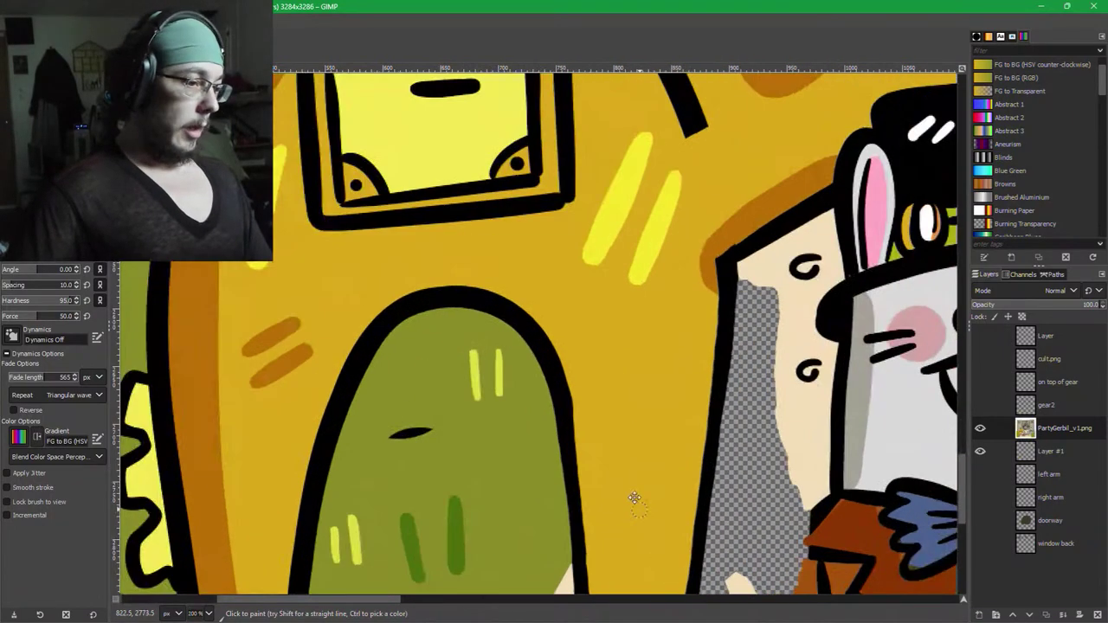
{"action": "scroll", "coordinate": [633, 497], "scroll_direction": "down", "scroll_amount": 3}
{"action": "left_click", "coordinate": [980, 405]}
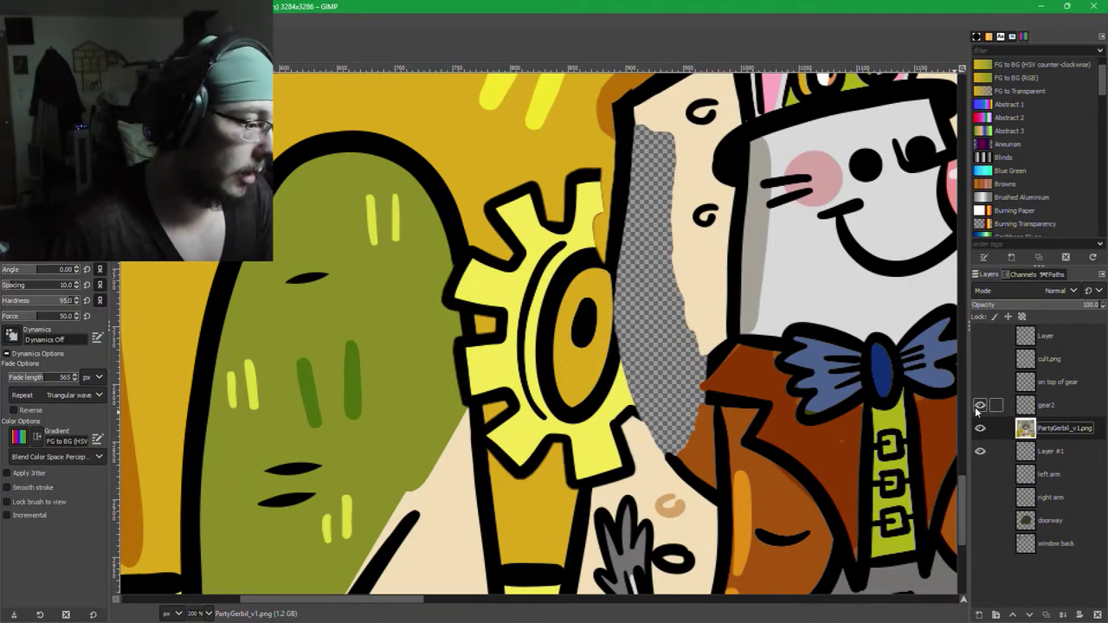
{"action": "left_click", "coordinate": [979, 405]}
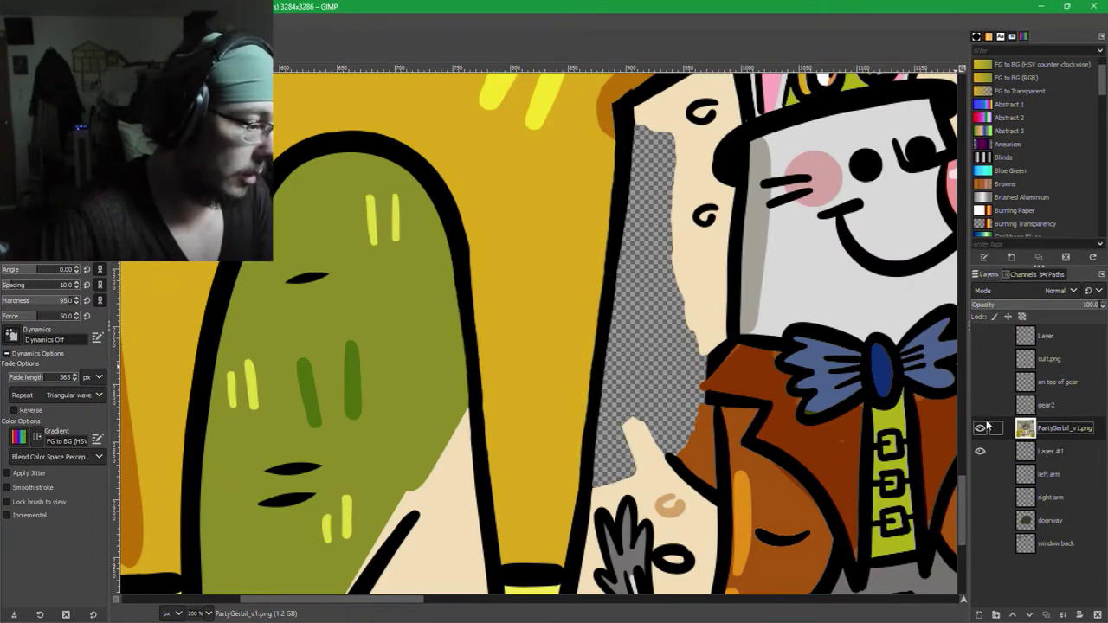
Merge the PartyGerbil_v1.png layer down into Layer #1 and save the project.
{"action": "left_click", "coordinate": [1025, 451]}
{"action": "left_click", "coordinate": [1034, 433]}
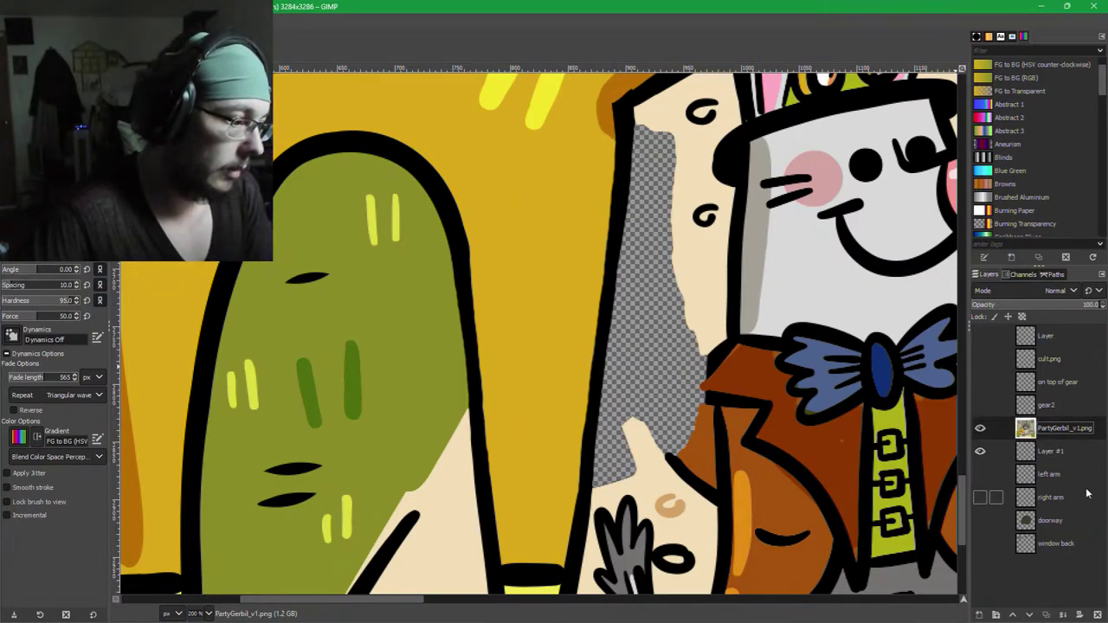
{"action": "left_click", "coordinate": [1063, 614]}
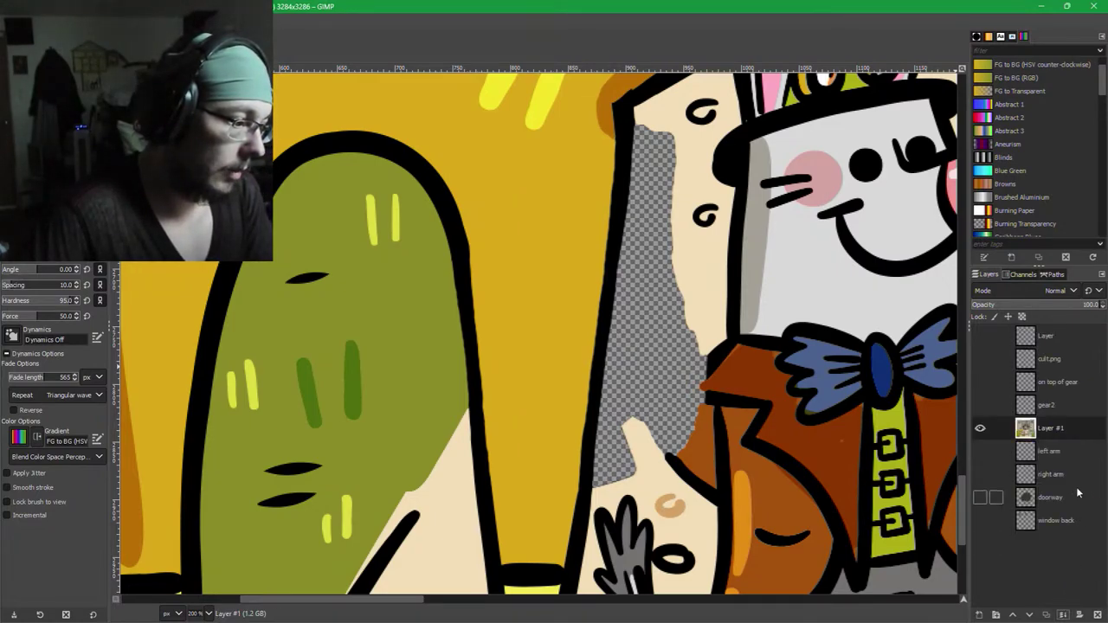
{"action": "key", "text": "ctrl+s"}
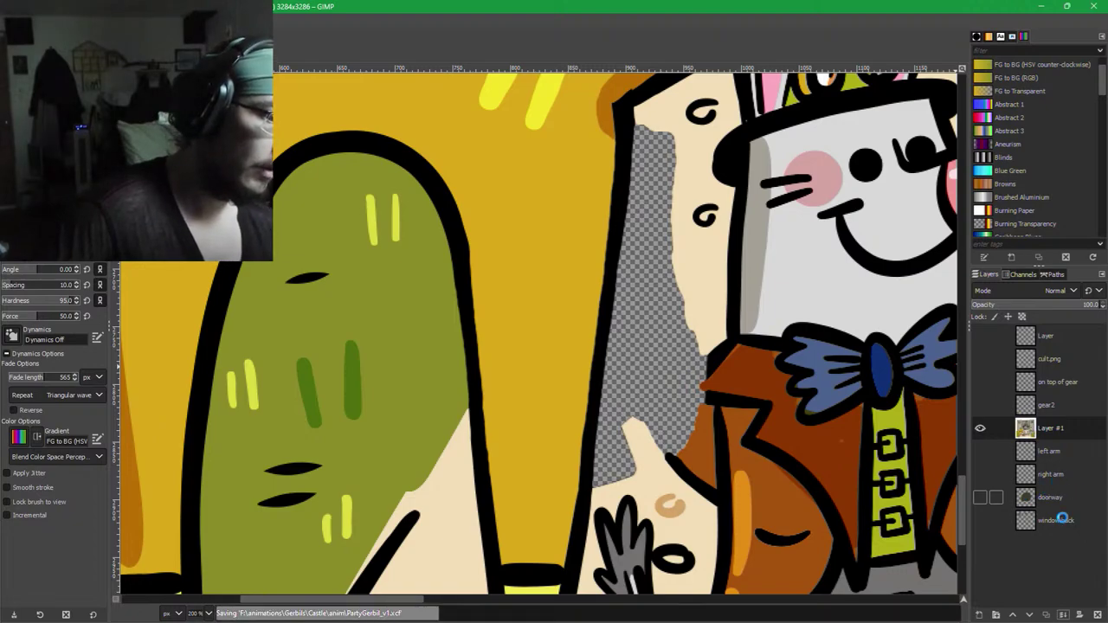
Add a new default layer and move it directly beneath Layer #1.
{"action": "left_click", "coordinate": [982, 615], "text": "shift"}
{"action": "left_click_drag", "start_coordinate": [1041, 451], "coordinate": [1047, 424]}
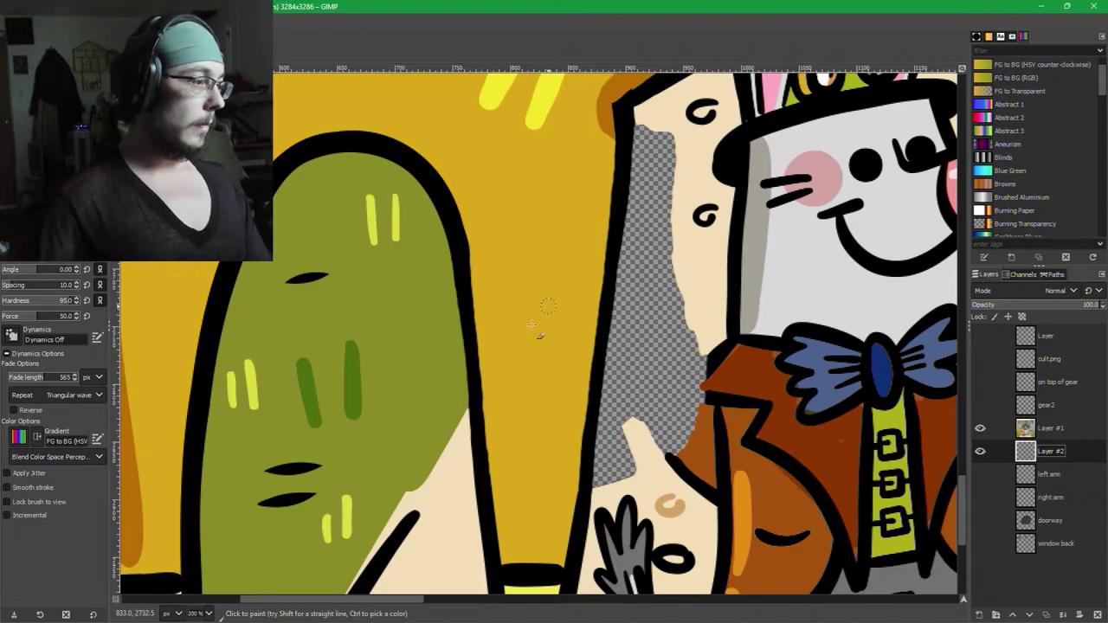
{"action": "scroll", "coordinate": [708, 340], "scroll_direction": "up", "scroll_amount": 2}
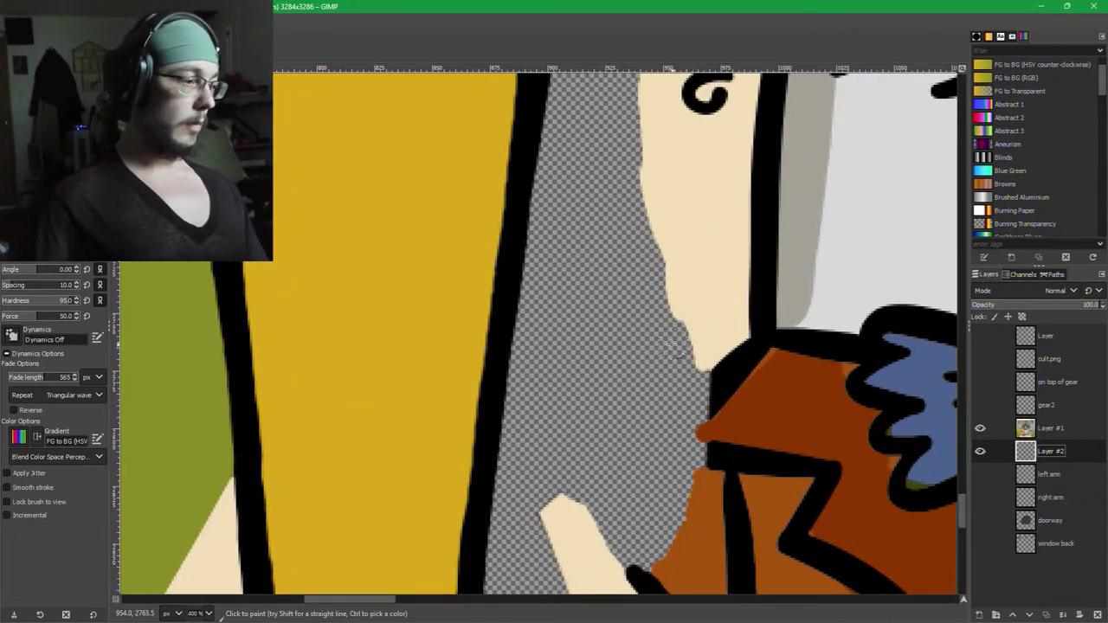
{"action": "scroll", "coordinate": [645, 330], "scroll_direction": "down", "scroll_amount": 2}
{"action": "left_click", "coordinate": [642, 328], "text": "ctrl"}
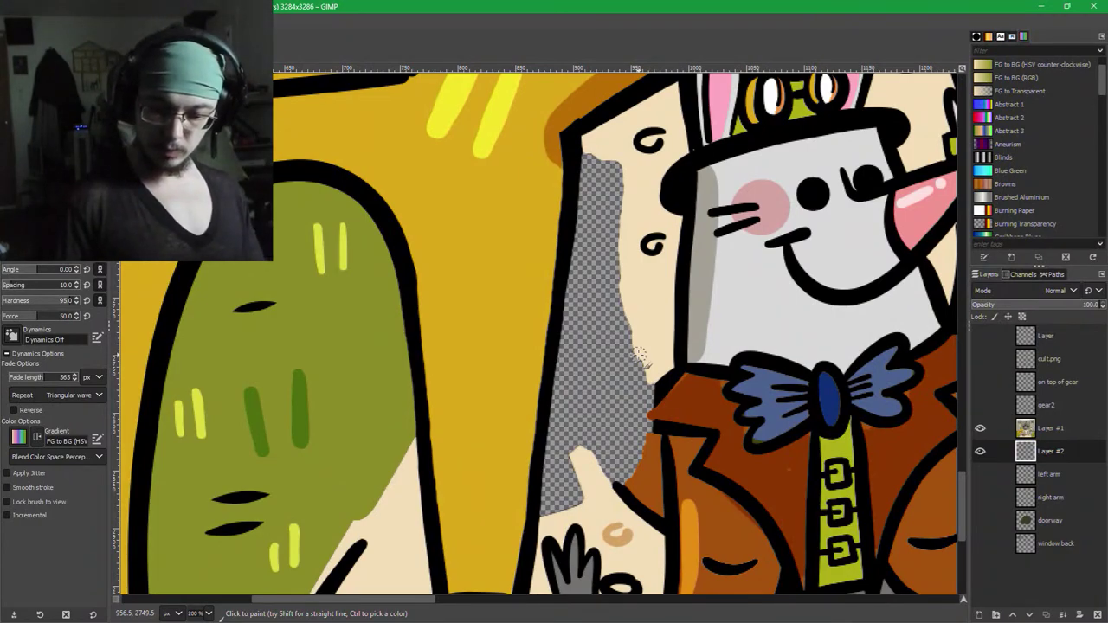
{"action": "left_click", "coordinate": [503, 294], "text": "ctrl"}
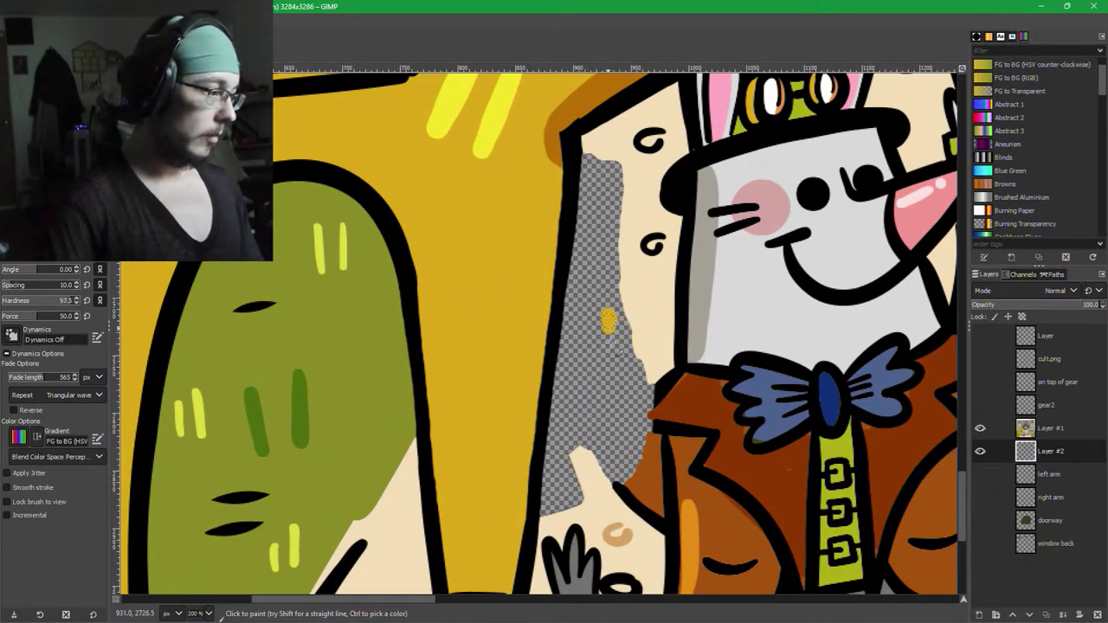
{"action": "left_click_drag", "start_coordinate": [609, 328], "coordinate": [617, 349]}
{"action": "key", "text": "ctrl+z"}
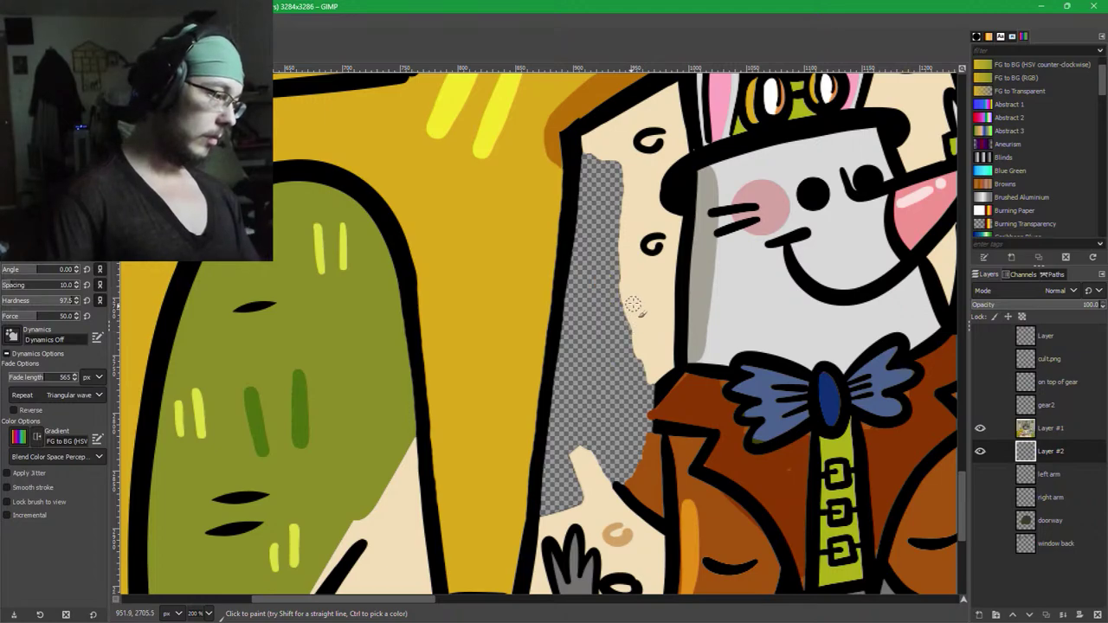
Sample the cream ground colour and fill the transparent hole between the gold leg and the mouse on the new layer, enlarging the brush to 72.
{"action": "left_click", "coordinate": [632, 305], "text": "ctrl"}
{"action": "left_click_drag", "start_coordinate": [633, 305], "coordinate": [618, 266]}
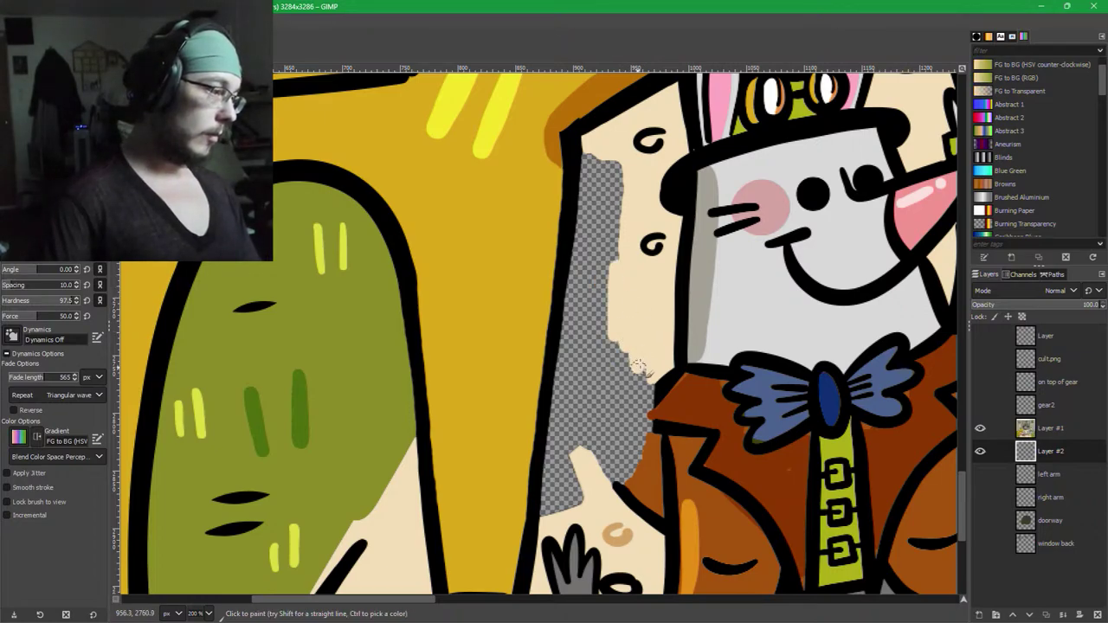
{"action": "mouse_move", "coordinate": [638, 365]}
{"action": "left_mouse_down"}
{"action": "mouse_move", "coordinate": [636, 471]}
{"action": "mouse_move", "coordinate": [628, 451]}
{"action": "mouse_move", "coordinate": [607, 461]}
{"action": "mouse_move", "coordinate": [604, 490]}
{"action": "mouse_move", "coordinate": [586, 437]}
{"action": "mouse_move", "coordinate": [560, 465]}
{"action": "mouse_move", "coordinate": [576, 481]}
{"action": "mouse_move", "coordinate": [580, 456]}
{"action": "mouse_move", "coordinate": [555, 524]}
{"action": "left_mouse_up"}
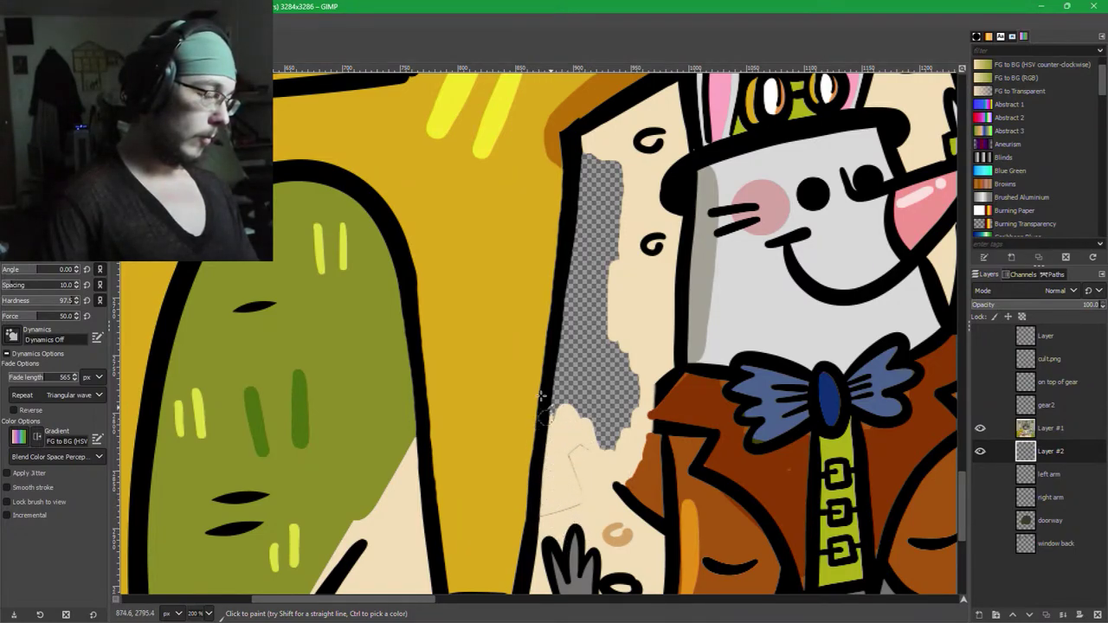
{"action": "mouse_move", "coordinate": [541, 397]}
{"action": "left_mouse_down"}
{"action": "mouse_move", "coordinate": [571, 436]}
{"action": "mouse_move", "coordinate": [569, 303]}
{"action": "mouse_move", "coordinate": [581, 331]}
{"action": "mouse_move", "coordinate": [595, 329]}
{"action": "mouse_move", "coordinate": [607, 348]}
{"action": "mouse_move", "coordinate": [586, 226]}
{"action": "mouse_move", "coordinate": [601, 160]}
{"action": "left_mouse_up"}
{"action": "key", "text": "bracketright"}
{"action": "key", "text": "bracketright"}
{"action": "key", "text": "bracketright"}
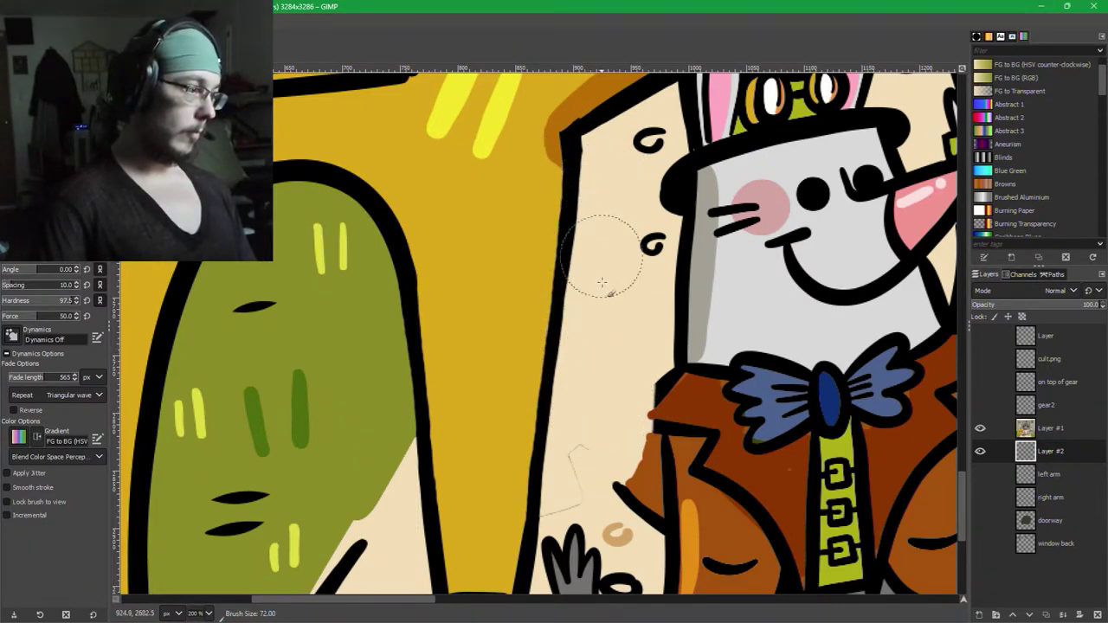
Reduce the brush size to 12 and paint cream over the thin seam lines above the mouse's tail tip on Layer #1.
{"action": "key", "text": "bracketleft"}
{"action": "key", "text": "bracketleft"}
{"action": "key", "text": "bracketleft"}
{"action": "key", "text": "bracketleft"}
{"action": "key", "text": "bracketleft"}
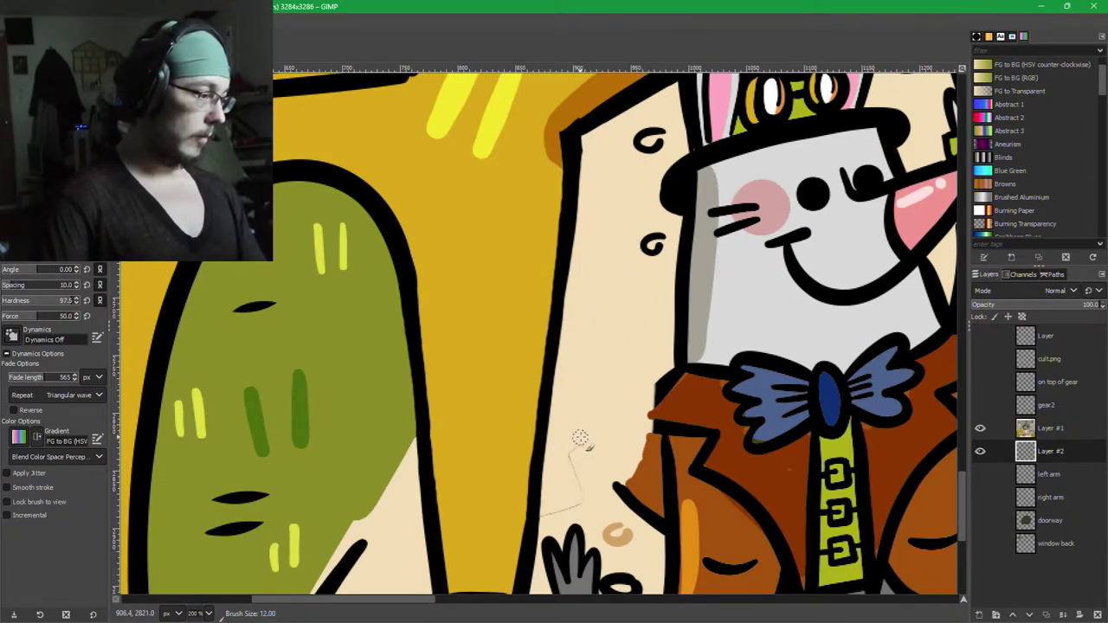
{"action": "left_click", "coordinate": [1027, 426]}
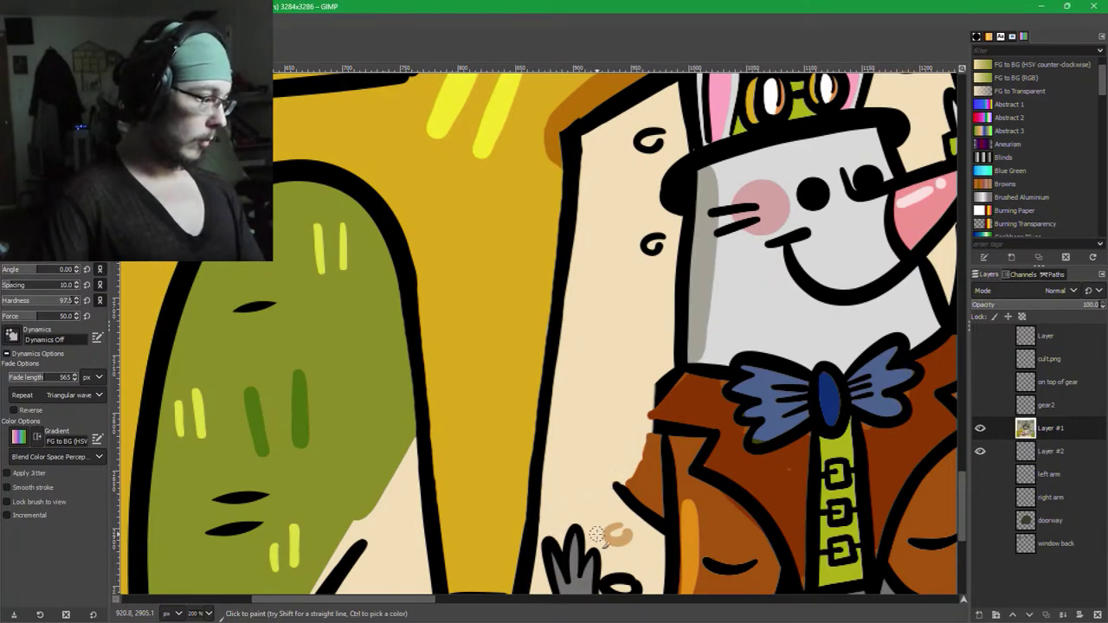
Sample black, shrink the brush to size 2, and touch up the nicked edge of the gold leg's outline near the tail tip.
{"action": "key", "text": "ctrl"}
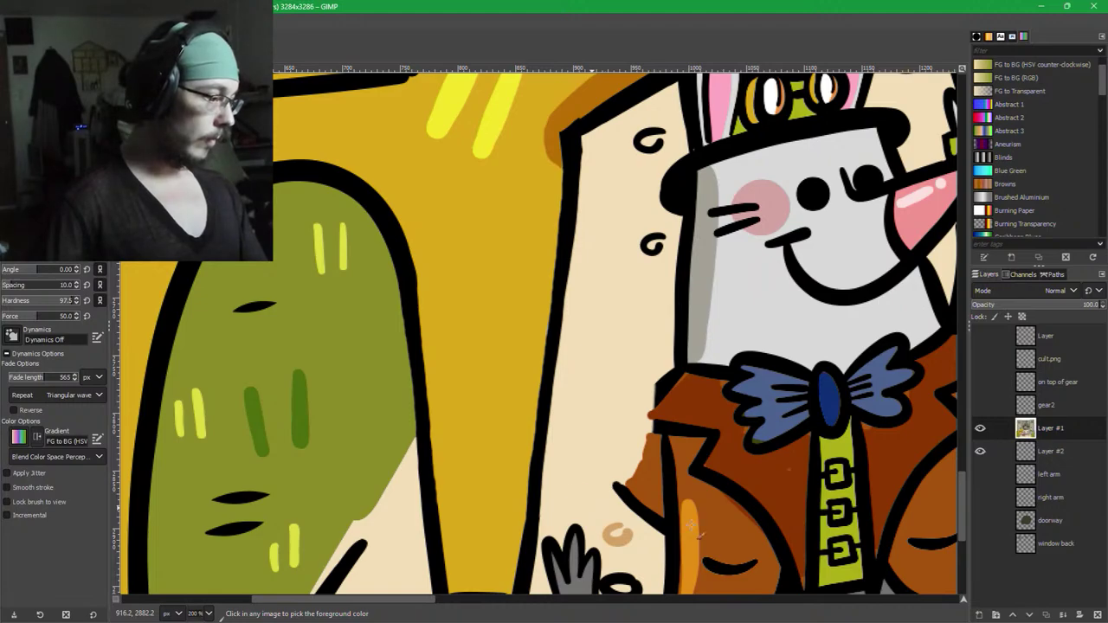
{"action": "scroll", "coordinate": [545, 504], "scroll_direction": "up", "scroll_amount": 3, "text": "ctrl"}
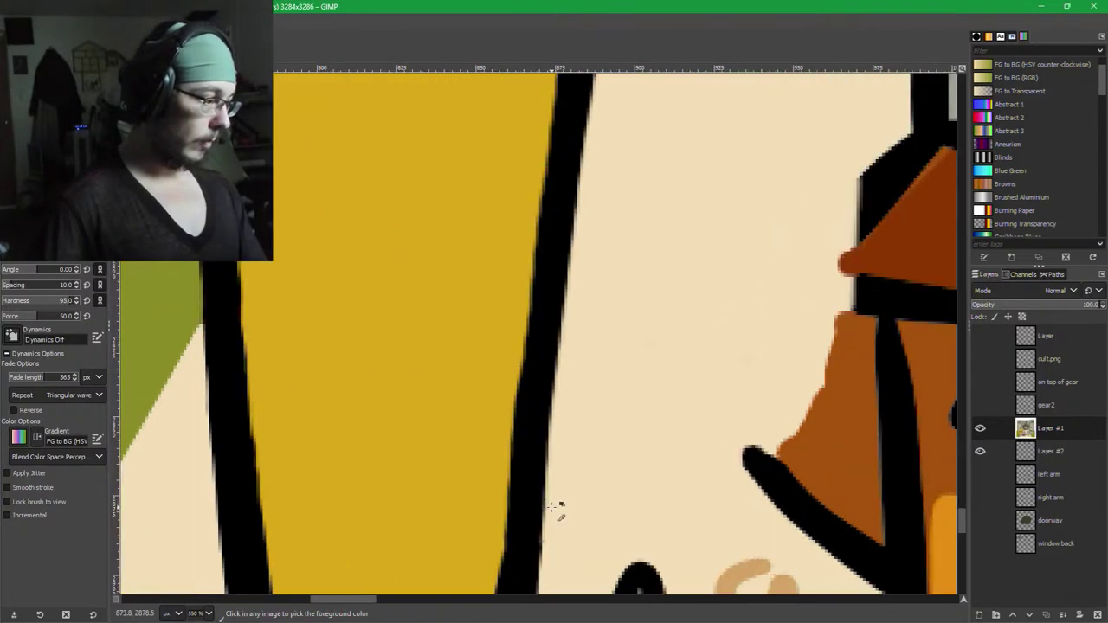
{"action": "left_click_drag", "start_coordinate": [613, 532], "coordinate": [664, 313]}
{"action": "scroll", "coordinate": [613, 367], "scroll_direction": "up", "scroll_amount": 3, "text": "ctrl"}
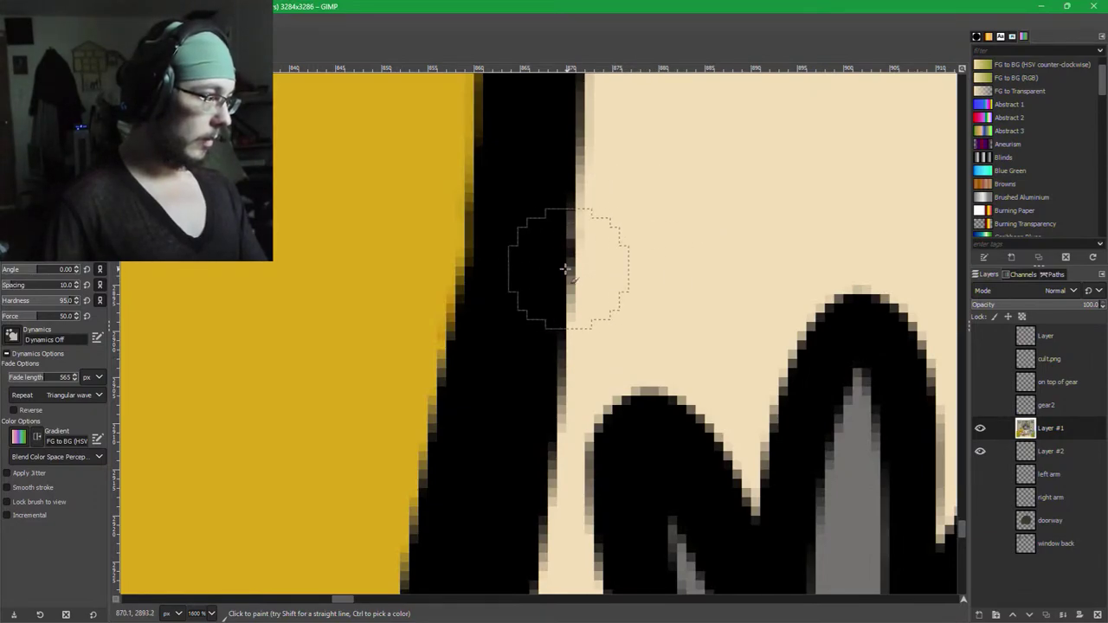
{"action": "left_click", "coordinate": [534, 250], "text": "ctrl"}
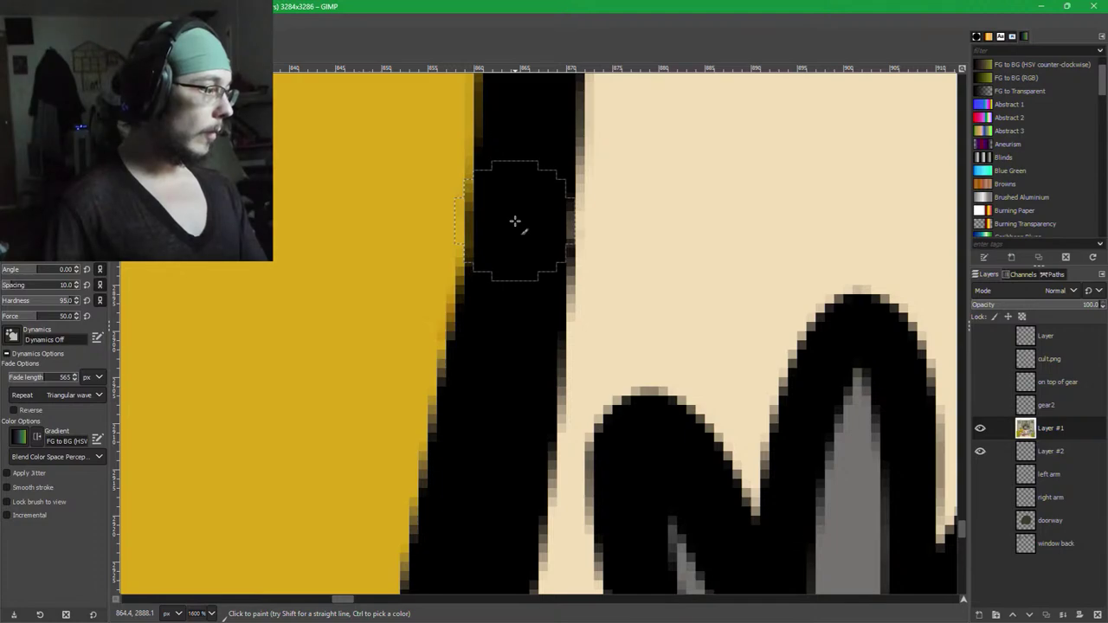
{"action": "key", "text": "bracketleft"}
{"action": "key", "text": "bracketleft"}
{"action": "key", "text": "bracketleft"}
{"action": "key", "text": "bracketleft"}
{"action": "key", "text": "bracketleft"}
{"action": "key", "text": "bracketleft"}
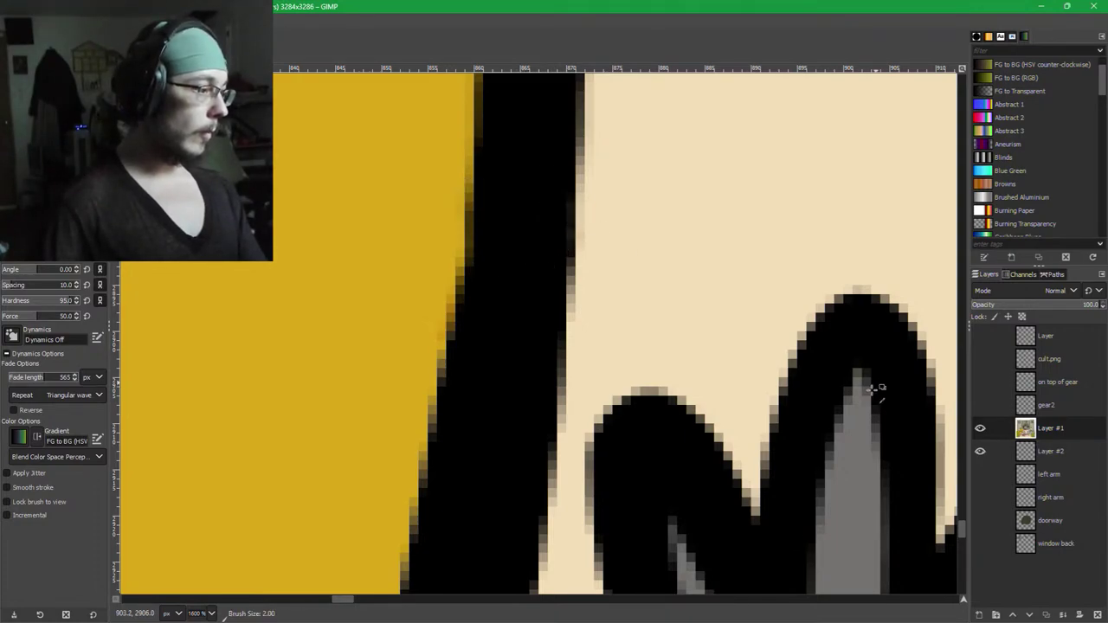
Merge Layer #1 down into Layer #2 and show the on top of gear and gear2 layers.
{"action": "scroll", "coordinate": [865, 398], "scroll_direction": "down", "scroll_amount": 7}
{"action": "left_click_drag", "start_coordinate": [847, 417], "coordinate": [491, 461]}
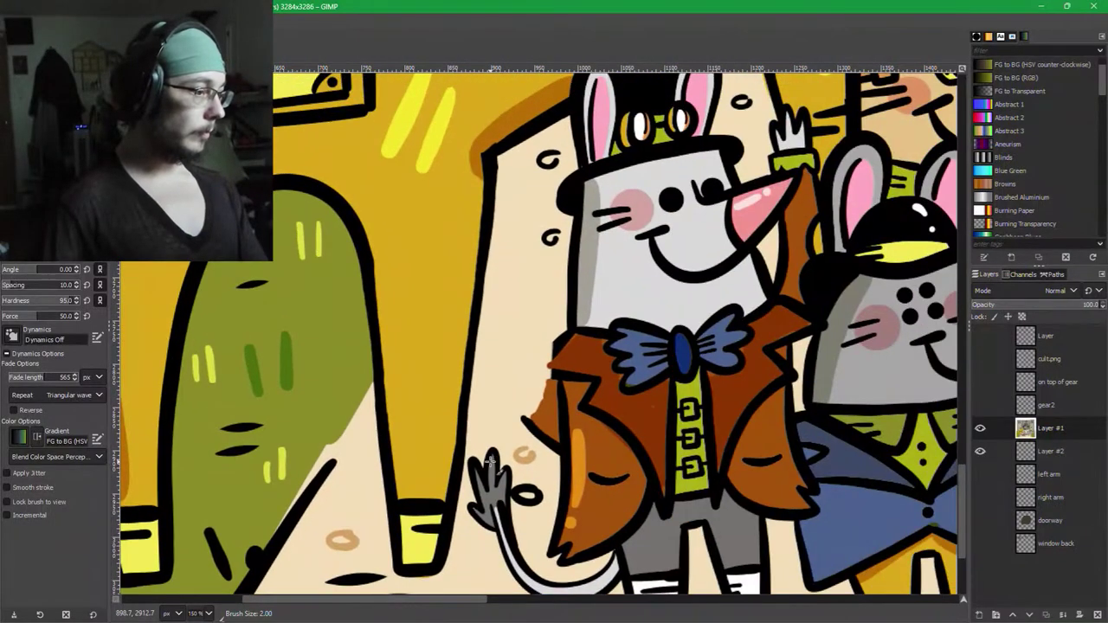
{"action": "scroll", "coordinate": [489, 461], "scroll_direction": "down", "scroll_amount": 3}
{"action": "scroll", "coordinate": [782, 351], "scroll_direction": "down", "scroll_amount": 2}
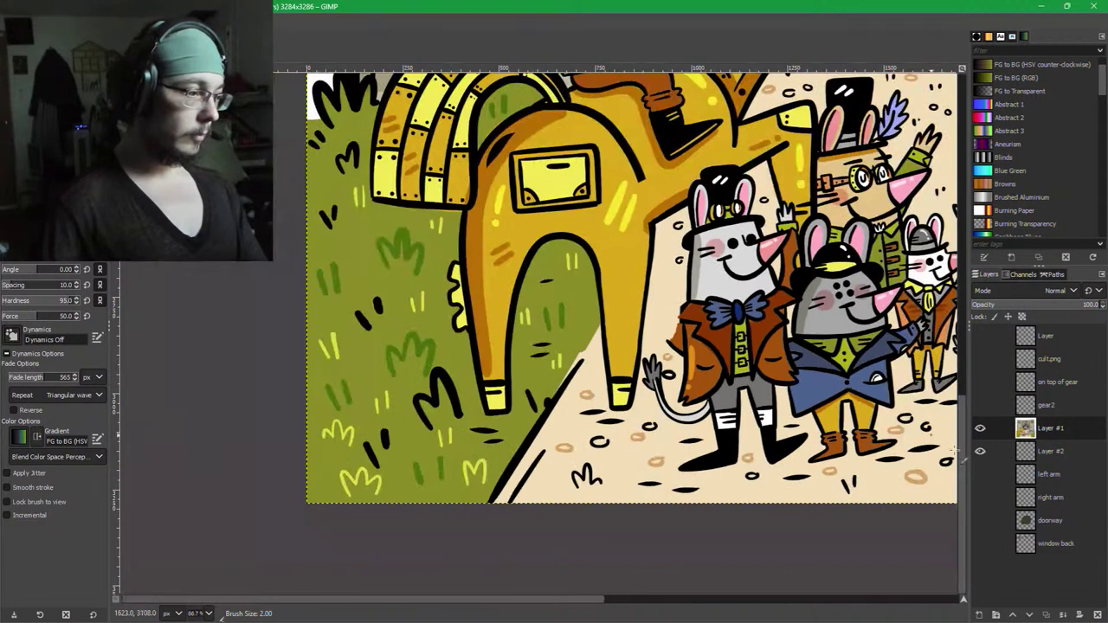
{"action": "left_click", "coordinate": [1064, 614]}
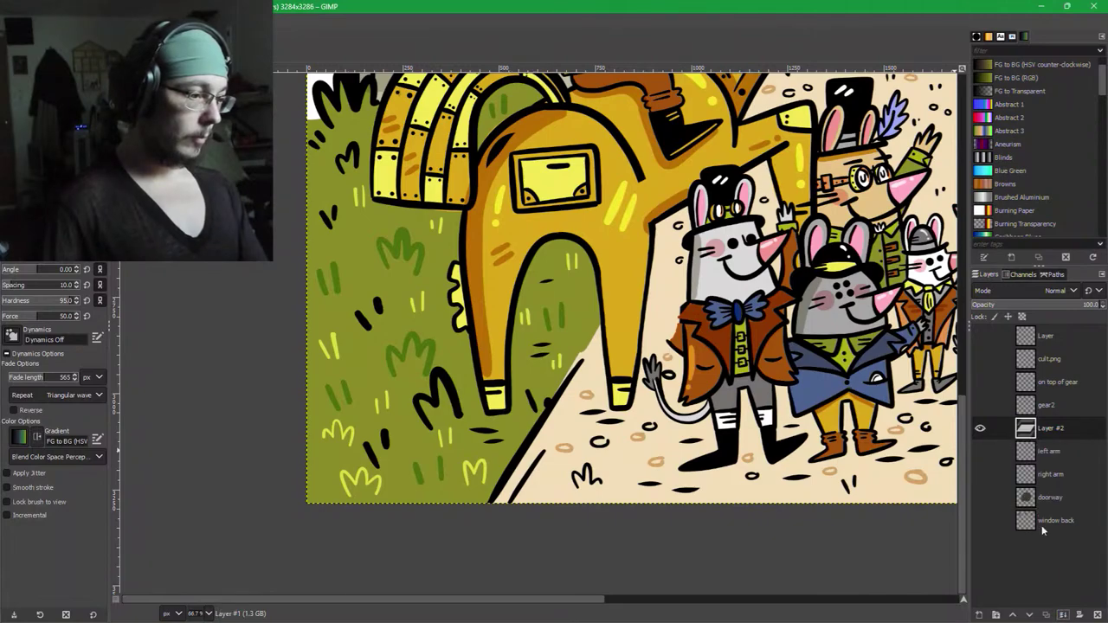
{"action": "left_click", "coordinate": [980, 385]}
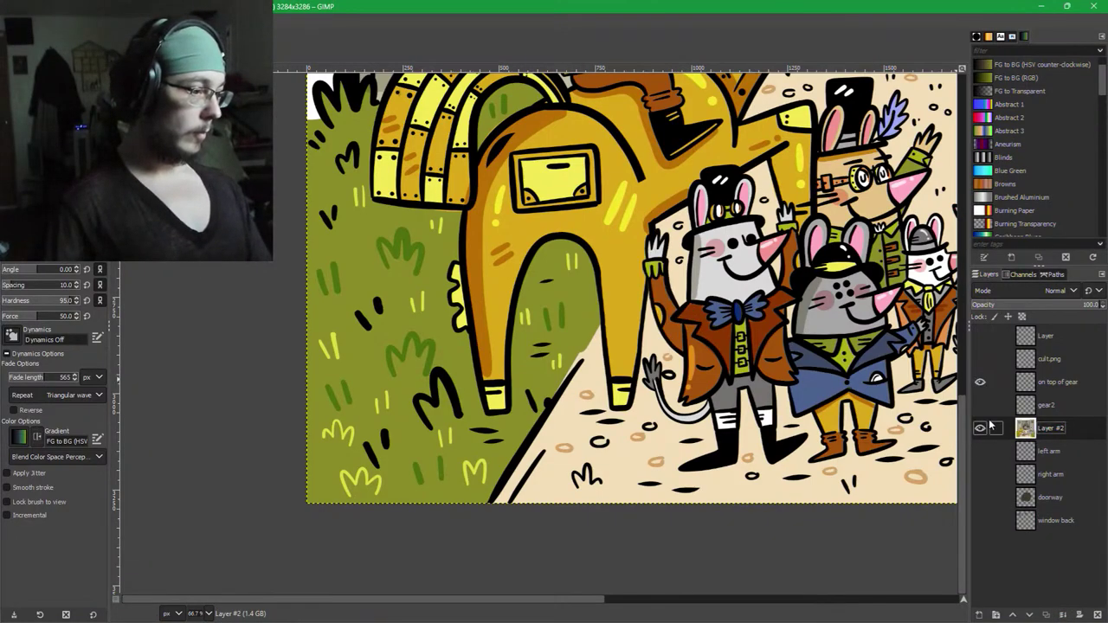
{"action": "left_click", "coordinate": [980, 404]}
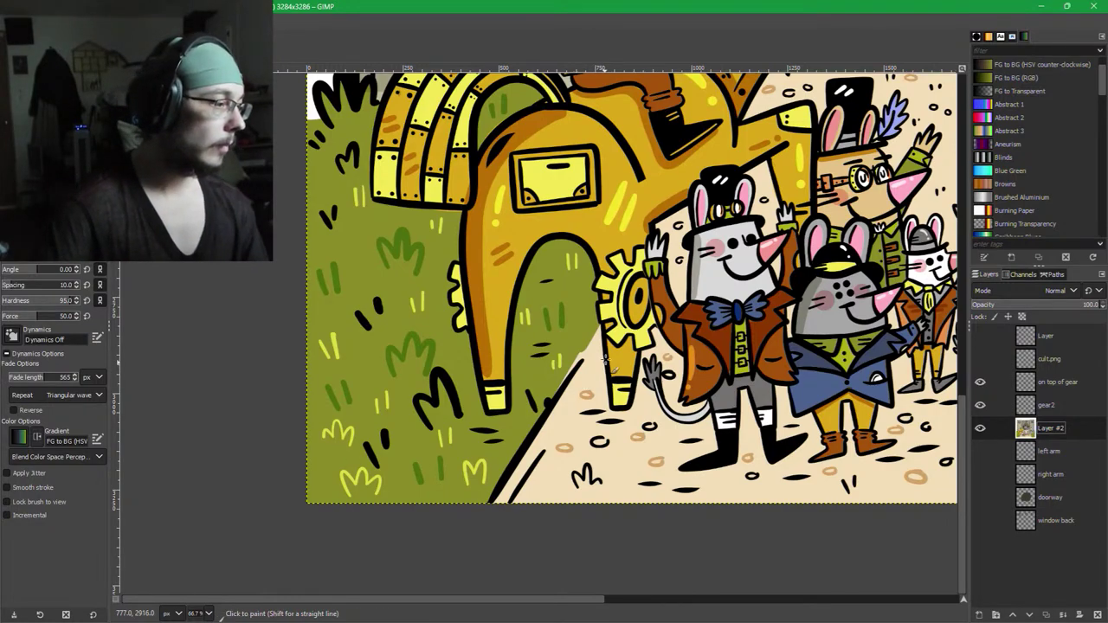
Inspect the gear and mouse arm overlap by toggling the visibility of the gear2 and on top of gear layers.
{"action": "scroll", "coordinate": [653, 297], "scroll_direction": "up", "scroll_amount": 1}
{"action": "scroll", "coordinate": [654, 298], "scroll_direction": "up", "scroll_amount": 5}
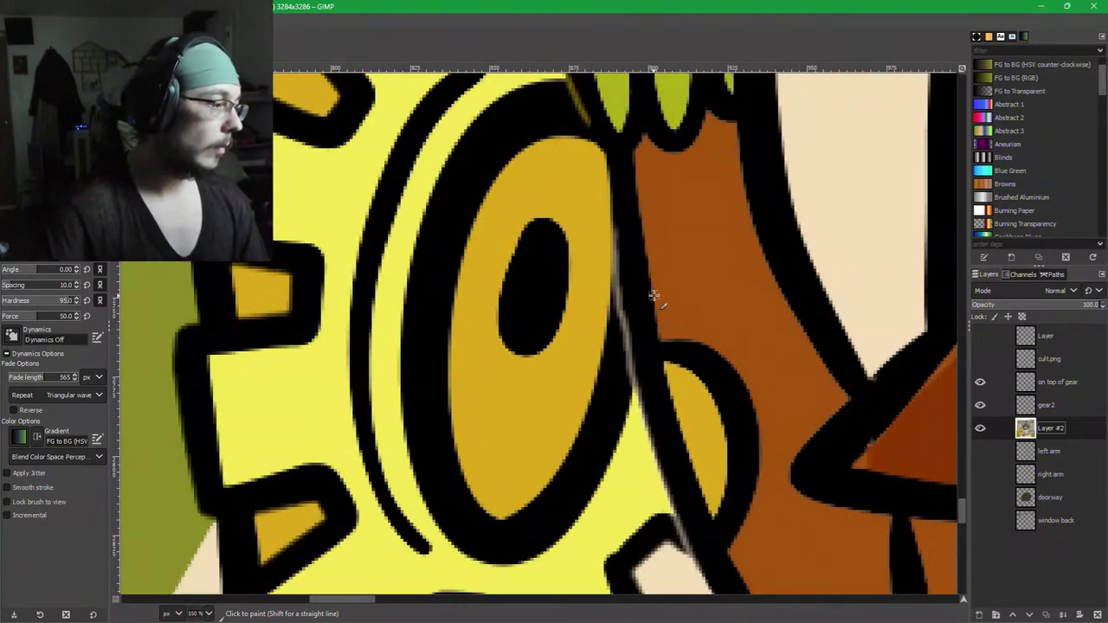
{"action": "scroll", "coordinate": [662, 389], "scroll_direction": "down", "scroll_amount": 1}
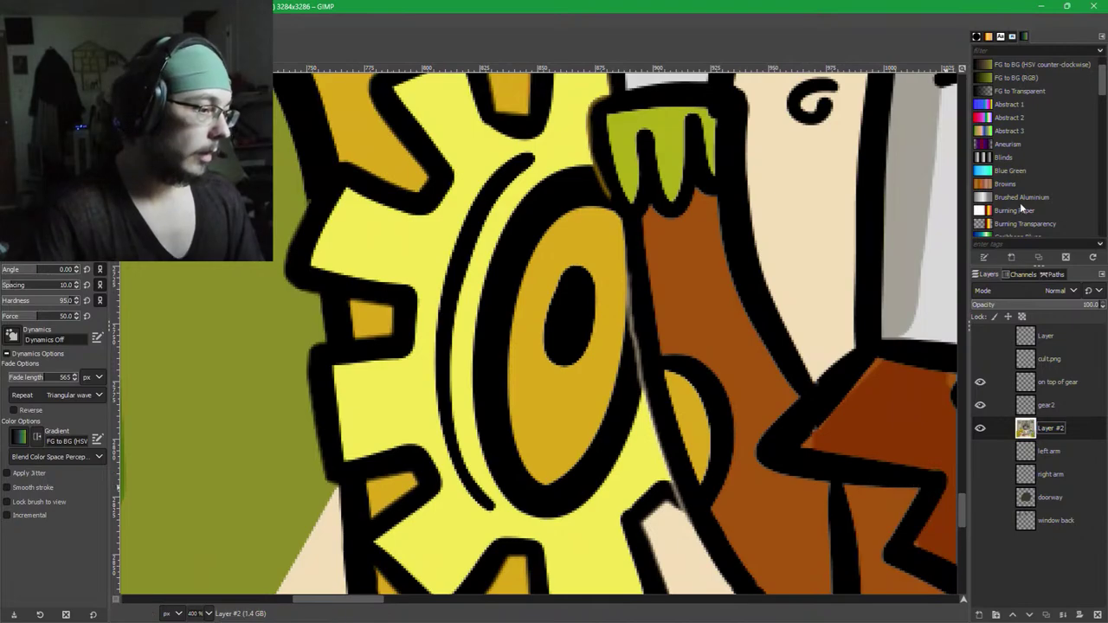
{"action": "left_click", "coordinate": [980, 405]}
{"action": "left_click", "coordinate": [980, 405]}
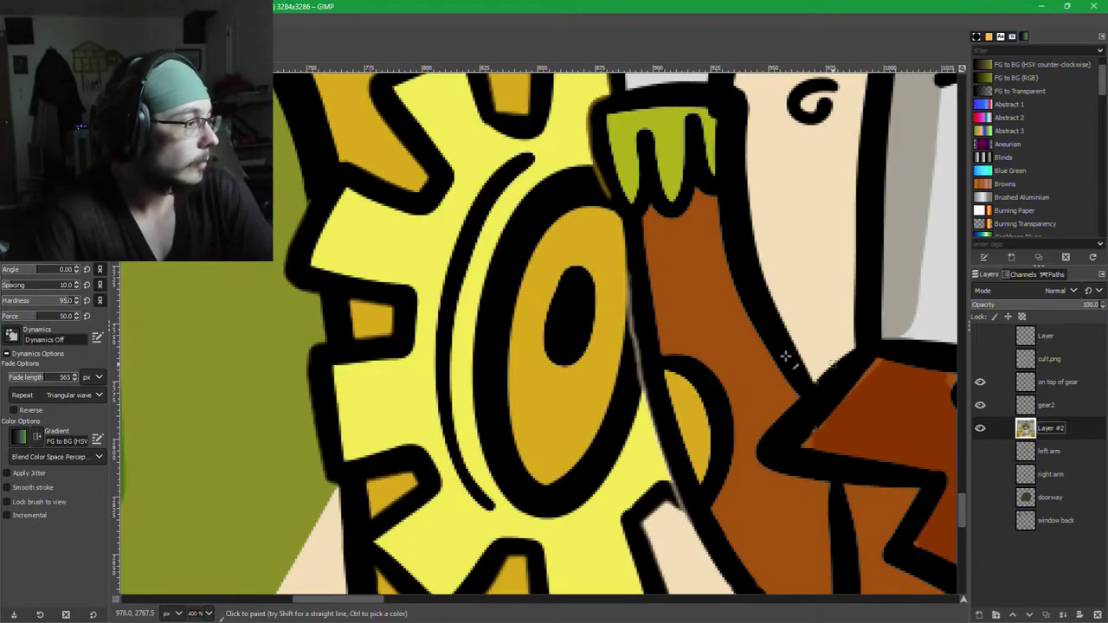
{"action": "left_click_drag", "start_coordinate": [585, 196], "coordinate": [616, 425]}
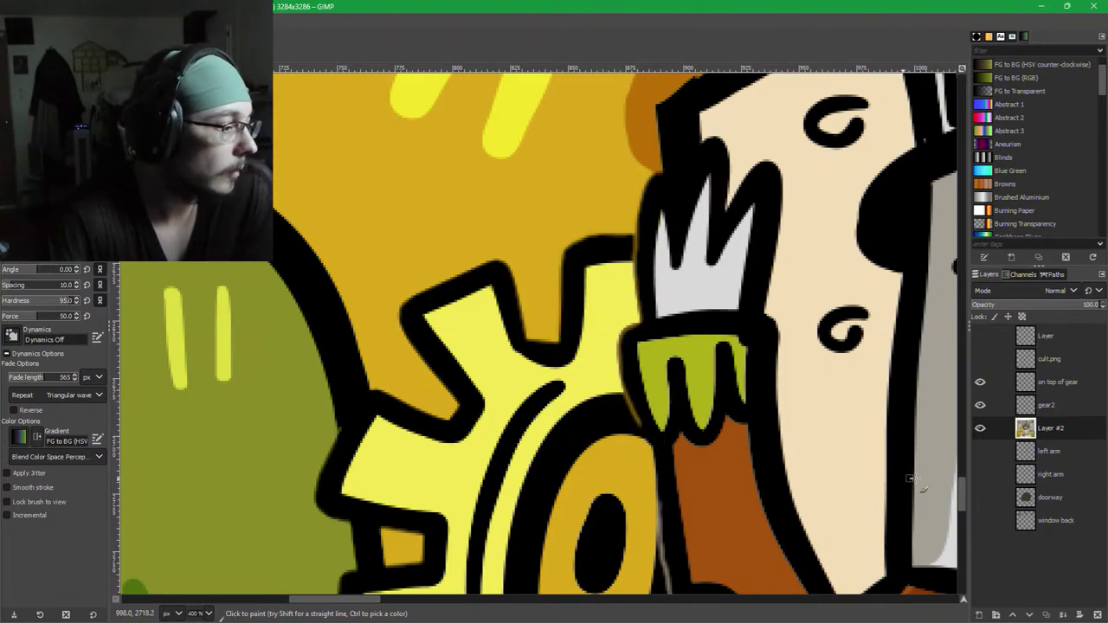
{"action": "left_click", "coordinate": [982, 406]}
{"action": "left_click", "coordinate": [982, 406]}
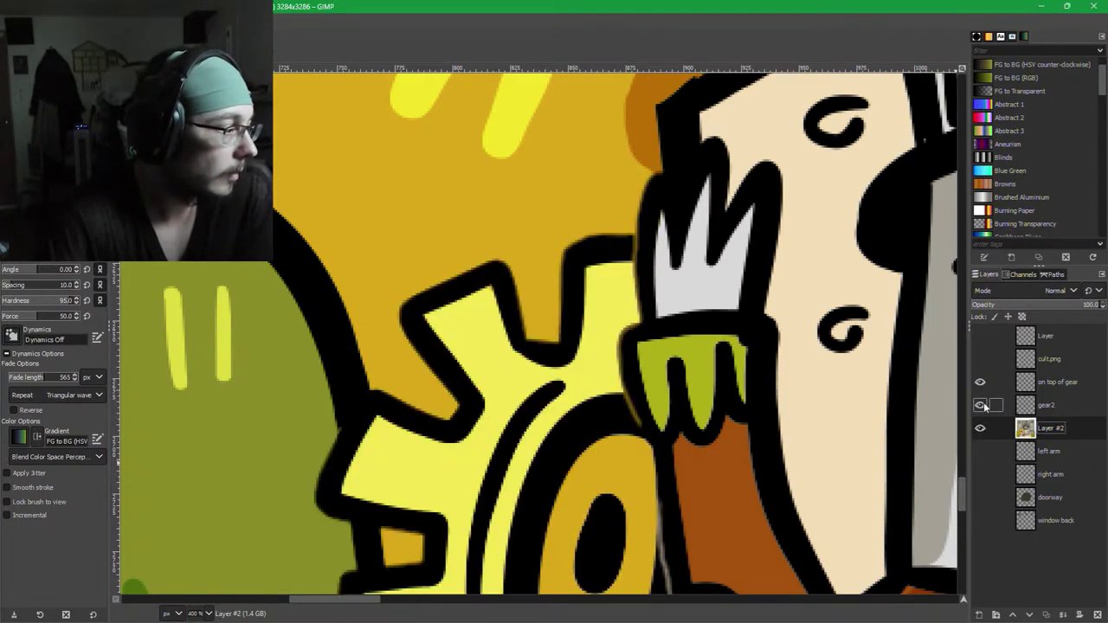
{"action": "left_click", "coordinate": [982, 381]}
{"action": "left_click", "coordinate": [983, 381]}
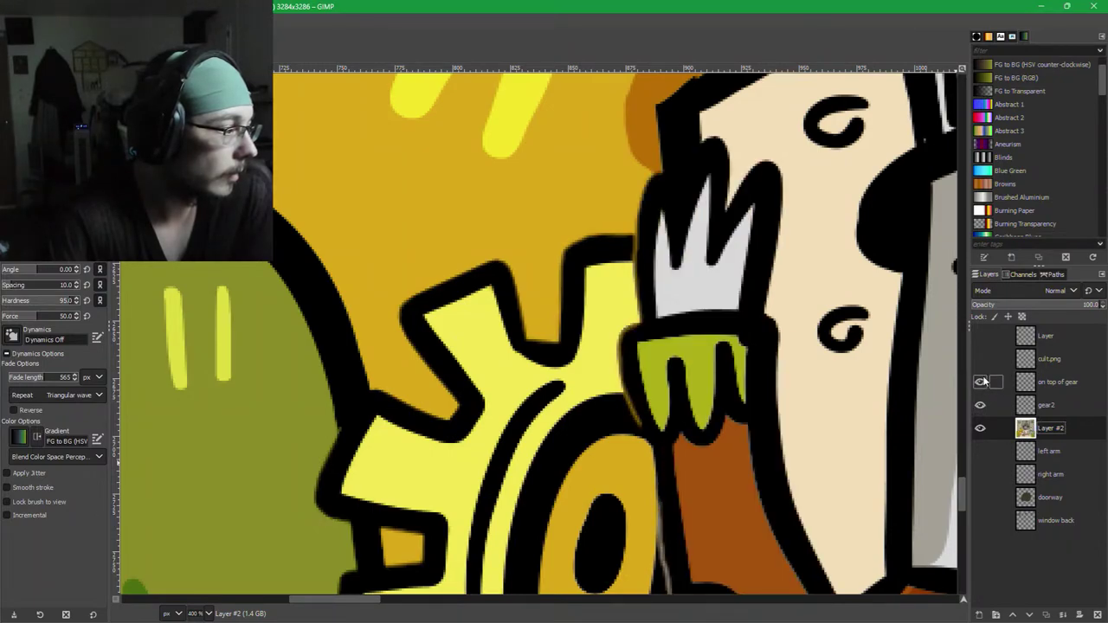
{"action": "left_click", "coordinate": [981, 382]}
{"action": "left_click", "coordinate": [980, 382]}
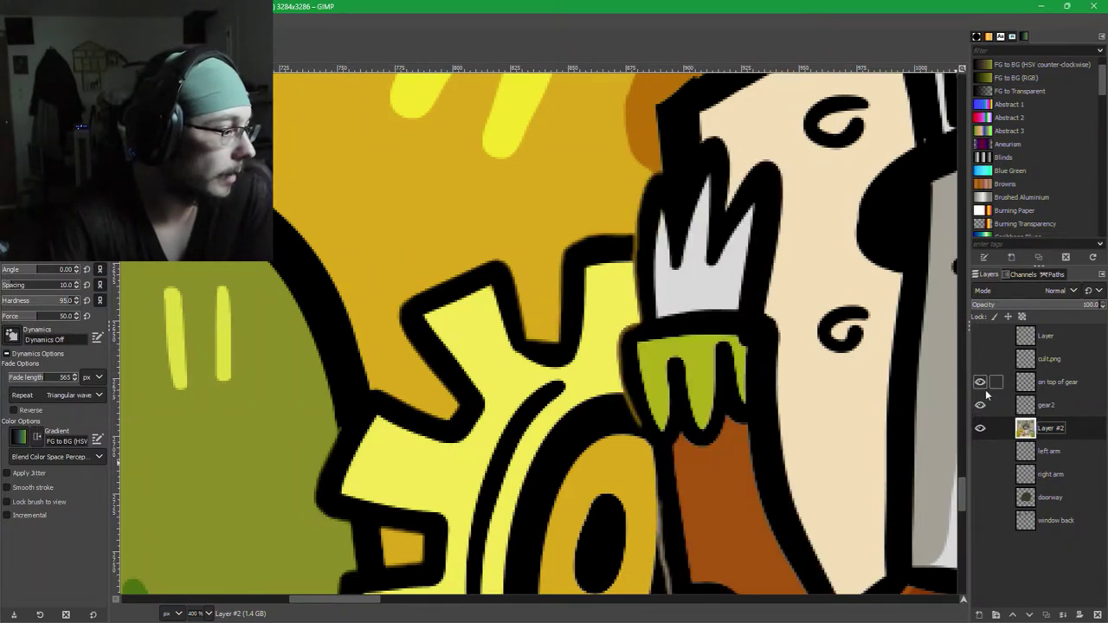
{"action": "left_click", "coordinate": [980, 404]}
{"action": "left_click", "coordinate": [980, 405]}
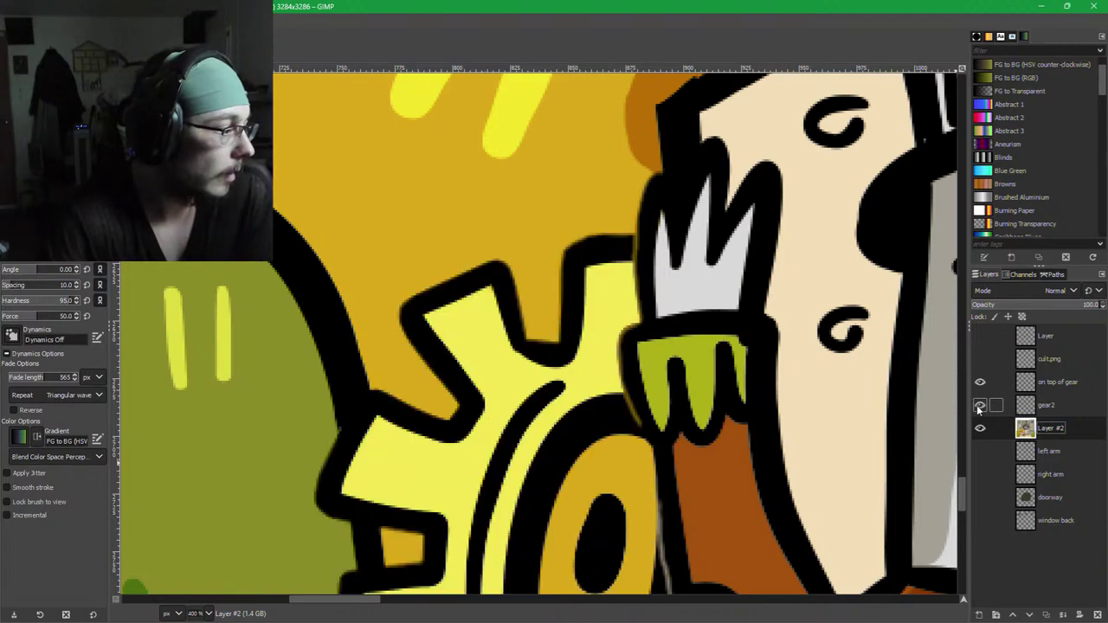
Hide gear2 and paint black over the gold sliver between the leg outline and the mouse's sleeve on the on top of gear layer.
{"action": "left_click", "coordinate": [980, 405]}
{"action": "left_click_drag", "start_coordinate": [658, 475], "coordinate": [762, 252]}
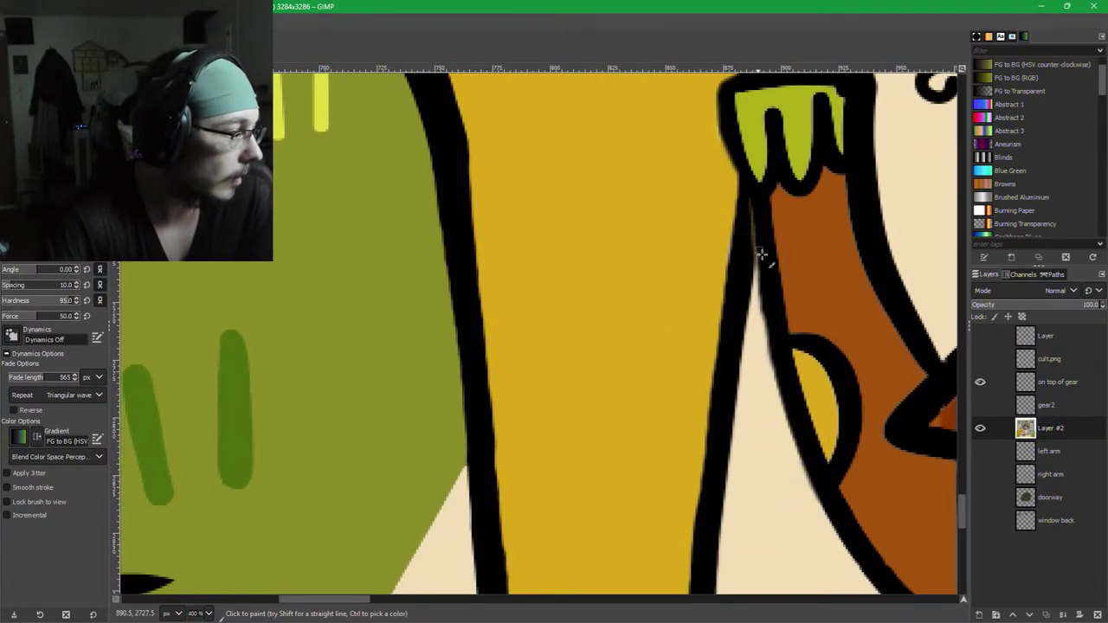
{"action": "left_click", "coordinate": [1053, 386]}
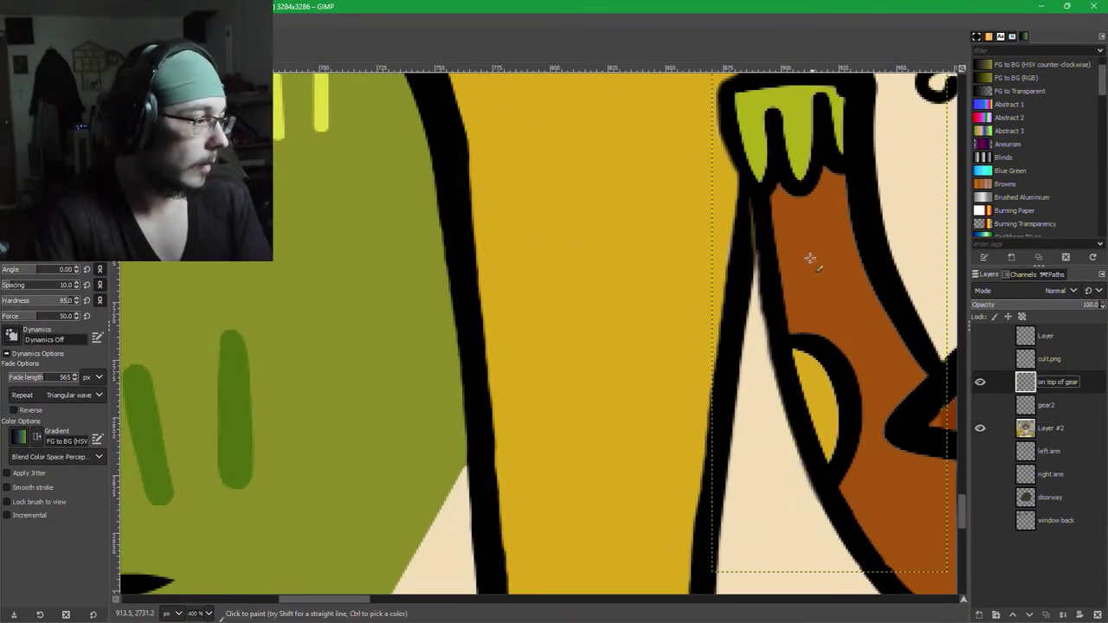
{"action": "scroll", "coordinate": [772, 272], "scroll_direction": "up", "scroll_amount": 4}
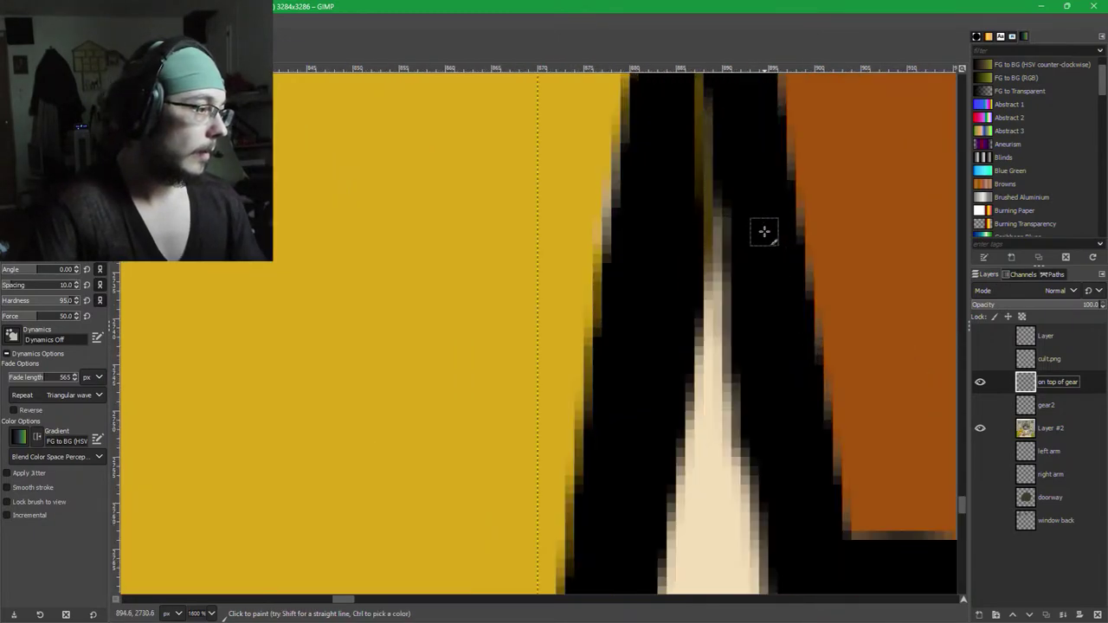
{"action": "left_click_drag", "start_coordinate": [764, 231], "coordinate": [699, 580]}
{"action": "mouse_move", "coordinate": [642, 423]}
{"action": "left_mouse_down"}
{"action": "mouse_move", "coordinate": [643, 349]}
{"action": "mouse_move", "coordinate": [636, 383]}
{"action": "mouse_move", "coordinate": [653, 522]}
{"action": "mouse_move", "coordinate": [653, 508]}
{"action": "mouse_move", "coordinate": [663, 519]}
{"action": "mouse_move", "coordinate": [688, 226]}
{"action": "left_mouse_up"}
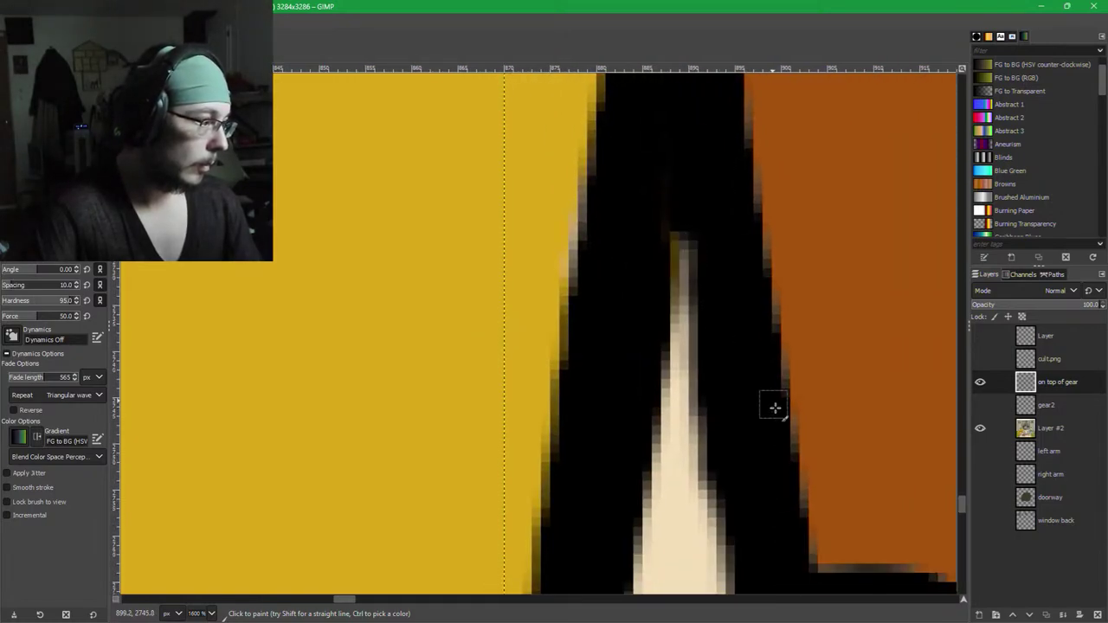
{"action": "left_click", "coordinate": [980, 382]}
{"action": "left_click", "coordinate": [979, 382]}
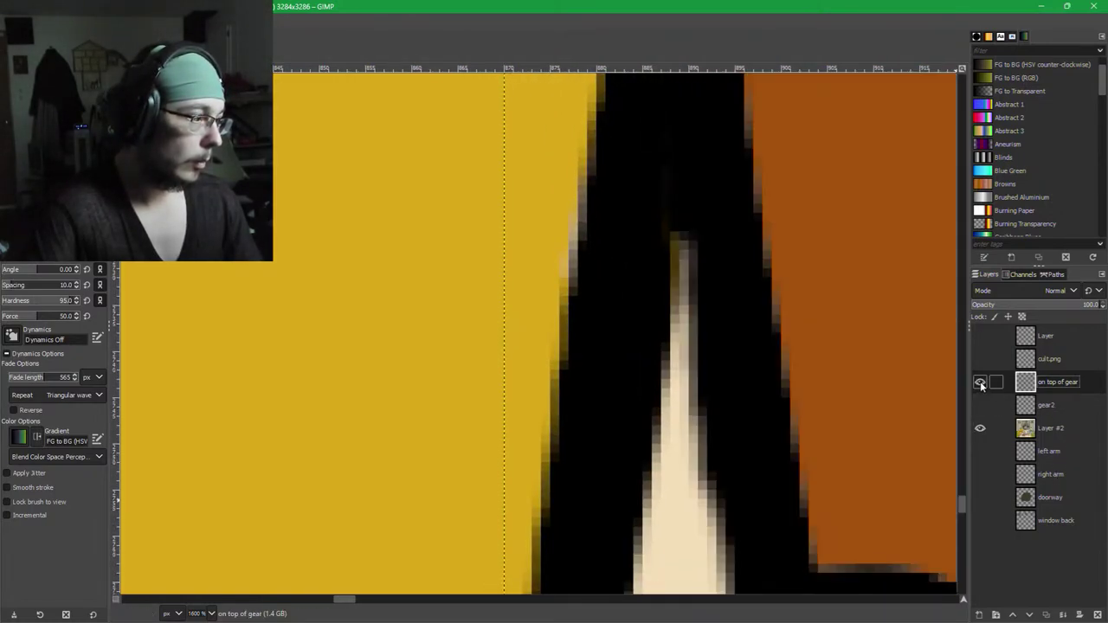
Switch to the Eraser and turn off its Smooth stroke option.
{"action": "key", "text": "shift+e"}
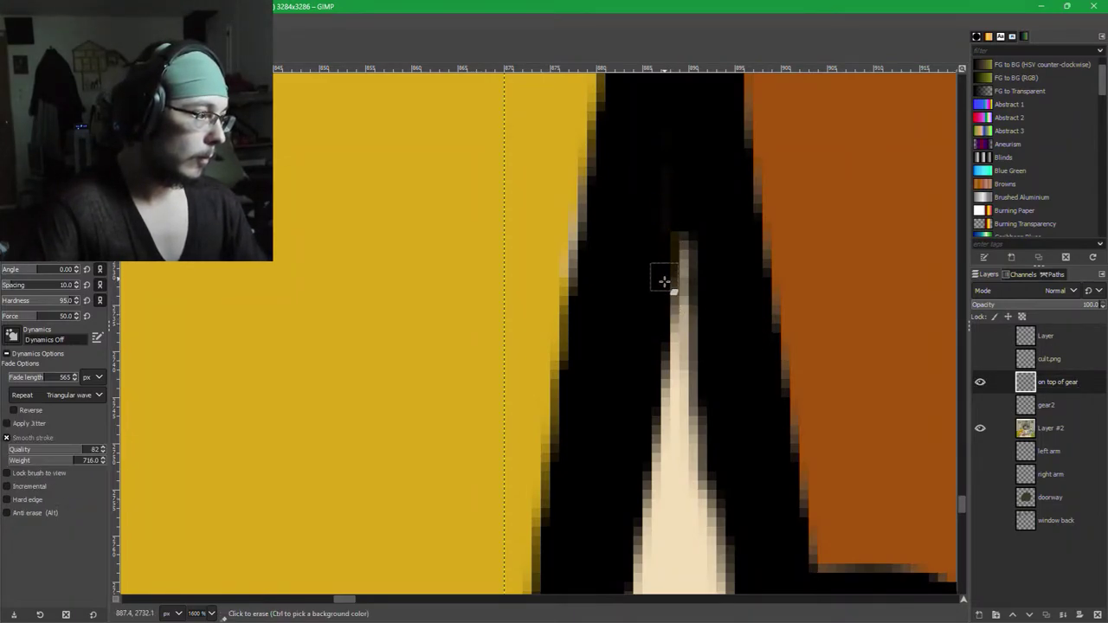
{"action": "left_click", "coordinate": [51, 439]}
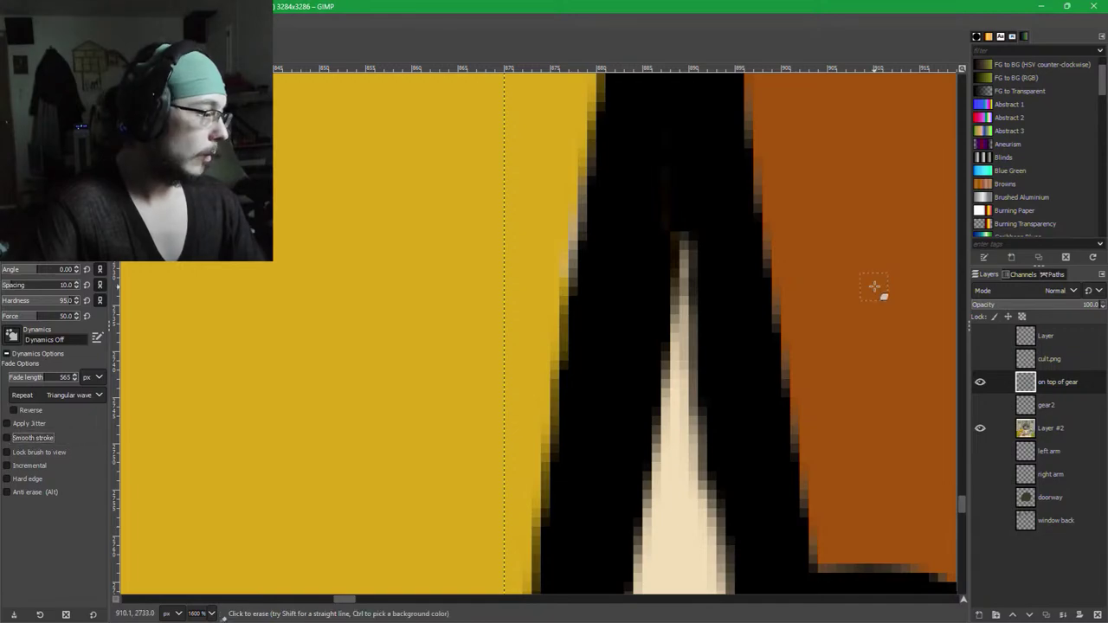
{"action": "scroll", "coordinate": [684, 321], "scroll_direction": "down", "scroll_amount": 3}
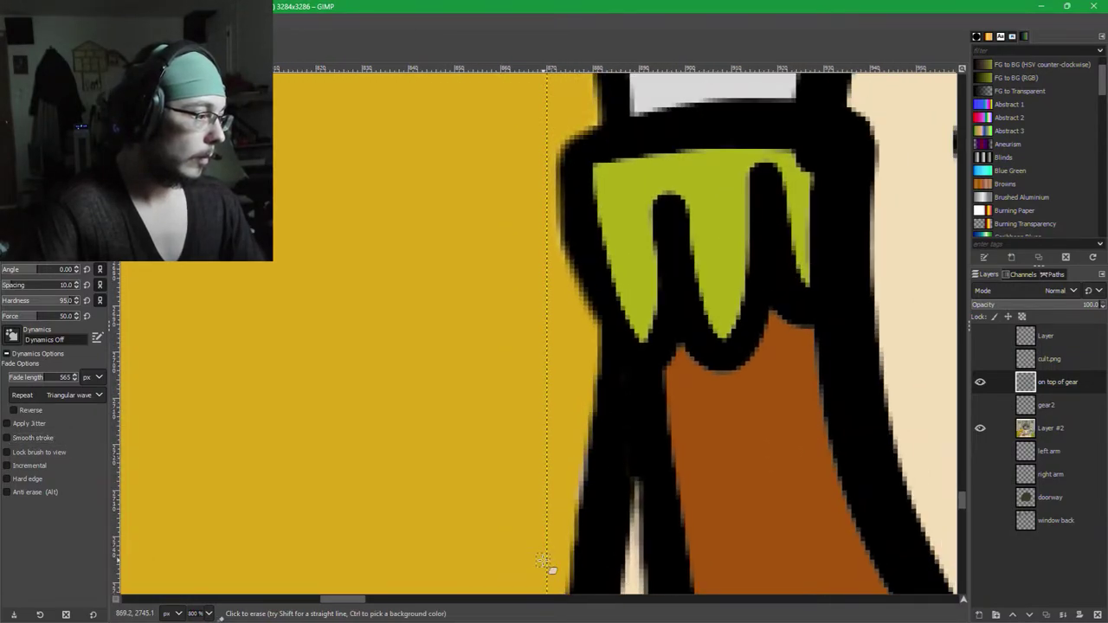
On Layer #2, sample the leg's gold, paint over the pale fringe along its outline below the sleeve, and save the image.
{"action": "scroll", "coordinate": [722, 497], "scroll_direction": "up", "scroll_amount": 1}
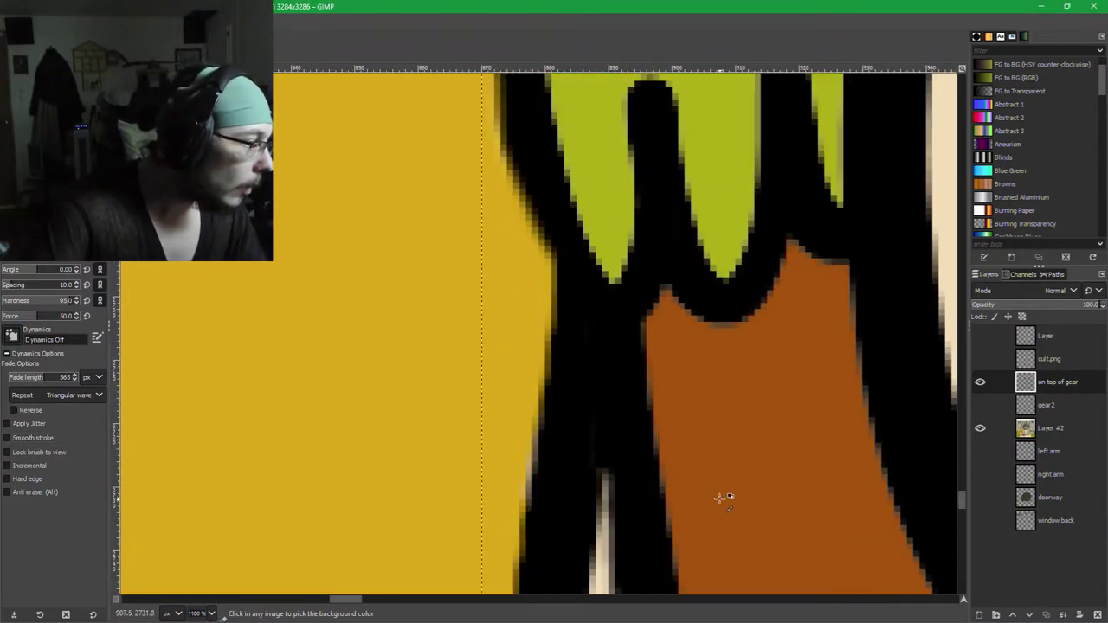
{"action": "left_click", "coordinate": [1030, 422]}
{"action": "scroll", "coordinate": [494, 496], "scroll_direction": "up", "scroll_amount": 2}
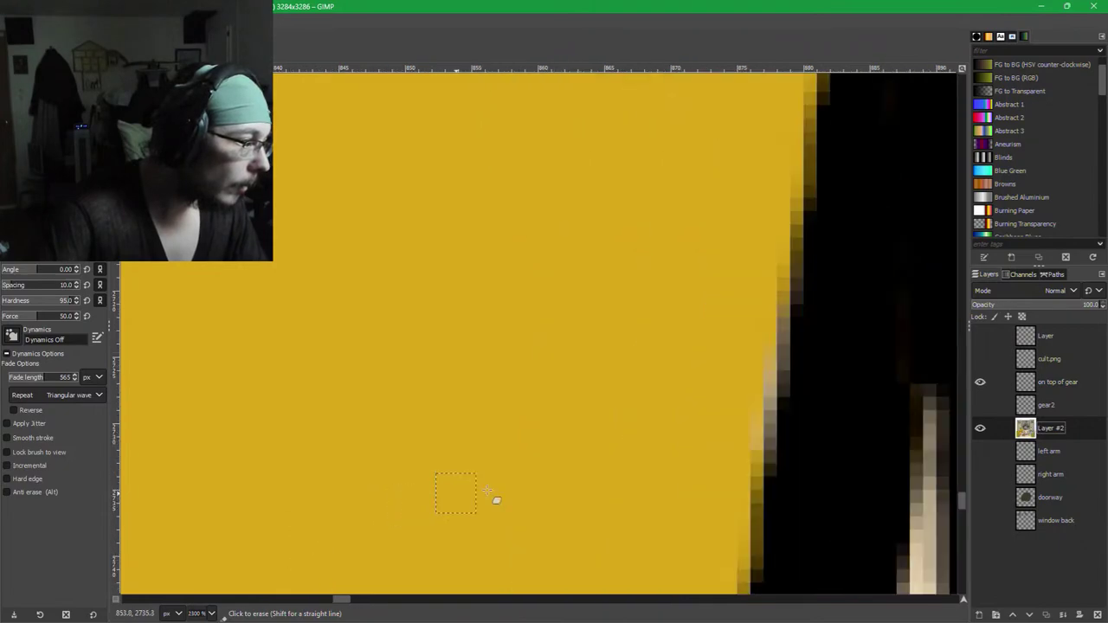
{"action": "key", "text": "p"}
{"action": "left_click", "coordinate": [725, 448], "text": "ctrl"}
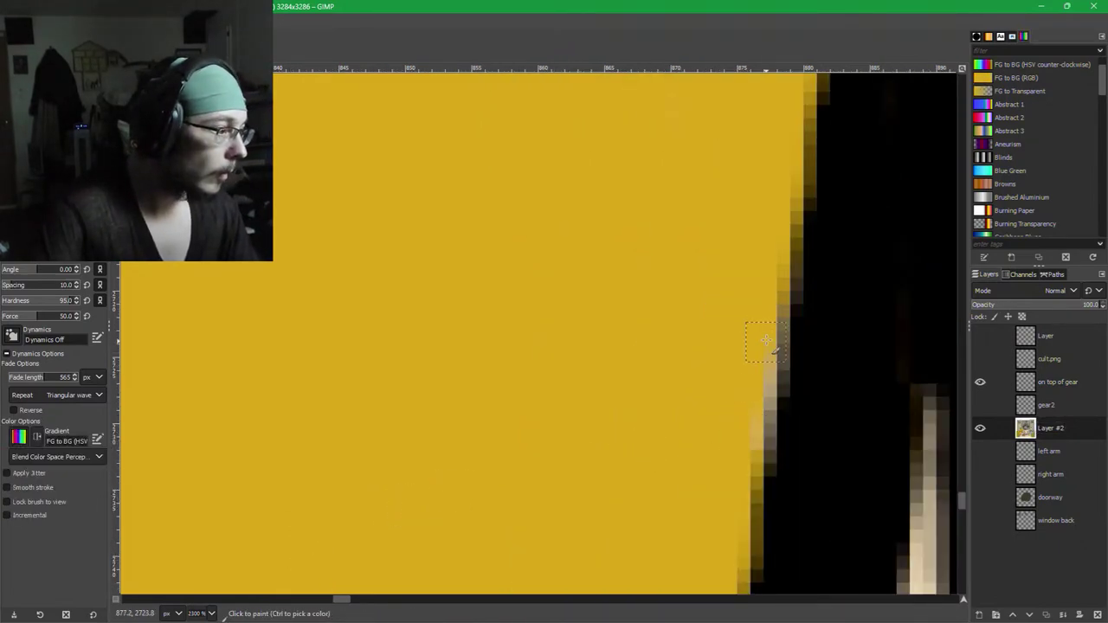
{"action": "mouse_move", "coordinate": [758, 378]}
{"action": "left_mouse_down"}
{"action": "mouse_move", "coordinate": [755, 458]}
{"action": "mouse_move", "coordinate": [779, 285]}
{"action": "mouse_move", "coordinate": [774, 223]}
{"action": "left_mouse_up"}
{"action": "scroll", "coordinate": [725, 470], "scroll_direction": "down", "scroll_amount": 4}
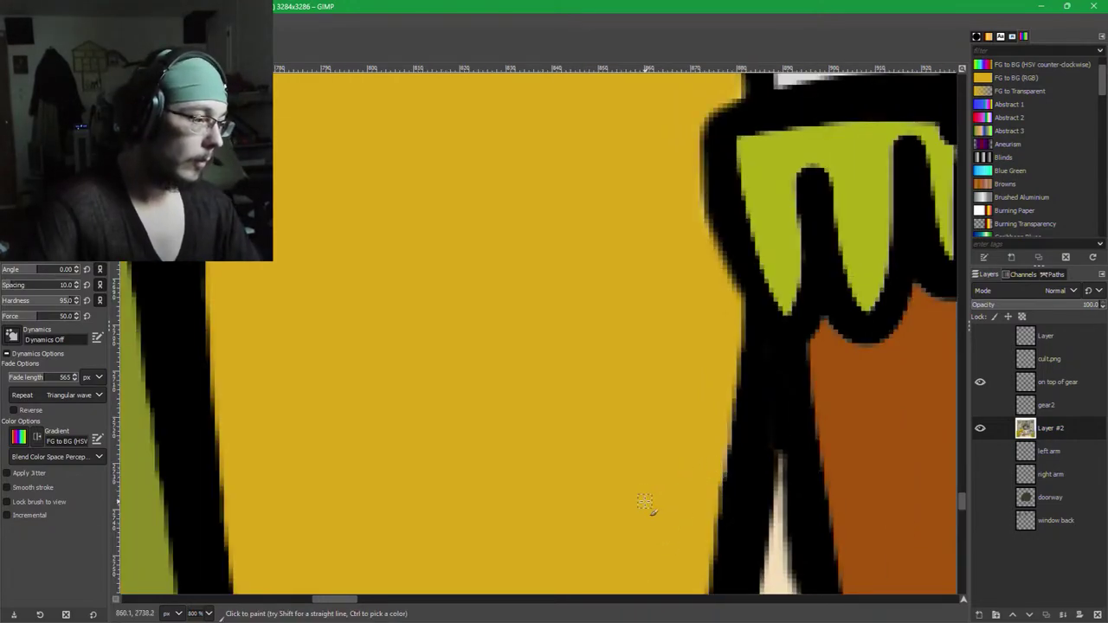
{"action": "key", "text": "ctrl+s"}
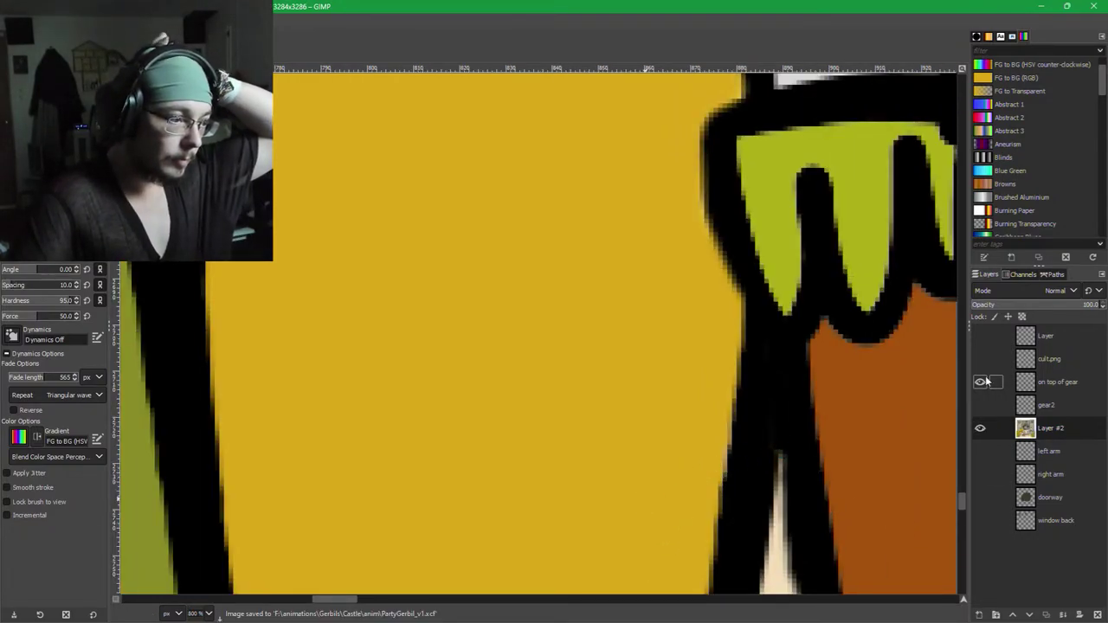
Hide the on top of gear layer and show gear2 to expose the gear's cut-off edge beside the cream ground.
{"action": "left_click", "coordinate": [983, 381]}
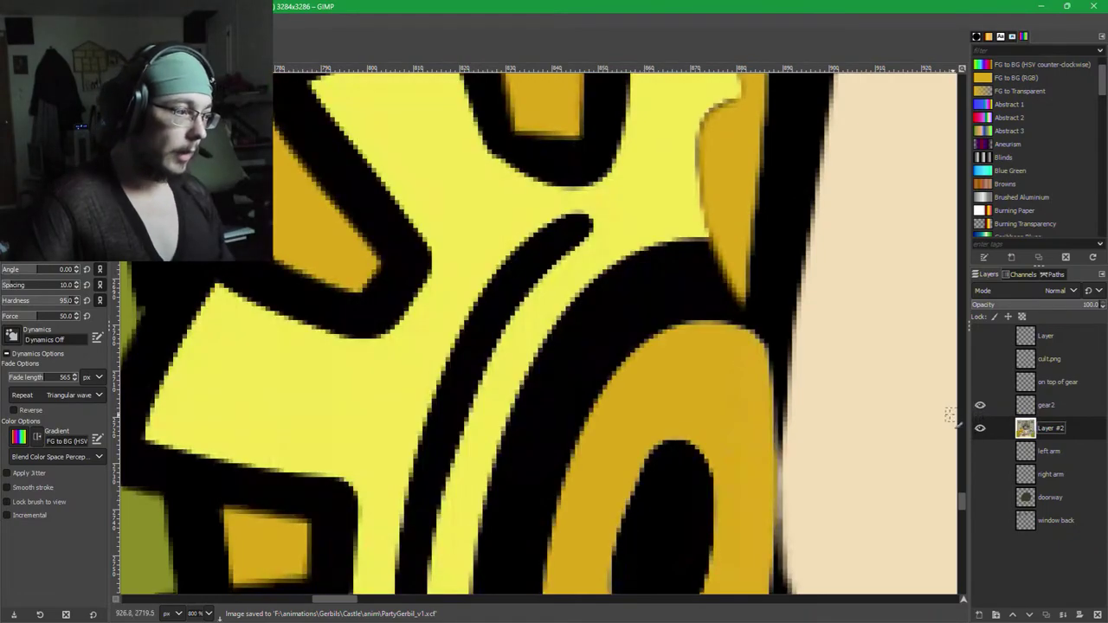
{"action": "scroll", "coordinate": [928, 437], "scroll_direction": "down", "scroll_amount": 2}
{"action": "left_click_drag", "start_coordinate": [865, 394], "coordinate": [557, 184]}
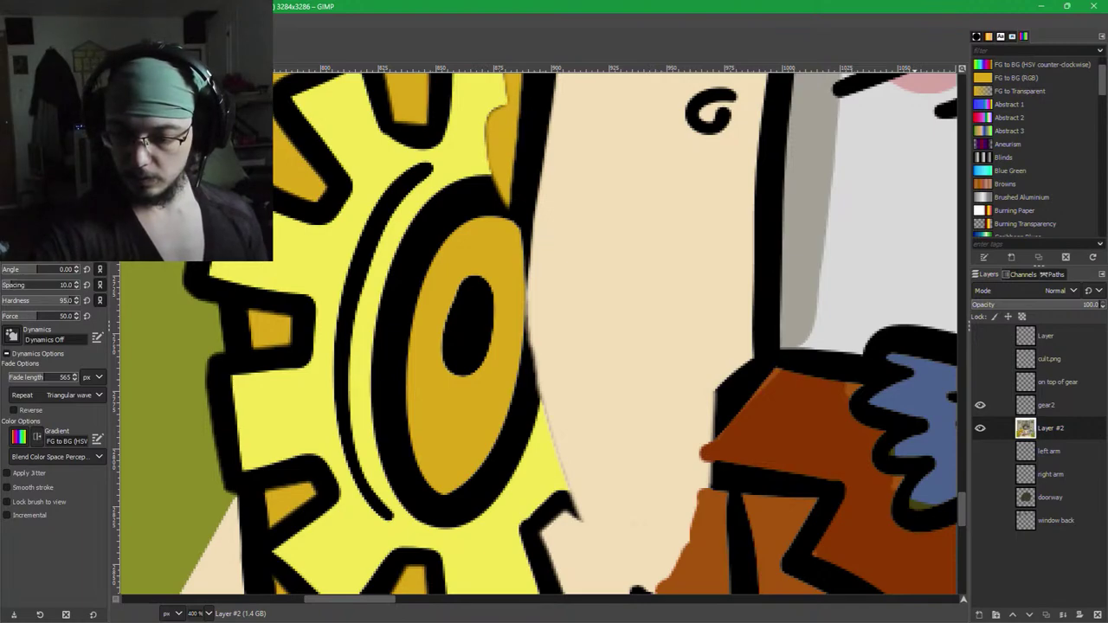
Raise the brush hardness to 97.5, sample black, try painting the gear hub's missing outline over the cream ground, and undo the last stroke.
{"action": "key", "text": "shift+bracketright"}
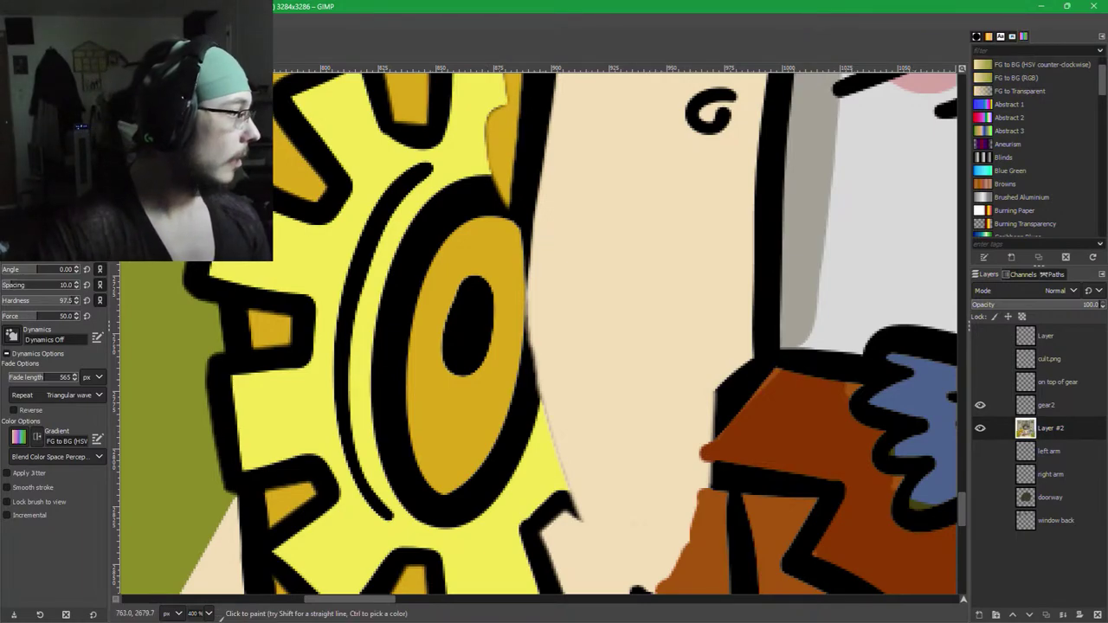
{"action": "left_click", "coordinate": [389, 199], "text": "ctrl"}
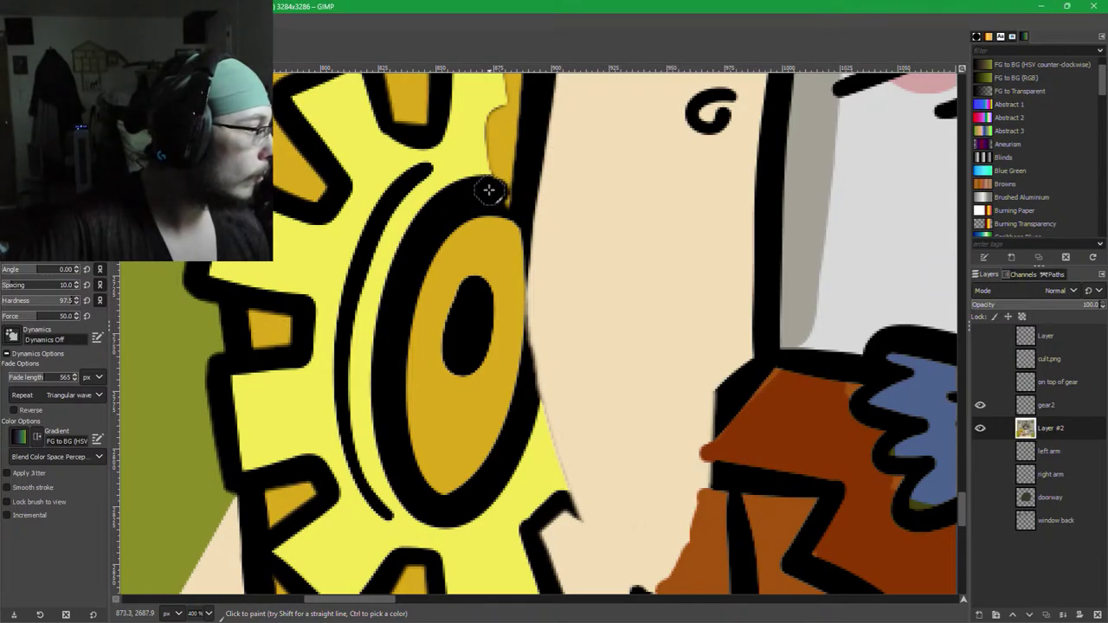
{"action": "mouse_move", "coordinate": [491, 188]}
{"action": "left_mouse_down"}
{"action": "mouse_move", "coordinate": [524, 204]}
{"action": "mouse_move", "coordinate": [535, 228]}
{"action": "mouse_move", "coordinate": [535, 344]}
{"action": "mouse_move", "coordinate": [548, 371]}
{"action": "left_mouse_up"}
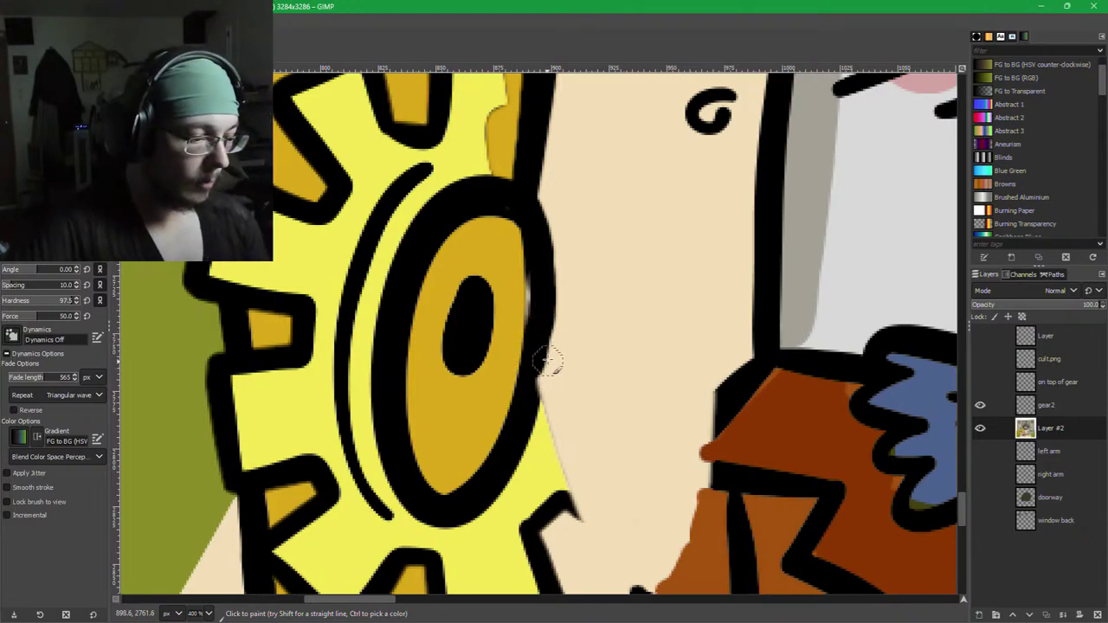
{"action": "key", "text": "ctrl+z"}
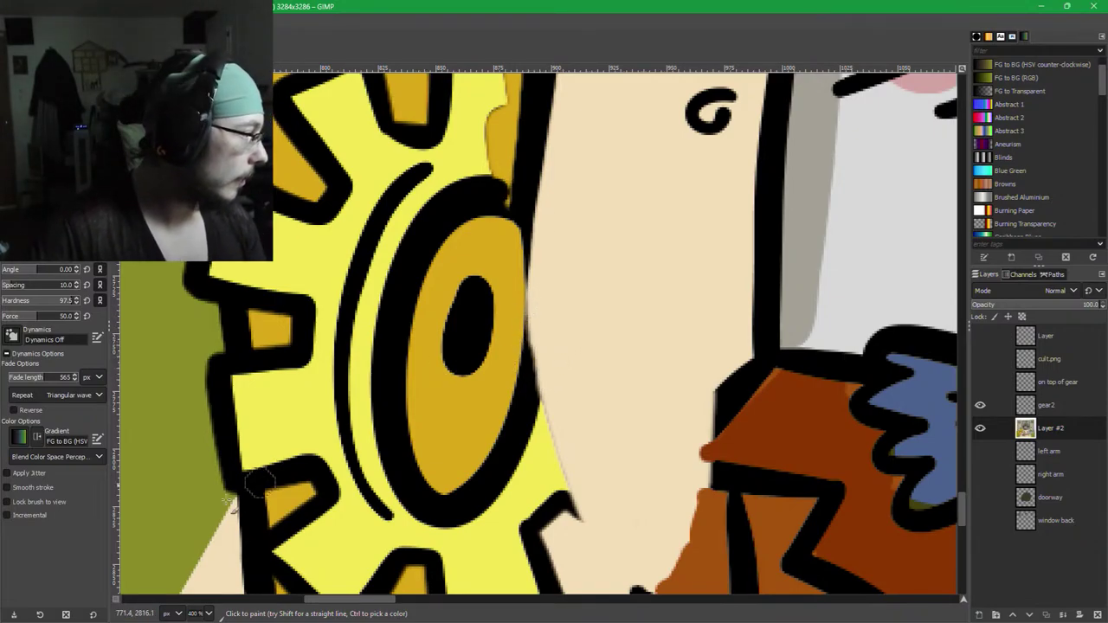
Turn on the brush's Smooth stroke option and compare the latest hub outline strokes by undoing and redoing them.
{"action": "left_click", "coordinate": [14, 487]}
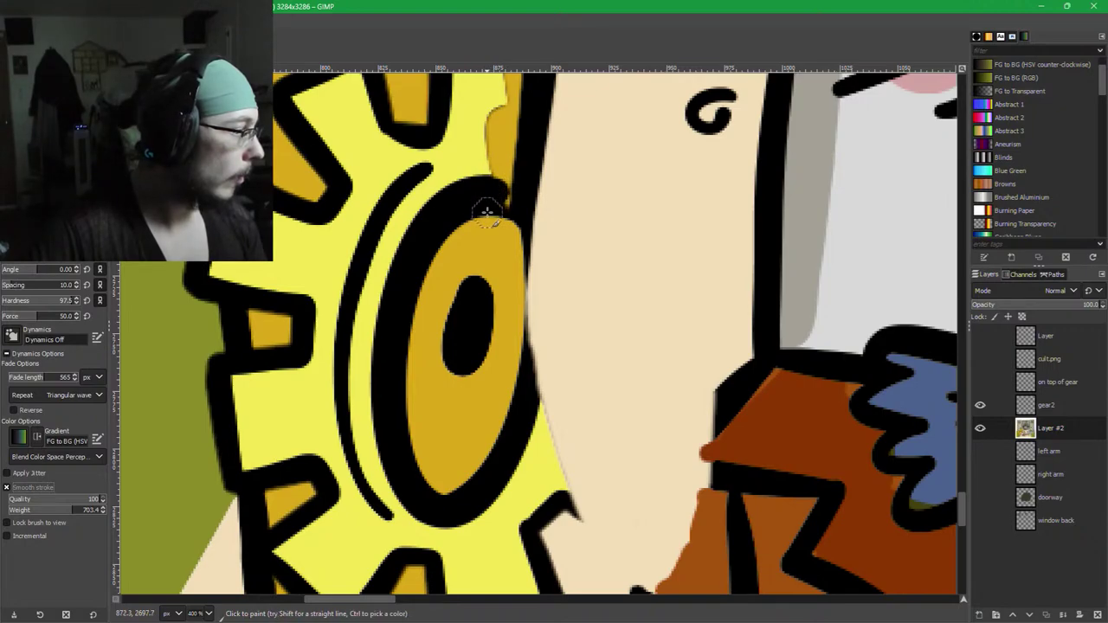
{"action": "key", "text": "ctrl+z"}
{"action": "key", "text": "ctrl+z"}
{"action": "key", "text": "ctrl+y"}
{"action": "key", "text": "ctrl+y"}
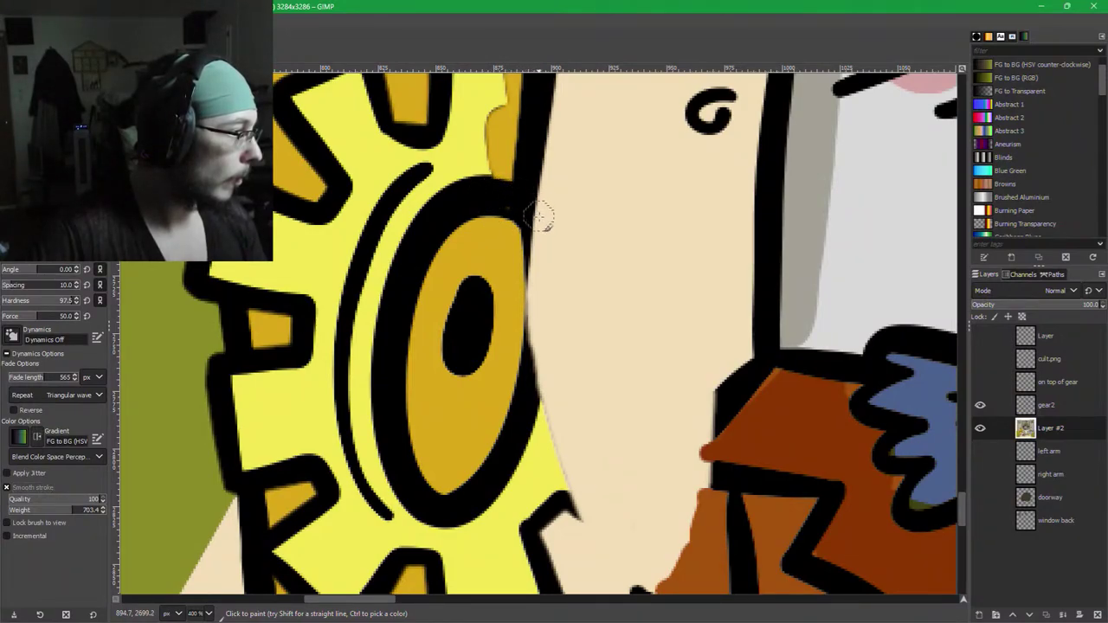
Try to paint the missing right side of the gear hub's black outline while Layer #2 is active.
{"action": "mouse_move", "coordinate": [539, 215]}
{"action": "left_mouse_down"}
{"action": "mouse_move", "coordinate": [556, 251]}
{"action": "mouse_move", "coordinate": [516, 424]}
{"action": "left_mouse_up"}
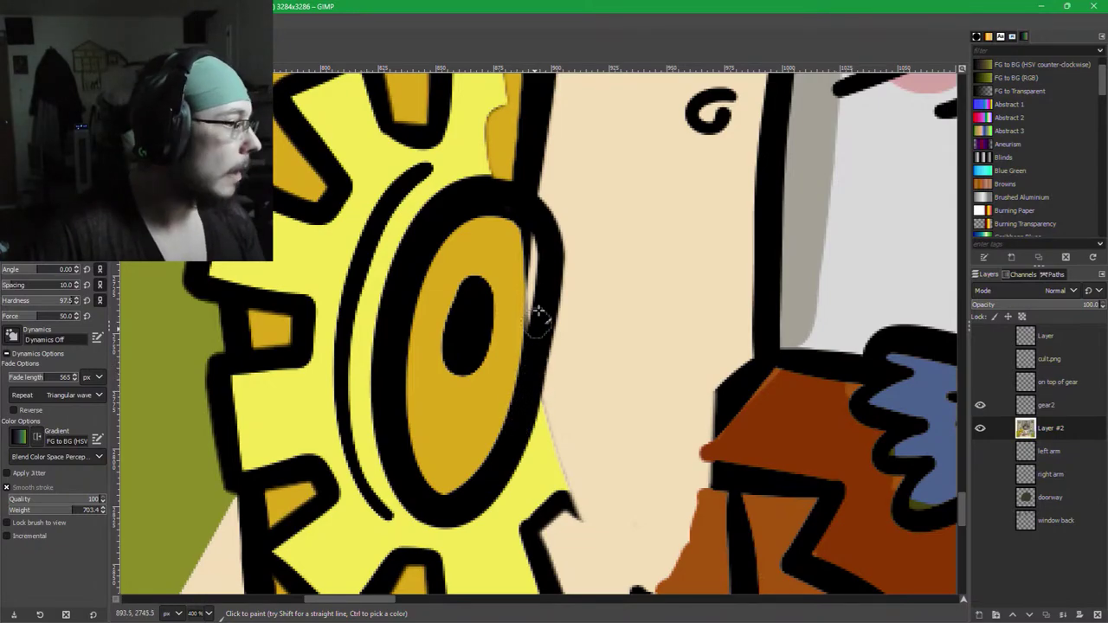
{"action": "key", "text": "ctrl+z"}
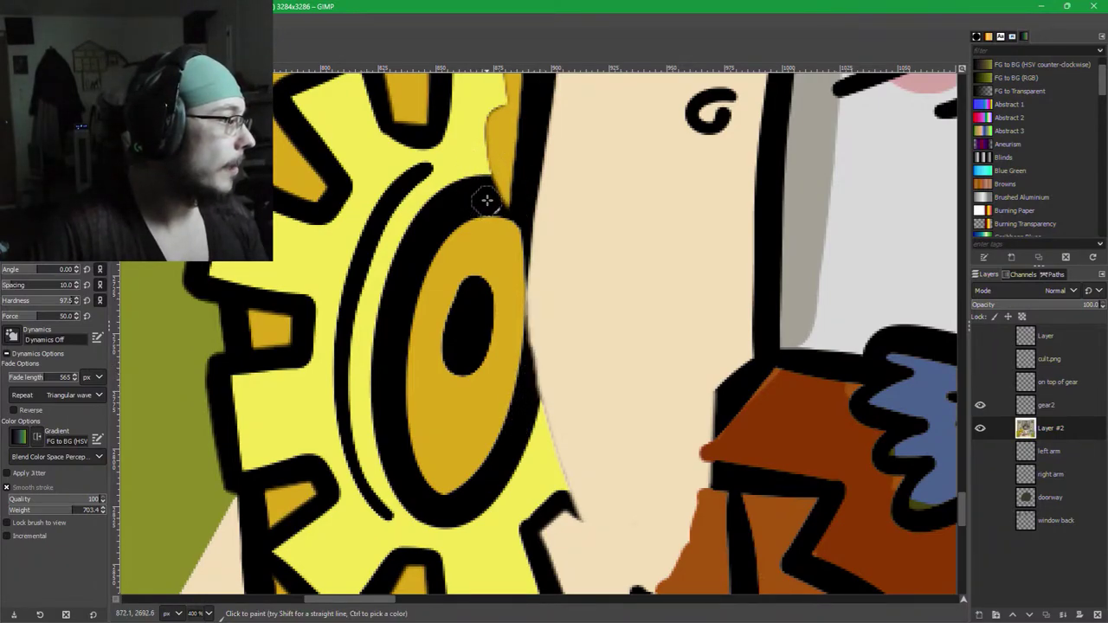
{"action": "mouse_move", "coordinate": [488, 192]}
{"action": "left_mouse_down"}
{"action": "mouse_move", "coordinate": [526, 213]}
{"action": "mouse_move", "coordinate": [538, 242]}
{"action": "mouse_move", "coordinate": [538, 348]}
{"action": "mouse_move", "coordinate": [514, 419]}
{"action": "left_mouse_up"}
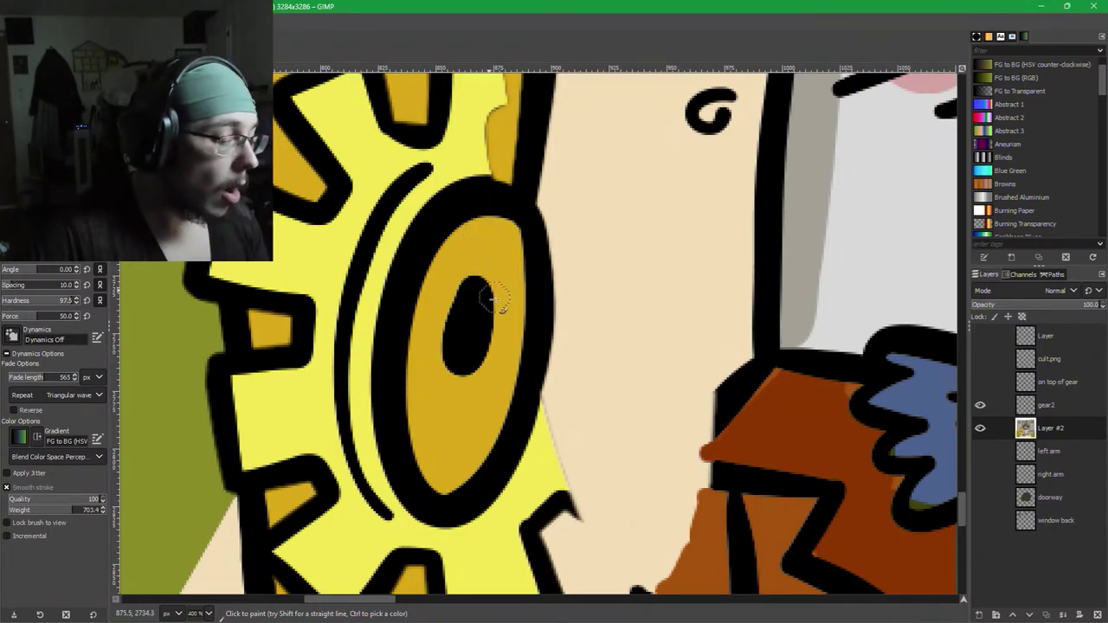
{"action": "key", "text": "ctrl"}
{"action": "key", "text": "ctrl+z"}
{"action": "key", "text": "ctrl+z"}
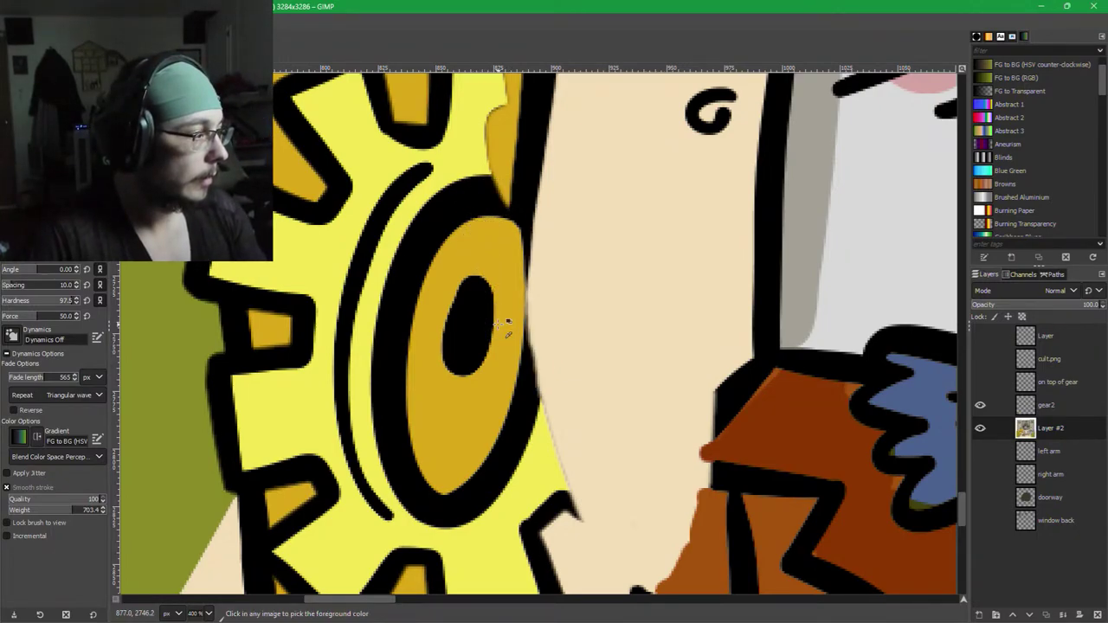
Make the gear2 layer active after checking its visibility, and ready the Paintbrush with black as the painting colour.
{"action": "left_click", "coordinate": [506, 323], "text": "ctrl"}
{"action": "key", "text": "n"}
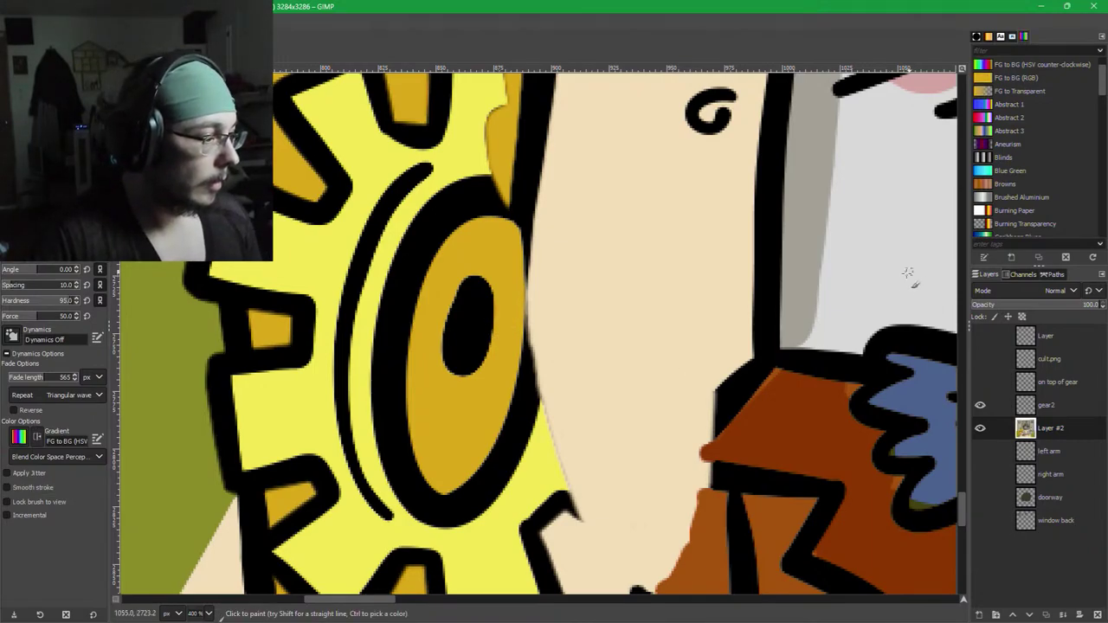
{"action": "left_click", "coordinate": [979, 404]}
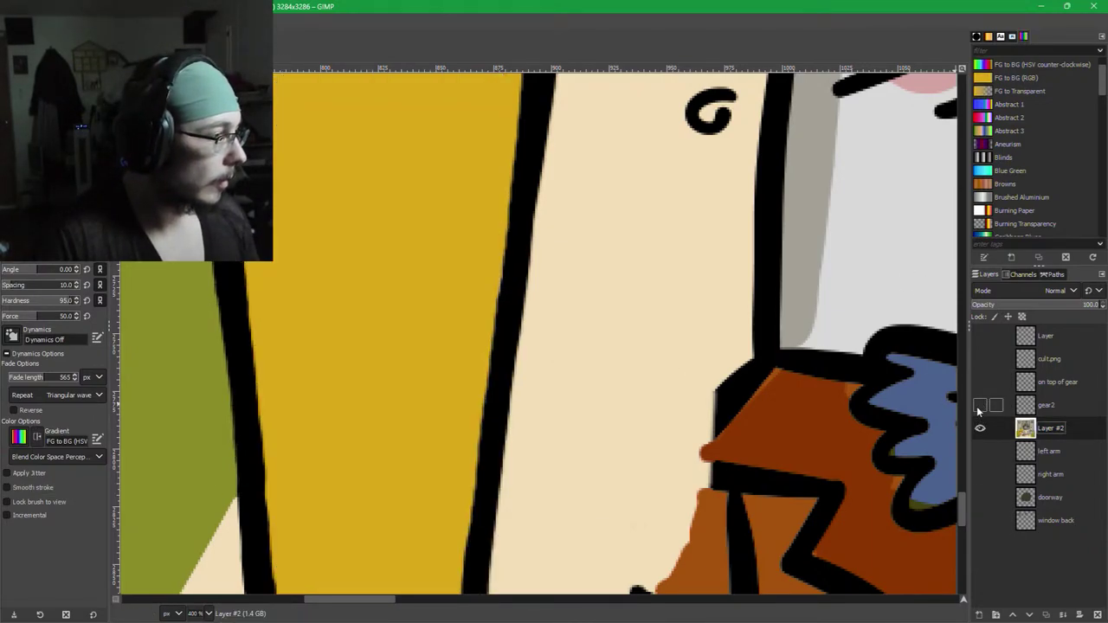
{"action": "left_click", "coordinate": [979, 407]}
{"action": "left_click", "coordinate": [1046, 411]}
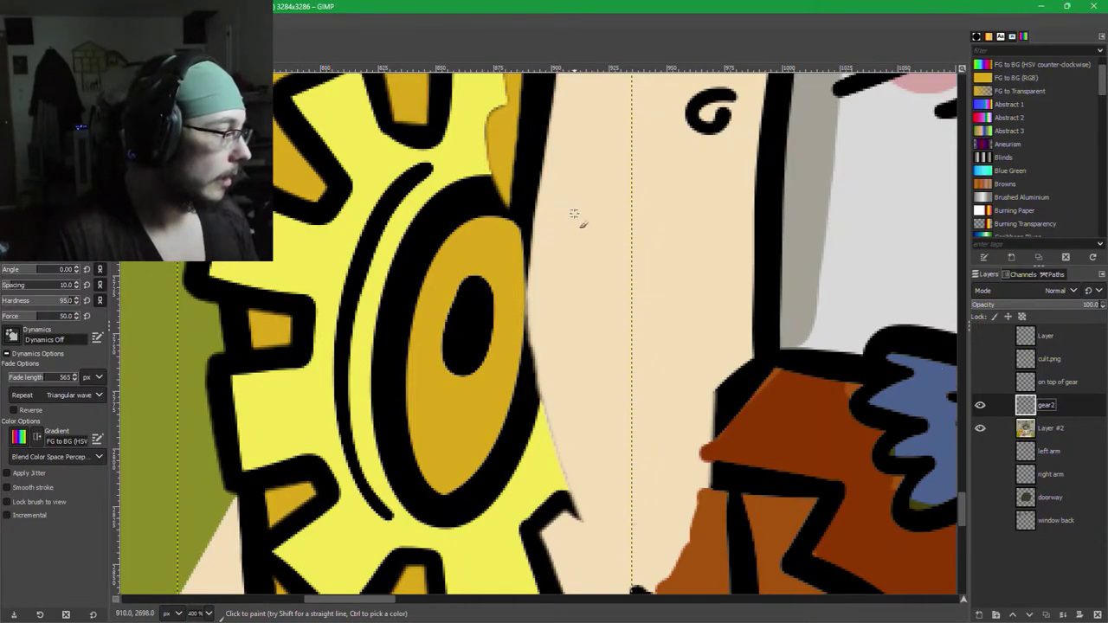
{"action": "key", "text": "p"}
{"action": "key", "text": "x"}
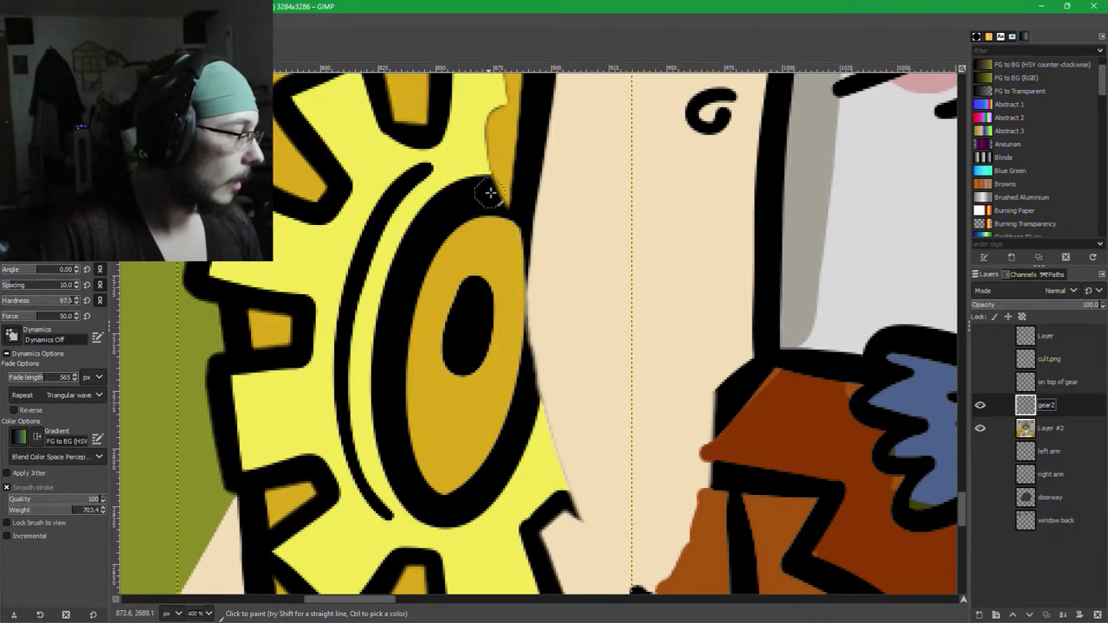
Try to paint the hub's missing right outline in black on the gear2 layer.
{"action": "mouse_move", "coordinate": [488, 193]}
{"action": "left_mouse_down"}
{"action": "mouse_move", "coordinate": [519, 196]}
{"action": "mouse_move", "coordinate": [540, 226]}
{"action": "mouse_move", "coordinate": [534, 303]}
{"action": "left_mouse_up"}
{"action": "key", "text": "ctrl+z"}
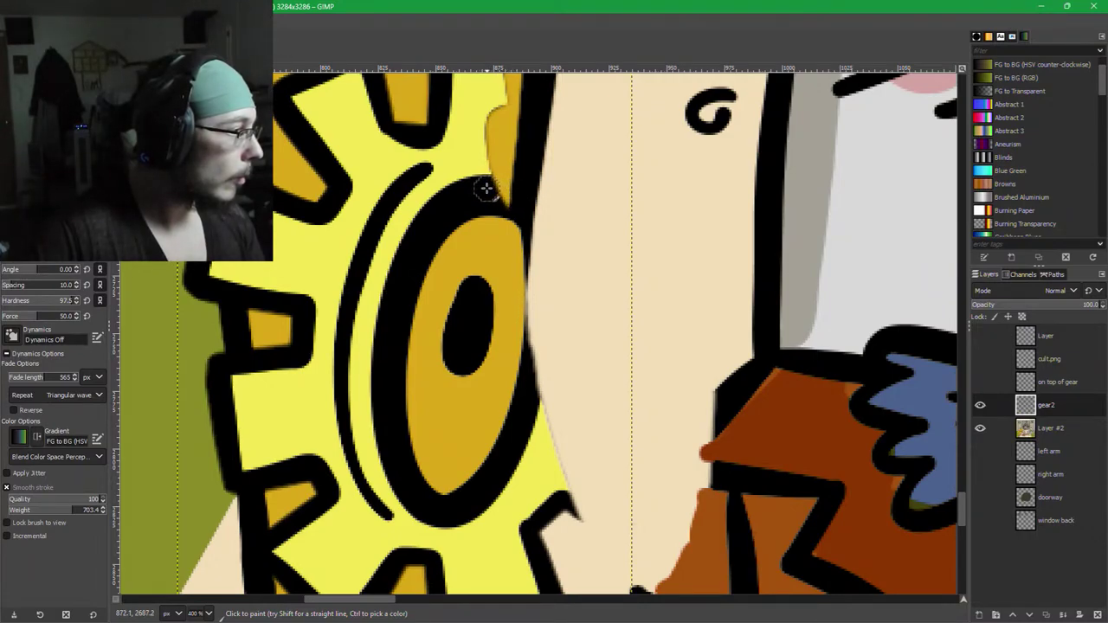
{"action": "mouse_move", "coordinate": [487, 188]}
{"action": "left_mouse_down"}
{"action": "mouse_move", "coordinate": [538, 207]}
{"action": "mouse_move", "coordinate": [548, 278]}
{"action": "mouse_move", "coordinate": [537, 360]}
{"action": "mouse_move", "coordinate": [523, 395]}
{"action": "mouse_move", "coordinate": [514, 394]}
{"action": "mouse_move", "coordinate": [522, 387]}
{"action": "mouse_move", "coordinate": [525, 401]}
{"action": "mouse_move", "coordinate": [550, 266]}
{"action": "mouse_move", "coordinate": [498, 166]}
{"action": "mouse_move", "coordinate": [540, 333]}
{"action": "mouse_move", "coordinate": [545, 295]}
{"action": "mouse_move", "coordinate": [549, 305]}
{"action": "mouse_move", "coordinate": [514, 418]}
{"action": "left_mouse_up"}
{"action": "key", "text": "ctrl+s"}
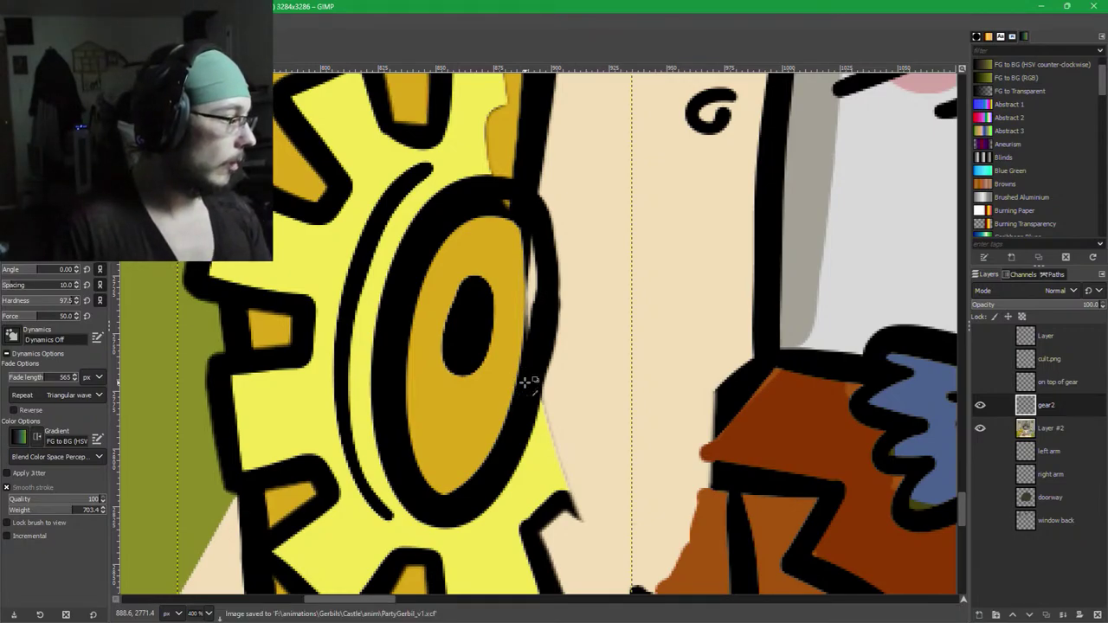
{"action": "key", "text": "ctrl+z"}
{"action": "key", "text": "ctrl+z"}
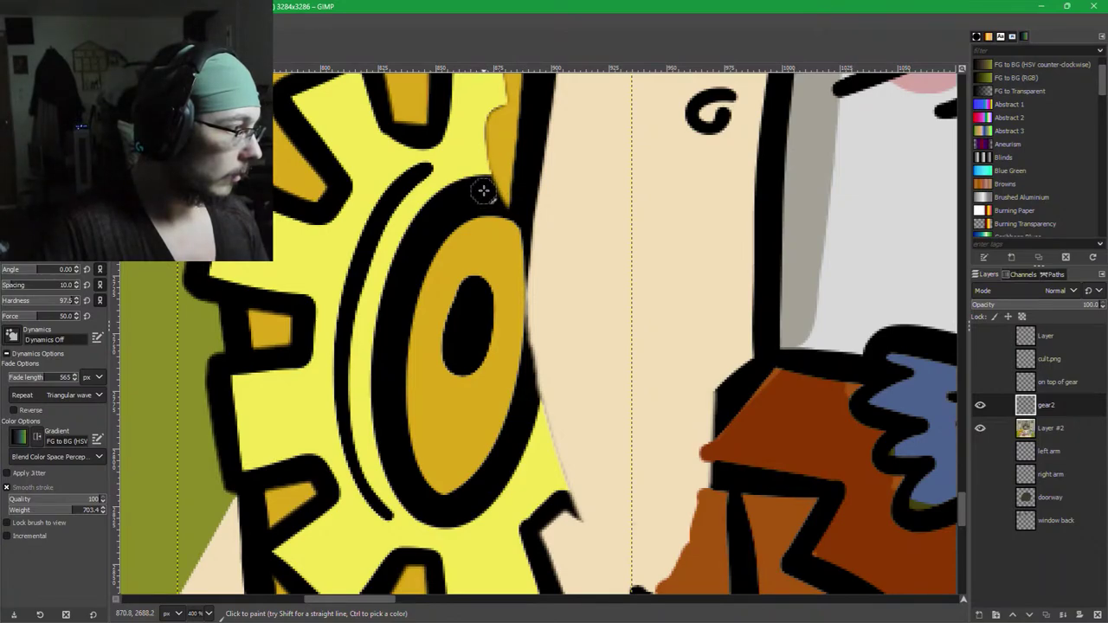
Paint the black outline around the right side of the gear's hub, redoing strokes until the curve is smooth.
{"action": "mouse_move", "coordinate": [493, 188]}
{"action": "left_mouse_down"}
{"action": "mouse_move", "coordinate": [523, 199]}
{"action": "mouse_move", "coordinate": [542, 236]}
{"action": "left_mouse_up"}
{"action": "mouse_move", "coordinate": [542, 258]}
{"action": "left_mouse_down"}
{"action": "mouse_move", "coordinate": [518, 421]}
{"action": "mouse_move", "coordinate": [539, 372]}
{"action": "mouse_move", "coordinate": [541, 310]}
{"action": "left_mouse_up"}
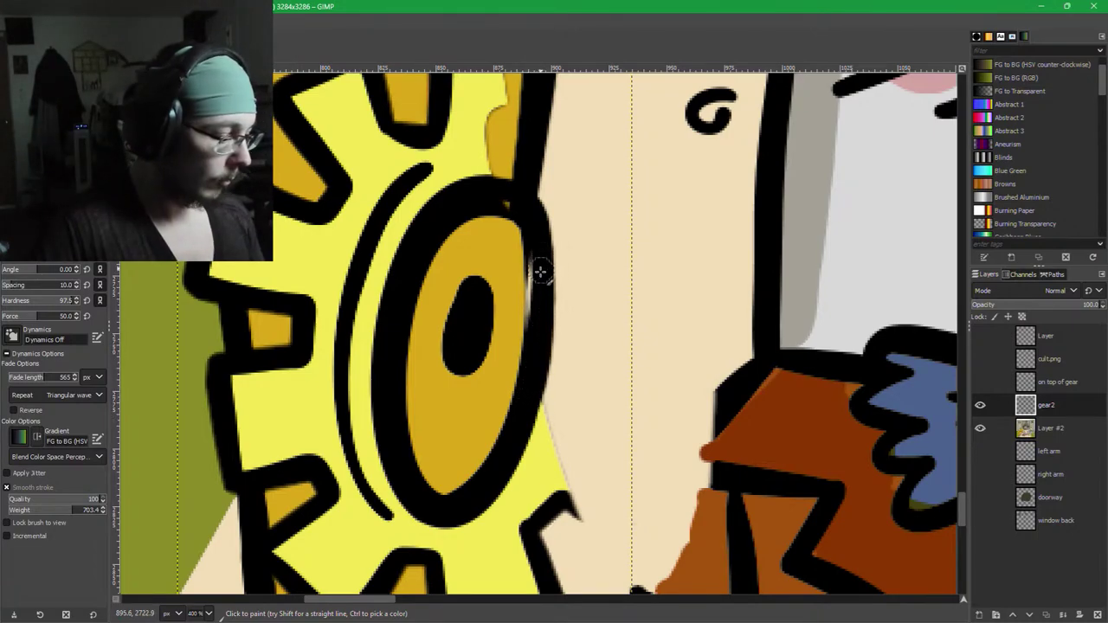
{"action": "key", "text": "ctrl+z"}
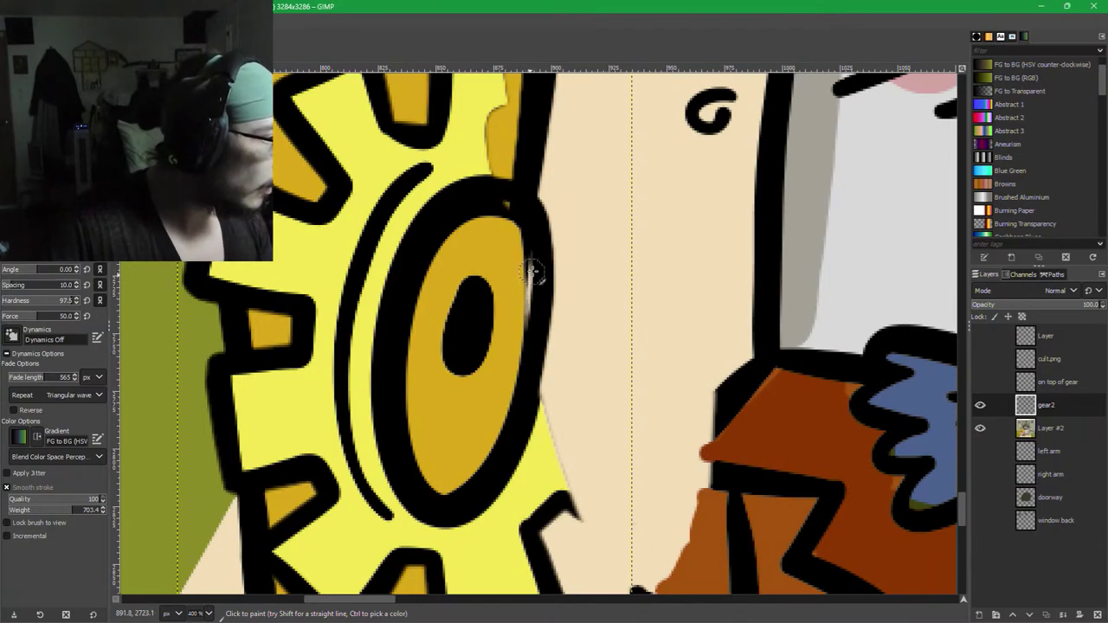
{"action": "left_click_drag", "start_coordinate": [540, 277], "coordinate": [521, 409]}
{"action": "key", "text": "ctrl+z"}
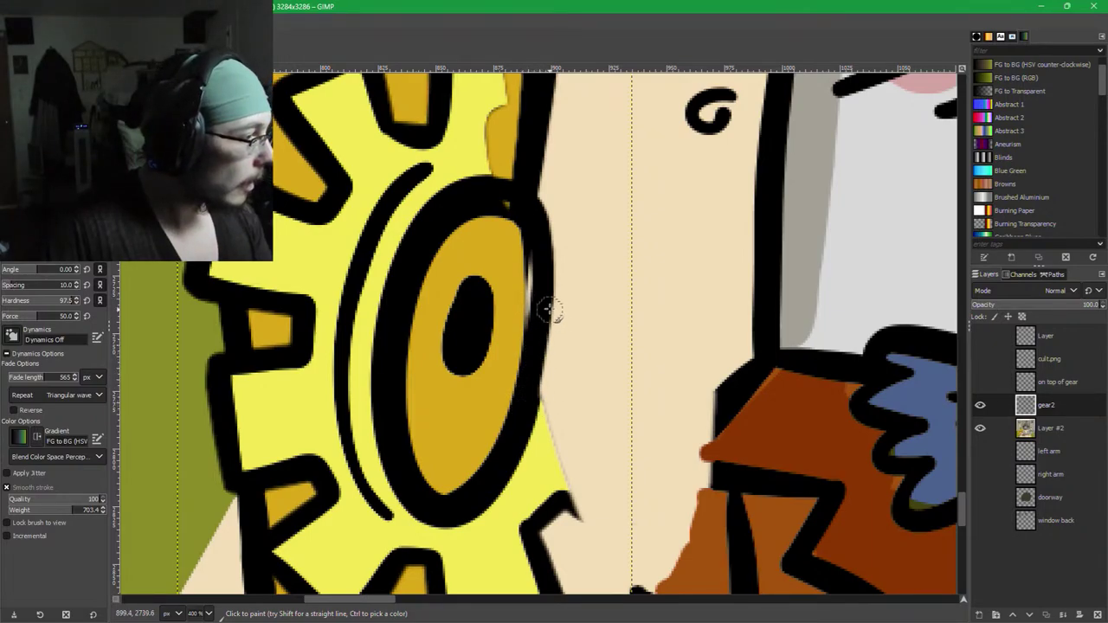
{"action": "left_click_drag", "start_coordinate": [539, 329], "coordinate": [514, 423]}
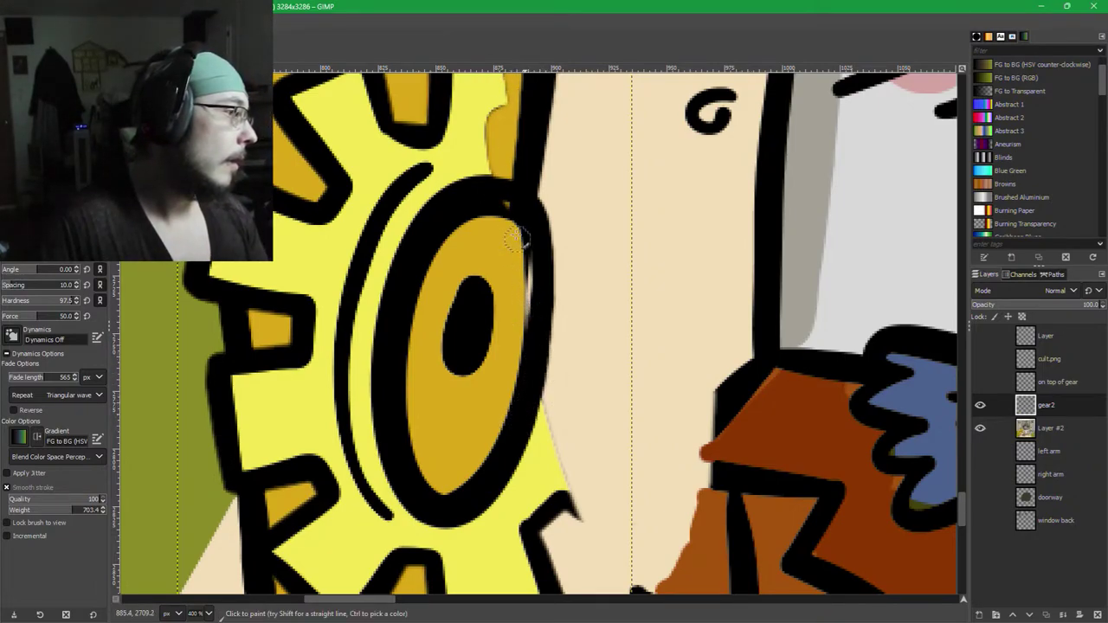
{"action": "mouse_move", "coordinate": [482, 198]}
{"action": "left_mouse_down"}
{"action": "mouse_move", "coordinate": [520, 213]}
{"action": "mouse_move", "coordinate": [534, 235]}
{"action": "mouse_move", "coordinate": [526, 436]}
{"action": "left_mouse_up"}
{"action": "key", "text": "ctrl+z"}
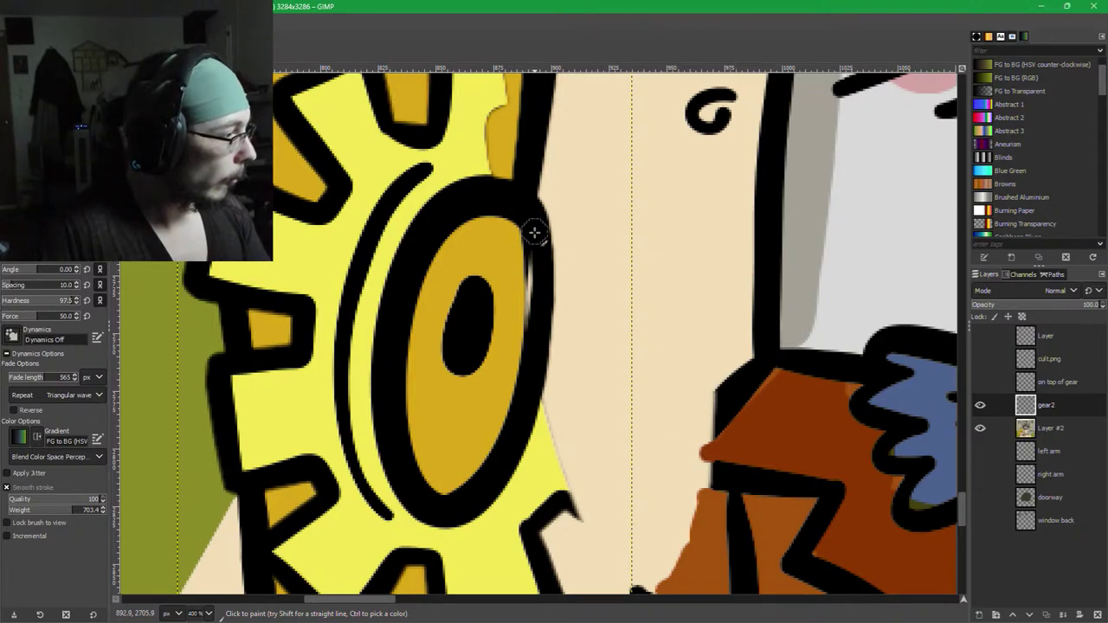
{"action": "left_click_drag", "start_coordinate": [534, 232], "coordinate": [533, 334]}
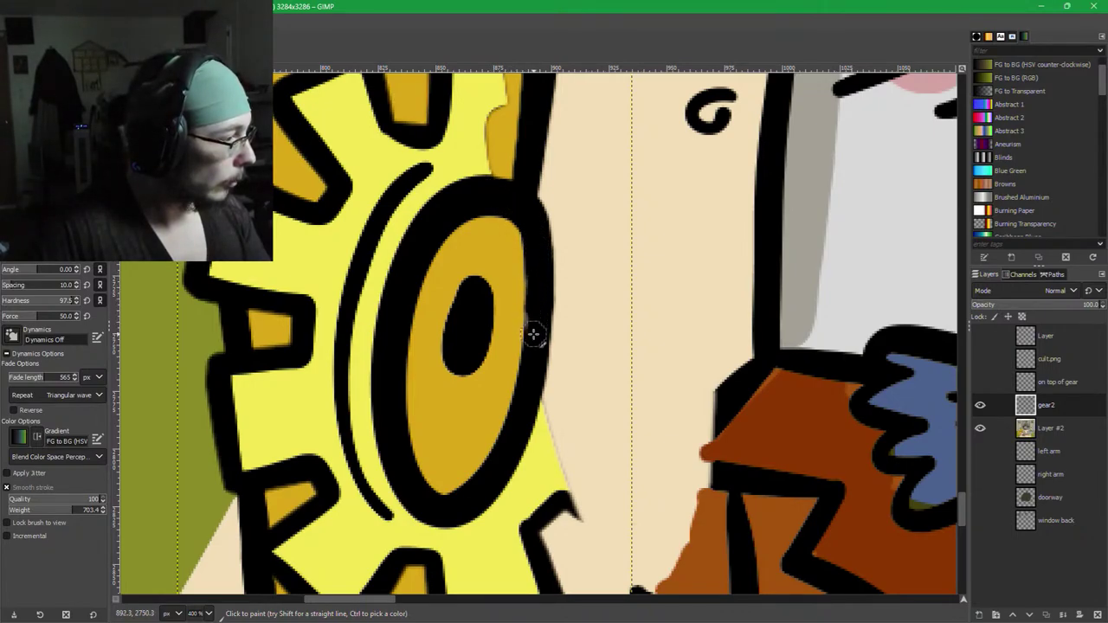
{"action": "key", "text": "ctrl+z"}
Close the gap inside the hub's rim and extend the gear's yellow face beyond it, sampling colours from the artwork.
{"action": "left_click", "coordinate": [505, 267], "text": "ctrl"}
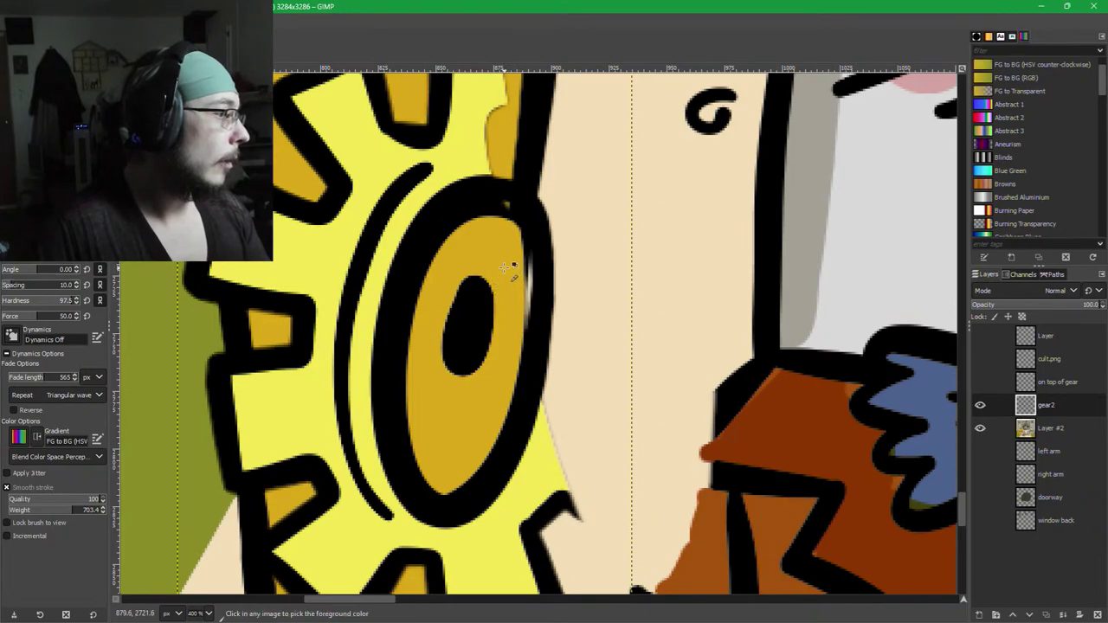
{"action": "key", "text": "ctrl+y"}
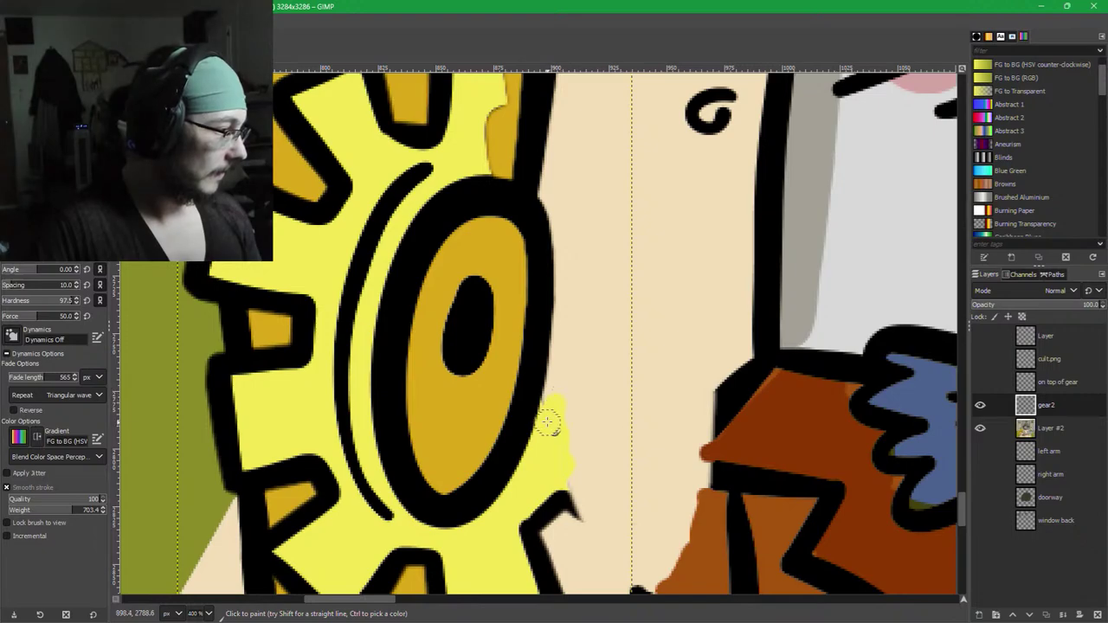
{"action": "left_click", "coordinate": [537, 355], "text": "ctrl"}
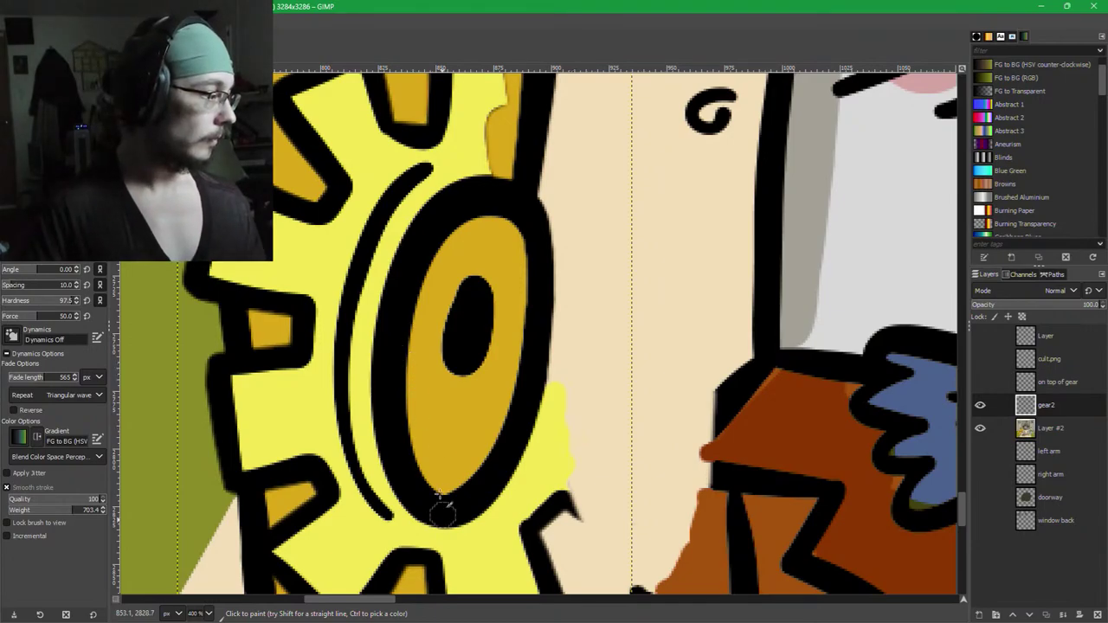
Try several vertical black strokes on the tan area beside the gear.
{"action": "left_click_drag", "start_coordinate": [581, 239], "coordinate": [583, 378]}
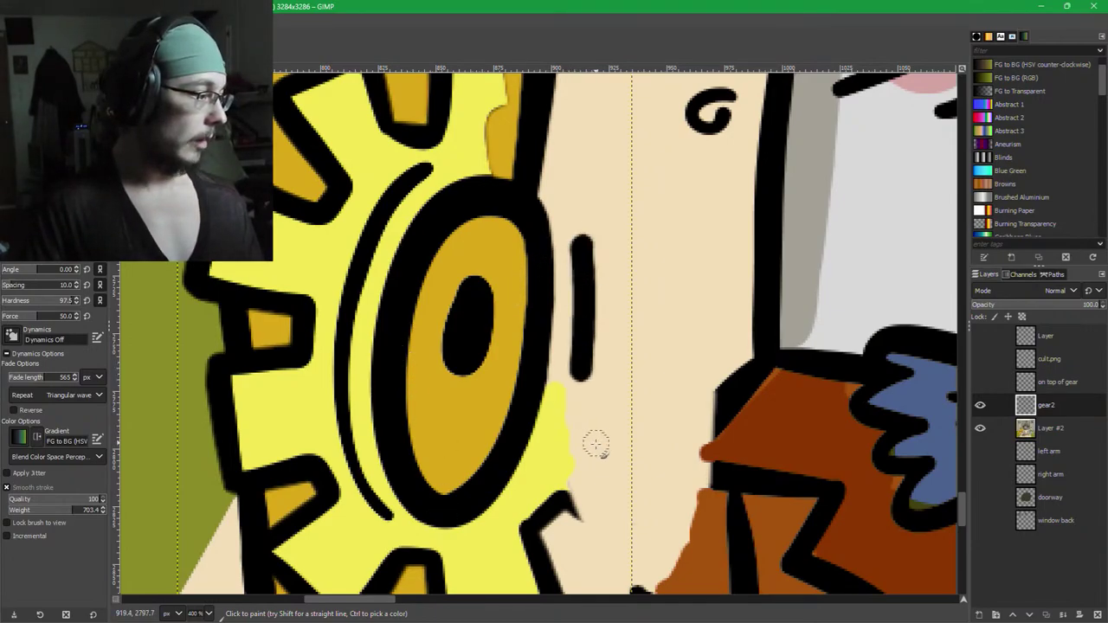
{"action": "left_click_drag", "start_coordinate": [614, 275], "coordinate": [613, 448]}
{"action": "left_click_drag", "start_coordinate": [616, 219], "coordinate": [630, 383]}
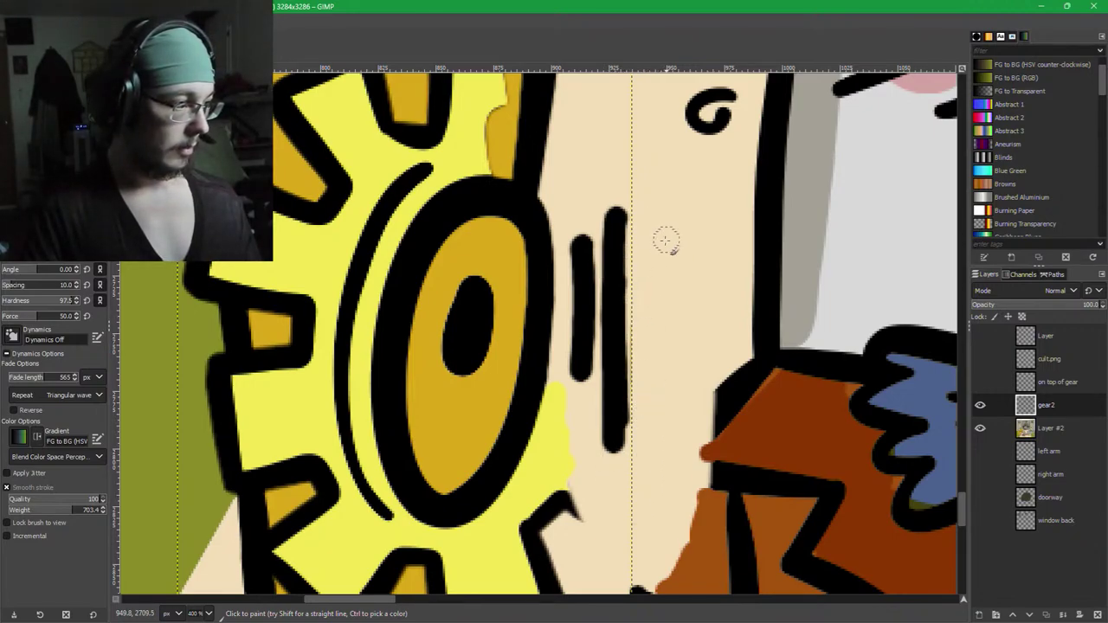
{"action": "left_click_drag", "start_coordinate": [586, 154], "coordinate": [575, 387]}
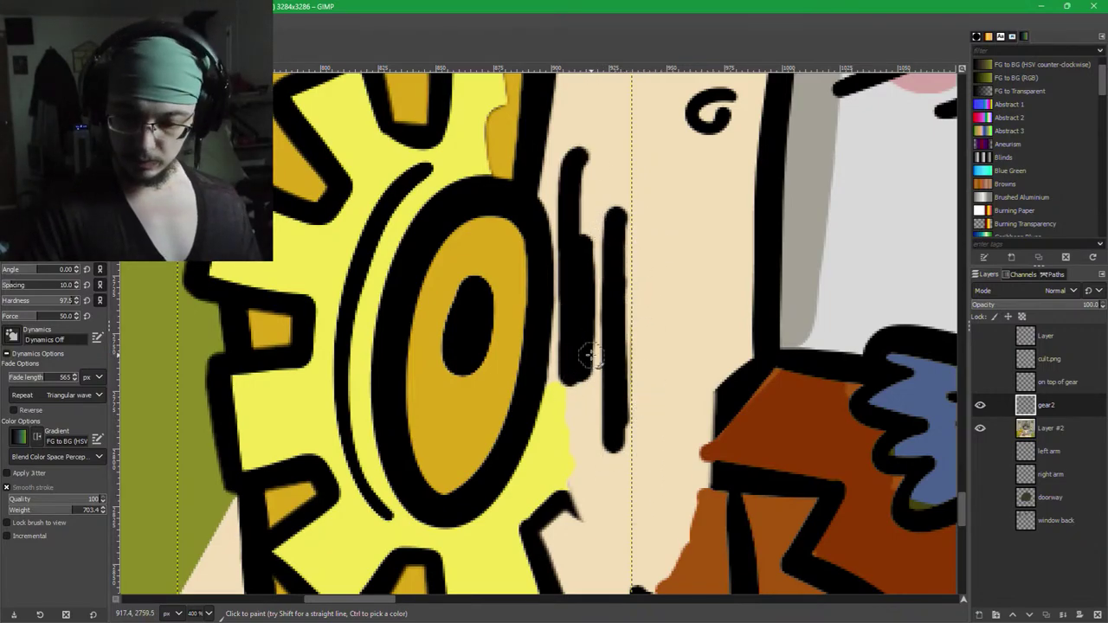
{"action": "key", "text": "ctrl+z"}
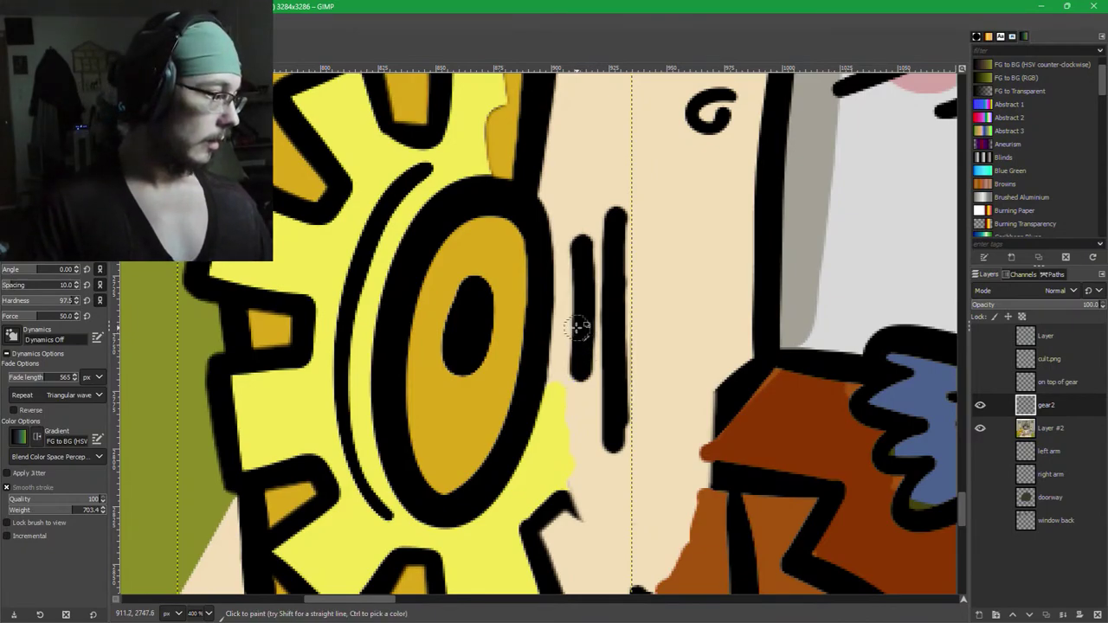
{"action": "key", "text": "ctrl+z"}
{"action": "key", "text": "ctrl+z"}
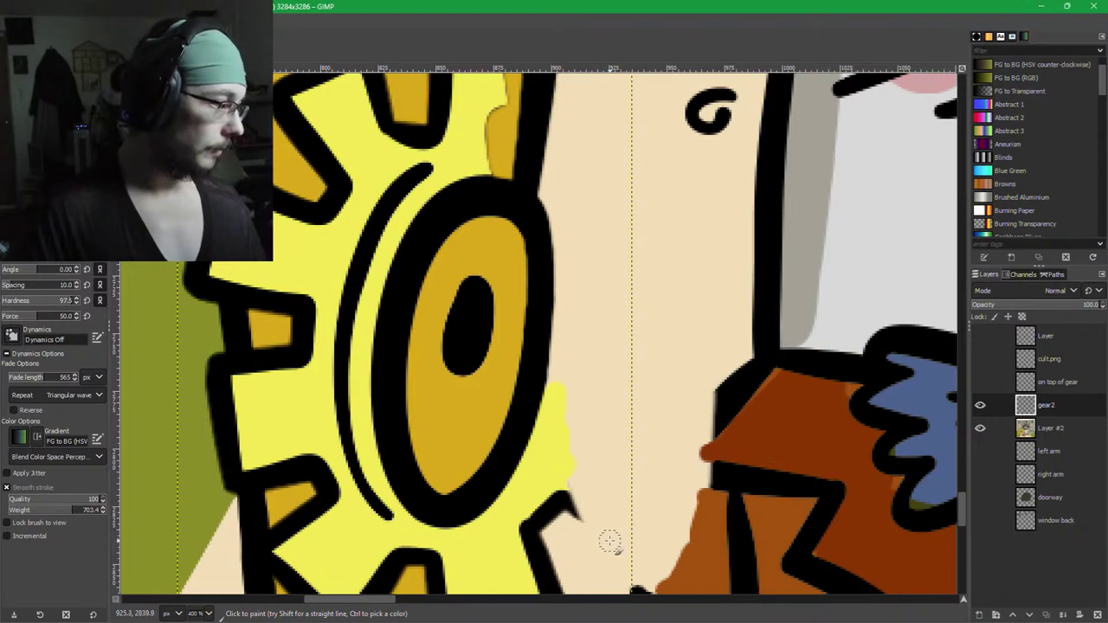
Add a new layer directly above gear2 and save the image.
{"action": "left_click", "coordinate": [979, 614], "text": "shift"}
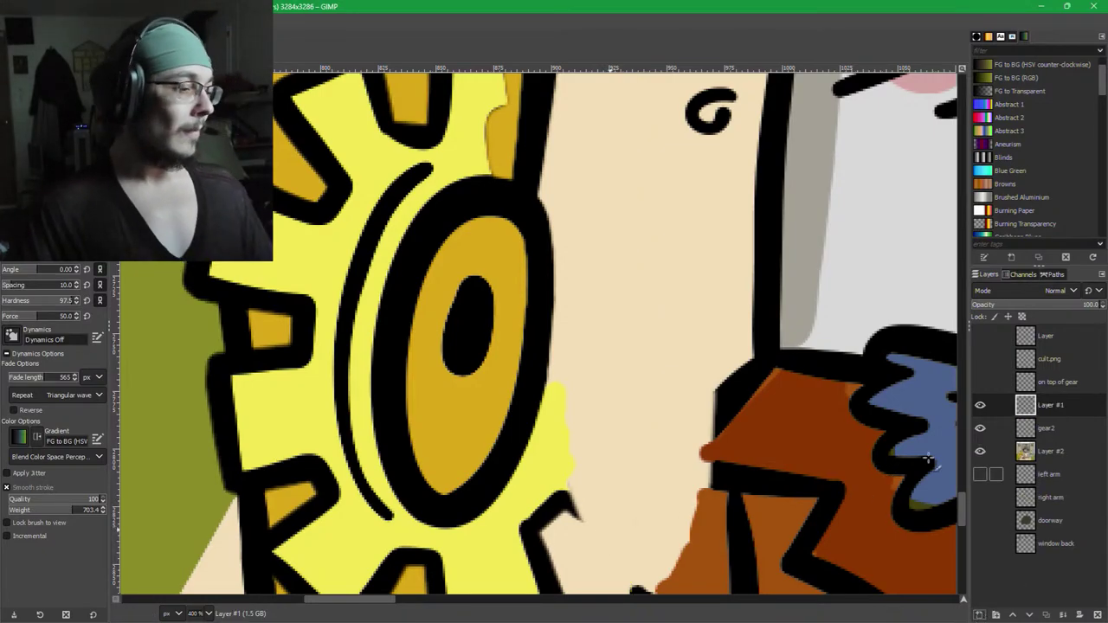
{"action": "key", "text": "n"}
{"action": "left_click_drag", "start_coordinate": [702, 468], "coordinate": [626, 243]}
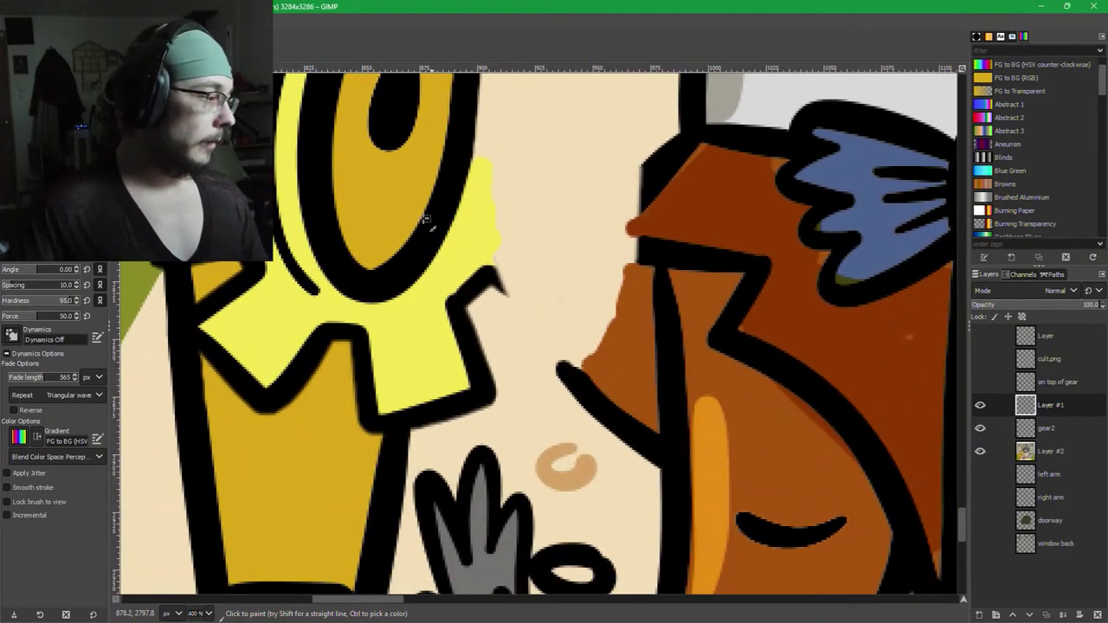
{"action": "key", "text": "ctrl+s"}
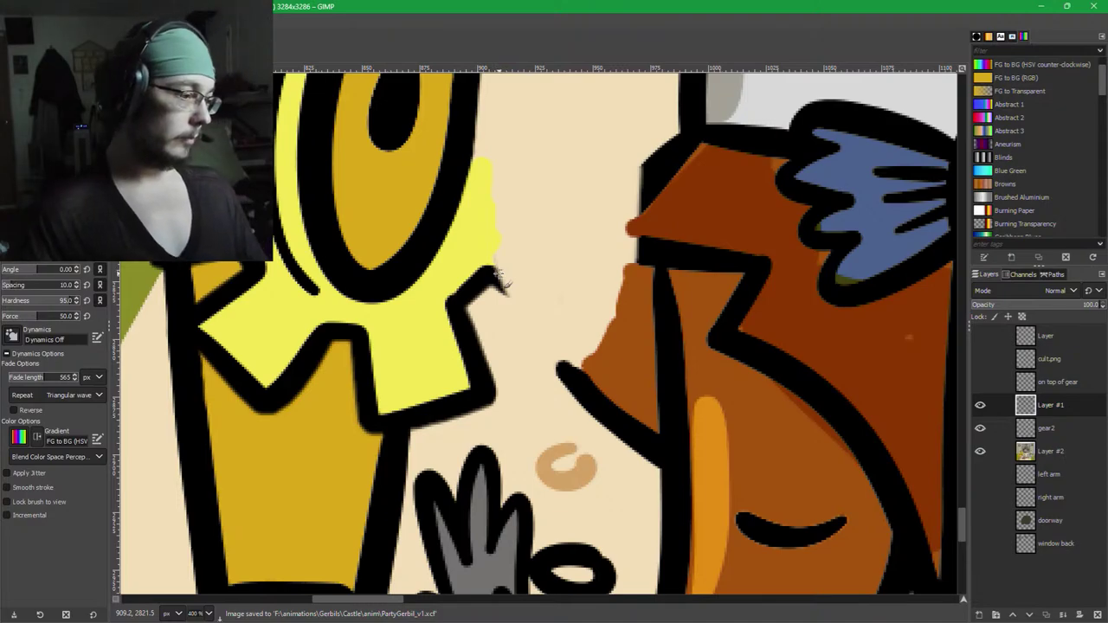
Paint the black outline of the gear's missing right-side teeth with smoothed strokes up to the top tooth, redoing the upper stretch once.
{"action": "key", "text": "p"}
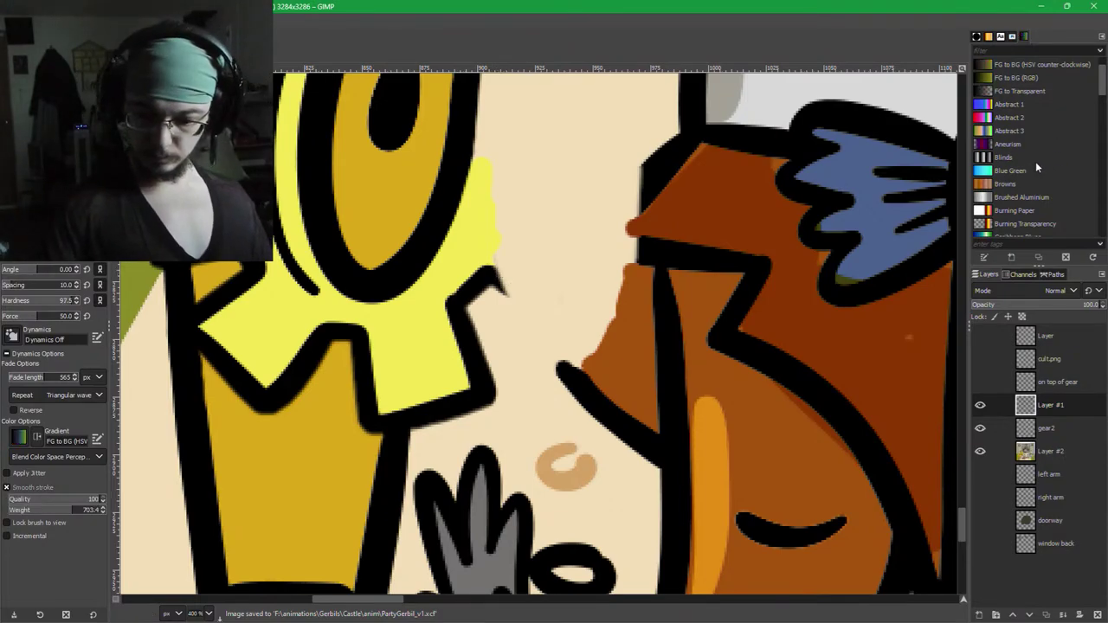
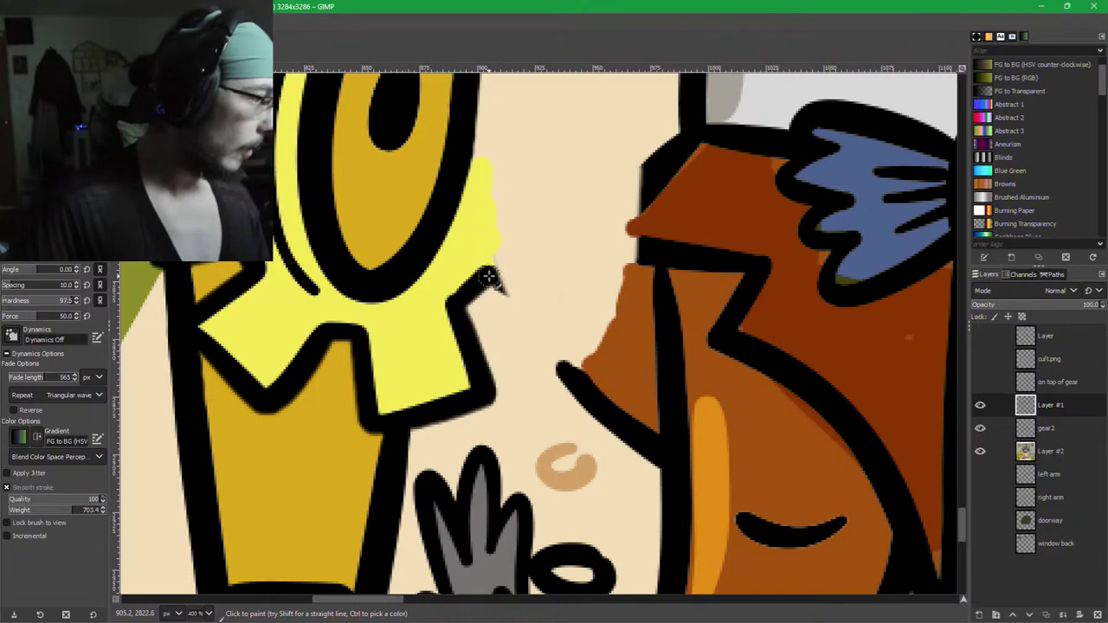
{"action": "mouse_move", "coordinate": [492, 277]}
{"action": "left_mouse_down"}
{"action": "mouse_move", "coordinate": [572, 334]}
{"action": "mouse_move", "coordinate": [596, 336]}
{"action": "mouse_move", "coordinate": [623, 272]}
{"action": "mouse_move", "coordinate": [629, 213]}
{"action": "mouse_move", "coordinate": [530, 189]}
{"action": "mouse_move", "coordinate": [522, 175]}
{"action": "mouse_move", "coordinate": [540, 121]}
{"action": "mouse_move", "coordinate": [651, 123]}
{"action": "left_mouse_up"}
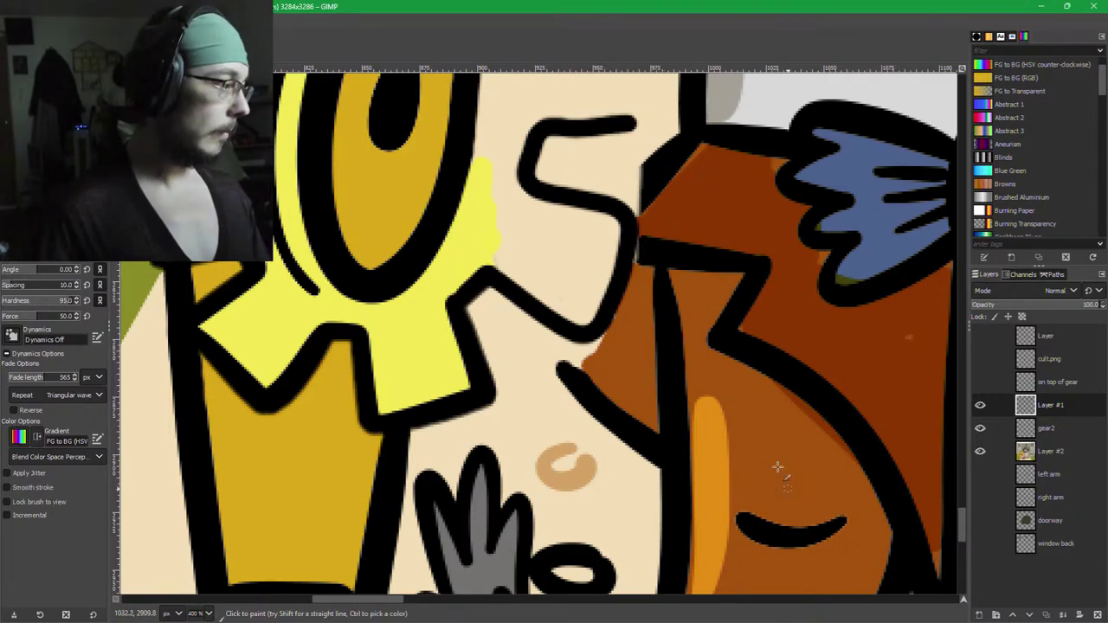
{"action": "mouse_move", "coordinate": [731, 265]}
{"action": "left_mouse_down"}
{"action": "mouse_move", "coordinate": [711, 376]}
{"action": "mouse_move", "coordinate": [732, 552]}
{"action": "left_mouse_up"}
{"action": "left_click_drag", "start_coordinate": [737, 315], "coordinate": [750, 381]}
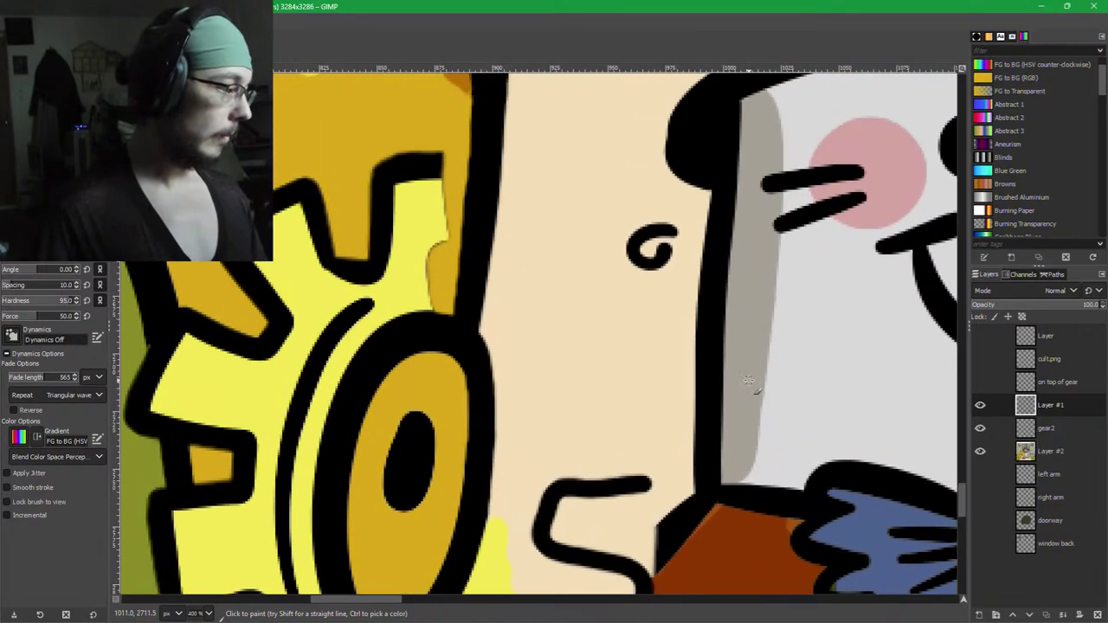
{"action": "key", "text": "n"}
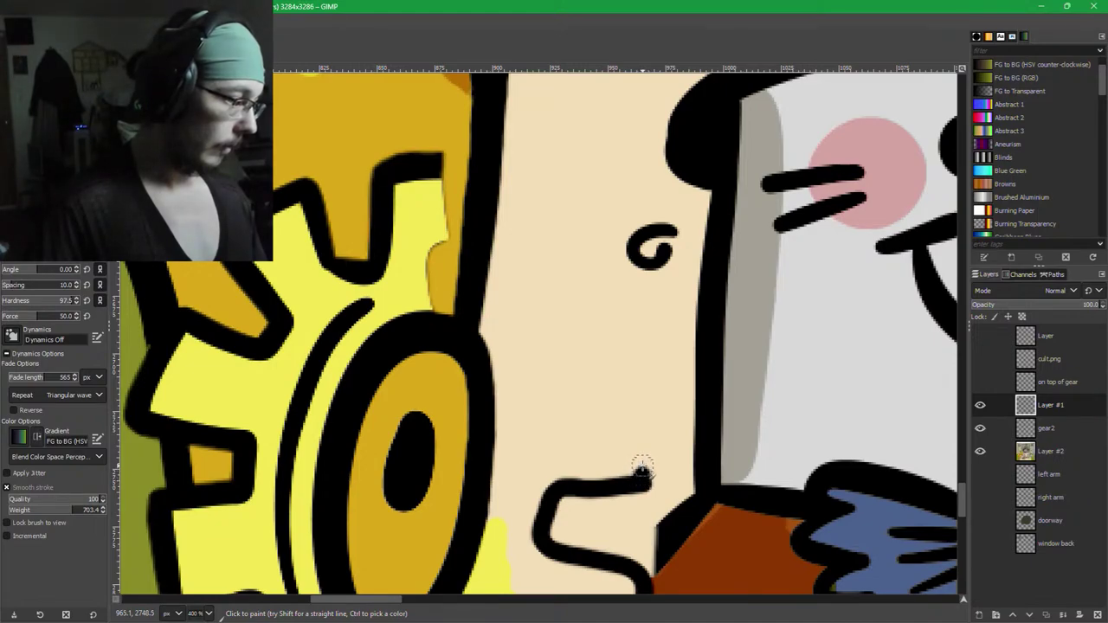
{"action": "mouse_move", "coordinate": [640, 448]}
{"action": "left_mouse_down"}
{"action": "mouse_move", "coordinate": [629, 367]}
{"action": "mouse_move", "coordinate": [546, 402]}
{"action": "mouse_move", "coordinate": [545, 351]}
{"action": "mouse_move", "coordinate": [604, 314]}
{"action": "mouse_move", "coordinate": [546, 240]}
{"action": "left_mouse_up"}
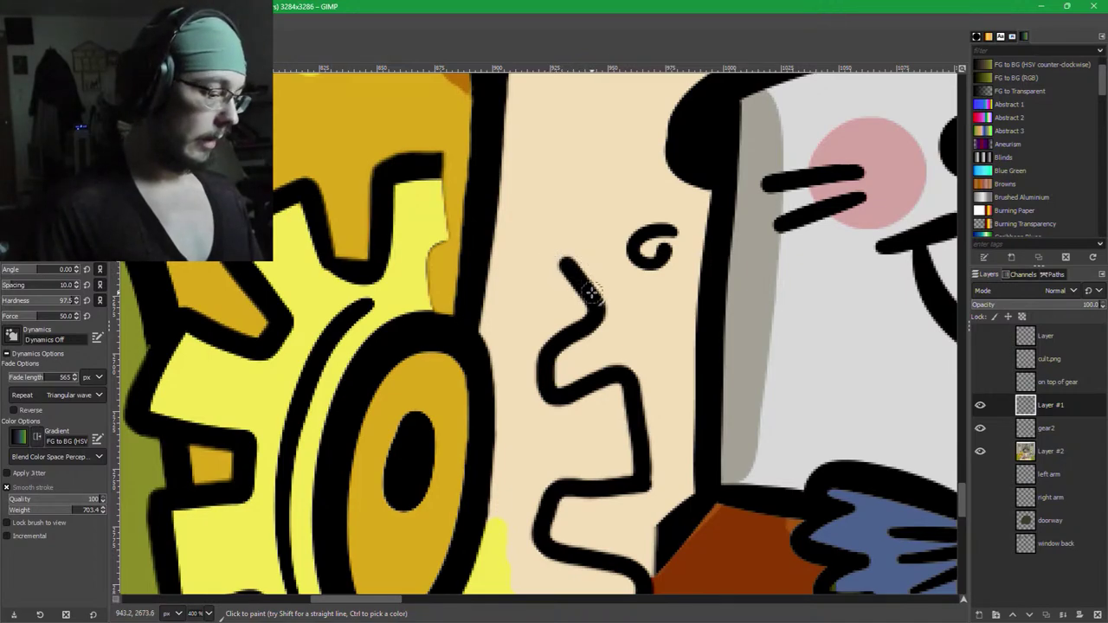
{"action": "key", "text": "ctrl+z"}
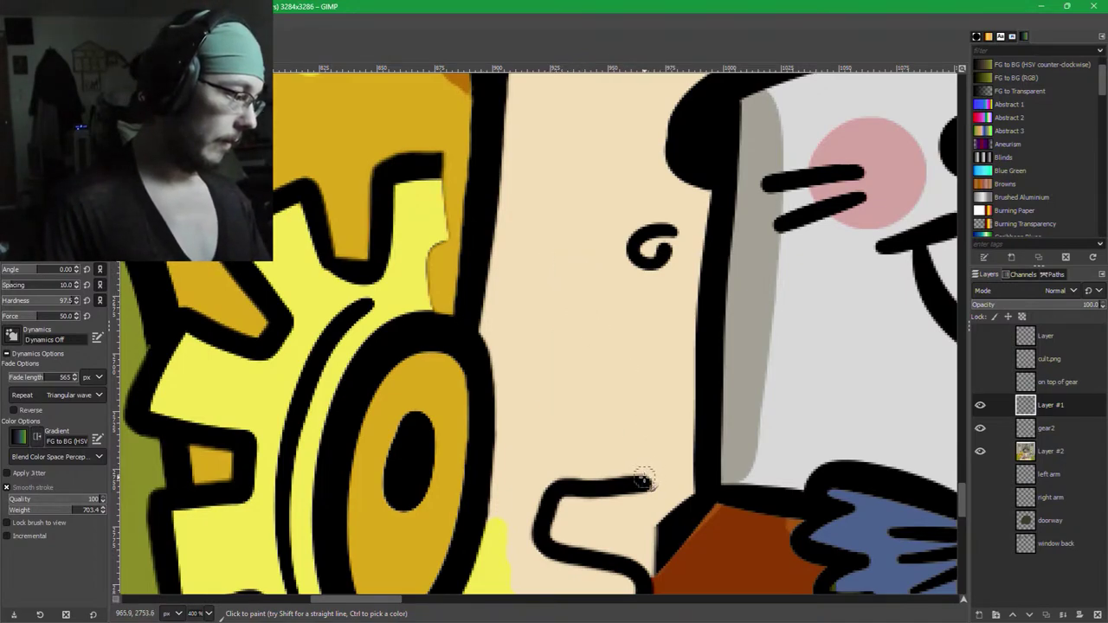
{"action": "mouse_move", "coordinate": [640, 482]}
{"action": "left_mouse_down"}
{"action": "mouse_move", "coordinate": [628, 378]}
{"action": "mouse_move", "coordinate": [535, 410]}
{"action": "mouse_move", "coordinate": [535, 342]}
{"action": "mouse_move", "coordinate": [612, 324]}
{"action": "mouse_move", "coordinate": [627, 306]}
{"action": "mouse_move", "coordinate": [544, 210]}
{"action": "mouse_move", "coordinate": [516, 234]}
{"action": "mouse_move", "coordinate": [500, 281]}
{"action": "mouse_move", "coordinate": [465, 268]}
{"action": "mouse_move", "coordinate": [458, 179]}
{"action": "mouse_move", "coordinate": [421, 163]}
{"action": "left_mouse_up"}
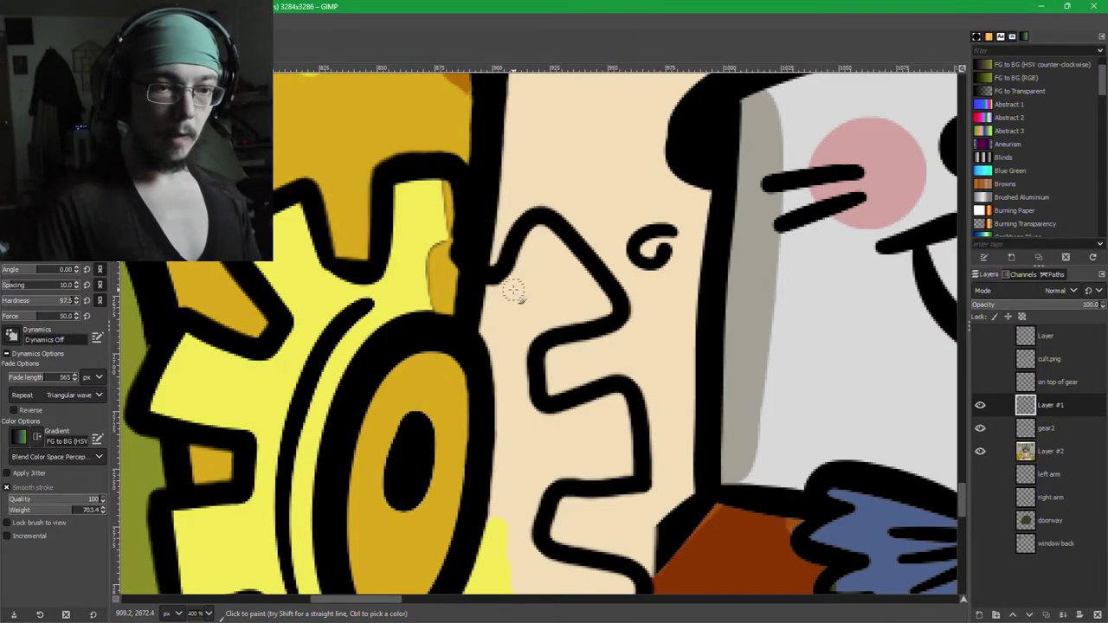
Hide Layer #2 and reinforce the black outline along the right side of the gear's top tooth.
{"action": "left_click", "coordinate": [979, 451]}
{"action": "left_click", "coordinate": [583, 285], "text": "ctrl"}
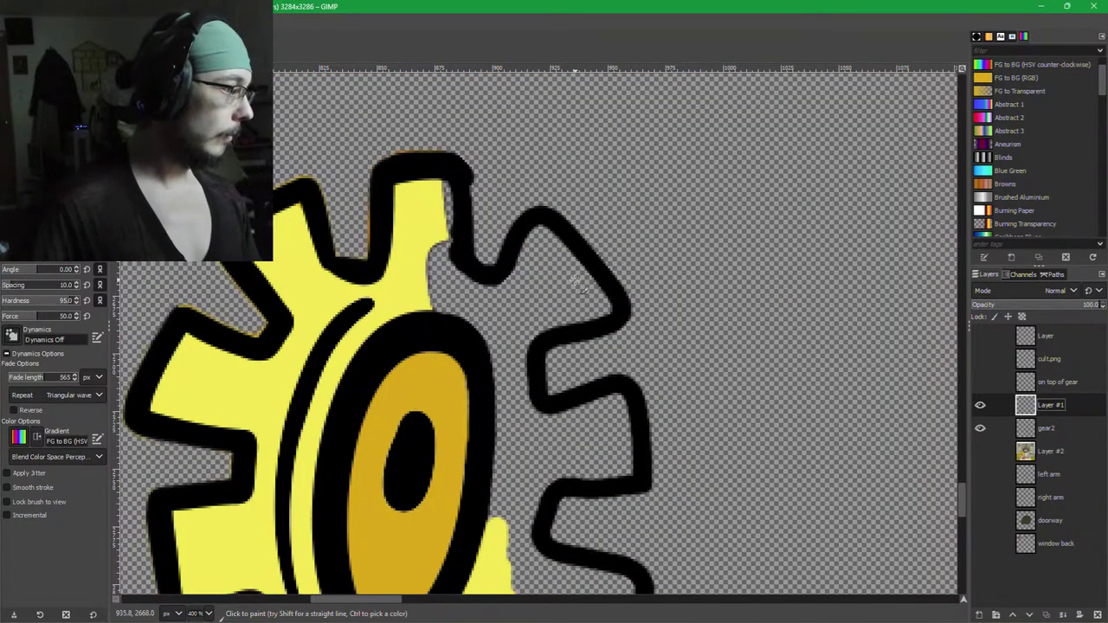
{"action": "left_click", "coordinate": [7, 487]}
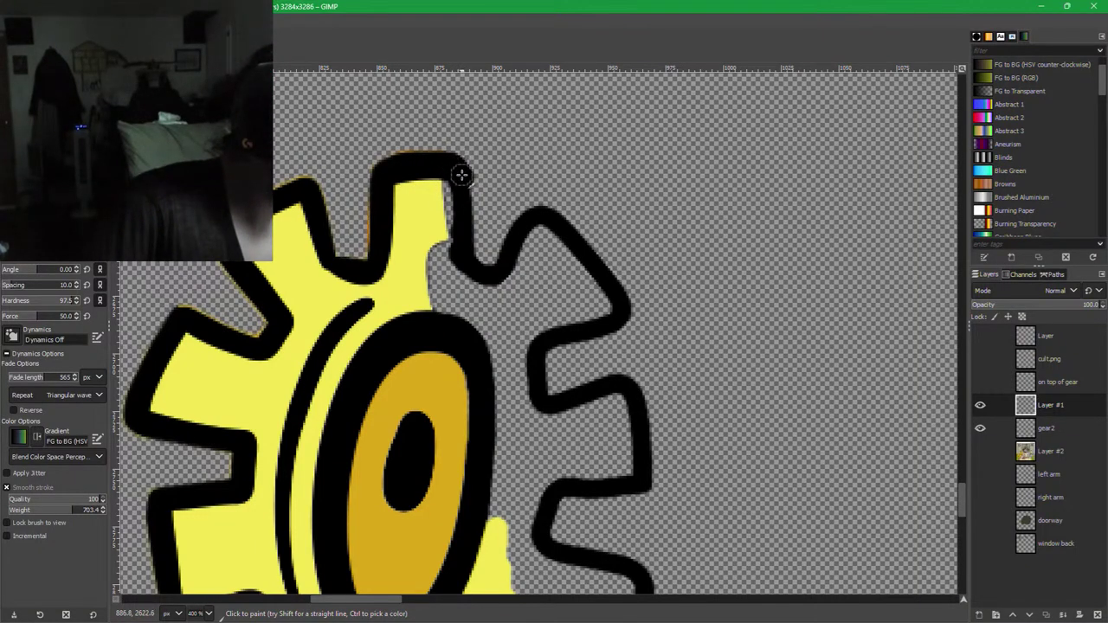
{"action": "left_click_drag", "start_coordinate": [461, 176], "coordinate": [461, 191]}
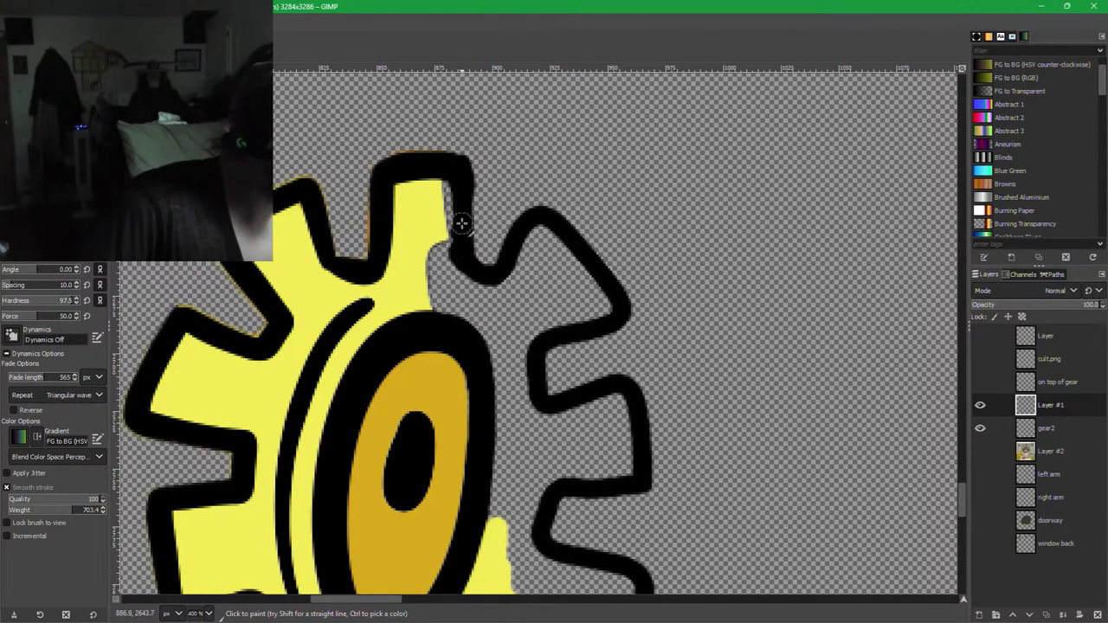
{"action": "left_click_drag", "start_coordinate": [461, 223], "coordinate": [464, 251]}
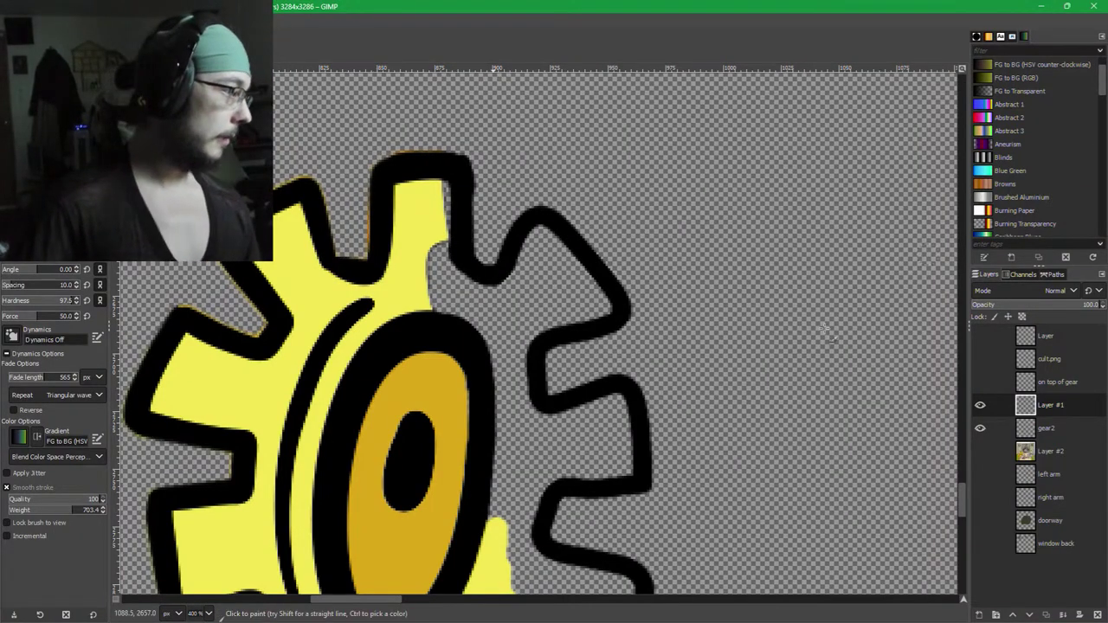
Select the transparent area around the newly painted teeth outline on Layer #1.
{"action": "scroll", "coordinate": [329, 212], "scroll_direction": "up", "scroll_amount": 3}
{"action": "scroll", "coordinate": [439, 356], "scroll_direction": "down", "scroll_amount": 3}
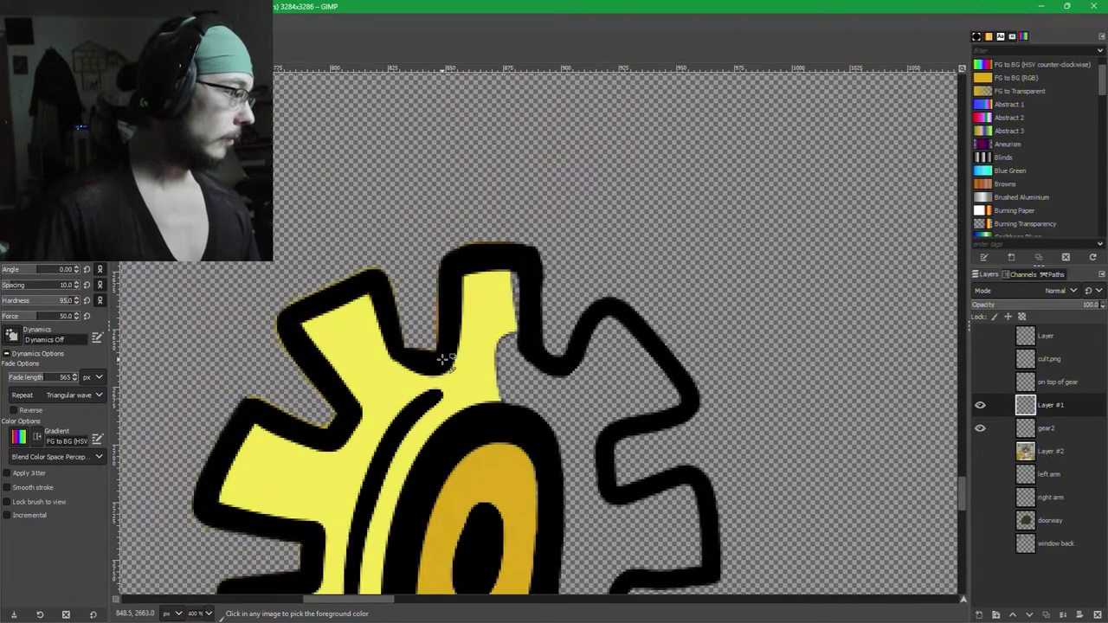
{"action": "left_click_drag", "start_coordinate": [589, 557], "coordinate": [768, 192]}
{"action": "scroll", "coordinate": [768, 192], "scroll_direction": "up", "scroll_amount": 2}
{"action": "scroll", "coordinate": [768, 192], "scroll_direction": "right", "scroll_amount": 1}
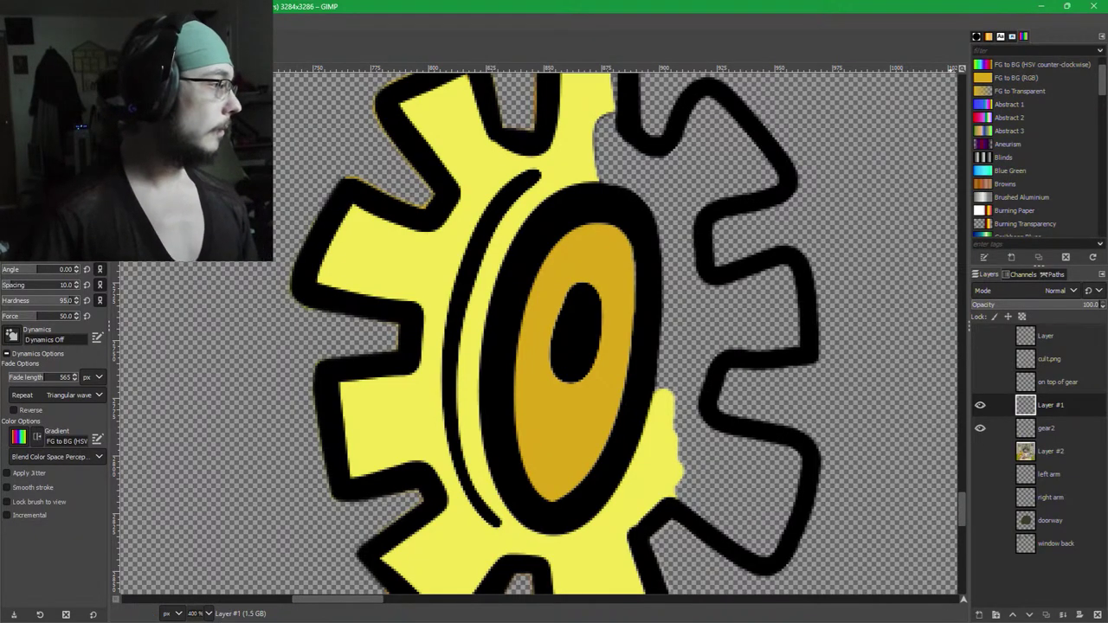
{"action": "left_click", "coordinate": [60, 38]}
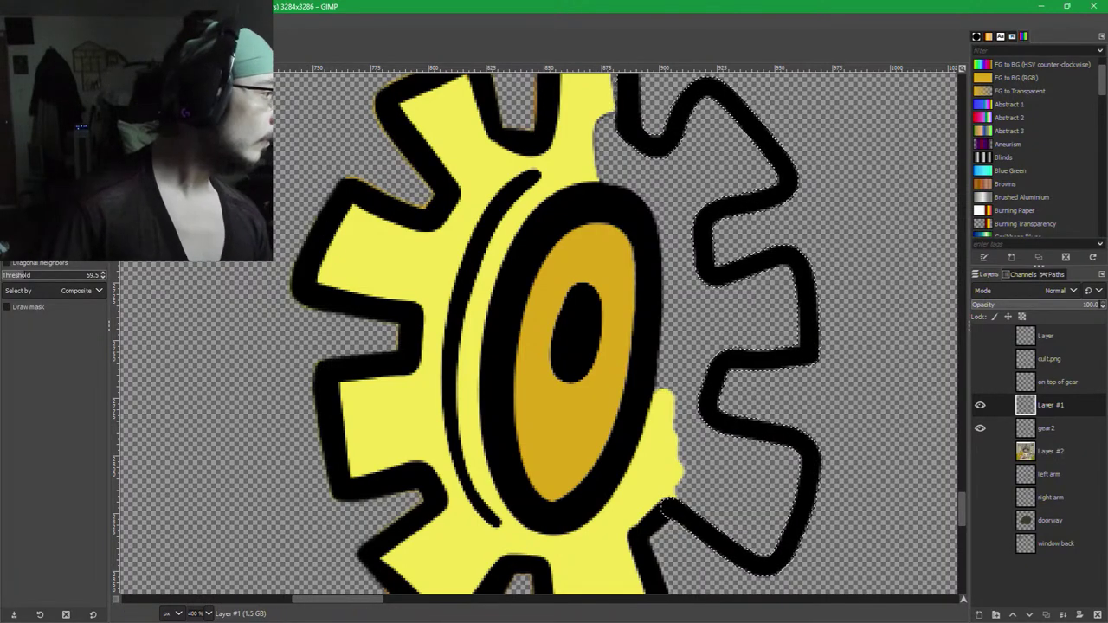
{"action": "left_click", "coordinate": [418, 167]}
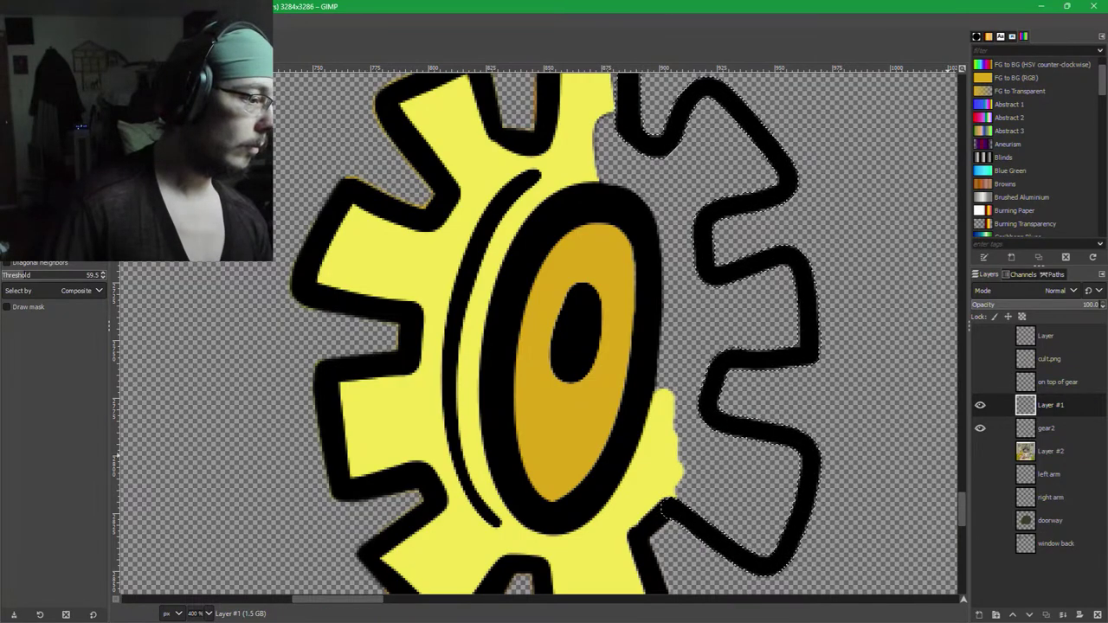
Trim the coloured fringe from the outer edge of gear2 by selecting its transparent surroundings, and clear the selection.
{"action": "left_click", "coordinate": [1048, 429]}
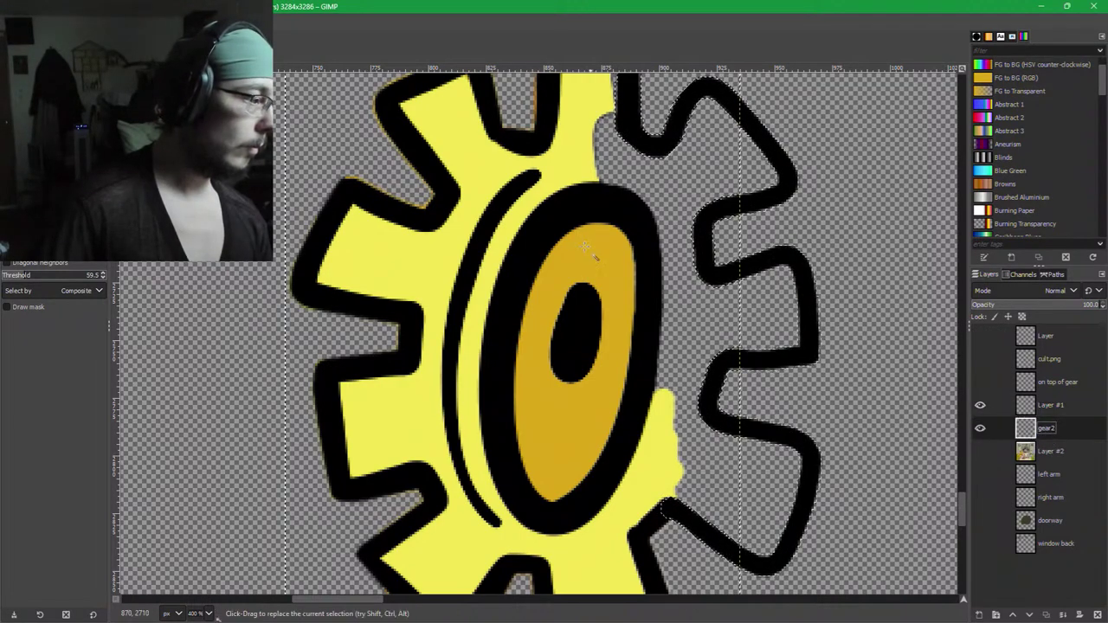
{"action": "left_click_drag", "start_coordinate": [339, 127], "coordinate": [362, 148]}
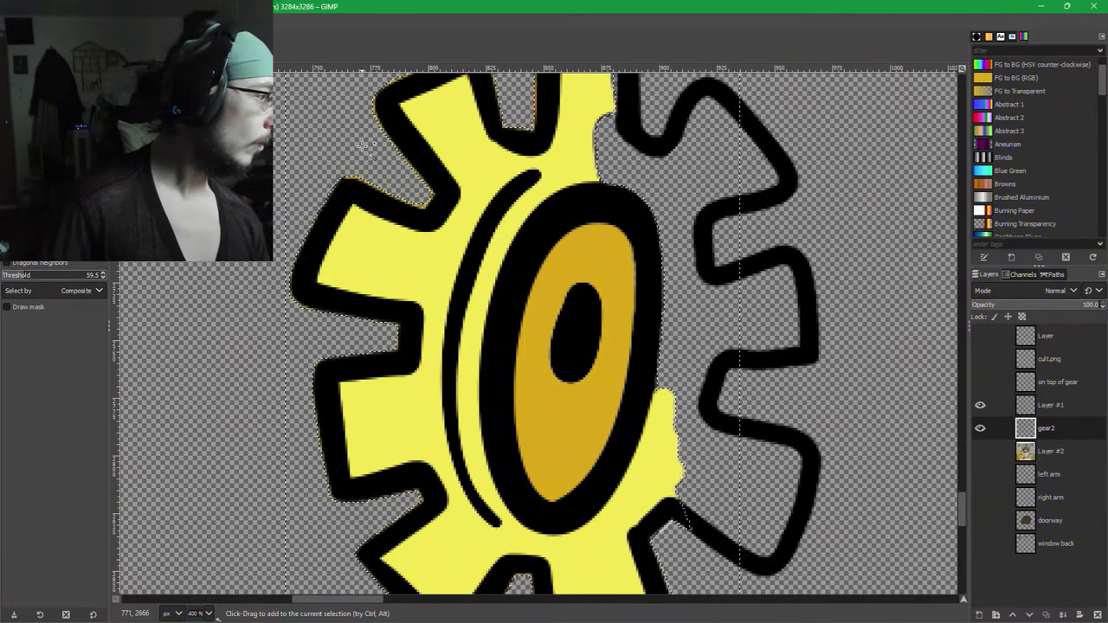
{"action": "left_click", "coordinate": [362, 147]}
{"action": "left_click", "coordinate": [362, 148]}
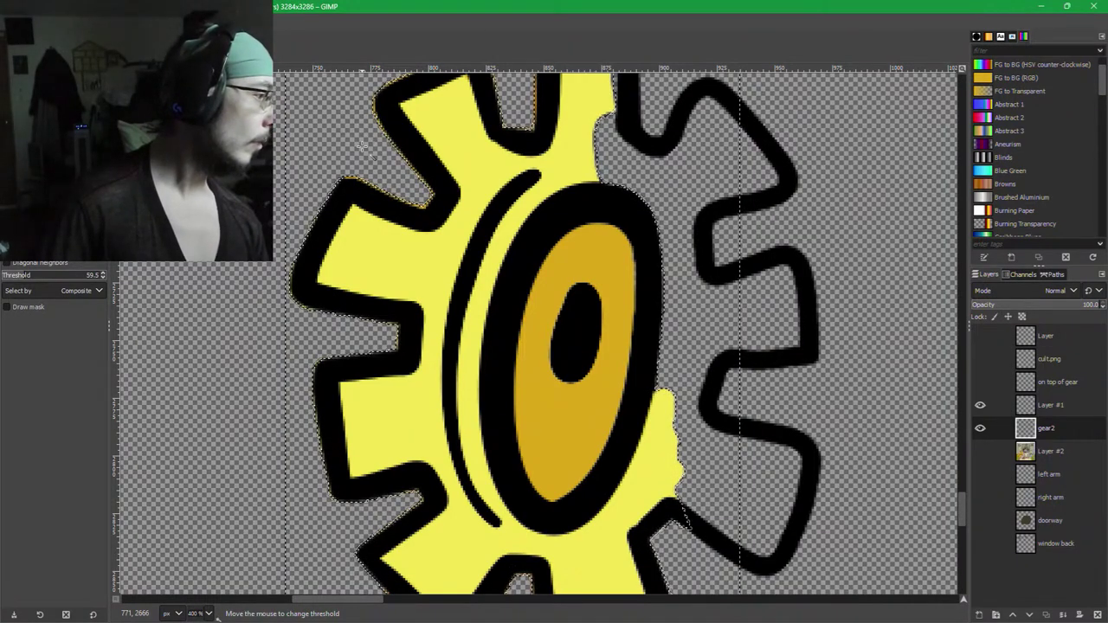
{"action": "left_click_drag", "start_coordinate": [362, 148], "coordinate": [360, 151]}
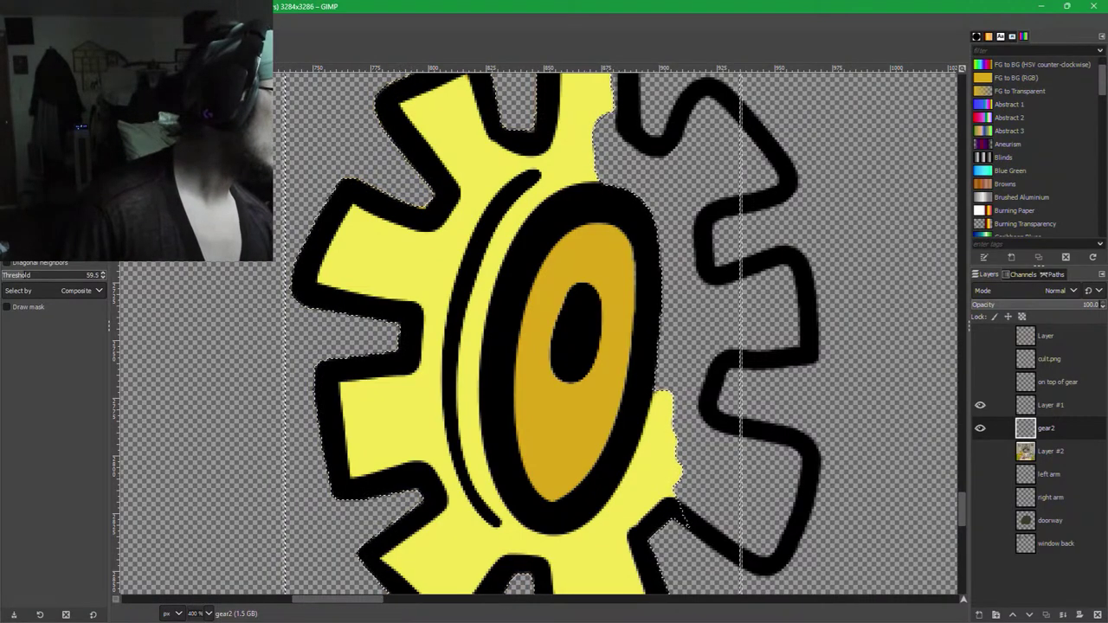
{"action": "key", "text": "r"}
{"action": "left_click", "coordinate": [515, 283]}
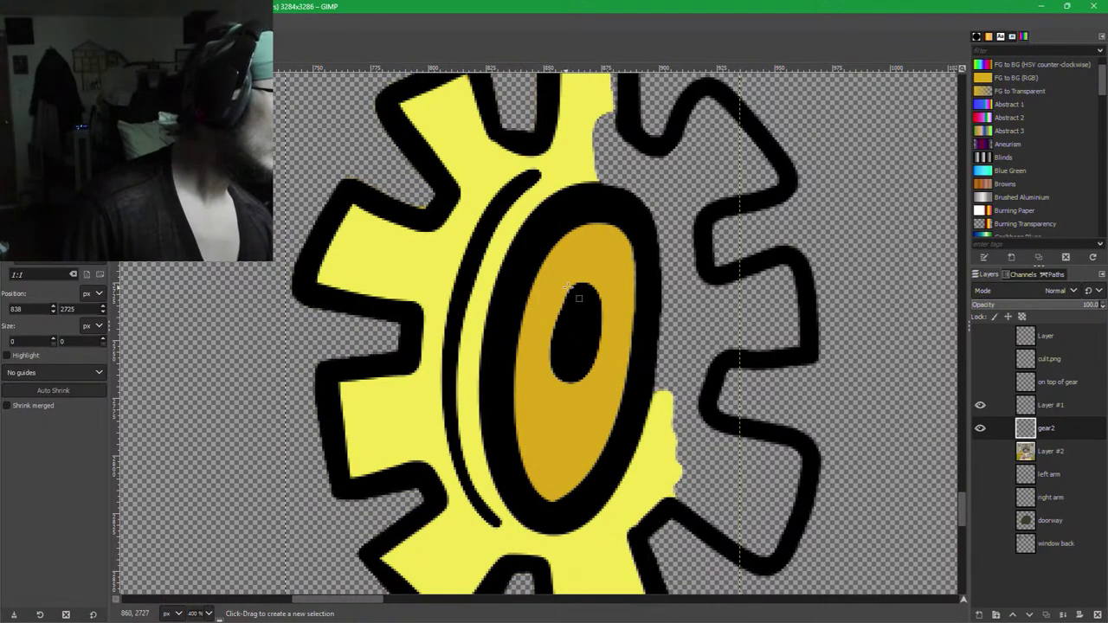
Sample the gear's yellow and paint it on gear2 to fill the top tooth's missing right edge and the notch above the hub.
{"action": "left_click_drag", "start_coordinate": [578, 298], "coordinate": [508, 352]}
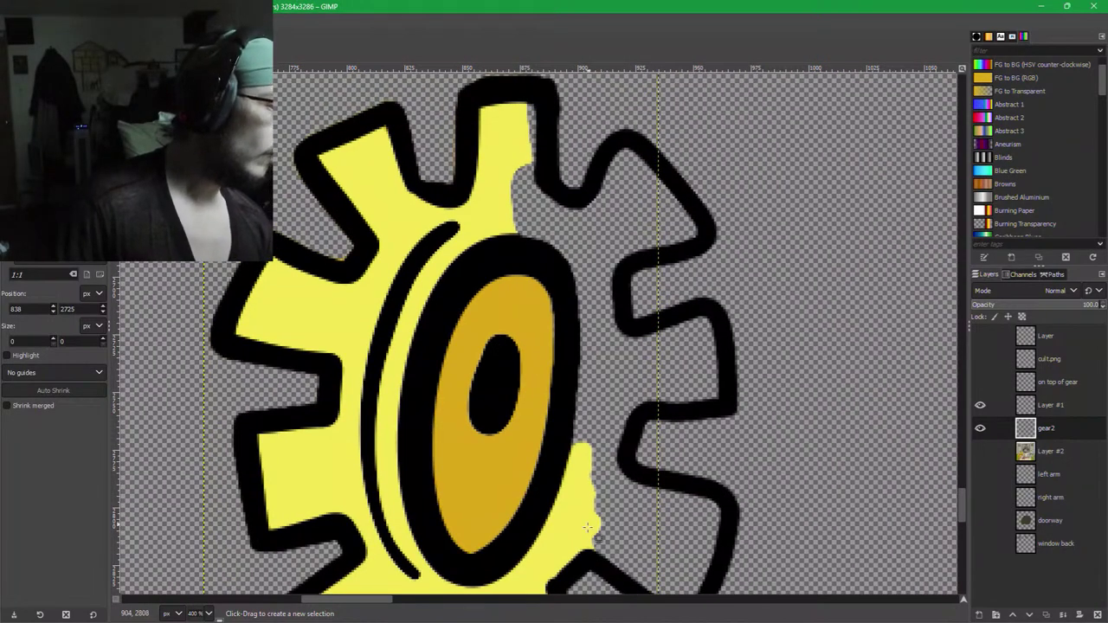
{"action": "scroll", "coordinate": [586, 526], "scroll_direction": "up", "scroll_amount": 3}
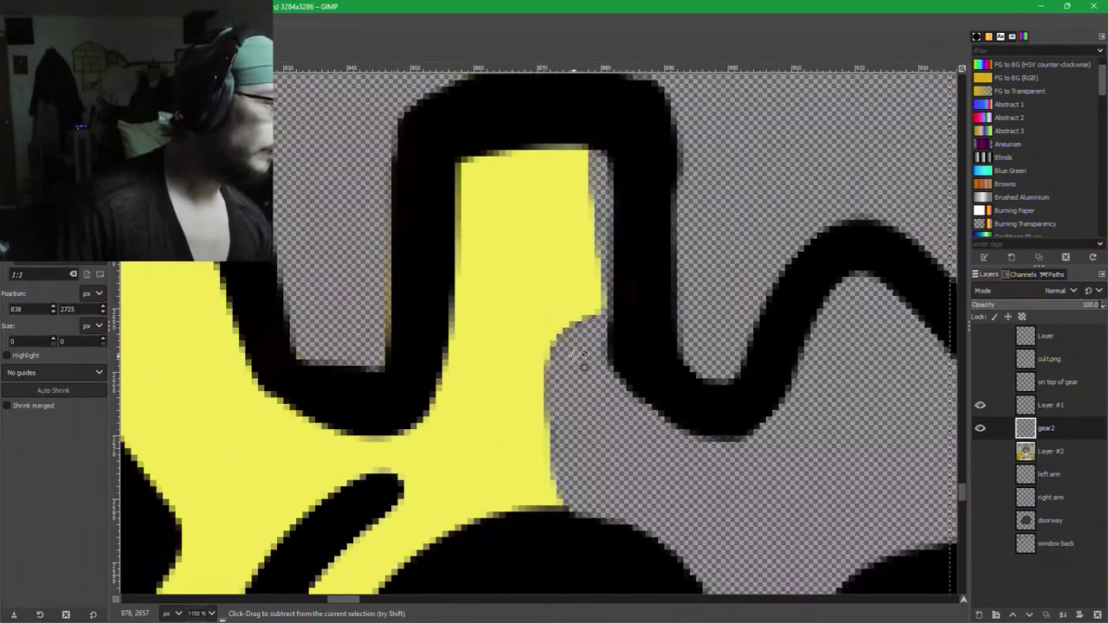
{"action": "scroll", "coordinate": [580, 356], "scroll_direction": "down", "scroll_amount": 2}
{"action": "scroll", "coordinate": [574, 358], "scroll_direction": "up", "scroll_amount": 2}
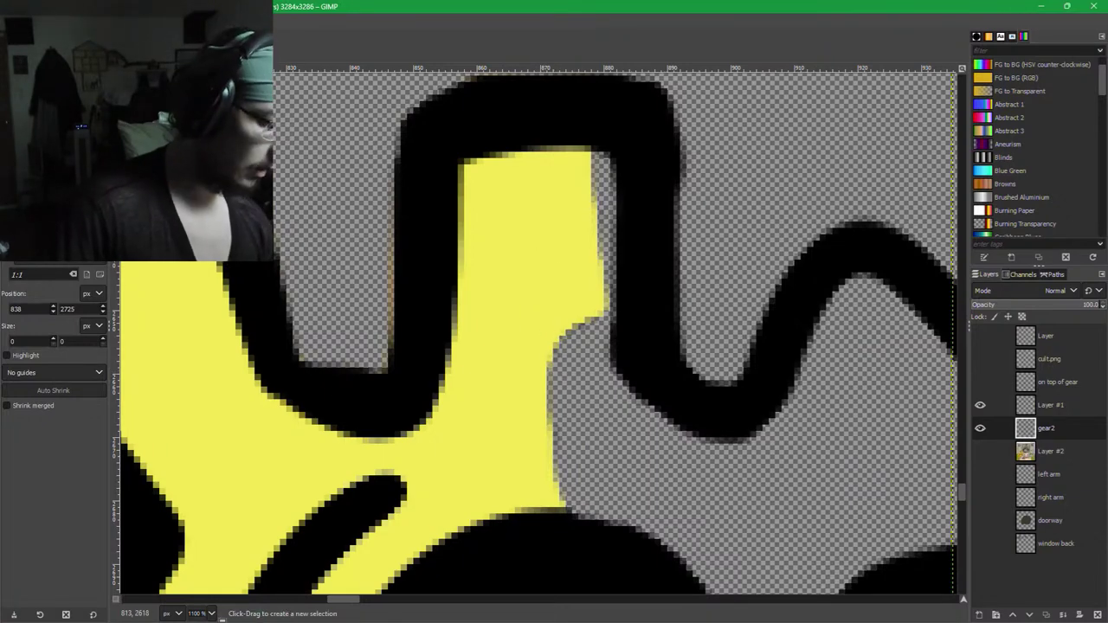
{"action": "key", "text": "p"}
{"action": "left_click", "coordinate": [549, 314], "text": "ctrl"}
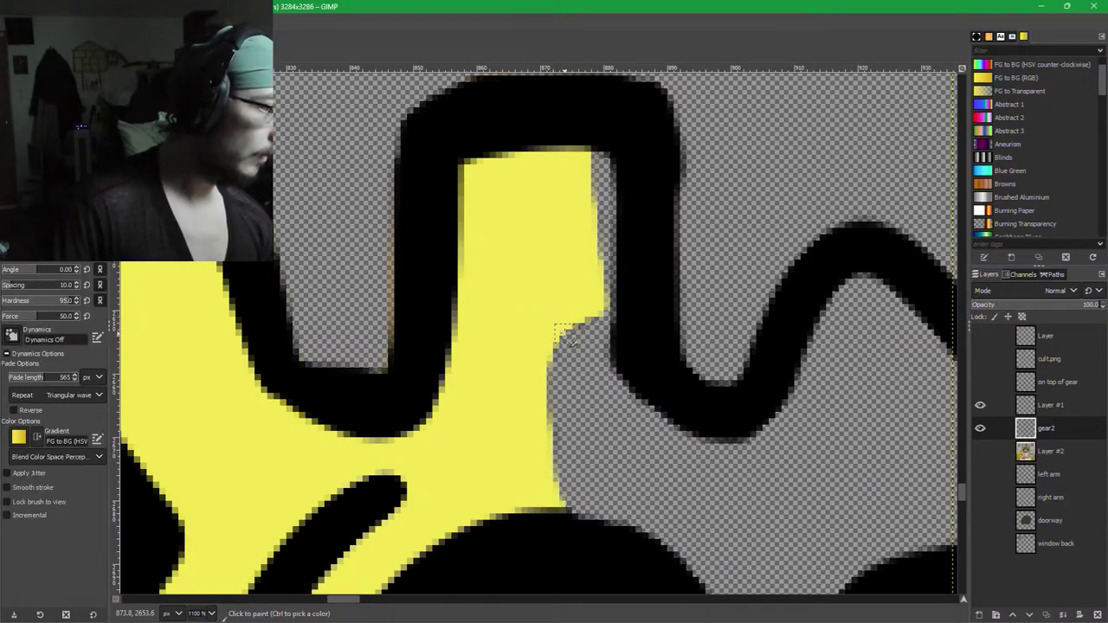
{"action": "mouse_move", "coordinate": [563, 333]}
{"action": "left_mouse_down"}
{"action": "mouse_move", "coordinate": [558, 368]}
{"action": "mouse_move", "coordinate": [589, 320]}
{"action": "mouse_move", "coordinate": [525, 434]}
{"action": "left_mouse_up"}
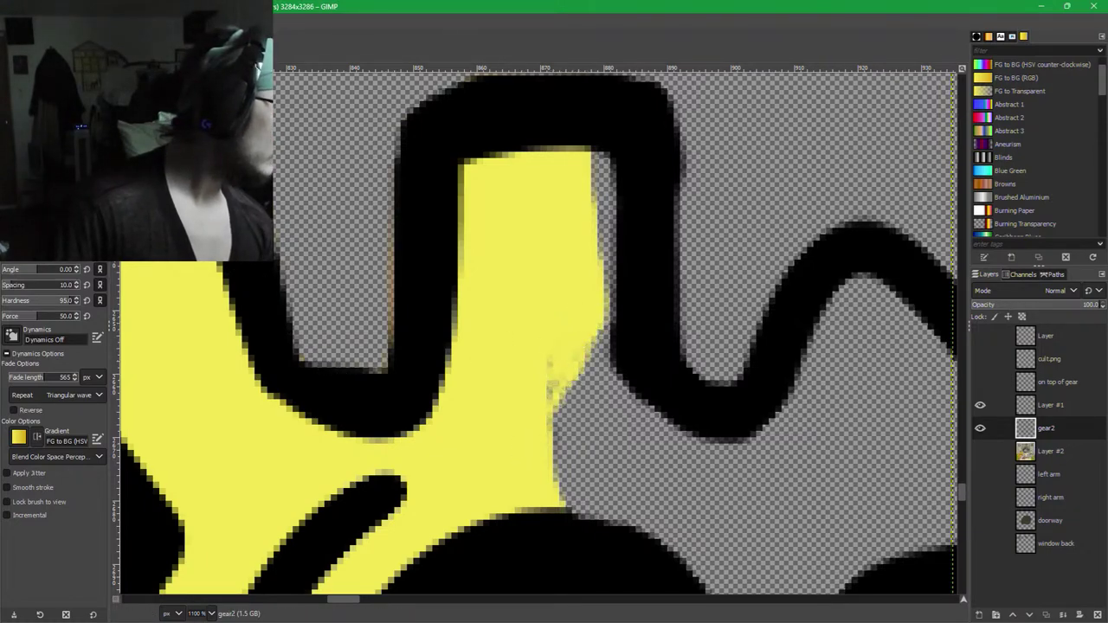
{"action": "mouse_move", "coordinate": [550, 414]}
{"action": "left_mouse_down"}
{"action": "mouse_move", "coordinate": [563, 387]}
{"action": "mouse_move", "coordinate": [539, 378]}
{"action": "left_mouse_up"}
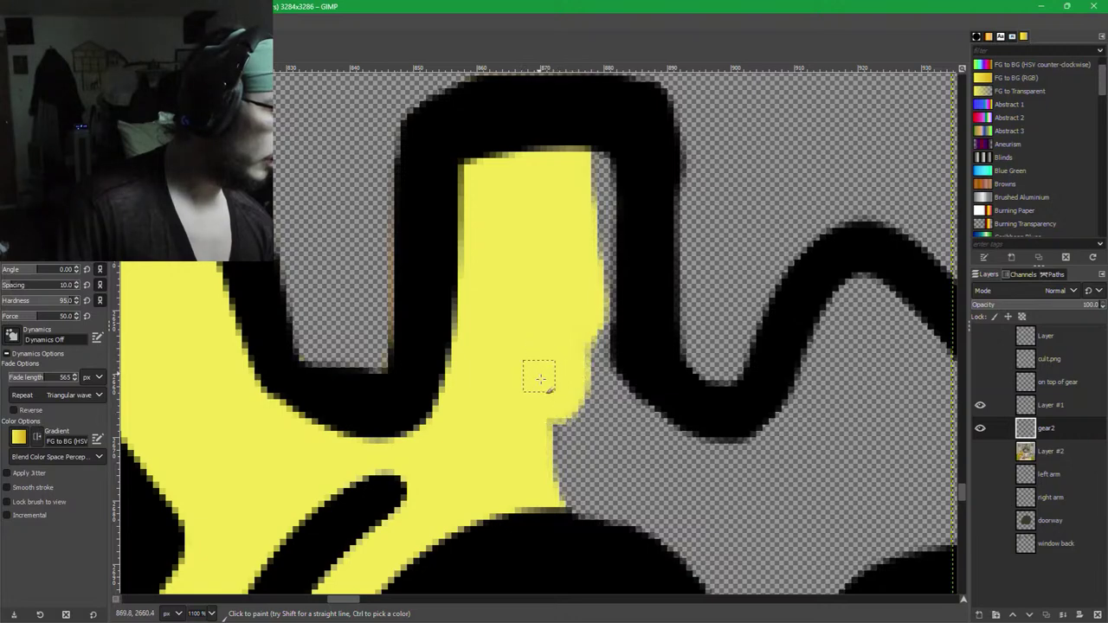
{"action": "mouse_move", "coordinate": [580, 348]}
{"action": "left_mouse_down"}
{"action": "mouse_move", "coordinate": [560, 444]}
{"action": "mouse_move", "coordinate": [560, 413]}
{"action": "mouse_move", "coordinate": [541, 444]}
{"action": "mouse_move", "coordinate": [582, 502]}
{"action": "left_mouse_up"}
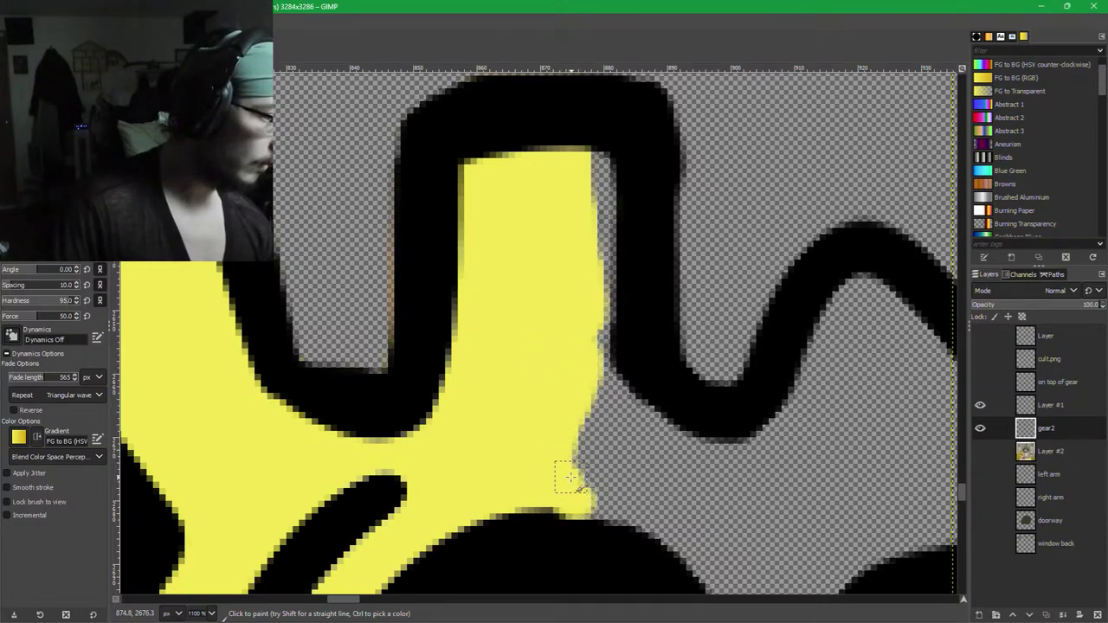
{"action": "key", "text": "ctrl+z"}
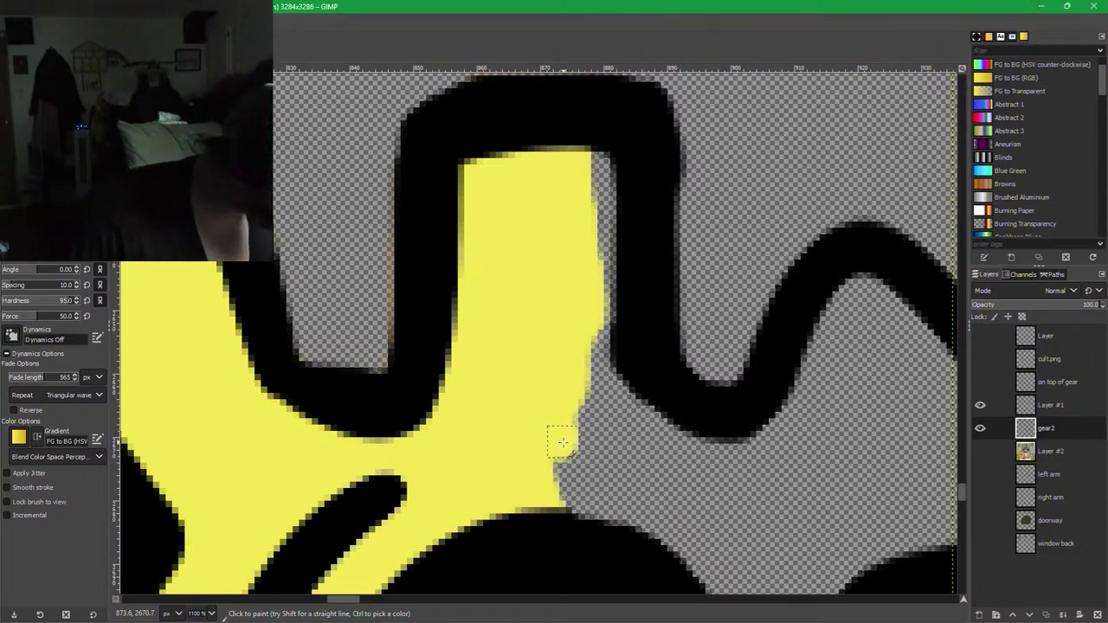
{"action": "left_click_drag", "start_coordinate": [562, 442], "coordinate": [579, 460]}
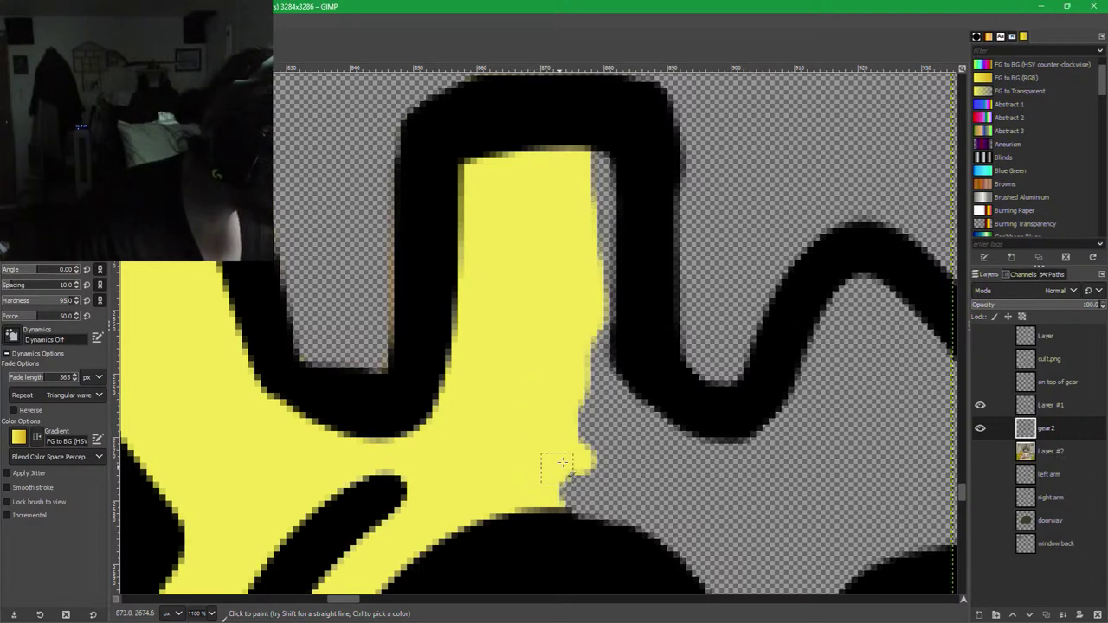
{"action": "mouse_move", "coordinate": [560, 450]}
{"action": "left_mouse_down"}
{"action": "mouse_move", "coordinate": [606, 470]}
{"action": "mouse_move", "coordinate": [607, 459]}
{"action": "mouse_move", "coordinate": [577, 433]}
{"action": "mouse_move", "coordinate": [544, 482]}
{"action": "mouse_move", "coordinate": [599, 485]}
{"action": "mouse_move", "coordinate": [556, 491]}
{"action": "mouse_move", "coordinate": [623, 496]}
{"action": "mouse_move", "coordinate": [577, 429]}
{"action": "mouse_move", "coordinate": [584, 317]}
{"action": "left_mouse_up"}
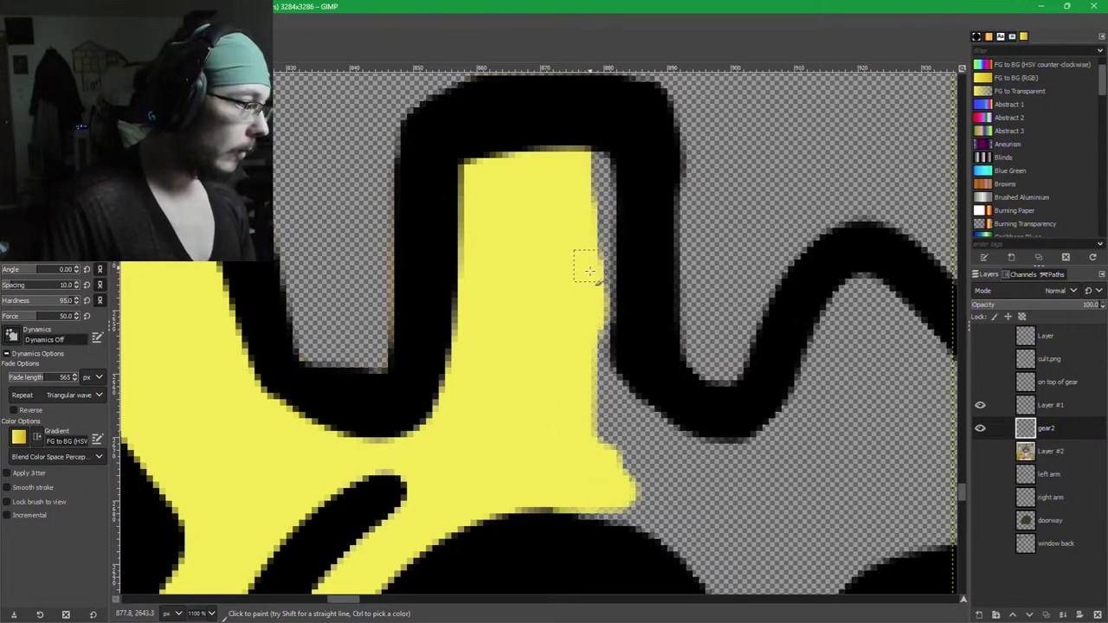
{"action": "left_click_drag", "start_coordinate": [588, 271], "coordinate": [587, 172]}
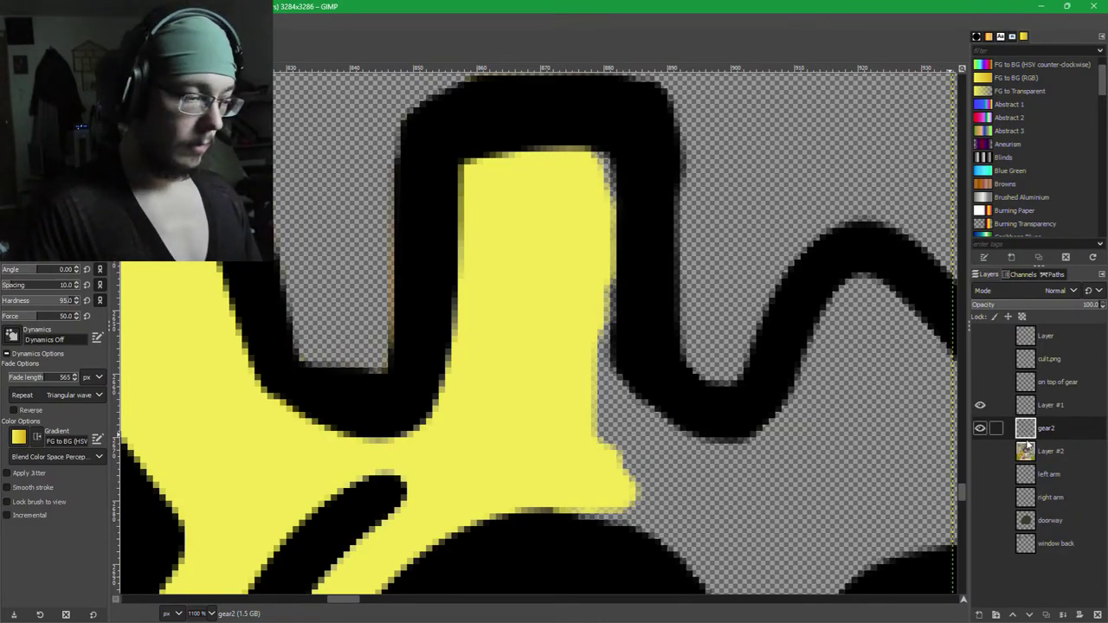
Merge Layer #1 down into gear2 and add a new layer directly above it.
{"action": "left_click", "coordinate": [1051, 405]}
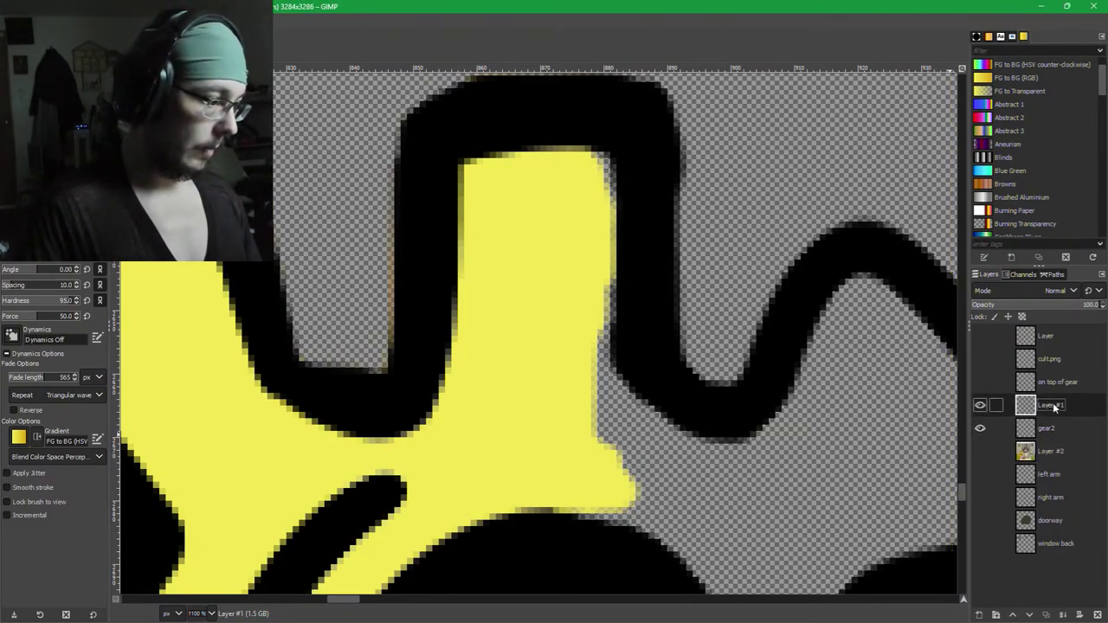
{"action": "left_click", "coordinate": [1063, 614]}
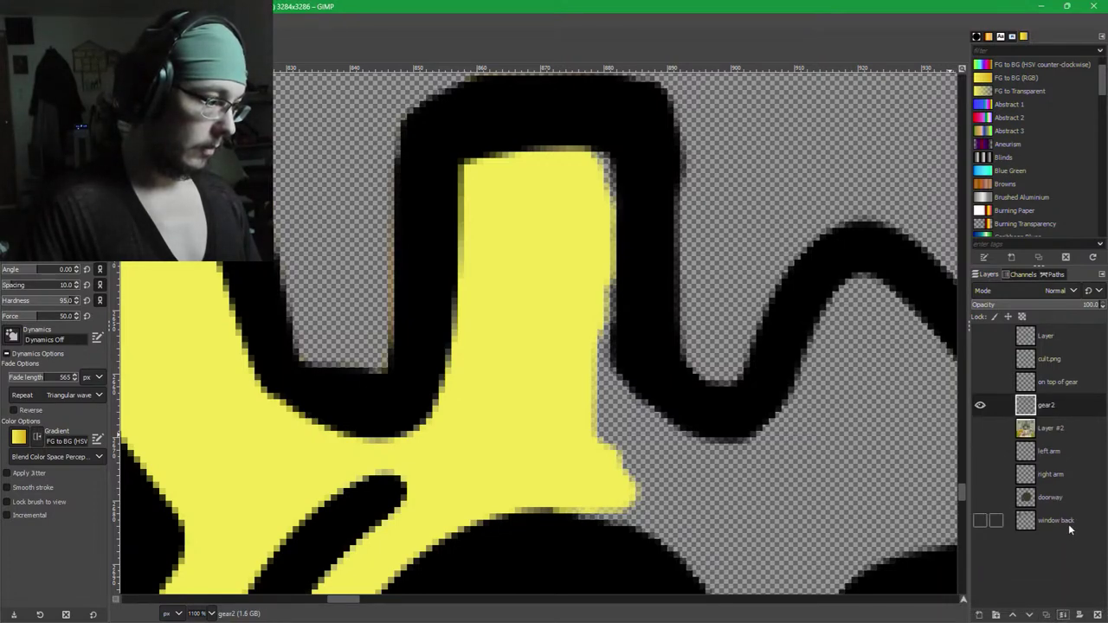
{"action": "left_click", "coordinate": [979, 615], "text": "shift"}
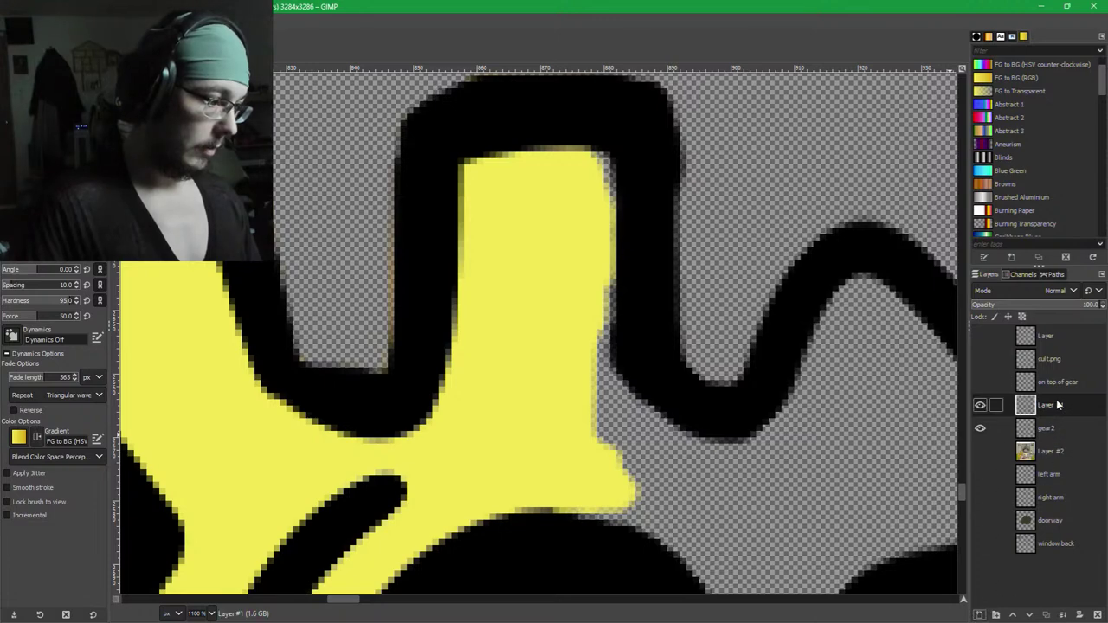
Move Layer #1 beneath gear2 and set the brush size to 15.
{"action": "left_click_drag", "start_coordinate": [1056, 405], "coordinate": [1059, 436]}
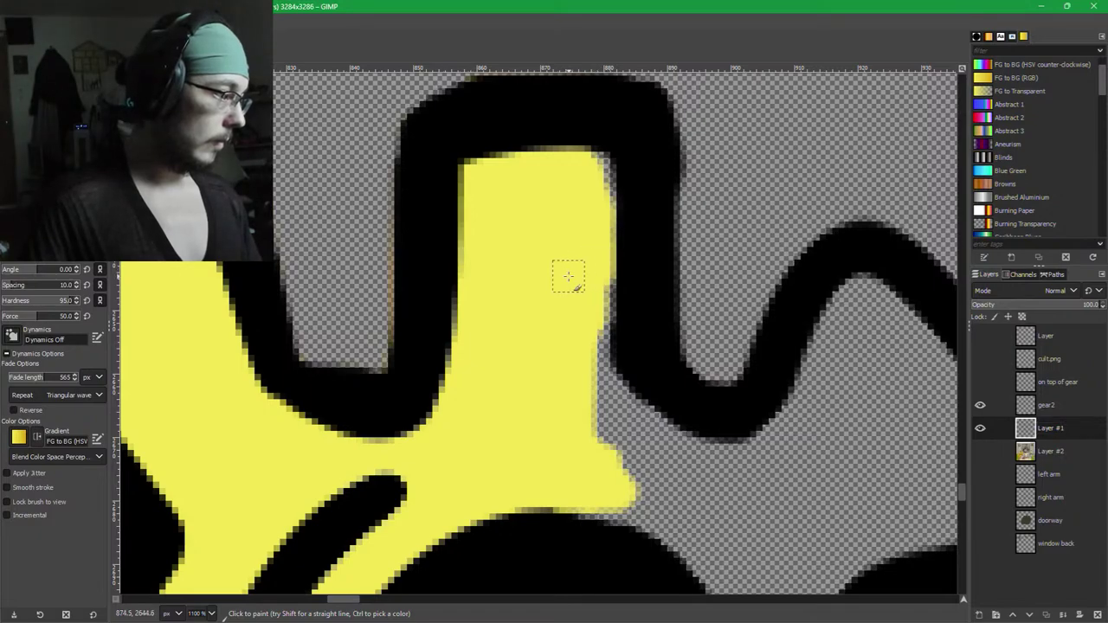
{"action": "key", "text": "shift+bracketright"}
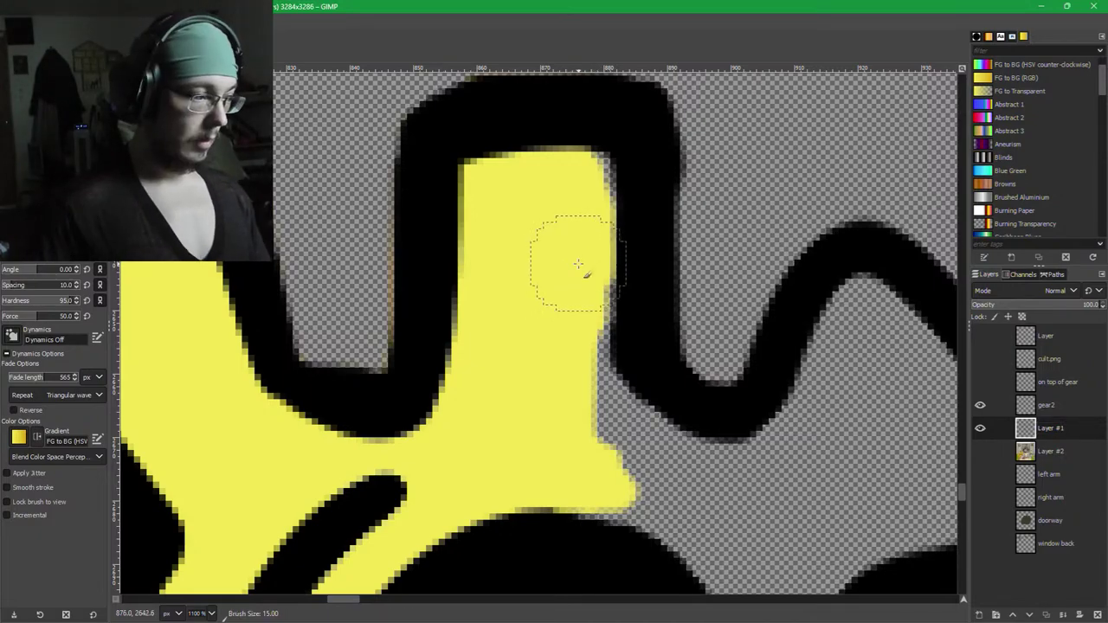
{"action": "scroll", "coordinate": [583, 272], "scroll_direction": "down", "scroll_amount": 3}
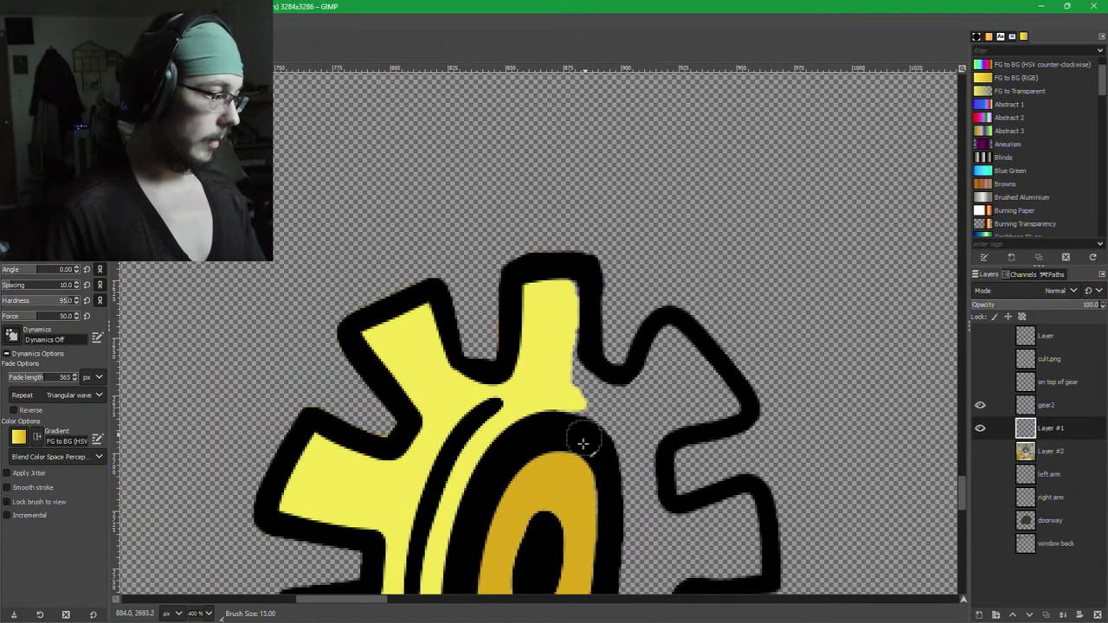
Sample the gear's yellow, turn off stroke smoothing, and fill the top tooth's missing edge and the upper-right tooth on Layer #1.
{"action": "left_click_drag", "start_coordinate": [585, 458], "coordinate": [558, 365]}
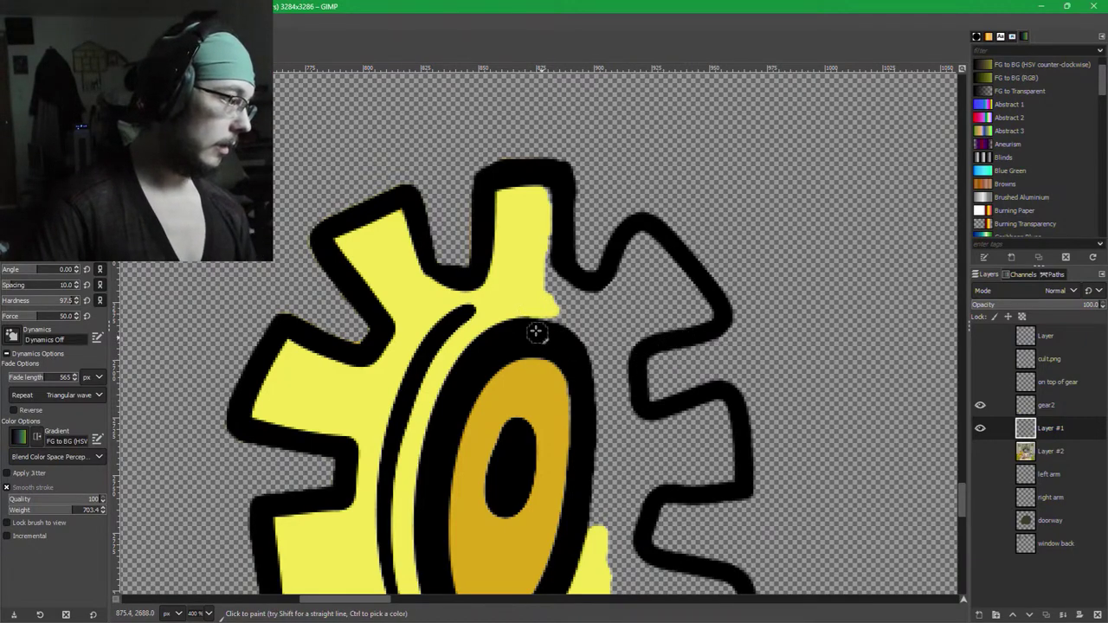
{"action": "left_click", "coordinate": [540, 294], "text": "ctrl"}
{"action": "left_click_drag", "start_coordinate": [541, 294], "coordinate": [567, 331]}
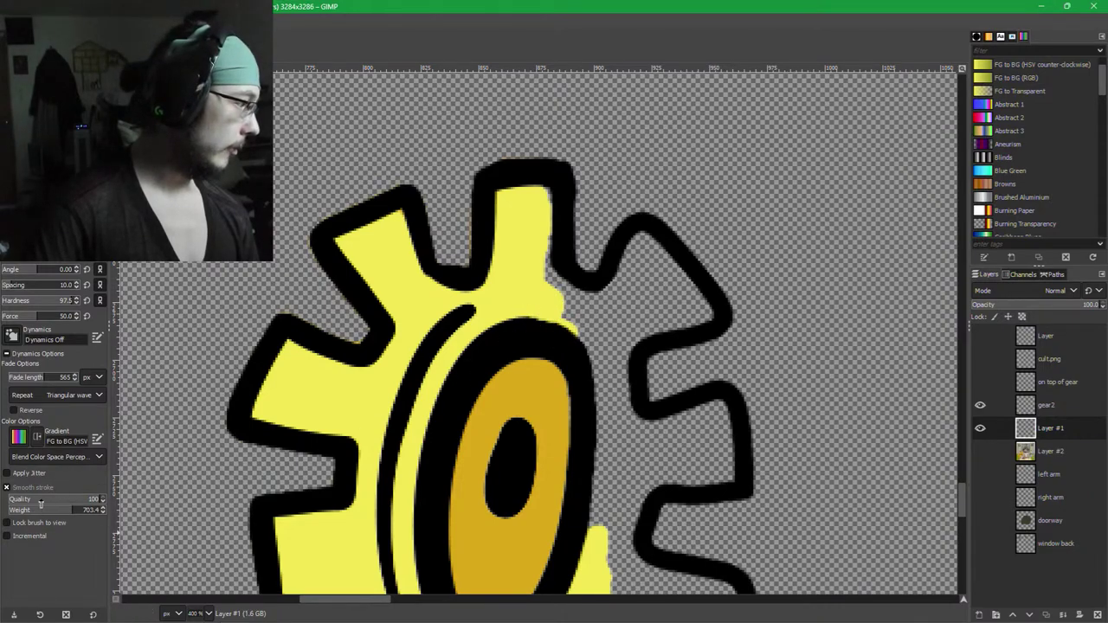
{"action": "left_click", "coordinate": [33, 487]}
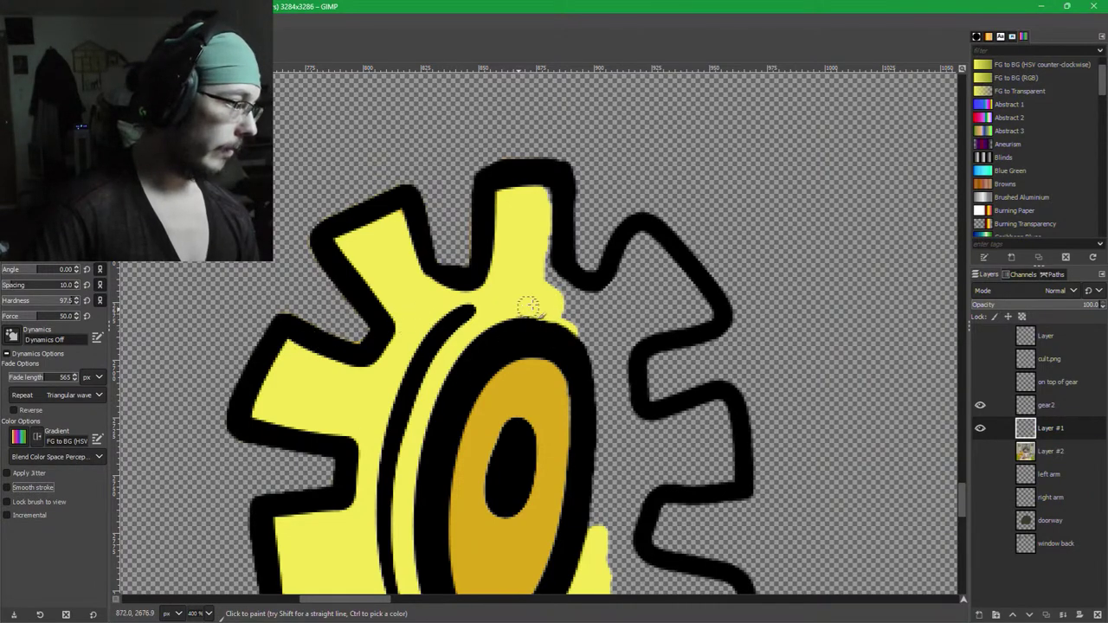
{"action": "mouse_move", "coordinate": [543, 192]}
{"action": "left_mouse_down"}
{"action": "mouse_move", "coordinate": [554, 294]}
{"action": "mouse_move", "coordinate": [556, 249]}
{"action": "mouse_move", "coordinate": [578, 316]}
{"action": "mouse_move", "coordinate": [564, 319]}
{"action": "mouse_move", "coordinate": [562, 308]}
{"action": "mouse_move", "coordinate": [604, 356]}
{"action": "mouse_move", "coordinate": [580, 312]}
{"action": "mouse_move", "coordinate": [588, 291]}
{"action": "mouse_move", "coordinate": [616, 291]}
{"action": "mouse_move", "coordinate": [584, 316]}
{"action": "mouse_move", "coordinate": [628, 298]}
{"action": "mouse_move", "coordinate": [620, 304]}
{"action": "mouse_move", "coordinate": [627, 278]}
{"action": "mouse_move", "coordinate": [609, 291]}
{"action": "mouse_move", "coordinate": [643, 229]}
{"action": "mouse_move", "coordinate": [706, 314]}
{"action": "mouse_move", "coordinate": [614, 351]}
{"action": "mouse_move", "coordinate": [652, 312]}
{"action": "mouse_move", "coordinate": [682, 308]}
{"action": "mouse_move", "coordinate": [644, 325]}
{"action": "mouse_move", "coordinate": [664, 301]}
{"action": "mouse_move", "coordinate": [644, 239]}
{"action": "mouse_move", "coordinate": [672, 277]}
{"action": "mouse_move", "coordinate": [641, 256]}
{"action": "left_mouse_up"}
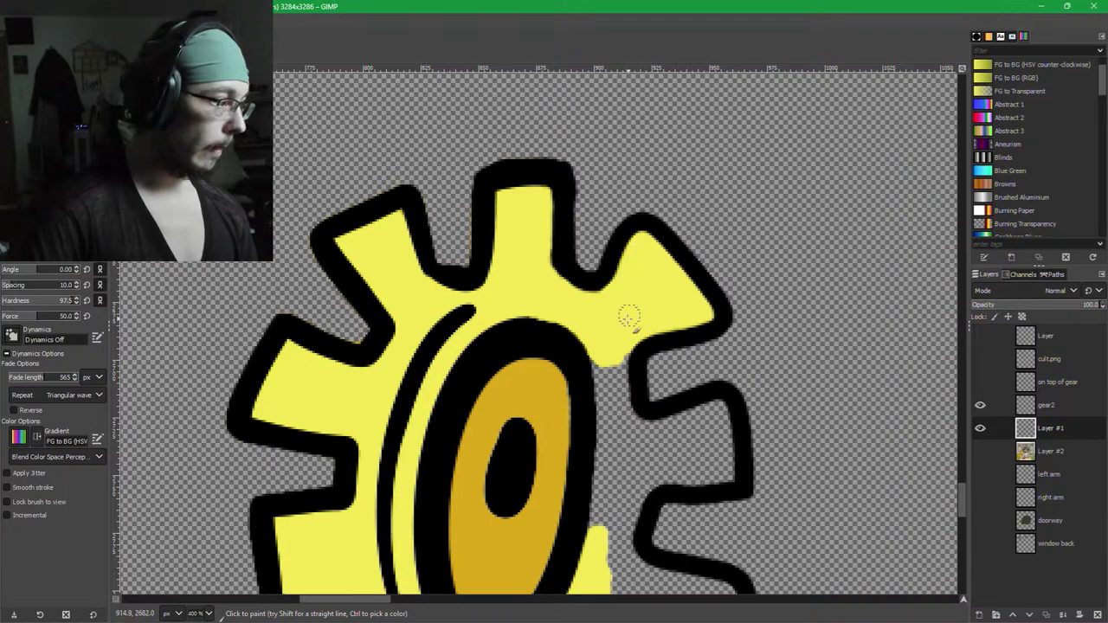
Paint yellow down the hub's right side and into the middle-right tooth, and touch up the hub's orange edge with its sampled colour.
{"action": "mouse_move", "coordinate": [628, 317]}
{"action": "left_mouse_down"}
{"action": "mouse_move", "coordinate": [625, 426]}
{"action": "mouse_move", "coordinate": [605, 417]}
{"action": "mouse_move", "coordinate": [598, 396]}
{"action": "mouse_move", "coordinate": [591, 420]}
{"action": "mouse_move", "coordinate": [587, 471]}
{"action": "mouse_move", "coordinate": [601, 416]}
{"action": "mouse_move", "coordinate": [612, 484]}
{"action": "left_mouse_up"}
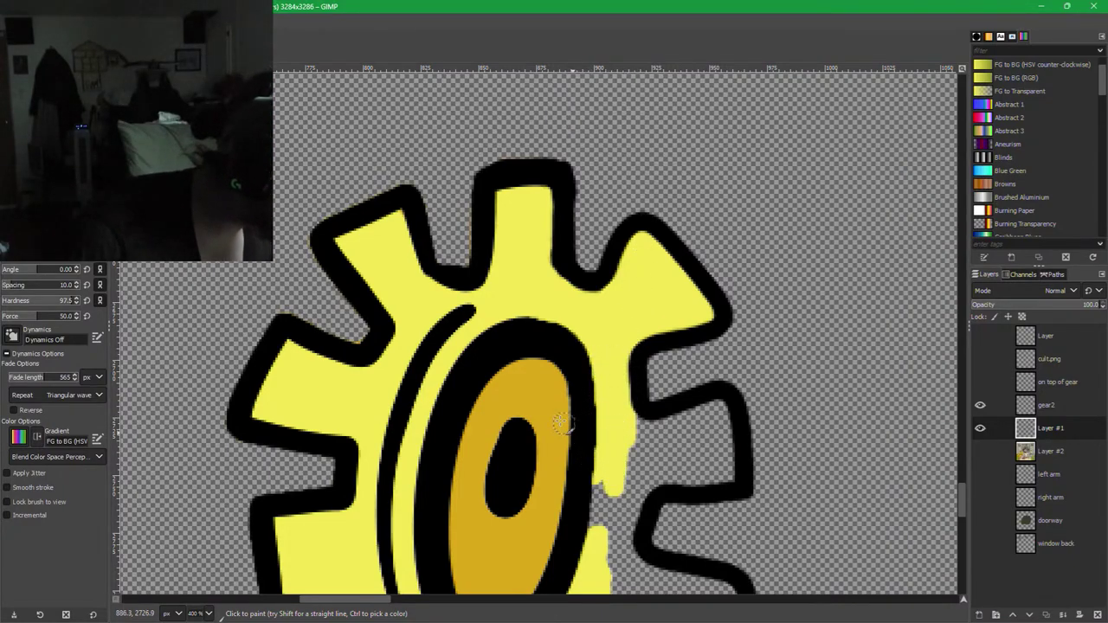
{"action": "left_click", "coordinate": [535, 403], "text": "ctrl"}
{"action": "left_click_drag", "start_coordinate": [569, 378], "coordinate": [572, 430]}
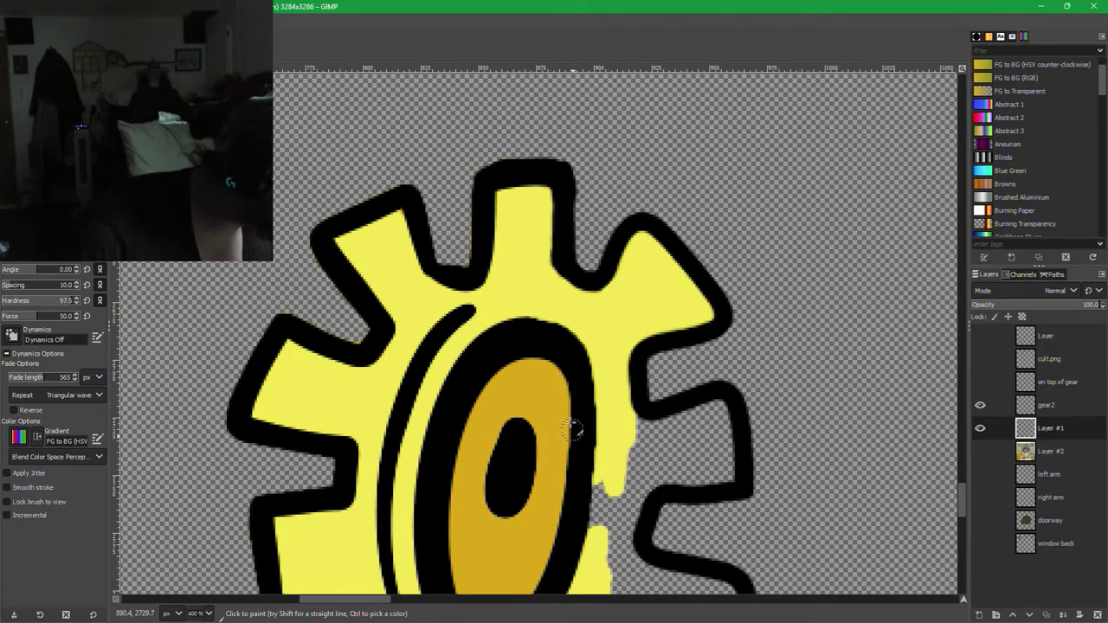
{"action": "left_click", "coordinate": [606, 459], "text": "ctrl"}
{"action": "mouse_move", "coordinate": [617, 467]}
{"action": "left_mouse_down"}
{"action": "mouse_move", "coordinate": [594, 519]}
{"action": "mouse_move", "coordinate": [610, 485]}
{"action": "mouse_move", "coordinate": [615, 521]}
{"action": "mouse_move", "coordinate": [644, 504]}
{"action": "mouse_move", "coordinate": [656, 473]}
{"action": "mouse_move", "coordinate": [656, 488]}
{"action": "mouse_move", "coordinate": [736, 473]}
{"action": "mouse_move", "coordinate": [715, 405]}
{"action": "mouse_move", "coordinate": [675, 419]}
{"action": "mouse_move", "coordinate": [623, 415]}
{"action": "mouse_move", "coordinate": [657, 431]}
{"action": "mouse_move", "coordinate": [632, 451]}
{"action": "mouse_move", "coordinate": [635, 435]}
{"action": "mouse_move", "coordinate": [624, 484]}
{"action": "mouse_move", "coordinate": [635, 459]}
{"action": "mouse_move", "coordinate": [677, 424]}
{"action": "mouse_move", "coordinate": [719, 416]}
{"action": "mouse_move", "coordinate": [720, 466]}
{"action": "mouse_move", "coordinate": [675, 466]}
{"action": "mouse_move", "coordinate": [710, 424]}
{"action": "mouse_move", "coordinate": [663, 460]}
{"action": "mouse_move", "coordinate": [681, 444]}
{"action": "mouse_move", "coordinate": [715, 448]}
{"action": "mouse_move", "coordinate": [668, 440]}
{"action": "left_mouse_up"}
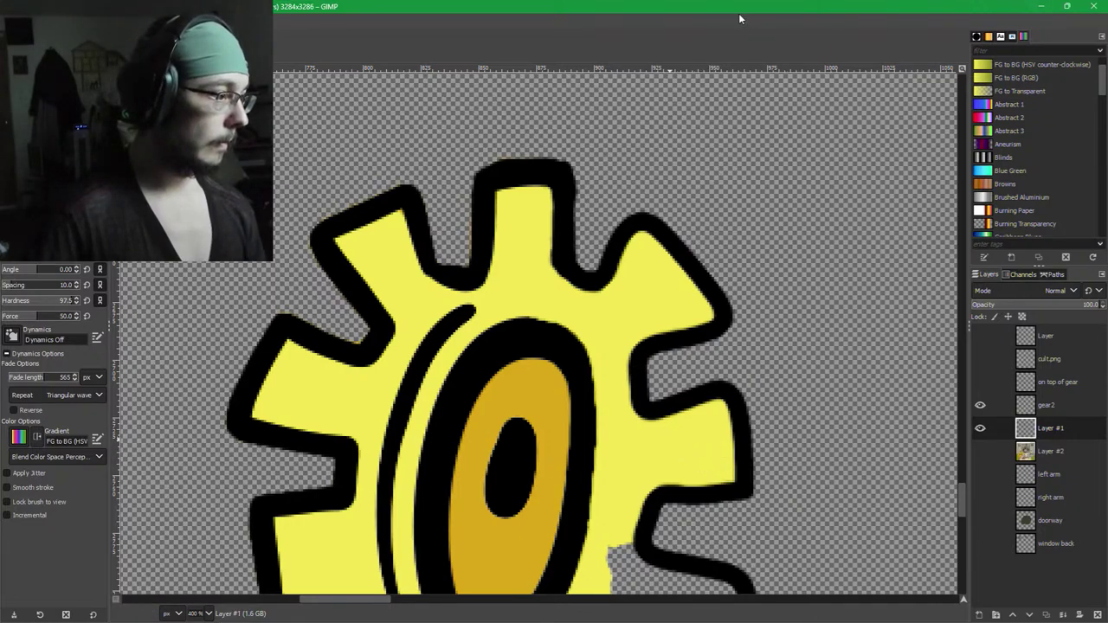
Fill the lower-right tooth and the remaining gap beside the hub with the sampled yellow on Layer #1.
{"action": "scroll", "coordinate": [714, 458], "scroll_direction": "down", "scroll_amount": 2}
{"action": "left_click_drag", "start_coordinate": [707, 525], "coordinate": [718, 263]}
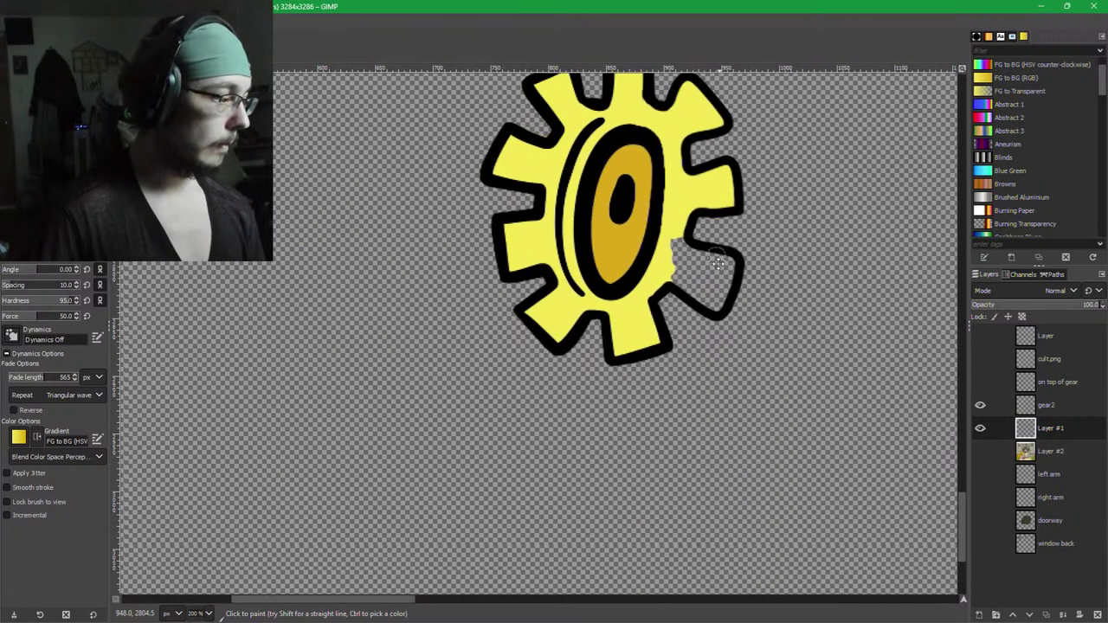
{"action": "scroll", "coordinate": [723, 244], "scroll_direction": "up", "scroll_amount": 4}
{"action": "left_click_drag", "start_coordinate": [727, 132], "coordinate": [733, 566]}
{"action": "left_click_drag", "start_coordinate": [700, 333], "coordinate": [708, 510]}
{"action": "left_click", "coordinate": [572, 340], "text": "ctrl"}
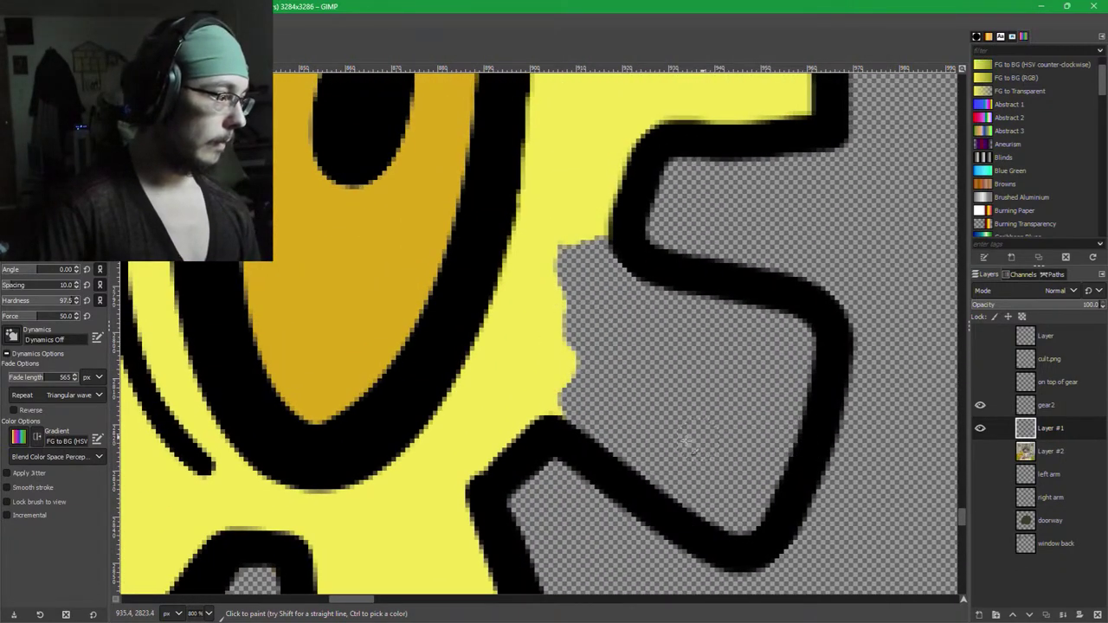
{"action": "mouse_move", "coordinate": [607, 446]}
{"action": "left_mouse_down"}
{"action": "mouse_move", "coordinate": [546, 390]}
{"action": "mouse_move", "coordinate": [559, 400]}
{"action": "mouse_move", "coordinate": [545, 402]}
{"action": "mouse_move", "coordinate": [561, 395]}
{"action": "mouse_move", "coordinate": [558, 247]}
{"action": "mouse_move", "coordinate": [589, 232]}
{"action": "mouse_move", "coordinate": [602, 255]}
{"action": "mouse_move", "coordinate": [574, 292]}
{"action": "mouse_move", "coordinate": [590, 265]}
{"action": "mouse_move", "coordinate": [606, 289]}
{"action": "mouse_move", "coordinate": [652, 298]}
{"action": "mouse_move", "coordinate": [626, 269]}
{"action": "mouse_move", "coordinate": [661, 293]}
{"action": "mouse_move", "coordinate": [758, 301]}
{"action": "mouse_move", "coordinate": [809, 323]}
{"action": "mouse_move", "coordinate": [813, 358]}
{"action": "mouse_move", "coordinate": [769, 483]}
{"action": "mouse_move", "coordinate": [748, 509]}
{"action": "mouse_move", "coordinate": [703, 518]}
{"action": "mouse_move", "coordinate": [733, 524]}
{"action": "mouse_move", "coordinate": [746, 519]}
{"action": "mouse_move", "coordinate": [690, 509]}
{"action": "mouse_move", "coordinate": [571, 397]}
{"action": "mouse_move", "coordinate": [571, 349]}
{"action": "mouse_move", "coordinate": [604, 317]}
{"action": "mouse_move", "coordinate": [593, 365]}
{"action": "mouse_move", "coordinate": [643, 320]}
{"action": "mouse_move", "coordinate": [627, 411]}
{"action": "mouse_move", "coordinate": [661, 372]}
{"action": "mouse_move", "coordinate": [676, 313]}
{"action": "mouse_move", "coordinate": [650, 440]}
{"action": "mouse_move", "coordinate": [670, 461]}
{"action": "mouse_move", "coordinate": [718, 314]}
{"action": "mouse_move", "coordinate": [701, 440]}
{"action": "mouse_move", "coordinate": [704, 479]}
{"action": "mouse_move", "coordinate": [730, 489]}
{"action": "mouse_move", "coordinate": [734, 430]}
{"action": "mouse_move", "coordinate": [721, 446]}
{"action": "mouse_move", "coordinate": [768, 412]}
{"action": "mouse_move", "coordinate": [786, 335]}
{"action": "mouse_move", "coordinate": [747, 353]}
{"action": "left_mouse_up"}
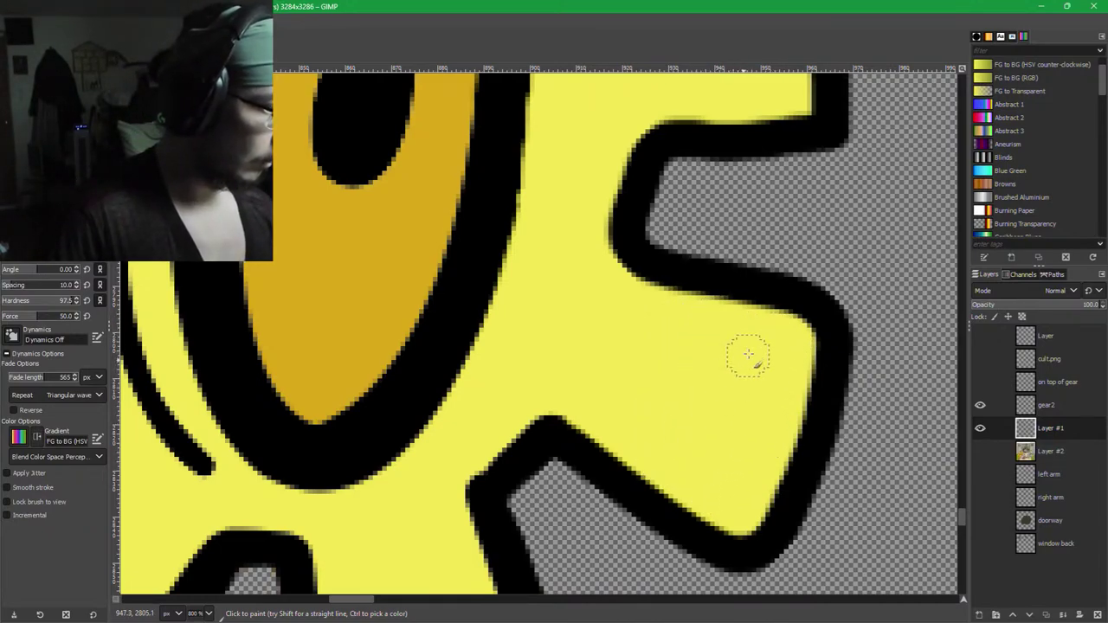
On gear2, undo the yellow dab over the outline peak between the lower teeth, and sample black with the brush size at 5.
{"action": "left_click", "coordinate": [551, 437], "text": "ctrl"}
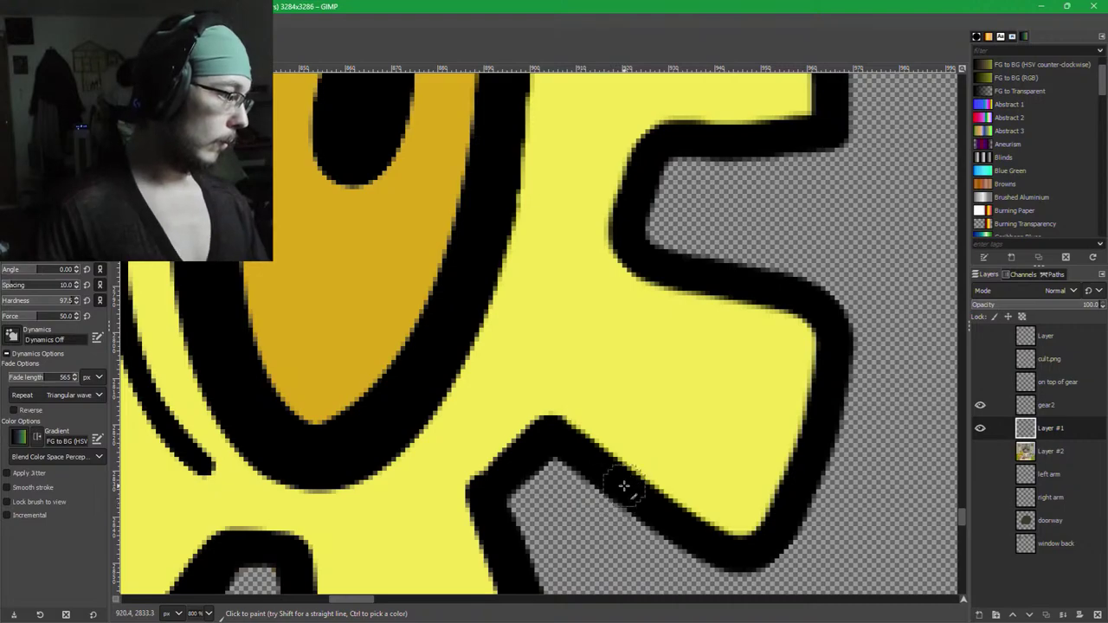
{"action": "key", "text": "ctrl+z"}
{"action": "key", "text": "ctrl+y"}
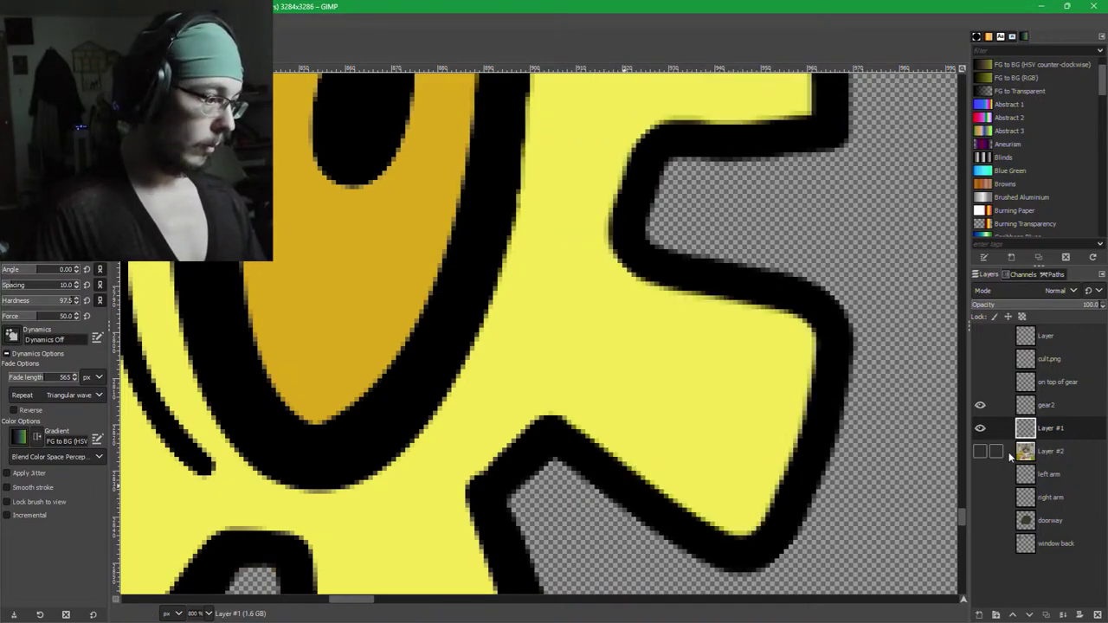
{"action": "left_click", "coordinate": [1042, 405]}
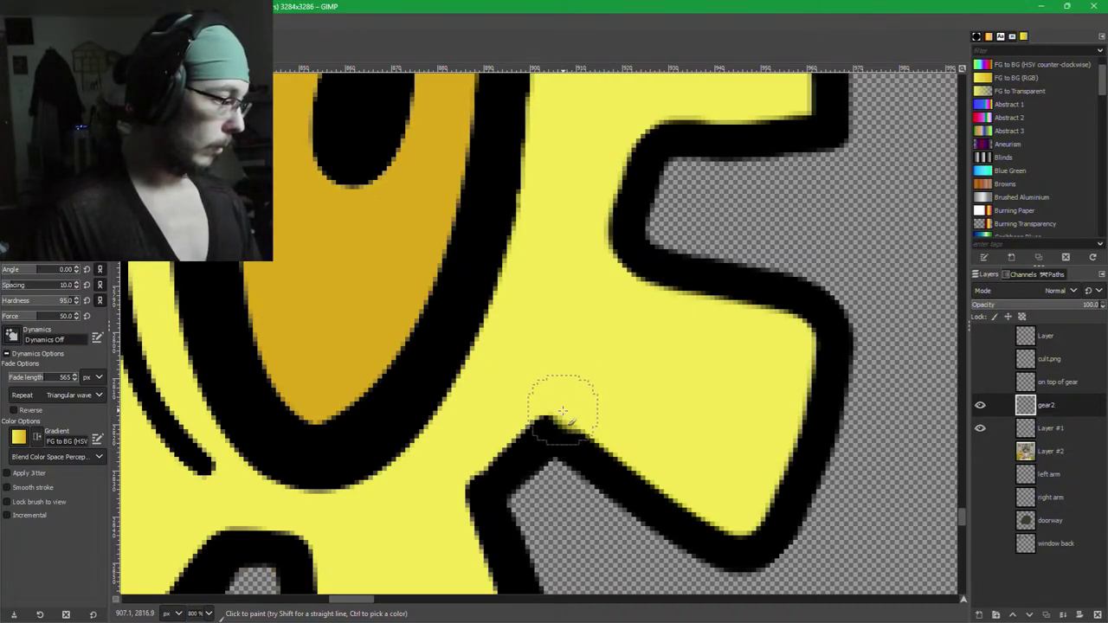
{"action": "key", "text": "ctrl+z"}
{"action": "key", "text": "shift+bracketleft"}
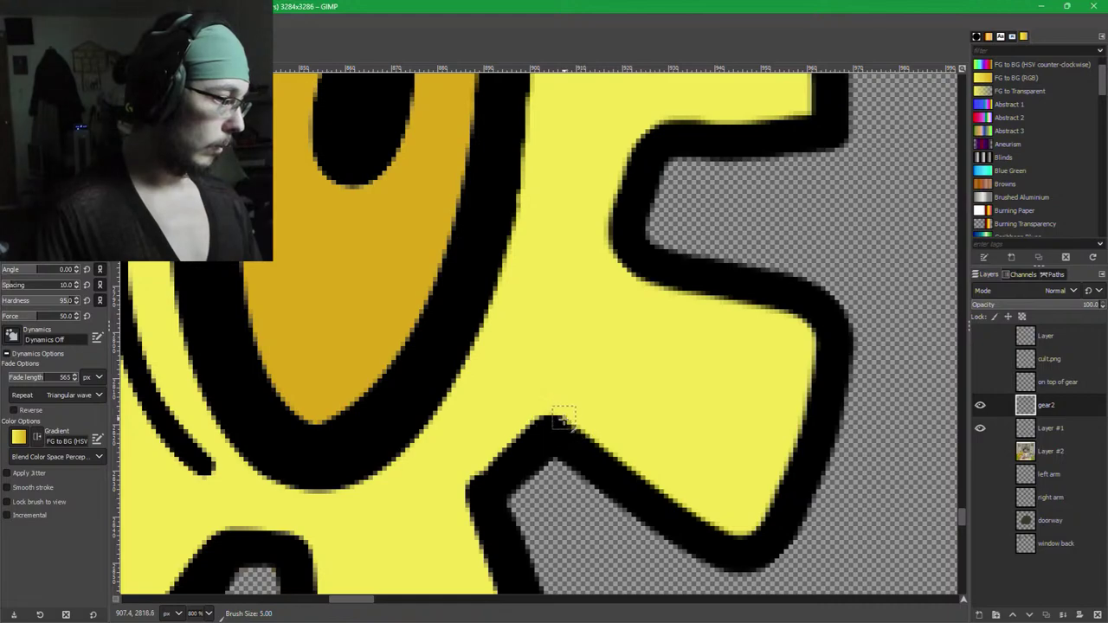
{"action": "left_click", "coordinate": [554, 434], "text": "ctrl"}
{"action": "scroll", "coordinate": [562, 429], "scroll_direction": "up", "scroll_amount": 4}
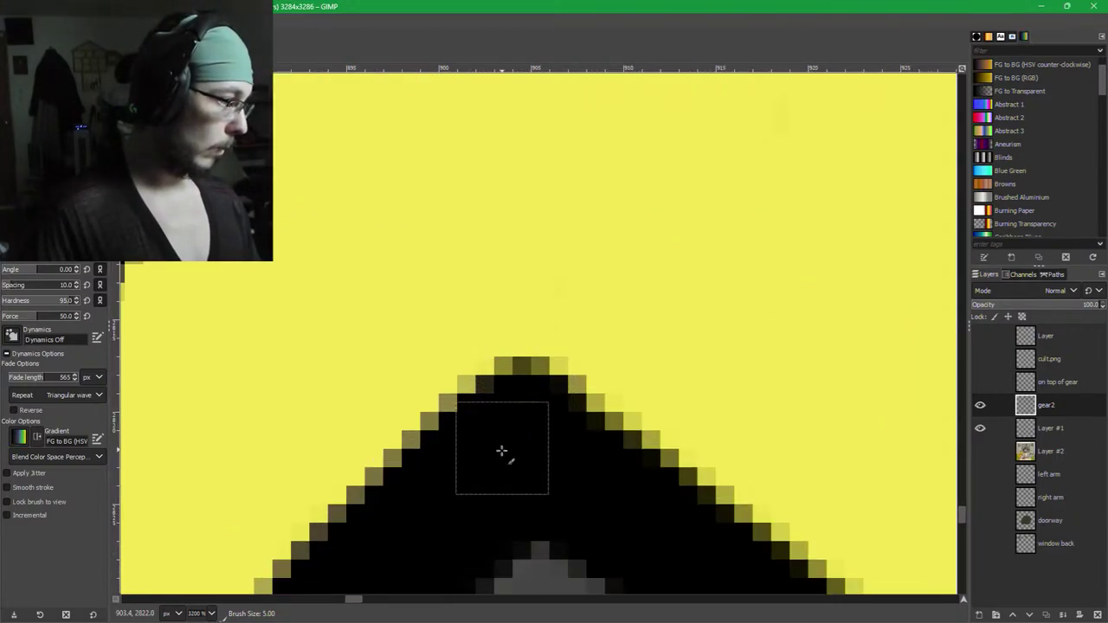
Examine the whole gear's outline, teeth and yellow fill from close up and from a distance.
{"action": "scroll", "coordinate": [506, 457], "scroll_direction": "down", "scroll_amount": 3}
{"action": "scroll", "coordinate": [505, 457], "scroll_direction": "down", "scroll_amount": 2}
{"action": "scroll", "coordinate": [703, 358], "scroll_direction": "down", "scroll_amount": 1}
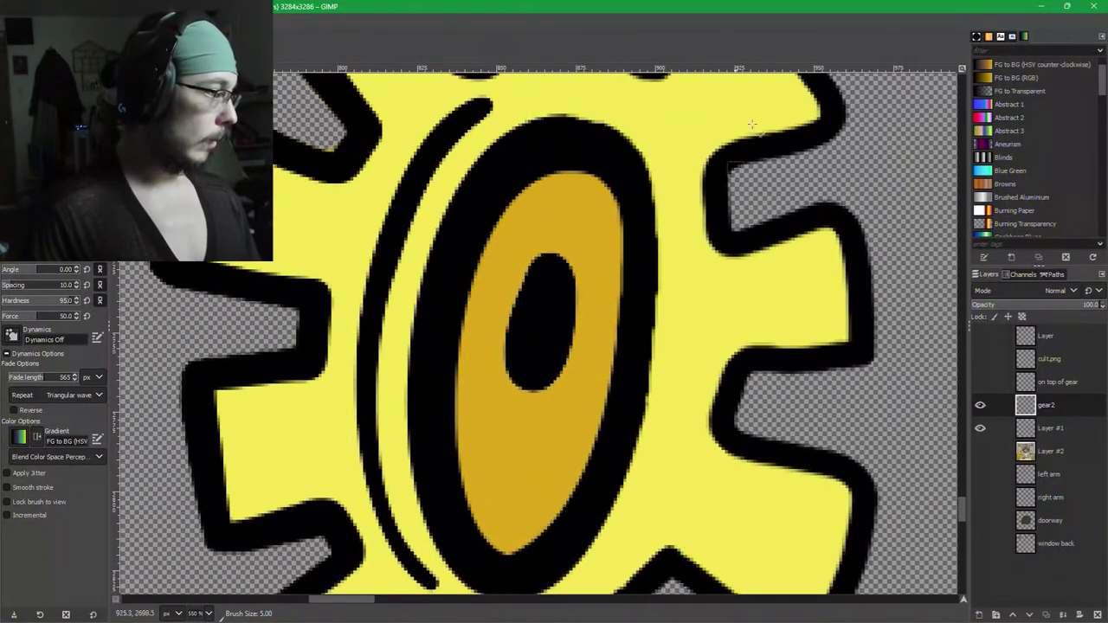
{"action": "scroll", "coordinate": [684, 363], "scroll_direction": "down", "scroll_amount": 1}
{"action": "scroll", "coordinate": [707, 370], "scroll_direction": "down", "scroll_amount": 1}
{"action": "left_click_drag", "start_coordinate": [708, 369], "coordinate": [710, 295]}
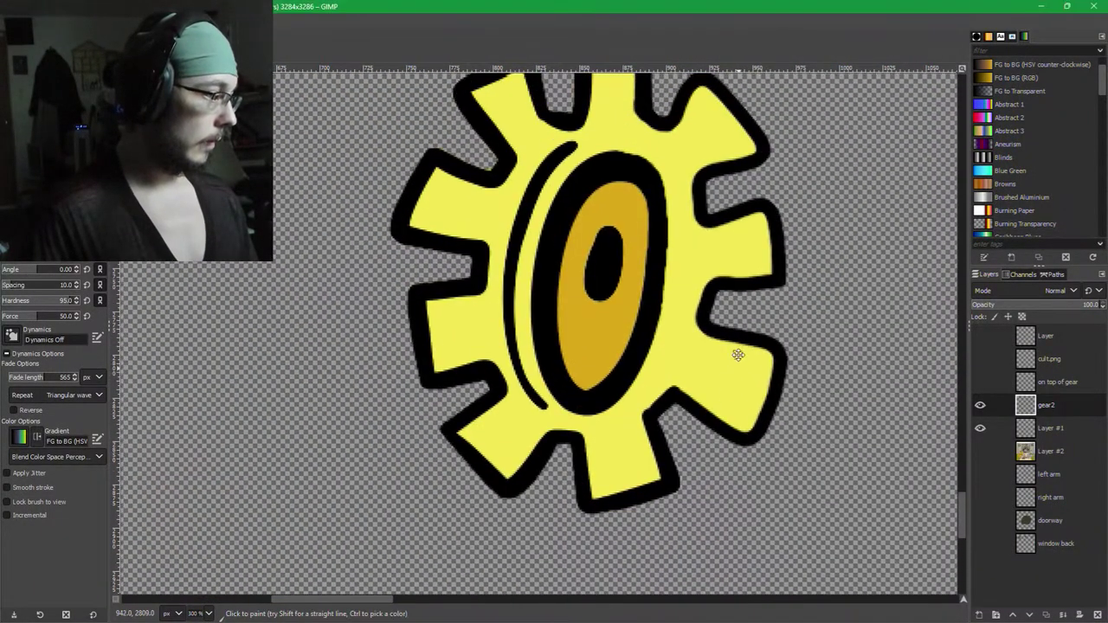
{"action": "left_click_drag", "start_coordinate": [692, 170], "coordinate": [649, 236]}
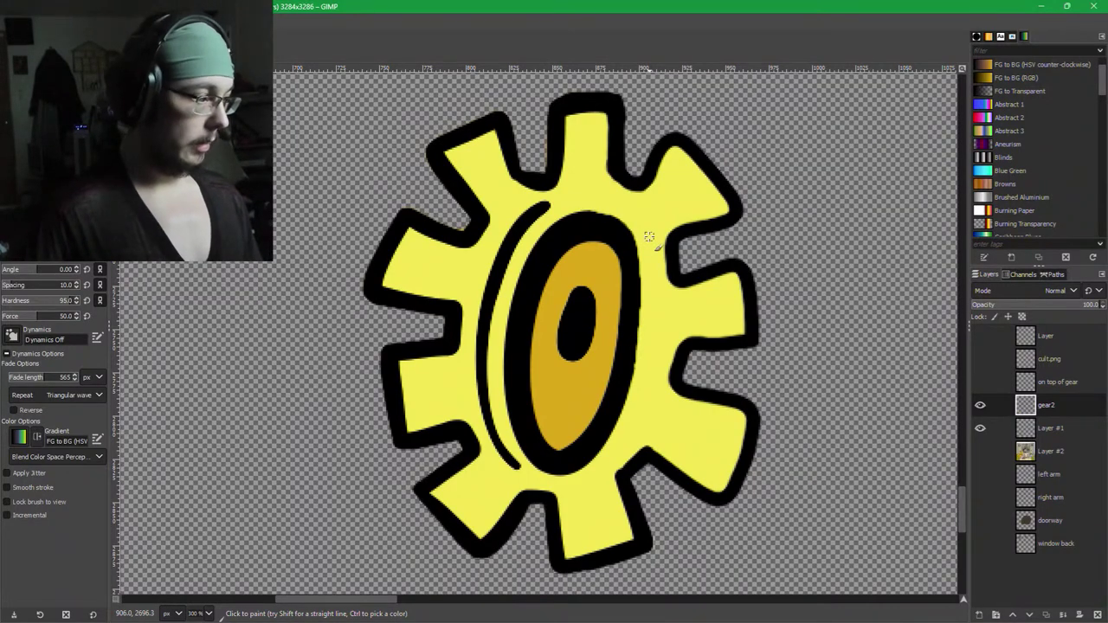
{"action": "scroll", "coordinate": [616, 446], "scroll_direction": "down", "scroll_amount": 3}
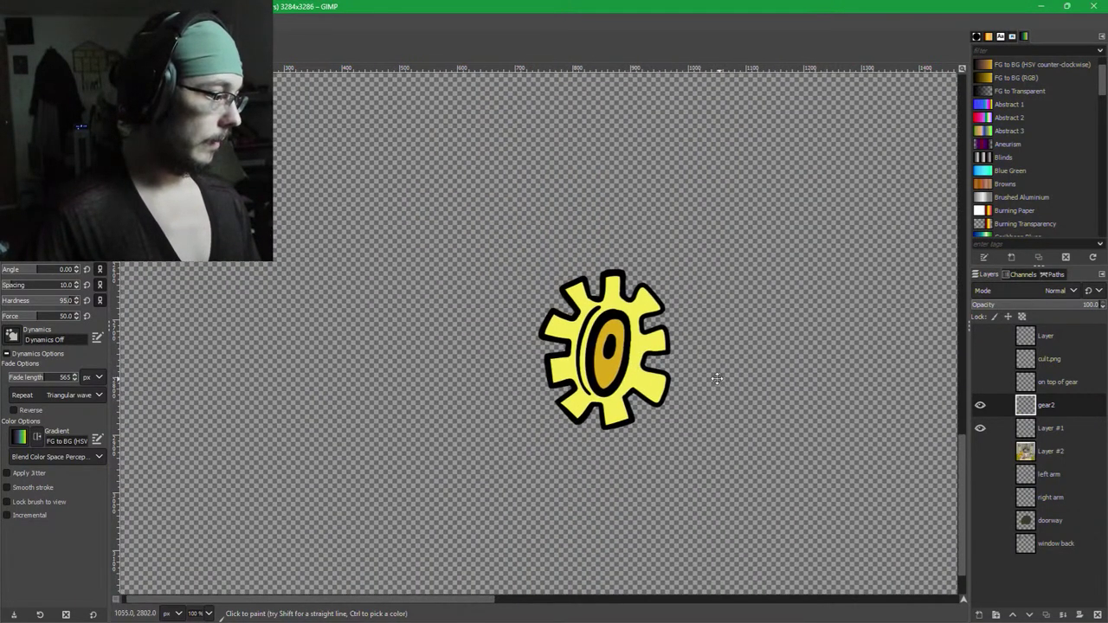
Save the image and show Layer #2 behind the completed gear.
{"action": "key", "text": "ctrl+s"}
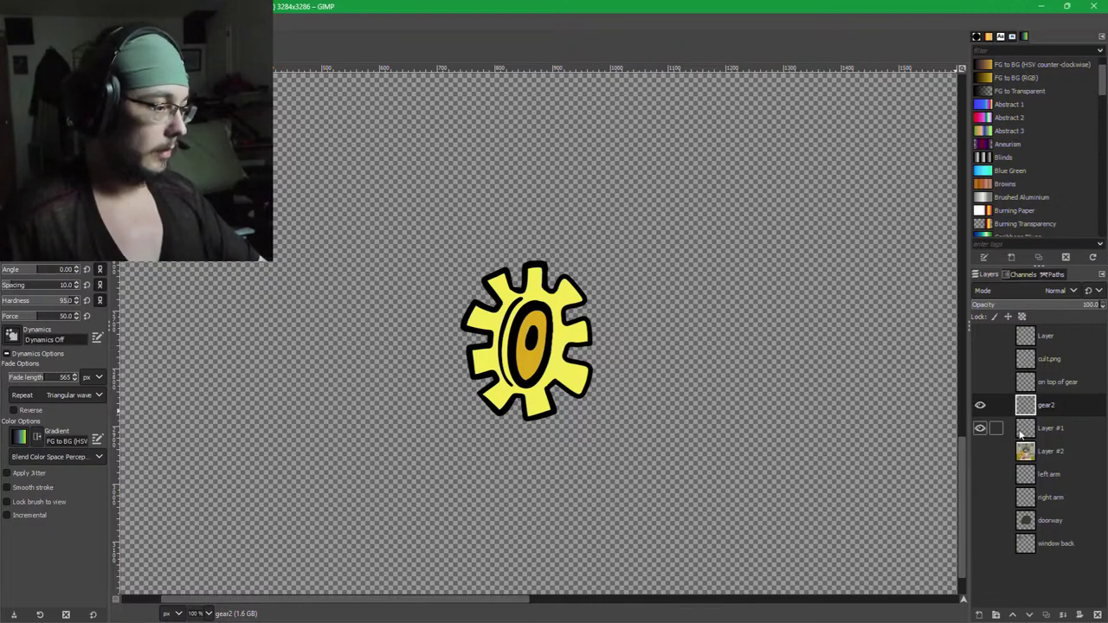
{"action": "left_click", "coordinate": [980, 451]}
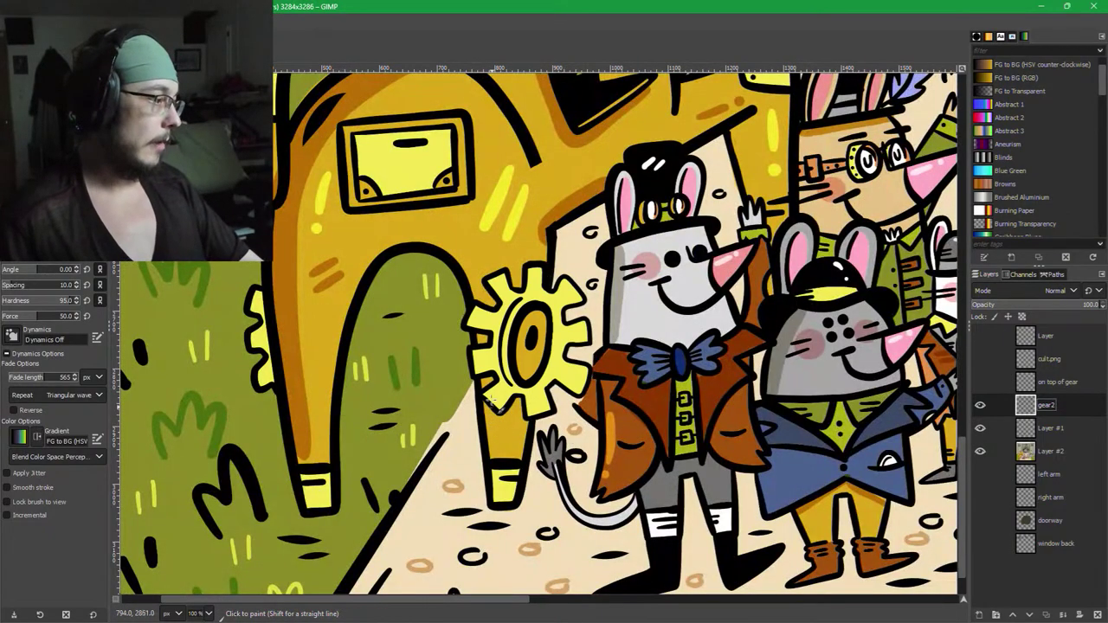
{"action": "scroll", "coordinate": [491, 420], "scroll_direction": "down", "scroll_amount": 2}
{"action": "scroll", "coordinate": [512, 397], "scroll_direction": "up", "scroll_amount": 4}
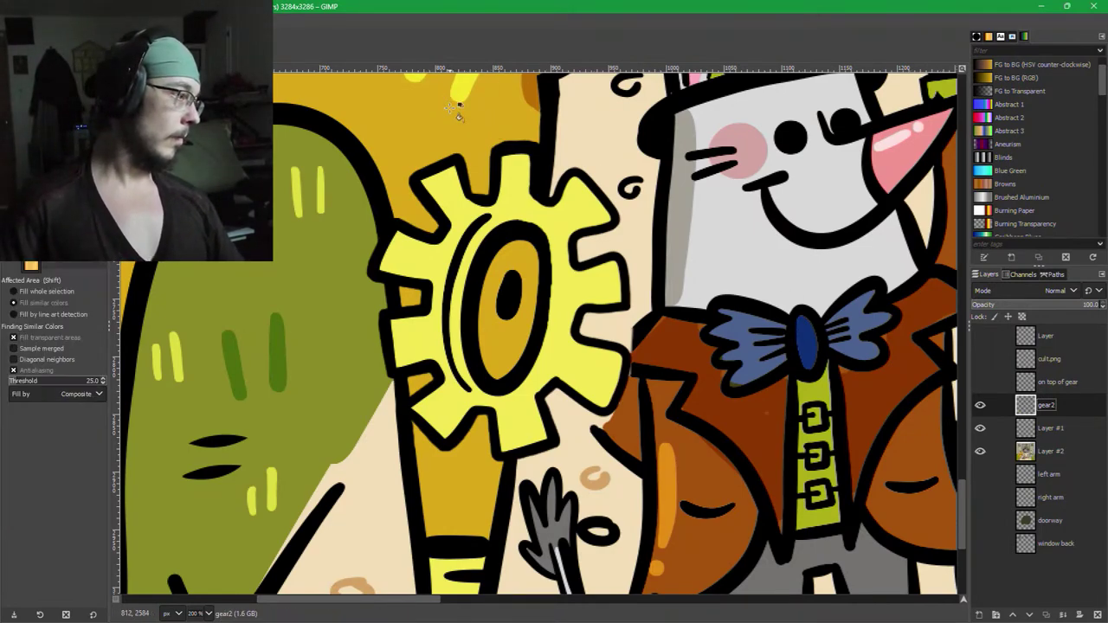
Switch to the Eraser, undo the latest changes, and show Layer #2 again.
{"action": "key", "text": "shift+e"}
{"action": "key", "text": "ctrl+z"}
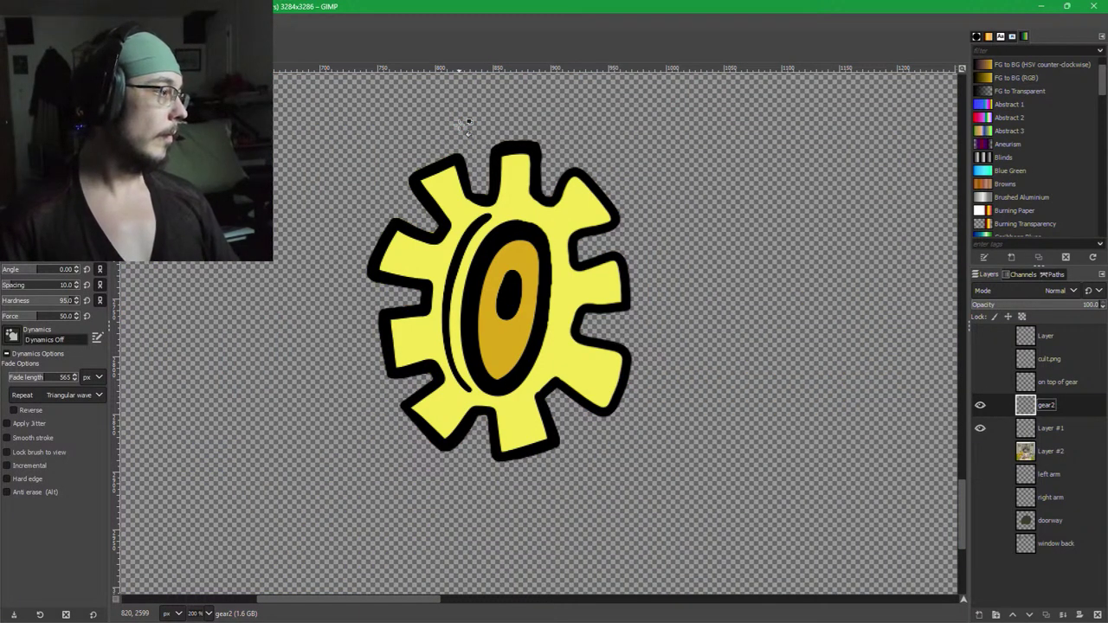
{"action": "key", "text": "ctrl+z"}
{"action": "key", "text": "ctrl+z"}
{"action": "key", "text": "ctrl+z"}
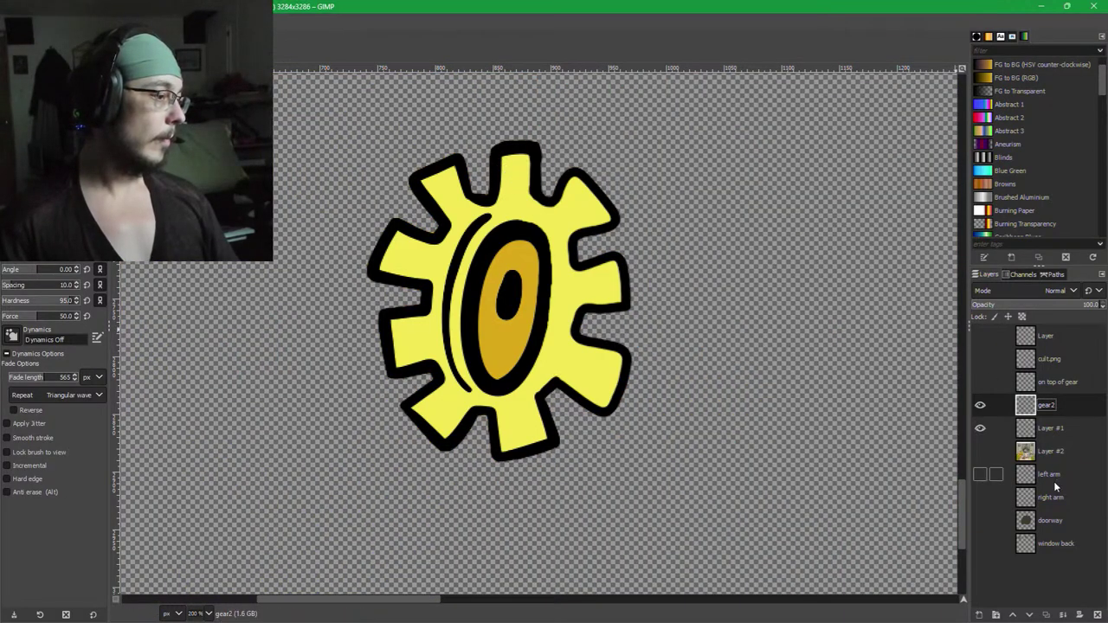
{"action": "left_click", "coordinate": [979, 450]}
{"action": "scroll", "coordinate": [685, 403], "scroll_direction": "down", "scroll_amount": 4}
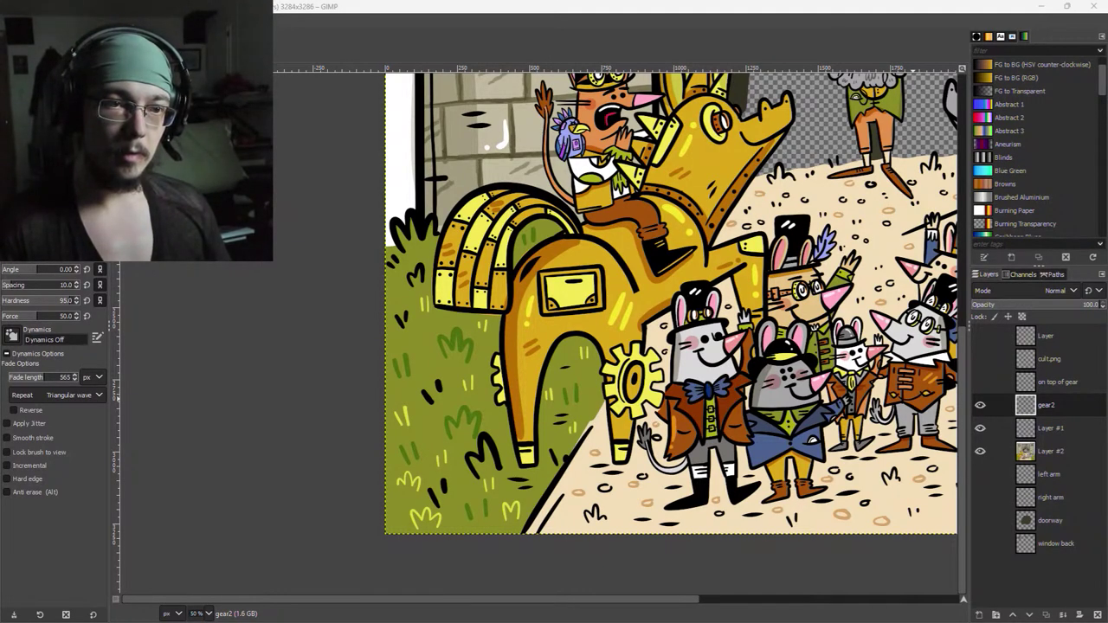
{"action": "left_click", "coordinate": [752, 19]}
{"action": "key", "text": "shift+p"}
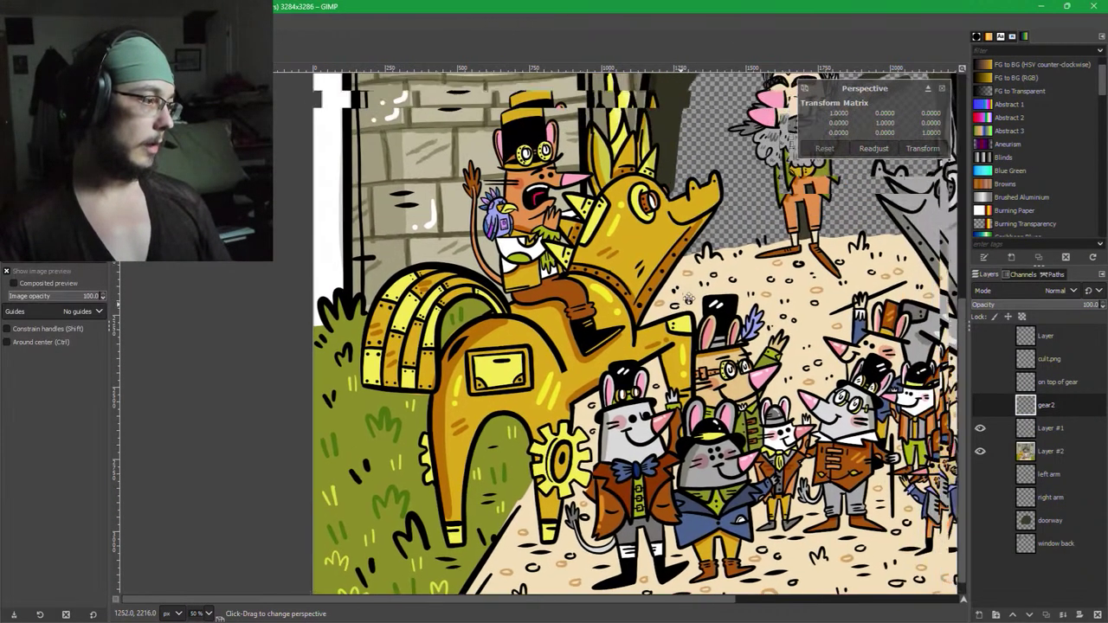
{"action": "left_click_drag", "start_coordinate": [688, 298], "coordinate": [685, 320]}
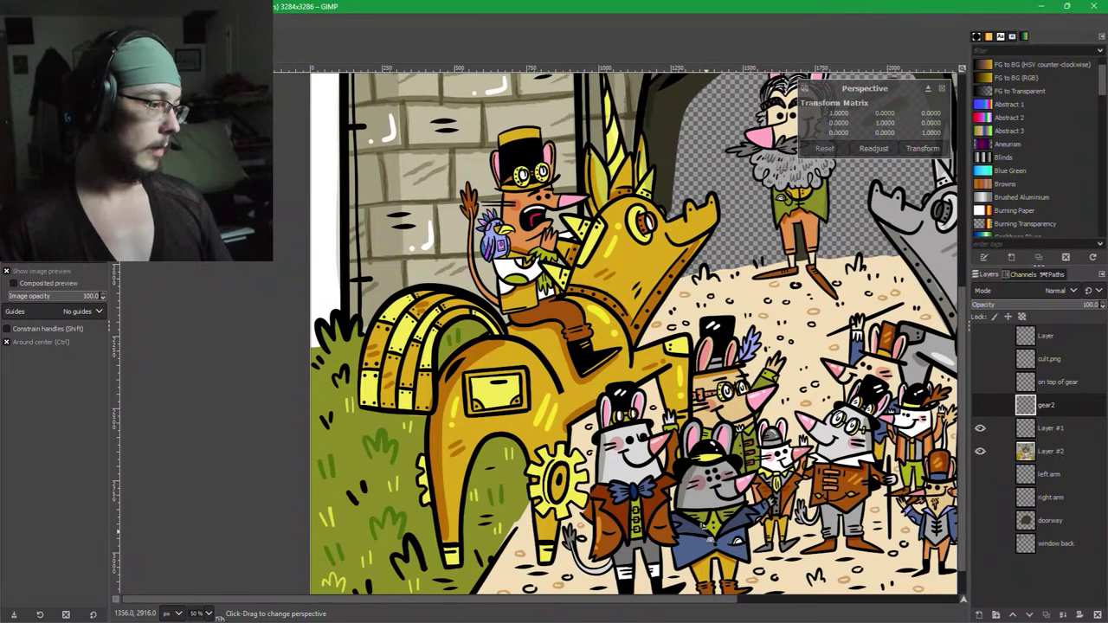
{"action": "scroll", "coordinate": [697, 518], "scroll_direction": "up", "scroll_amount": 4}
{"action": "scroll", "coordinate": [697, 517], "scroll_direction": "left", "scroll_amount": 5}
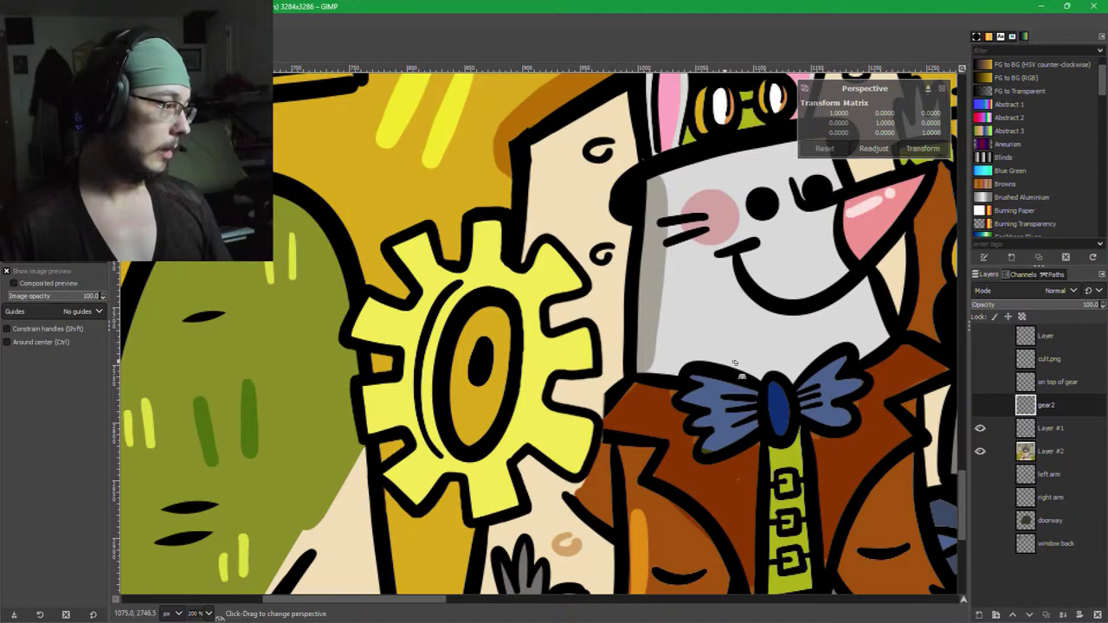
{"action": "left_click_drag", "start_coordinate": [737, 377], "coordinate": [424, 393]}
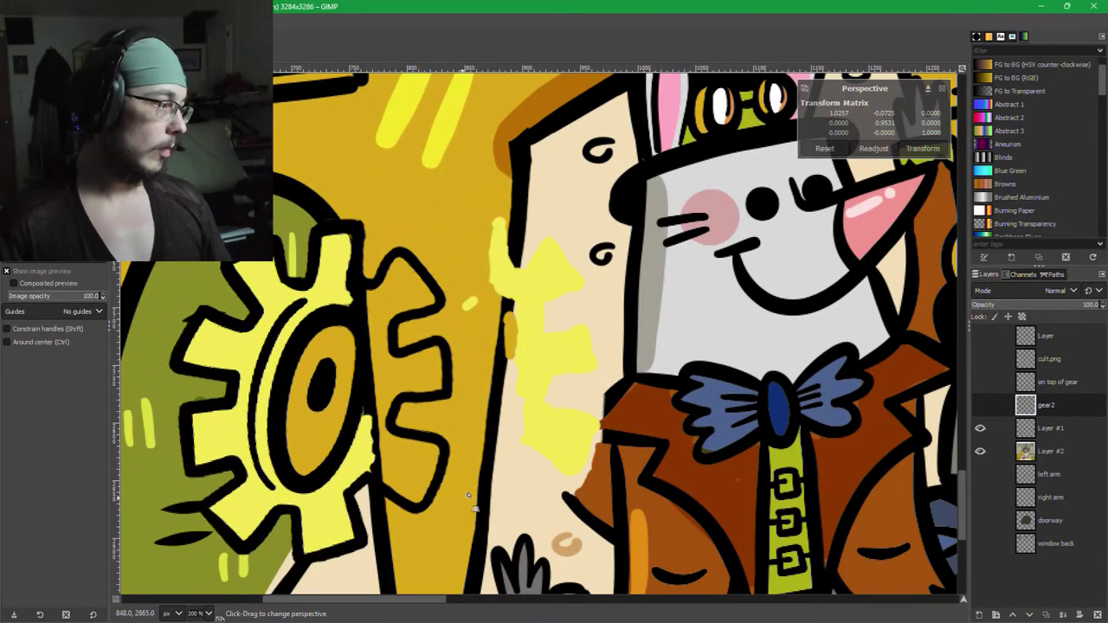
{"action": "key", "text": "Escape"}
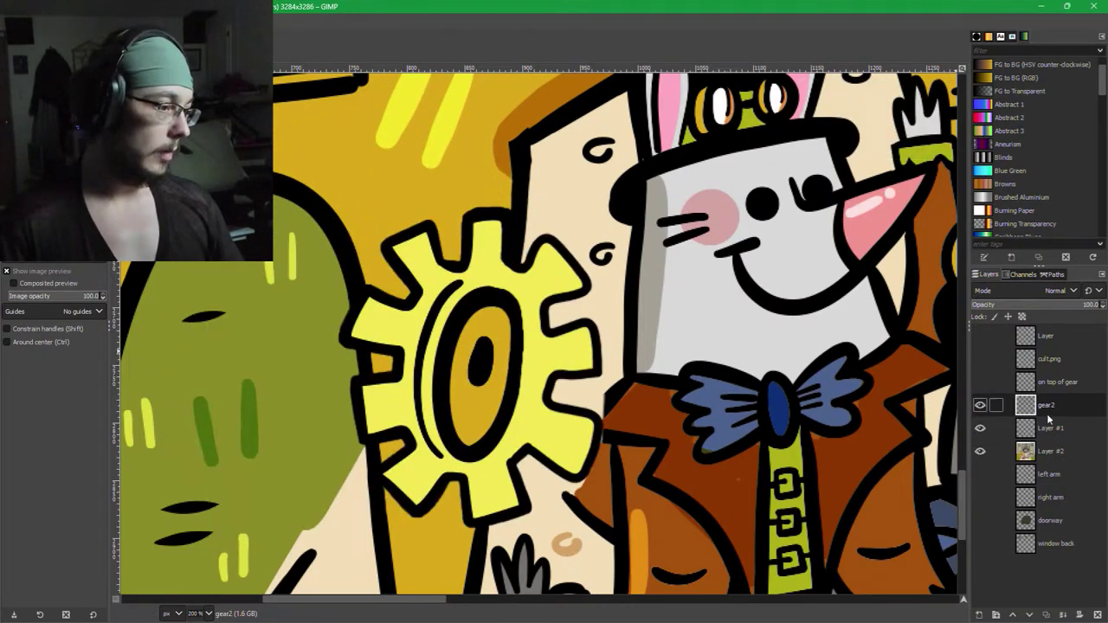
Merge the gear2 layer down into Layer #1 and rename the merged layer gear2.
{"action": "left_click", "coordinate": [1064, 615]}
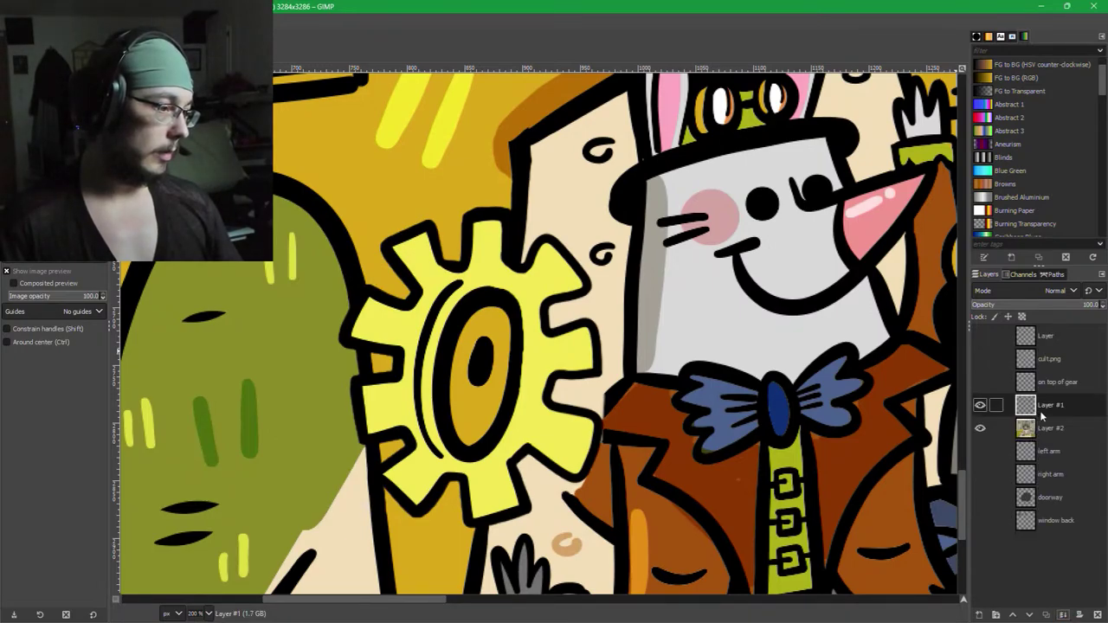
{"action": "double_click", "coordinate": [1049, 407]}
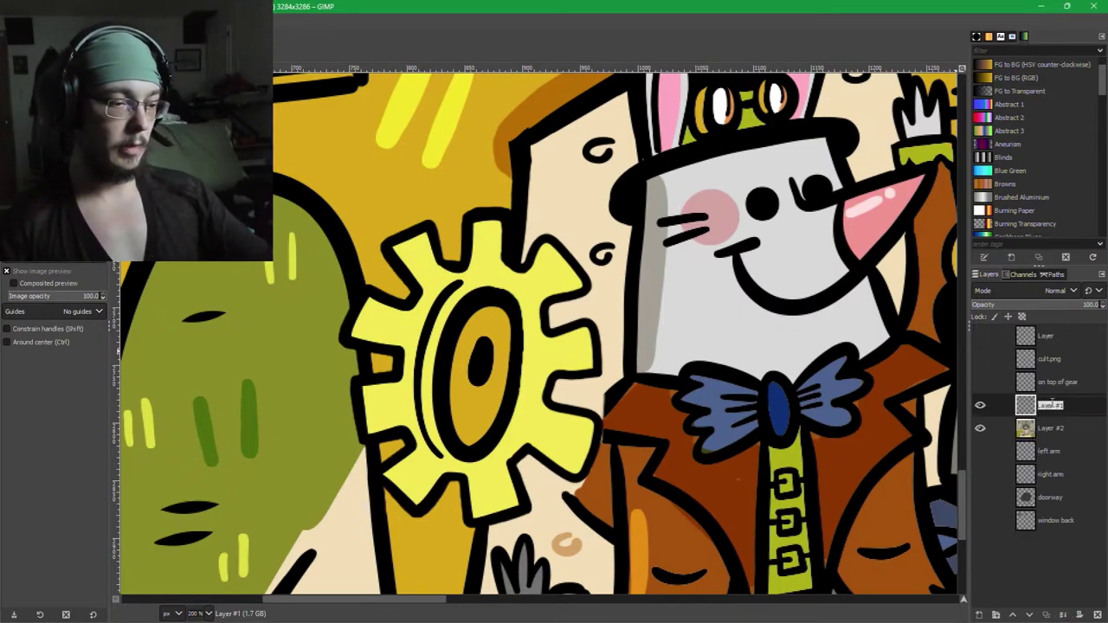
{"action": "type", "text": "gear2"}
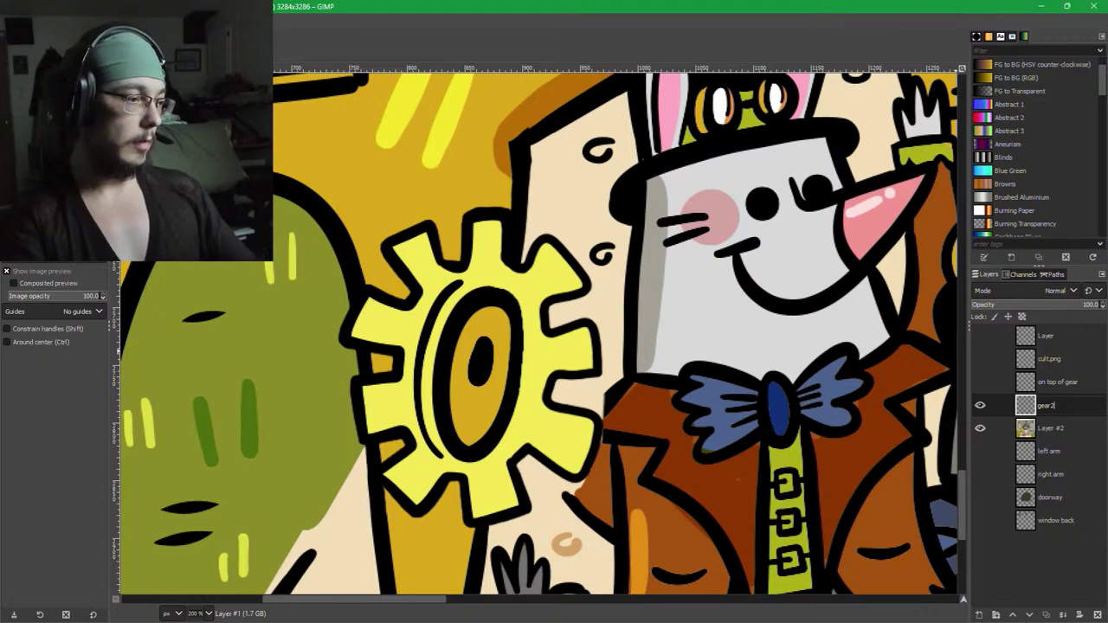
{"action": "key", "text": "Return"}
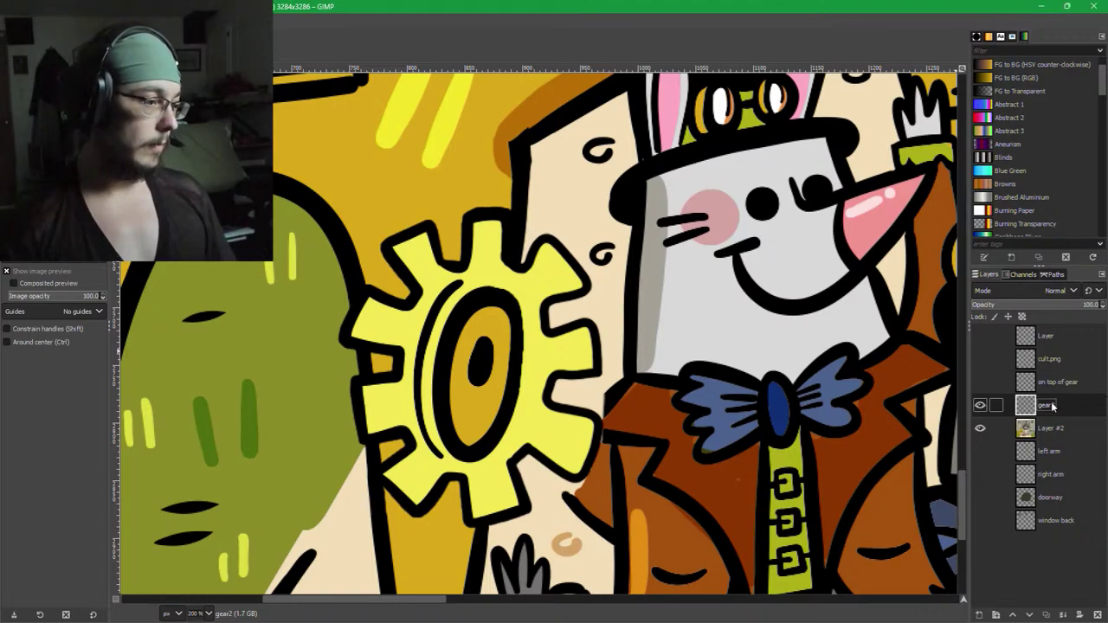
{"action": "left_click", "coordinate": [666, 398]}
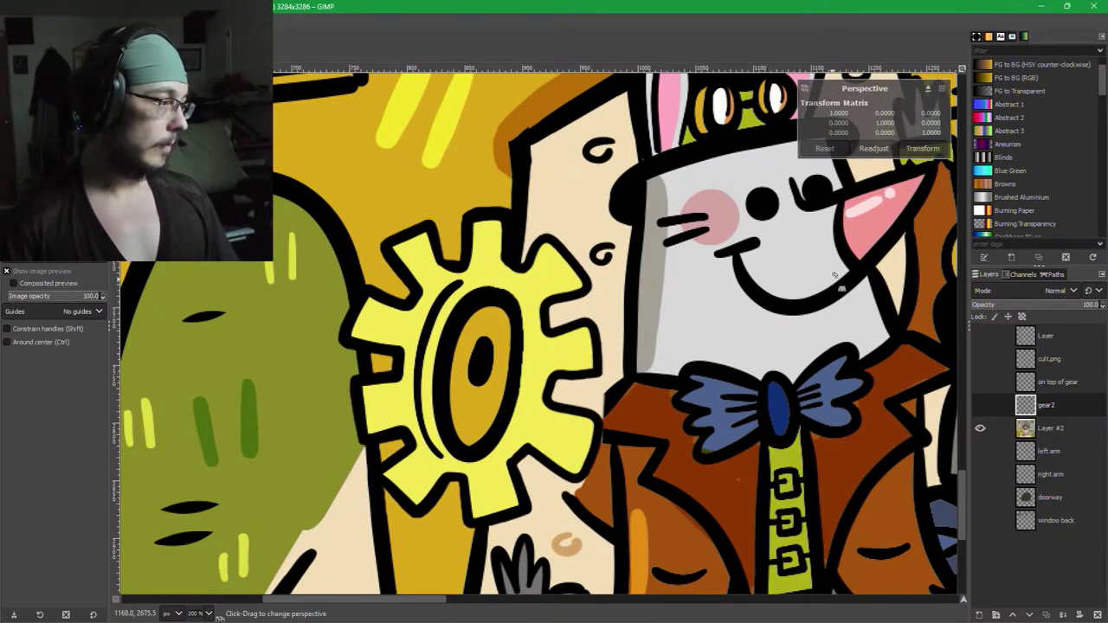
{"action": "left_click_drag", "start_coordinate": [834, 275], "coordinate": [523, 251]}
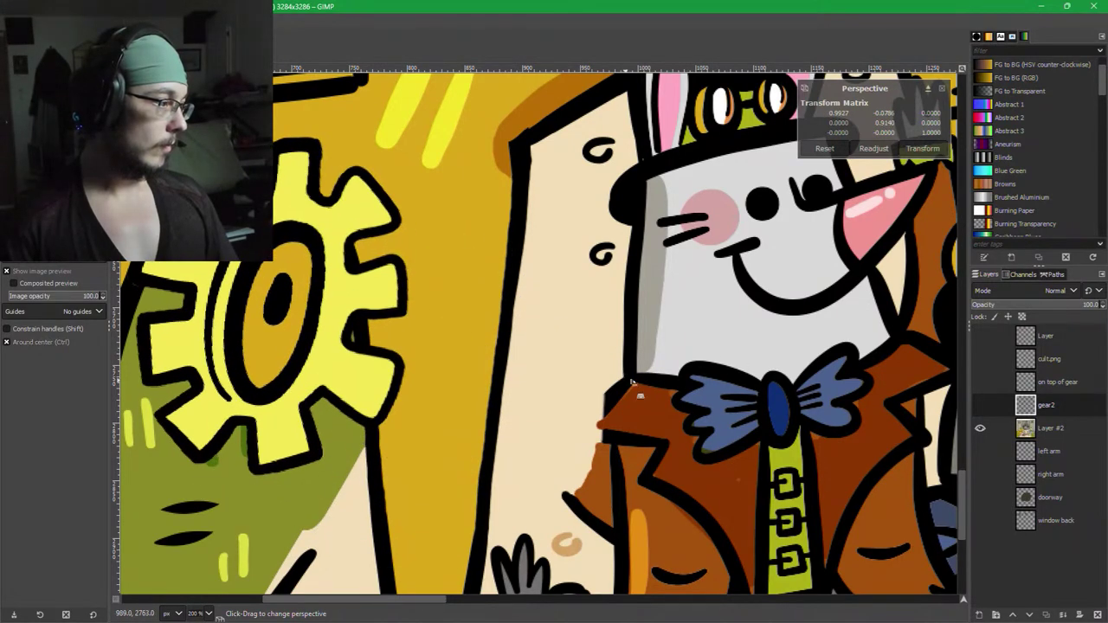
{"action": "key", "text": "shift+2"}
{"action": "key", "text": "Return"}
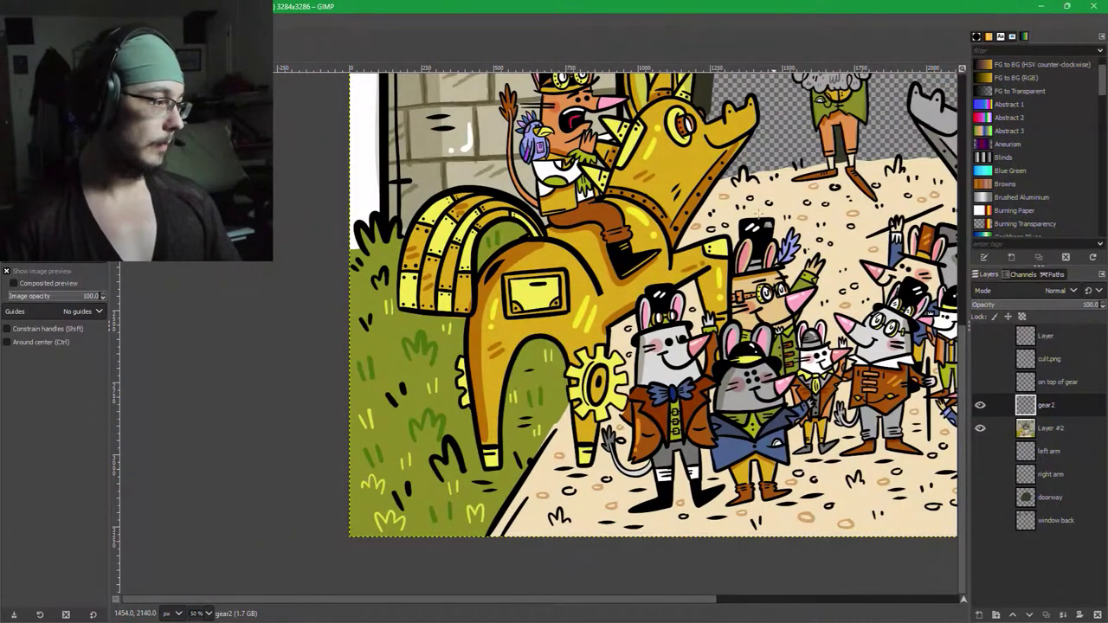
Make a rectangular selection of about 434 by 409 px around the completed gear on gear2.
{"action": "key", "text": "r"}
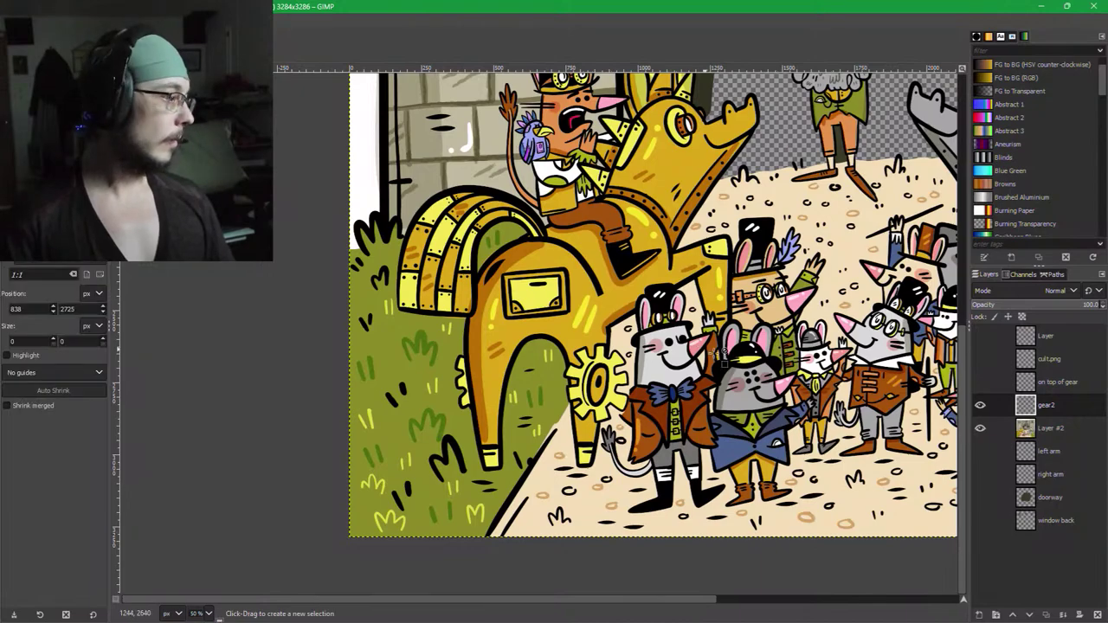
{"action": "key", "text": "1"}
{"action": "left_click_drag", "start_coordinate": [372, 286], "coordinate": [623, 521]}
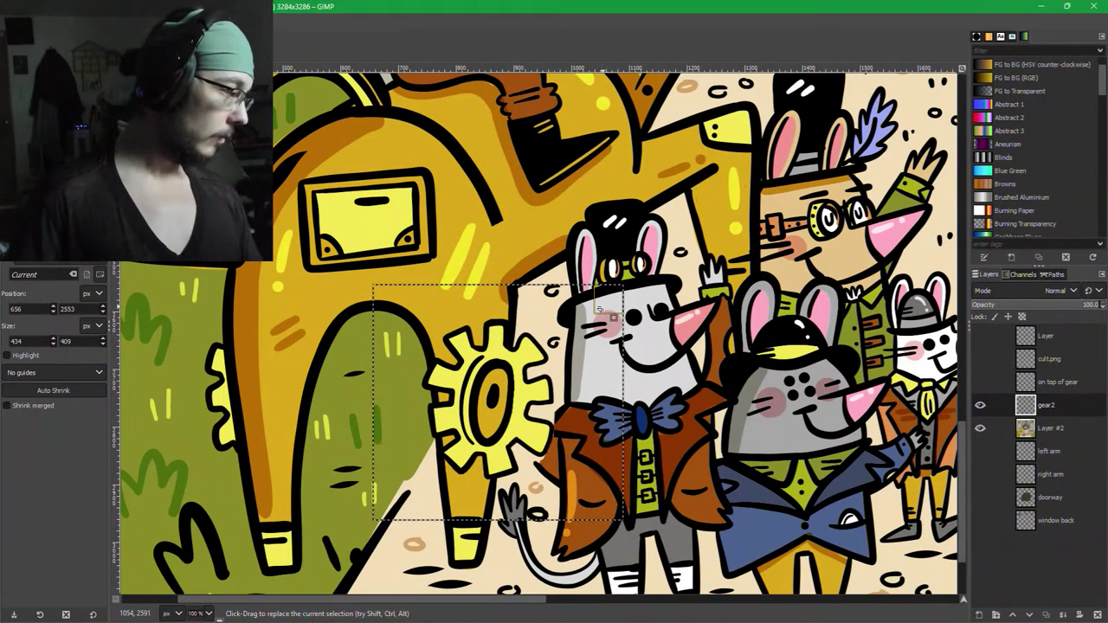
Apply a Perspective transform to the selected gear, pulling the selection's upper and lower right corners slightly inward.
{"action": "key", "text": "shift+p"}
{"action": "left_click", "coordinate": [611, 327]}
{"action": "left_click_drag", "start_coordinate": [625, 301], "coordinate": [599, 307]}
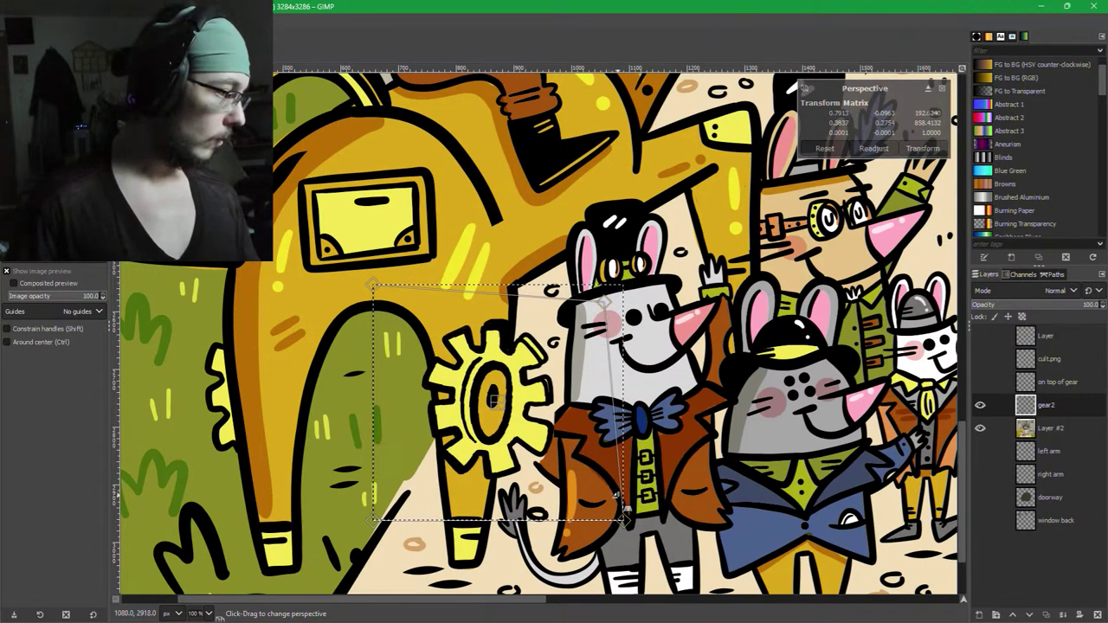
{"action": "left_click_drag", "start_coordinate": [605, 491], "coordinate": [594, 477]}
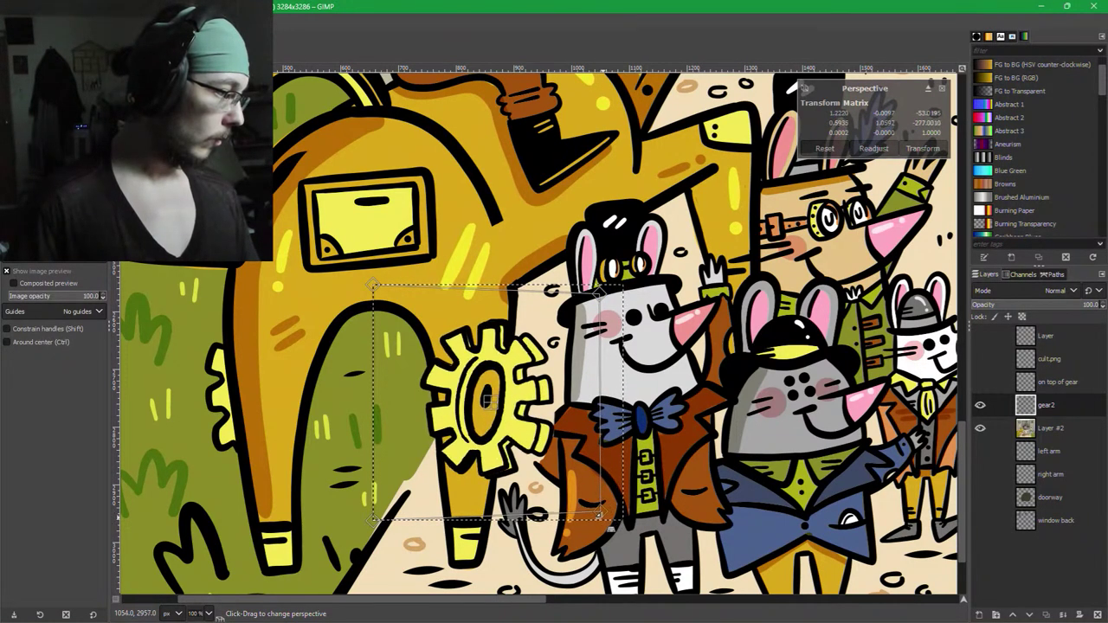
{"action": "left_click_drag", "start_coordinate": [599, 516], "coordinate": [597, 518]}
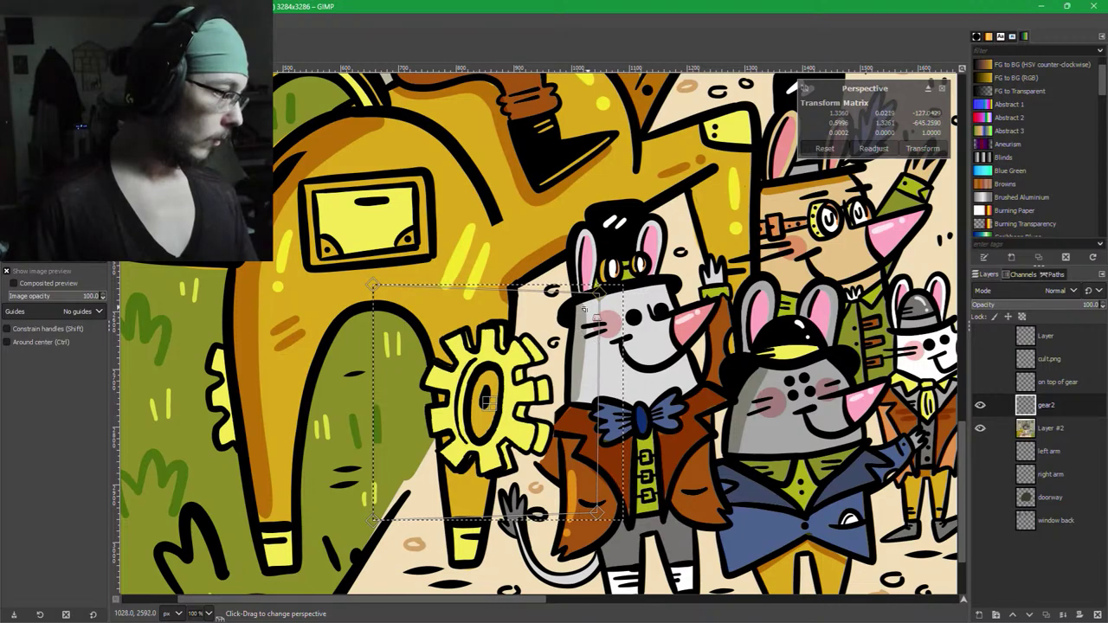
{"action": "left_click_drag", "start_coordinate": [583, 309], "coordinate": [593, 302]}
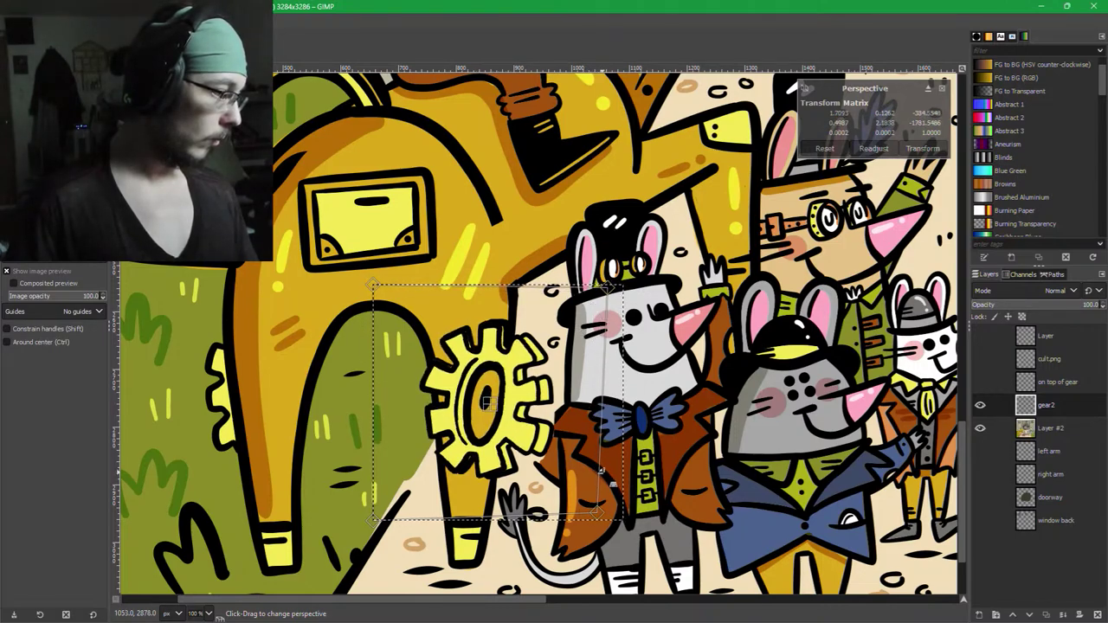
{"action": "left_click_drag", "start_coordinate": [603, 474], "coordinate": [607, 511]}
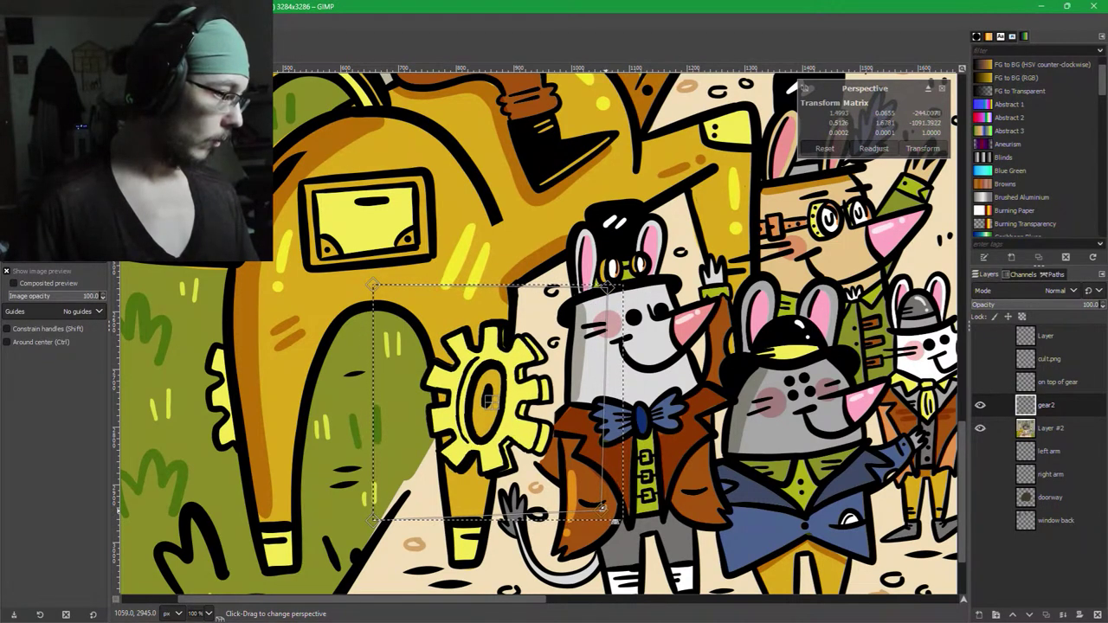
{"action": "left_click", "coordinate": [922, 149]}
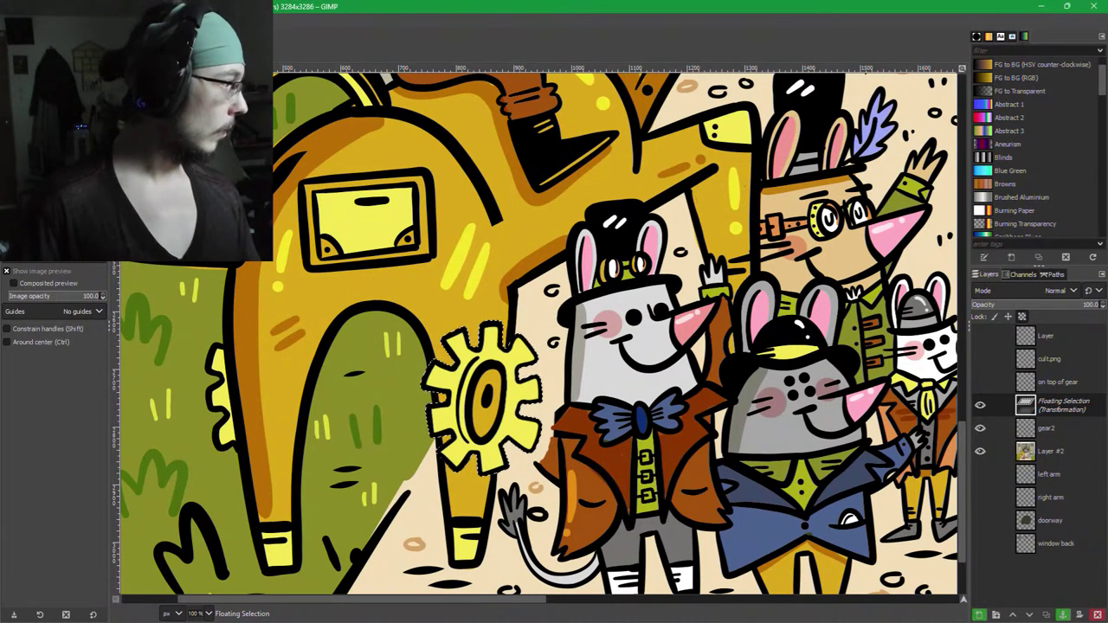
Compare the gear before and after the perspective change using undo and redo, and anchor the transformed selection to gear2.
{"action": "key", "text": "r"}
{"action": "left_click", "coordinate": [414, 205]}
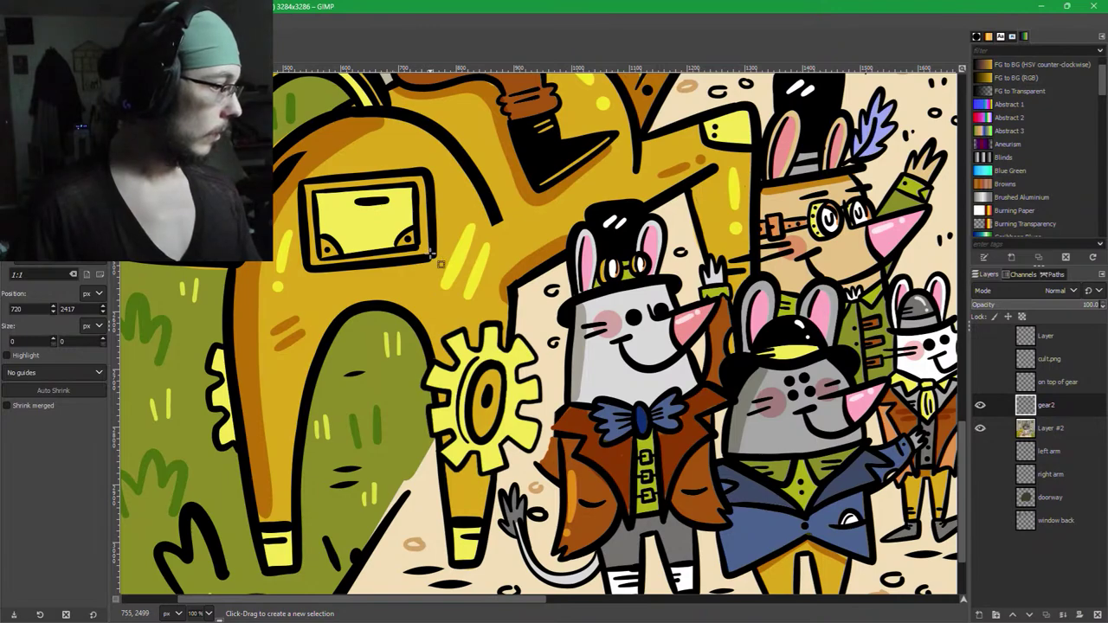
{"action": "key", "text": "ctrl+z"}
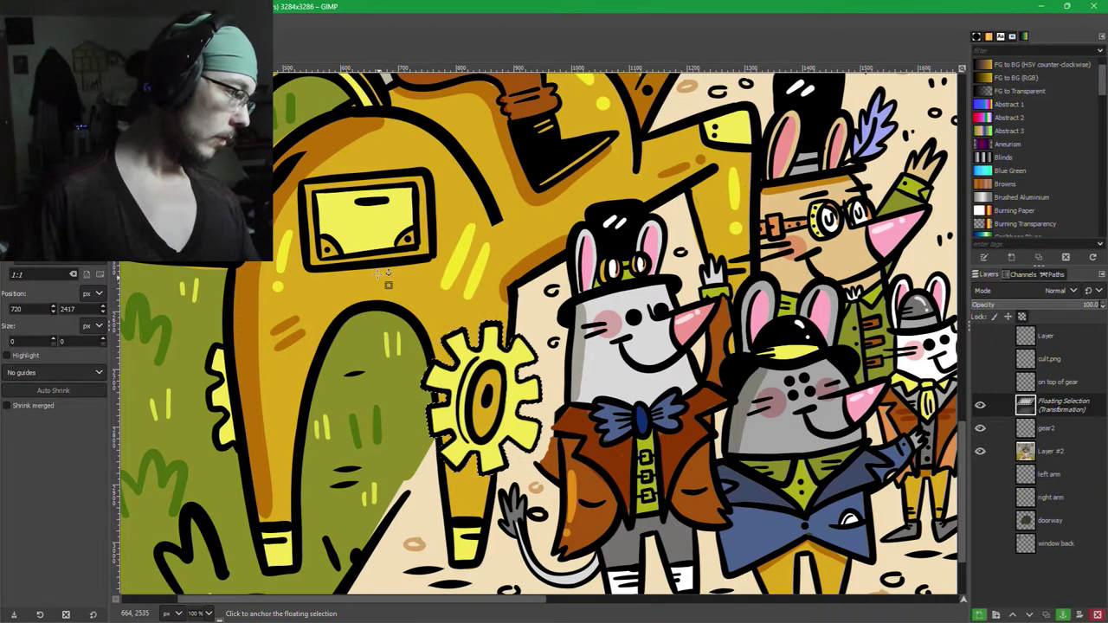
{"action": "key", "text": "ctrl+z"}
{"action": "key", "text": "ctrl+y"}
{"action": "key", "text": "ctrl+z"}
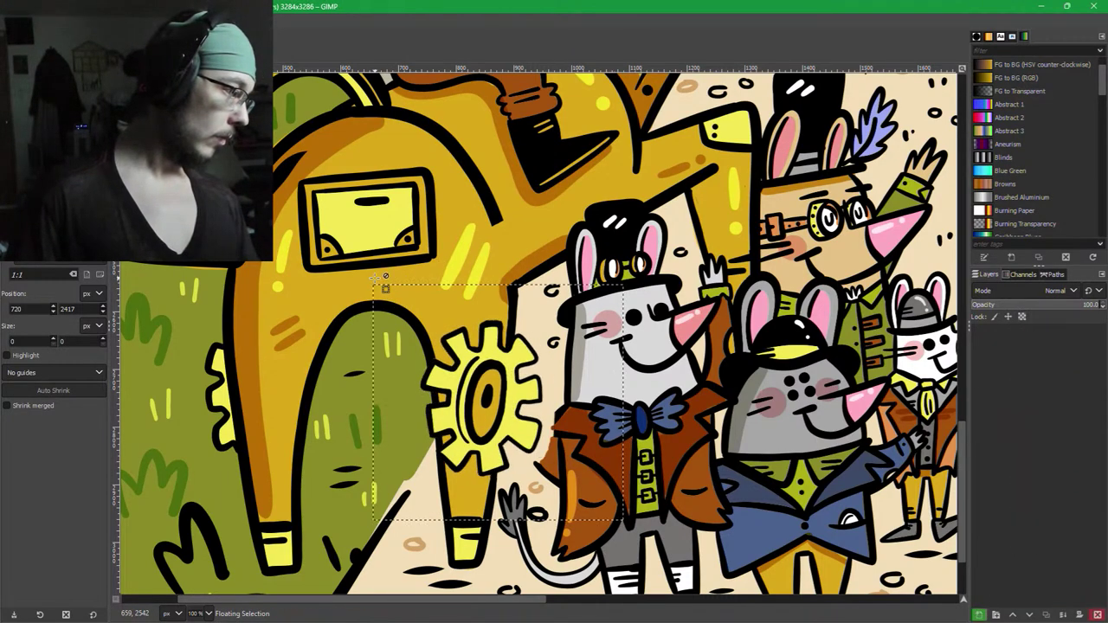
{"action": "key", "text": "ctrl+y"}
{"action": "key", "text": "ctrl+z"}
{"action": "key", "text": "ctrl+y"}
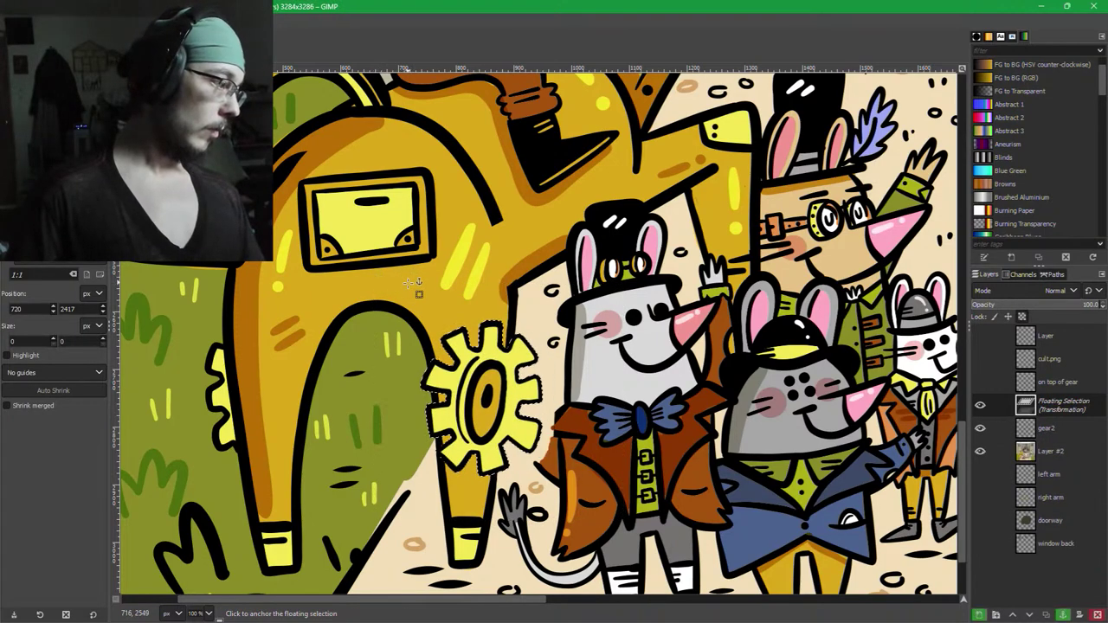
{"action": "left_click", "coordinate": [526, 284]}
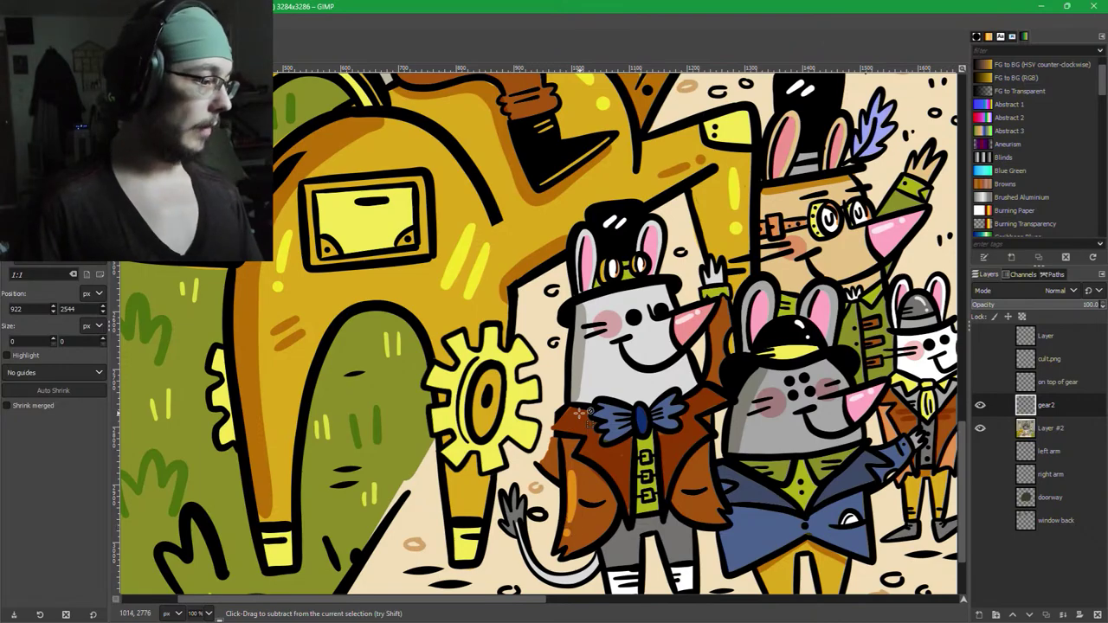
Try to move the gear2 layer away from the golden horse toward the upper left, and undo the move.
{"action": "scroll", "coordinate": [582, 419], "scroll_direction": "down", "scroll_amount": 3}
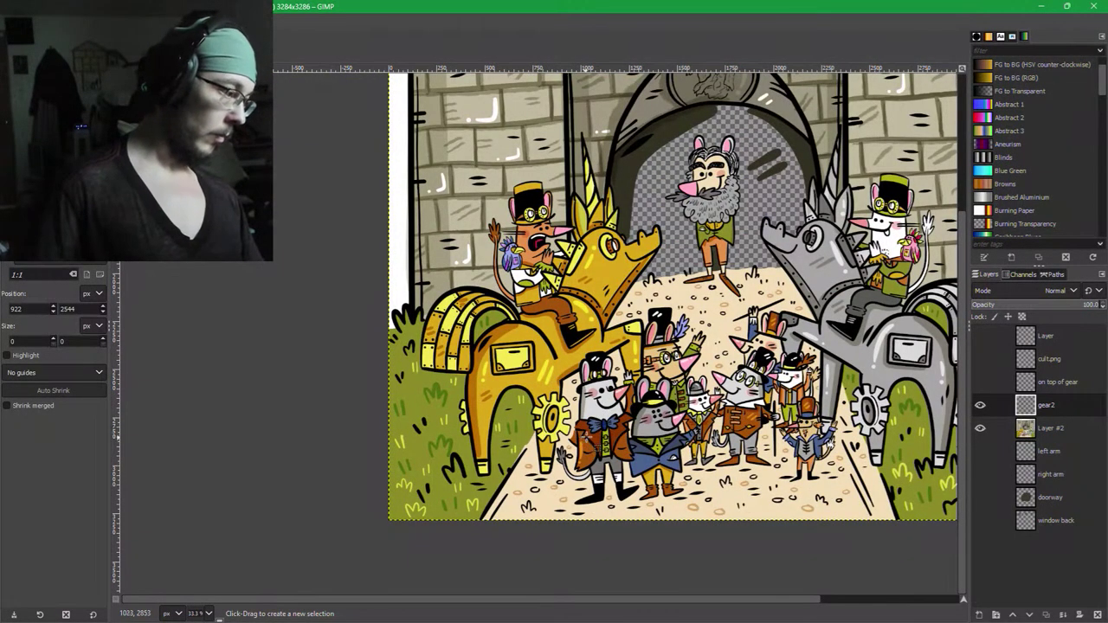
{"action": "key", "text": "m"}
{"action": "left_click_drag", "start_coordinate": [515, 408], "coordinate": [368, 368]}
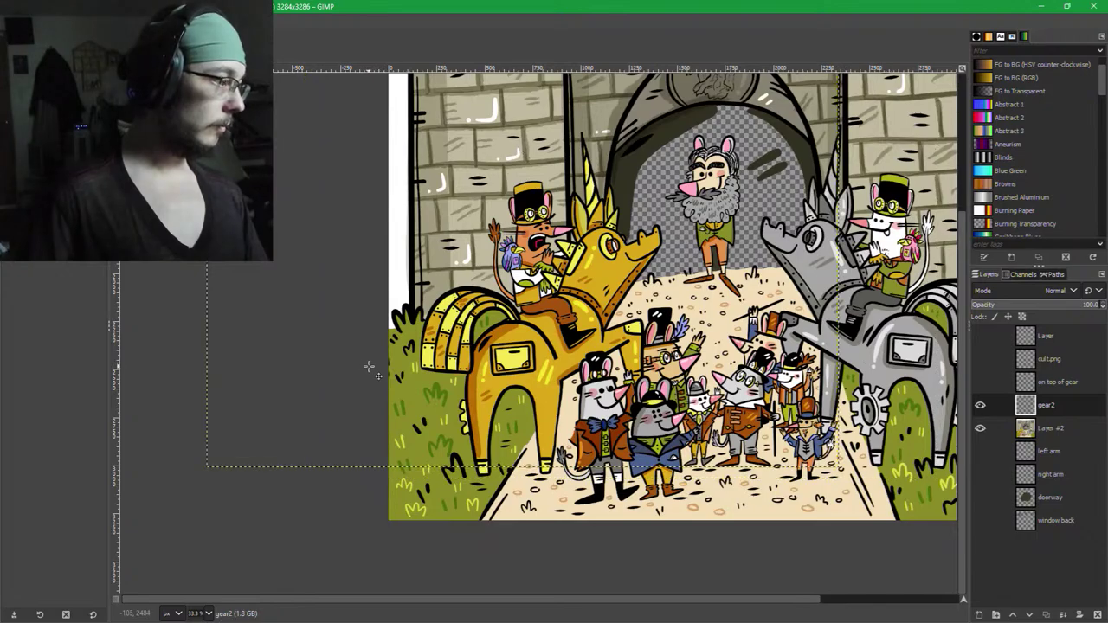
{"action": "key", "text": "ctrl+z"}
{"action": "key", "text": "ctrl+z"}
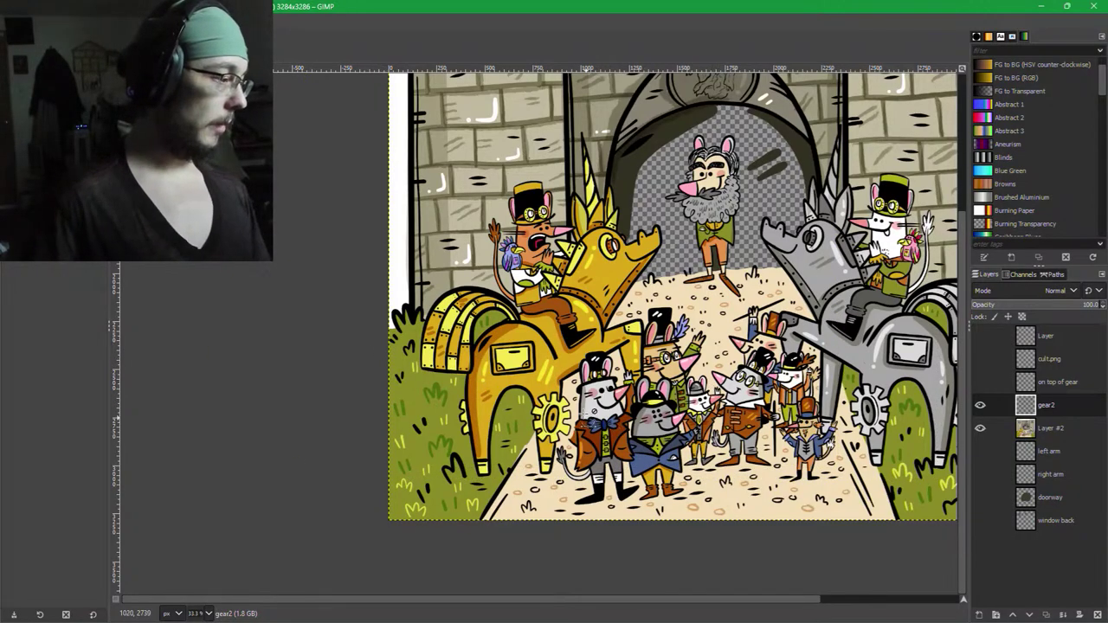
Start a Rotate transform on gear2 and place its pivot on the gear's hub, at about X 852, Y 2745.
{"action": "scroll", "coordinate": [582, 419], "scroll_direction": "up", "scroll_amount": 5}
{"action": "scroll", "coordinate": [525, 419], "scroll_direction": "down", "scroll_amount": 1}
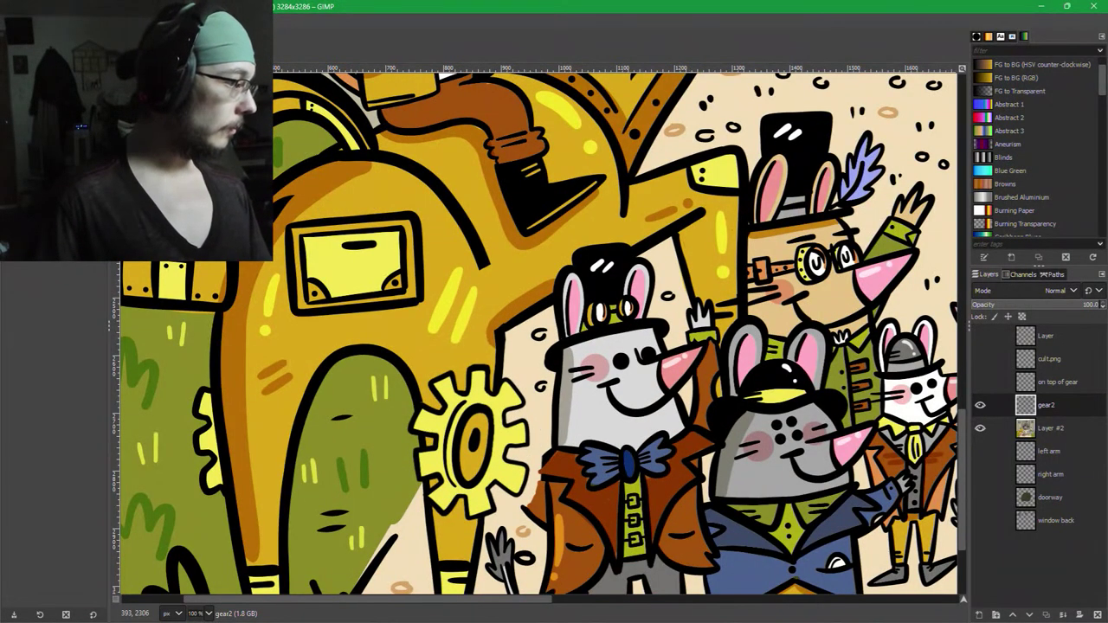
{"action": "scroll", "coordinate": [511, 390], "scroll_direction": "up", "scroll_amount": 3}
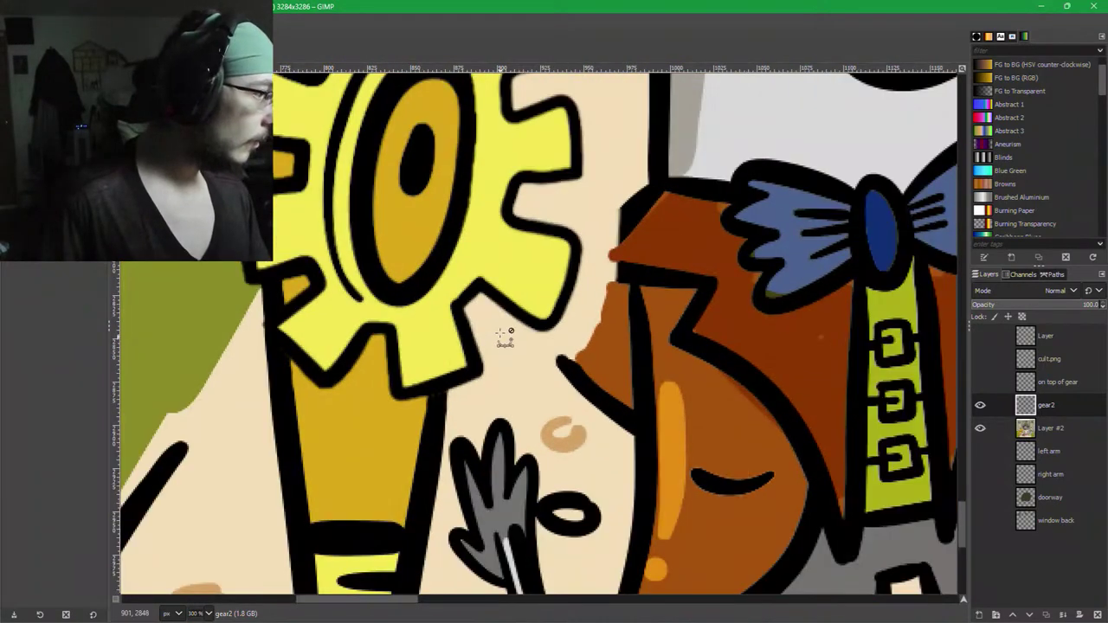
{"action": "scroll", "coordinate": [502, 336], "scroll_direction": "down", "scroll_amount": 1}
{"action": "scroll", "coordinate": [527, 302], "scroll_direction": "down", "scroll_amount": 1}
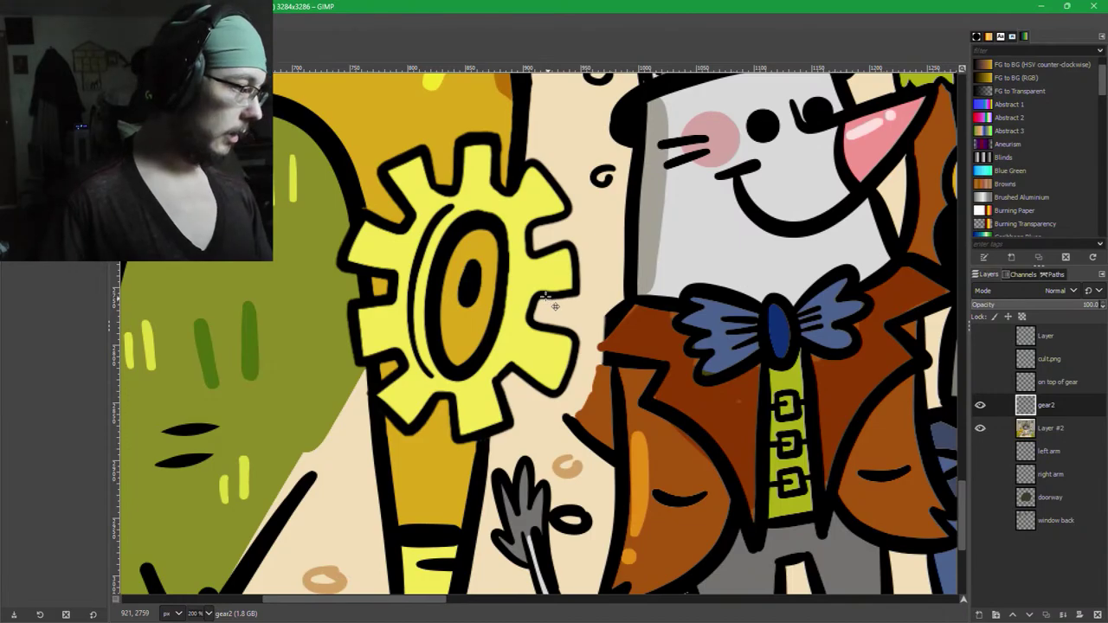
{"action": "key", "text": "shift+r"}
{"action": "left_click", "coordinate": [546, 299]}
{"action": "scroll", "coordinate": [720, 294], "scroll_direction": "down", "scroll_amount": 5}
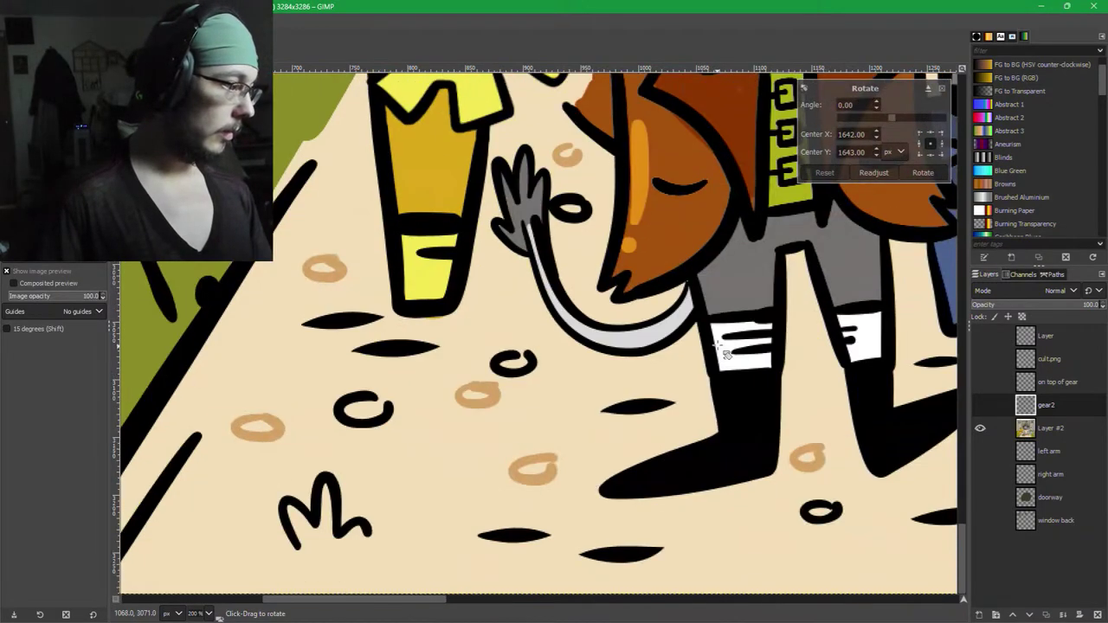
{"action": "scroll", "coordinate": [727, 307], "scroll_direction": "down", "scroll_amount": 2}
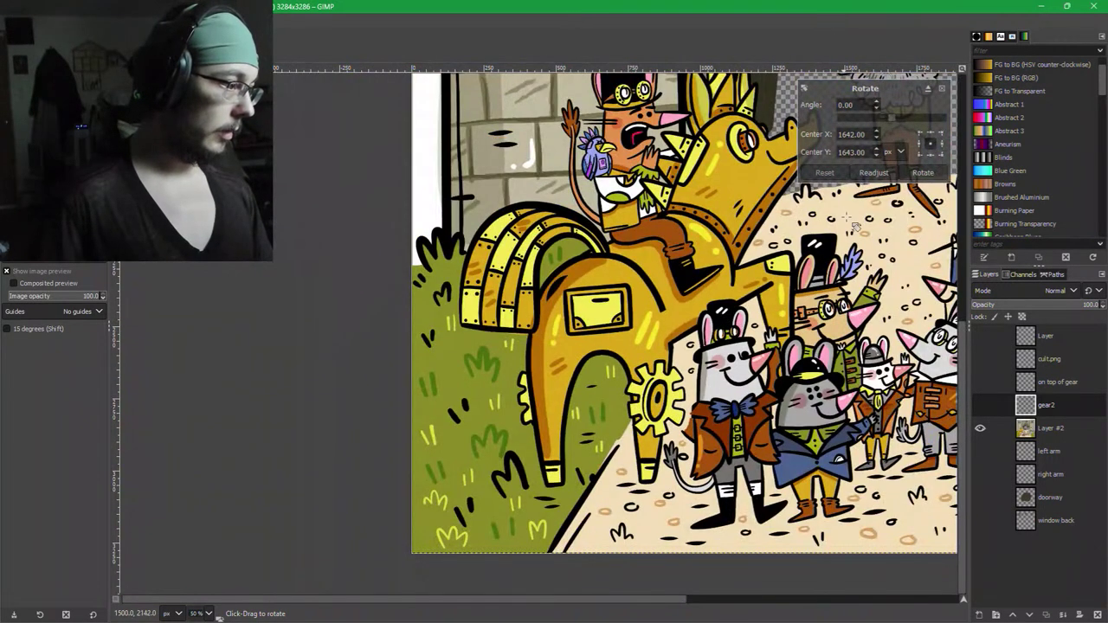
{"action": "left_click_drag", "start_coordinate": [847, 216], "coordinate": [722, 287]}
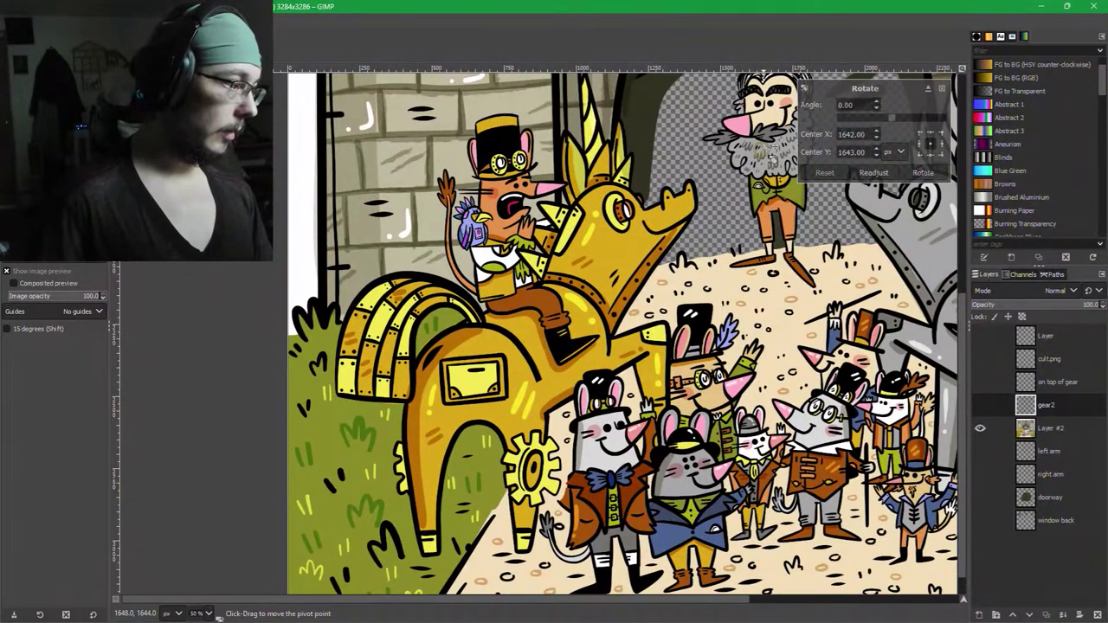
{"action": "left_click_drag", "start_coordinate": [771, 161], "coordinate": [552, 489]}
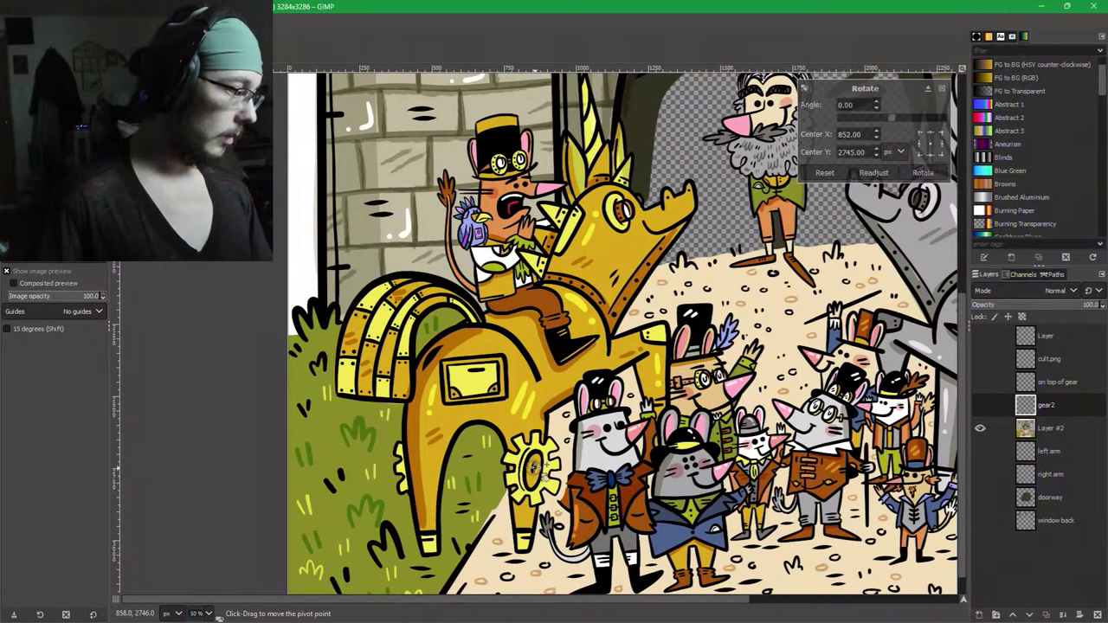
Test-rotate gear2 back and forth at several angles, shift the pivot on its hub to X 851, Y 2753, and discard the rotation.
{"action": "scroll", "coordinate": [538, 467], "scroll_direction": "up", "scroll_amount": 4}
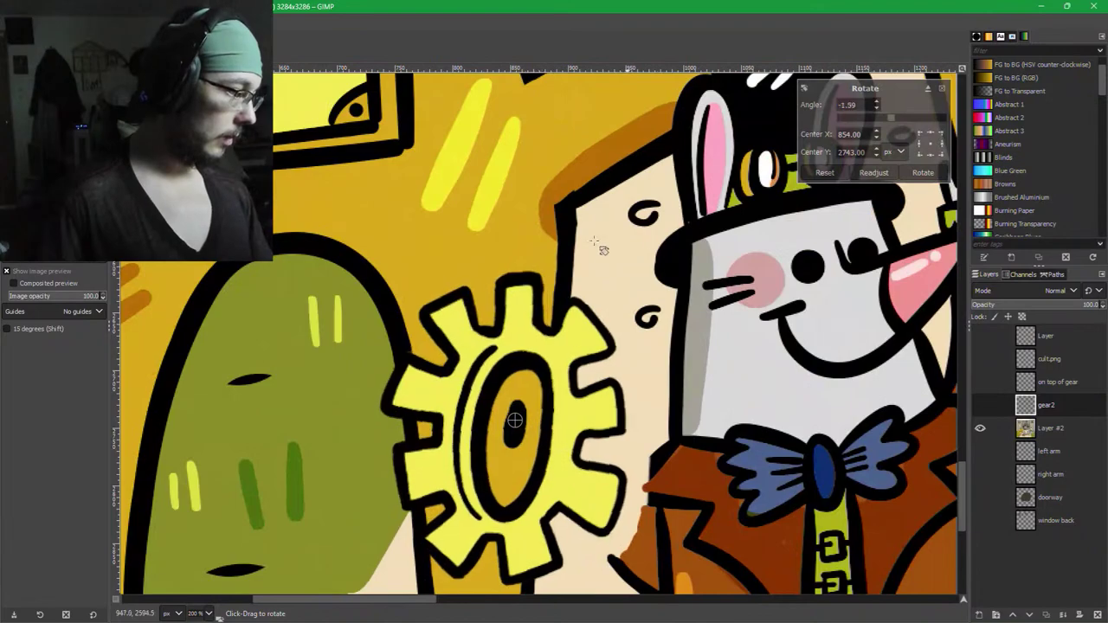
{"action": "left_click_drag", "start_coordinate": [623, 260], "coordinate": [461, 442]}
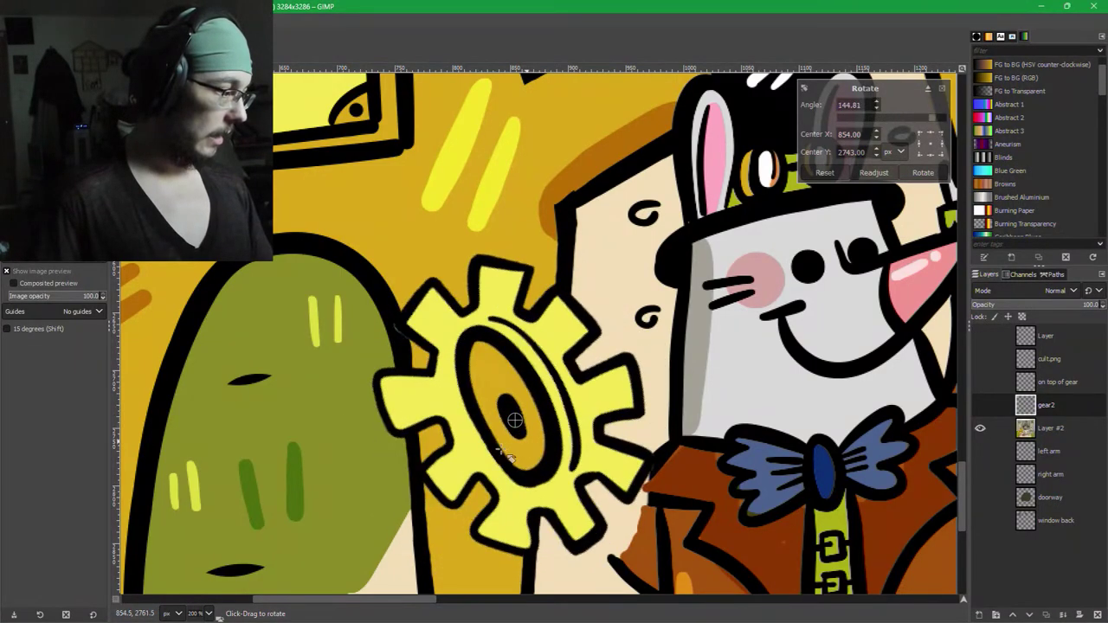
{"action": "left_click_drag", "start_coordinate": [494, 416], "coordinate": [592, 385]}
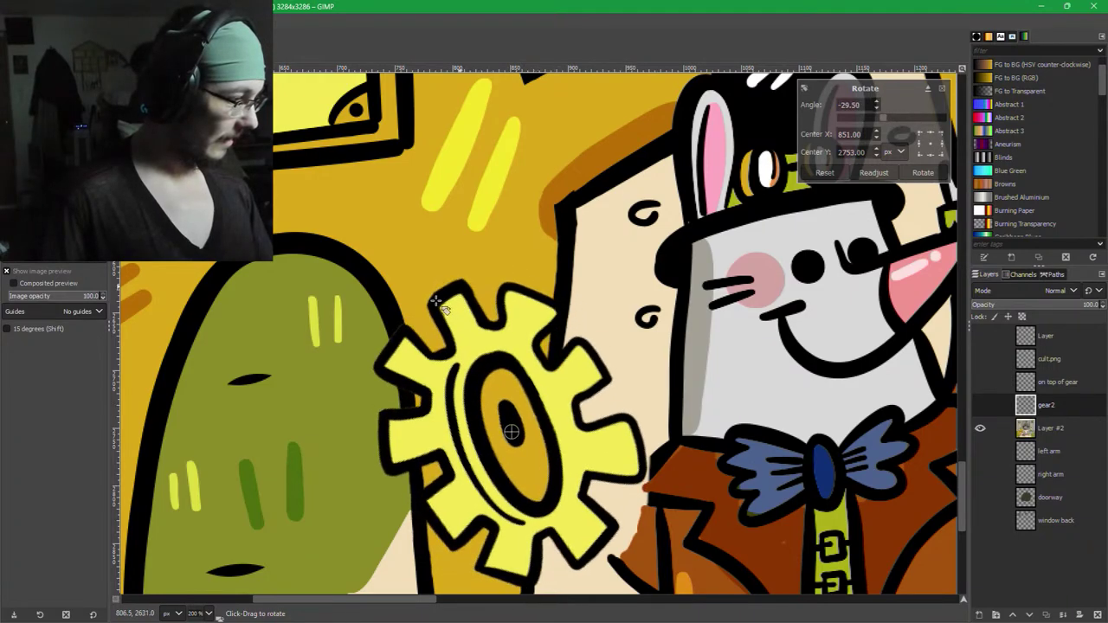
{"action": "left_click_drag", "start_coordinate": [414, 477], "coordinate": [535, 512]}
{"action": "left_click_drag", "start_coordinate": [435, 387], "coordinate": [547, 377]}
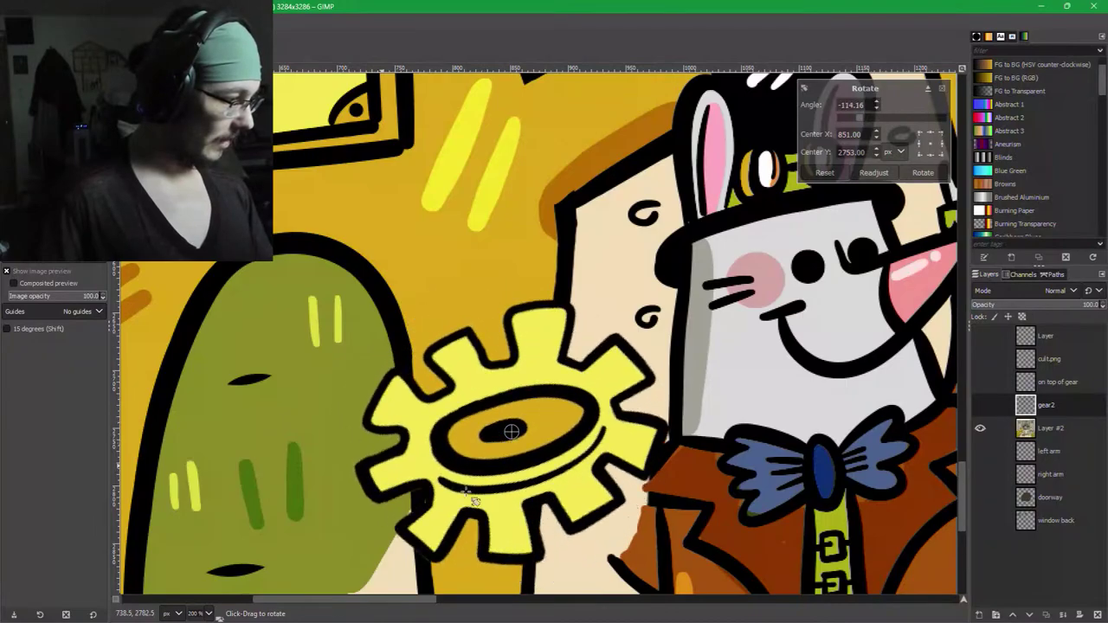
{"action": "left_click_drag", "start_coordinate": [407, 426], "coordinate": [594, 476]}
{"action": "left_click_drag", "start_coordinate": [581, 526], "coordinate": [543, 363]}
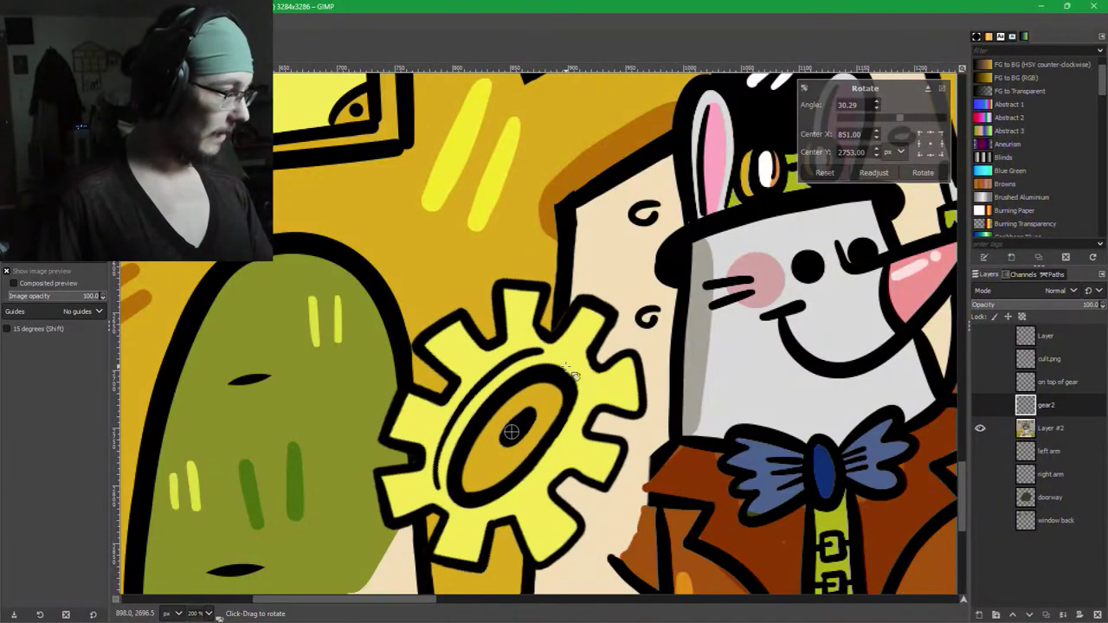
{"action": "key", "text": "Return"}
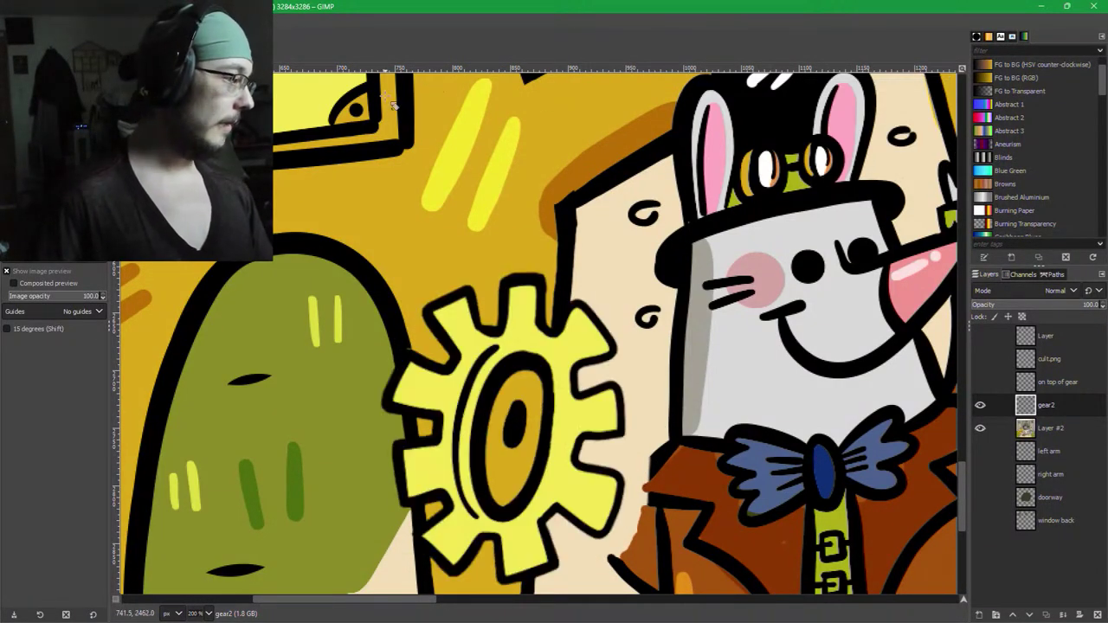
Start a Sharpen (Unsharp Mask) filter on gear2 and try a radius of 14.807 with an amount of 0.309.
{"action": "left_click", "coordinate": [192, 23]}
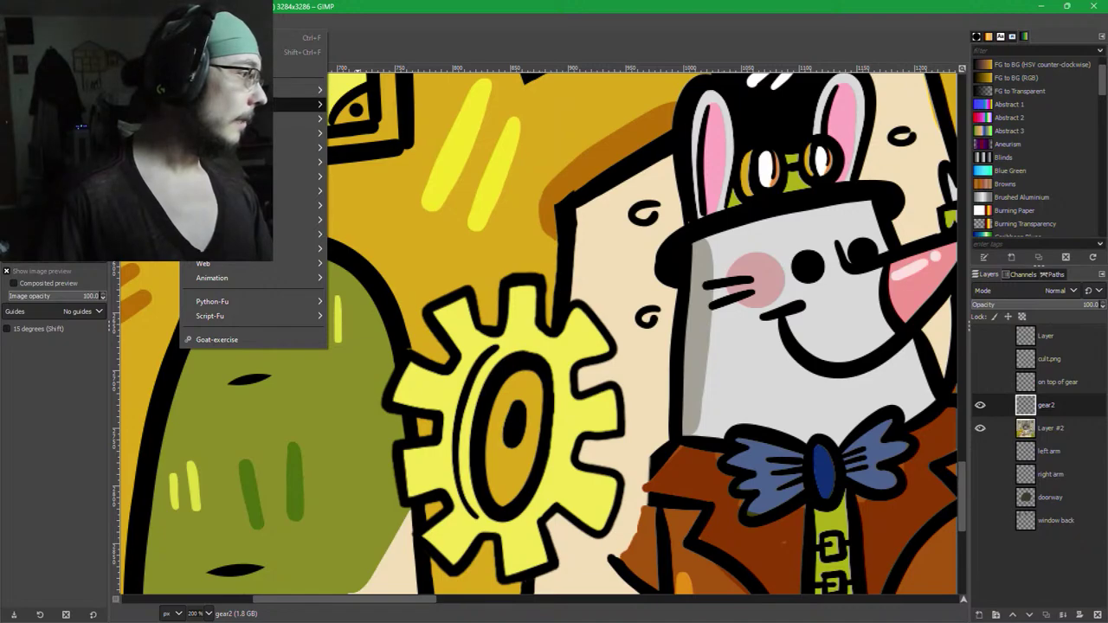
{"action": "mouse_move", "coordinate": [303, 104]}
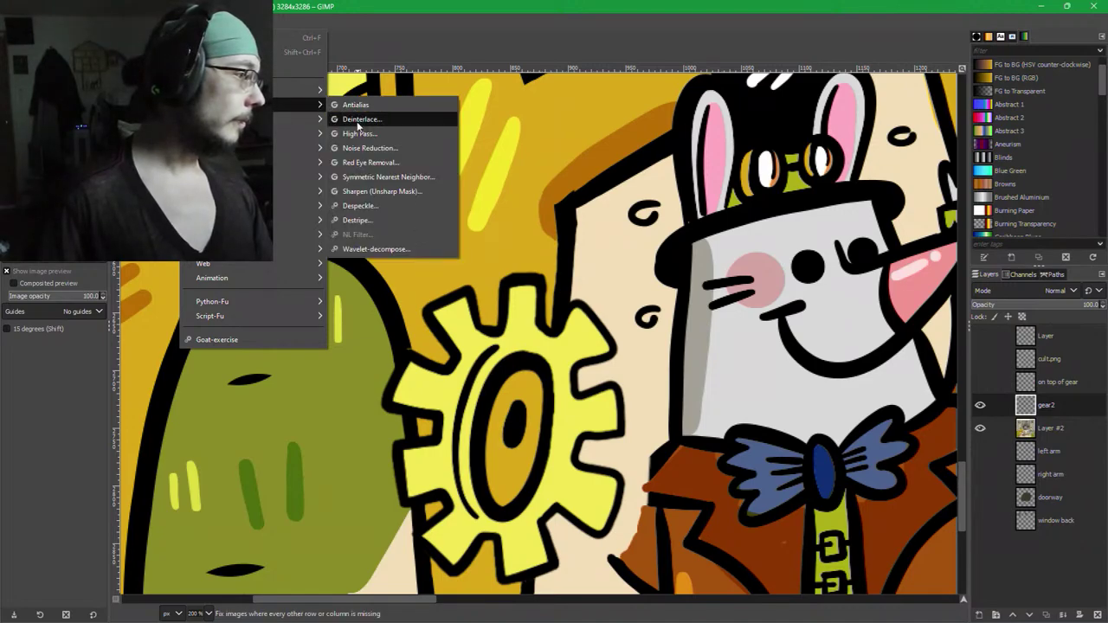
{"action": "left_click", "coordinate": [368, 192]}
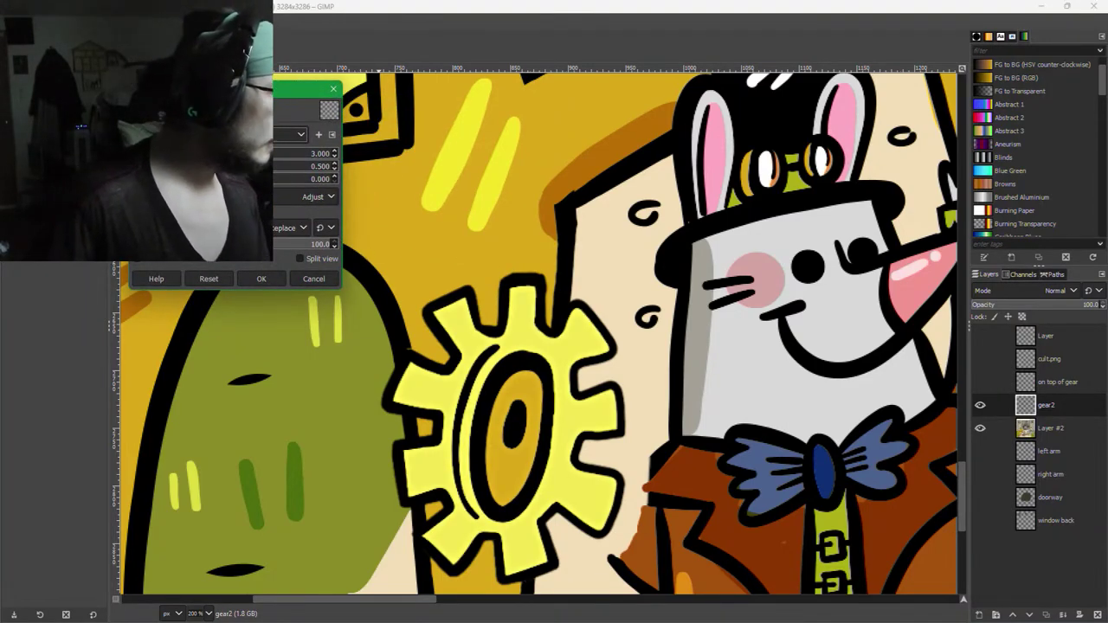
{"action": "left_click", "coordinate": [207, 154]}
{"action": "left_click_drag", "start_coordinate": [187, 154], "coordinate": [274, 159]}
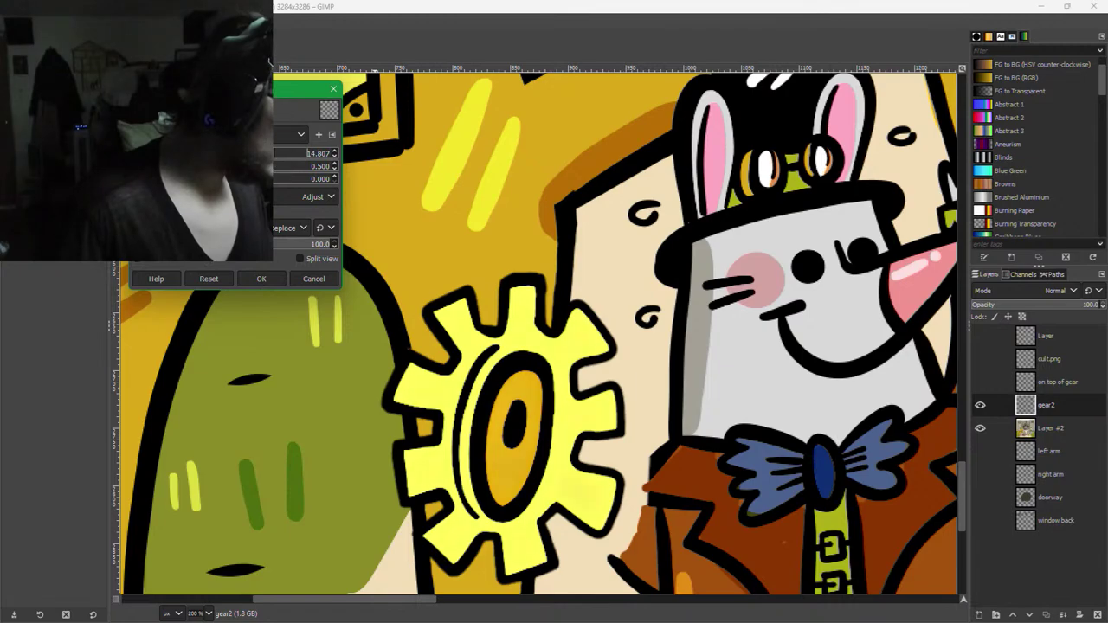
{"action": "mouse_move", "coordinate": [208, 167]}
{"action": "left_mouse_down"}
{"action": "mouse_move", "coordinate": [307, 190]}
{"action": "mouse_move", "coordinate": [195, 177]}
{"action": "left_mouse_up"}
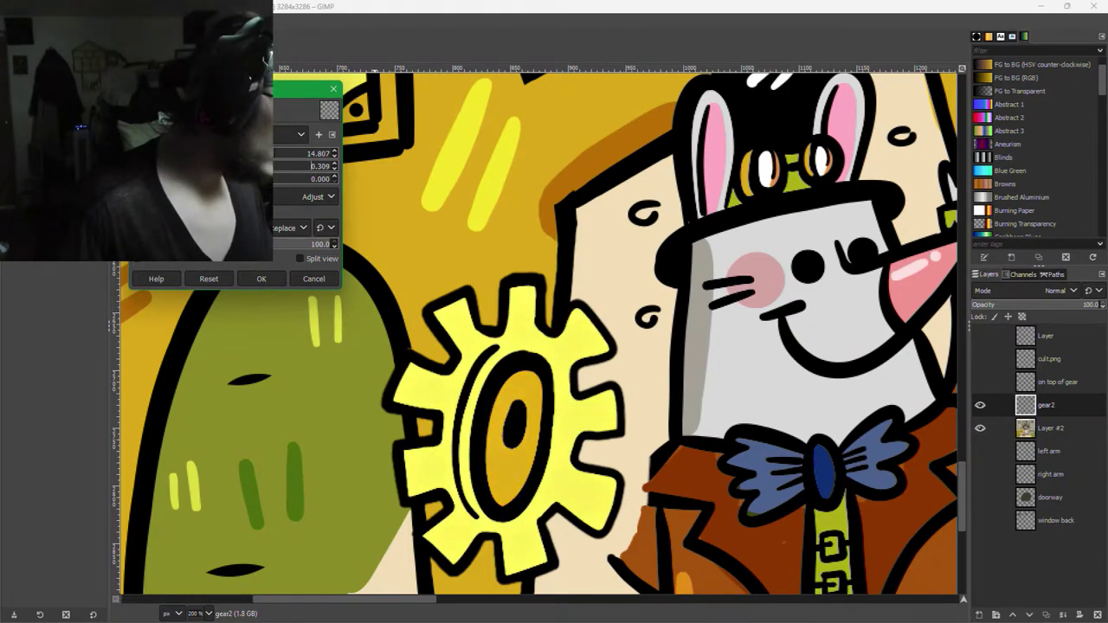
Reset the sharpen settings, then sharpen gear2 with a radius of 10.180 and an amount of 1.166.
{"action": "left_click", "coordinate": [212, 283]}
{"action": "left_click", "coordinate": [196, 154]}
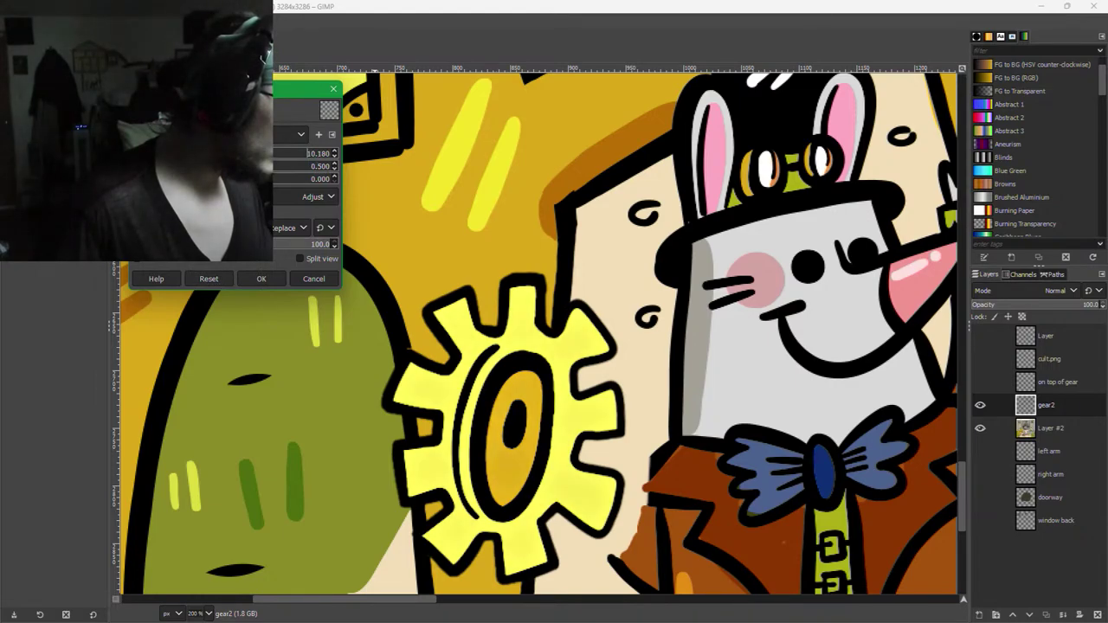
{"action": "left_click_drag", "start_coordinate": [207, 168], "coordinate": [234, 167]}
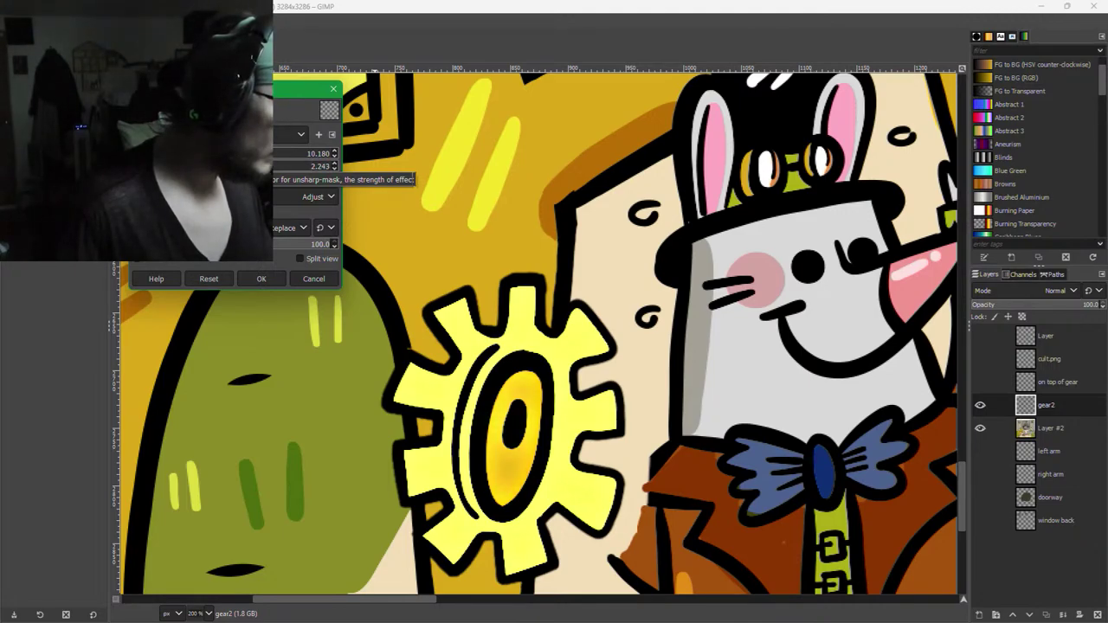
{"action": "left_click_drag", "start_coordinate": [267, 166], "coordinate": [230, 166]}
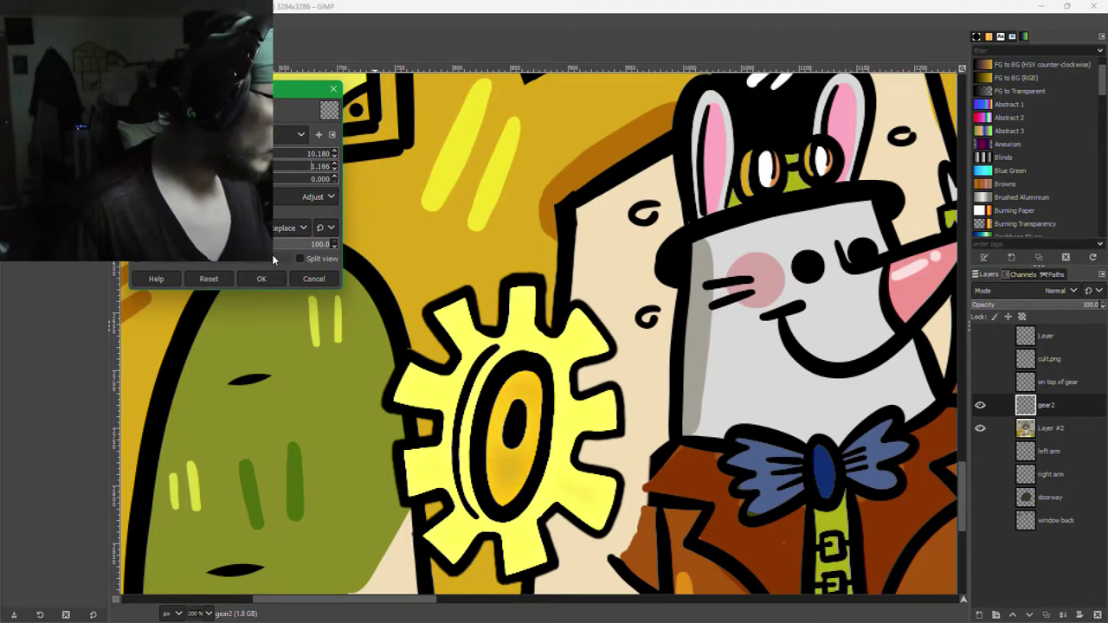
{"action": "left_click", "coordinate": [263, 278]}
{"action": "left_click", "coordinate": [263, 279]}
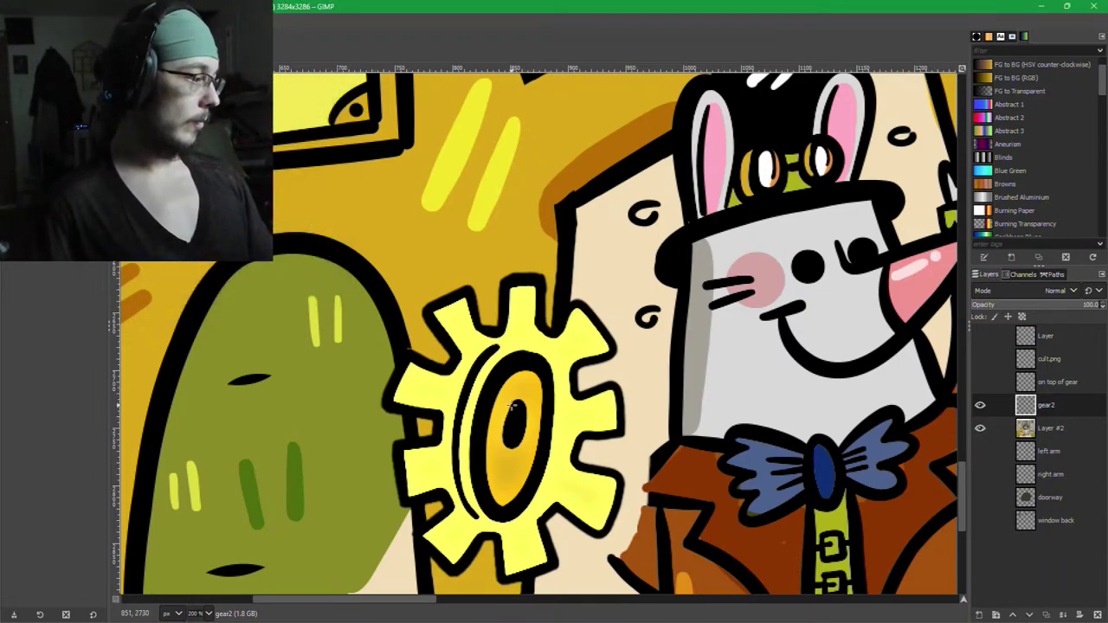
{"action": "key", "text": "ctrl+y"}
Duplicate the gear2 layer and move the copy over the partly hidden gear at the golden horse's other leg.
{"action": "scroll", "coordinate": [509, 439], "scroll_direction": "down", "scroll_amount": 2}
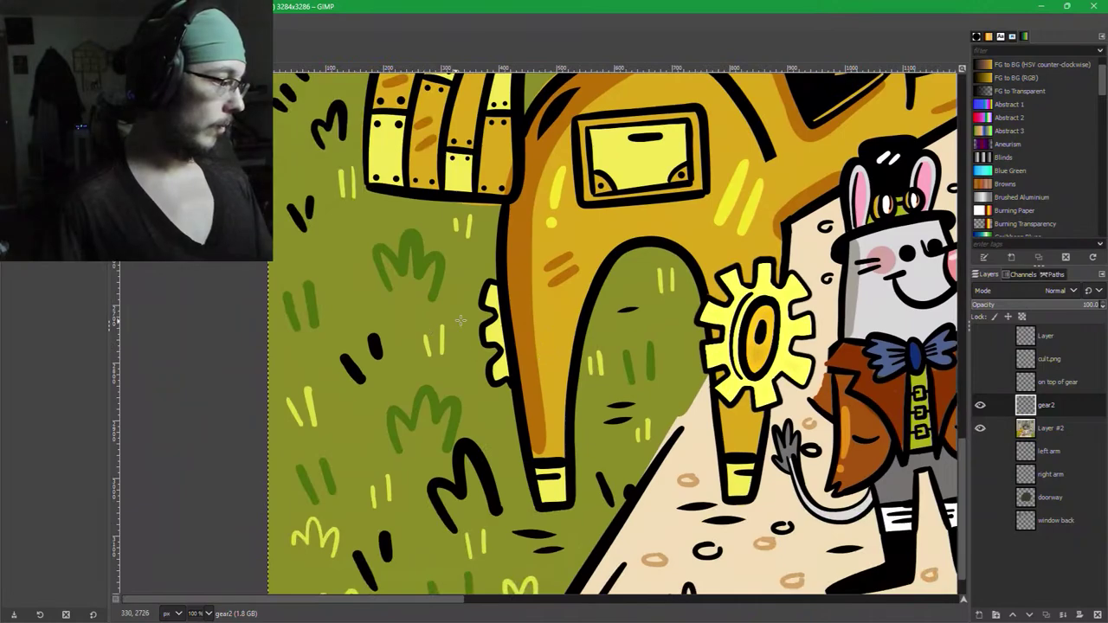
{"action": "scroll", "coordinate": [461, 320], "scroll_direction": "up", "scroll_amount": 2}
{"action": "scroll", "coordinate": [496, 334], "scroll_direction": "right", "scroll_amount": 3}
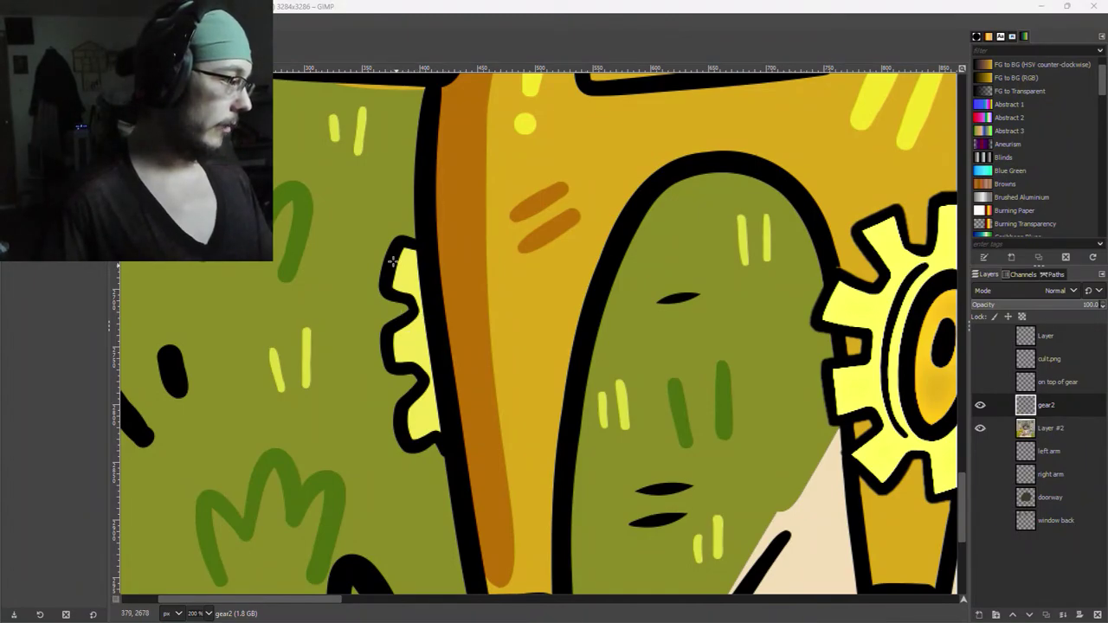
{"action": "scroll", "coordinate": [486, 423], "scroll_direction": "down", "scroll_amount": 2}
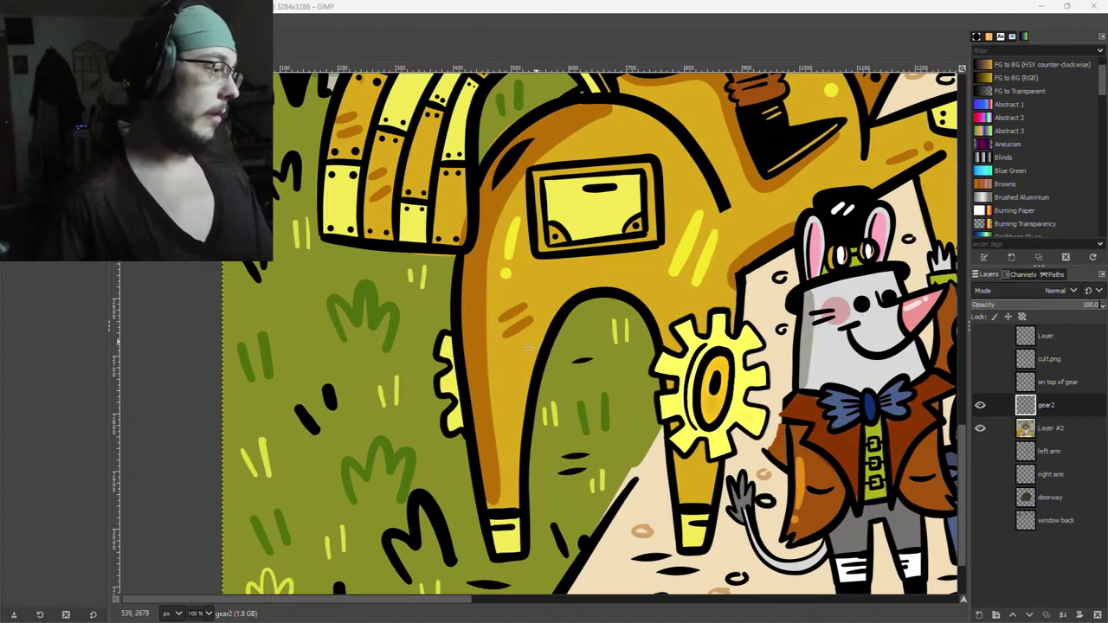
{"action": "scroll", "coordinate": [527, 347], "scroll_direction": "up", "scroll_amount": 5}
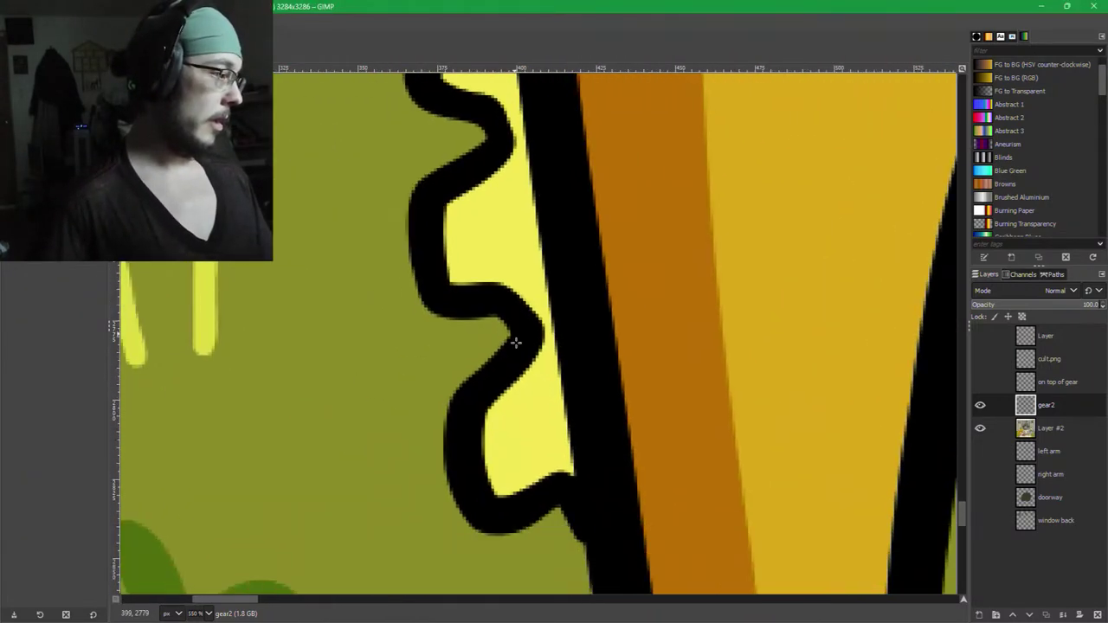
{"action": "scroll", "coordinate": [515, 343], "scroll_direction": "down", "scroll_amount": 3}
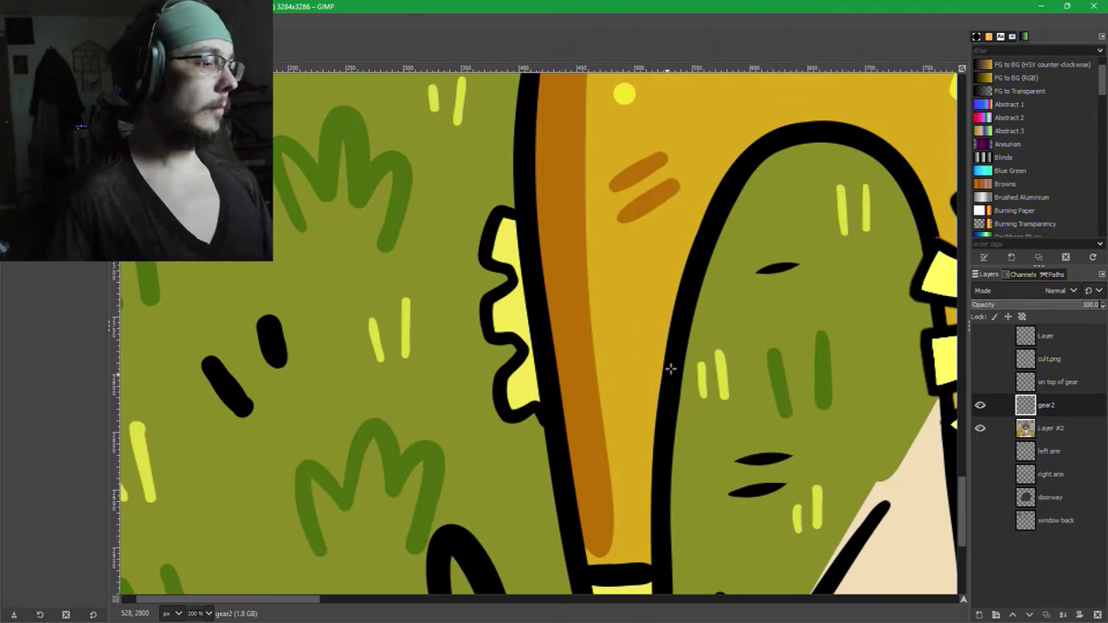
{"action": "scroll", "coordinate": [667, 367], "scroll_direction": "down", "scroll_amount": 2}
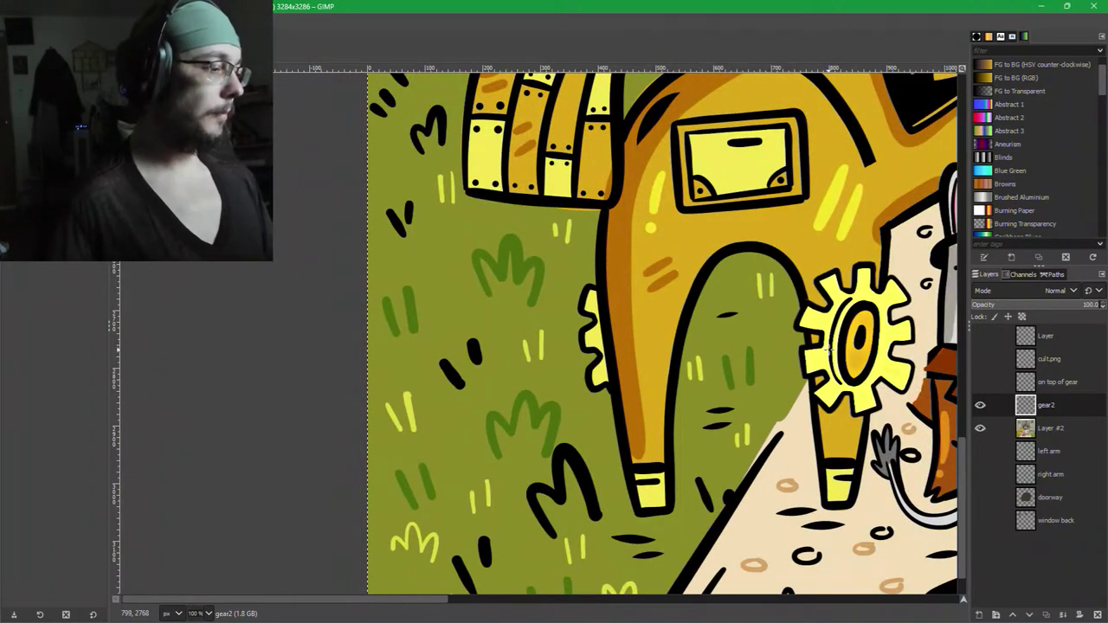
{"action": "left_click", "coordinate": [1045, 616]}
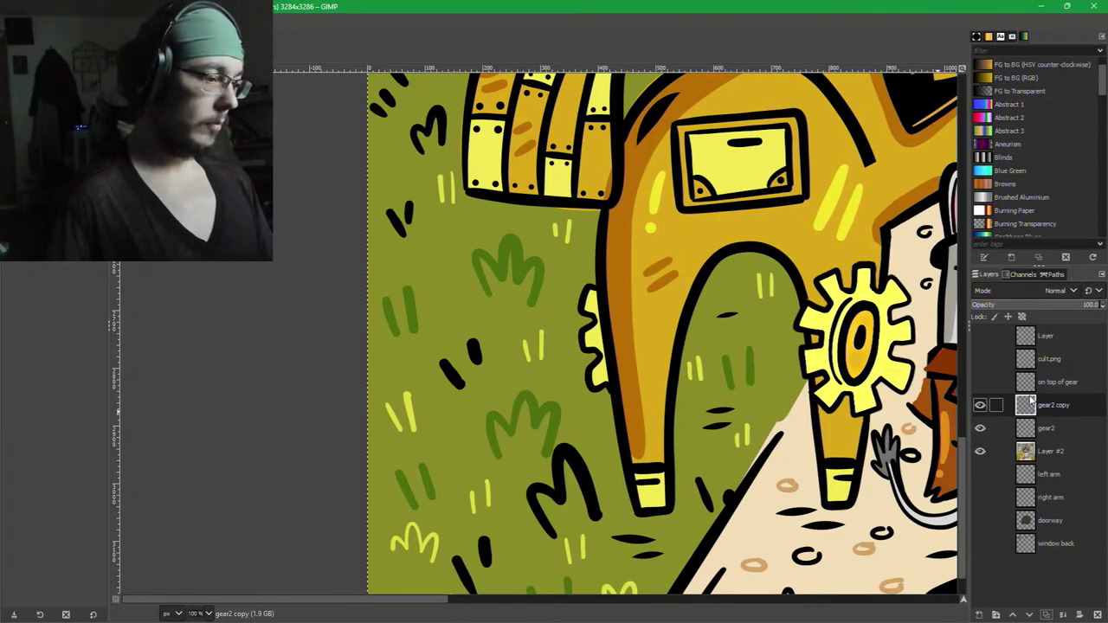
{"action": "left_click_drag", "start_coordinate": [885, 368], "coordinate": [662, 355]}
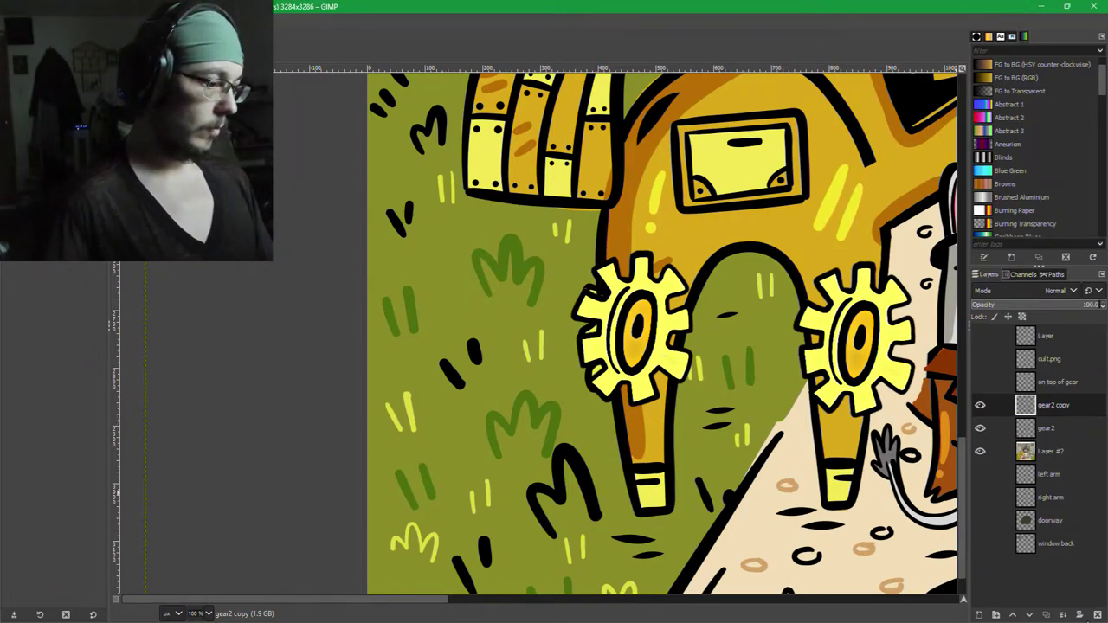
Copy the duplicated gear within a rectangle selection about 272 × 316 px, paste it as a new layer, and delete the gear2 copy layer.
{"action": "scroll", "coordinate": [743, 502], "scroll_direction": "down", "scroll_amount": 2}
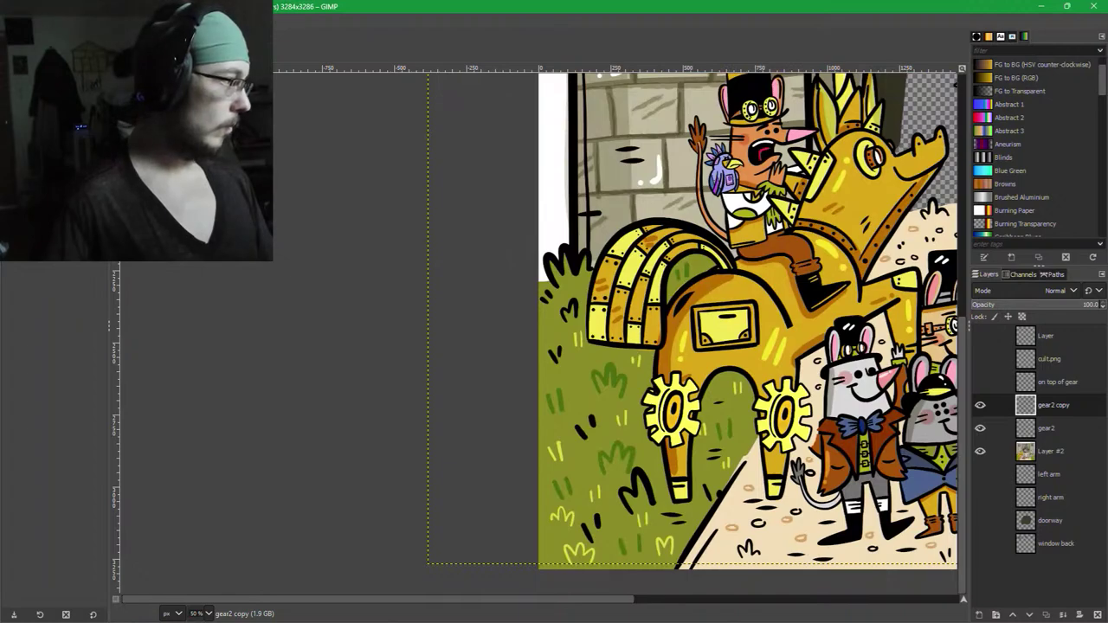
{"action": "key", "text": "r"}
{"action": "left_click_drag", "start_coordinate": [636, 364], "coordinate": [711, 454]}
{"action": "key", "text": "ctrl+c"}
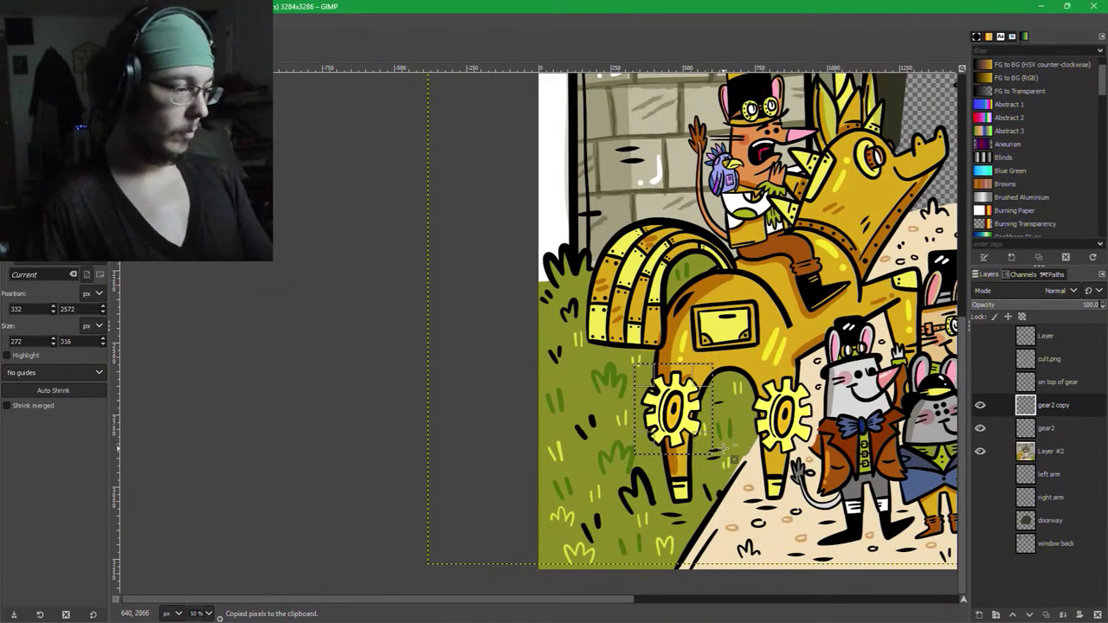
{"action": "key", "text": "ctrl+v"}
{"action": "left_click", "coordinate": [979, 615]}
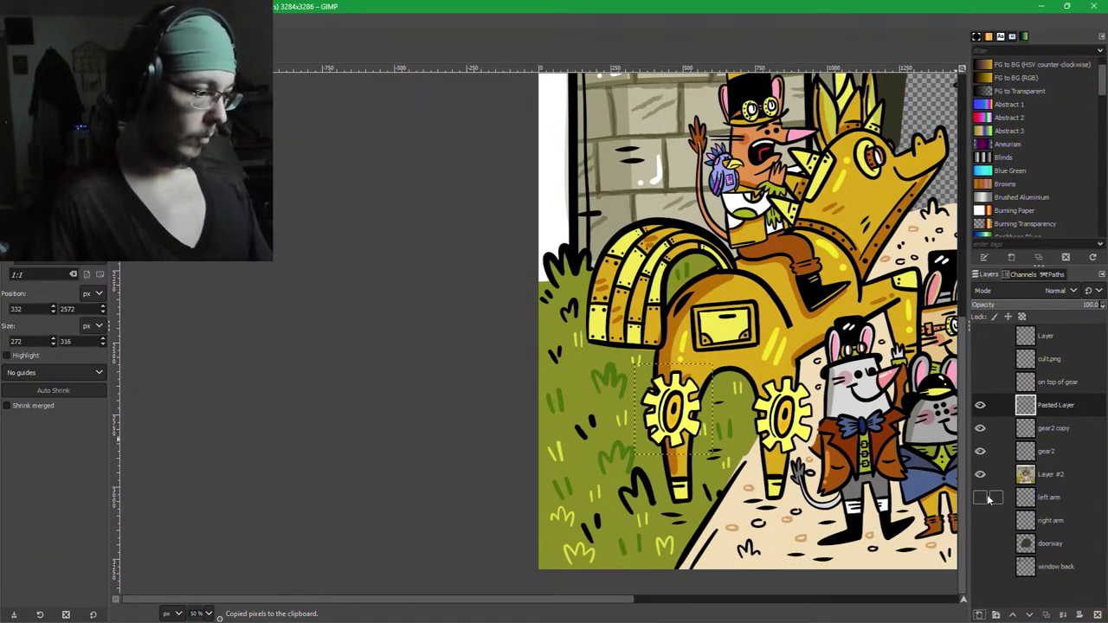
{"action": "left_click", "coordinate": [1019, 430]}
{"action": "left_click", "coordinate": [1097, 614]}
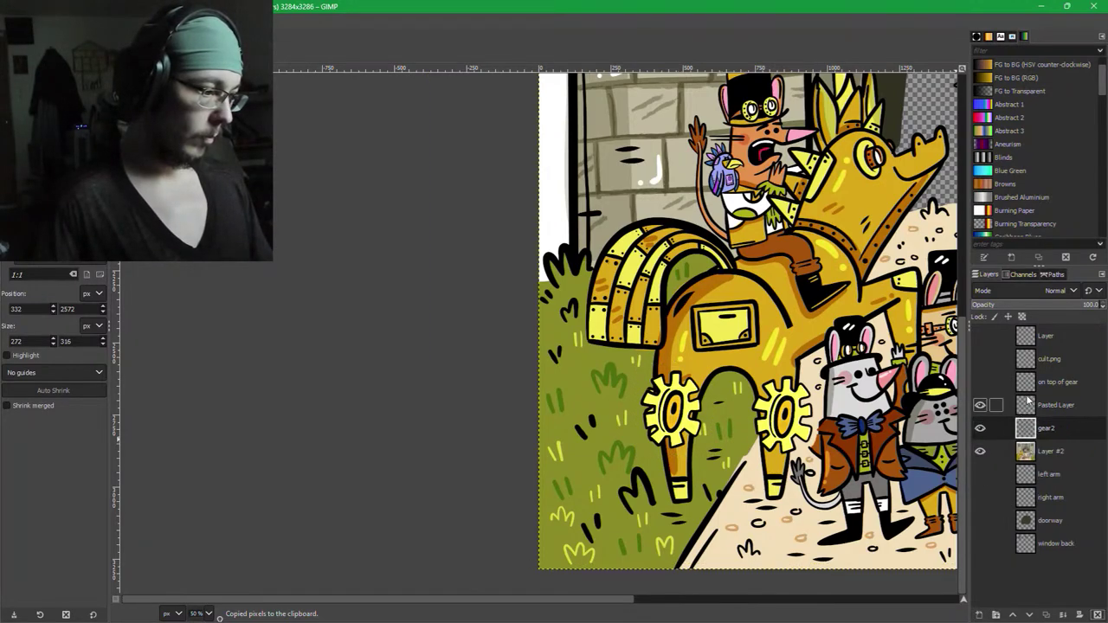
Rename the pasted layer as gear1 and save the image.
{"action": "double_click", "coordinate": [1051, 406]}
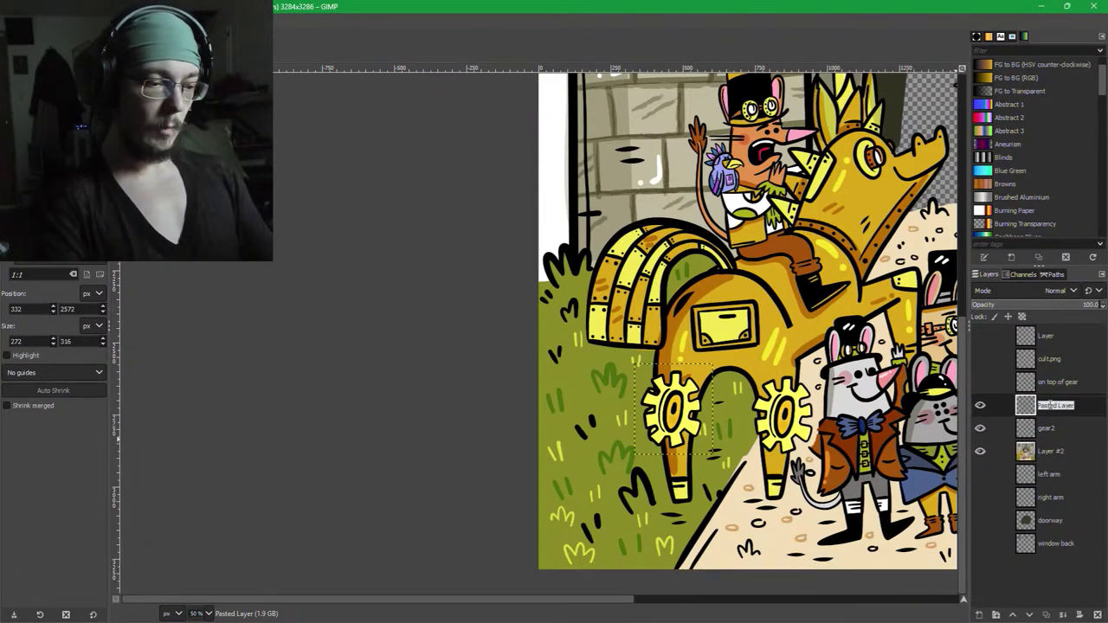
{"action": "type", "text": "gear1"}
{"action": "key", "text": "Return"}
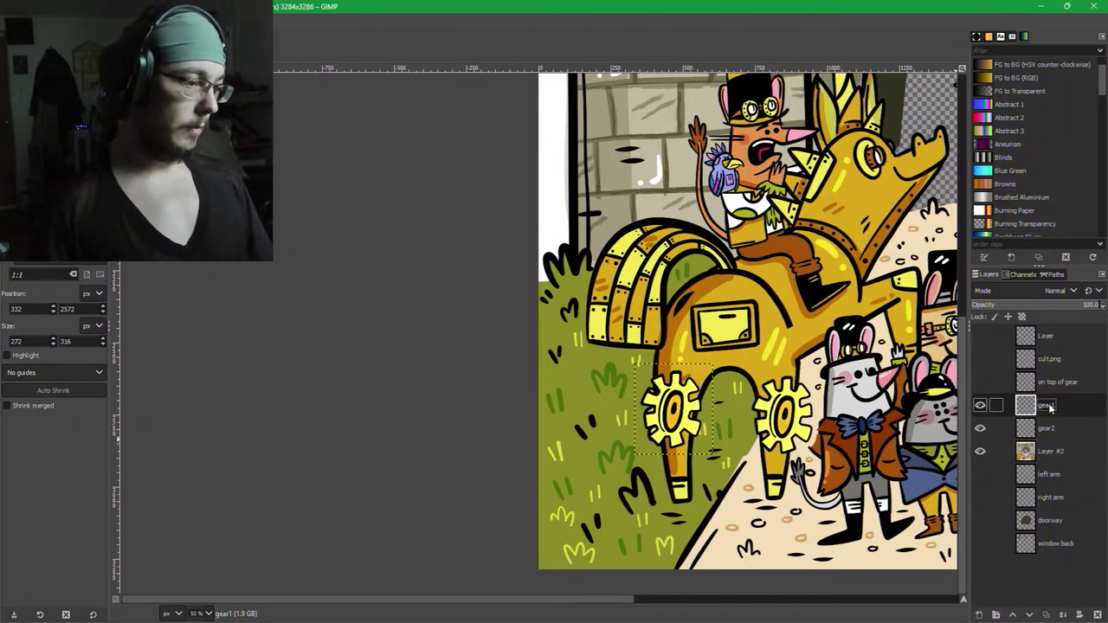
{"action": "key", "text": "ctrl+s"}
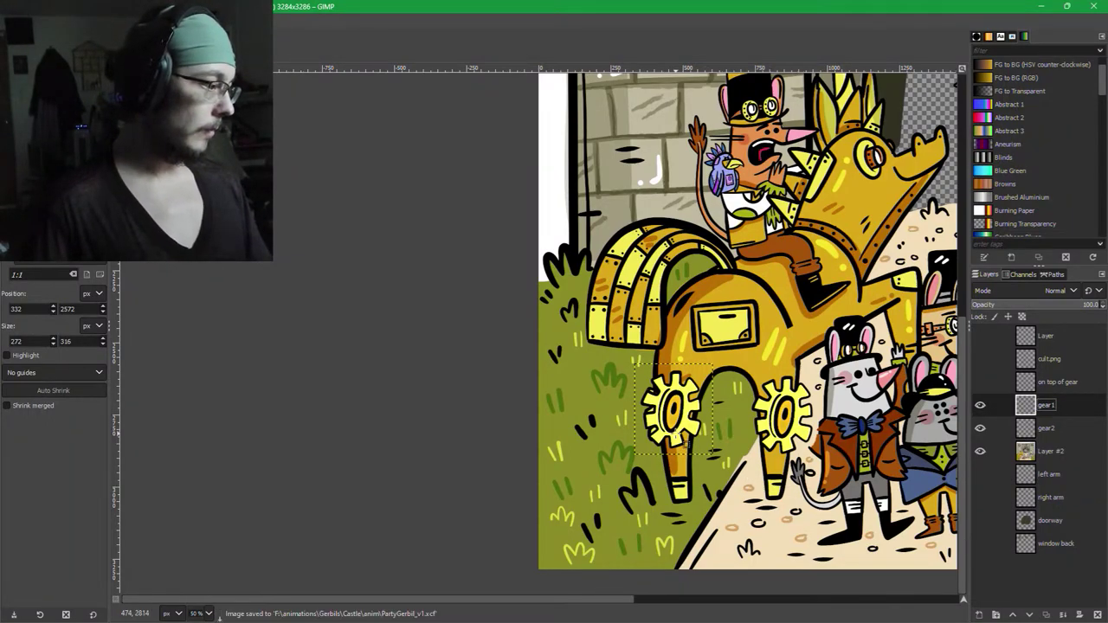
Move the gear1 layer slightly upward to align it with the painted gear behind the leg.
{"action": "scroll", "coordinate": [680, 442], "scroll_direction": "up", "scroll_amount": 4}
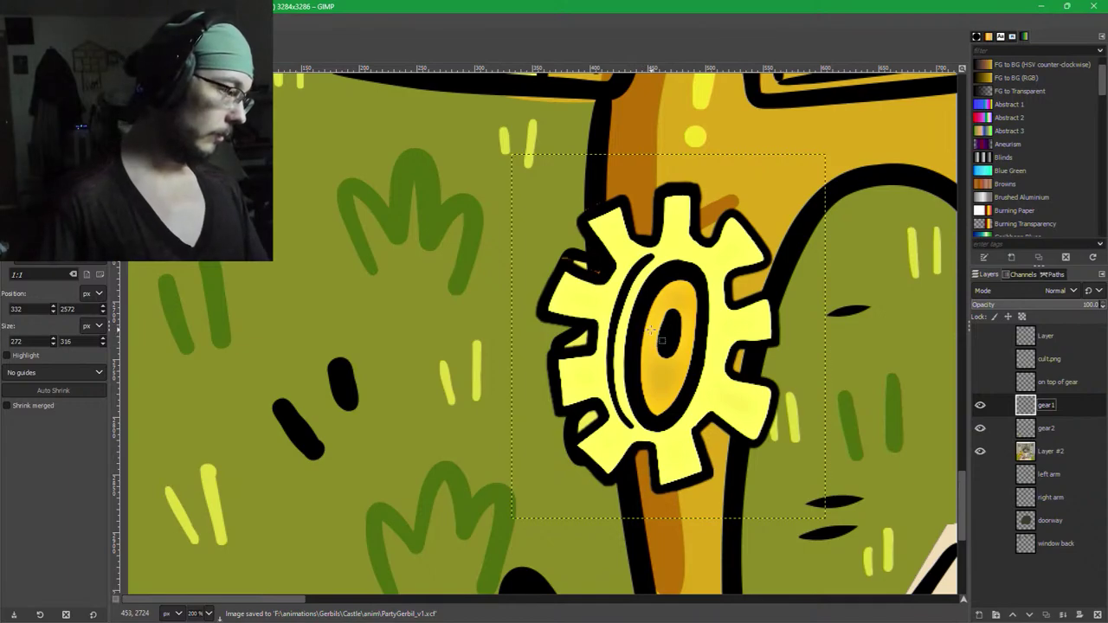
{"action": "key", "text": "m"}
{"action": "left_click_drag", "start_coordinate": [654, 328], "coordinate": [738, 357]}
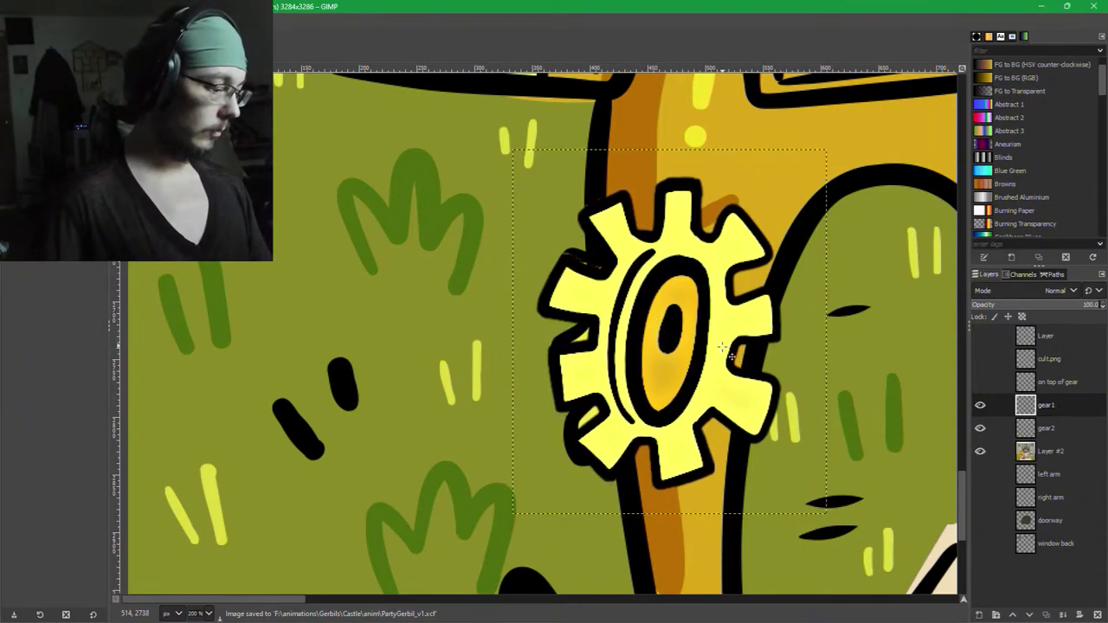
Apply a Perspective transform to gear1, pulling its four corners inward so it matches the narrower, foreshortened gear behind the horse's leg.
{"action": "key", "text": "shift+p"}
{"action": "left_click", "coordinate": [723, 378]}
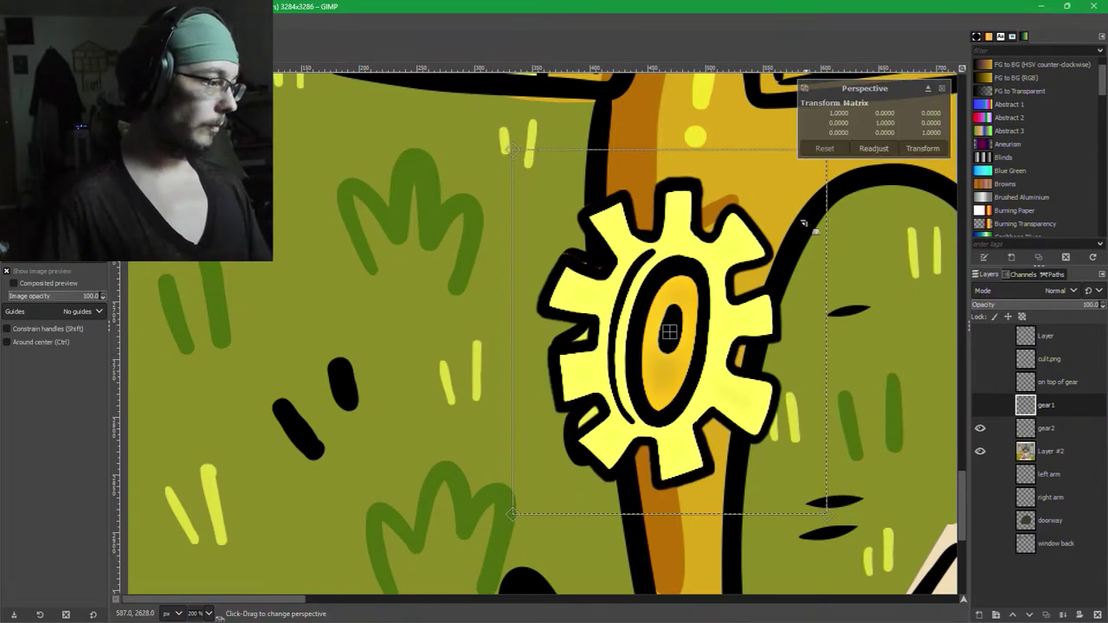
{"action": "left_click_drag", "start_coordinate": [796, 203], "coordinate": [760, 229]}
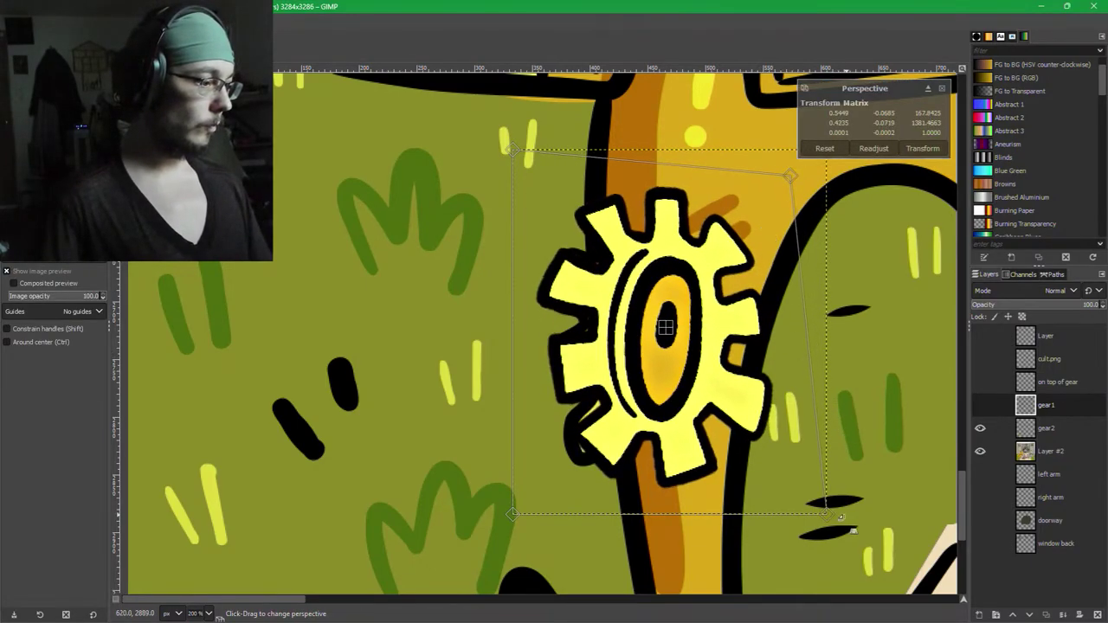
{"action": "left_click_drag", "start_coordinate": [839, 517], "coordinate": [769, 485]}
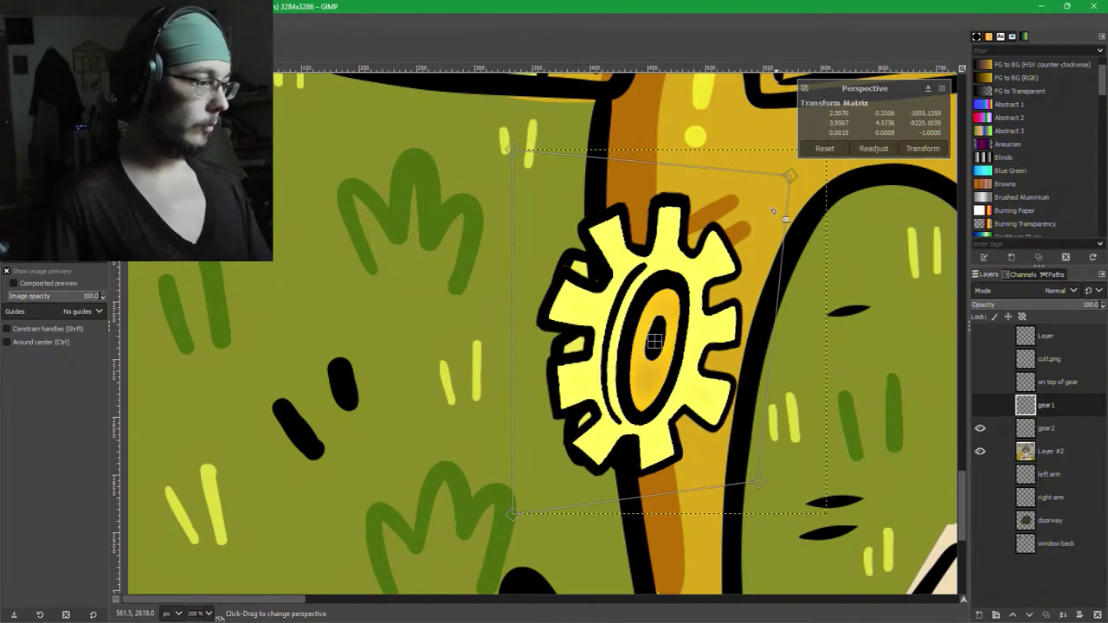
{"action": "left_click_drag", "start_coordinate": [790, 176], "coordinate": [739, 195]}
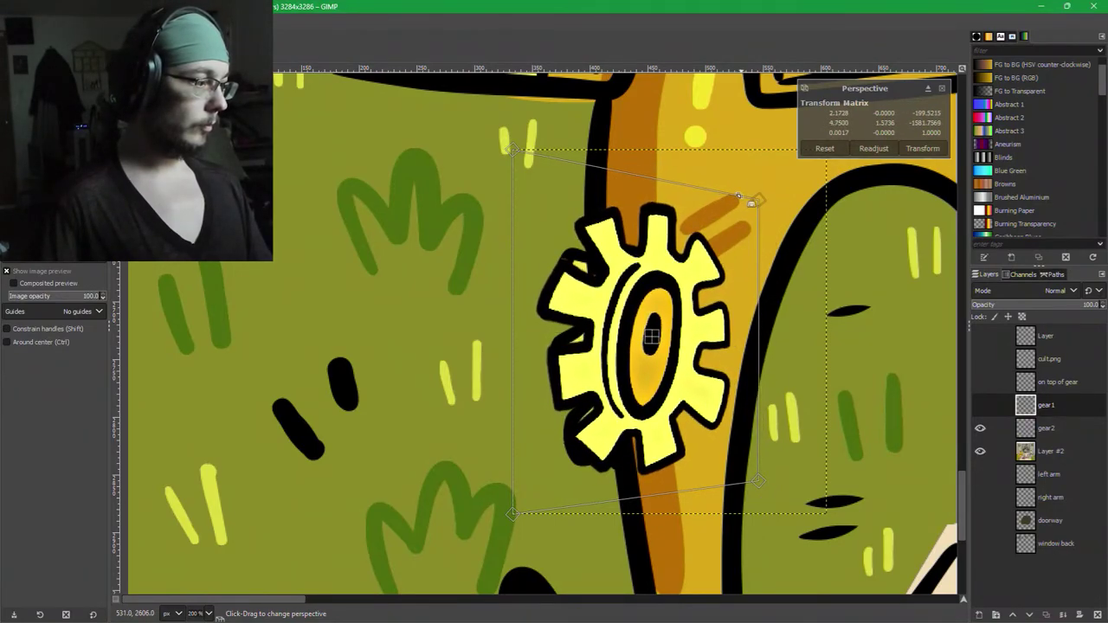
{"action": "left_click_drag", "start_coordinate": [539, 171], "coordinate": [523, 183]}
{"action": "left_click_drag", "start_coordinate": [516, 488], "coordinate": [511, 495]}
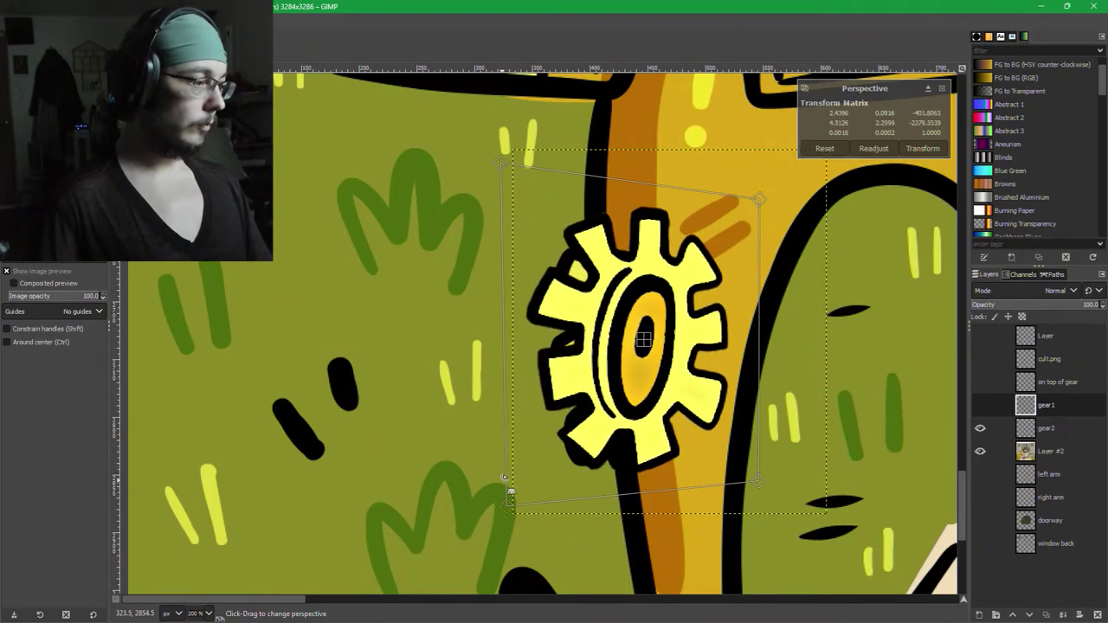
{"action": "left_click", "coordinate": [920, 149]}
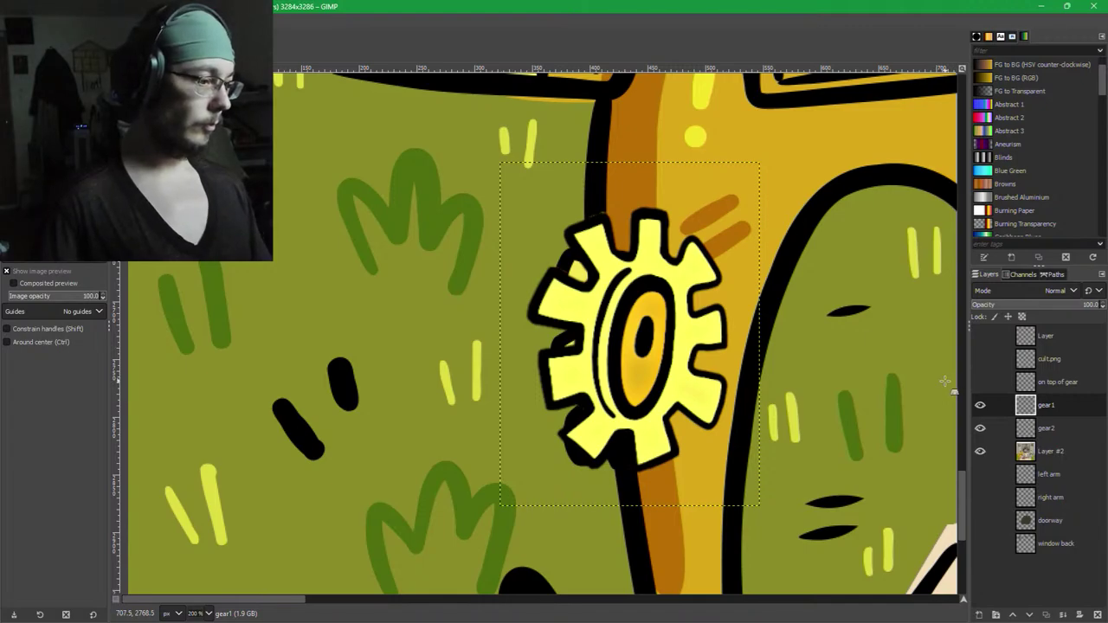
Hide the gear1 layer and make Layer #2 the active layer.
{"action": "left_click", "coordinate": [982, 408]}
{"action": "left_click", "coordinate": [1021, 457]}
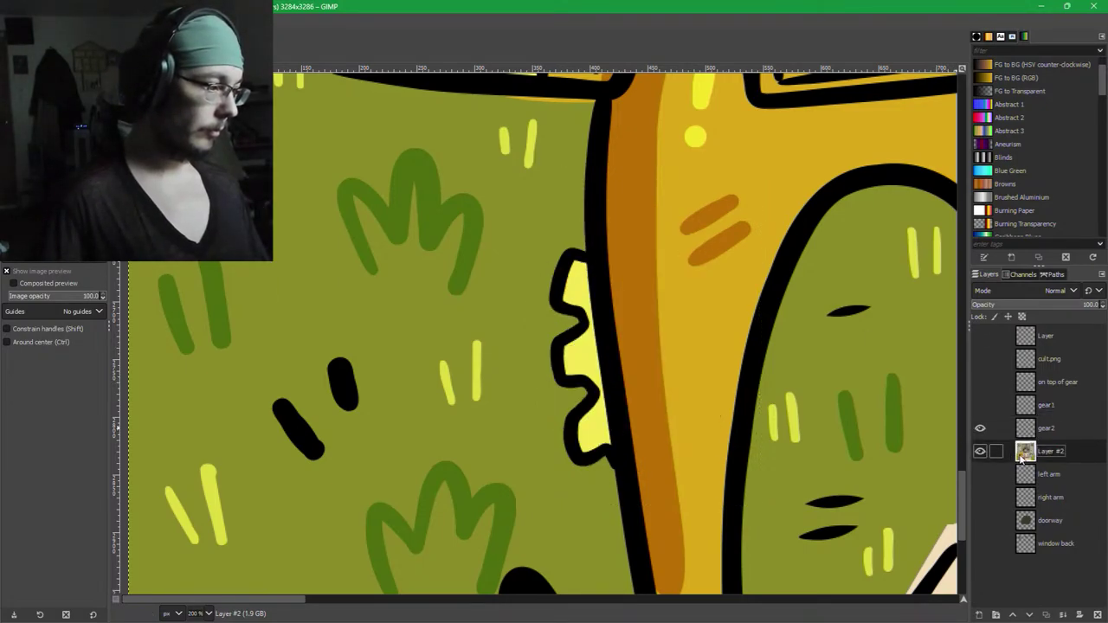
{"action": "key", "text": "shift+e"}
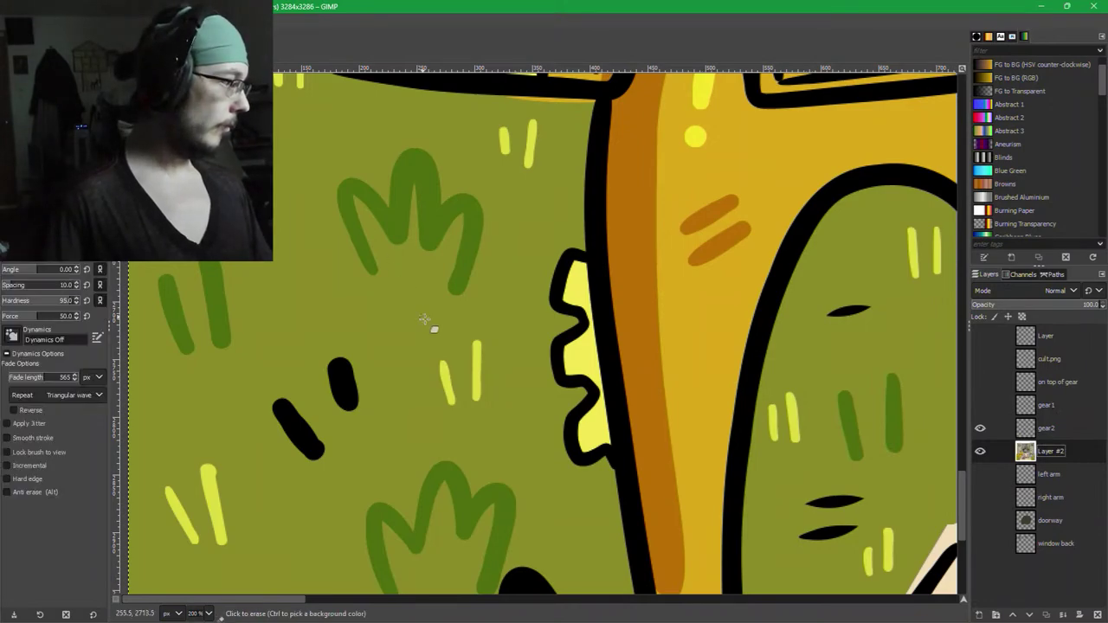
{"action": "mouse_move", "coordinate": [512, 342]}
{"action": "left_mouse_down"}
{"action": "mouse_move", "coordinate": [502, 388]}
{"action": "mouse_move", "coordinate": [499, 308]}
{"action": "left_mouse_up"}
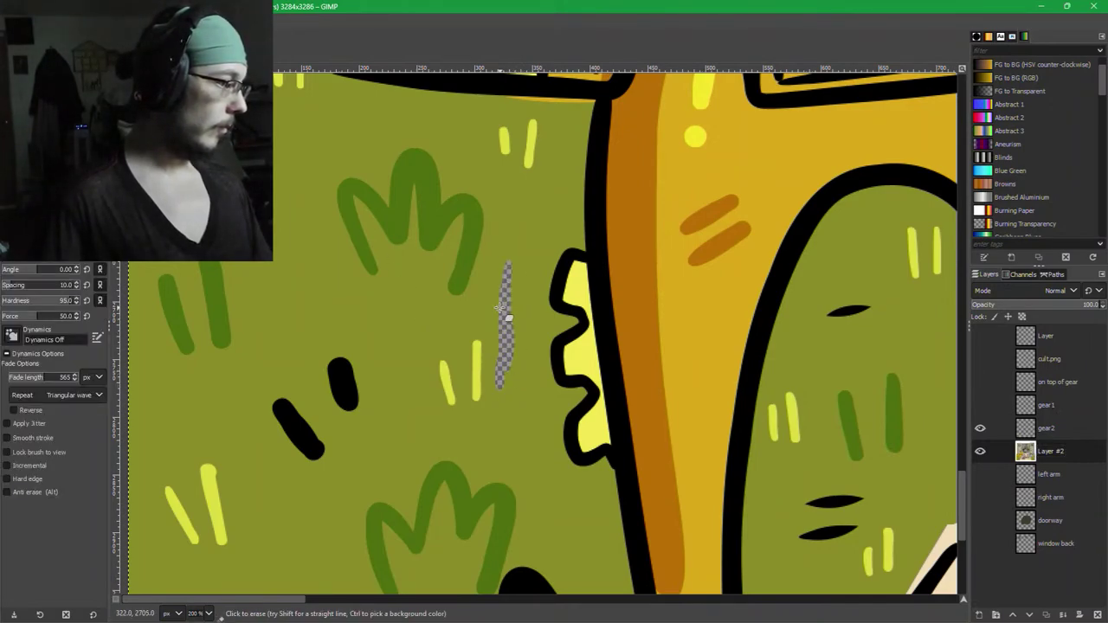
{"action": "key", "text": "ctrl+z"}
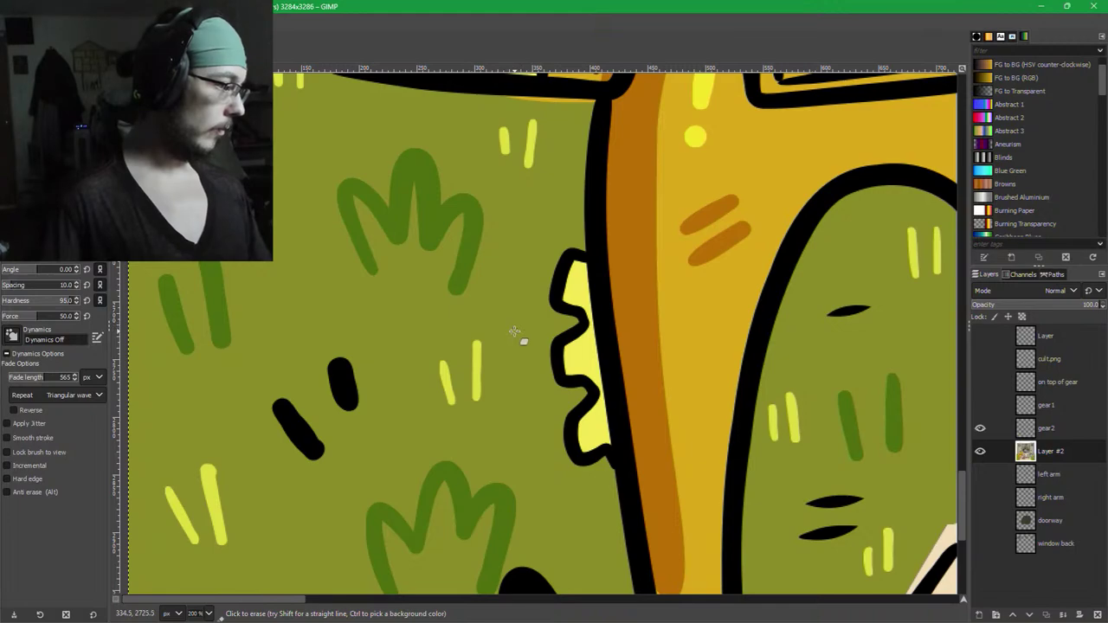
Paint the sampled grass green over the painted gear teeth beside the leg on Layer #2, starting with a size 55 Paintbrush and reducing it to 25.
{"action": "key", "text": "bracketright"}
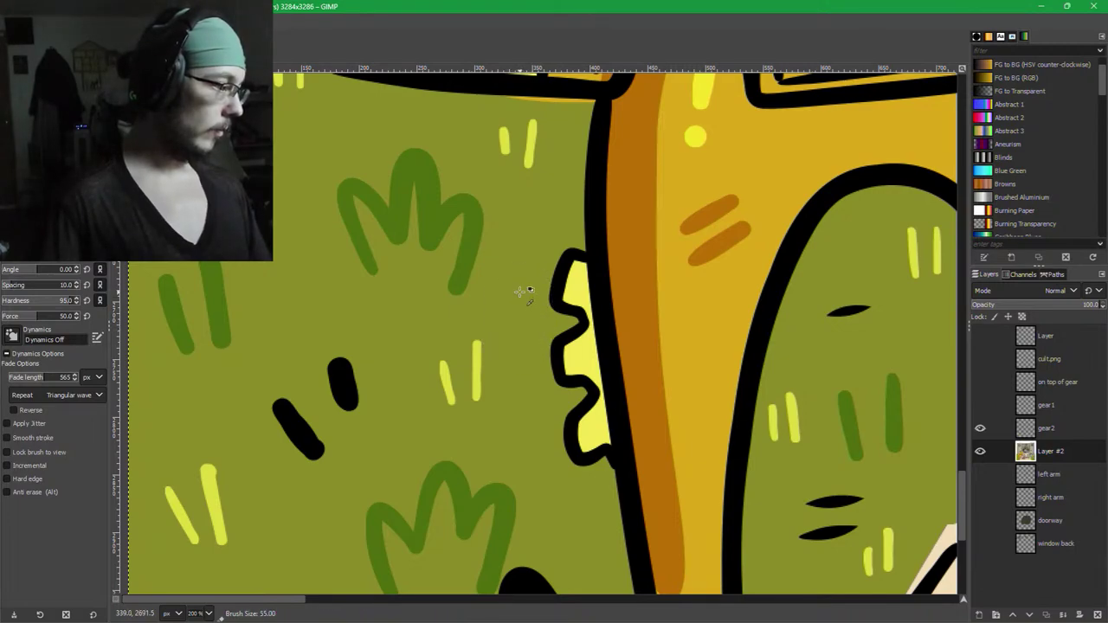
{"action": "scroll", "coordinate": [525, 293], "scroll_direction": "up", "scroll_amount": 1}
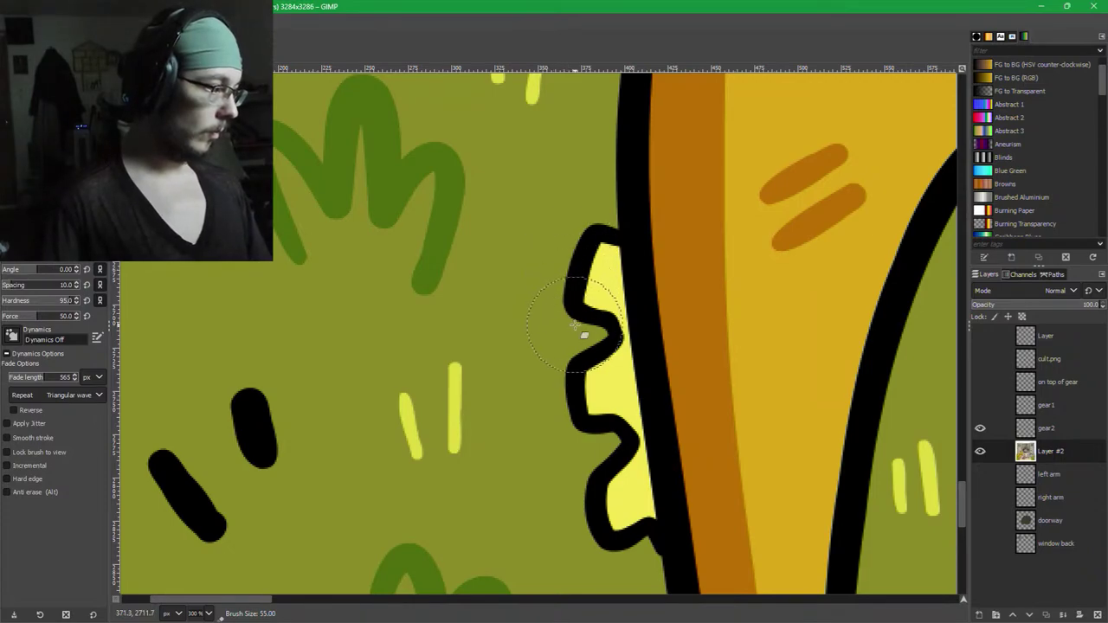
{"action": "scroll", "coordinate": [582, 322], "scroll_direction": "up", "scroll_amount": 2}
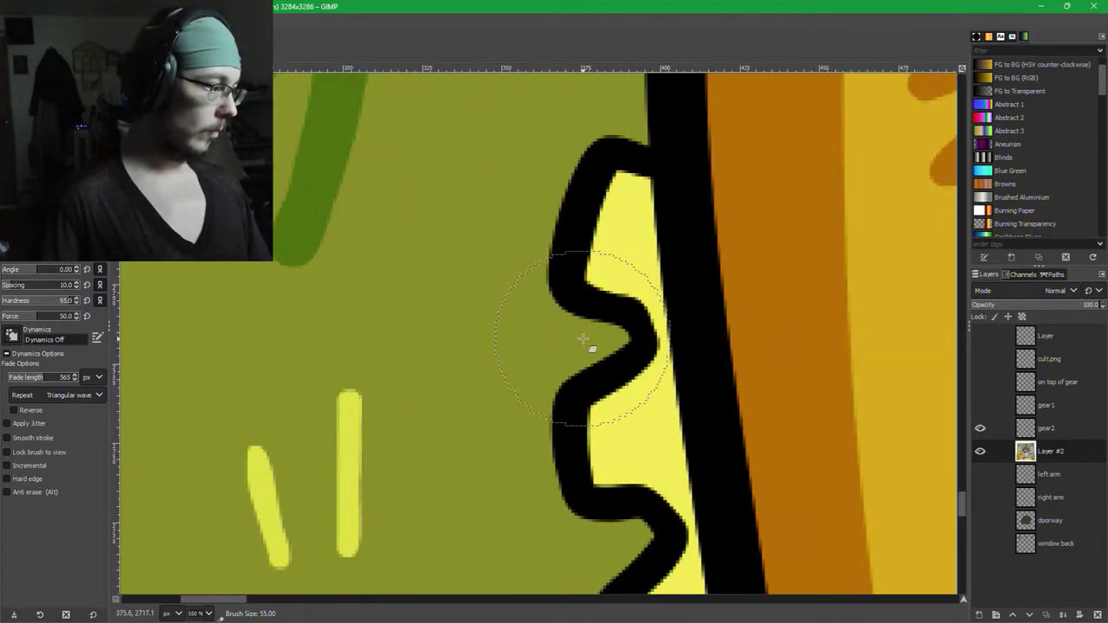
{"action": "key", "text": "p"}
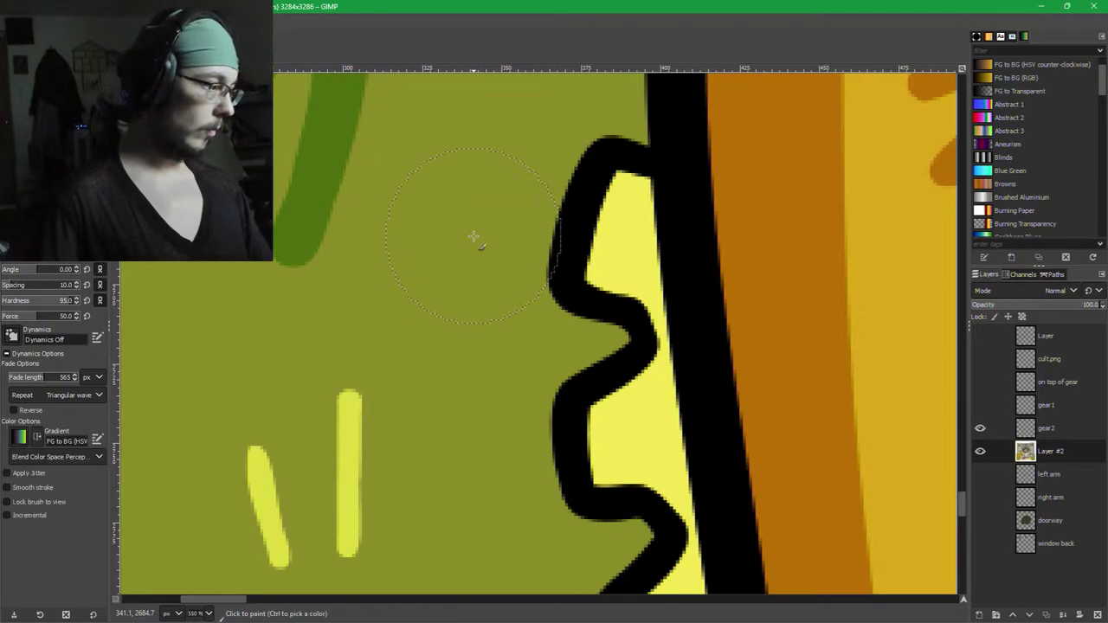
{"action": "left_click_drag", "start_coordinate": [551, 159], "coordinate": [548, 236]}
{"action": "key", "text": "bracketleft"}
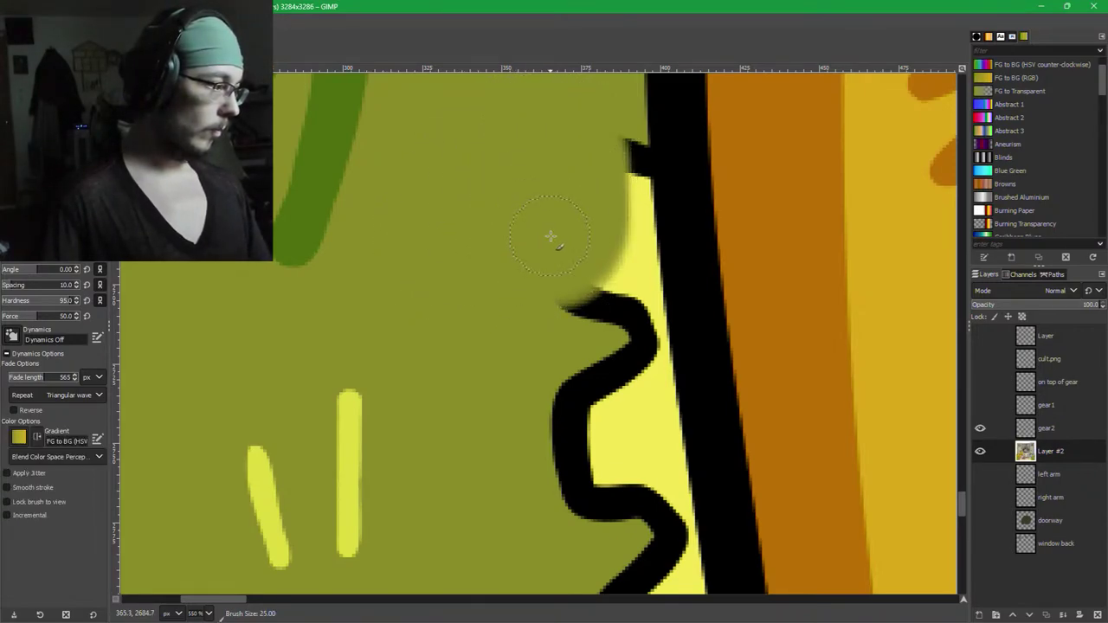
{"action": "mouse_move", "coordinate": [606, 144]}
{"action": "left_mouse_down"}
{"action": "mouse_move", "coordinate": [584, 366]}
{"action": "mouse_move", "coordinate": [560, 287]}
{"action": "mouse_move", "coordinate": [565, 360]}
{"action": "mouse_move", "coordinate": [592, 302]}
{"action": "mouse_move", "coordinate": [612, 352]}
{"action": "mouse_move", "coordinate": [628, 293]}
{"action": "mouse_move", "coordinate": [637, 375]}
{"action": "mouse_move", "coordinate": [635, 332]}
{"action": "mouse_move", "coordinate": [616, 351]}
{"action": "mouse_move", "coordinate": [587, 429]}
{"action": "mouse_move", "coordinate": [552, 453]}
{"action": "mouse_move", "coordinate": [551, 481]}
{"action": "mouse_move", "coordinate": [629, 478]}
{"action": "mouse_move", "coordinate": [636, 399]}
{"action": "mouse_move", "coordinate": [636, 513]}
{"action": "mouse_move", "coordinate": [568, 514]}
{"action": "left_mouse_up"}
{"action": "mouse_move", "coordinate": [644, 515]}
{"action": "left_mouse_down"}
{"action": "mouse_move", "coordinate": [634, 464]}
{"action": "mouse_move", "coordinate": [556, 318]}
{"action": "mouse_move", "coordinate": [507, 272]}
{"action": "mouse_move", "coordinate": [539, 375]}
{"action": "mouse_move", "coordinate": [529, 486]}
{"action": "mouse_move", "coordinate": [475, 365]}
{"action": "mouse_move", "coordinate": [484, 498]}
{"action": "mouse_move", "coordinate": [465, 472]}
{"action": "mouse_move", "coordinate": [499, 387]}
{"action": "mouse_move", "coordinate": [489, 281]}
{"action": "left_mouse_up"}
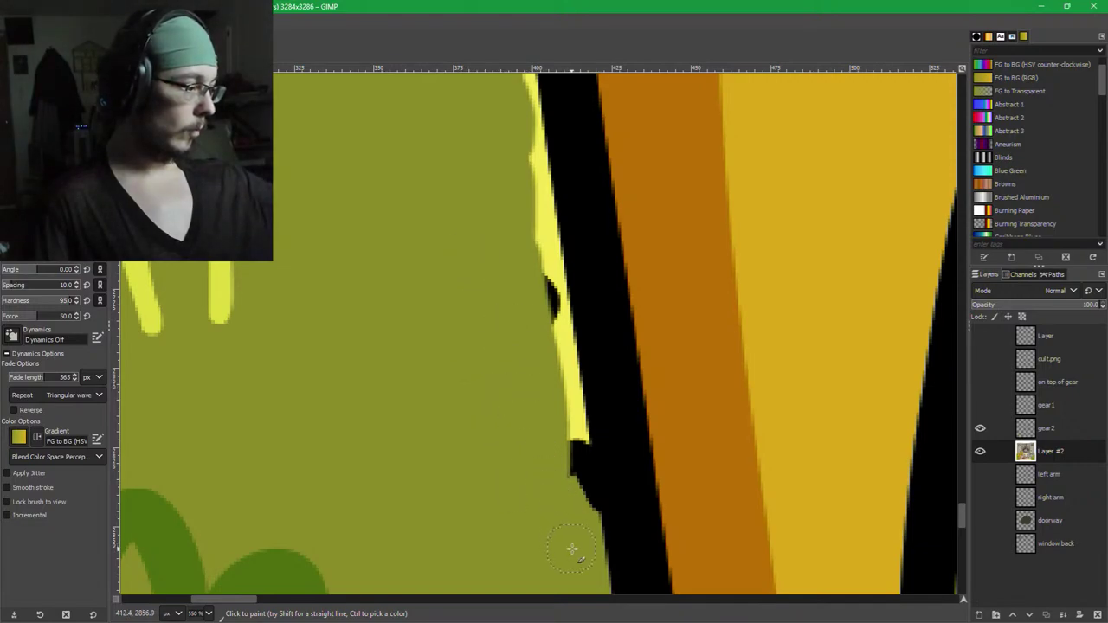
{"action": "mouse_move", "coordinate": [571, 549]}
{"action": "left_mouse_down"}
{"action": "mouse_move", "coordinate": [573, 467]}
{"action": "mouse_move", "coordinate": [519, 111]}
{"action": "left_mouse_up"}
Paint green over the yellow tooth remnant on the grass side of the leg's outline, near the upper end of the painted gear.
{"action": "scroll", "coordinate": [472, 347], "scroll_direction": "up", "scroll_amount": 2}
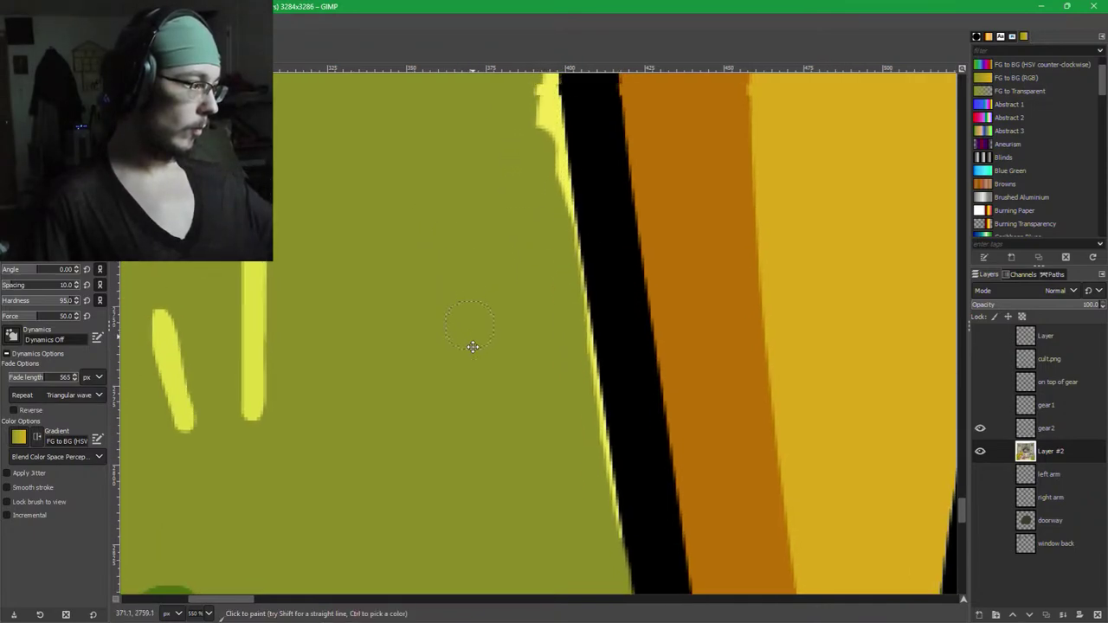
{"action": "scroll", "coordinate": [473, 347], "scroll_direction": "up", "scroll_amount": 3}
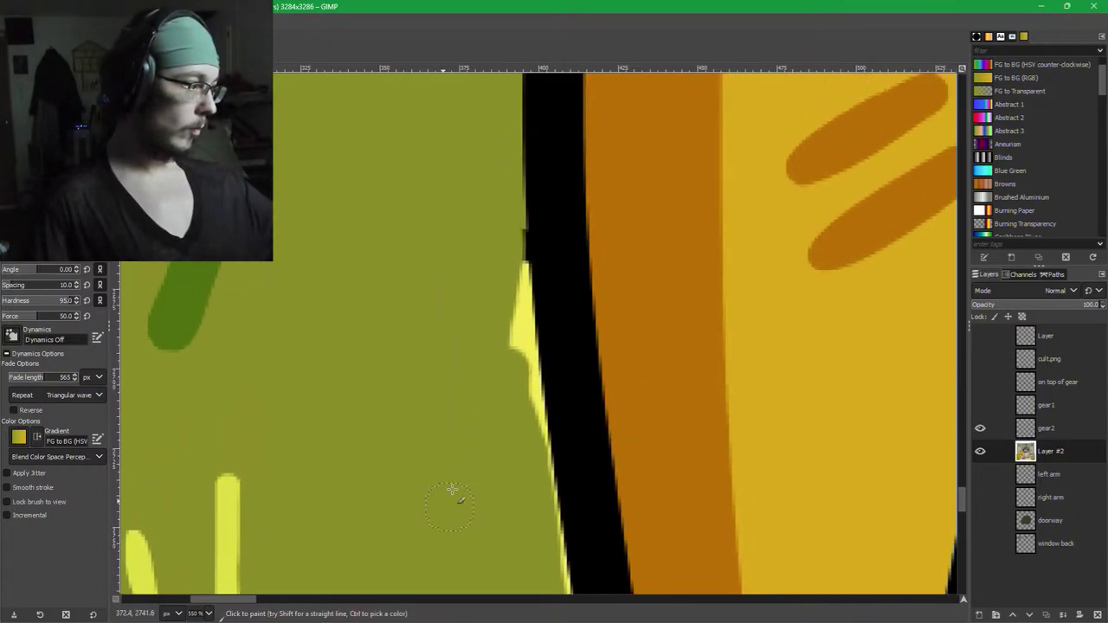
{"action": "right_click", "coordinate": [508, 423]}
{"action": "left_click", "coordinate": [512, 353]}
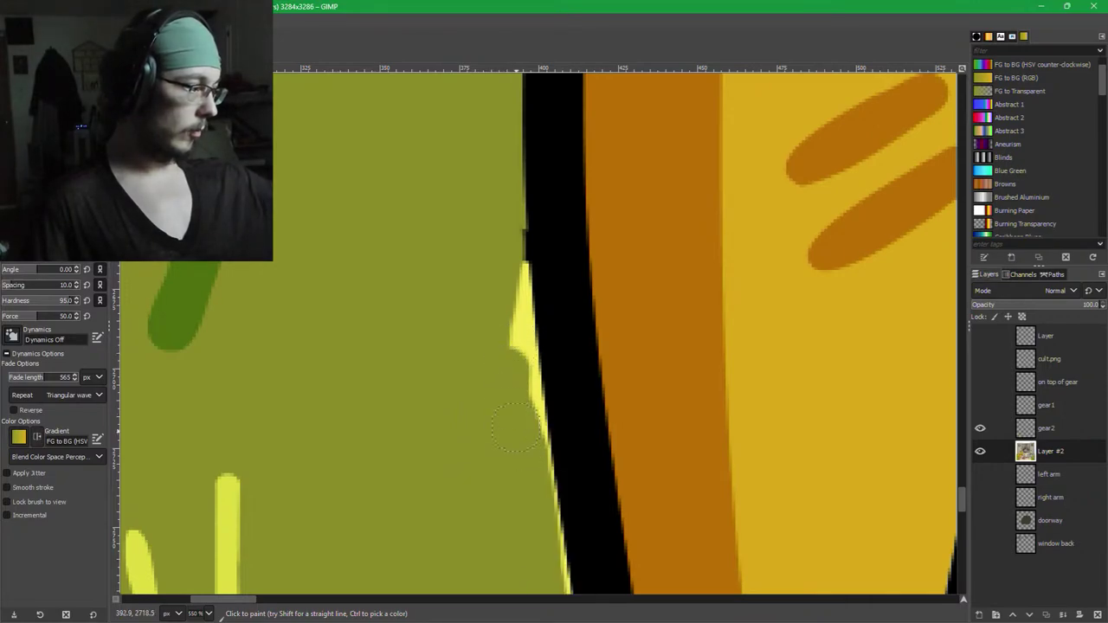
{"action": "mouse_move", "coordinate": [517, 426]}
{"action": "left_mouse_down"}
{"action": "mouse_move", "coordinate": [519, 341]}
{"action": "mouse_move", "coordinate": [502, 286]}
{"action": "left_mouse_up"}
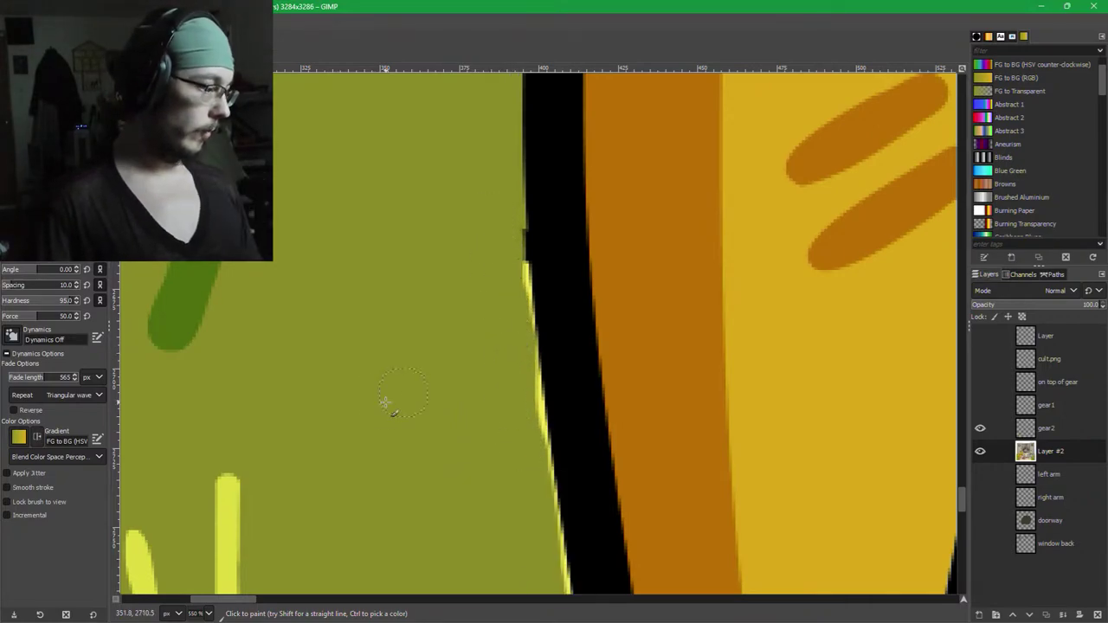
Reduce the brush size to 5 for detail work on the yellow fringe along the leg's outline.
{"action": "scroll", "coordinate": [494, 297], "scroll_direction": "up", "scroll_amount": 3}
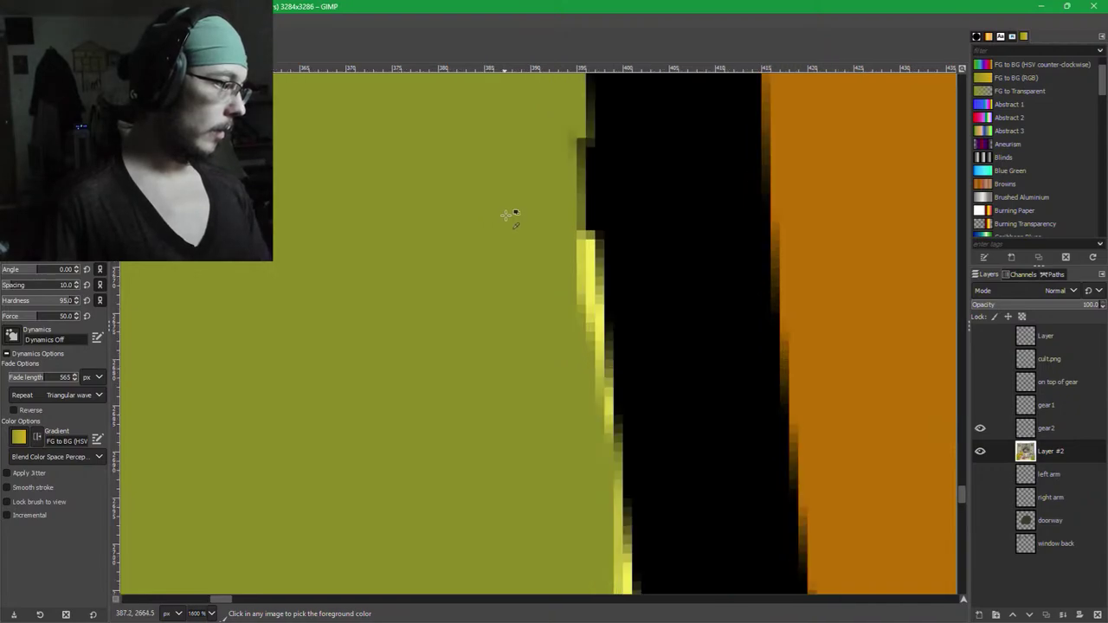
{"action": "key", "text": "bracketleft"}
{"action": "key", "text": "bracketleft"}
{"action": "key", "text": "bracketleft"}
{"action": "key", "text": "bracketleft"}
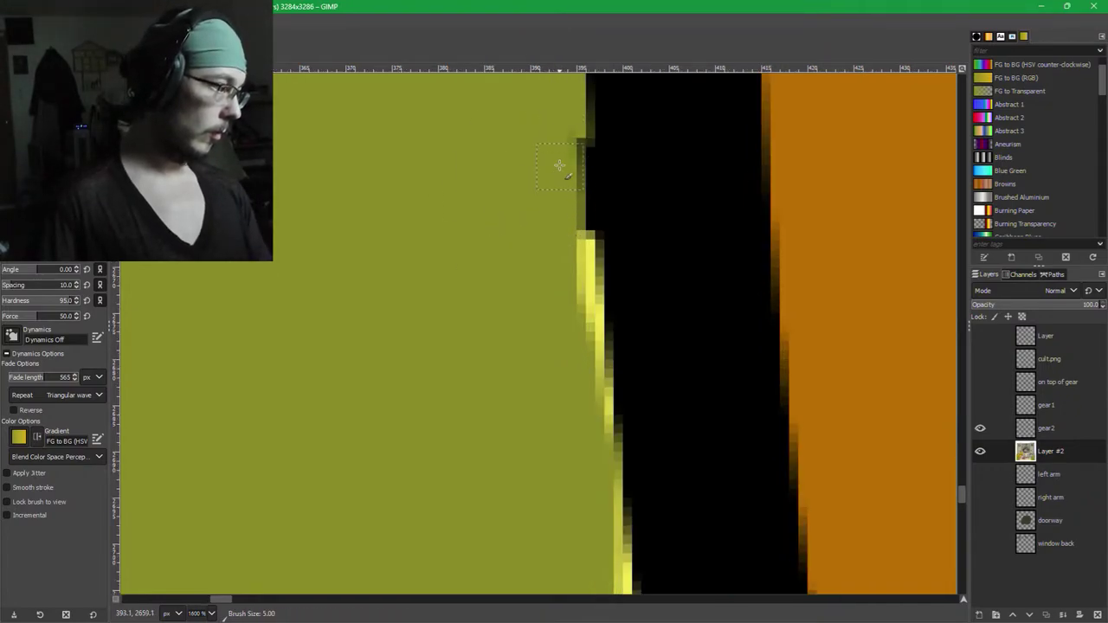
{"action": "left_click_drag", "start_coordinate": [554, 126], "coordinate": [572, 277]}
{"action": "left_click_drag", "start_coordinate": [565, 158], "coordinate": [574, 238]}
{"action": "key", "text": "ctrl+z"}
{"action": "key", "text": "ctrl+z"}
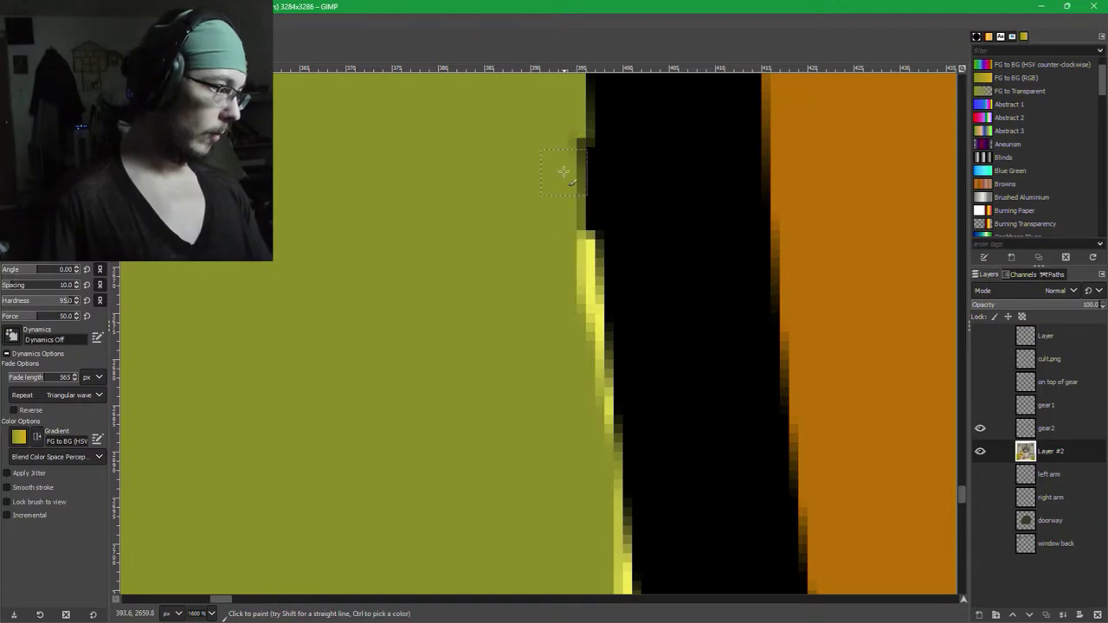
Cover the dark notch and yellow fringe along the upper stretch of the leg's outline with fine green strokes.
{"action": "left_click_drag", "start_coordinate": [558, 126], "coordinate": [569, 243]}
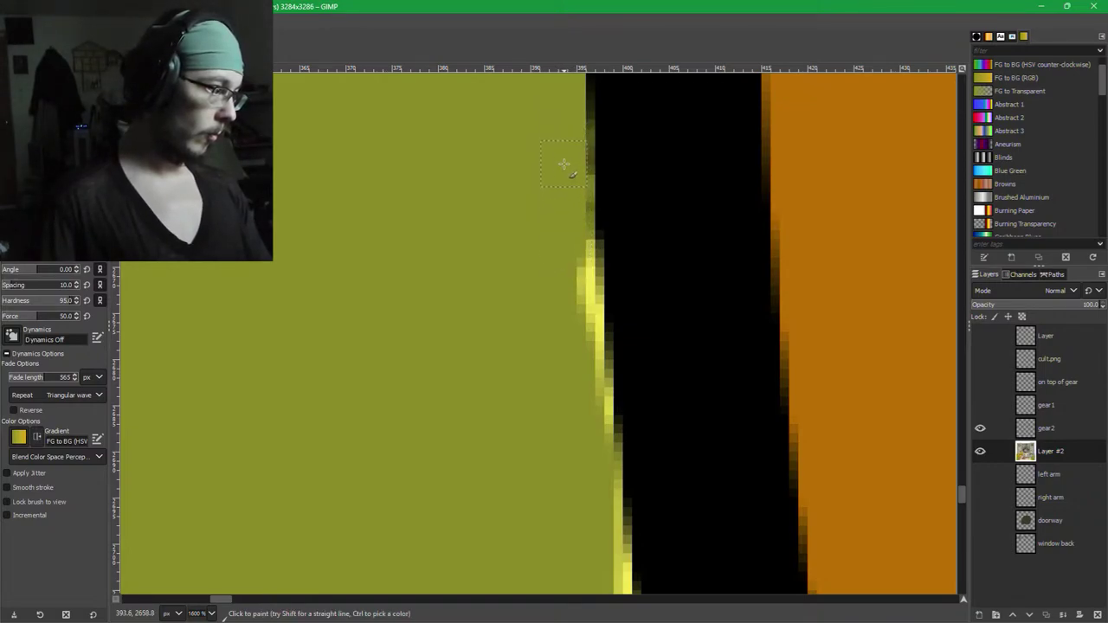
{"action": "left_click_drag", "start_coordinate": [568, 186], "coordinate": [561, 299]}
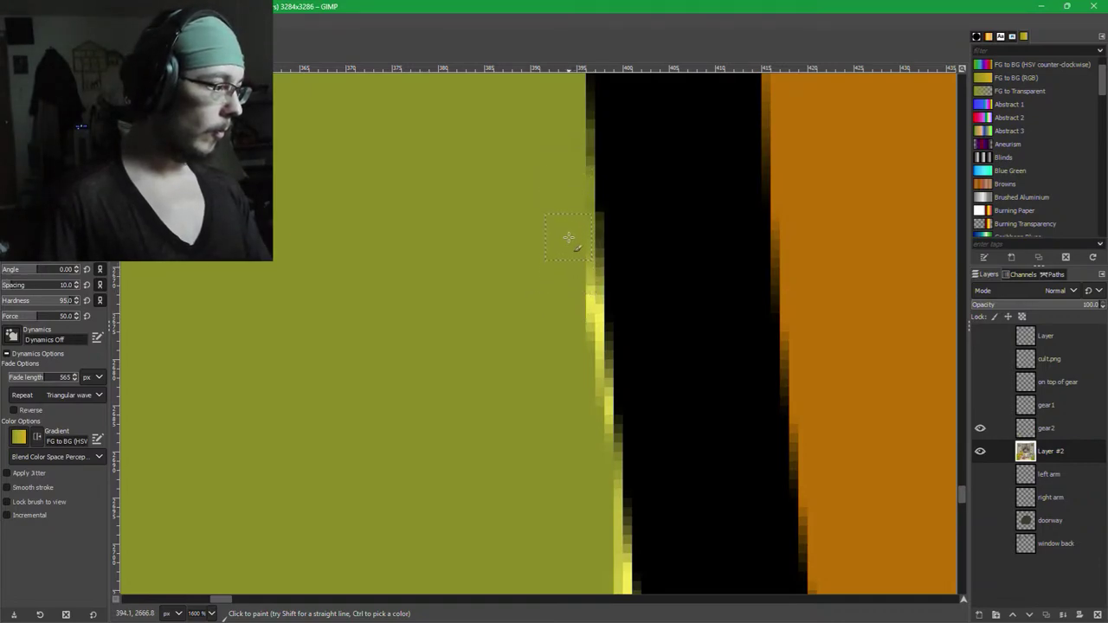
{"action": "mouse_move", "coordinate": [567, 237]}
{"action": "left_mouse_down"}
{"action": "mouse_move", "coordinate": [591, 432]}
{"action": "mouse_move", "coordinate": [477, 184]}
{"action": "left_mouse_up"}
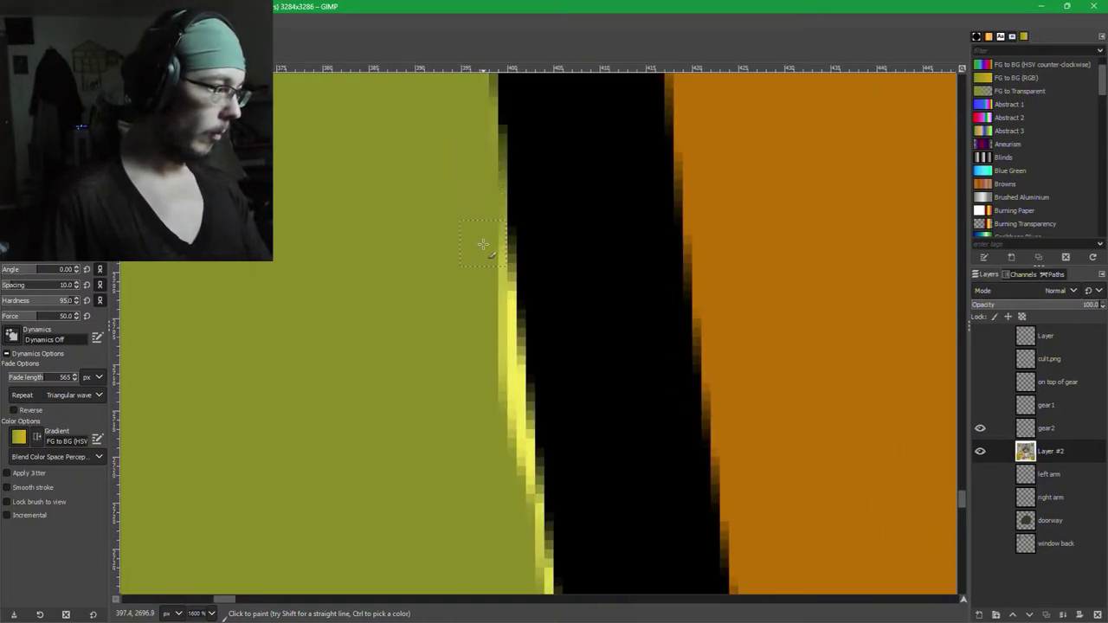
{"action": "mouse_move", "coordinate": [483, 245]}
{"action": "left_mouse_down"}
{"action": "mouse_move", "coordinate": [489, 259]}
{"action": "mouse_move", "coordinate": [479, 224]}
{"action": "left_mouse_up"}
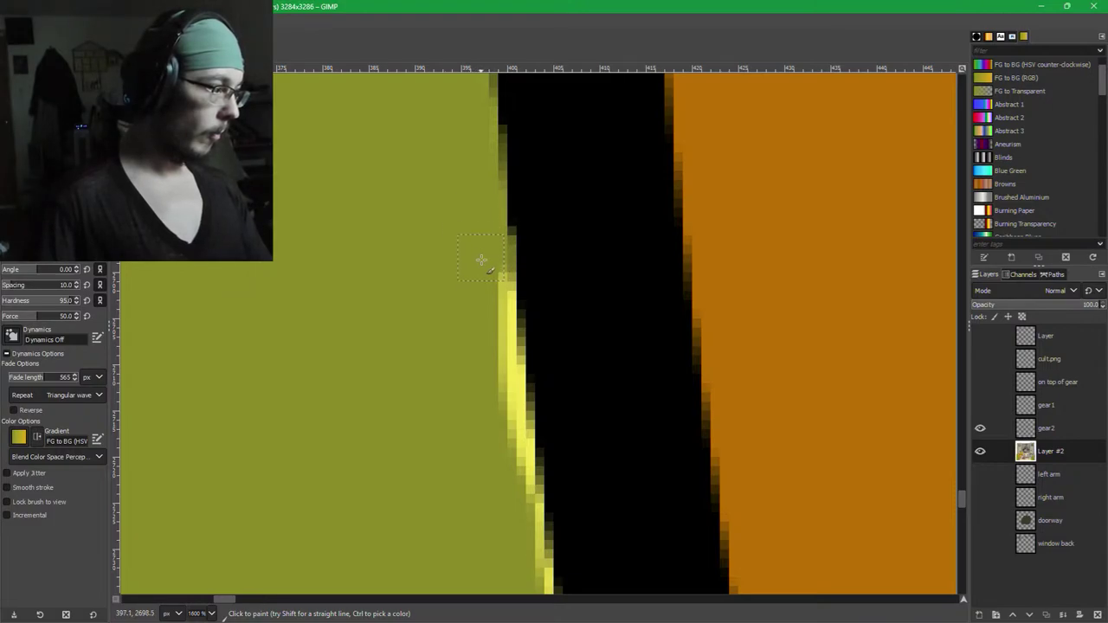
{"action": "left_click_drag", "start_coordinate": [488, 282], "coordinate": [497, 387]}
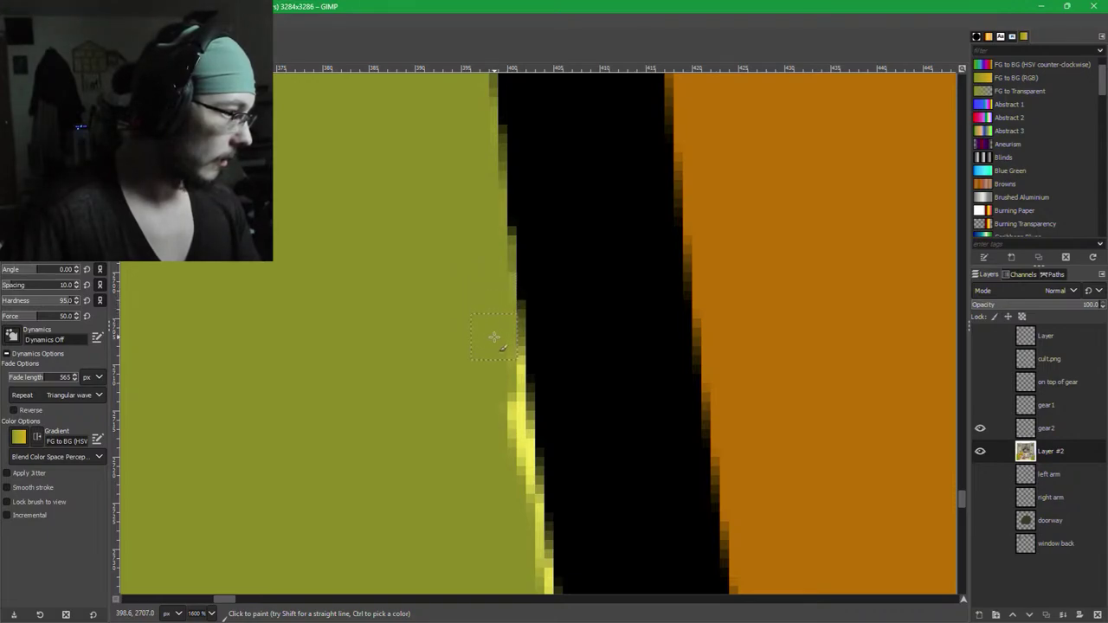
{"action": "mouse_move", "coordinate": [500, 350]}
{"action": "left_mouse_down"}
{"action": "mouse_move", "coordinate": [513, 462]}
{"action": "mouse_move", "coordinate": [497, 345]}
{"action": "mouse_move", "coordinate": [519, 517]}
{"action": "mouse_move", "coordinate": [500, 351]}
{"action": "left_mouse_up"}
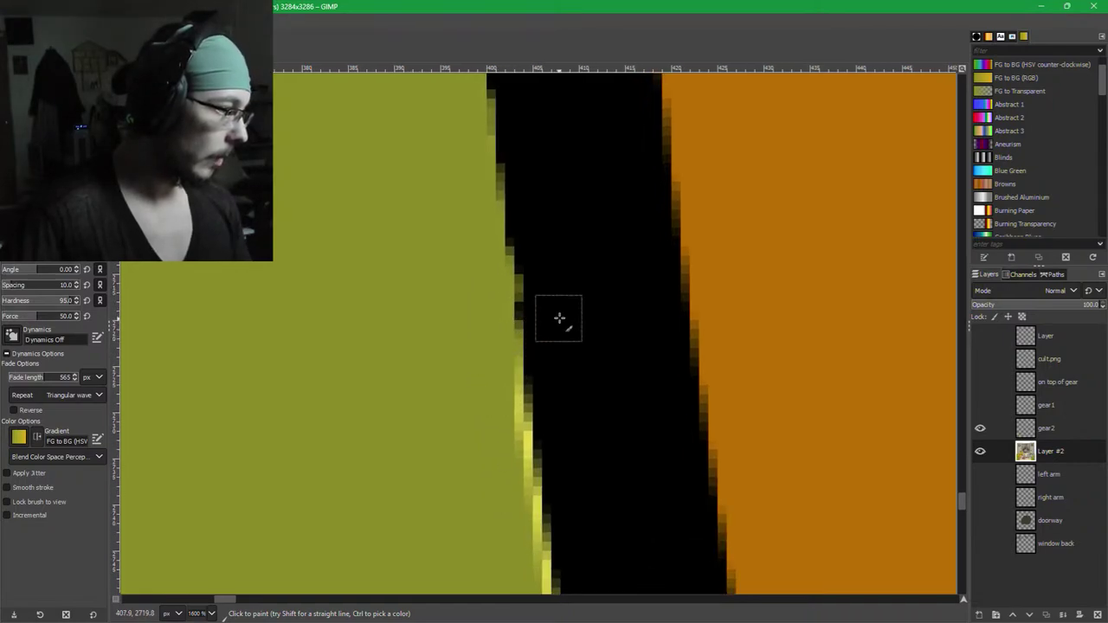
Touch up the middle stretch of the leg's outline with sampled black, and paint over its yellow fringe with resampled grass green.
{"action": "left_click", "coordinate": [559, 319], "text": "ctrl"}
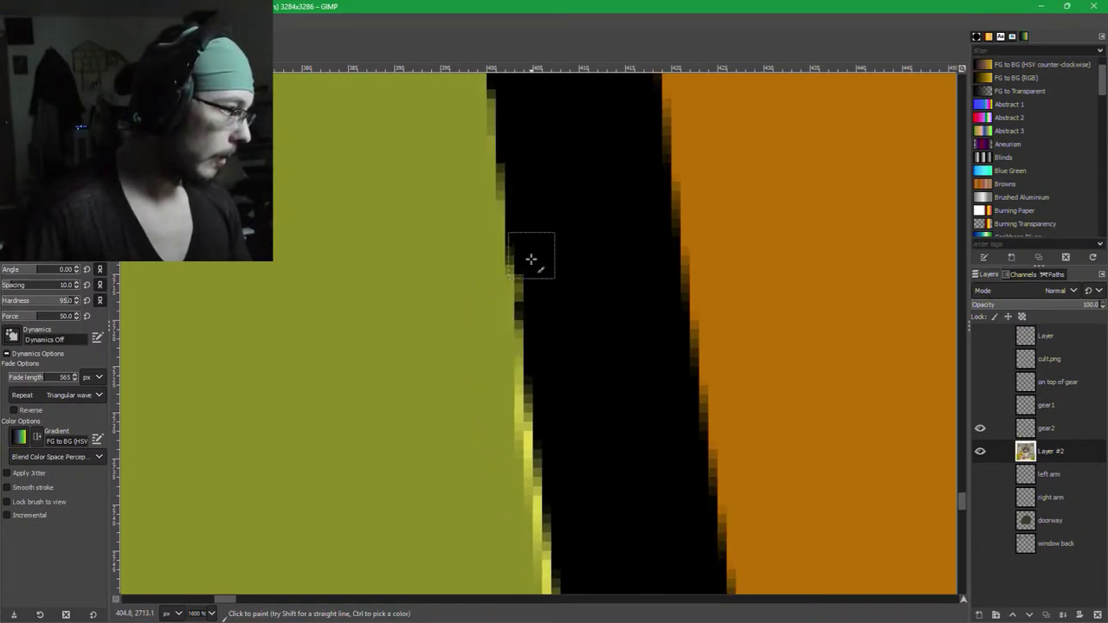
{"action": "mouse_move", "coordinate": [530, 259]}
{"action": "left_mouse_down"}
{"action": "mouse_move", "coordinate": [546, 388]}
{"action": "mouse_move", "coordinate": [507, 407]}
{"action": "mouse_move", "coordinate": [512, 479]}
{"action": "mouse_move", "coordinate": [455, 177]}
{"action": "left_mouse_up"}
{"action": "left_click", "coordinate": [463, 375], "text": "ctrl"}
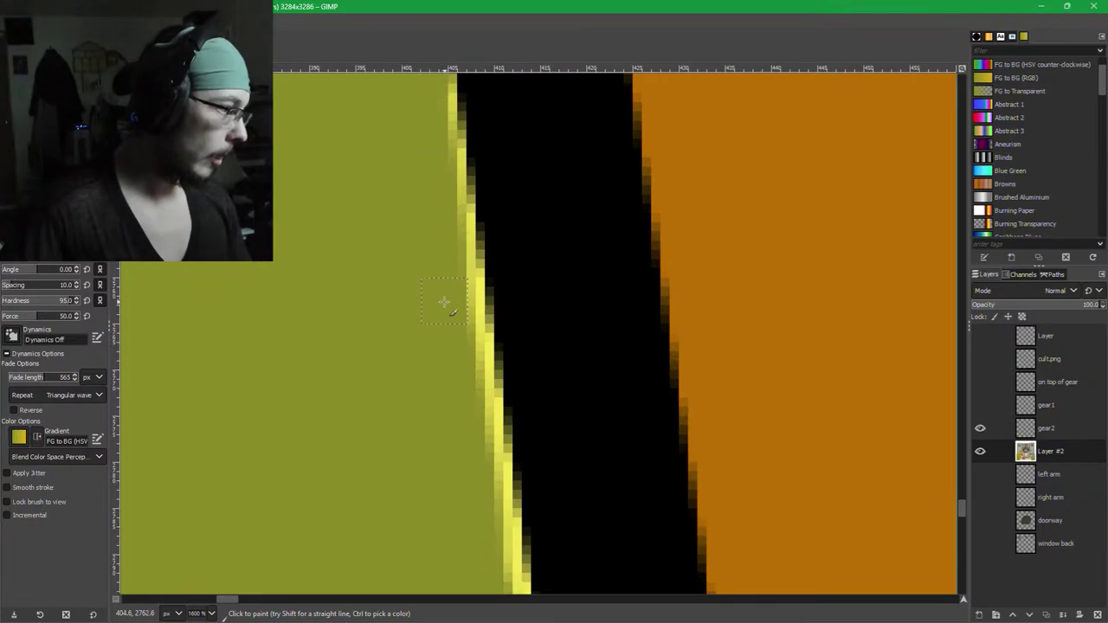
{"action": "left_click_drag", "start_coordinate": [444, 367], "coordinate": [444, 471]}
{"action": "mouse_move", "coordinate": [438, 240]}
{"action": "left_mouse_down"}
{"action": "mouse_move", "coordinate": [479, 538]}
{"action": "mouse_move", "coordinate": [458, 400]}
{"action": "left_mouse_up"}
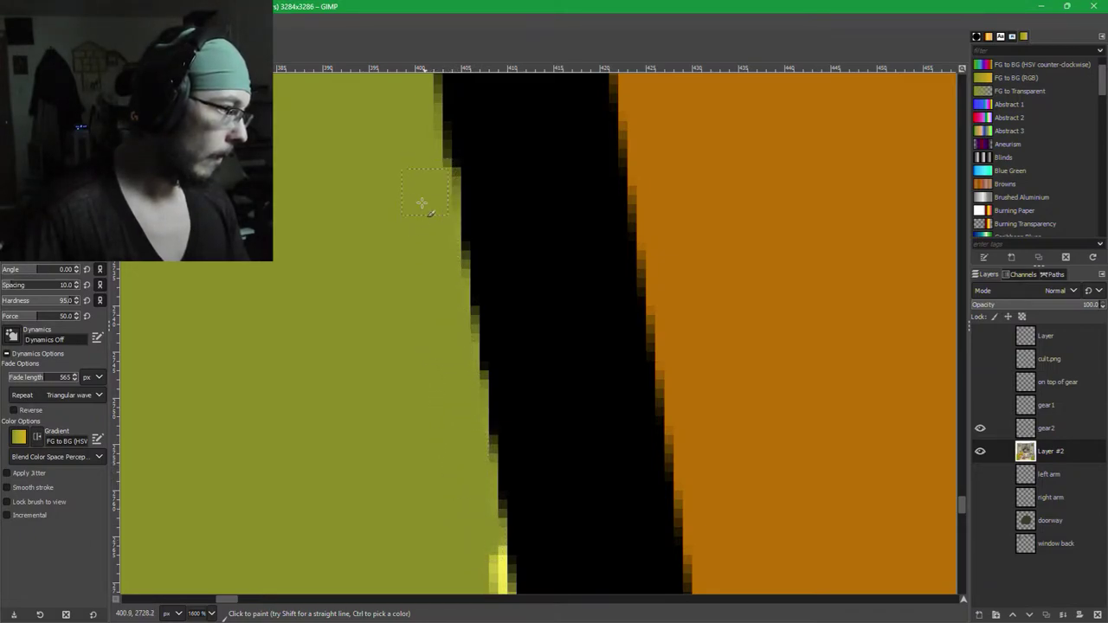
Paint green over the remaining yellow fringe along the lower stretch of the leg's outline, leaving a clean edge.
{"action": "scroll", "coordinate": [494, 378], "scroll_direction": "down", "scroll_amount": 3, "text": "ctrl"}
{"action": "scroll", "coordinate": [517, 534], "scroll_direction": "up", "scroll_amount": 3, "text": "ctrl"}
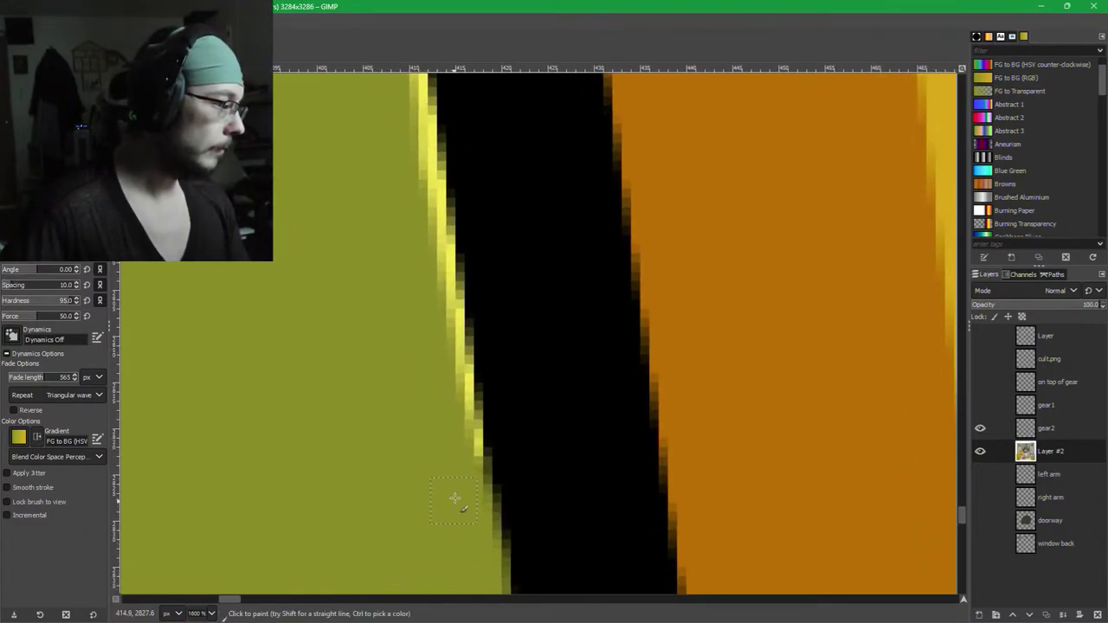
{"action": "left_click_drag", "start_coordinate": [459, 466], "coordinate": [412, 104]}
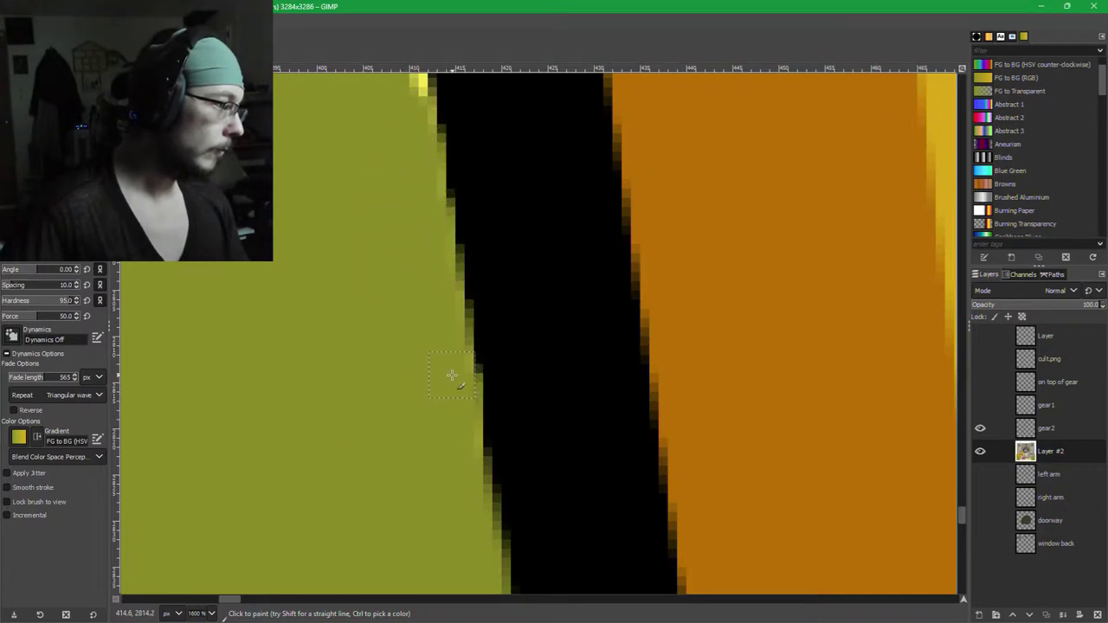
{"action": "left_click_drag", "start_coordinate": [411, 302], "coordinate": [463, 509]}
{"action": "mouse_move", "coordinate": [484, 433]}
{"action": "left_mouse_down"}
{"action": "mouse_move", "coordinate": [454, 297]}
{"action": "mouse_move", "coordinate": [455, 282]}
{"action": "mouse_move", "coordinate": [463, 320]}
{"action": "mouse_move", "coordinate": [421, 129]}
{"action": "left_mouse_up"}
{"action": "left_click_drag", "start_coordinate": [439, 249], "coordinate": [447, 344]}
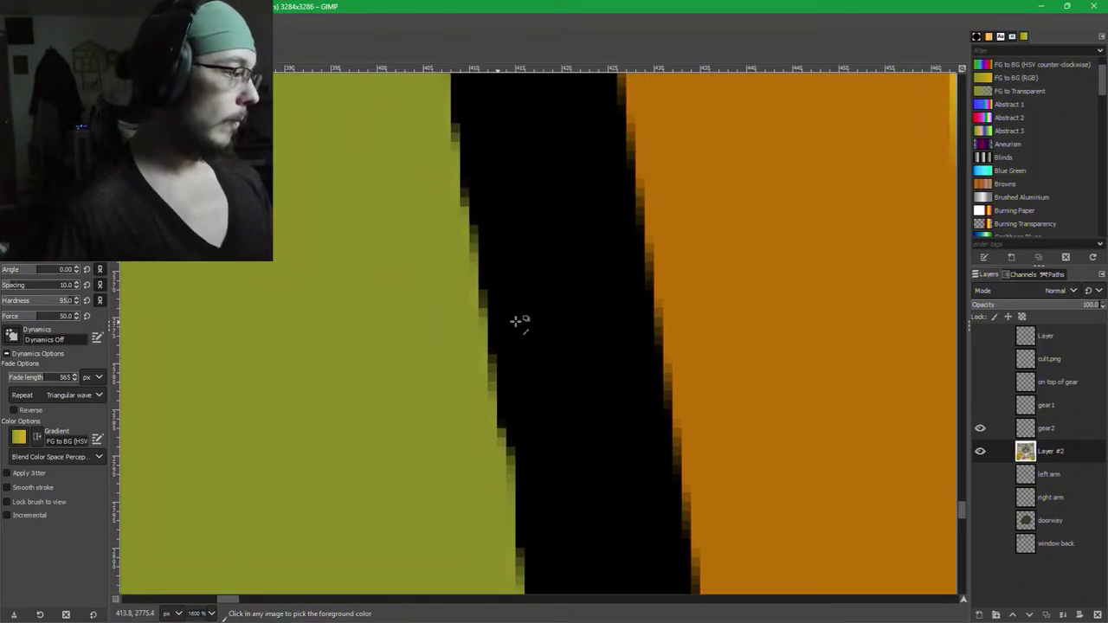
Sample the outline's black and even out the edge along the lower stretch of the leg with a straight stroke.
{"action": "left_click", "coordinate": [520, 322], "text": "ctrl"}
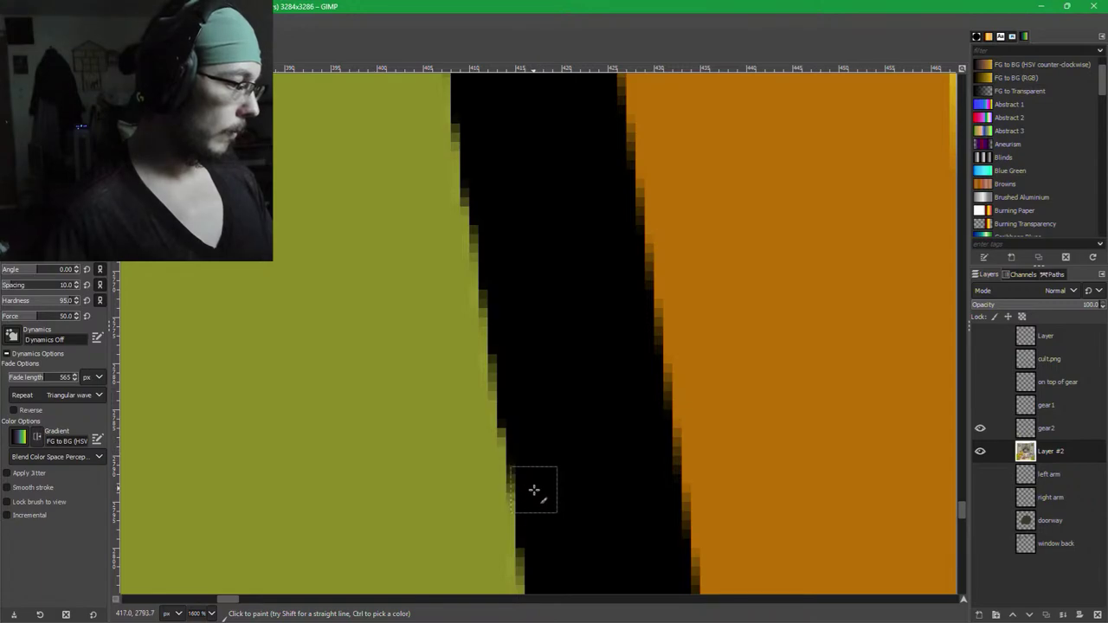
{"action": "scroll", "coordinate": [557, 527], "scroll_direction": "down", "scroll_amount": 2}
{"action": "scroll", "coordinate": [616, 467], "scroll_direction": "down", "scroll_amount": 2}
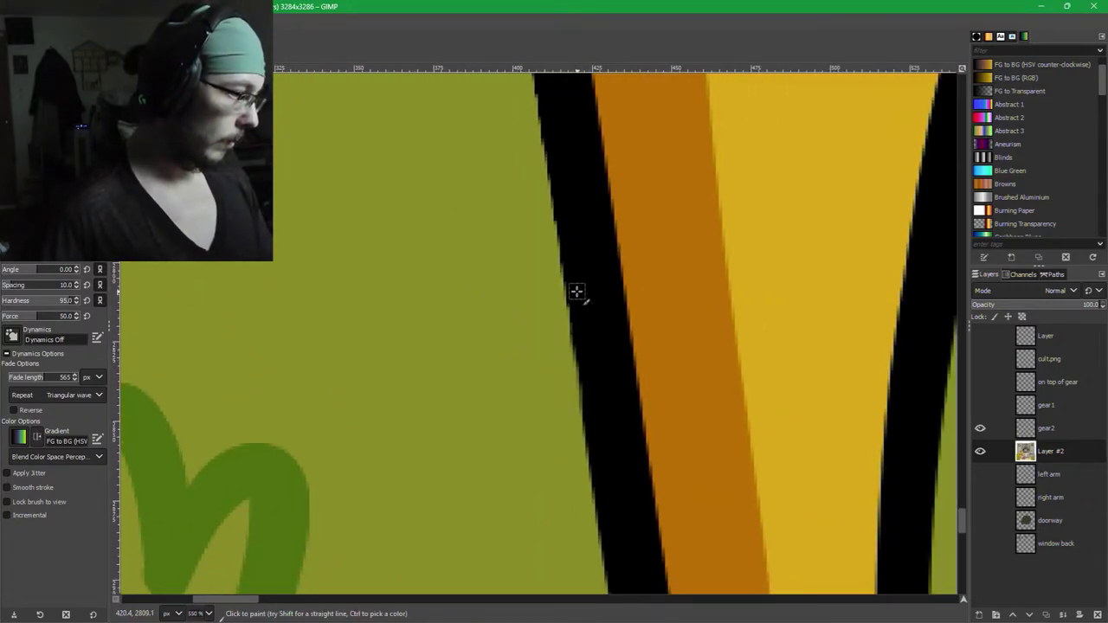
{"action": "left_click", "coordinate": [573, 294]}
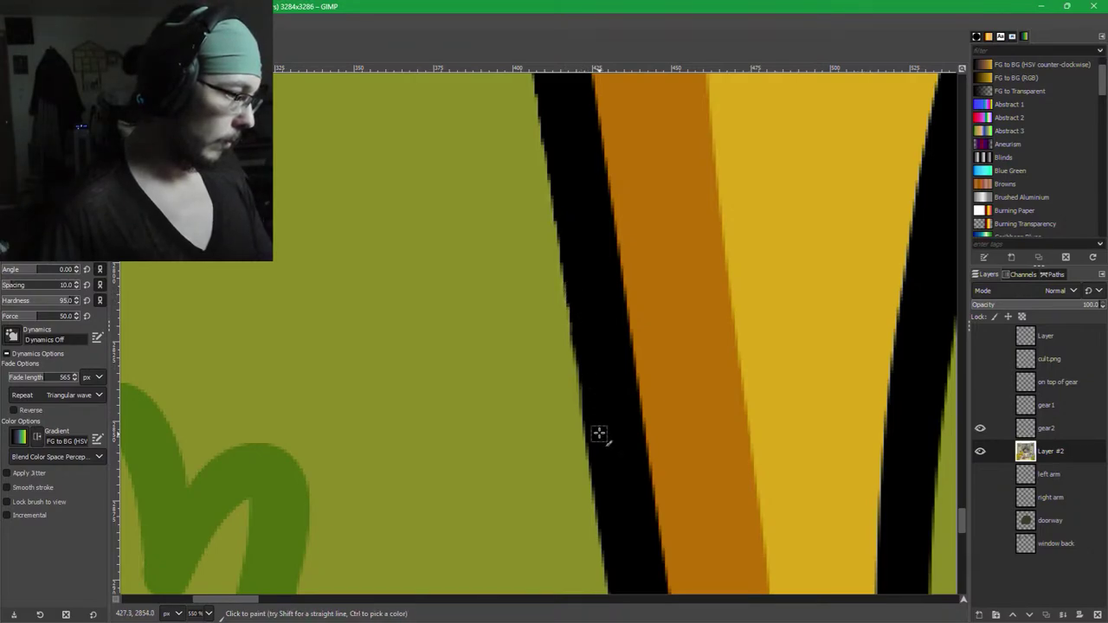
{"action": "left_click", "coordinate": [588, 424], "text": "shift"}
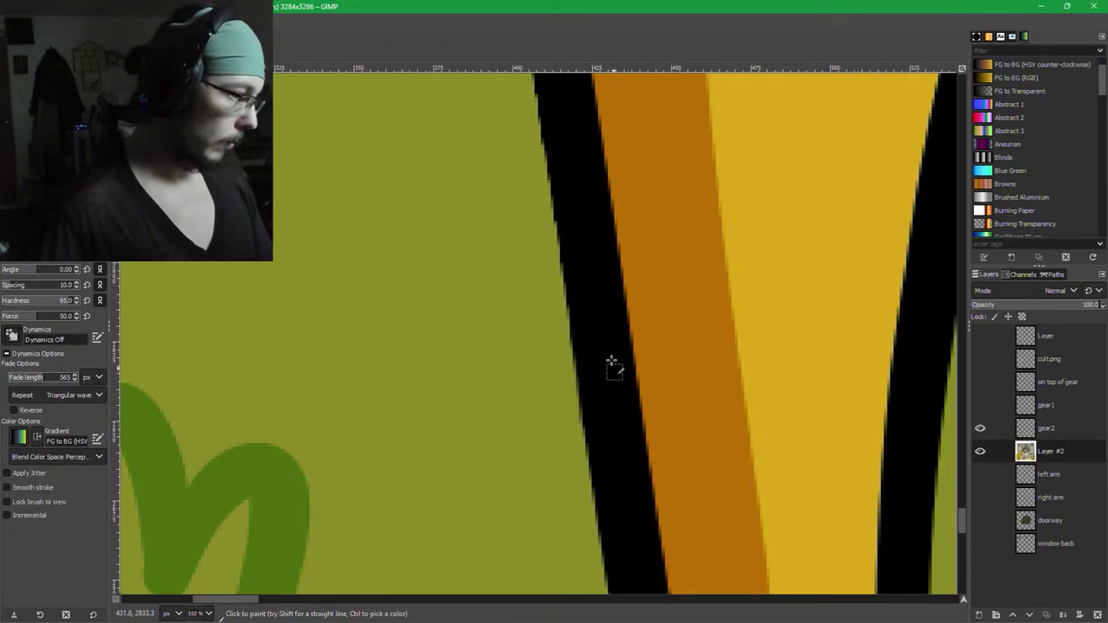
Resample black from the outline and smooth the upper stretch of the leg's outer edge with a straight stroke.
{"action": "left_click", "coordinate": [541, 445], "text": "ctrl"}
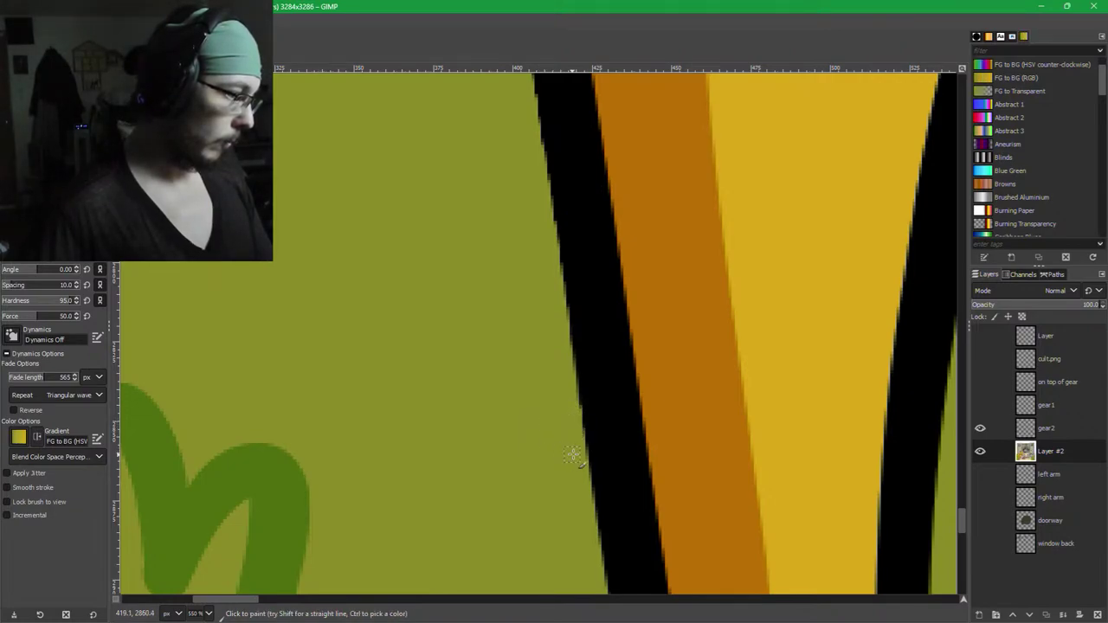
{"action": "scroll", "coordinate": [525, 277], "scroll_direction": "up", "scroll_amount": 5}
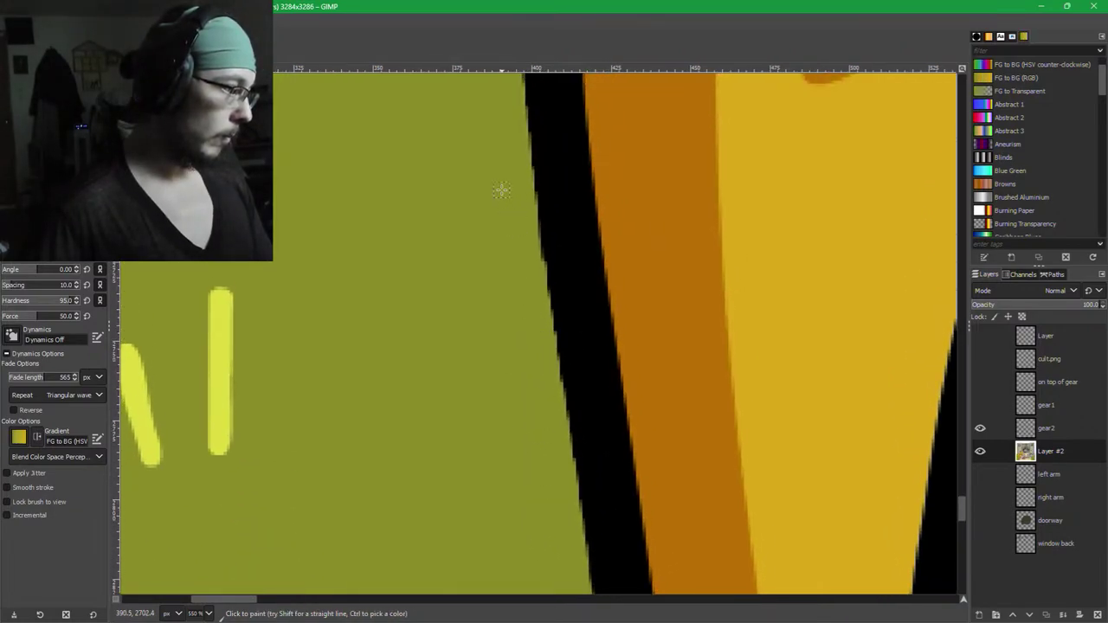
{"action": "scroll", "coordinate": [502, 190], "scroll_direction": "up", "scroll_amount": 3}
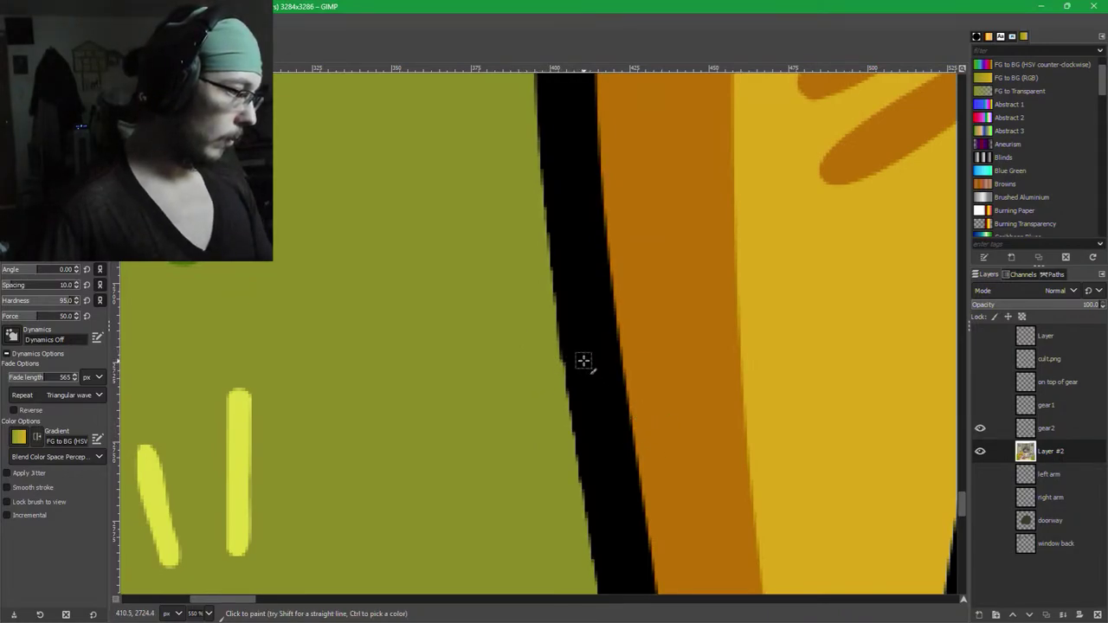
{"action": "left_click", "coordinate": [578, 354], "text": "ctrl"}
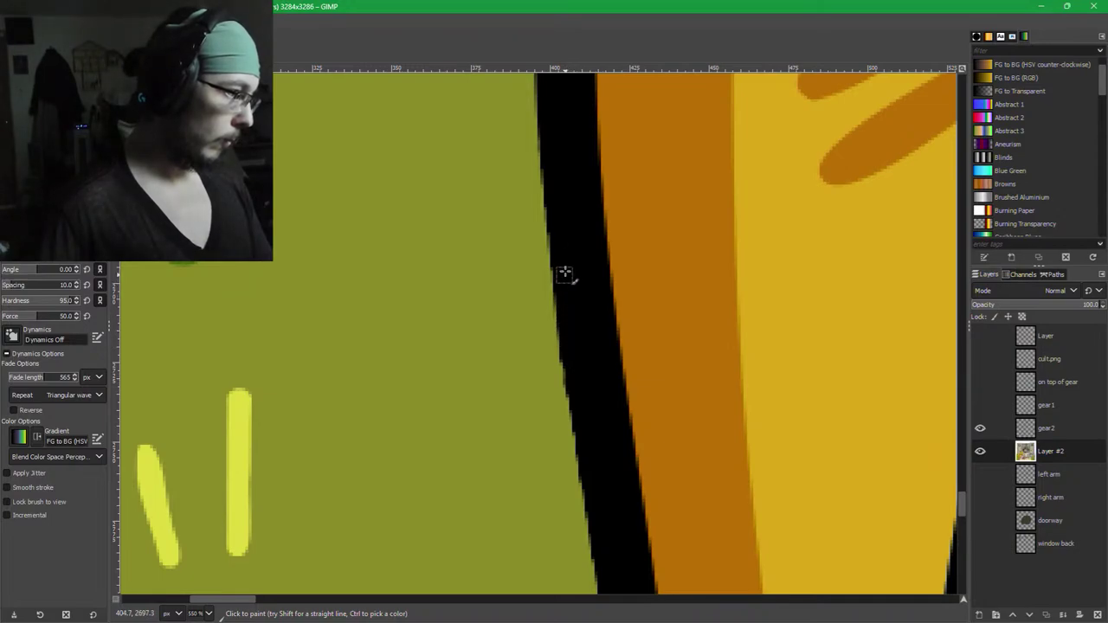
{"action": "scroll", "coordinate": [566, 286], "scroll_direction": "up", "scroll_amount": 5}
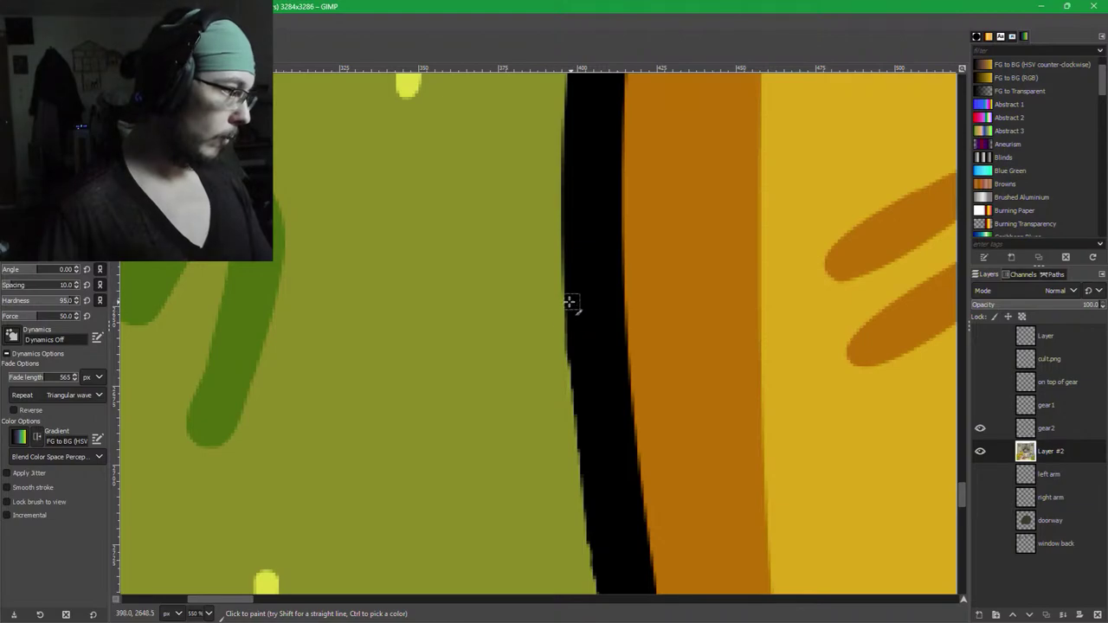
{"action": "scroll", "coordinate": [569, 301], "scroll_direction": "down", "scroll_amount": 3}
{"action": "scroll", "coordinate": [545, 407], "scroll_direction": "up", "scroll_amount": 4}
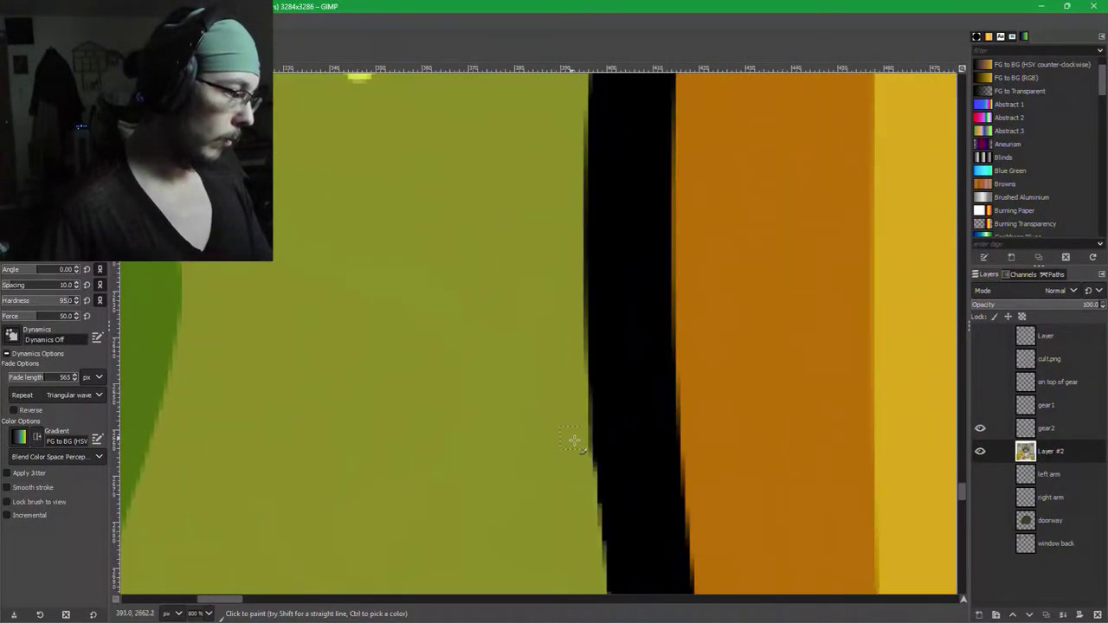
{"action": "left_click", "coordinate": [595, 277]}
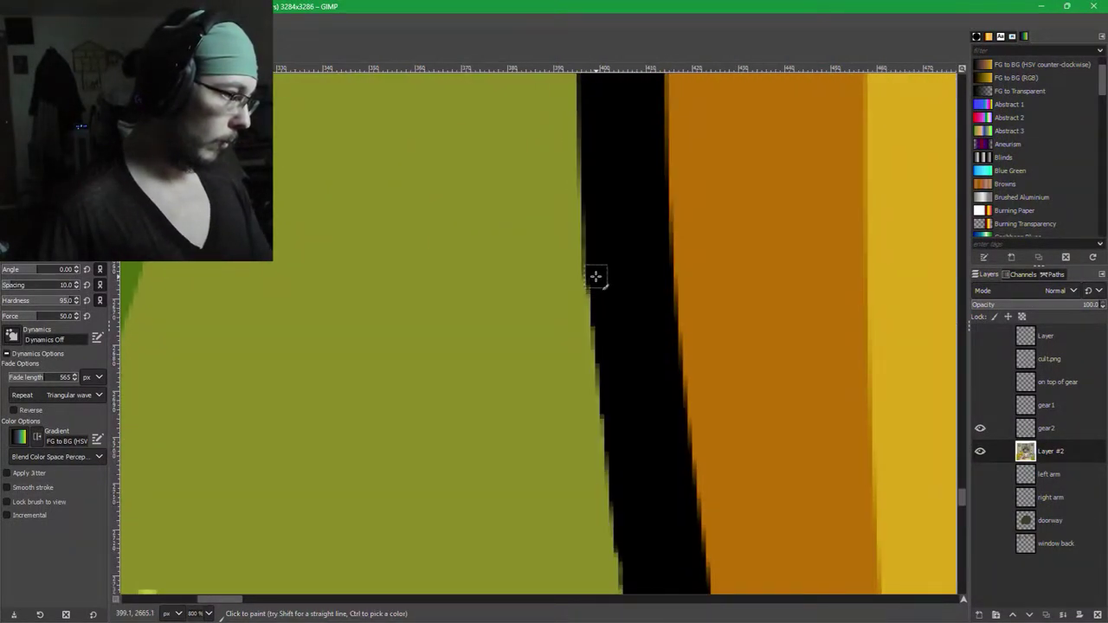
{"action": "key", "text": "shift"}
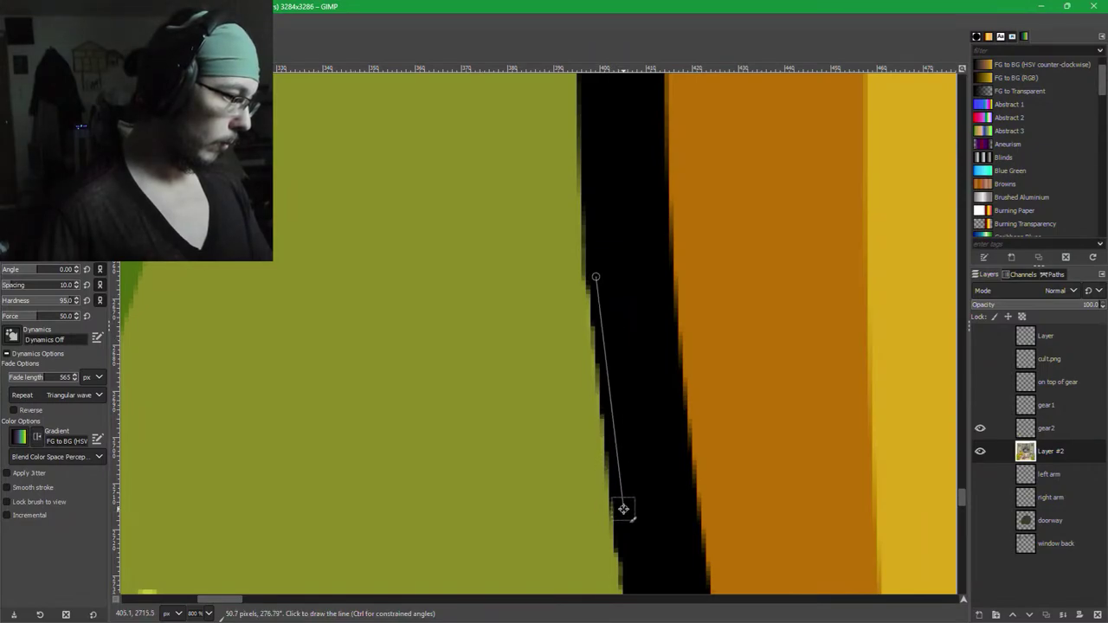
{"action": "left_click", "coordinate": [623, 502], "text": "shift"}
Inspect the repaired outline along the whole leg for remaining flaws, and switch to the Free Select tool.
{"action": "scroll", "coordinate": [623, 509], "scroll_direction": "down", "scroll_amount": 4}
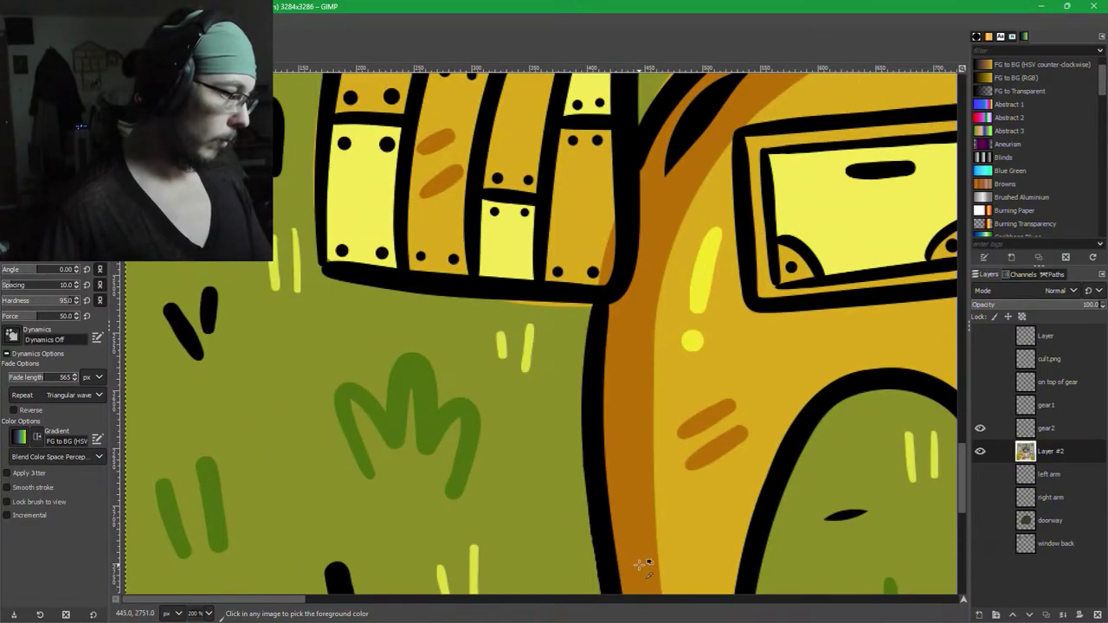
{"action": "scroll", "coordinate": [639, 557], "scroll_direction": "down", "scroll_amount": 2}
{"action": "left_click_drag", "start_coordinate": [639, 557], "coordinate": [618, 412]}
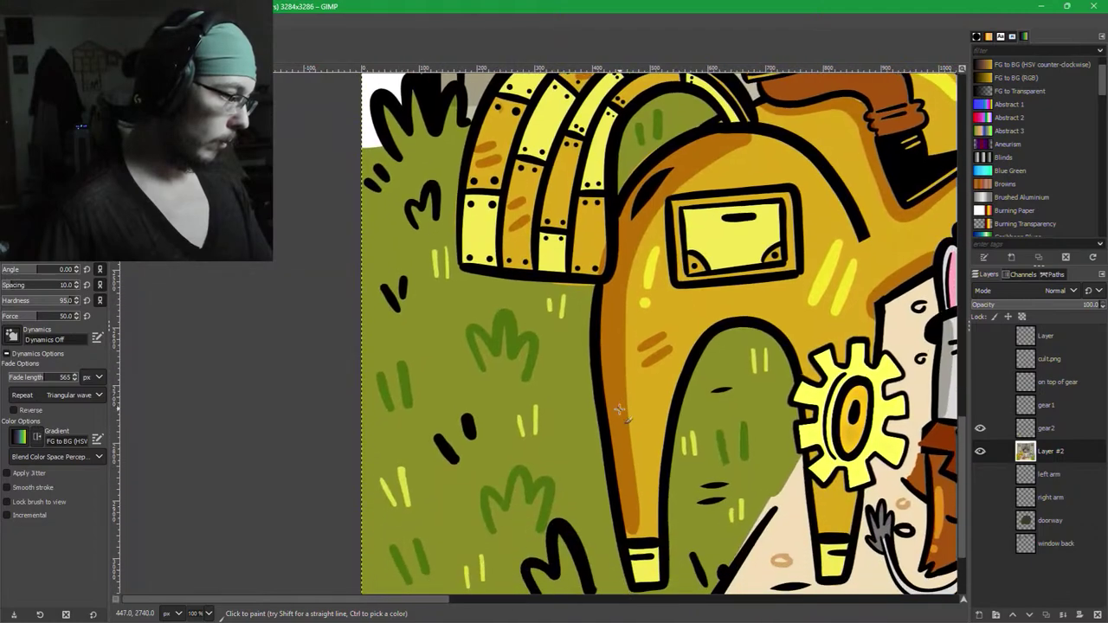
{"action": "scroll", "coordinate": [611, 409], "scroll_direction": "up", "scroll_amount": 3}
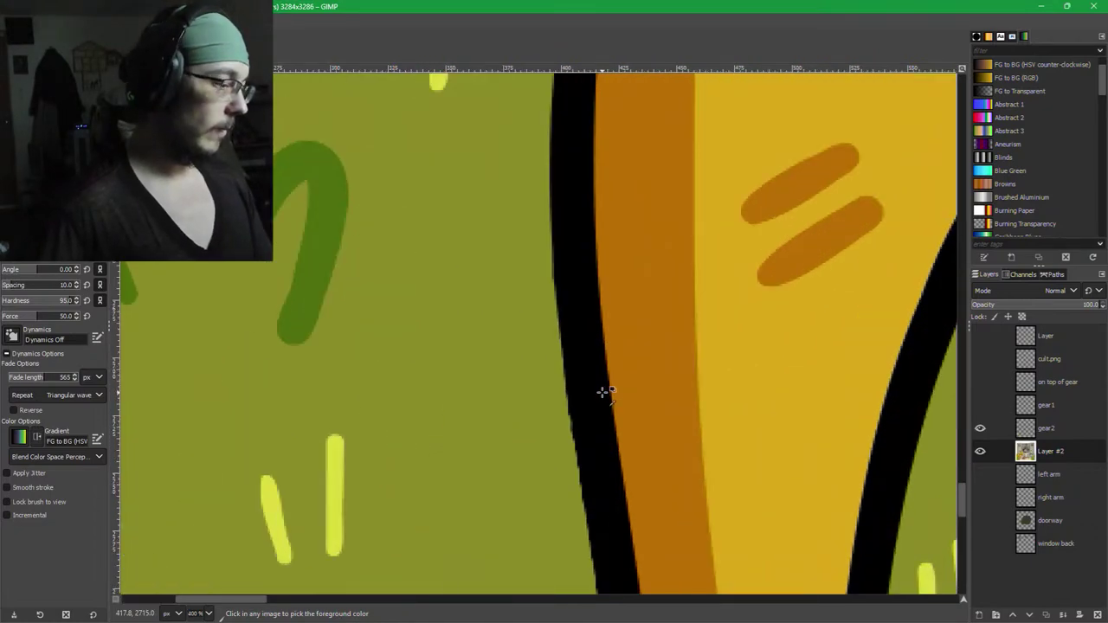
{"action": "scroll", "coordinate": [620, 372], "scroll_direction": "down", "scroll_amount": 3}
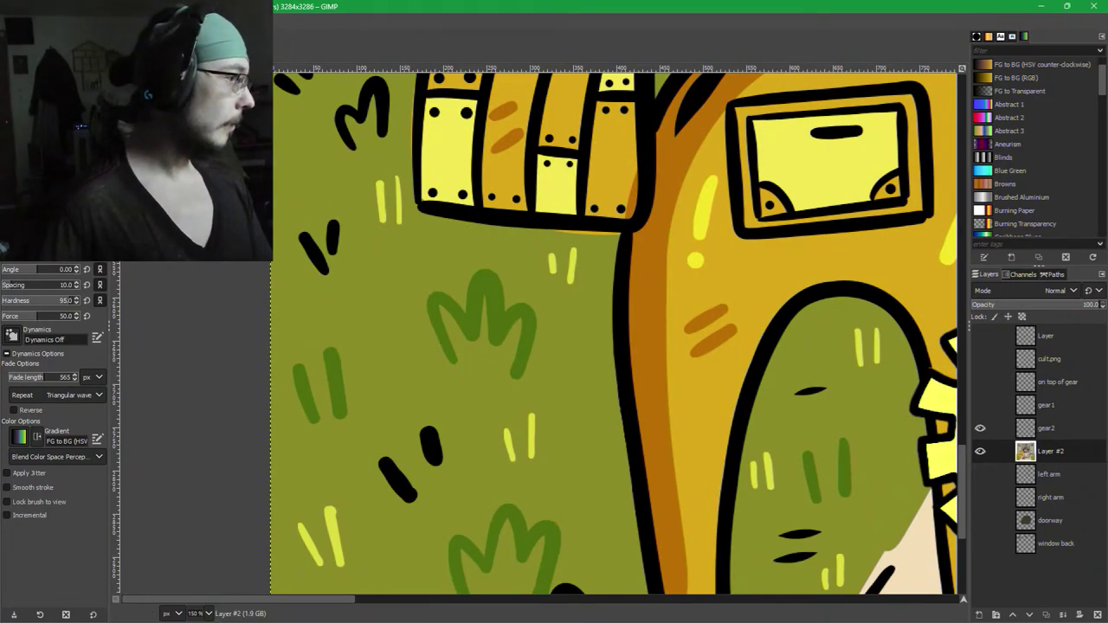
{"action": "key", "text": "f"}
{"action": "scroll", "coordinate": [672, 488], "scroll_direction": "down", "scroll_amount": 2}
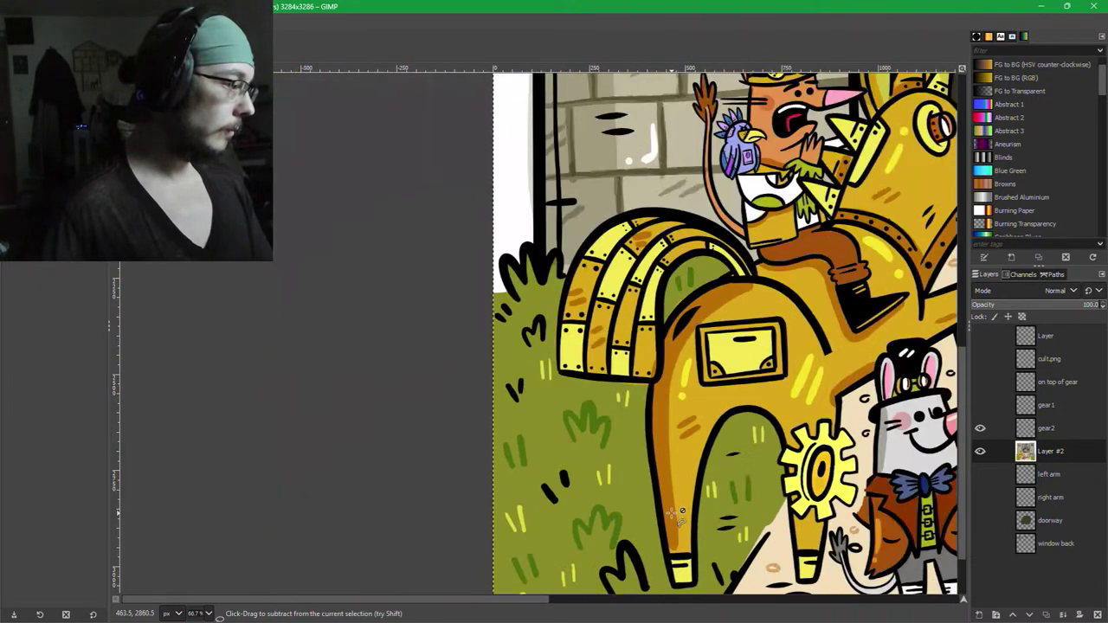
{"action": "scroll", "coordinate": [668, 538], "scroll_direction": "up", "scroll_amount": 5}
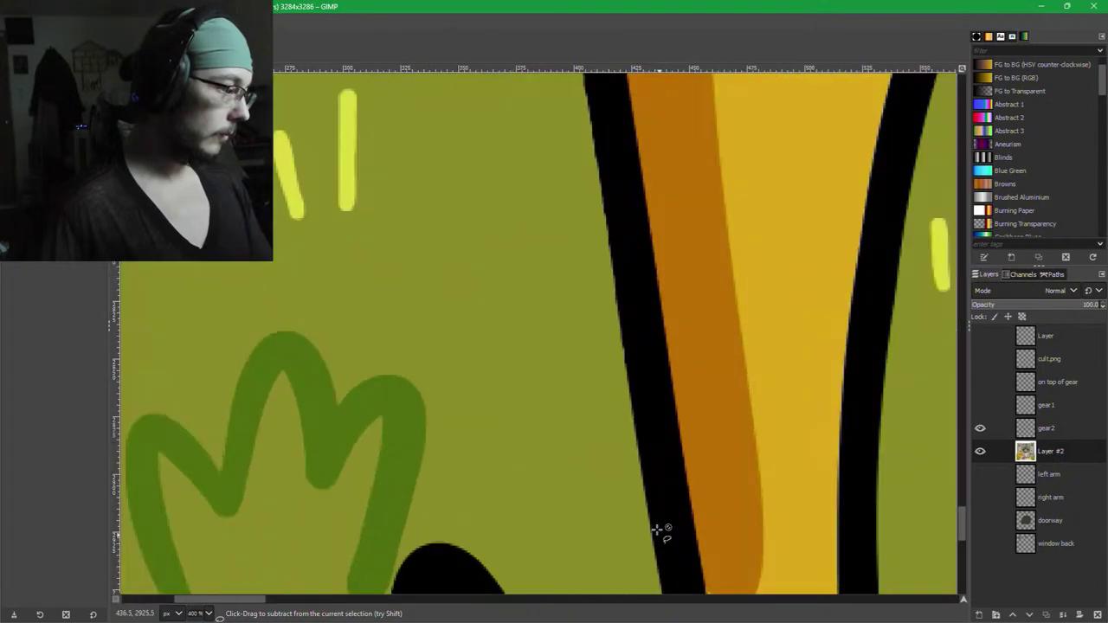
{"action": "scroll", "coordinate": [626, 255], "scroll_direction": "down", "scroll_amount": 3}
{"action": "left_click_drag", "start_coordinate": [615, 225], "coordinate": [583, 486]}
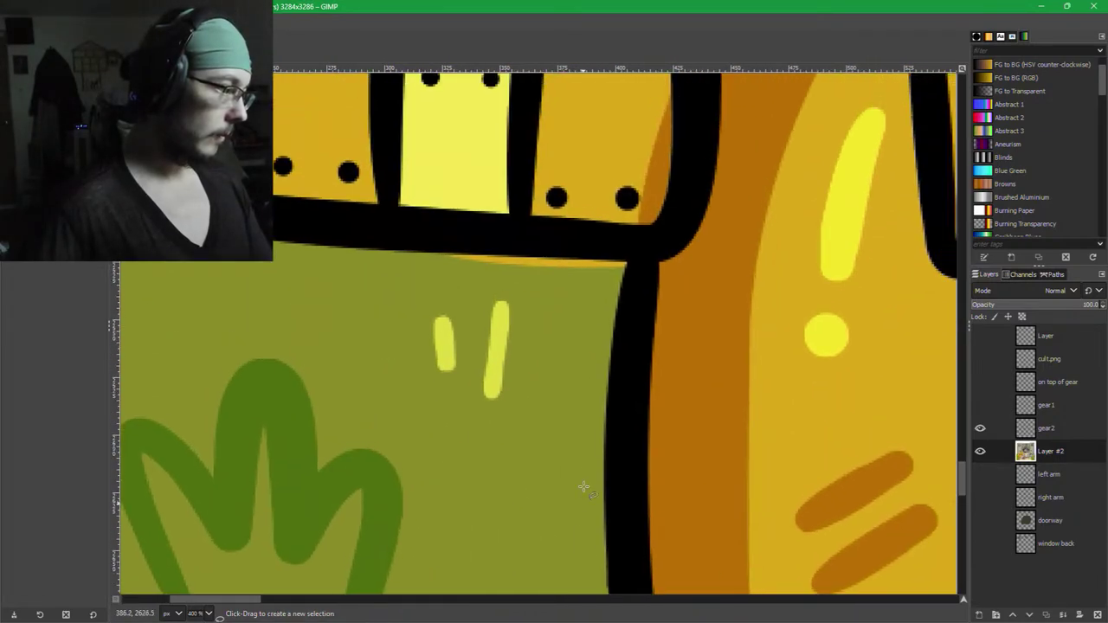
{"action": "scroll", "coordinate": [631, 166], "scroll_direction": "down", "scroll_amount": 5}
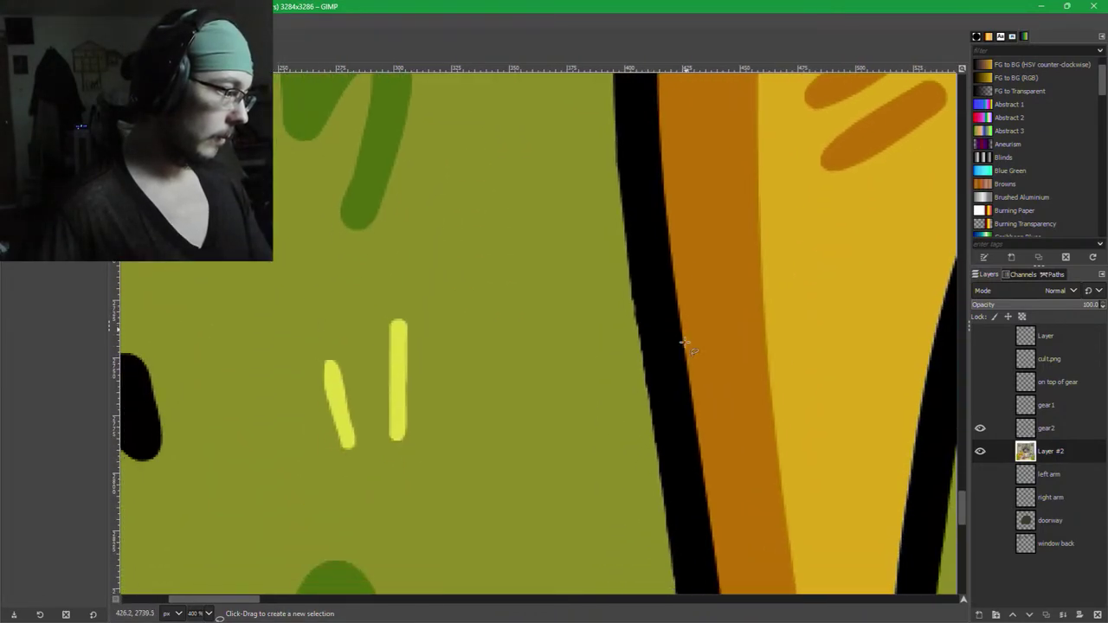
{"action": "scroll", "coordinate": [667, 459], "scroll_direction": "down", "scroll_amount": 2}
{"action": "scroll", "coordinate": [675, 520], "scroll_direction": "down", "scroll_amount": 1}
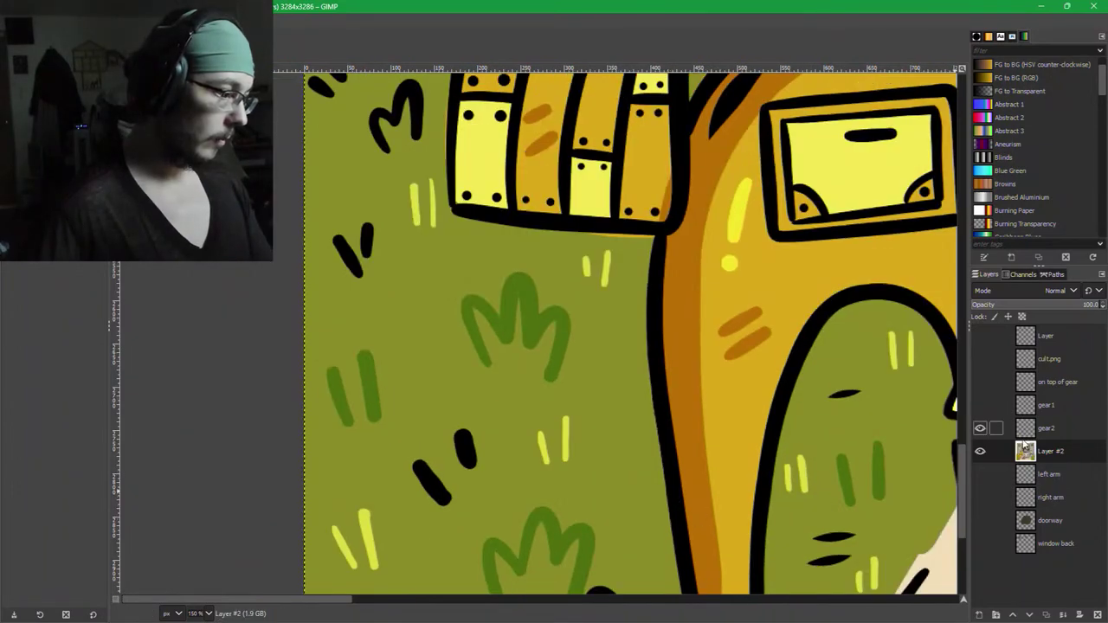
Check gear1's overlap with the leg, and start a polygonal selection from the leg's outer edge across the body above the gear.
{"action": "left_click", "coordinate": [980, 406]}
{"action": "left_click", "coordinate": [979, 406]}
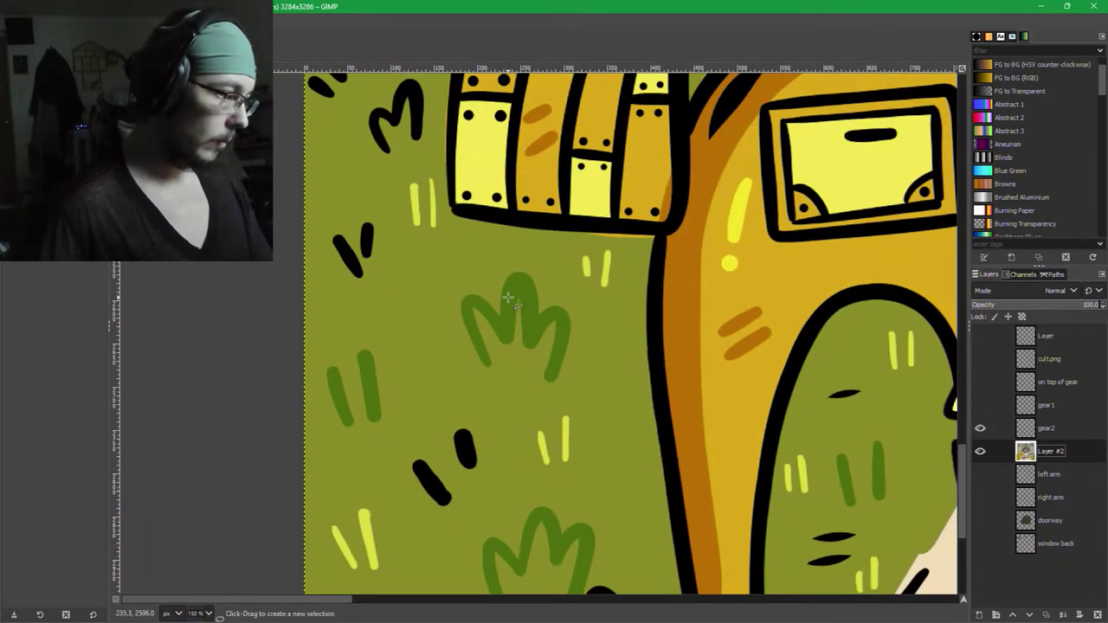
{"action": "scroll", "coordinate": [645, 342], "scroll_direction": "up", "scroll_amount": 2}
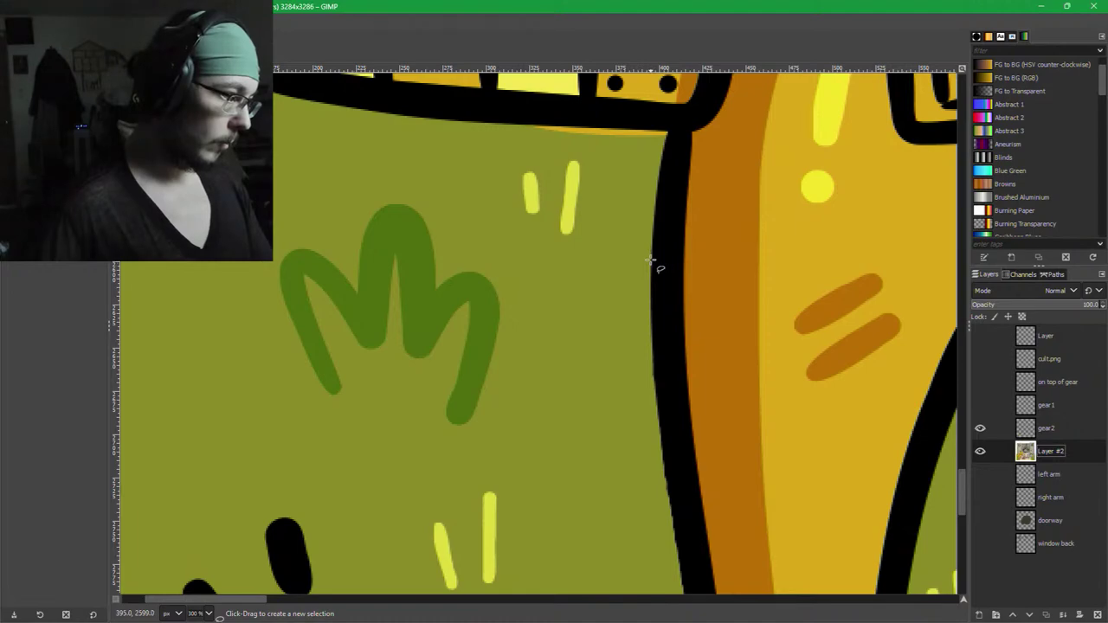
{"action": "left_click", "coordinate": [766, 225]}
{"action": "left_click", "coordinate": [891, 262]}
{"action": "left_click", "coordinate": [930, 302]}
{"action": "left_click_drag", "start_coordinate": [933, 393], "coordinate": [886, 326]}
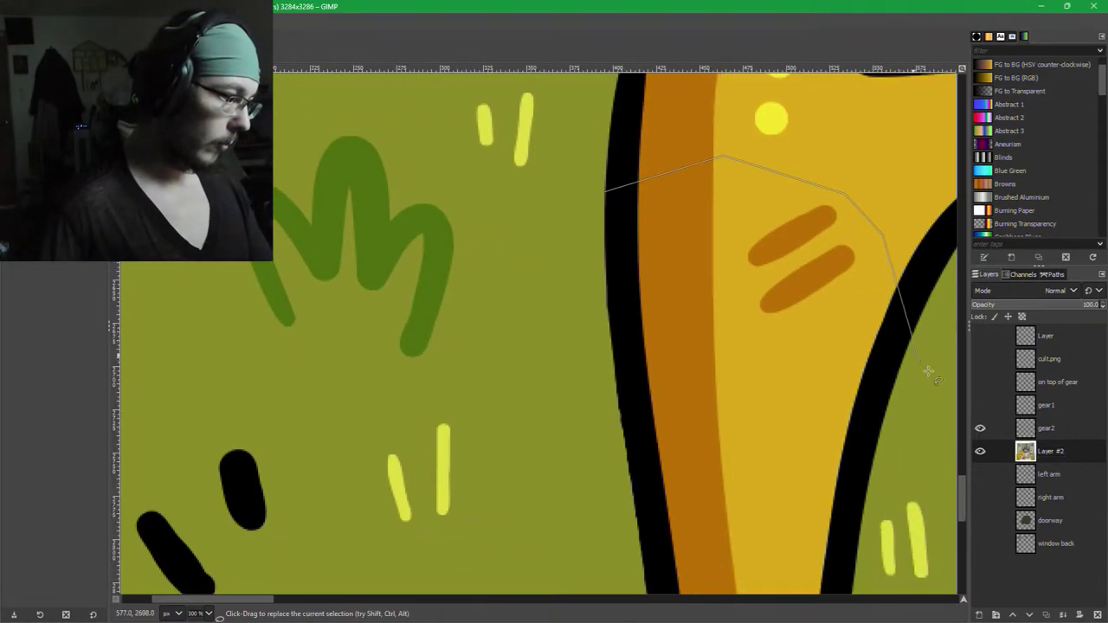
Using gear1 as a temporary guide, extend the selection down and beneath it, follow the leg's outer outline back up, and close it.
{"action": "left_click", "coordinate": [979, 406]}
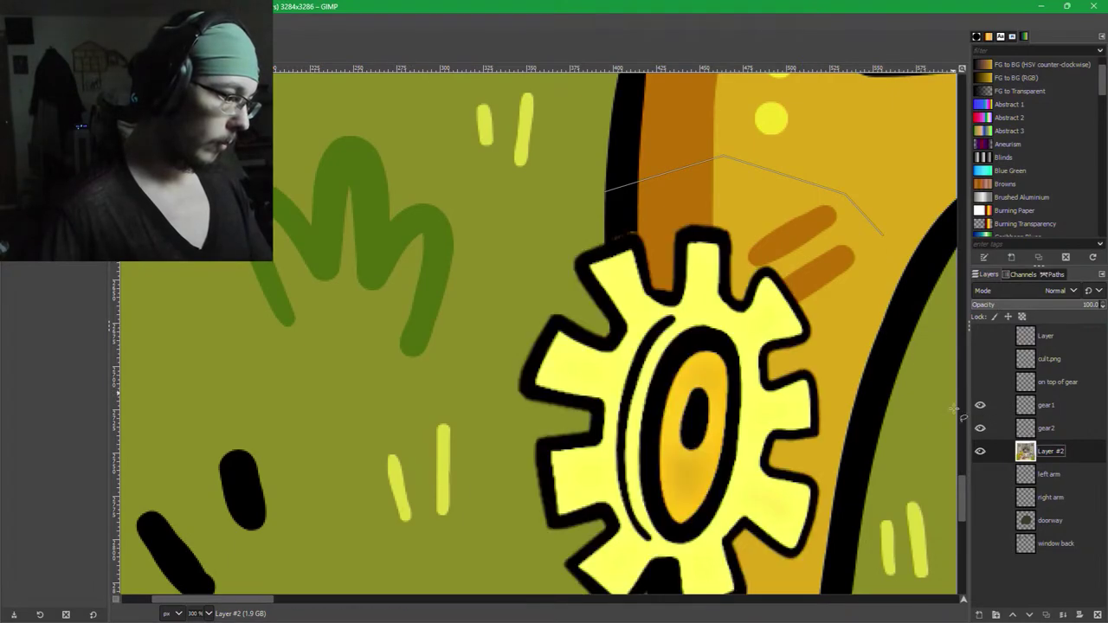
{"action": "left_click", "coordinate": [865, 398]}
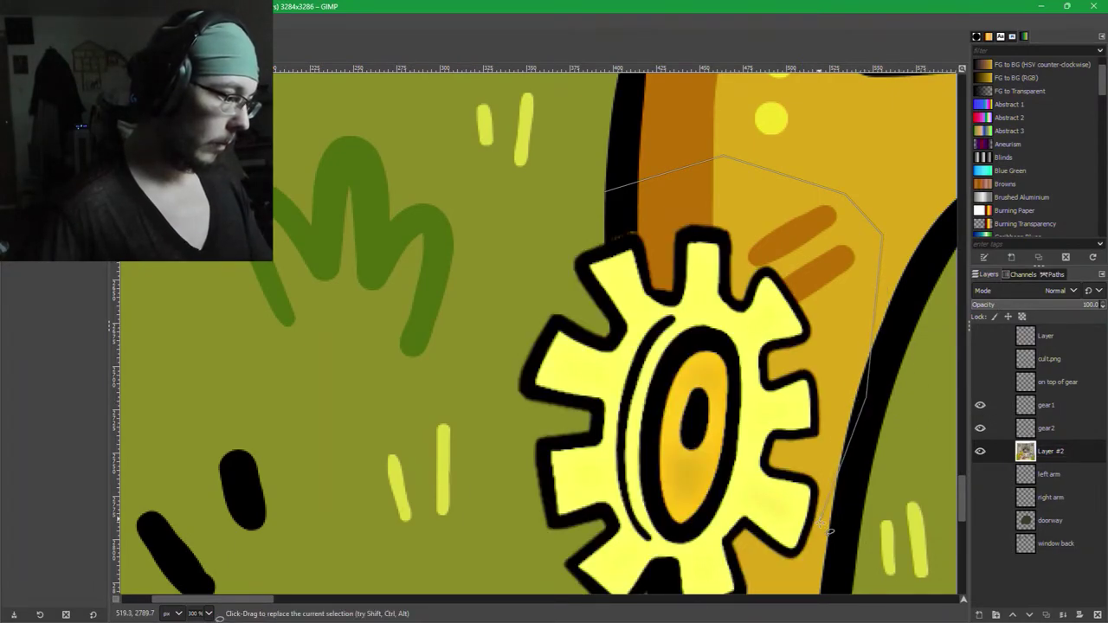
{"action": "scroll", "coordinate": [835, 450], "scroll_direction": "down", "scroll_amount": 3}
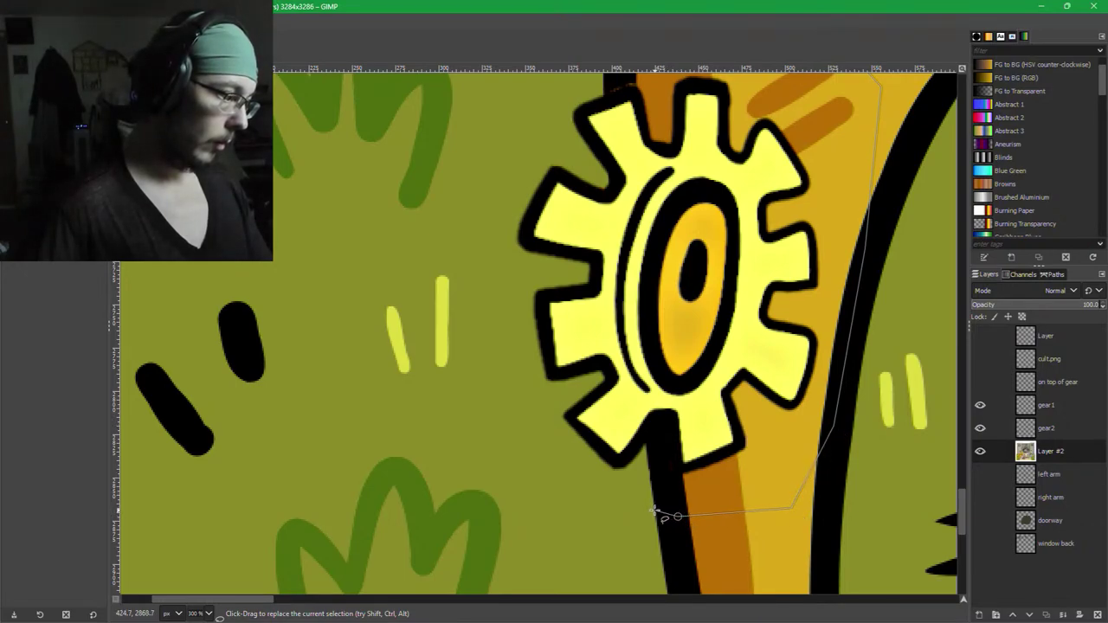
{"action": "left_click", "coordinate": [980, 406]}
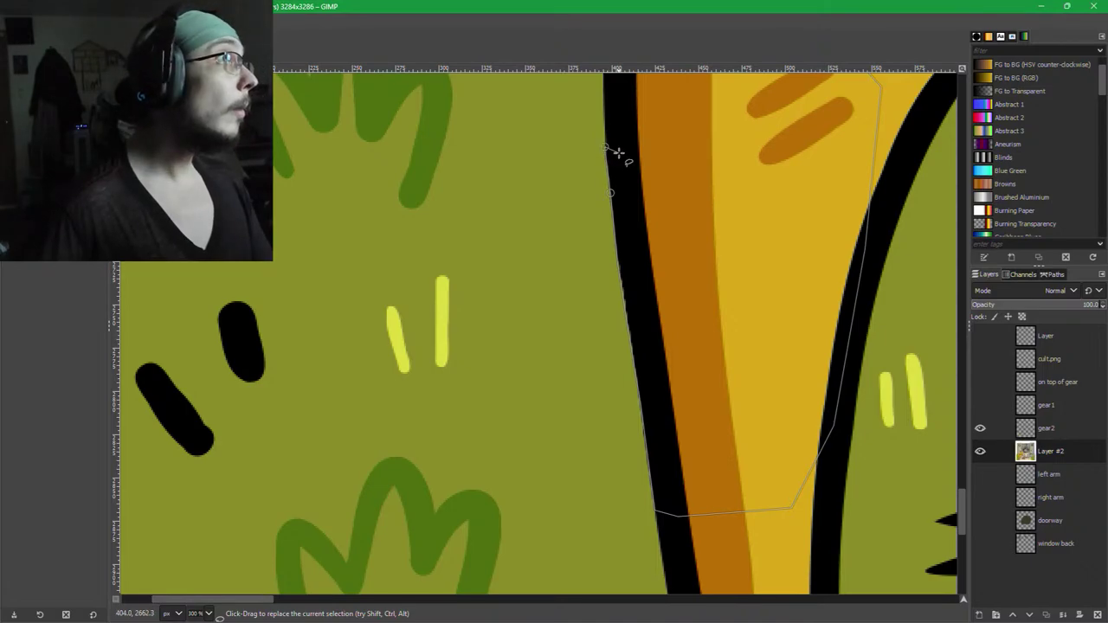
{"action": "scroll", "coordinate": [660, 416], "scroll_direction": "up", "scroll_amount": 5}
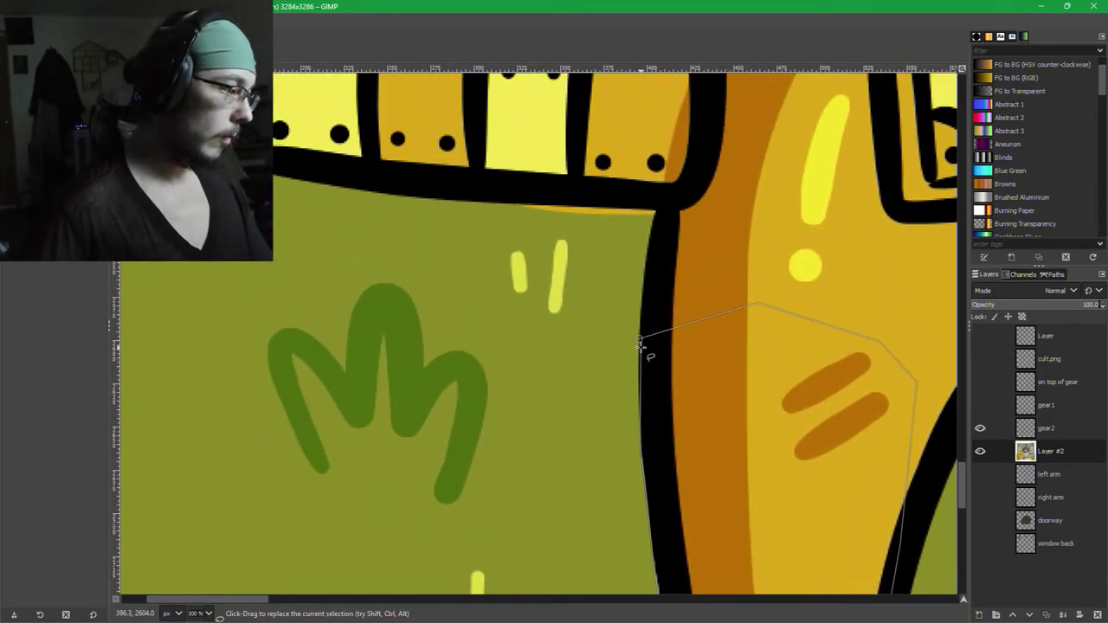
{"action": "left_click", "coordinate": [652, 402]}
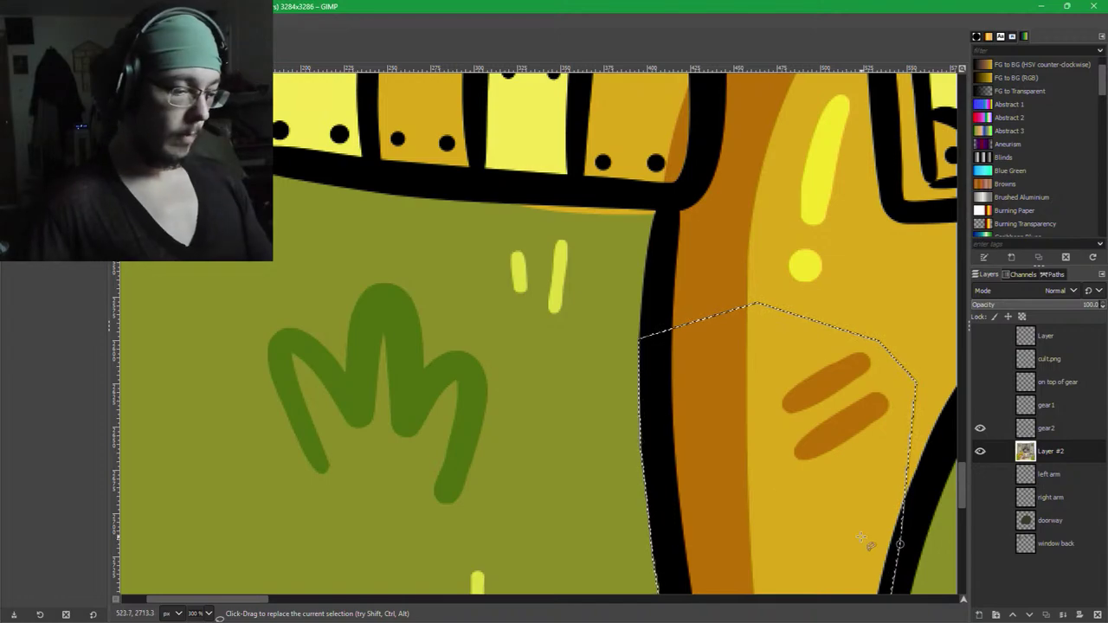
Copy the selected leg area from Layer #2 and paste it as a new layer.
{"action": "key", "text": "ctrl+c"}
{"action": "key", "text": "ctrl+v"}
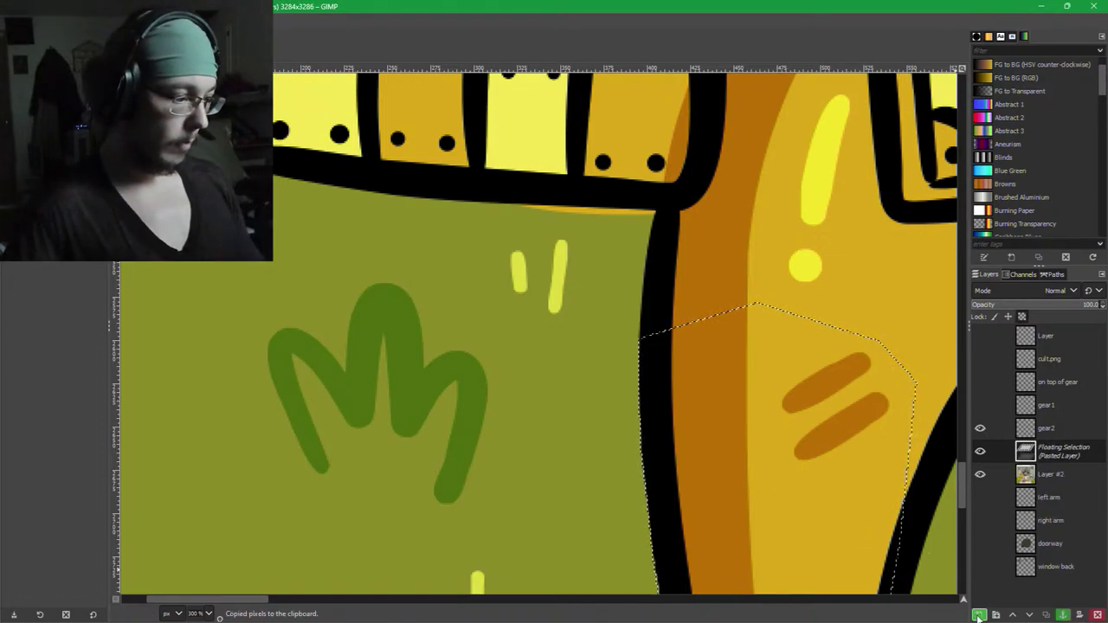
{"action": "left_click", "coordinate": [978, 614]}
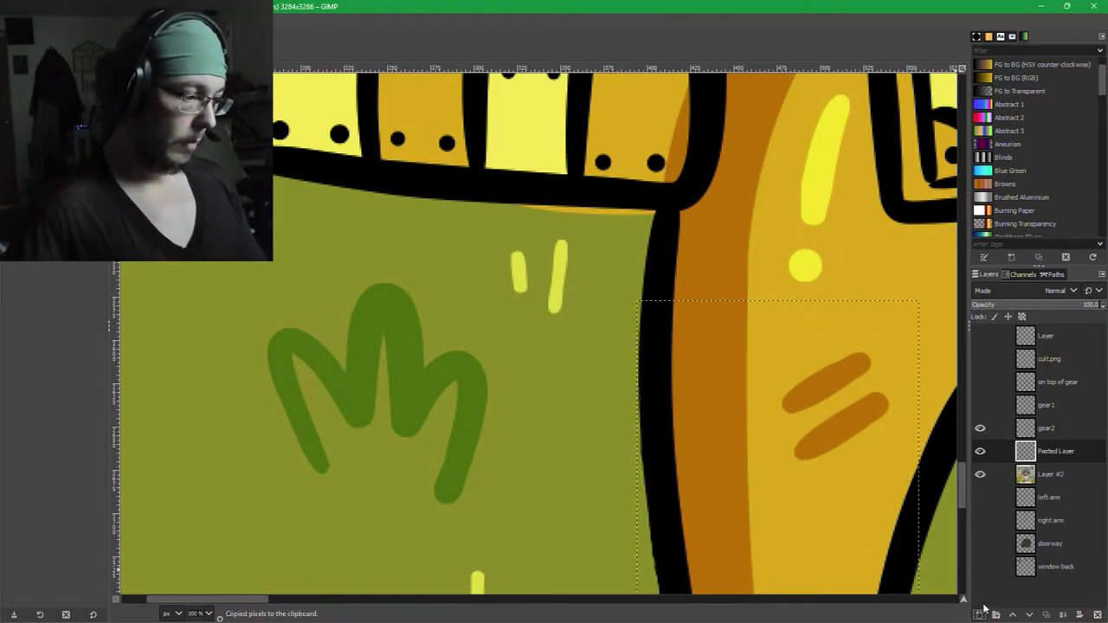
Rename the pasted leg layer as "on top of gear1".
{"action": "double_click", "coordinate": [1051, 451]}
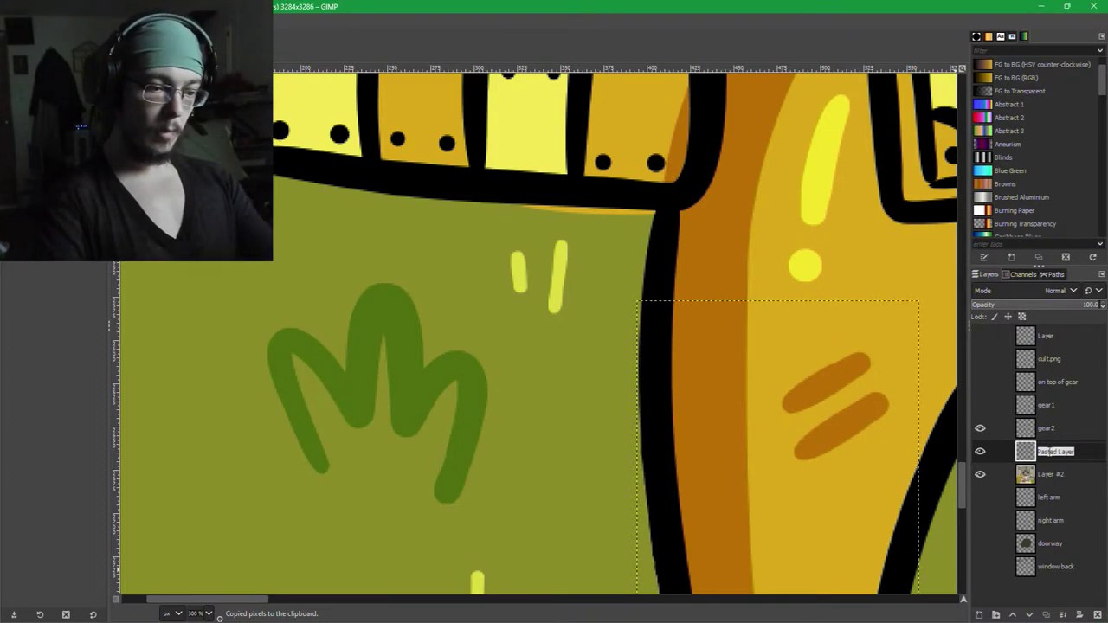
{"action": "type", "text": "on top of g"}
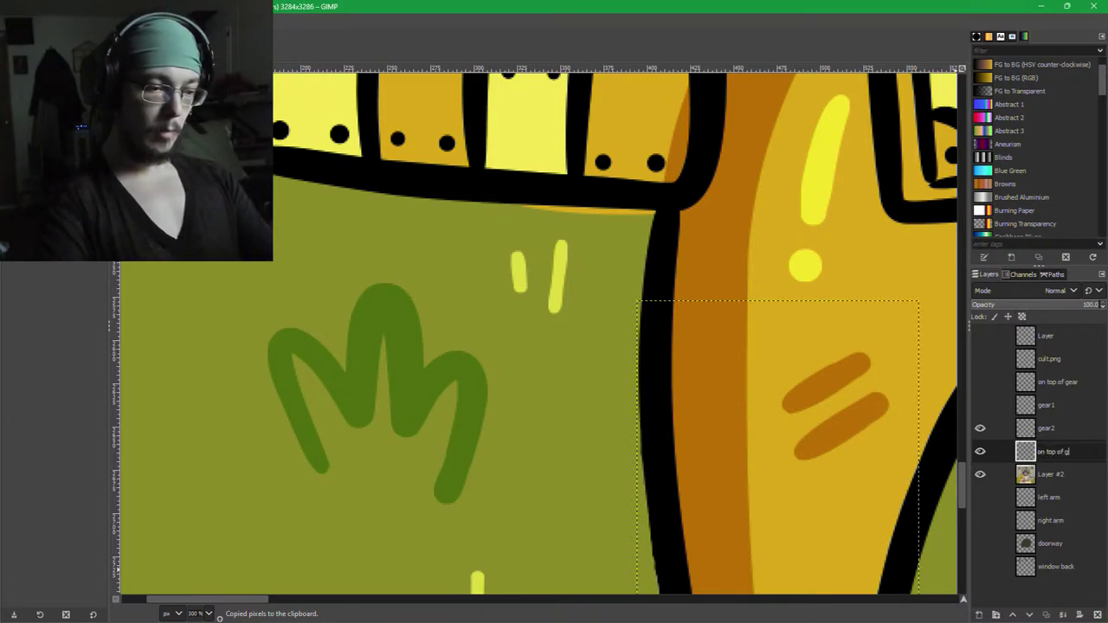
{"action": "type", "text": "ear1"}
{"action": "key", "text": "Return"}
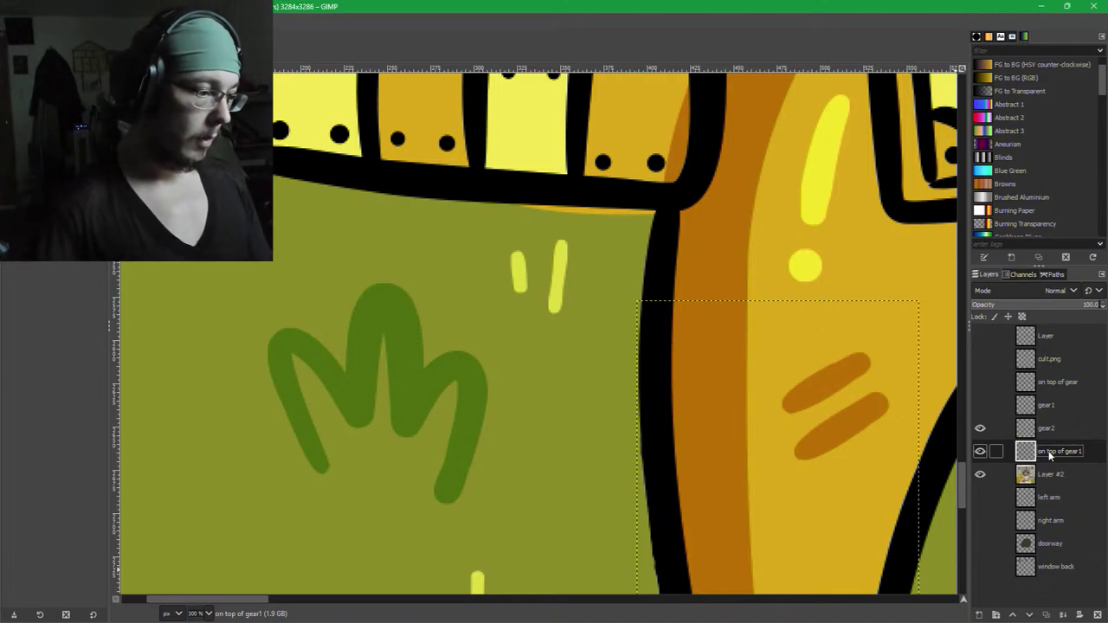
Show gear1 and reorder the layers so "on top of gear1" sits directly above gear1 and gear2 sits above both.
{"action": "left_click_drag", "start_coordinate": [1049, 456], "coordinate": [1049, 400]}
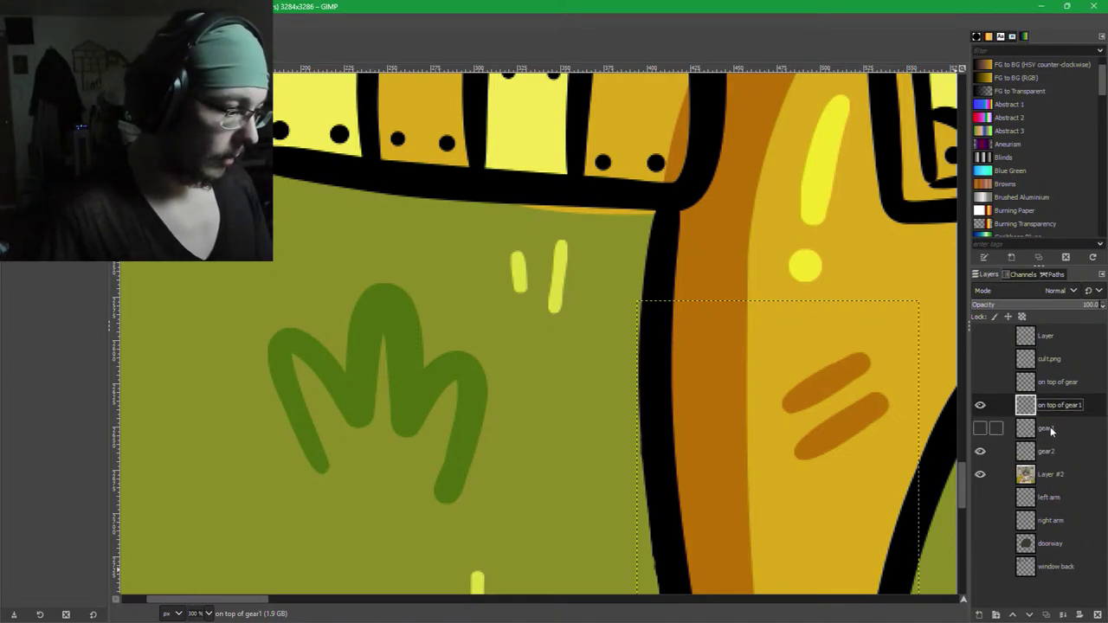
{"action": "left_click", "coordinate": [980, 428]}
{"action": "left_click_drag", "start_coordinate": [1034, 452], "coordinate": [1041, 425]}
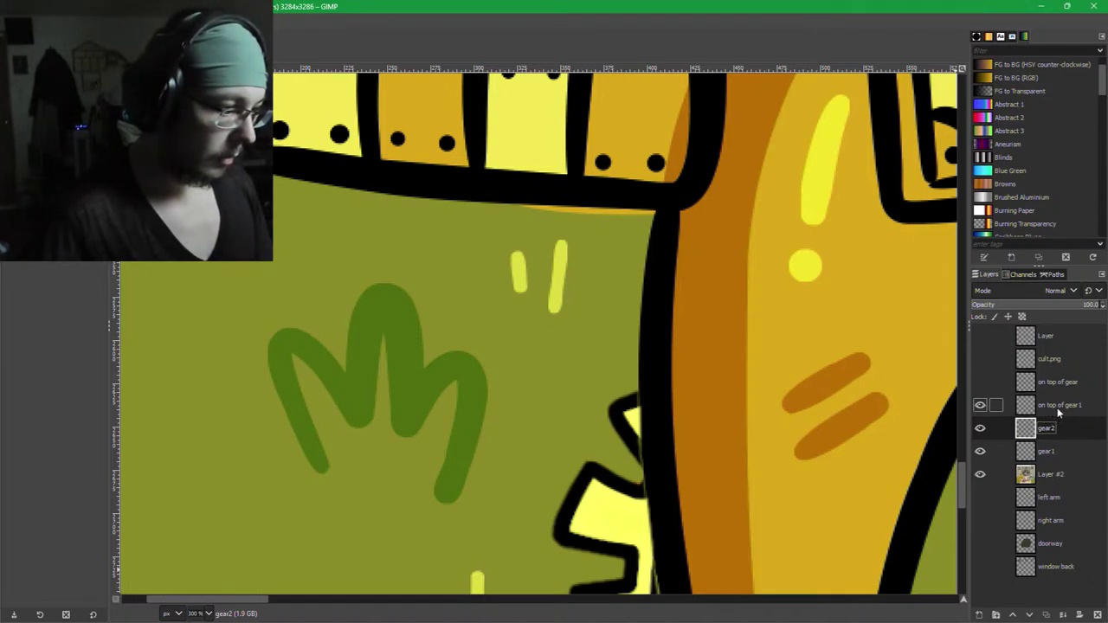
{"action": "left_click_drag", "start_coordinate": [1052, 428], "coordinate": [1052, 387]}
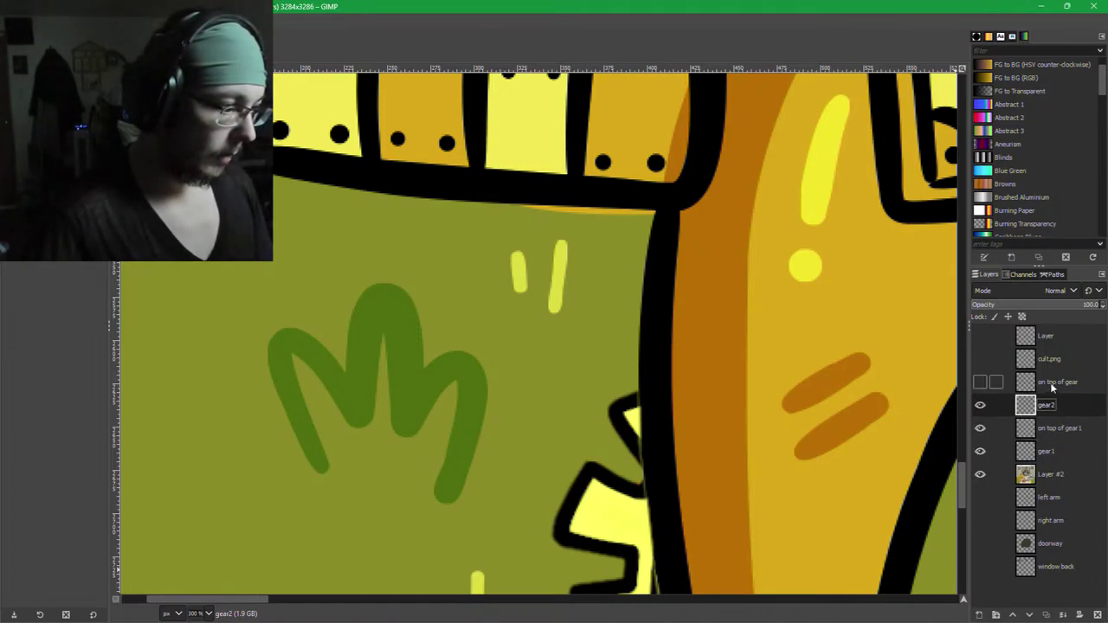
Rename the "on top of gear" layer as "on top of gear2" and make it visible.
{"action": "double_click", "coordinate": [1052, 387]}
{"action": "key", "text": "End"}
{"action": "type", "text": "2"}
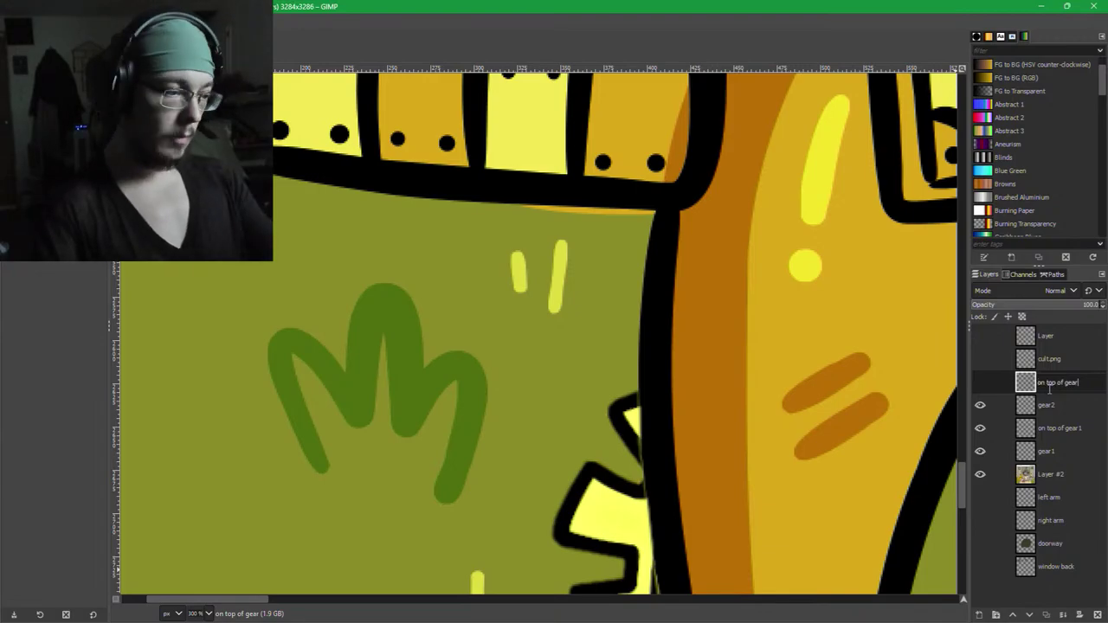
{"action": "key", "text": "Return"}
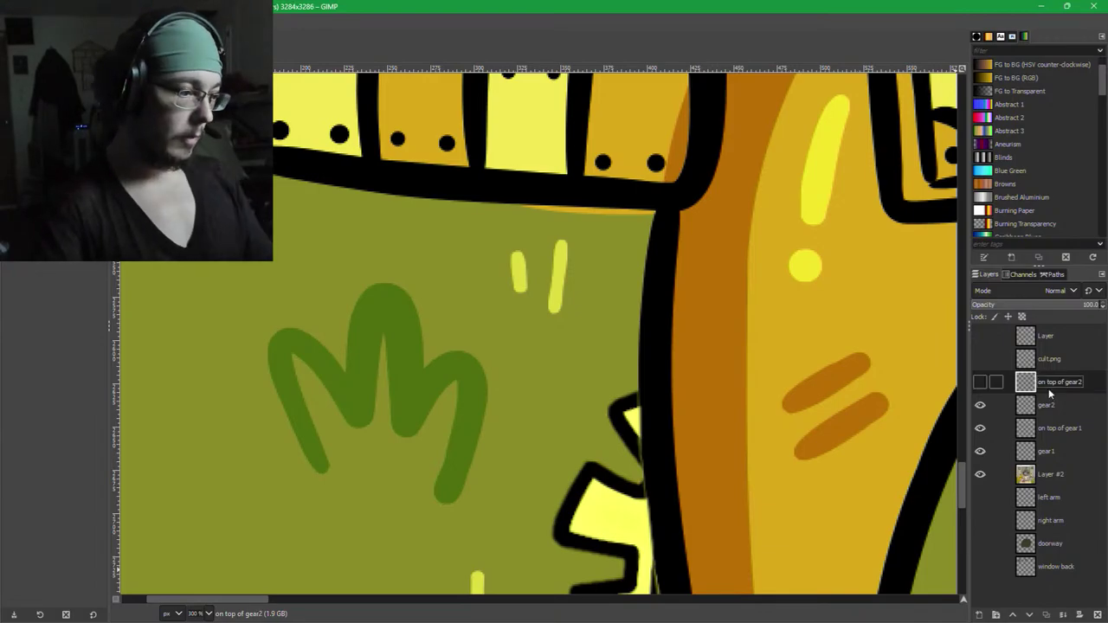
{"action": "left_click", "coordinate": [980, 381]}
Flip gear1 horizontally with its covering leg layer temporarily hidden, and shift the gear about 11 px right behind the leg.
{"action": "scroll", "coordinate": [554, 398], "scroll_direction": "down", "scroll_amount": 5}
{"action": "scroll", "coordinate": [559, 403], "scroll_direction": "right", "scroll_amount": 5}
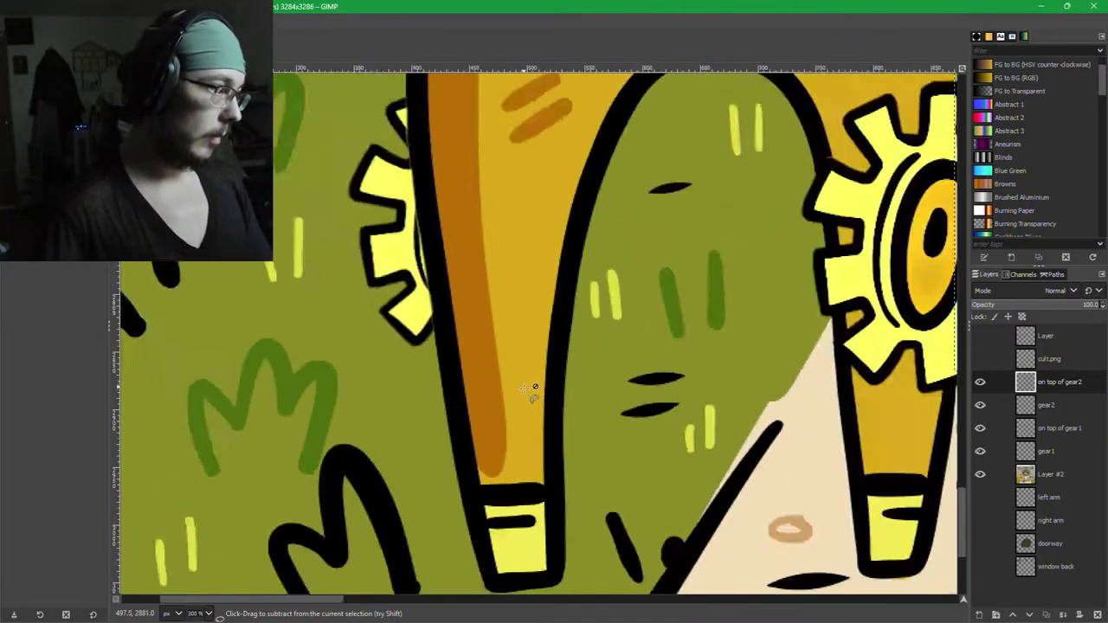
{"action": "scroll", "coordinate": [529, 389], "scroll_direction": "down", "scroll_amount": 3}
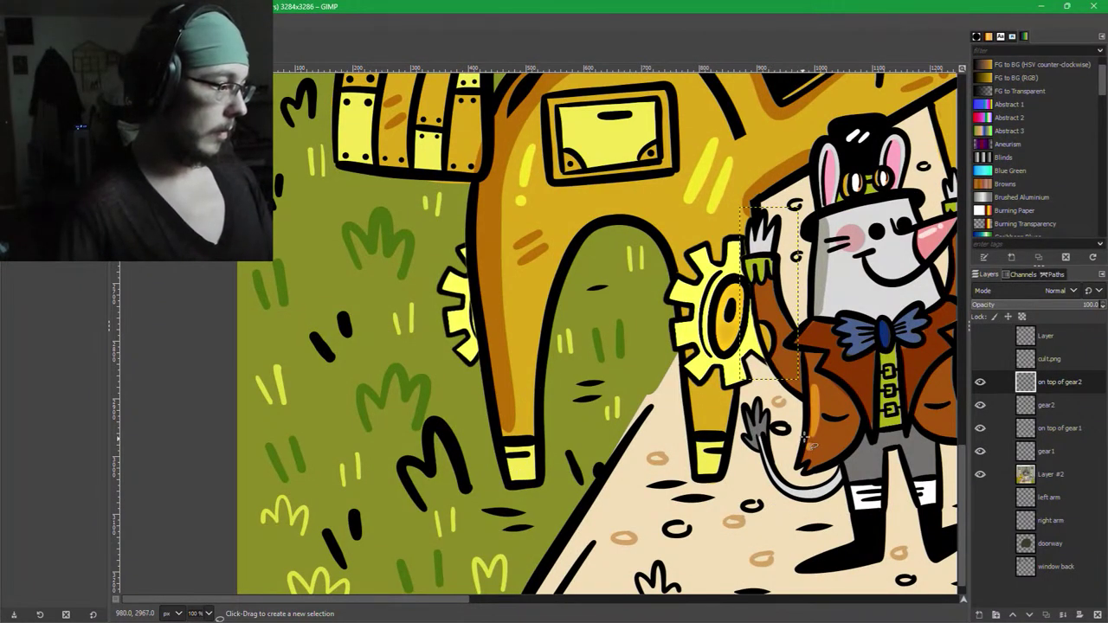
{"action": "left_click", "coordinate": [1034, 453]}
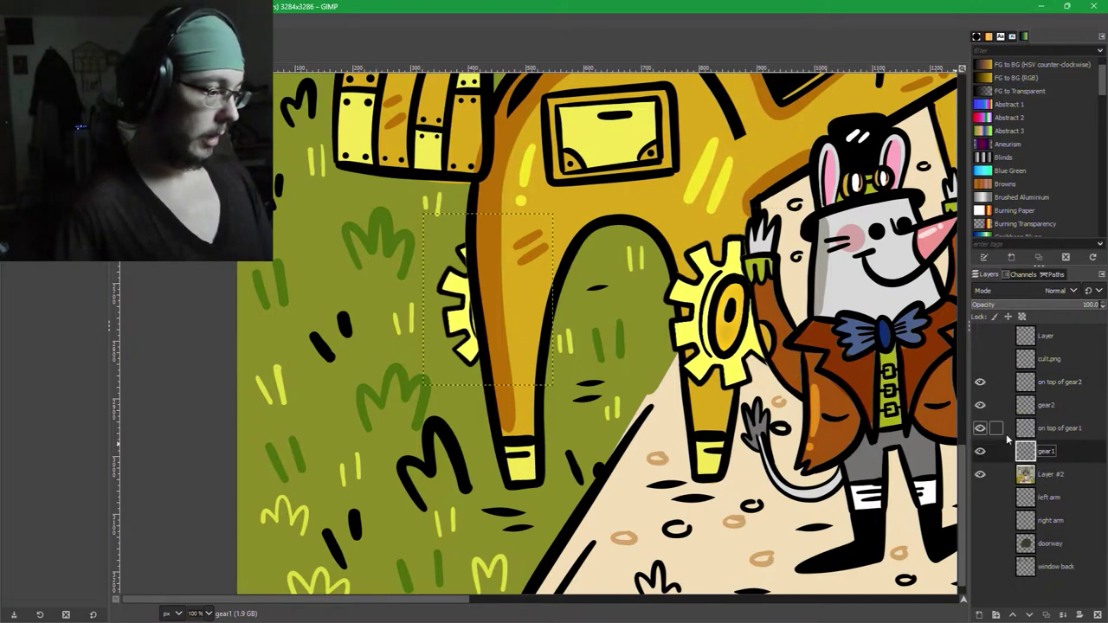
{"action": "left_click", "coordinate": [981, 429]}
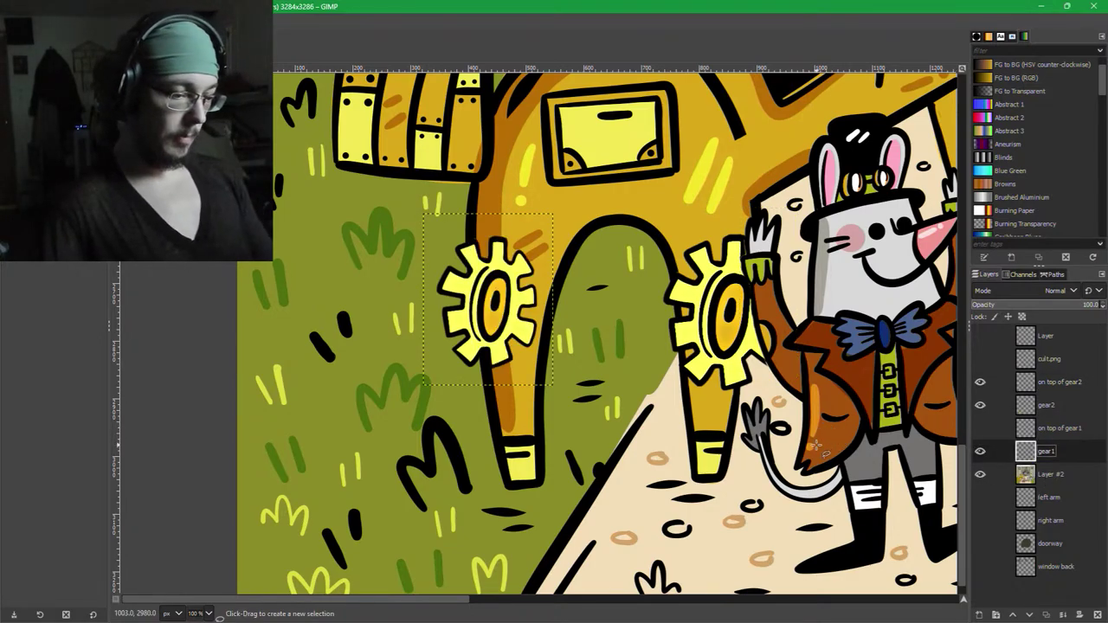
{"action": "left_click_drag", "start_coordinate": [517, 303], "coordinate": [514, 304]}
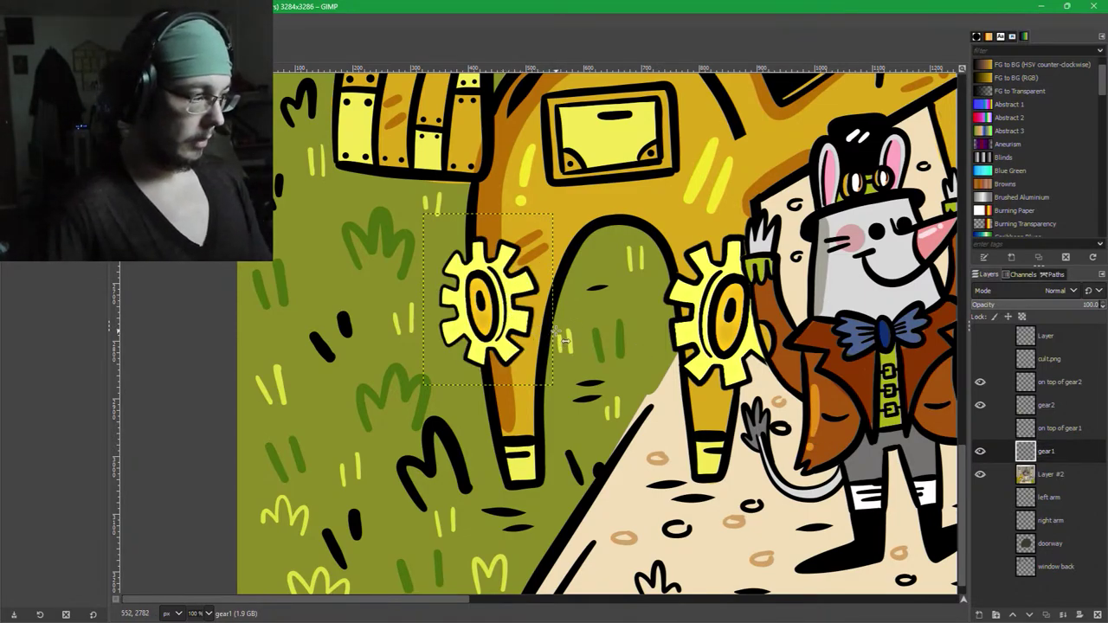
{"action": "left_click", "coordinate": [980, 429]}
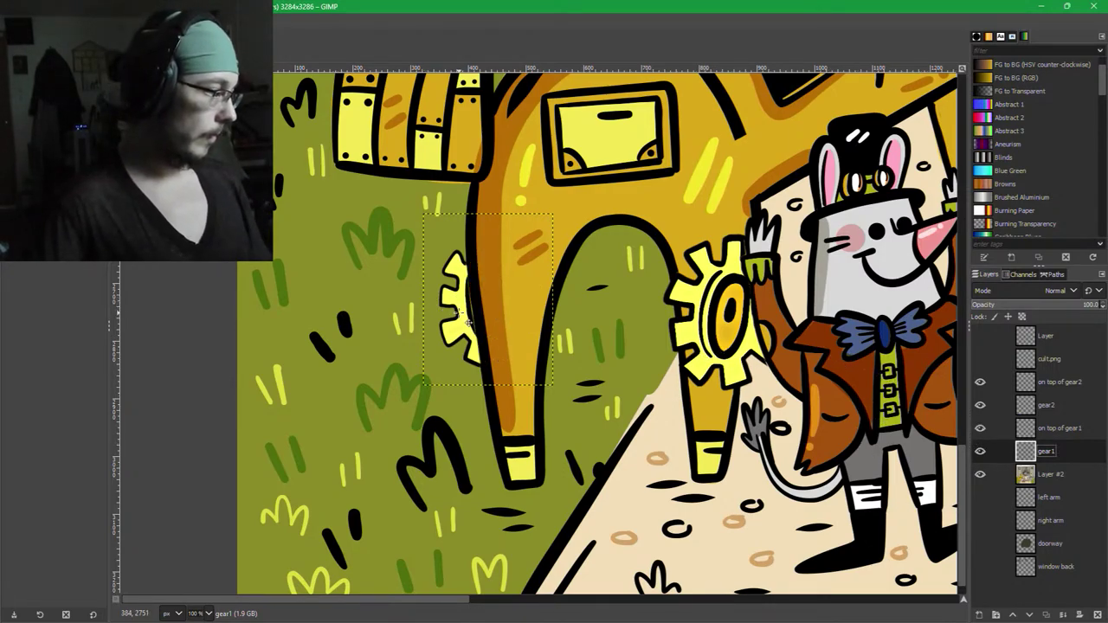
{"action": "left_click_drag", "start_coordinate": [468, 320], "coordinate": [475, 321]}
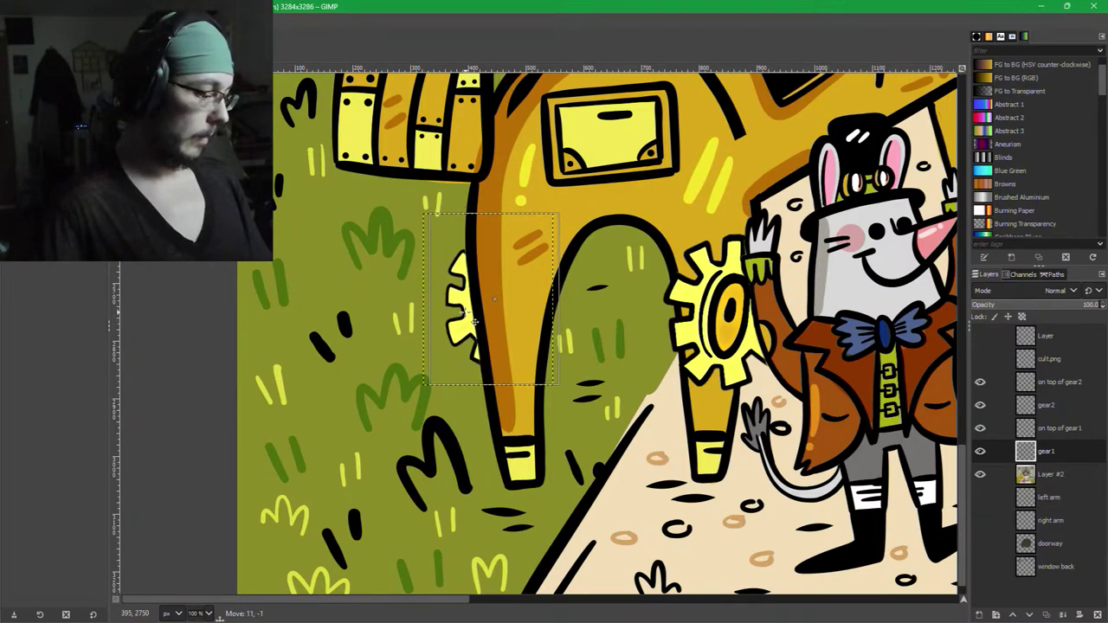
{"action": "key", "text": "shift+r"}
{"action": "left_click", "coordinate": [468, 315]}
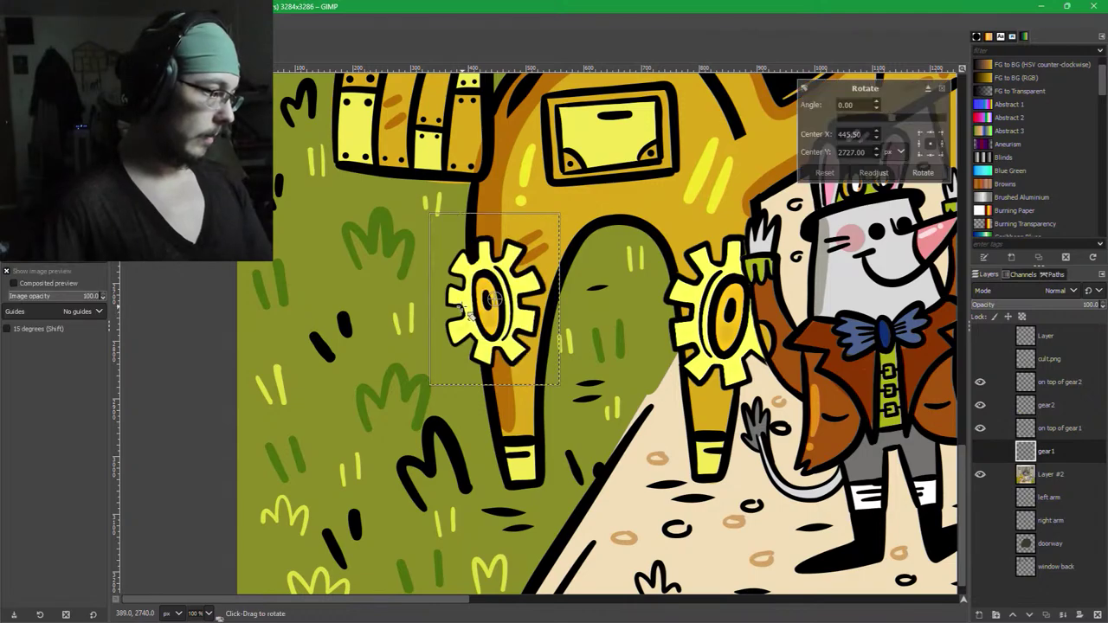
{"action": "left_click_drag", "start_coordinate": [459, 244], "coordinate": [450, 299]}
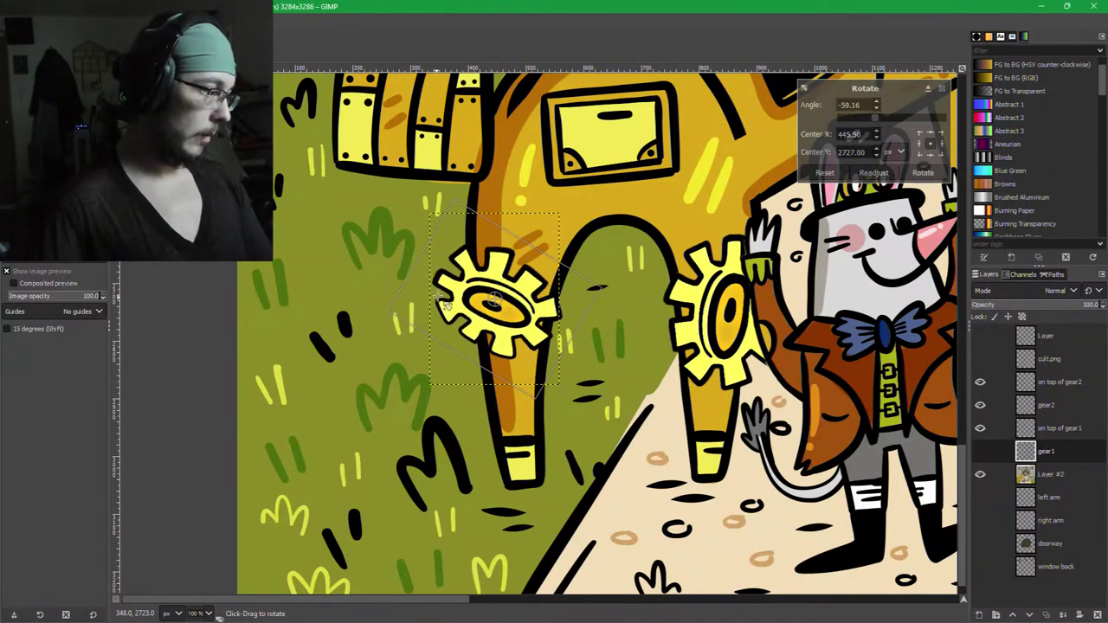
{"action": "key", "text": "Return"}
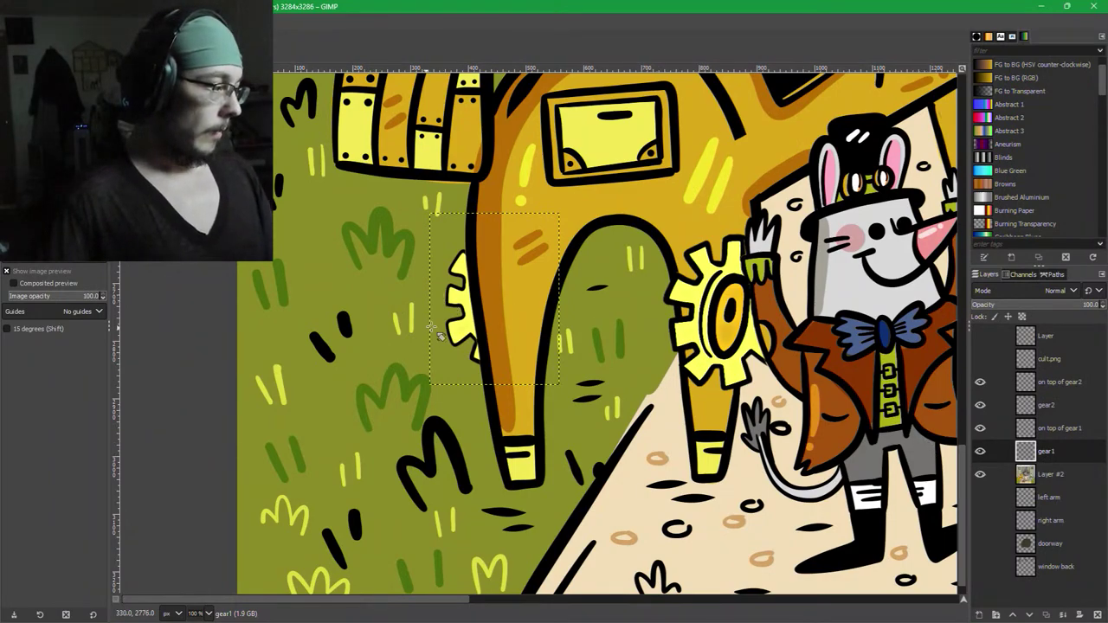
Save the artwork with the flipped gear.
{"action": "key", "text": "ctrl+s"}
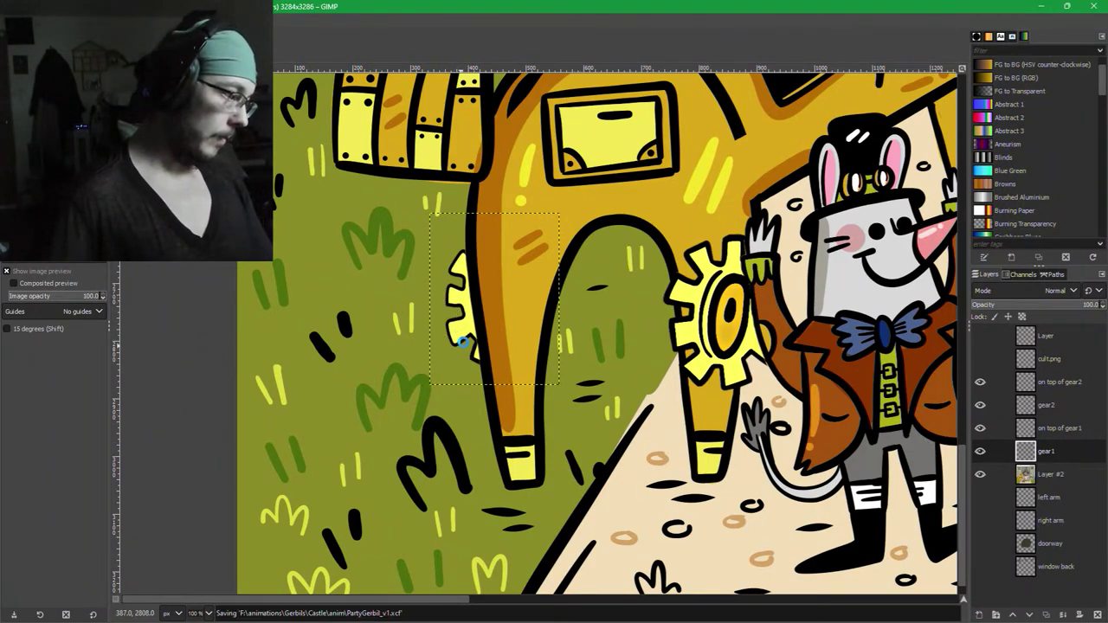
{"action": "mouse_move", "coordinate": [468, 333]}
{"action": "left_mouse_down"}
{"action": "mouse_move", "coordinate": [477, 341]}
{"action": "mouse_move", "coordinate": [434, 341]}
{"action": "mouse_move", "coordinate": [473, 335]}
{"action": "left_mouse_up"}
{"action": "key", "text": "ctrl+z"}
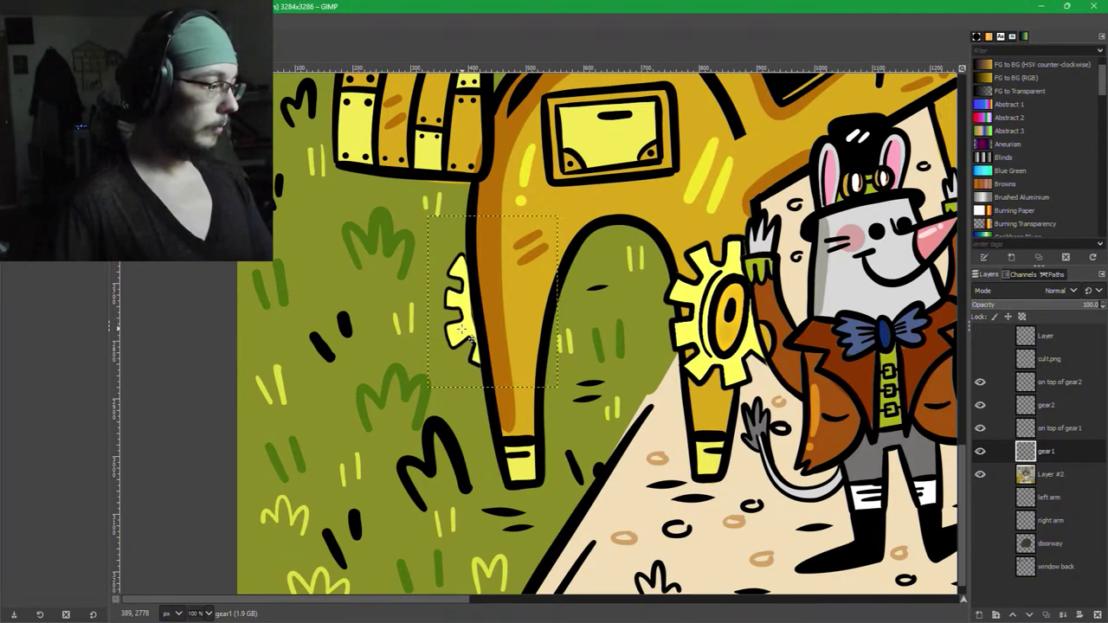
{"action": "key", "text": "ctrl+z"}
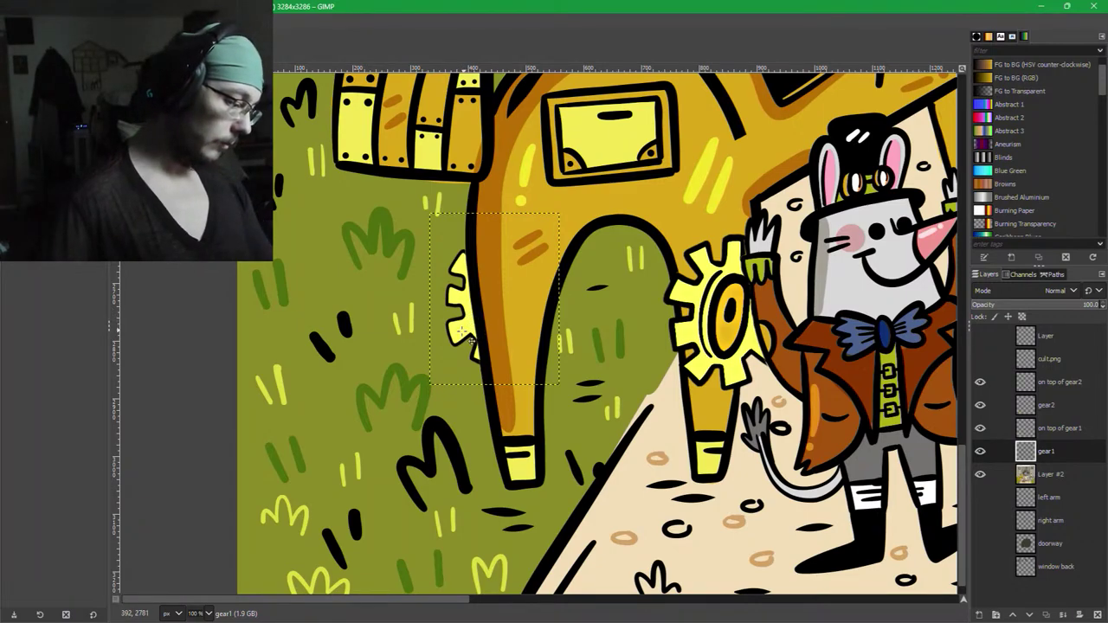
Apply a Perspective transform to gear1, pulling its upper corners down and outward from the leg and its lower corners slightly toward the leg.
{"action": "key", "text": "shift+p"}
{"action": "left_click", "coordinate": [461, 262]}
{"action": "left_click_drag", "start_coordinate": [450, 219], "coordinate": [475, 232]}
{"action": "left_click_drag", "start_coordinate": [543, 226], "coordinate": [534, 226]}
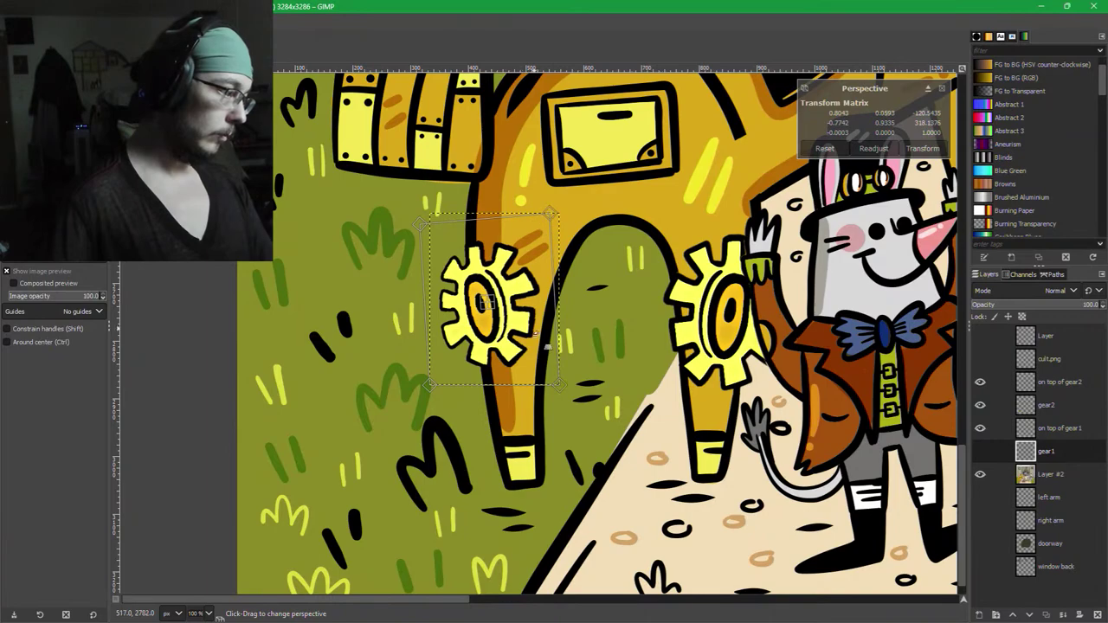
{"action": "left_click_drag", "start_coordinate": [558, 384], "coordinate": [567, 379]}
{"action": "left_click_drag", "start_coordinate": [428, 385], "coordinate": [444, 351]}
{"action": "left_click_drag", "start_coordinate": [474, 227], "coordinate": [517, 228]}
{"action": "mouse_move", "coordinate": [561, 349]}
{"action": "left_mouse_down"}
{"action": "mouse_move", "coordinate": [567, 357]}
{"action": "mouse_move", "coordinate": [563, 348]}
{"action": "left_mouse_up"}
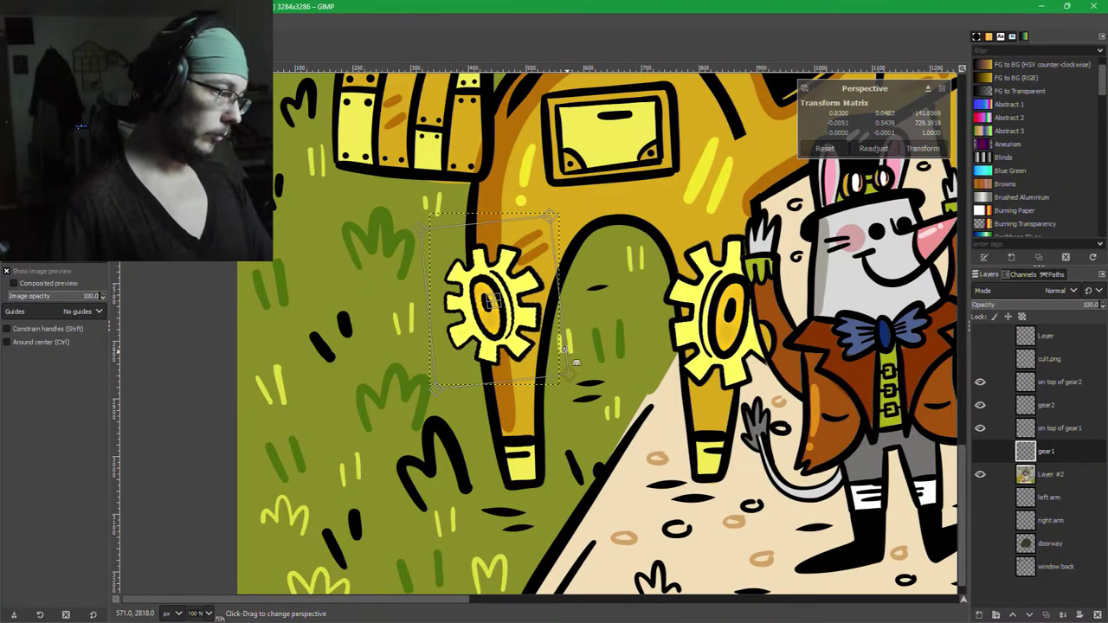
{"action": "left_click_drag", "start_coordinate": [496, 369], "coordinate": [480, 376]}
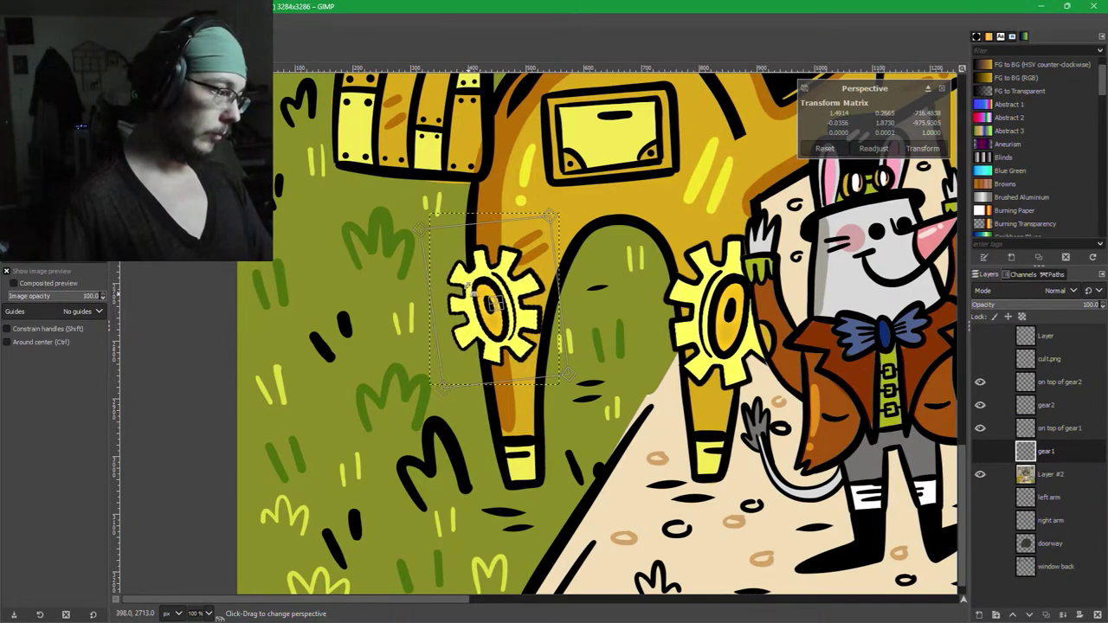
{"action": "left_click_drag", "start_coordinate": [468, 289], "coordinate": [448, 256]}
{"action": "left_click_drag", "start_coordinate": [521, 229], "coordinate": [534, 259]}
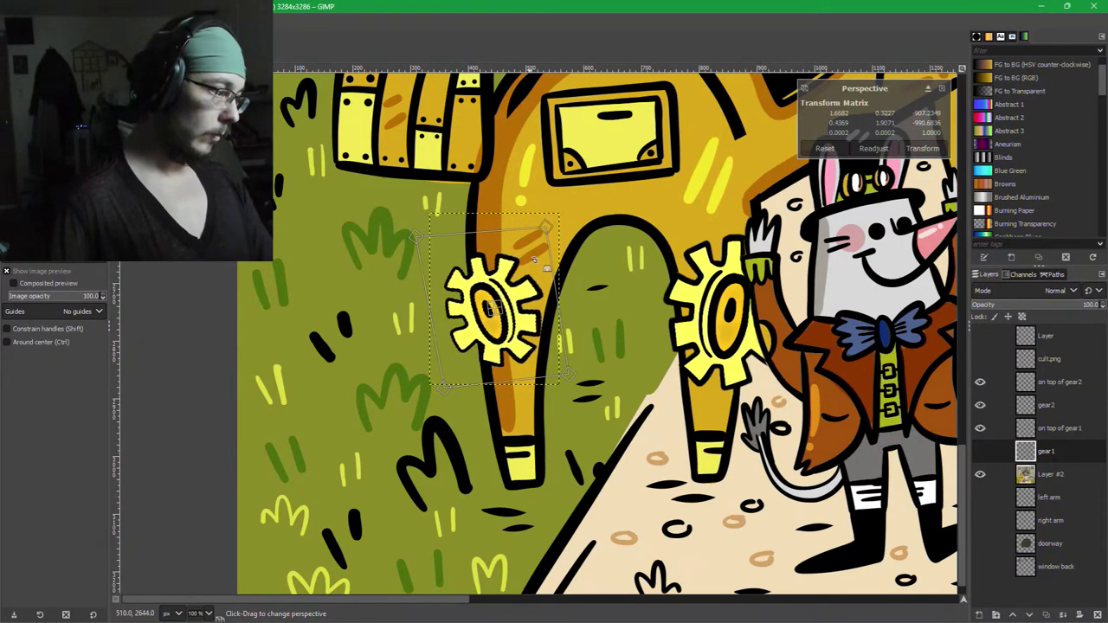
{"action": "left_click_drag", "start_coordinate": [575, 369], "coordinate": [571, 363]}
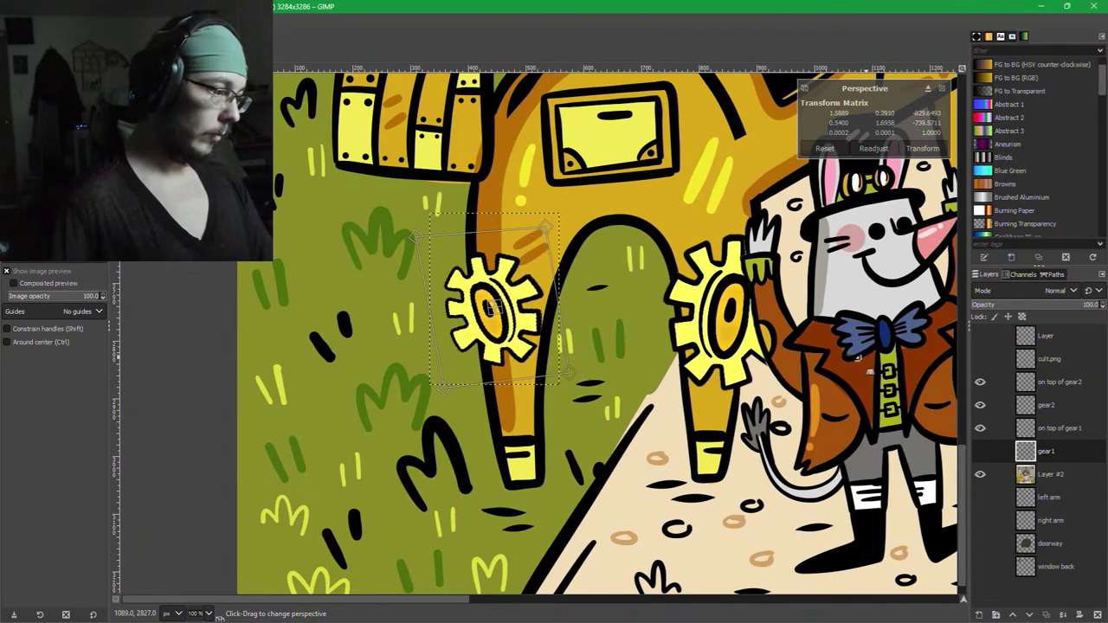
{"action": "left_click", "coordinate": [920, 149]}
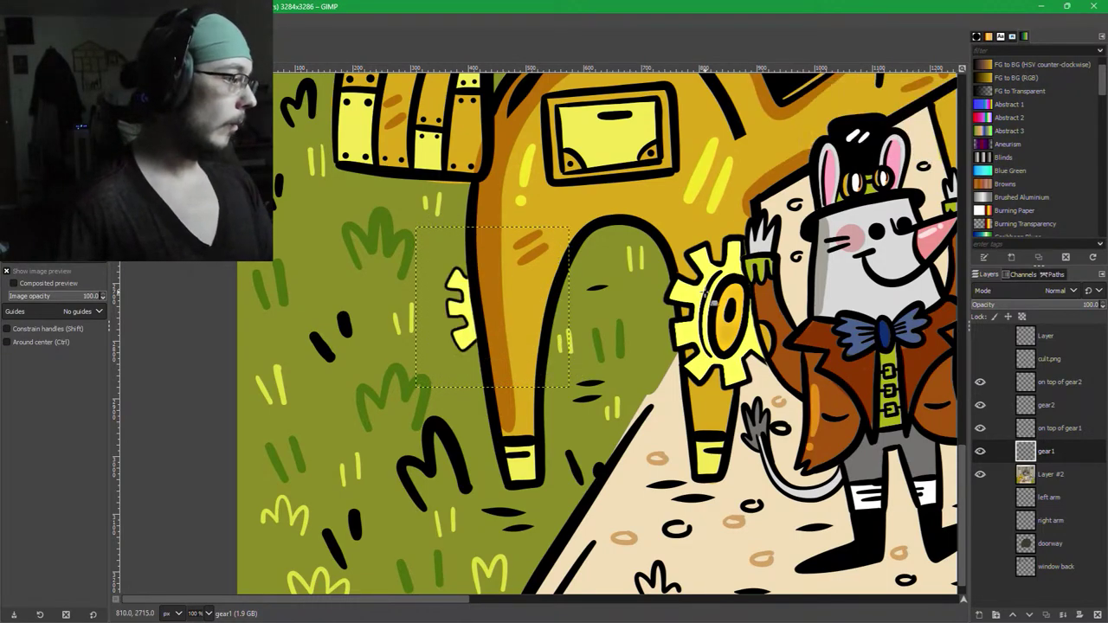
Nudge gear1 slightly down and further behind the leg, and save the image.
{"action": "key", "text": "m"}
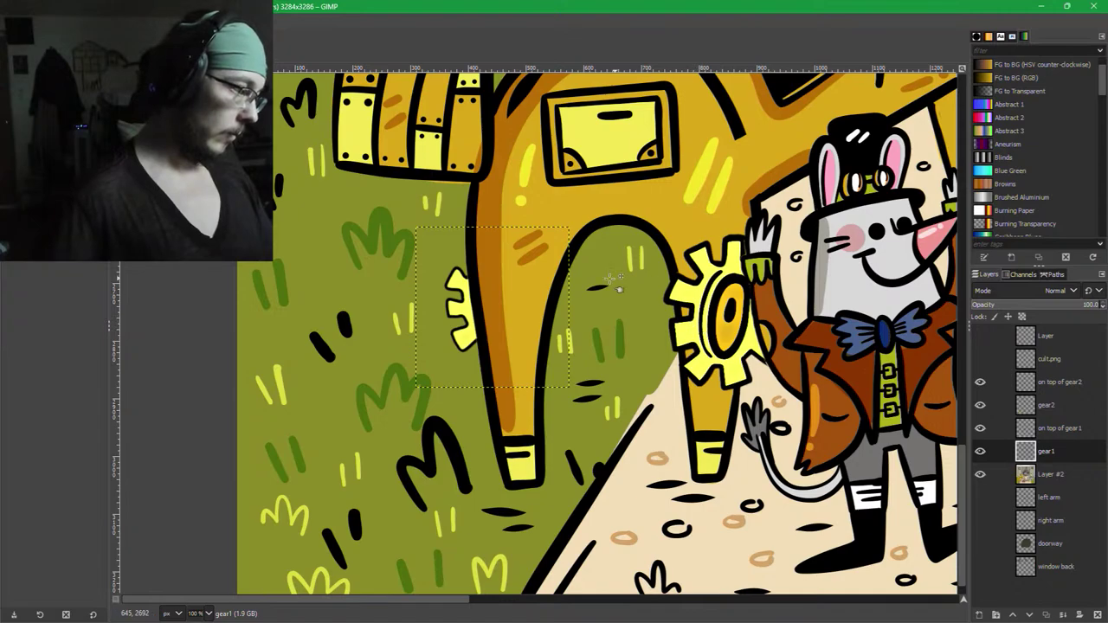
{"action": "left_click_drag", "start_coordinate": [475, 313], "coordinate": [478, 317]}
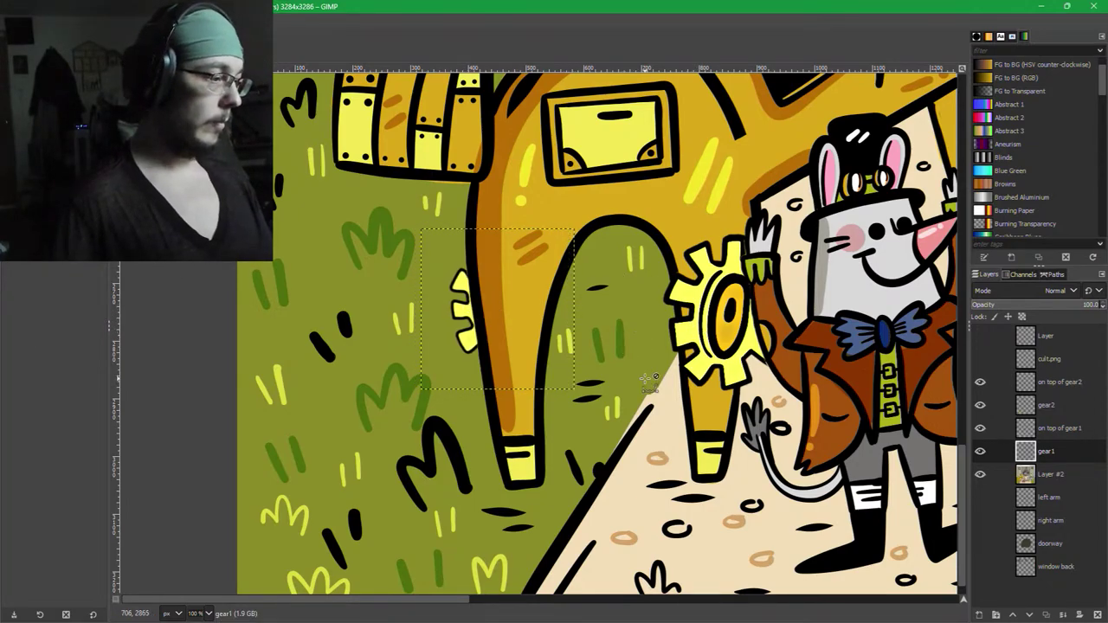
{"action": "scroll", "coordinate": [645, 378], "scroll_direction": "down", "scroll_amount": 2, "text": "ctrl"}
{"action": "left_click_drag", "start_coordinate": [711, 399], "coordinate": [594, 417]}
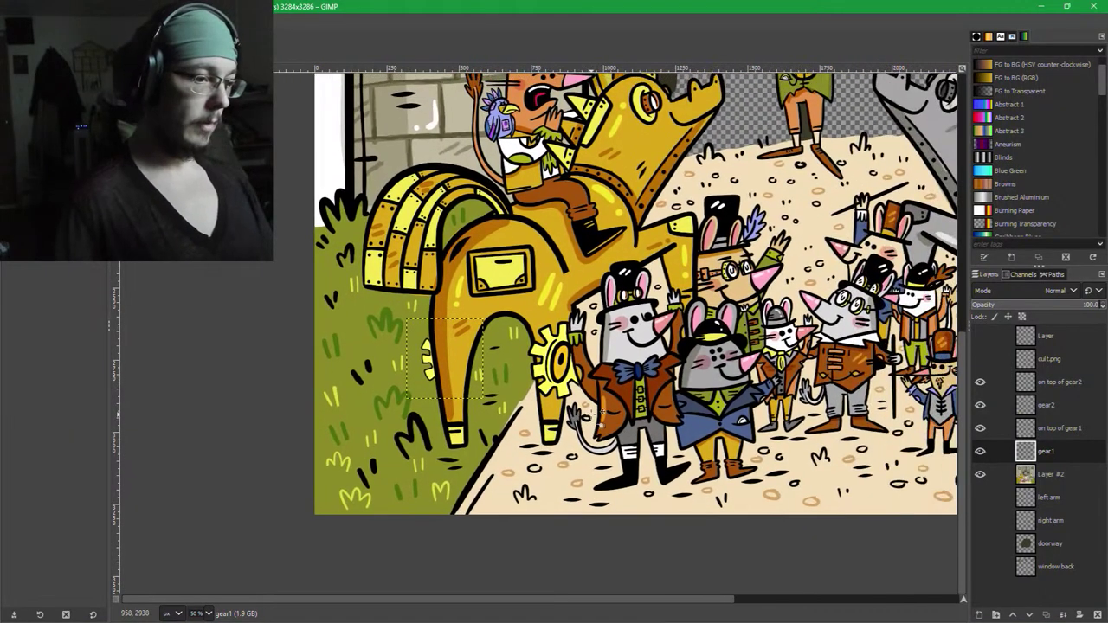
{"action": "key", "text": "ctrl+s"}
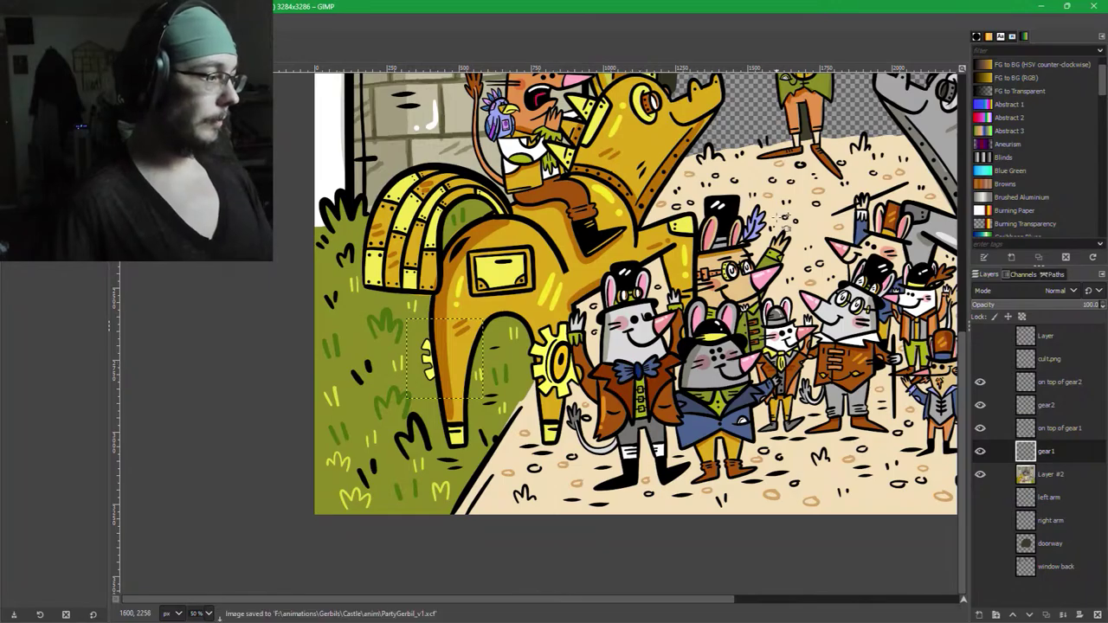
Examine the rest of the artwork, including the crowd, the doorway figure, and the grey unicorn's body, legs and gears.
{"action": "scroll", "coordinate": [712, 360], "scroll_direction": "down", "scroll_amount": 2, "text": "ctrl"}
{"action": "scroll", "coordinate": [570, 378], "scroll_direction": "up", "scroll_amount": 2, "text": "ctrl"}
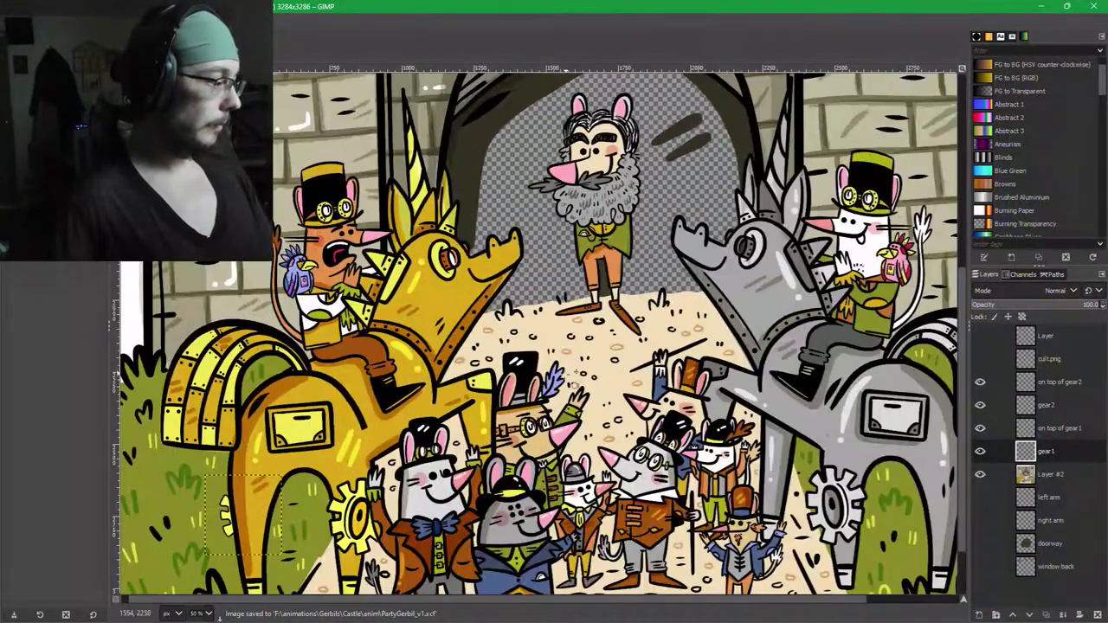
{"action": "left_click_drag", "start_coordinate": [668, 407], "coordinate": [538, 338]}
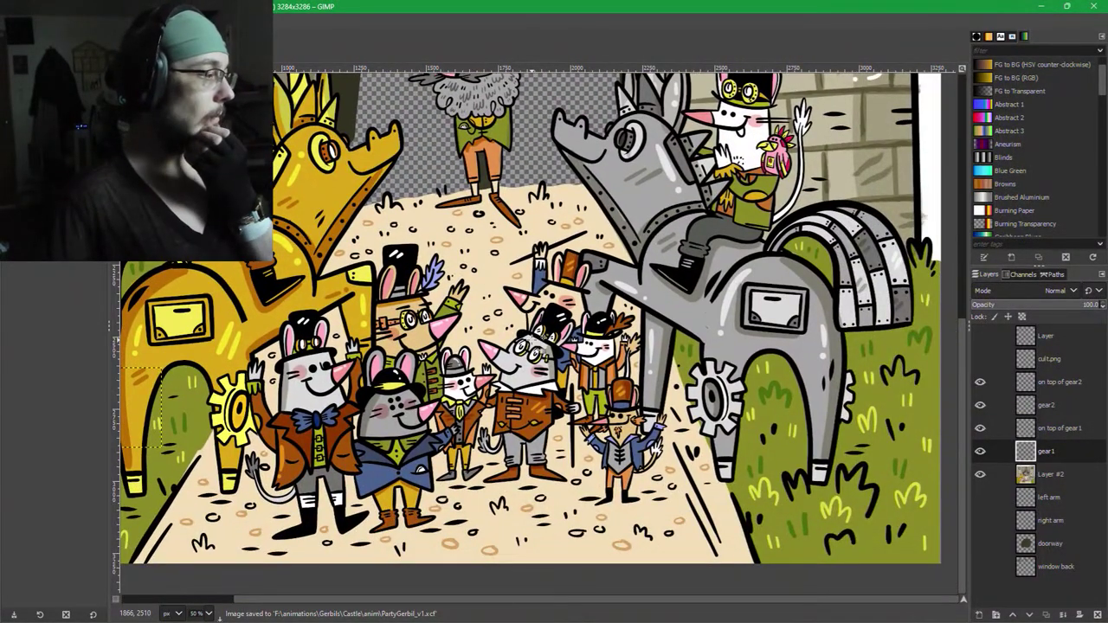
{"action": "left_click_drag", "start_coordinate": [630, 141], "coordinate": [722, 351]}
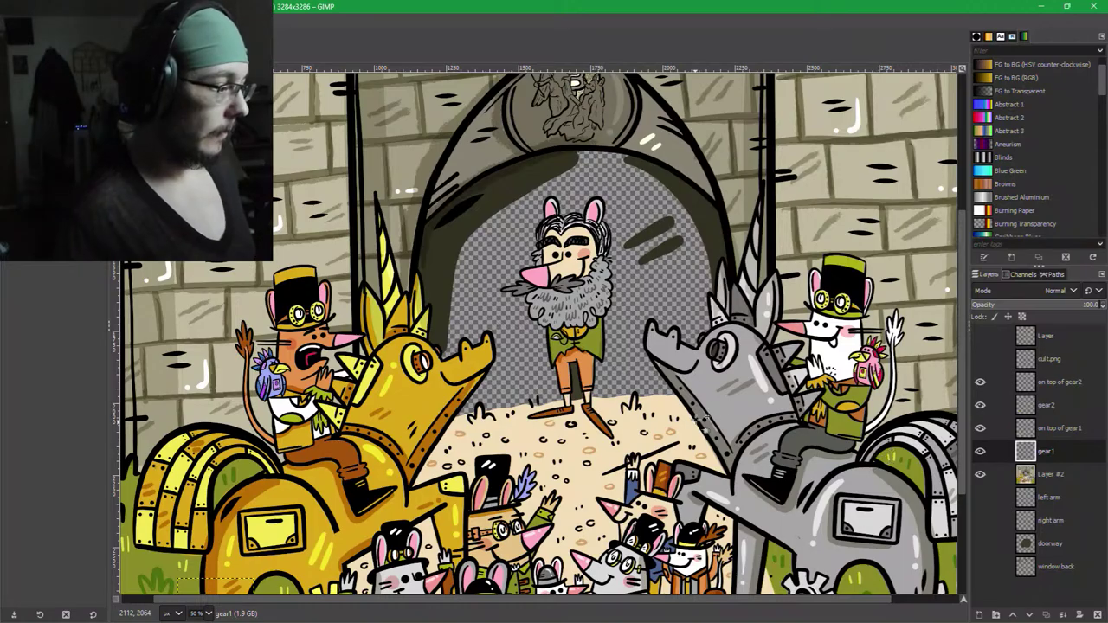
{"action": "left_click_drag", "start_coordinate": [685, 442], "coordinate": [563, 270]}
{"action": "scroll", "coordinate": [711, 437], "scroll_direction": "up", "scroll_amount": 2}
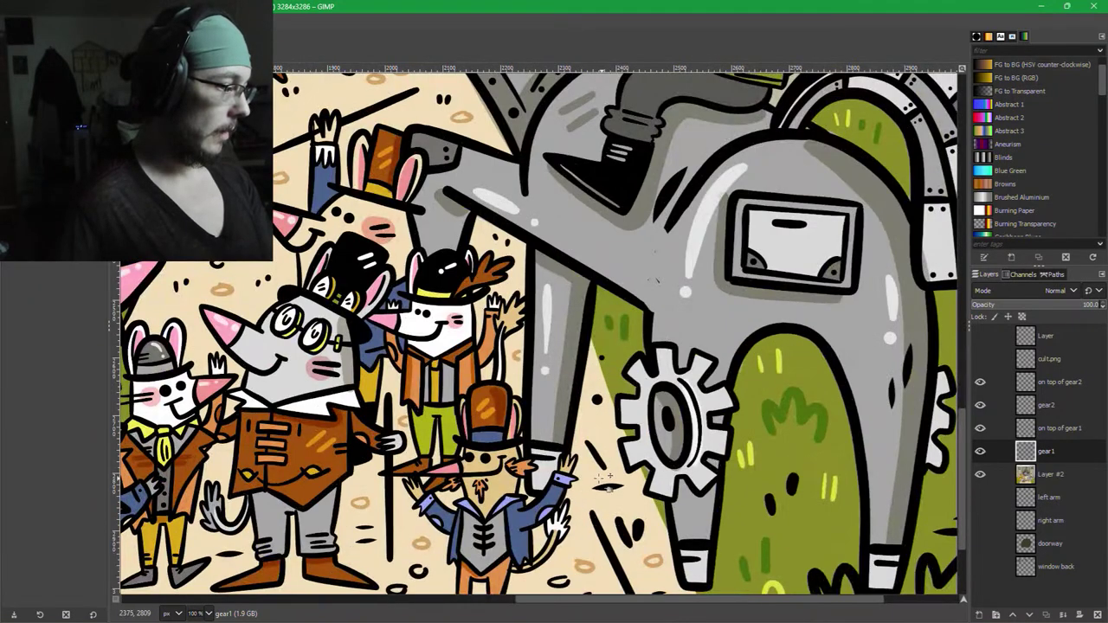
{"action": "left_click_drag", "start_coordinate": [413, 502], "coordinate": [803, 412]}
{"action": "left_click_drag", "start_coordinate": [477, 397], "coordinate": [547, 374]}
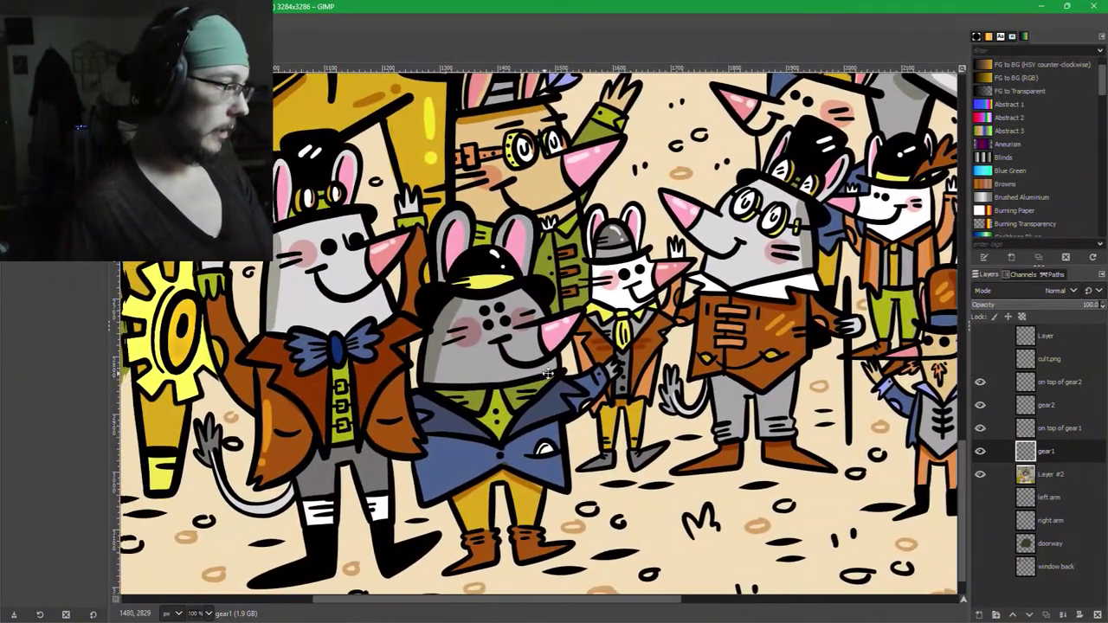
{"action": "scroll", "coordinate": [547, 374], "scroll_direction": "right", "scroll_amount": 10}
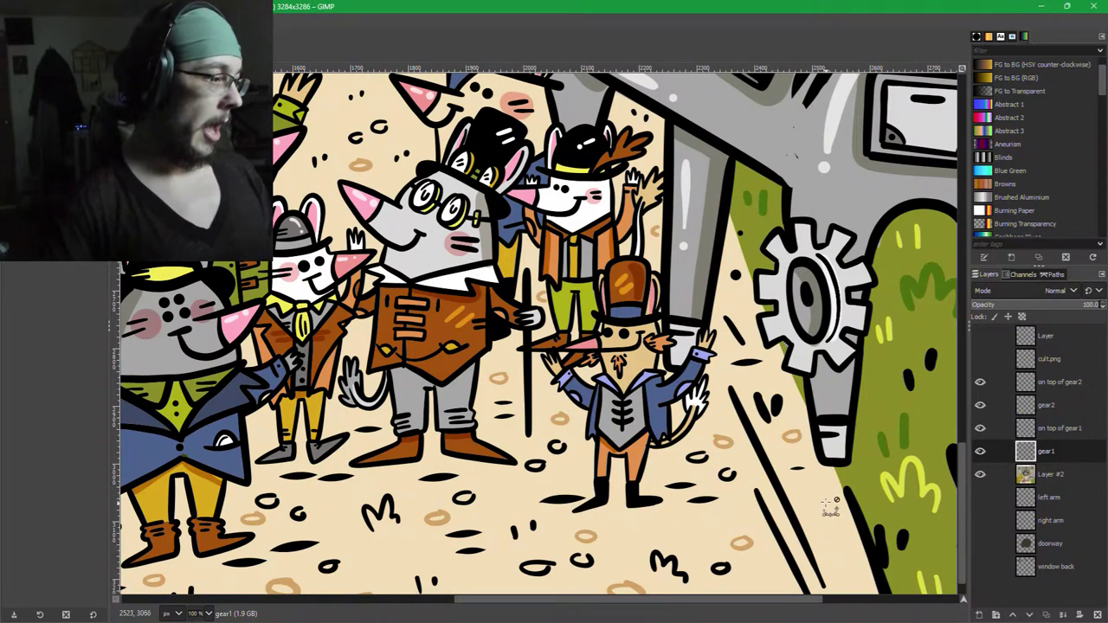
{"action": "scroll", "coordinate": [792, 452], "scroll_direction": "up", "scroll_amount": 1}
{"action": "left_click_drag", "start_coordinate": [809, 121], "coordinate": [581, 437]}
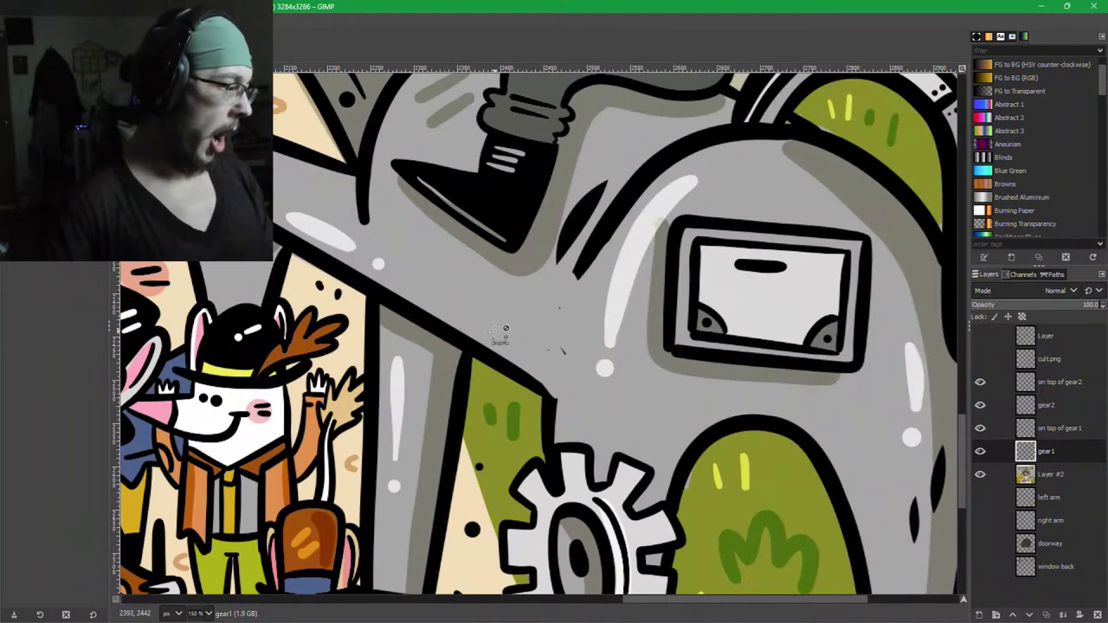
Paint over the stray dark specks on the grey unicorn's body on Layer #2, using the surrounding grey sampled from the artwork.
{"action": "key", "text": "p"}
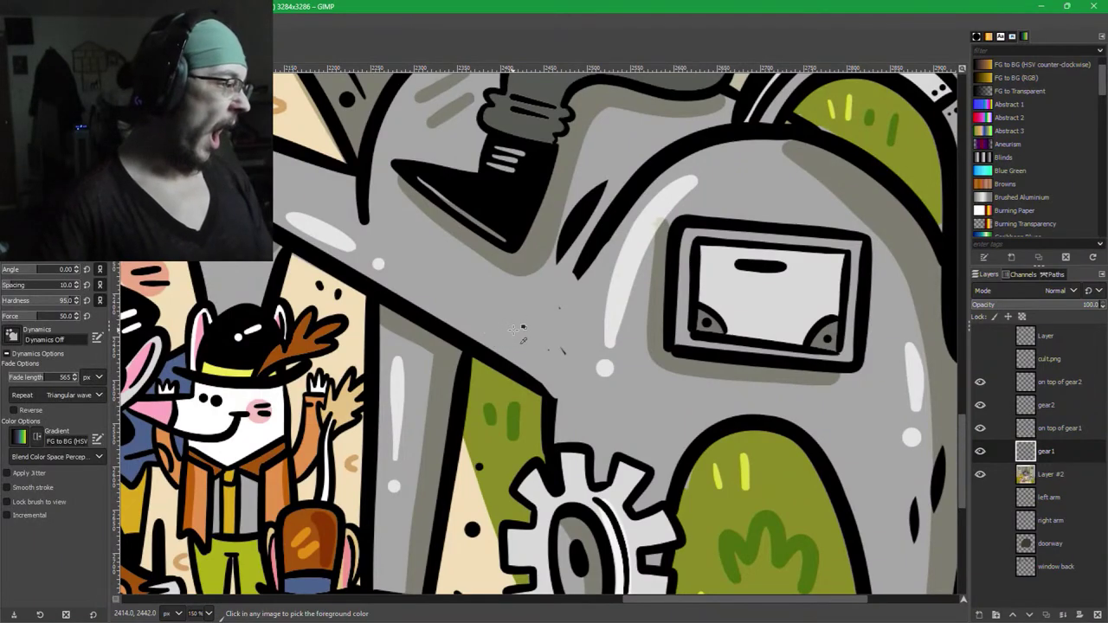
{"action": "left_click", "coordinate": [523, 329], "text": "ctrl"}
{"action": "left_click", "coordinate": [561, 346]}
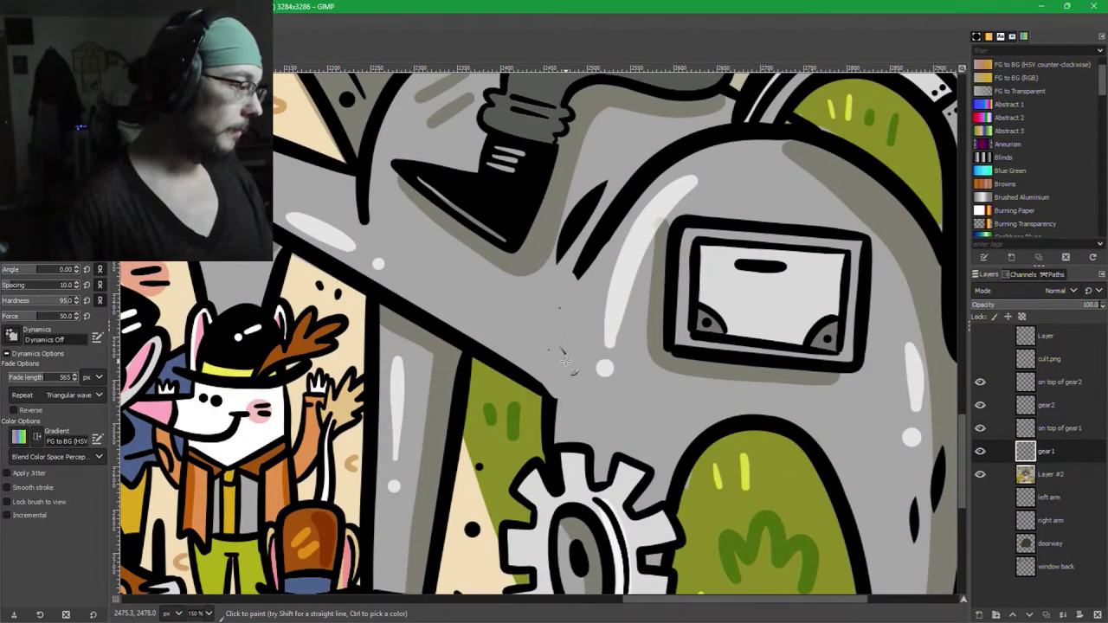
{"action": "key", "text": "bracketright"}
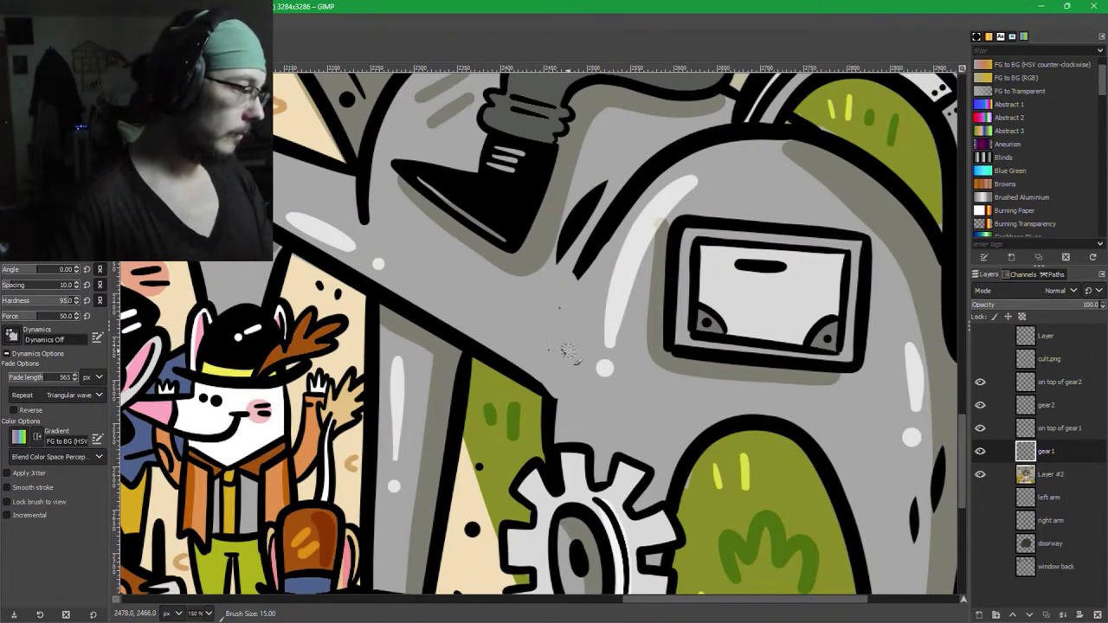
{"action": "left_click", "coordinate": [1029, 475]}
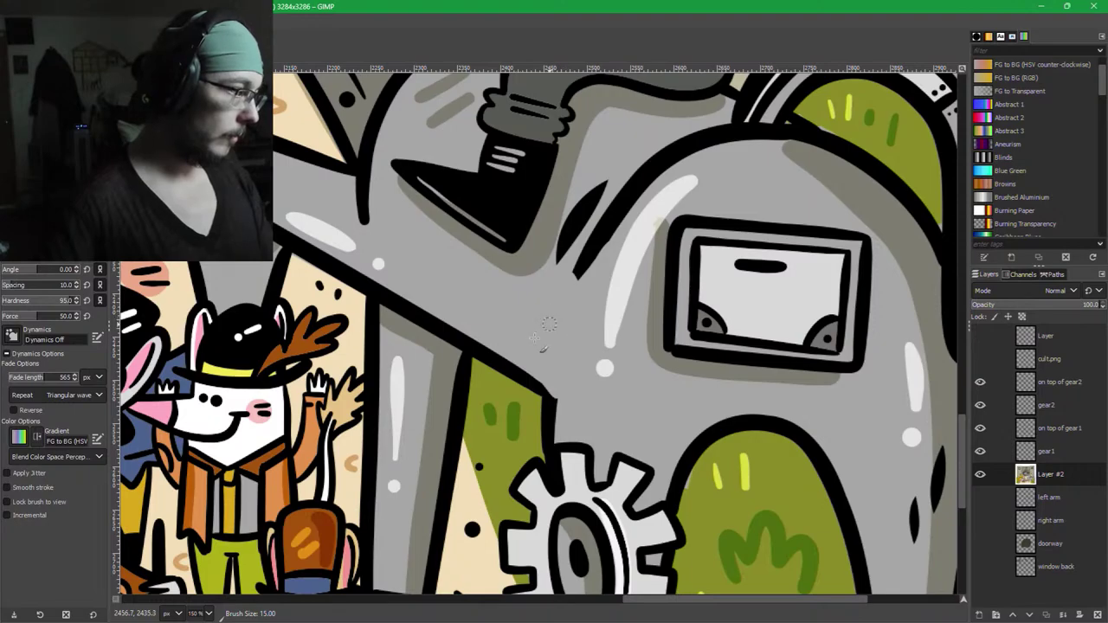
Examine the grey unicorn's body, rider's leg and gears, and the crowd for remaining stray marks.
{"action": "left_click_drag", "start_coordinate": [740, 380], "coordinate": [604, 582]}
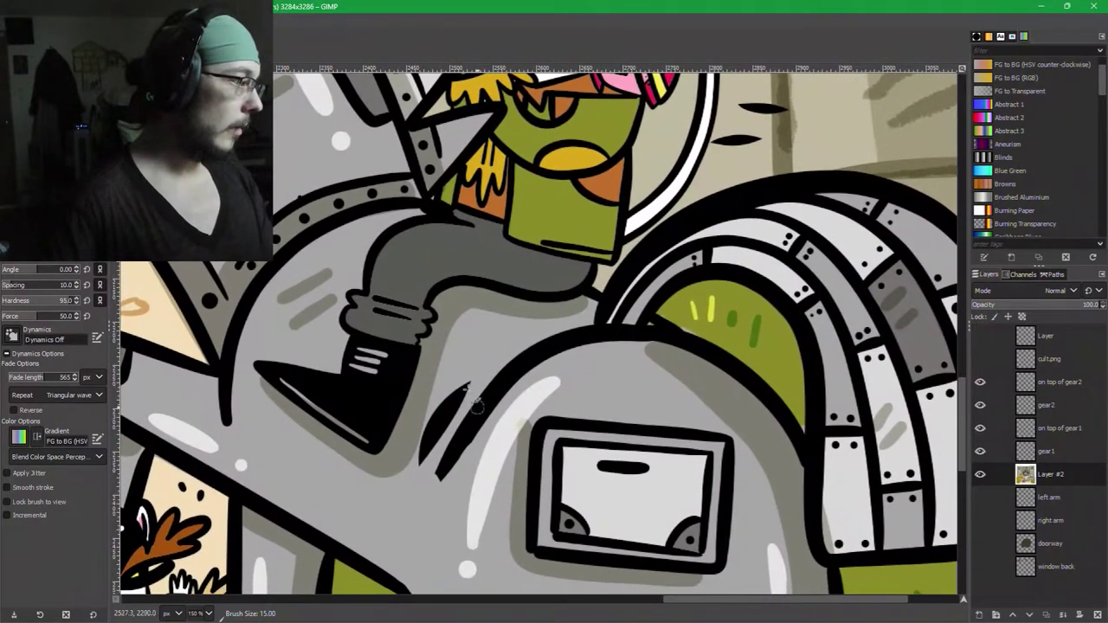
{"action": "left_click_drag", "start_coordinate": [274, 224], "coordinate": [487, 285]}
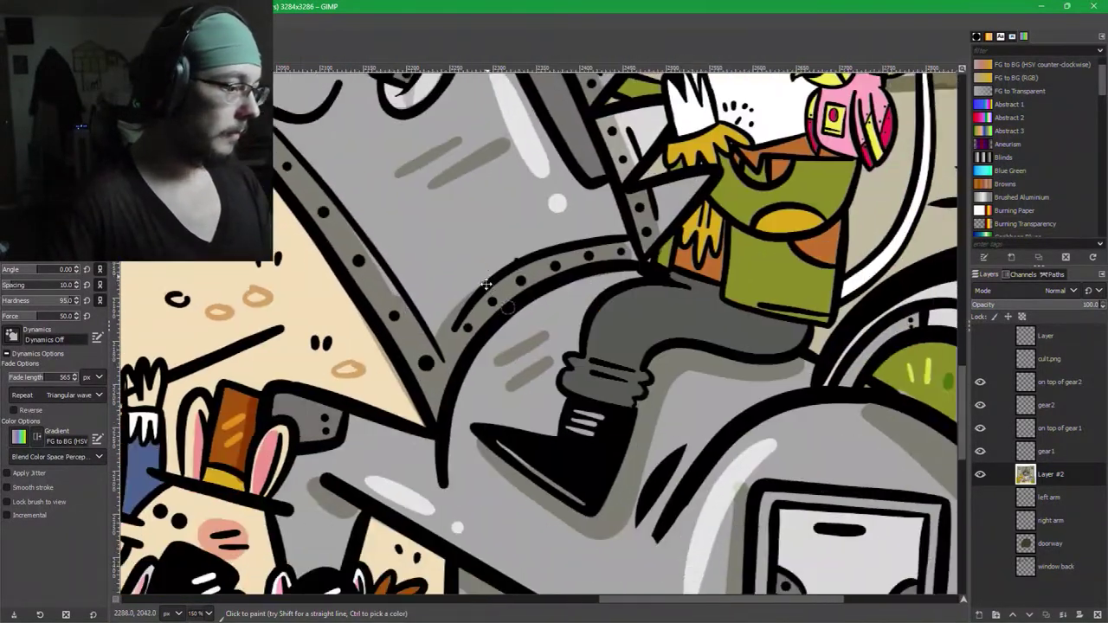
{"action": "scroll", "coordinate": [487, 284], "scroll_direction": "down", "scroll_amount": 5}
{"action": "scroll", "coordinate": [471, 302], "scroll_direction": "right", "scroll_amount": 4}
{"action": "scroll", "coordinate": [712, 473], "scroll_direction": "down", "scroll_amount": 8}
{"action": "scroll", "coordinate": [693, 450], "scroll_direction": "right", "scroll_amount": 4}
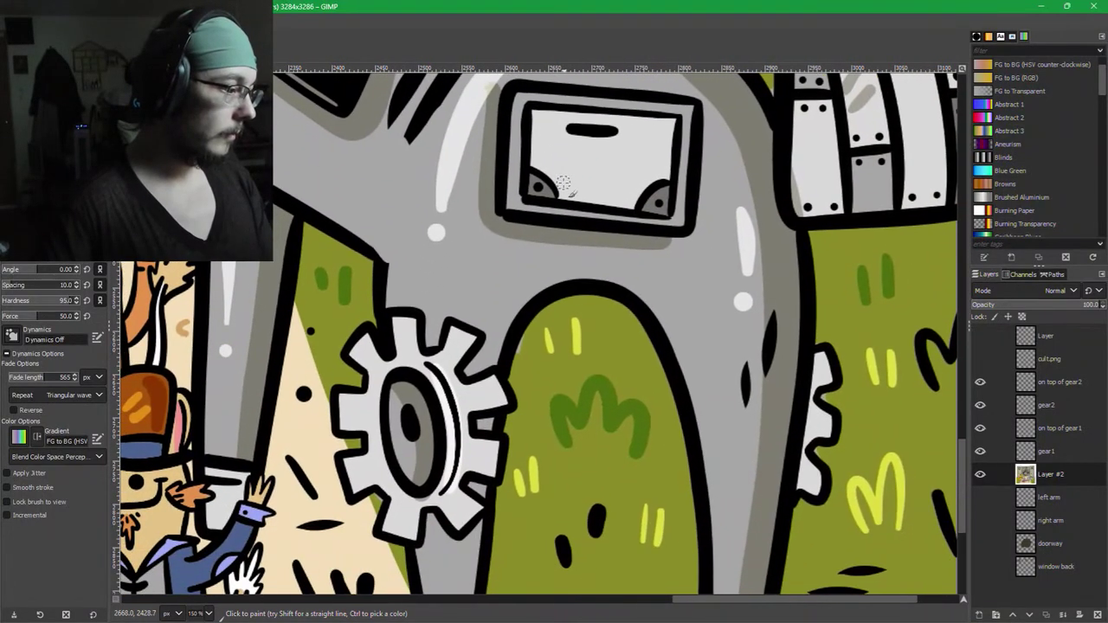
{"action": "scroll", "coordinate": [595, 394], "scroll_direction": "left", "scroll_amount": 3}
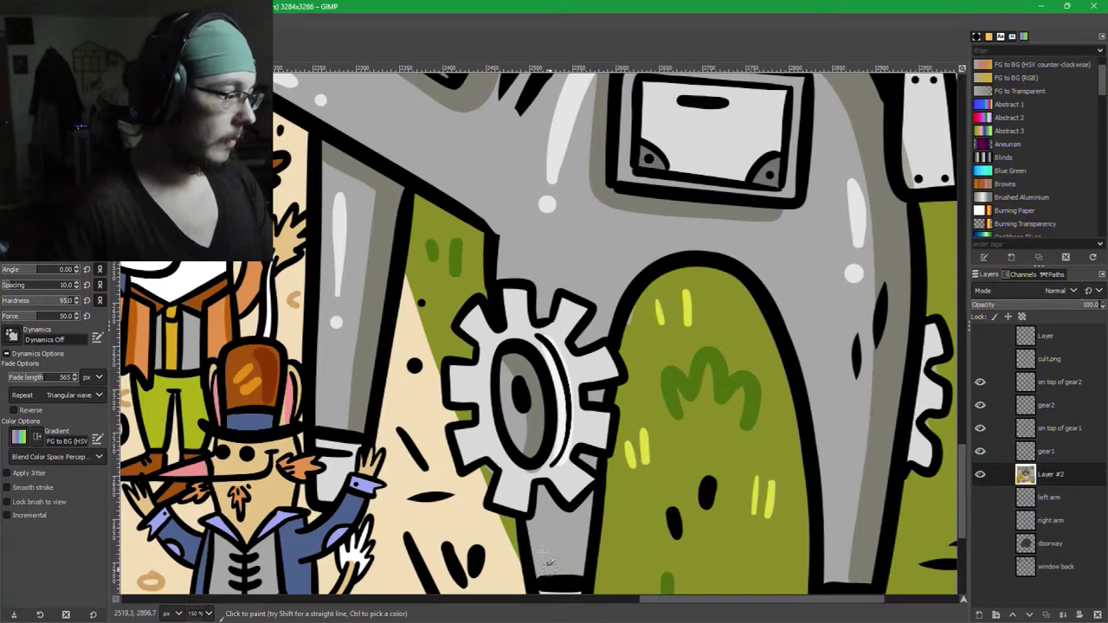
{"action": "scroll", "coordinate": [573, 464], "scroll_direction": "down", "scroll_amount": 3}
{"action": "scroll", "coordinate": [765, 275], "scroll_direction": "up", "scroll_amount": 1}
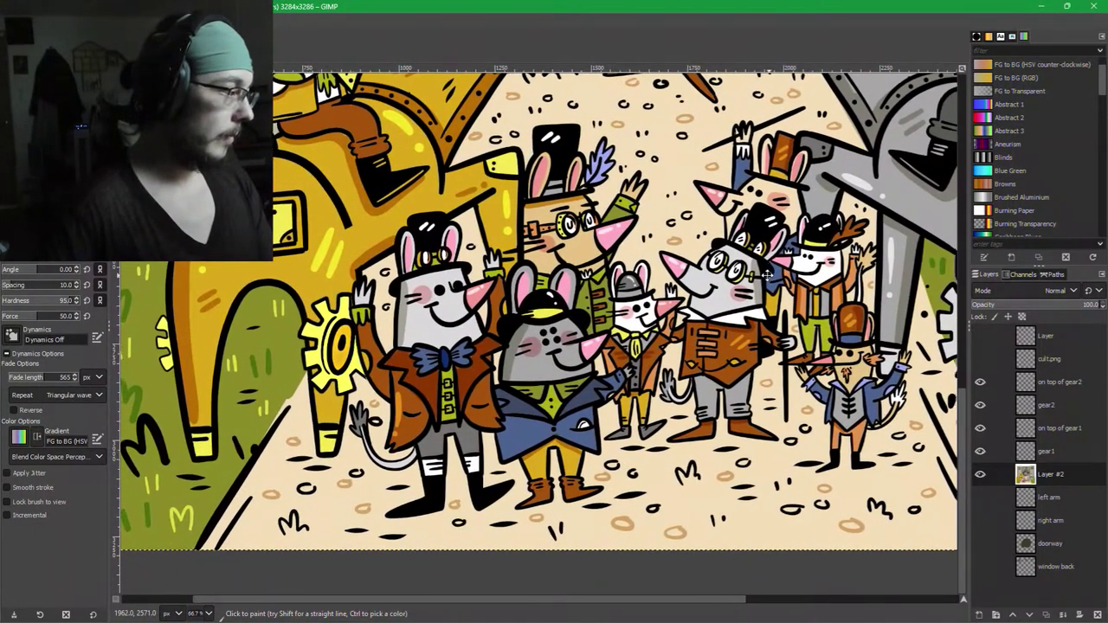
Outline the grey unicorn's toothed gear beside the arched green opening with a closed freehand selection on Layer #2.
{"action": "left_click_drag", "start_coordinate": [765, 275], "coordinate": [383, 316]}
{"action": "scroll", "coordinate": [633, 395], "scroll_direction": "up", "scroll_amount": 2}
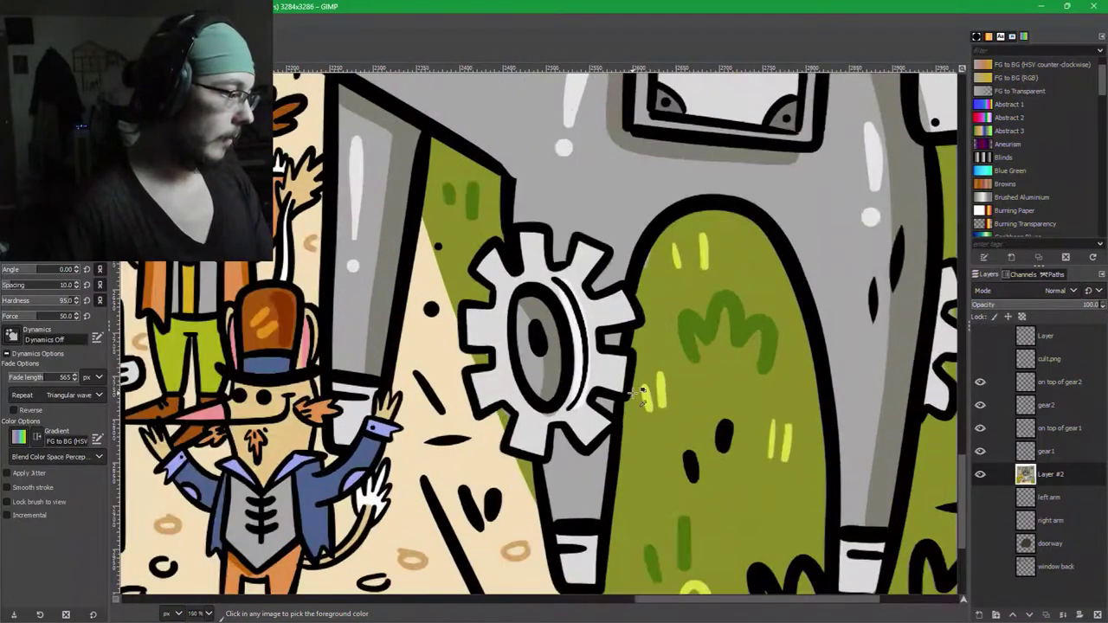
{"action": "key", "text": "r"}
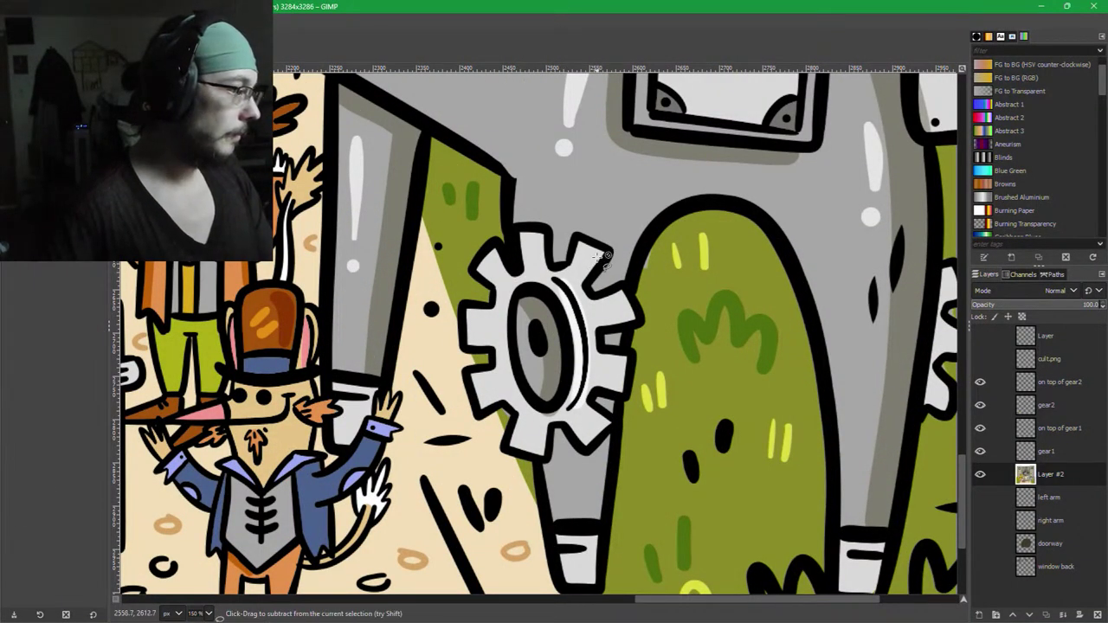
{"action": "scroll", "coordinate": [595, 257], "scroll_direction": "up", "scroll_amount": 1}
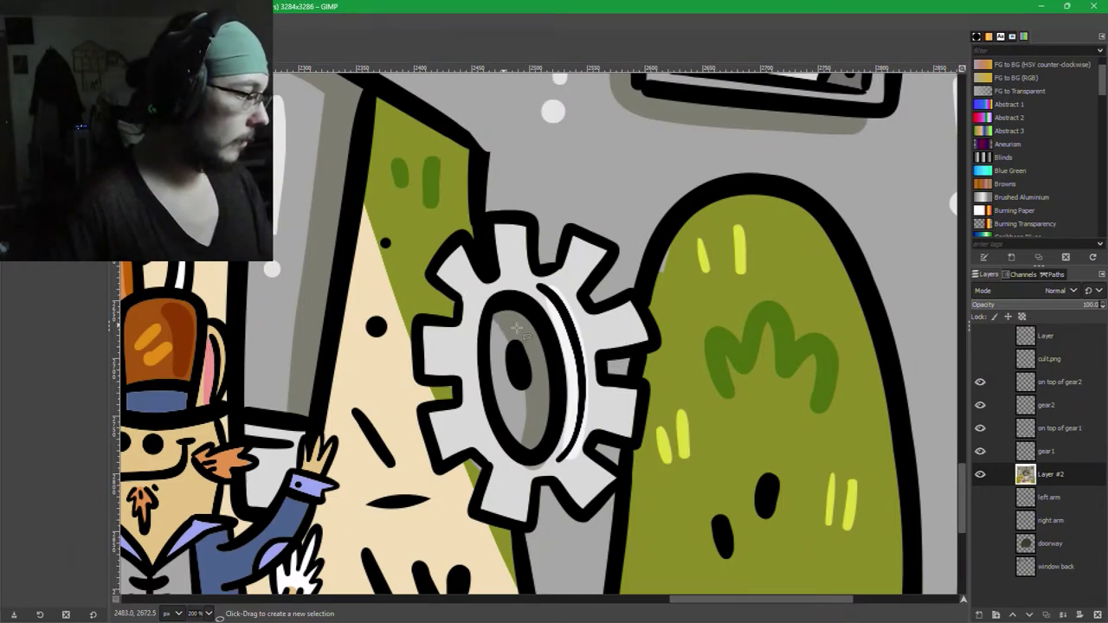
{"action": "left_click", "coordinate": [531, 199]}
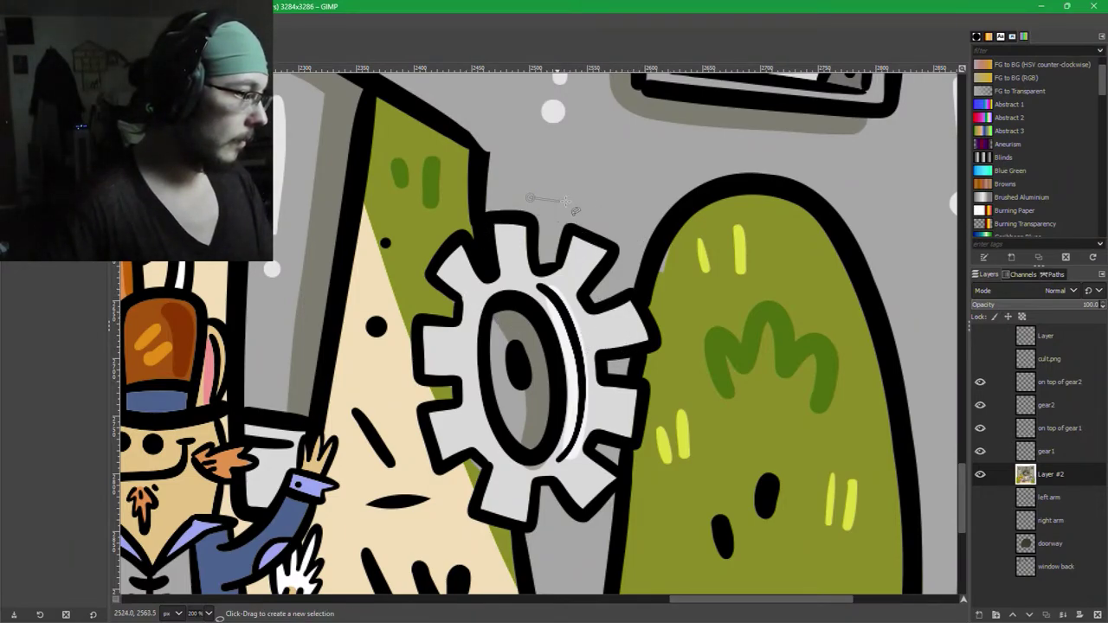
{"action": "left_click", "coordinate": [641, 247]}
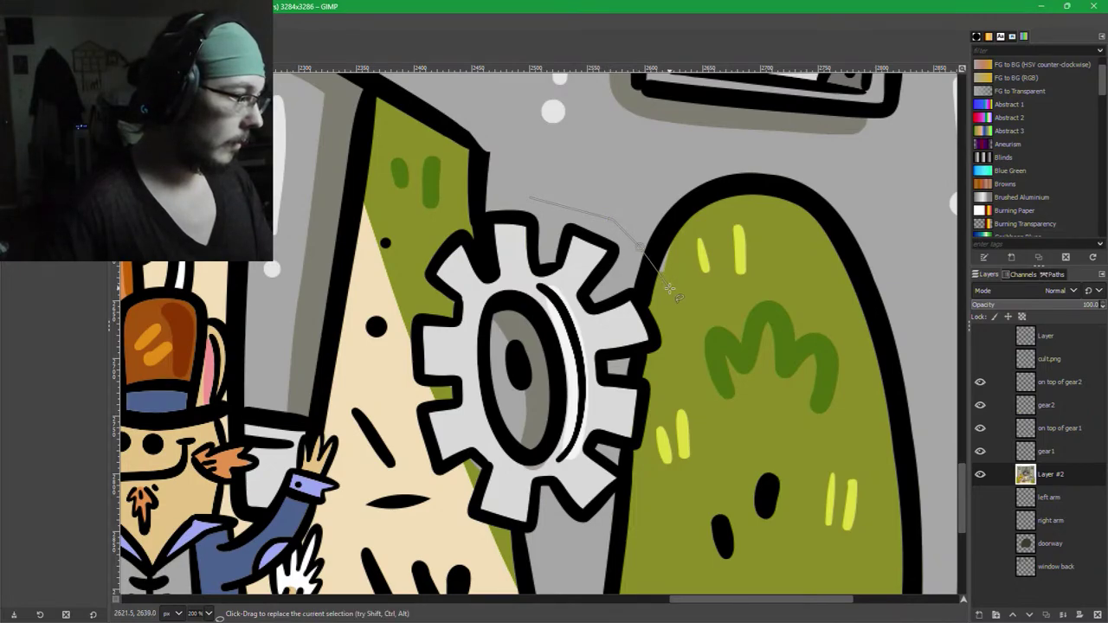
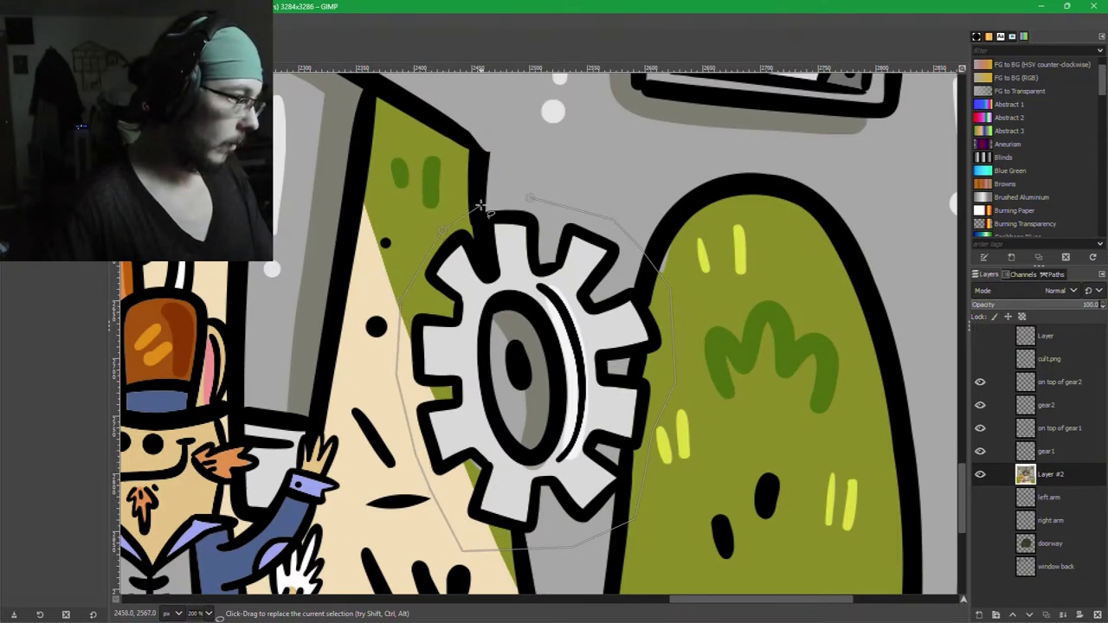
{"action": "double_click", "coordinate": [545, 203]}
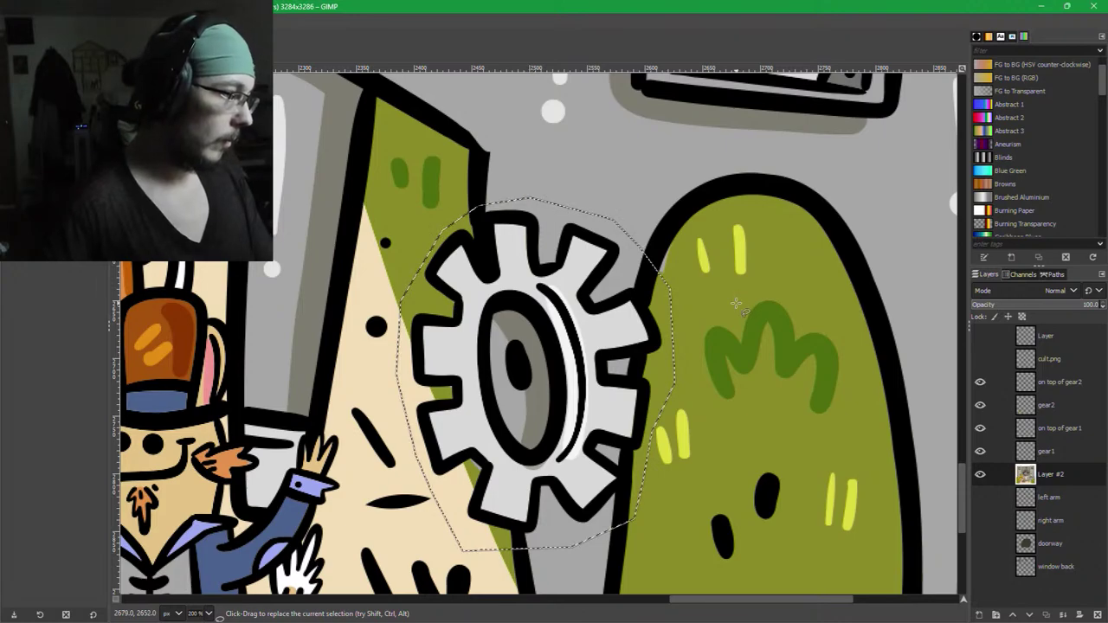
Copy the selected gear into a new layer of its own and hide Layer #2.
{"action": "key", "text": "ctrl+c"}
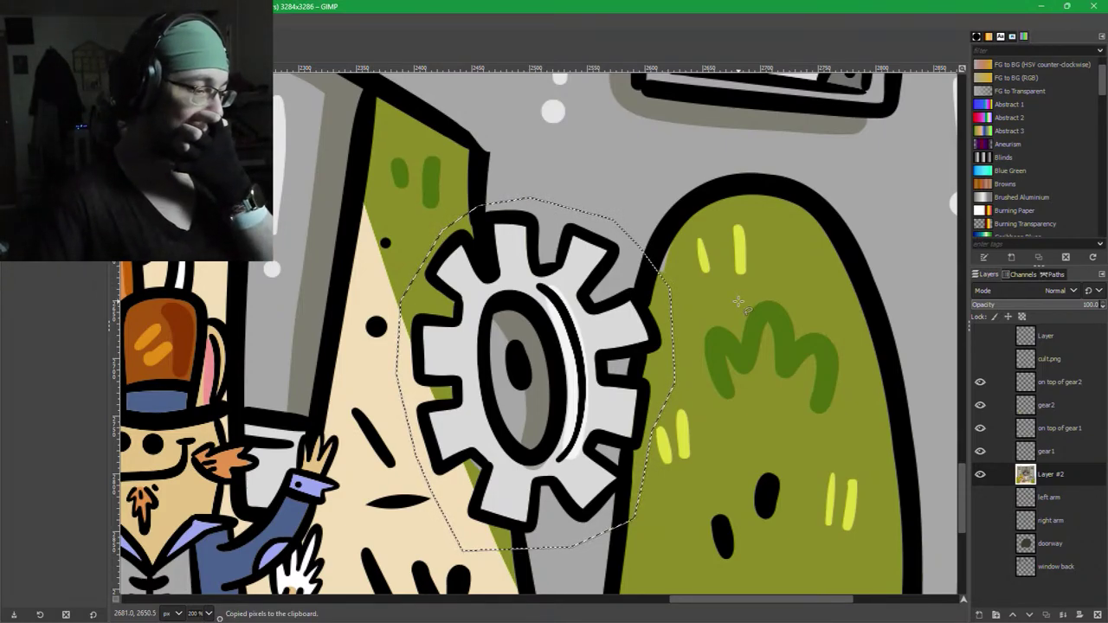
{"action": "key", "text": "ctrl+v"}
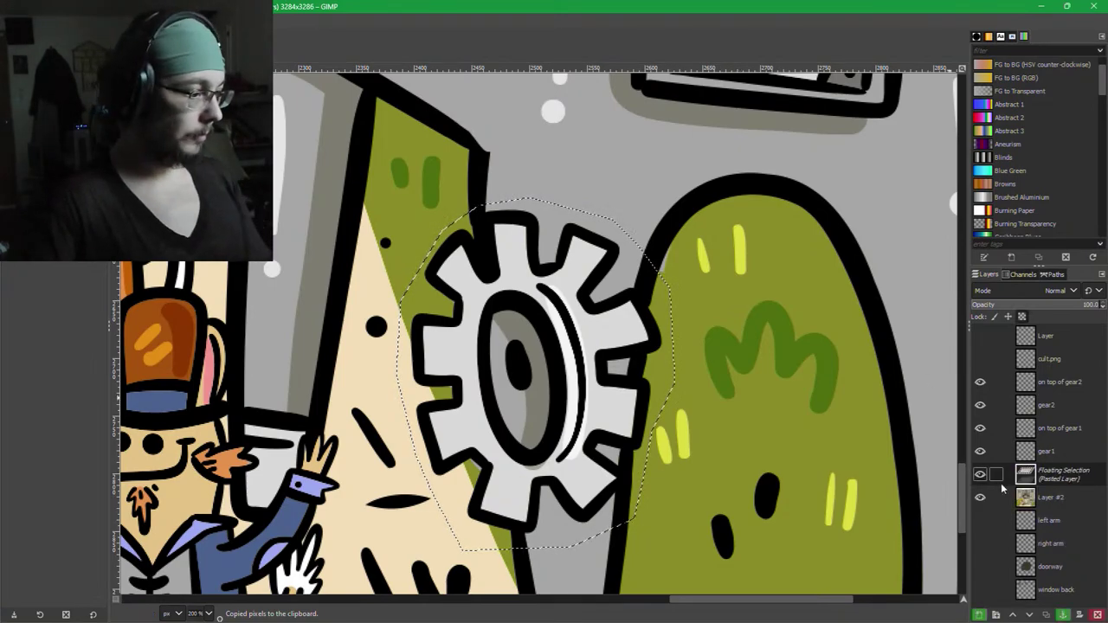
{"action": "left_click", "coordinate": [979, 614]}
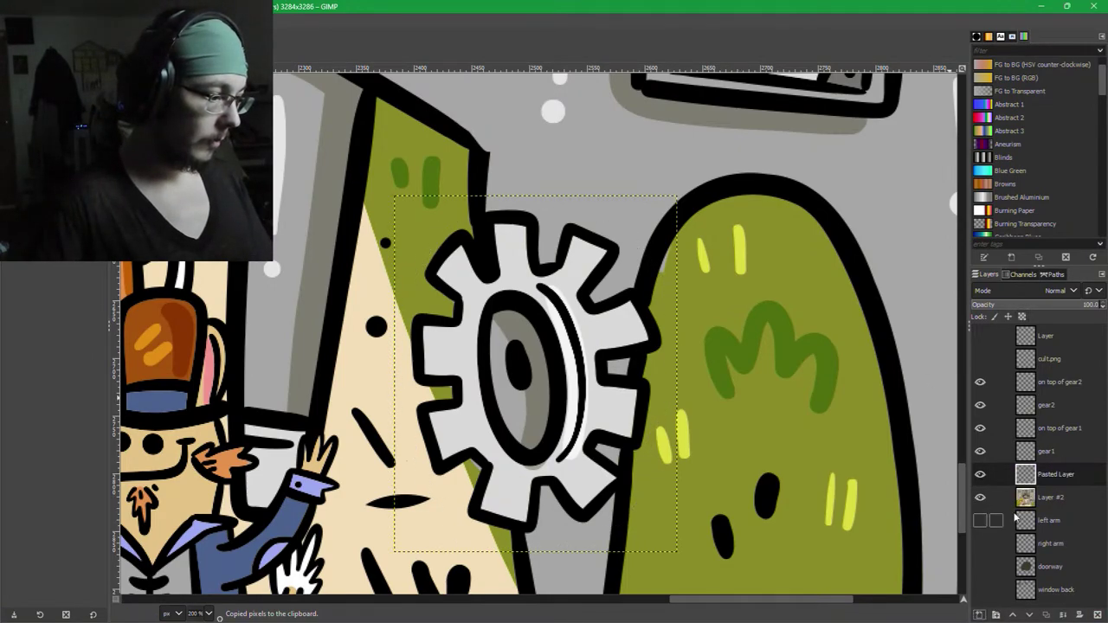
{"action": "left_click", "coordinate": [980, 497]}
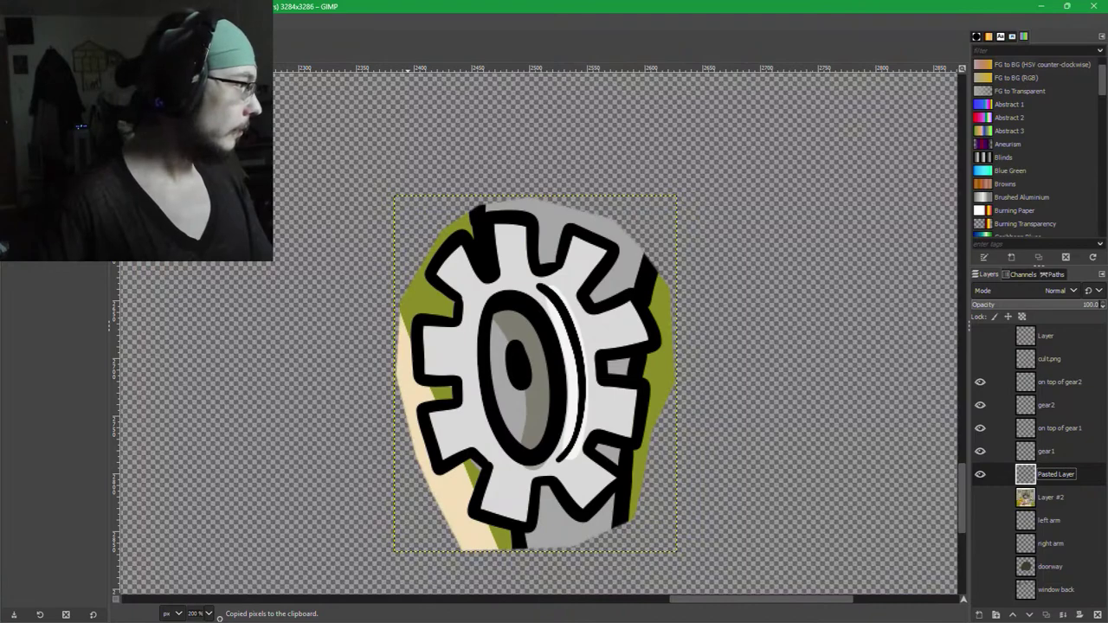
Fuzzy-select the grey, green and beige background areas around the upper and outer teeth of the pasted gear.
{"action": "key", "text": "u"}
{"action": "scroll", "coordinate": [489, 182], "scroll_direction": "up", "scroll_amount": 1}
{"action": "left_click", "coordinate": [586, 249]}
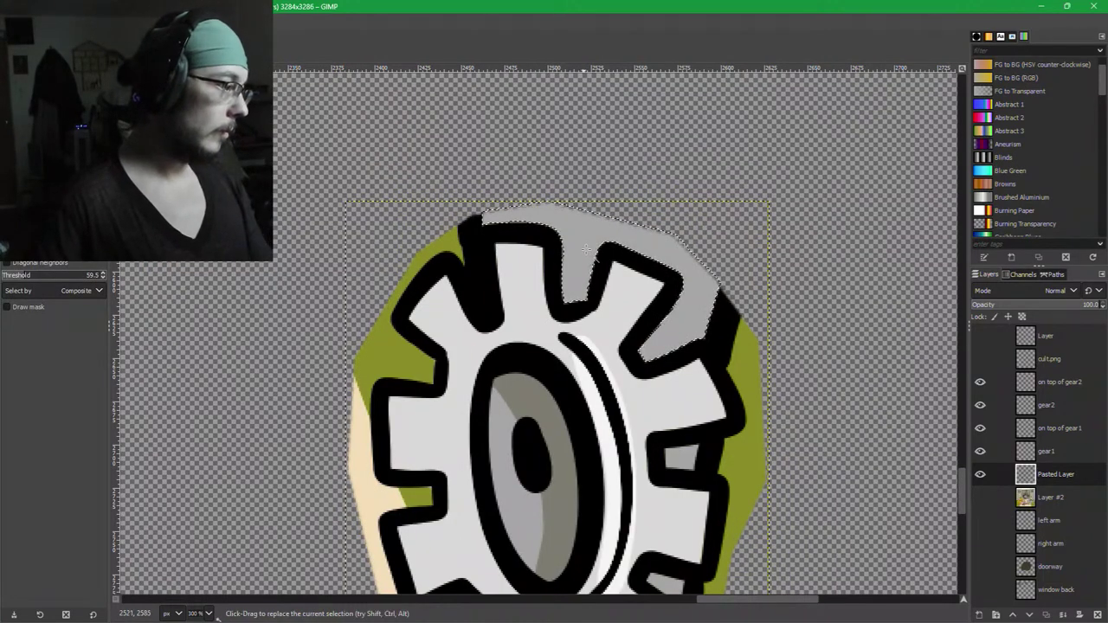
{"action": "left_click_drag", "start_coordinate": [586, 246], "coordinate": [586, 241]}
{"action": "left_click_drag", "start_coordinate": [712, 361], "coordinate": [746, 367]}
{"action": "left_click", "coordinate": [388, 358], "text": "shift"}
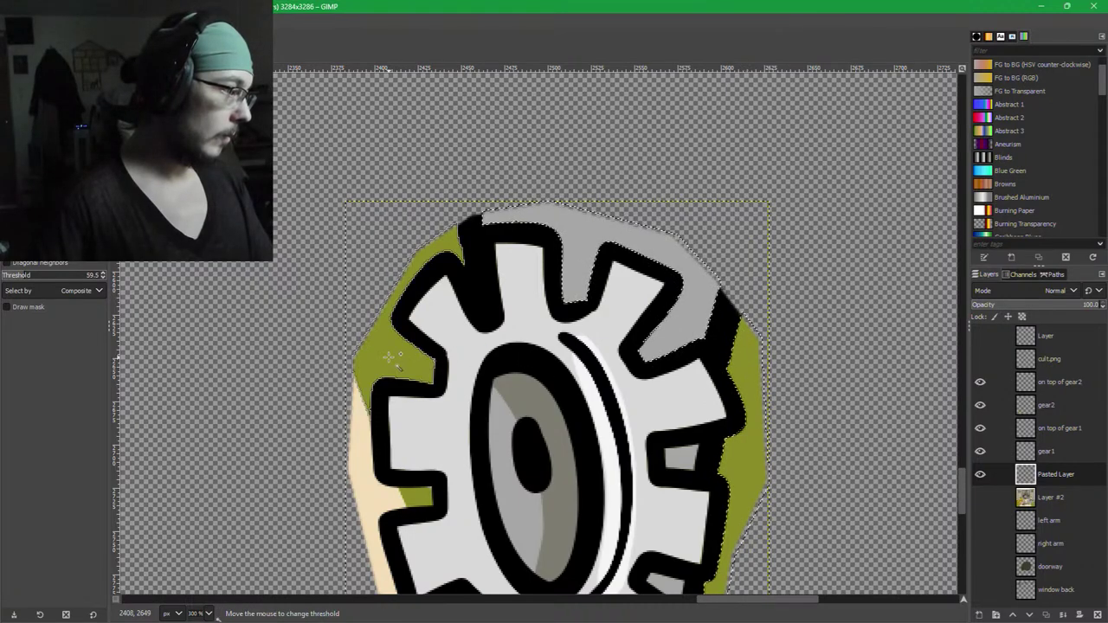
{"action": "left_click", "coordinate": [421, 499], "text": "shift"}
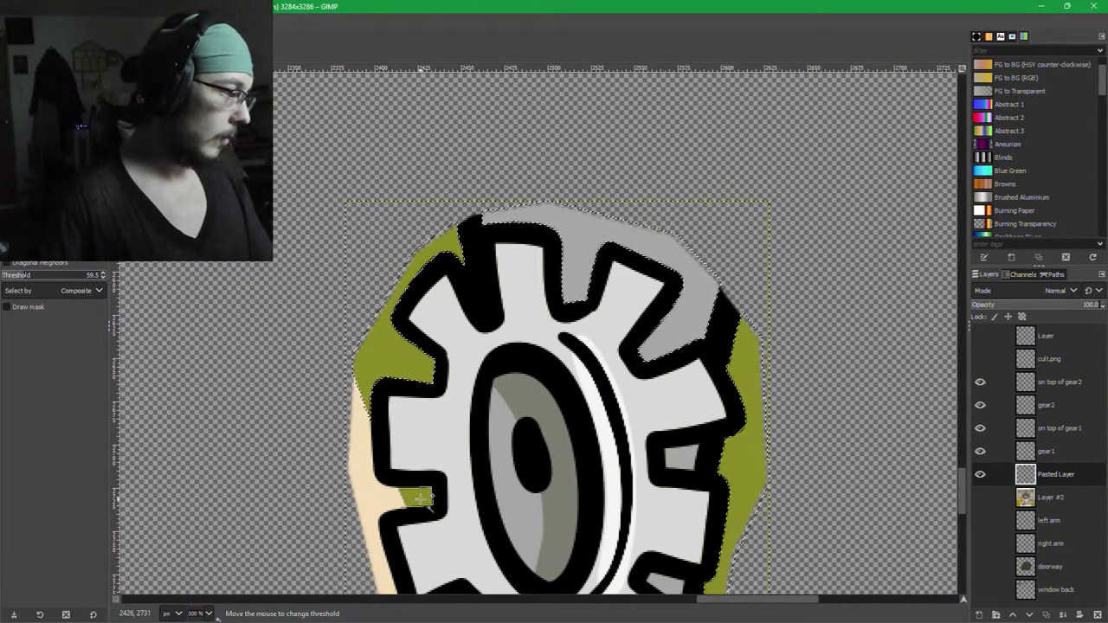
{"action": "left_click_drag", "start_coordinate": [420, 499], "coordinate": [367, 498]}
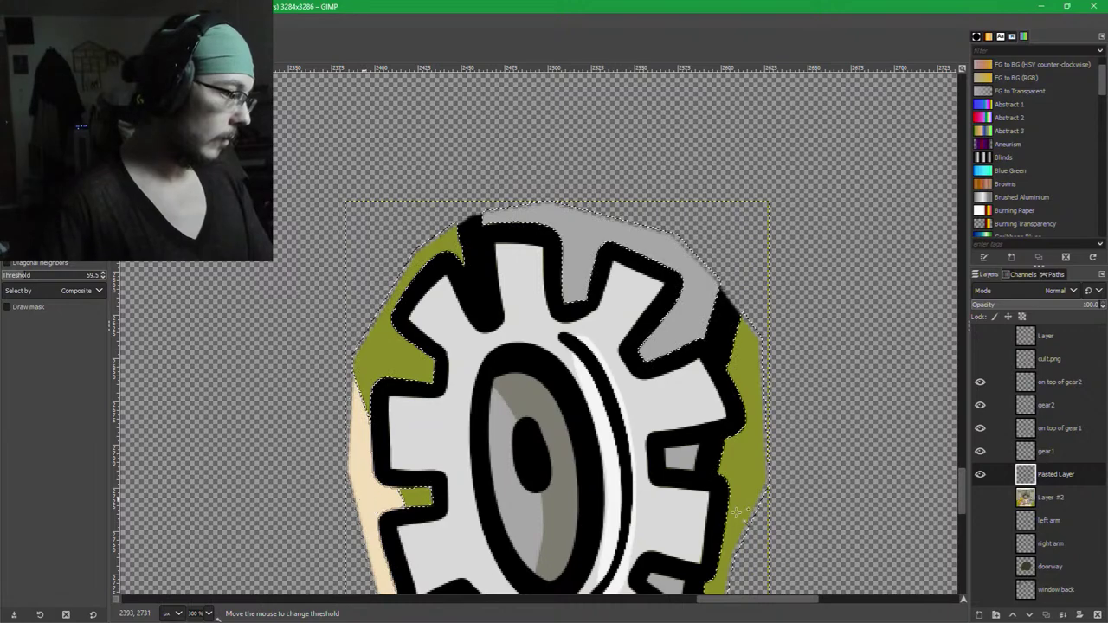
Add the remaining background patches between and below the gear's teeth to the selection, delete them all, and clear the selection.
{"action": "left_click_drag", "start_coordinate": [745, 380], "coordinate": [755, 200]}
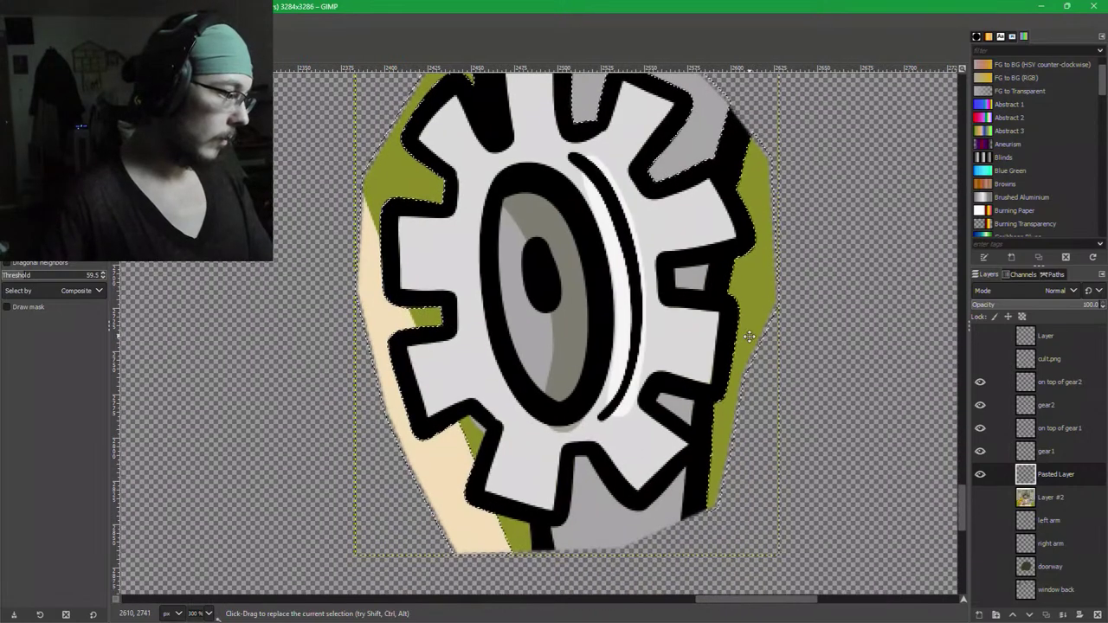
{"action": "left_click", "coordinate": [599, 522], "text": "shift"}
{"action": "left_click_drag", "start_coordinate": [703, 266], "coordinate": [698, 276]}
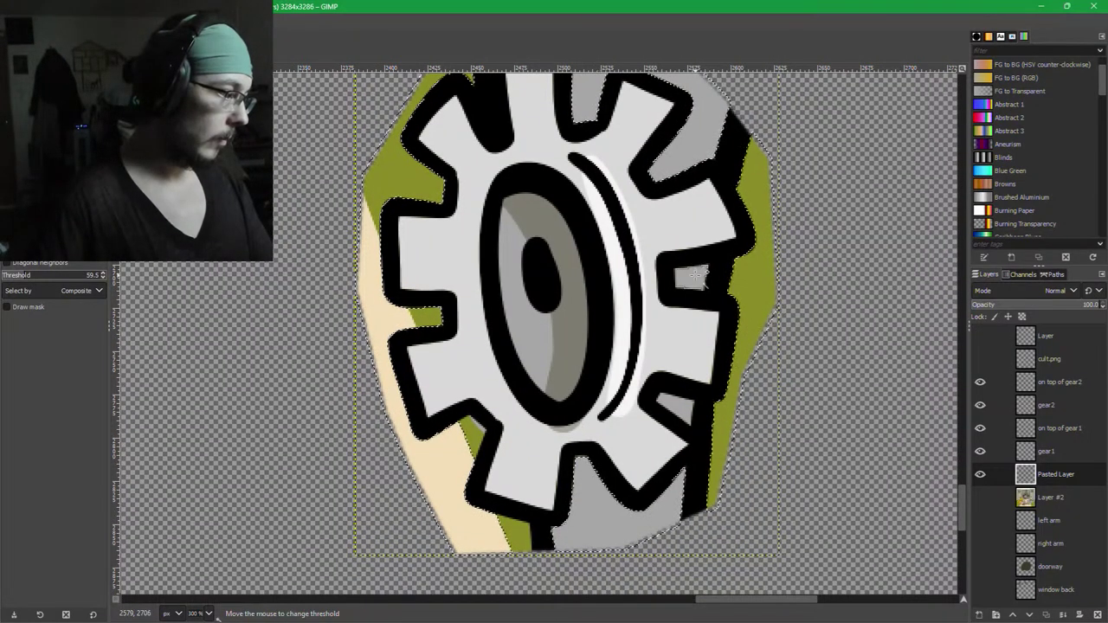
{"action": "left_click_drag", "start_coordinate": [684, 406], "coordinate": [475, 482]}
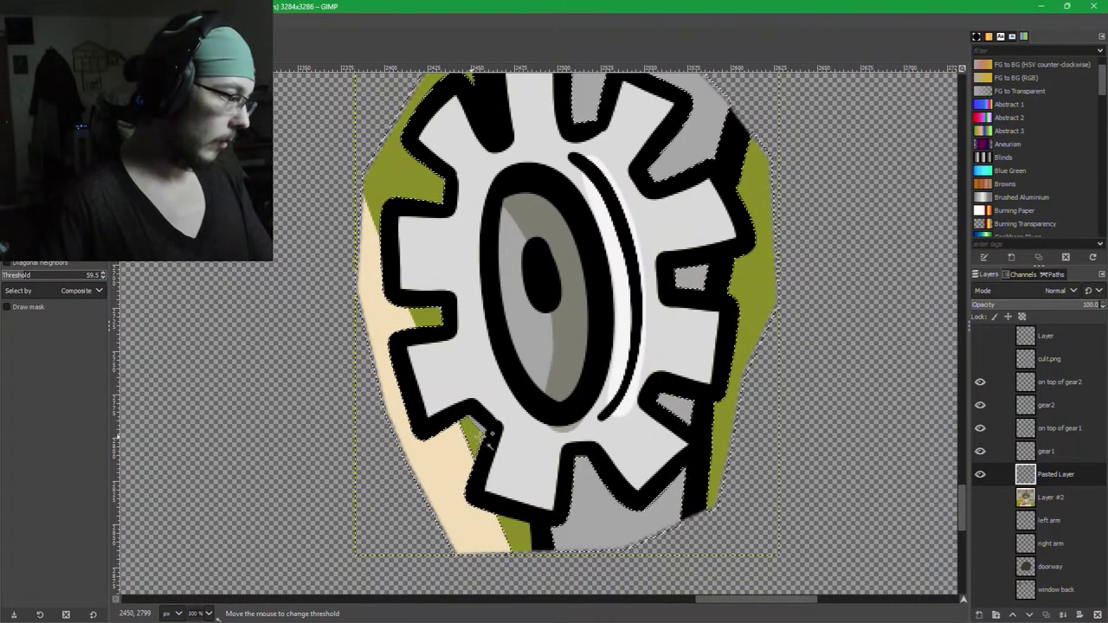
{"action": "scroll", "coordinate": [490, 437], "scroll_direction": "up", "scroll_amount": 3}
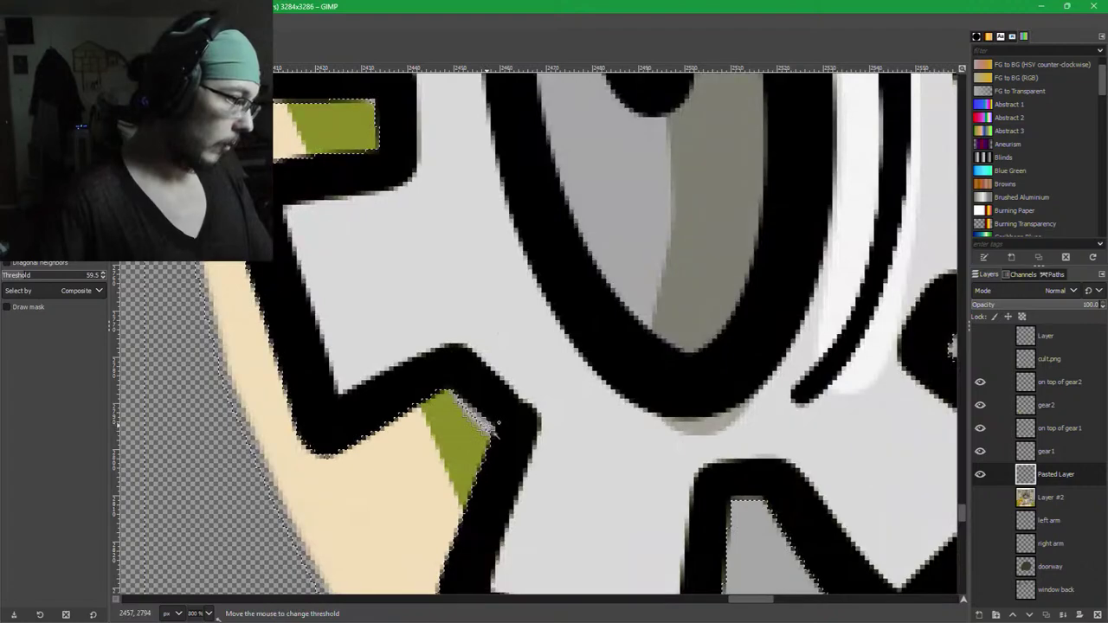
{"action": "left_click_drag", "start_coordinate": [719, 542], "coordinate": [698, 257]}
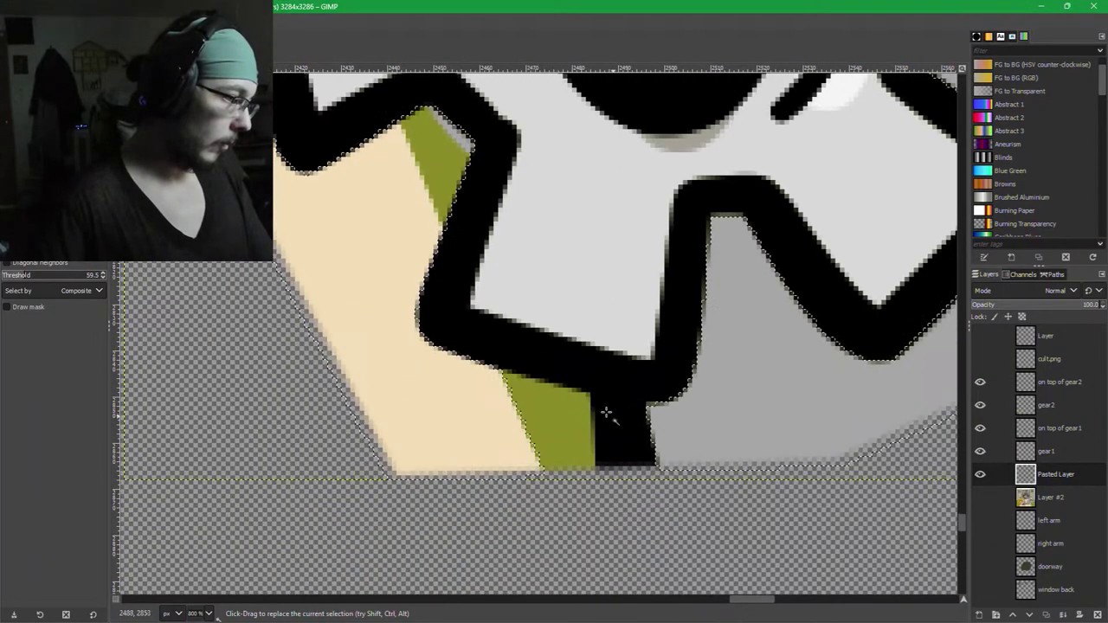
{"action": "left_click_drag", "start_coordinate": [556, 424], "coordinate": [557, 425]}
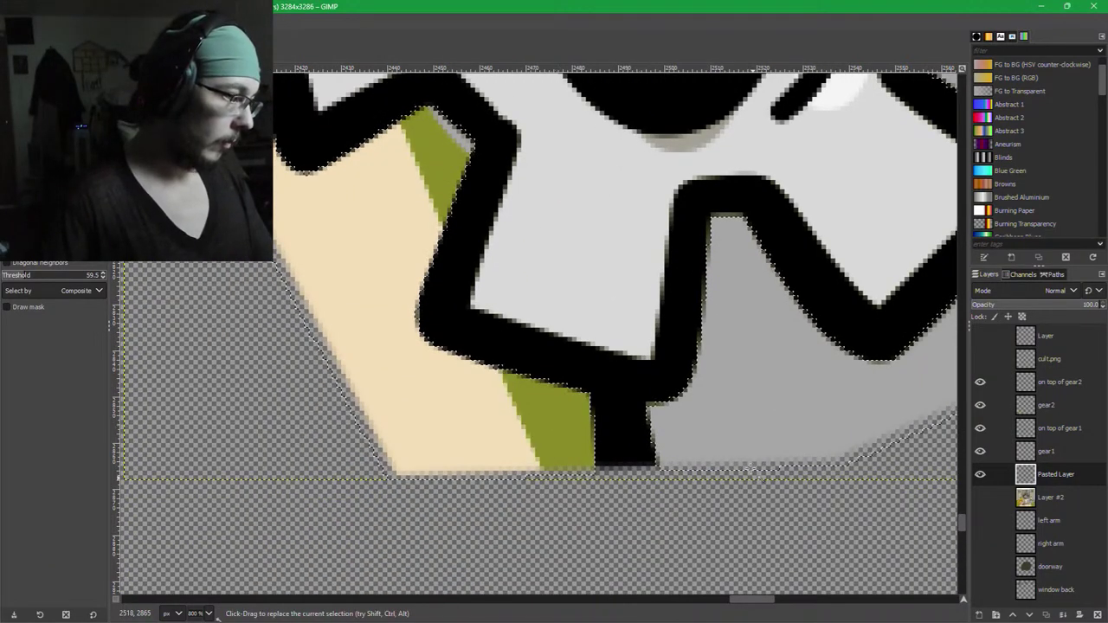
{"action": "scroll", "coordinate": [699, 535], "scroll_direction": "down", "scroll_amount": 3}
{"action": "left_click_drag", "start_coordinate": [860, 360], "coordinate": [815, 388]}
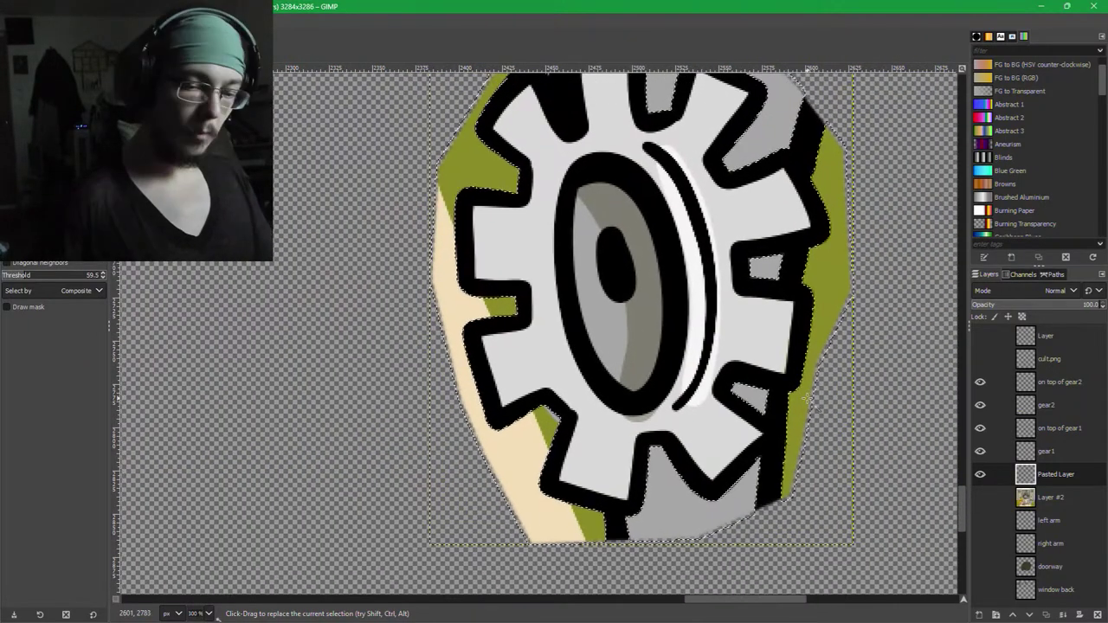
{"action": "key", "text": "Delete"}
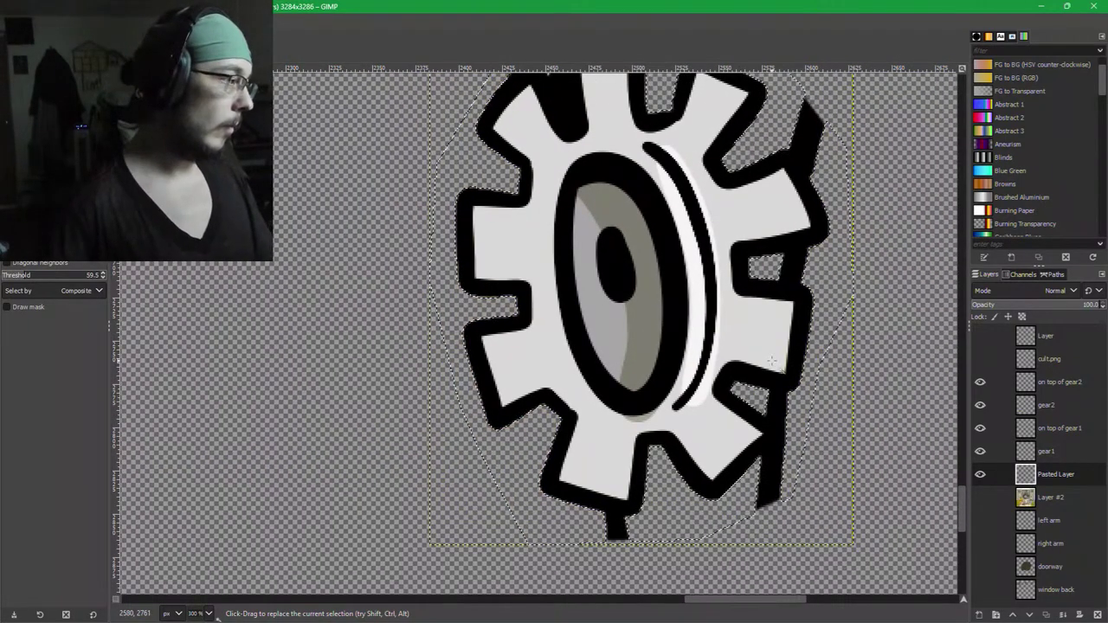
{"action": "left_click", "coordinate": [29, 38]}
{"action": "key", "text": "ctrl+shift+a"}
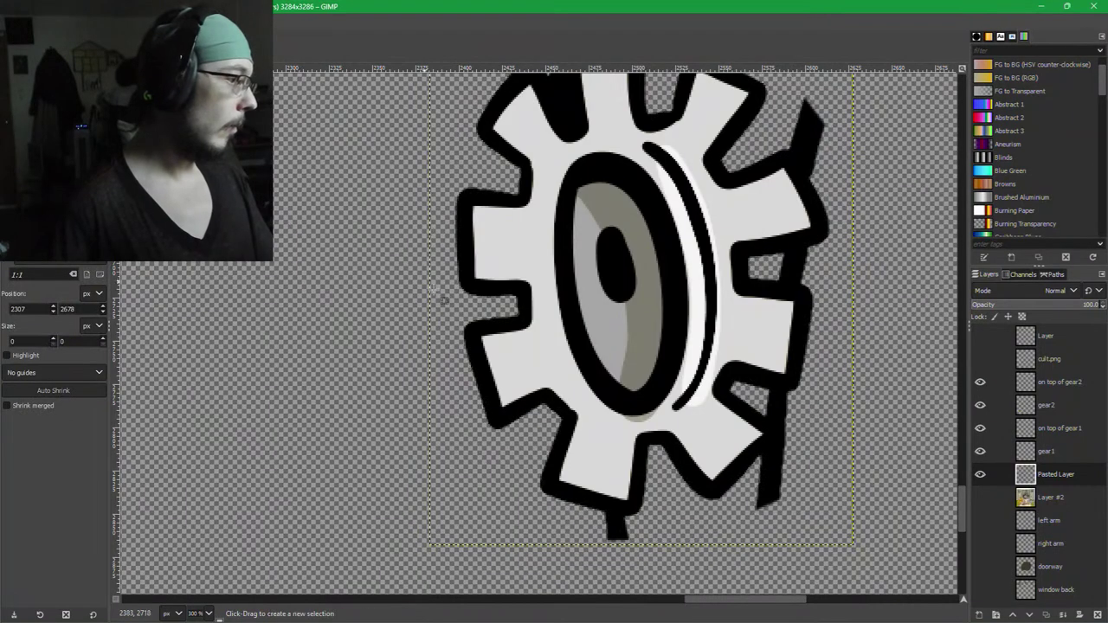
Erase the leftover black leg outline below the gear's bottom tooth on the pasted layer.
{"action": "key", "text": "shift+e"}
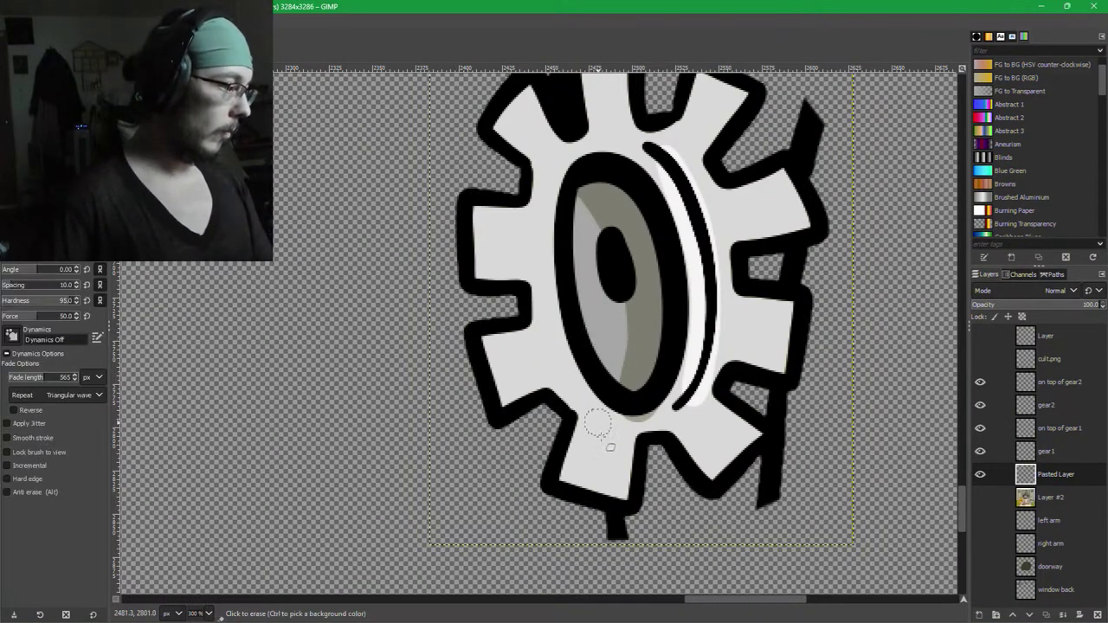
{"action": "key", "text": "4"}
{"action": "mouse_move", "coordinate": [620, 524]}
{"action": "left_mouse_down"}
{"action": "mouse_move", "coordinate": [572, 486]}
{"action": "mouse_move", "coordinate": [505, 462]}
{"action": "mouse_move", "coordinate": [628, 506]}
{"action": "left_mouse_up"}
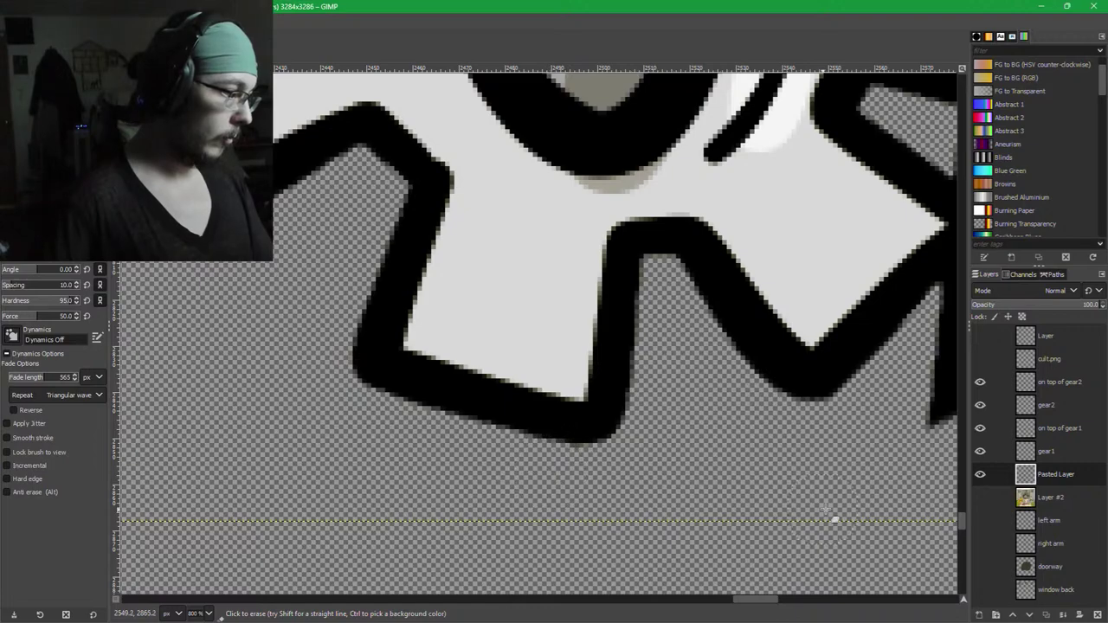
Erase the leftover vertical black outline joining the gear's two lower-right teeth on the pasted layer.
{"action": "left_click_drag", "start_coordinate": [939, 441], "coordinate": [575, 447]}
{"action": "mouse_move", "coordinate": [575, 450]}
{"action": "left_mouse_down"}
{"action": "mouse_move", "coordinate": [576, 422]}
{"action": "mouse_move", "coordinate": [634, 352]}
{"action": "mouse_move", "coordinate": [565, 367]}
{"action": "mouse_move", "coordinate": [715, 289]}
{"action": "left_mouse_up"}
{"action": "mouse_move", "coordinate": [618, 347]}
{"action": "left_mouse_down"}
{"action": "mouse_move", "coordinate": [558, 435]}
{"action": "mouse_move", "coordinate": [525, 378]}
{"action": "mouse_move", "coordinate": [655, 286]}
{"action": "mouse_move", "coordinate": [553, 335]}
{"action": "mouse_move", "coordinate": [520, 367]}
{"action": "left_mouse_up"}
{"action": "scroll", "coordinate": [567, 433], "scroll_direction": "up", "scroll_amount": 2}
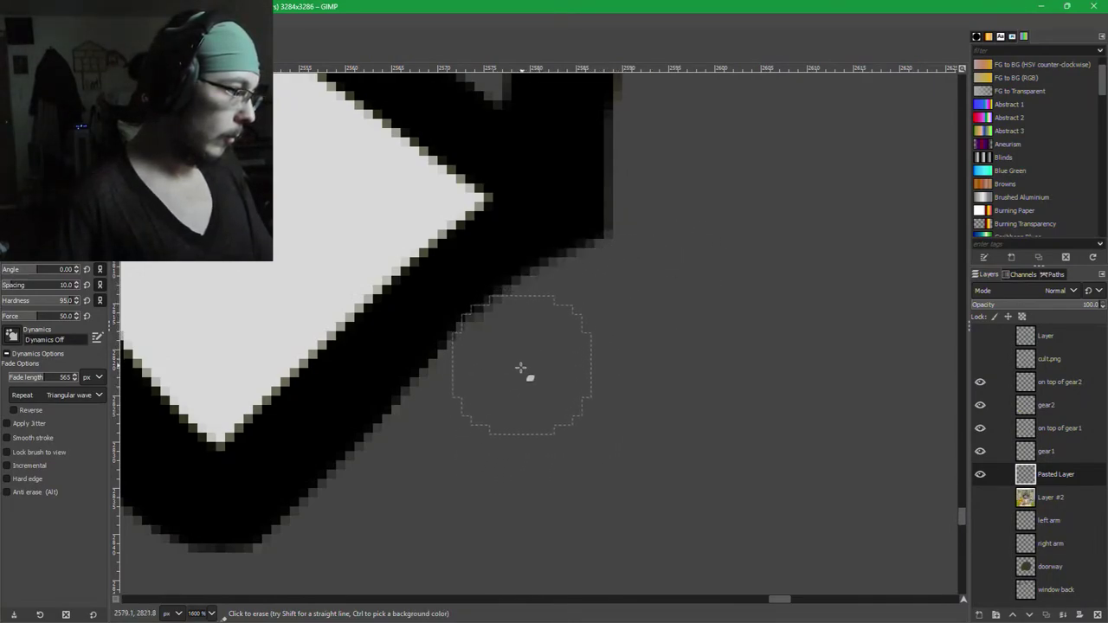
{"action": "scroll", "coordinate": [647, 465], "scroll_direction": "up", "scroll_amount": 3}
{"action": "scroll", "coordinate": [647, 465], "scroll_direction": "right", "scroll_amount": 1}
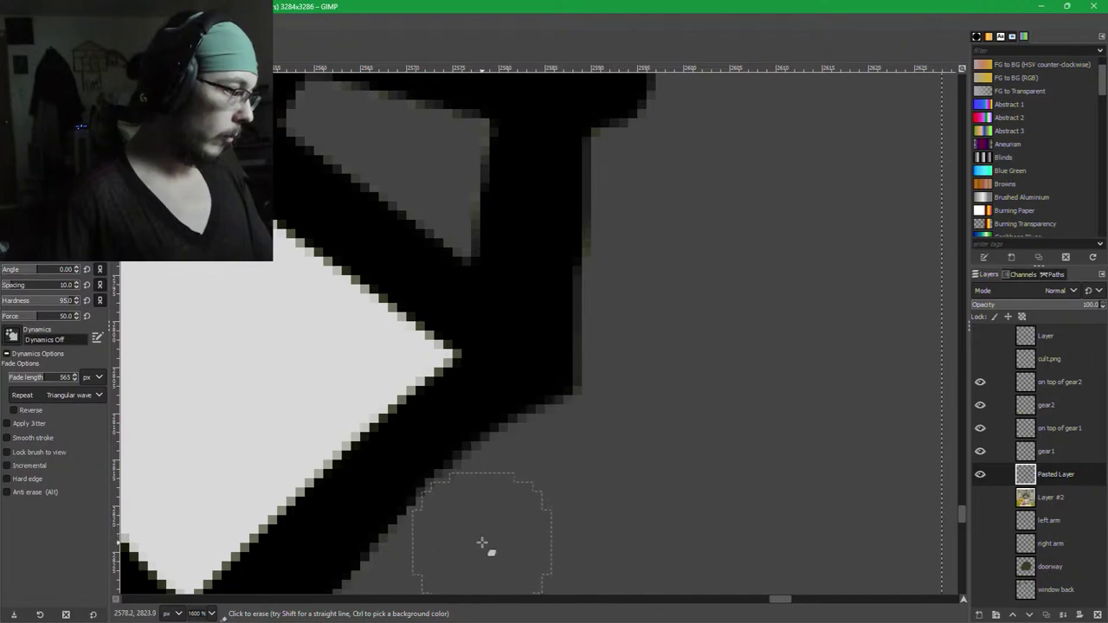
{"action": "mouse_move", "coordinate": [482, 542]}
{"action": "left_mouse_down"}
{"action": "mouse_move", "coordinate": [598, 438]}
{"action": "mouse_move", "coordinate": [626, 350]}
{"action": "mouse_move", "coordinate": [610, 284]}
{"action": "mouse_move", "coordinate": [482, 190]}
{"action": "mouse_move", "coordinate": [585, 245]}
{"action": "mouse_move", "coordinate": [624, 317]}
{"action": "left_mouse_up"}
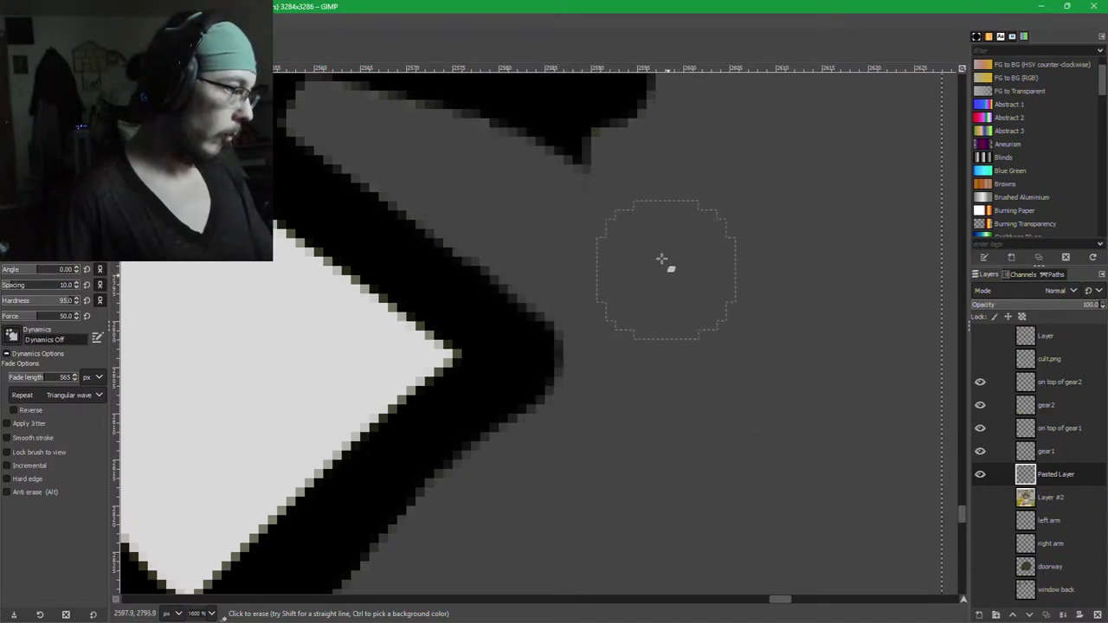
Reduce the eraser size to 5 and erase the remaining black spike beneath the tooth above the cleared gap.
{"action": "left_click_drag", "start_coordinate": [662, 258], "coordinate": [734, 481]}
{"action": "key", "text": "shift+bracketleft"}
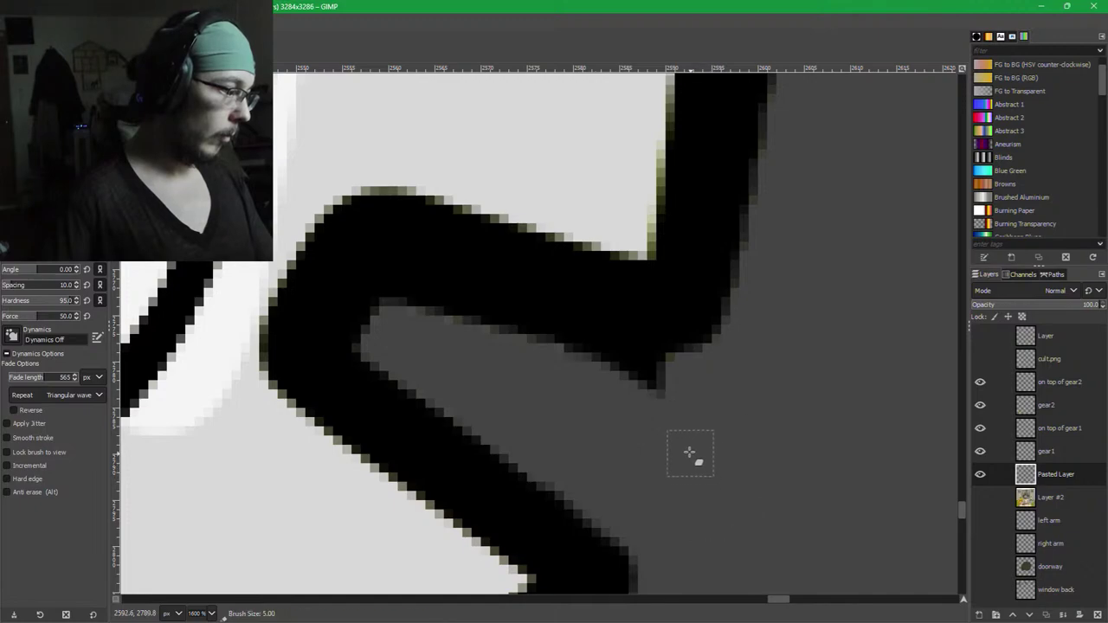
{"action": "mouse_move", "coordinate": [689, 451]}
{"action": "left_mouse_down"}
{"action": "mouse_move", "coordinate": [668, 405]}
{"action": "mouse_move", "coordinate": [548, 379]}
{"action": "mouse_move", "coordinate": [541, 368]}
{"action": "mouse_move", "coordinate": [686, 375]}
{"action": "left_mouse_up"}
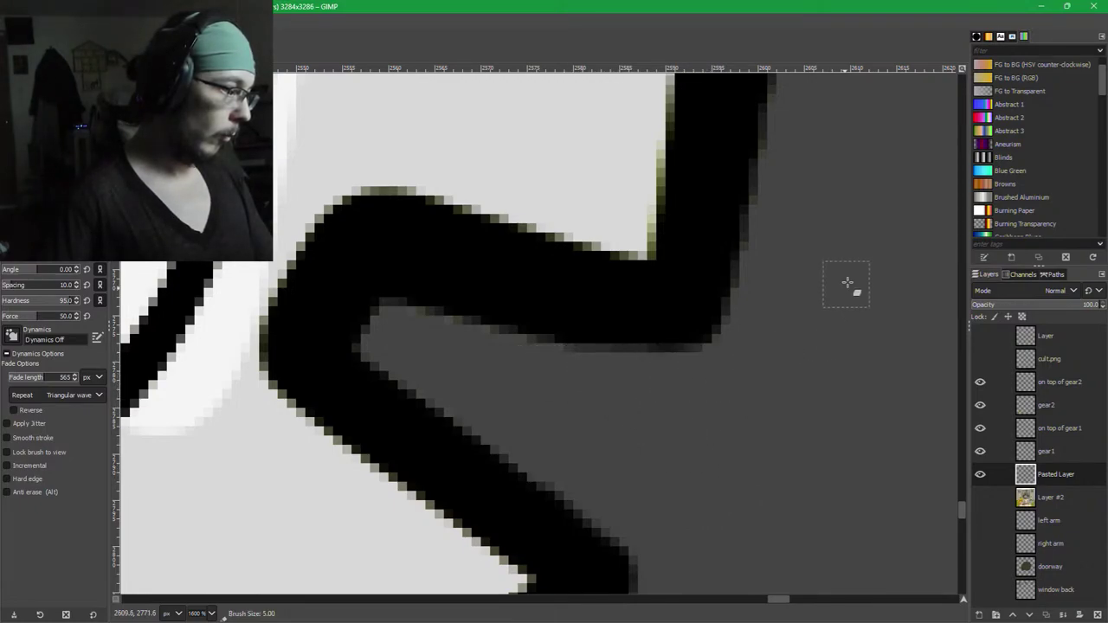
{"action": "left_click_drag", "start_coordinate": [850, 277], "coordinate": [791, 389]}
{"action": "key", "text": "ctrl+z"}
{"action": "mouse_move", "coordinate": [694, 466]}
{"action": "left_mouse_down"}
{"action": "mouse_move", "coordinate": [633, 503]}
{"action": "mouse_move", "coordinate": [483, 491]}
{"action": "left_mouse_up"}
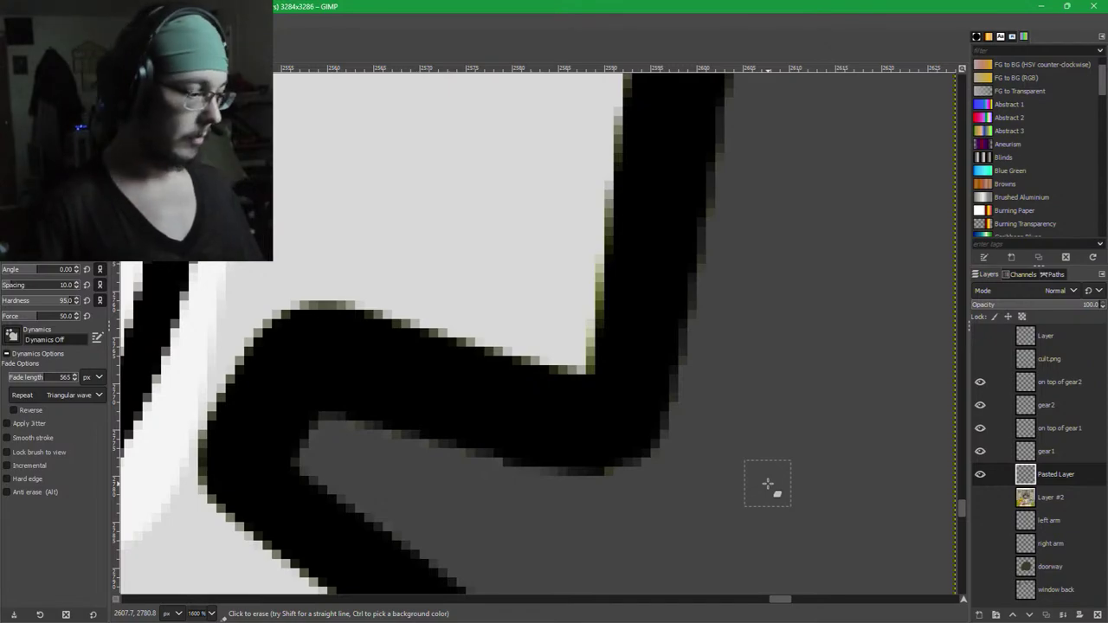
{"action": "key", "text": "p"}
{"action": "mouse_move", "coordinate": [606, 267]}
{"action": "left_mouse_down"}
{"action": "mouse_move", "coordinate": [598, 272]}
{"action": "mouse_move", "coordinate": [625, 267]}
{"action": "left_mouse_up"}
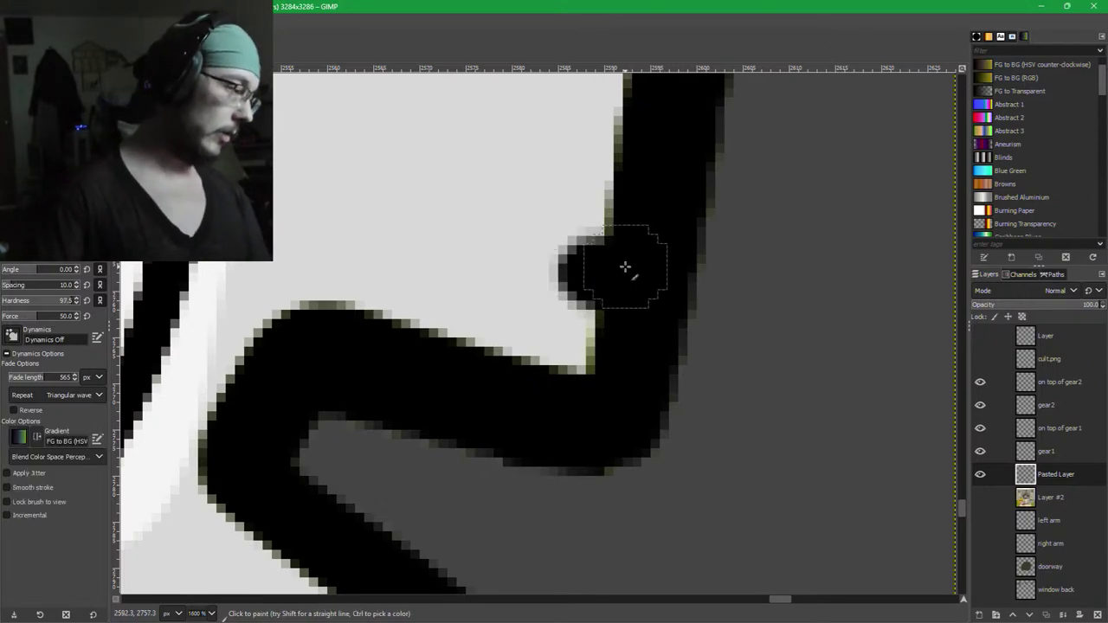
{"action": "key", "text": "ctrl+z"}
{"action": "left_click", "coordinate": [503, 148]}
{"action": "left_click_drag", "start_coordinate": [503, 147], "coordinate": [531, 307]}
{"action": "left_click_drag", "start_coordinate": [447, 230], "coordinate": [462, 299]}
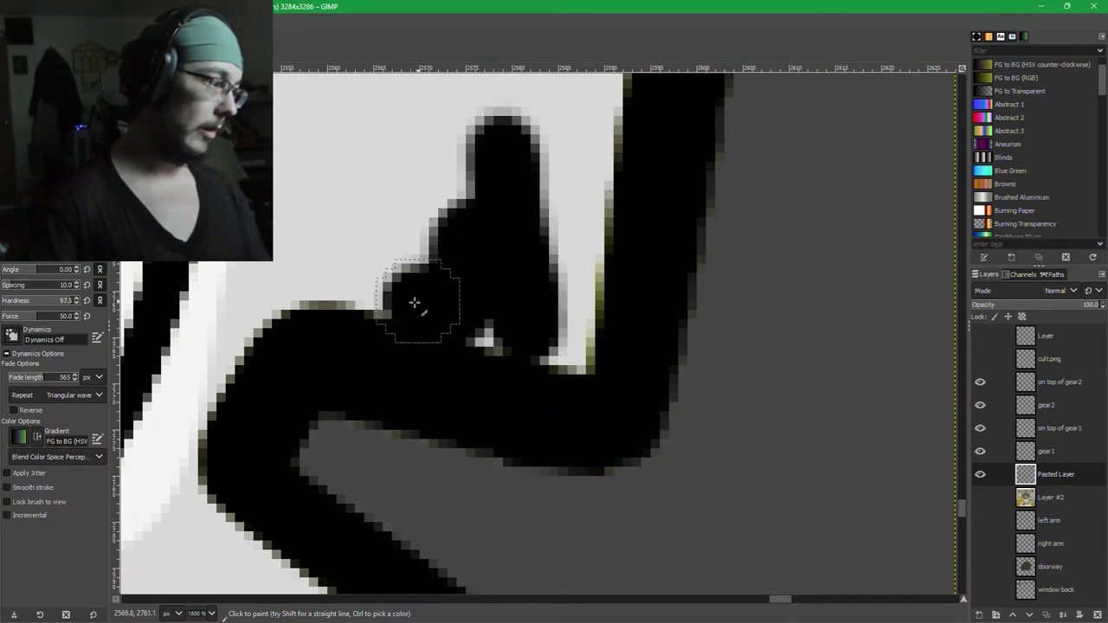
{"action": "key", "text": "ctrl+z"}
{"action": "key", "text": "ctrl+z"}
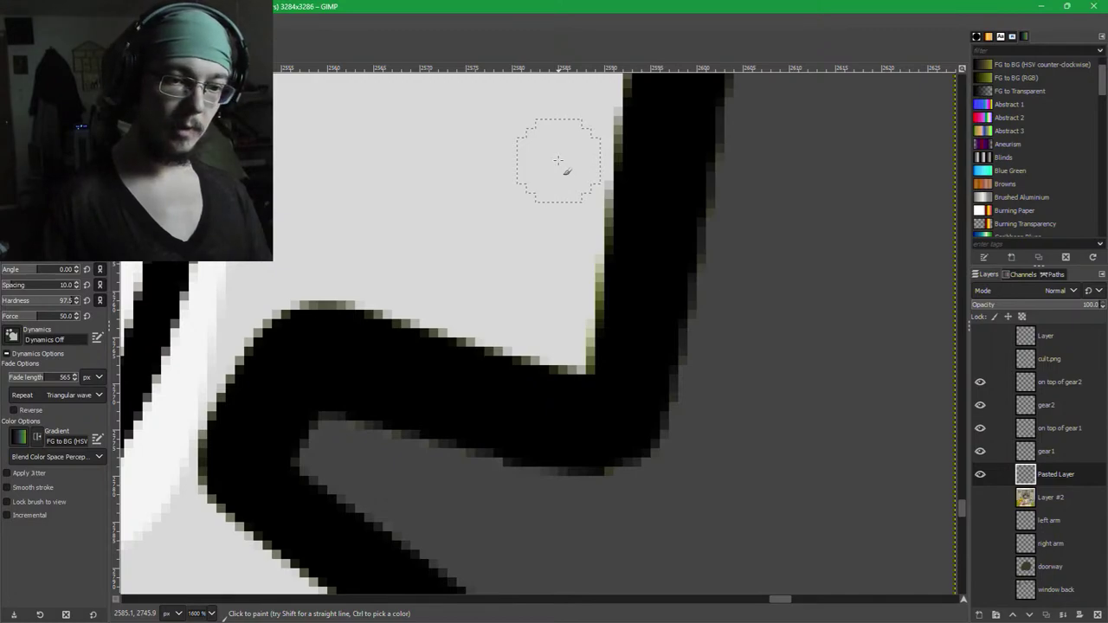
{"action": "key", "text": "shift+e"}
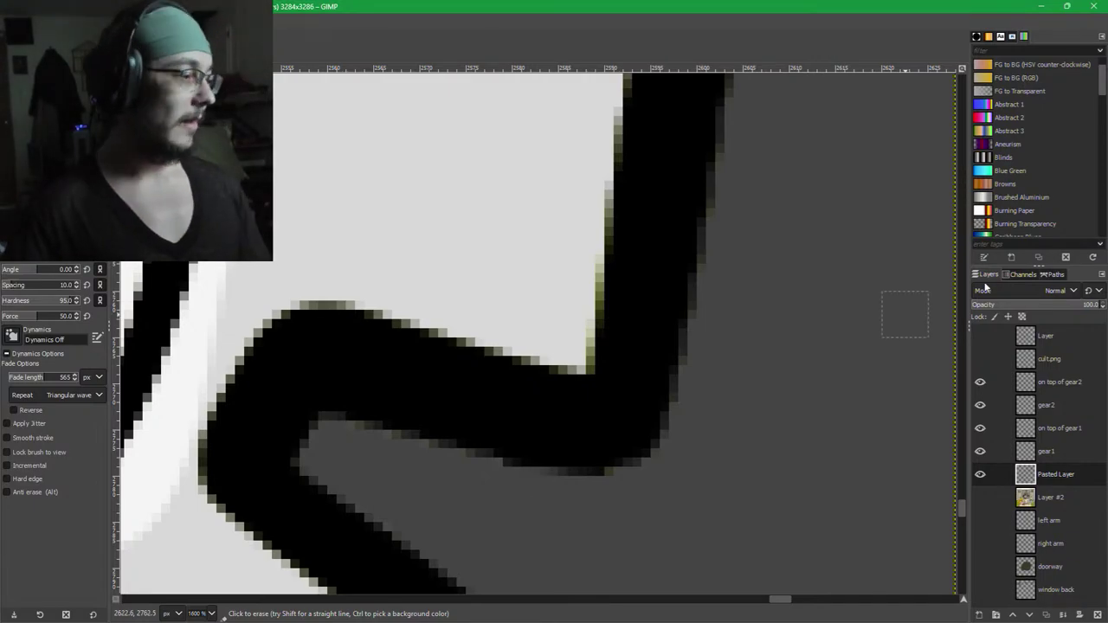
Erase the black strip bridging the next two teeth up the gear's right side and smooth the lower tooth's upper edge.
{"action": "left_click_drag", "start_coordinate": [895, 165], "coordinate": [632, 524]}
{"action": "scroll", "coordinate": [506, 363], "scroll_direction": "down", "scroll_amount": 1}
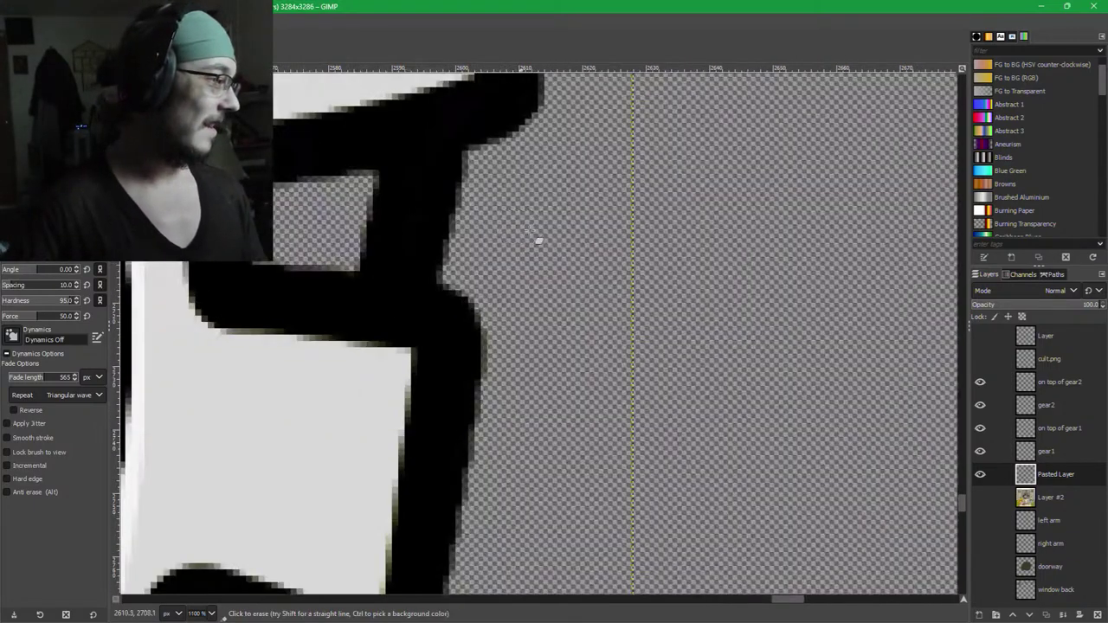
{"action": "scroll", "coordinate": [541, 245], "scroll_direction": "up", "scroll_amount": 1}
{"action": "mouse_move", "coordinate": [458, 247]}
{"action": "left_mouse_down"}
{"action": "mouse_move", "coordinate": [733, 320]}
{"action": "mouse_move", "coordinate": [421, 271]}
{"action": "mouse_move", "coordinate": [719, 247]}
{"action": "mouse_move", "coordinate": [656, 252]}
{"action": "left_mouse_up"}
{"action": "scroll", "coordinate": [693, 315], "scroll_direction": "up", "scroll_amount": 2}
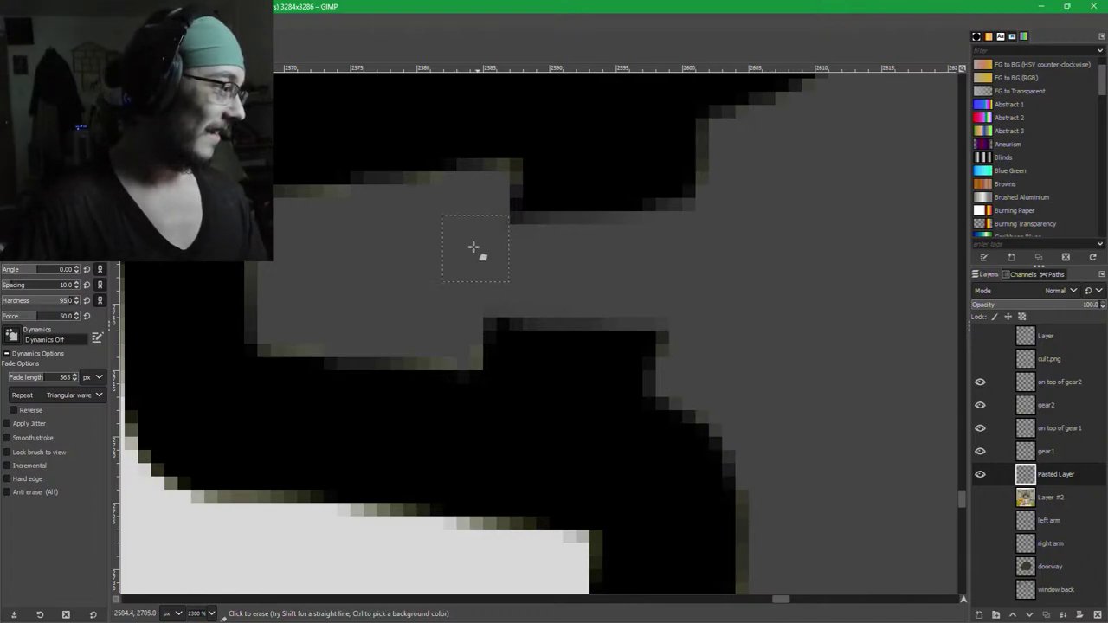
{"action": "left_click_drag", "start_coordinate": [472, 222], "coordinate": [724, 211]}
{"action": "left_click_drag", "start_coordinate": [714, 293], "coordinate": [726, 330]}
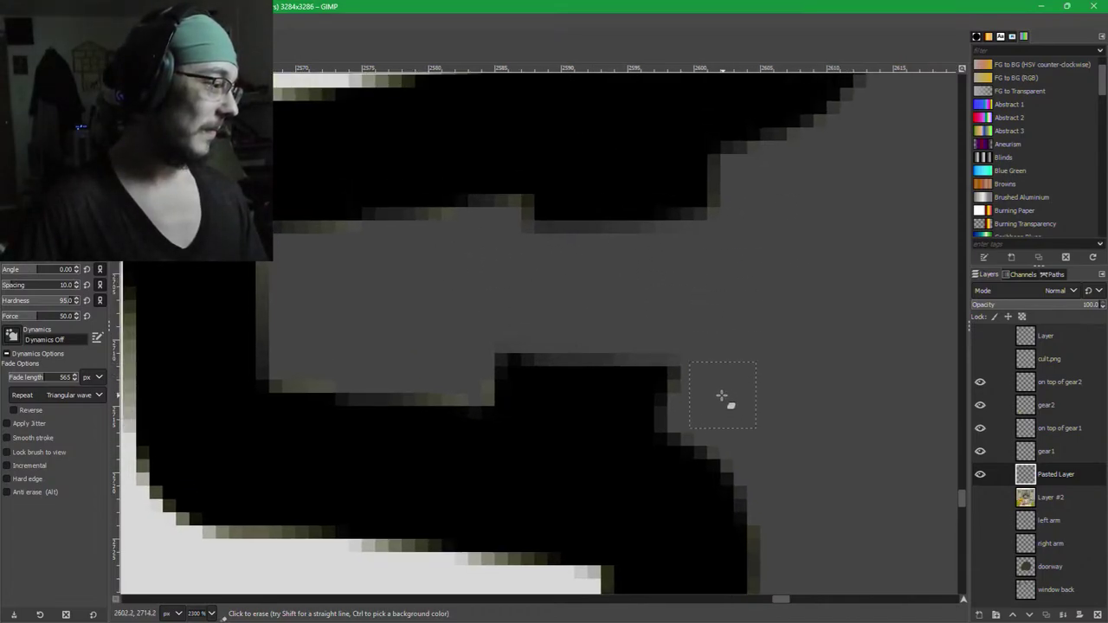
{"action": "mouse_move", "coordinate": [722, 395]}
{"action": "left_mouse_down"}
{"action": "mouse_move", "coordinate": [465, 354]}
{"action": "mouse_move", "coordinate": [505, 372]}
{"action": "mouse_move", "coordinate": [701, 382]}
{"action": "left_mouse_up"}
{"action": "scroll", "coordinate": [572, 401], "scroll_direction": "up", "scroll_amount": 3}
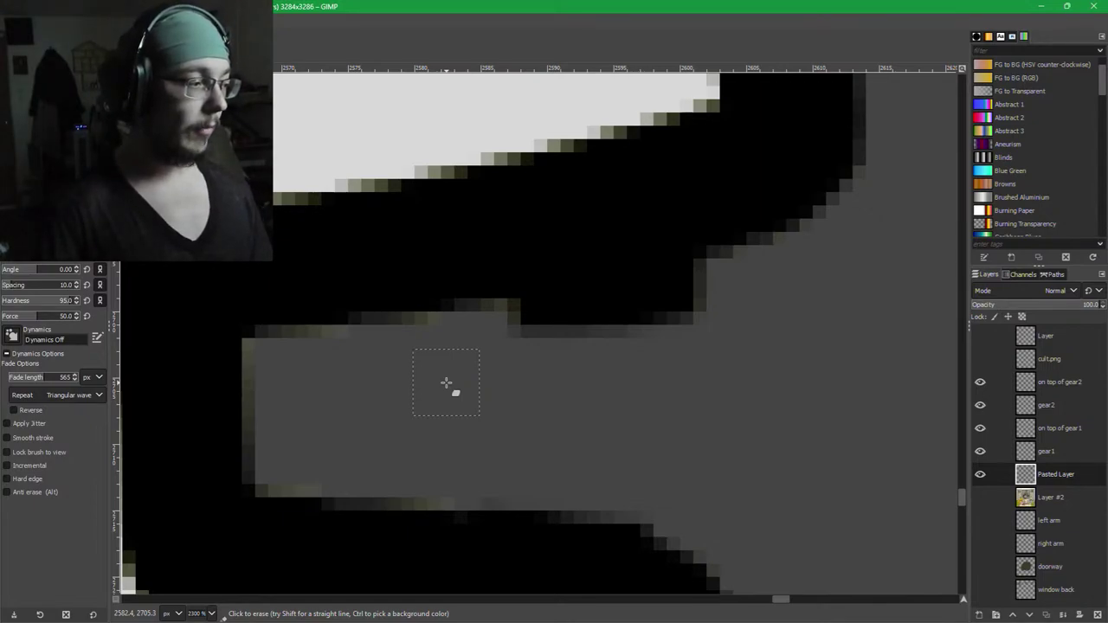
Set the eraser size to 11 and erase the remaining black bump along the upper tooth's underside in that gap.
{"action": "key", "text": "p"}
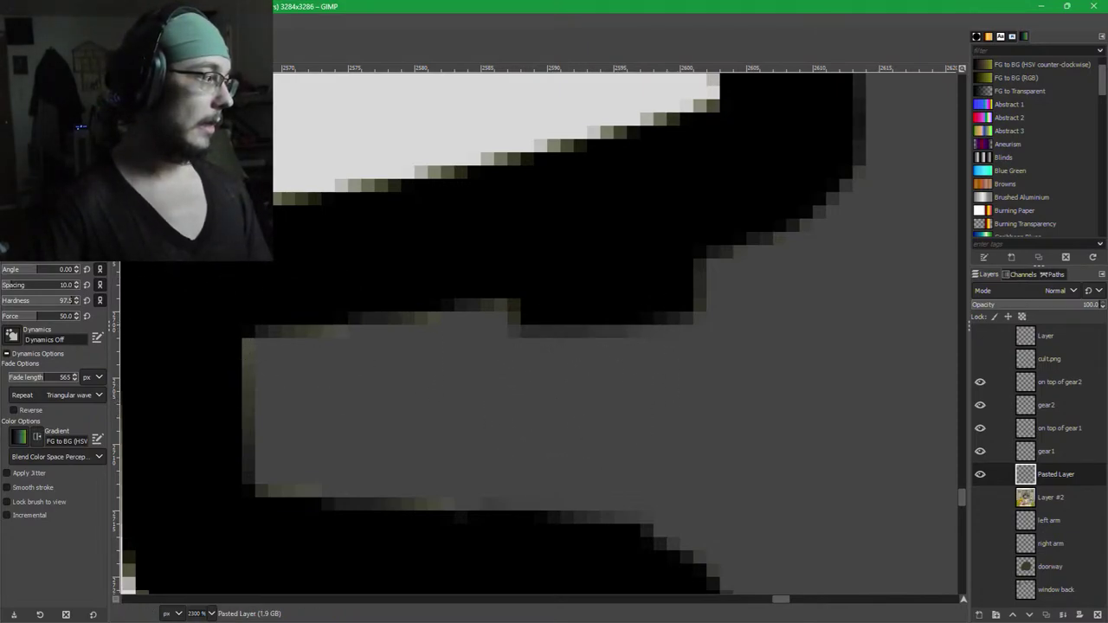
{"action": "key", "text": "shift+e"}
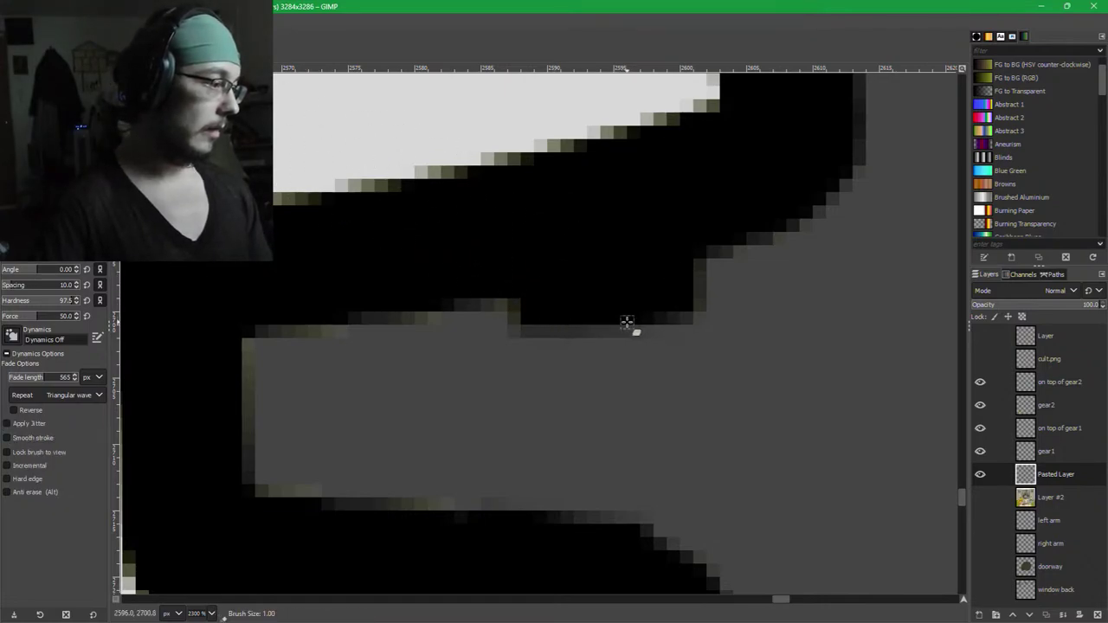
{"action": "key", "text": "bracketright"}
{"action": "key", "text": "bracketright"}
{"action": "key", "text": "bracketright"}
{"action": "key", "text": "bracketright"}
{"action": "key", "text": "bracketright"}
{"action": "key", "text": "bracketright"}
{"action": "key", "text": "bracketright"}
{"action": "key", "text": "bracketright"}
{"action": "key", "text": "bracketright"}
{"action": "key", "text": "bracketright"}
{"action": "key", "text": "bracketright"}
{"action": "key", "text": "bracketright"}
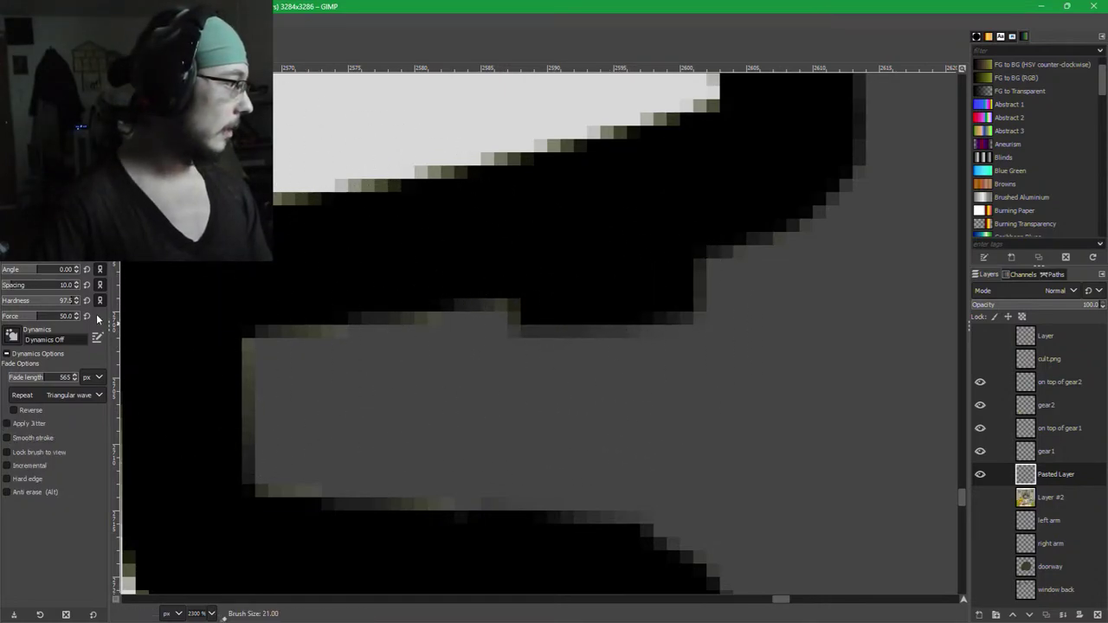
{"action": "key", "text": "bracketleft"}
{"action": "key", "text": "bracketleft"}
{"action": "key", "text": "bracketleft"}
{"action": "key", "text": "bracketleft"}
{"action": "key", "text": "bracketleft"}
{"action": "key", "text": "bracketleft"}
{"action": "key", "text": "bracketleft"}
{"action": "key", "text": "bracketleft"}
{"action": "key", "text": "bracketleft"}
{"action": "key", "text": "bracketleft"}
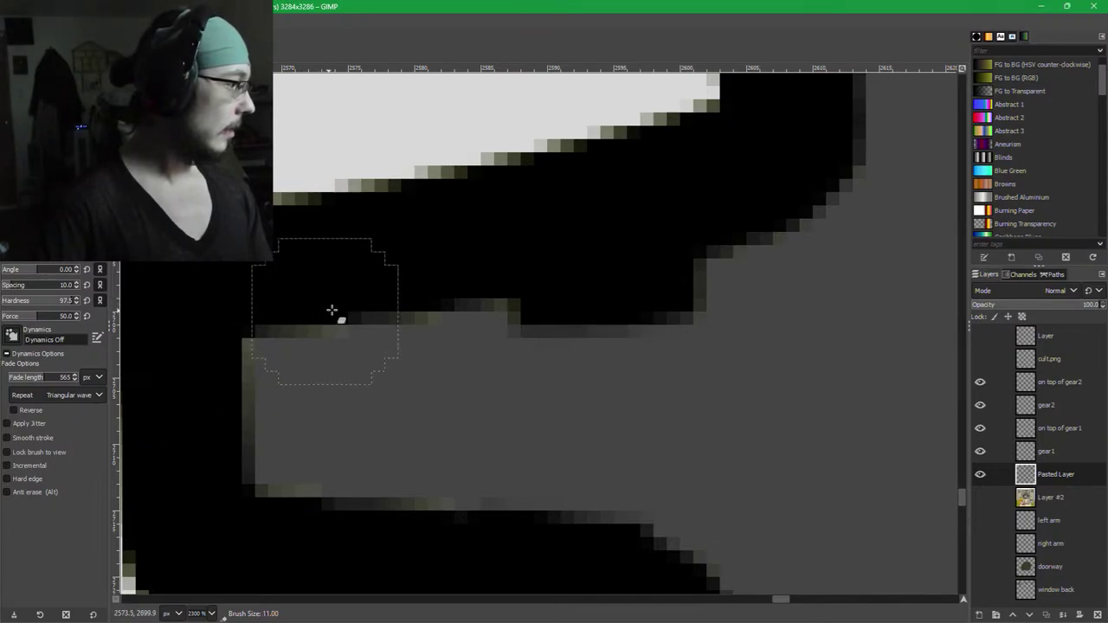
{"action": "mouse_move", "coordinate": [601, 377]}
{"action": "left_mouse_down"}
{"action": "mouse_move", "coordinate": [703, 354]}
{"action": "mouse_move", "coordinate": [745, 333]}
{"action": "mouse_move", "coordinate": [529, 376]}
{"action": "mouse_move", "coordinate": [554, 369]}
{"action": "mouse_move", "coordinate": [518, 376]}
{"action": "left_mouse_up"}
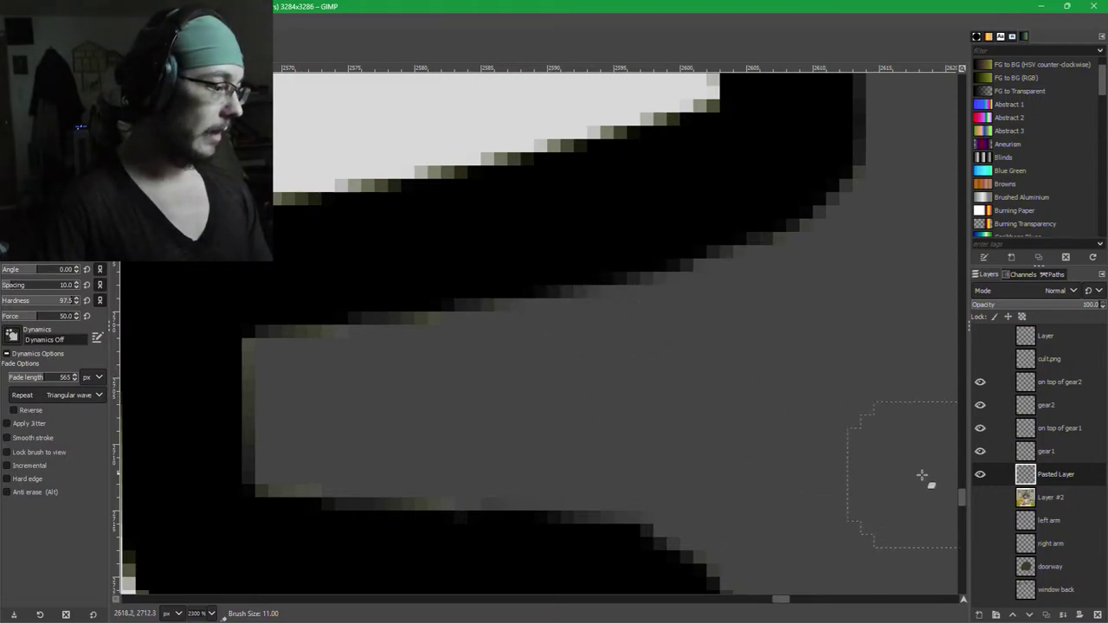
Erase the leftover black line attached to the outer corner of the gear's upper-right tooth.
{"action": "left_click_drag", "start_coordinate": [961, 497], "coordinate": [968, 496]}
{"action": "mouse_move", "coordinate": [792, 500]}
{"action": "left_mouse_down"}
{"action": "mouse_move", "coordinate": [657, 300]}
{"action": "mouse_move", "coordinate": [595, 263]}
{"action": "mouse_move", "coordinate": [568, 263]}
{"action": "mouse_move", "coordinate": [609, 258]}
{"action": "mouse_move", "coordinate": [625, 274]}
{"action": "mouse_move", "coordinate": [572, 264]}
{"action": "mouse_move", "coordinate": [608, 255]}
{"action": "mouse_move", "coordinate": [667, 285]}
{"action": "mouse_move", "coordinate": [762, 363]}
{"action": "left_mouse_up"}
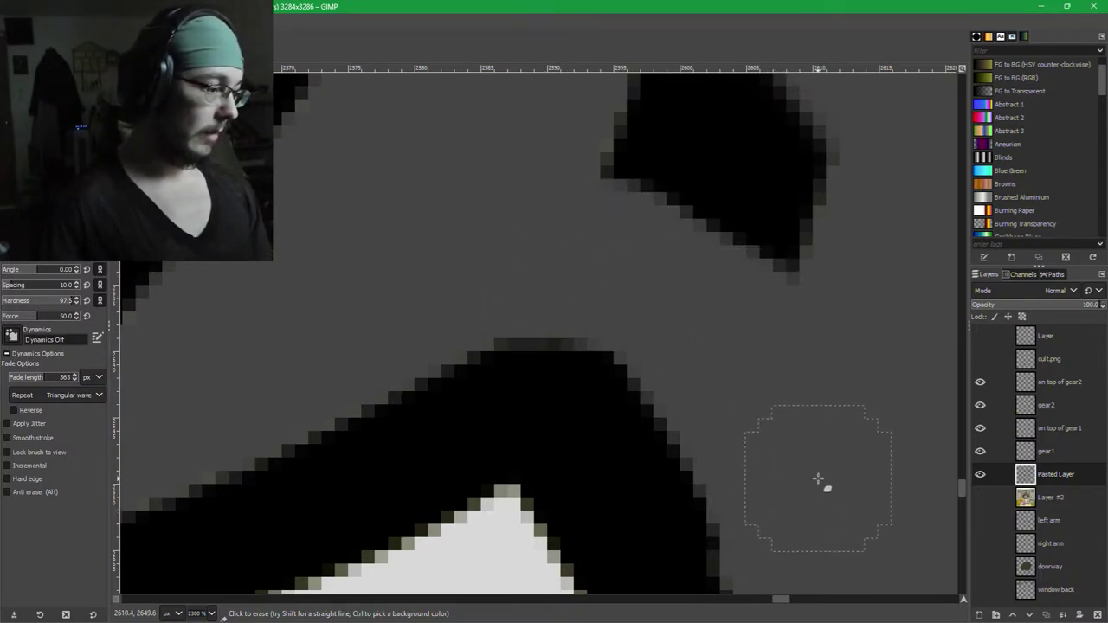
{"action": "mouse_move", "coordinate": [648, 285]}
{"action": "left_mouse_down"}
{"action": "mouse_move", "coordinate": [598, 324]}
{"action": "mouse_move", "coordinate": [553, 208]}
{"action": "mouse_move", "coordinate": [561, 227]}
{"action": "left_mouse_up"}
{"action": "left_click_drag", "start_coordinate": [666, 416], "coordinate": [637, 299]}
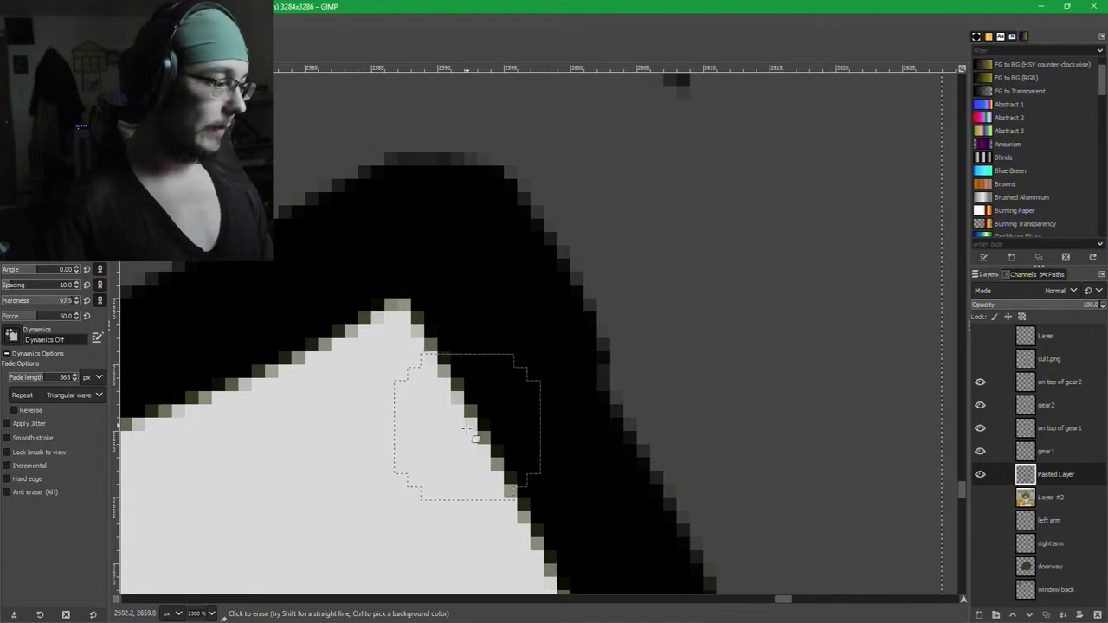
{"action": "middle_click", "coordinate": [509, 399]}
{"action": "mouse_move", "coordinate": [547, 410]}
{"action": "left_mouse_down"}
{"action": "mouse_move", "coordinate": [598, 358]}
{"action": "mouse_move", "coordinate": [541, 270]}
{"action": "mouse_move", "coordinate": [495, 251]}
{"action": "mouse_move", "coordinate": [559, 201]}
{"action": "left_mouse_up"}
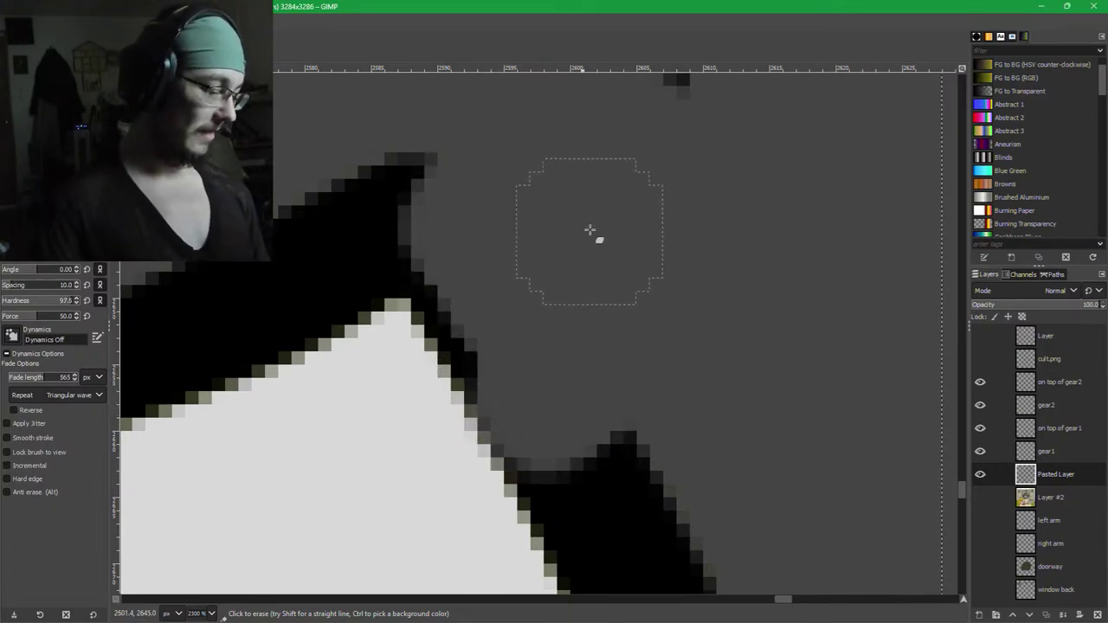
{"action": "key", "text": "ctrl+z"}
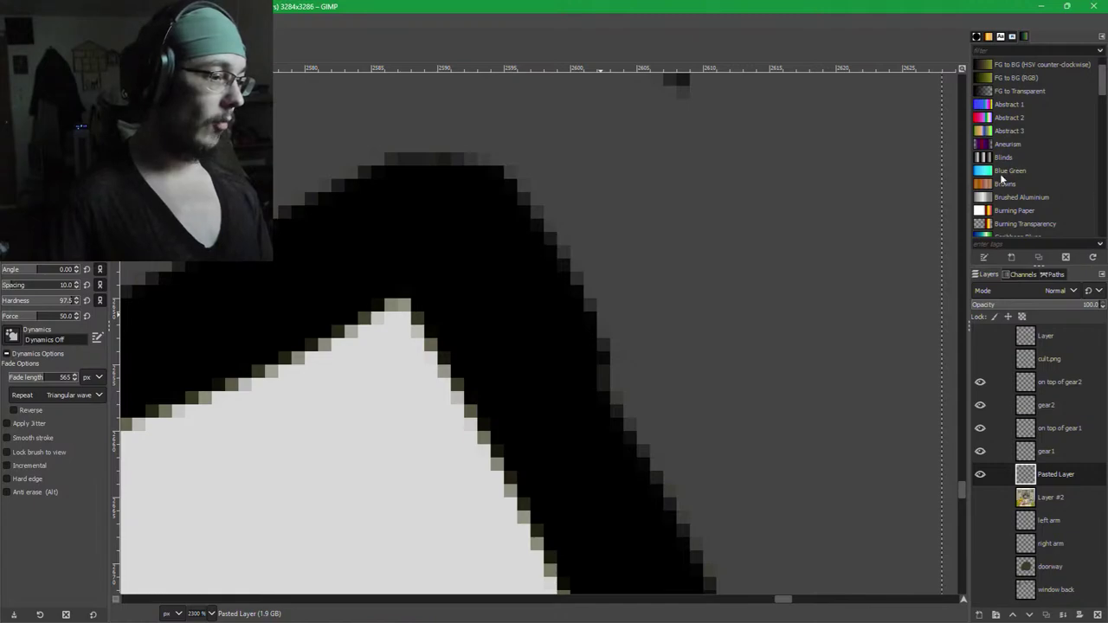
Trim the upper-right tooth's outer outline into a straight, even edge with a size 5 eraser.
{"action": "key", "text": "shift+bracketleft"}
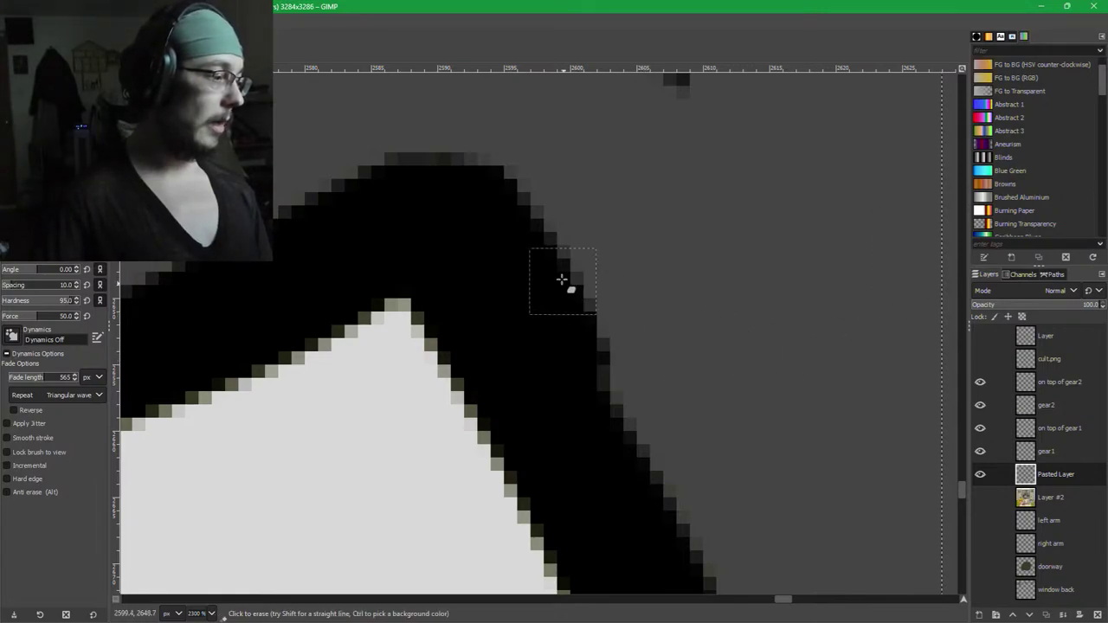
{"action": "left_click", "coordinate": [522, 180], "text": "shift"}
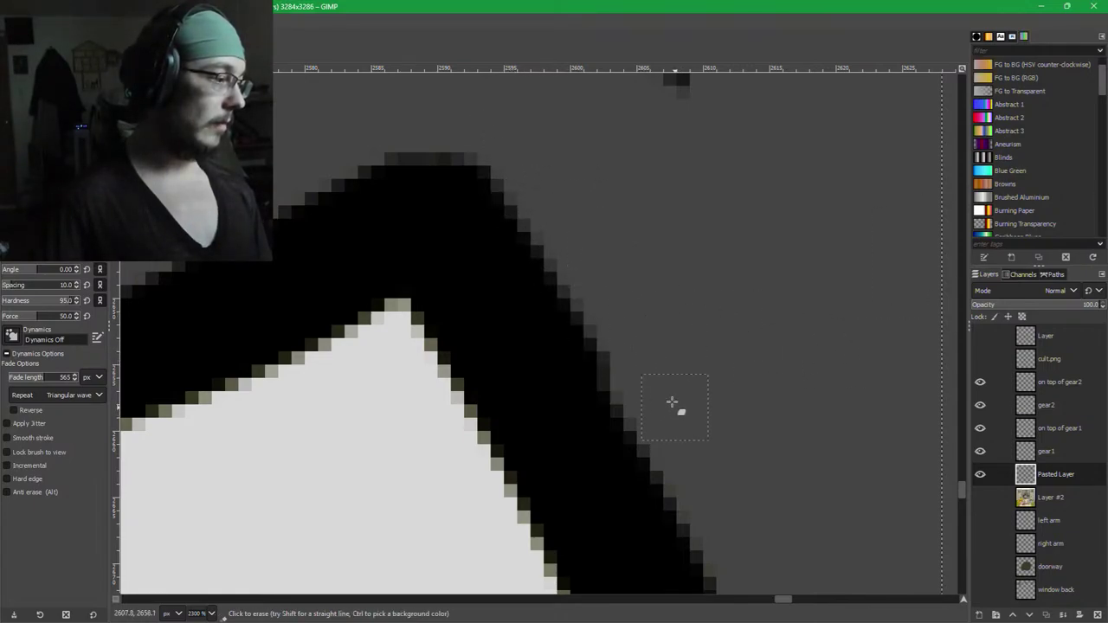
{"action": "mouse_move", "coordinate": [641, 371]}
{"action": "left_mouse_down"}
{"action": "mouse_move", "coordinate": [618, 346]}
{"action": "mouse_move", "coordinate": [574, 229]}
{"action": "left_mouse_up"}
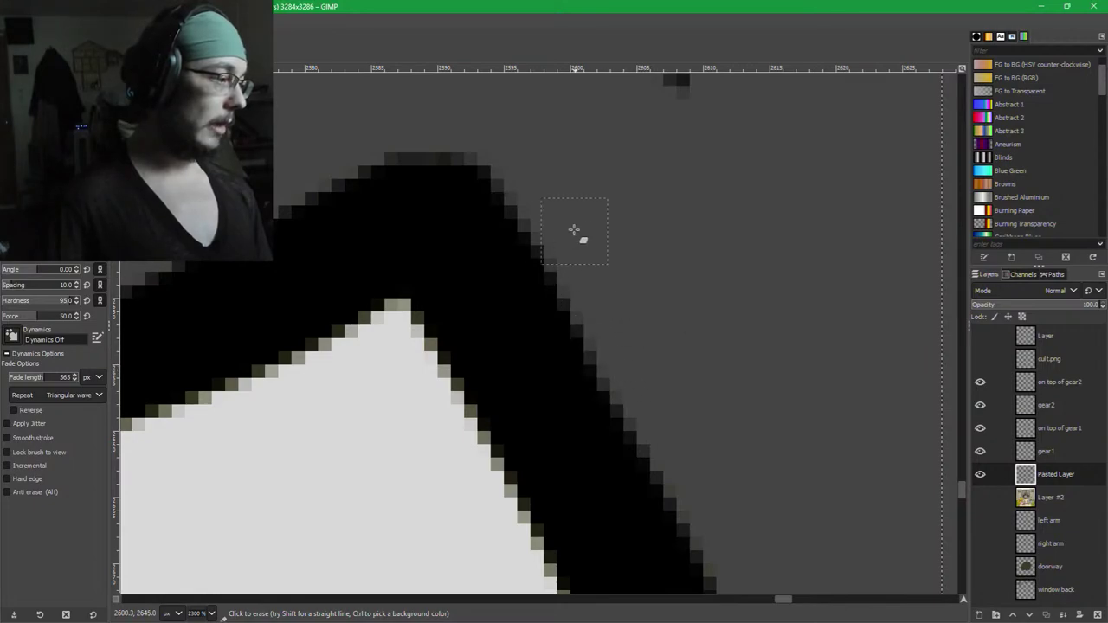
Erase the isolated black fragment floating between the gear's two upper-right teeth.
{"action": "scroll", "coordinate": [679, 253], "scroll_direction": "down", "scroll_amount": 4}
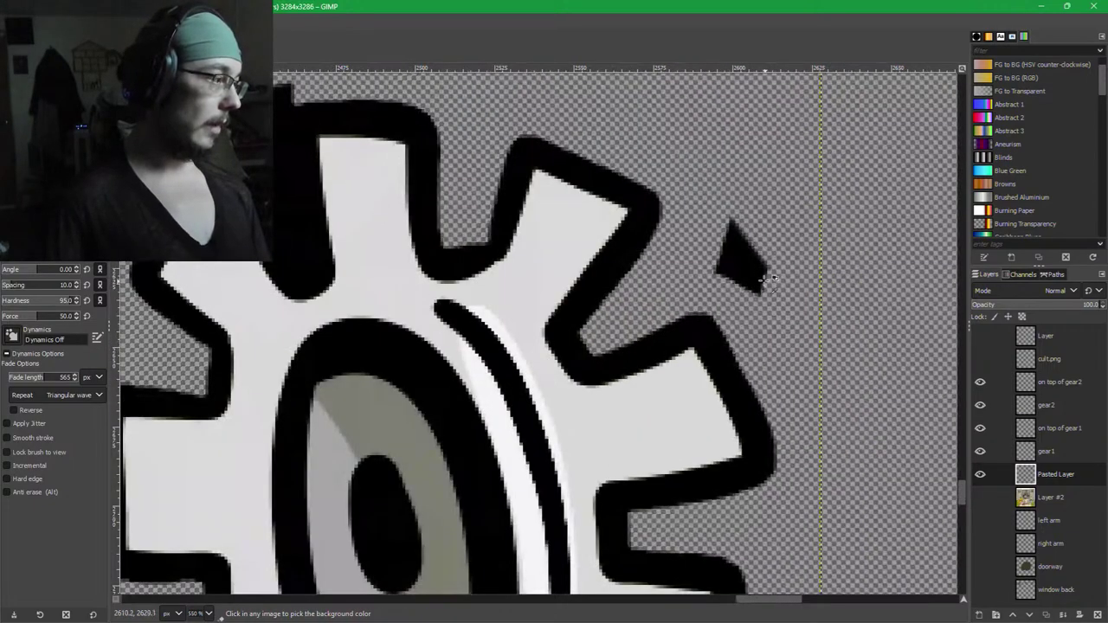
{"action": "scroll", "coordinate": [773, 278], "scroll_direction": "up", "scroll_amount": 3}
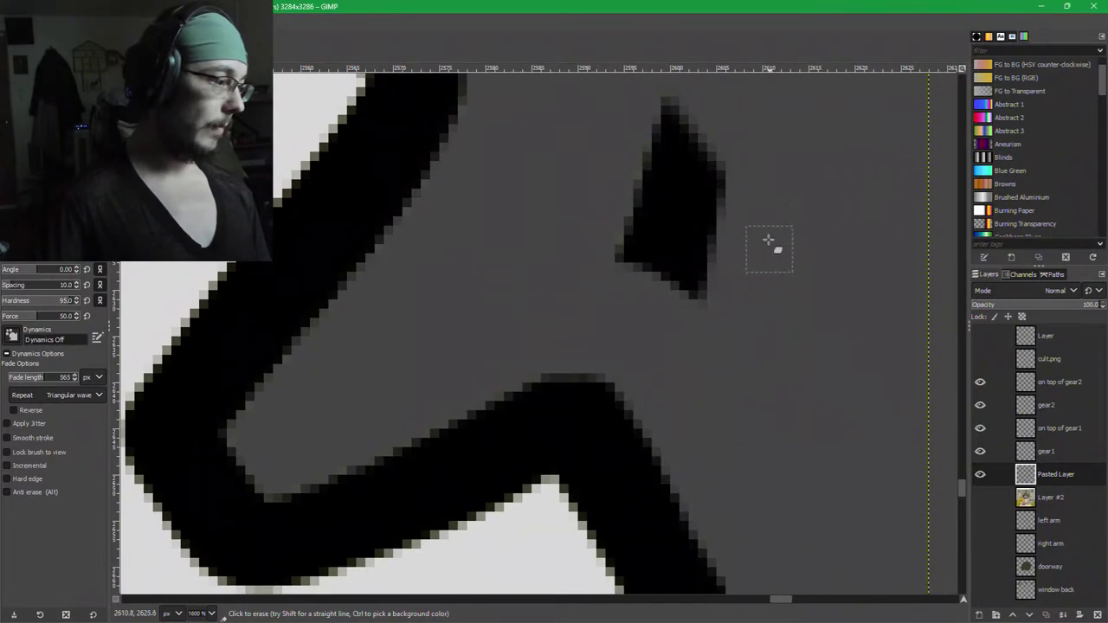
{"action": "mouse_move", "coordinate": [769, 240]}
{"action": "left_mouse_down"}
{"action": "mouse_move", "coordinate": [723, 302]}
{"action": "mouse_move", "coordinate": [680, 215]}
{"action": "mouse_move", "coordinate": [629, 233]}
{"action": "mouse_move", "coordinate": [668, 279]}
{"action": "mouse_move", "coordinate": [653, 269]}
{"action": "mouse_move", "coordinate": [621, 286]}
{"action": "mouse_move", "coordinate": [677, 248]}
{"action": "mouse_move", "coordinate": [643, 175]}
{"action": "mouse_move", "coordinate": [662, 104]}
{"action": "mouse_move", "coordinate": [661, 219]}
{"action": "mouse_move", "coordinate": [698, 251]}
{"action": "mouse_move", "coordinate": [711, 194]}
{"action": "mouse_move", "coordinate": [712, 242]}
{"action": "left_mouse_up"}
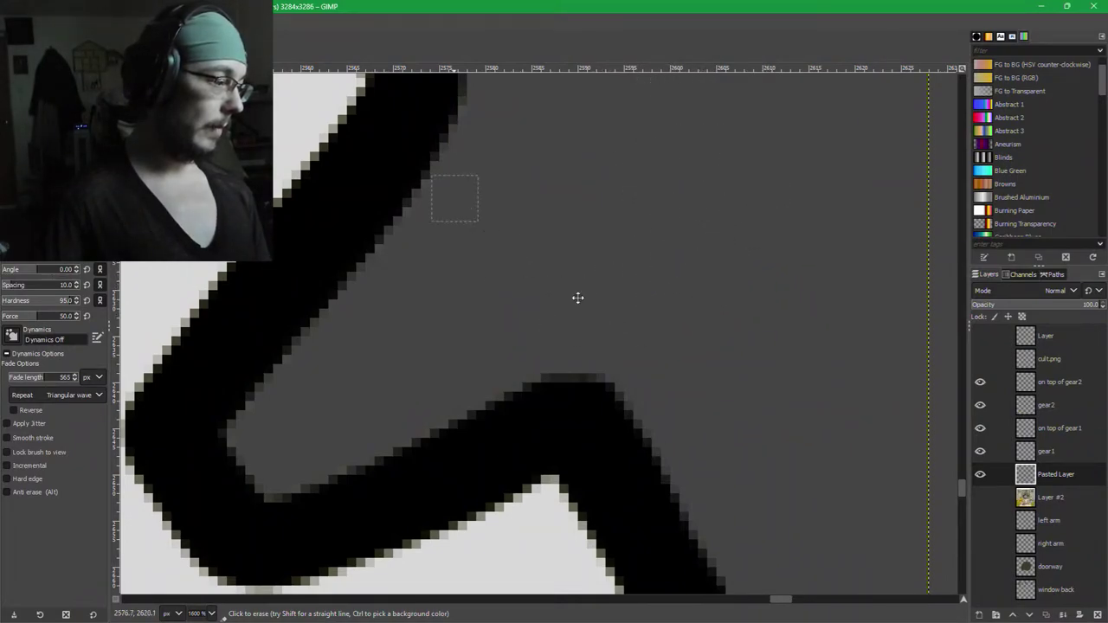
Shrink the eraser brush and erase the black bump sticking up from the outer left corner of the gear's top tooth.
{"action": "left_click_drag", "start_coordinate": [578, 298], "coordinate": [835, 456]}
{"action": "left_click_drag", "start_coordinate": [299, 138], "coordinate": [666, 204]}
{"action": "left_click_drag", "start_coordinate": [661, 251], "coordinate": [704, 133]}
{"action": "left_click_drag", "start_coordinate": [444, 273], "coordinate": [708, 389]}
{"action": "left_click_drag", "start_coordinate": [482, 255], "coordinate": [531, 420]}
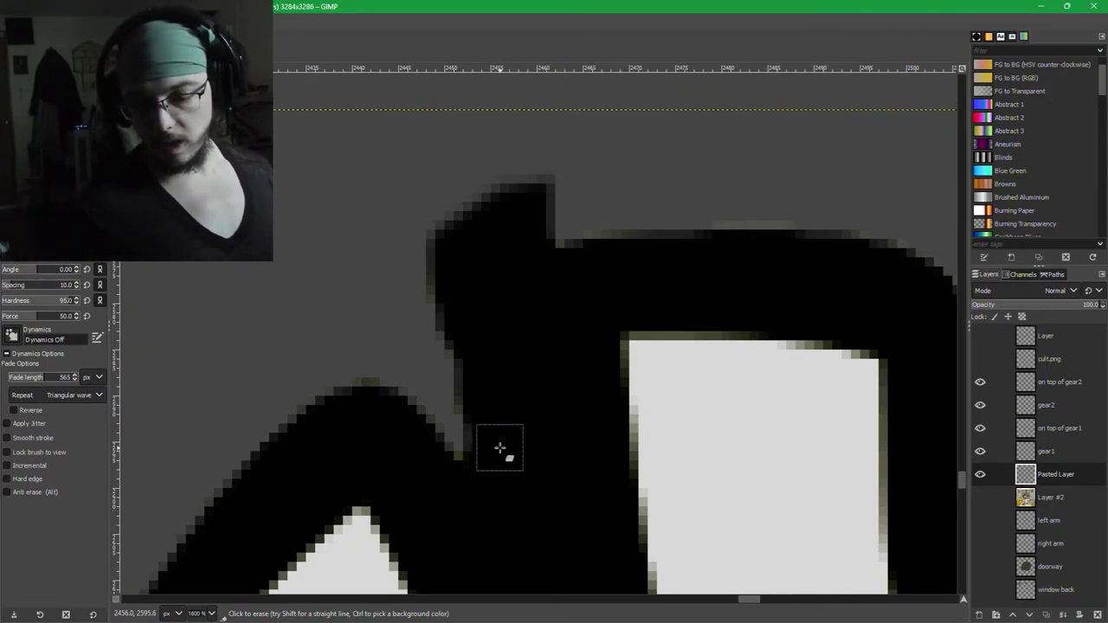
{"action": "middle_click", "coordinate": [601, 378]}
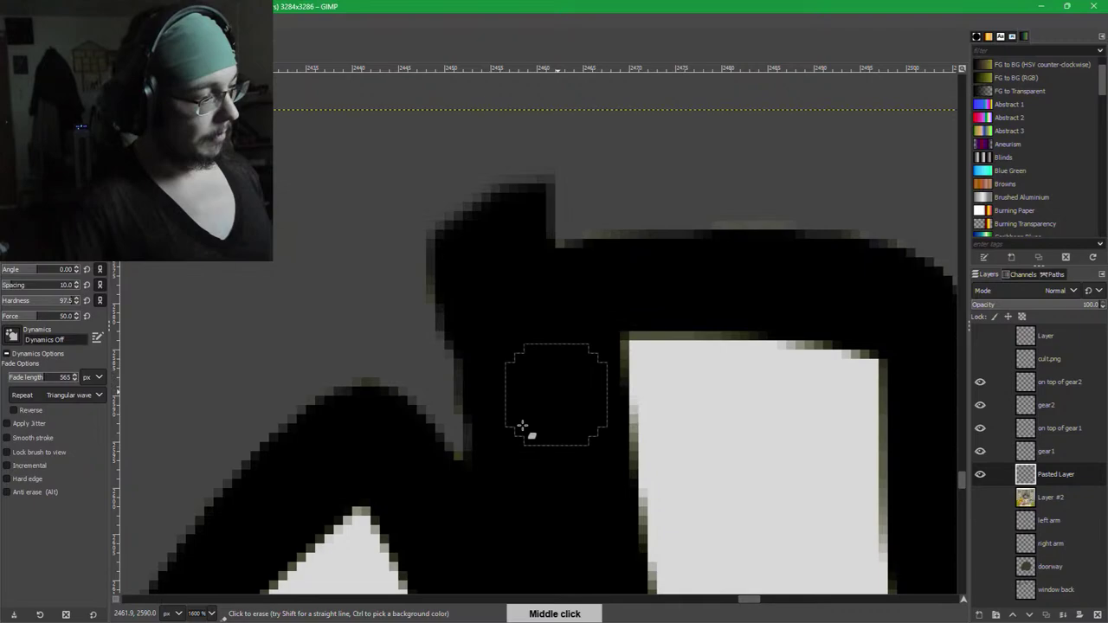
{"action": "middle_click", "coordinate": [616, 357]}
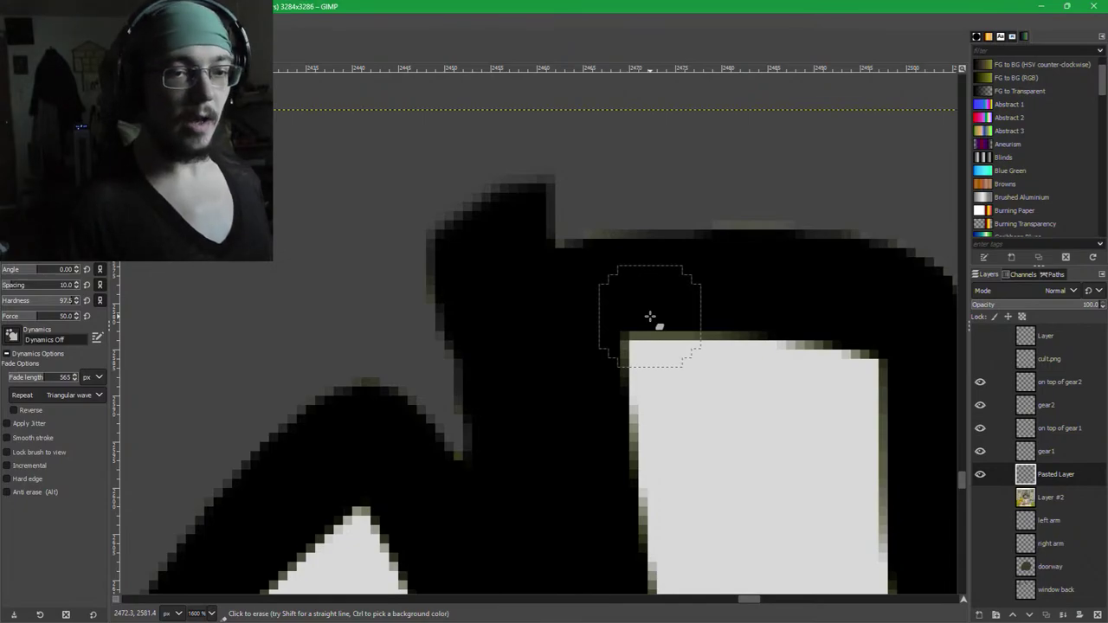
{"action": "key", "text": "bracketleft"}
{"action": "key", "text": "bracketleft"}
{"action": "key", "text": "bracketleft"}
{"action": "key", "text": "bracketleft"}
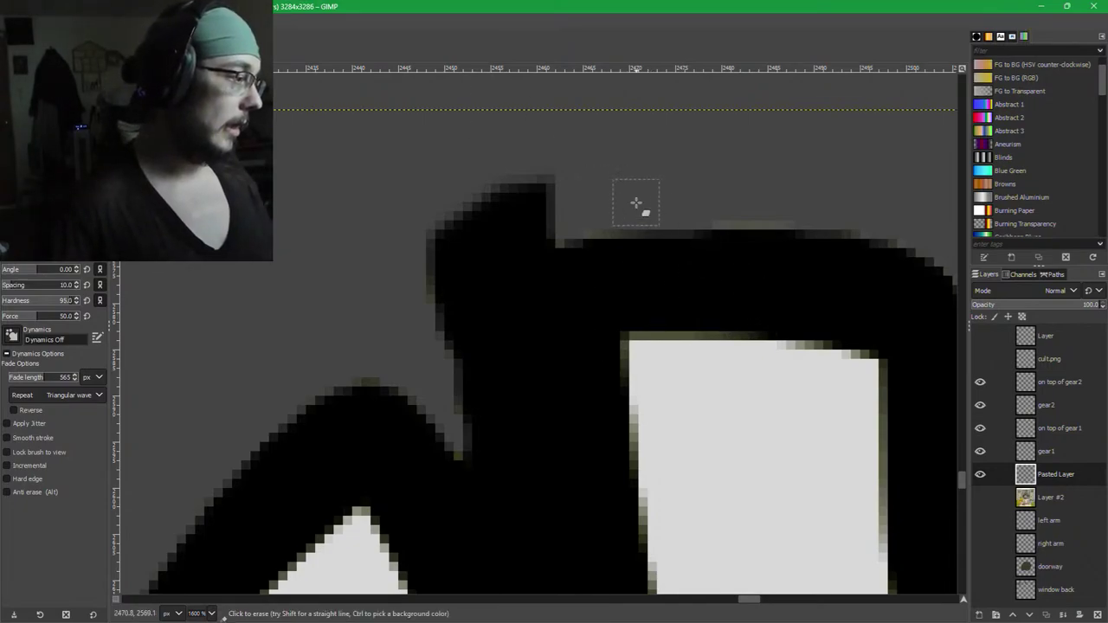
{"action": "mouse_move", "coordinate": [571, 183]}
{"action": "left_mouse_down"}
{"action": "mouse_move", "coordinate": [423, 227]}
{"action": "mouse_move", "coordinate": [505, 173]}
{"action": "mouse_move", "coordinate": [556, 184]}
{"action": "mouse_move", "coordinate": [566, 211]}
{"action": "mouse_move", "coordinate": [429, 254]}
{"action": "left_mouse_up"}
{"action": "mouse_move", "coordinate": [538, 227]}
{"action": "left_mouse_down"}
{"action": "mouse_move", "coordinate": [454, 281]}
{"action": "mouse_move", "coordinate": [463, 325]}
{"action": "mouse_move", "coordinate": [460, 305]}
{"action": "mouse_move", "coordinate": [499, 352]}
{"action": "mouse_move", "coordinate": [535, 251]}
{"action": "mouse_move", "coordinate": [538, 170]}
{"action": "left_mouse_up"}
Erase the excess black beside the top tooth's left side, opening the gap toward the neighbouring upper-left tooth.
{"action": "scroll", "coordinate": [709, 451], "scroll_direction": "down", "scroll_amount": 1}
{"action": "scroll", "coordinate": [718, 456], "scroll_direction": "down", "scroll_amount": 4}
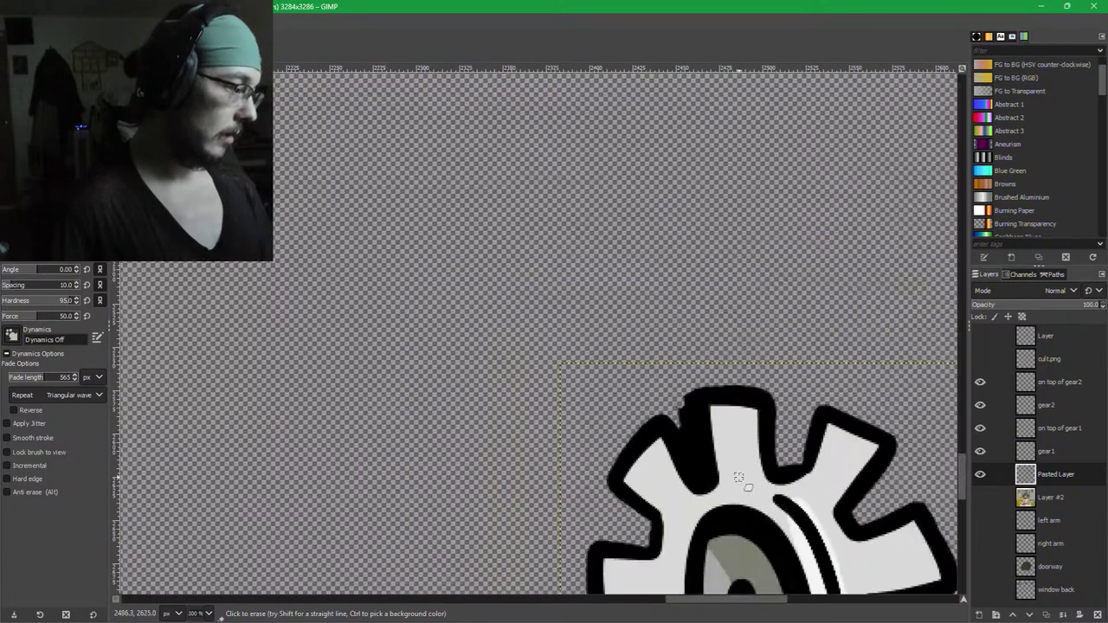
{"action": "scroll", "coordinate": [710, 467], "scroll_direction": "up", "scroll_amount": 4}
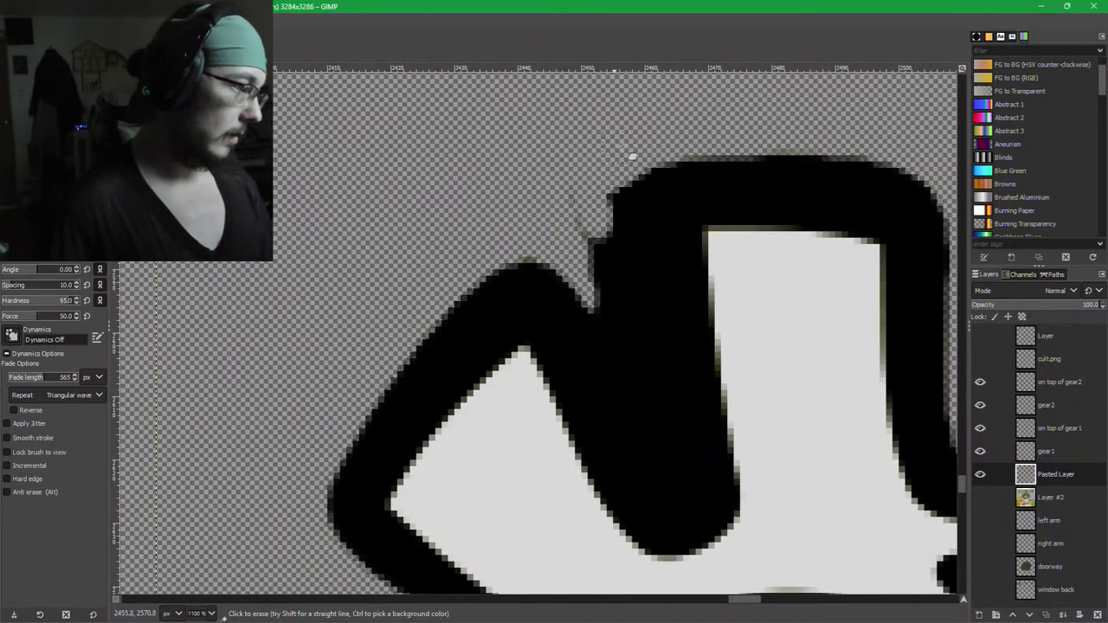
{"action": "mouse_move", "coordinate": [645, 175]}
{"action": "left_mouse_down"}
{"action": "mouse_move", "coordinate": [593, 224]}
{"action": "mouse_move", "coordinate": [570, 196]}
{"action": "mouse_move", "coordinate": [592, 205]}
{"action": "mouse_move", "coordinate": [602, 173]}
{"action": "mouse_move", "coordinate": [616, 175]}
{"action": "mouse_move", "coordinate": [638, 354]}
{"action": "mouse_move", "coordinate": [605, 297]}
{"action": "mouse_move", "coordinate": [602, 248]}
{"action": "left_mouse_up"}
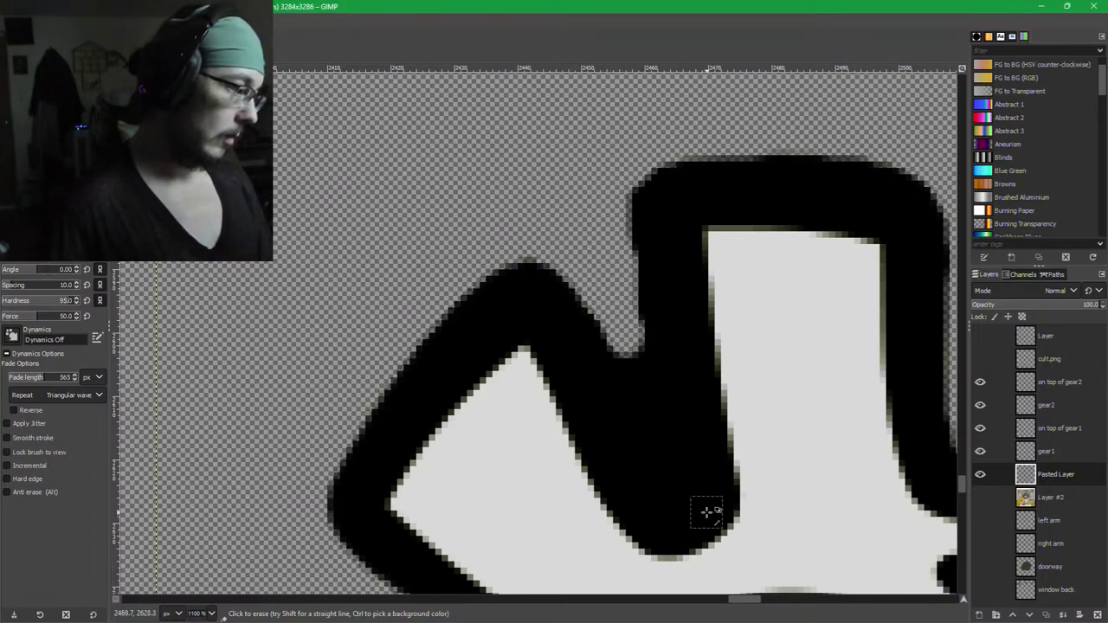
Trim the top tooth's left outer edge into an even line from its rounded corner down into the gap.
{"action": "scroll", "coordinate": [736, 519], "scroll_direction": "down", "scroll_amount": 5}
{"action": "scroll", "coordinate": [633, 235], "scroll_direction": "up", "scroll_amount": 4}
{"action": "left_click_drag", "start_coordinate": [586, 84], "coordinate": [702, 327]}
{"action": "scroll", "coordinate": [655, 296], "scroll_direction": "up", "scroll_amount": 3}
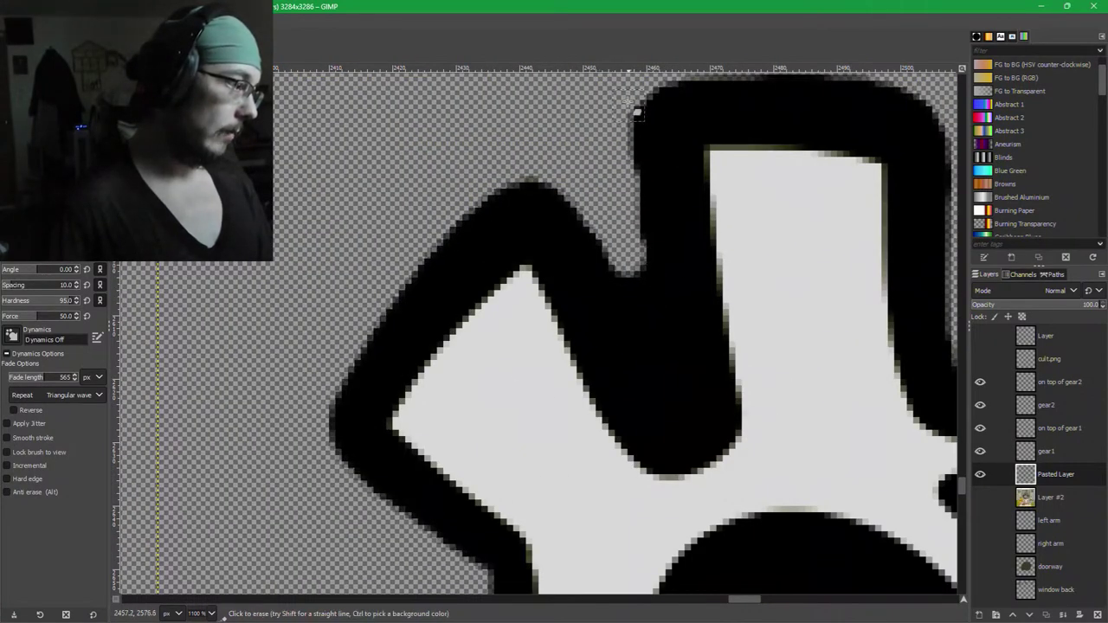
{"action": "left_click_drag", "start_coordinate": [641, 108], "coordinate": [631, 169]}
{"action": "left_click_drag", "start_coordinate": [635, 221], "coordinate": [639, 265]}
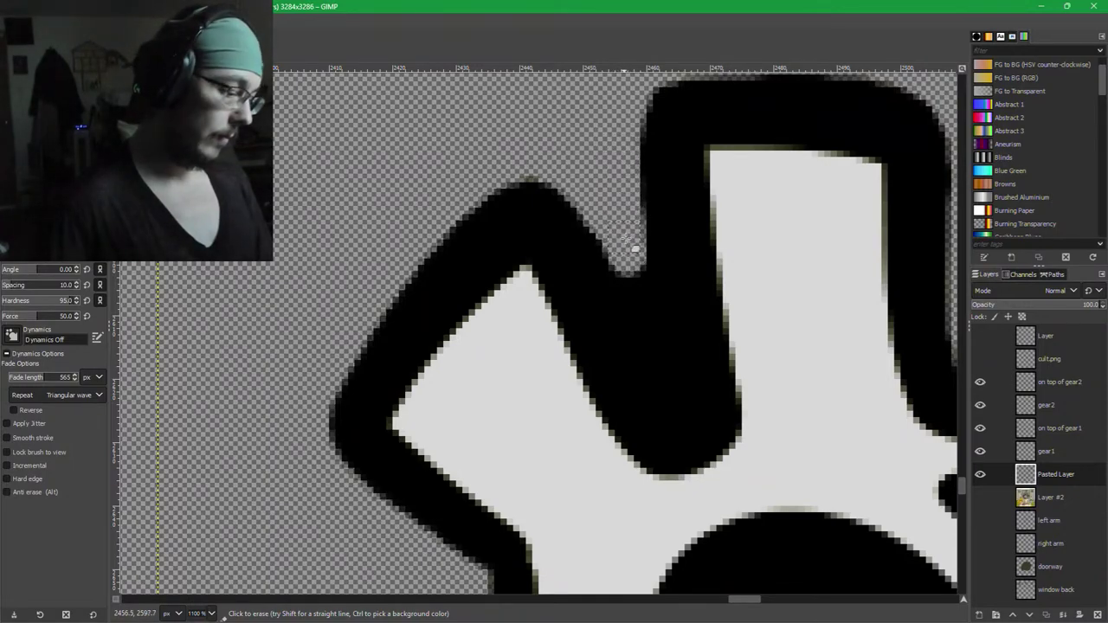
Set the eraser size to 1 and deepen the gap between the top and upper-left teeth, slanting it to follow the upper-left tooth.
{"action": "key", "text": "bracketleft"}
{"action": "key", "text": "bracketleft"}
{"action": "key", "text": "bracketleft"}
{"action": "key", "text": "bracketleft"}
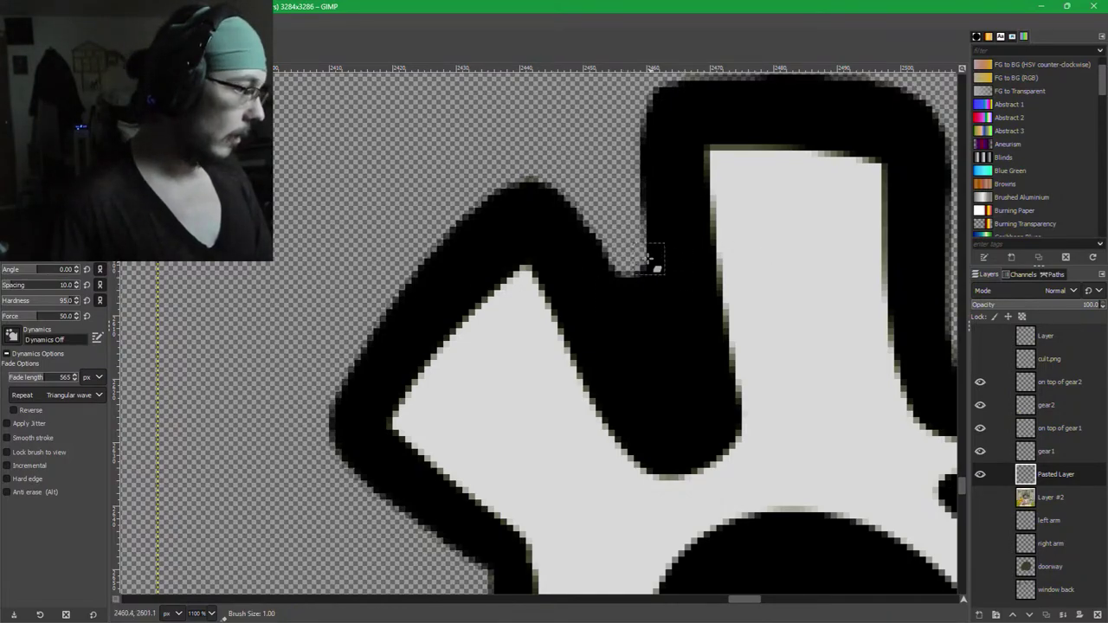
{"action": "mouse_move", "coordinate": [625, 259]}
{"action": "left_mouse_down"}
{"action": "mouse_move", "coordinate": [639, 326]}
{"action": "mouse_move", "coordinate": [604, 342]}
{"action": "left_mouse_up"}
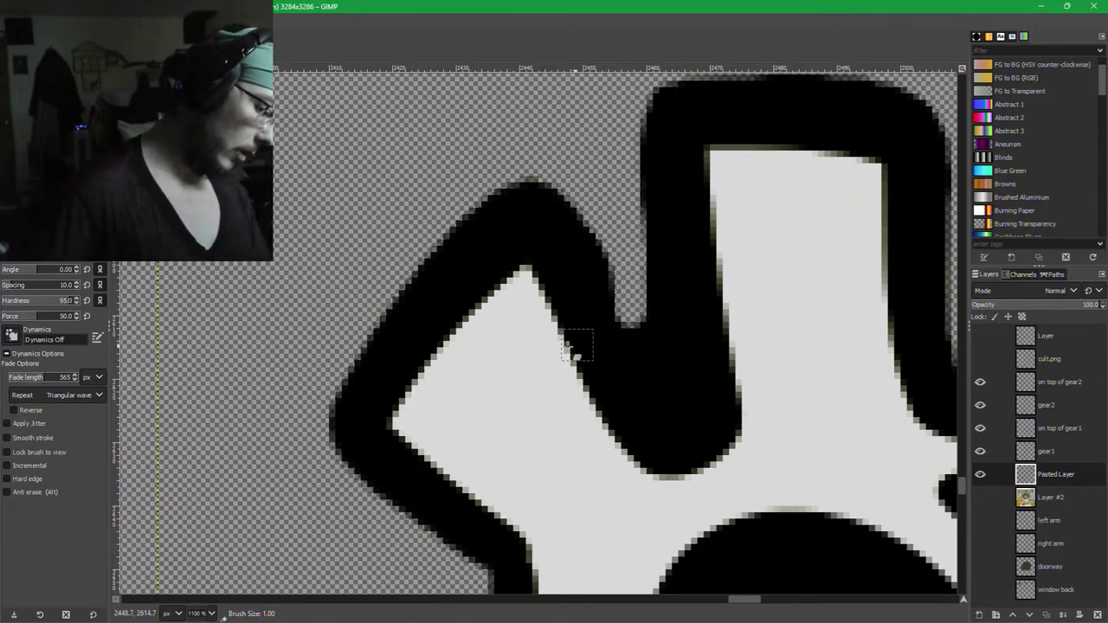
{"action": "key", "text": "ctrl+z"}
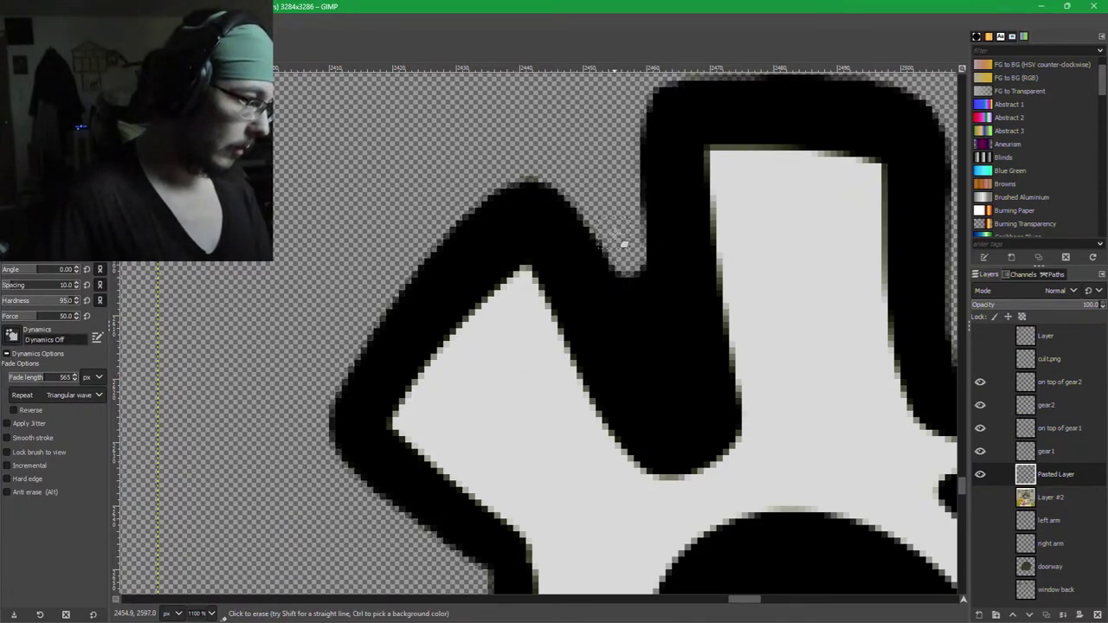
{"action": "left_click_drag", "start_coordinate": [624, 257], "coordinate": [659, 346]}
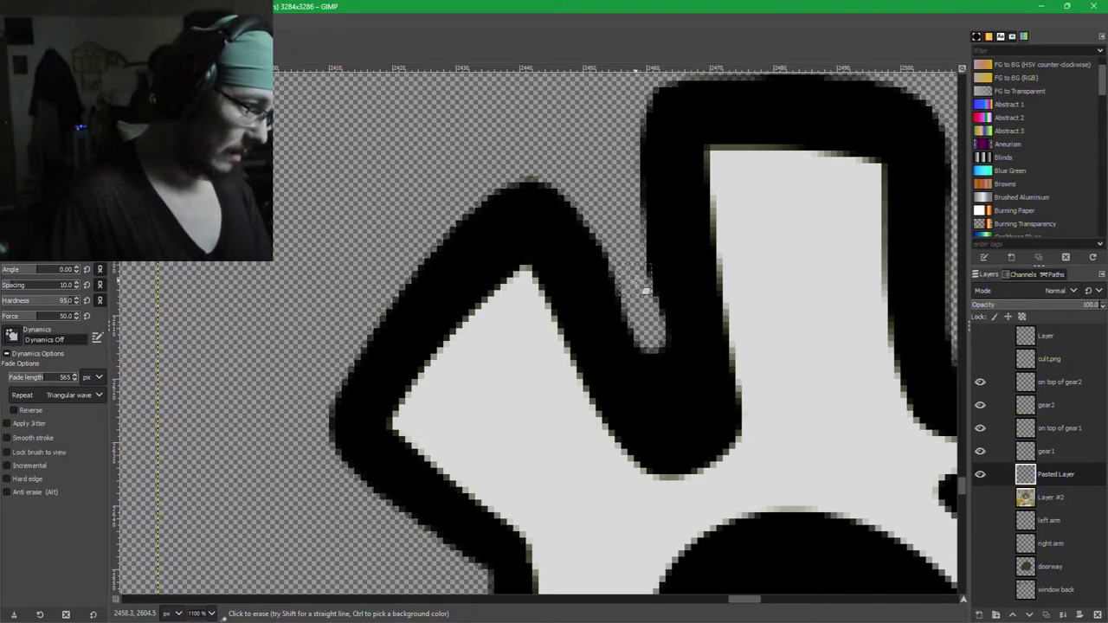
Smooth the top tooth's outline along the deepened gap by erasing its uneven edge pixels.
{"action": "scroll", "coordinate": [748, 485], "scroll_direction": "down", "scroll_amount": 3}
{"action": "left_click_drag", "start_coordinate": [749, 491], "coordinate": [563, 243]}
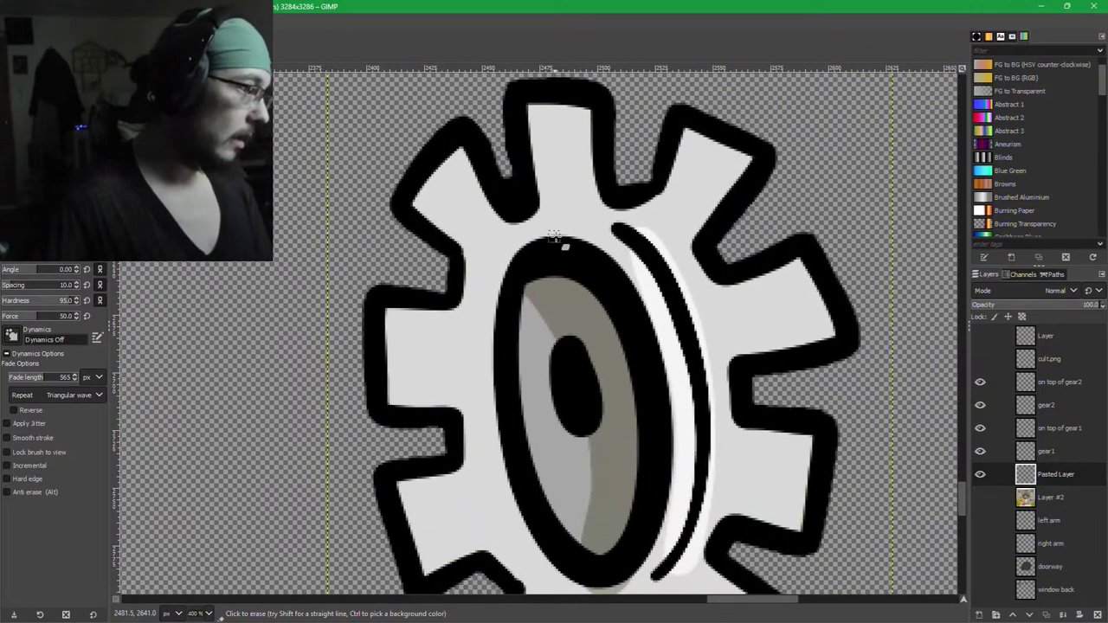
{"action": "scroll", "coordinate": [502, 149], "scroll_direction": "up", "scroll_amount": 3}
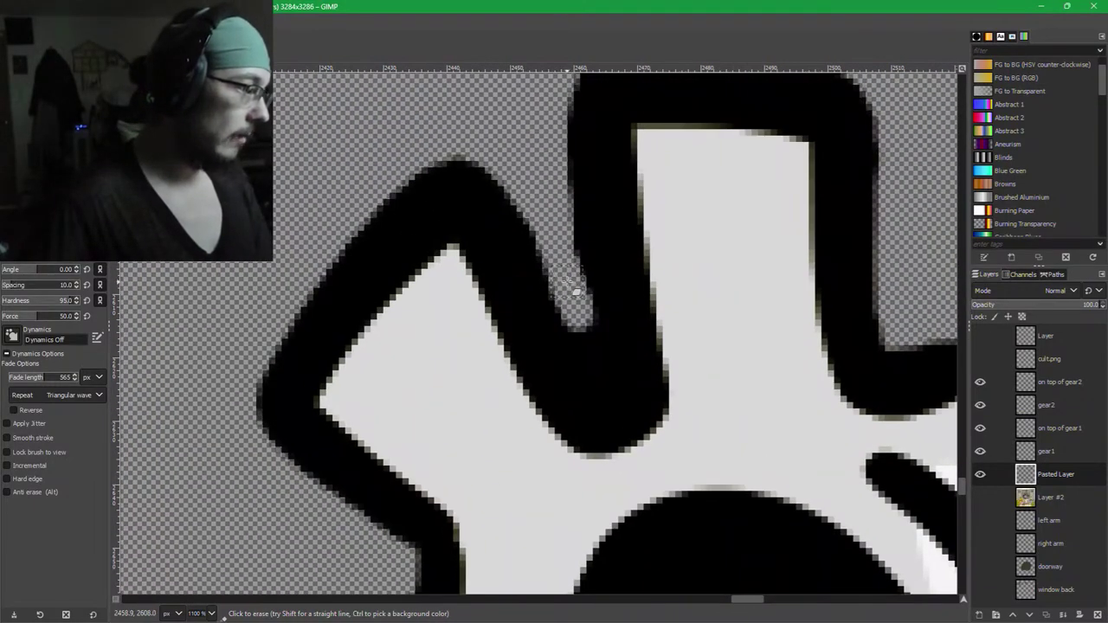
{"action": "left_click_drag", "start_coordinate": [575, 291], "coordinate": [573, 261]}
{"action": "left_click_drag", "start_coordinate": [560, 212], "coordinate": [557, 190]}
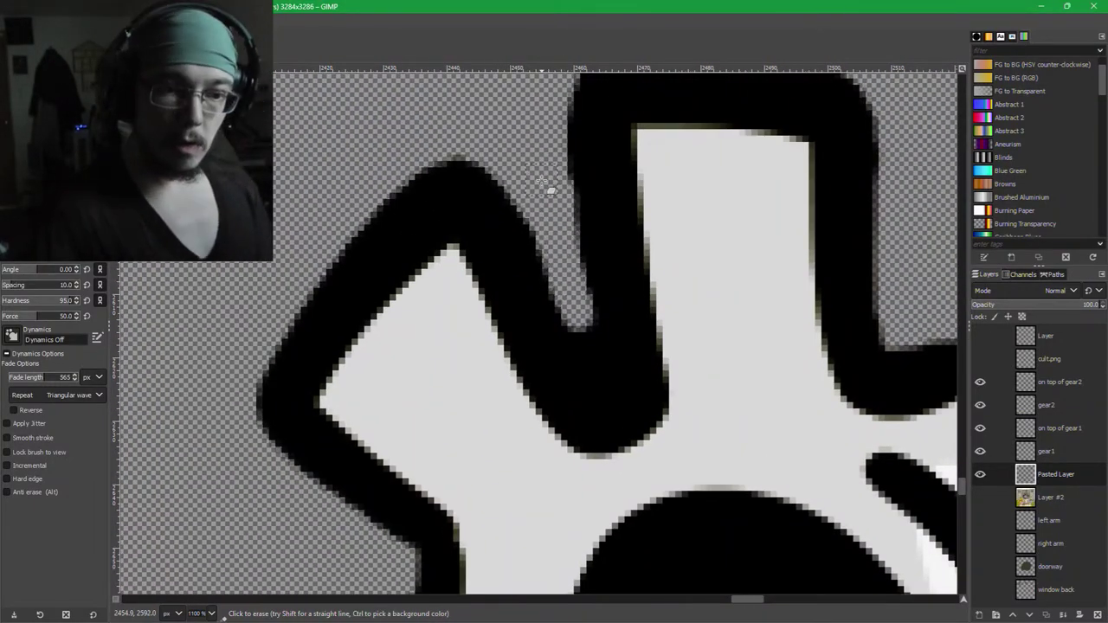
Examine the outlines around the whole gear for remaining bumps and uneven edges.
{"action": "scroll", "coordinate": [612, 249], "scroll_direction": "down", "scroll_amount": 4}
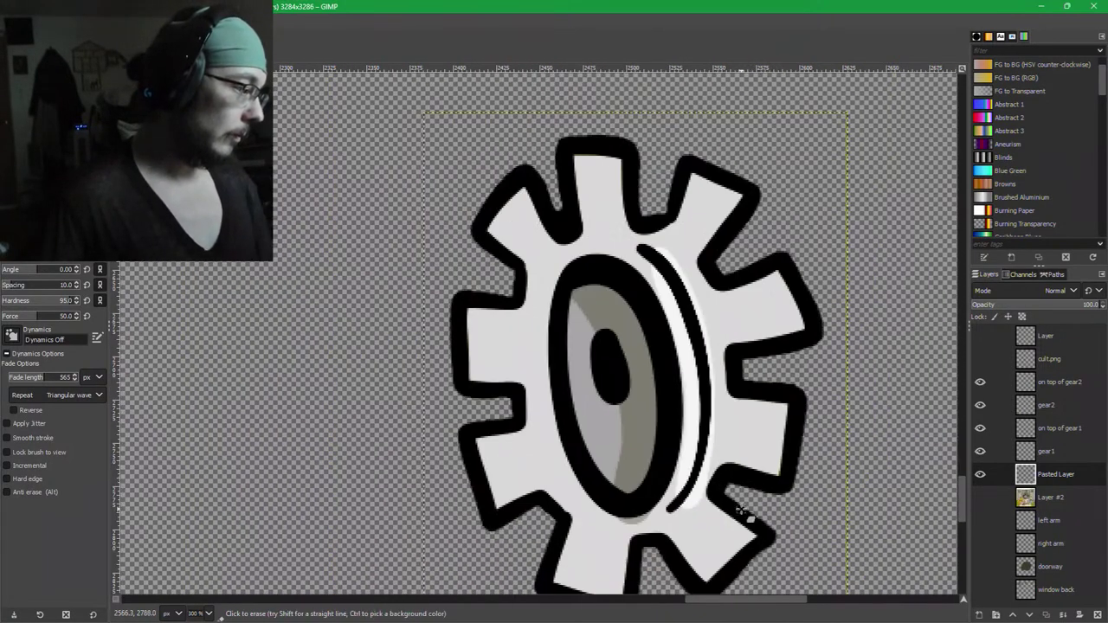
{"action": "left_click_drag", "start_coordinate": [728, 499], "coordinate": [702, 400]}
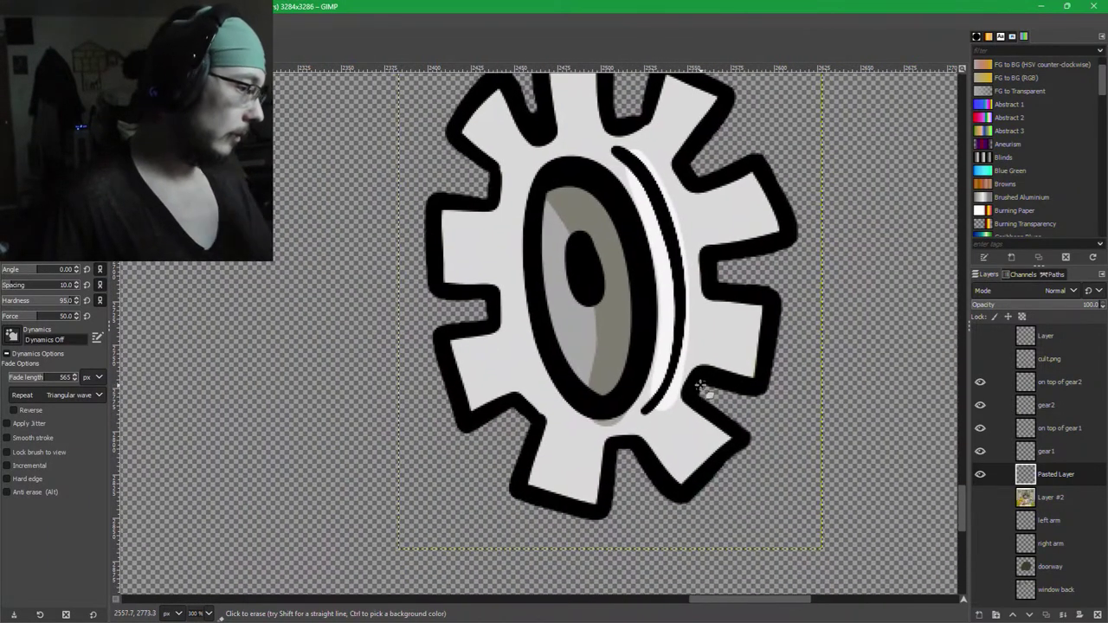
{"action": "scroll", "coordinate": [701, 385], "scroll_direction": "up", "scroll_amount": 3}
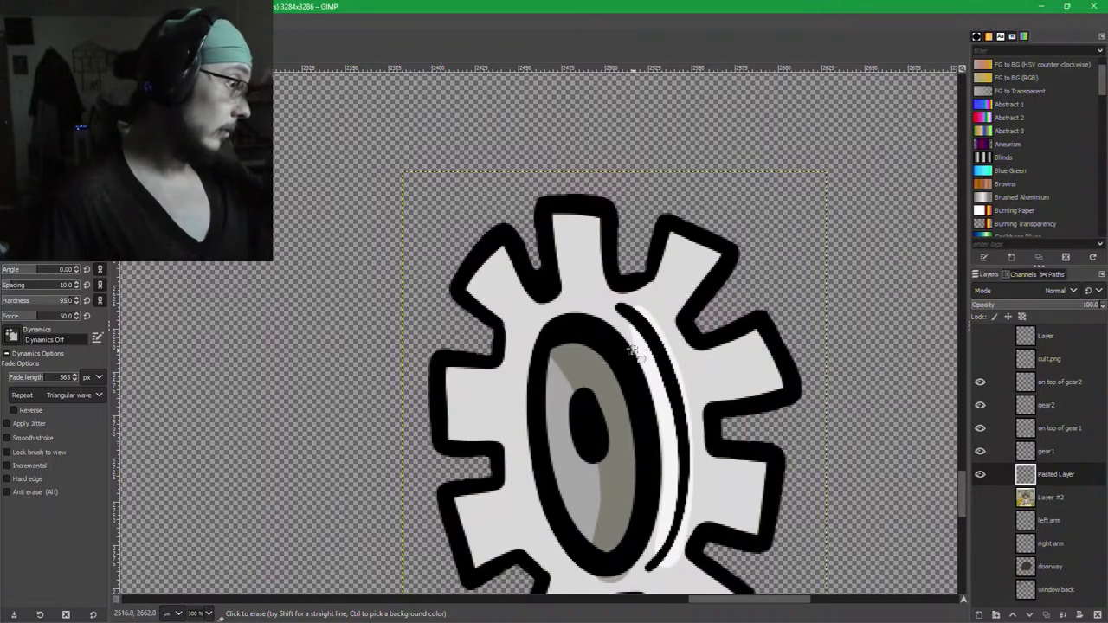
{"action": "scroll", "coordinate": [563, 240], "scroll_direction": "up", "scroll_amount": 4}
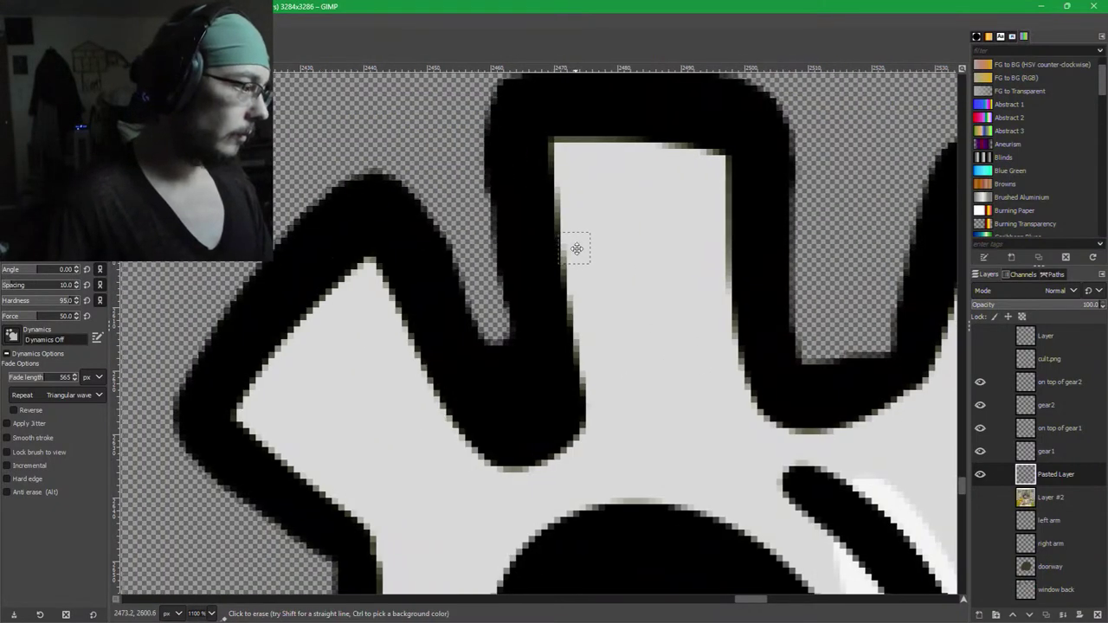
{"action": "left_click_drag", "start_coordinate": [577, 248], "coordinate": [626, 290]}
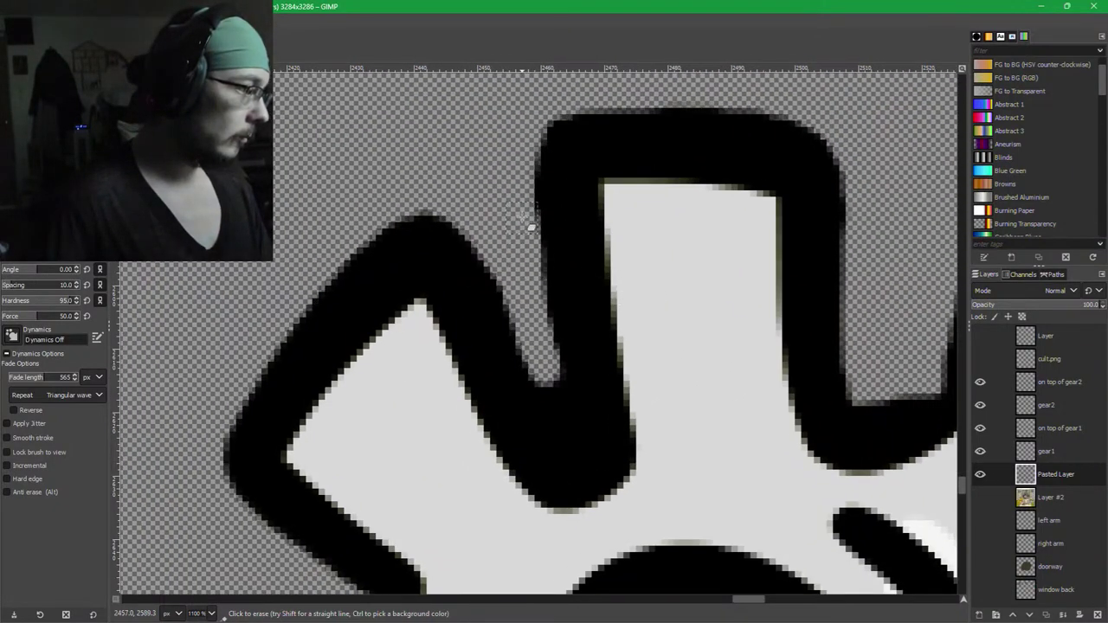
{"action": "scroll", "coordinate": [814, 480], "scroll_direction": "down", "scroll_amount": 4}
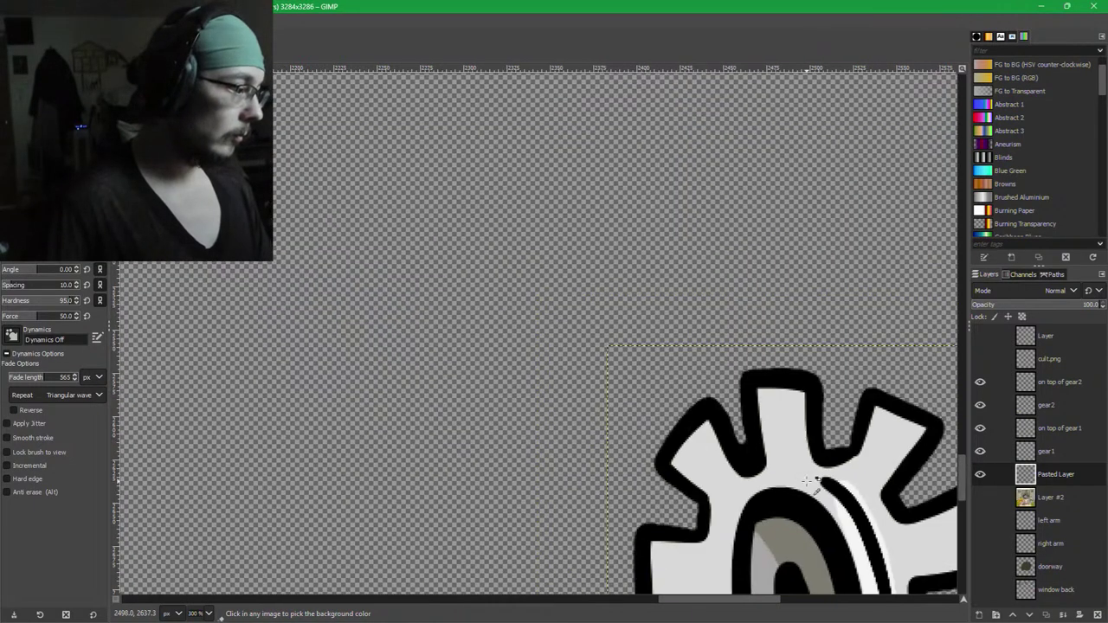
Pick the outline's black for the Paintbrush and round off the sharp inner corner between the top and upper-right teeth.
{"action": "scroll", "coordinate": [813, 480], "scroll_direction": "up", "scroll_amount": 5}
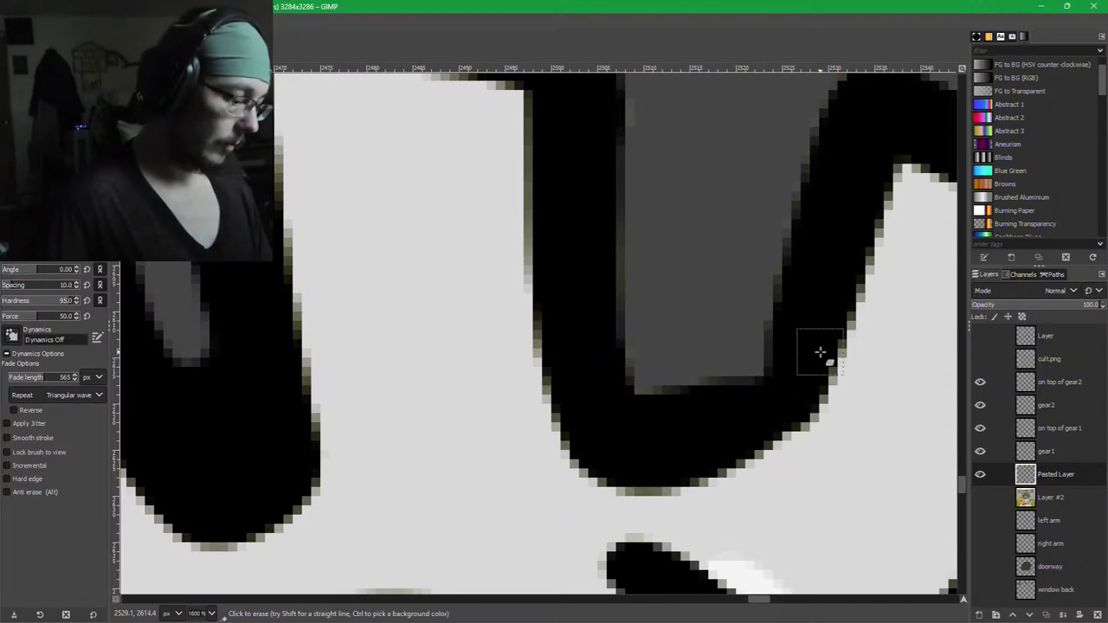
{"action": "key", "text": "p"}
{"action": "left_click", "coordinate": [785, 374]}
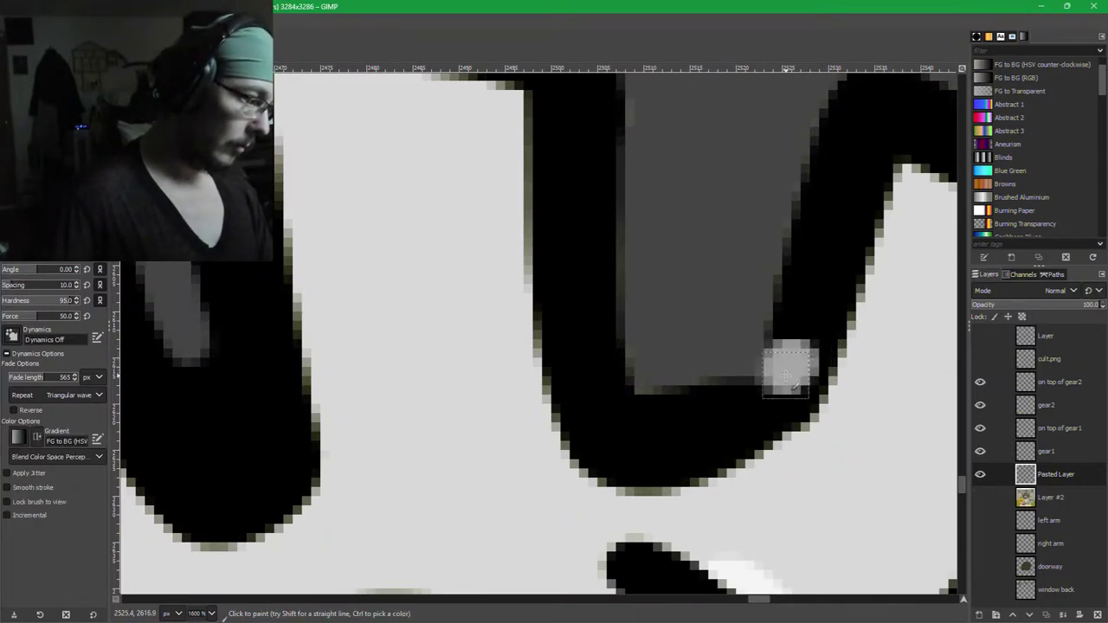
{"action": "key", "text": "ctrl+z"}
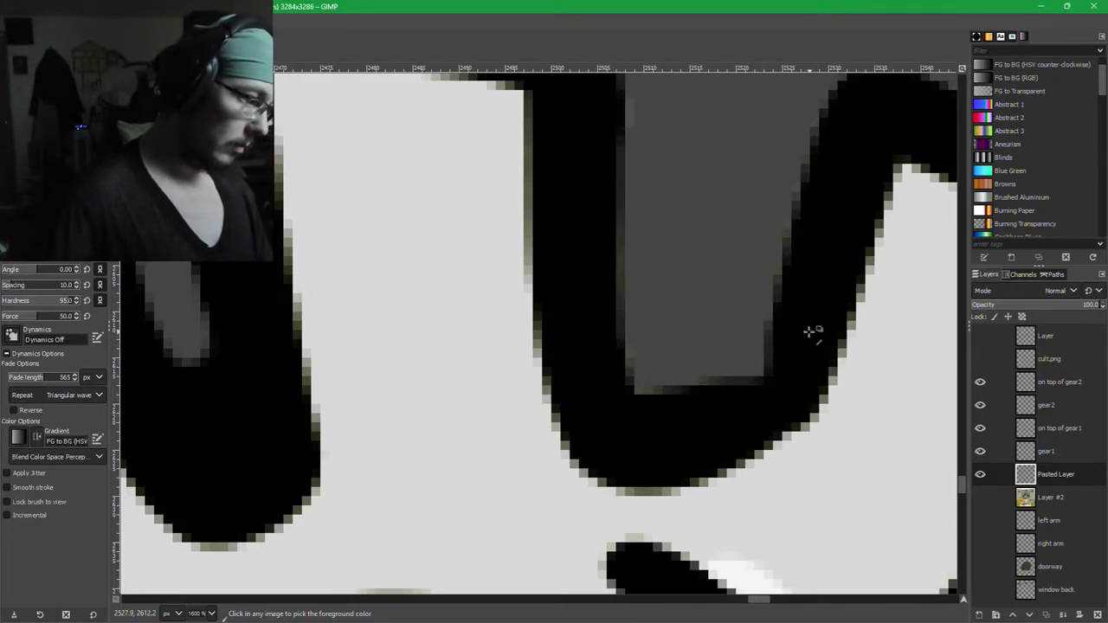
{"action": "left_click", "coordinate": [809, 330], "text": "ctrl"}
{"action": "left_click_drag", "start_coordinate": [799, 334], "coordinate": [749, 411]}
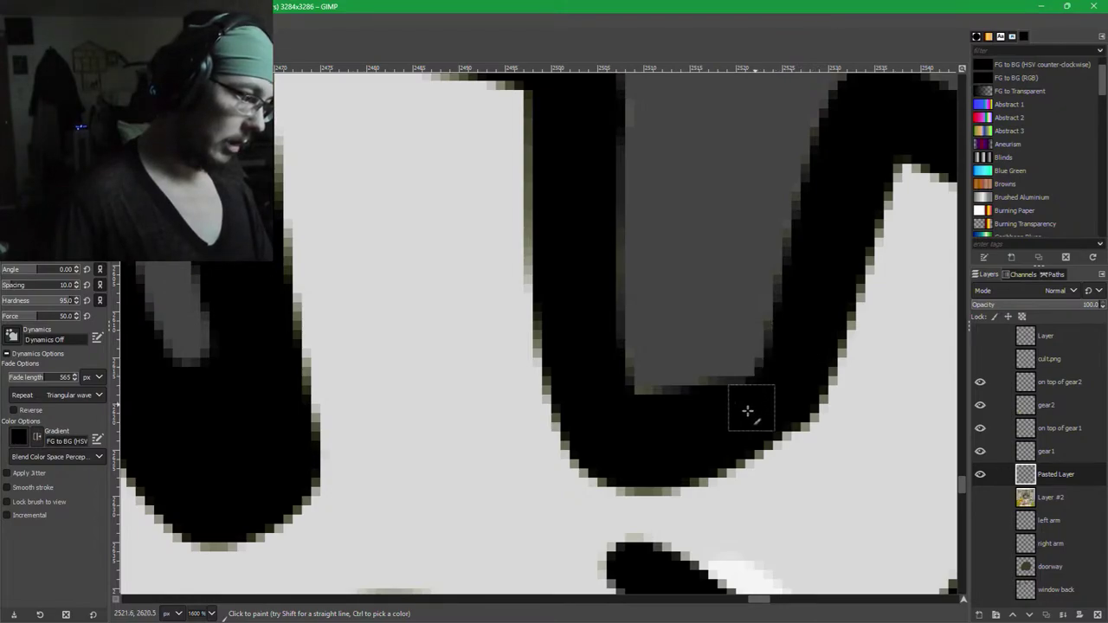
{"action": "scroll", "coordinate": [831, 462], "scroll_direction": "down", "scroll_amount": 3}
{"action": "left_click_drag", "start_coordinate": [833, 468], "coordinate": [624, 349]}
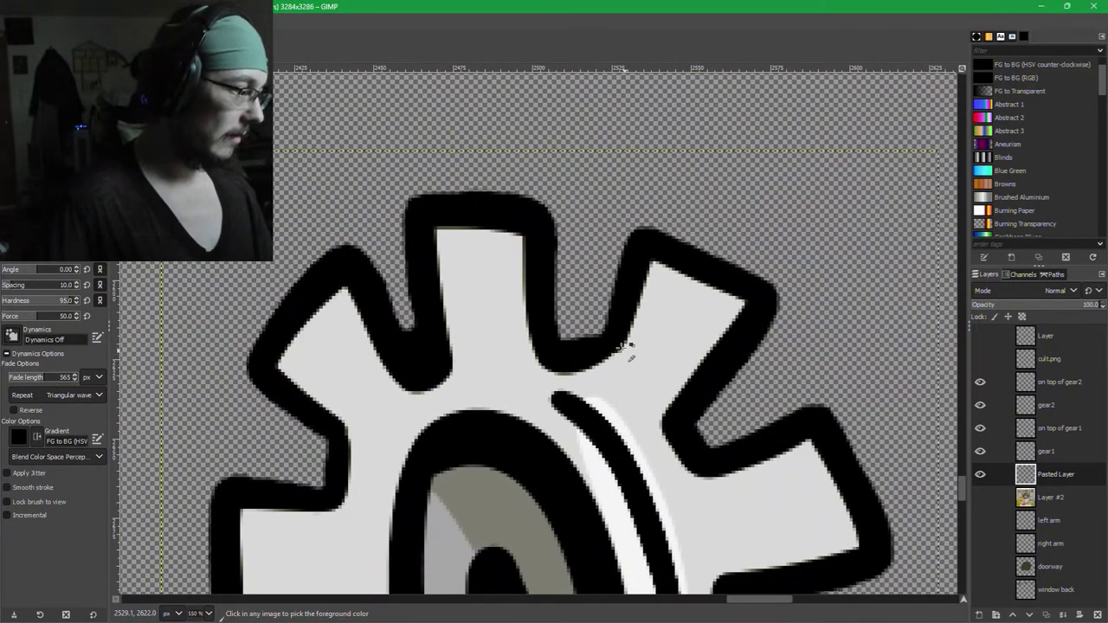
{"action": "scroll", "coordinate": [626, 348], "scroll_direction": "up", "scroll_amount": 3}
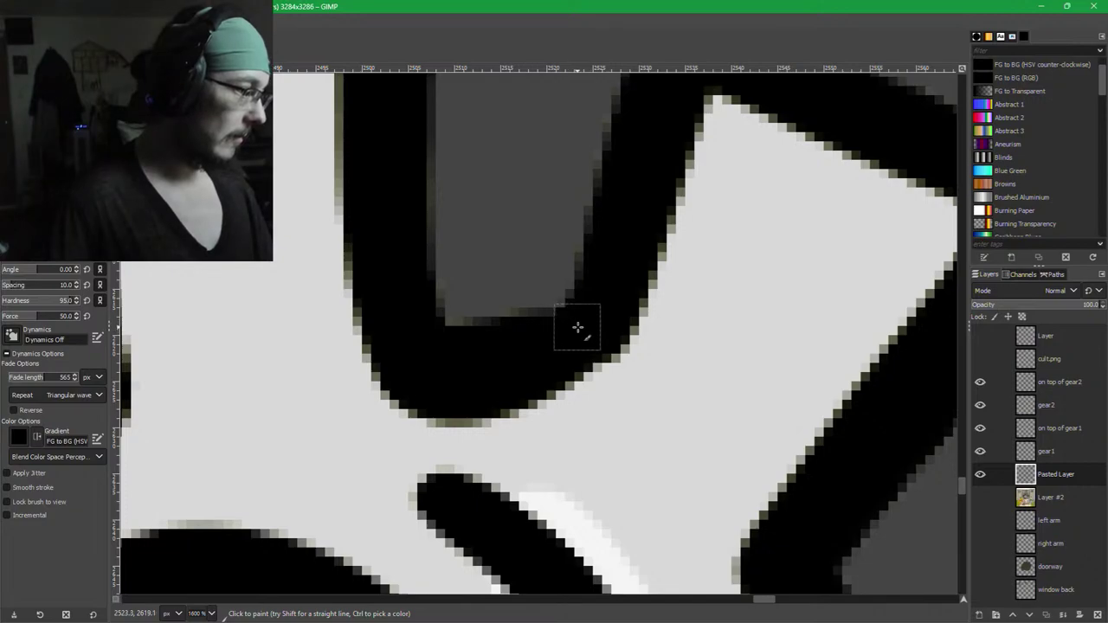
{"action": "scroll", "coordinate": [583, 323], "scroll_direction": "down", "scroll_amount": 3, "text": "ctrl"}
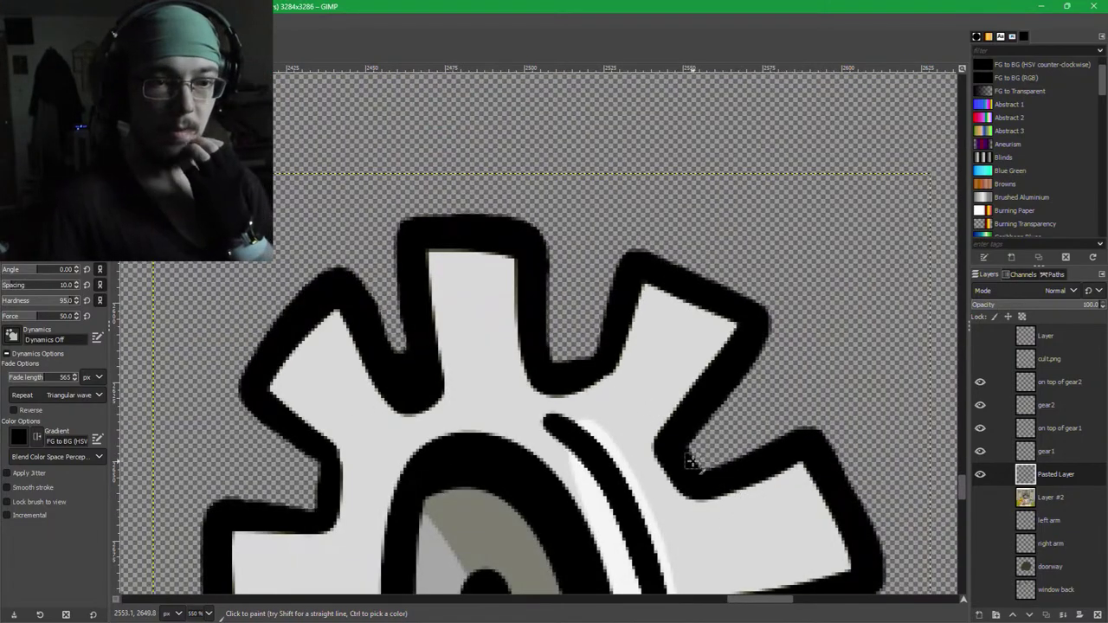
Touch up the black outline in the notch between the gear's upper-right teeth on Pasted Layer.
{"action": "left_click_drag", "start_coordinate": [668, 488], "coordinate": [666, 482]}
{"action": "scroll", "coordinate": [665, 481], "scroll_direction": "down", "scroll_amount": 5}
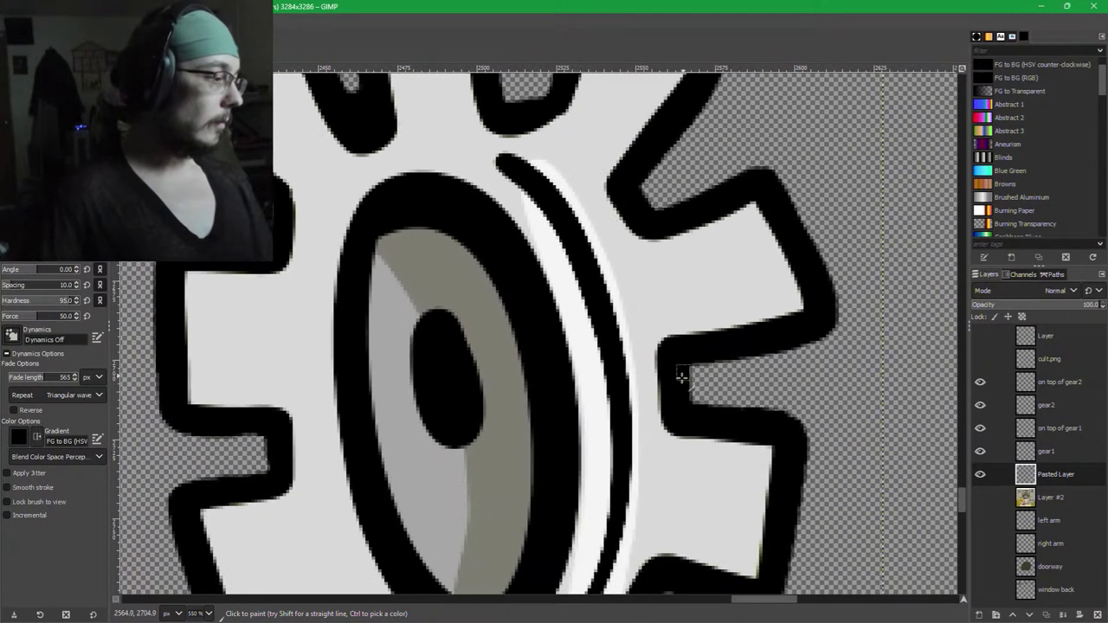
{"action": "scroll", "coordinate": [667, 432], "scroll_direction": "down", "scroll_amount": 3, "text": "ctrl"}
{"action": "scroll", "coordinate": [718, 432], "scroll_direction": "down", "scroll_amount": 3, "text": "ctrl"}
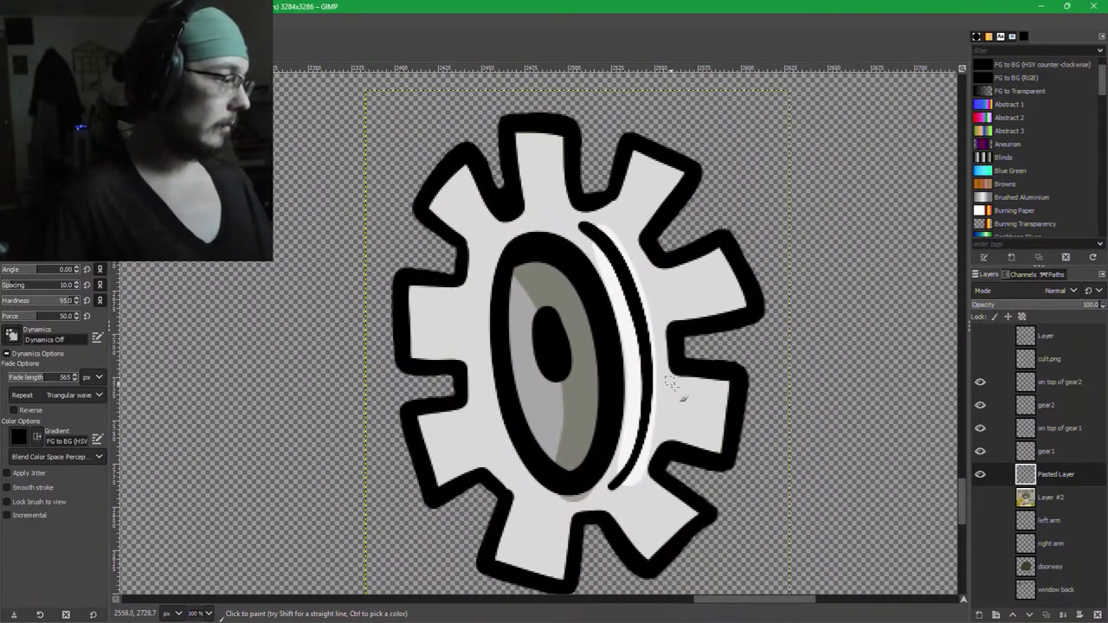
Hide Pasted Layer, show Layer #2 and make it the active layer.
{"action": "left_click", "coordinate": [981, 497]}
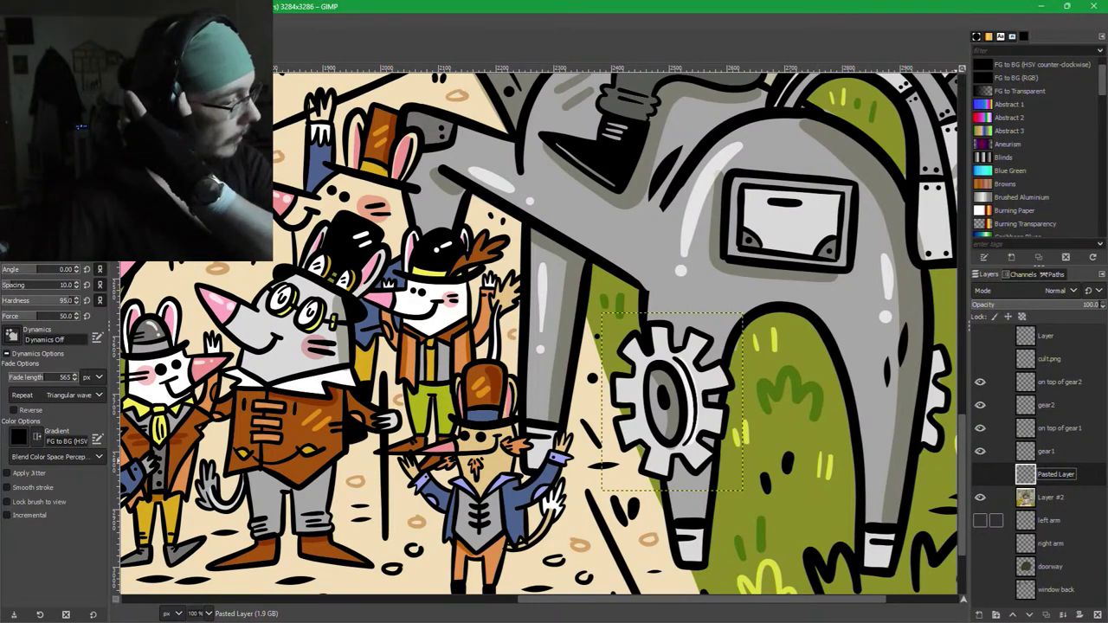
{"action": "left_click", "coordinate": [1032, 503]}
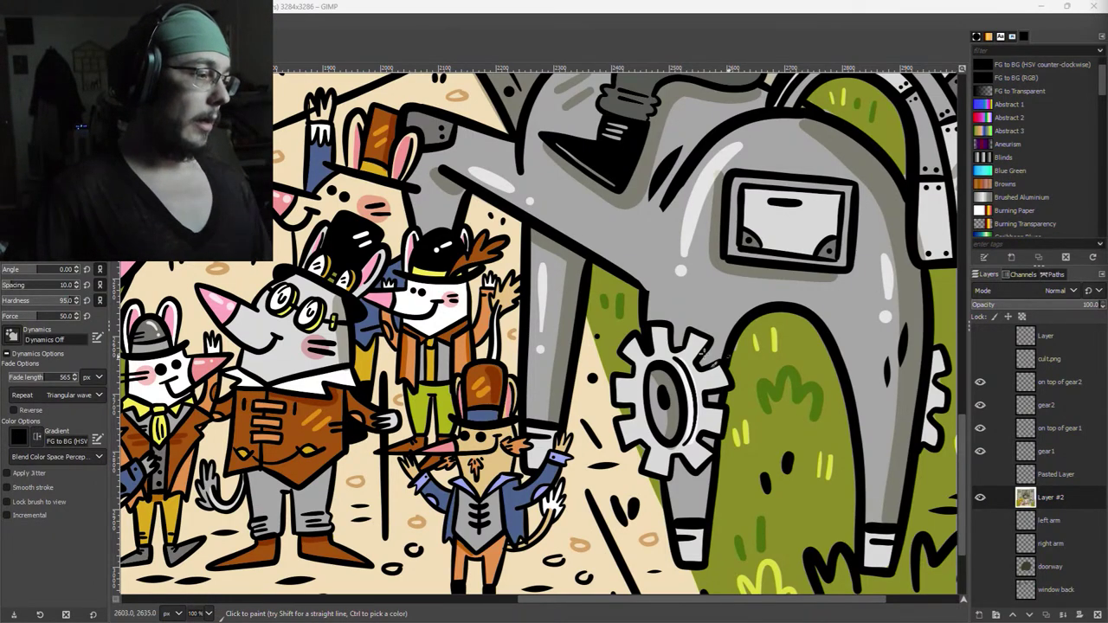
Round off the jagged corner of the grey horse's black outline just above the gear, painting with black and the body grey.
{"action": "scroll", "coordinate": [734, 362], "scroll_direction": "up", "scroll_amount": 3}
{"action": "scroll", "coordinate": [699, 404], "scroll_direction": "down", "scroll_amount": 1}
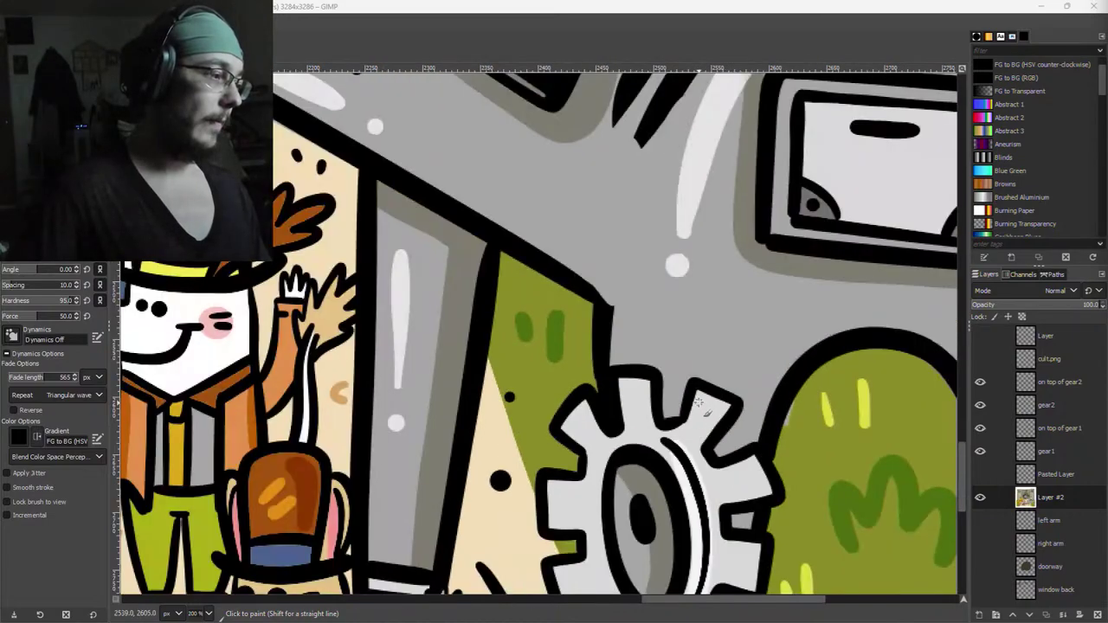
{"action": "scroll", "coordinate": [697, 351], "scroll_direction": "up", "scroll_amount": 3}
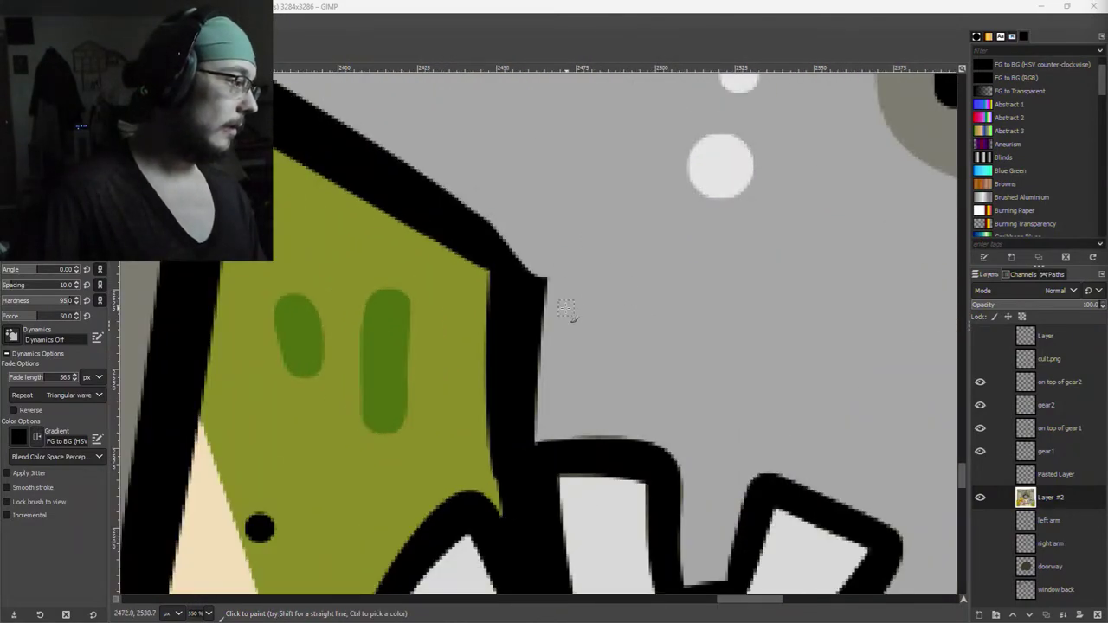
{"action": "scroll", "coordinate": [558, 304], "scroll_direction": "down", "scroll_amount": 3}
{"action": "scroll", "coordinate": [541, 299], "scroll_direction": "up", "scroll_amount": 1}
{"action": "scroll", "coordinate": [543, 305], "scroll_direction": "down", "scroll_amount": 1}
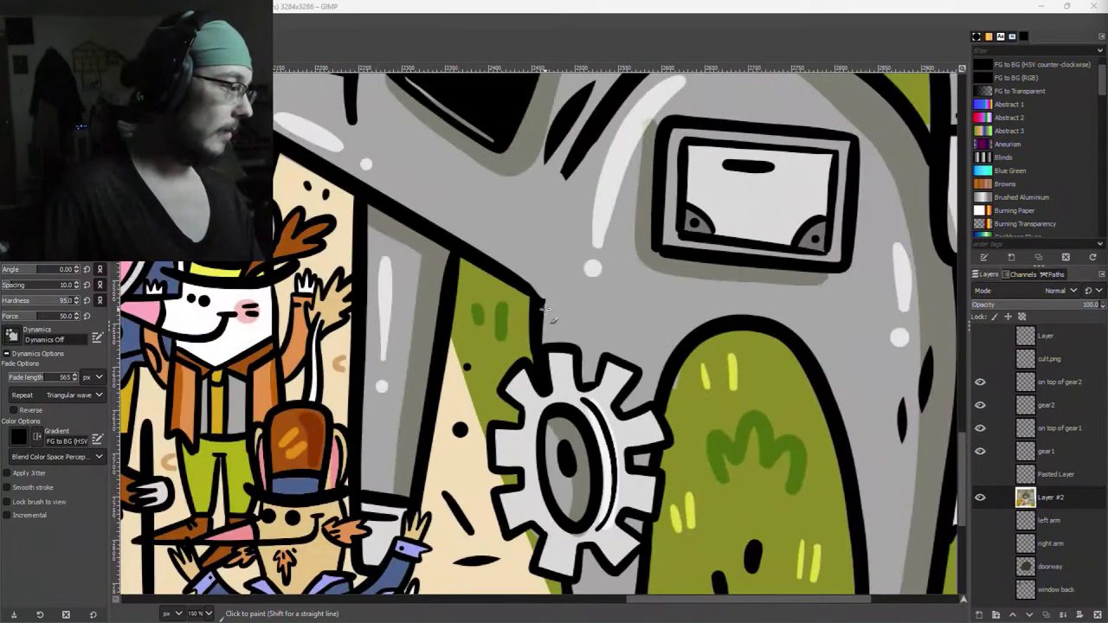
{"action": "scroll", "coordinate": [544, 311], "scroll_direction": "down", "scroll_amount": 3}
{"action": "scroll", "coordinate": [532, 294], "scroll_direction": "up", "scroll_amount": 6}
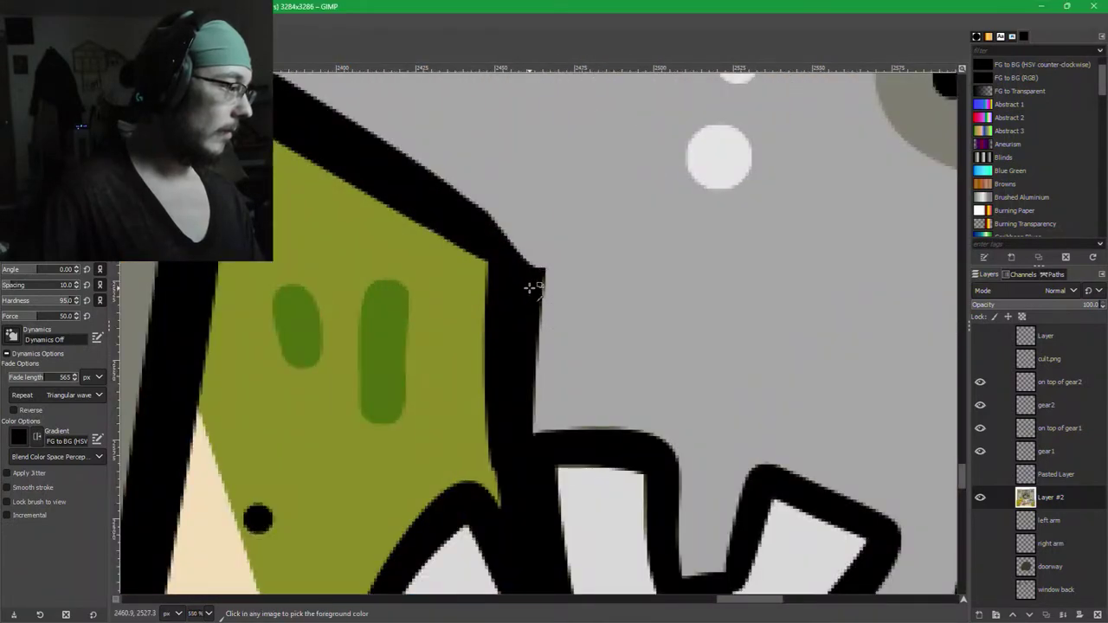
{"action": "scroll", "coordinate": [530, 287], "scroll_direction": "up", "scroll_amount": 3}
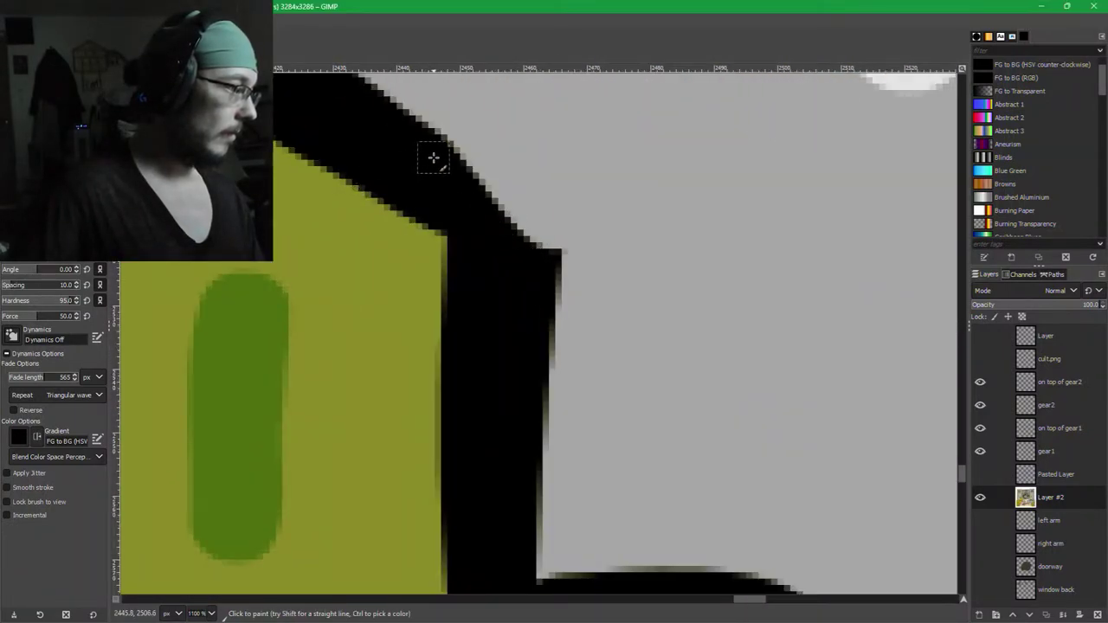
{"action": "left_click_drag", "start_coordinate": [453, 165], "coordinate": [525, 259]}
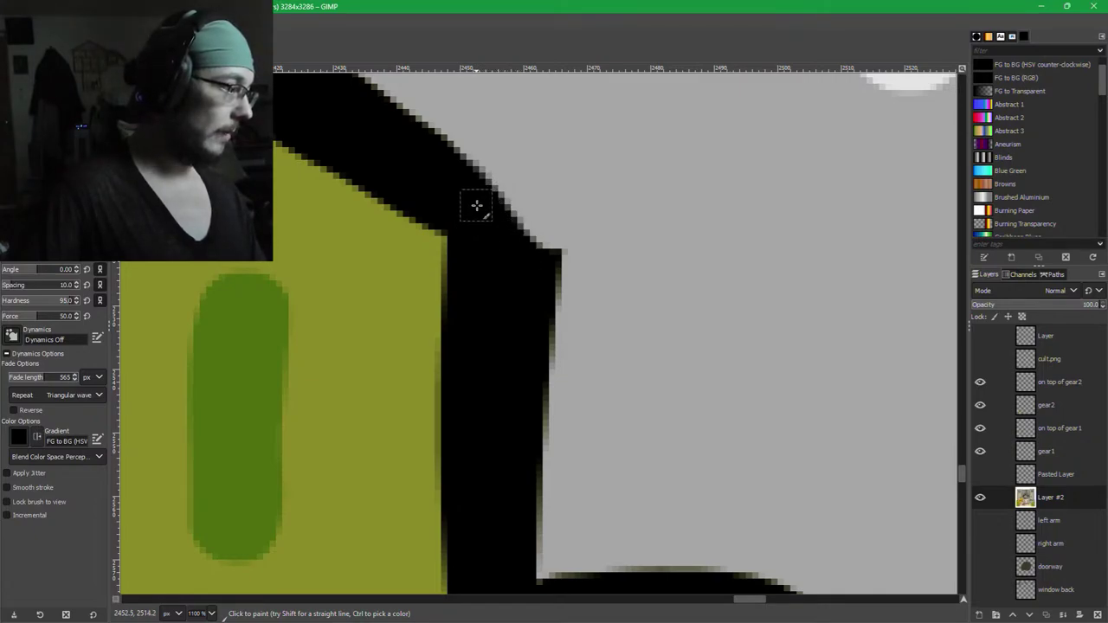
{"action": "mouse_move", "coordinate": [476, 206]}
{"action": "left_mouse_down"}
{"action": "mouse_move", "coordinate": [544, 255]}
{"action": "mouse_move", "coordinate": [534, 250]}
{"action": "mouse_move", "coordinate": [535, 262]}
{"action": "left_mouse_up"}
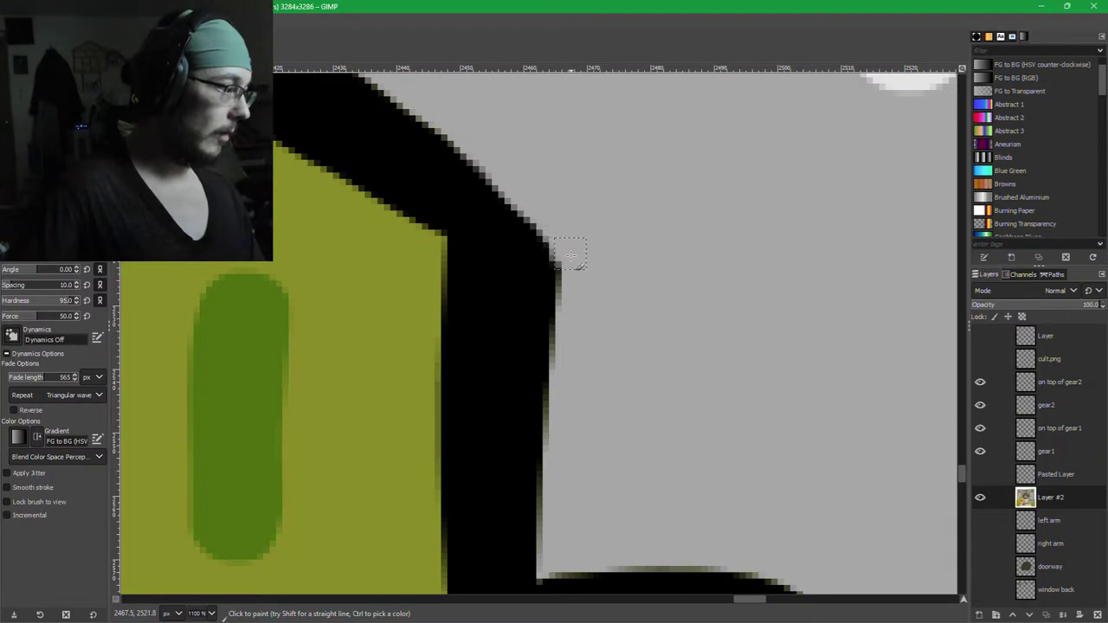
{"action": "key", "text": "minus"}
{"action": "scroll", "coordinate": [620, 350], "scroll_direction": "down", "scroll_amount": 2}
{"action": "scroll", "coordinate": [618, 346], "scroll_direction": "up", "scroll_amount": 2}
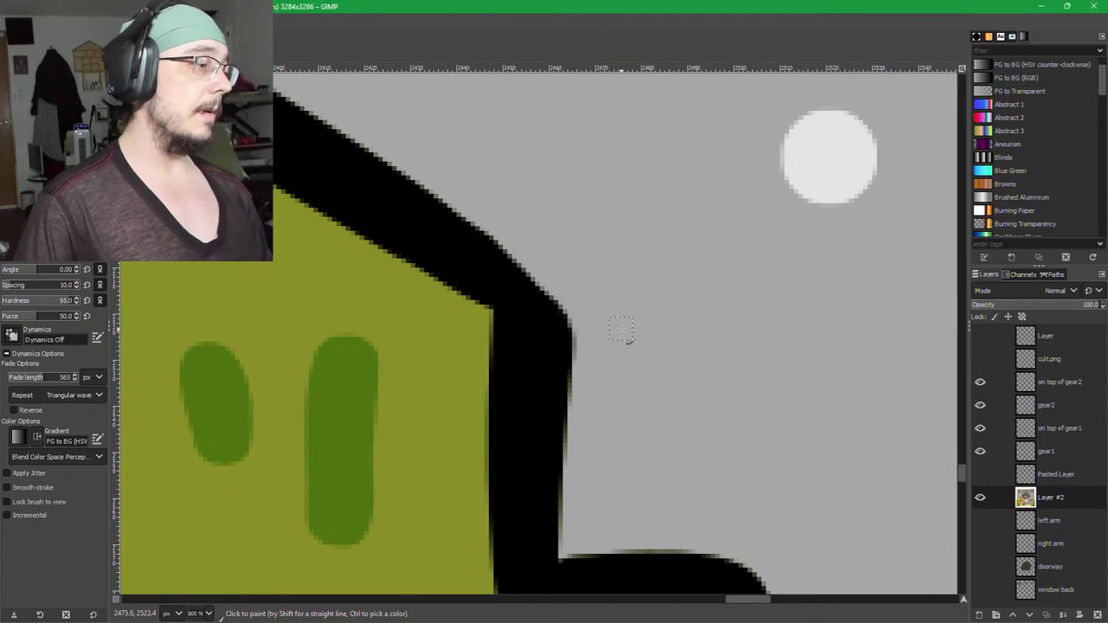
Save the image with the cleaned-up outline.
{"action": "scroll", "coordinate": [621, 329], "scroll_direction": "down", "scroll_amount": 4}
{"action": "left_click_drag", "start_coordinate": [643, 391], "coordinate": [569, 314]}
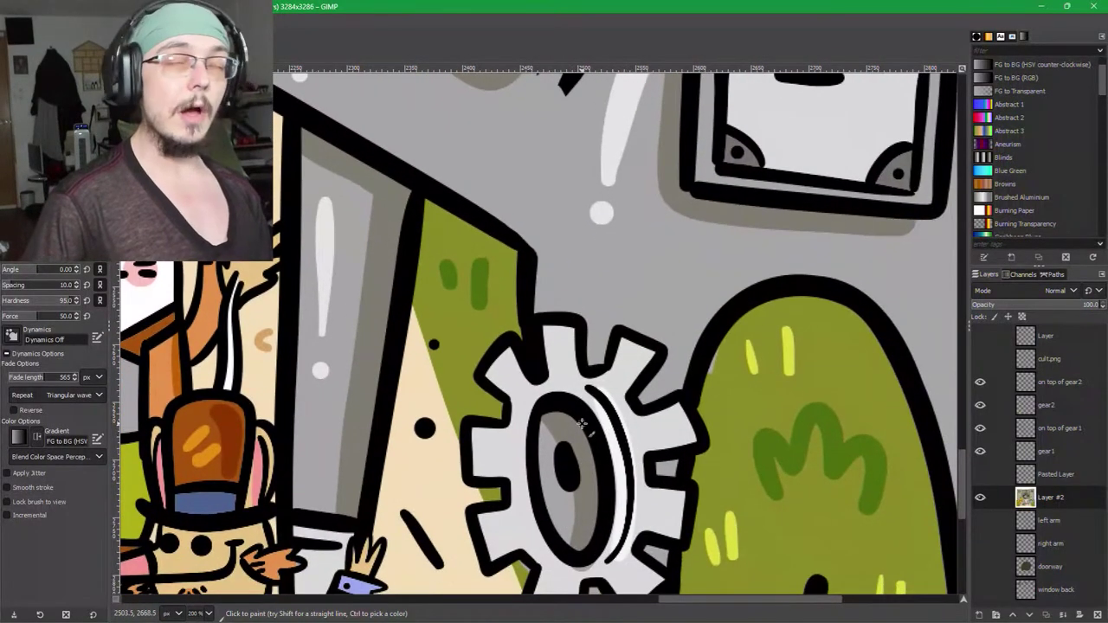
{"action": "scroll", "coordinate": [545, 327], "scroll_direction": "up", "scroll_amount": 1}
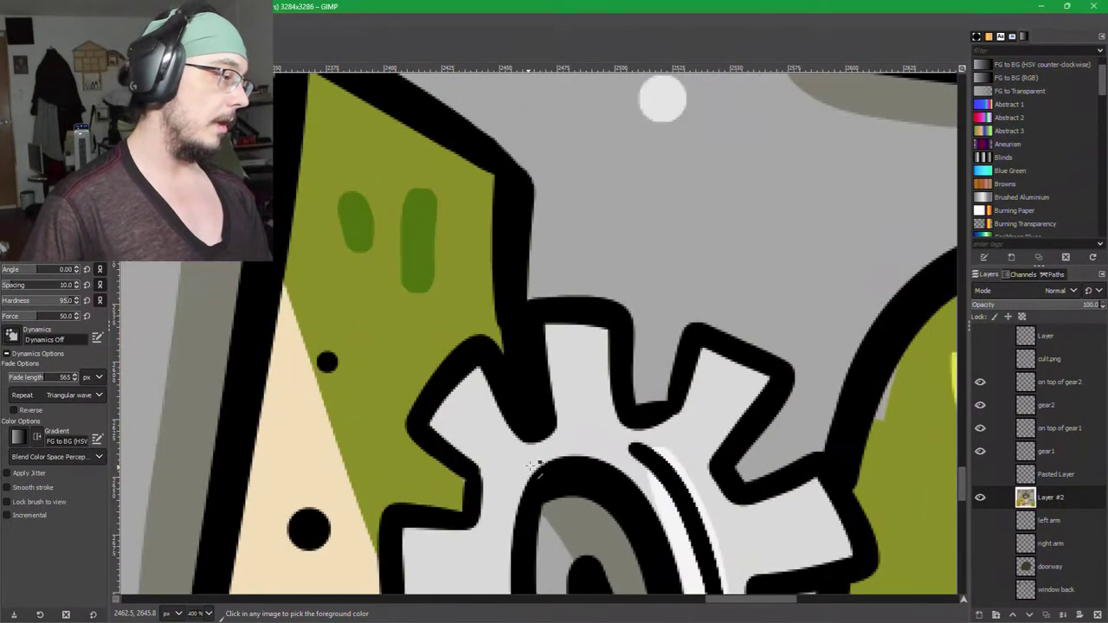
{"action": "scroll", "coordinate": [542, 462], "scroll_direction": "down", "scroll_amount": 2}
{"action": "scroll", "coordinate": [551, 445], "scroll_direction": "down", "scroll_amount": 5}
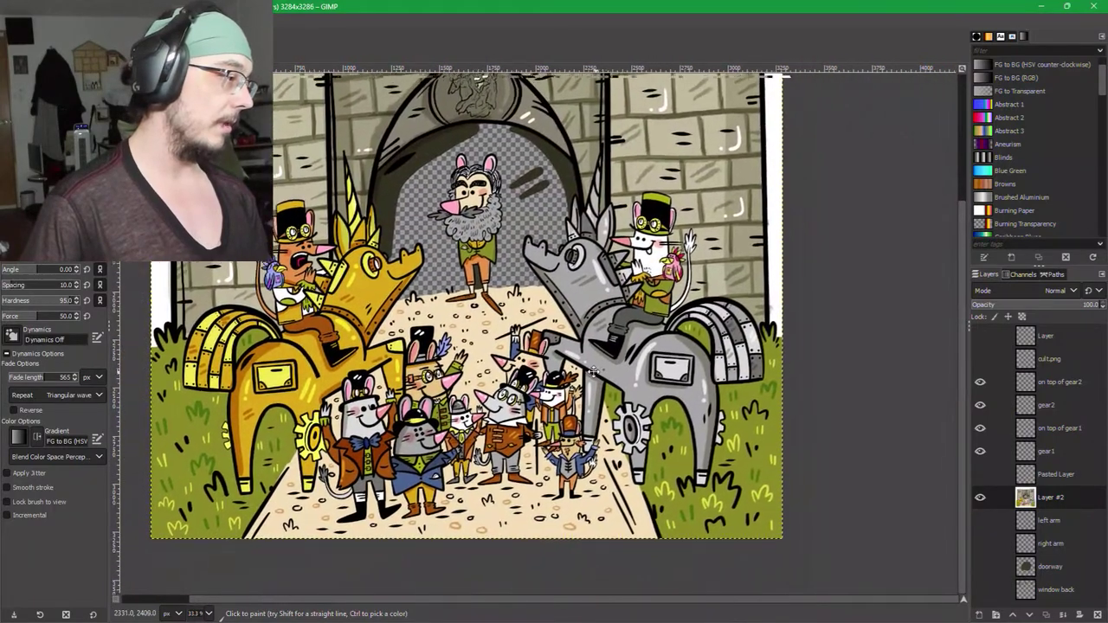
{"action": "key", "text": "ctrl+s"}
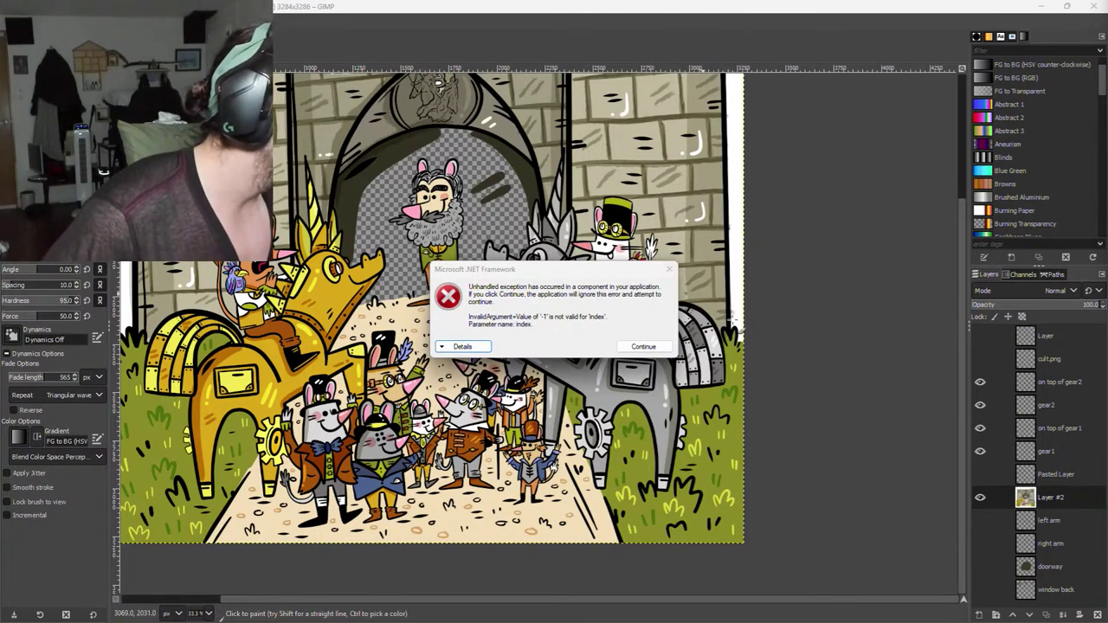
Dismiss the Microsoft .NET Framework error and the Managed Code Snap-in exception dialogs.
{"action": "left_click", "coordinate": [669, 271]}
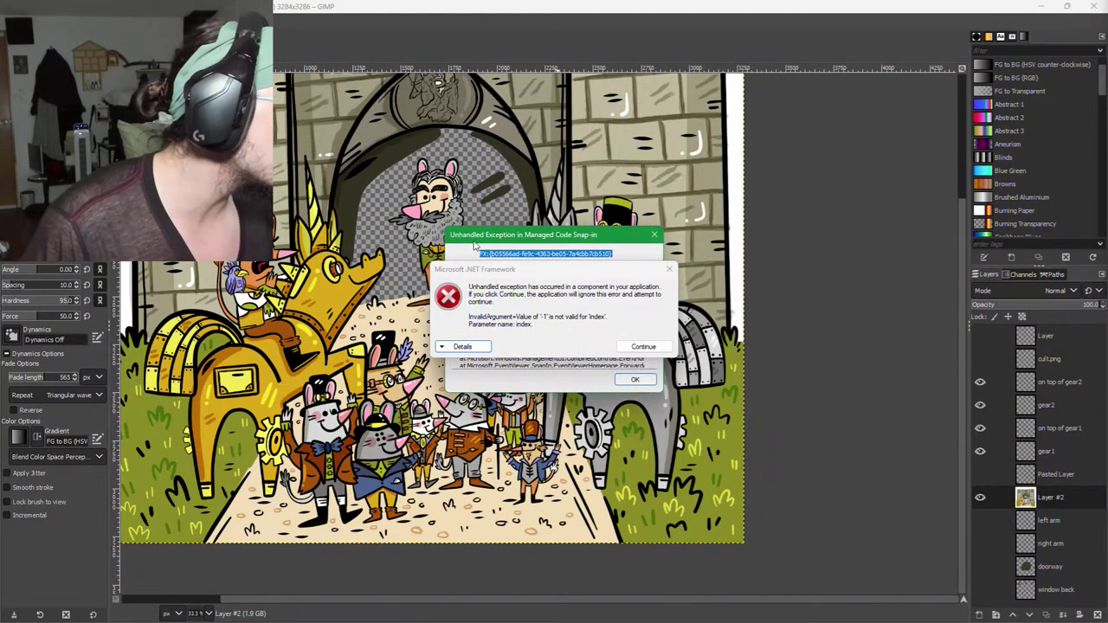
{"action": "left_click", "coordinate": [640, 346]}
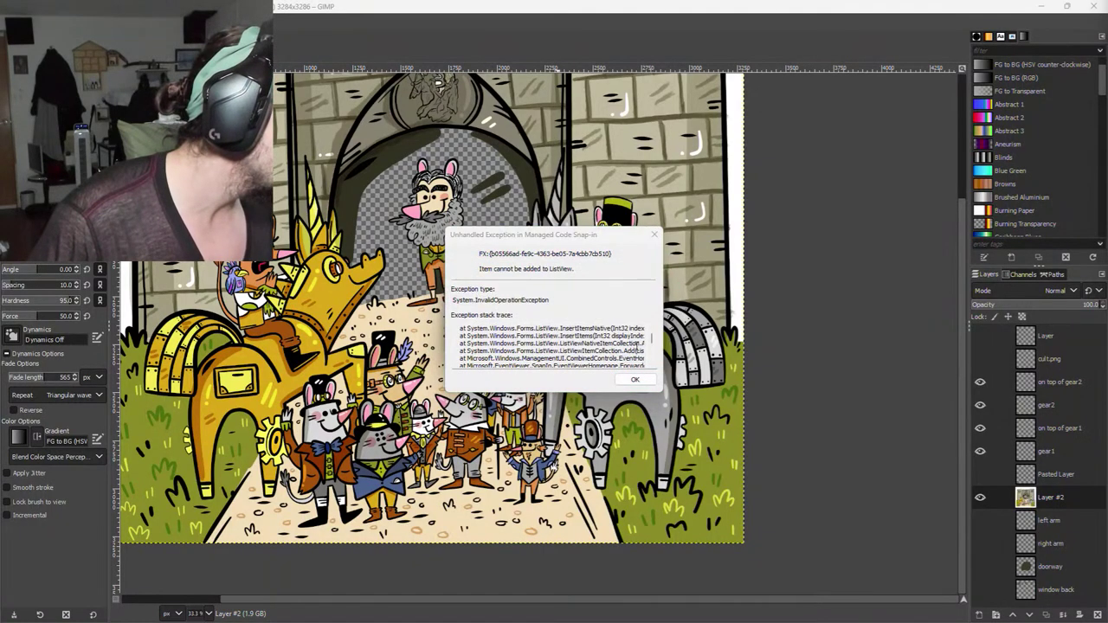
{"action": "left_click", "coordinate": [640, 380]}
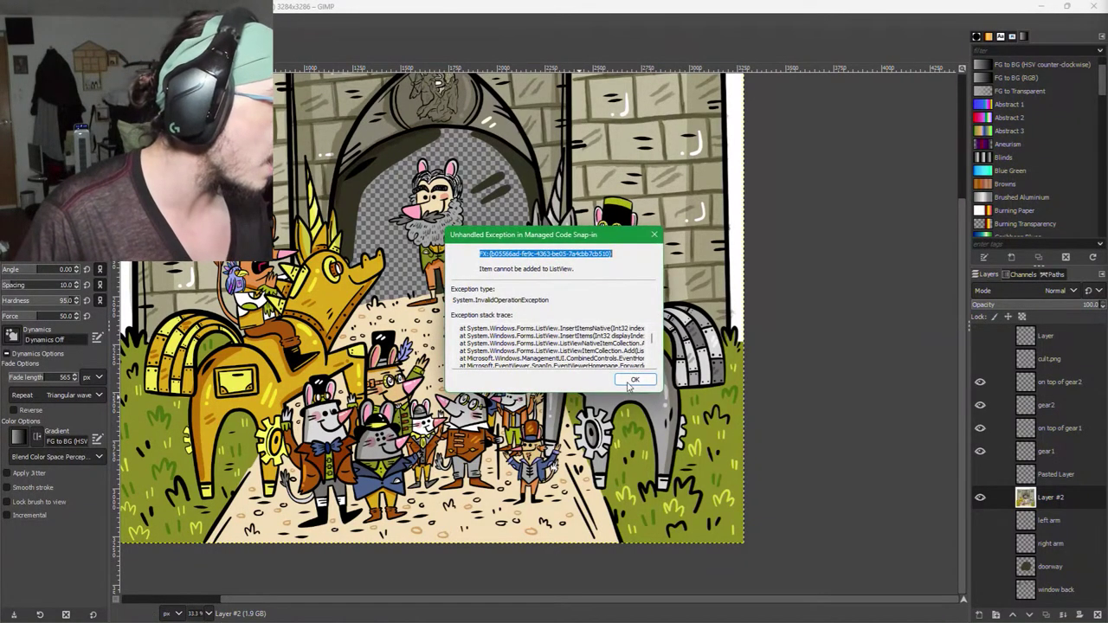
{"action": "left_click", "coordinate": [632, 379]}
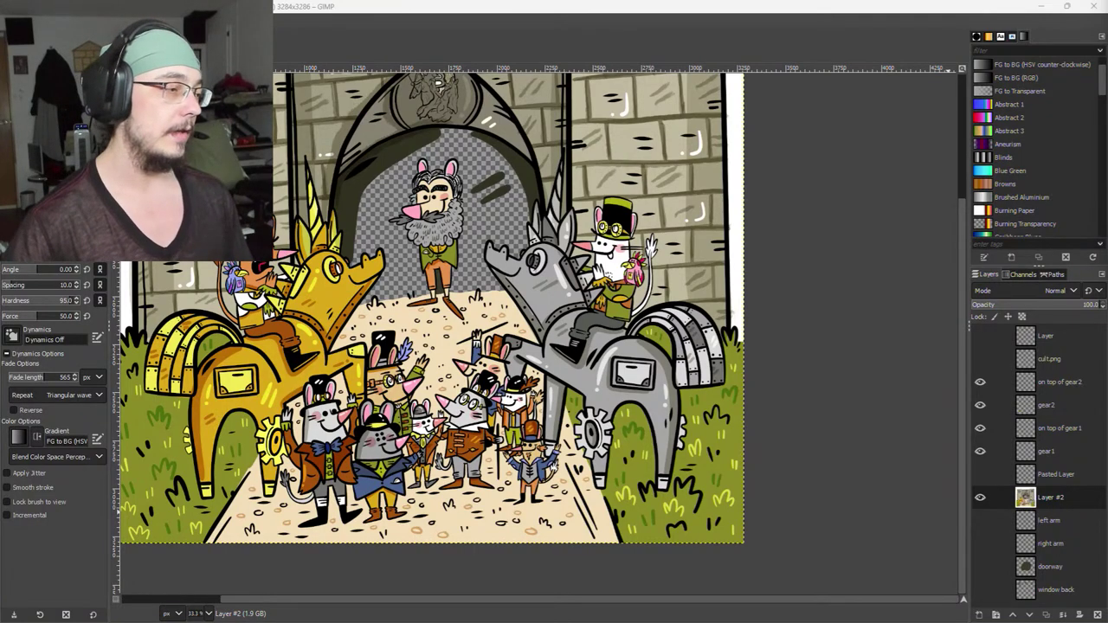
Return to the image and save it again.
{"action": "left_click", "coordinate": [928, 310]}
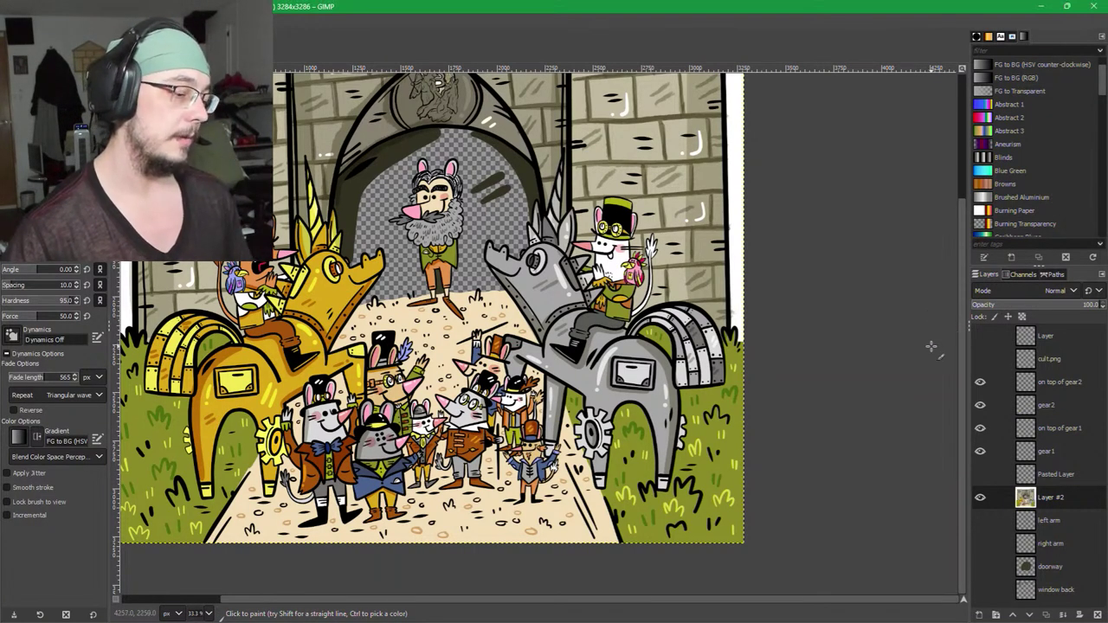
{"action": "key", "text": "ctrl+s"}
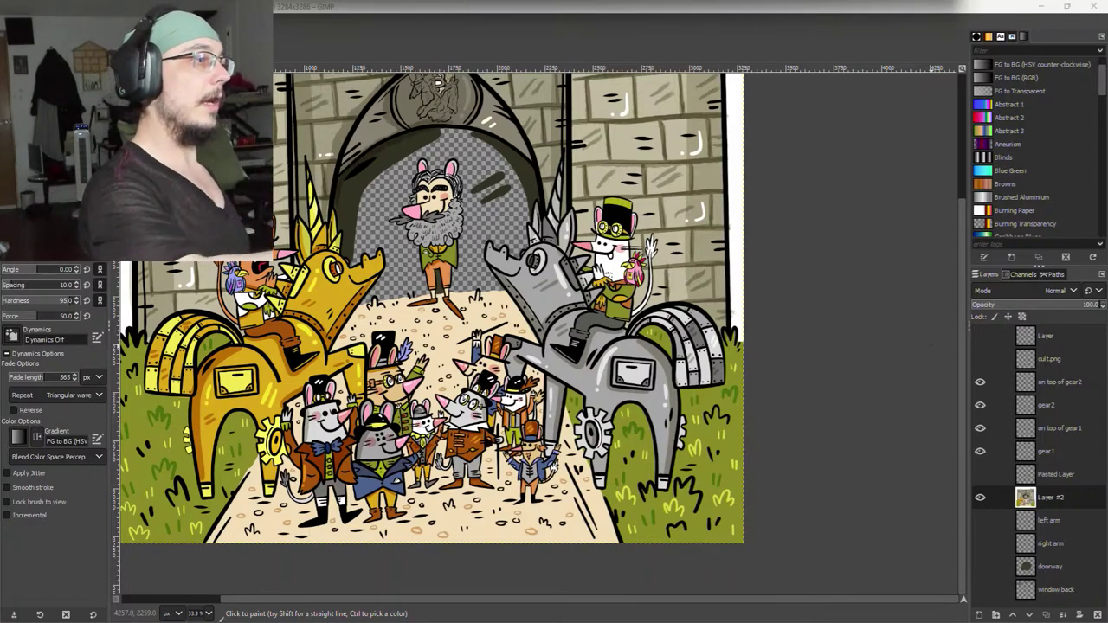
{"action": "left_click", "coordinate": [930, 346]}
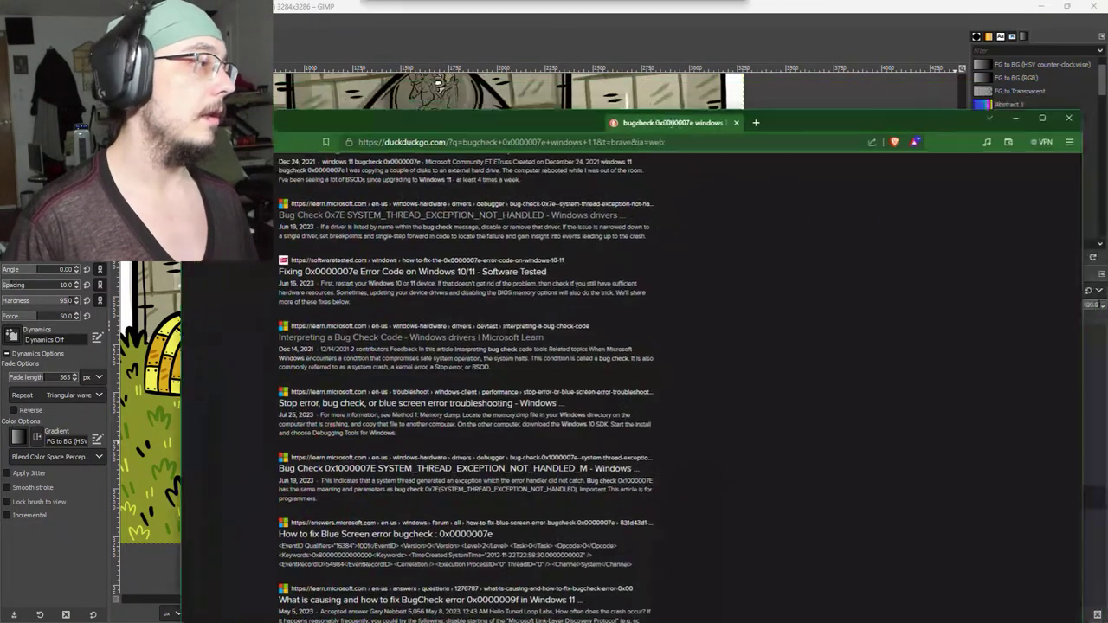
Move the browser window away, switch to Event Viewer and select the code 0x0000007e in the BugCheck event's description.
{"action": "left_click_drag", "start_coordinate": [668, 129], "coordinate": [740, 2]}
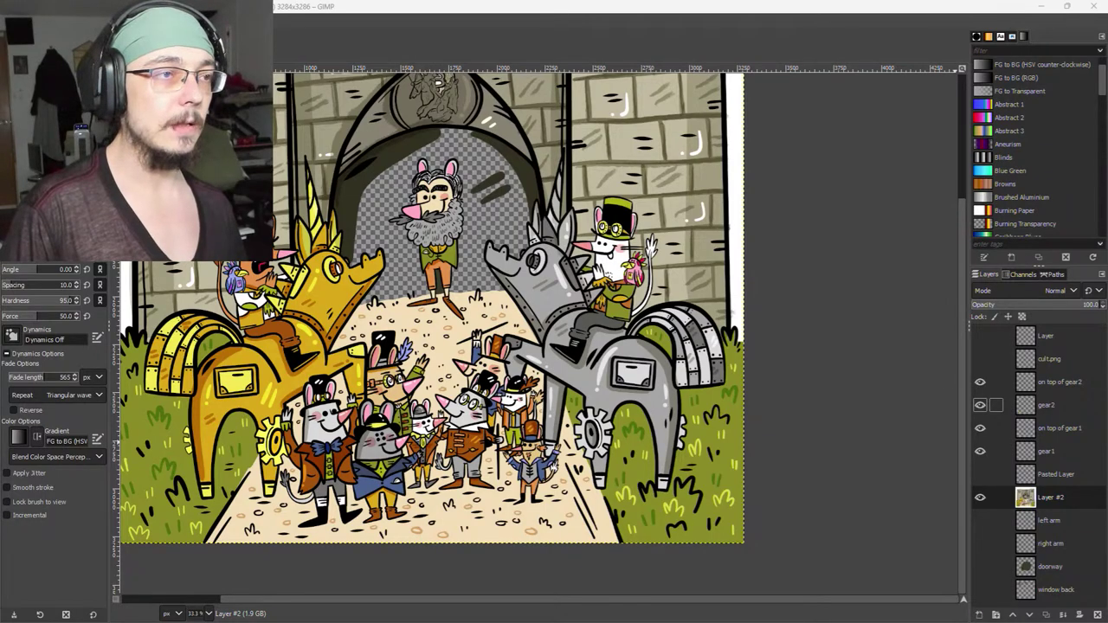
{"action": "left_click_drag", "start_coordinate": [1106, 0], "coordinate": [830, 3]}
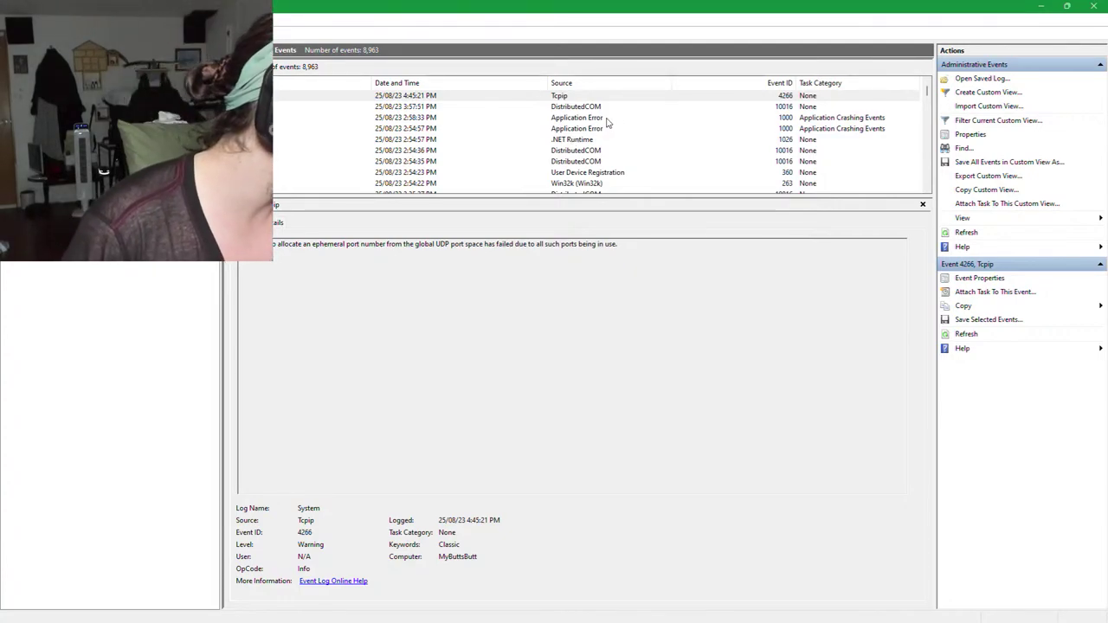
{"action": "scroll", "coordinate": [585, 125], "scroll_direction": "down", "scroll_amount": 5}
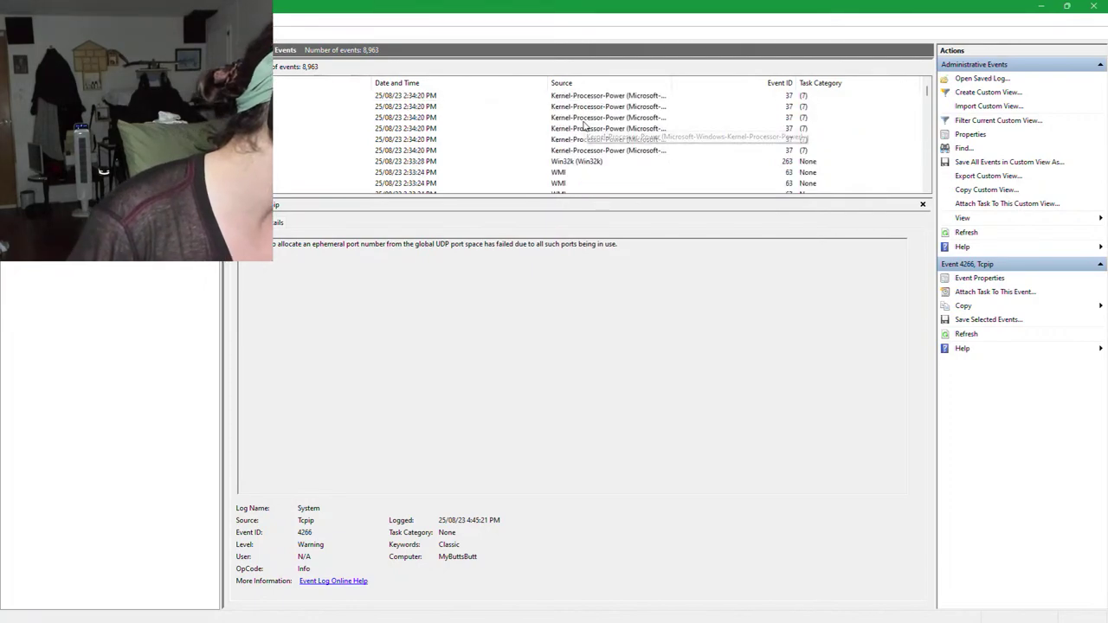
{"action": "scroll", "coordinate": [597, 135], "scroll_direction": "down", "scroll_amount": 6}
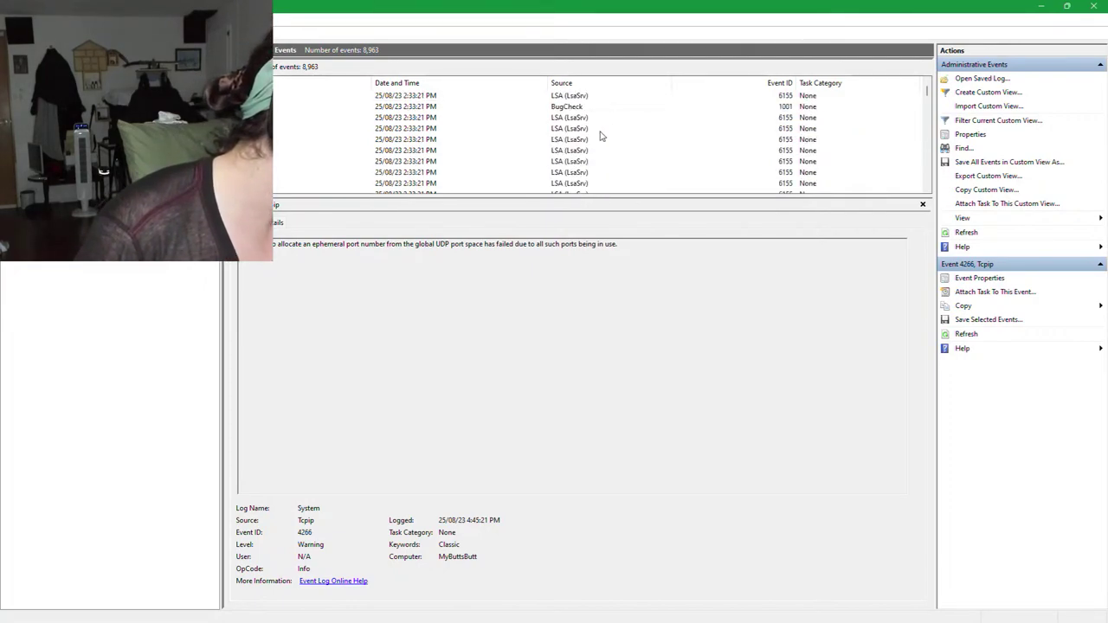
{"action": "left_click", "coordinate": [571, 108]}
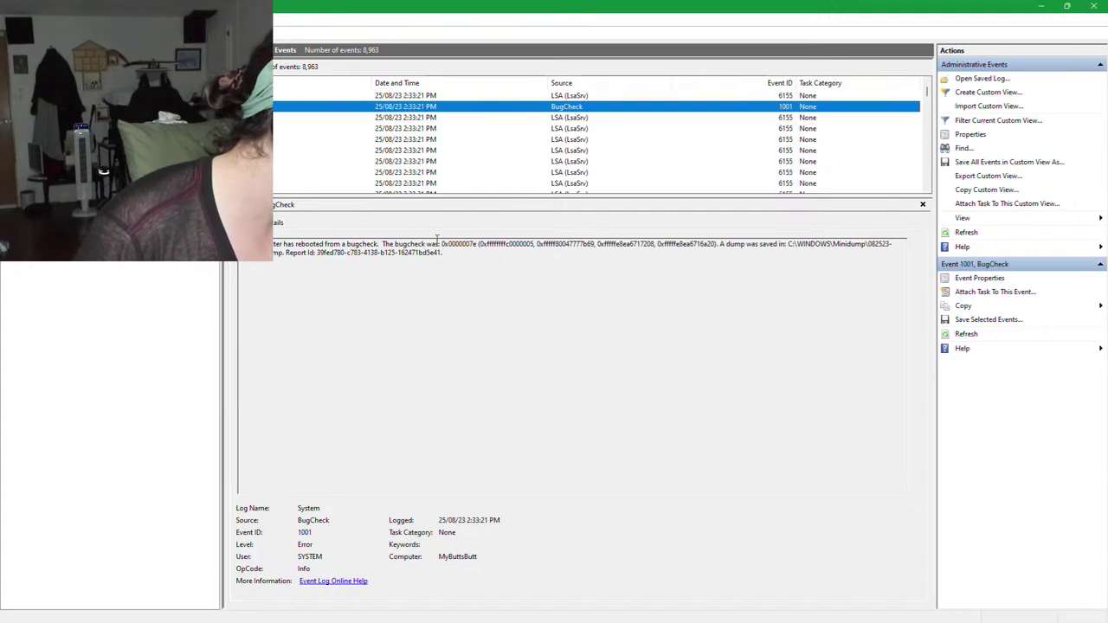
{"action": "left_click_drag", "start_coordinate": [443, 245], "coordinate": [477, 245]}
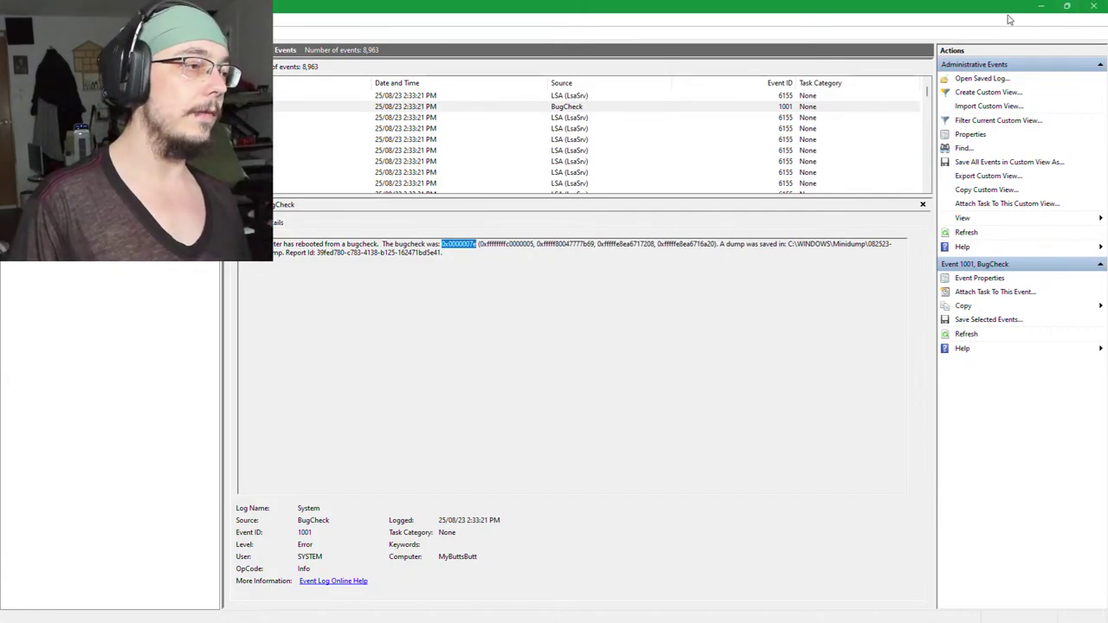
Minimize Event Viewer and switch back to the illustration in GIMP.
{"action": "left_click", "coordinate": [1040, 7]}
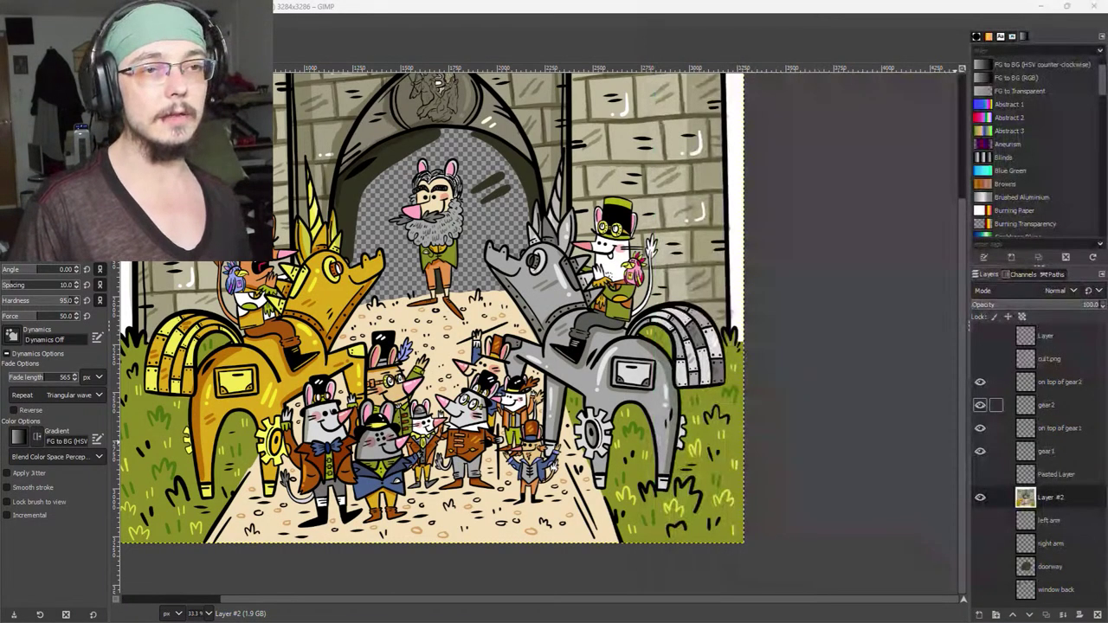
{"action": "key", "text": "alt+Tab"}
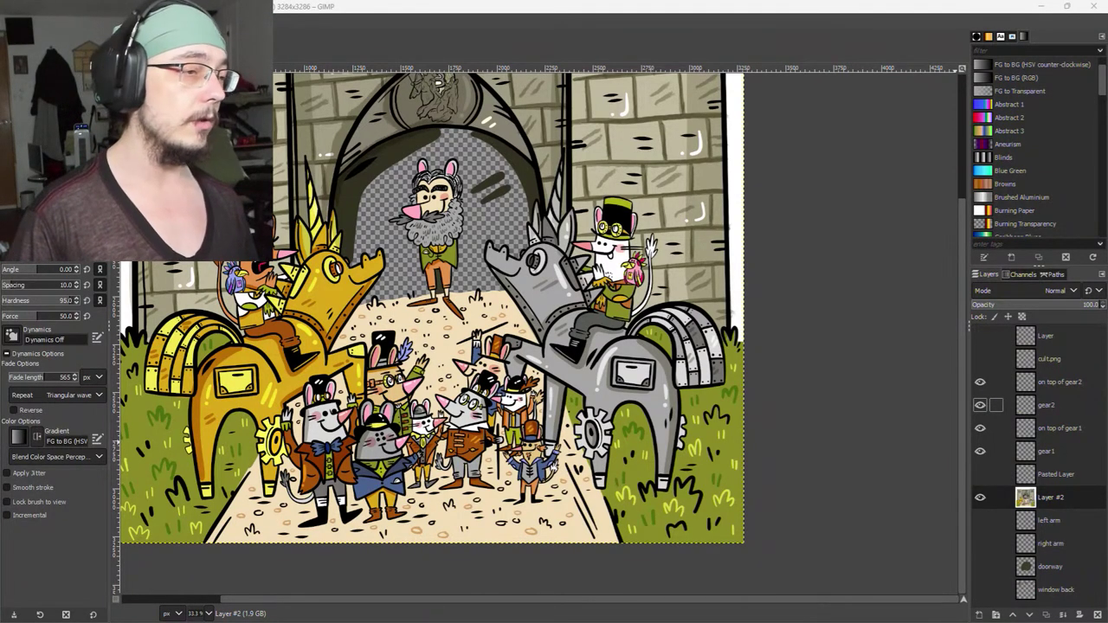
{"action": "left_click", "coordinate": [609, 322]}
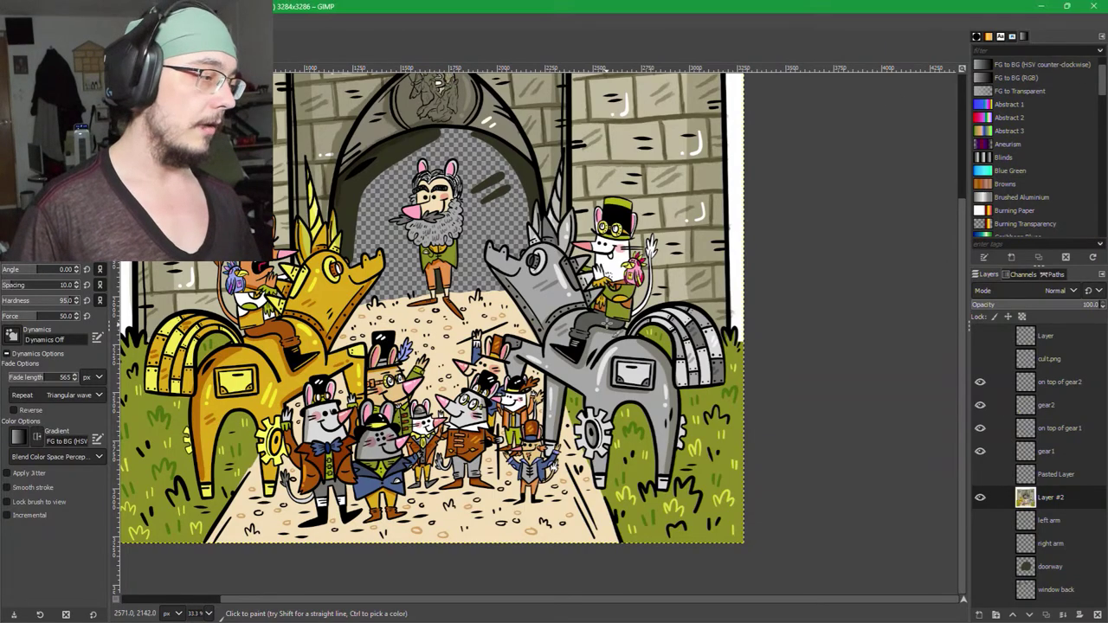
Increase the brush size to 15 for painting around the grey horse's gear.
{"action": "left_click_drag", "start_coordinate": [575, 355], "coordinate": [637, 339]}
{"action": "key", "text": "1"}
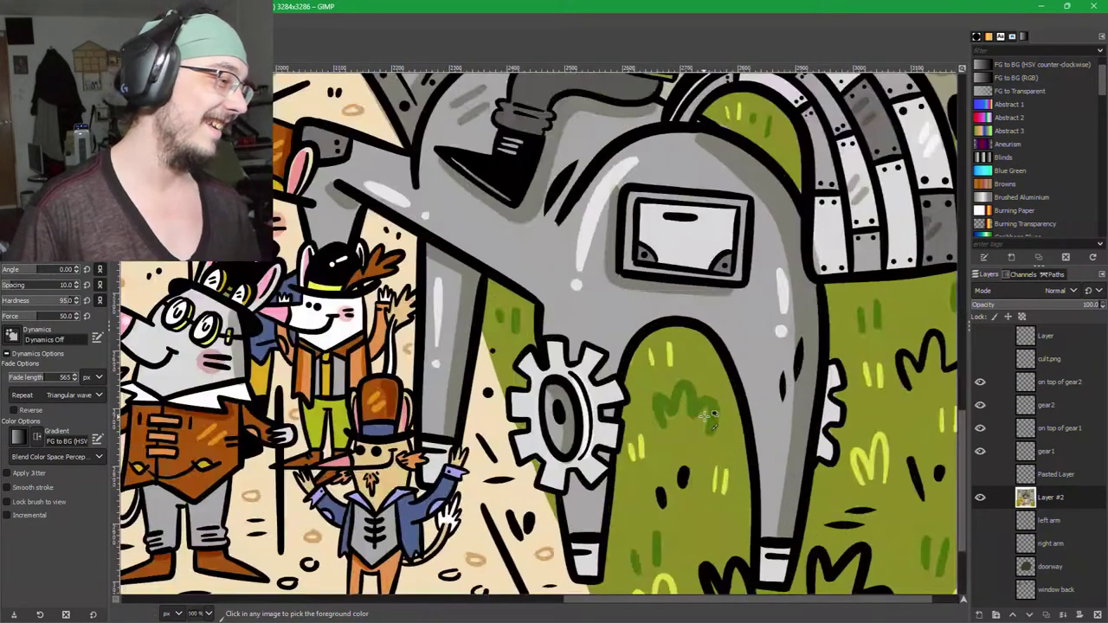
{"action": "scroll", "coordinate": [500, 434], "scroll_direction": "up", "scroll_amount": 2}
{"action": "left_click_drag", "start_coordinate": [502, 435], "coordinate": [528, 407]}
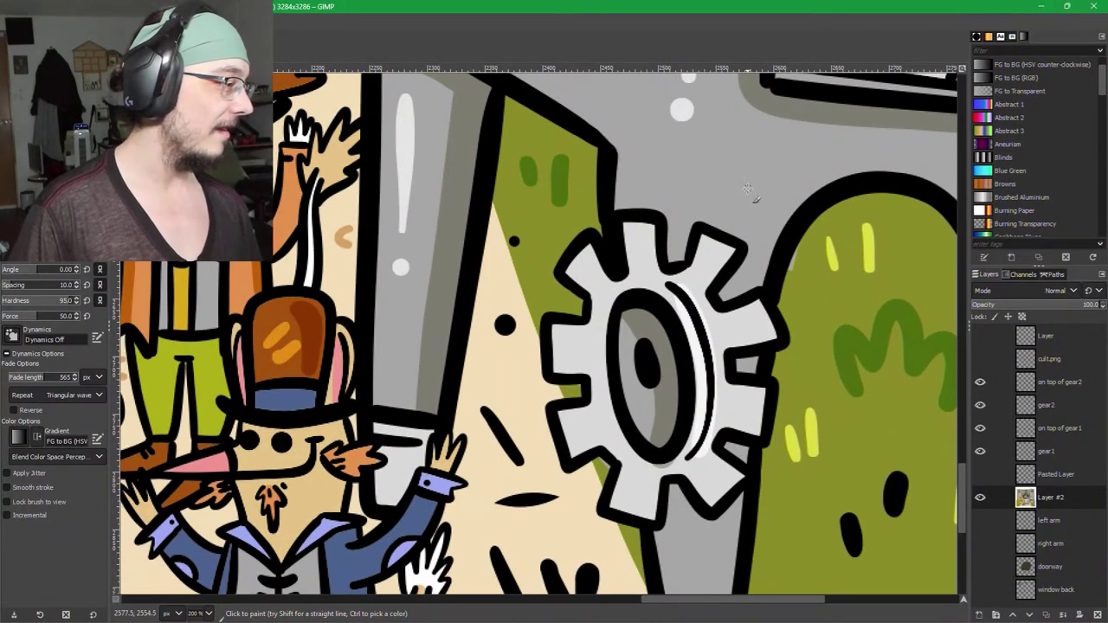
{"action": "key", "text": "bracketright"}
{"action": "key", "text": "bracketright"}
{"action": "key", "text": "bracketright"}
{"action": "key", "text": "bracketright"}
{"action": "key", "text": "bracketright"}
{"action": "key", "text": "bracketright"}
{"action": "key", "text": "bracketright"}
{"action": "key", "text": "bracketright"}
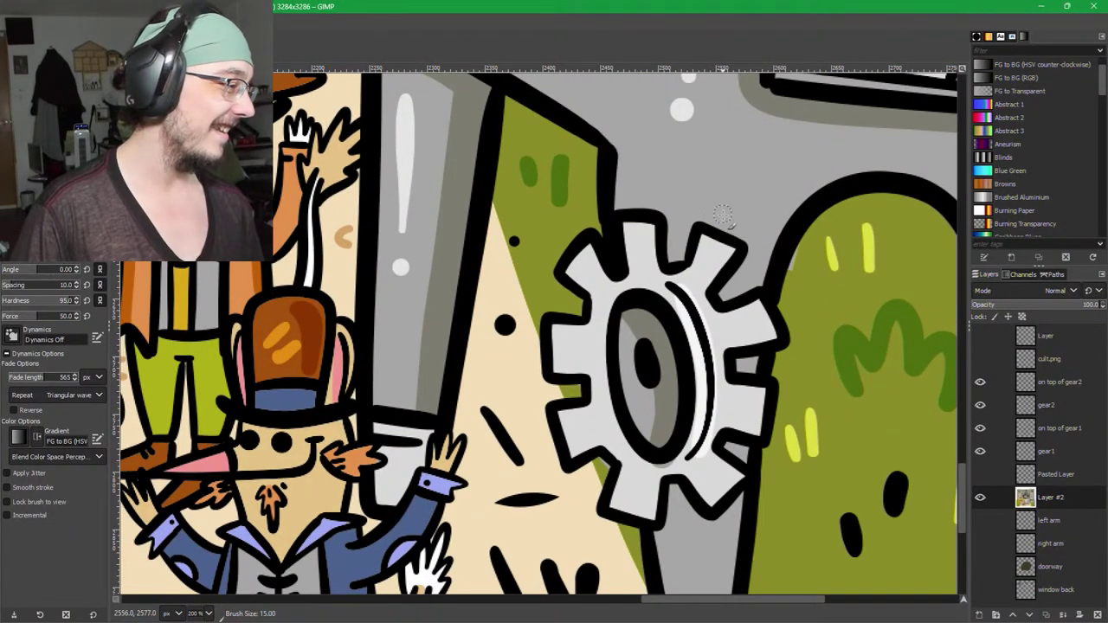
Increase the brush size to 35 for covering the gear on the grey horse's leg.
{"action": "key", "text": "bracketright"}
{"action": "key", "text": "bracketright"}
{"action": "key", "text": "bracketright"}
{"action": "key", "text": "bracketright"}
{"action": "key", "text": "bracketright"}
{"action": "key", "text": "bracketright"}
{"action": "key", "text": "bracketright"}
{"action": "key", "text": "bracketright"}
{"action": "key", "text": "bracketright"}
{"action": "key", "text": "bracketright"}
{"action": "key", "text": "bracketright"}
{"action": "key", "text": "bracketright"}
{"action": "key", "text": "bracketright"}
{"action": "key", "text": "bracketright"}
{"action": "key", "text": "bracketright"}
{"action": "key", "text": "bracketright"}
{"action": "key", "text": "bracketright"}
{"action": "key", "text": "bracketright"}
{"action": "key", "text": "bracketright"}
{"action": "key", "text": "bracketright"}
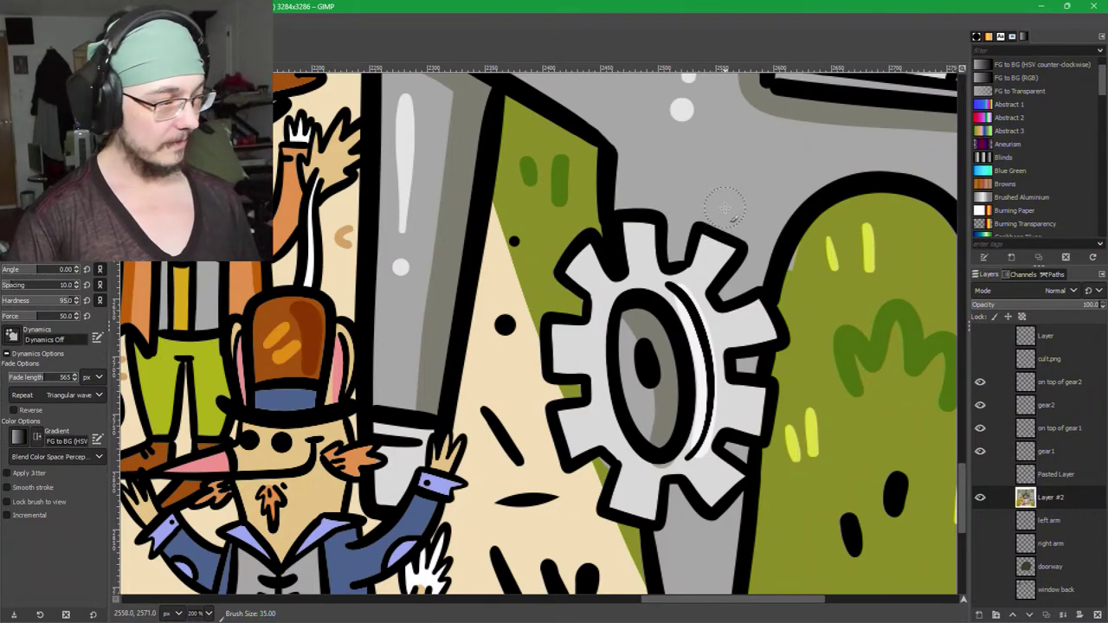
{"action": "key", "text": "shift+e"}
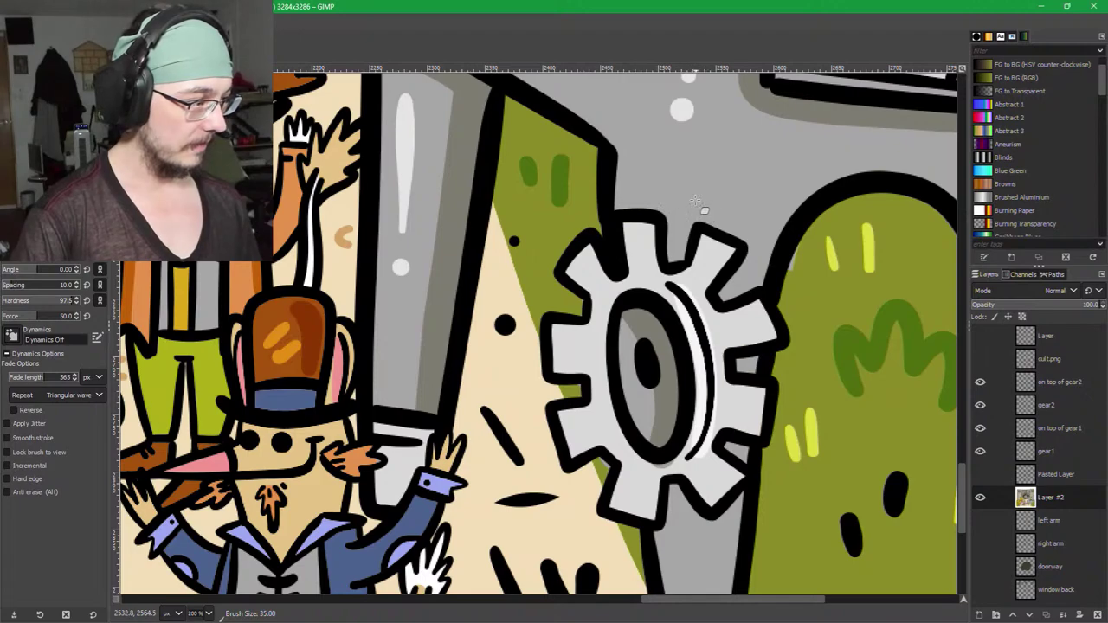
{"action": "left_click_drag", "start_coordinate": [695, 203], "coordinate": [700, 238]}
{"action": "key", "text": "ctrl+z"}
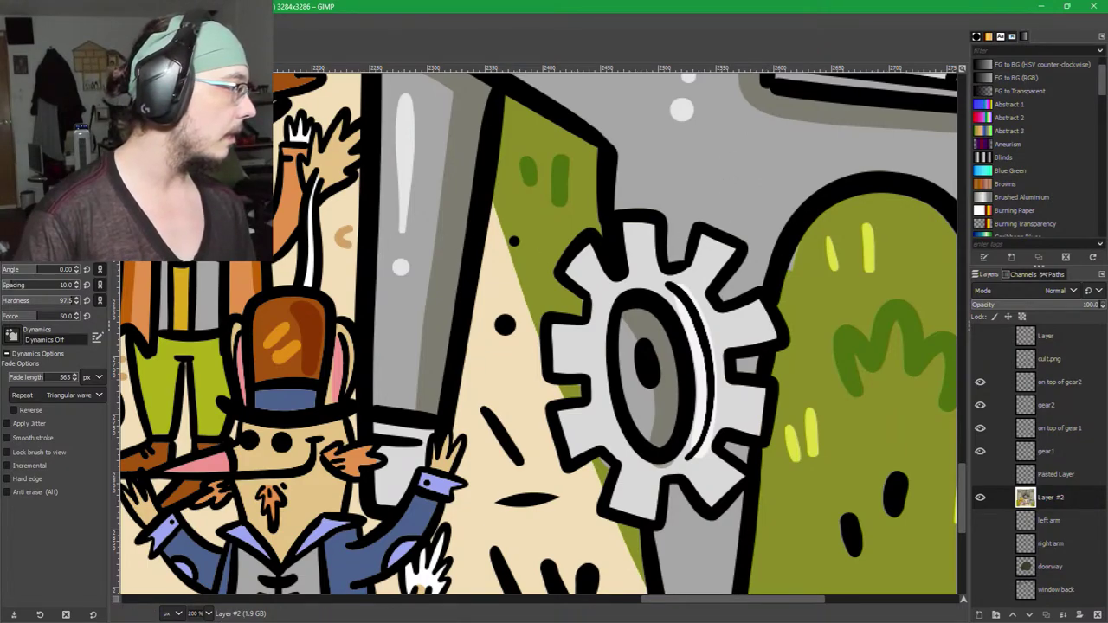
Sample the horse's grey, enlarge the brush to 51 and paint over the gear's upper teeth and hub on Layer #2.
{"action": "key", "text": "g"}
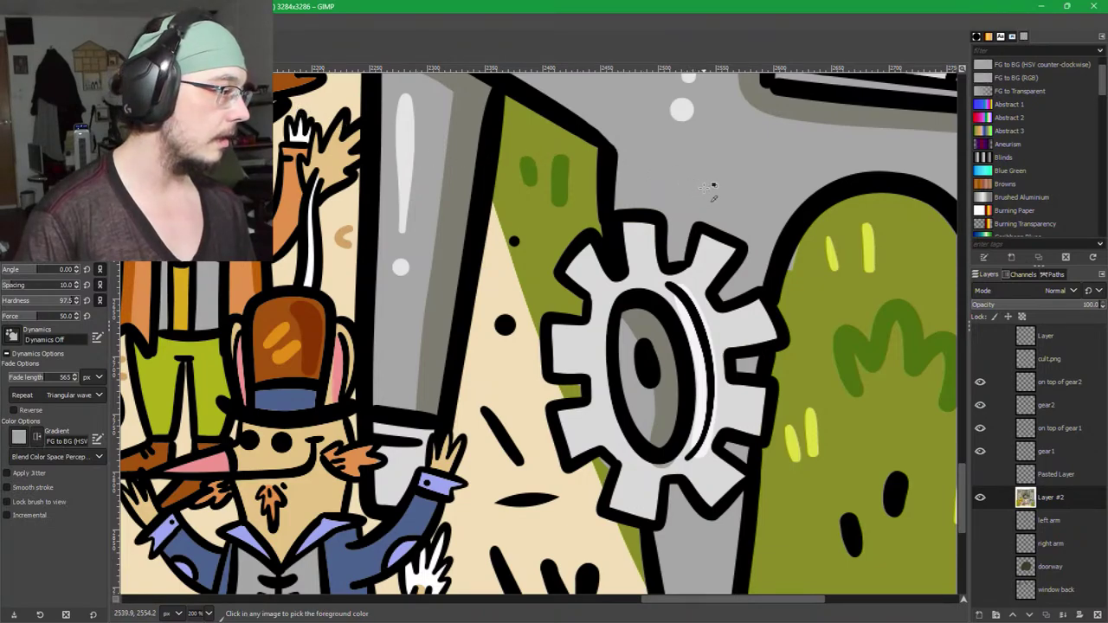
{"action": "key", "text": "bracketright"}
{"action": "key", "text": "bracketright"}
{"action": "key", "text": "bracketright"}
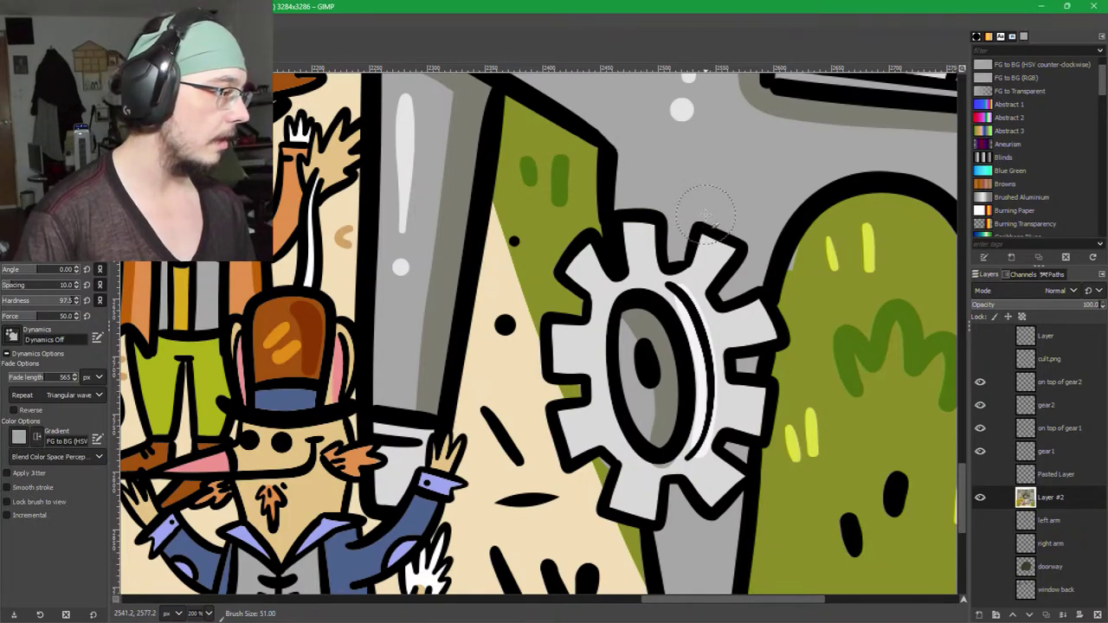
{"action": "mouse_move", "coordinate": [705, 214]}
{"action": "left_mouse_down"}
{"action": "mouse_move", "coordinate": [688, 270]}
{"action": "mouse_move", "coordinate": [721, 252]}
{"action": "mouse_move", "coordinate": [699, 309]}
{"action": "mouse_move", "coordinate": [674, 202]}
{"action": "mouse_move", "coordinate": [669, 309]}
{"action": "mouse_move", "coordinate": [658, 197]}
{"action": "mouse_move", "coordinate": [644, 211]}
{"action": "mouse_move", "coordinate": [680, 441]}
{"action": "left_mouse_up"}
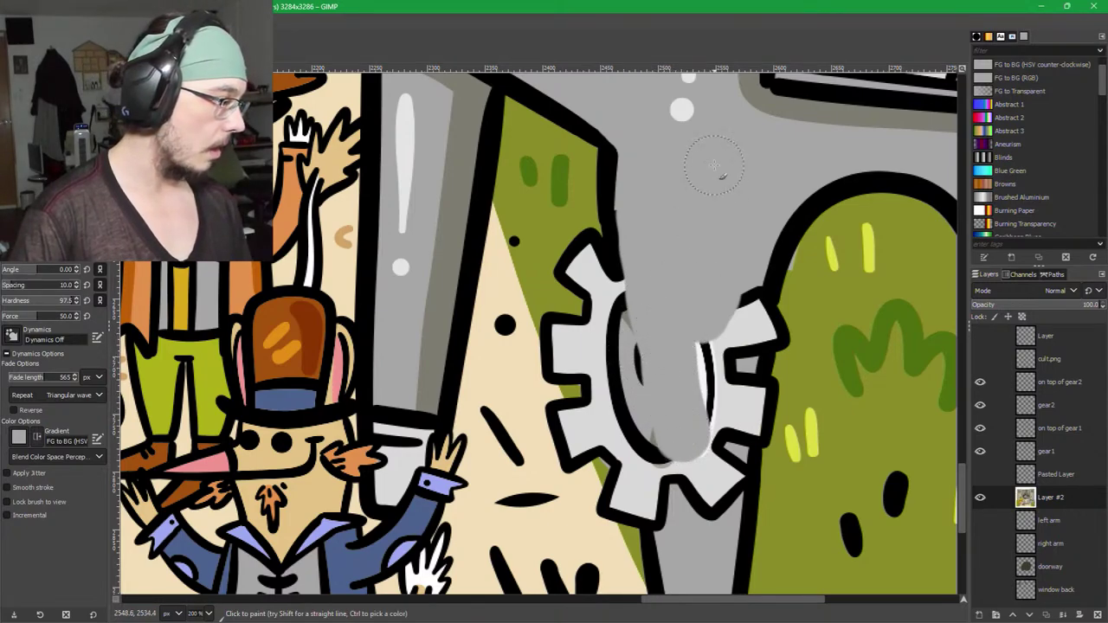
{"action": "mouse_move", "coordinate": [643, 285]}
{"action": "left_mouse_down"}
{"action": "mouse_move", "coordinate": [652, 369]}
{"action": "mouse_move", "coordinate": [663, 372]}
{"action": "mouse_move", "coordinate": [649, 317]}
{"action": "mouse_move", "coordinate": [665, 304]}
{"action": "mouse_move", "coordinate": [688, 388]}
{"action": "mouse_move", "coordinate": [734, 254]}
{"action": "mouse_move", "coordinate": [699, 432]}
{"action": "mouse_move", "coordinate": [716, 445]}
{"action": "mouse_move", "coordinate": [725, 423]}
{"action": "left_mouse_up"}
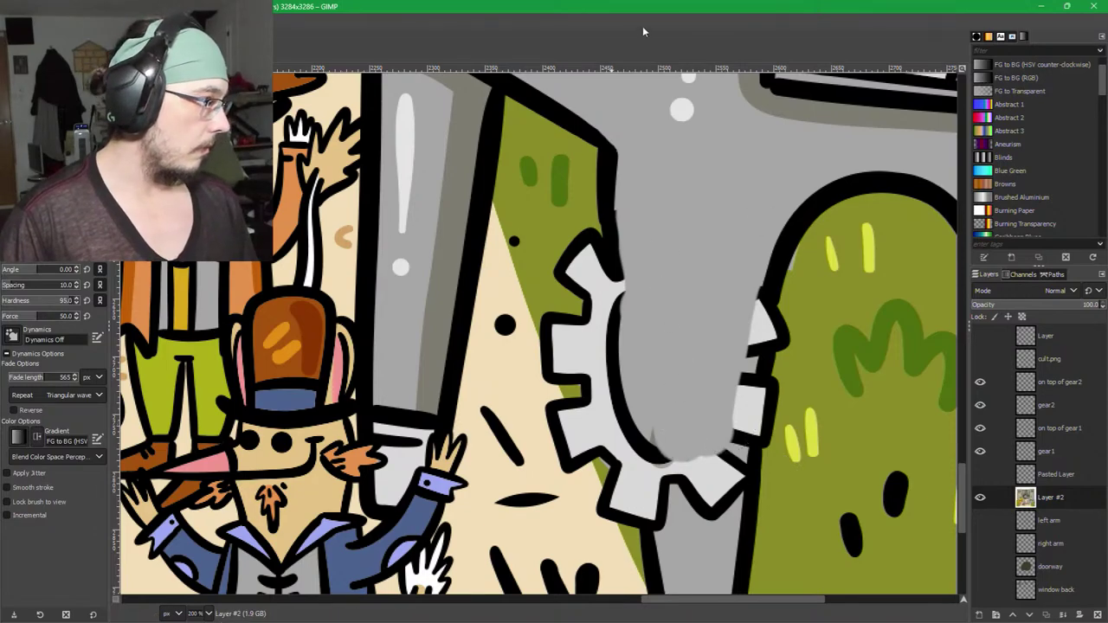
Resample the grey, enlarge the brush and extend the fill over the gear's lower teeth down into the horse's leg.
{"action": "left_click_drag", "start_coordinate": [753, 364], "coordinate": [696, 257]}
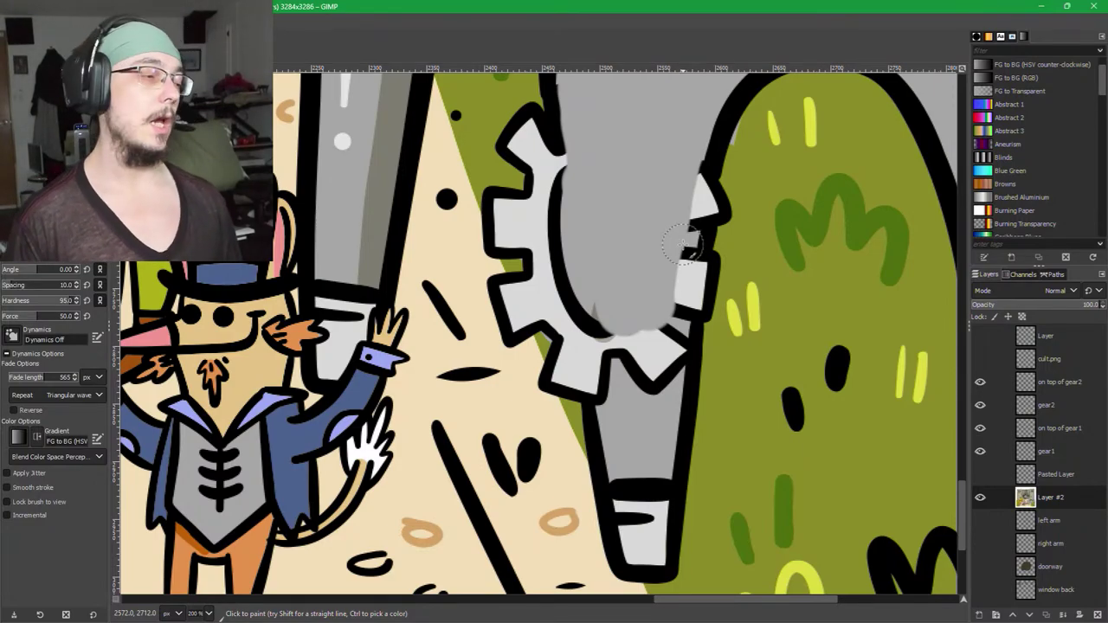
{"action": "left_click_drag", "start_coordinate": [655, 315], "coordinate": [678, 400]}
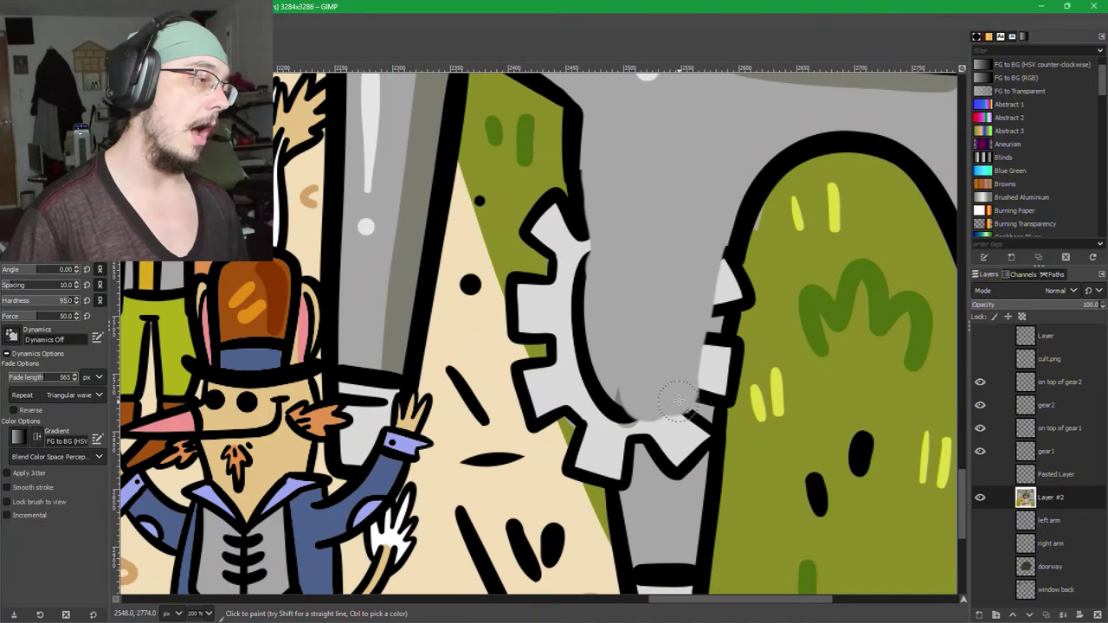
{"action": "left_click", "coordinate": [684, 288], "text": "ctrl"}
{"action": "key", "text": "shift+bracketright"}
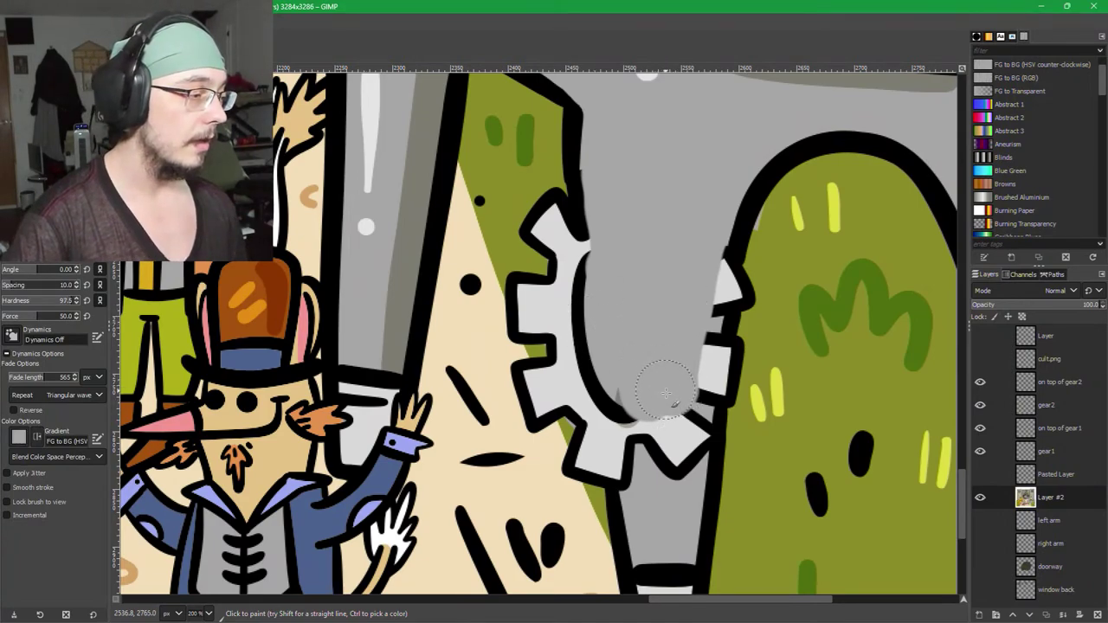
{"action": "mouse_move", "coordinate": [661, 391]}
{"action": "left_mouse_down"}
{"action": "mouse_move", "coordinate": [677, 455]}
{"action": "mouse_move", "coordinate": [663, 452]}
{"action": "mouse_move", "coordinate": [638, 389]}
{"action": "mouse_move", "coordinate": [648, 395]}
{"action": "mouse_move", "coordinate": [655, 489]}
{"action": "mouse_move", "coordinate": [638, 457]}
{"action": "mouse_move", "coordinate": [641, 396]}
{"action": "mouse_move", "coordinate": [663, 416]}
{"action": "mouse_move", "coordinate": [675, 390]}
{"action": "mouse_move", "coordinate": [692, 319]}
{"action": "mouse_move", "coordinate": [686, 273]}
{"action": "left_mouse_up"}
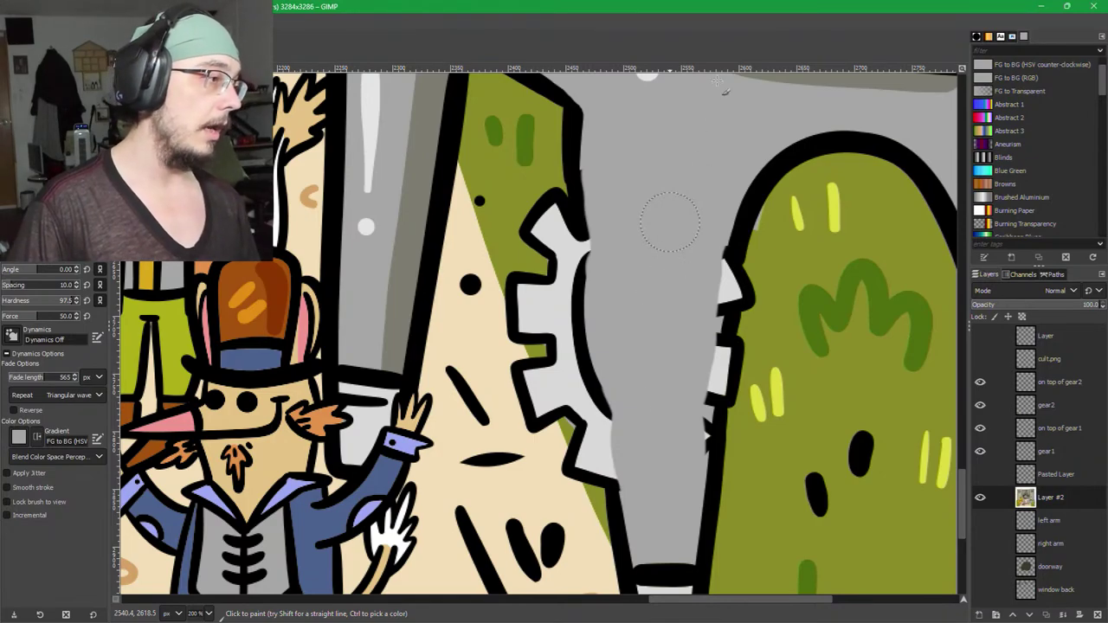
{"action": "left_click_drag", "start_coordinate": [647, 271], "coordinate": [680, 196]}
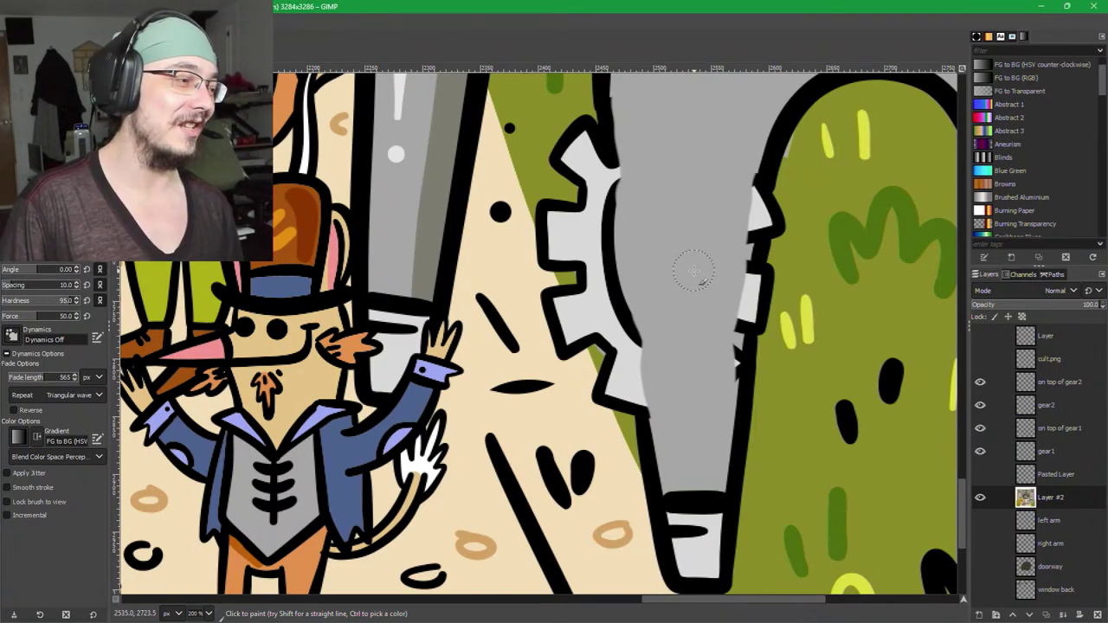
{"action": "scroll", "coordinate": [687, 407], "scroll_direction": "up", "scroll_amount": 3}
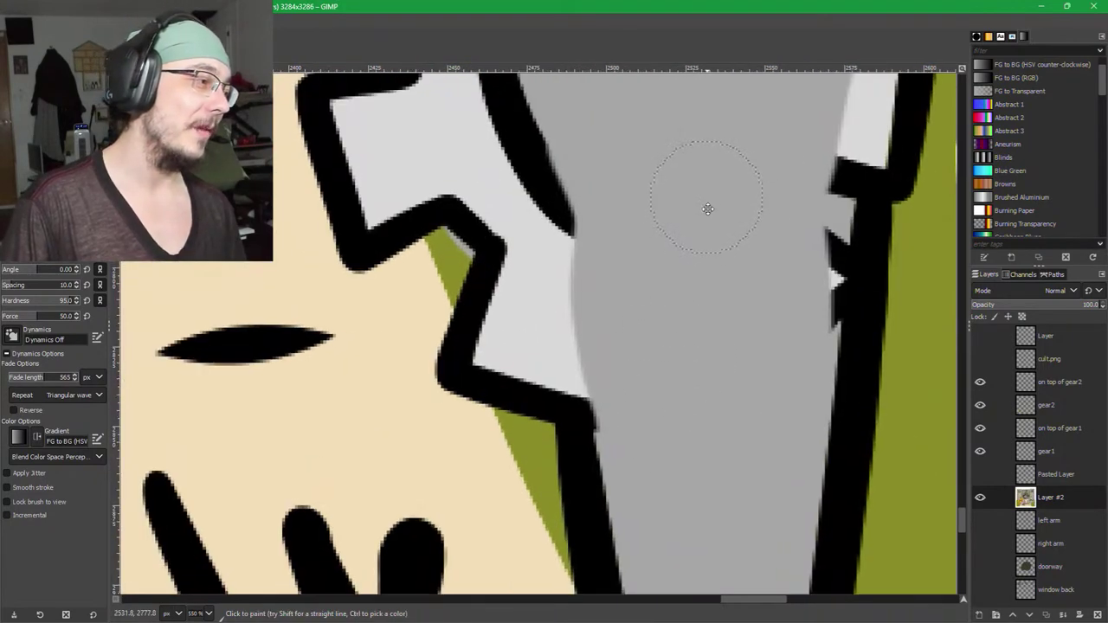
{"action": "scroll", "coordinate": [673, 390], "scroll_direction": "down", "scroll_amount": 4}
{"action": "scroll", "coordinate": [683, 407], "scroll_direction": "up", "scroll_amount": 1}
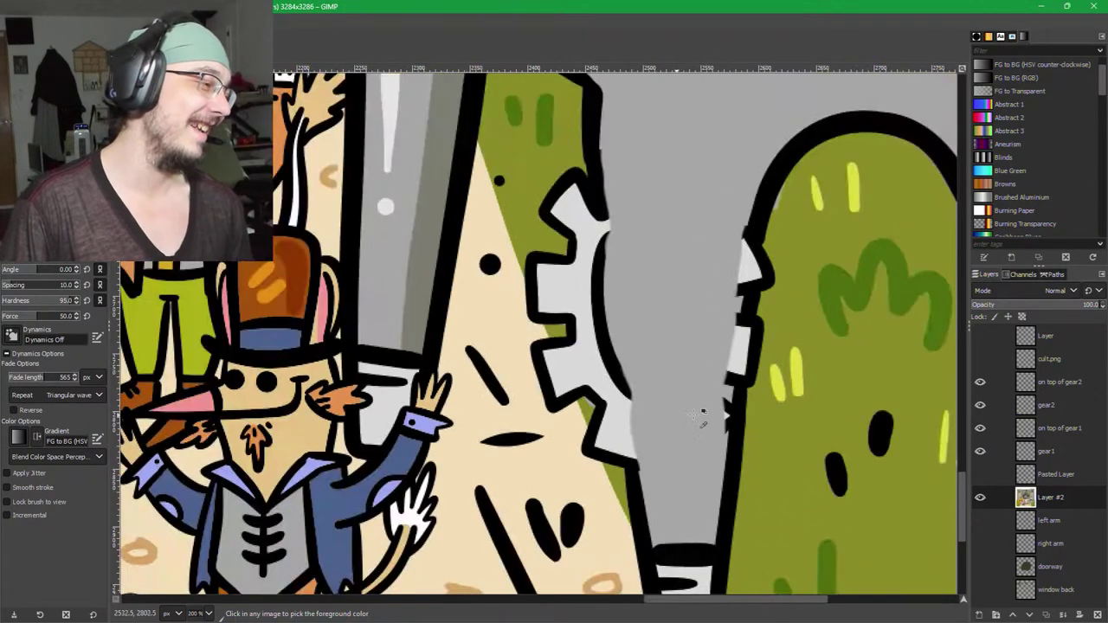
Sample the beige ground colour and paint over the tips of the gear's left teeth along the ground's slanted edge.
{"action": "left_click_drag", "start_coordinate": [716, 378], "coordinate": [720, 379]}
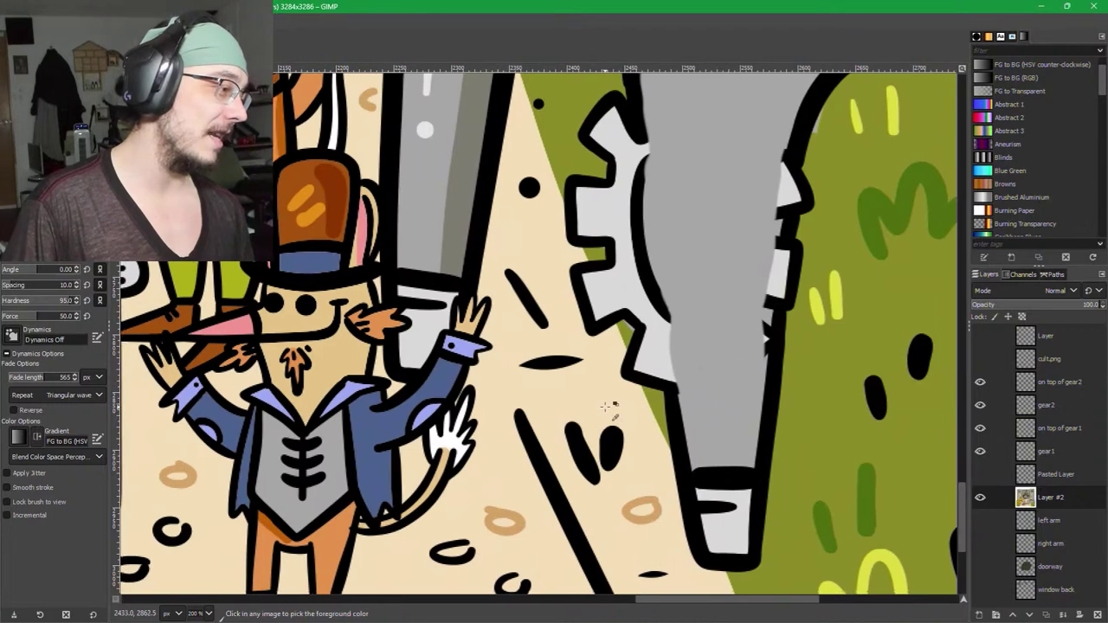
{"action": "left_click", "coordinate": [605, 405], "text": "ctrl"}
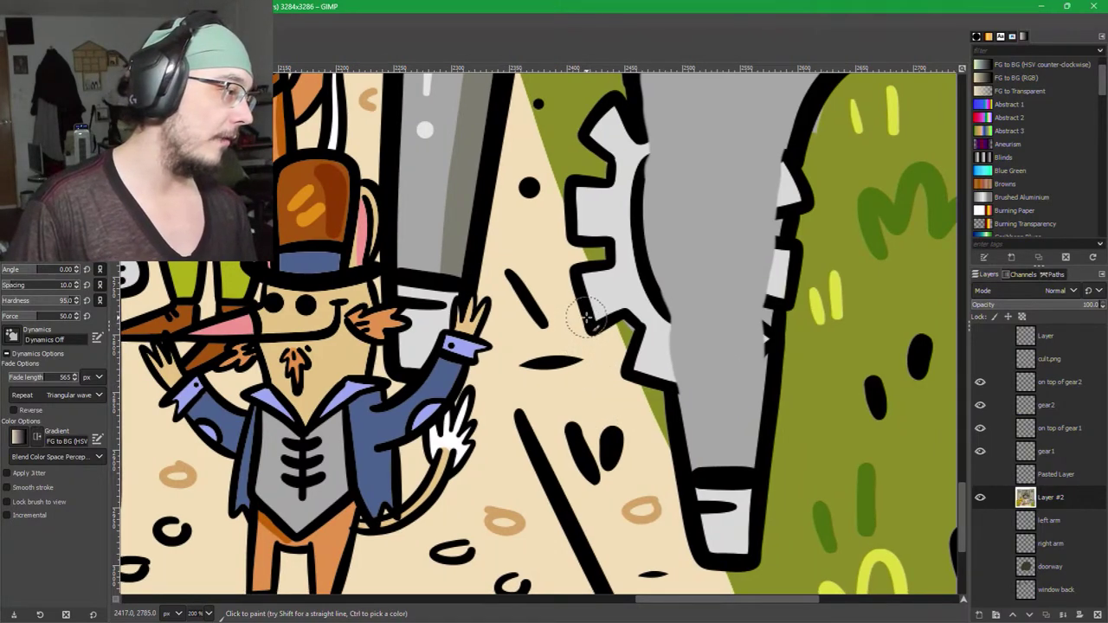
{"action": "scroll", "coordinate": [603, 389], "scroll_direction": "up", "scroll_amount": 2}
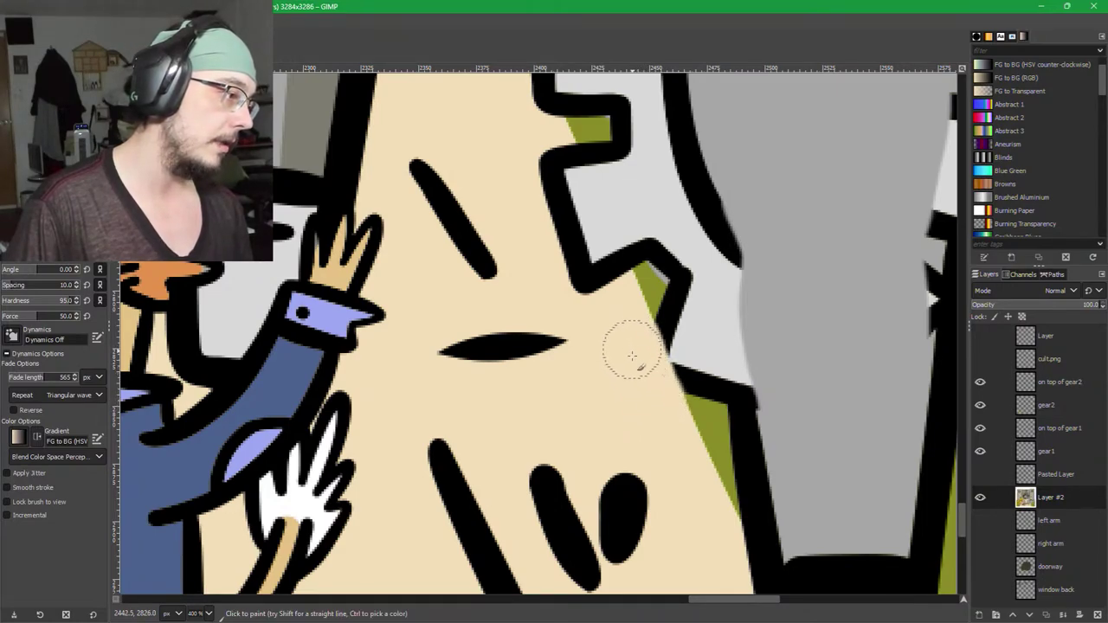
{"action": "scroll", "coordinate": [636, 372], "scroll_direction": "up", "scroll_amount": 3}
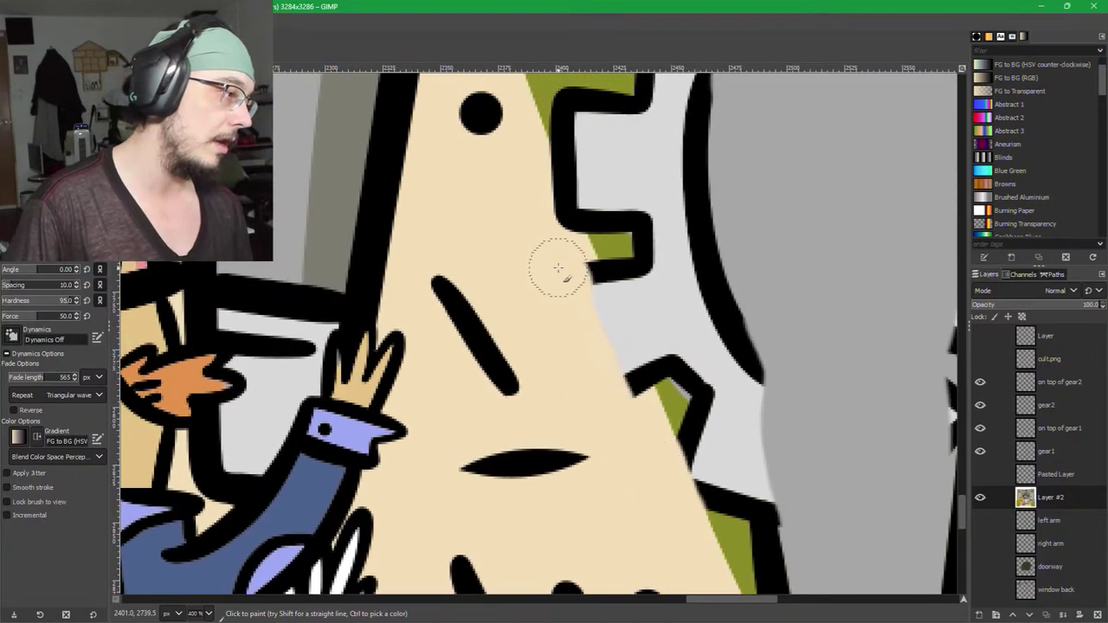
{"action": "left_click_drag", "start_coordinate": [558, 269], "coordinate": [619, 415]}
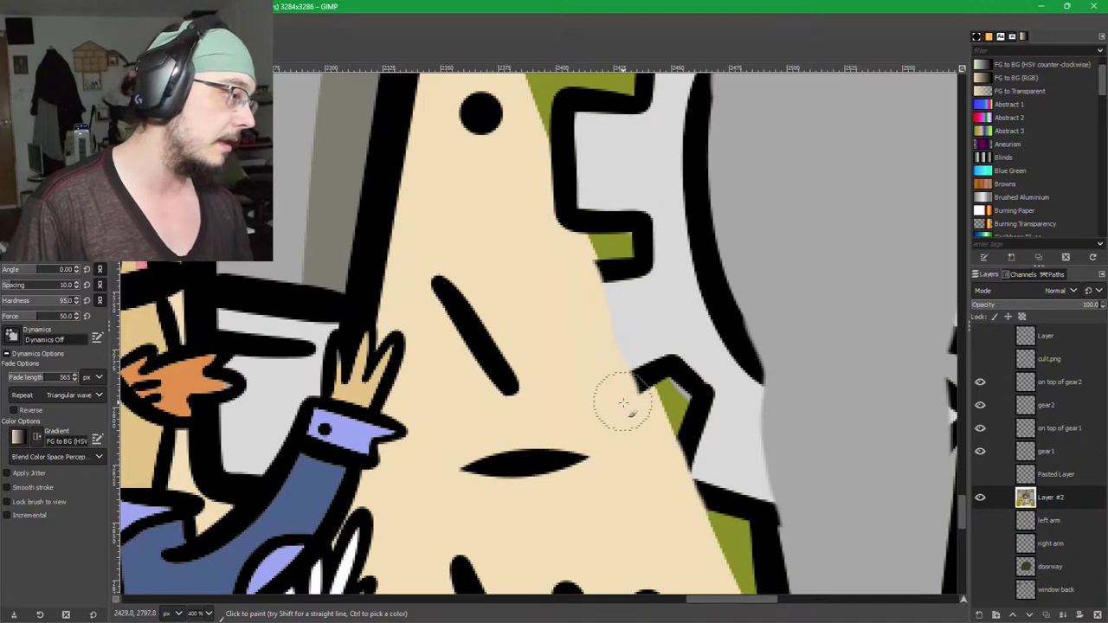
{"action": "mouse_move", "coordinate": [610, 365]}
{"action": "left_mouse_down"}
{"action": "mouse_move", "coordinate": [570, 267]}
{"action": "mouse_move", "coordinate": [625, 398]}
{"action": "left_mouse_up"}
{"action": "mouse_move", "coordinate": [566, 273]}
{"action": "left_mouse_down"}
{"action": "mouse_move", "coordinate": [638, 424]}
{"action": "mouse_move", "coordinate": [605, 353]}
{"action": "left_mouse_up"}
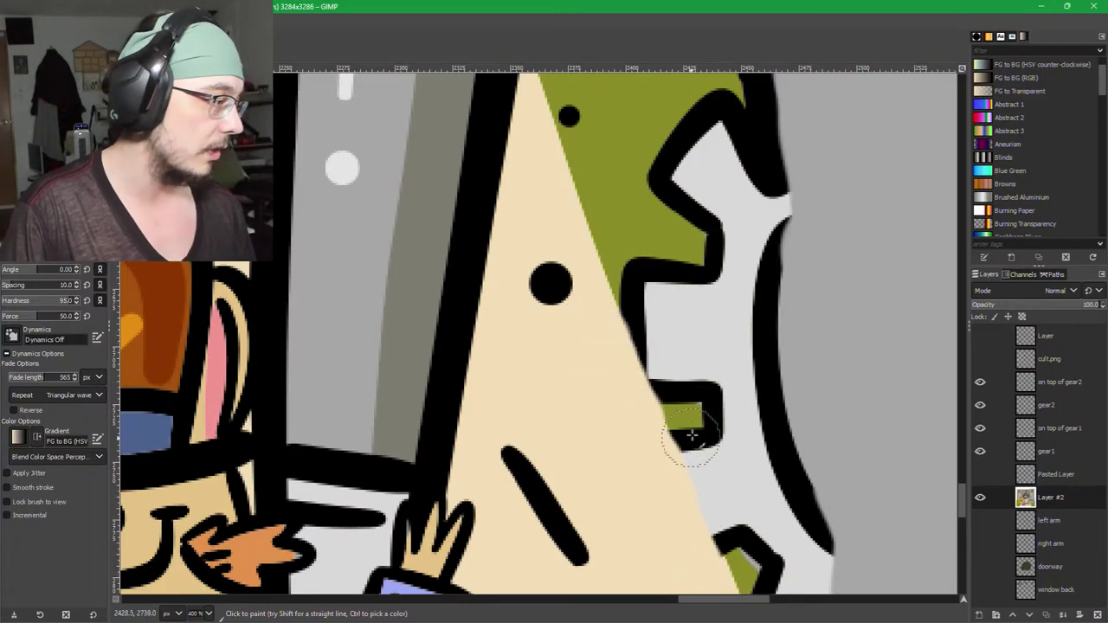
{"action": "scroll", "coordinate": [675, 520], "scroll_direction": "down", "scroll_amount": 5}
{"action": "scroll", "coordinate": [651, 488], "scroll_direction": "down", "scroll_amount": 3}
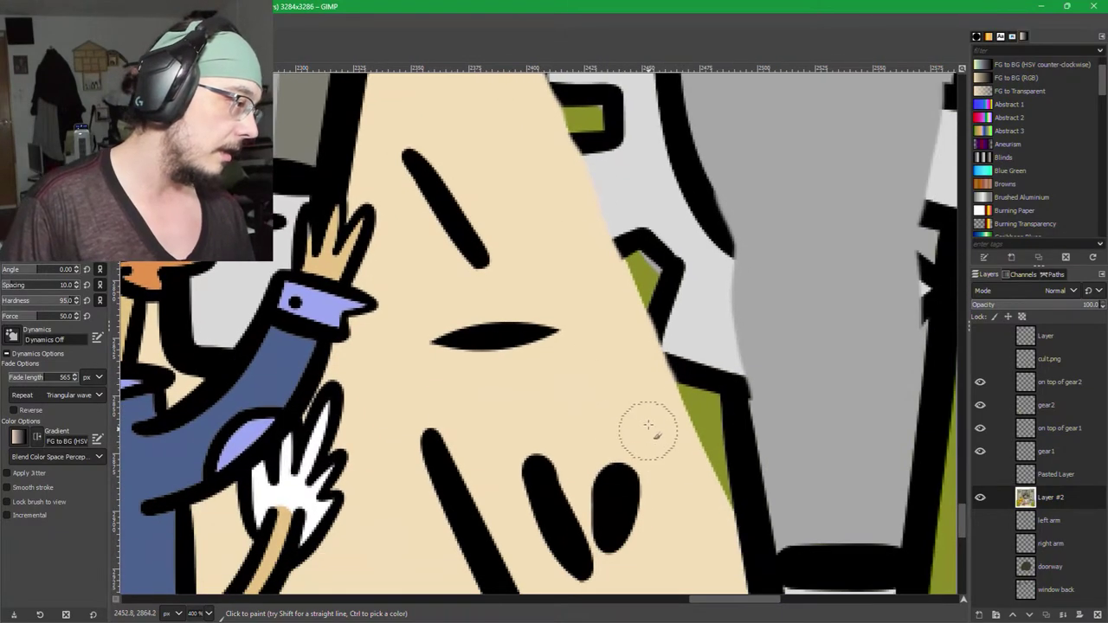
{"action": "scroll", "coordinate": [609, 296], "scroll_direction": "up", "scroll_amount": 2}
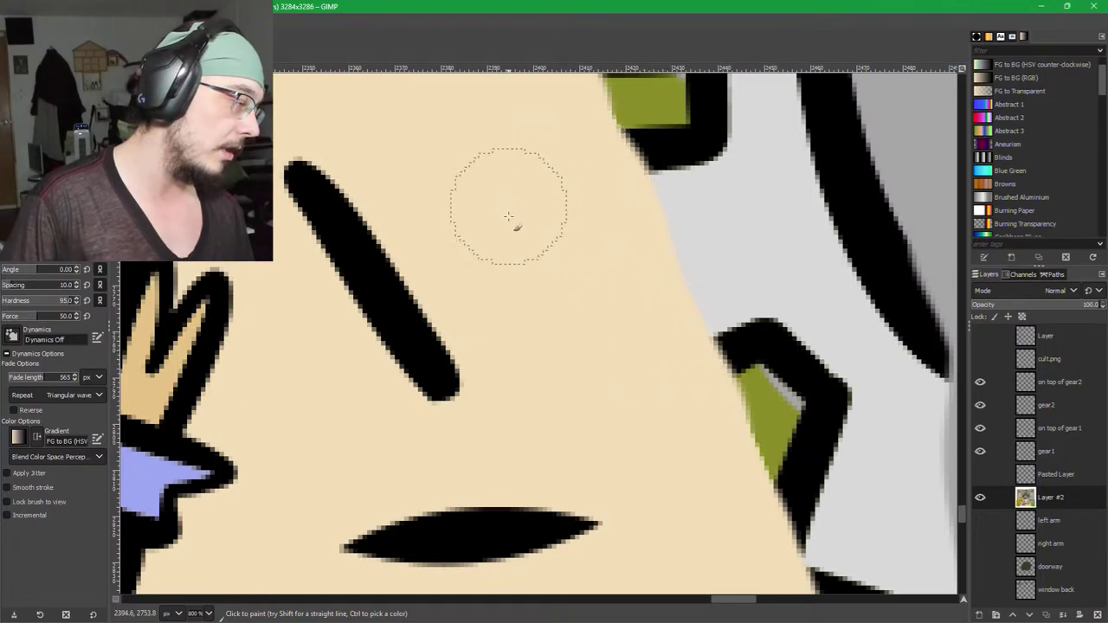
{"action": "scroll", "coordinate": [632, 407], "scroll_direction": "down", "scroll_amount": 2}
{"action": "left_click_drag", "start_coordinate": [657, 466], "coordinate": [605, 419]}
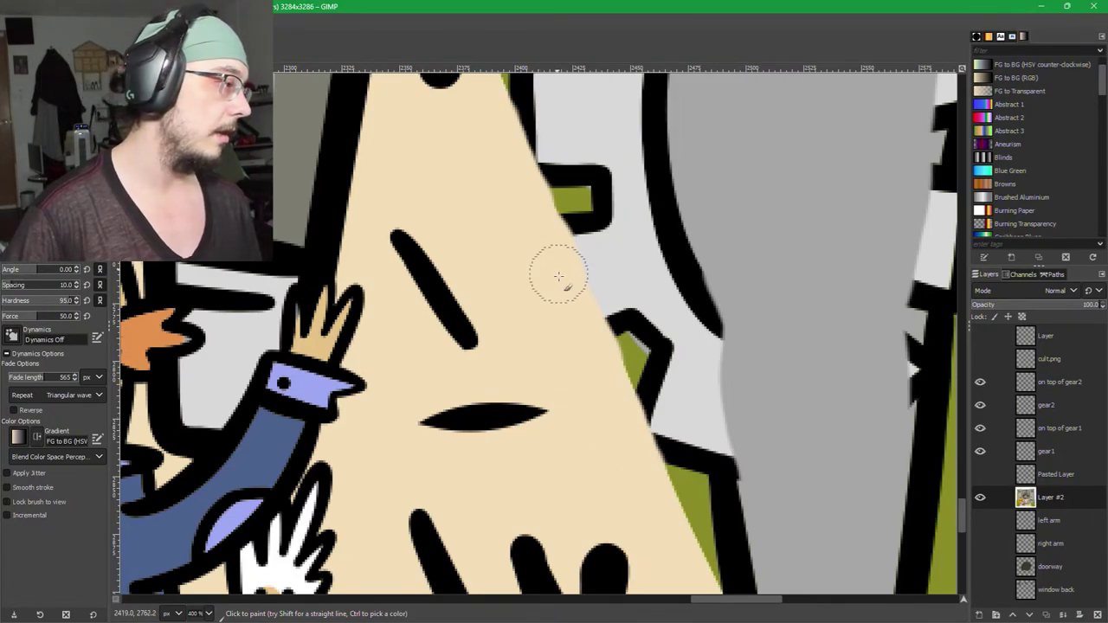
Sample the olive green, reduce the brush size to 15 and dab over the black outline below the gear's lowest left tooth.
{"action": "left_click", "coordinate": [601, 233], "text": "ctrl"}
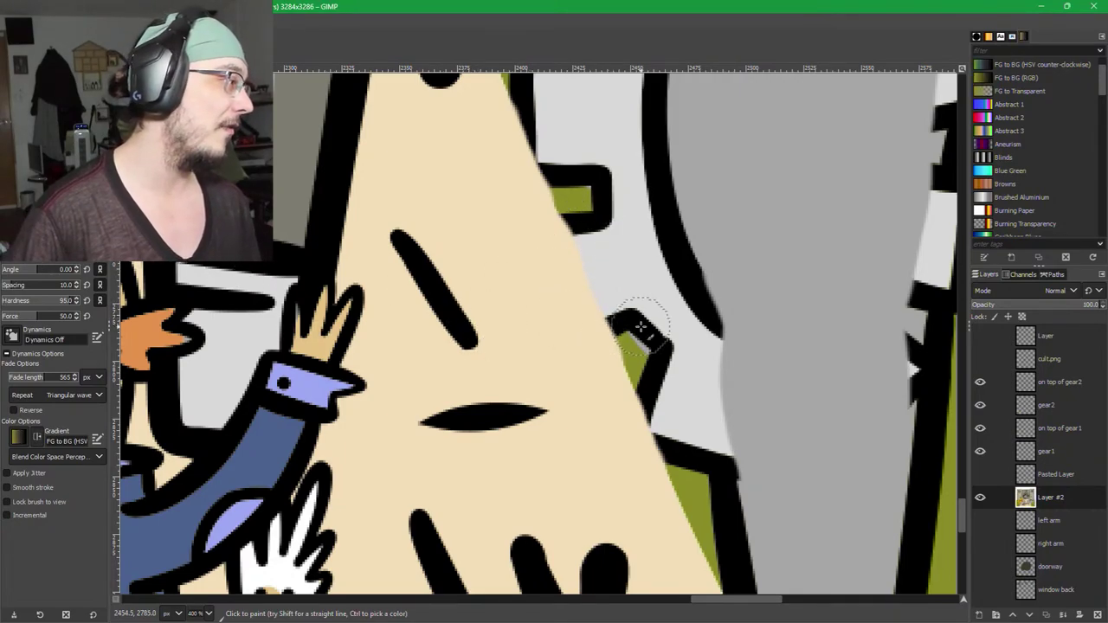
{"action": "key", "text": "shift+bracketleft"}
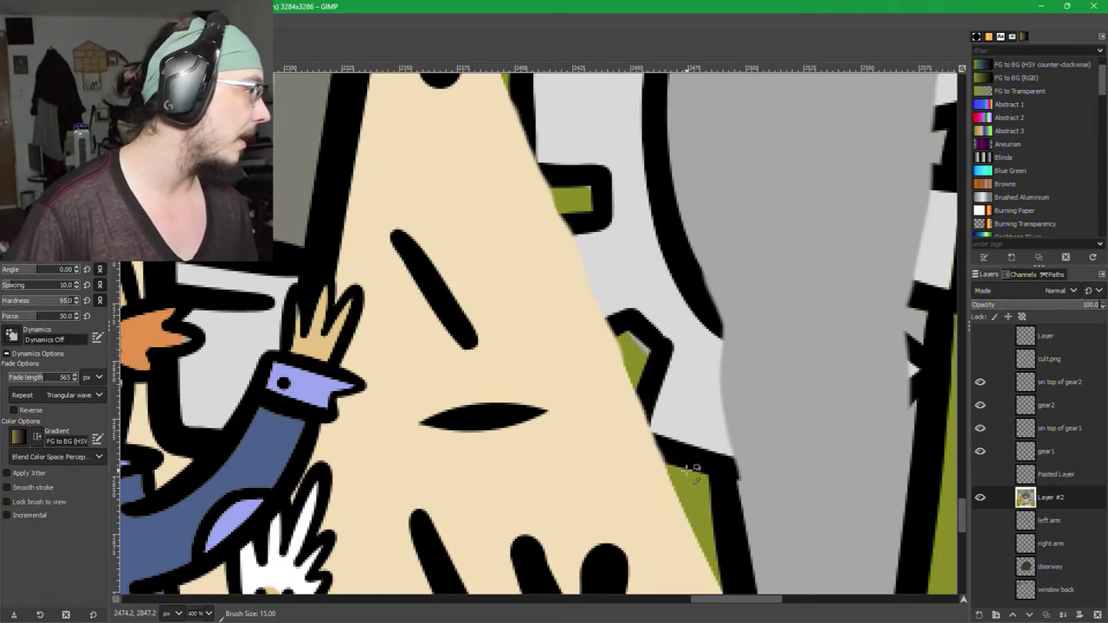
{"action": "scroll", "coordinate": [694, 469], "scroll_direction": "down", "scroll_amount": 1}
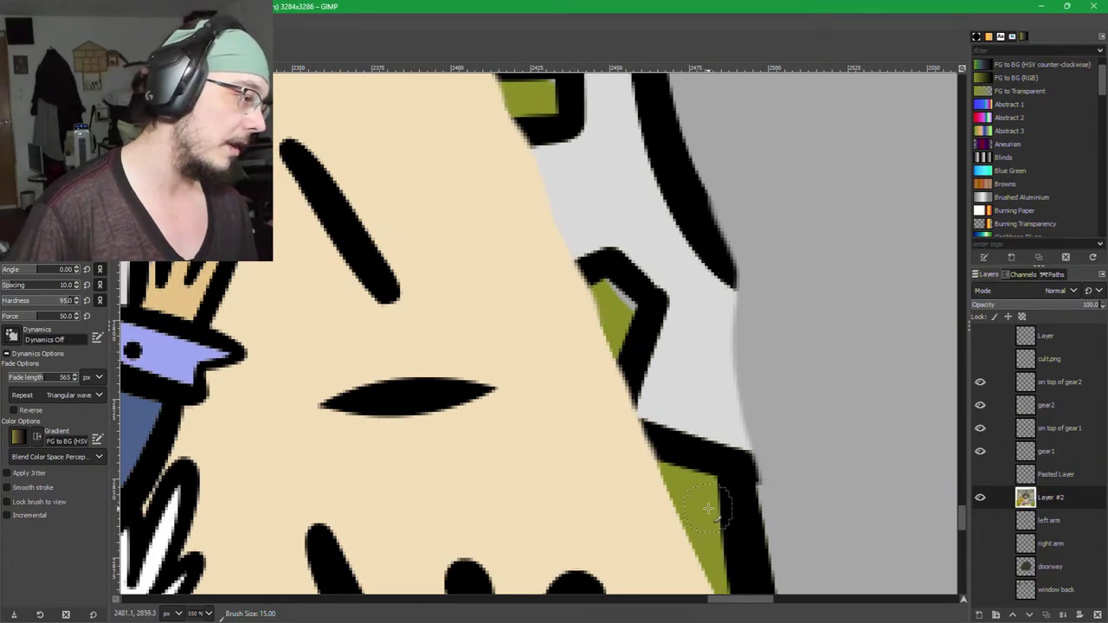
{"action": "left_click_drag", "start_coordinate": [712, 507], "coordinate": [660, 364]}
{"action": "scroll", "coordinate": [658, 372], "scroll_direction": "down", "scroll_amount": 1}
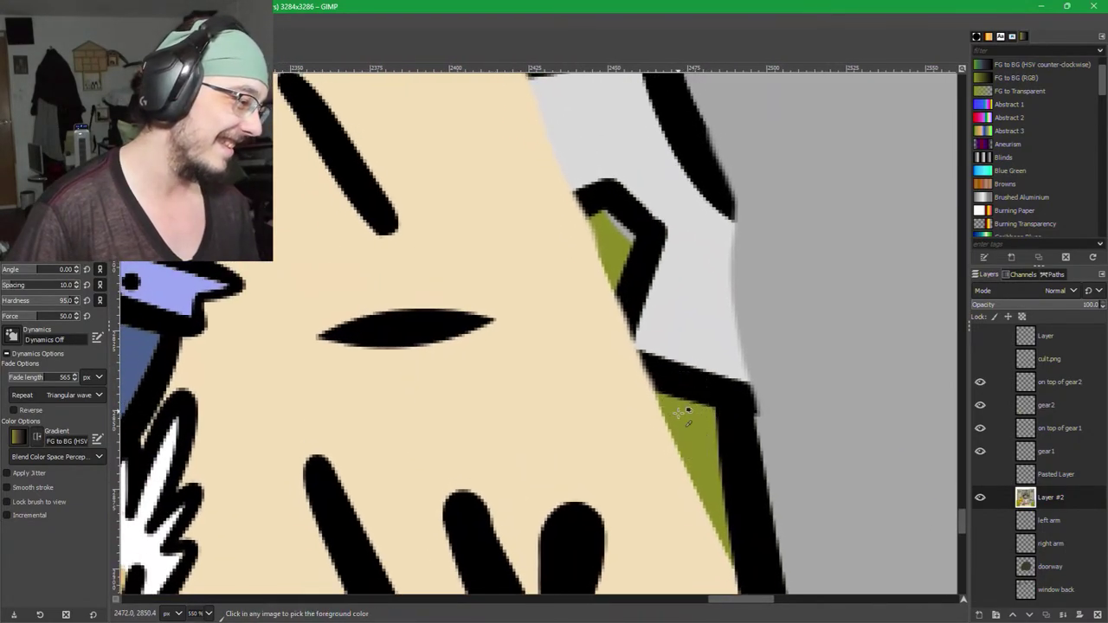
{"action": "scroll", "coordinate": [680, 407], "scroll_direction": "up", "scroll_amount": 2}
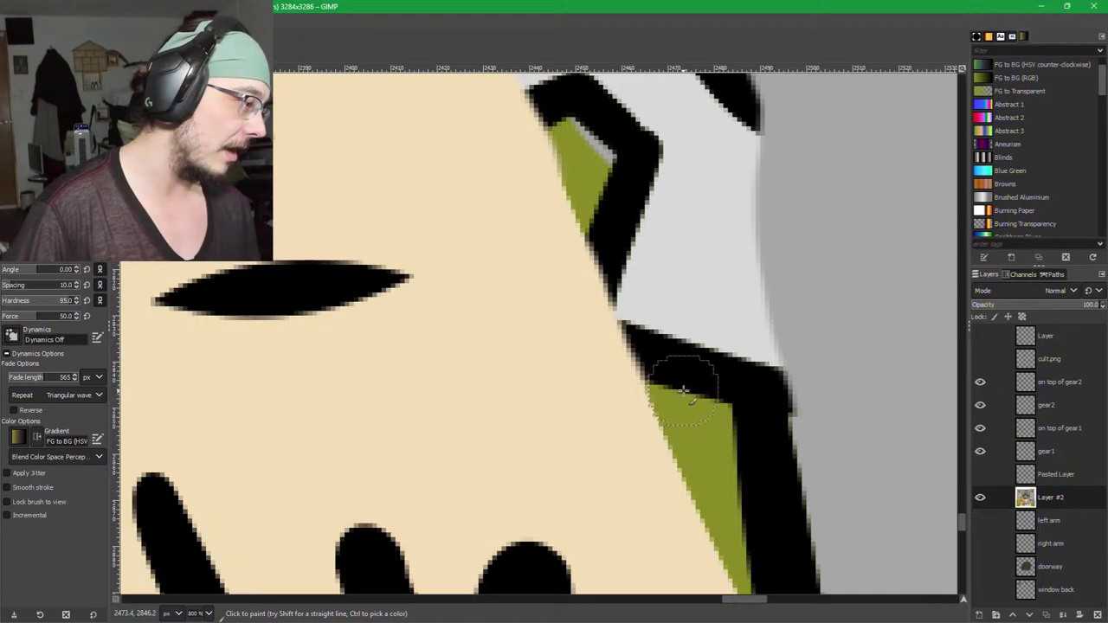
{"action": "left_click", "coordinate": [682, 374]}
Paint a straight olive green strip over the gear's left teeth along the beige ground's slanted edge, up to the existing green.
{"action": "scroll", "coordinate": [684, 260], "scroll_direction": "down", "scroll_amount": 5}
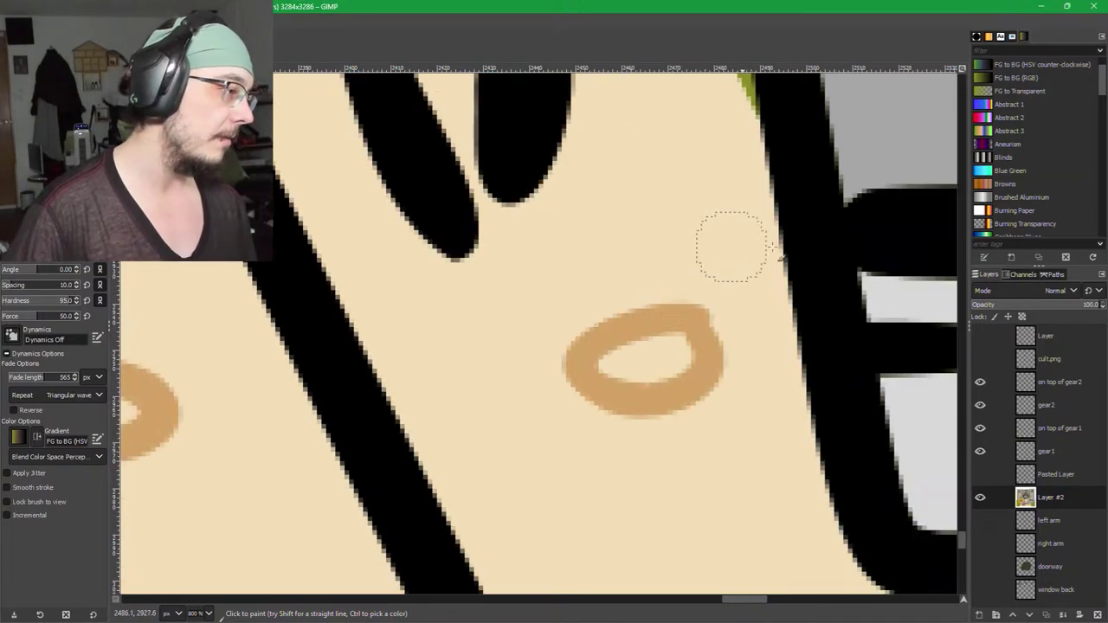
{"action": "scroll", "coordinate": [825, 208], "scroll_direction": "up", "scroll_amount": 3}
{"action": "scroll", "coordinate": [765, 330], "scroll_direction": "down", "scroll_amount": 3}
{"action": "left_click_drag", "start_coordinate": [719, 144], "coordinate": [767, 396]}
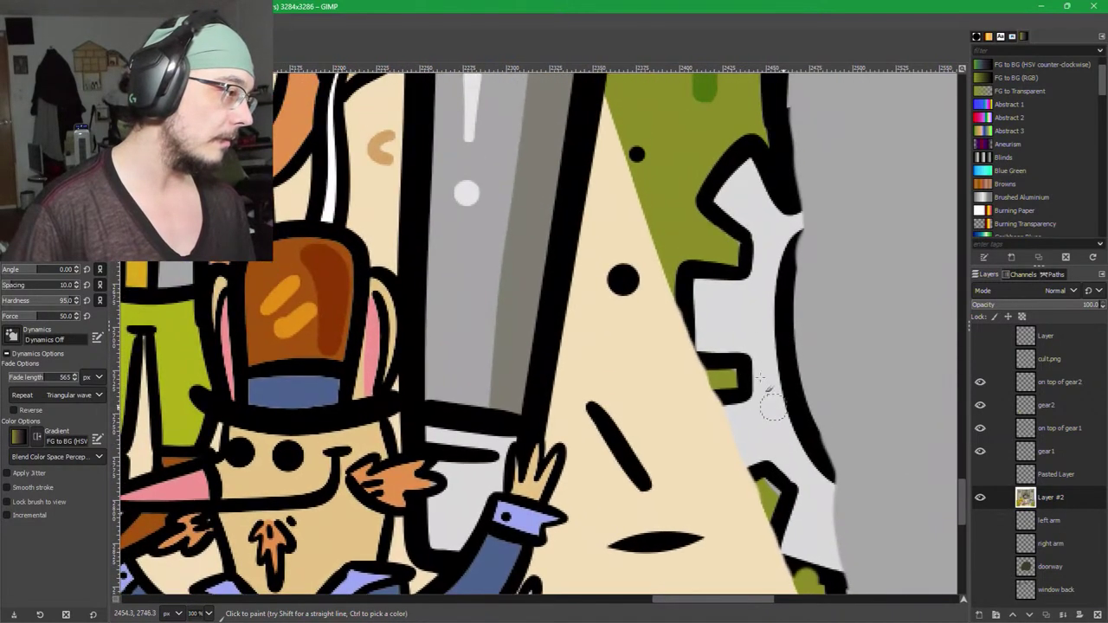
{"action": "scroll", "coordinate": [670, 241], "scroll_direction": "up", "scroll_amount": 3}
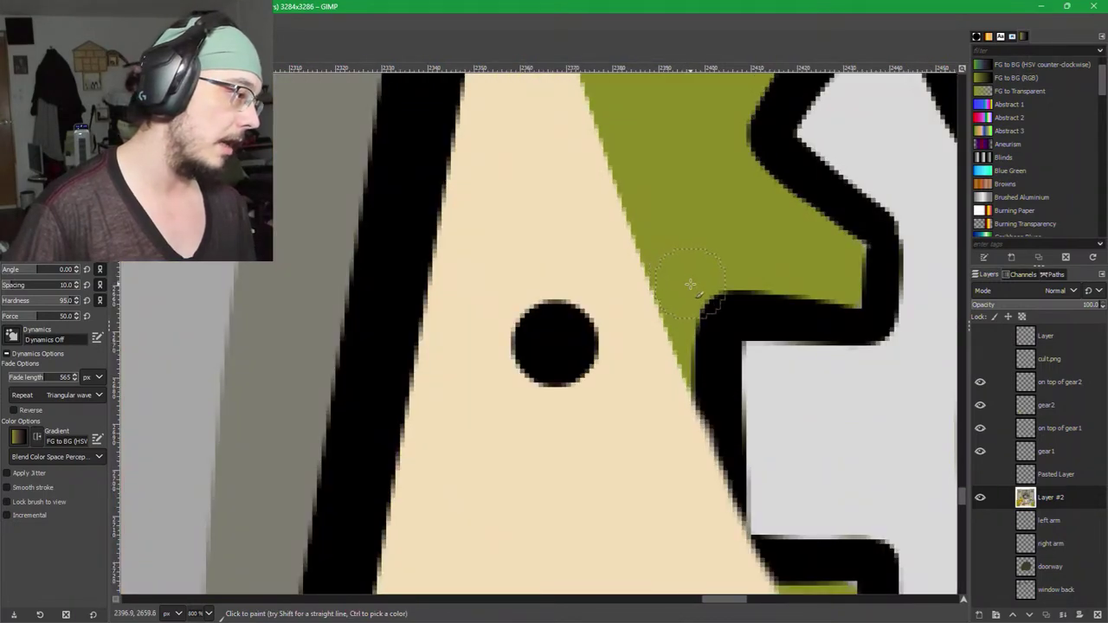
{"action": "key", "text": "shift"}
{"action": "left_click", "coordinate": [690, 287], "text": "shift"}
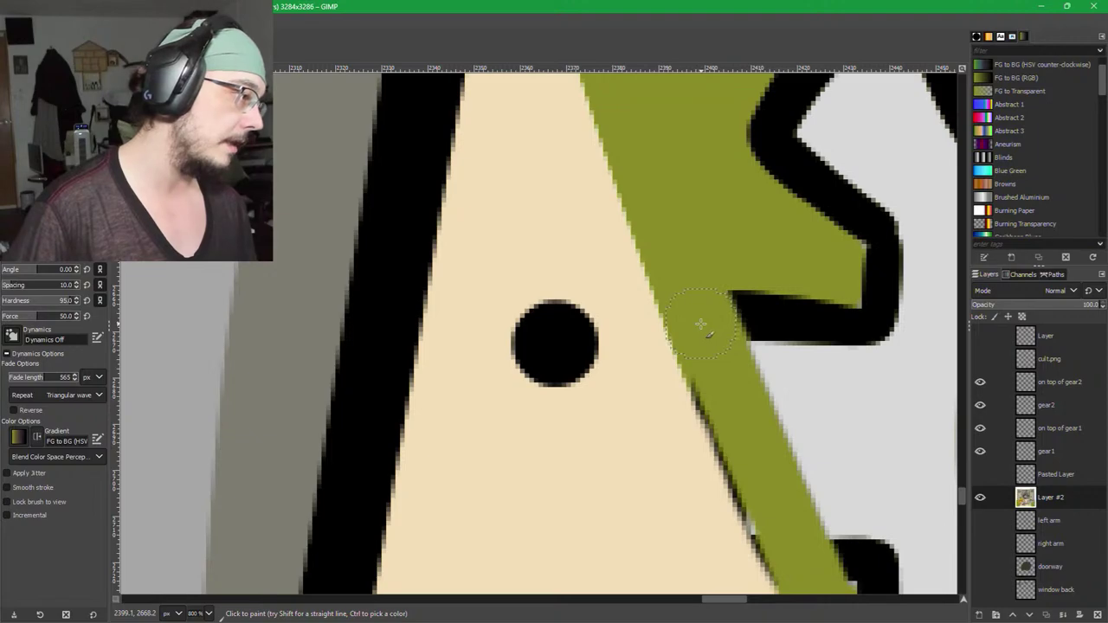
{"action": "left_click_drag", "start_coordinate": [781, 490], "coordinate": [697, 298]}
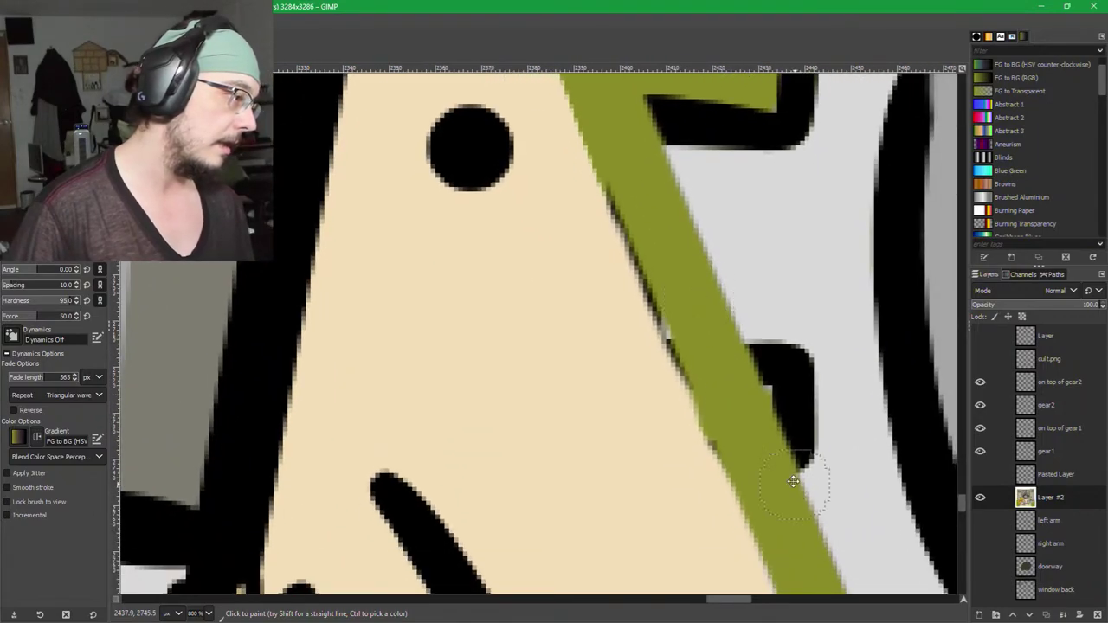
{"action": "left_click_drag", "start_coordinate": [791, 483], "coordinate": [741, 394]}
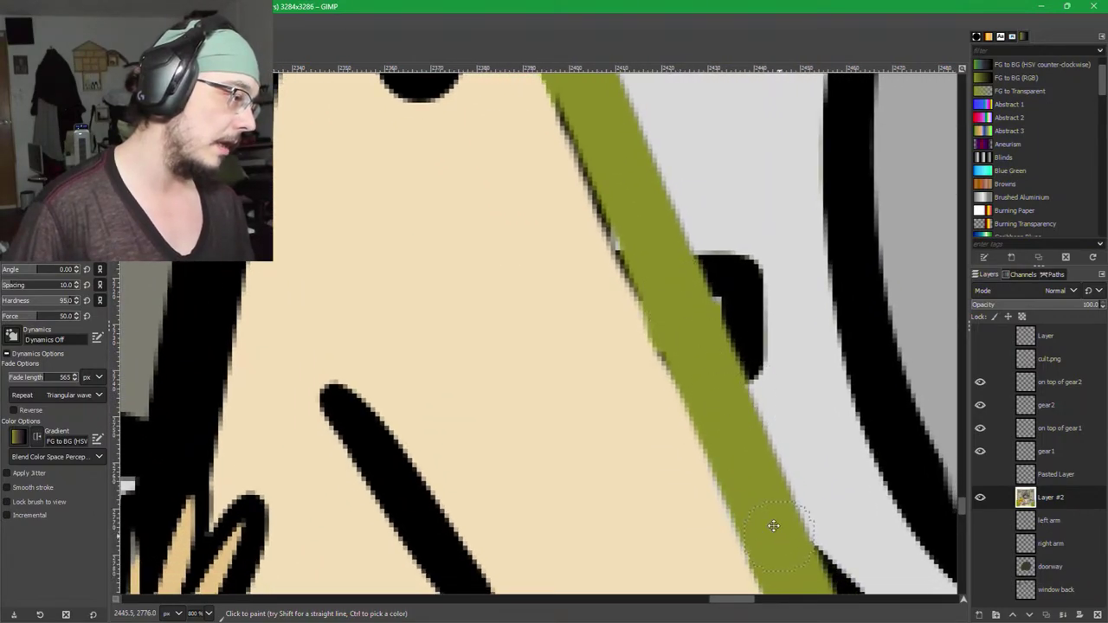
{"action": "left_click_drag", "start_coordinate": [778, 530], "coordinate": [649, 288]}
{"action": "scroll", "coordinate": [649, 287], "scroll_direction": "down", "scroll_amount": 4}
{"action": "scroll", "coordinate": [649, 287], "scroll_direction": "right", "scroll_amount": 2}
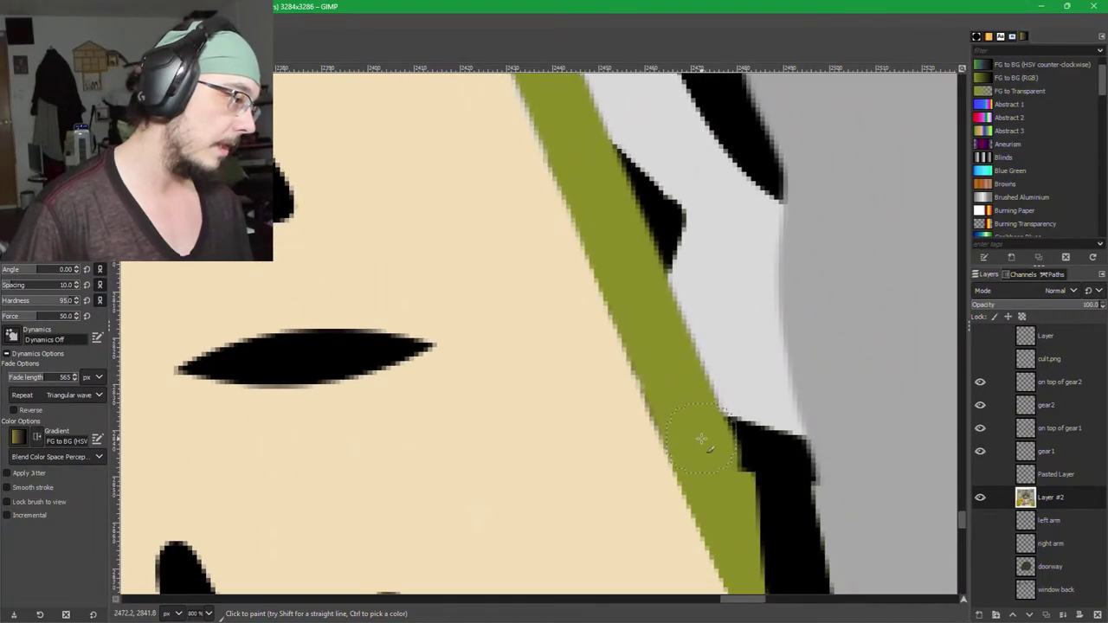
Extend the olive green strip with a straight stroke, then sample the beige and paint straight along the strip's dark-fringed ground edge.
{"action": "key", "text": "shift"}
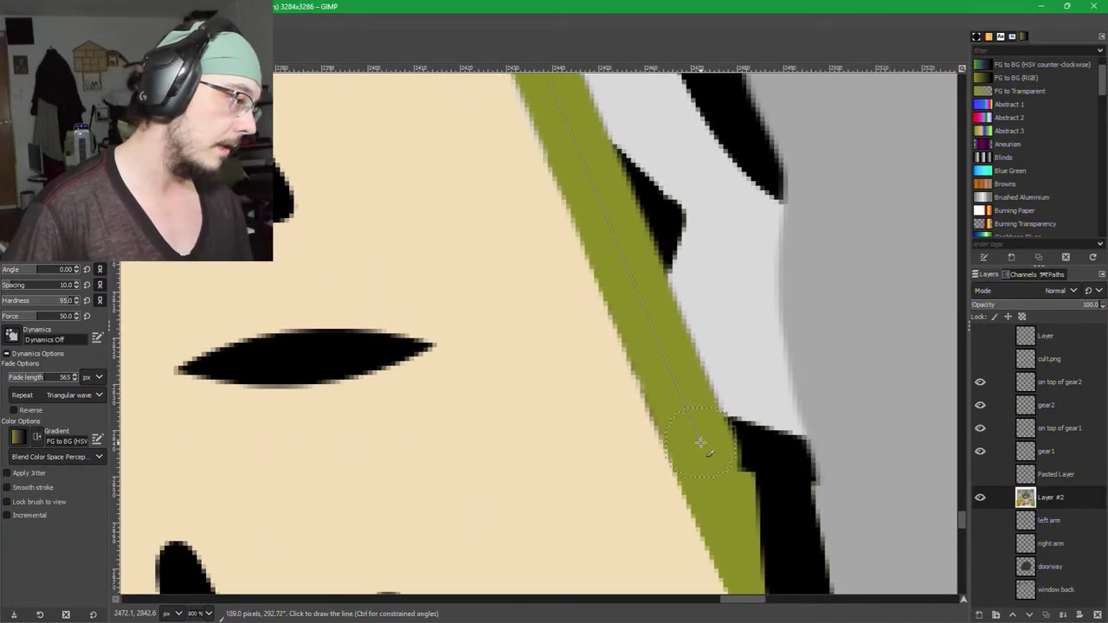
{"action": "left_click", "coordinate": [701, 441], "text": "shift"}
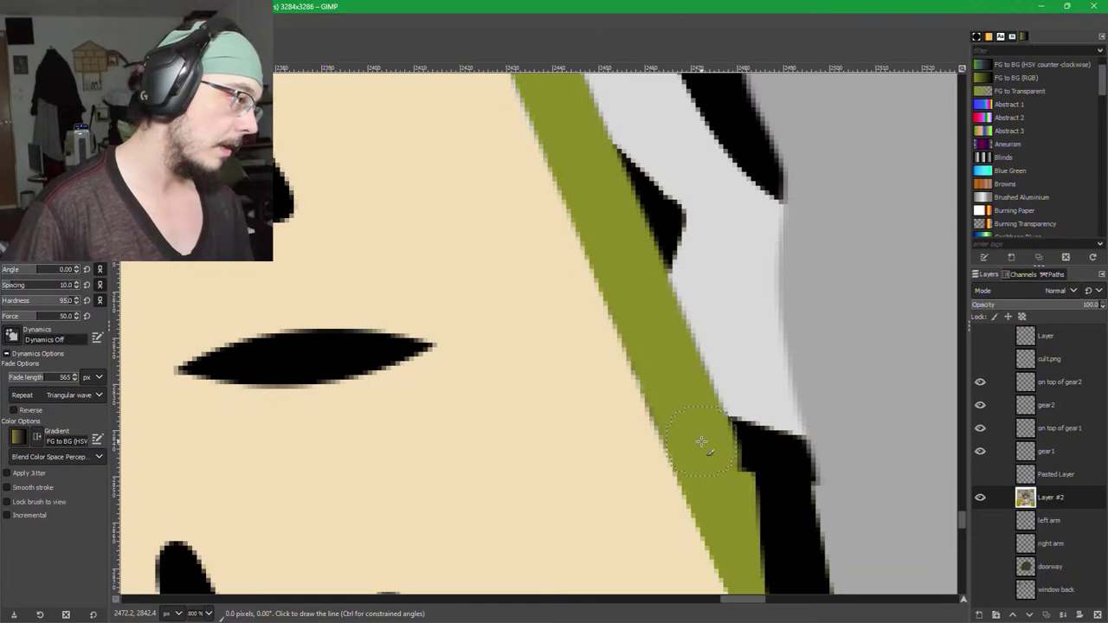
{"action": "scroll", "coordinate": [701, 441], "scroll_direction": "up", "scroll_amount": 5}
{"action": "scroll", "coordinate": [684, 433], "scroll_direction": "left", "scroll_amount": 5}
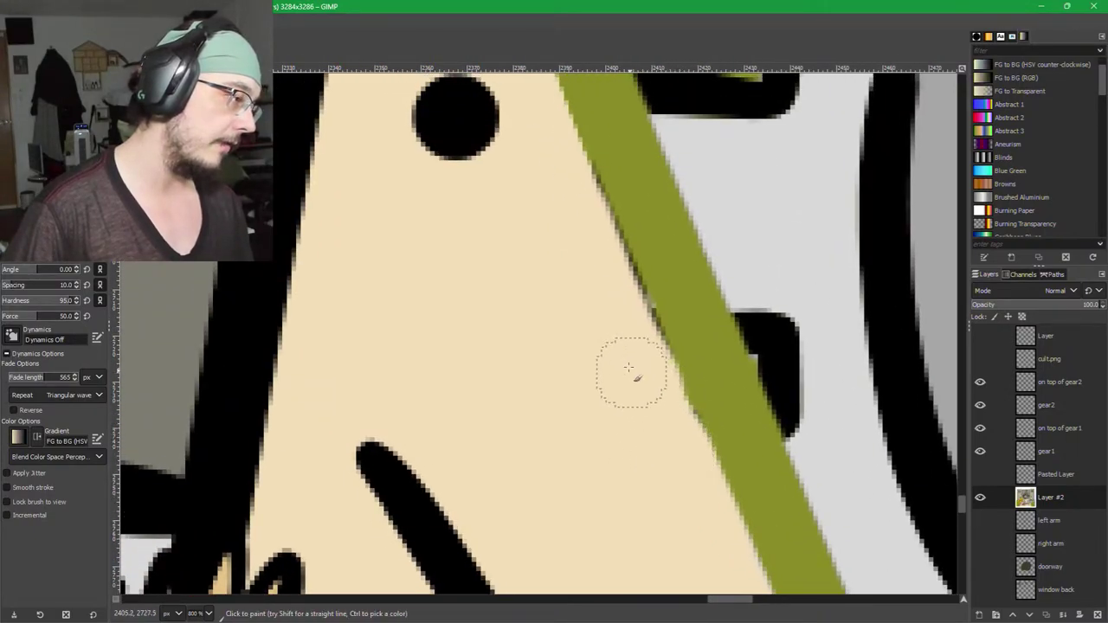
{"action": "left_click", "coordinate": [560, 172], "text": "shift"}
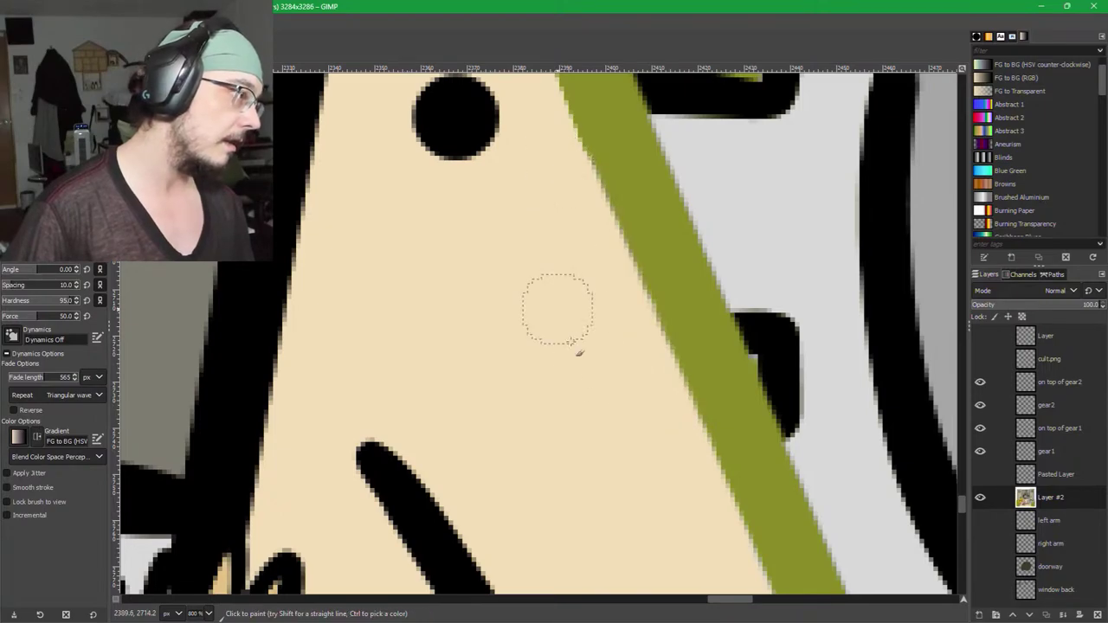
{"action": "left_click_drag", "start_coordinate": [593, 333], "coordinate": [608, 364]}
{"action": "scroll", "coordinate": [608, 364], "scroll_direction": "up", "scroll_amount": 3}
{"action": "scroll", "coordinate": [636, 400], "scroll_direction": "left", "scroll_amount": 1}
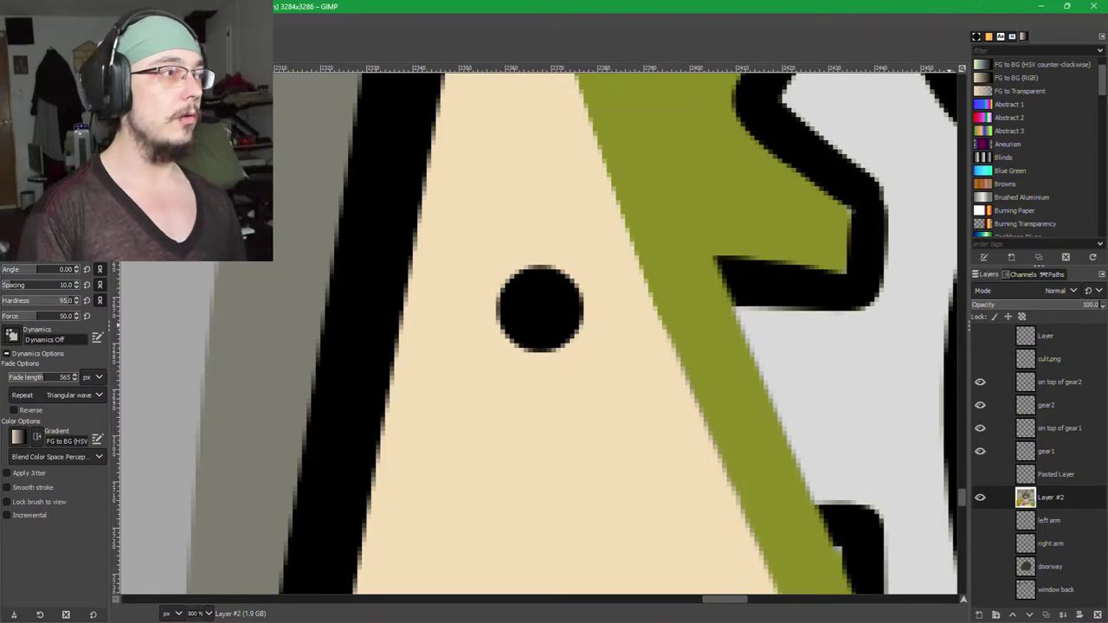
{"action": "key", "text": "super+Tab"}
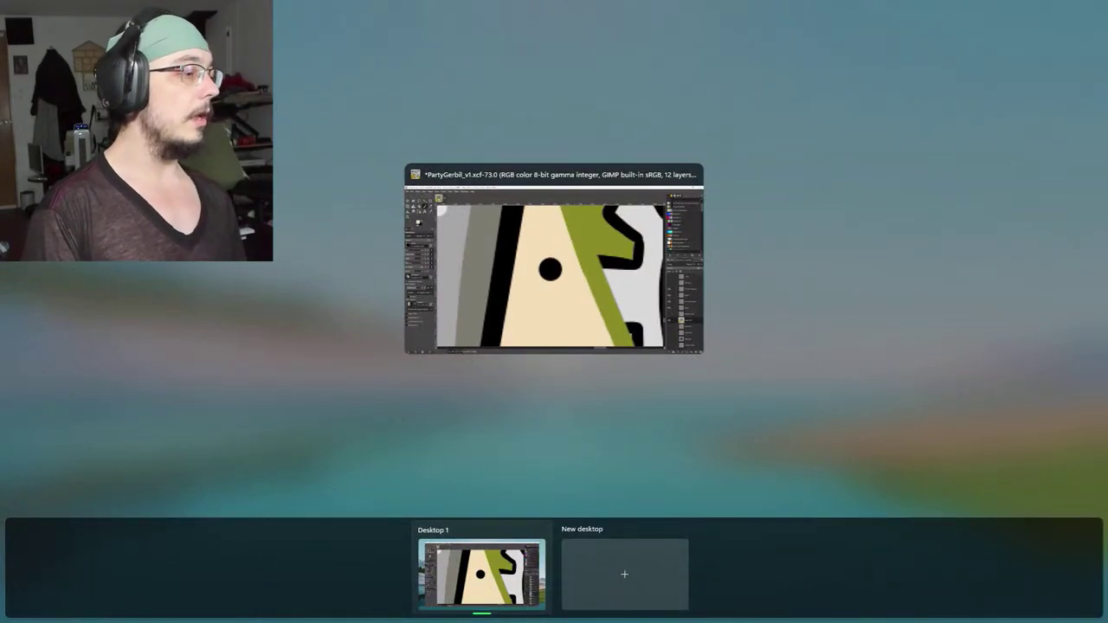
{"action": "key", "text": "super+Tab"}
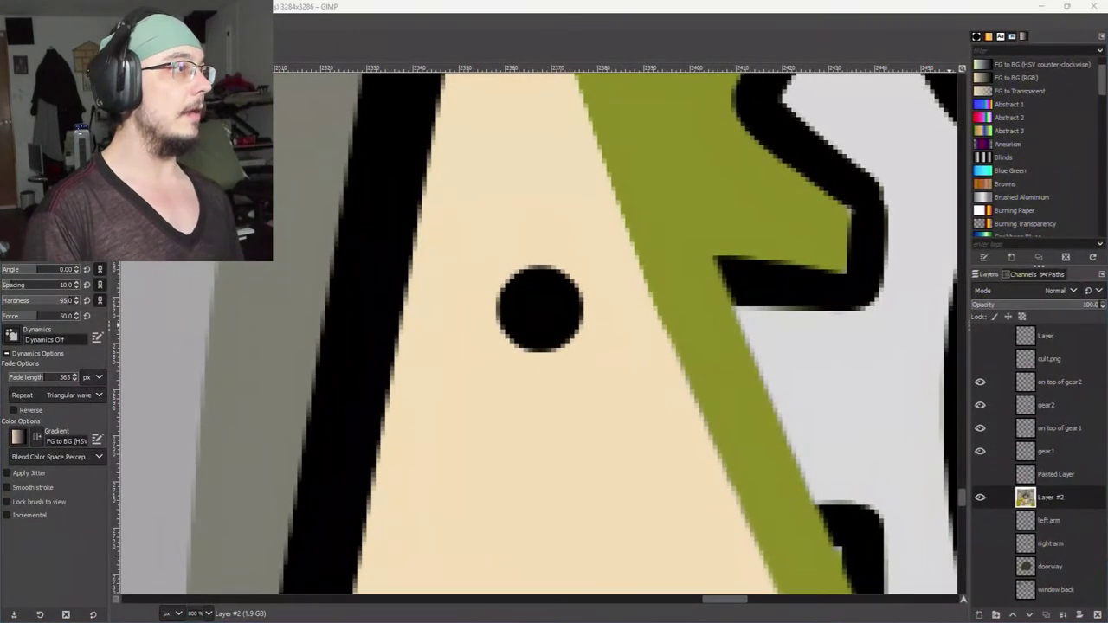
{"action": "key", "text": "super+Tab"}
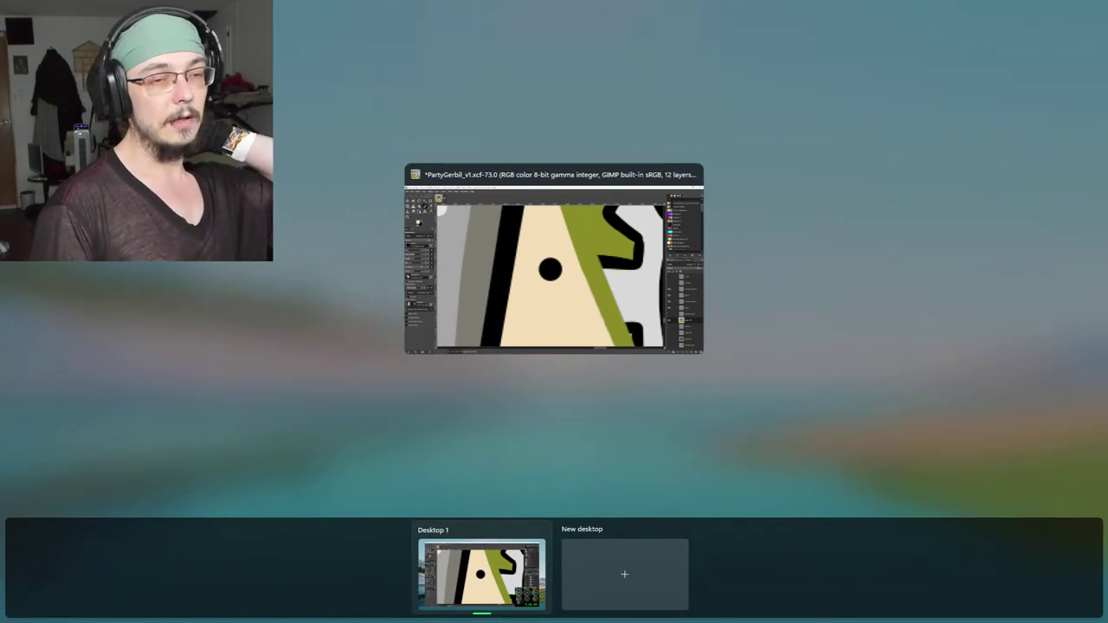
{"action": "key", "text": "Escape"}
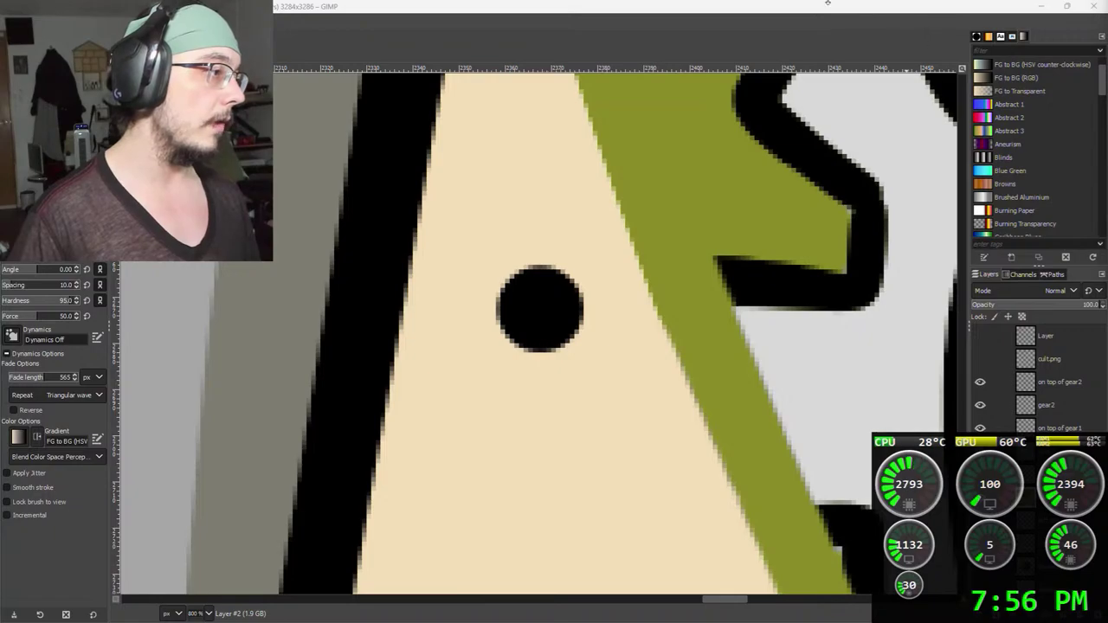
{"action": "left_click", "coordinate": [820, 39]}
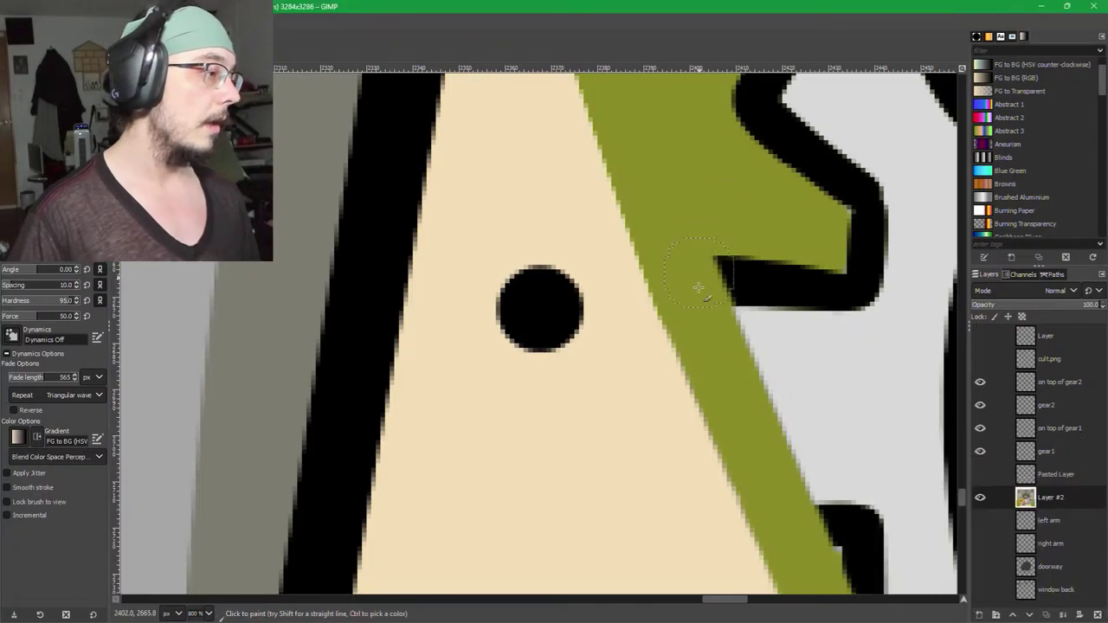
Save the image to its existing XCF file.
{"action": "scroll", "coordinate": [697, 358], "scroll_direction": "down", "scroll_amount": 3}
{"action": "left_click_drag", "start_coordinate": [740, 387], "coordinate": [686, 270]}
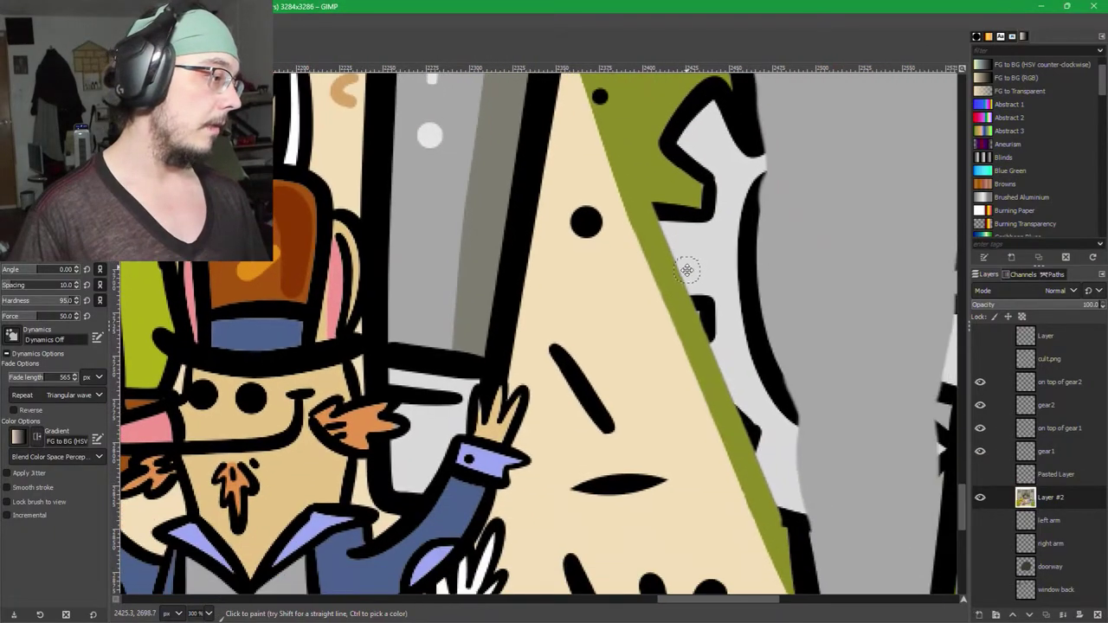
{"action": "key", "text": "ctrl"}
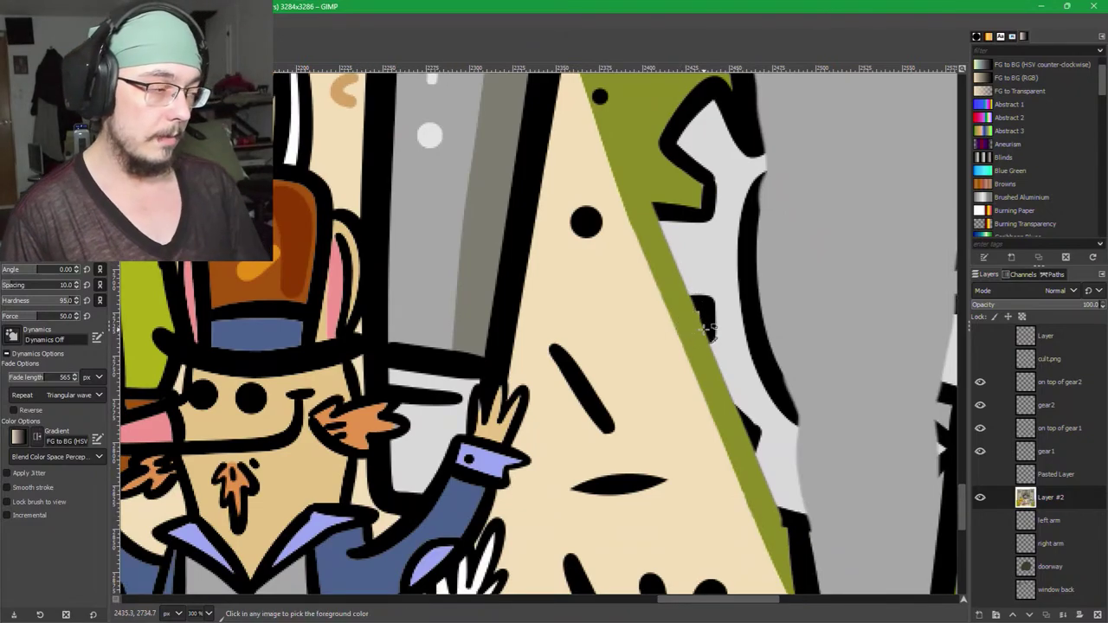
{"action": "key", "text": "ctrl+s"}
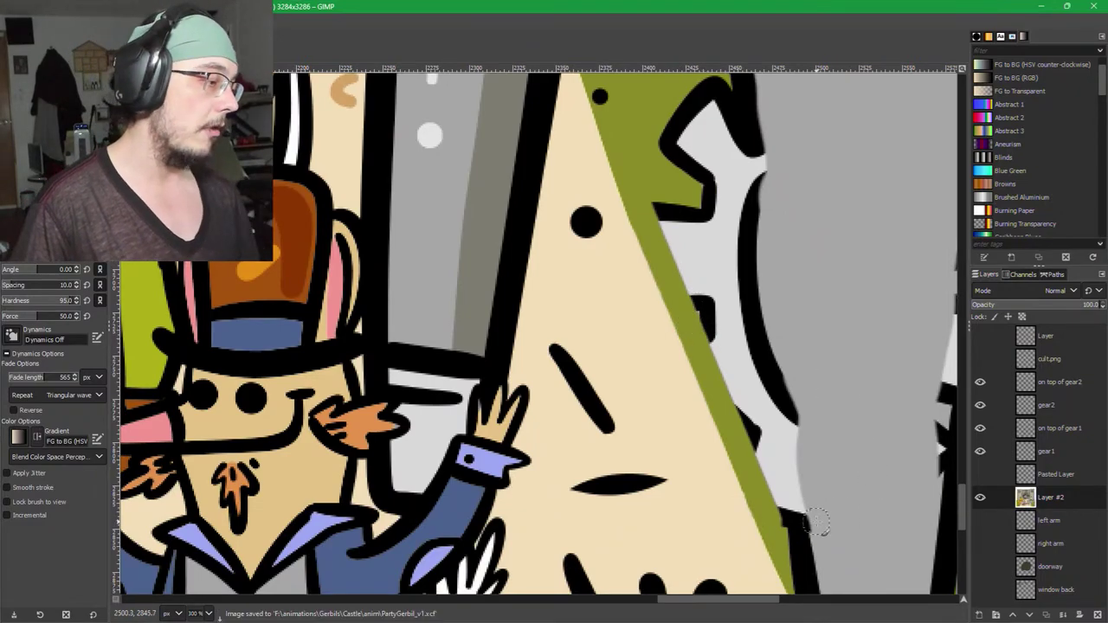
{"action": "scroll", "coordinate": [778, 500], "scroll_direction": "up", "scroll_amount": 4}
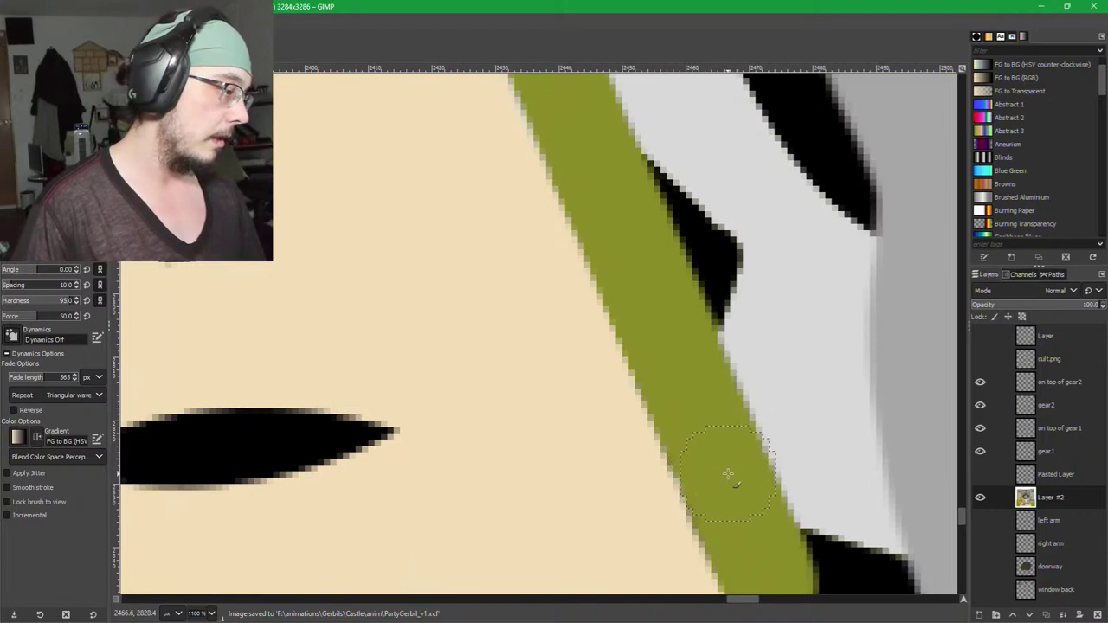
{"action": "left_click_drag", "start_coordinate": [655, 511], "coordinate": [541, 354]}
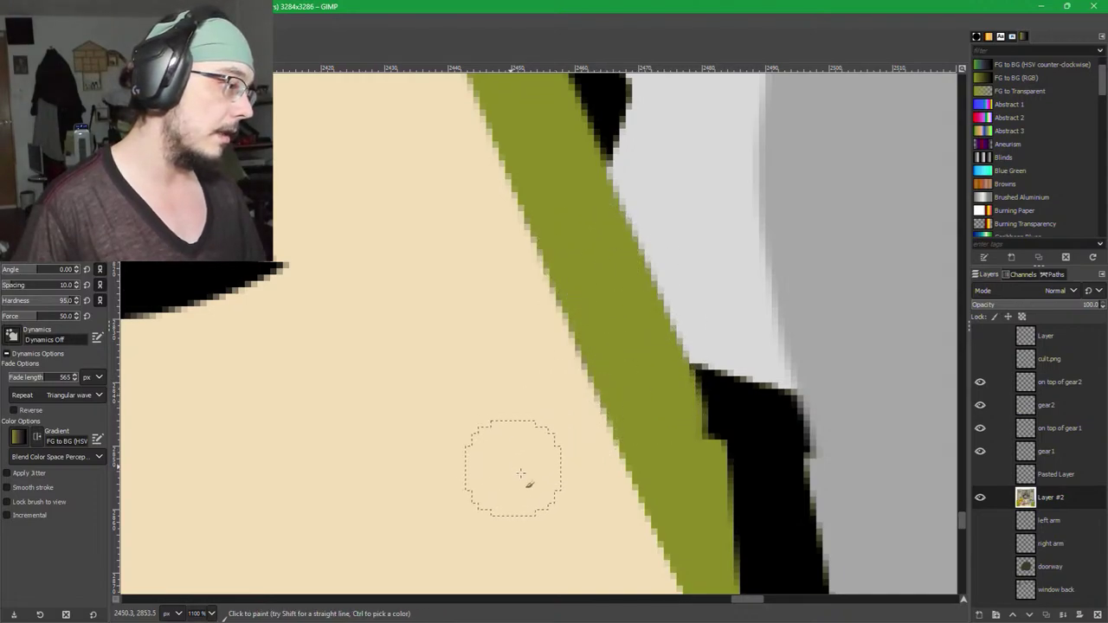
{"action": "scroll", "coordinate": [452, 443], "scroll_direction": "right", "scroll_amount": 3}
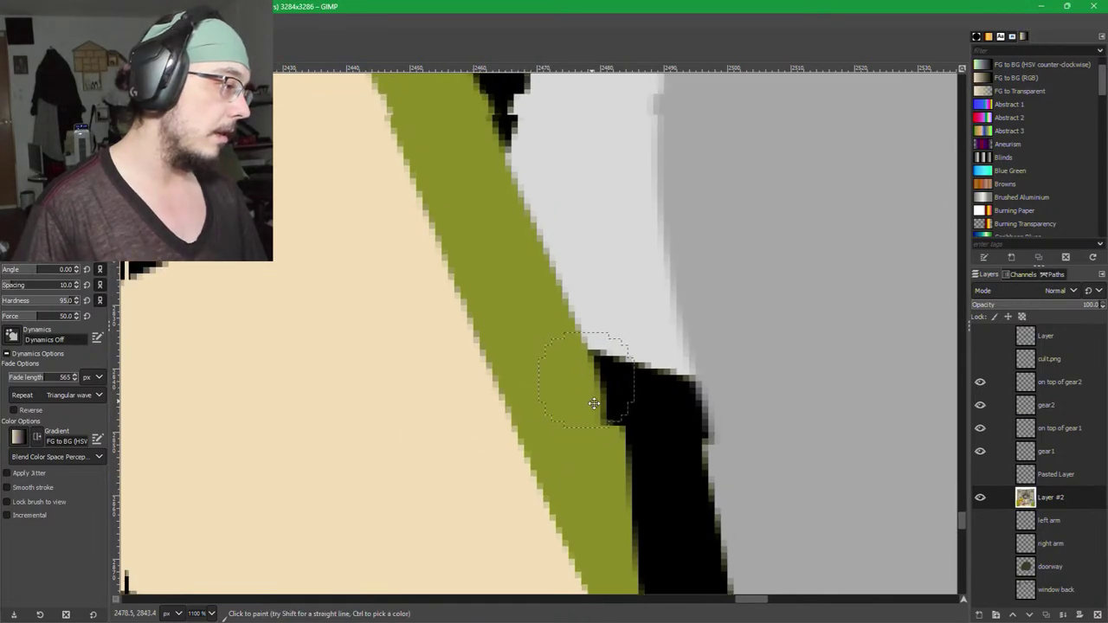
{"action": "scroll", "coordinate": [593, 403], "scroll_direction": "down", "scroll_amount": 8}
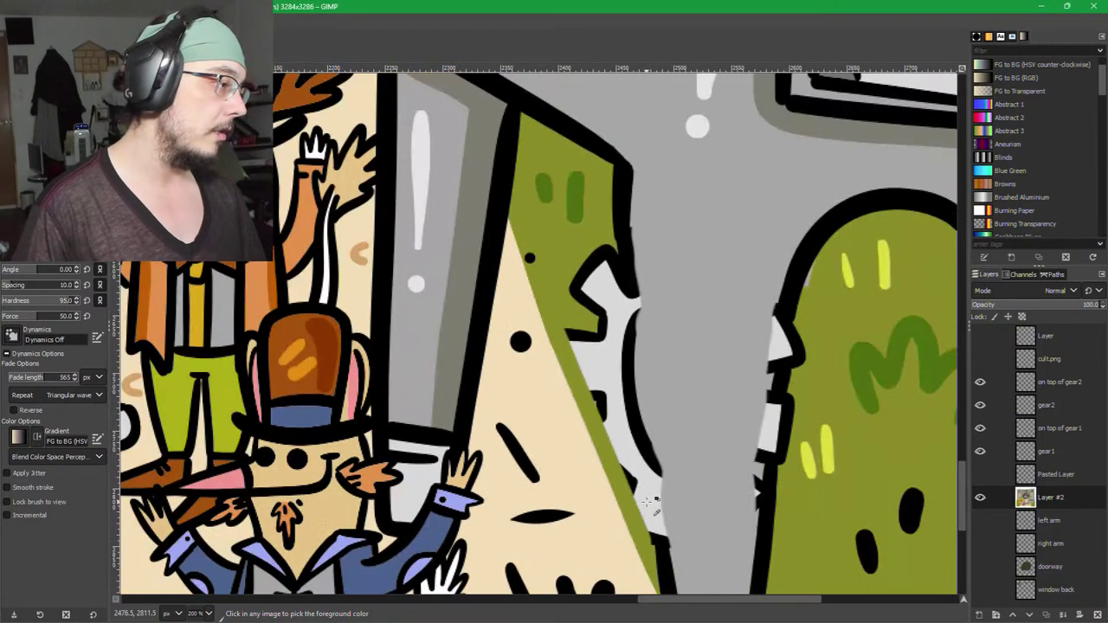
Sample the olive green and paint over the grey sliver inside the arch's black outline, beside the short yellow highlight.
{"action": "left_click_drag", "start_coordinate": [681, 360], "coordinate": [685, 348]}
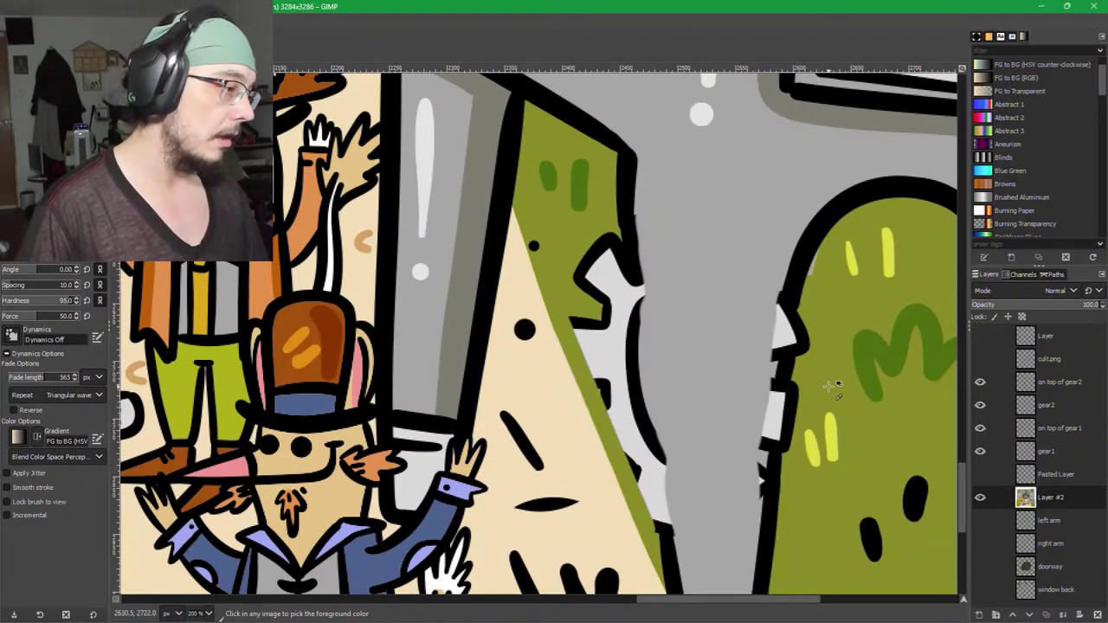
{"action": "scroll", "coordinate": [839, 301], "scroll_direction": "up", "scroll_amount": 2}
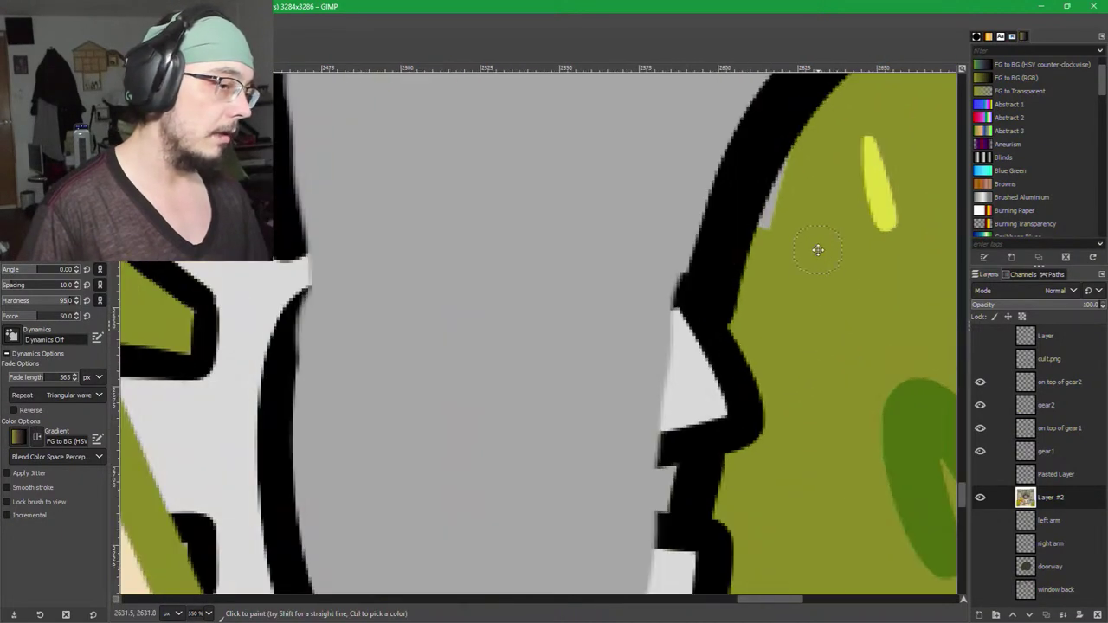
{"action": "left_click_drag", "start_coordinate": [819, 254], "coordinate": [795, 257]}
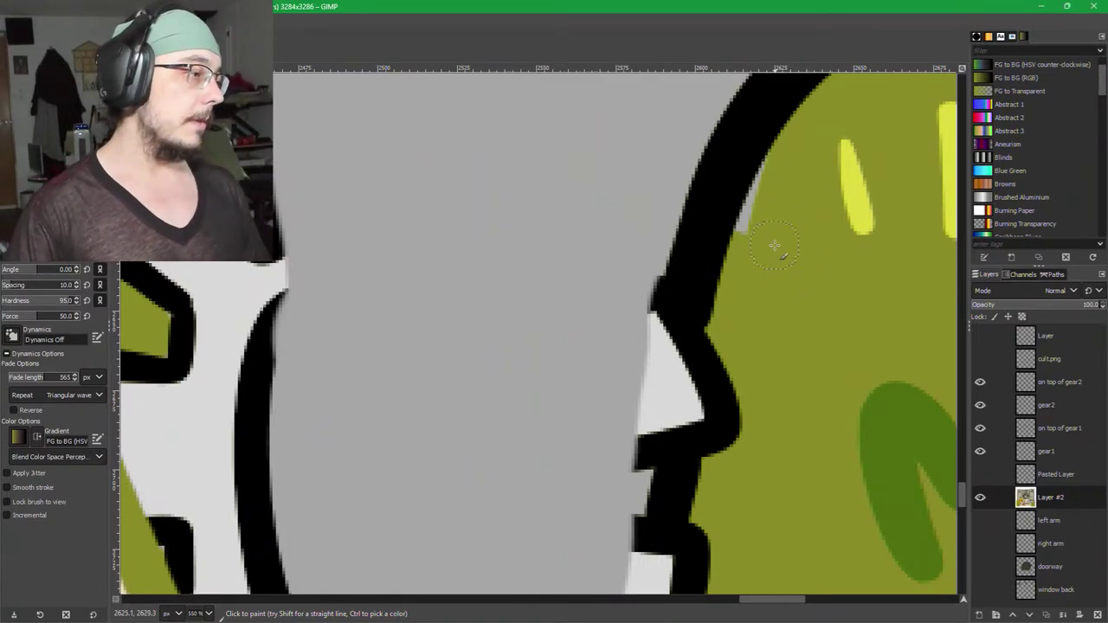
{"action": "scroll", "coordinate": [774, 247], "scroll_direction": "up", "scroll_amount": 2}
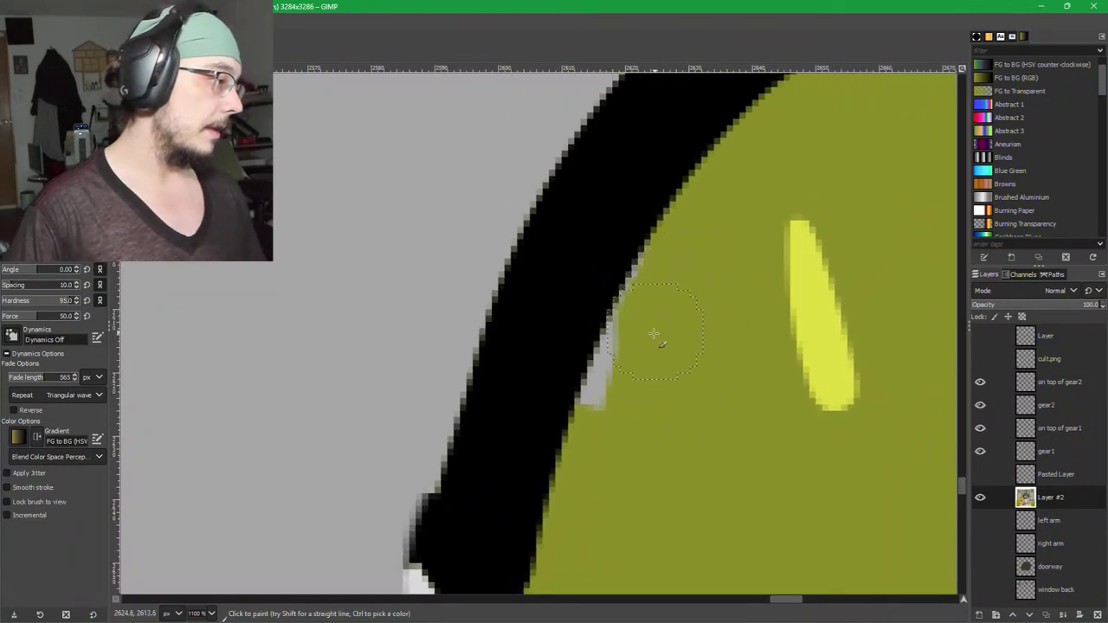
{"action": "mouse_move", "coordinate": [654, 334]}
{"action": "left_mouse_down"}
{"action": "mouse_move", "coordinate": [631, 408]}
{"action": "mouse_move", "coordinate": [626, 400]}
{"action": "left_mouse_up"}
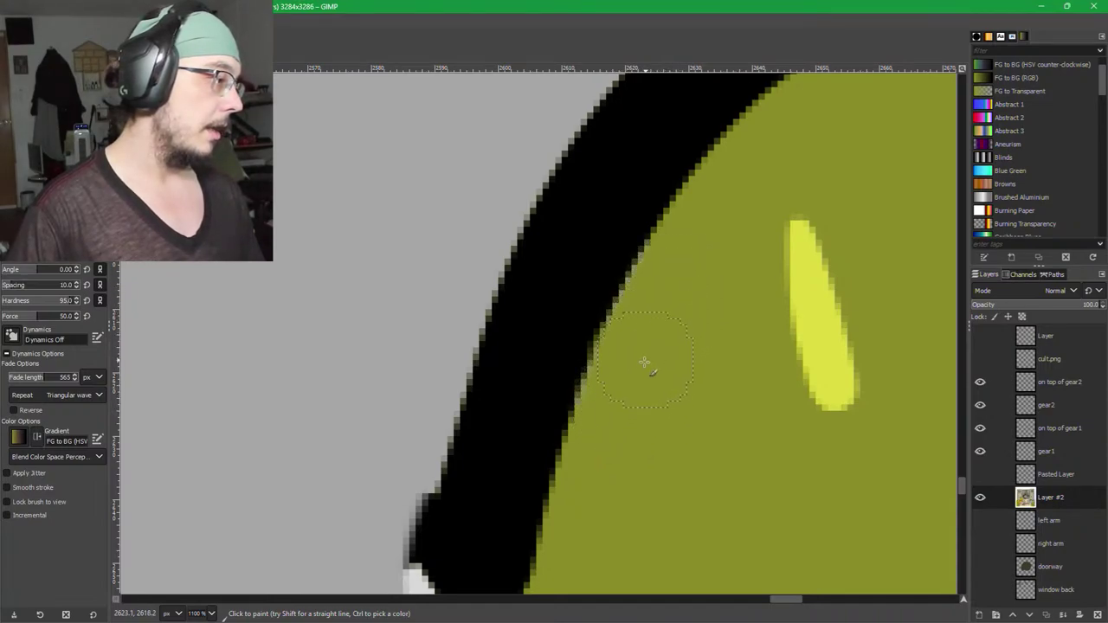
Paint olive green over the outward bulge of the black outline around the gear's upper right tooth.
{"action": "left_click_drag", "start_coordinate": [650, 431], "coordinate": [725, 97]}
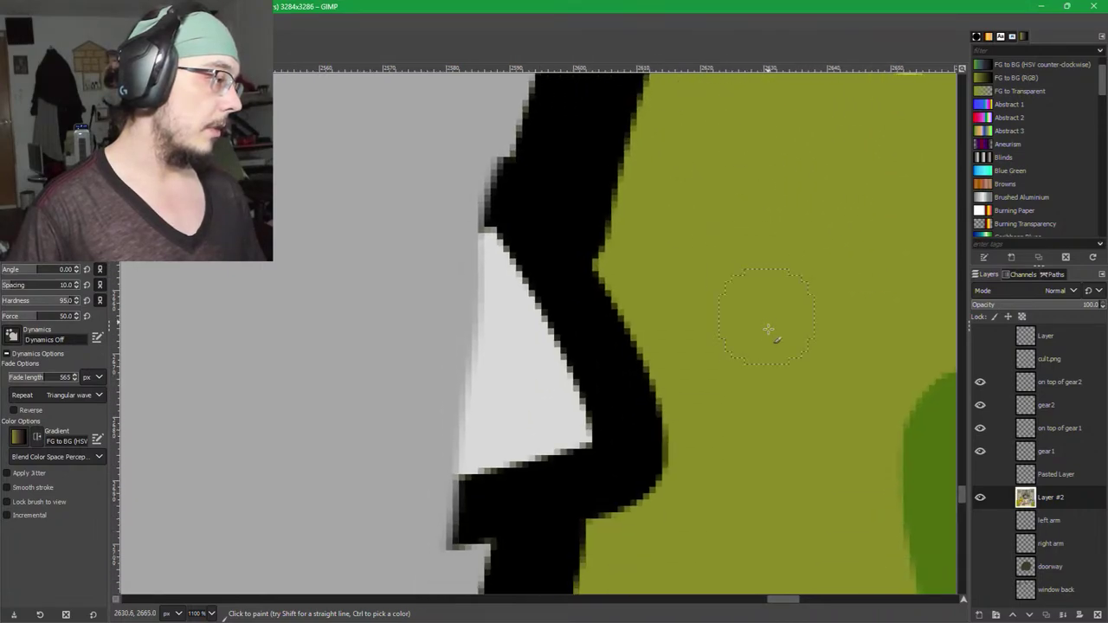
{"action": "scroll", "coordinate": [752, 395], "scroll_direction": "down", "scroll_amount": 3}
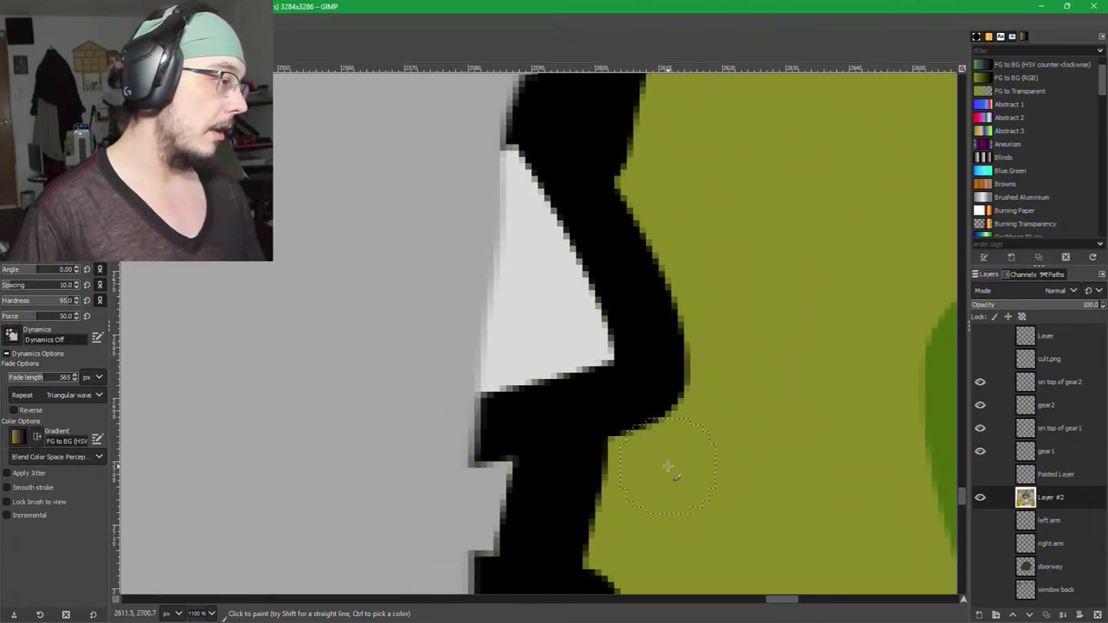
{"action": "mouse_move", "coordinate": [668, 468]}
{"action": "left_mouse_down"}
{"action": "mouse_move", "coordinate": [704, 234]}
{"action": "mouse_move", "coordinate": [702, 194]}
{"action": "mouse_move", "coordinate": [674, 185]}
{"action": "mouse_move", "coordinate": [662, 413]}
{"action": "left_mouse_up"}
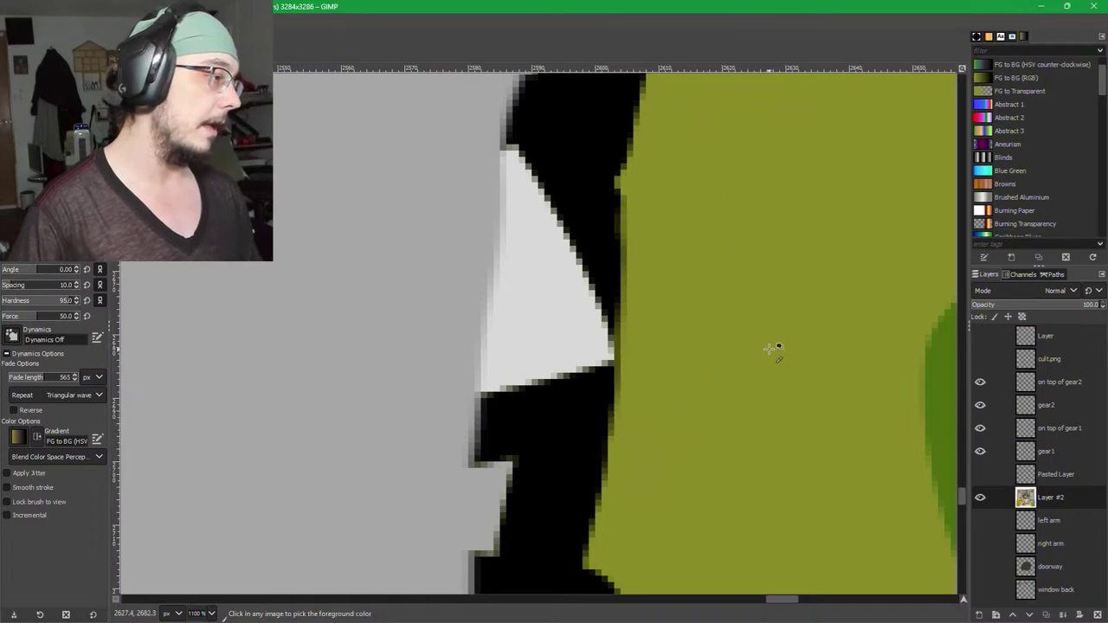
Sample the black, reduce the brush size to 11 and paint the arch outline over the upper part of the white right tooth.
{"action": "scroll", "coordinate": [774, 352], "scroll_direction": "down", "scroll_amount": 1}
{"action": "left_click", "coordinate": [647, 149], "text": "ctrl"}
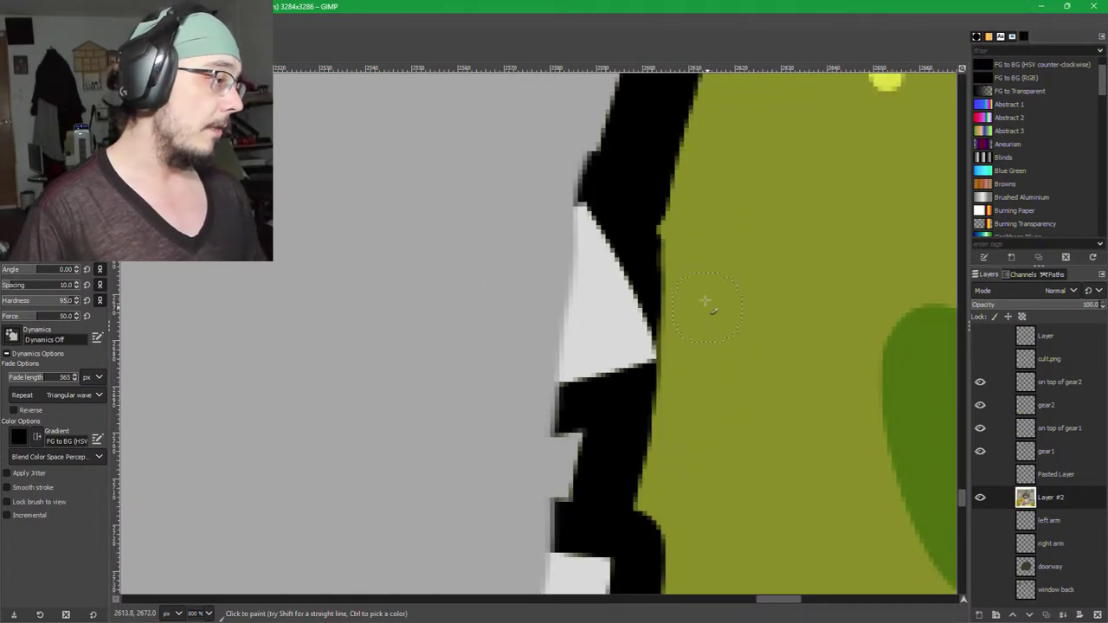
{"action": "key", "text": "bracketleft"}
{"action": "key", "text": "bracketleft"}
{"action": "key", "text": "bracketleft"}
{"action": "key", "text": "bracketleft"}
{"action": "key", "text": "bracketleft"}
{"action": "key", "text": "bracketleft"}
{"action": "key", "text": "bracketleft"}
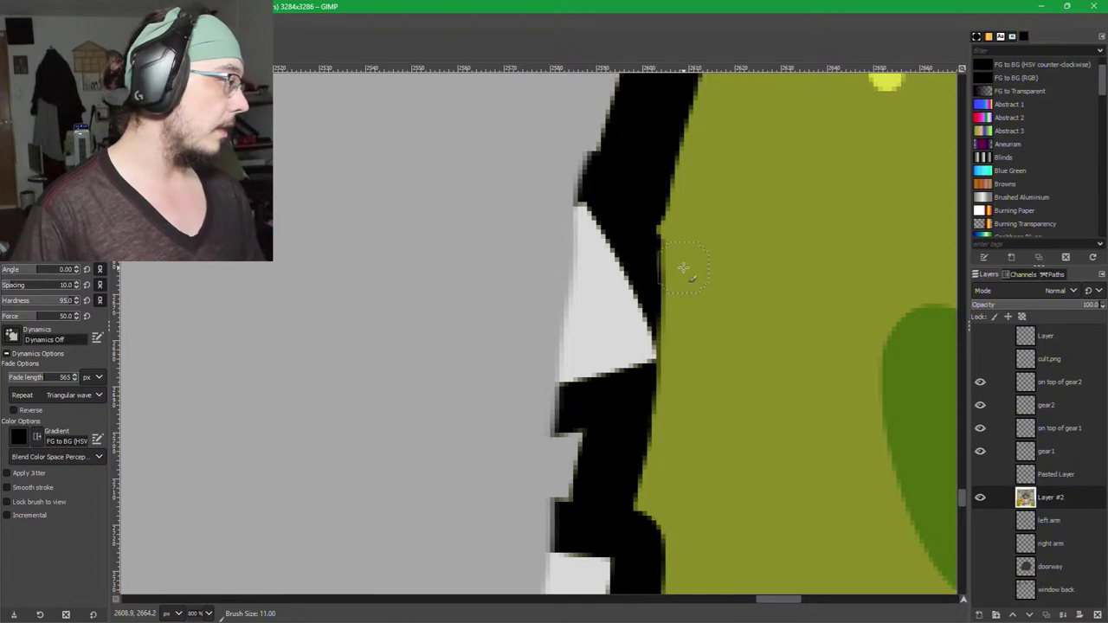
{"action": "left_click_drag", "start_coordinate": [648, 192], "coordinate": [631, 265]}
{"action": "scroll", "coordinate": [720, 537], "scroll_direction": "down", "scroll_amount": 2}
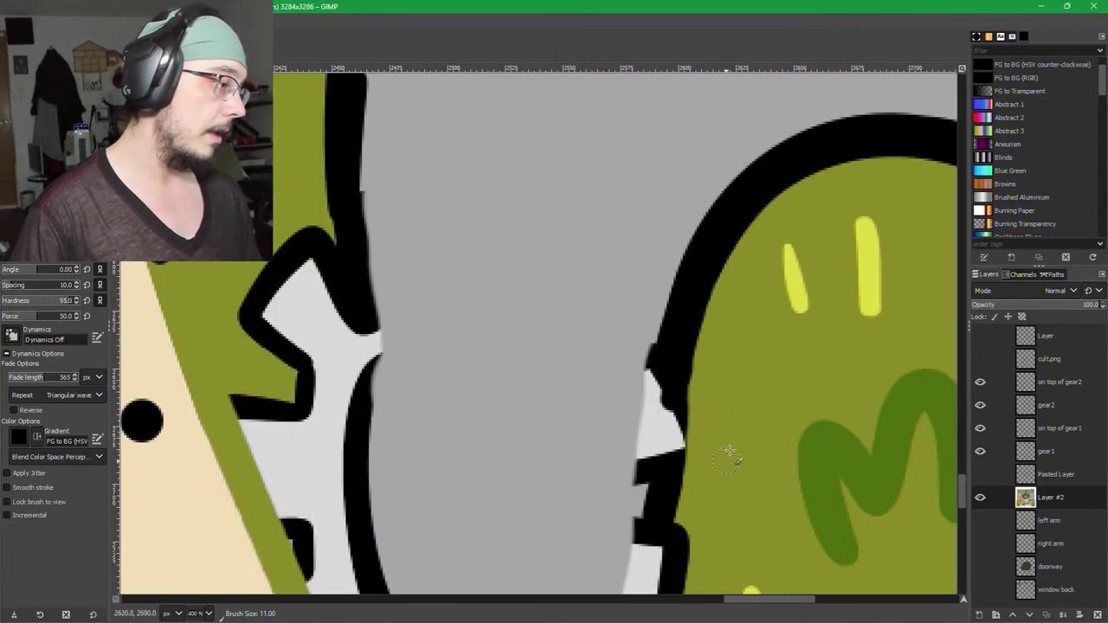
Resample the olive green and the black to touch up the arch outline's inner edge beside the gear's upper right tooth.
{"action": "left_click_drag", "start_coordinate": [737, 446], "coordinate": [770, 276]}
{"action": "left_click_drag", "start_coordinate": [794, 452], "coordinate": [795, 447]}
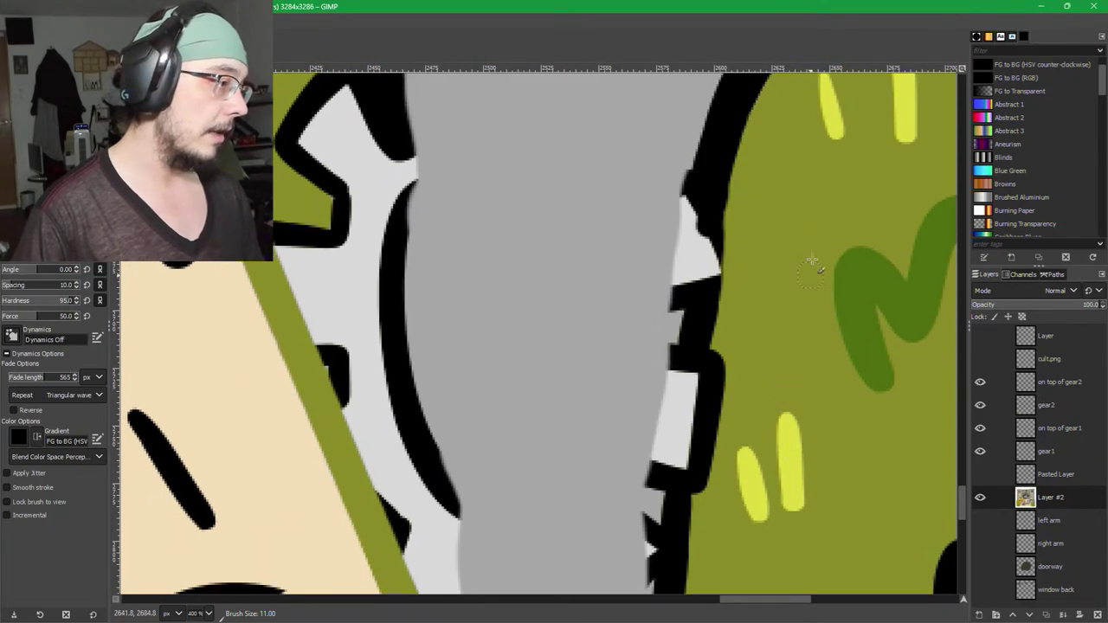
{"action": "left_click_drag", "start_coordinate": [809, 225], "coordinate": [811, 384]}
{"action": "scroll", "coordinate": [796, 385], "scroll_direction": "up", "scroll_amount": 2}
{"action": "left_click", "coordinate": [773, 380], "text": "ctrl"}
{"action": "scroll", "coordinate": [700, 342], "scroll_direction": "up", "scroll_amount": 2}
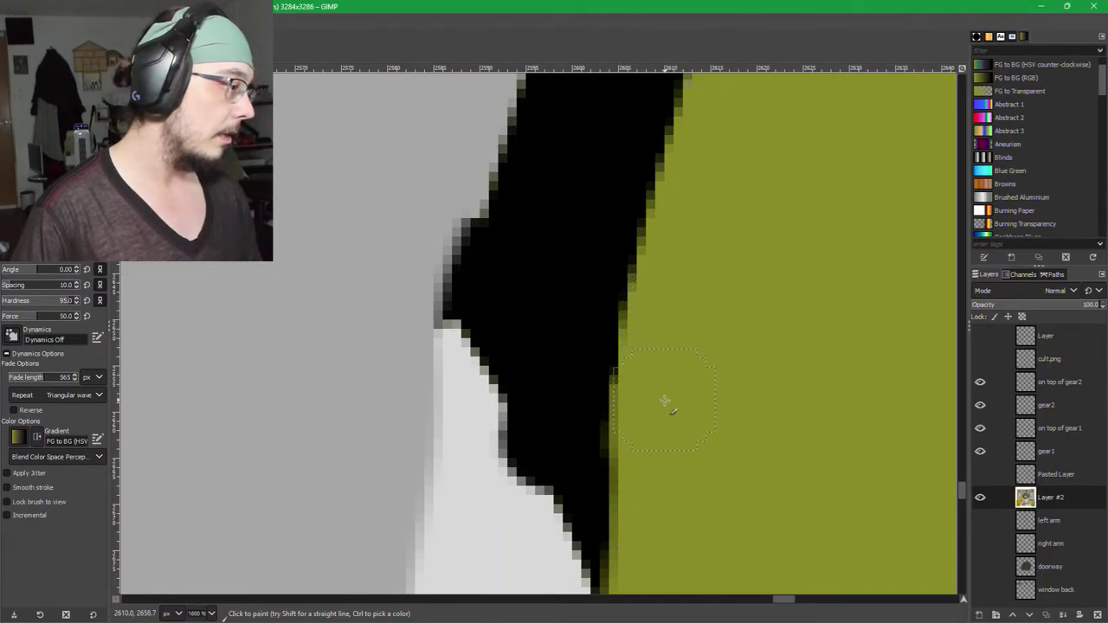
{"action": "left_click", "coordinate": [581, 332], "text": "ctrl"}
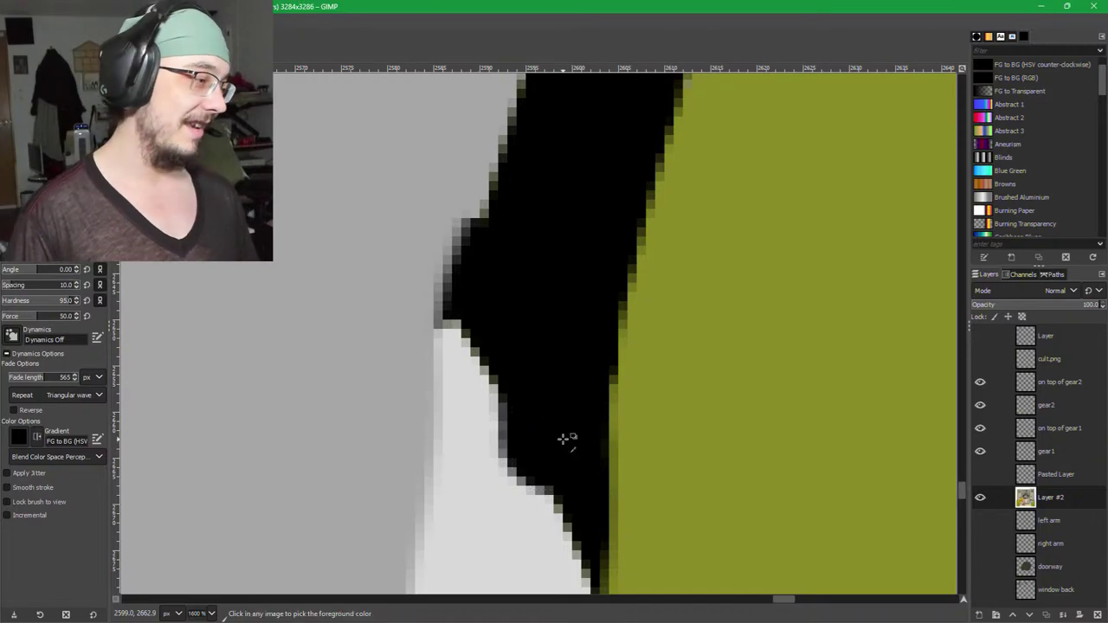
{"action": "scroll", "coordinate": [563, 440], "scroll_direction": "down", "scroll_amount": 2}
{"action": "scroll", "coordinate": [547, 558], "scroll_direction": "down", "scroll_amount": 2}
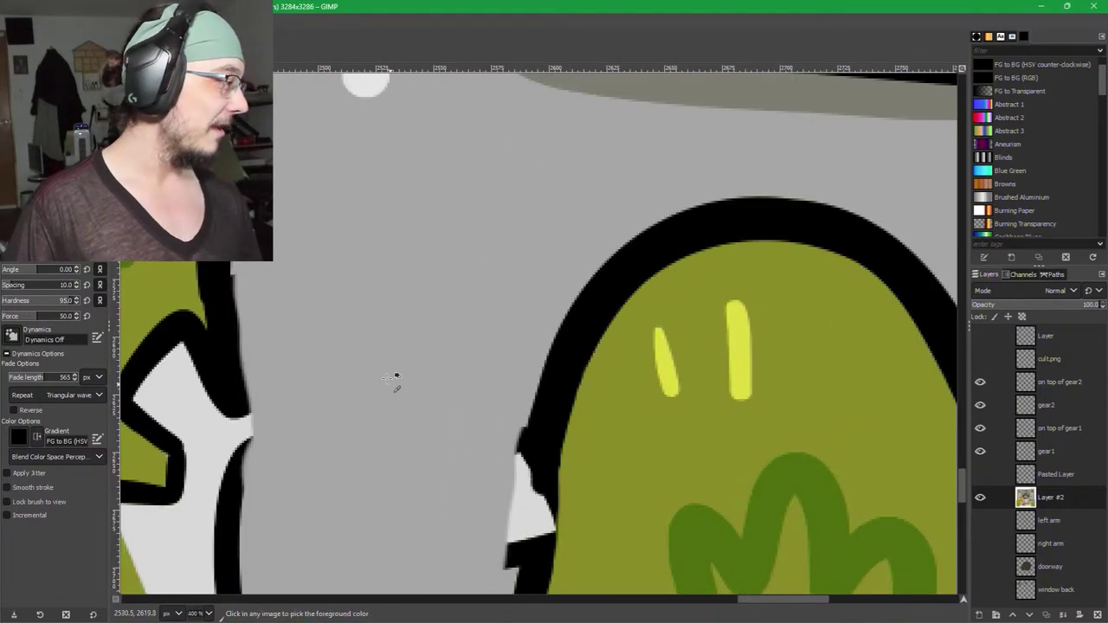
Resample the black and the wall grey to smooth the notched outer edge of the left hedge's outline above the gear tooth.
{"action": "left_click", "coordinate": [322, 312], "text": "ctrl"}
{"action": "scroll", "coordinate": [333, 346], "scroll_direction": "up", "scroll_amount": 2}
{"action": "mouse_move", "coordinate": [268, 262]}
{"action": "left_mouse_down"}
{"action": "mouse_move", "coordinate": [497, 341]}
{"action": "mouse_move", "coordinate": [650, 344]}
{"action": "mouse_move", "coordinate": [690, 310]}
{"action": "left_mouse_up"}
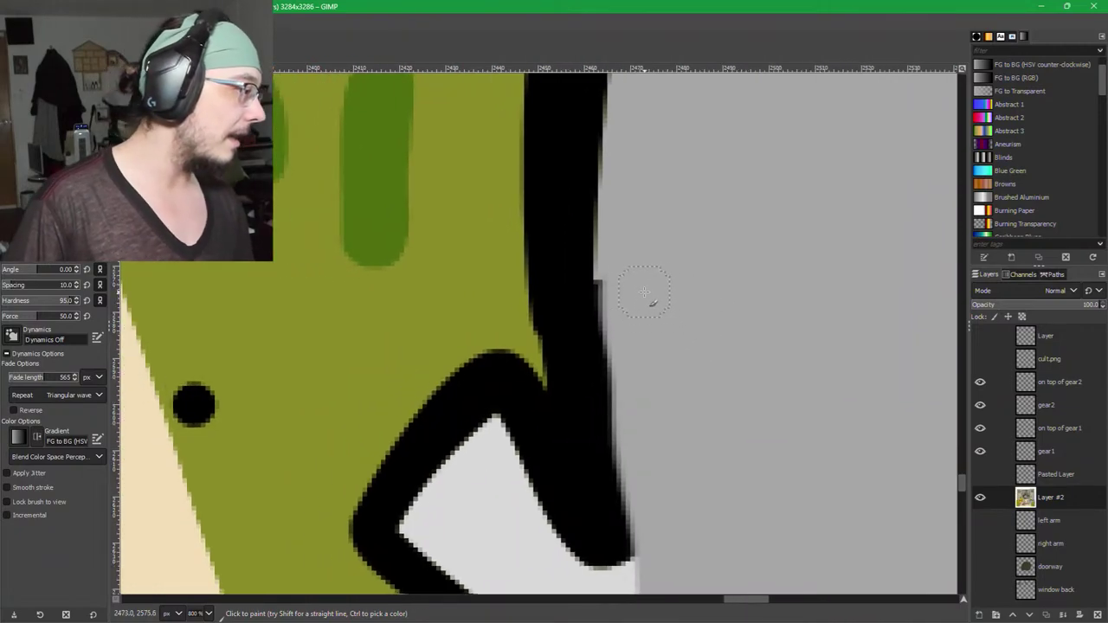
{"action": "left_click", "coordinate": [570, 206], "text": "ctrl"}
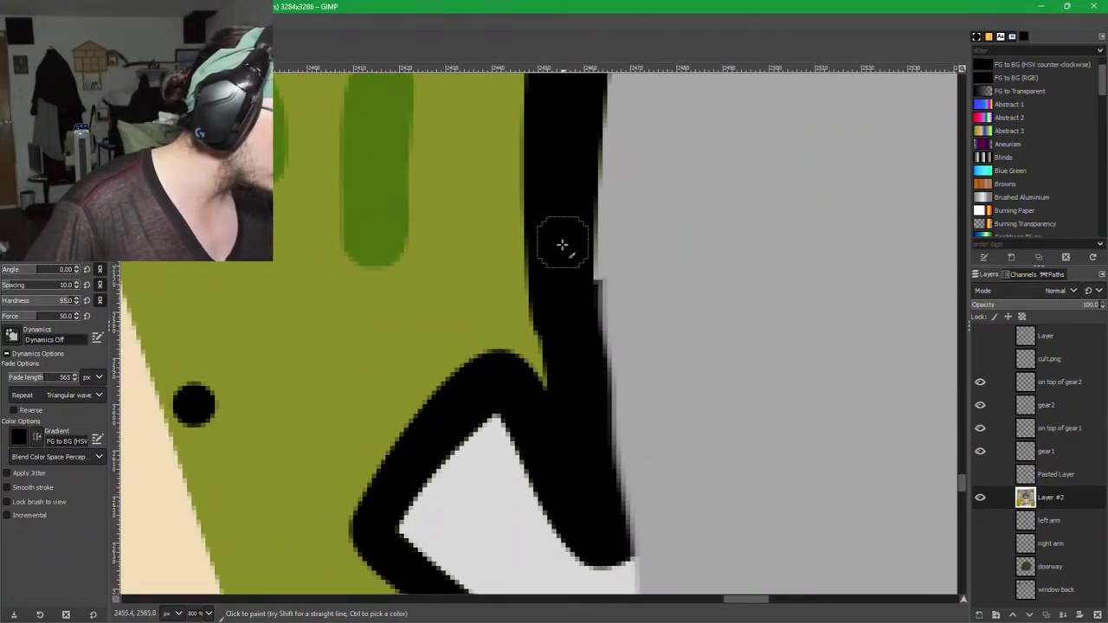
{"action": "left_click", "coordinate": [630, 265], "text": "ctrl"}
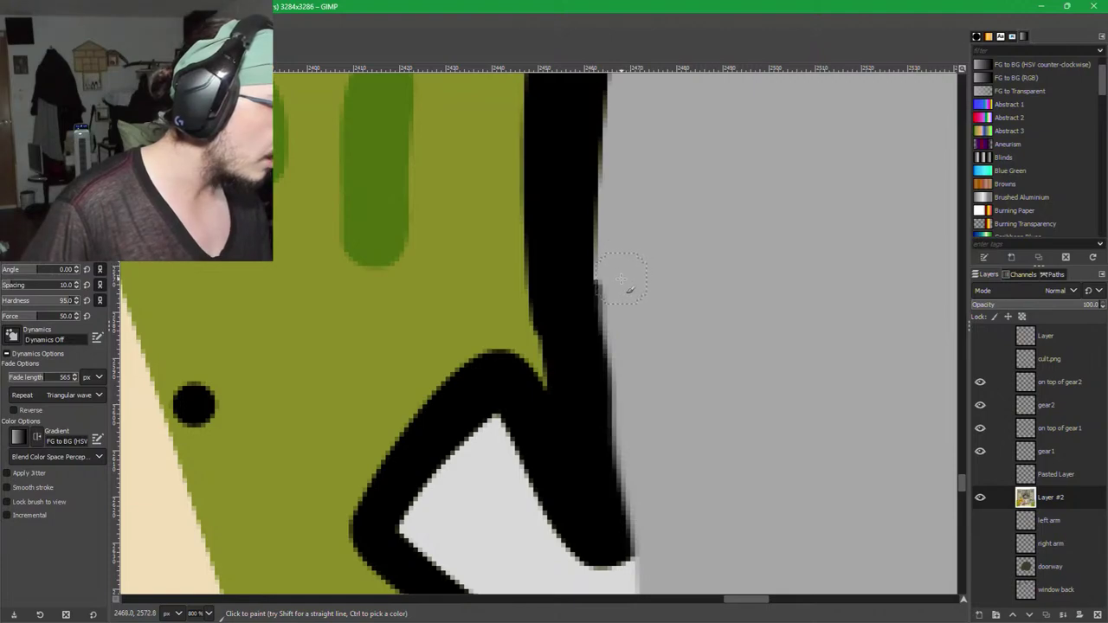
{"action": "left_click", "coordinate": [570, 232], "text": "ctrl"}
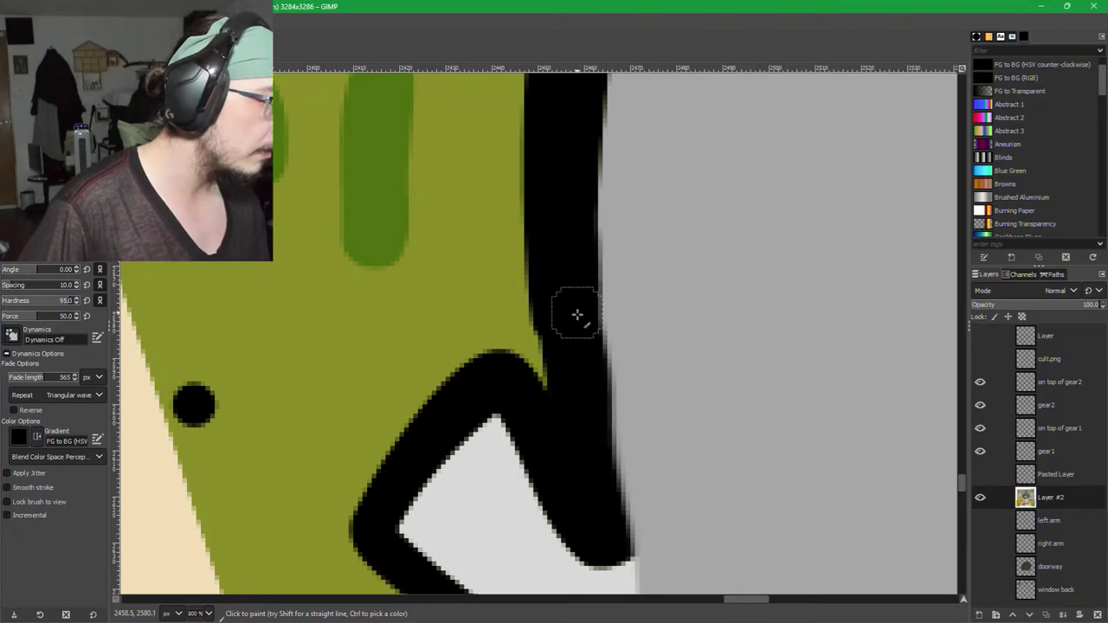
{"action": "scroll", "coordinate": [786, 448], "scroll_direction": "down", "scroll_amount": 3}
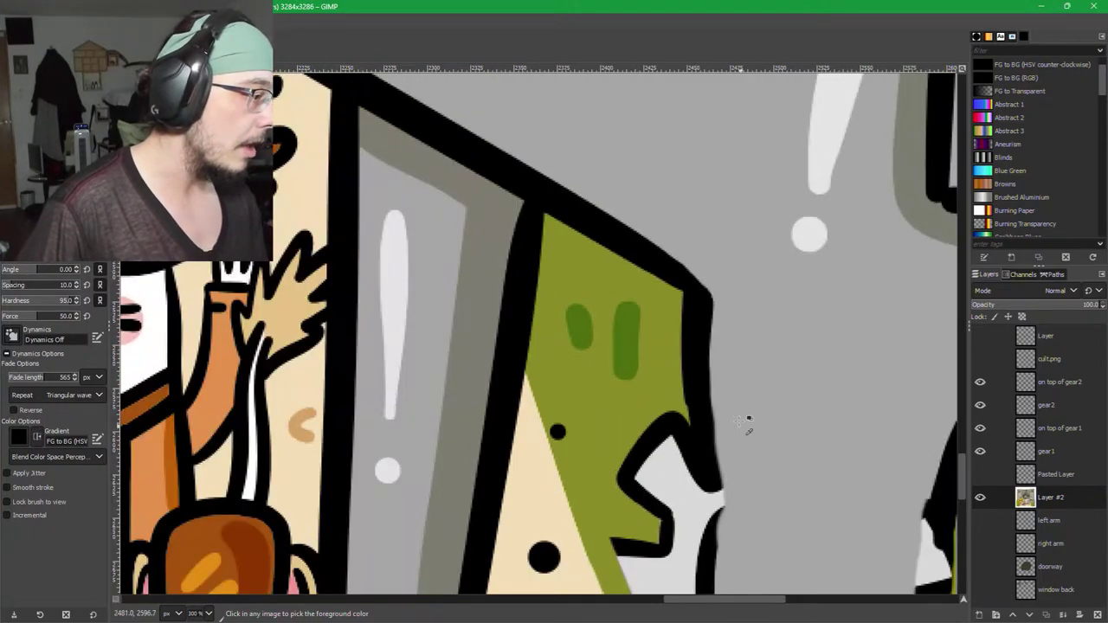
{"action": "scroll", "coordinate": [731, 393], "scroll_direction": "up", "scroll_amount": 2}
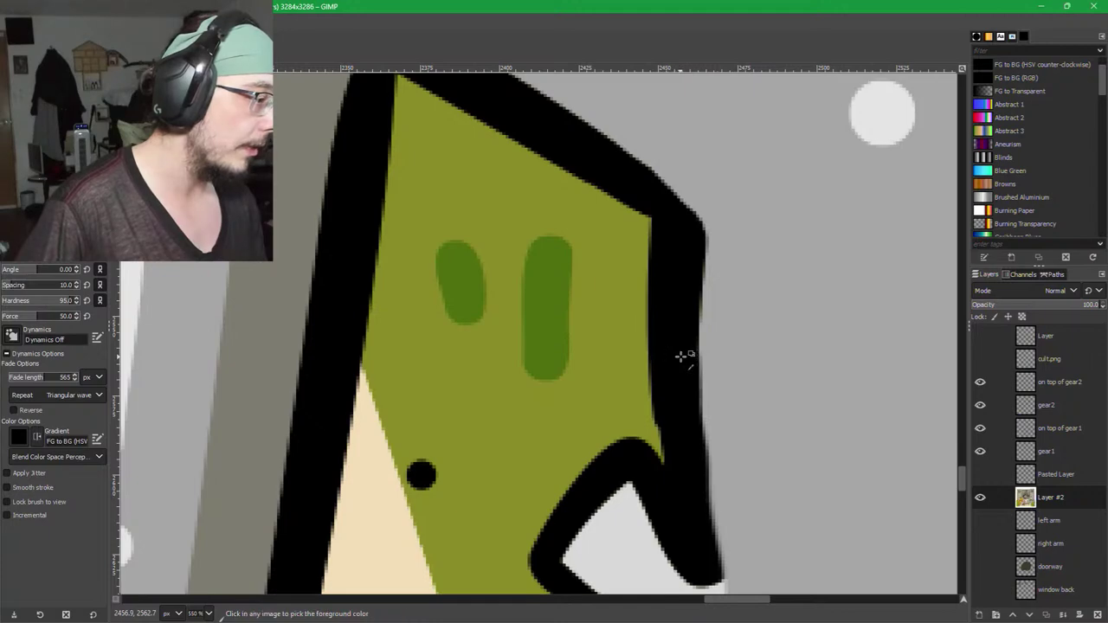
{"action": "scroll", "coordinate": [683, 357], "scroll_direction": "up", "scroll_amount": 2}
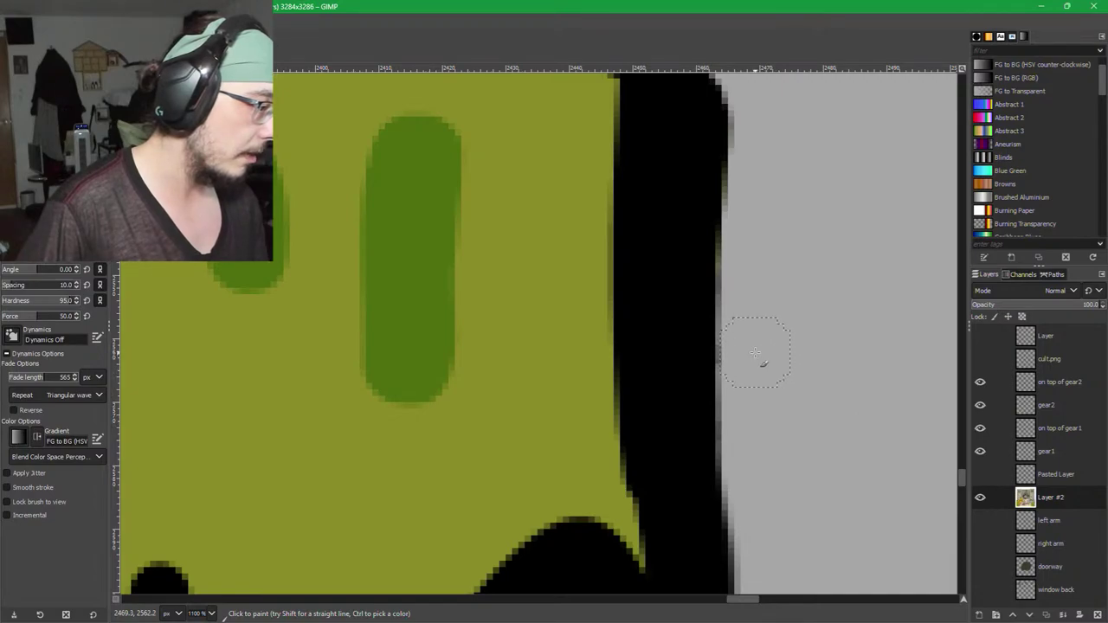
{"action": "left_click_drag", "start_coordinate": [842, 444], "coordinate": [731, 214]}
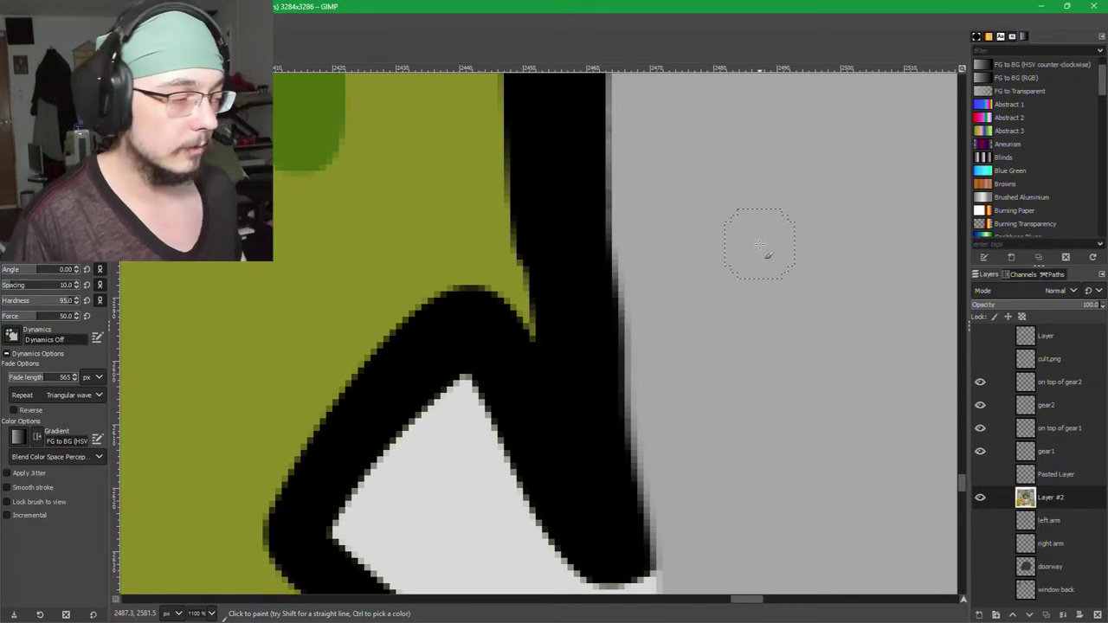
Sample the olive green and paint over the upper gear teeth and their black outlines inside the left hedge.
{"action": "scroll", "coordinate": [784, 446], "scroll_direction": "down", "scroll_amount": 2, "text": "ctrl"}
{"action": "mouse_move", "coordinate": [833, 508]}
{"action": "left_mouse_down"}
{"action": "mouse_move", "coordinate": [715, 282]}
{"action": "mouse_move", "coordinate": [685, 182]}
{"action": "left_mouse_up"}
{"action": "left_click_drag", "start_coordinate": [717, 285], "coordinate": [800, 509]}
{"action": "left_click", "coordinate": [424, 237], "text": "ctrl"}
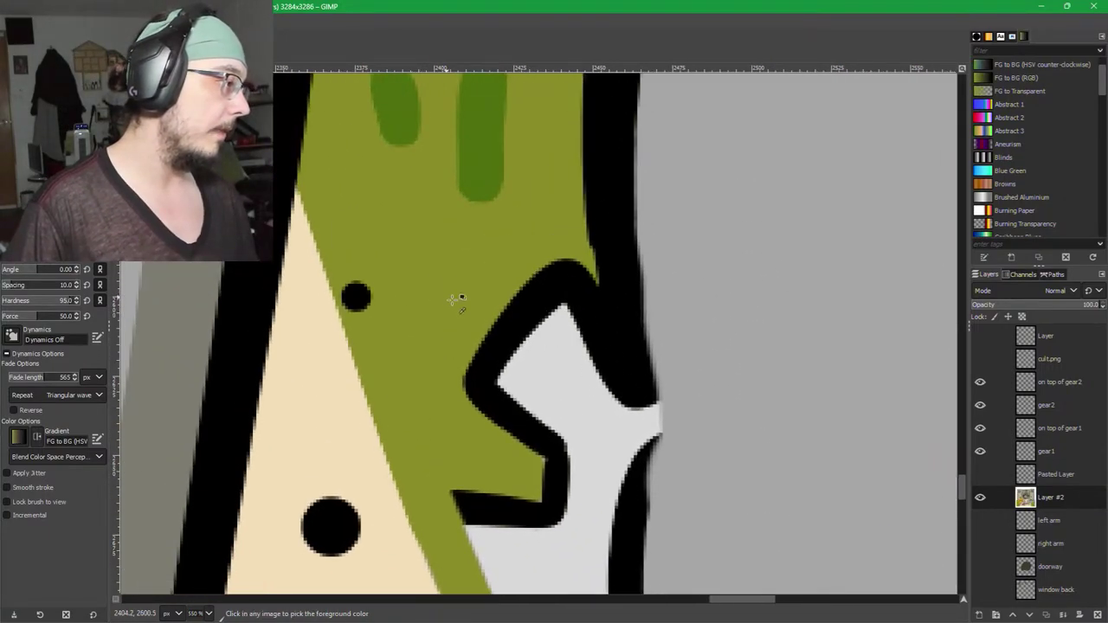
{"action": "mouse_move", "coordinate": [546, 259]}
{"action": "left_mouse_down"}
{"action": "mouse_move", "coordinate": [581, 288]}
{"action": "mouse_move", "coordinate": [556, 279]}
{"action": "mouse_move", "coordinate": [524, 320]}
{"action": "mouse_move", "coordinate": [534, 280]}
{"action": "mouse_move", "coordinate": [478, 359]}
{"action": "left_mouse_up"}
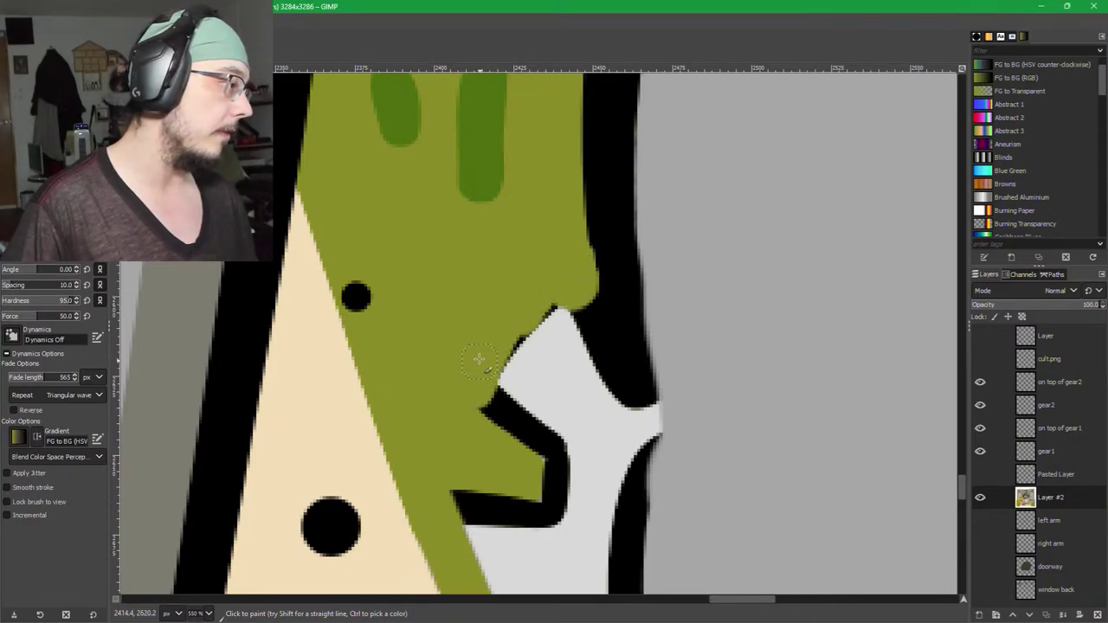
{"action": "mouse_move", "coordinate": [503, 271]}
{"action": "left_mouse_down"}
{"action": "mouse_move", "coordinate": [511, 433]}
{"action": "mouse_move", "coordinate": [480, 410]}
{"action": "mouse_move", "coordinate": [482, 439]}
{"action": "mouse_move", "coordinate": [517, 327]}
{"action": "mouse_move", "coordinate": [531, 396]}
{"action": "mouse_move", "coordinate": [574, 304]}
{"action": "mouse_move", "coordinate": [581, 333]}
{"action": "mouse_move", "coordinate": [574, 264]}
{"action": "mouse_move", "coordinate": [586, 289]}
{"action": "mouse_move", "coordinate": [579, 337]}
{"action": "mouse_move", "coordinate": [550, 388]}
{"action": "mouse_move", "coordinate": [567, 417]}
{"action": "mouse_move", "coordinate": [589, 370]}
{"action": "left_mouse_up"}
{"action": "mouse_move", "coordinate": [578, 425]}
{"action": "left_mouse_down"}
{"action": "mouse_move", "coordinate": [590, 127]}
{"action": "mouse_move", "coordinate": [595, 247]}
{"action": "mouse_move", "coordinate": [580, 279]}
{"action": "mouse_move", "coordinate": [564, 208]}
{"action": "left_mouse_up"}
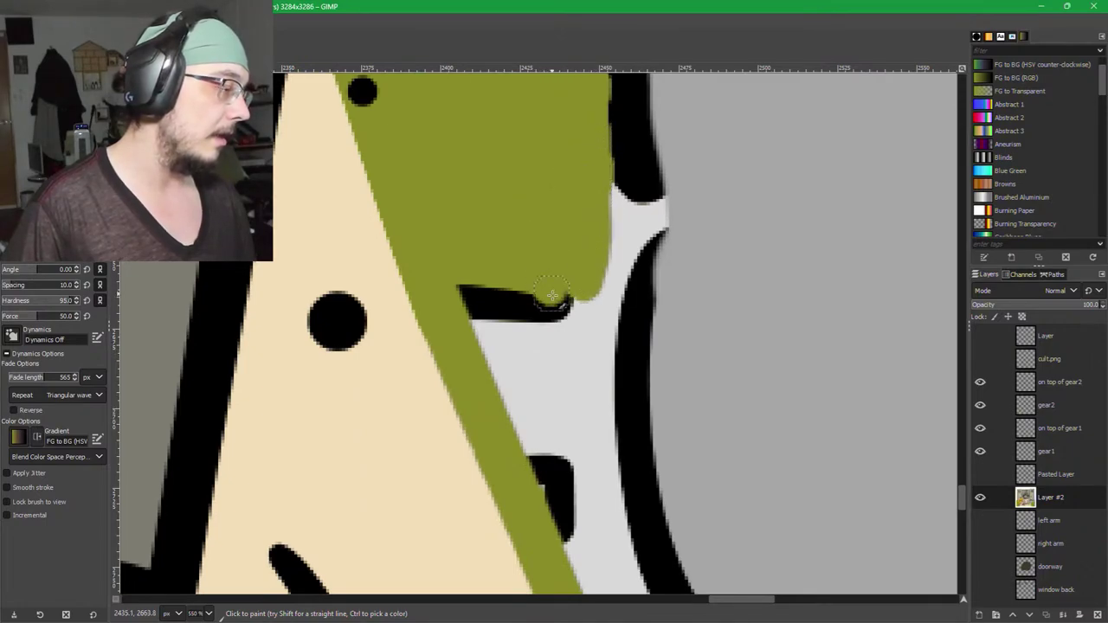
{"action": "mouse_move", "coordinate": [552, 296]}
{"action": "left_mouse_down"}
{"action": "mouse_move", "coordinate": [558, 322]}
{"action": "mouse_move", "coordinate": [567, 284]}
{"action": "mouse_move", "coordinate": [574, 324]}
{"action": "mouse_move", "coordinate": [586, 284]}
{"action": "mouse_move", "coordinate": [581, 346]}
{"action": "mouse_move", "coordinate": [540, 294]}
{"action": "mouse_move", "coordinate": [522, 309]}
{"action": "mouse_move", "coordinate": [495, 291]}
{"action": "mouse_move", "coordinate": [467, 296]}
{"action": "mouse_move", "coordinate": [504, 383]}
{"action": "mouse_move", "coordinate": [475, 300]}
{"action": "mouse_move", "coordinate": [510, 356]}
{"action": "mouse_move", "coordinate": [499, 345]}
{"action": "mouse_move", "coordinate": [522, 479]}
{"action": "mouse_move", "coordinate": [513, 358]}
{"action": "mouse_move", "coordinate": [560, 551]}
{"action": "mouse_move", "coordinate": [534, 357]}
{"action": "mouse_move", "coordinate": [540, 348]}
{"action": "mouse_move", "coordinate": [568, 371]}
{"action": "left_mouse_up"}
Paint olive green over the remaining lower tooth outline and the black corner where the left hedge's outline resumes.
{"action": "scroll", "coordinate": [681, 471], "scroll_direction": "down", "scroll_amount": 3, "text": "ctrl"}
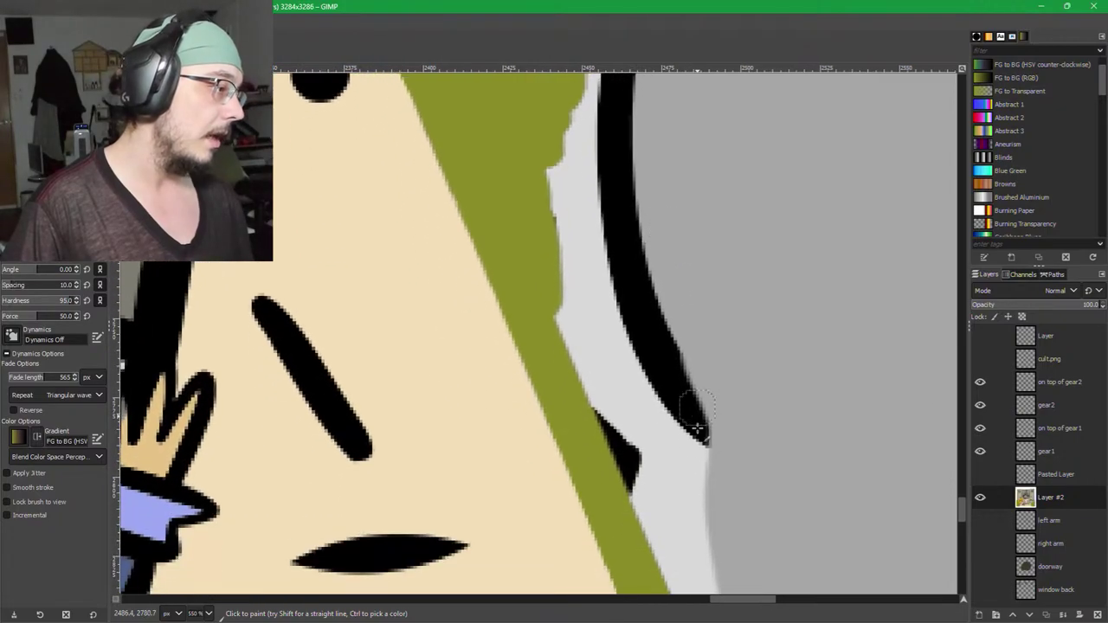
{"action": "scroll", "coordinate": [744, 491], "scroll_direction": "up", "scroll_amount": 2, "text": "ctrl"}
{"action": "scroll", "coordinate": [712, 427], "scroll_direction": "down", "scroll_amount": 2}
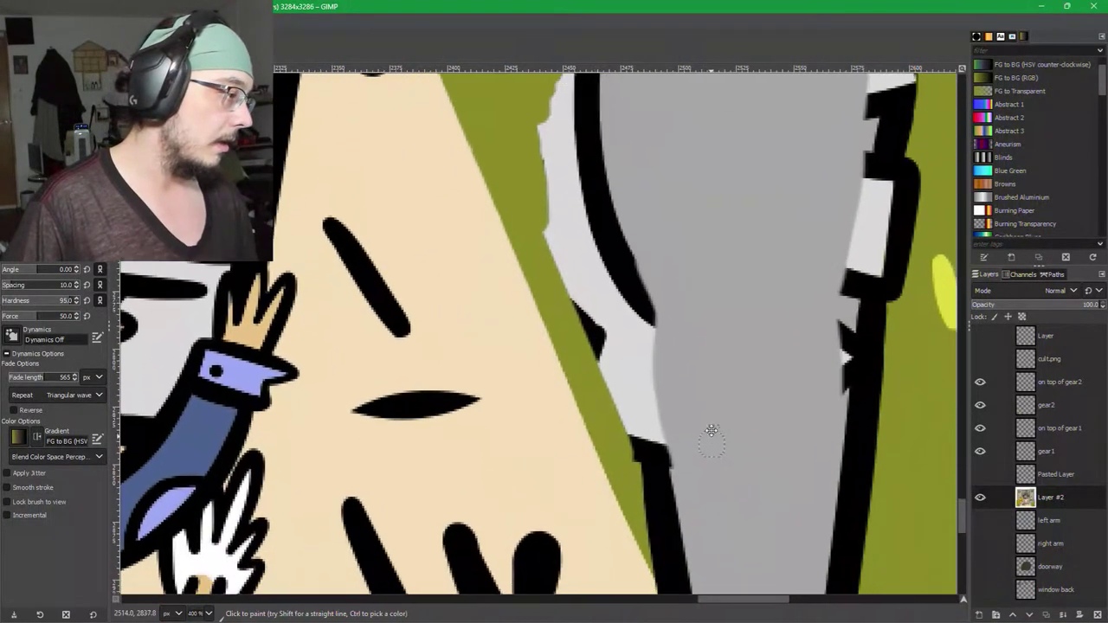
{"action": "scroll", "coordinate": [630, 443], "scroll_direction": "up", "scroll_amount": 2, "text": "ctrl"}
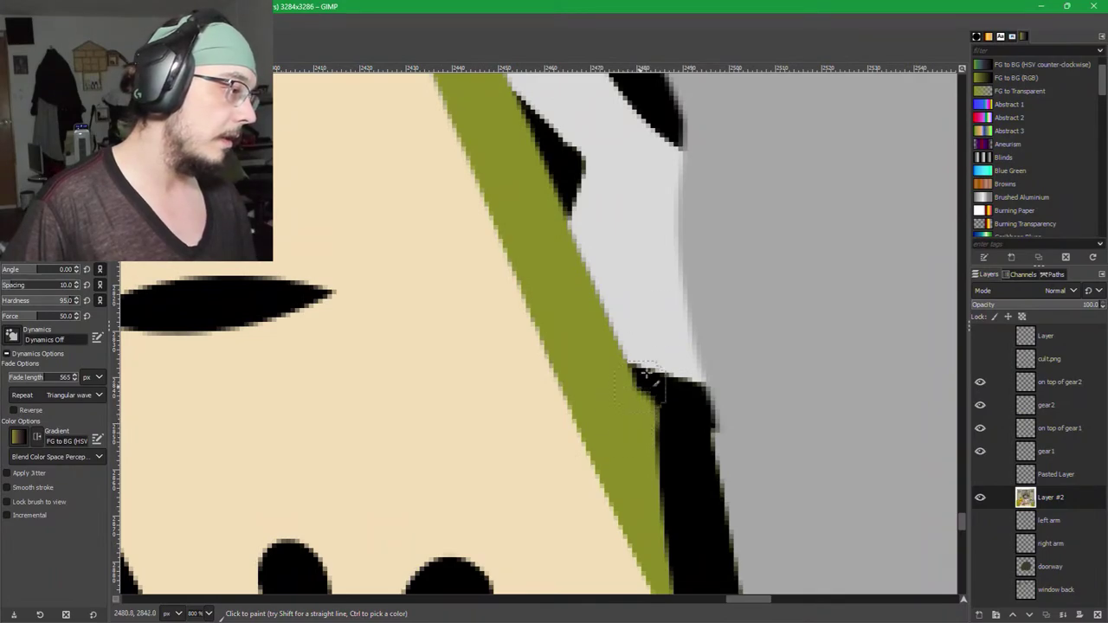
Paint straight olive green lines along the left hedge's inner edge and fill the leftover light grey gear area beside them.
{"action": "scroll", "coordinate": [710, 350], "scroll_direction": "down", "scroll_amount": 4, "text": "ctrl"}
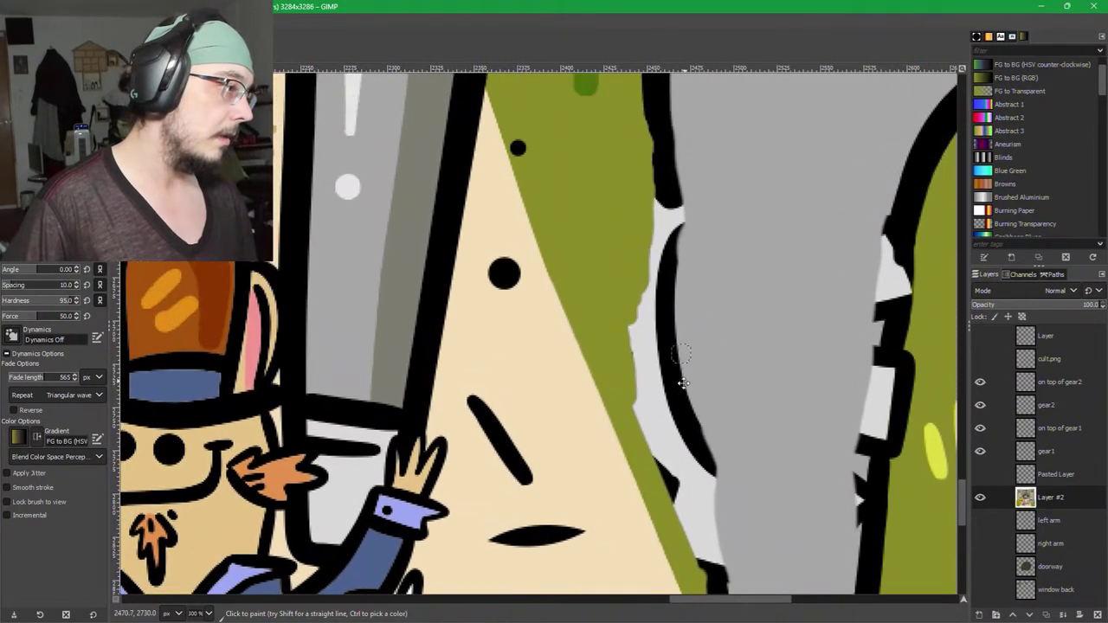
{"action": "key", "text": "shift"}
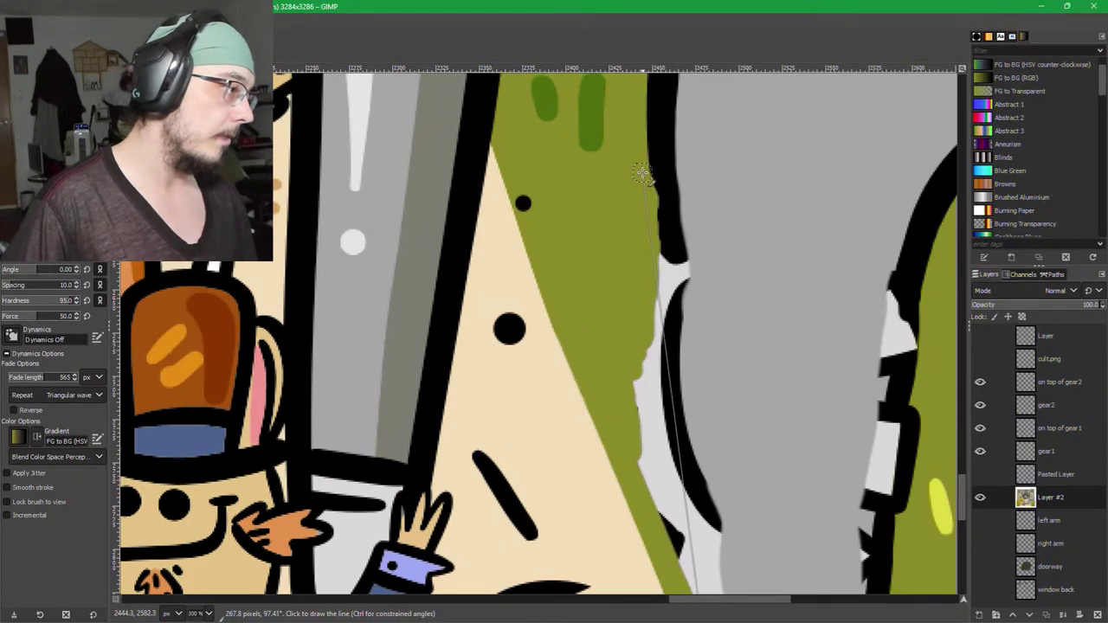
{"action": "left_click", "coordinate": [641, 173], "text": "shift"}
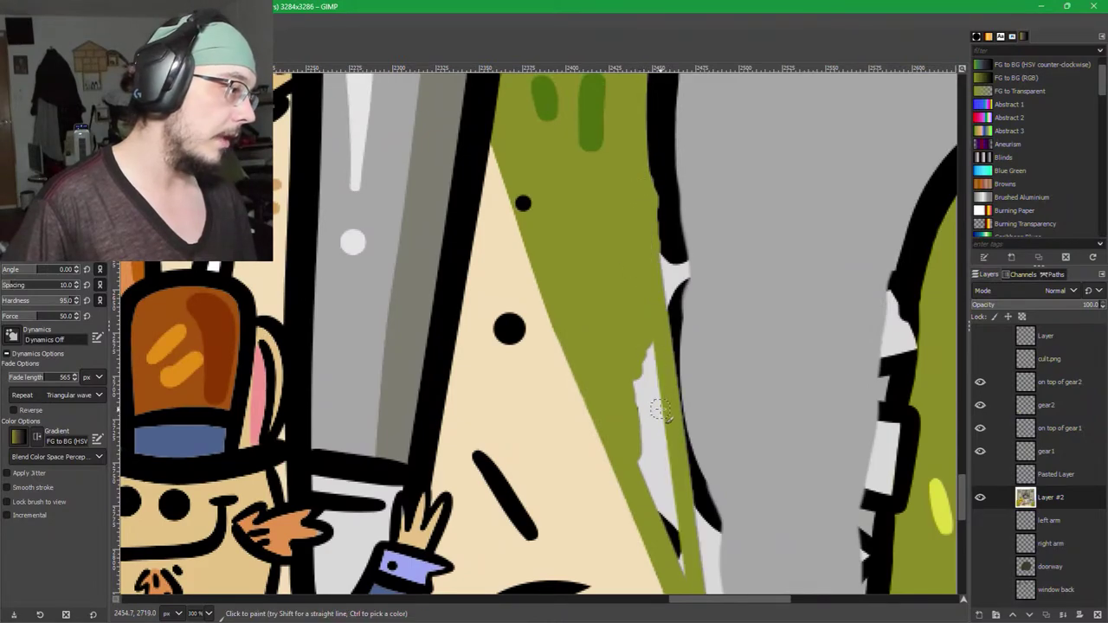
{"action": "left_click_drag", "start_coordinate": [661, 410], "coordinate": [659, 284]}
{"action": "left_click", "coordinate": [649, 208]}
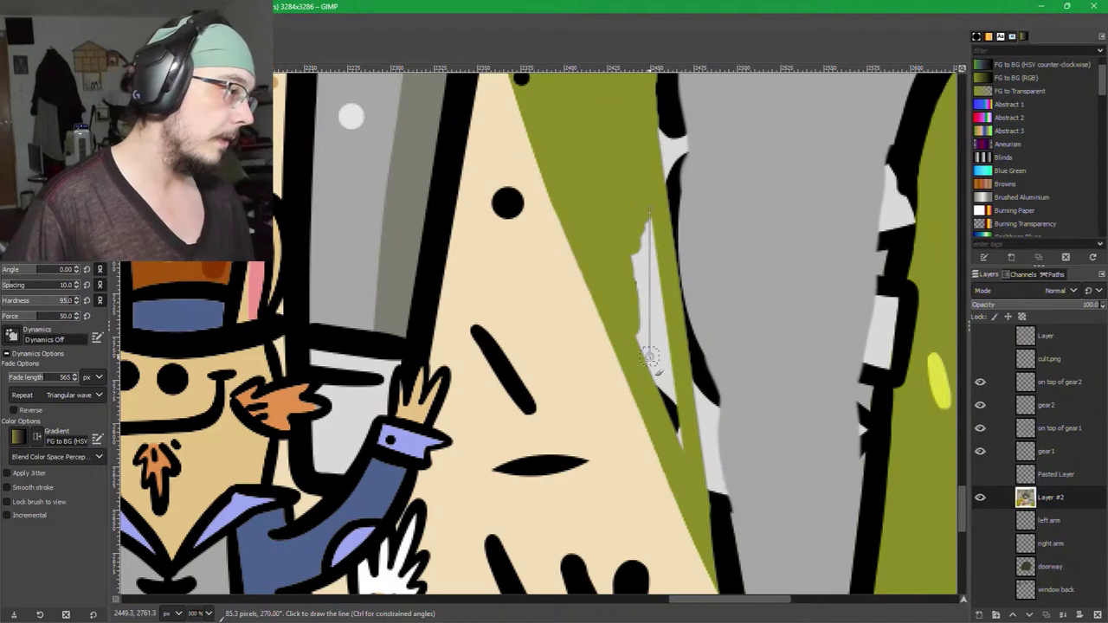
{"action": "left_click", "coordinate": [688, 462], "text": "shift"}
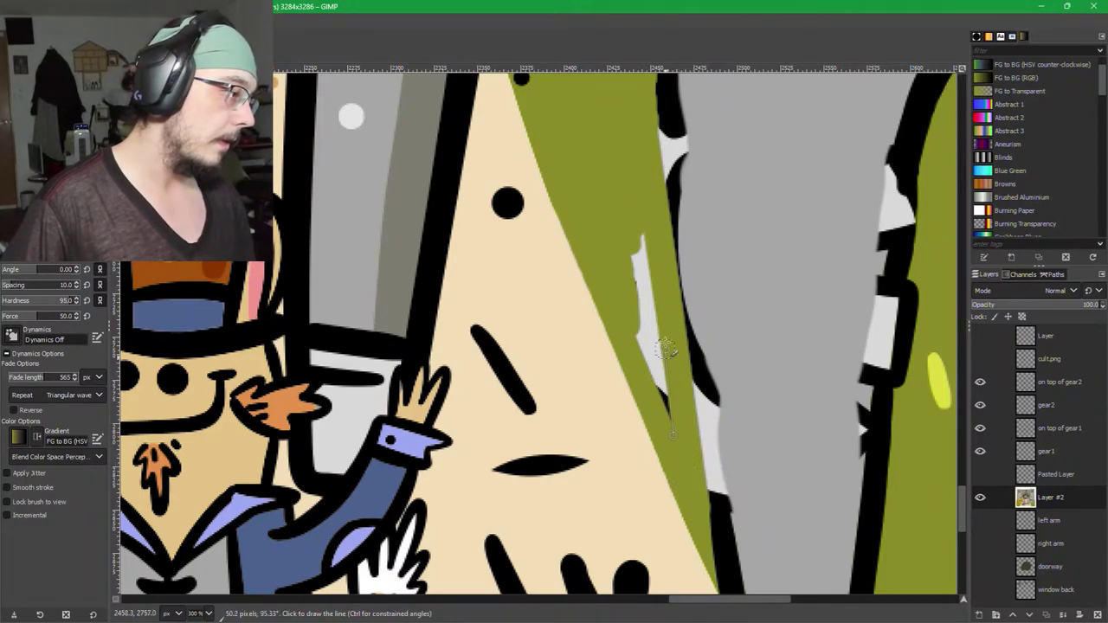
{"action": "left_click", "coordinate": [638, 228], "text": "shift"}
{"action": "left_click_drag", "start_coordinate": [630, 245], "coordinate": [660, 398]}
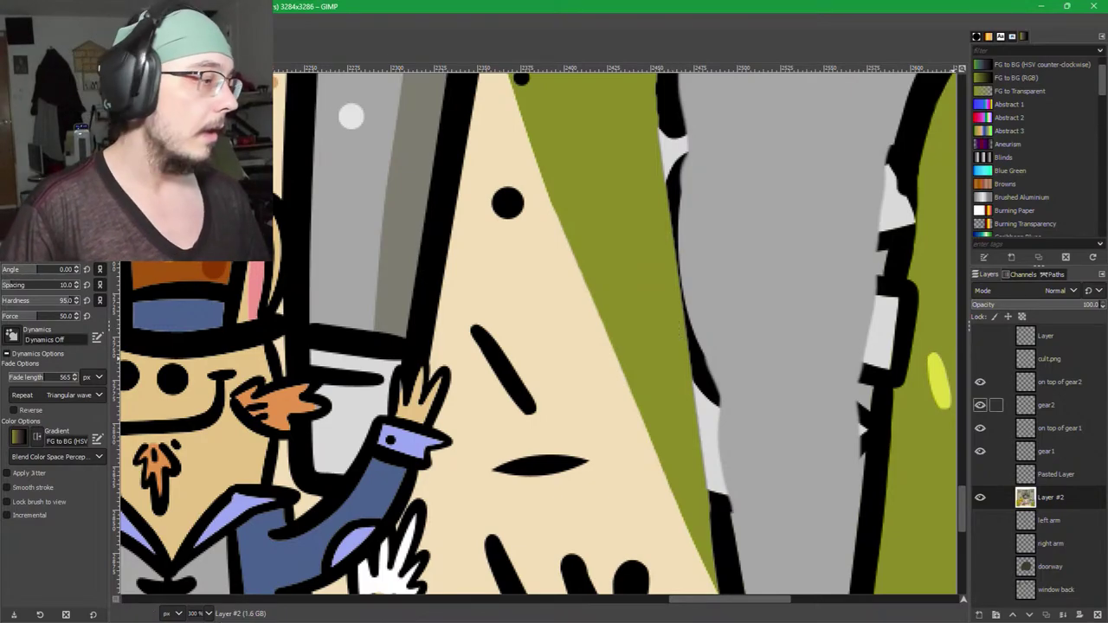
Sample the black, touch up the left hedge outline's inner edge above the white gap, and enable Smooth stroke.
{"action": "scroll", "coordinate": [765, 493], "scroll_direction": "up", "scroll_amount": 2, "text": "ctrl"}
{"action": "scroll", "coordinate": [782, 512], "scroll_direction": "up", "scroll_amount": 3, "text": "ctrl"}
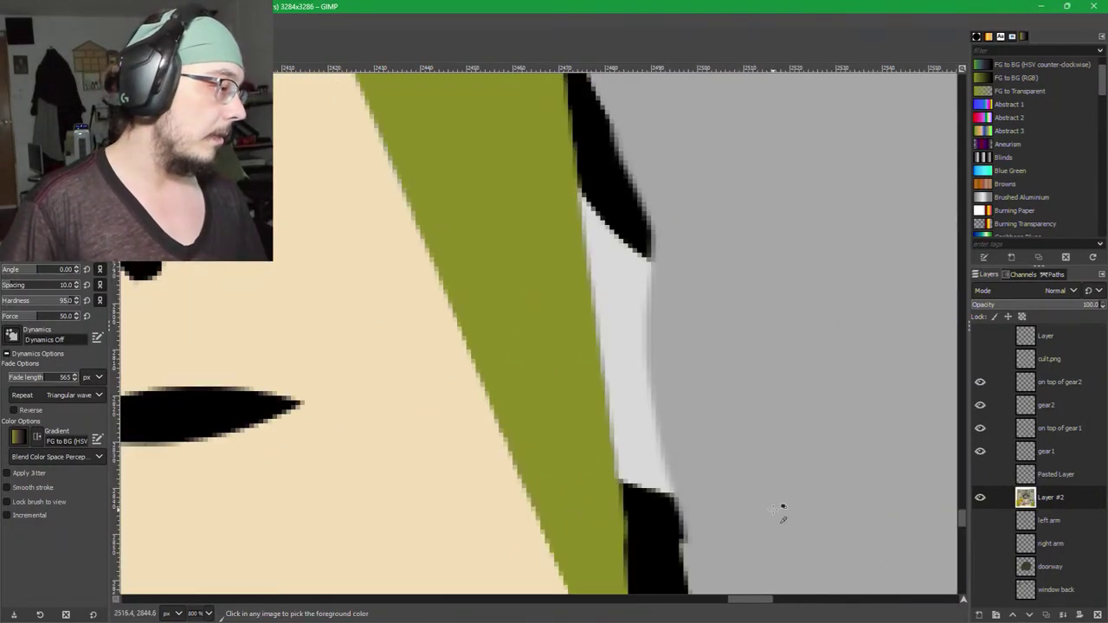
{"action": "left_click", "coordinate": [683, 448], "text": "ctrl"}
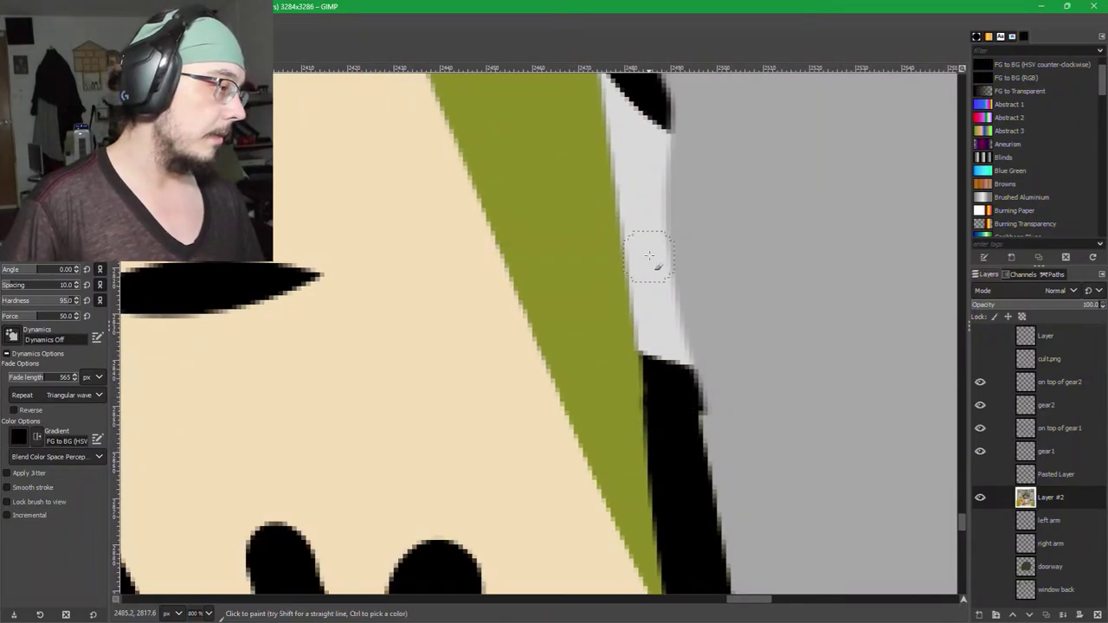
{"action": "scroll", "coordinate": [668, 441], "scroll_direction": "down", "scroll_amount": 4, "text": "ctrl"}
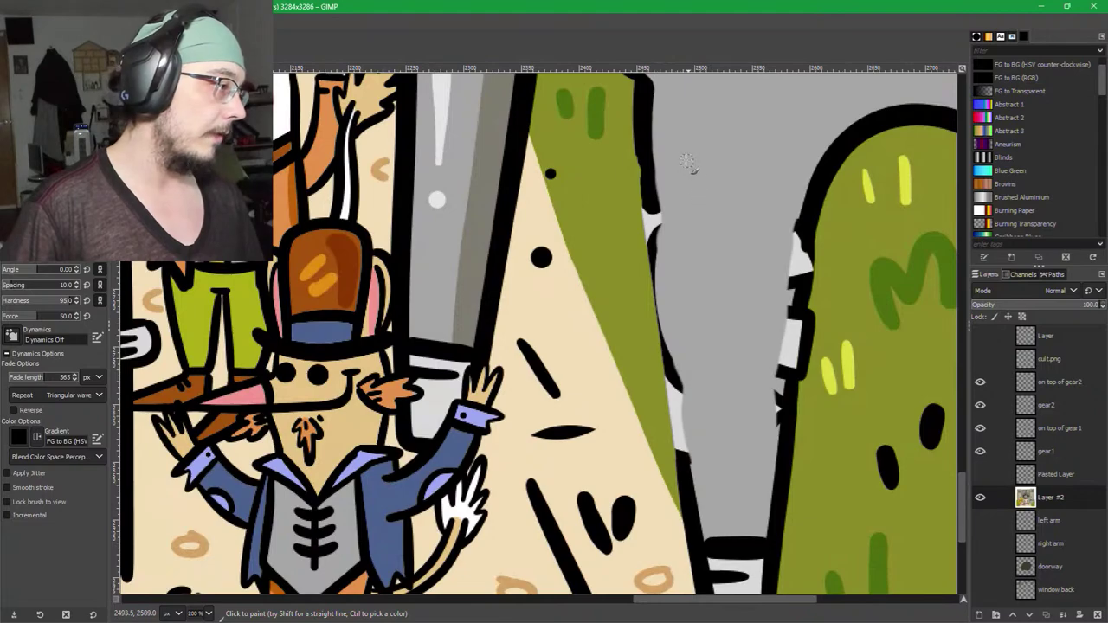
{"action": "scroll", "coordinate": [672, 187], "scroll_direction": "up", "scroll_amount": 3, "text": "ctrl"}
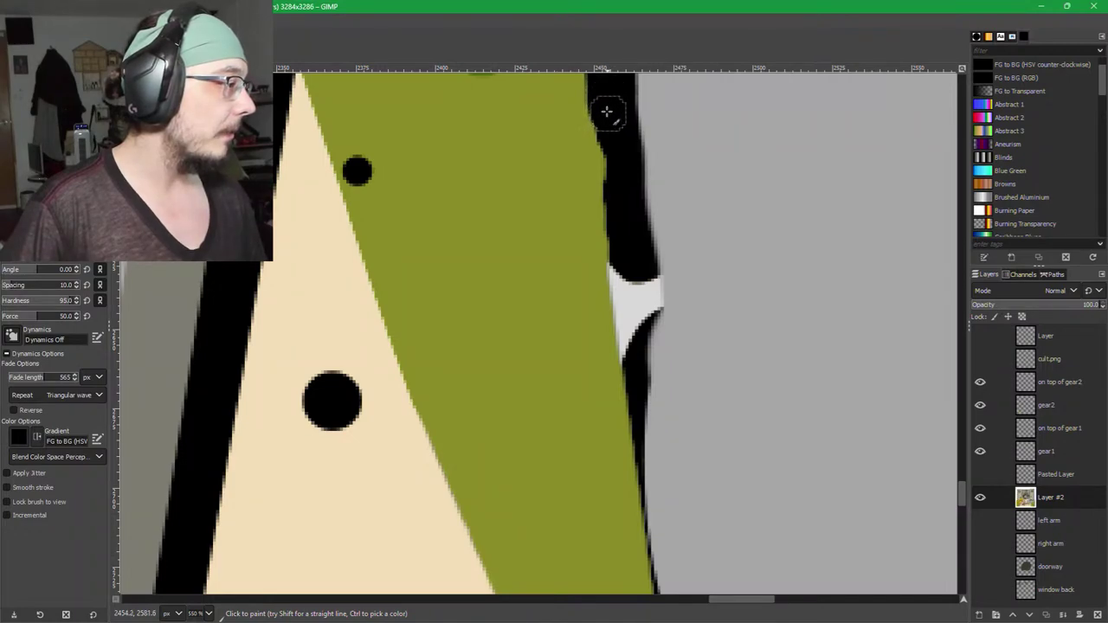
{"action": "left_click_drag", "start_coordinate": [603, 109], "coordinate": [609, 154]}
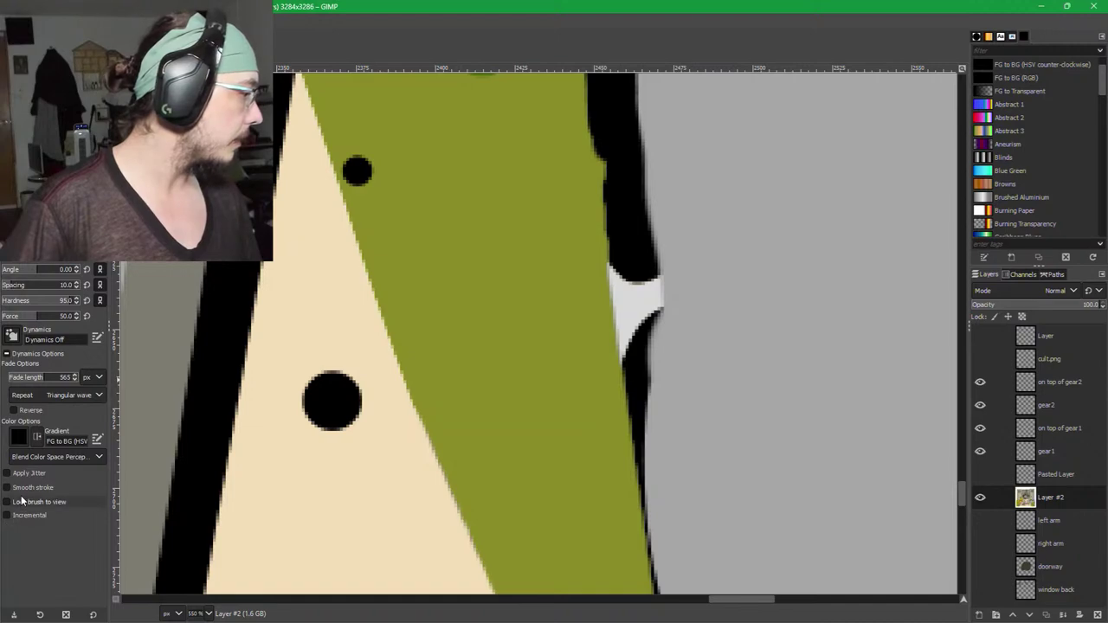
{"action": "left_click", "coordinate": [17, 487]}
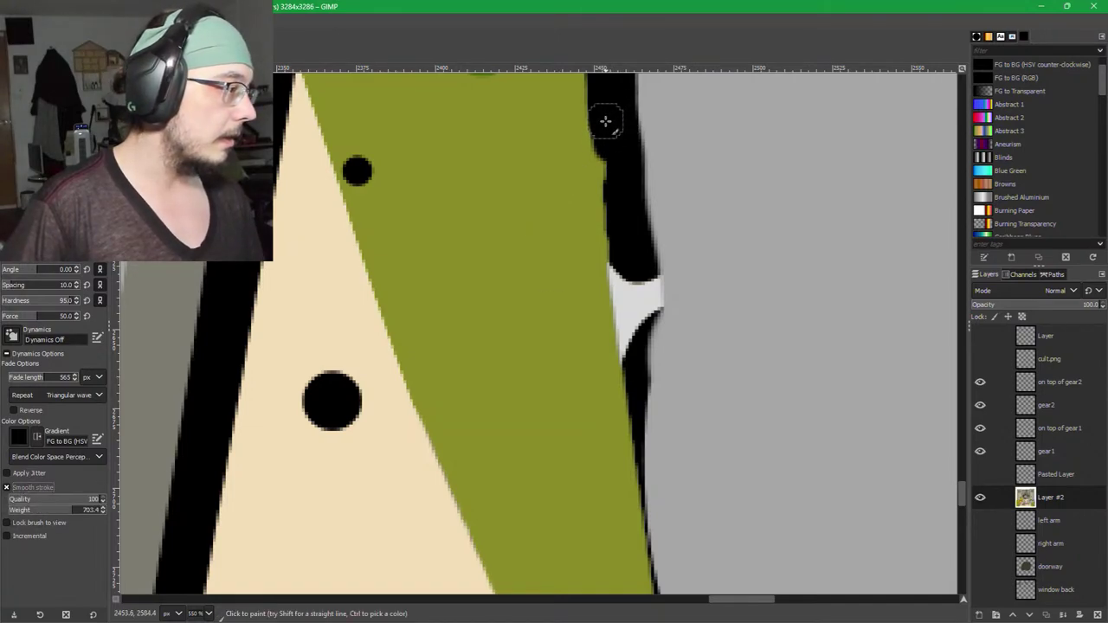
{"action": "left_click_drag", "start_coordinate": [610, 162], "coordinate": [654, 549]}
{"action": "scroll", "coordinate": [683, 541], "scroll_direction": "down", "scroll_amount": 2}
{"action": "left_click_drag", "start_coordinate": [712, 511], "coordinate": [655, 297]}
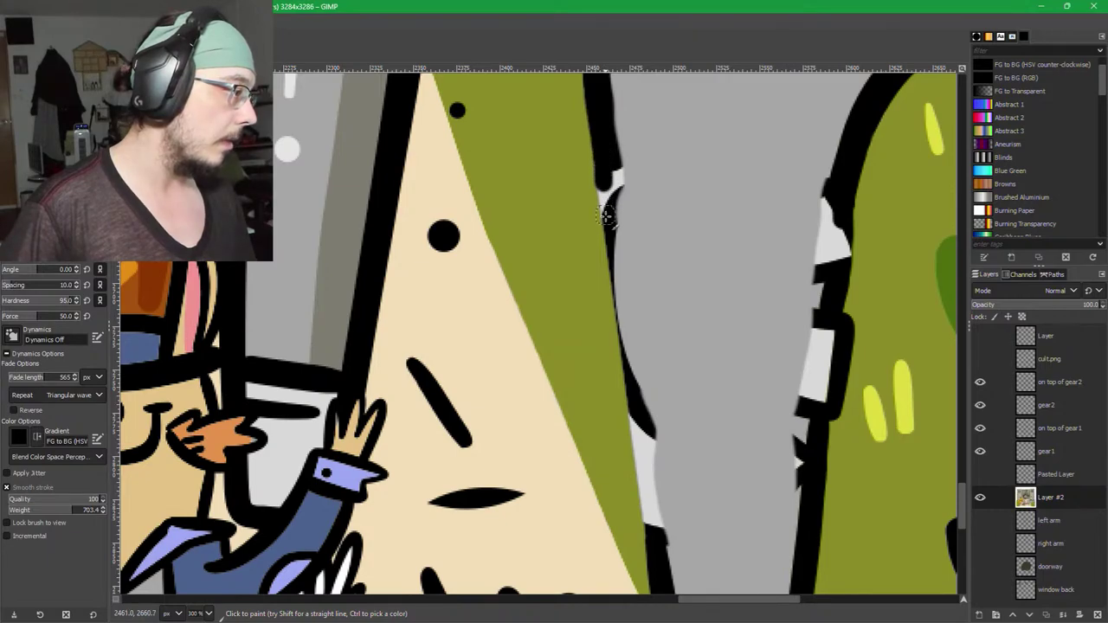
{"action": "mouse_move", "coordinate": [613, 290]}
{"action": "left_mouse_down"}
{"action": "mouse_move", "coordinate": [631, 468]}
{"action": "mouse_move", "coordinate": [651, 502]}
{"action": "left_mouse_up"}
{"action": "key", "text": "ctrl+z"}
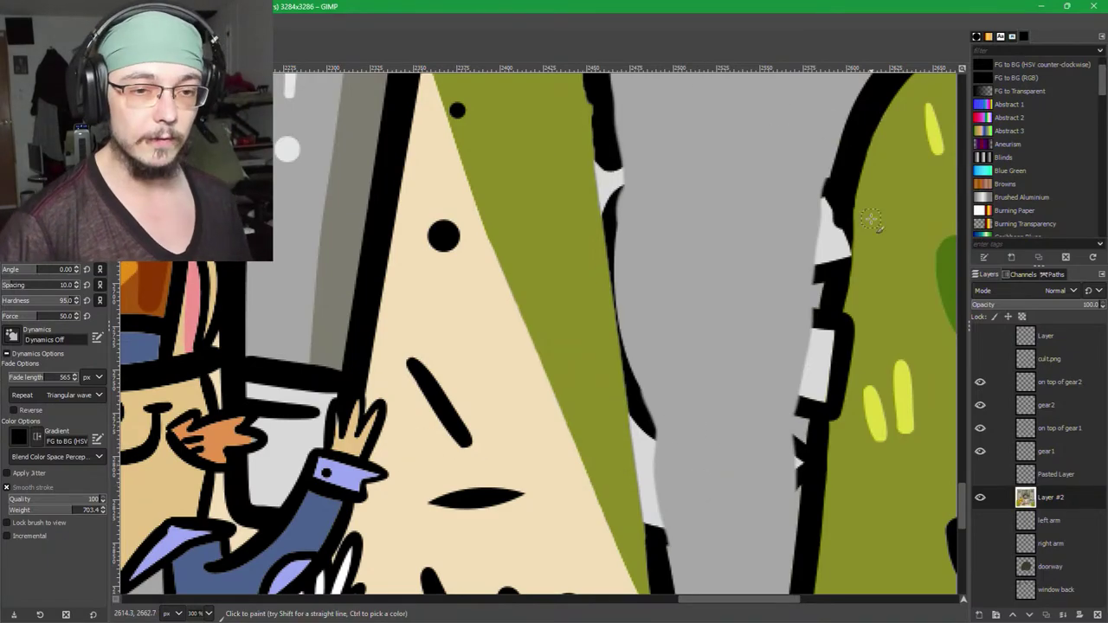
Paint a smooth black outline along the left hedge's olive edge, across the upper white gap and down towards the lower one.
{"action": "left_click_drag", "start_coordinate": [762, 362], "coordinate": [752, 383]}
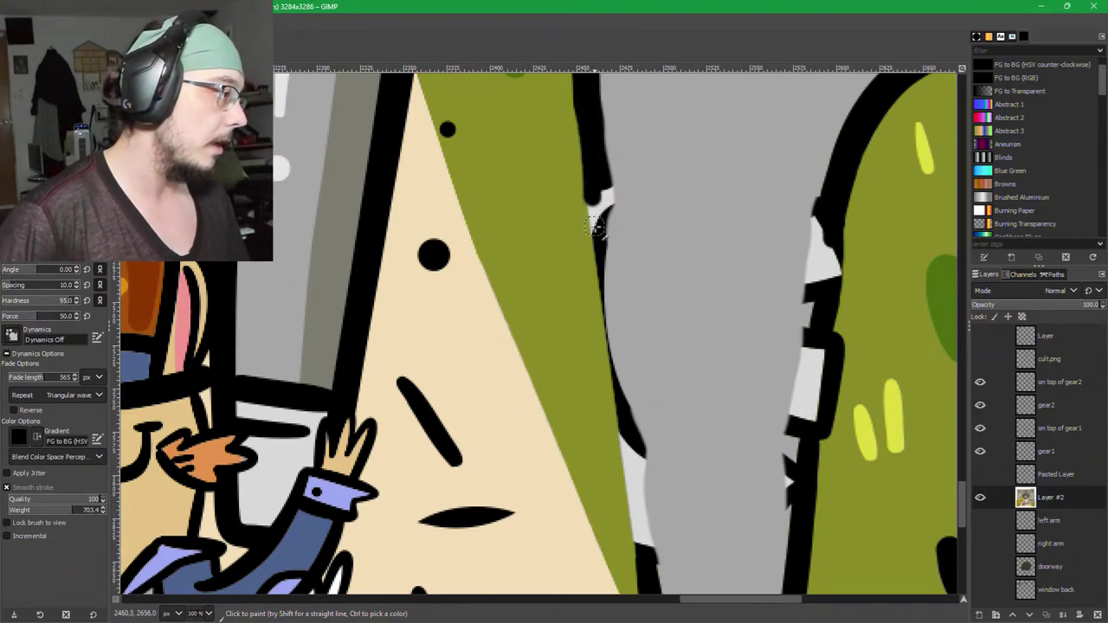
{"action": "left_click_drag", "start_coordinate": [605, 322], "coordinate": [612, 355]}
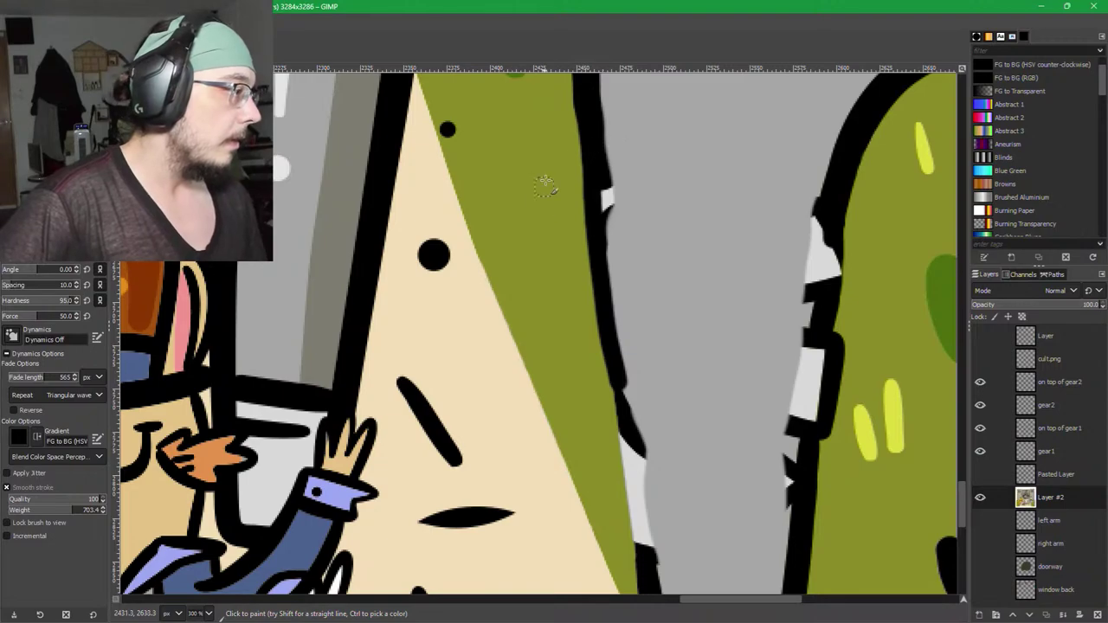
{"action": "scroll", "coordinate": [543, 181], "scroll_direction": "up", "scroll_amount": 3}
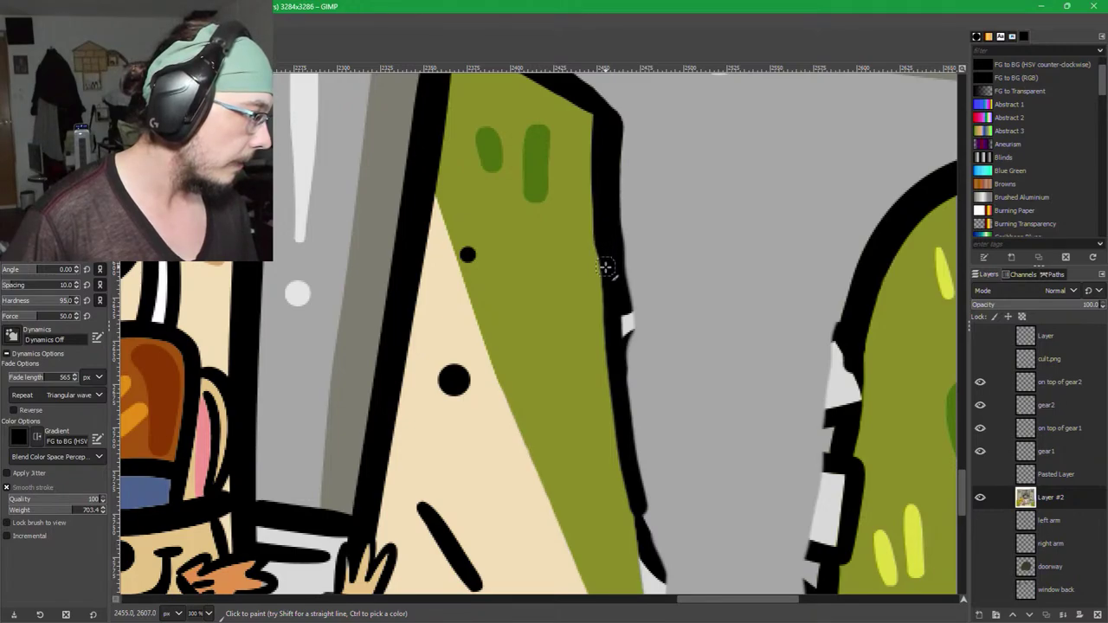
Try to thicken the left hedge's black outline down to the lower white gap, and undo the stroke.
{"action": "mouse_move", "coordinate": [606, 291]}
{"action": "left_mouse_down"}
{"action": "mouse_move", "coordinate": [626, 505]}
{"action": "mouse_move", "coordinate": [645, 577]}
{"action": "left_mouse_up"}
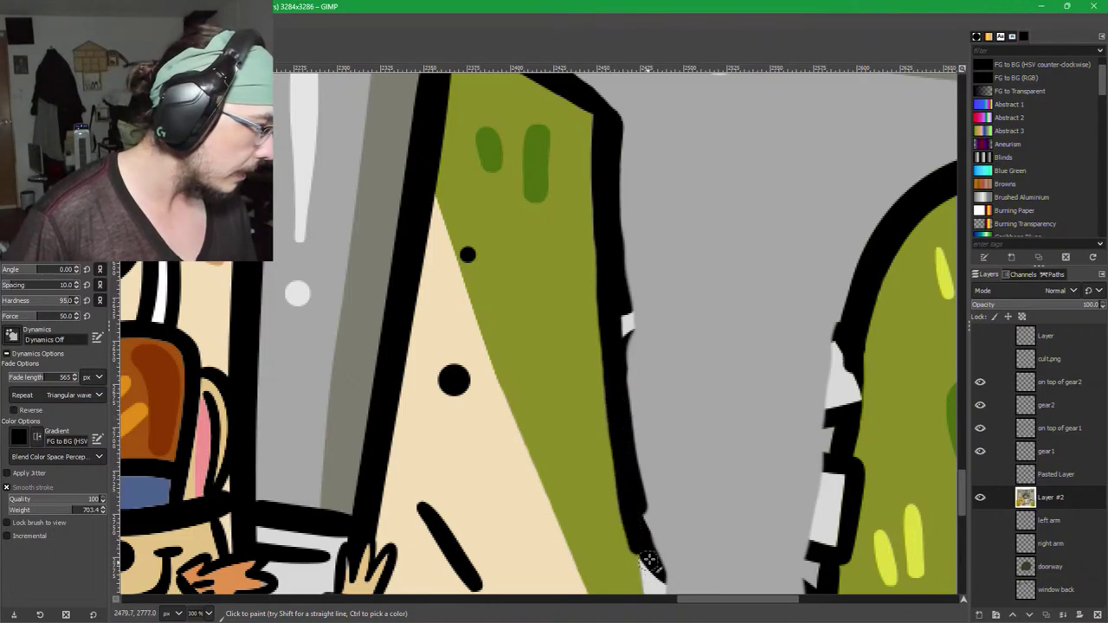
{"action": "left_click_drag", "start_coordinate": [649, 515], "coordinate": [644, 478]}
{"action": "scroll", "coordinate": [643, 482], "scroll_direction": "down", "scroll_amount": 2}
{"action": "scroll", "coordinate": [642, 364], "scroll_direction": "down", "scroll_amount": 2}
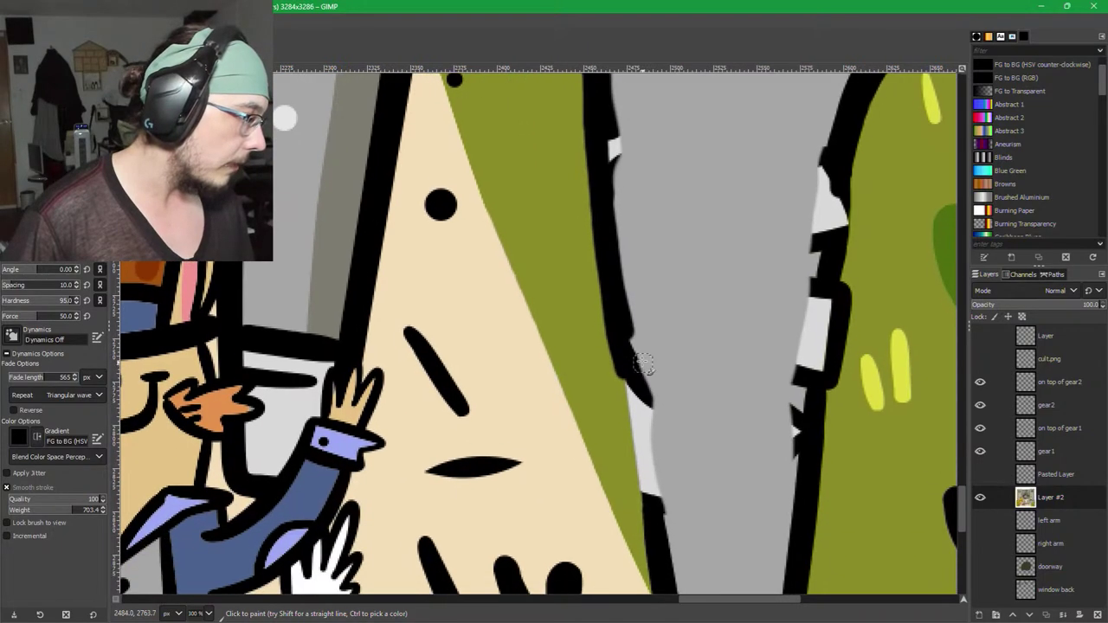
{"action": "key", "text": "ctrl+z"}
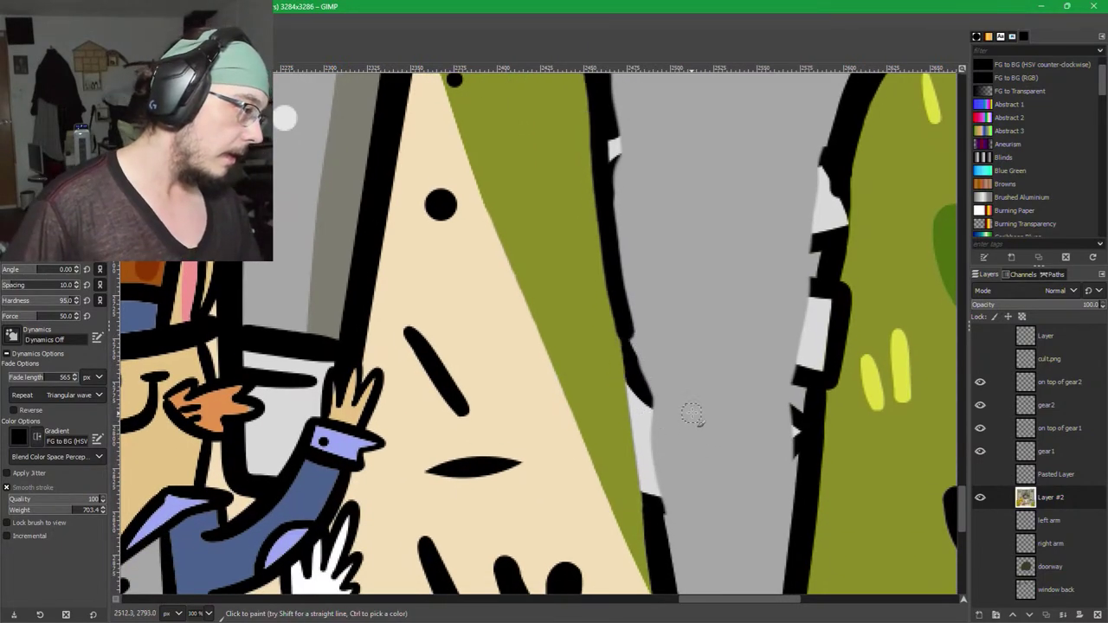
{"action": "scroll", "coordinate": [668, 445], "scroll_direction": "down", "scroll_amount": 2}
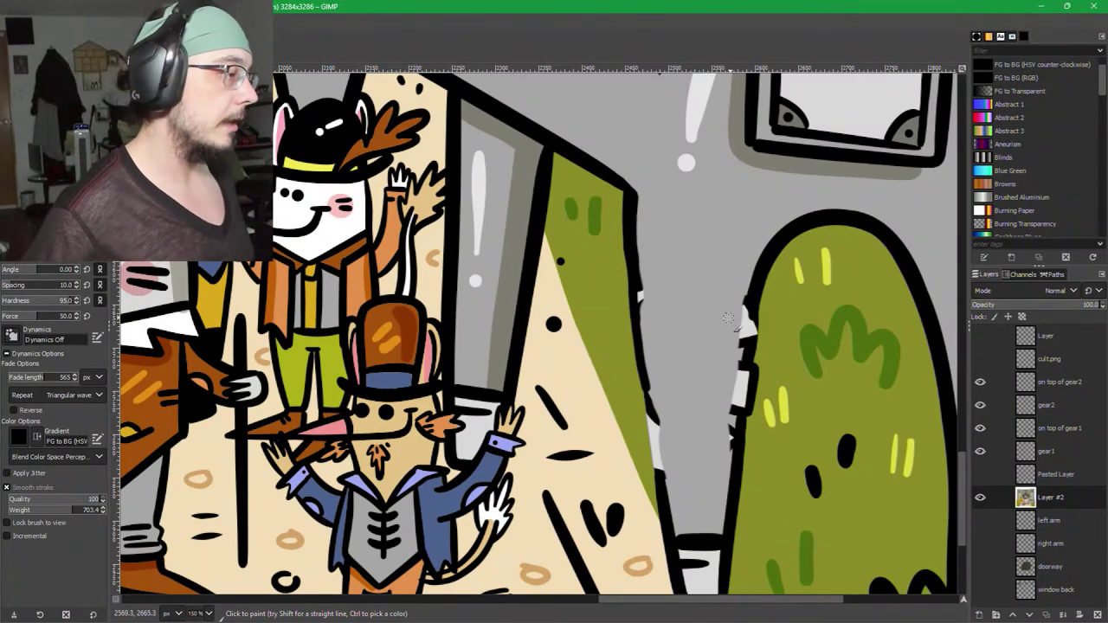
Paint black strokes across the lower white gap in the left hedge's outline to join its broken ends.
{"action": "scroll", "coordinate": [712, 430], "scroll_direction": "up", "scroll_amount": 2, "text": "ctrl"}
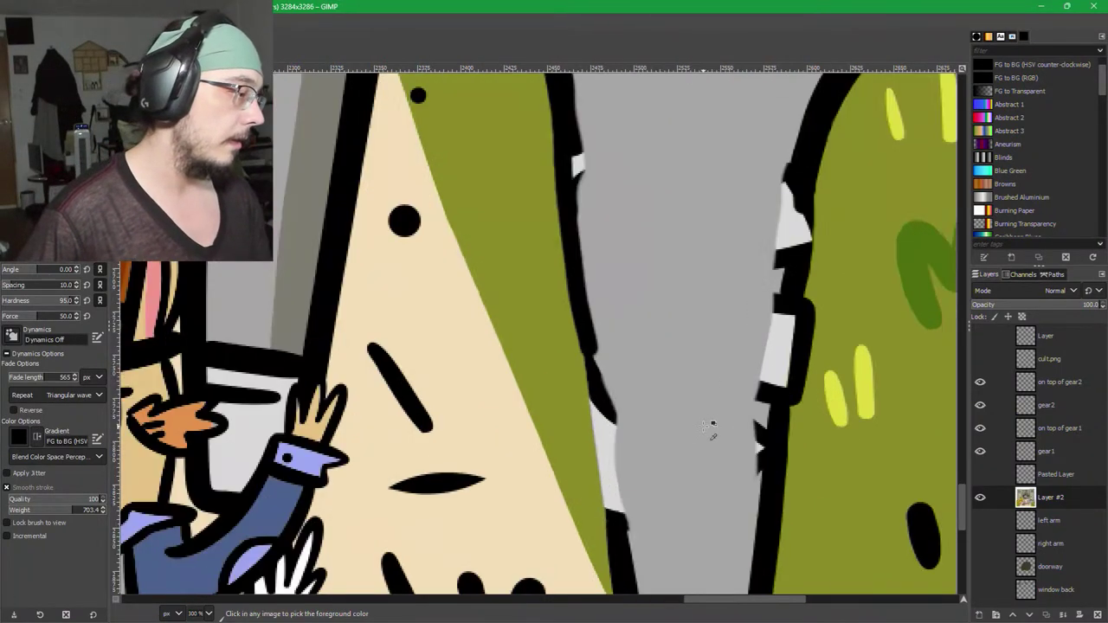
{"action": "scroll", "coordinate": [680, 403], "scroll_direction": "down", "scroll_amount": 2}
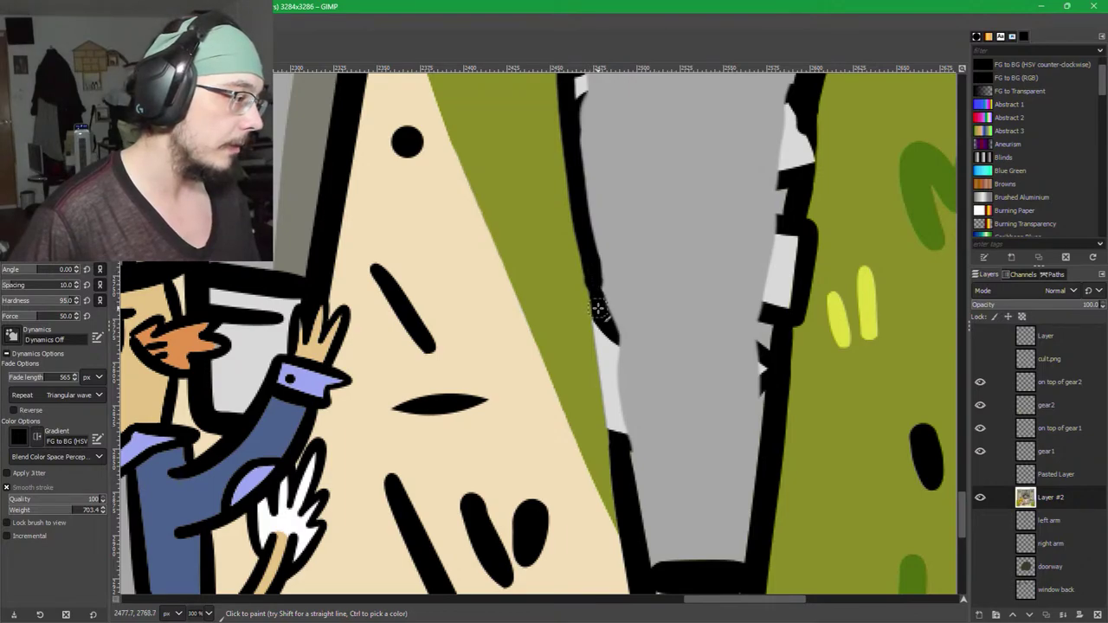
{"action": "left_click_drag", "start_coordinate": [606, 342], "coordinate": [619, 460]}
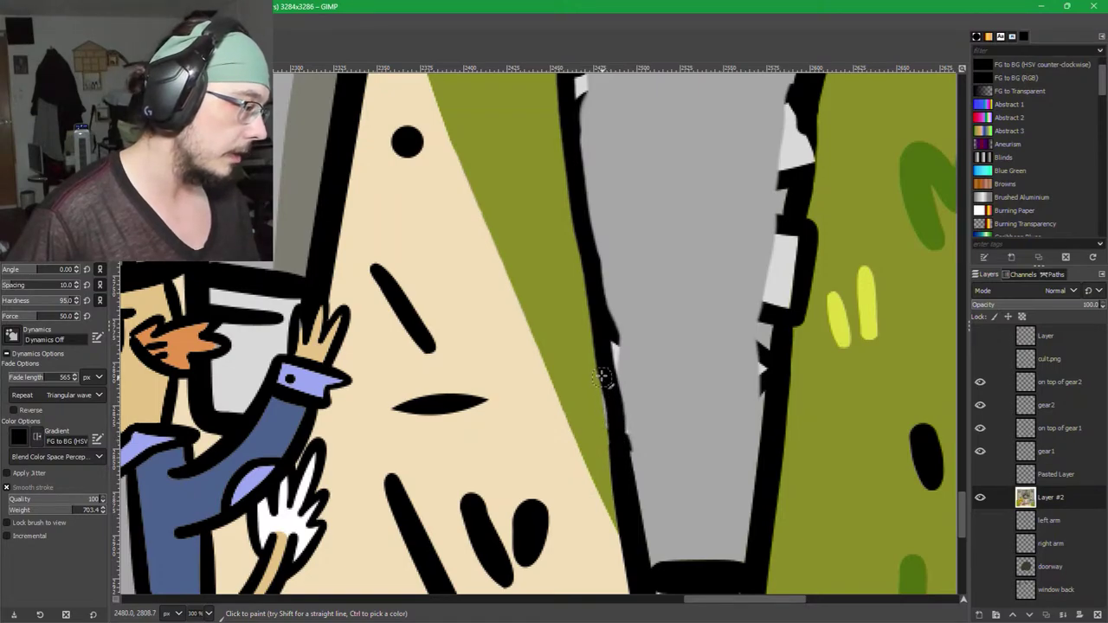
{"action": "left_click_drag", "start_coordinate": [603, 365], "coordinate": [625, 488]}
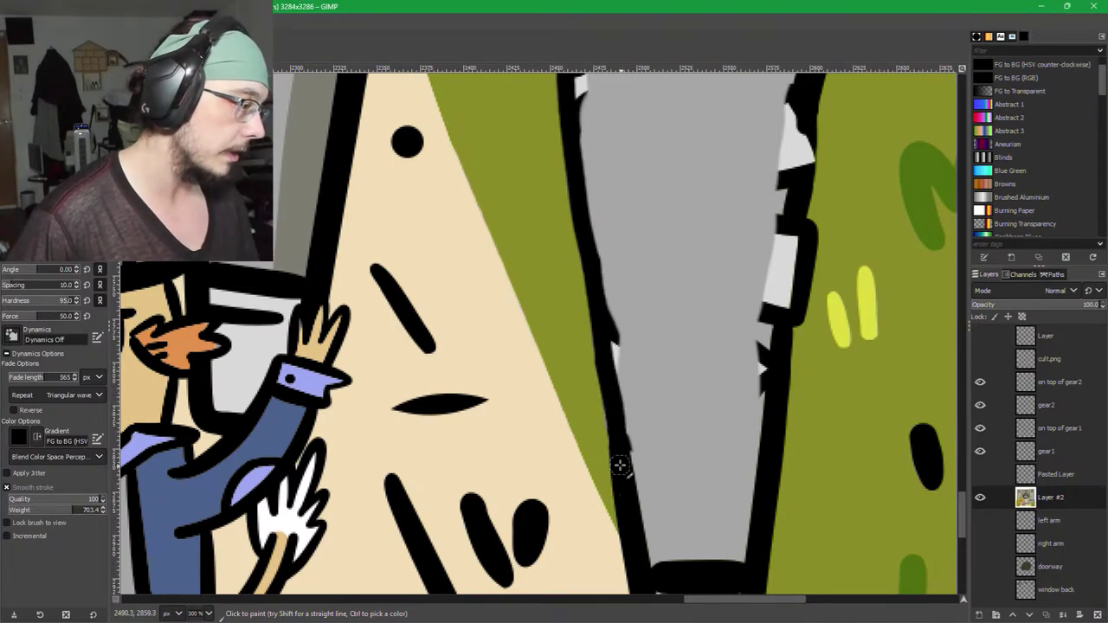
Paint olive green along the inner edge of the left hedge's outline beside the lower white gap.
{"action": "scroll", "coordinate": [615, 448], "scroll_direction": "up", "scroll_amount": 2}
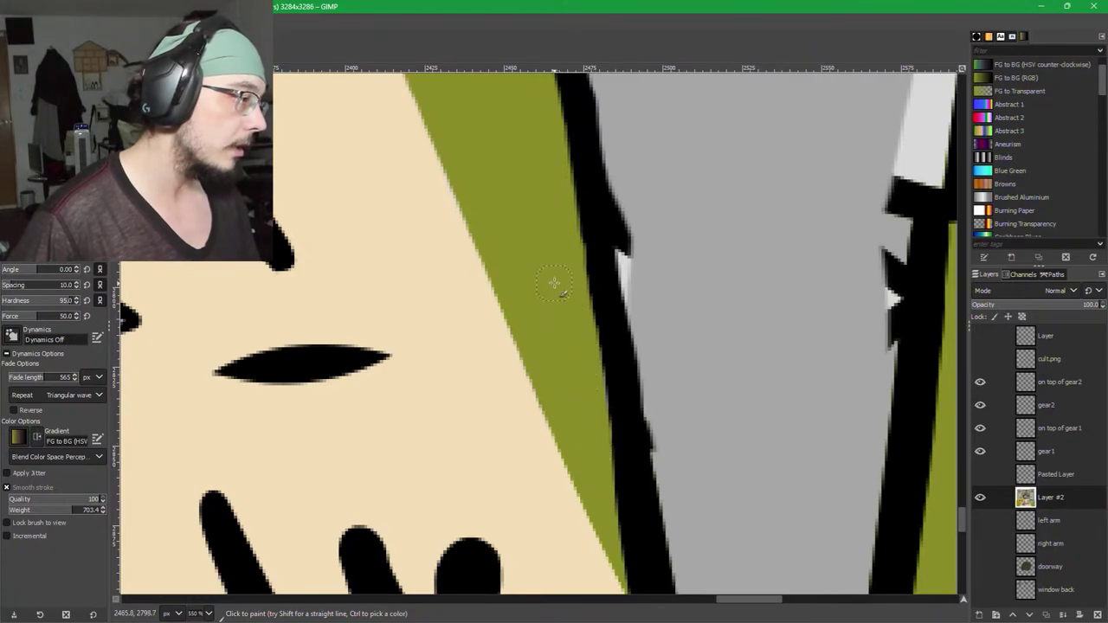
{"action": "scroll", "coordinate": [554, 282], "scroll_direction": "up", "scroll_amount": 3}
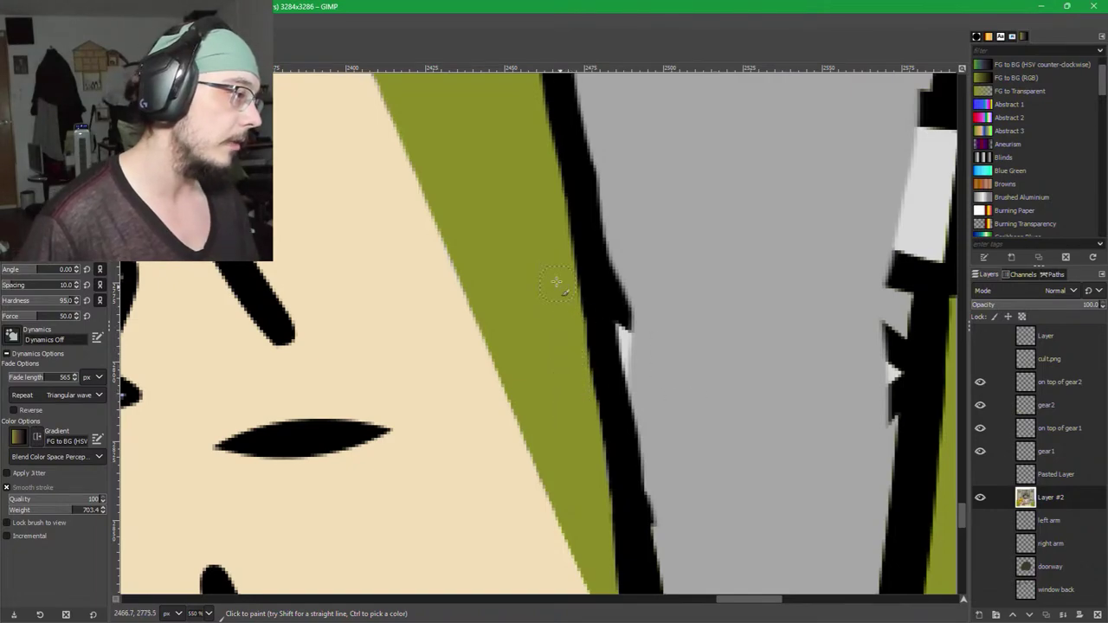
{"action": "left_click_drag", "start_coordinate": [552, 259], "coordinate": [593, 444]}
{"action": "left_click_drag", "start_coordinate": [600, 347], "coordinate": [627, 486]}
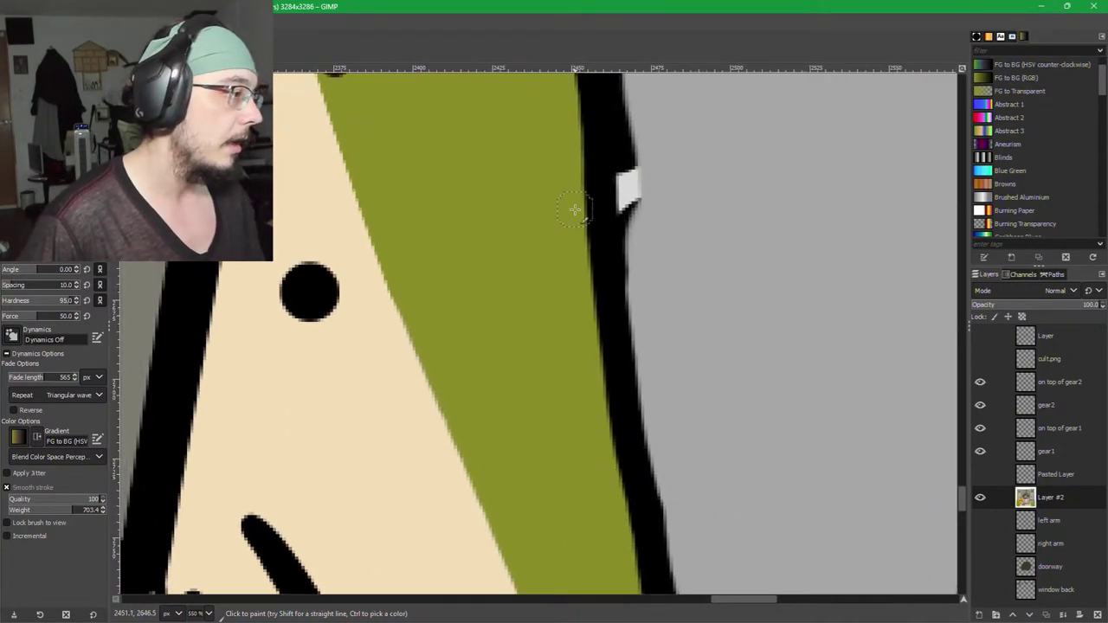
Sample the black and paint down the left hedge's outline past the upper white gap.
{"action": "scroll", "coordinate": [588, 415], "scroll_direction": "up", "scroll_amount": 11}
{"action": "scroll", "coordinate": [589, 415], "scroll_direction": "left", "scroll_amount": 1}
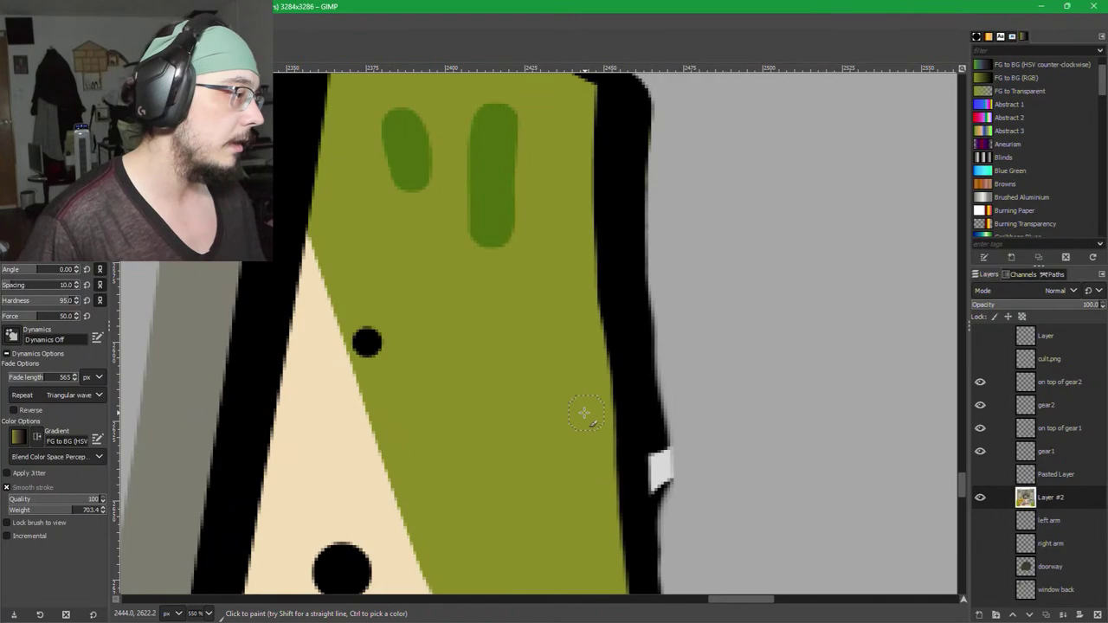
{"action": "left_click", "coordinate": [622, 298], "text": "ctrl"}
{"action": "left_click_drag", "start_coordinate": [614, 303], "coordinate": [644, 527]}
Paint background grey down the outer edge of the left hedge's outline, covering the bulges and remaining white at the upper gap.
{"action": "scroll", "coordinate": [828, 520], "scroll_direction": "down", "scroll_amount": 1}
{"action": "left_click_drag", "start_coordinate": [805, 525], "coordinate": [746, 389]}
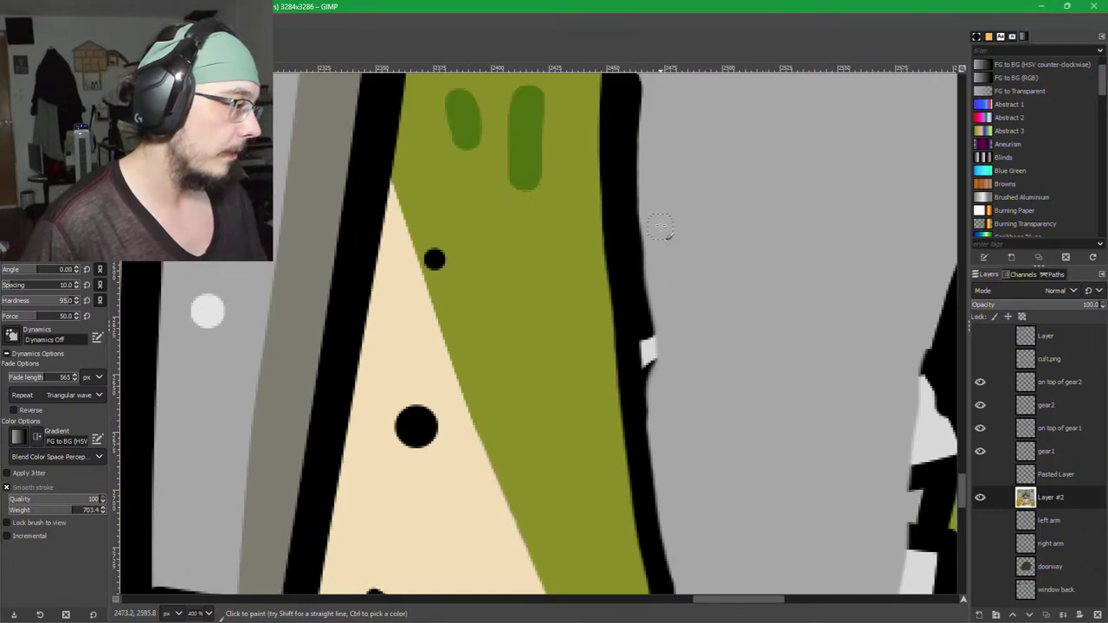
{"action": "left_click_drag", "start_coordinate": [651, 229], "coordinate": [666, 465]}
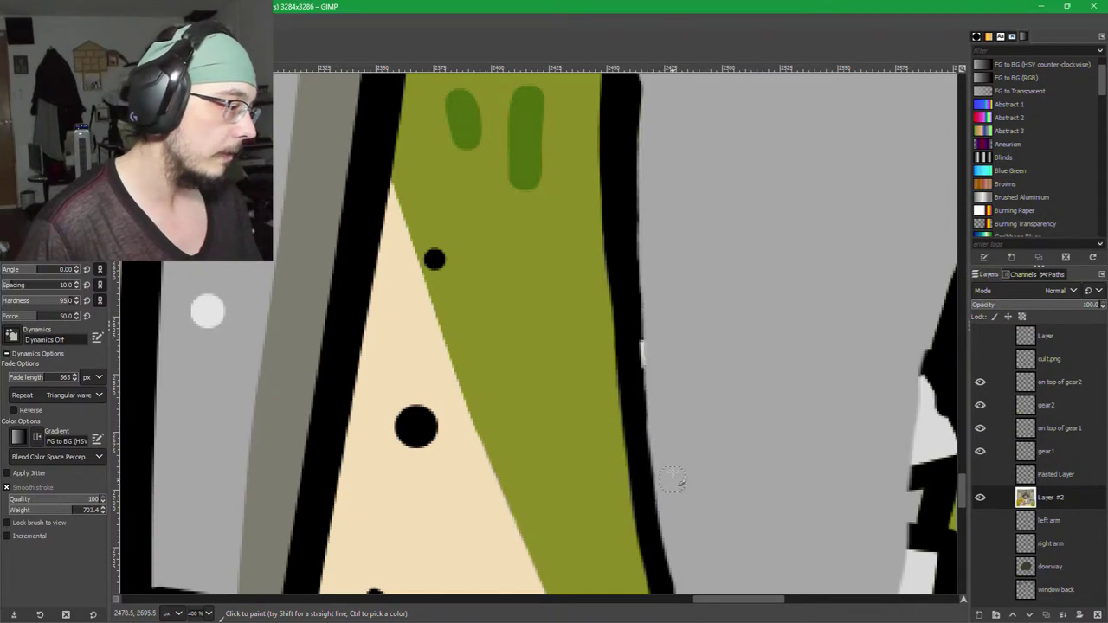
{"action": "scroll", "coordinate": [678, 376], "scroll_direction": "up", "scroll_amount": 1}
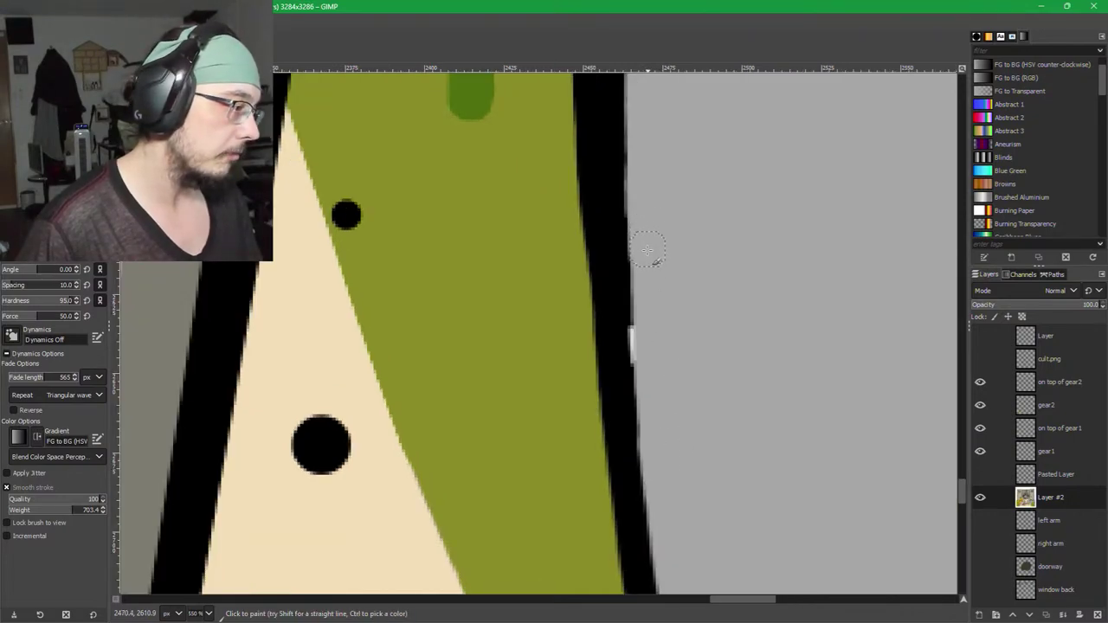
{"action": "mouse_move", "coordinate": [646, 285]}
{"action": "left_mouse_down"}
{"action": "mouse_move", "coordinate": [657, 493]}
{"action": "mouse_move", "coordinate": [678, 516]}
{"action": "left_mouse_up"}
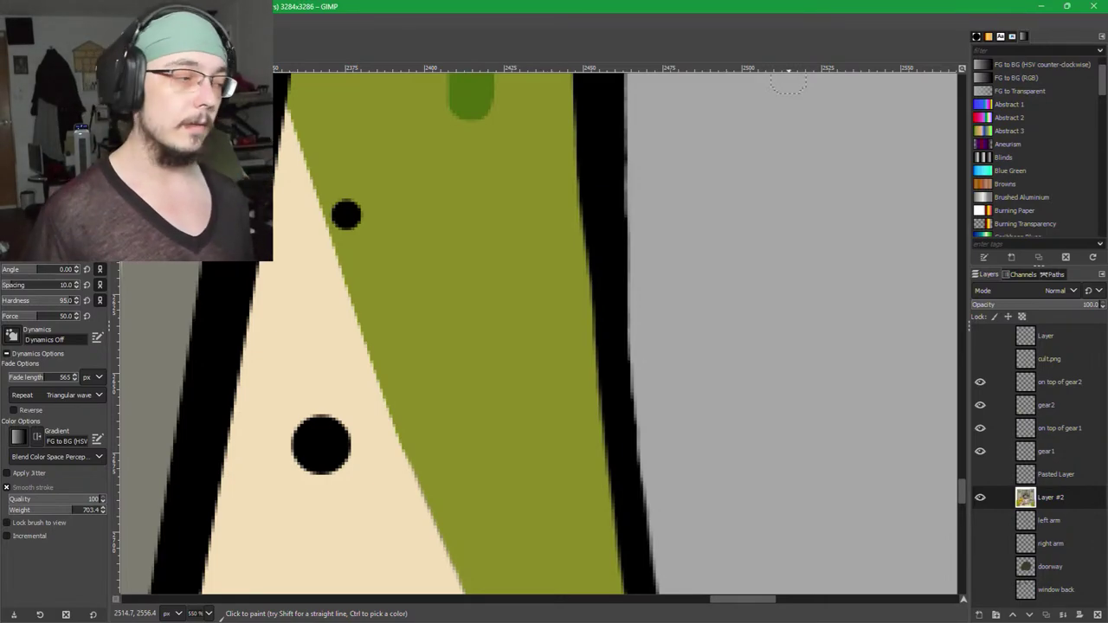
Sample the black, run a straight line up the left hedge's outline from below the lower gap, and retouch its upper curve.
{"action": "scroll", "coordinate": [732, 355], "scroll_direction": "down", "scroll_amount": 3}
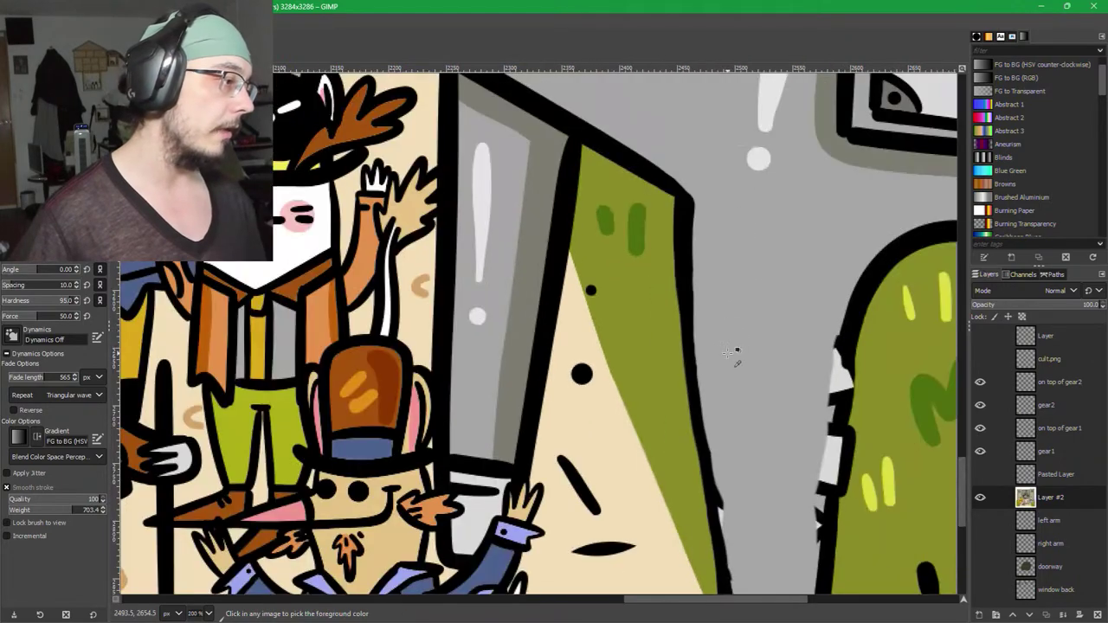
{"action": "scroll", "coordinate": [732, 502], "scroll_direction": "up", "scroll_amount": 3}
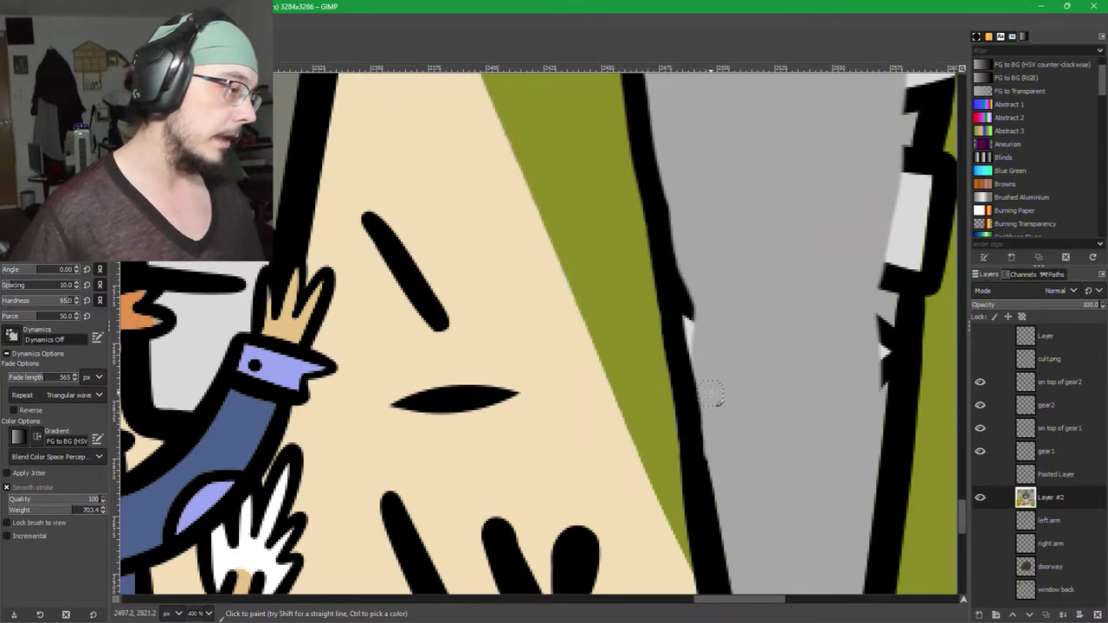
{"action": "scroll", "coordinate": [751, 494], "scroll_direction": "up", "scroll_amount": 2}
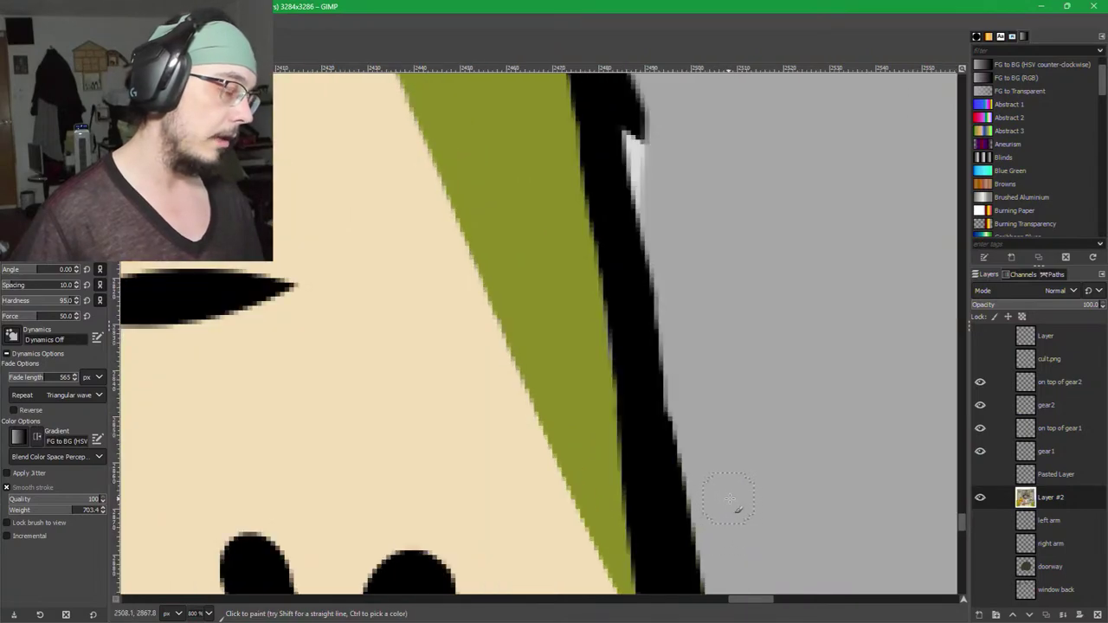
{"action": "scroll", "coordinate": [735, 502], "scroll_direction": "down", "scroll_amount": 3}
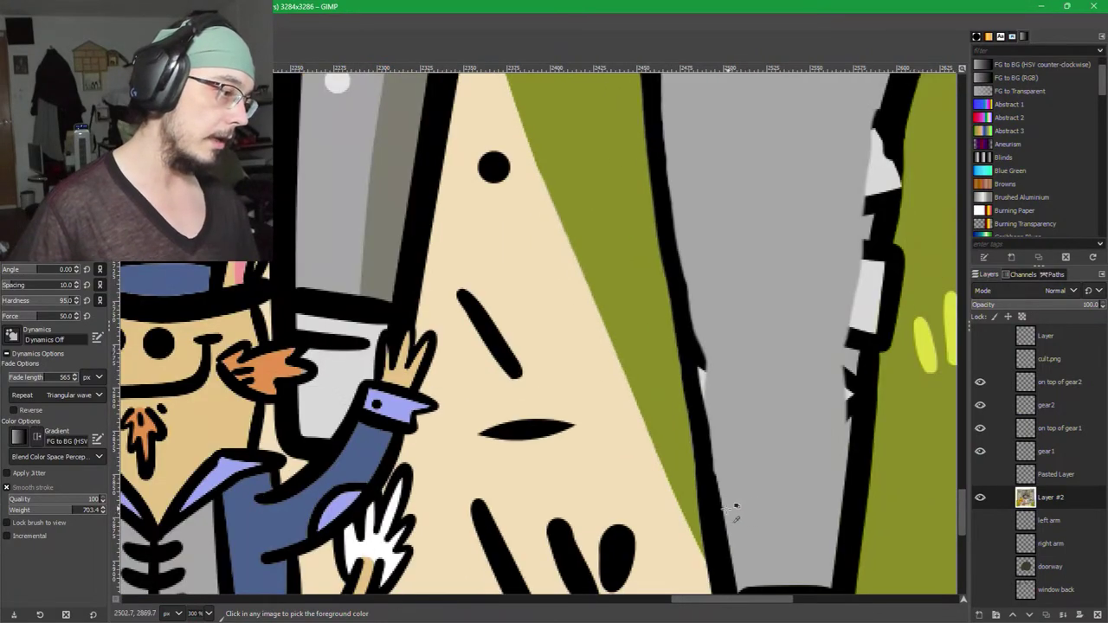
{"action": "left_click", "coordinate": [709, 503], "text": "ctrl"}
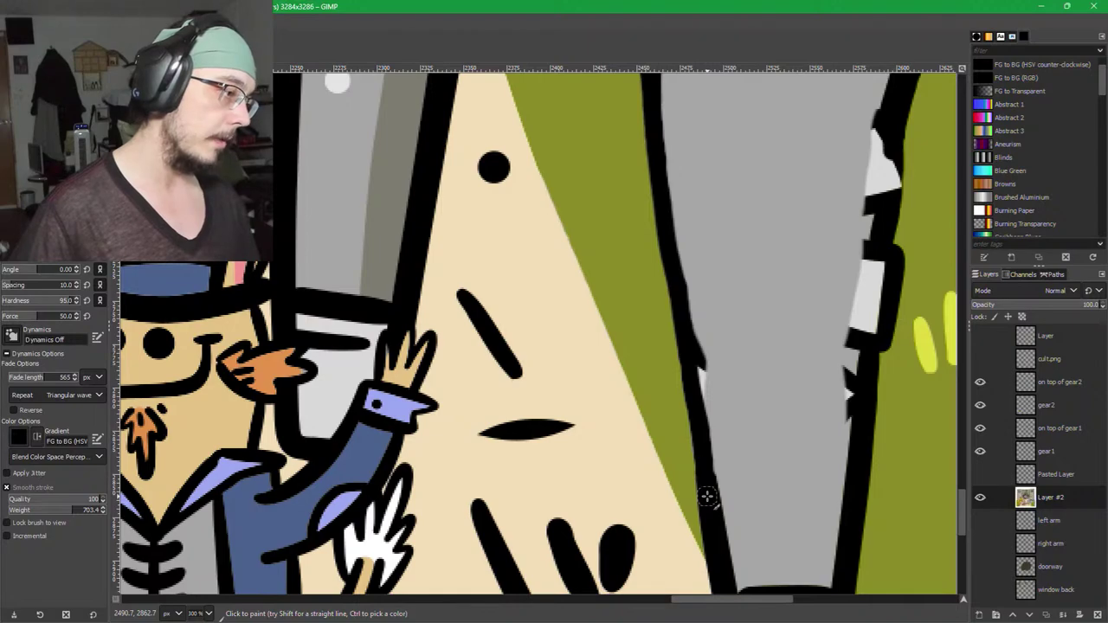
{"action": "left_click", "coordinate": [653, 132], "text": "shift"}
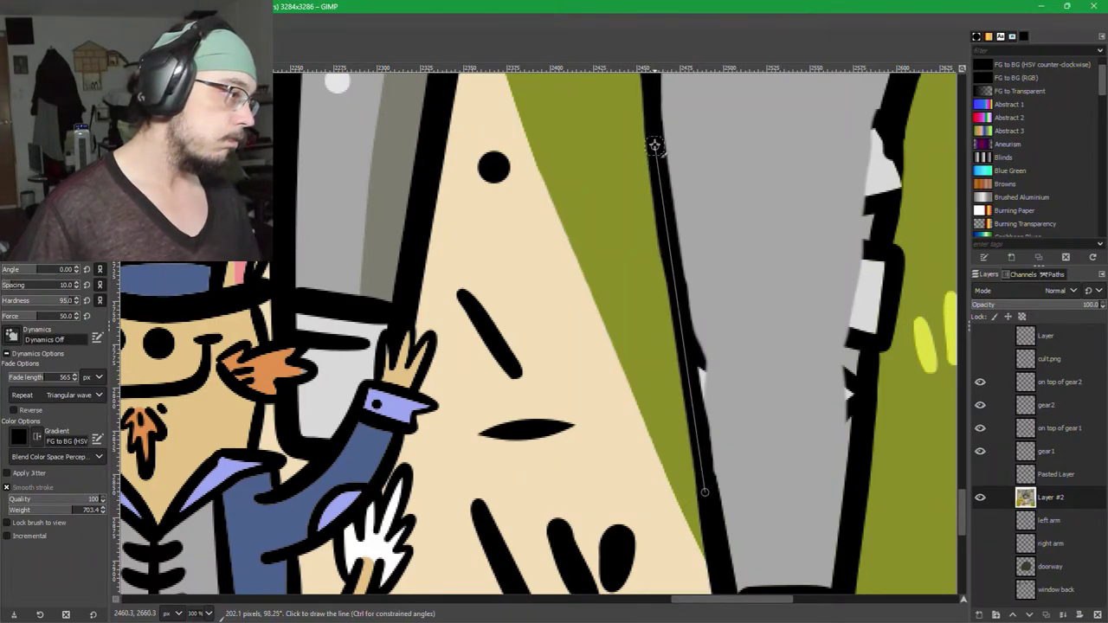
{"action": "scroll", "coordinate": [719, 467], "scroll_direction": "down", "scroll_amount": 3}
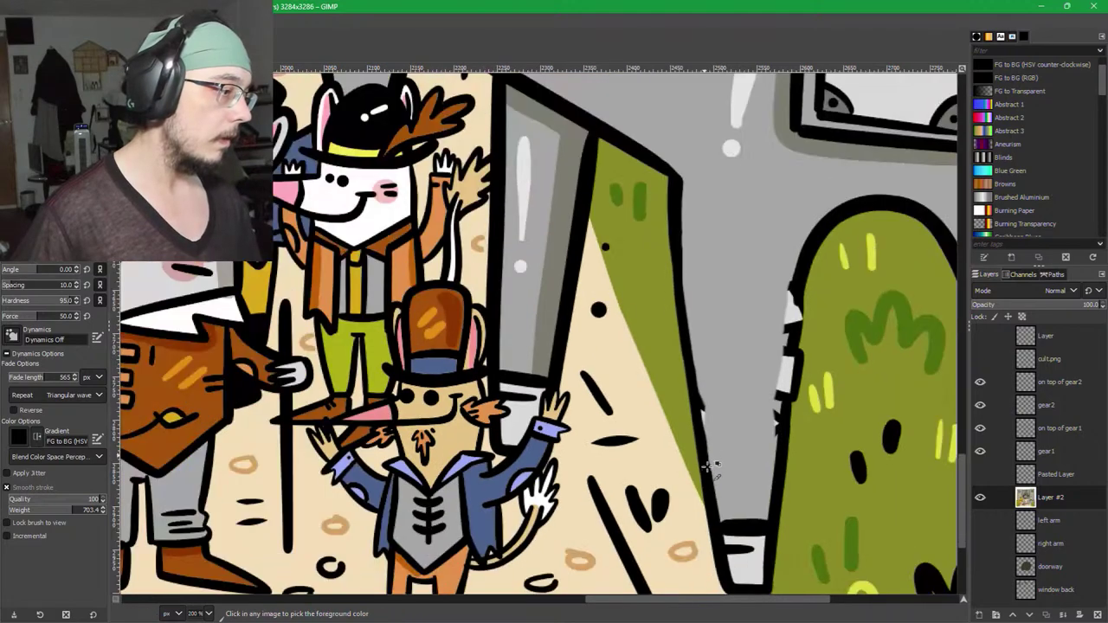
{"action": "scroll", "coordinate": [732, 486], "scroll_direction": "up", "scroll_amount": 3}
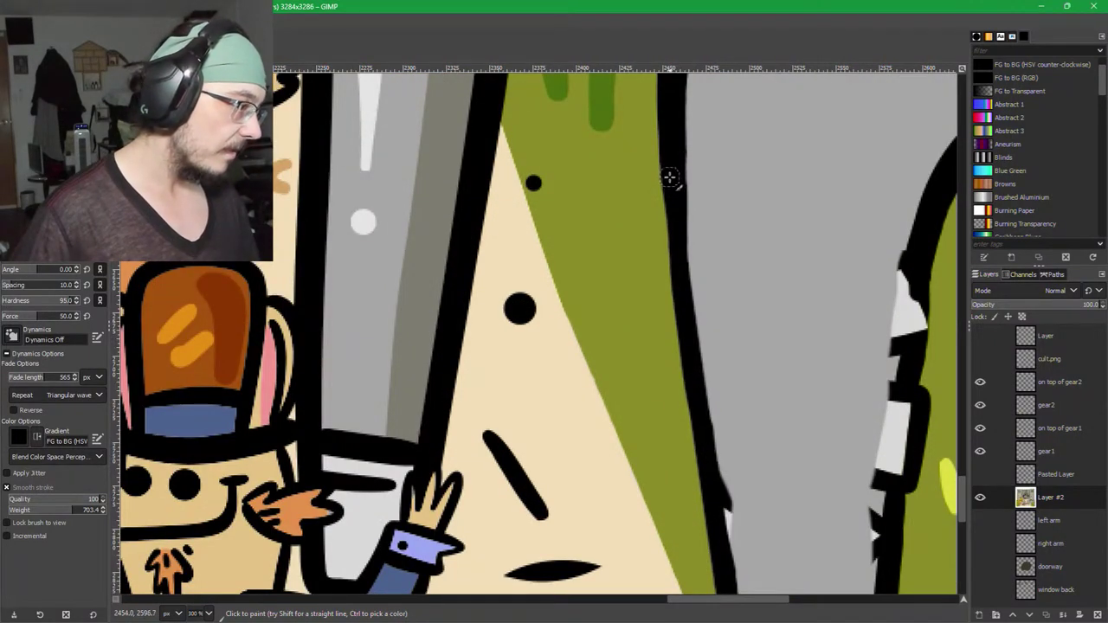
{"action": "mouse_move", "coordinate": [672, 213]}
{"action": "left_mouse_down"}
{"action": "mouse_move", "coordinate": [685, 326]}
{"action": "mouse_move", "coordinate": [708, 374]}
{"action": "left_mouse_up"}
Trim the left hedge outline's outer edge with grey over the lower white gap, and even the outline with a straight black line.
{"action": "scroll", "coordinate": [778, 372], "scroll_direction": "down", "scroll_amount": 2, "text": "ctrl"}
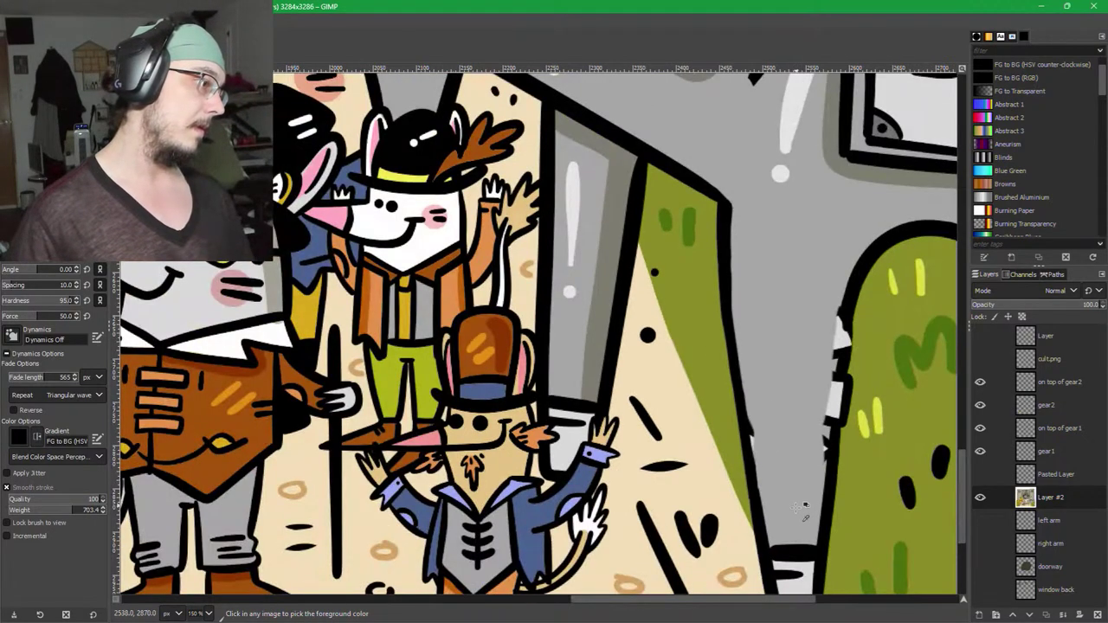
{"action": "scroll", "coordinate": [779, 537], "scroll_direction": "up", "scroll_amount": 3, "text": "ctrl"}
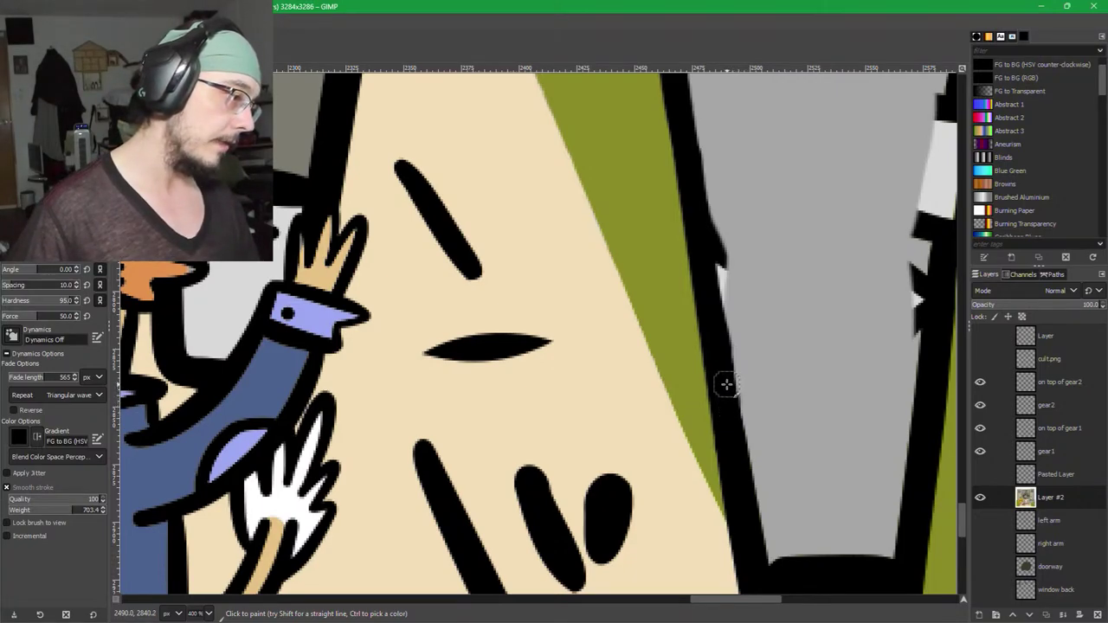
{"action": "scroll", "coordinate": [760, 328], "scroll_direction": "up", "scroll_amount": 2}
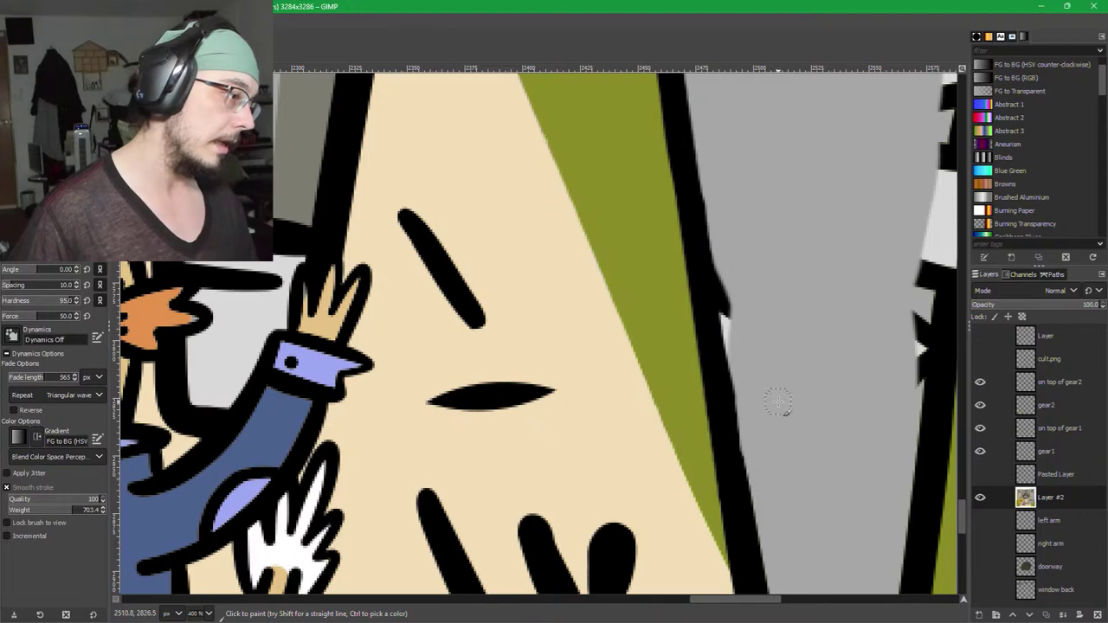
{"action": "scroll", "coordinate": [777, 402], "scroll_direction": "up", "scroll_amount": 2}
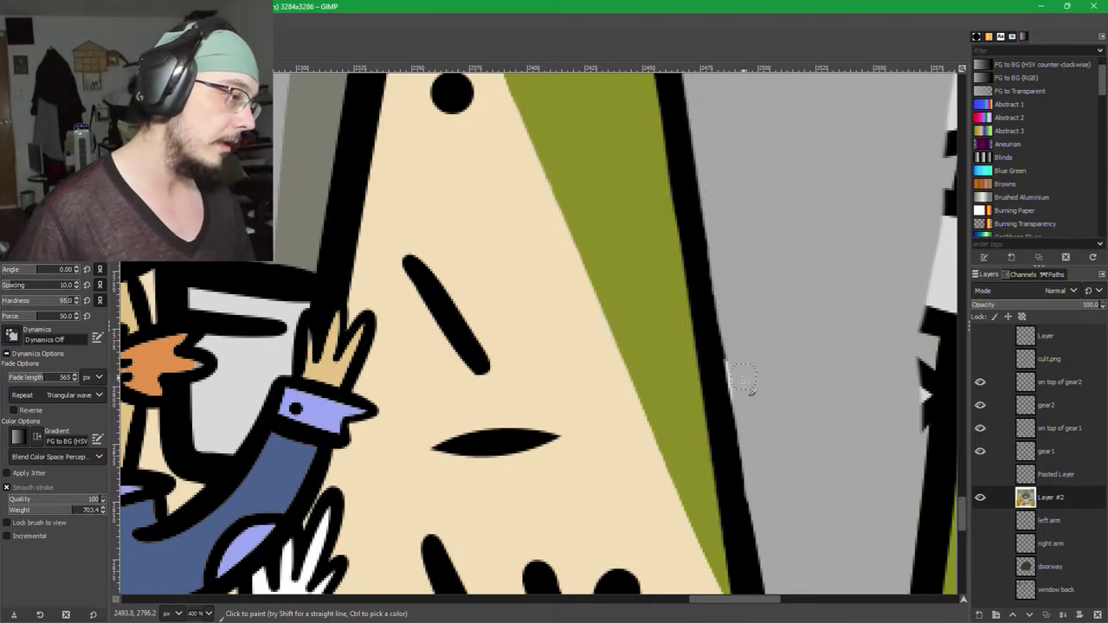
{"action": "left_click_drag", "start_coordinate": [743, 380], "coordinate": [746, 411]}
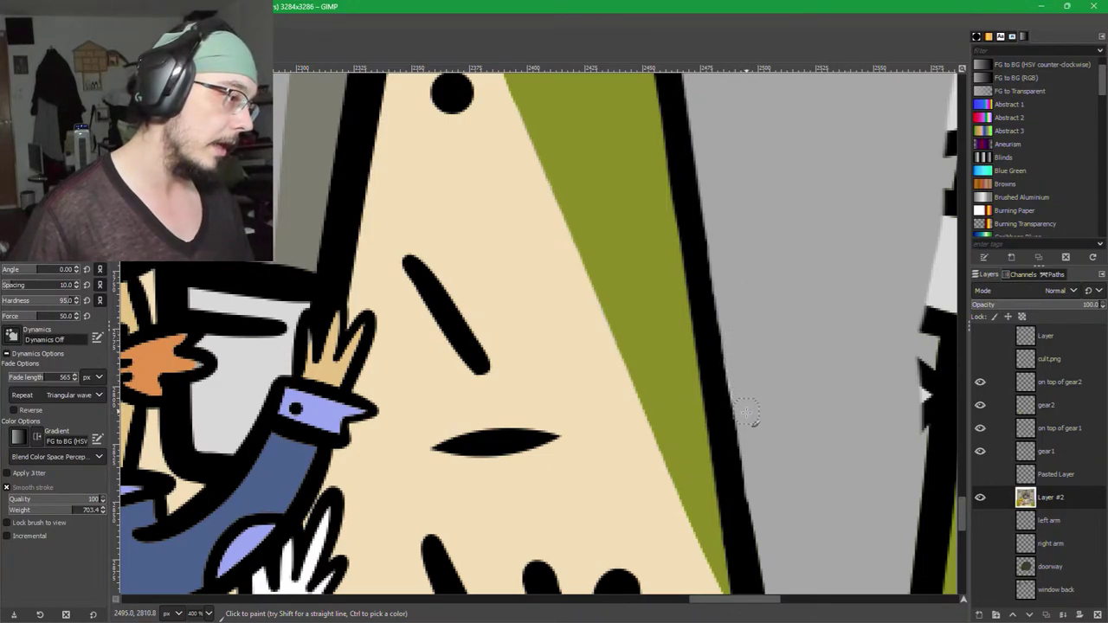
{"action": "left_click_drag", "start_coordinate": [750, 435], "coordinate": [779, 571]}
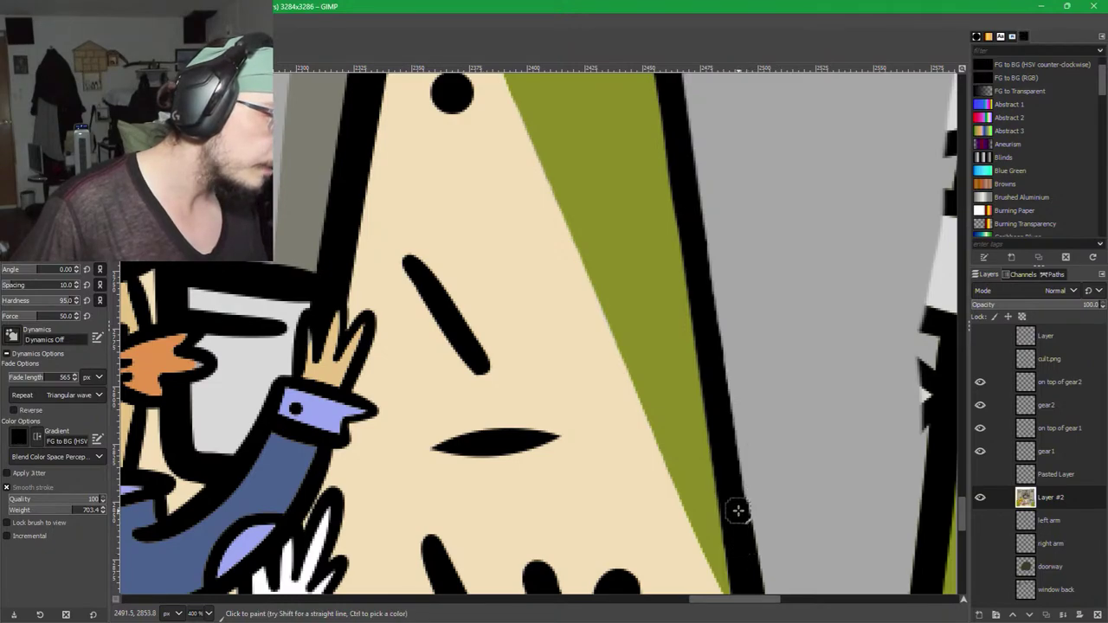
{"action": "left_click", "coordinate": [693, 223], "text": "shift"}
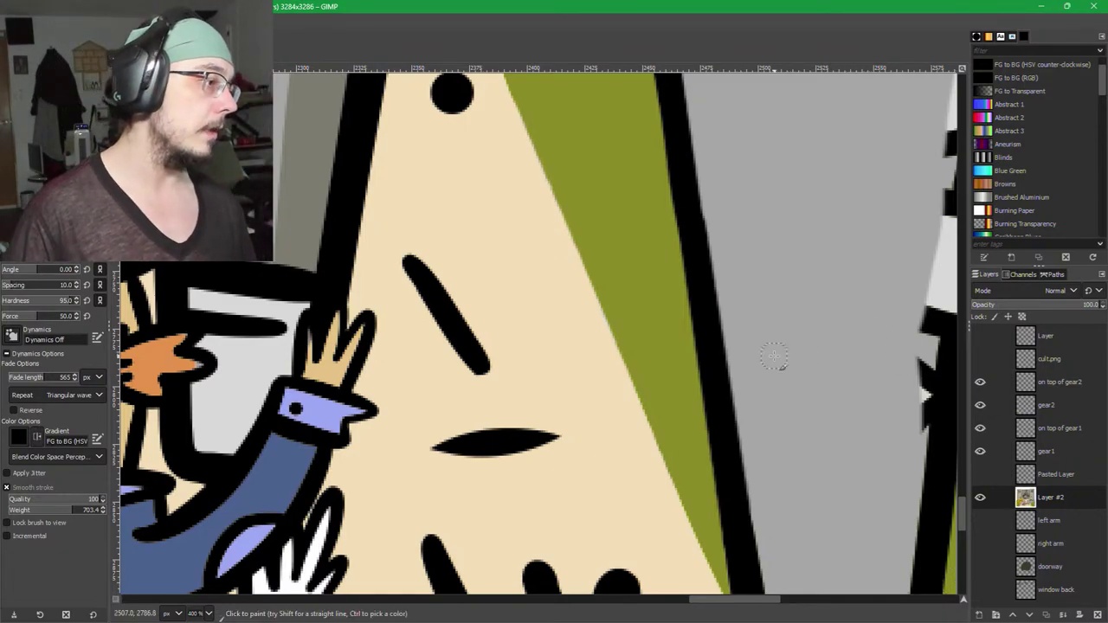
Sample the right hedge's green and paint away the black bulge along the inner edge of its outline beside the lower white gap.
{"action": "scroll", "coordinate": [779, 359], "scroll_direction": "down", "scroll_amount": 3}
{"action": "scroll", "coordinate": [762, 248], "scroll_direction": "up", "scroll_amount": 2}
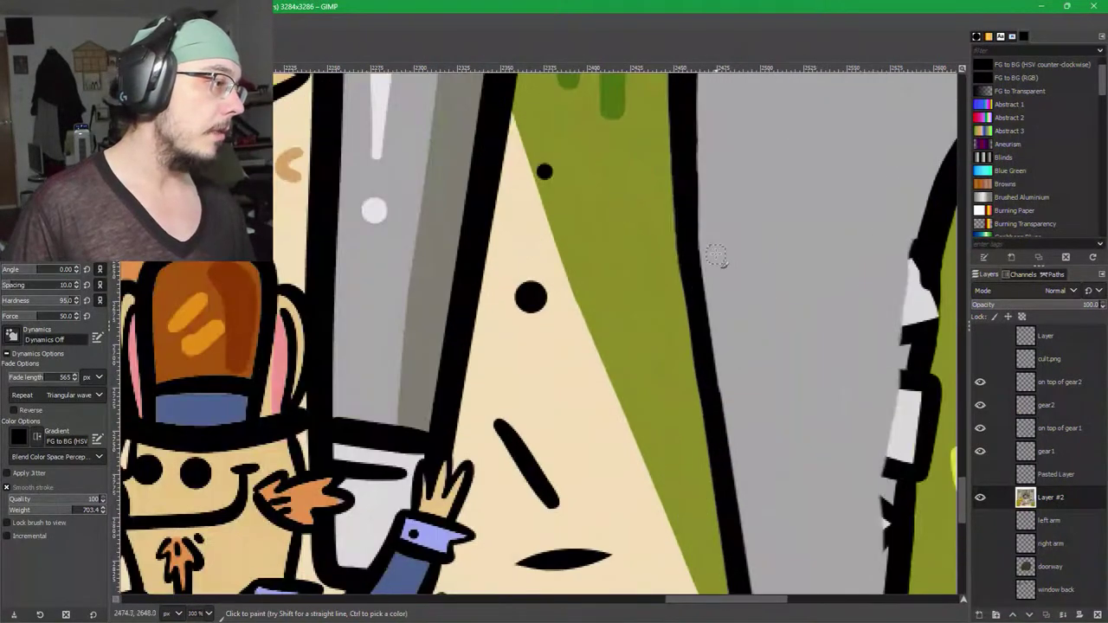
{"action": "mouse_move", "coordinate": [778, 319]}
{"action": "left_mouse_down"}
{"action": "mouse_move", "coordinate": [627, 292]}
{"action": "mouse_move", "coordinate": [621, 180]}
{"action": "left_mouse_up"}
{"action": "mouse_move", "coordinate": [652, 340]}
{"action": "left_mouse_down"}
{"action": "mouse_move", "coordinate": [631, 248]}
{"action": "mouse_move", "coordinate": [638, 259]}
{"action": "mouse_move", "coordinate": [601, 383]}
{"action": "mouse_move", "coordinate": [612, 334]}
{"action": "left_mouse_up"}
{"action": "scroll", "coordinate": [612, 334], "scroll_direction": "down", "scroll_amount": 1}
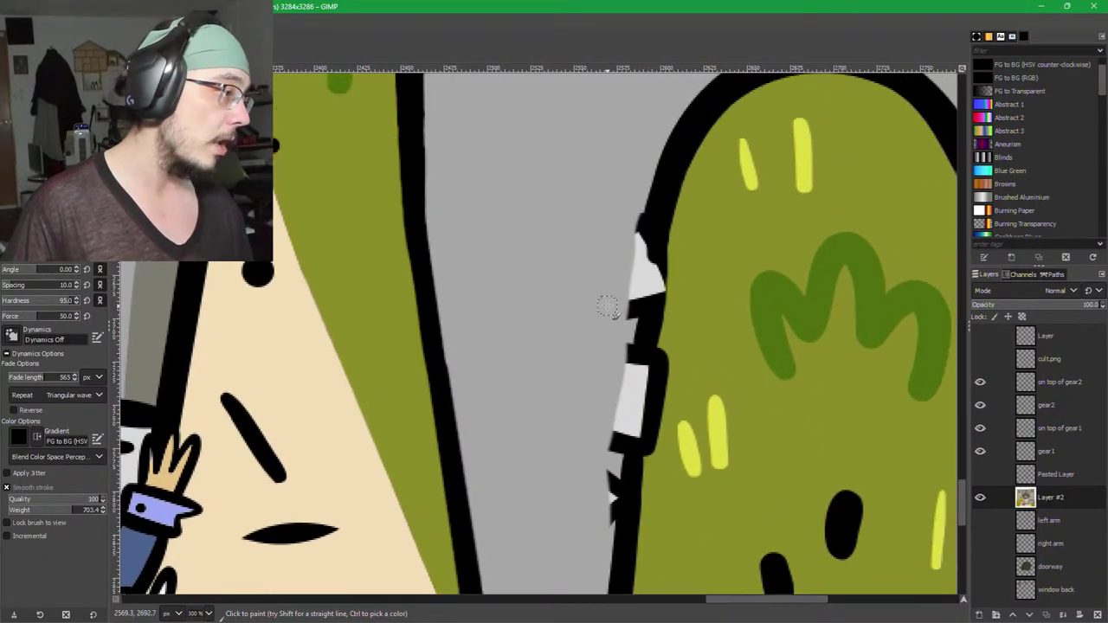
{"action": "left_click", "coordinate": [700, 281], "text": "ctrl"}
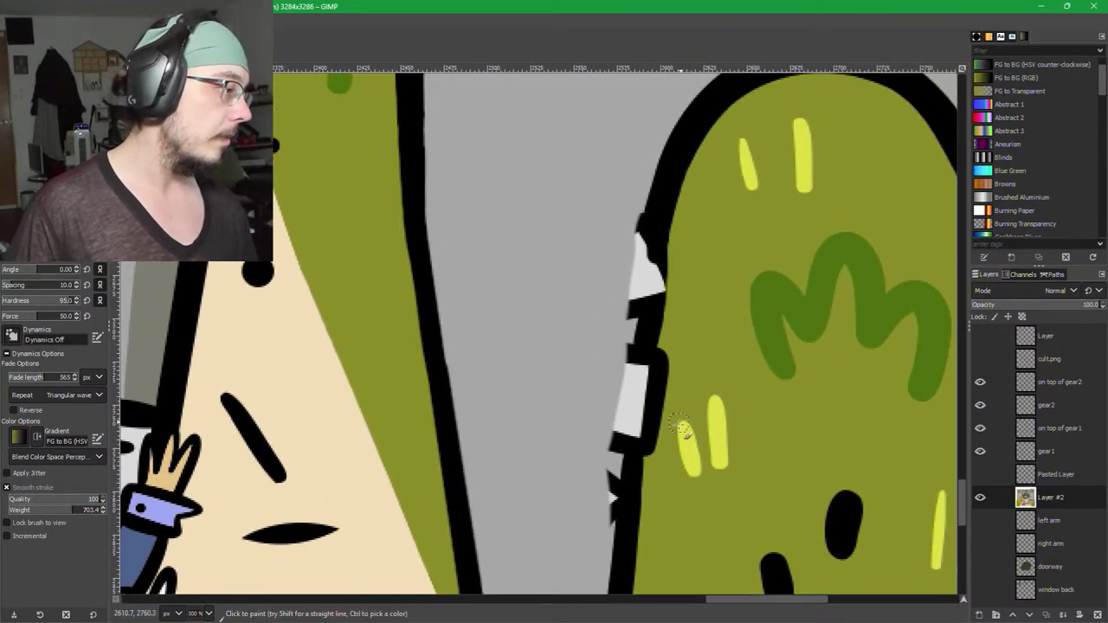
{"action": "scroll", "coordinate": [652, 468], "scroll_direction": "up", "scroll_amount": 2}
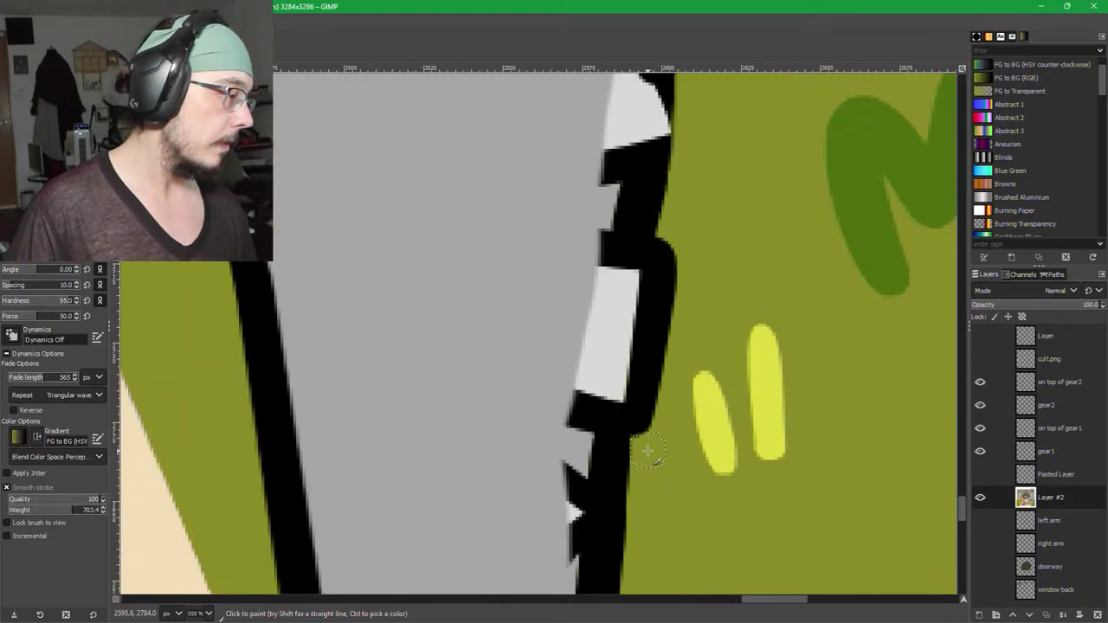
{"action": "left_click_drag", "start_coordinate": [661, 333], "coordinate": [643, 489]}
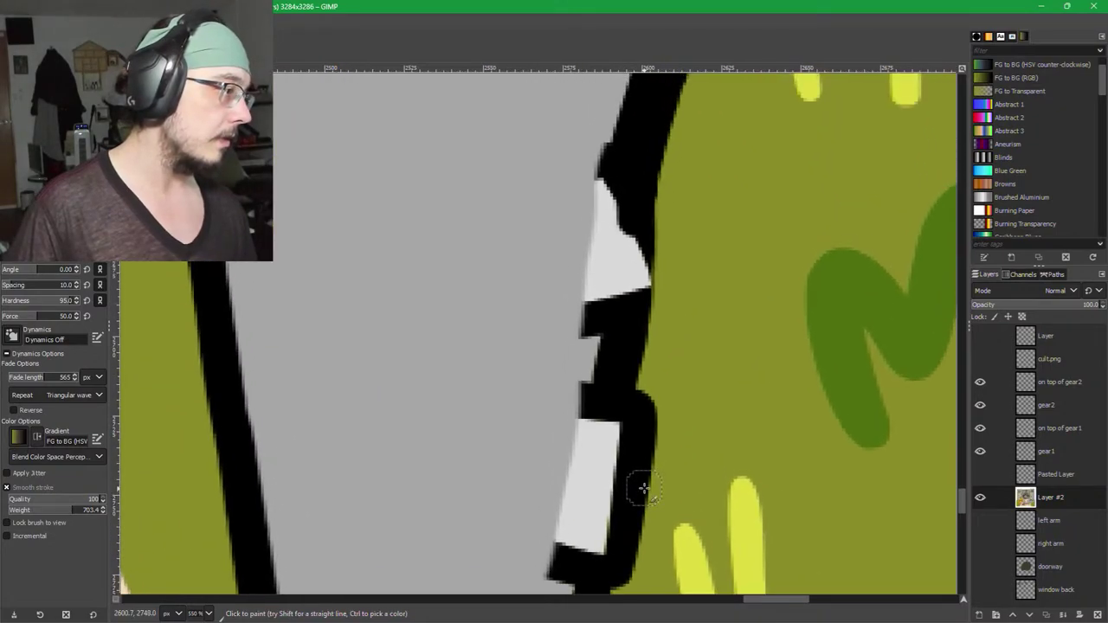
{"action": "left_click_drag", "start_coordinate": [671, 416], "coordinate": [676, 323]}
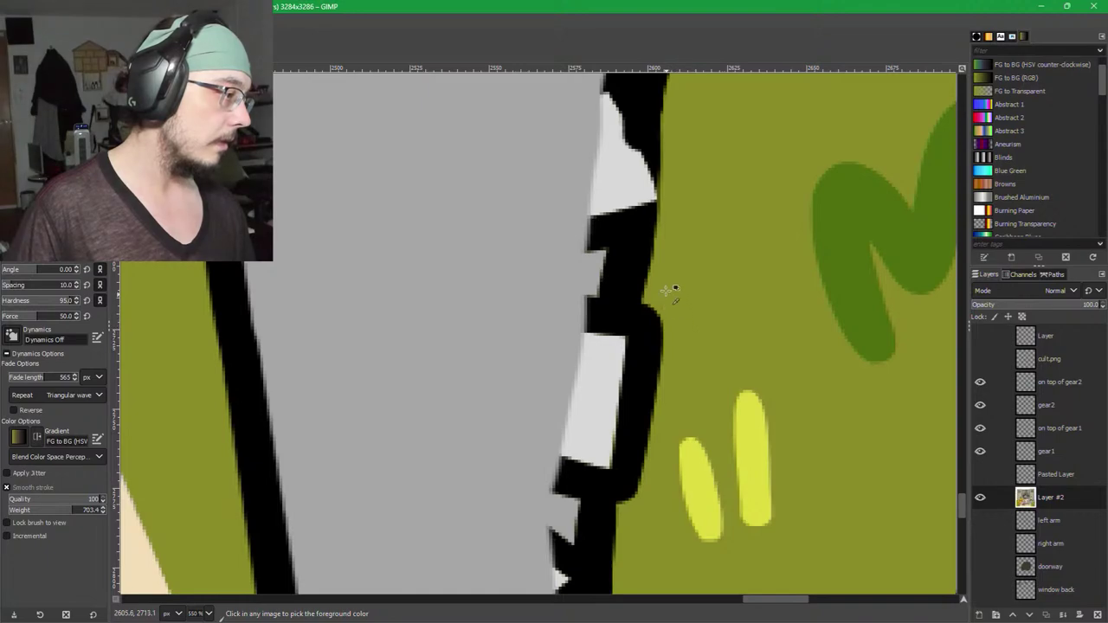
{"action": "left_click", "coordinate": [662, 263], "text": "ctrl"}
{"action": "left_click", "coordinate": [655, 272], "text": "shift"}
{"action": "left_click", "coordinate": [655, 277], "text": "shift"}
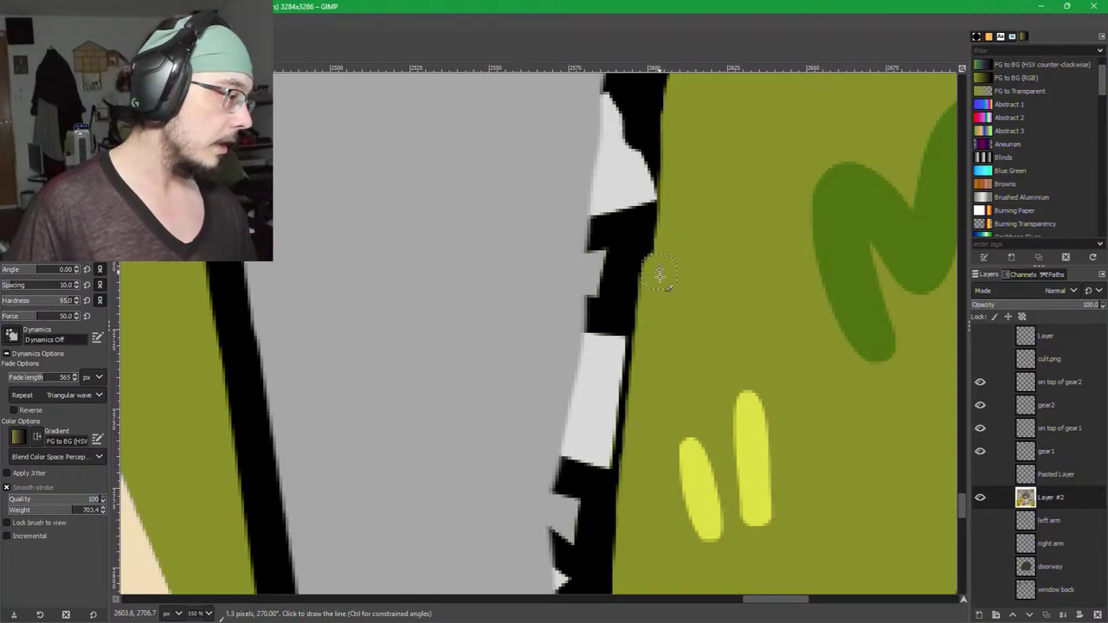
{"action": "scroll", "coordinate": [688, 270], "scroll_direction": "up", "scroll_amount": 3}
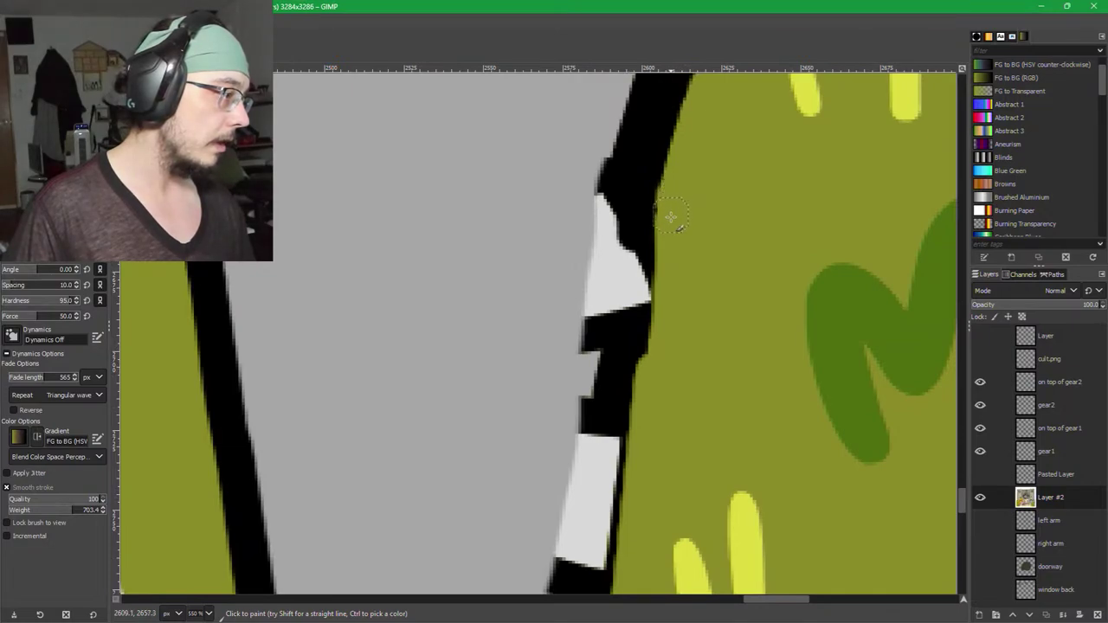
{"action": "mouse_move", "coordinate": [671, 216]}
{"action": "left_mouse_down"}
{"action": "mouse_move", "coordinate": [649, 460]}
{"action": "mouse_move", "coordinate": [660, 379]}
{"action": "left_mouse_up"}
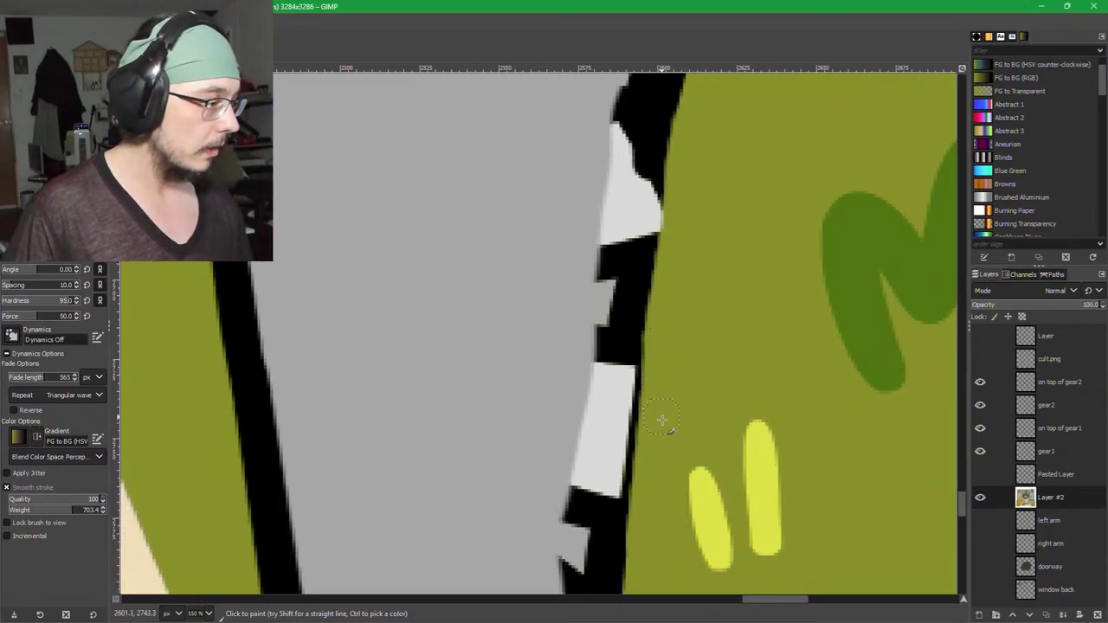
Sample the background grey and paint over the black spikes and protrusions on the right hedge outline's outer edge around the lower white gap.
{"action": "scroll", "coordinate": [683, 446], "scroll_direction": "down", "scroll_amount": 4}
{"action": "scroll", "coordinate": [701, 445], "scroll_direction": "down", "scroll_amount": 2}
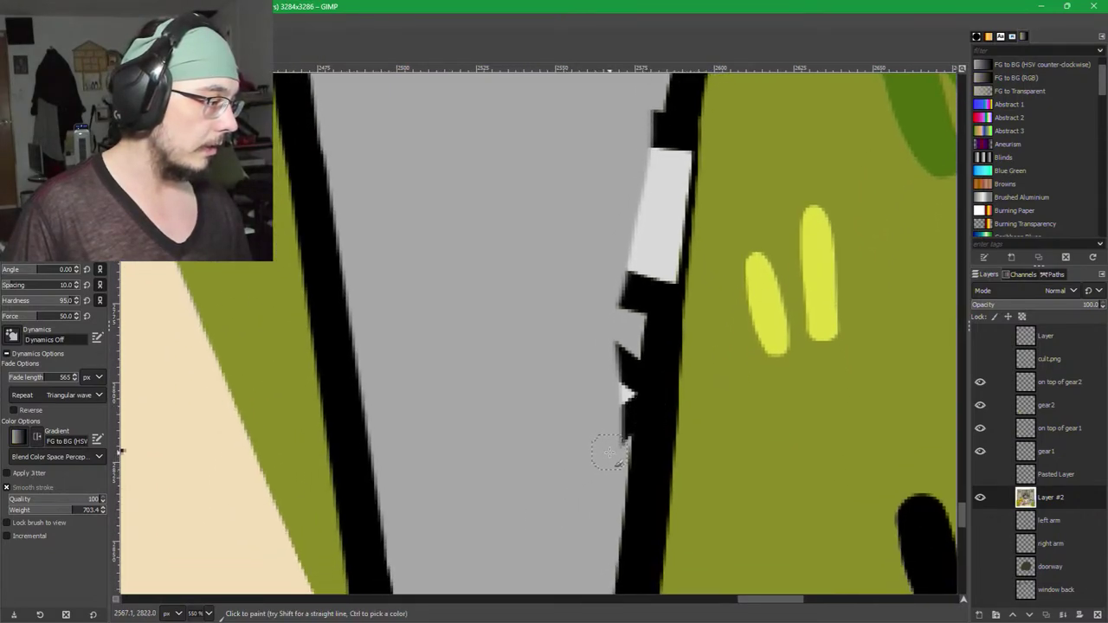
{"action": "left_click_drag", "start_coordinate": [613, 444], "coordinate": [621, 326]}
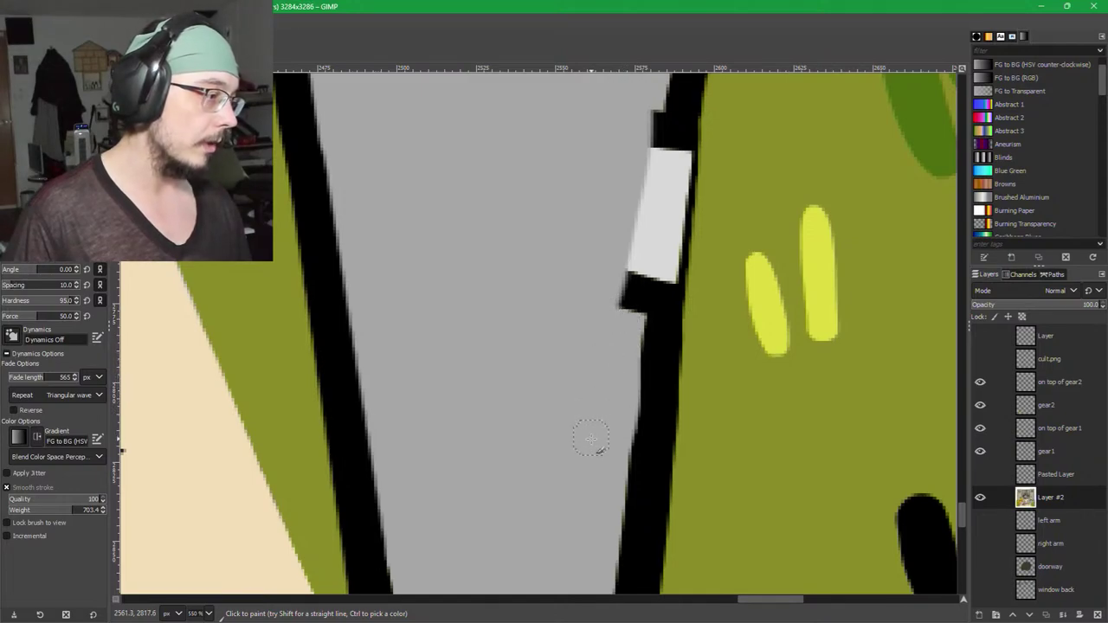
{"action": "mouse_move", "coordinate": [632, 352]}
{"action": "left_mouse_down"}
{"action": "mouse_move", "coordinate": [593, 485]}
{"action": "mouse_move", "coordinate": [608, 307]}
{"action": "mouse_move", "coordinate": [601, 260]}
{"action": "mouse_move", "coordinate": [601, 293]}
{"action": "left_mouse_up"}
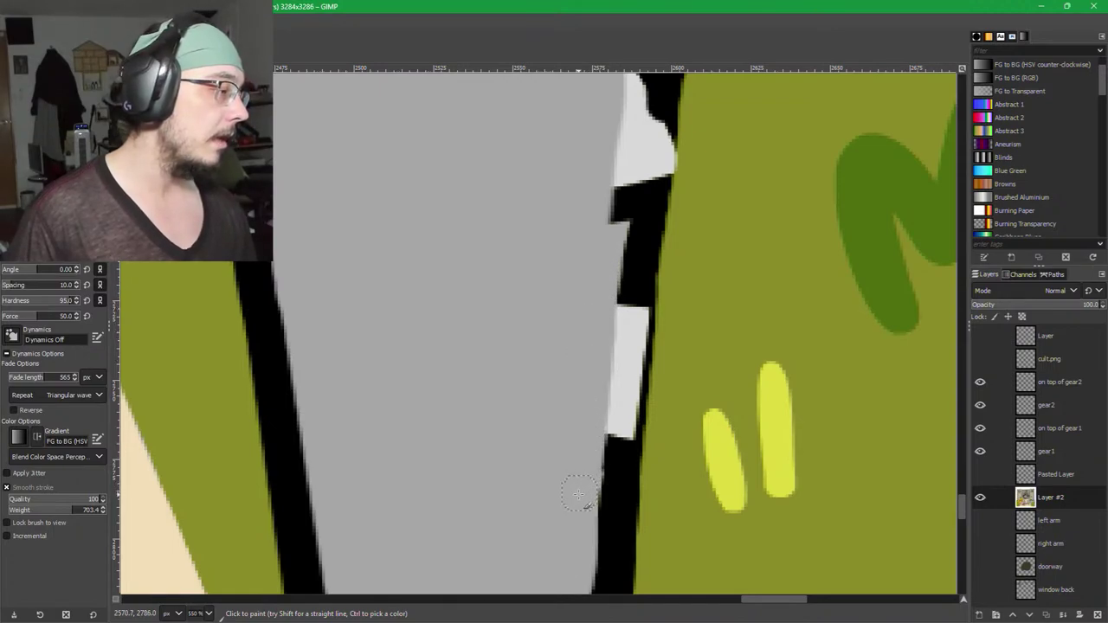
Sample the black, run a straight line up the right hedge's outline across the lower white gap, and fill the remaining white sliver.
{"action": "scroll", "coordinate": [574, 506], "scroll_direction": "down", "scroll_amount": 3}
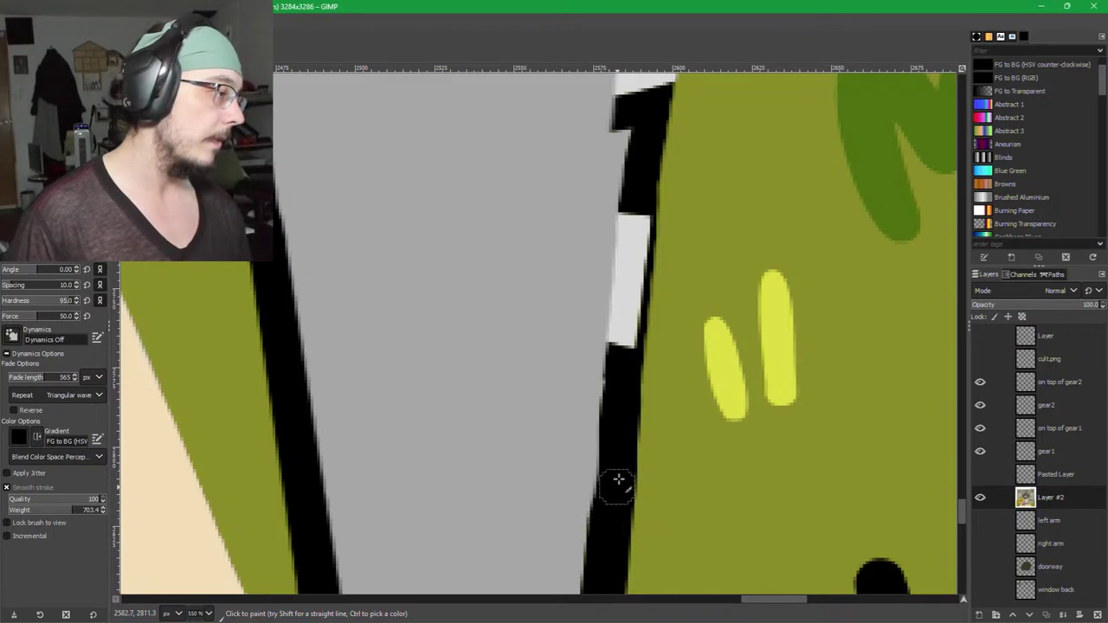
{"action": "key", "text": "shift"}
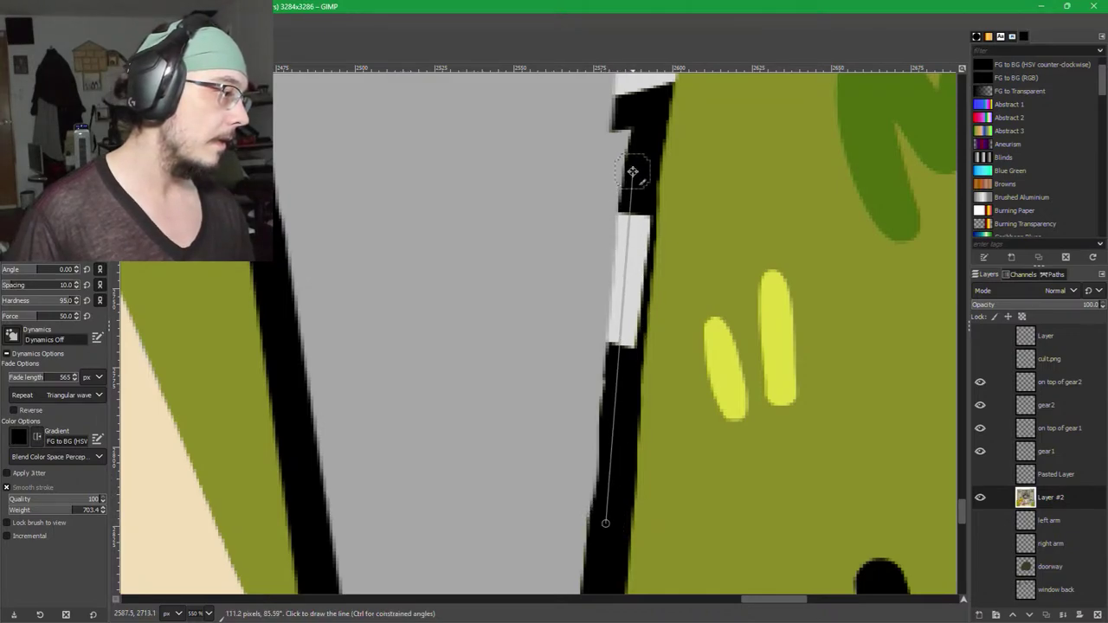
{"action": "left_click", "coordinate": [633, 171], "text": "shift"}
{"action": "left_click_drag", "start_coordinate": [651, 269], "coordinate": [639, 362]}
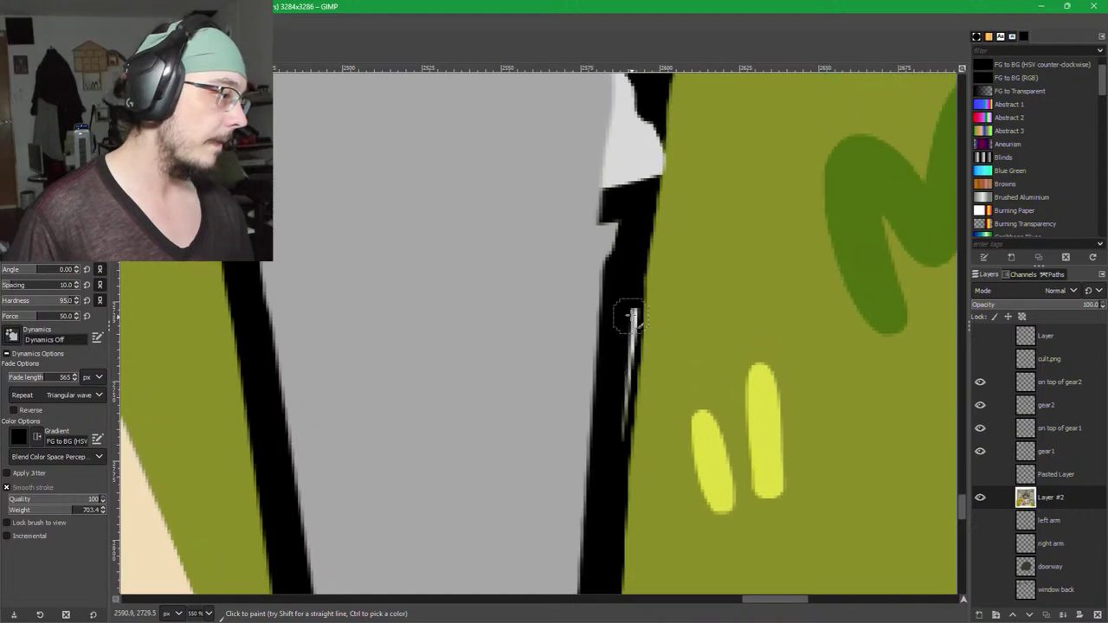
{"action": "left_click_drag", "start_coordinate": [628, 305], "coordinate": [623, 354]}
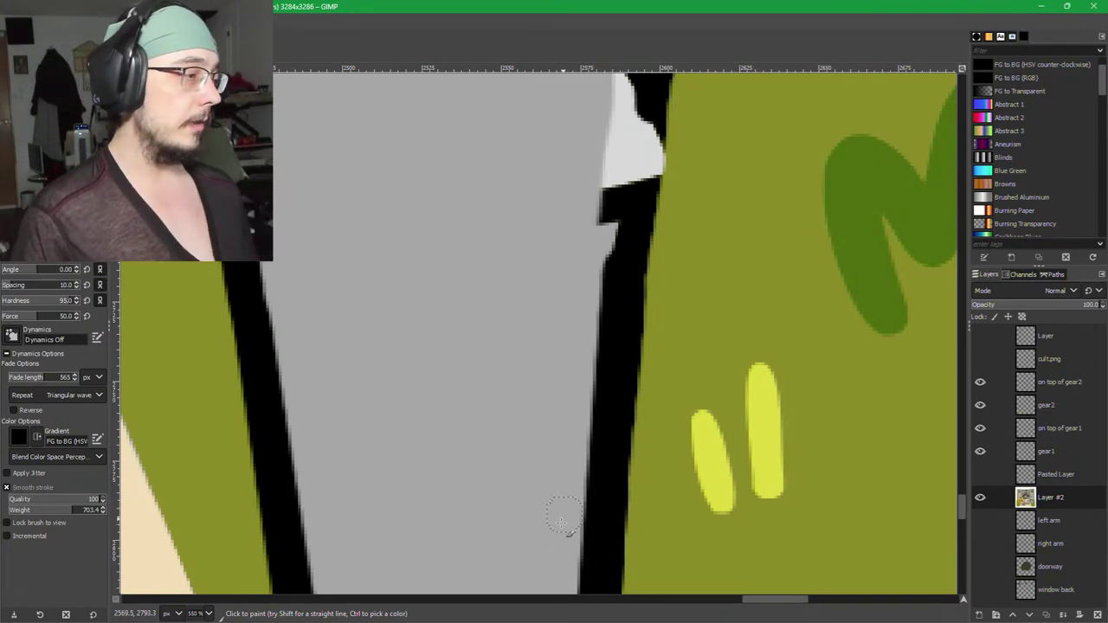
{"action": "left_click_drag", "start_coordinate": [643, 315], "coordinate": [634, 382]}
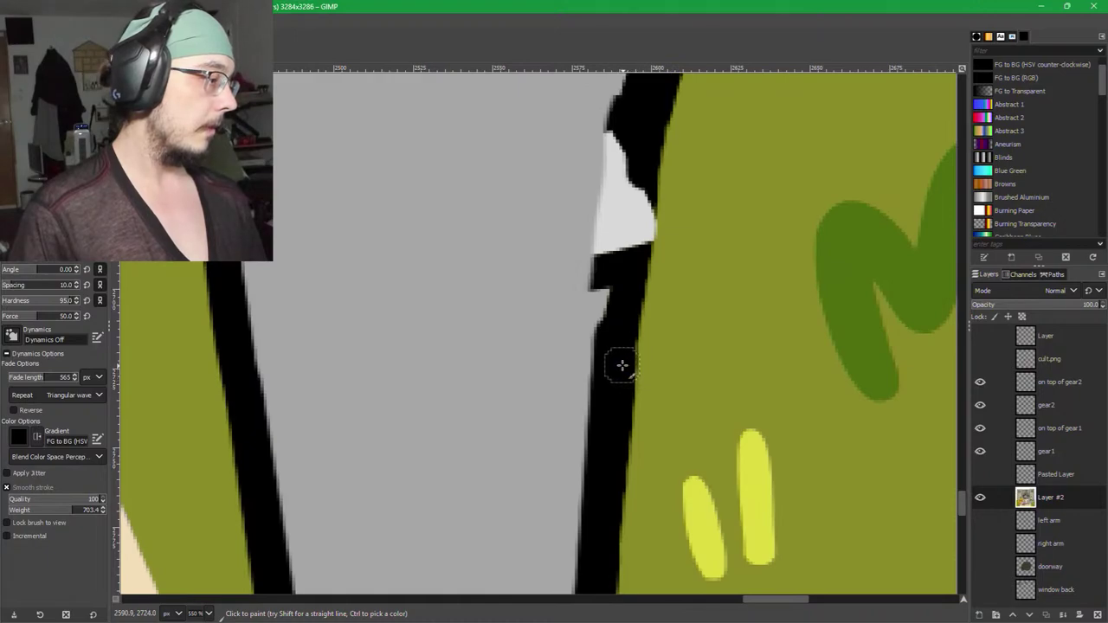
{"action": "mouse_move", "coordinate": [620, 340]}
{"action": "left_mouse_down"}
{"action": "mouse_move", "coordinate": [605, 331]}
{"action": "mouse_move", "coordinate": [630, 280]}
{"action": "left_mouse_up"}
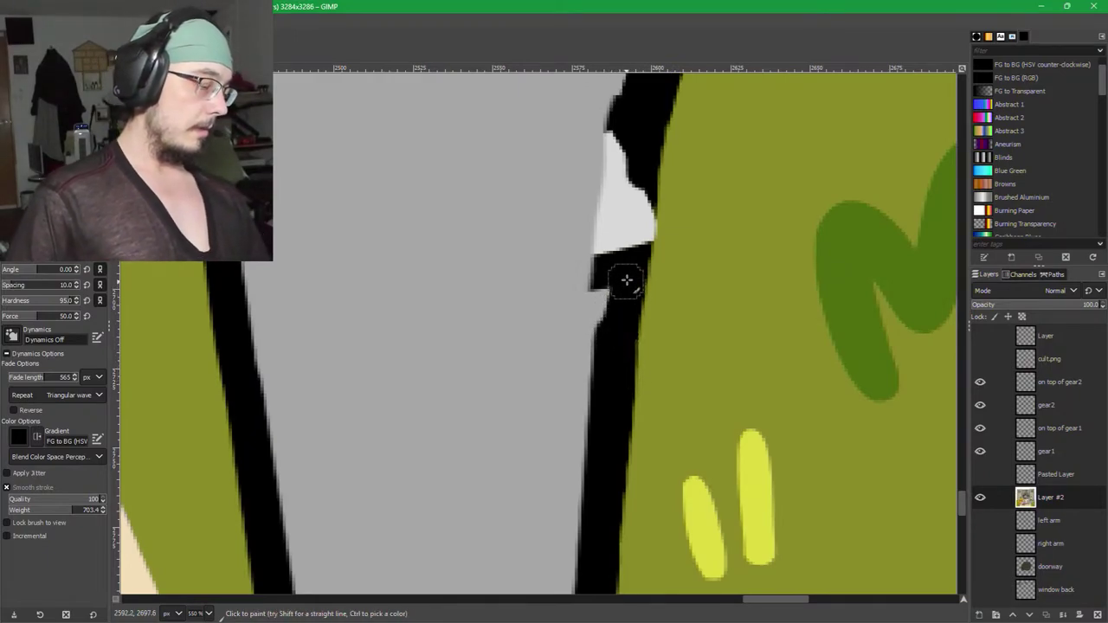
Rebuild the right hedge's outline over the upper white gap, trimming the outer edge with grey, filling with black and smoothing the inner edge with green.
{"action": "scroll", "coordinate": [636, 286], "scroll_direction": "up", "scroll_amount": 5}
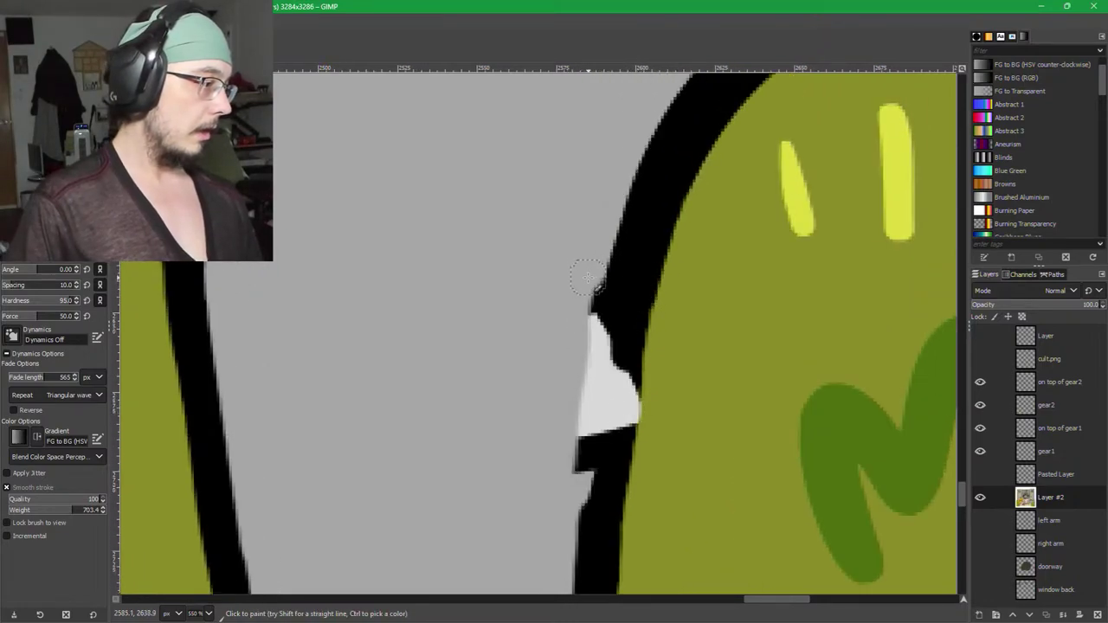
{"action": "left_click_drag", "start_coordinate": [586, 296], "coordinate": [561, 504]}
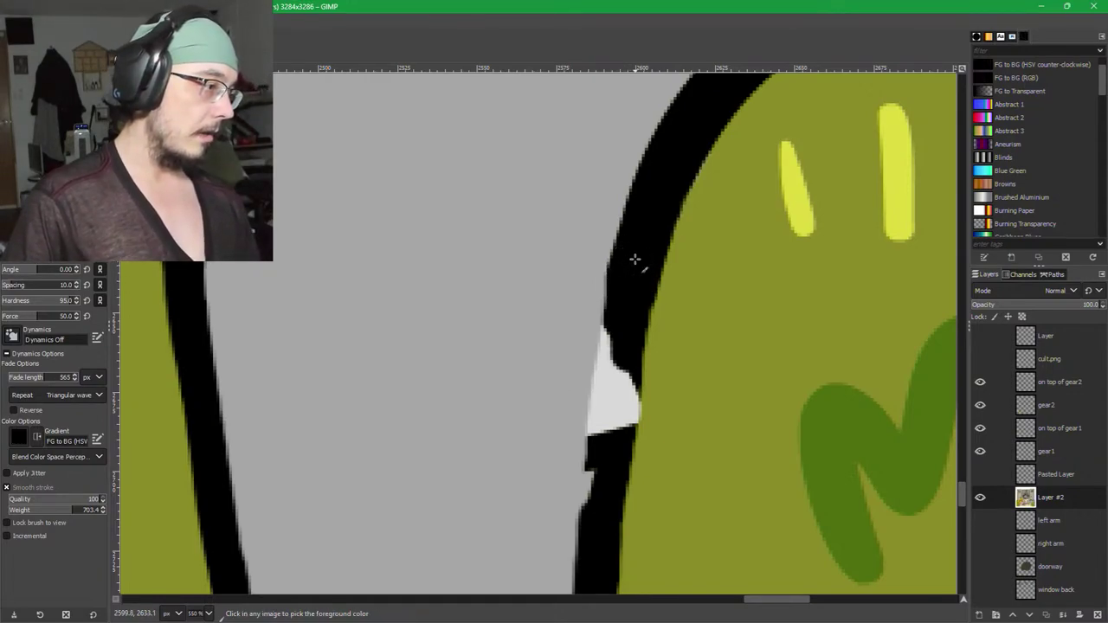
{"action": "mouse_move", "coordinate": [621, 281]}
{"action": "left_mouse_down"}
{"action": "mouse_move", "coordinate": [594, 426]}
{"action": "mouse_move", "coordinate": [588, 589]}
{"action": "left_mouse_up"}
{"action": "left_click_drag", "start_coordinate": [598, 551], "coordinate": [613, 436]}
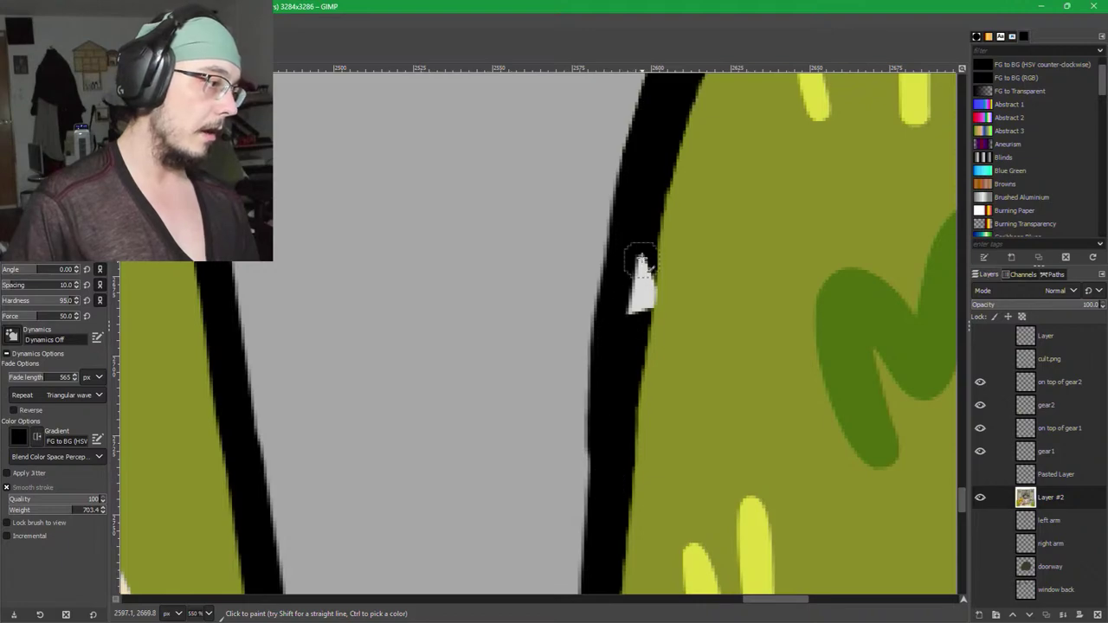
{"action": "mouse_move", "coordinate": [642, 253]}
{"action": "left_mouse_down"}
{"action": "mouse_move", "coordinate": [630, 346]}
{"action": "mouse_move", "coordinate": [638, 274]}
{"action": "mouse_move", "coordinate": [640, 313]}
{"action": "left_mouse_up"}
{"action": "left_click", "coordinate": [692, 232], "text": "ctrl"}
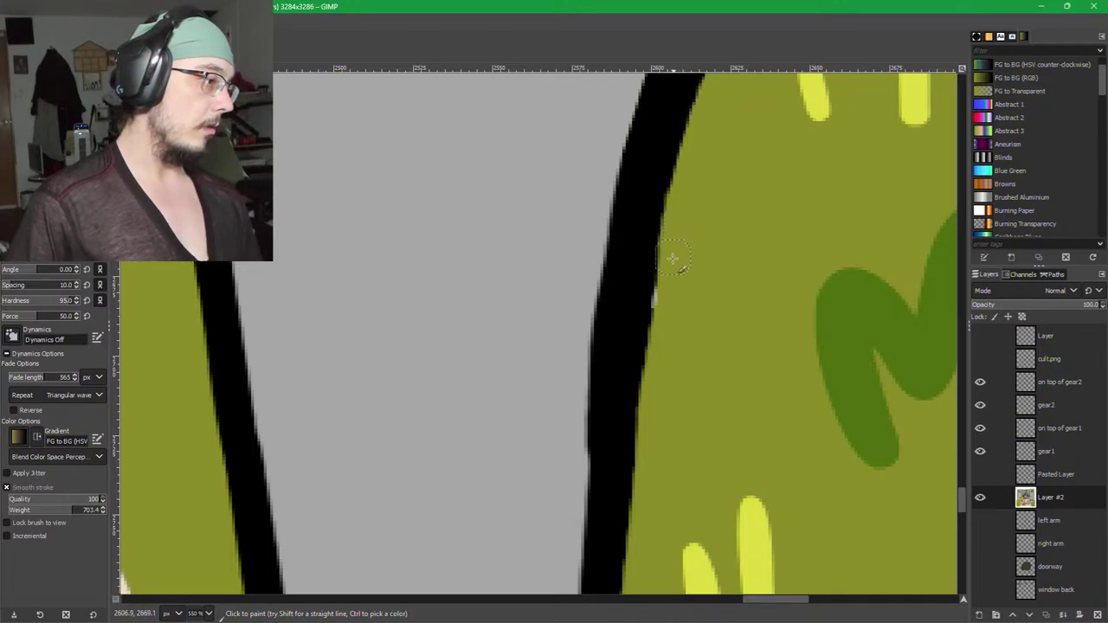
{"action": "mouse_move", "coordinate": [673, 258]}
{"action": "left_mouse_down"}
{"action": "mouse_move", "coordinate": [656, 304]}
{"action": "mouse_move", "coordinate": [655, 414]}
{"action": "left_mouse_up"}
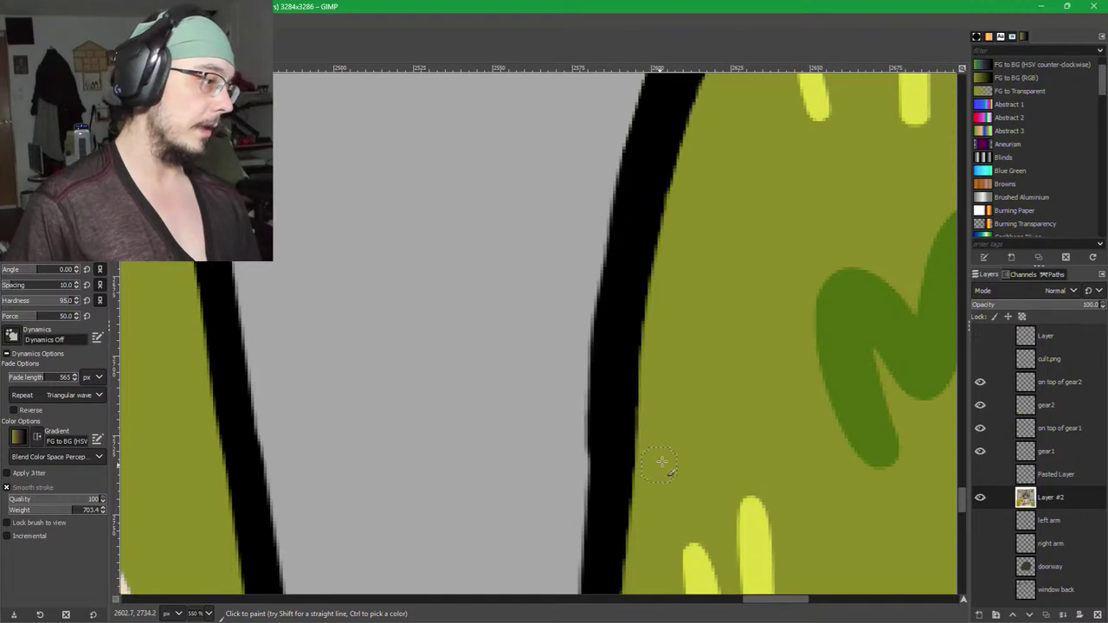
Examine the right hedge's repaired outline up close and beside the left hedge for remaining bumps or uneven thickness.
{"action": "scroll", "coordinate": [660, 463], "scroll_direction": "down", "scroll_amount": 2, "text": "ctrl"}
{"action": "scroll", "coordinate": [699, 425], "scroll_direction": "down", "scroll_amount": 3}
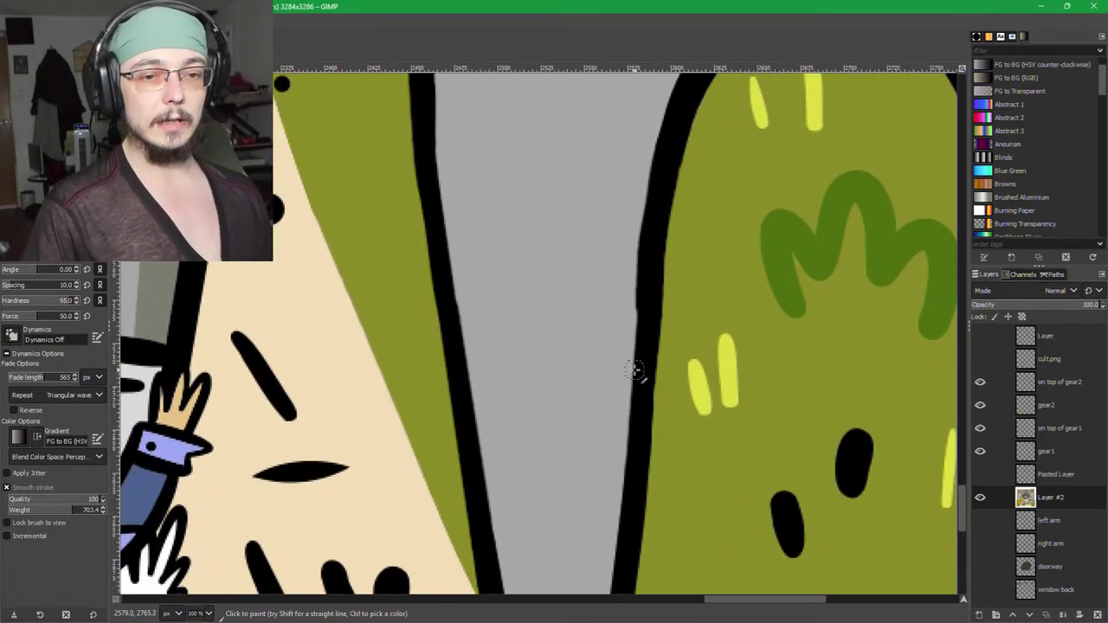
{"action": "scroll", "coordinate": [602, 350], "scroll_direction": "up", "scroll_amount": 2, "text": "ctrl"}
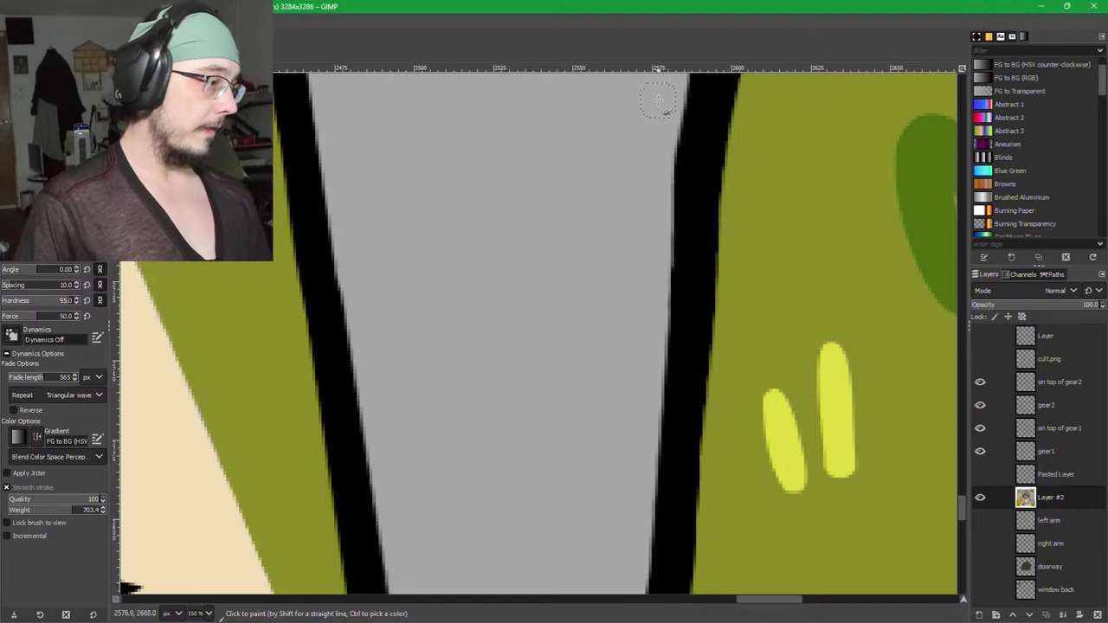
{"action": "scroll", "coordinate": [618, 212], "scroll_direction": "down", "scroll_amount": 3, "text": "ctrl"}
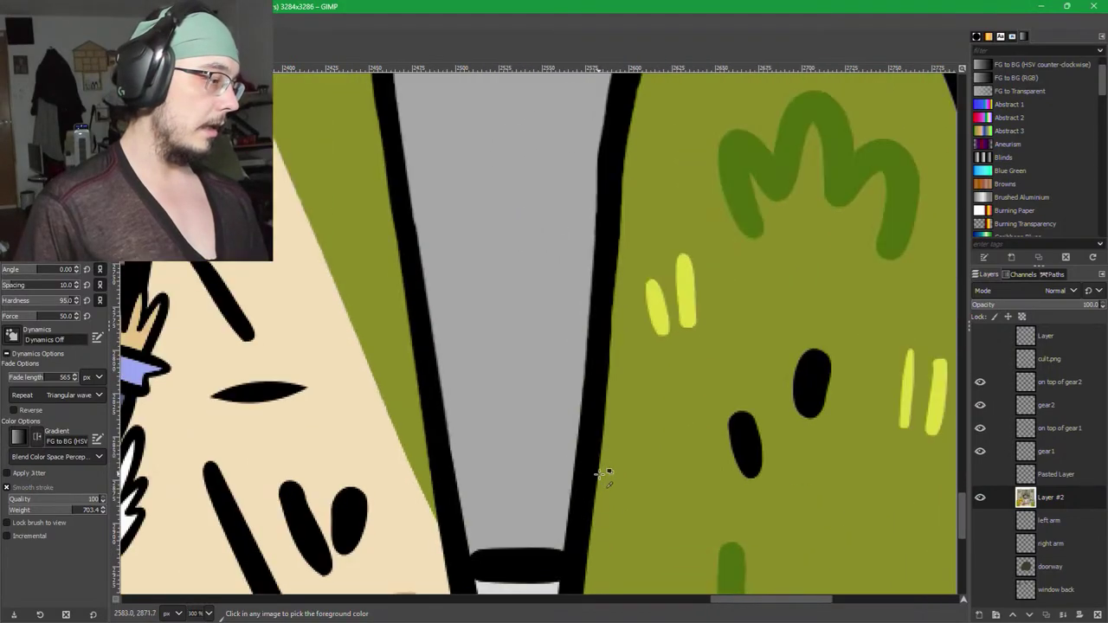
{"action": "scroll", "coordinate": [669, 515], "scroll_direction": "down", "scroll_amount": 4}
{"action": "scroll", "coordinate": [663, 475], "scroll_direction": "up", "scroll_amount": 5}
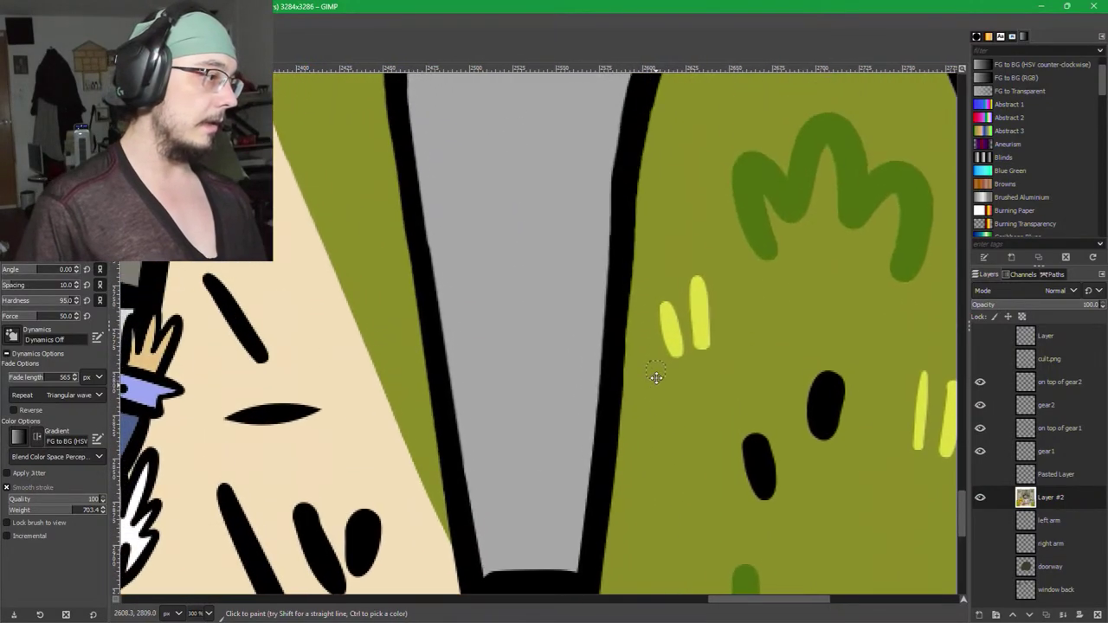
{"action": "scroll", "coordinate": [608, 229], "scroll_direction": "up", "scroll_amount": 2, "text": "ctrl"}
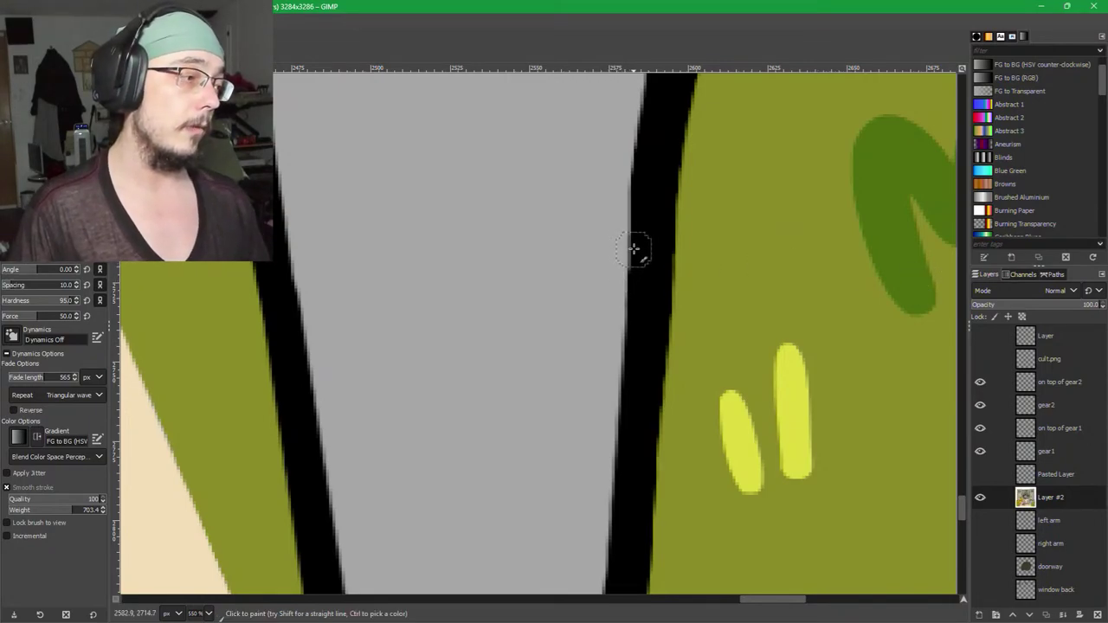
{"action": "scroll", "coordinate": [600, 287], "scroll_direction": "down", "scroll_amount": 3}
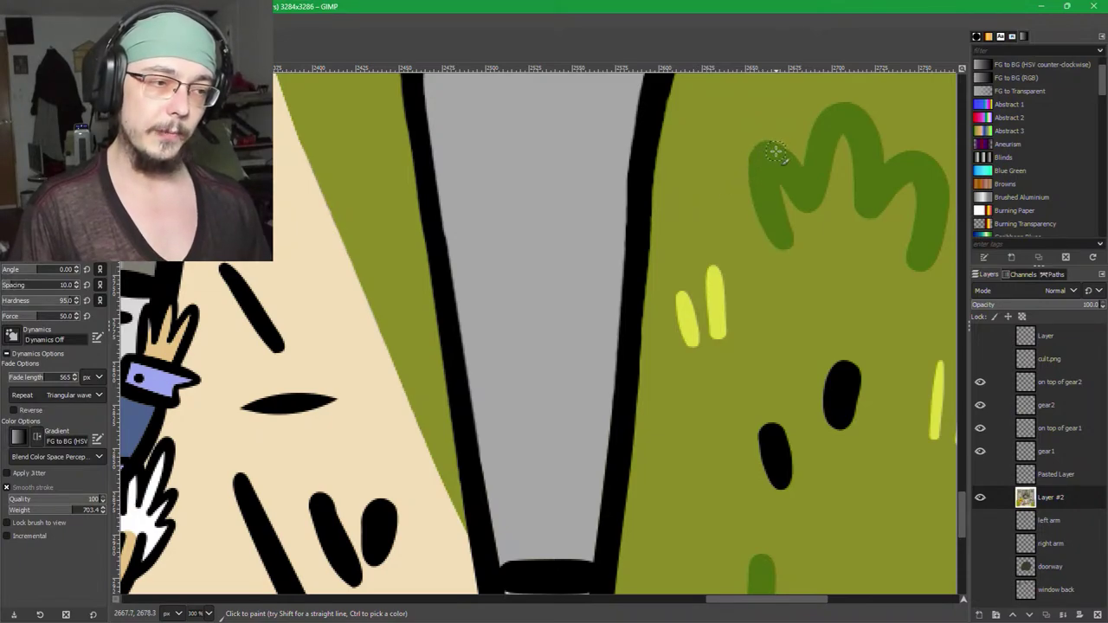
{"action": "scroll", "coordinate": [683, 221], "scroll_direction": "up", "scroll_amount": 1}
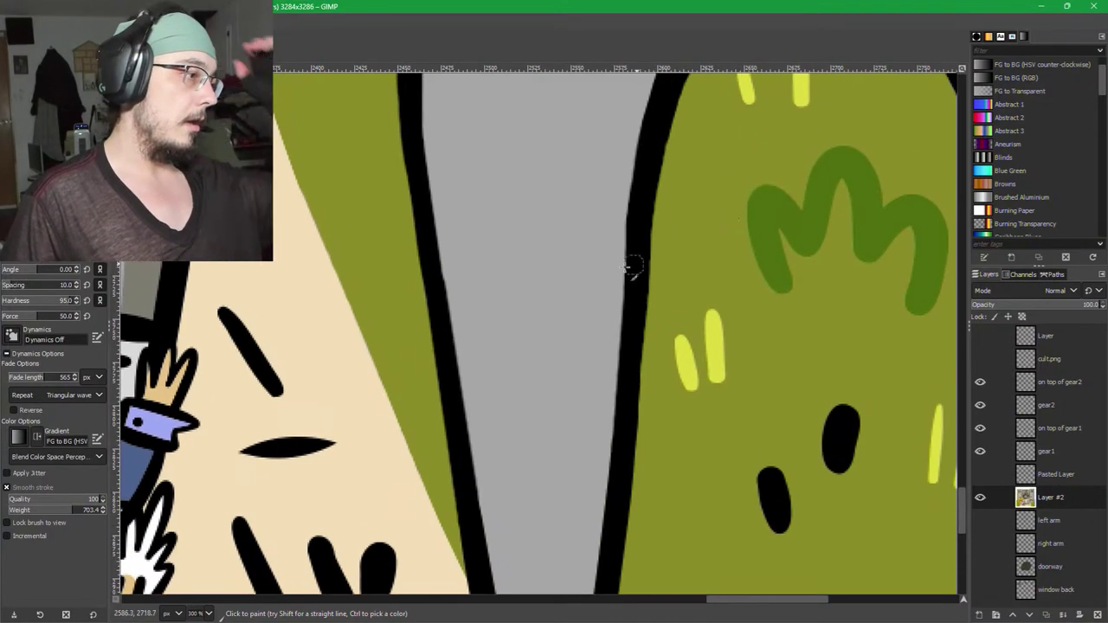
{"action": "scroll", "coordinate": [589, 262], "scroll_direction": "up", "scroll_amount": 3}
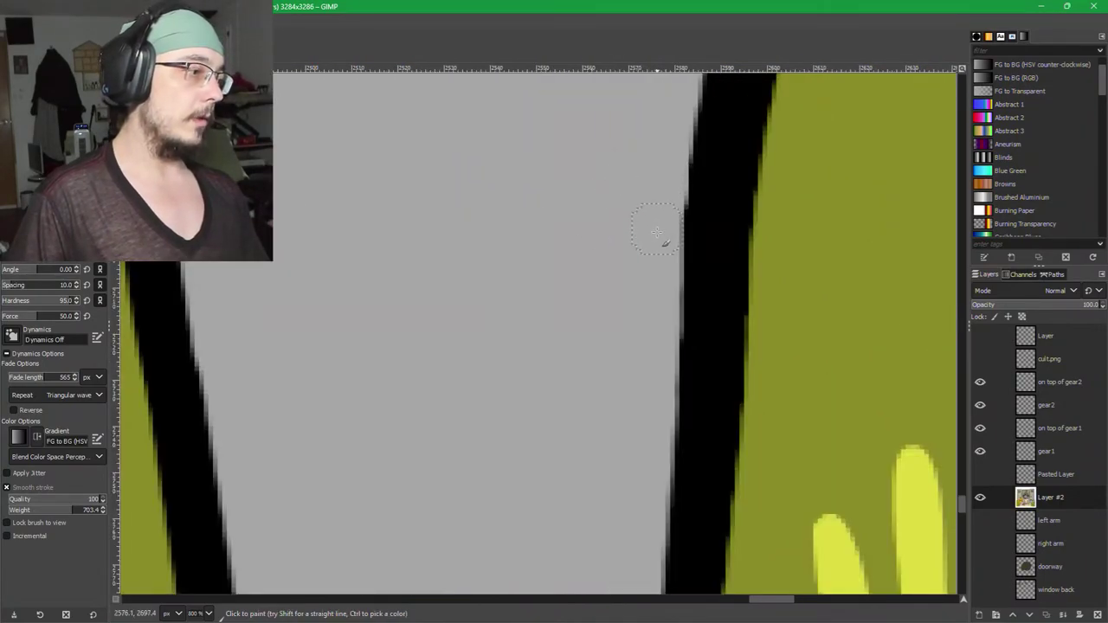
Make the Pasted Layer visible to show the gear over the cleaned background between the hedges.
{"action": "scroll", "coordinate": [638, 347], "scroll_direction": "down", "scroll_amount": 4}
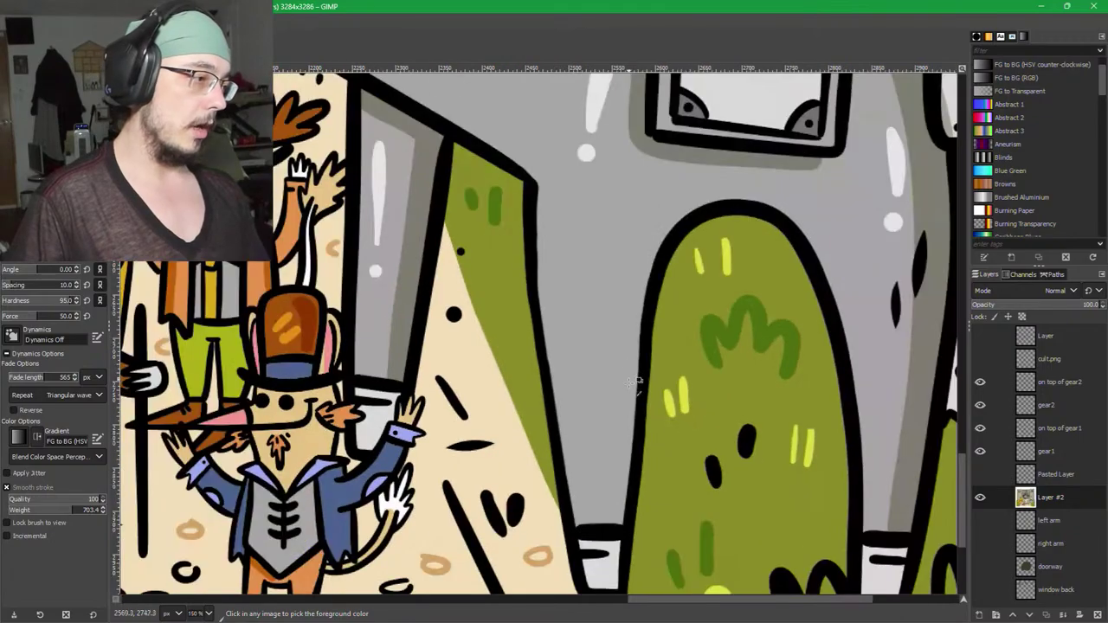
{"action": "scroll", "coordinate": [593, 407], "scroll_direction": "up", "scroll_amount": 1}
{"action": "scroll", "coordinate": [589, 415], "scroll_direction": "down", "scroll_amount": 2}
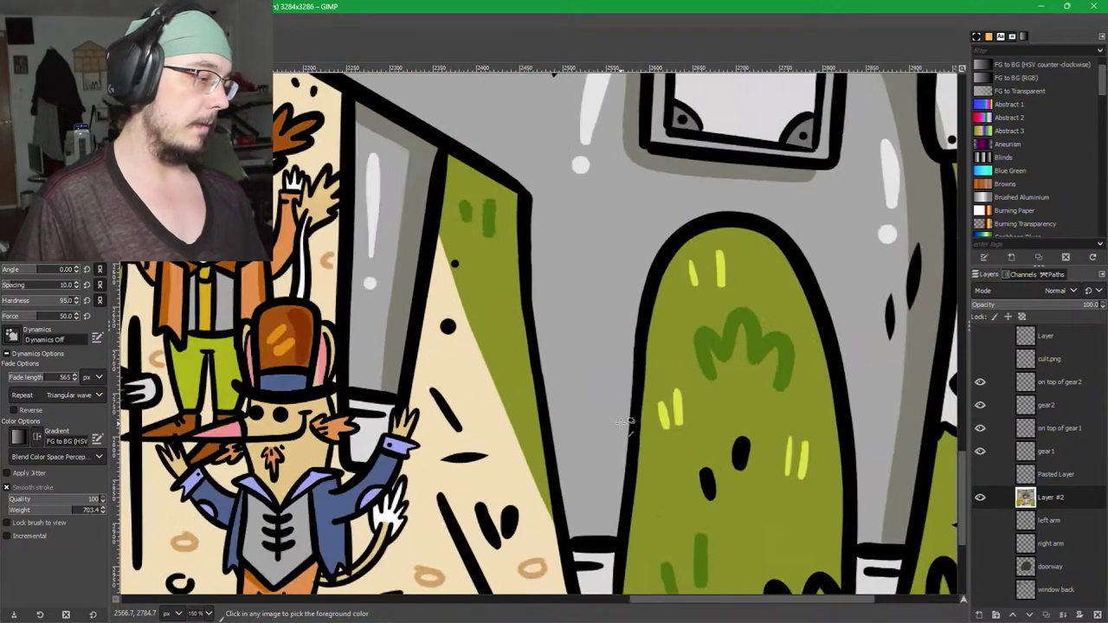
{"action": "scroll", "coordinate": [610, 402], "scroll_direction": "up", "scroll_amount": 1}
{"action": "scroll", "coordinate": [613, 399], "scroll_direction": "down", "scroll_amount": 1}
{"action": "scroll", "coordinate": [554, 536], "scroll_direction": "up", "scroll_amount": 1}
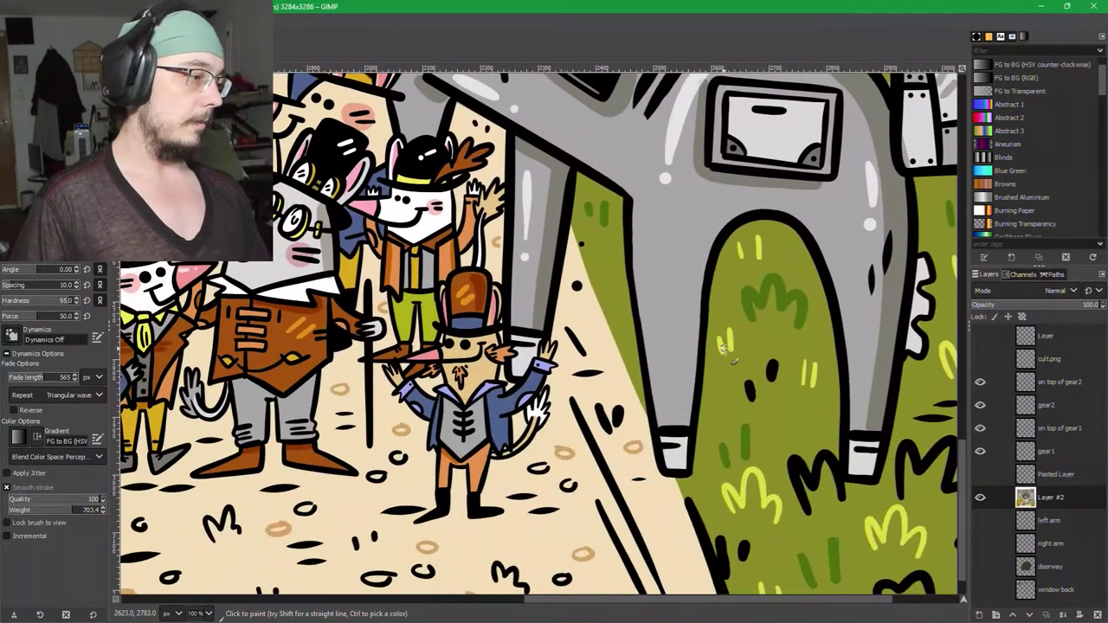
{"action": "left_click", "coordinate": [980, 475]}
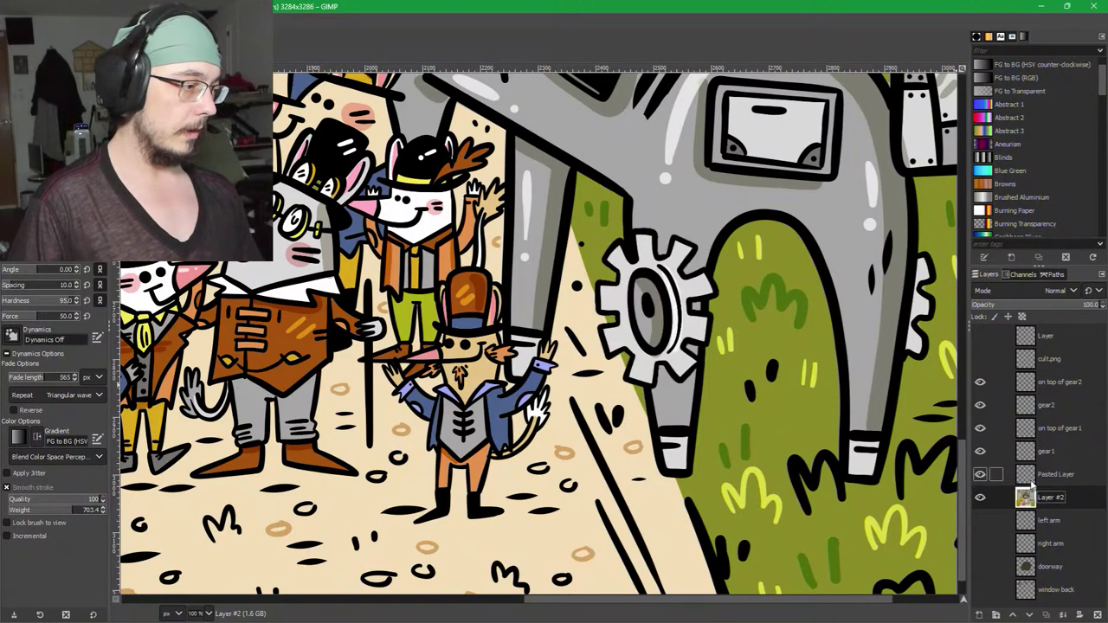
Rename the Pasted Layer as gear3.
{"action": "double_click", "coordinate": [1025, 474]}
{"action": "key", "text": "Escape"}
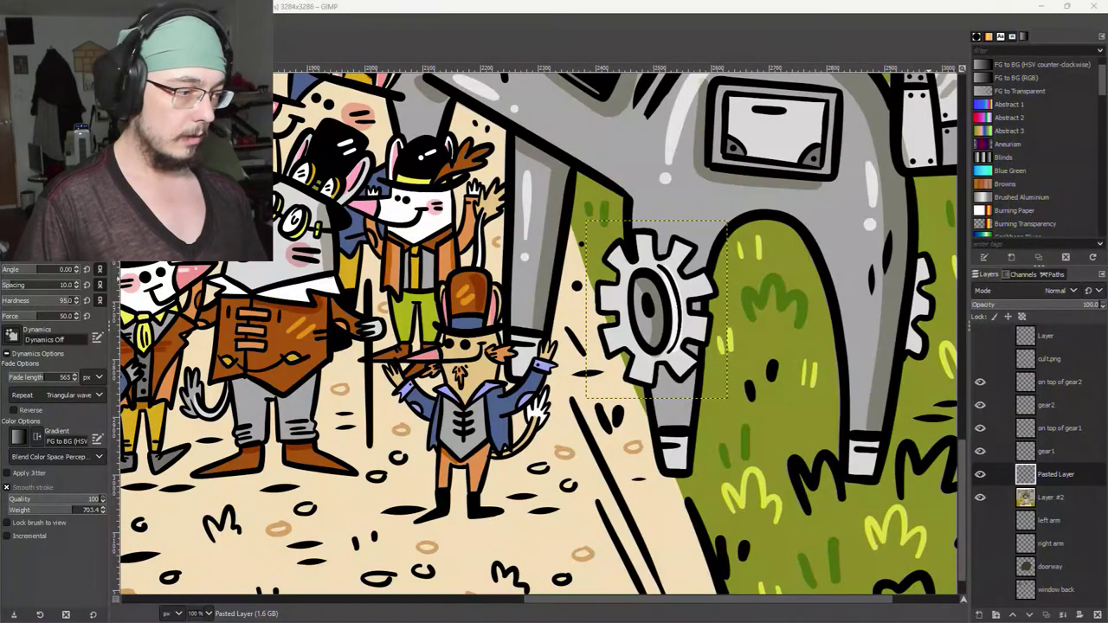
{"action": "double_click", "coordinate": [1053, 474]}
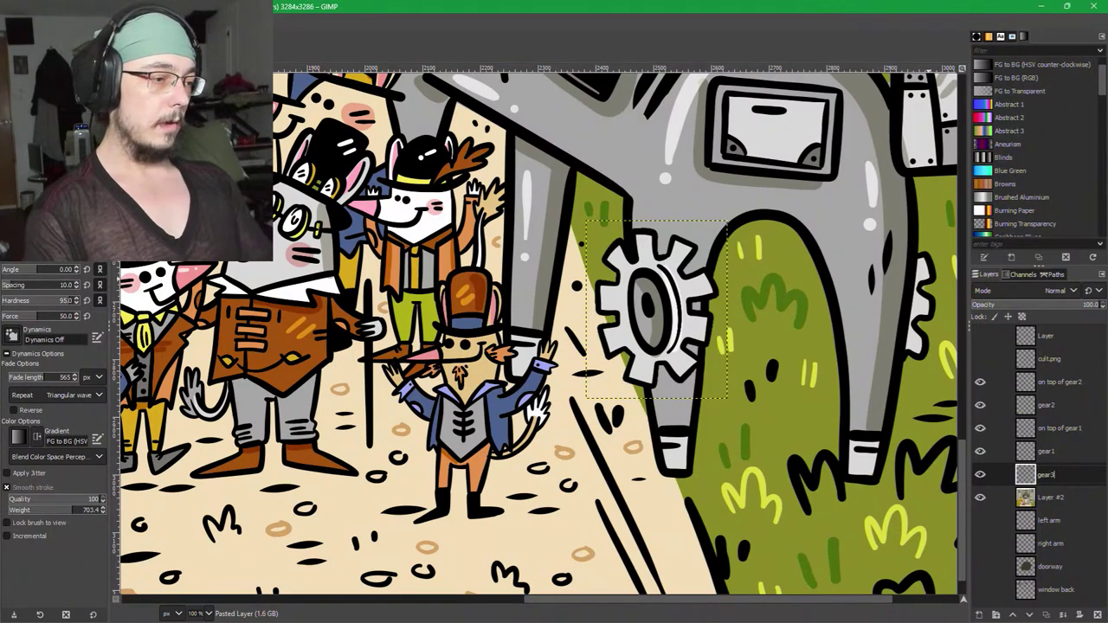
{"action": "key", "text": "Return"}
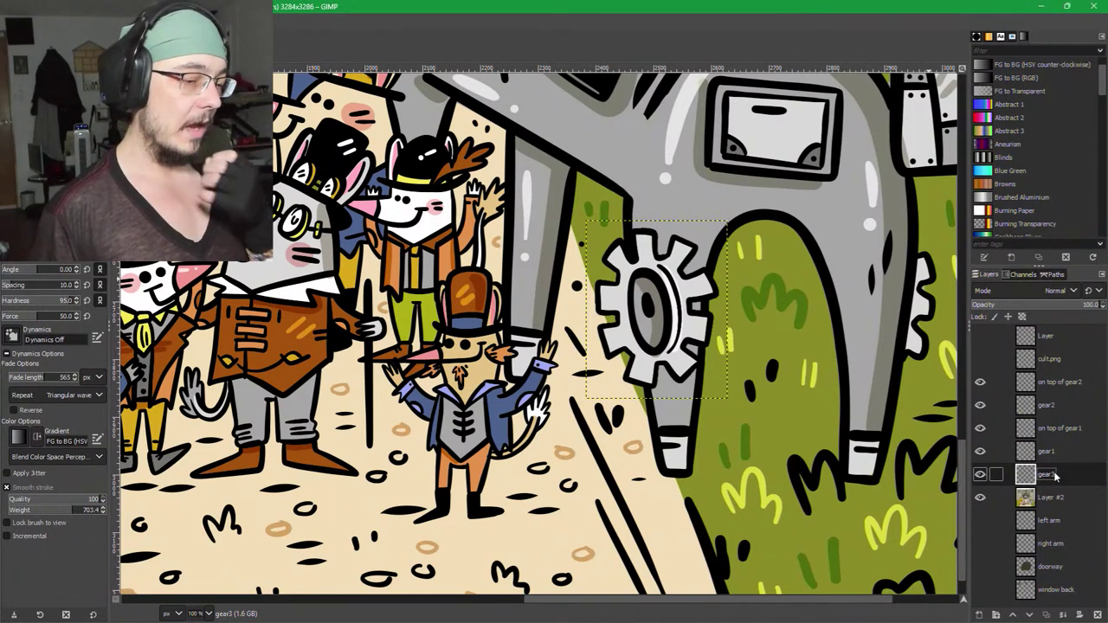
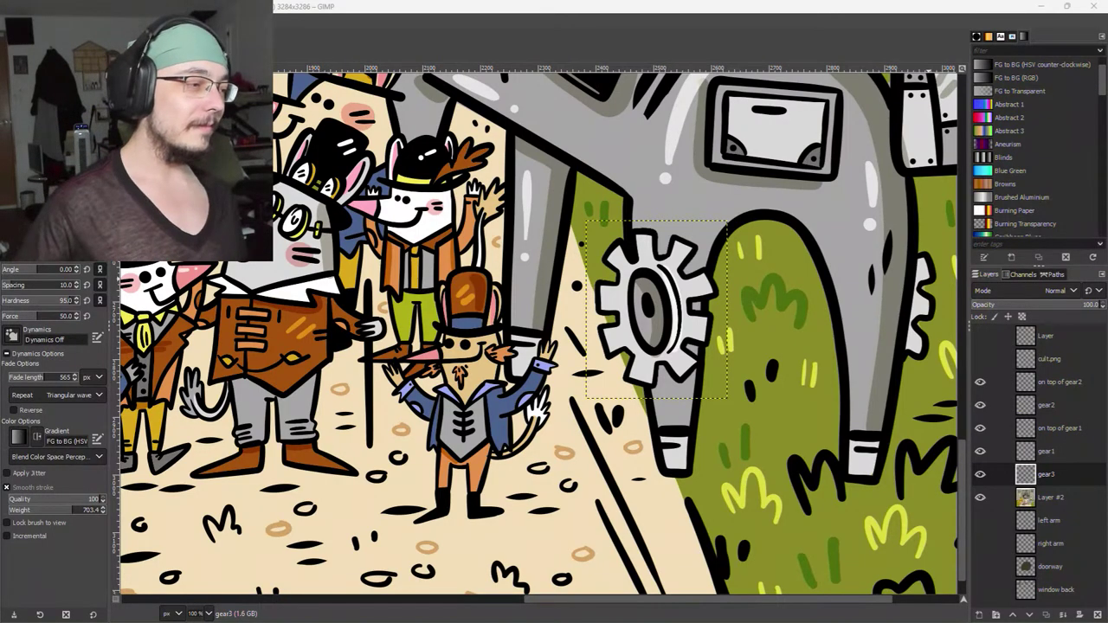
On Layer #2, sample the grass green and paint over the gear teeth jutting out beside the horse's right leg with a size 31 brush.
{"action": "left_click_drag", "start_coordinate": [782, 380], "coordinate": [711, 405]}
{"action": "scroll", "coordinate": [711, 405], "scroll_direction": "right", "scroll_amount": 5}
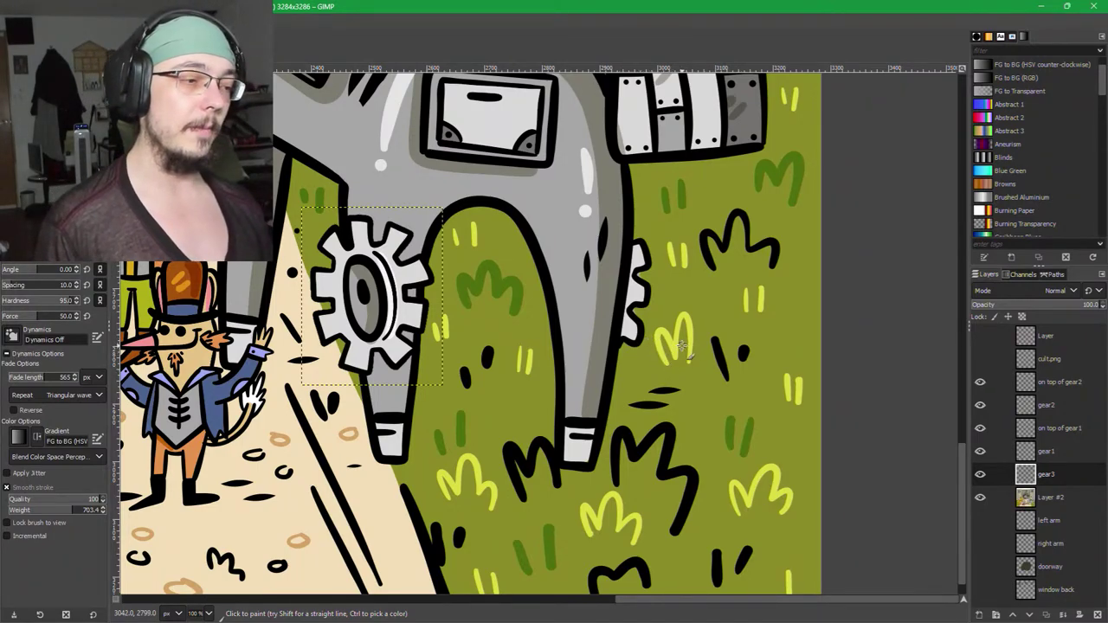
{"action": "scroll", "coordinate": [588, 346], "scroll_direction": "up", "scroll_amount": 2}
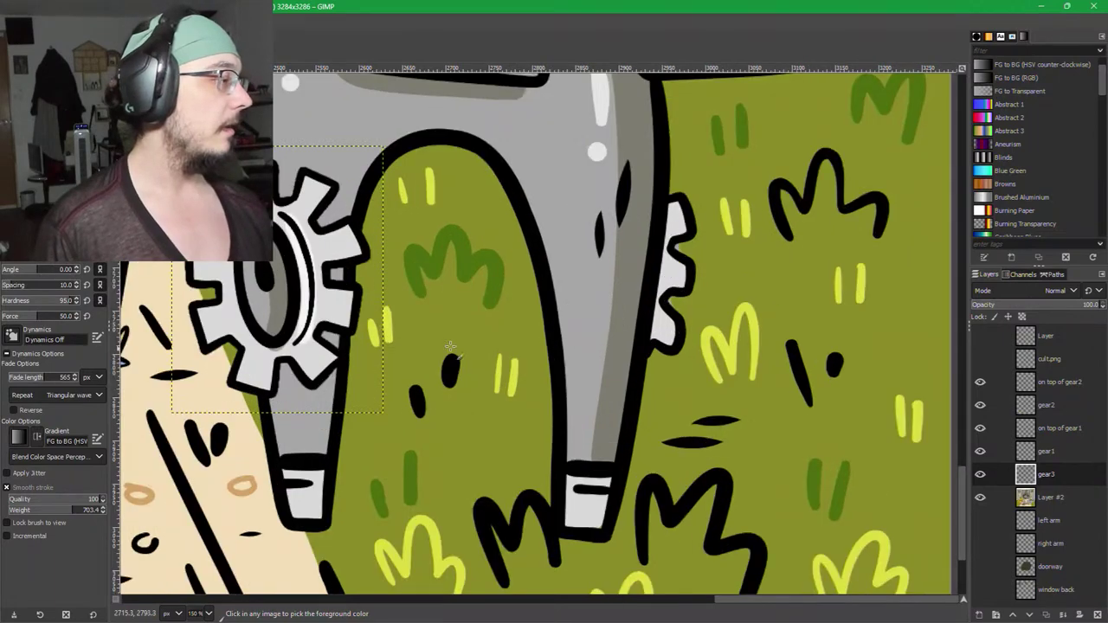
{"action": "scroll", "coordinate": [576, 346], "scroll_direction": "up", "scroll_amount": 1}
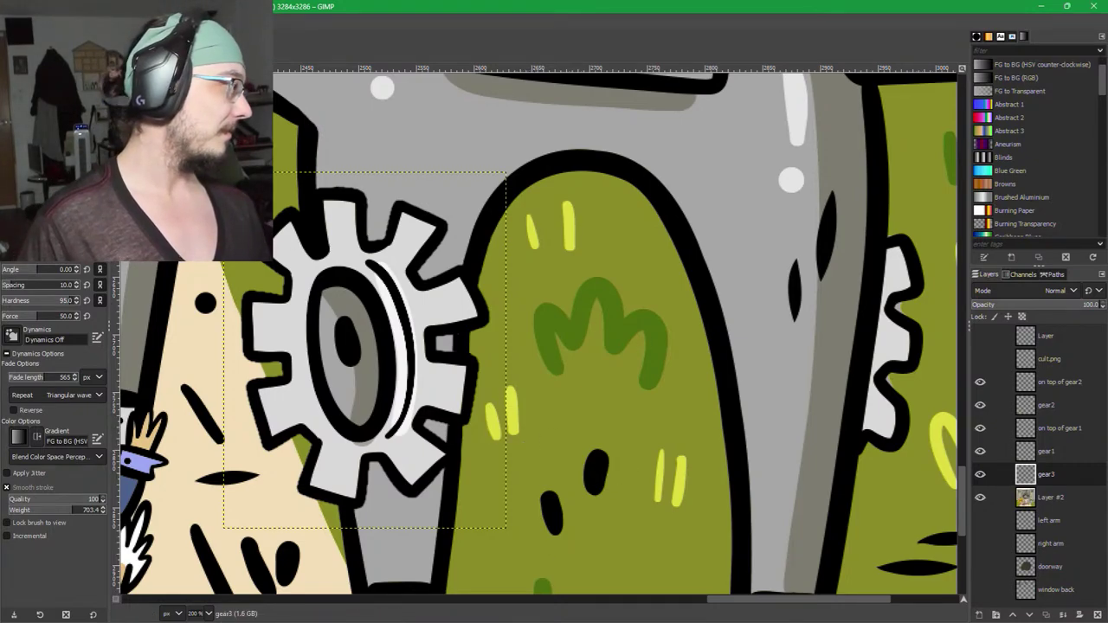
{"action": "left_click", "coordinate": [52, 42]}
{"action": "scroll", "coordinate": [909, 394], "scroll_direction": "up", "scroll_amount": 1}
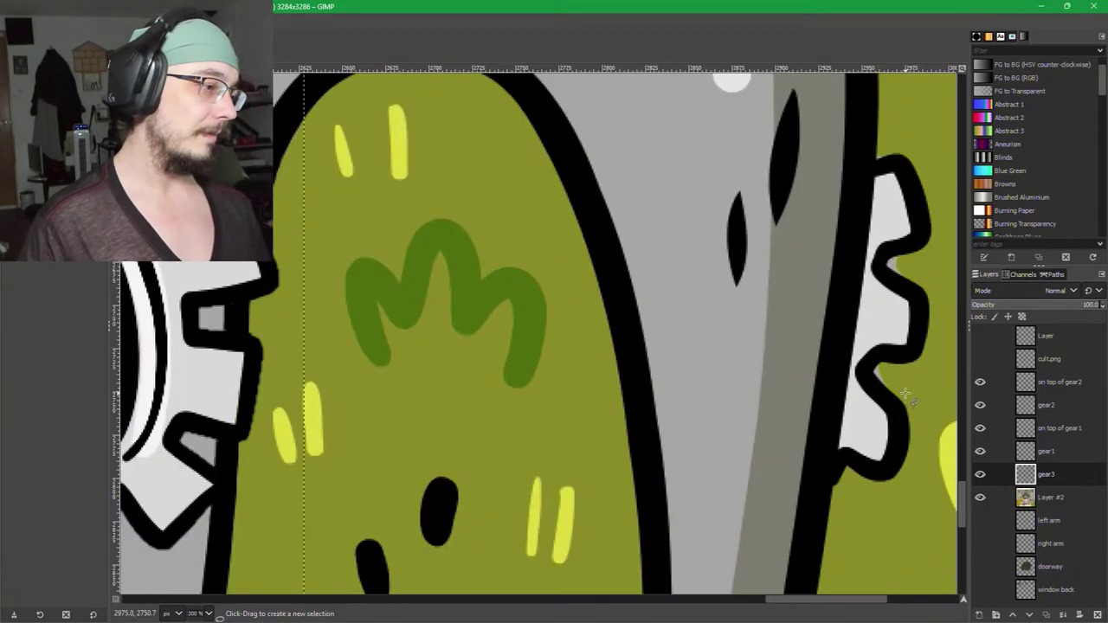
{"action": "left_click_drag", "start_coordinate": [910, 393], "coordinate": [833, 432]}
{"action": "key", "text": "p"}
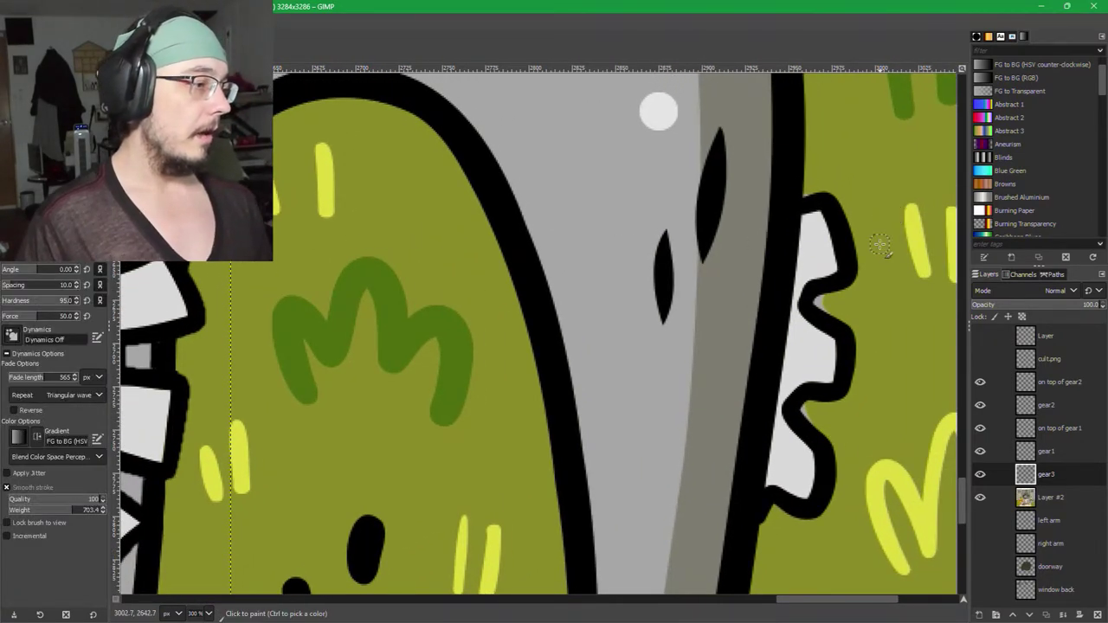
{"action": "key", "text": "shift+bracketright"}
{"action": "key", "text": "shift+bracketright"}
{"action": "key", "text": "shift+bracketright"}
{"action": "scroll", "coordinate": [870, 296], "scroll_direction": "down", "scroll_amount": 3}
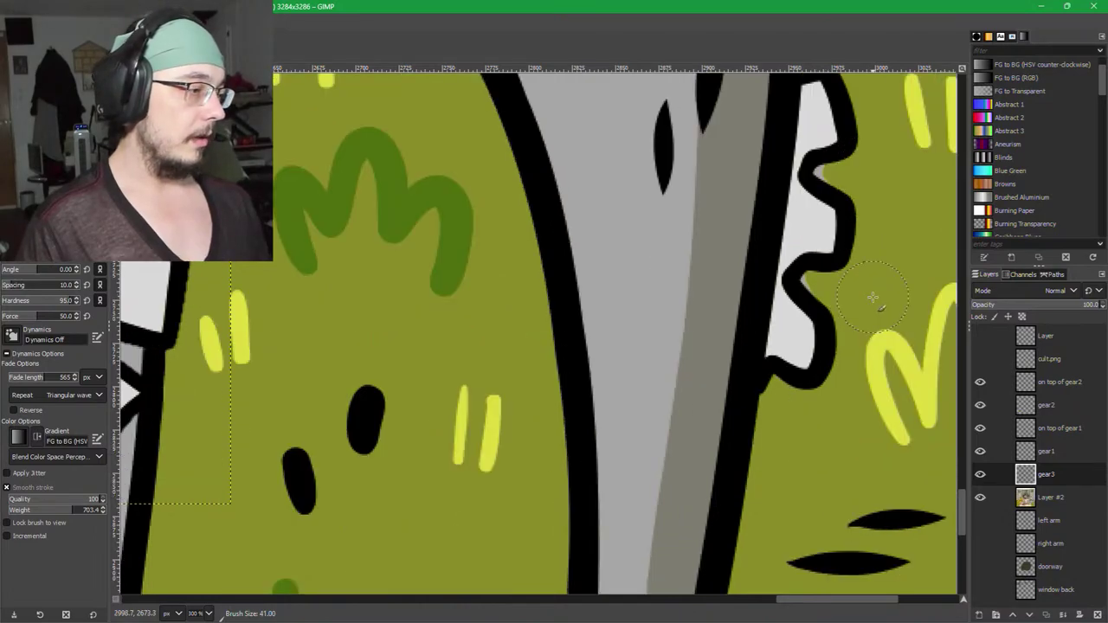
{"action": "key", "text": "bracketleft"}
{"action": "scroll", "coordinate": [865, 299], "scroll_direction": "up", "scroll_amount": 2}
{"action": "scroll", "coordinate": [866, 298], "scroll_direction": "right", "scroll_amount": 2}
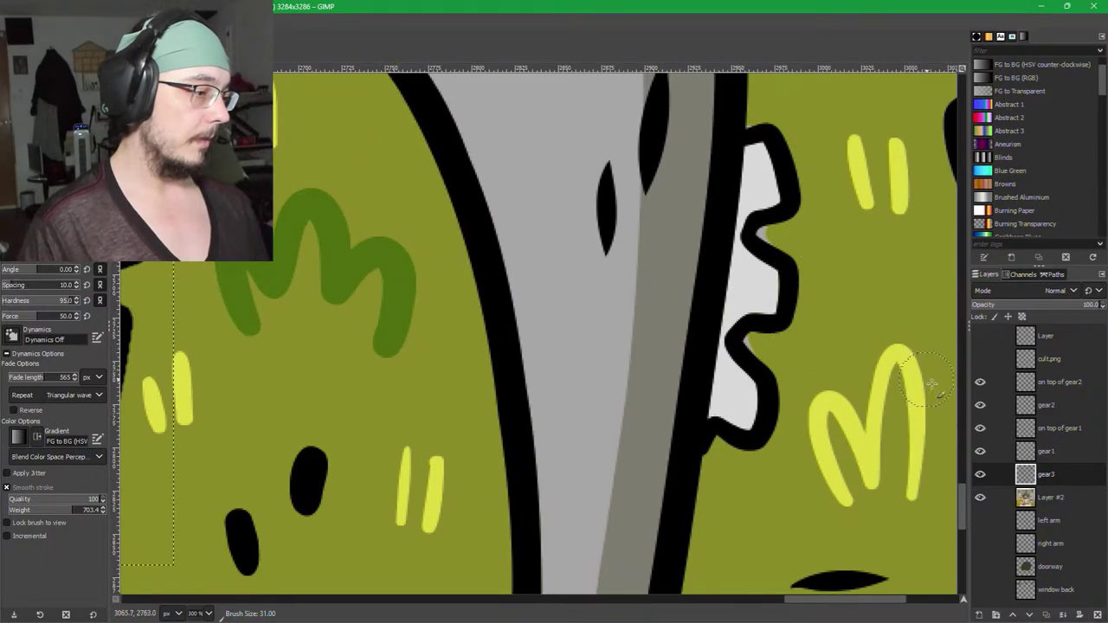
{"action": "left_click", "coordinate": [1036, 495]}
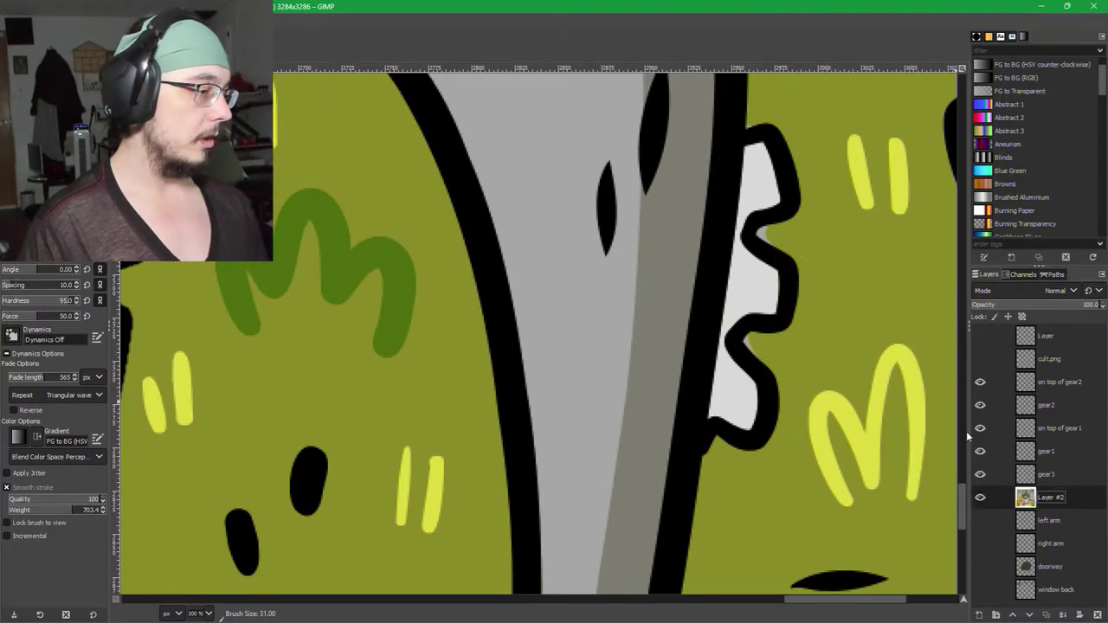
{"action": "left_click", "coordinate": [861, 286], "text": "ctrl"}
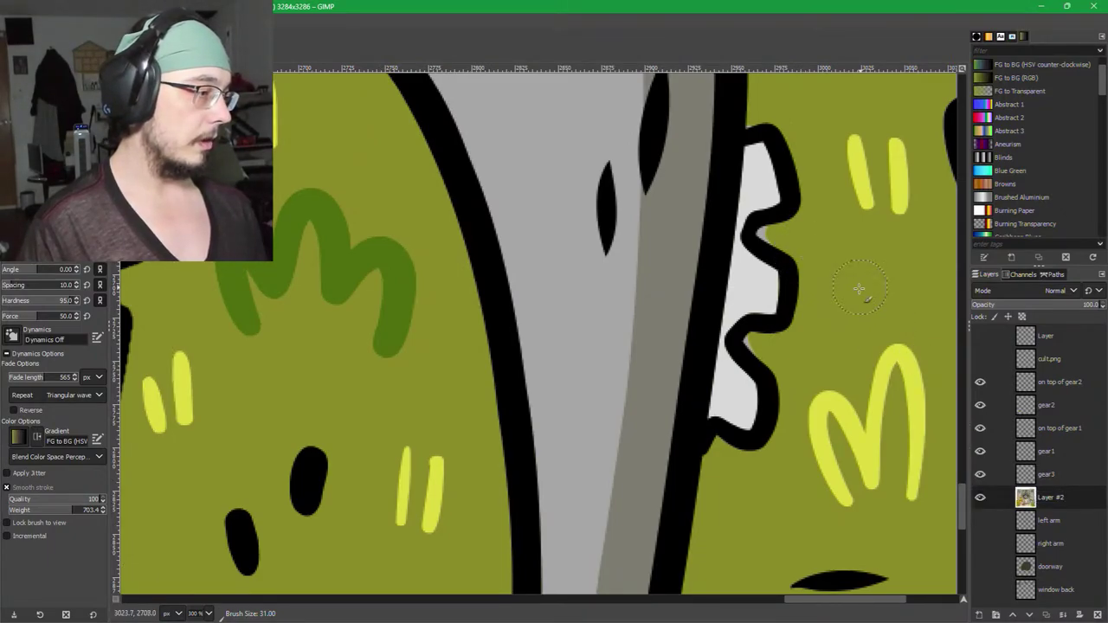
{"action": "left_click_drag", "start_coordinate": [861, 287], "coordinate": [824, 369]}
{"action": "mouse_move", "coordinate": [775, 391]}
{"action": "left_mouse_down"}
{"action": "mouse_move", "coordinate": [760, 344]}
{"action": "mouse_move", "coordinate": [753, 208]}
{"action": "left_mouse_up"}
{"action": "mouse_move", "coordinate": [746, 294]}
{"action": "left_mouse_down"}
{"action": "mouse_move", "coordinate": [748, 386]}
{"action": "mouse_move", "coordinate": [720, 550]}
{"action": "left_mouse_up"}
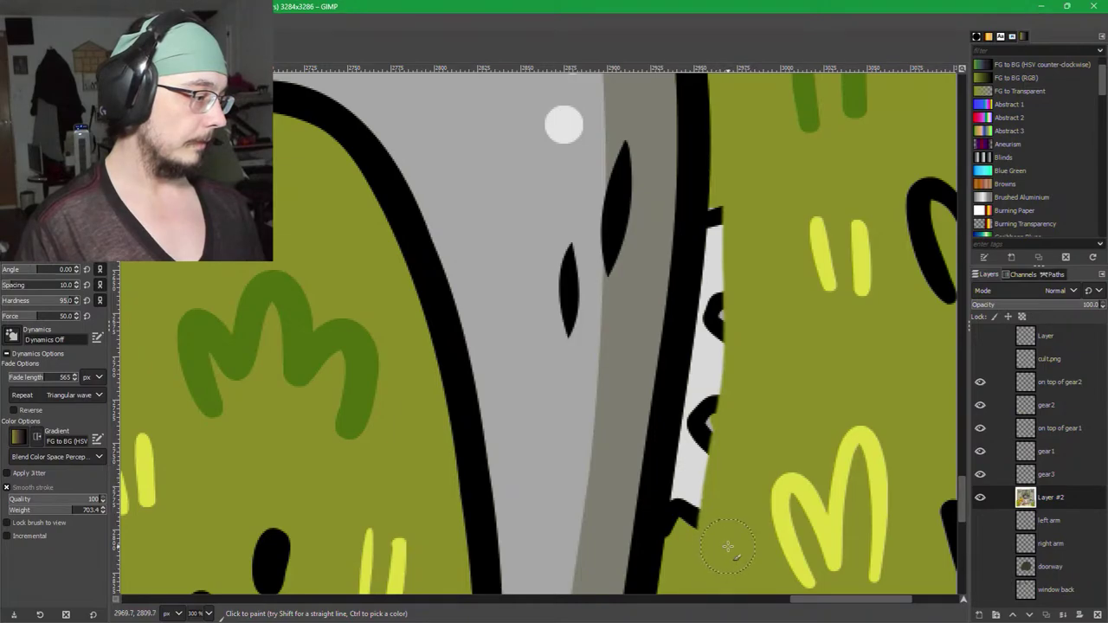
Narrow the leftover gear strip with green strokes that follow the outer outline of the horse's right leg, using a smaller brush for close work.
{"action": "scroll", "coordinate": [724, 549], "scroll_direction": "down", "scroll_amount": 3}
{"action": "scroll", "coordinate": [724, 549], "scroll_direction": "left", "scroll_amount": 1}
{"action": "mouse_move", "coordinate": [712, 505]}
{"action": "left_mouse_down"}
{"action": "mouse_move", "coordinate": [752, 336]}
{"action": "mouse_move", "coordinate": [773, 98]}
{"action": "left_mouse_up"}
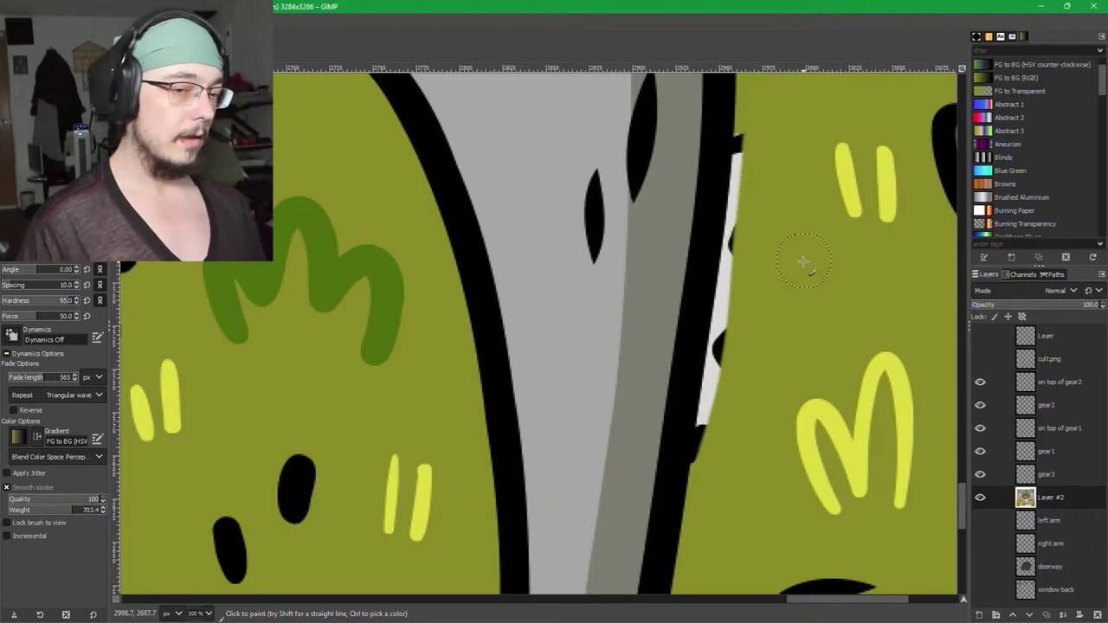
{"action": "scroll", "coordinate": [804, 260], "scroll_direction": "up", "scroll_amount": 2}
{"action": "scroll", "coordinate": [742, 245], "scroll_direction": "up", "scroll_amount": 3}
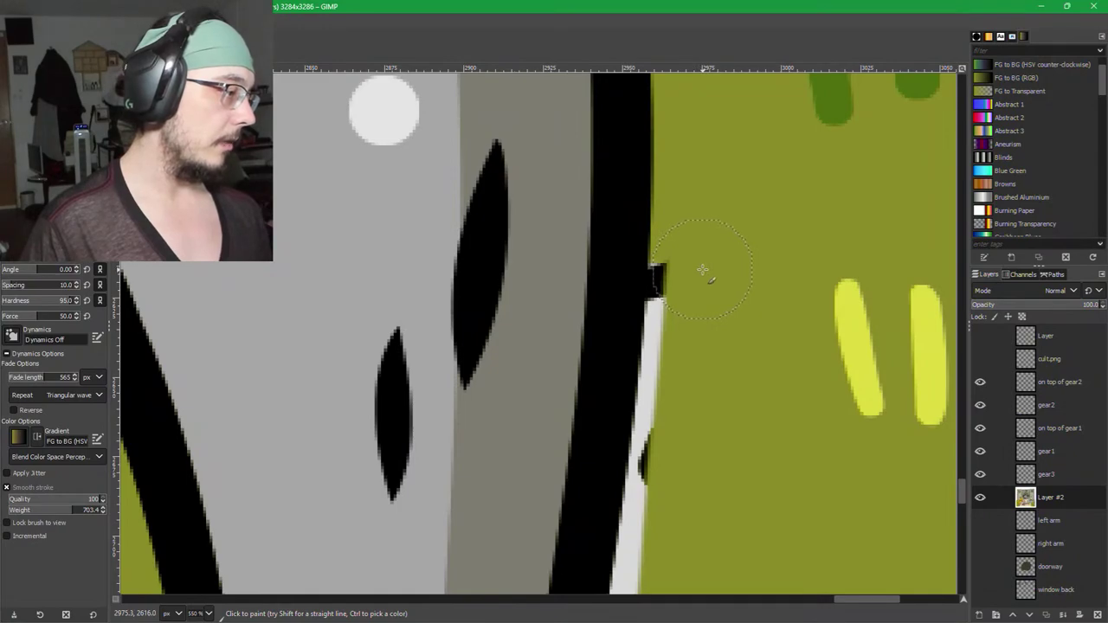
{"action": "key", "text": "shift+bracketleft"}
{"action": "mouse_move", "coordinate": [695, 253]}
{"action": "left_mouse_down"}
{"action": "mouse_move", "coordinate": [685, 247]}
{"action": "mouse_move", "coordinate": [683, 364]}
{"action": "mouse_move", "coordinate": [692, 267]}
{"action": "mouse_move", "coordinate": [683, 262]}
{"action": "mouse_move", "coordinate": [663, 453]}
{"action": "left_mouse_up"}
{"action": "mouse_move", "coordinate": [662, 500]}
{"action": "left_mouse_down"}
{"action": "mouse_move", "coordinate": [697, 483]}
{"action": "mouse_move", "coordinate": [757, 321]}
{"action": "left_mouse_up"}
{"action": "left_click_drag", "start_coordinate": [734, 216], "coordinate": [692, 547]}
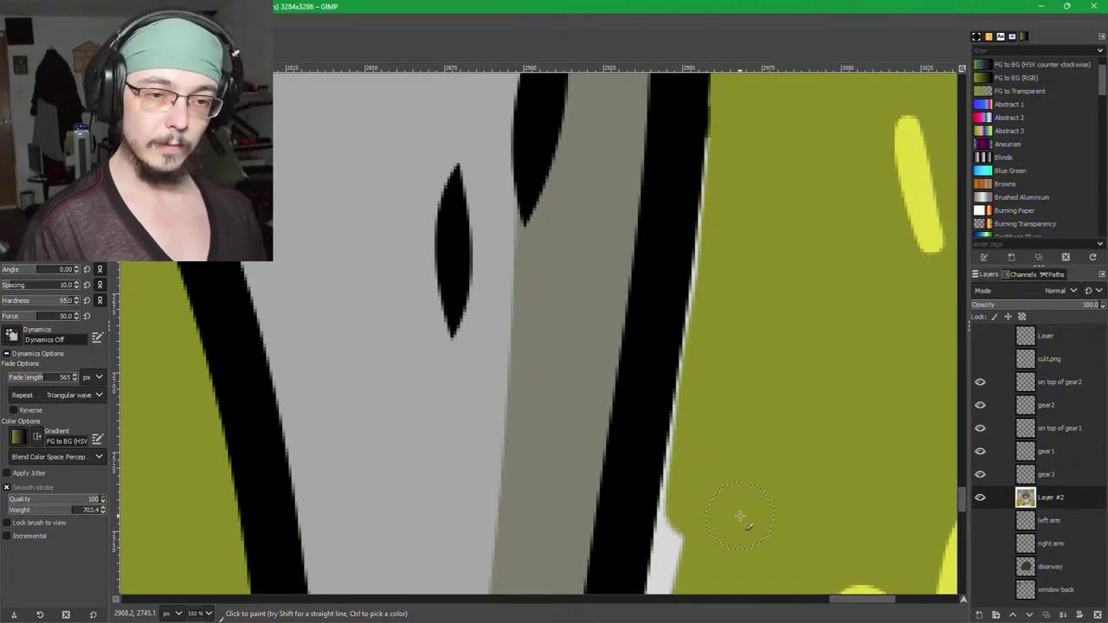
{"action": "mouse_move", "coordinate": [740, 516]}
{"action": "left_mouse_down"}
{"action": "mouse_move", "coordinate": [769, 295]}
{"action": "mouse_move", "coordinate": [715, 319]}
{"action": "mouse_move", "coordinate": [693, 528]}
{"action": "mouse_move", "coordinate": [691, 516]}
{"action": "left_mouse_up"}
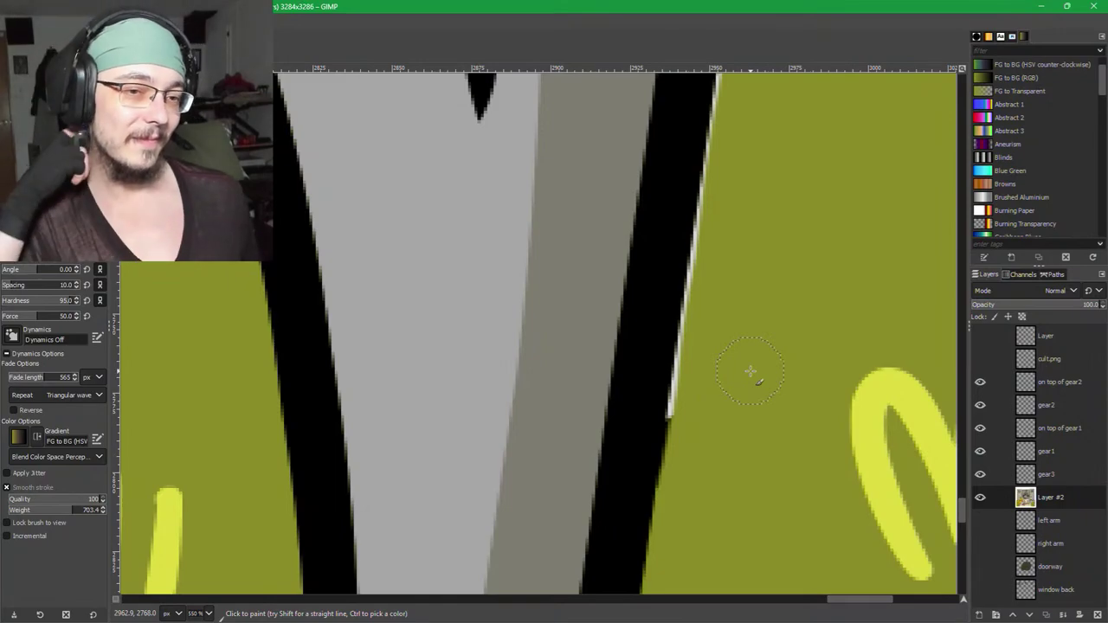
Paint out the remaining white sliver along the right leg's outer outline with green, reducing the brush size to 11.
{"action": "left_click_drag", "start_coordinate": [802, 426], "coordinate": [772, 457]}
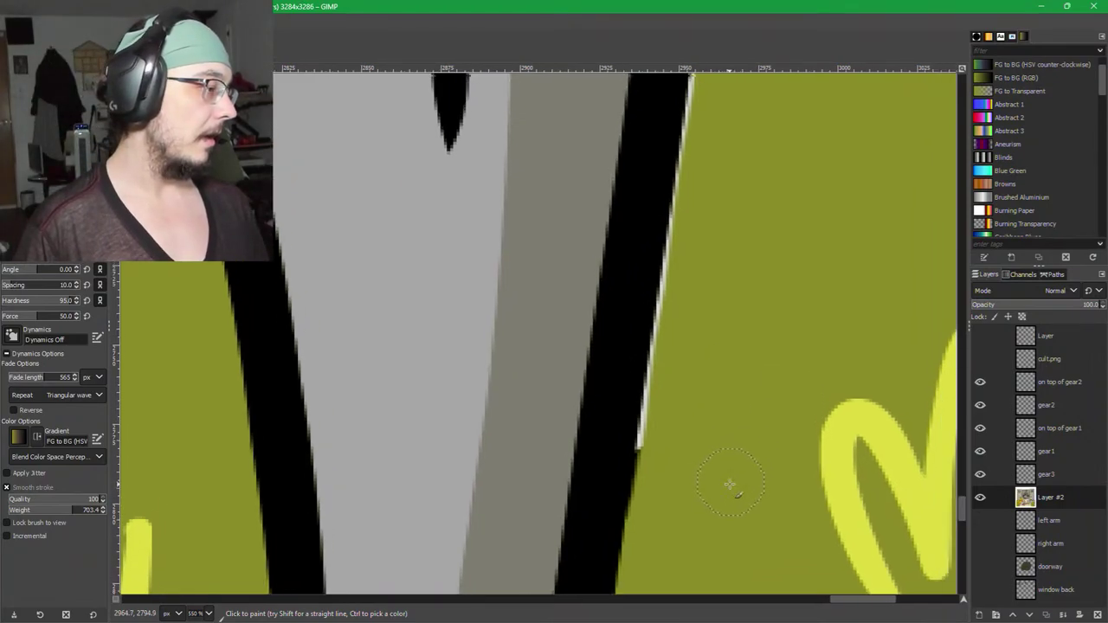
{"action": "left_click_drag", "start_coordinate": [657, 518], "coordinate": [682, 392]}
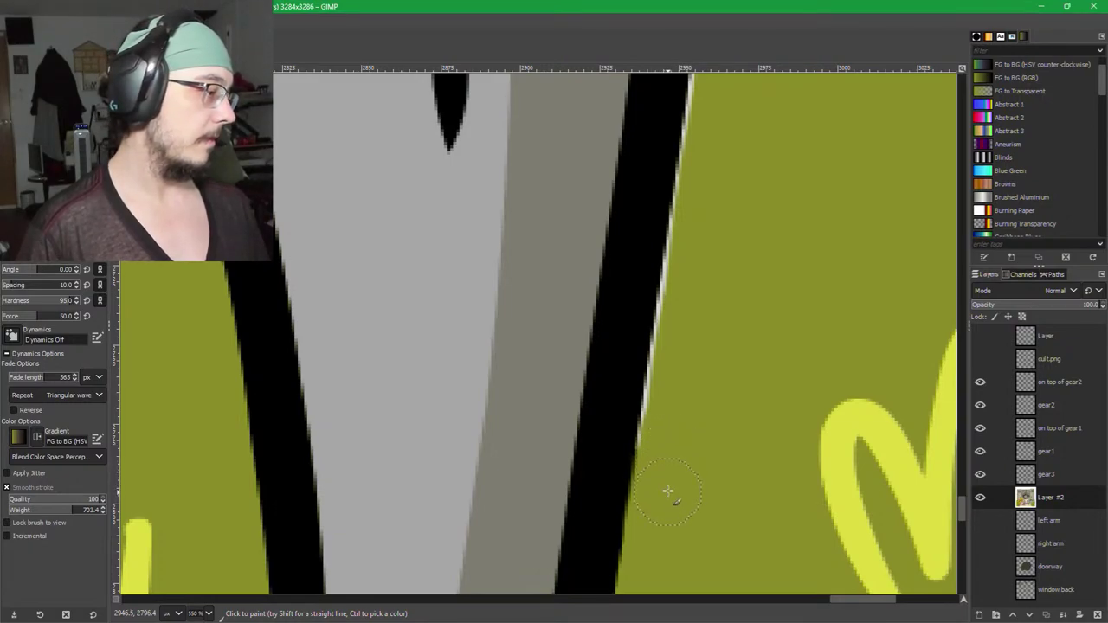
{"action": "mouse_move", "coordinate": [671, 426]}
{"action": "left_mouse_down"}
{"action": "mouse_move", "coordinate": [704, 247]}
{"action": "mouse_move", "coordinate": [741, 226]}
{"action": "mouse_move", "coordinate": [726, 410]}
{"action": "left_mouse_up"}
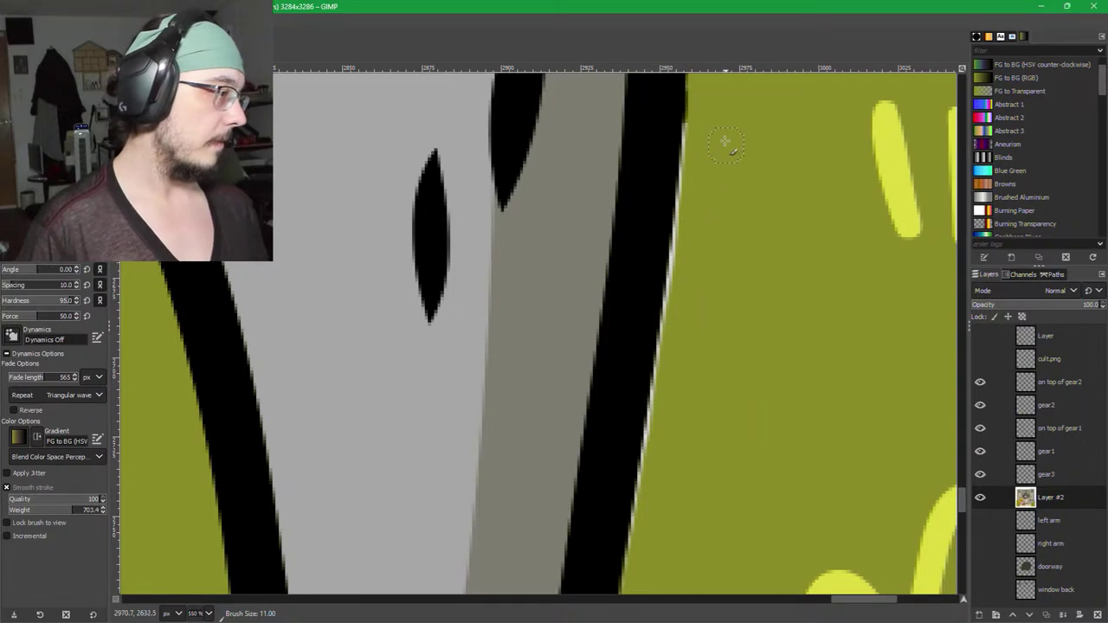
{"action": "left_click_drag", "start_coordinate": [713, 114], "coordinate": [721, 197]}
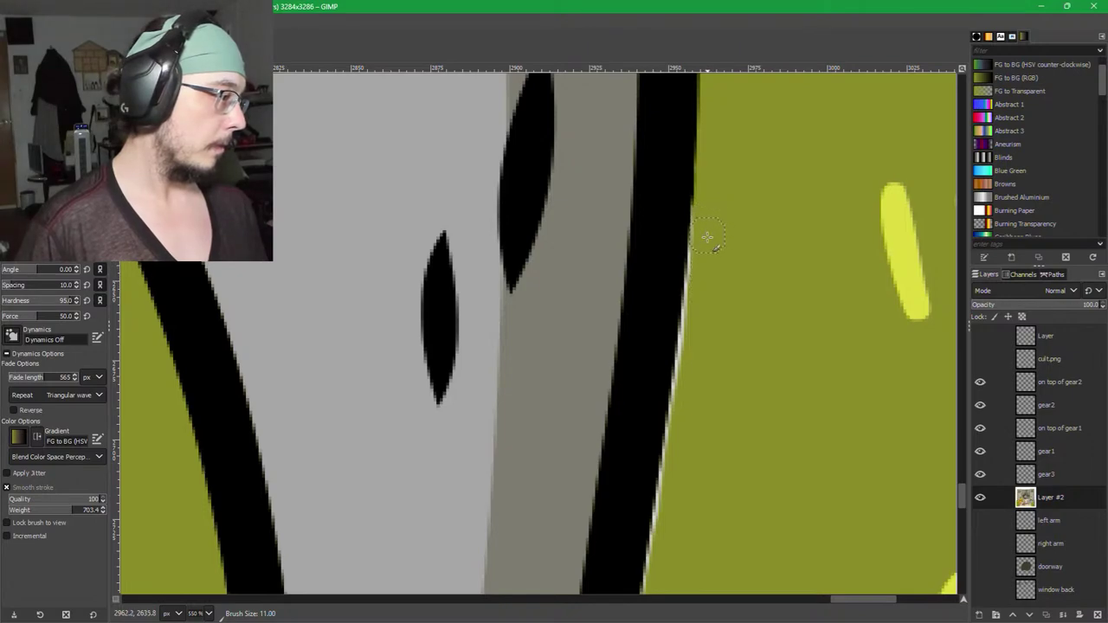
{"action": "left_click_drag", "start_coordinate": [701, 314], "coordinate": [657, 578]}
{"action": "left_click_drag", "start_coordinate": [698, 512], "coordinate": [746, 291]}
{"action": "left_click_drag", "start_coordinate": [710, 346], "coordinate": [693, 519]}
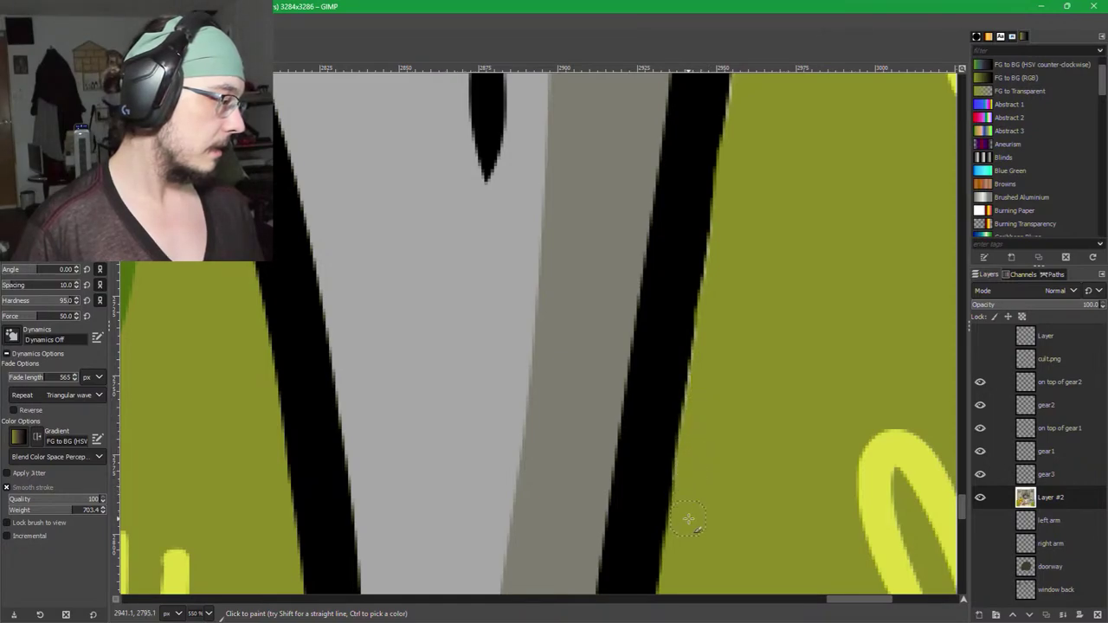
Sample the outline's black and even out the right leg's outer edge where the gear was, undoing the strokes that spoil it.
{"action": "left_click", "coordinate": [654, 495], "text": "ctrl"}
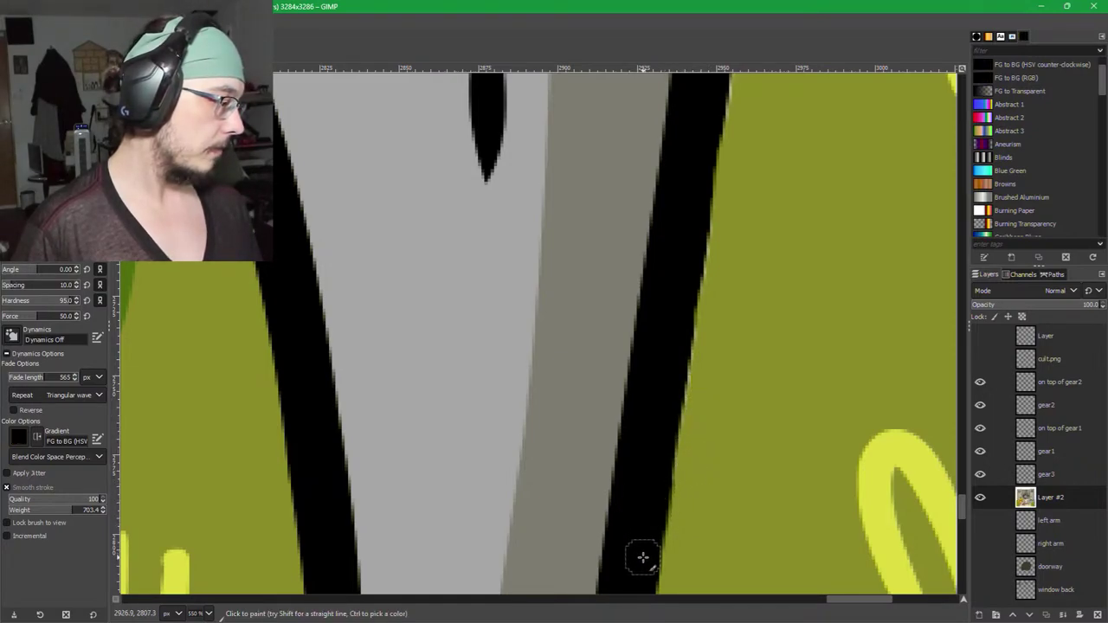
{"action": "left_click_drag", "start_coordinate": [661, 470], "coordinate": [671, 406]}
{"action": "key", "text": "ctrl+z"}
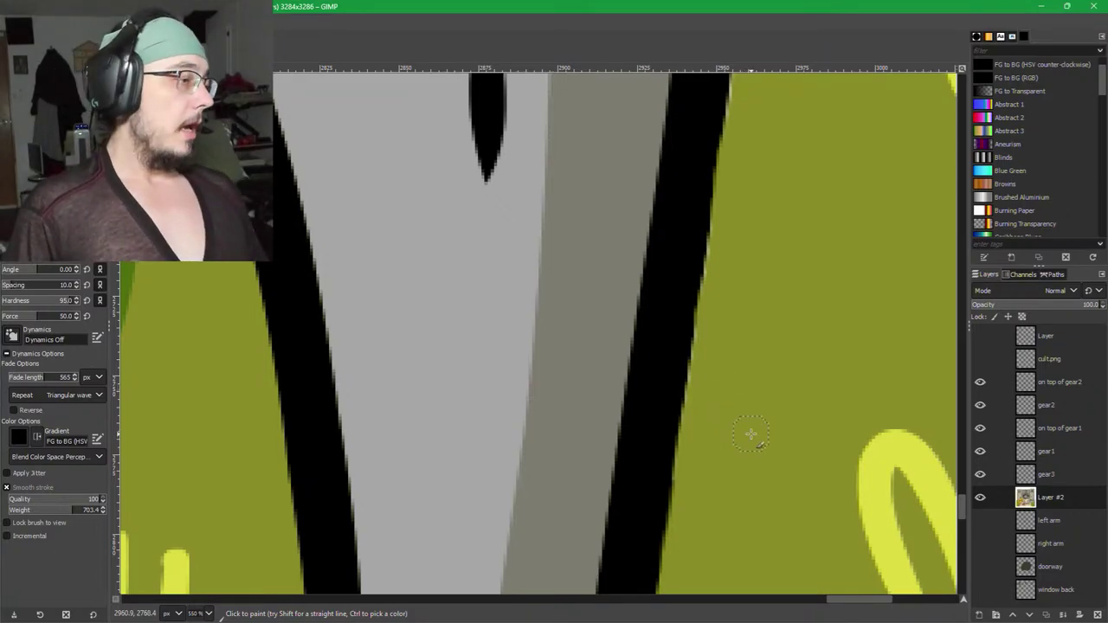
{"action": "scroll", "coordinate": [762, 428], "scroll_direction": "down", "scroll_amount": 2}
{"action": "scroll", "coordinate": [750, 344], "scroll_direction": "up", "scroll_amount": 1}
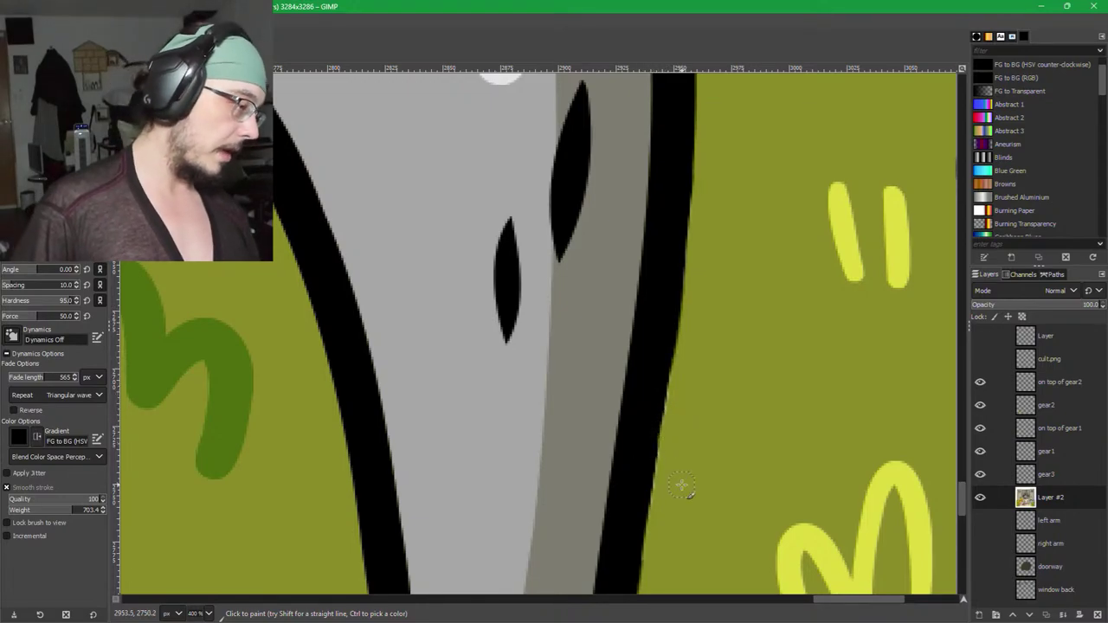
{"action": "key", "text": "ctrl+z"}
{"action": "key", "text": "ctrl+z"}
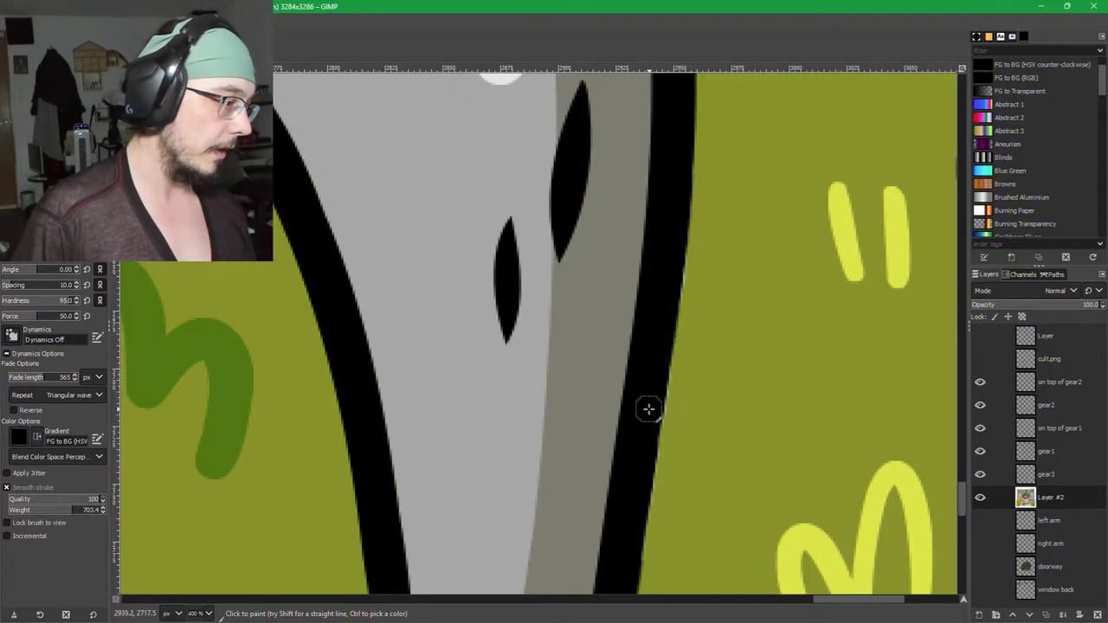
{"action": "left_click_drag", "start_coordinate": [663, 335], "coordinate": [658, 396]}
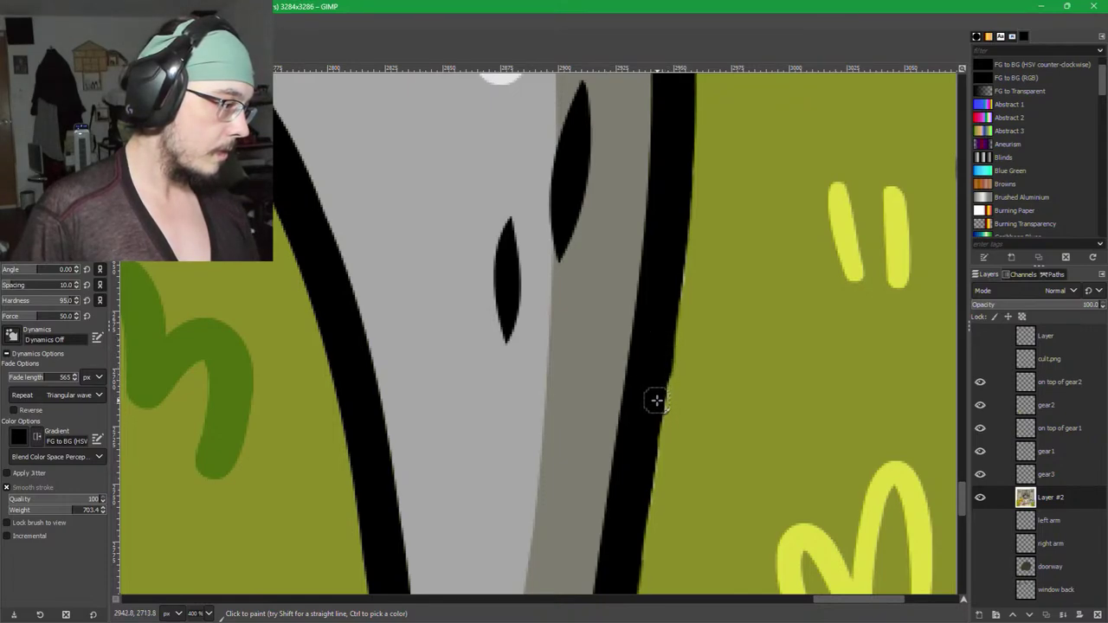
{"action": "left_click_drag", "start_coordinate": [659, 358], "coordinate": [646, 430]}
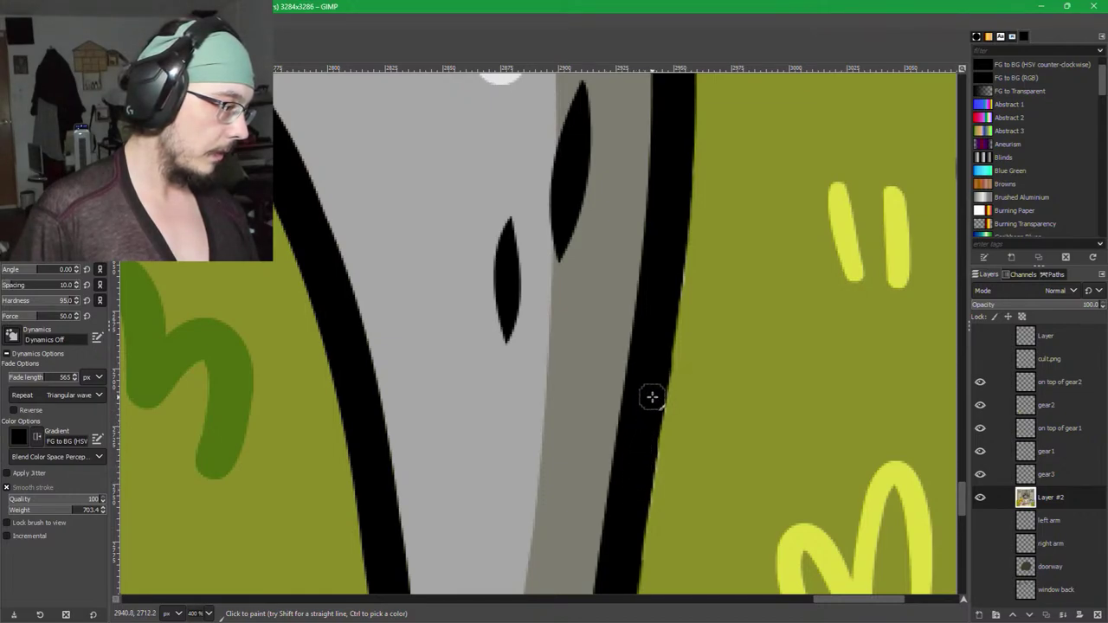
{"action": "left_click_drag", "start_coordinate": [648, 442], "coordinate": [621, 564]}
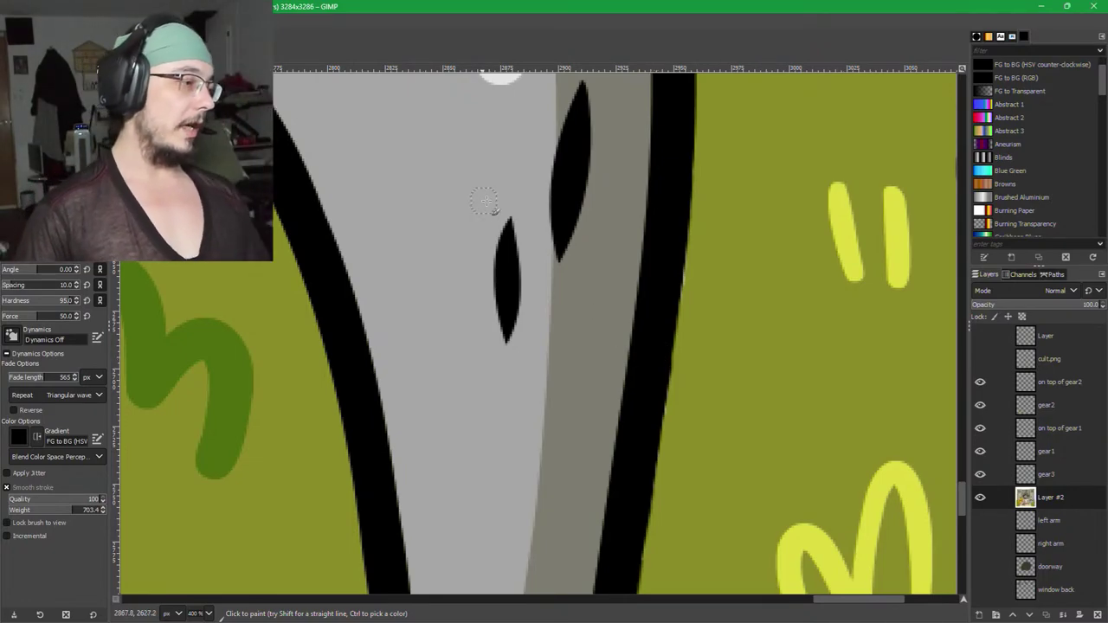
Duplicate the gear3 layer and rename the copy as gear4.
{"action": "scroll", "coordinate": [558, 501], "scroll_direction": "down", "scroll_amount": 2}
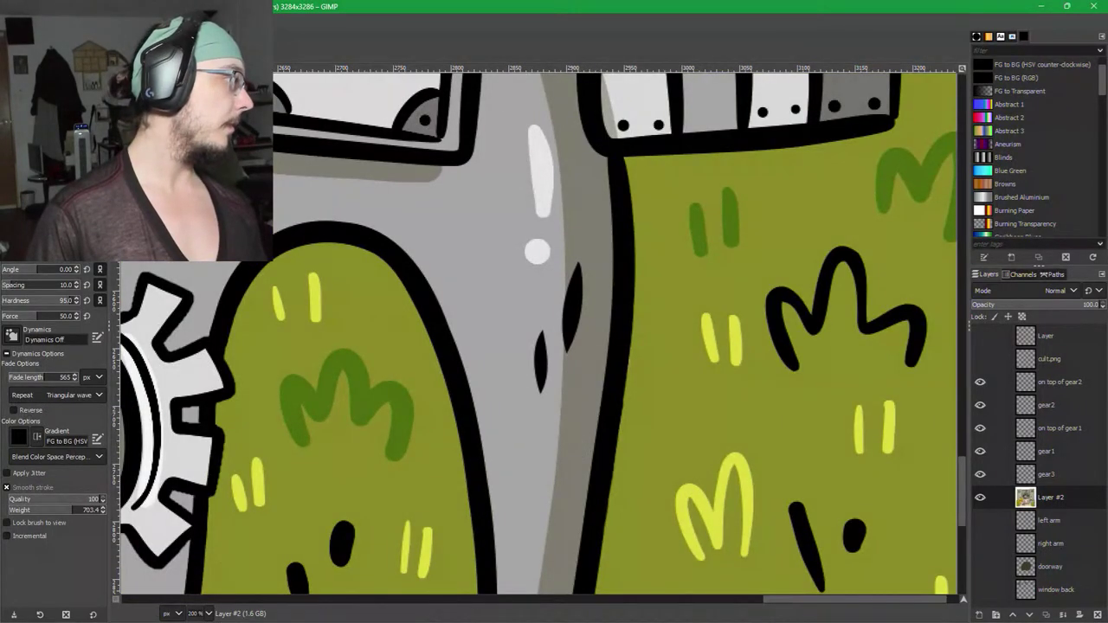
{"action": "key", "text": "r"}
{"action": "scroll", "coordinate": [494, 359], "scroll_direction": "down", "scroll_amount": 2}
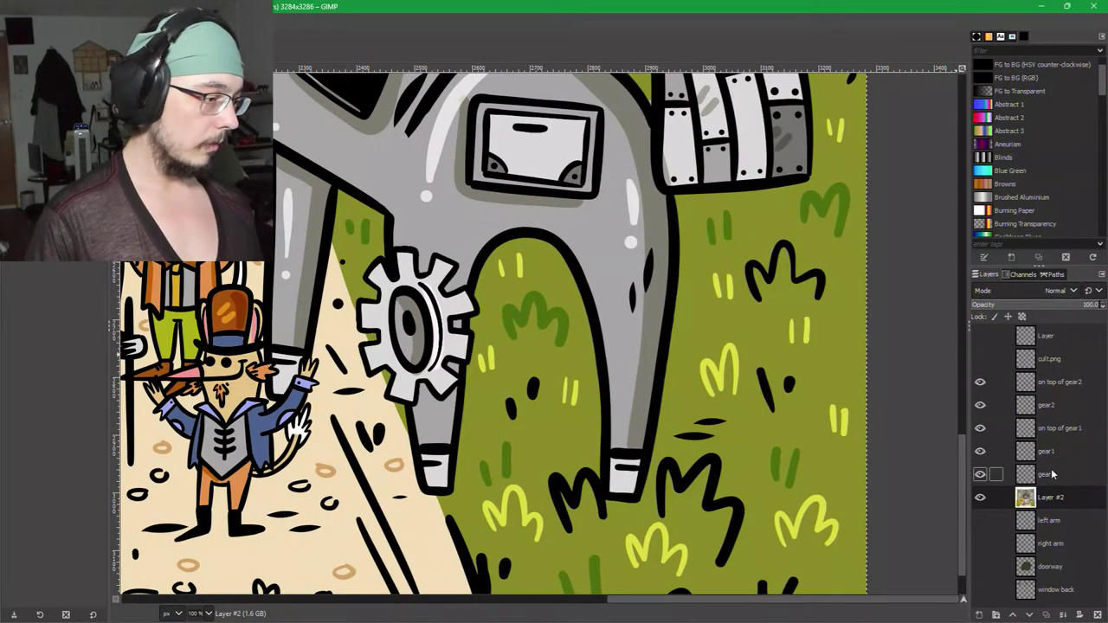
{"action": "left_click", "coordinate": [1000, 475]}
{"action": "left_click", "coordinate": [1046, 610]}
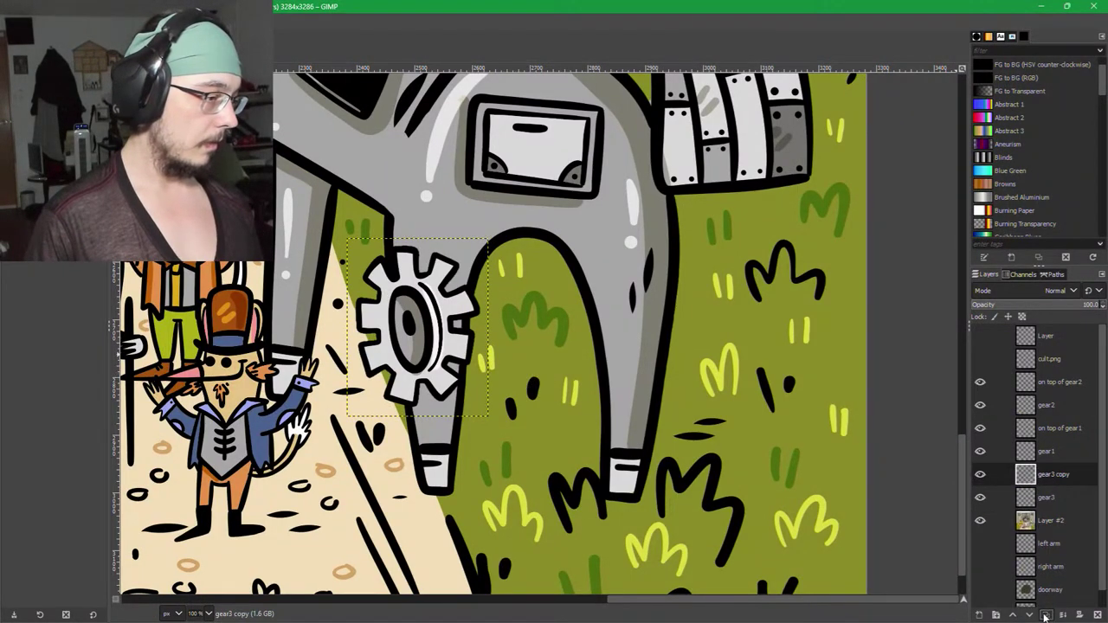
{"action": "double_click", "coordinate": [1052, 475]}
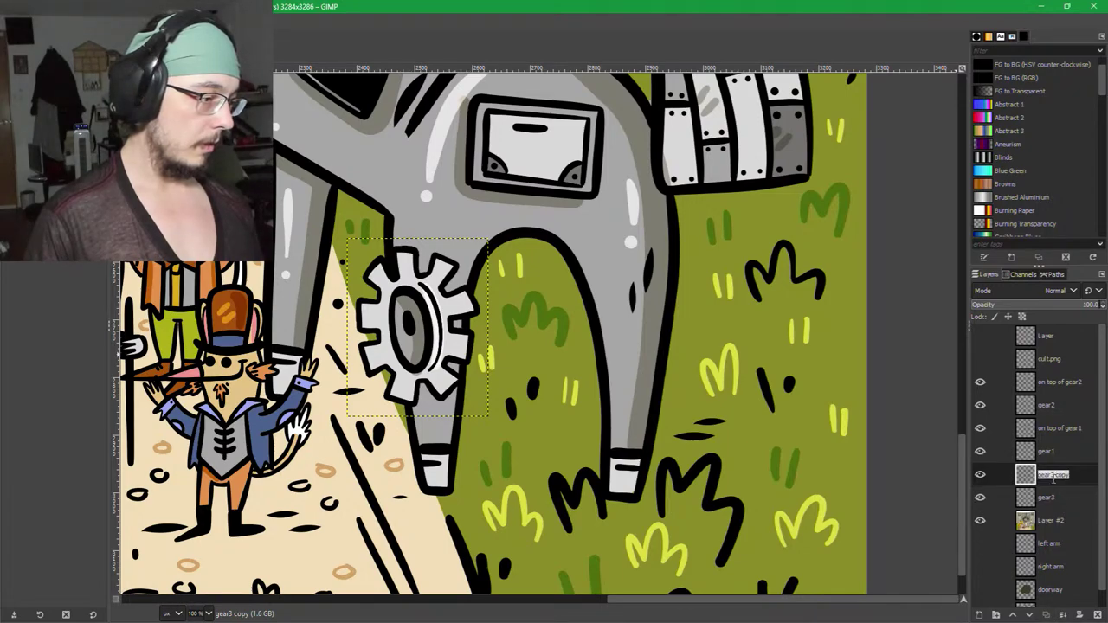
{"action": "type", "text": "gear4"}
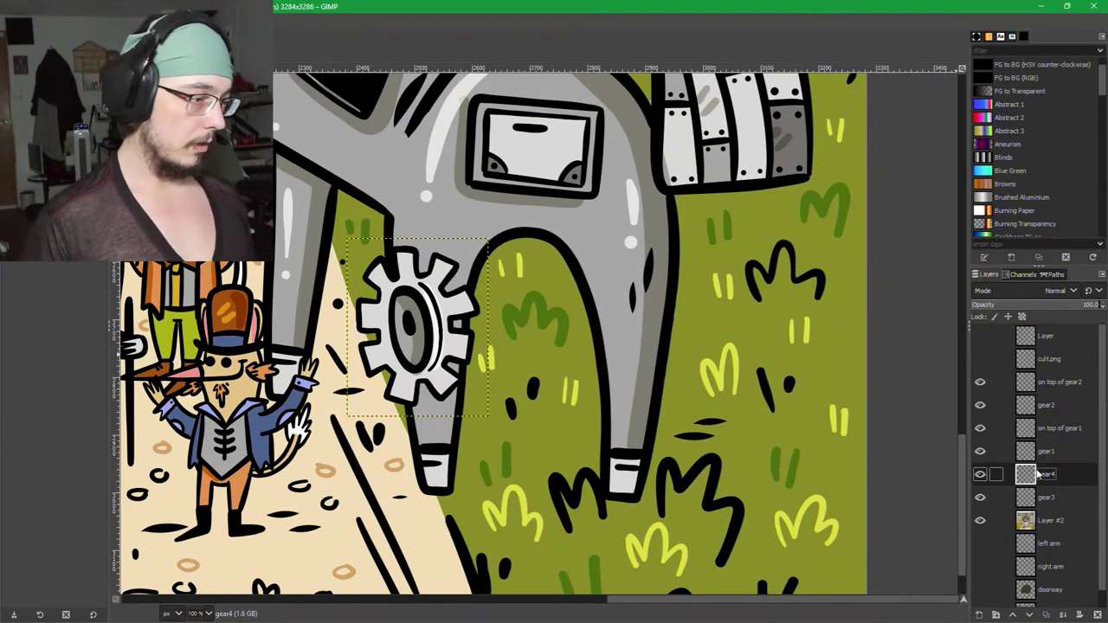
Confirm gear4 as the name of the duplicated layer.
{"action": "key", "text": "Return"}
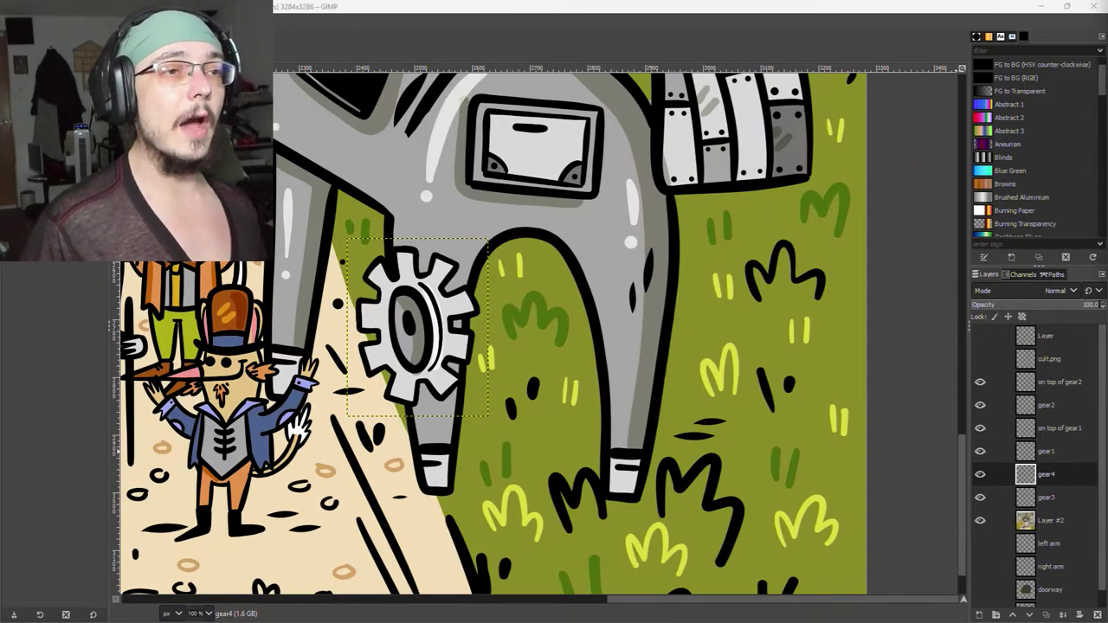
Switch to YouTube in the browser and search for shin scrape.
{"action": "left_click_drag", "start_coordinate": [1107, 24], "coordinate": [825, 1]}
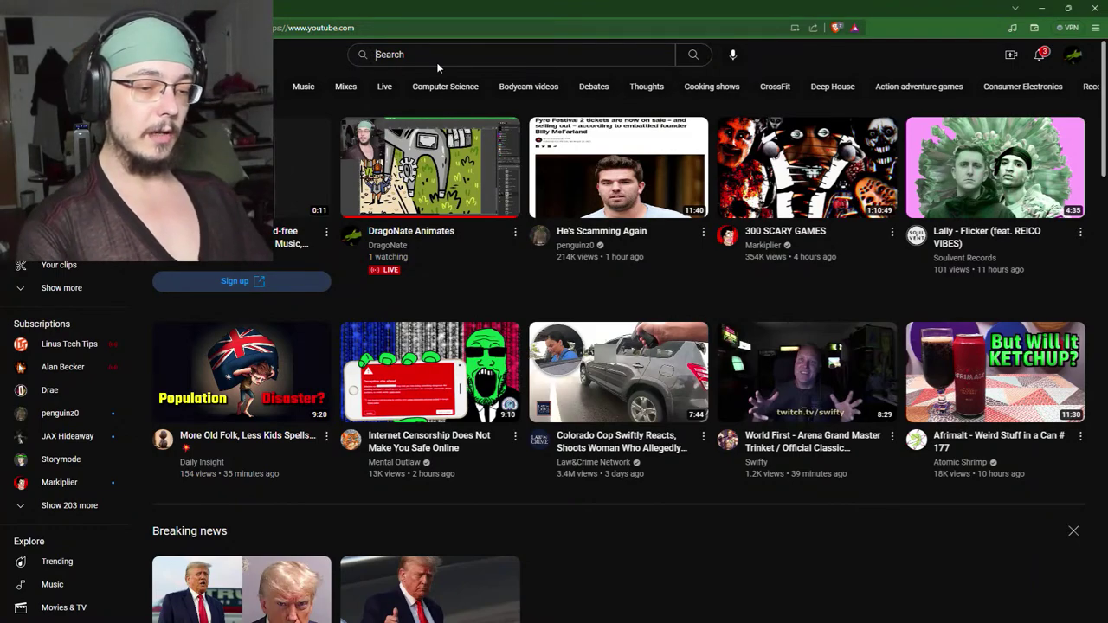
{"action": "type", "text": "shi"}
{"action": "key", "text": "BackSpace"}
{"action": "key", "text": "BackSpace"}
{"action": "key", "text": "BackSpace"}
{"action": "type", "text": "s"}
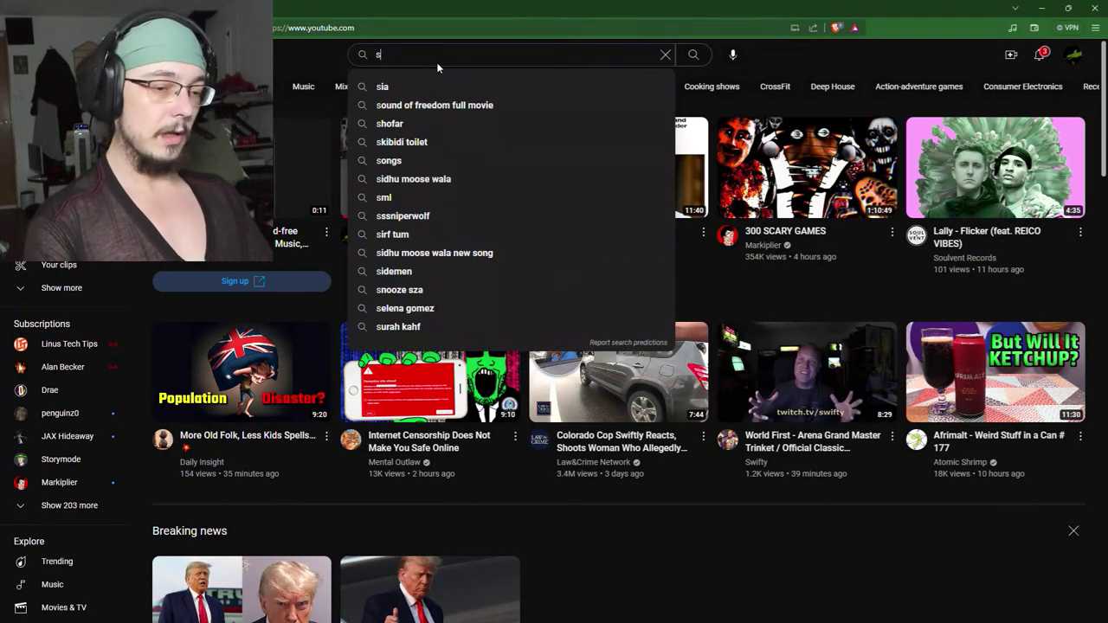
{"action": "type", "text": "hin scra"}
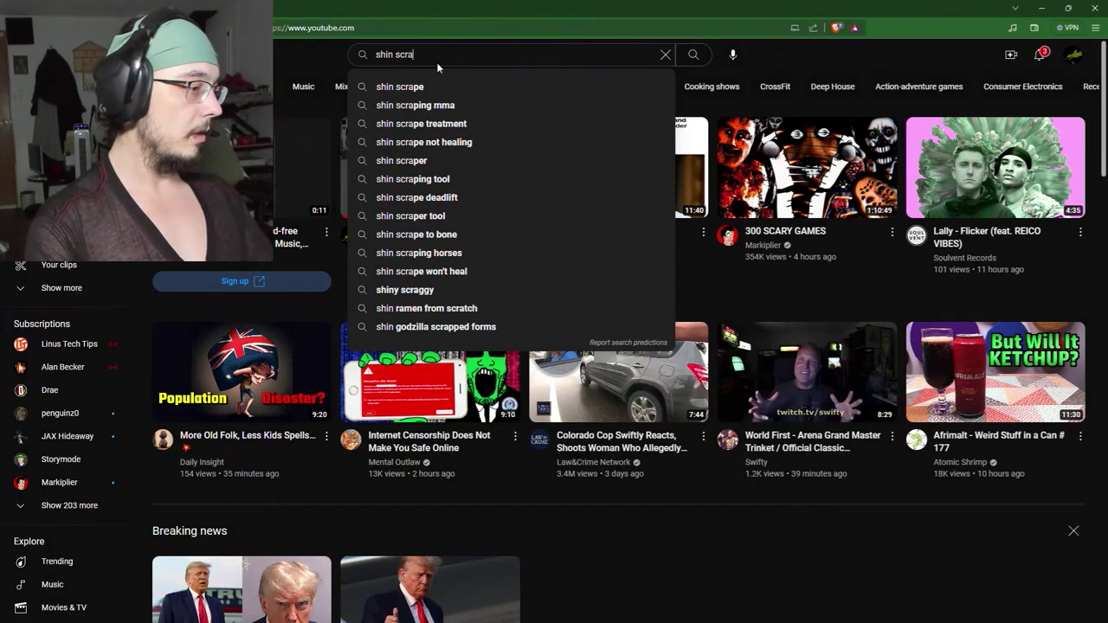
{"action": "type", "text": "pe"}
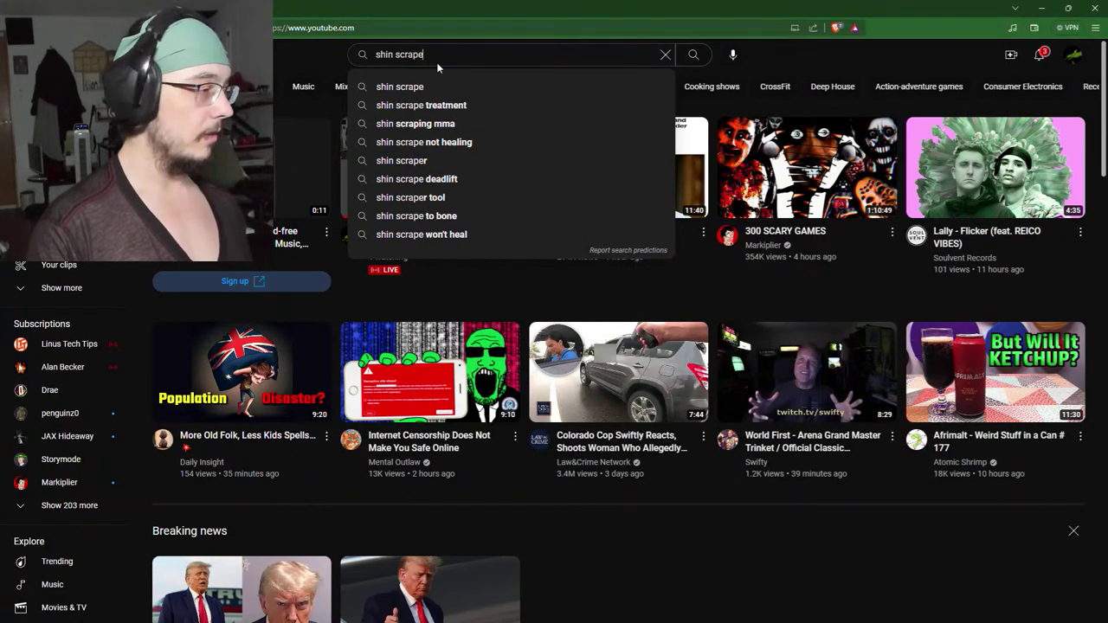
{"action": "key", "text": "Return"}
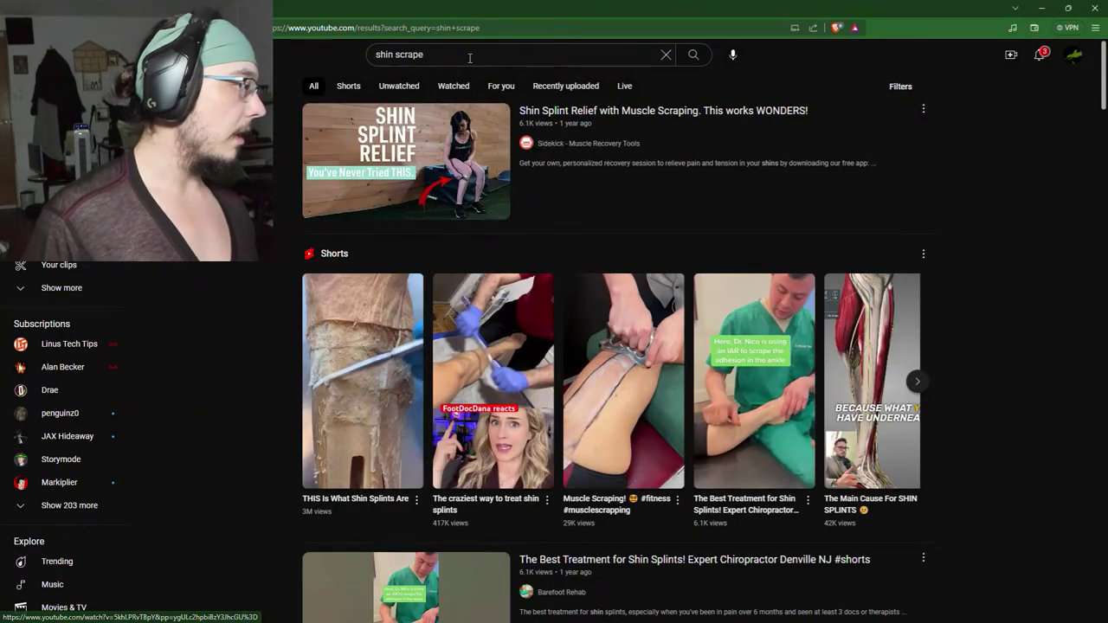
Change the search to shin scraping and open the video How to Fix Shin Splints in 30 SECONDS.
{"action": "left_click", "coordinate": [468, 55]}
{"action": "key", "text": "BackSpace"}
{"action": "type", "text": "ing"}
{"action": "key", "text": "Return"}
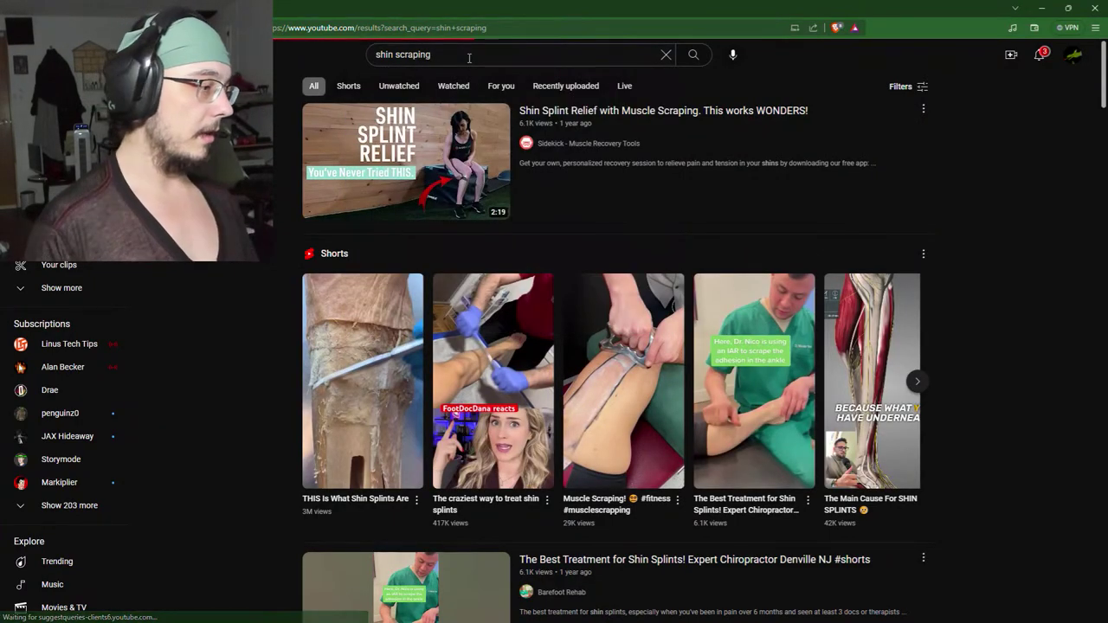
{"action": "scroll", "coordinate": [528, 441], "scroll_direction": "down", "scroll_amount": 2}
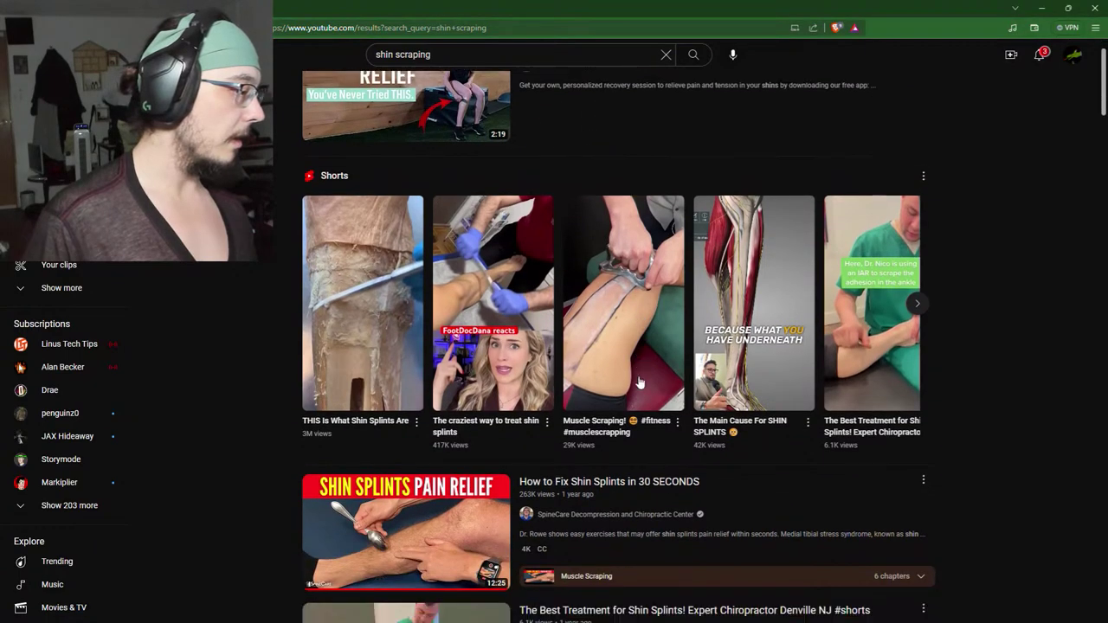
{"action": "left_click", "coordinate": [424, 429]}
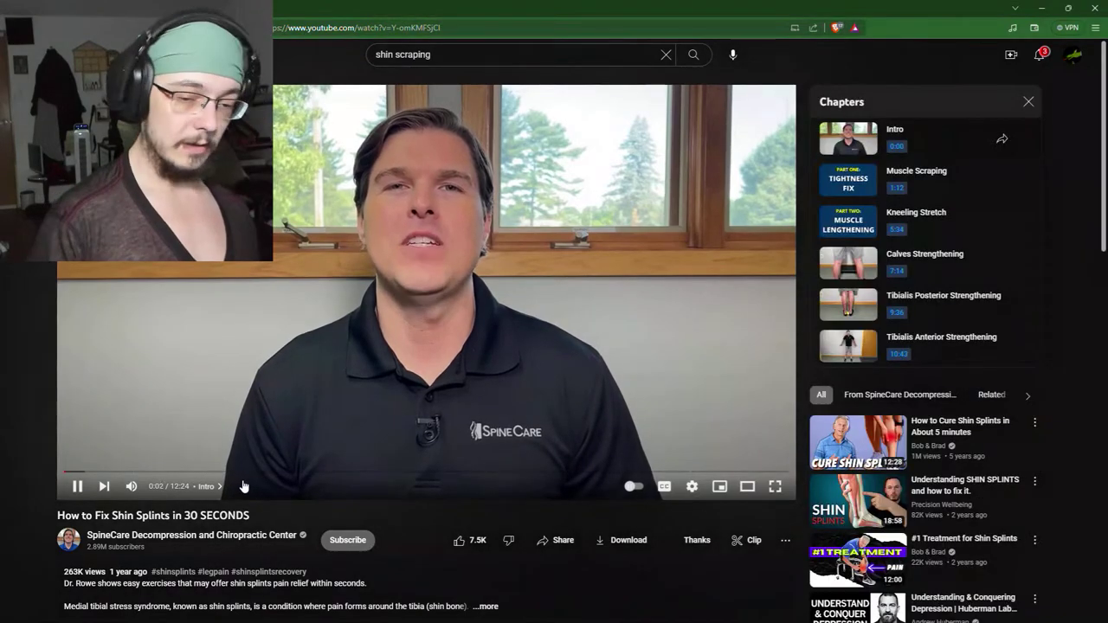
Skip the video's intro to reach the Muscle Scraping chapter.
{"action": "key", "text": "Right"}
{"action": "key", "text": "Right"}
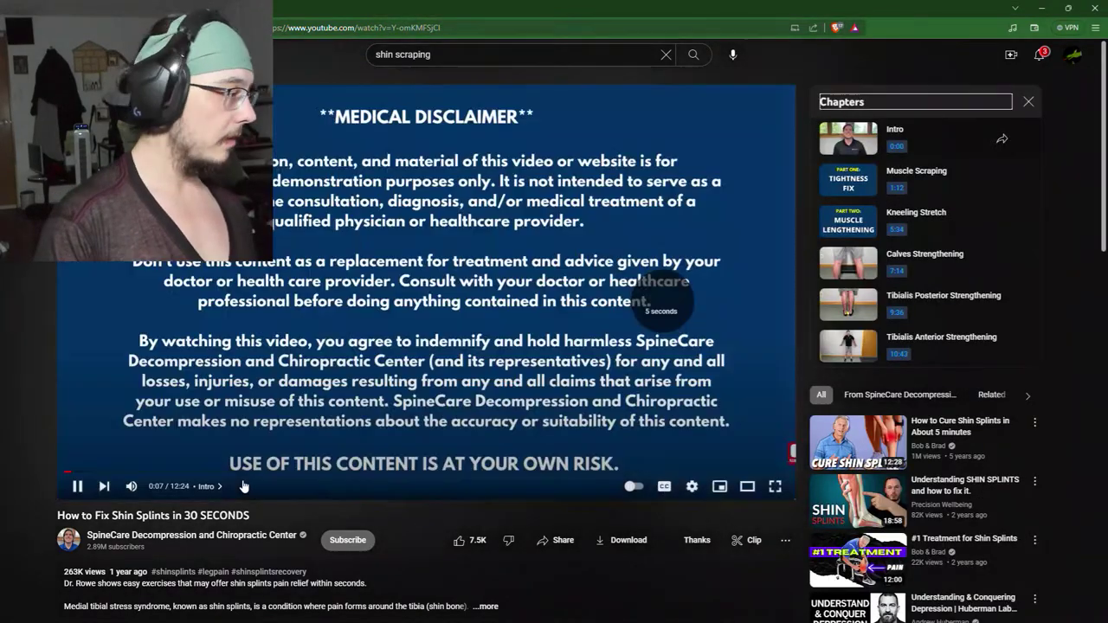
{"action": "key", "text": "Right"}
{"action": "key", "text": "Right"}
{"action": "key", "text": "Right"}
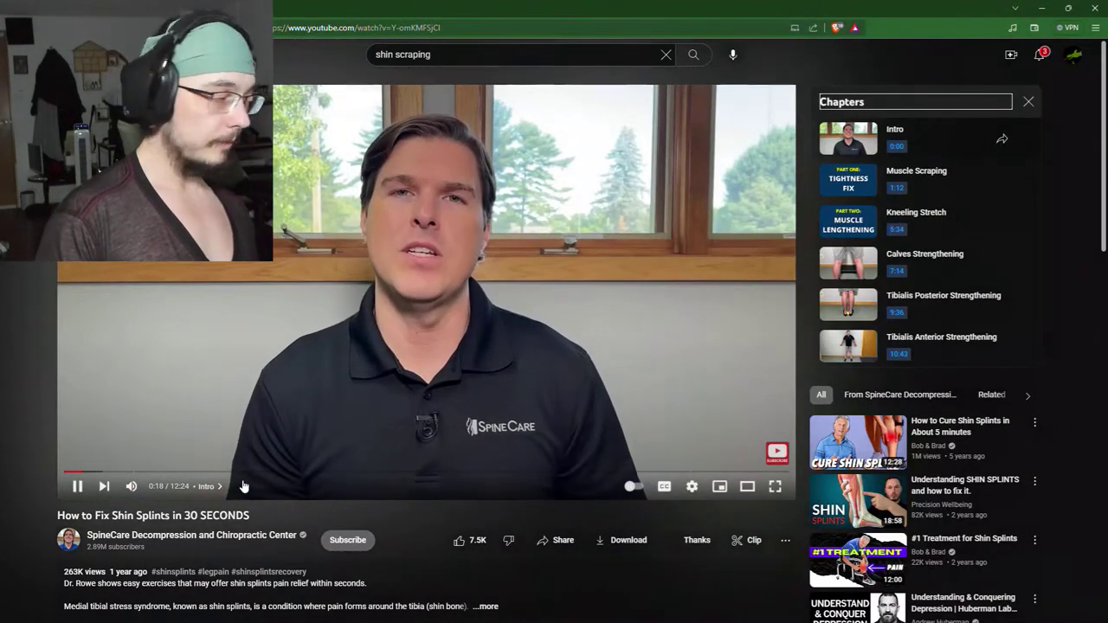
{"action": "key", "text": "Right"}
{"action": "key", "text": "Right"}
{"action": "key", "text": "Right"}
{"action": "key", "text": "Right"}
{"action": "key", "text": "Right"}
{"action": "key", "text": "Right"}
{"action": "key", "text": "Right"}
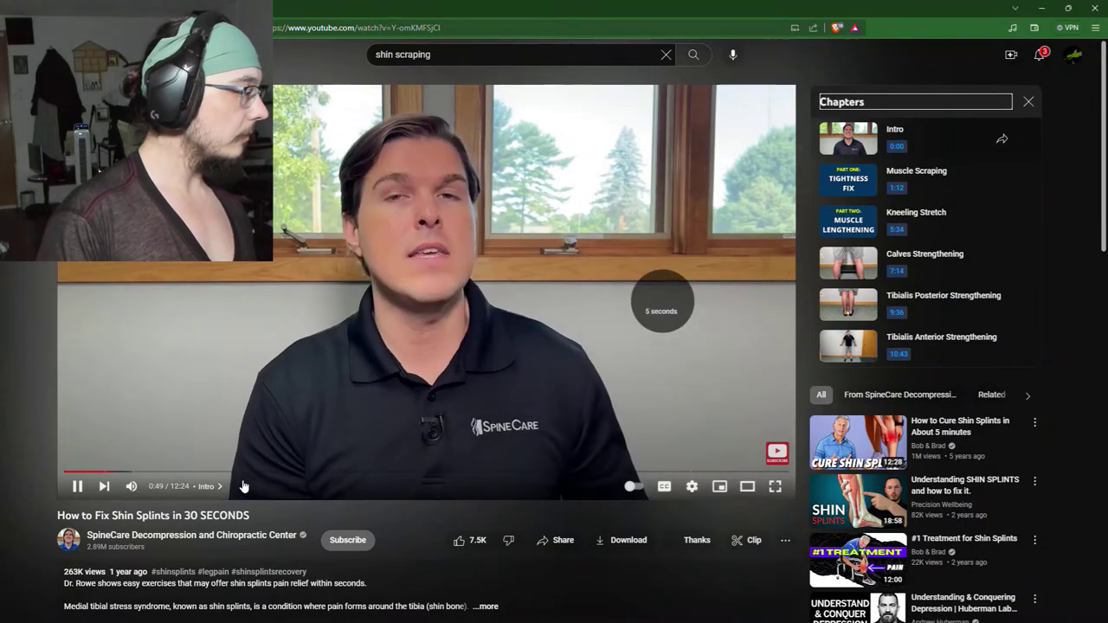
{"action": "key", "text": "Right"}
{"action": "key", "text": "Right"}
{"action": "key", "text": "Right"}
{"action": "key", "text": "Right"}
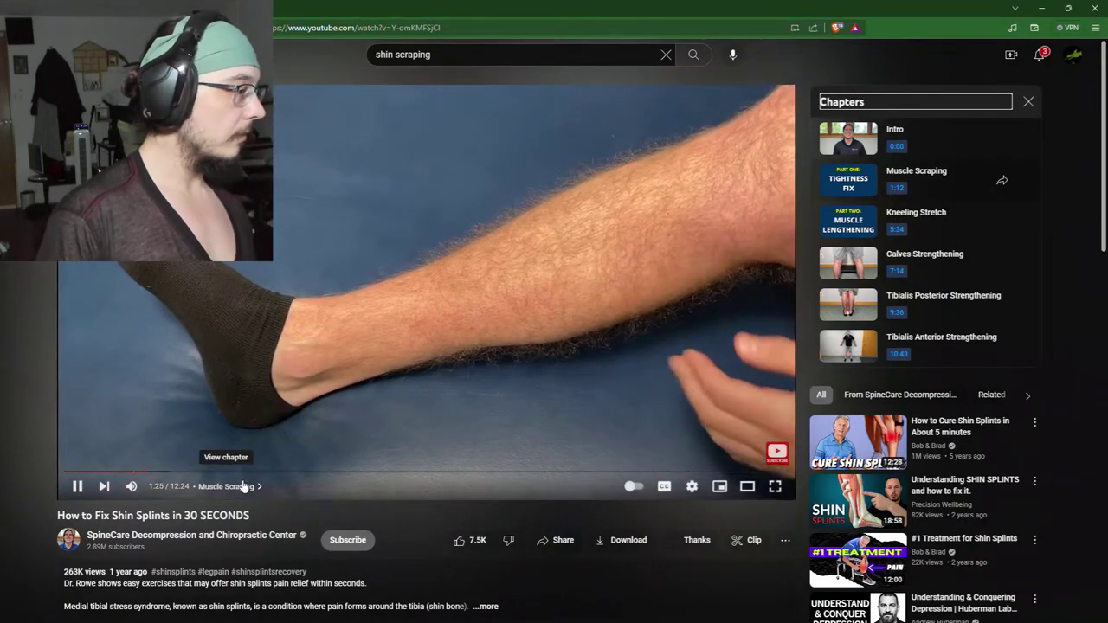
Raise the playback speed to 2x and watch the start of the muscle scraping demonstration, pausing and resuming it once.
{"action": "key", "text": "shift+period"}
{"action": "key", "text": "shift+period"}
{"action": "key", "text": "shift+period"}
{"action": "key", "text": "shift+period"}
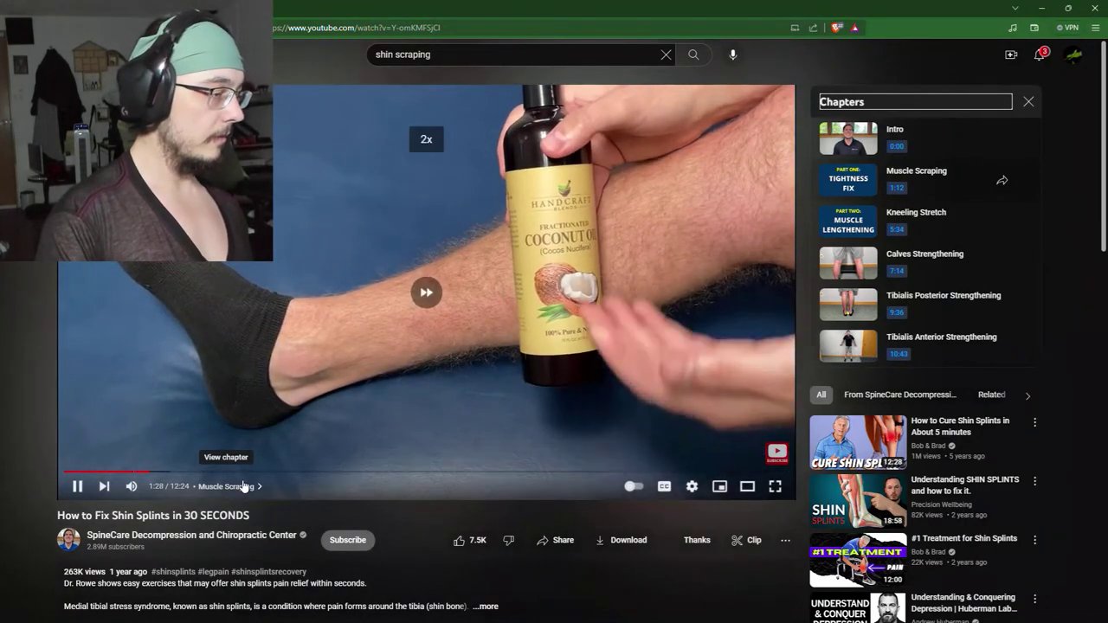
{"action": "key", "text": "Right"}
{"action": "key", "text": "Right"}
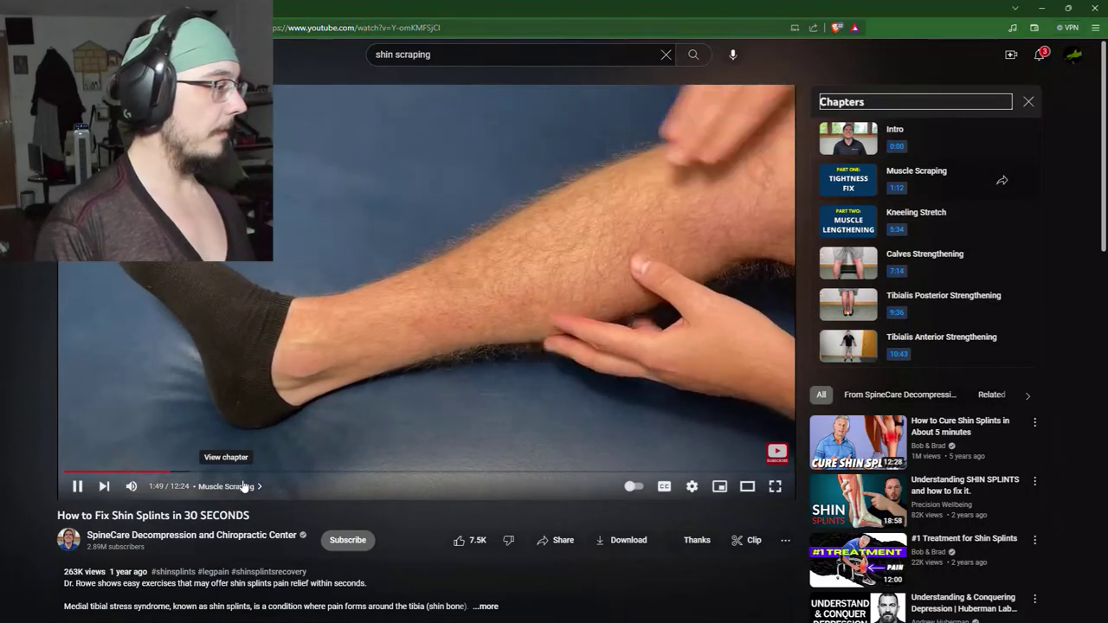
{"action": "key", "text": "space"}
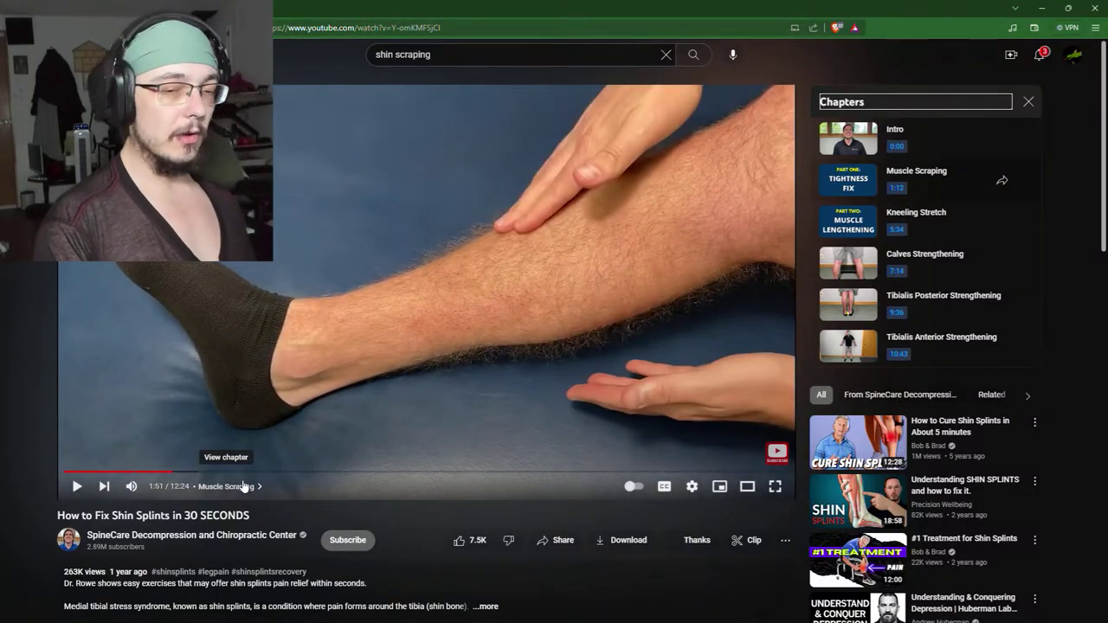
{"action": "key", "text": "space"}
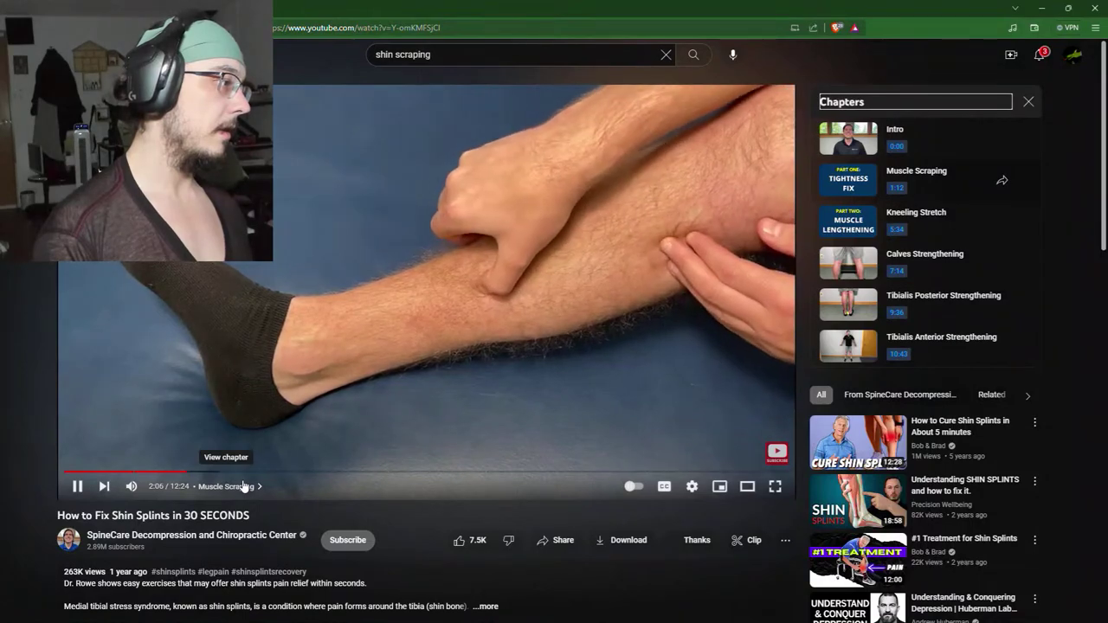
Skip further through the Muscle Scraping demonstration and return to the illustration in GIMP.
{"action": "key", "text": "Right"}
{"action": "key", "text": "Right"}
{"action": "key", "text": "Right"}
{"action": "key", "text": "Right"}
{"action": "key", "text": "Right"}
{"action": "key", "text": "Right"}
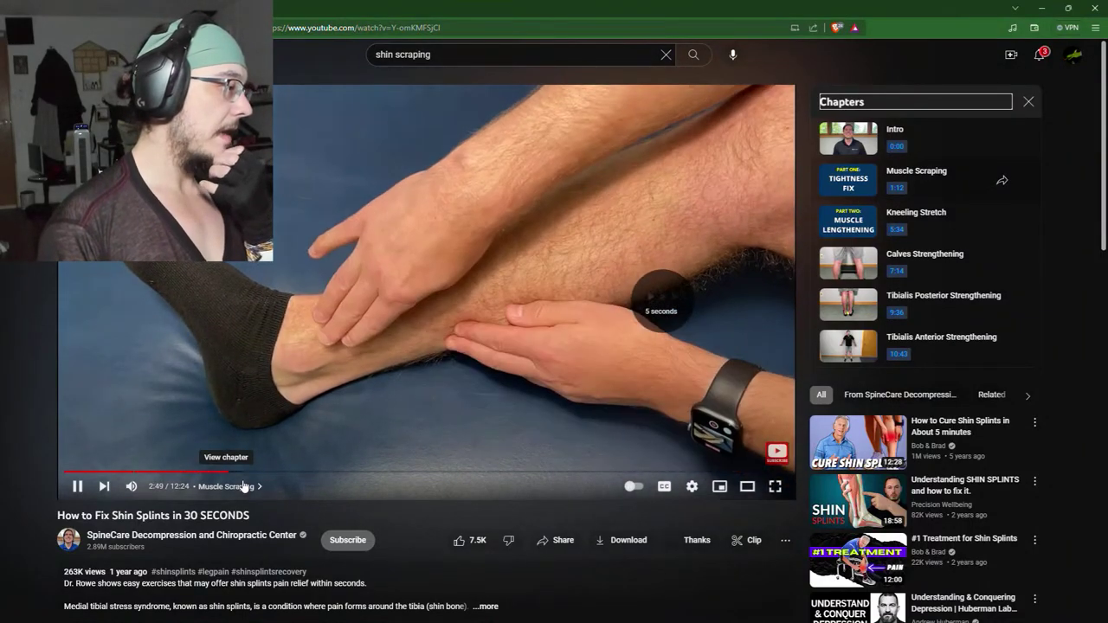
{"action": "key", "text": "Right"}
{"action": "key", "text": "Right"}
{"action": "key", "text": "Right"}
{"action": "key", "text": "Right"}
{"action": "key", "text": "Right"}
{"action": "key", "text": "Right"}
{"action": "key", "text": "Right"}
{"action": "key", "text": "Right"}
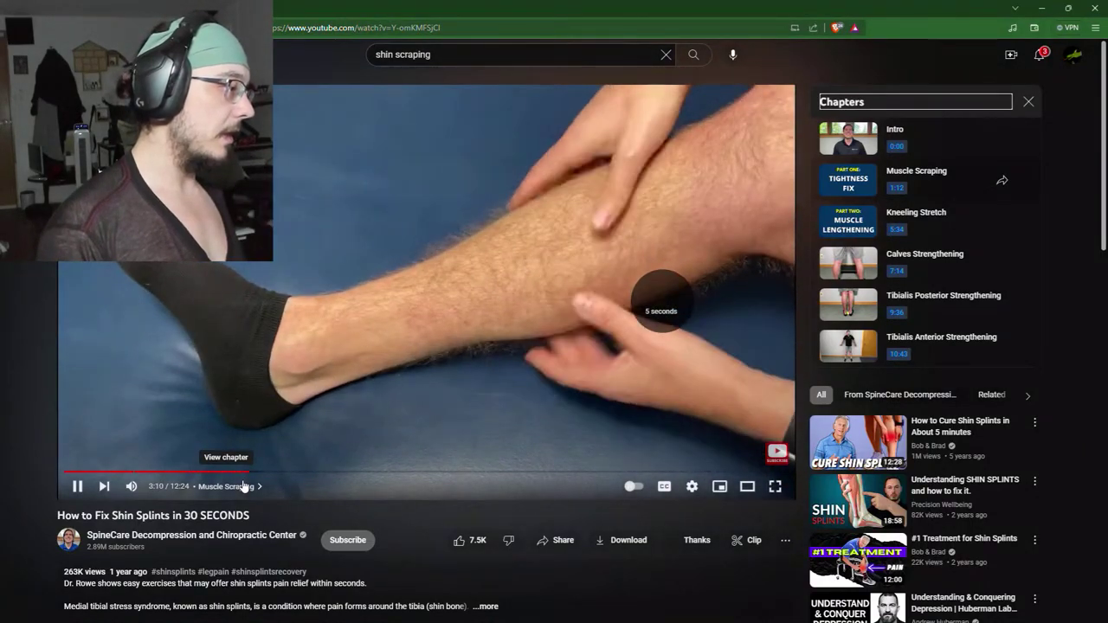
{"action": "key", "text": "Right"}
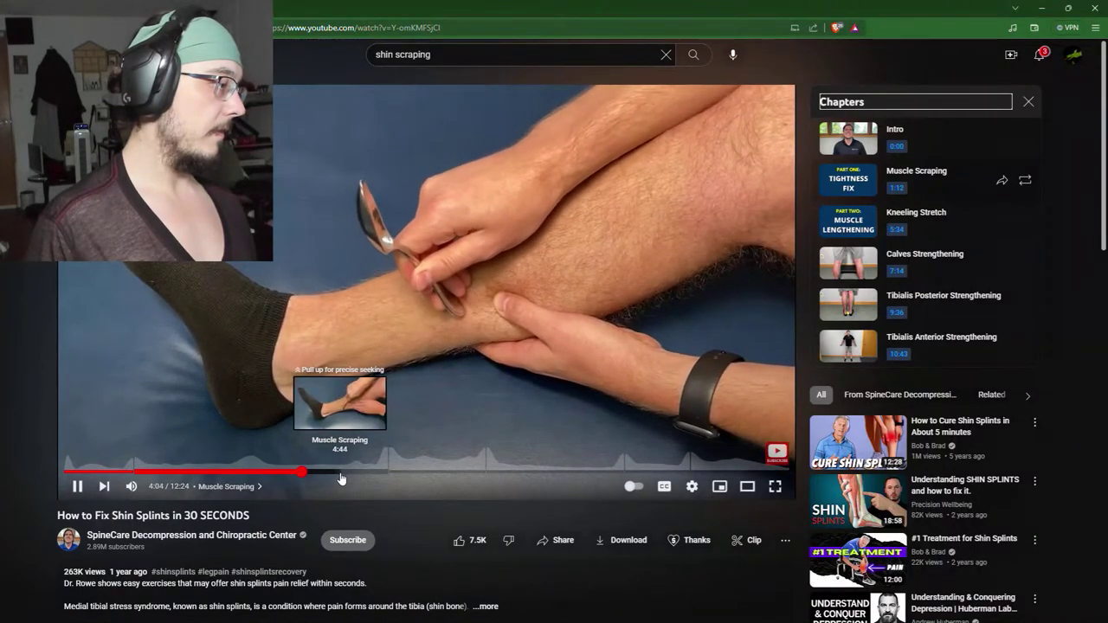
{"action": "left_click", "coordinate": [456, 294]}
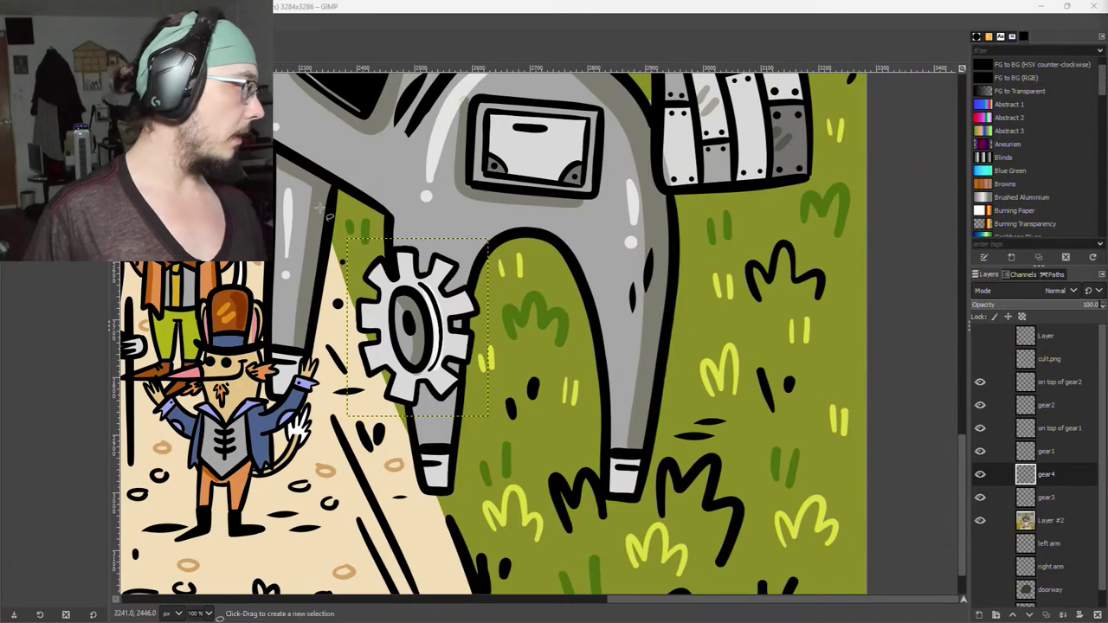
Move the gear4 layer's gear horizontally from the gear3 position onto the horse's right leg.
{"action": "key", "text": "2"}
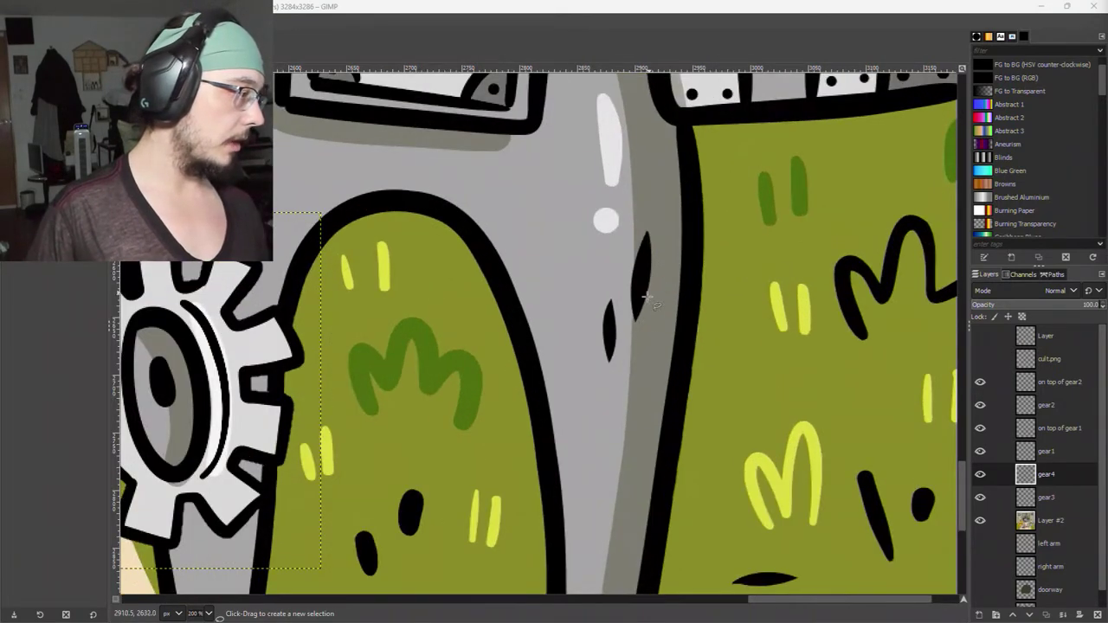
{"action": "left_click_drag", "start_coordinate": [647, 342], "coordinate": [714, 298]}
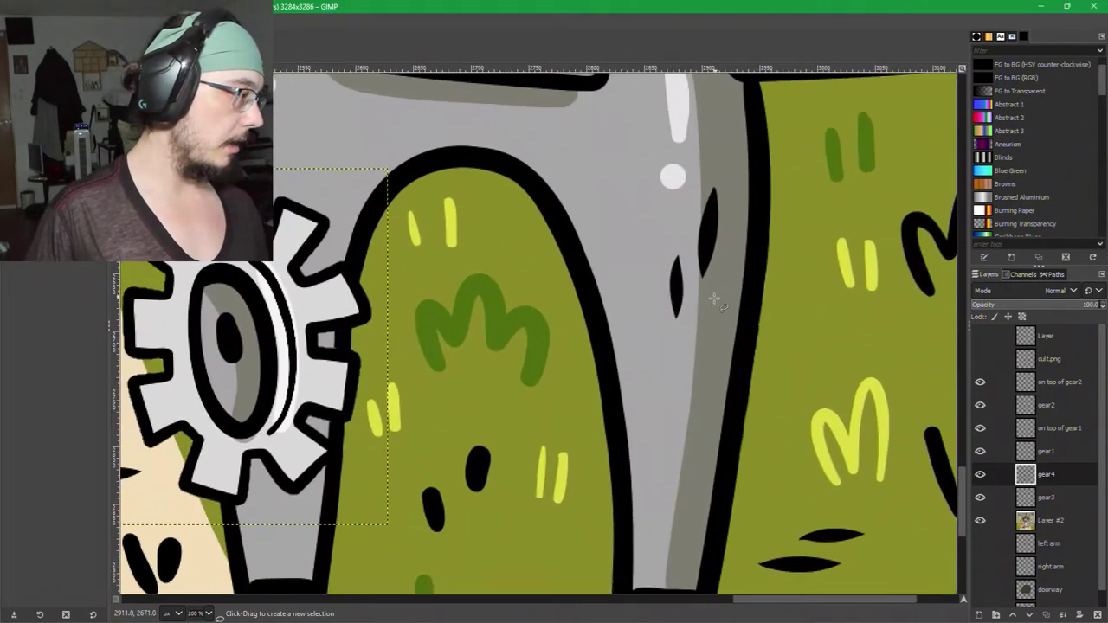
{"action": "double_click", "coordinate": [1065, 476]}
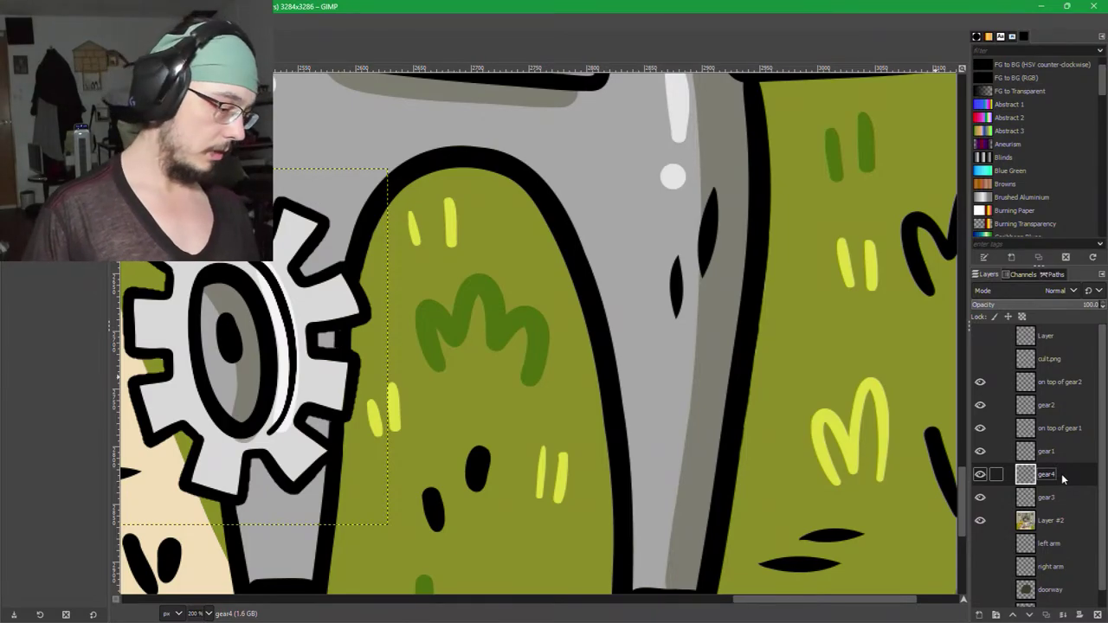
{"action": "key", "text": "Return"}
{"action": "left_click_drag", "start_coordinate": [276, 348], "coordinate": [732, 348]}
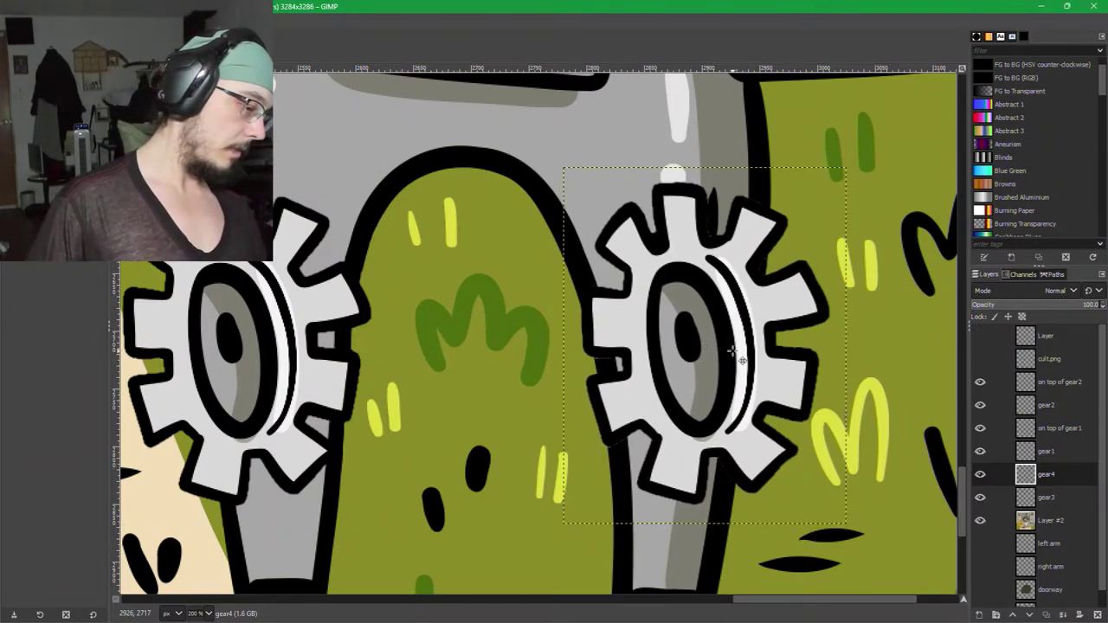
{"action": "key", "text": "shift+p"}
{"action": "left_click", "coordinate": [725, 360]}
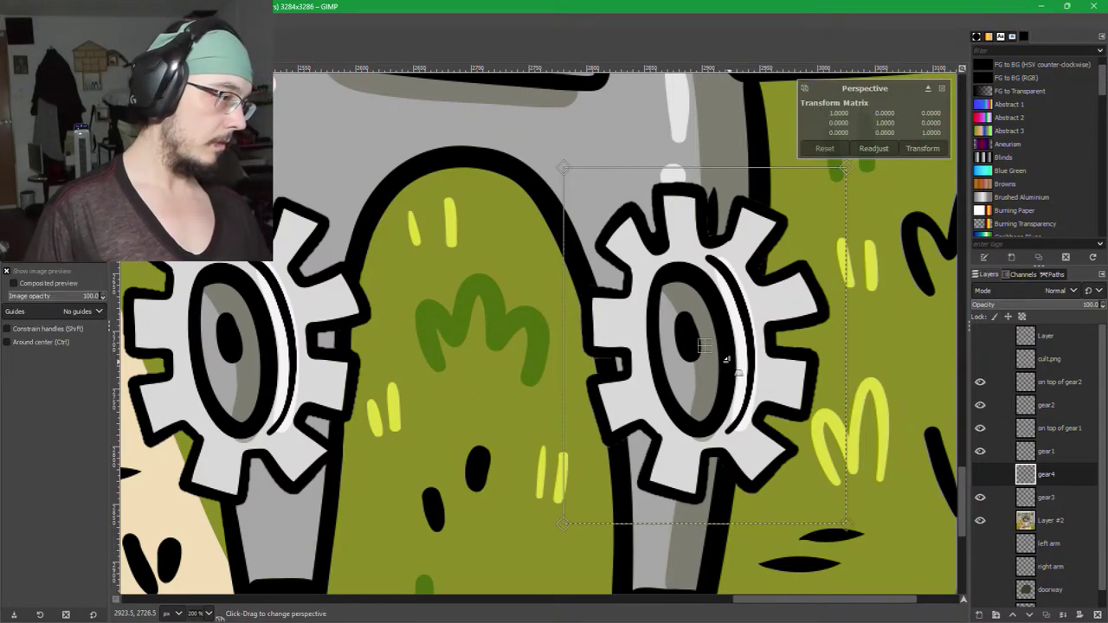
{"action": "key", "text": "Escape"}
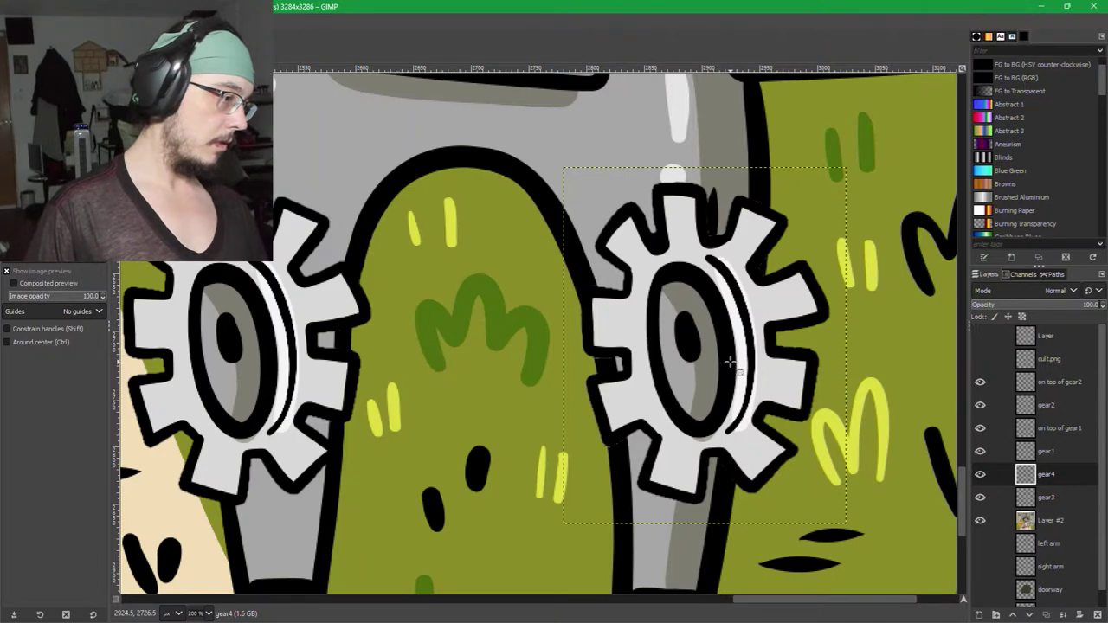
{"action": "key", "text": "r"}
{"action": "key", "text": "ctrl+z"}
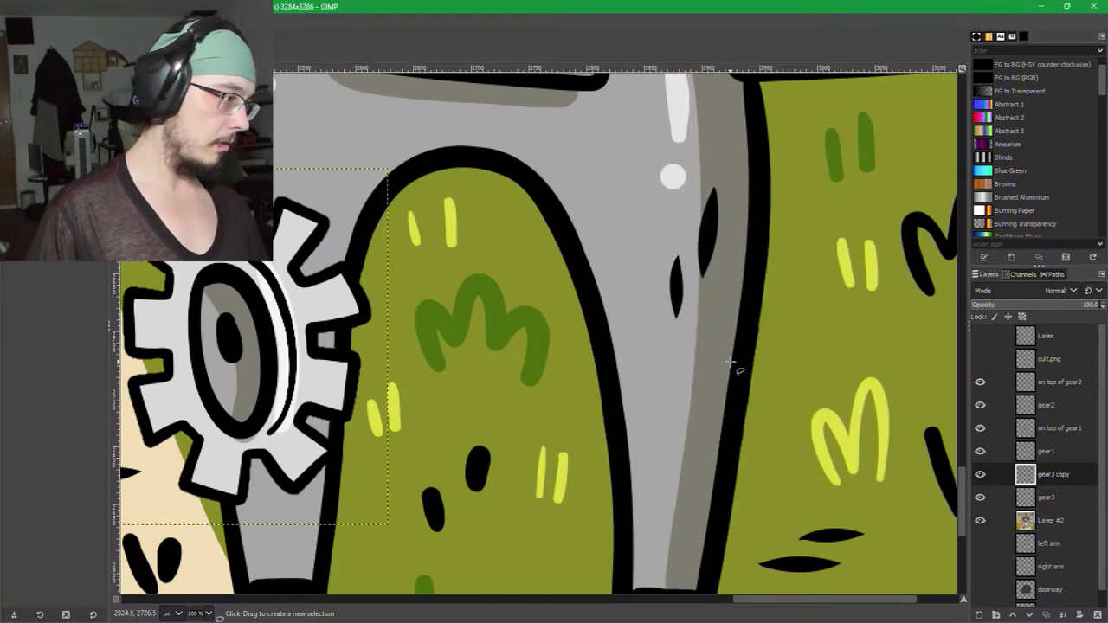
{"action": "key", "text": "ctrl+y"}
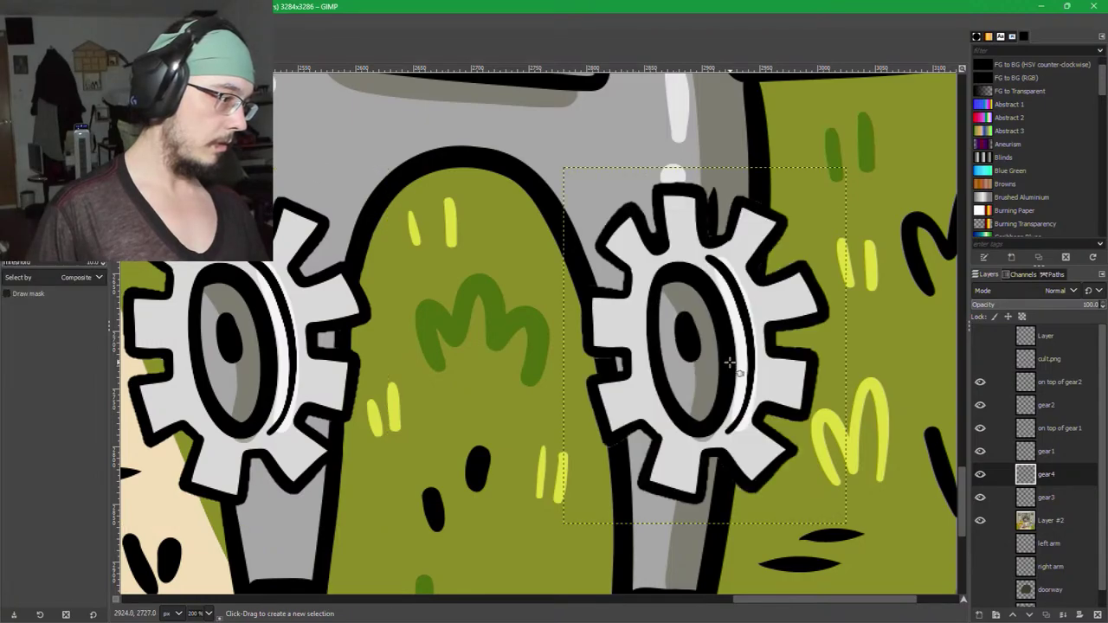
{"action": "key", "text": "ctrl+y"}
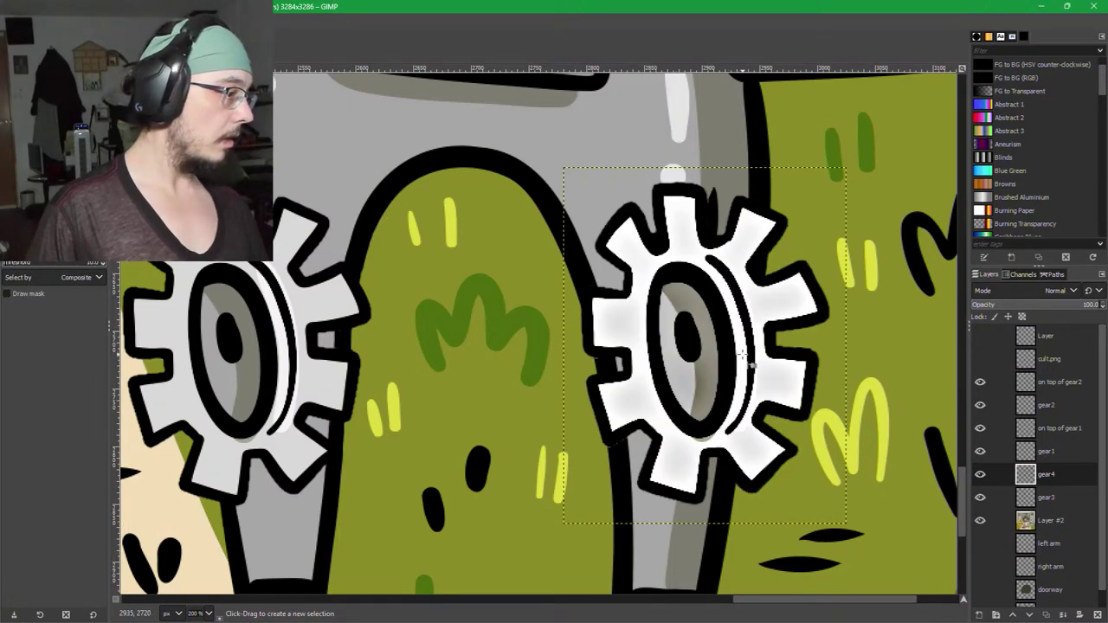
{"action": "key", "text": "ctrl+z"}
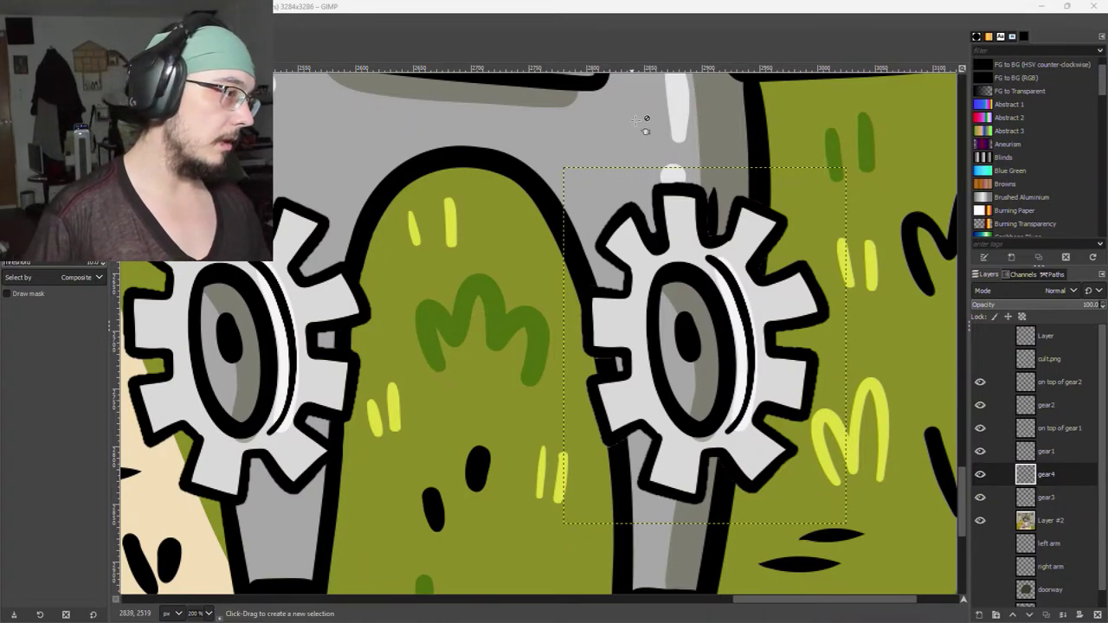
Save the image with the gear4 layer in its new place.
{"action": "left_click", "coordinate": [739, 8]}
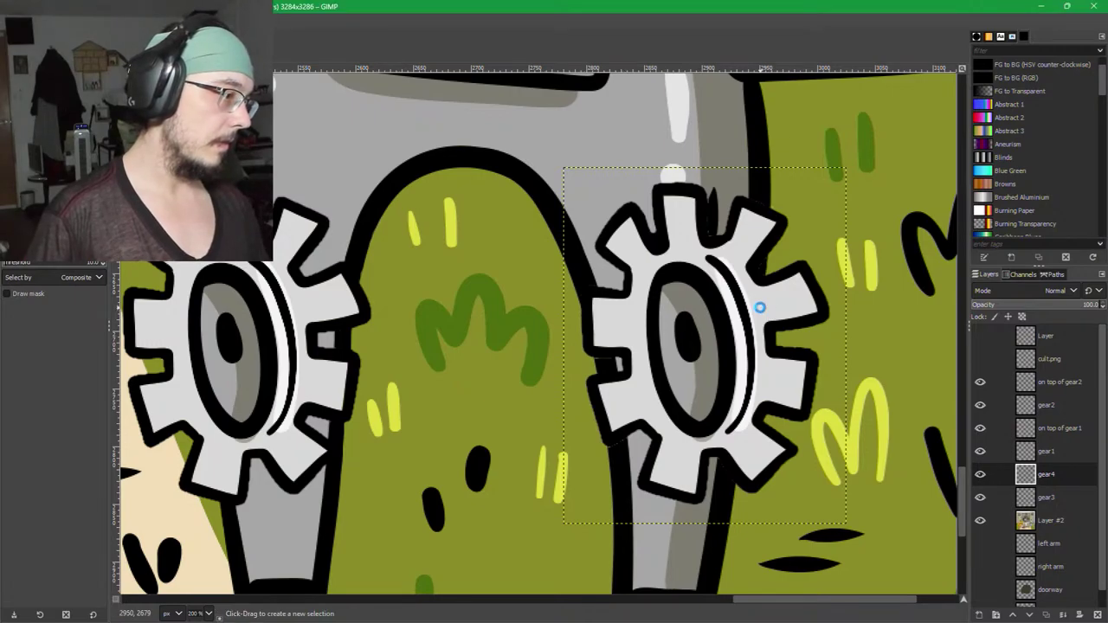
{"action": "key", "text": "ctrl+s"}
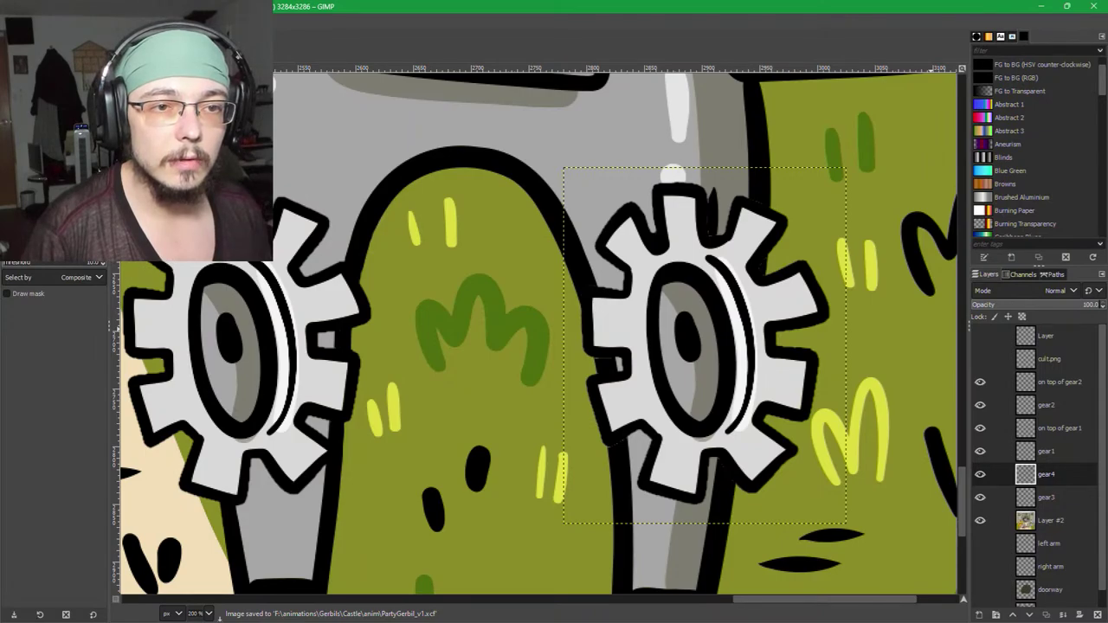
{"action": "key", "text": "alt+Tab"}
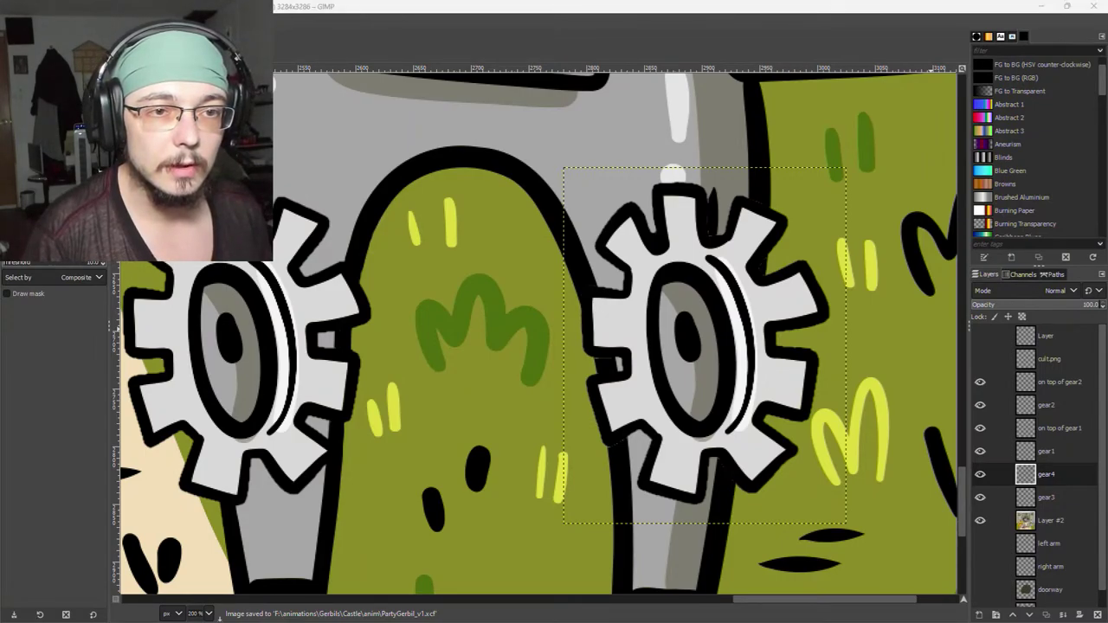
Scale the gear4 layer down proportionally to 233 × 294 pixels.
{"action": "left_click", "coordinate": [833, 5]}
{"action": "key", "text": "shift+s"}
{"action": "left_click", "coordinate": [805, 374]}
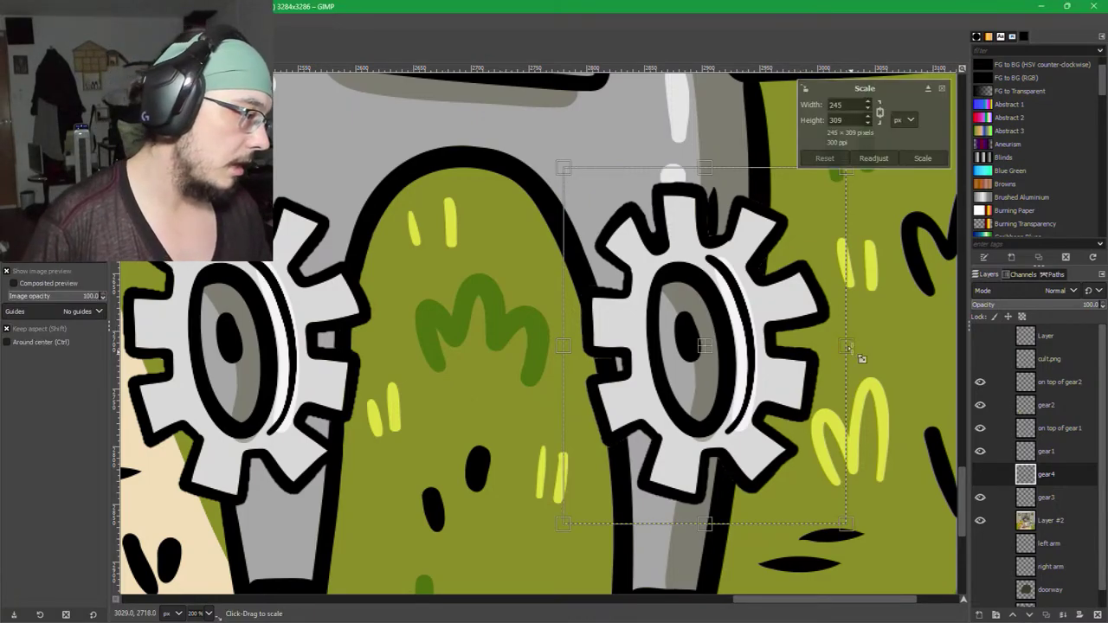
{"action": "left_click_drag", "start_coordinate": [844, 347], "coordinate": [829, 349]}
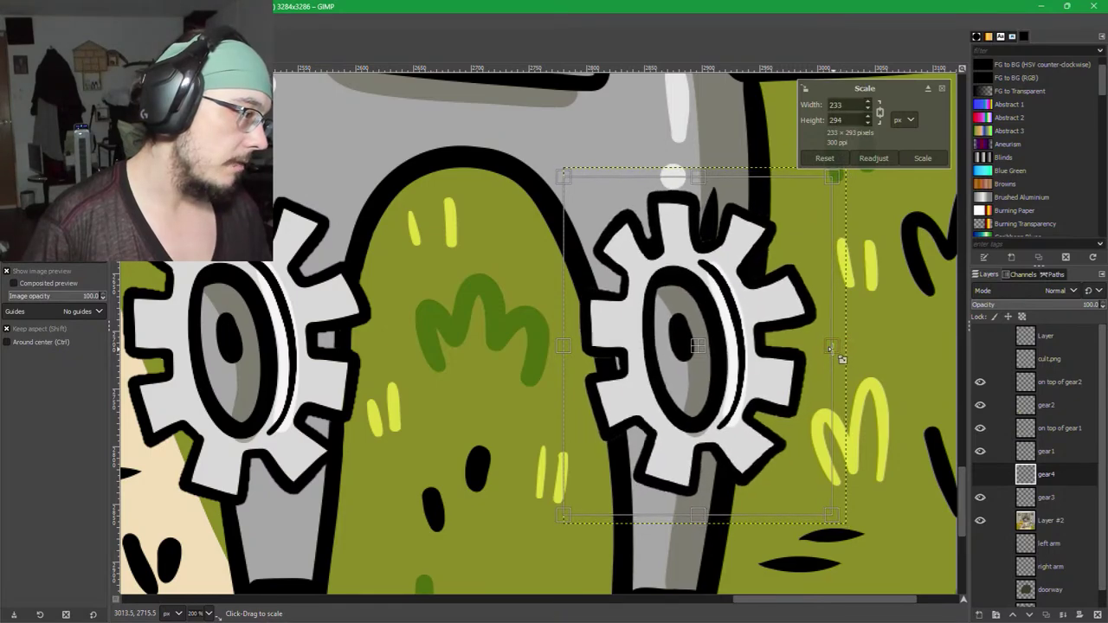
{"action": "left_click", "coordinate": [919, 160]}
Try to taper the gear4 gear toward the central hill with a perspective transform.
{"action": "key", "text": "shift+p"}
{"action": "left_click", "coordinate": [915, 166]}
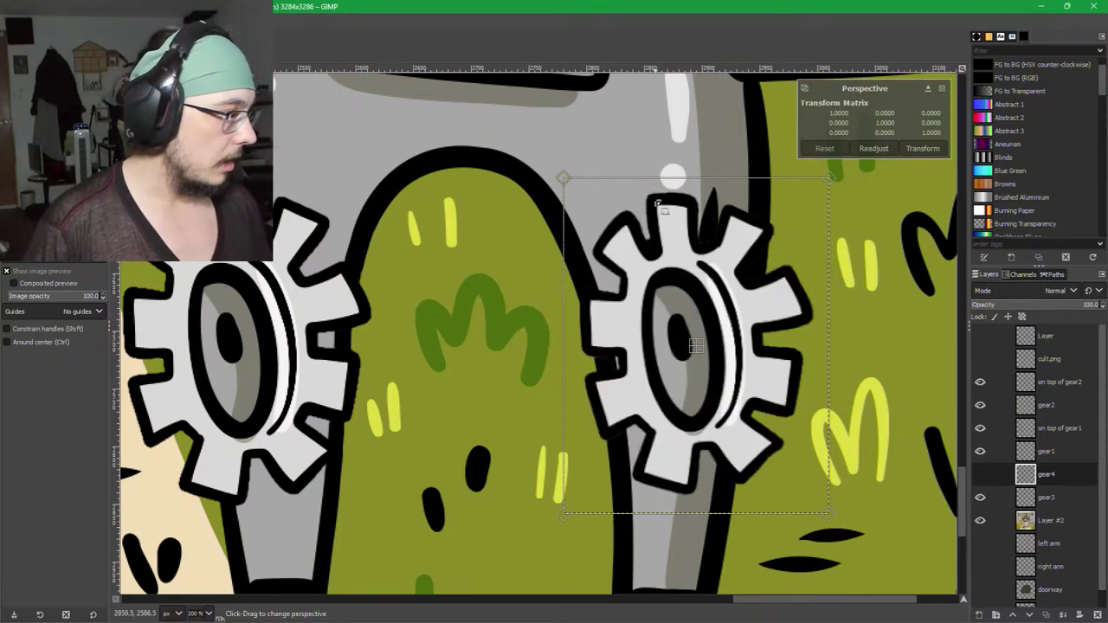
{"action": "left_click_drag", "start_coordinate": [571, 218], "coordinate": [584, 230]}
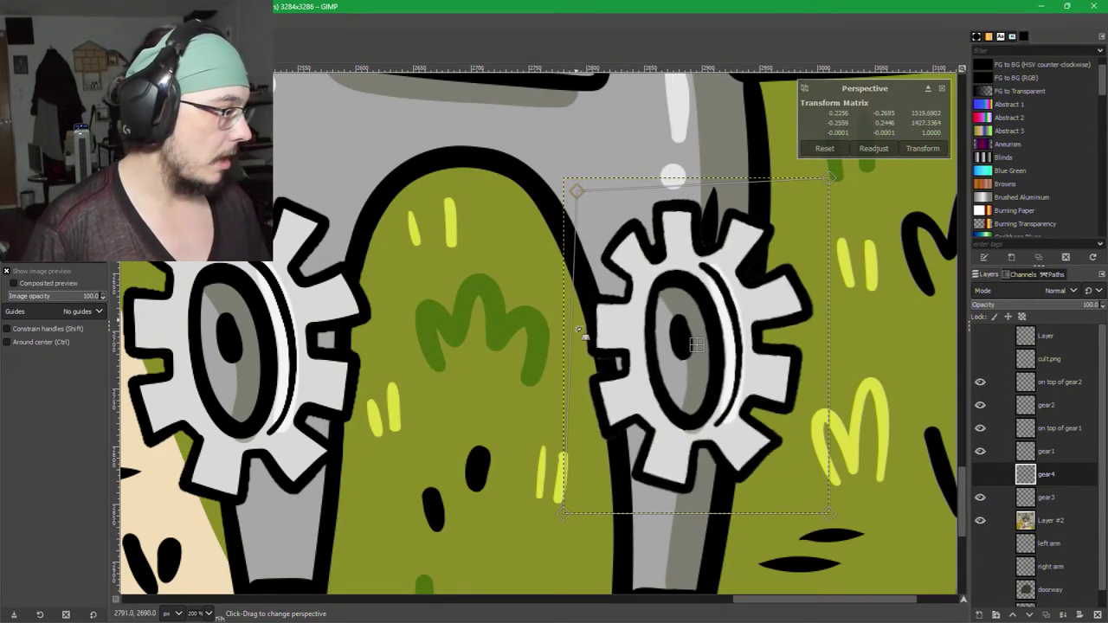
{"action": "left_click_drag", "start_coordinate": [578, 490], "coordinate": [585, 461]}
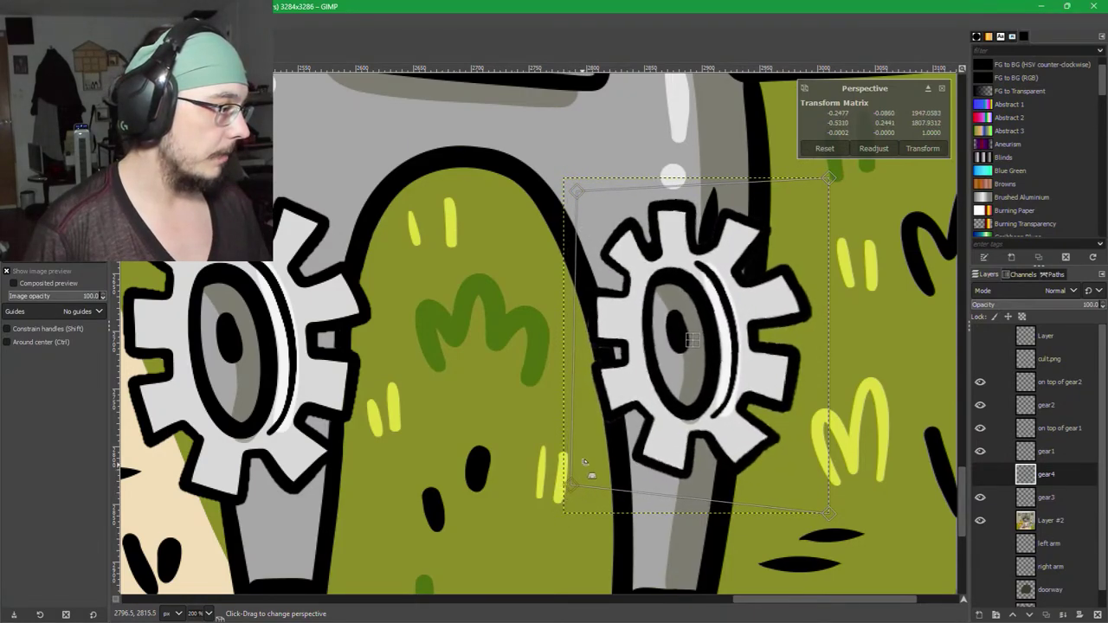
{"action": "left_click_drag", "start_coordinate": [592, 222], "coordinate": [592, 232]}
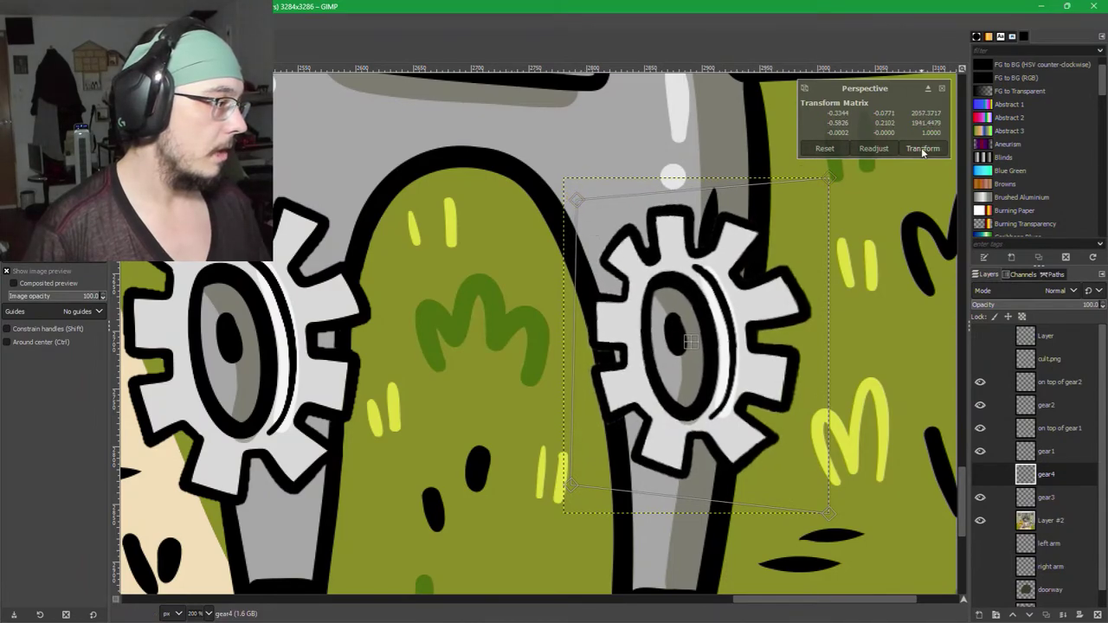
{"action": "key", "text": "Return"}
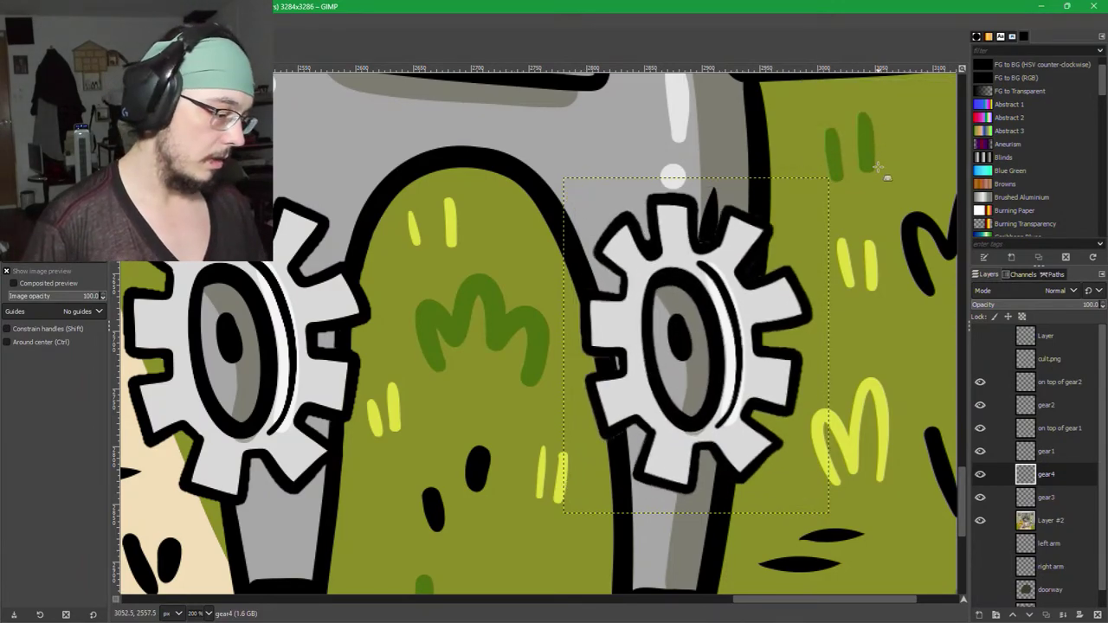
{"action": "left_click", "coordinate": [721, 283]}
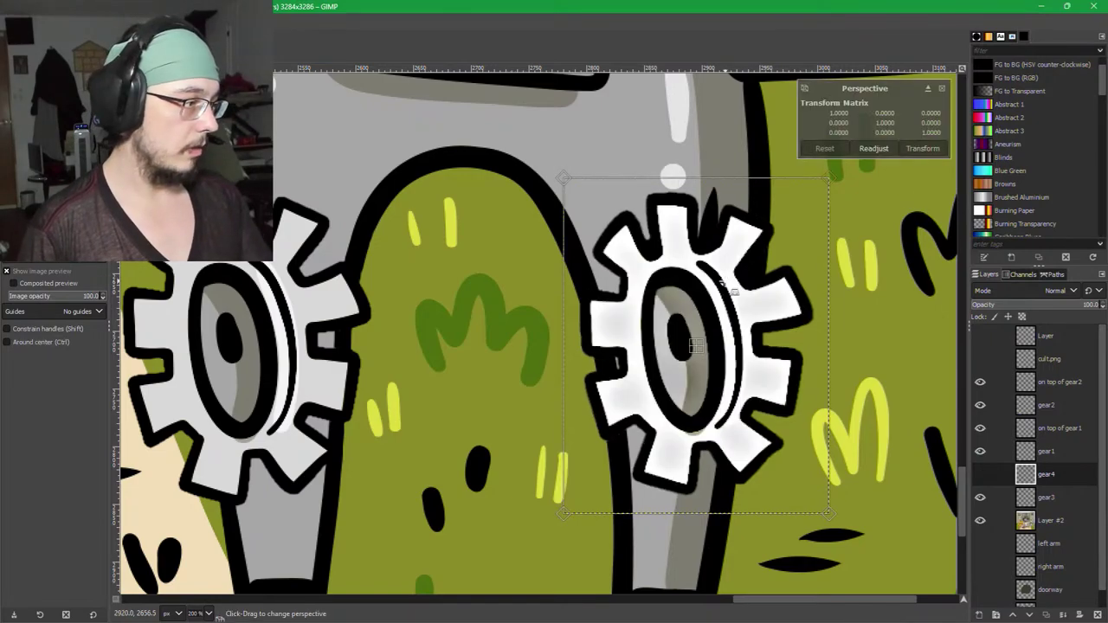
{"action": "key", "text": "Escape"}
Flip the gear4 gear horizontally and apply a perspective transform that slightly tapers its side toward the central hill.
{"action": "key", "text": "shift+f"}
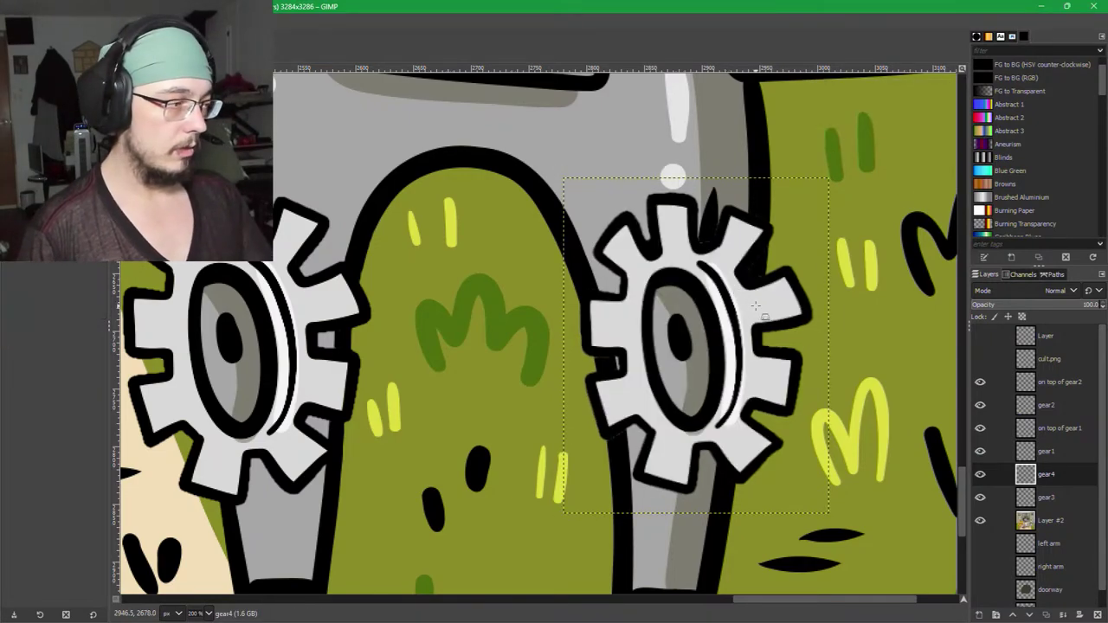
{"action": "left_click", "coordinate": [755, 305]}
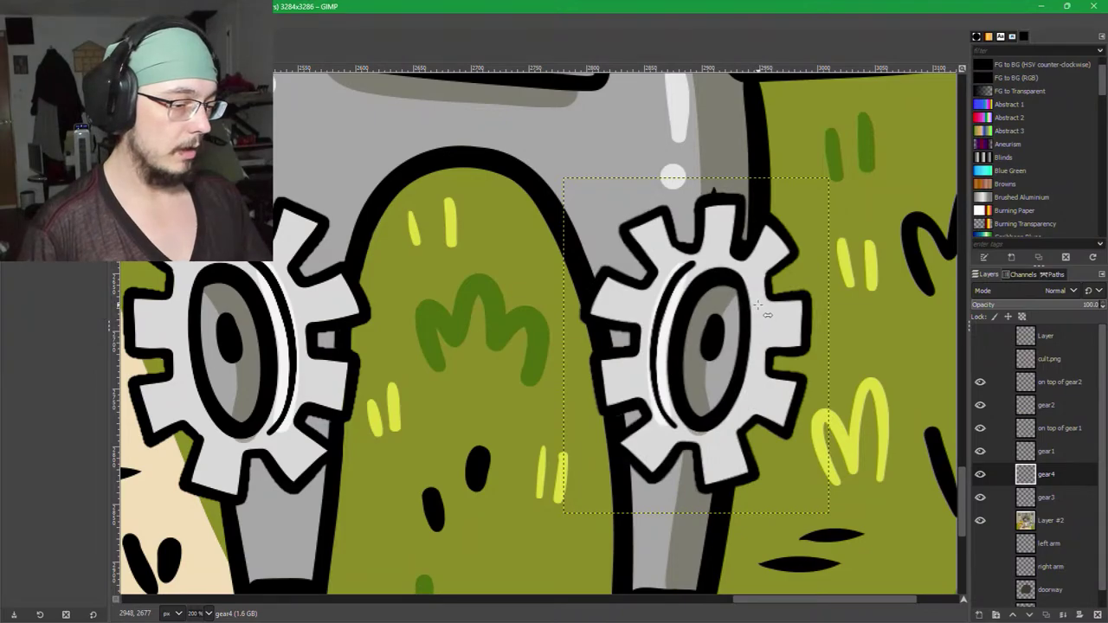
{"action": "key", "text": "shift+p"}
{"action": "left_click", "coordinate": [765, 302]}
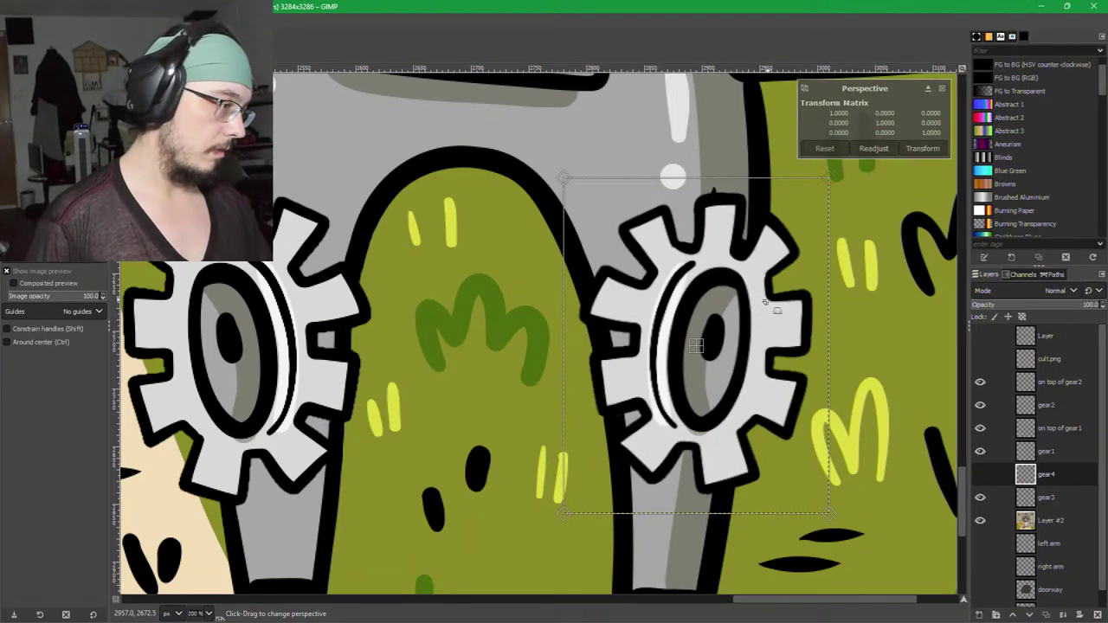
{"action": "left_click_drag", "start_coordinate": [585, 199], "coordinate": [621, 418]}
{"action": "left_click_drag", "start_coordinate": [817, 228], "coordinate": [806, 221]}
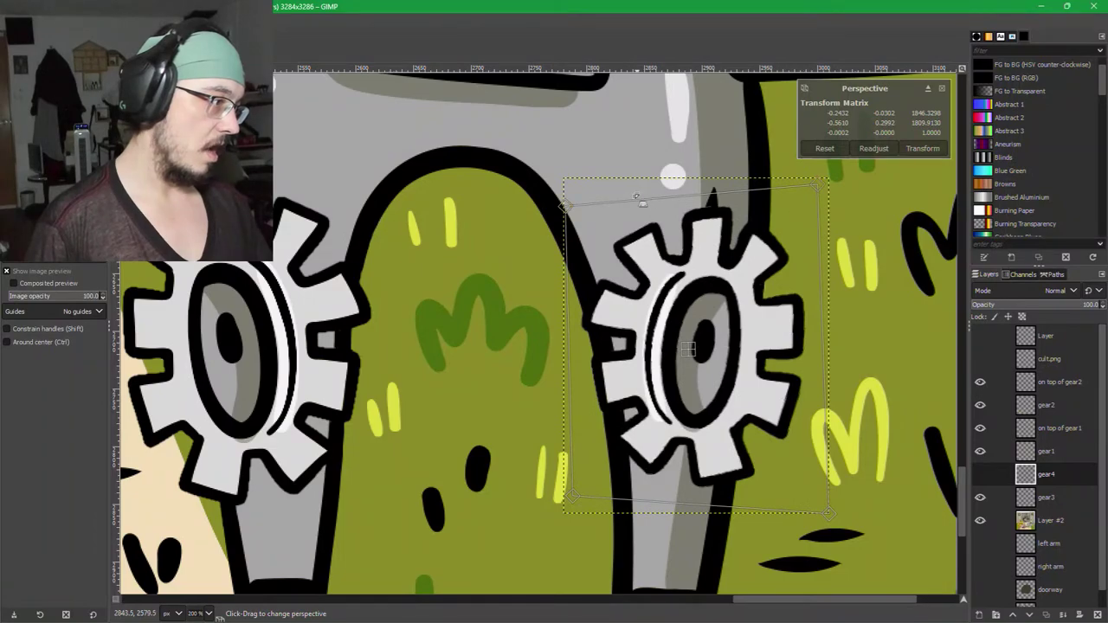
{"action": "left_click_drag", "start_coordinate": [642, 200], "coordinate": [589, 312]}
{"action": "left_click_drag", "start_coordinate": [612, 407], "coordinate": [619, 395]}
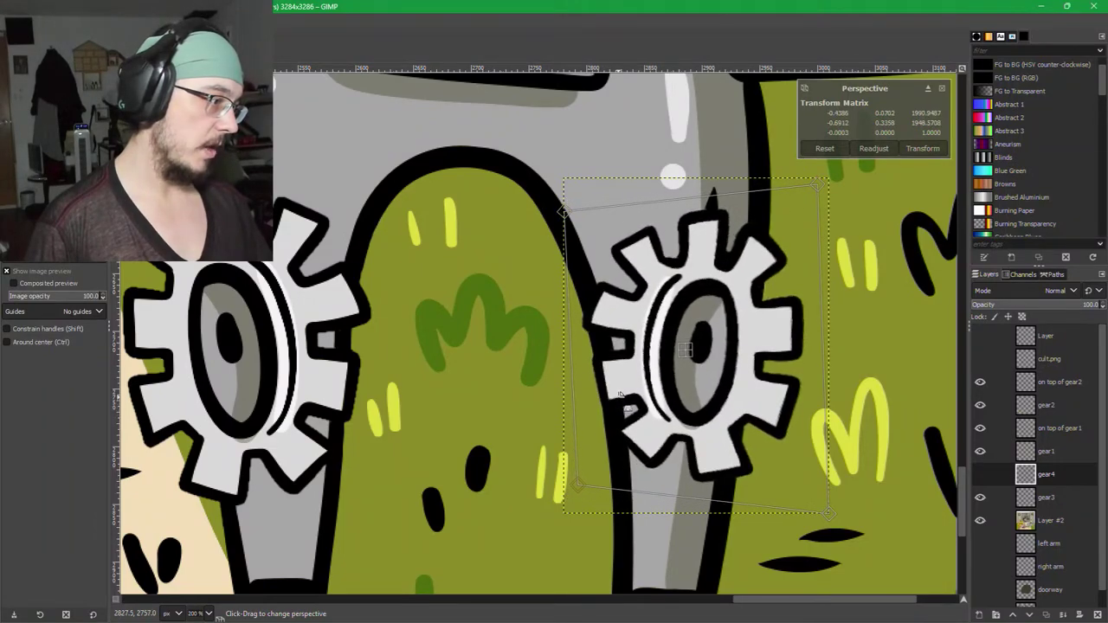
{"action": "left_click_drag", "start_coordinate": [807, 503], "coordinate": [831, 512]}
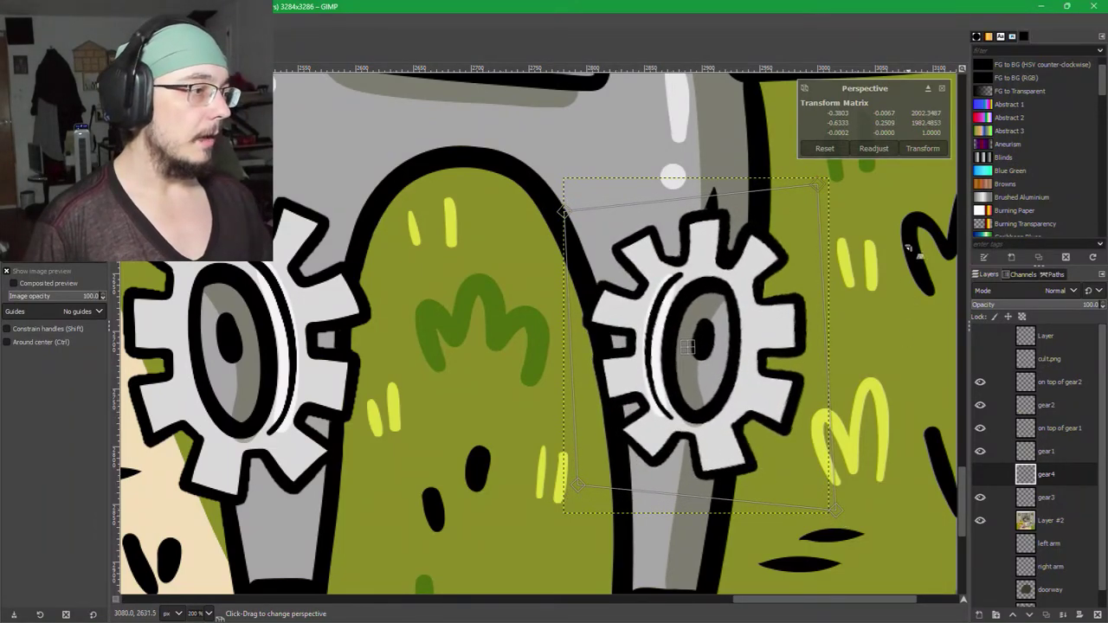
{"action": "left_click", "coordinate": [920, 148]}
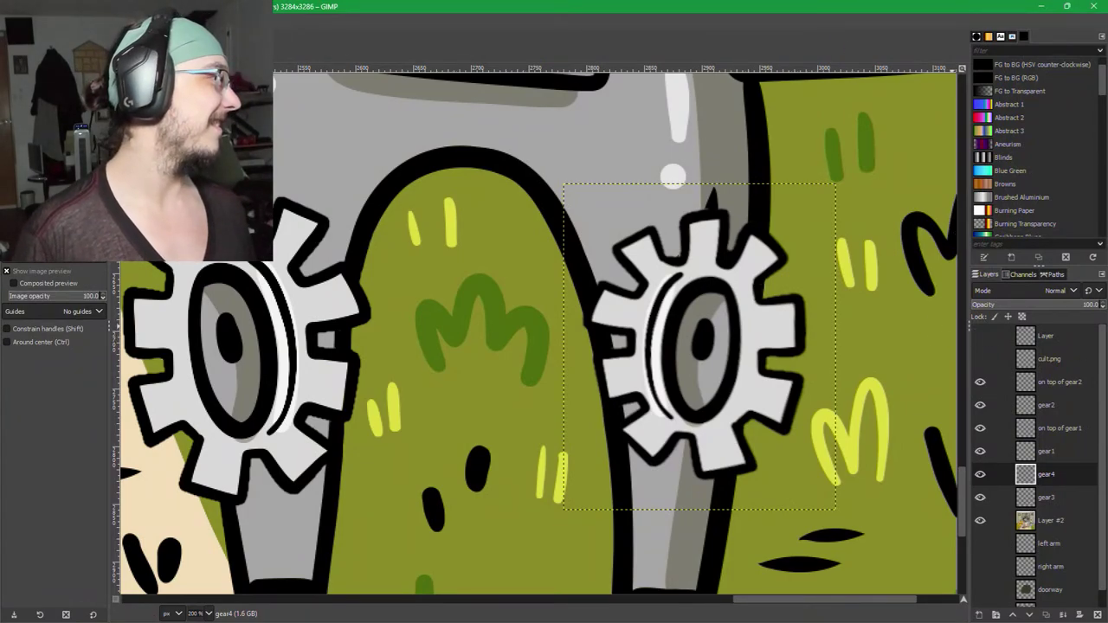
Try rerunning the last Unsharp Mask filter on the gear4 layer with its previous settings.
{"action": "left_click", "coordinate": [194, 21]}
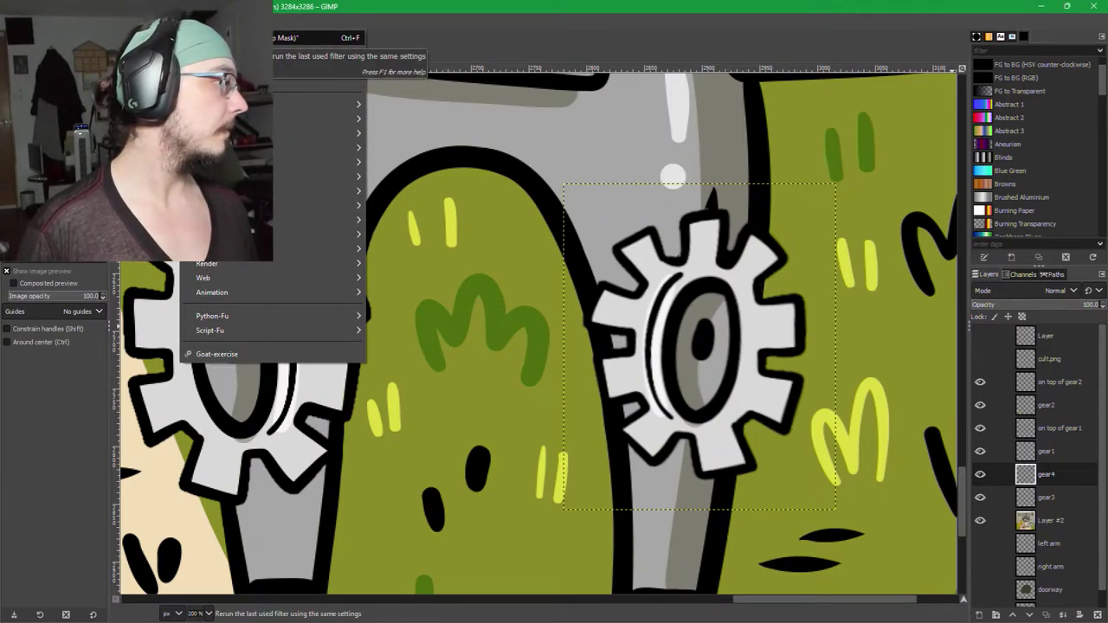
{"action": "left_click", "coordinate": [251, 38]}
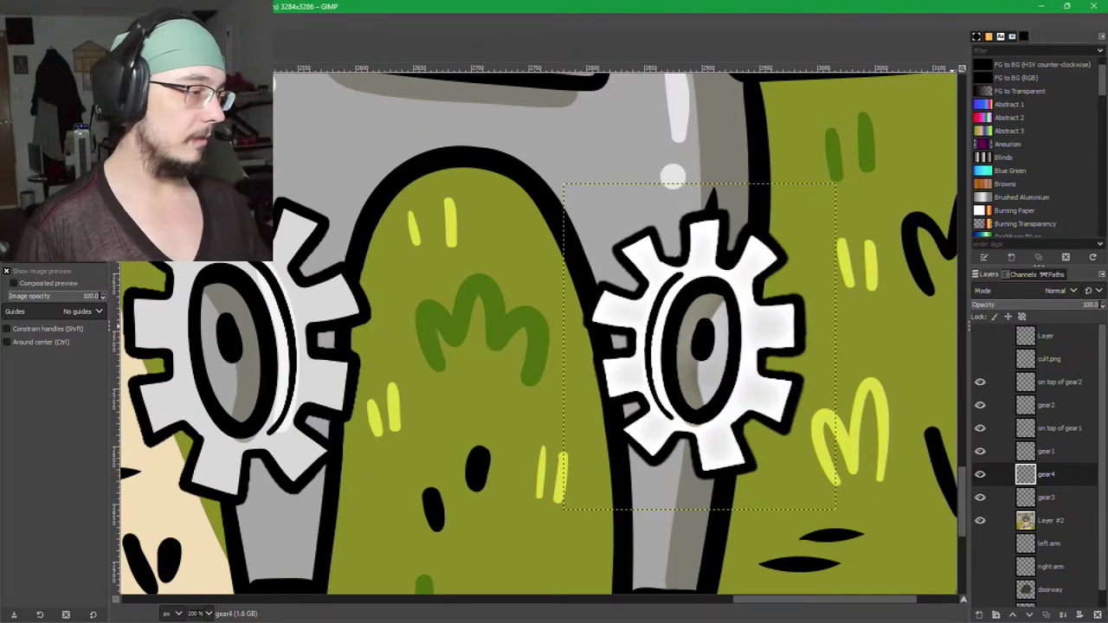
{"action": "key", "text": "ctrl+z"}
Sharpen the gear4 layer with Unsharp Mask, using a radius of 3.876 and an amount of 0.987.
{"action": "left_click", "coordinate": [194, 21]}
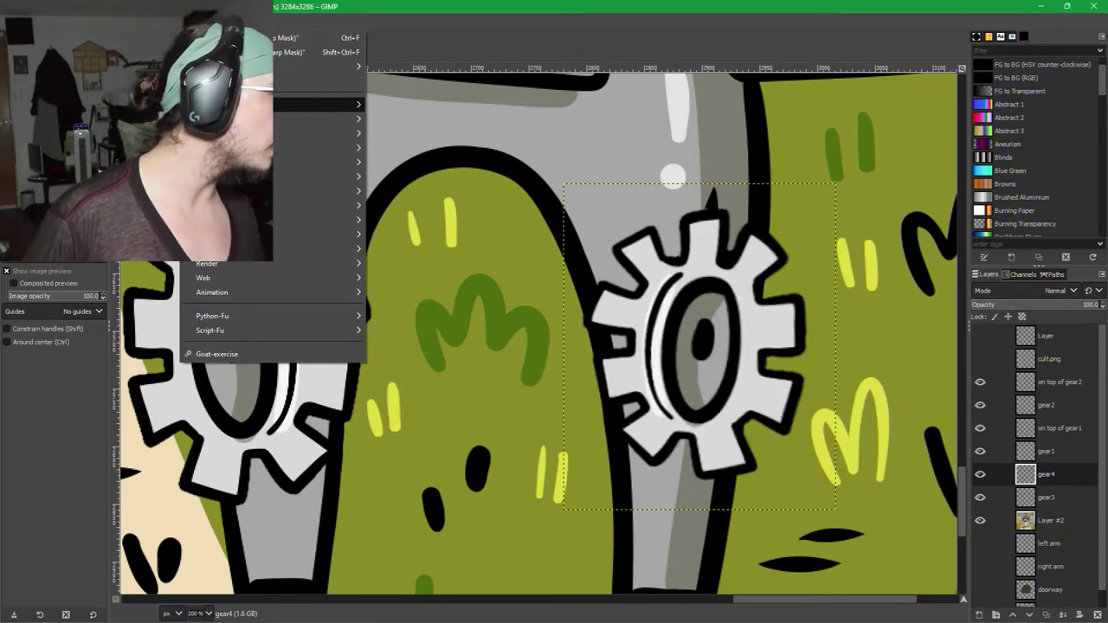
{"action": "key", "text": "Return"}
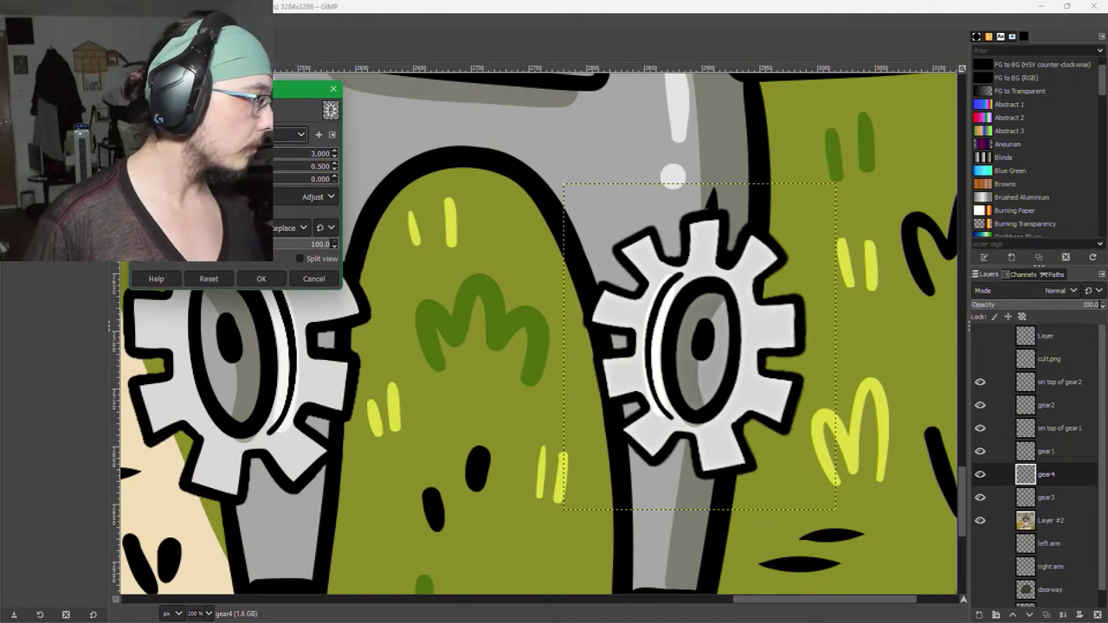
{"action": "mouse_move", "coordinate": [207, 166]}
{"action": "left_mouse_down"}
{"action": "mouse_move", "coordinate": [236, 166]}
{"action": "mouse_move", "coordinate": [215, 166]}
{"action": "left_mouse_up"}
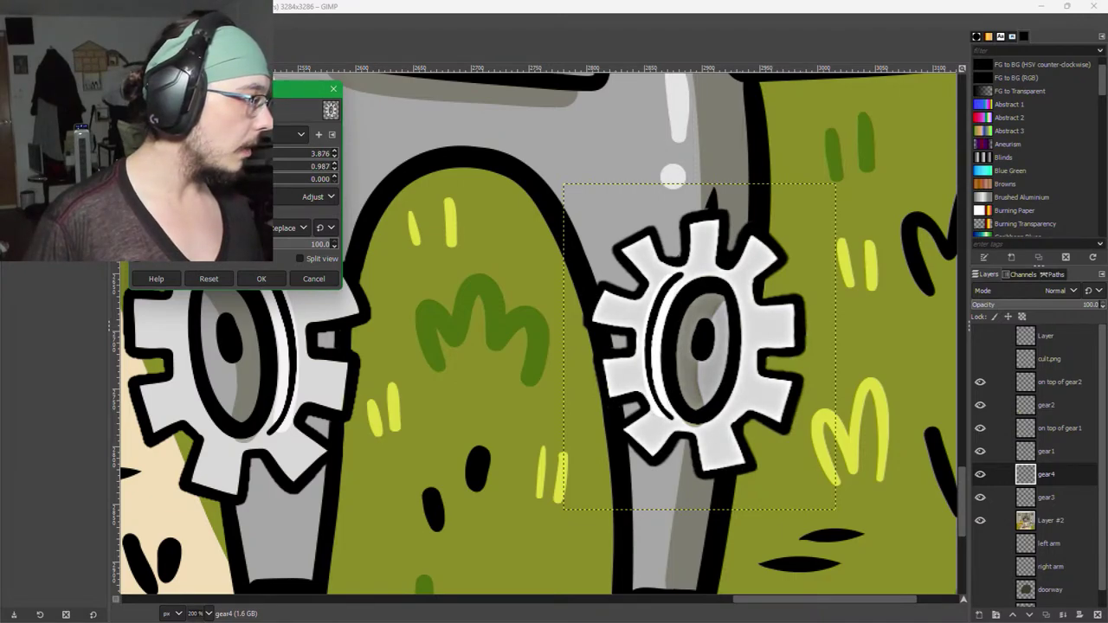
{"action": "left_click", "coordinate": [261, 278]}
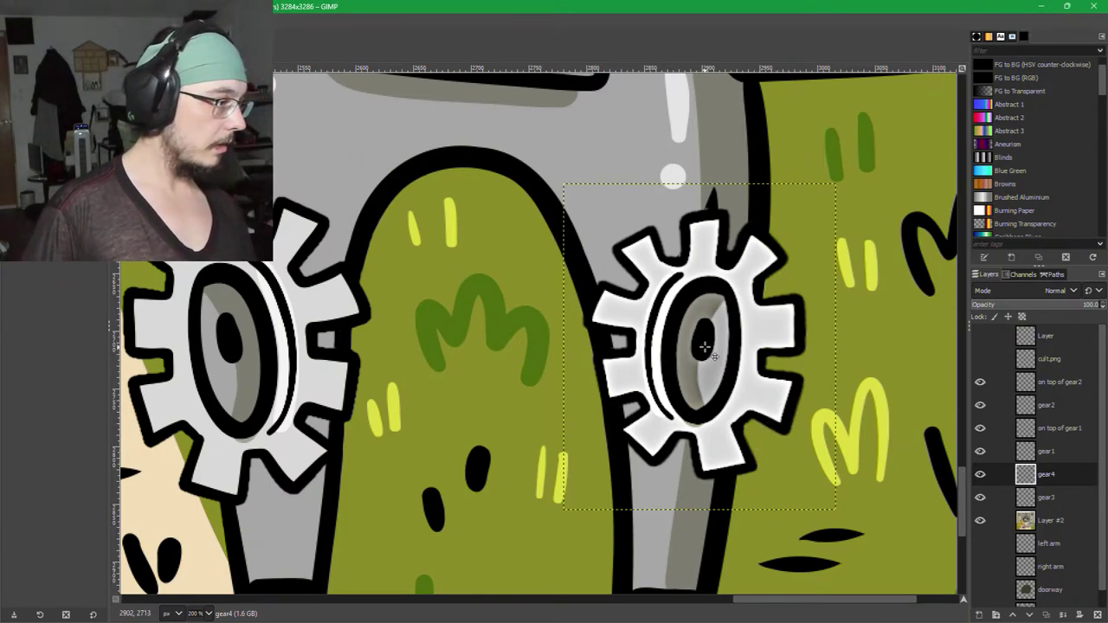
Nudge the gear4 gear slightly up on the leg and rotate it by -17.87 degrees.
{"action": "left_click_drag", "start_coordinate": [699, 350], "coordinate": [708, 343]}
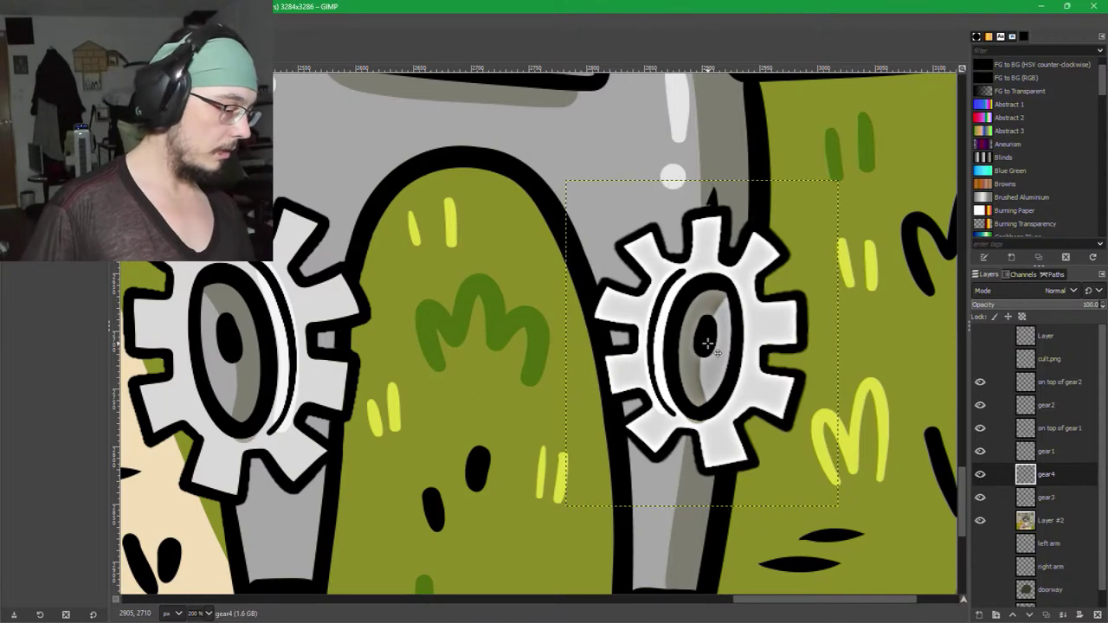
{"action": "key", "text": "shift+r"}
{"action": "left_click", "coordinate": [733, 334]}
{"action": "left_click_drag", "start_coordinate": [734, 232], "coordinate": [692, 239]}
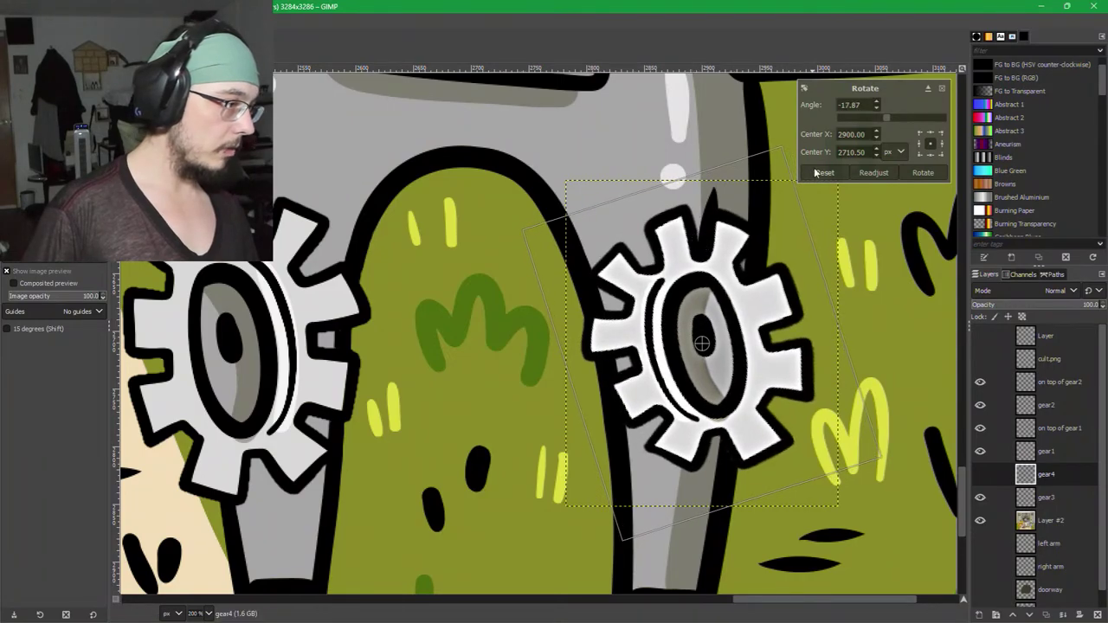
{"action": "left_click", "coordinate": [923, 173]}
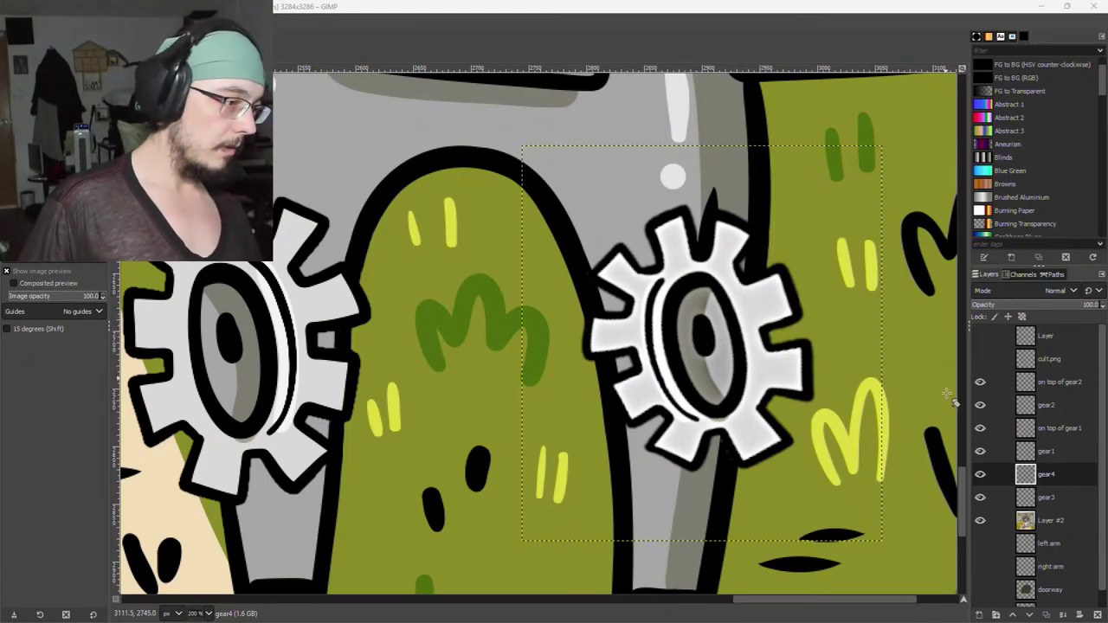
Hide the gear4 layer and make Layer #2 the active layer.
{"action": "left_click", "coordinate": [979, 475]}
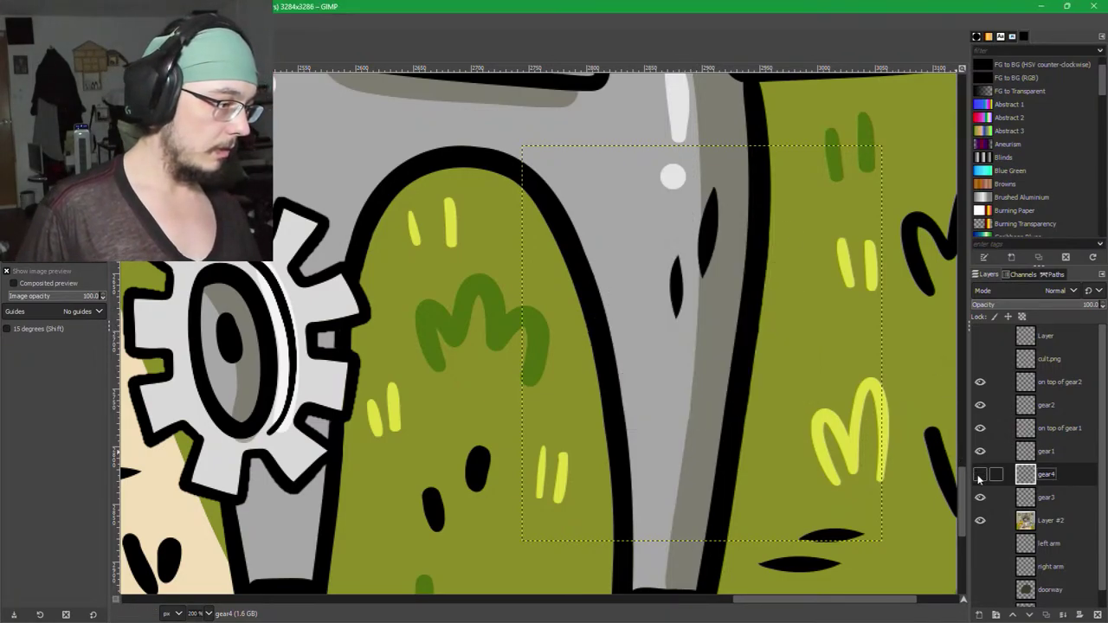
{"action": "left_click", "coordinate": [1030, 520]}
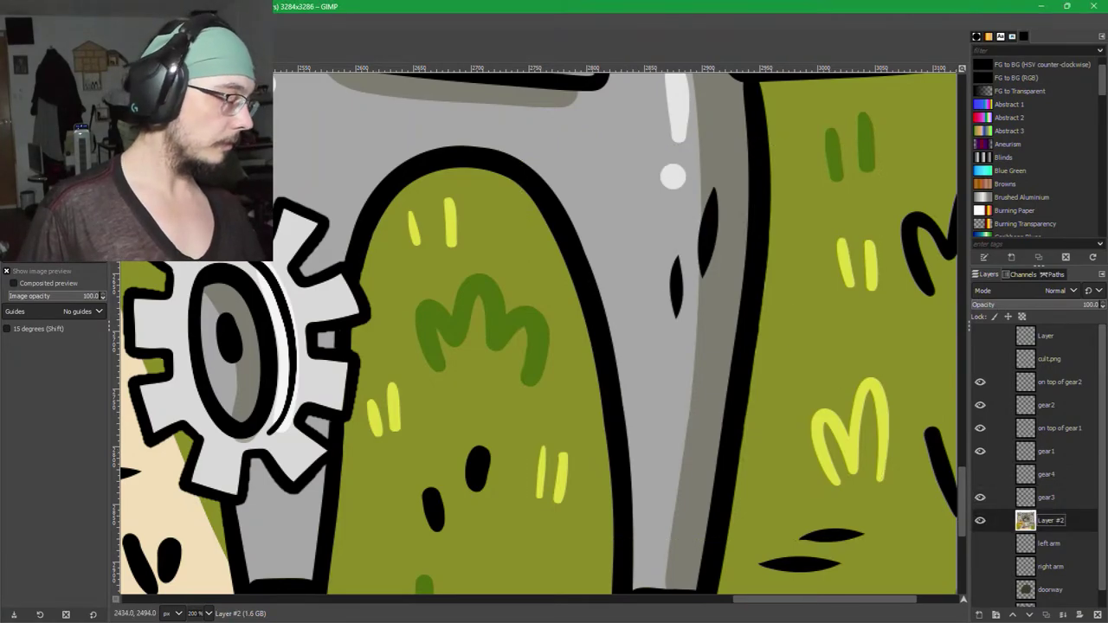
{"action": "key", "text": "shift+c"}
{"action": "key", "text": "shift+b"}
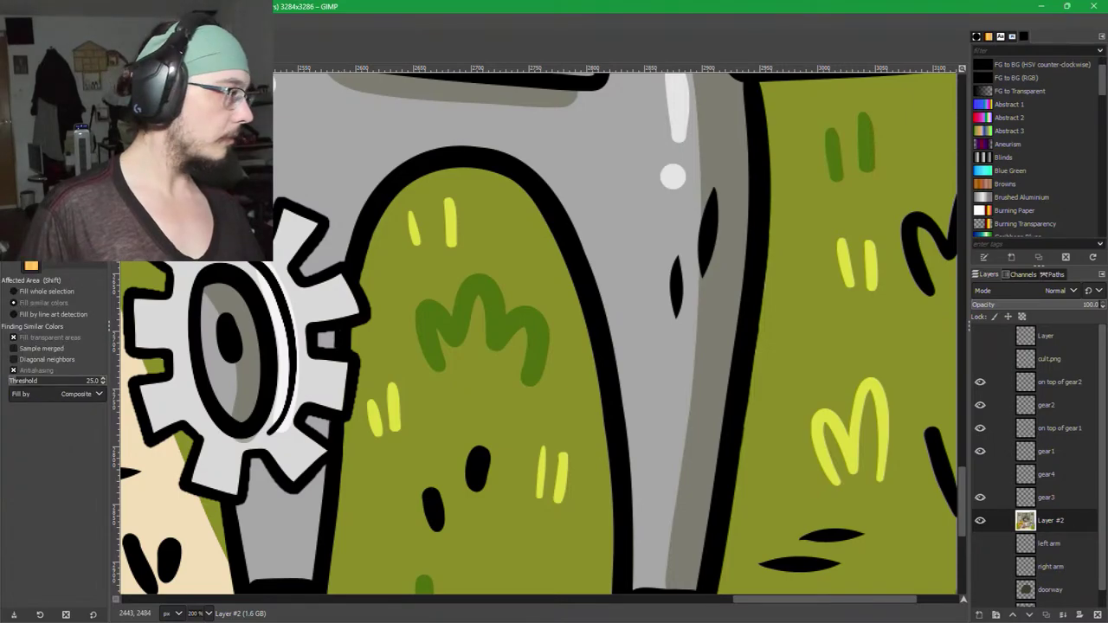
{"action": "key", "text": "ctrl+z"}
{"action": "left_click", "coordinate": [980, 474]}
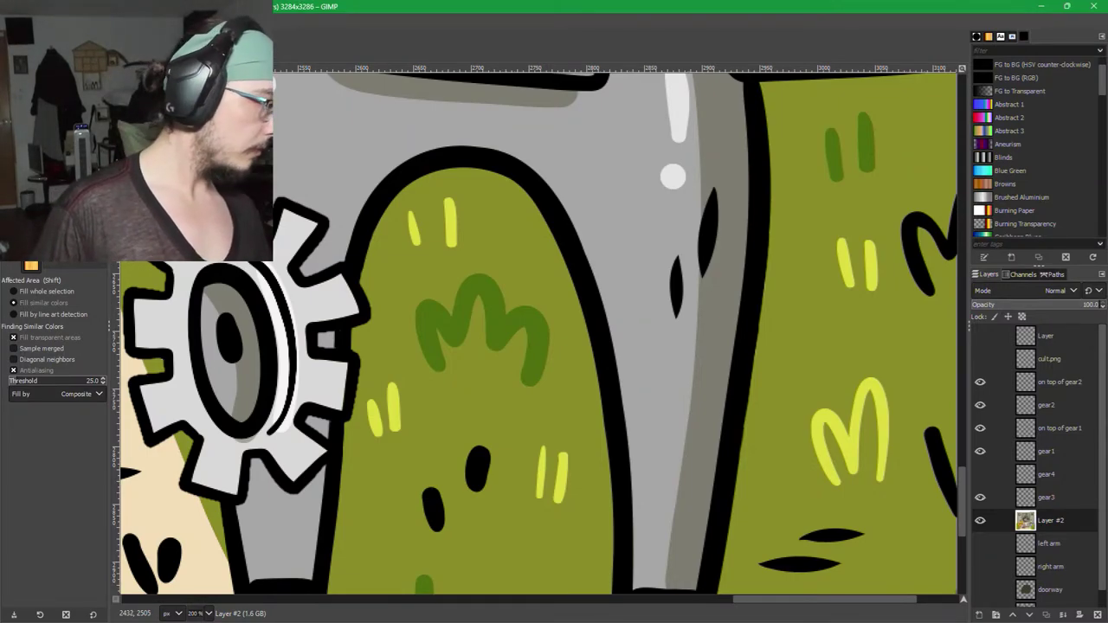
{"action": "key", "text": "u"}
{"action": "key", "text": "shift+r"}
{"action": "left_click", "coordinate": [354, 248]}
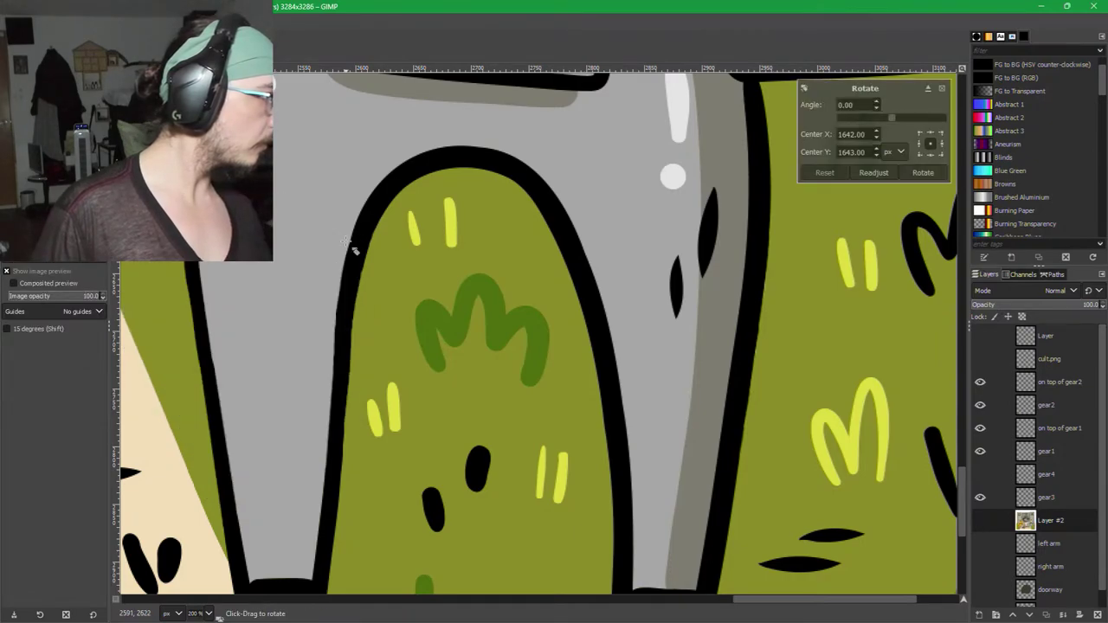
{"action": "key", "text": "Escape"}
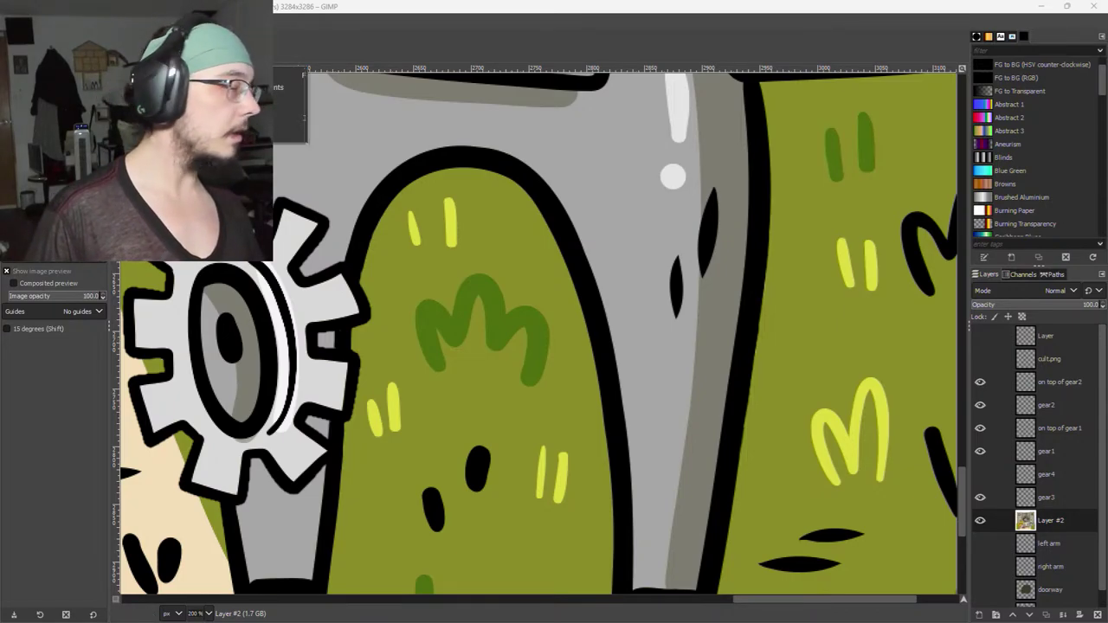
{"action": "left_click", "coordinate": [683, 317]}
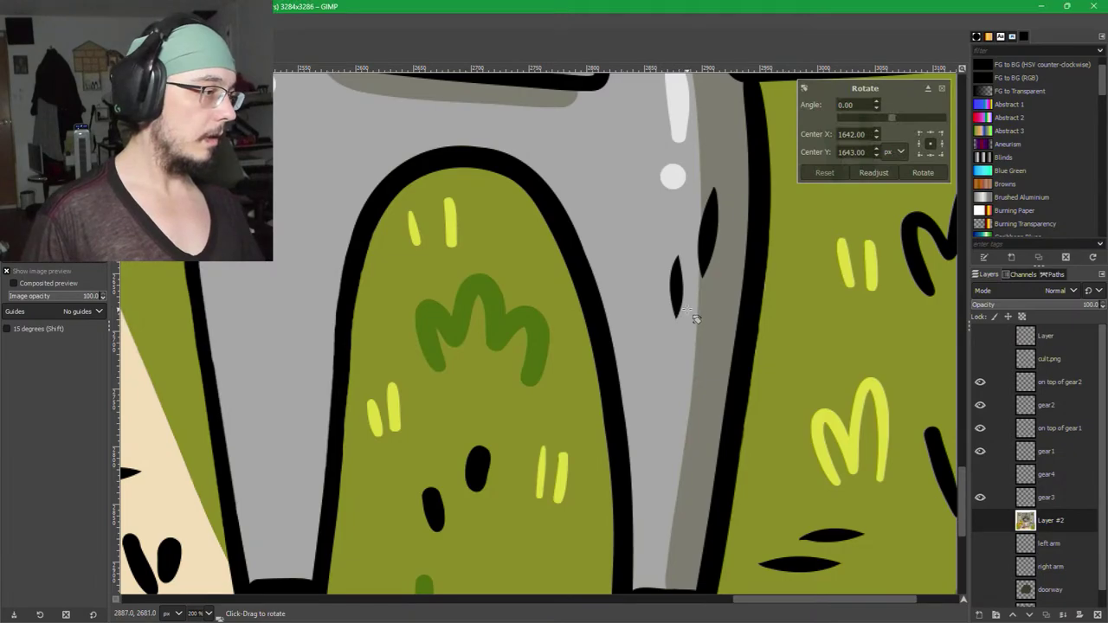
{"action": "key", "text": "Escape"}
Show the gear4 layer and start a free selection arching over its gear and down the leg's inner outline.
{"action": "key", "text": "f"}
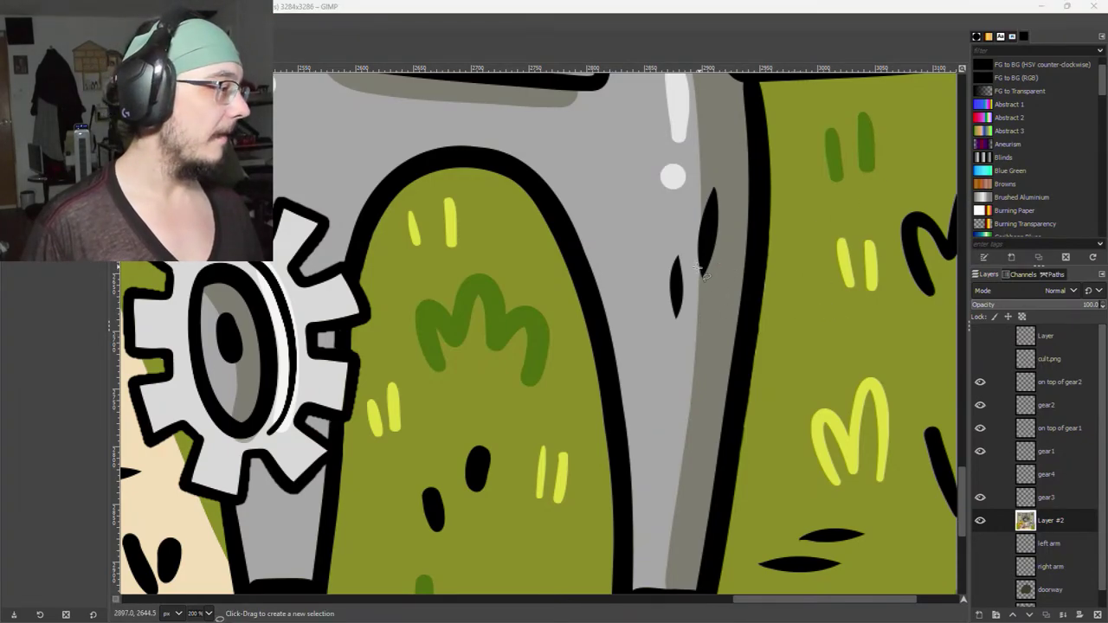
{"action": "left_click", "coordinate": [981, 476]}
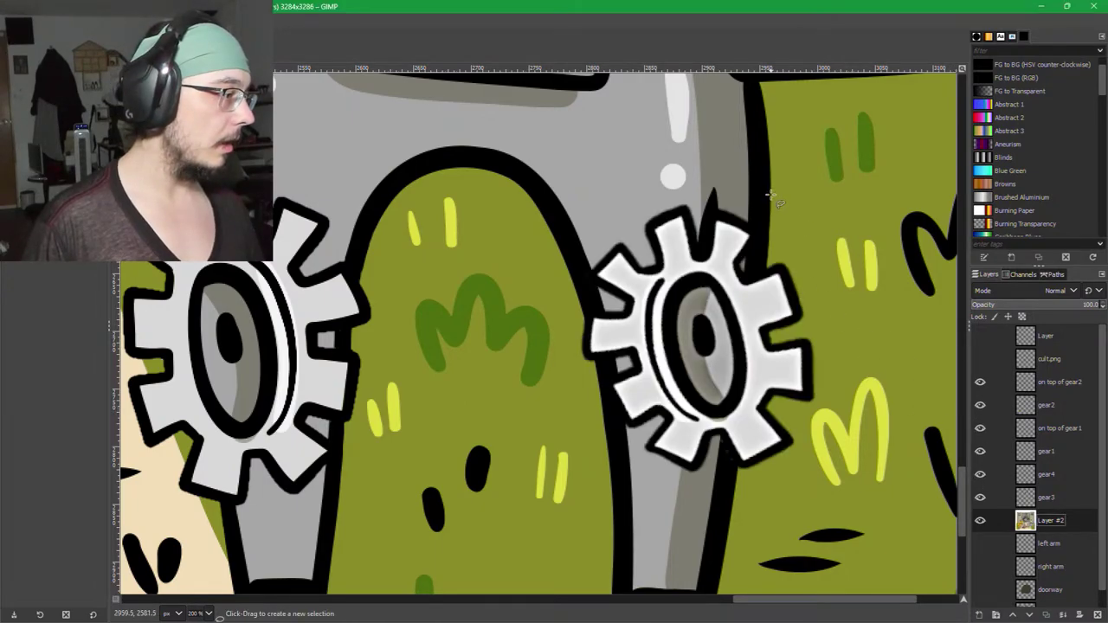
{"action": "left_click_drag", "start_coordinate": [711, 169], "coordinate": [629, 184]}
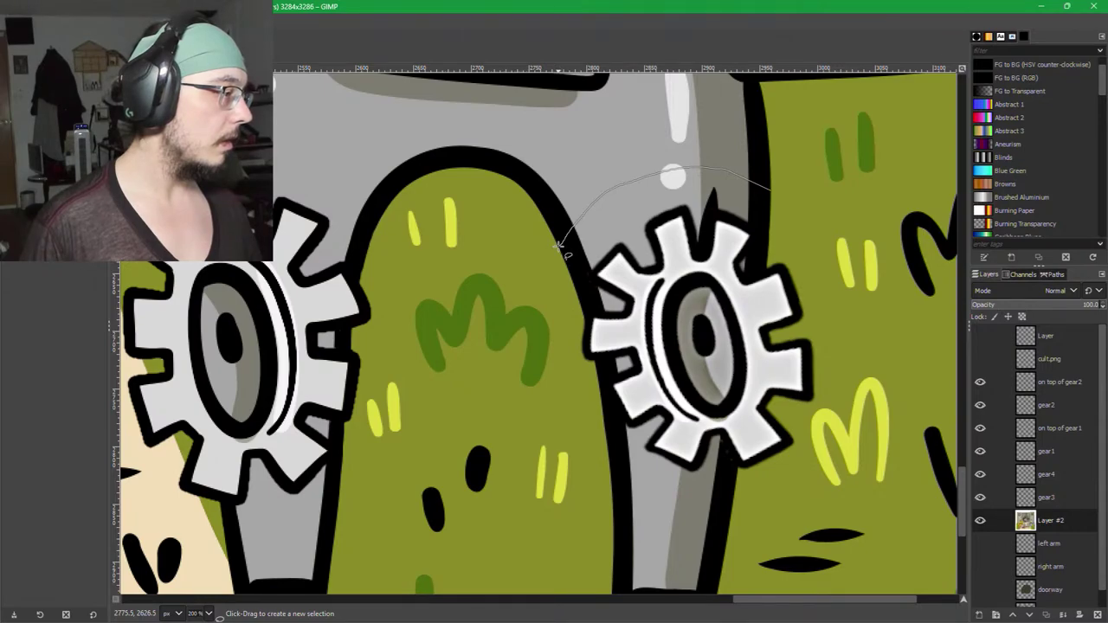
{"action": "scroll", "coordinate": [575, 290], "scroll_direction": "up", "scroll_amount": 2}
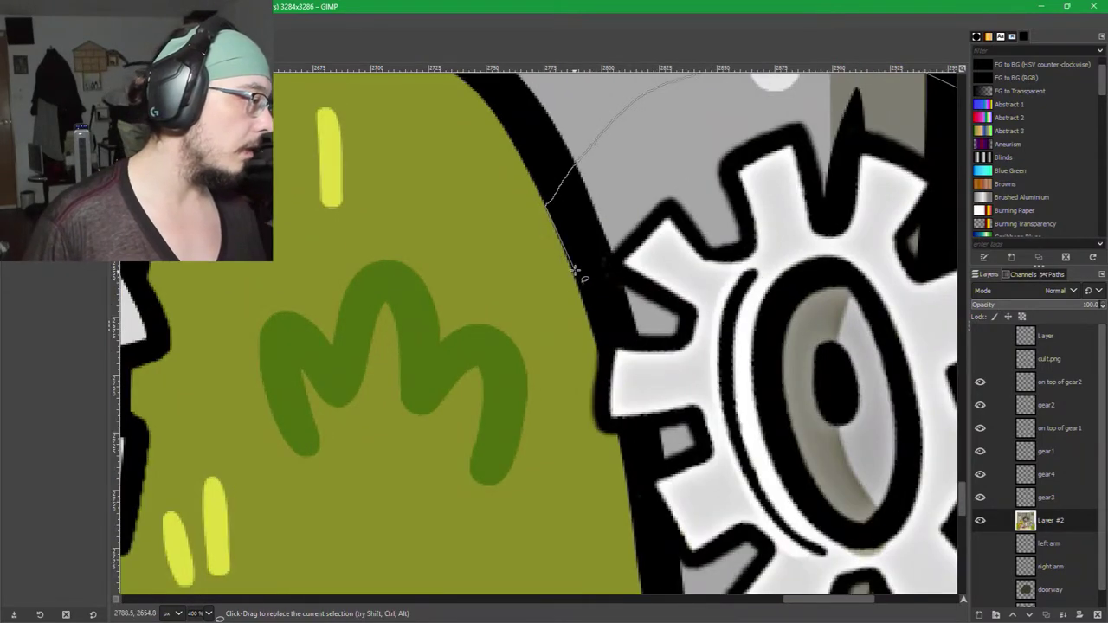
{"action": "scroll", "coordinate": [563, 234], "scroll_direction": "up", "scroll_amount": 2}
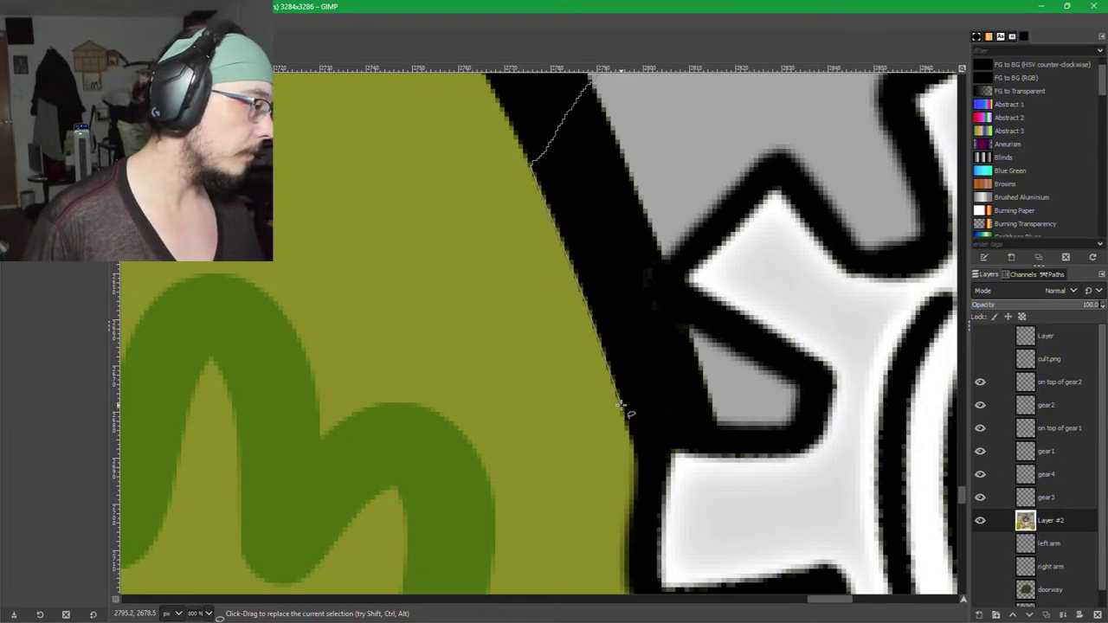
{"action": "scroll", "coordinate": [675, 329], "scroll_direction": "down", "scroll_amount": 3}
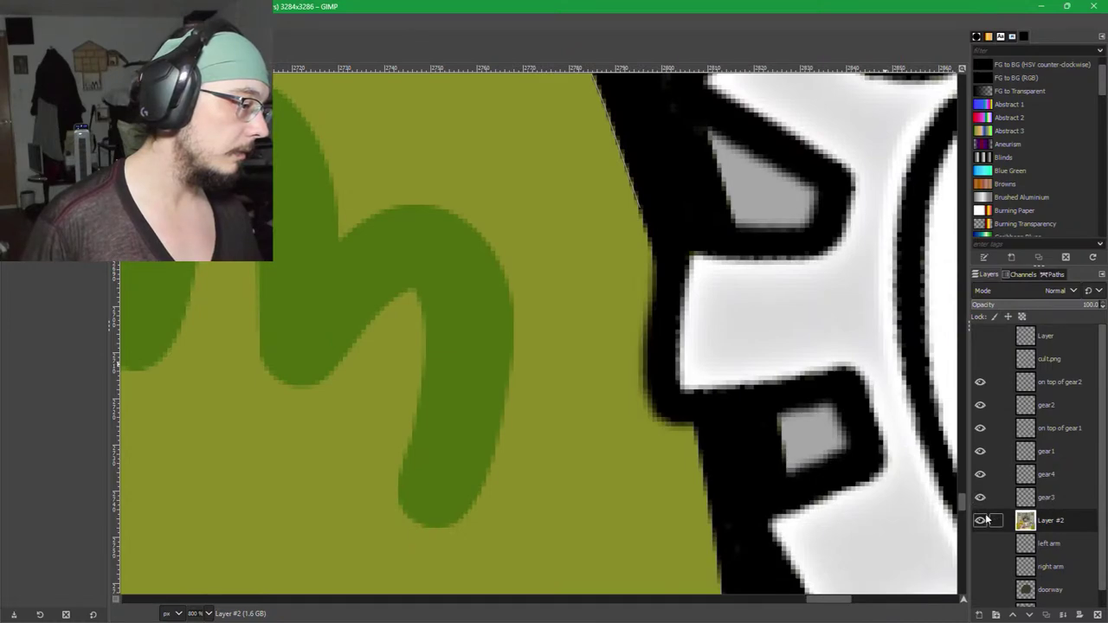
Hide gear4 and continue the free selection down the exposed green-side edge of the leg's inner outline.
{"action": "left_click", "coordinate": [979, 474]}
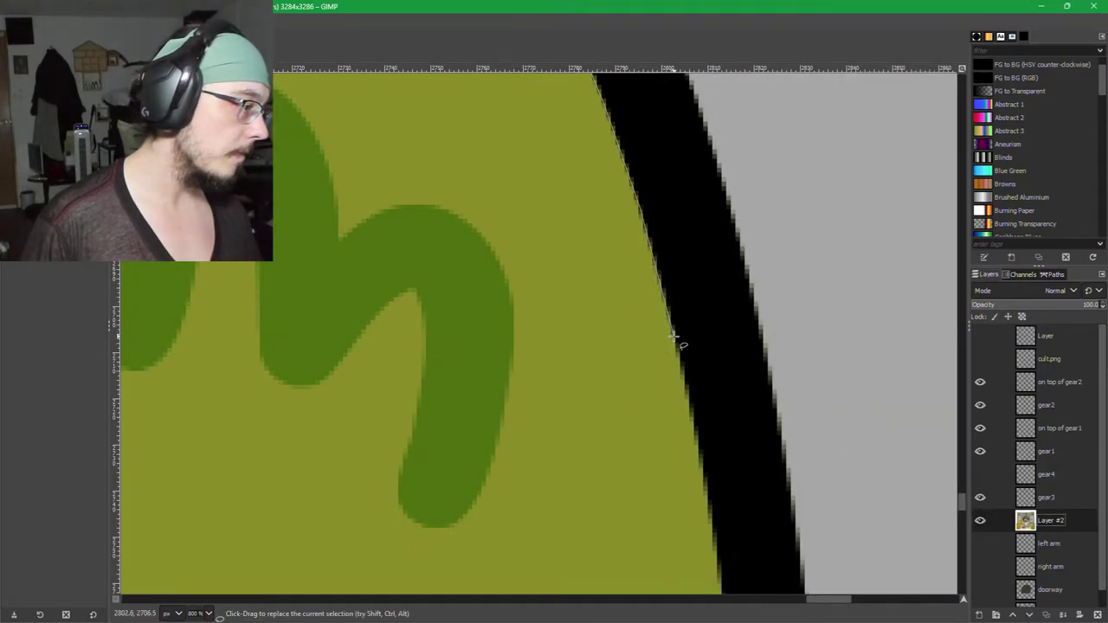
{"action": "scroll", "coordinate": [692, 494], "scroll_direction": "down", "scroll_amount": 2}
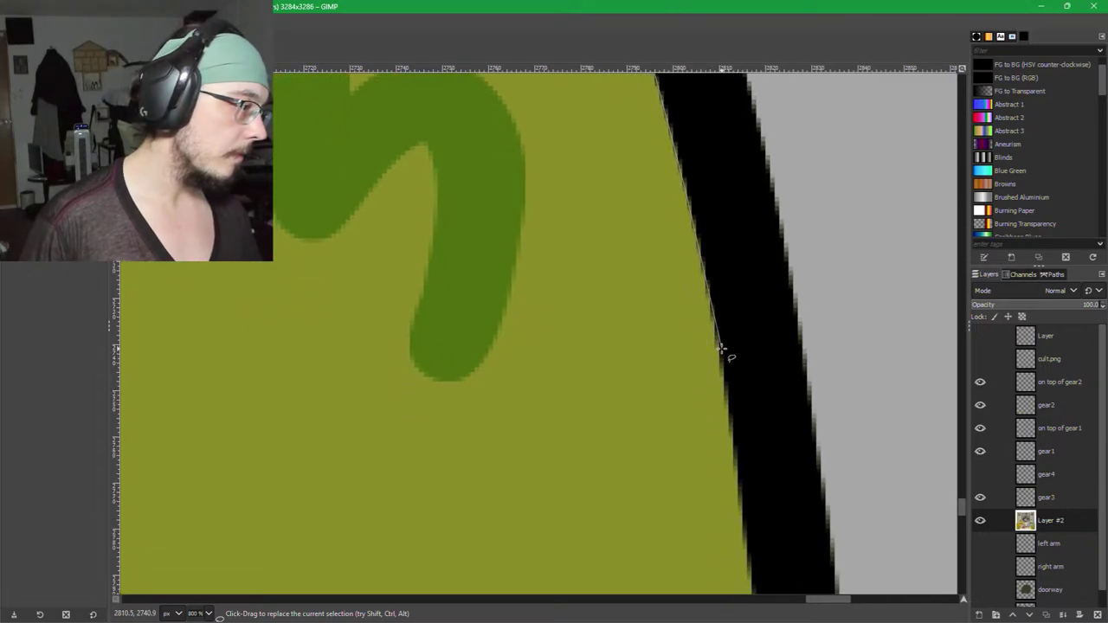
{"action": "left_click", "coordinate": [717, 340]}
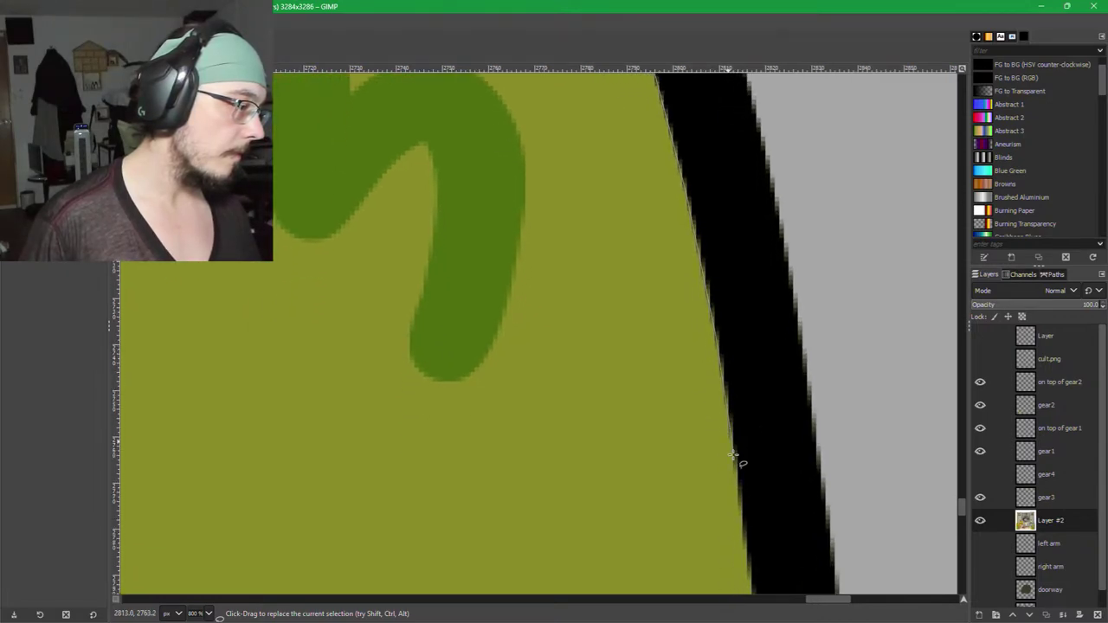
{"action": "scroll", "coordinate": [736, 502], "scroll_direction": "down", "scroll_amount": 3}
{"action": "scroll", "coordinate": [736, 501], "scroll_direction": "right", "scroll_amount": 2}
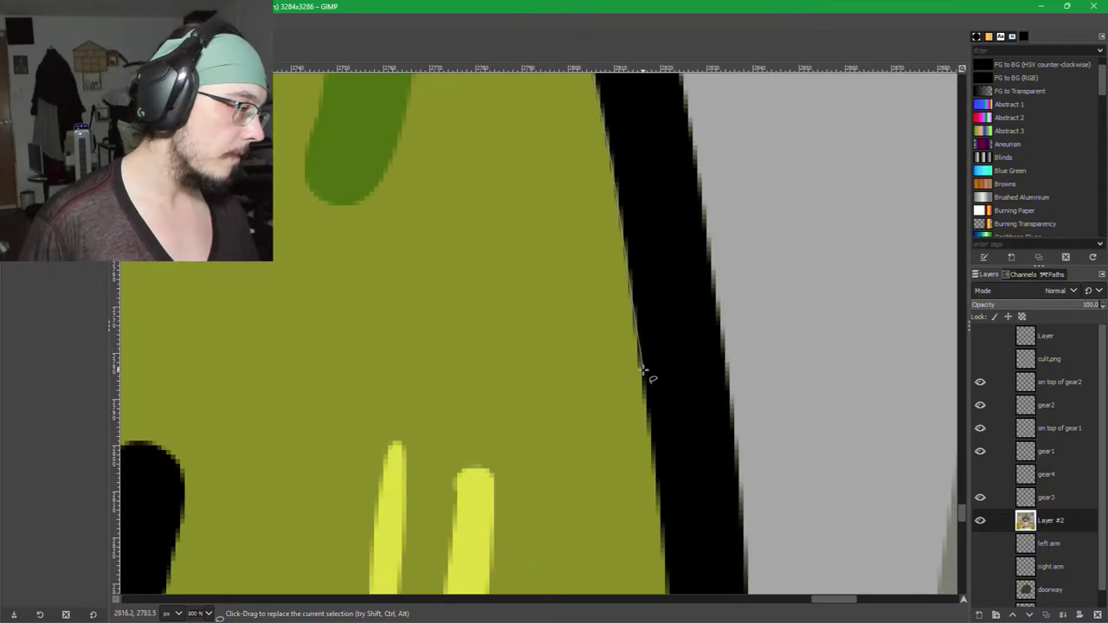
Show gear4 again and carry the free selection past the gear's lower teeth and across the leg to its outer outline.
{"action": "left_click", "coordinate": [980, 474]}
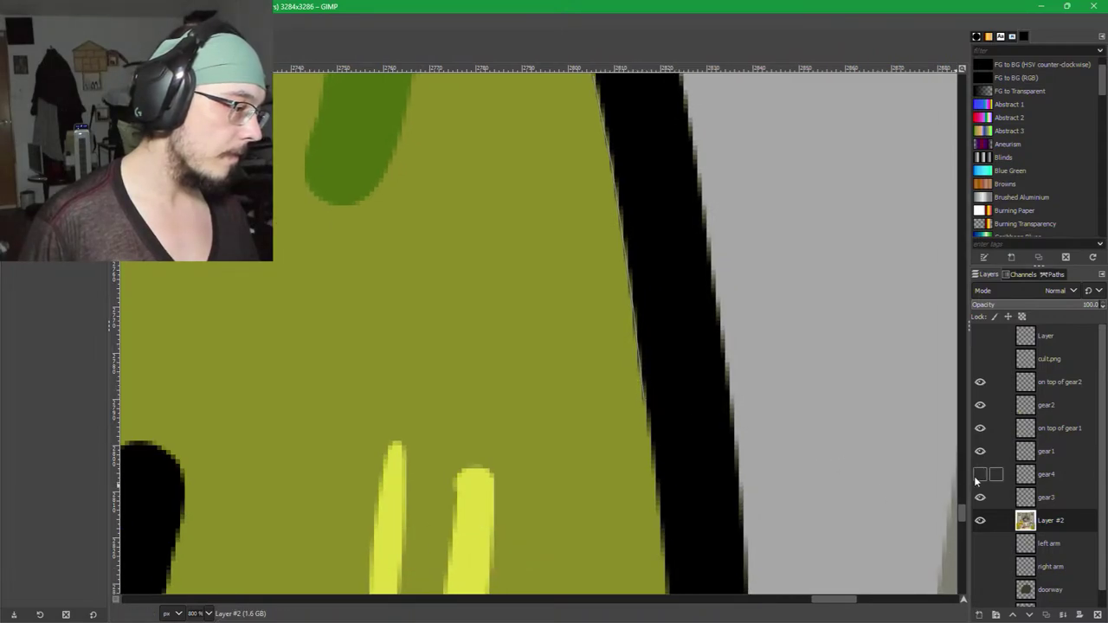
{"action": "scroll", "coordinate": [833, 500], "scroll_direction": "down", "scroll_amount": 1, "text": "ctrl"}
{"action": "scroll", "coordinate": [835, 500], "scroll_direction": "down", "scroll_amount": 3, "text": "ctrl"}
{"action": "left_click_drag", "start_coordinate": [835, 499], "coordinate": [694, 408]}
{"action": "scroll", "coordinate": [670, 426], "scroll_direction": "up", "scroll_amount": 3, "text": "ctrl"}
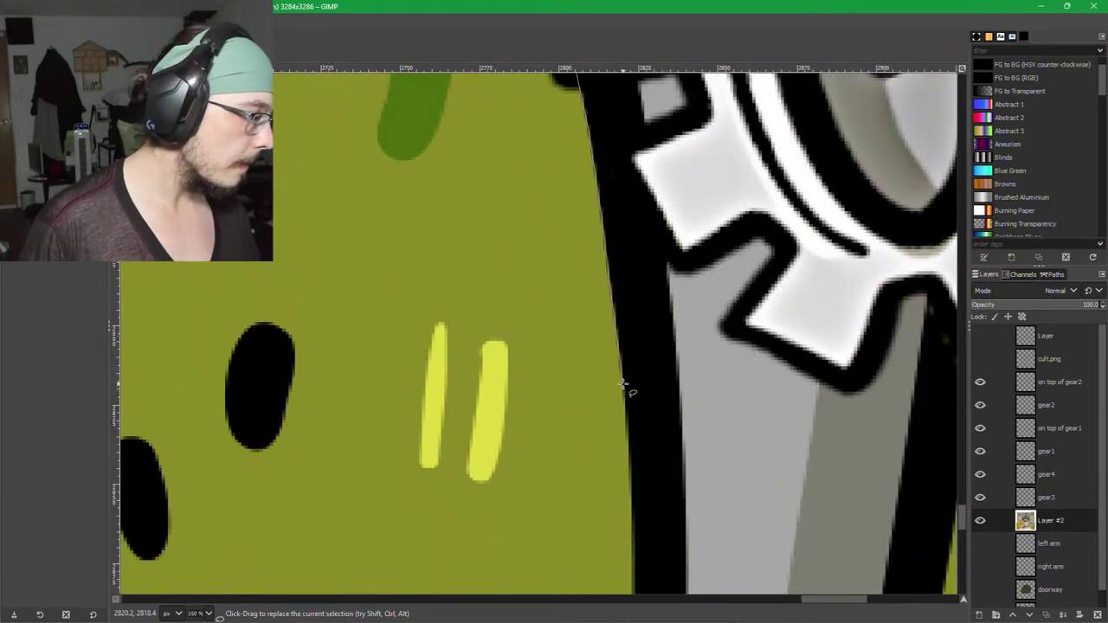
{"action": "left_click", "coordinate": [622, 384]}
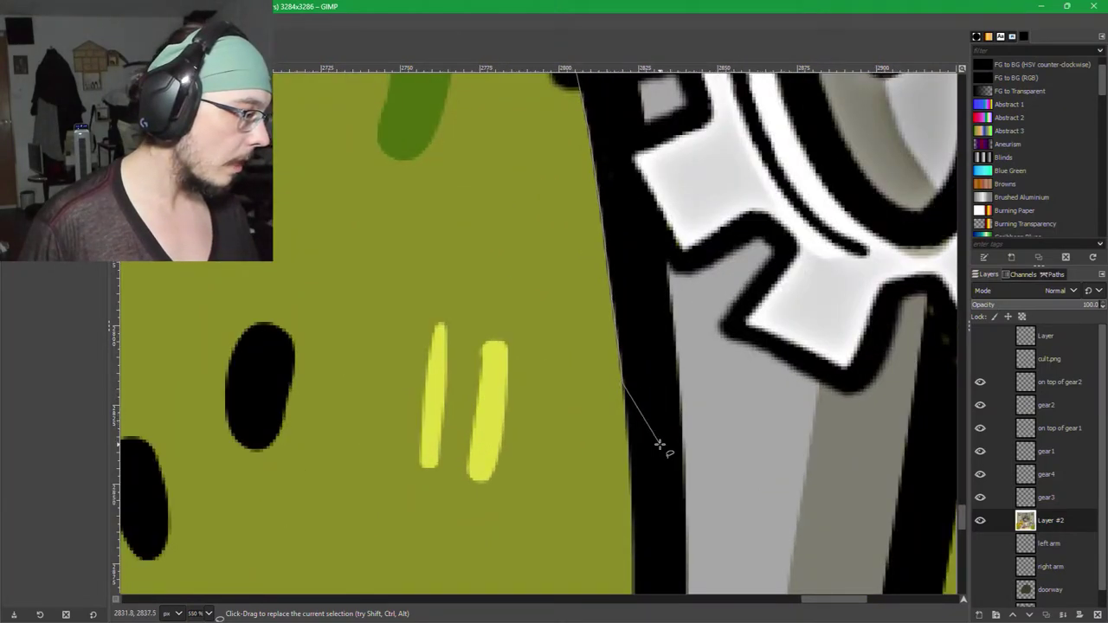
{"action": "left_click", "coordinate": [659, 445]}
{"action": "left_click", "coordinate": [837, 454]}
{"action": "left_click_drag", "start_coordinate": [896, 451], "coordinate": [637, 452]}
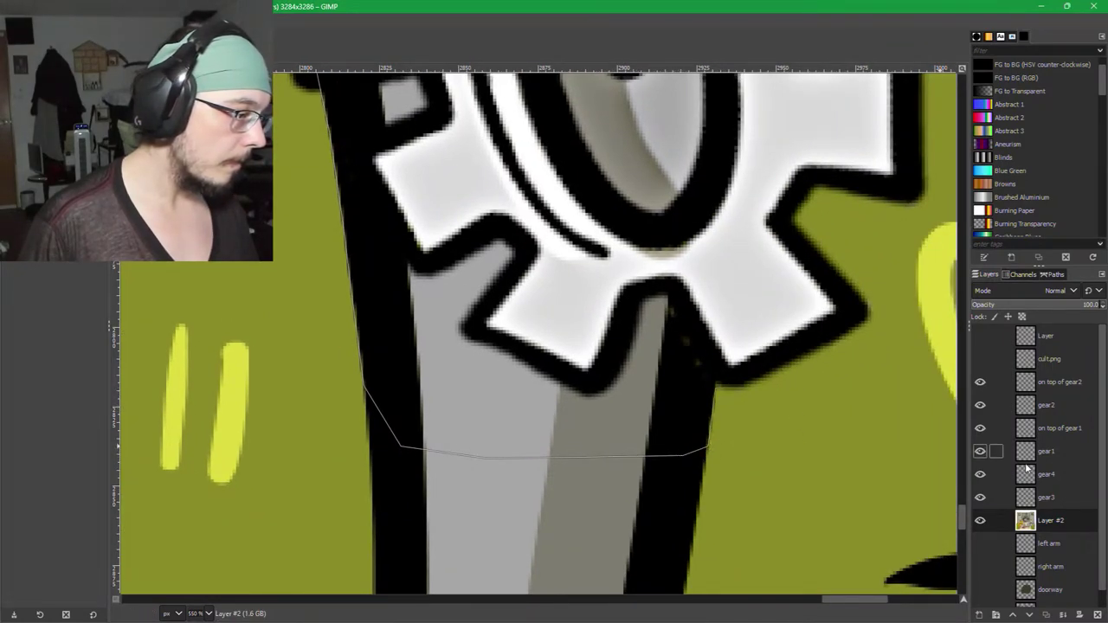
Hide gear4, trace the free selection up the leg's outer outline, and close it at its starting point above the gear.
{"action": "left_click", "coordinate": [980, 475]}
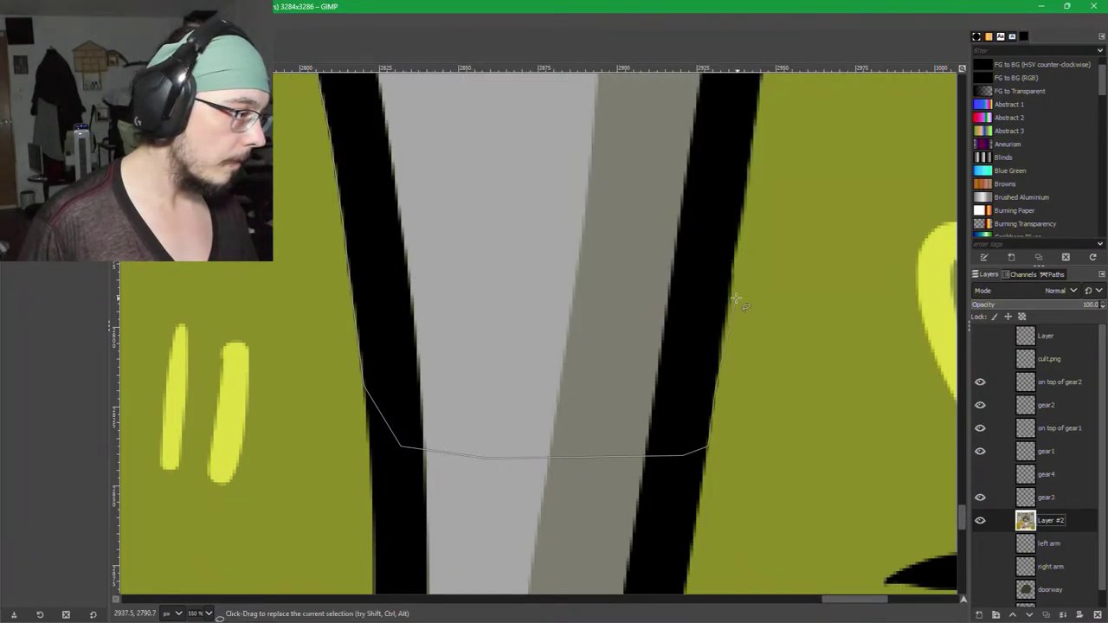
{"action": "left_click", "coordinate": [746, 176]}
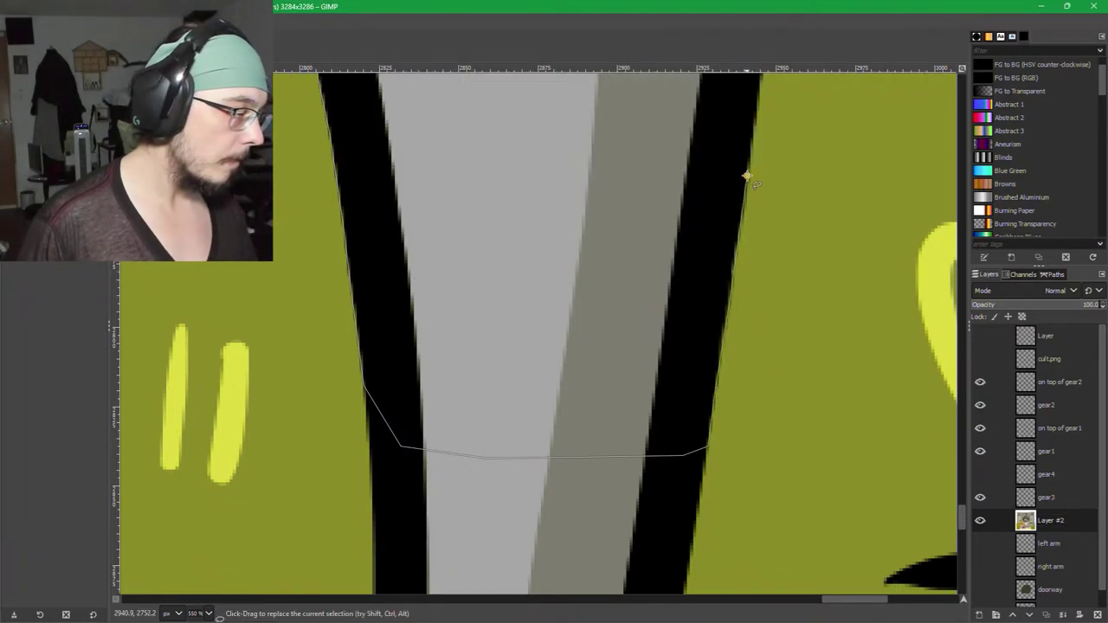
{"action": "left_click_drag", "start_coordinate": [776, 169], "coordinate": [699, 470]}
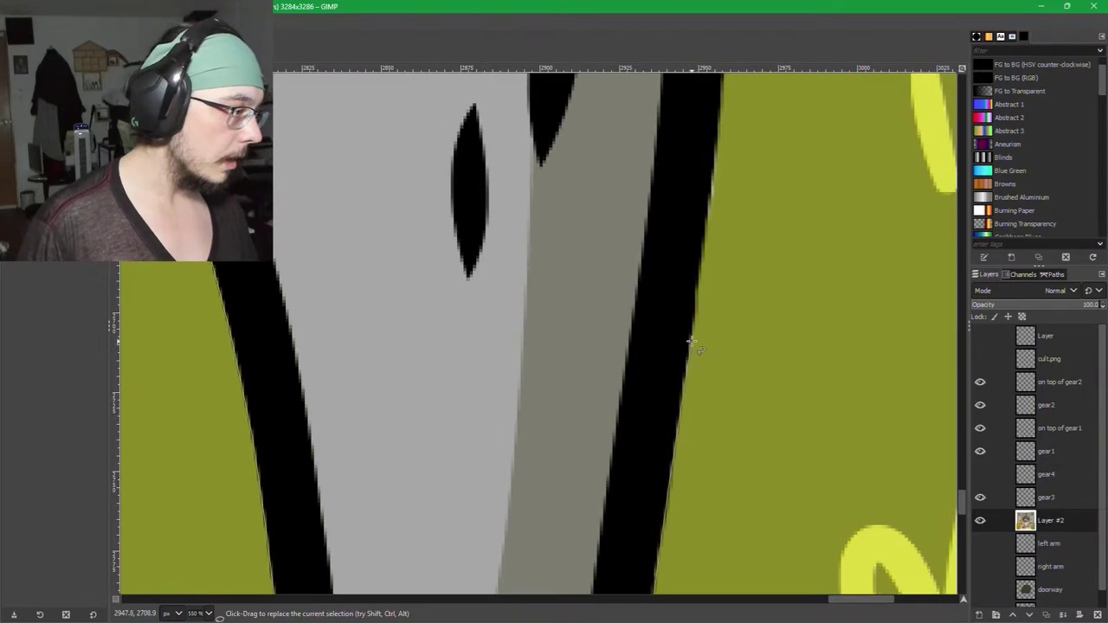
{"action": "scroll", "coordinate": [692, 329], "scroll_direction": "up", "scroll_amount": 3}
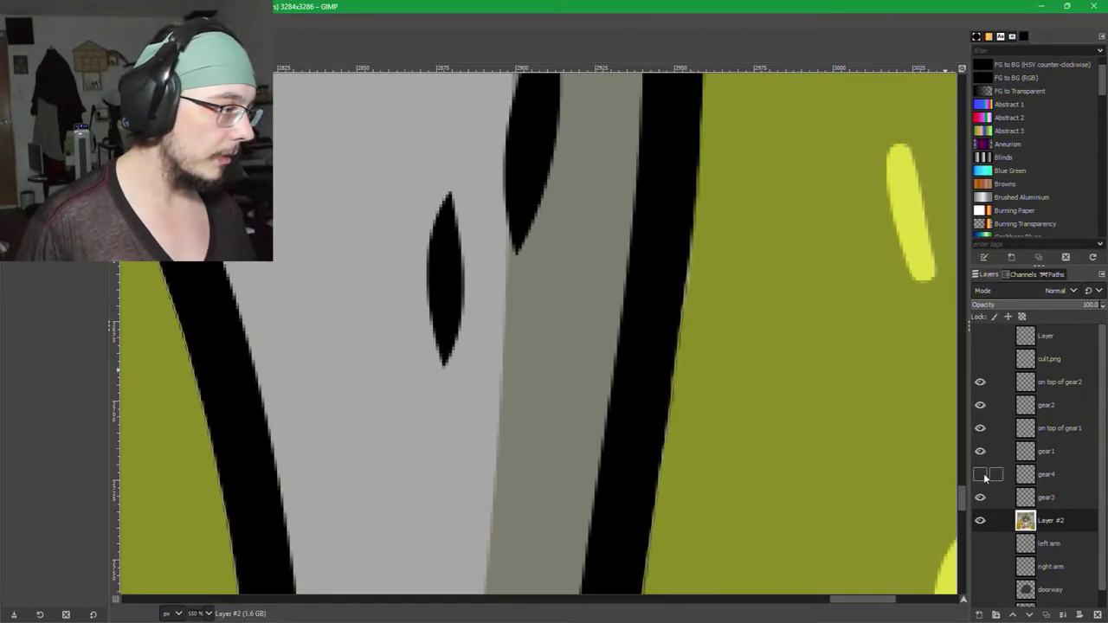
{"action": "scroll", "coordinate": [684, 260], "scroll_direction": "up", "scroll_amount": 4}
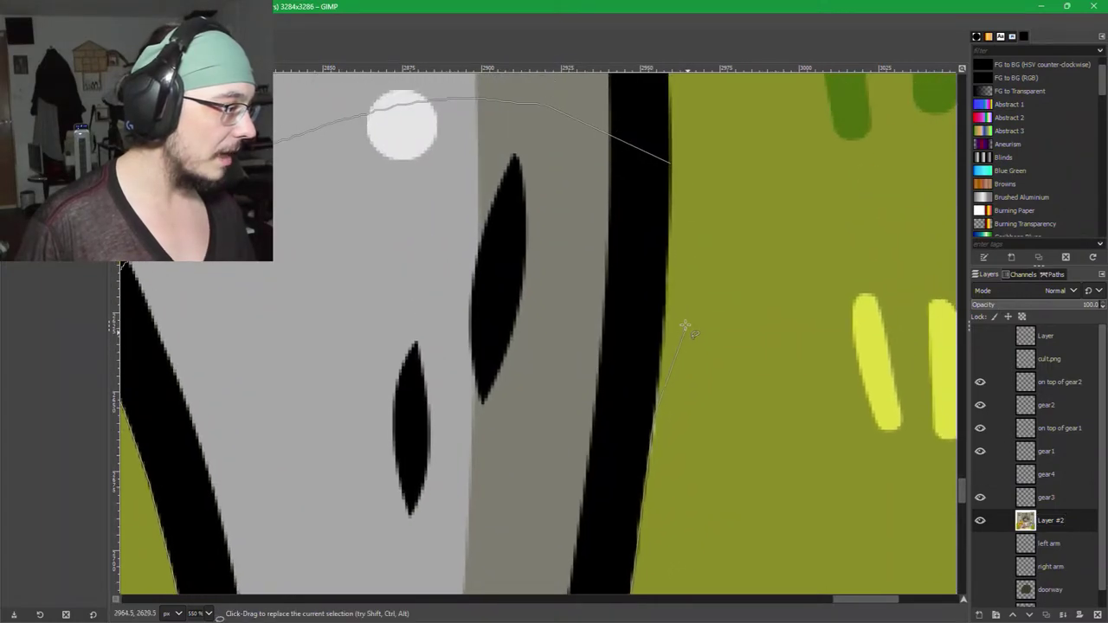
{"action": "left_click", "coordinate": [670, 164]}
{"action": "key", "text": "Return"}
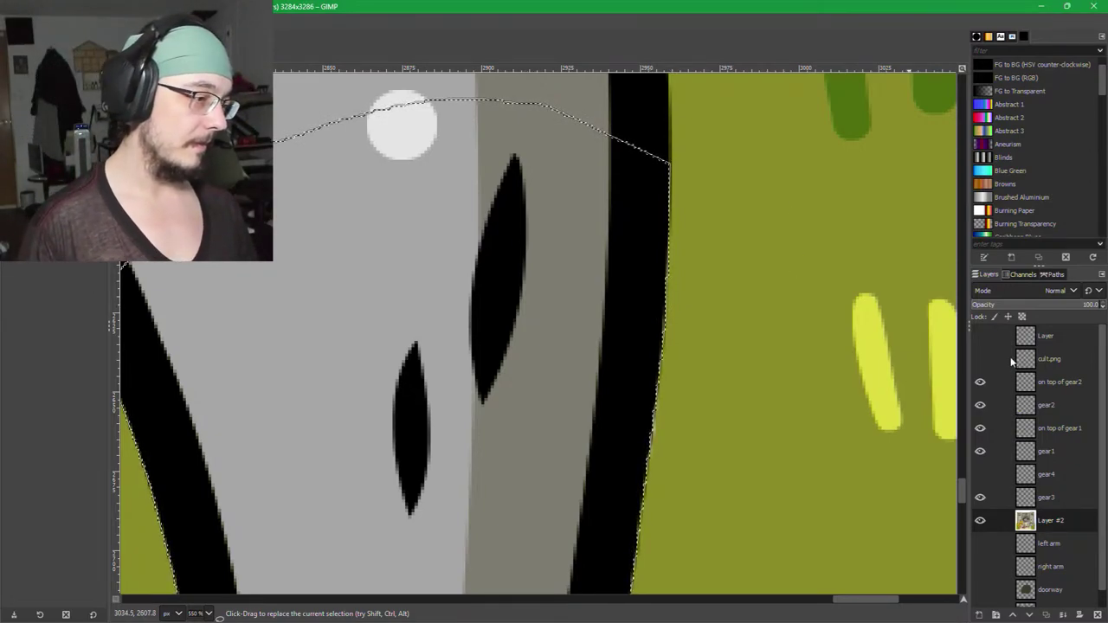
Copy the selected leg section into a new layer and place that layer directly above gear4.
{"action": "key", "text": "ctrl+c"}
{"action": "key", "text": "ctrl+v"}
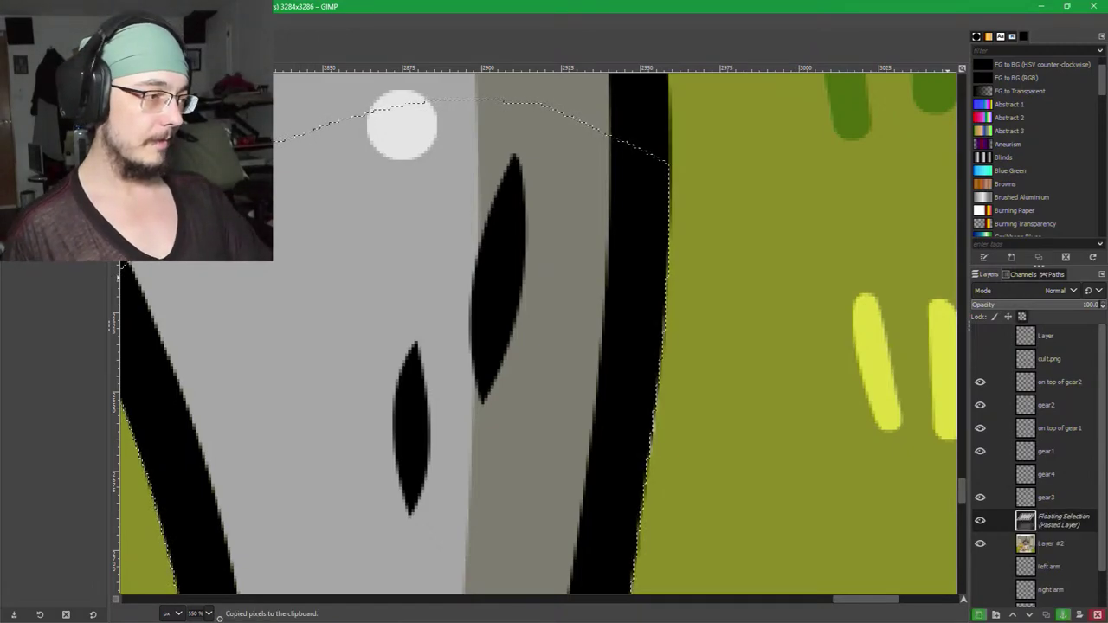
{"action": "left_click", "coordinate": [978, 615]}
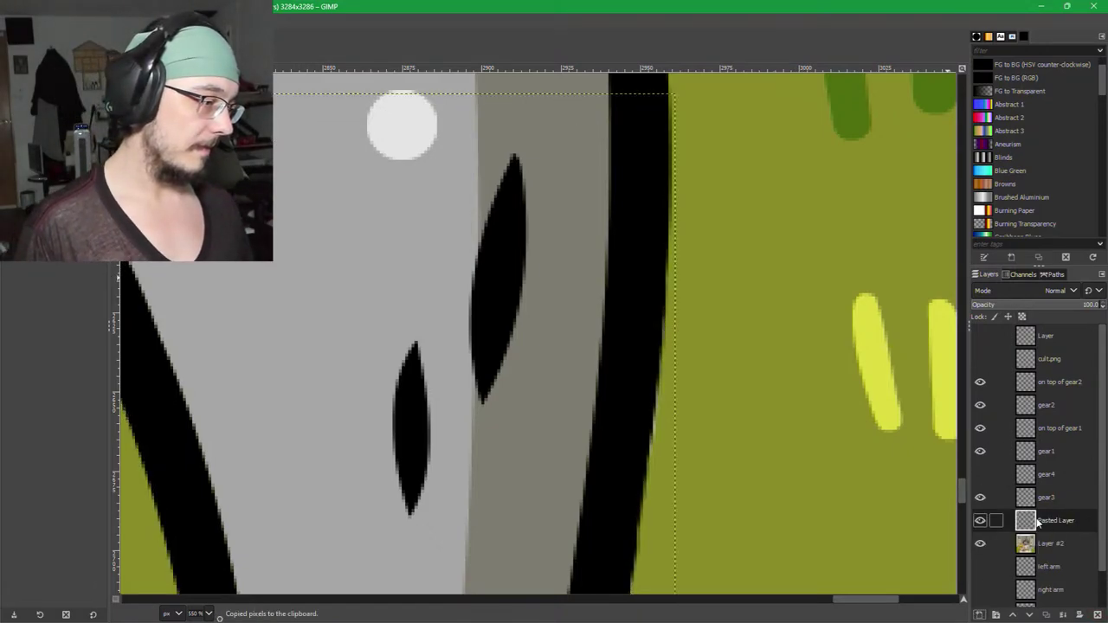
{"action": "left_click_drag", "start_coordinate": [1050, 527], "coordinate": [1058, 476]}
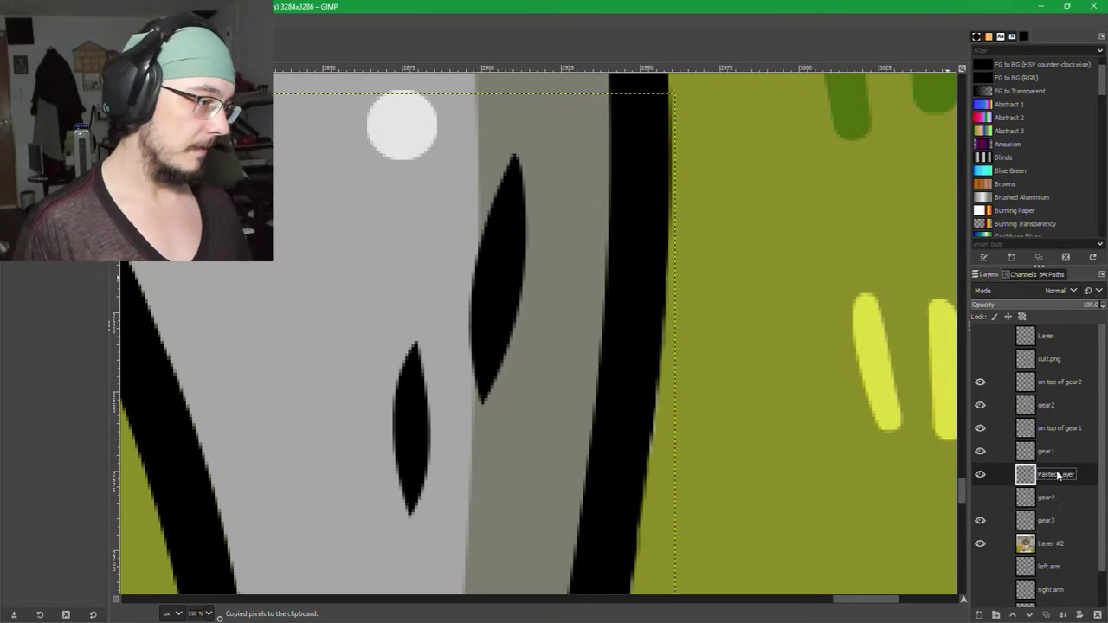
Rename the pasted leg layer "on top of gear4" and show the gear4 layer.
{"action": "double_click", "coordinate": [1057, 474]}
{"action": "type", "text": "on"}
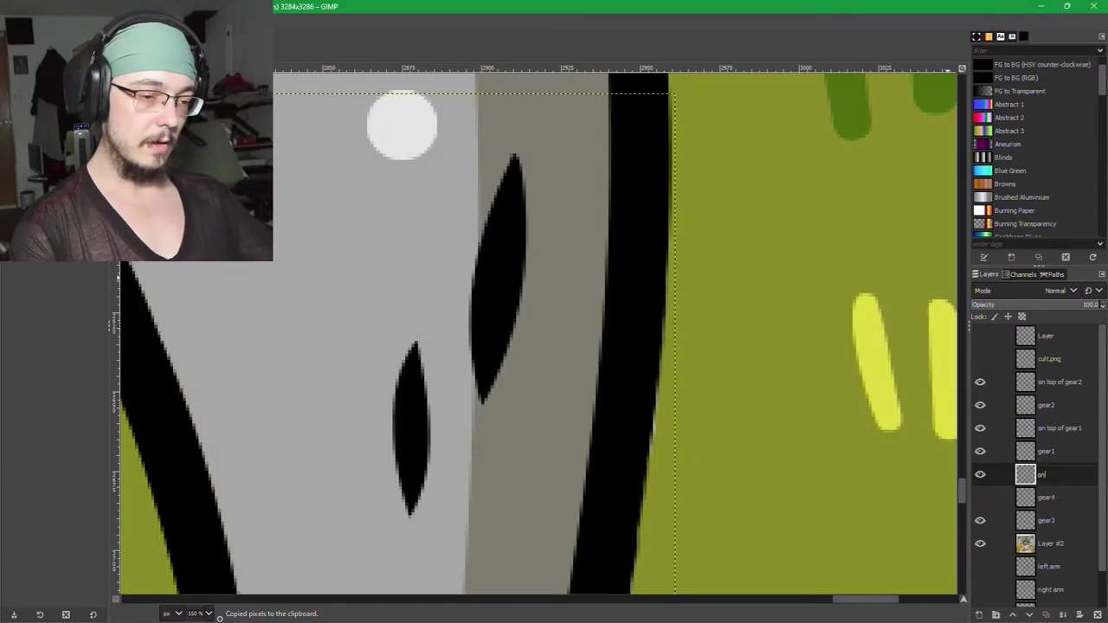
{"action": "type", "text": " top of gear4"}
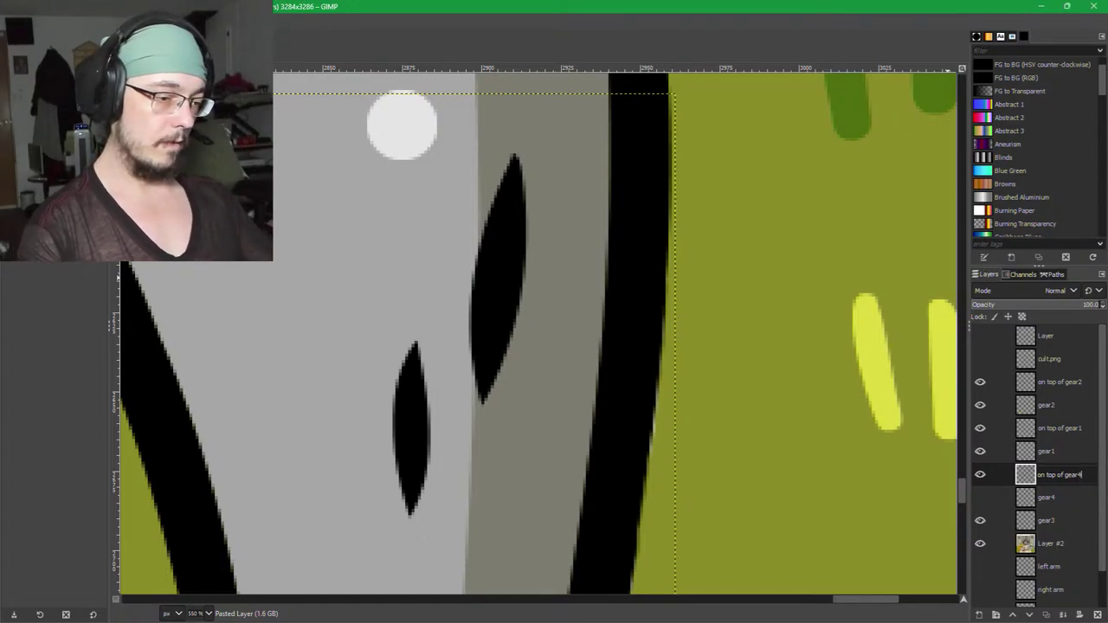
{"action": "key", "text": "Return"}
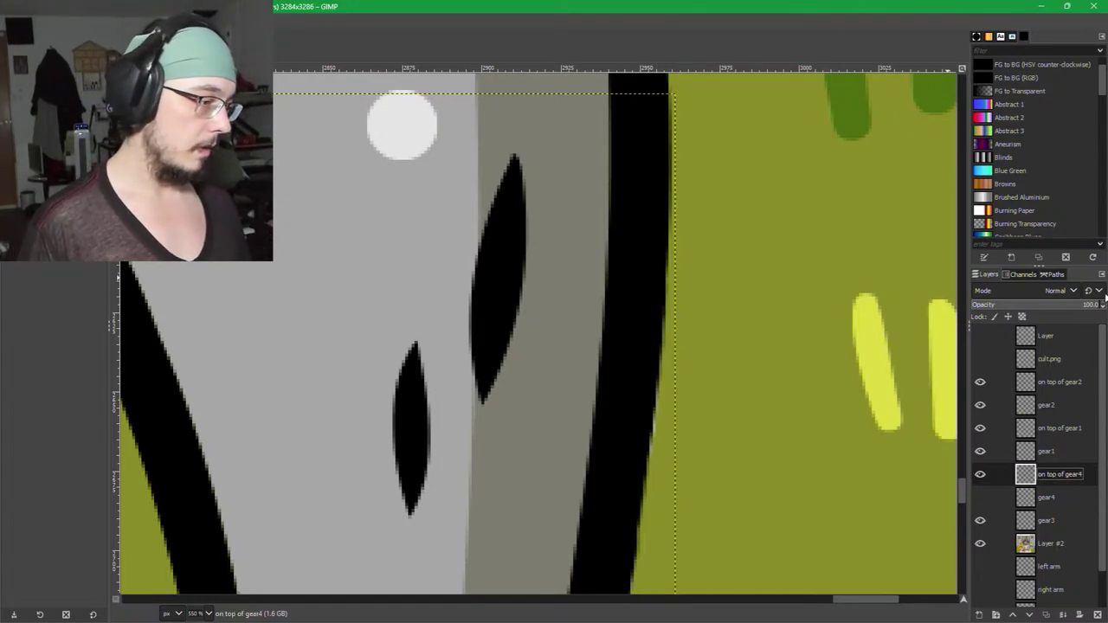
{"action": "left_click", "coordinate": [979, 497]}
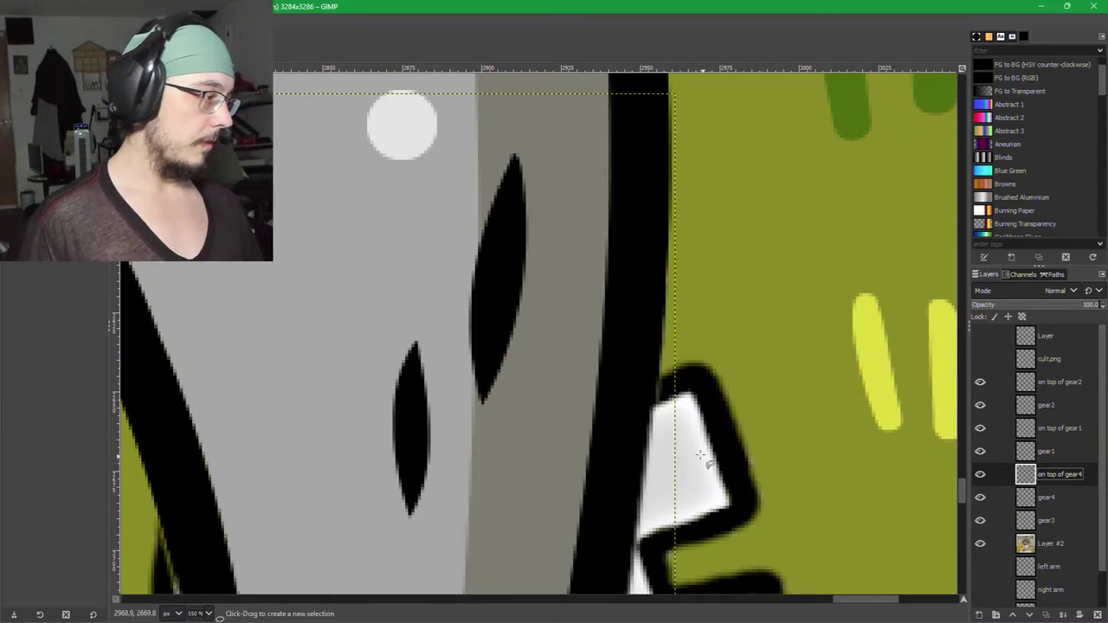
{"action": "scroll", "coordinate": [630, 424], "scroll_direction": "down", "scroll_amount": 3}
{"action": "left_click_drag", "start_coordinate": [620, 436], "coordinate": [695, 257]}
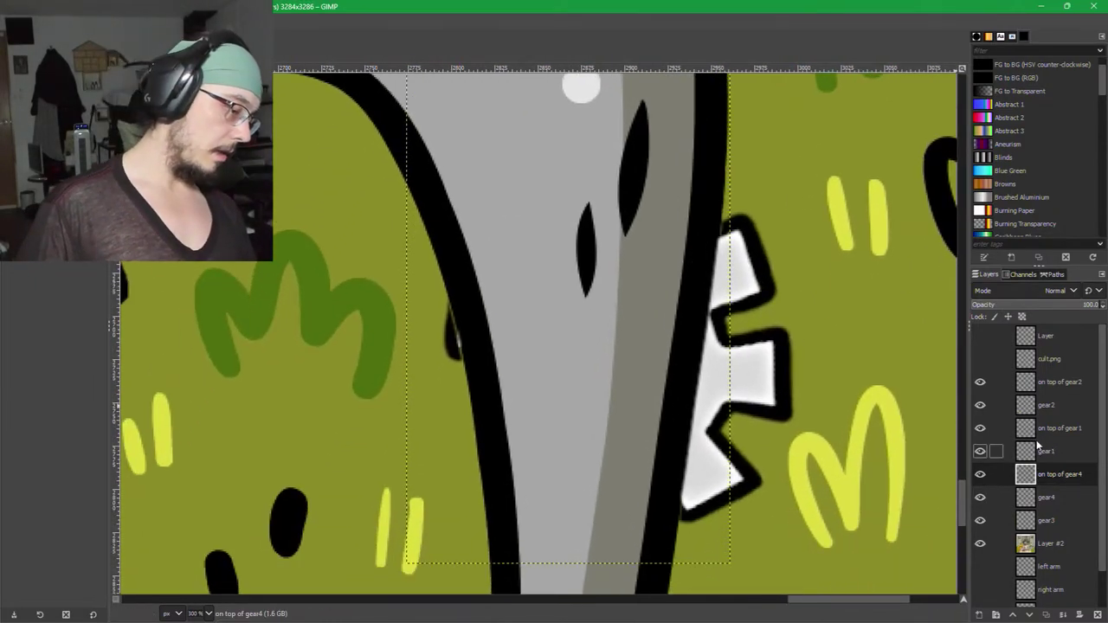
{"action": "key", "text": "shift+s"}
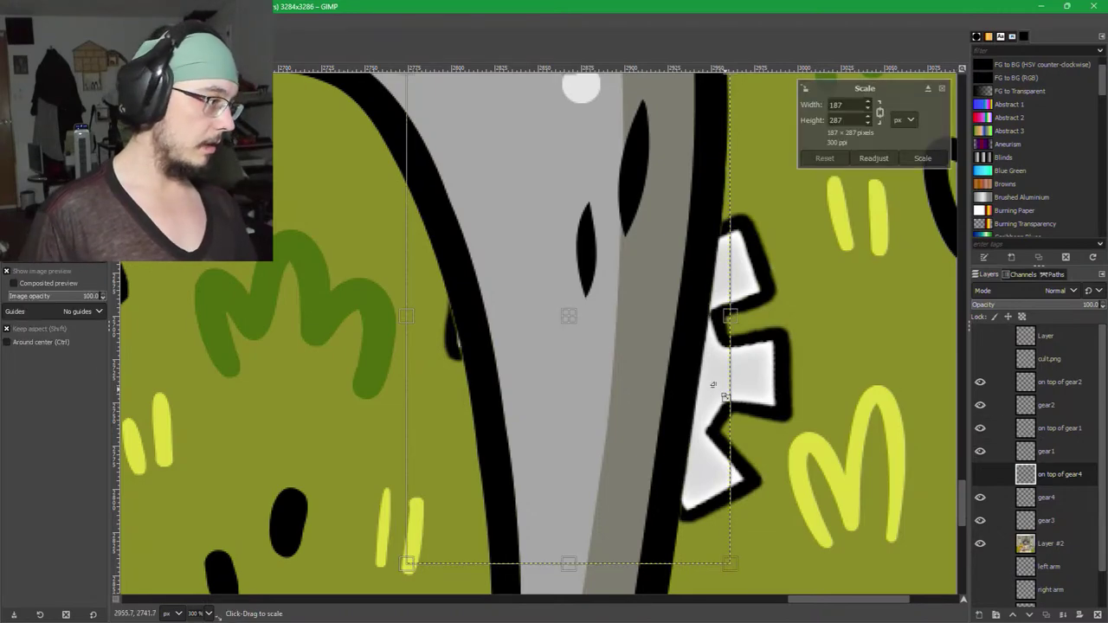
{"action": "left_click_drag", "start_coordinate": [406, 312], "coordinate": [413, 314]}
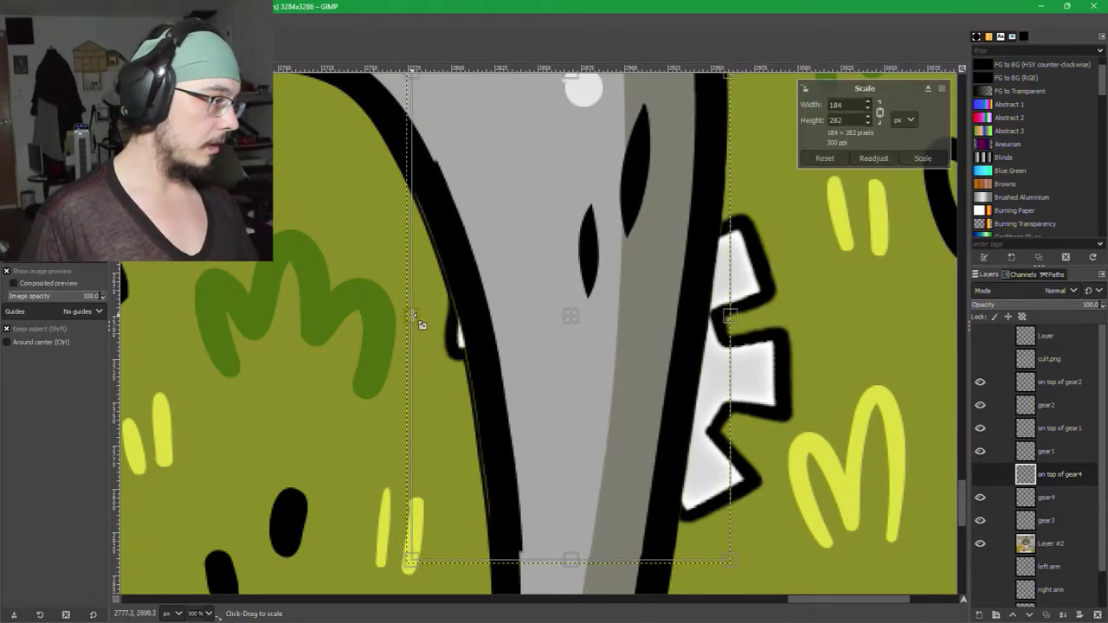
{"action": "key", "text": "Return"}
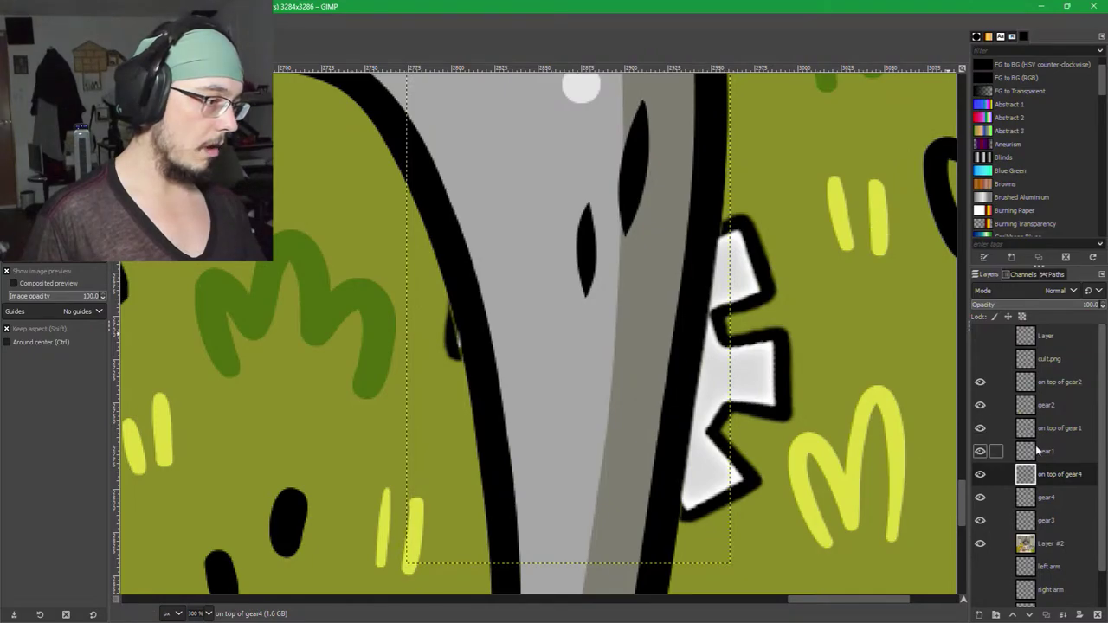
Scale the gear4 layer down to 298 × 328 px so its inner teeth stay hidden behind the leg.
{"action": "left_click", "coordinate": [1046, 497]}
{"action": "left_click", "coordinate": [752, 424]}
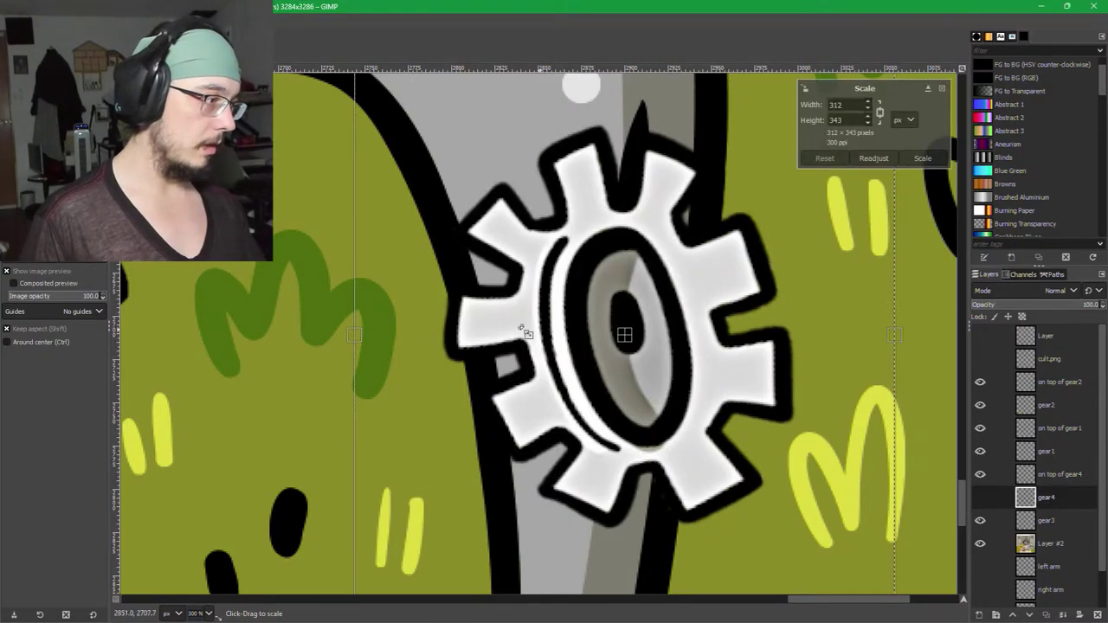
{"action": "left_click_drag", "start_coordinate": [357, 335], "coordinate": [382, 338]}
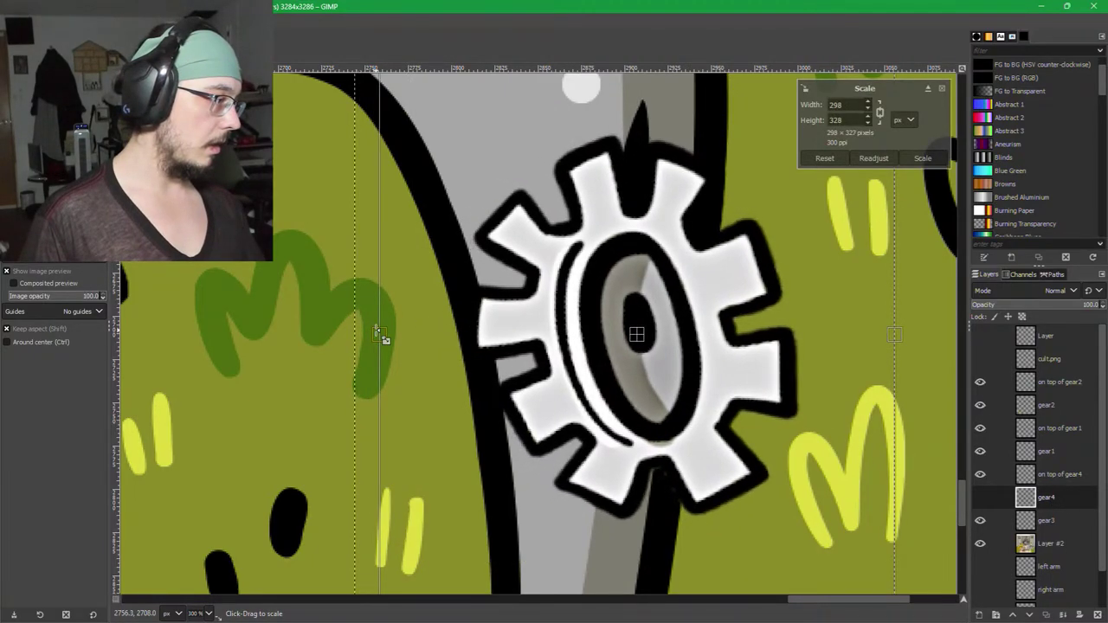
{"action": "left_click", "coordinate": [922, 158]}
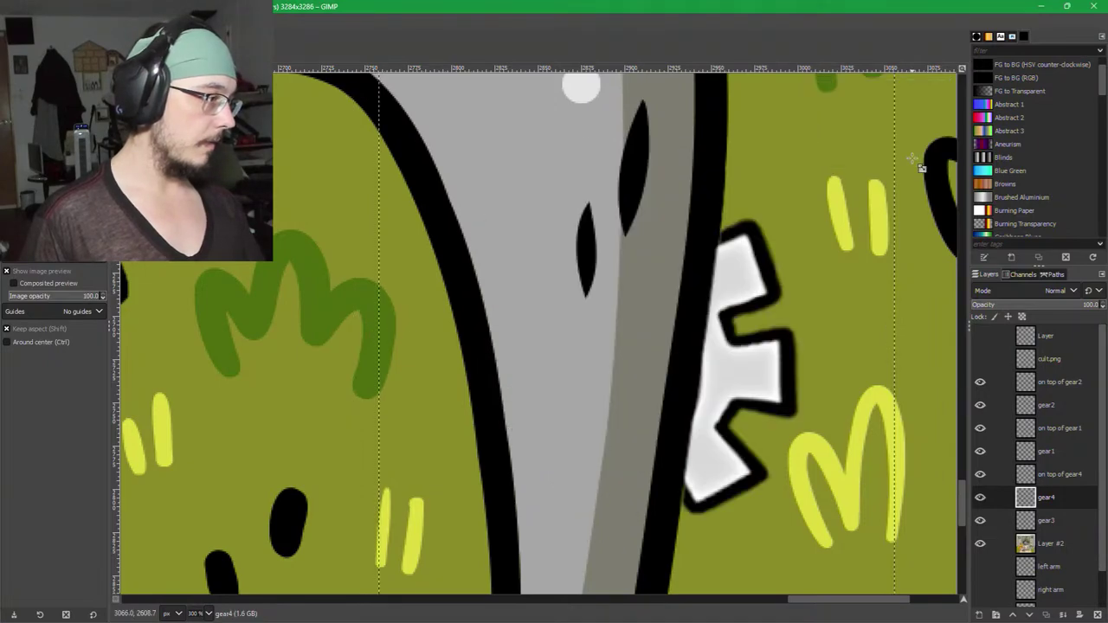
{"action": "scroll", "coordinate": [876, 337], "scroll_direction": "down", "scroll_amount": 3}
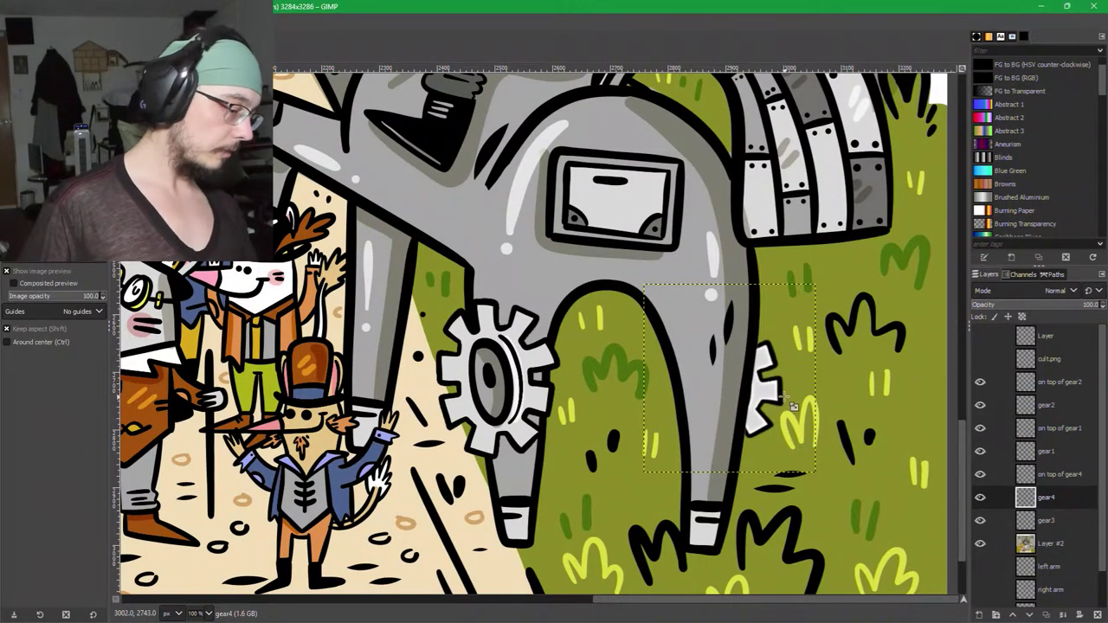
Move the gear4 layer slightly higher behind the horse's leg and check its fit by toggling the "on top of gear4" layer.
{"action": "left_click_drag", "start_coordinate": [755, 404], "coordinate": [758, 380]}
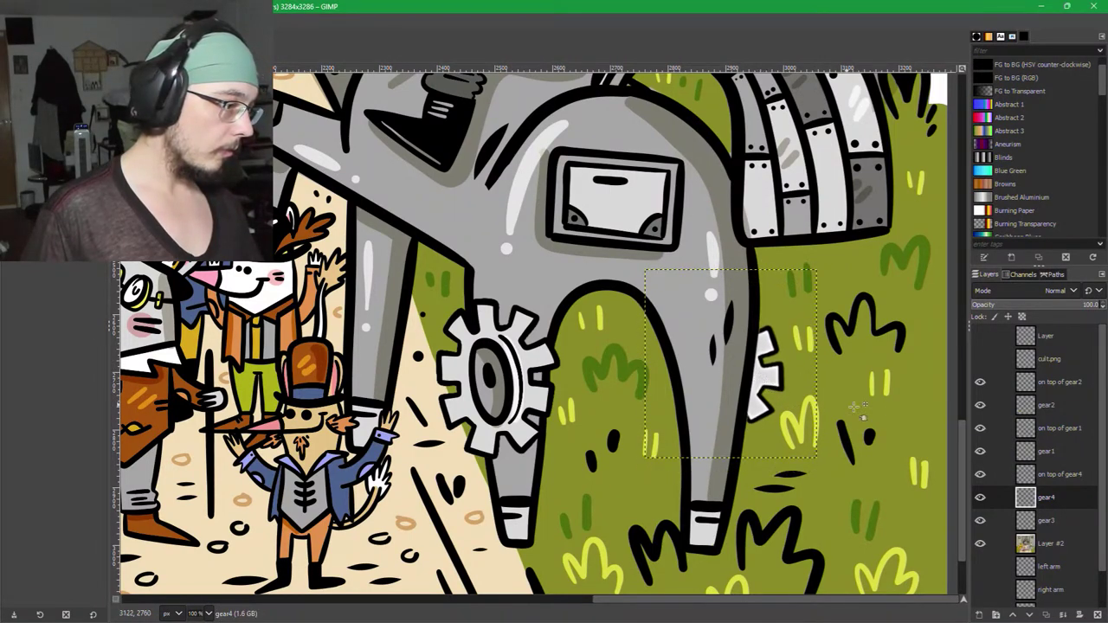
{"action": "left_click", "coordinate": [979, 474]}
{"action": "left_click", "coordinate": [980, 474]}
{"action": "left_click", "coordinate": [980, 474]}
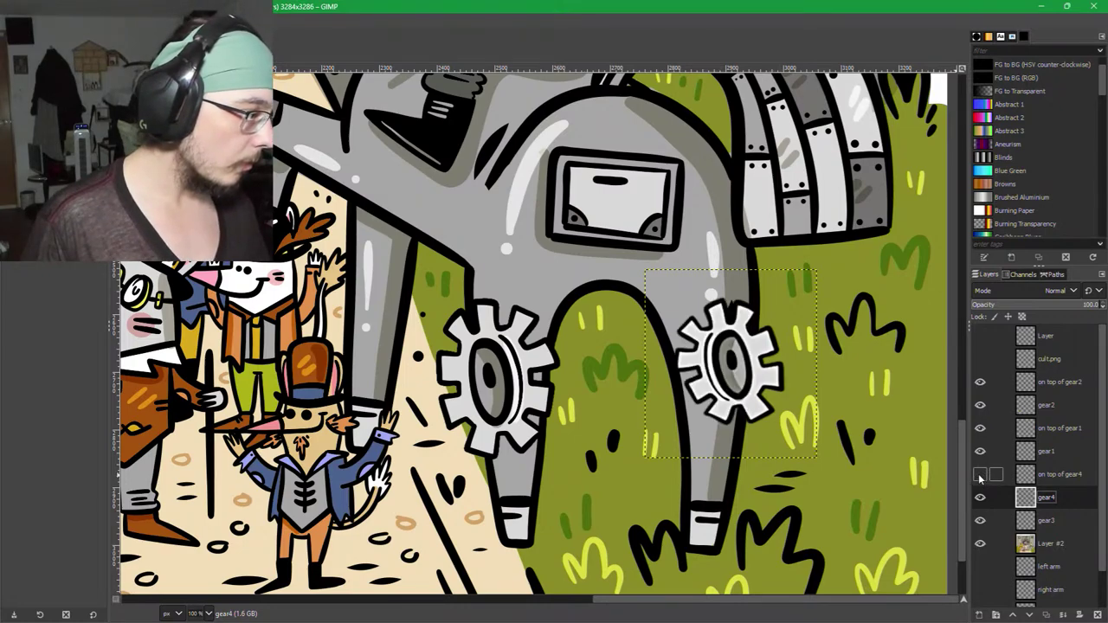
{"action": "left_click", "coordinate": [980, 474]}
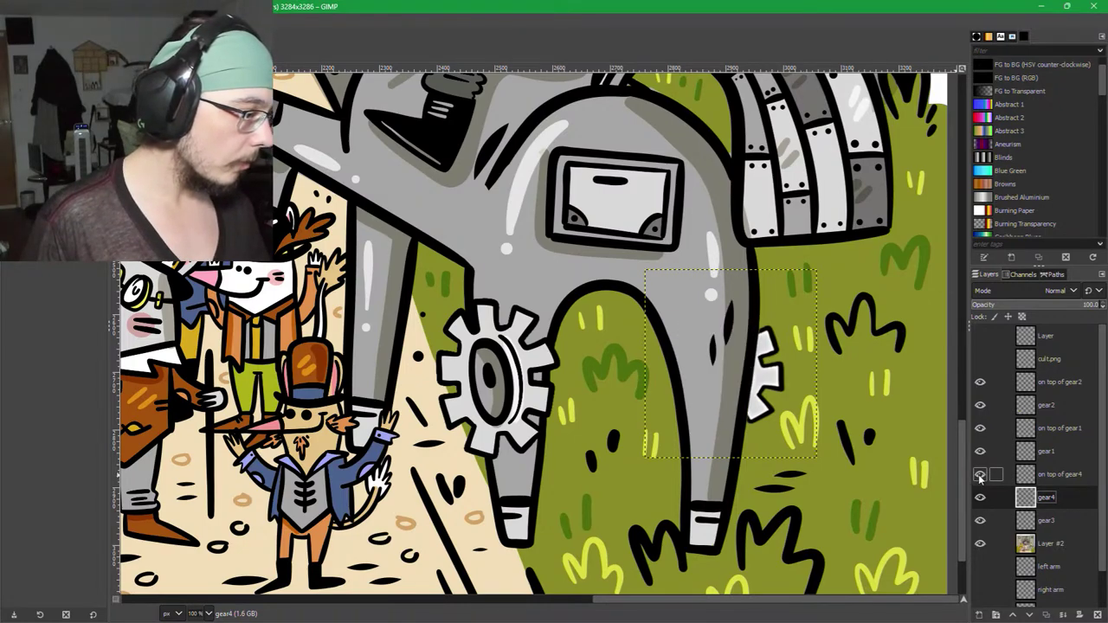
Hide Layer #2 and compare the isolated gear4 with and without its covering leg piece.
{"action": "left_click", "coordinate": [980, 542]}
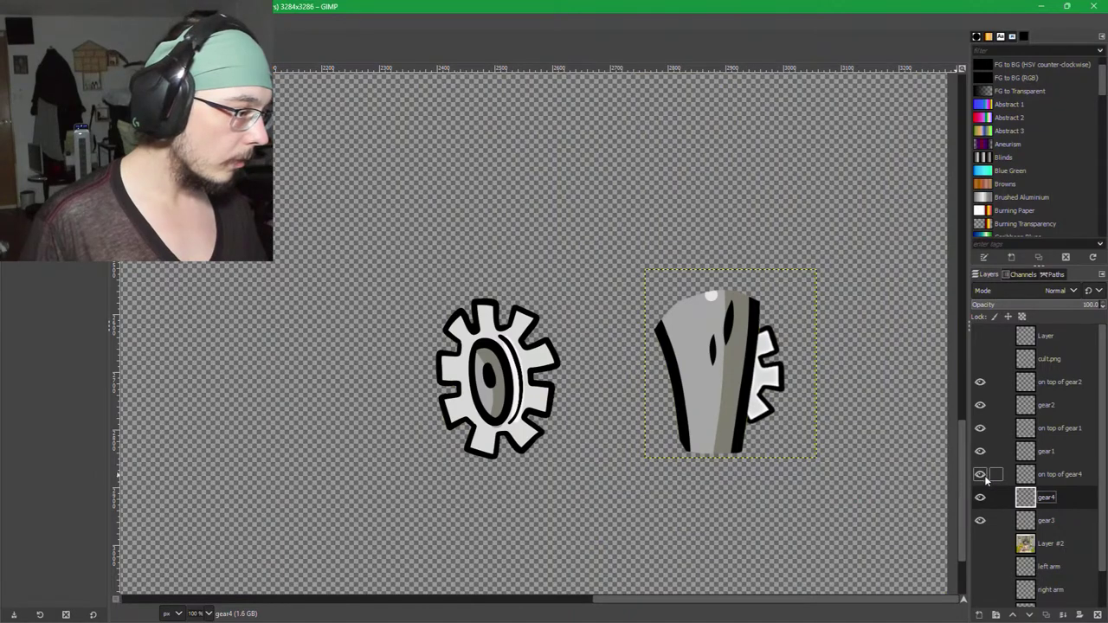
{"action": "left_click", "coordinate": [979, 474]}
{"action": "left_click", "coordinate": [980, 474]}
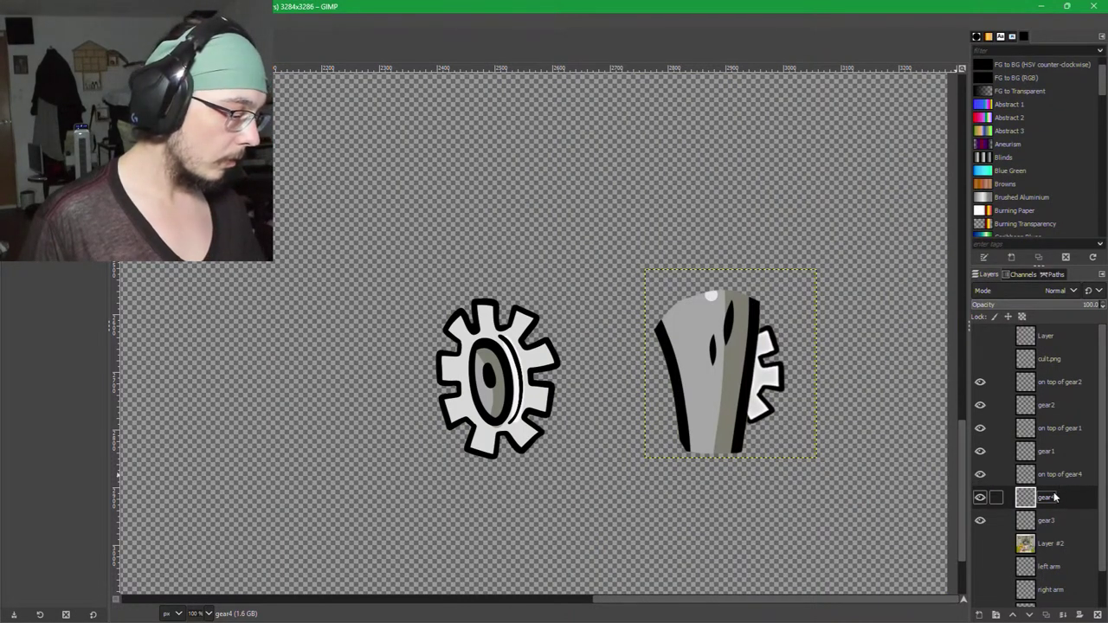
Try rotating the gear4 layer to test how its teeth turn behind the leg piece.
{"action": "key", "text": "q"}
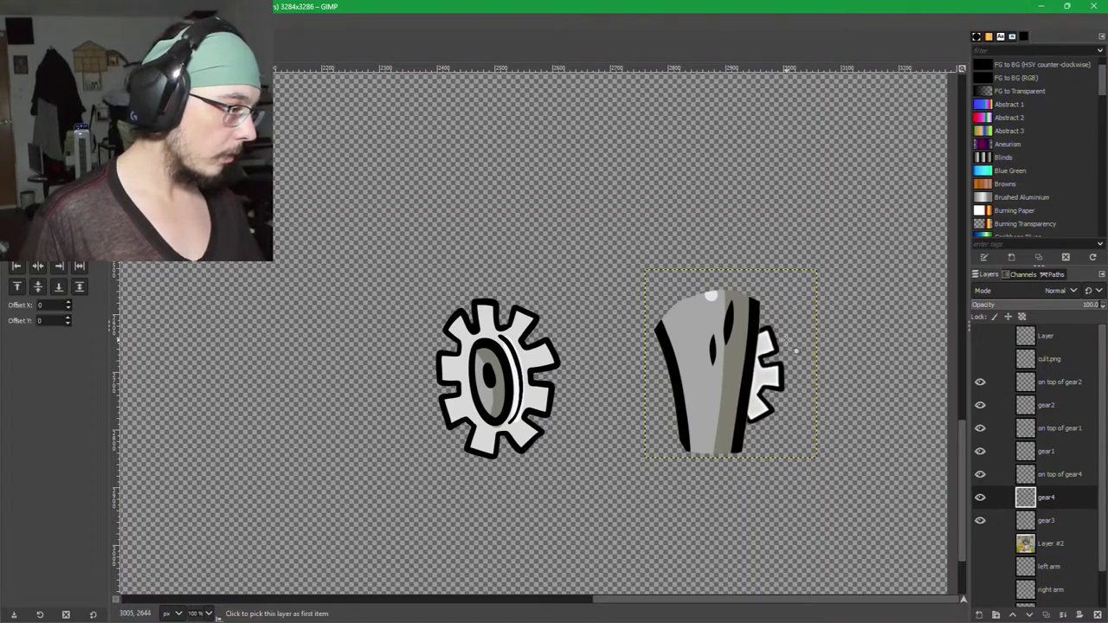
{"action": "key", "text": "shift+r"}
{"action": "left_click_drag", "start_coordinate": [798, 318], "coordinate": [811, 521]}
{"action": "key", "text": "Escape"}
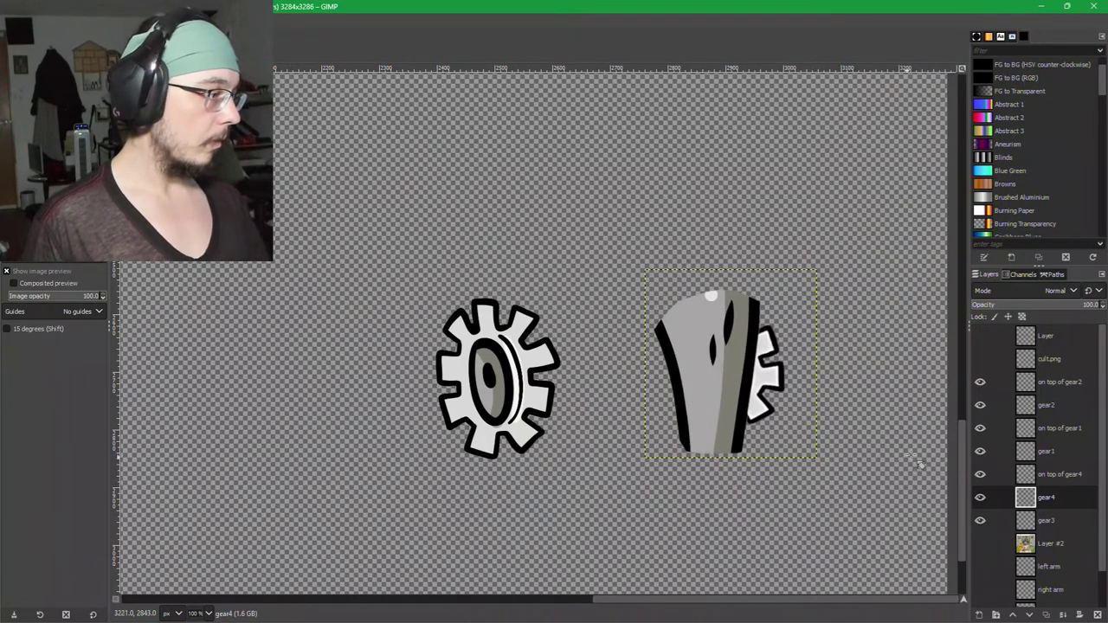
Show Layer #2 again and save the image.
{"action": "left_click", "coordinate": [981, 543]}
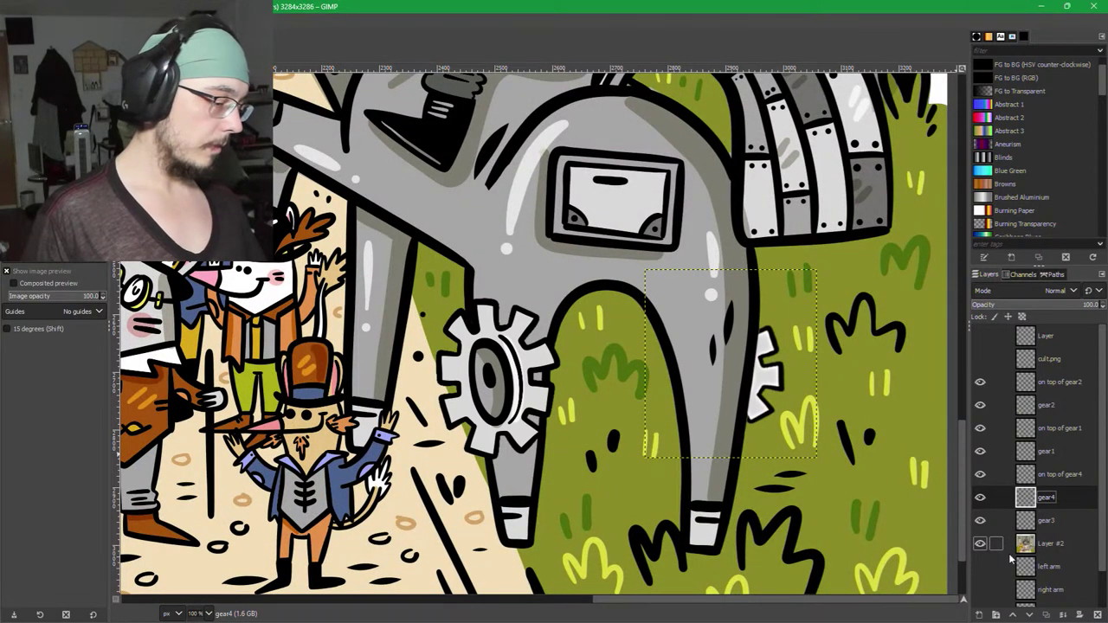
{"action": "key", "text": "ctrl+s"}
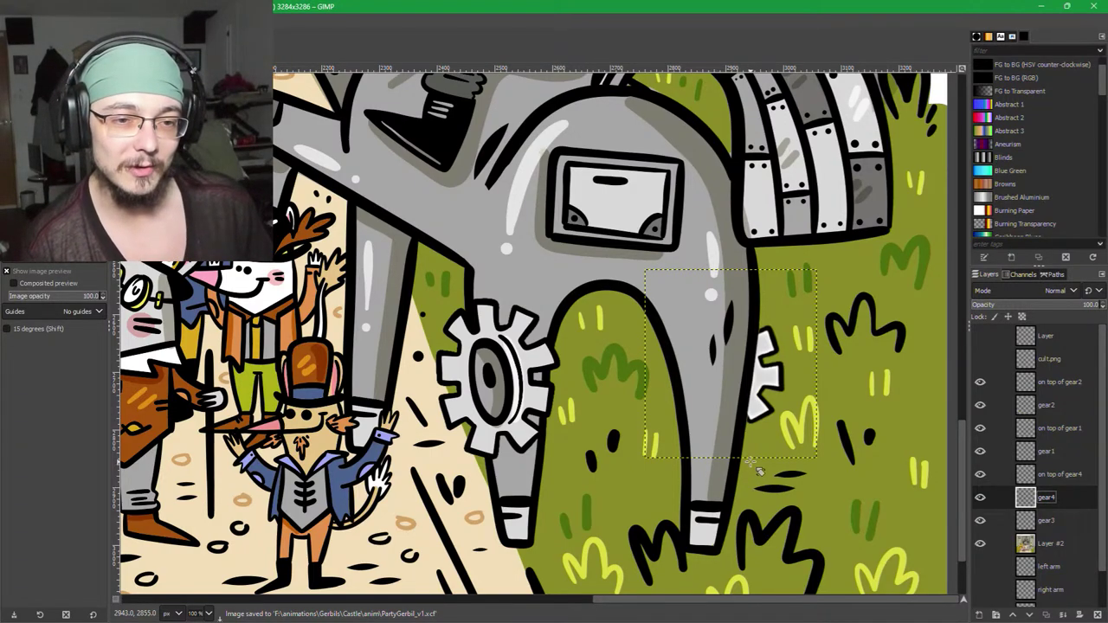
Examine the whole castle illustration with all gears in place, toggling gear2's visibility to check it.
{"action": "scroll", "coordinate": [640, 442], "scroll_direction": "down", "scroll_amount": 3}
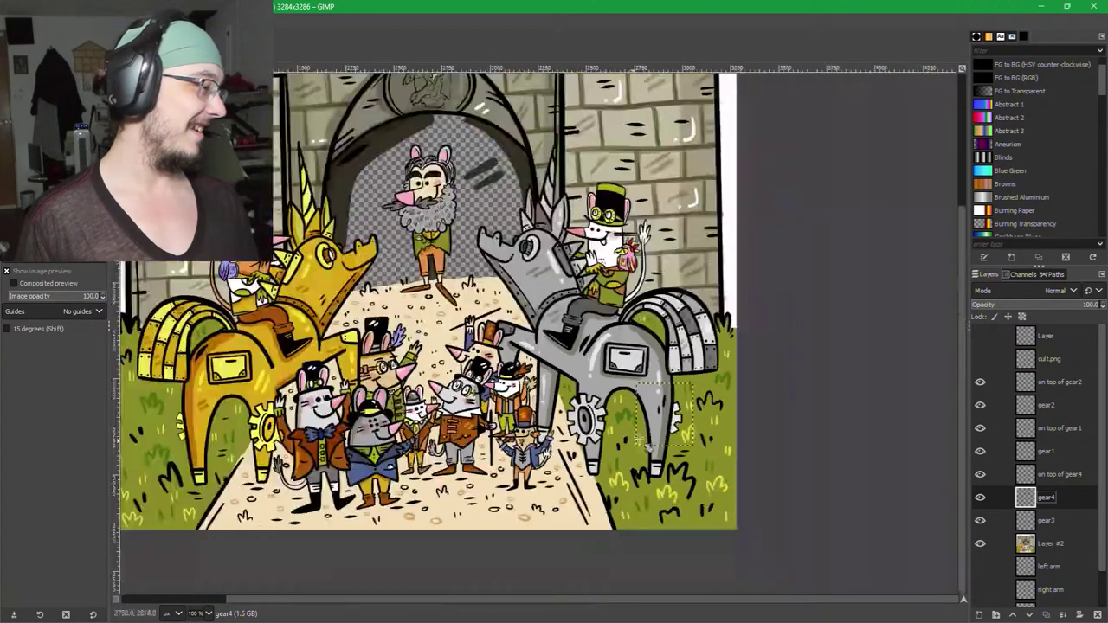
{"action": "scroll", "coordinate": [645, 443], "scroll_direction": "down", "scroll_amount": 3}
{"action": "scroll", "coordinate": [734, 365], "scroll_direction": "down", "scroll_amount": 3}
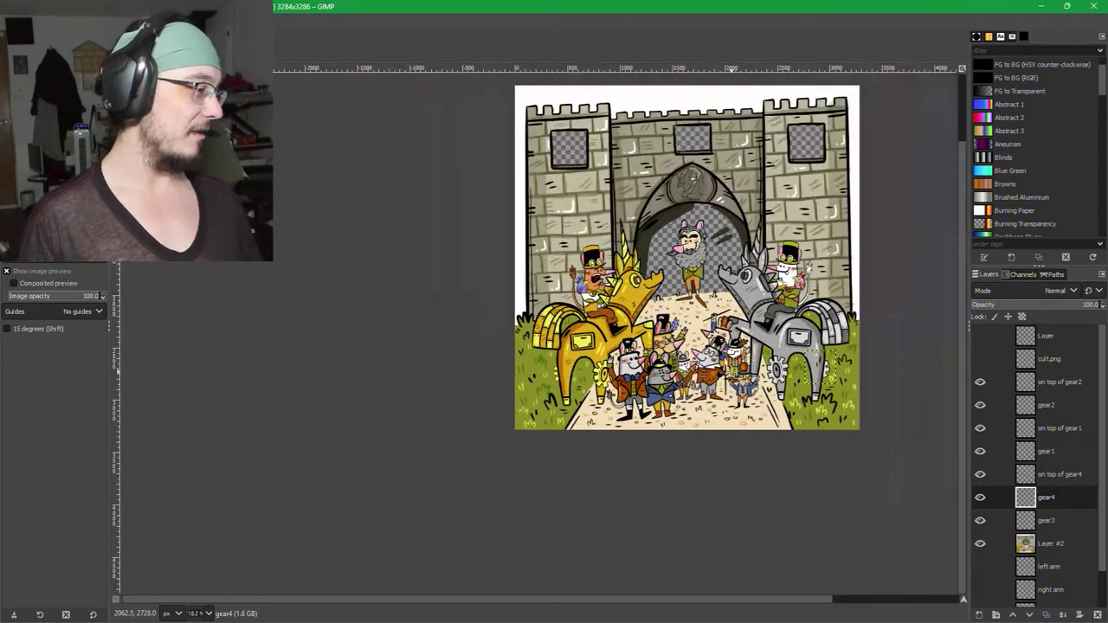
{"action": "scroll", "coordinate": [734, 365], "scroll_direction": "up", "scroll_amount": 2}
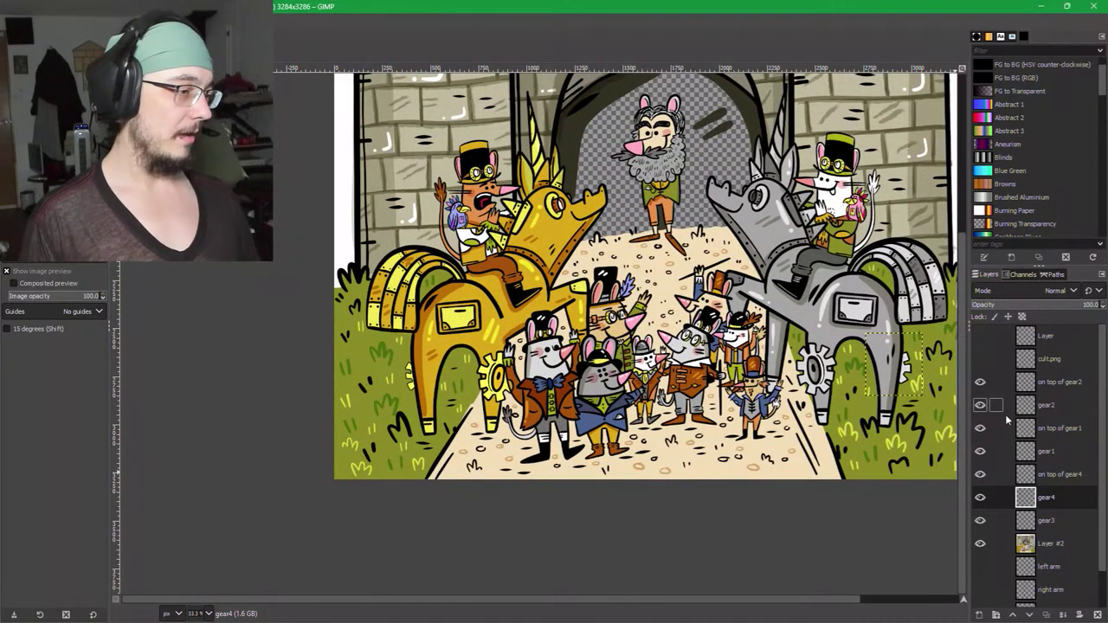
{"action": "left_click", "coordinate": [979, 405]}
{"action": "left_click", "coordinate": [979, 405]}
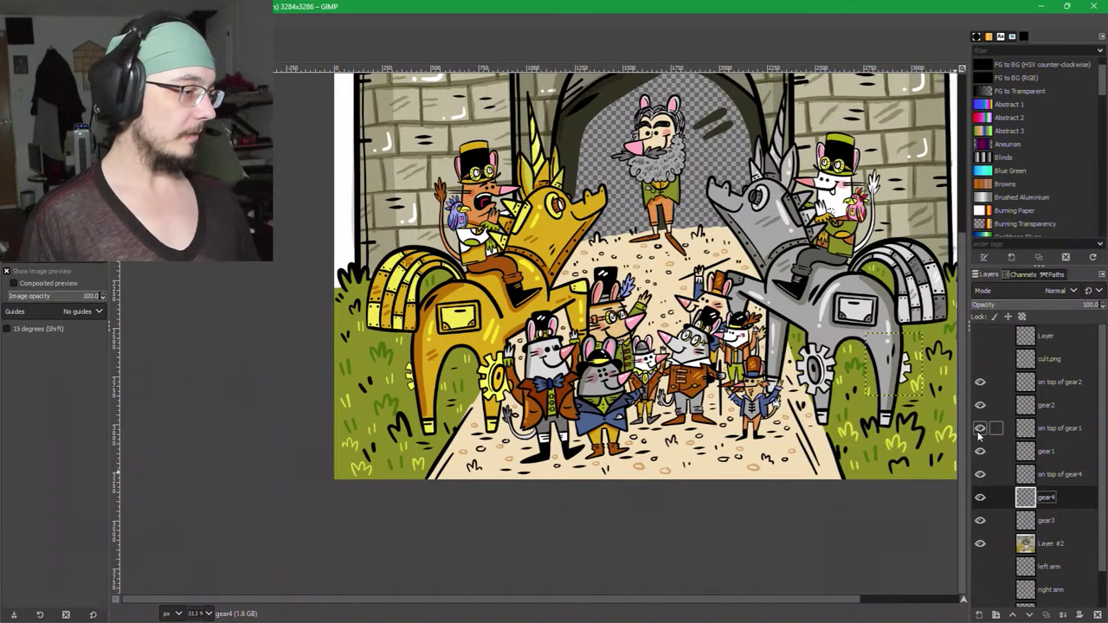
{"action": "left_click_drag", "start_coordinate": [952, 416], "coordinate": [905, 450]}
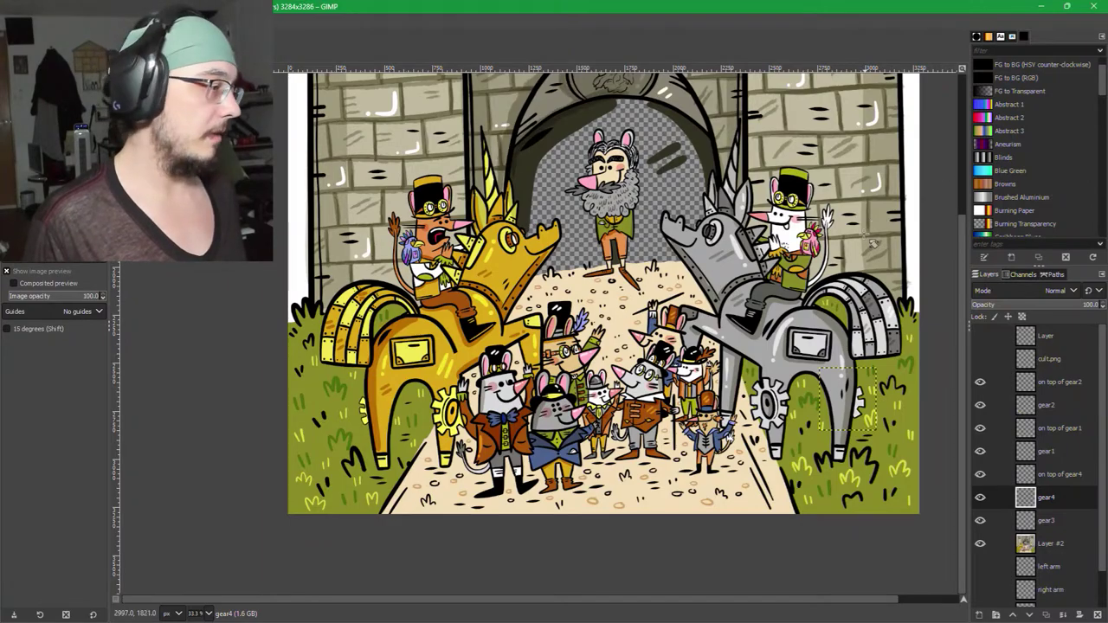
{"action": "left_click_drag", "start_coordinate": [830, 145], "coordinate": [737, 226]}
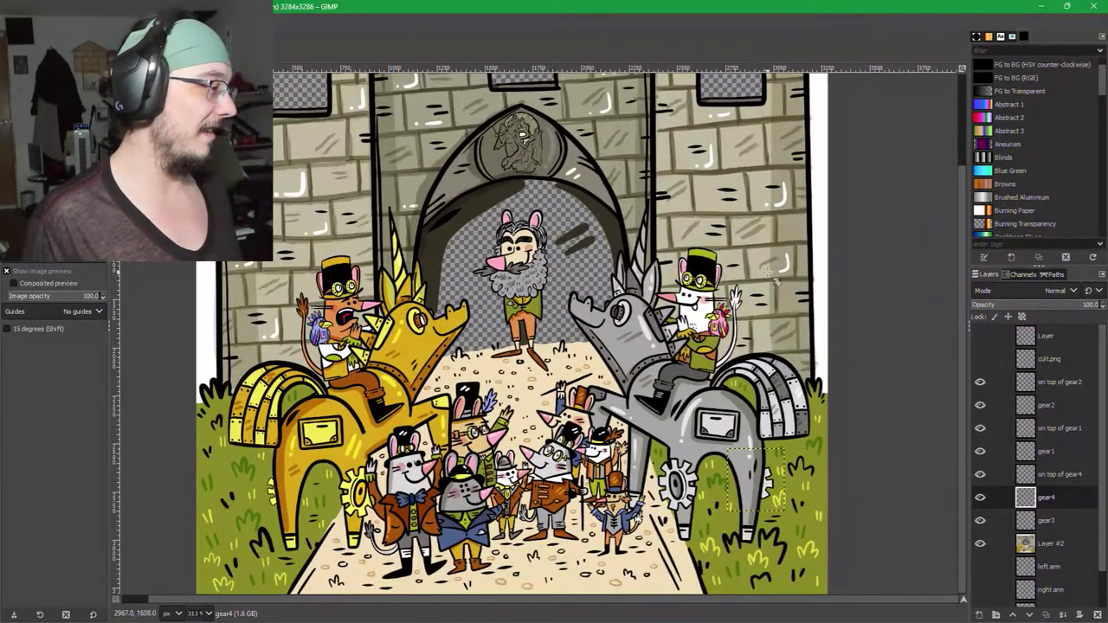
{"action": "mouse_move", "coordinate": [769, 267]}
{"action": "left_mouse_down"}
{"action": "mouse_move", "coordinate": [781, 201]}
{"action": "mouse_move", "coordinate": [769, 265]}
{"action": "left_mouse_up"}
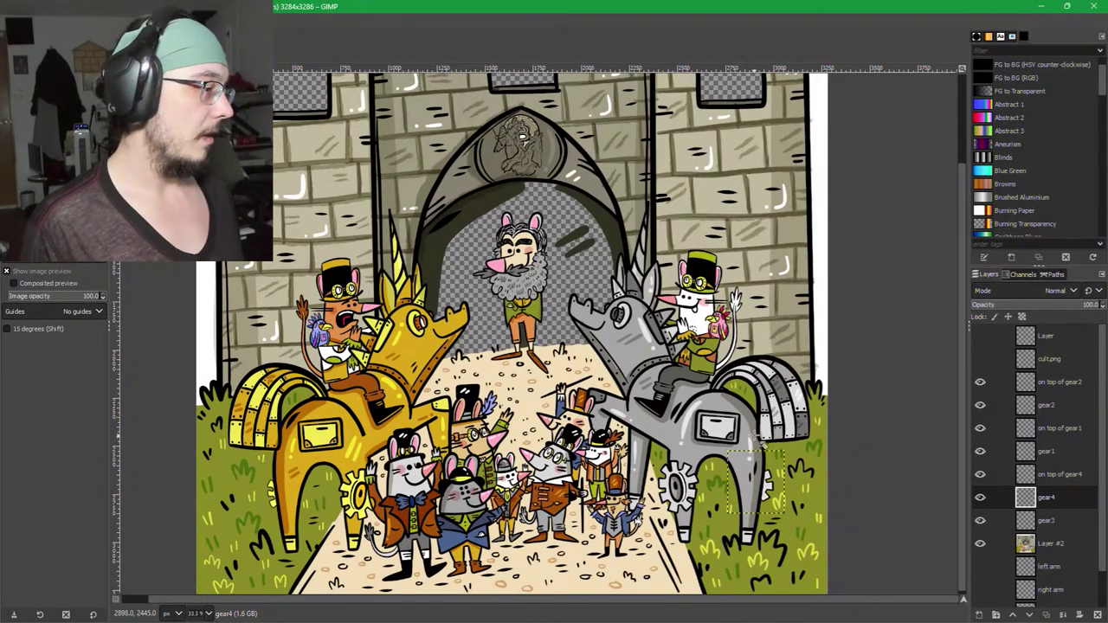
{"action": "left_click_drag", "start_coordinate": [753, 435], "coordinate": [769, 396]}
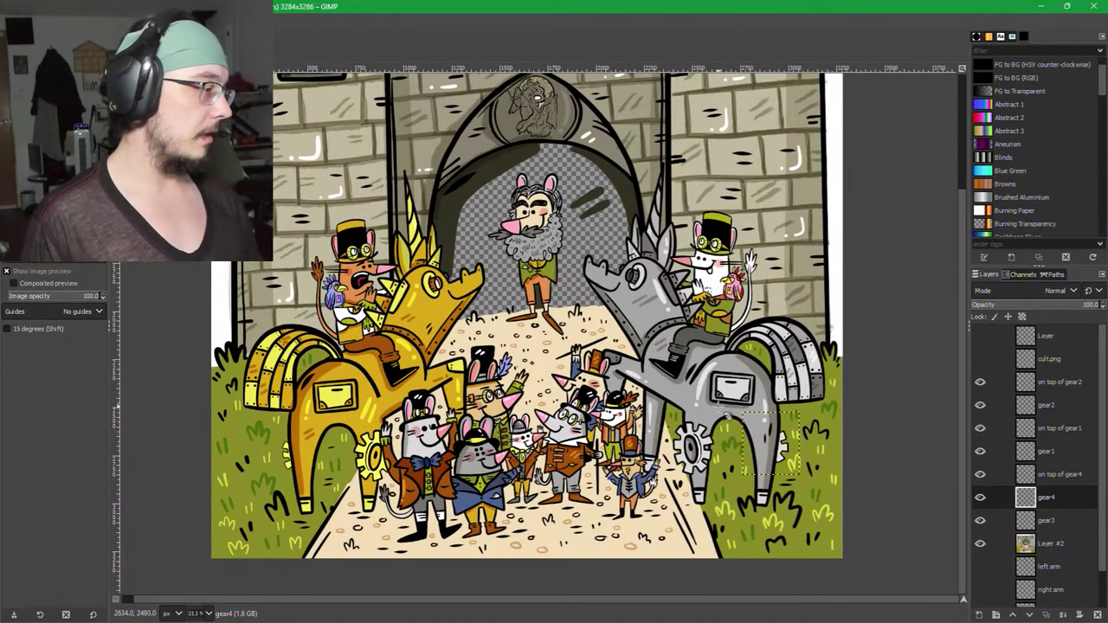
Inspect the golden horse's gears and the emblem above the arch up close, ending on an overview of the scene.
{"action": "key", "text": "1"}
{"action": "left_click_drag", "start_coordinate": [414, 383], "coordinate": [895, 365]}
{"action": "left_click_drag", "start_coordinate": [499, 463], "coordinate": [812, 374]}
{"action": "scroll", "coordinate": [812, 374], "scroll_direction": "down", "scroll_amount": 2}
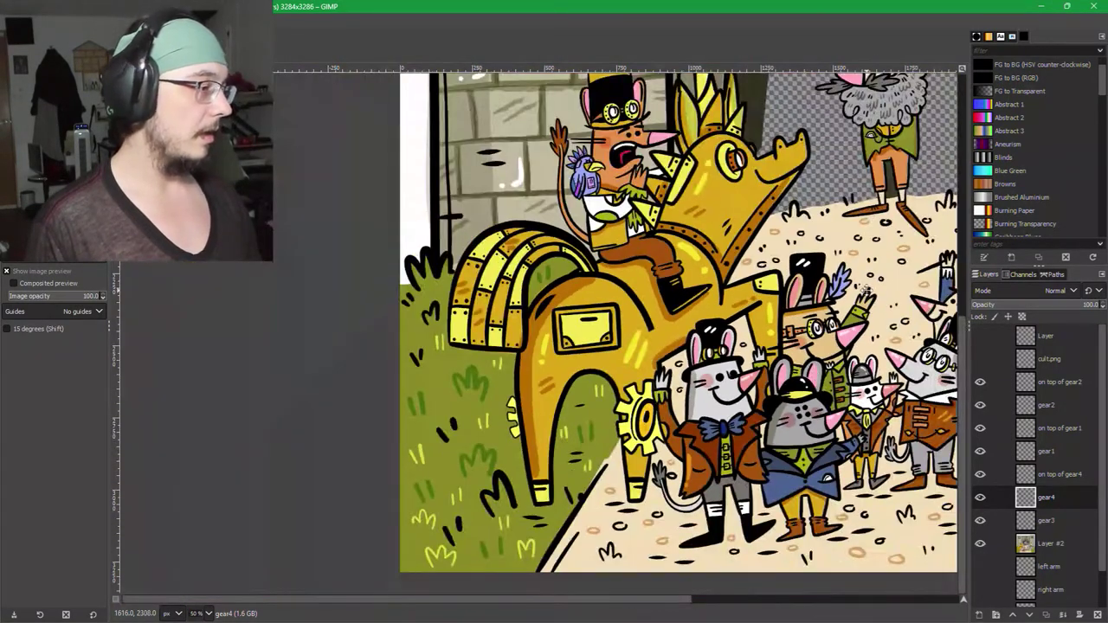
{"action": "left_click_drag", "start_coordinate": [866, 292], "coordinate": [592, 420]}
{"action": "left_click_drag", "start_coordinate": [704, 254], "coordinate": [605, 459]}
{"action": "left_click_drag", "start_coordinate": [596, 380], "coordinate": [601, 408]}
{"action": "scroll", "coordinate": [610, 419], "scroll_direction": "up", "scroll_amount": 2}
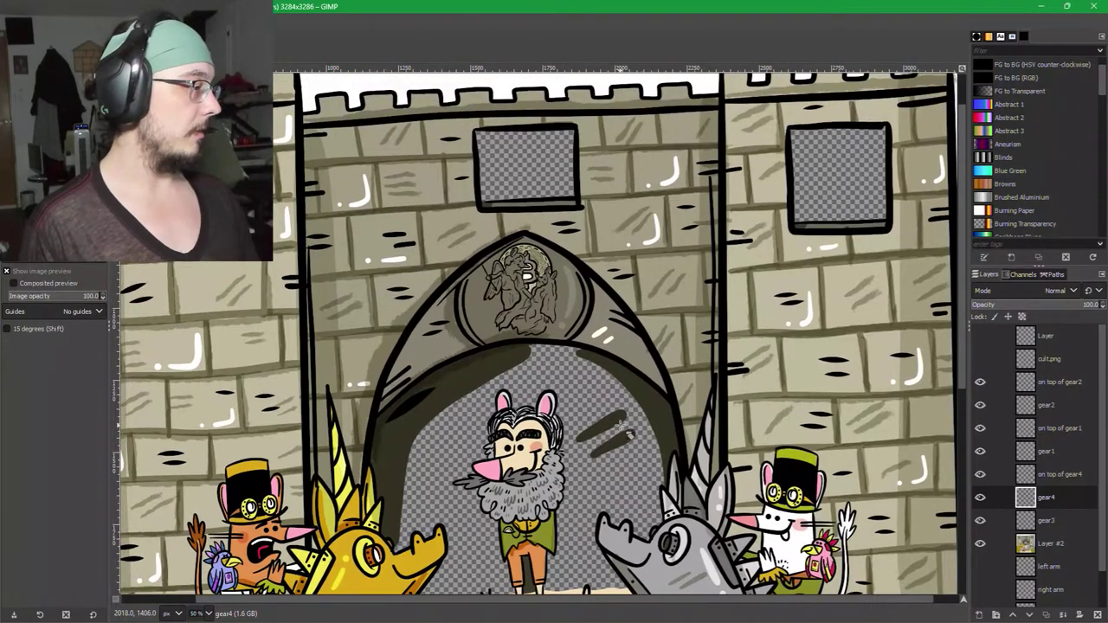
{"action": "scroll", "coordinate": [554, 308], "scroll_direction": "up", "scroll_amount": 5}
{"action": "scroll", "coordinate": [549, 315], "scroll_direction": "down", "scroll_amount": 7}
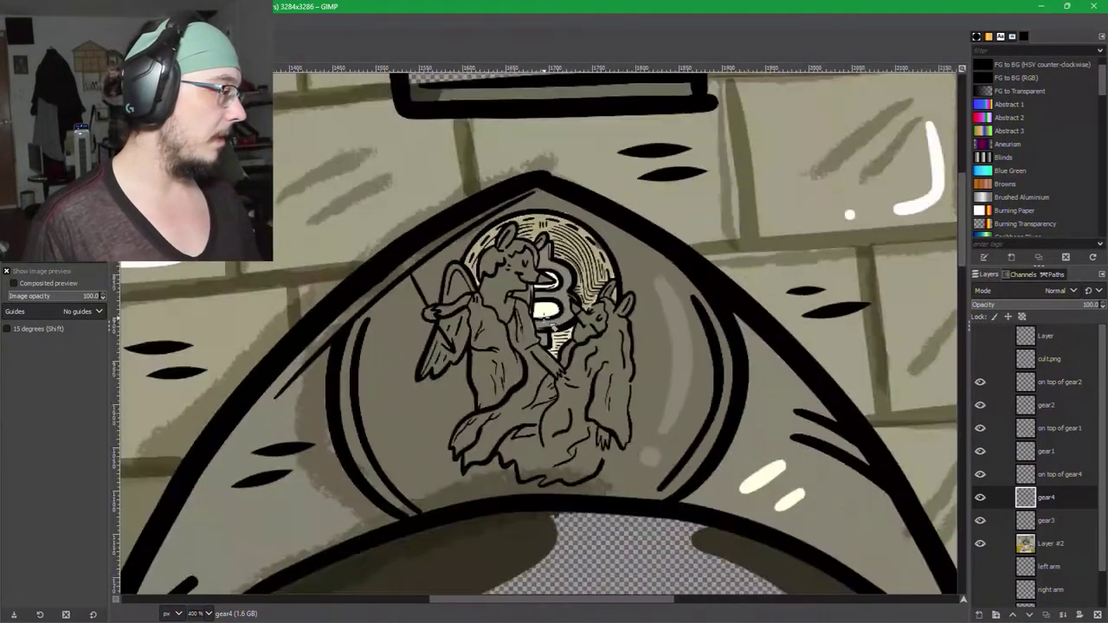
{"action": "scroll", "coordinate": [550, 320], "scroll_direction": "down", "scroll_amount": 6}
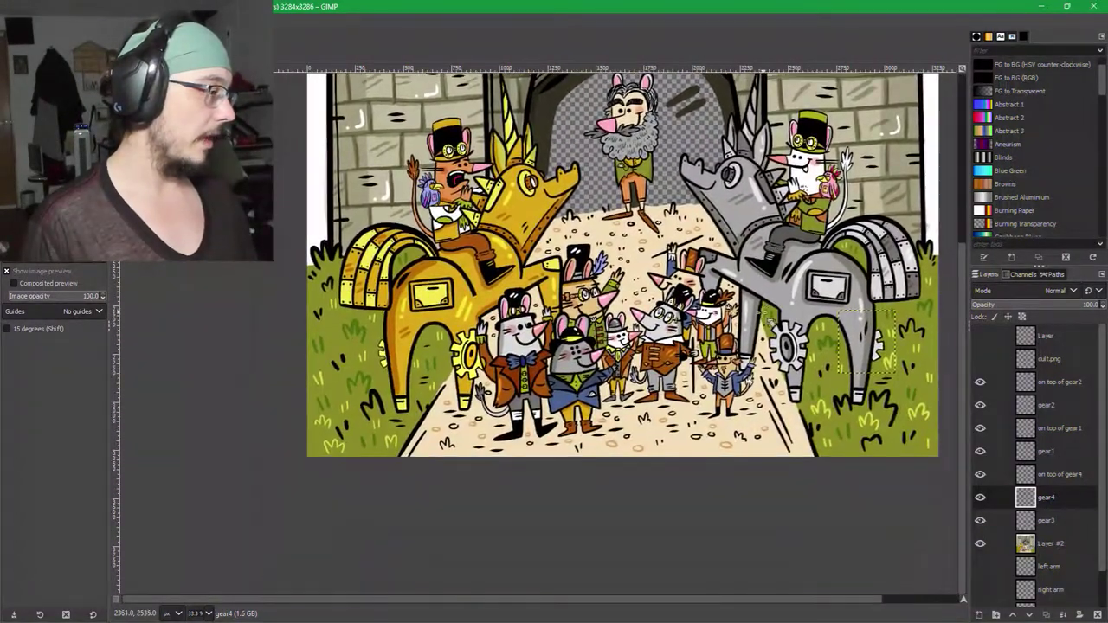
{"action": "scroll", "coordinate": [730, 391], "scroll_direction": "up", "scroll_amount": 3}
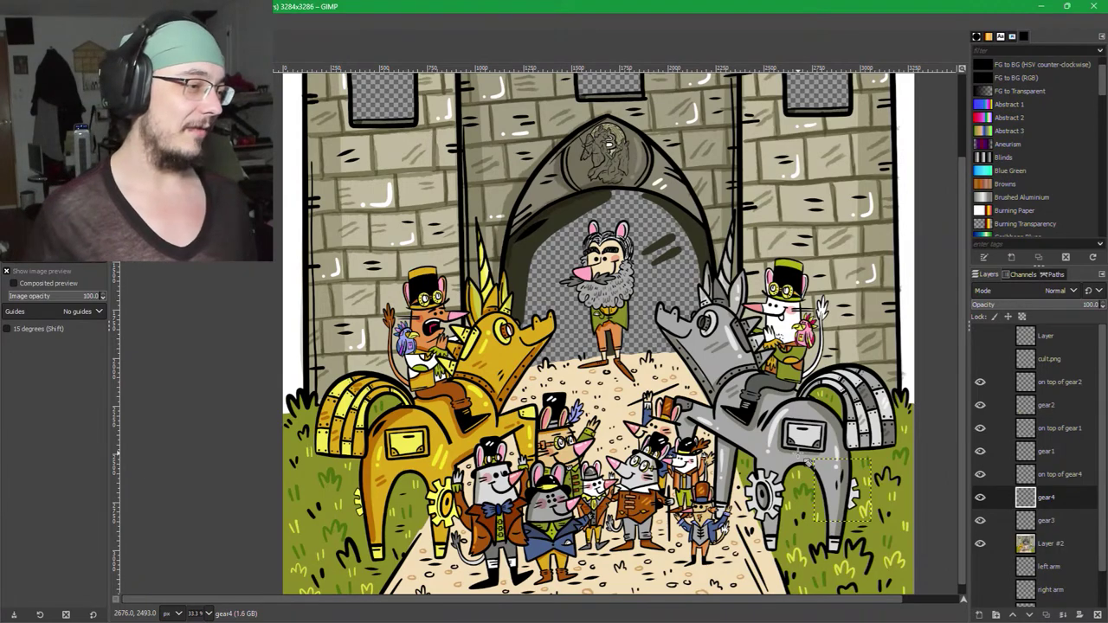
Save the image again and close the program.
{"action": "key", "text": "ctrl+s"}
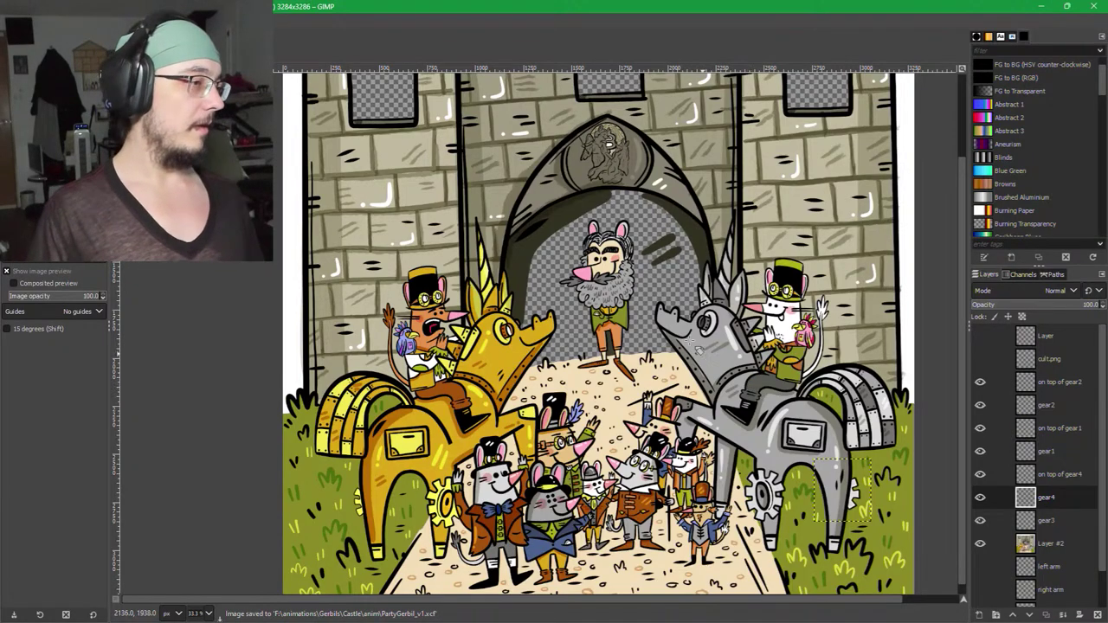
{"action": "left_click", "coordinate": [1094, 7]}
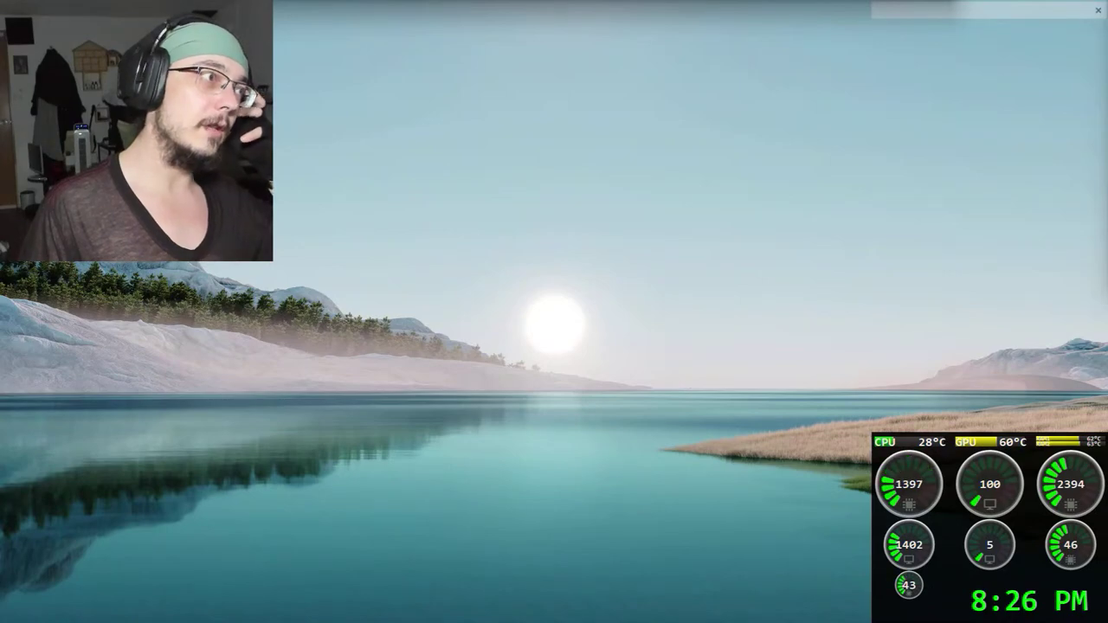